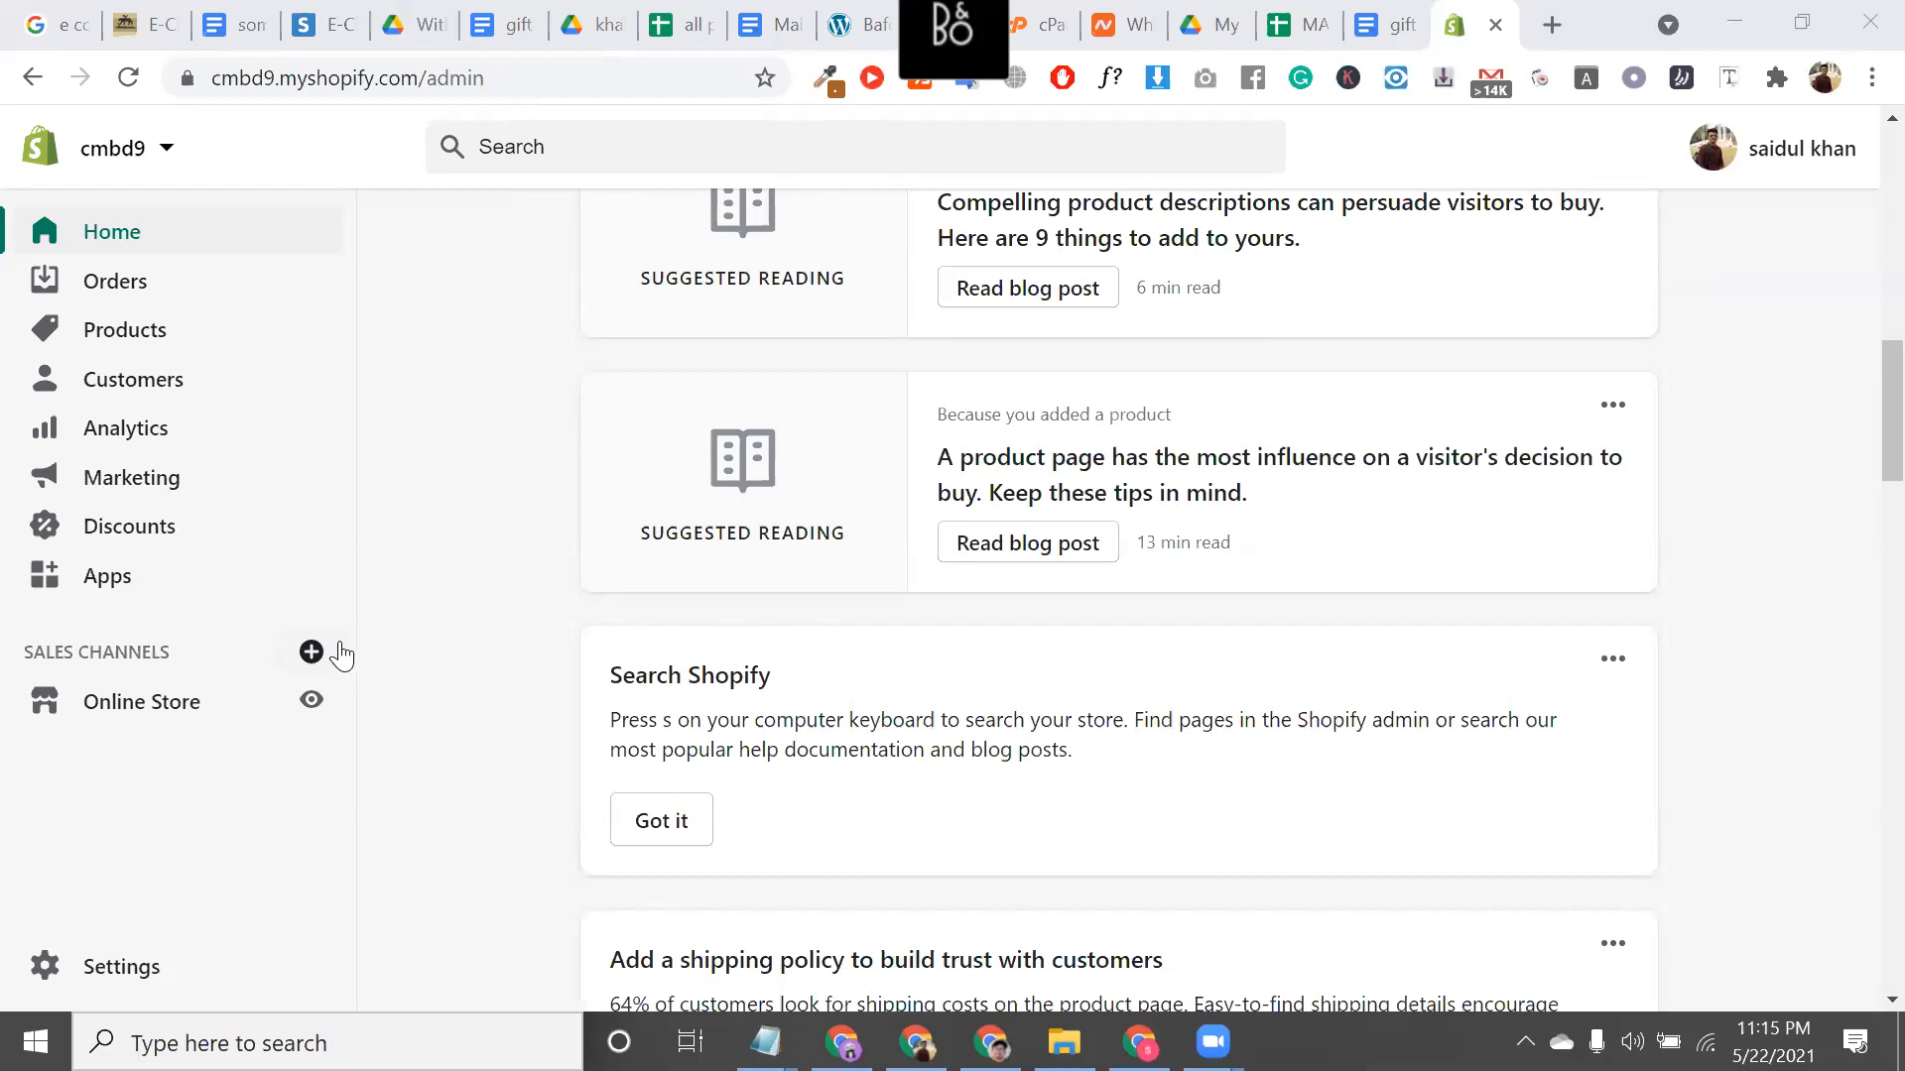
Open the Add sales channel dialog with the + beside the Sales channels heading
triple_click(95, 649)
scroll(96, 648, "up", 5)
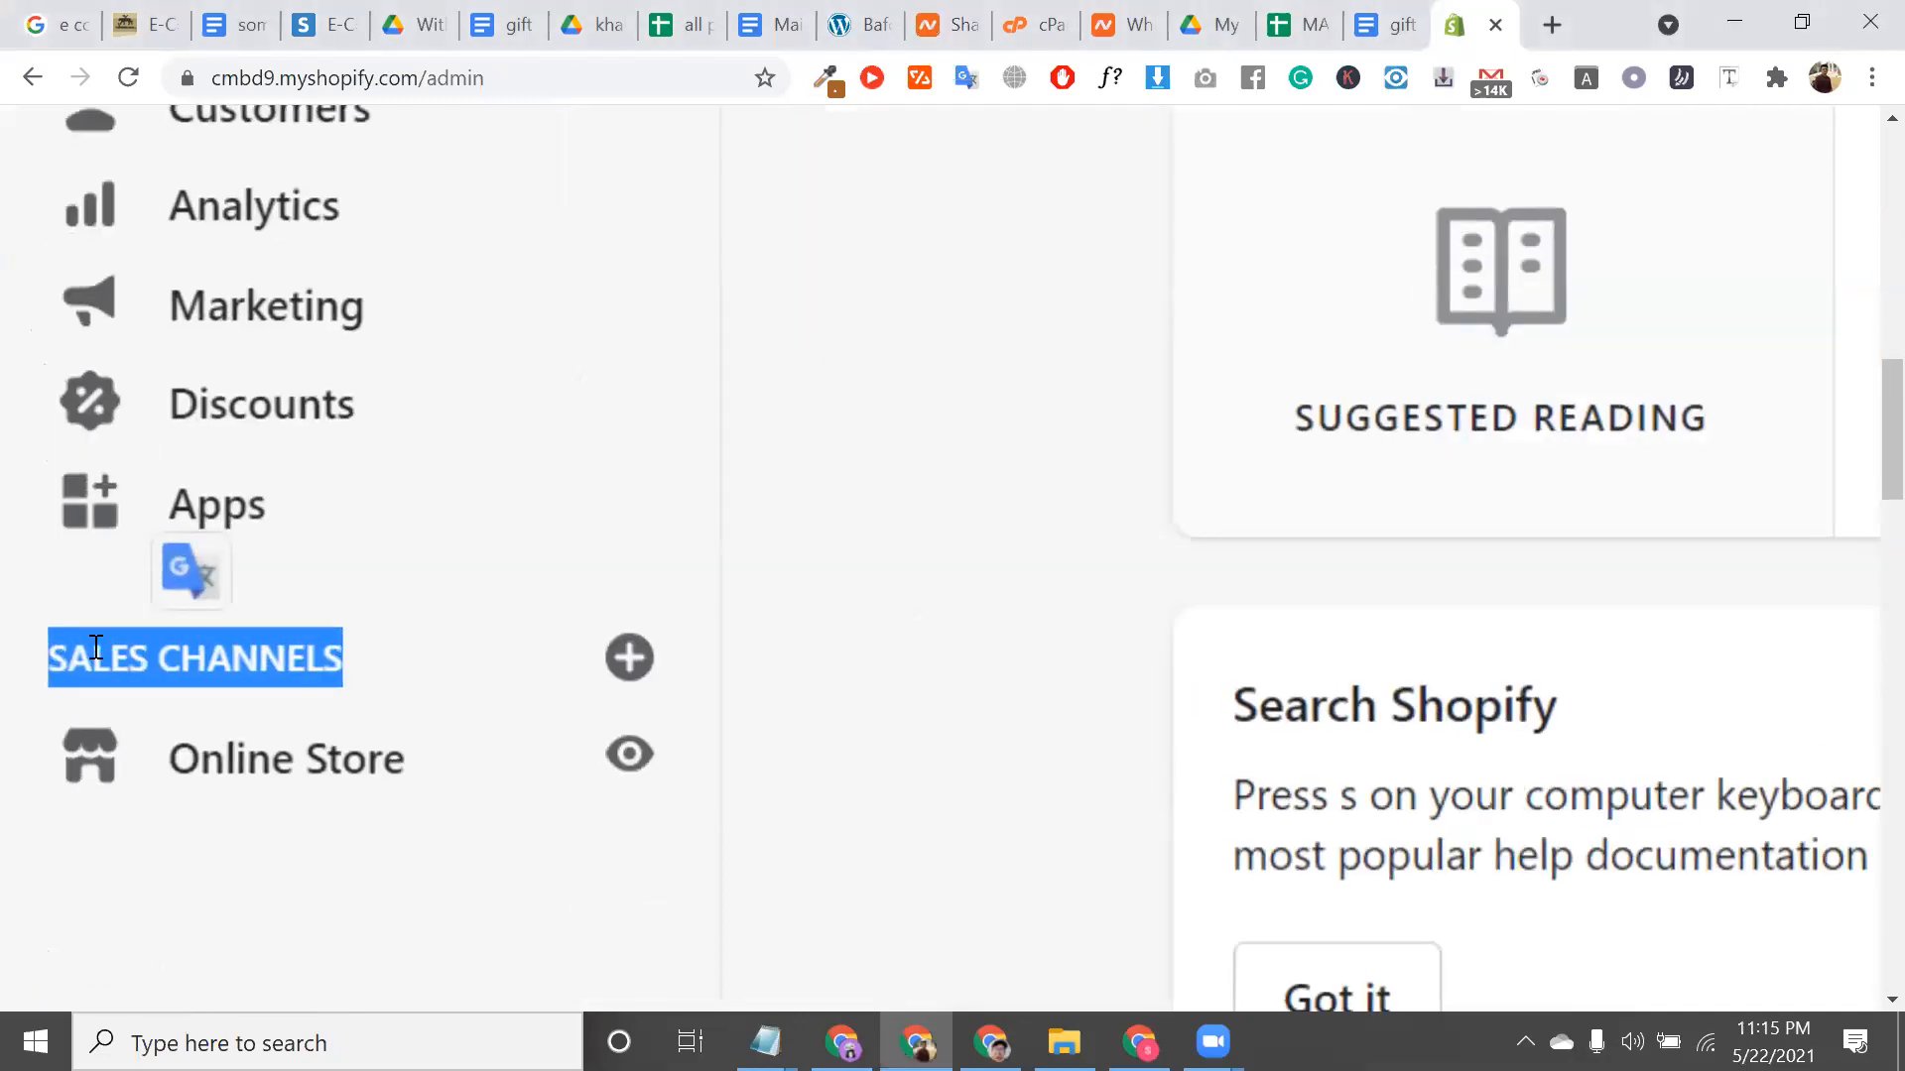
left_click(203, 663)
triple_click(199, 658)
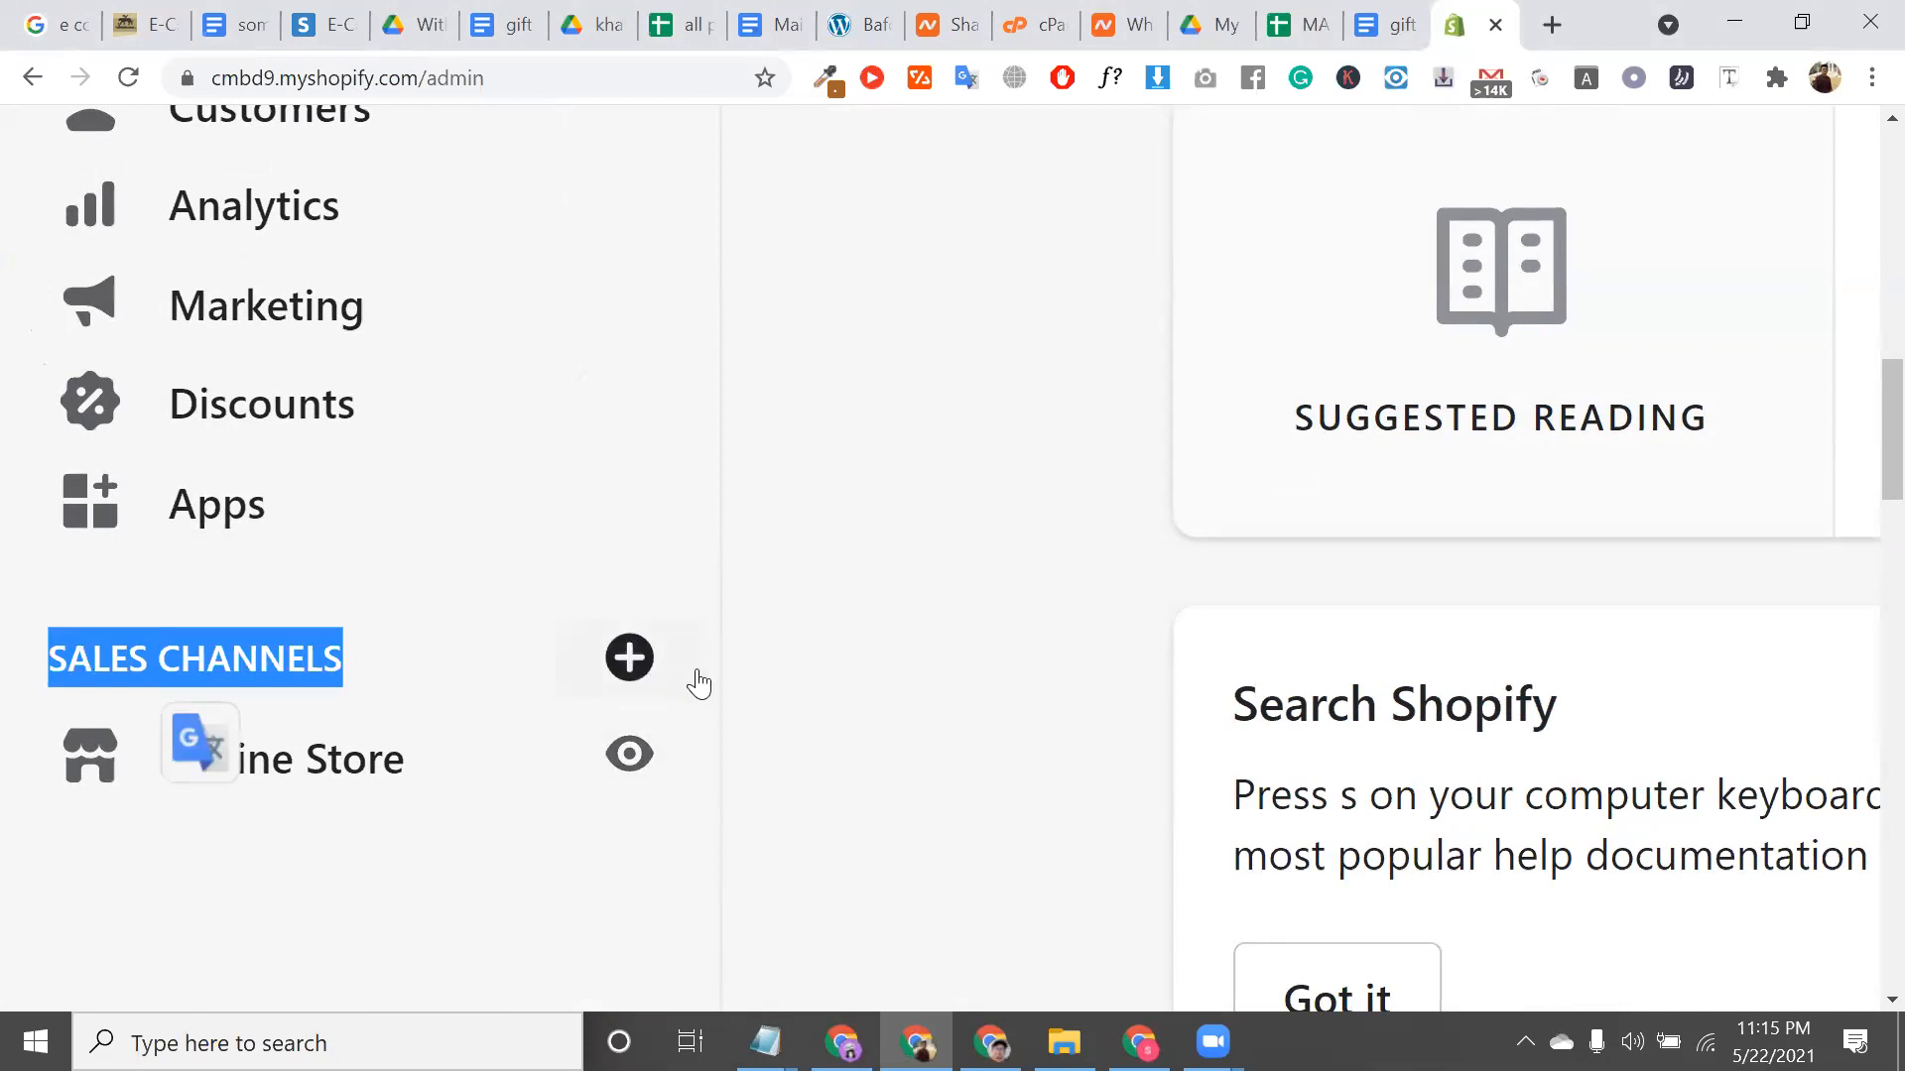
left_click(635, 658)
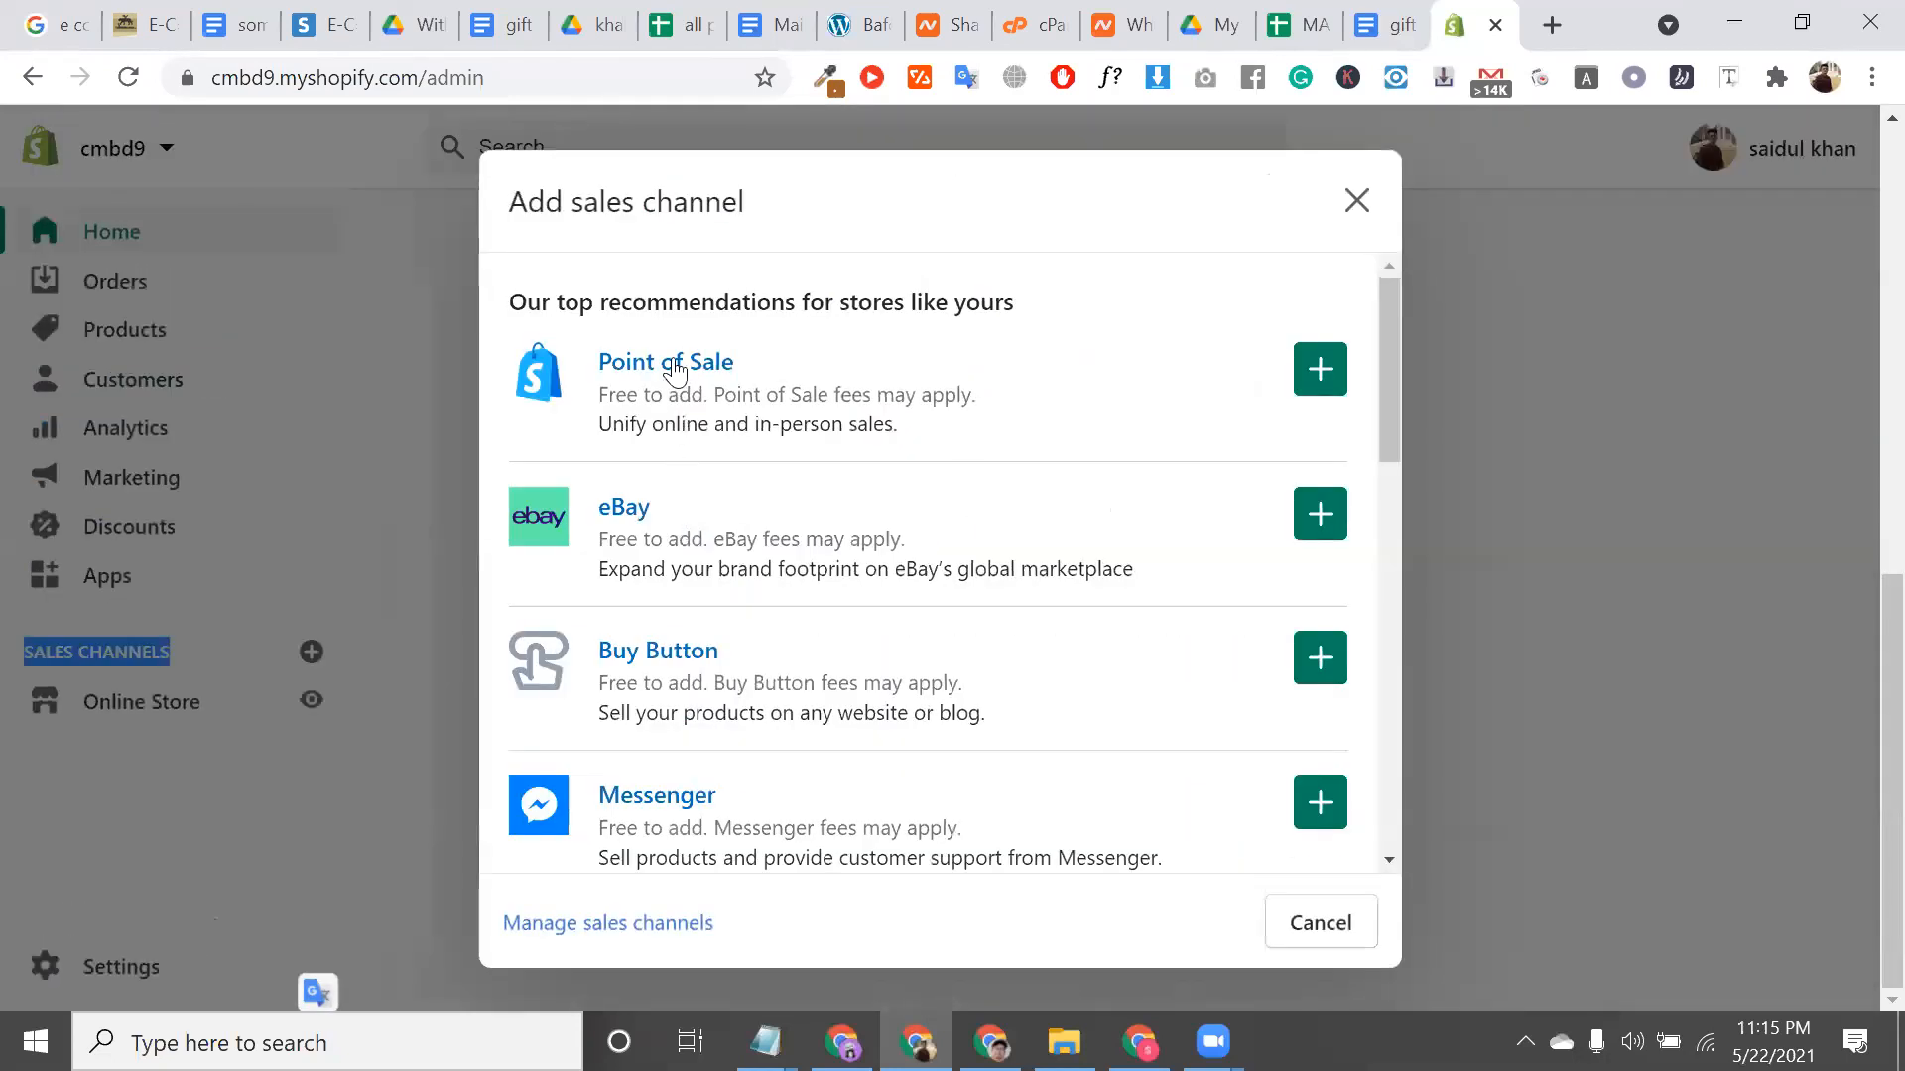
Browse the channel list past Messenger, Google, Shopify Chat and Rakuten Ichiba (JP)
scroll(778, 421, "down", 1)
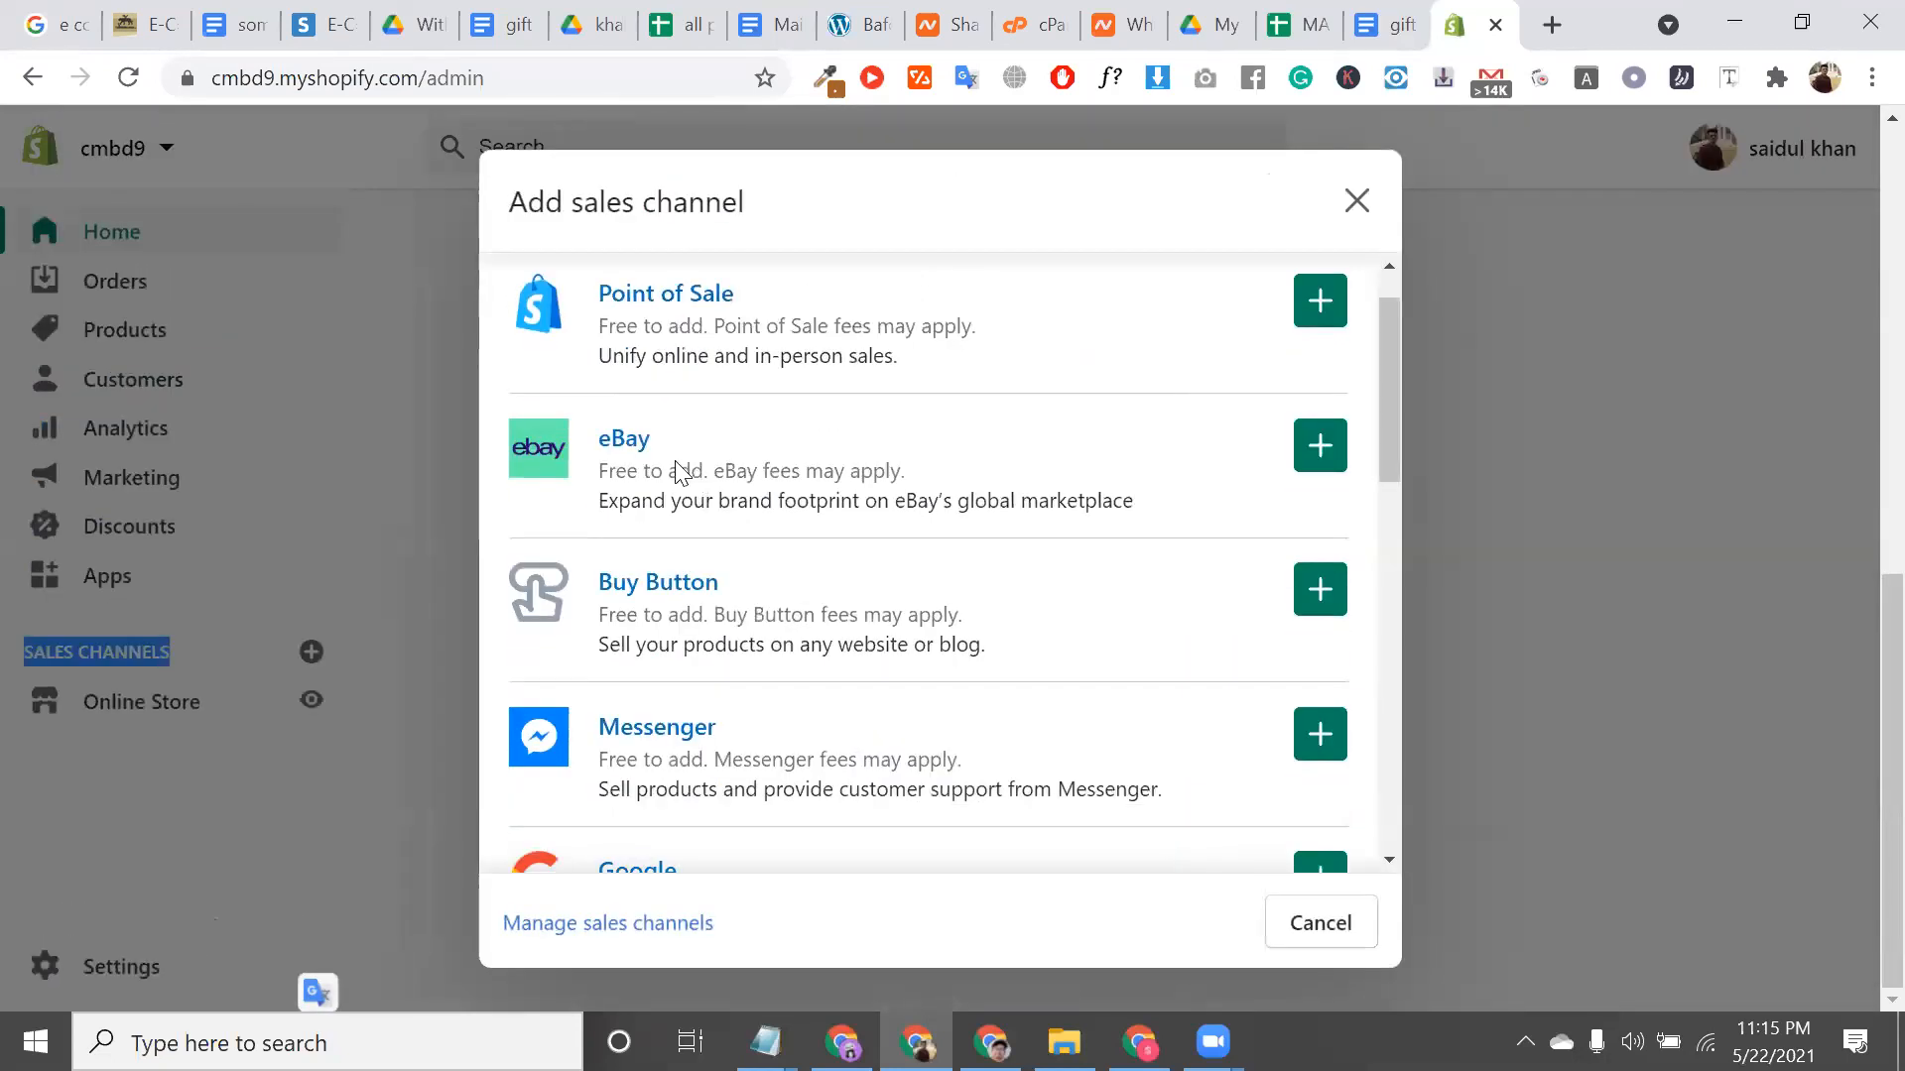
scroll(680, 473, "down", 1)
scroll(731, 551, "down", 2)
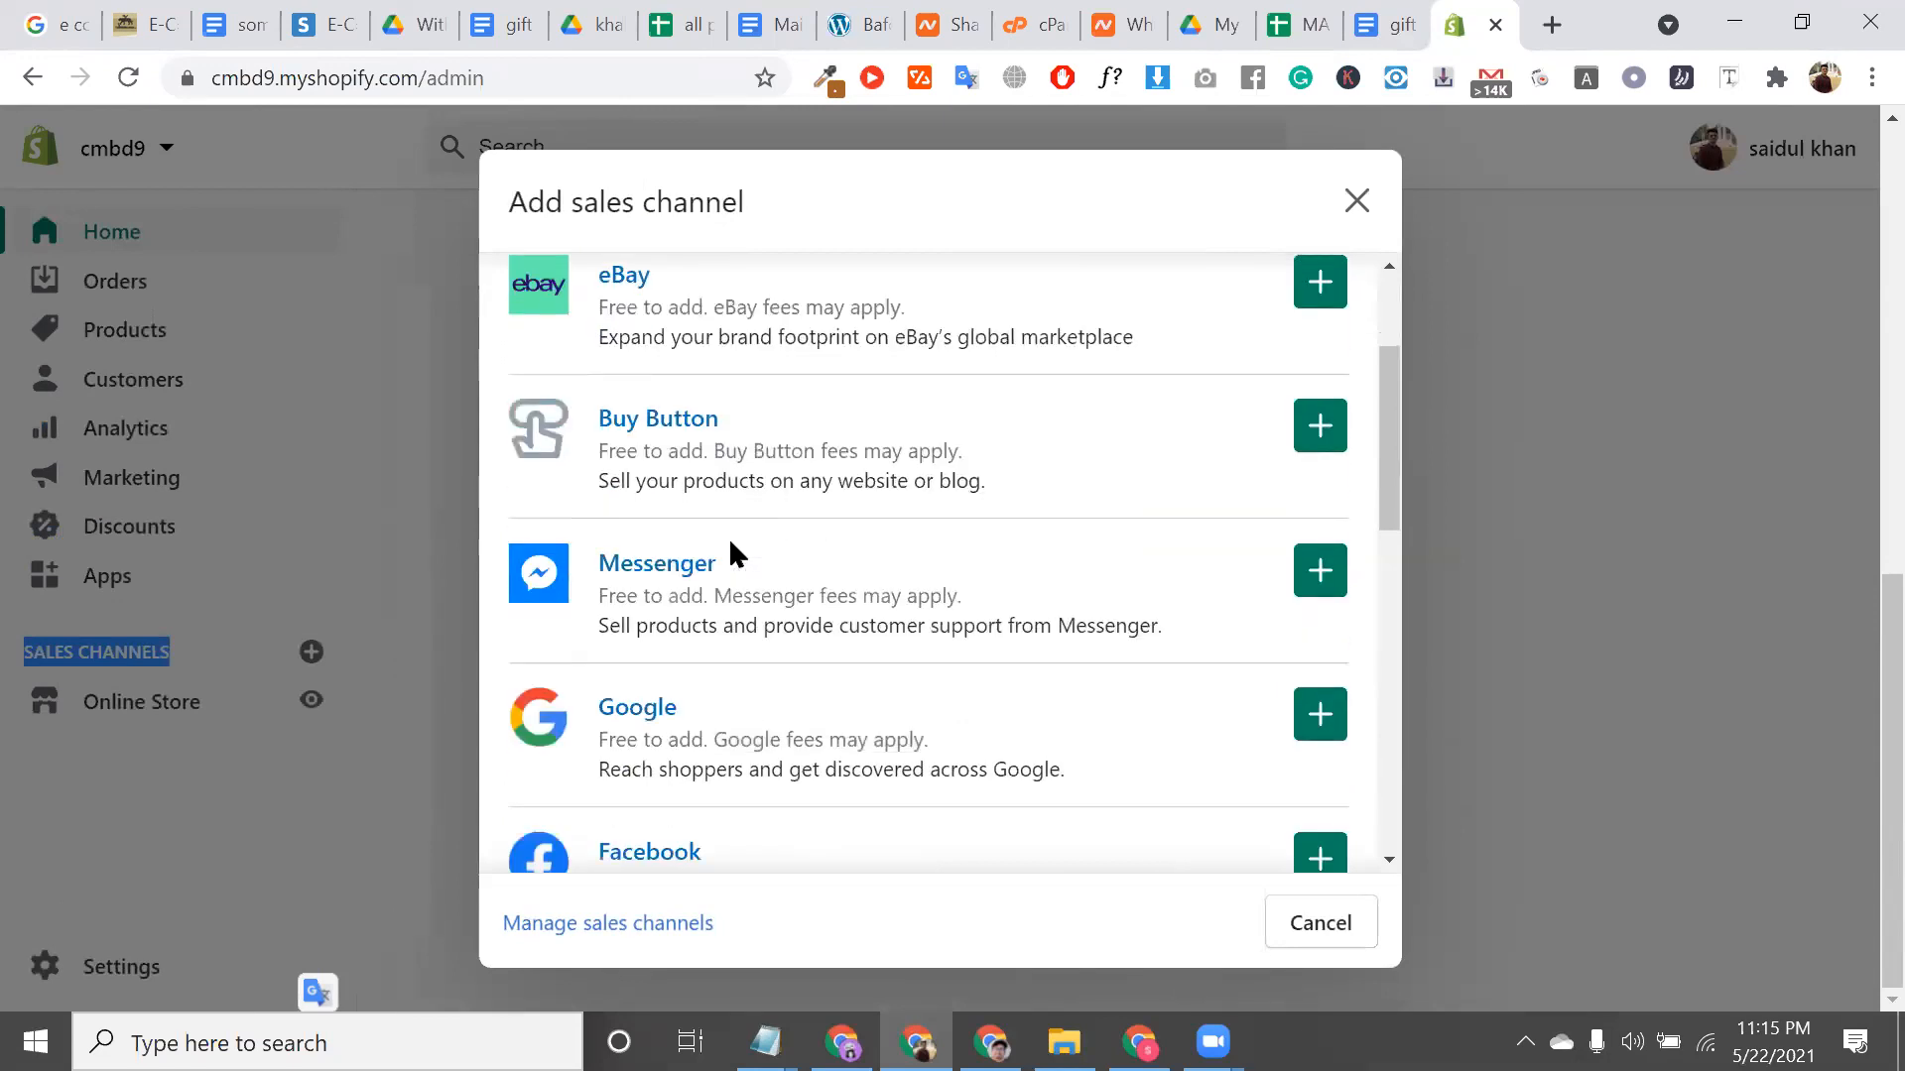
double_click(744, 548)
double_click(749, 655)
scroll(749, 656, "down", 1)
scroll(756, 655, "down", 2)
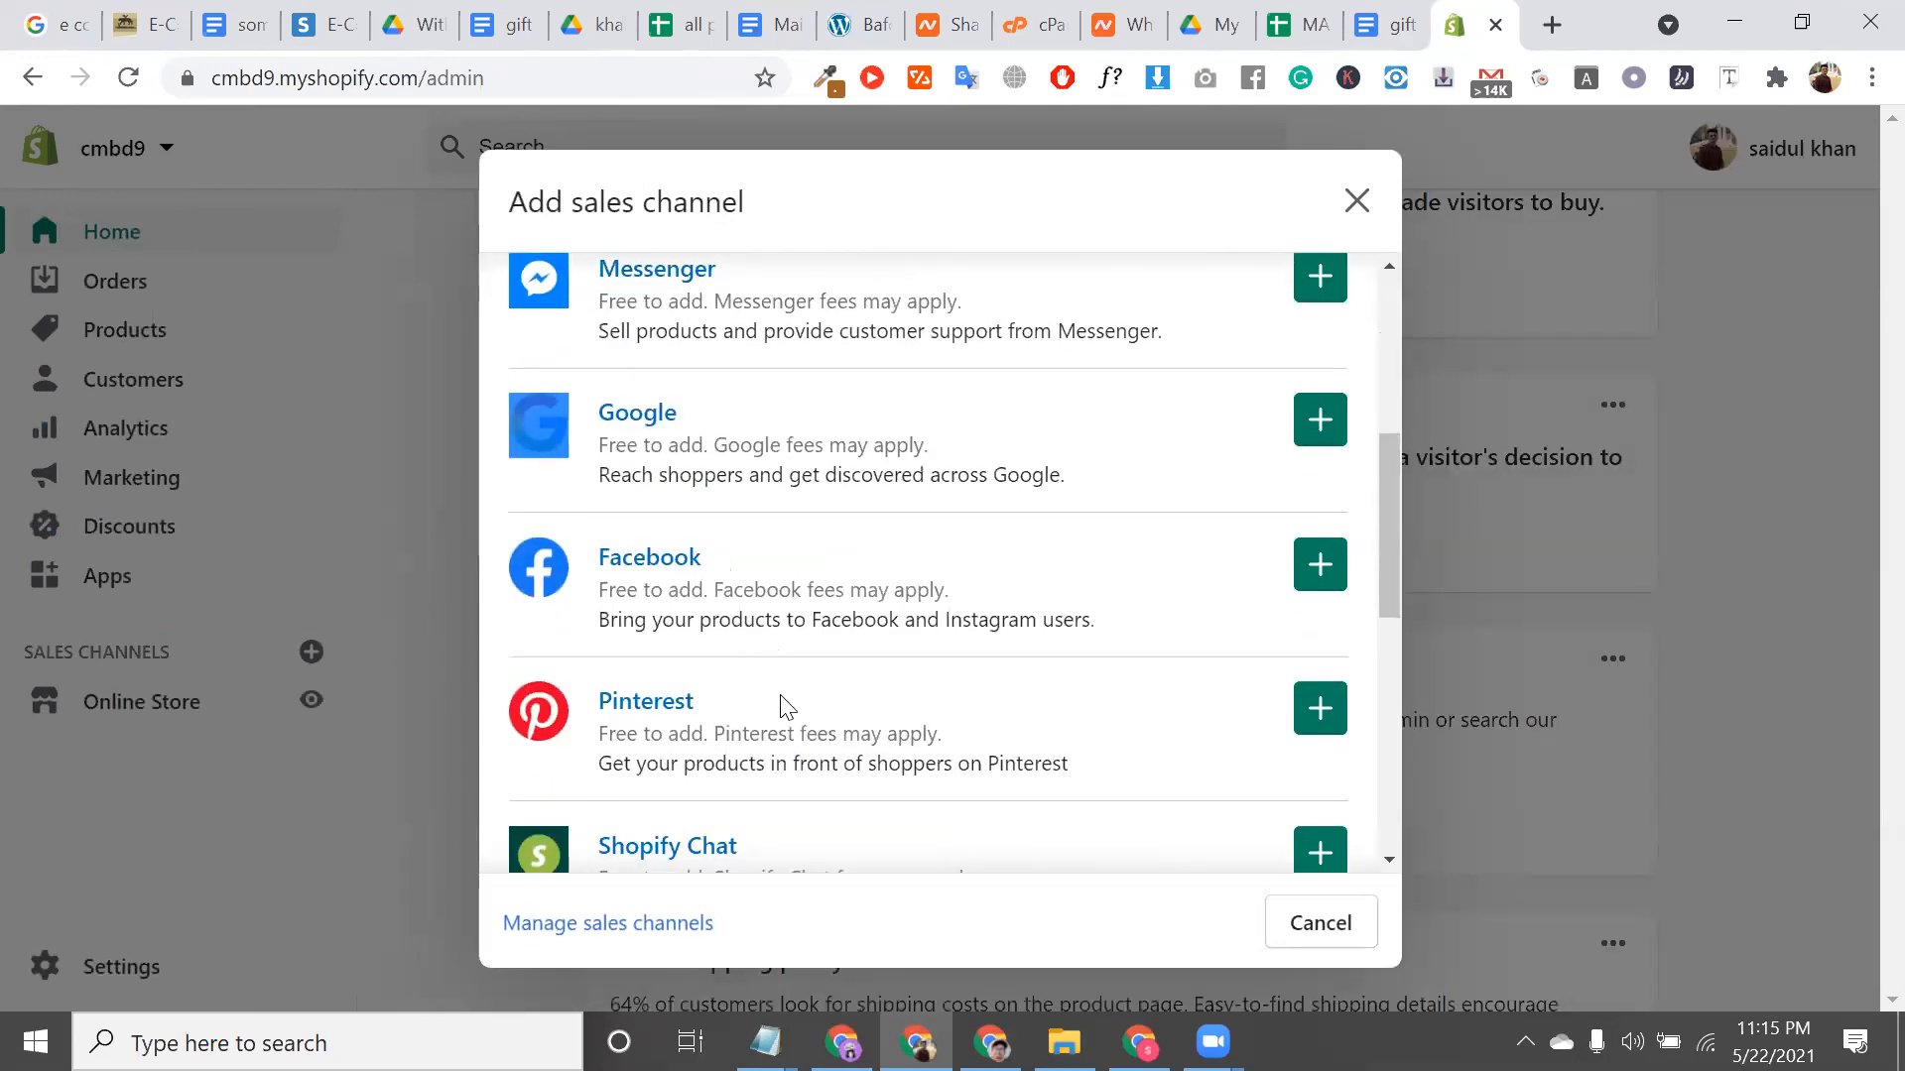
scroll(801, 714, "down", 2)
triple_click(837, 707)
scroll(837, 699, "down", 3)
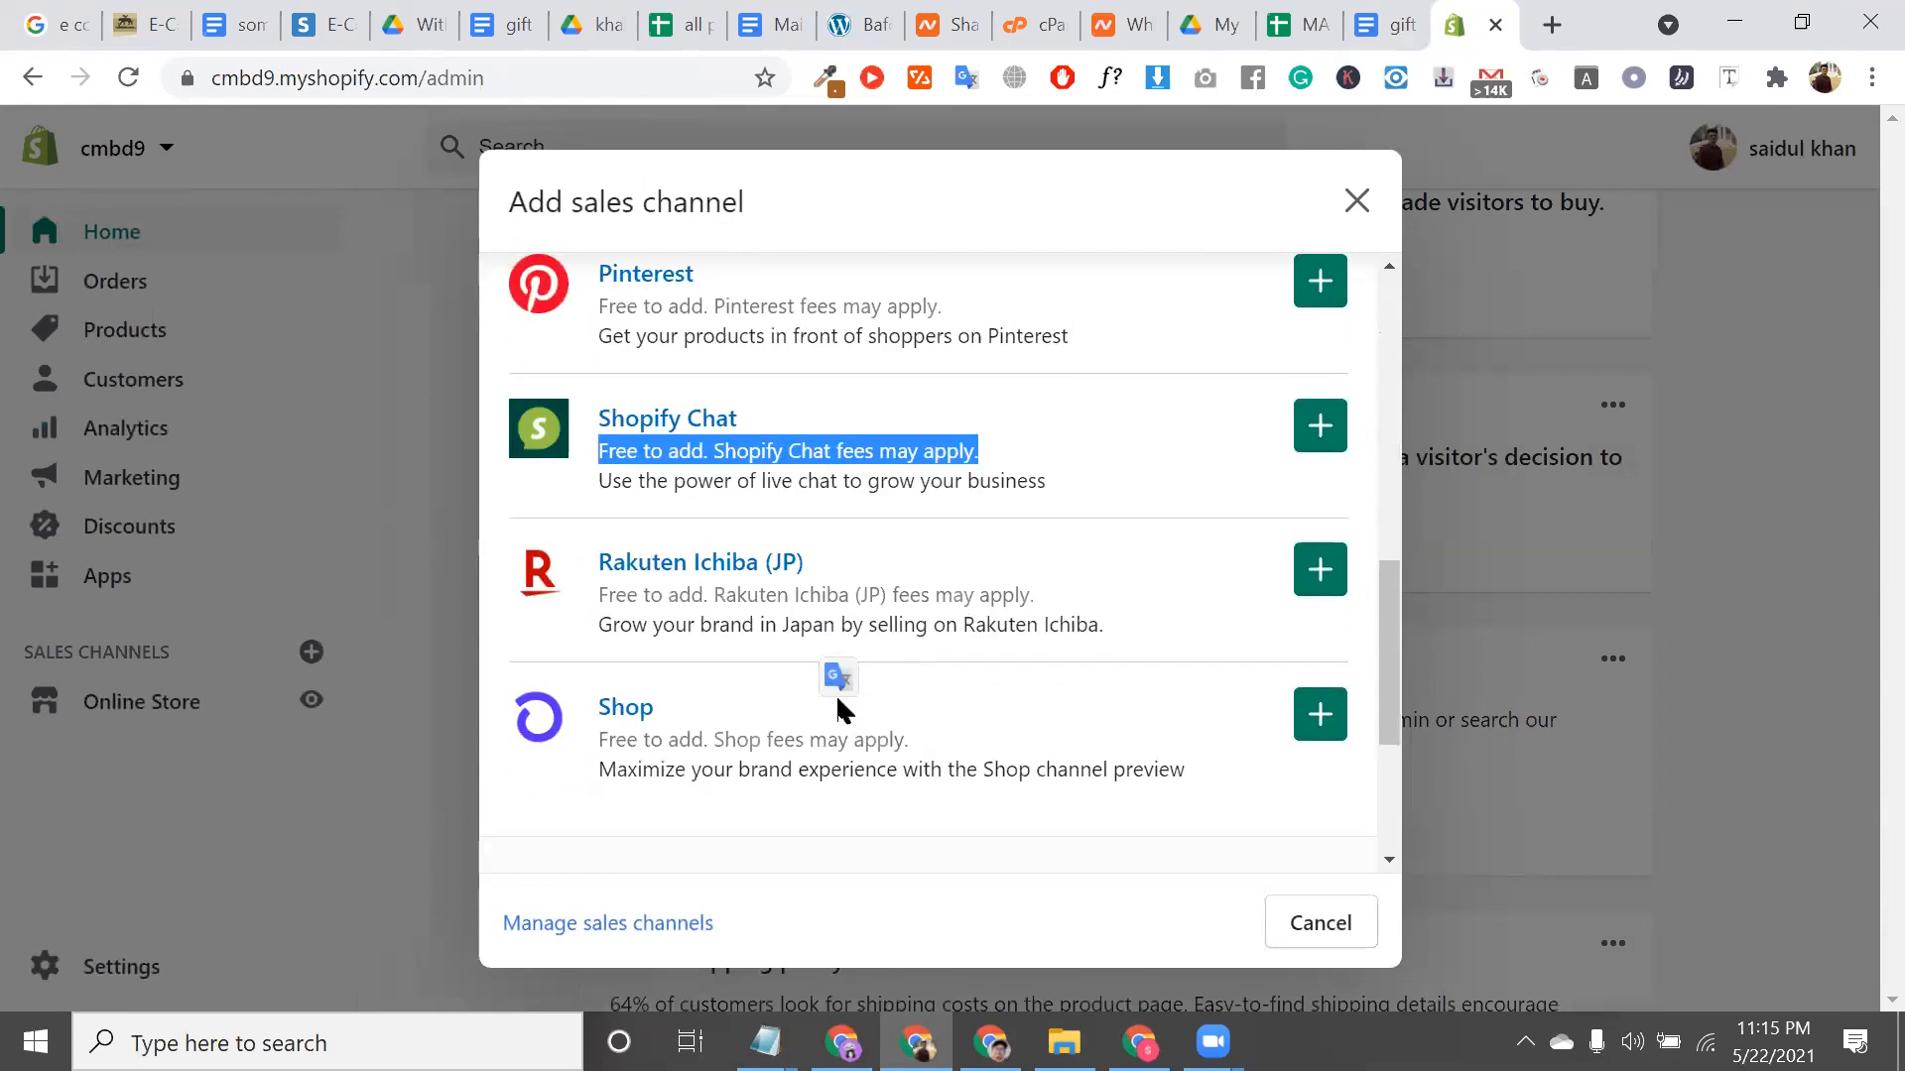
triple_click(839, 622)
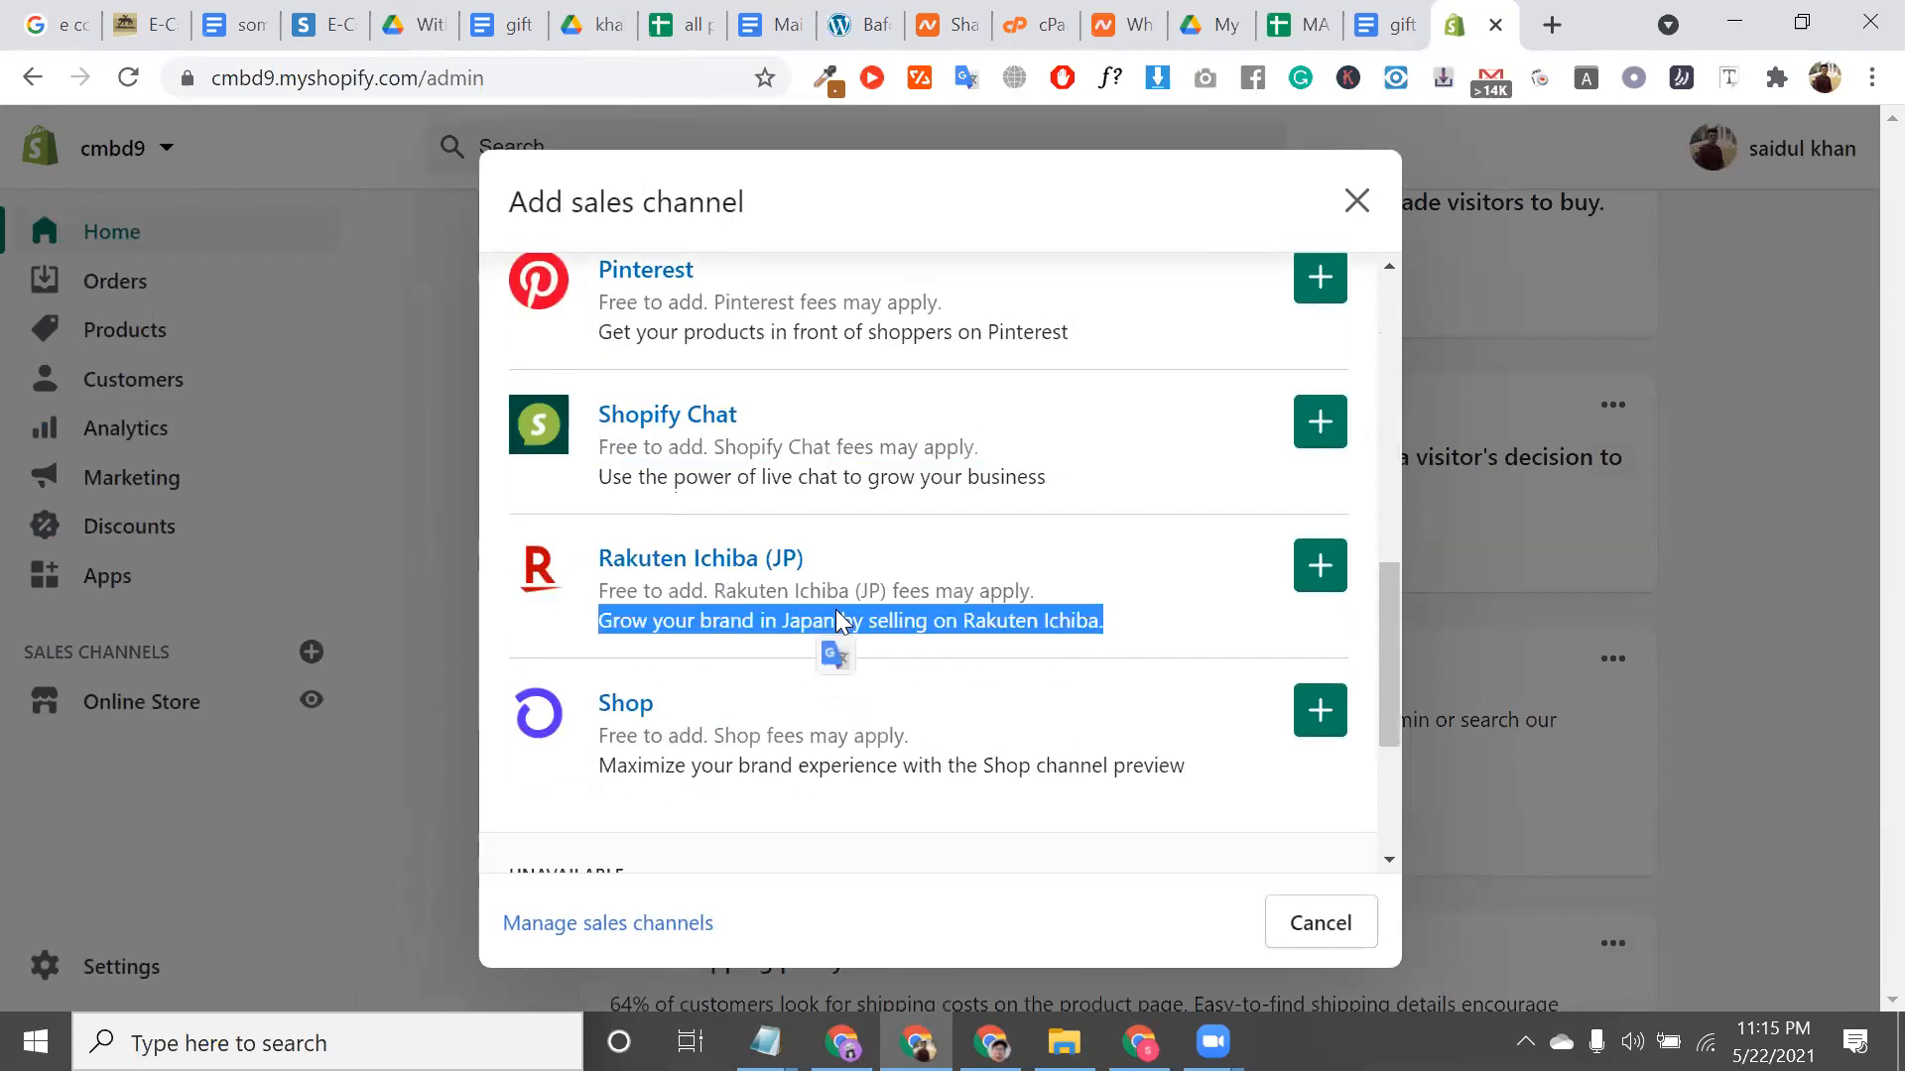
triple_click(834, 555)
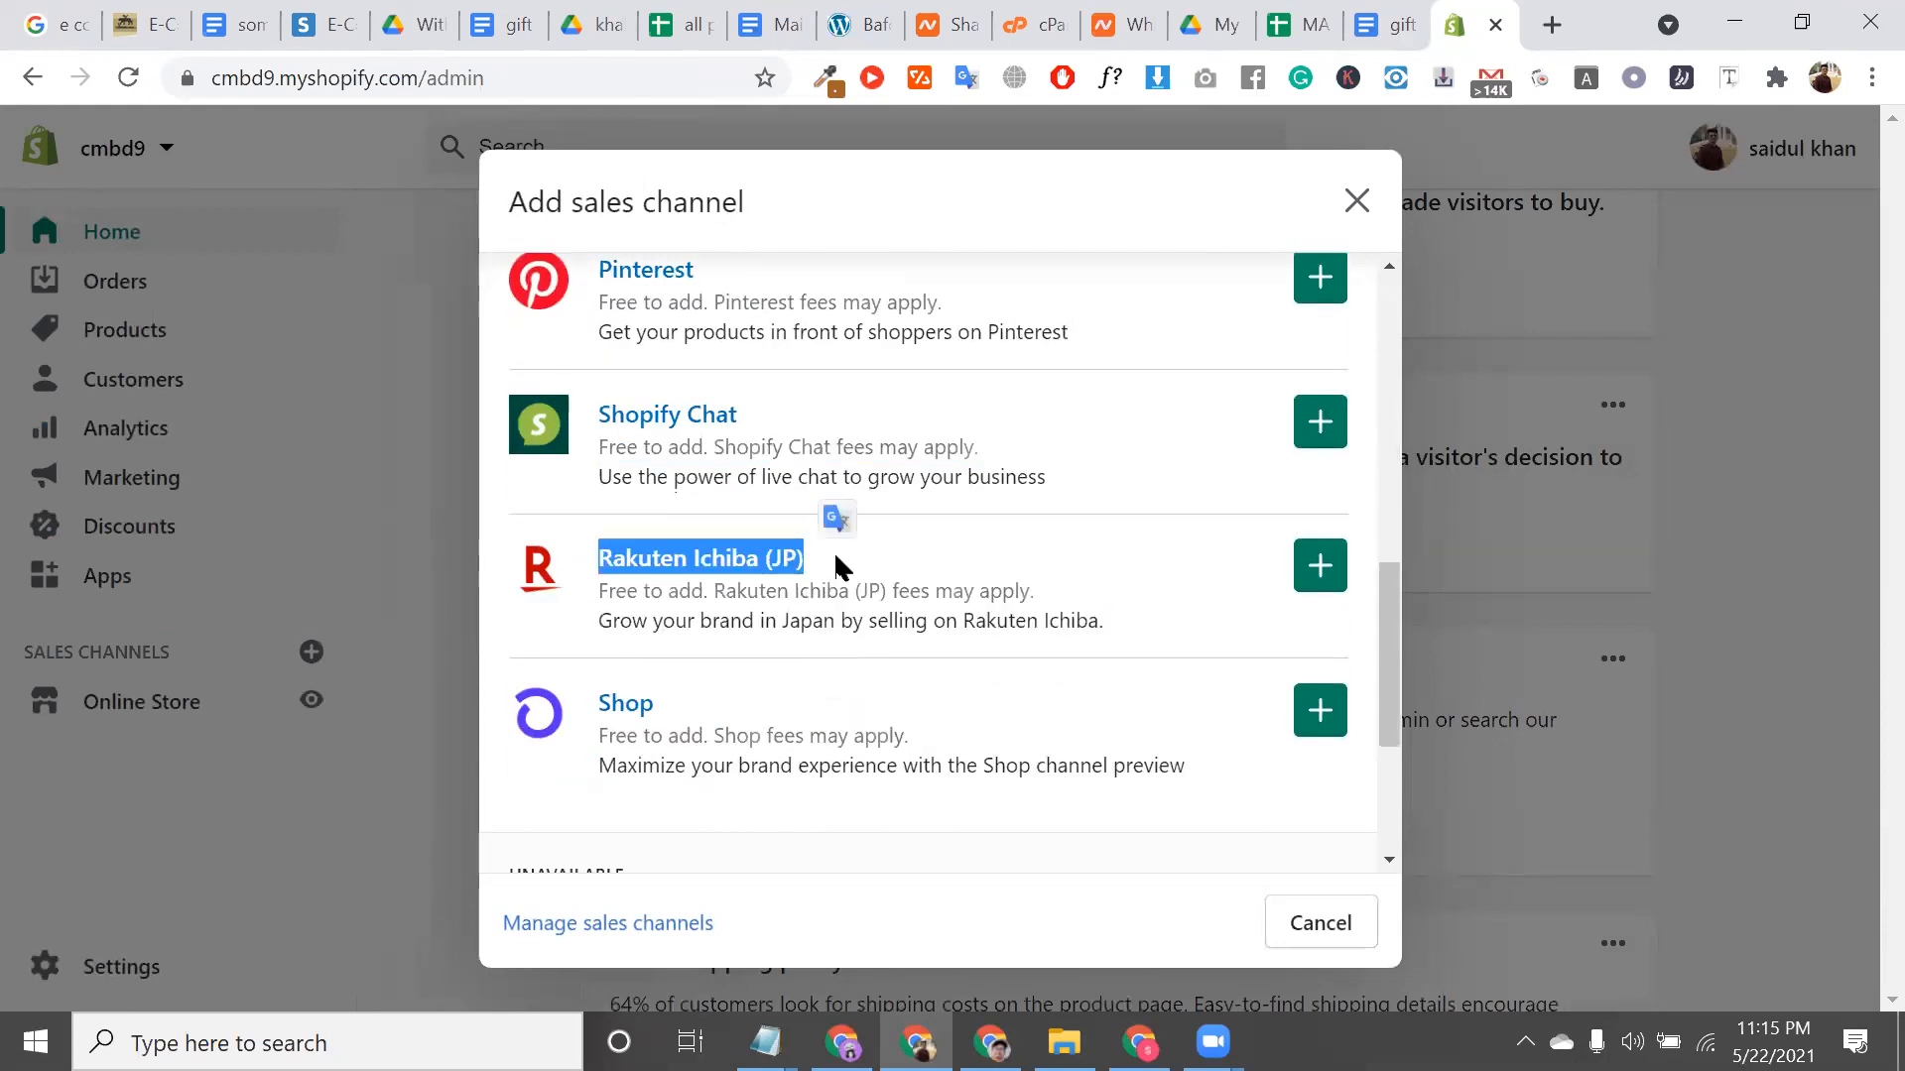
Select 'Rakuten Ichiba' in its fee line and search Google for it
left_click(712, 590)
left_click_drag(712, 589, 855, 595)
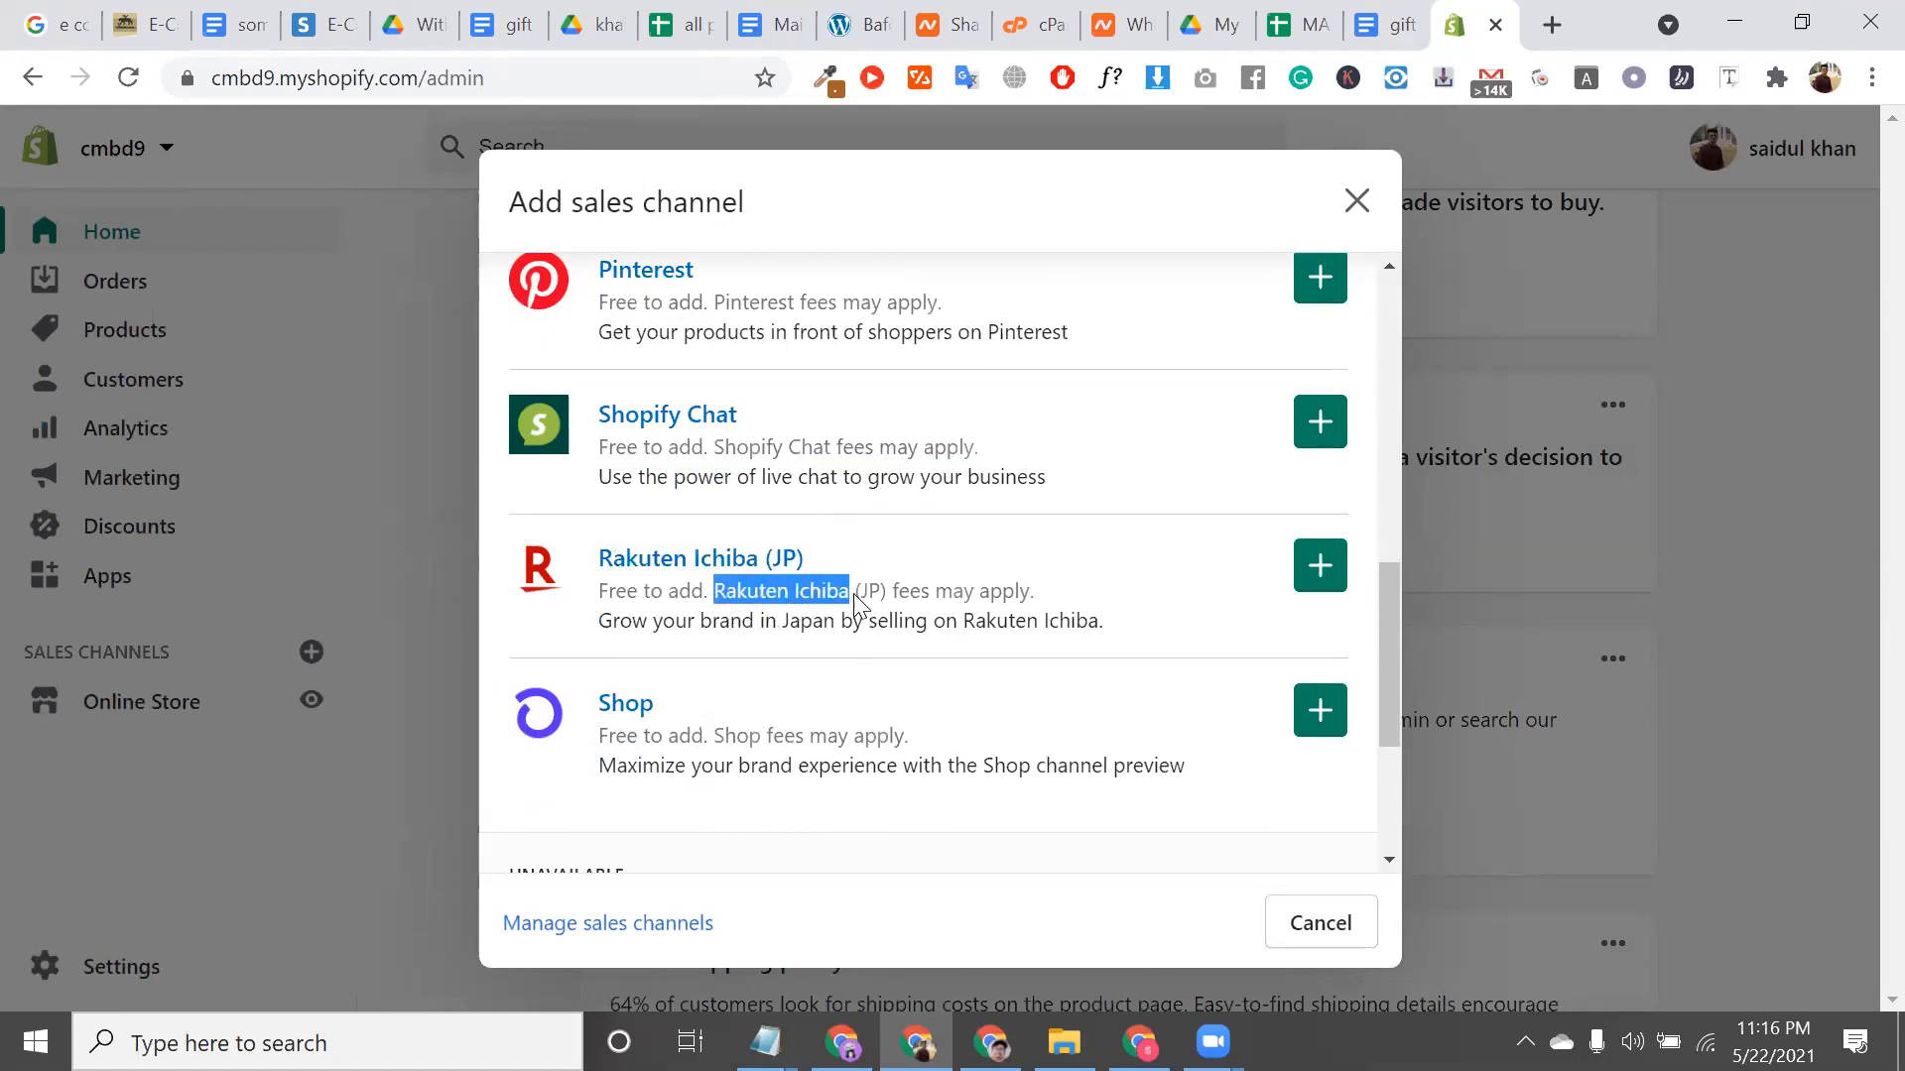
right_click(799, 594)
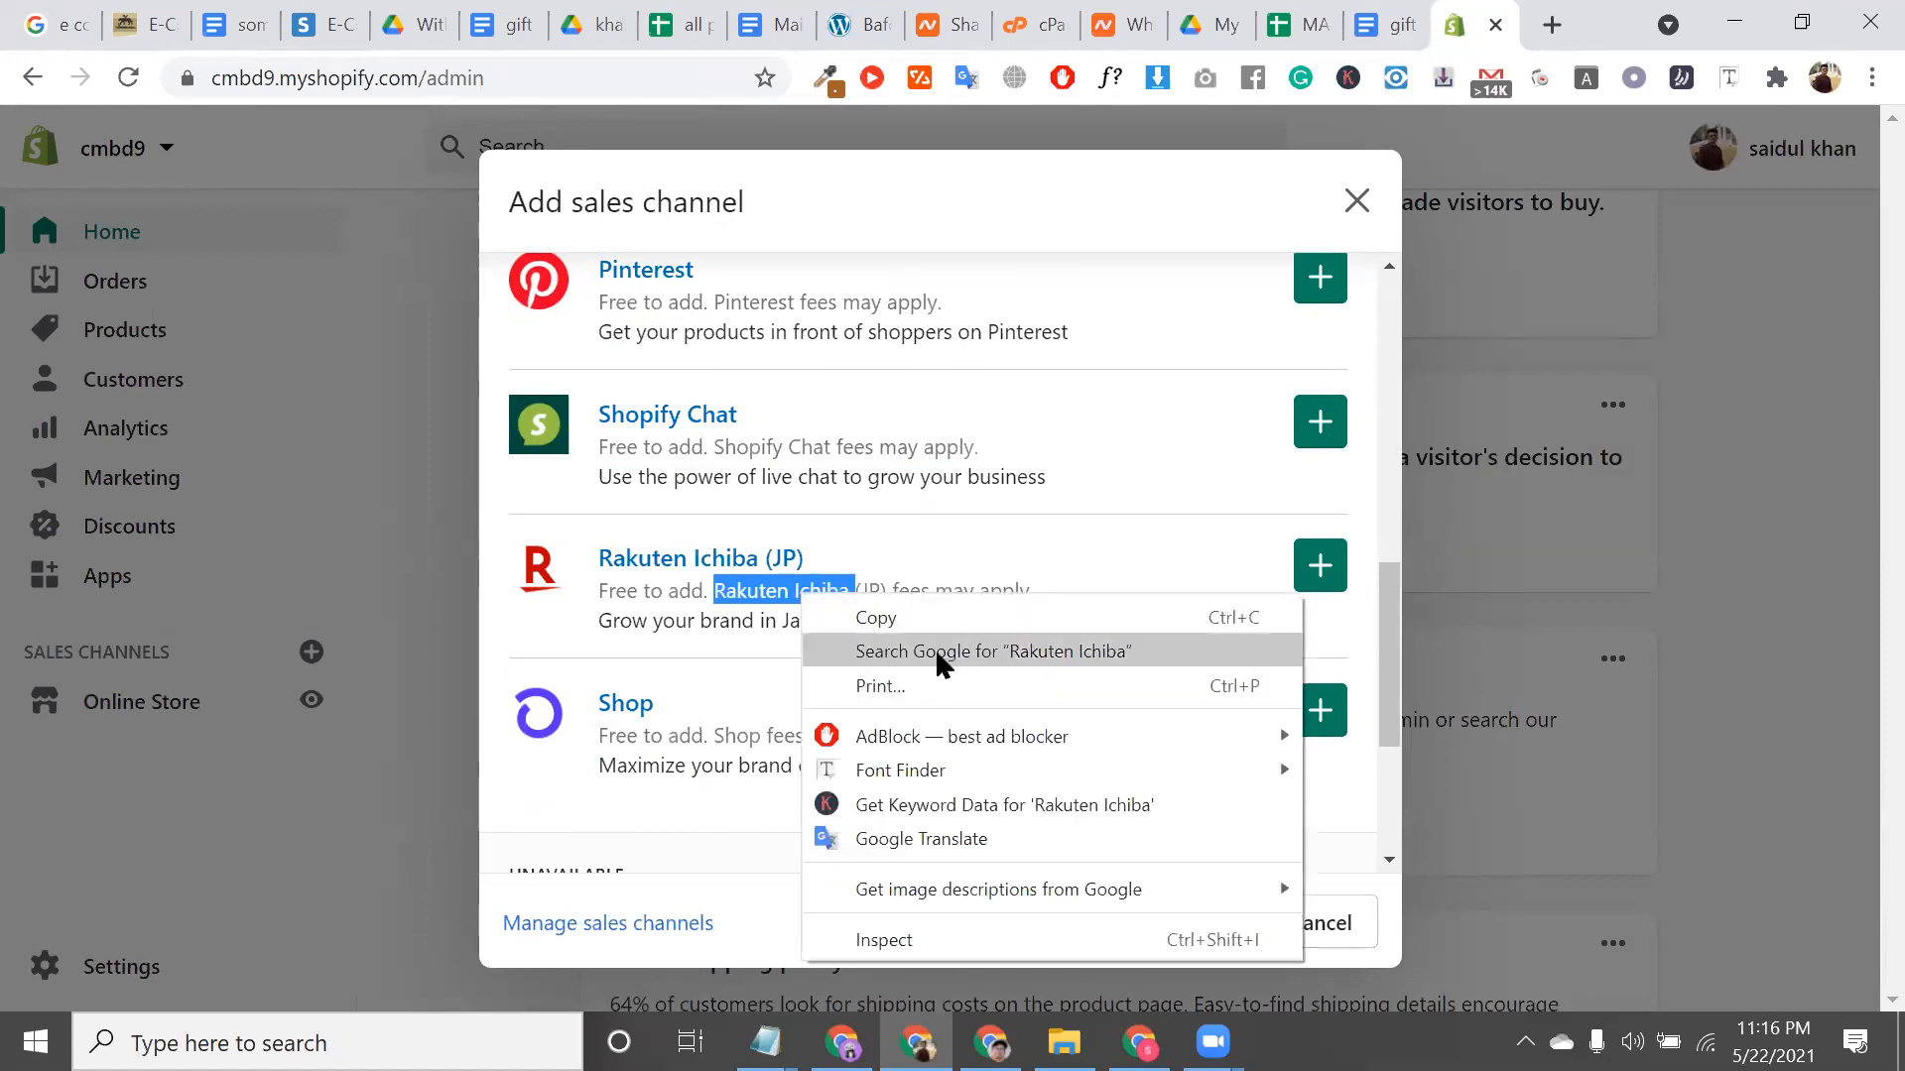
left_click(934, 651)
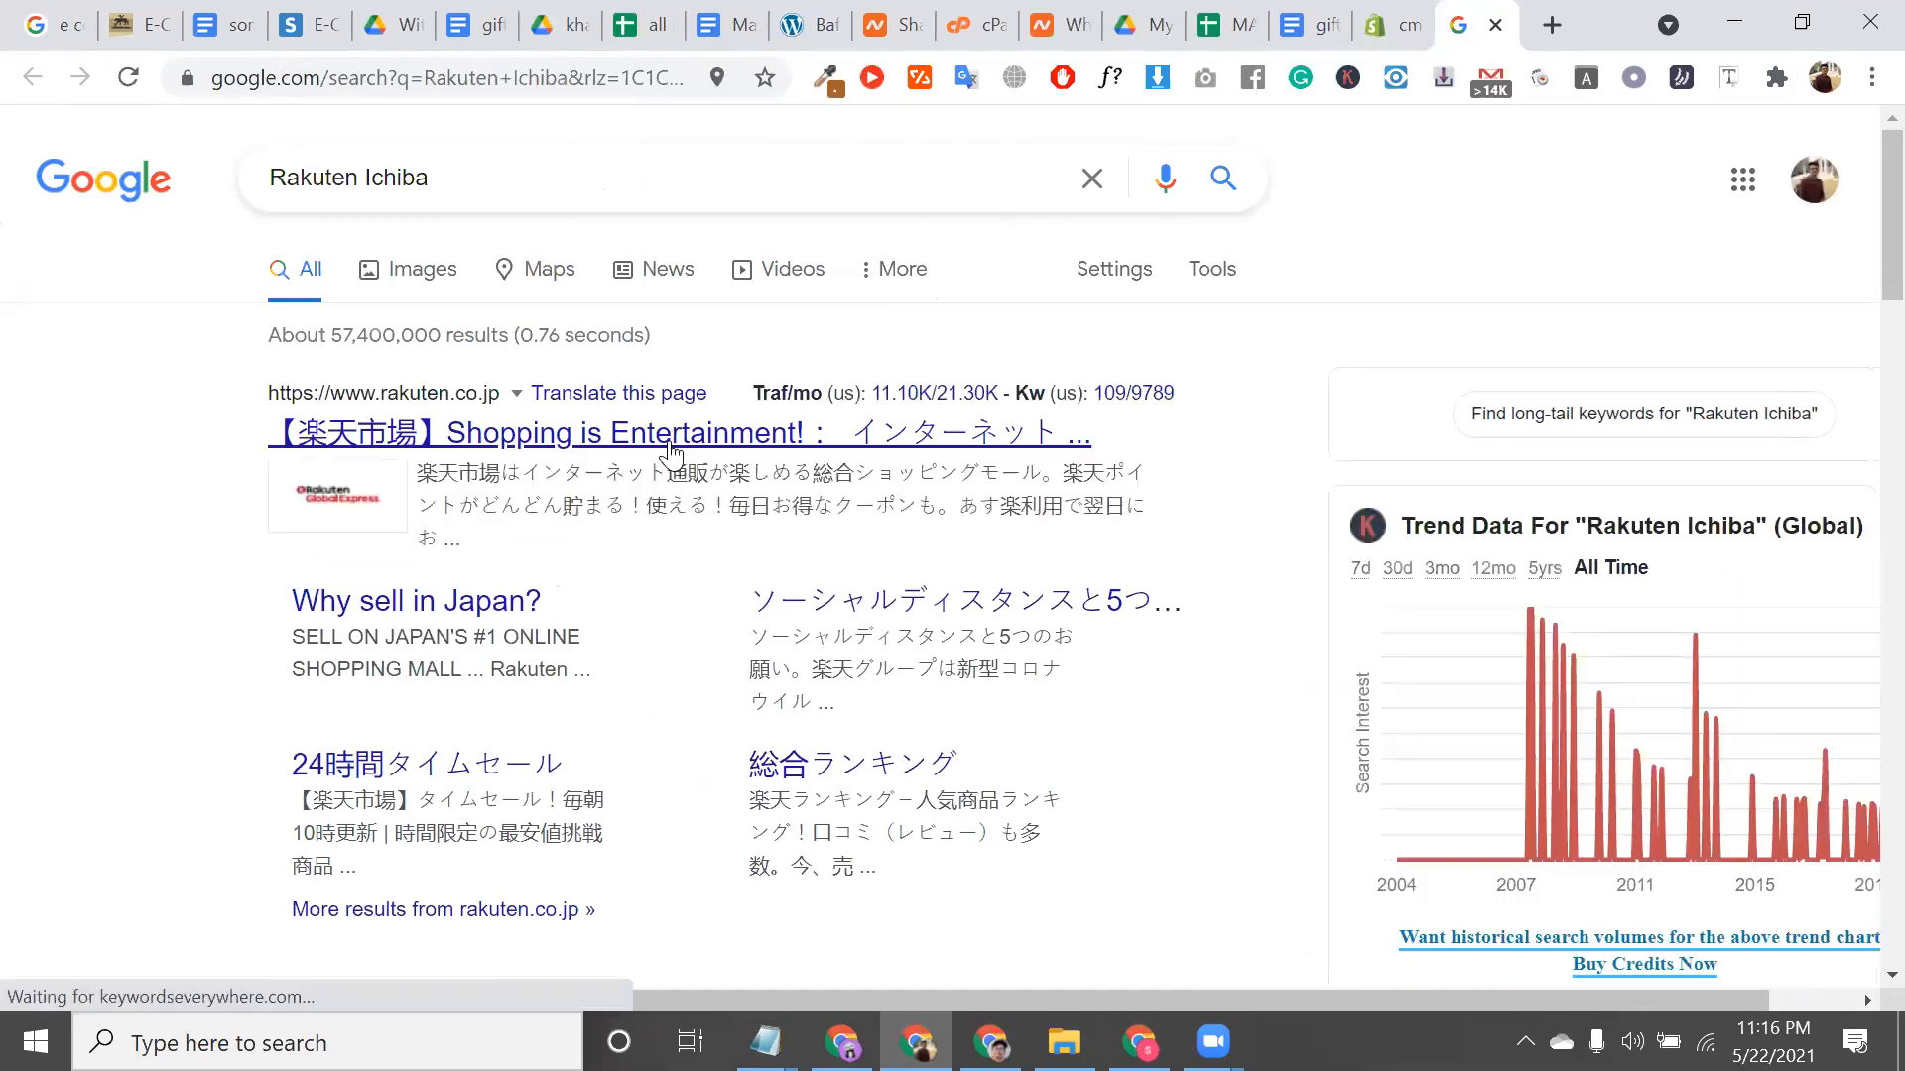
Open the rakuten.co.jp result, then return to the Shopify admin tab
left_click(784, 478)
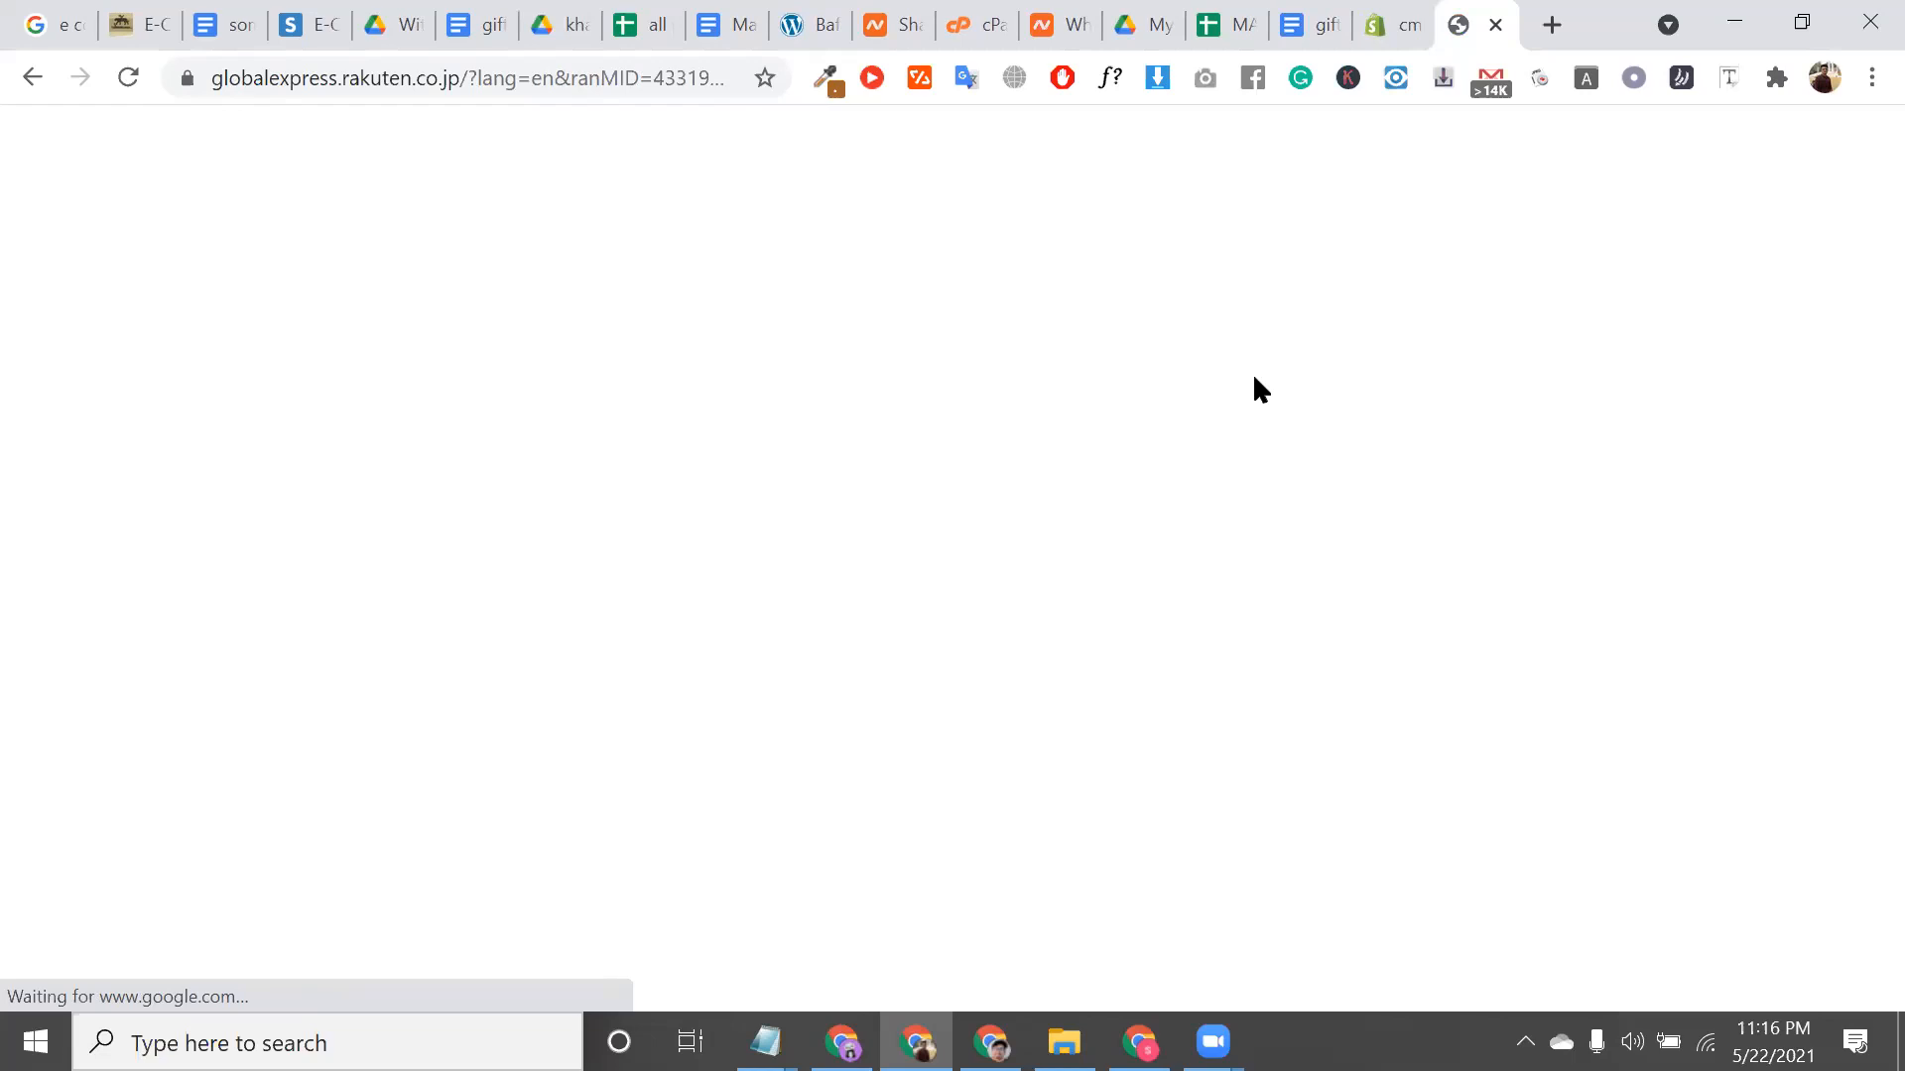
left_click(1401, 16)
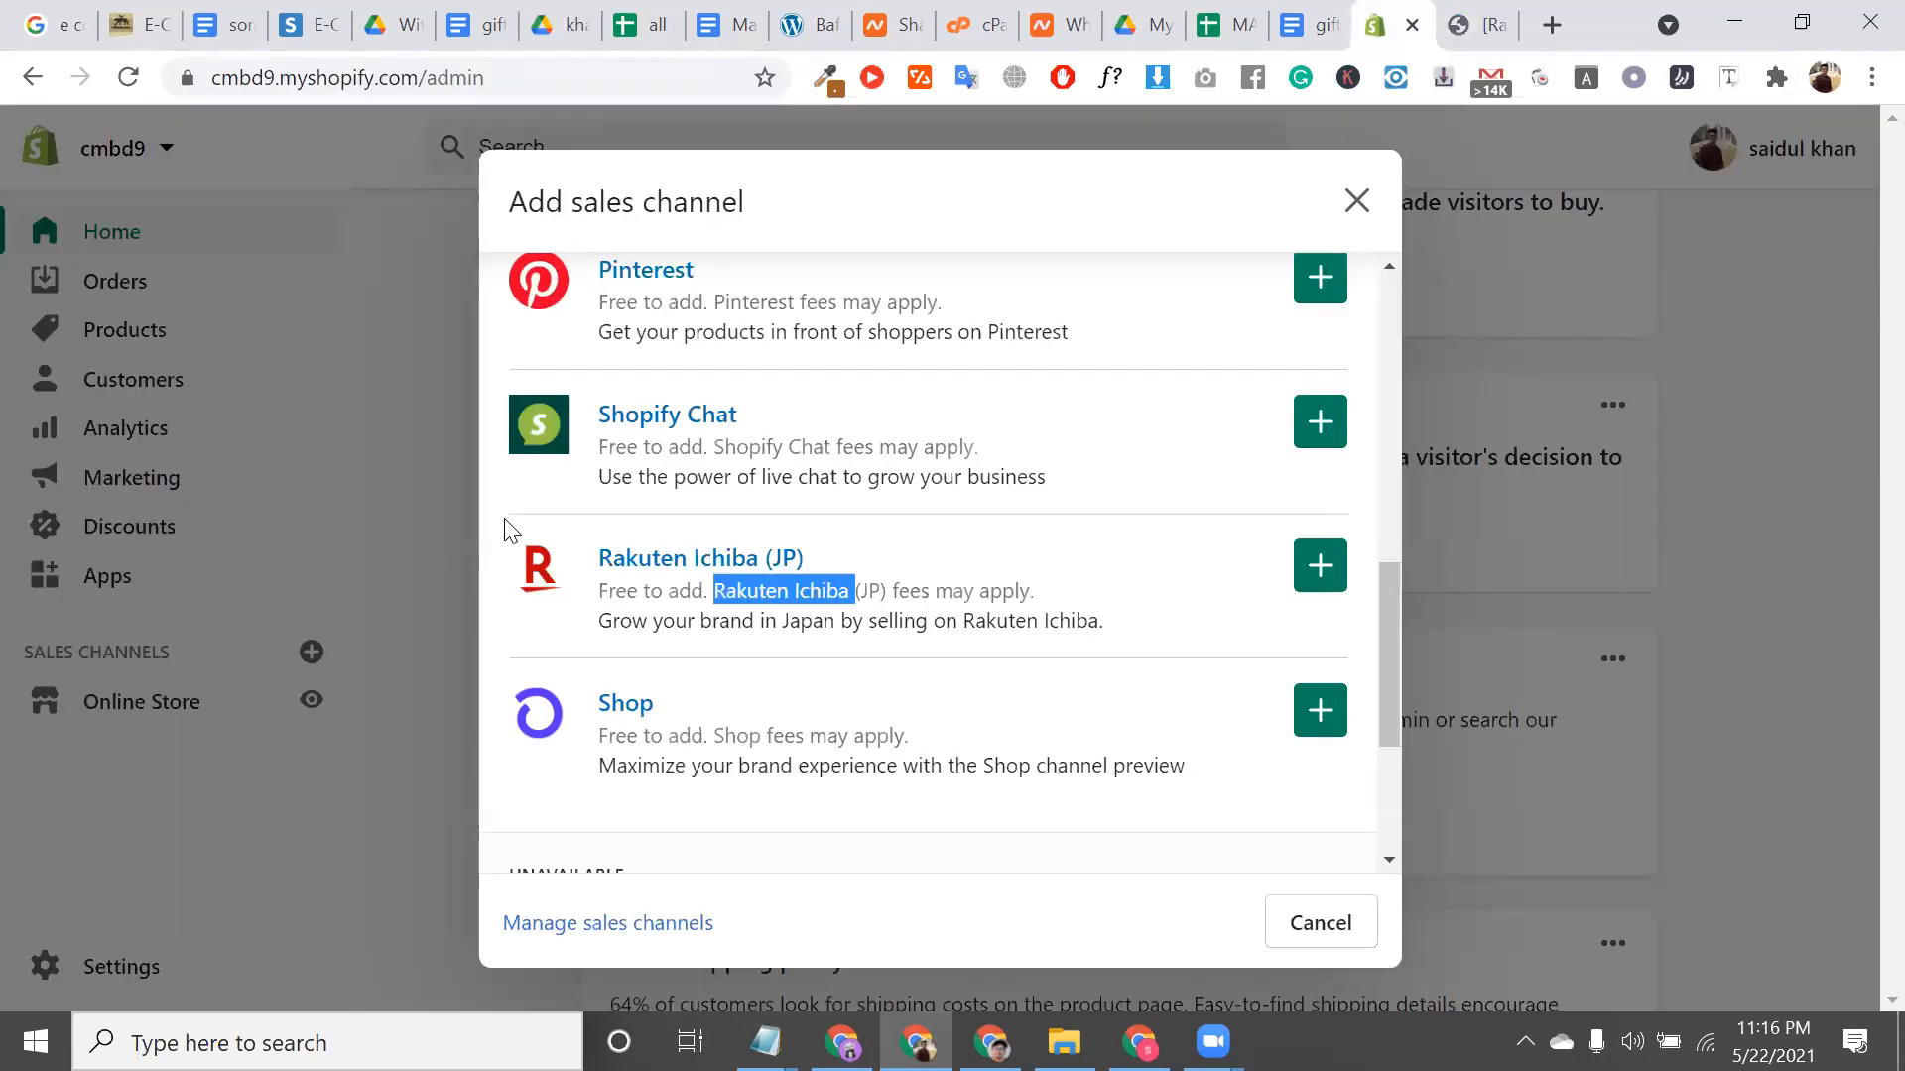
Review the Point of Sale, Shop and Rakuten Ichiba (JP) channel entries
scroll(504, 521, "up", 10)
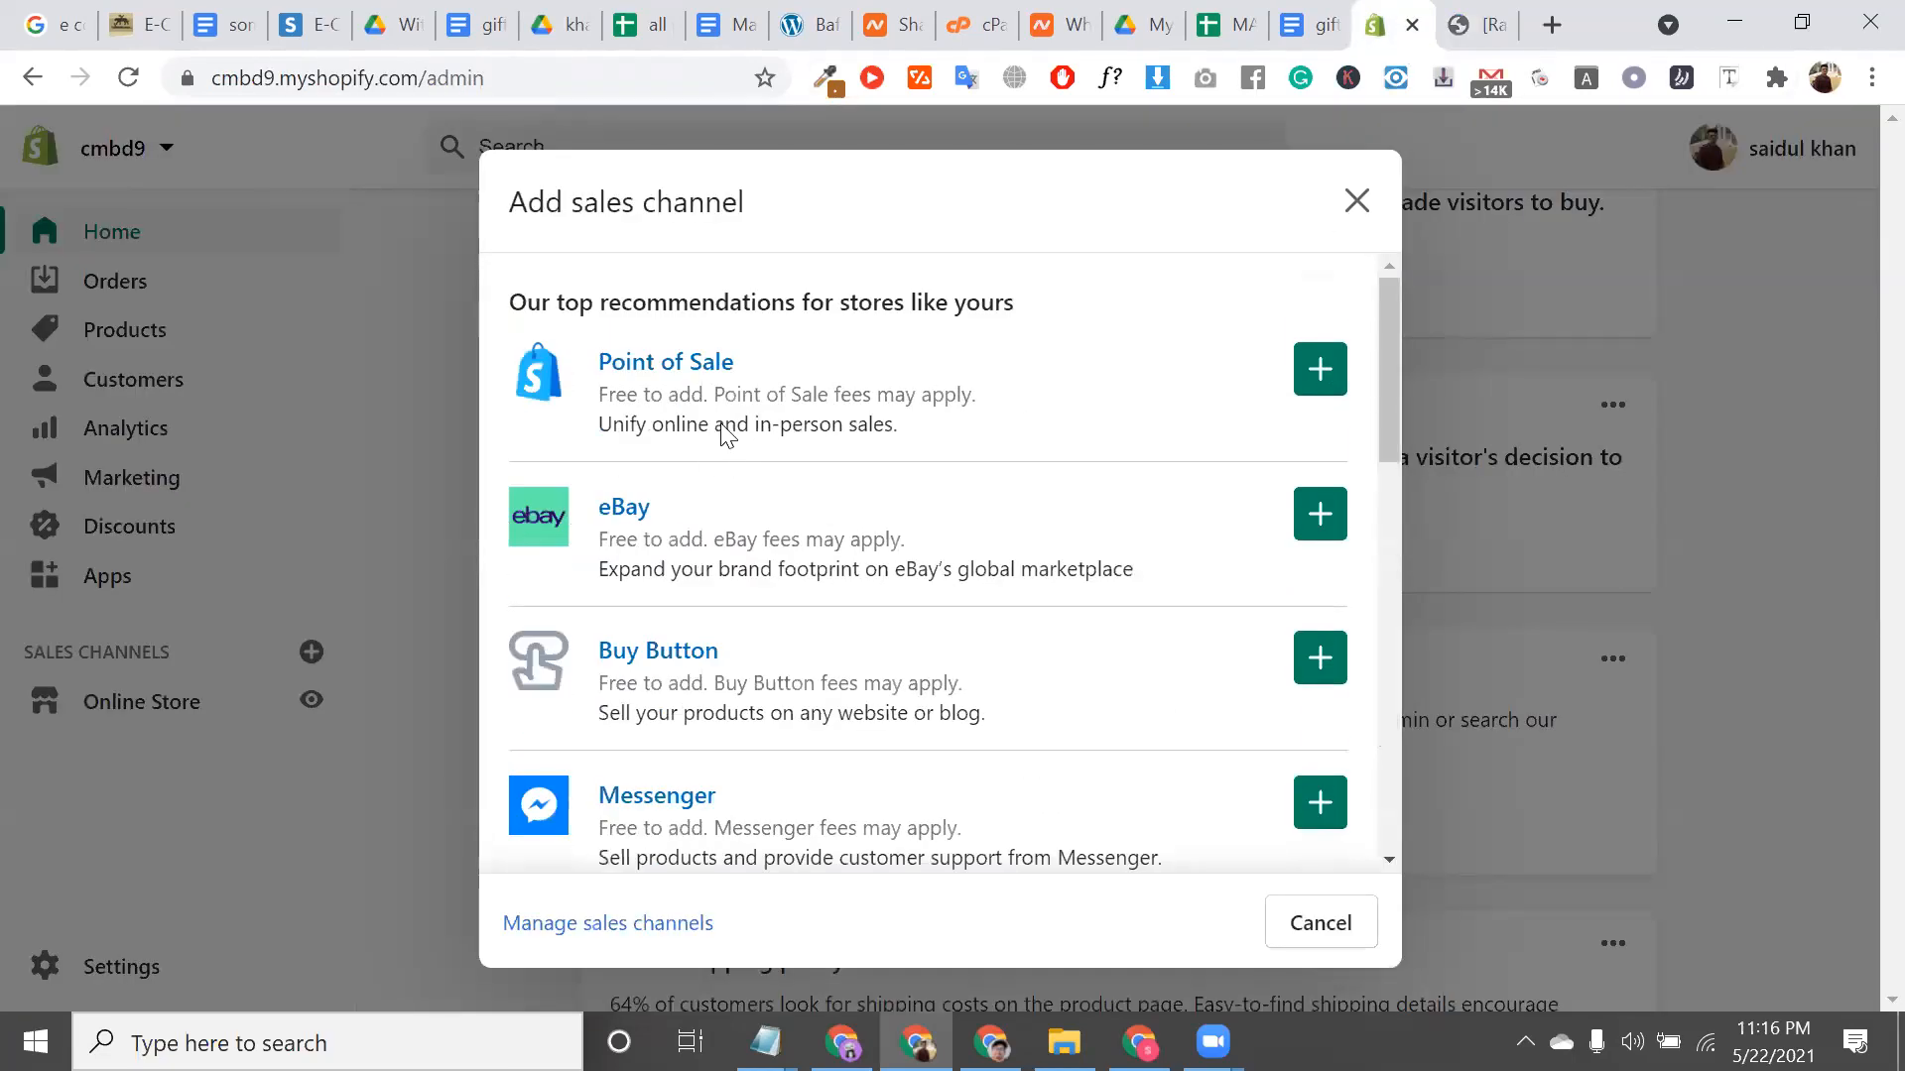
triple_click(722, 426)
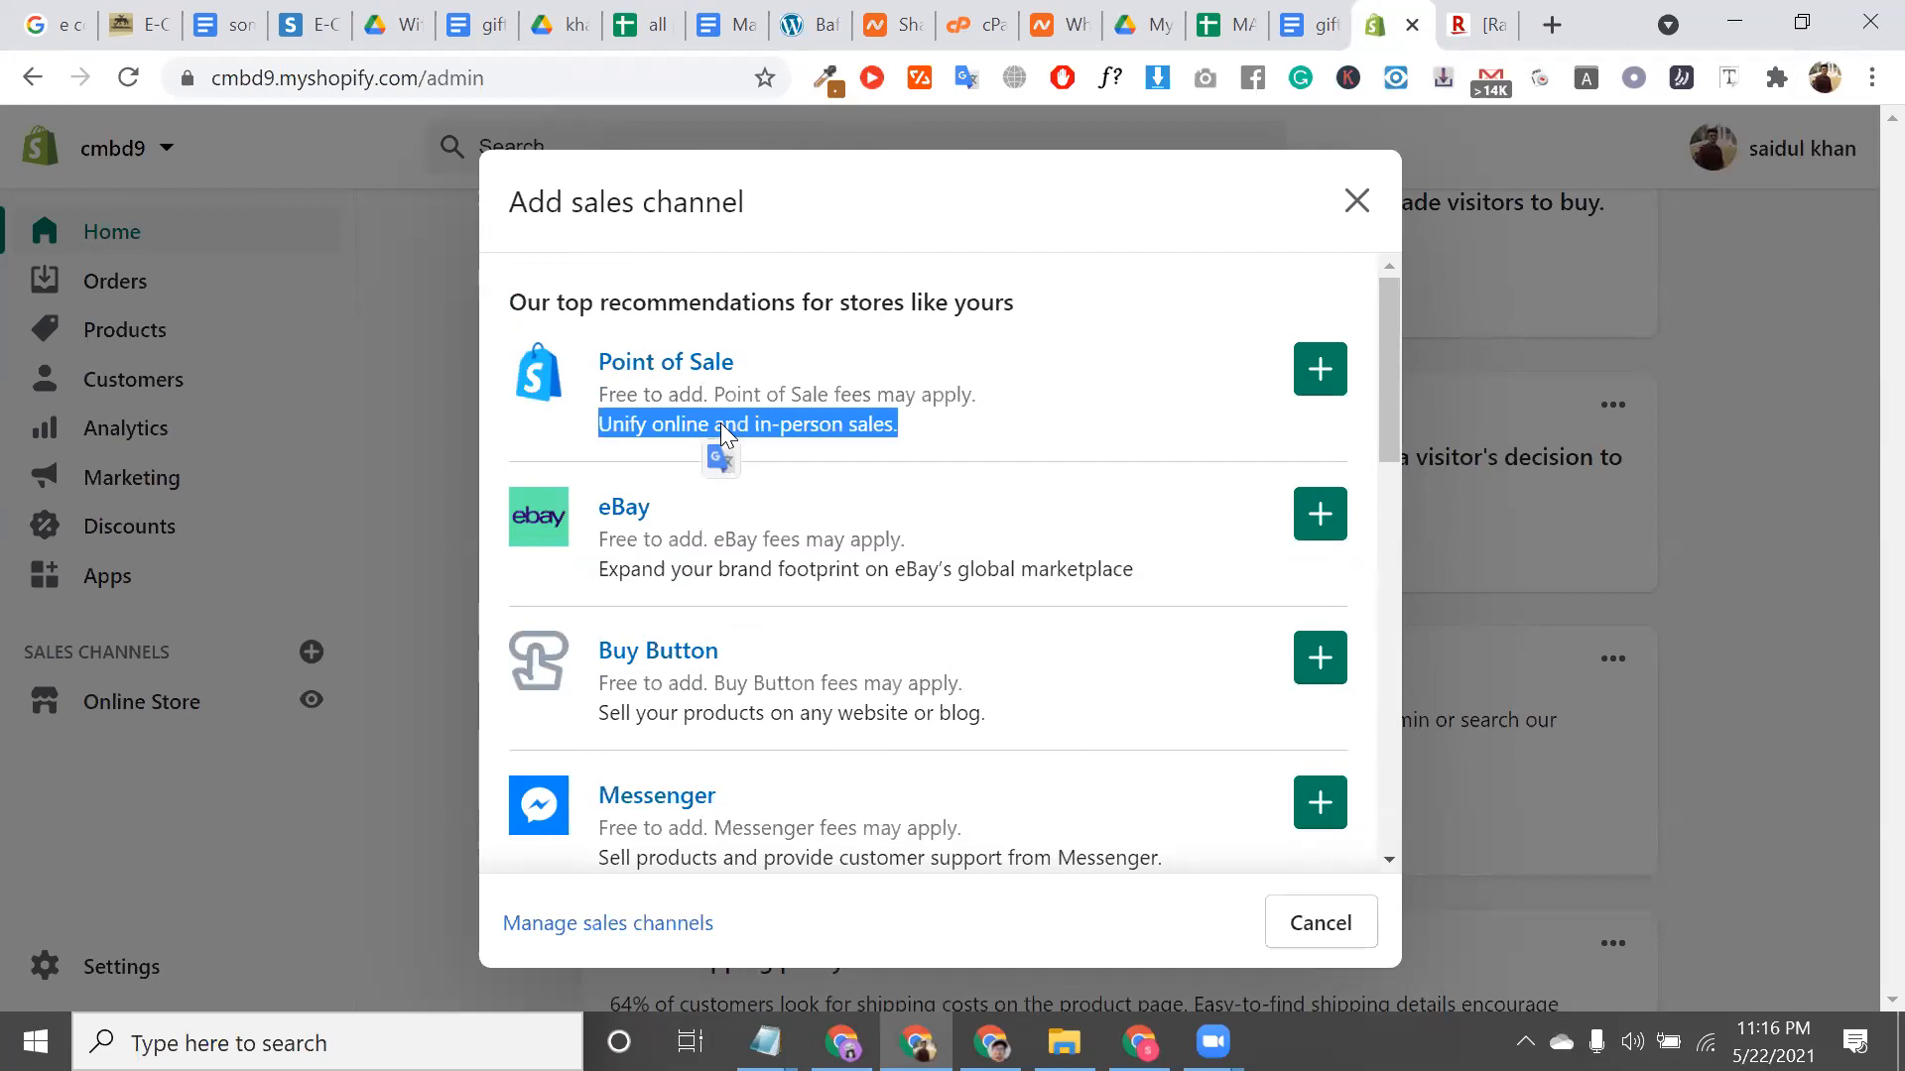
scroll(893, 752, "down", 5)
scroll(778, 795, "down", 3)
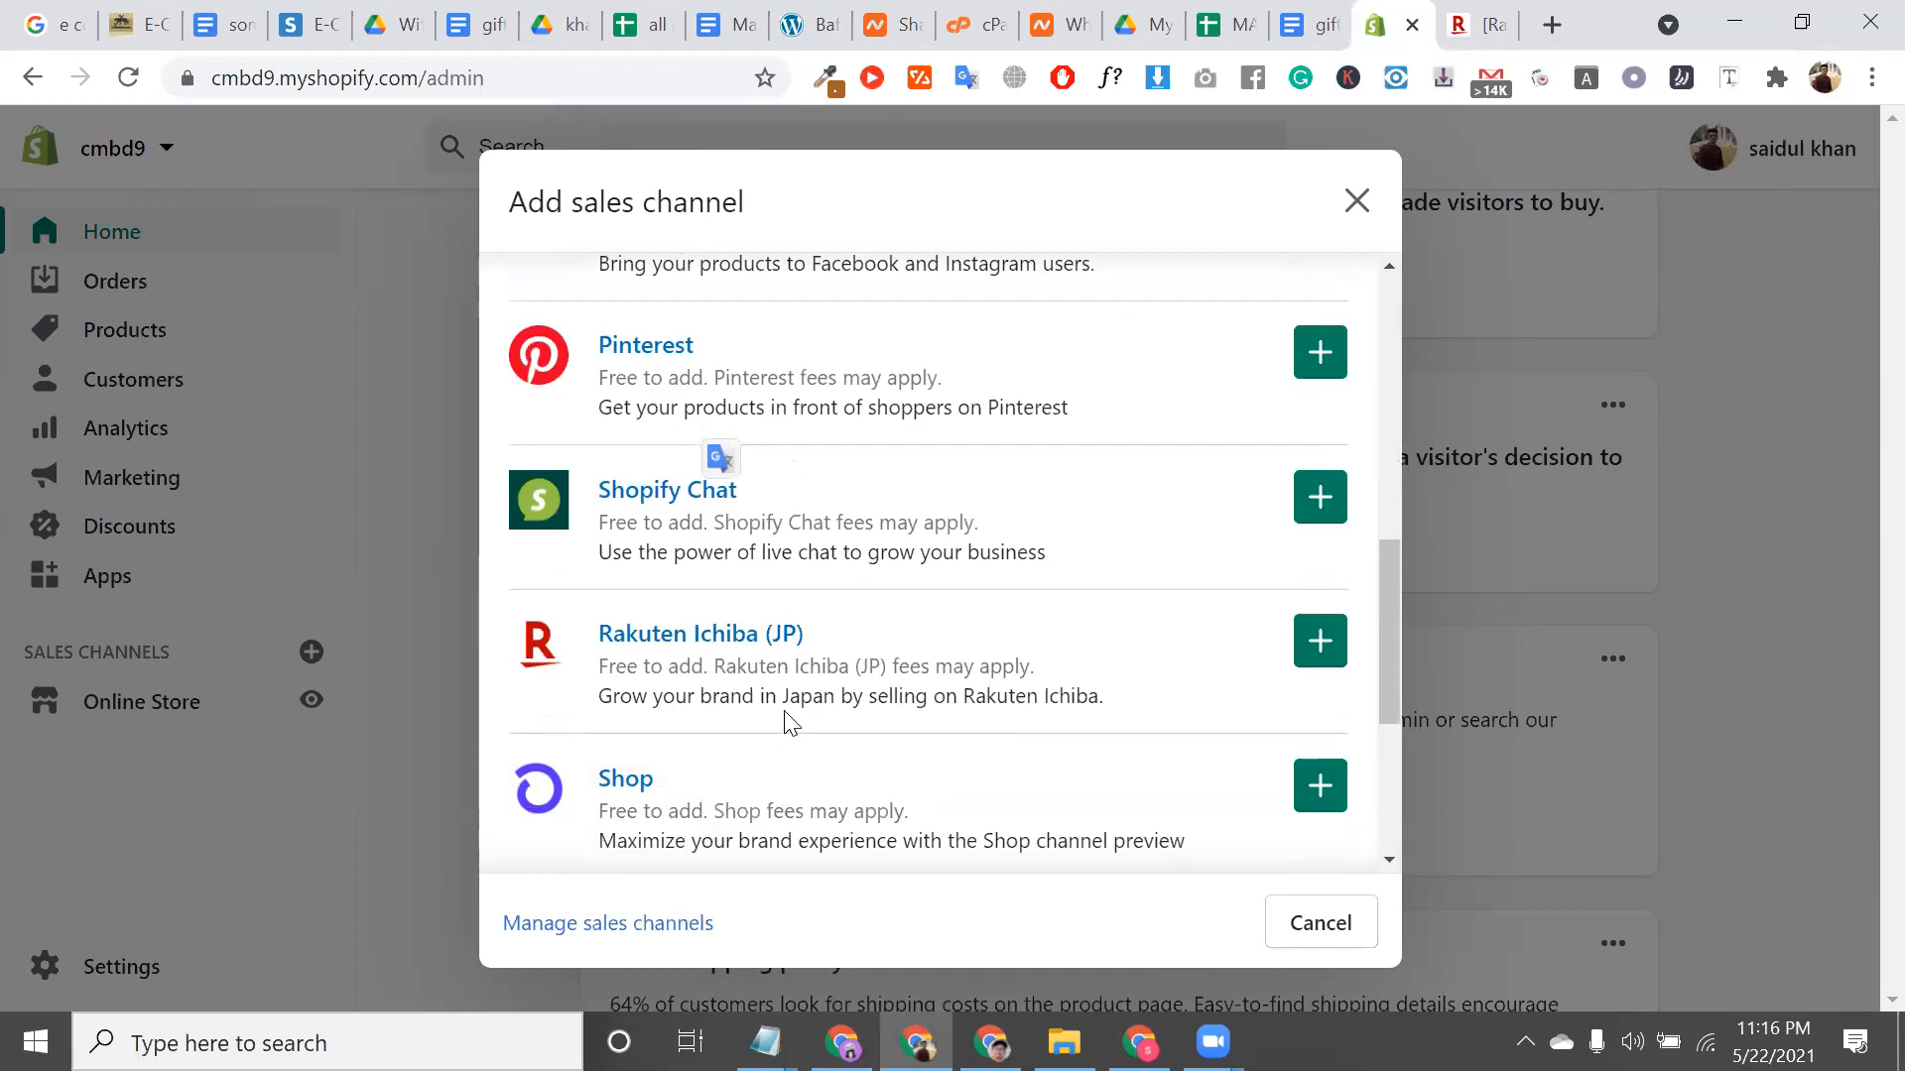
scroll(829, 666, "down", 3)
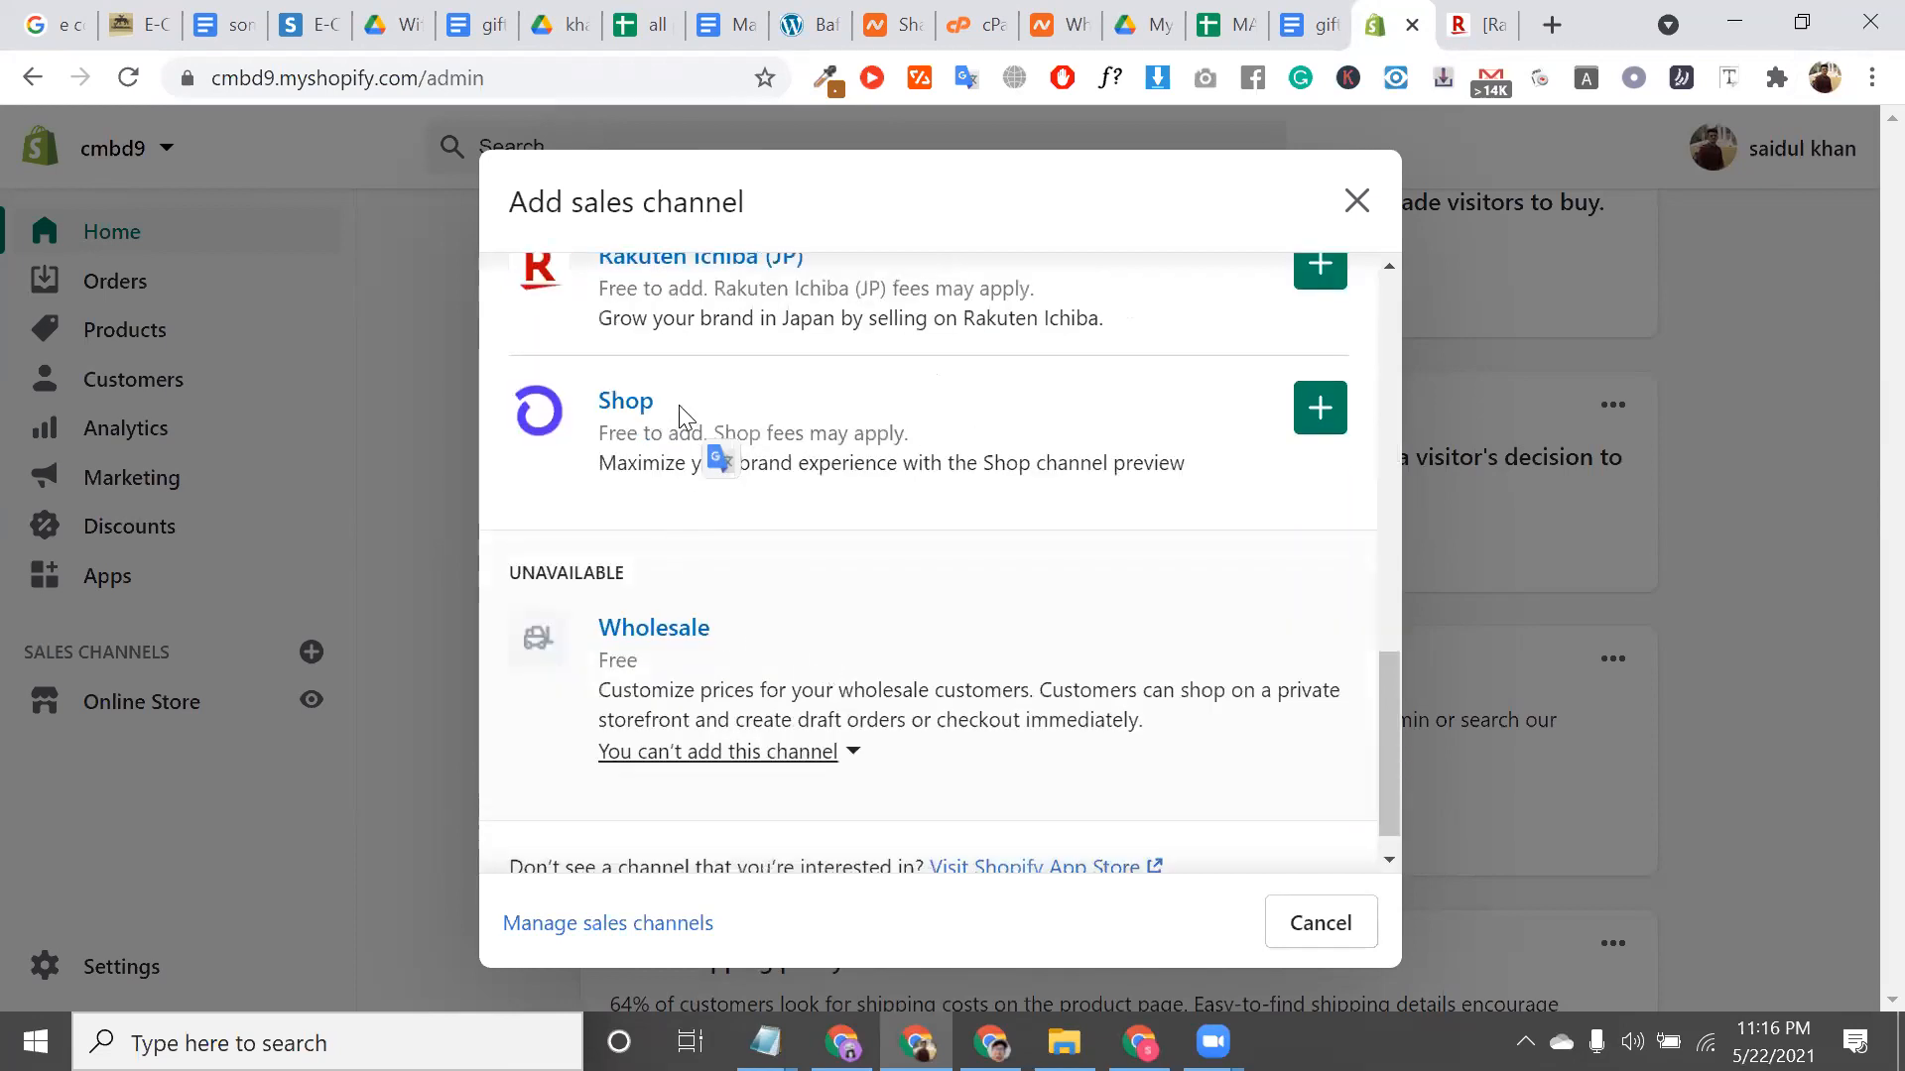
double_click(679, 404)
scroll(794, 486, "up", 2)
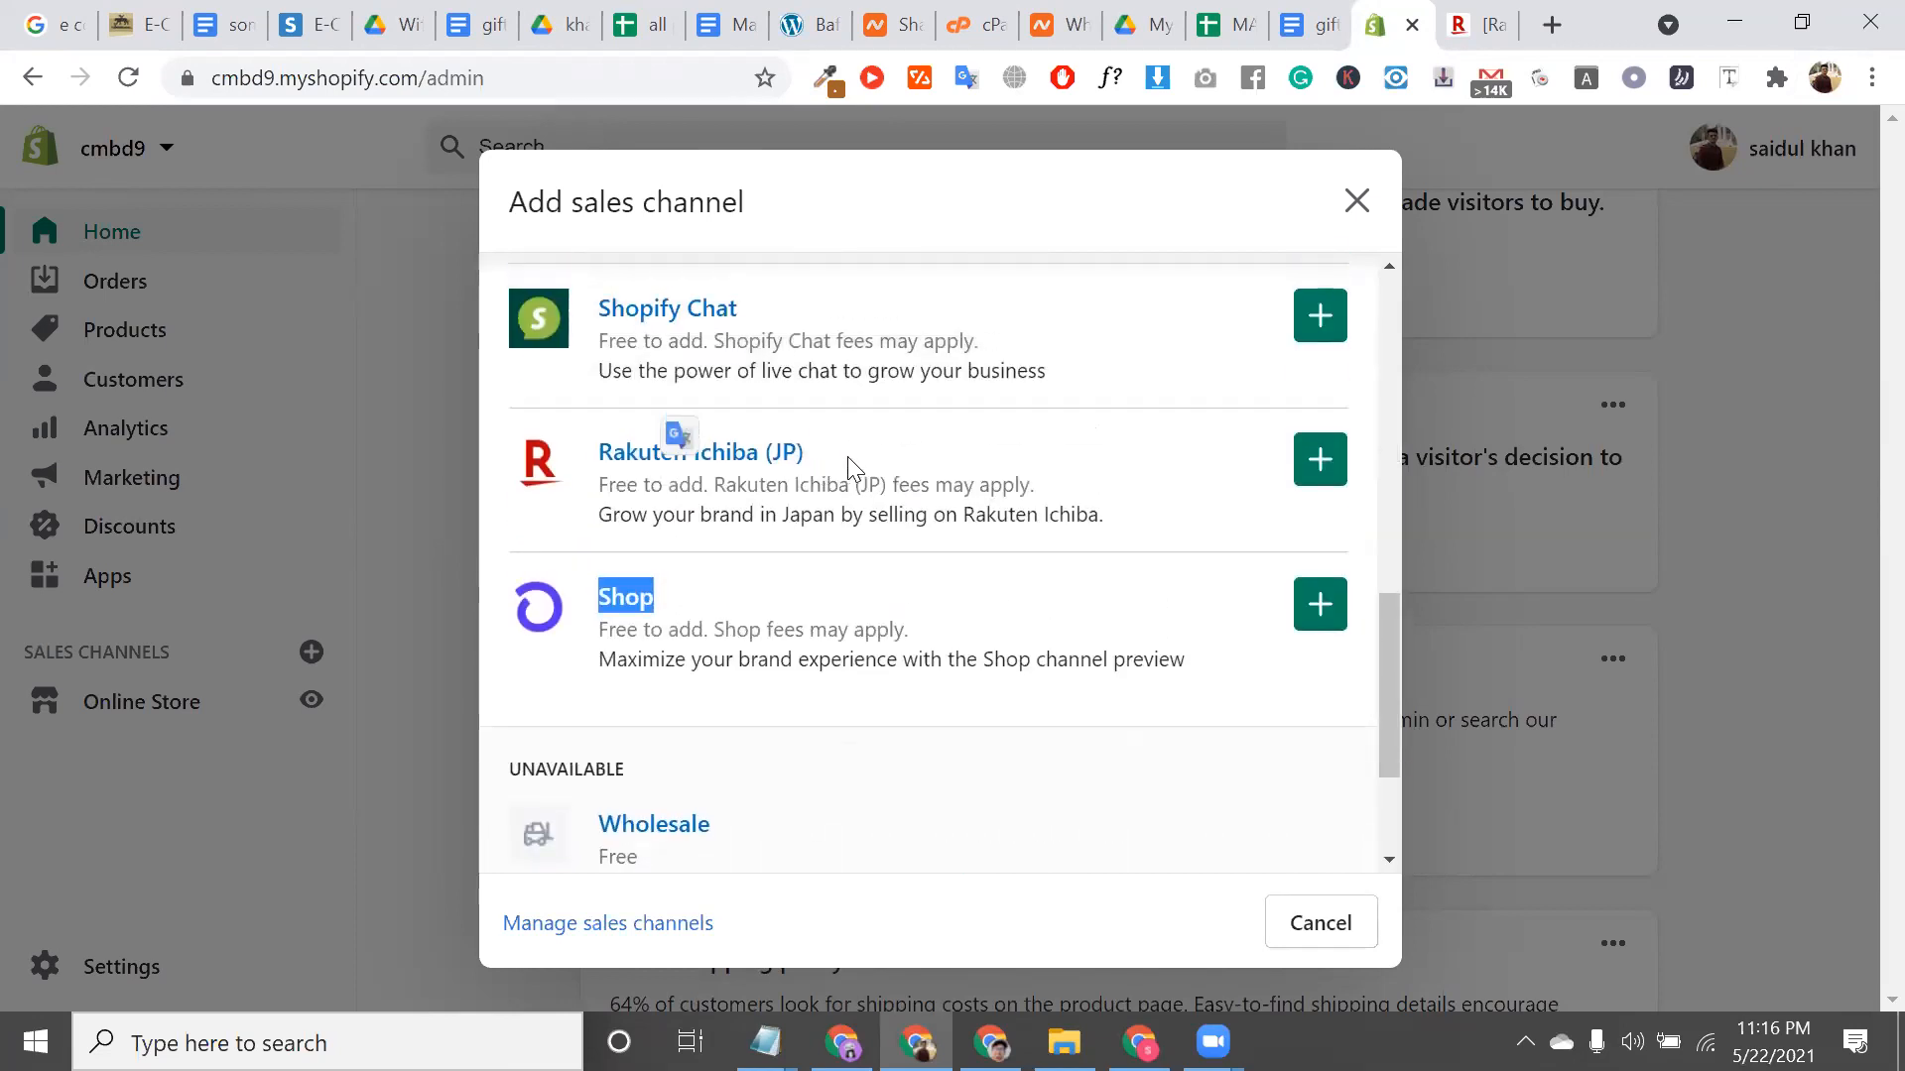
triple_click(848, 457)
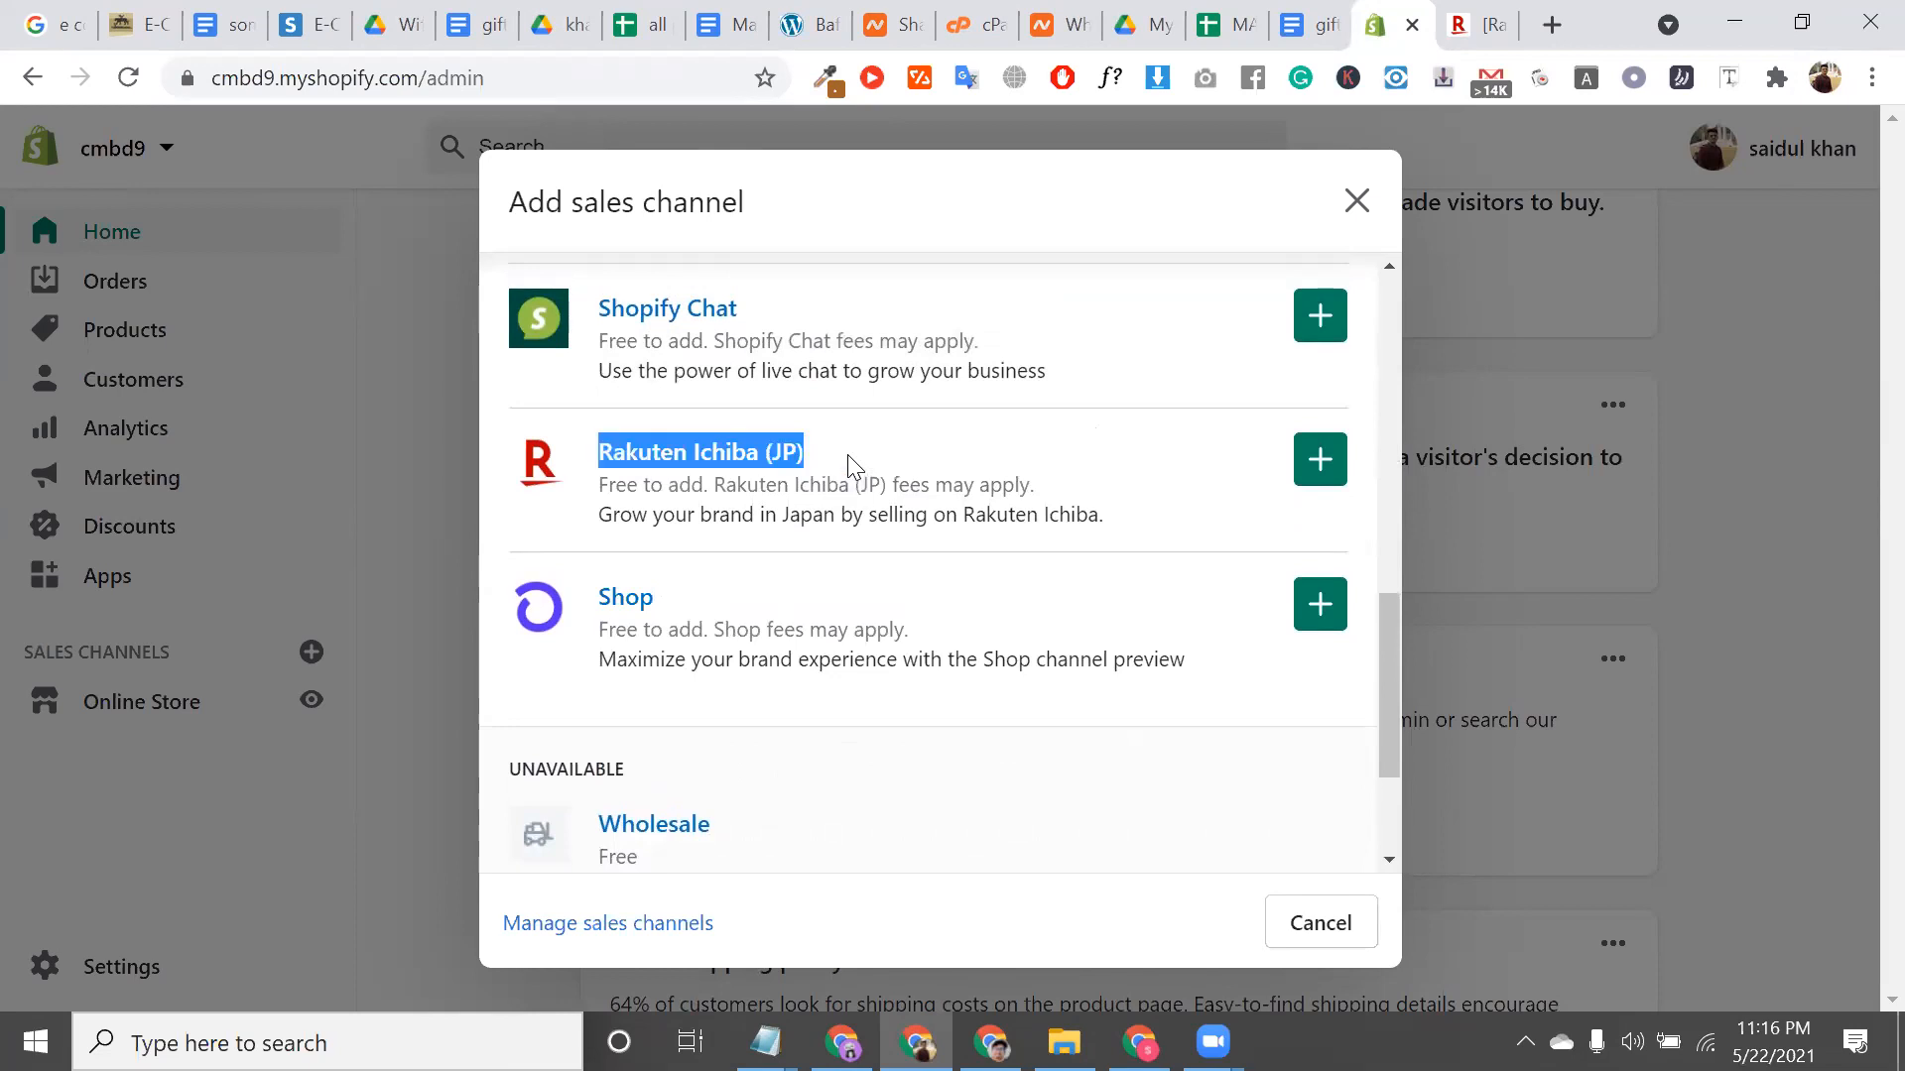
triple_click(811, 448)
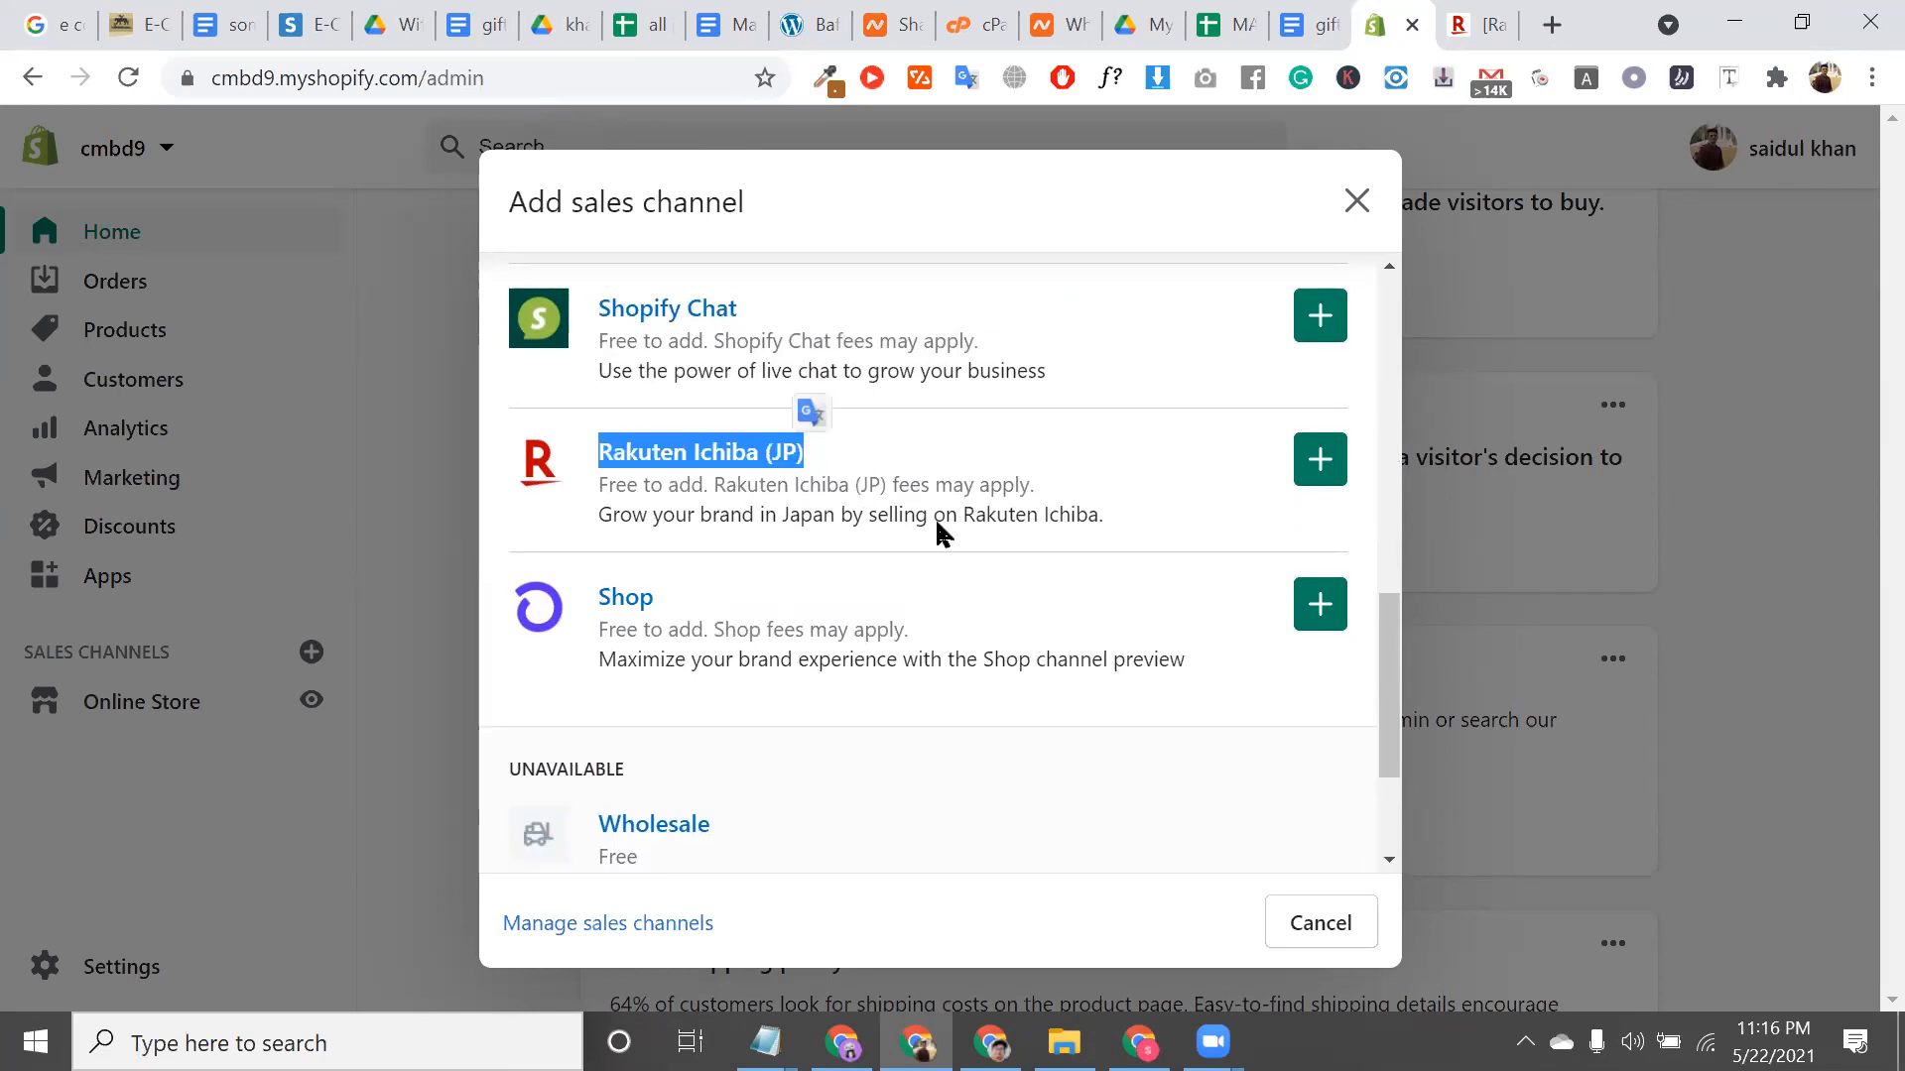
left_click(997, 541)
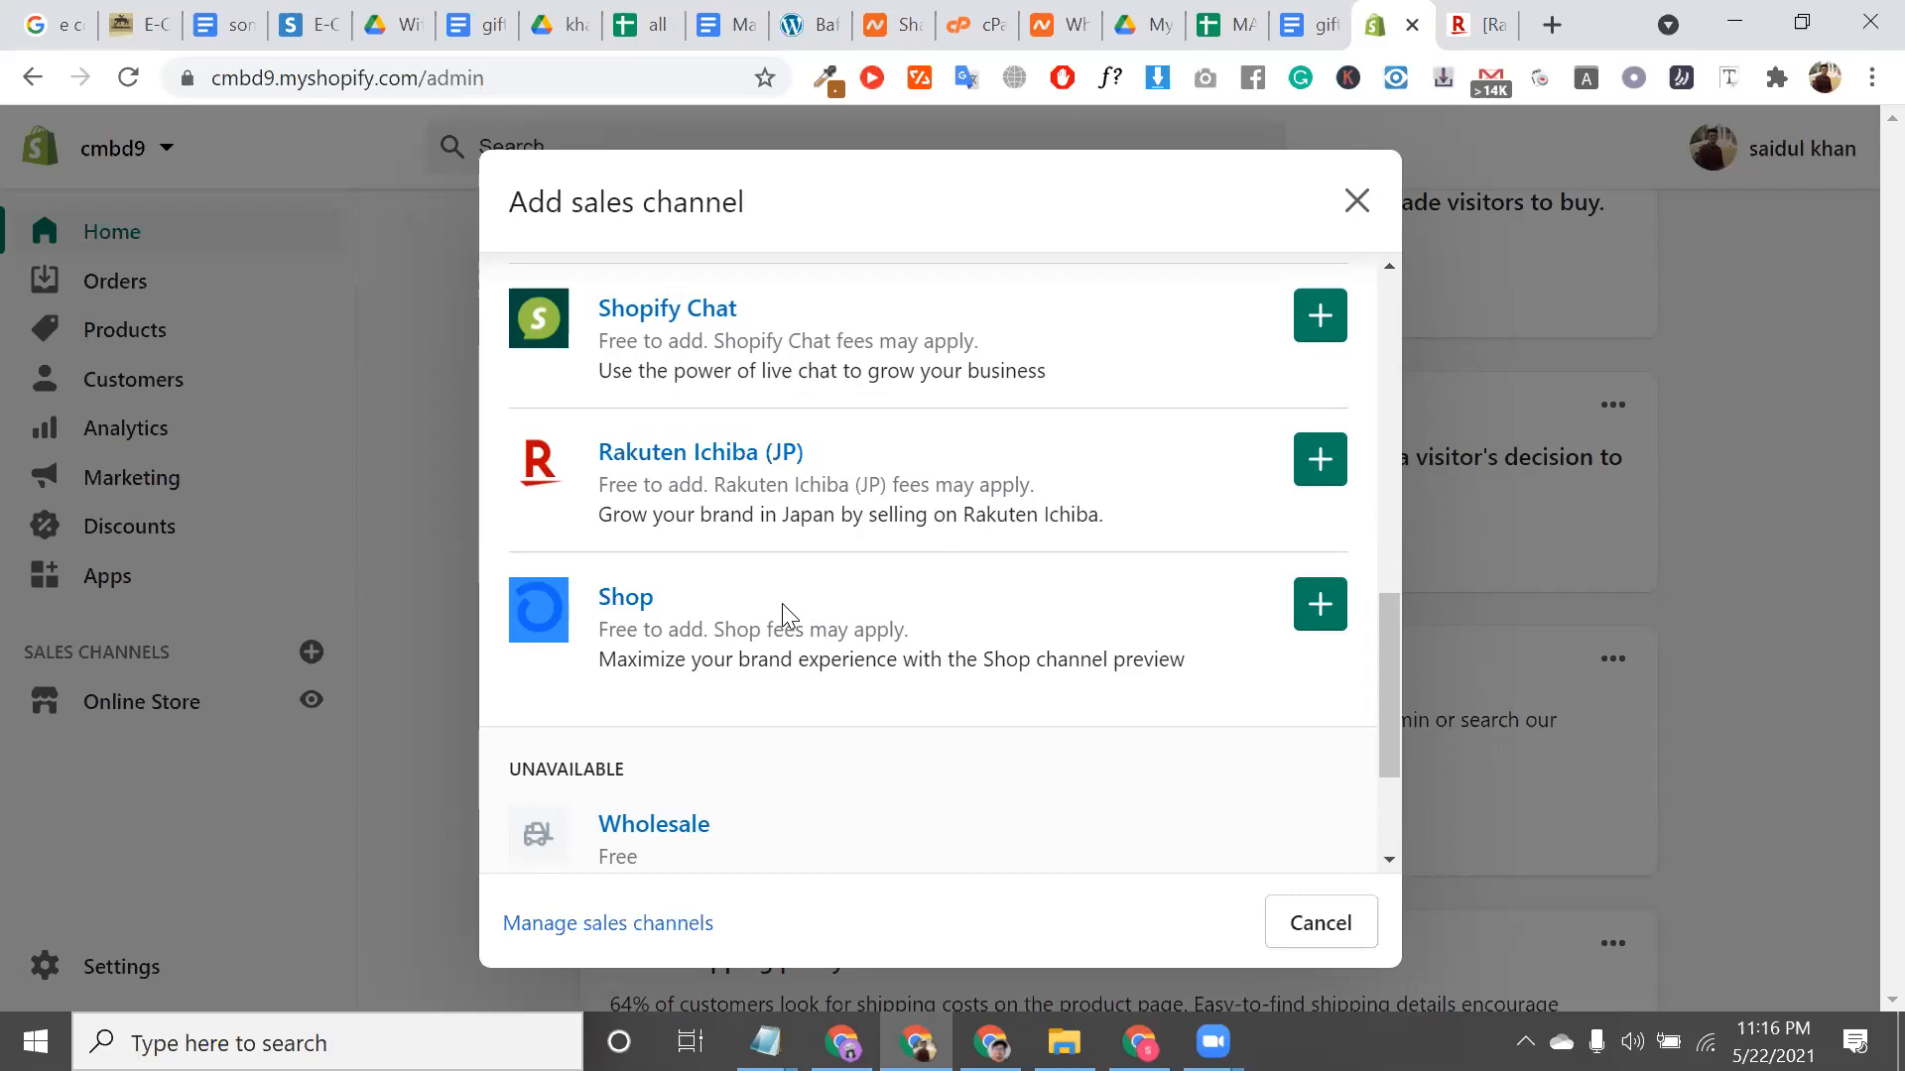
triple_click(921, 486)
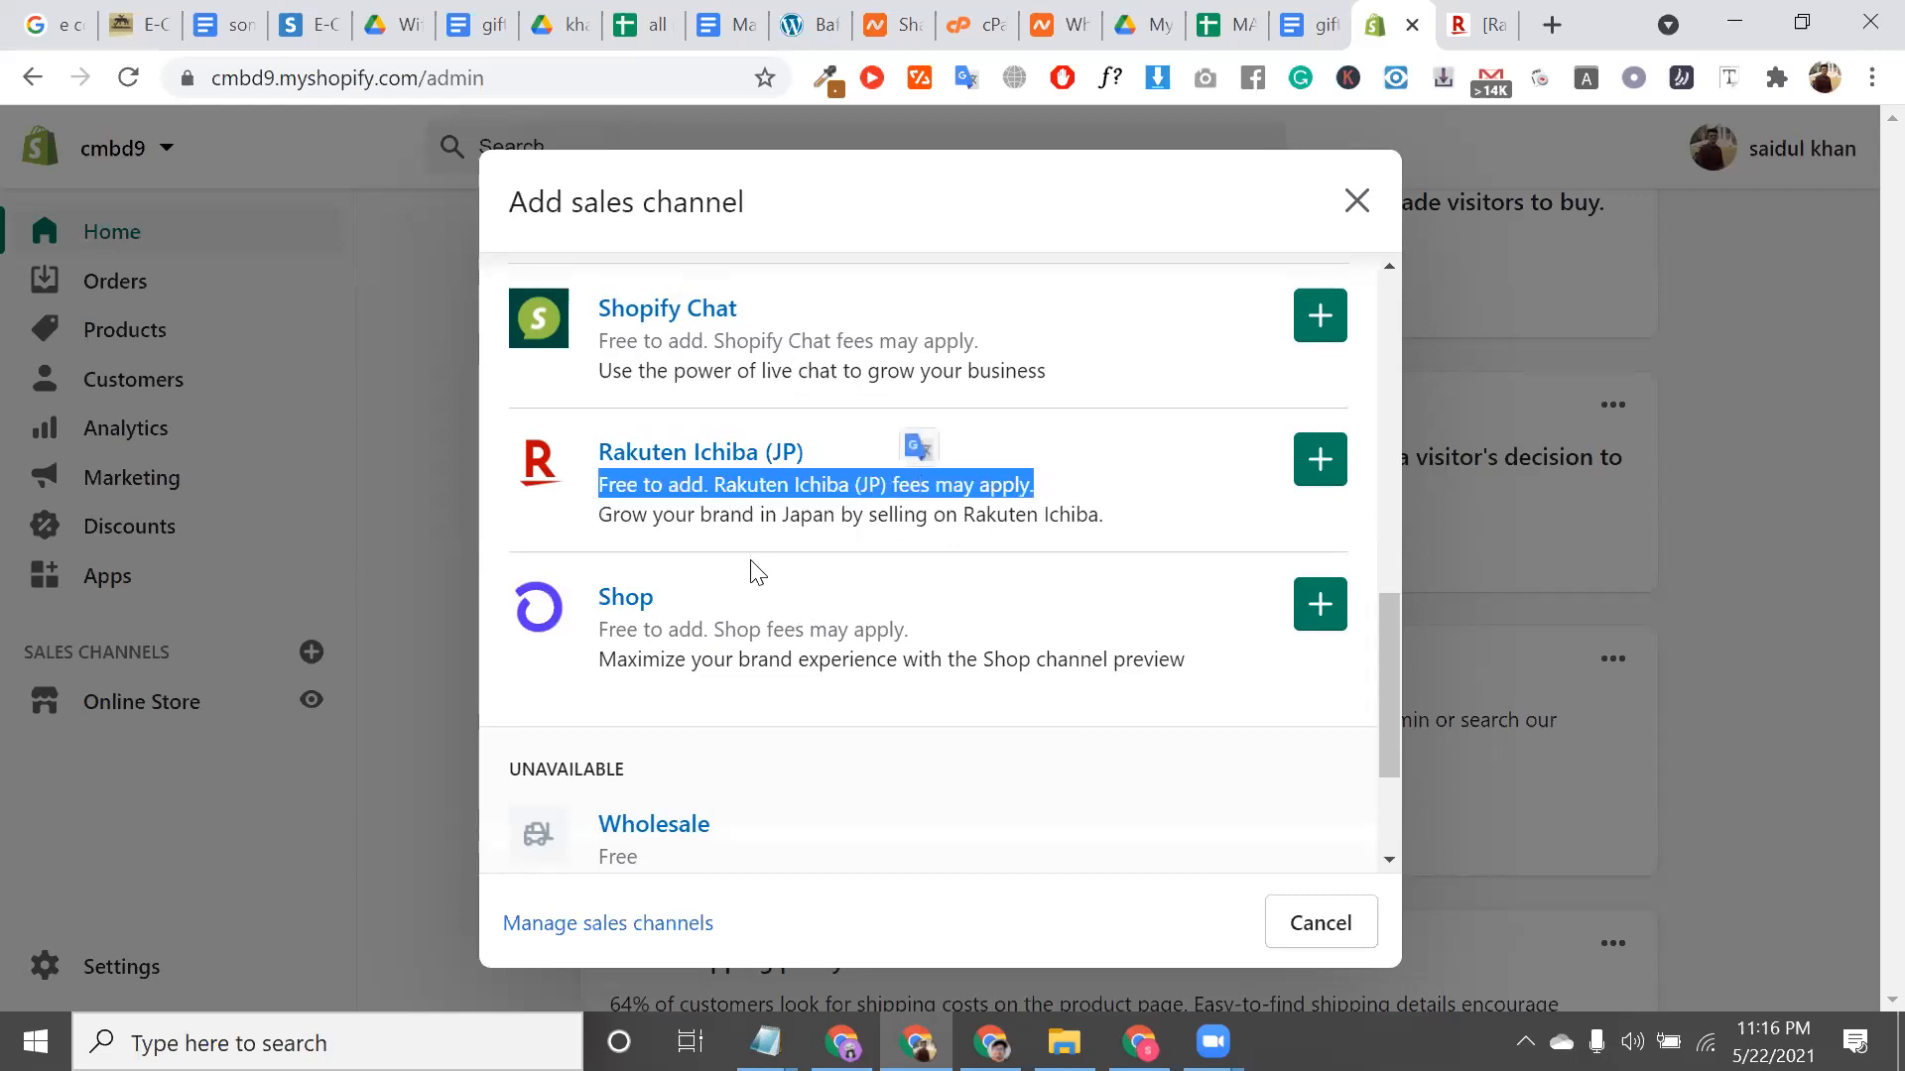
double_click(727, 517)
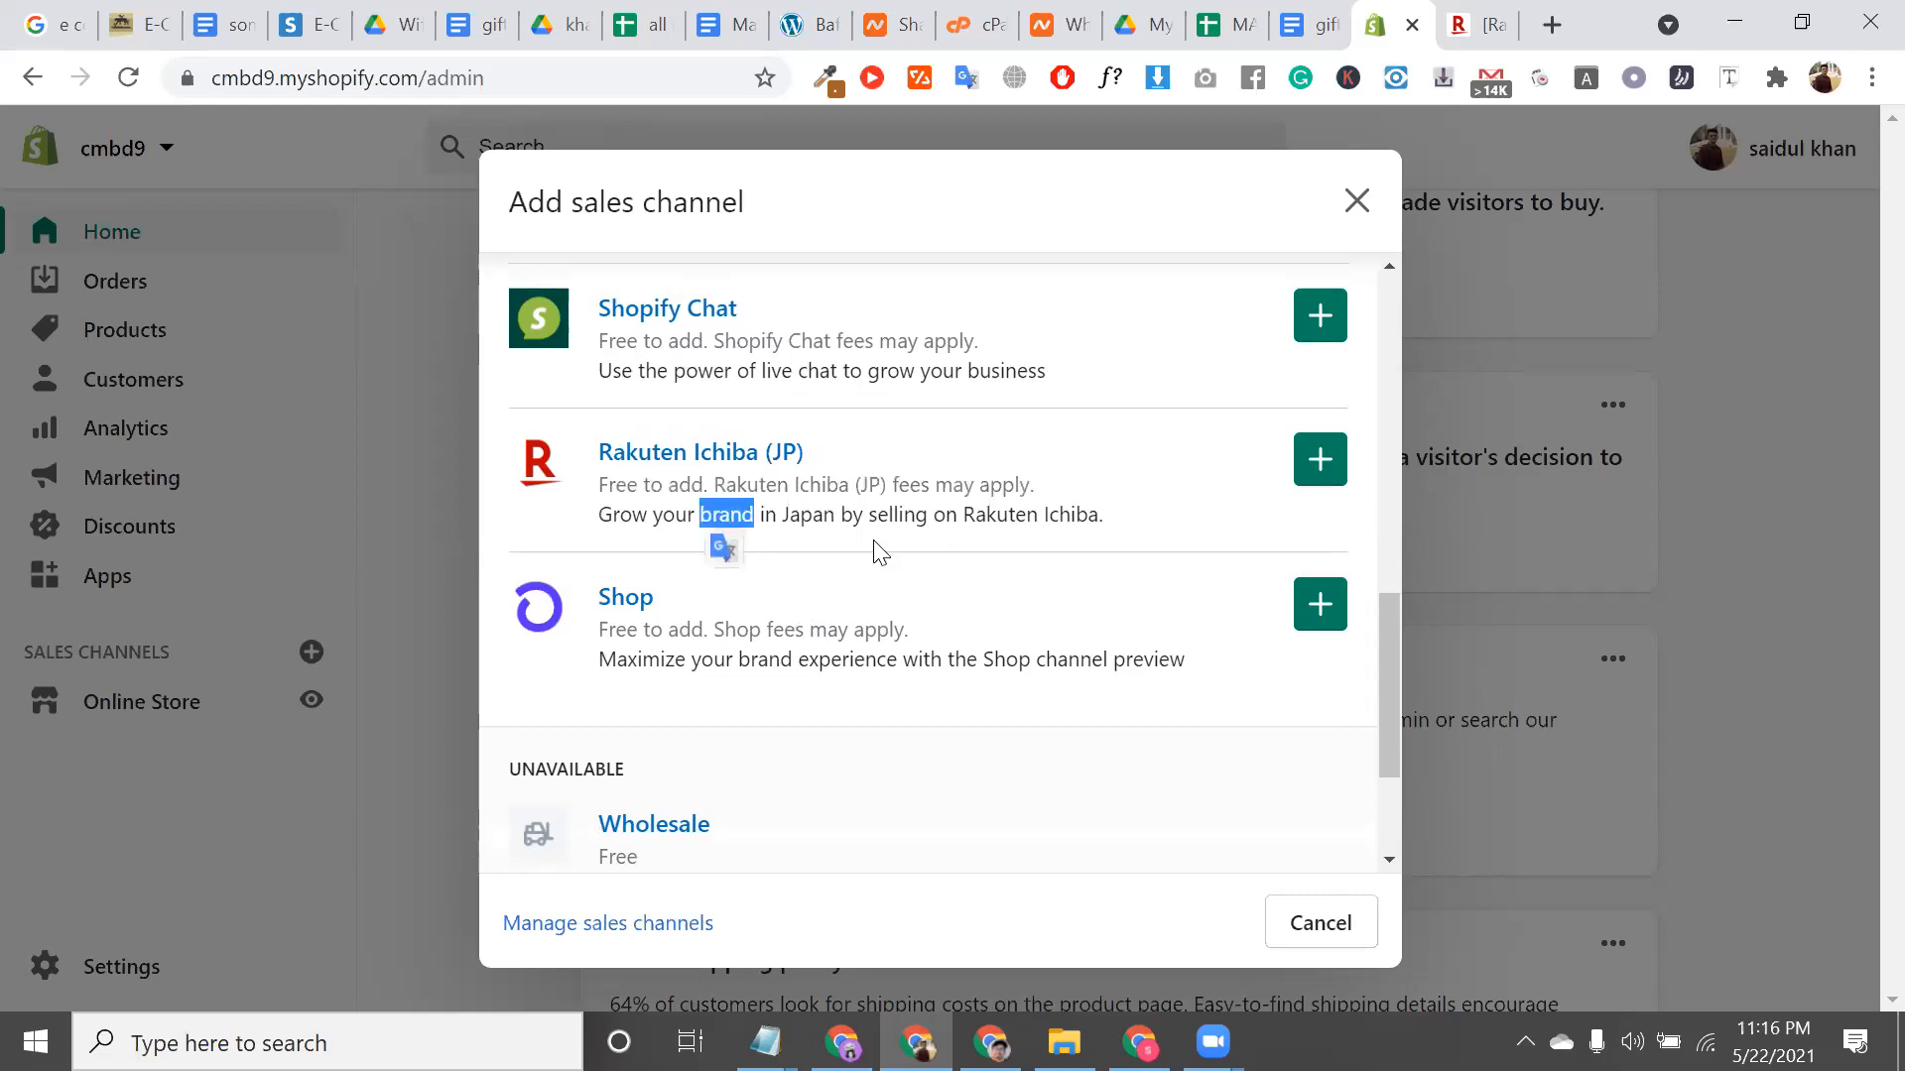
double_click(893, 515)
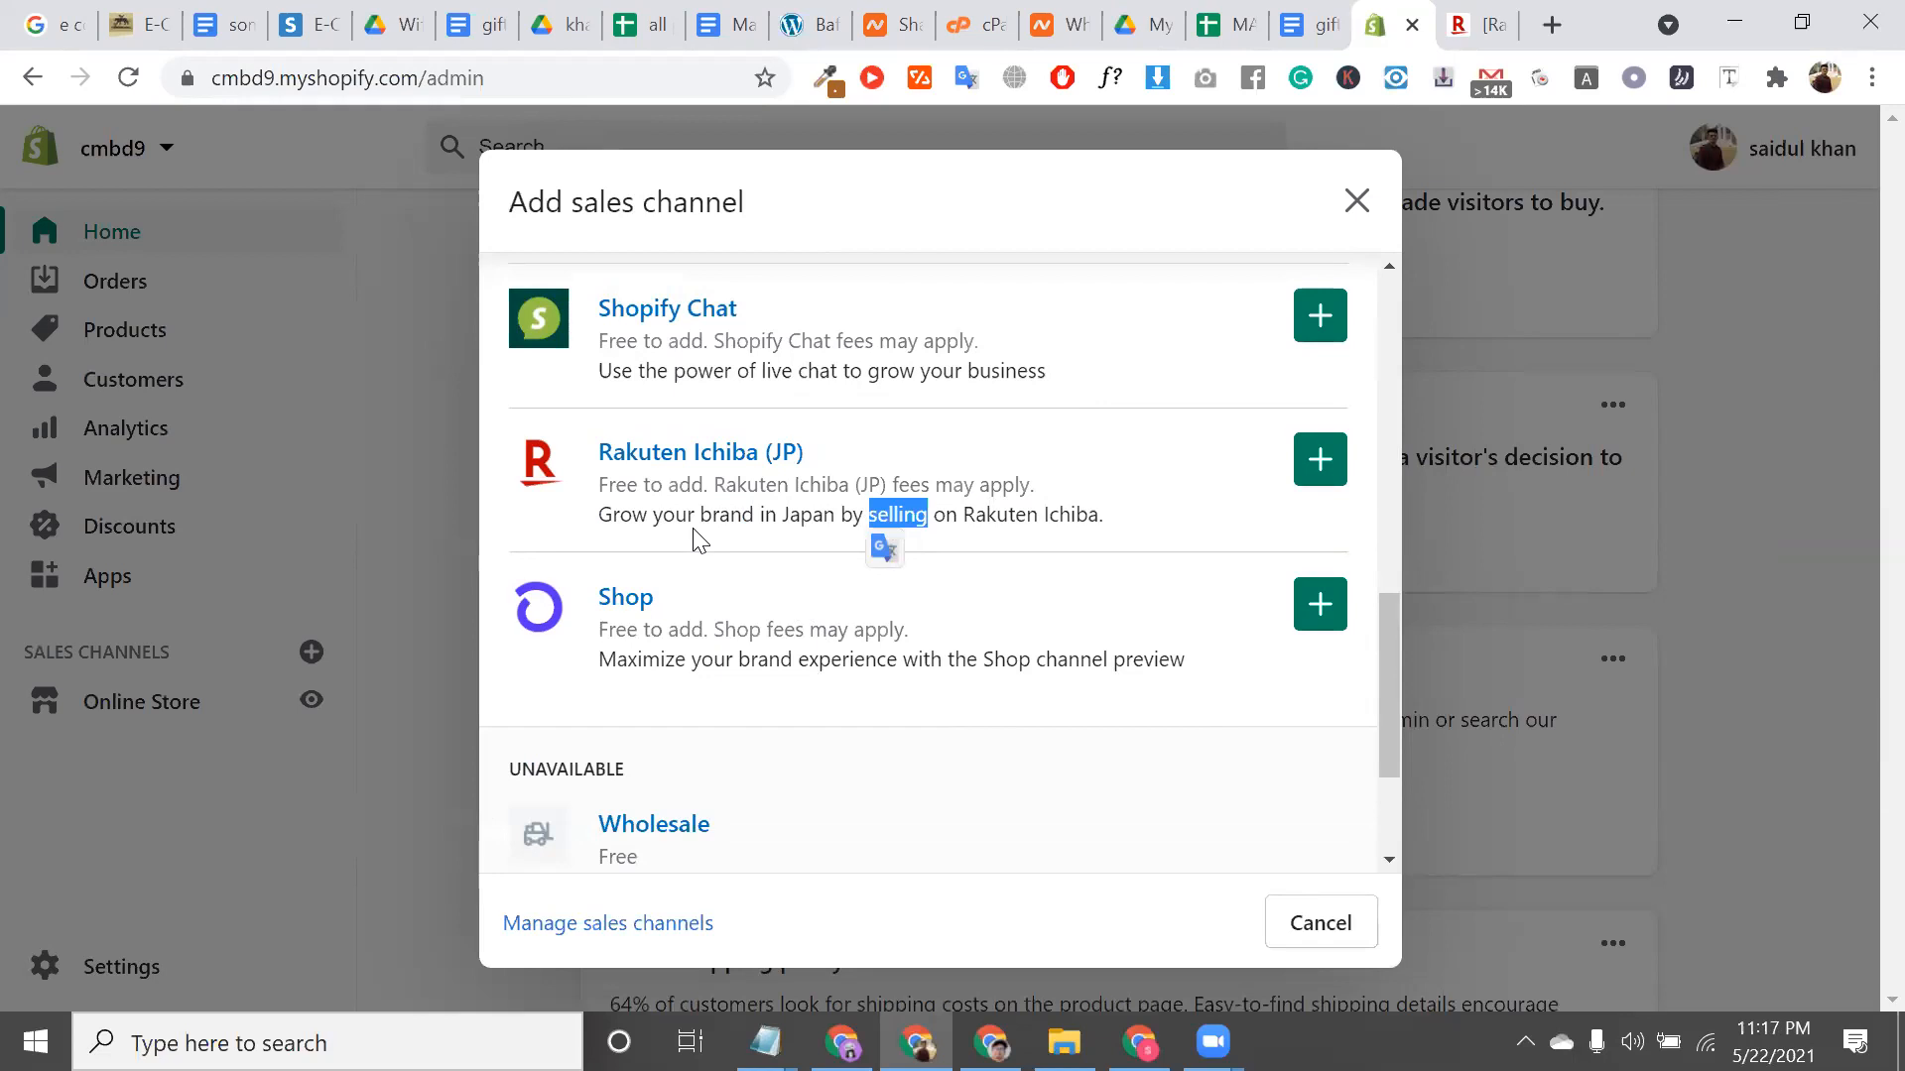
Select the Shop channel name and bring up its context menu
triple_click(821, 464)
triple_click(666, 607)
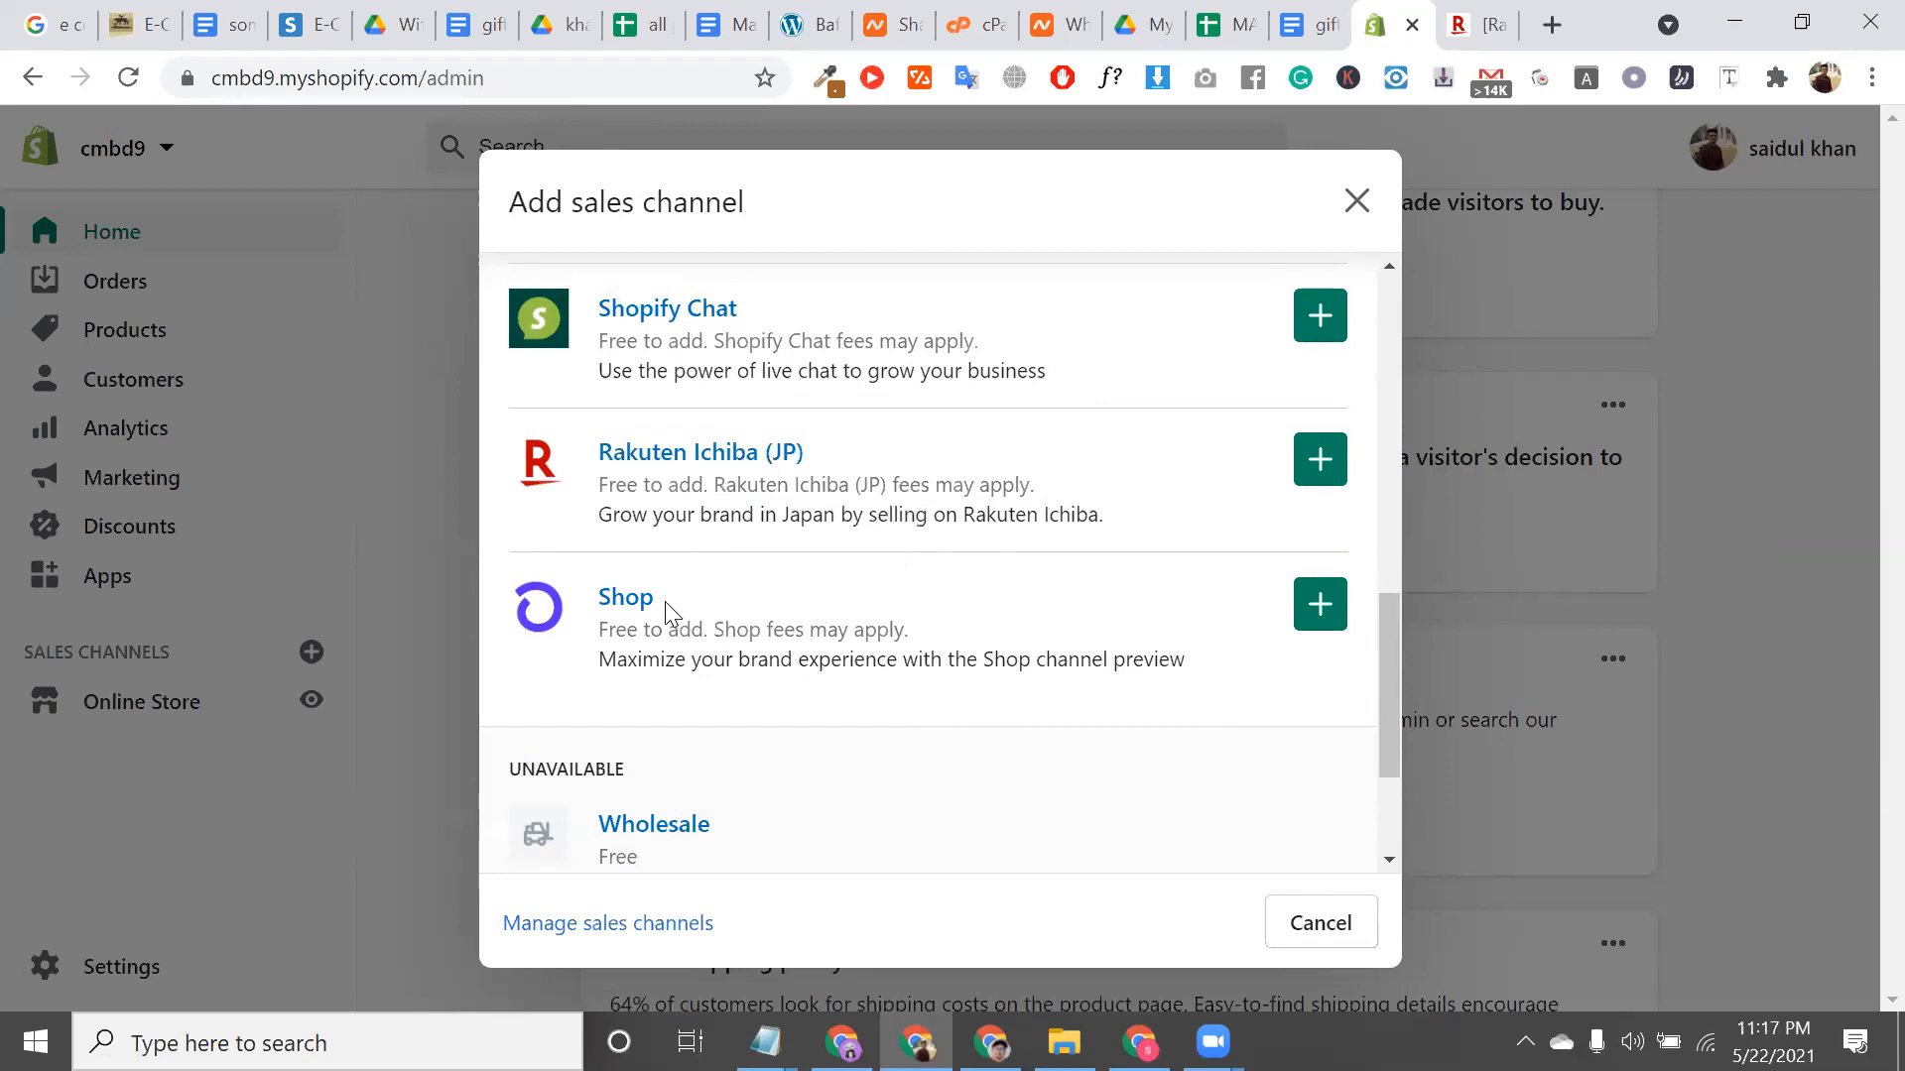
right_click(612, 609)
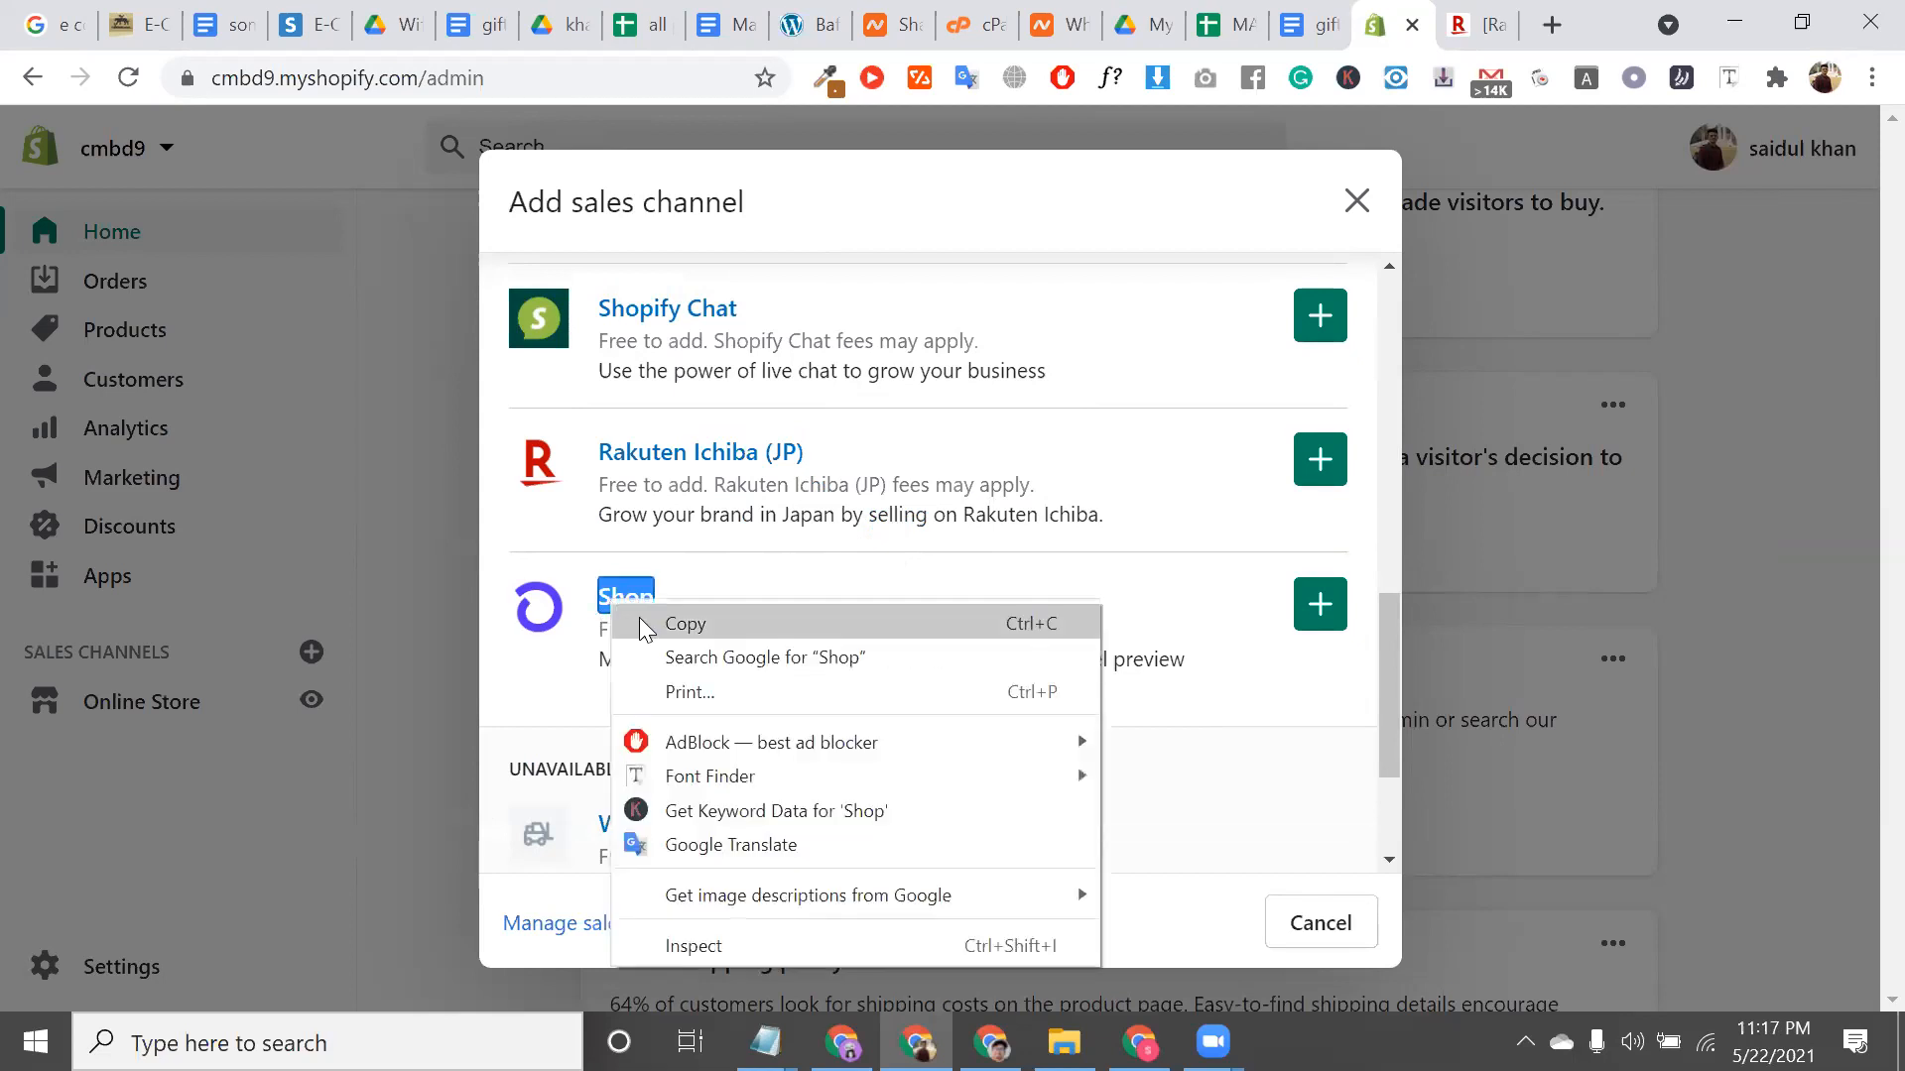
Search Google for 'Shop' and open the SHOP.COM result
left_click(650, 657)
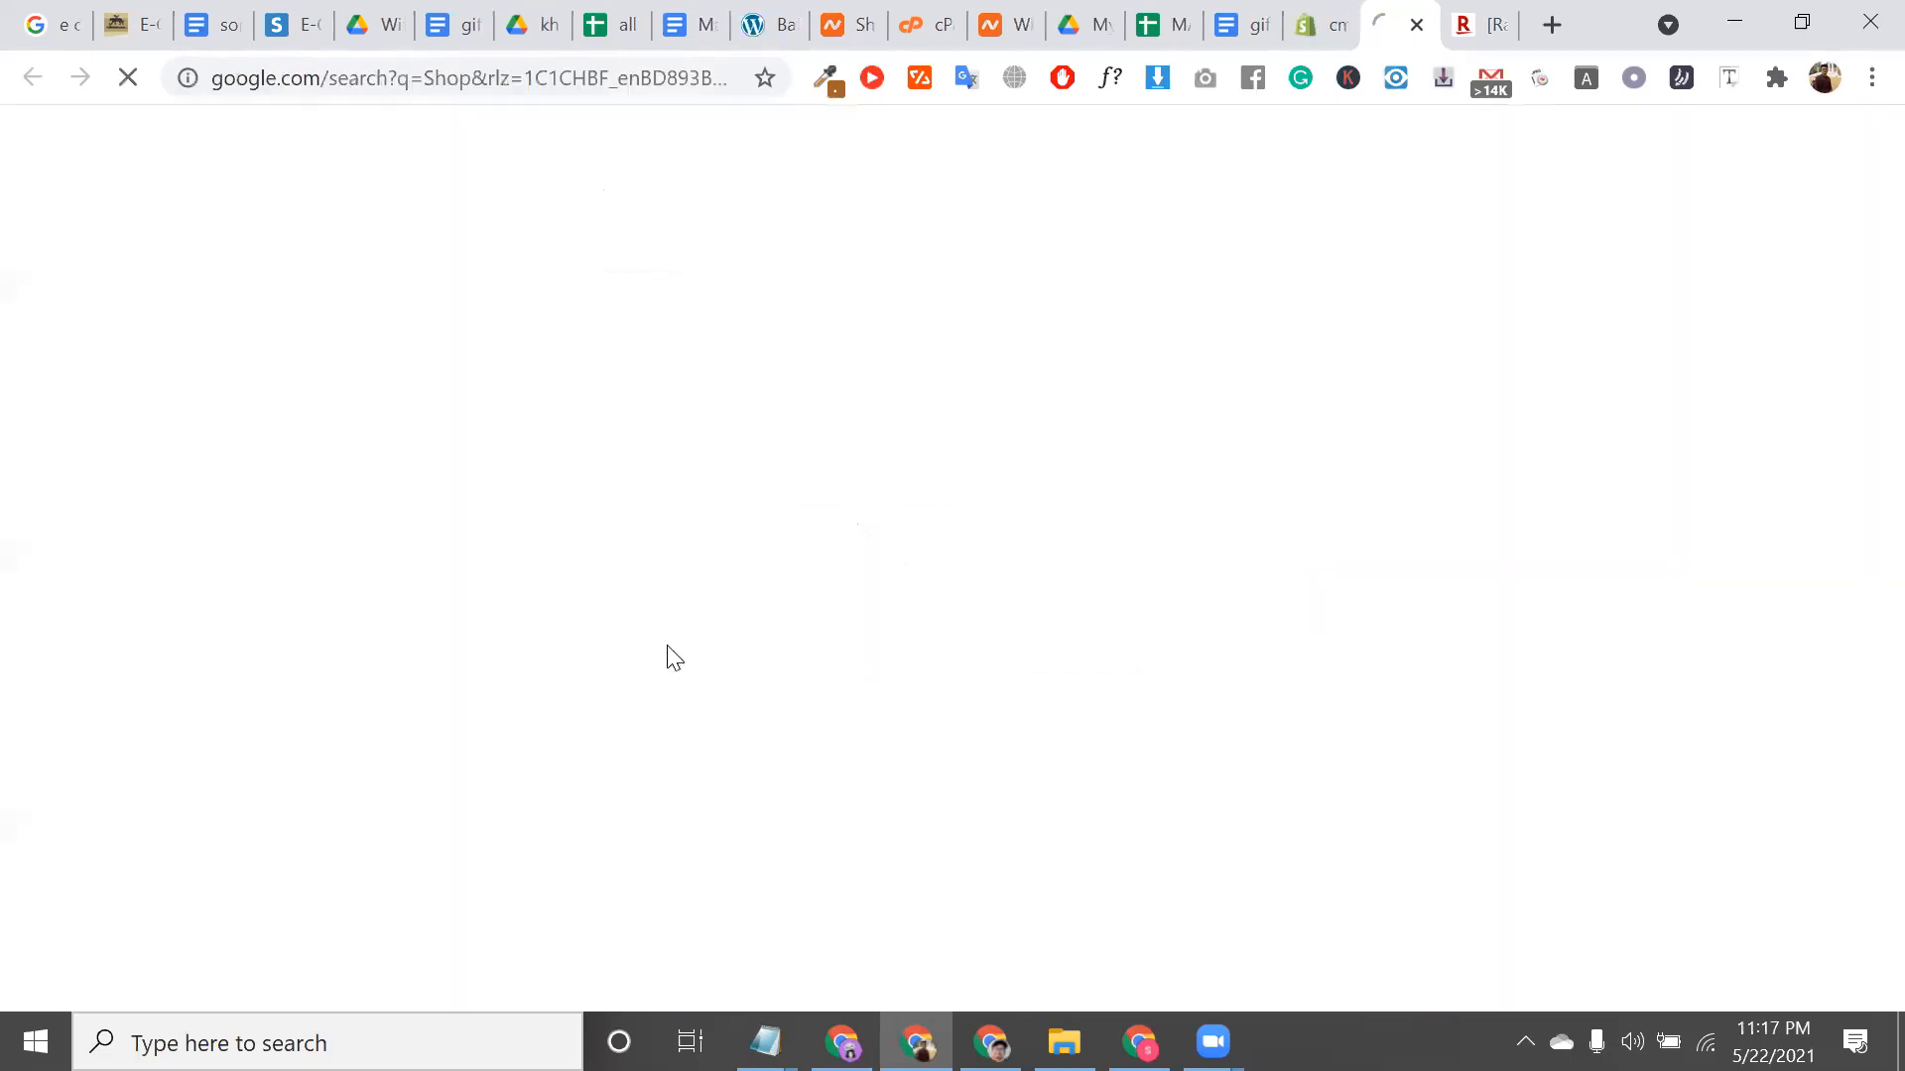
scroll(669, 659, "down", 4)
scroll(661, 501, "down", 13)
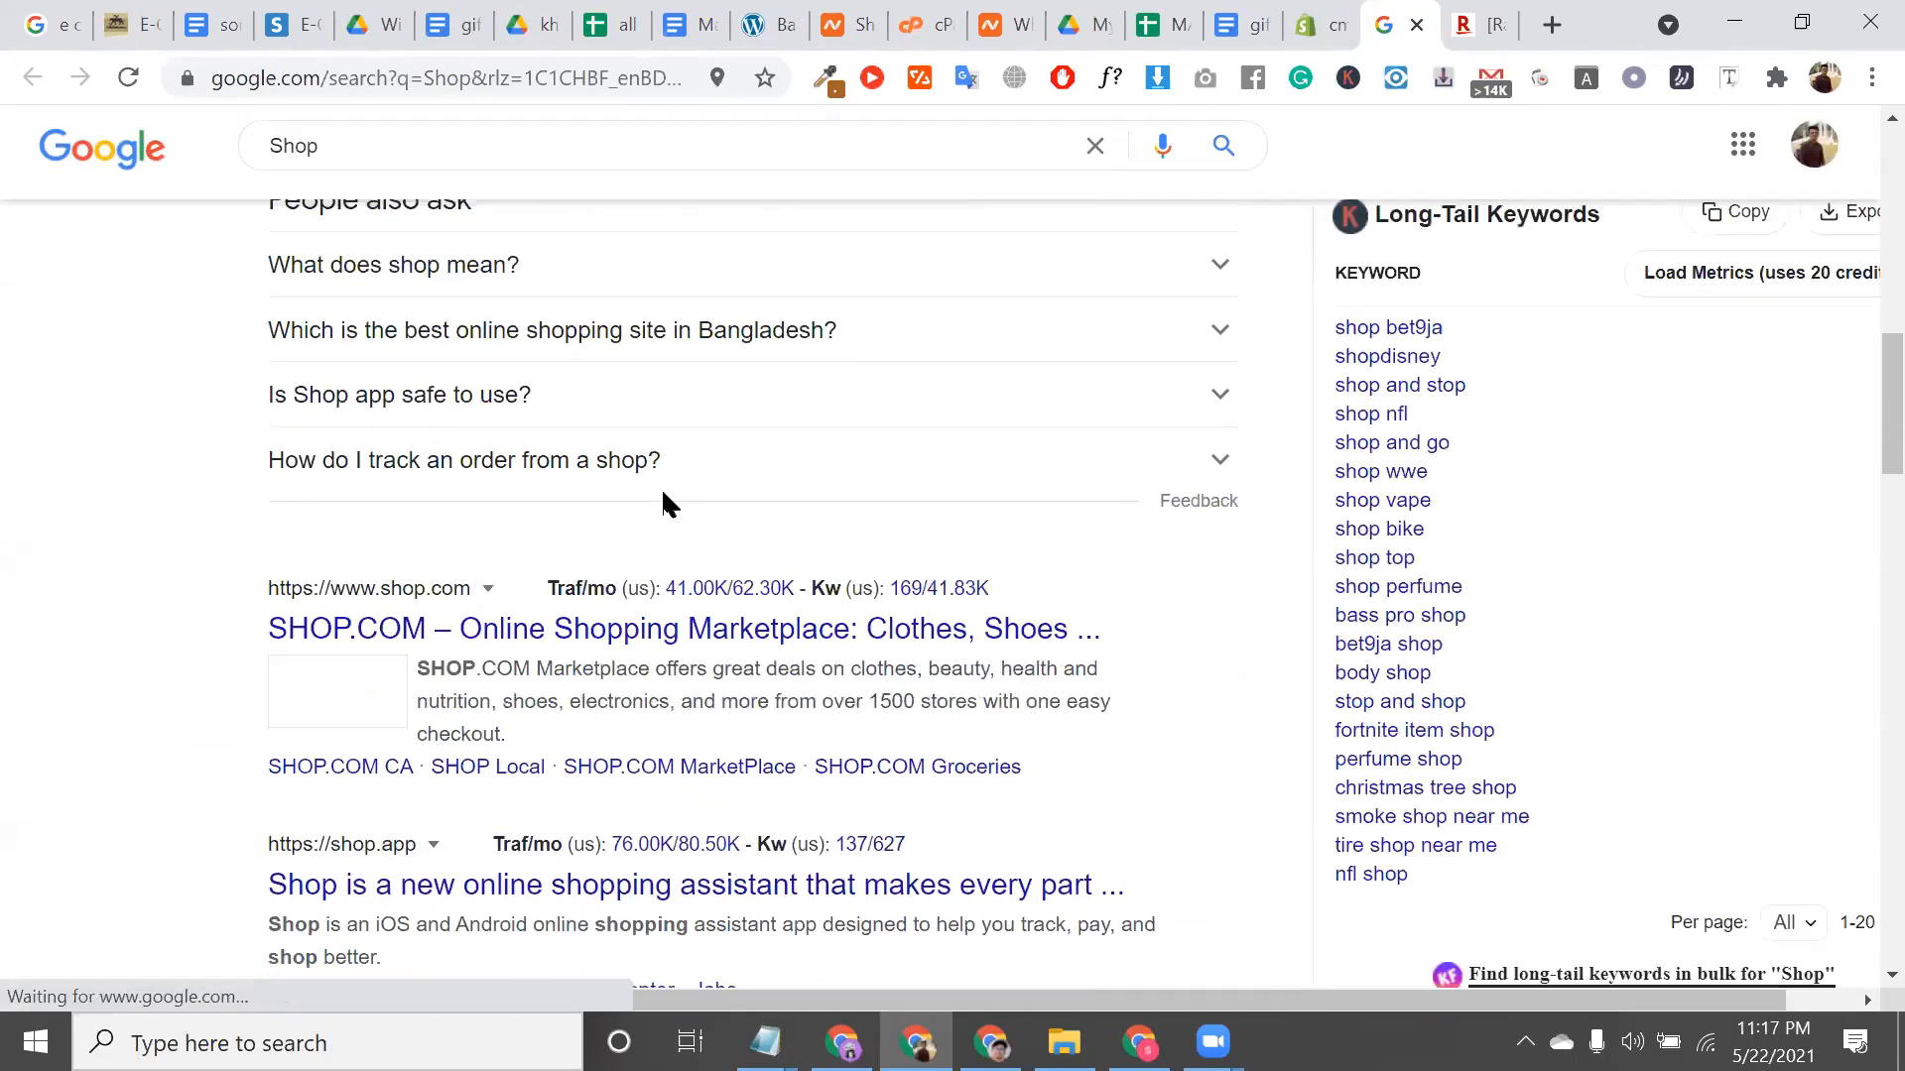
left_click(573, 617)
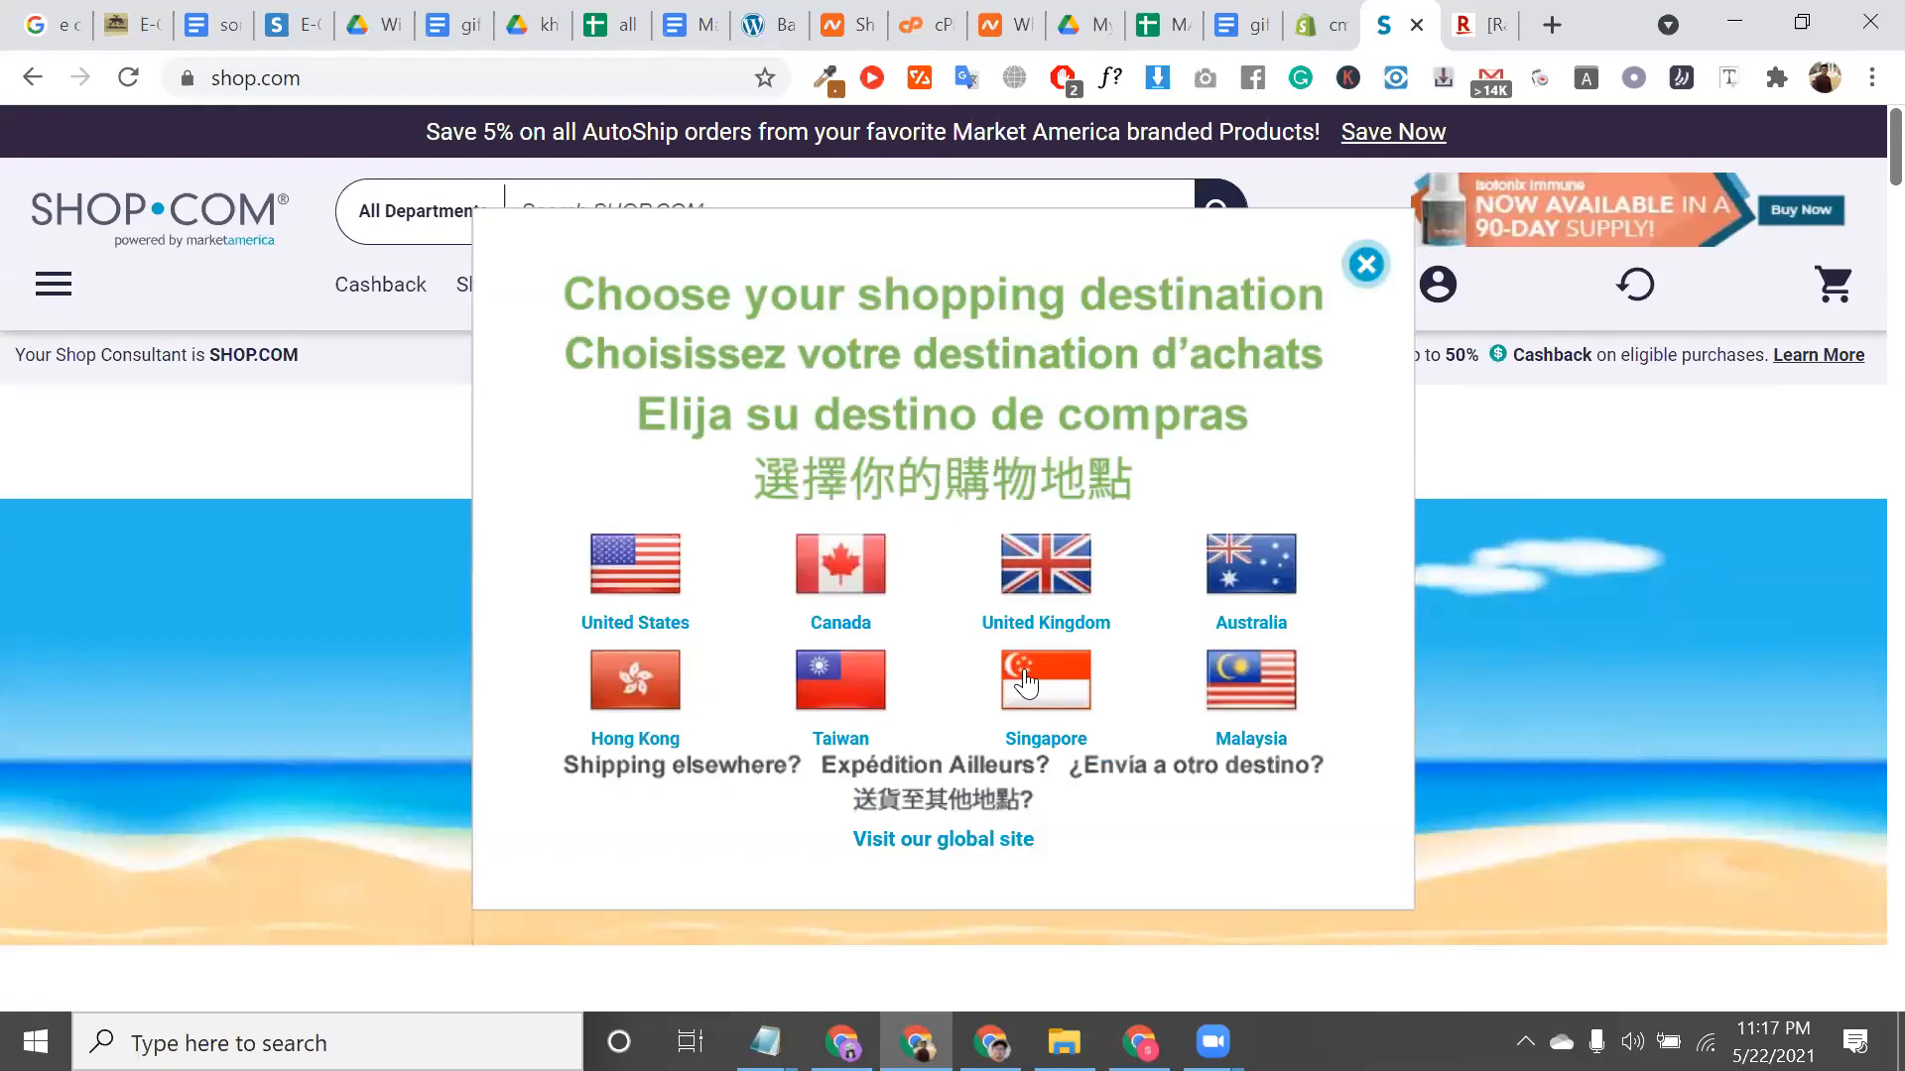
Dismiss SHOP.COM's shopping destination chooser and cashback signup offer
scroll(1389, 625, "down", 3)
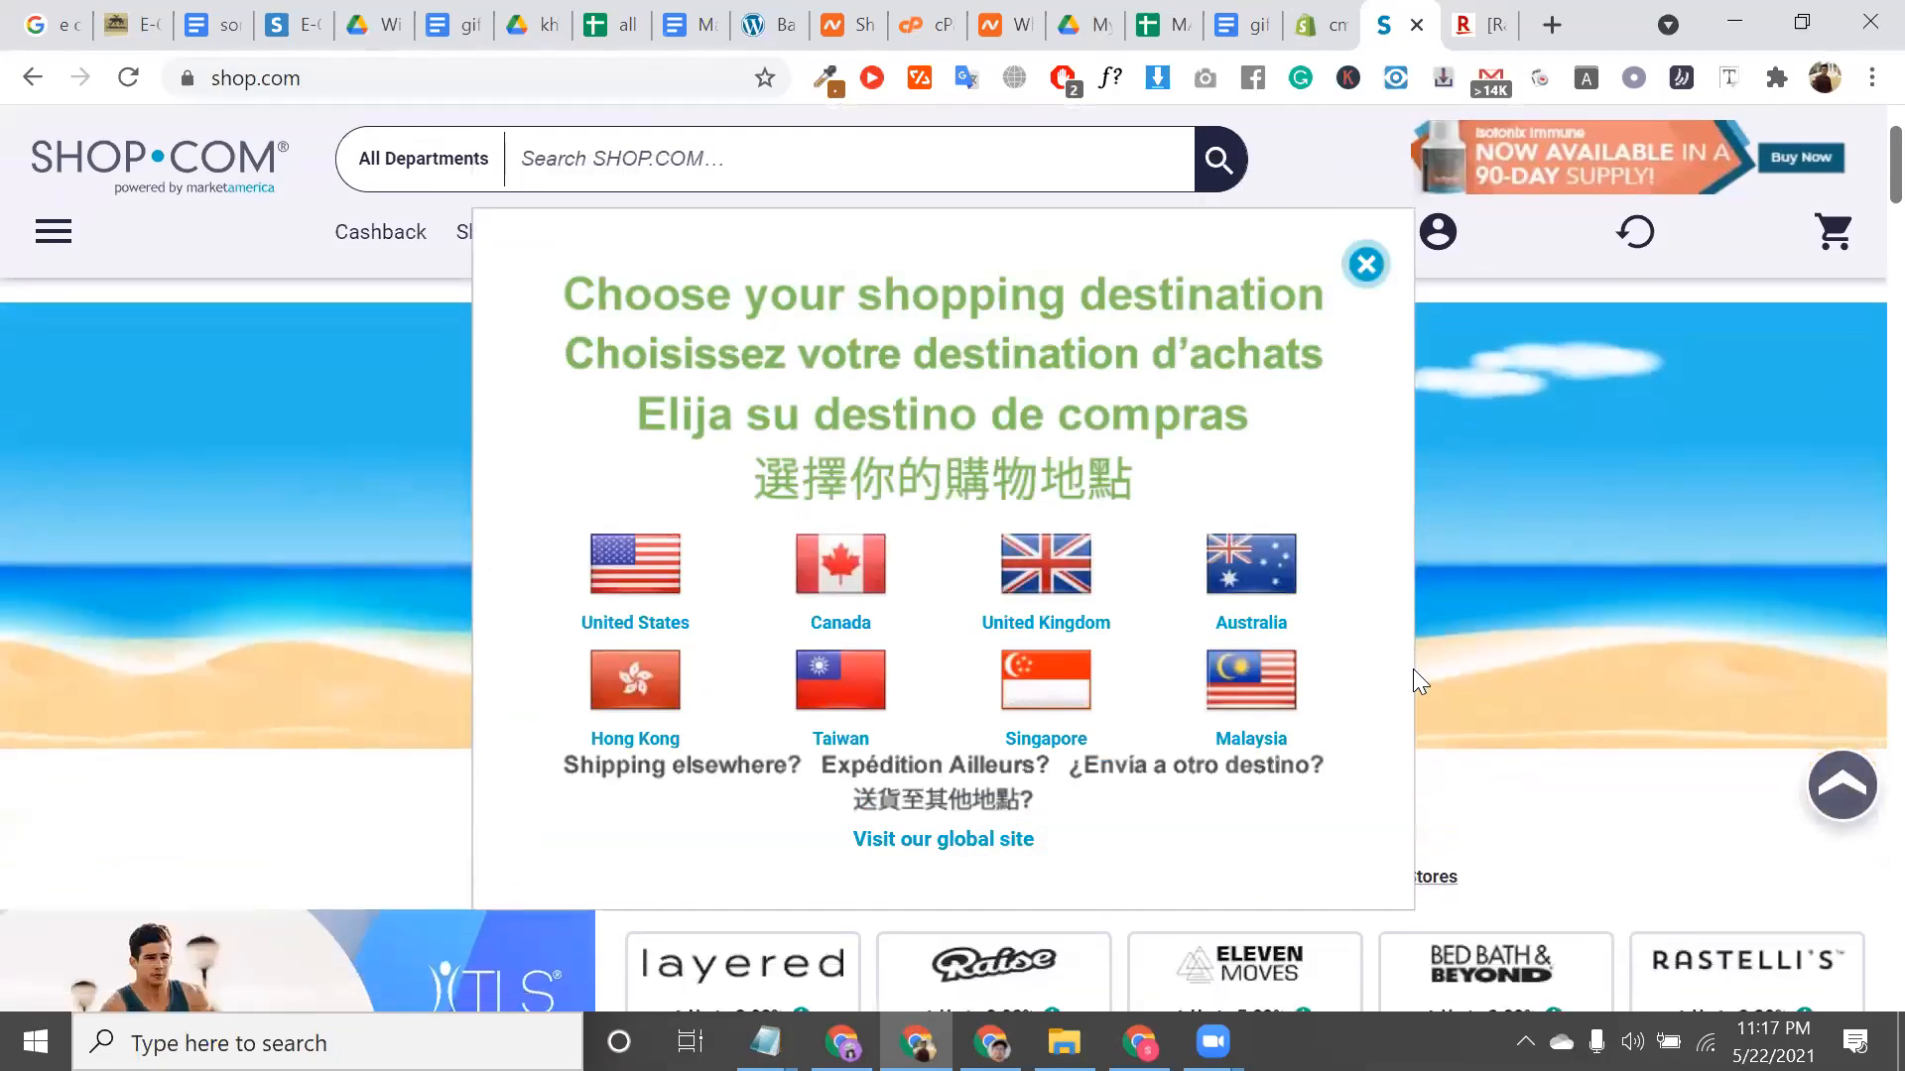
scroll(1413, 669, "down", 3)
scroll(1419, 681, "down", 8)
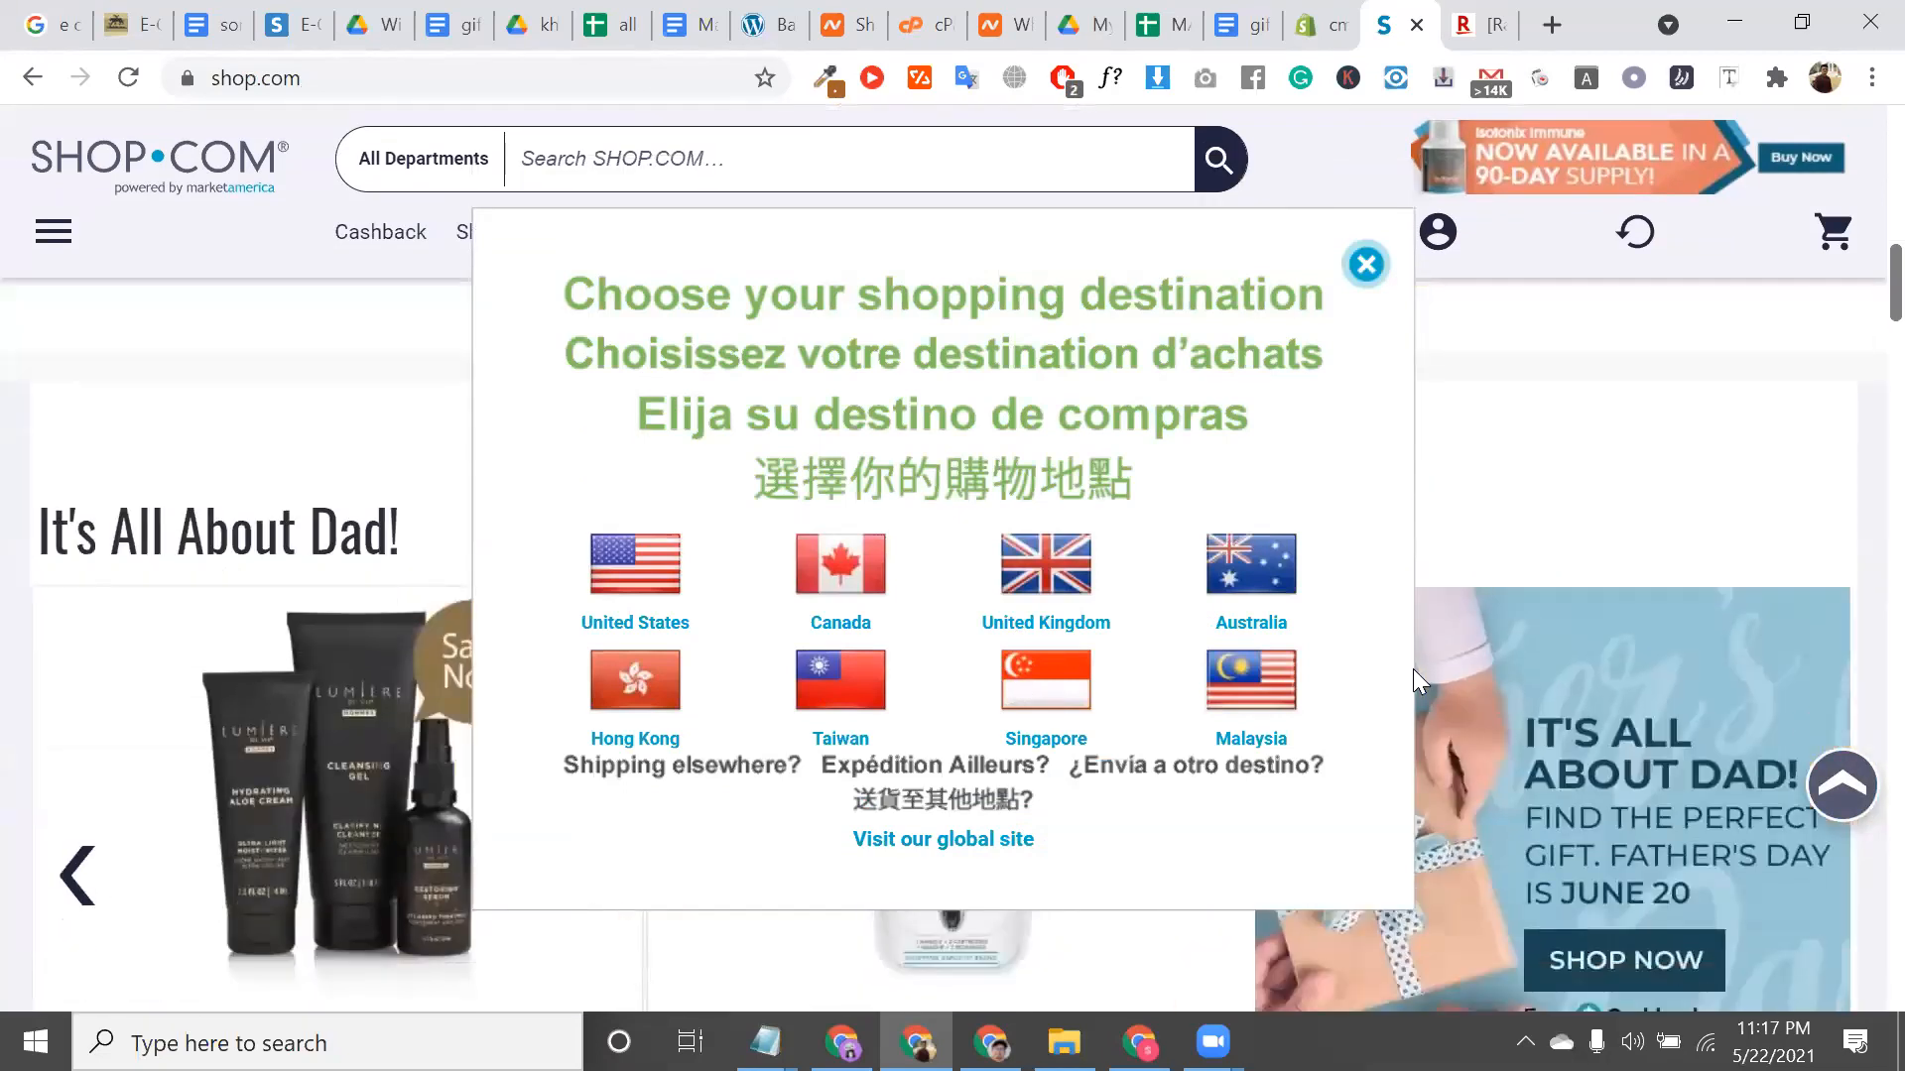
scroll(1413, 669, "down", 1)
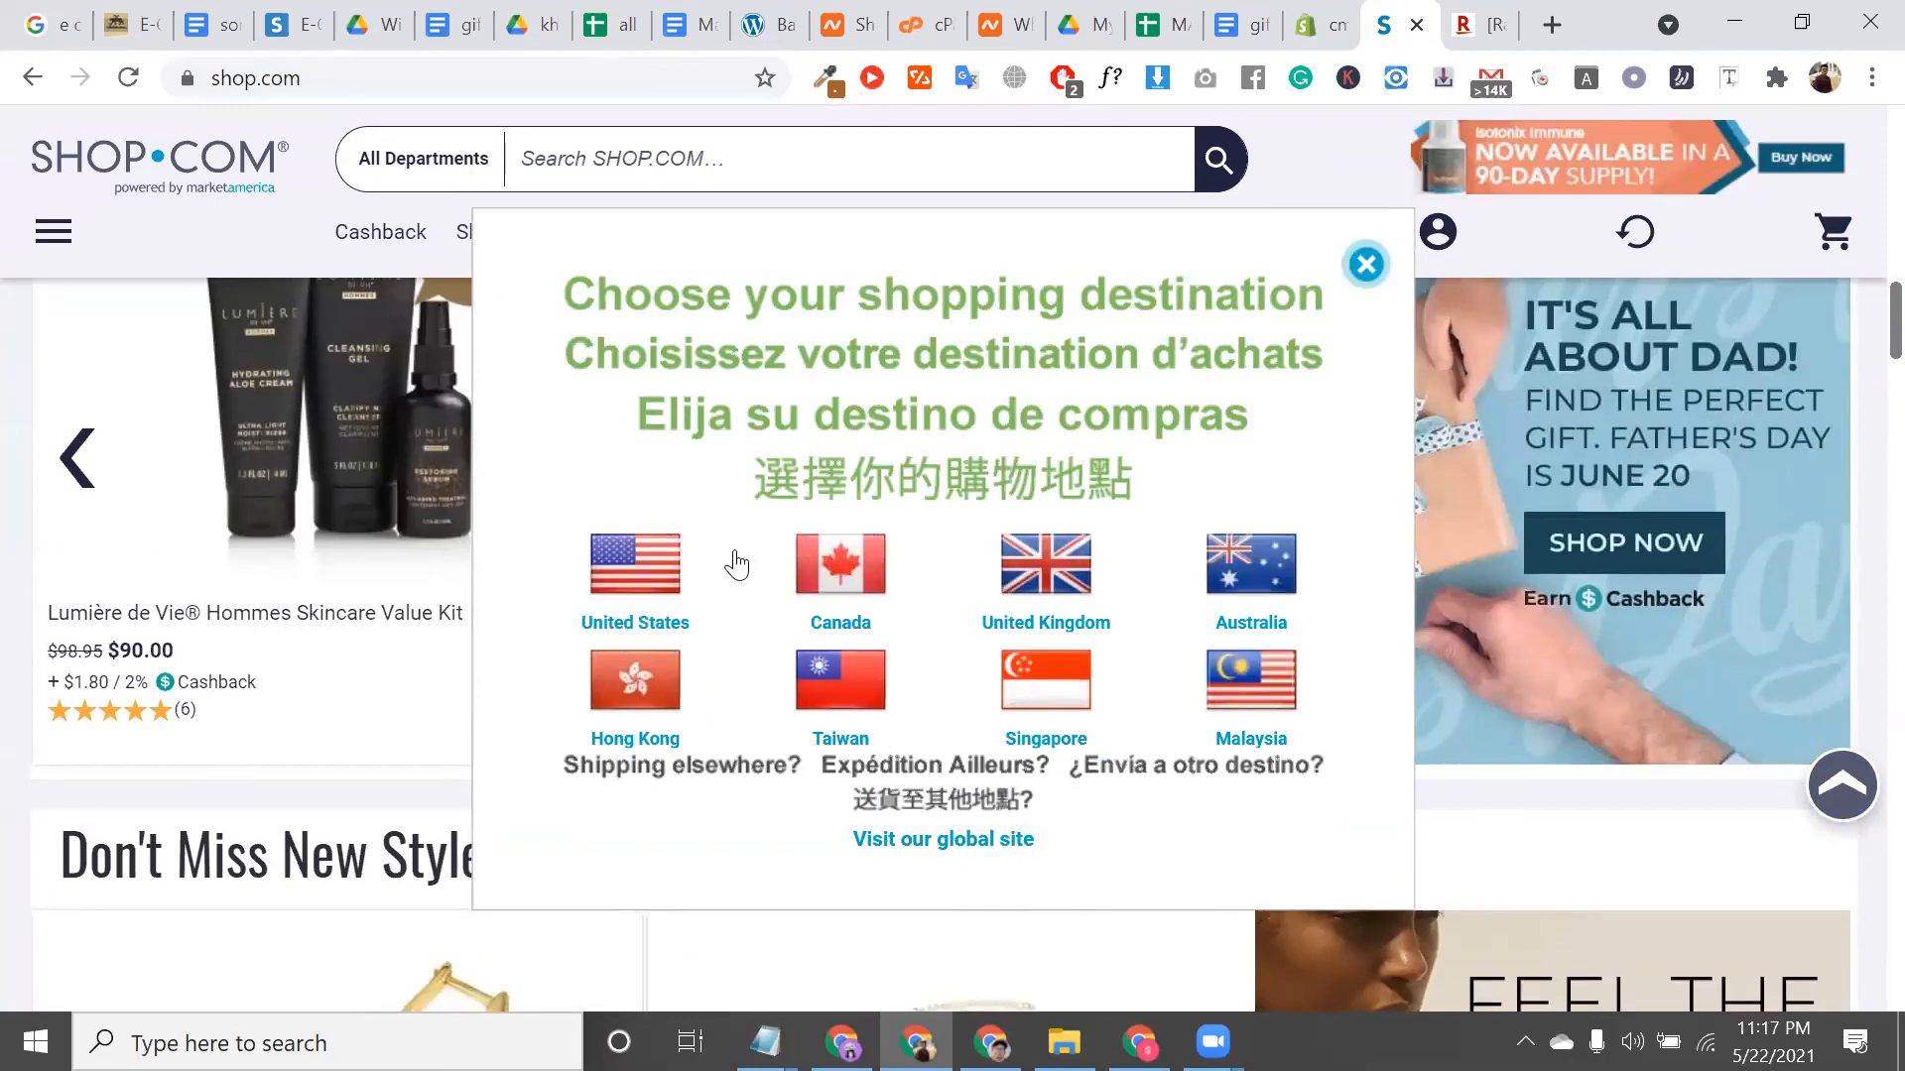
left_click(1373, 273)
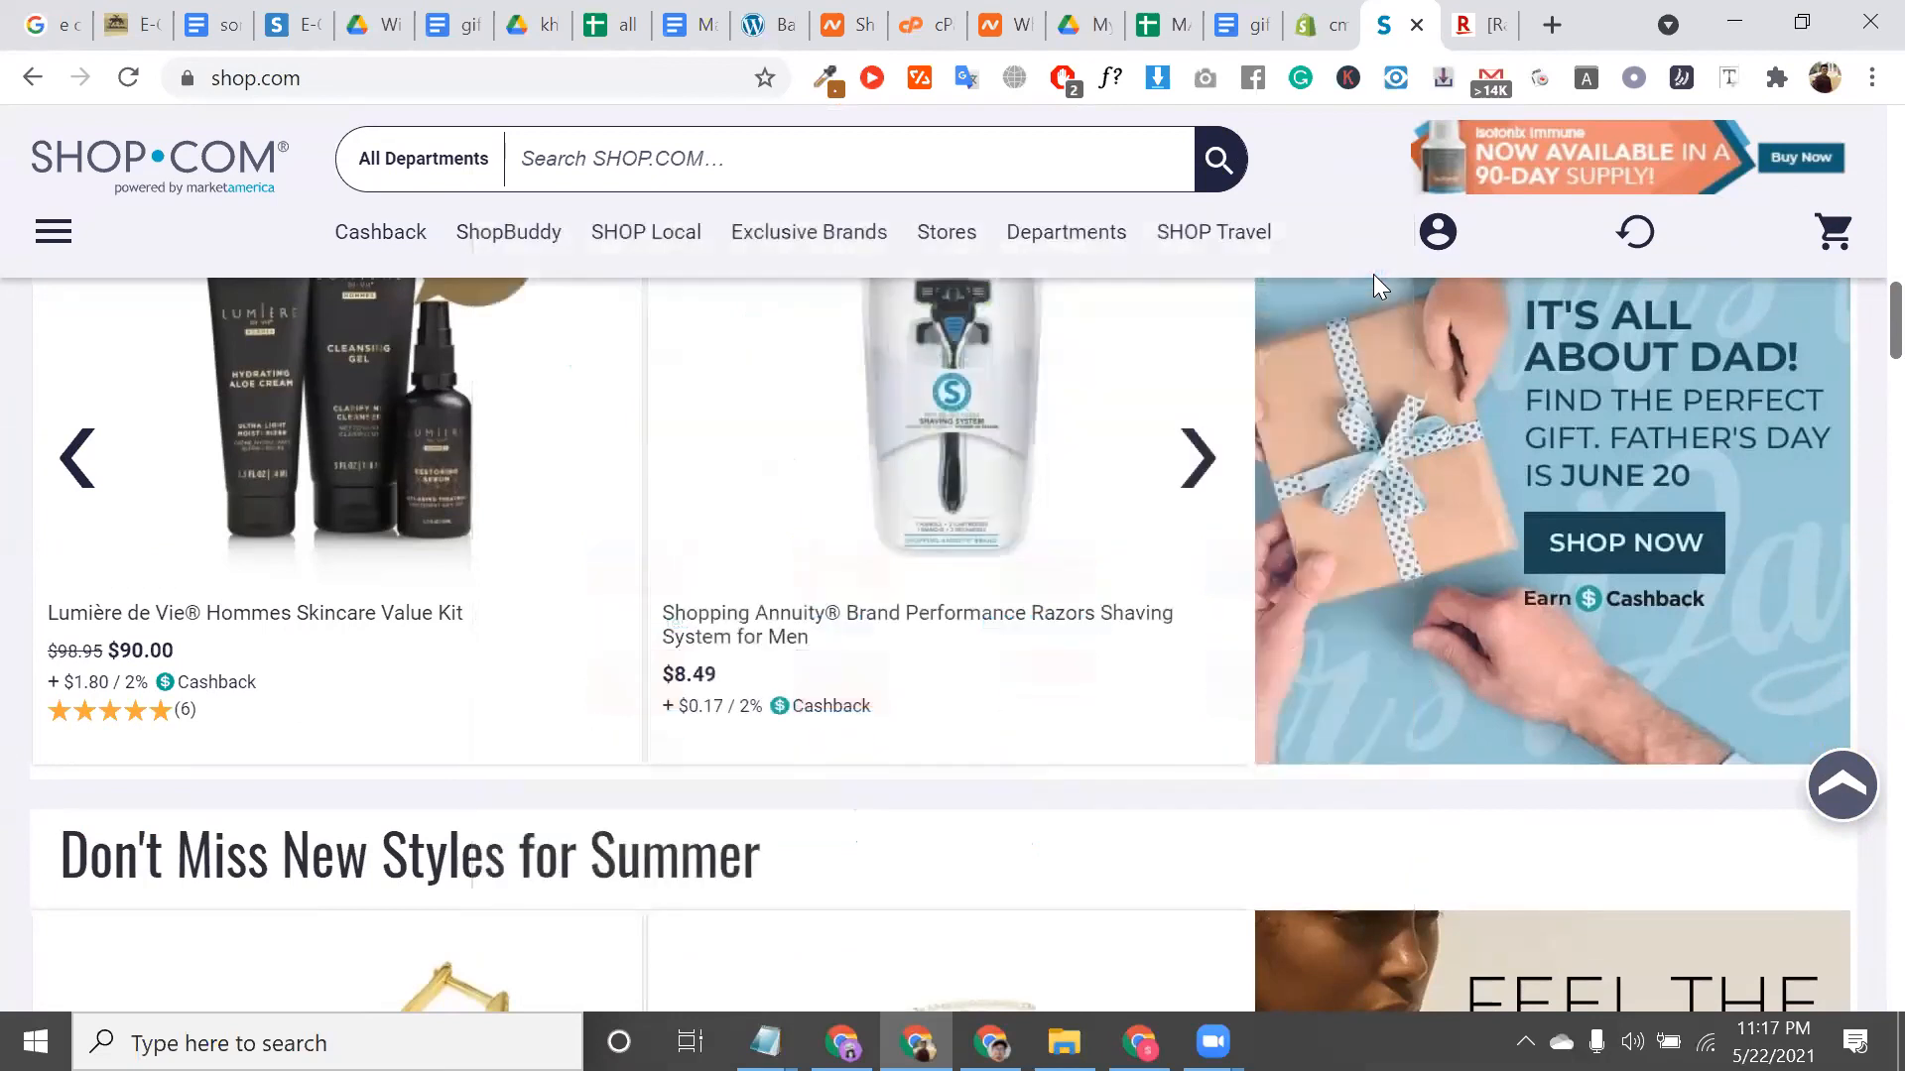
left_click(1440, 346)
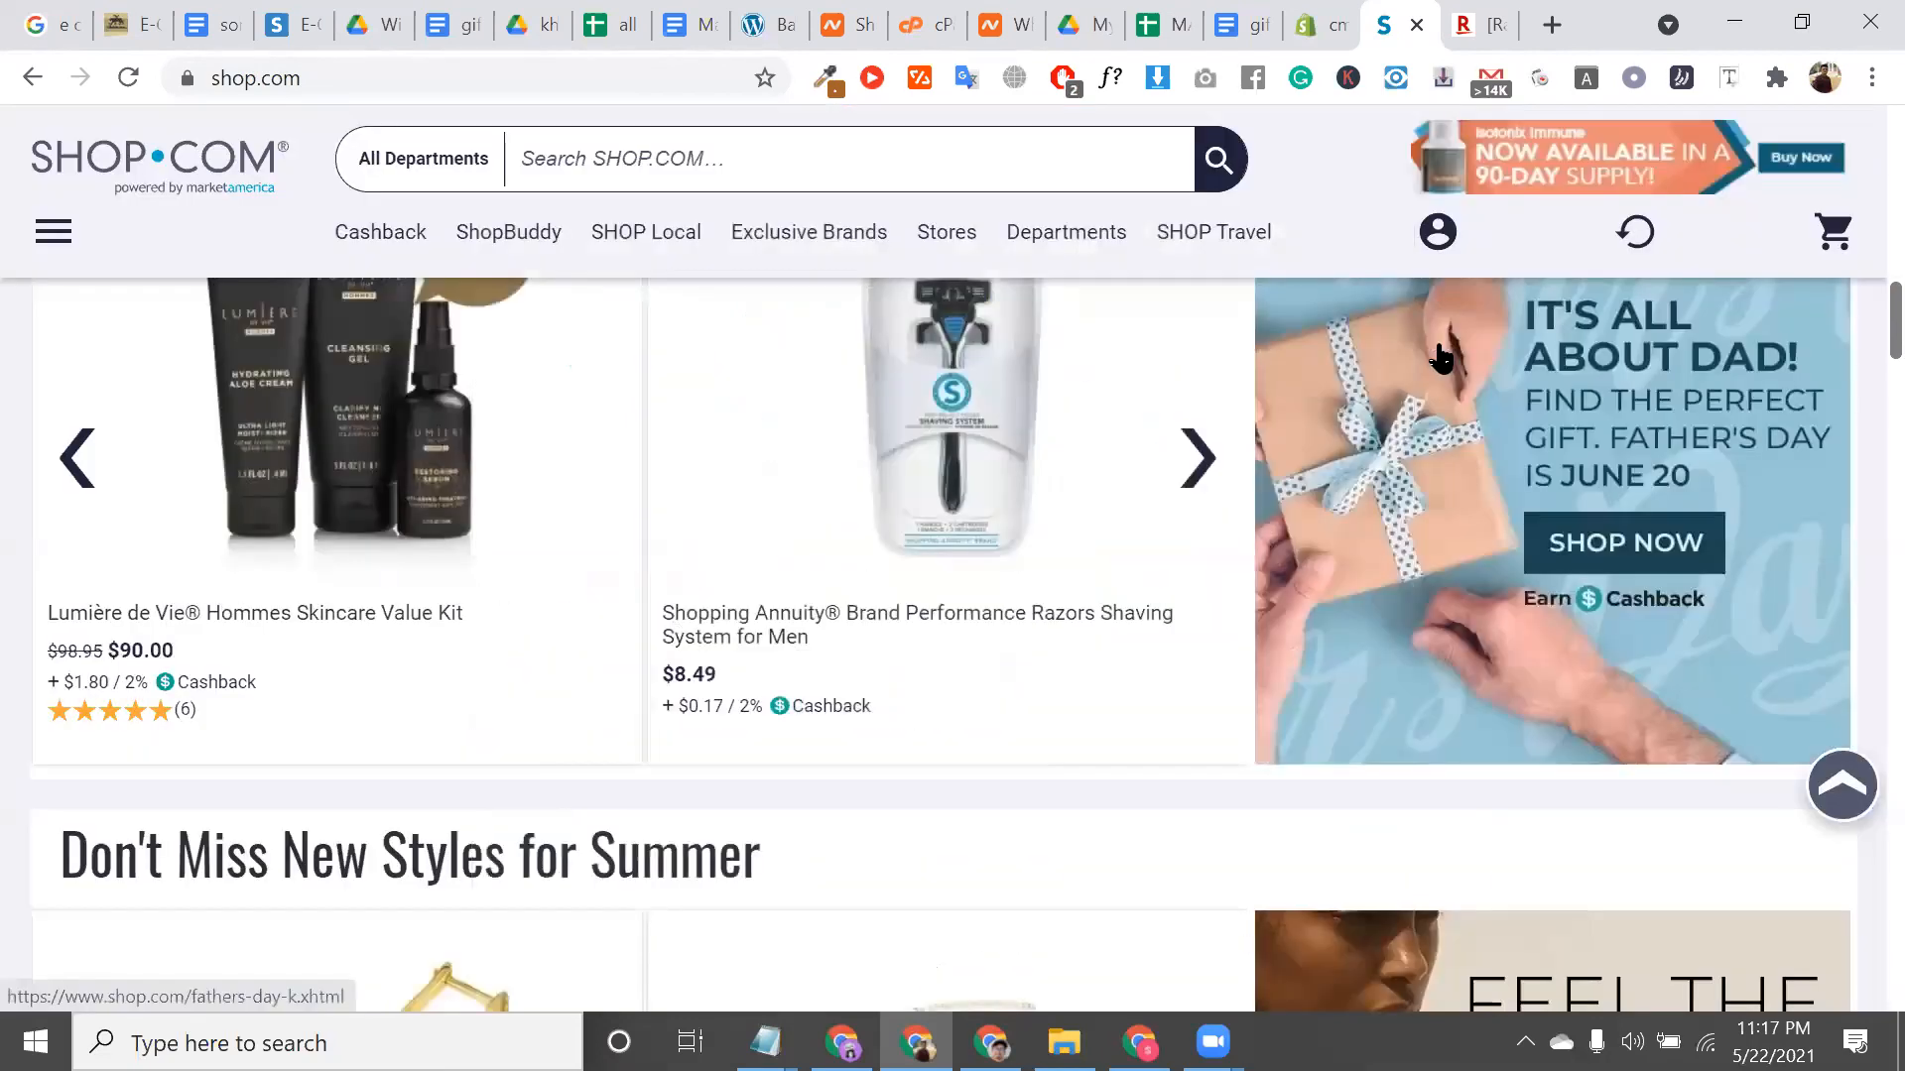
scroll(1040, 510, "down", 5)
scroll(1044, 511, "up", 10)
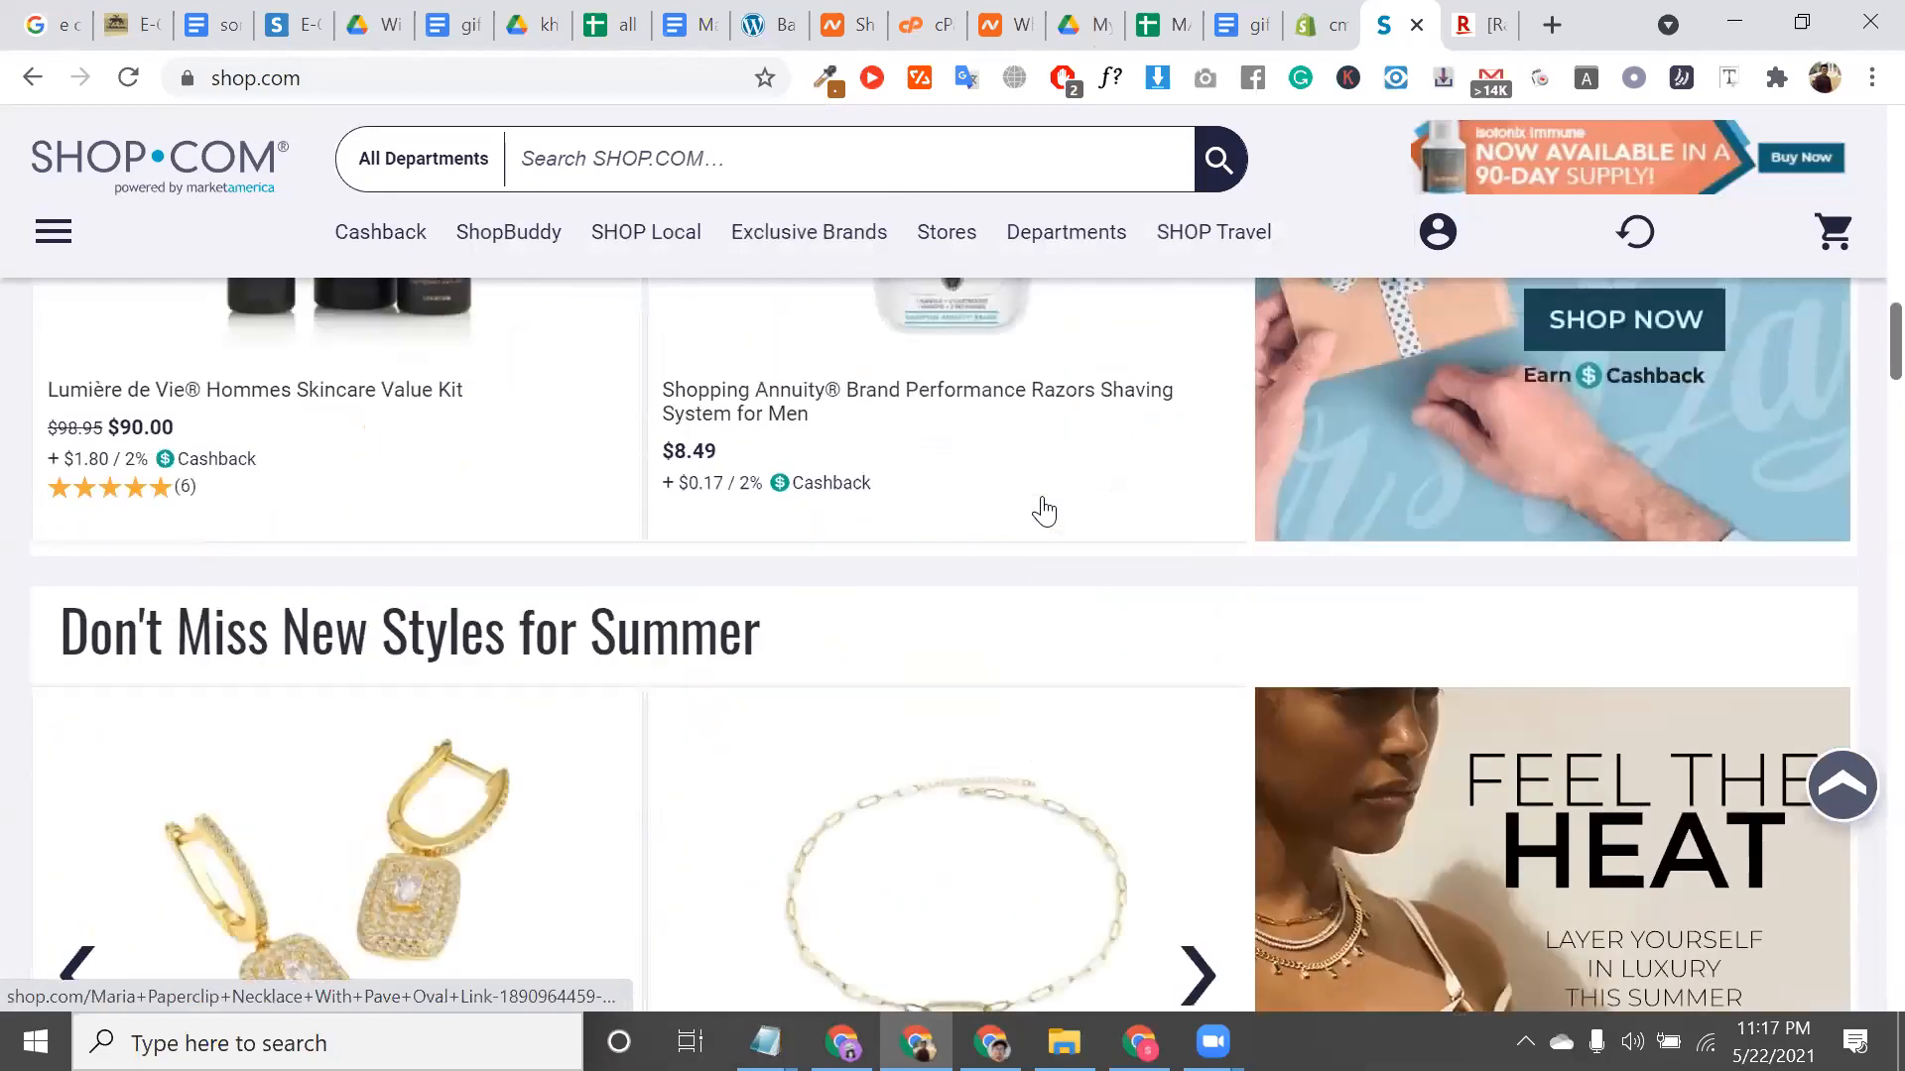
scroll(1044, 511, "up", 5)
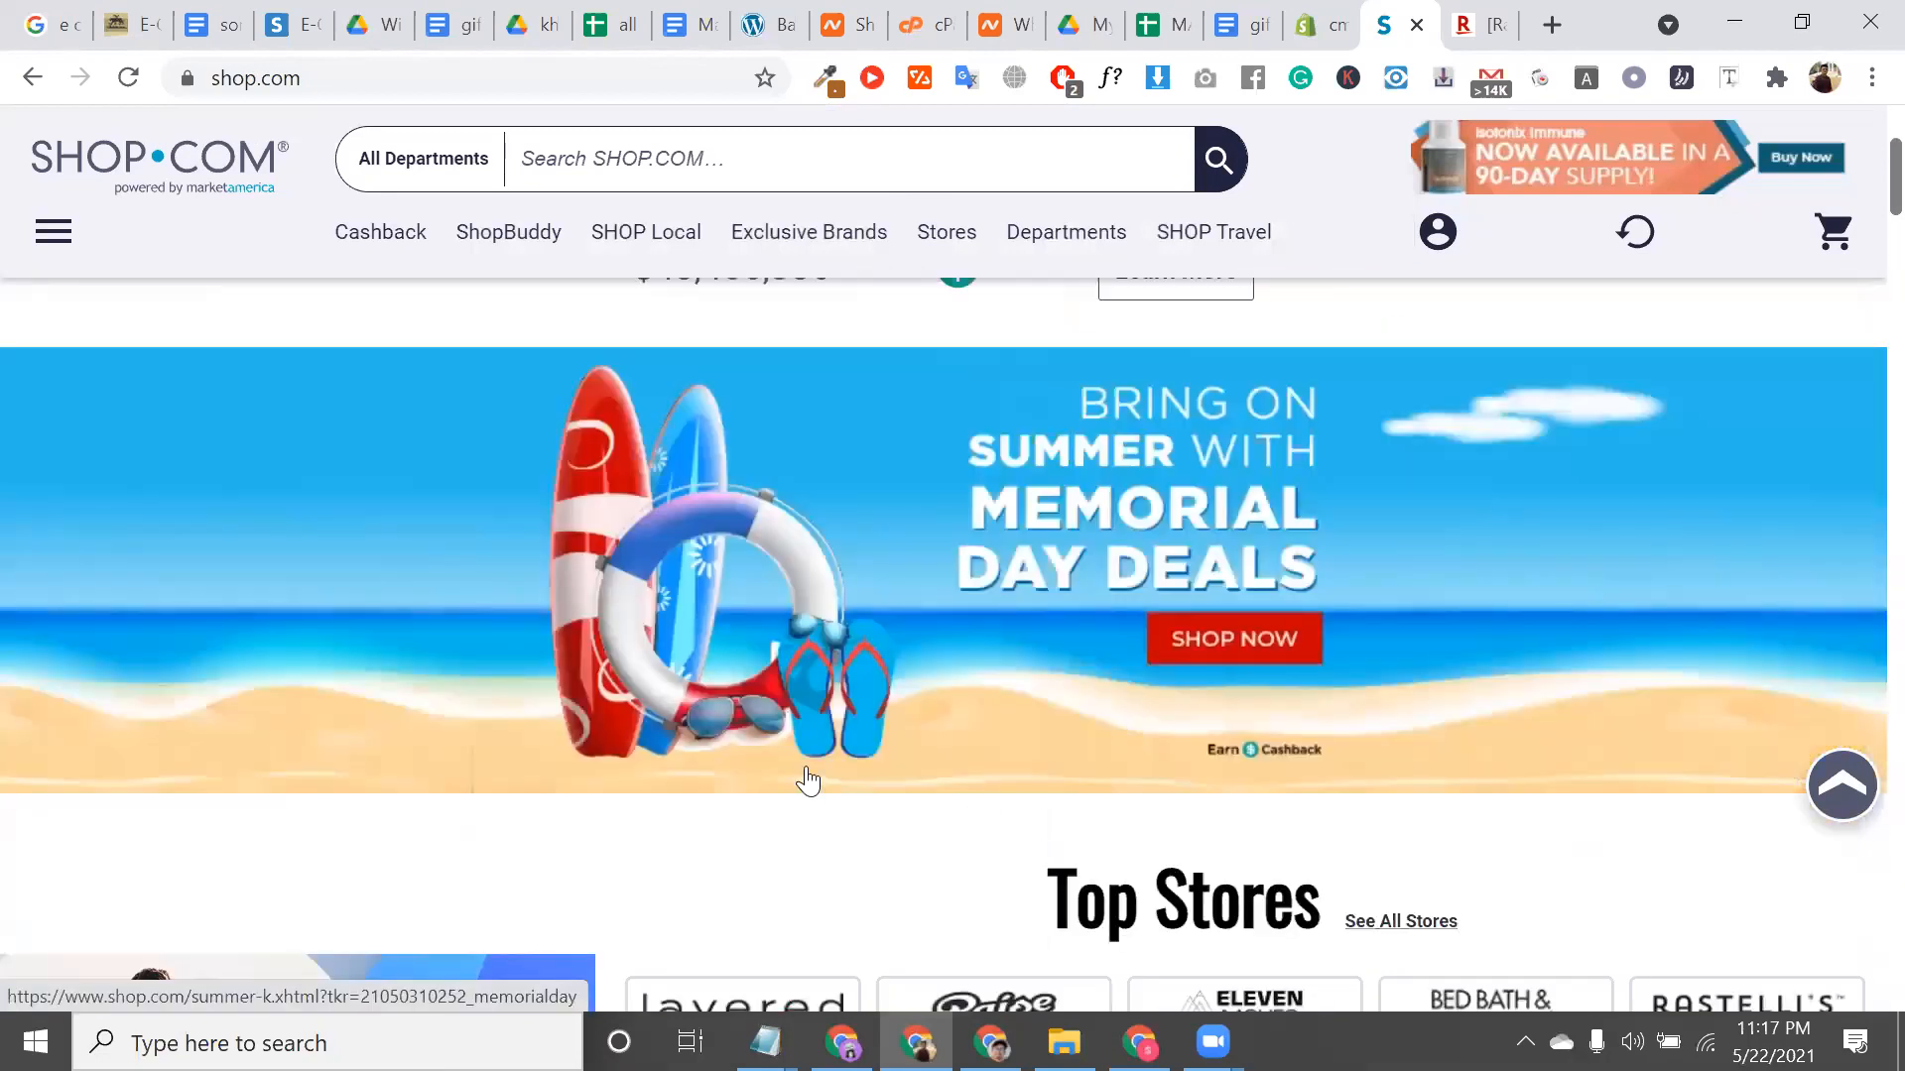
triple_click(1014, 422)
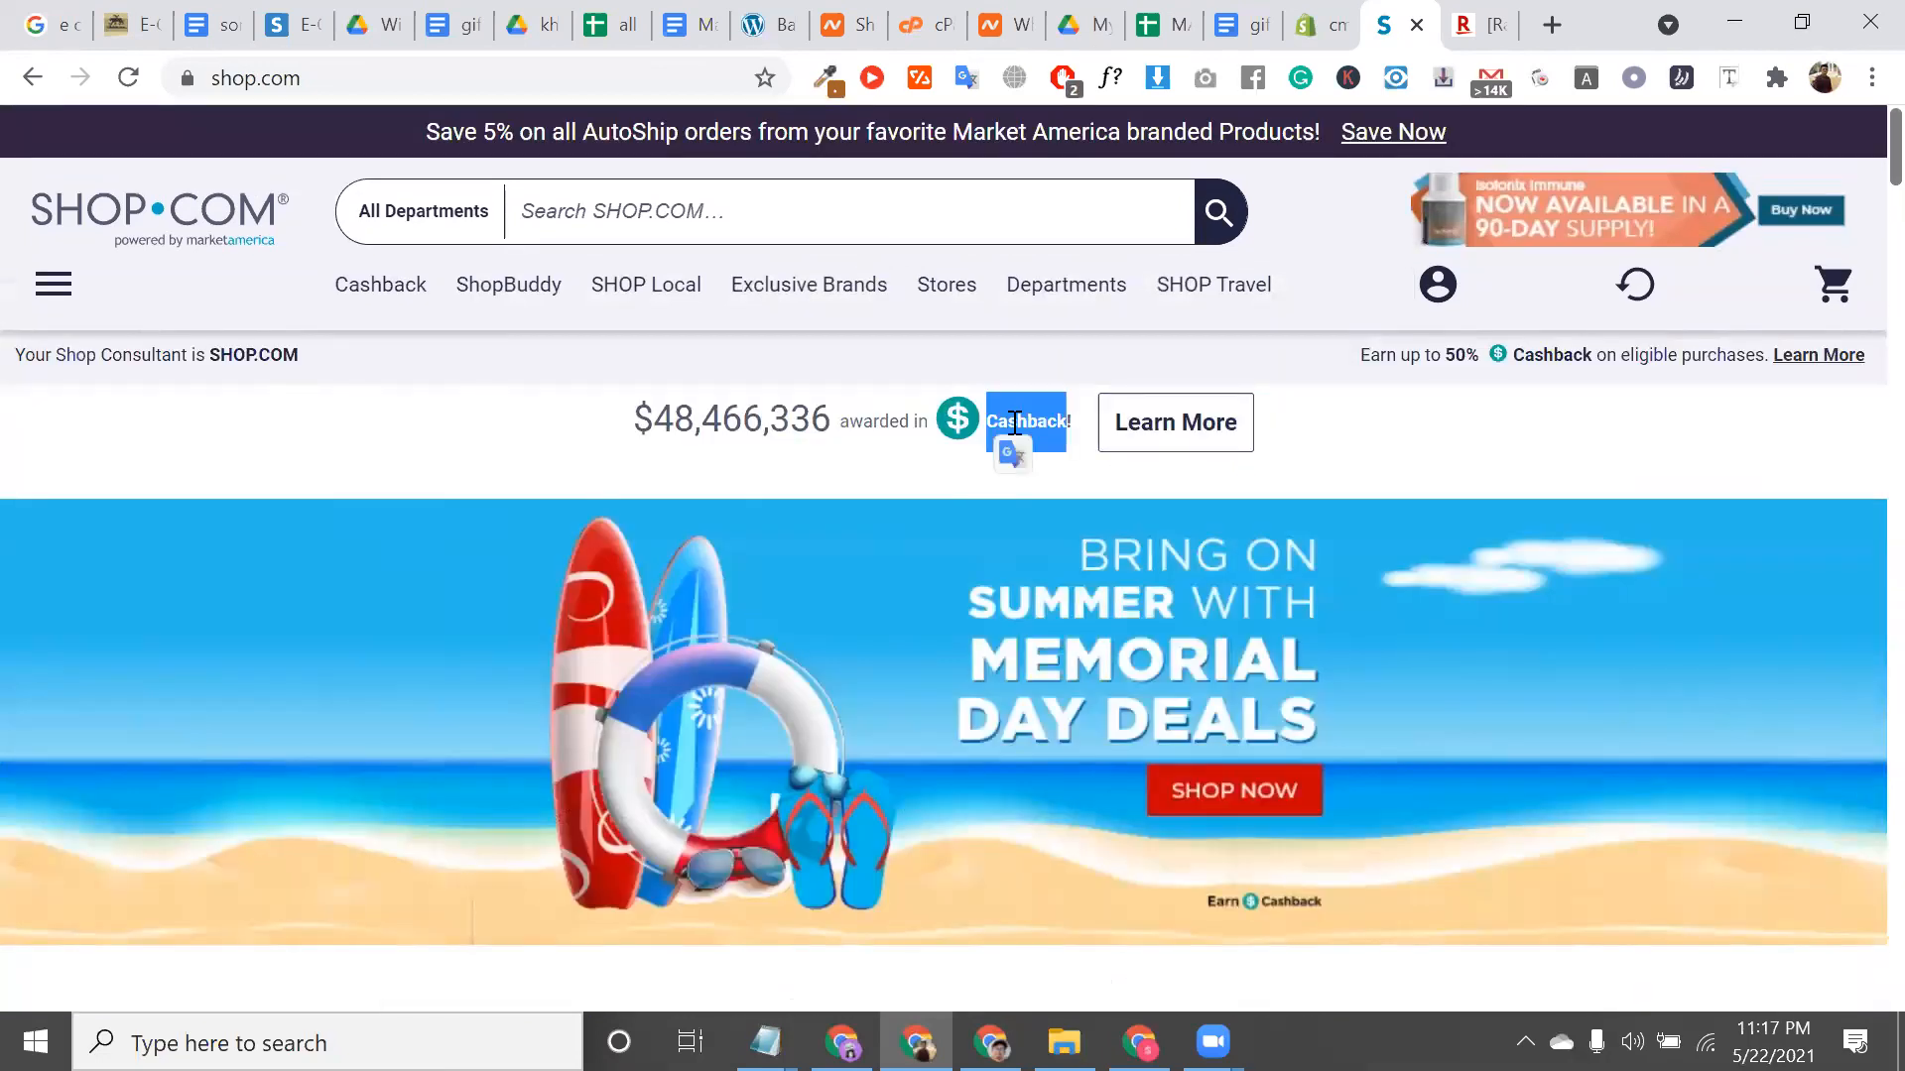
double_click(1013, 421)
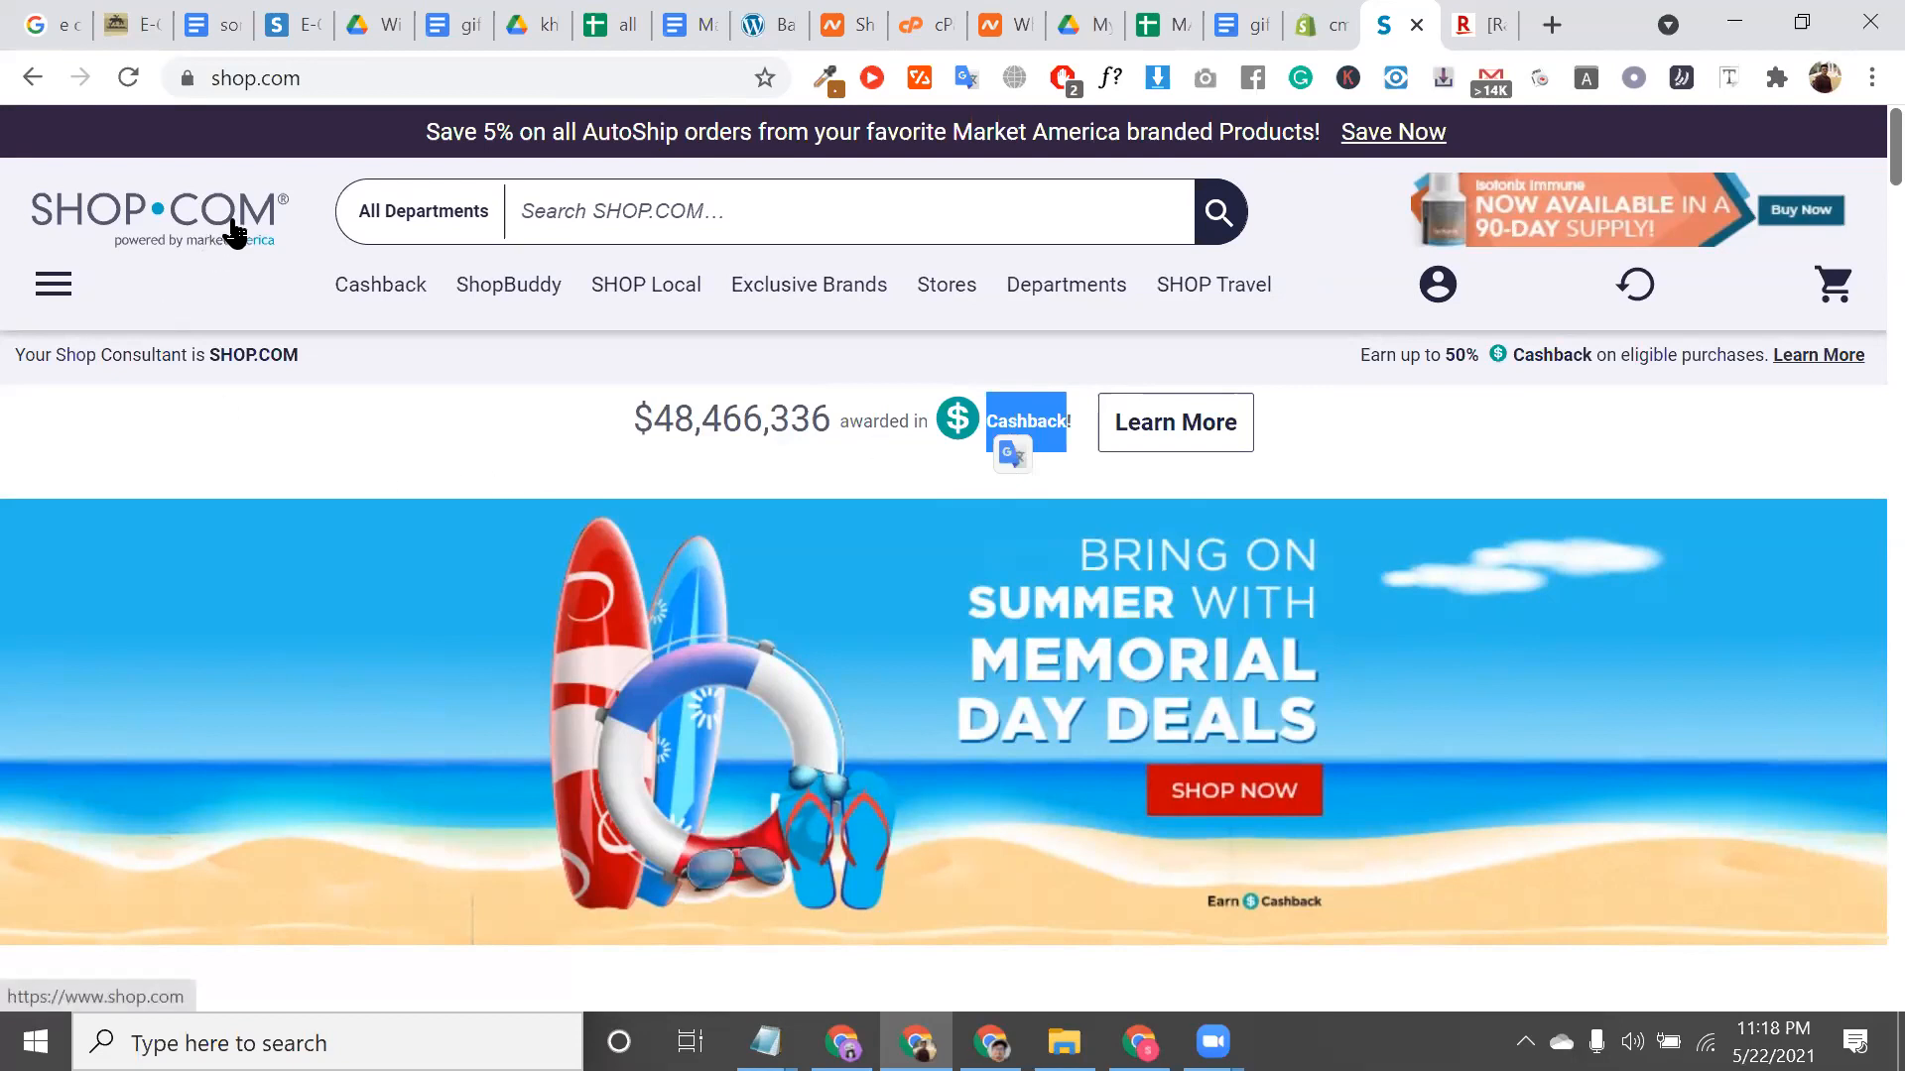
scroll(234, 233, "up", 2)
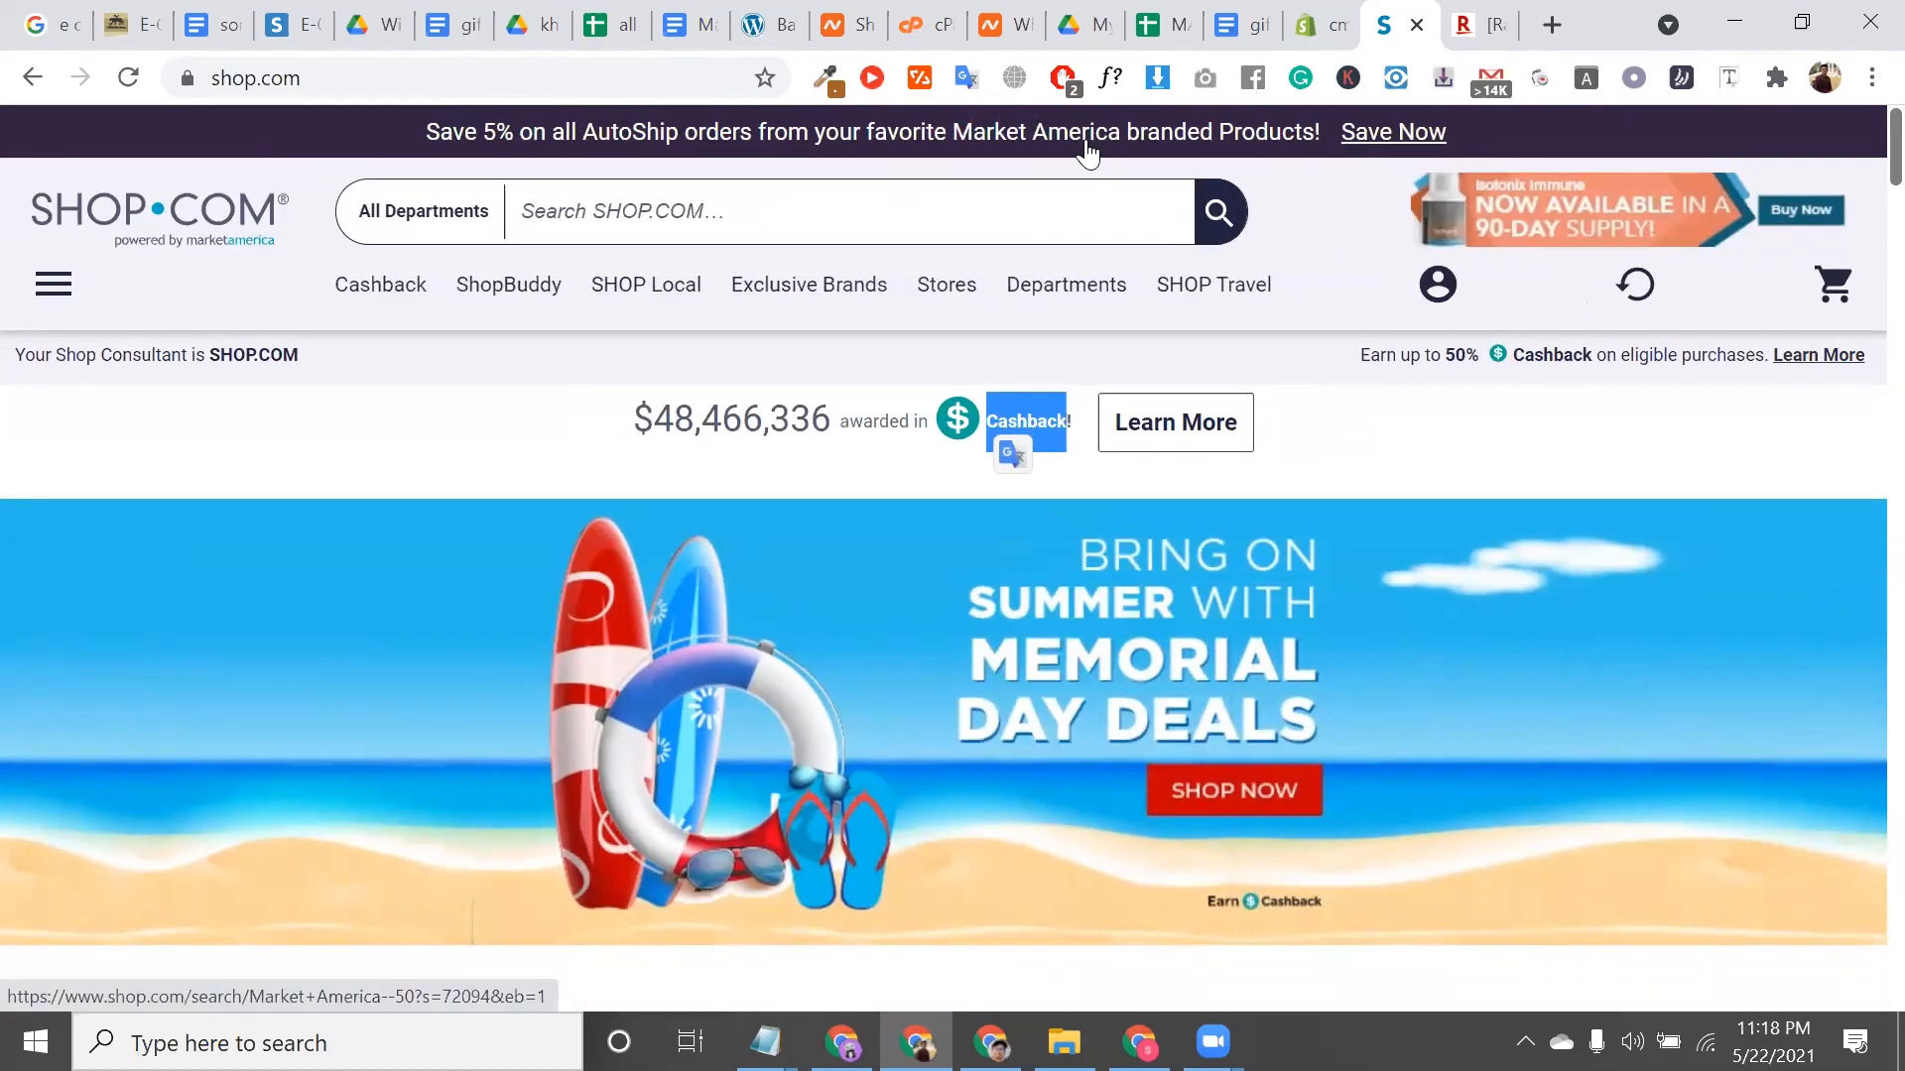
Close the shop.com and Rakuten Global Express tabs and open a new blank tab
left_click(1414, 26)
left_click(1409, 28)
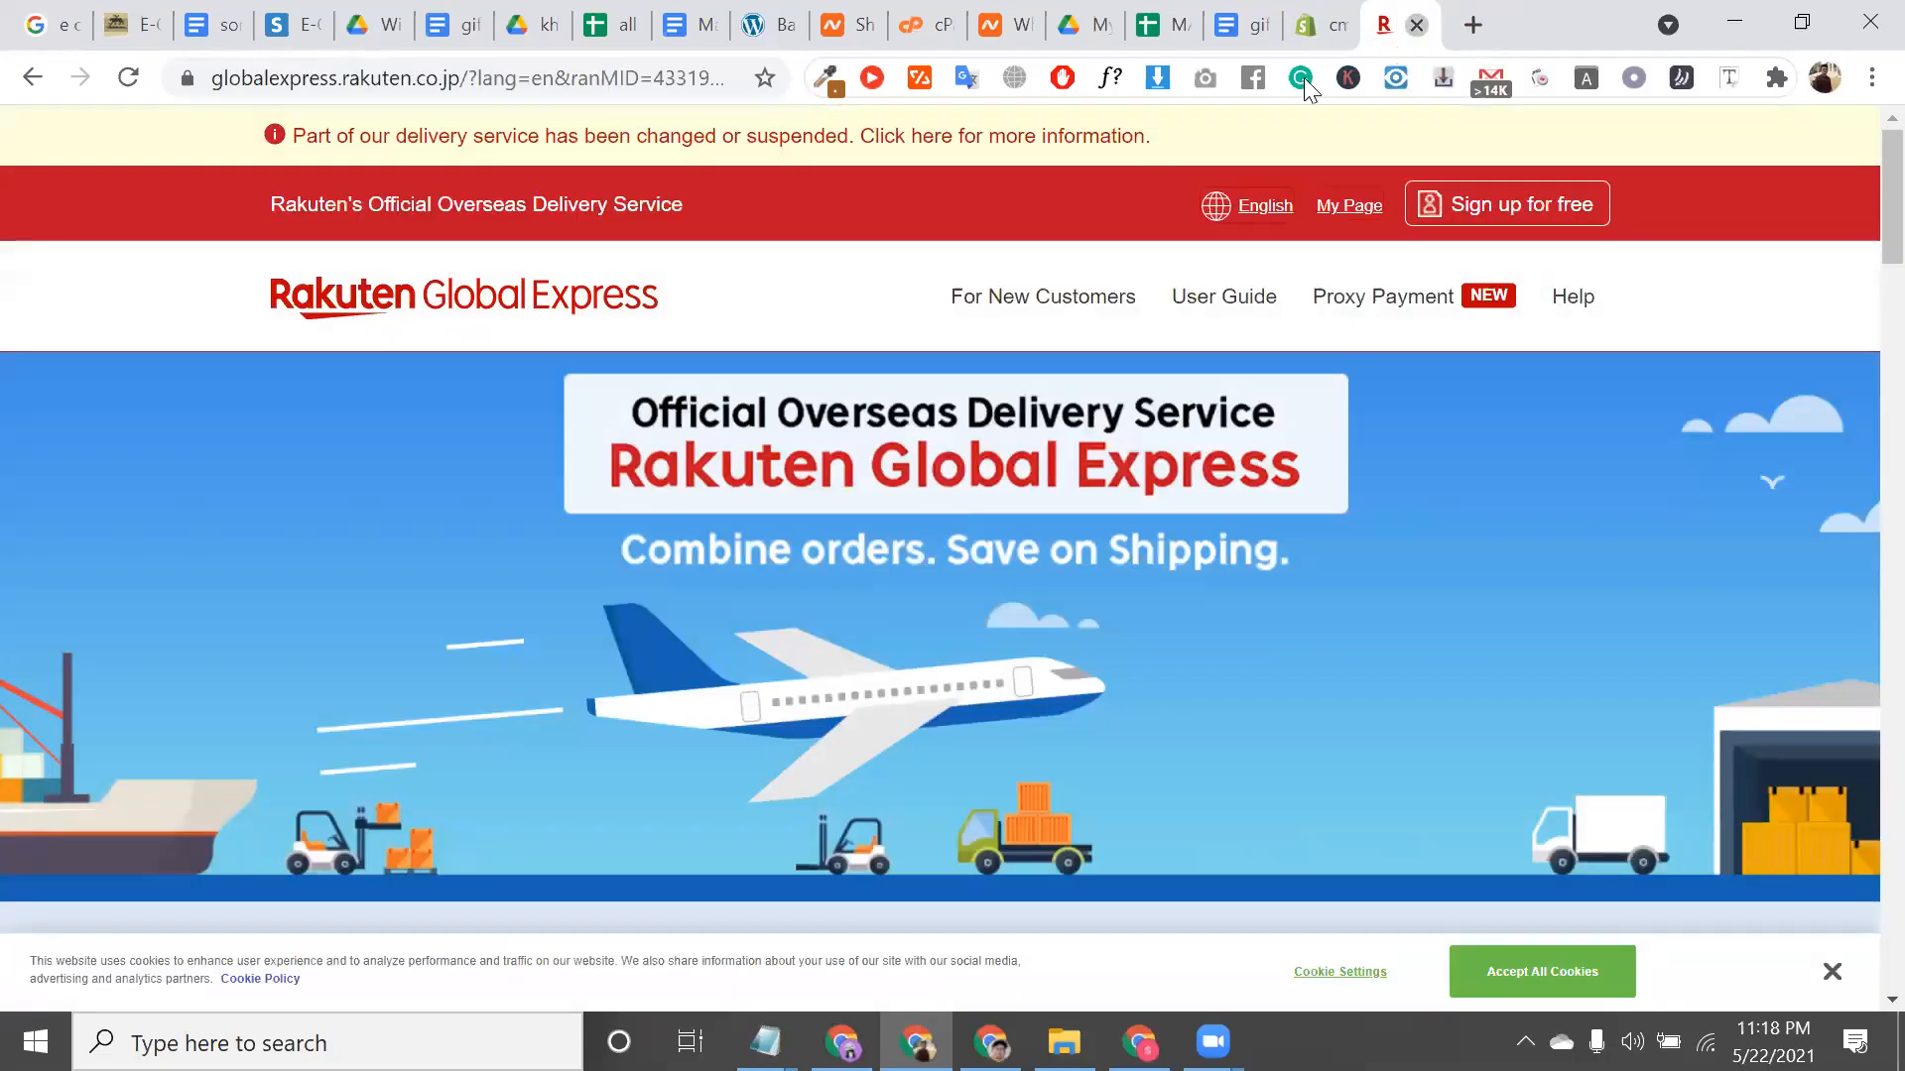
left_click(1417, 27)
scroll(668, 437, "down", 2)
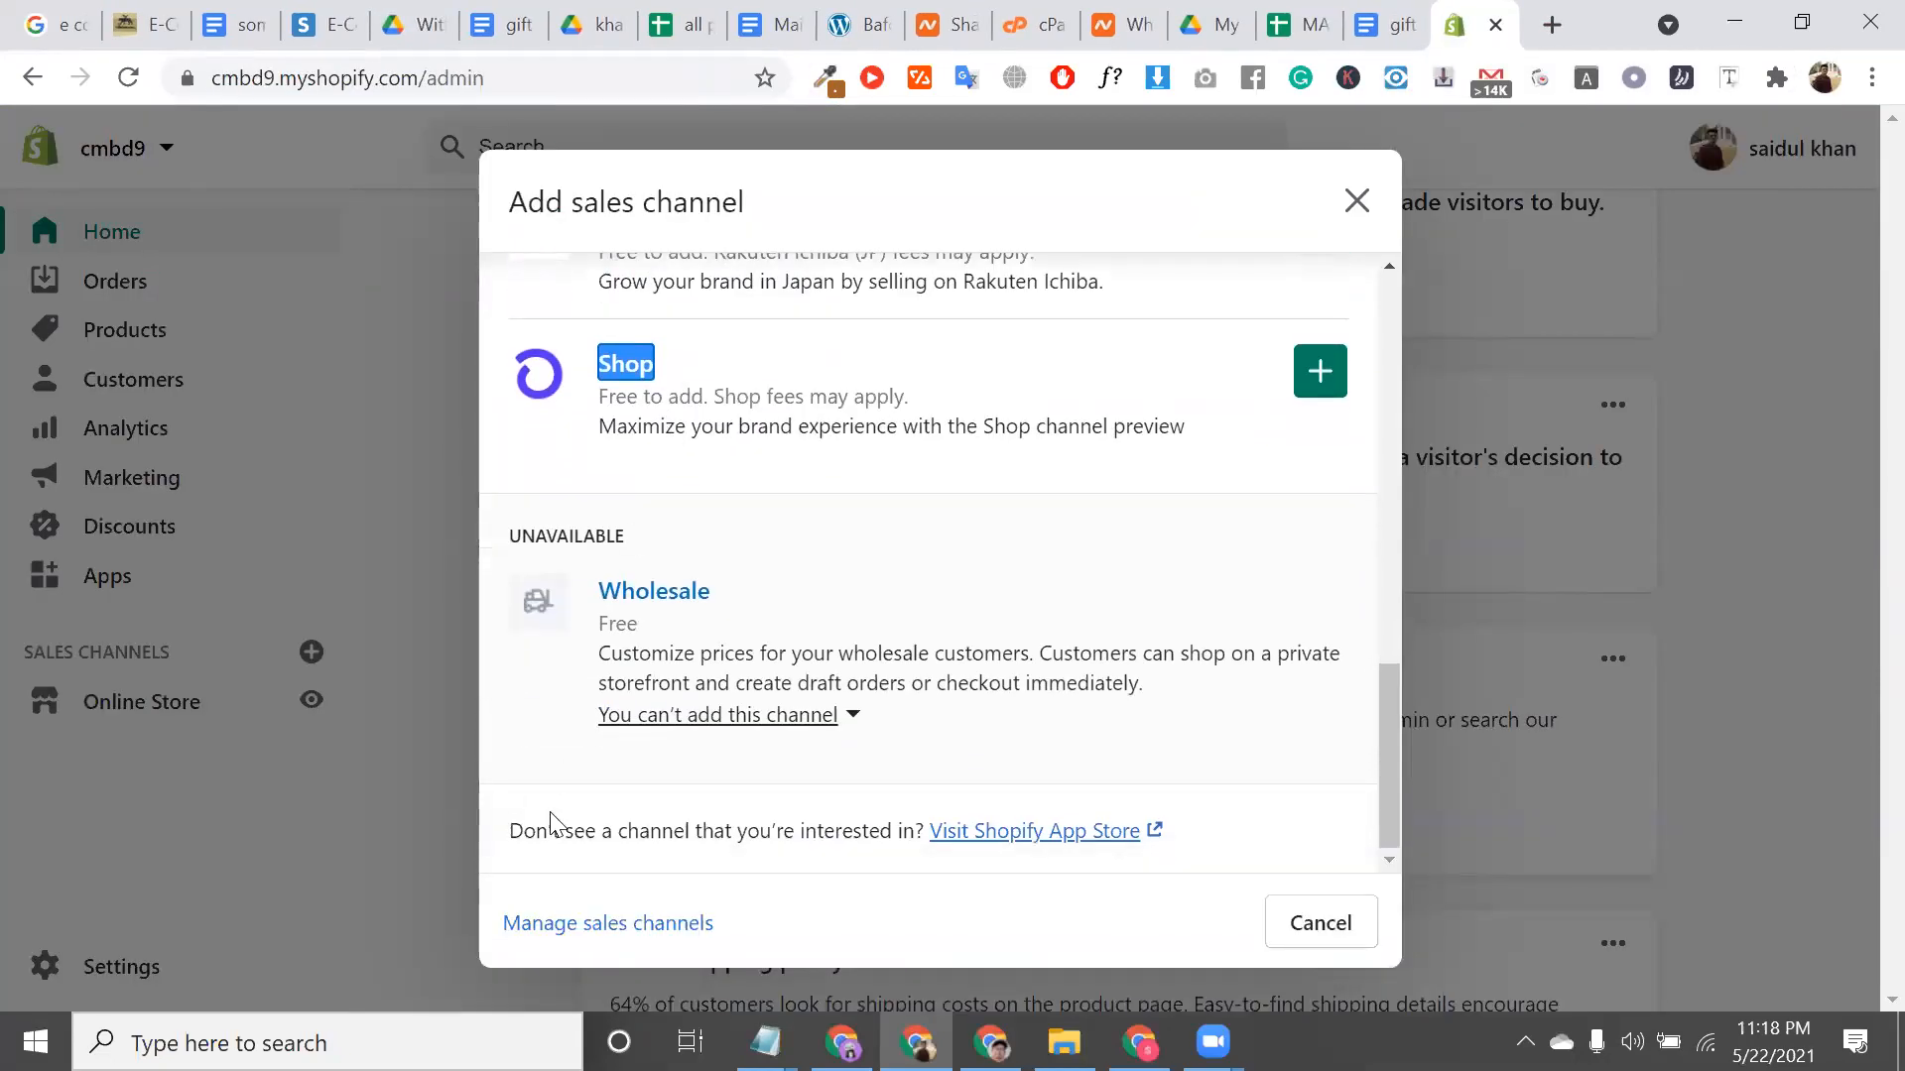
left_click(616, 678)
scroll(615, 679, "up", 9)
scroll(615, 679, "down", 9)
triple_click(694, 661)
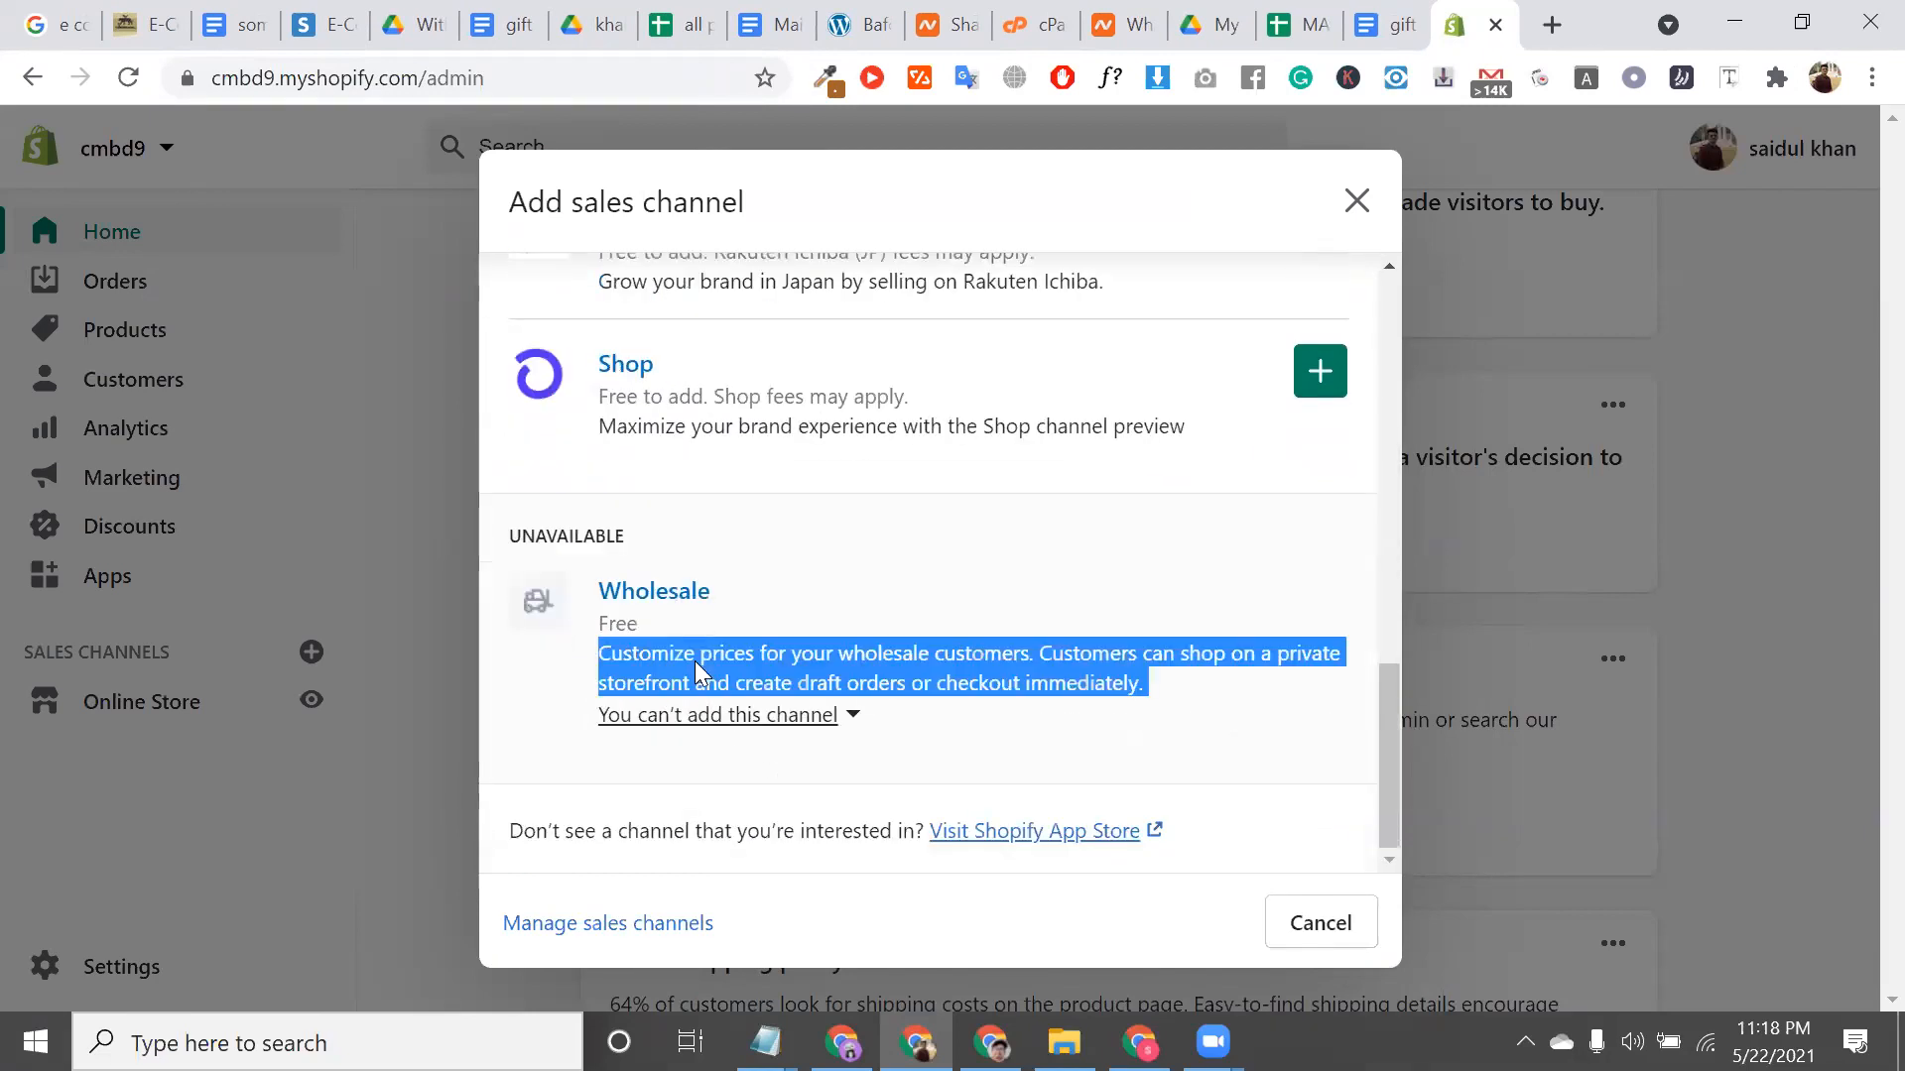
left_click(1550, 26)
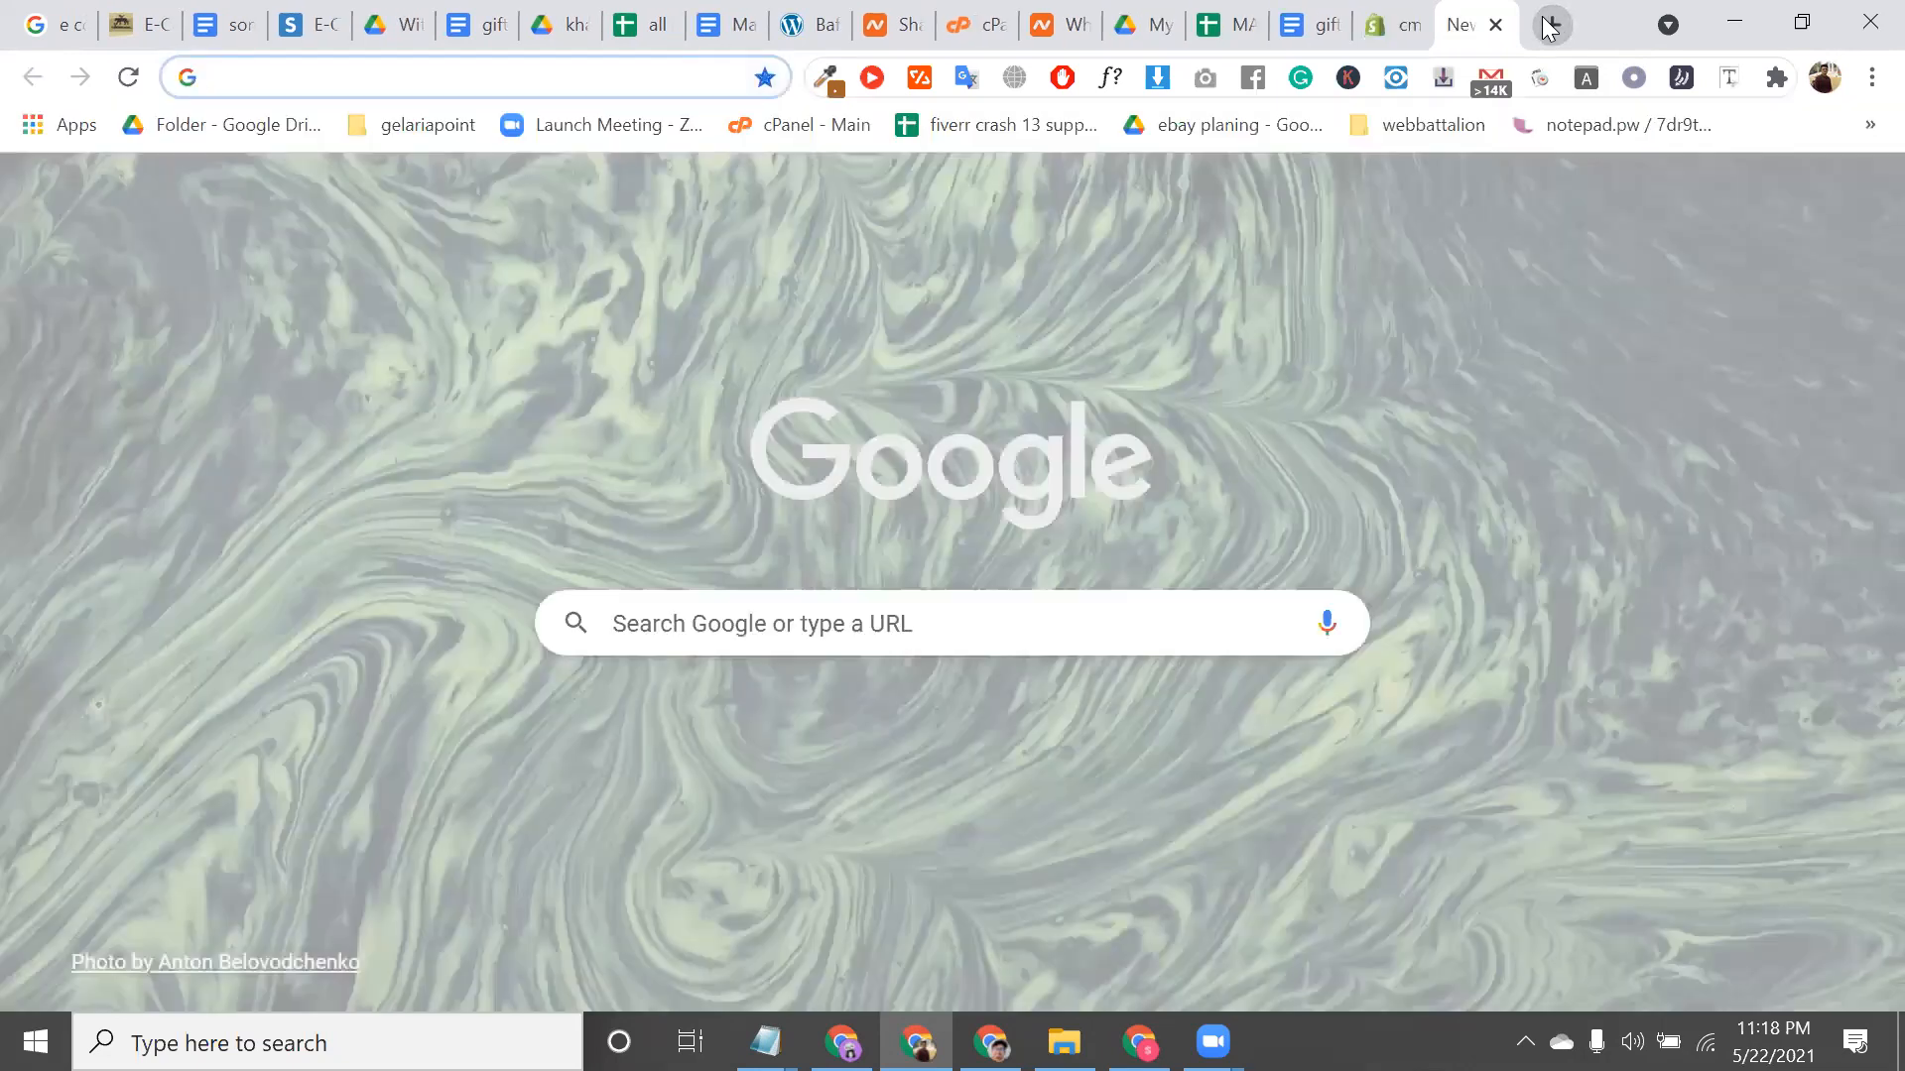
Search Google for 'shopify pricing' and open Shopify's pricing result
type("[;")
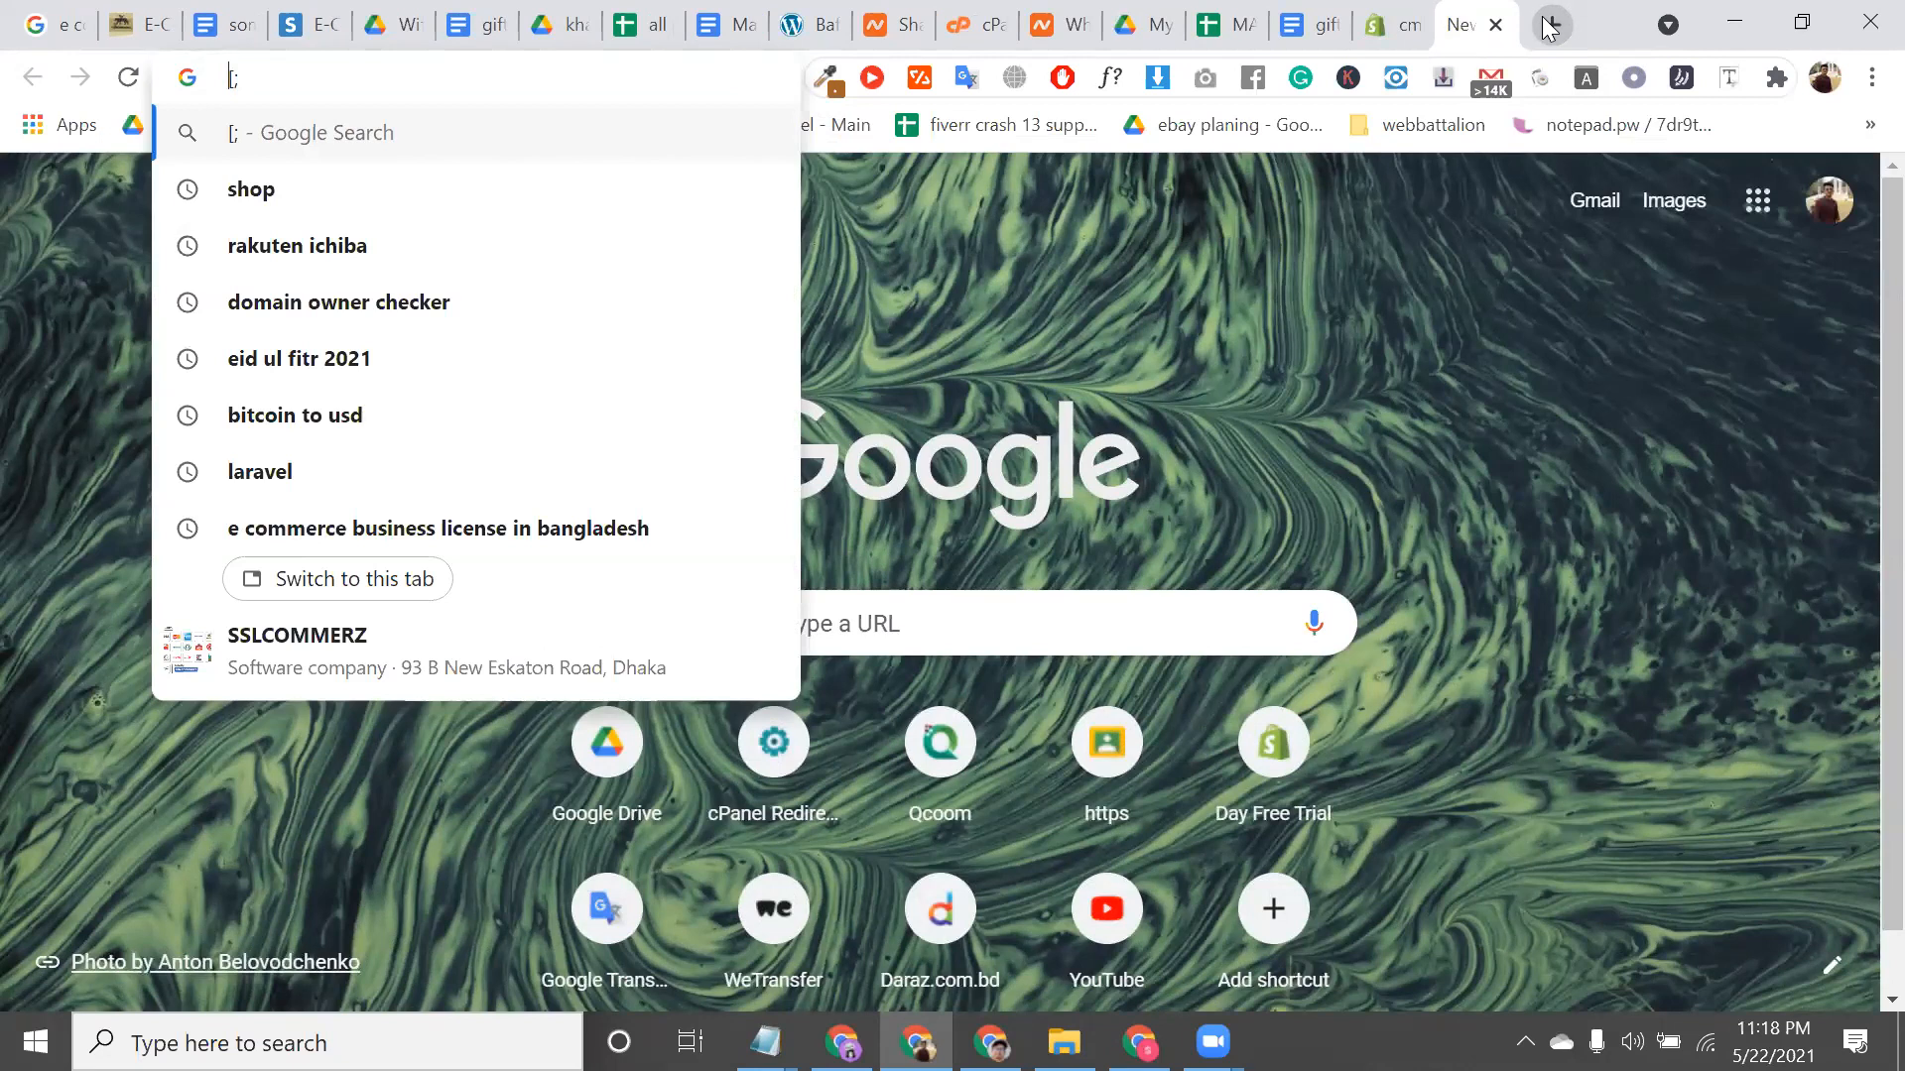
key("BackSpace")
key("BackSpace")
type("shopify")
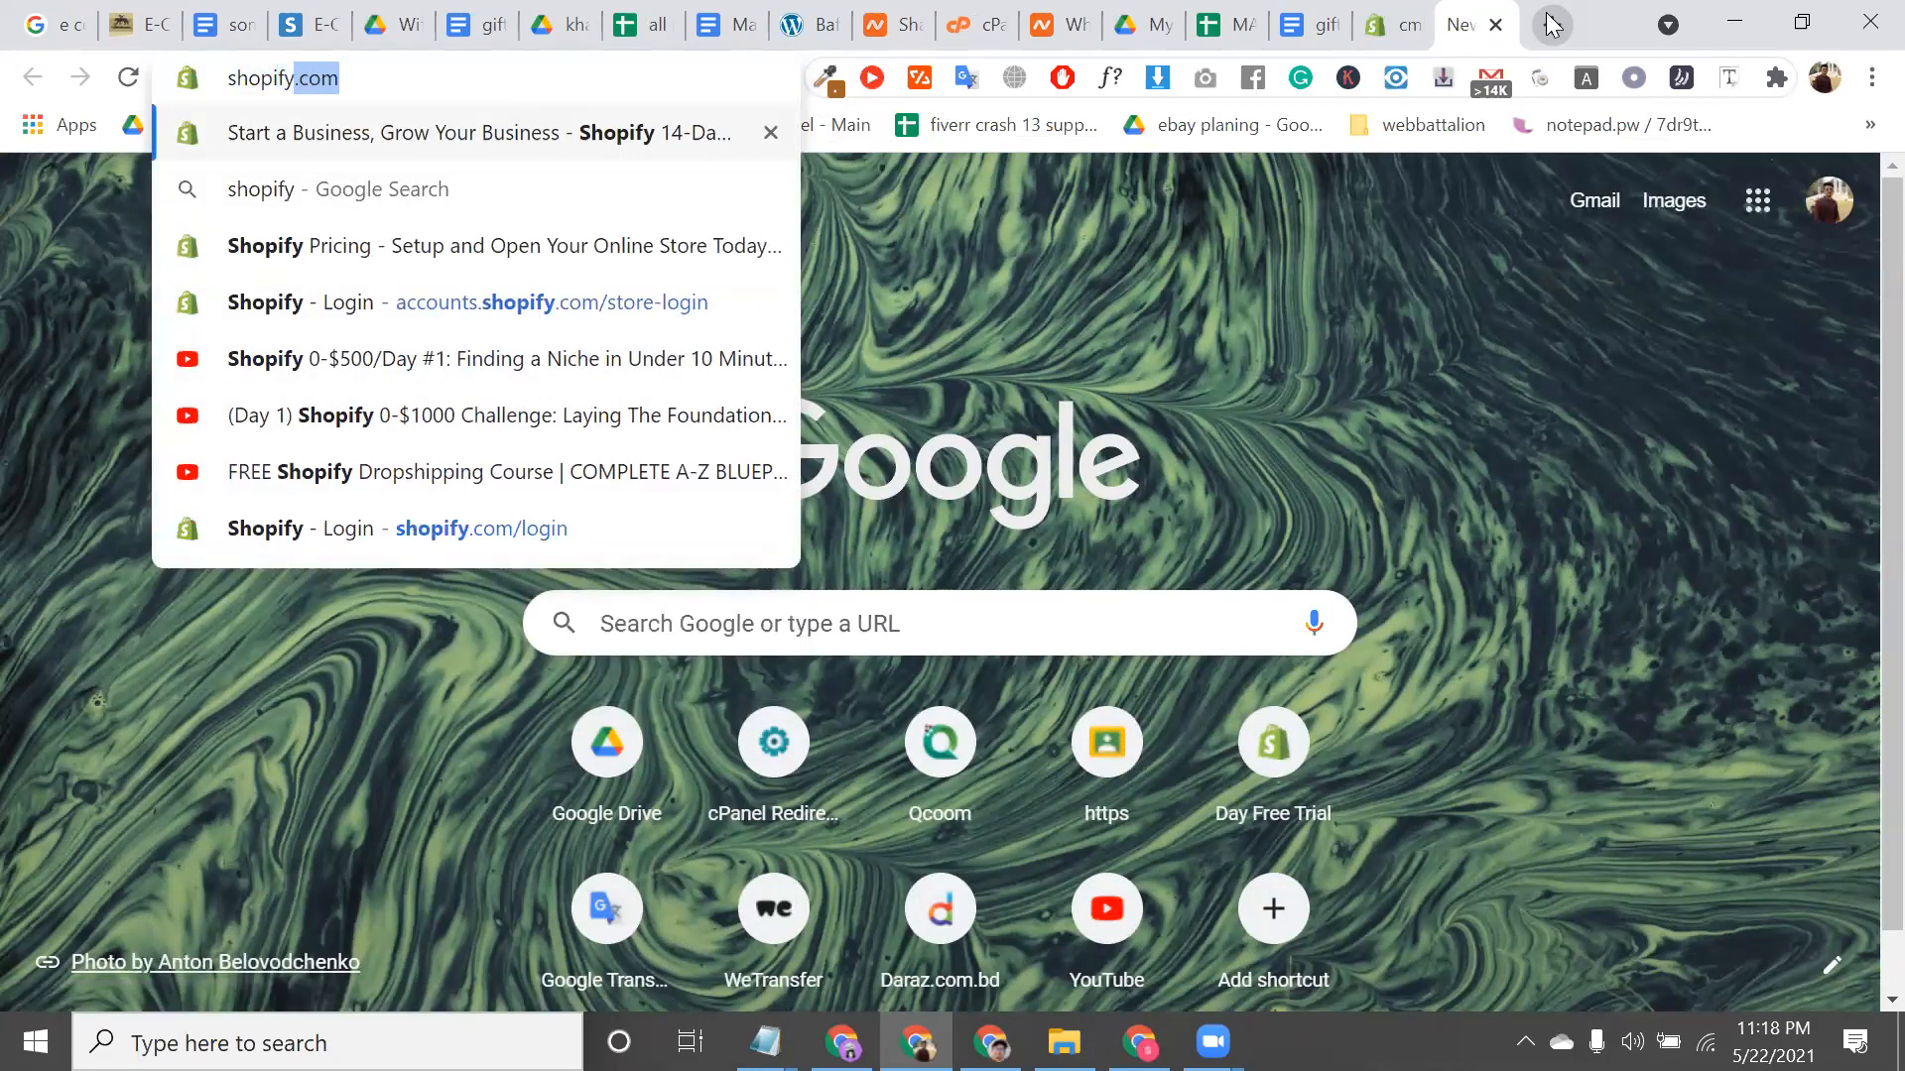
type(" pric")
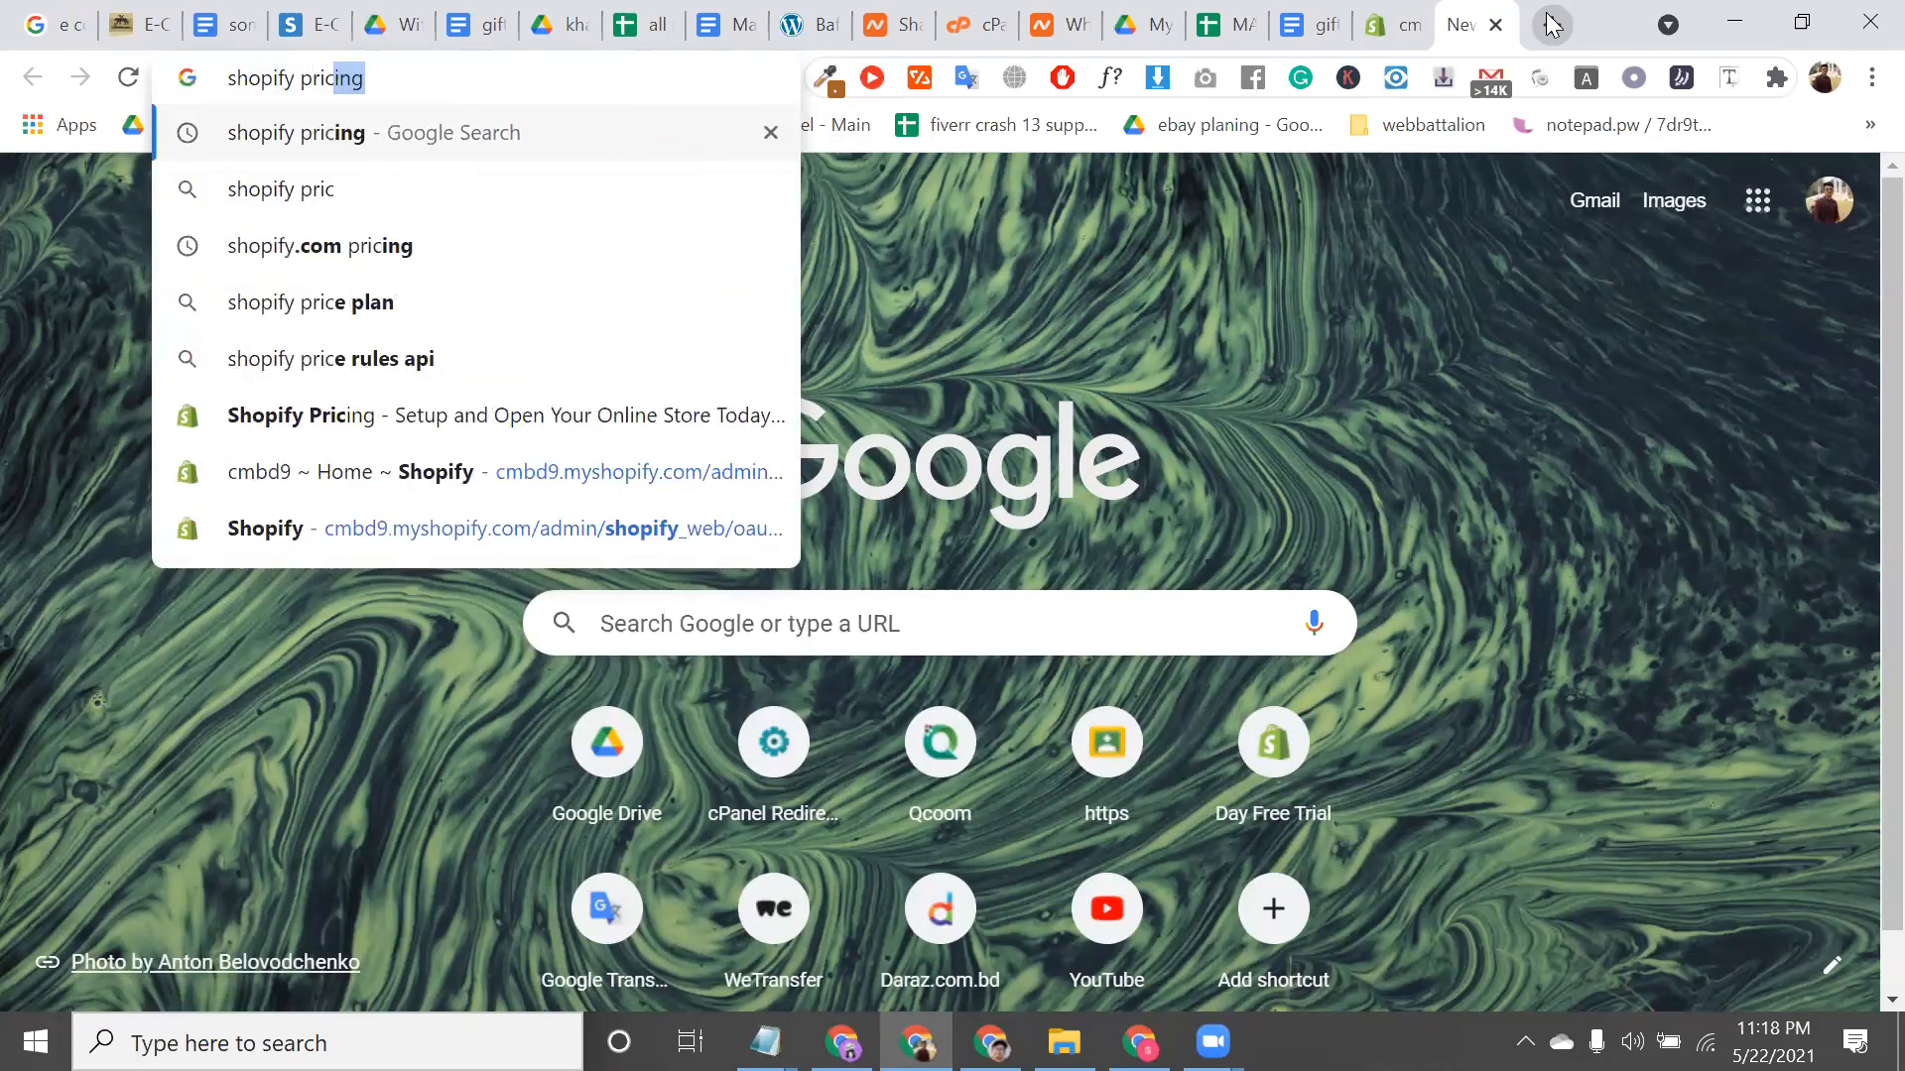
key("Return")
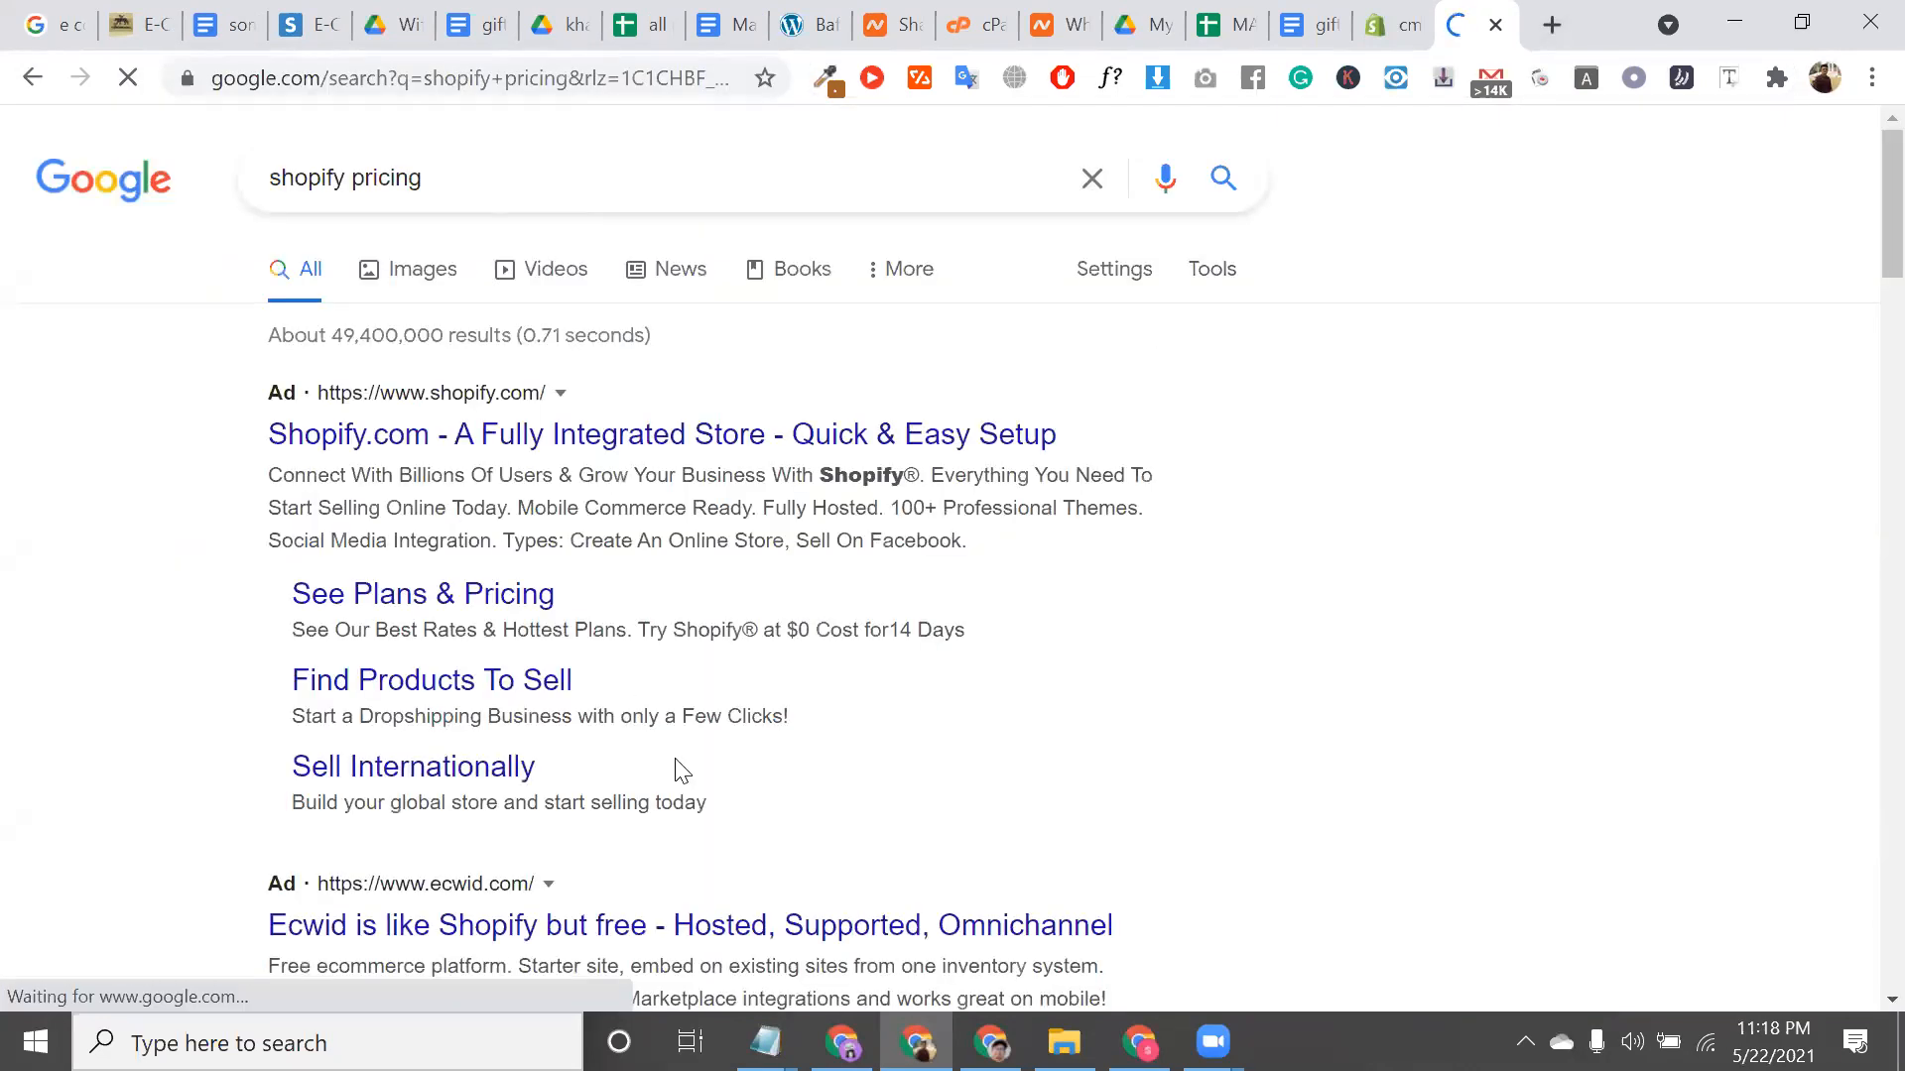
scroll(674, 784, "down", 3)
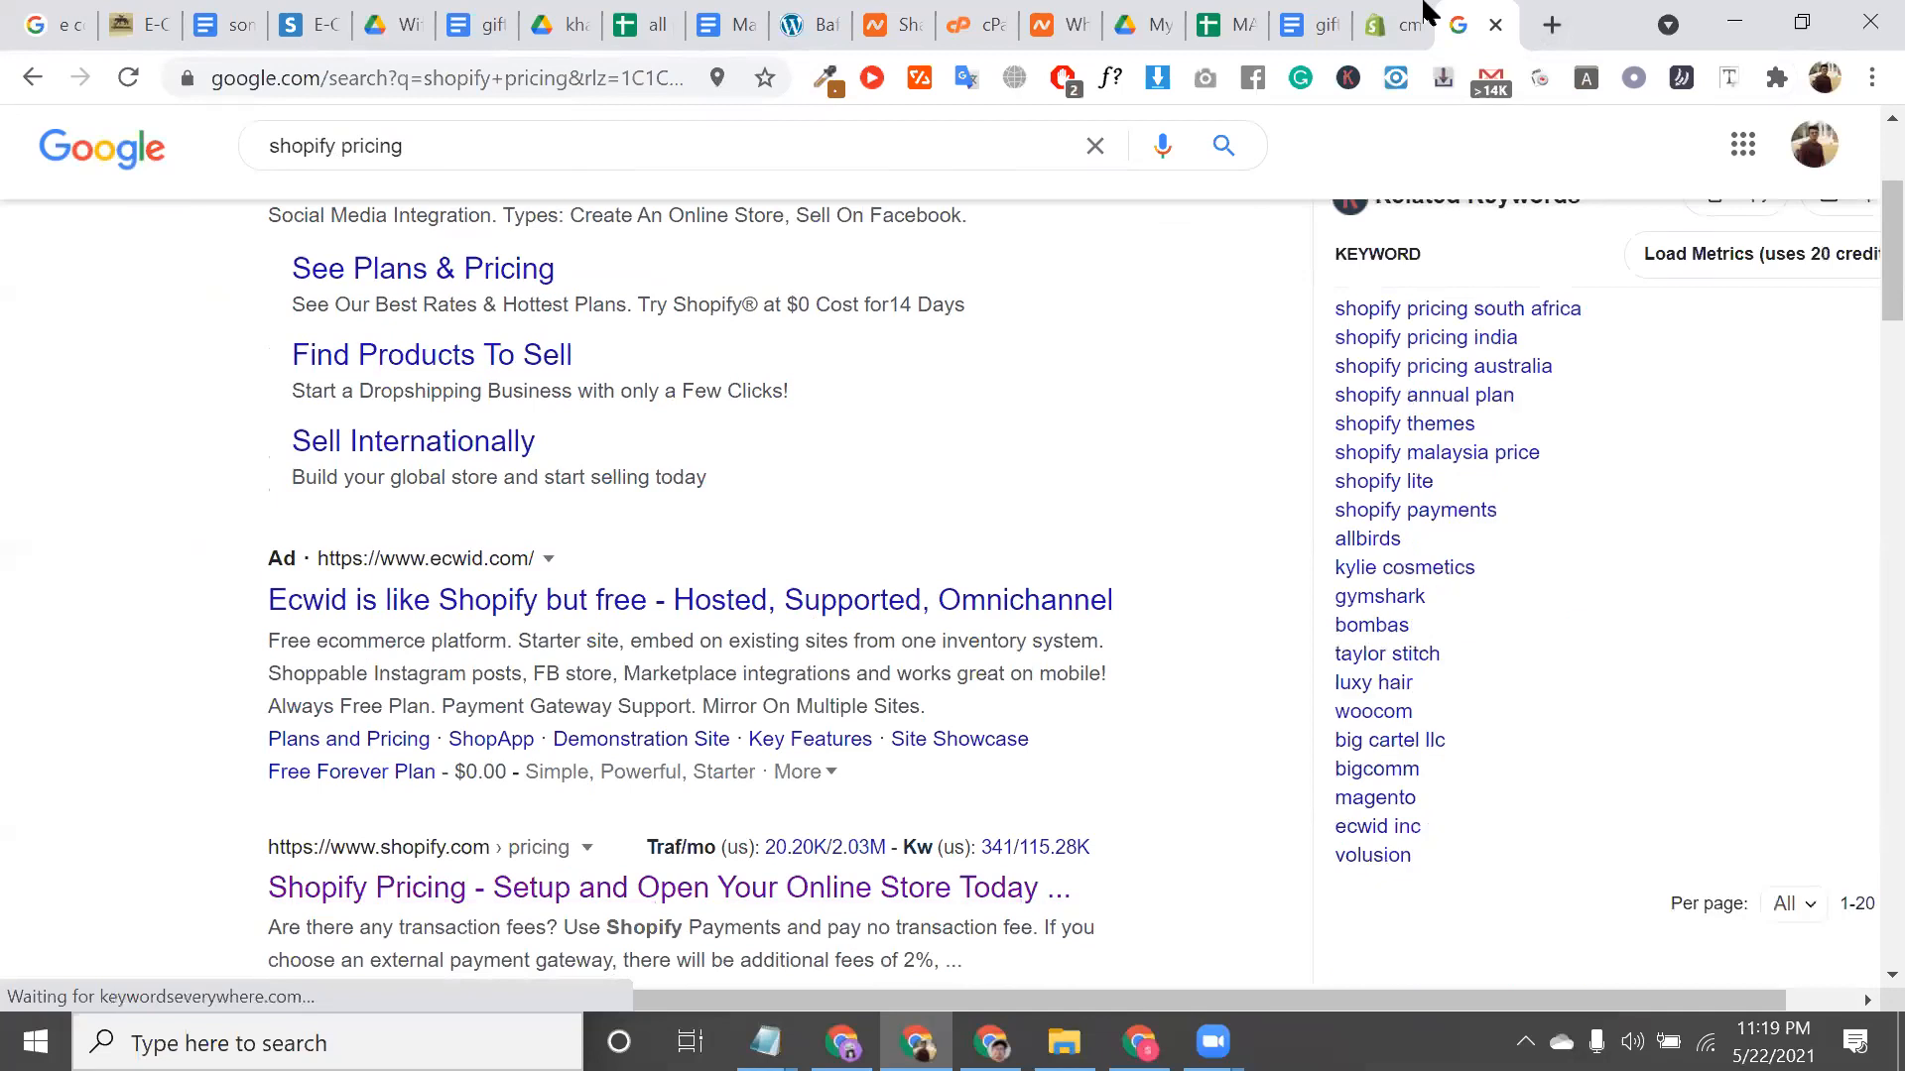
left_click(1386, 12)
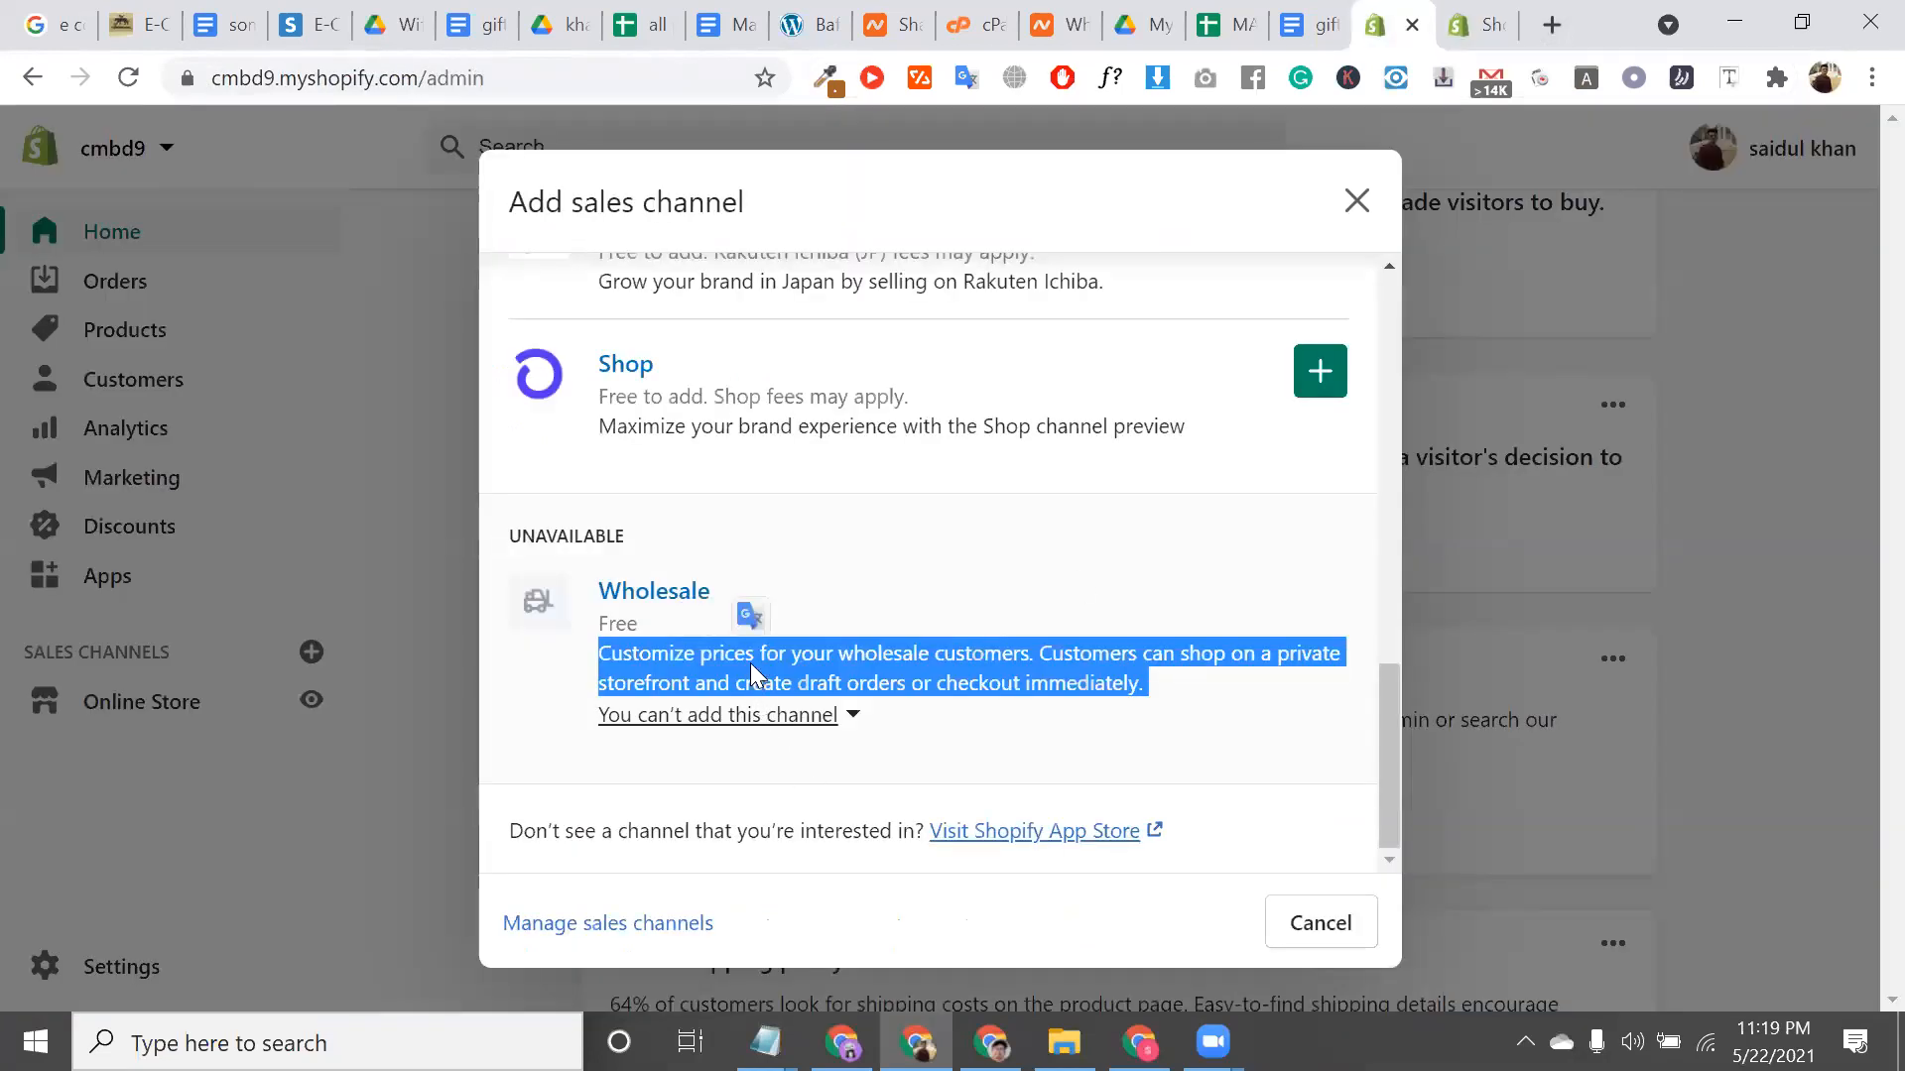
Return to Point of Sale at the top of the recommendations and add it as a channel
scroll(750, 665, "up", 12)
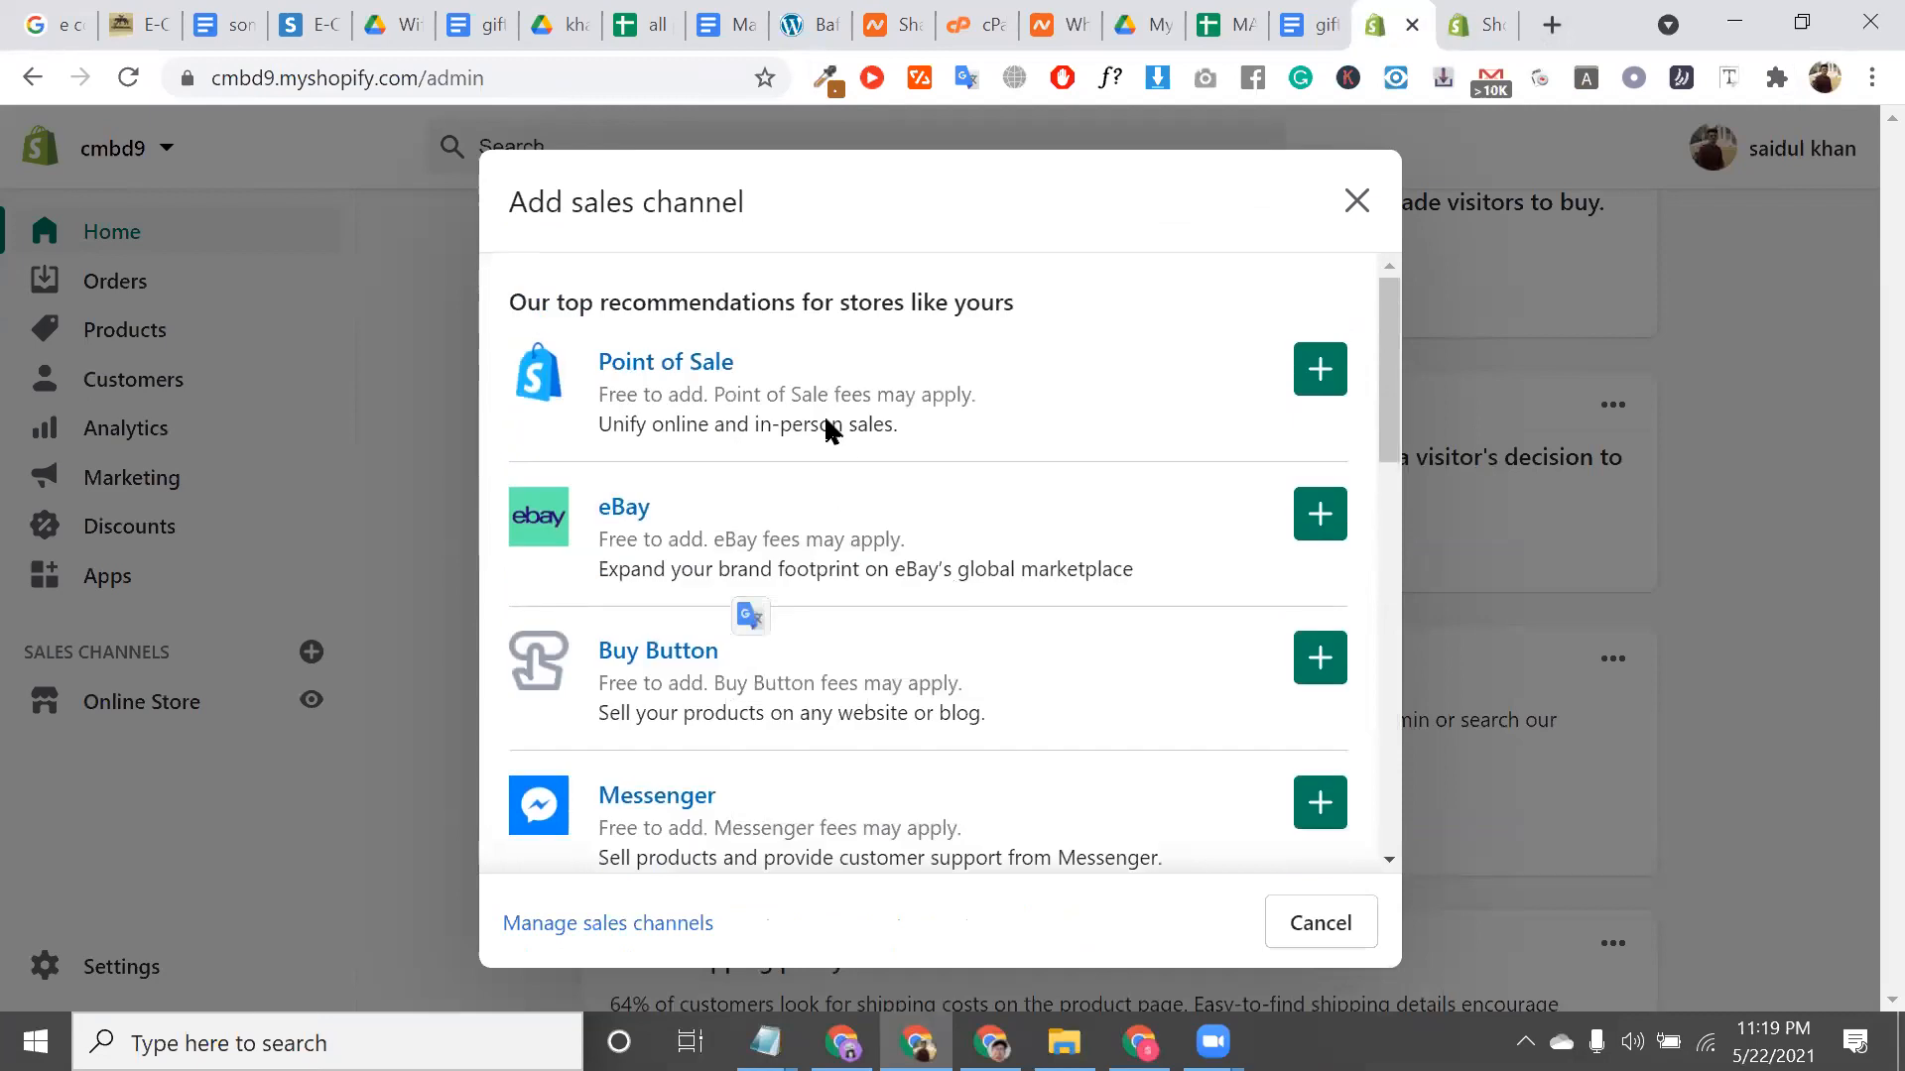
triple_click(830, 428)
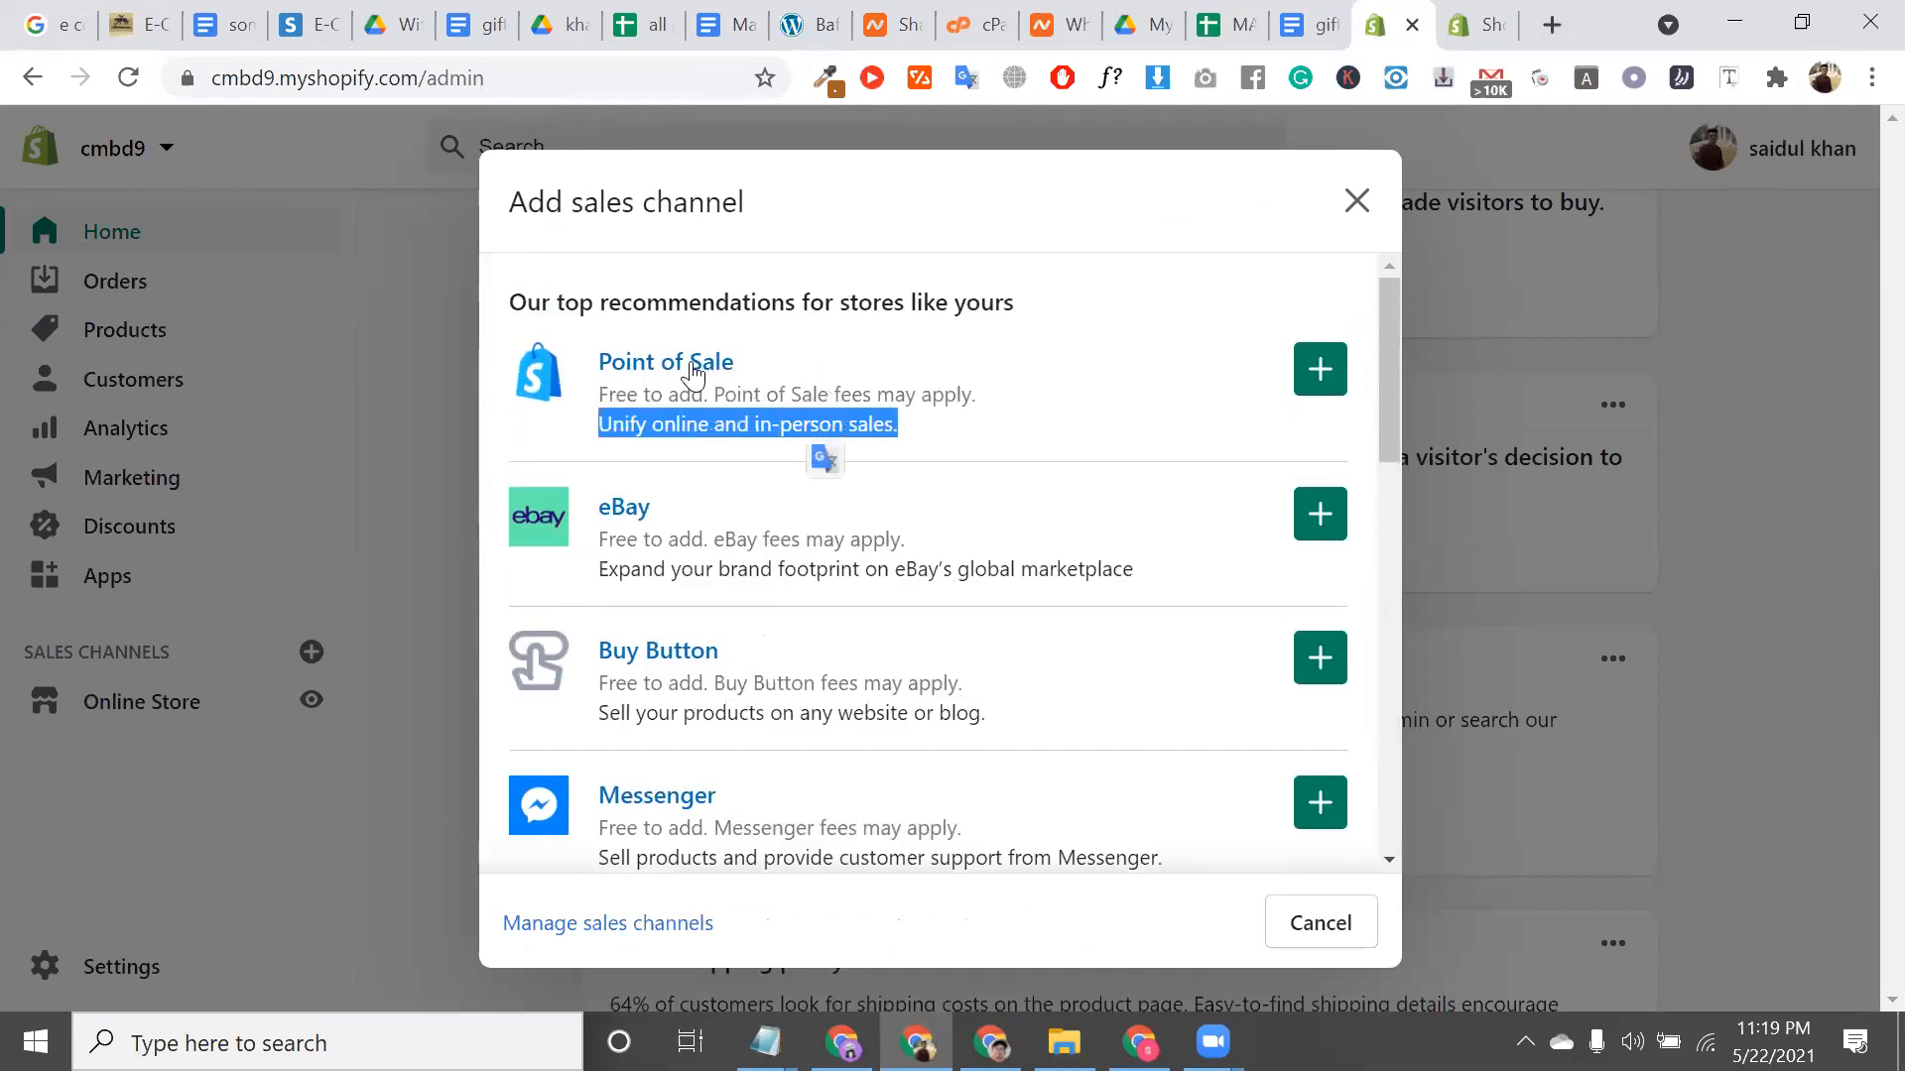
left_click(787, 369)
triple_click(787, 369)
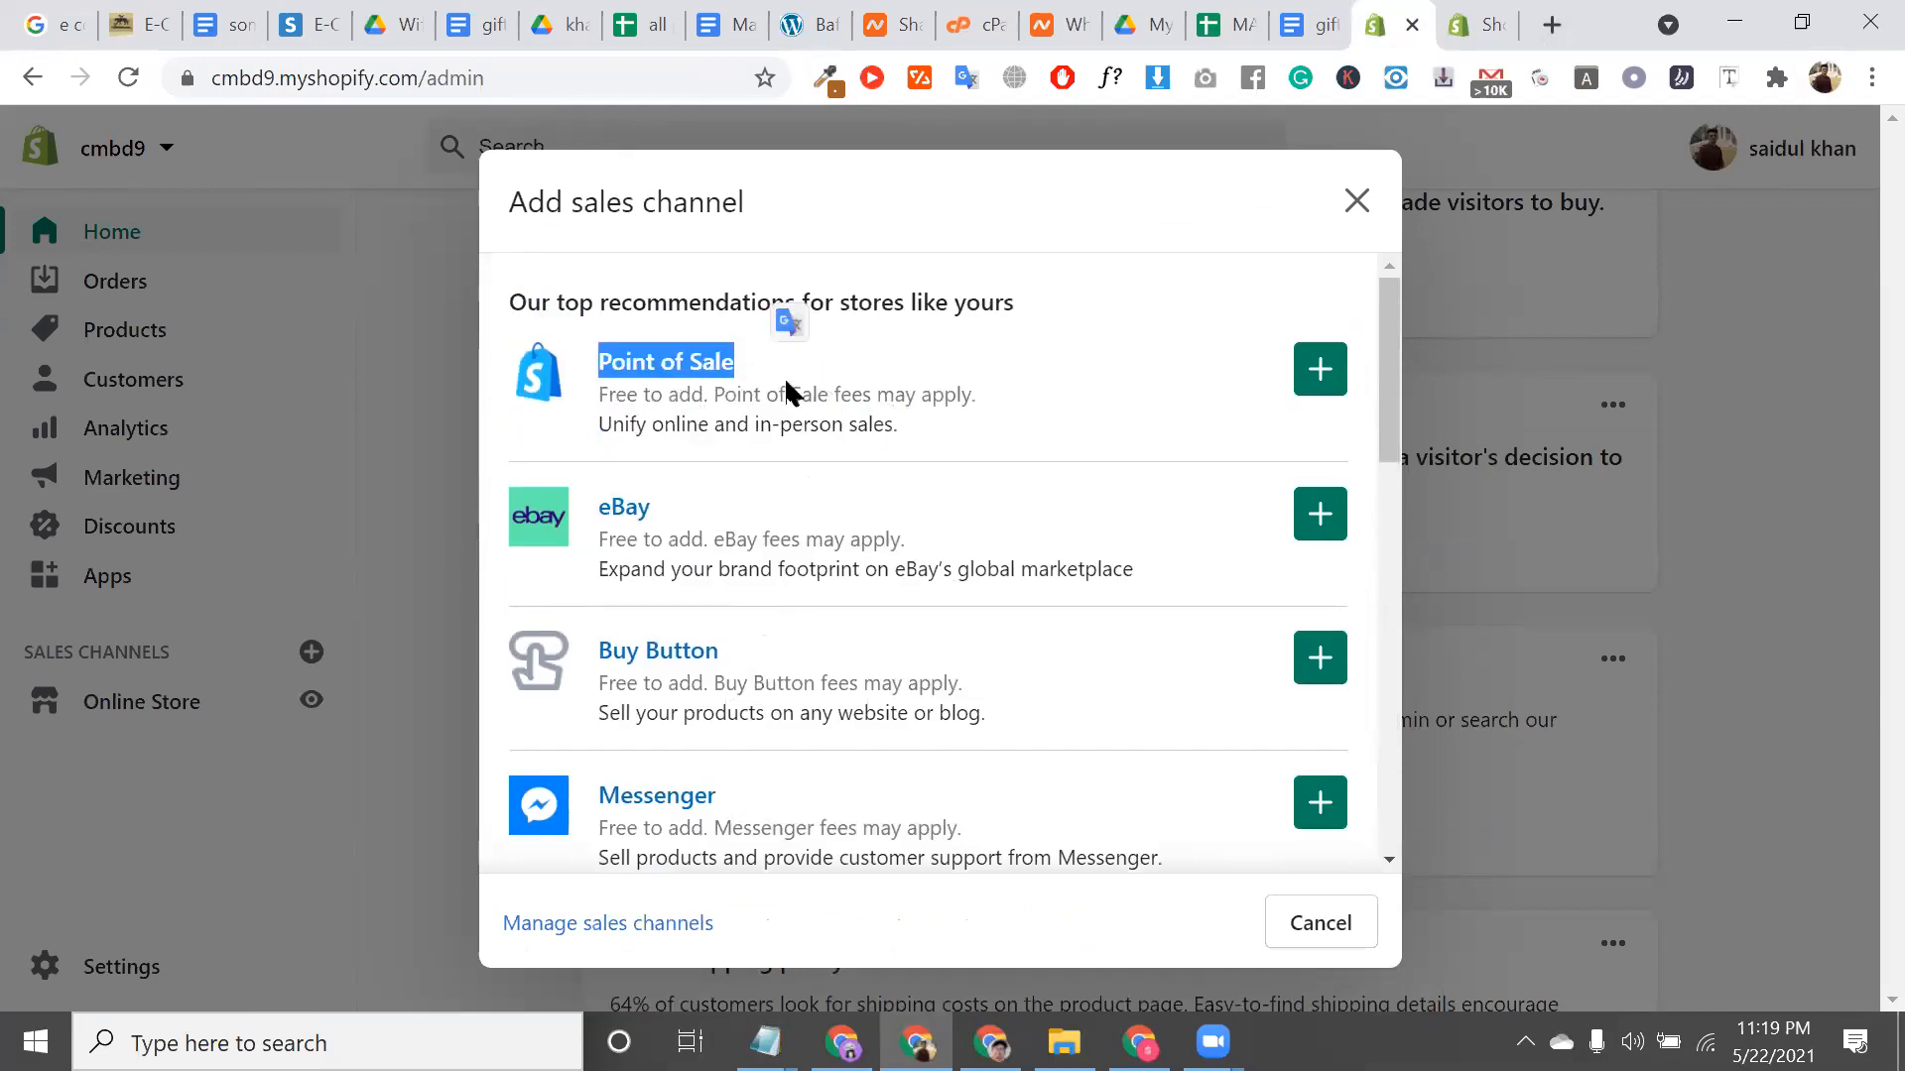
triple_click(754, 395)
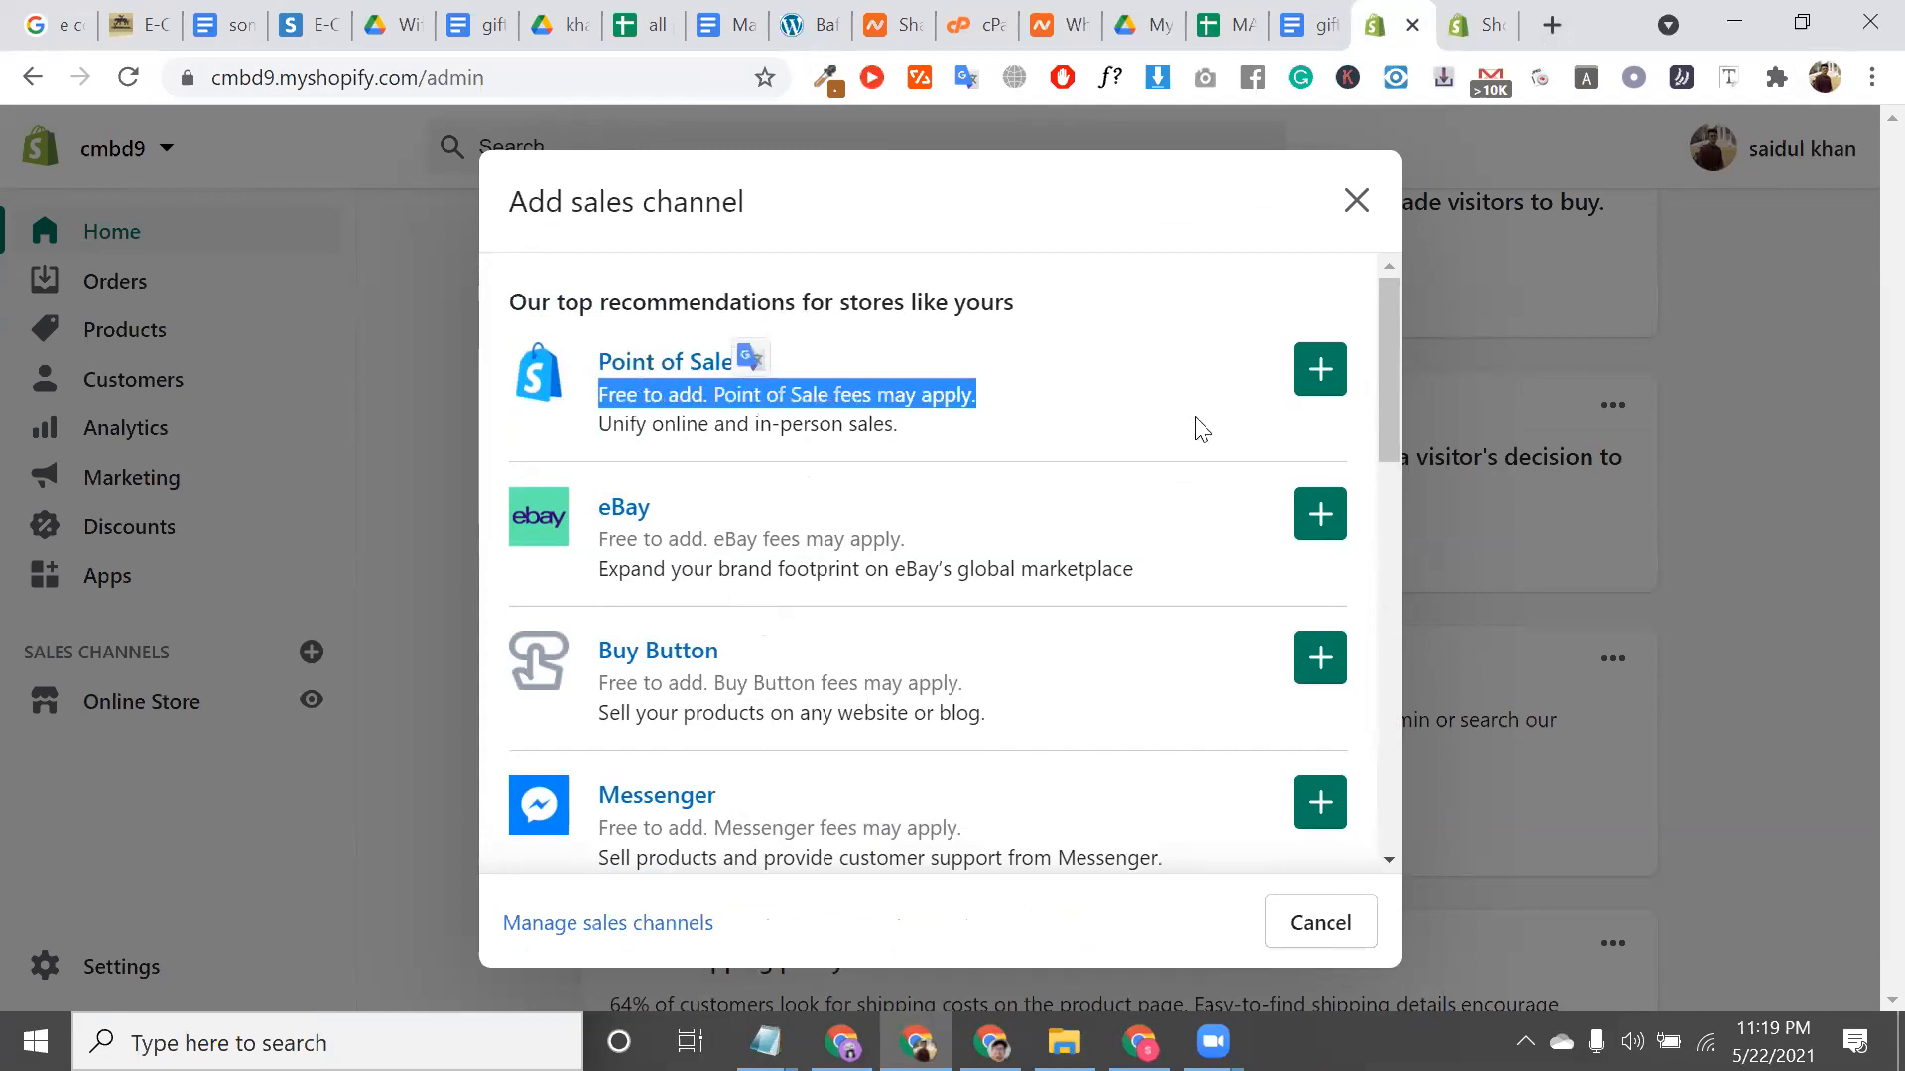
left_click(948, 298)
triple_click(949, 298)
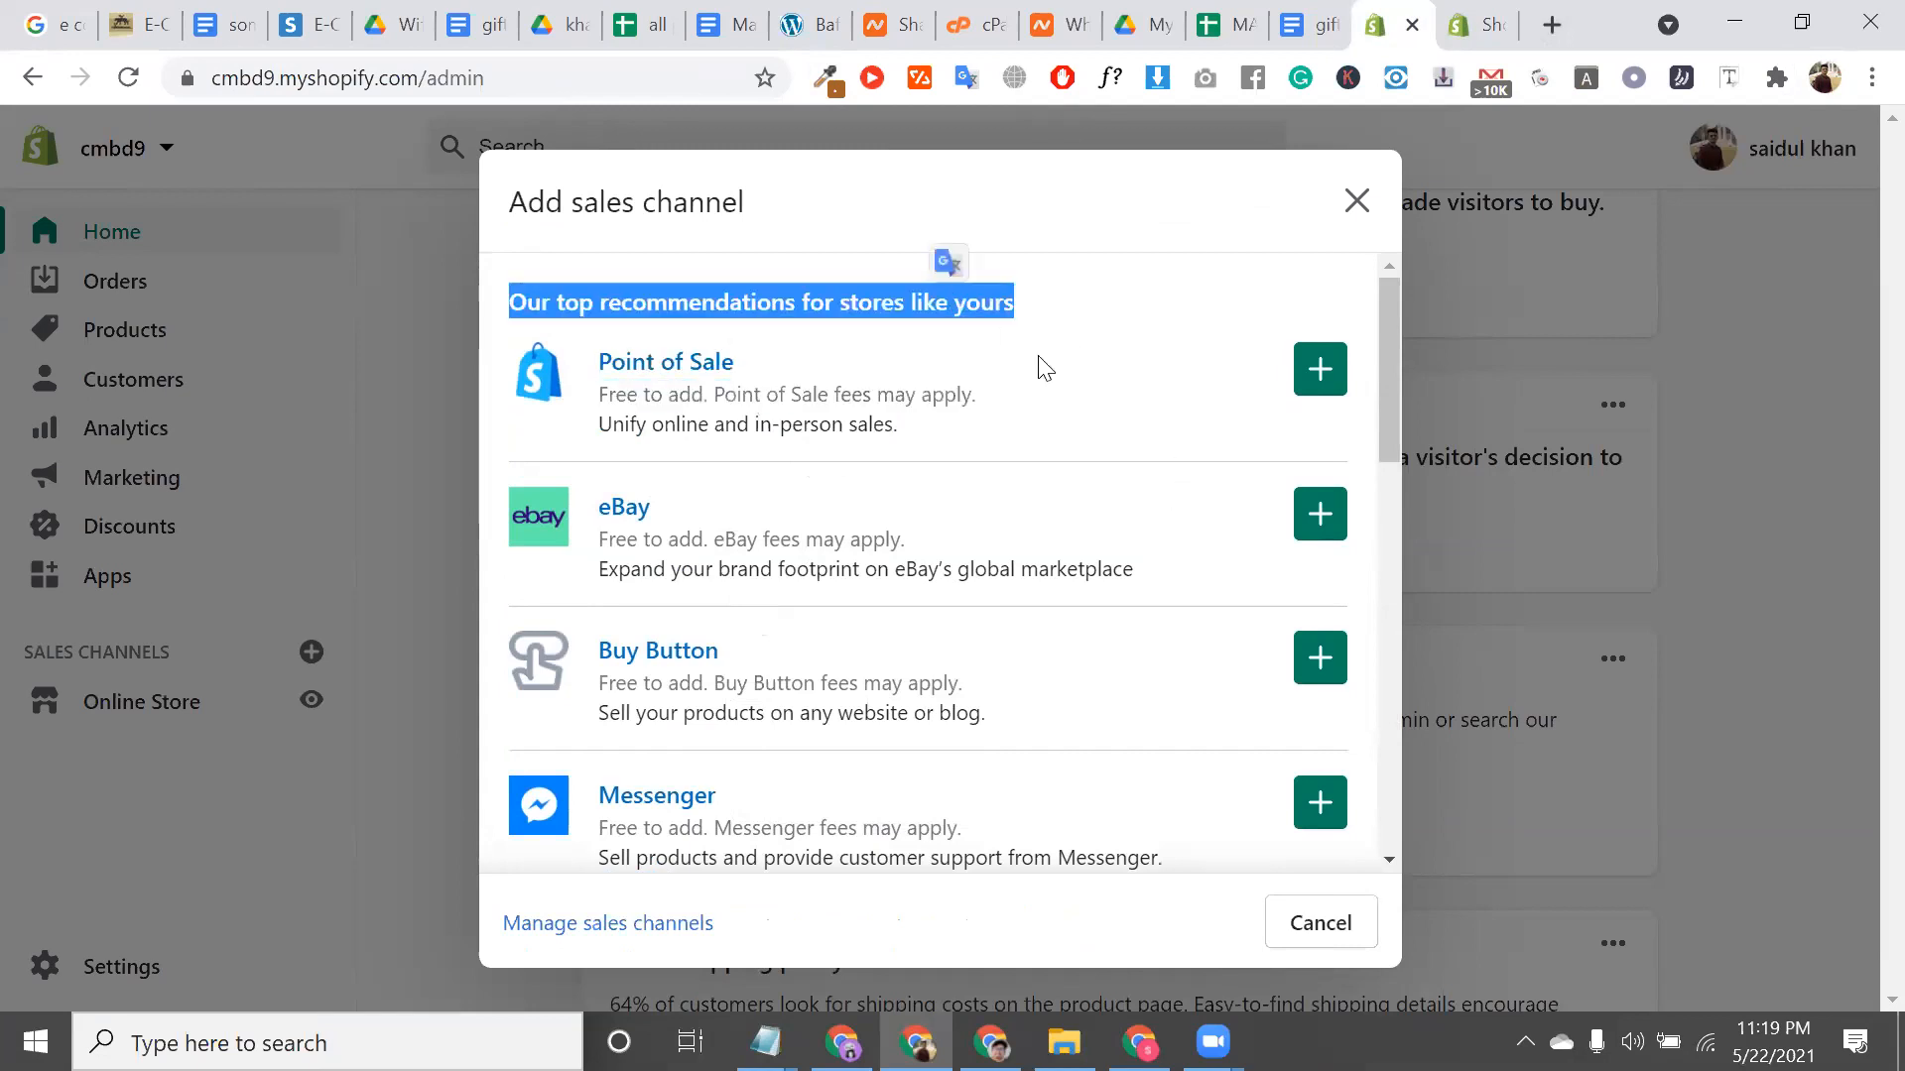
double_click(975, 312)
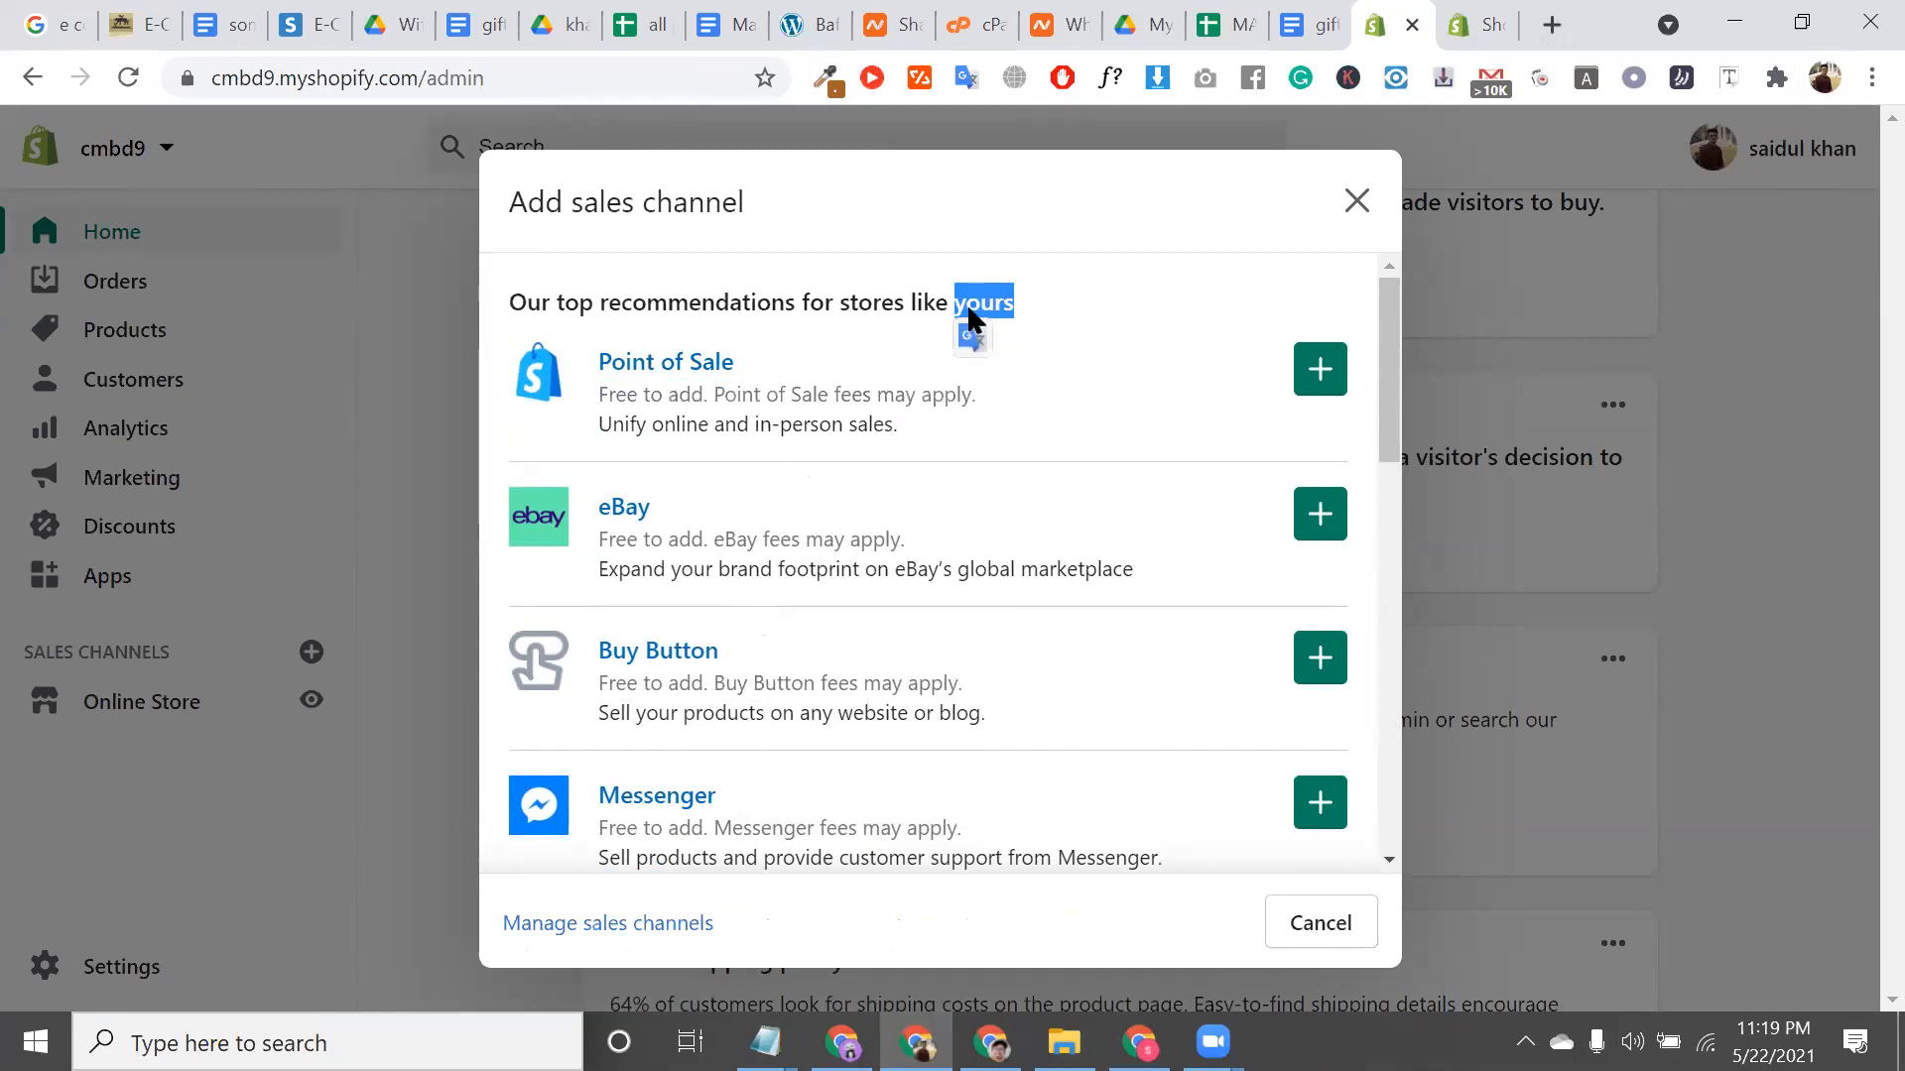
triple_click(779, 400)
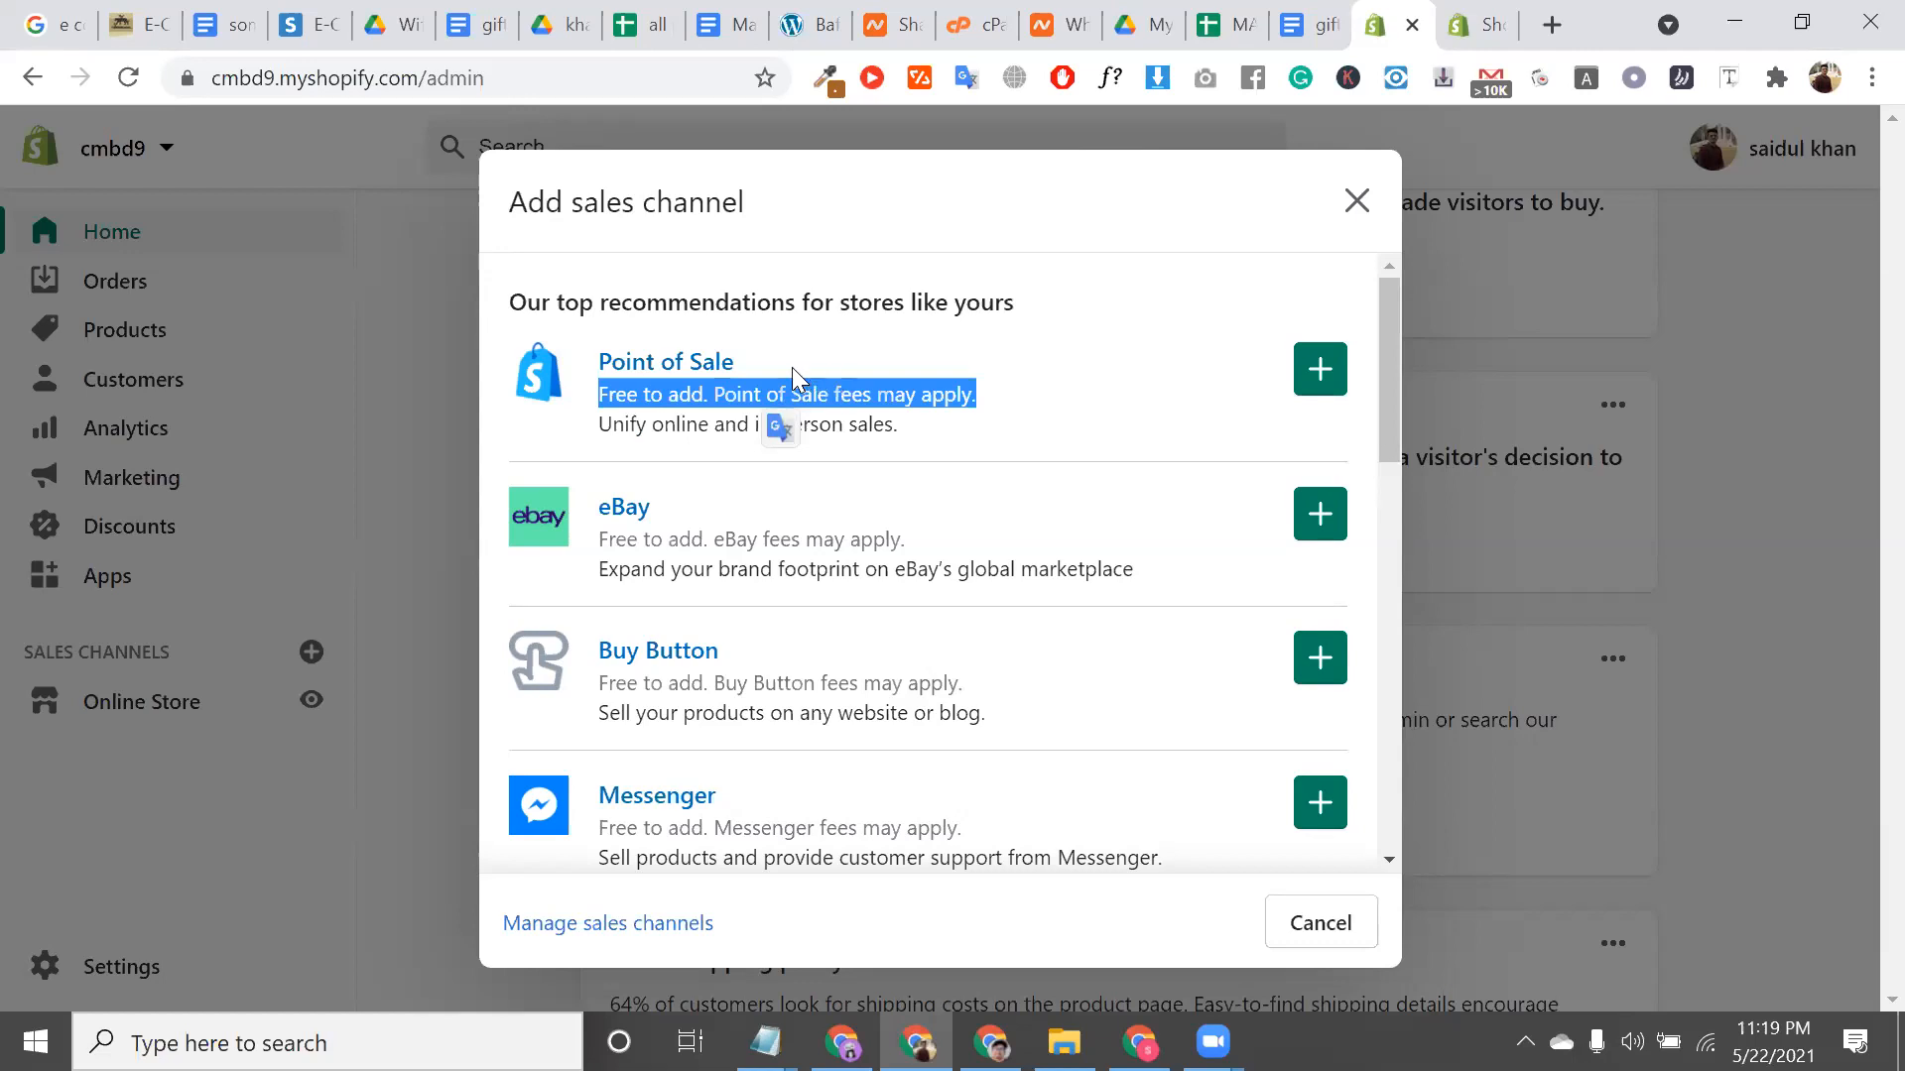
triple_click(792, 367)
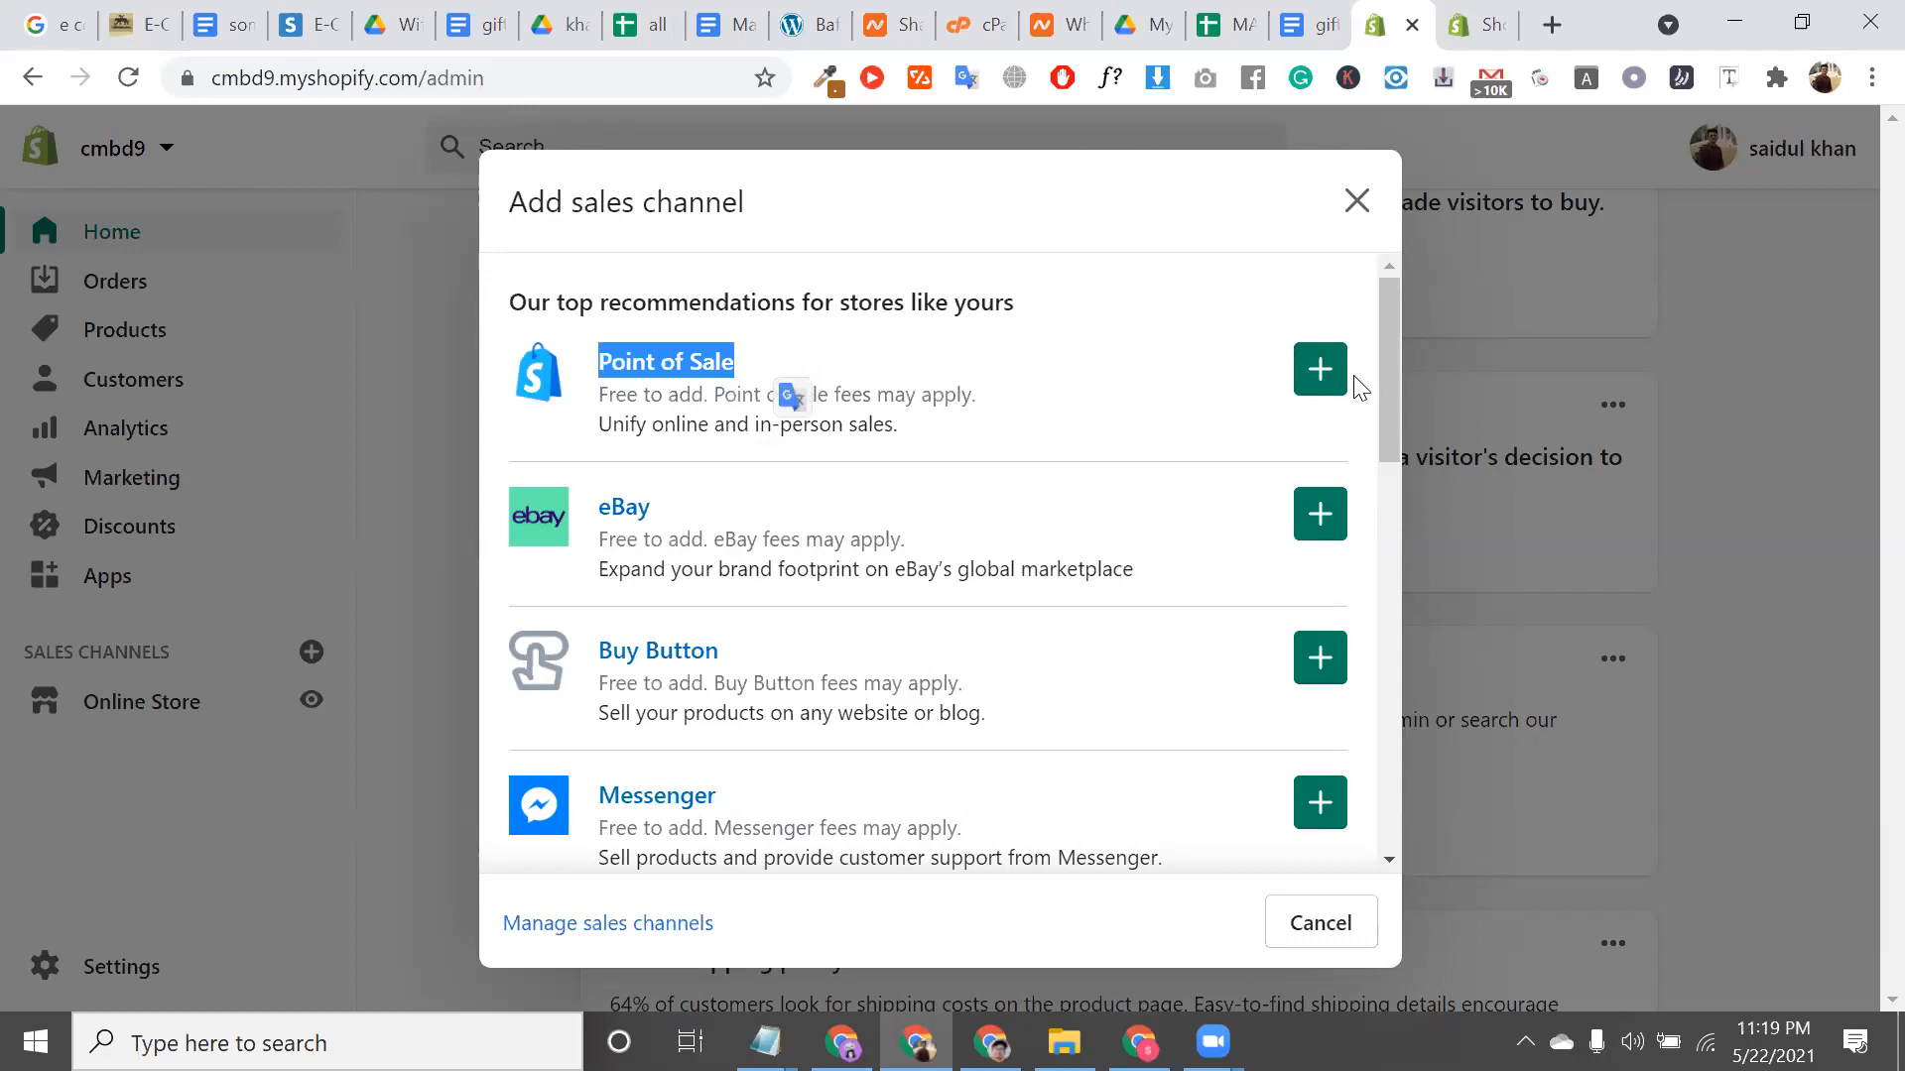
left_click(1326, 395)
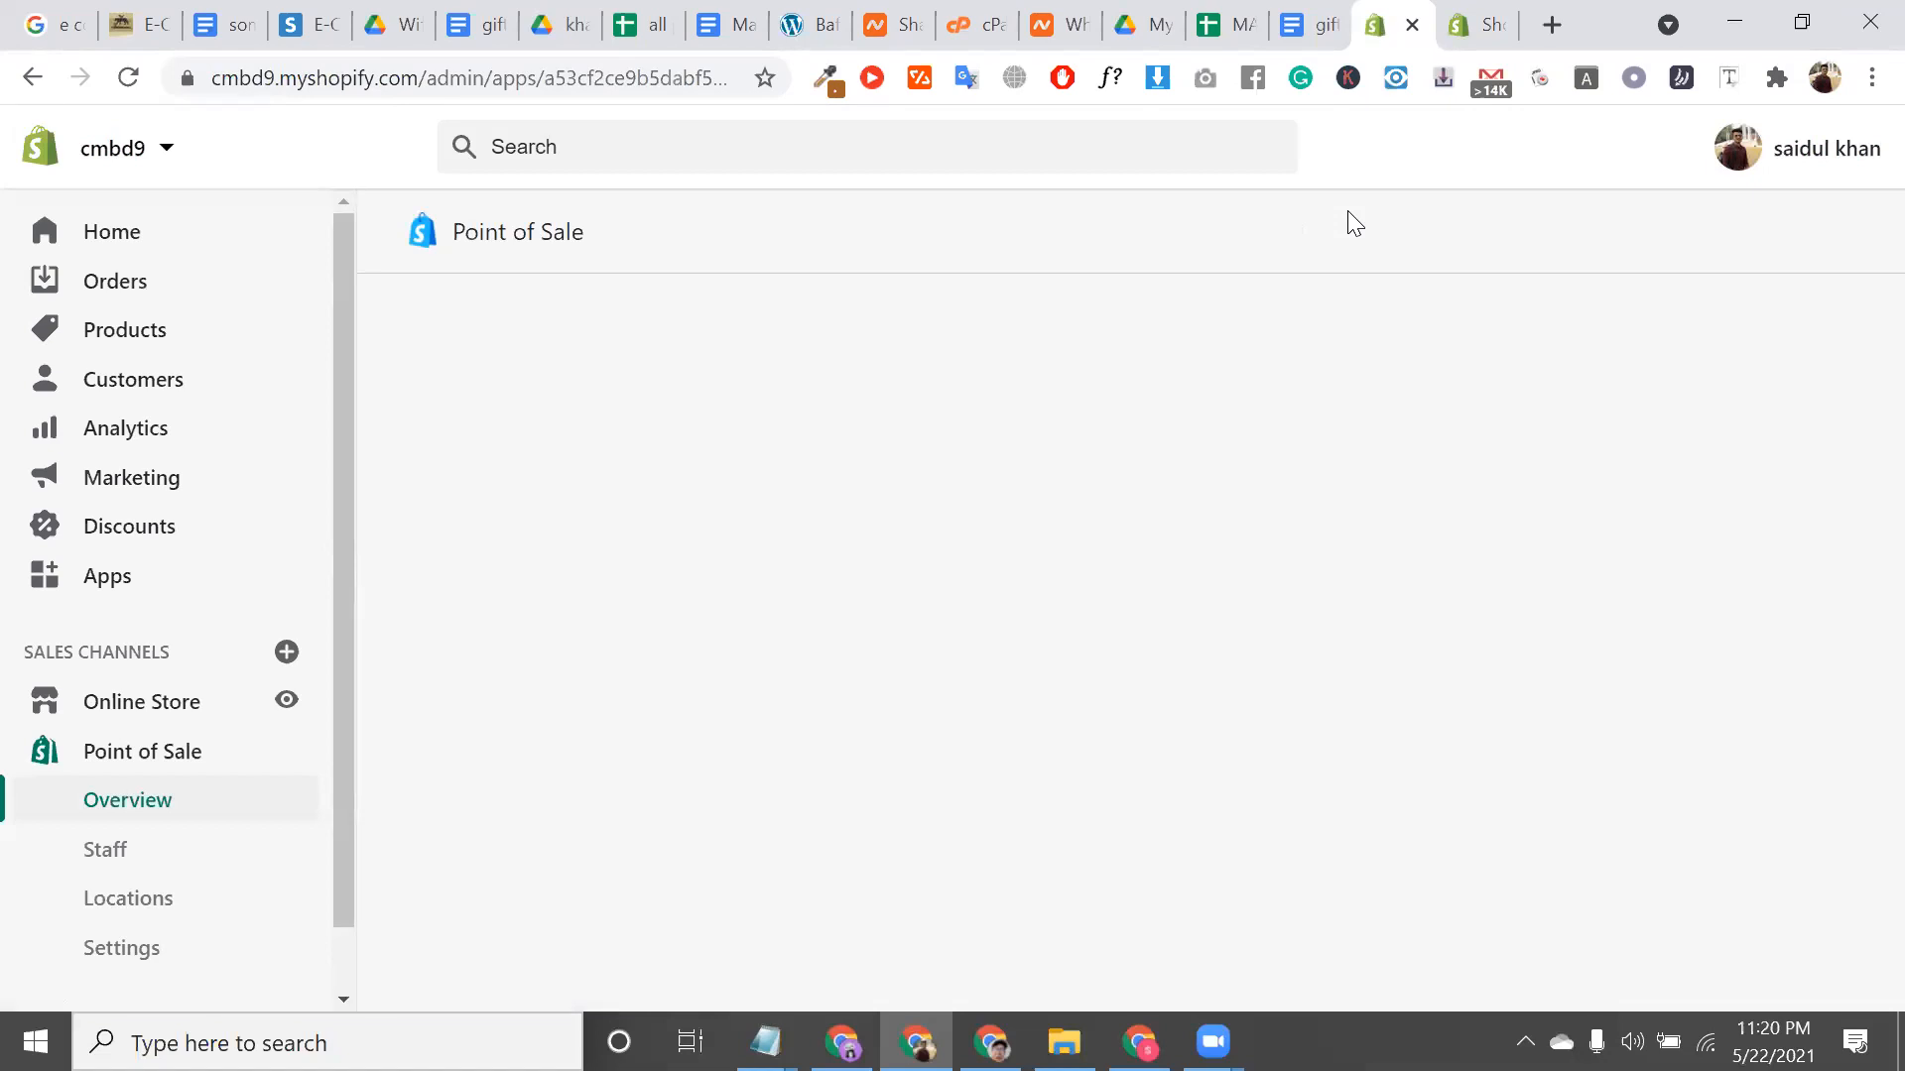
left_click(117, 851)
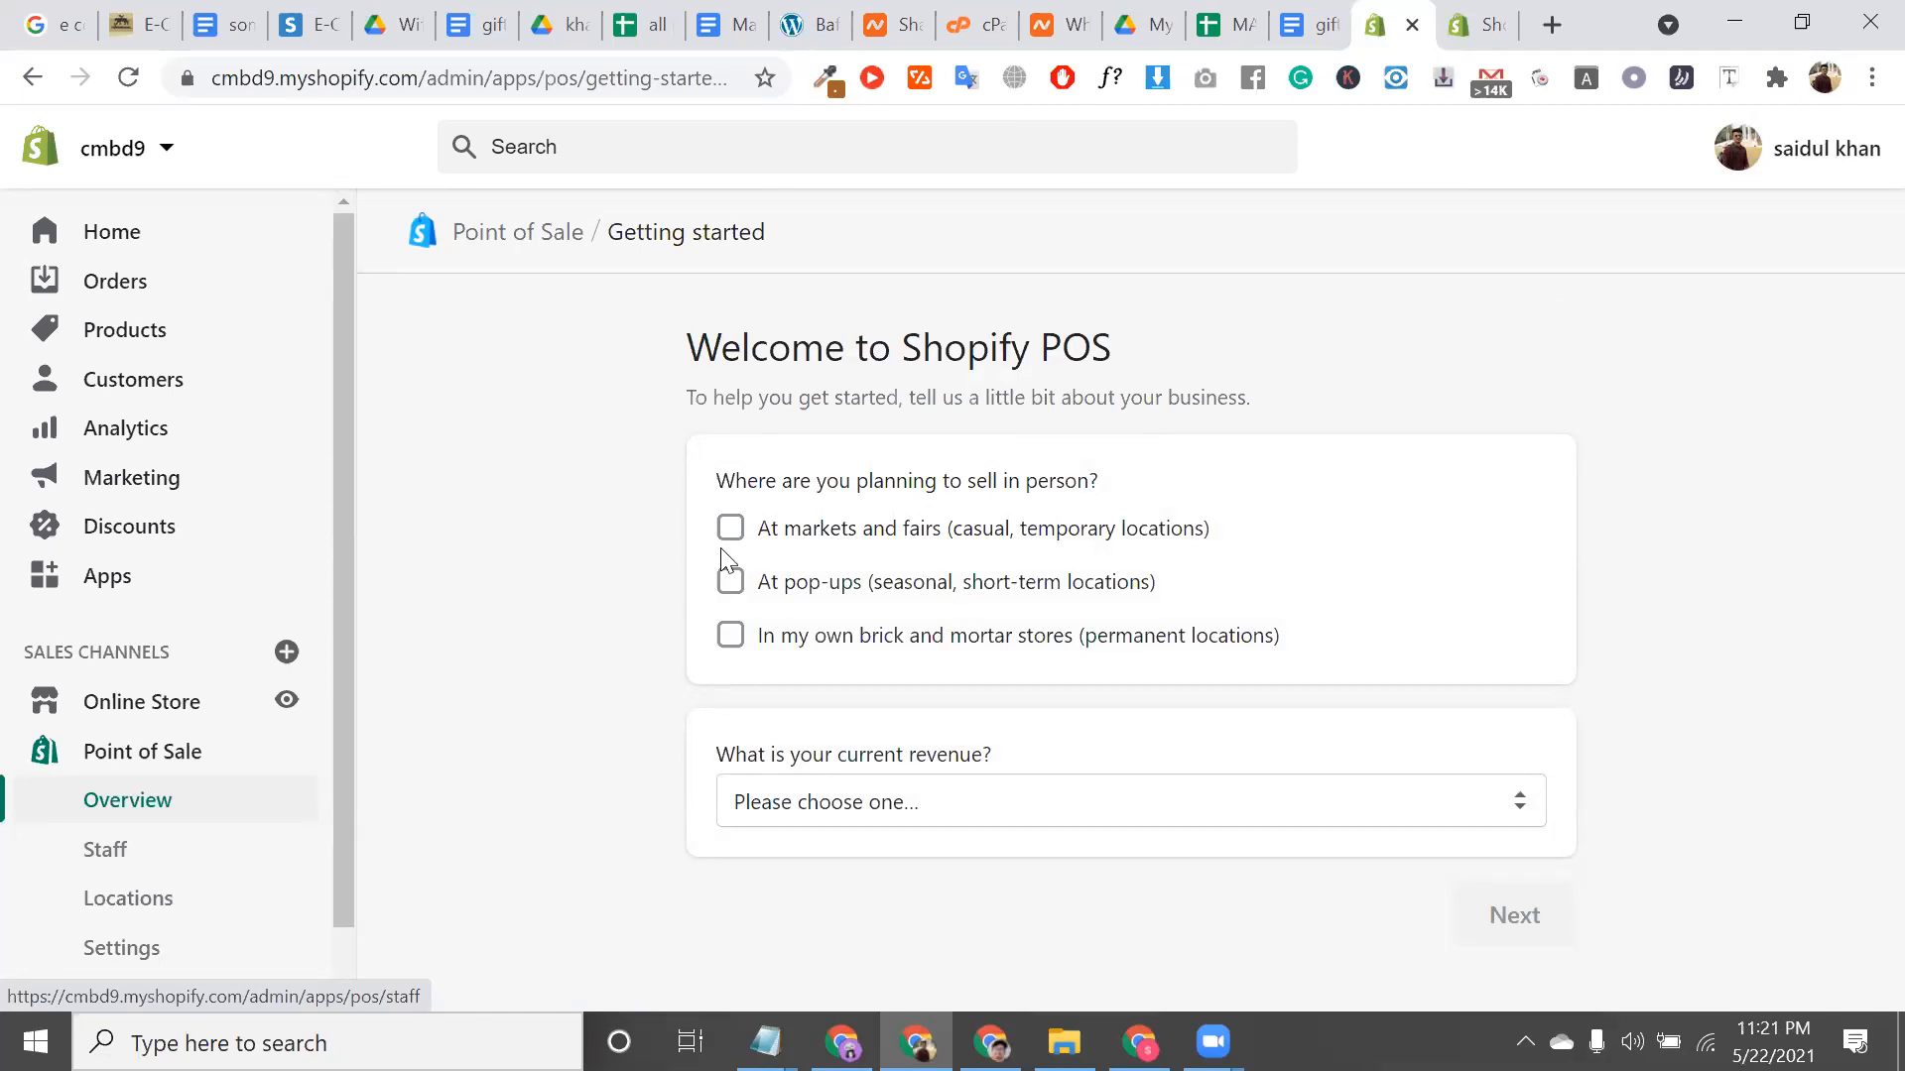
triple_click(909, 361)
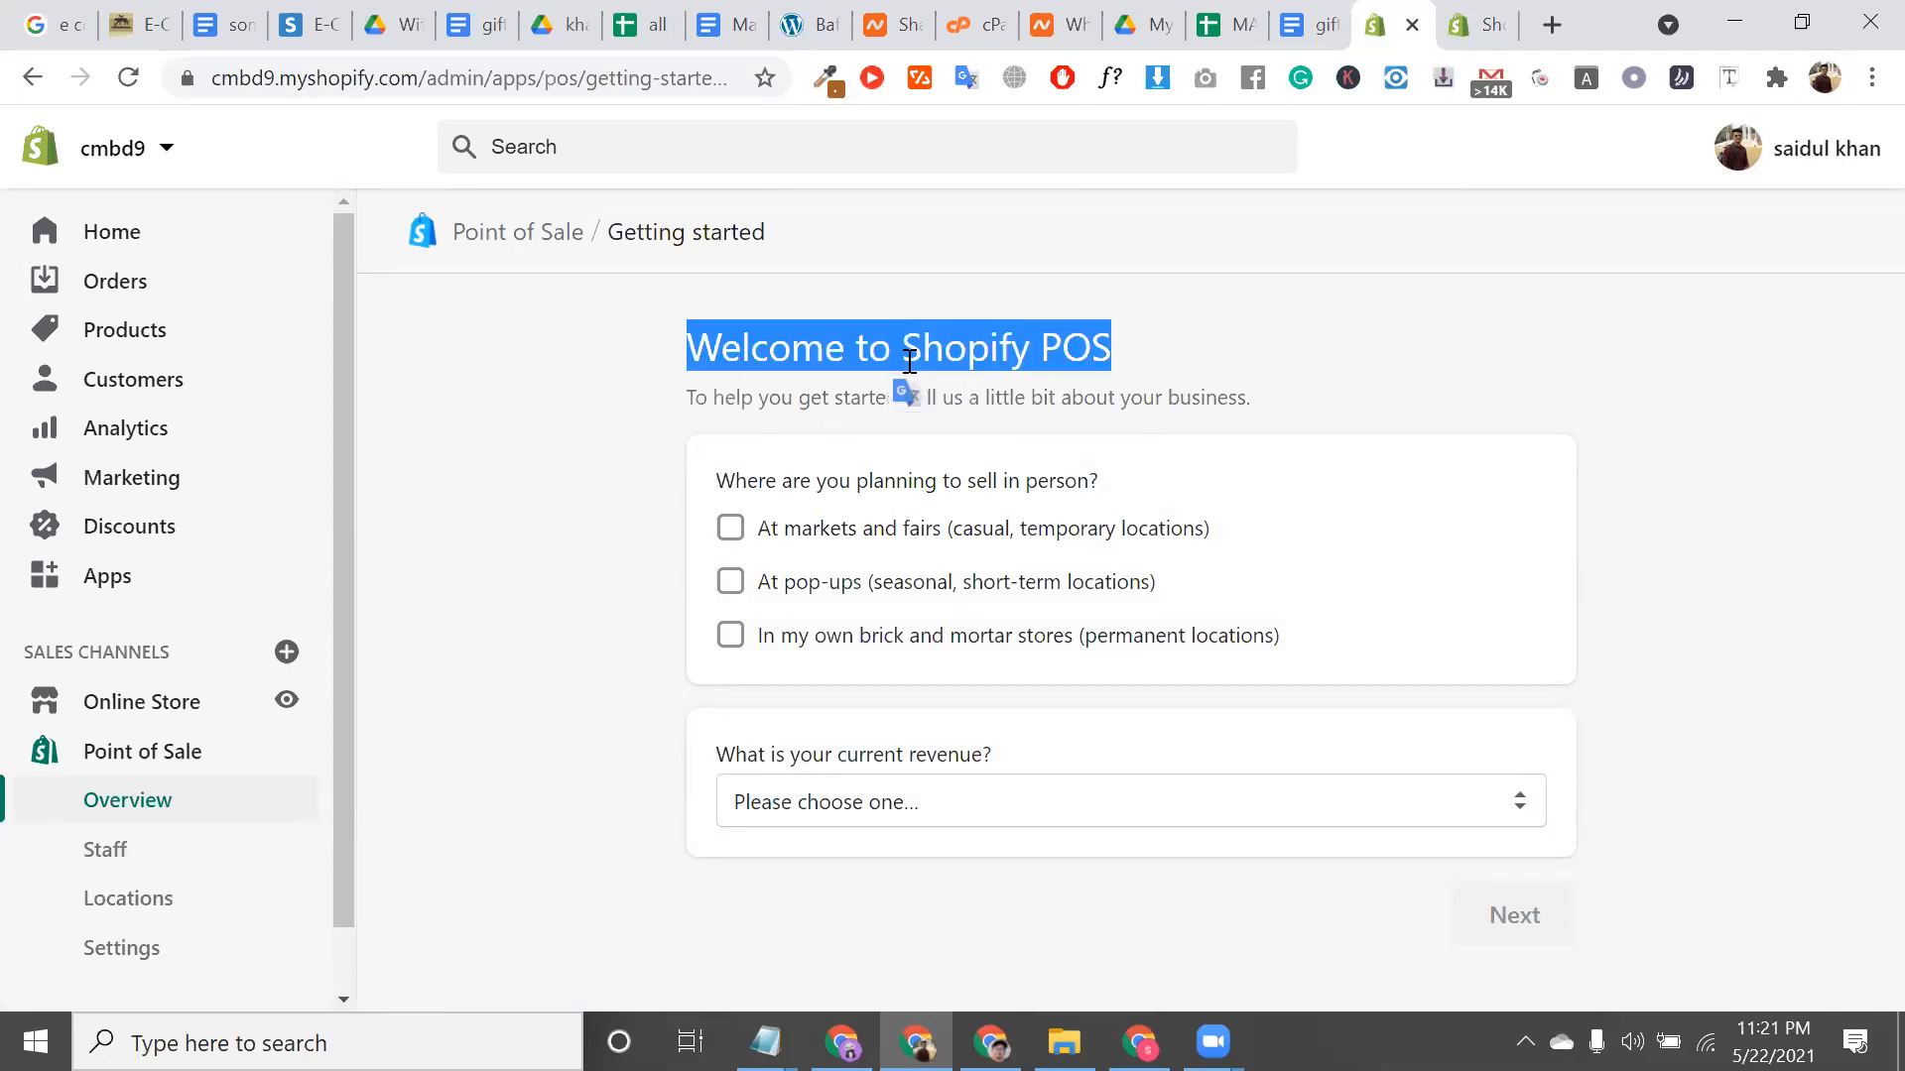
left_click(1298, 1008)
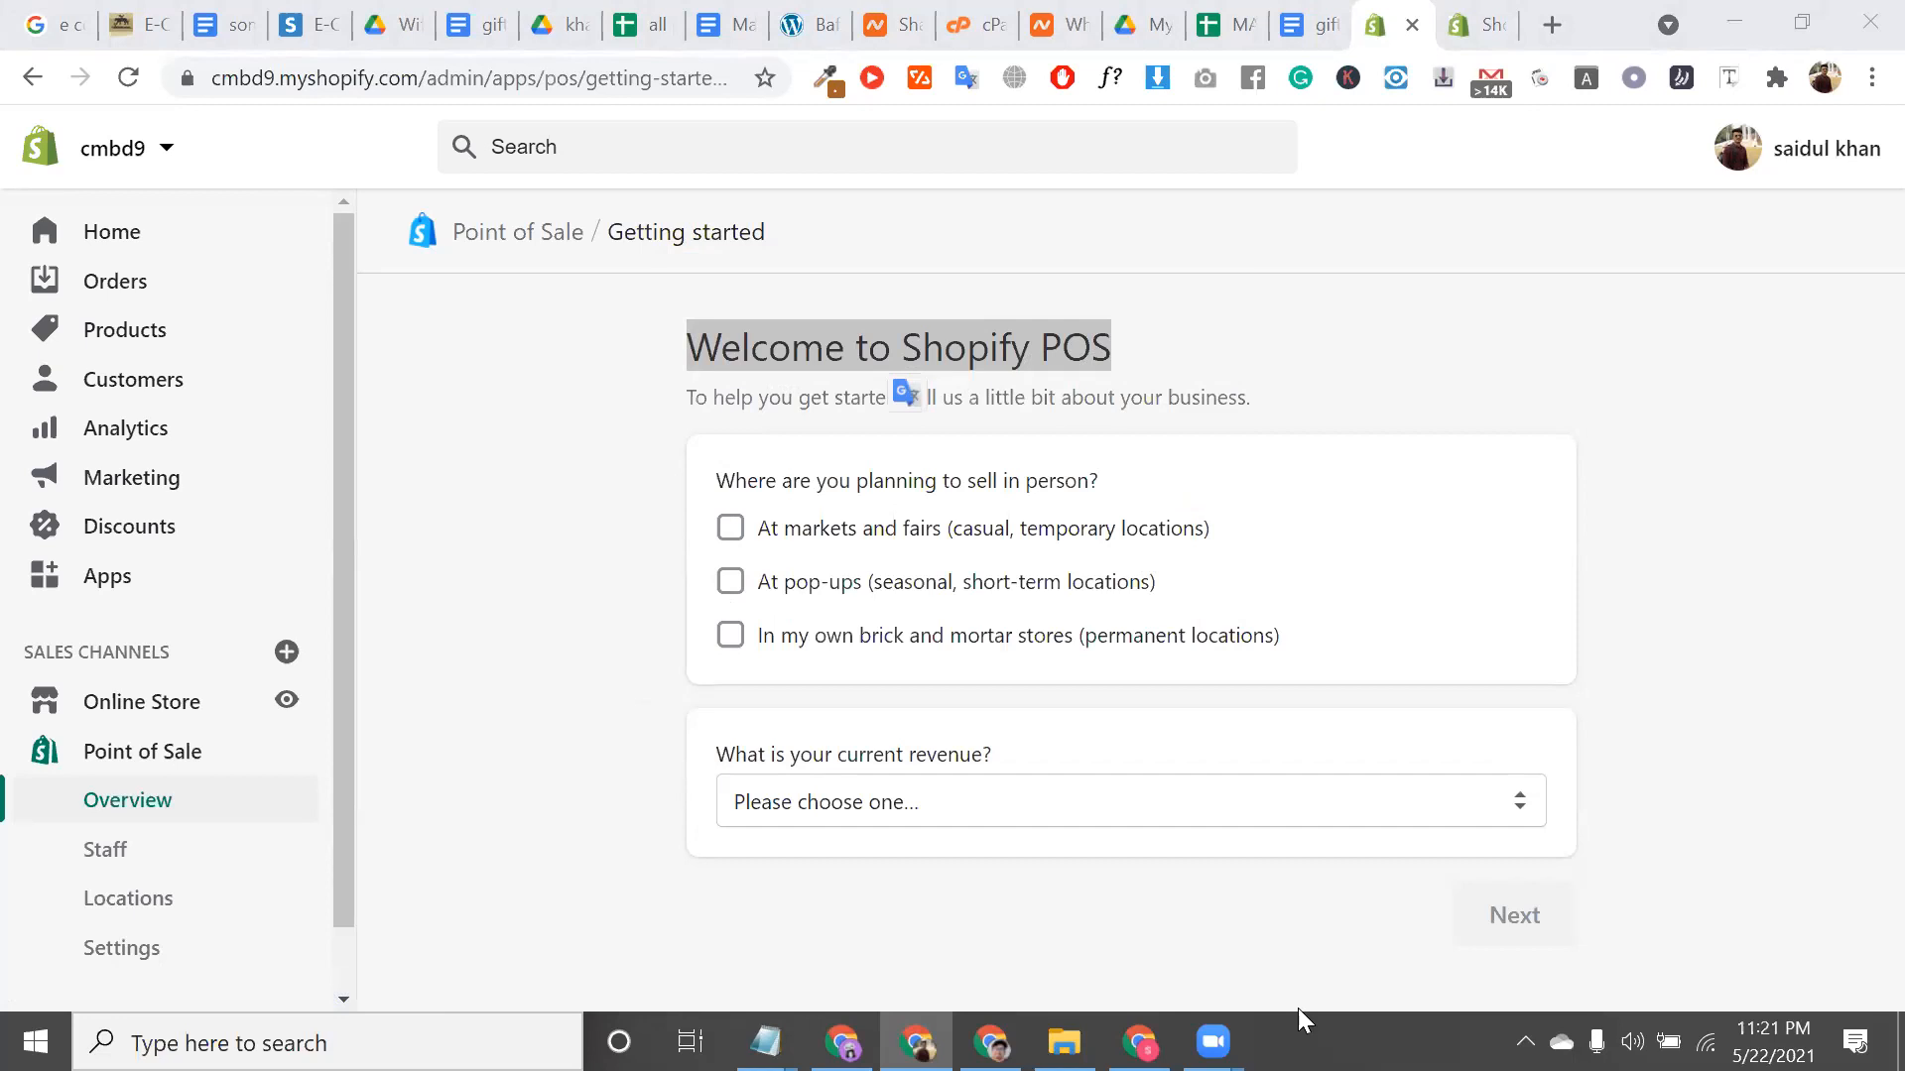
View the Point of Sale Staff list, then go to the store Settings
left_click(103, 873)
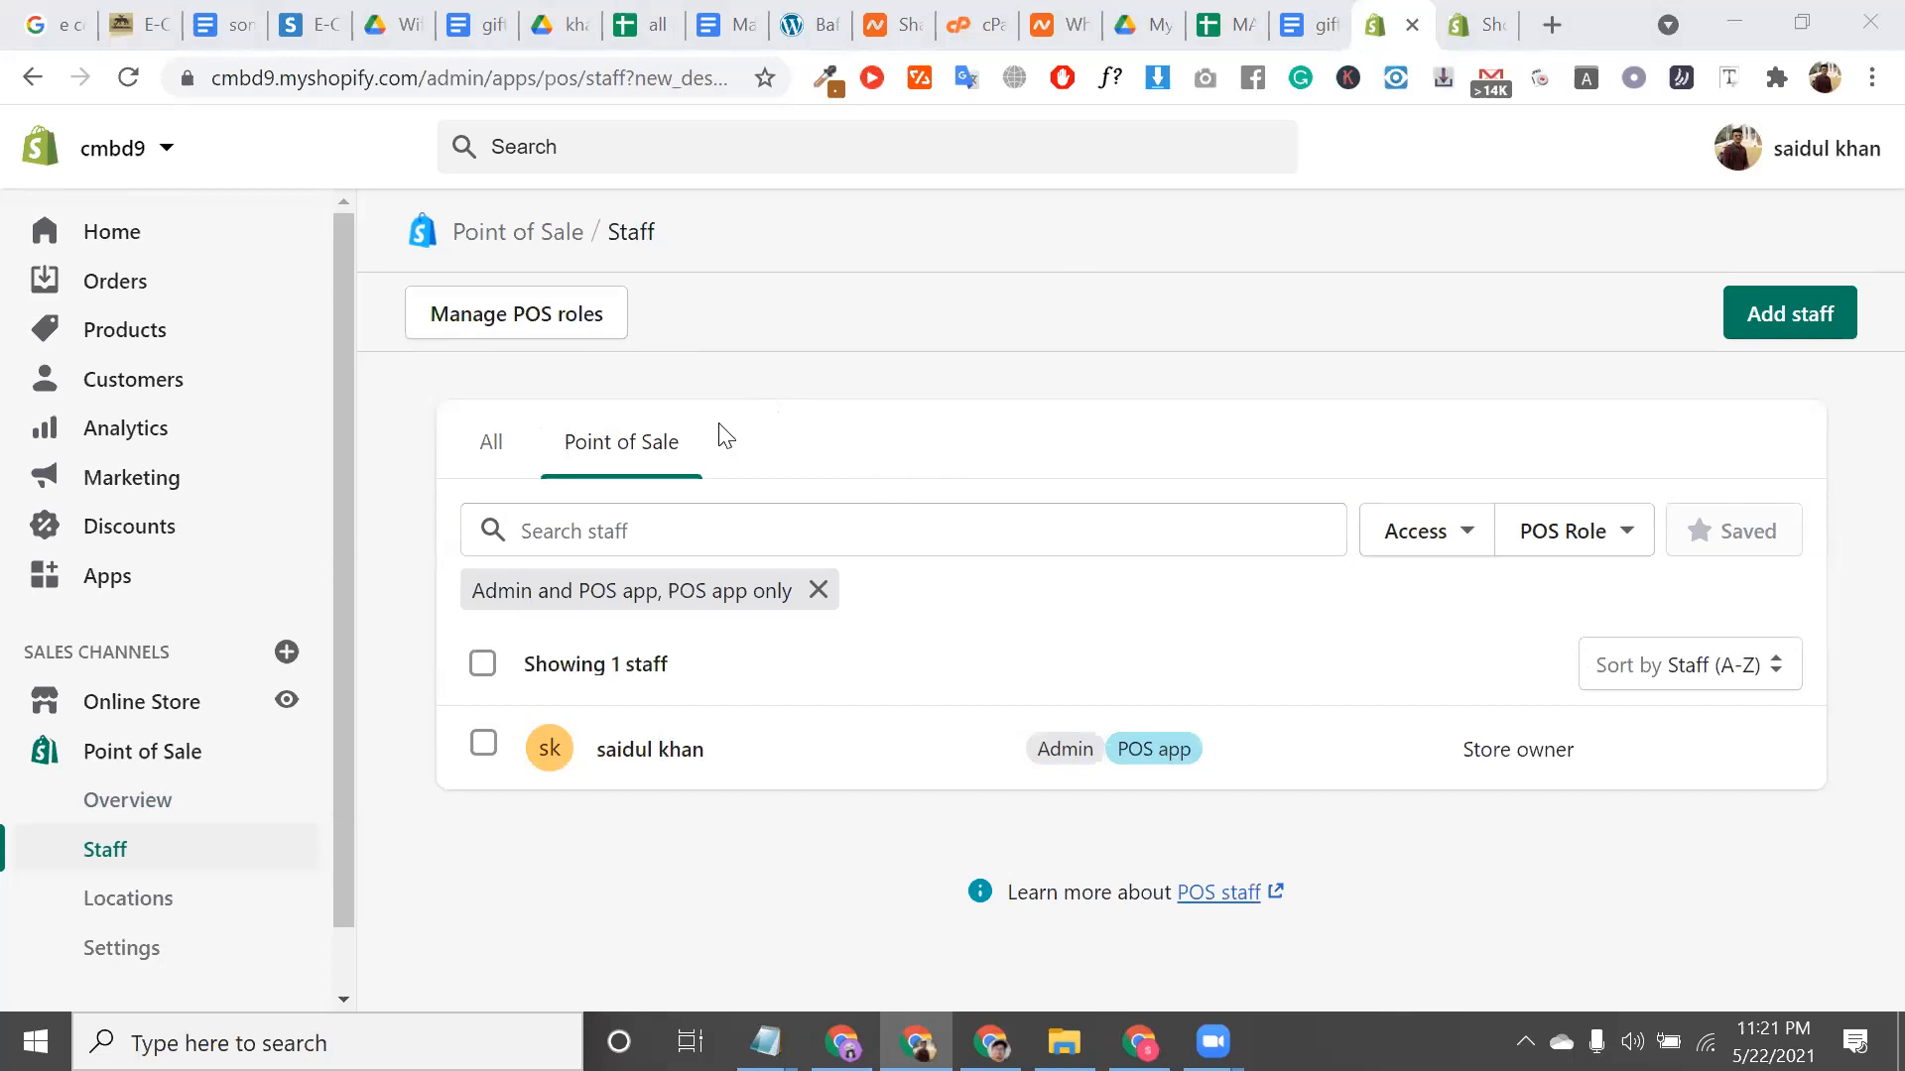
scroll(260, 844, "down", 1)
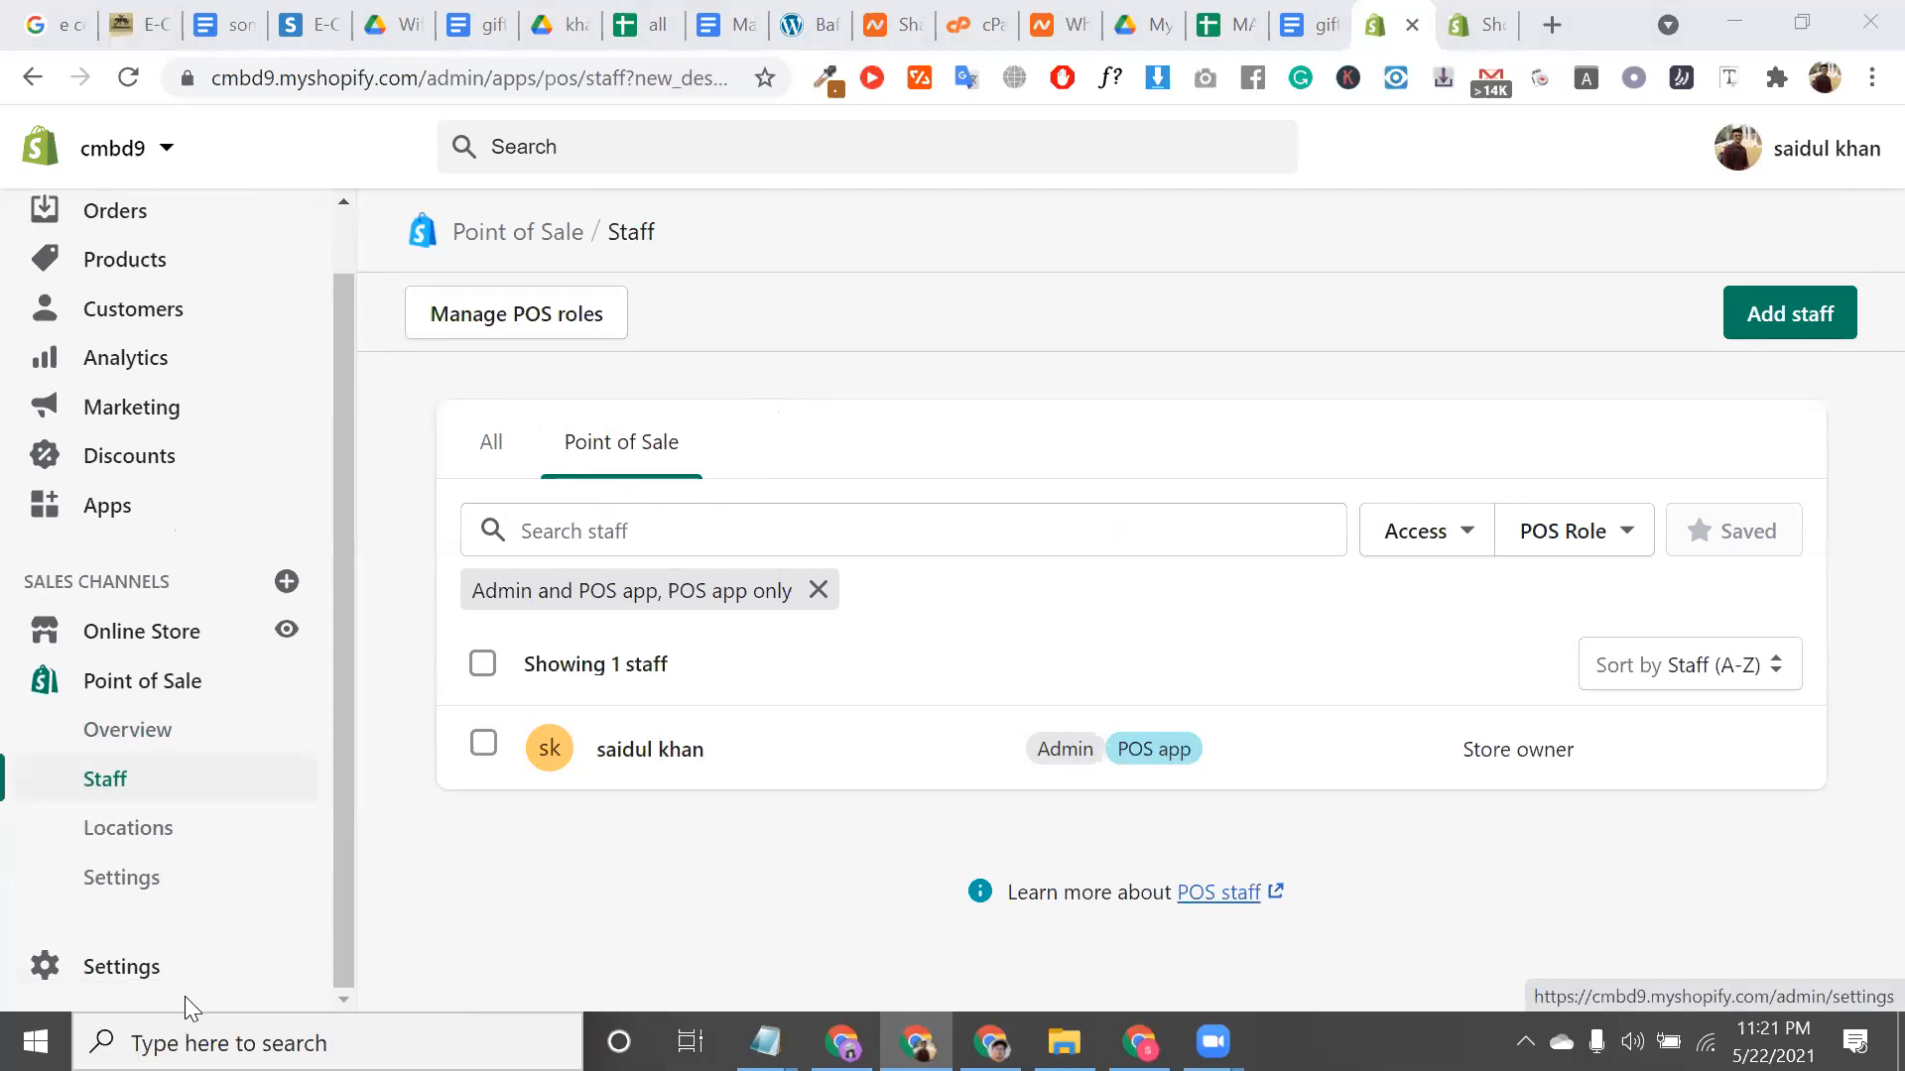
left_click(172, 974)
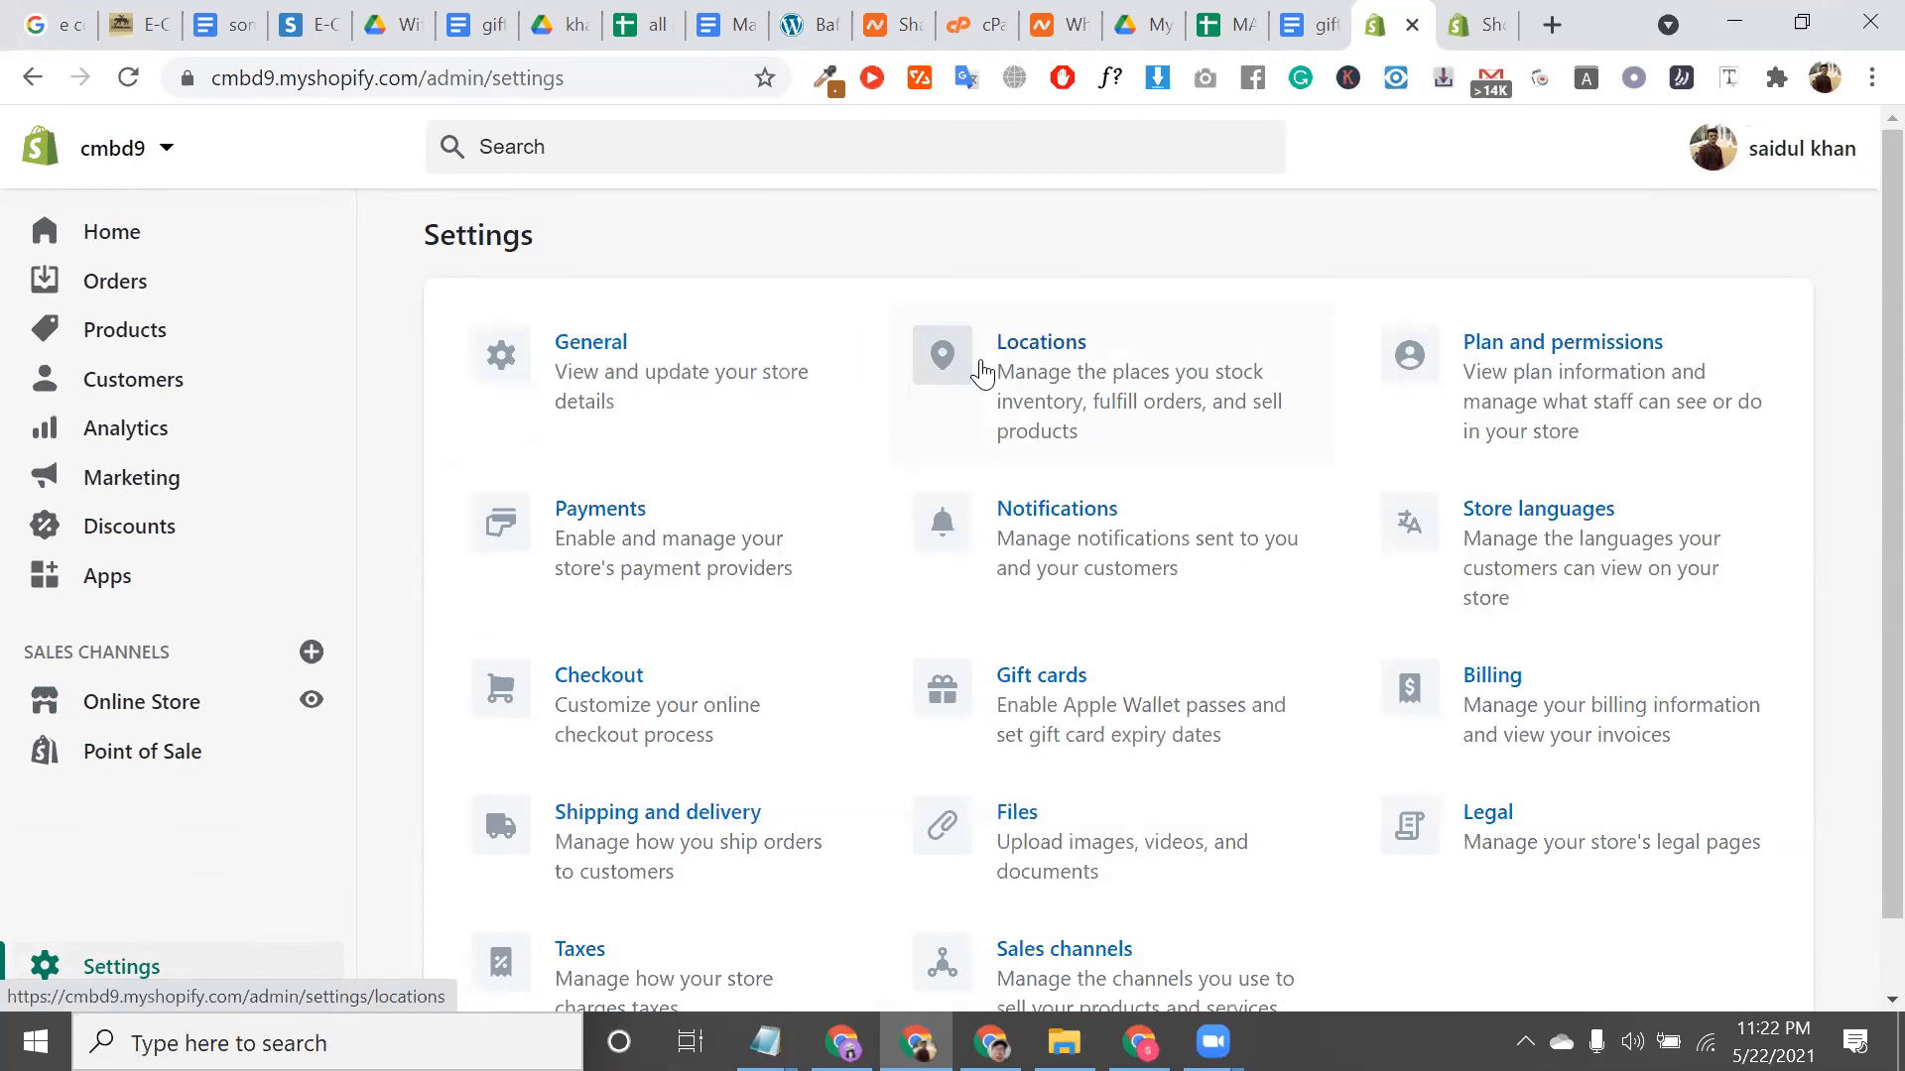
Check the Staff (0 of 15) section under Plan and permissions, then return to Point of Sale
left_click(1656, 409)
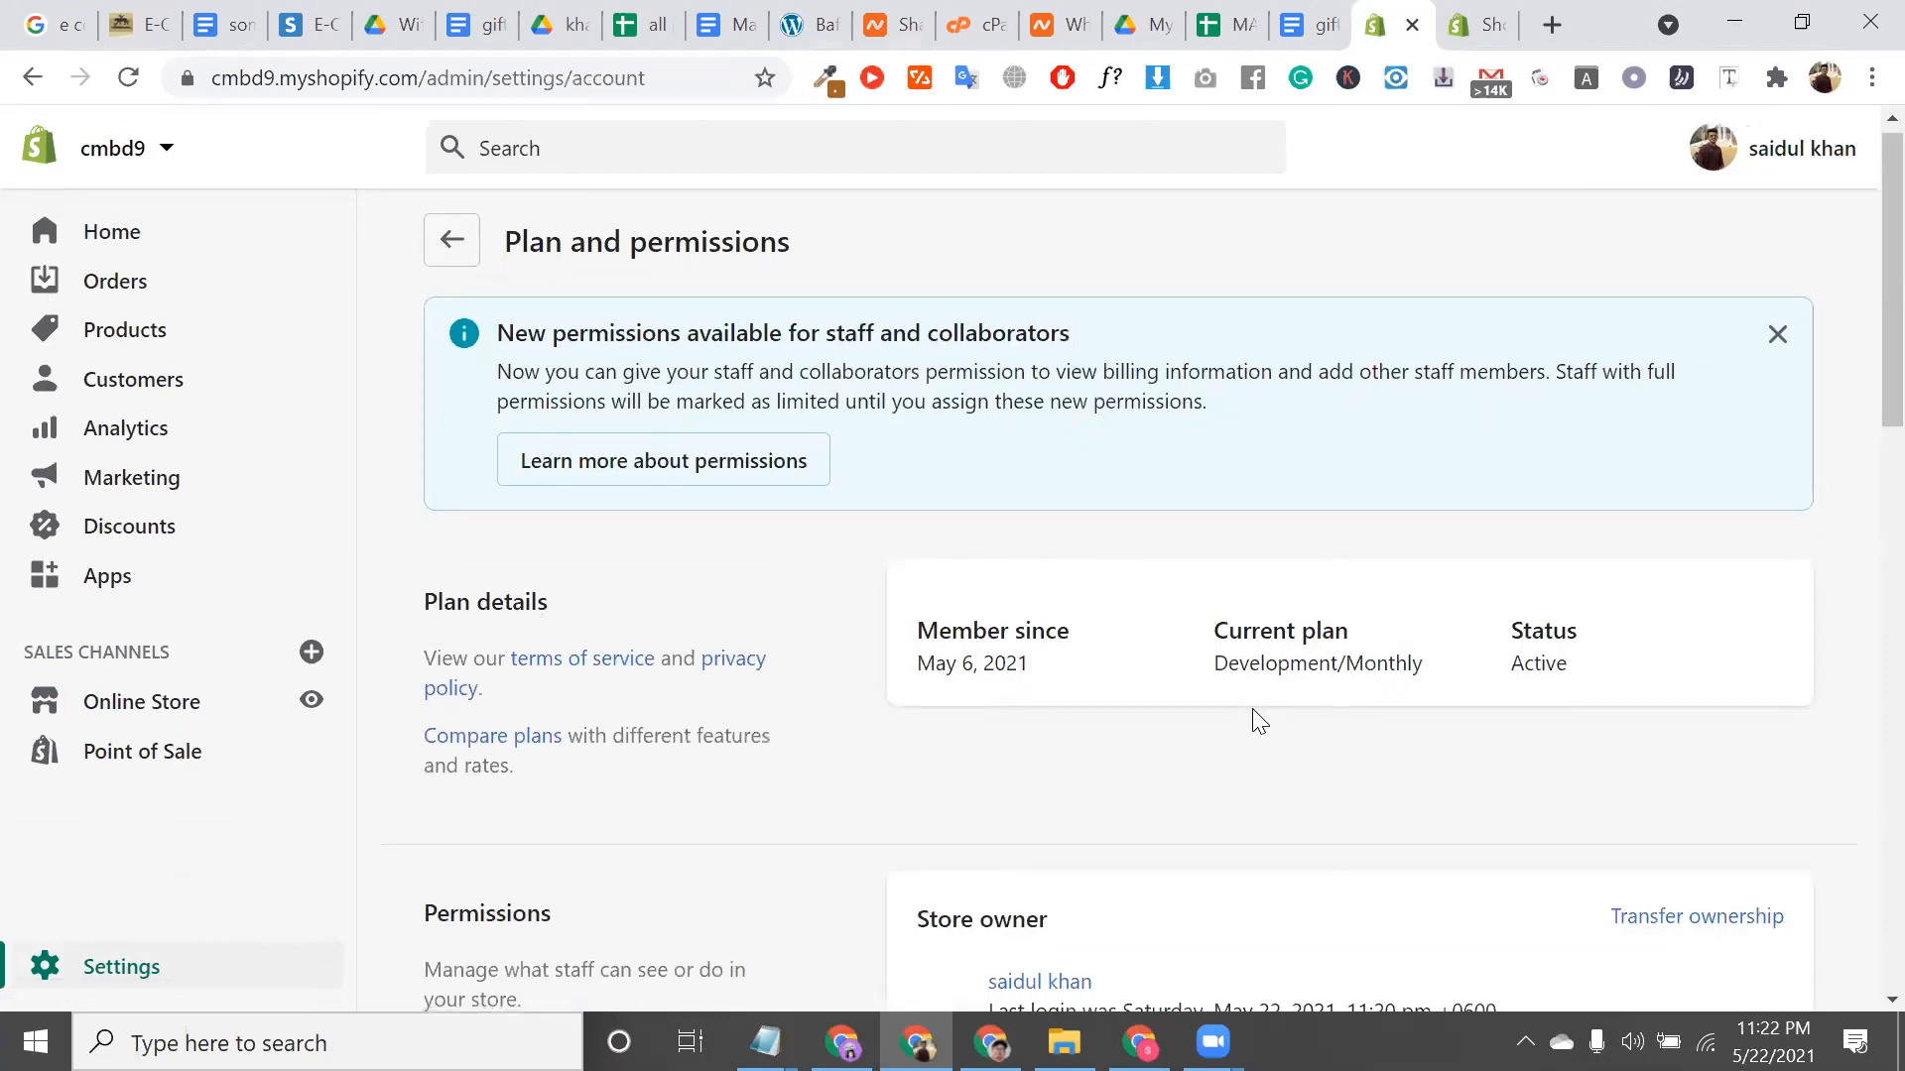
scroll(1252, 708, "down", 4)
scroll(1253, 716, "down", 2)
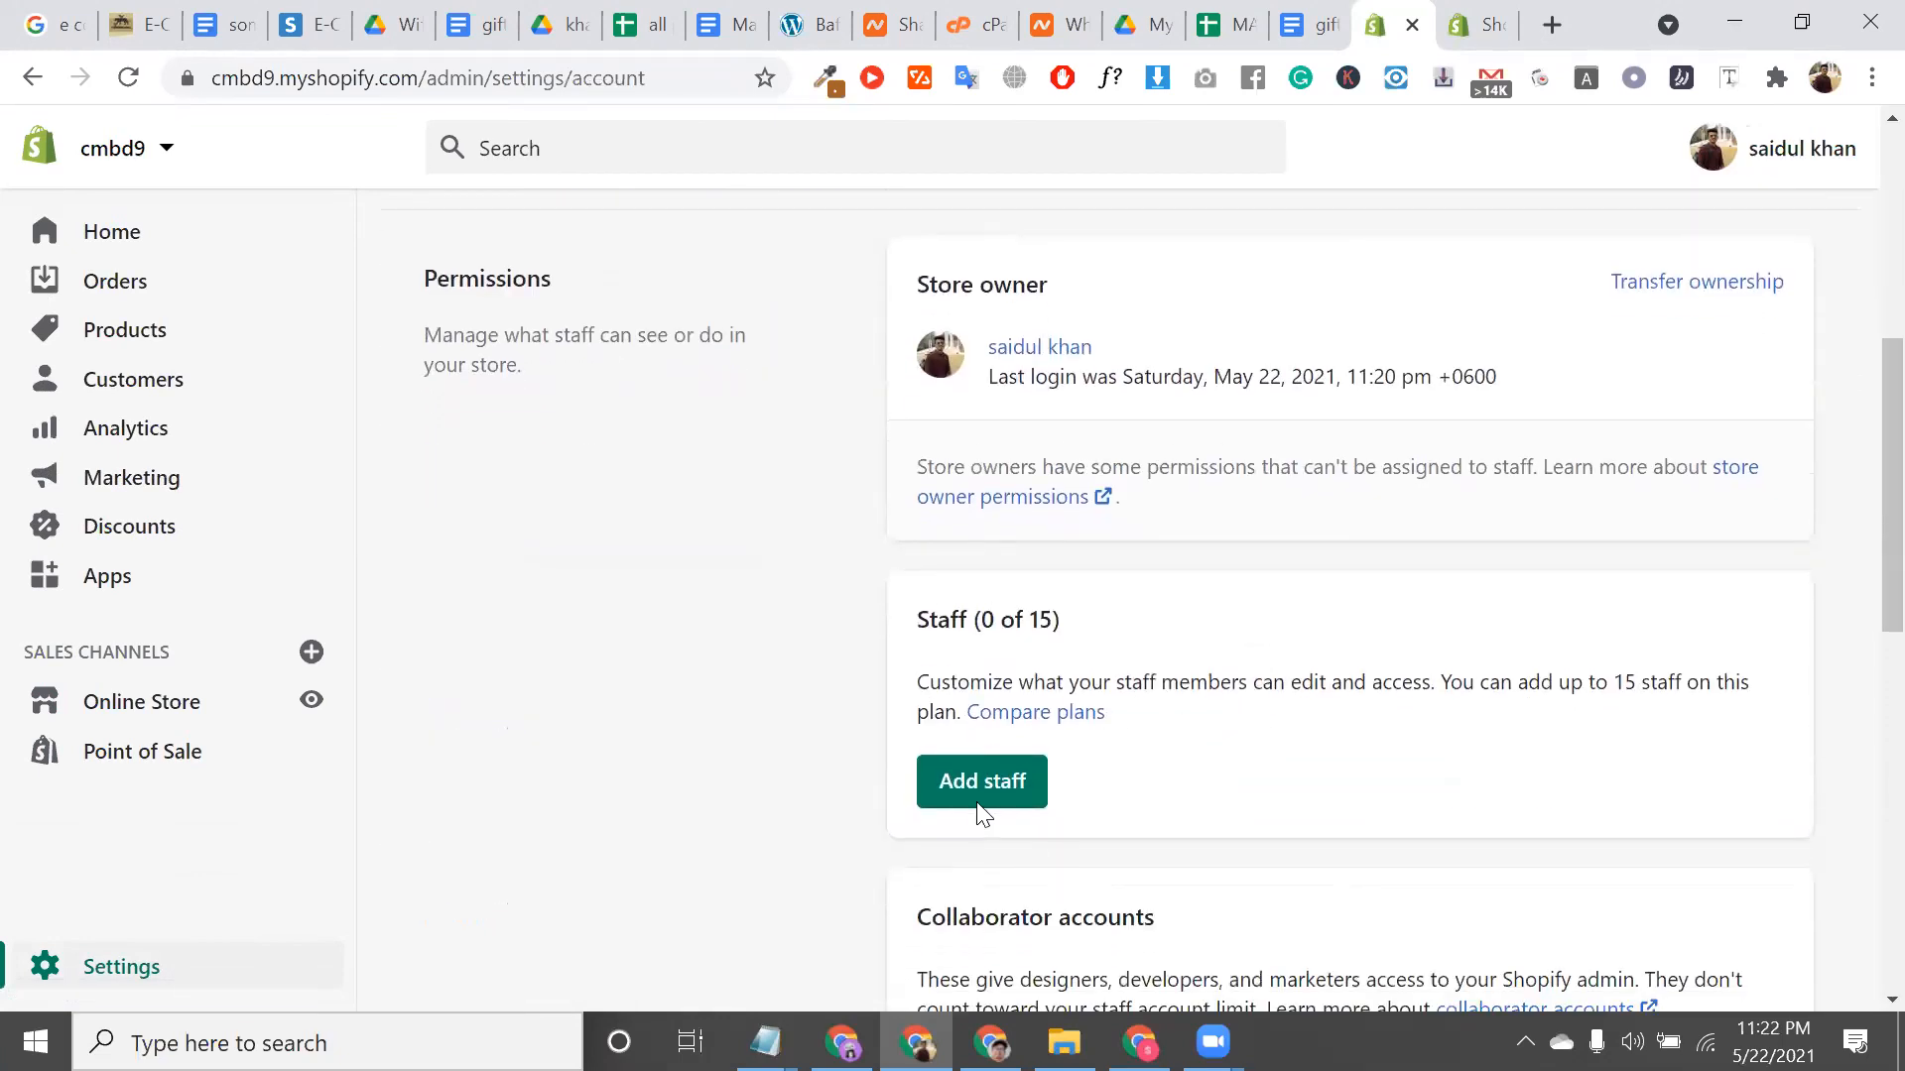
triple_click(935, 621)
left_click(124, 751)
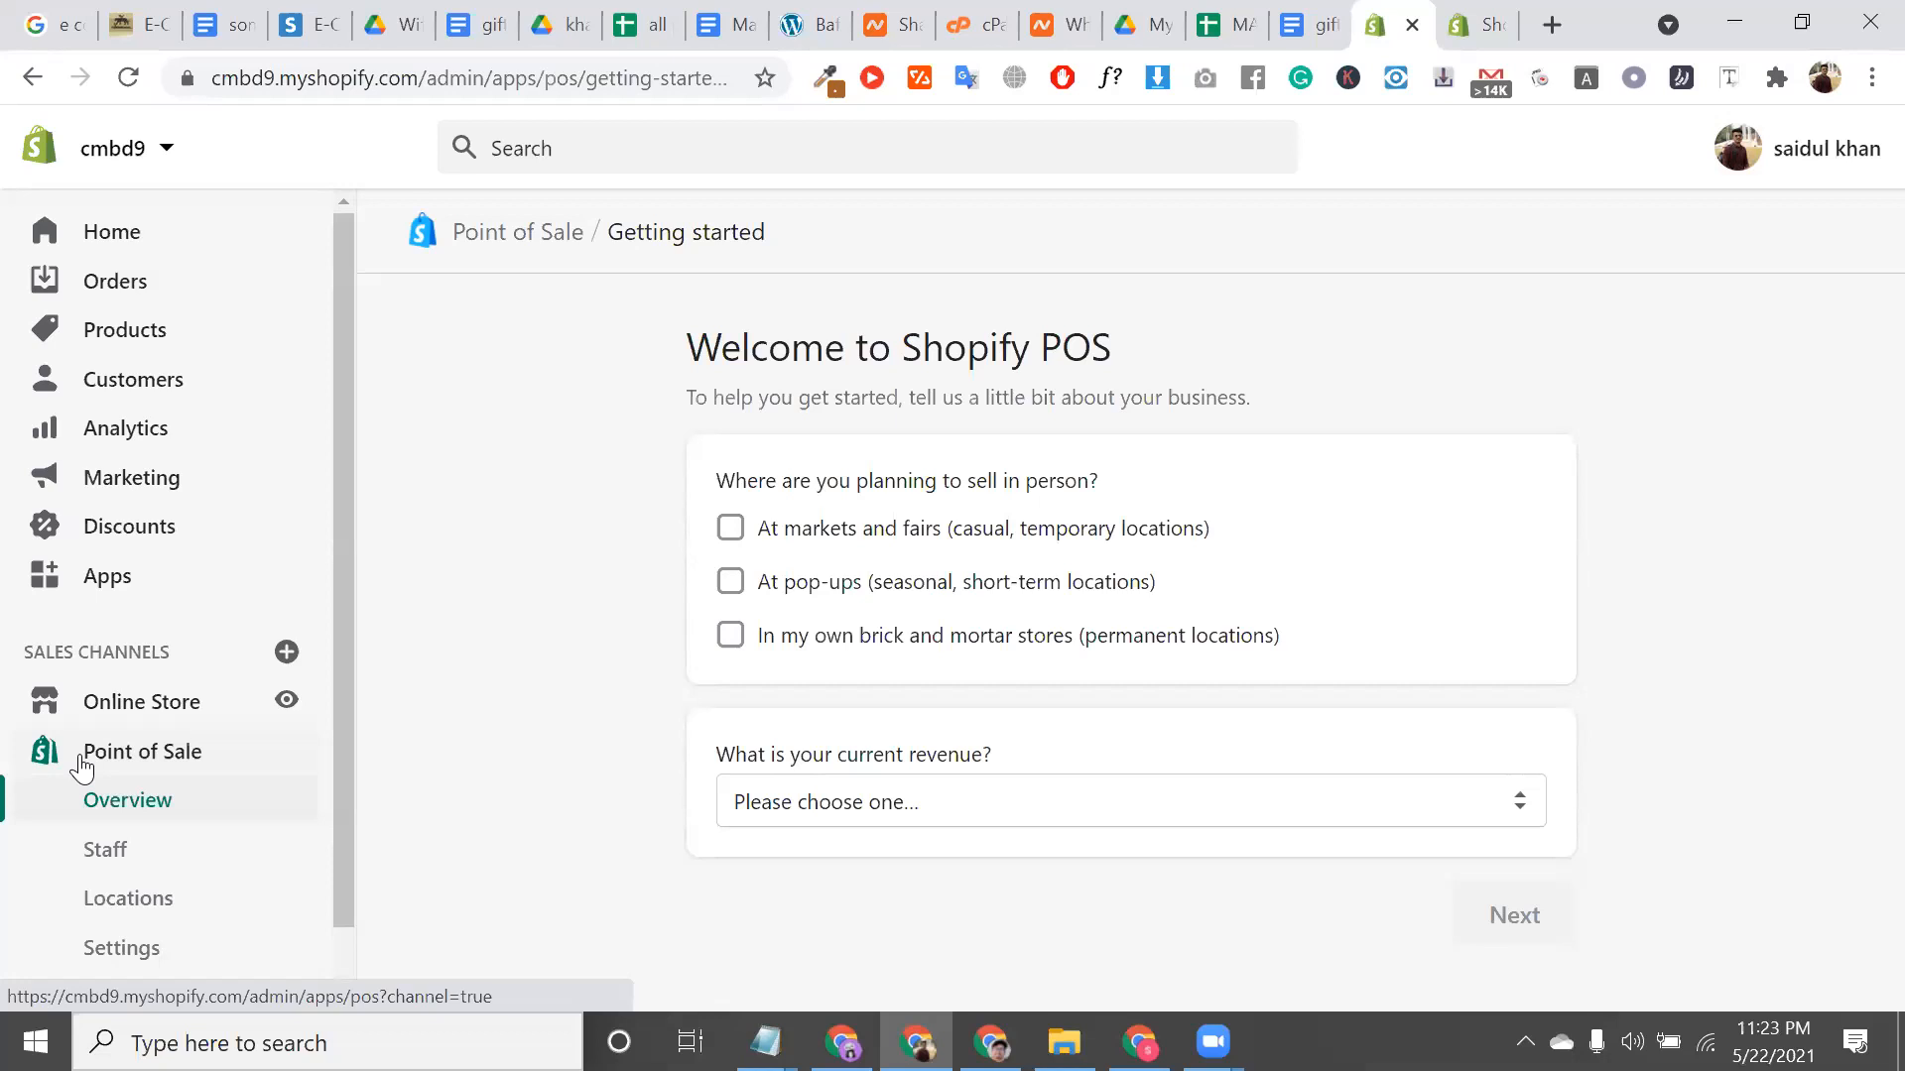
Reload the Point of Sale overview and read the welcome and selling-location question
left_click(81, 759)
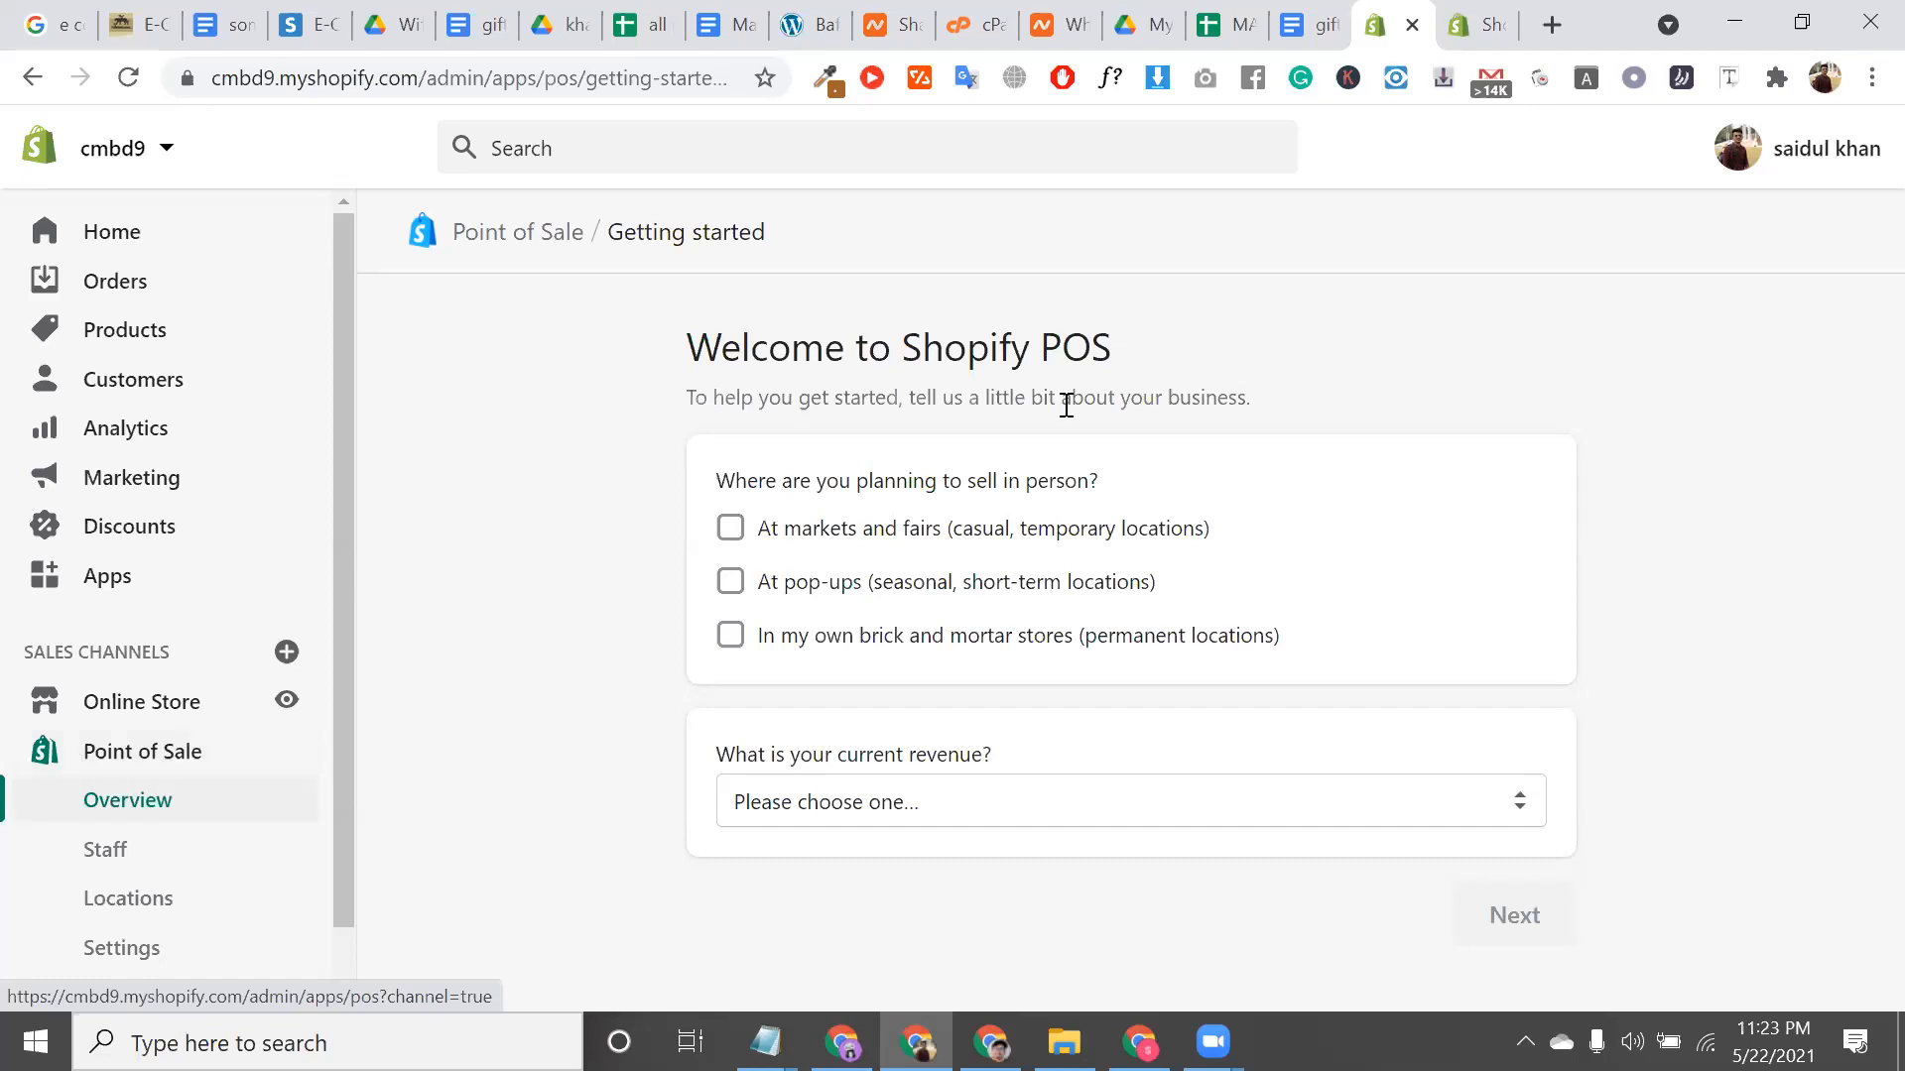
triple_click(972, 369)
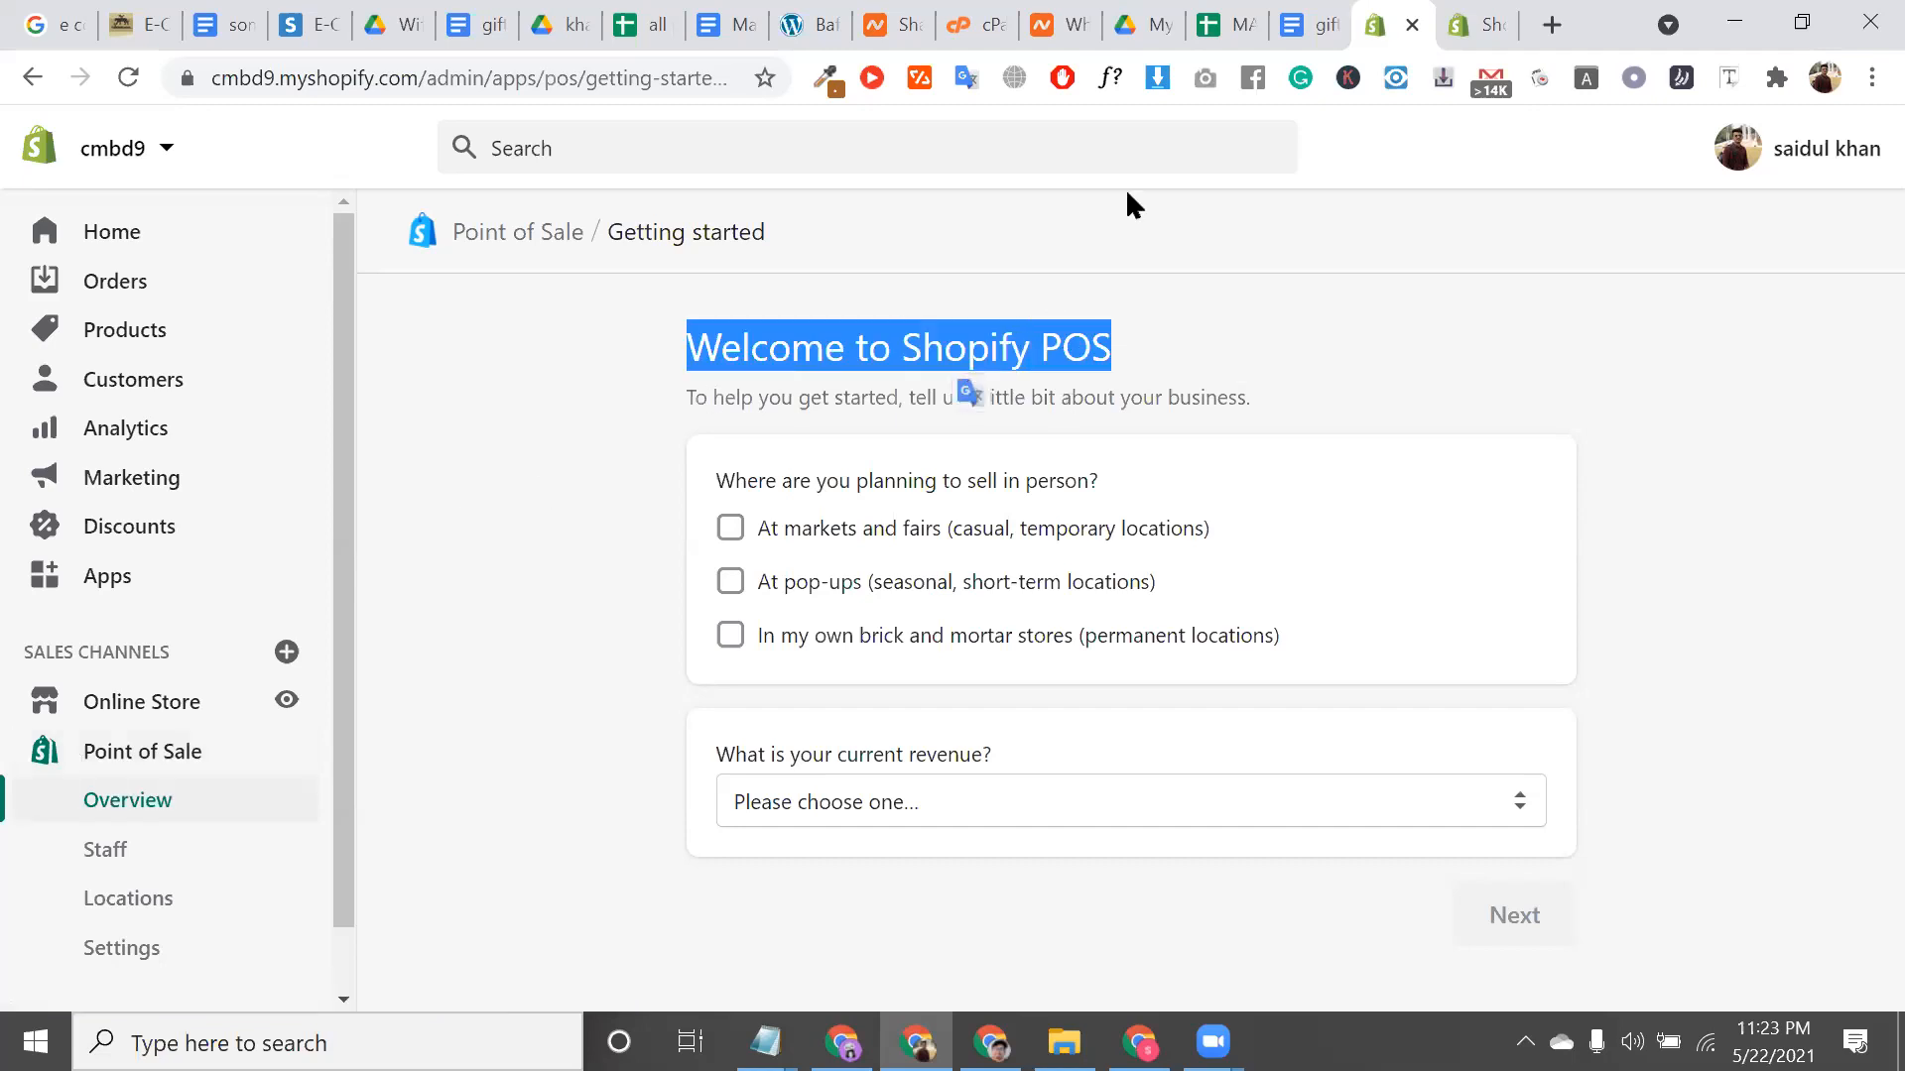
double_click(1072, 359)
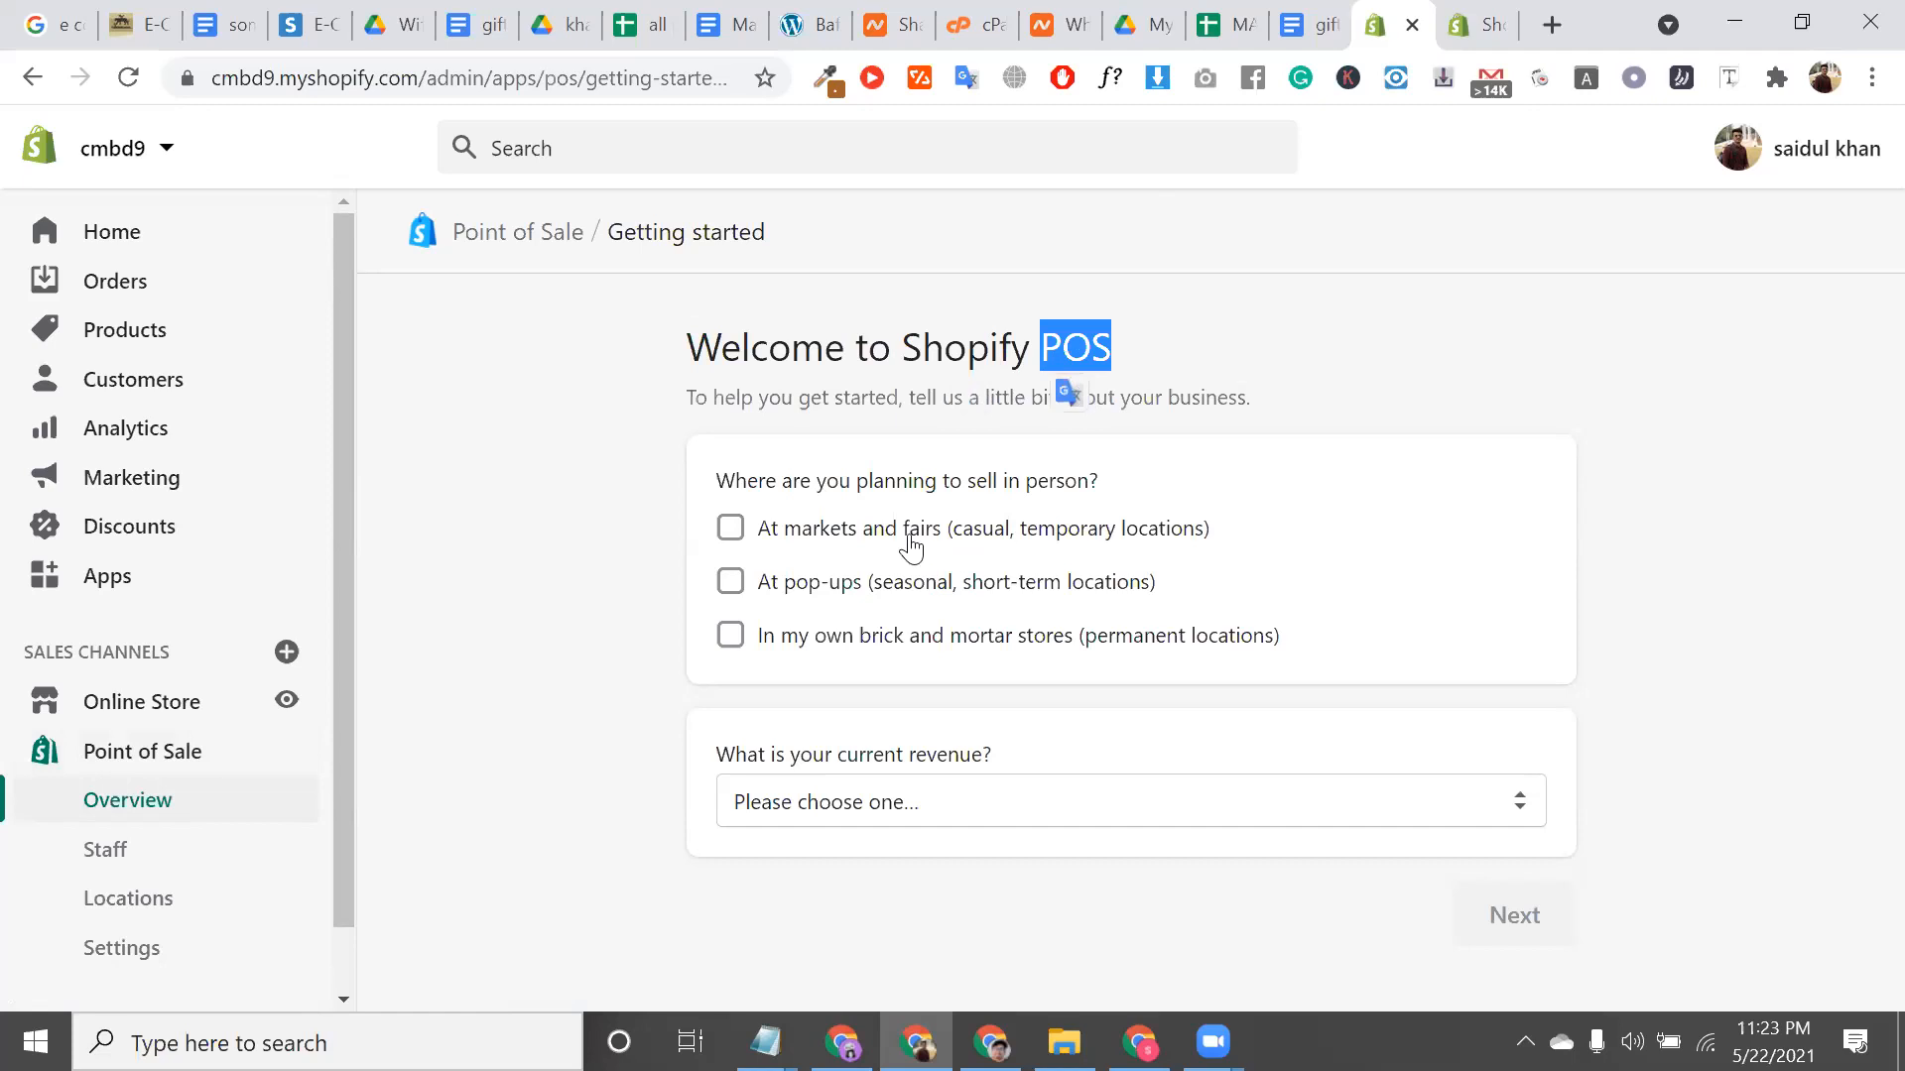
triple_click(806, 401)
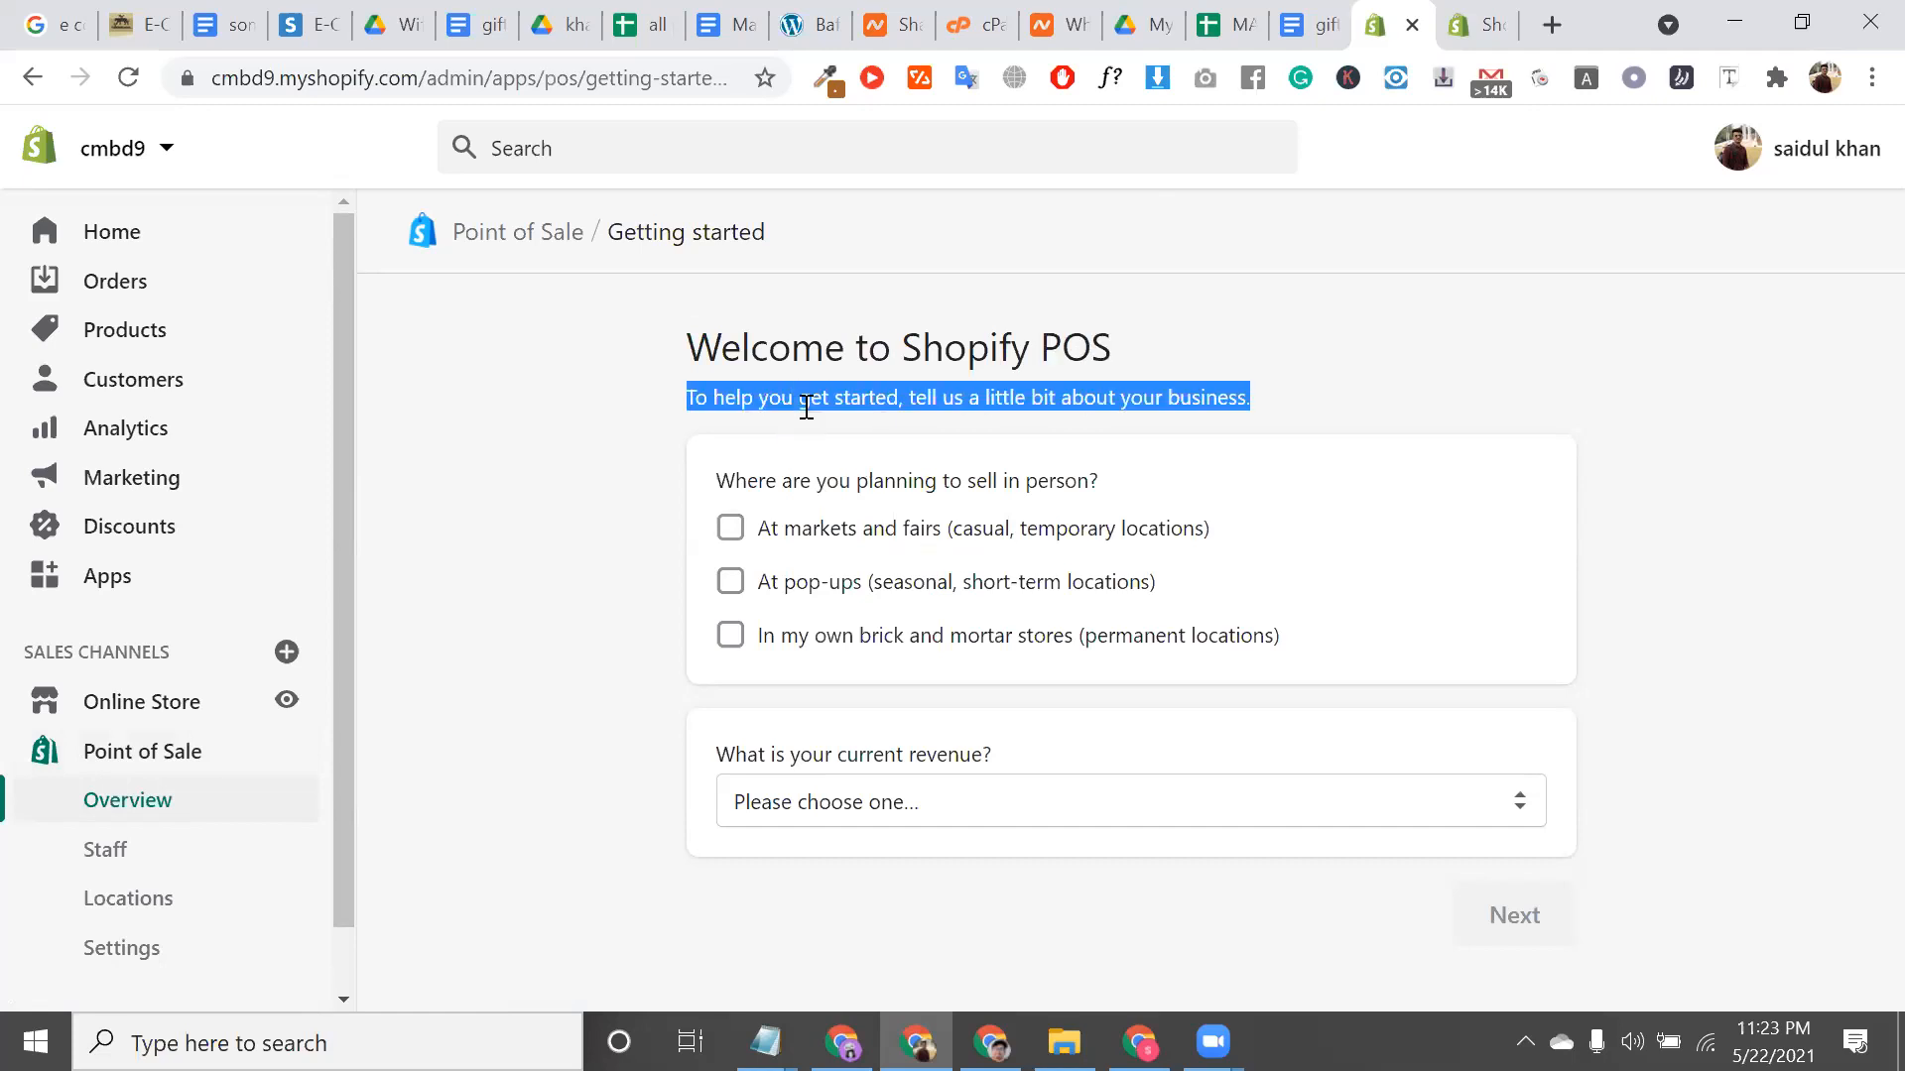
double_click(821, 482)
left_click(820, 482)
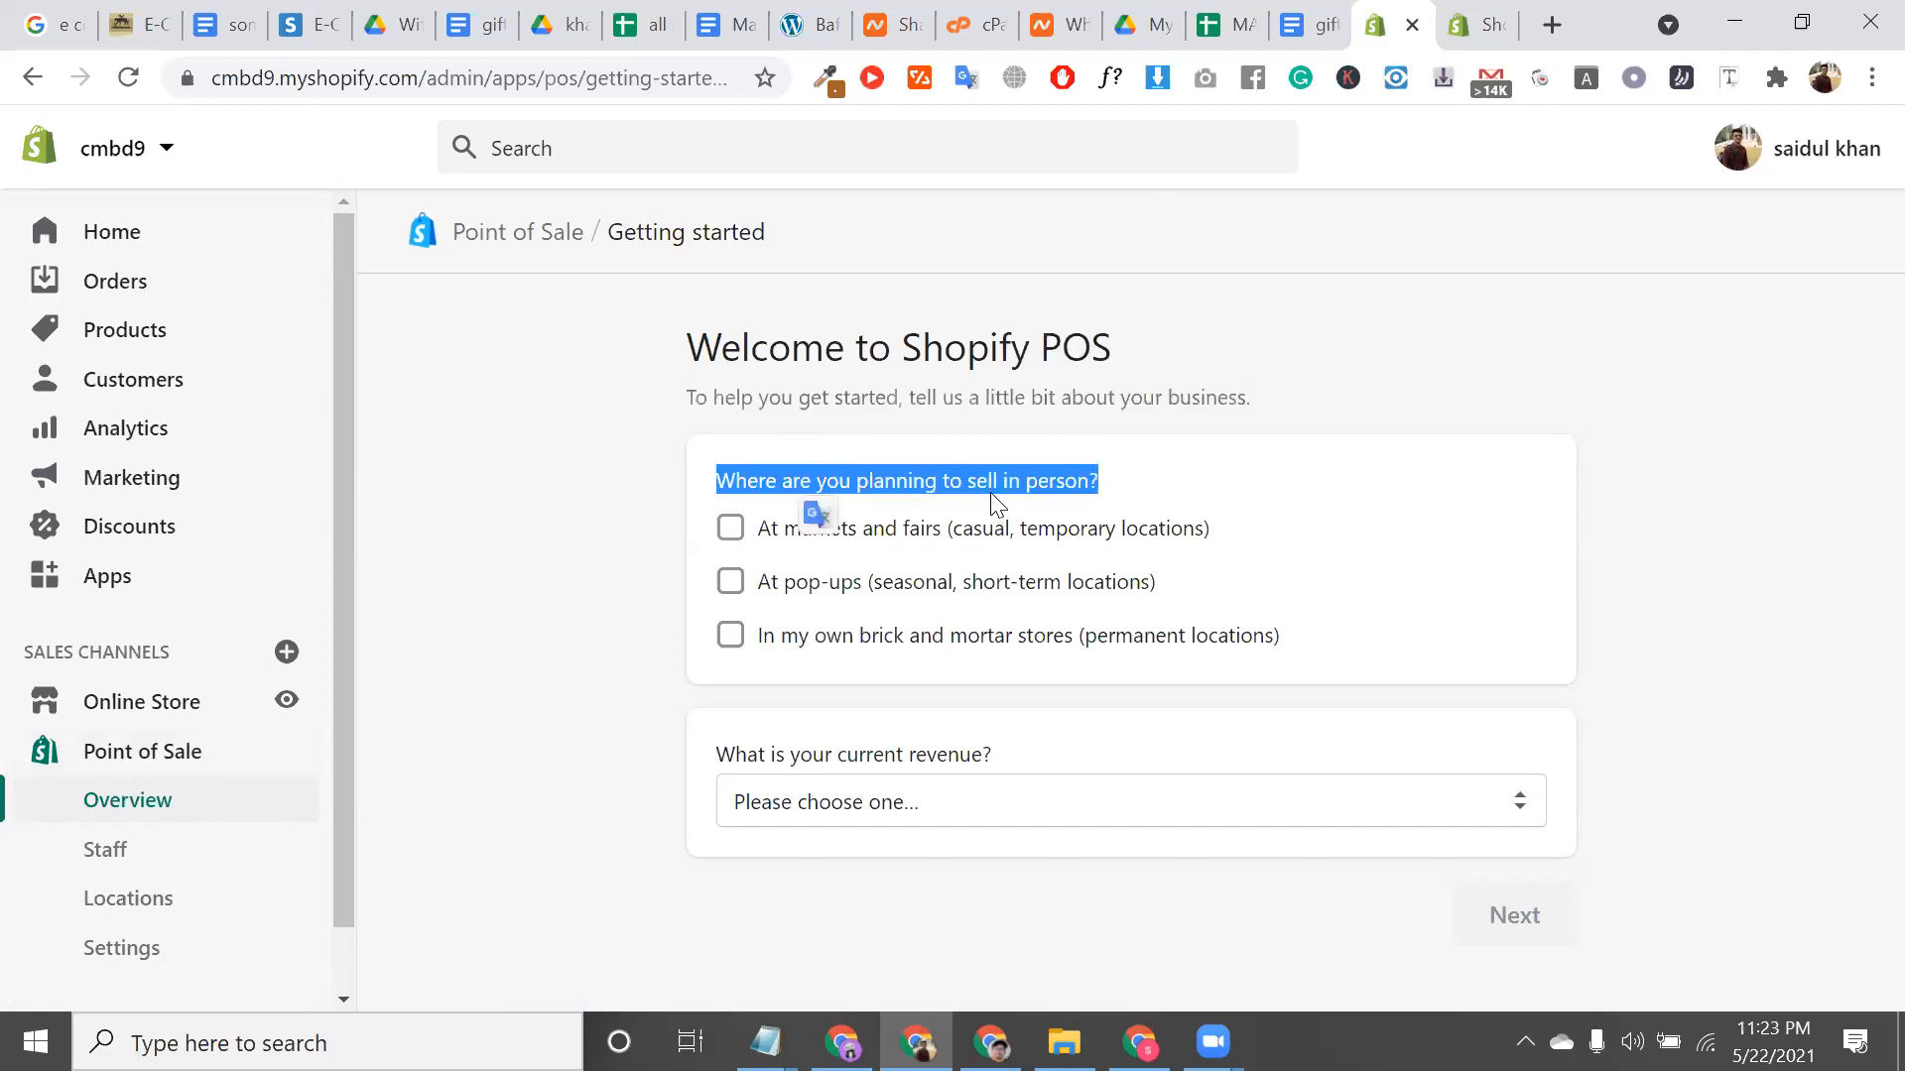
double_click(1029, 484)
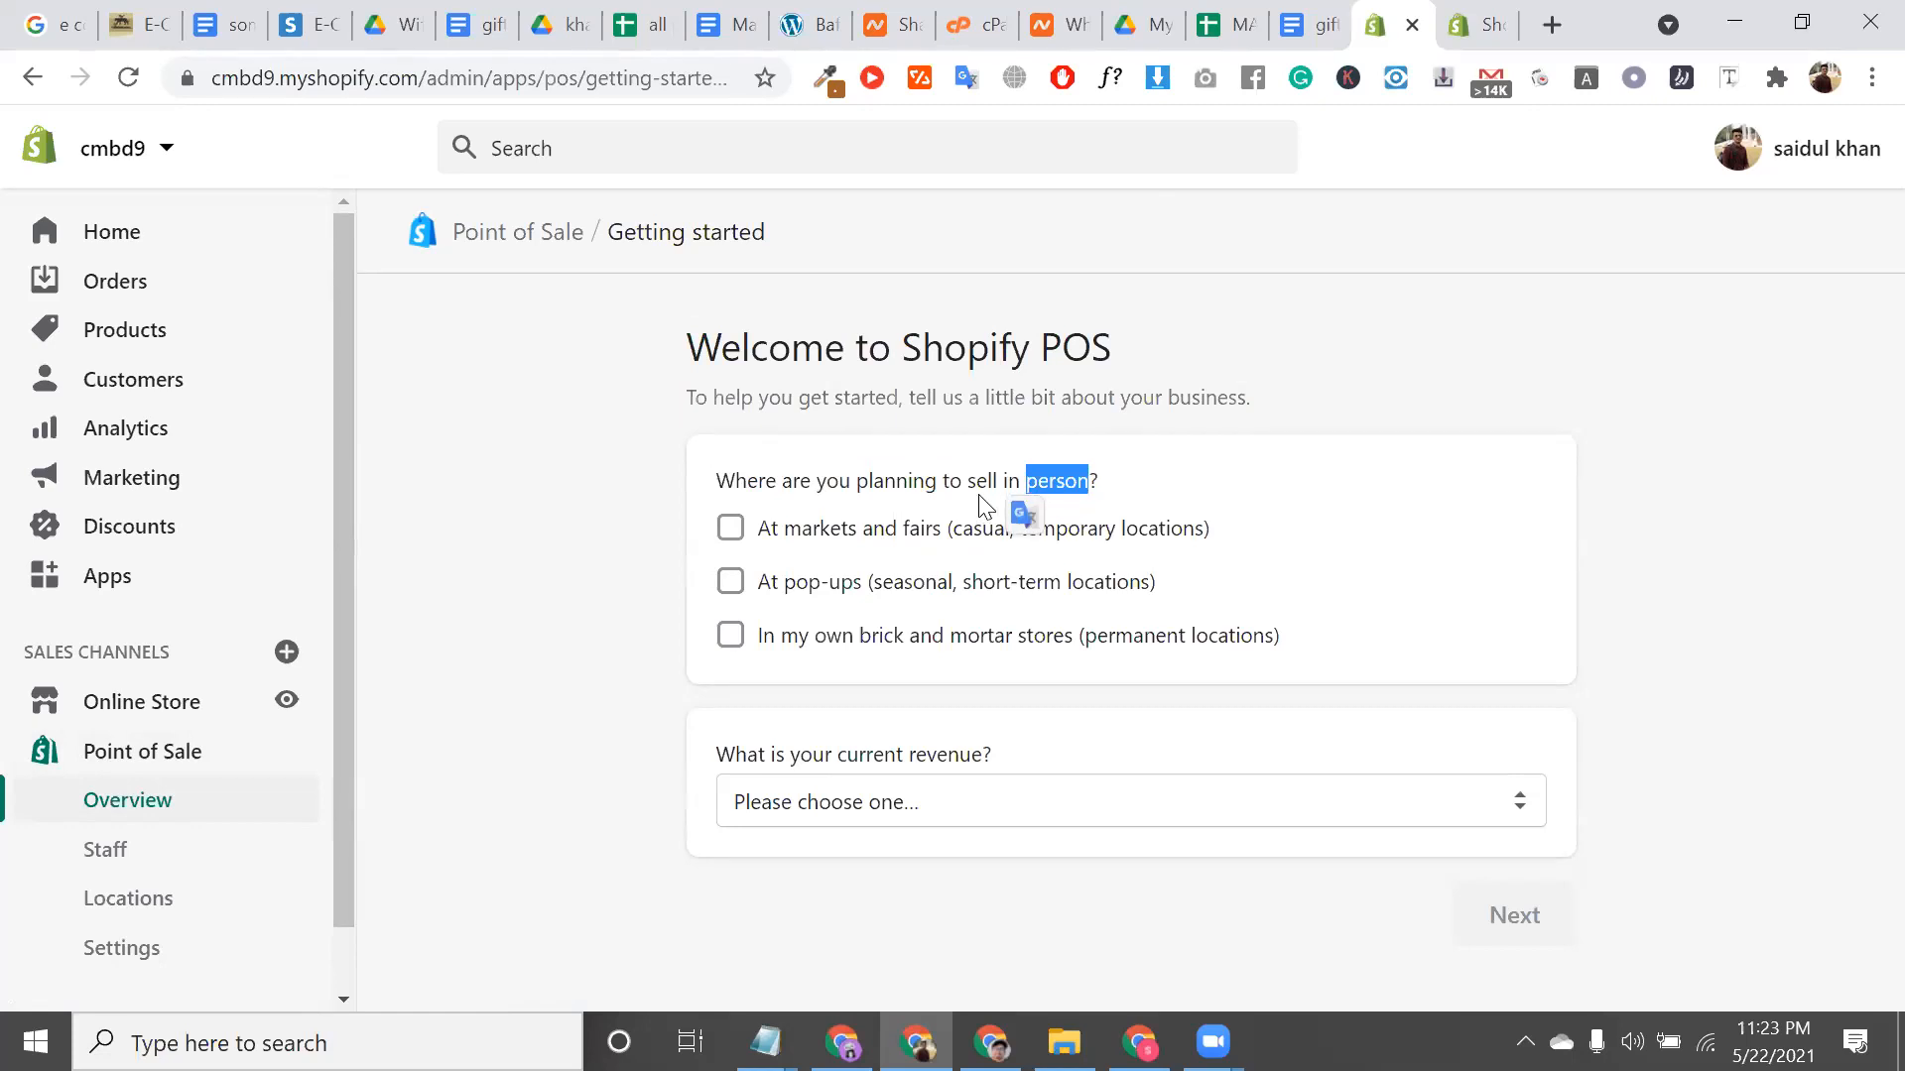
left_click(987, 506)
triple_click(1042, 485)
left_click(957, 511)
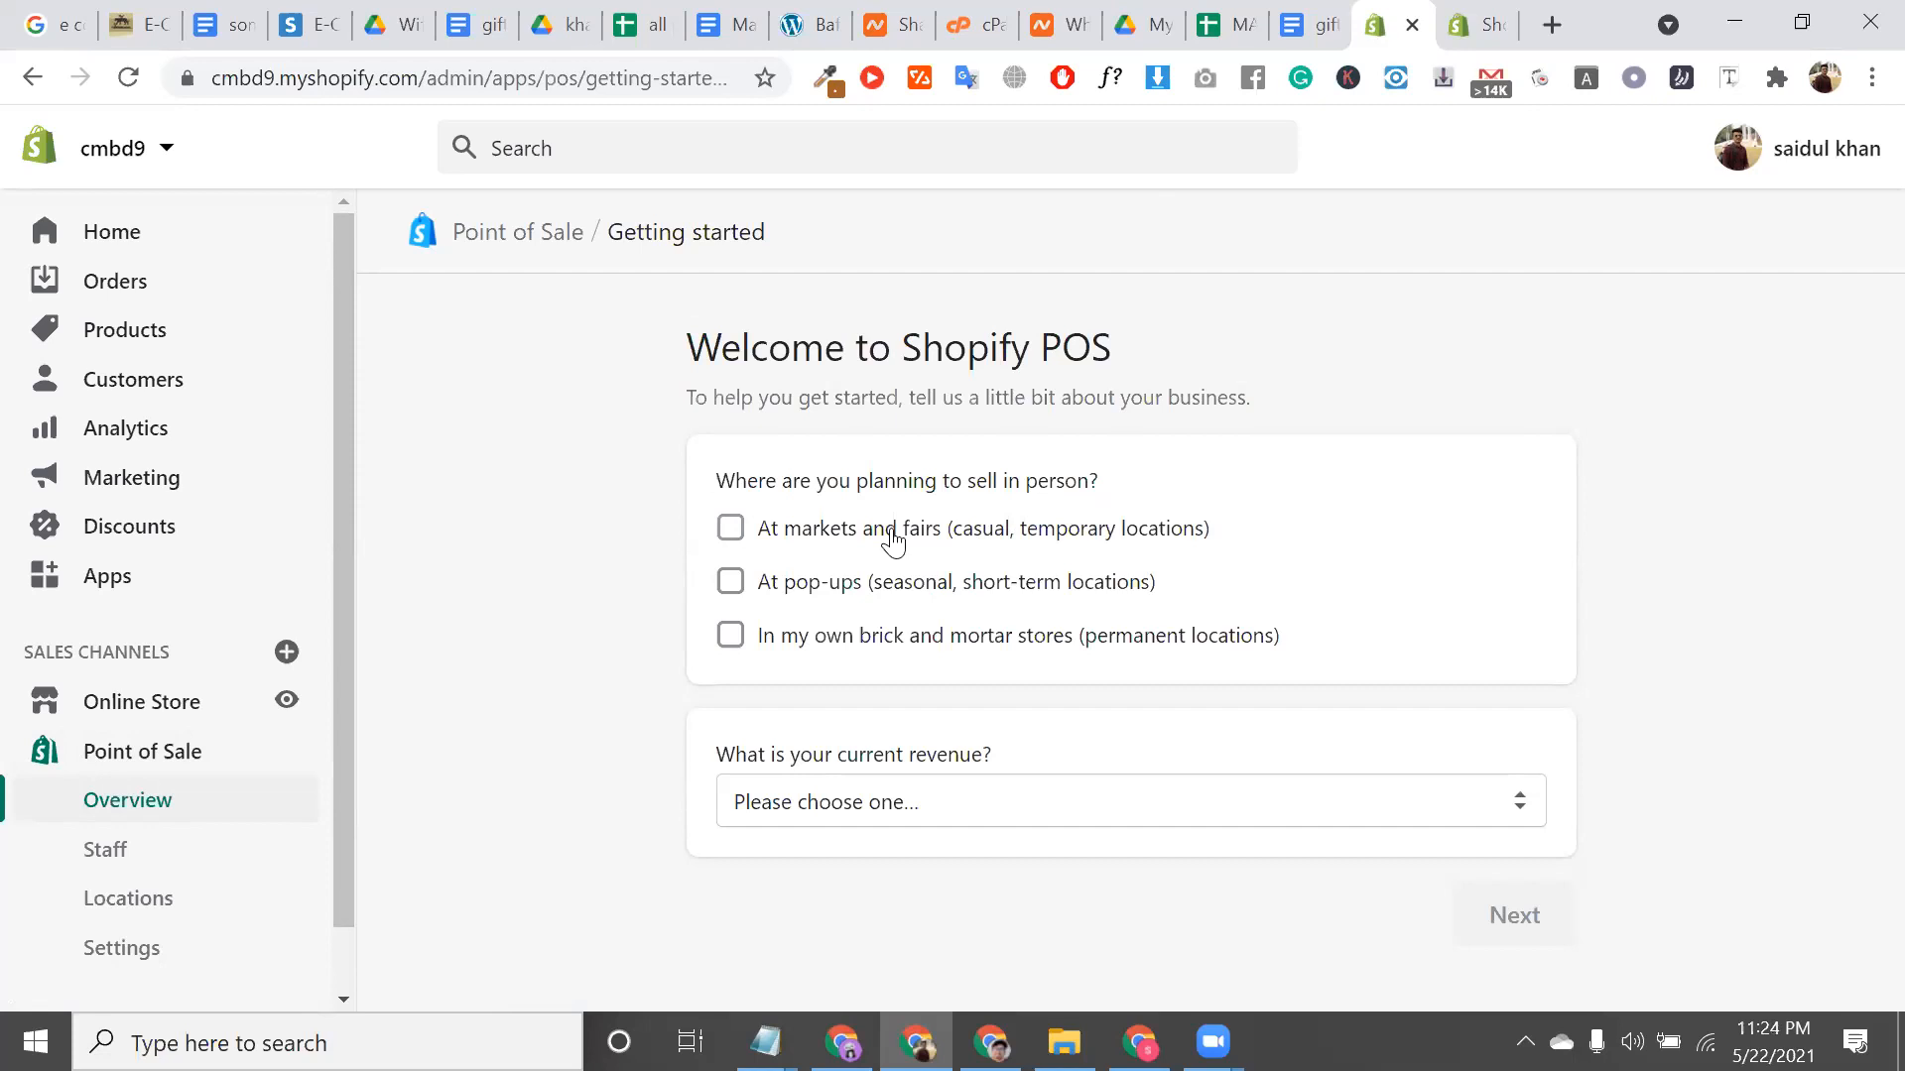
Choose selling at markets and fairs as a selling location
left_click(743, 543)
double_click(802, 472)
triple_click(801, 472)
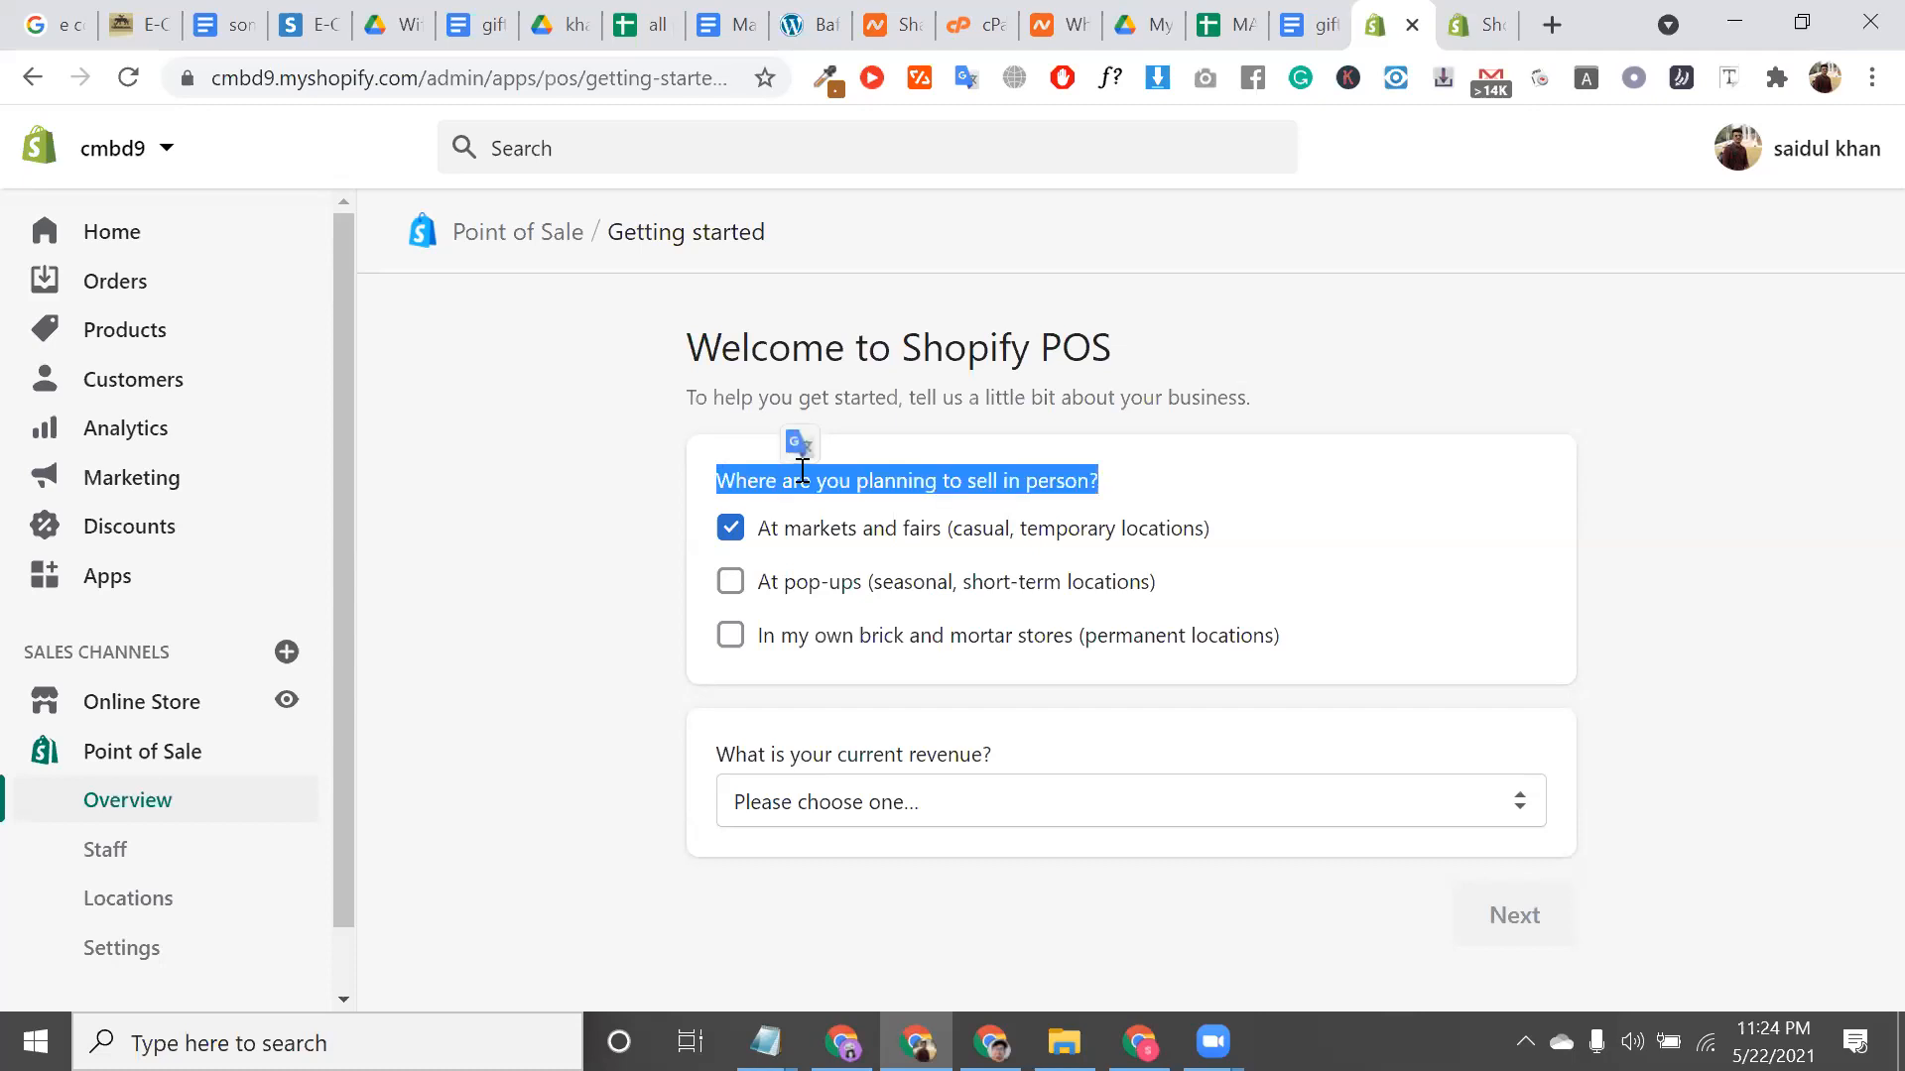
double_click(802, 481)
double_click(888, 482)
left_click(888, 481)
double_click(888, 482)
left_click(888, 482)
double_click(888, 481)
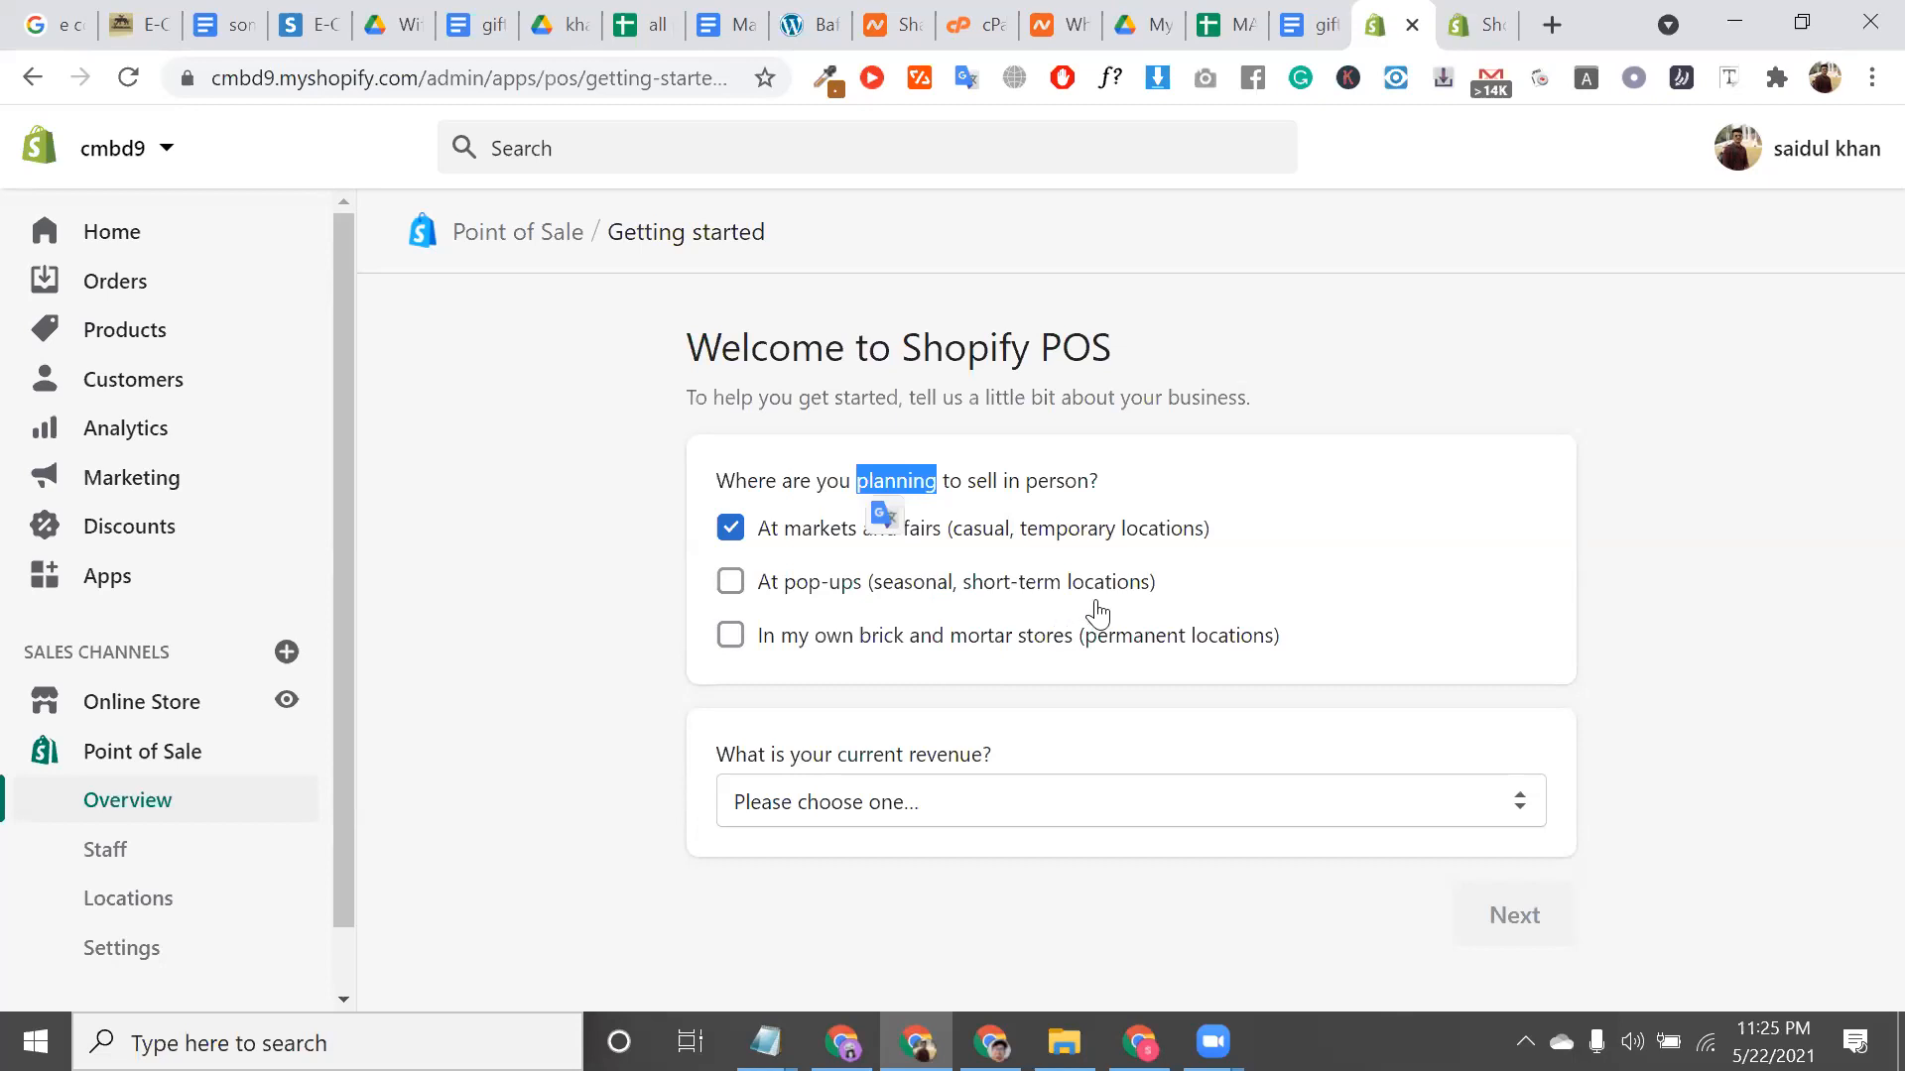
Also choose selling at pop-ups and in own brick-and-mortar stores
left_click(986, 585)
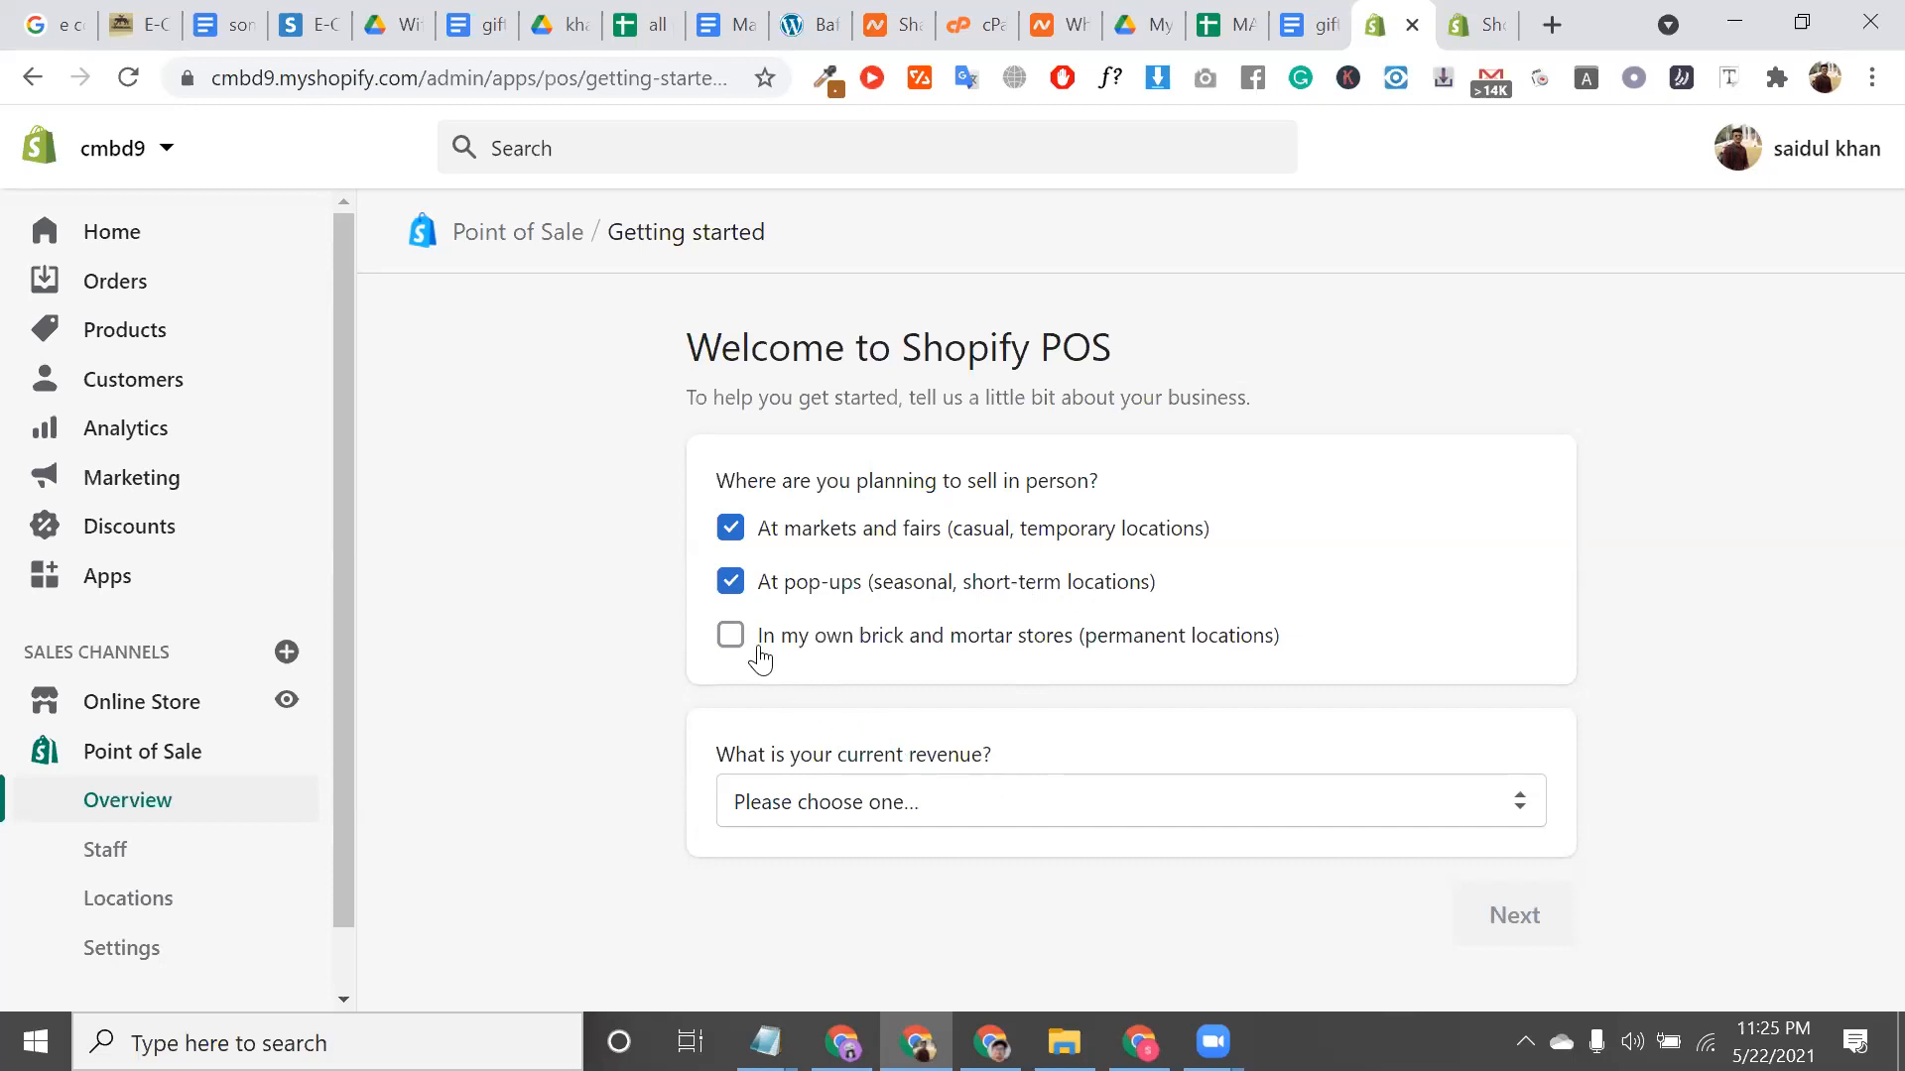
left_click(731, 636)
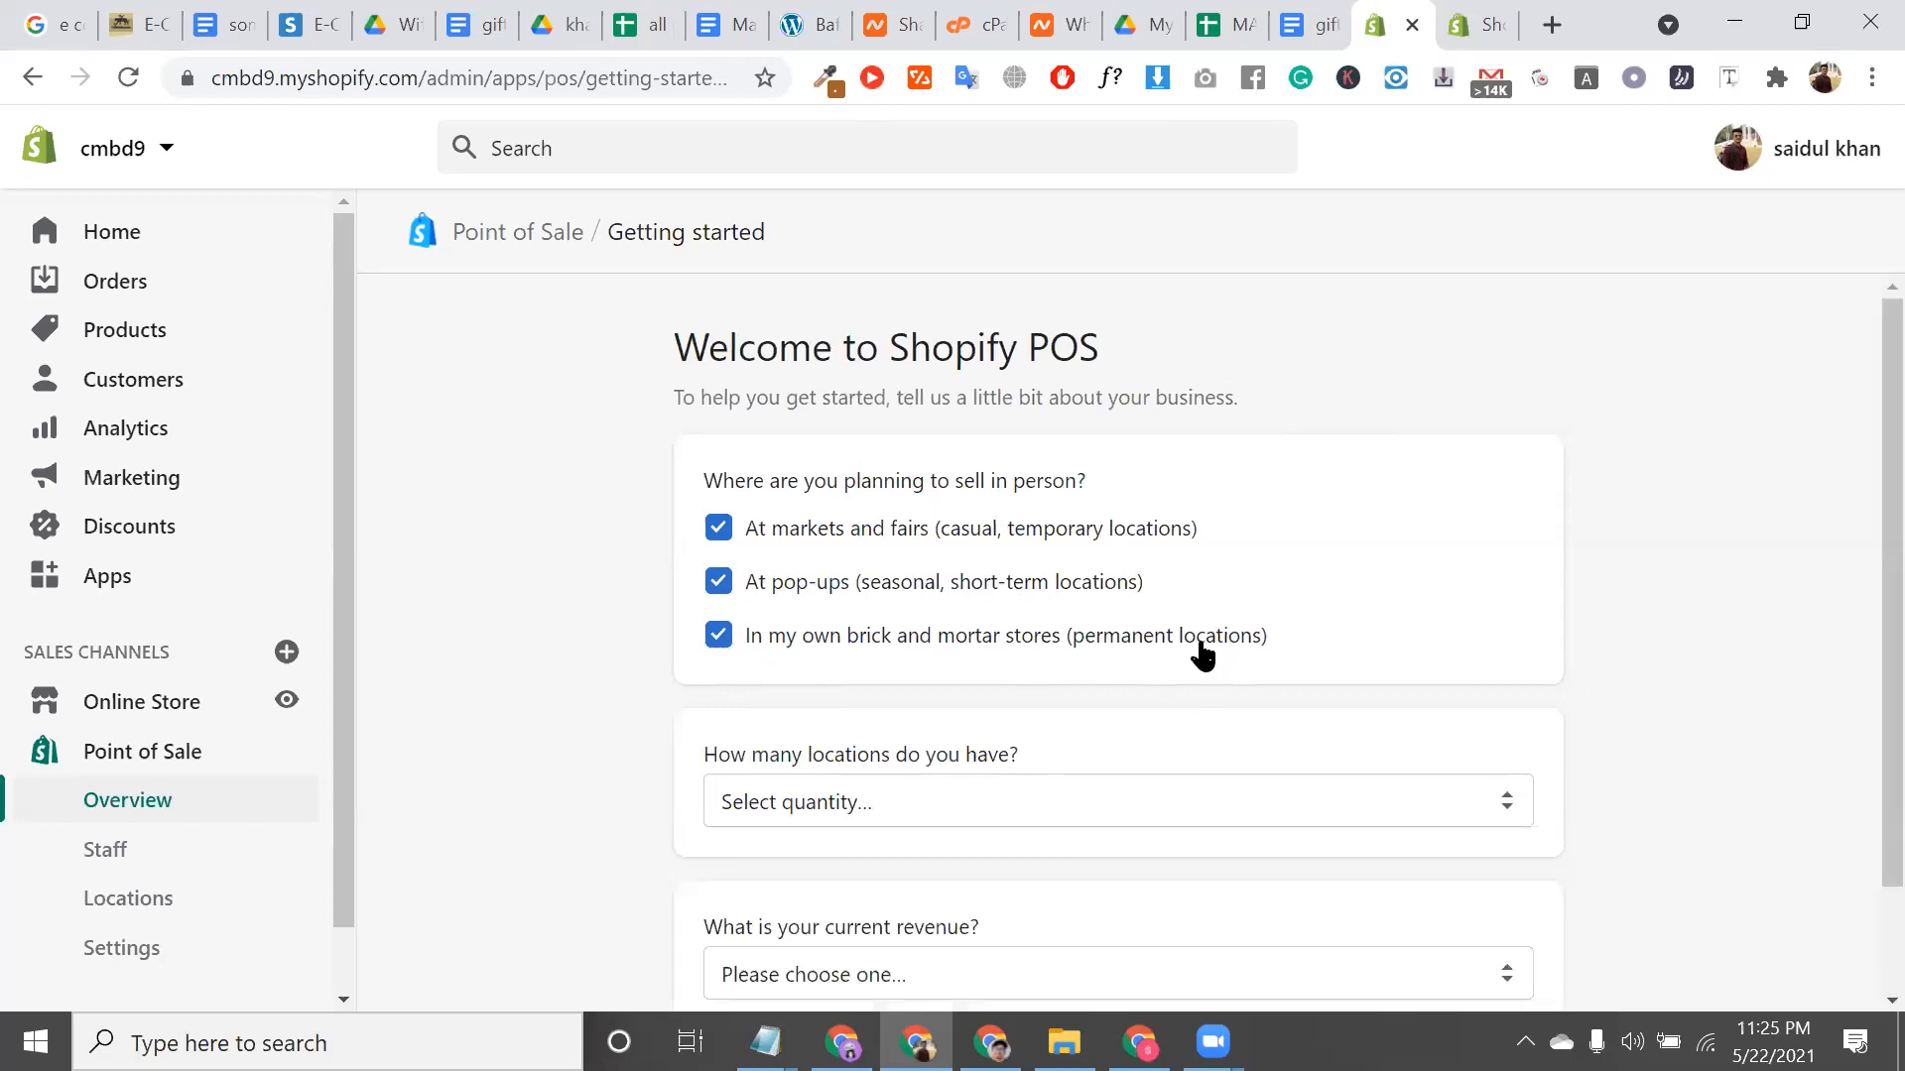
scroll(1203, 651, "down", 1)
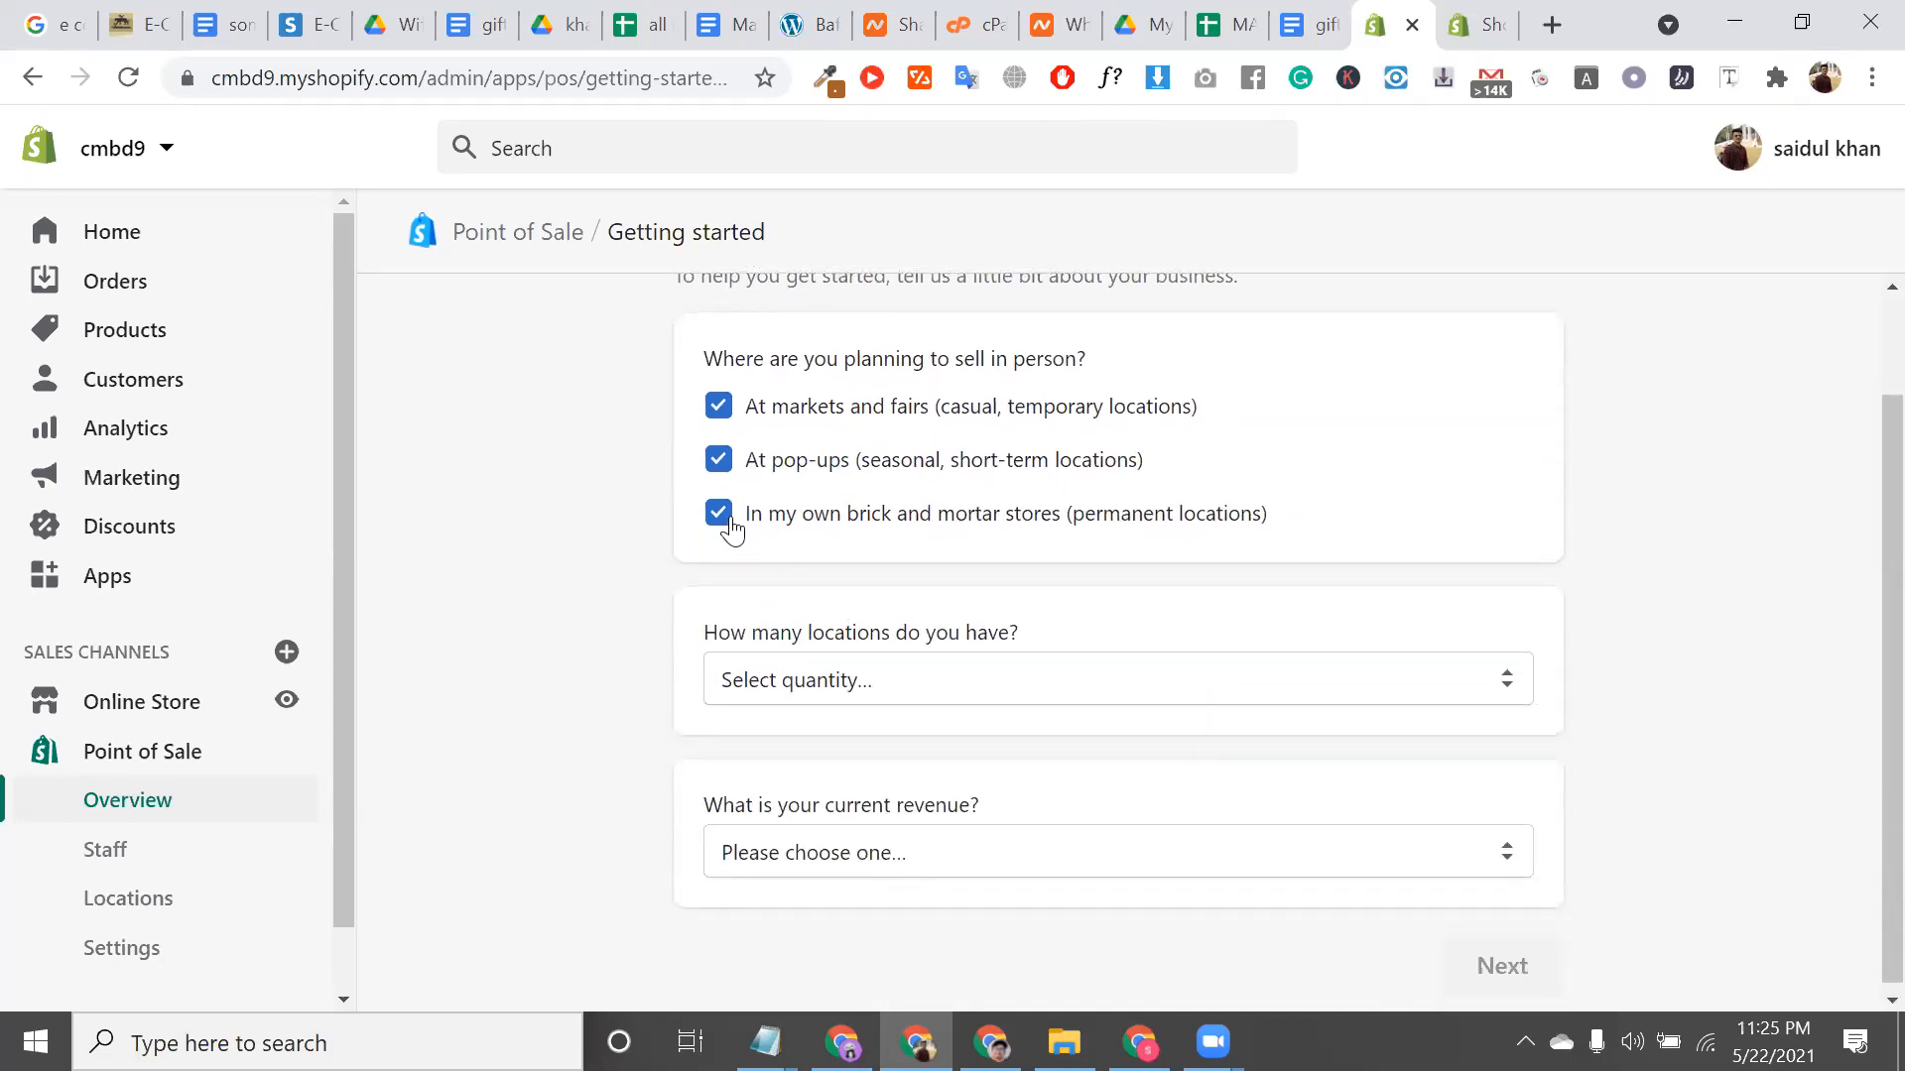
triple_click(1284, 521)
left_click(1281, 519)
triple_click(1281, 519)
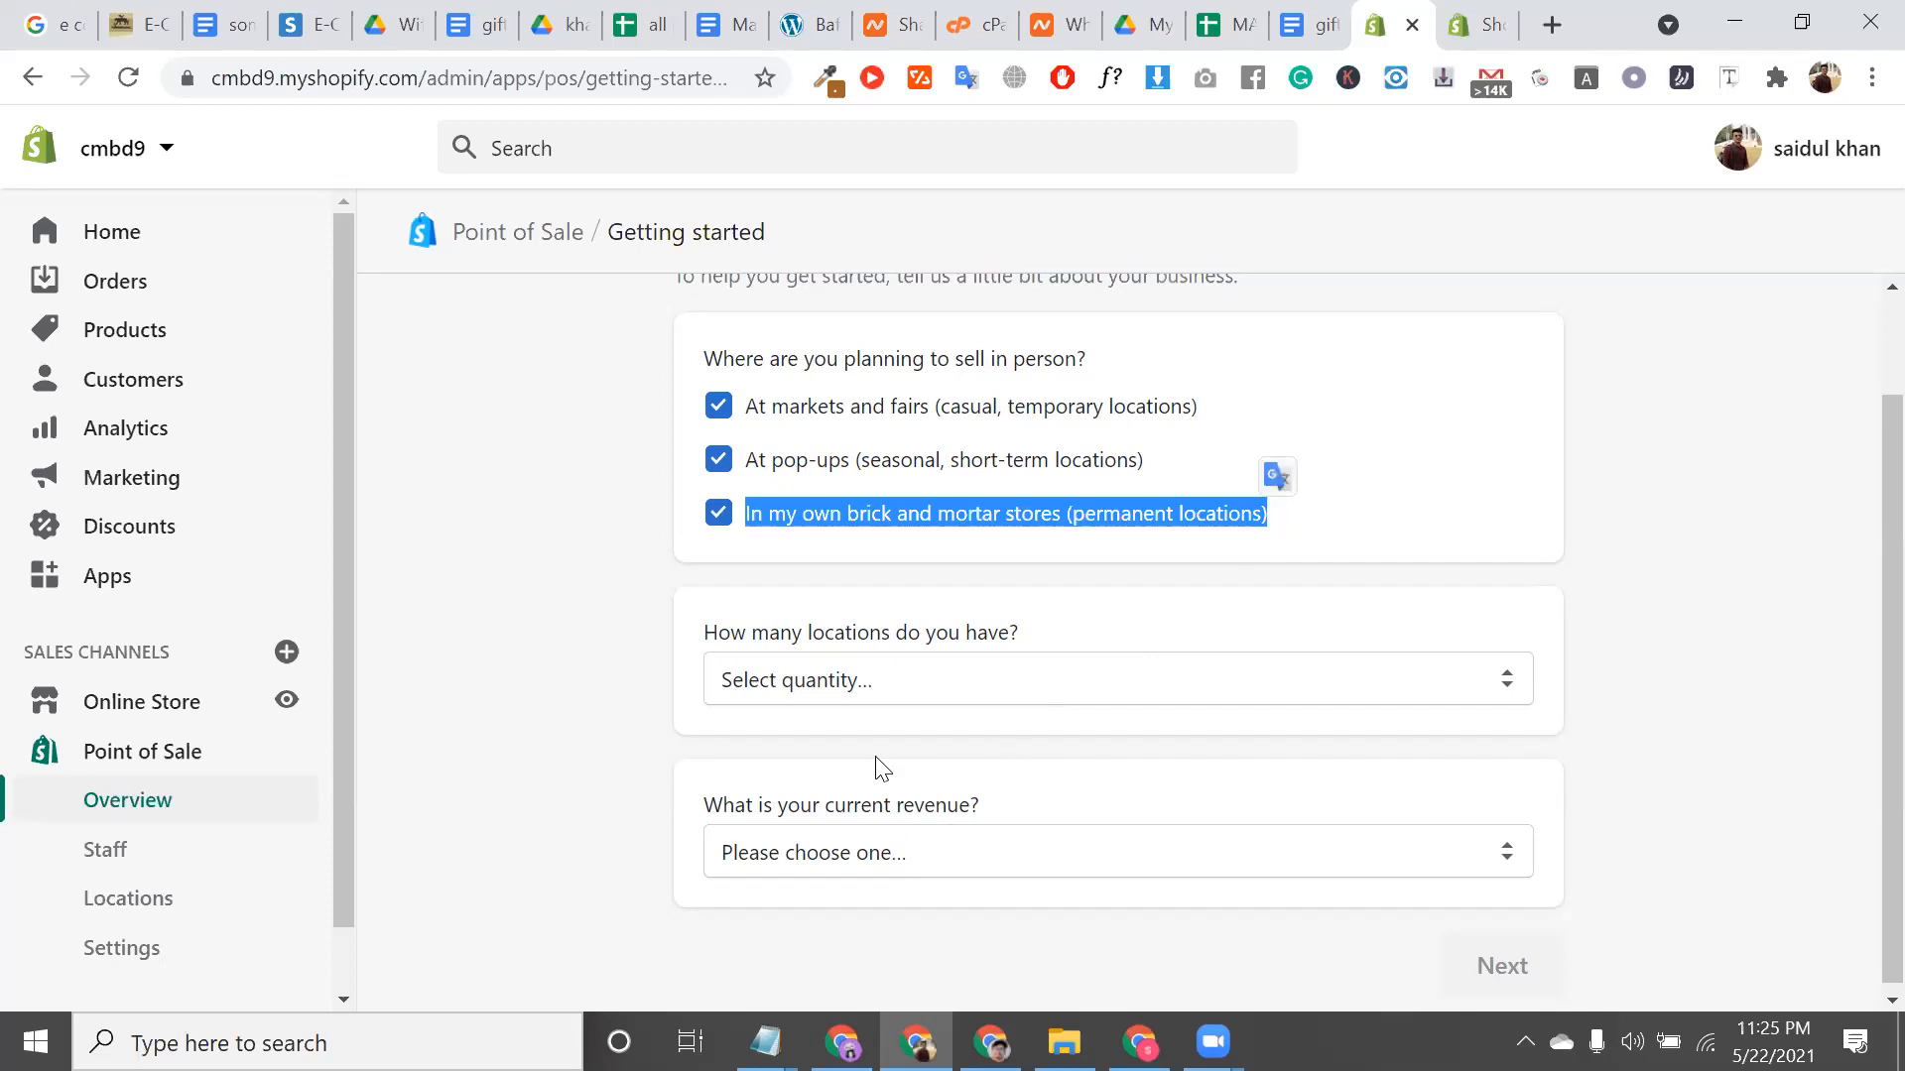
Set the number of store locations to More than 10
left_click(870, 686)
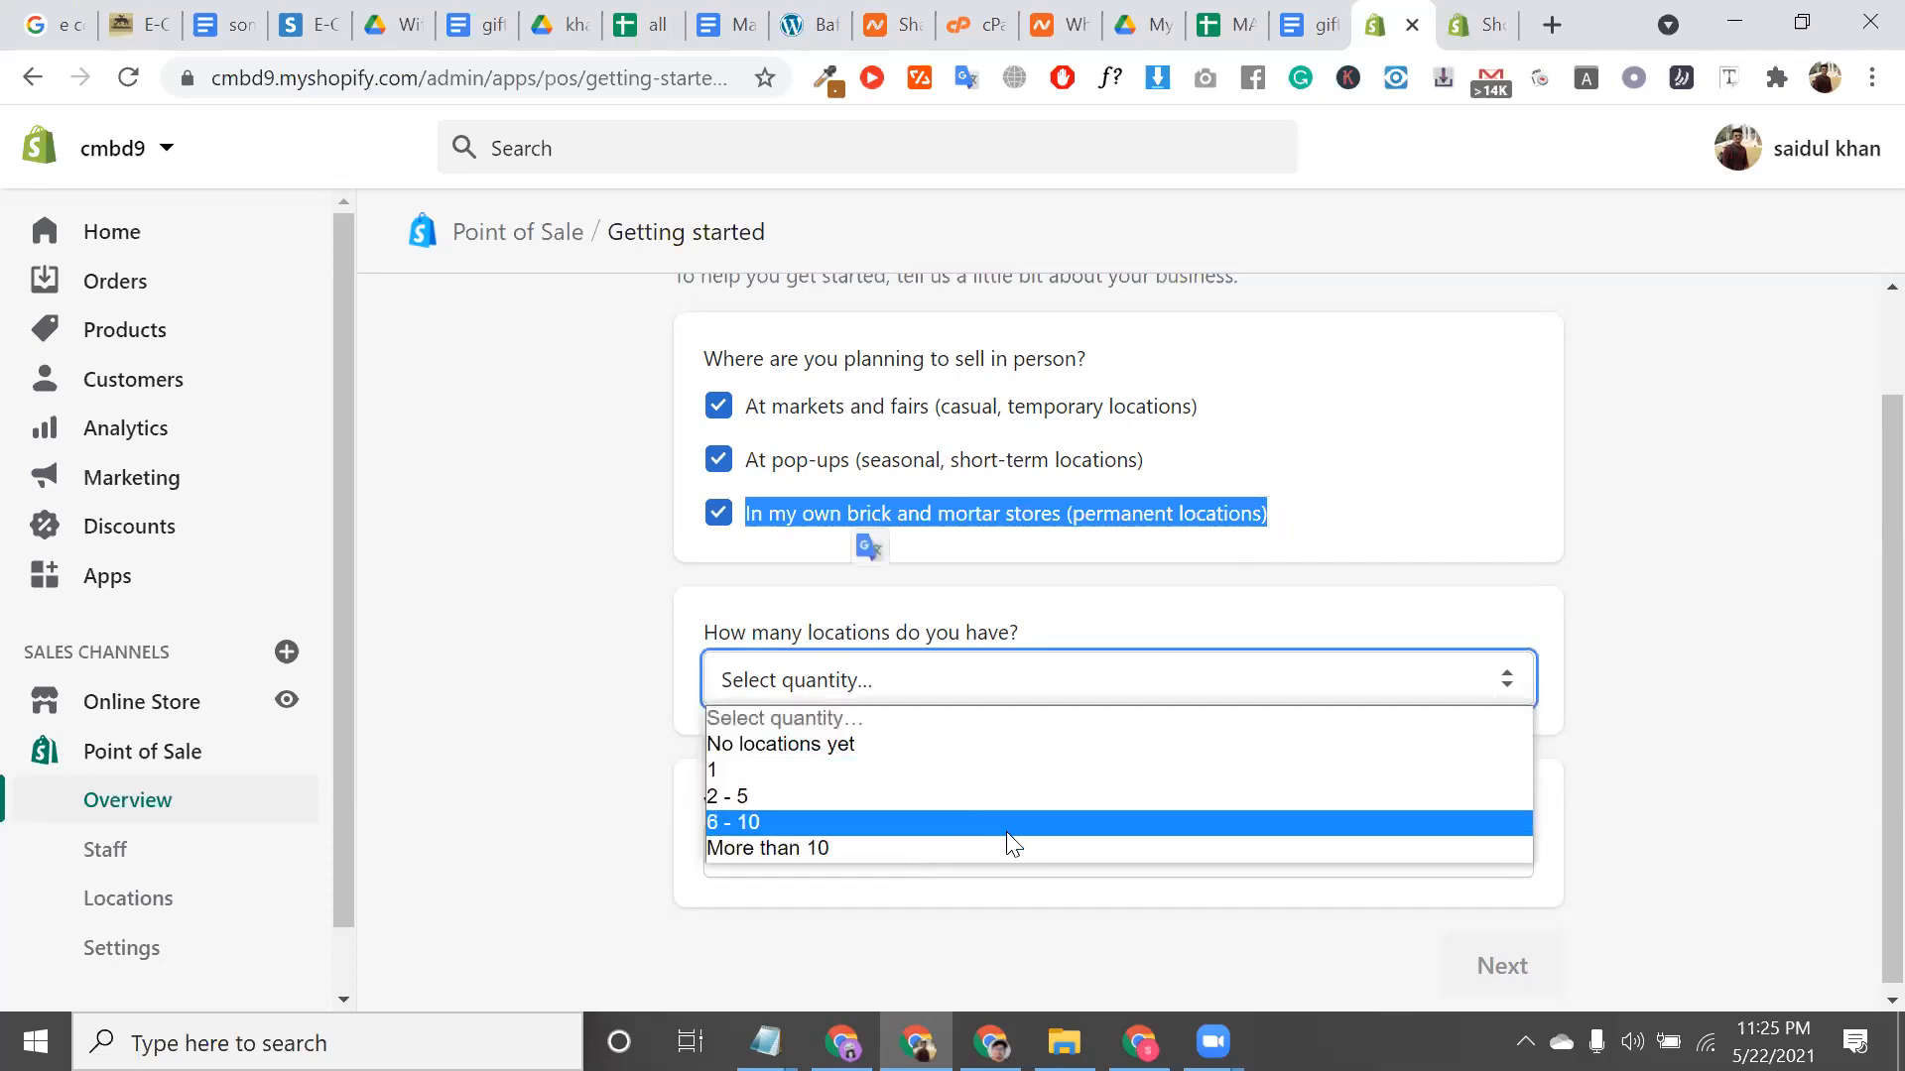
double_click(967, 640)
left_click(967, 640)
double_click(967, 640)
left_click(967, 640)
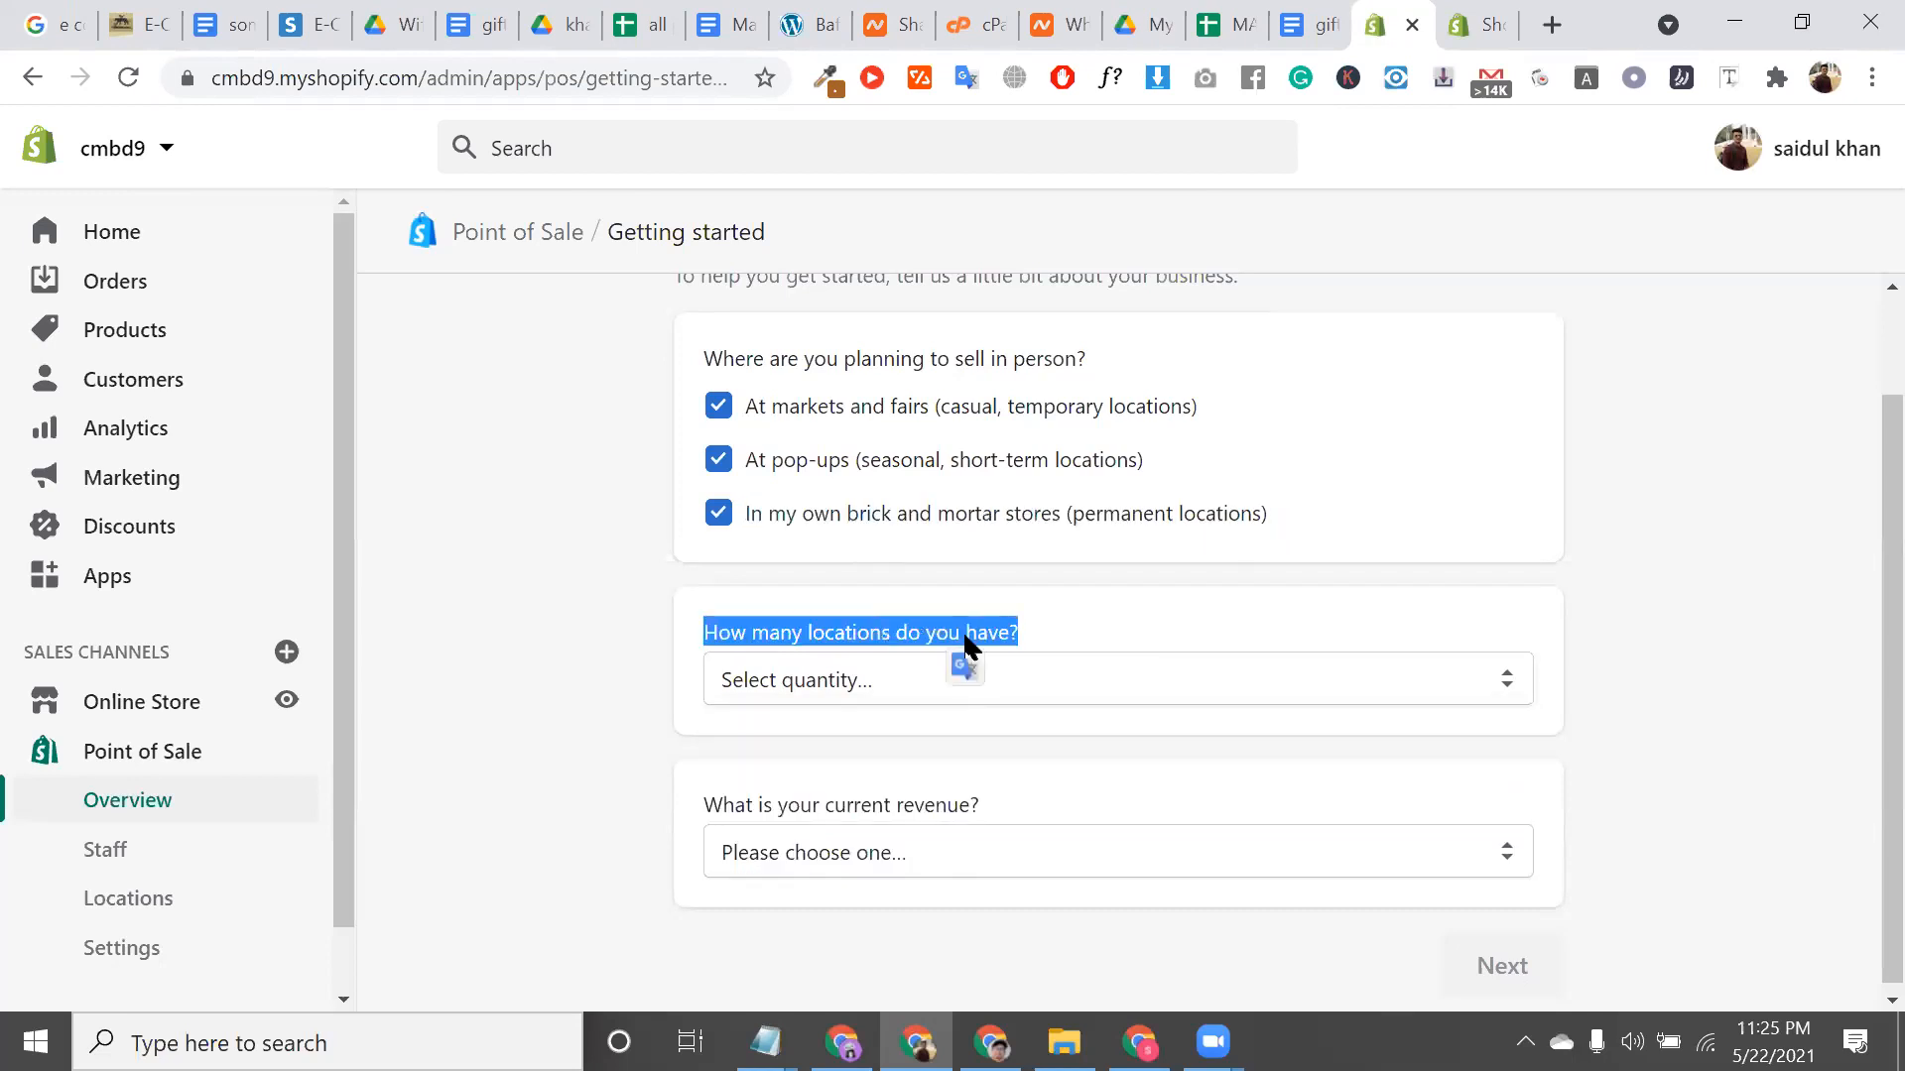
left_click(806, 689)
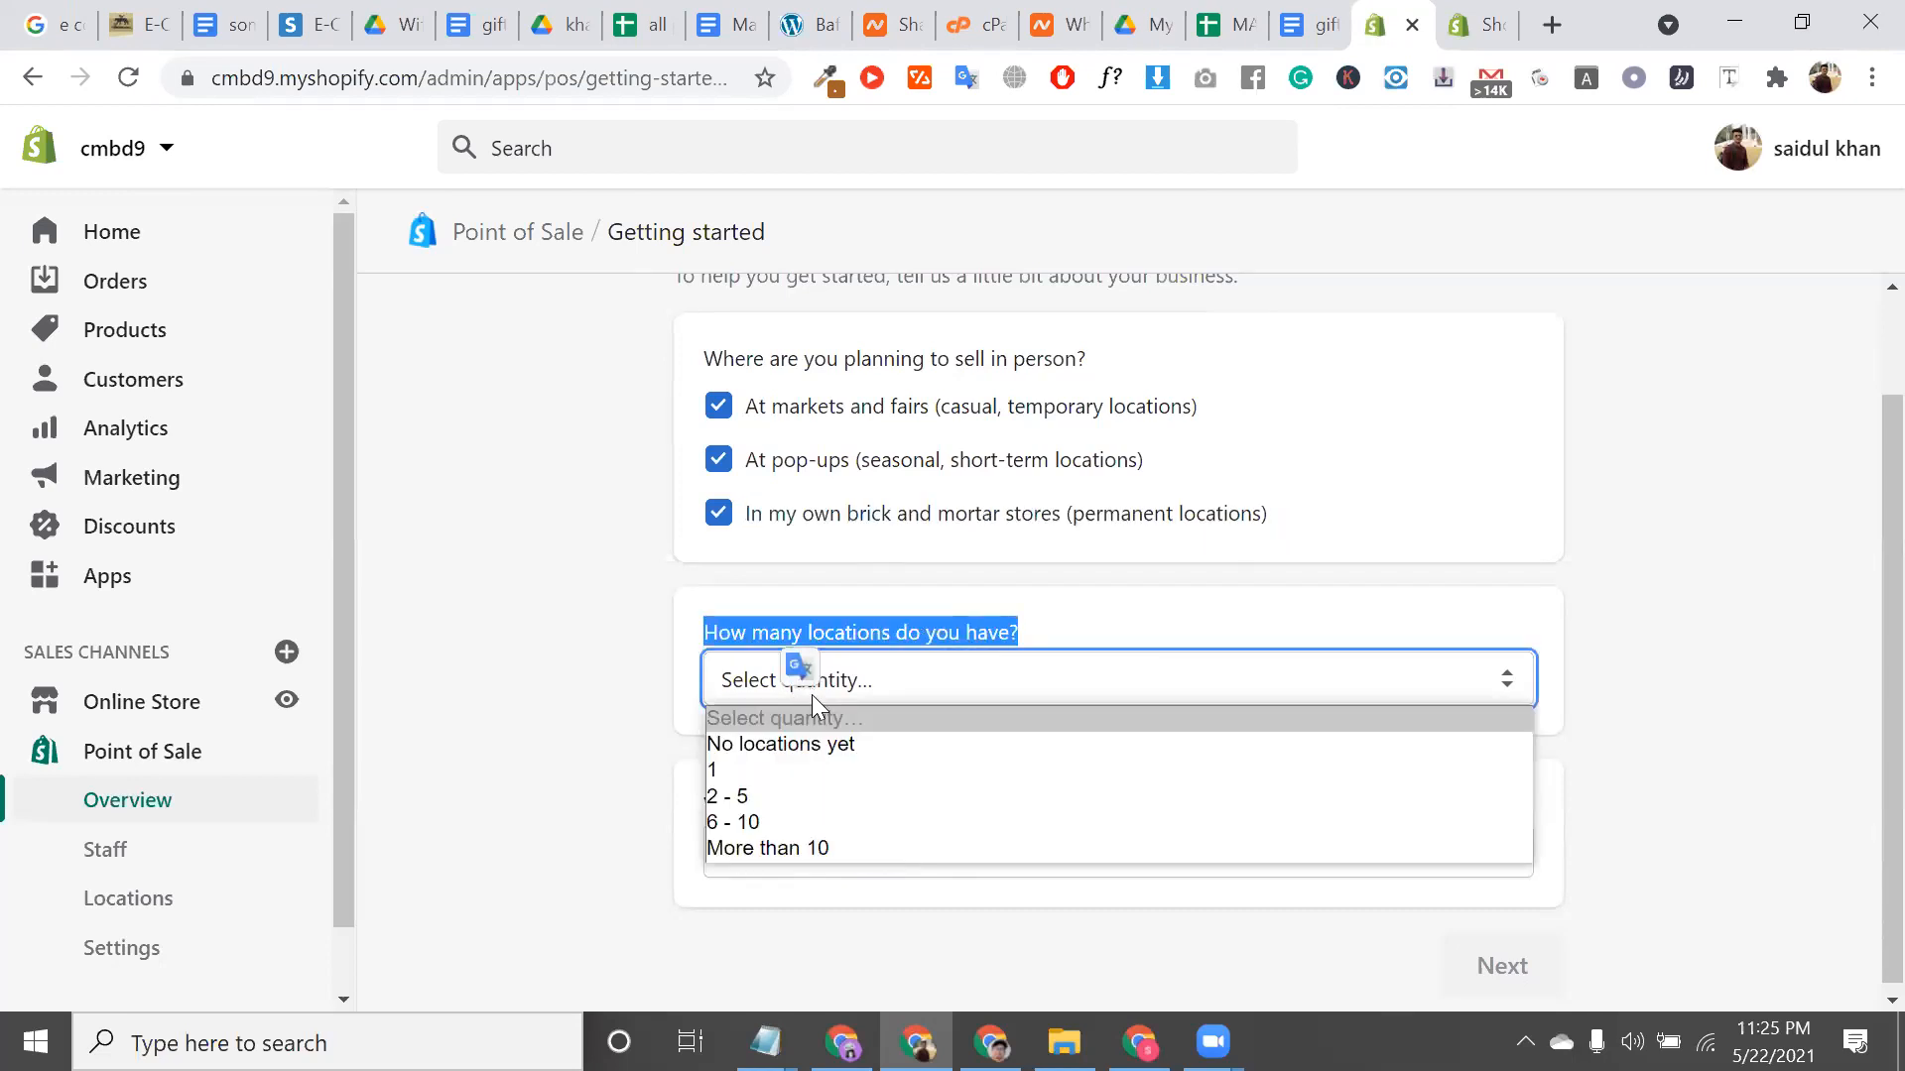
left_click(869, 848)
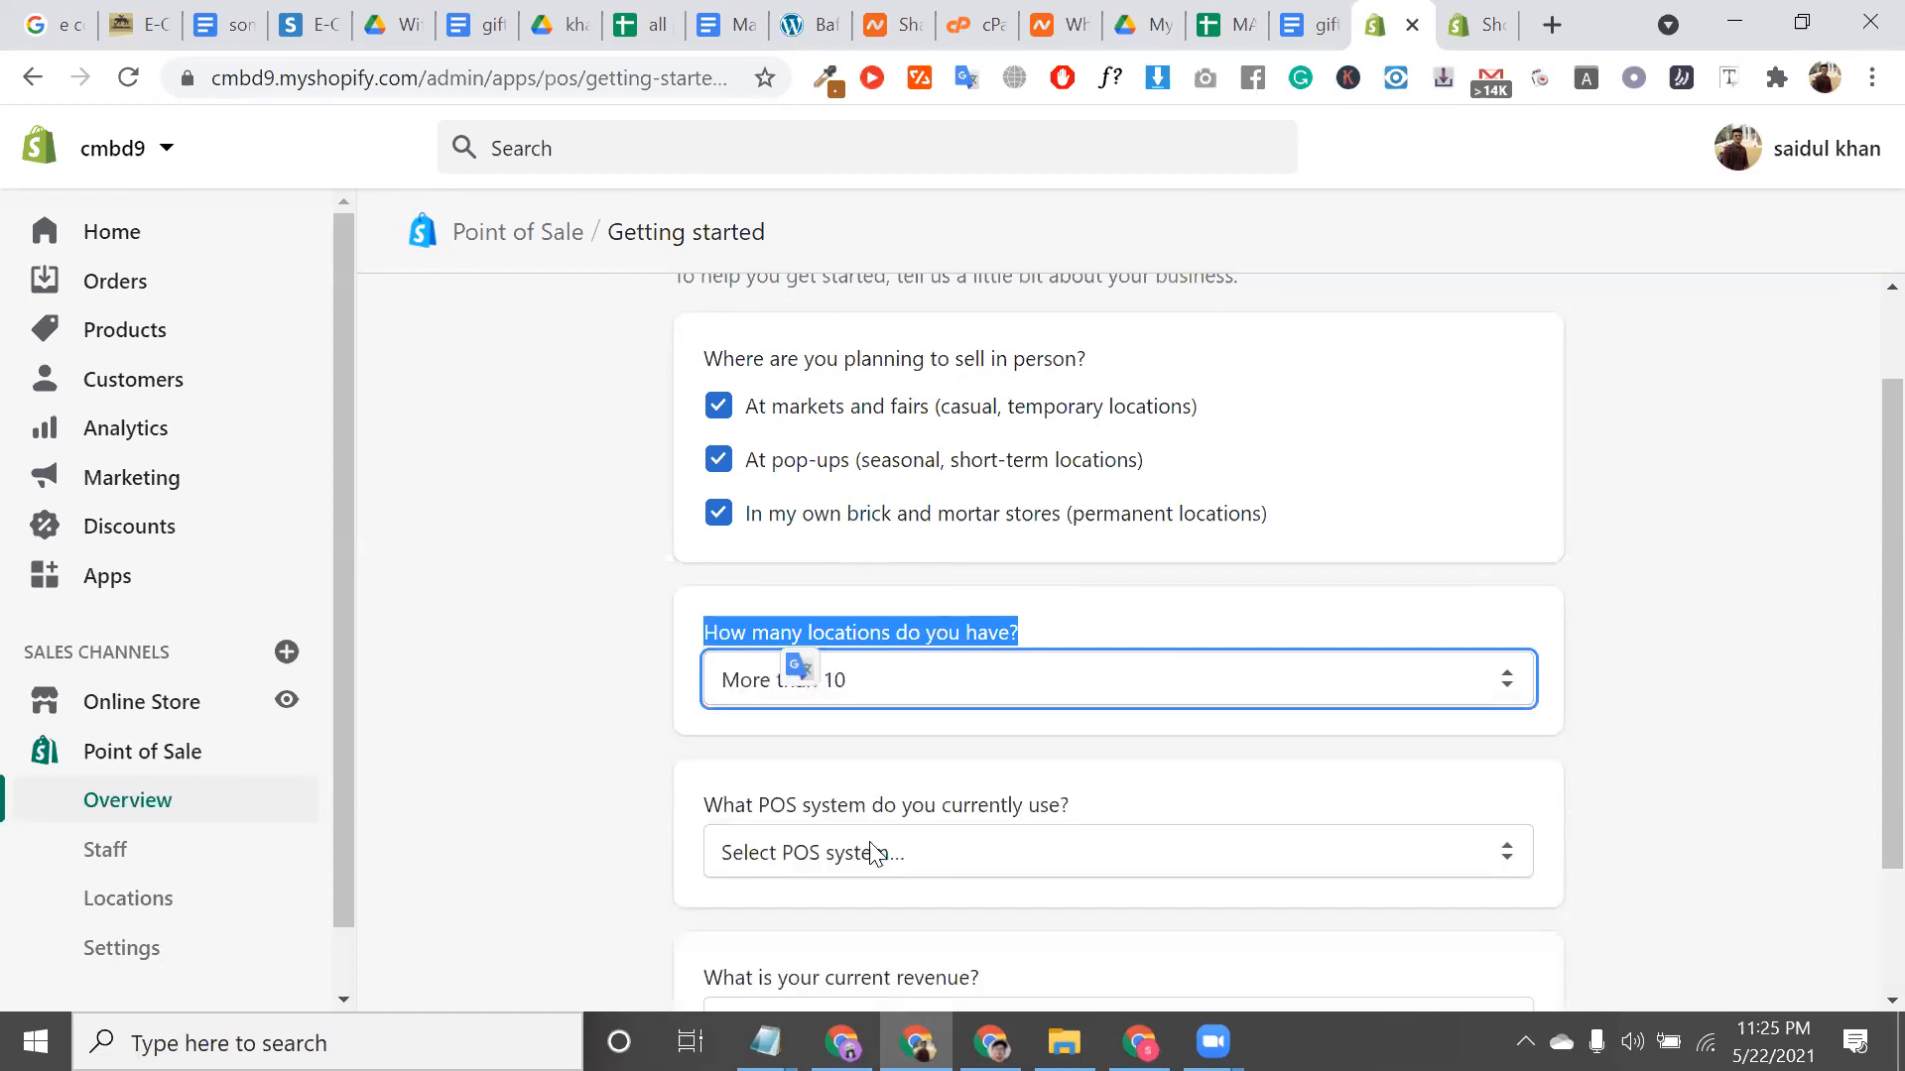
left_click(890, 706)
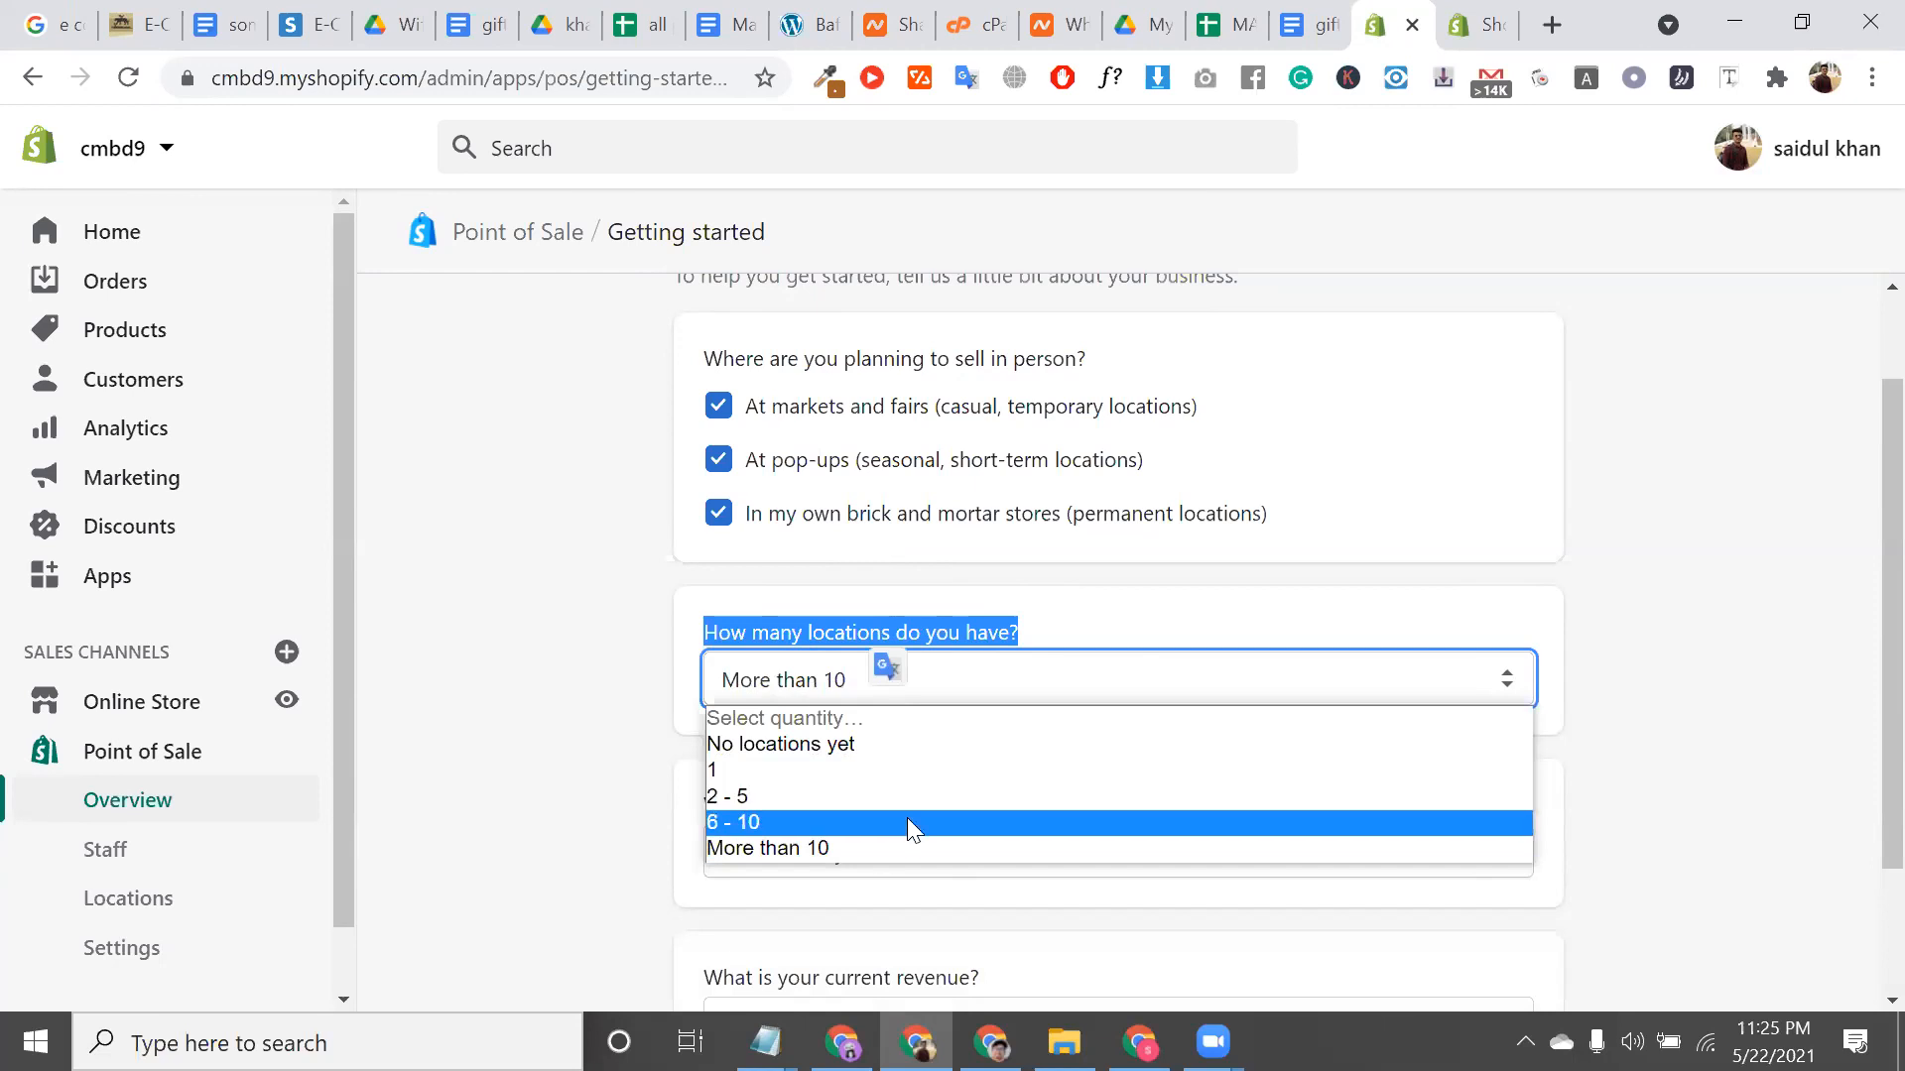
left_click(907, 821)
left_click(907, 694)
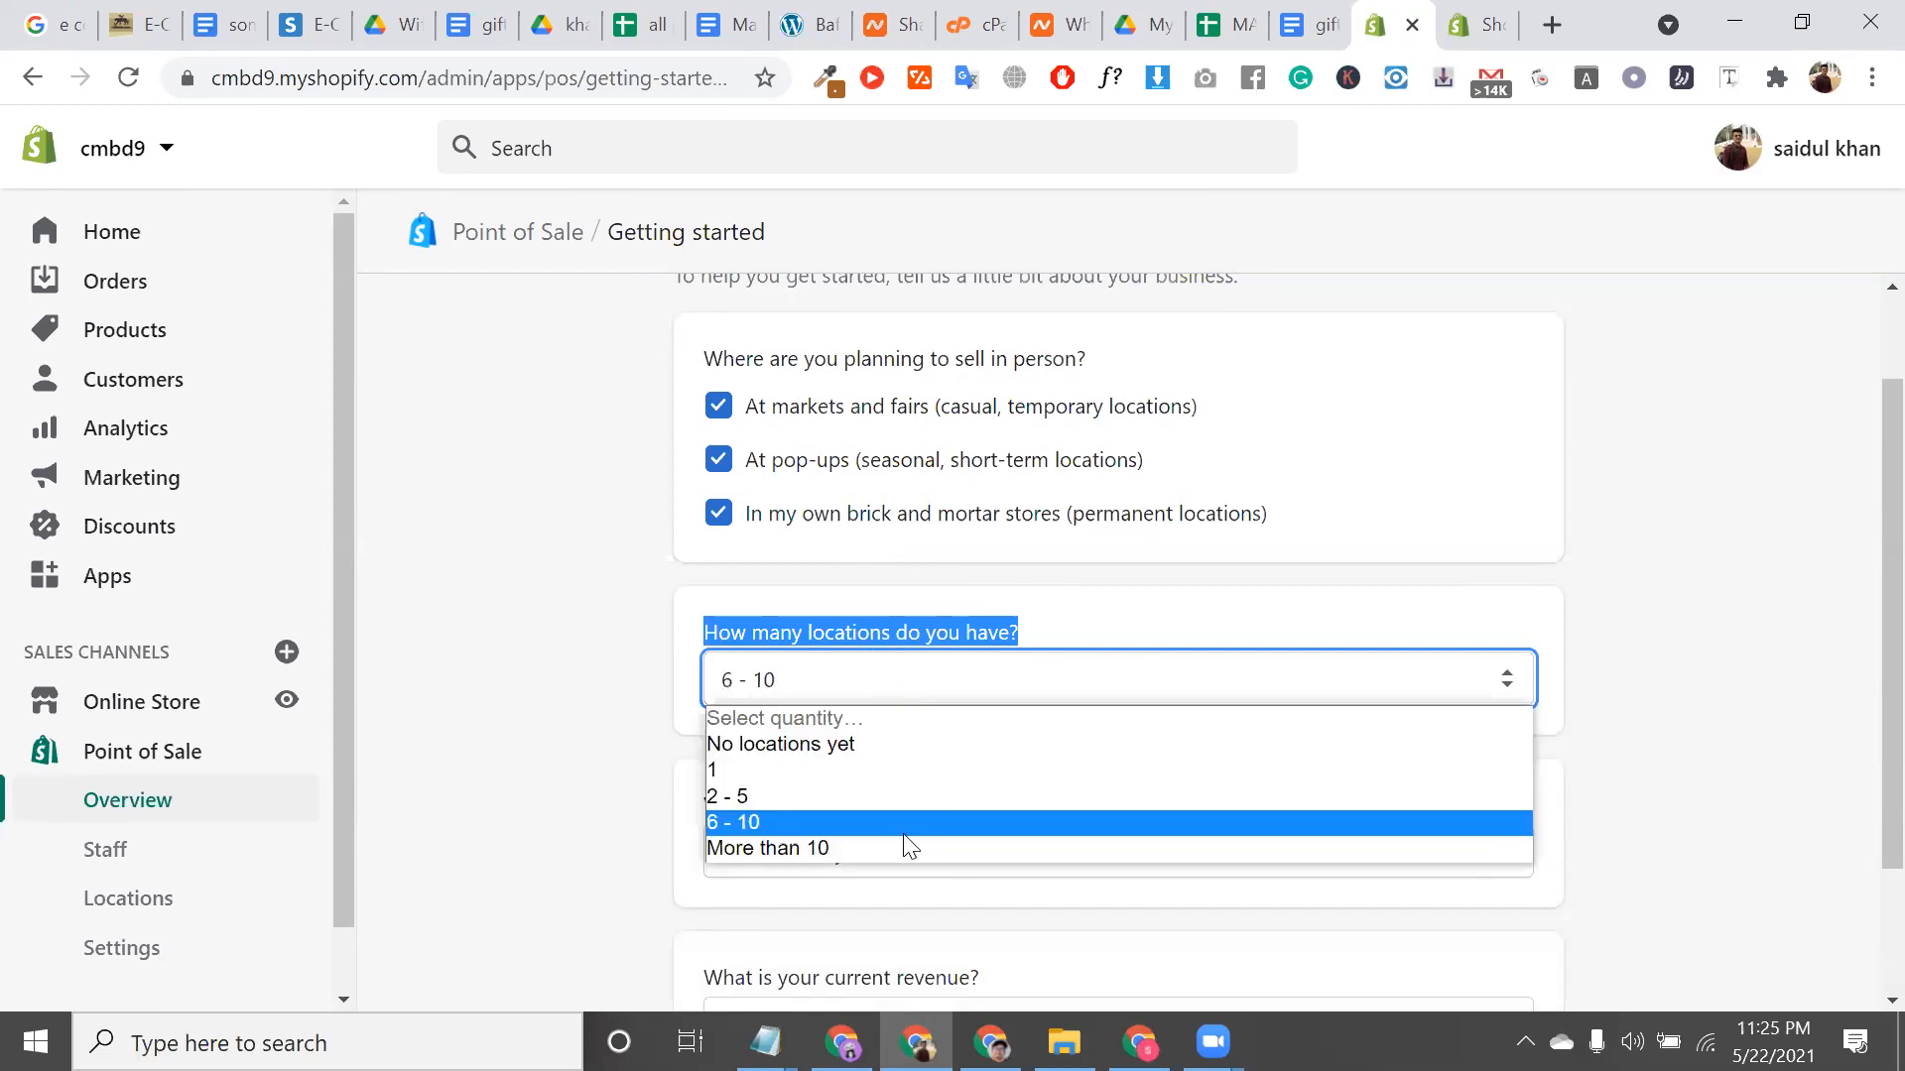
left_click(905, 846)
scroll(913, 799, "down", 2)
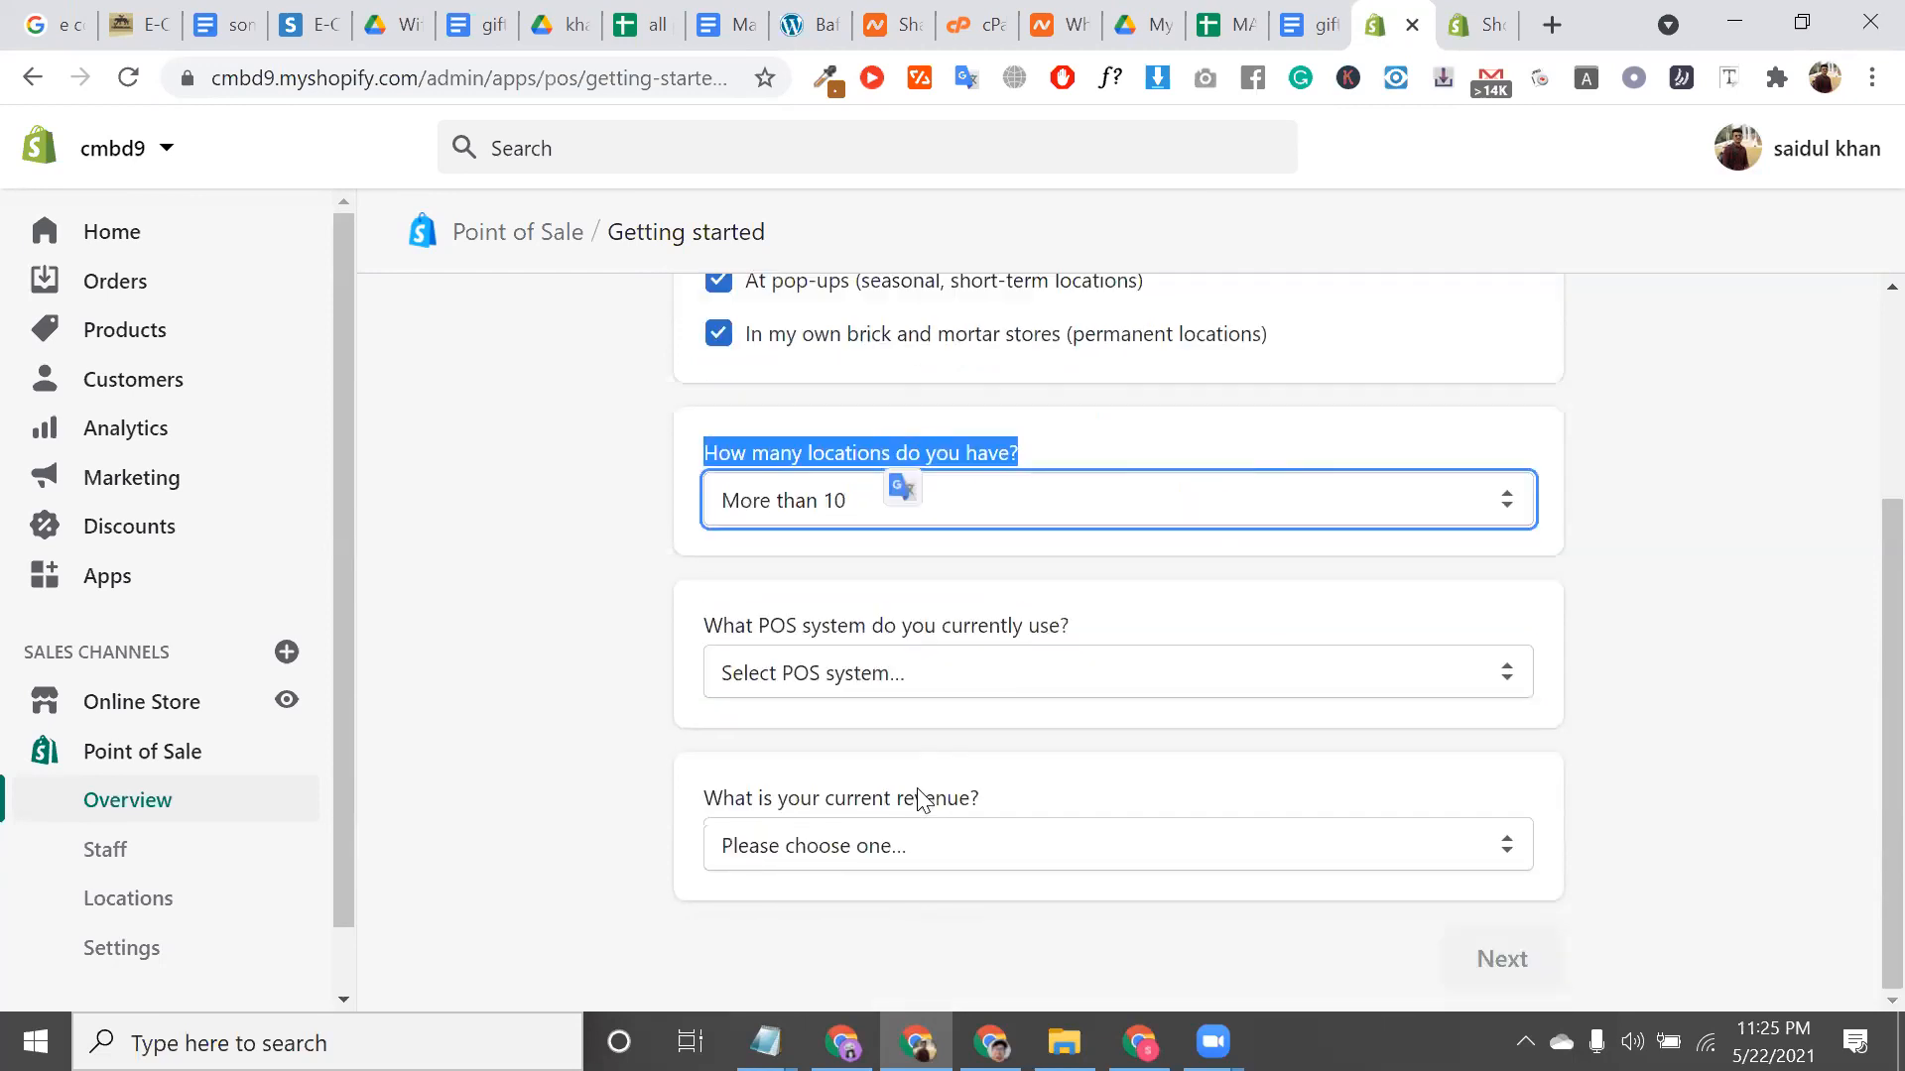
Set current POS system to None and revenue to Up to $5,000 USD, then submit
left_click(971, 675)
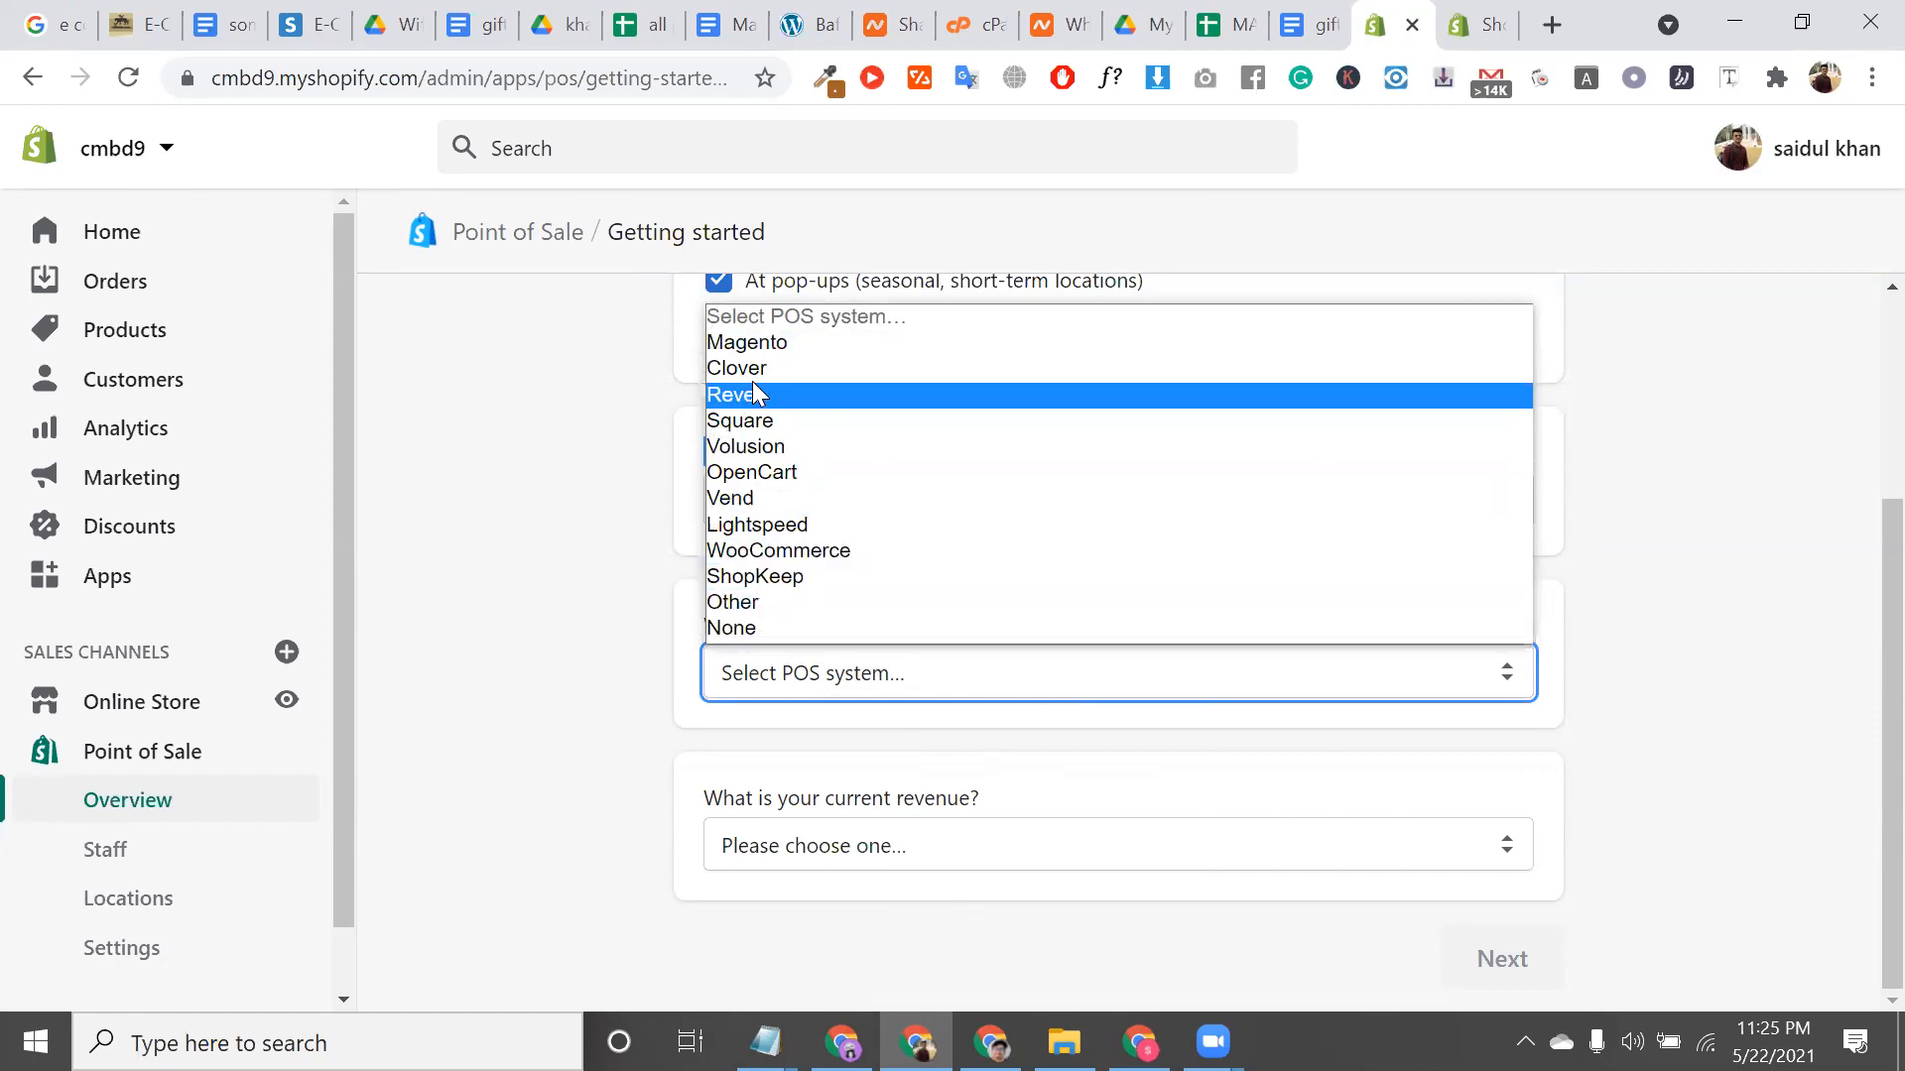
left_click(845, 625)
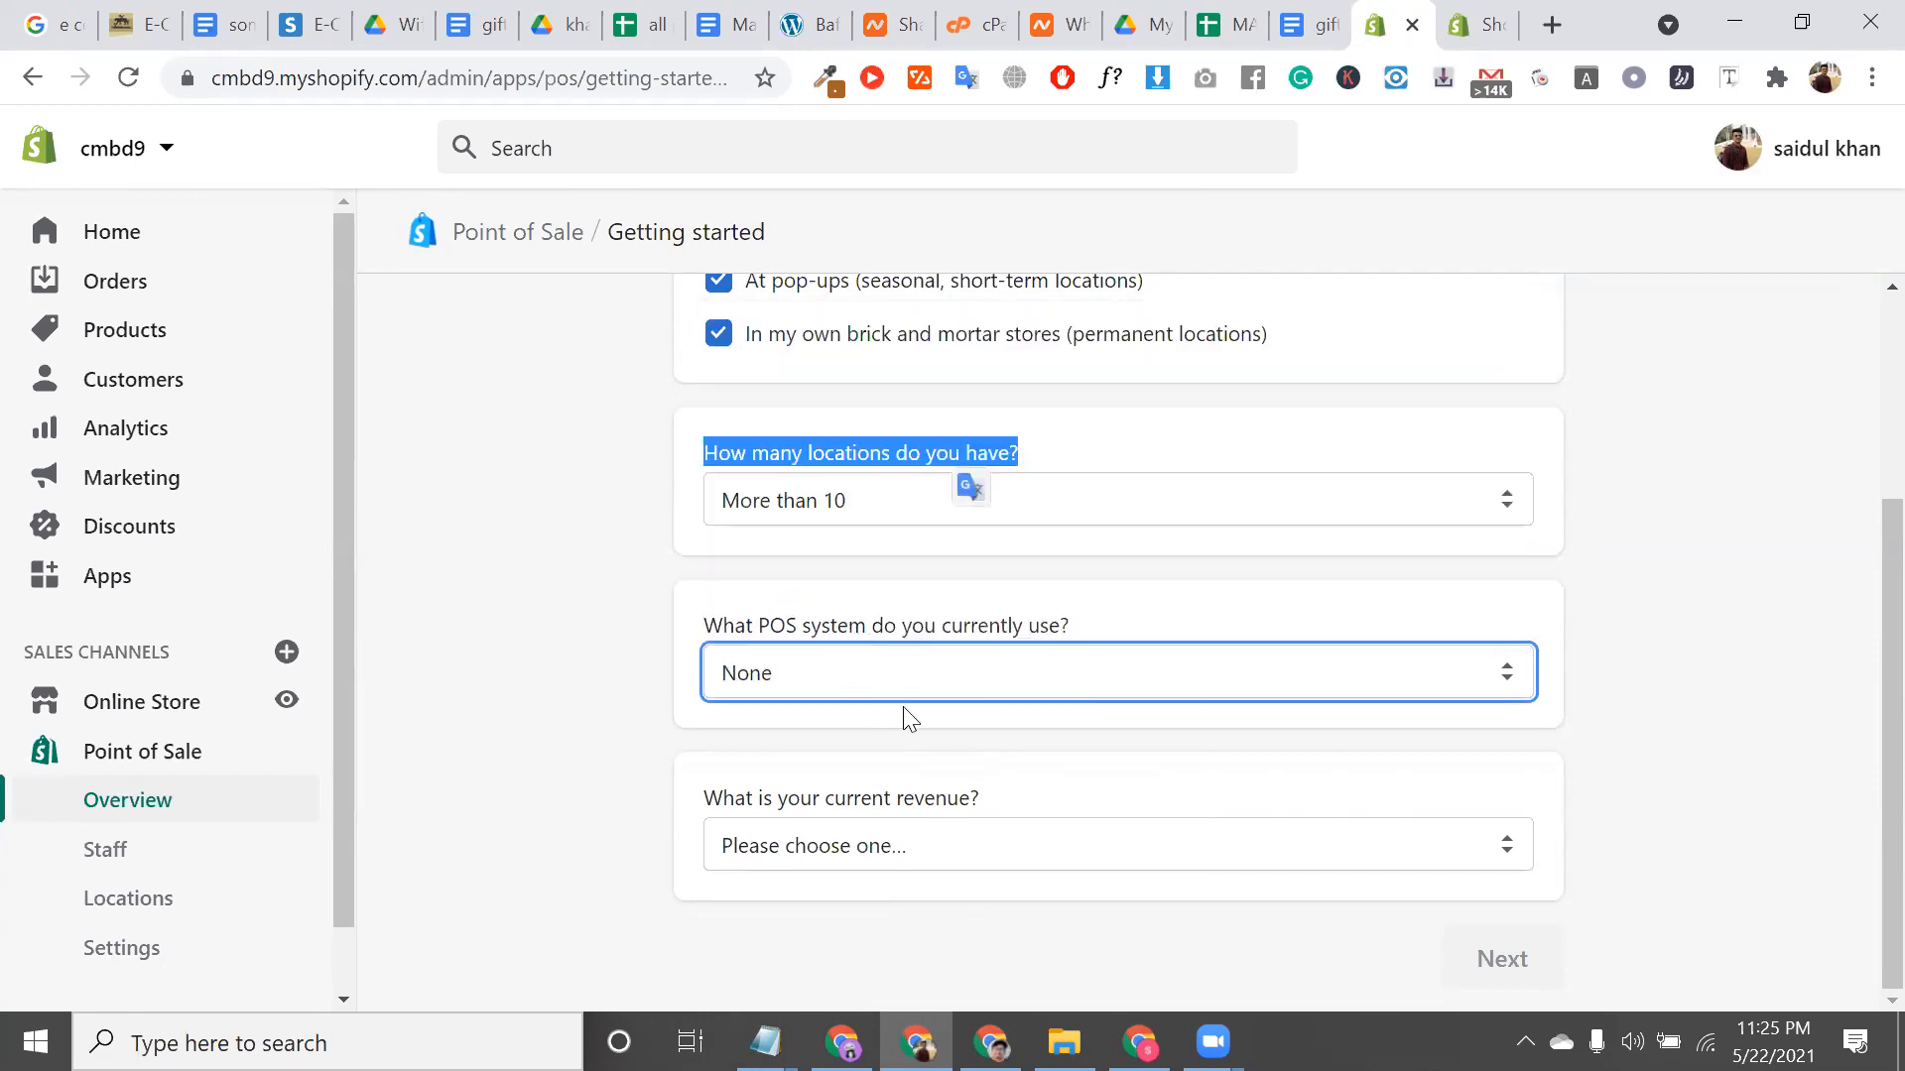
left_click(1054, 635)
left_click(1047, 675)
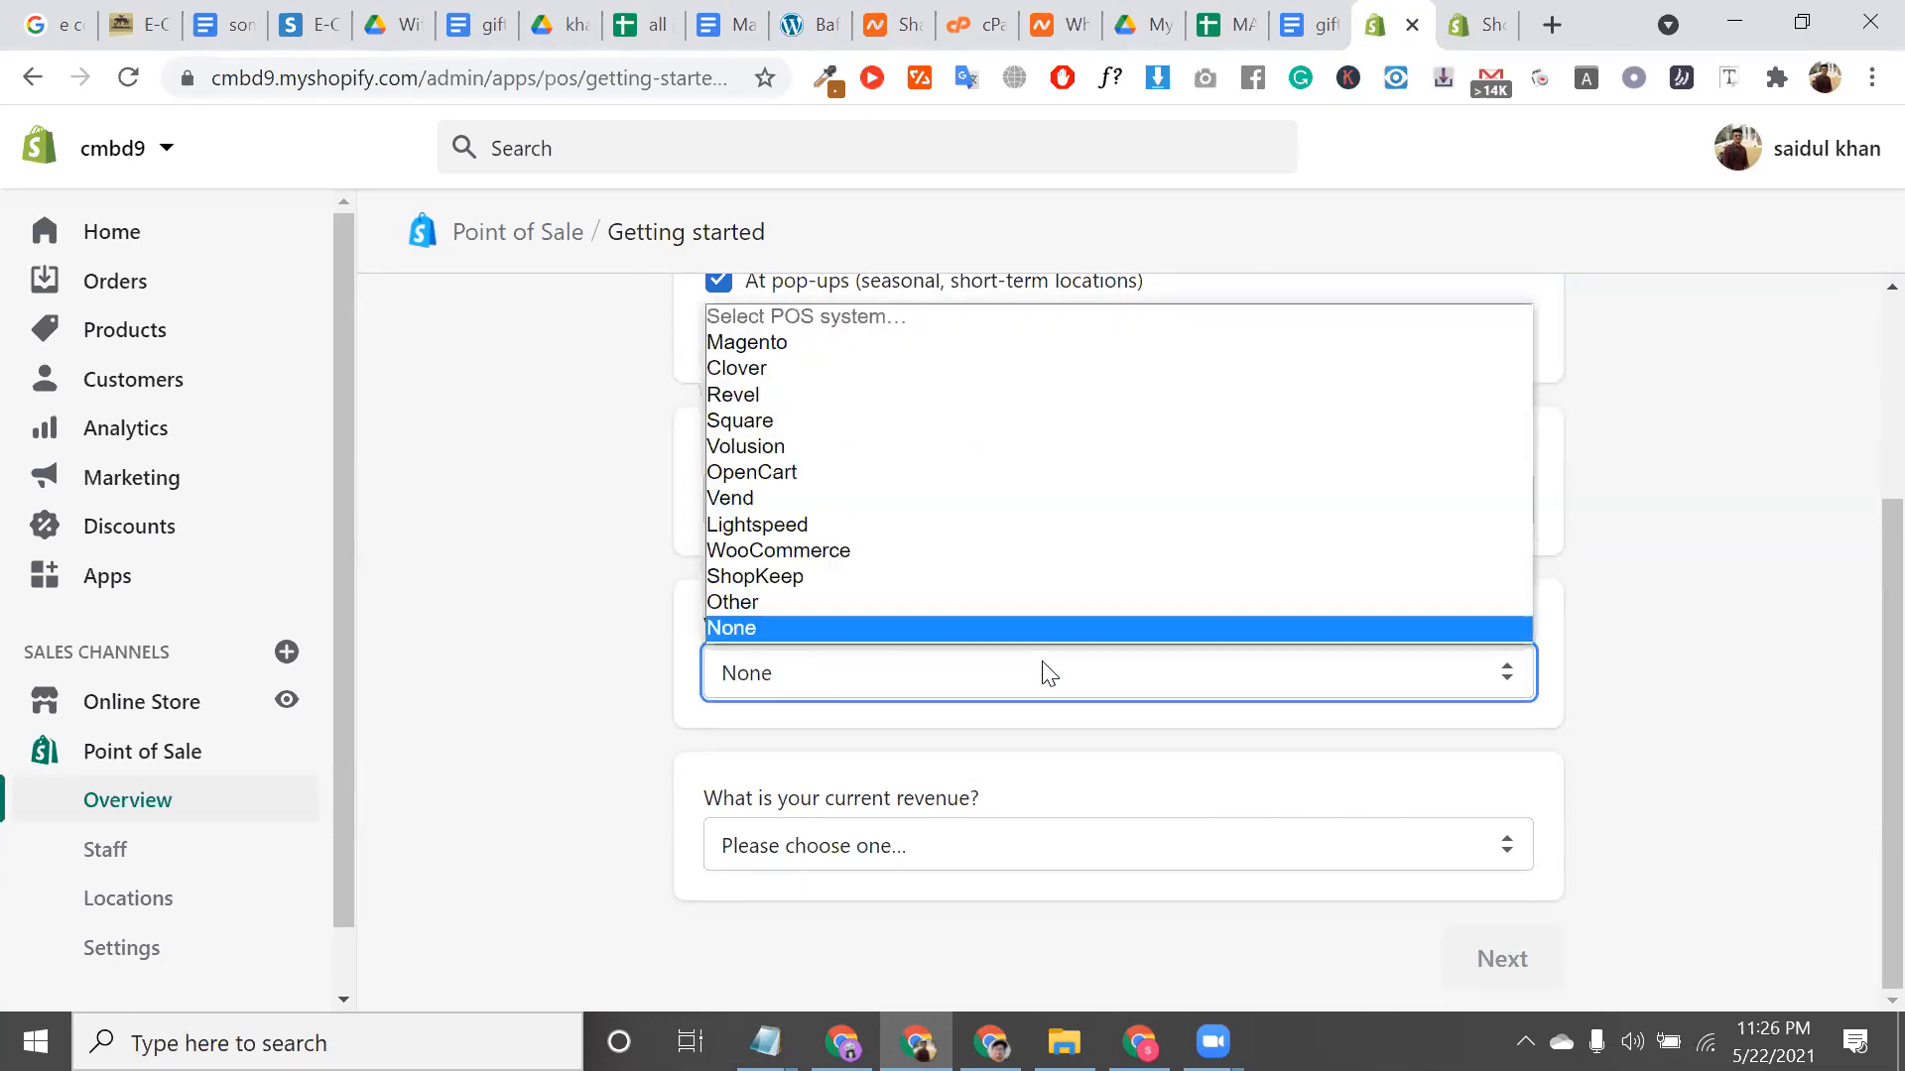
left_click(881, 553)
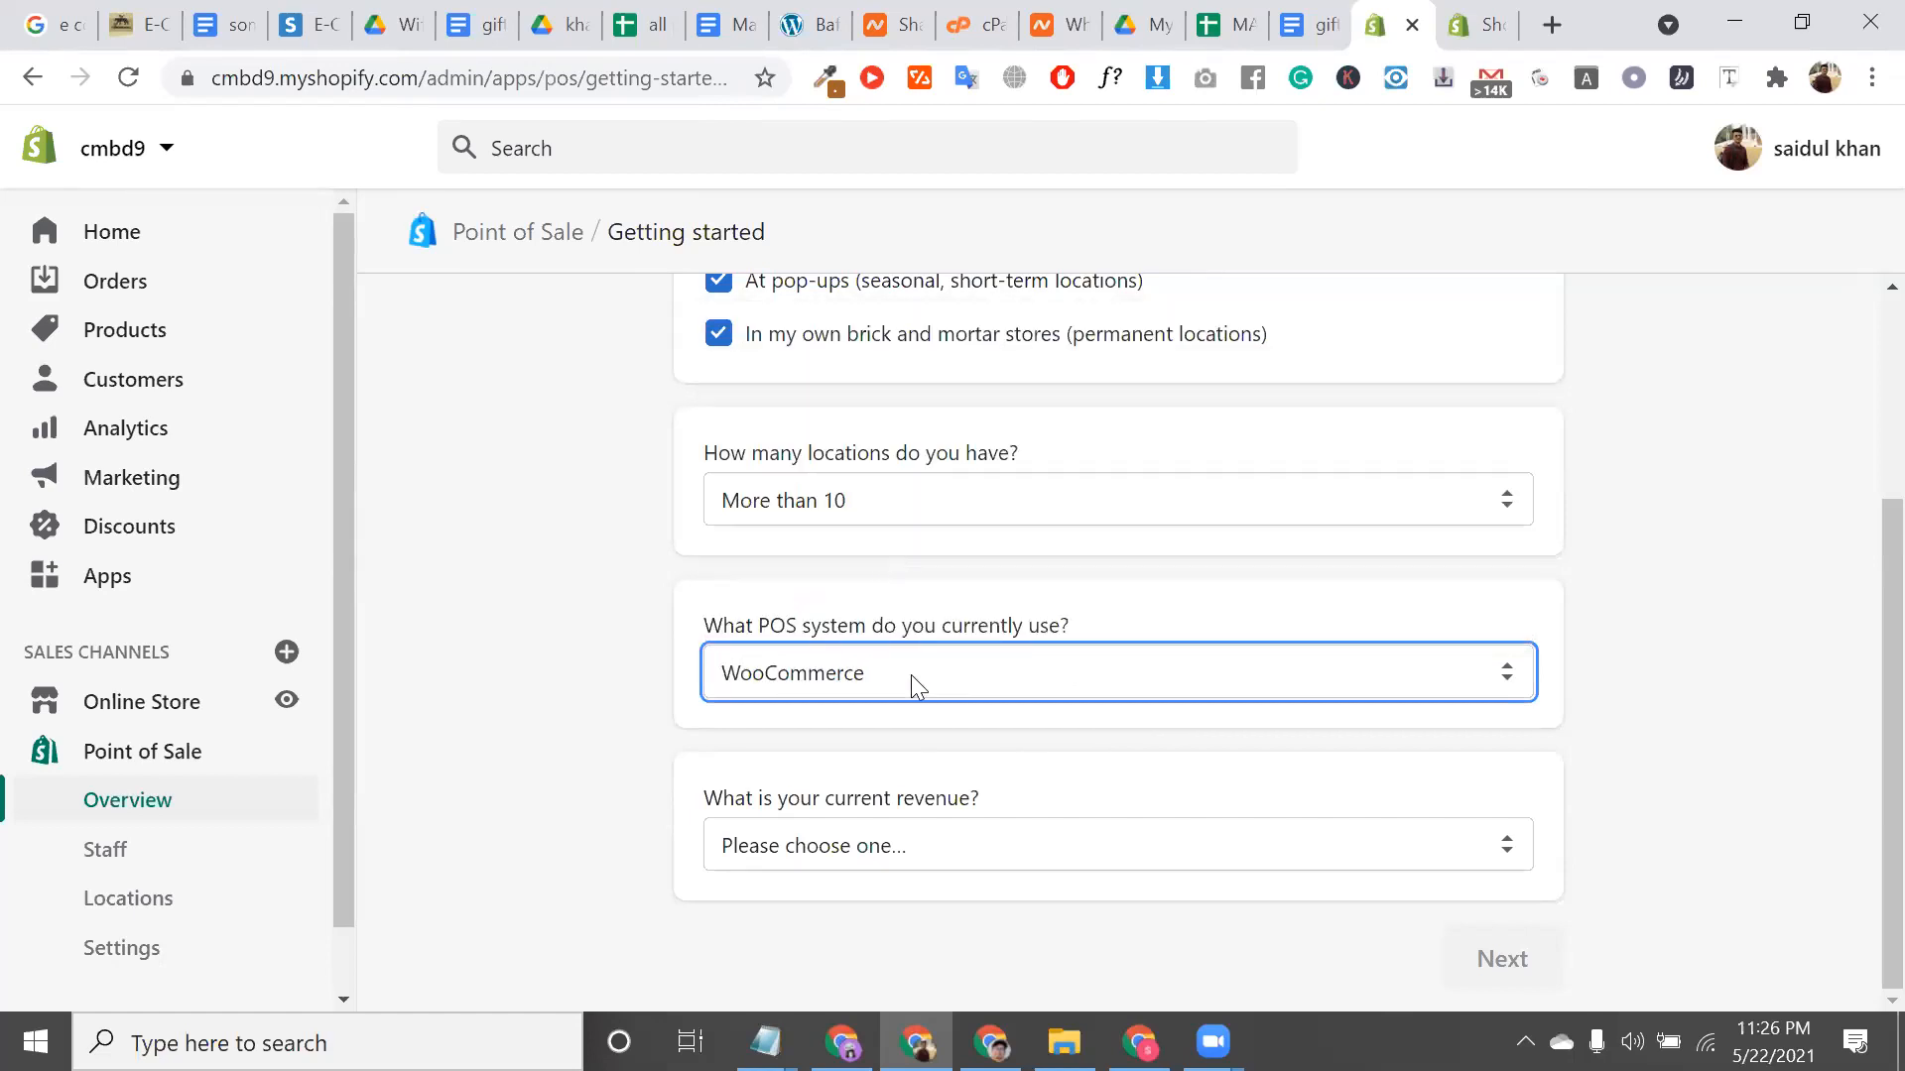
left_click(911, 675)
left_click(823, 627)
left_click(881, 846)
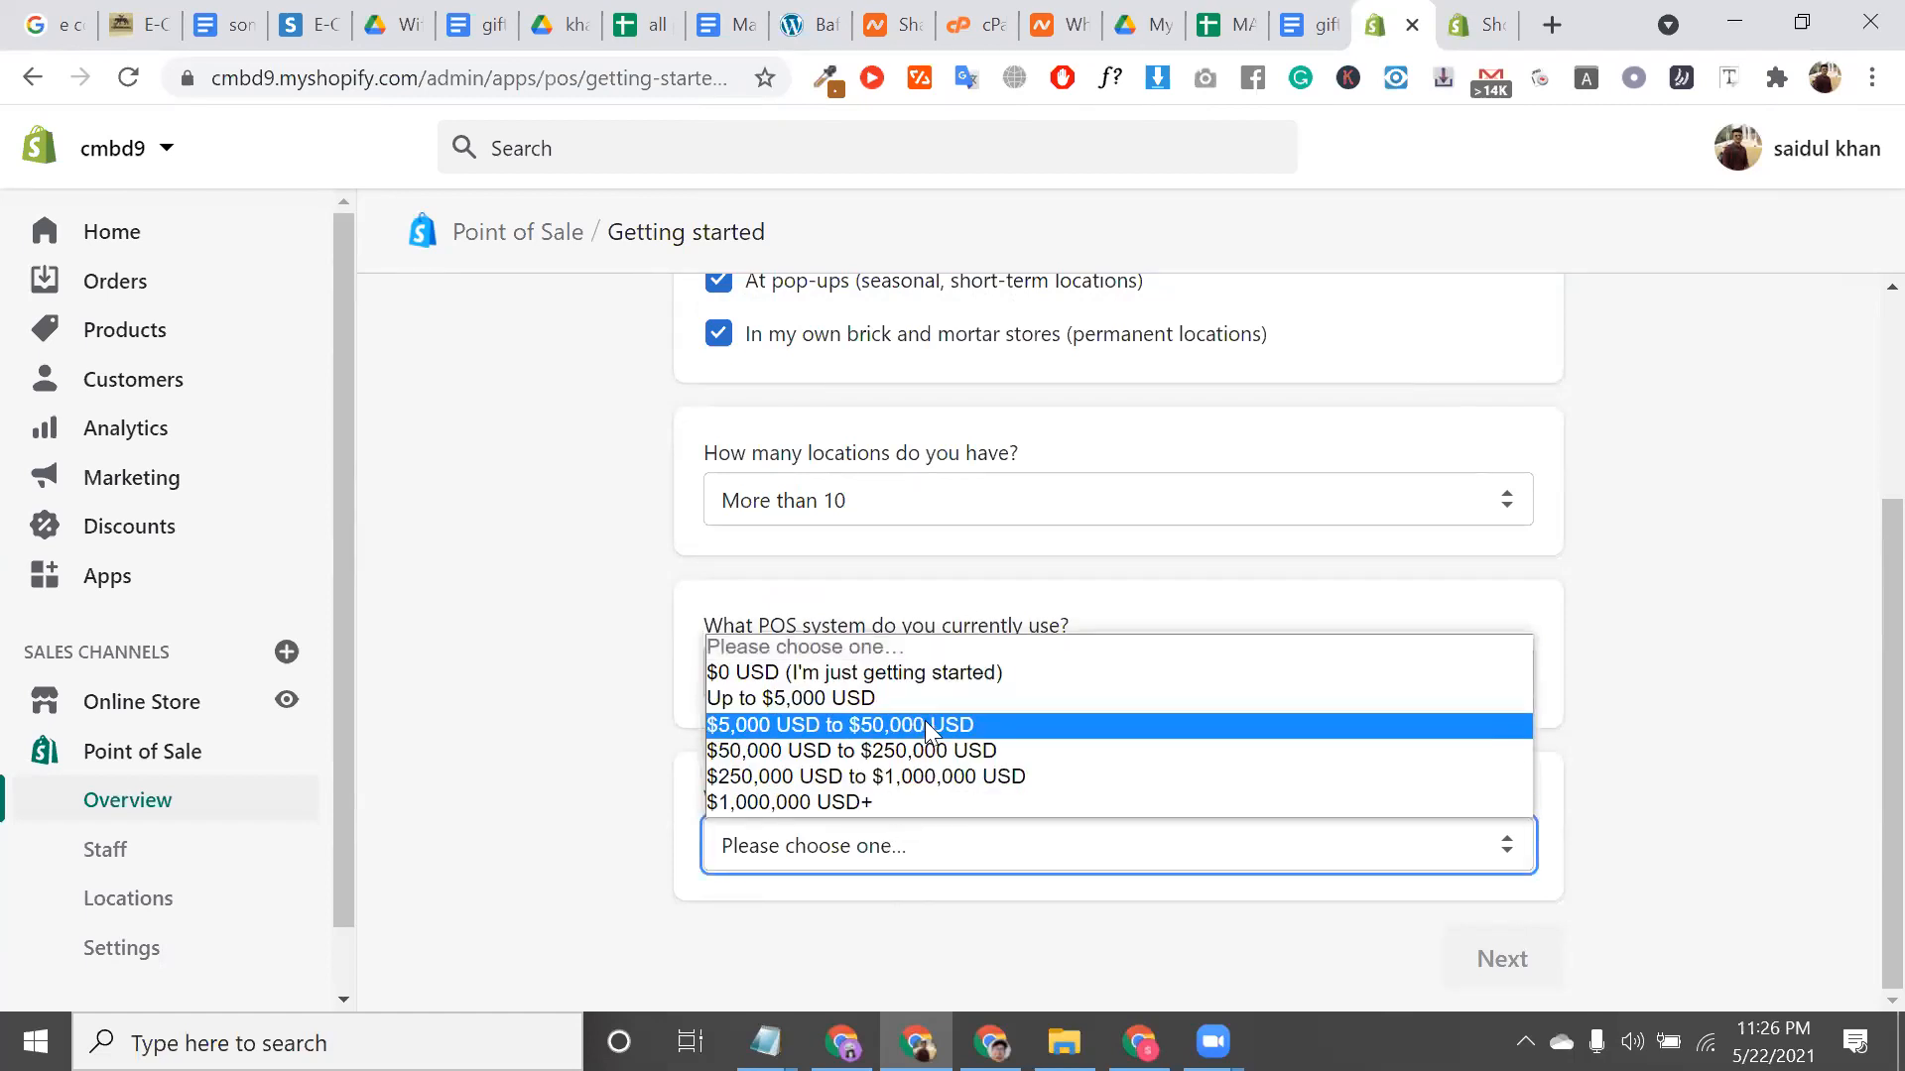
left_click(877, 696)
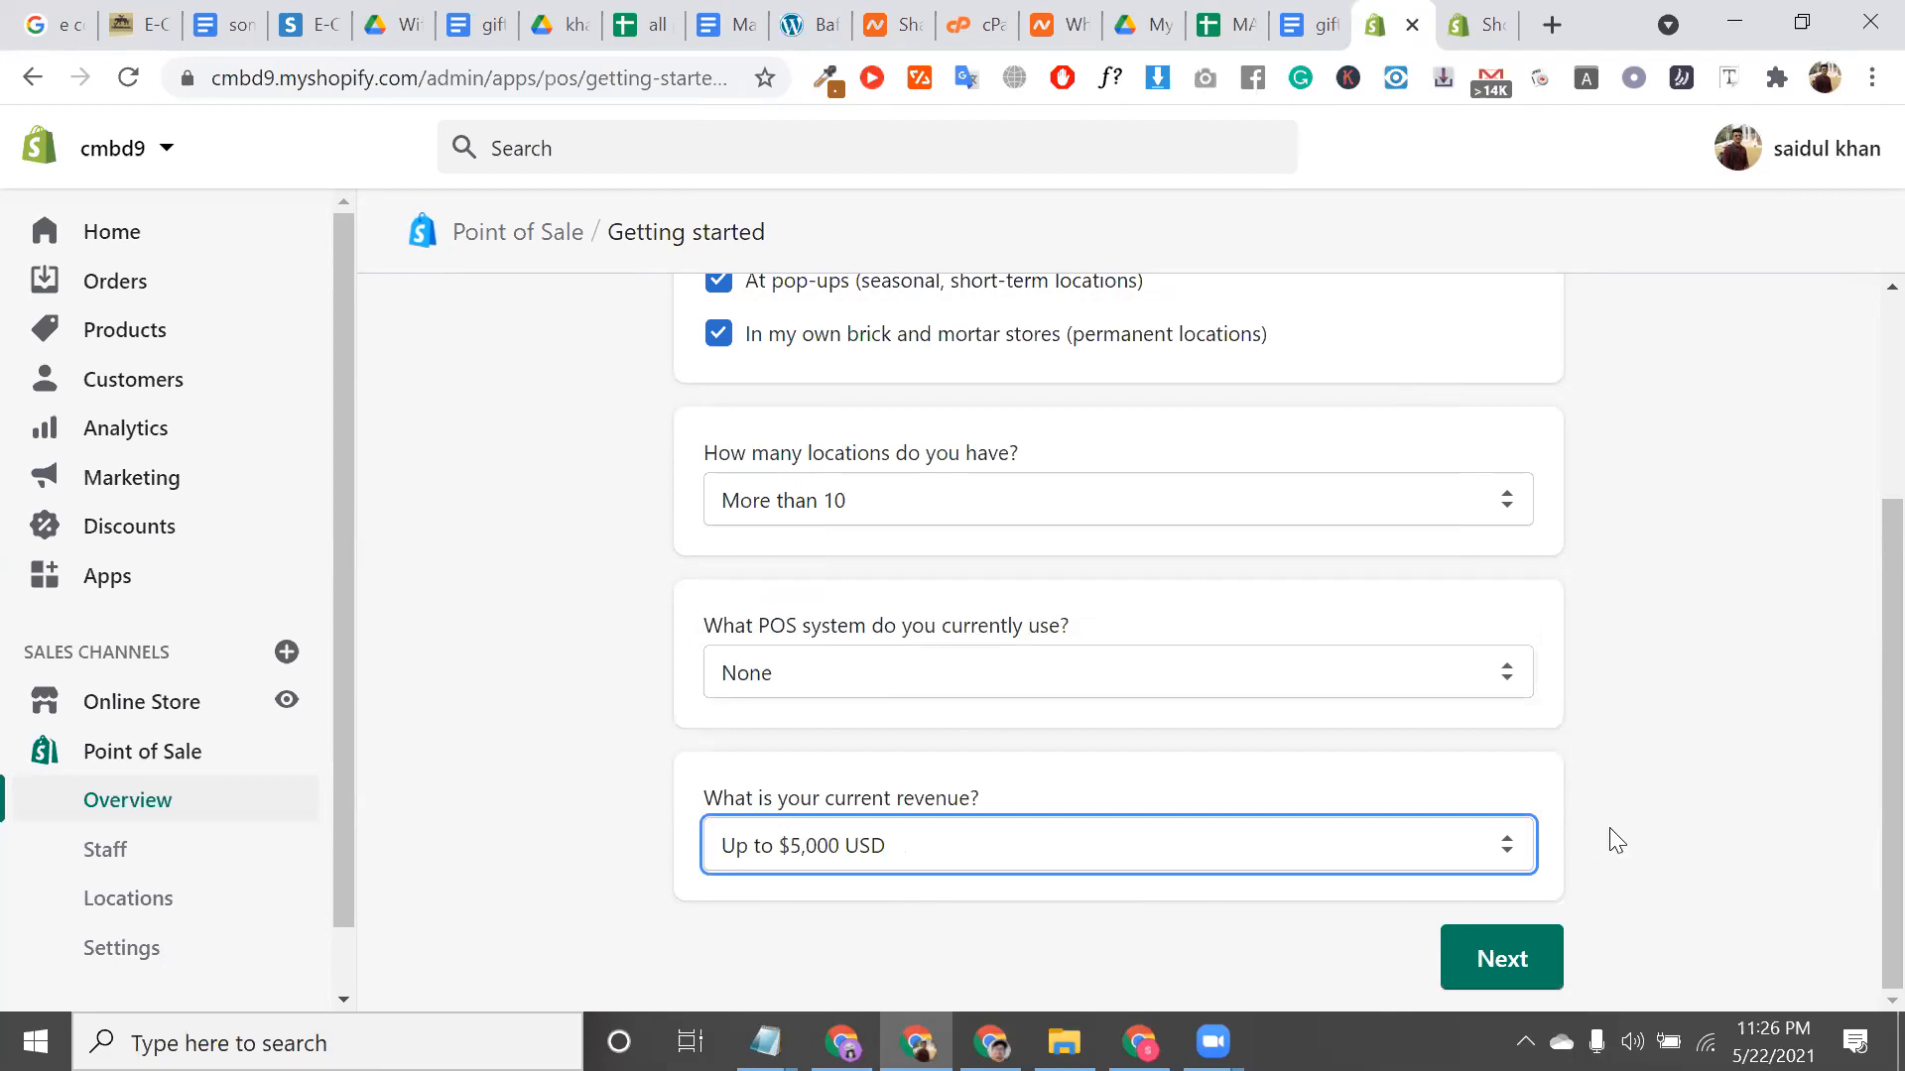
key("Return")
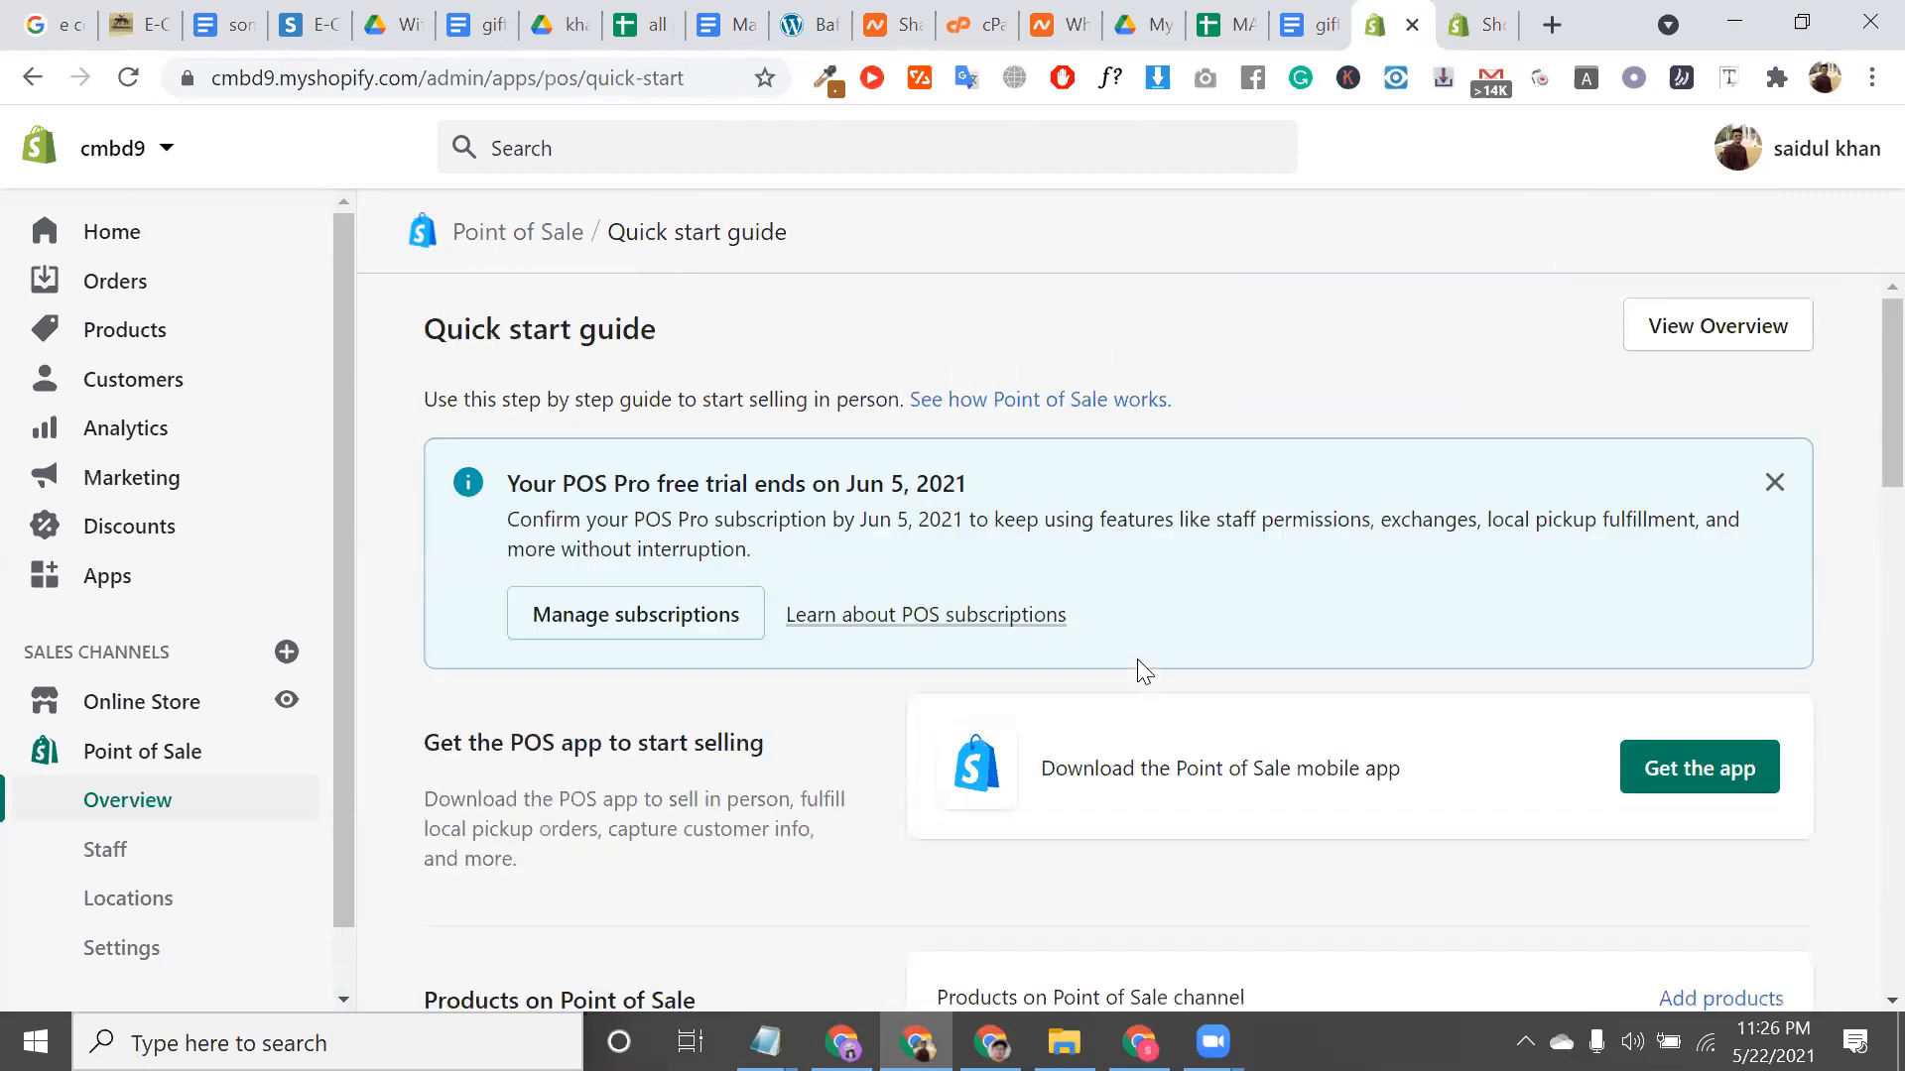
Use Get the app on the Quick start guide to send the download link to the owner's email
scroll(1138, 662, "down", 1)
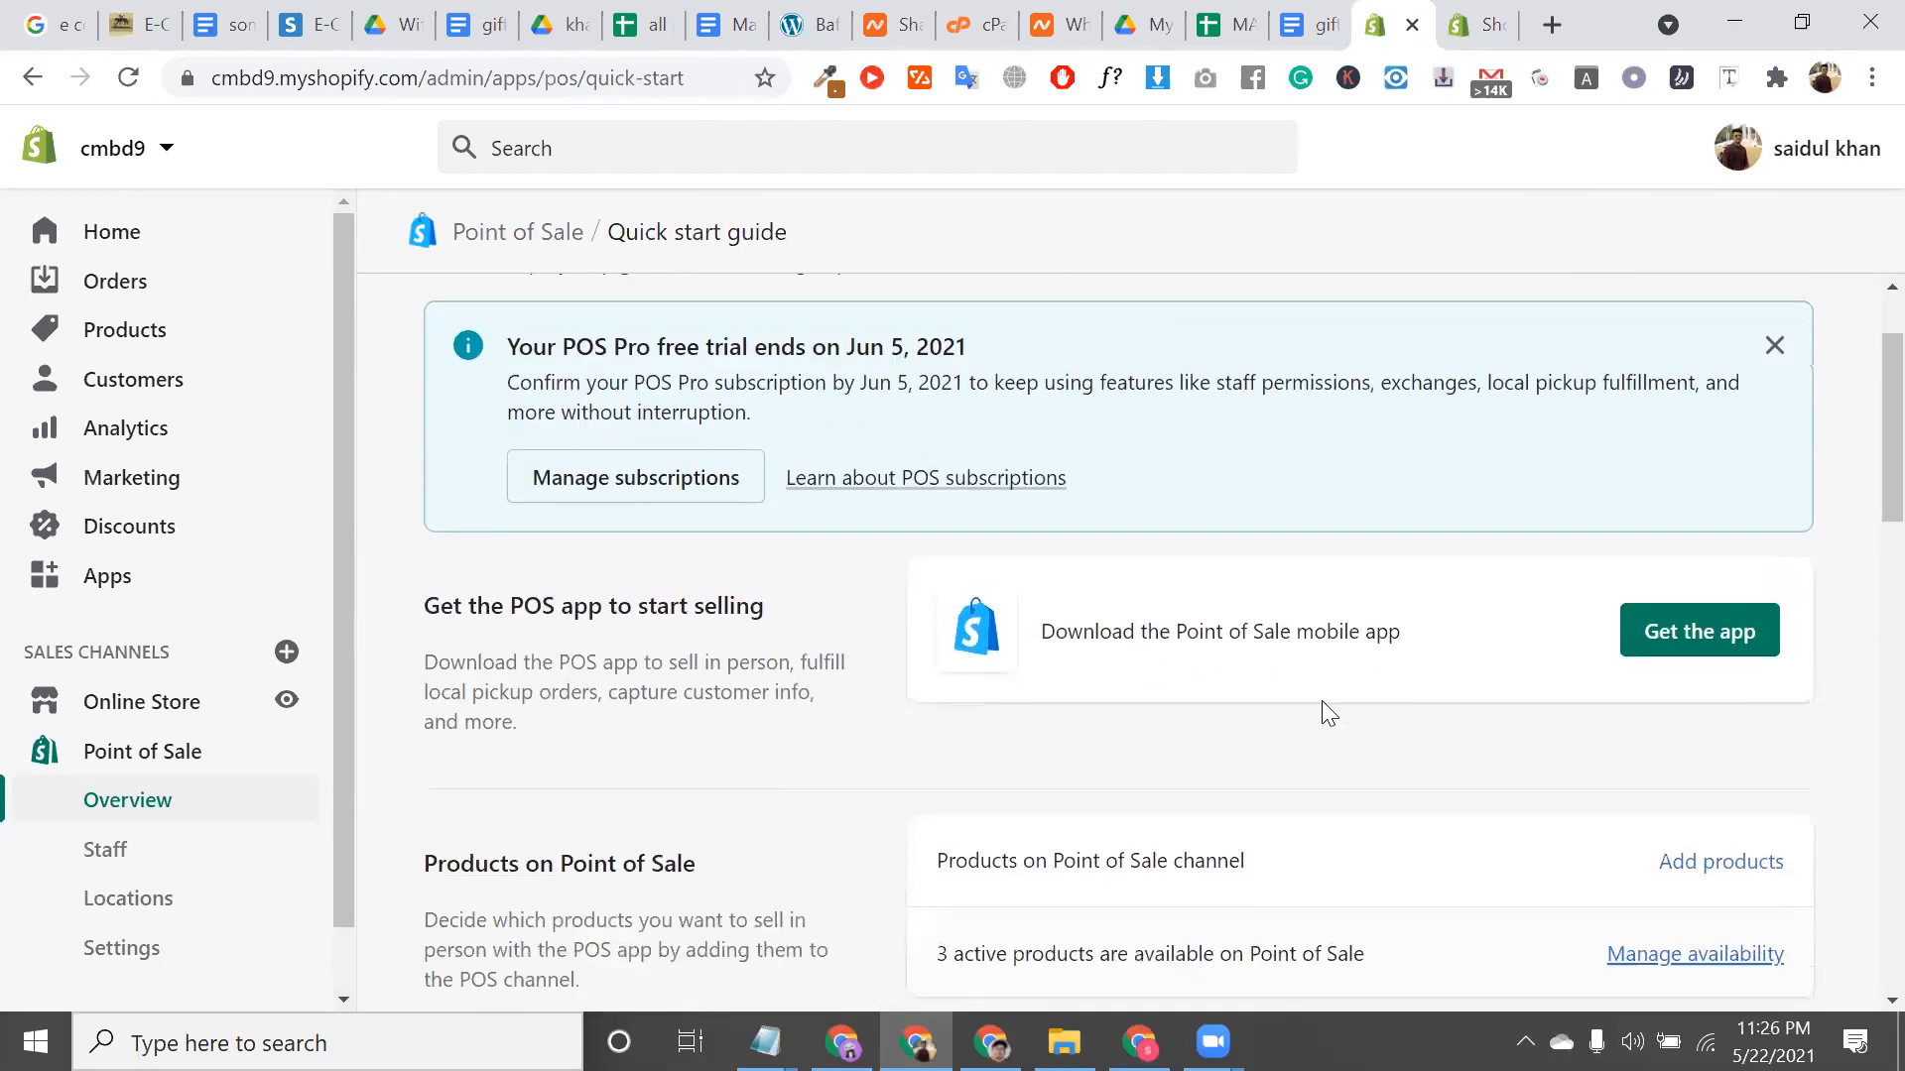
left_click(1711, 656)
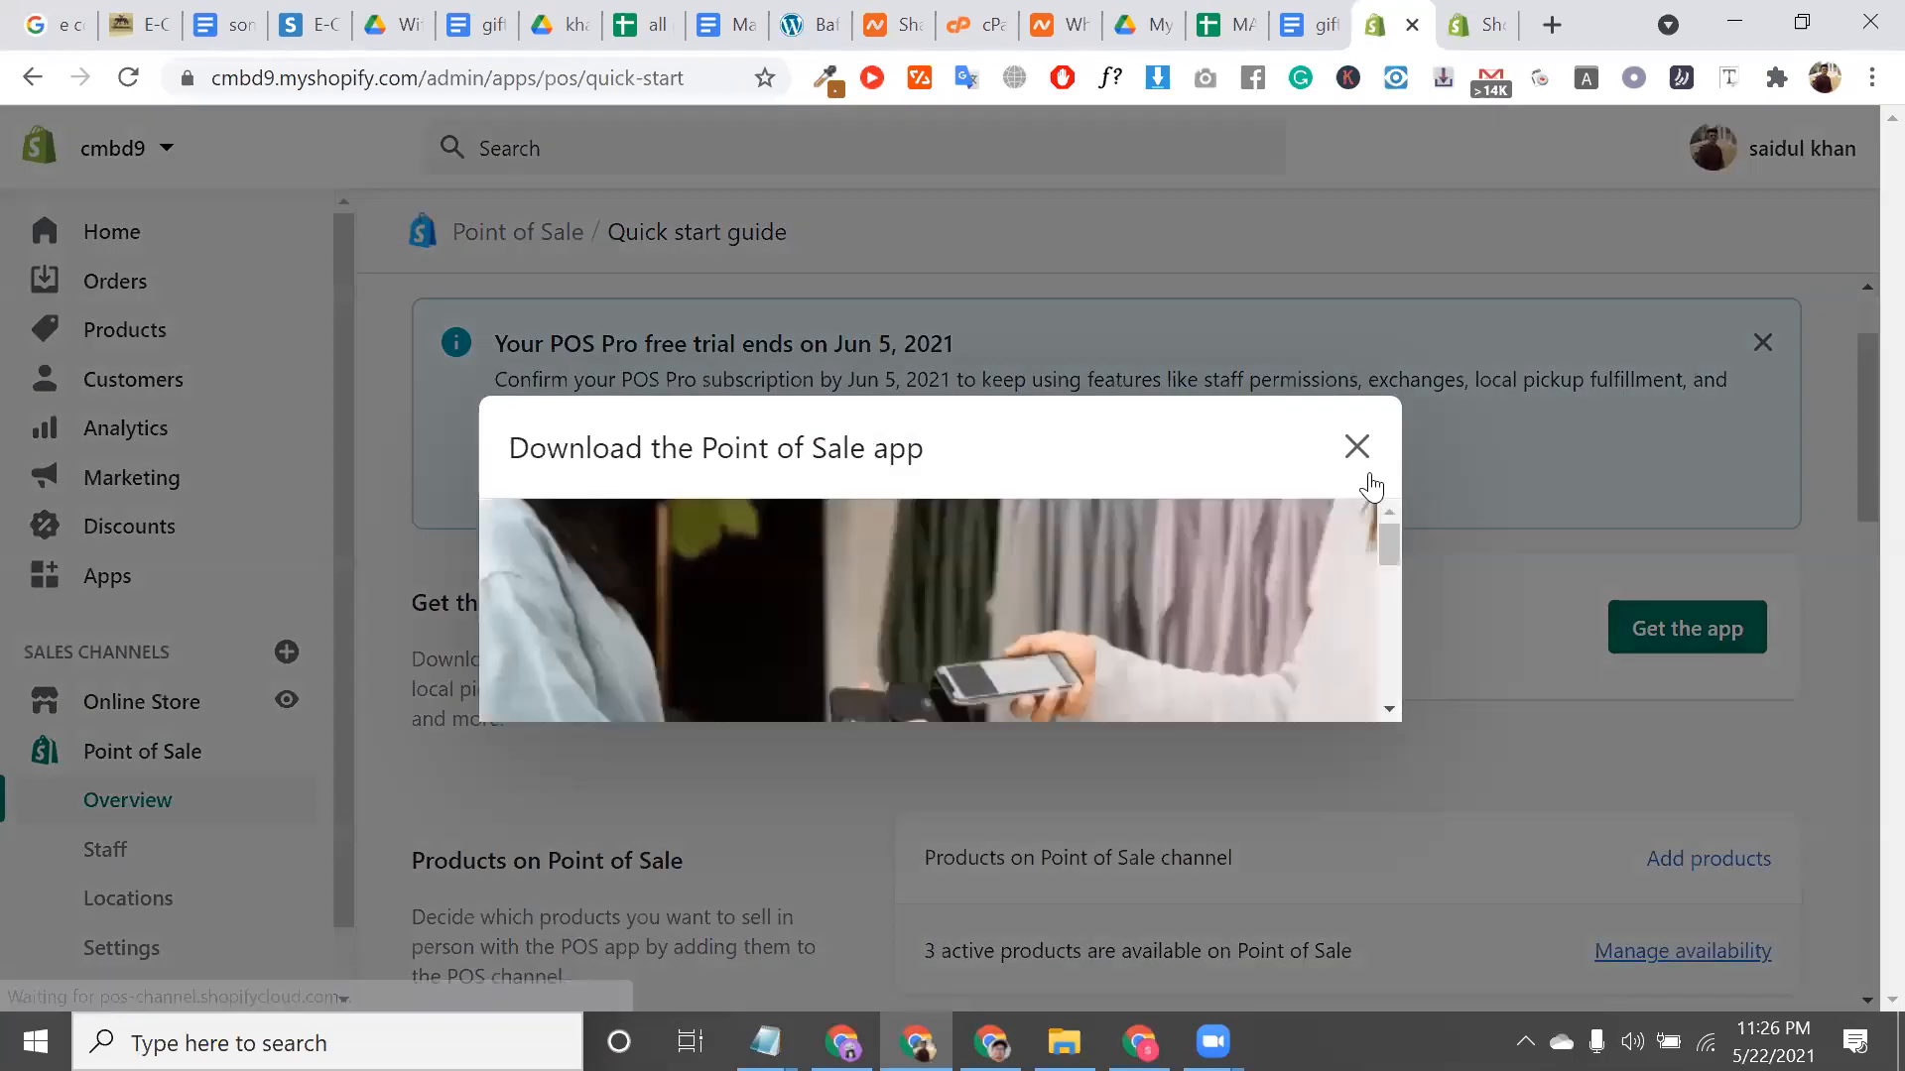
scroll(1127, 599, "down", 3)
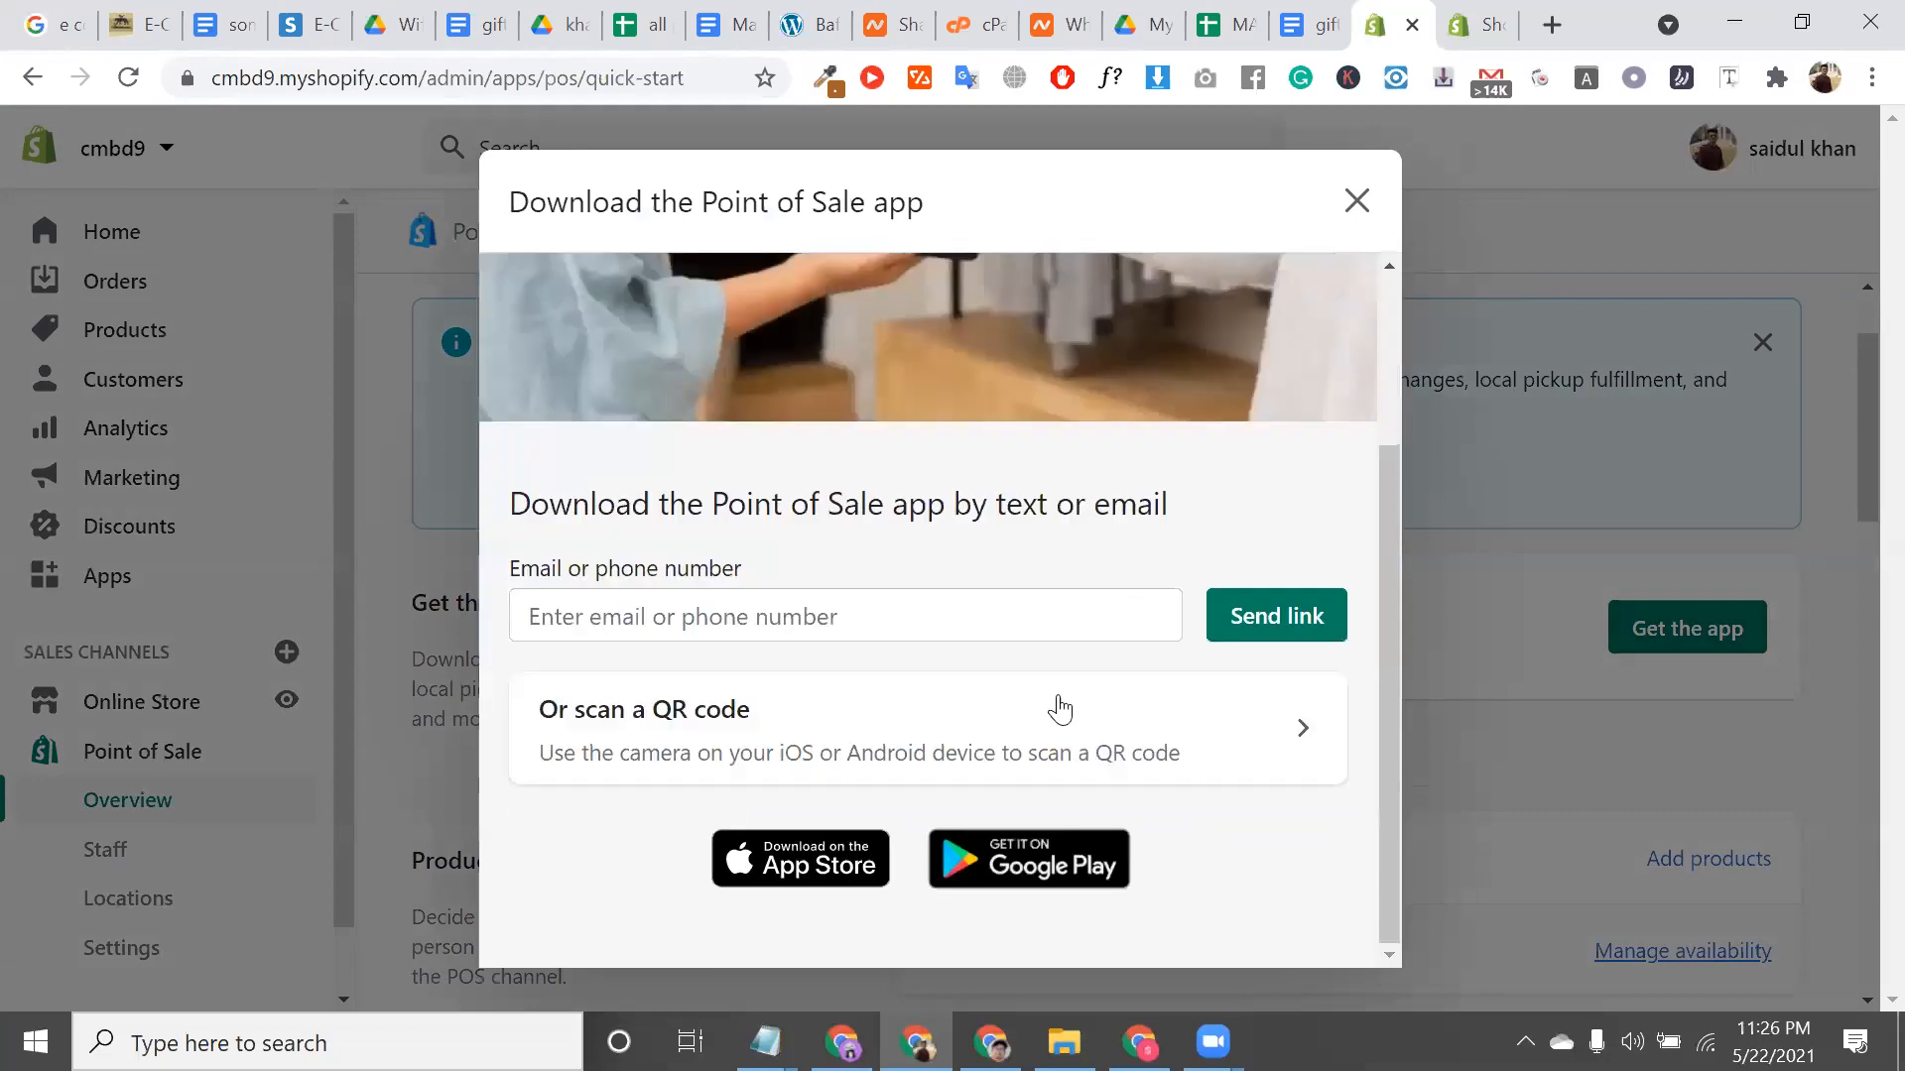
left_click(928, 625)
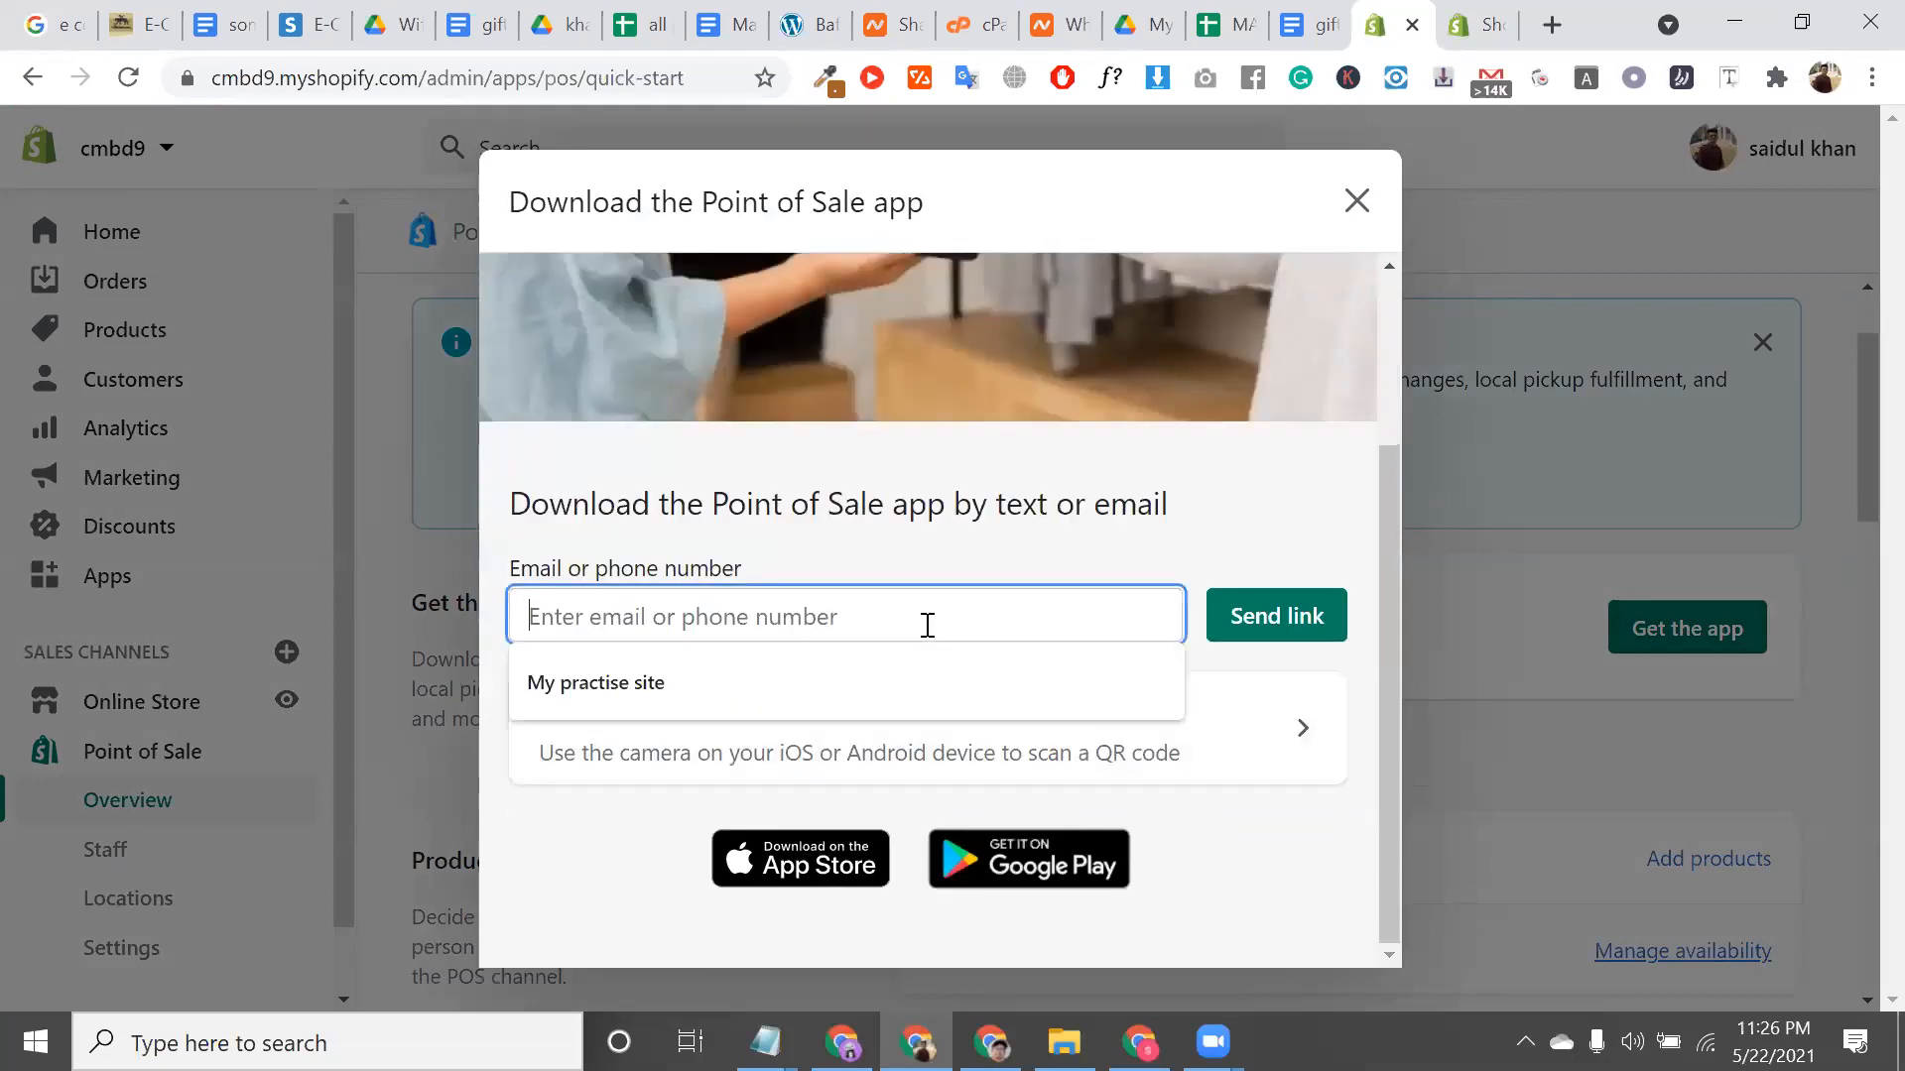
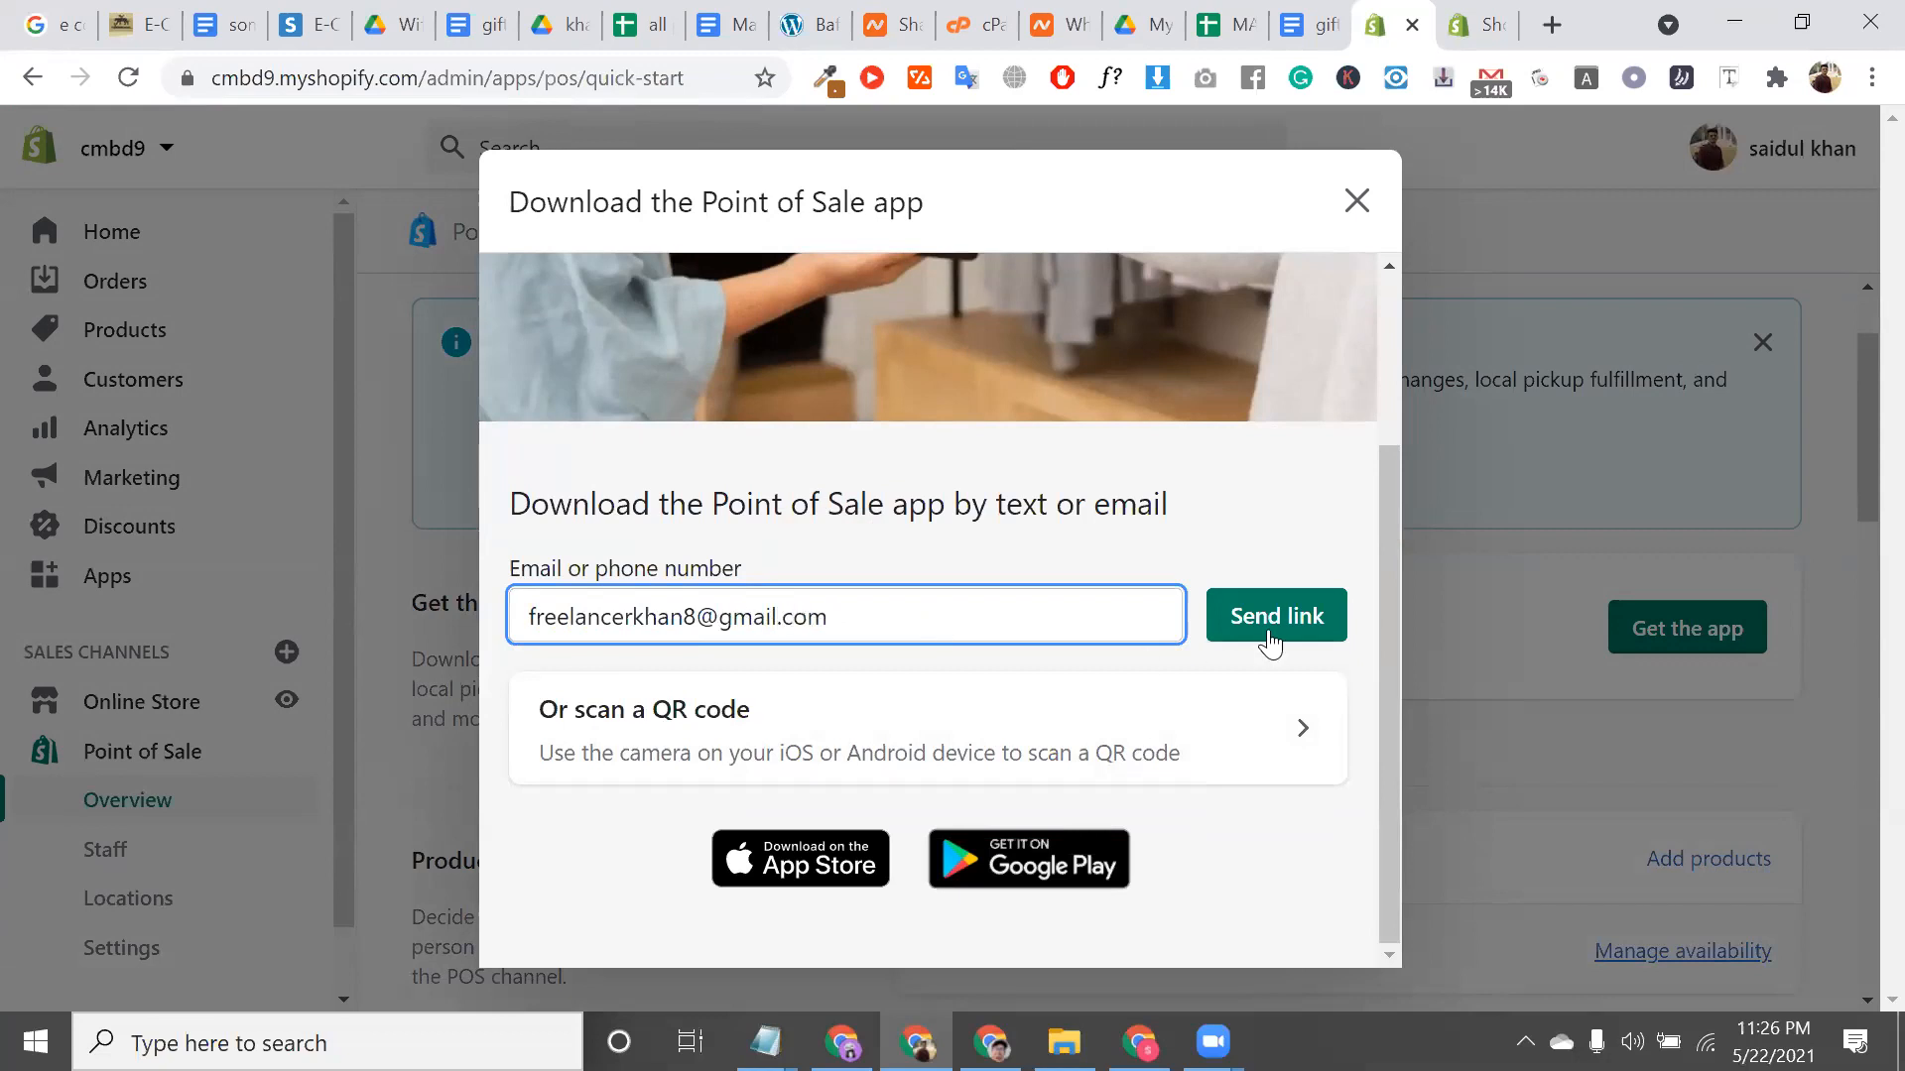
left_click(1277, 635)
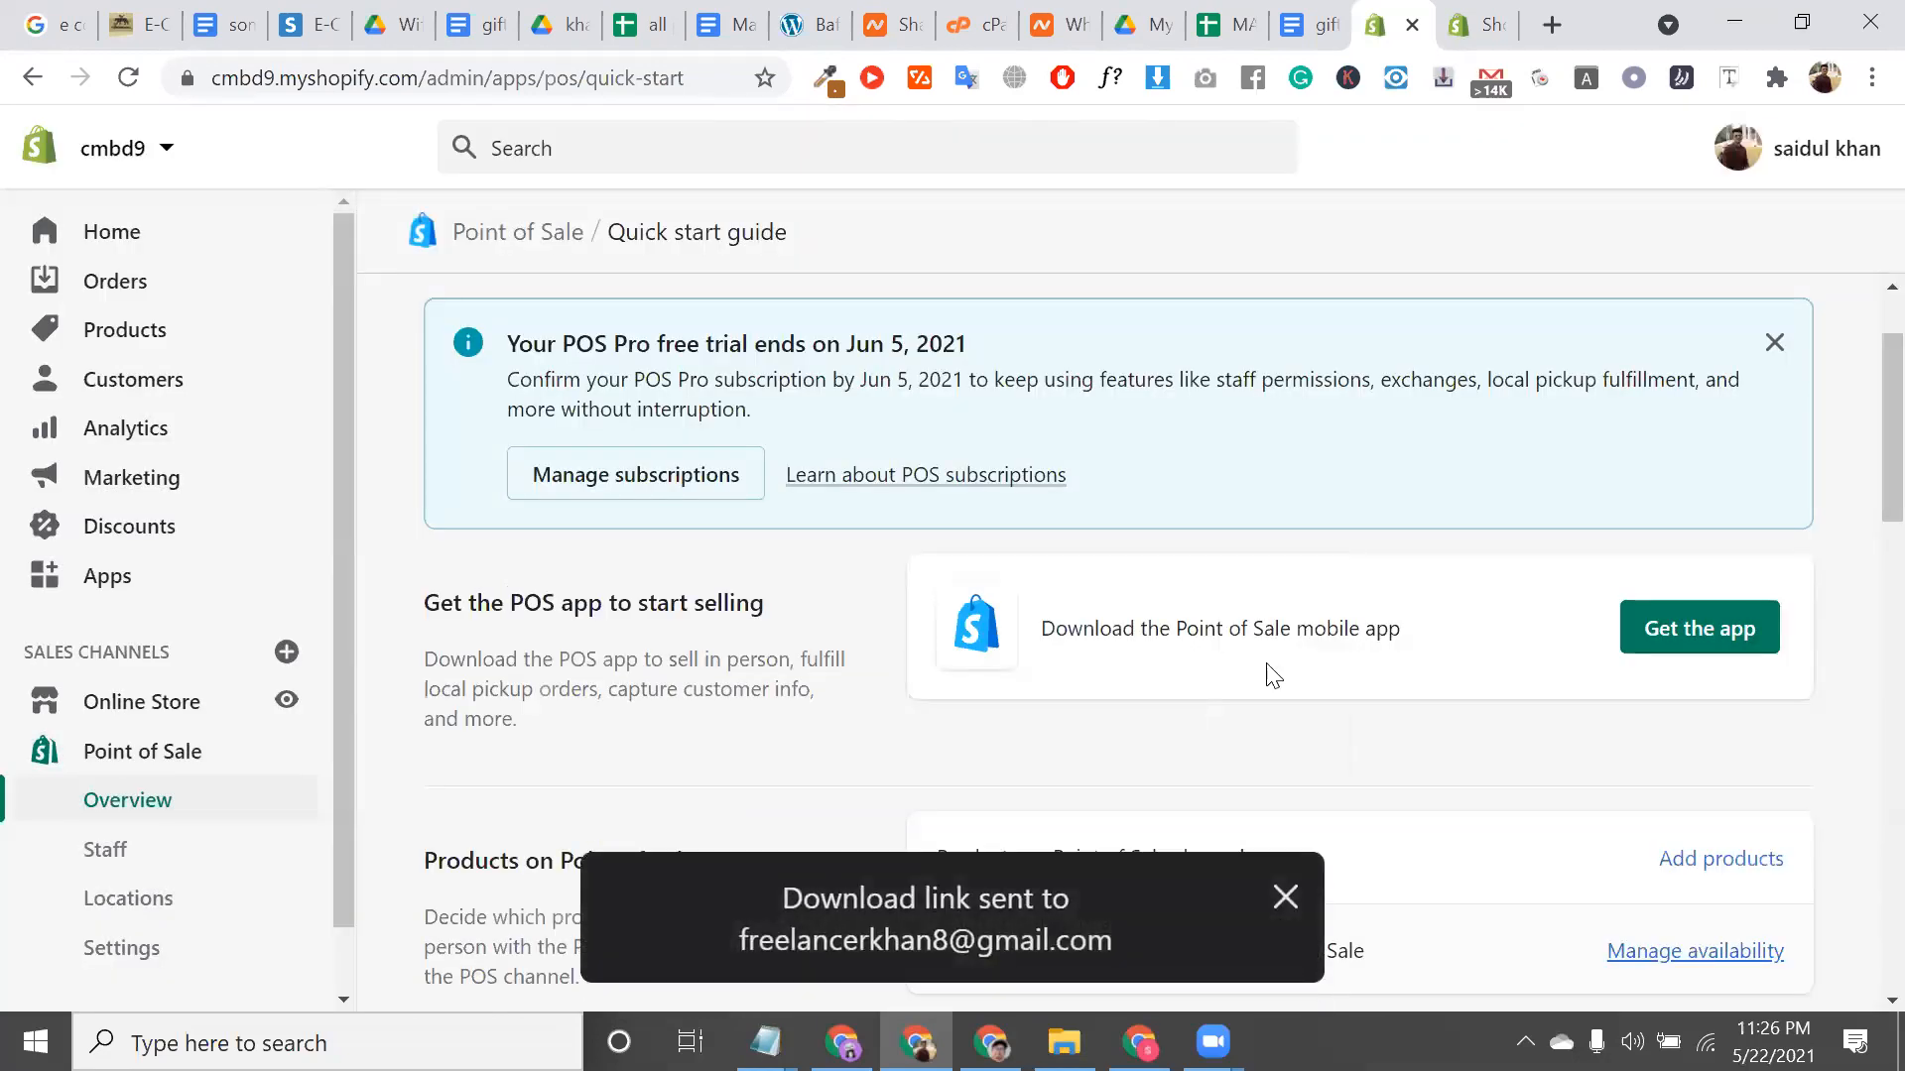
scroll(1280, 675, "down", 5)
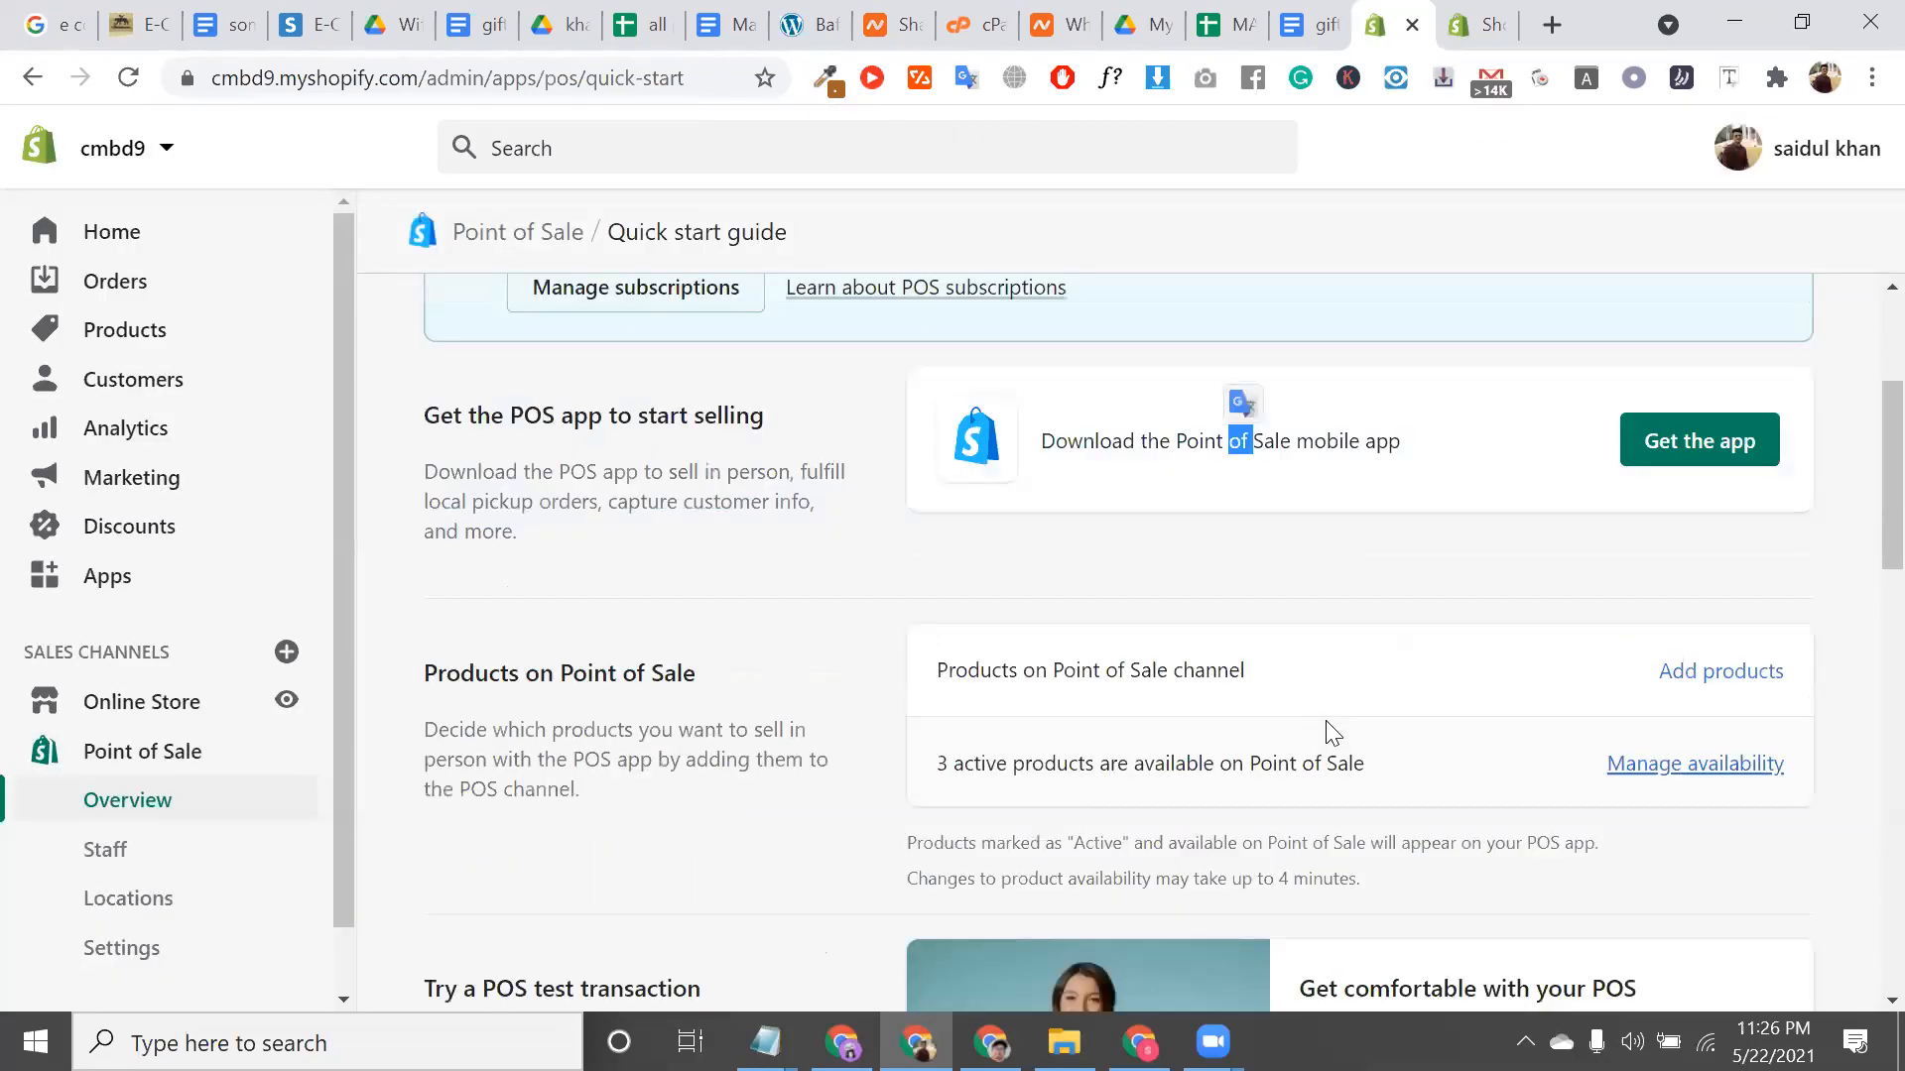
scroll(935, 589, "down", 7)
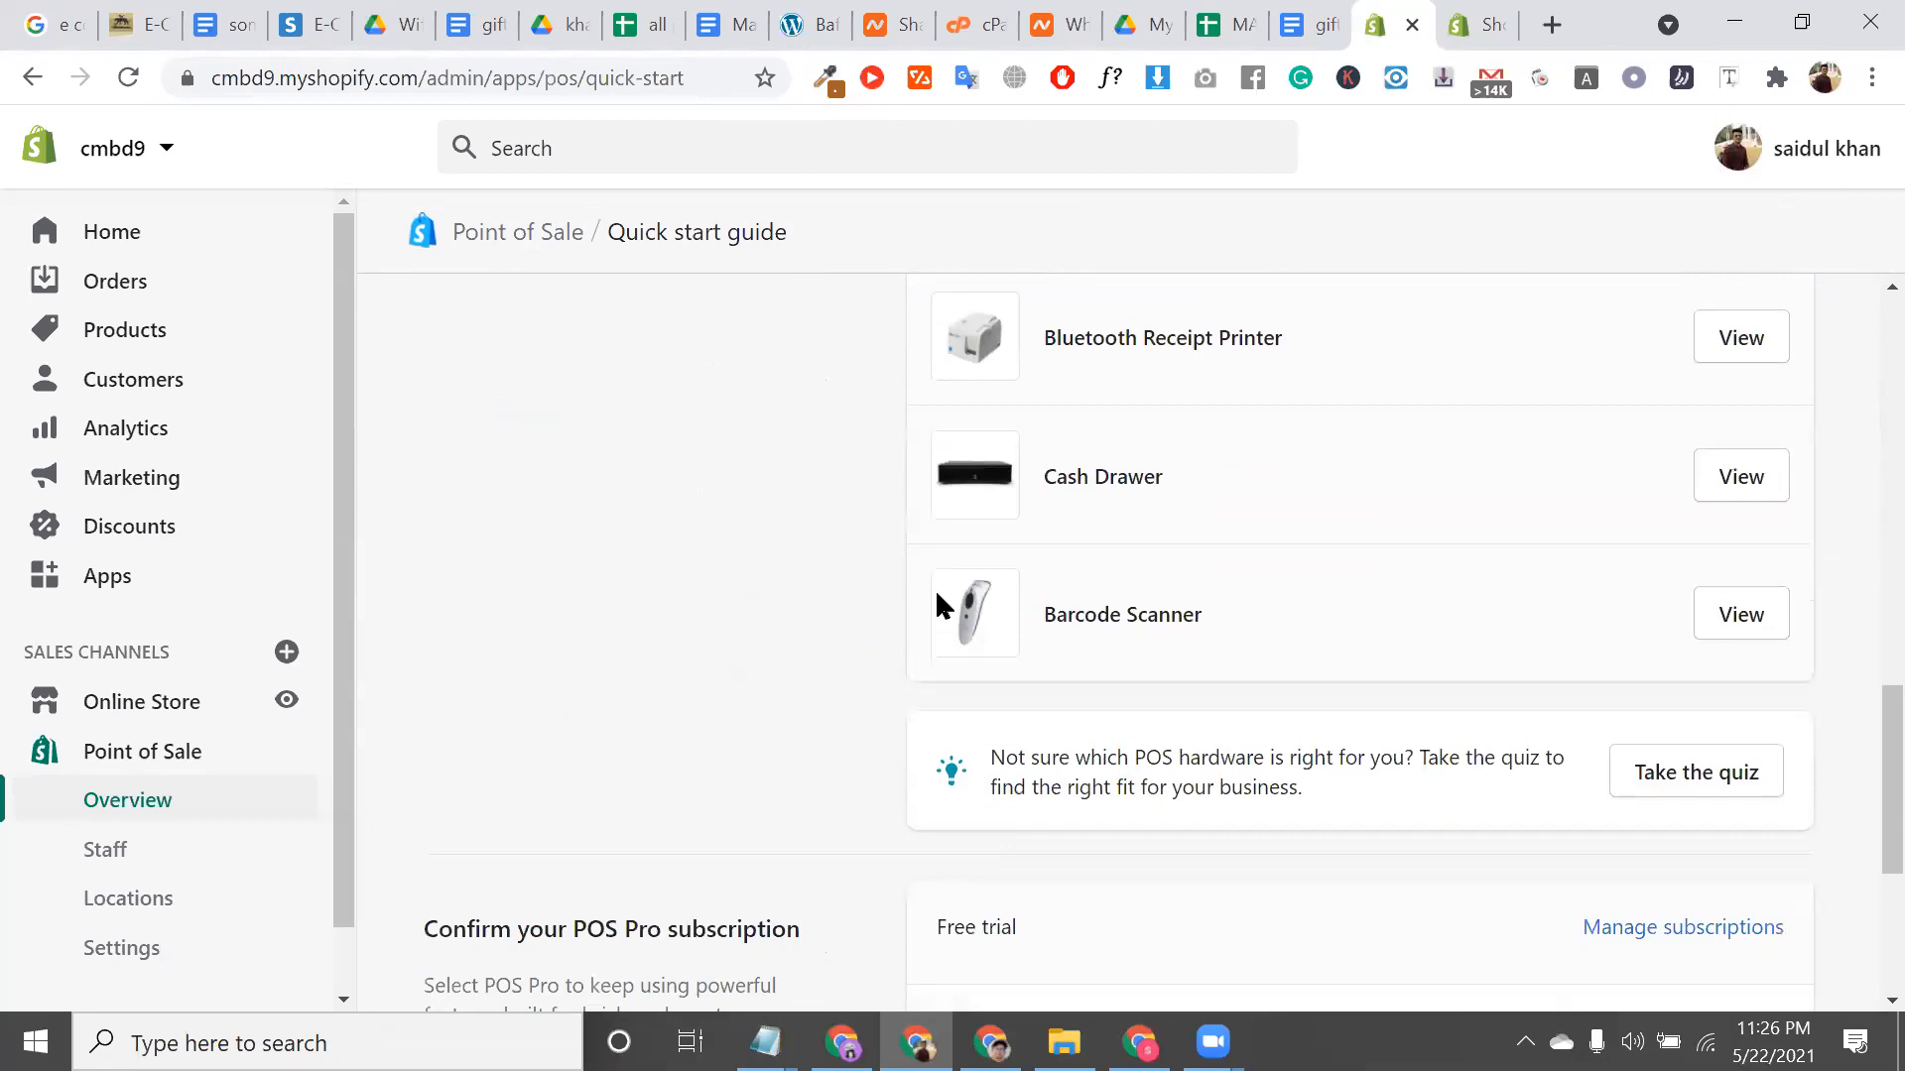
scroll(934, 588, "up", 3)
scroll(154, 789, "down", 1)
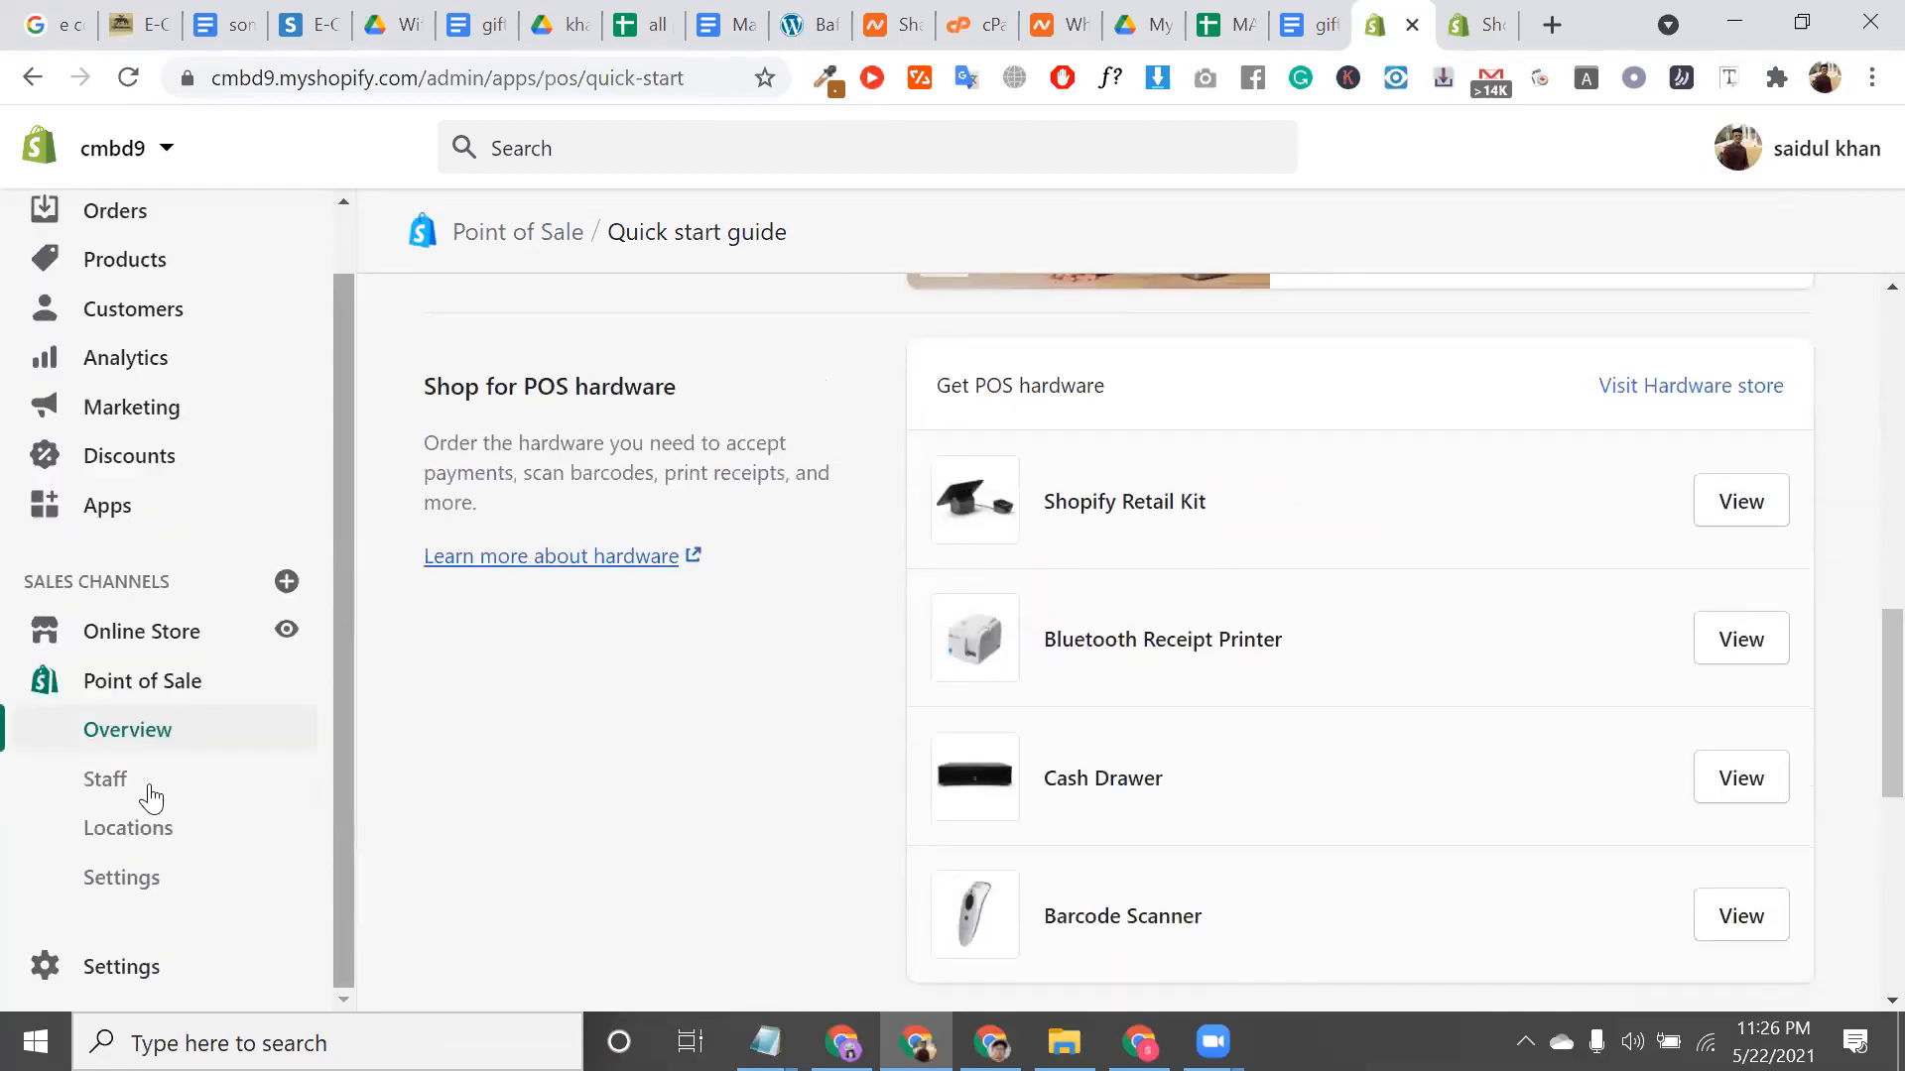
Start a new POS staff member and fill the first and last name from saved suggestions
left_click(135, 789)
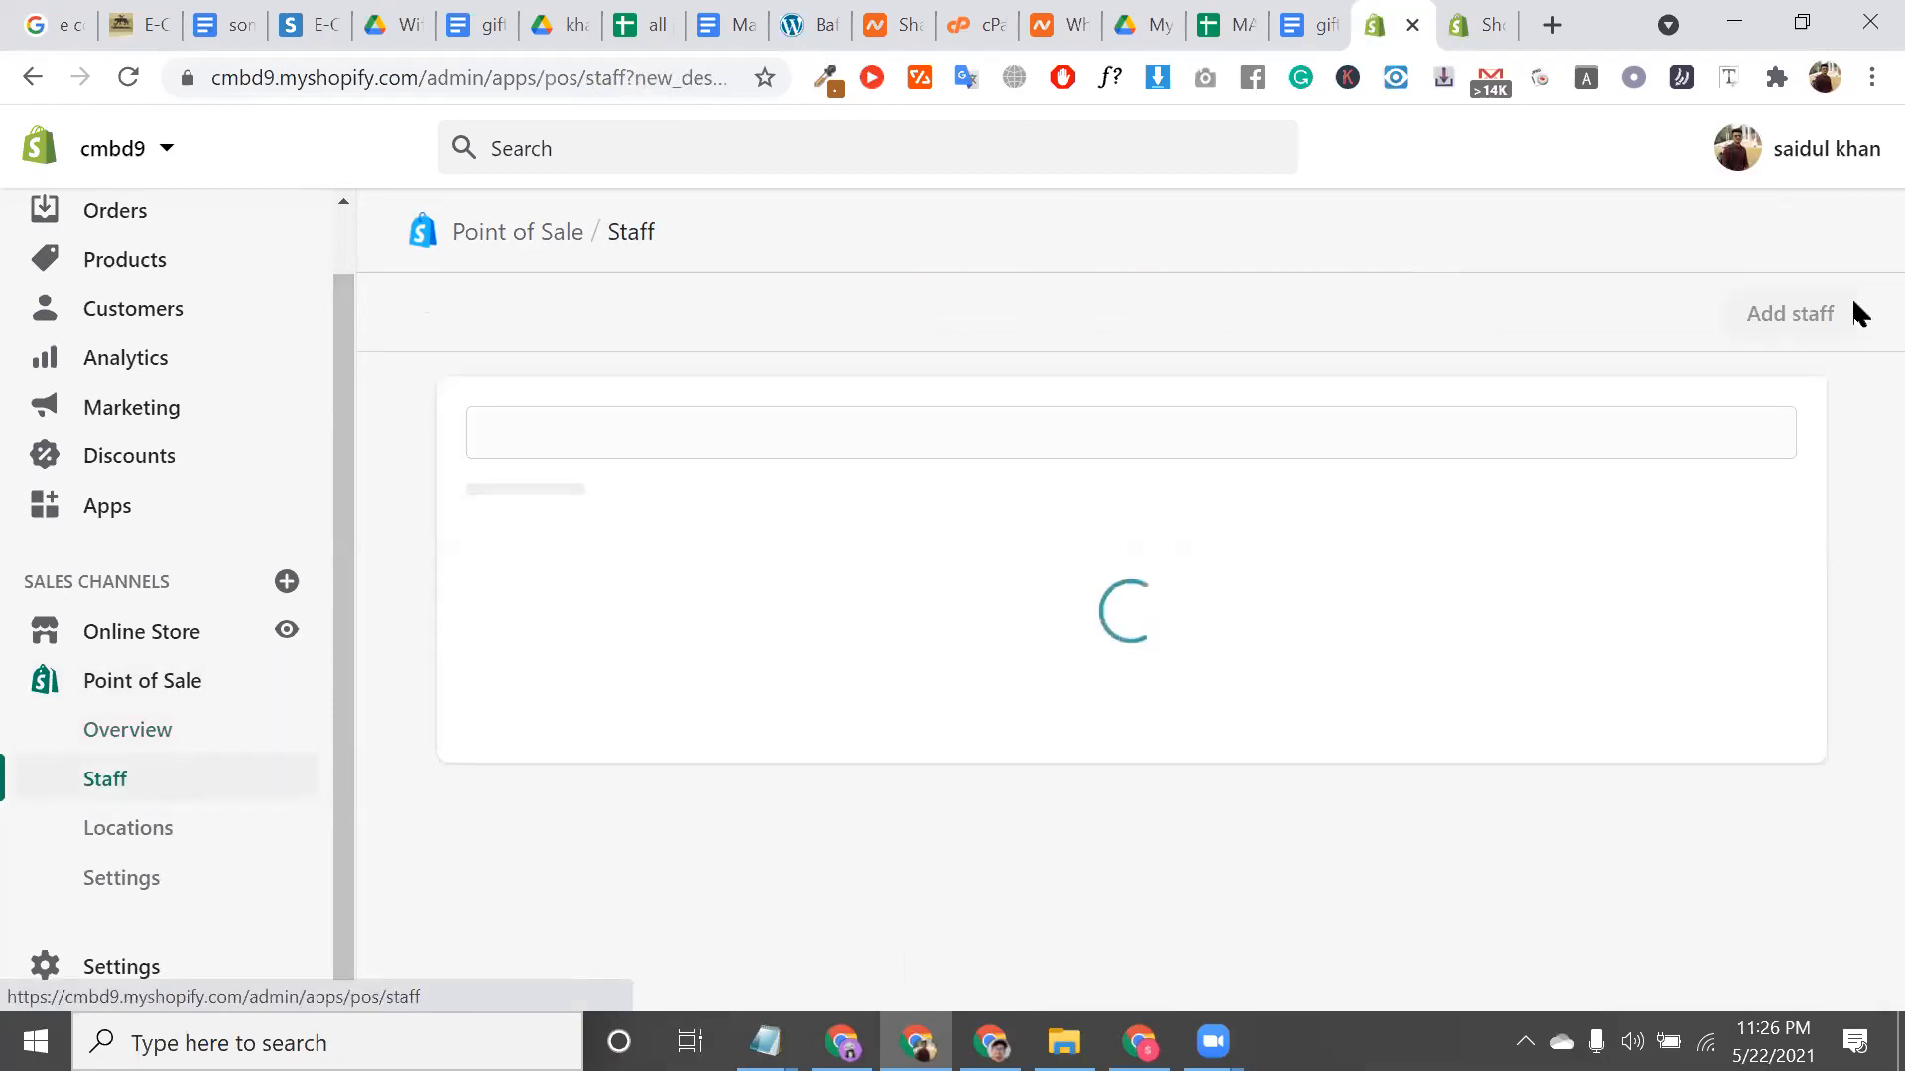
left_click(1819, 316)
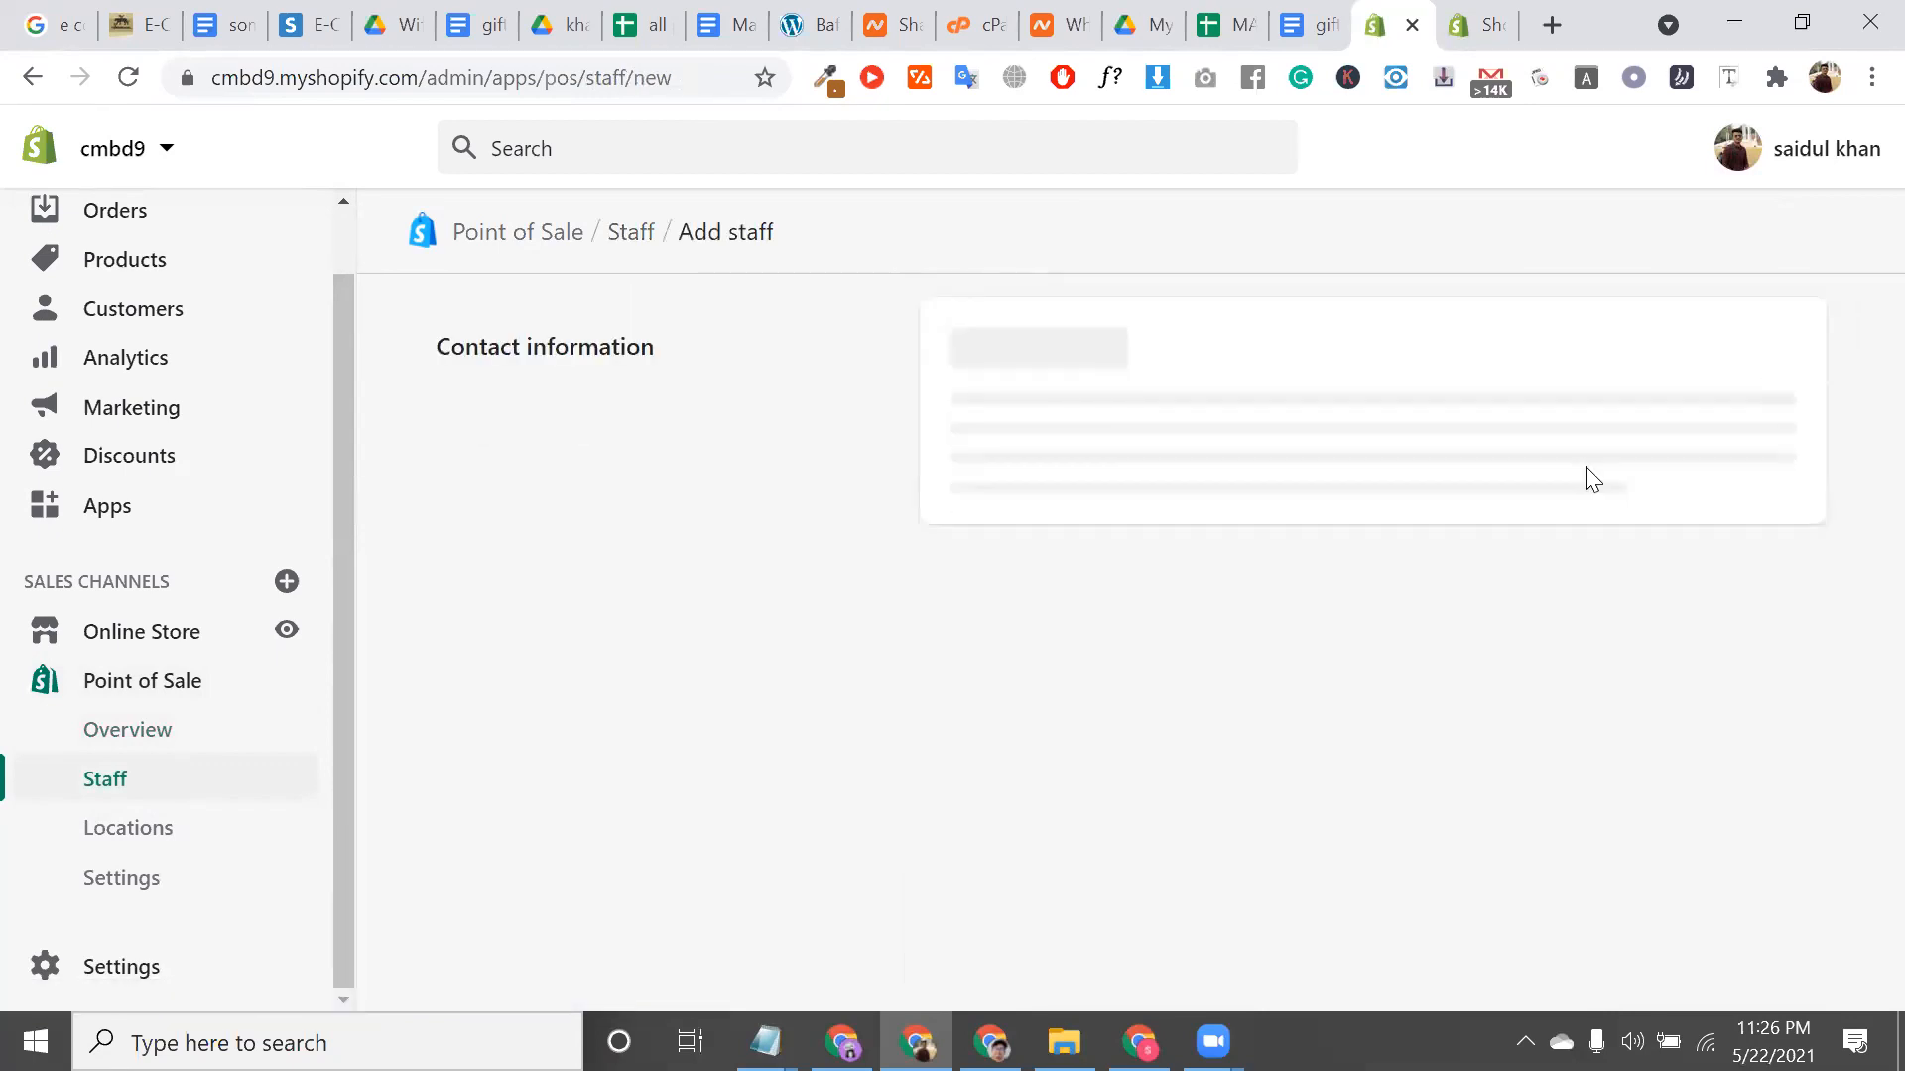
left_click(1091, 393)
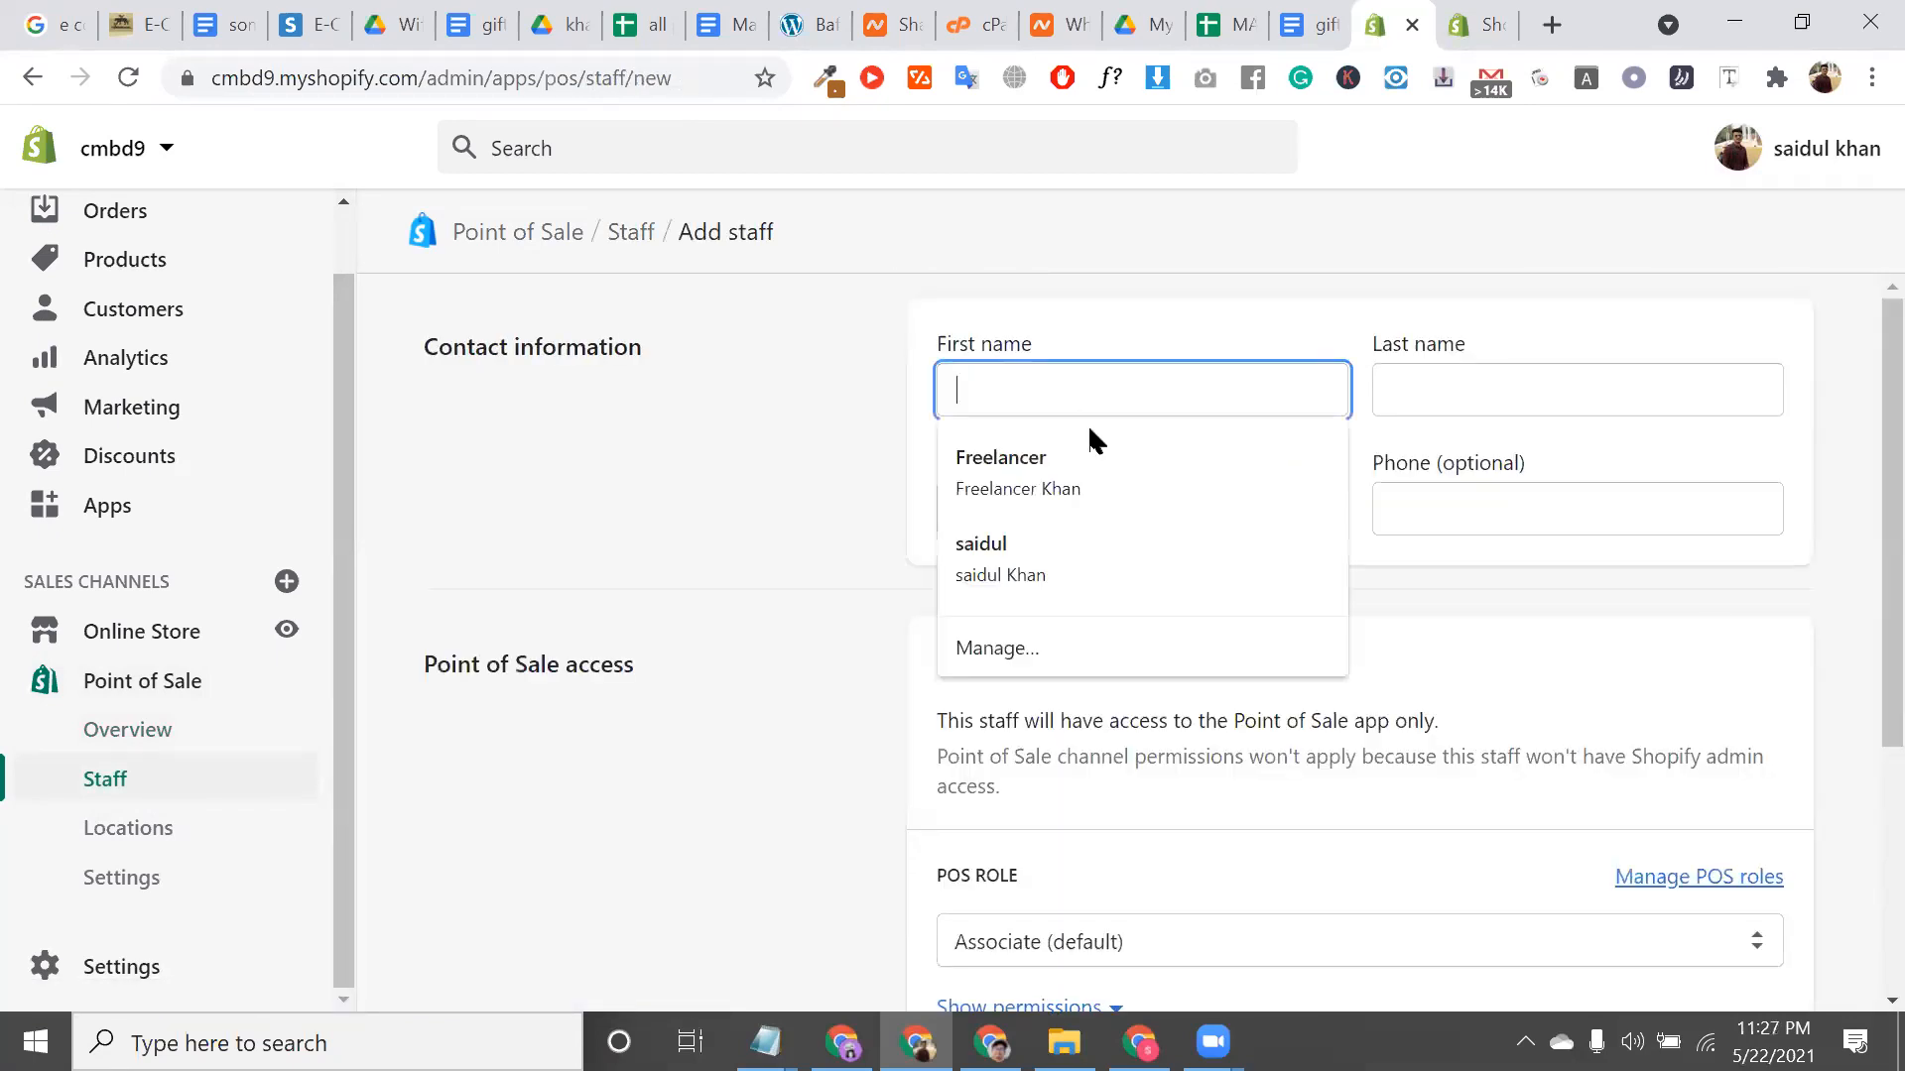
left_click(1089, 457)
double_click(1018, 387)
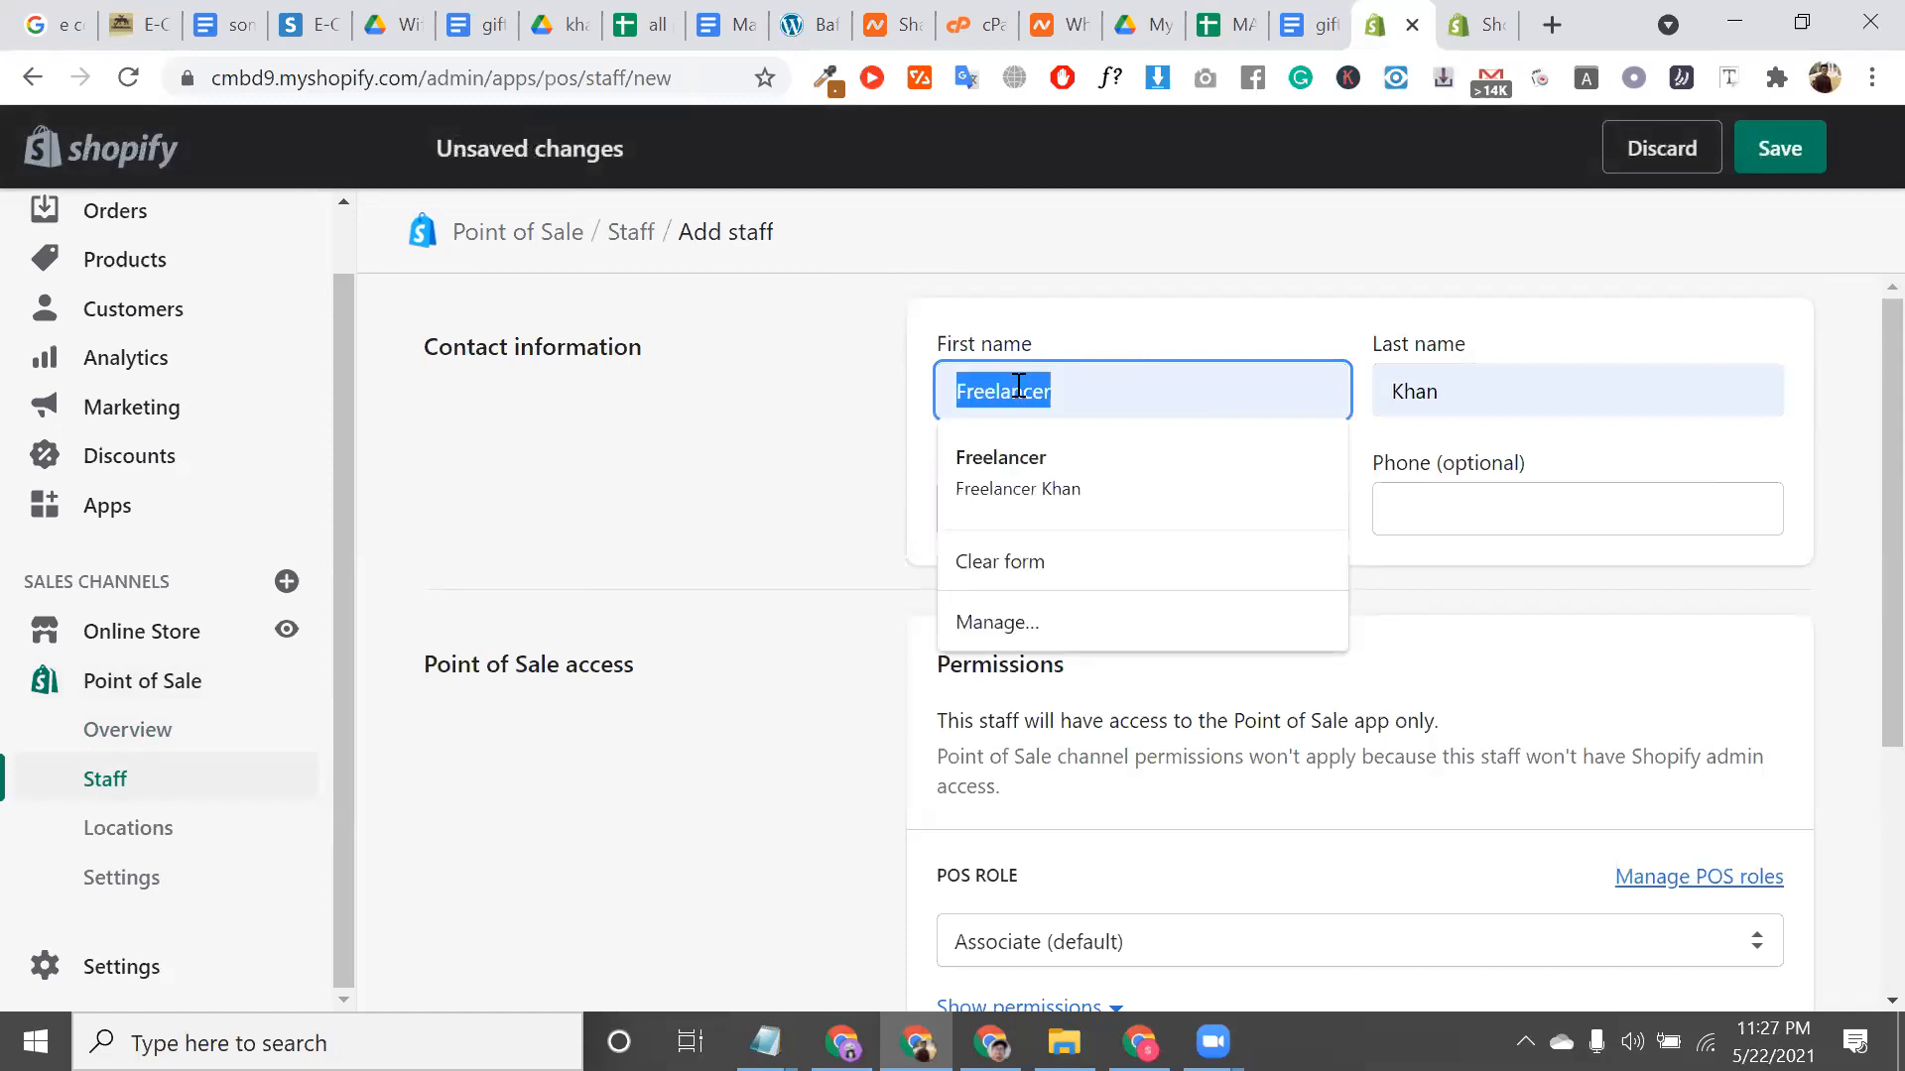
type("sai")
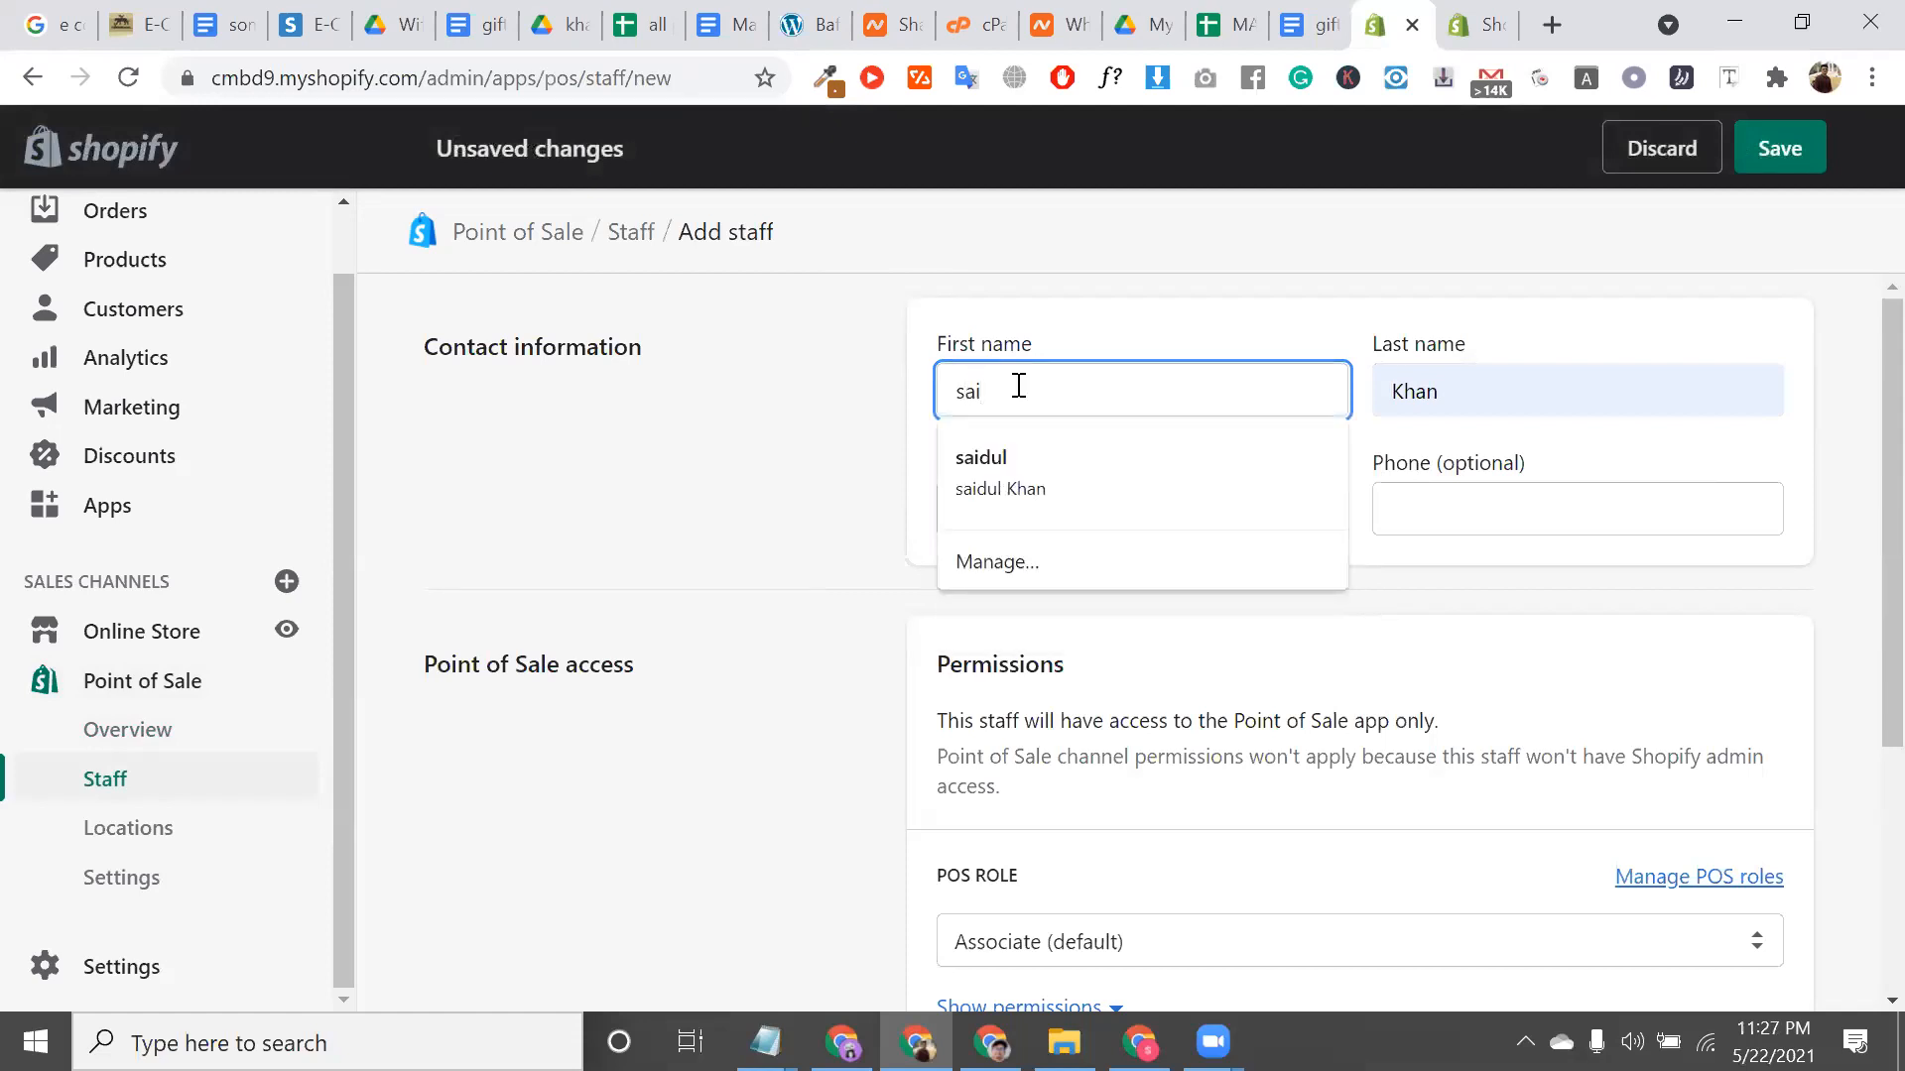
left_click(1054, 461)
Fill the staff email from a saved suggestion, leaving the phone number empty
left_click(1048, 519)
left_click(1076, 564)
left_click(1498, 496)
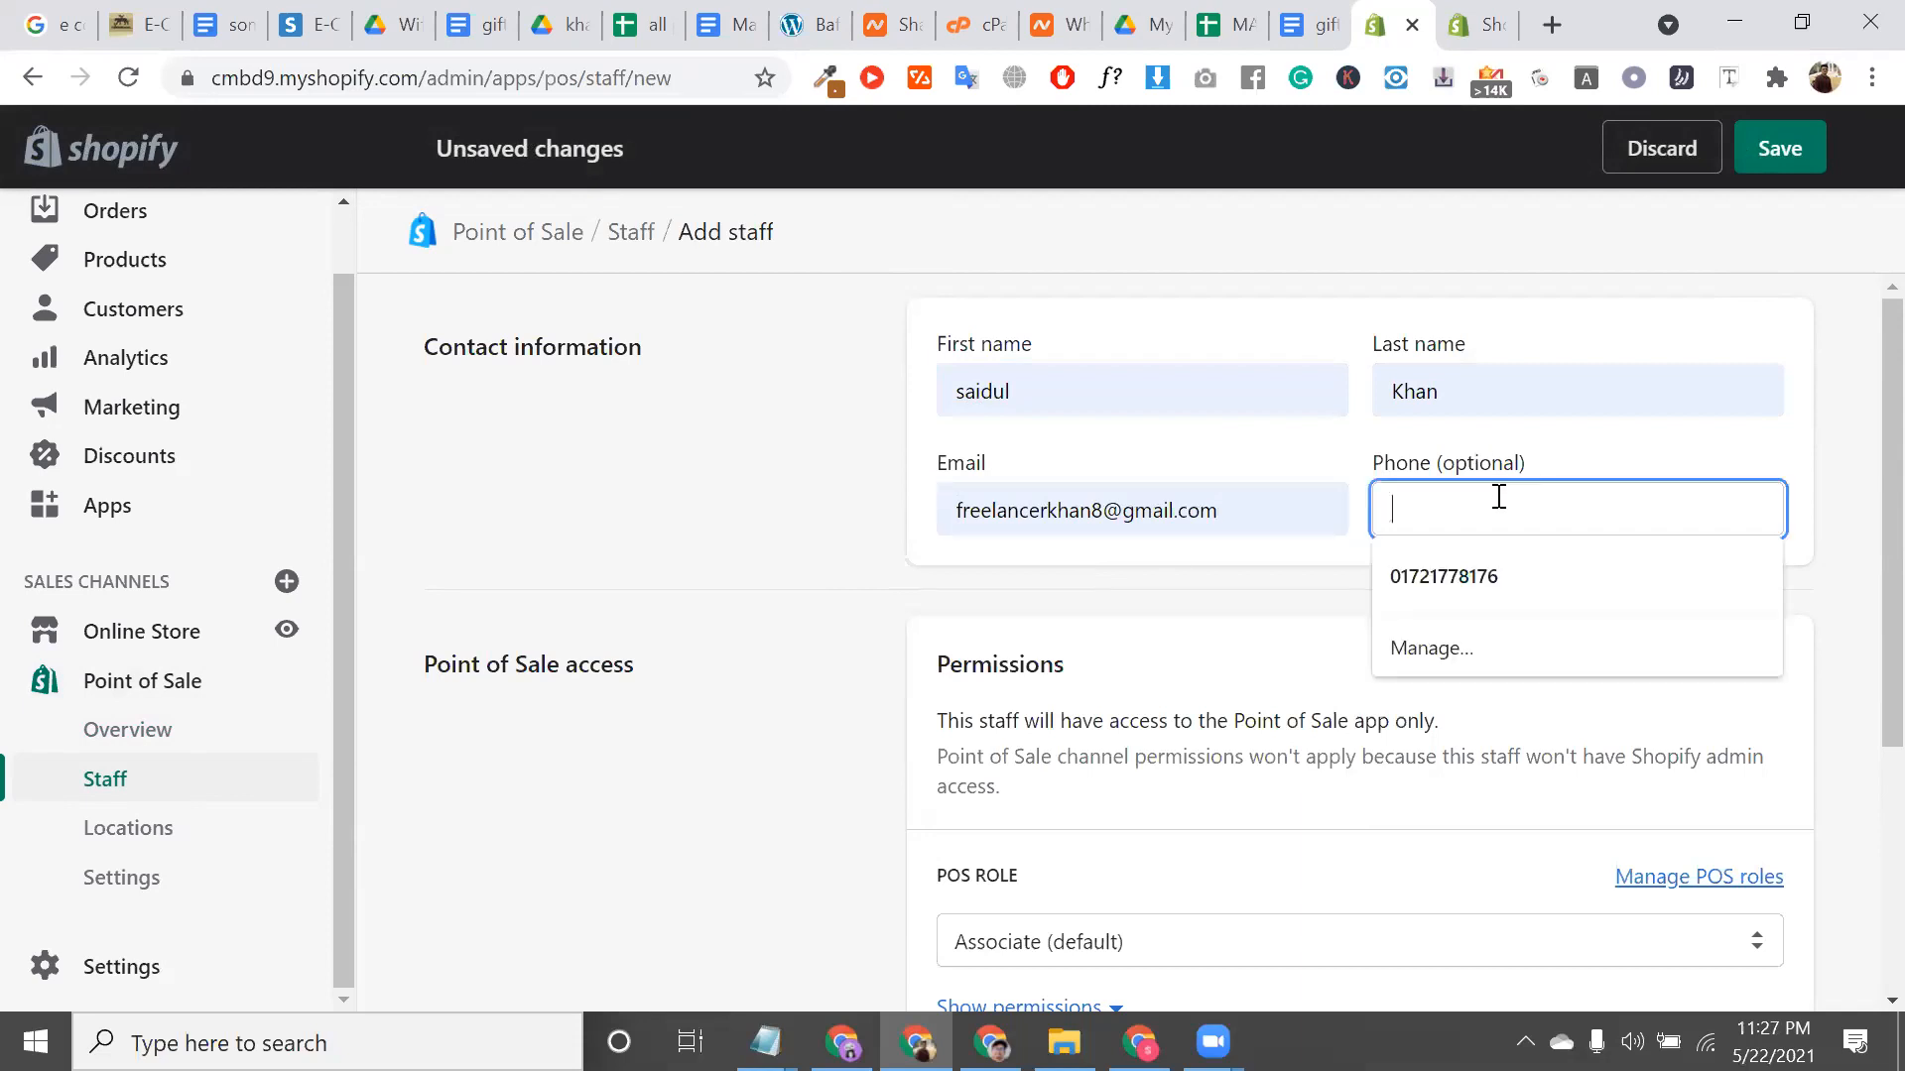
left_click(1139, 524)
scroll(1169, 662, "down", 2)
left_click(1180, 691)
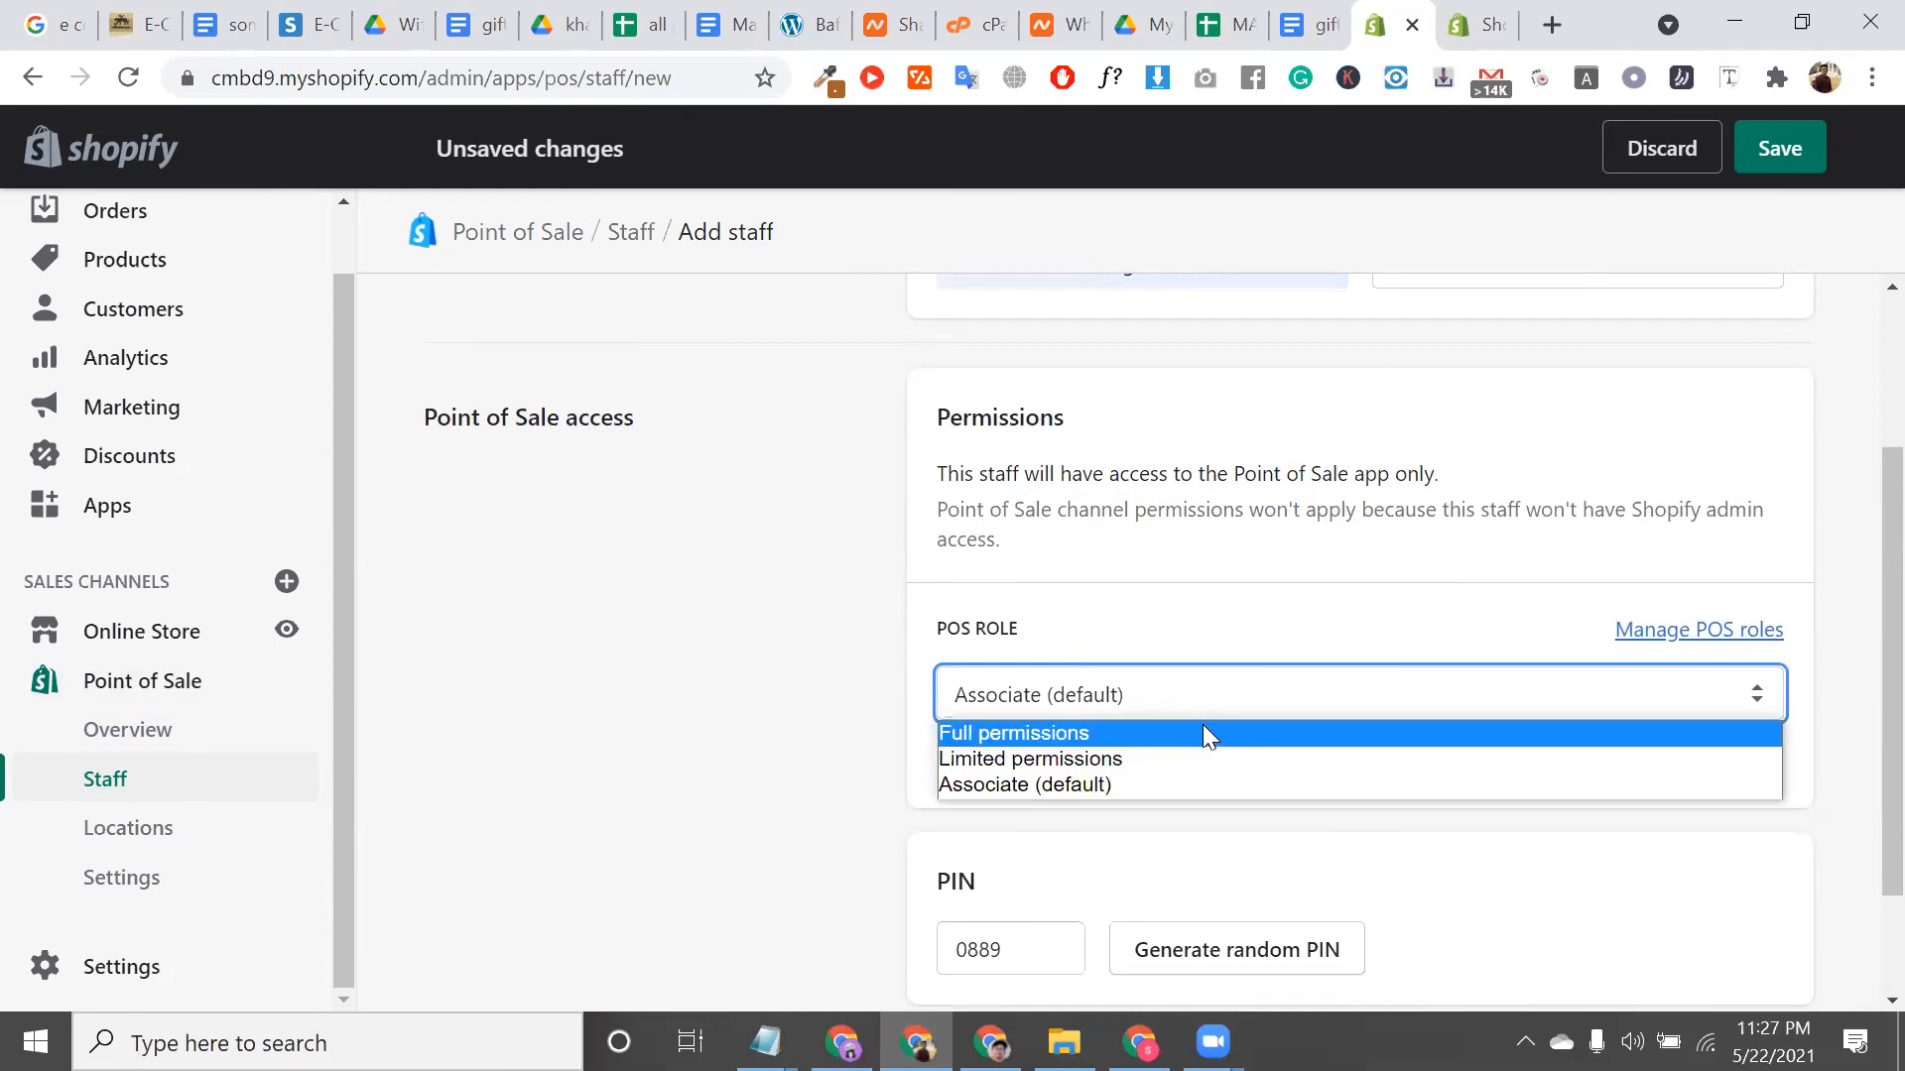
Assign the Limited permissions role and review its Checkout, Customers and Apps permissions
left_click(1250, 758)
left_click(1027, 762)
scroll(1279, 833, "down", 3)
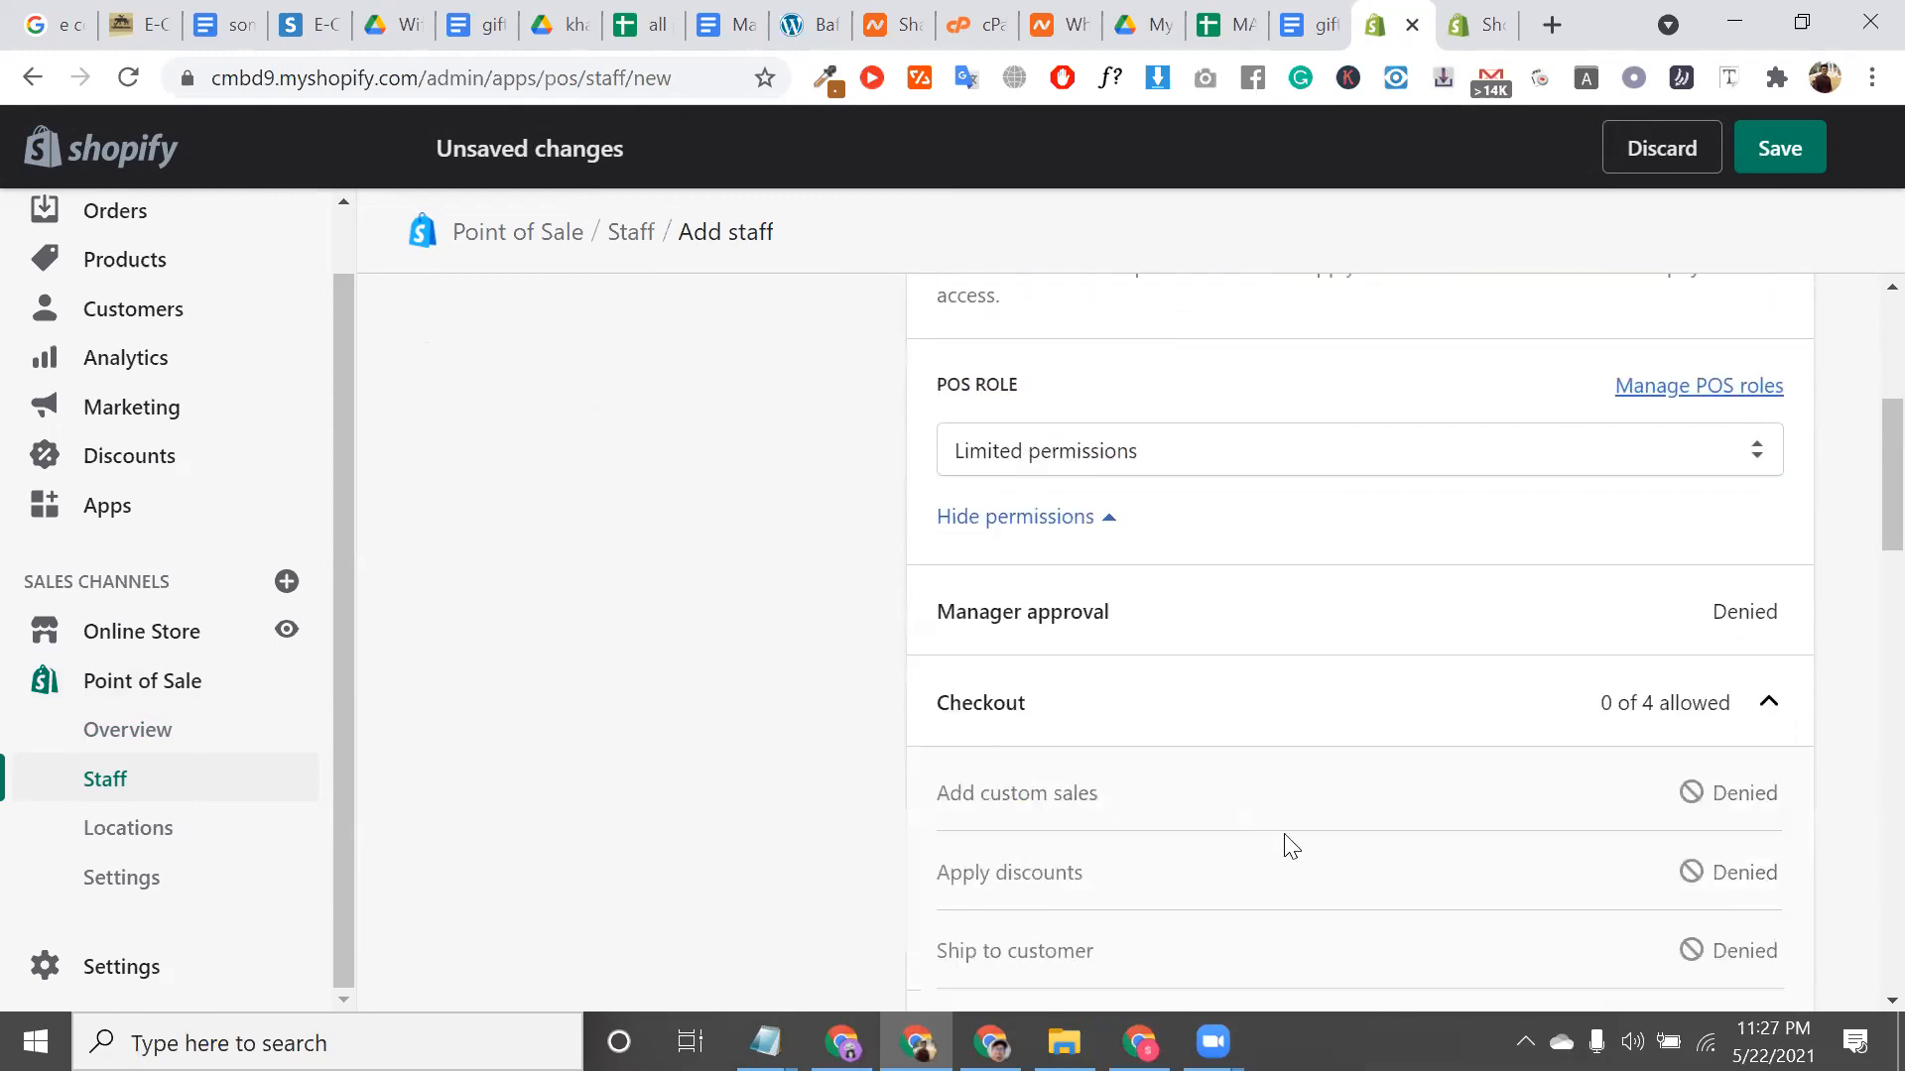
left_click(1031, 721)
left_click(1162, 724)
scroll(1181, 853, "down", 3)
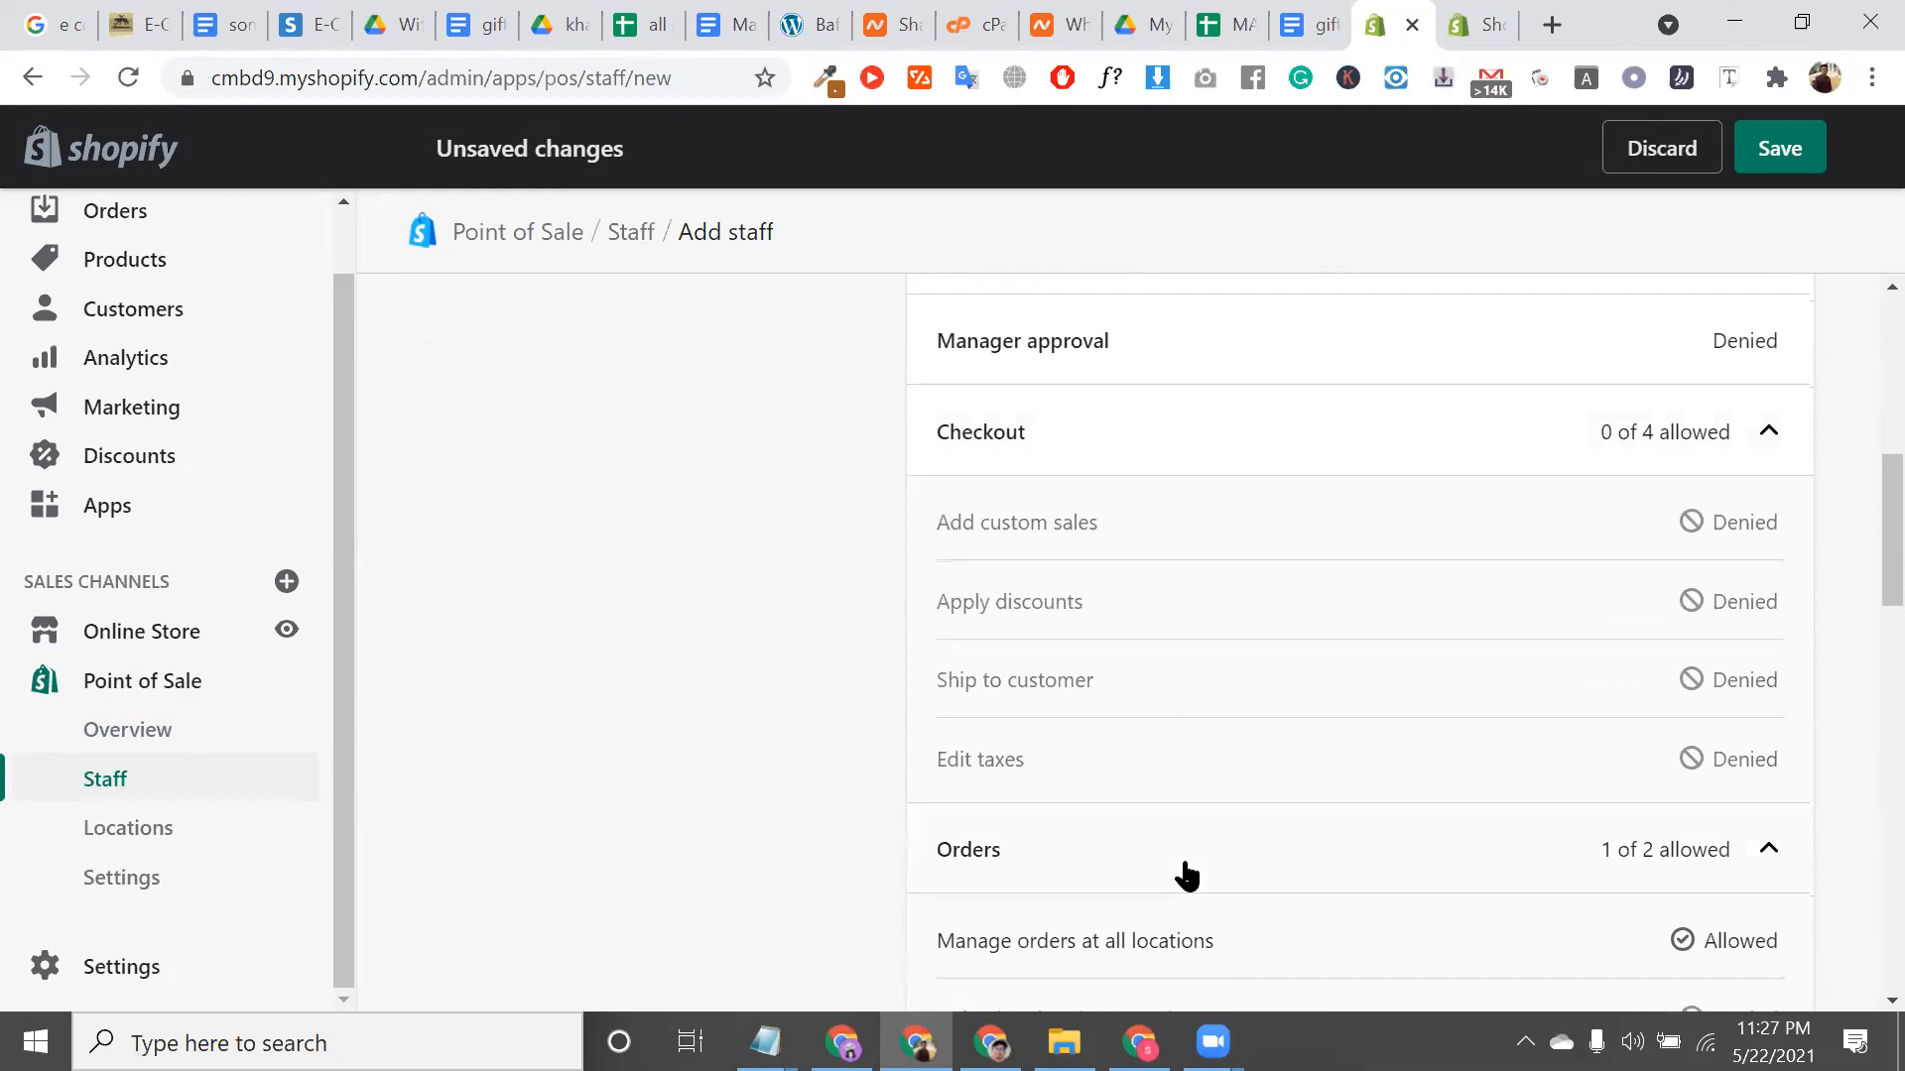
scroll(1067, 856, "down", 6)
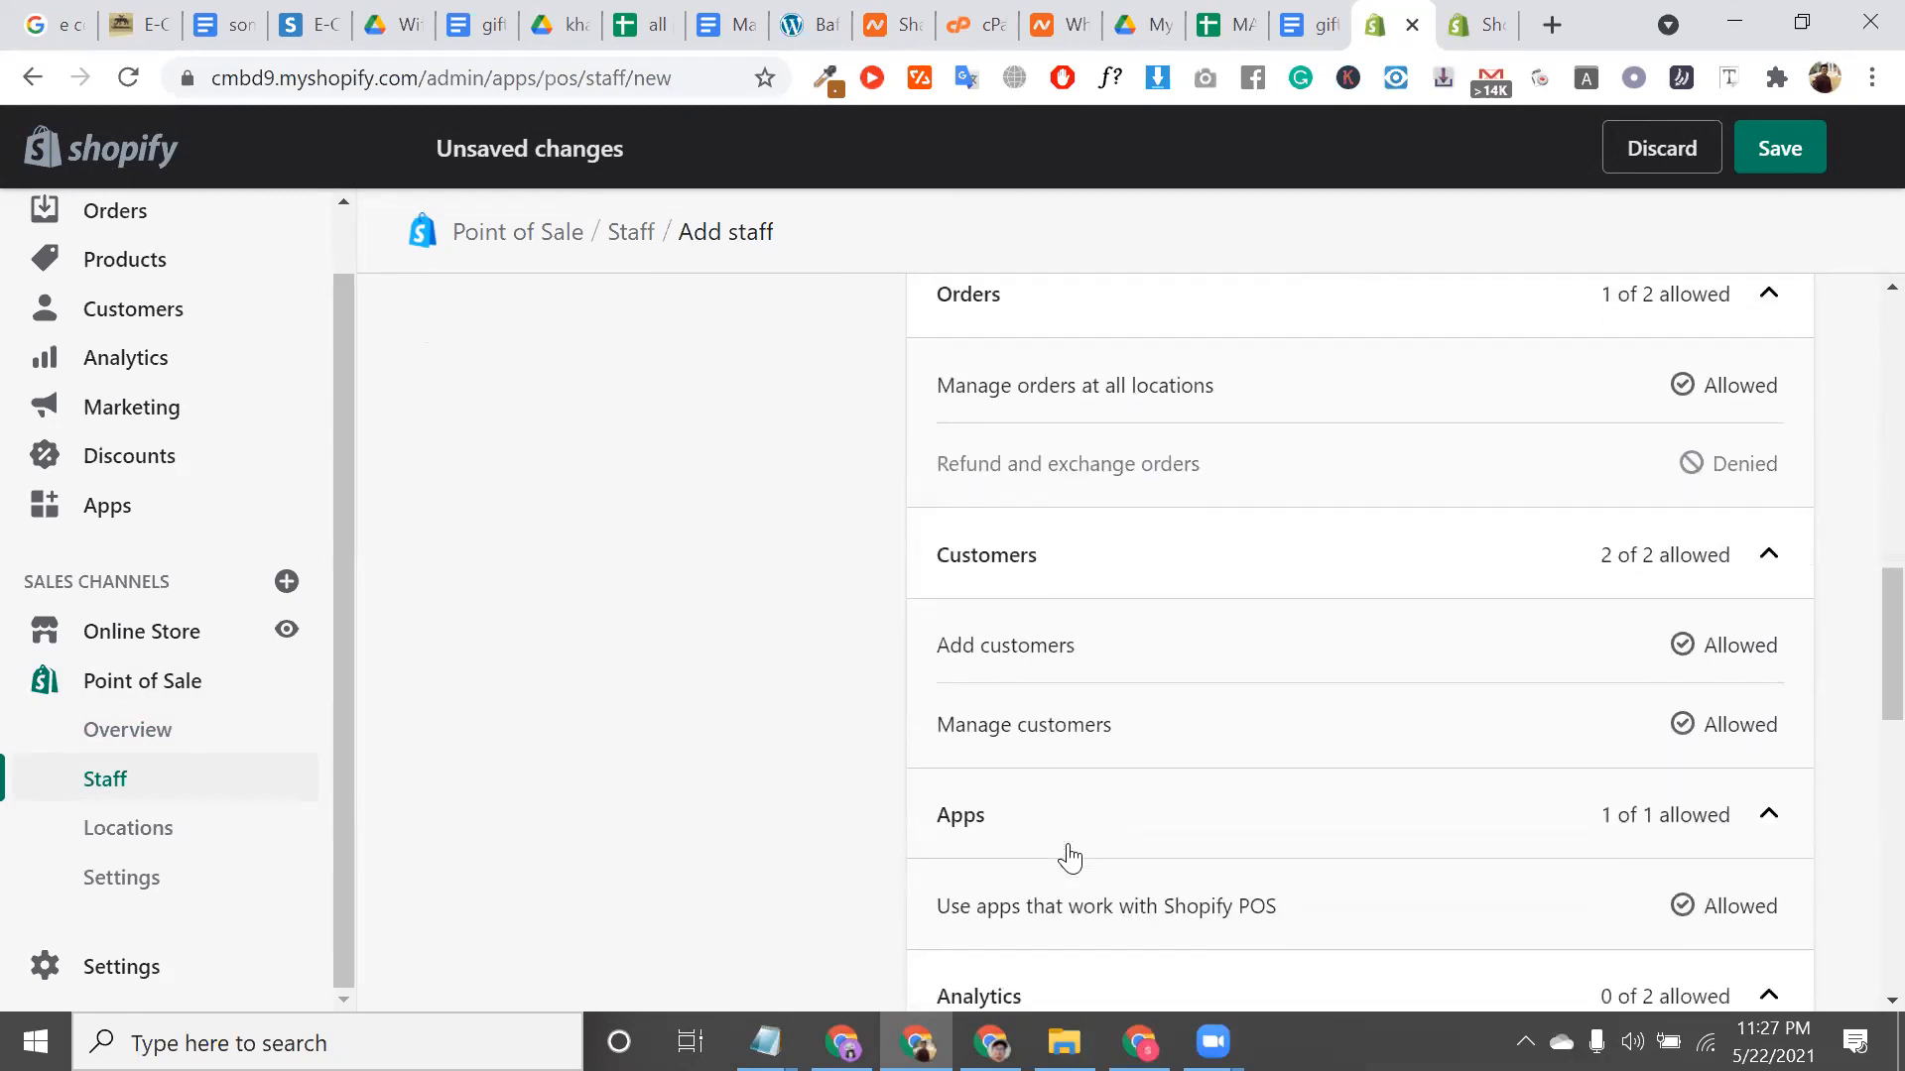
left_click_drag(1131, 646, 1008, 644)
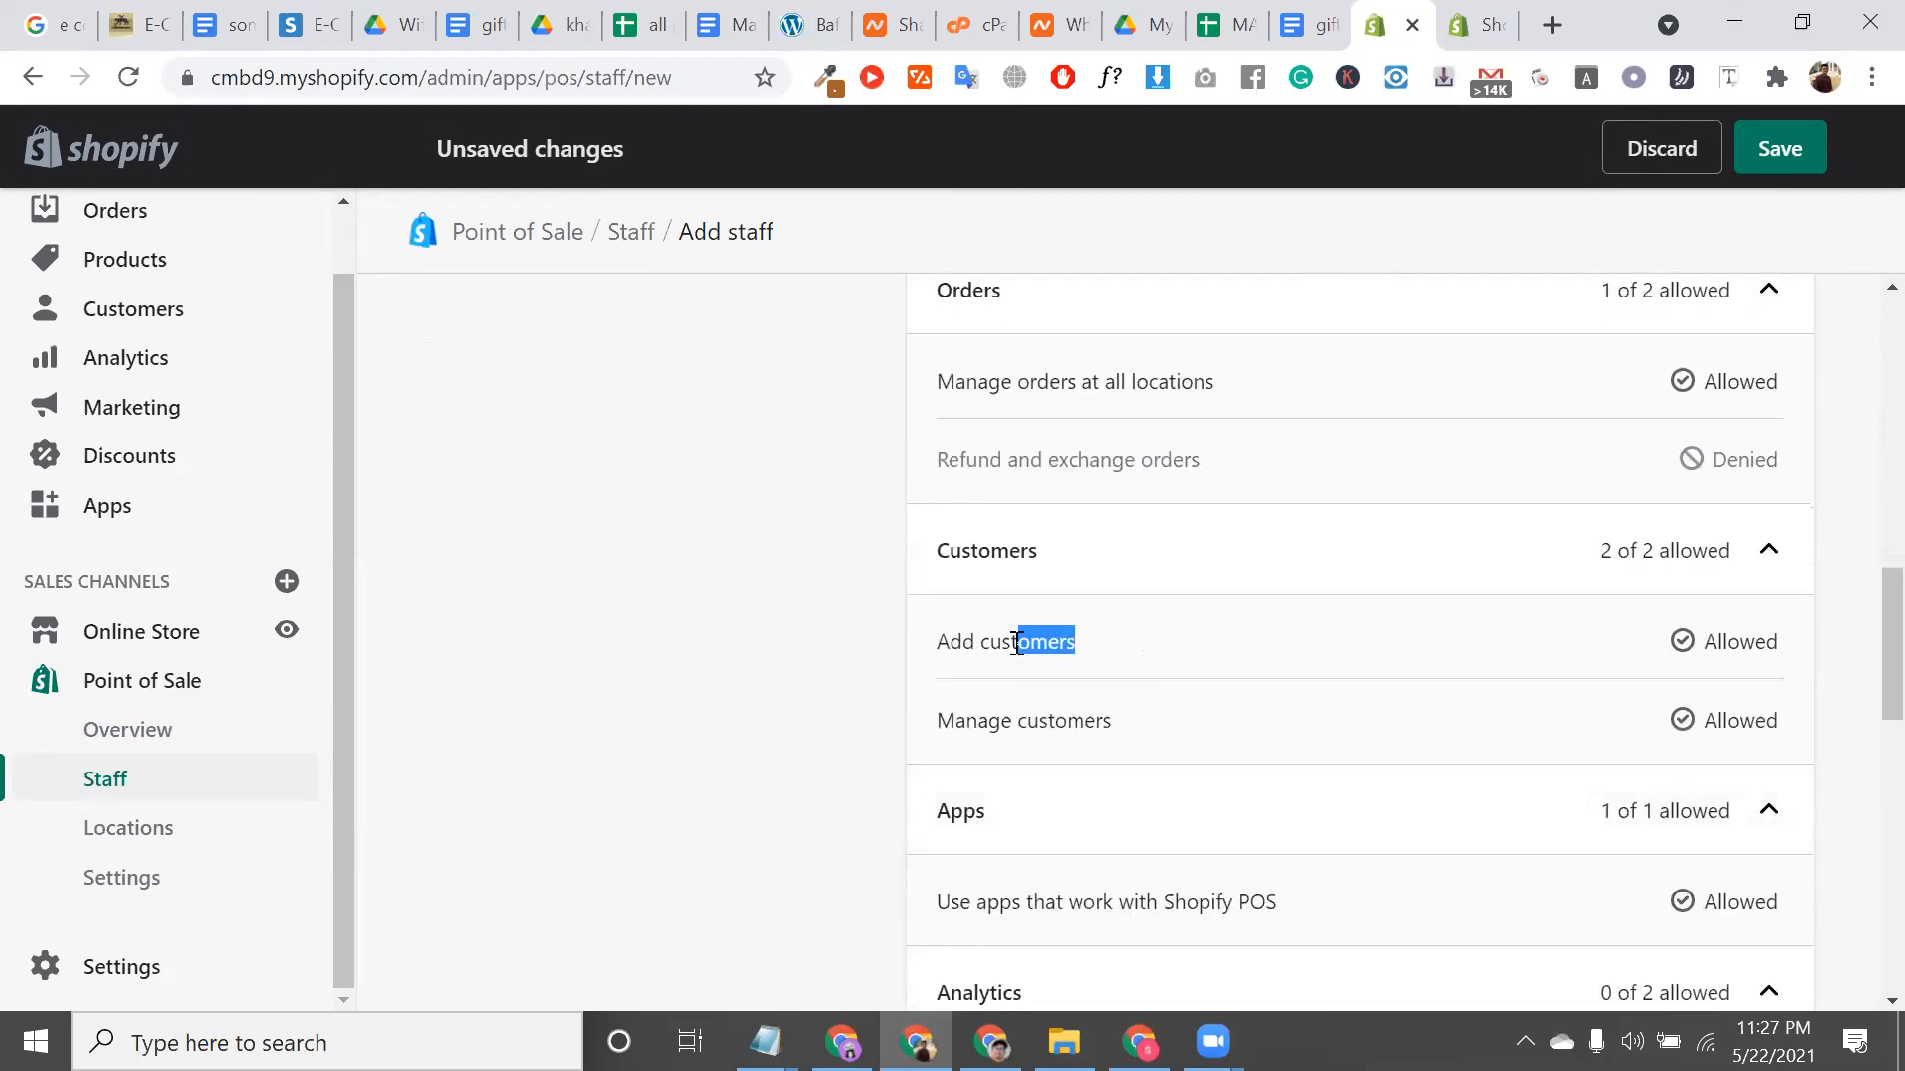
left_click_drag(1131, 722, 923, 716)
scroll(927, 715, "down", 2)
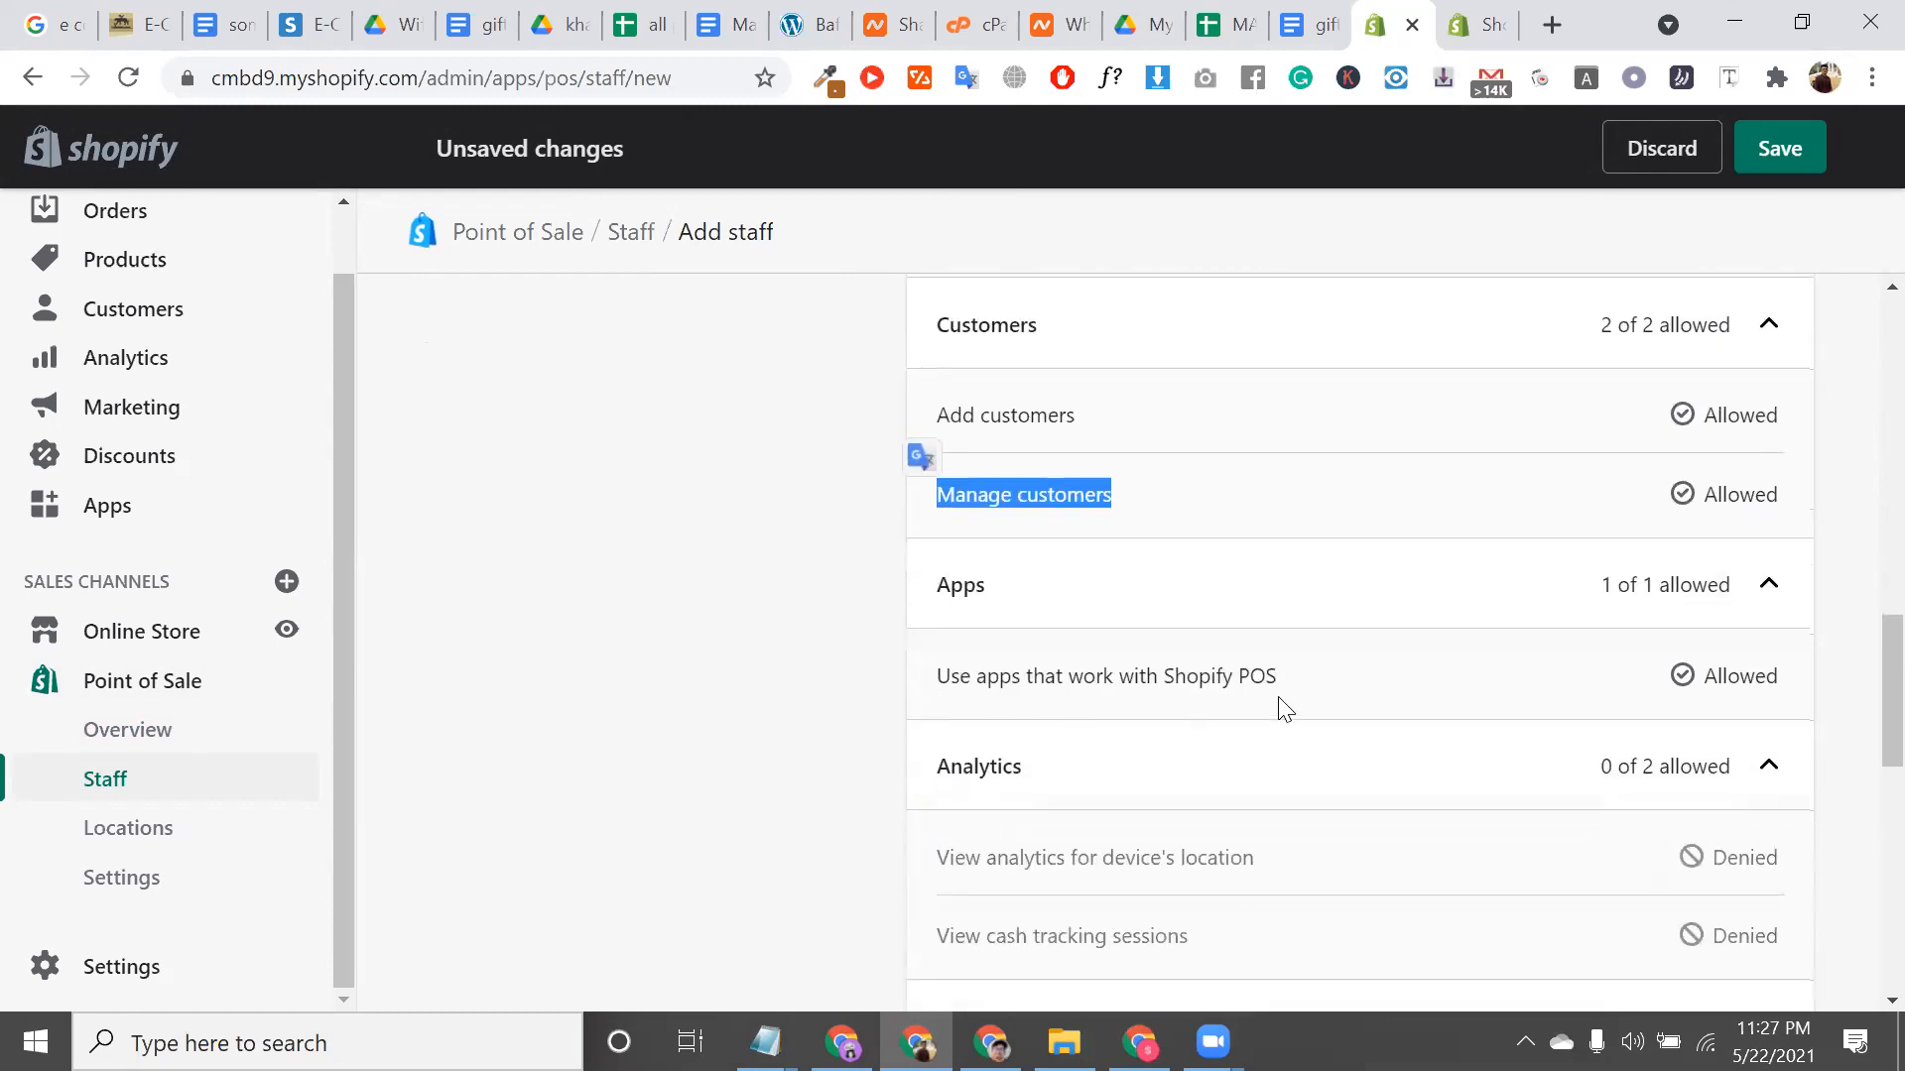
left_click_drag(1322, 685, 943, 596)
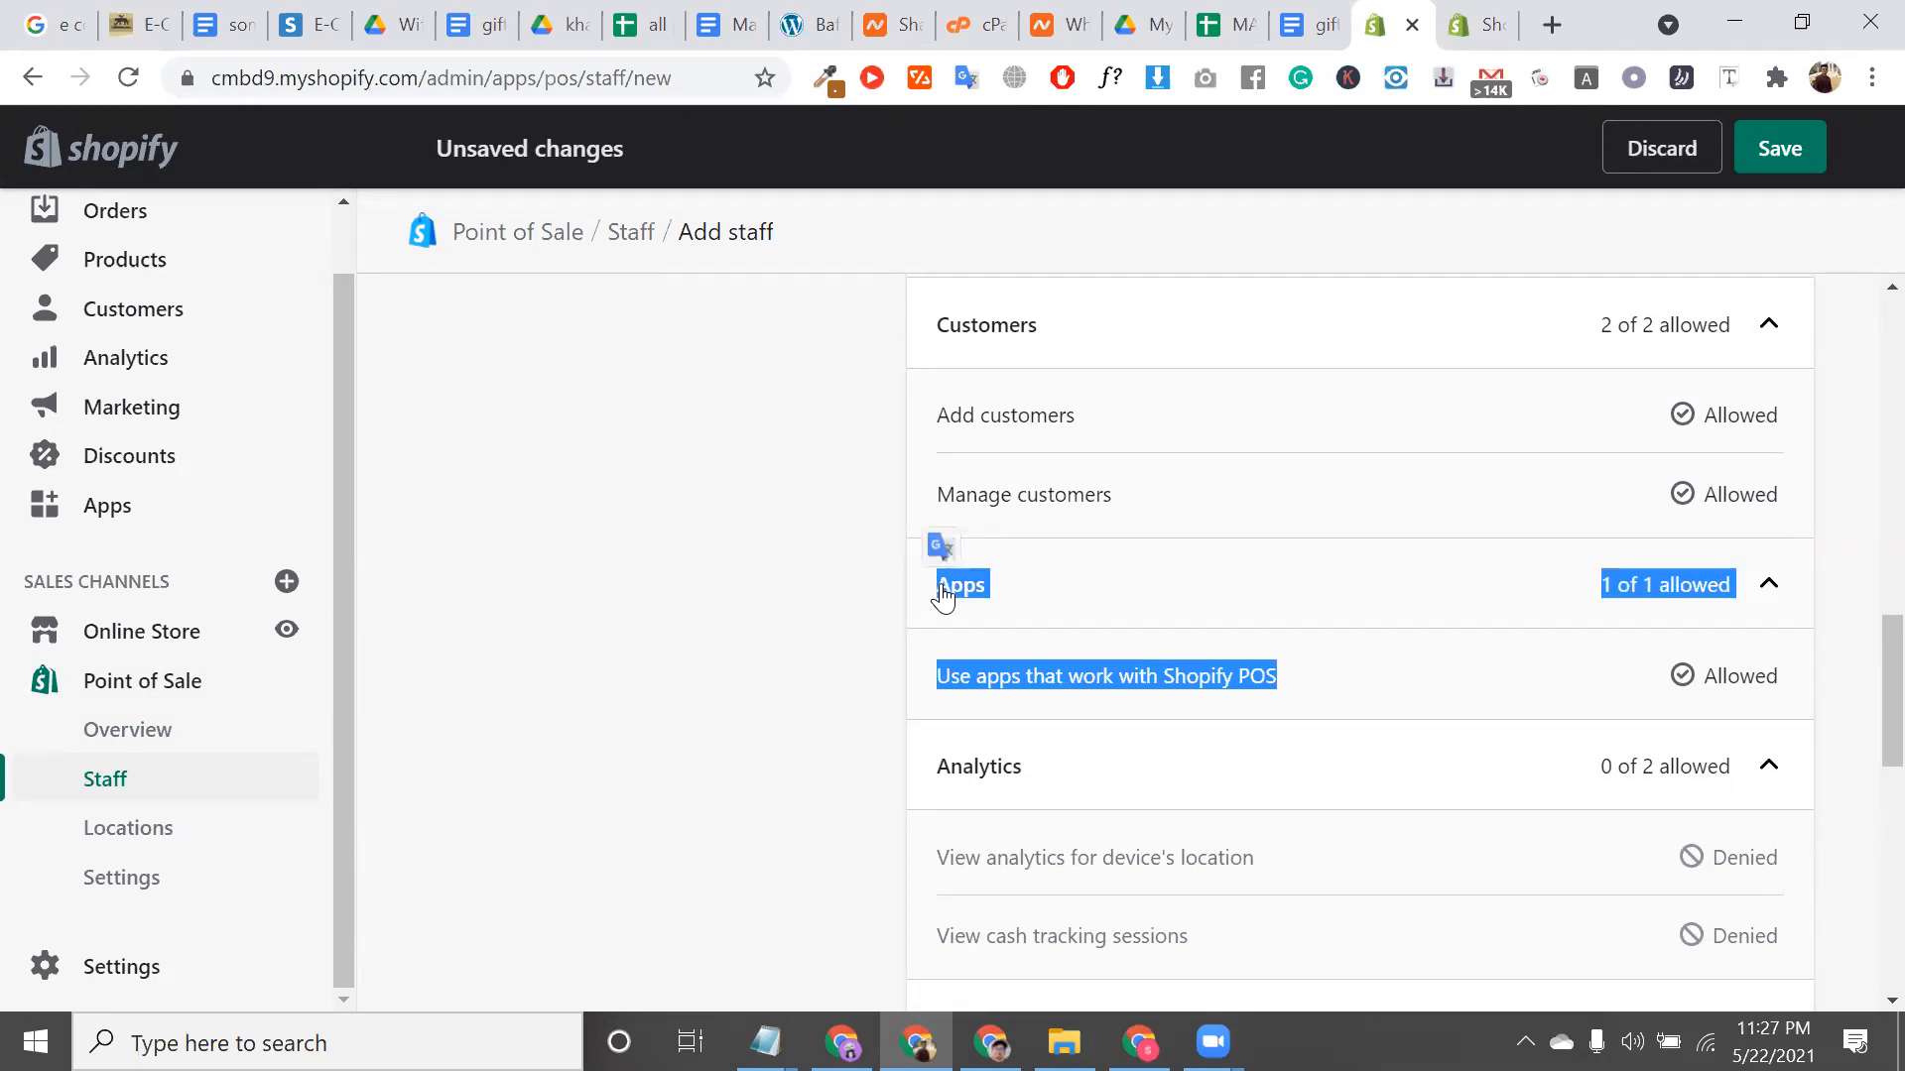
left_click(942, 595)
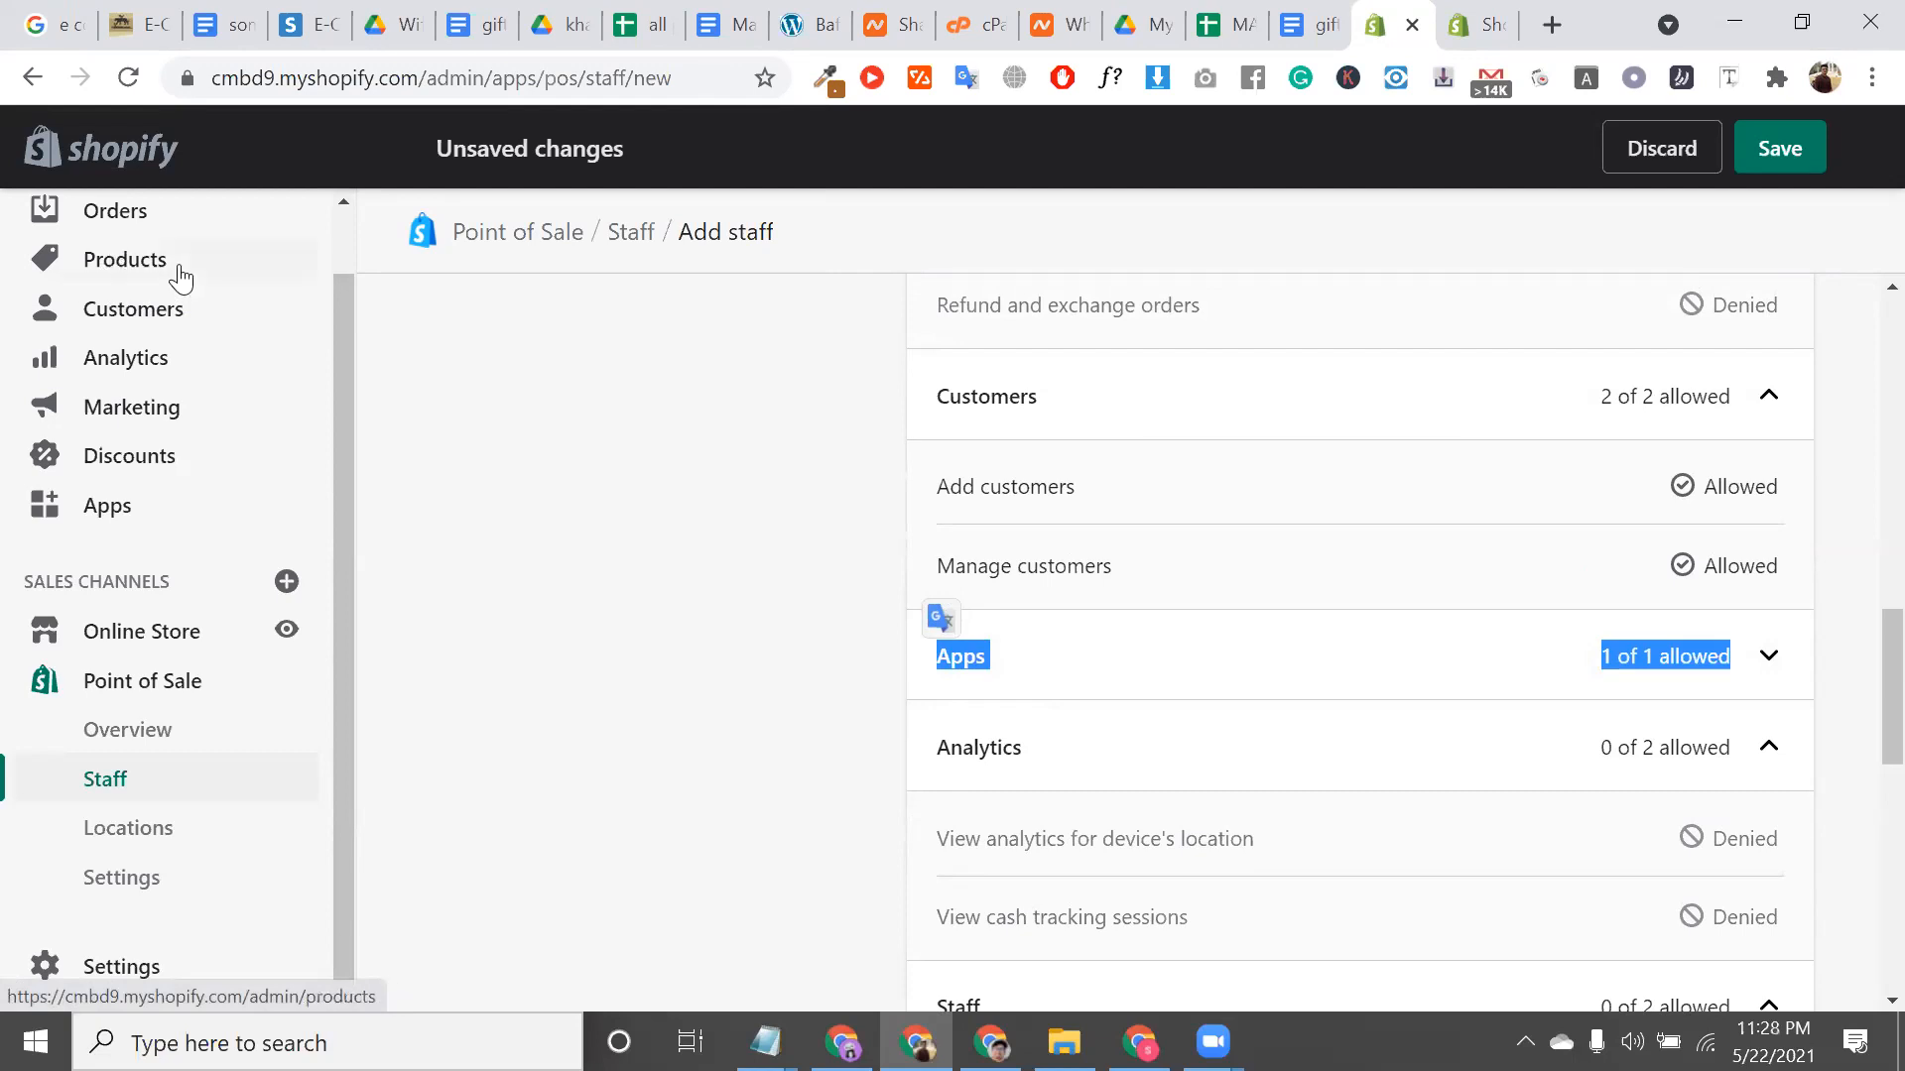
Select and copy the staff member's PIN, then return to the top of the form
triple_click(803, 250)
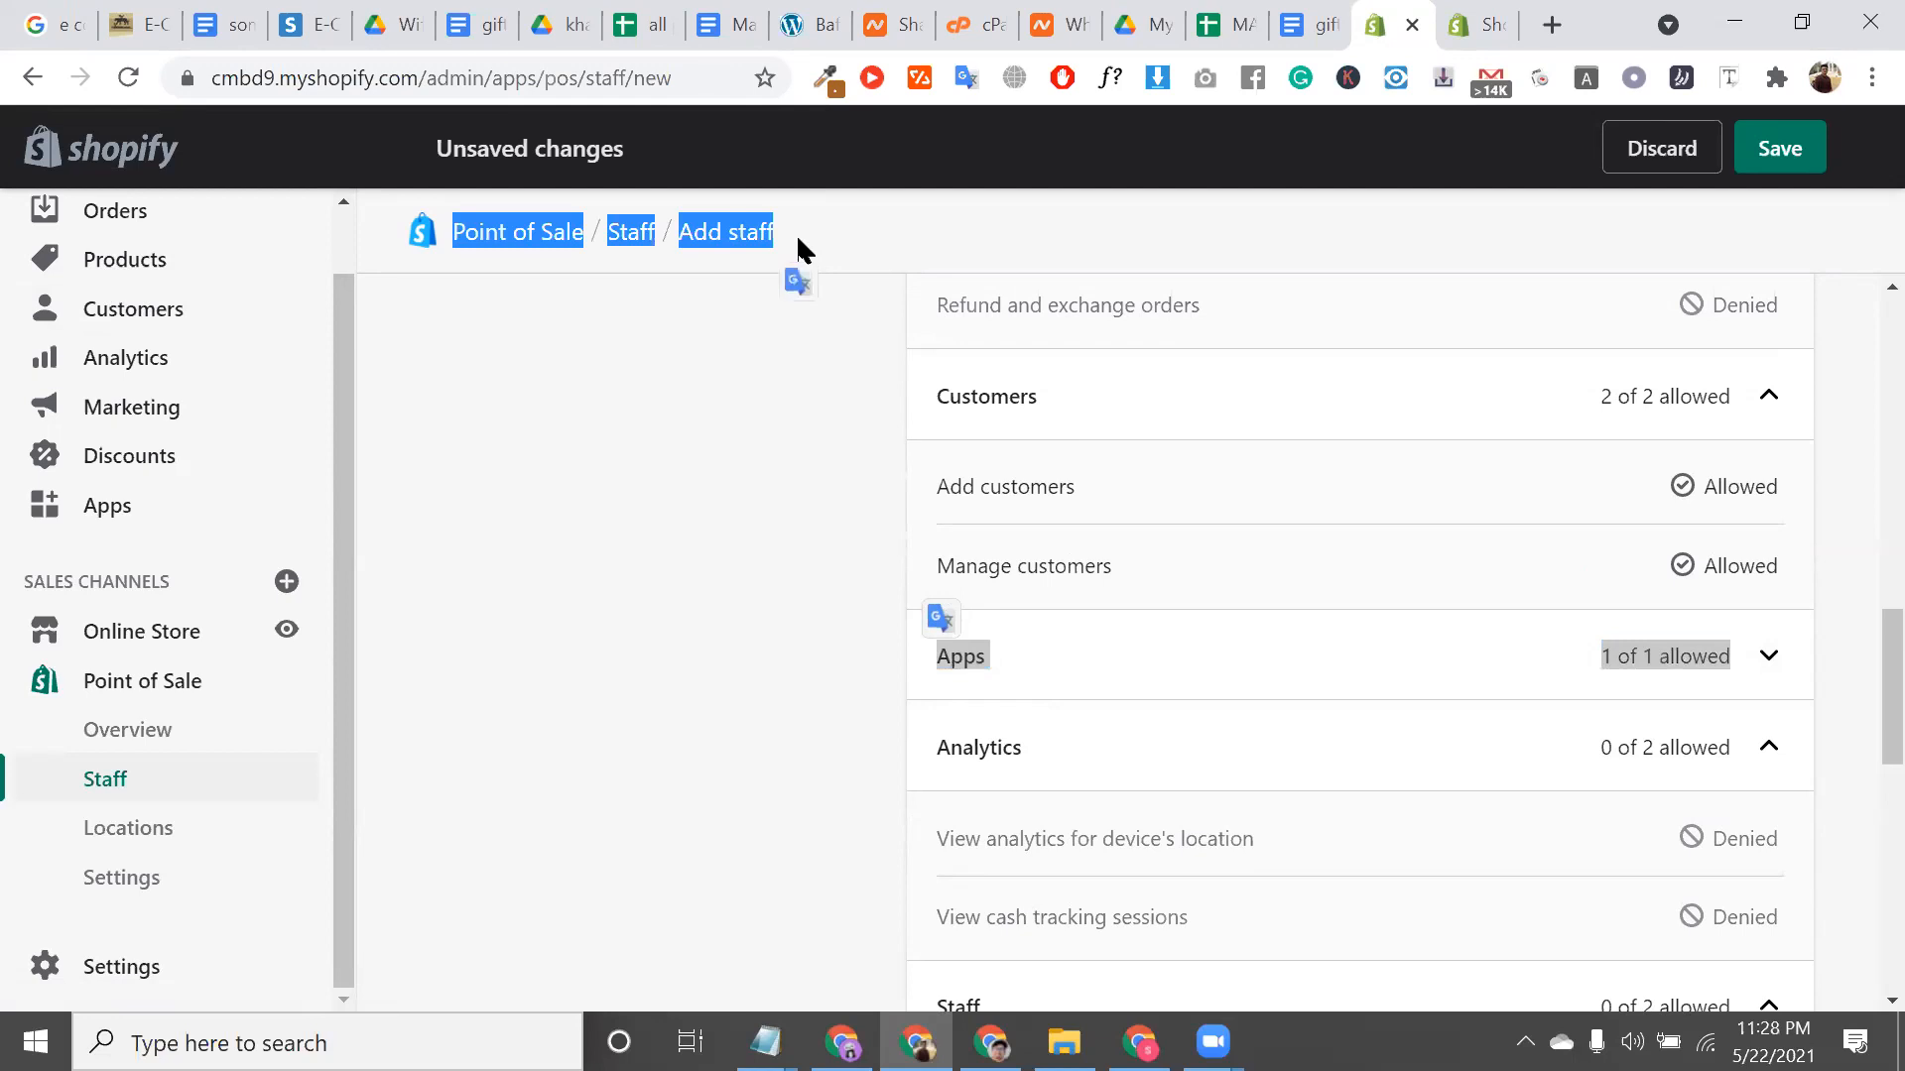
triple_click(726, 222)
double_click(736, 228)
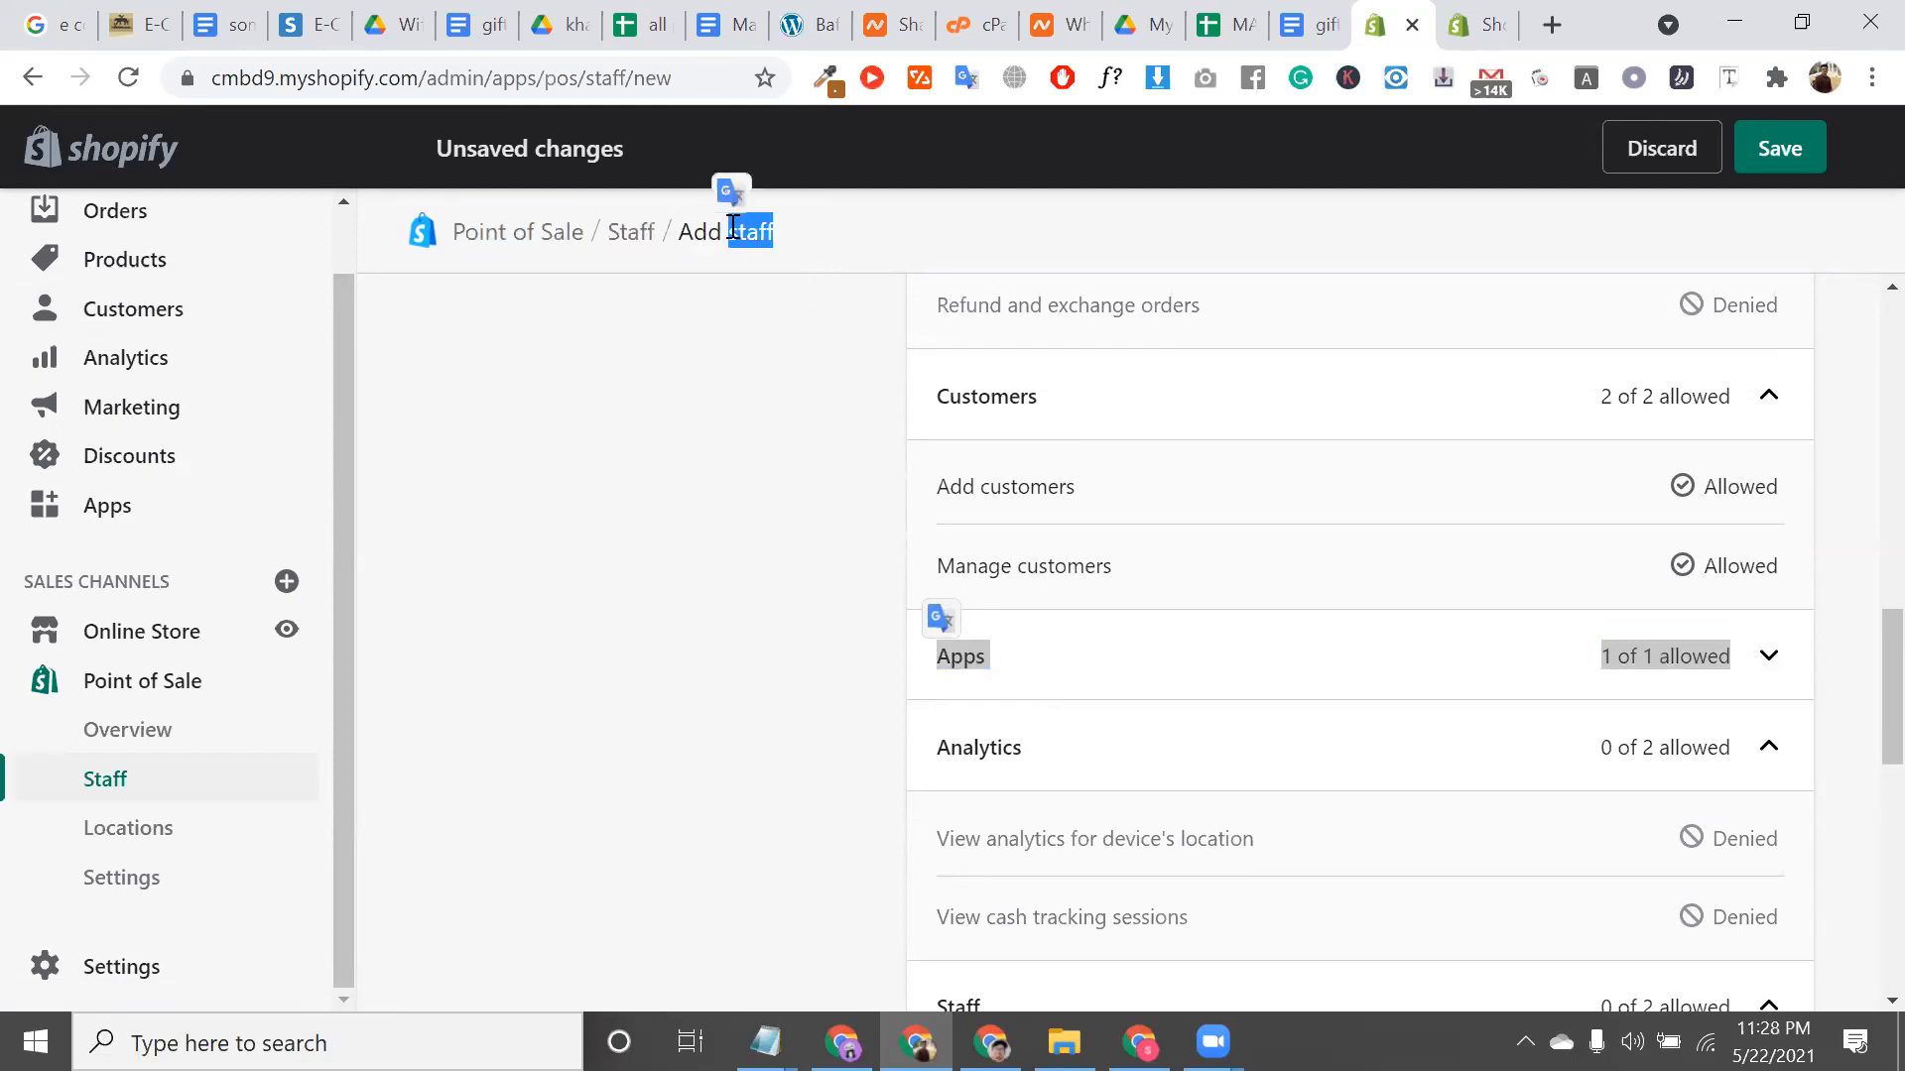
triple_click(829, 234)
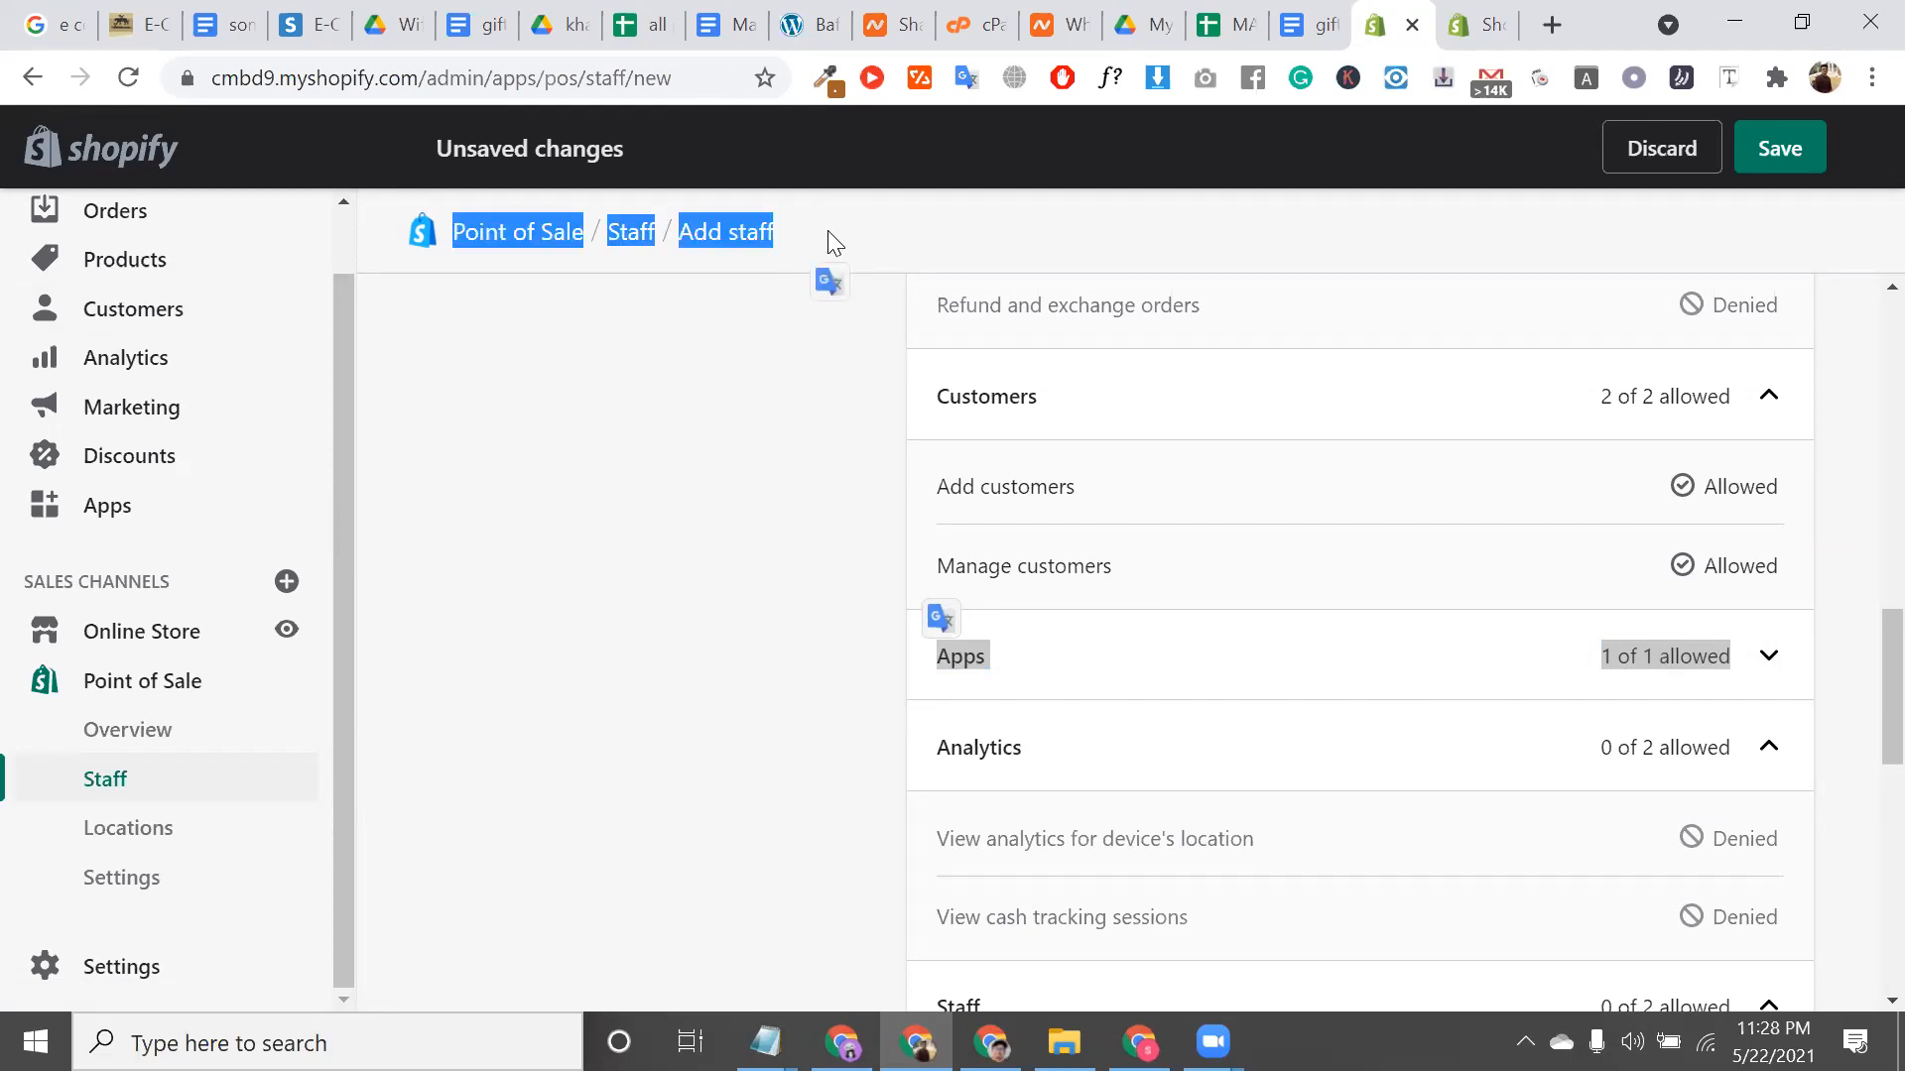
scroll(1084, 574, "down", 2)
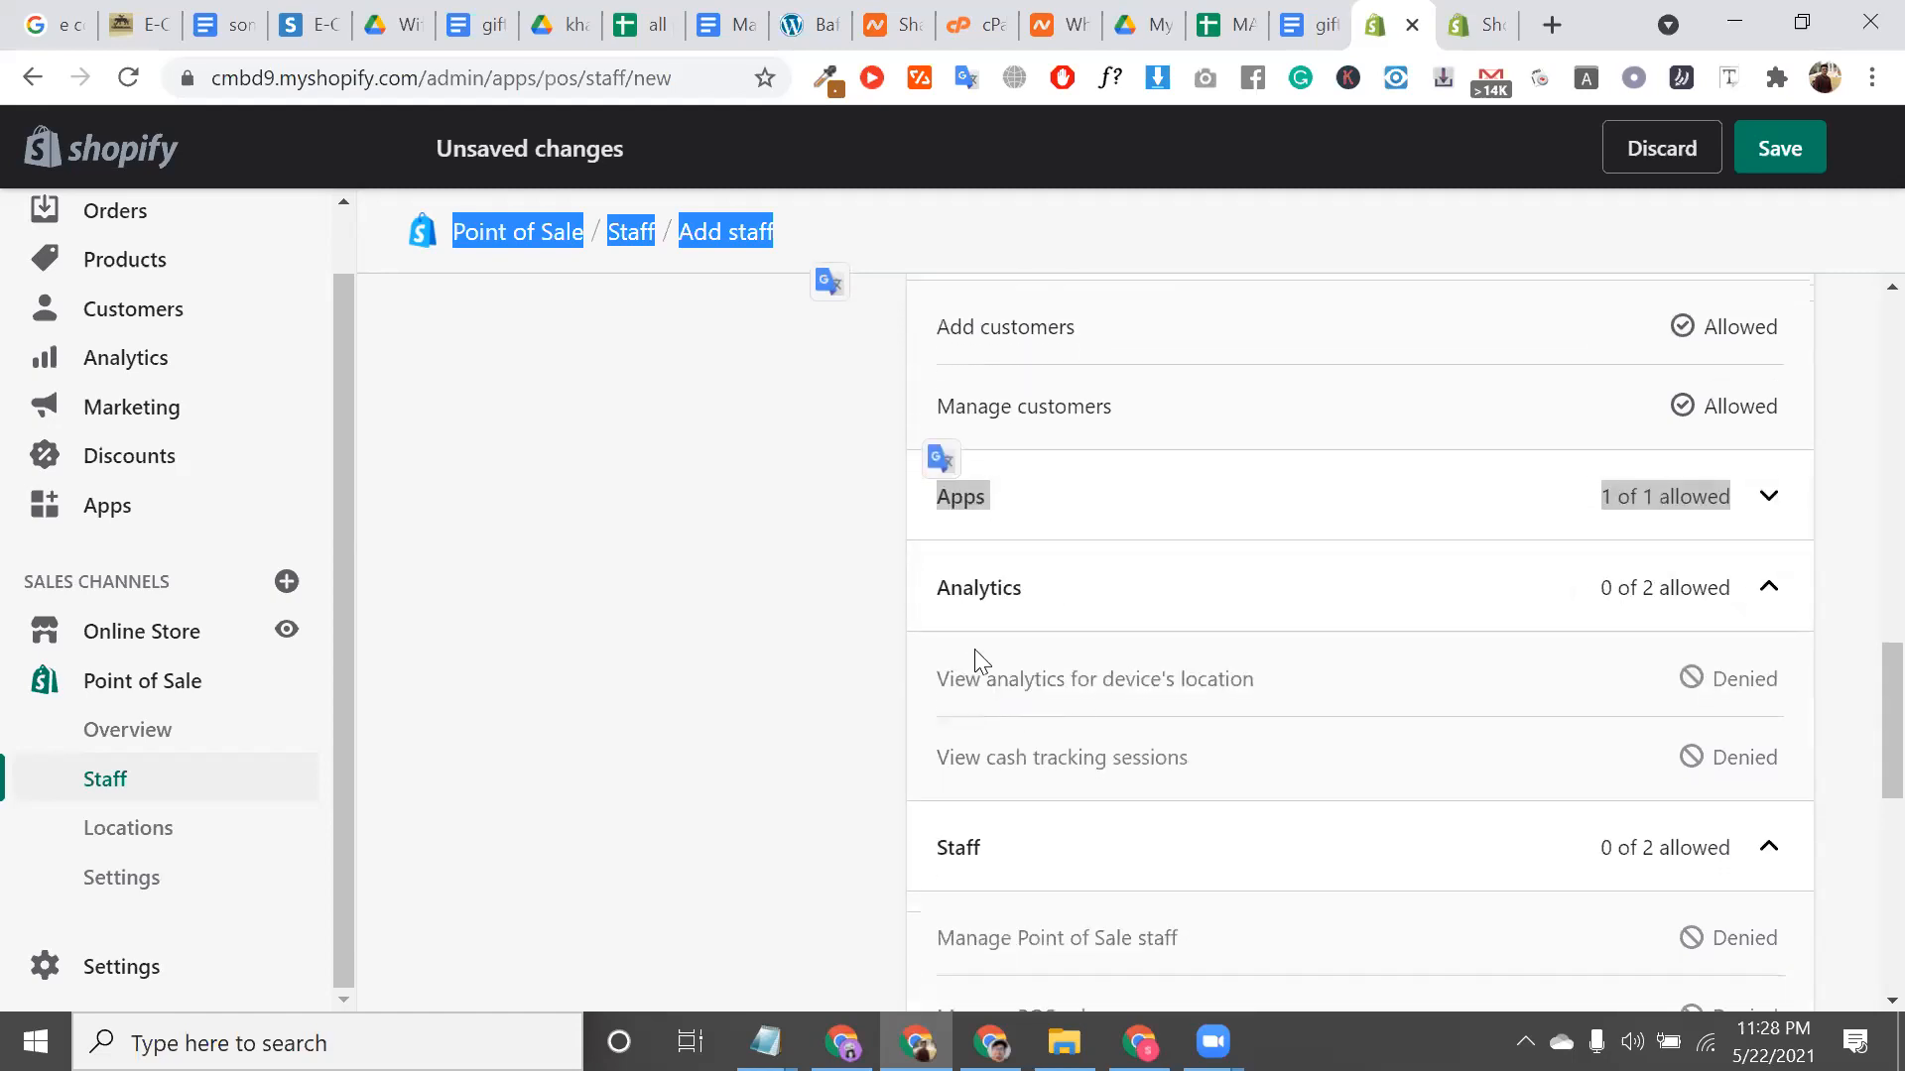
scroll(988, 651, "down", 3)
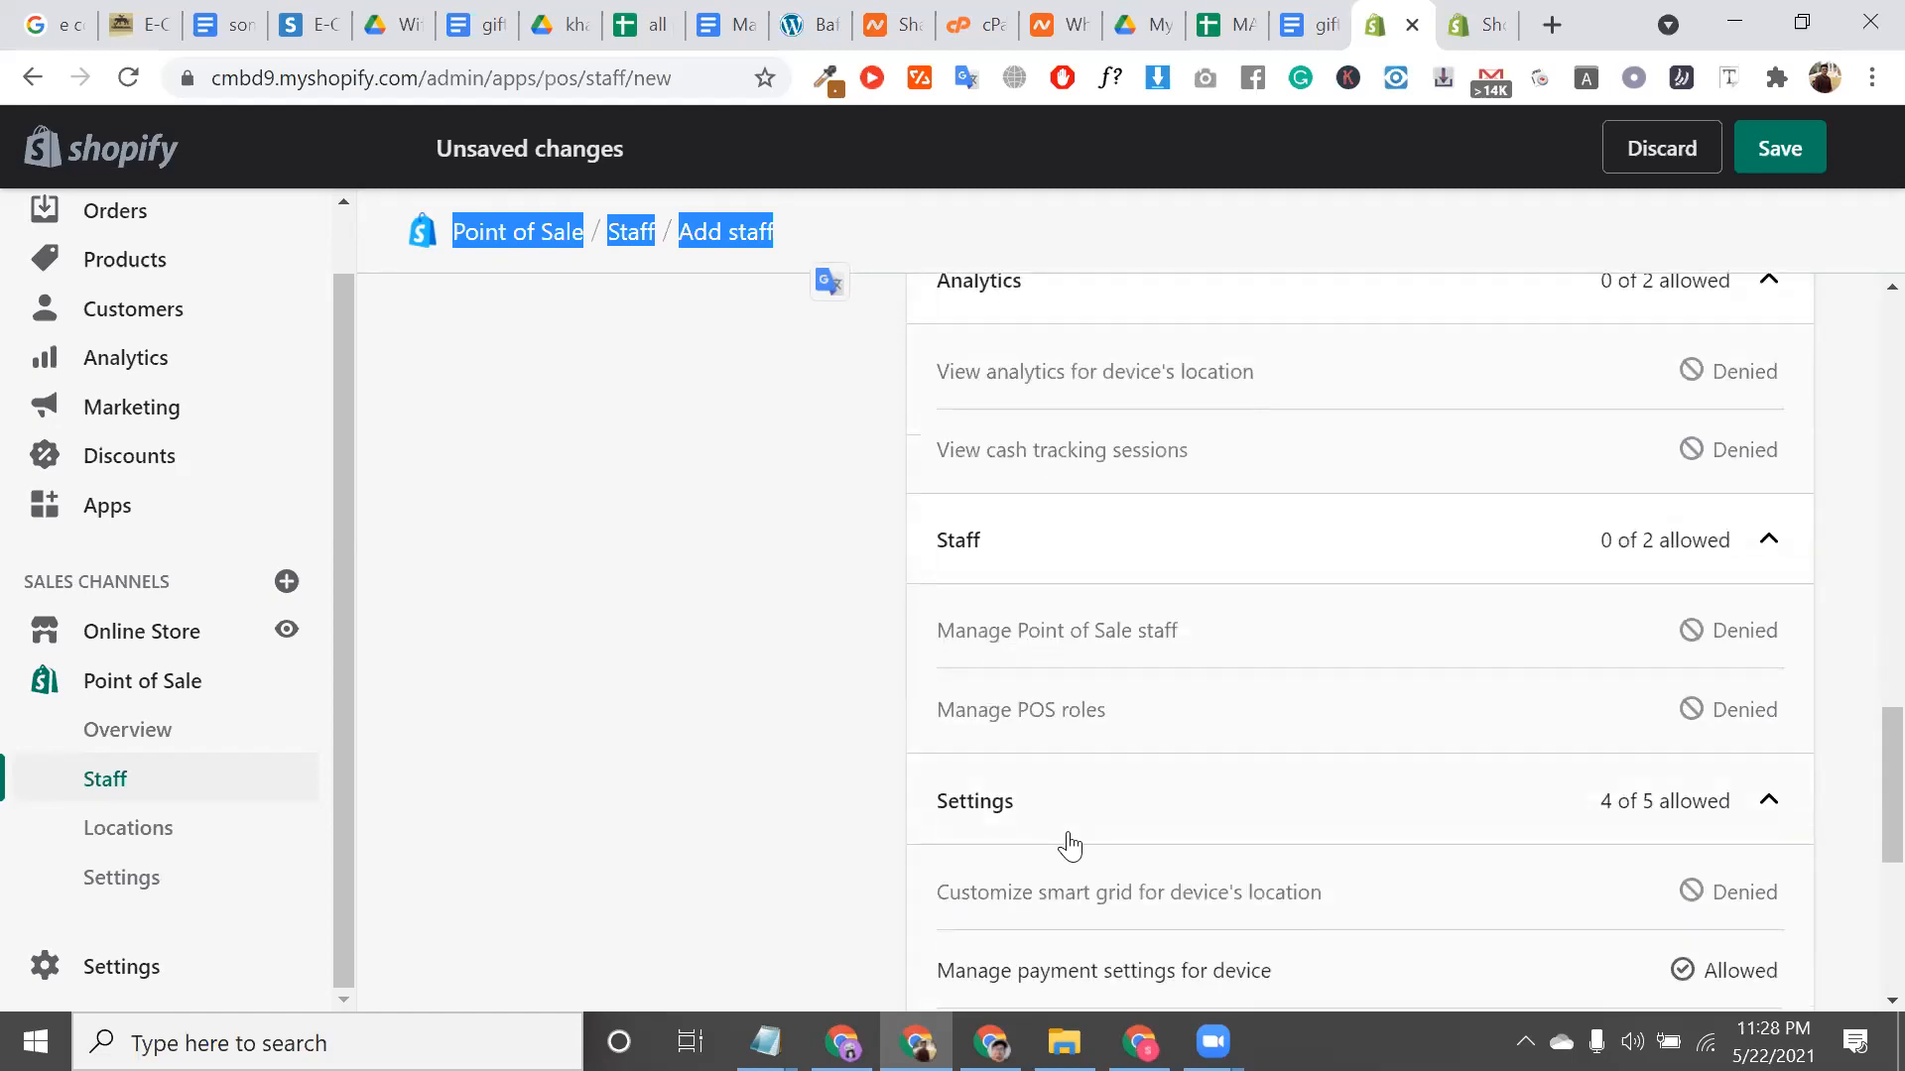
scroll(1070, 846, "down", 2)
scroll(1070, 846, "down", 3)
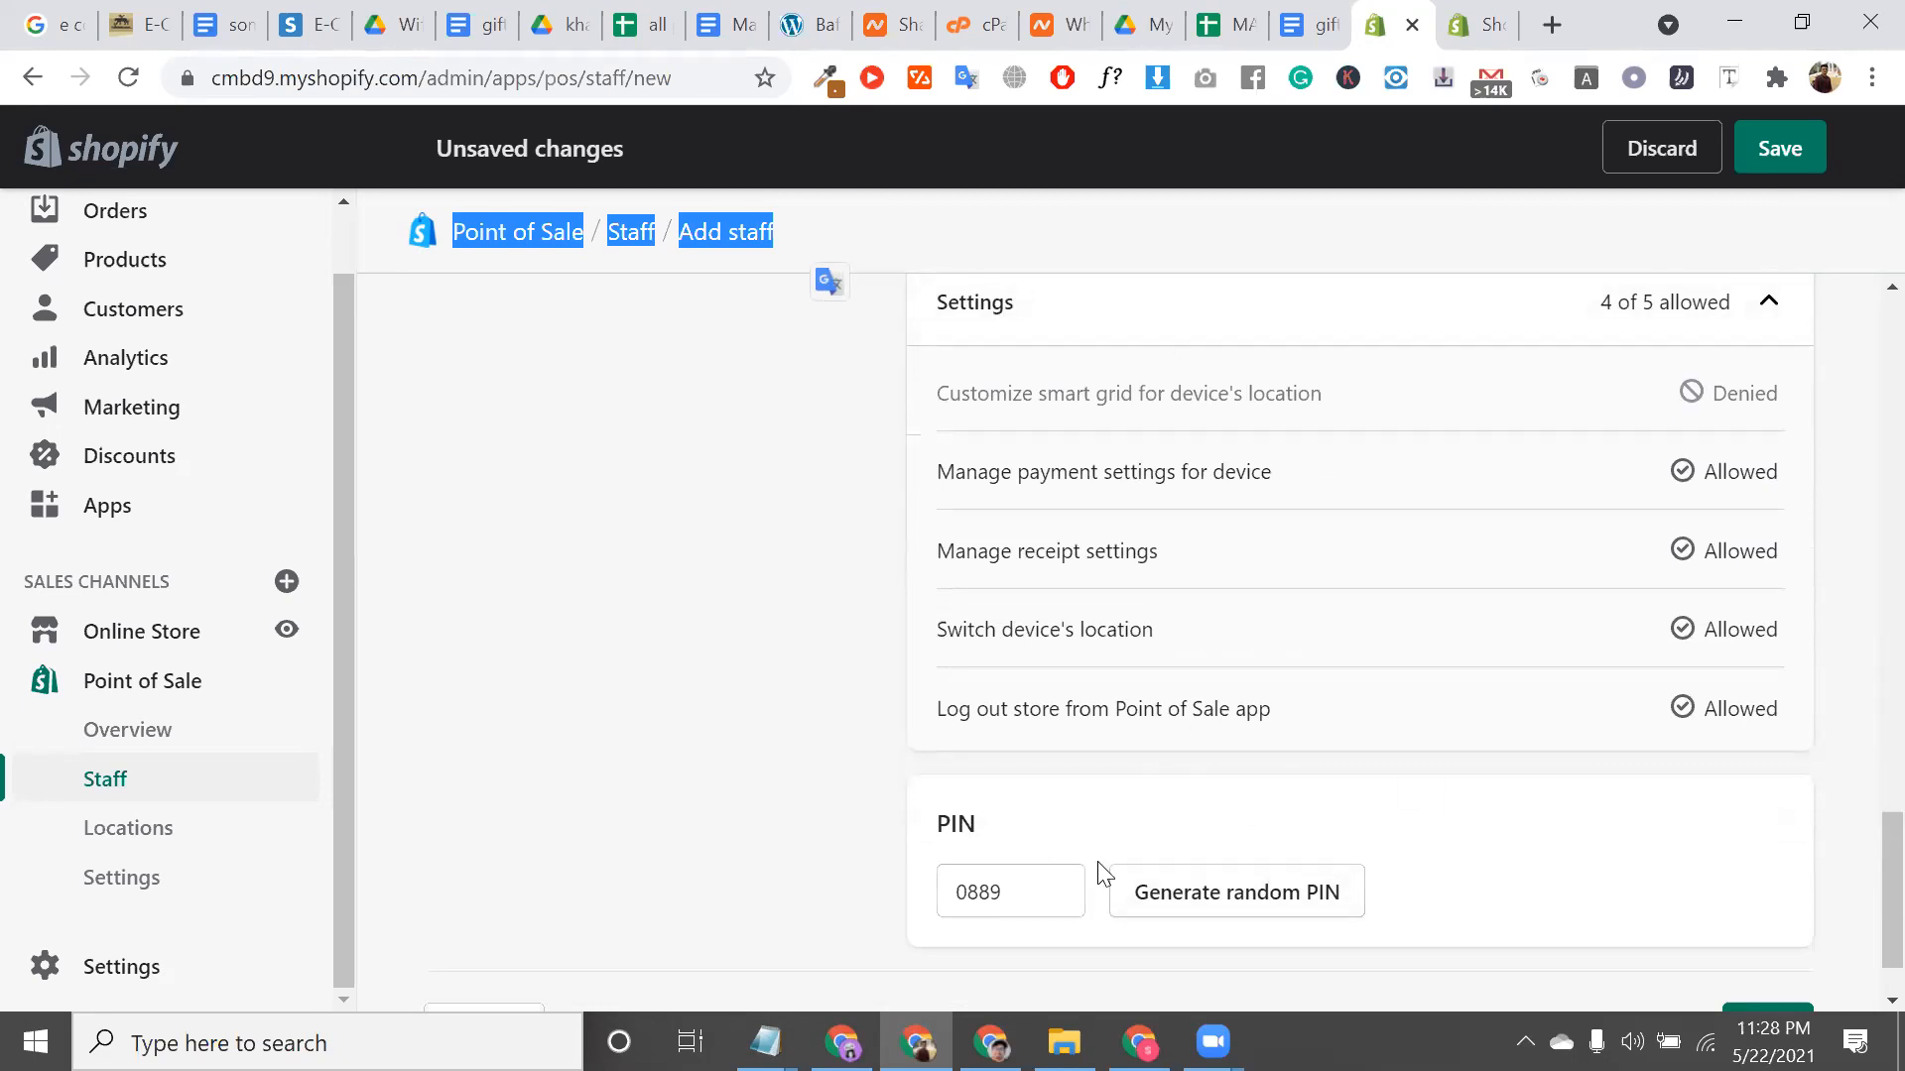
double_click(1002, 892)
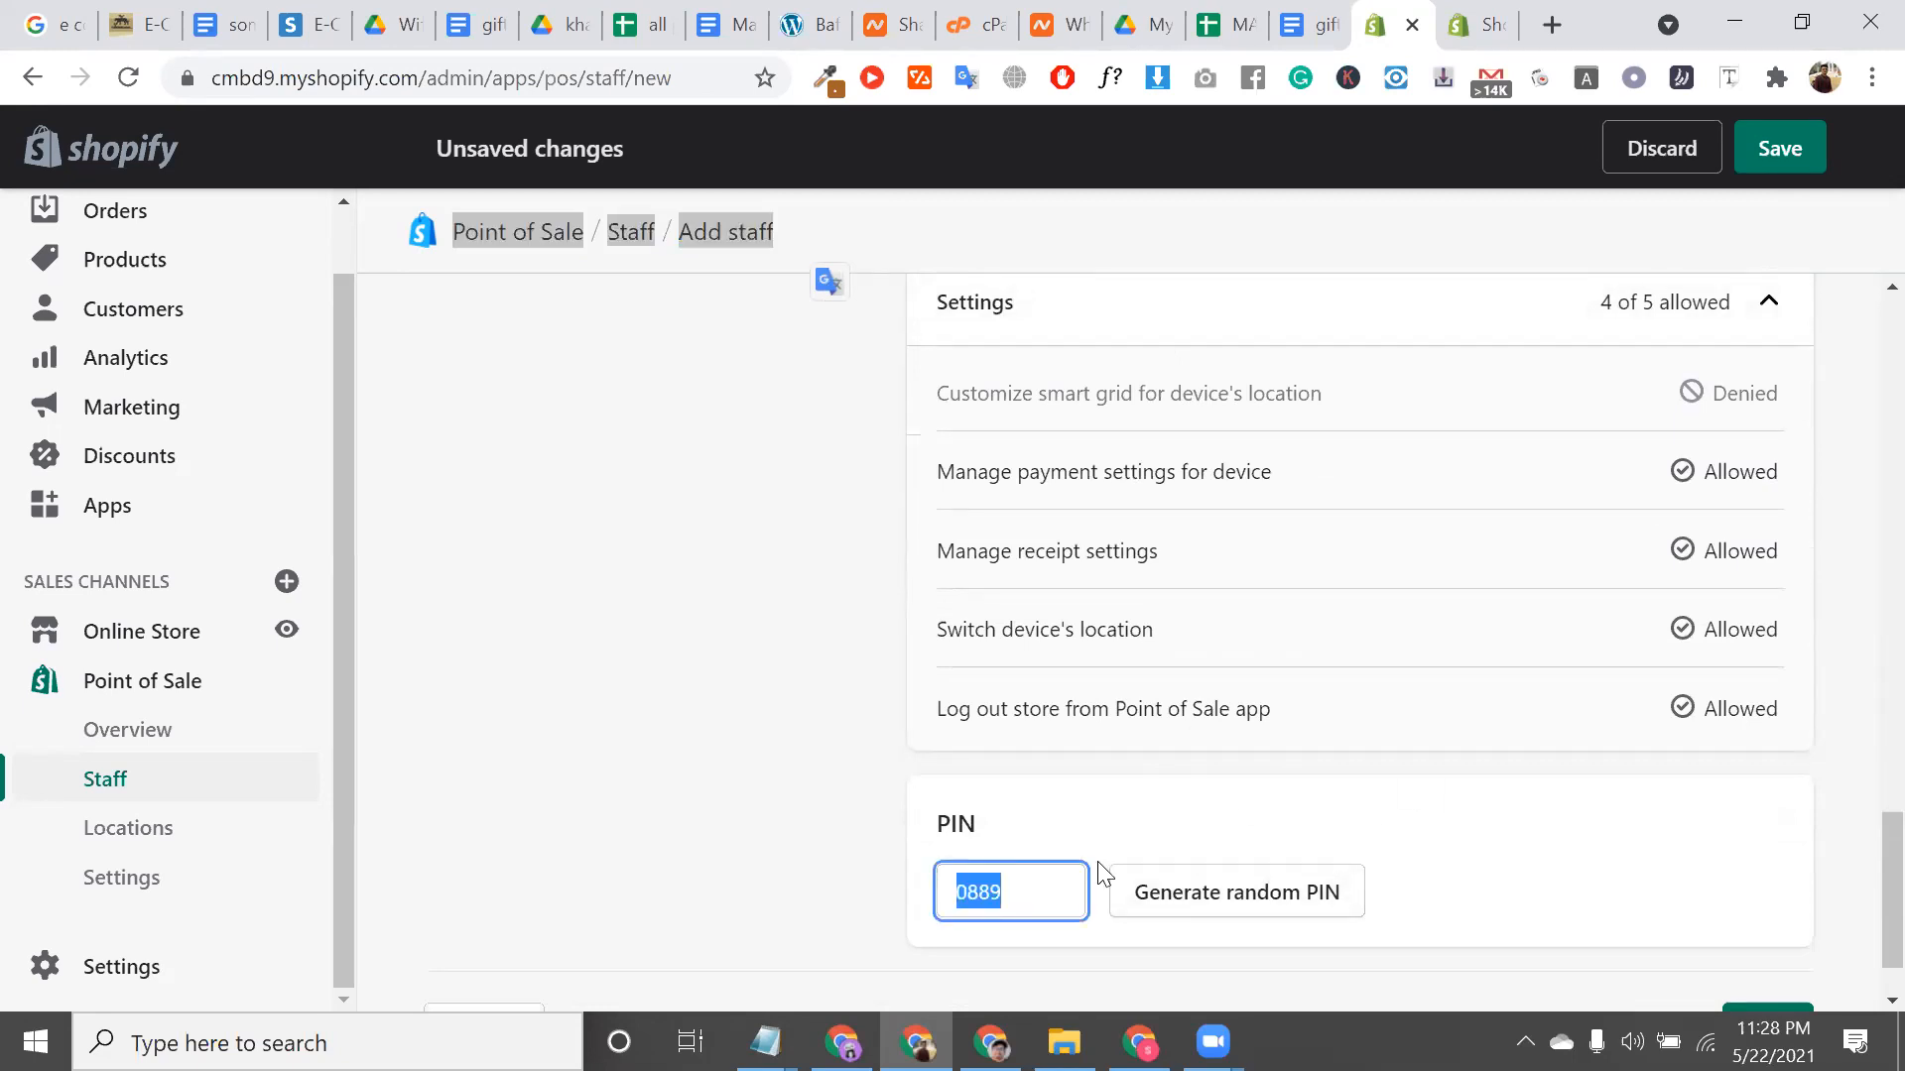
right_click(985, 895)
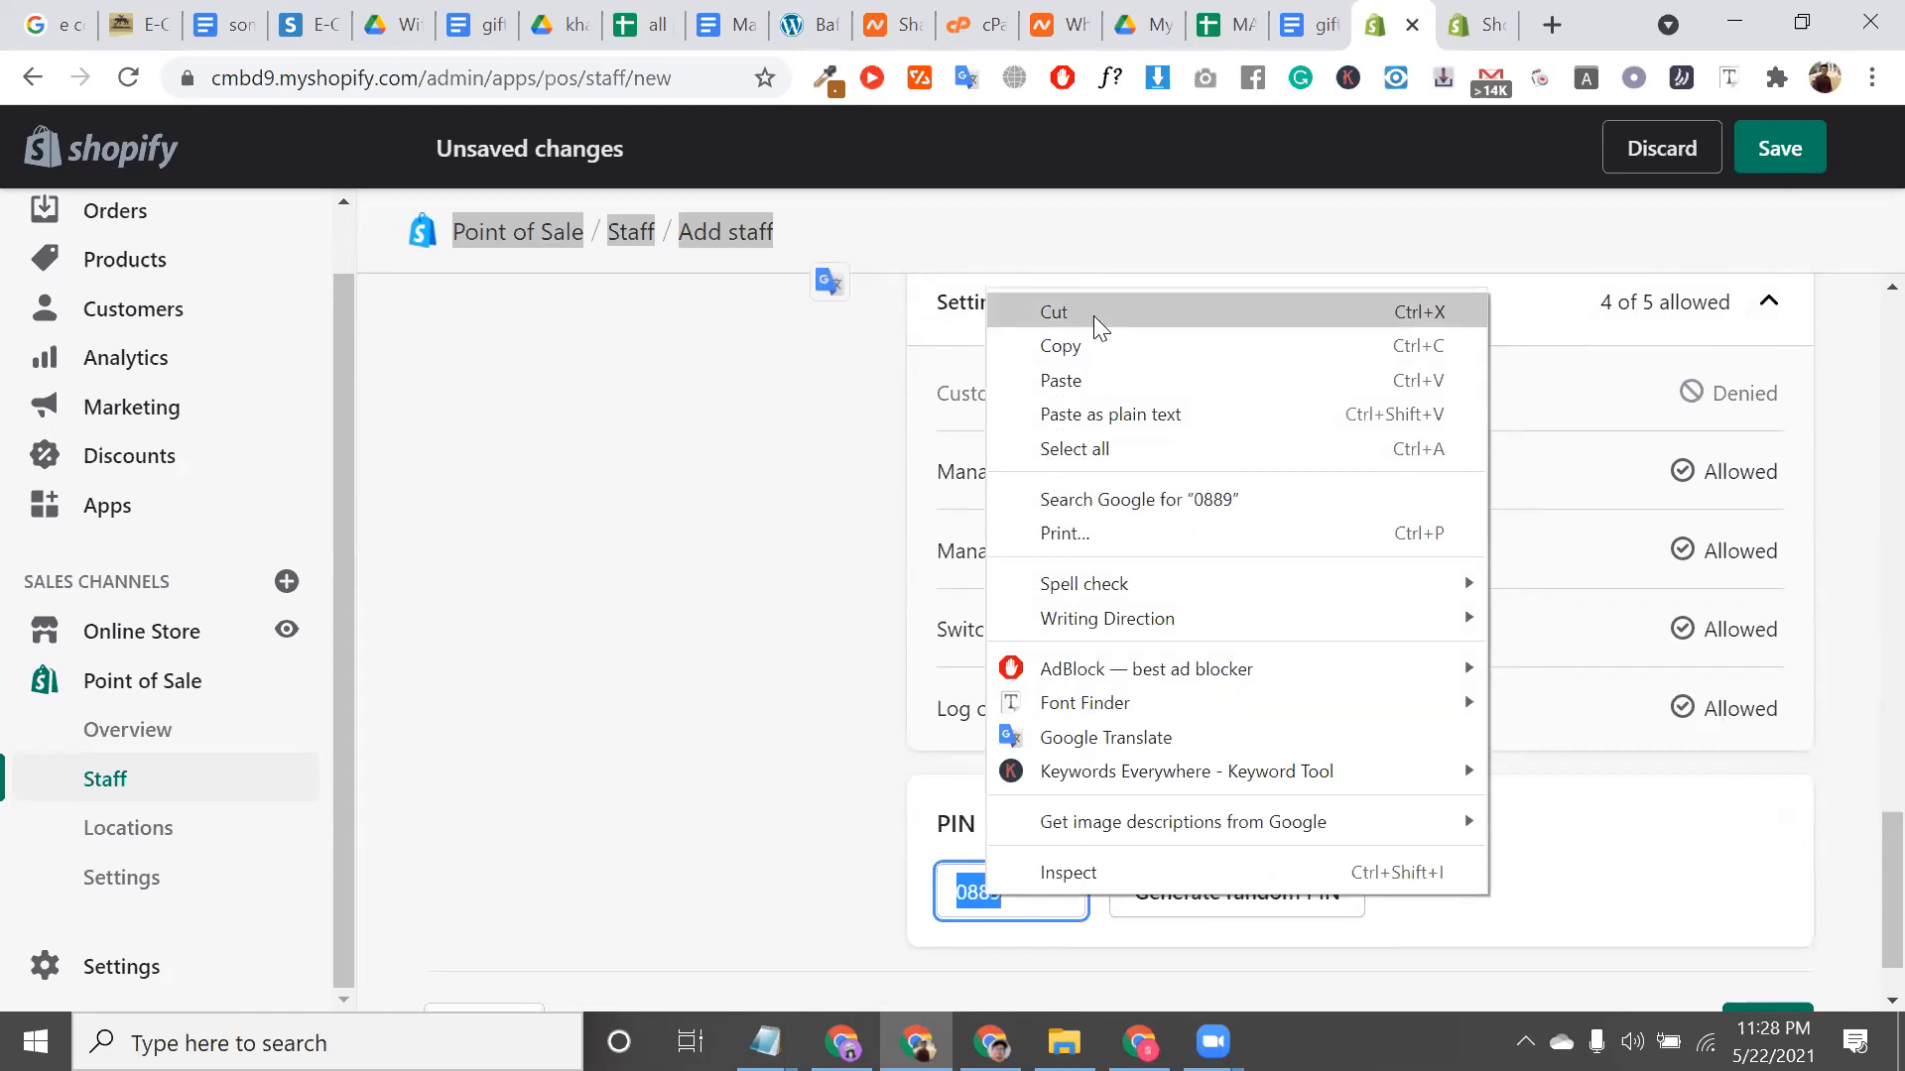
key("Escape")
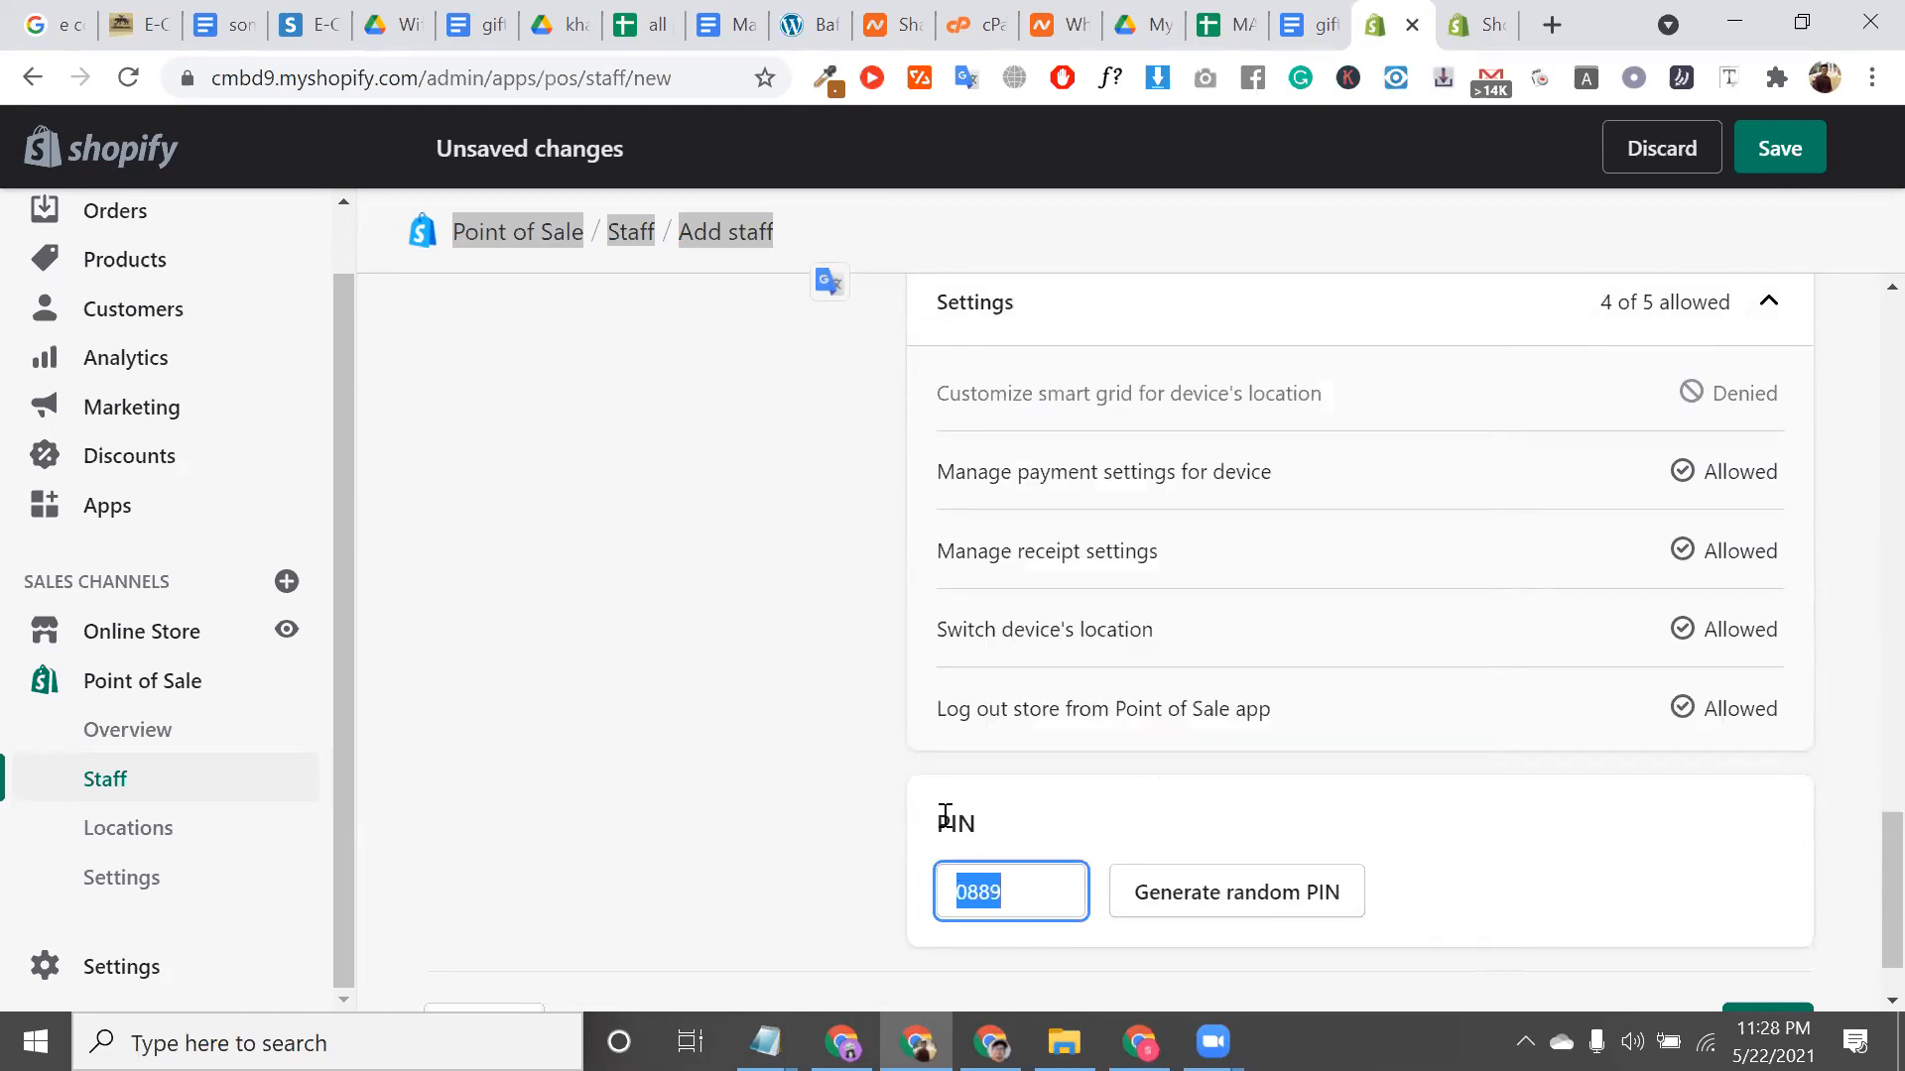
scroll(957, 784, "up", 15)
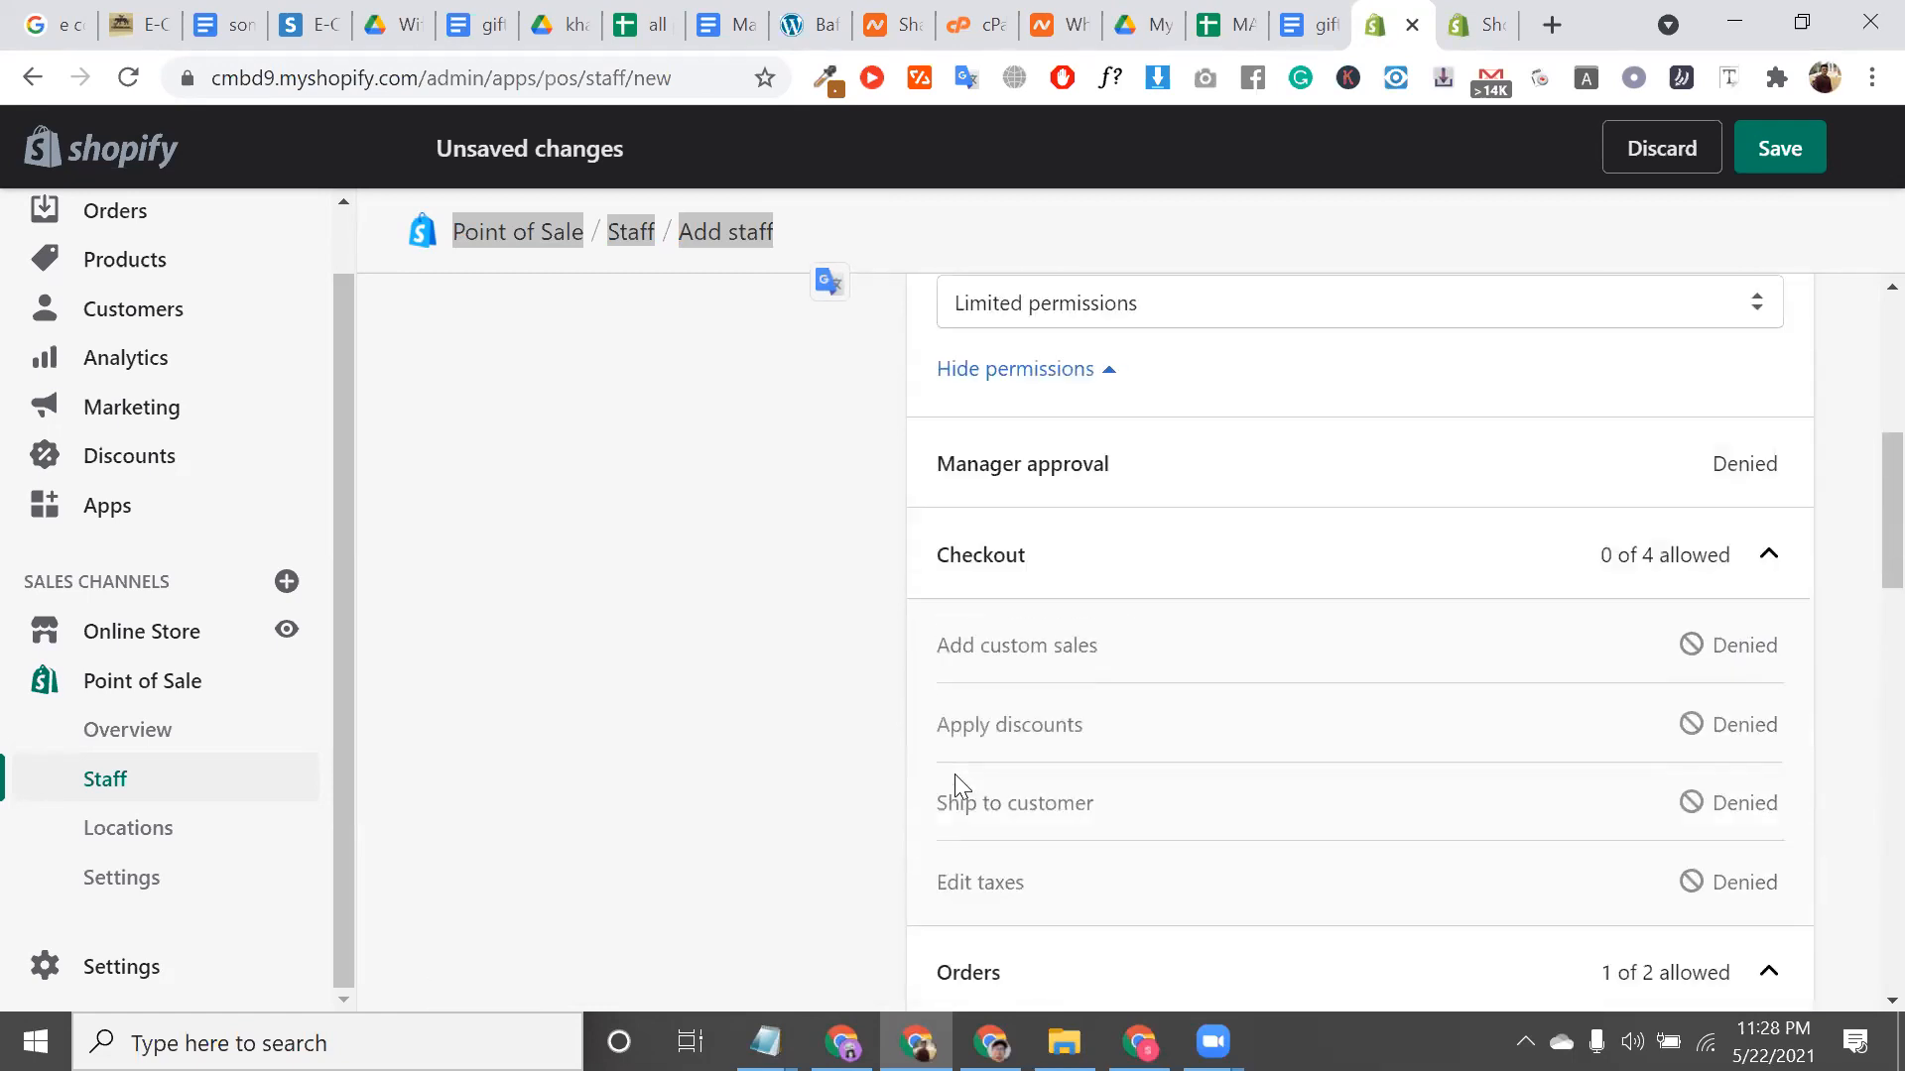
Save the staff member after replacing the rejected email with another unused saved address
scroll(1770, 141, "up", 1)
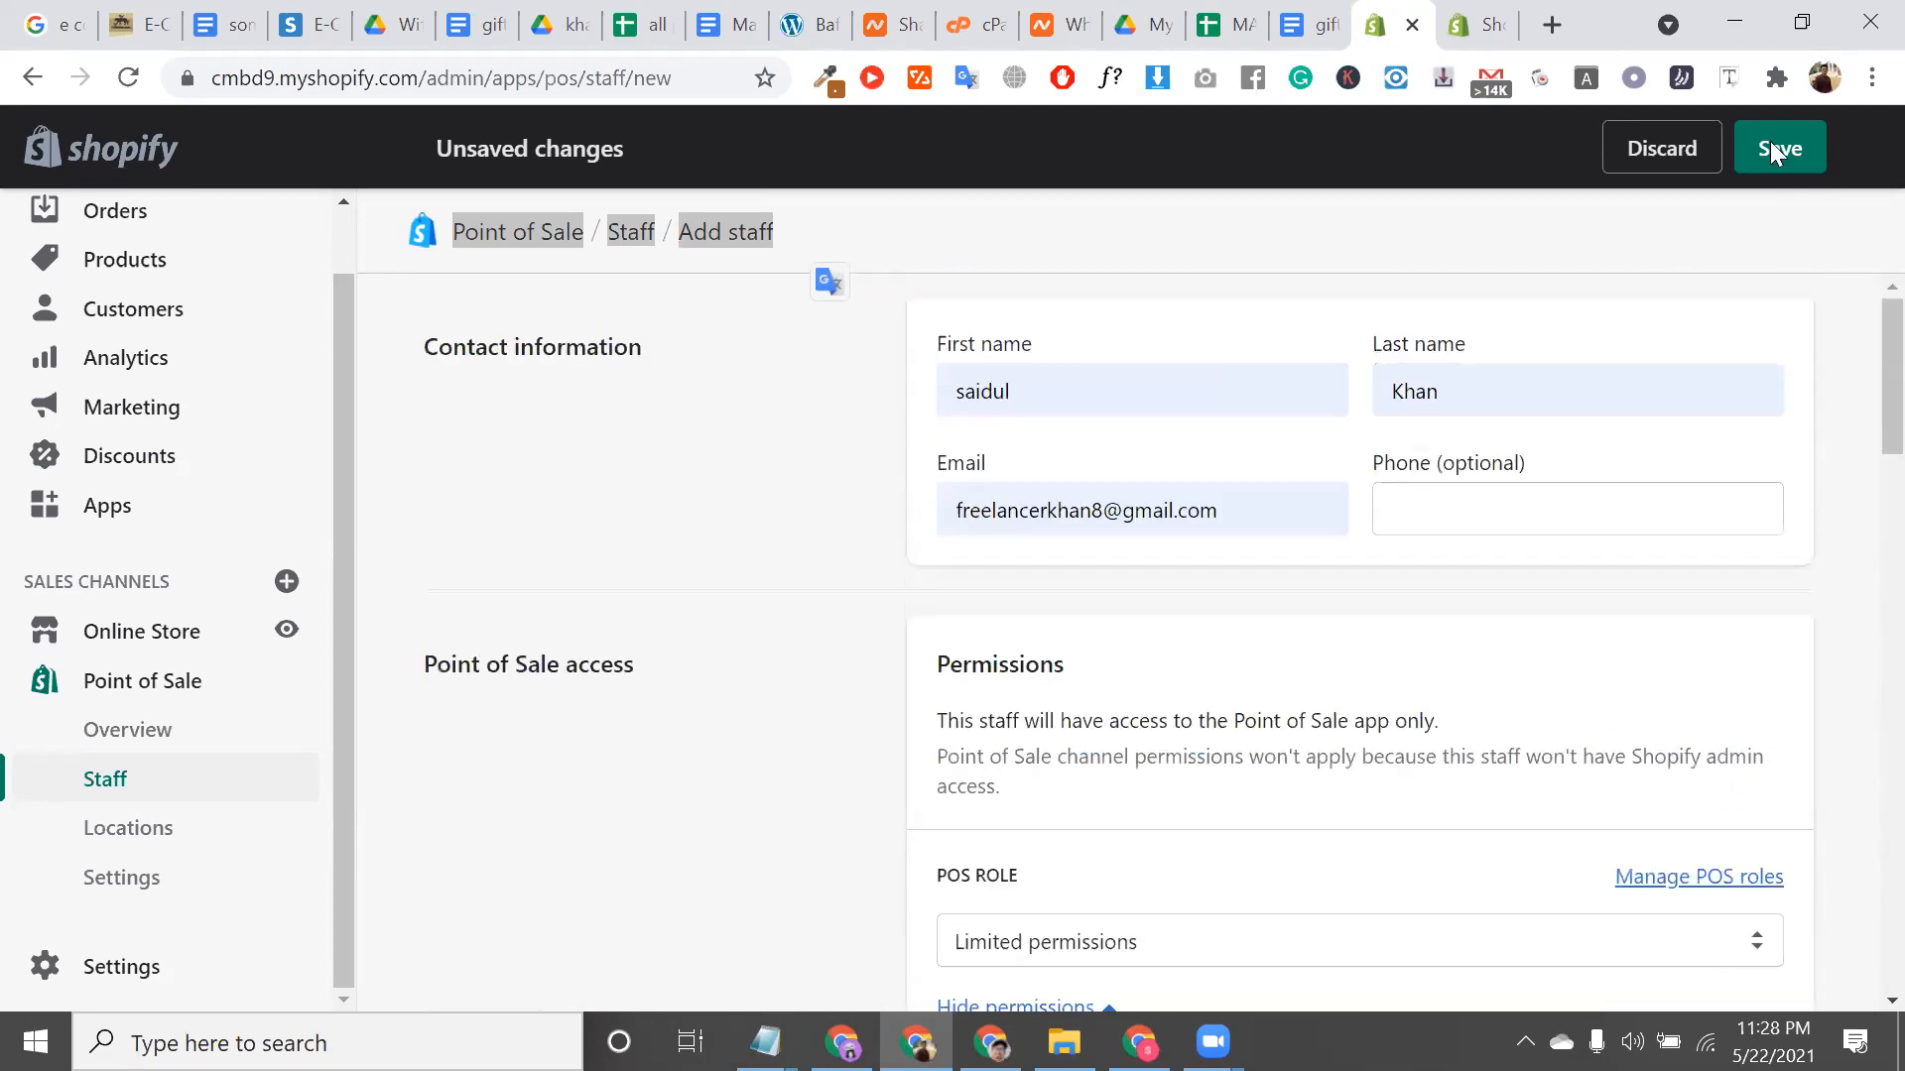
left_click(1770, 141)
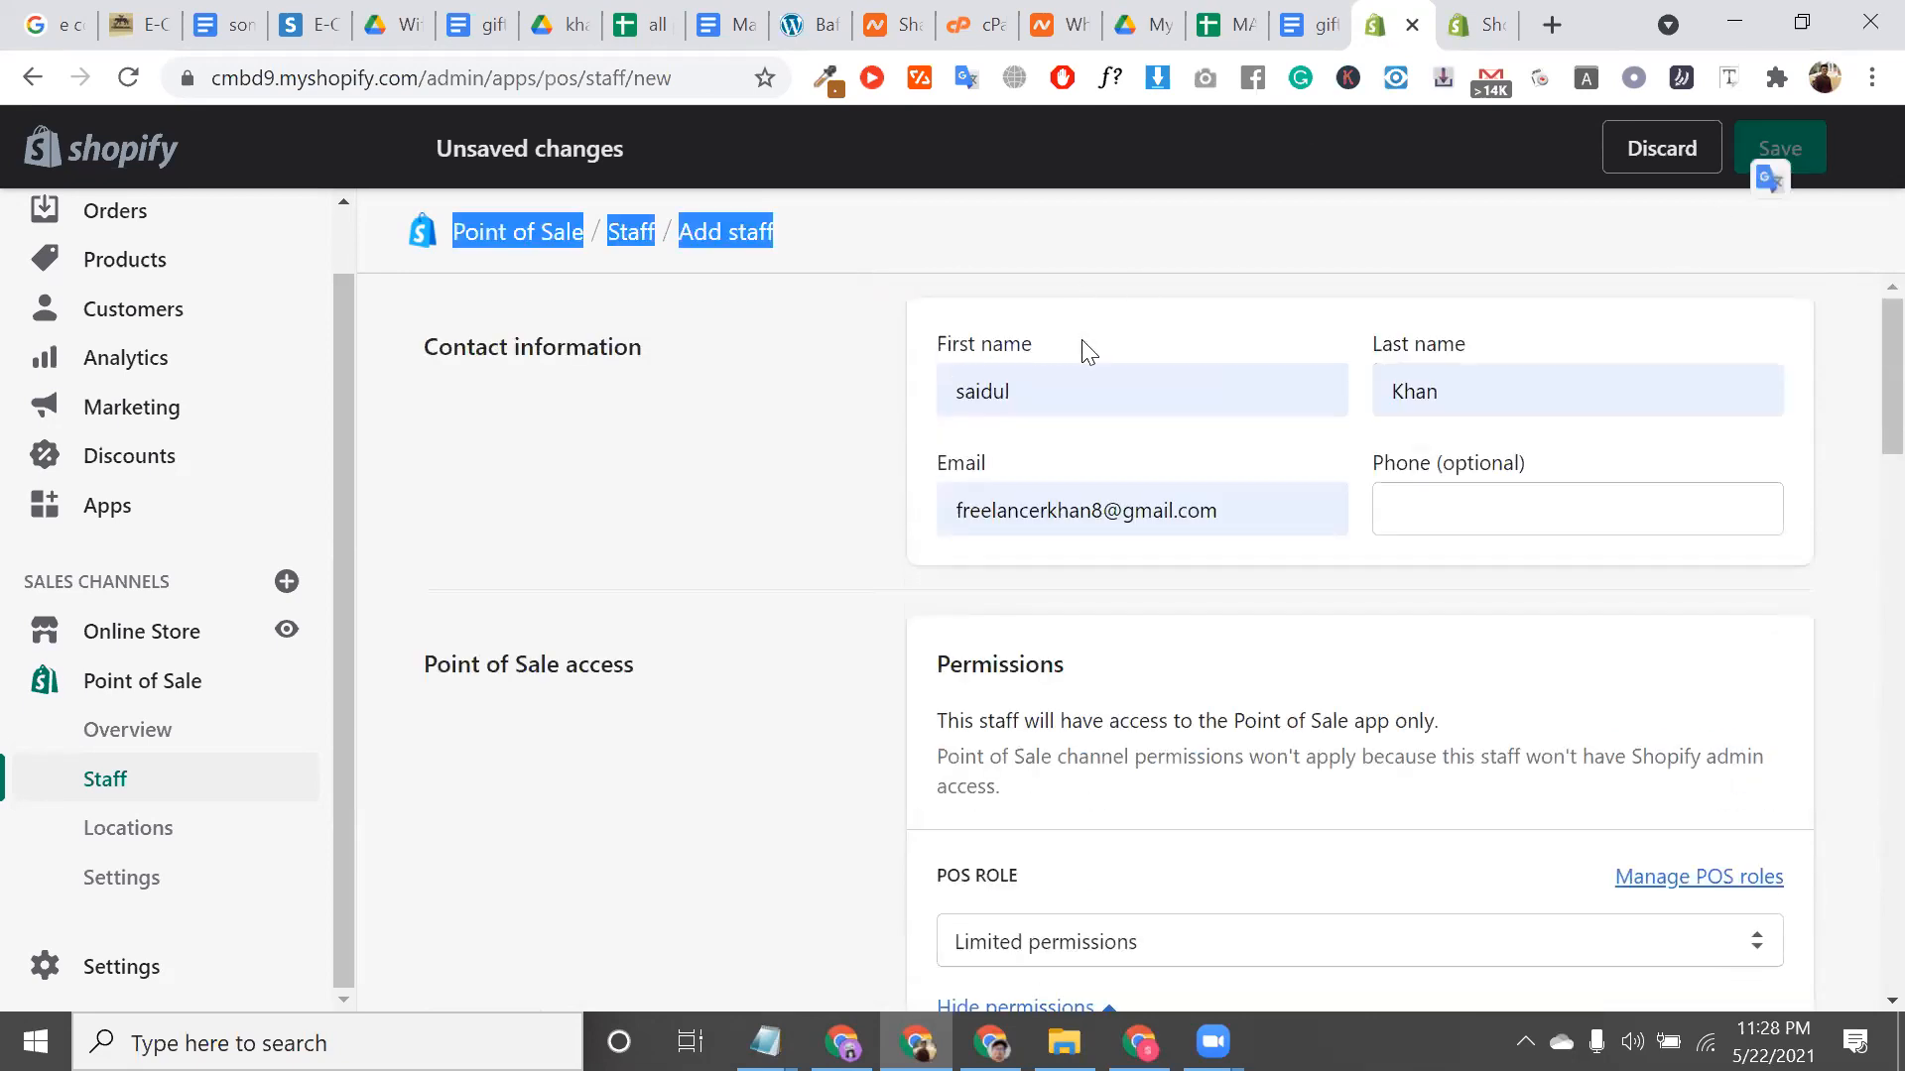
key("ctrl+a")
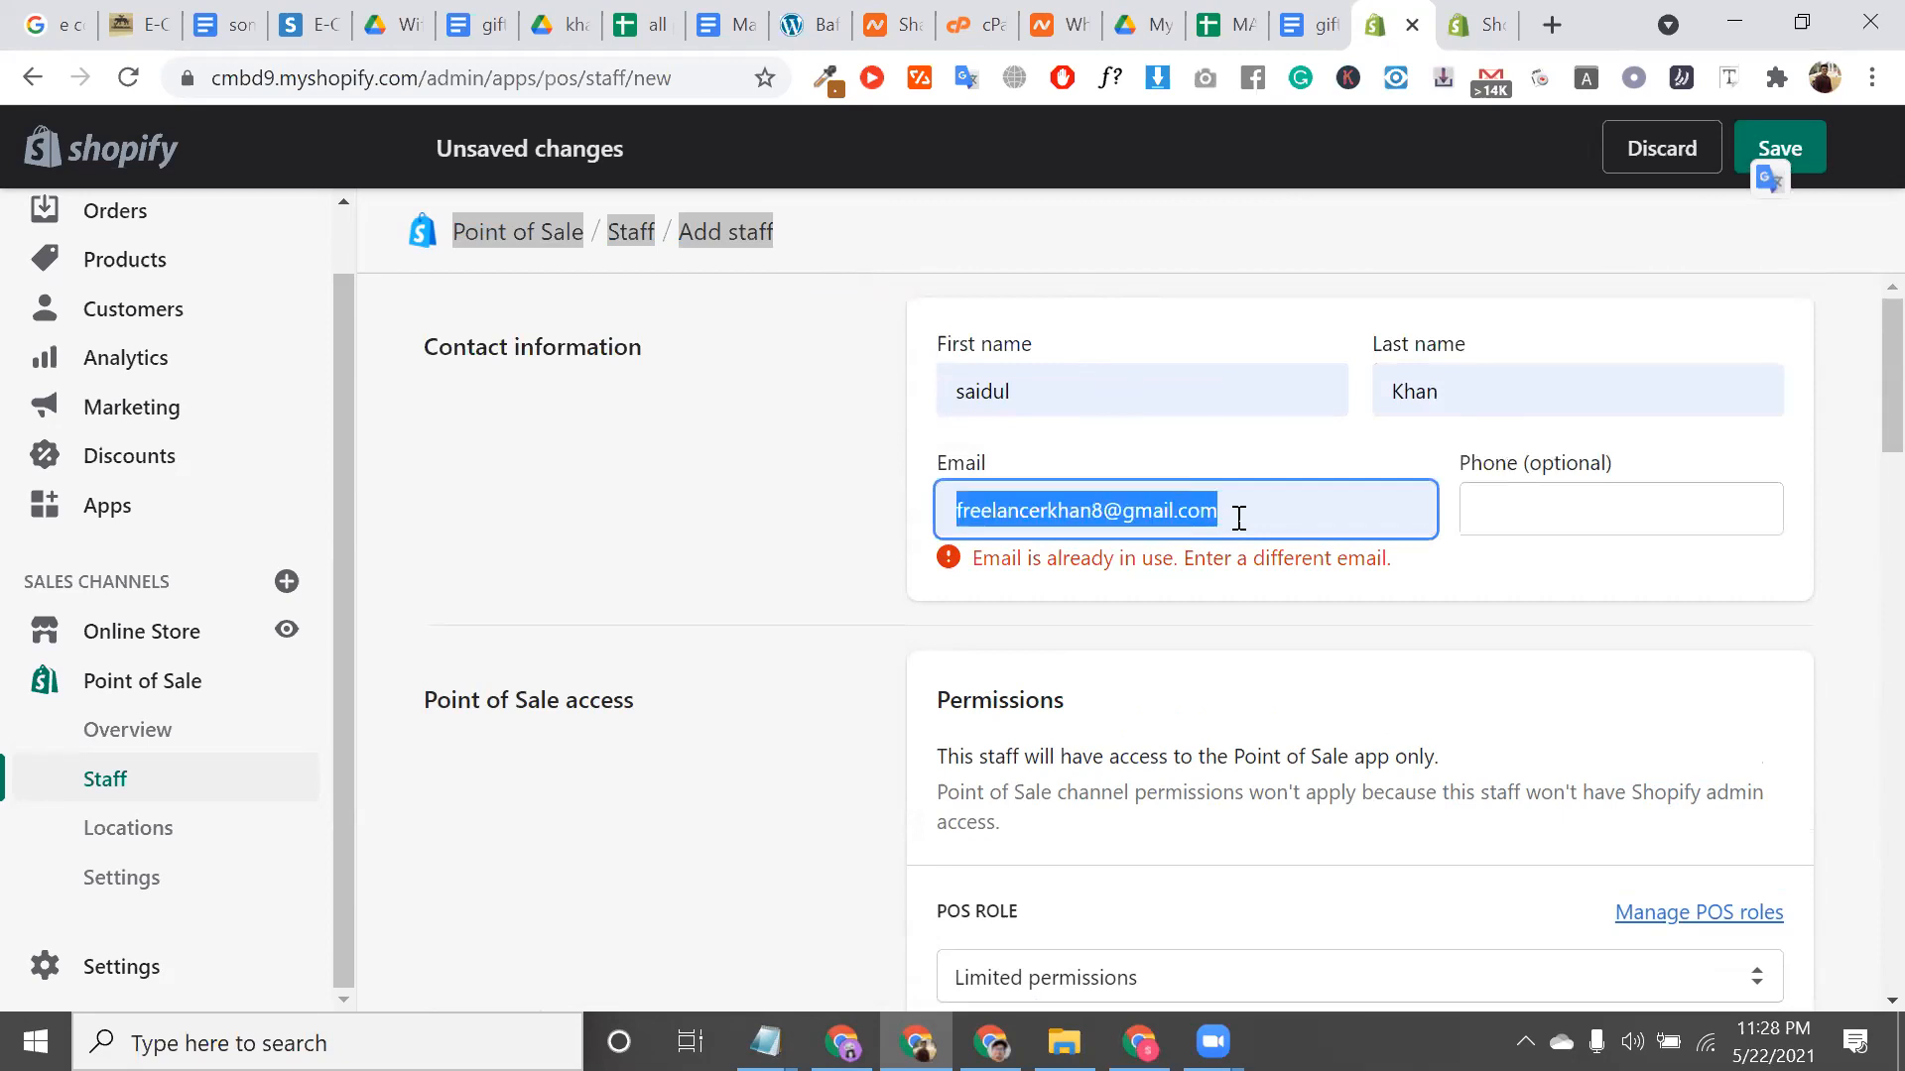
key("BackSpace")
left_click(1239, 517)
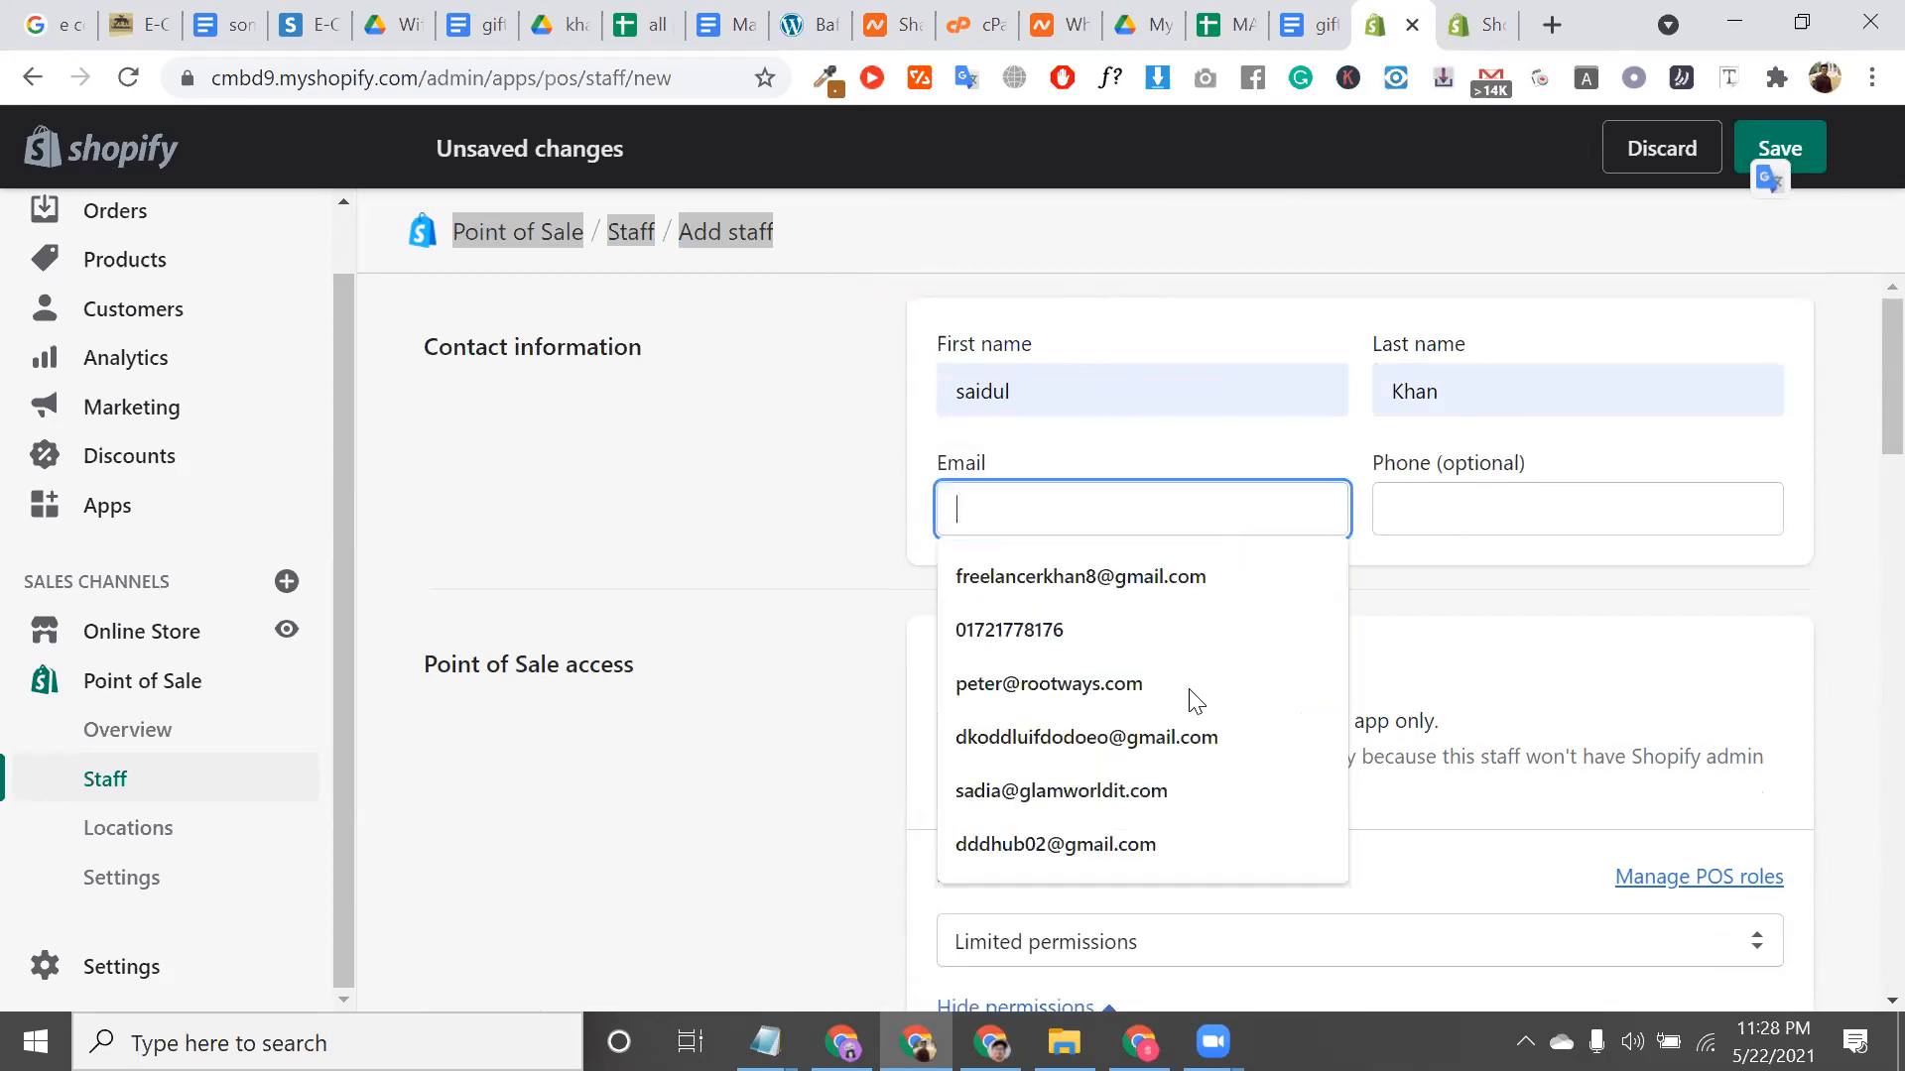
key("Return")
scroll(1288, 854, "down", 15)
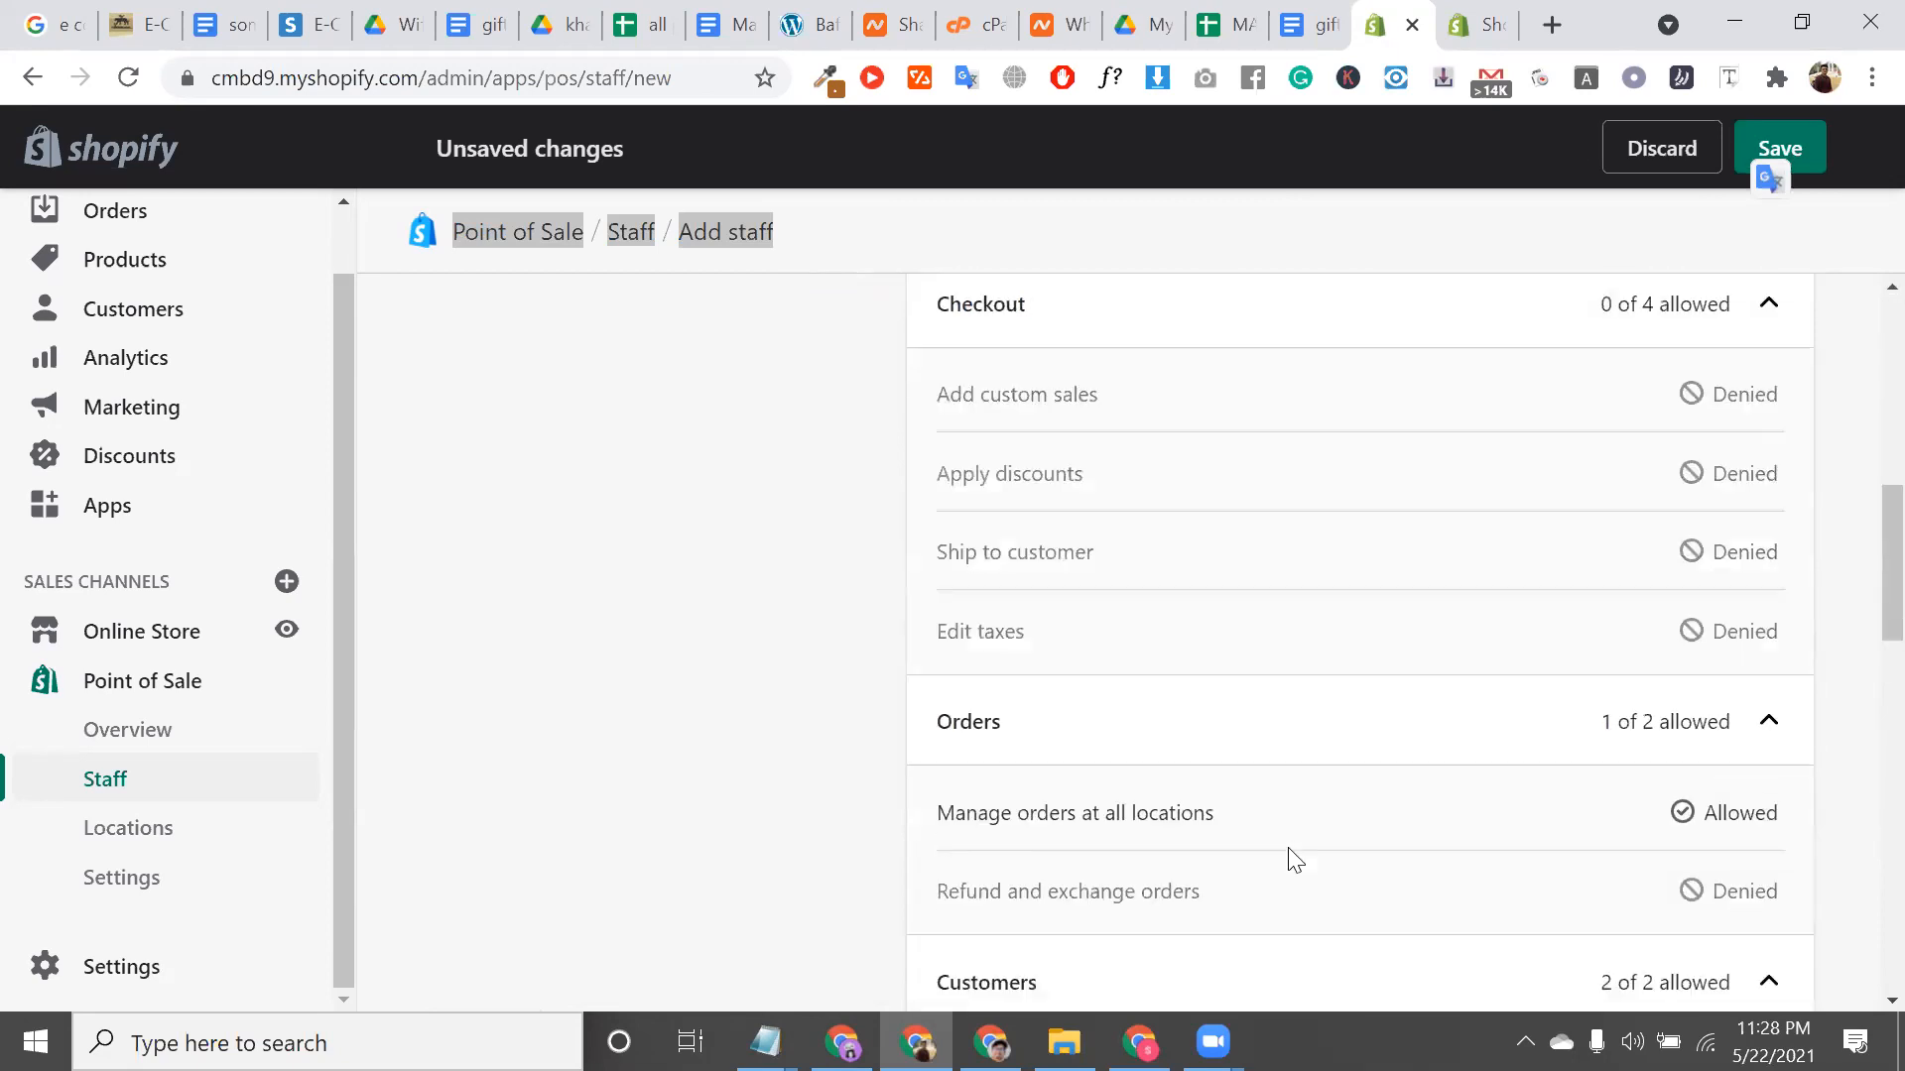
left_click(1768, 934)
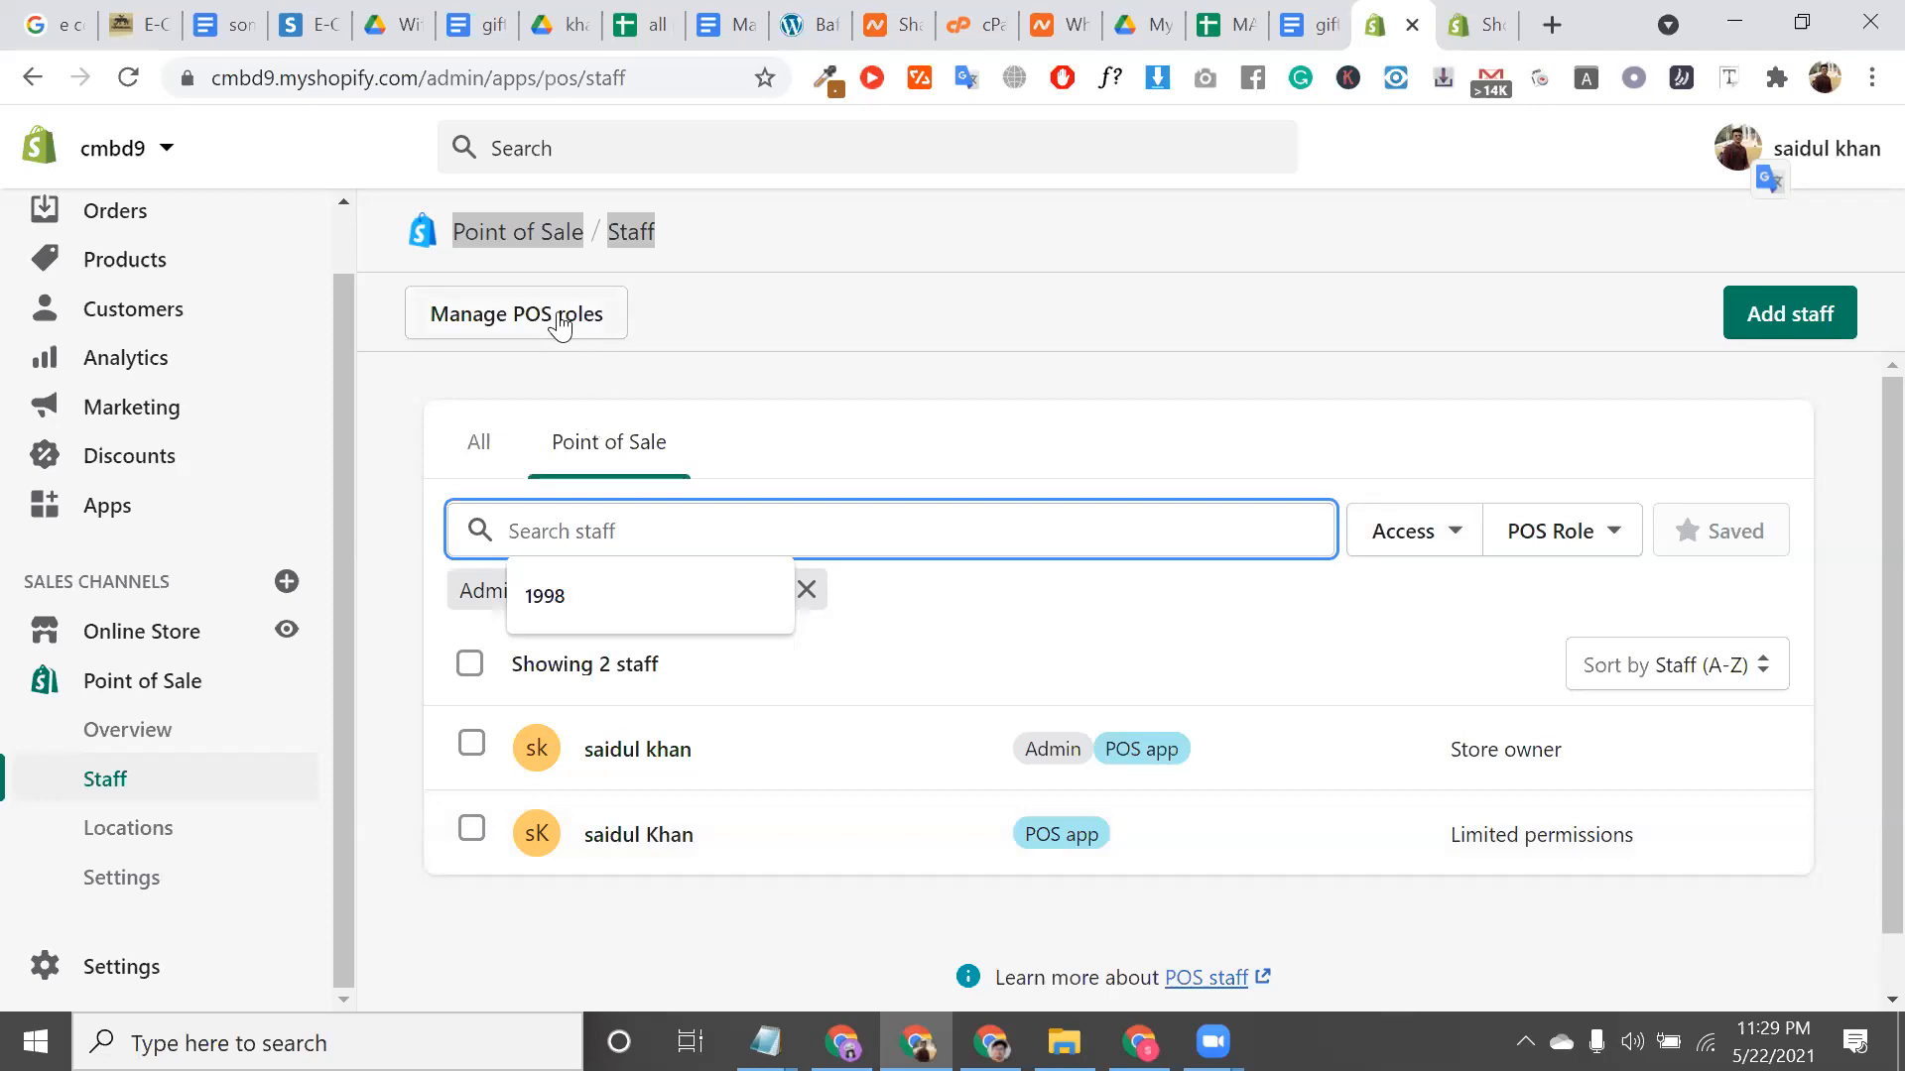
triple_click(643, 242)
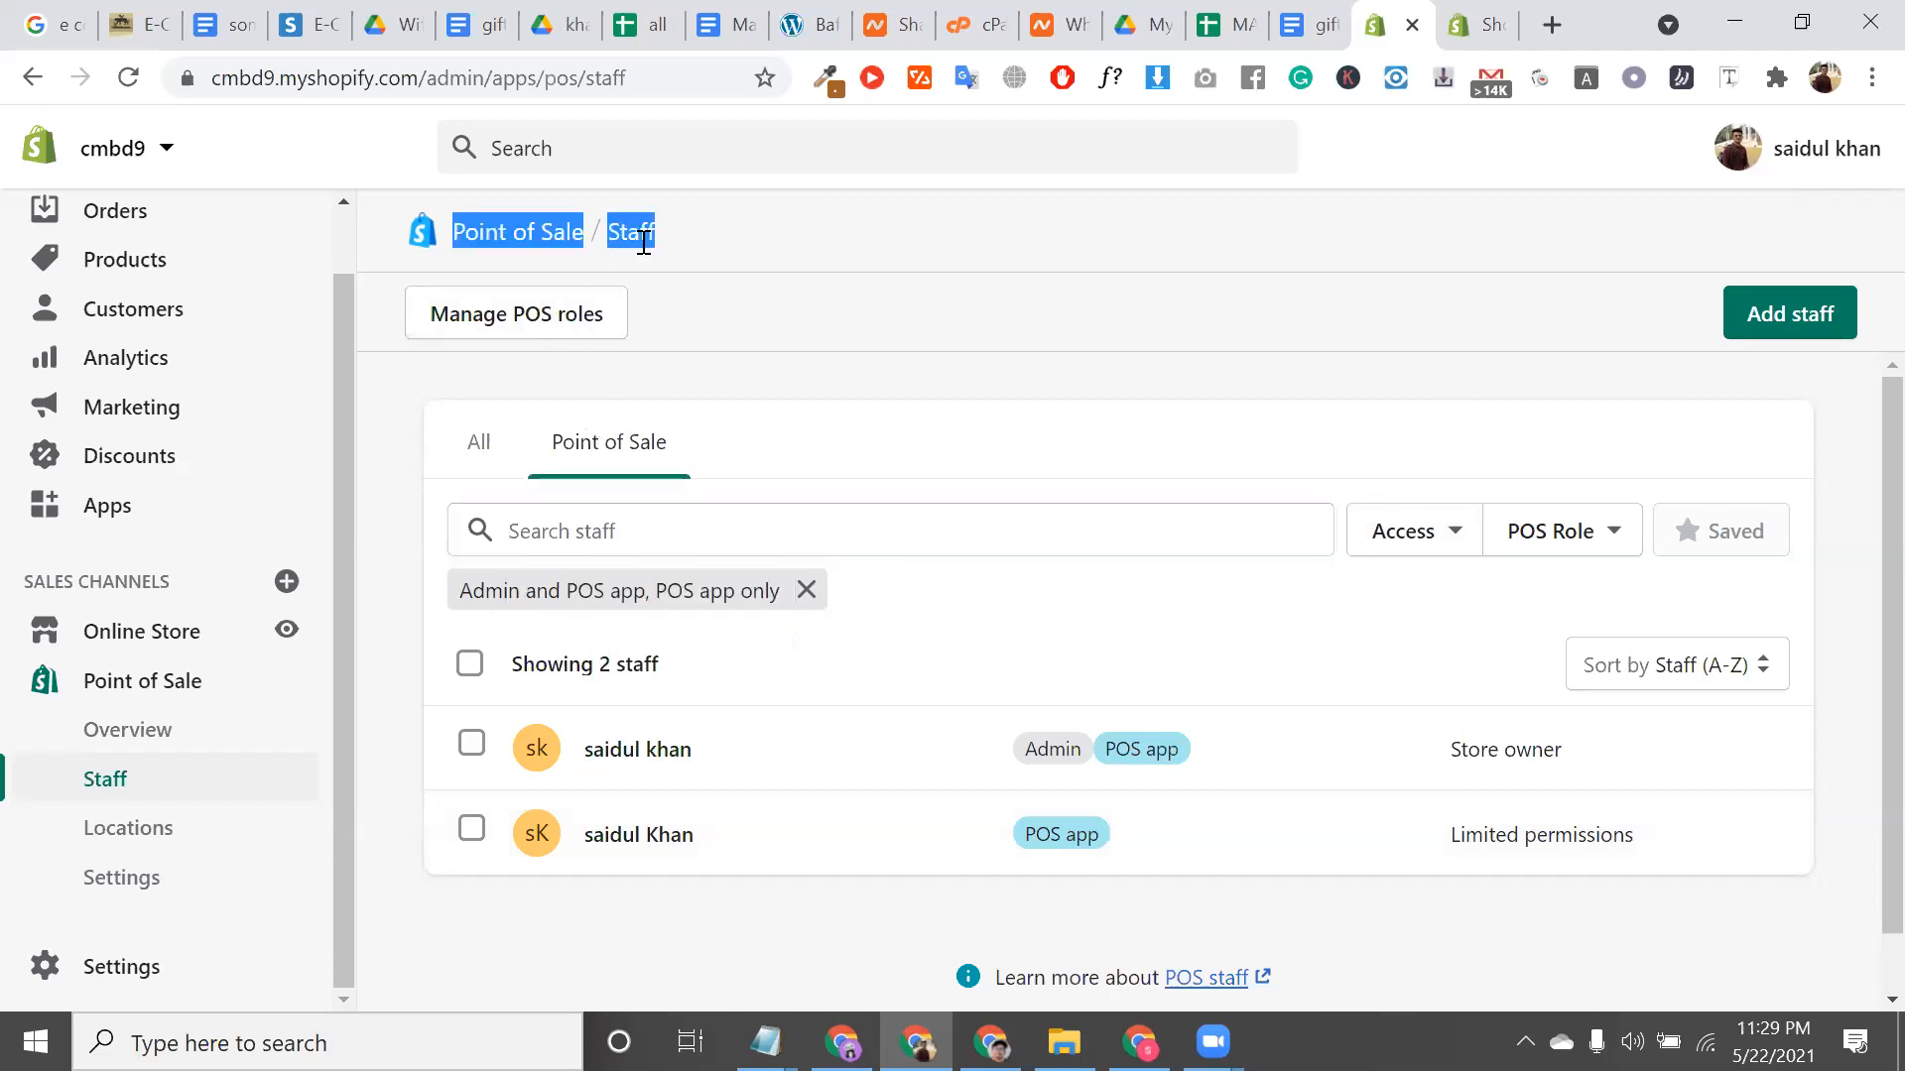
left_click(162, 731)
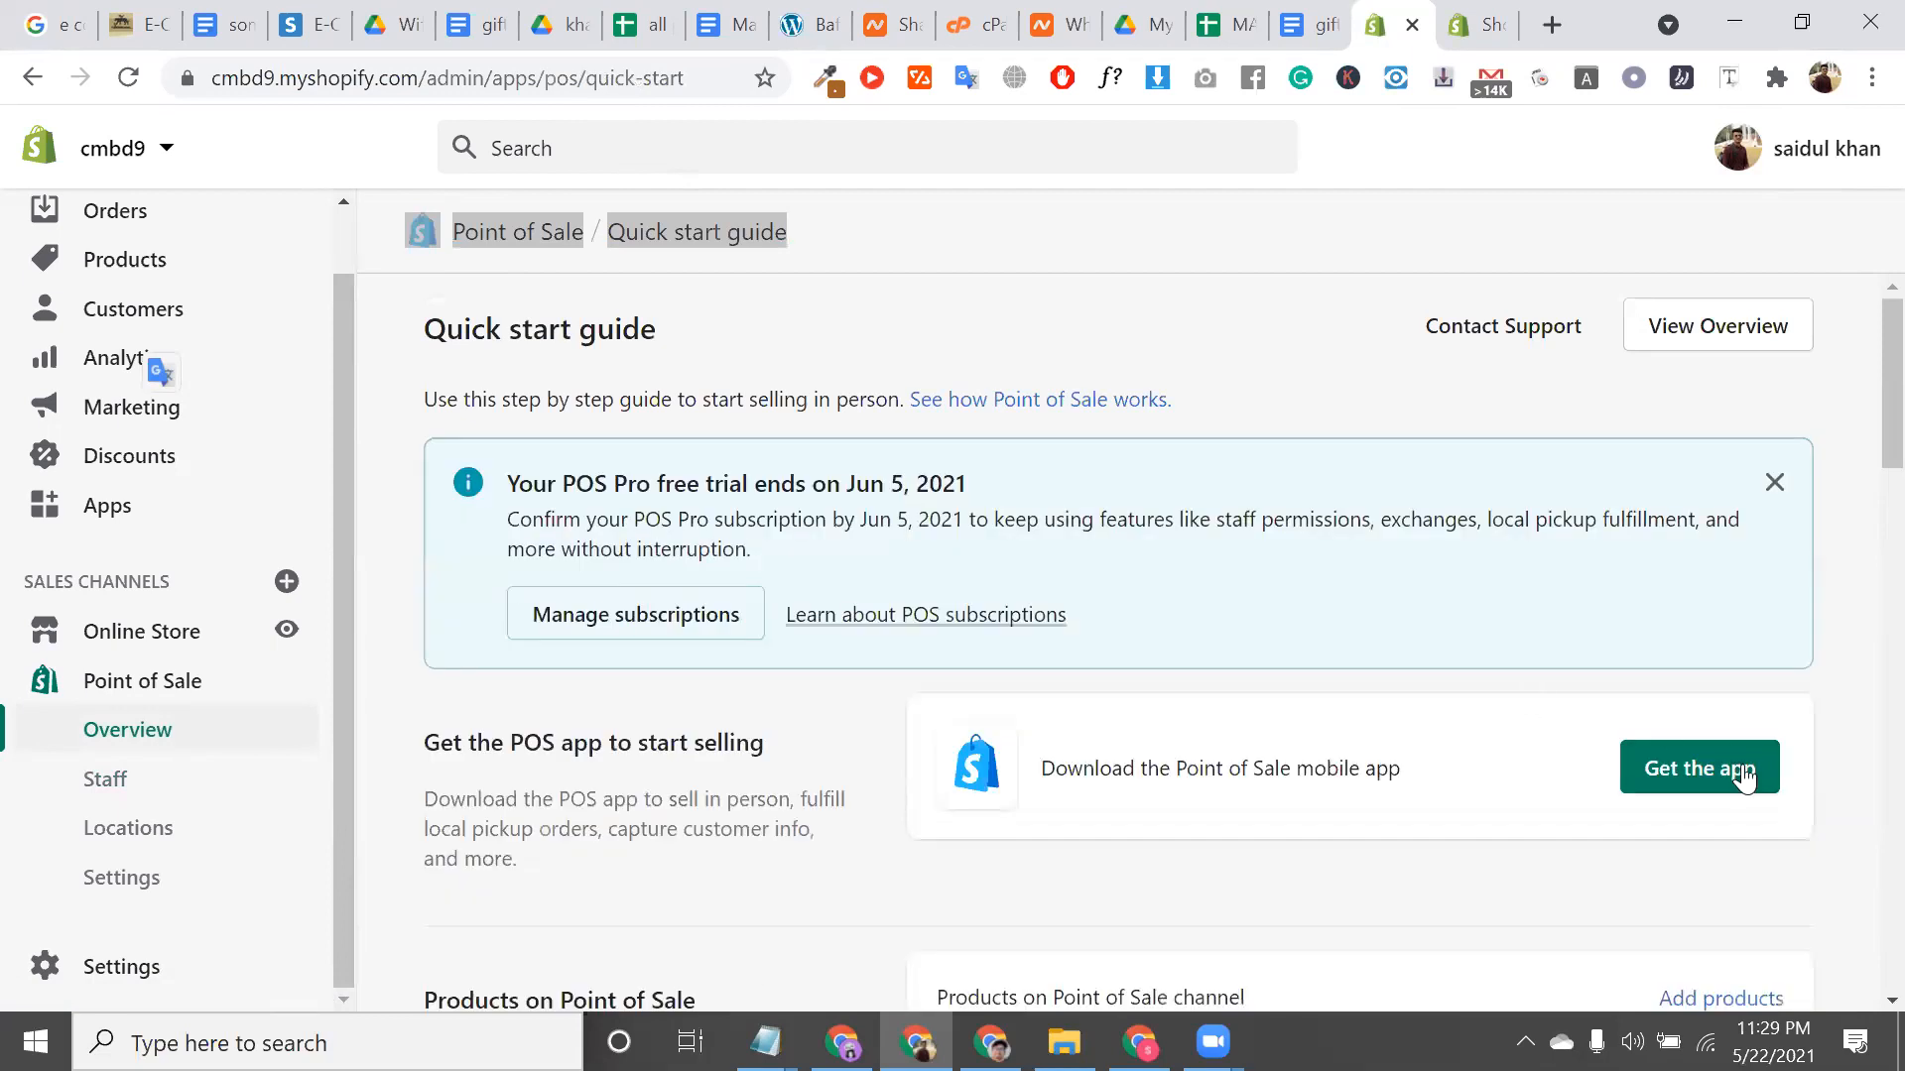
Review the POS hardware list: Shopify Retail Kit, Bluetooth Receipt Printer, Barcode Scanner, Cash Drawer
triple_click(1292, 774)
scroll(1429, 596, "down", 7)
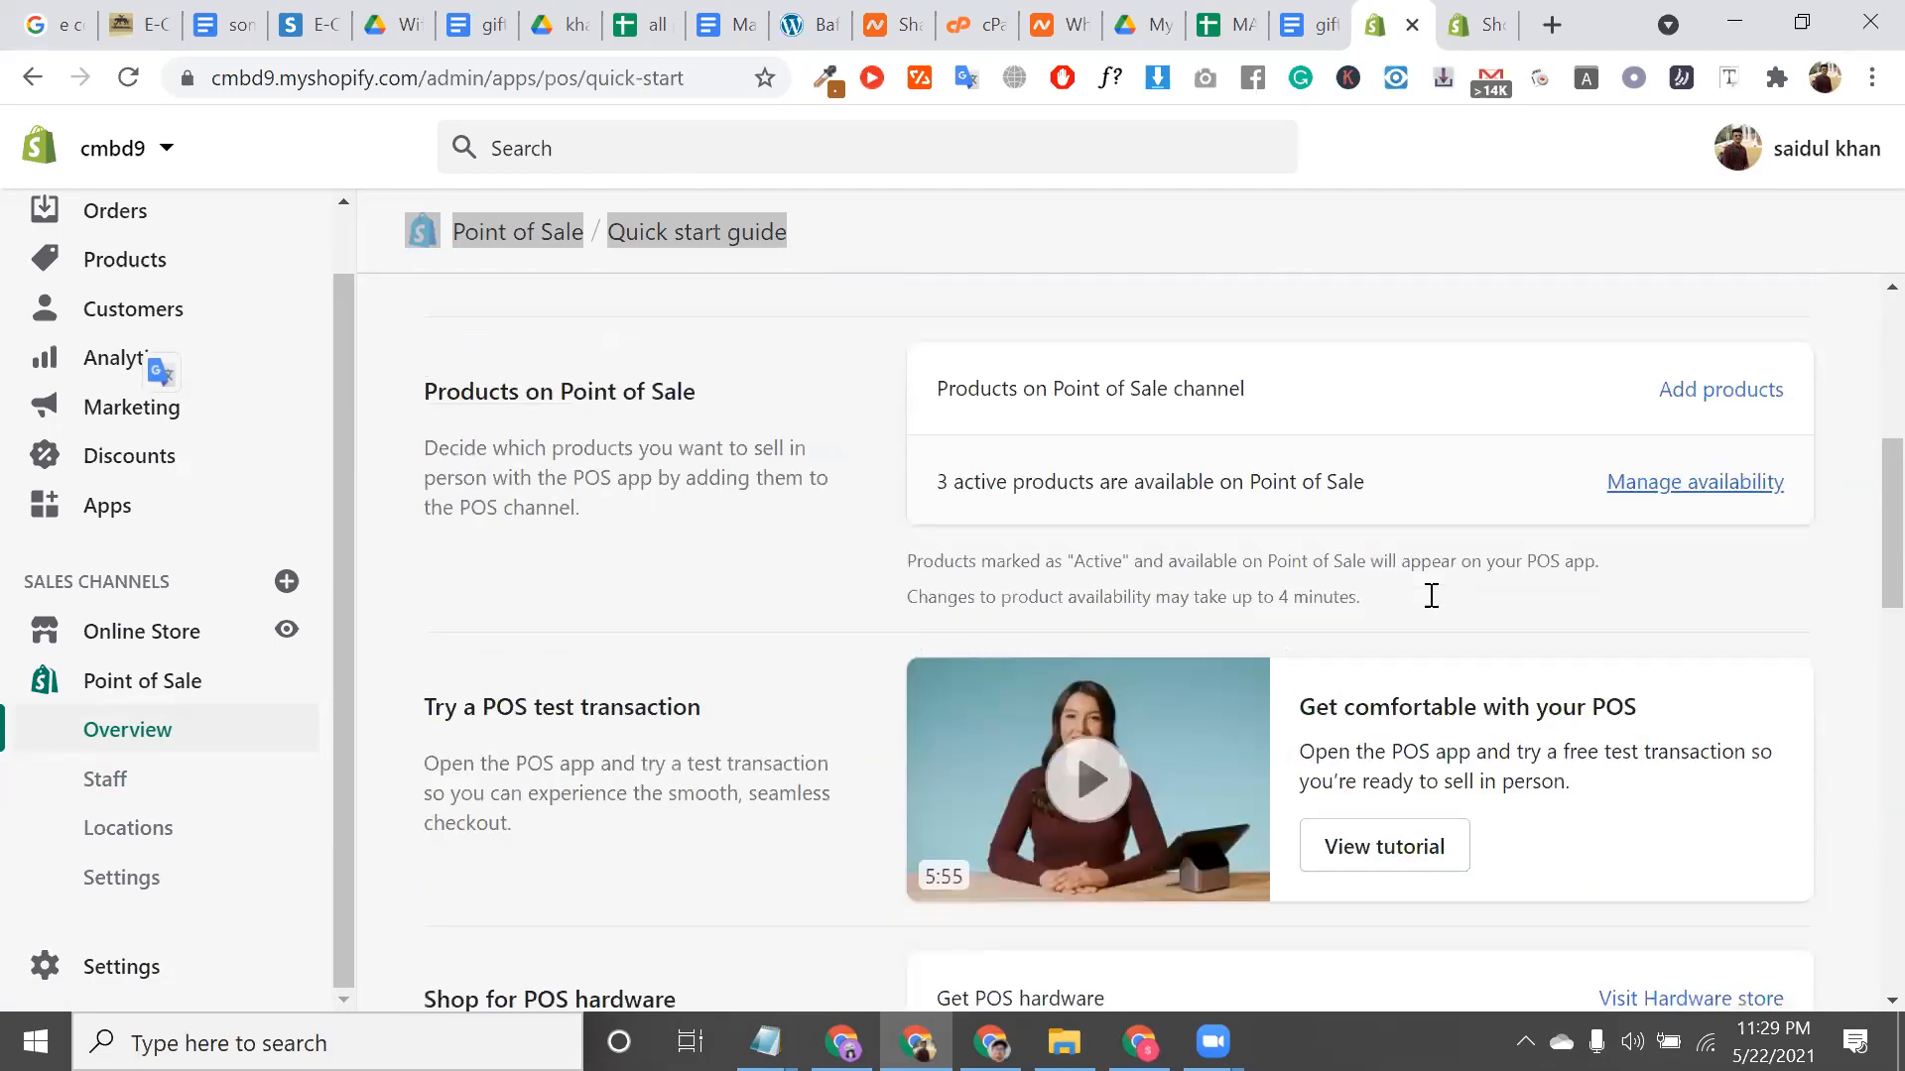
scroll(1432, 596, "down", 5)
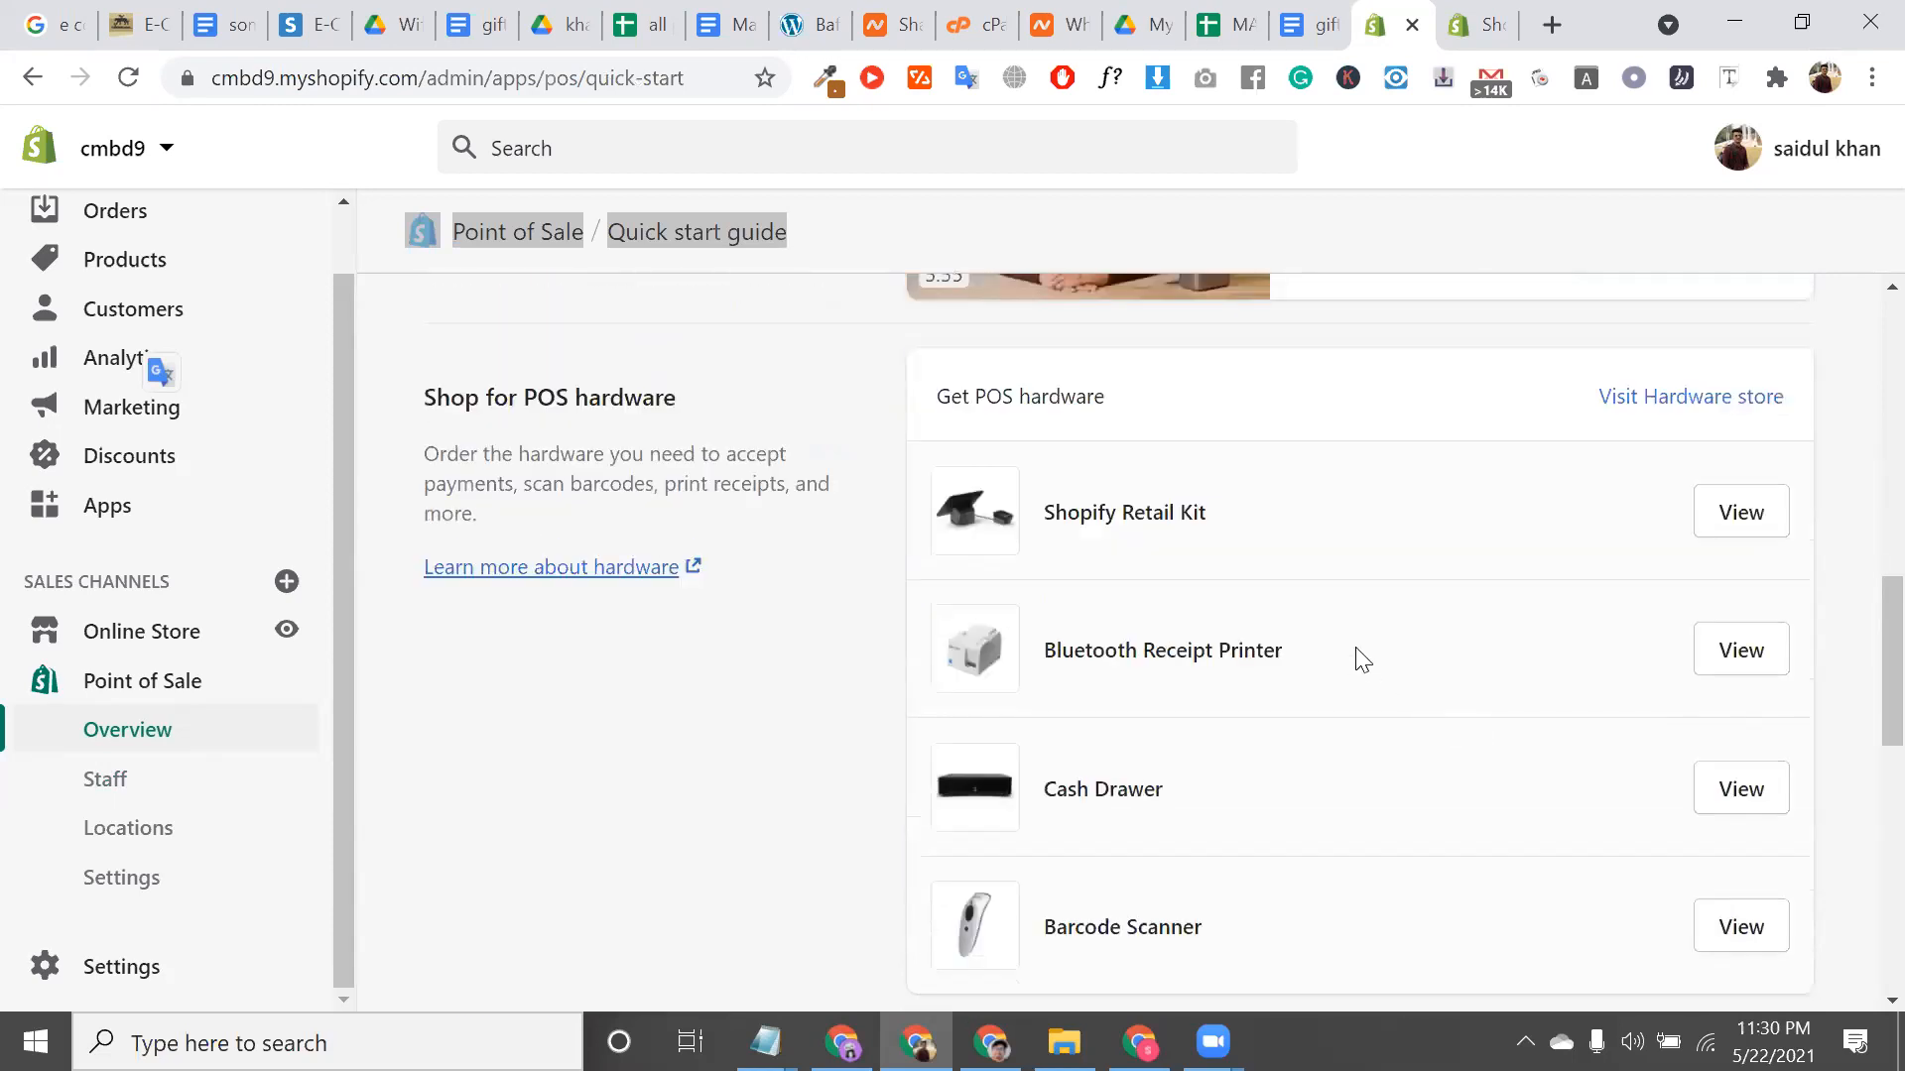
scroll(1359, 660, "down", 1)
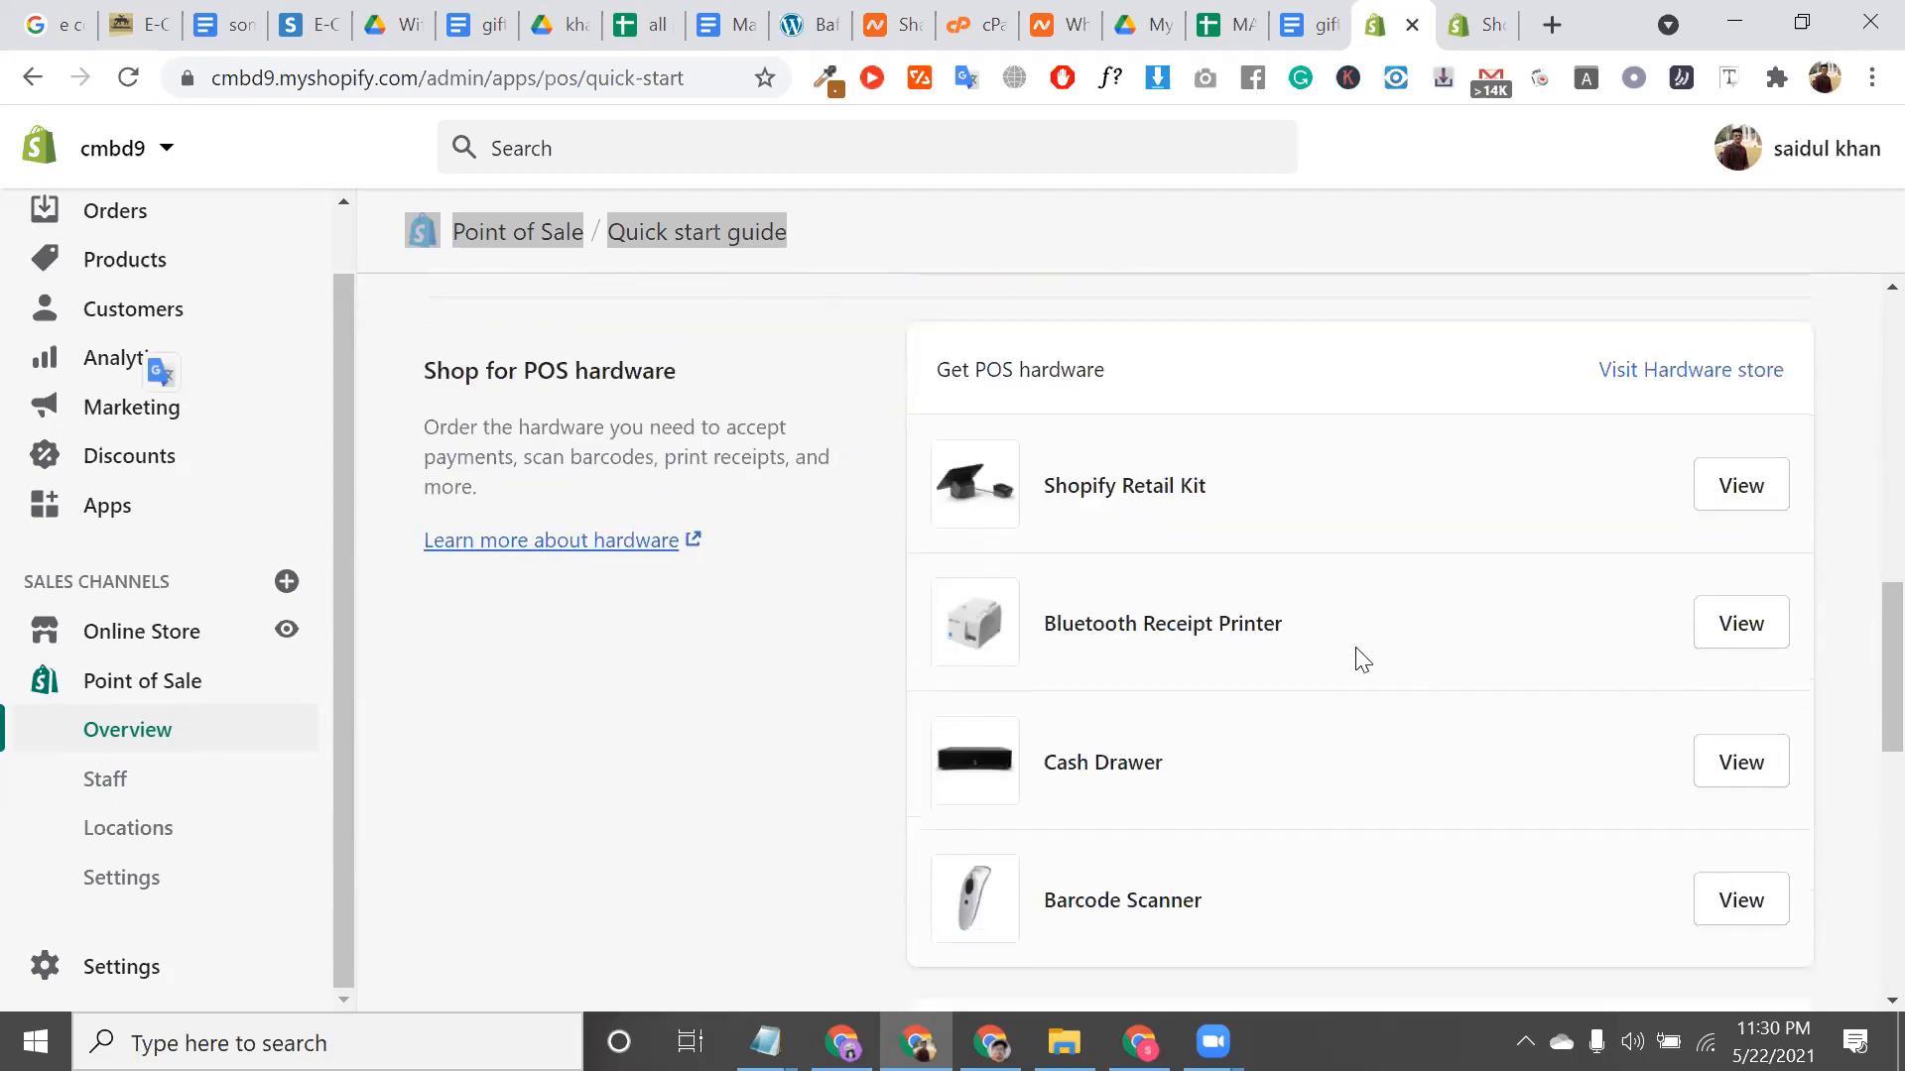
triple_click(1131, 480)
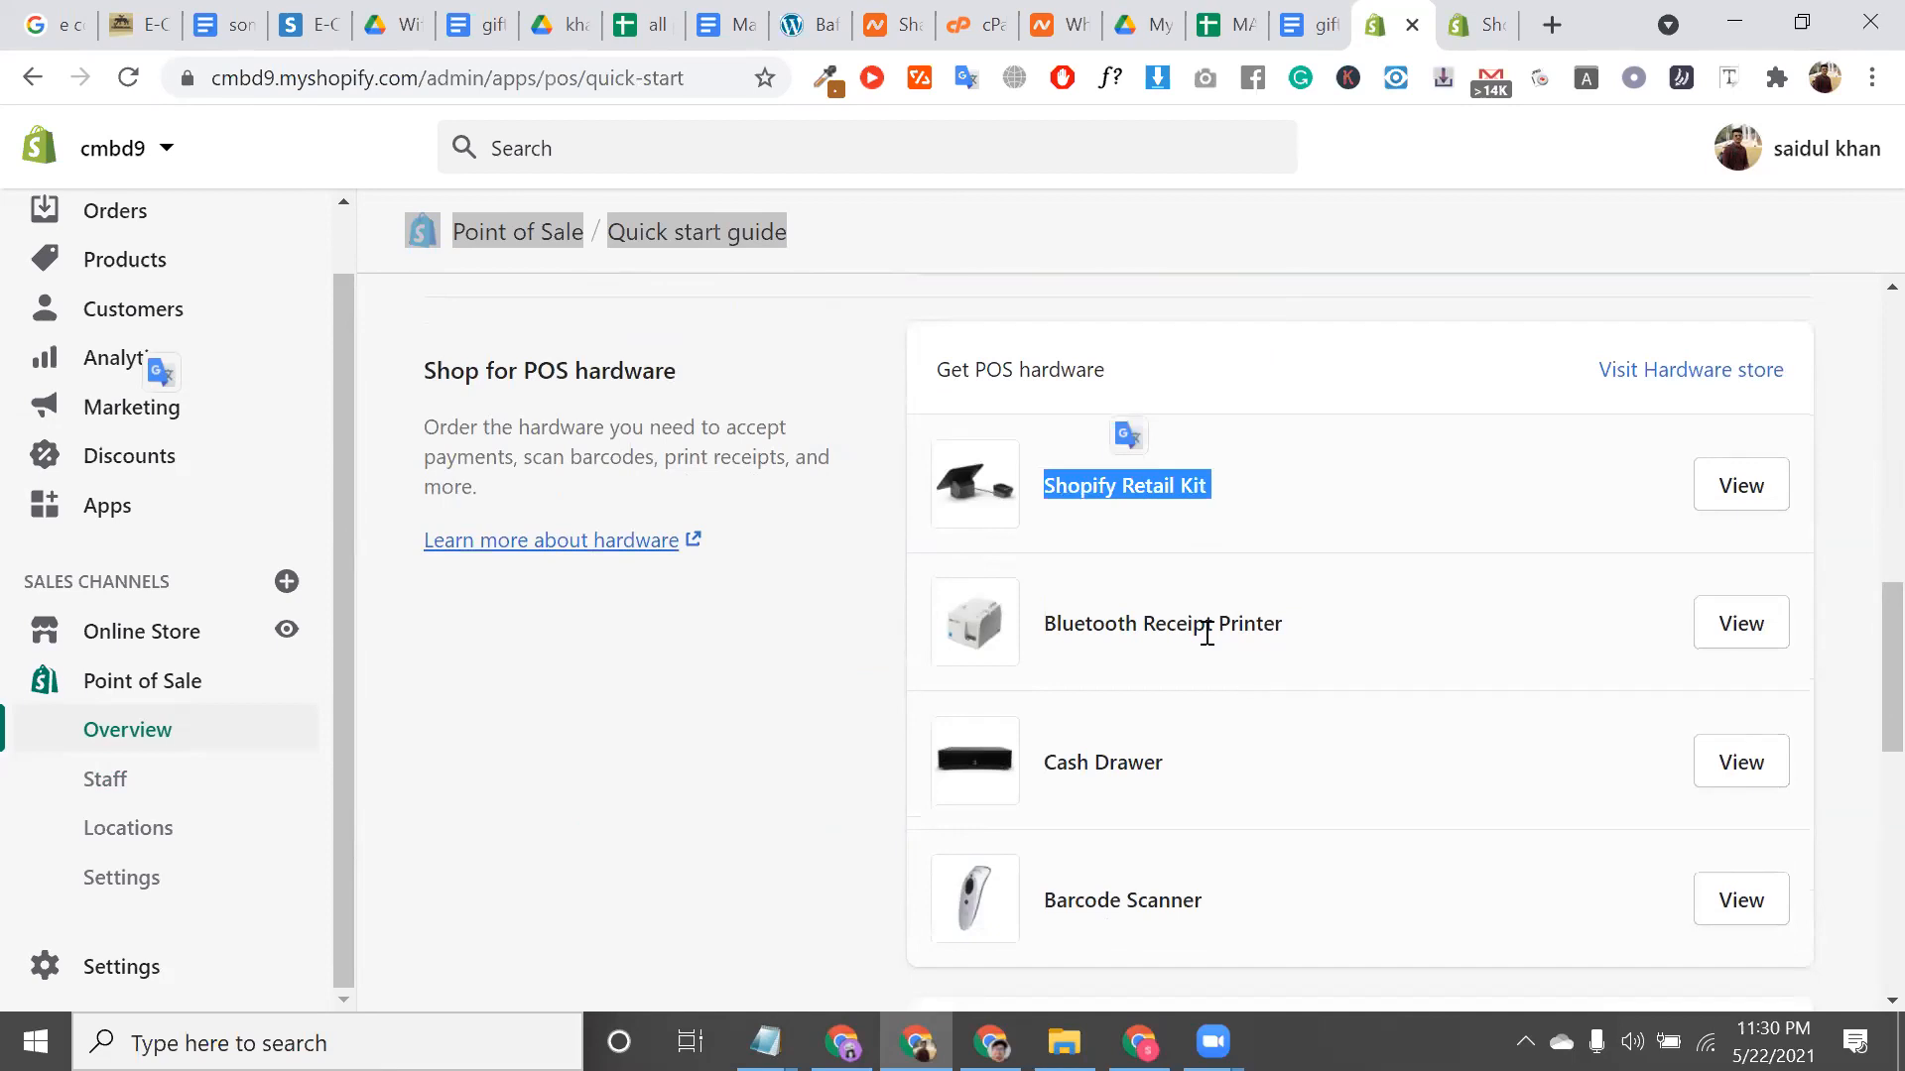
scroll(1204, 631, "down", 2)
scroll(1399, 740, "up", 3)
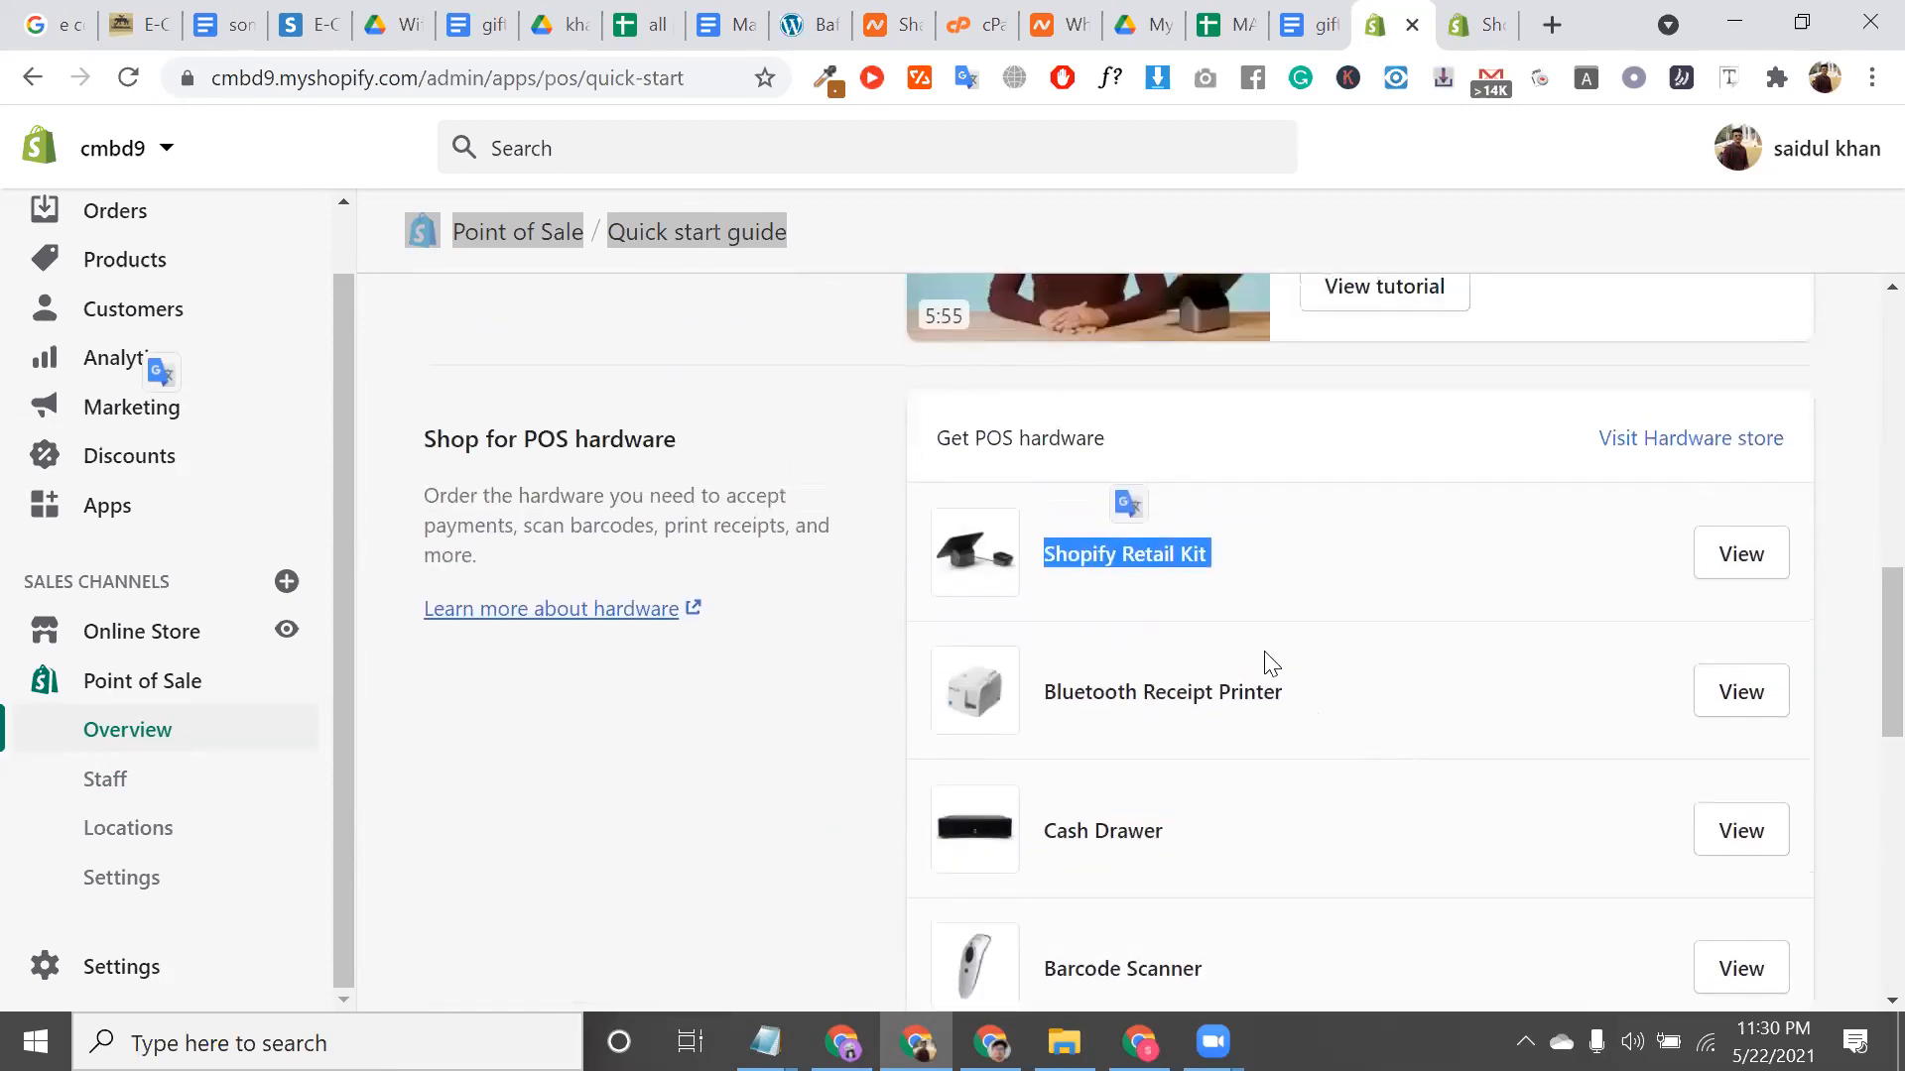
triple_click(1029, 438)
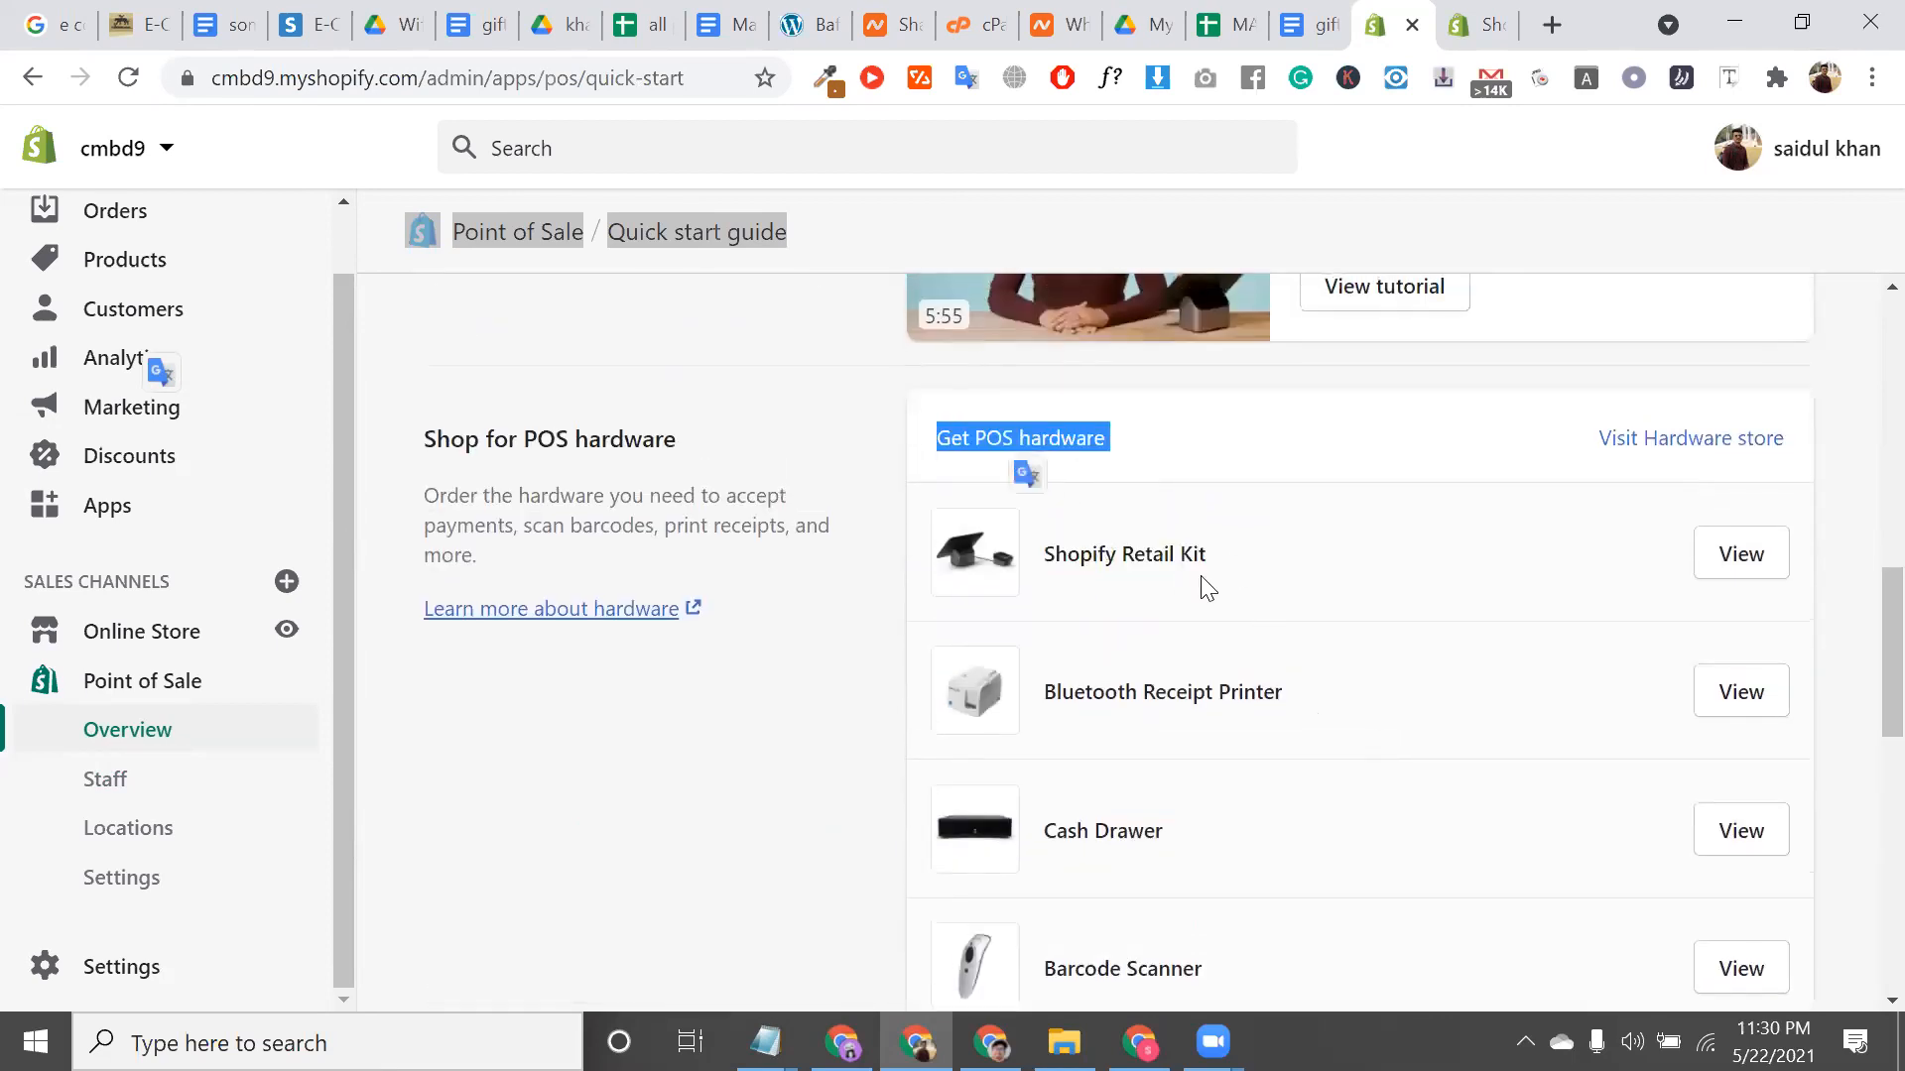
triple_click(1165, 553)
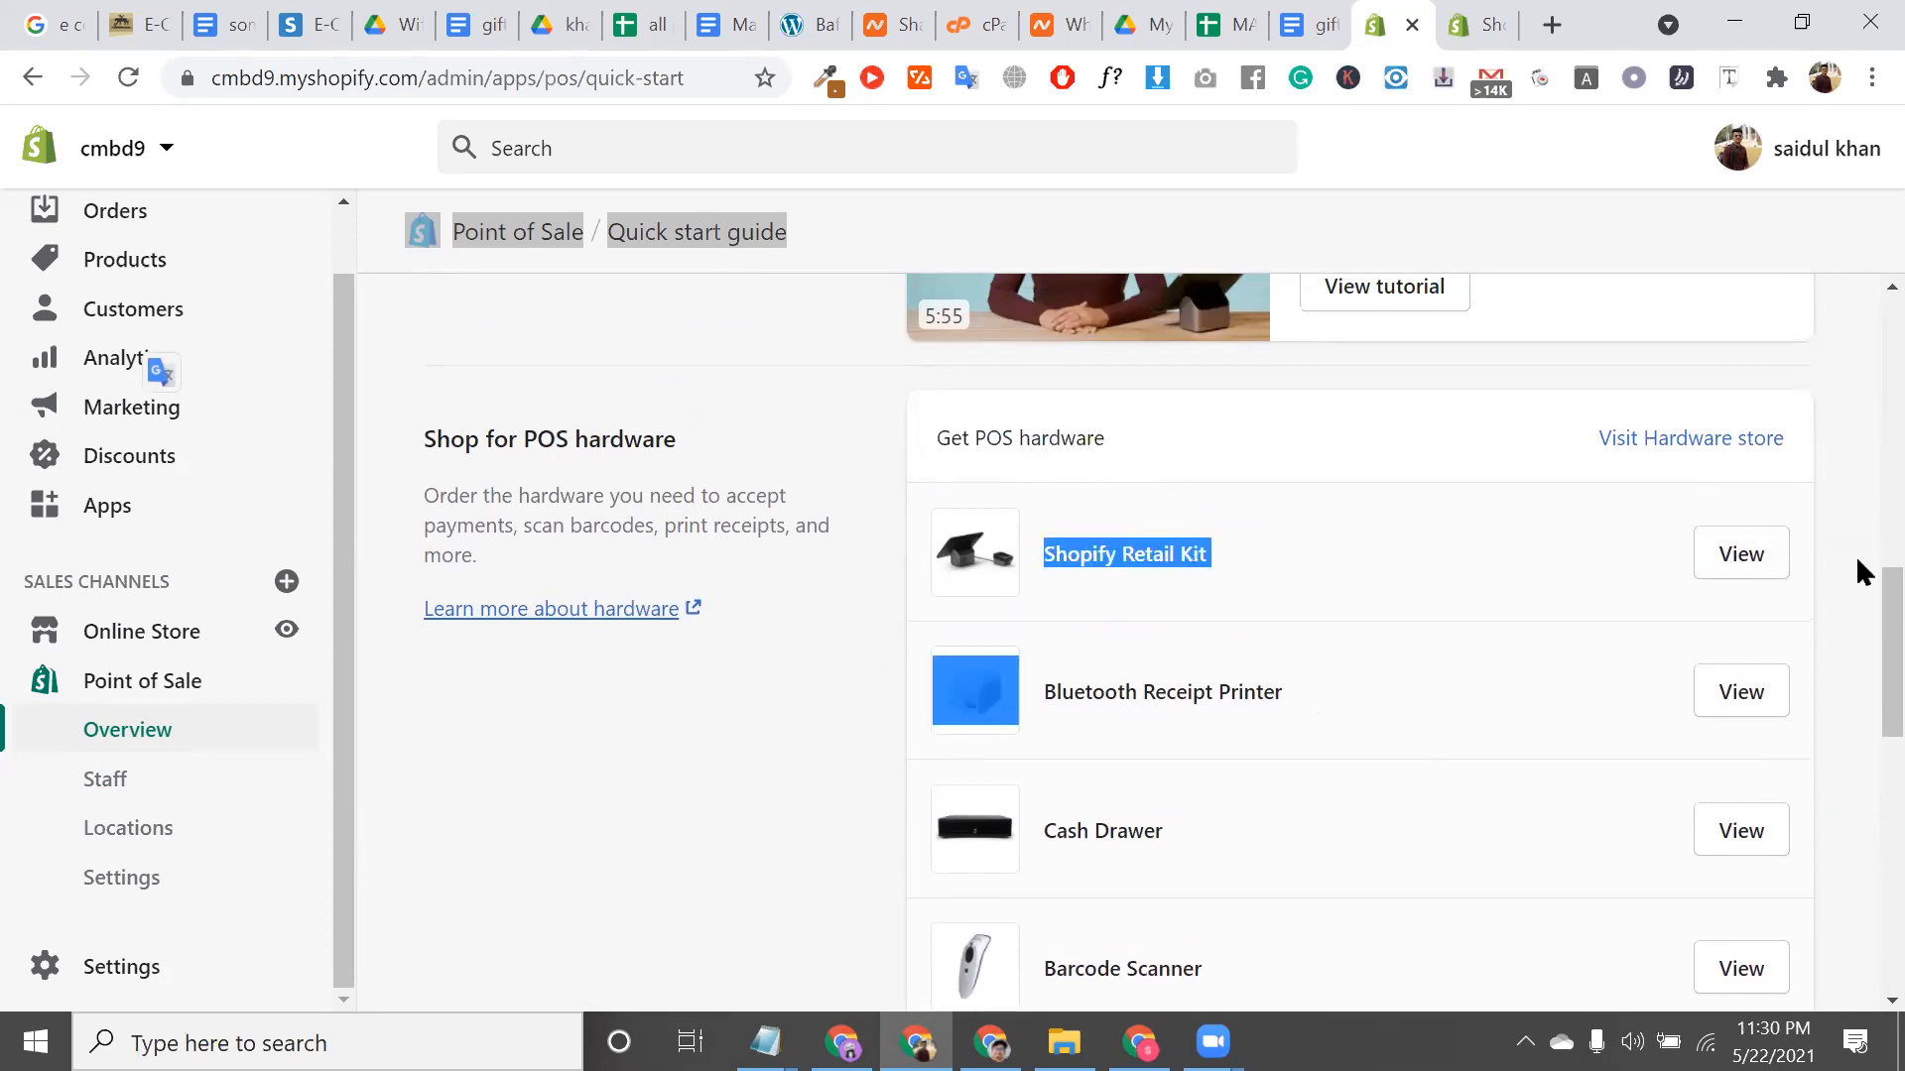
double_click(1233, 694)
left_click(1232, 699)
triple_click(1232, 700)
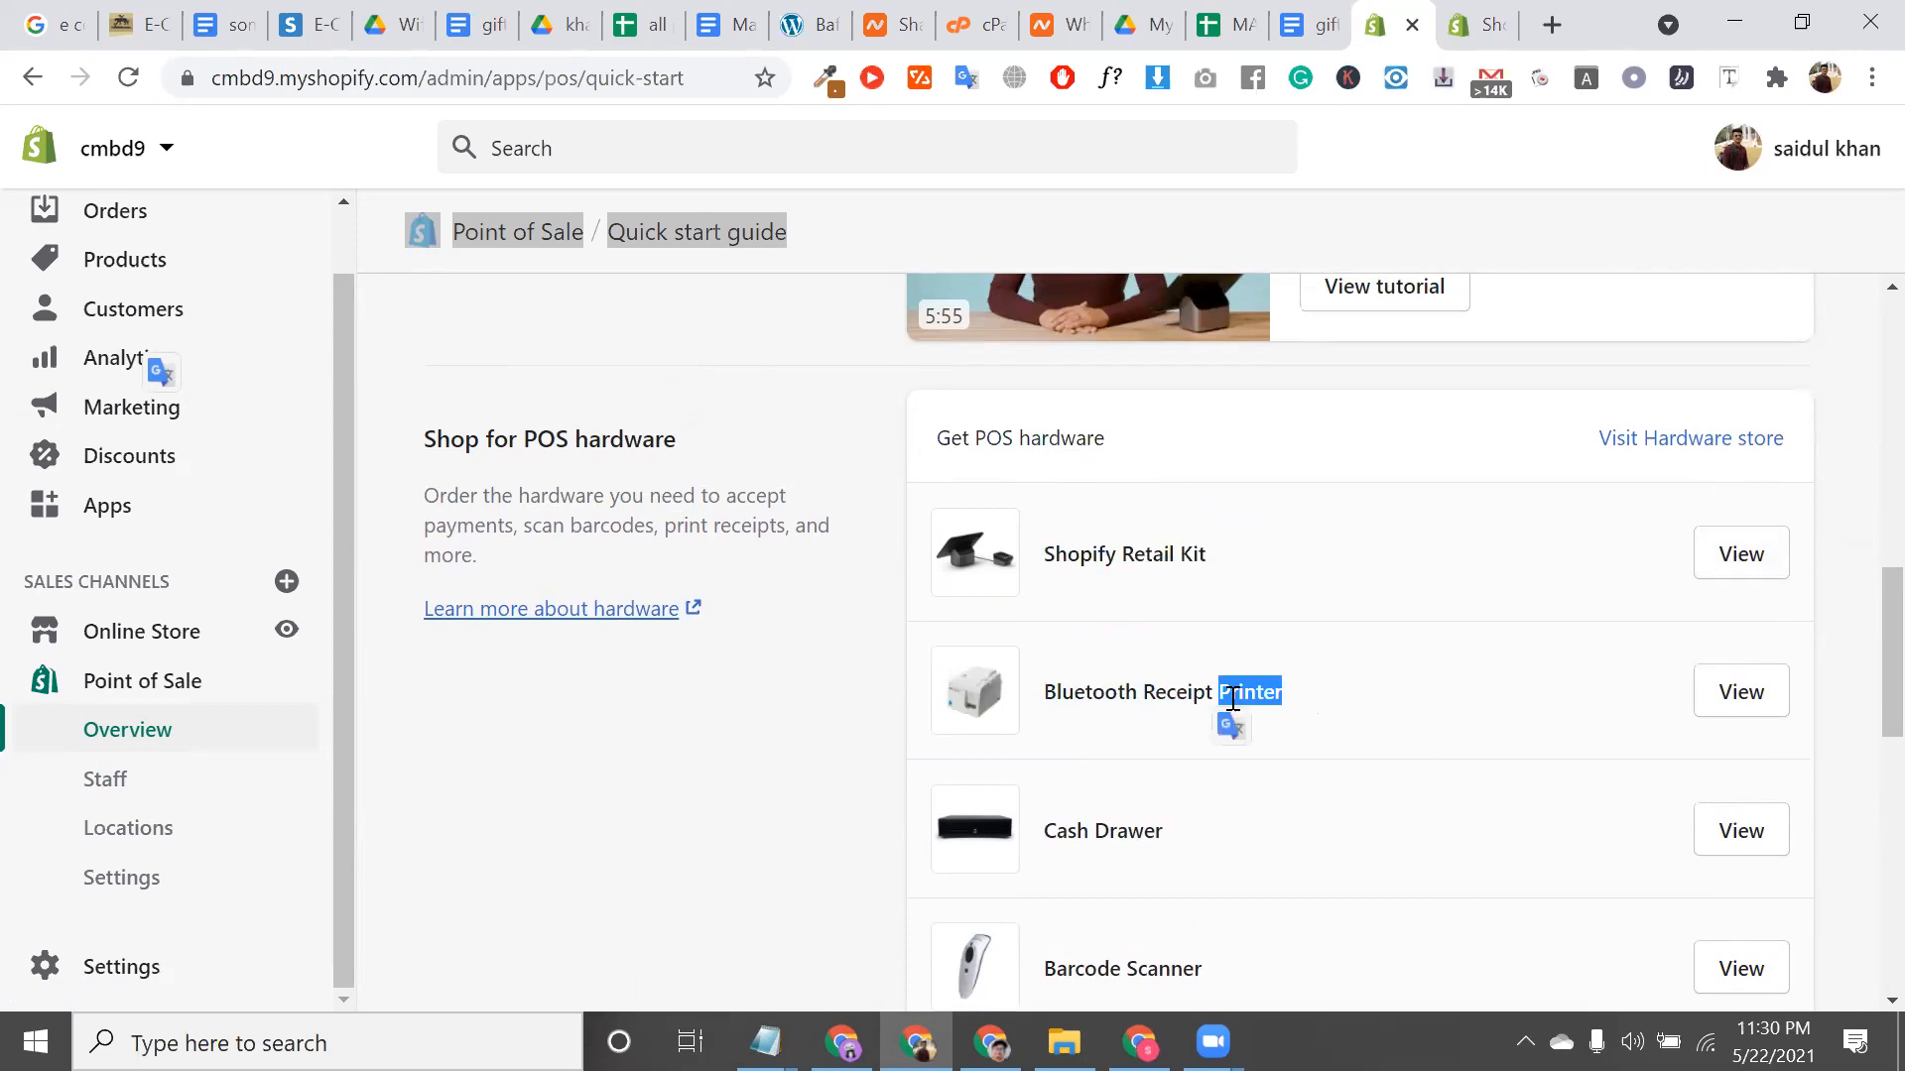
triple_click(1263, 692)
scroll(1221, 730, "down", 1)
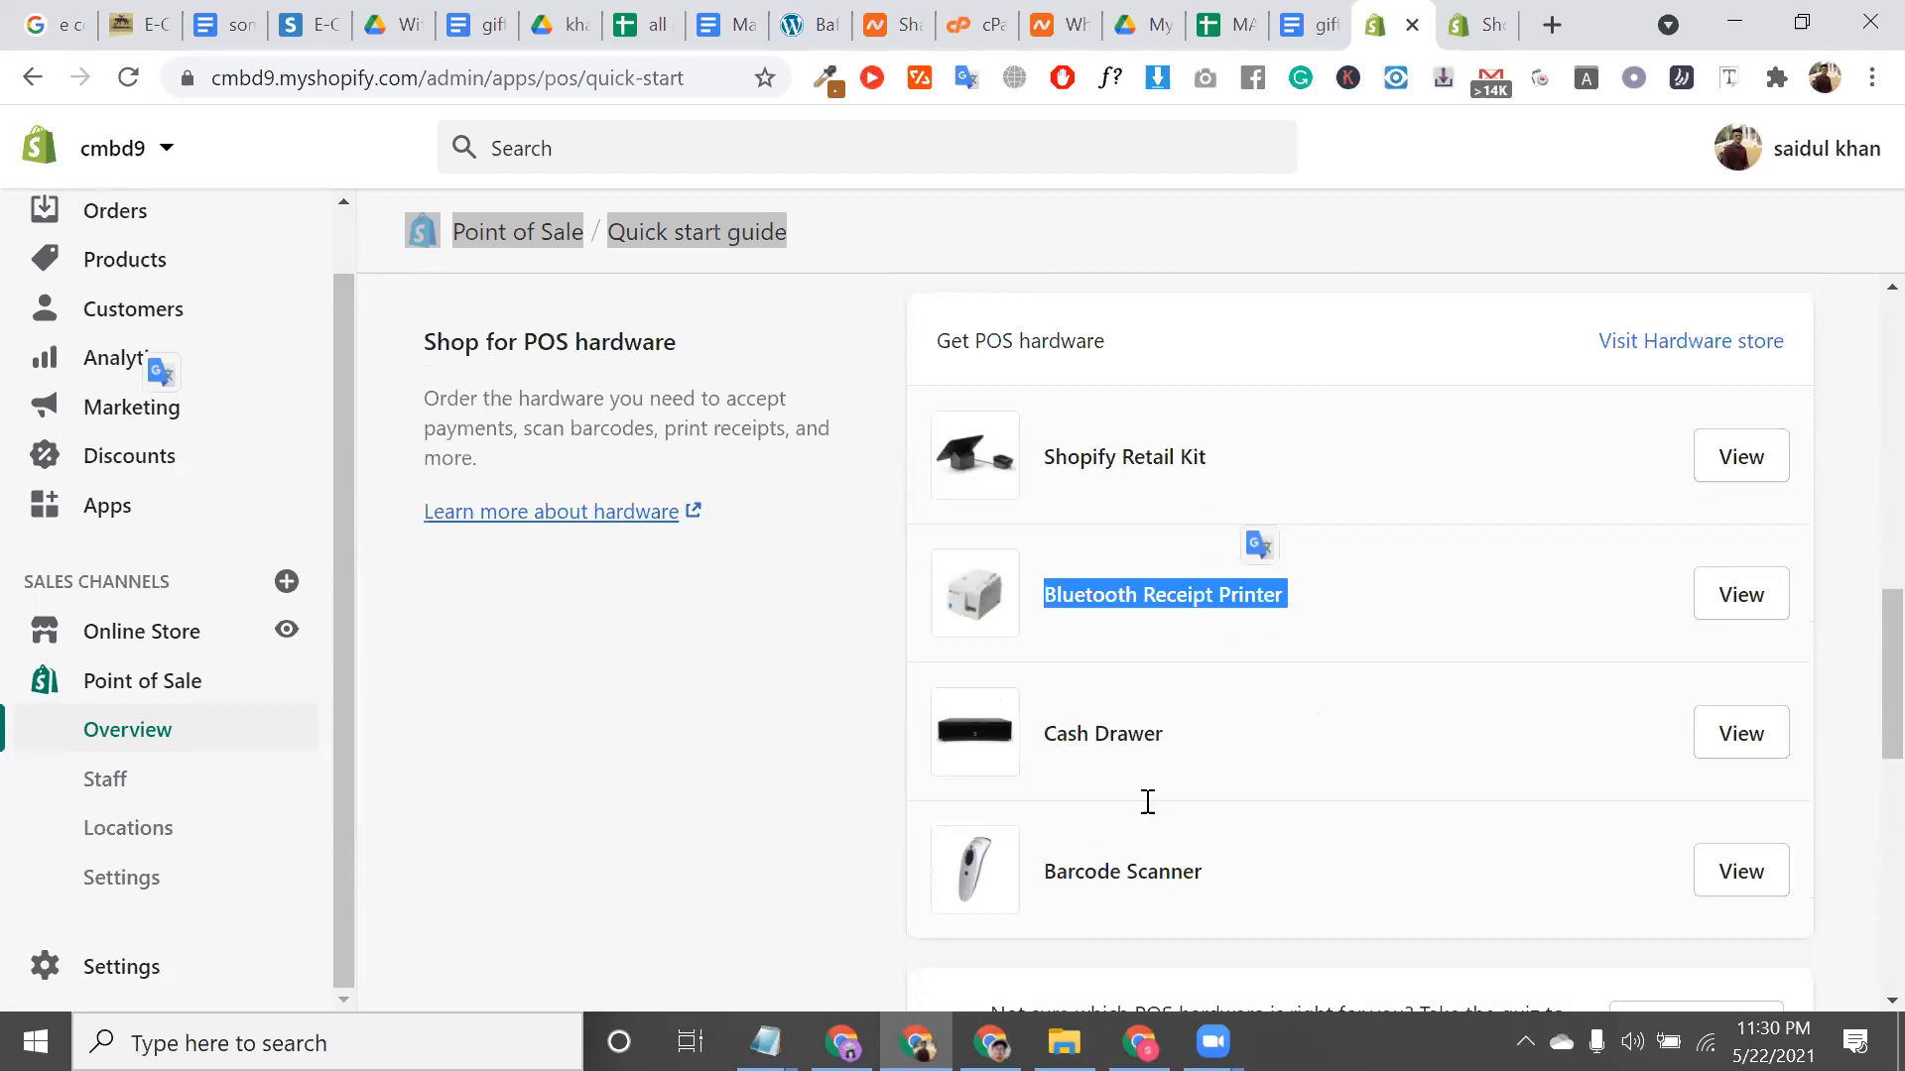
triple_click(1161, 861)
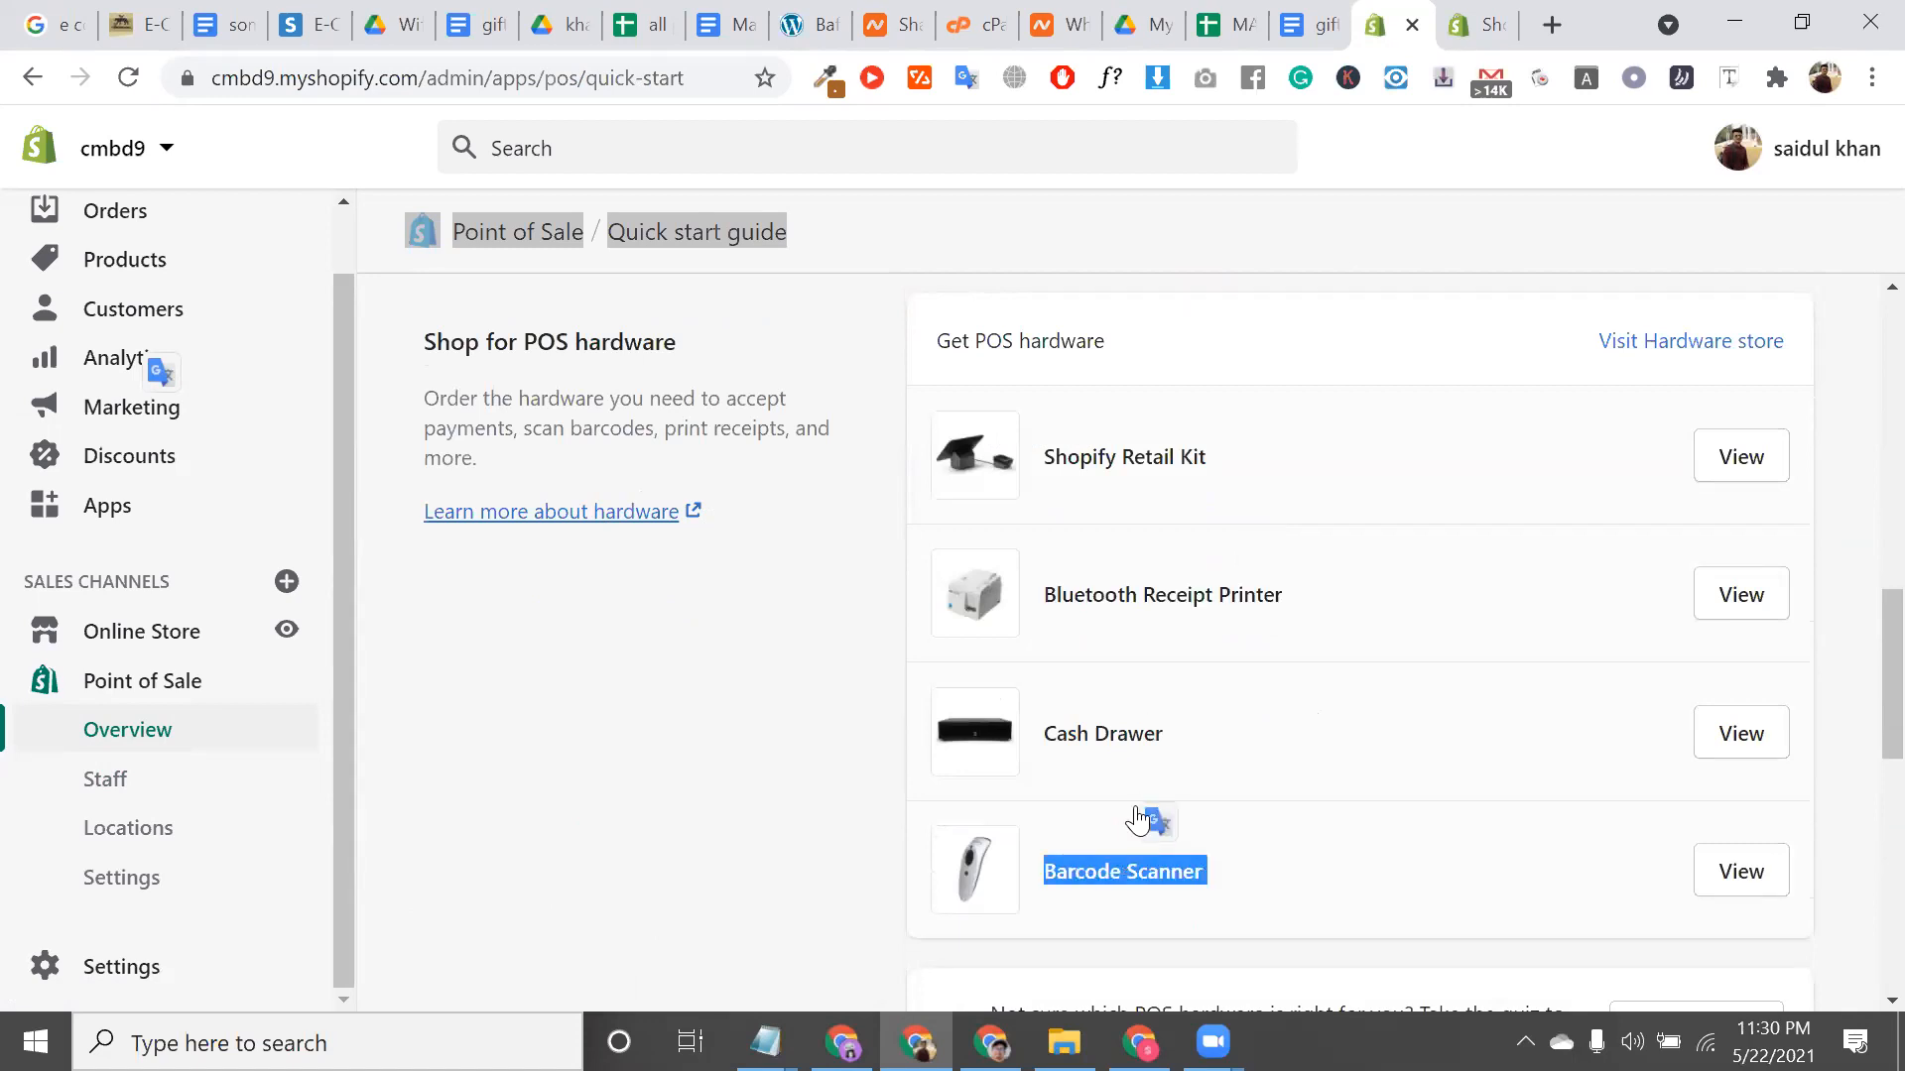
triple_click(1102, 730)
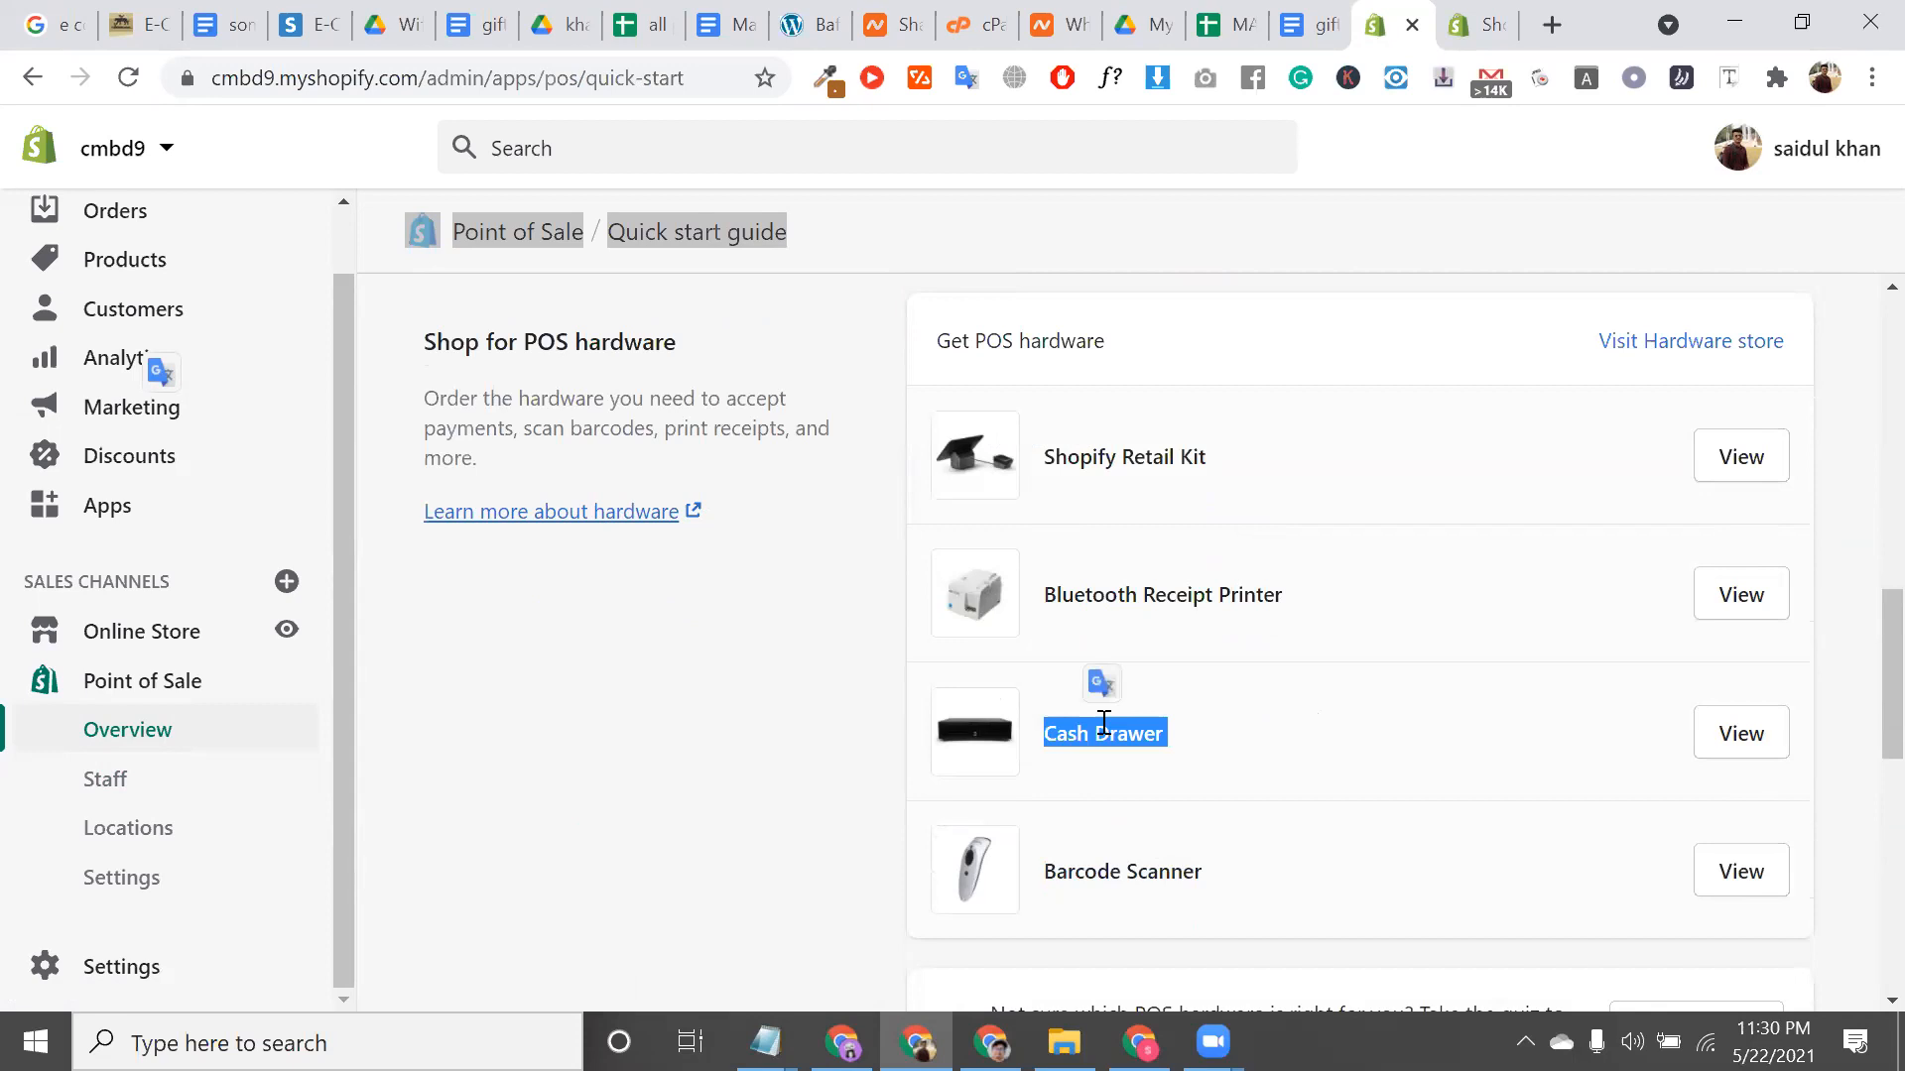
Open the Shopify Hardware store at hardware.shopify.com in a new tab
left_click(1091, 494)
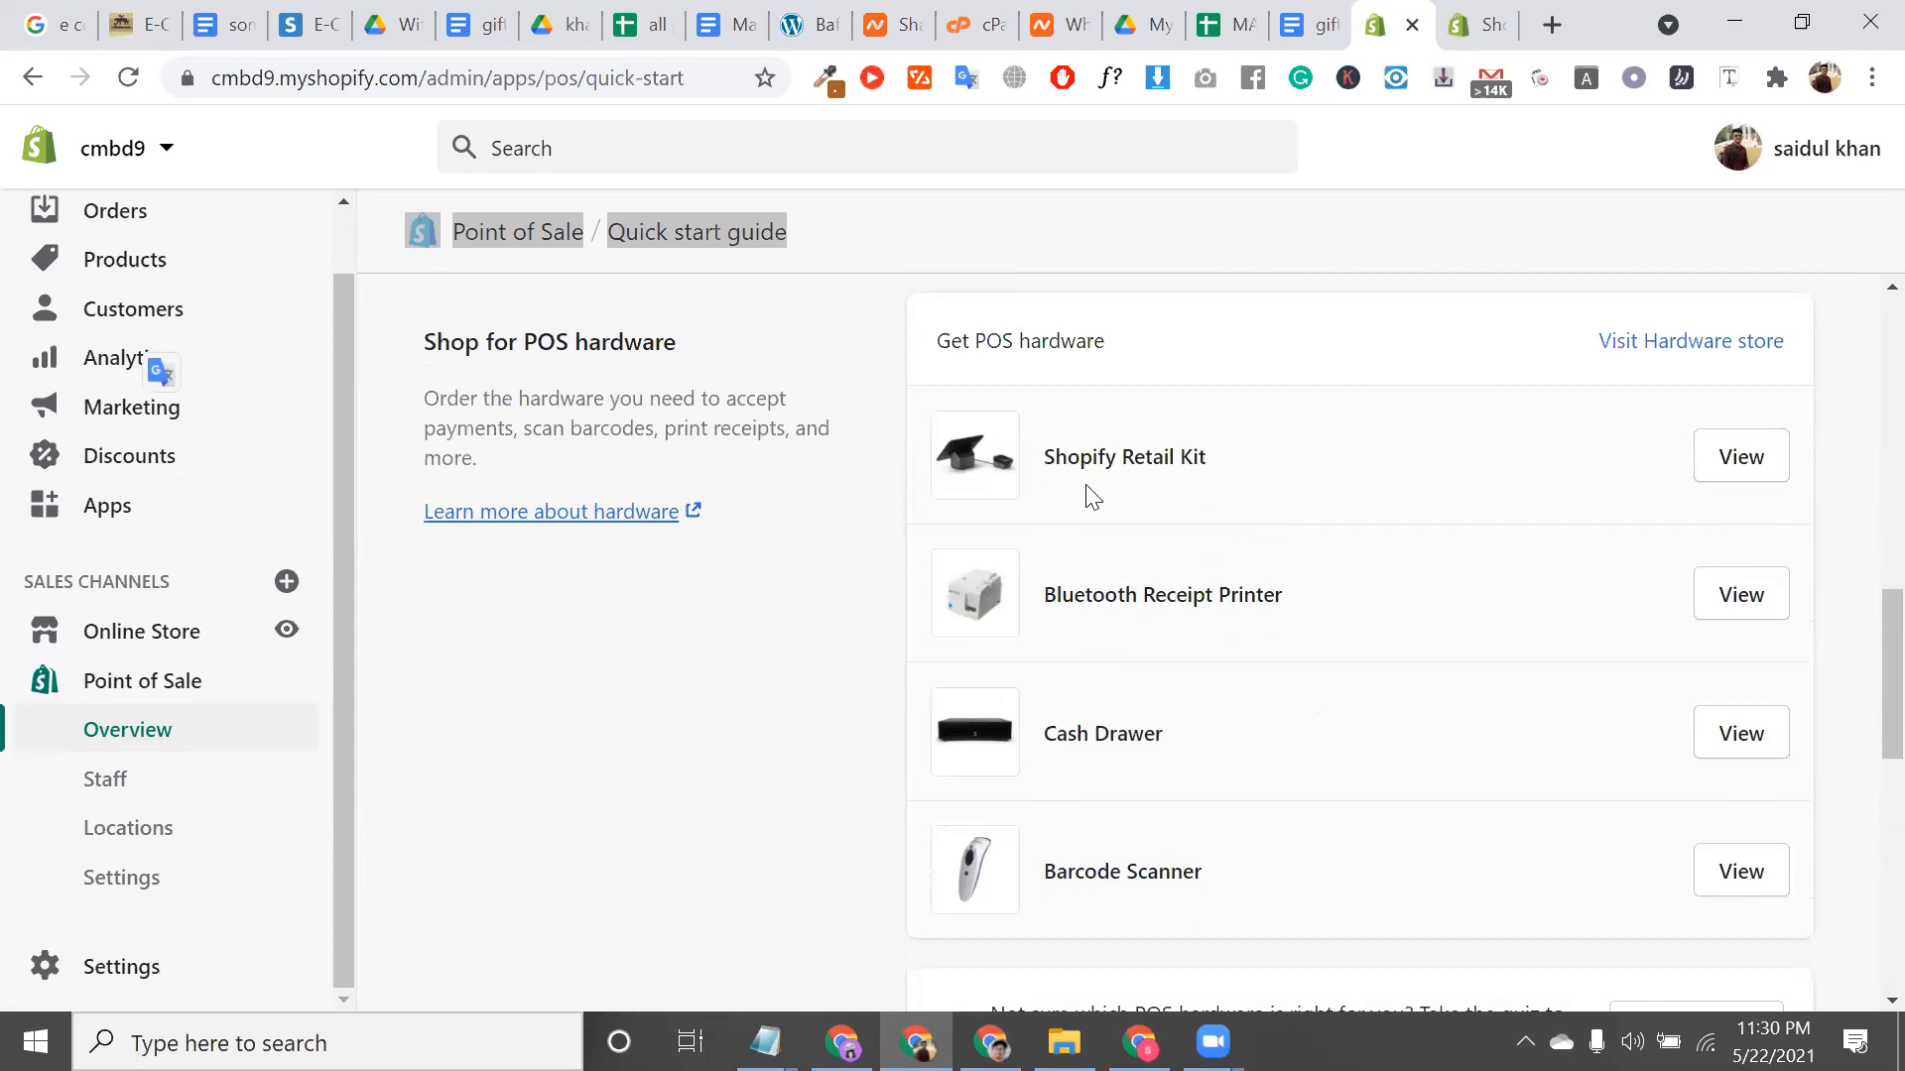
left_click_drag(1091, 494, 1271, 820)
left_click(1671, 342)
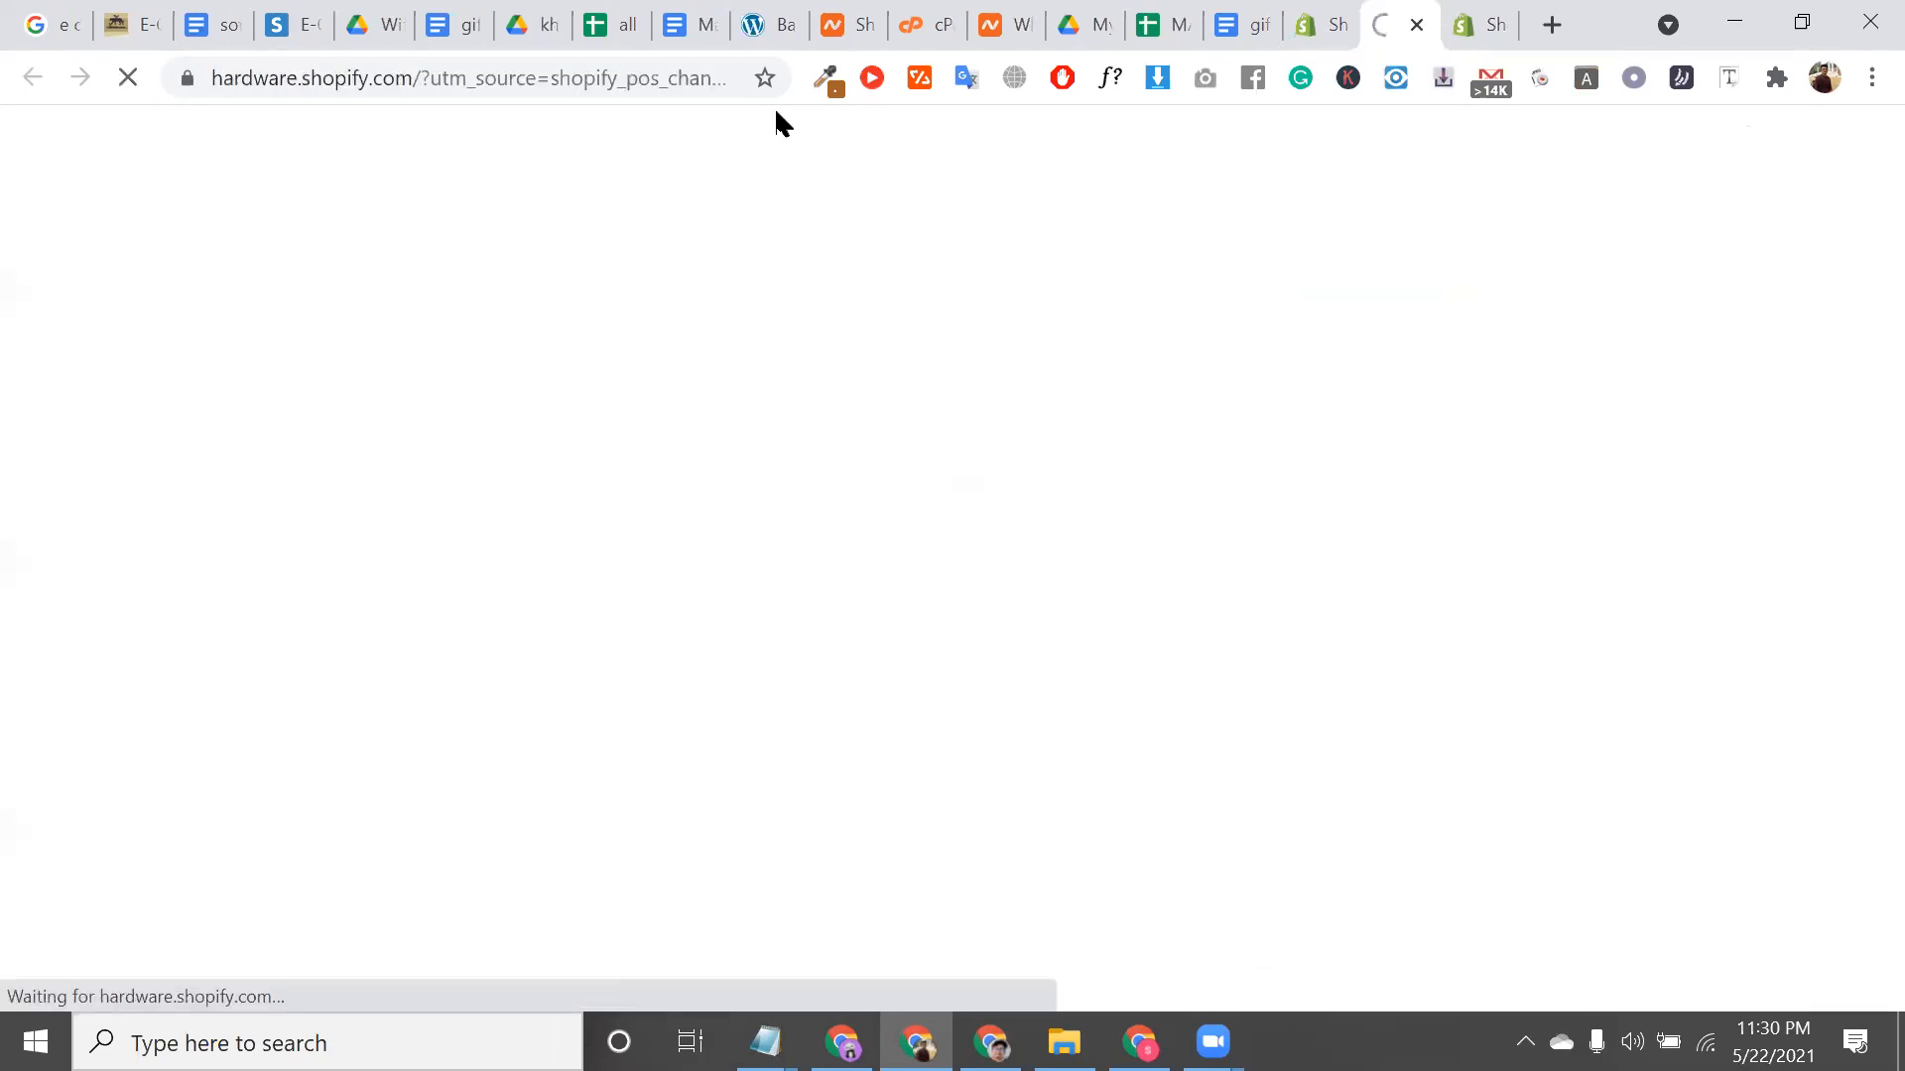
Dismiss the region-not-supported notice and look over the Shopify Retail Kit in the Hardware store
double_click(499, 79)
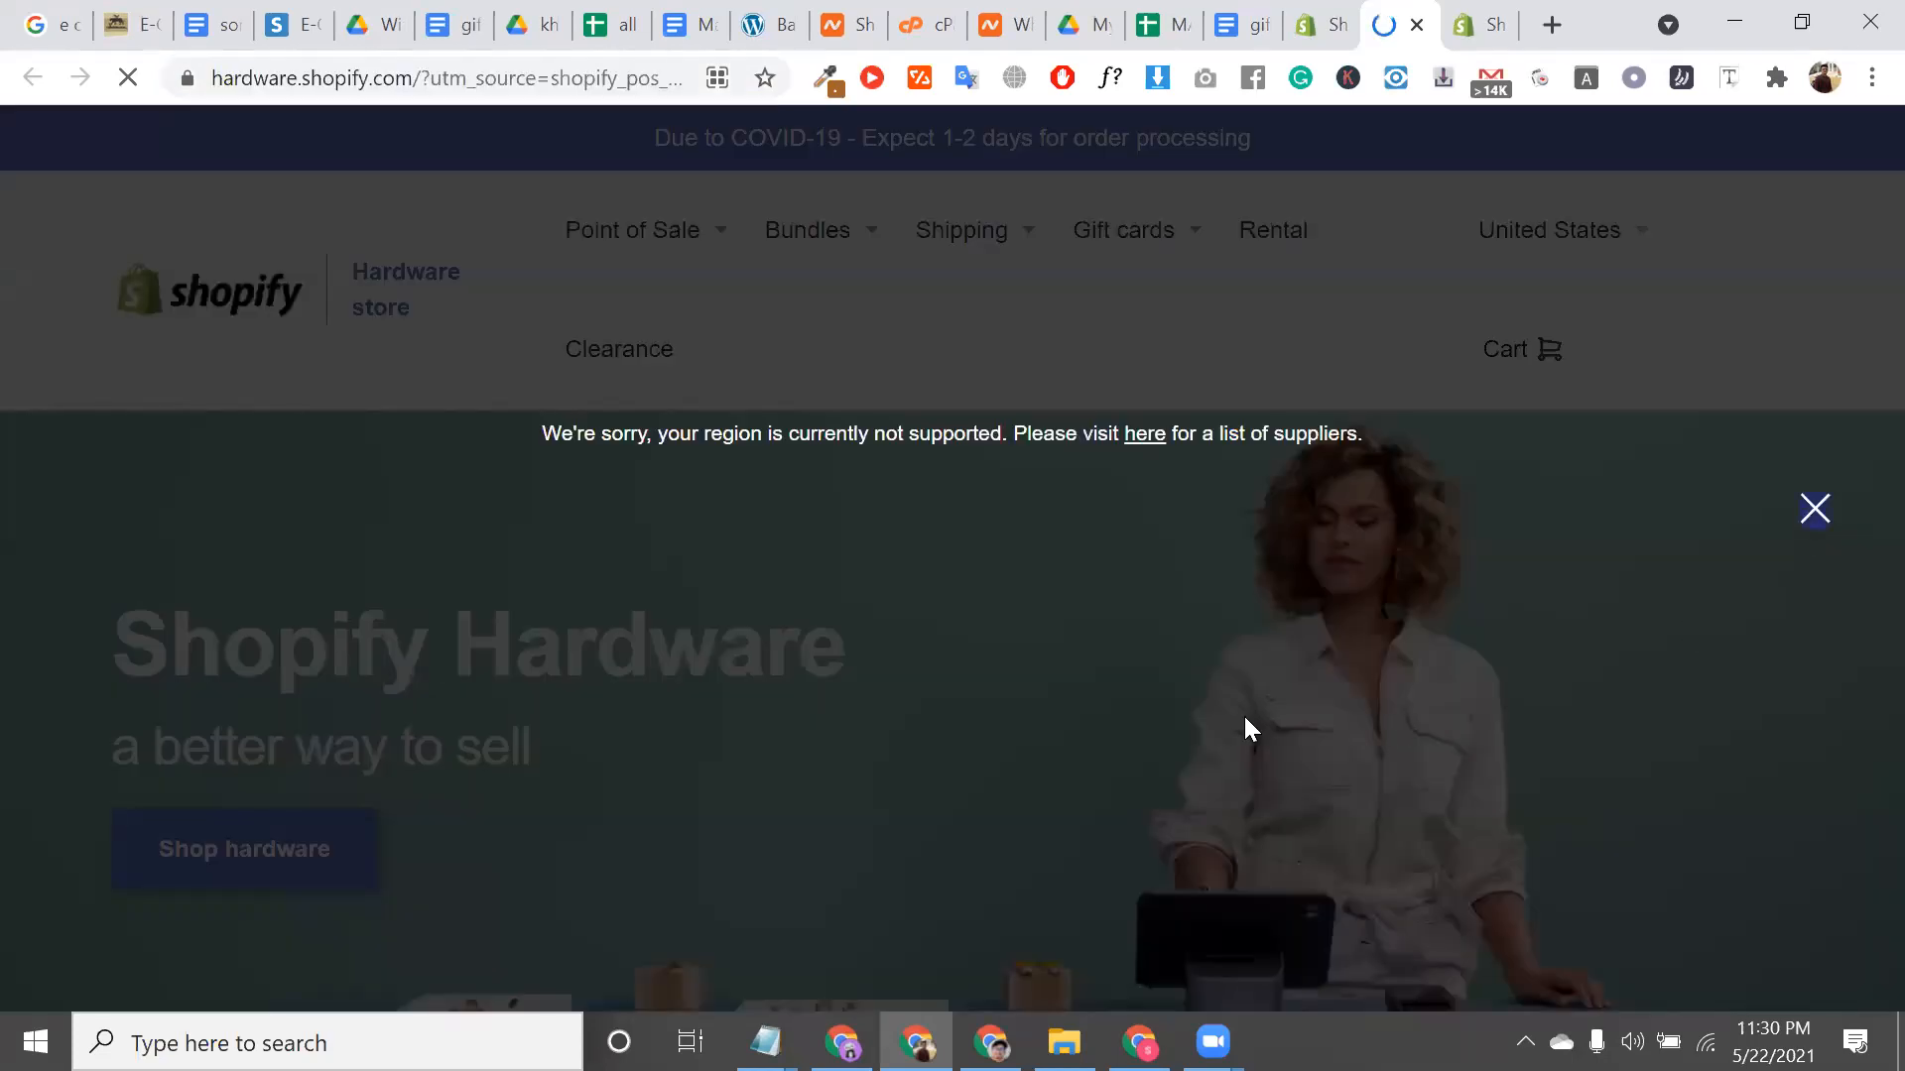
left_click(1244, 717)
scroll(1445, 472, "down", 8)
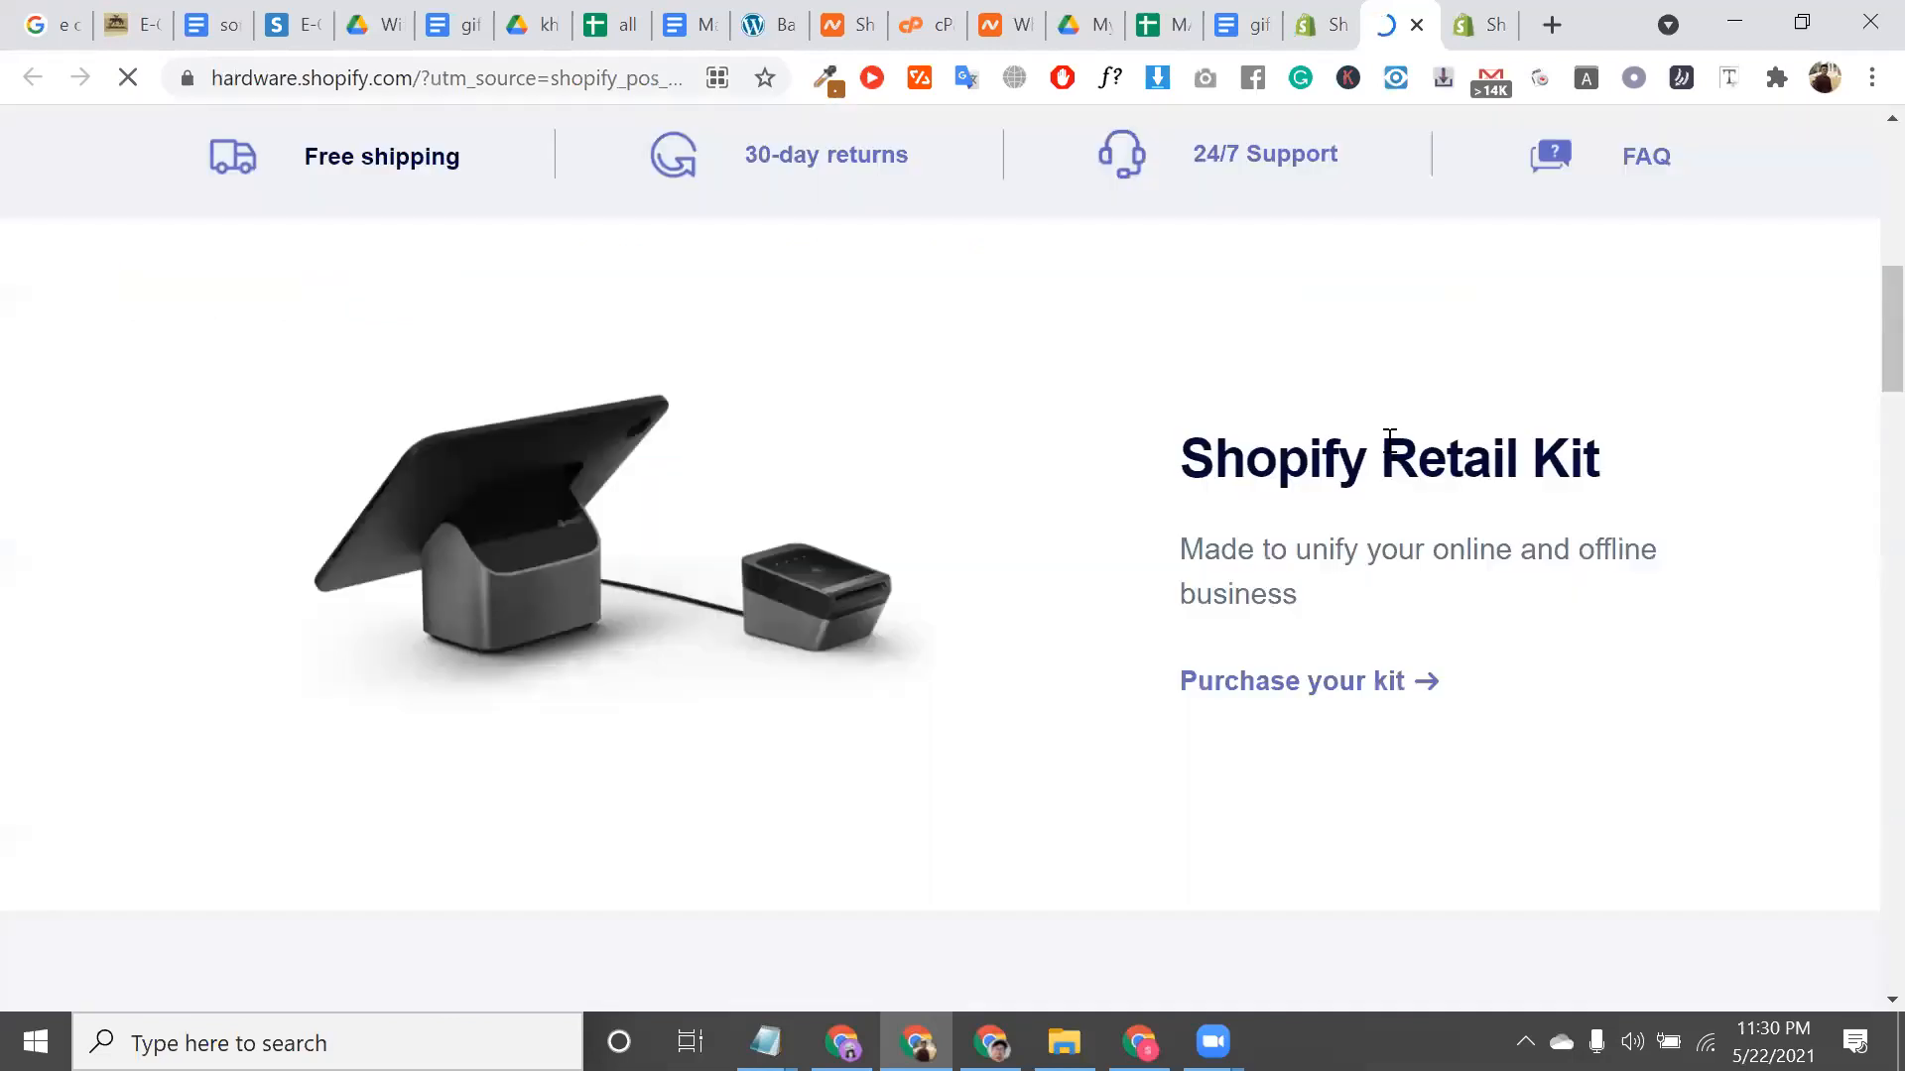
triple_click(1384, 435)
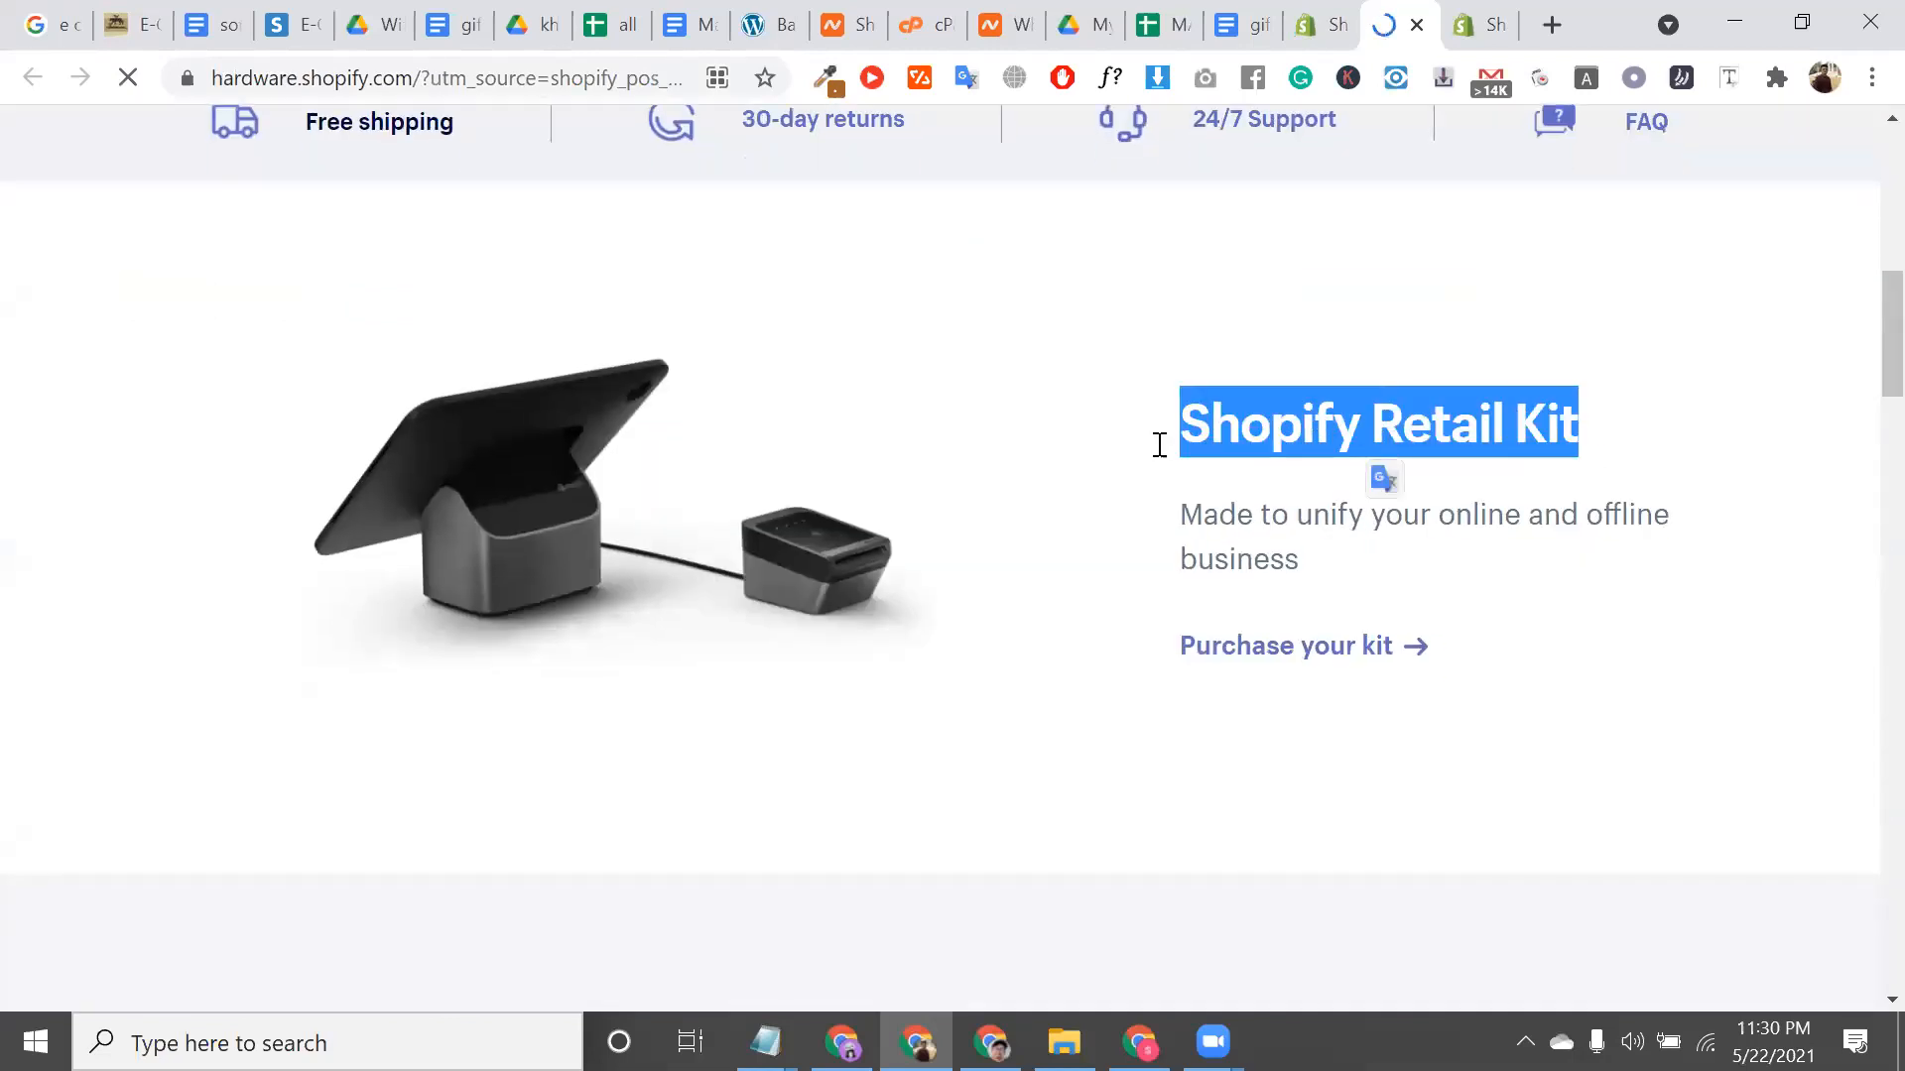
triple_click(1295, 419)
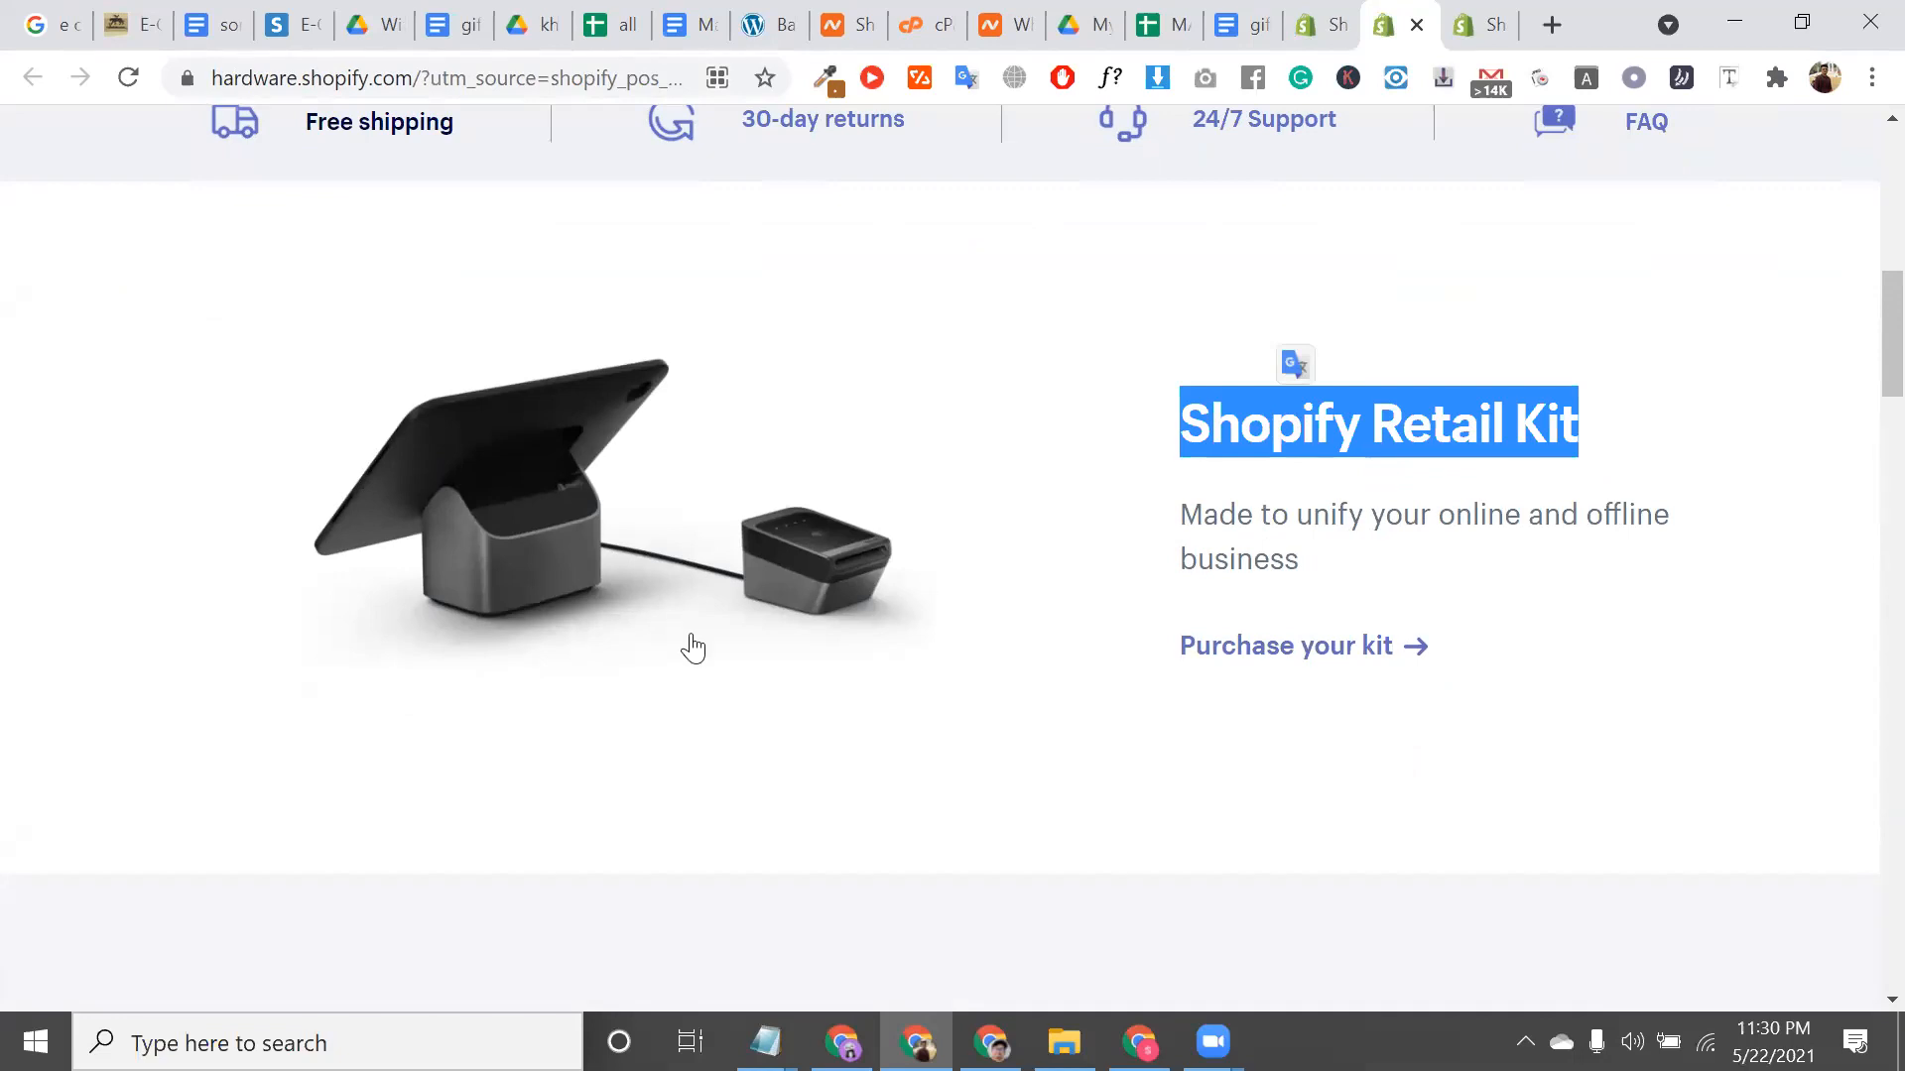
scroll(688, 644, "down", 5)
scroll(690, 633, "down", 3)
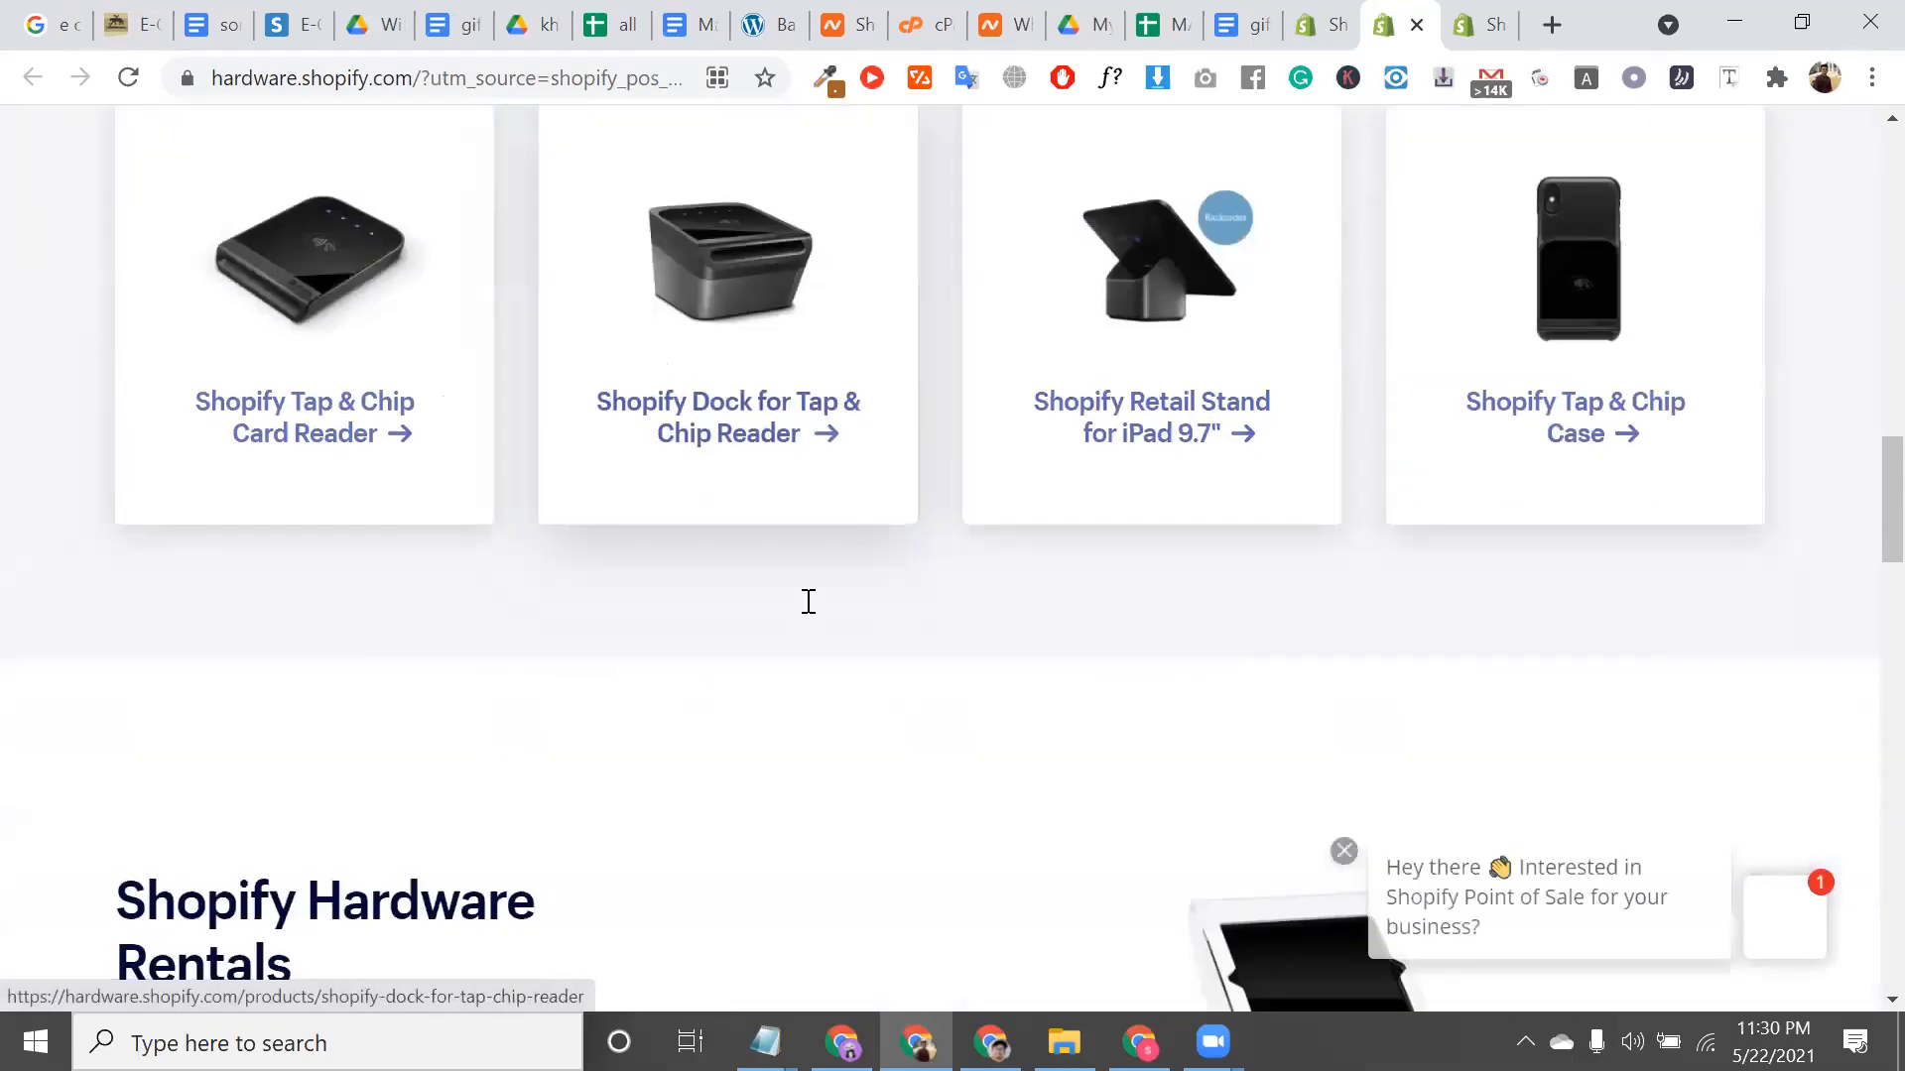
scroll(362, 293, "down", 2)
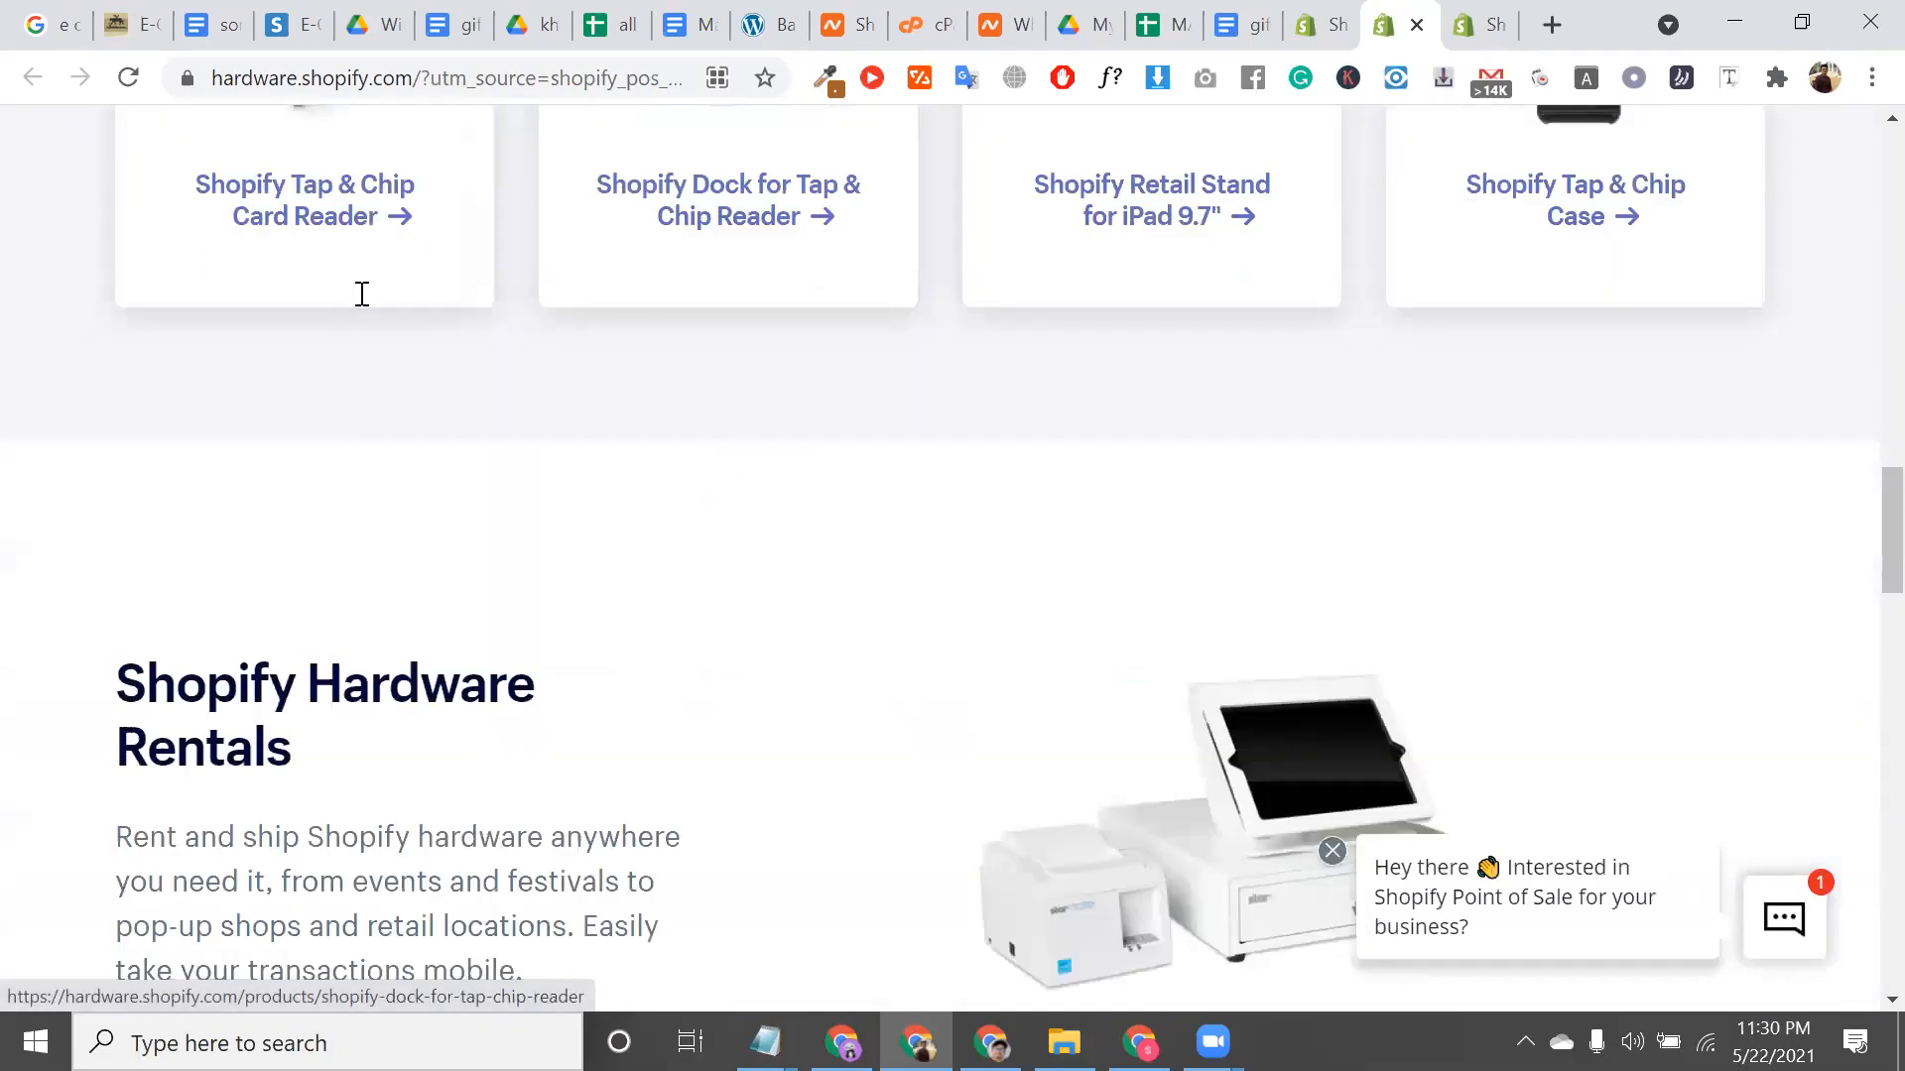
scroll(362, 294, "down", 4)
Browse the Shopify Hardware Rentals section, return to the top, and switch back to the POS Quick start guide
triple_click(363, 303)
scroll(873, 545, "down", 6)
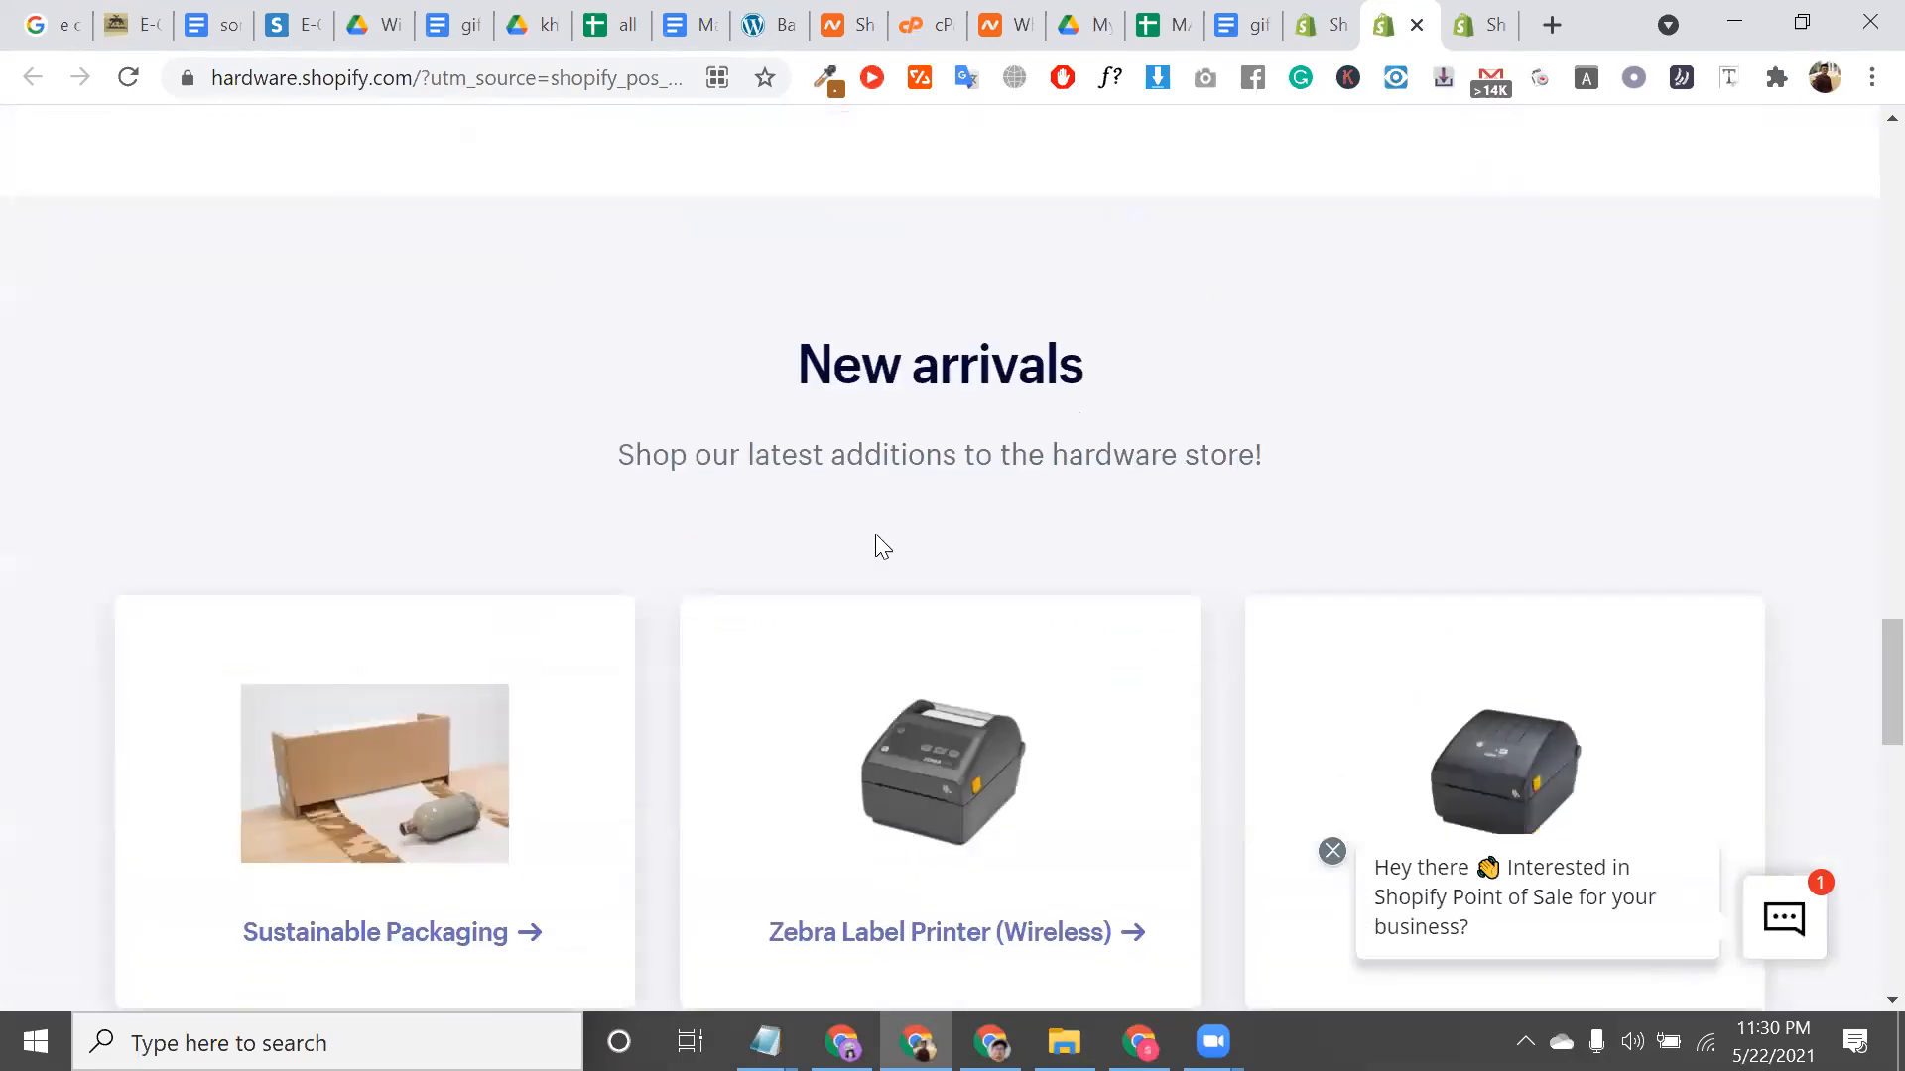
scroll(875, 544, "down", 3)
scroll(873, 545, "down", 8)
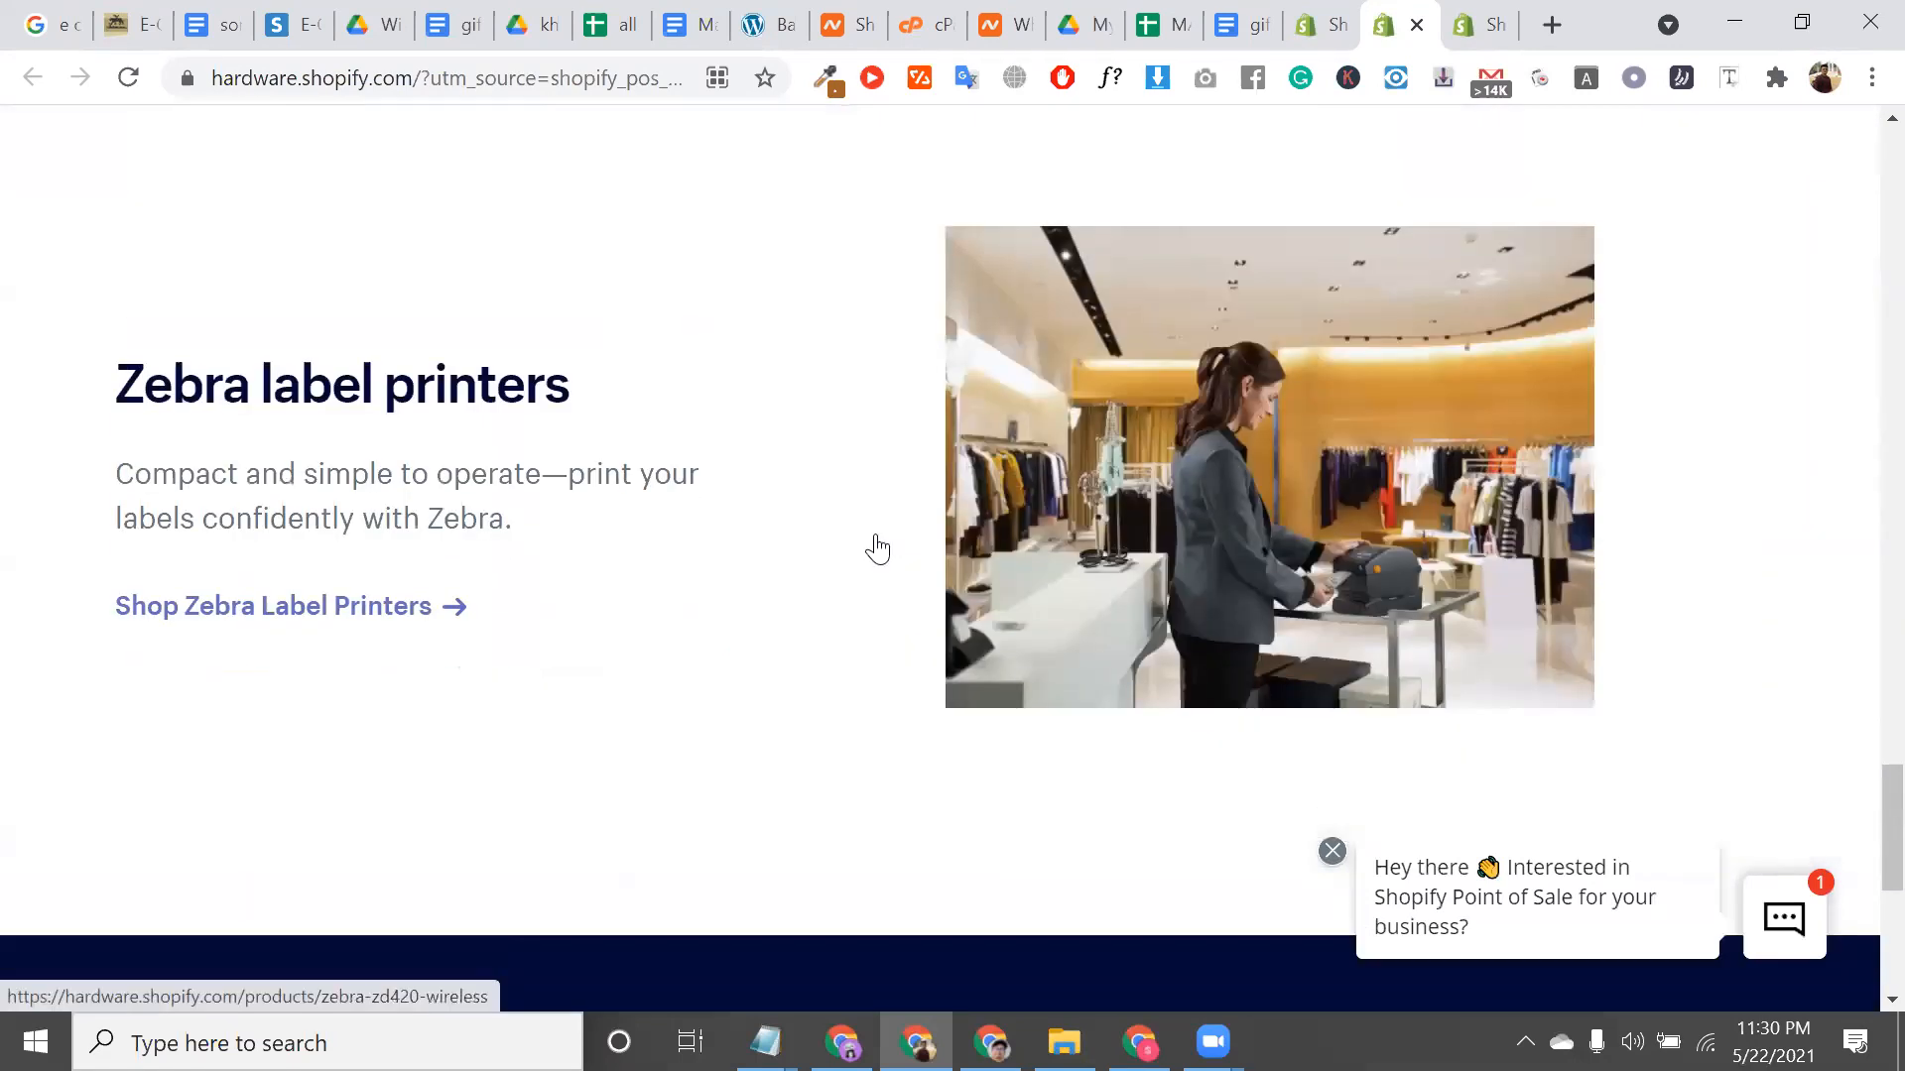
scroll(872, 544, "up", 4)
scroll(853, 230, "up", 1)
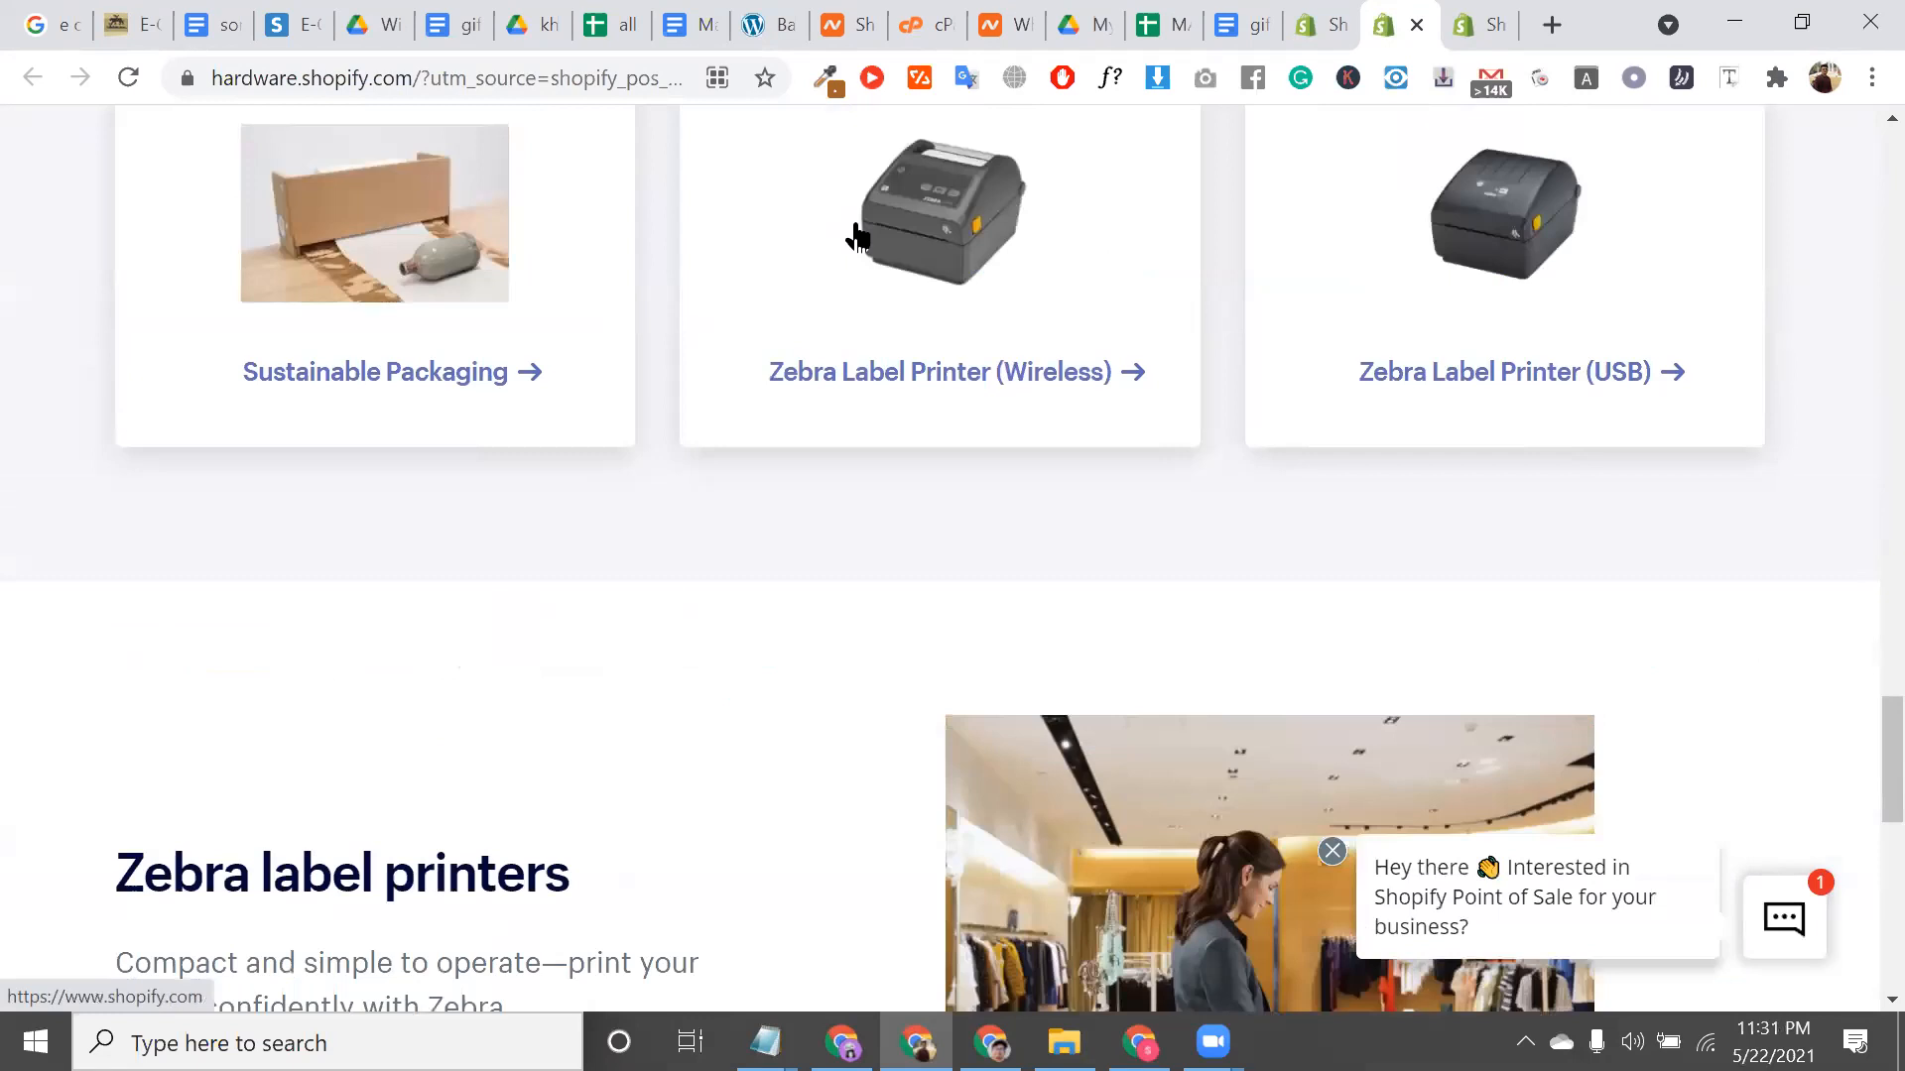
key("Home")
left_click_drag(1003, 547, 1050, 494)
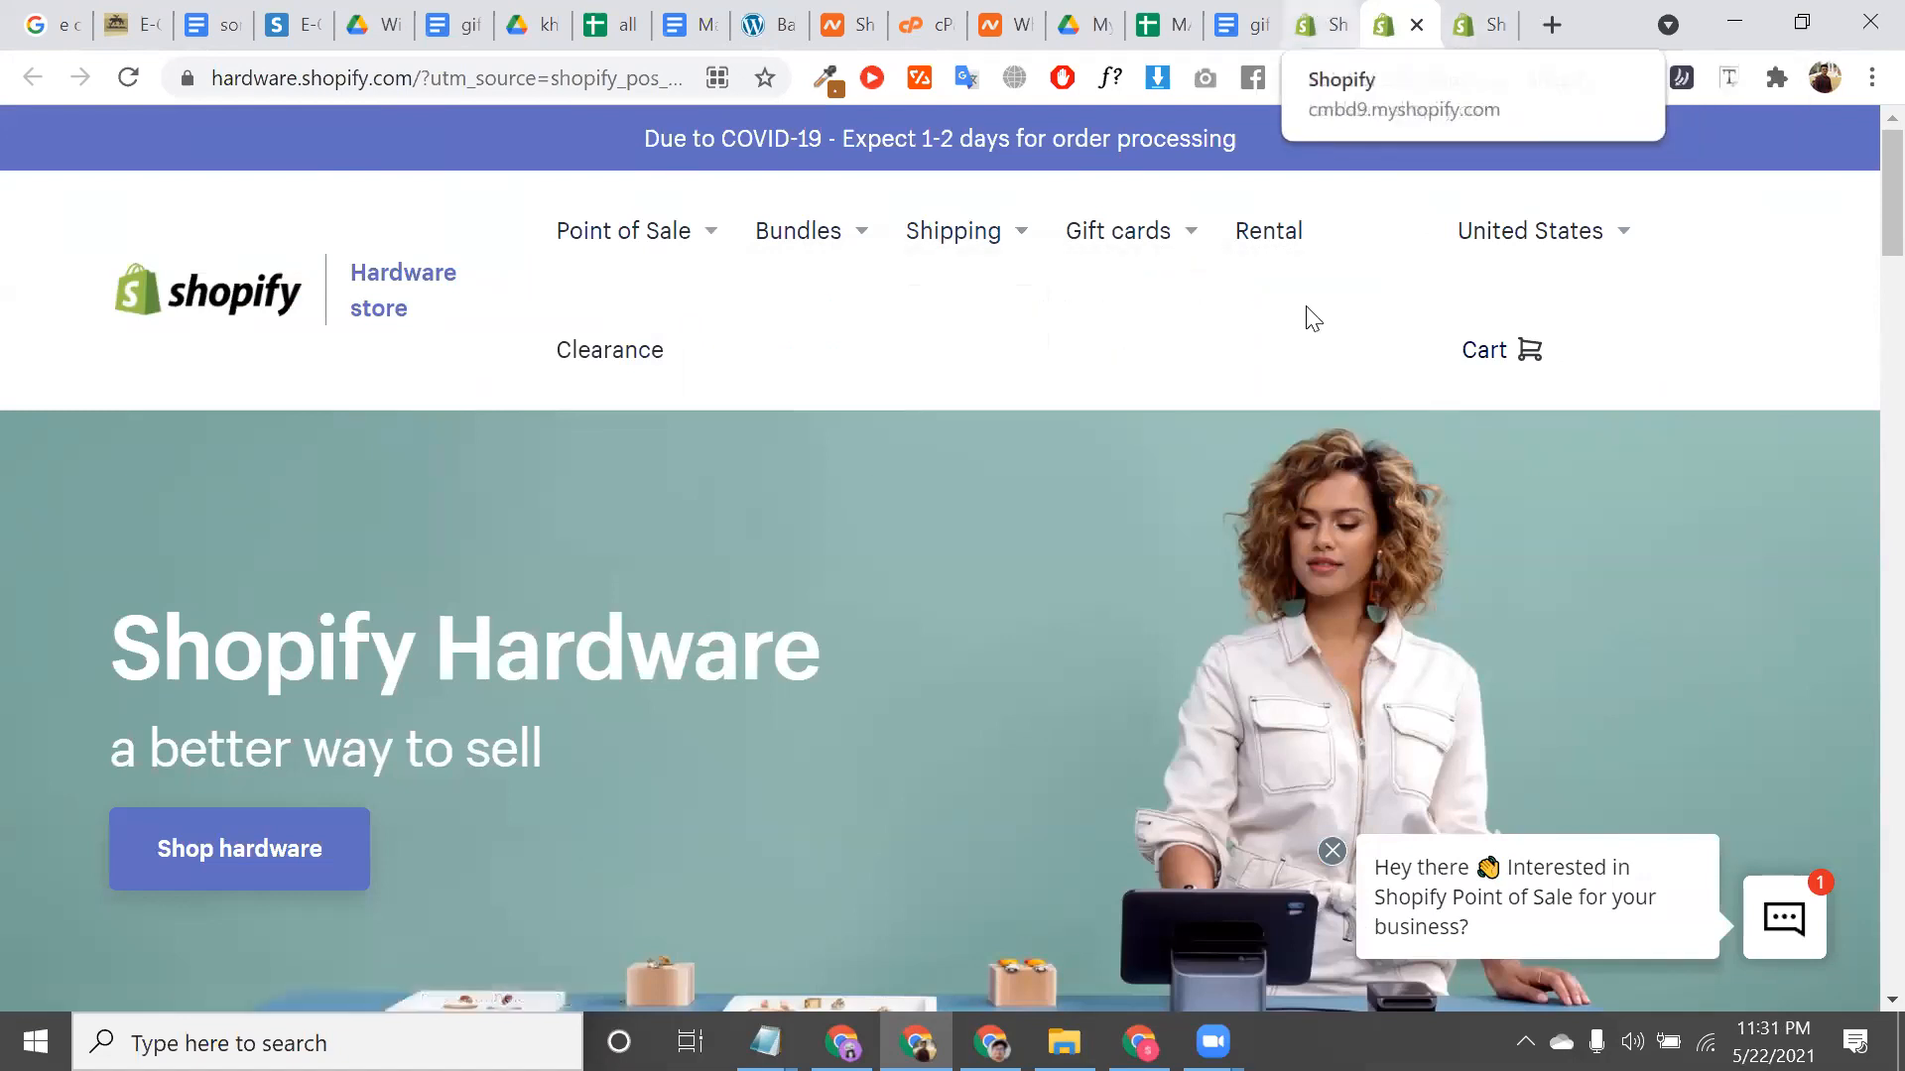
key("ctrl+shift+Tab")
left_click_drag(1096, 732, 1048, 731)
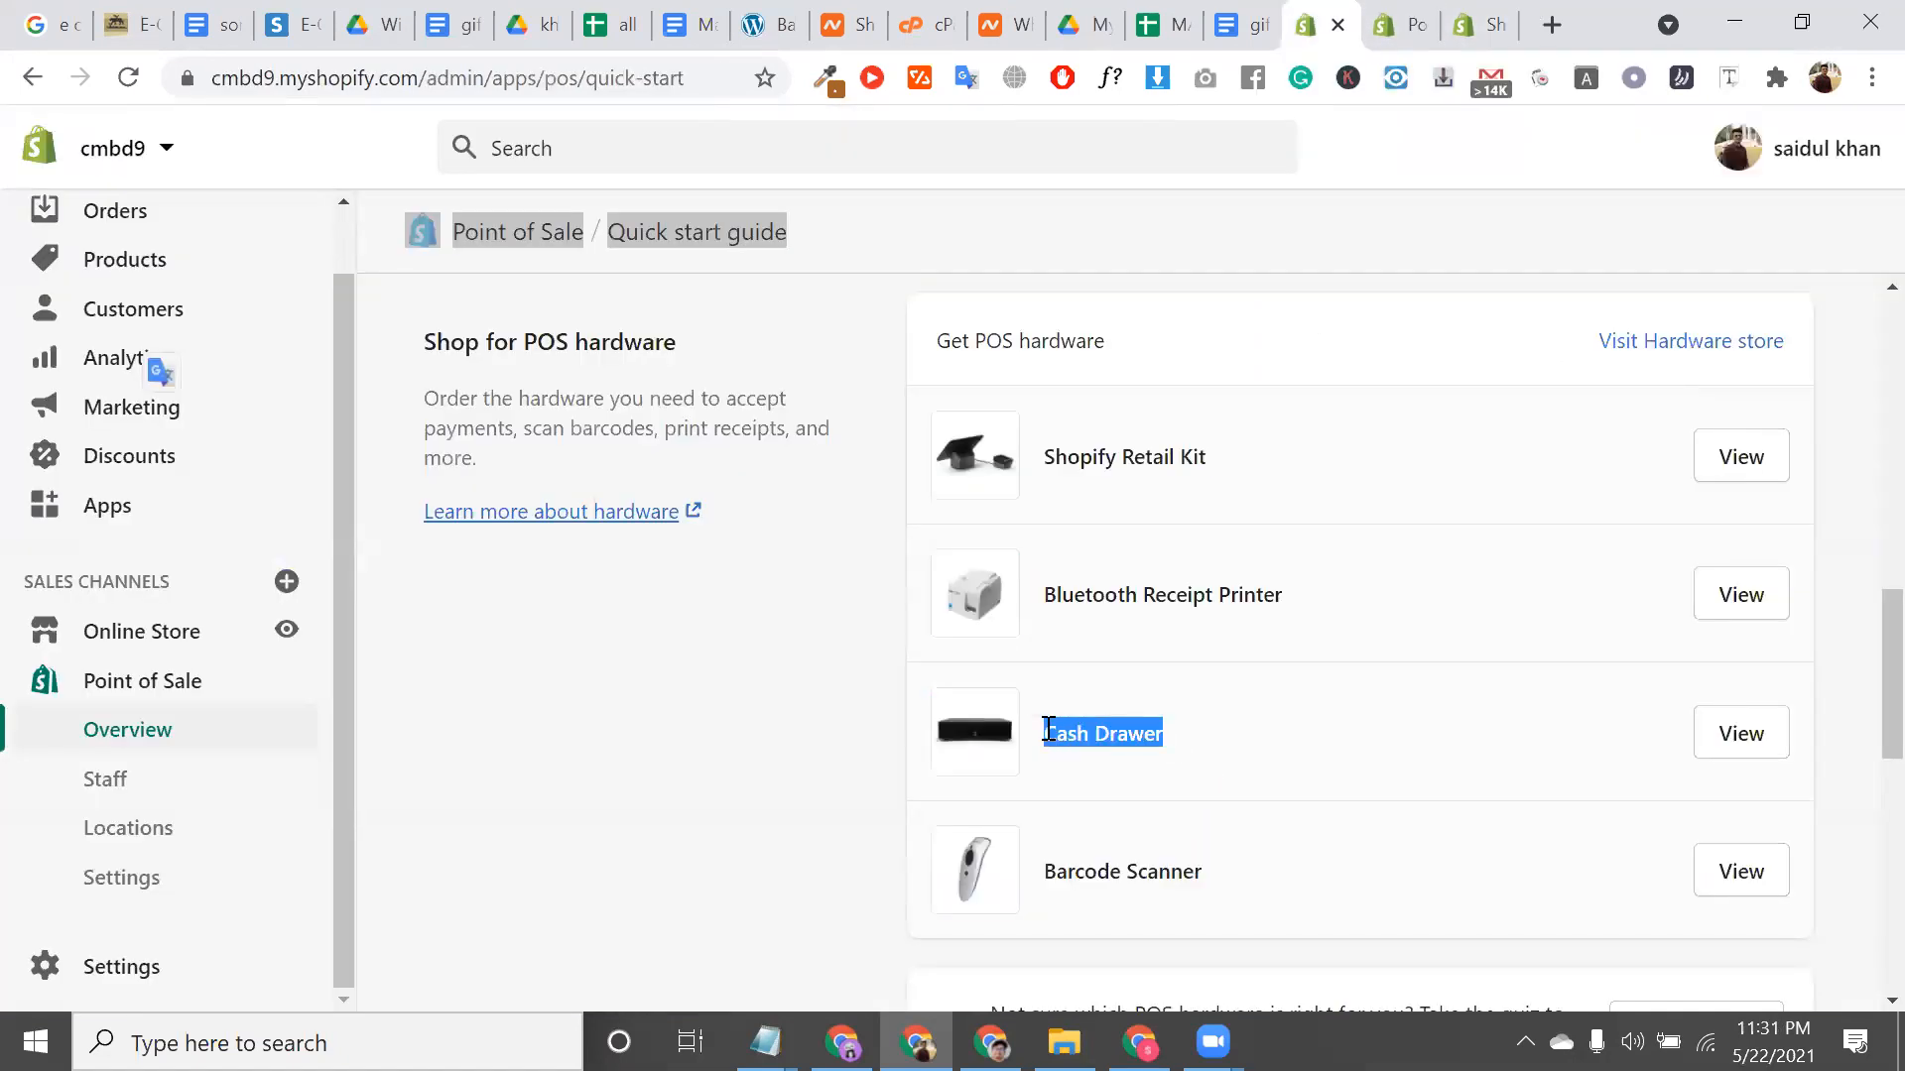
scroll(1048, 732, "down", 2)
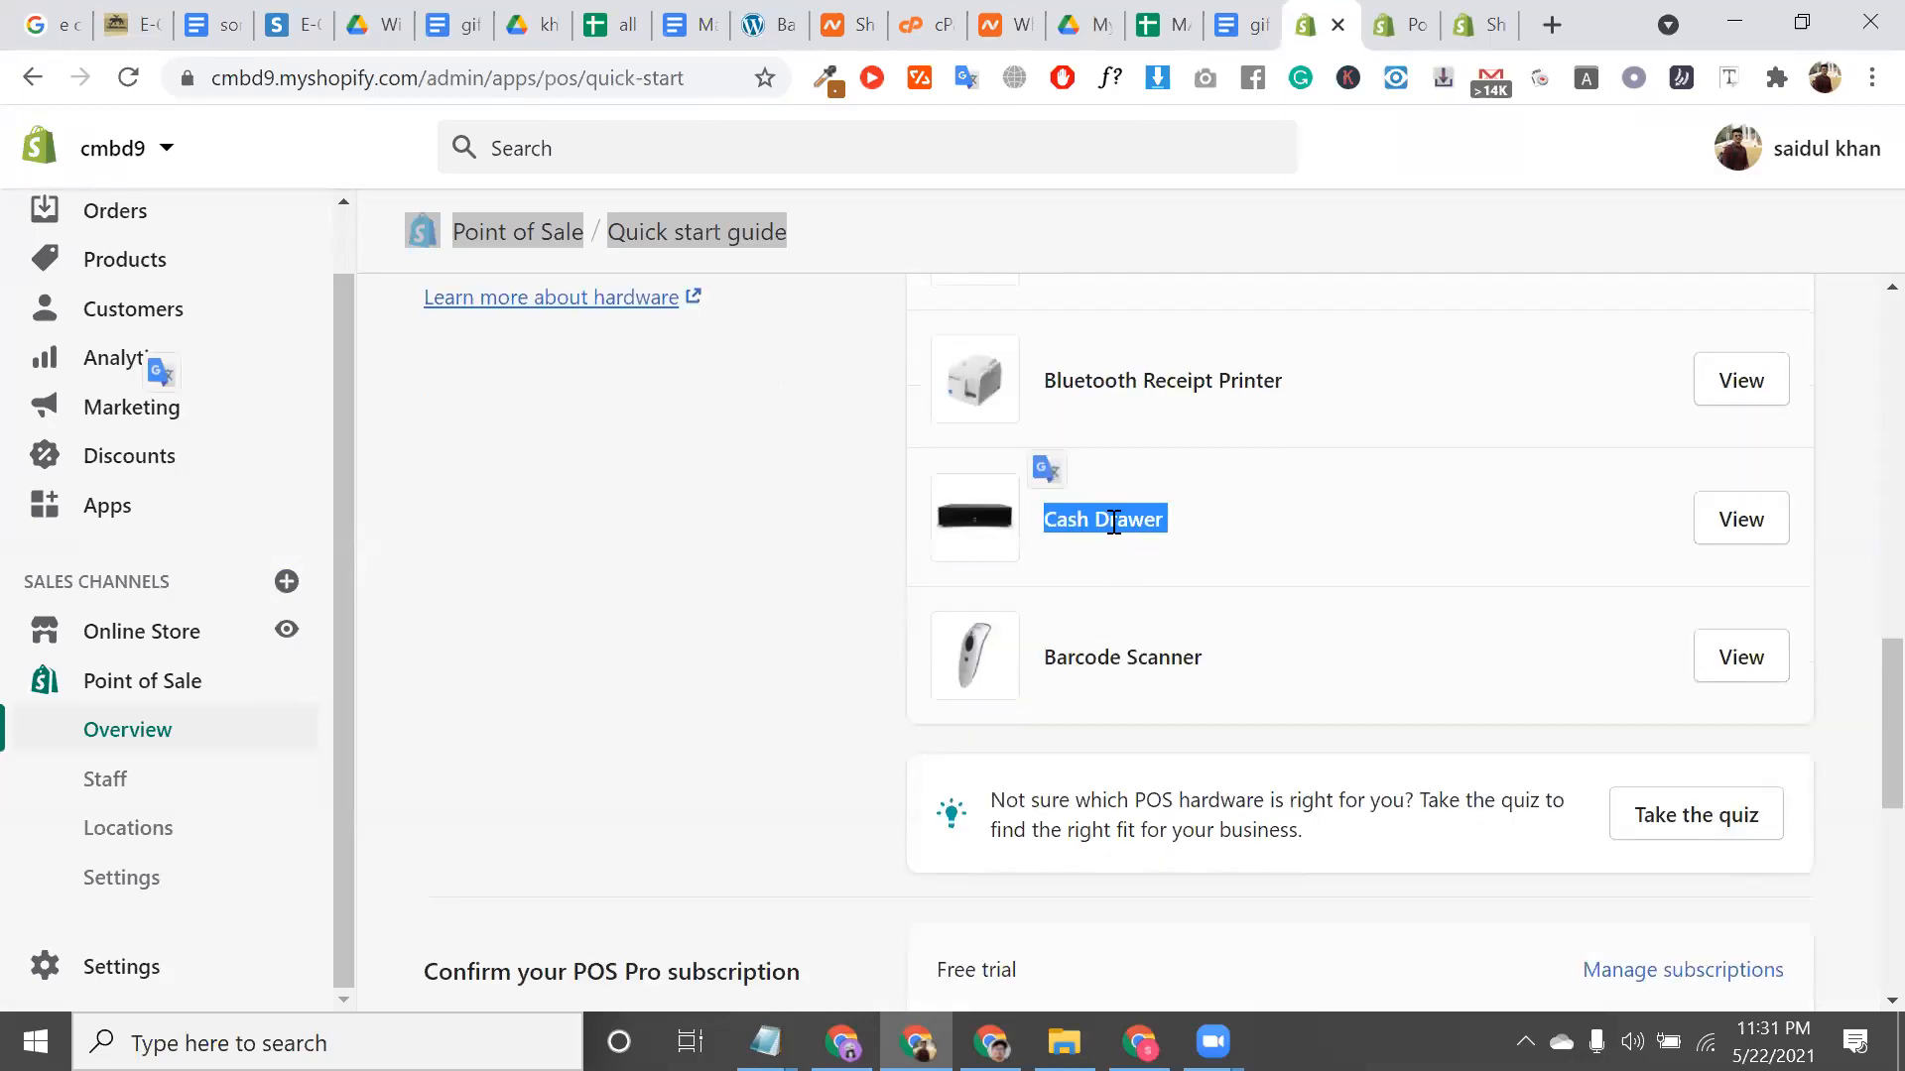
triple_click(1114, 521)
triple_click(1173, 658)
scroll(1173, 658, "up", 1)
scroll(1173, 658, "up", 1)
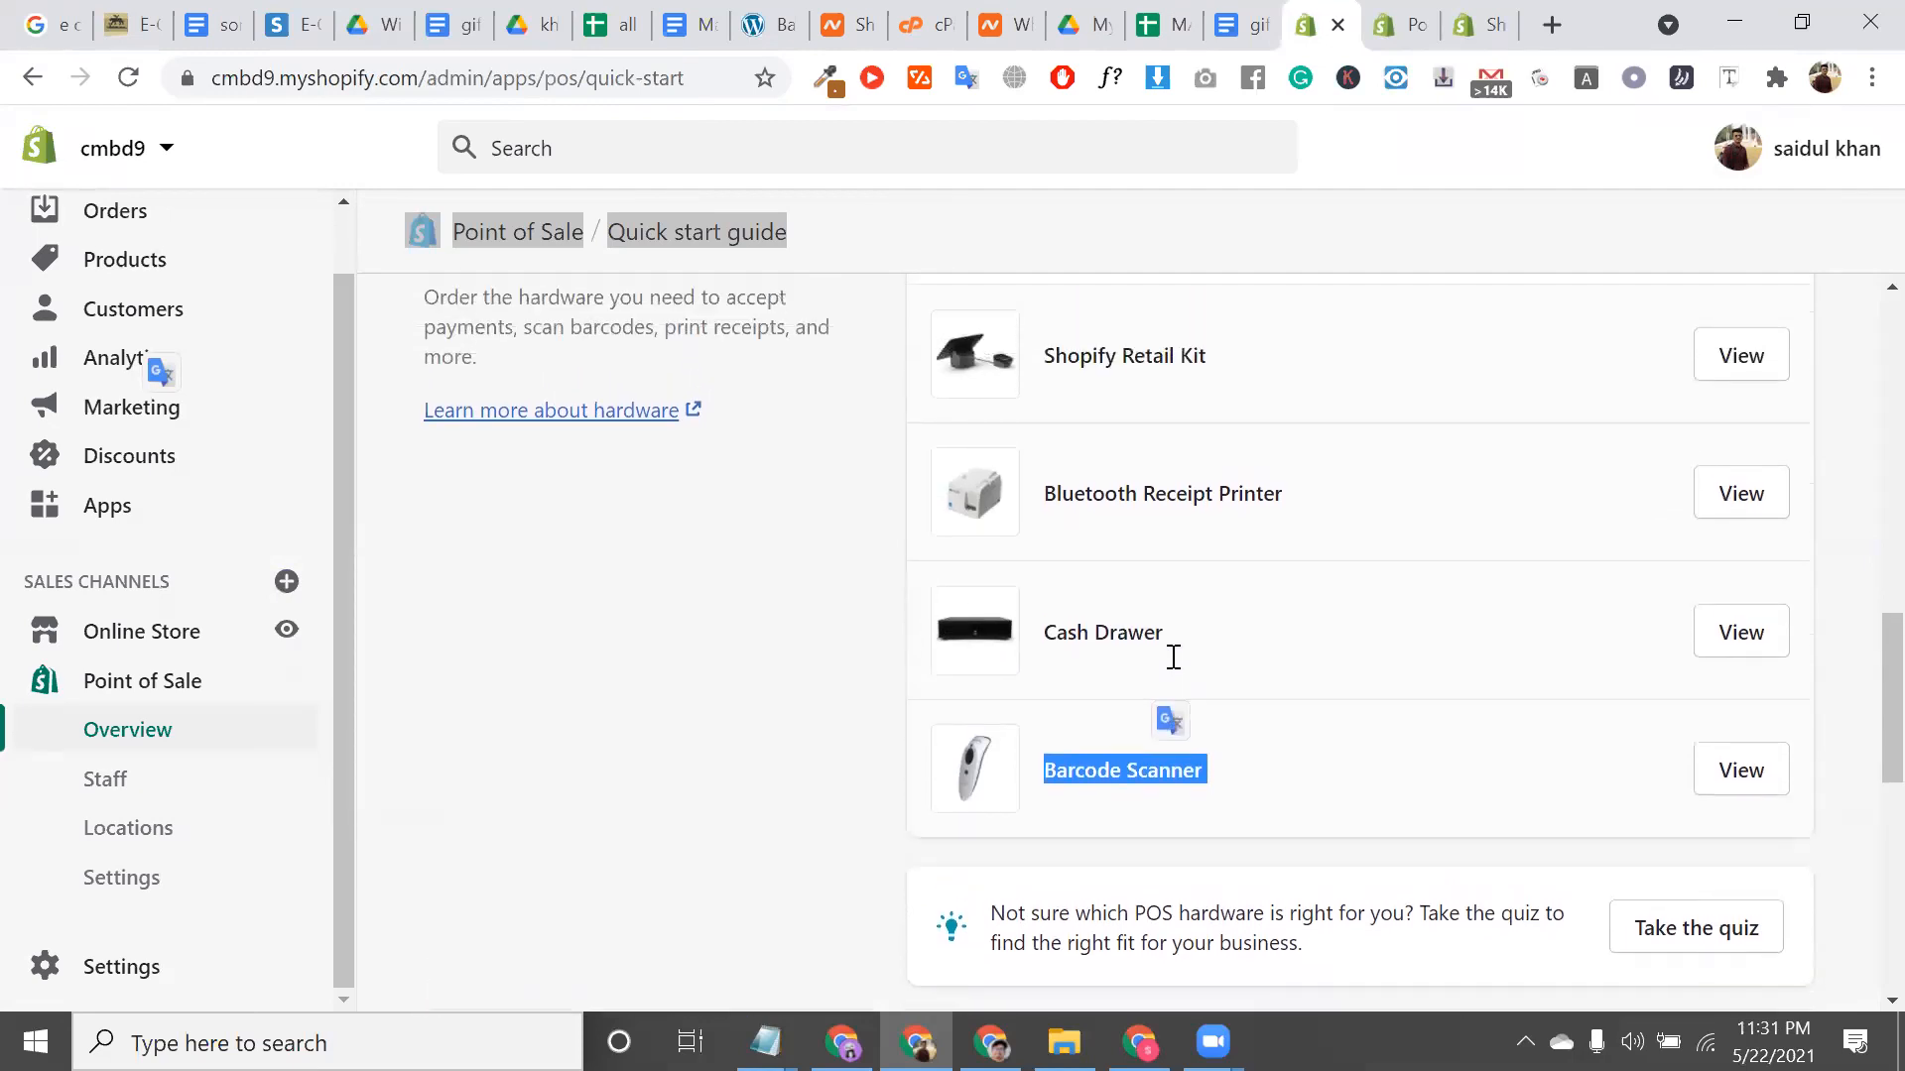
triple_click(1100, 406)
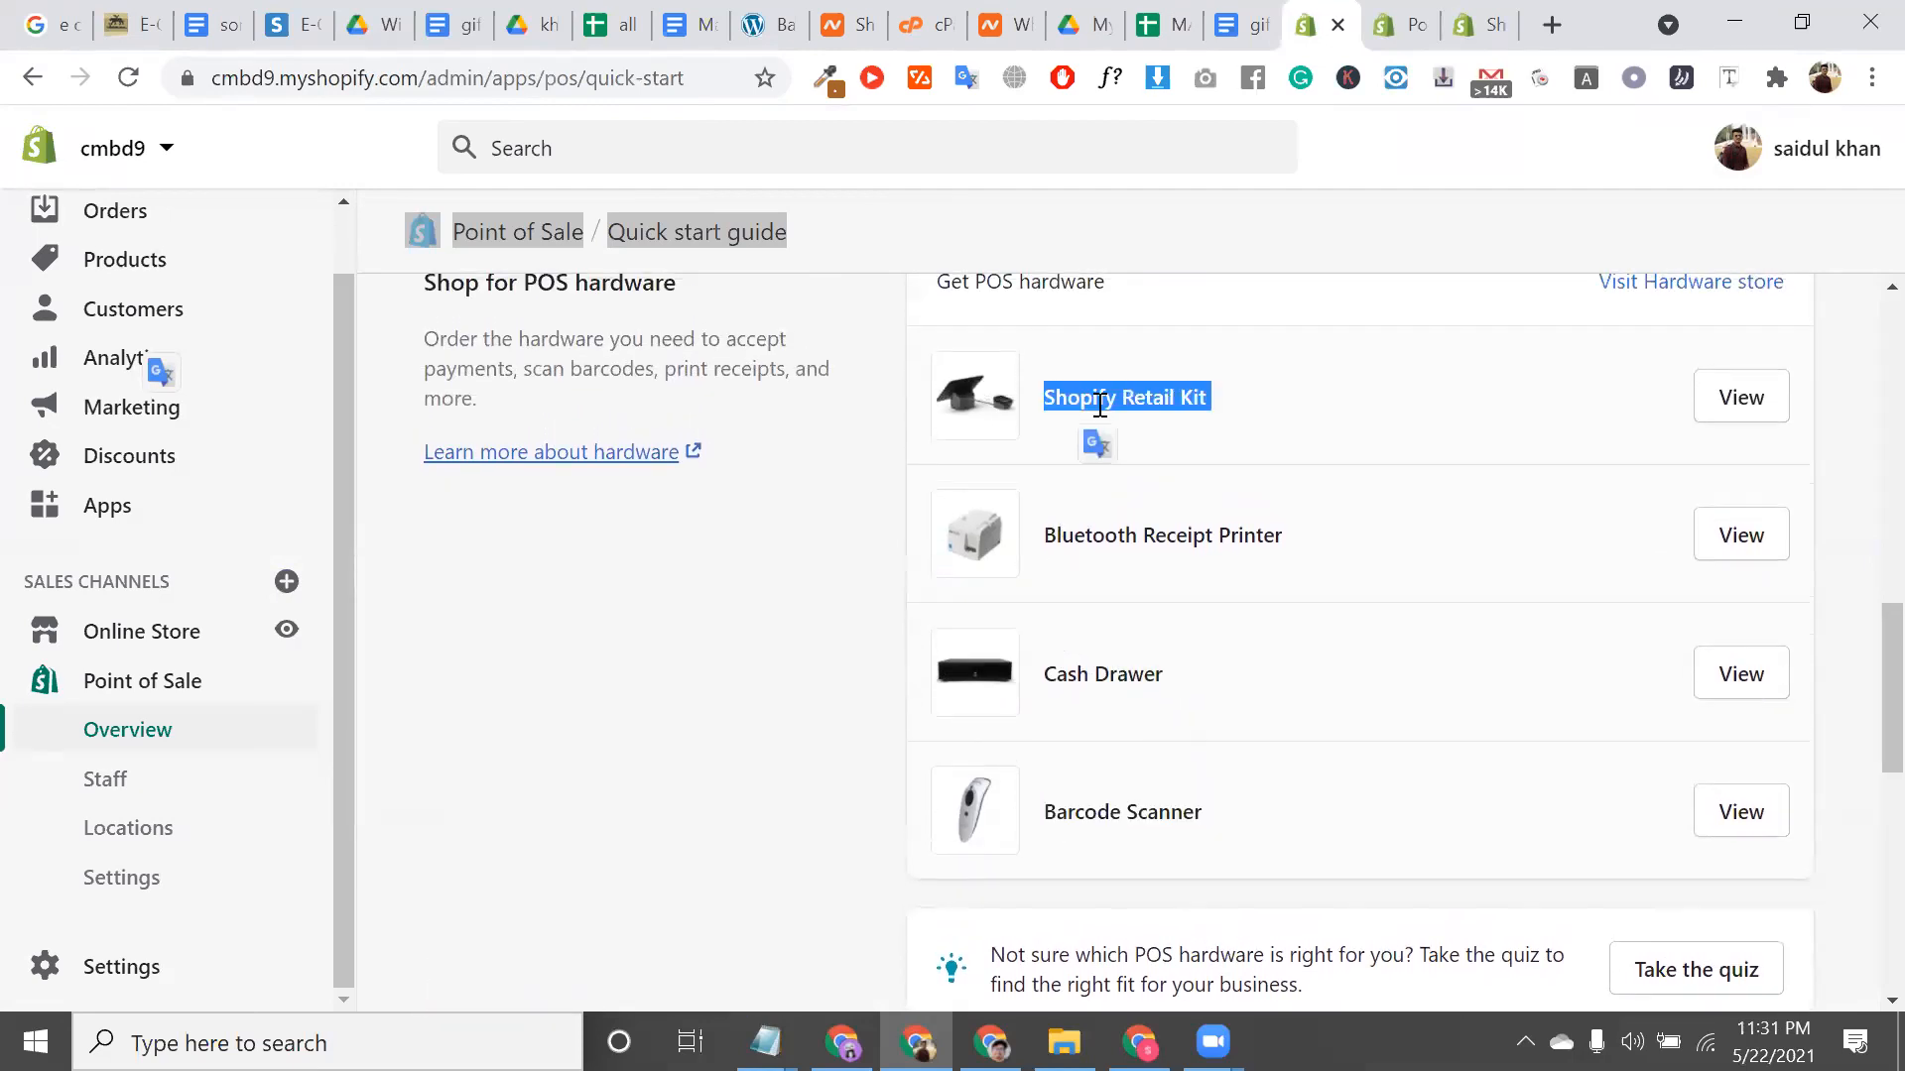
left_click(1126, 817)
triple_click(1126, 817)
scroll(1126, 817, "down", 1)
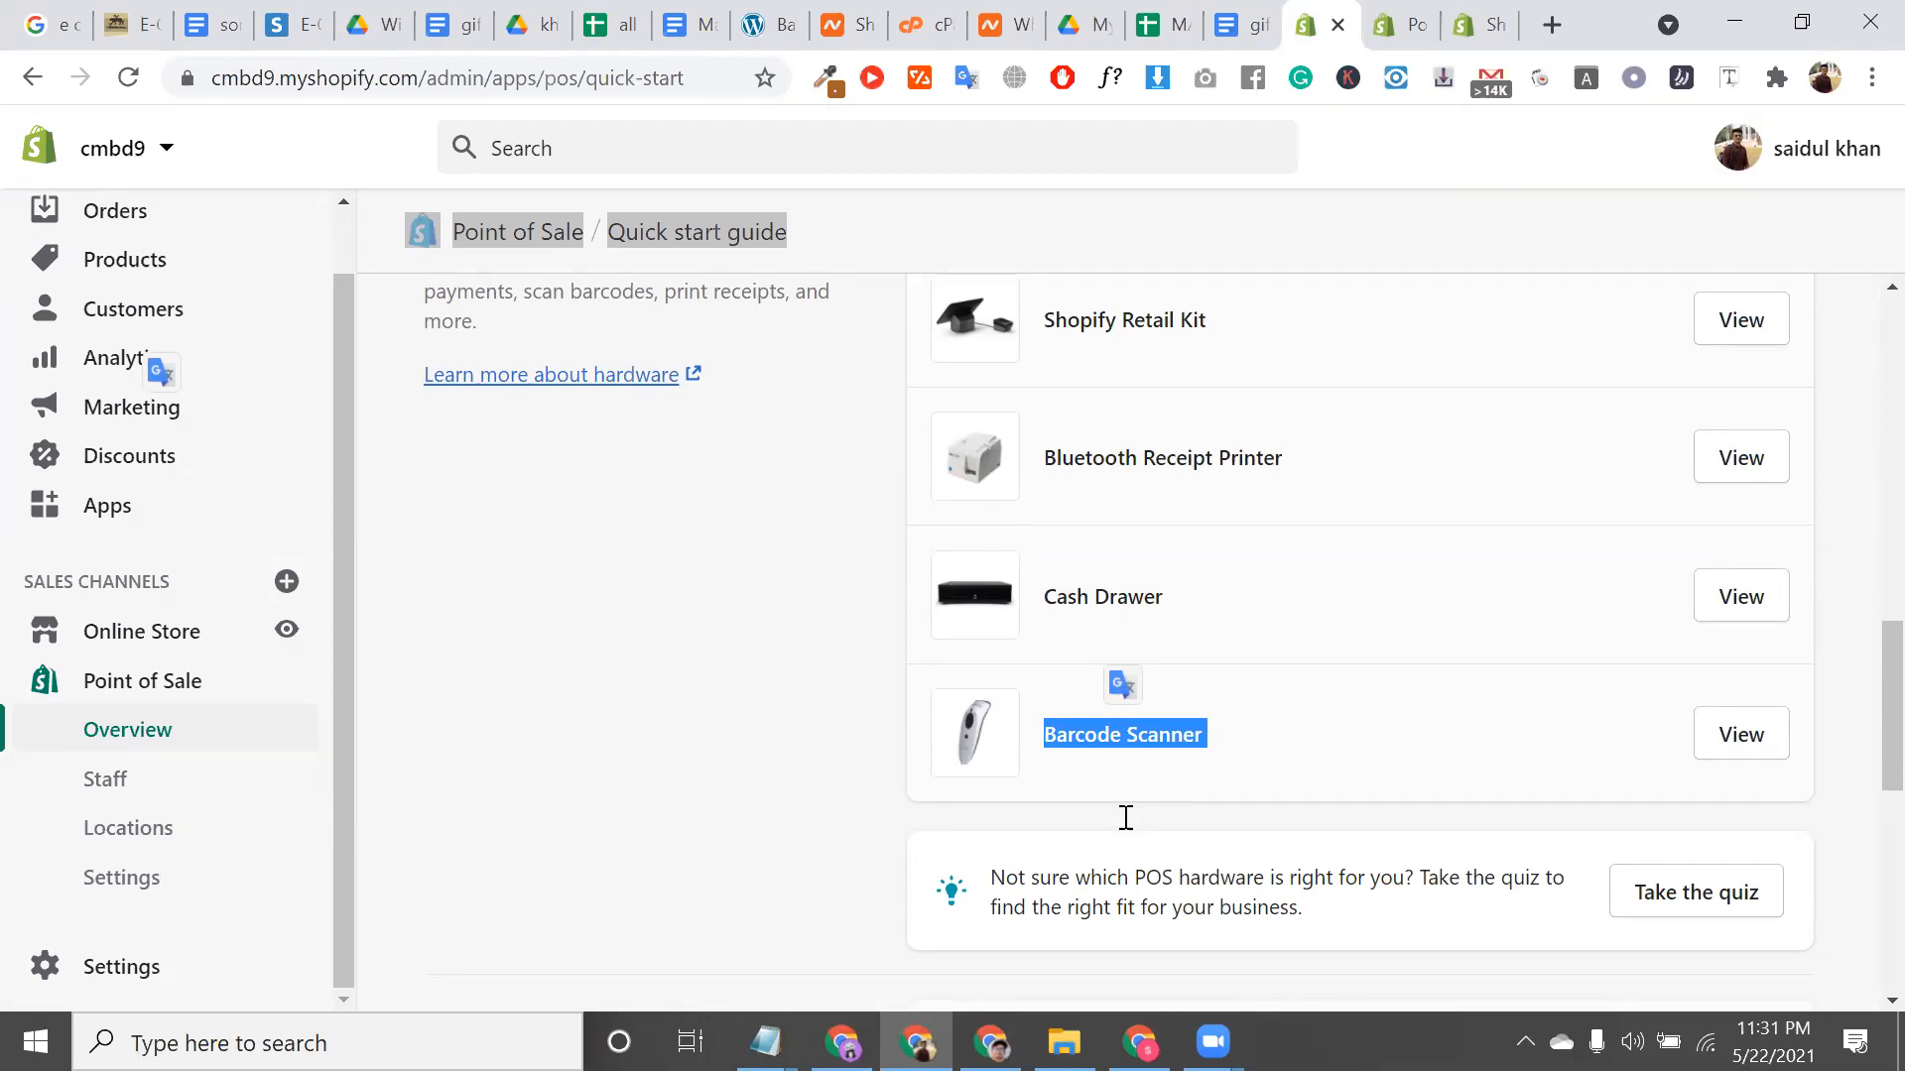
triple_click(1108, 732)
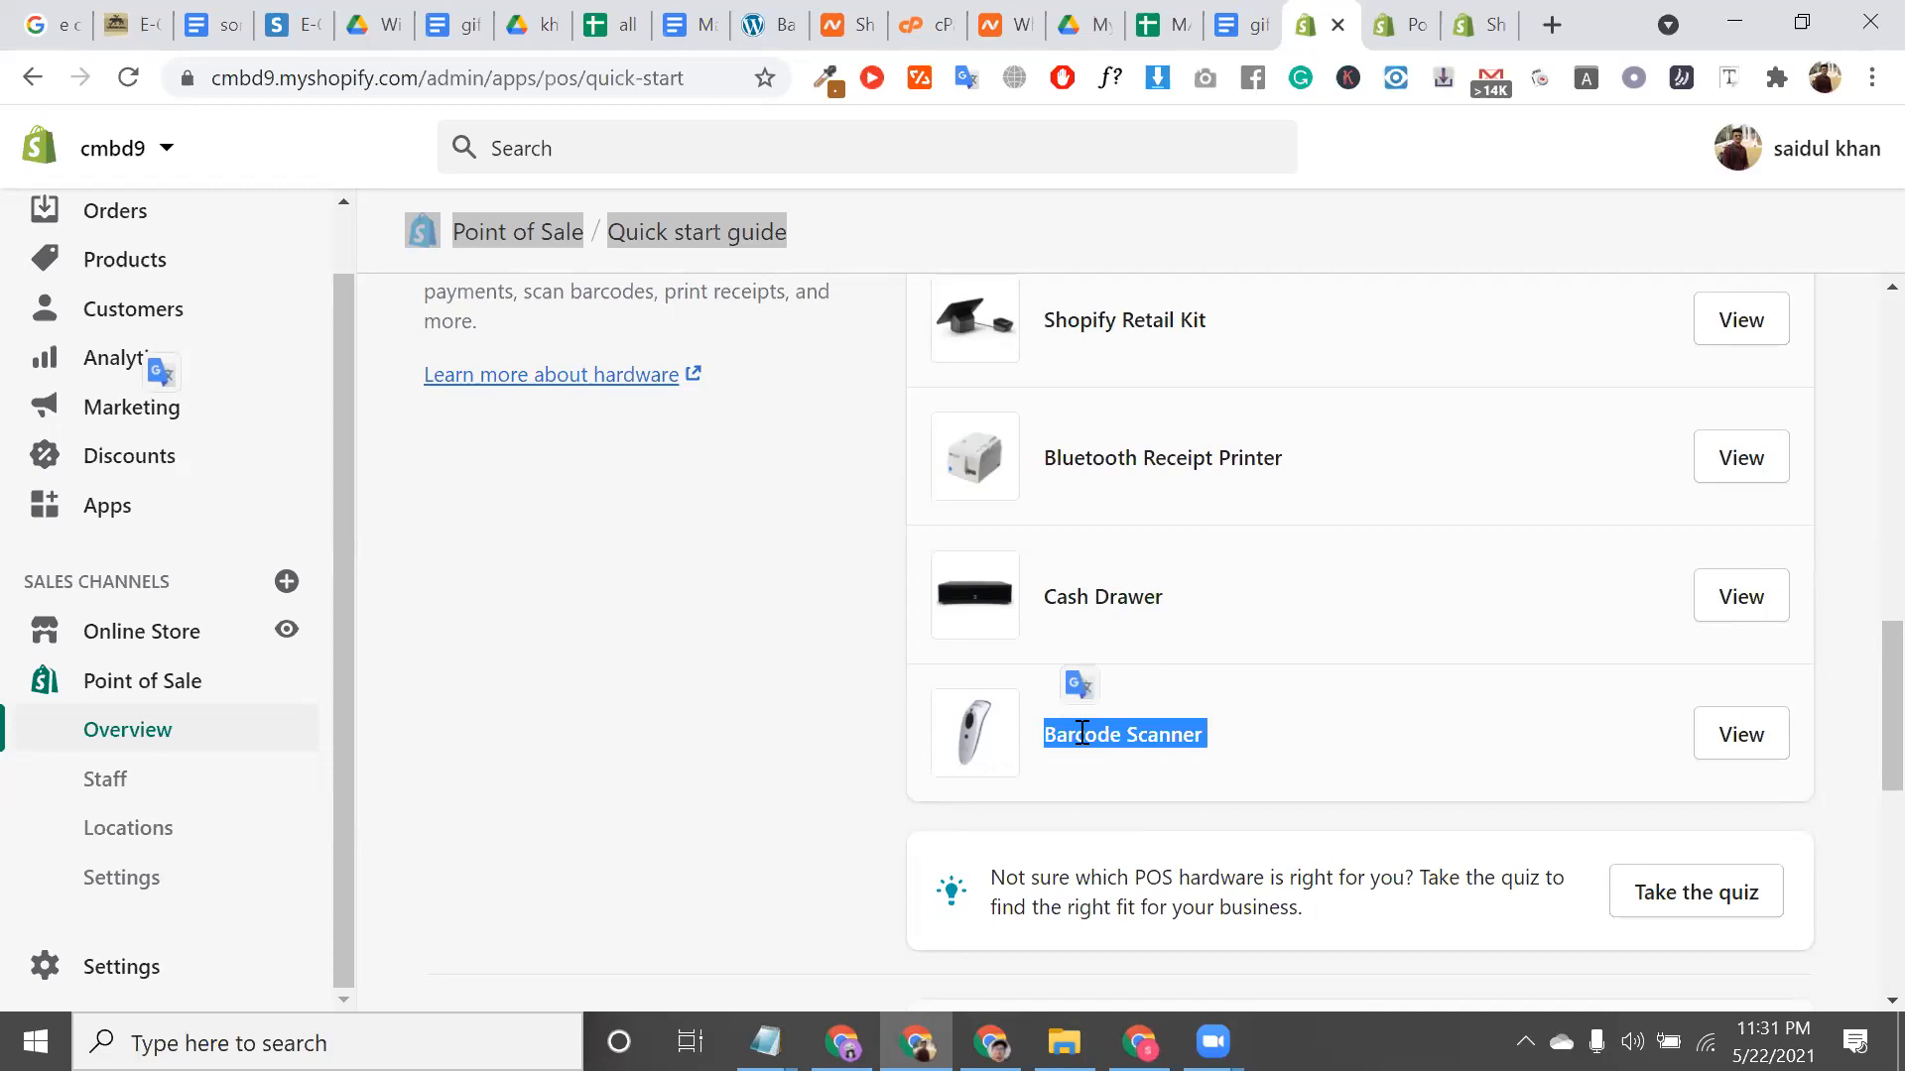
left_click(1097, 611)
triple_click(1119, 466)
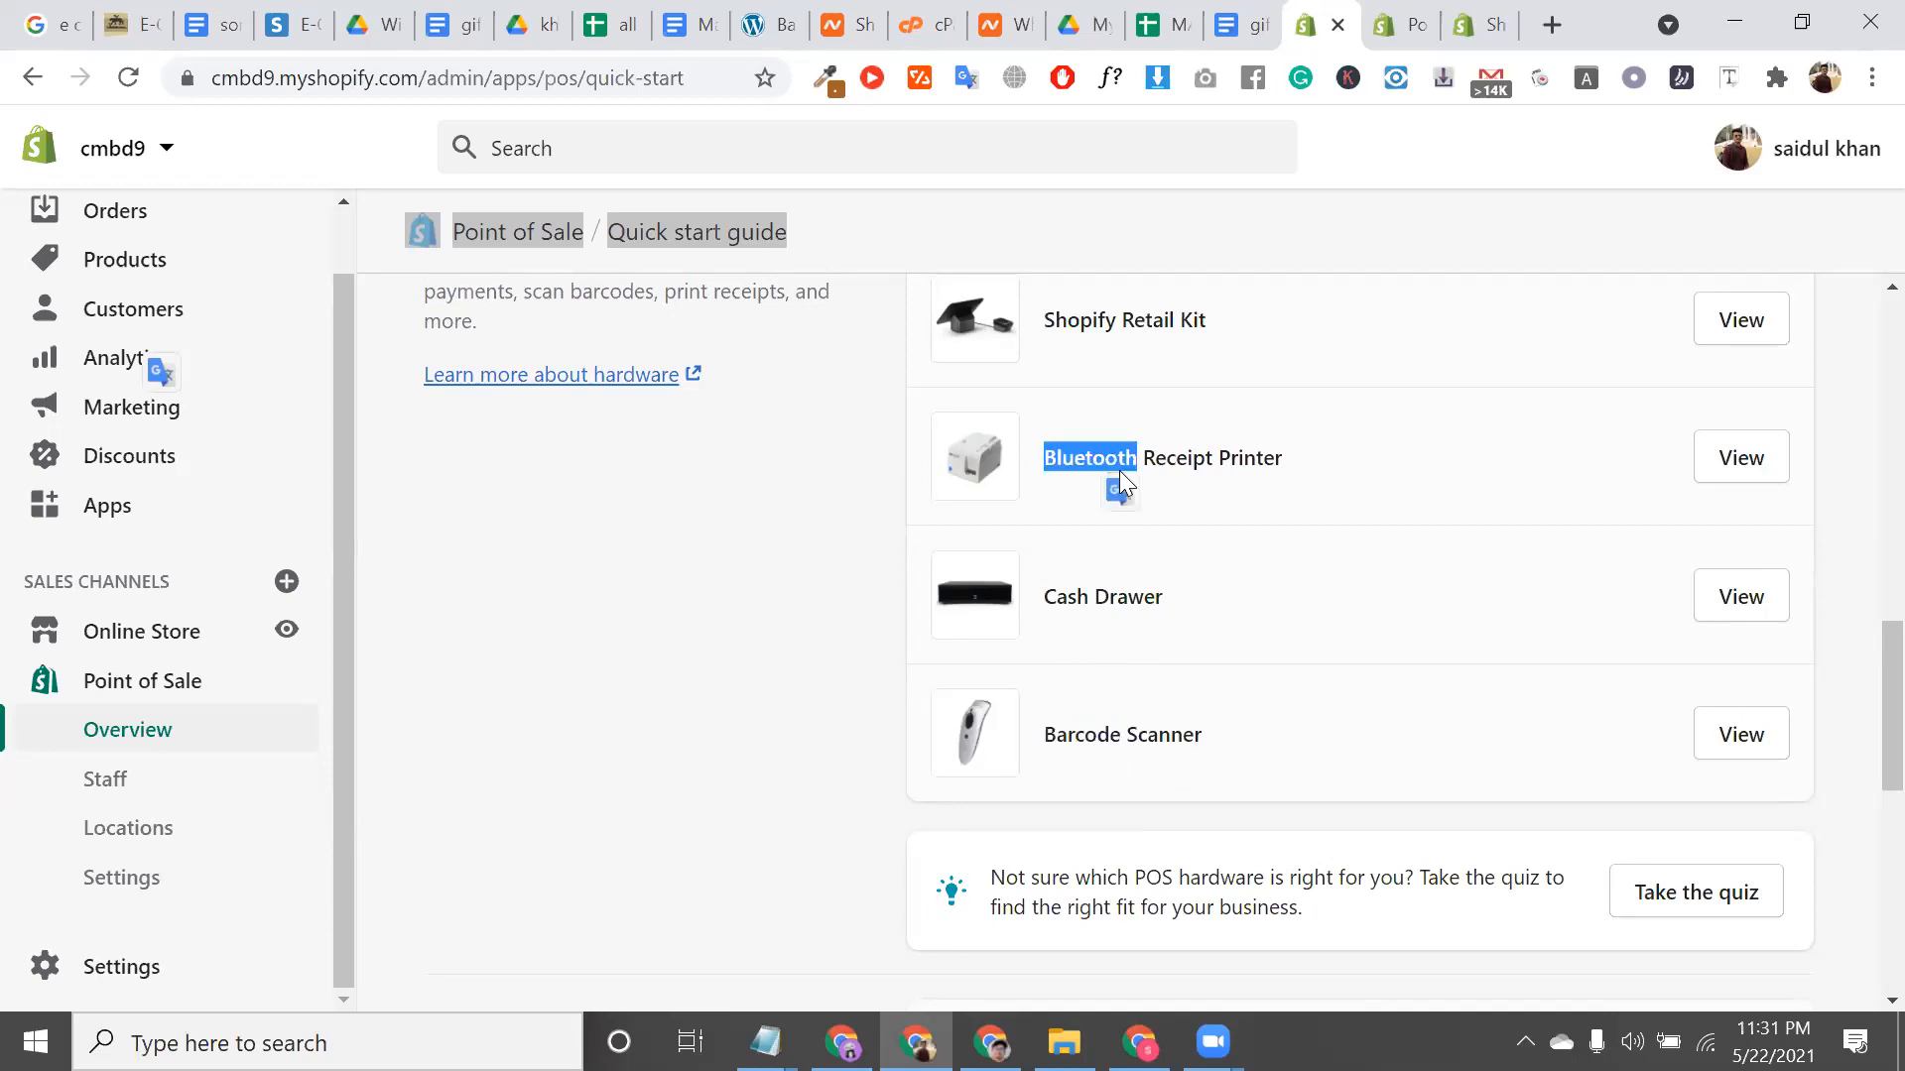
scroll(1119, 473, "down", 1)
scroll(1151, 417, "up", 3)
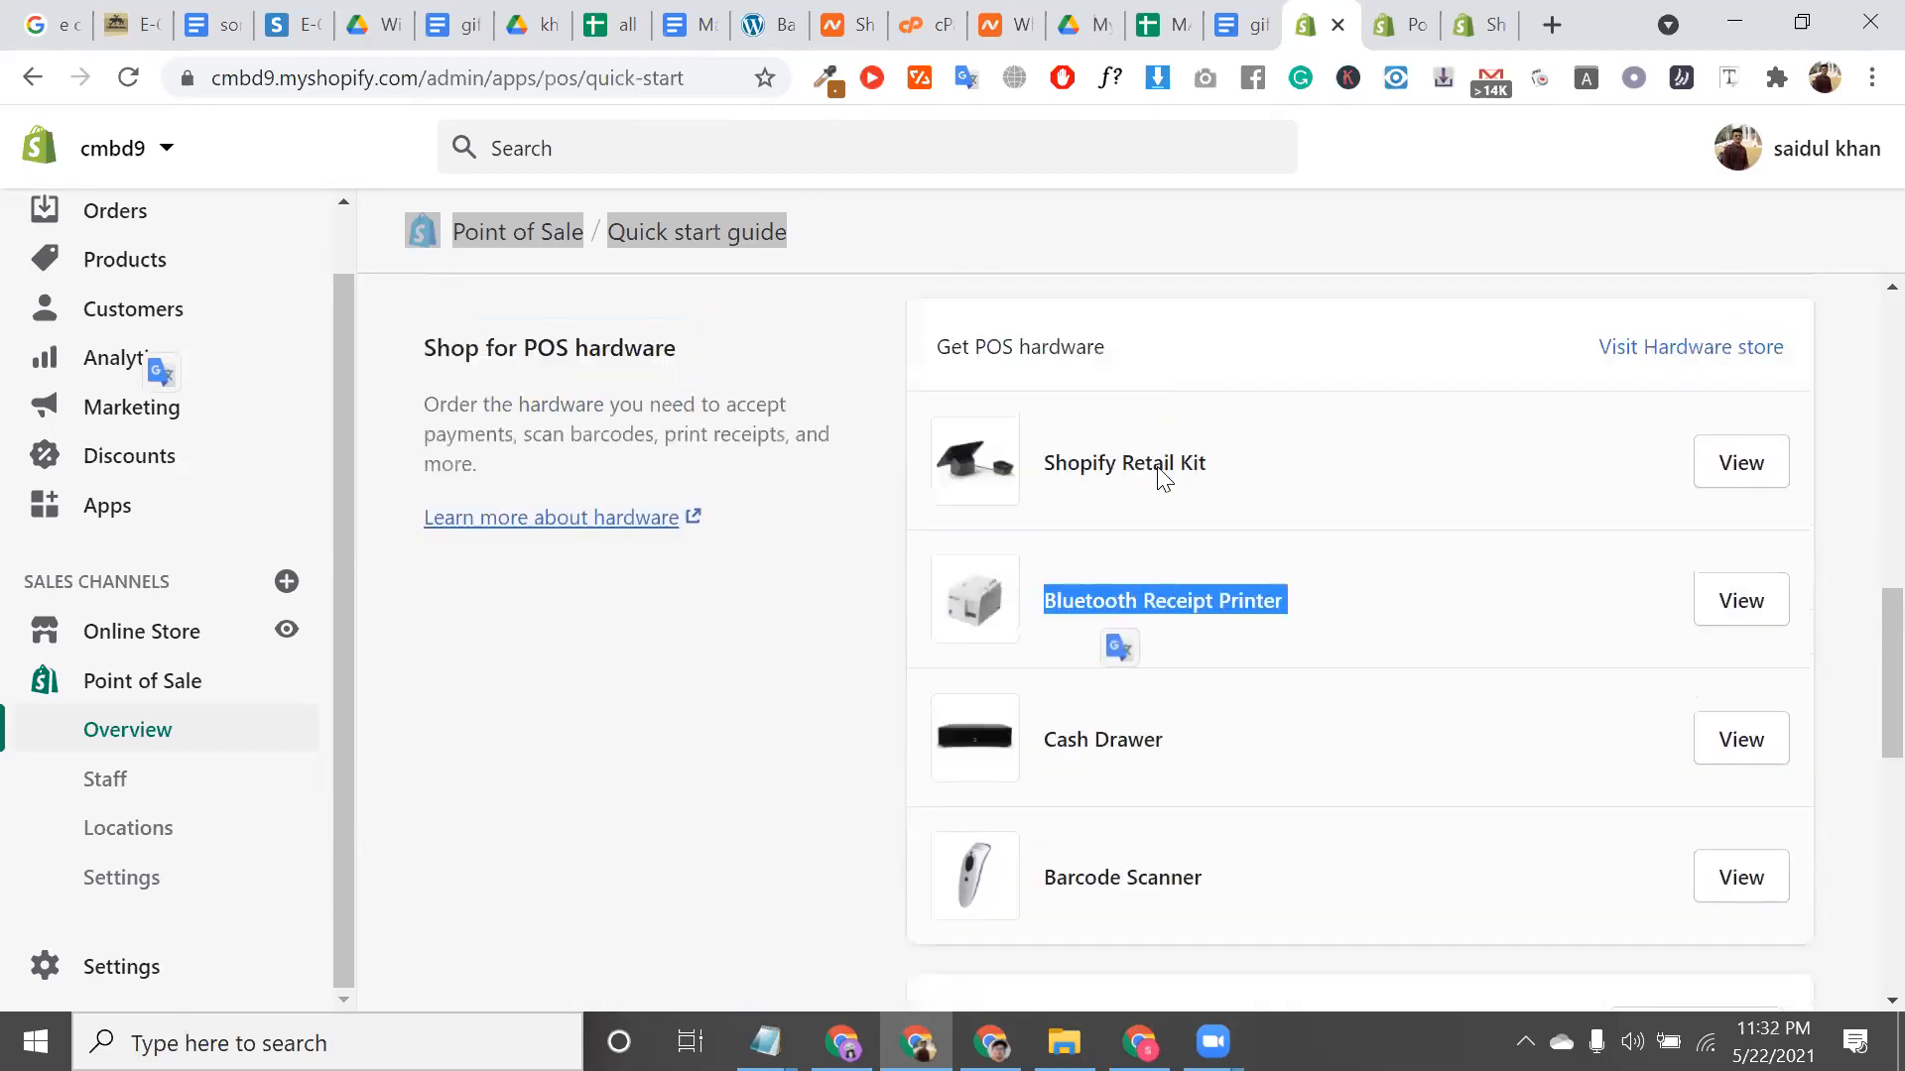
left_click(1129, 530)
triple_click(1129, 531)
scroll(1129, 532, "down", 5)
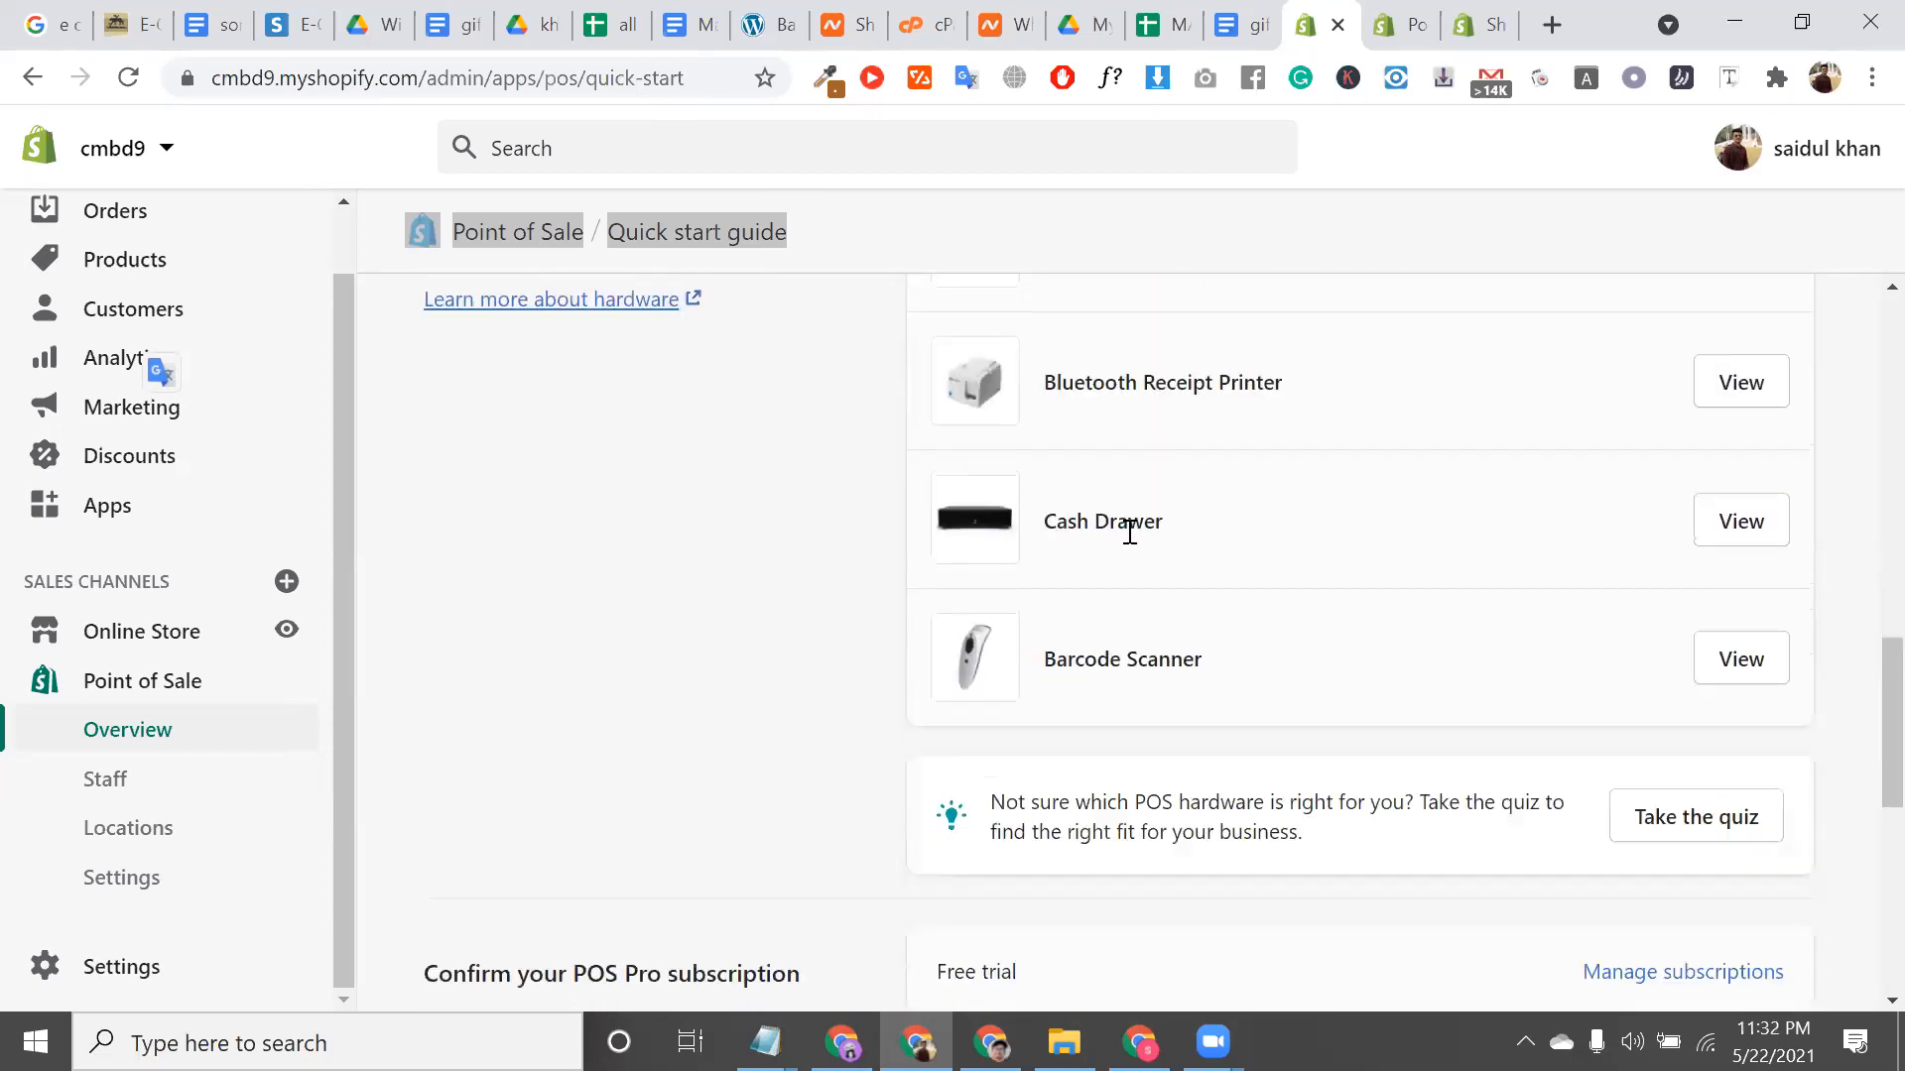
scroll(1129, 532, "down", 4)
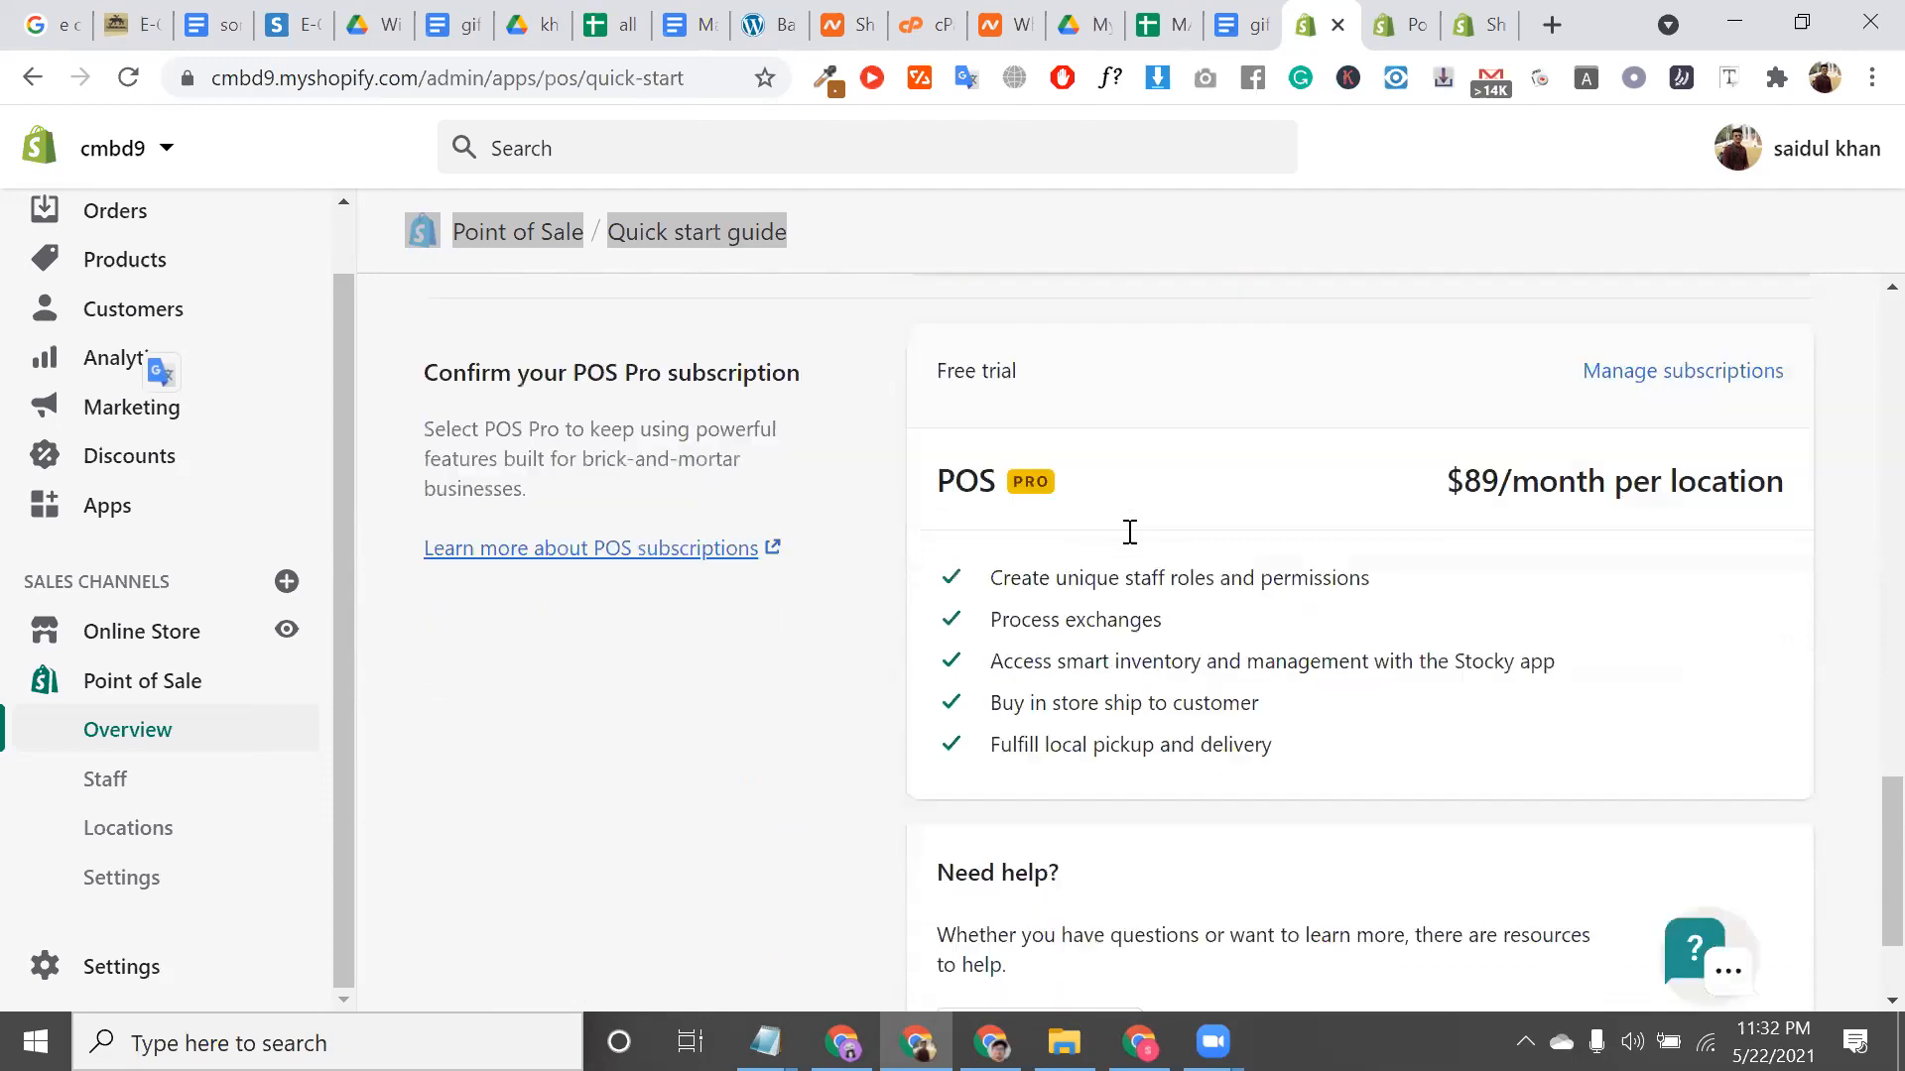
scroll(1129, 536, "down", 1)
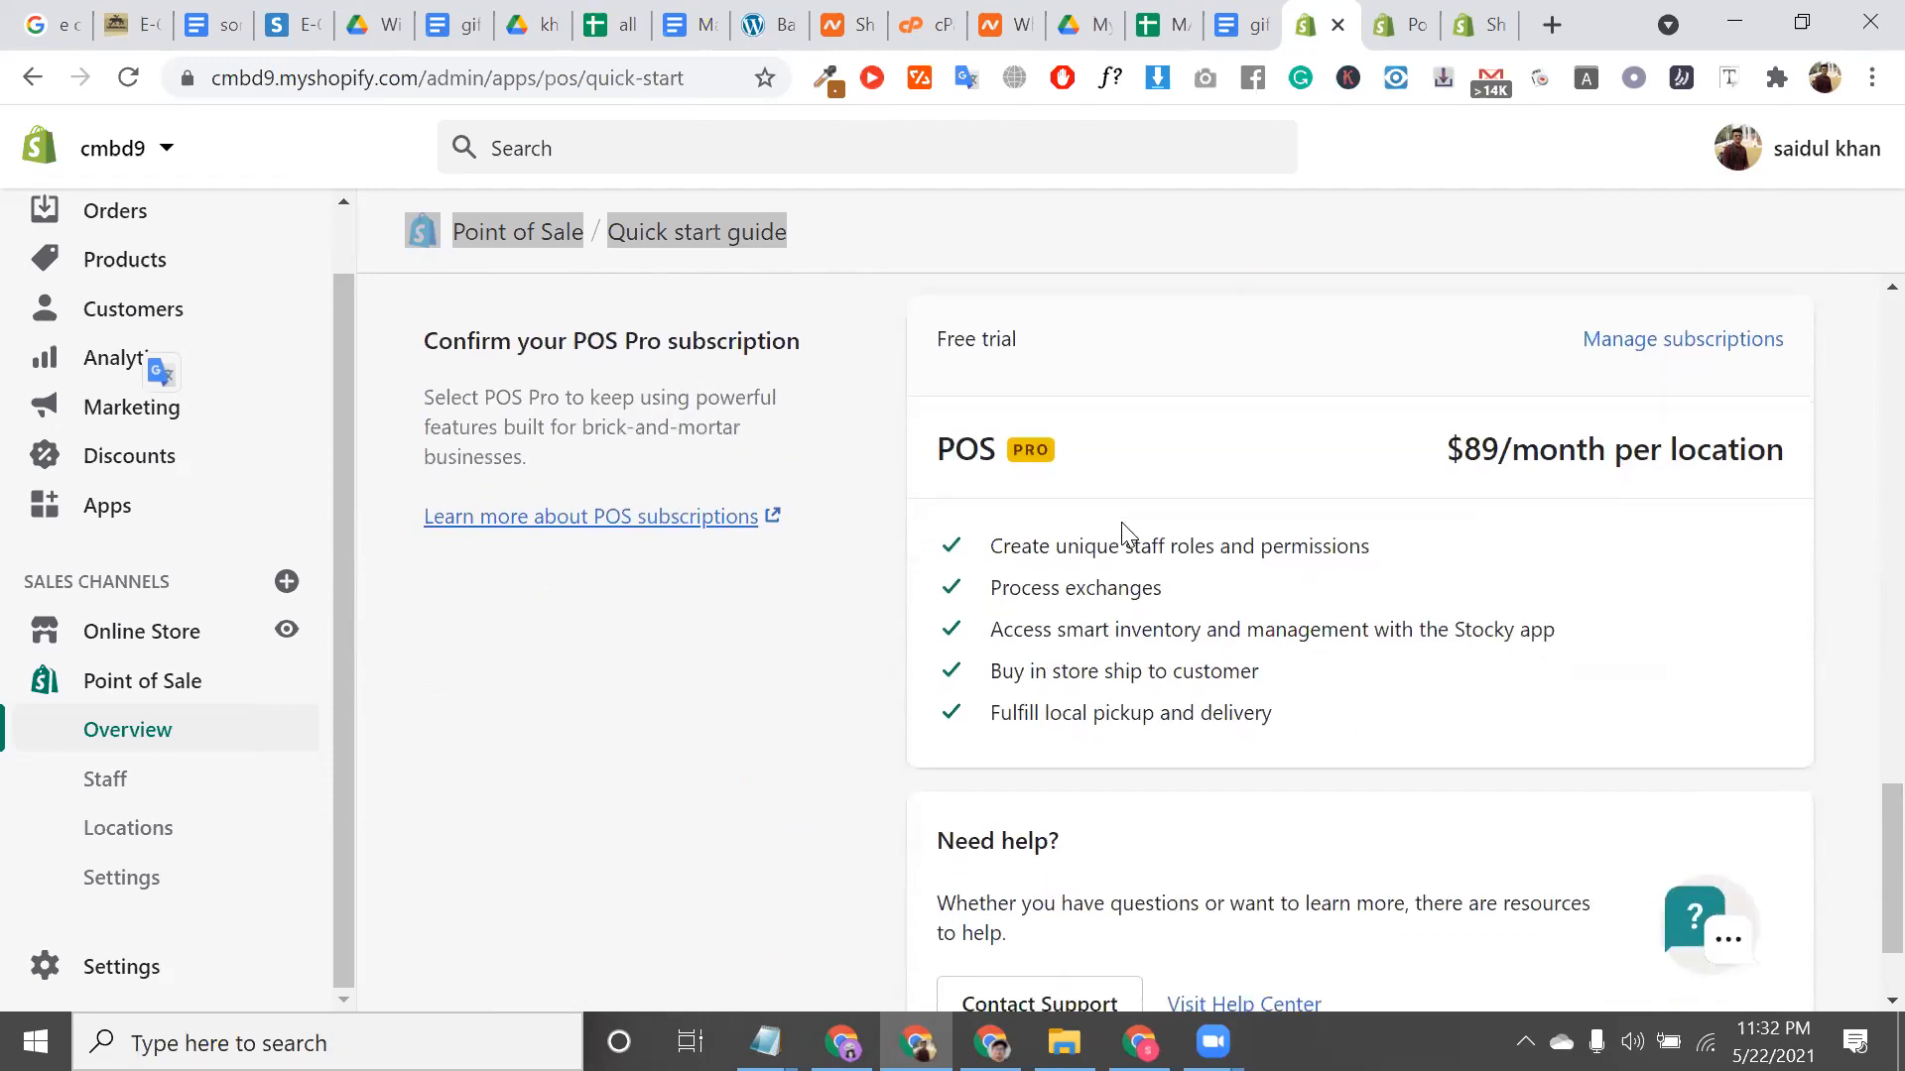
triple_click(1114, 539)
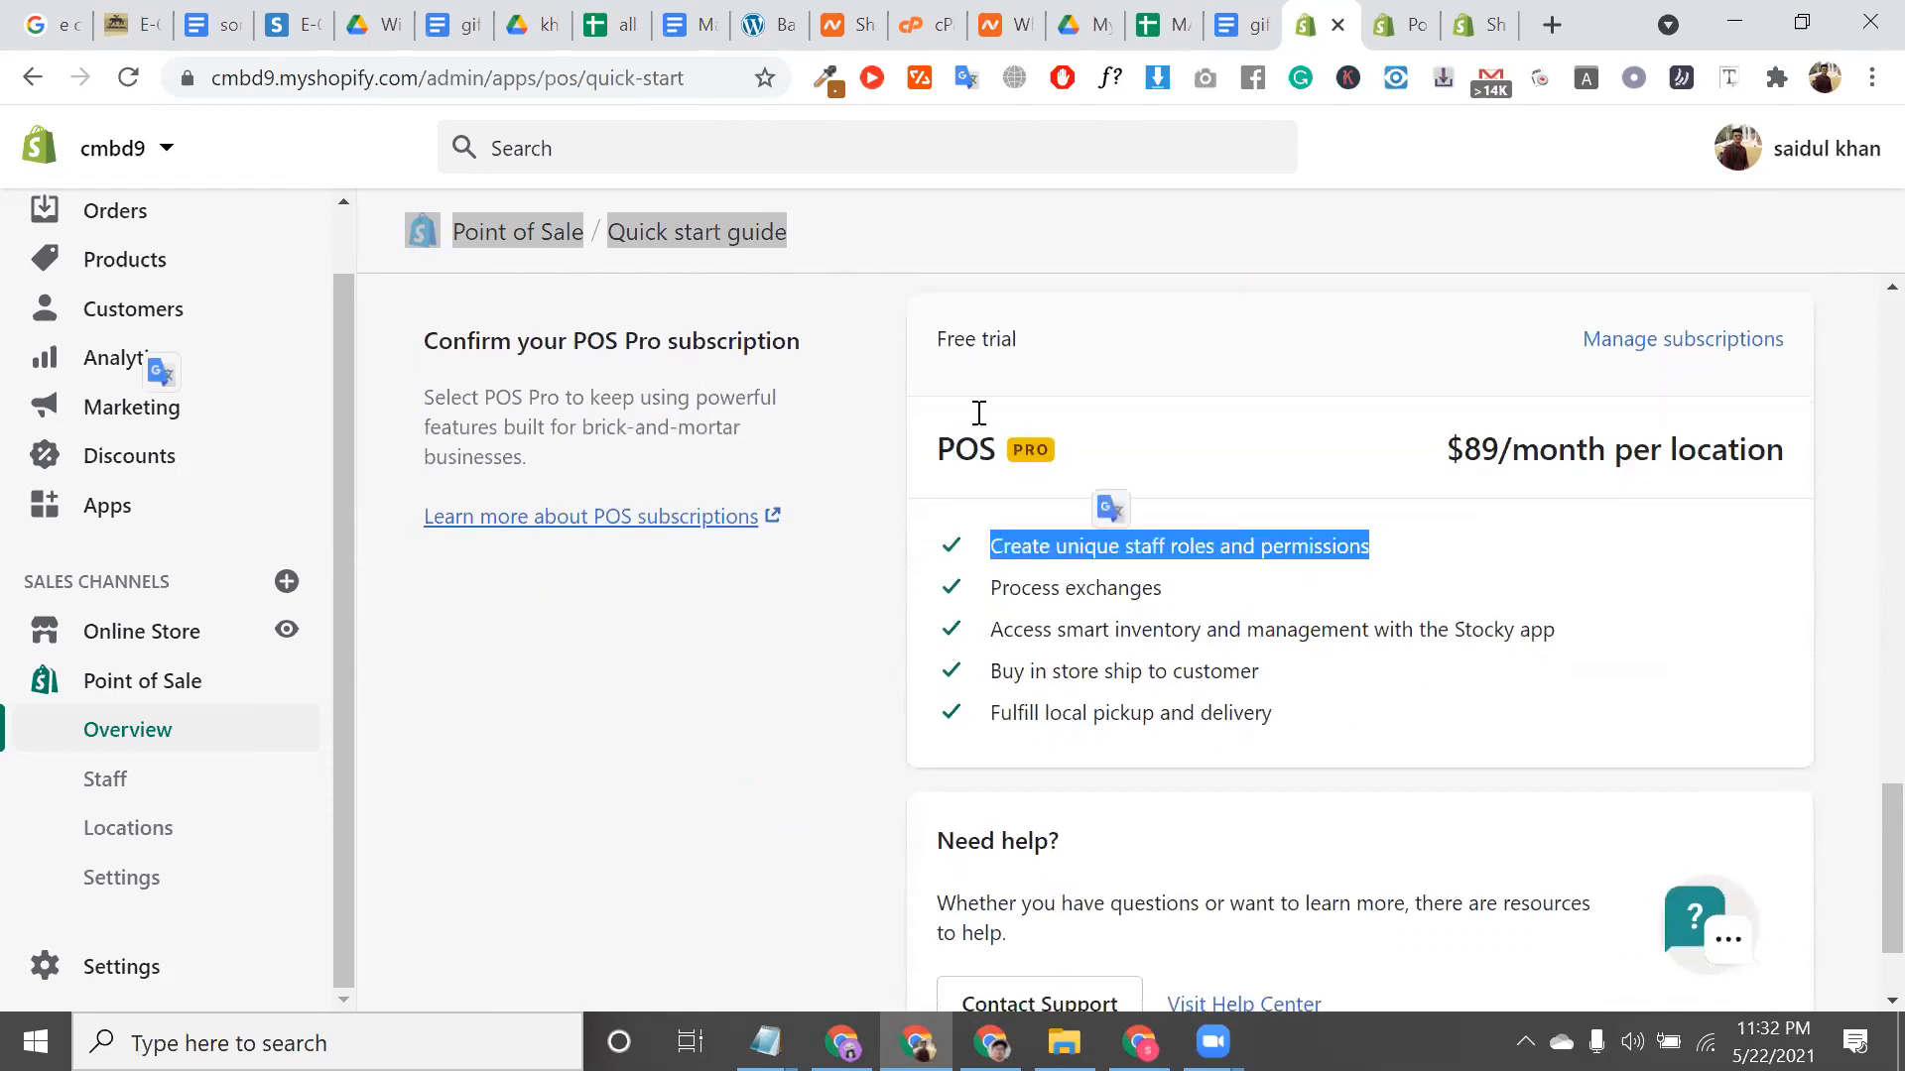
left_click(977, 459)
double_click(977, 458)
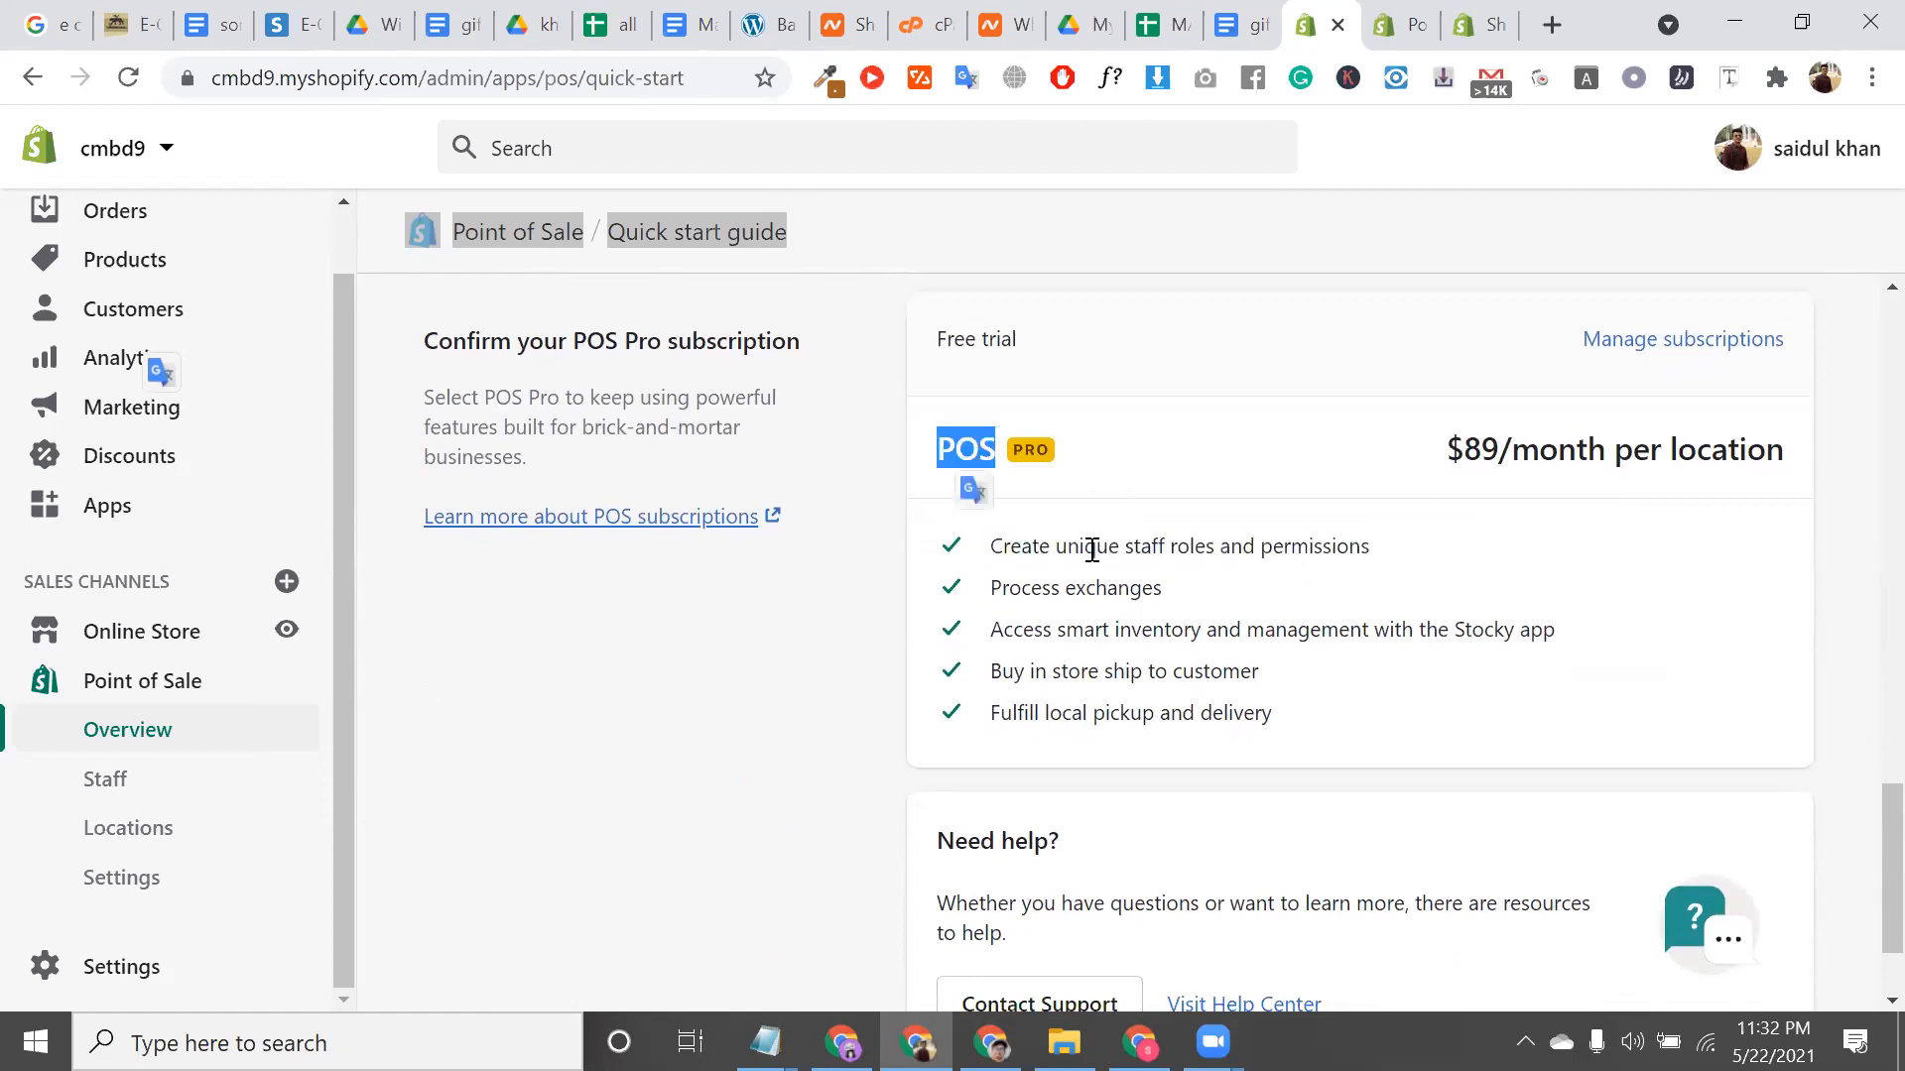
triple_click(1091, 548)
scroll(1091, 548, "down", 2)
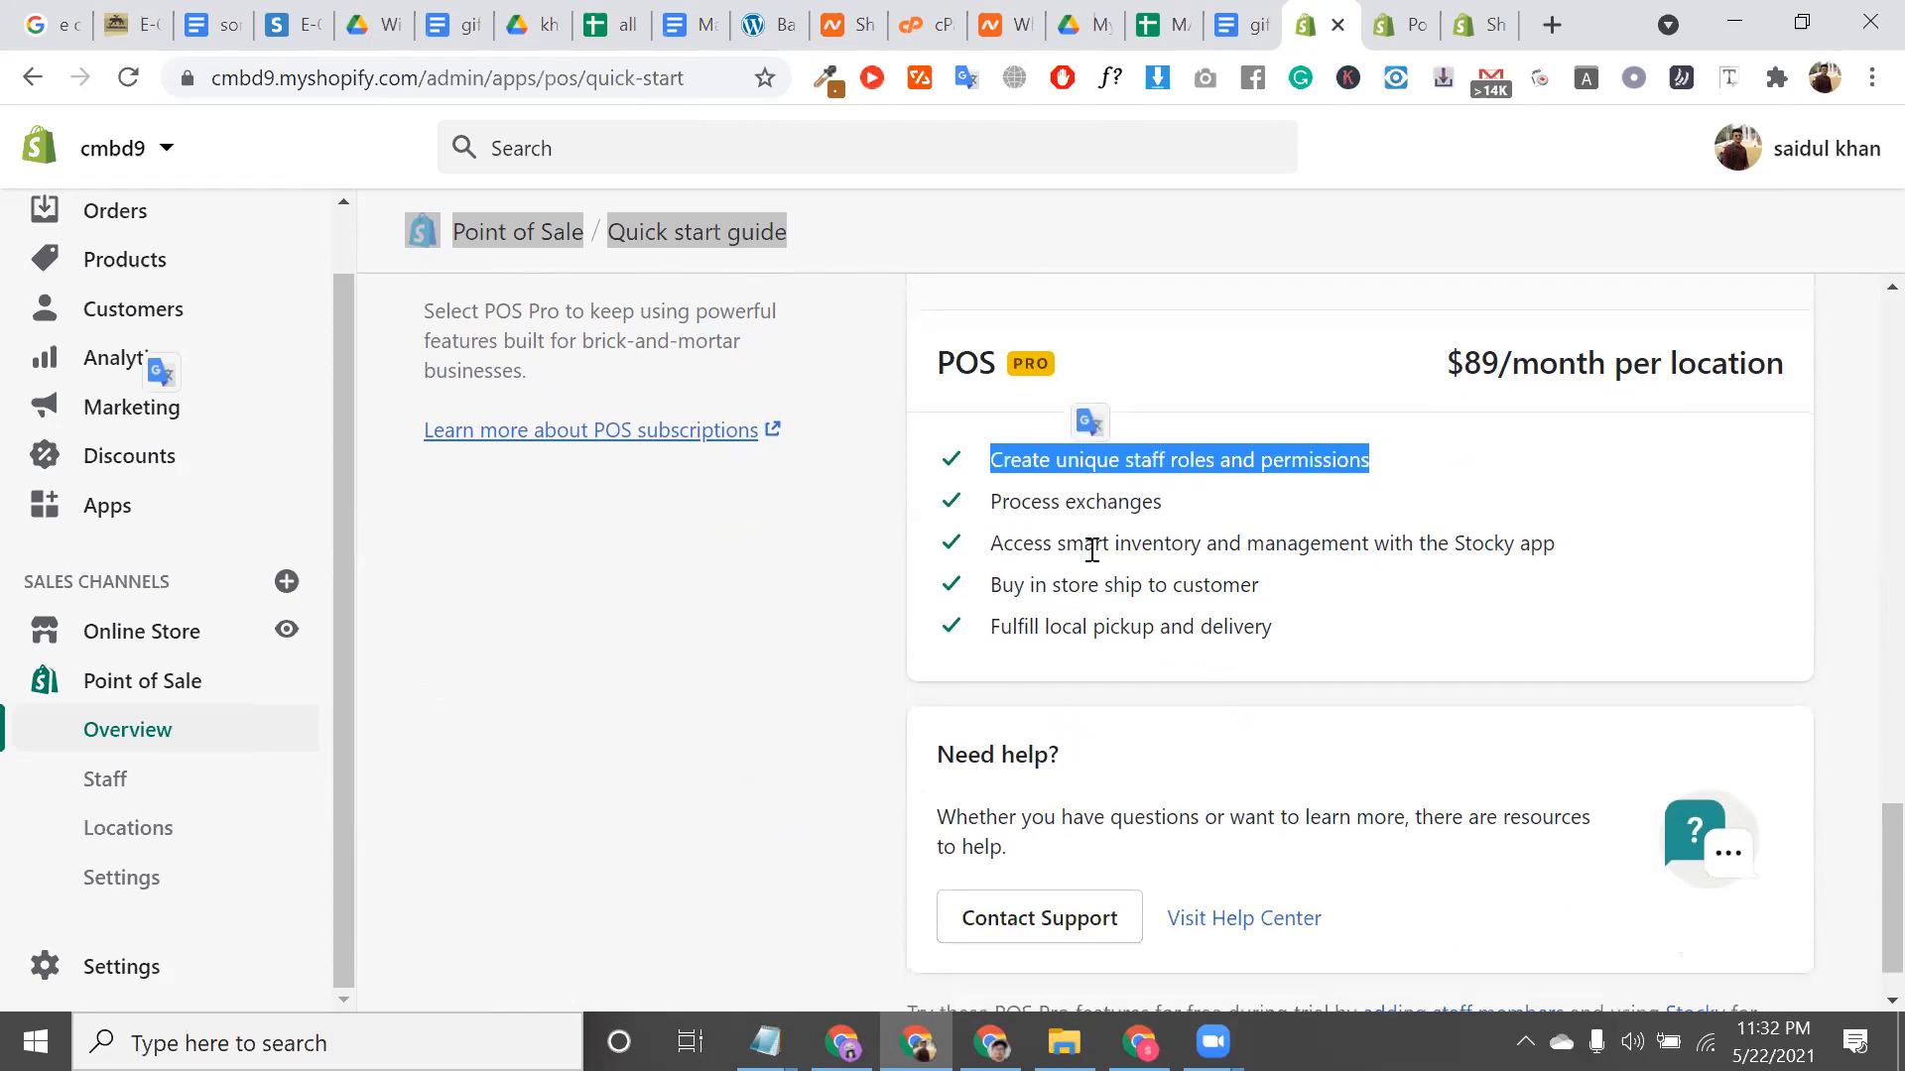
triple_click(1046, 396)
scroll(1046, 396, "down", 1)
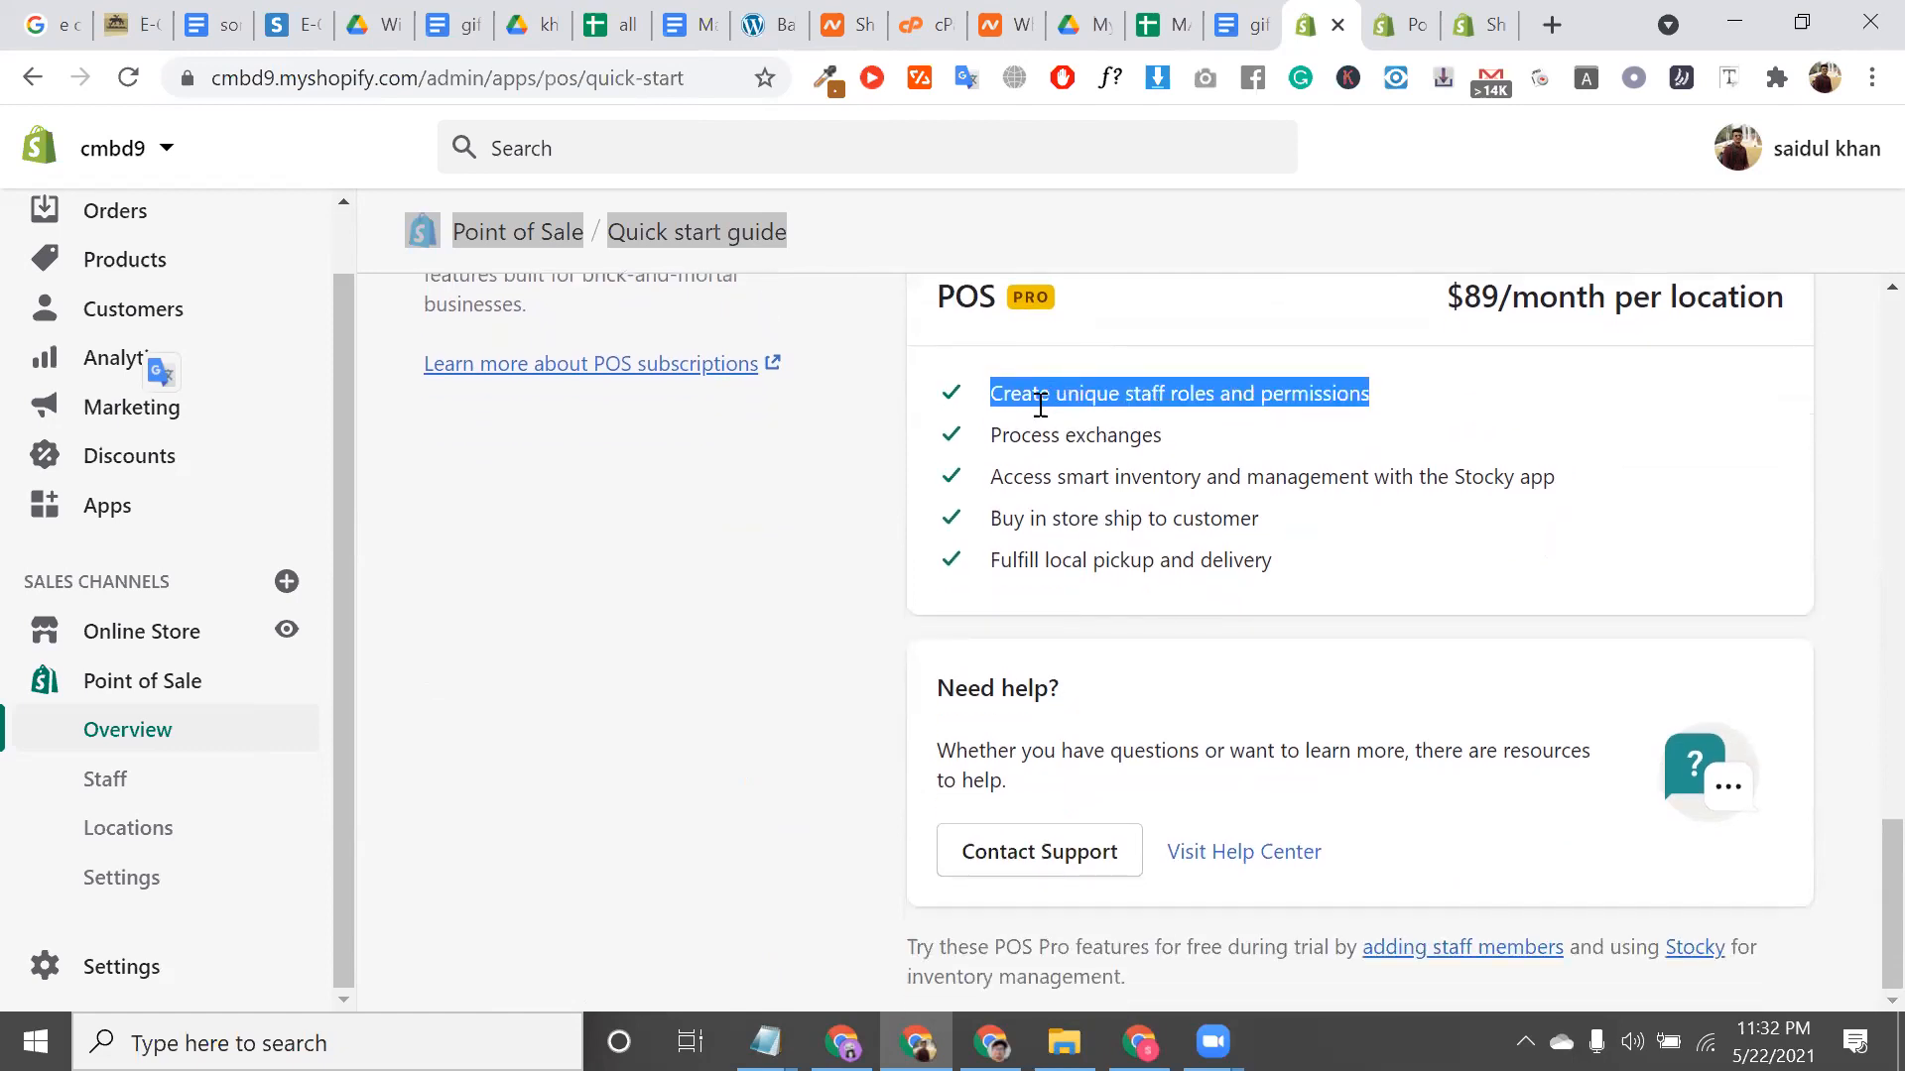
left_click(1026, 431)
triple_click(1027, 433)
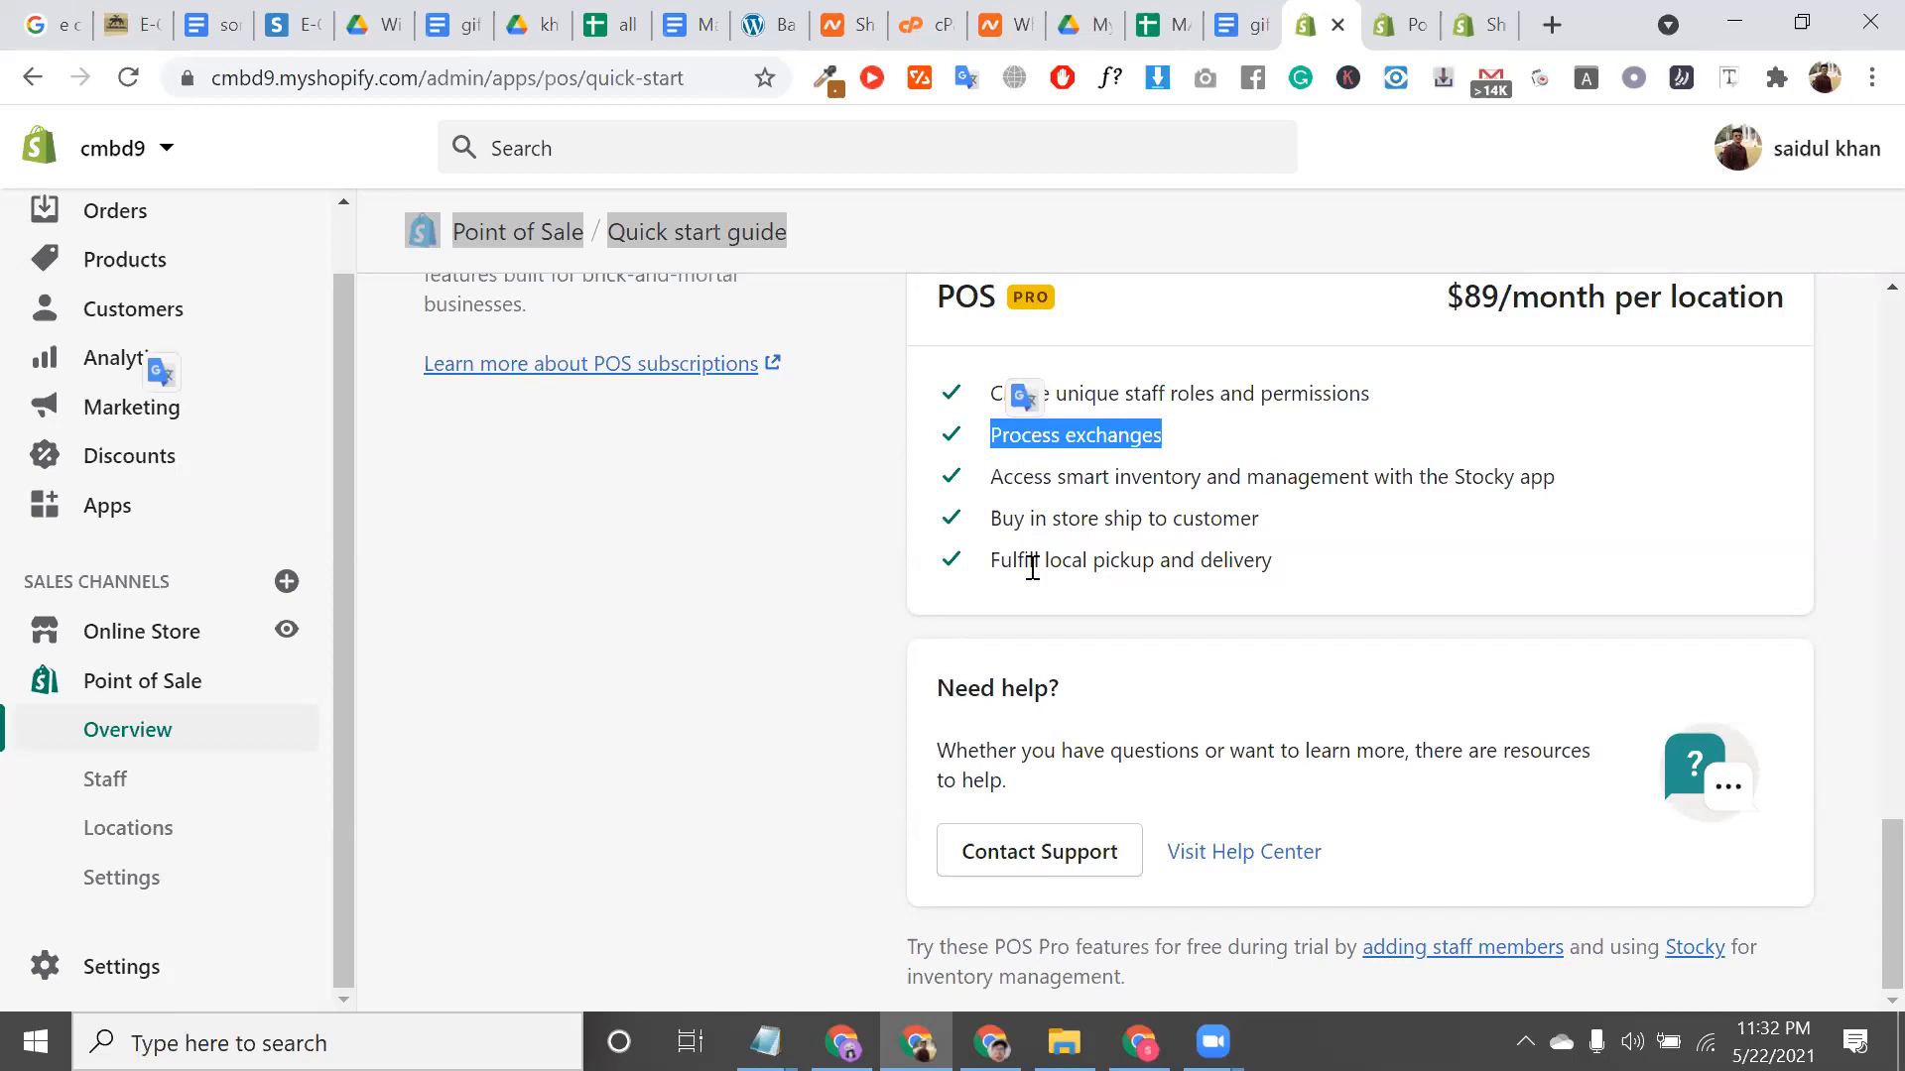
double_click(1031, 437)
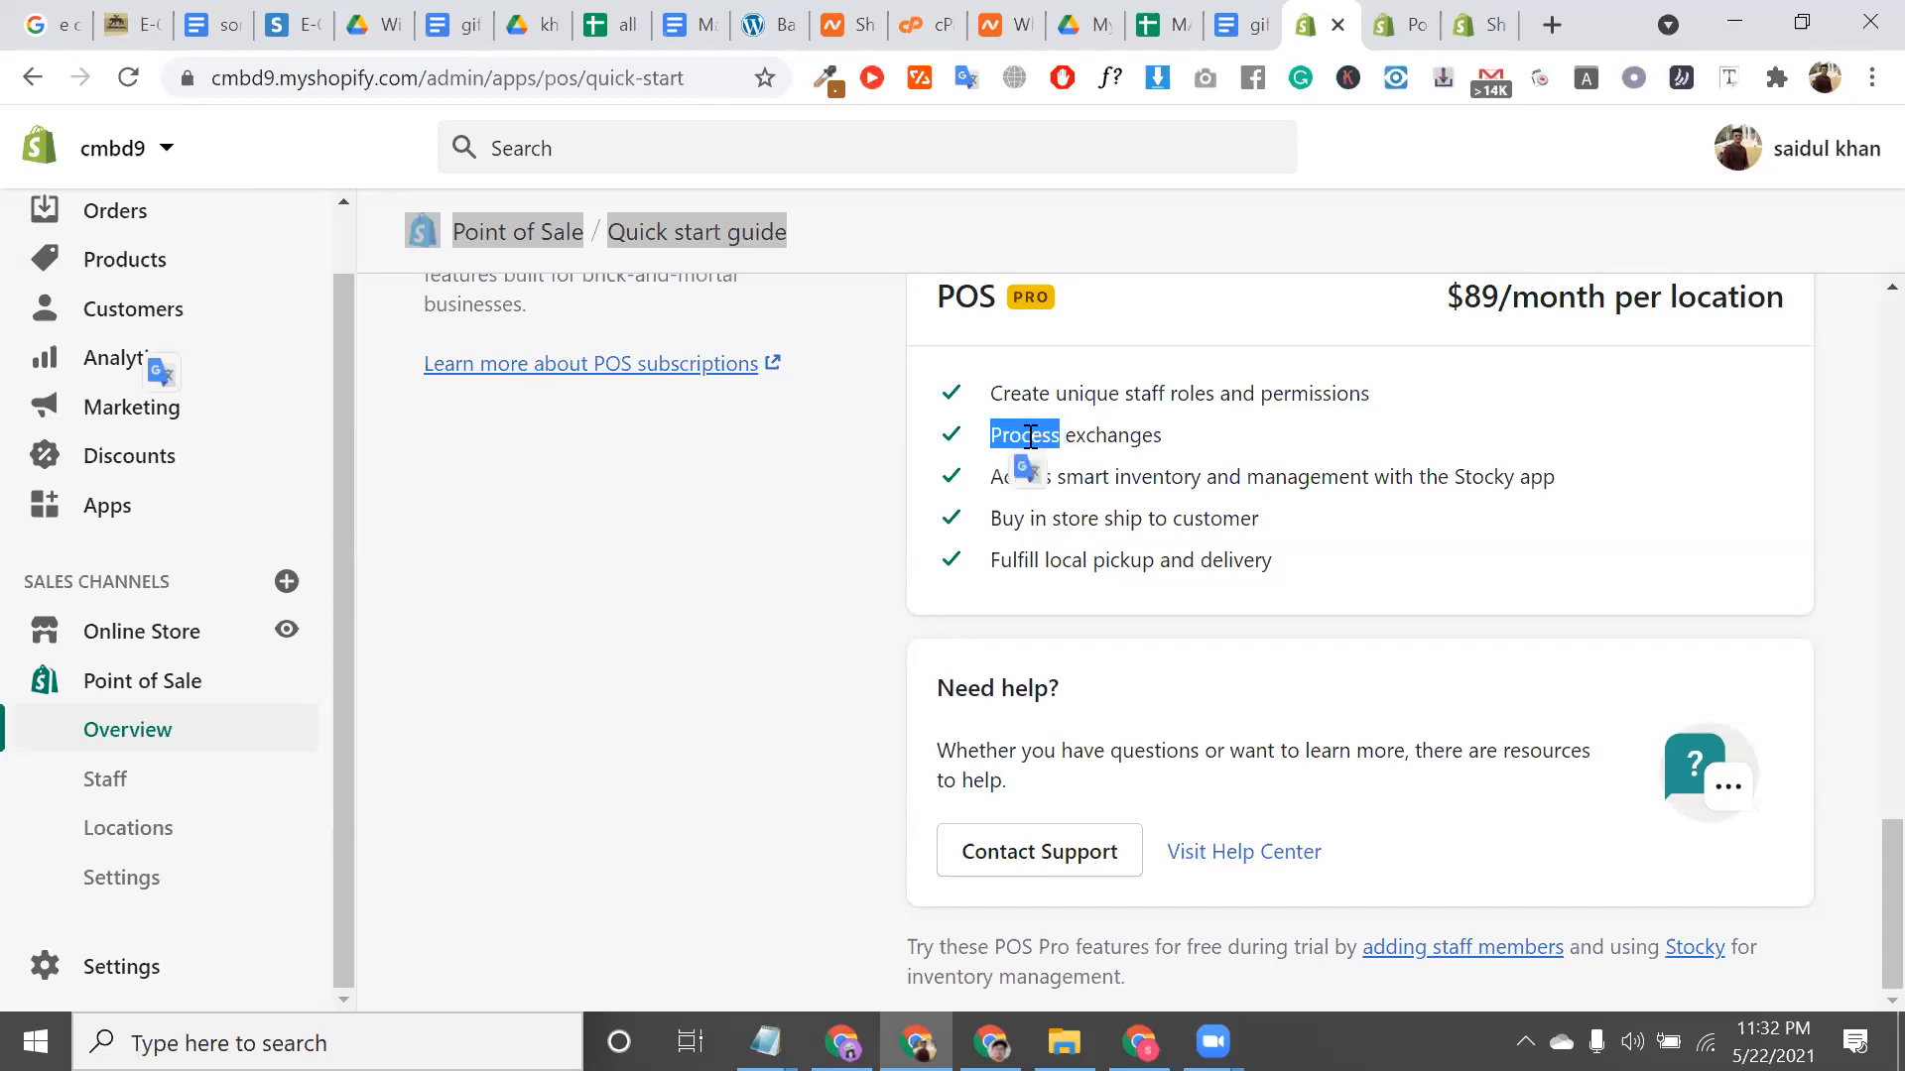
left_click(1071, 477)
double_click(1086, 475)
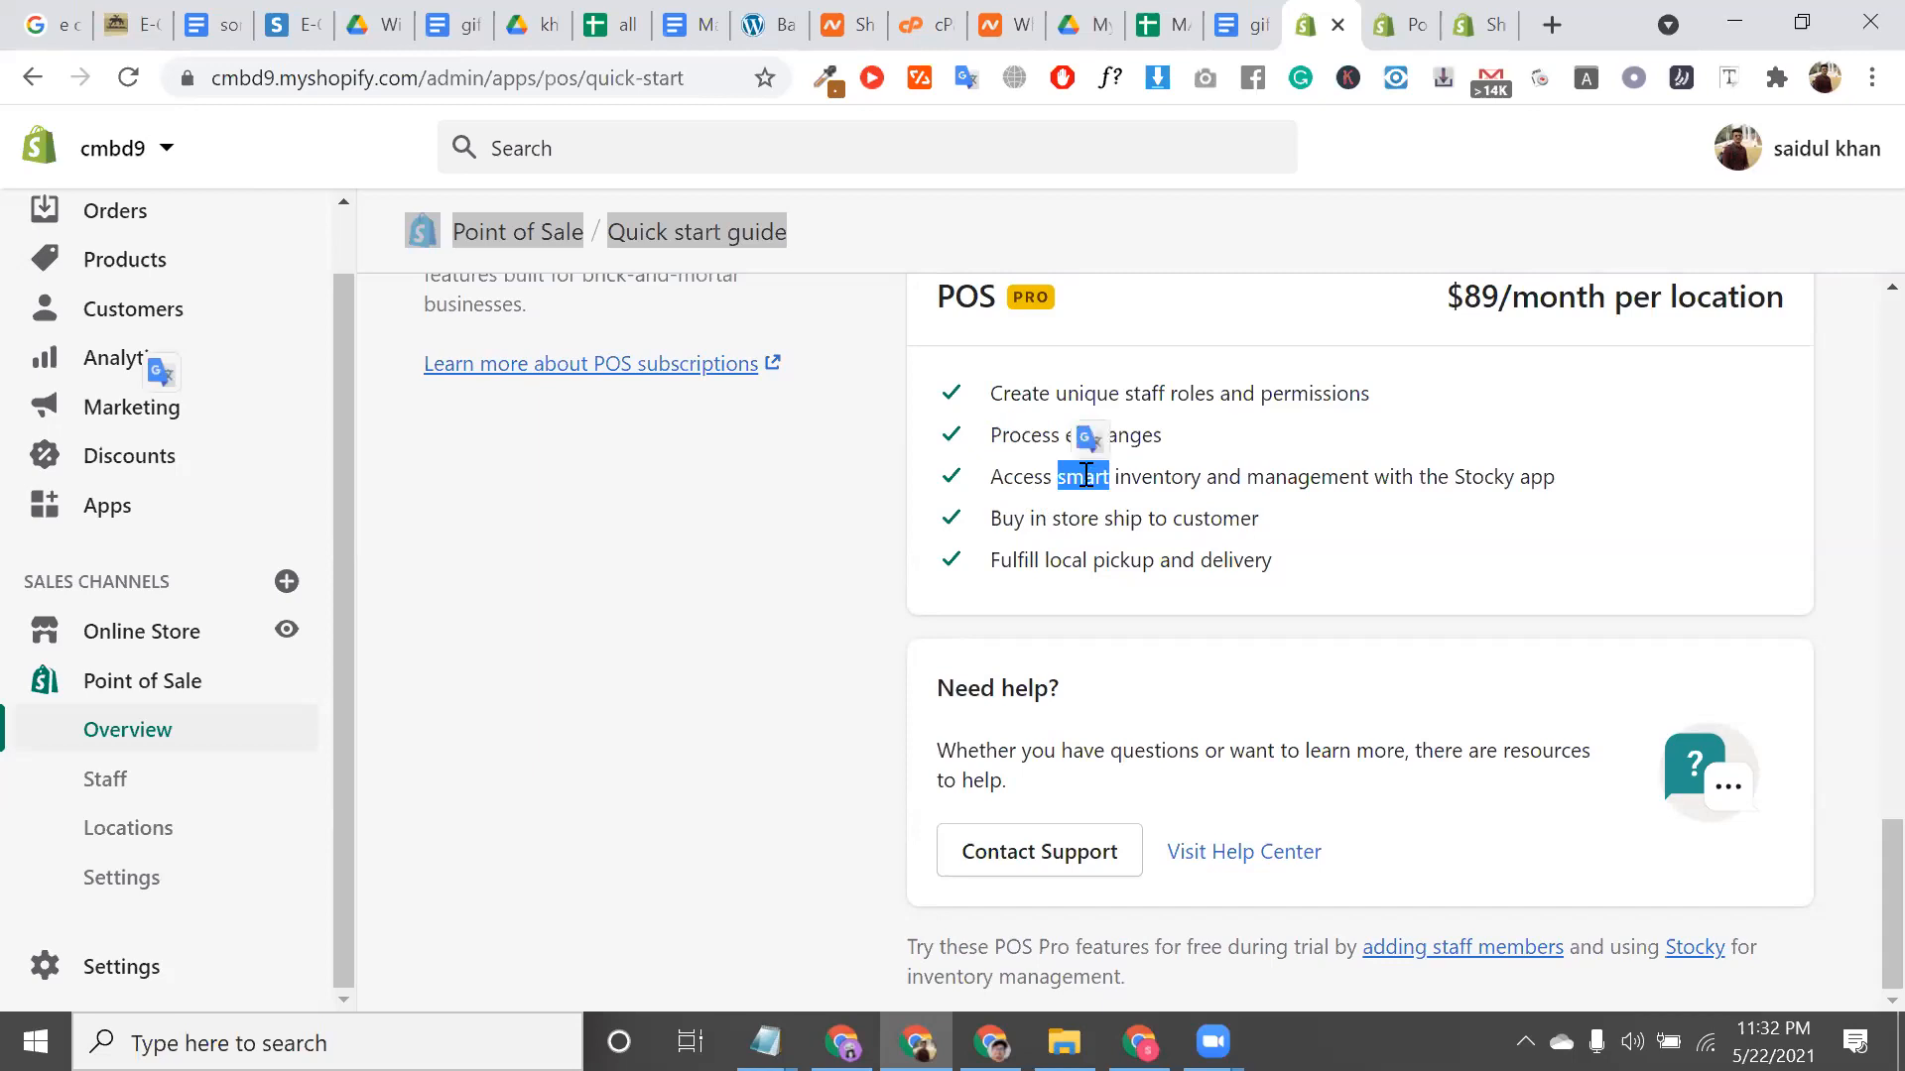
triple_click(1087, 475)
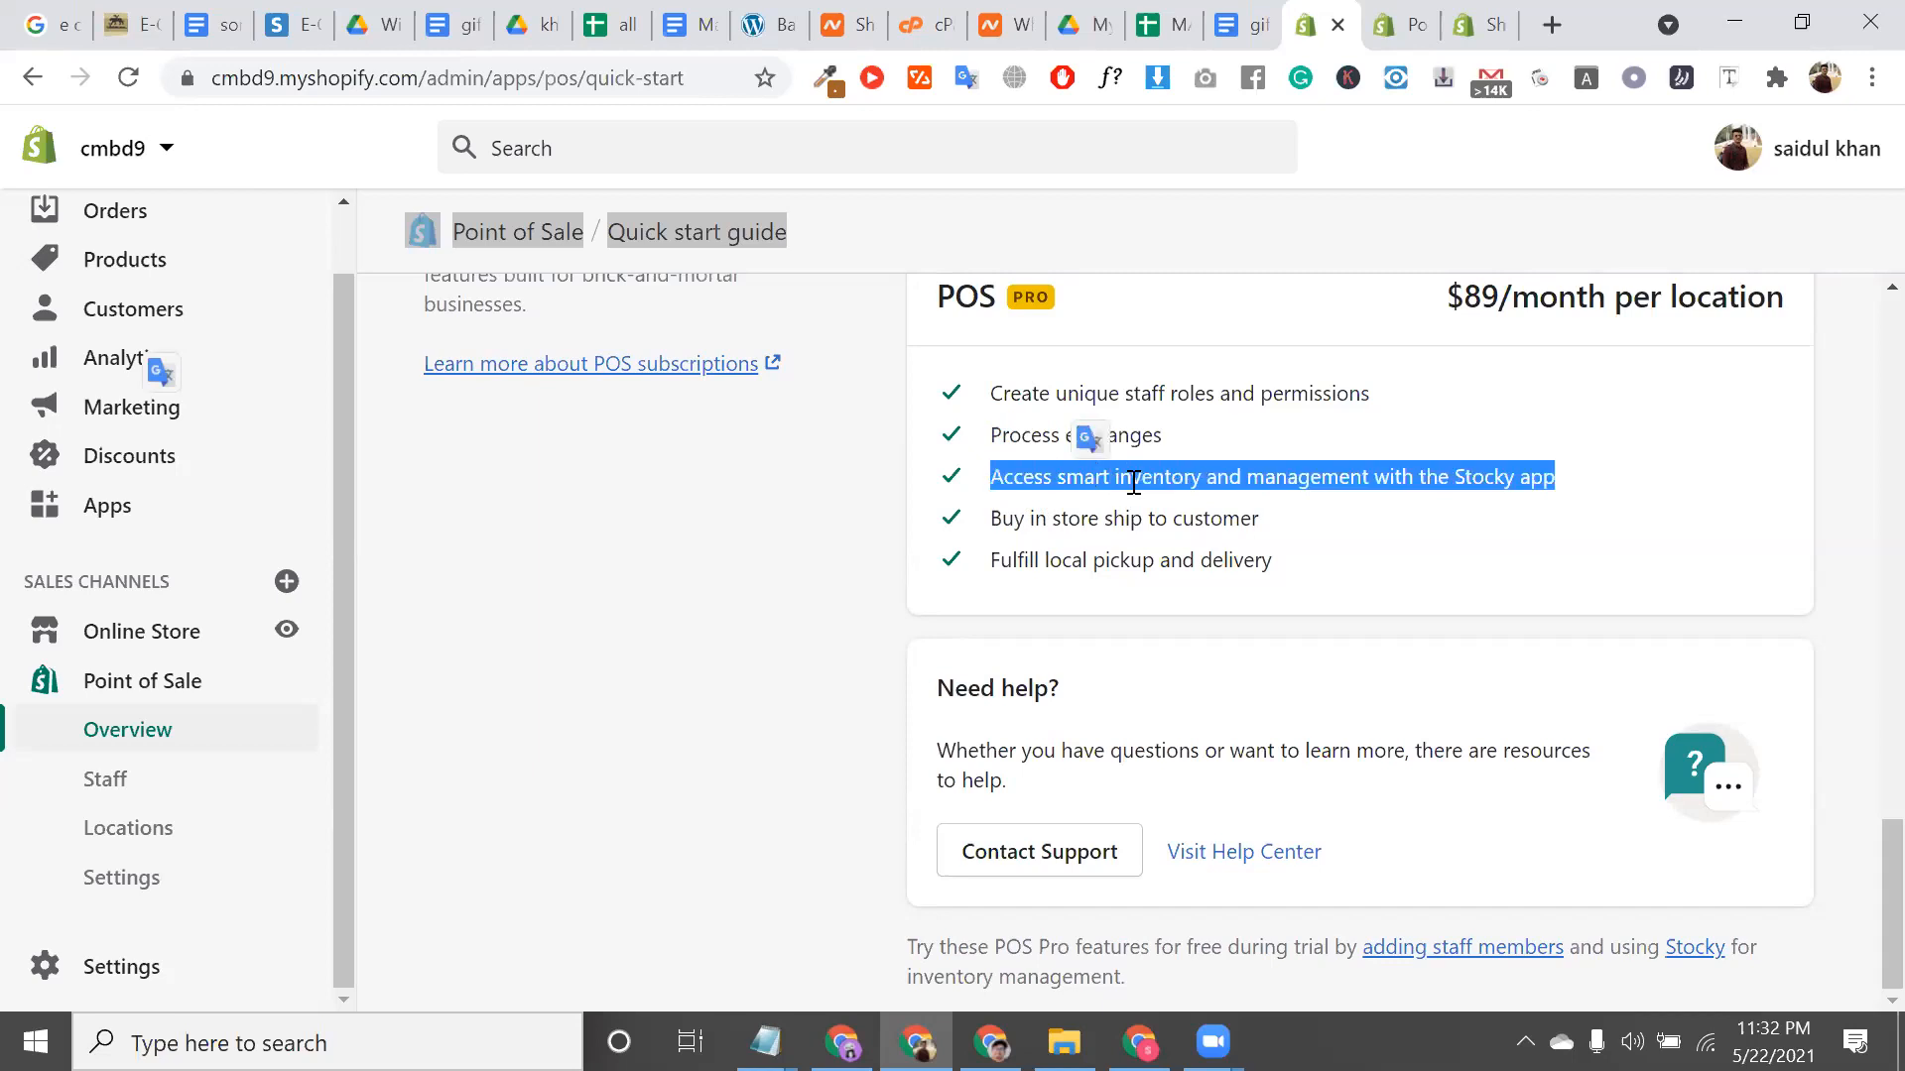
double_click(1133, 478)
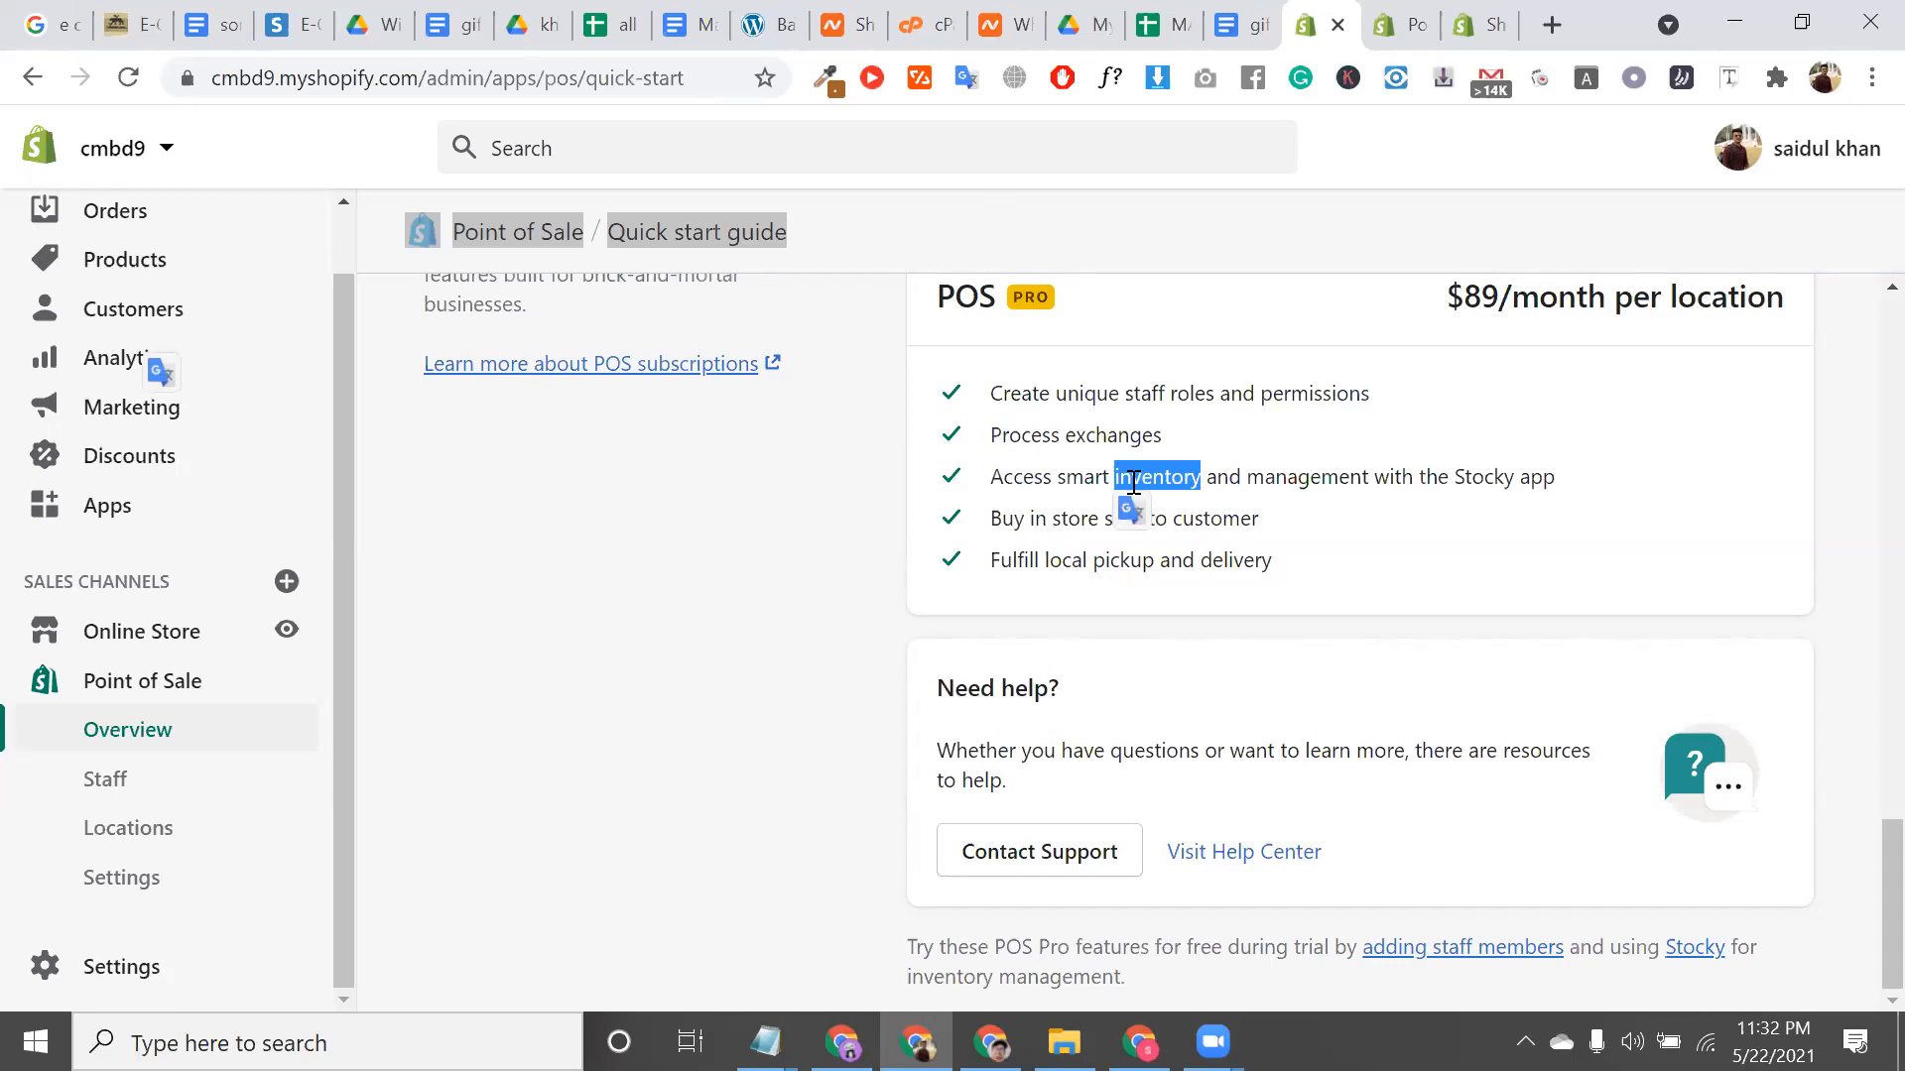
triple_click(1013, 477)
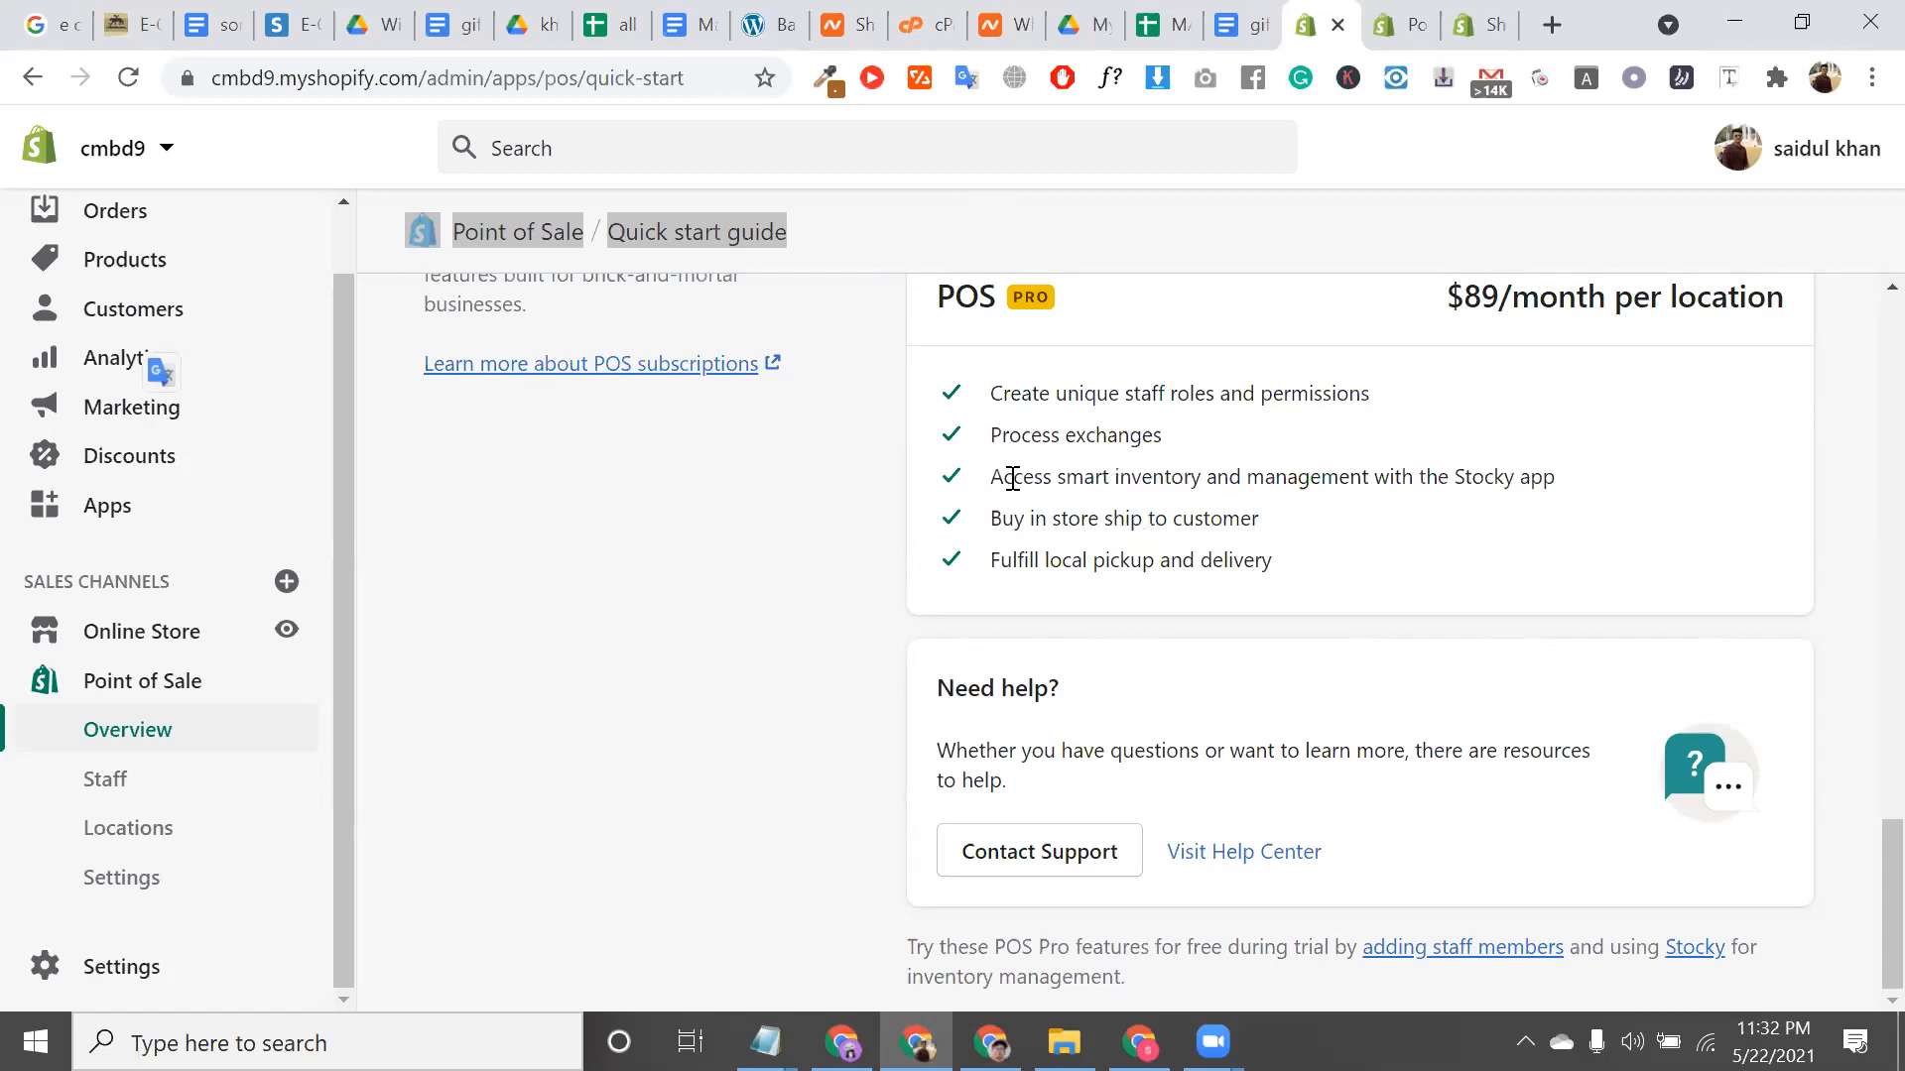
triple_click(1046, 523)
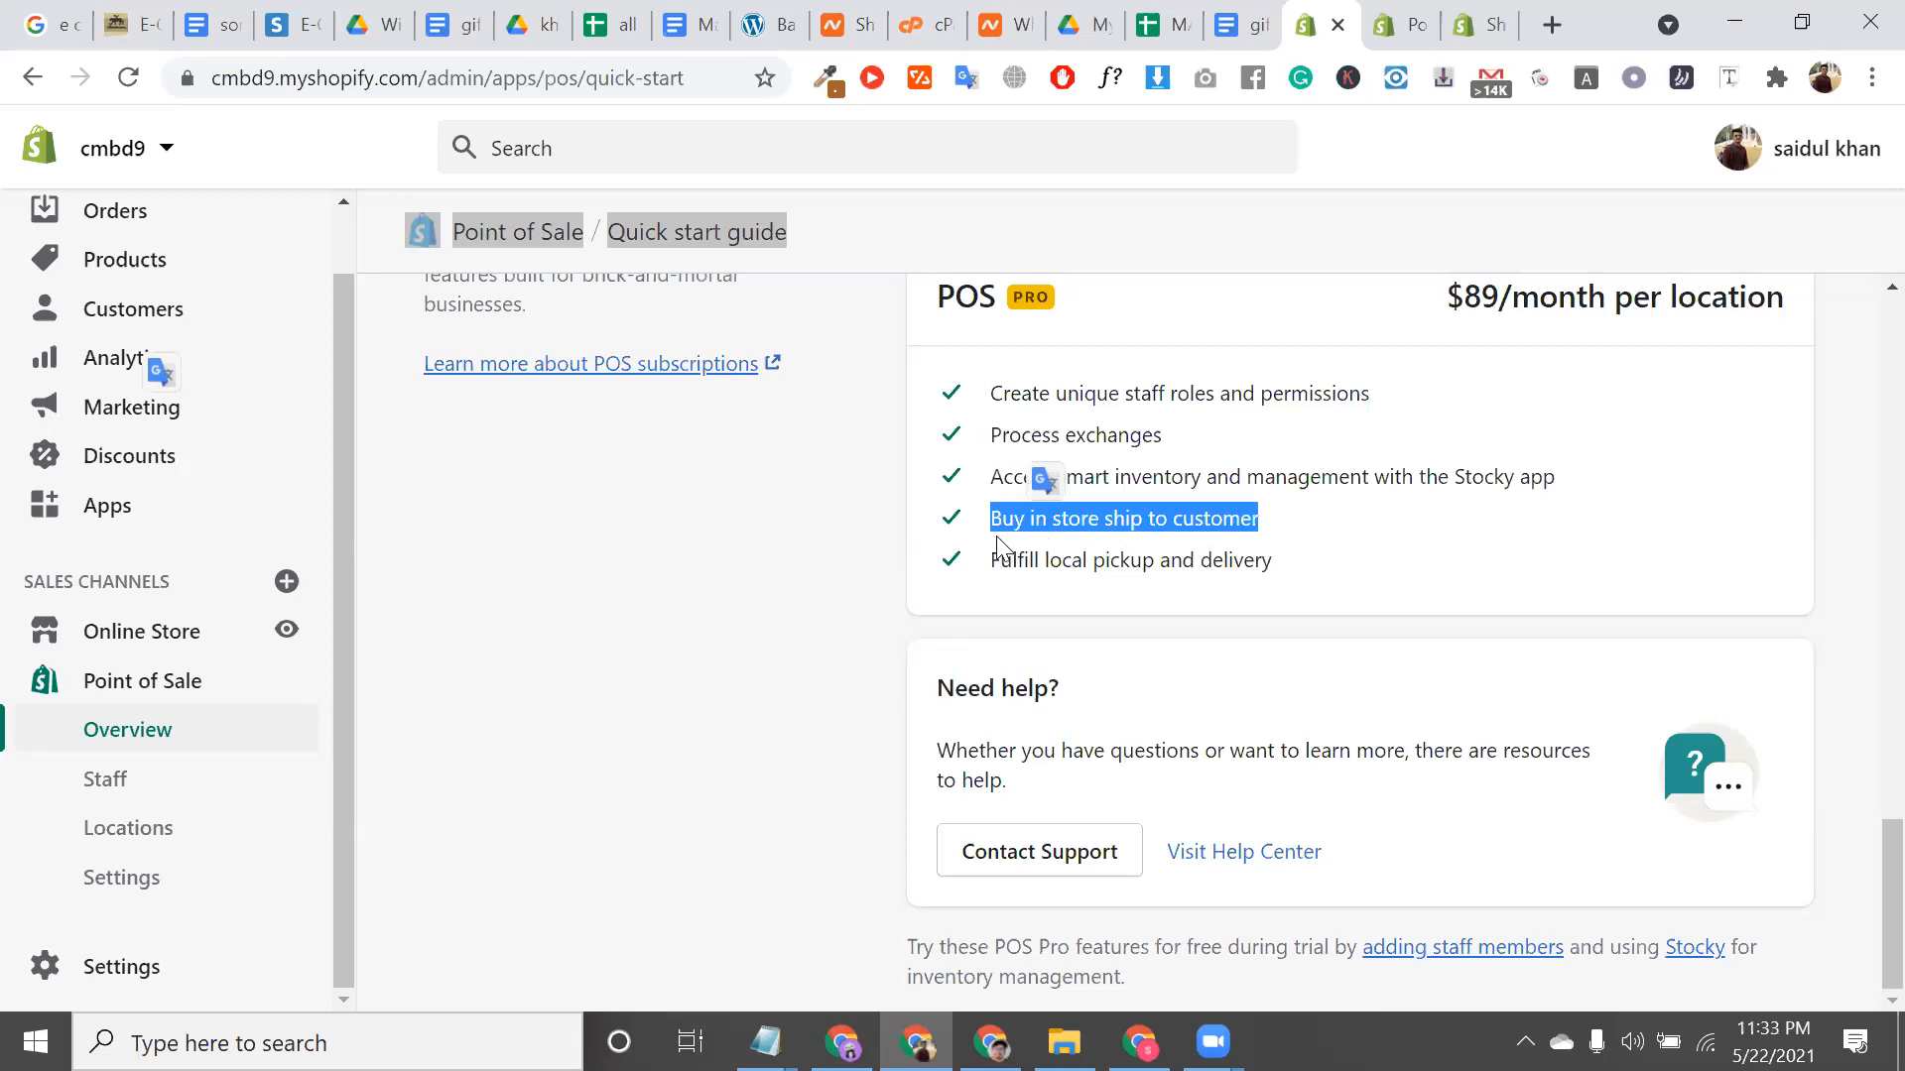
double_click(1068, 528)
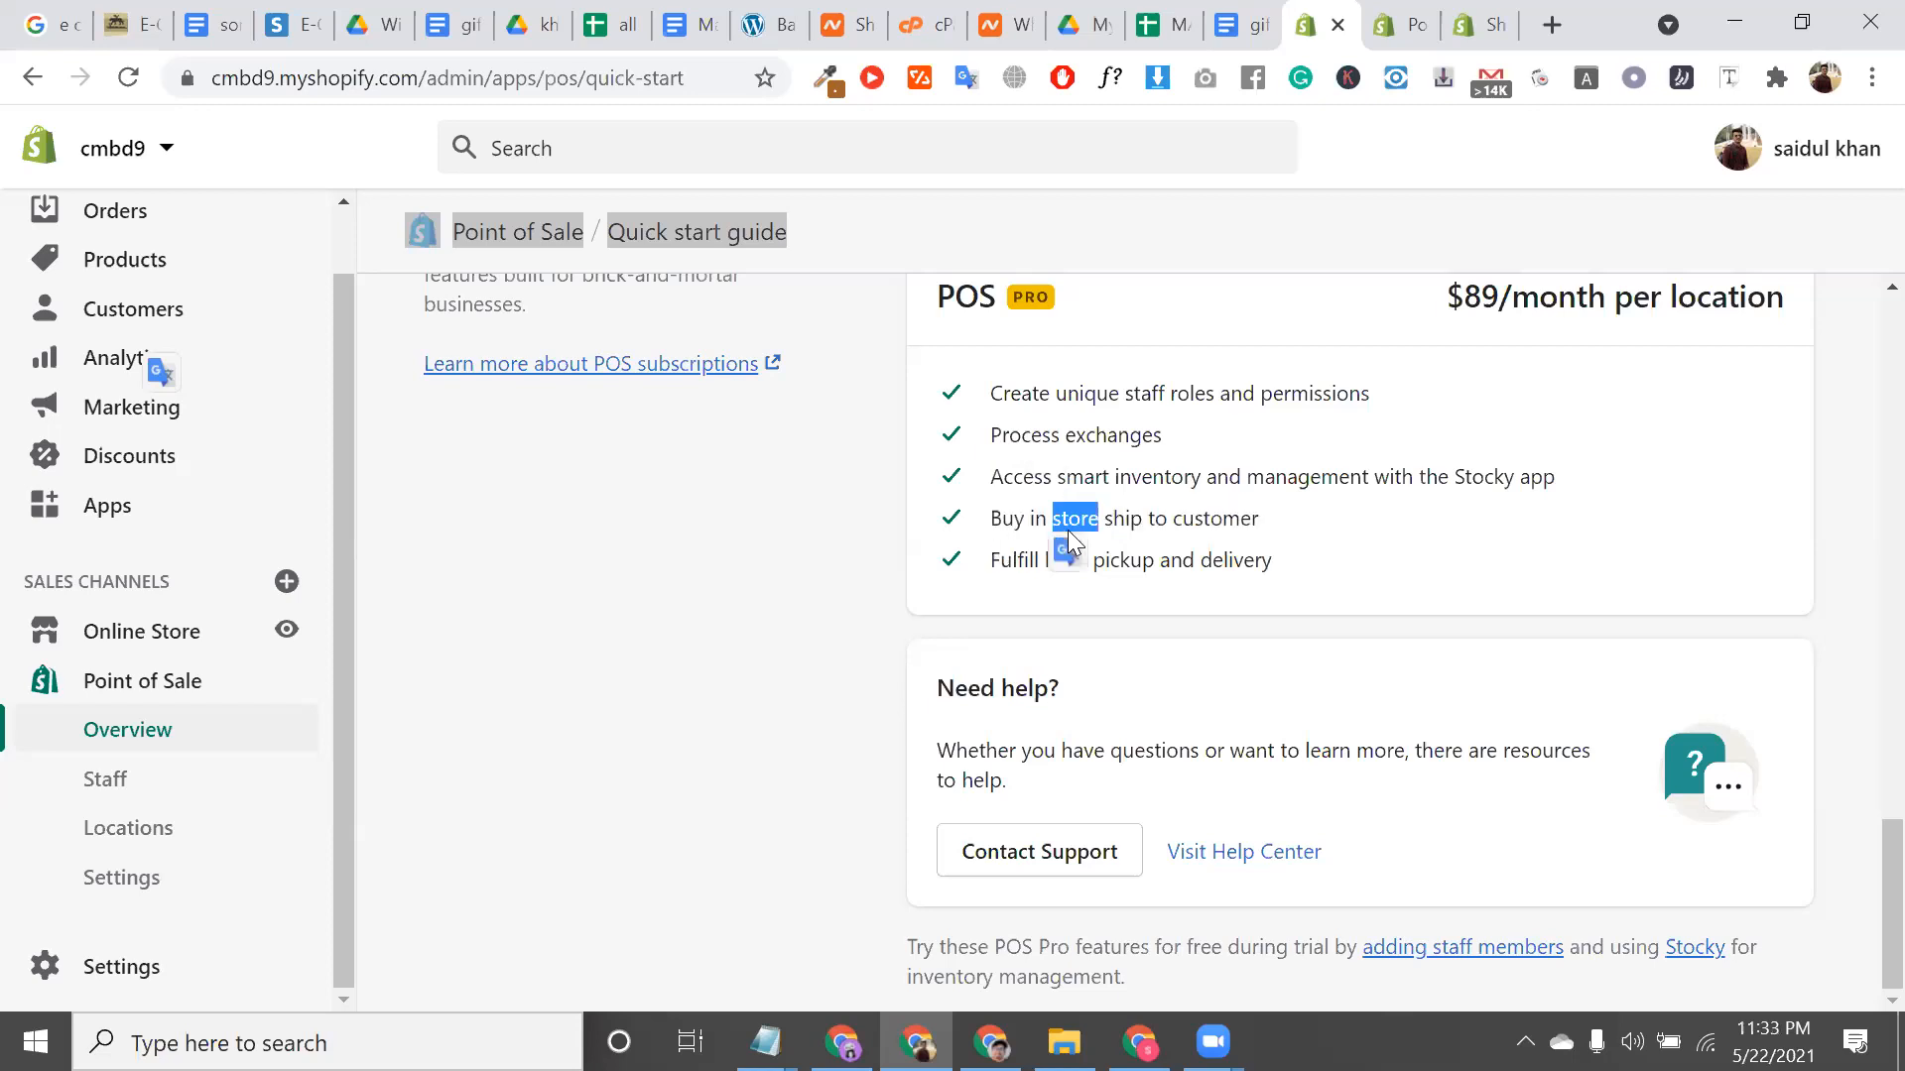
left_click(1175, 550)
triple_click(1174, 551)
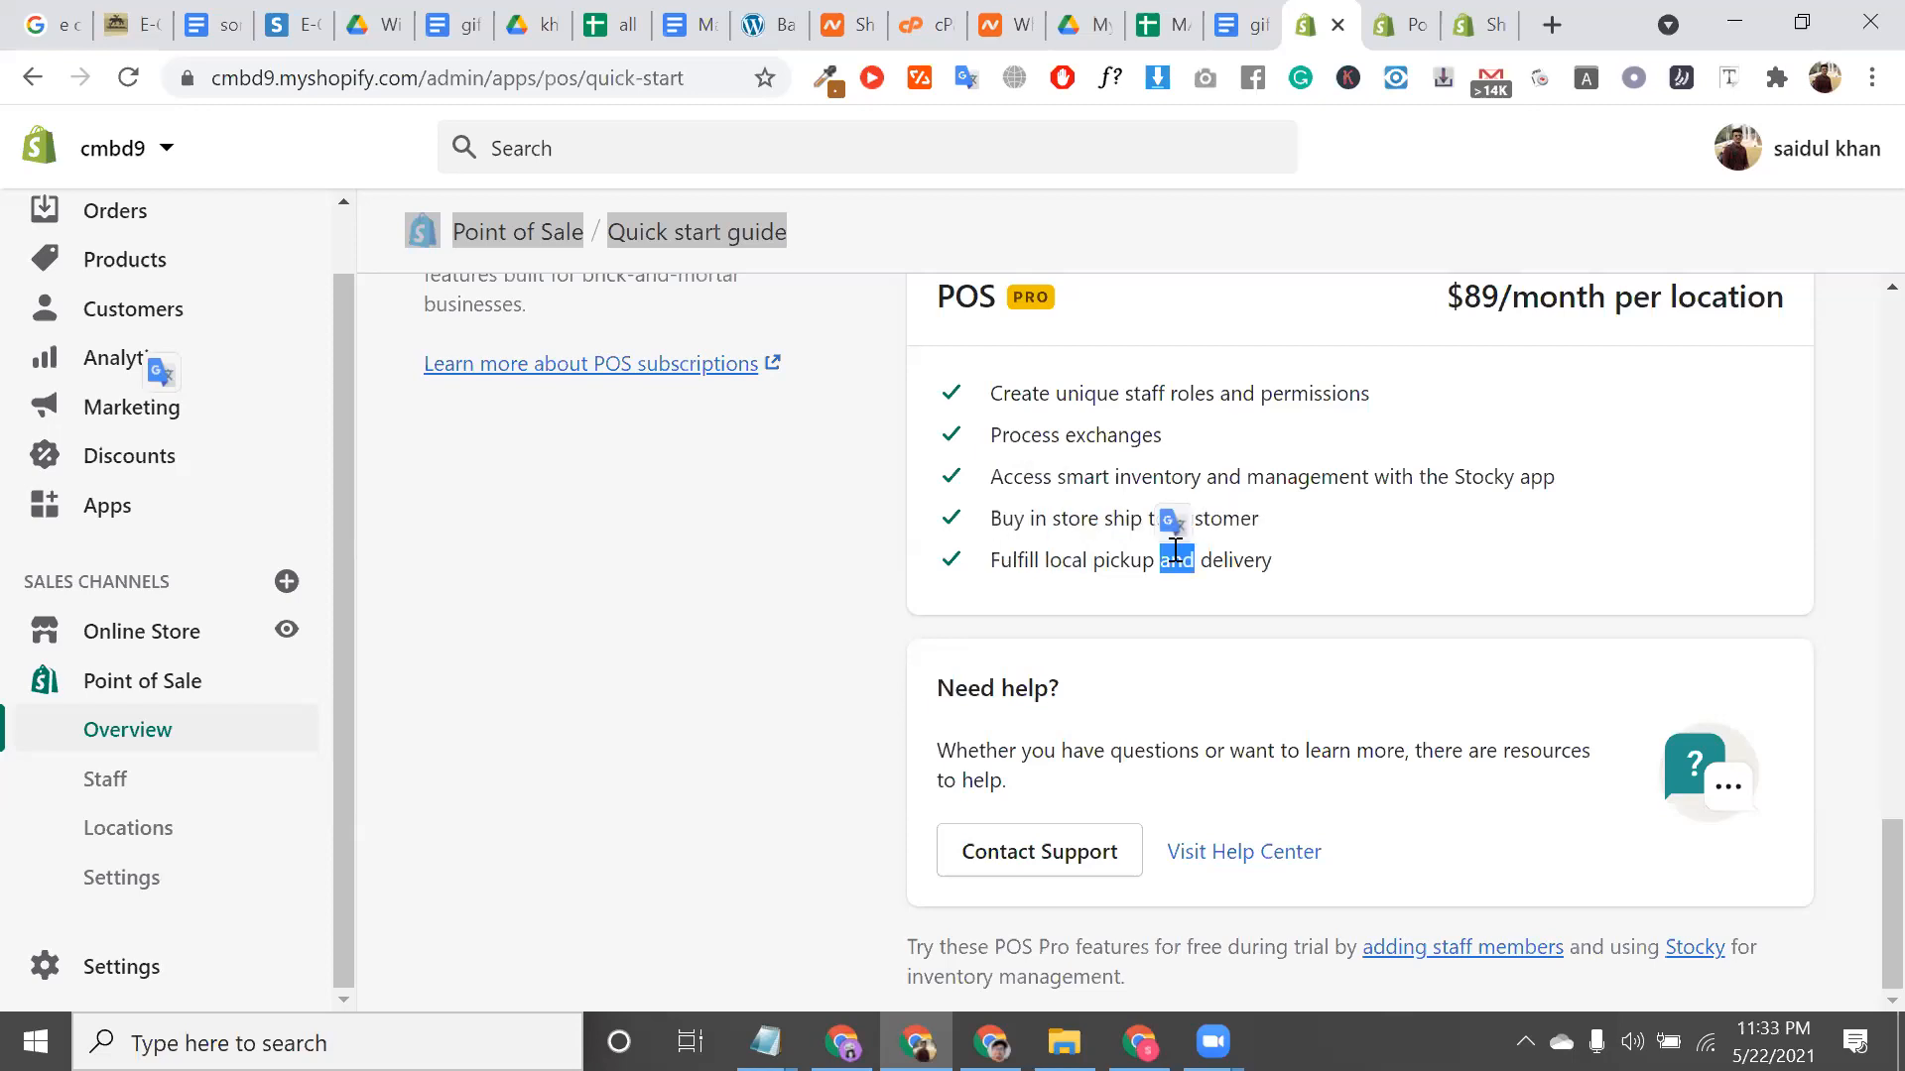
scroll(1174, 552, "up", 2)
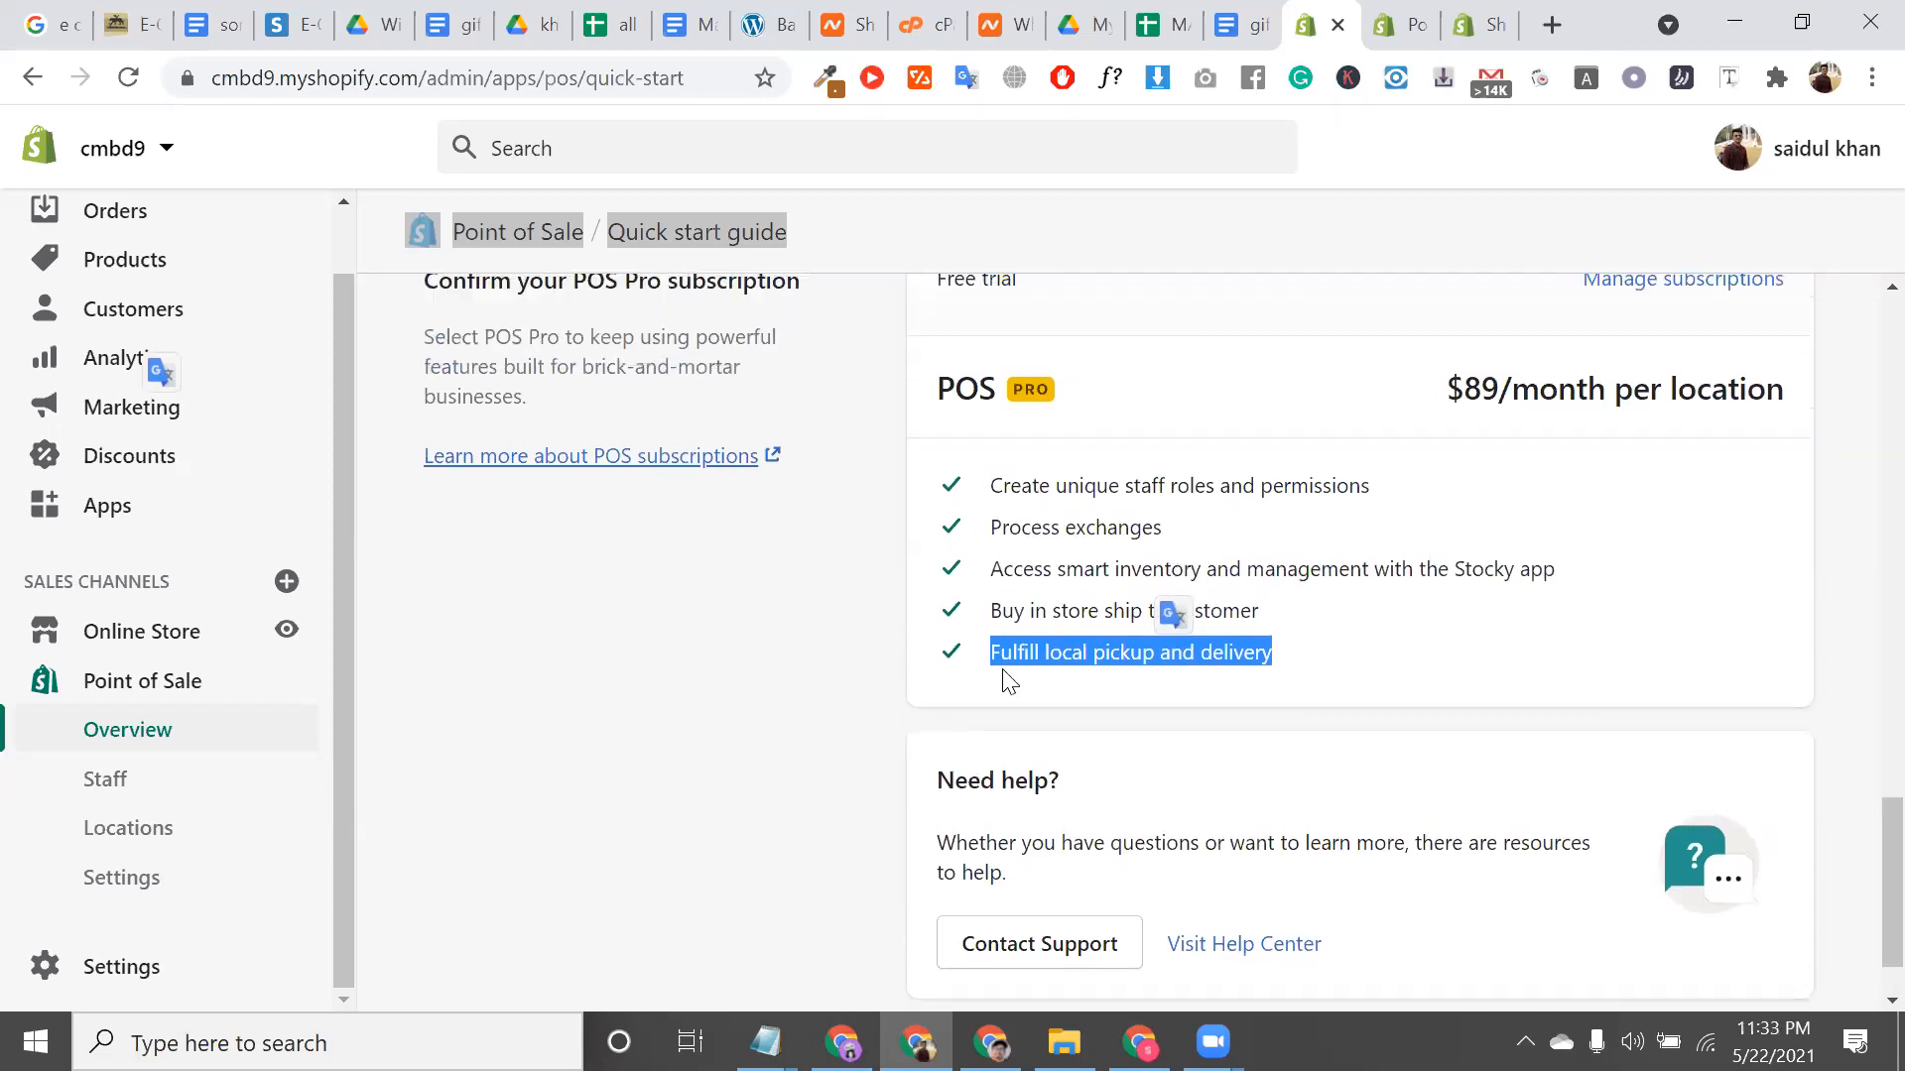
double_click(1014, 653)
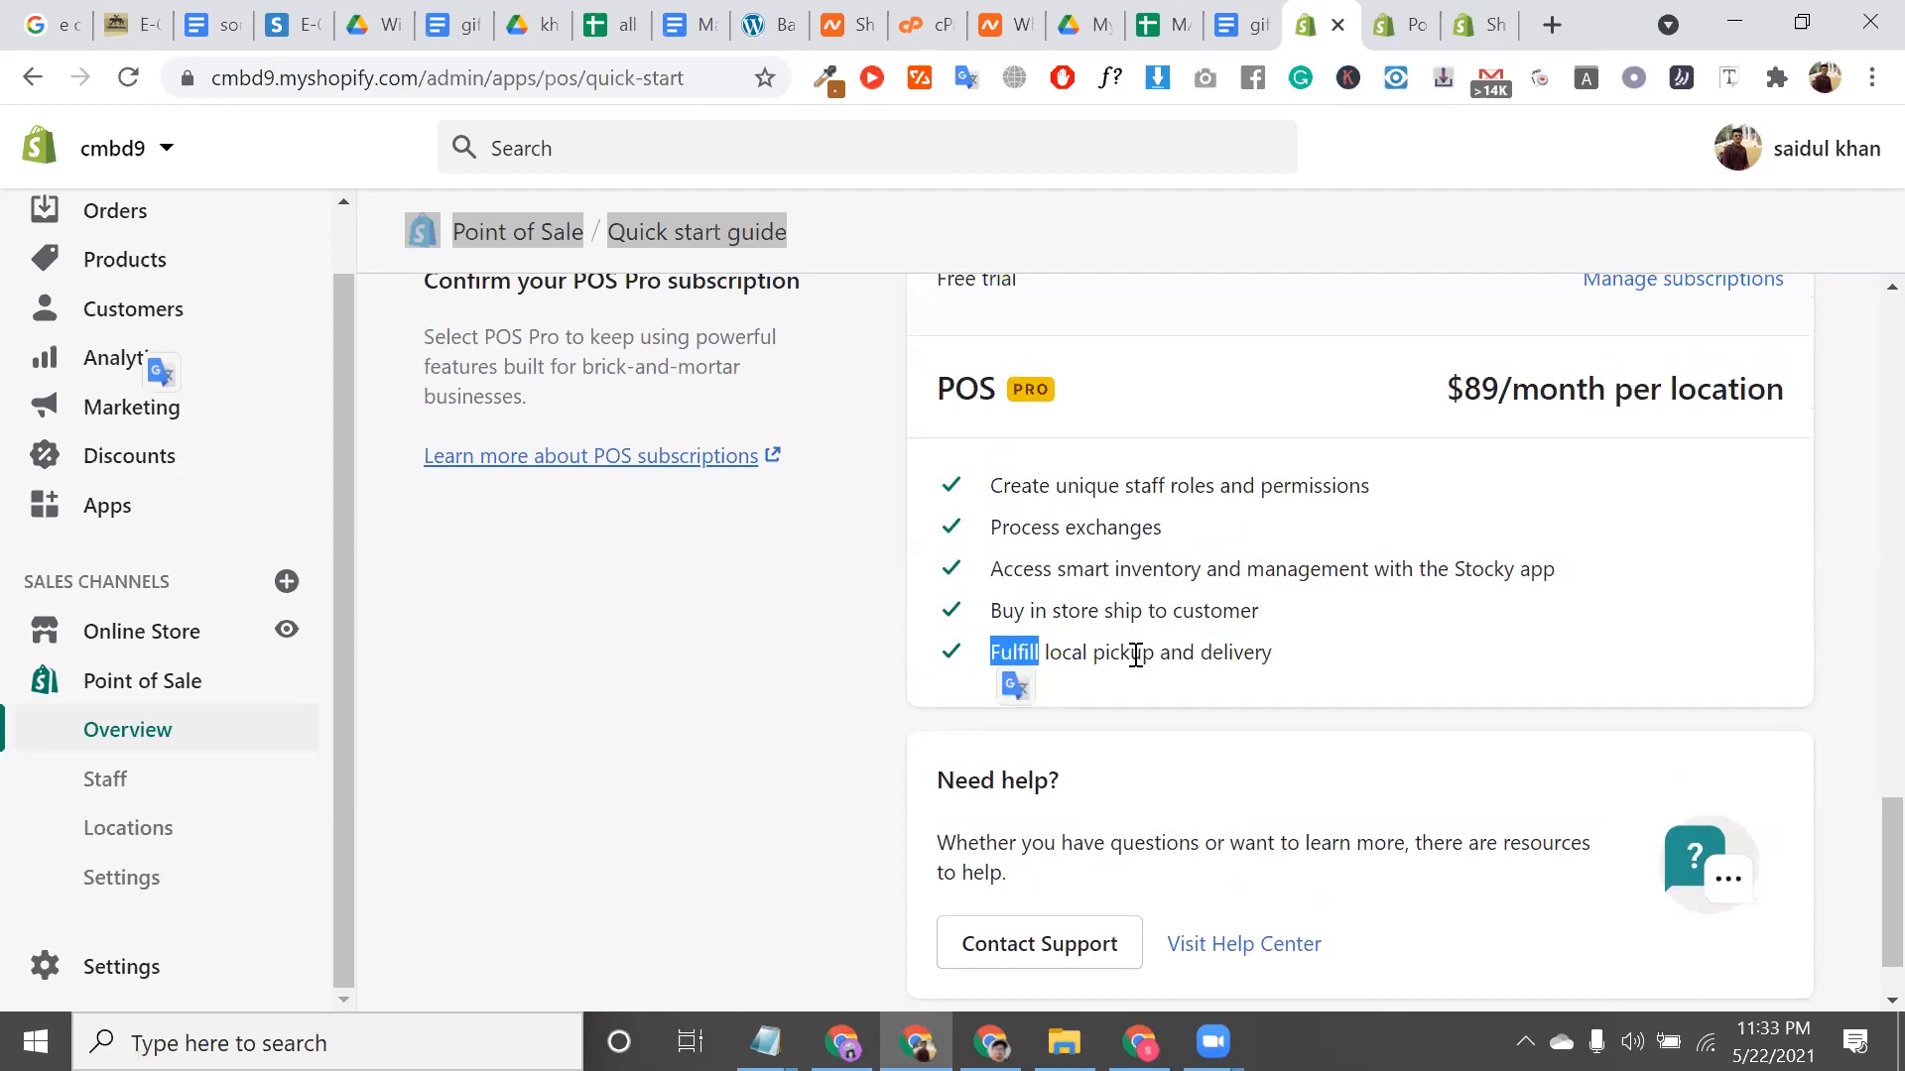
double_click(1241, 654)
triple_click(1241, 655)
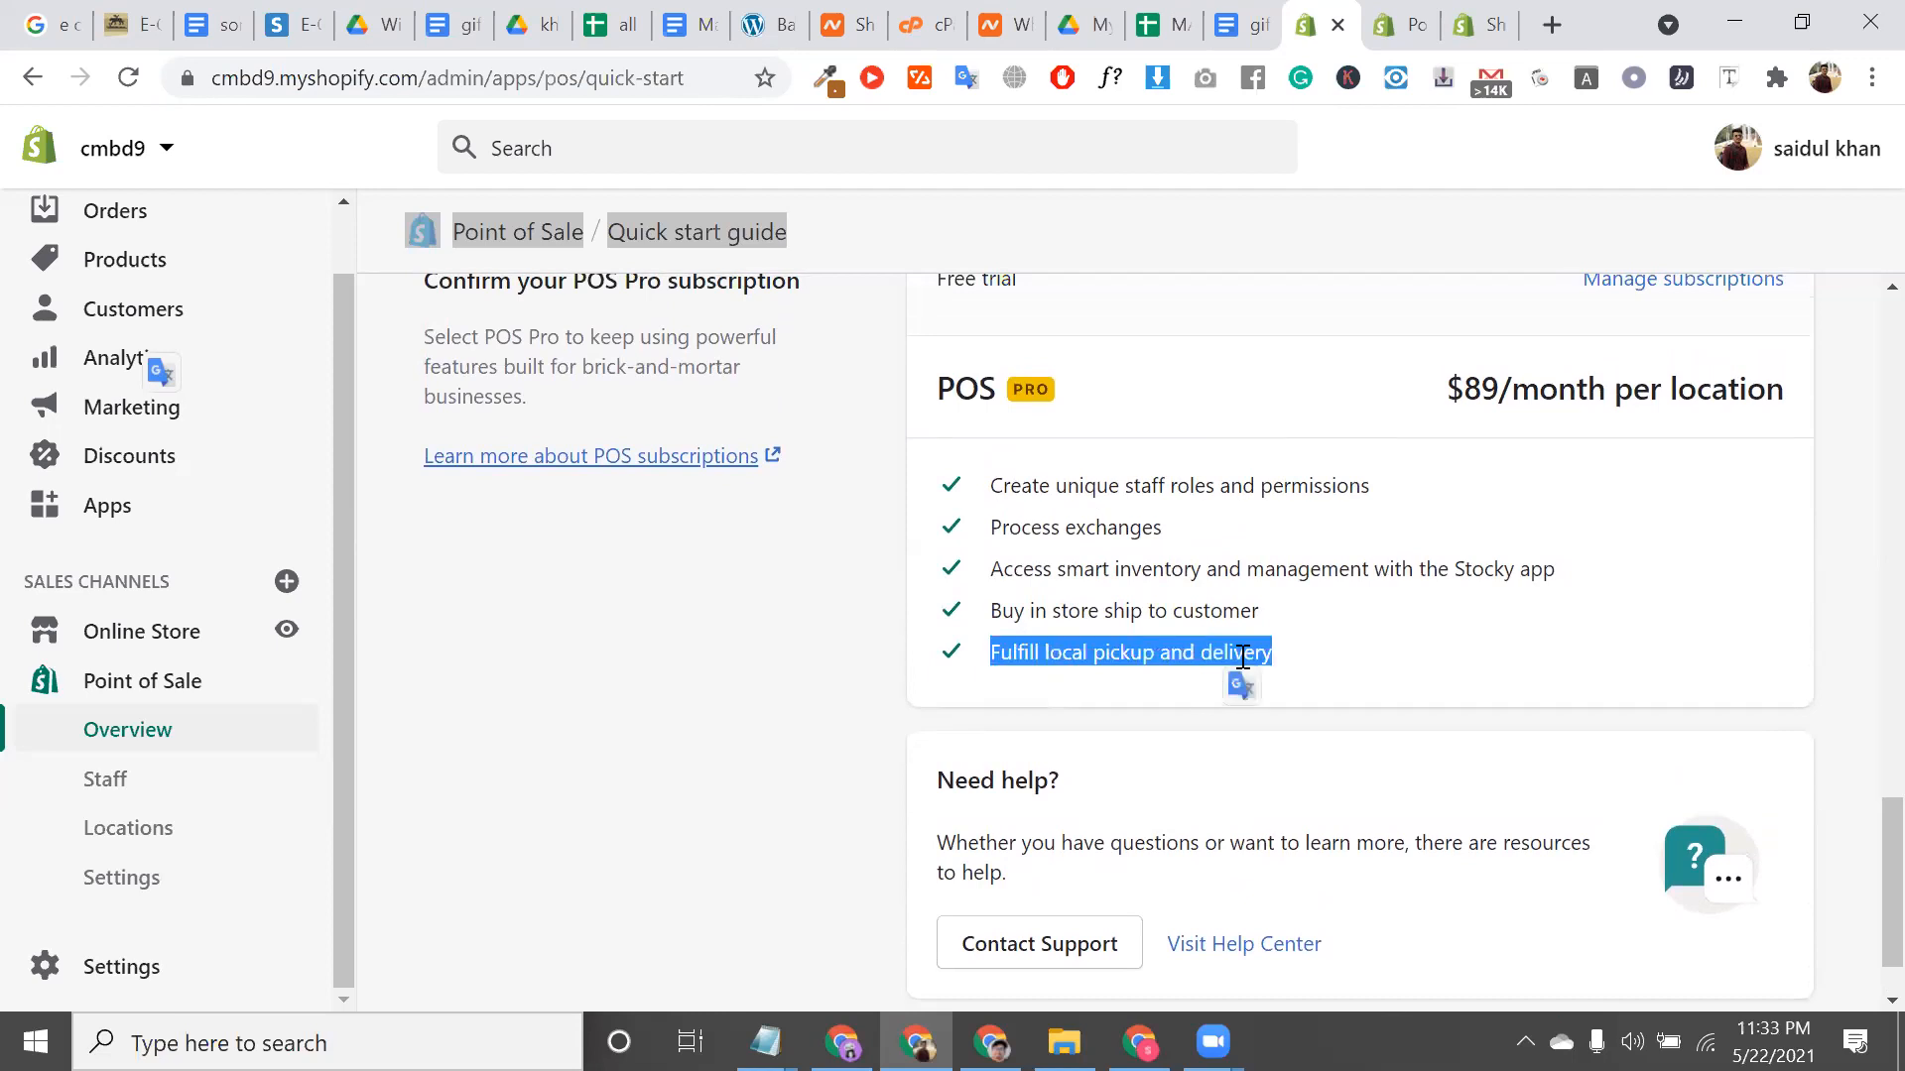
scroll(1237, 654, "up", 2)
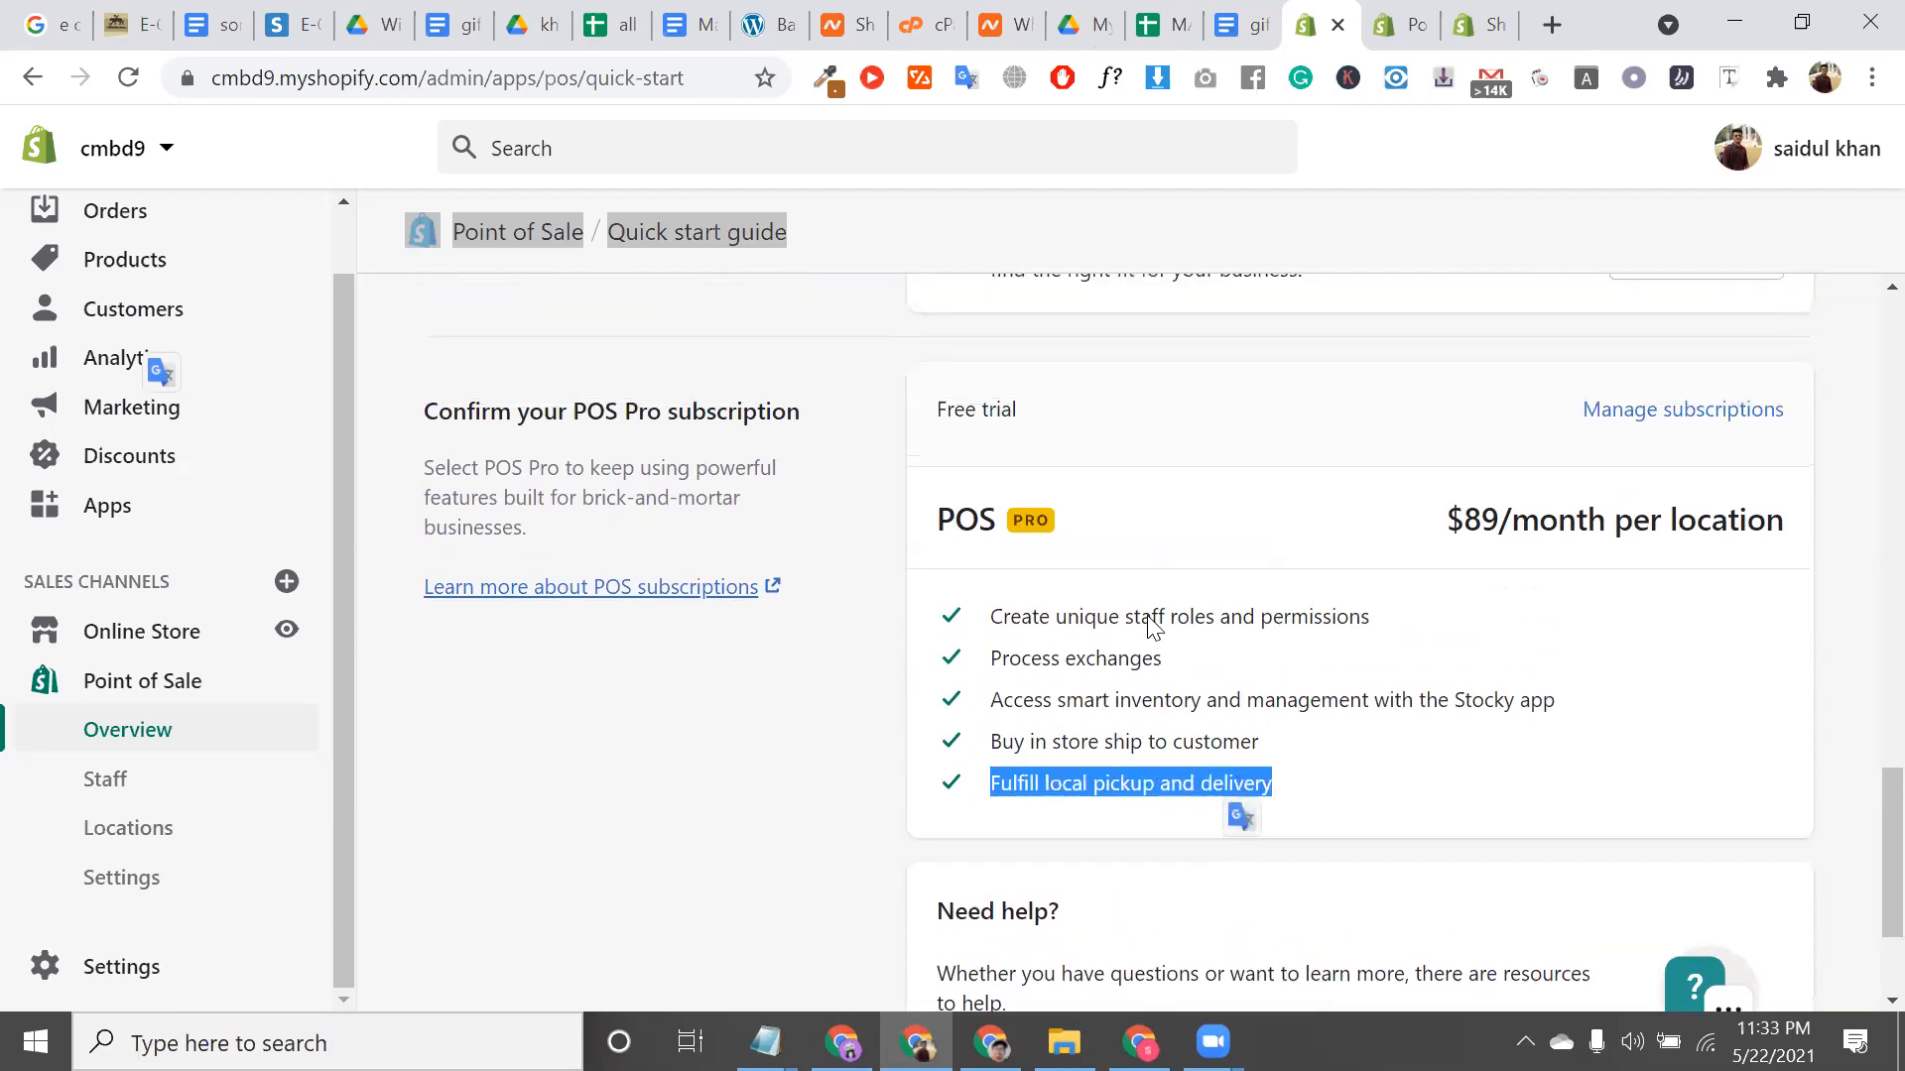
key("alt+Tab")
key("super+d")
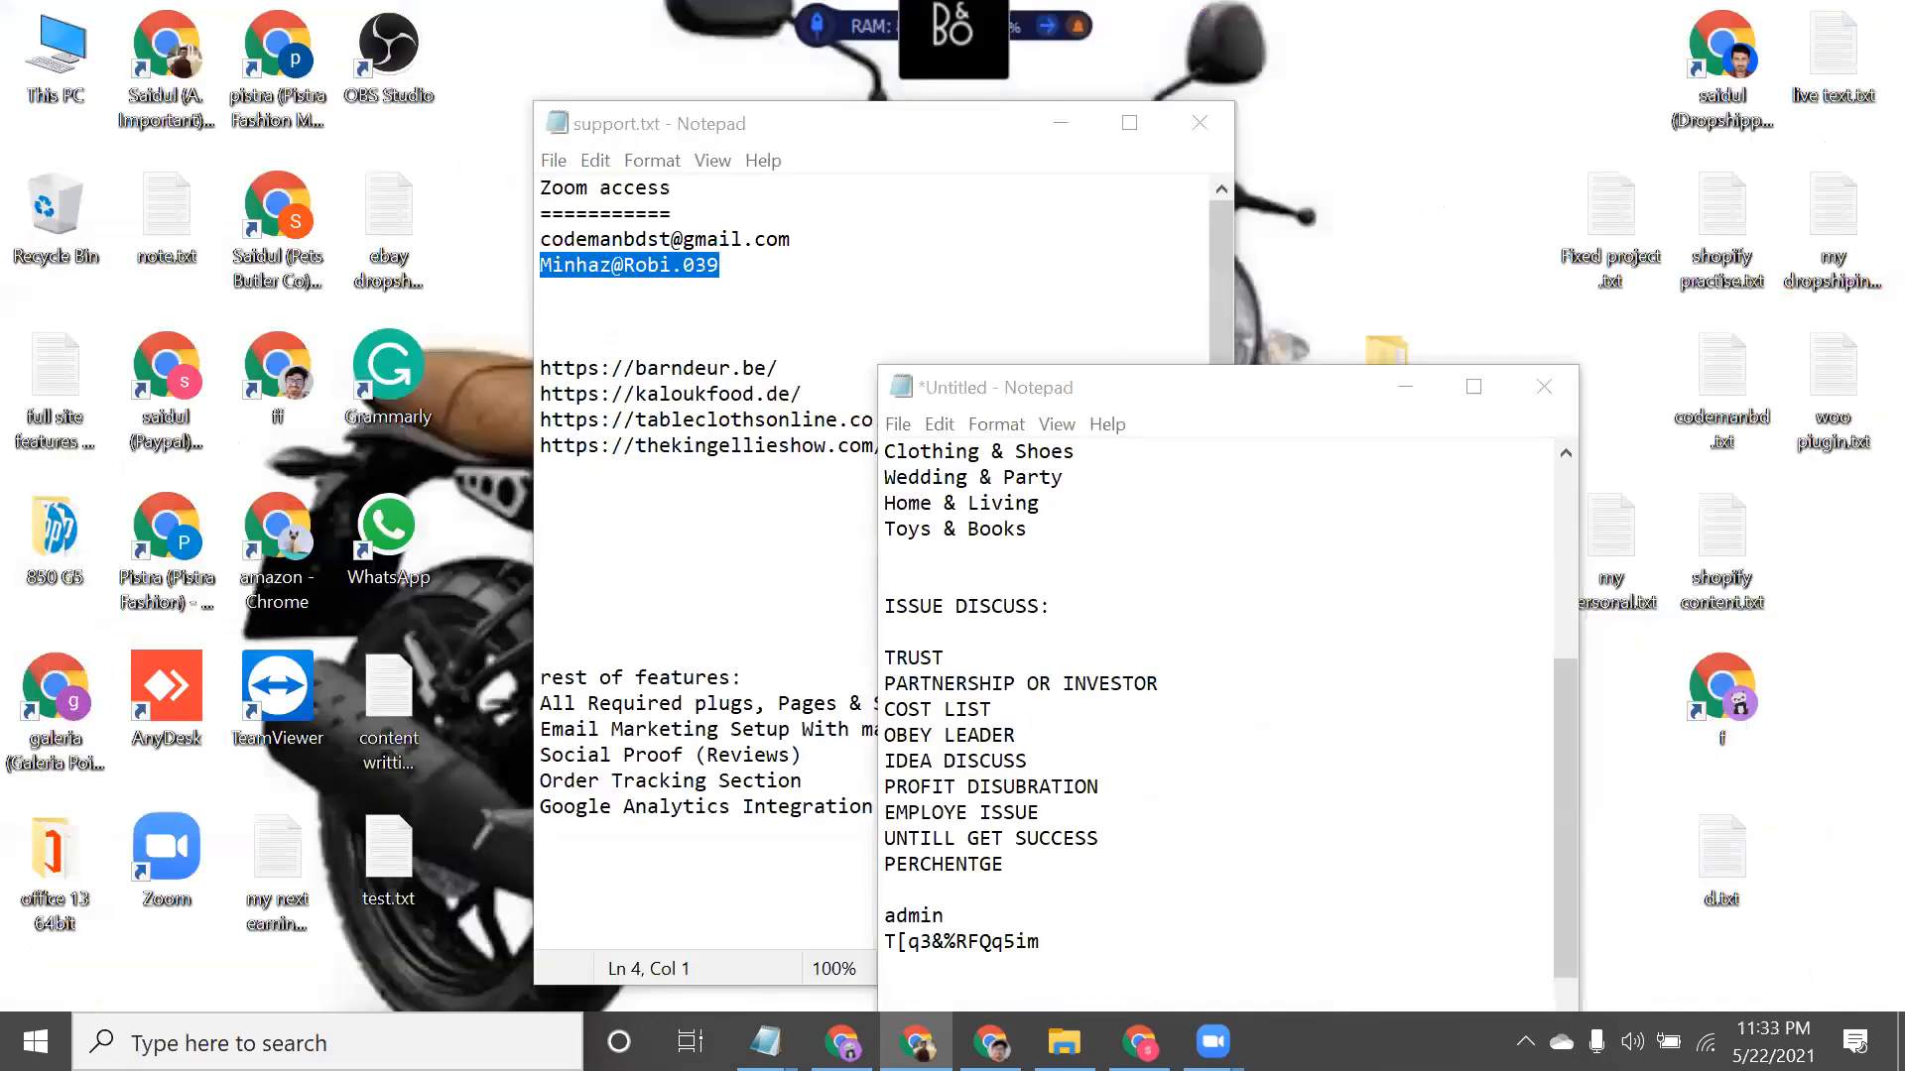
key("super+d")
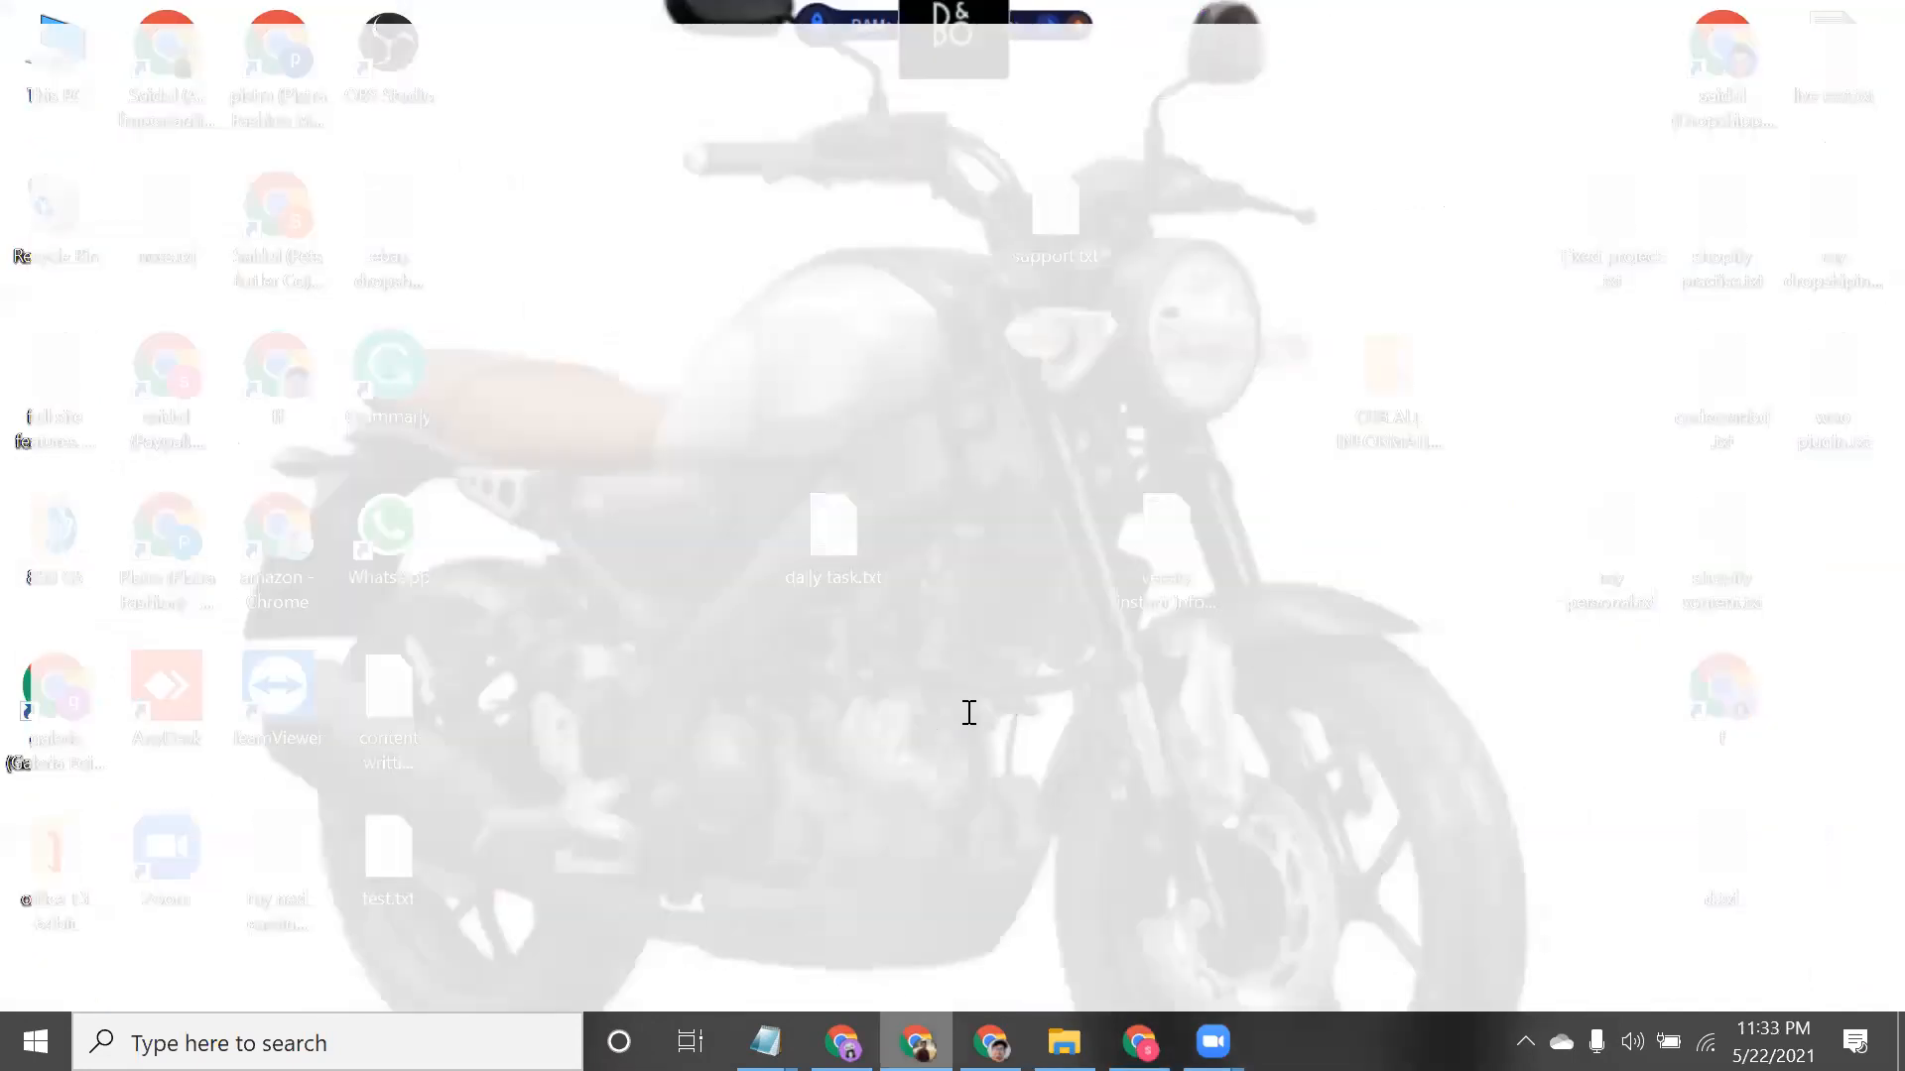
left_click(1096, 523)
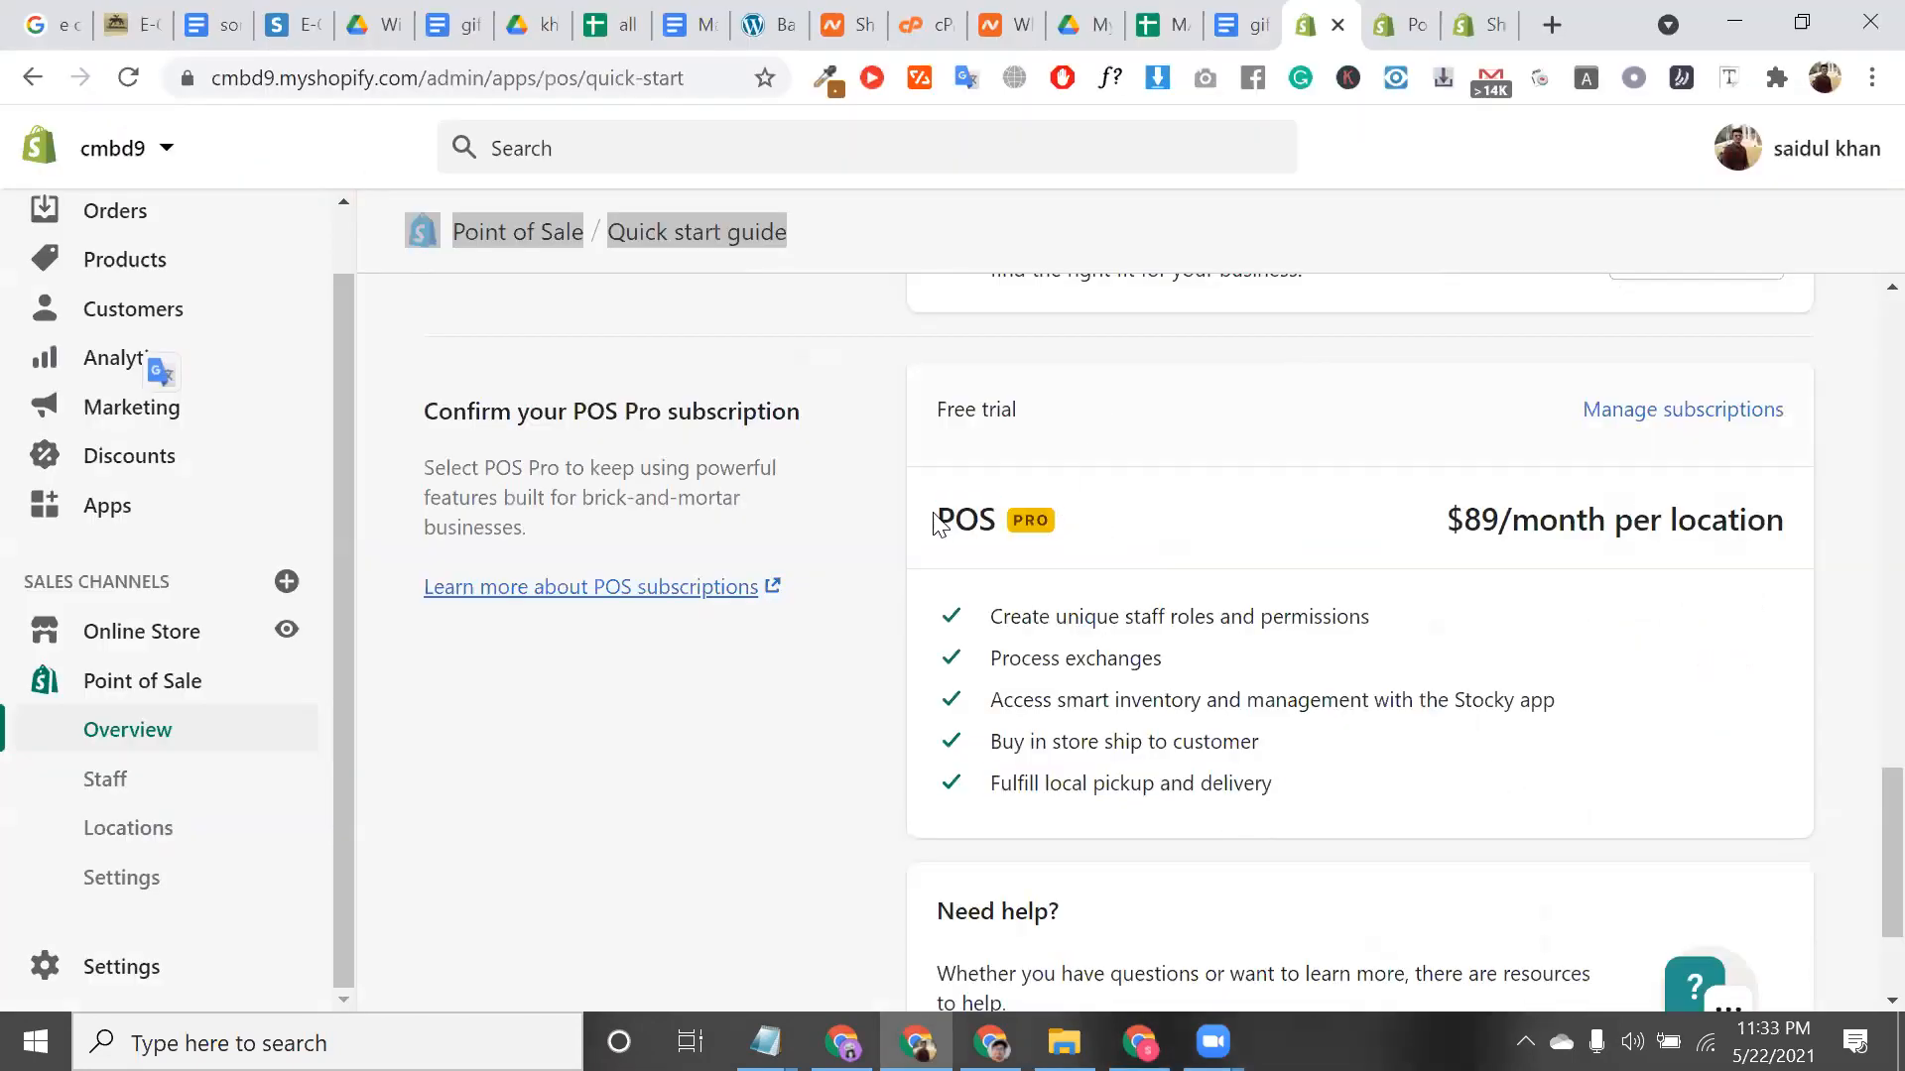
double_click(975, 523)
double_click(1029, 519)
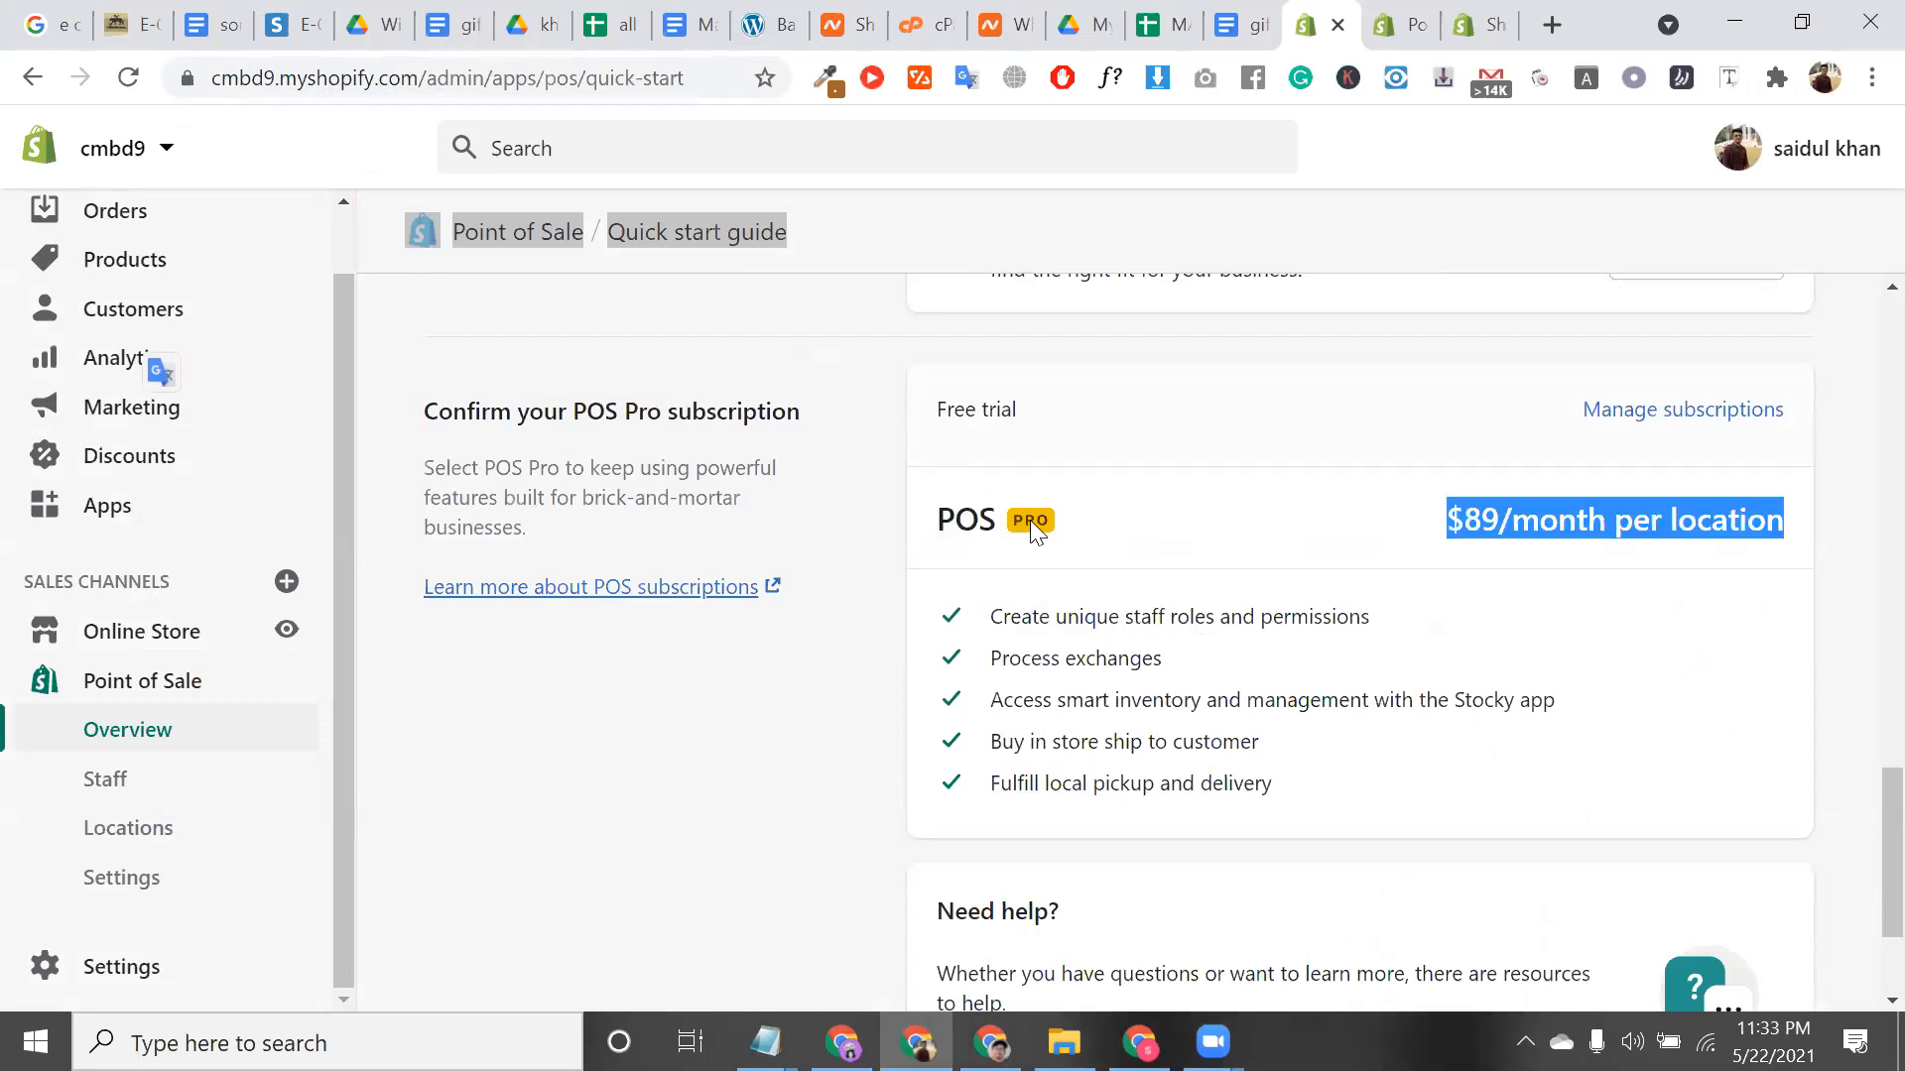
scroll(1029, 520, "up", 9)
scroll(1315, 657, "up", 2)
scroll(1161, 582, "down", 7)
left_click_drag(1041, 577, 1395, 826)
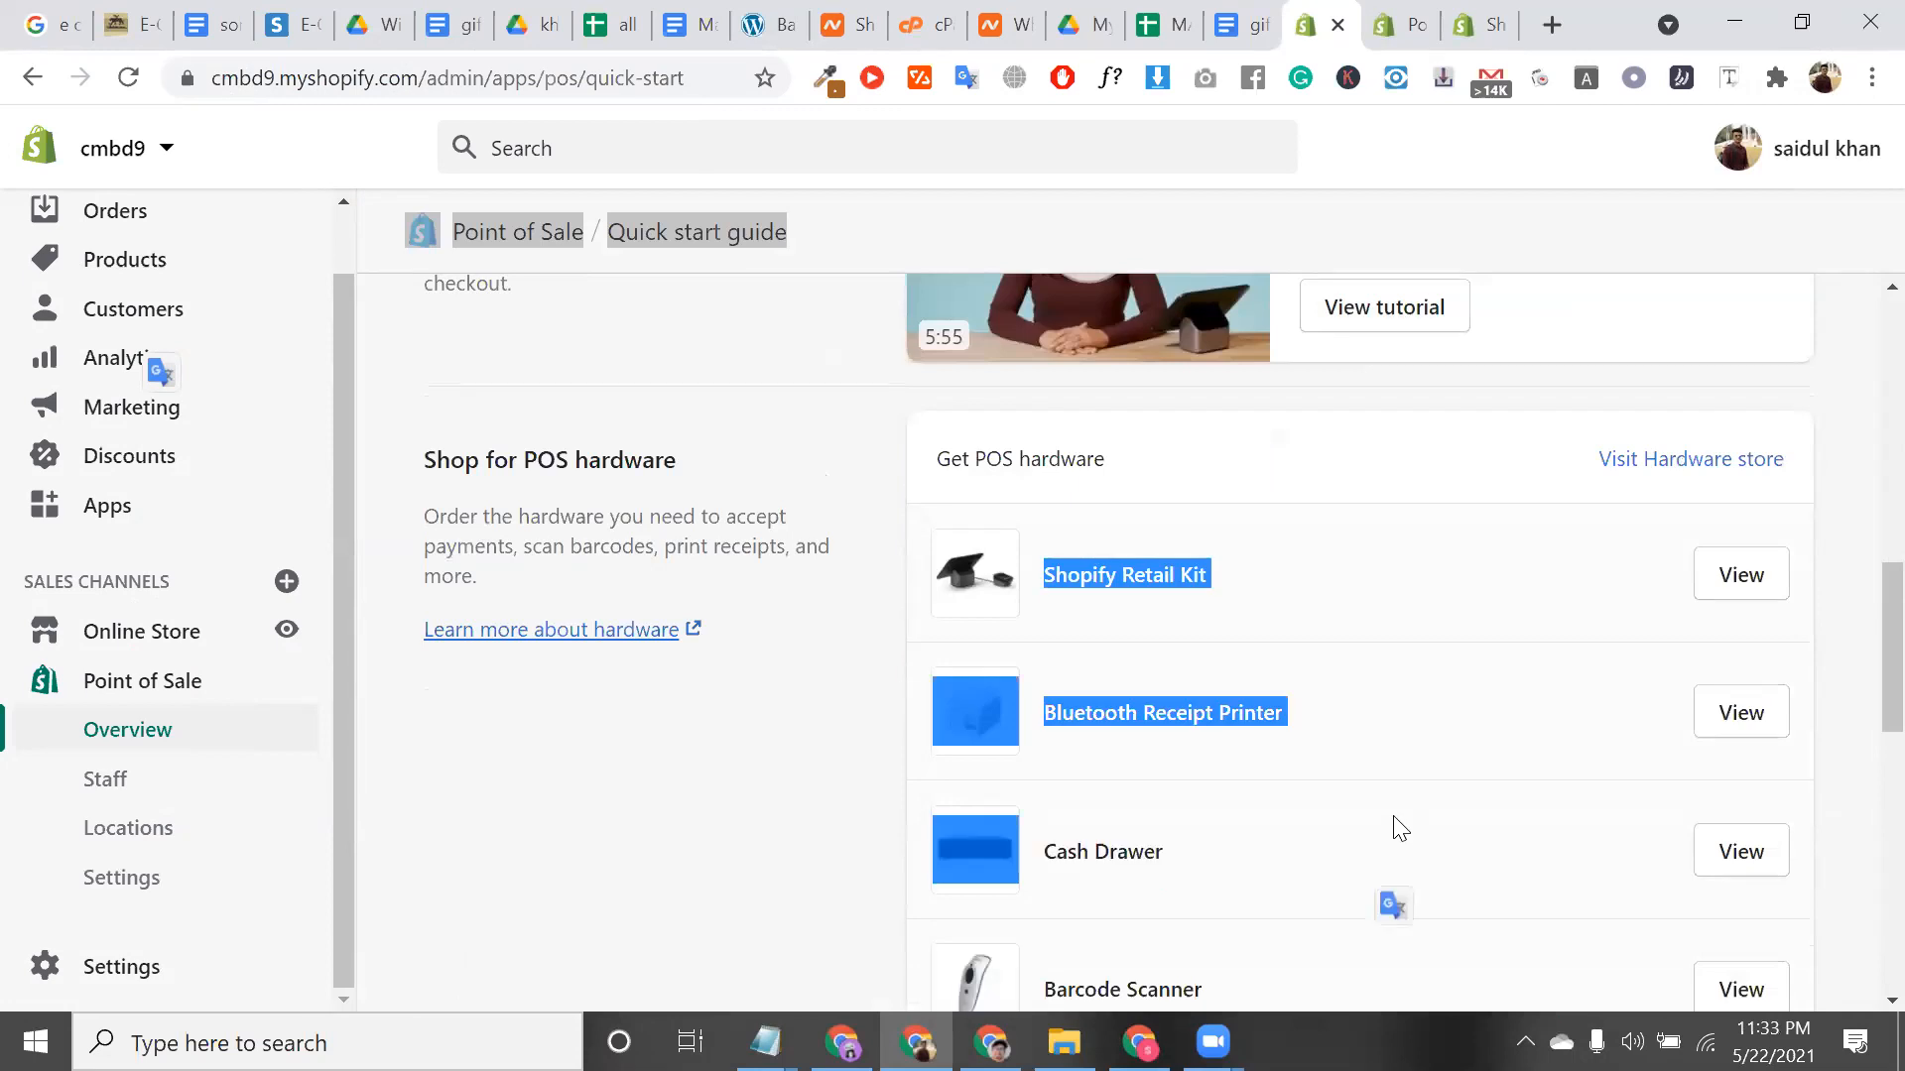
scroll(1397, 828, "down", 6)
scroll(1403, 836, "down", 3)
scroll(1404, 836, "up", 10)
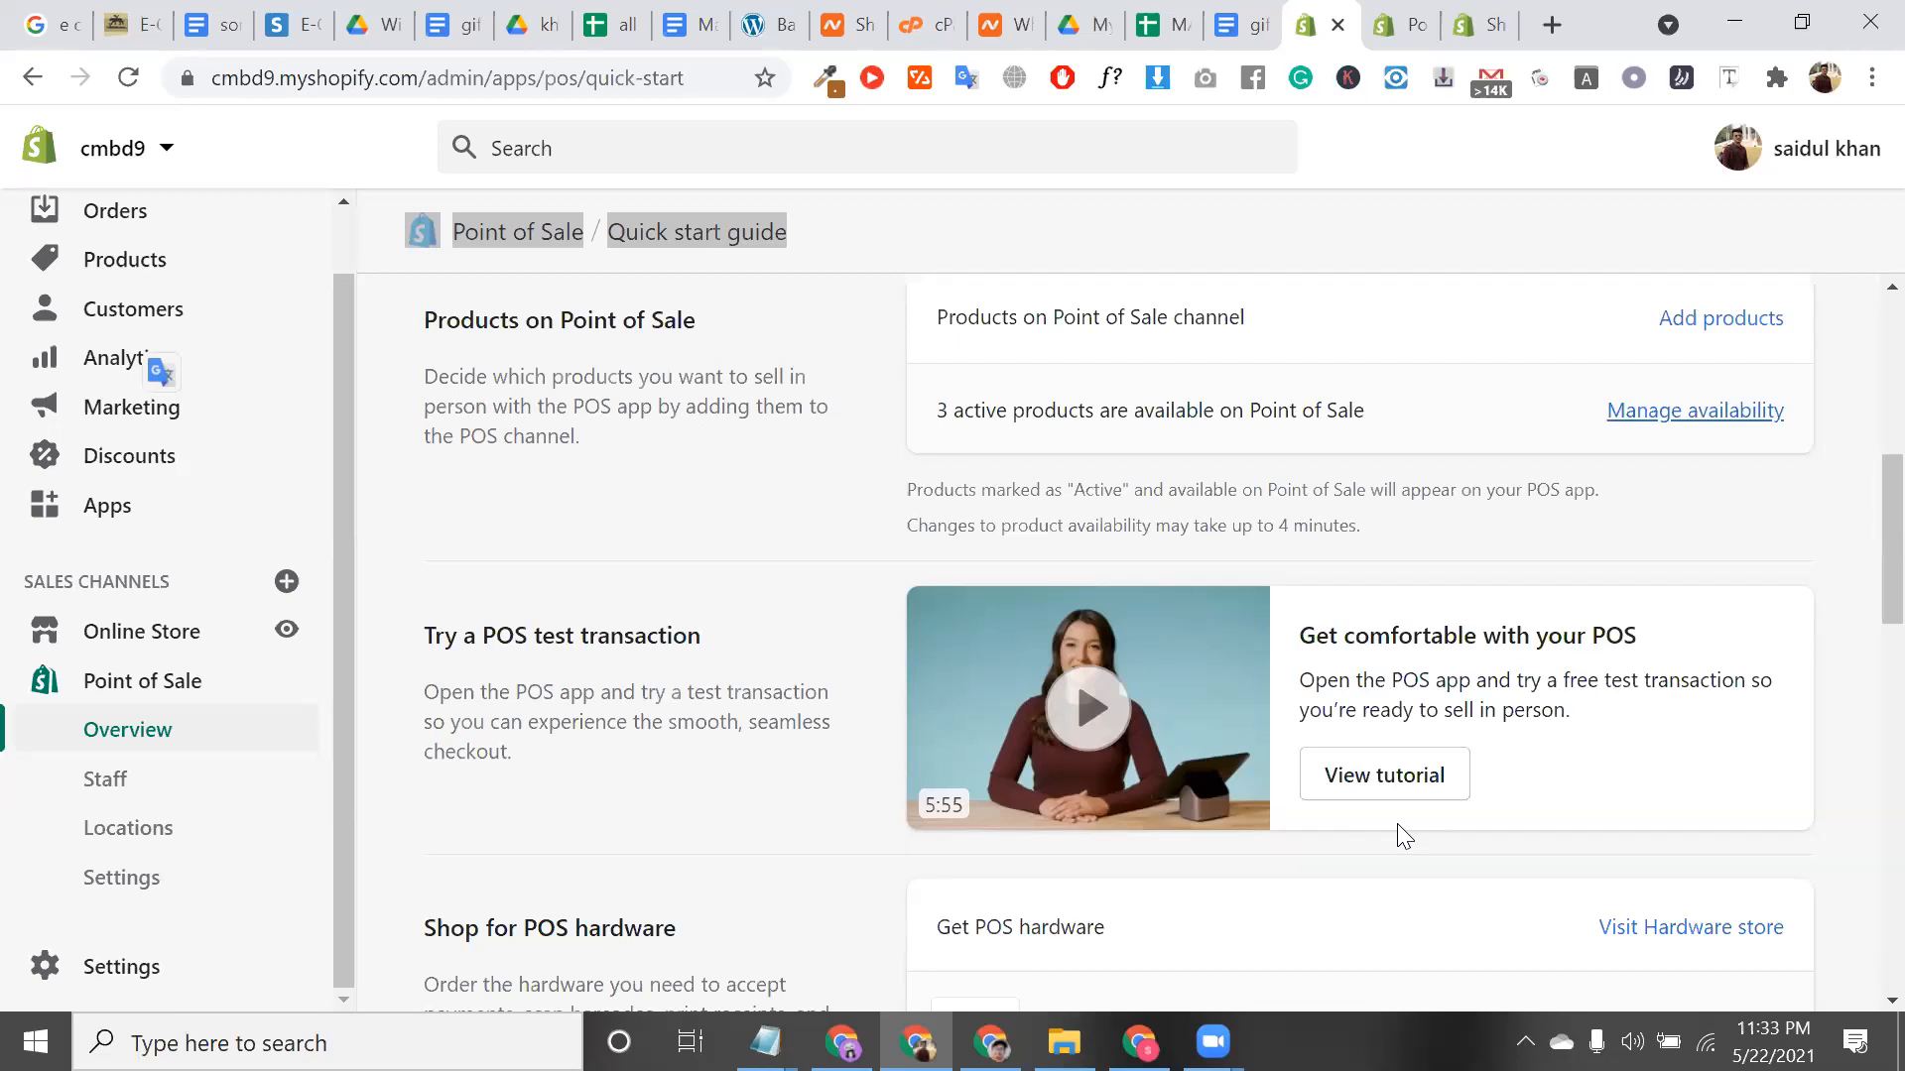
left_click(193, 844)
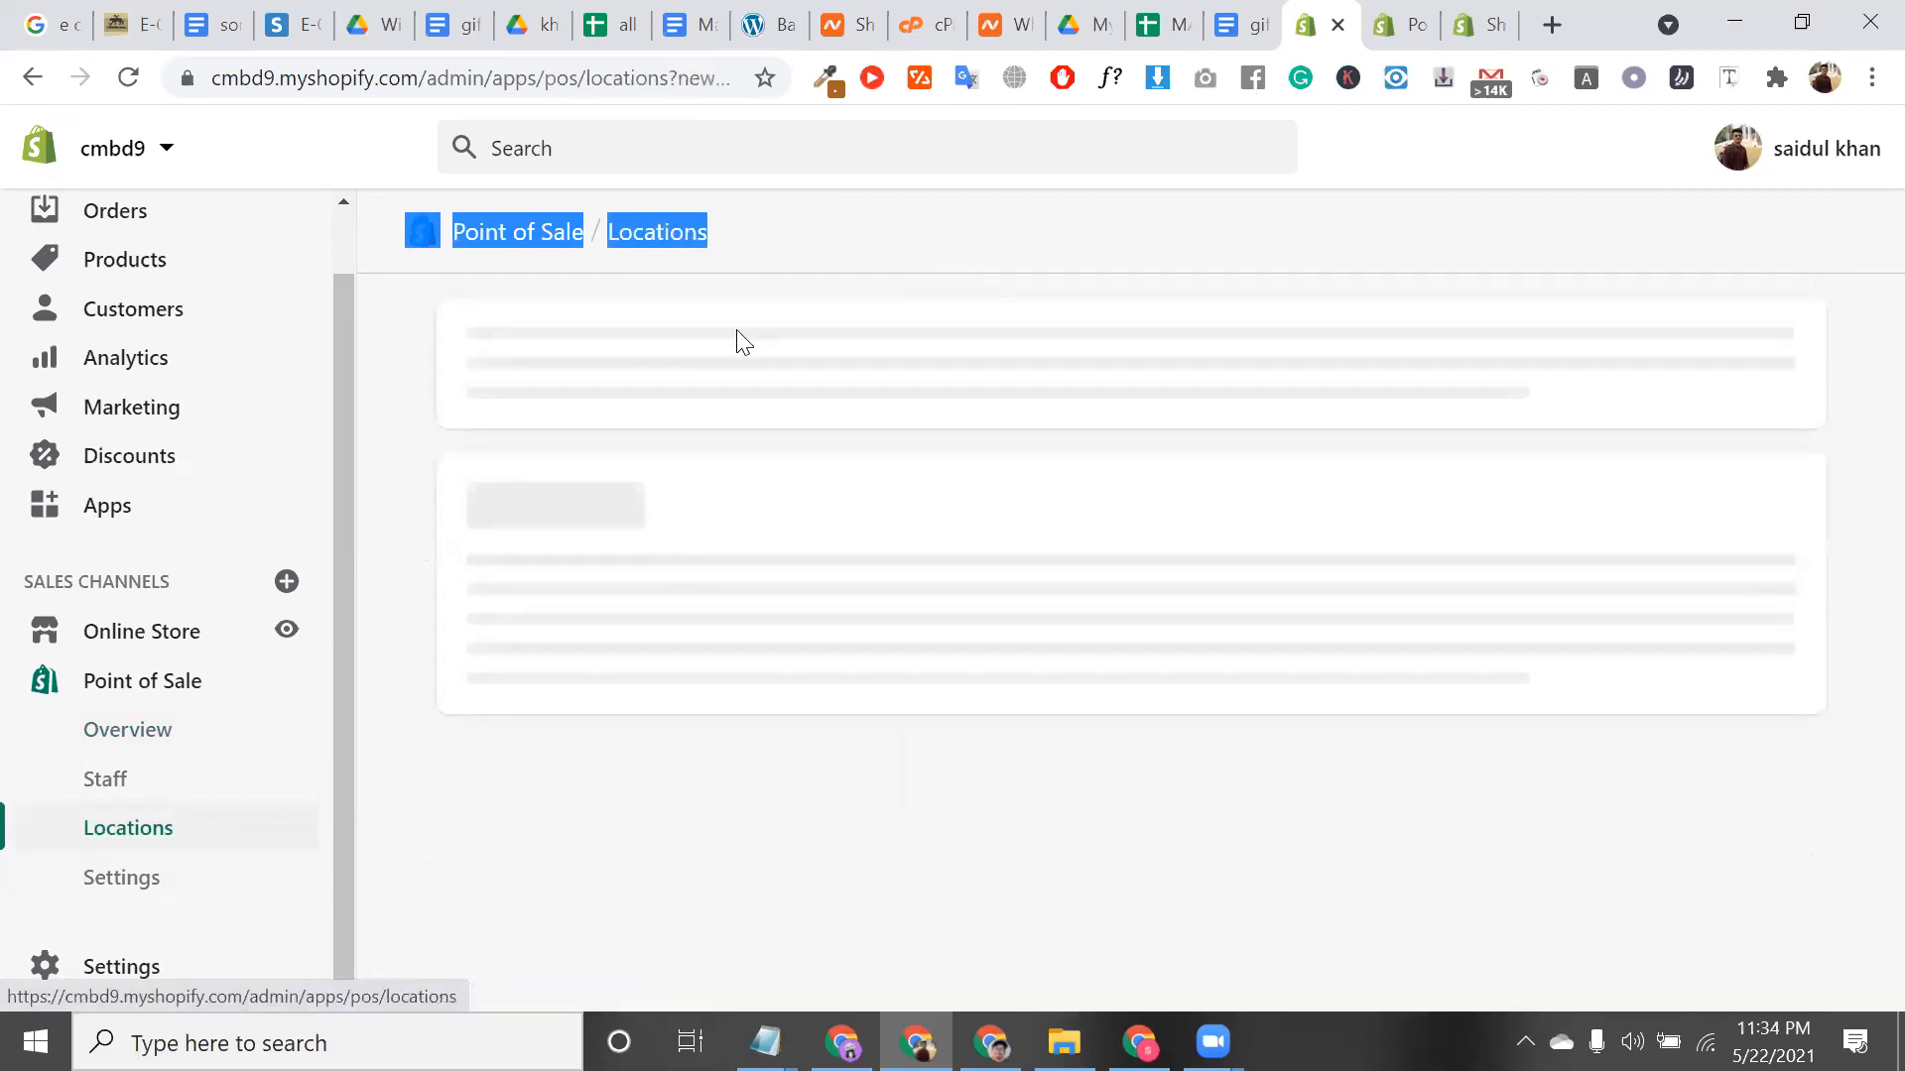
Scroll to Your locations to check both stores' Pro trial status, then go to Point of Sale Settings
scroll(724, 595, "down", 4)
scroll(674, 715, "down", 4)
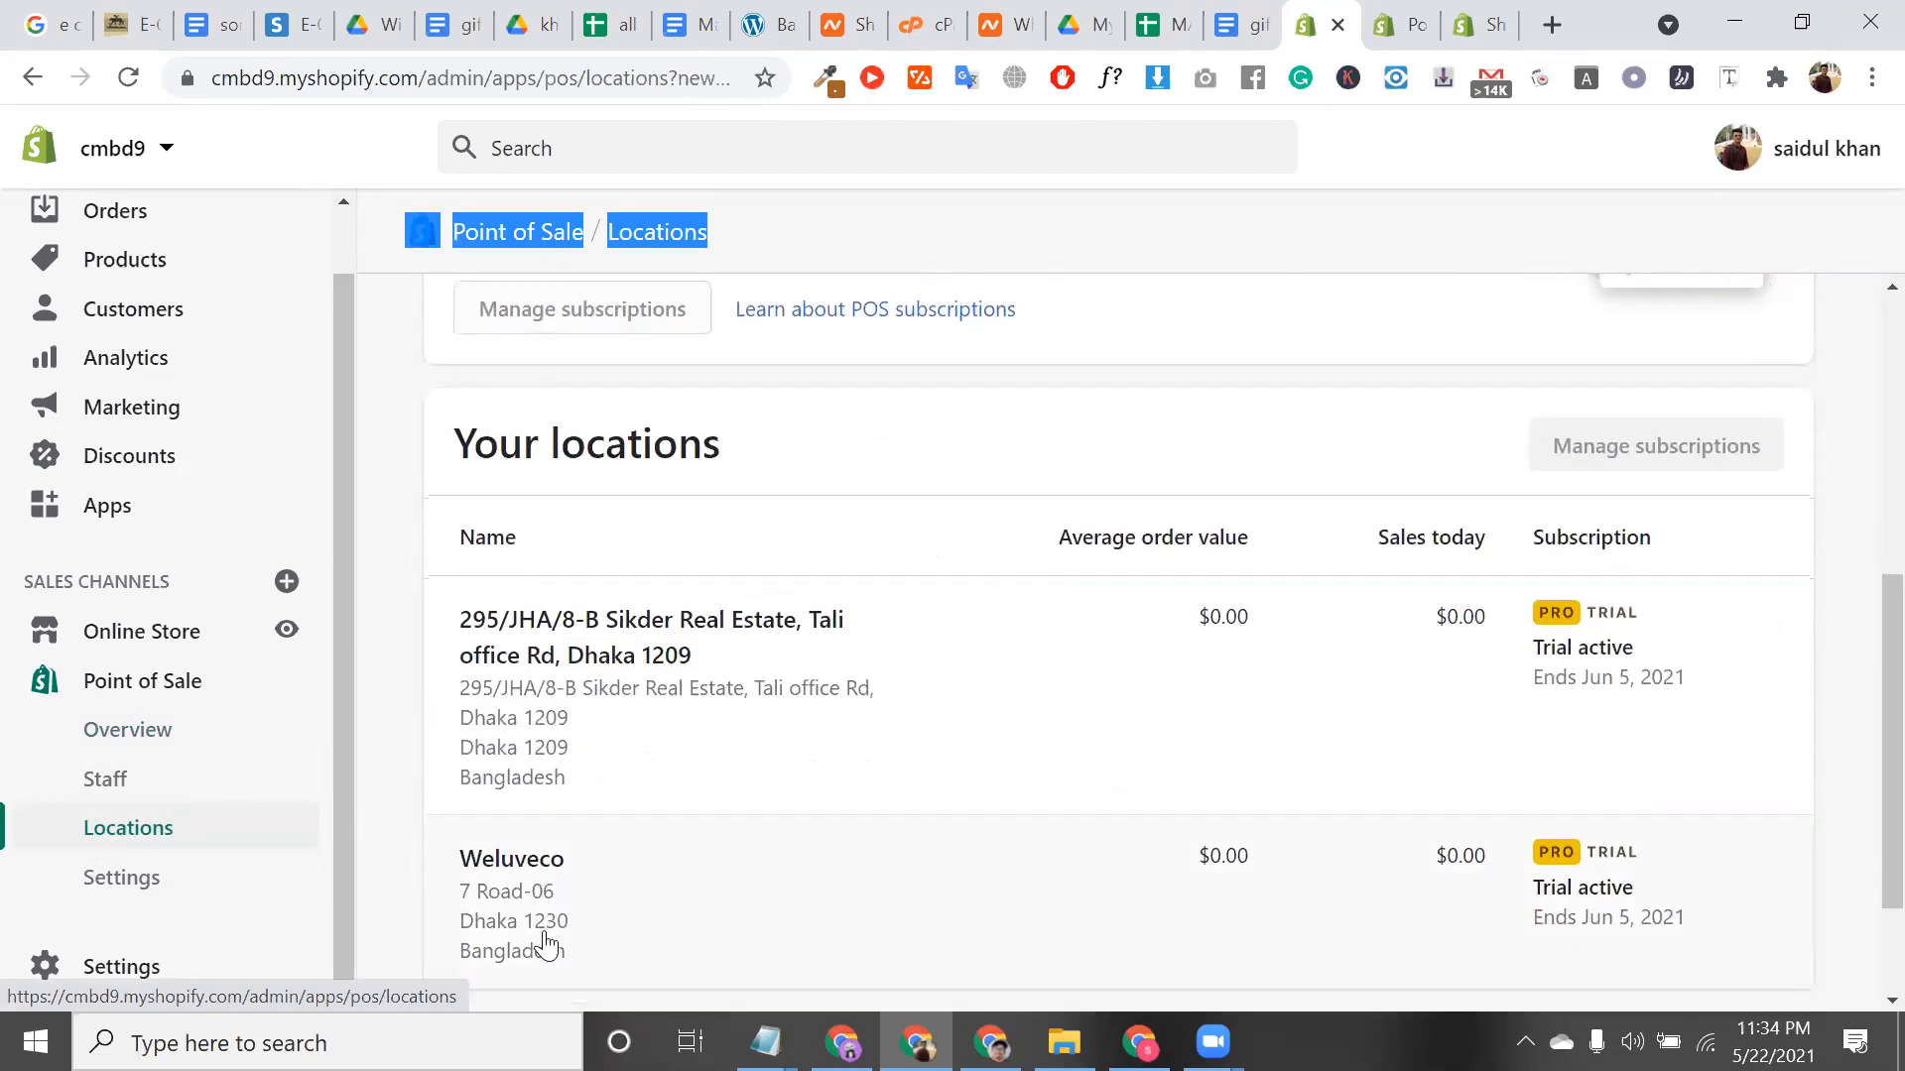
scroll(586, 728, "down", 2)
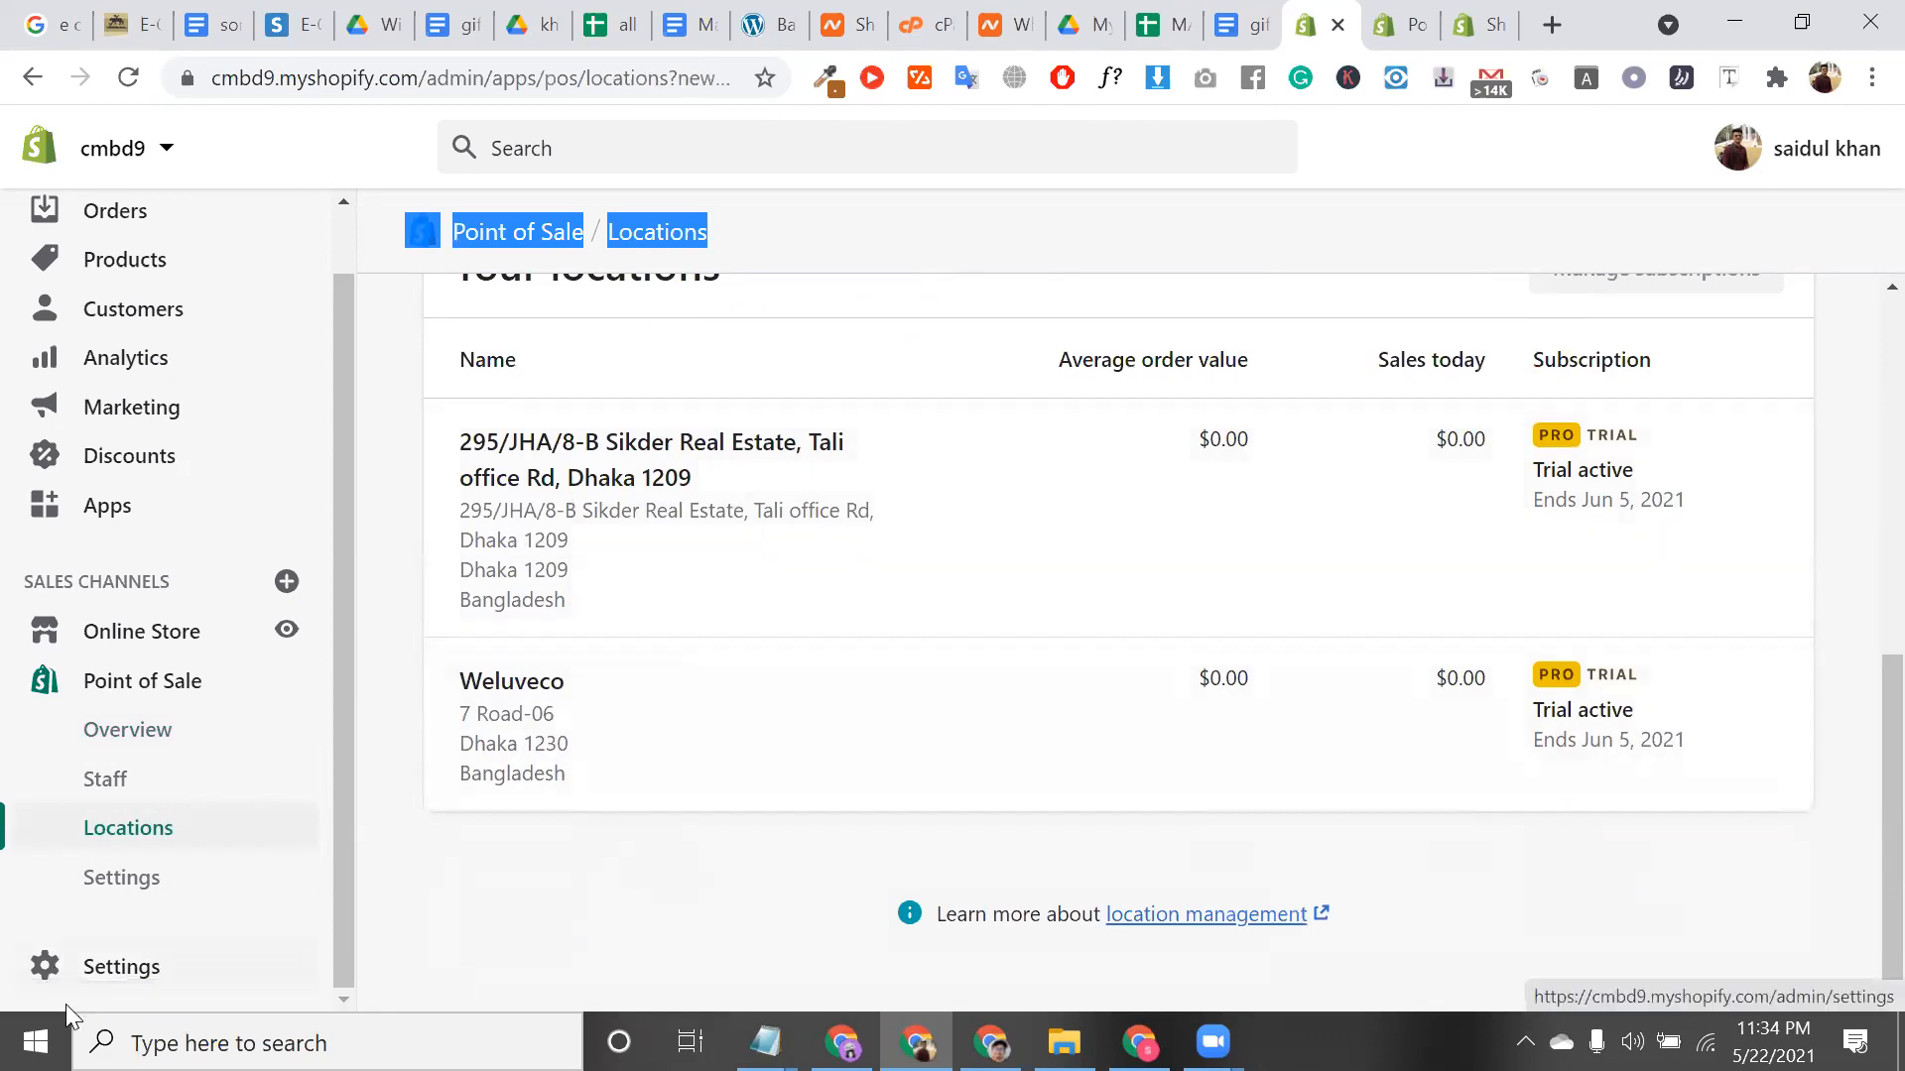
left_click(130, 894)
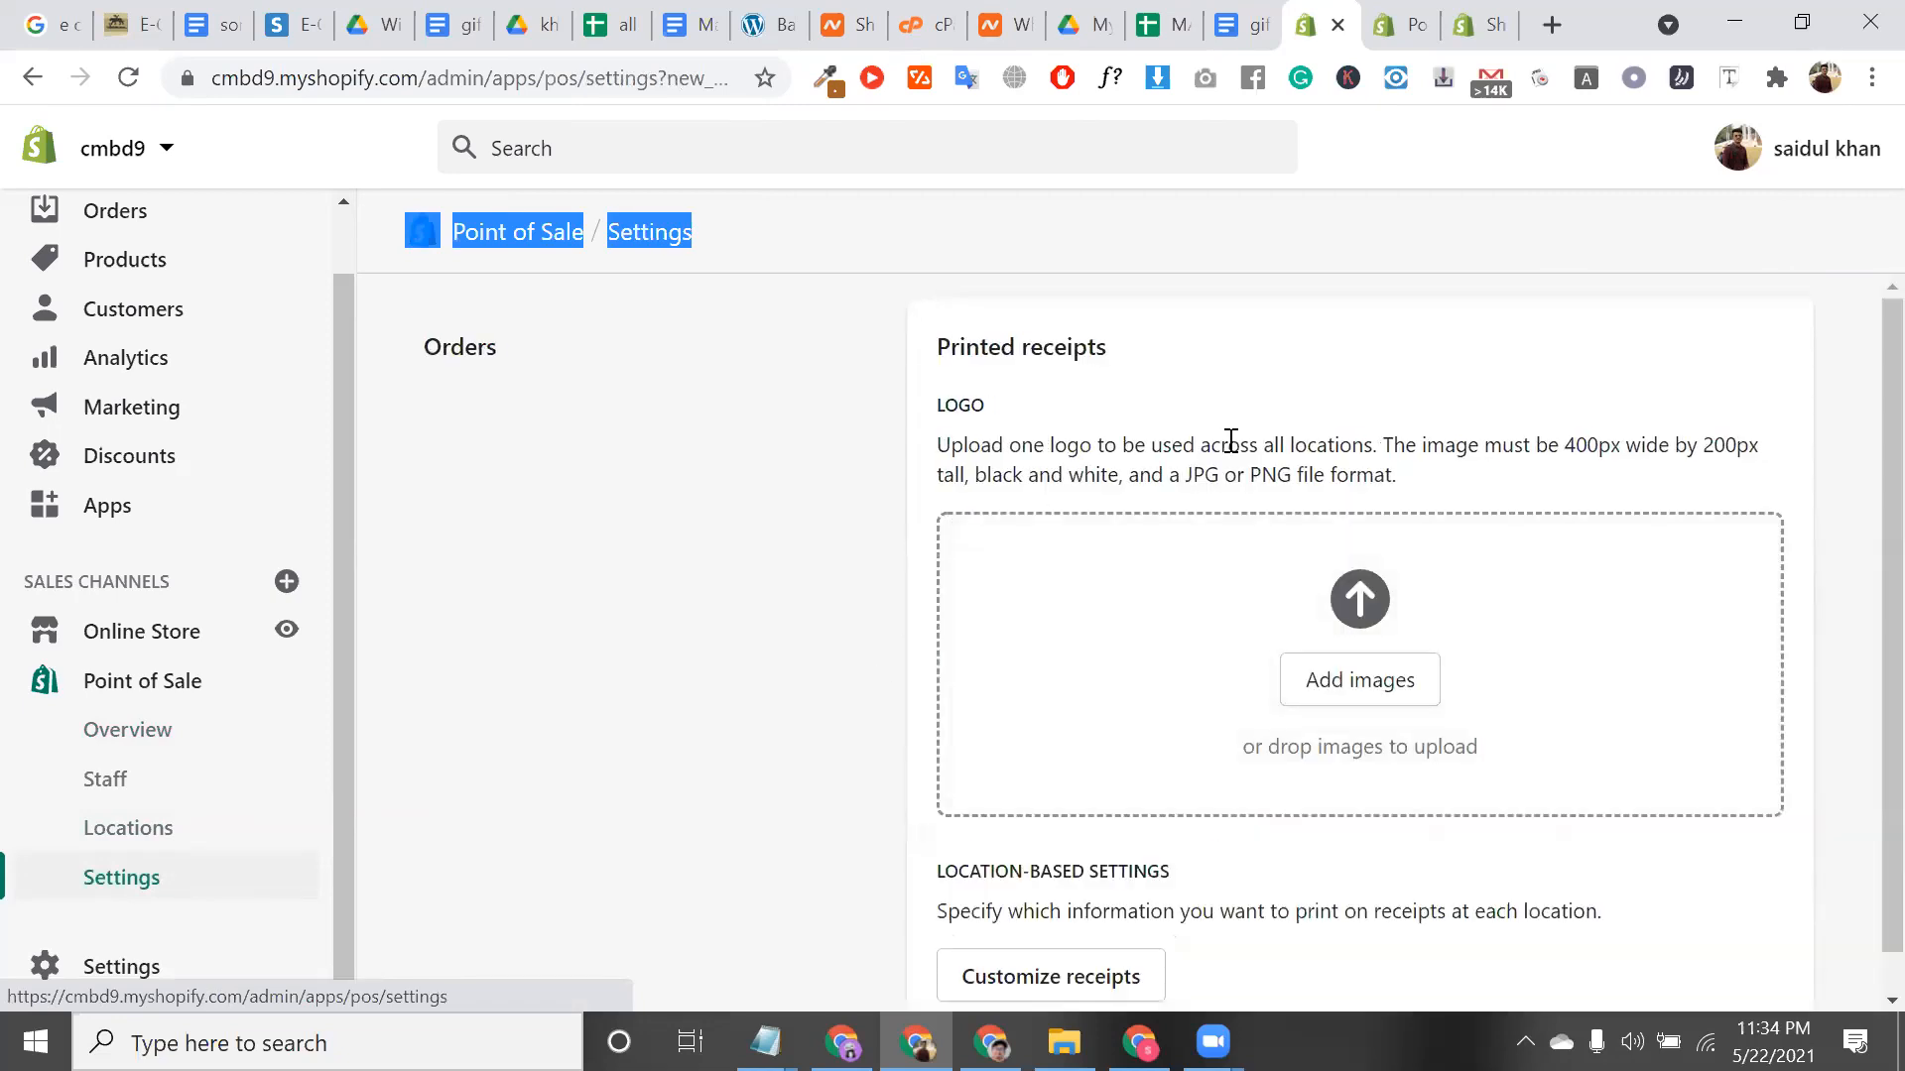
Cancel the printed-receipt logo upload so the logo stays empty, then open the receipt customization editor
scroll(1230, 441, "down", 1)
scroll(1230, 442, "up", 1)
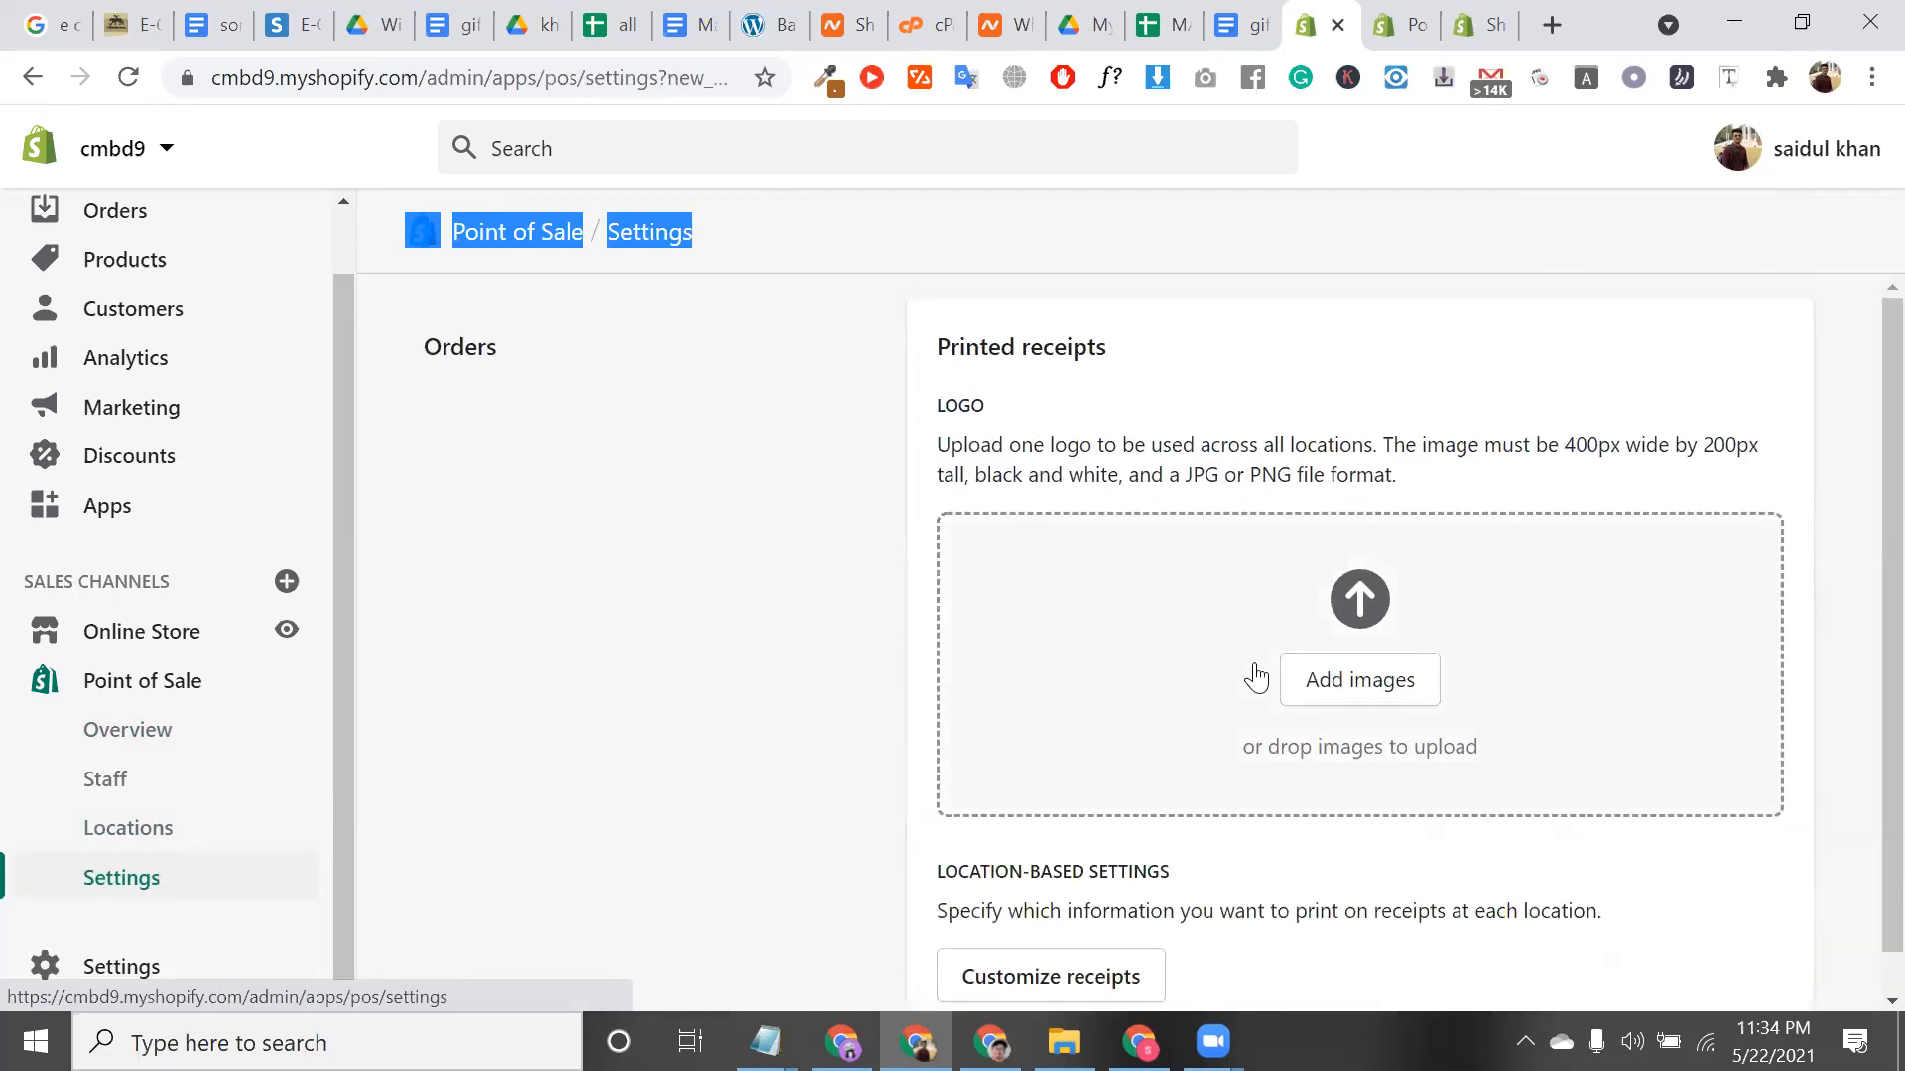
left_click(1327, 697)
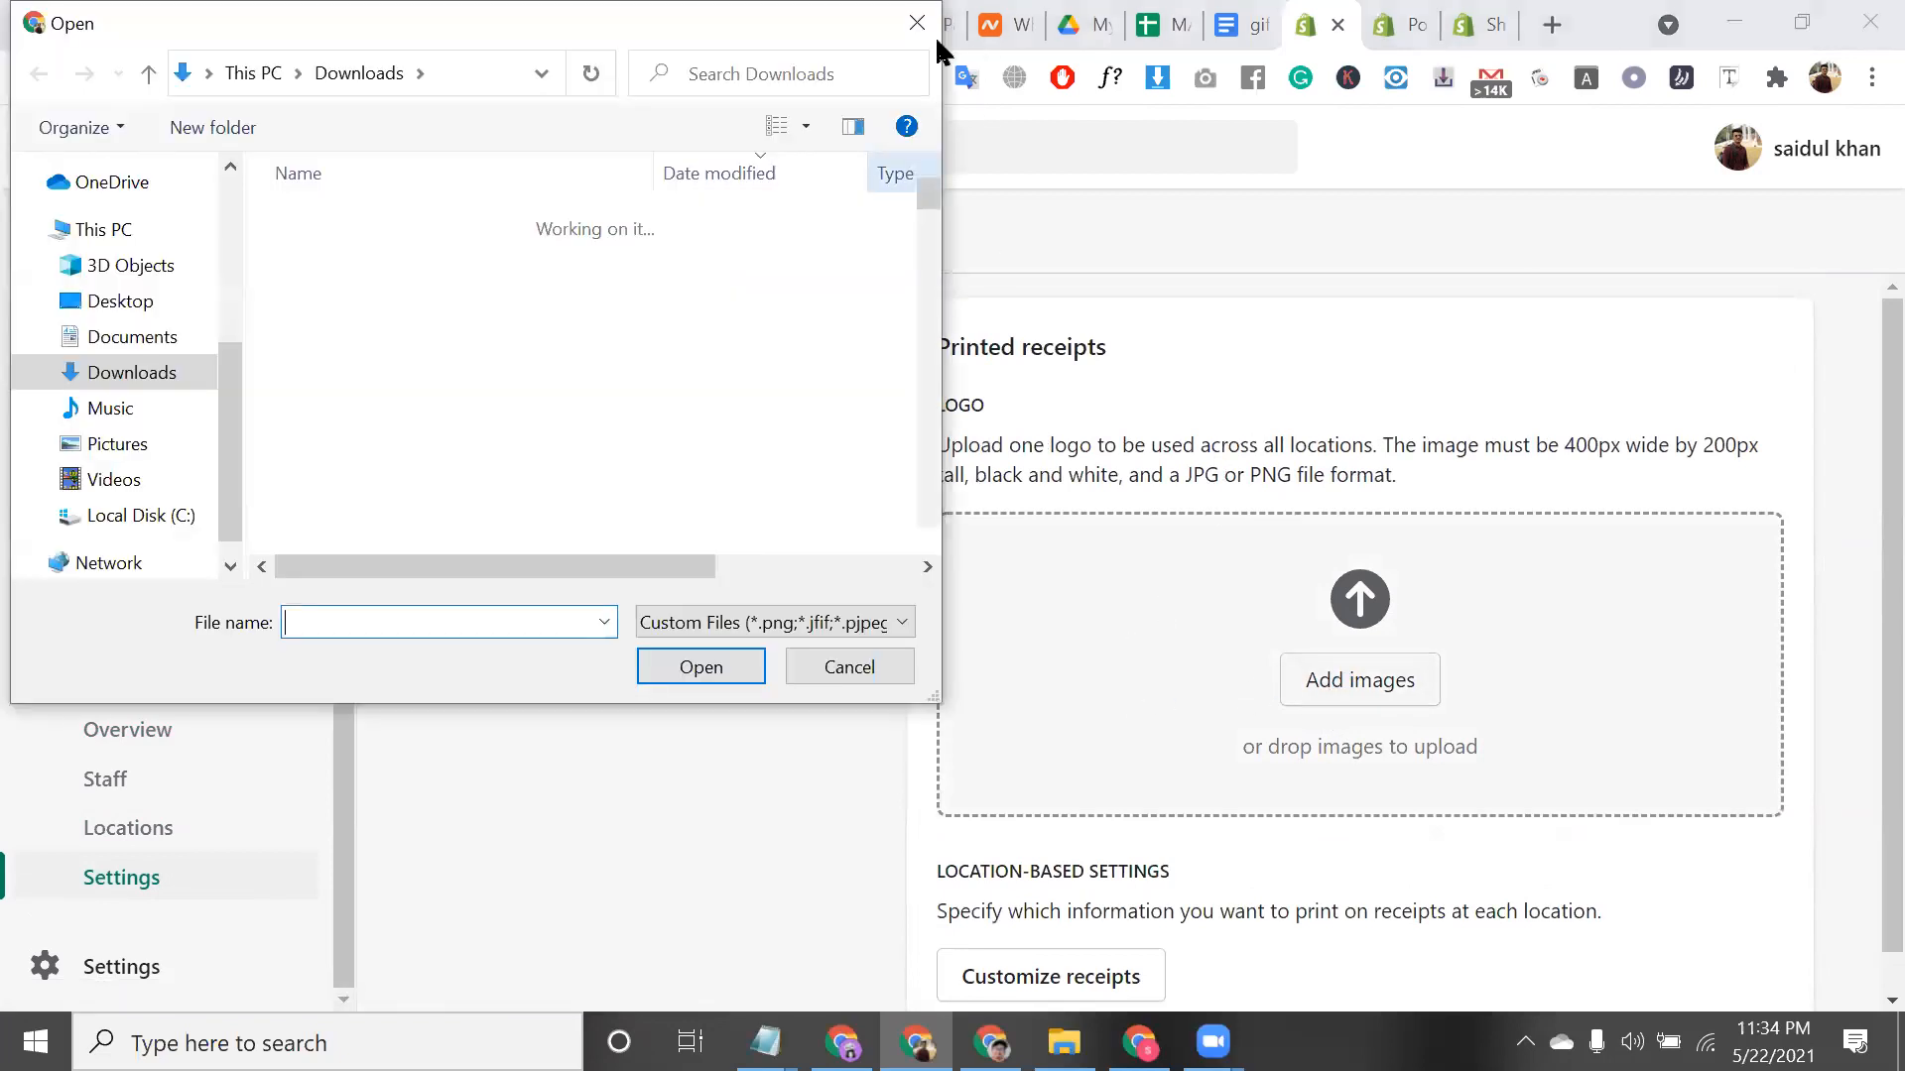
key("Escape")
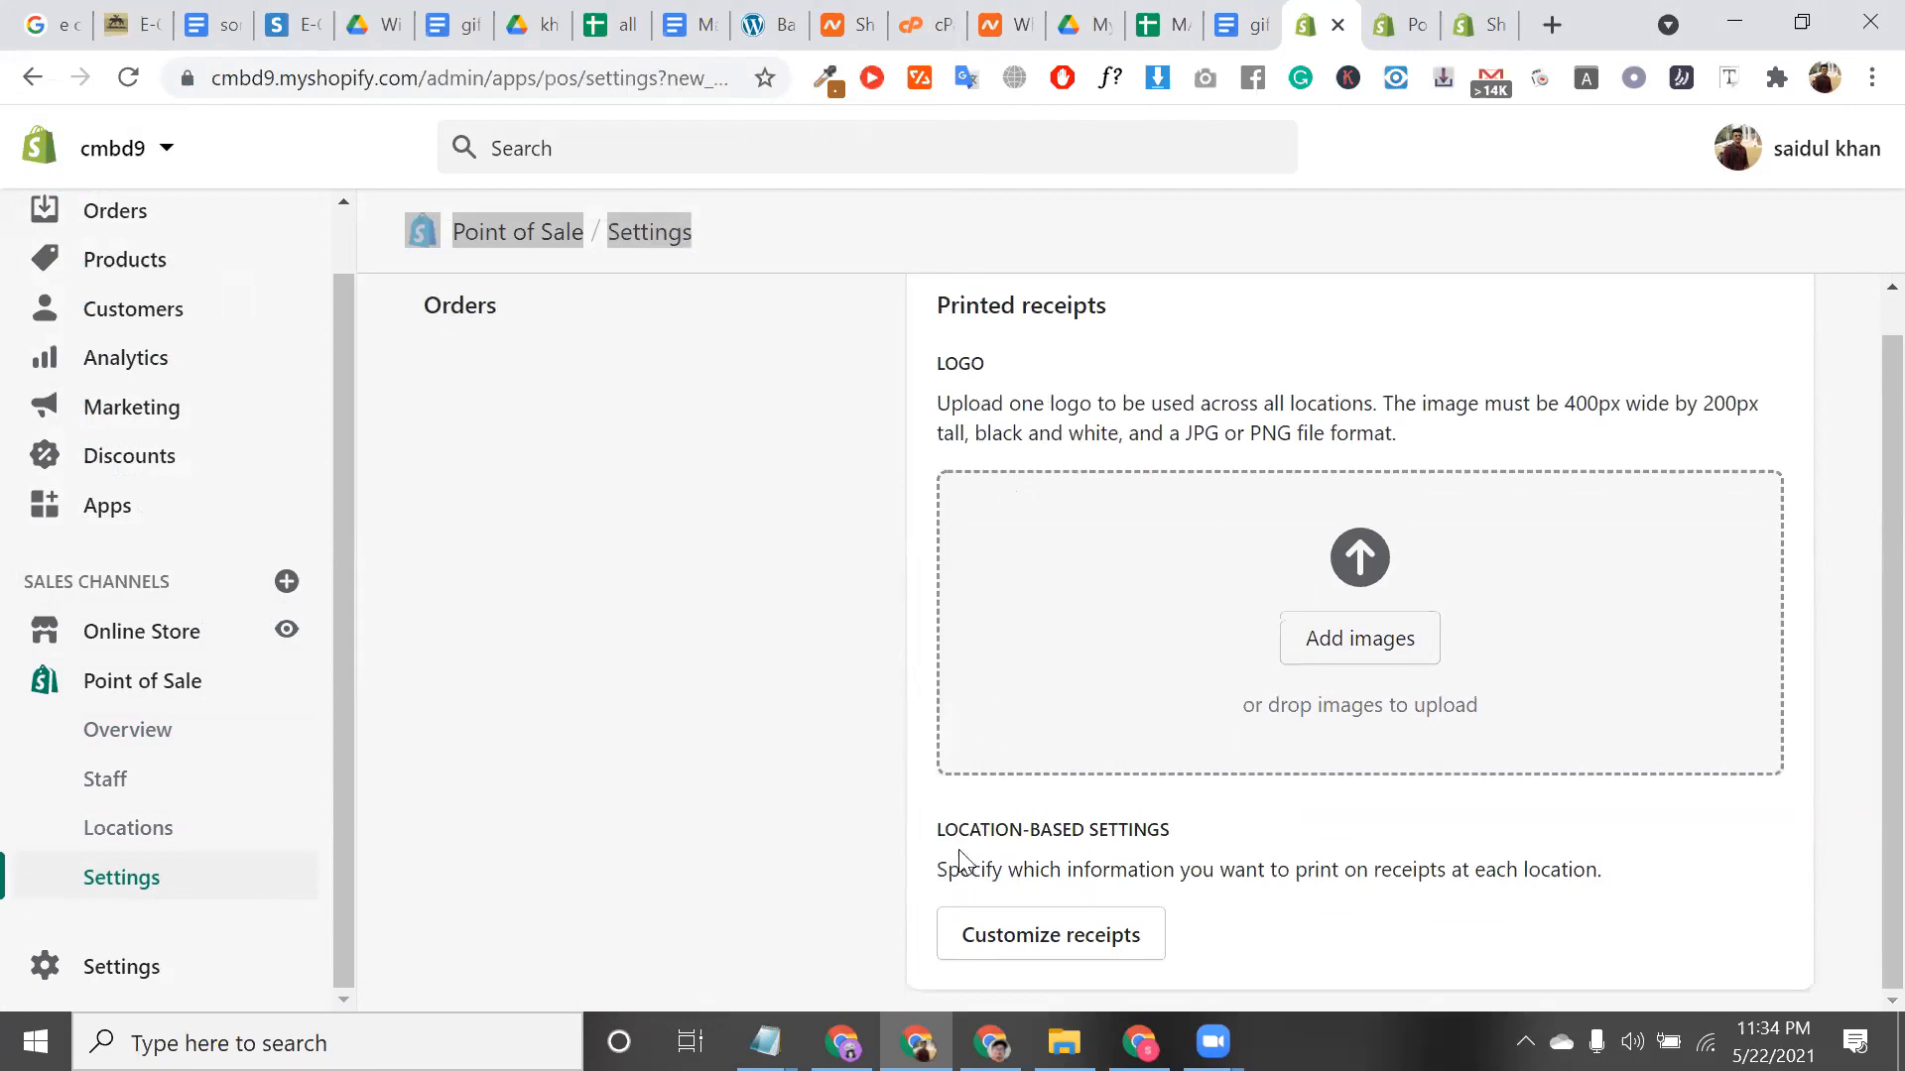
left_click(1004, 932)
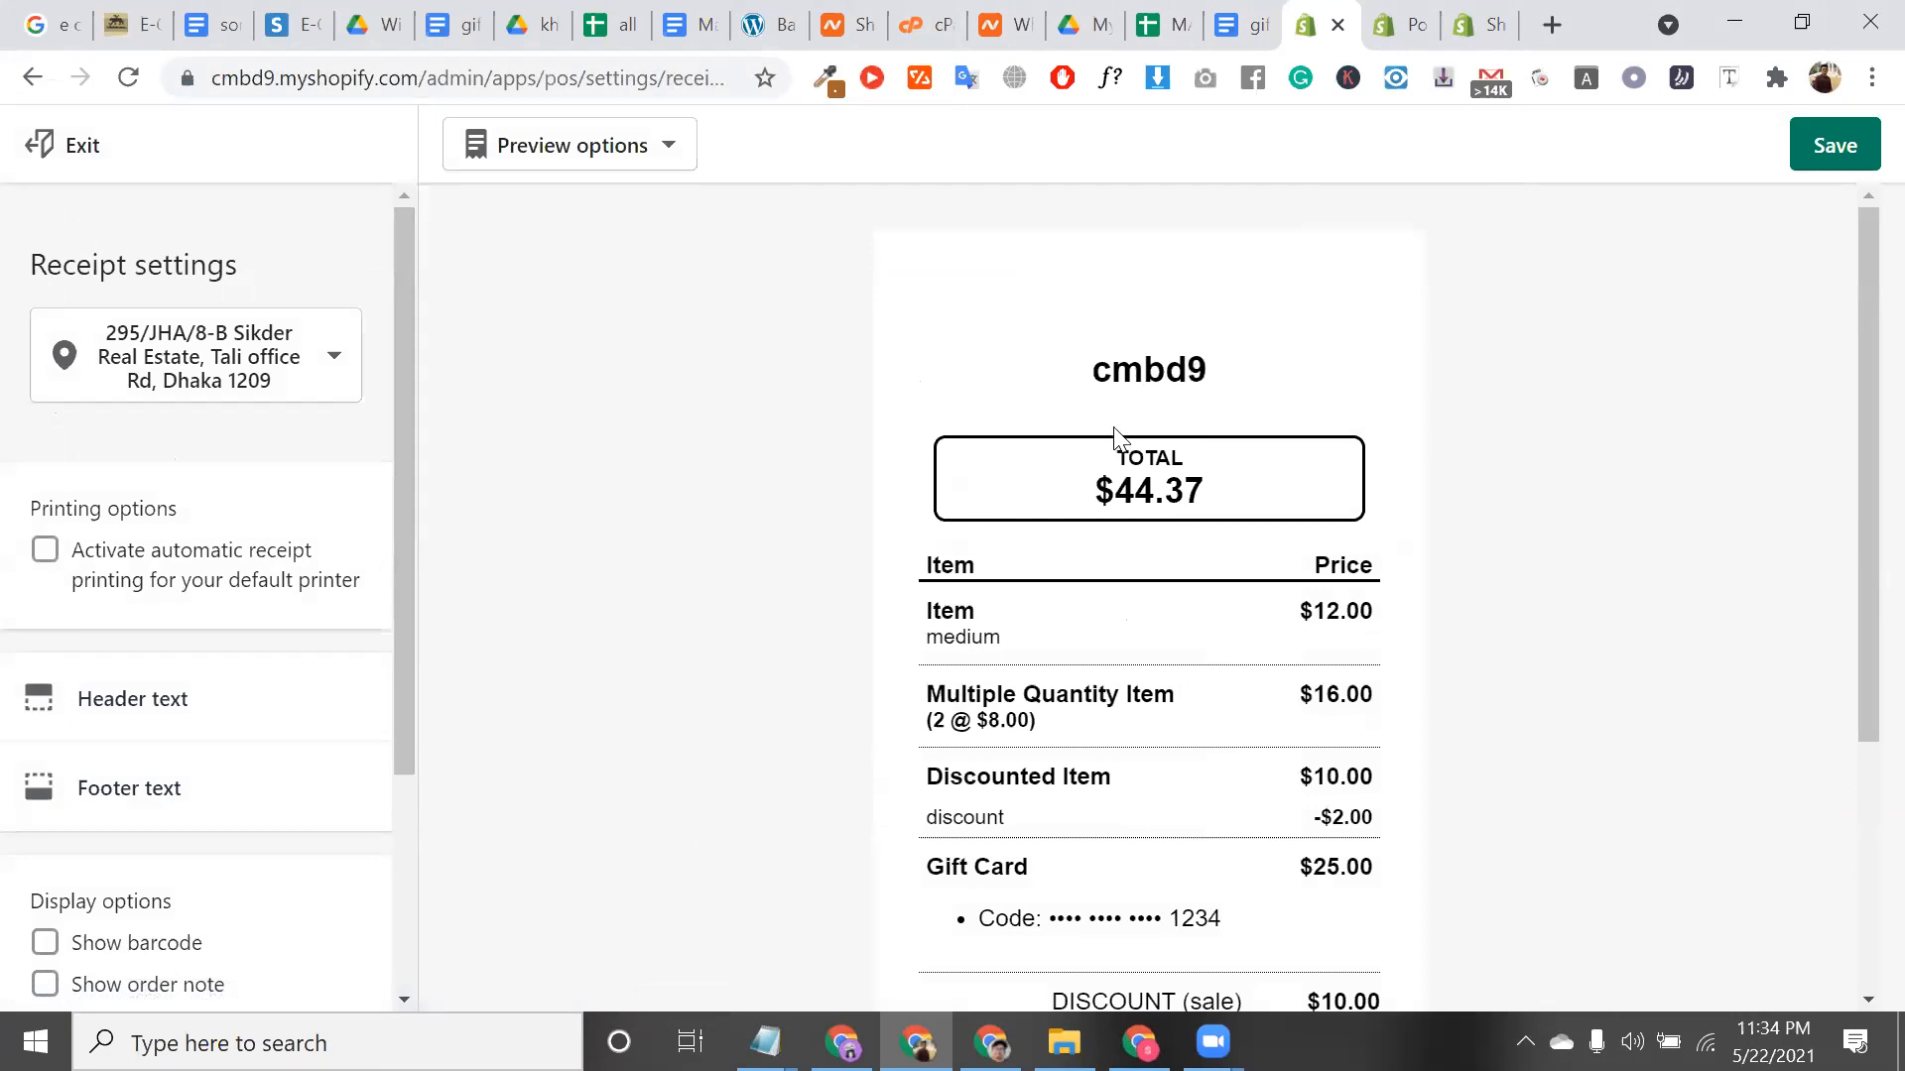
Review the sample receipt preview, save it for this location only, and exit the editor
scroll(1305, 711, "down", 3)
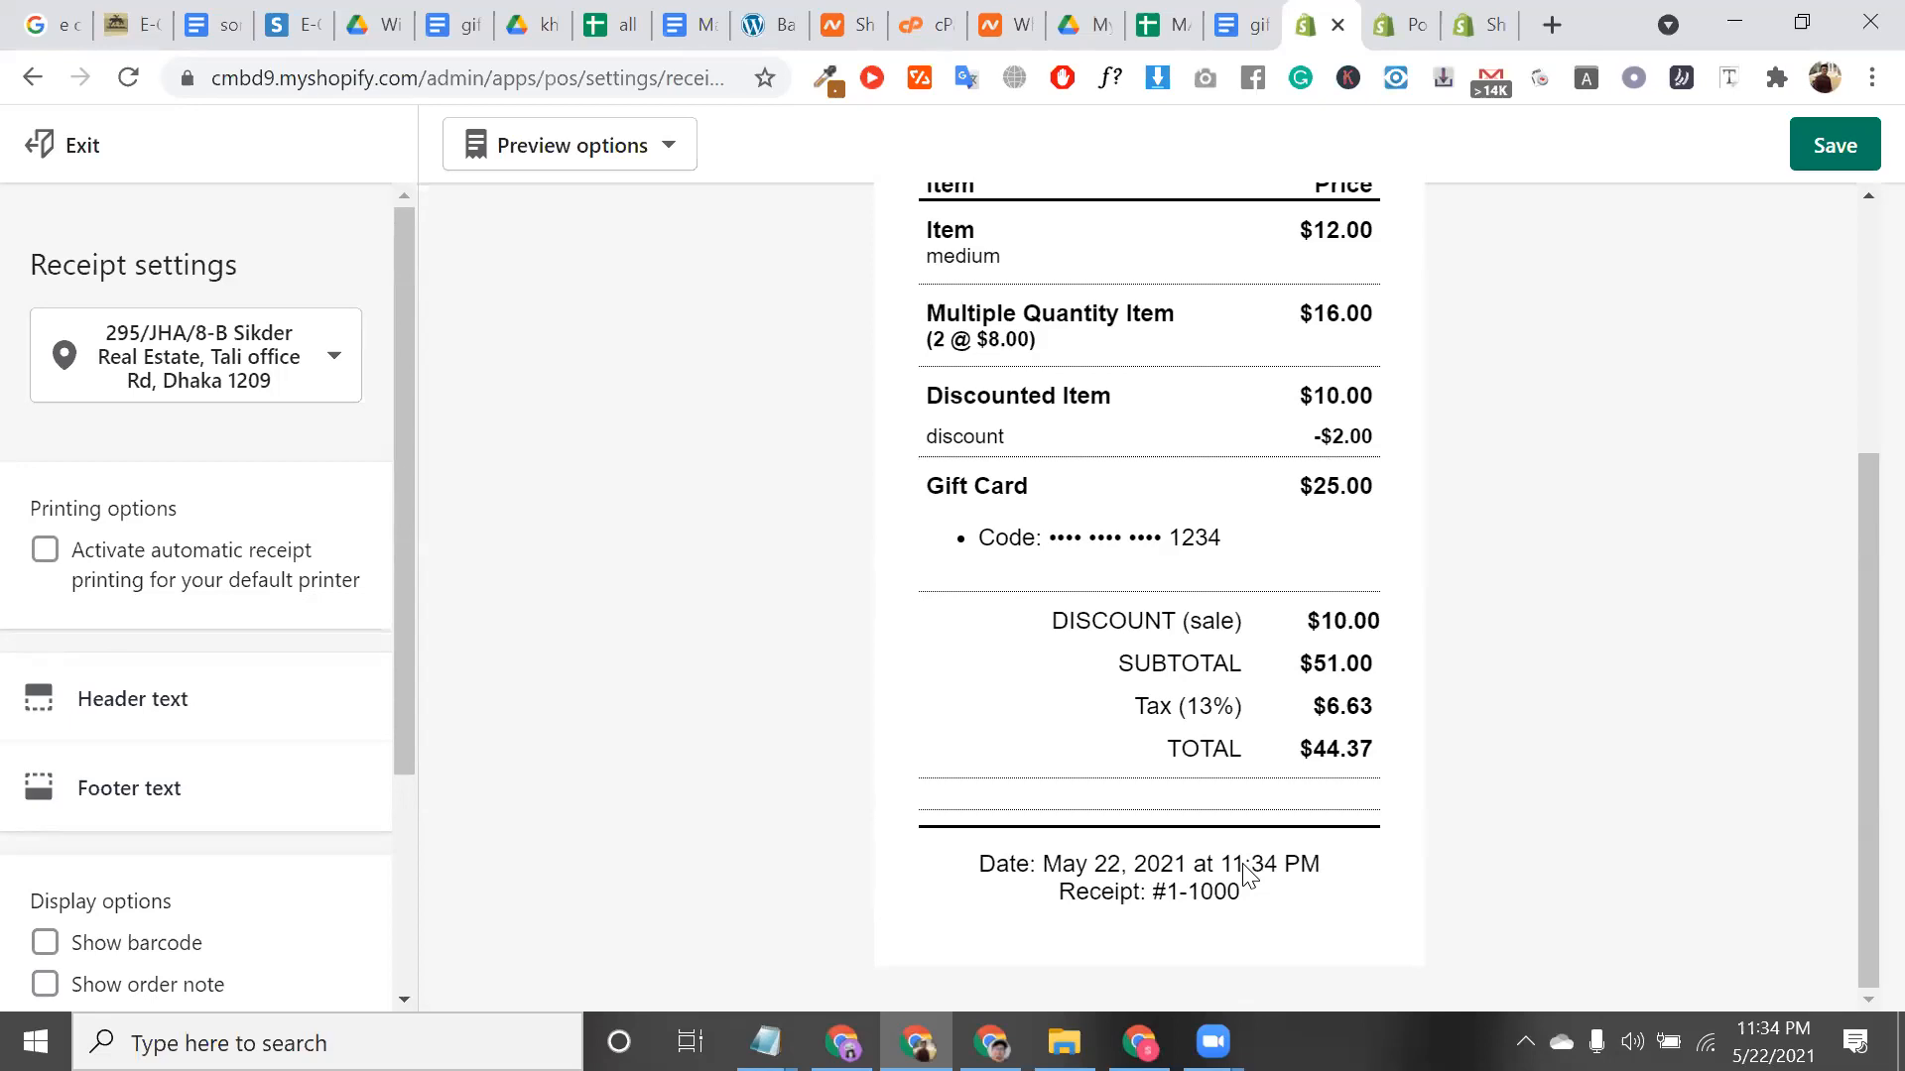
scroll(1260, 635, "up", 4)
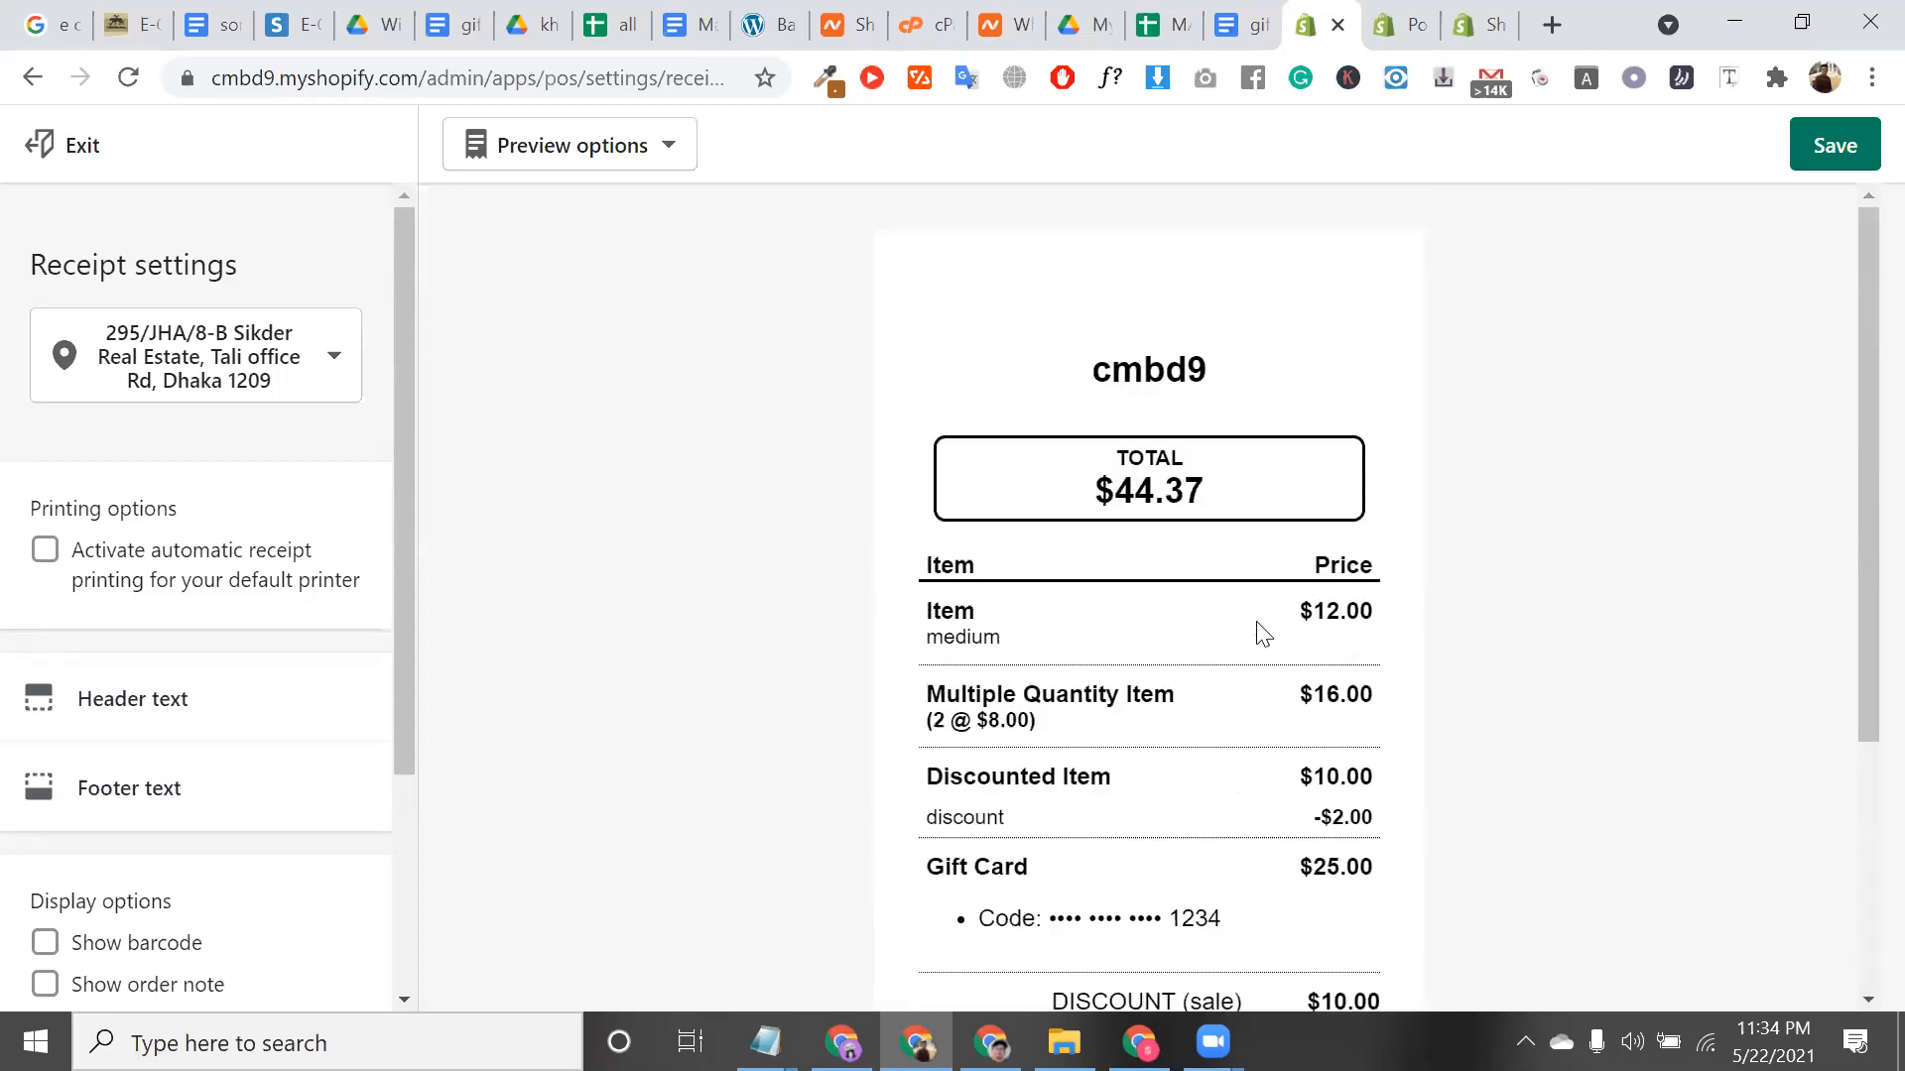
scroll(1180, 477, "down", 4)
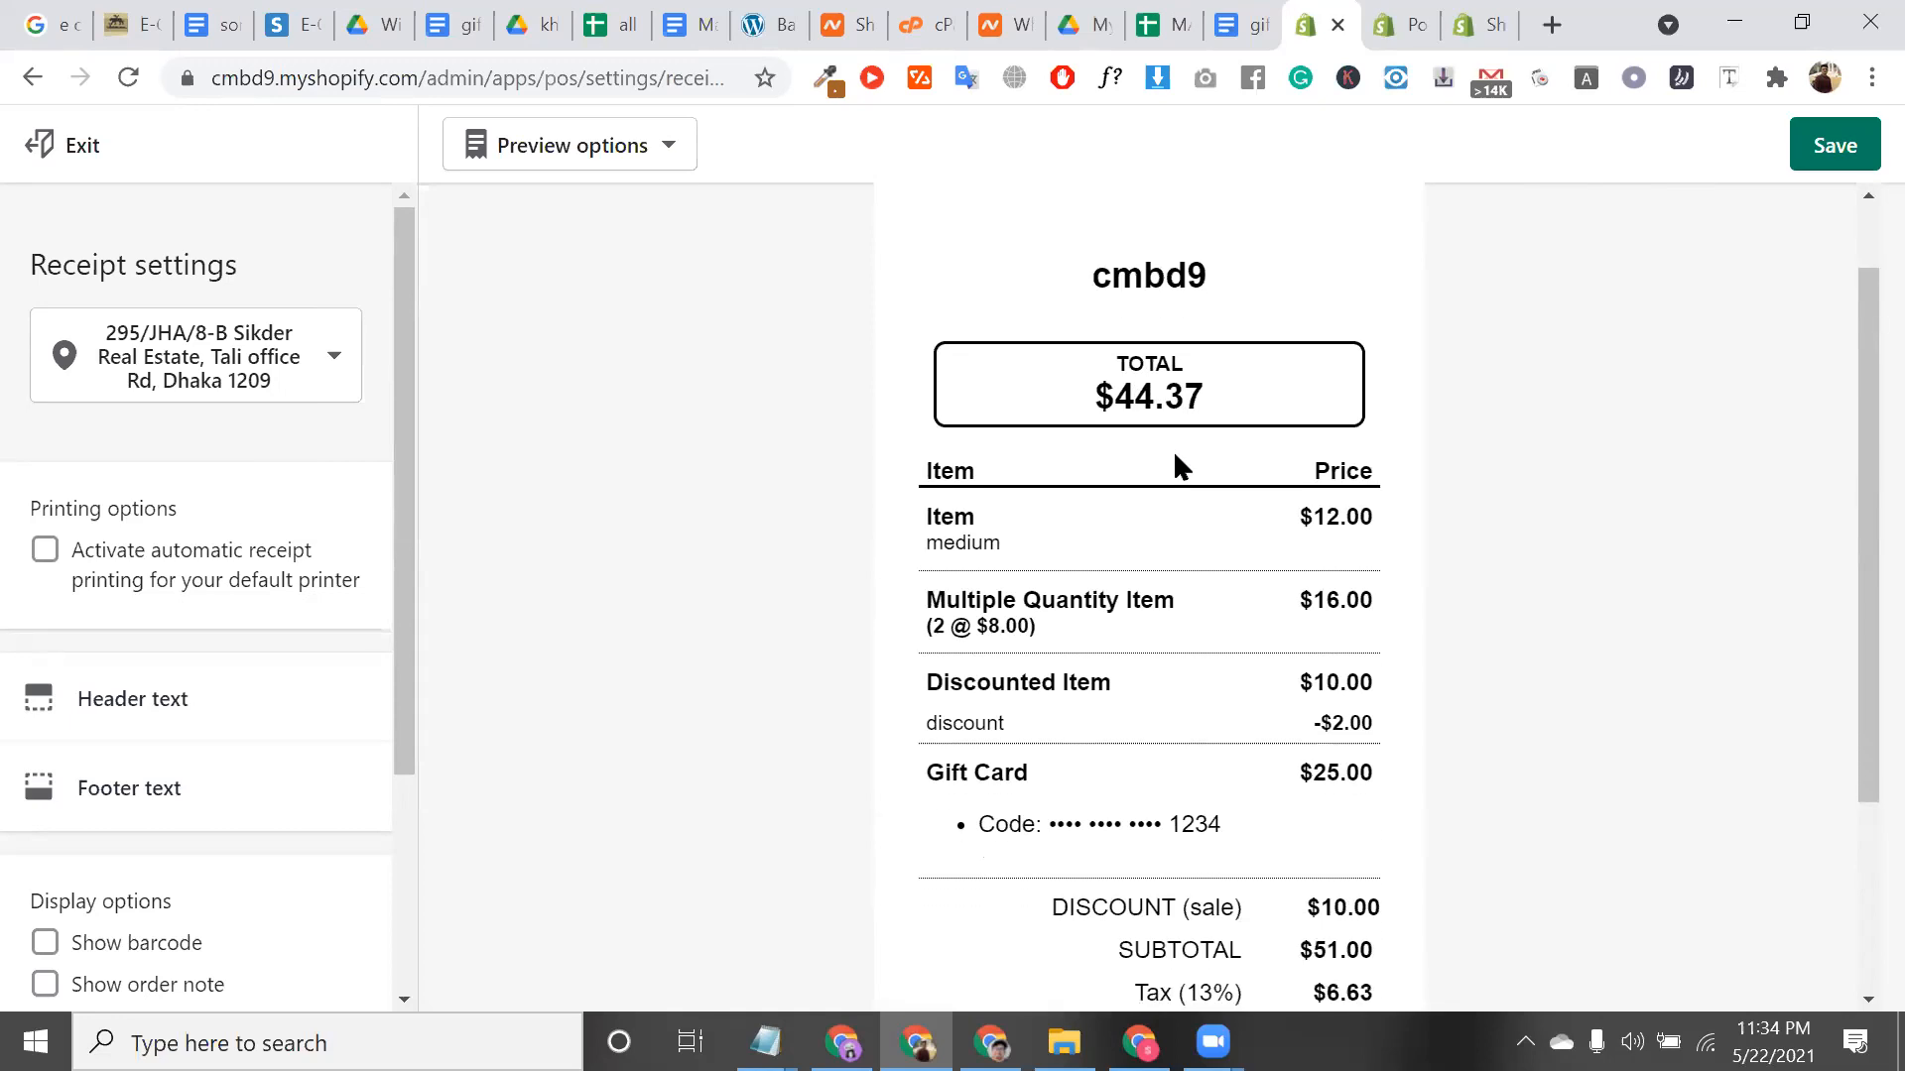
left_click(1807, 145)
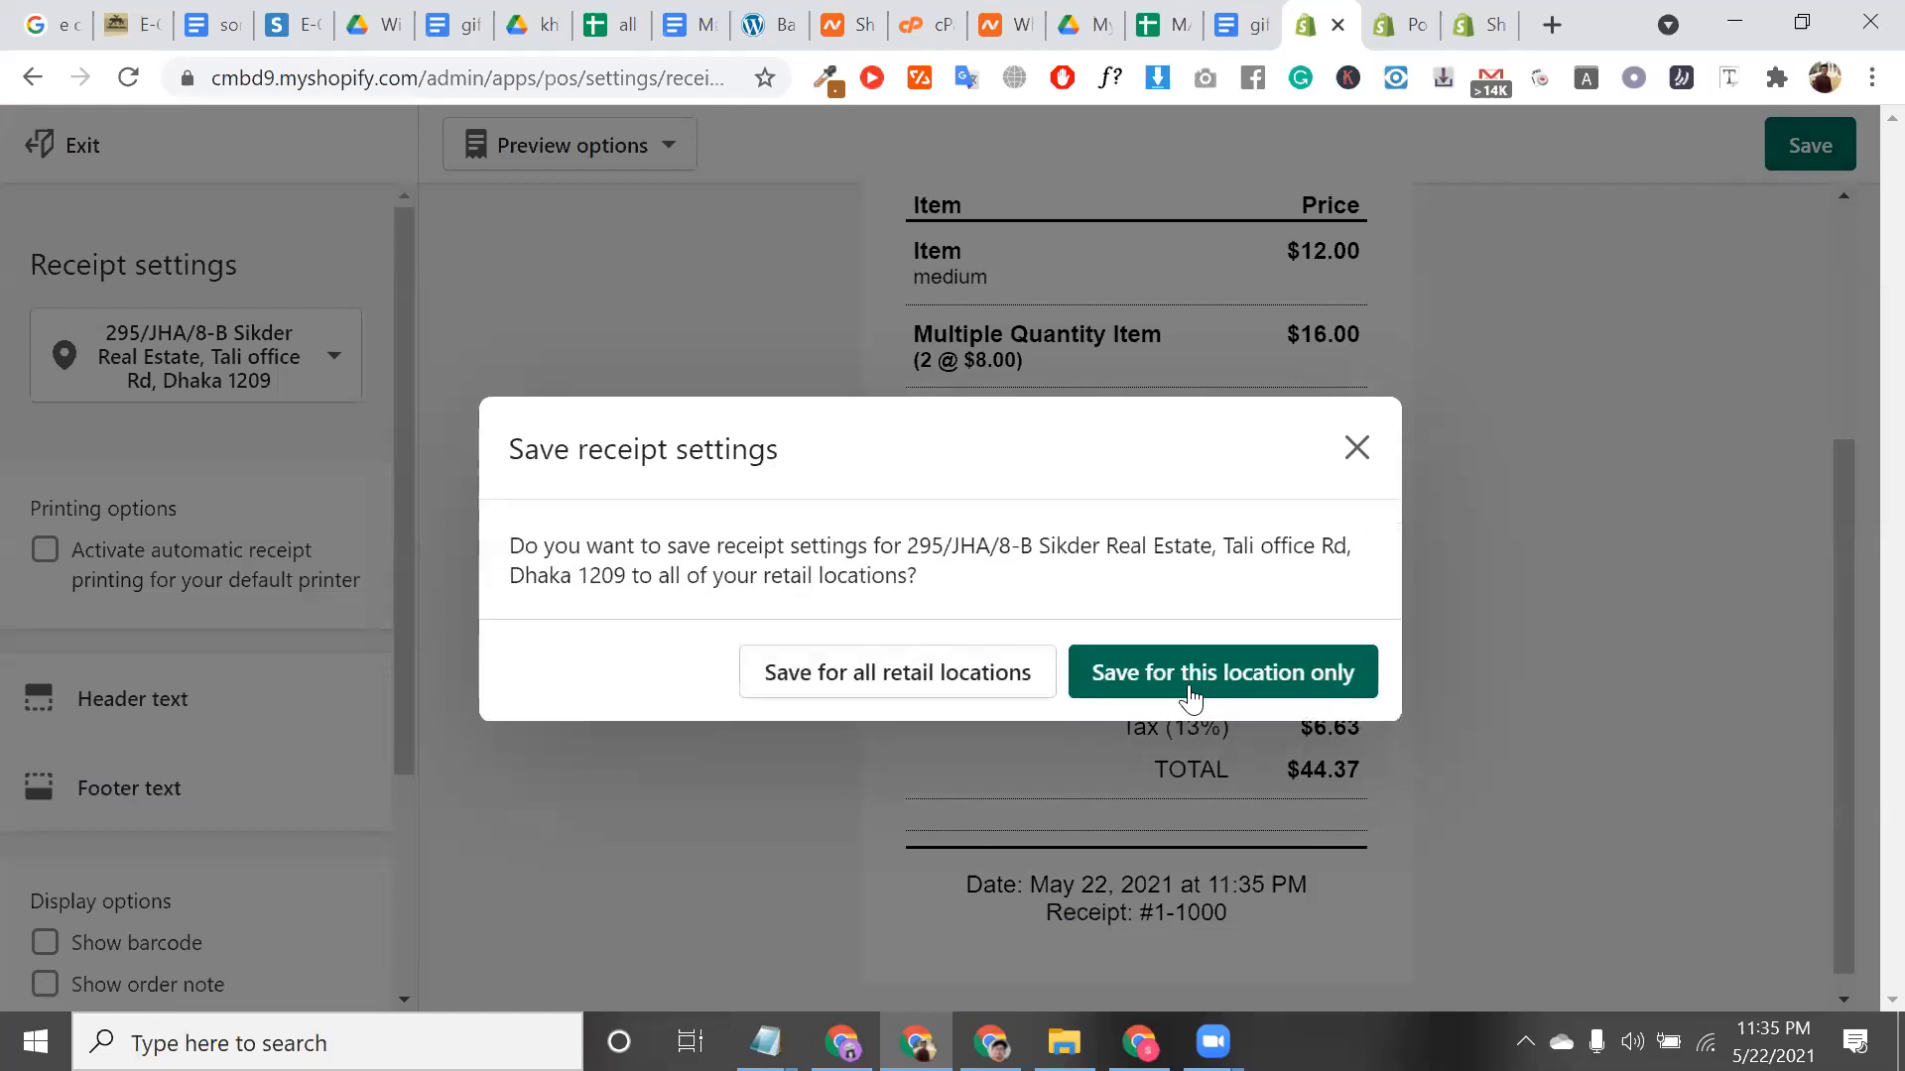
left_click(1190, 690)
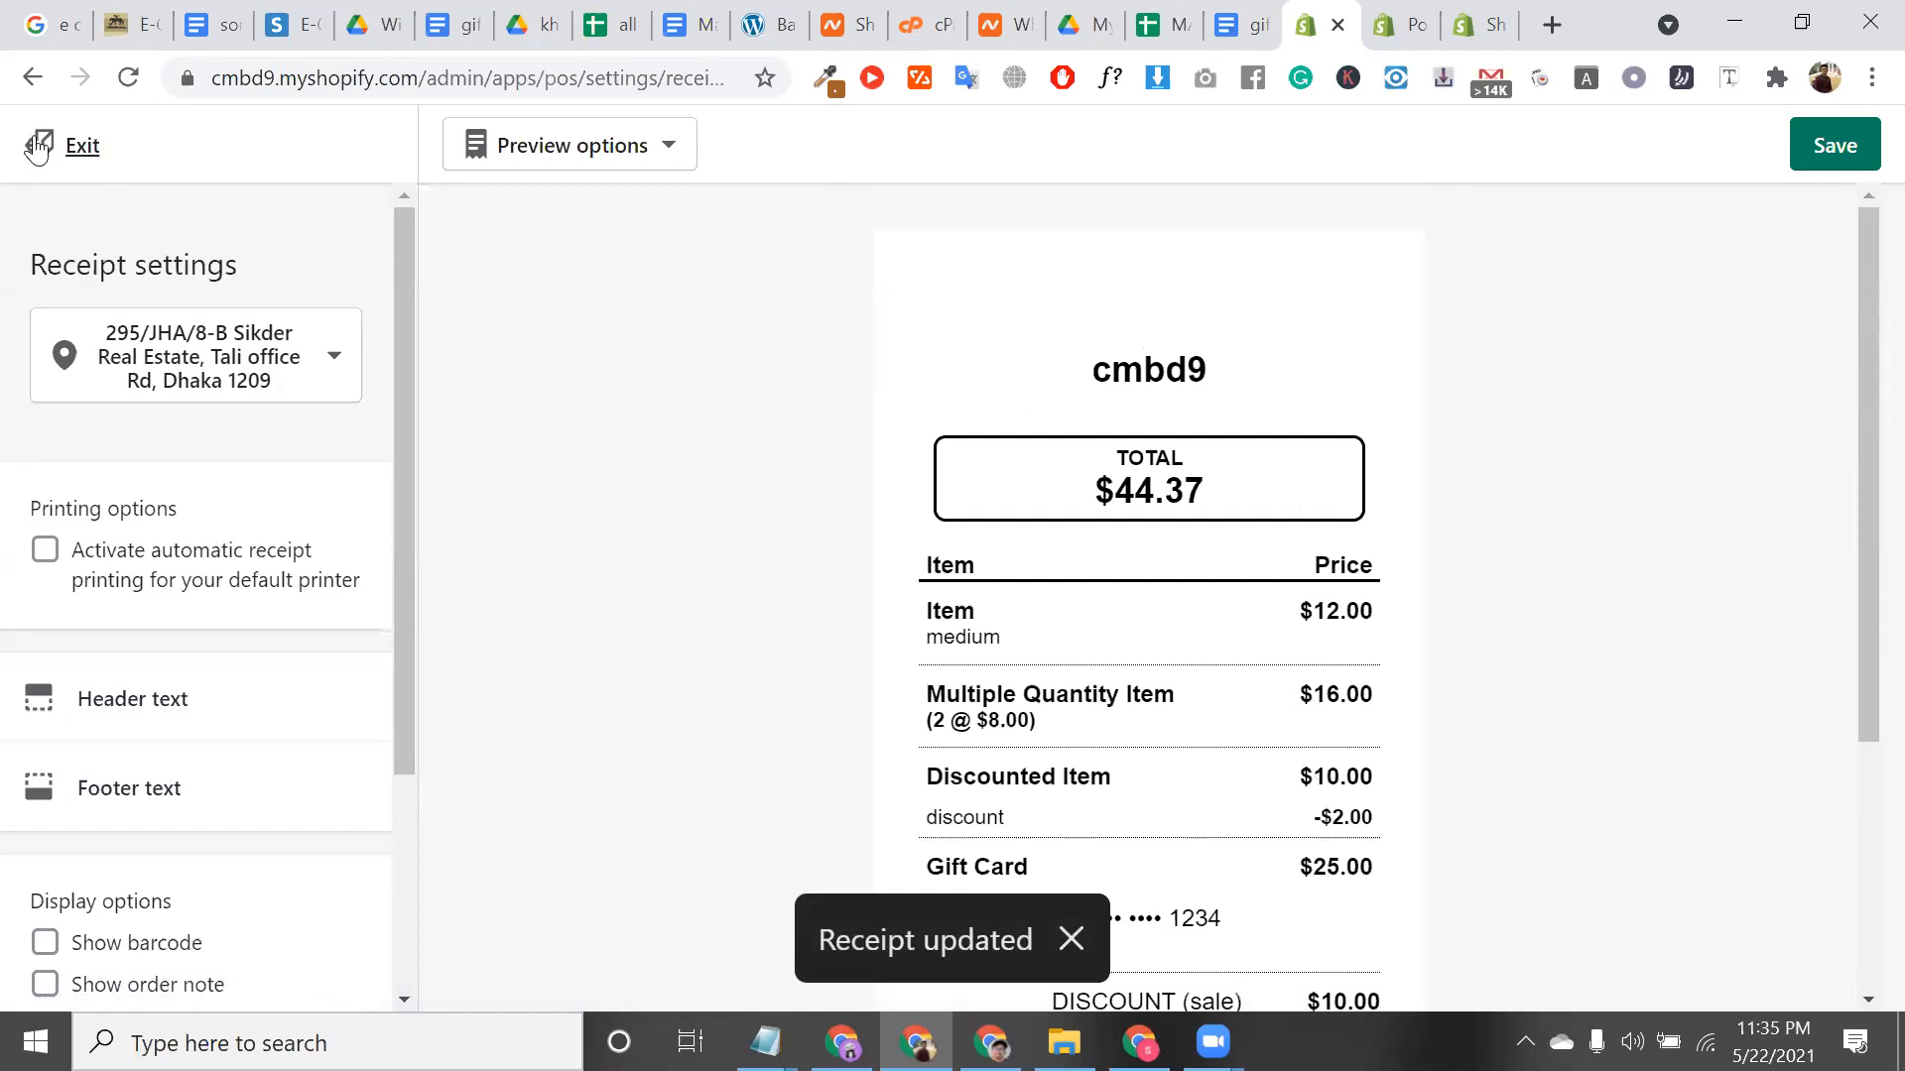
left_click(40, 146)
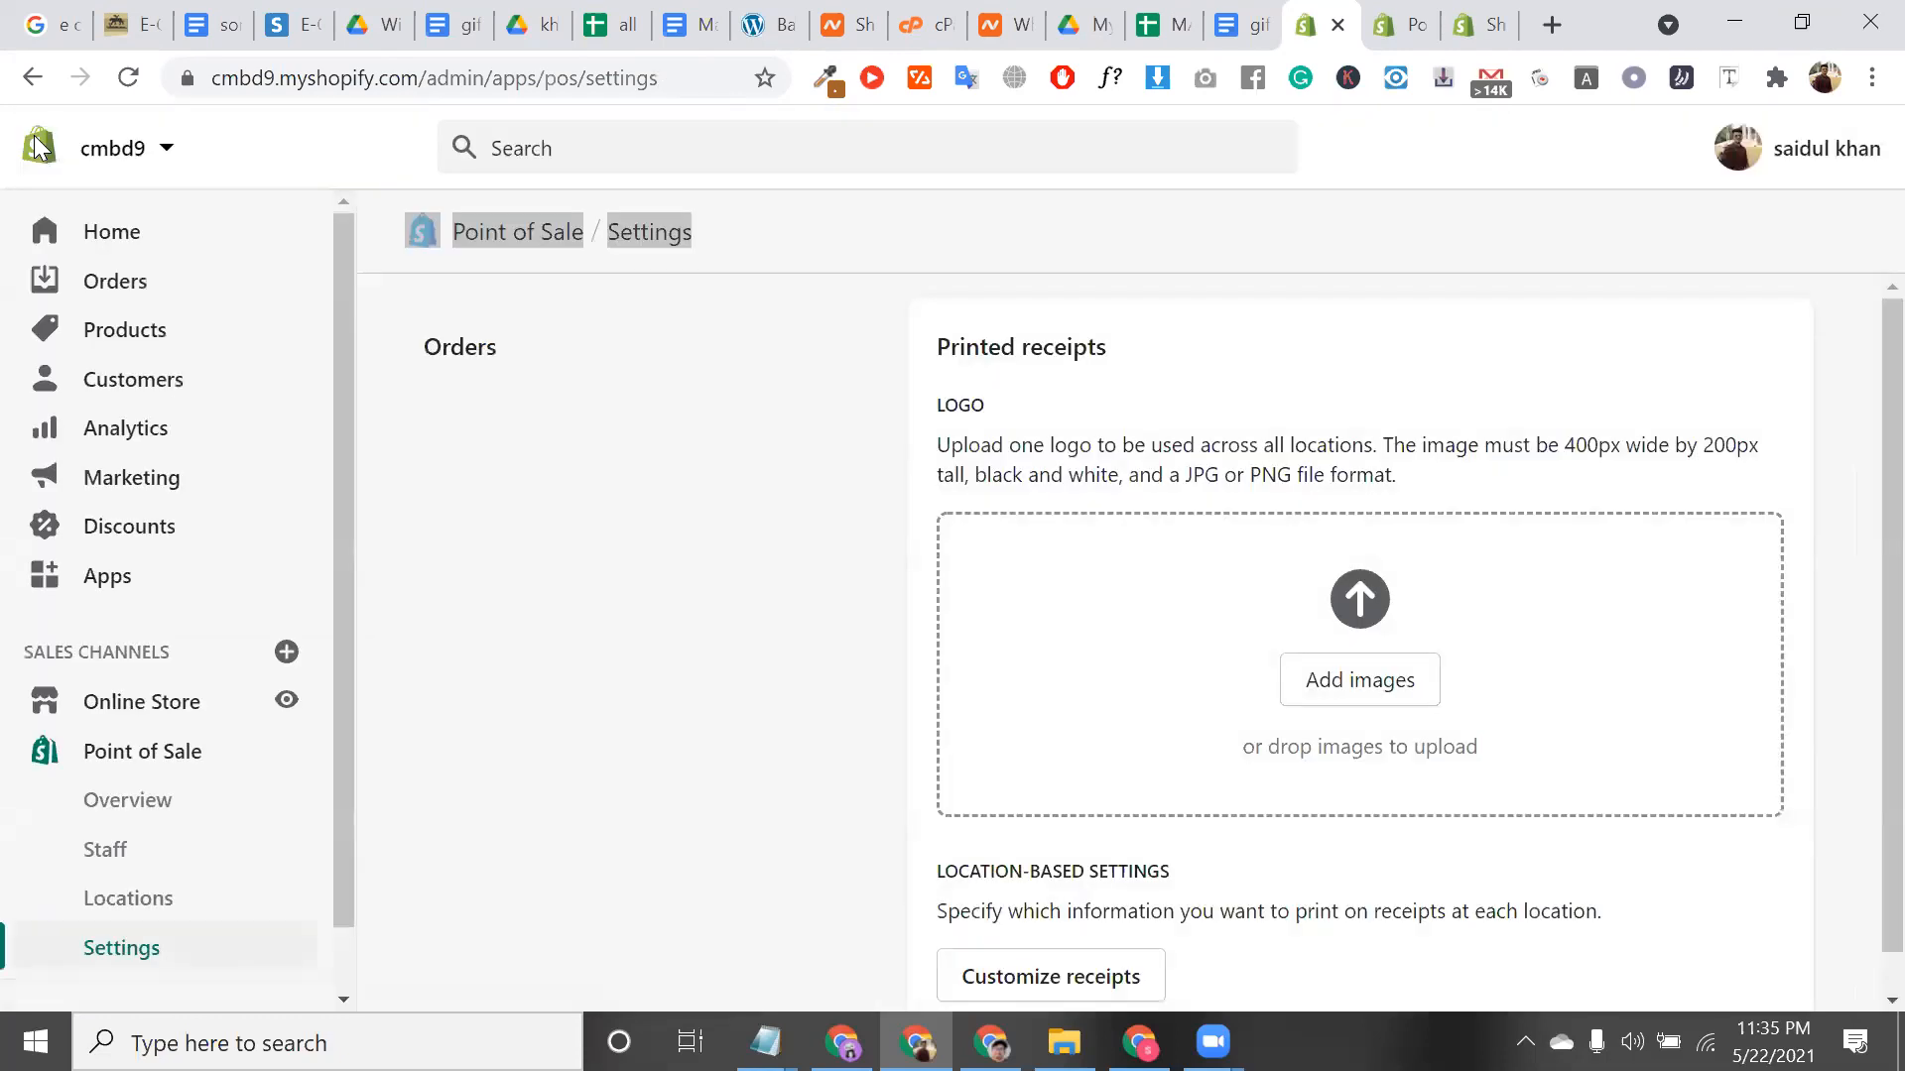
Add Buy Button from the Add sales channel dialog
scroll(251, 897, "down", 1)
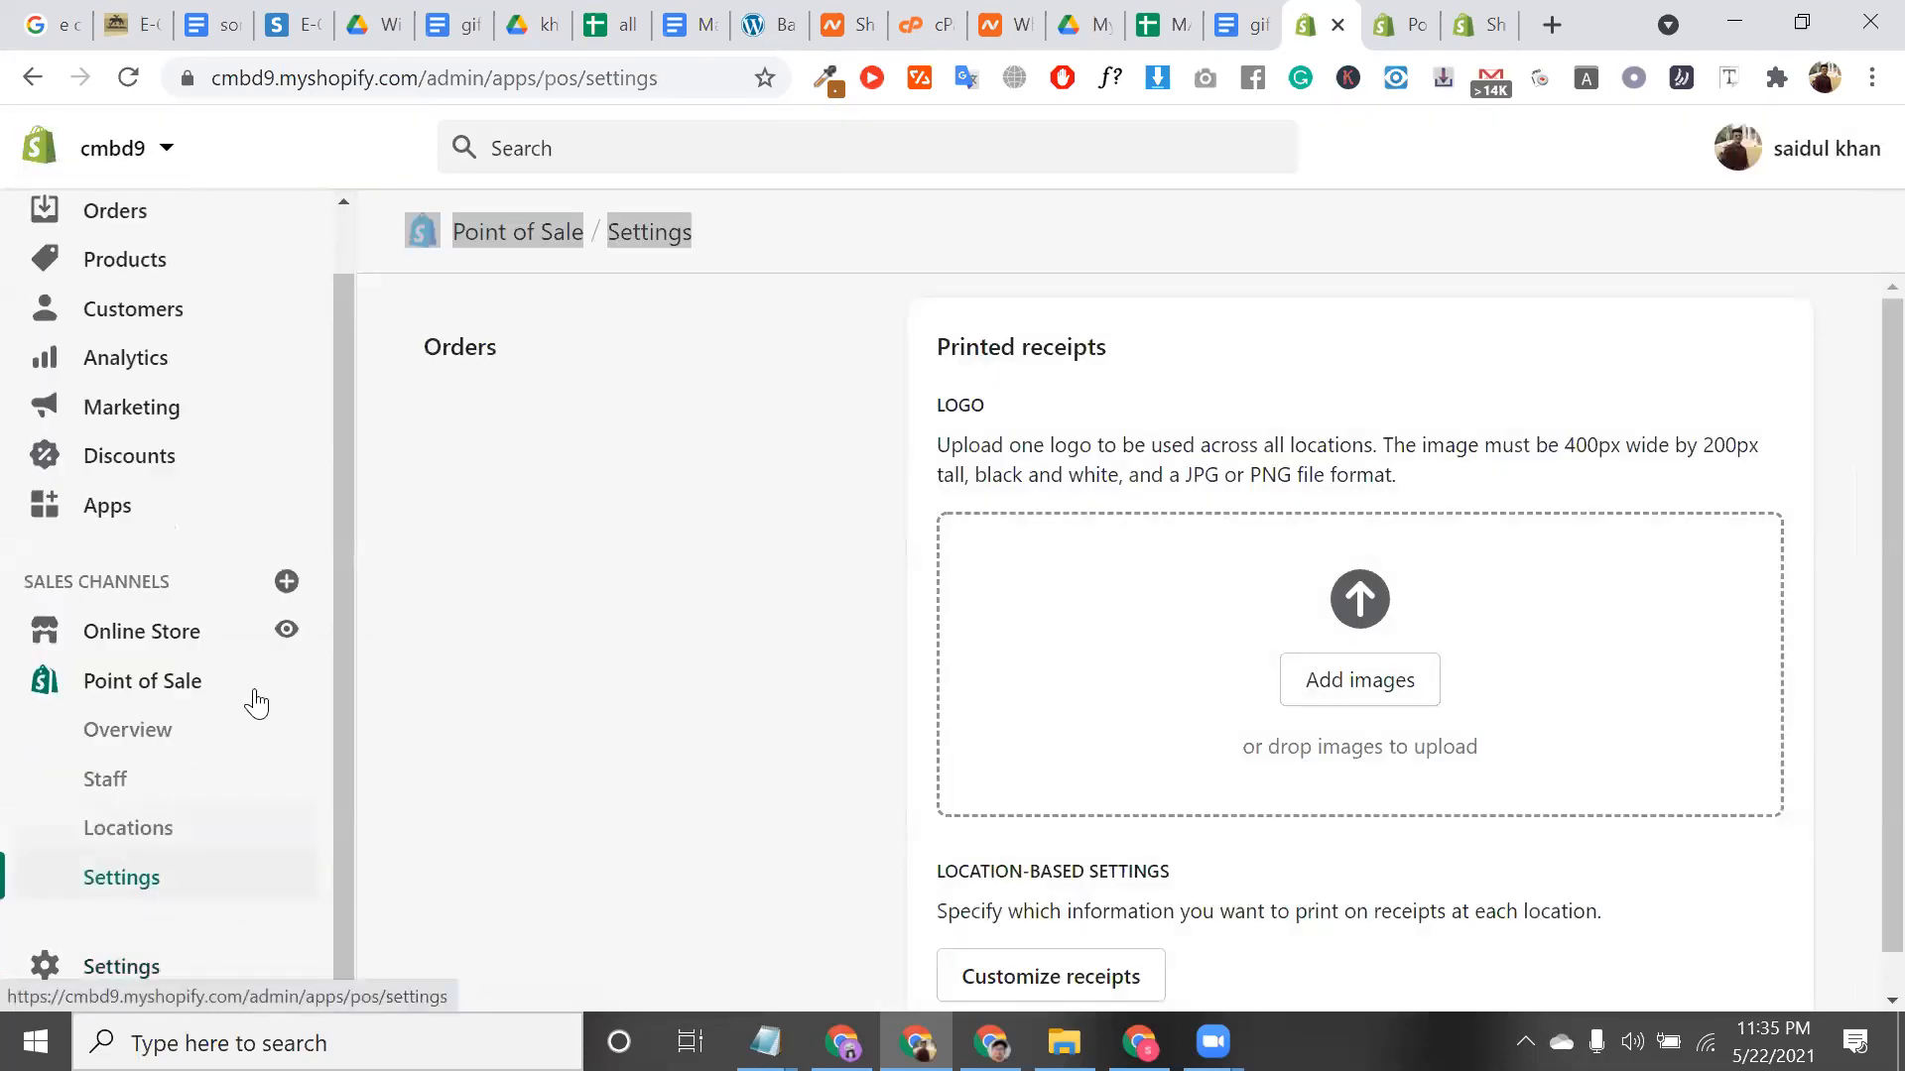
left_click(288, 585)
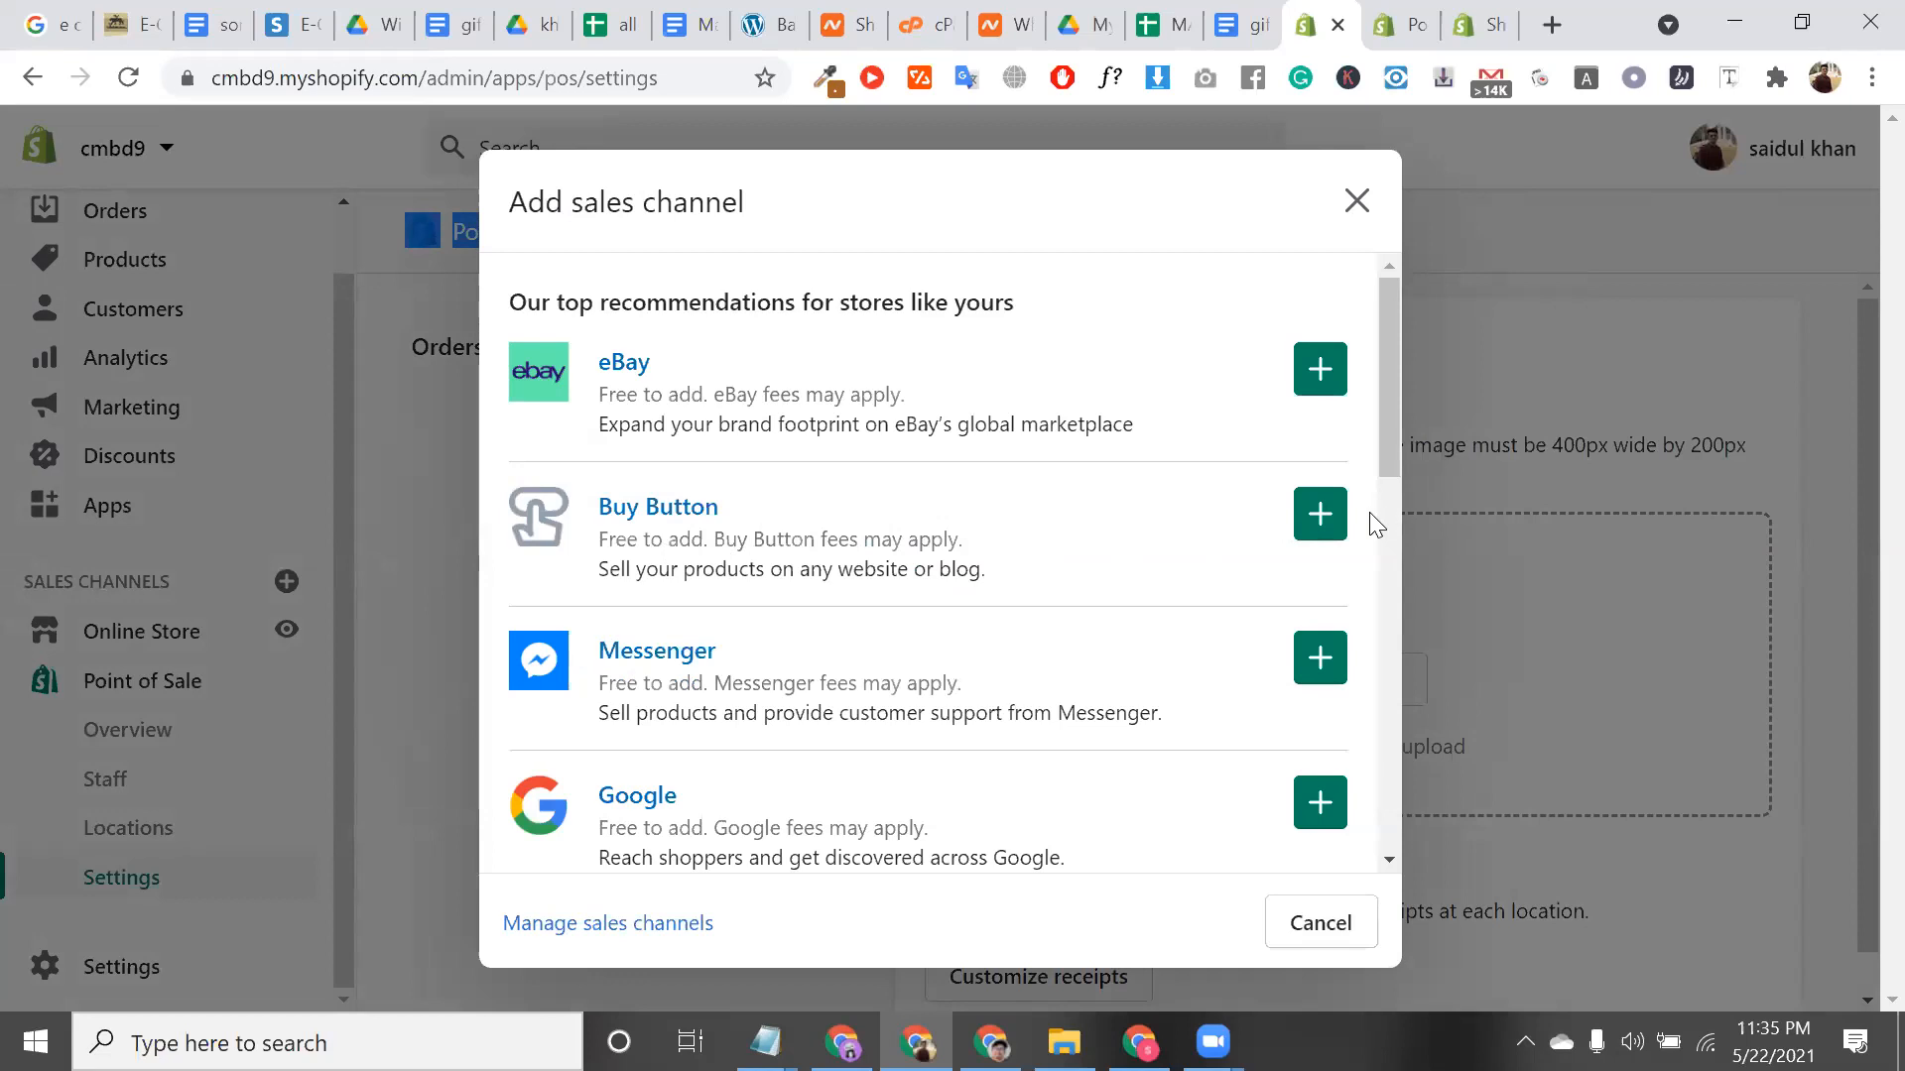
left_click(1317, 515)
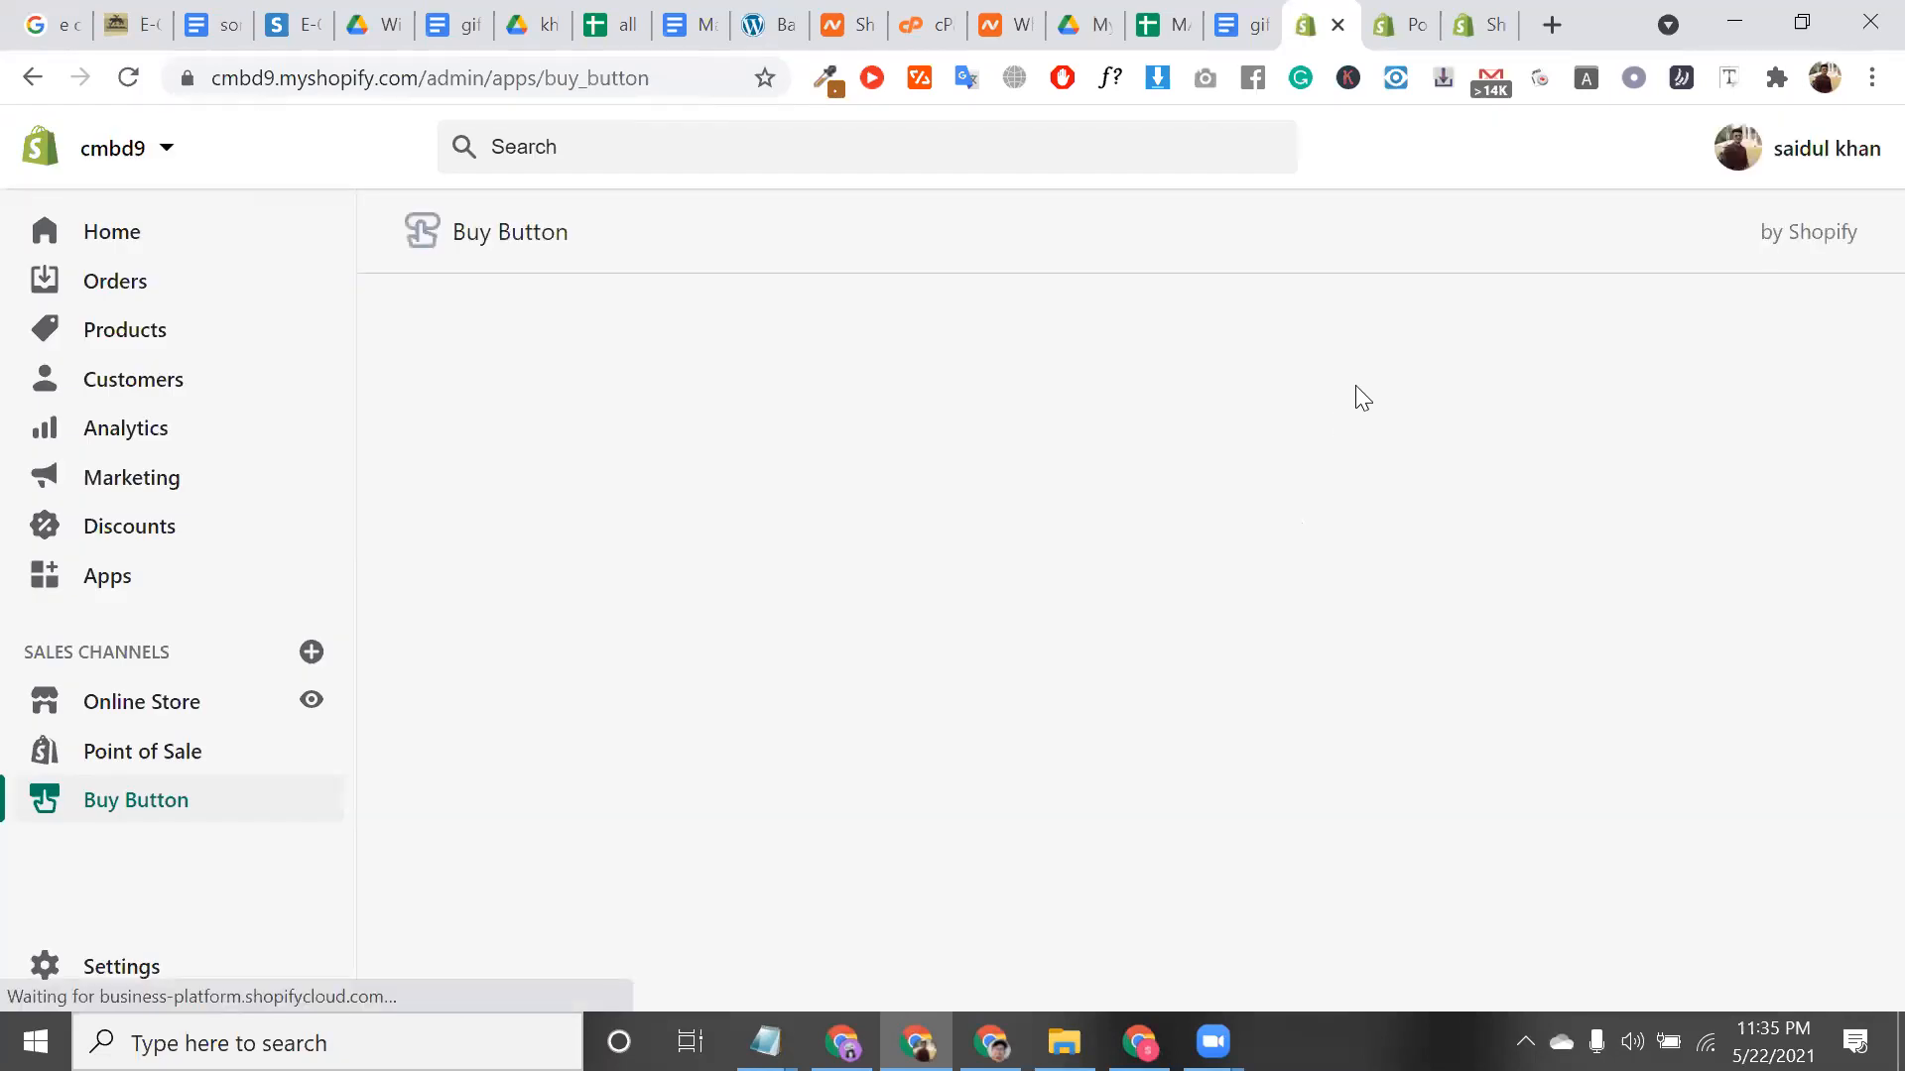
Create a Product Buy Button for the Causal Cotton Solid Men T Shirt and continue to its embed code
triple_click(626, 238)
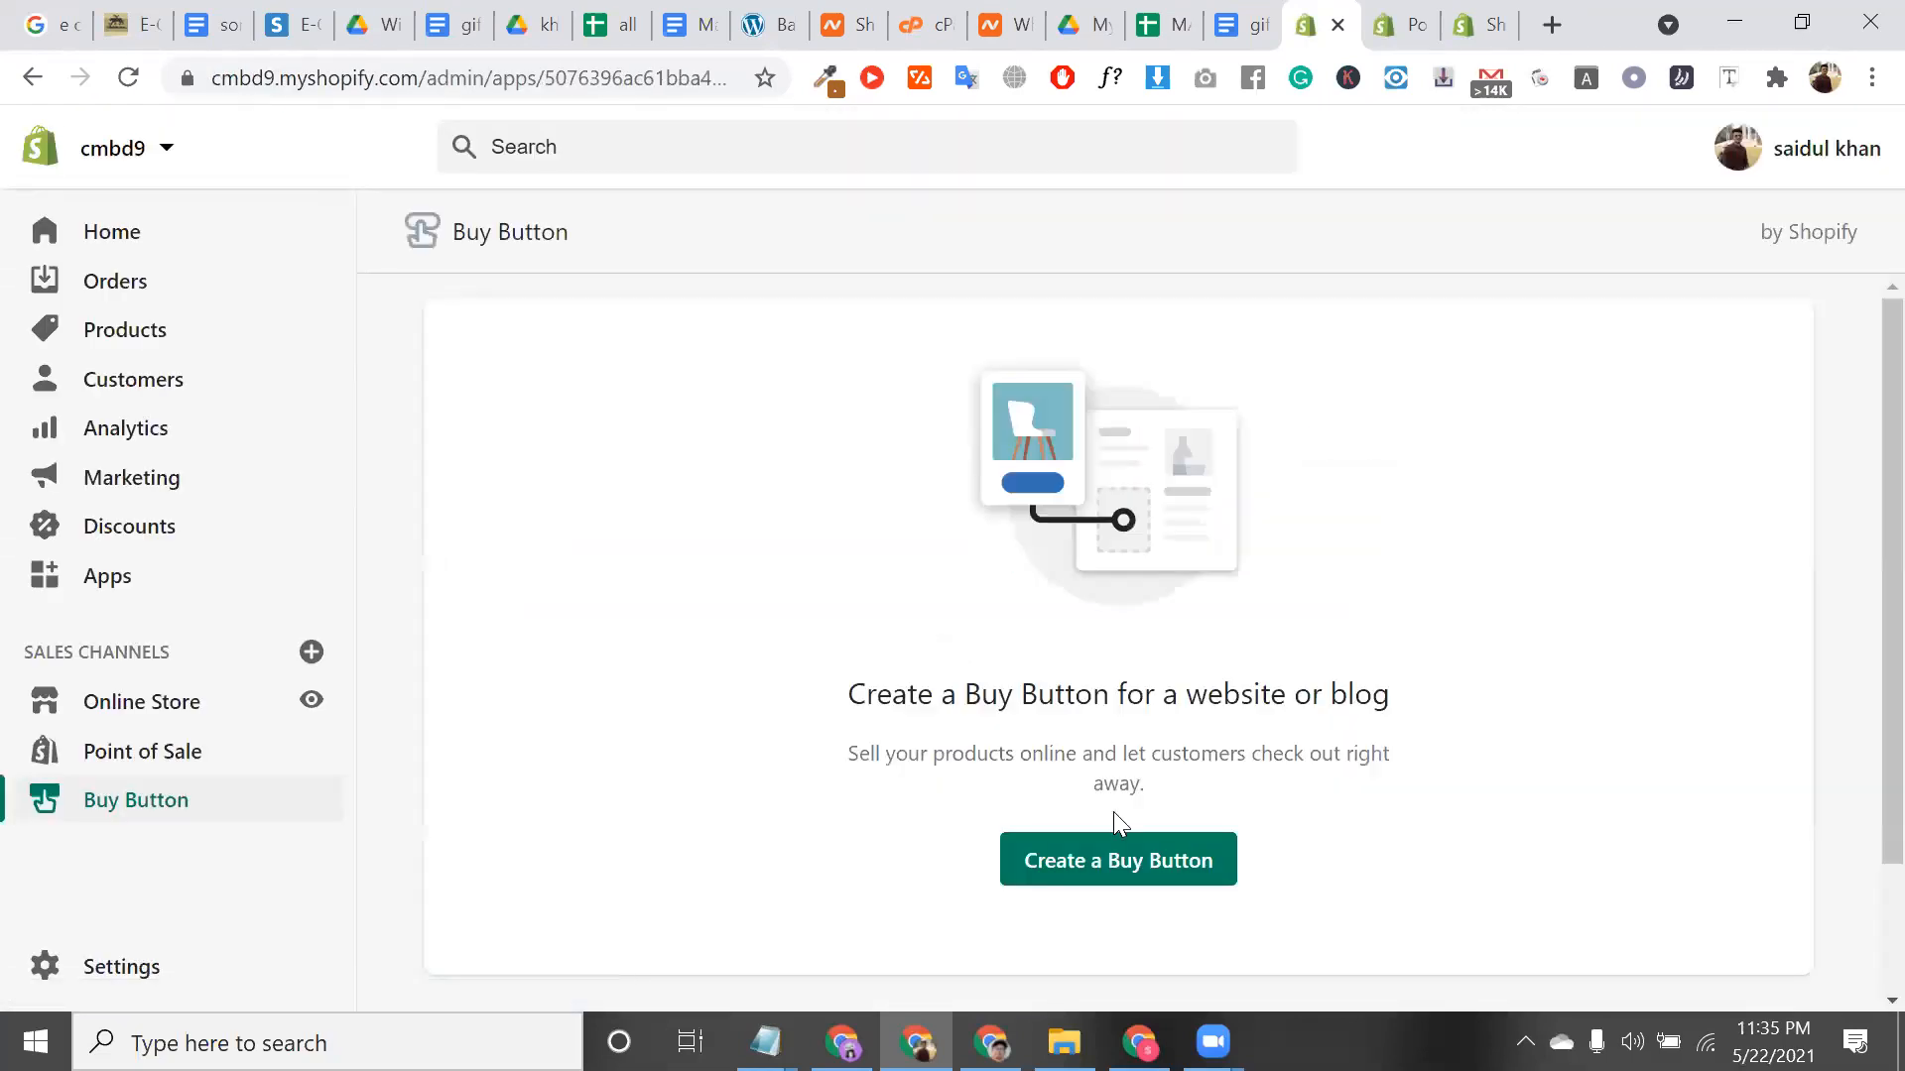
left_click(1148, 863)
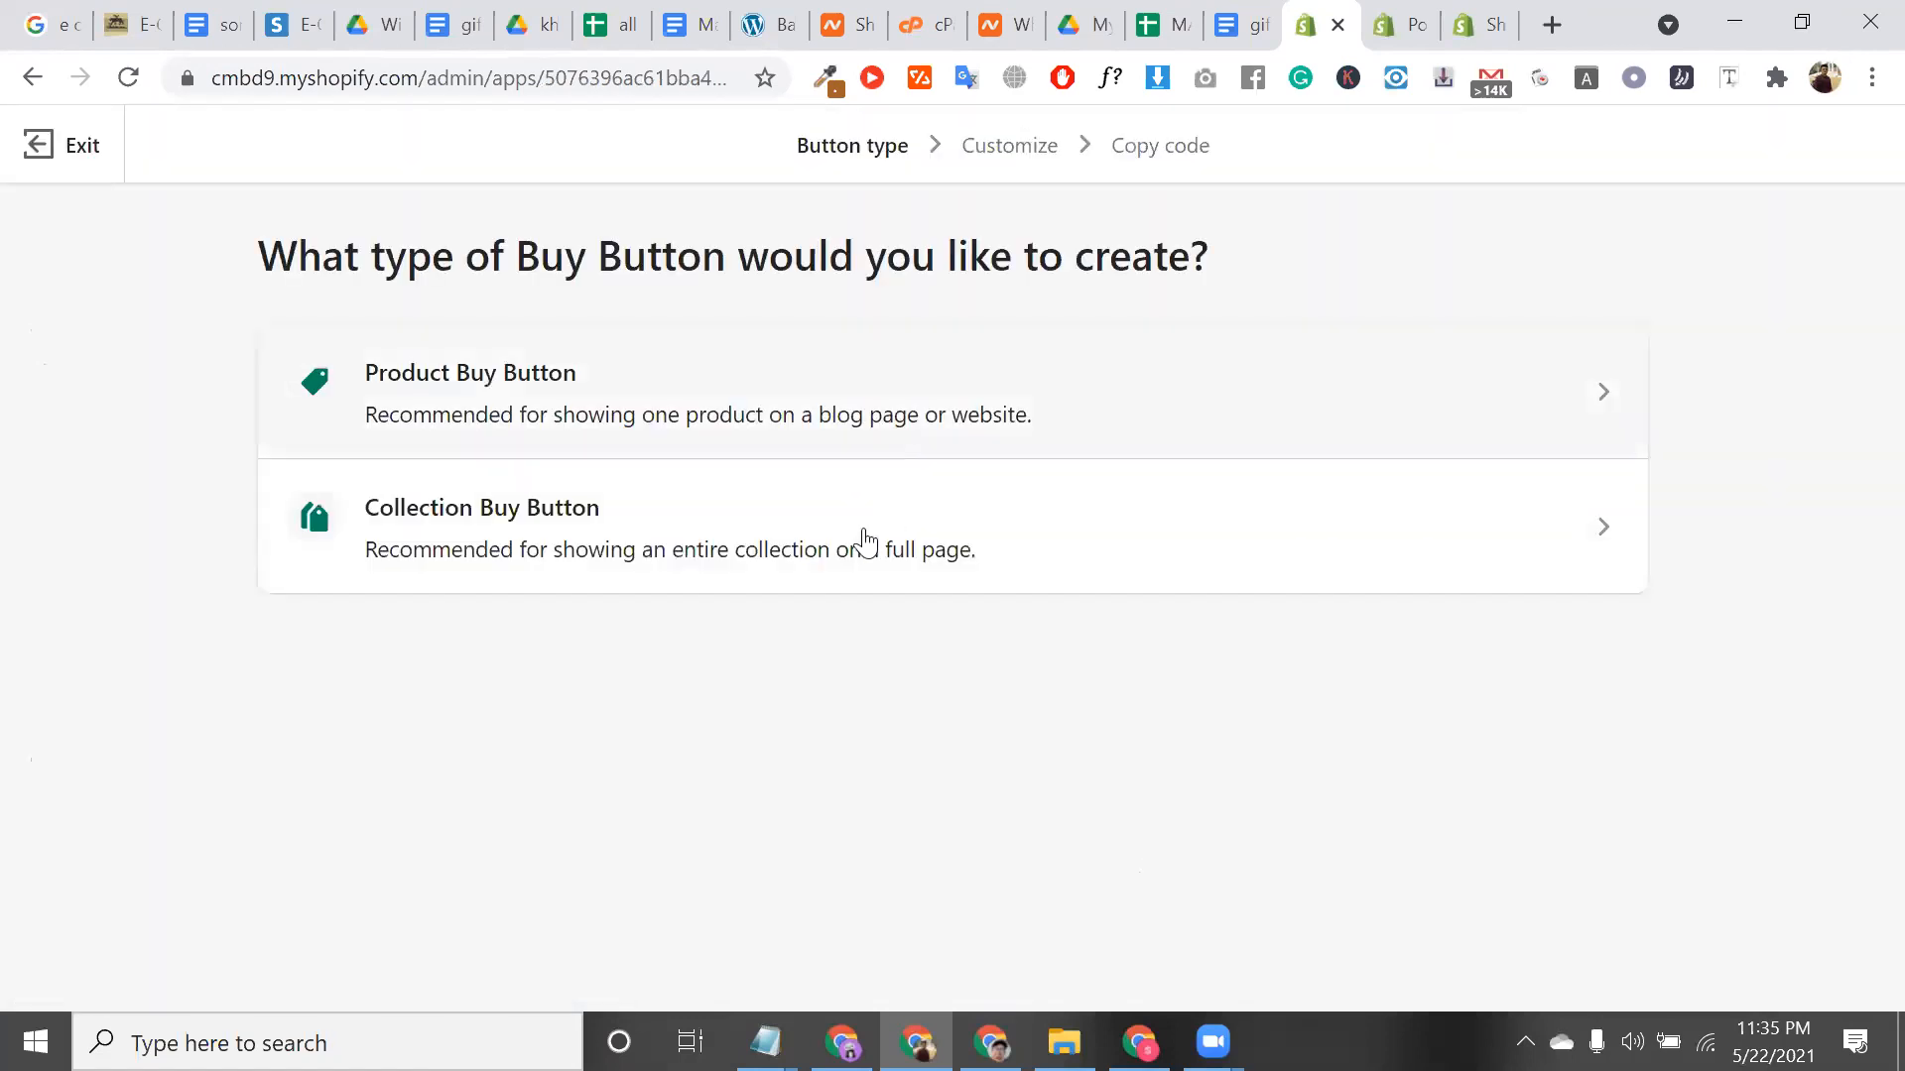
left_click(759, 418)
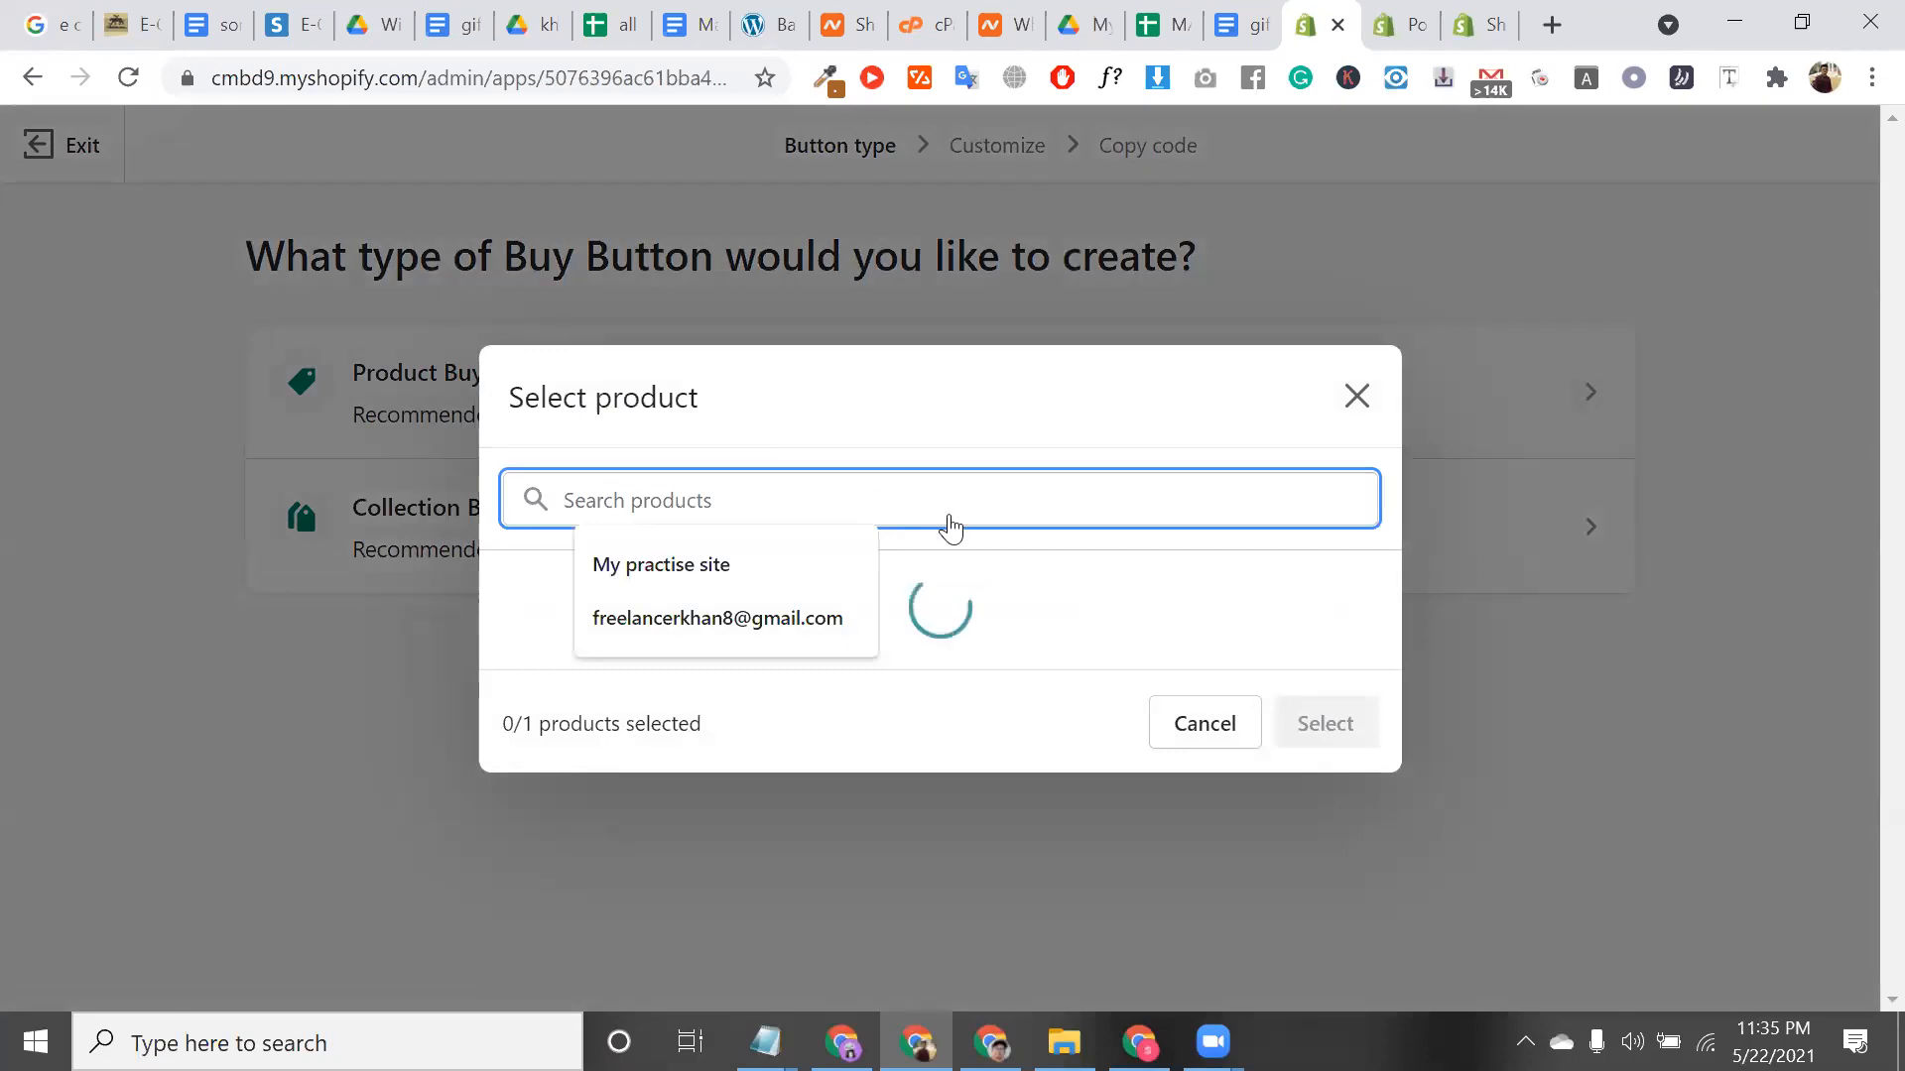
left_click(516, 506)
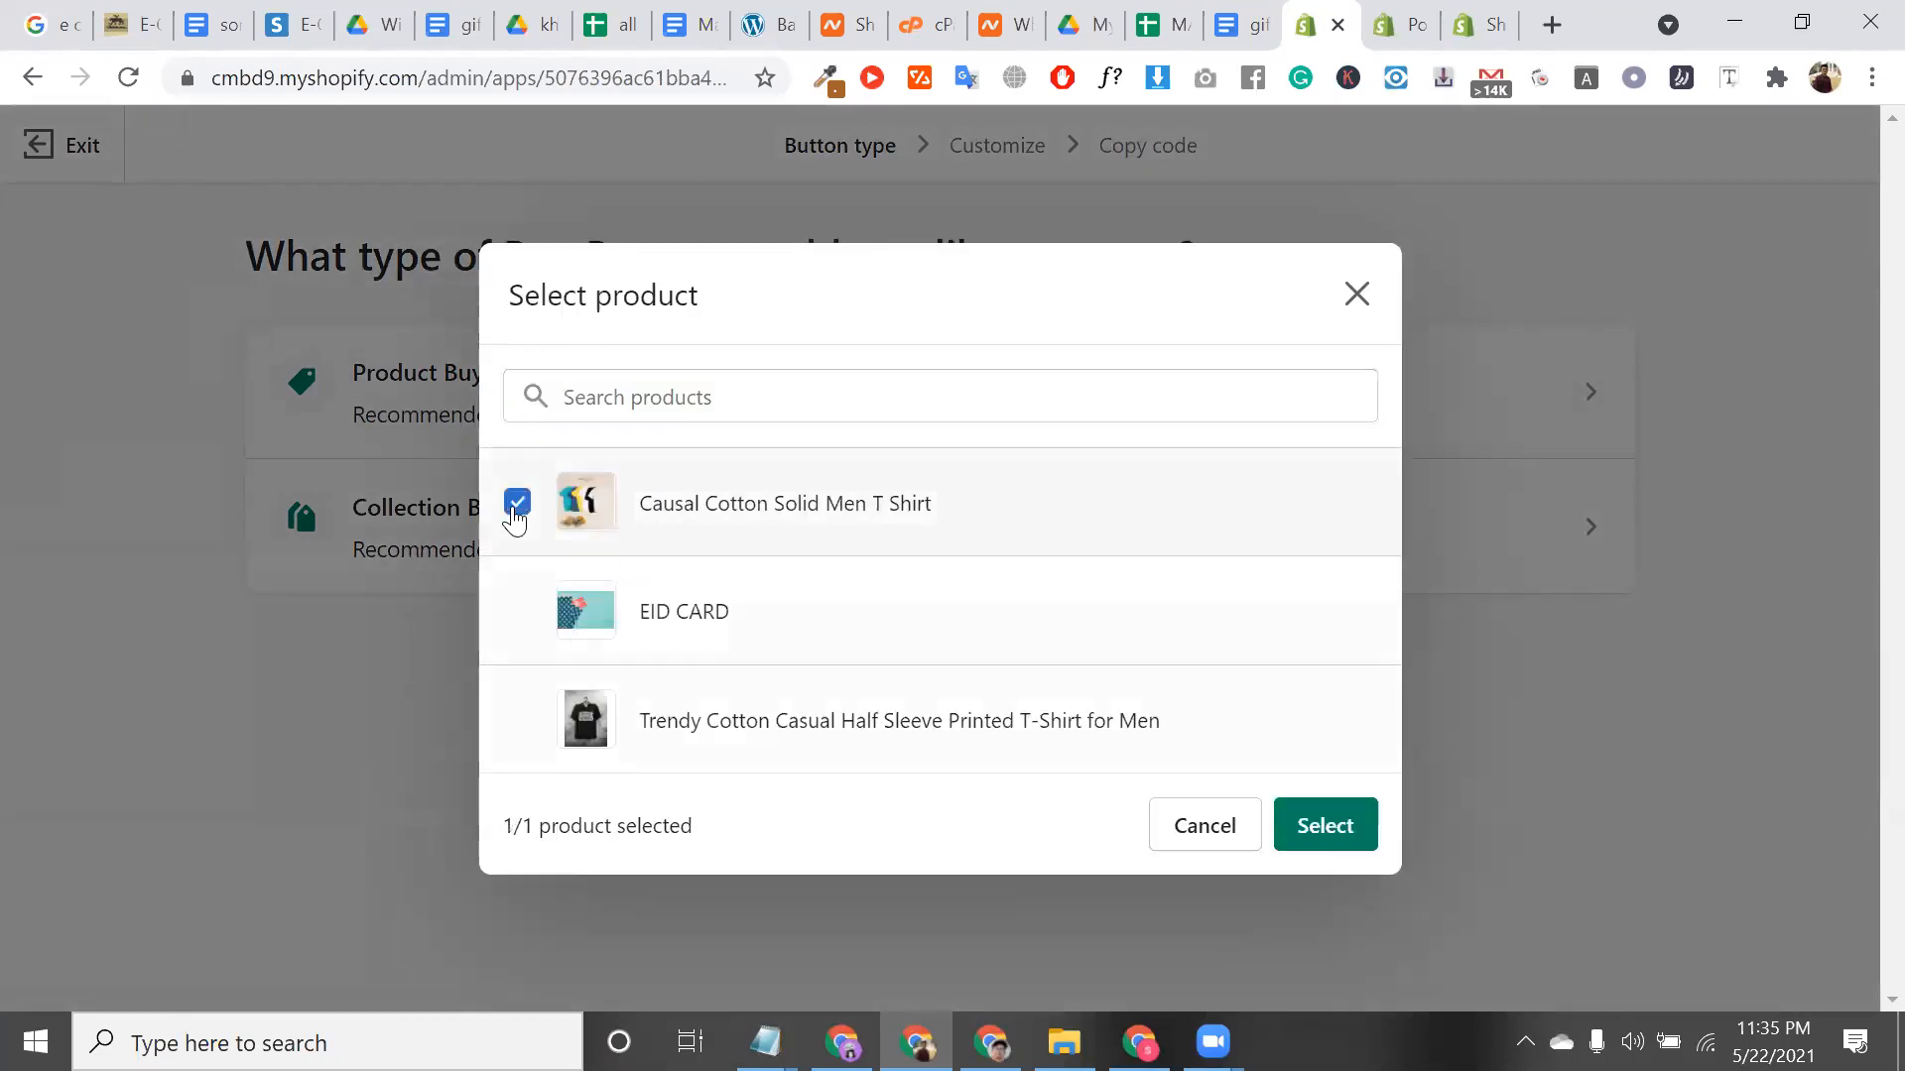
left_click(1362, 821)
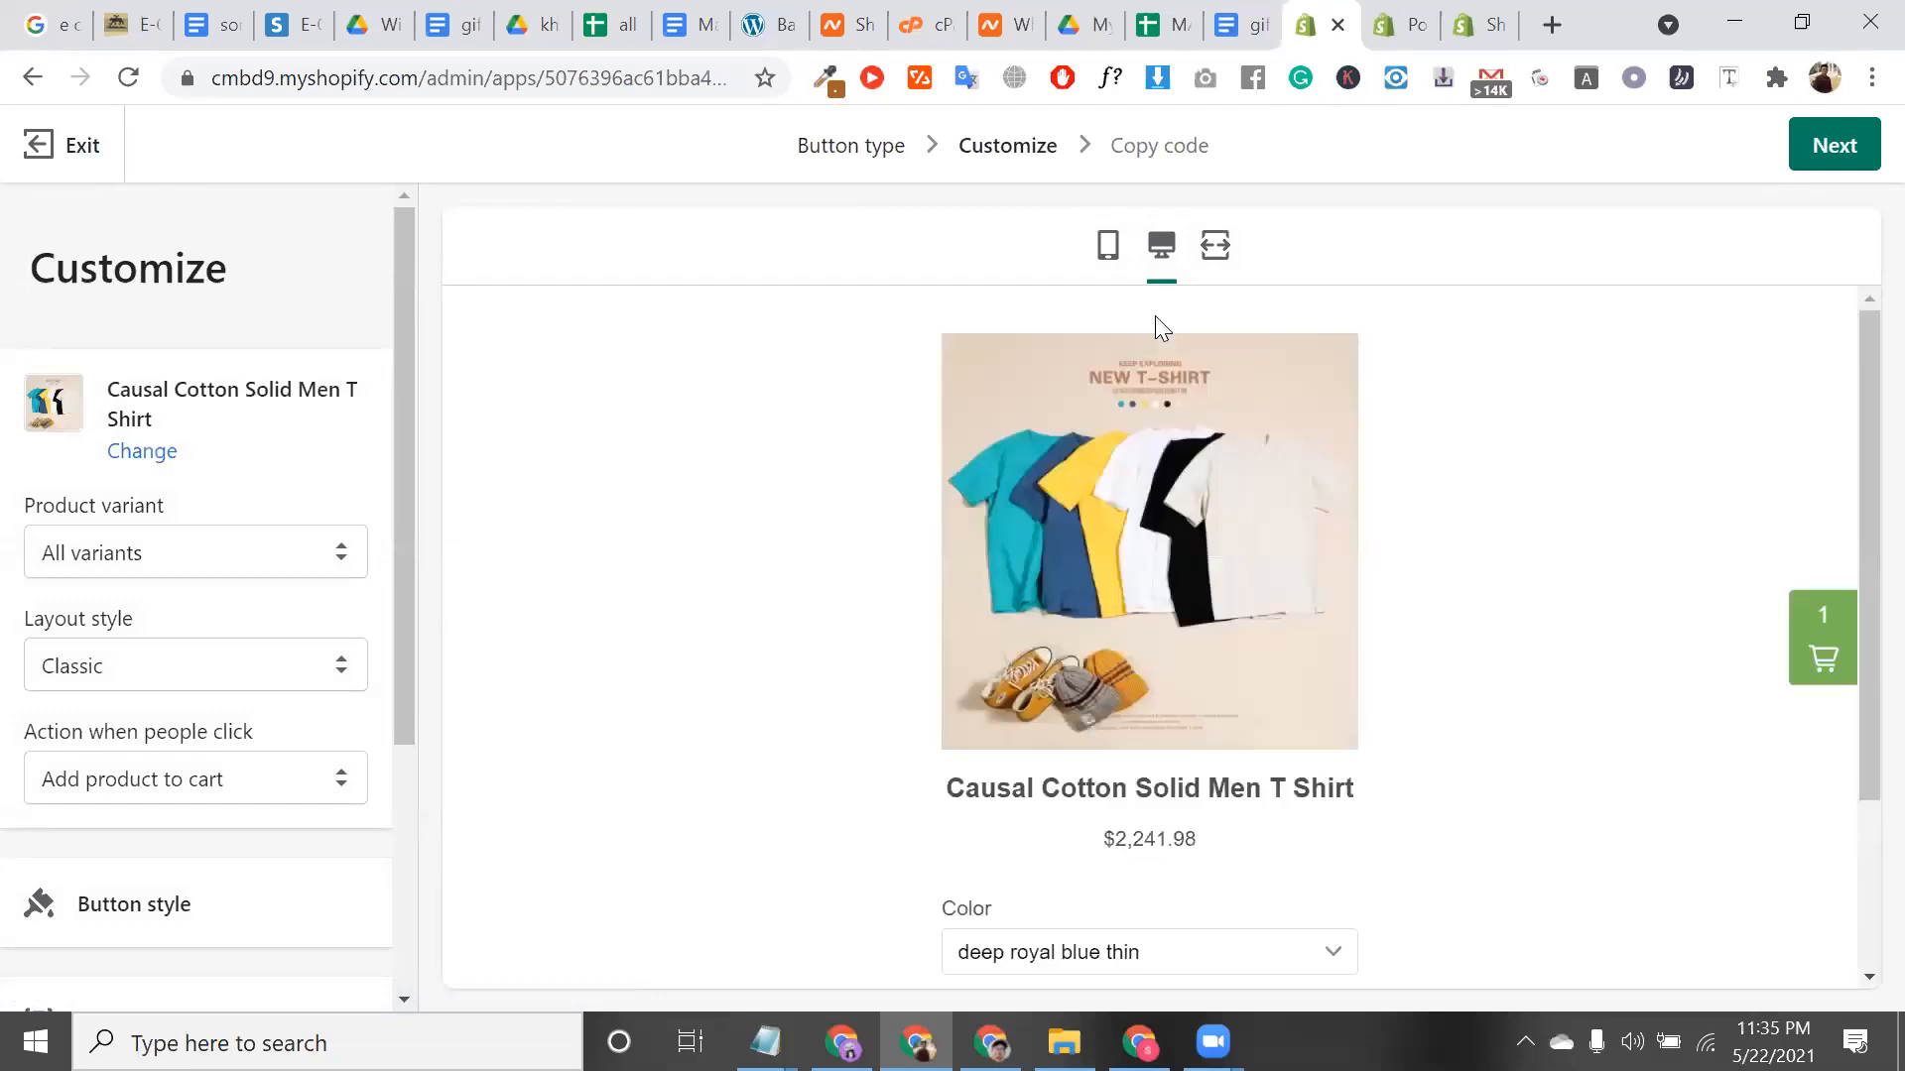
scroll(1155, 316, "down", 3)
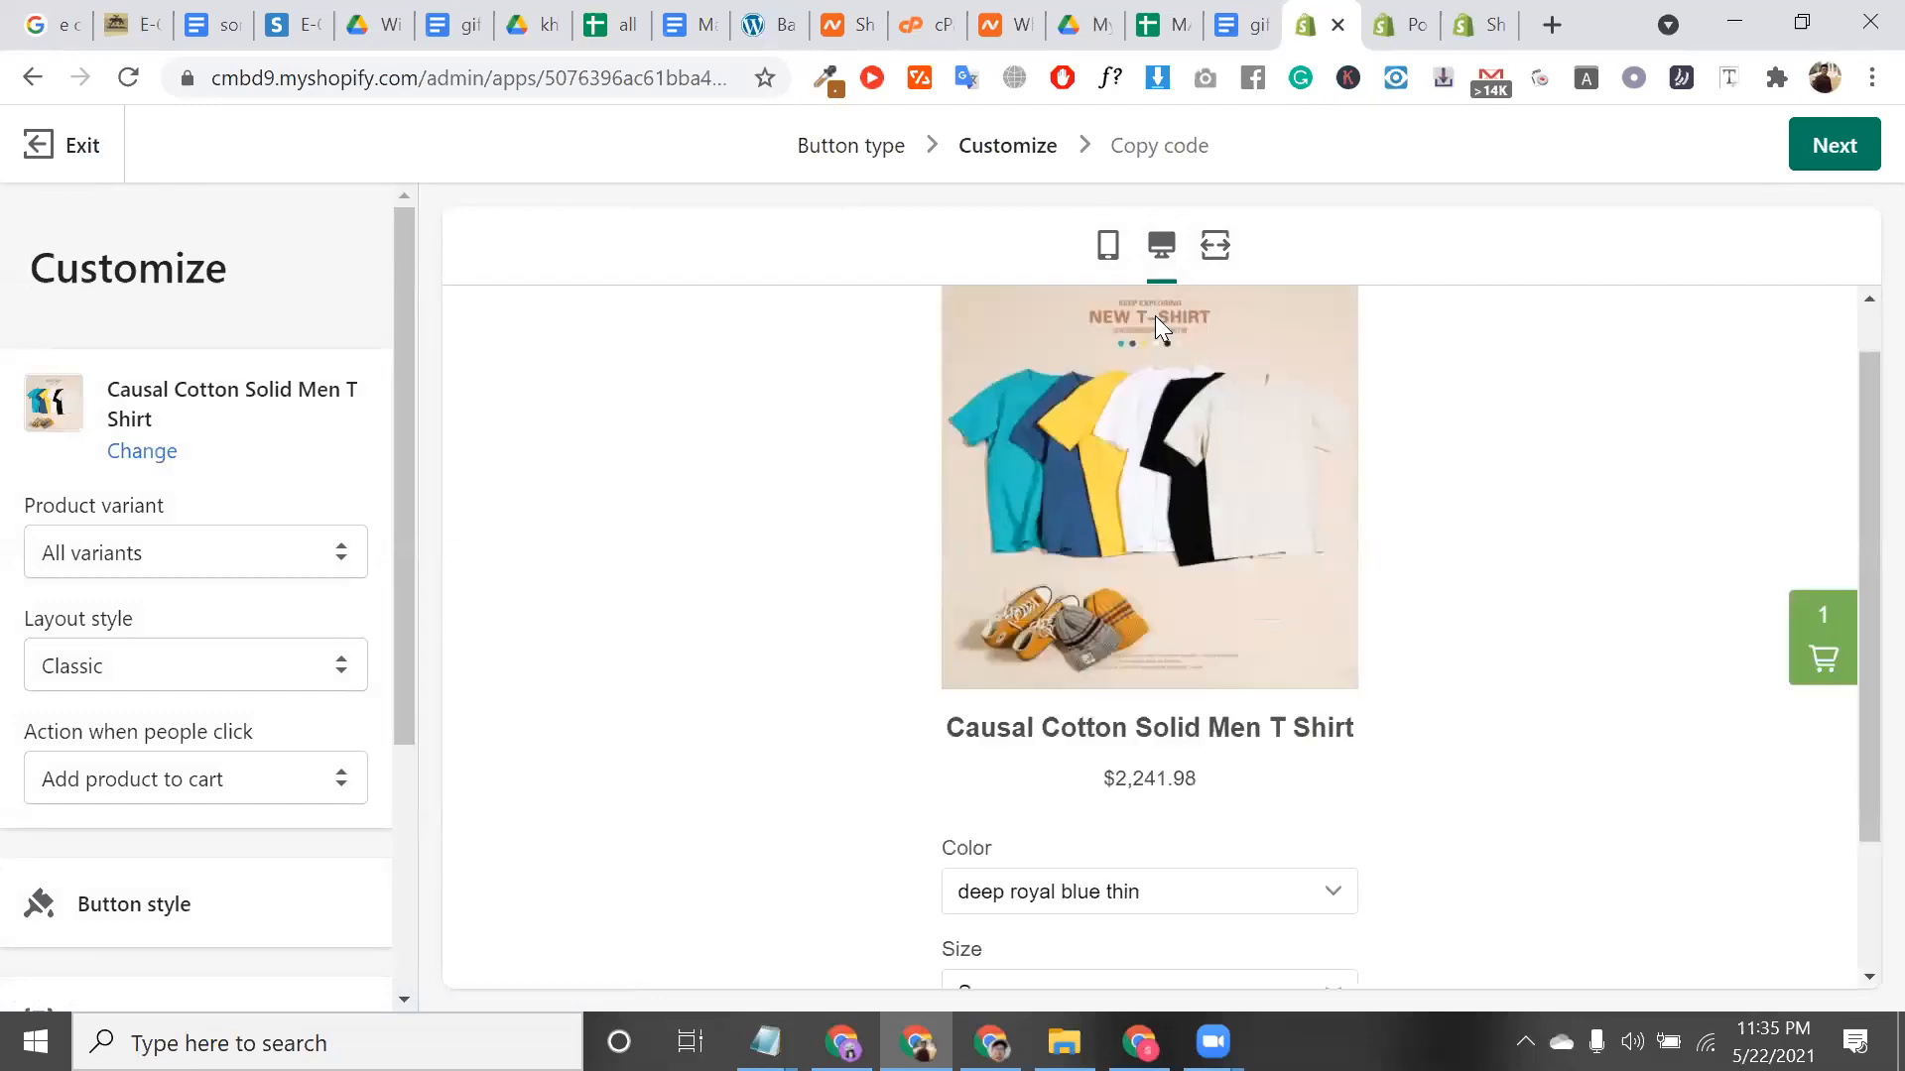
left_click(1865, 161)
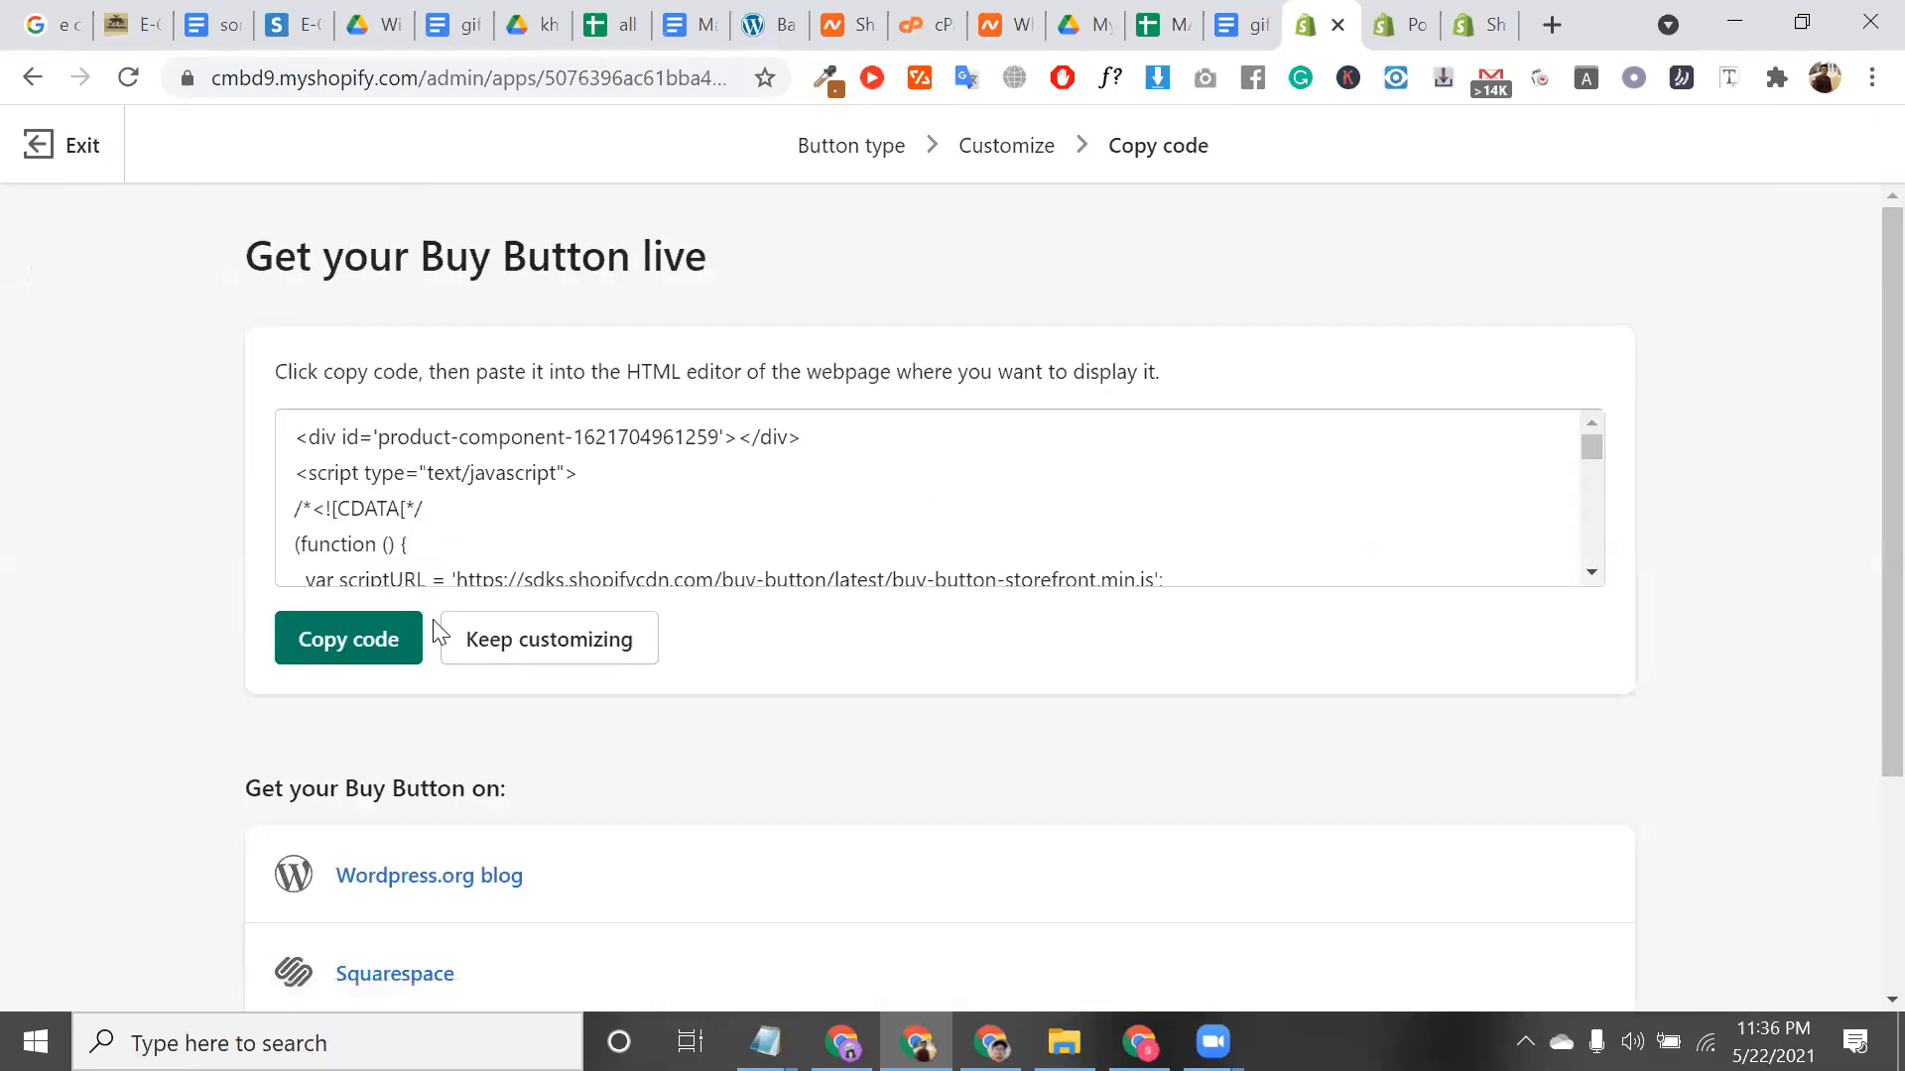
Copy the Buy Button embed code and inspect the code box on the Get your Buy Button live page
left_click(347, 655)
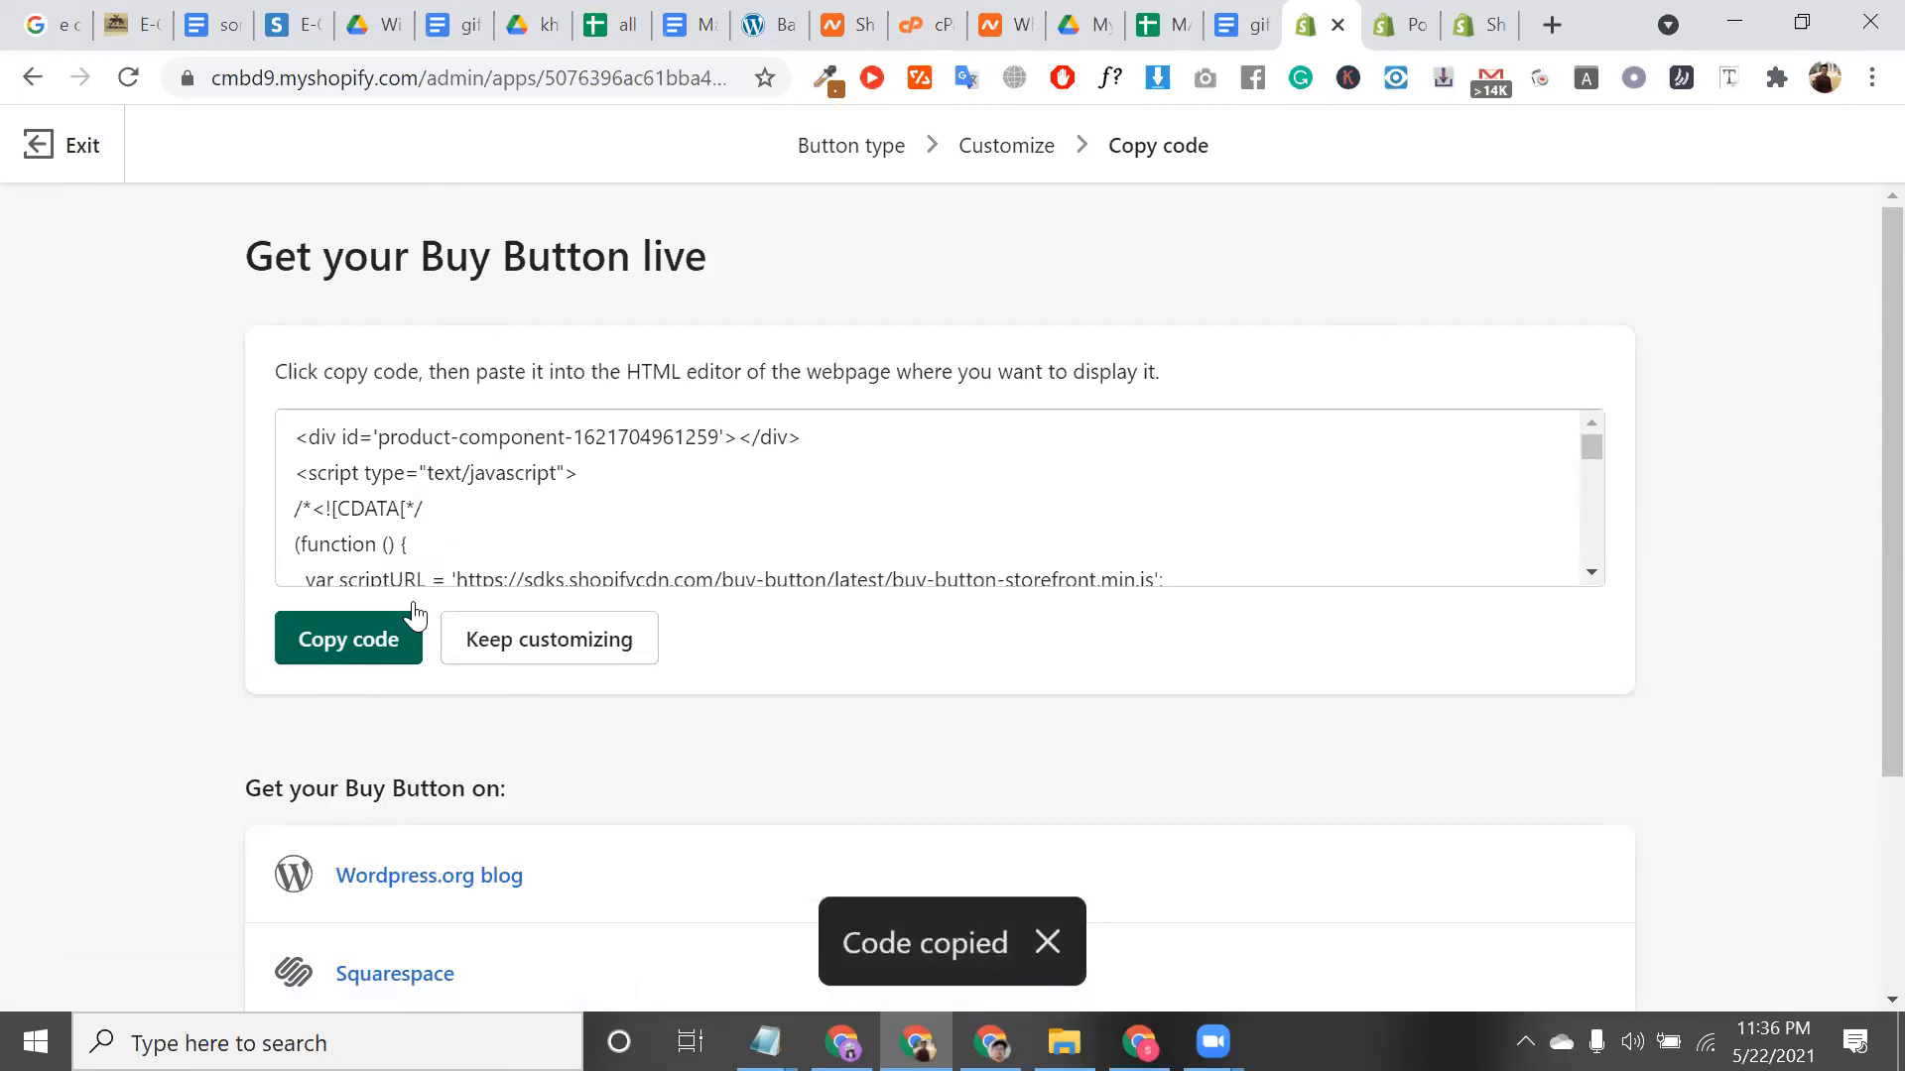
scroll(497, 553, "down", 8)
scroll(501, 556, "down", 10)
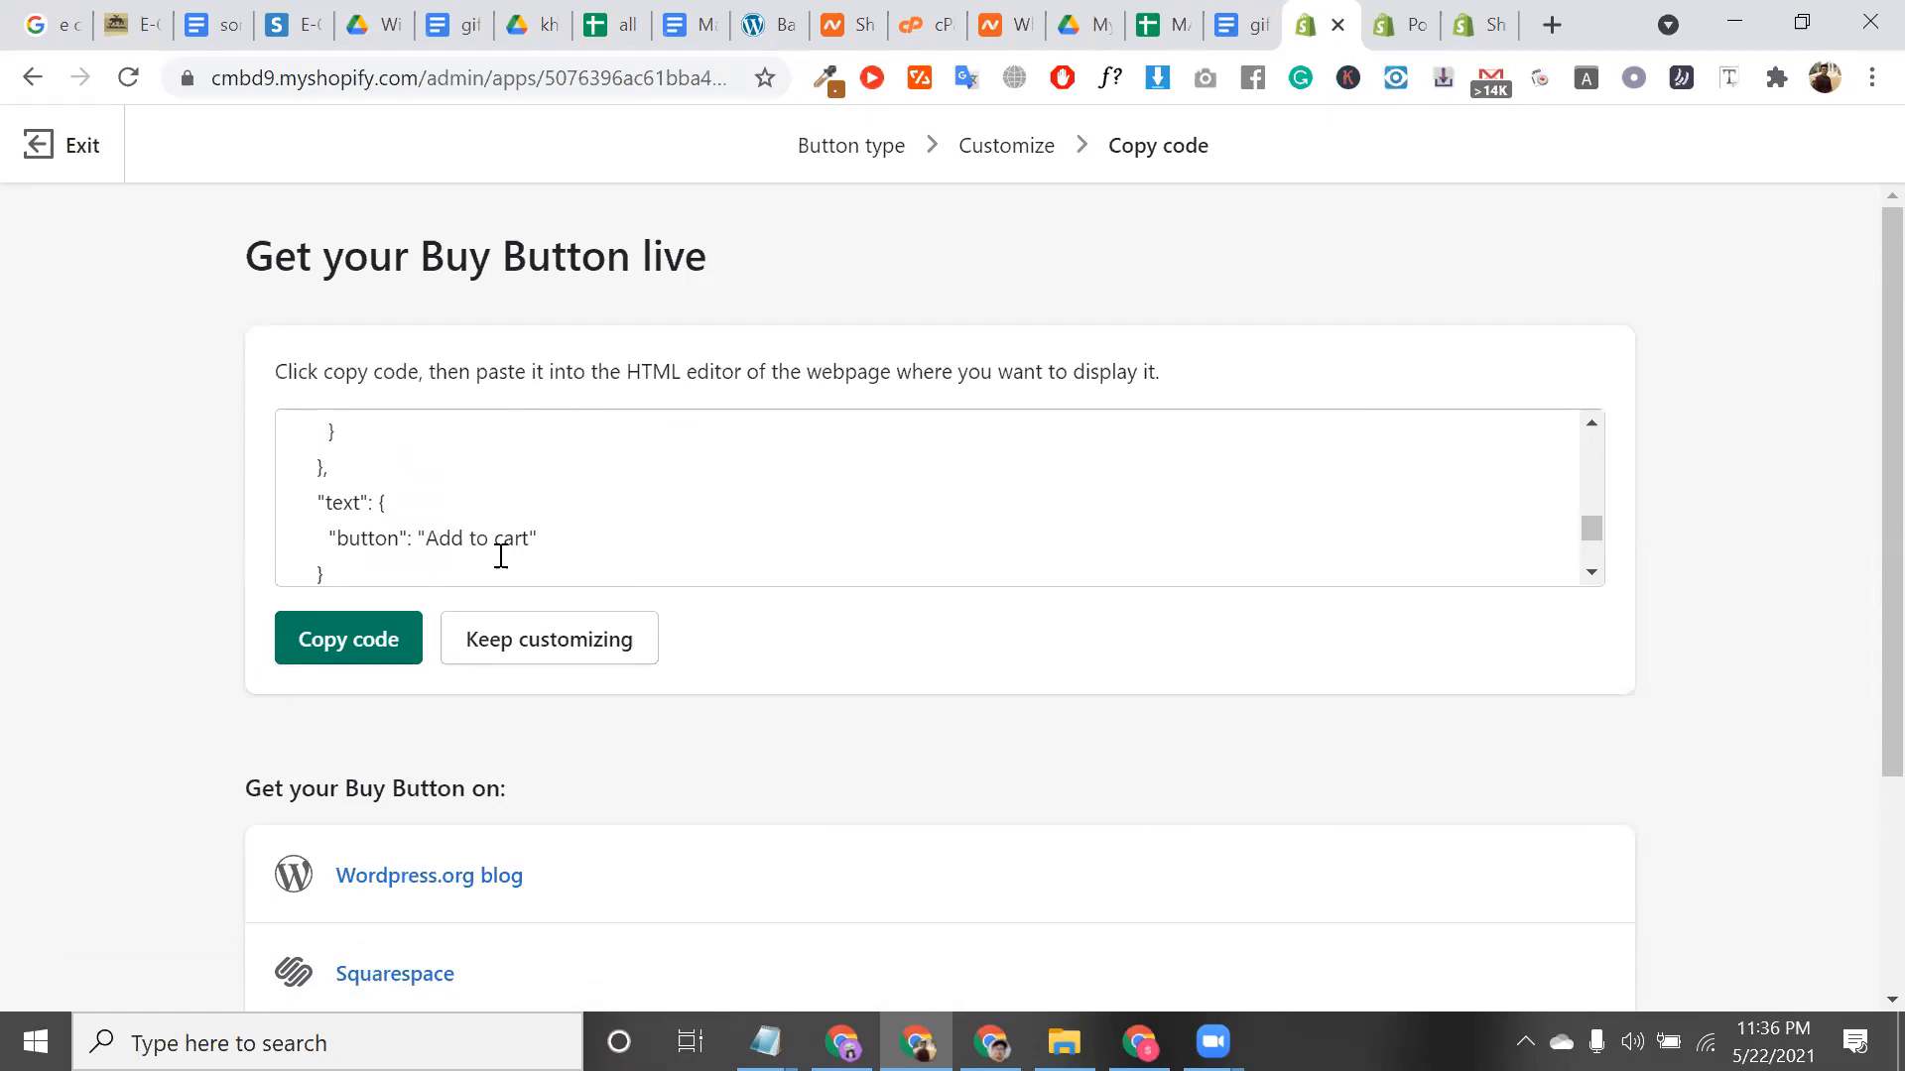
left_click(691, 456)
scroll(692, 456, "up", 3)
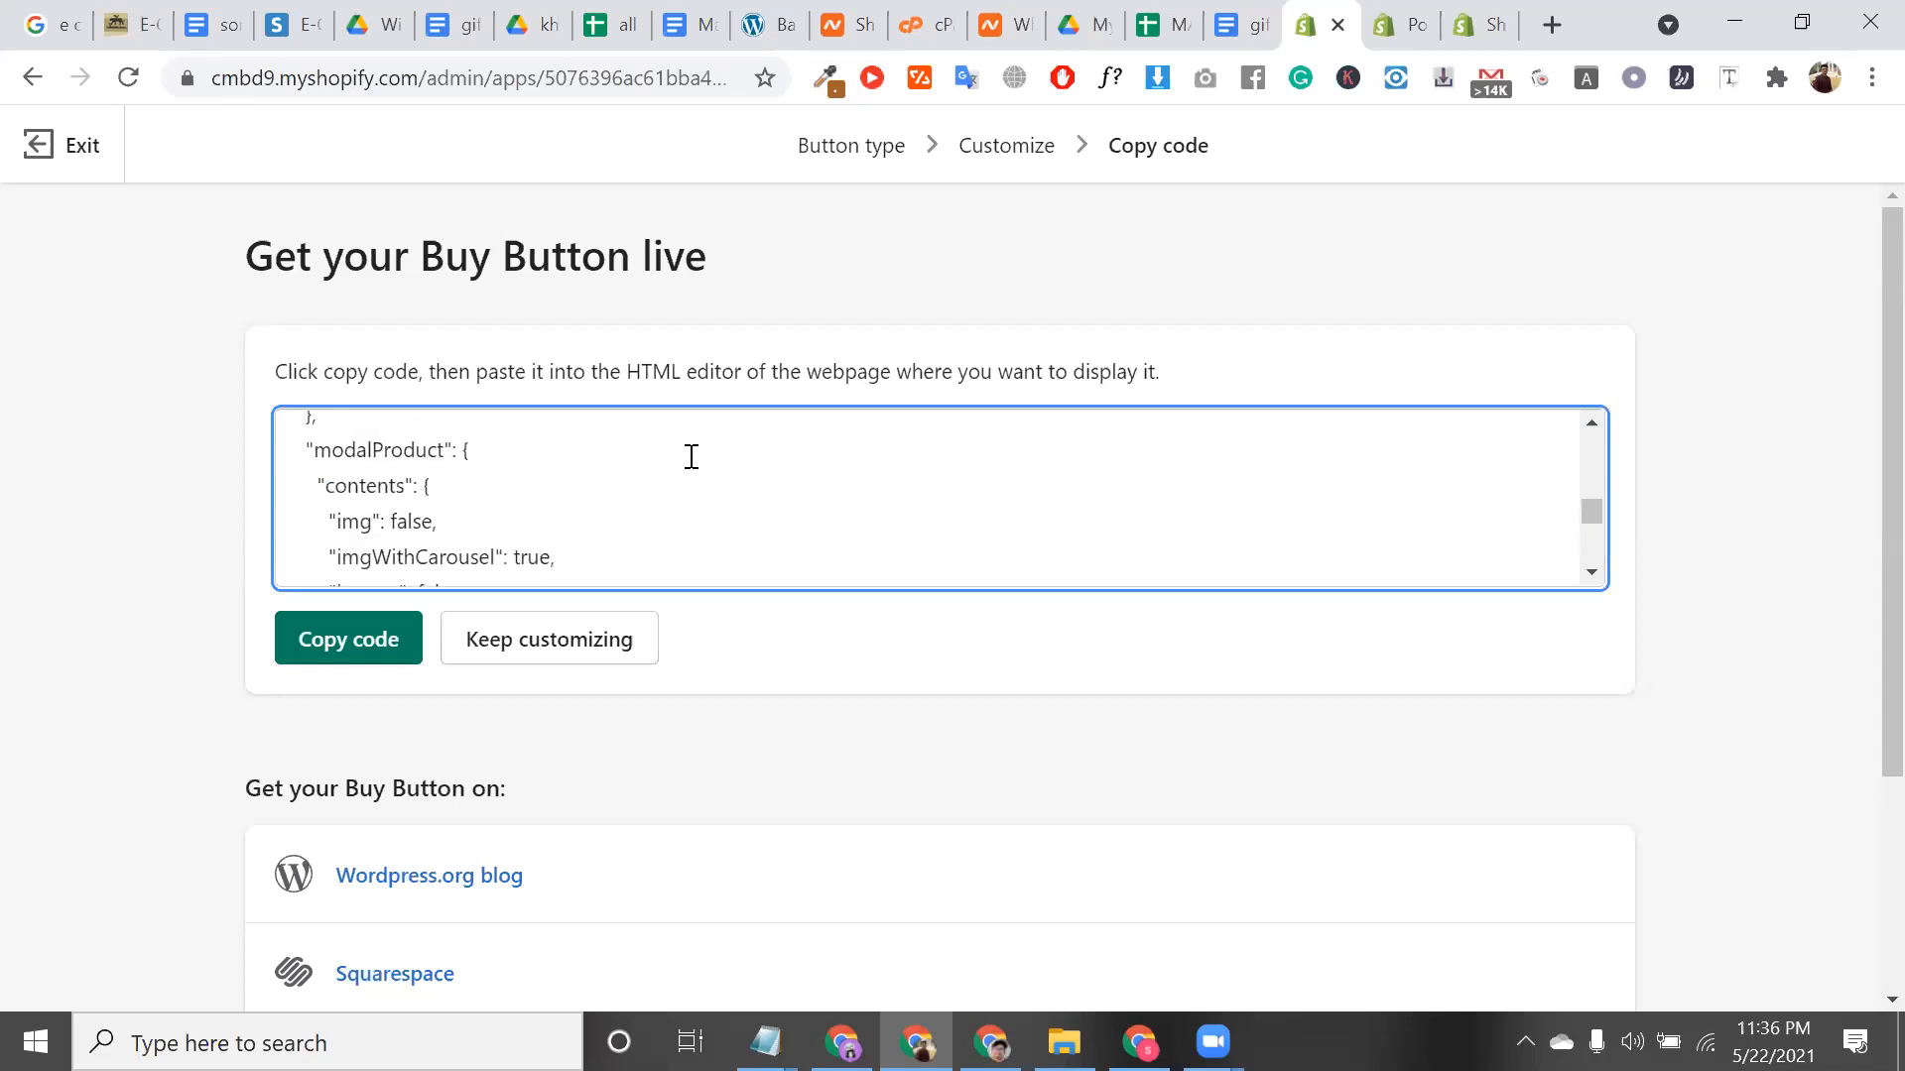
scroll(692, 456, "up", 1)
Select the embed code and copy it to the clipboard again
triple_click(692, 457)
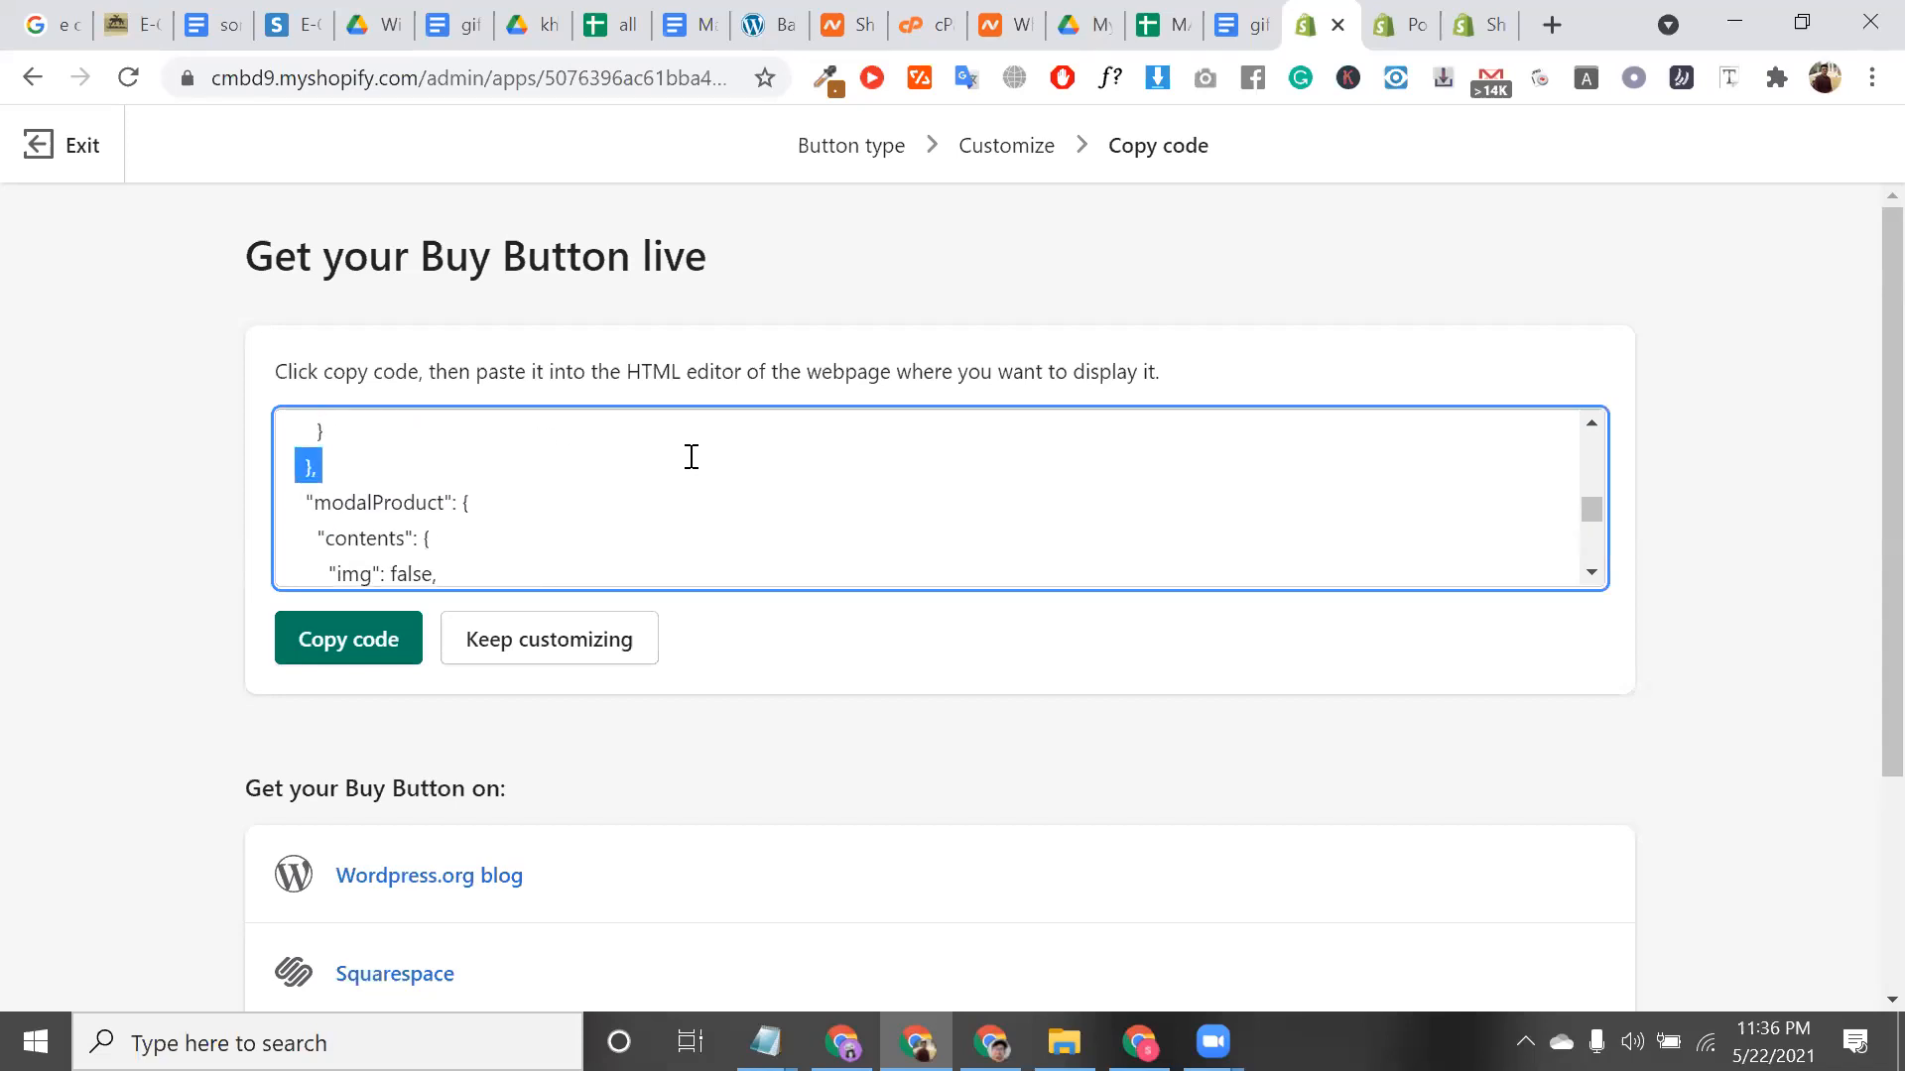
left_click(378, 637)
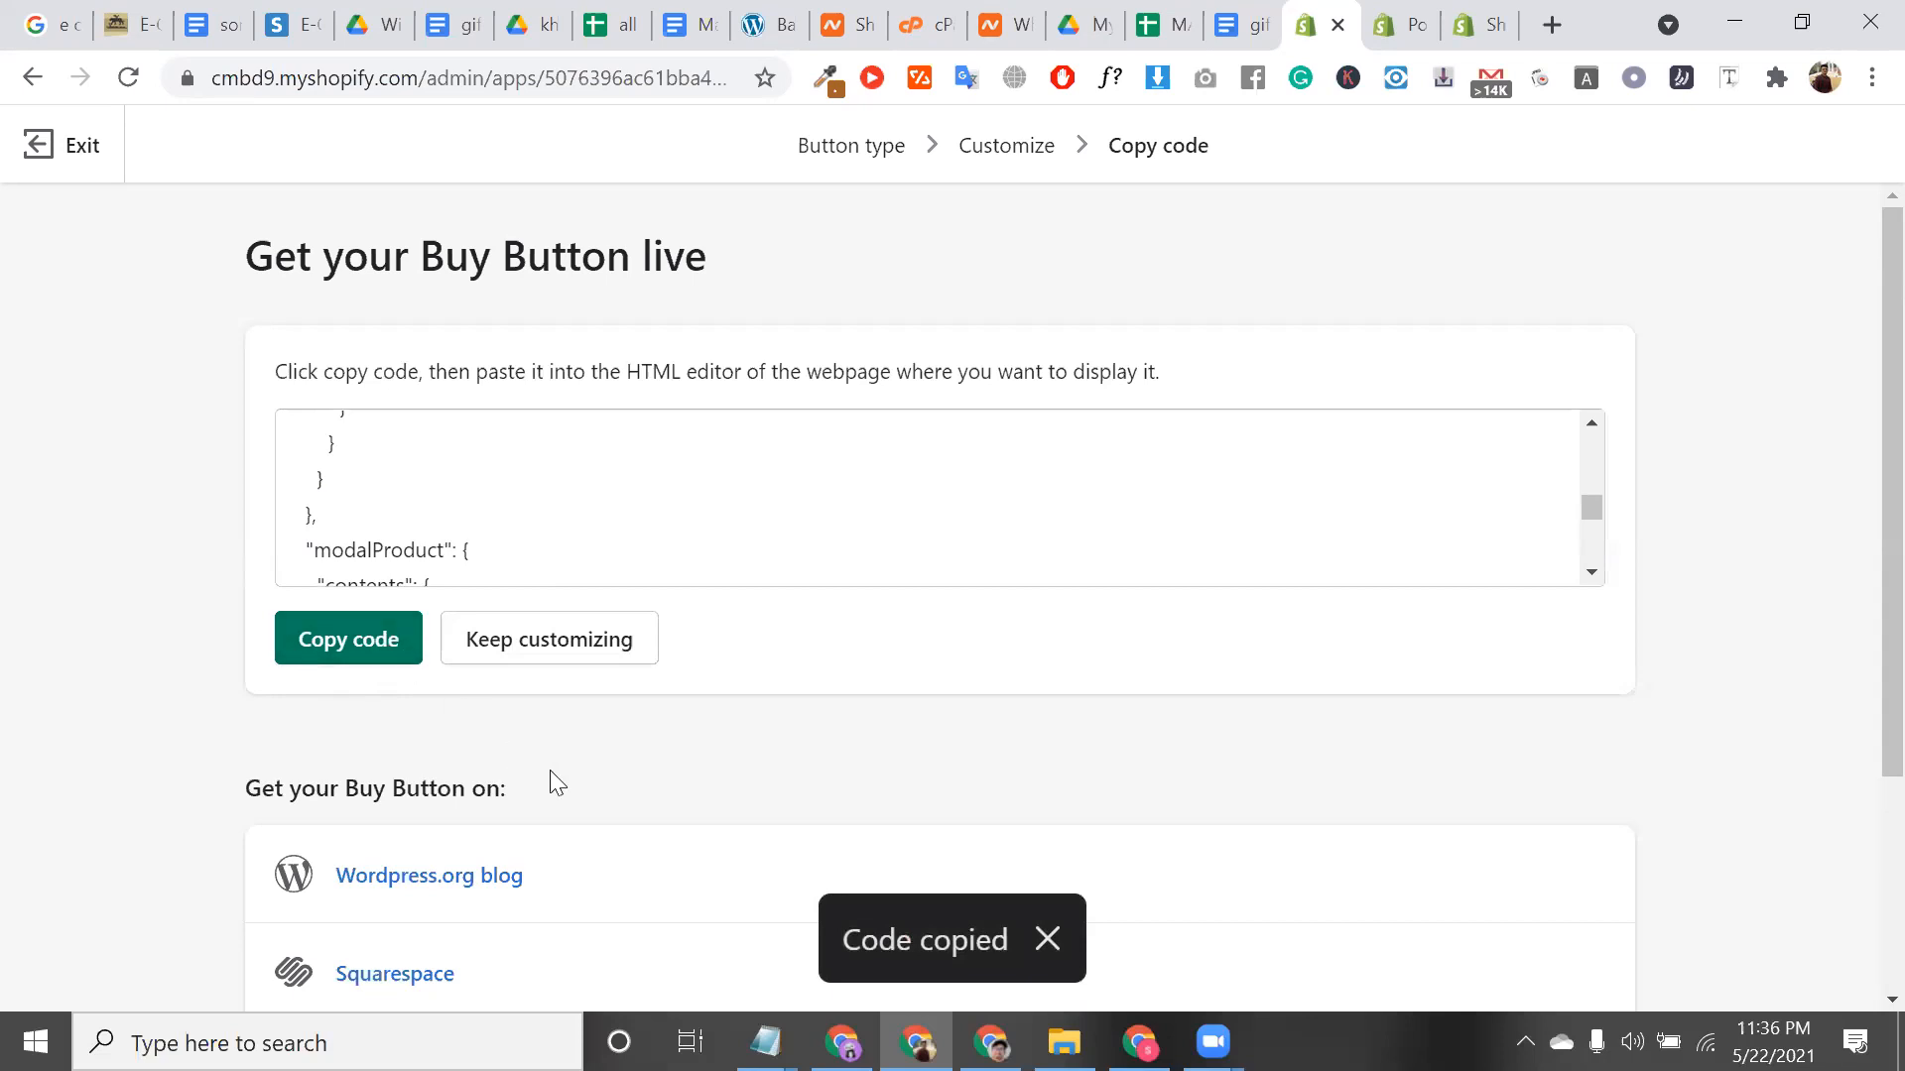
triple_click(473, 783)
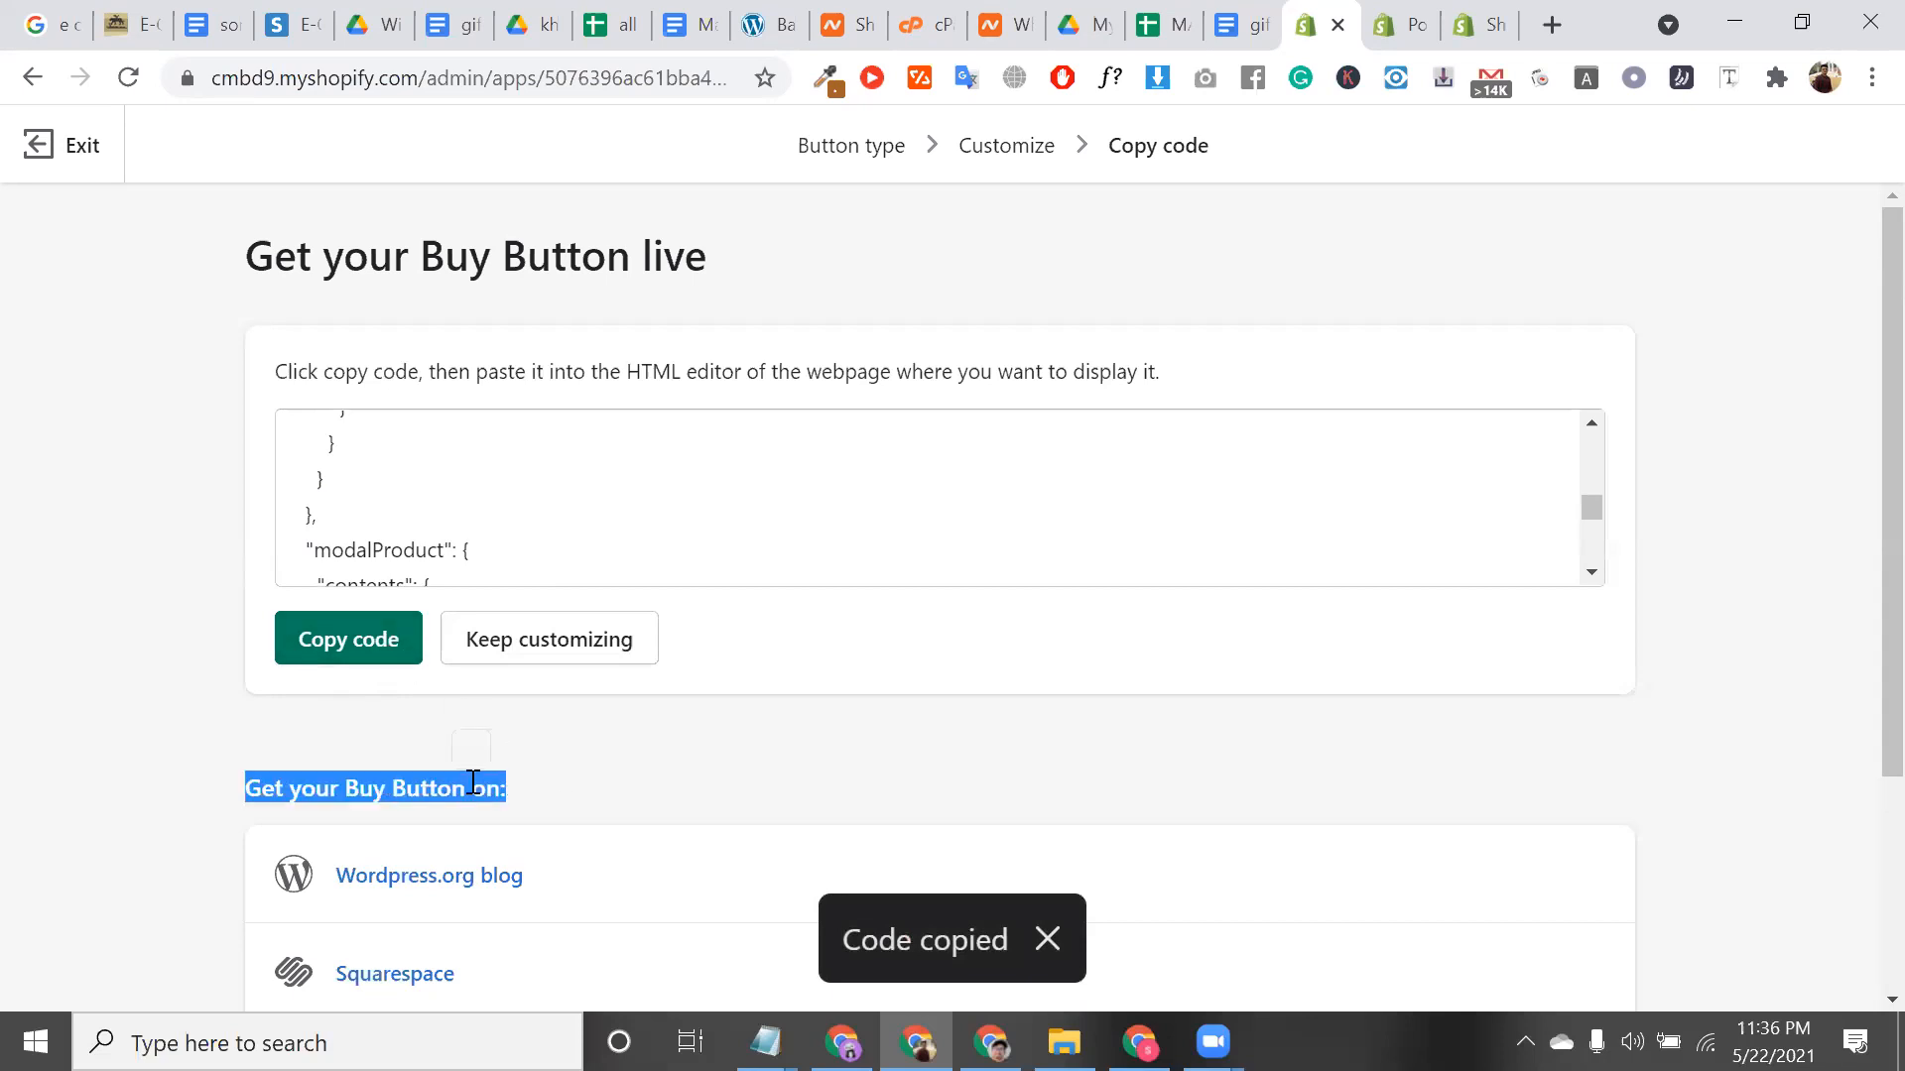
scroll(473, 783, "down", 3)
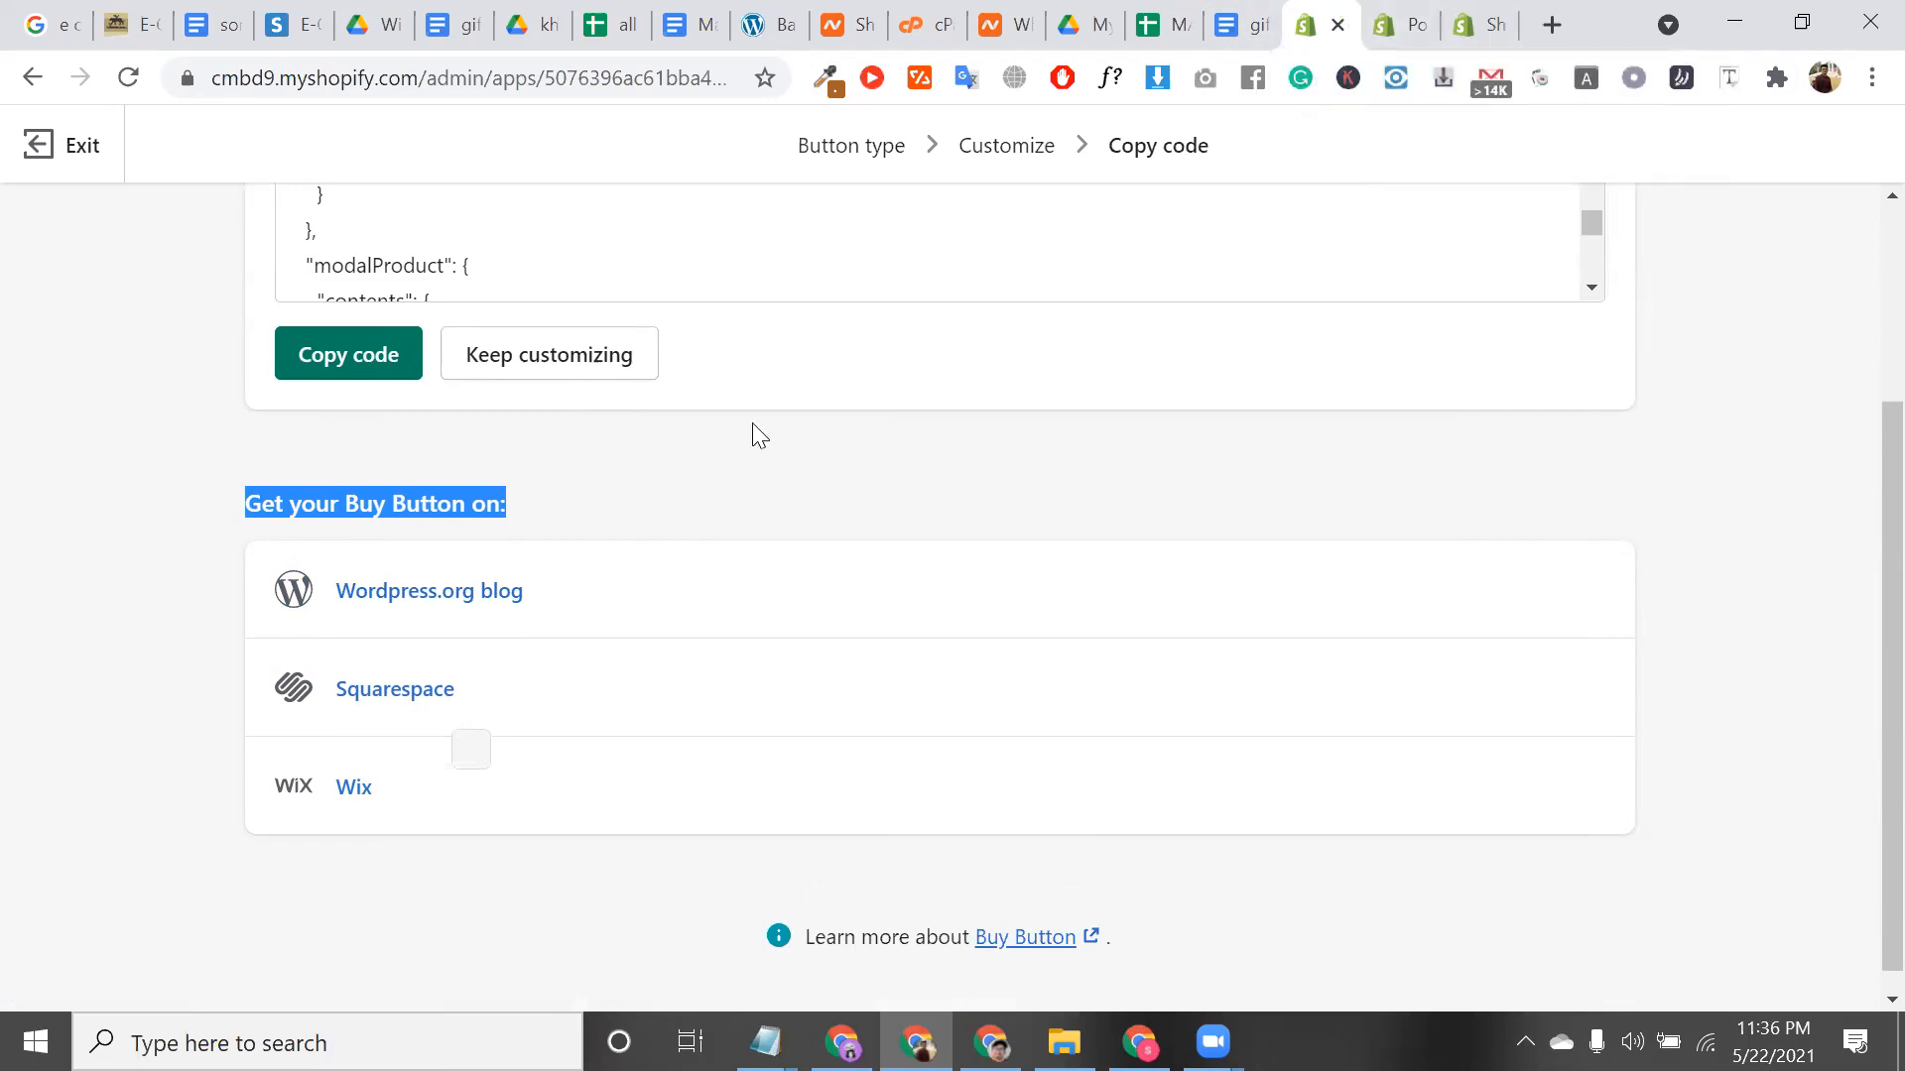
scroll(668, 480, "up", 3)
double_click(429, 521)
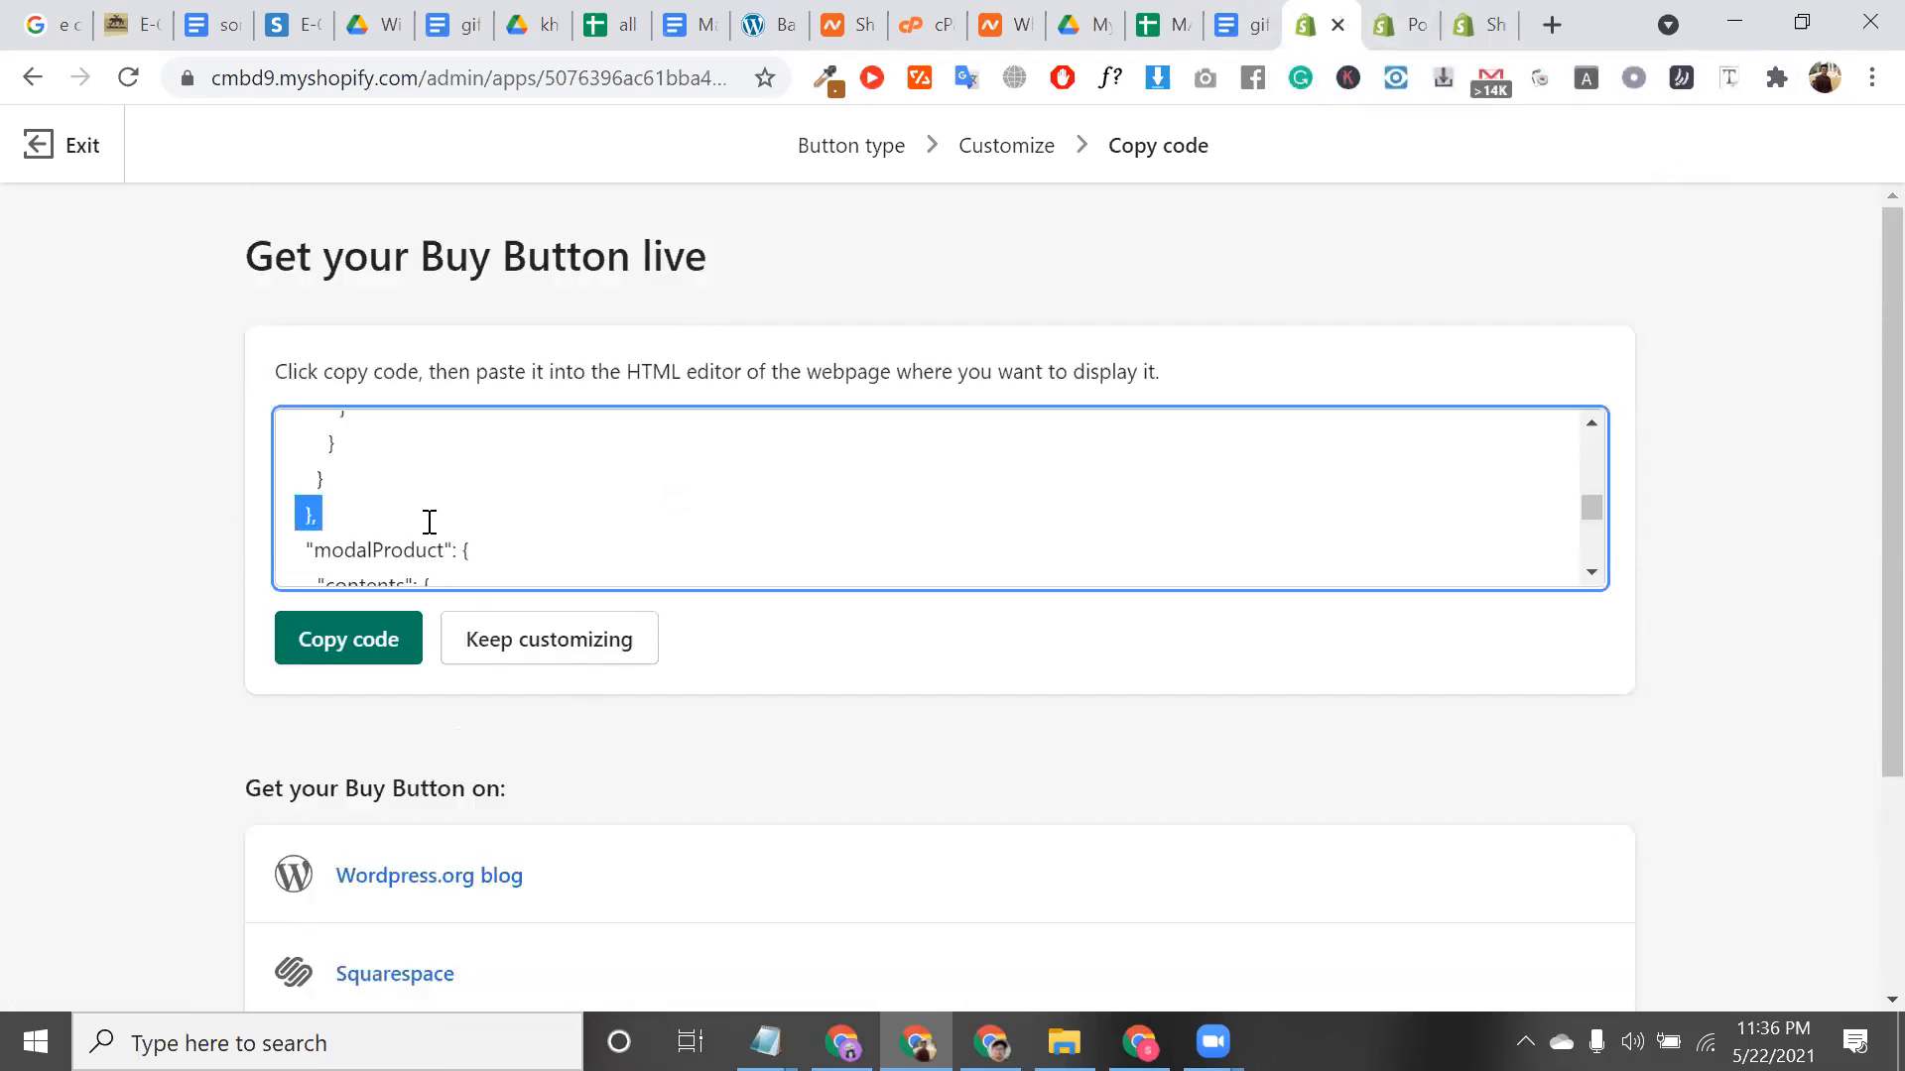
scroll(426, 518, "up", 2)
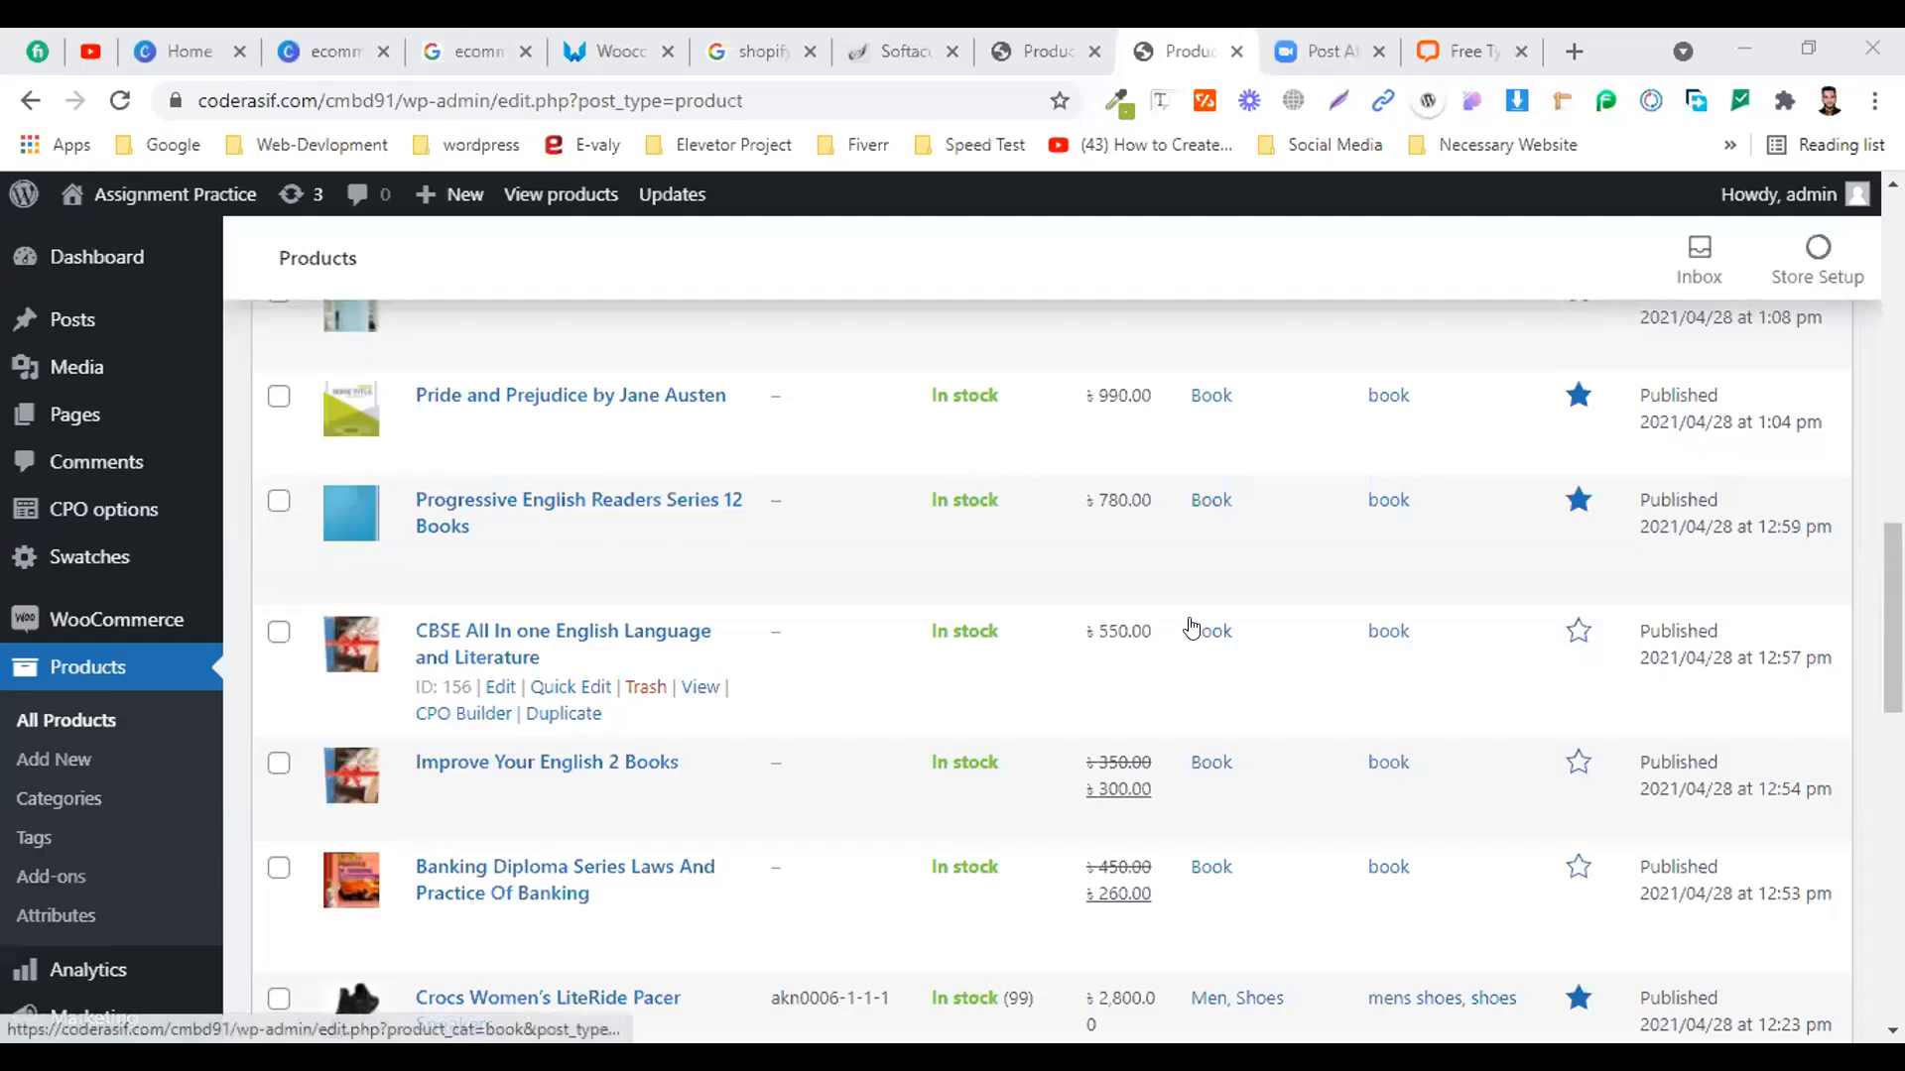
Close the extra Zoom and LiveChat browser tabs
scroll(810, 599, "up", 10)
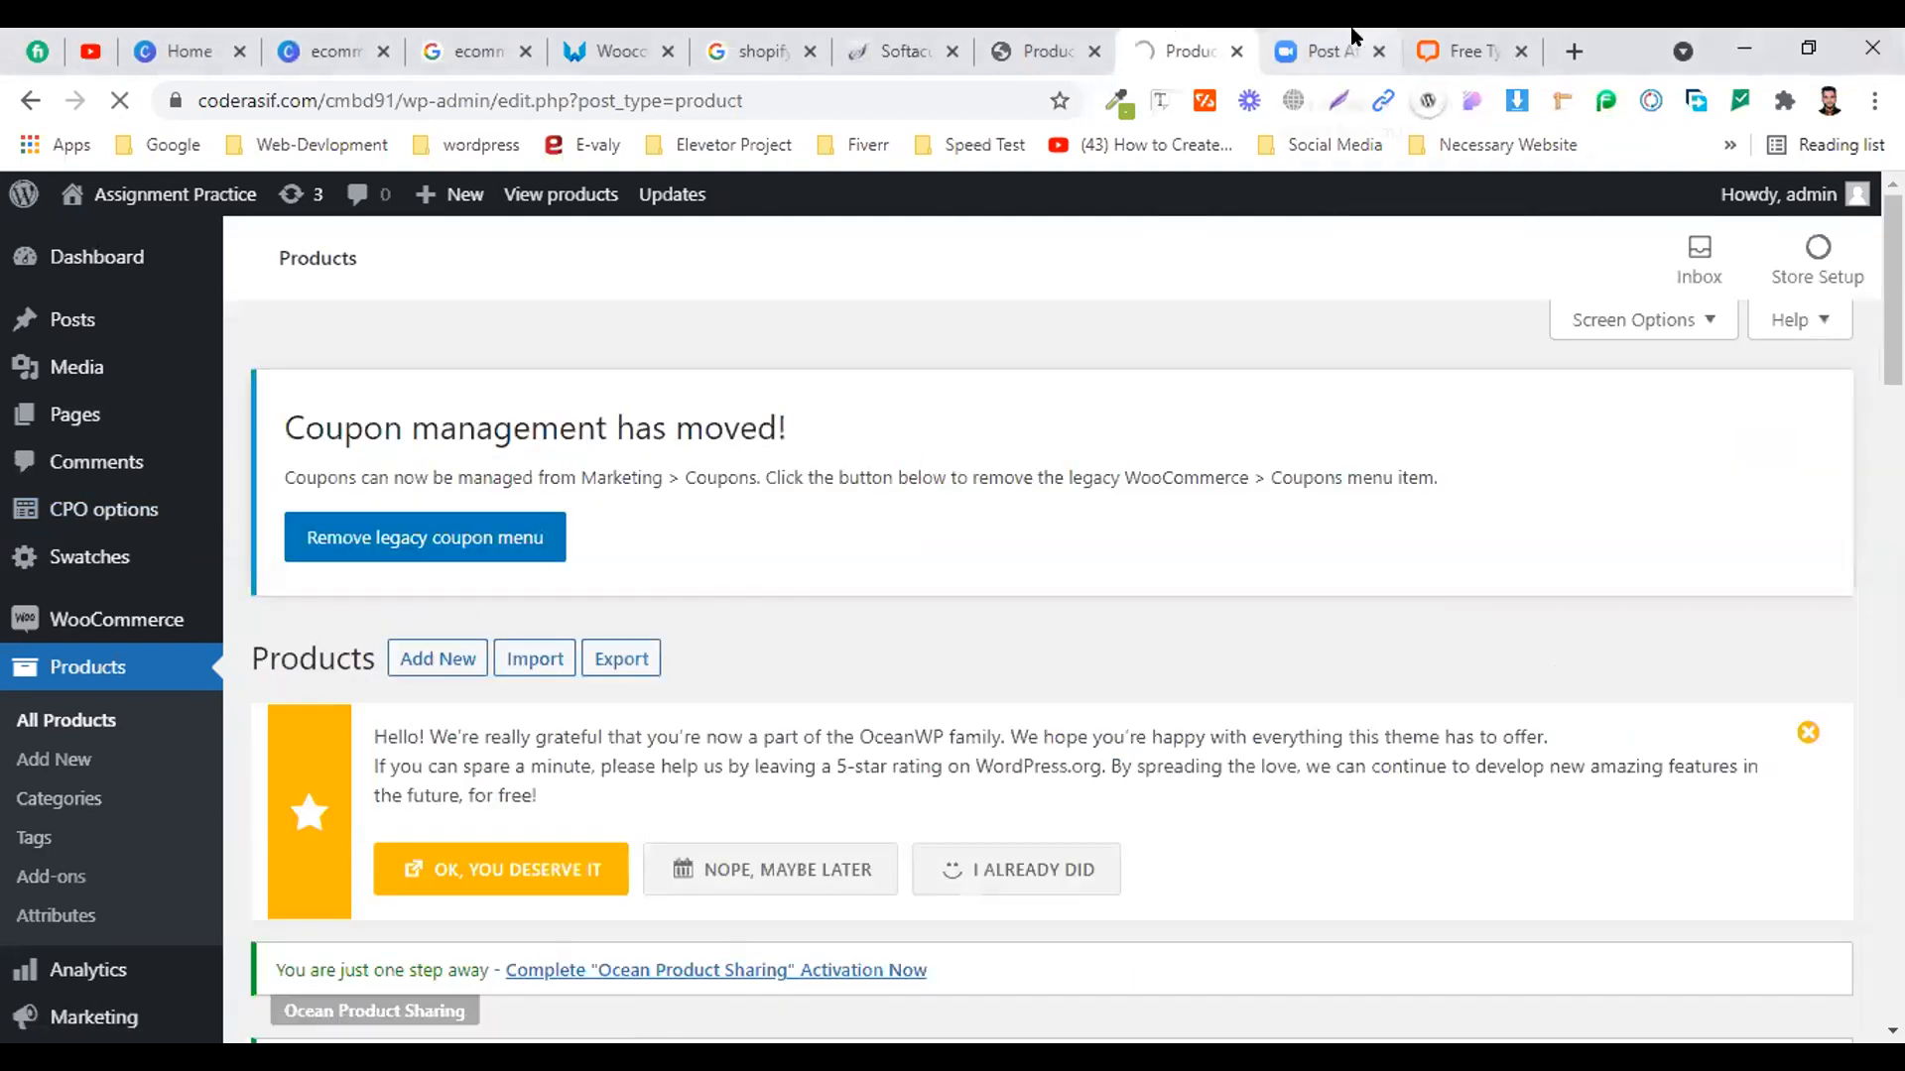
left_click(1355, 40)
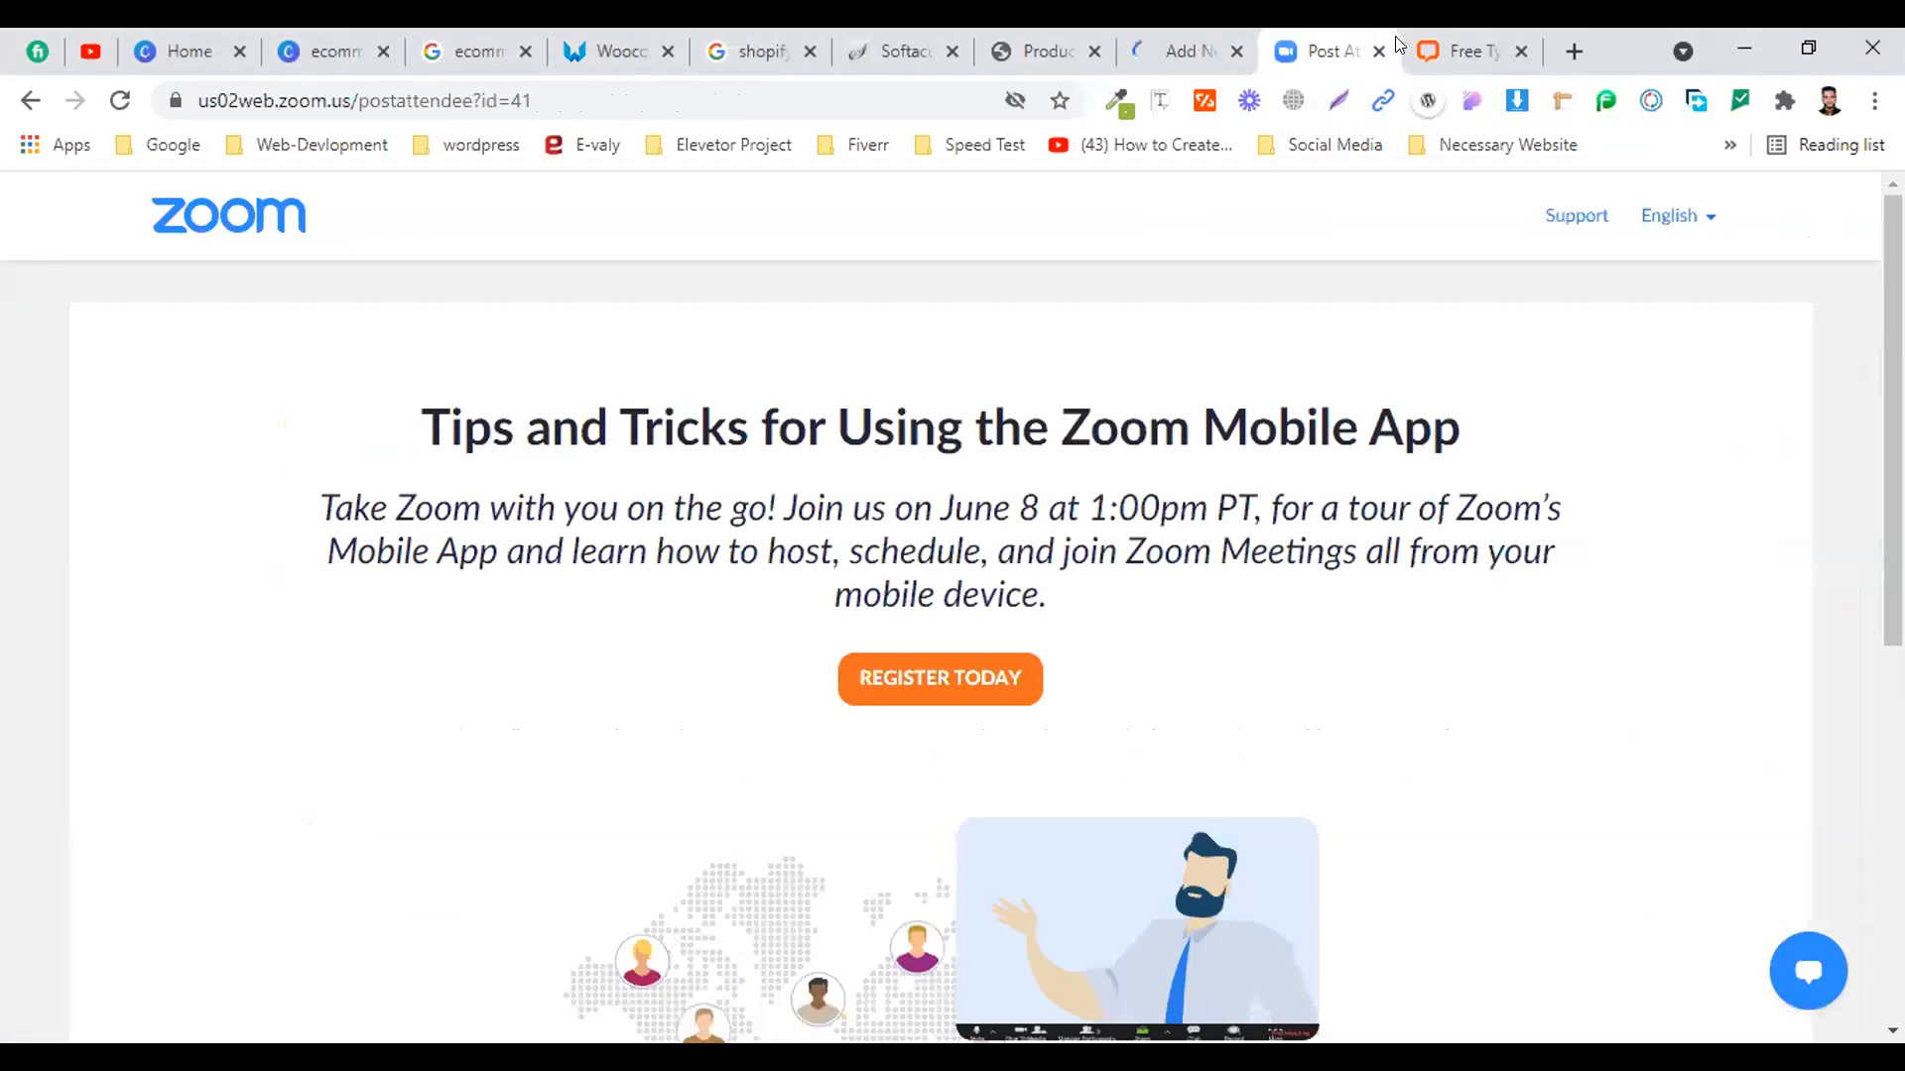
key("ctrl+w")
key("ctrl+w")
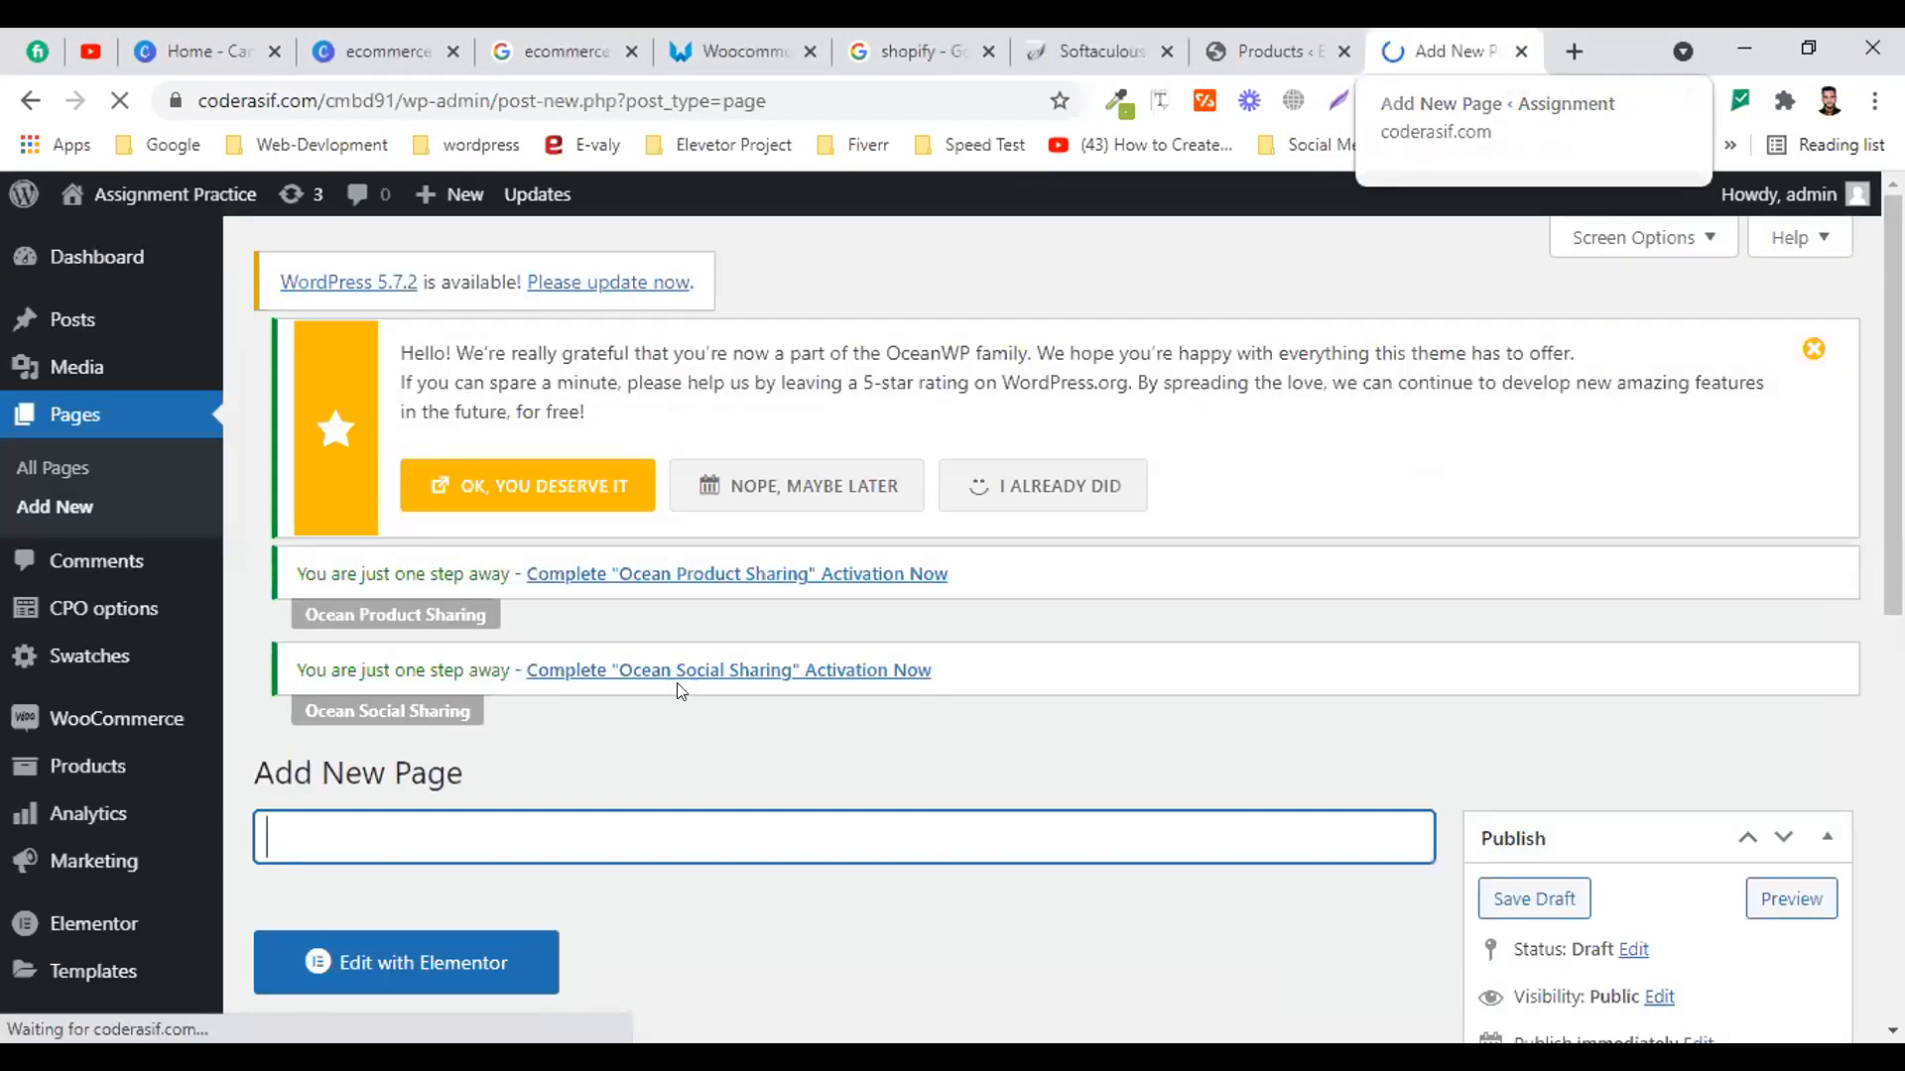
scroll(585, 670, "down", 2)
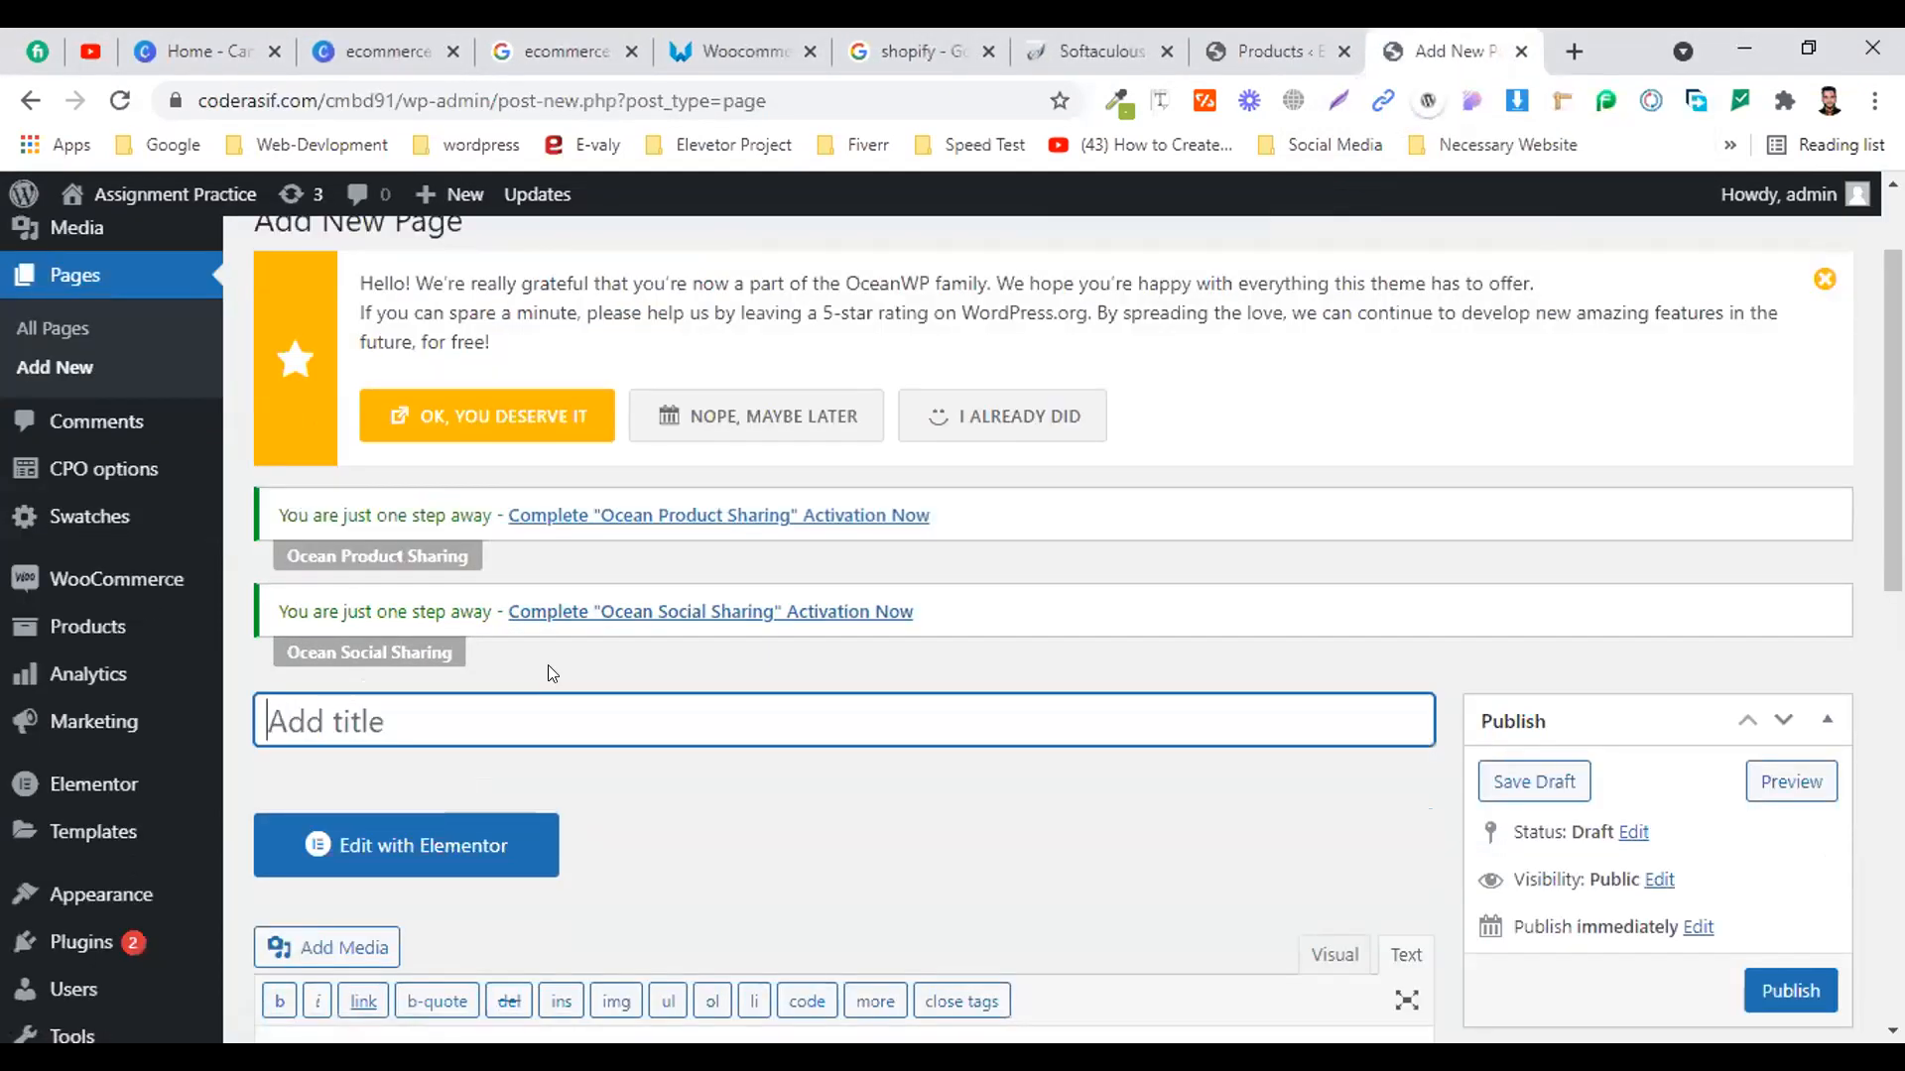
scroll(496, 662, "down", 5)
Place the caret in the new page's blank content area and bring up the paste menu
left_click(437, 652)
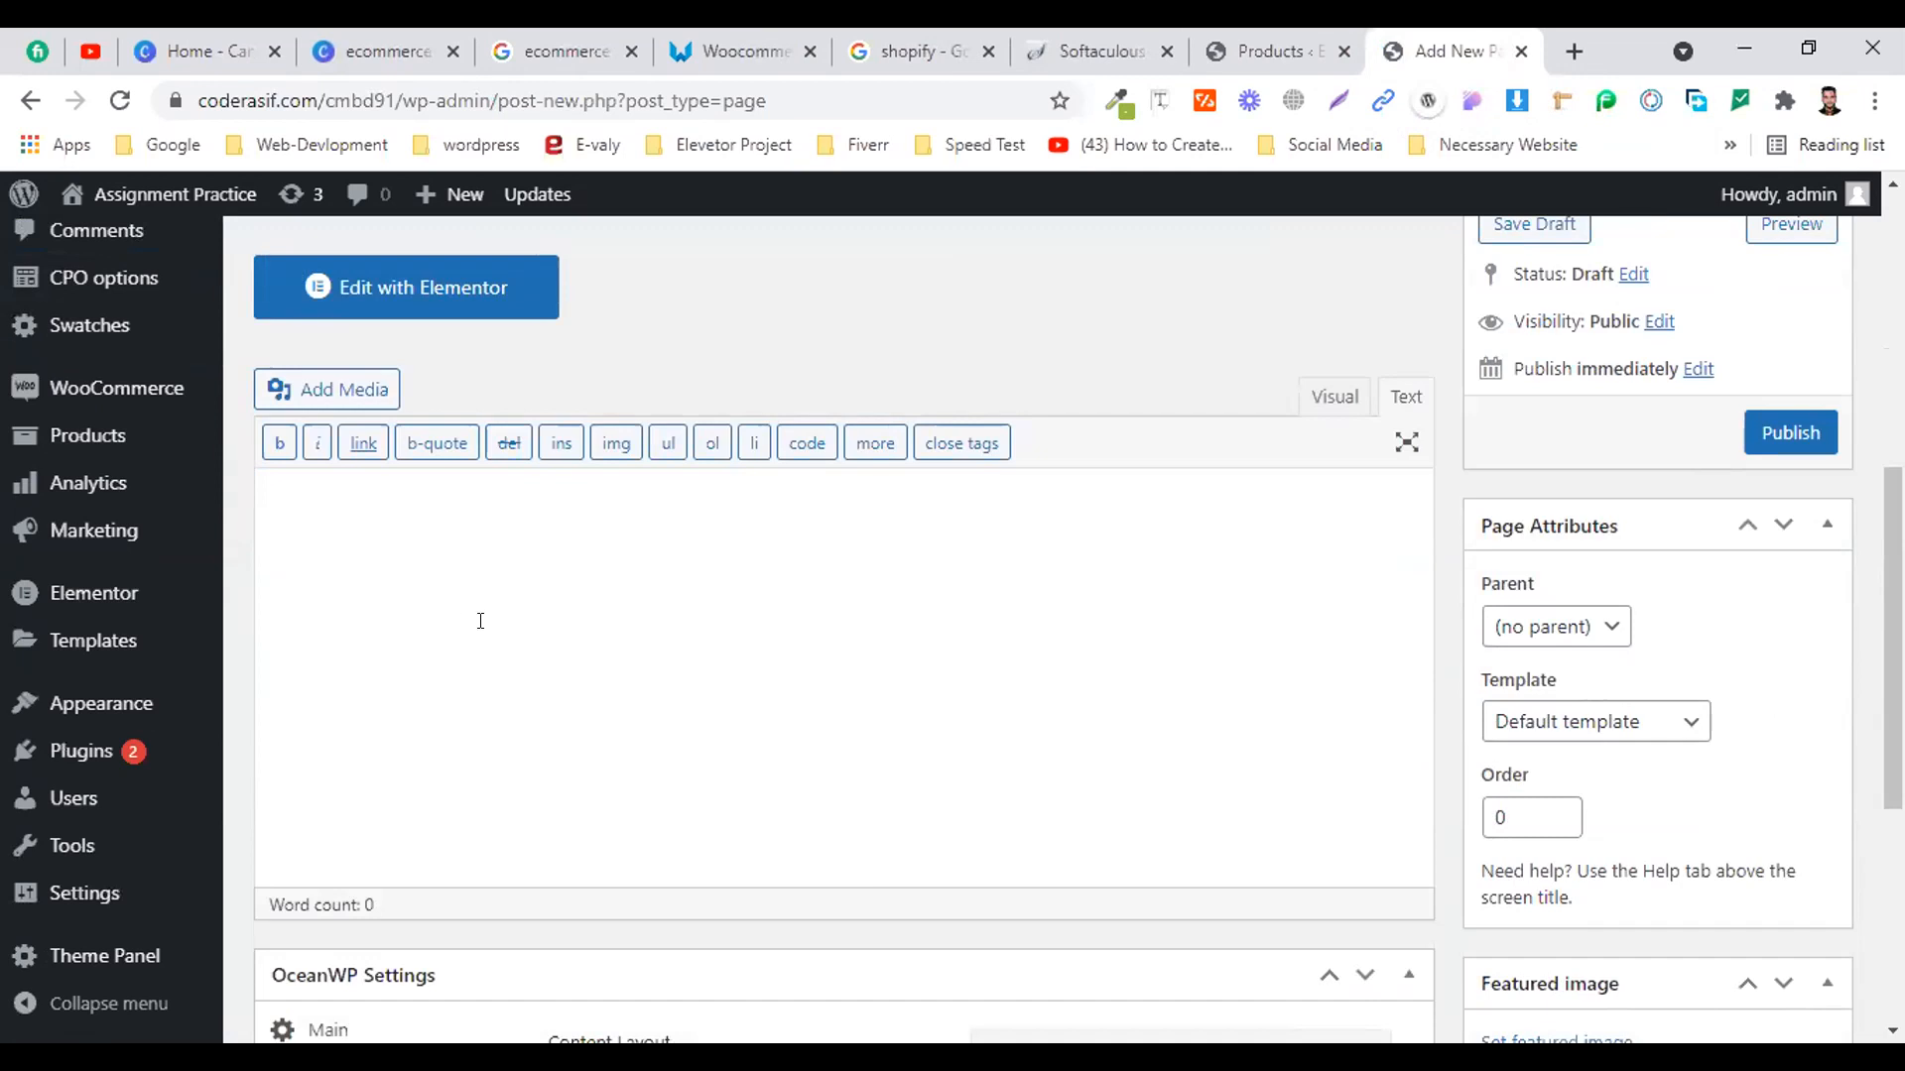
scroll(685, 586, "up", 1)
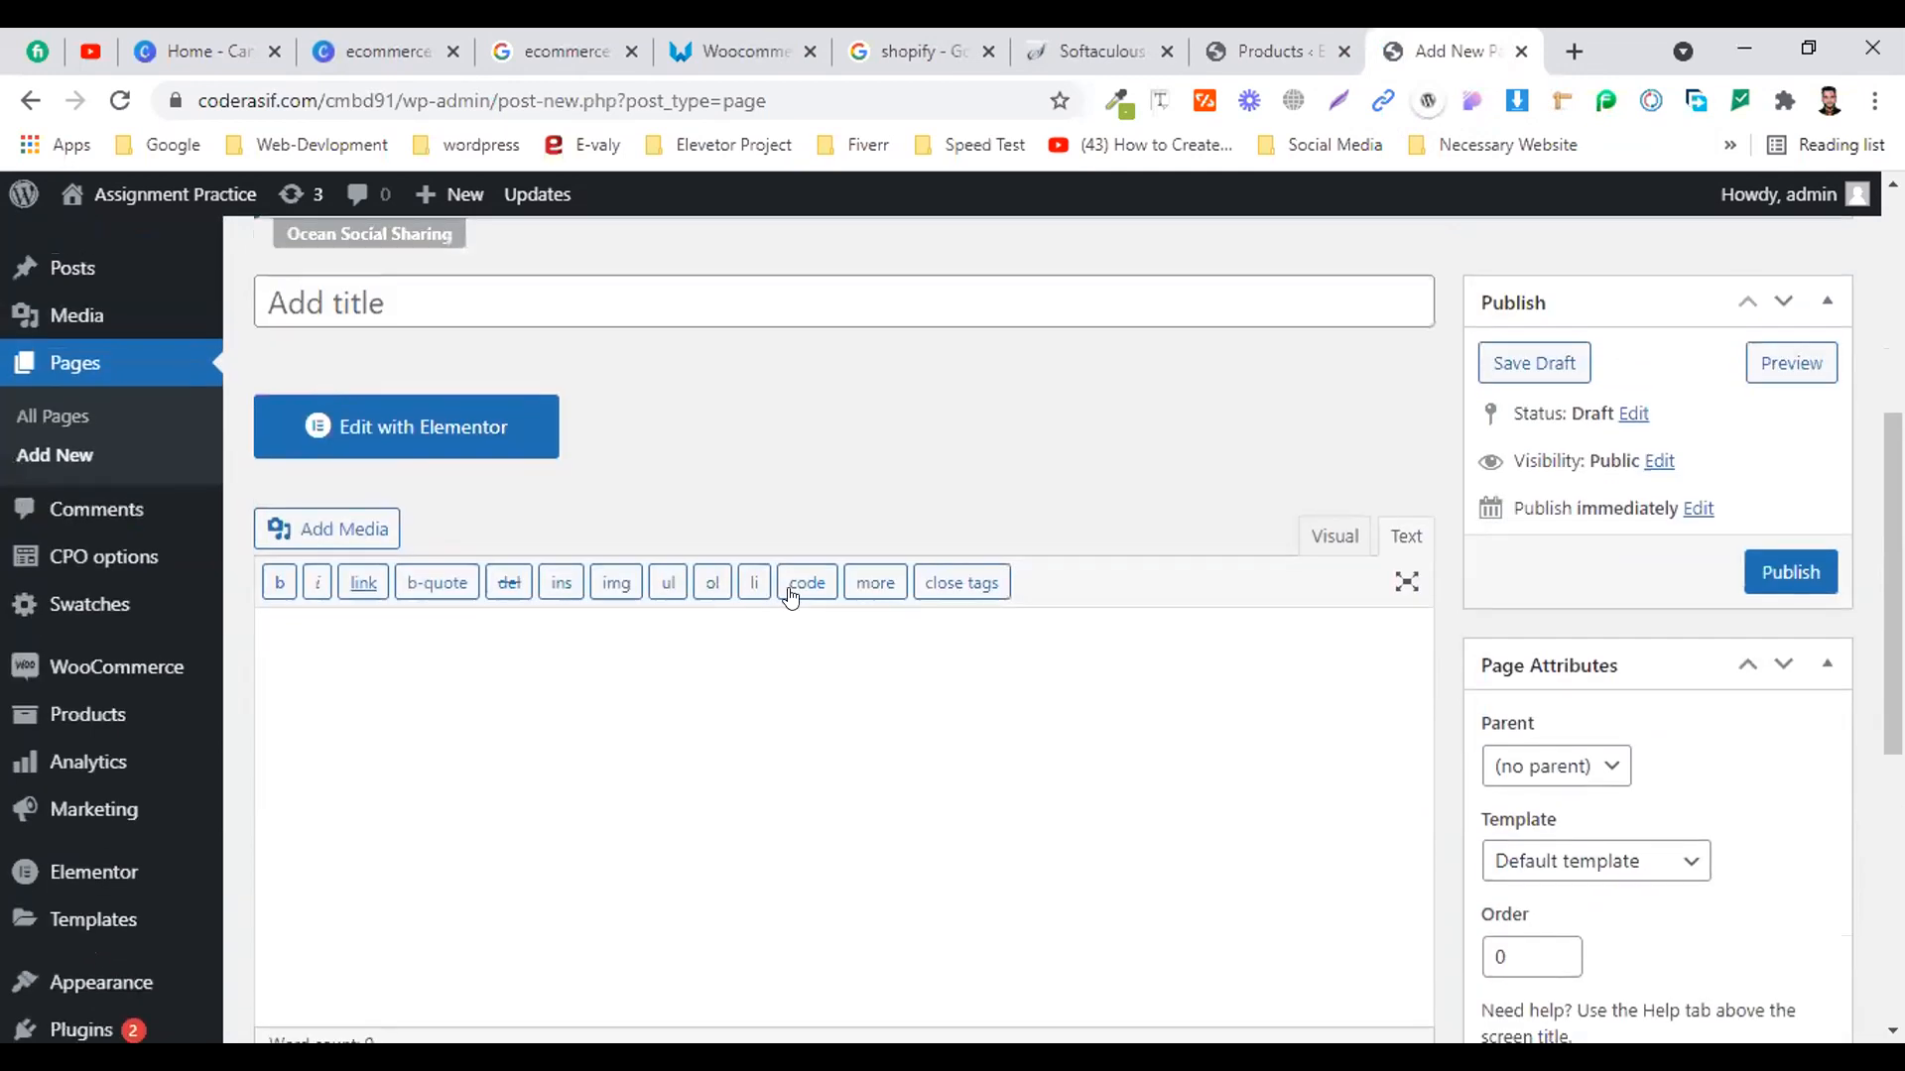
scroll(787, 595, "down", 1)
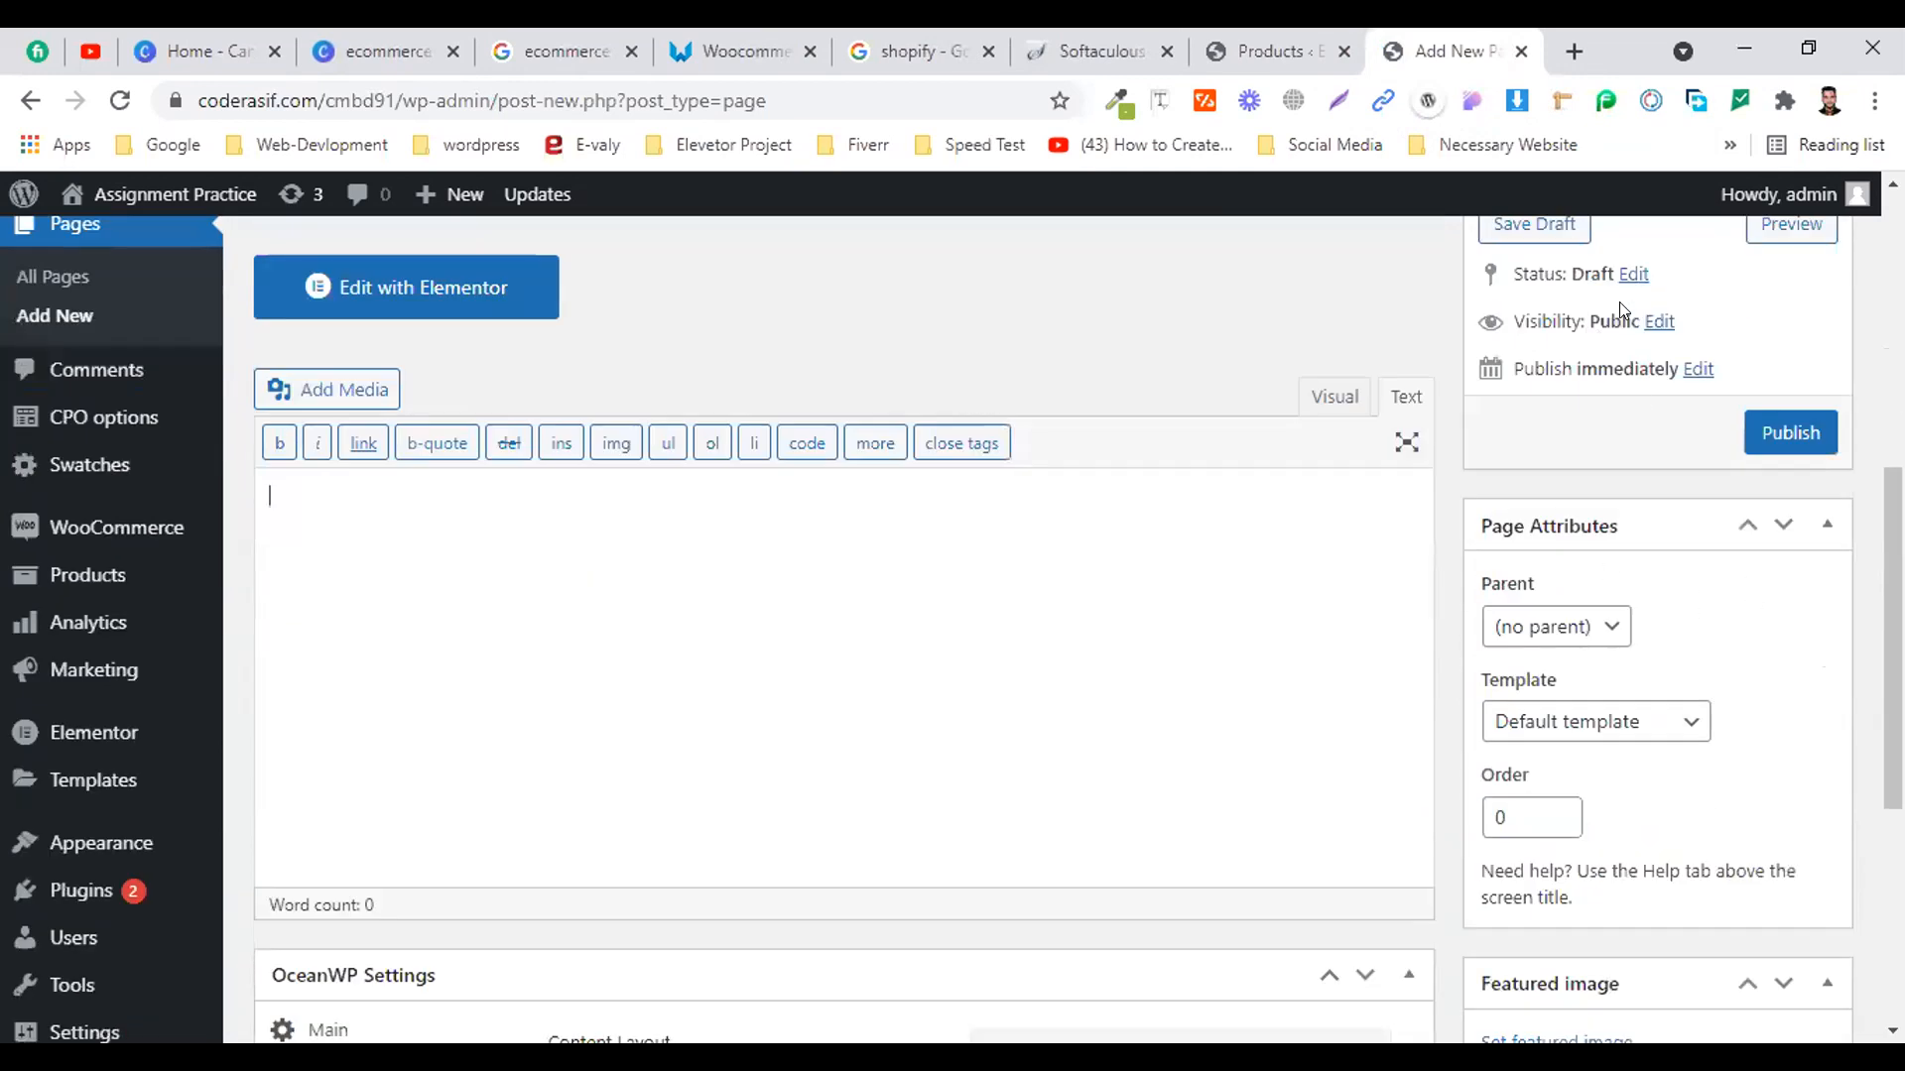
scroll(1655, 424, "up", 1)
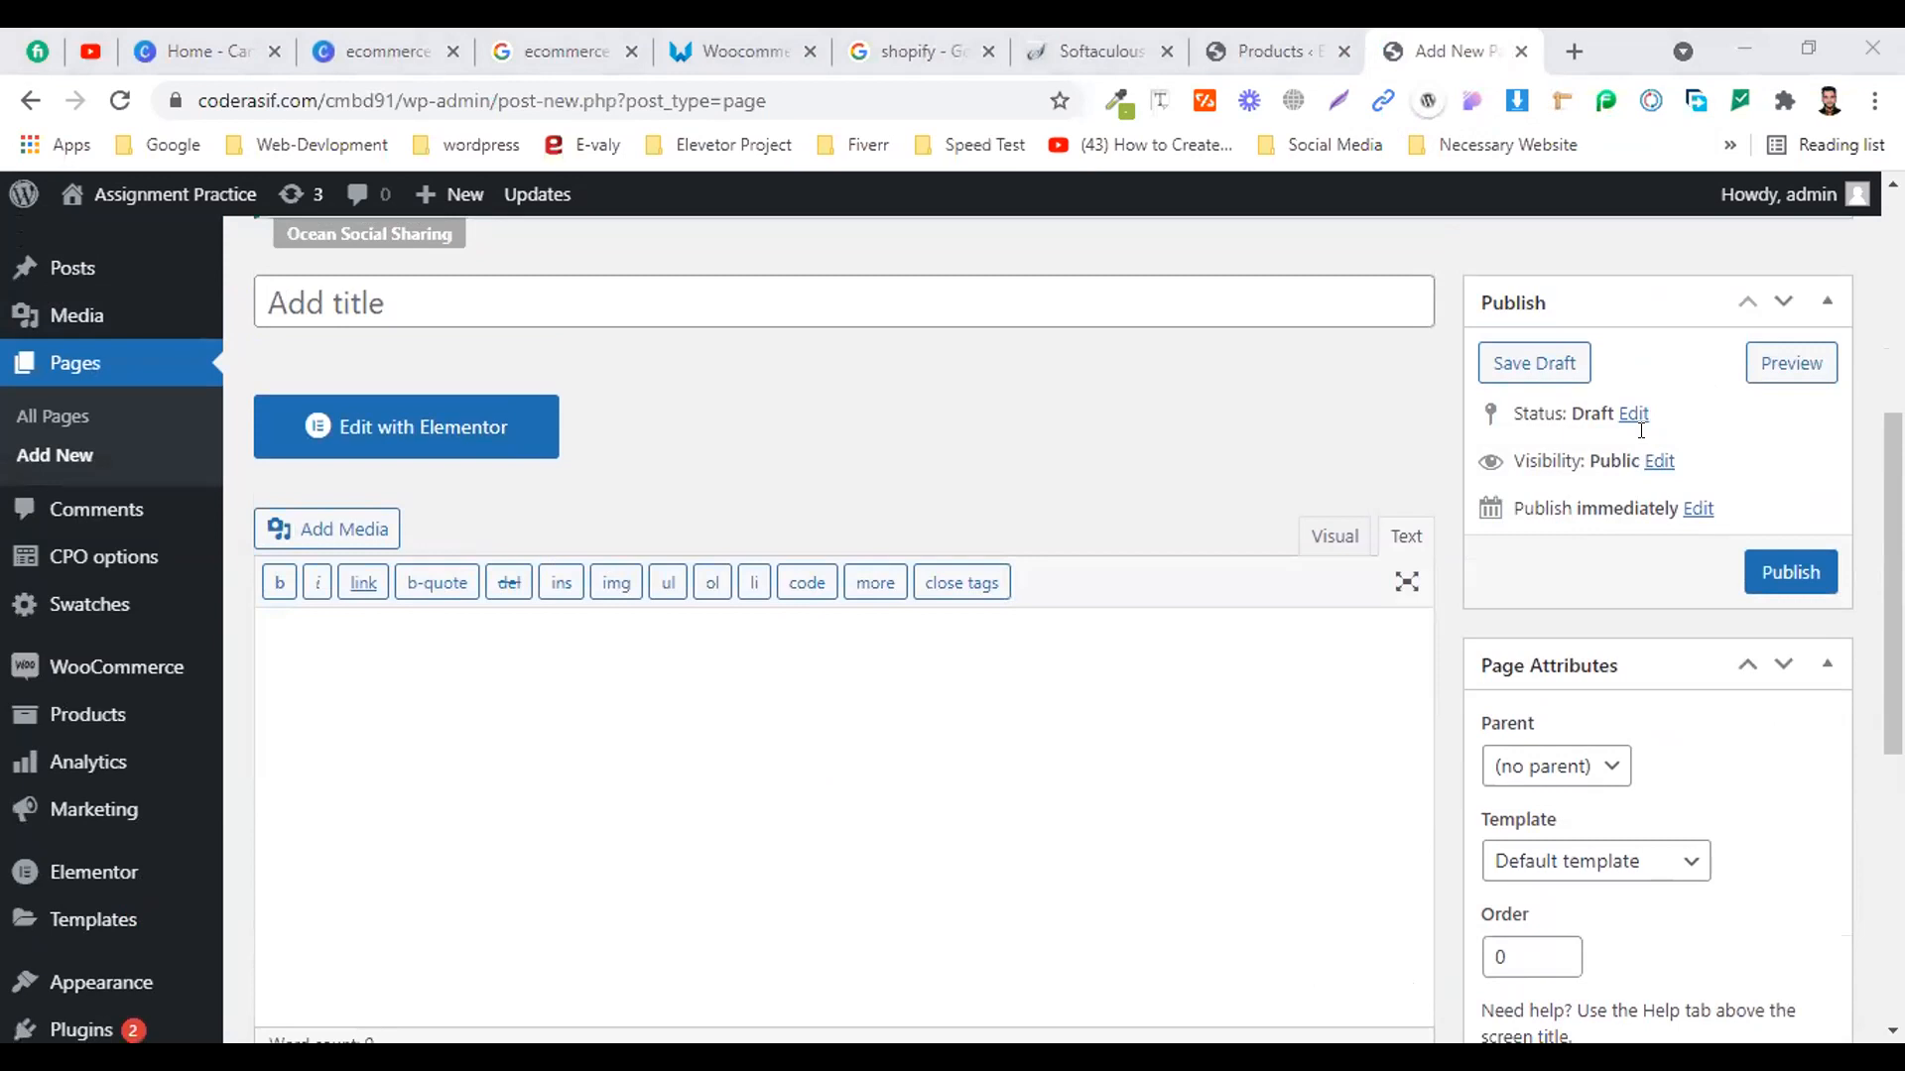
left_click(1273, 541)
left_click(1260, 684)
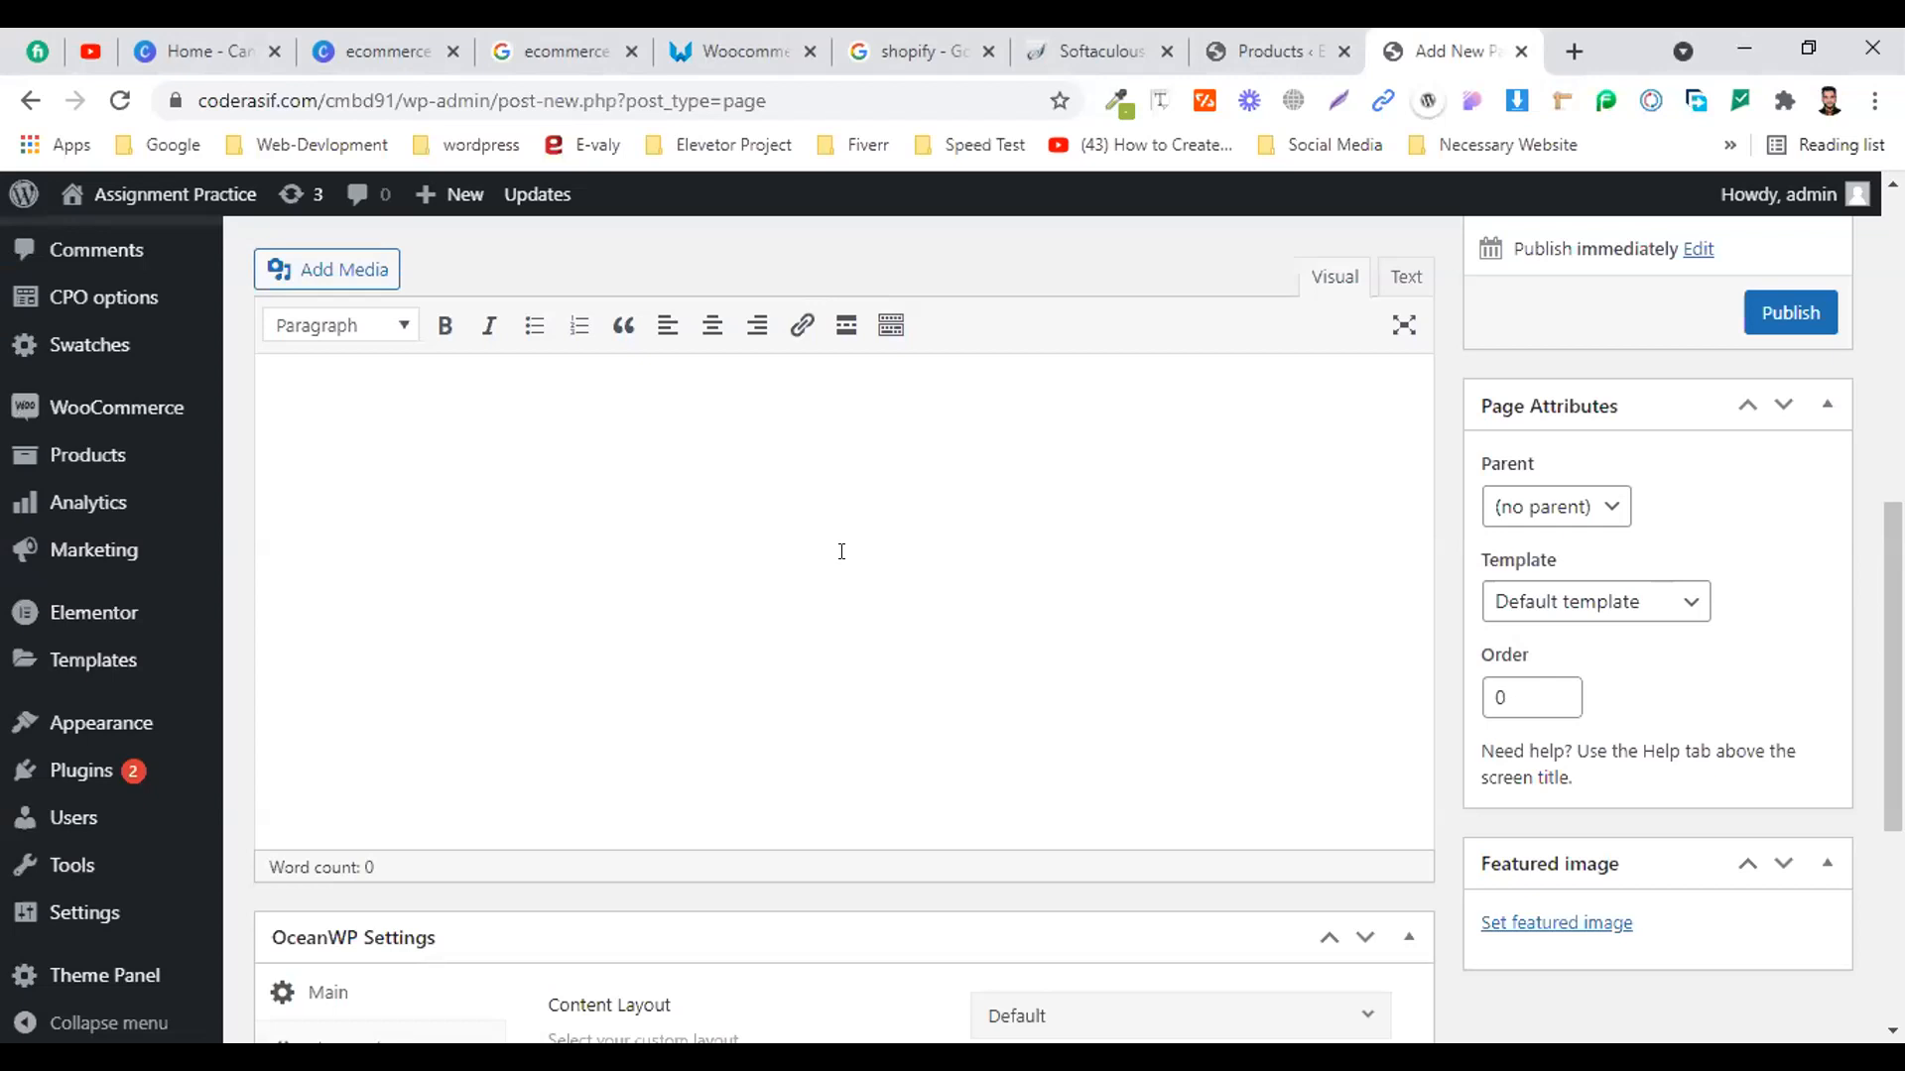
right_click(750, 571)
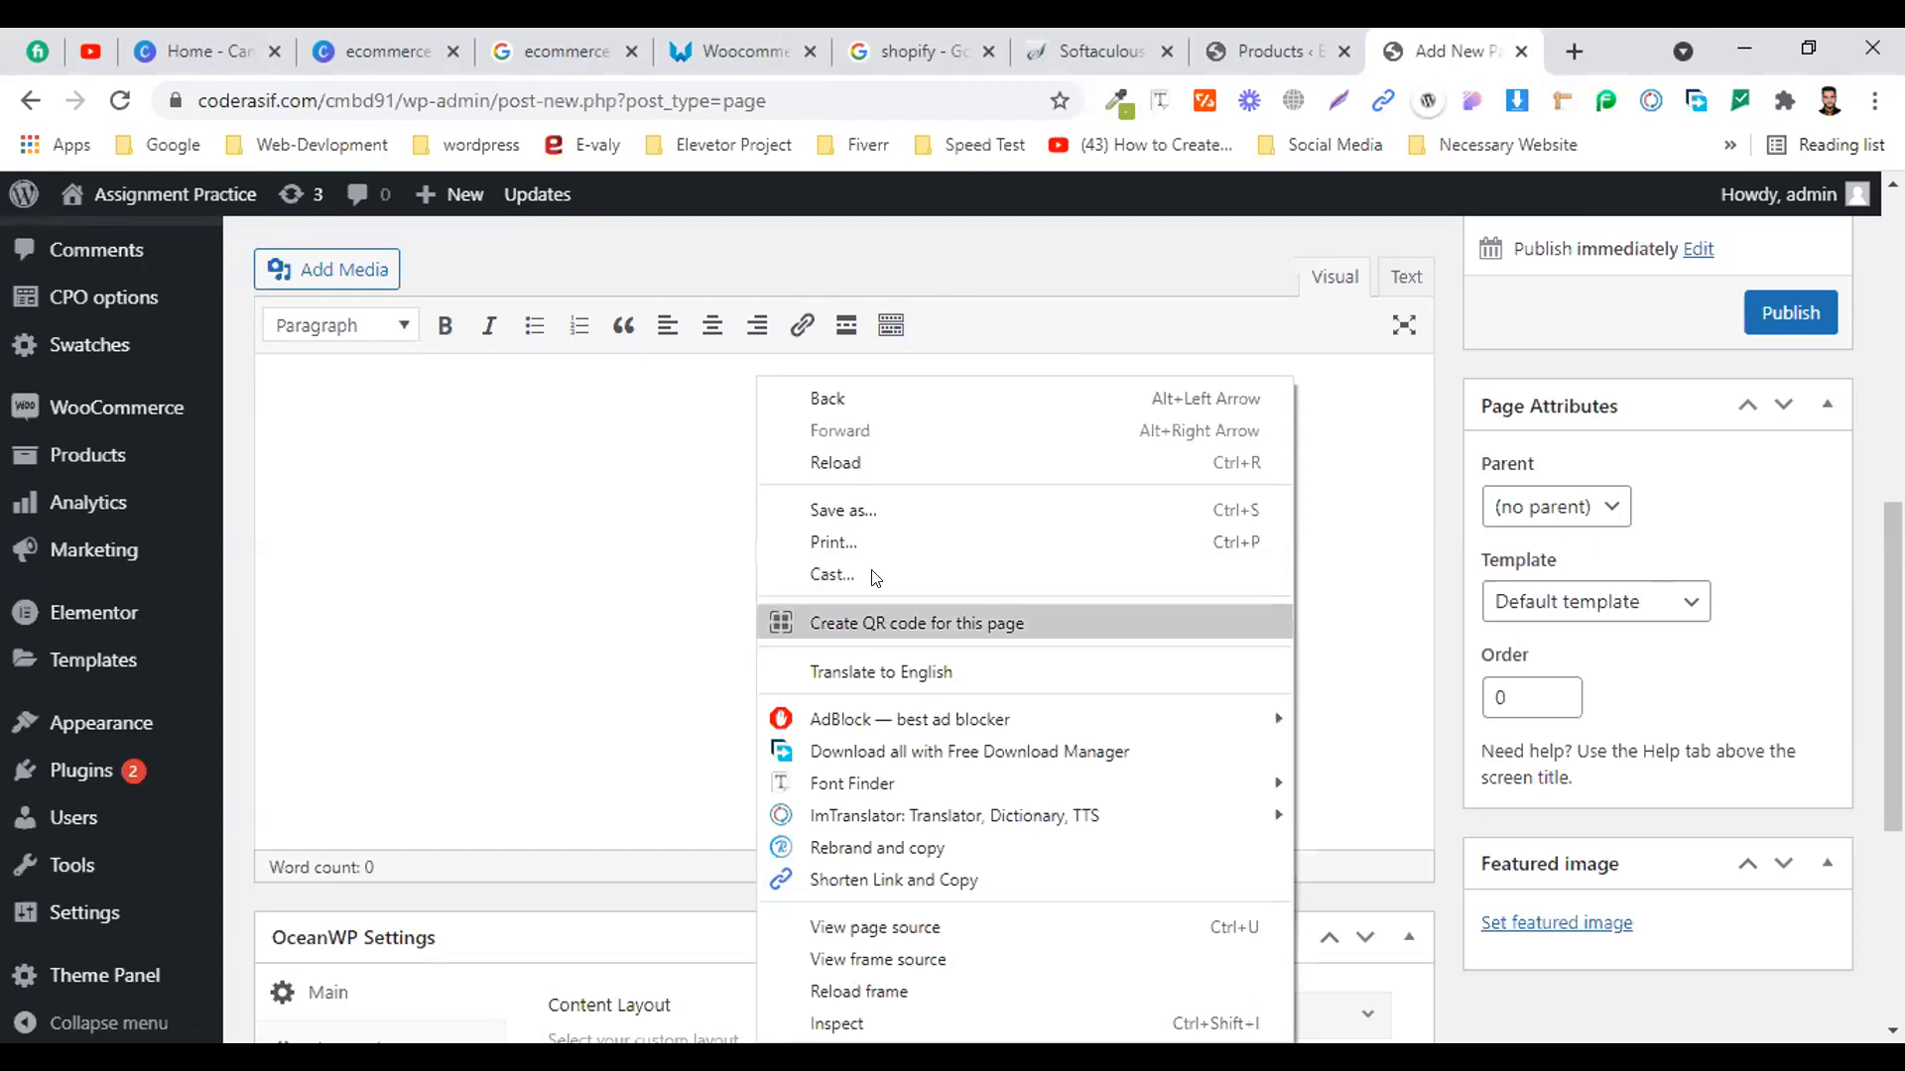
right_click(547, 638)
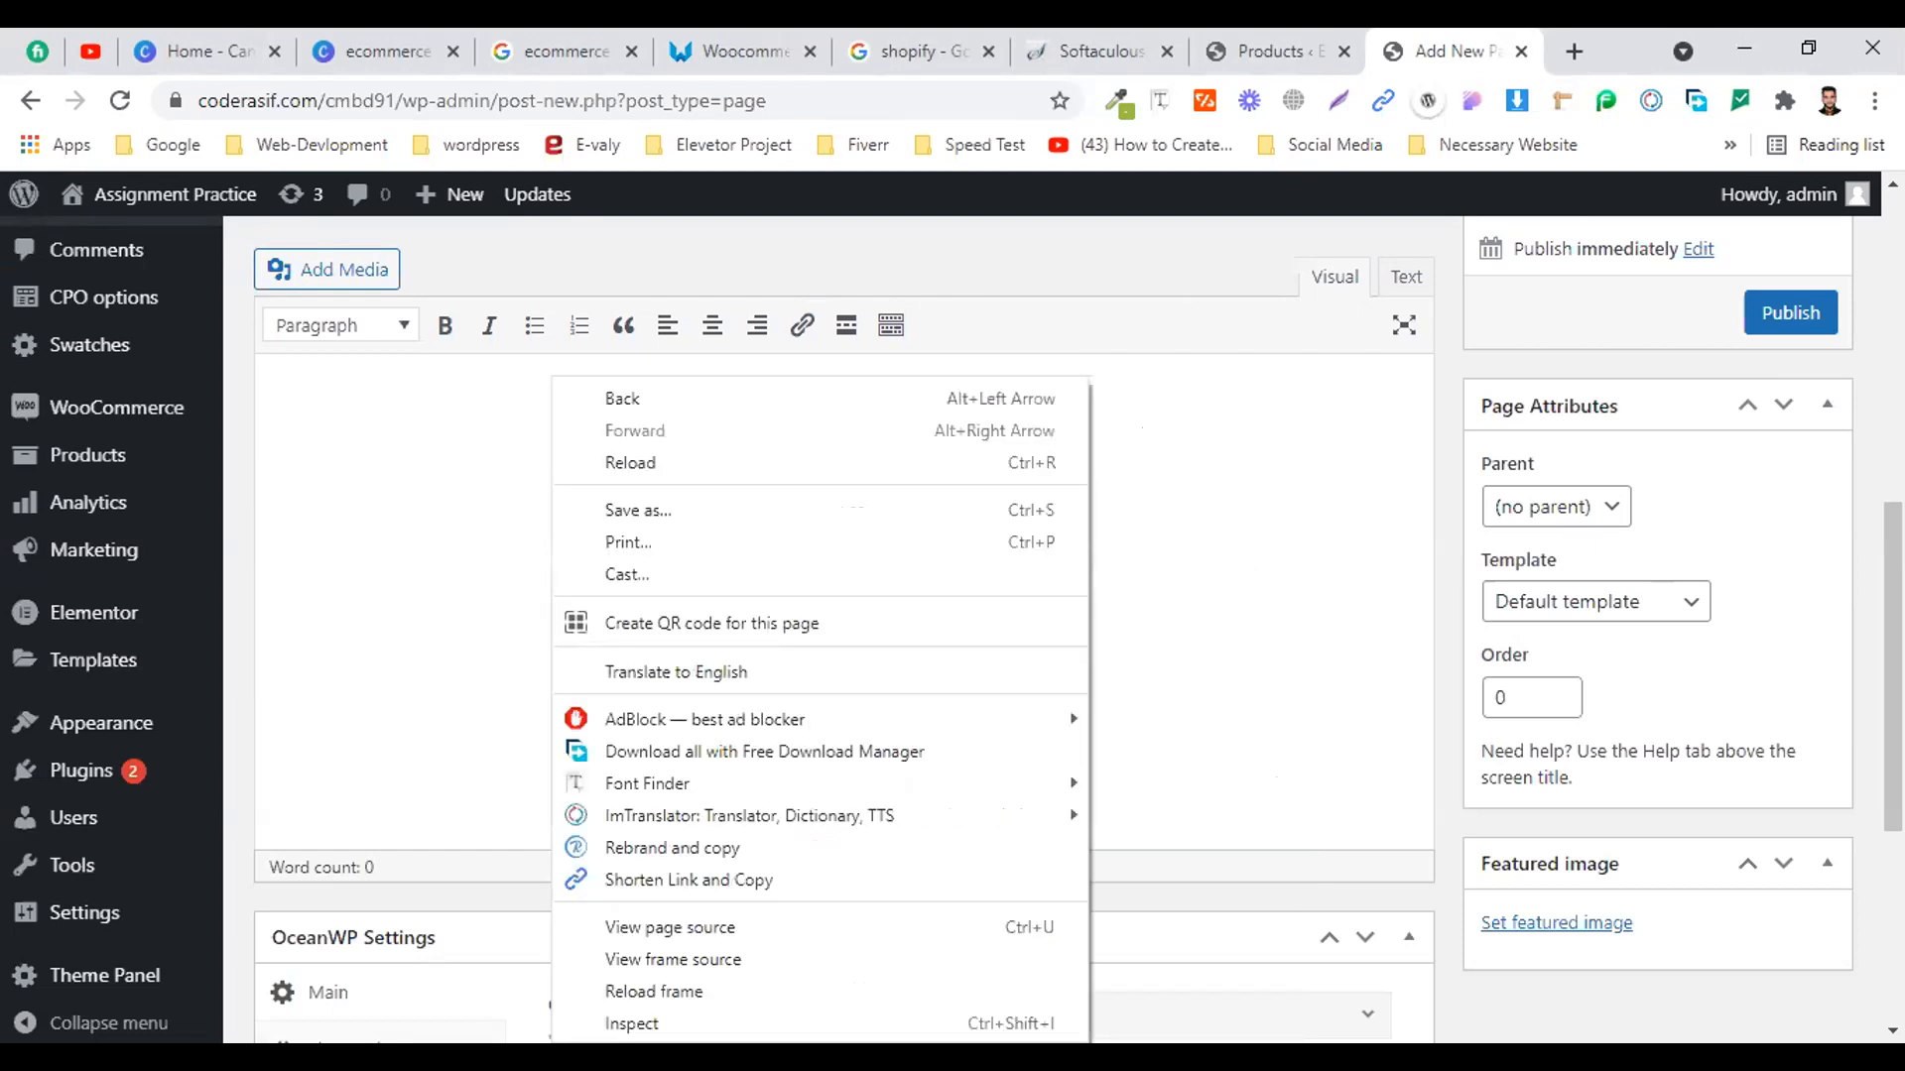
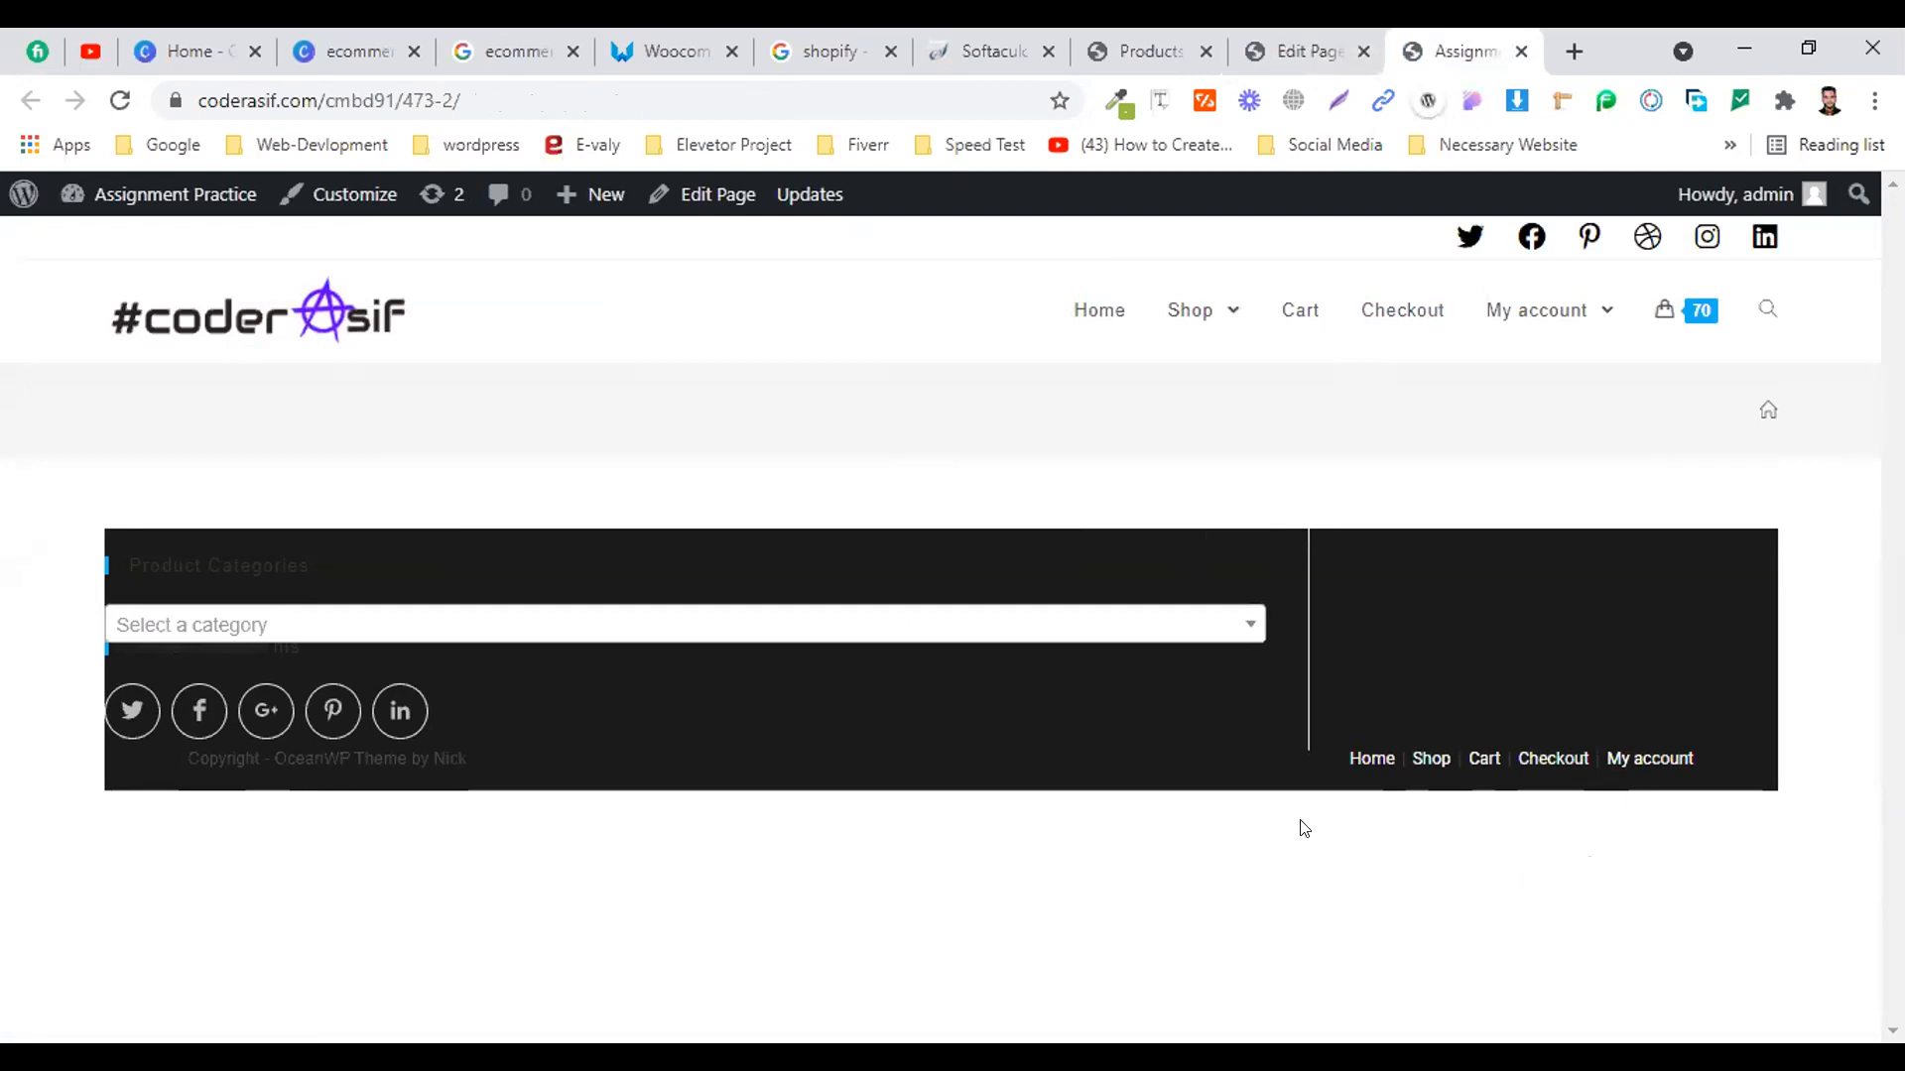
Compare the editor and live page tabs, confirming the live page shows no product
left_click(1302, 45)
scroll(565, 607, "down", 4)
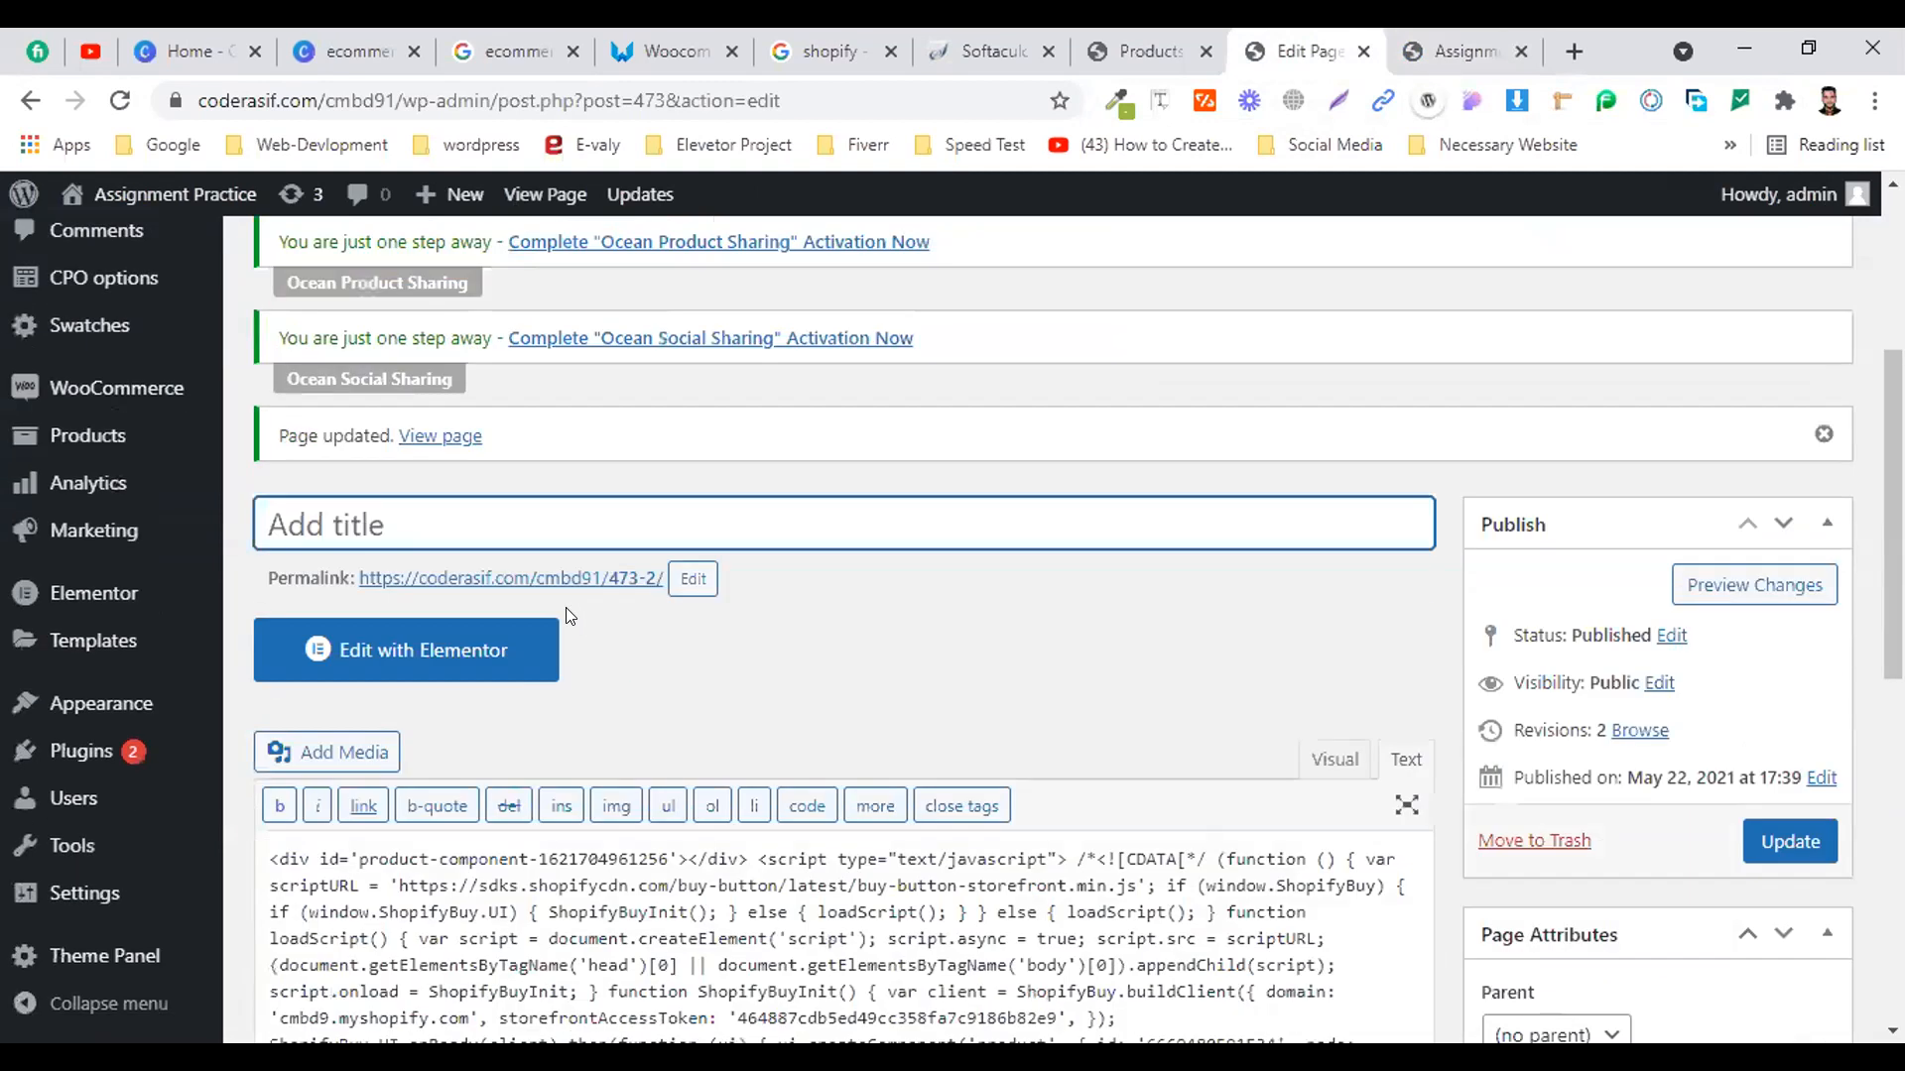
left_click(1476, 44)
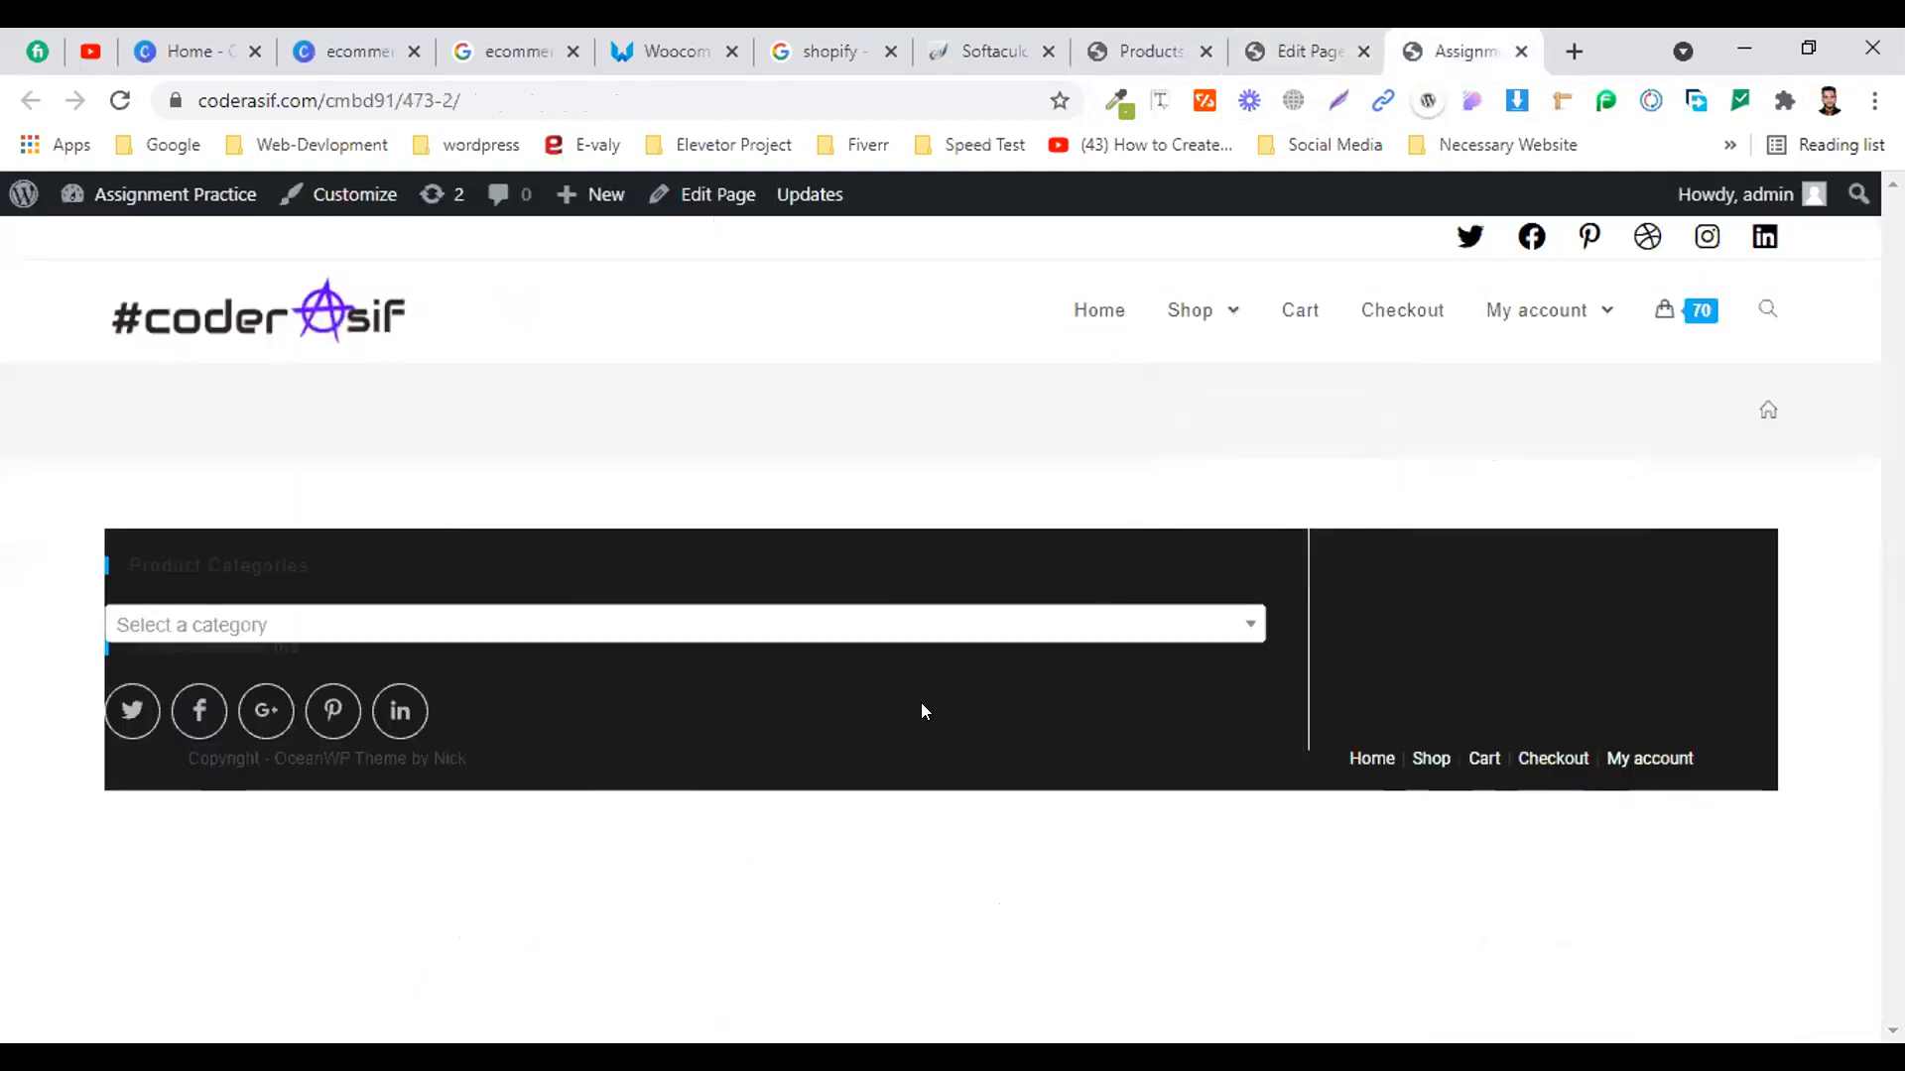
left_click(304, 624)
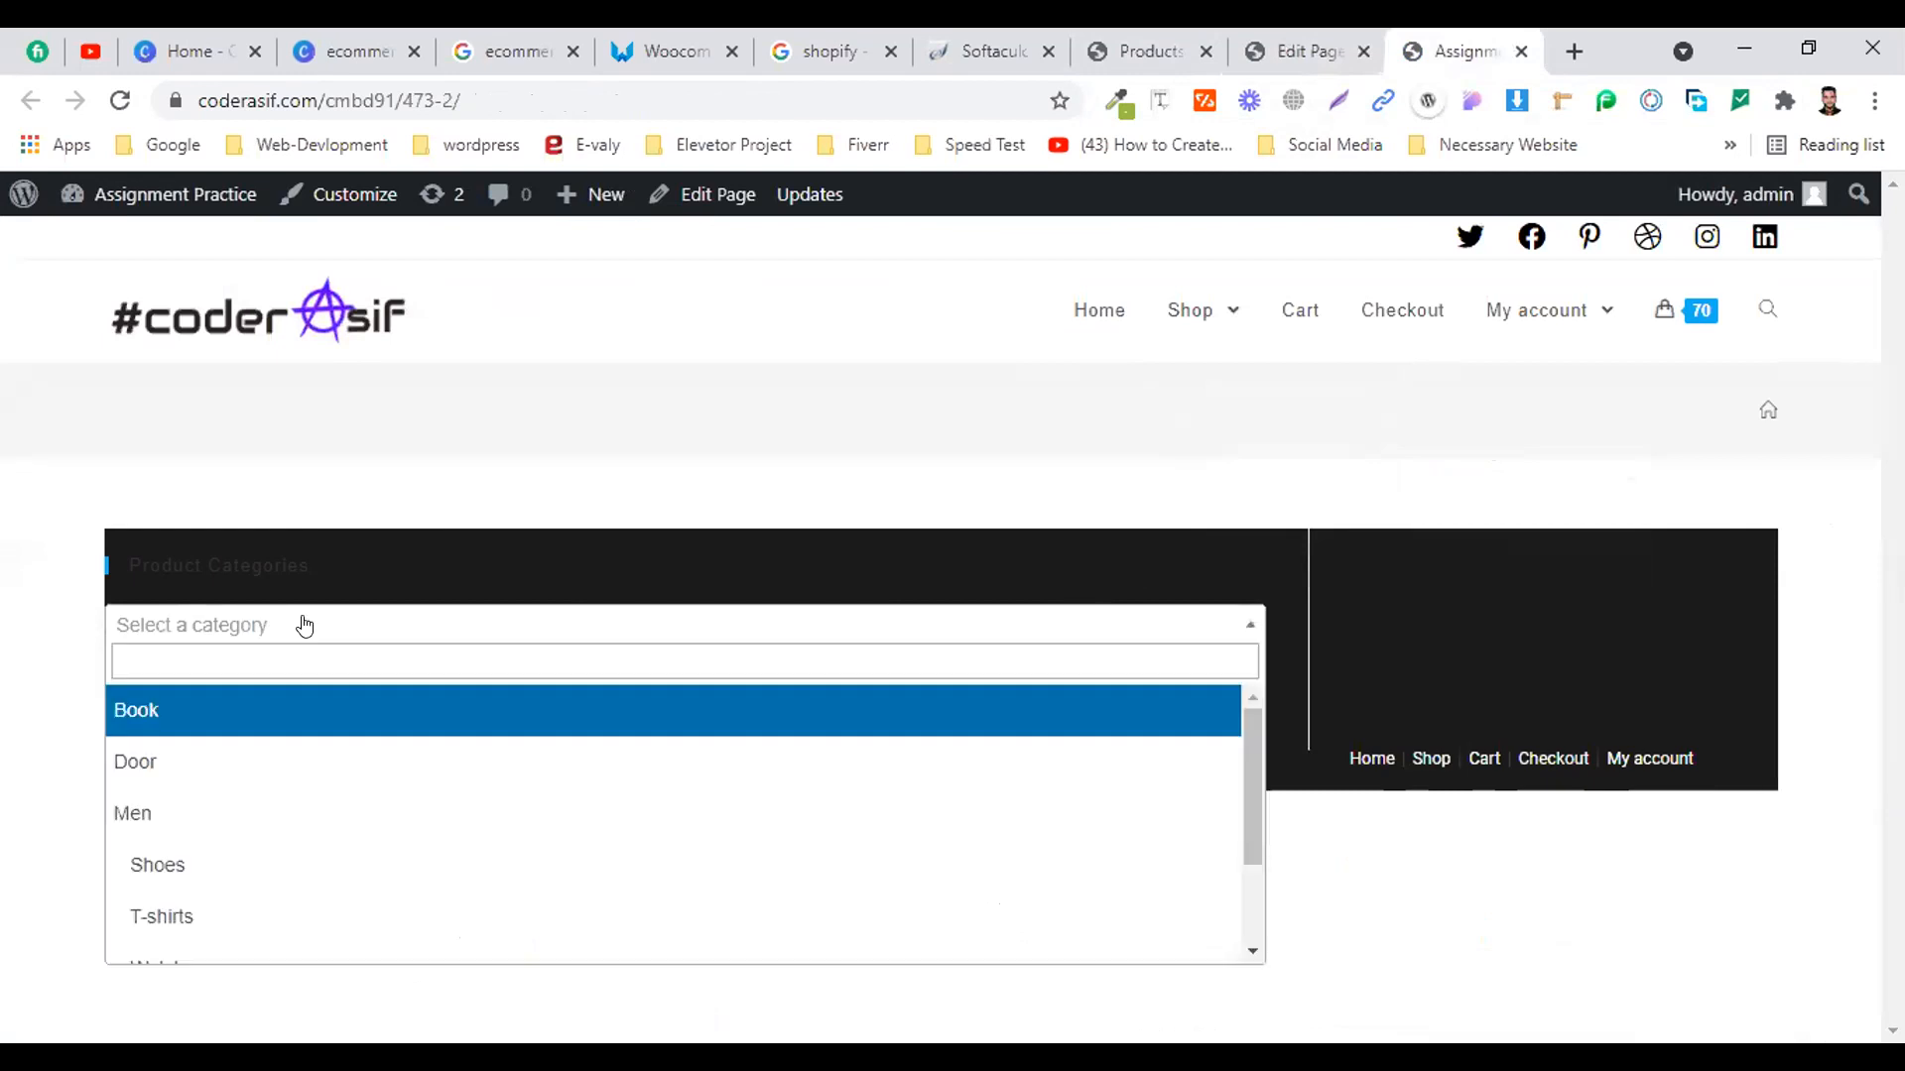
left_click(304, 624)
left_click(304, 624)
left_click(304, 624)
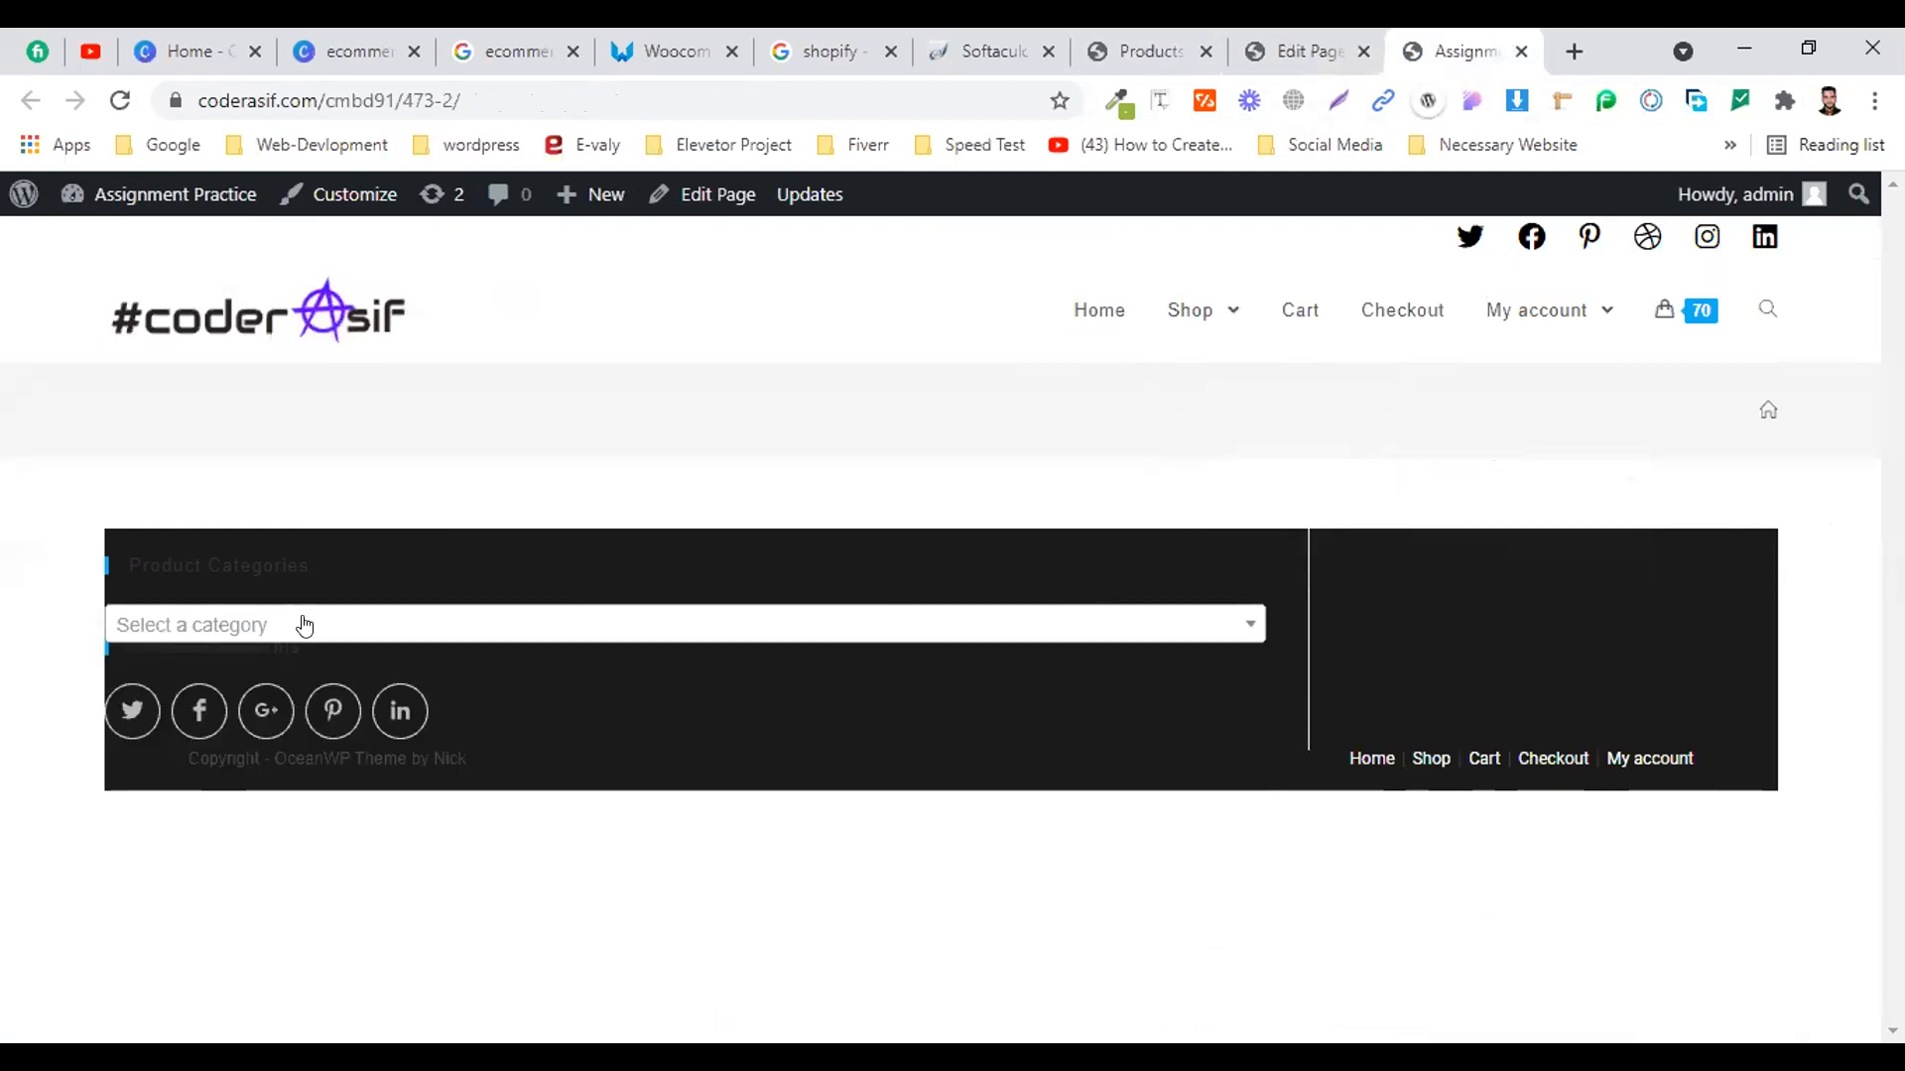
Reopen page 473 in the WordPress editor from the live page's admin bar
left_click(1301, 42)
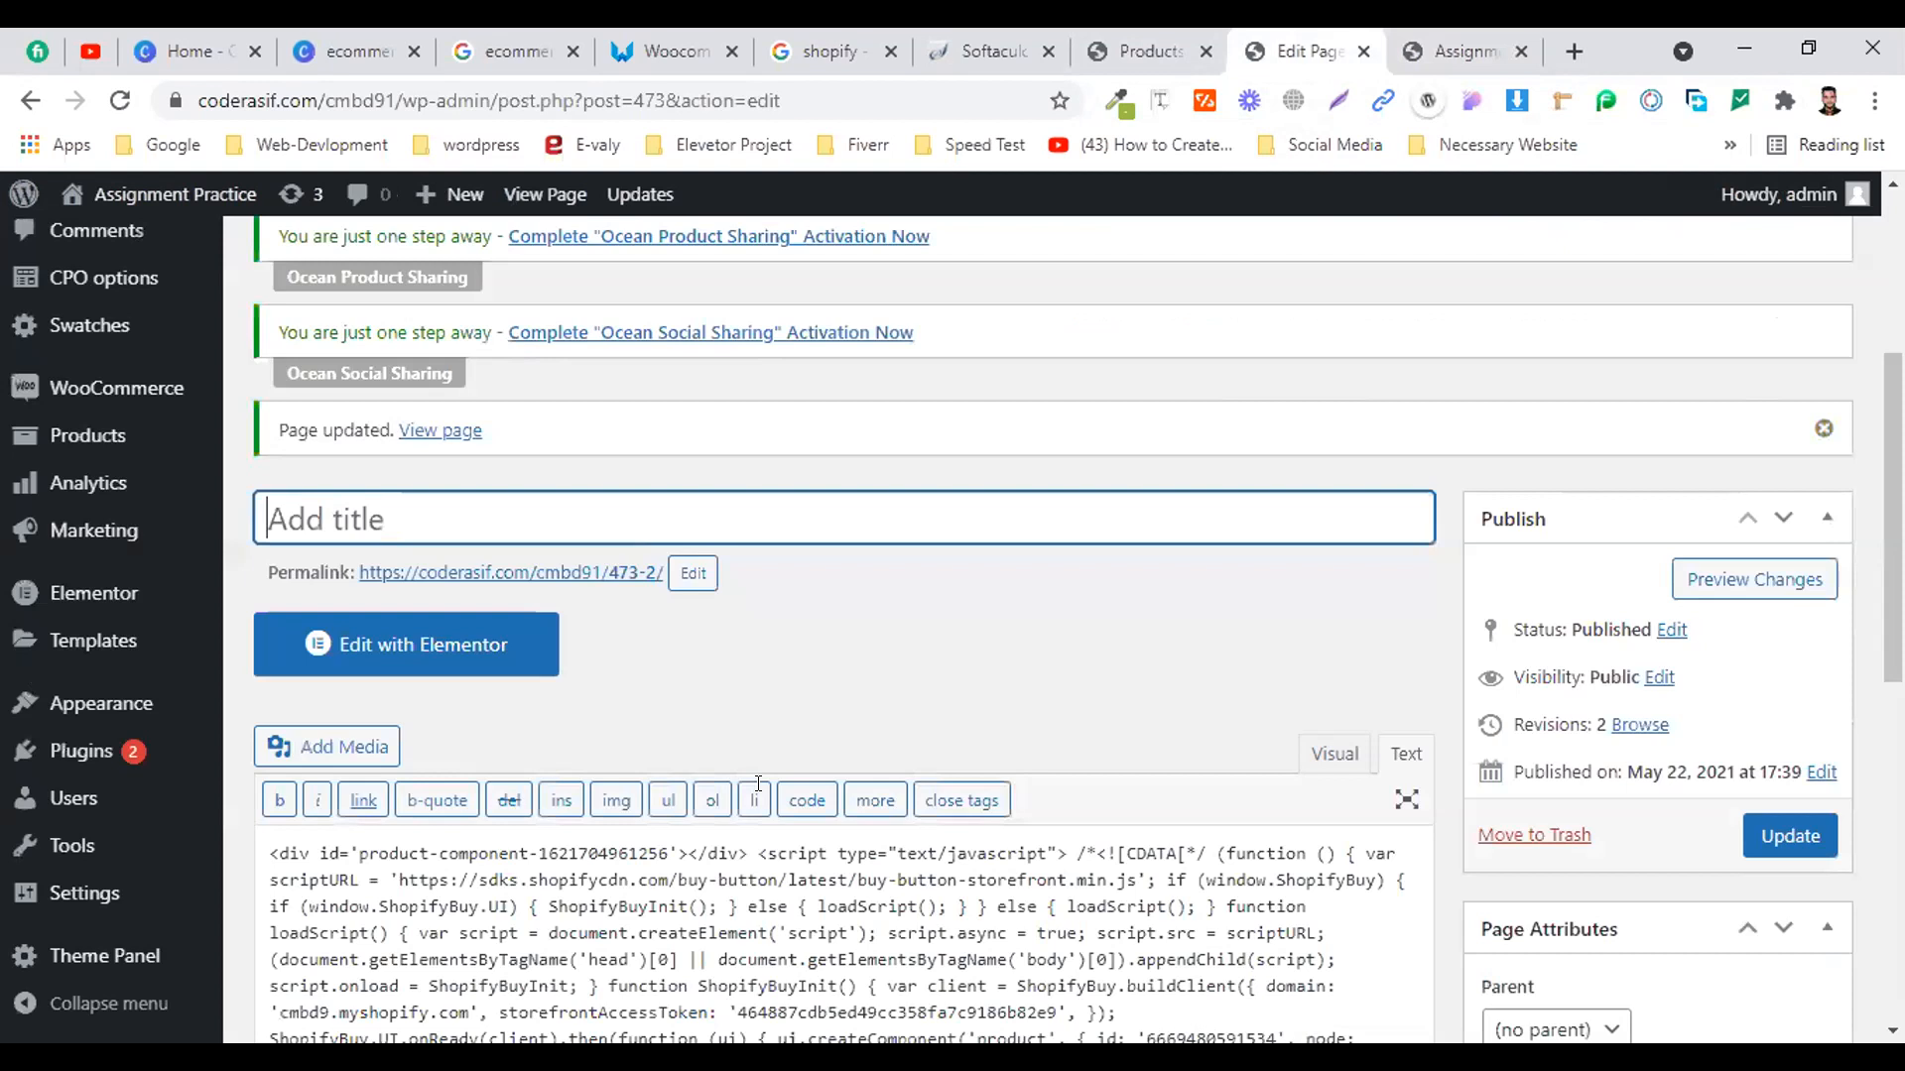
scroll(1021, 577, "up", 5)
left_click(1465, 51)
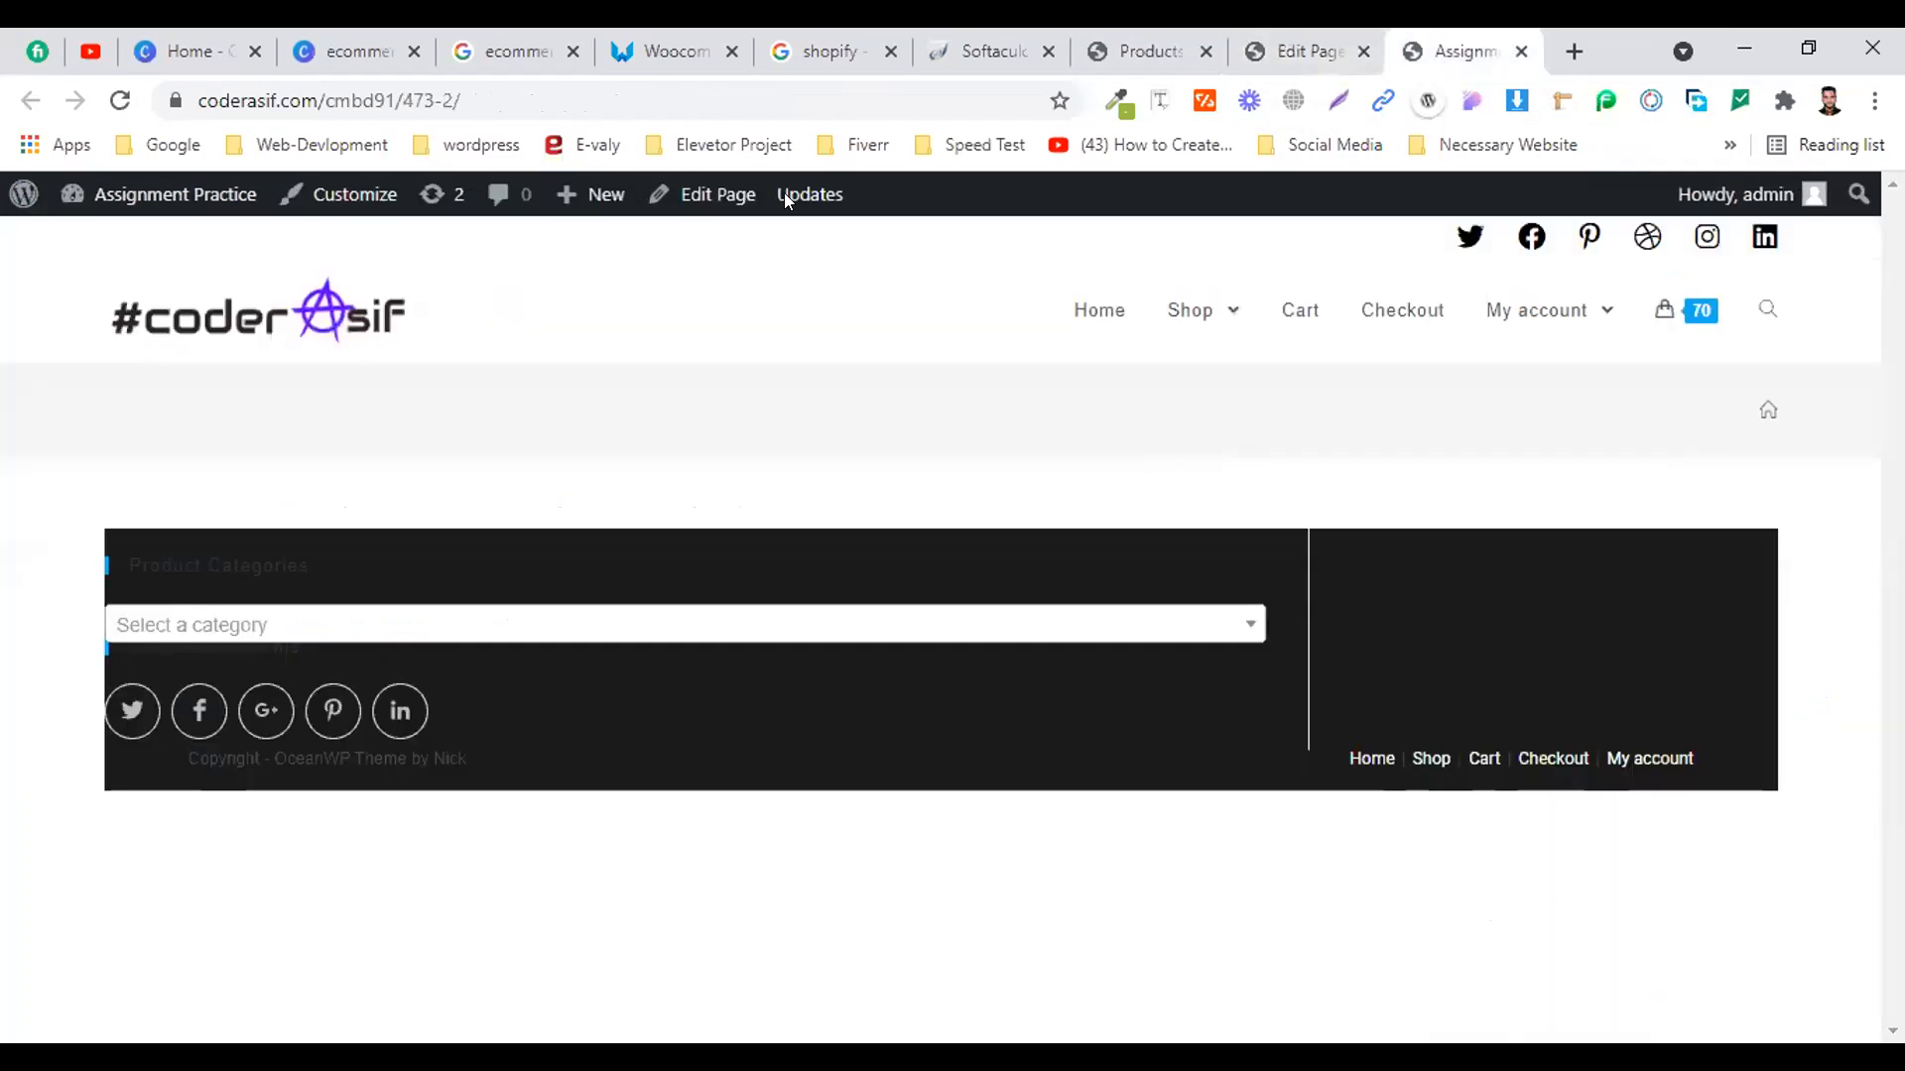
left_click(720, 190)
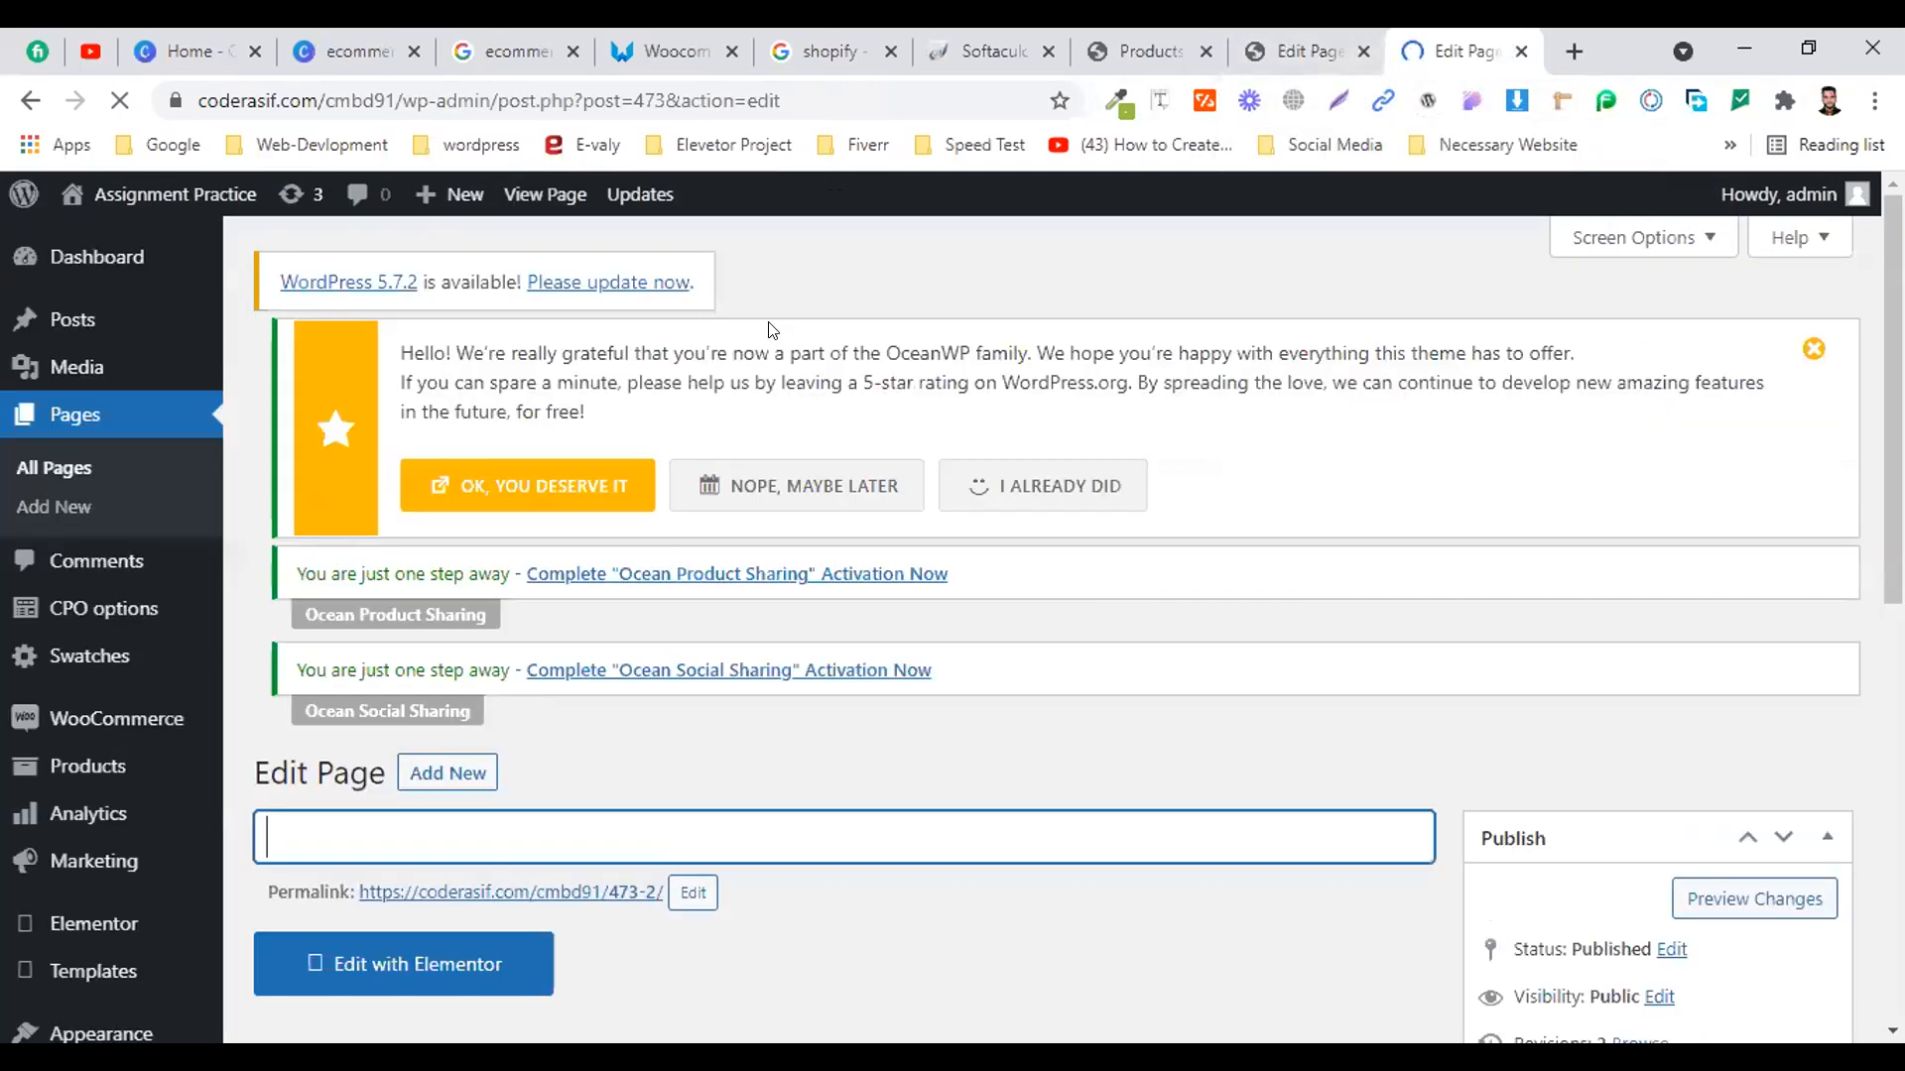
scroll(447, 635, "down", 3)
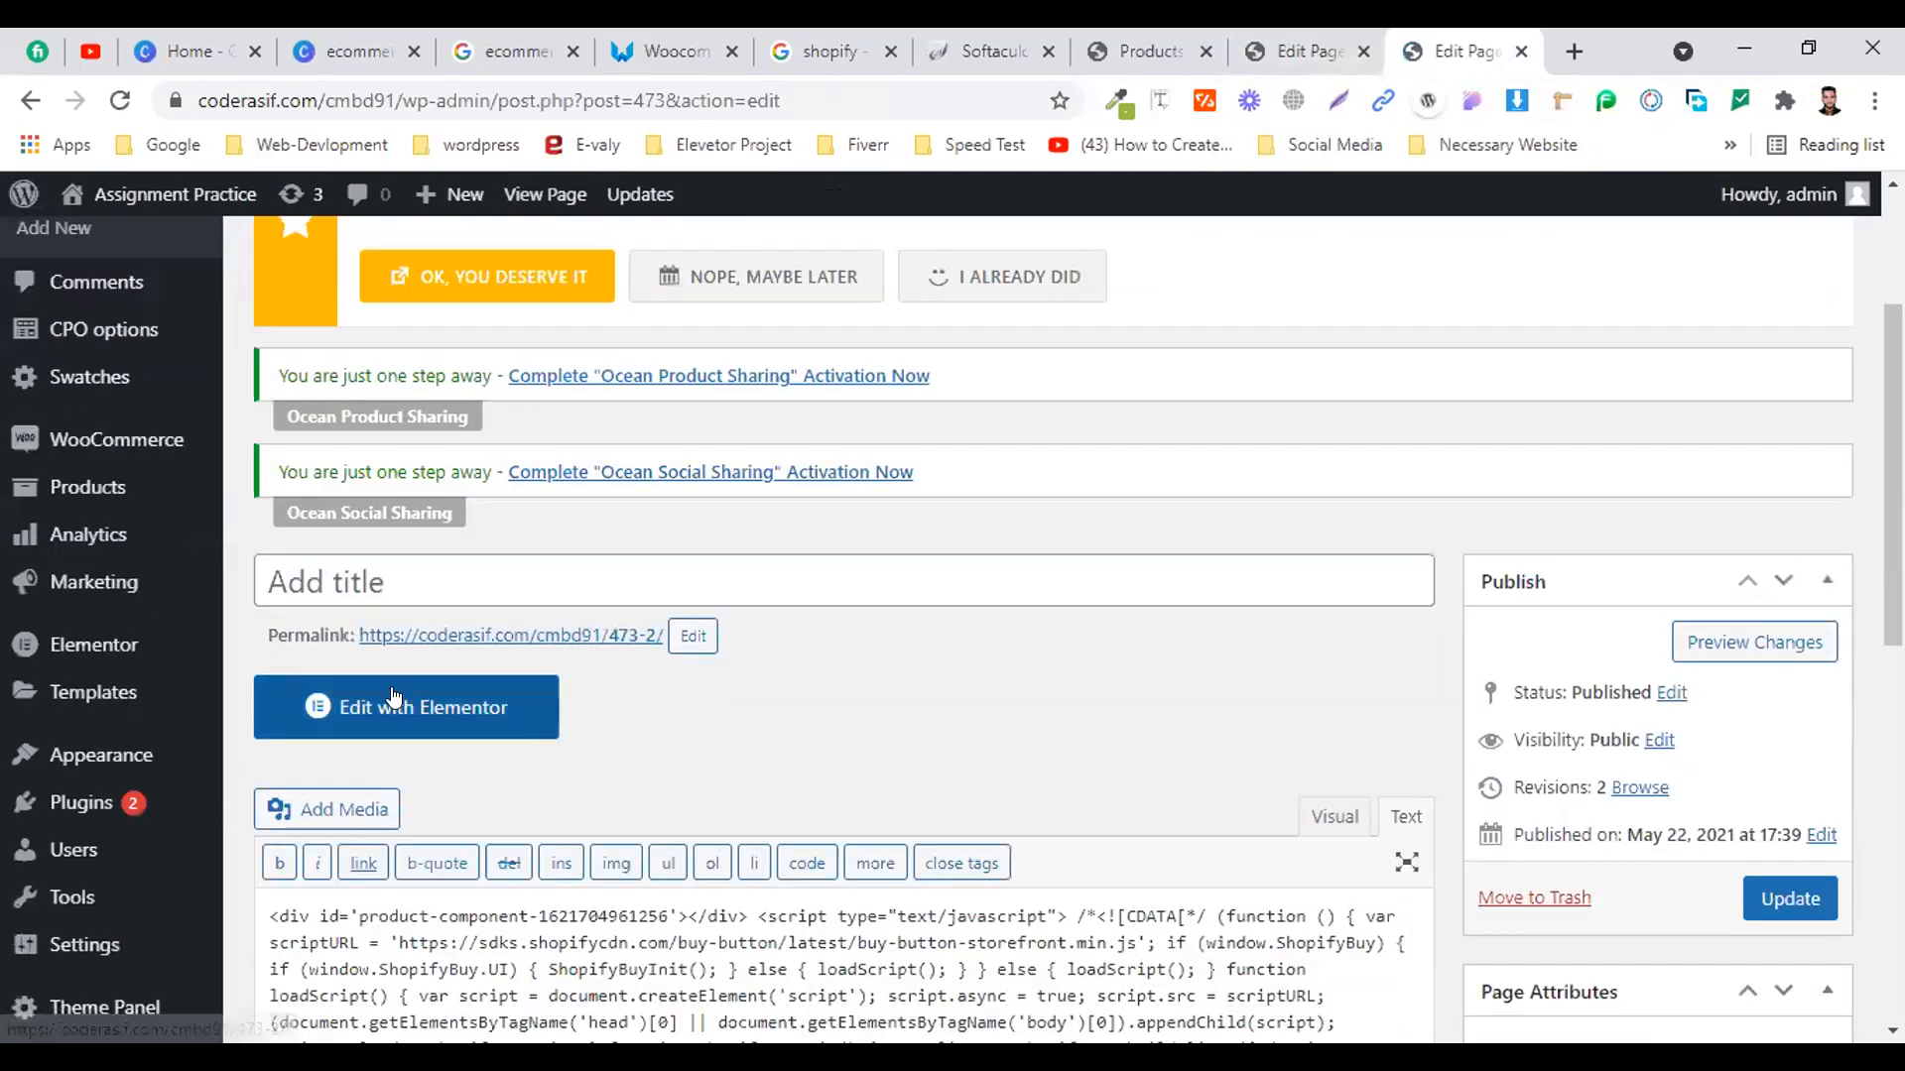
In Elementor, add a new section holding a Text Editor widget found by searching 'text'
left_click(394, 699)
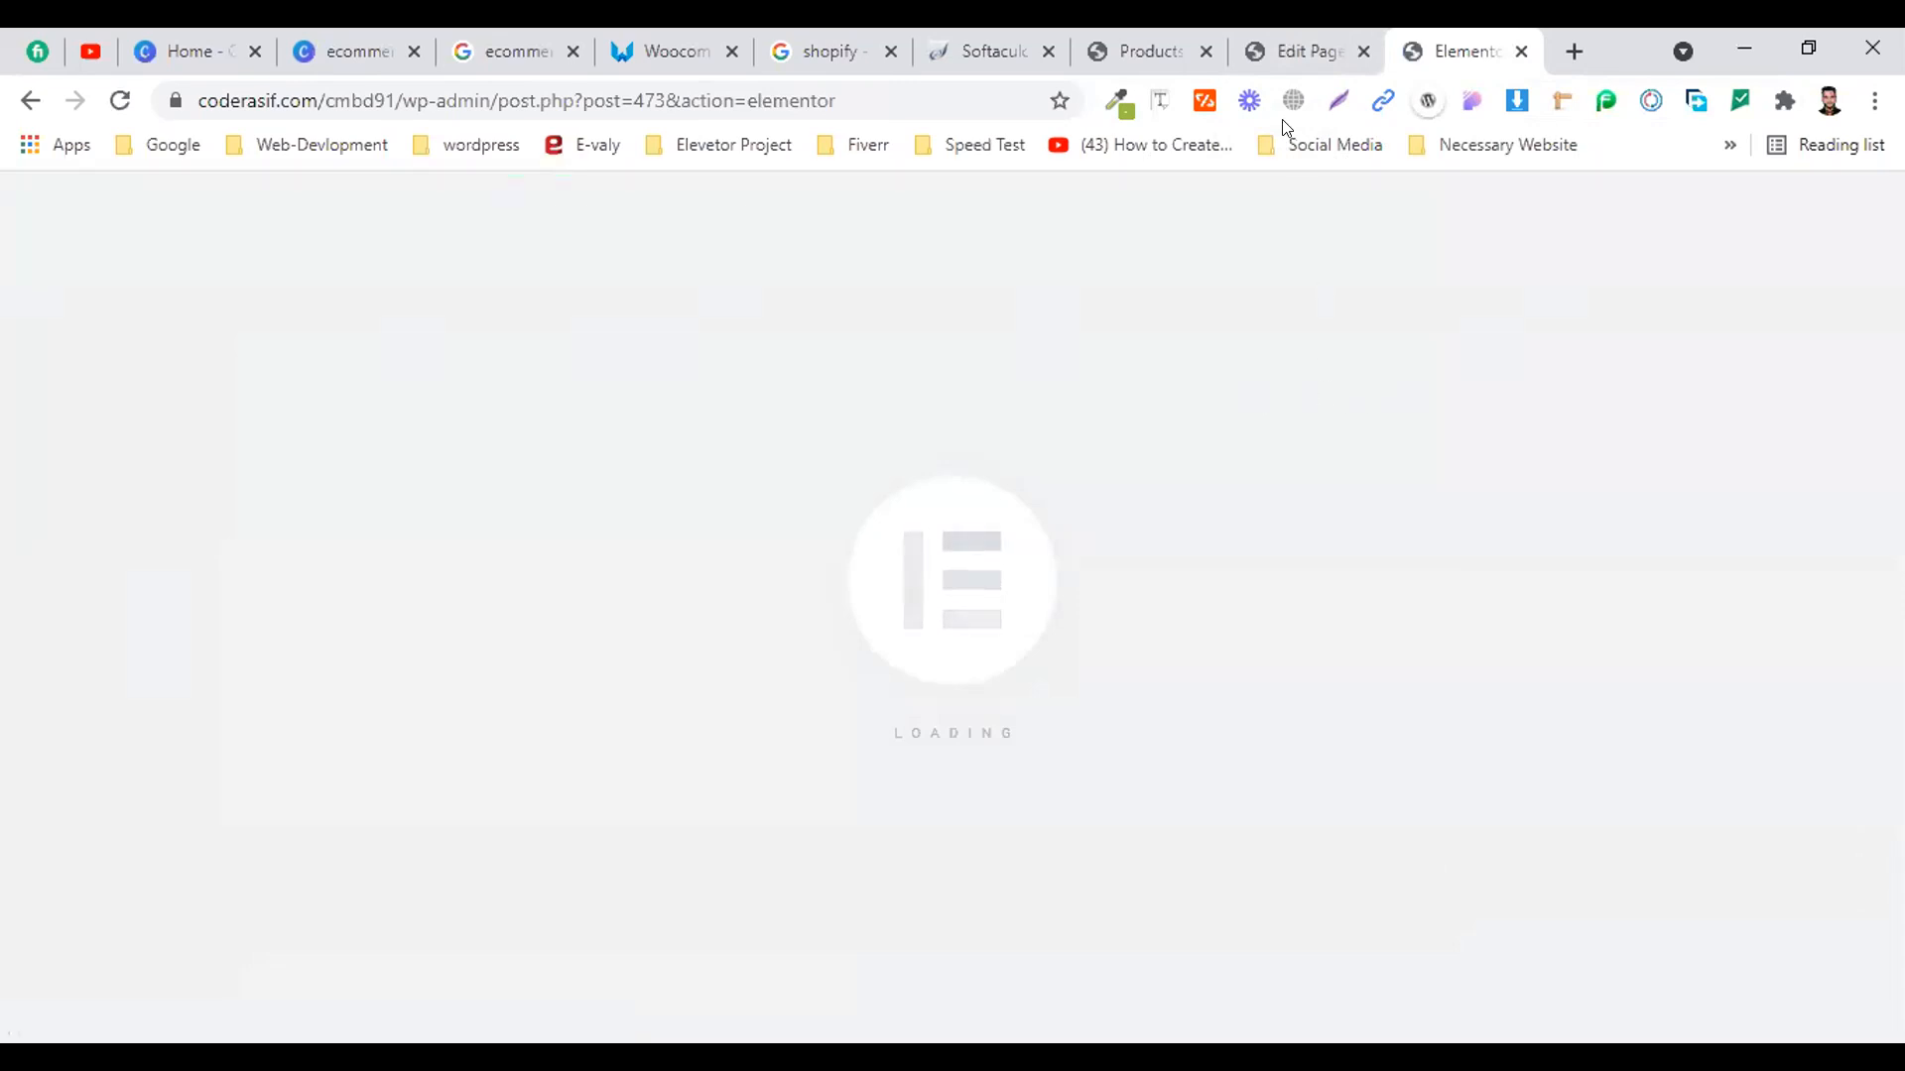
scroll(697, 616, "down", 1)
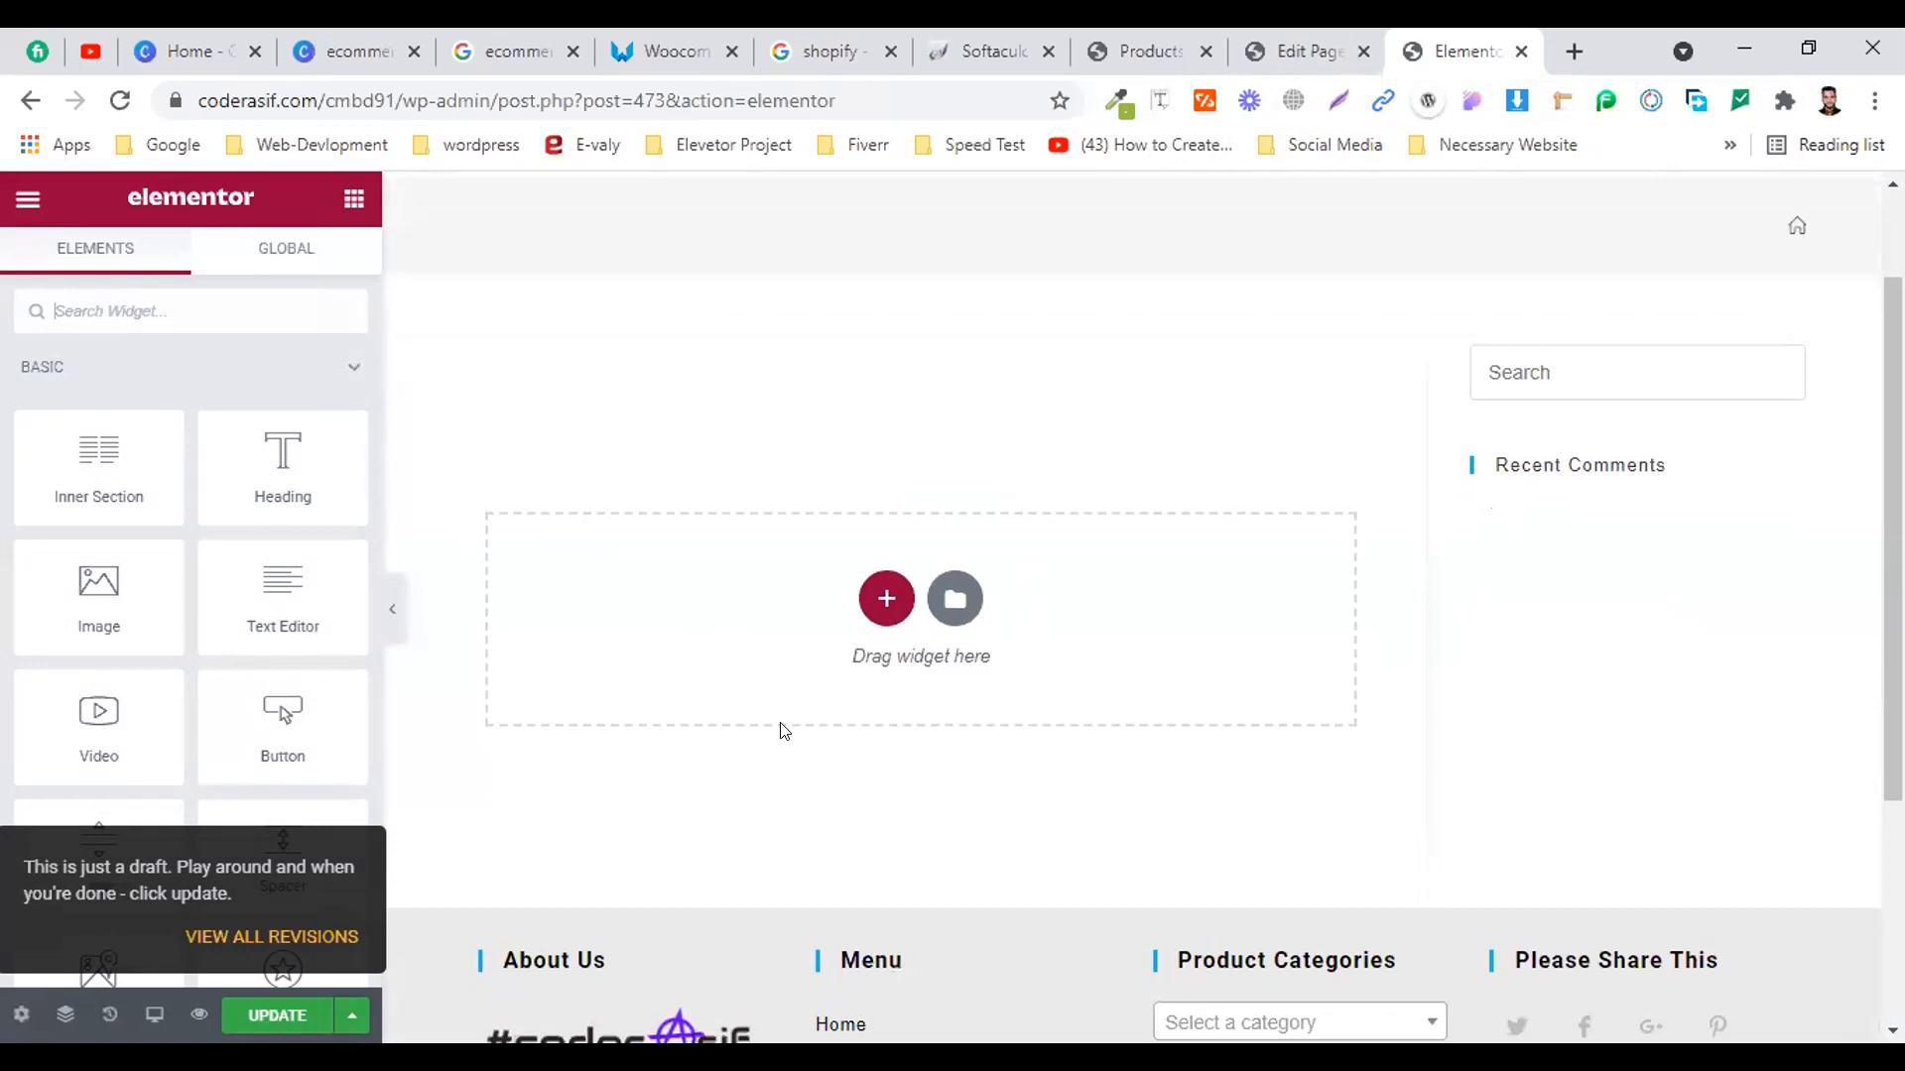
left_click(886, 598)
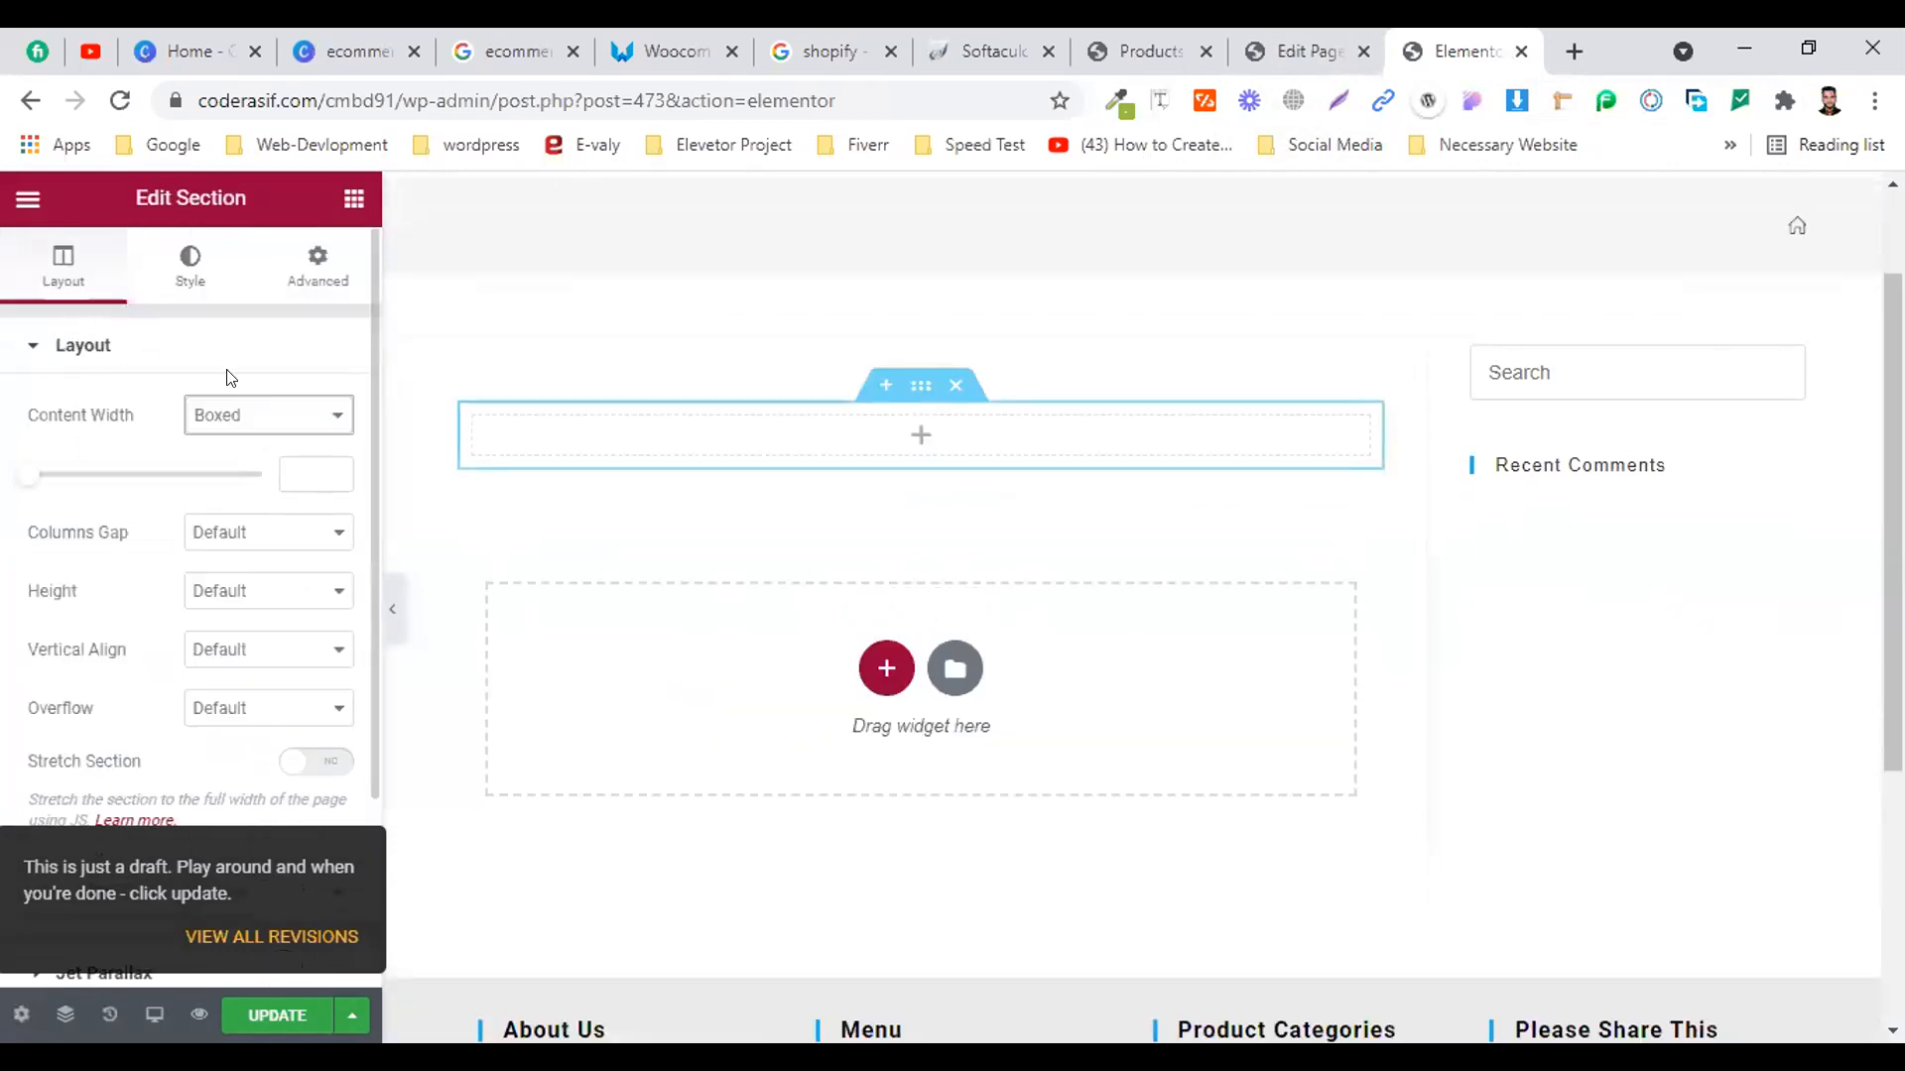
scroll(748, 353, "up", 1)
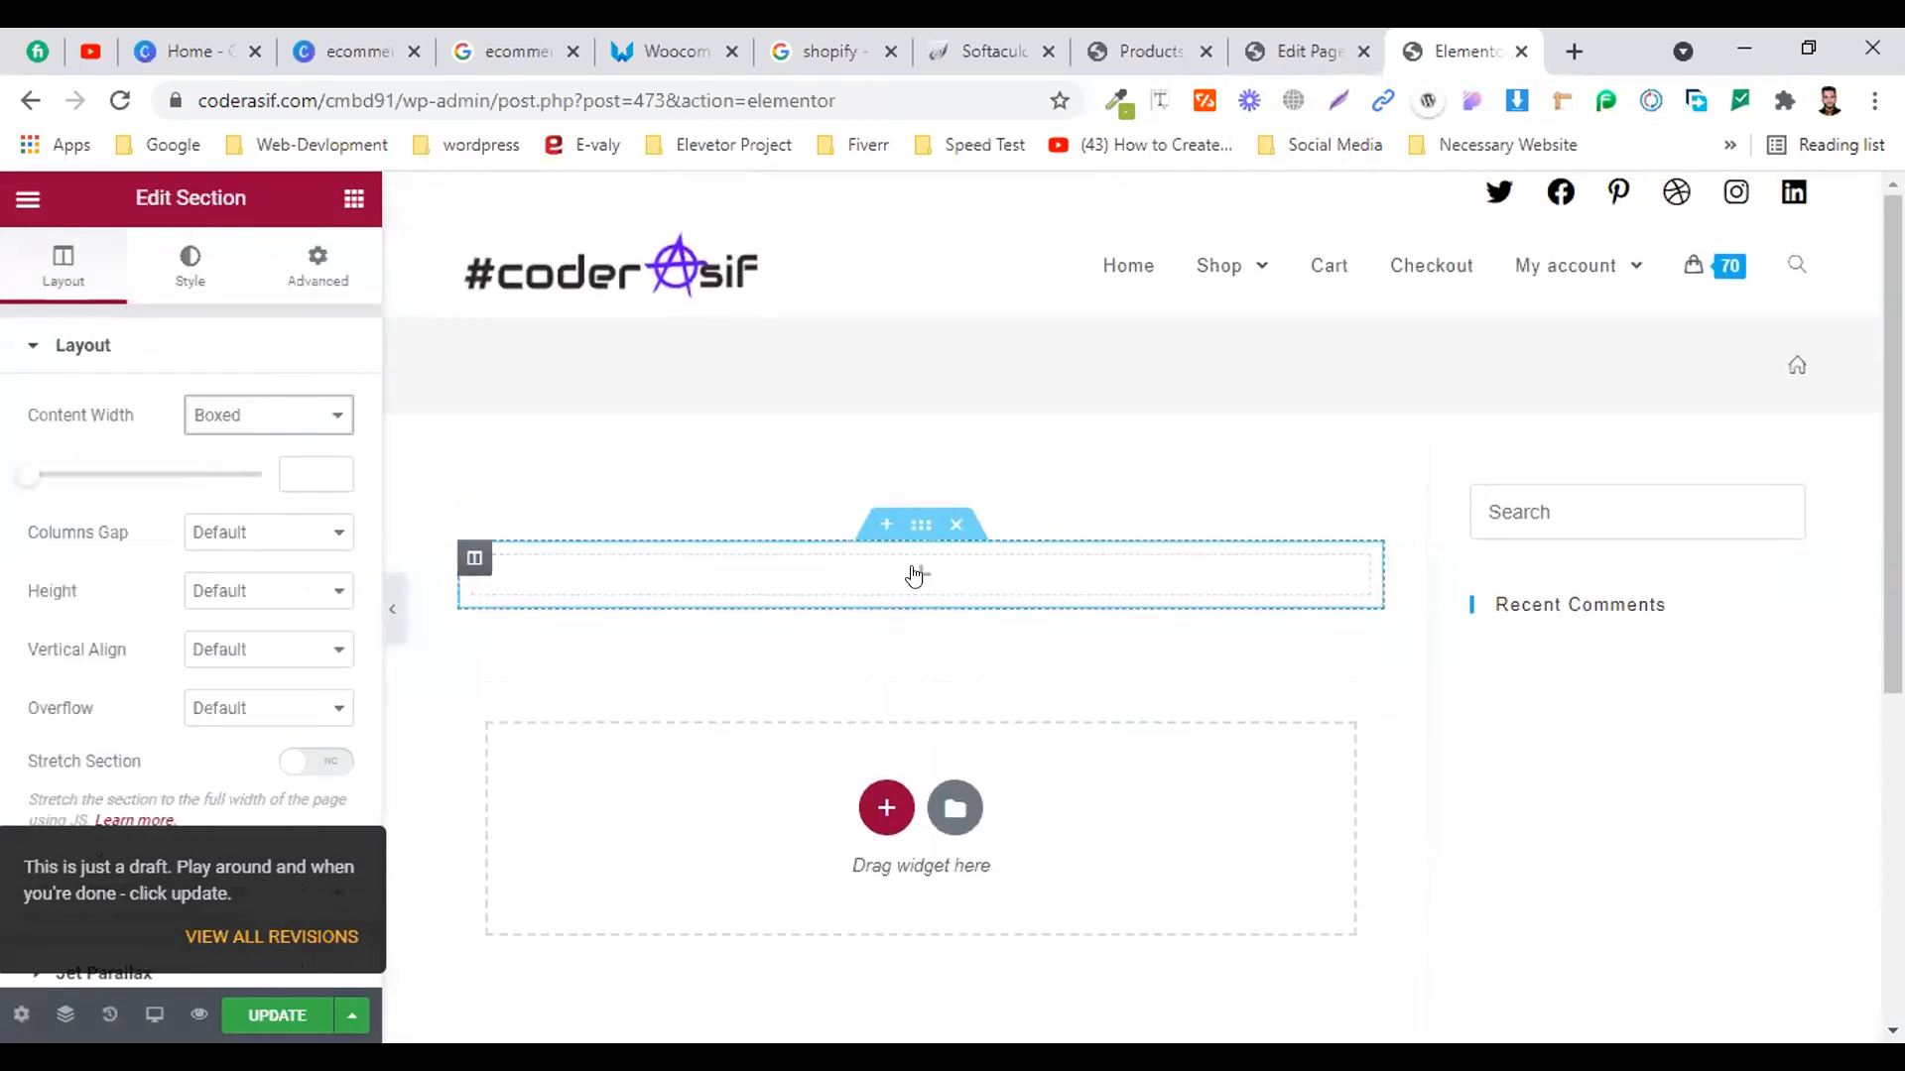
left_click(863, 579)
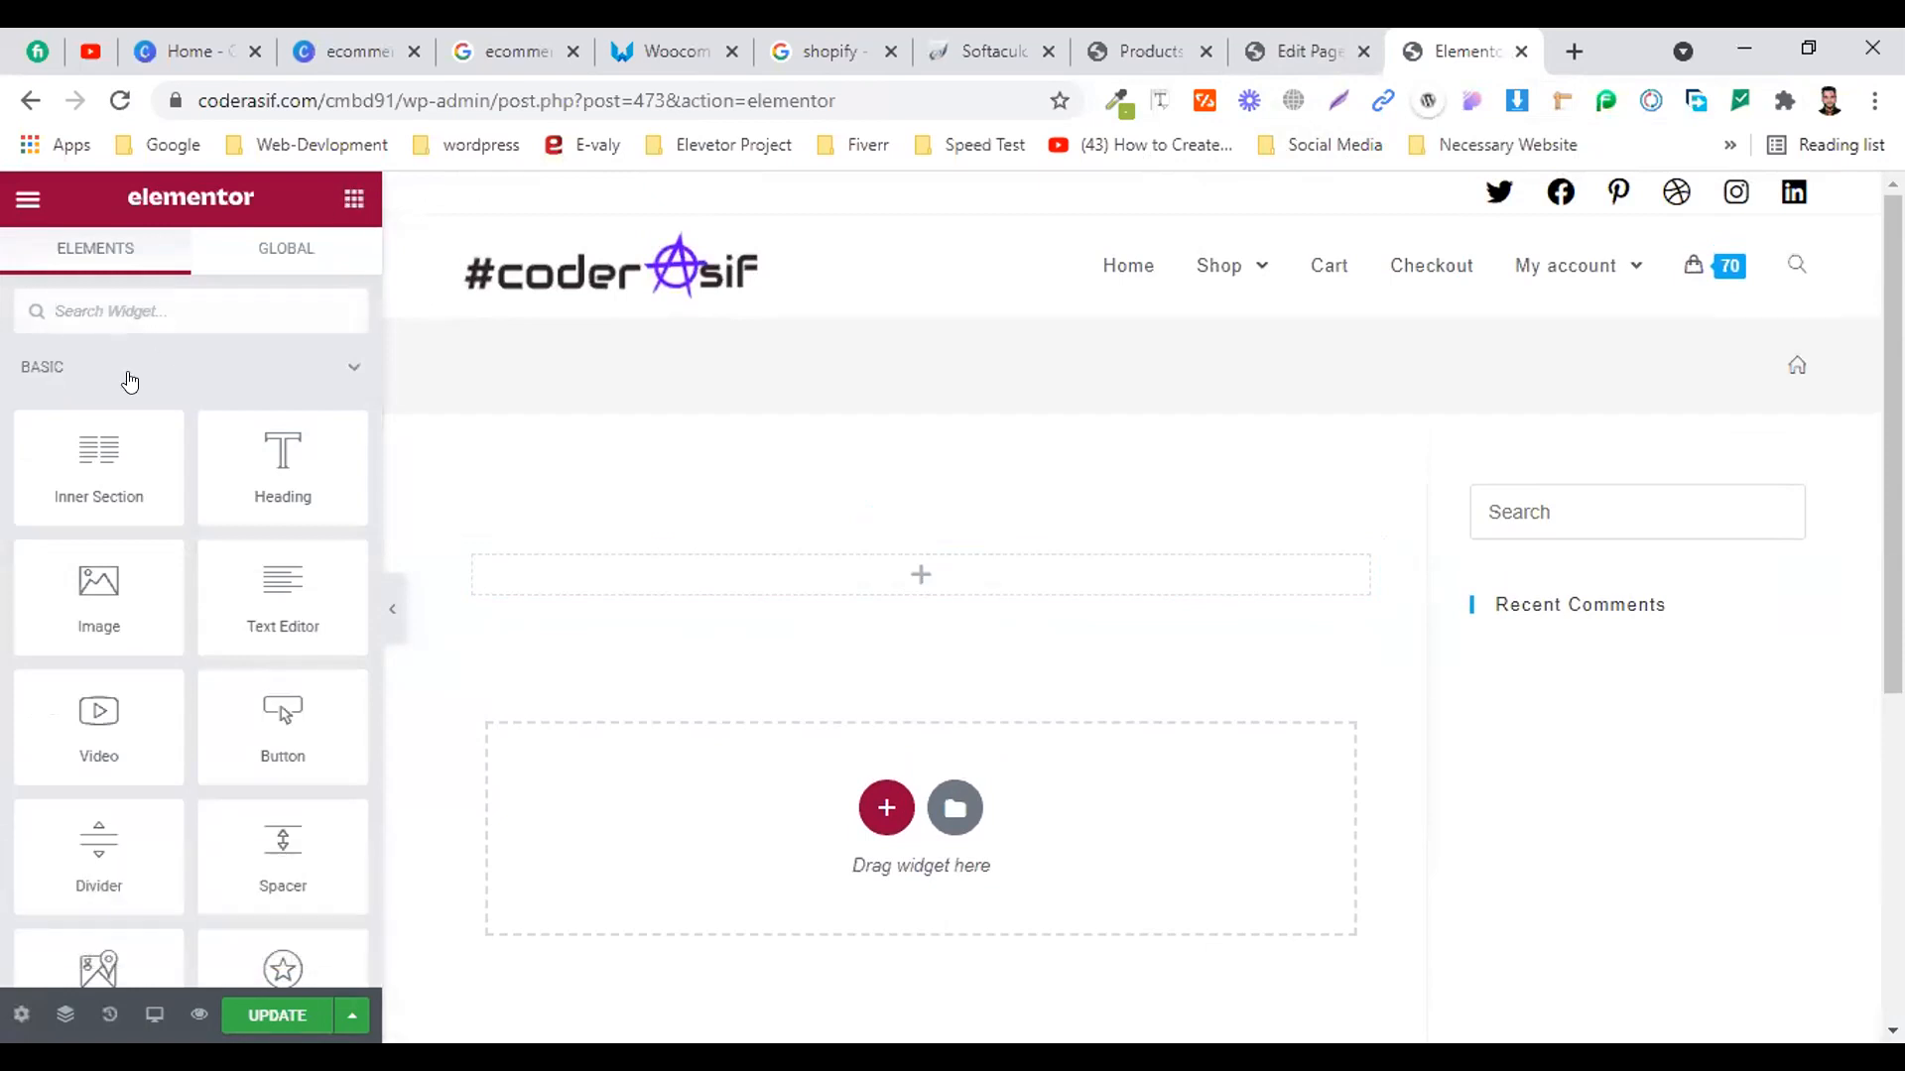
left_click(171, 294)
type("text")
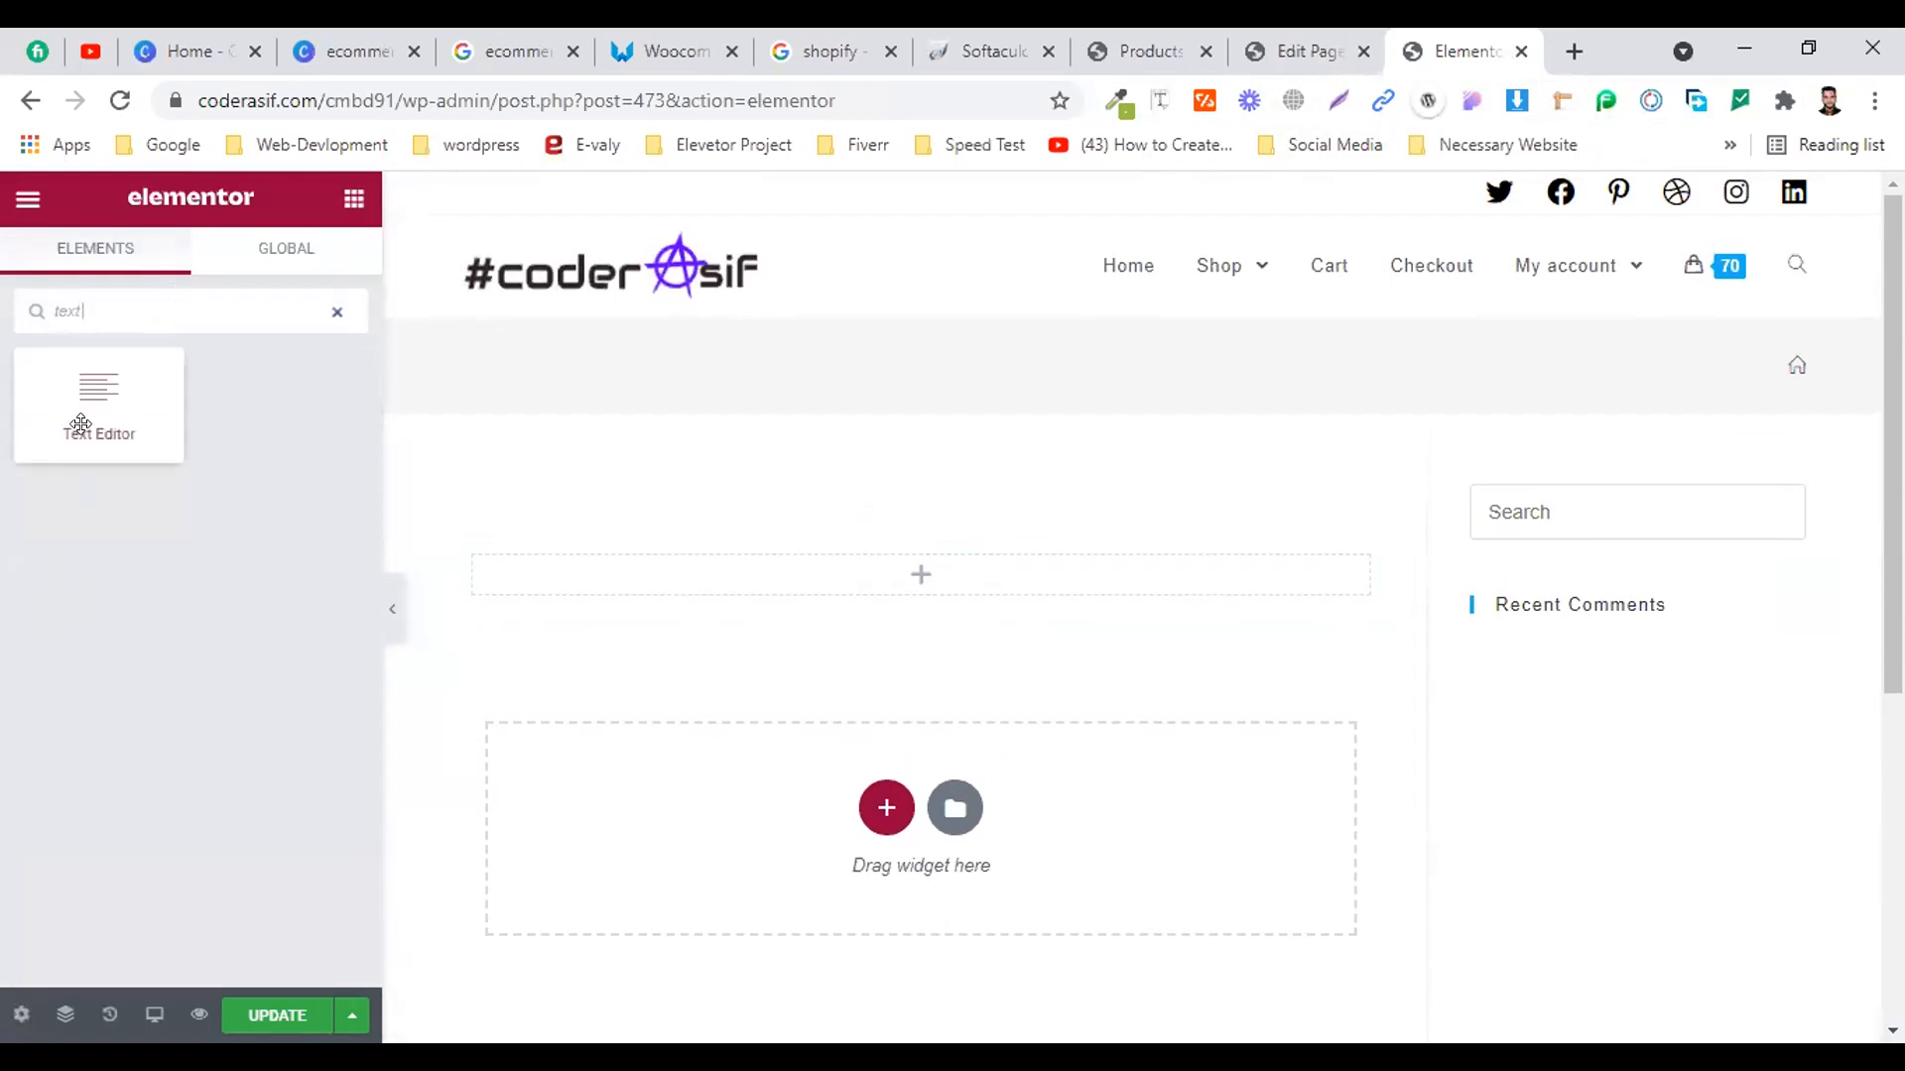
left_click_drag(79, 424, 903, 563)
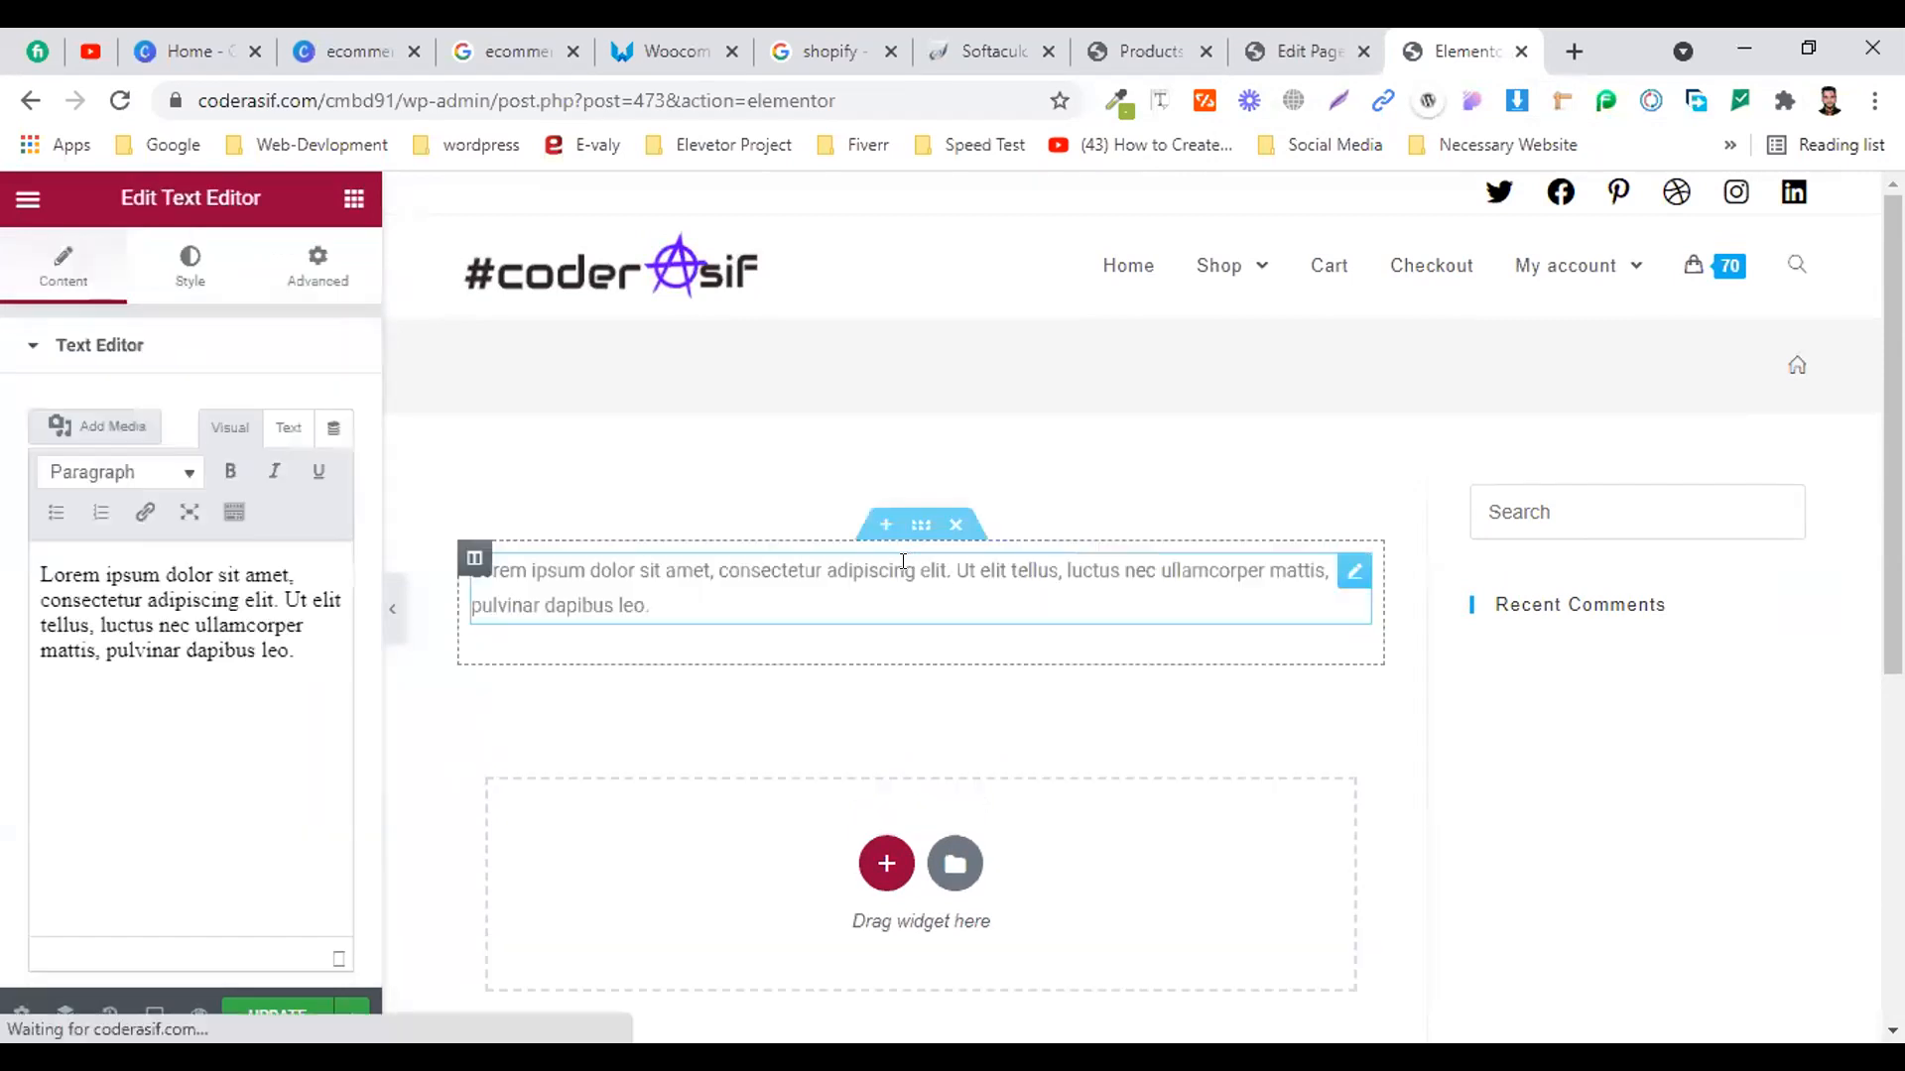
Replace the widget's text with the Shopify buy-button script, update the page, and preview it
left_click(297, 439)
key("ctrl+a")
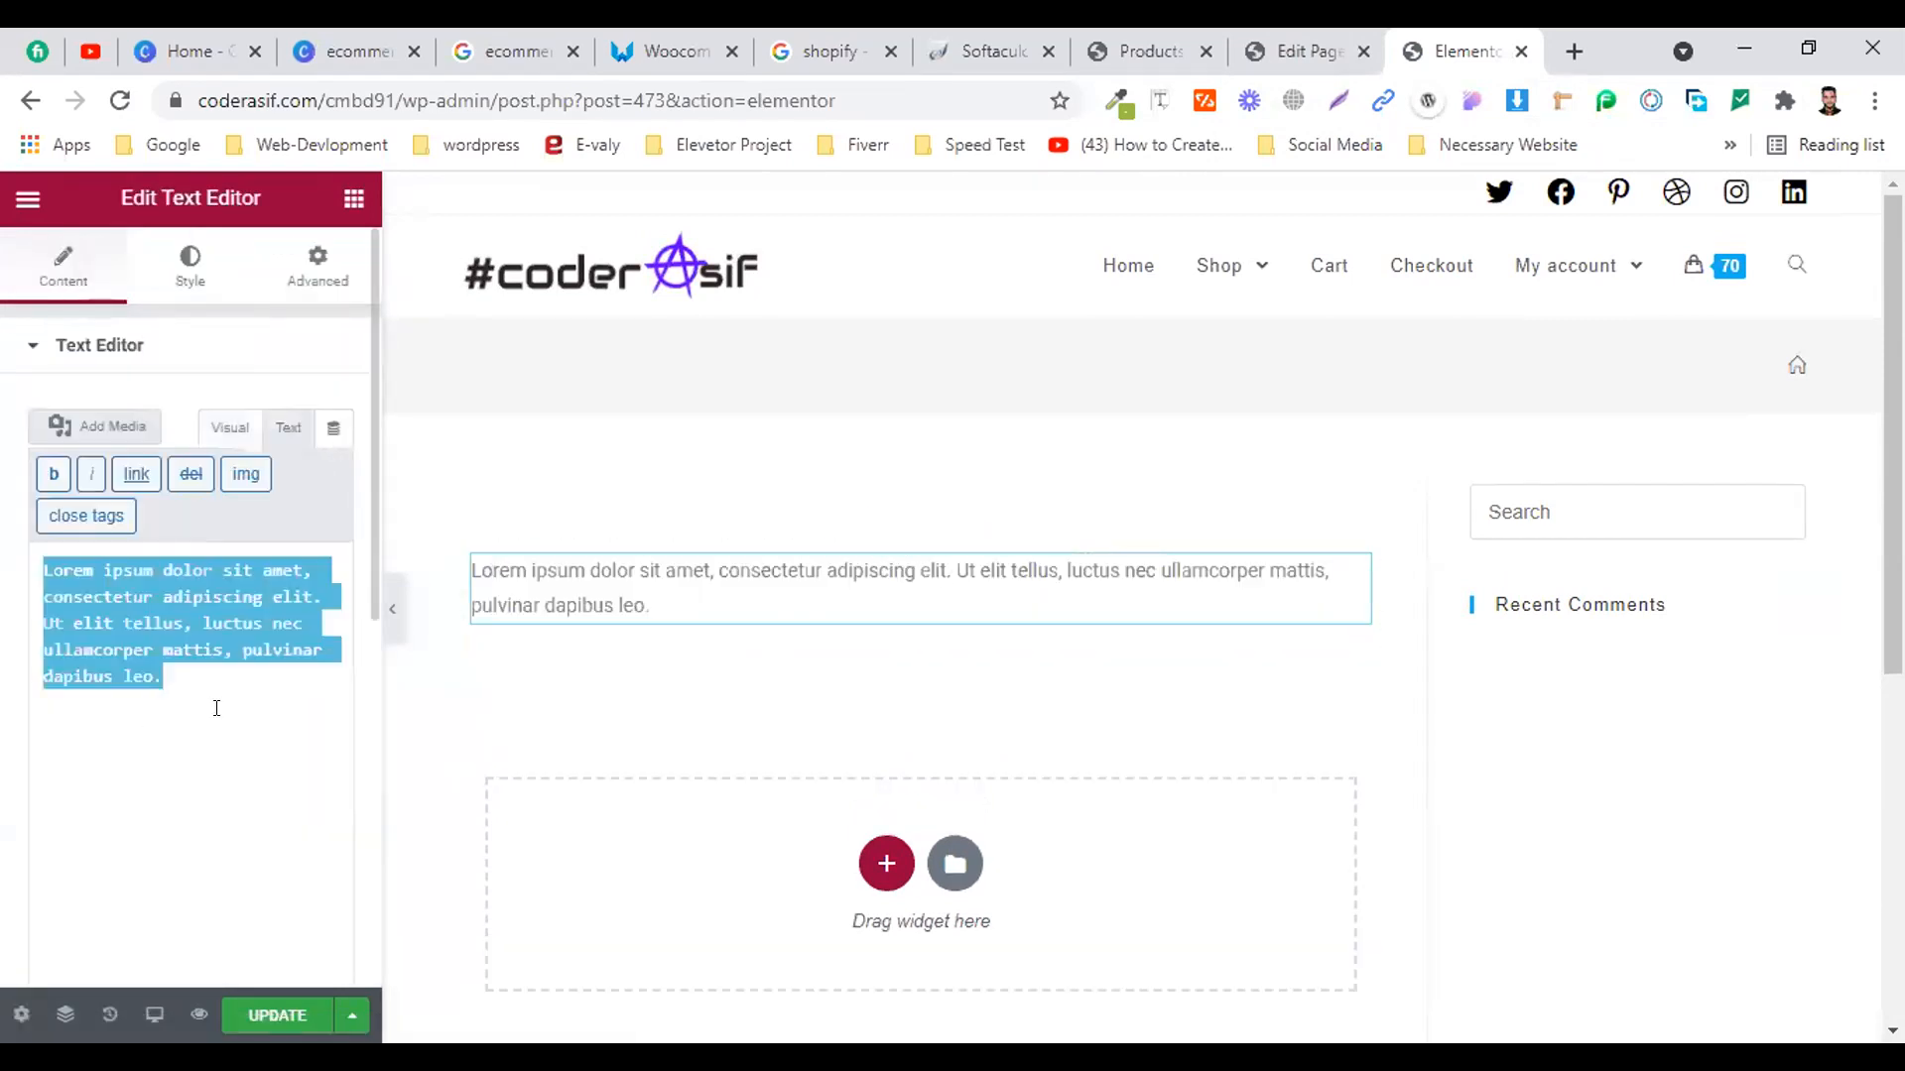
key("ctrl+v")
left_click(284, 1017)
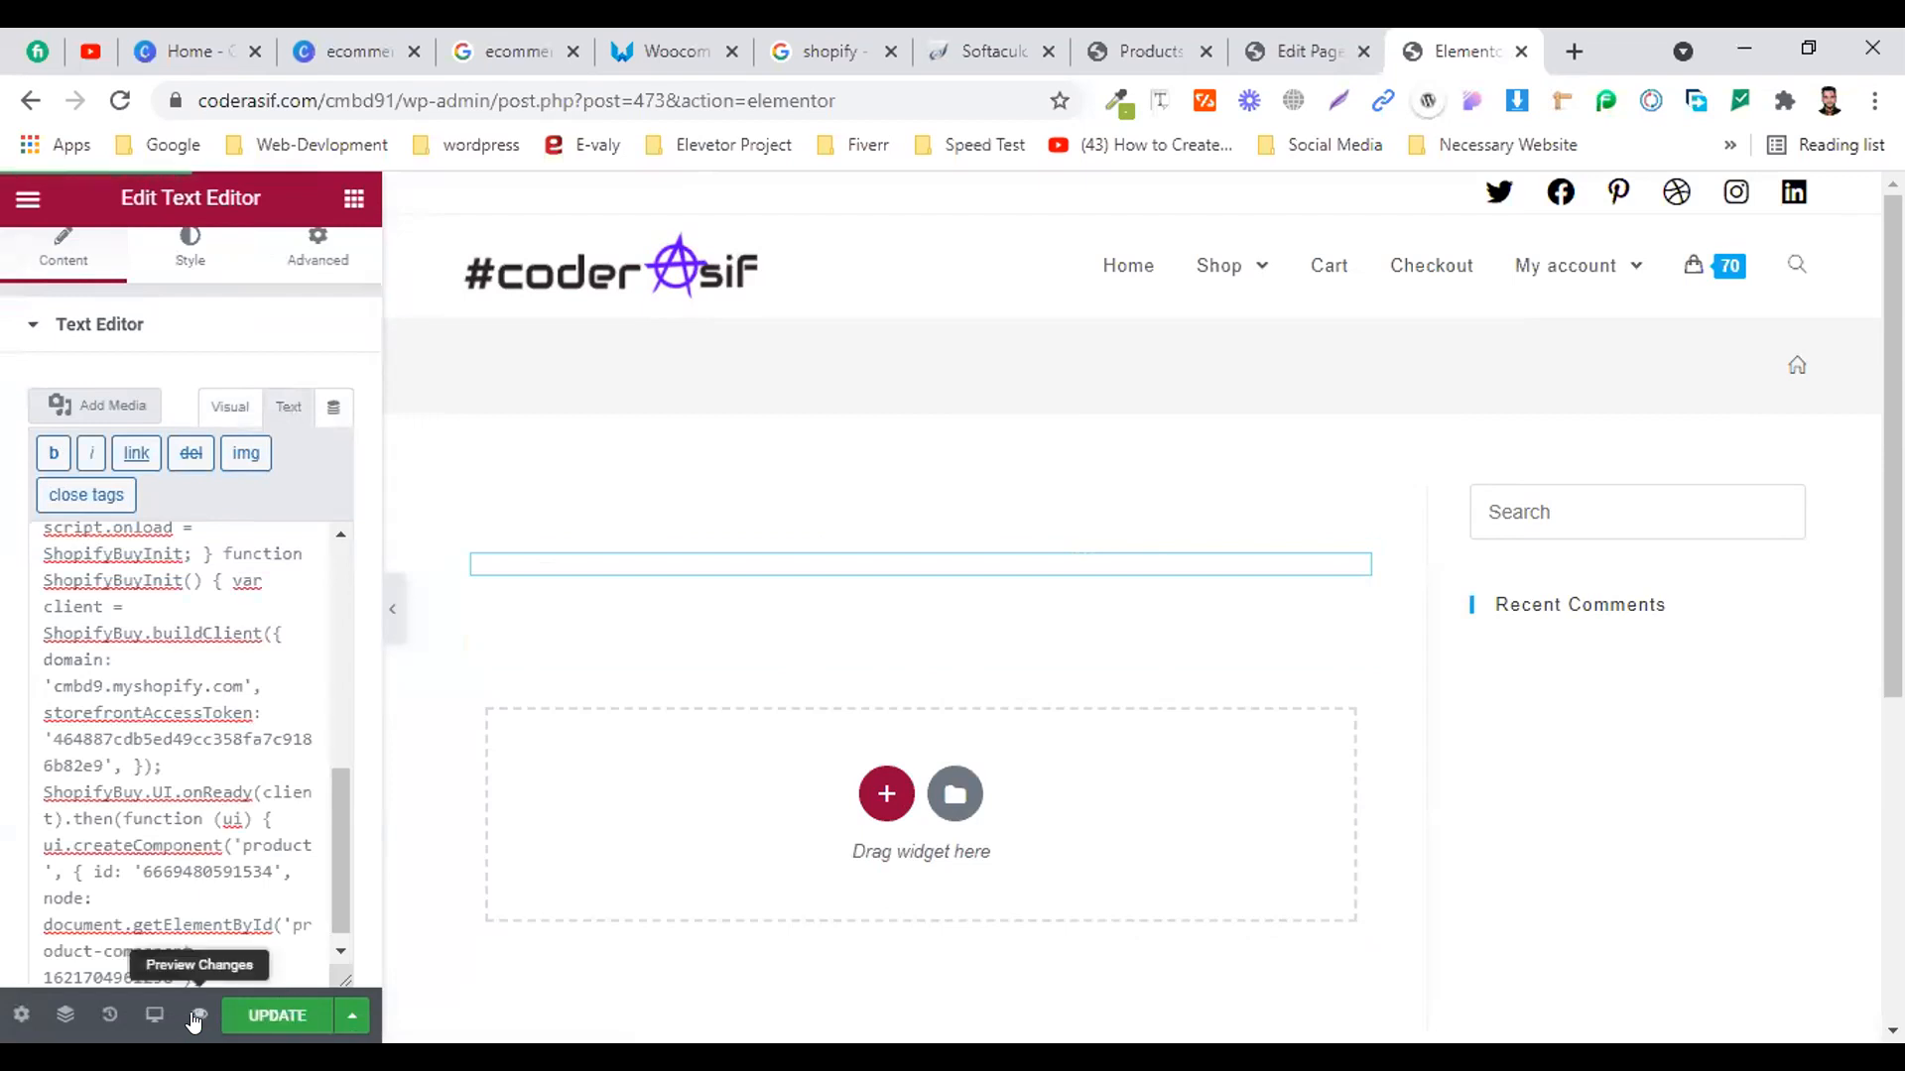
left_click(198, 1015)
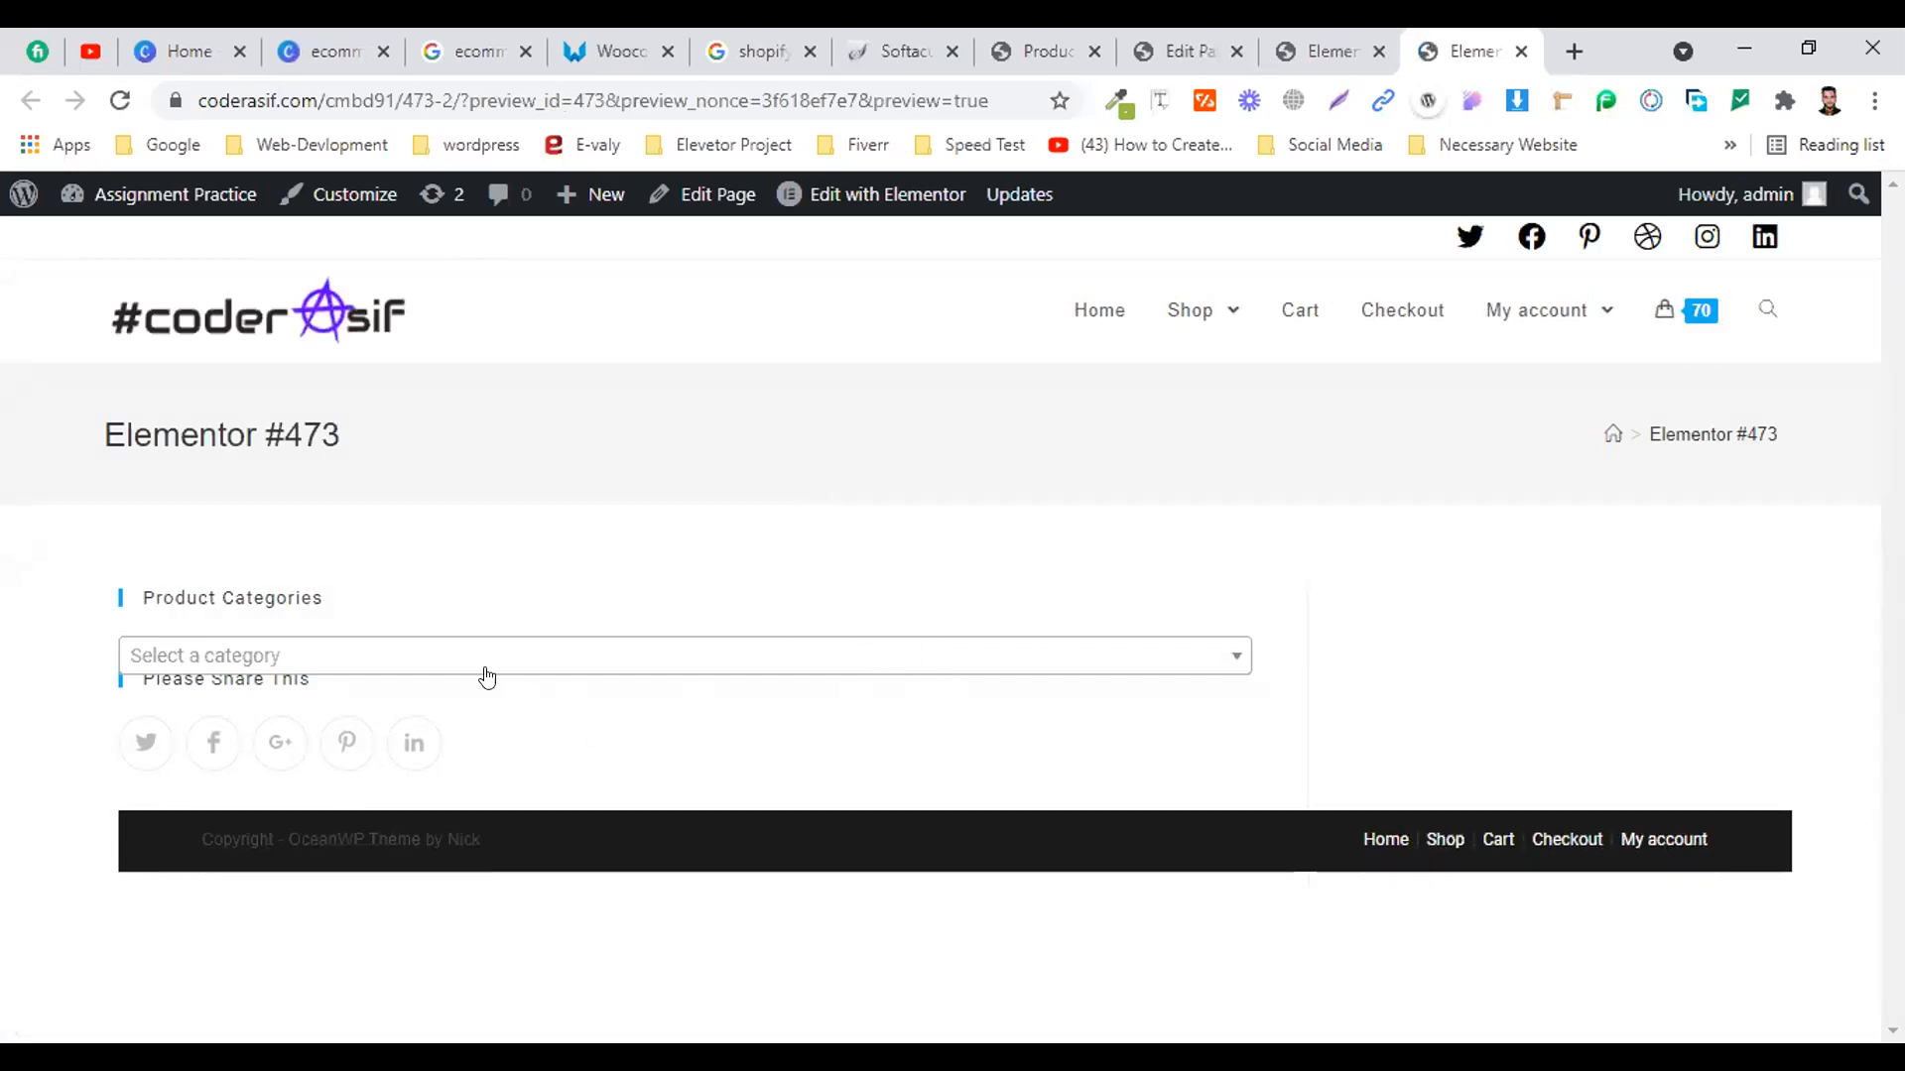
left_click(120, 100)
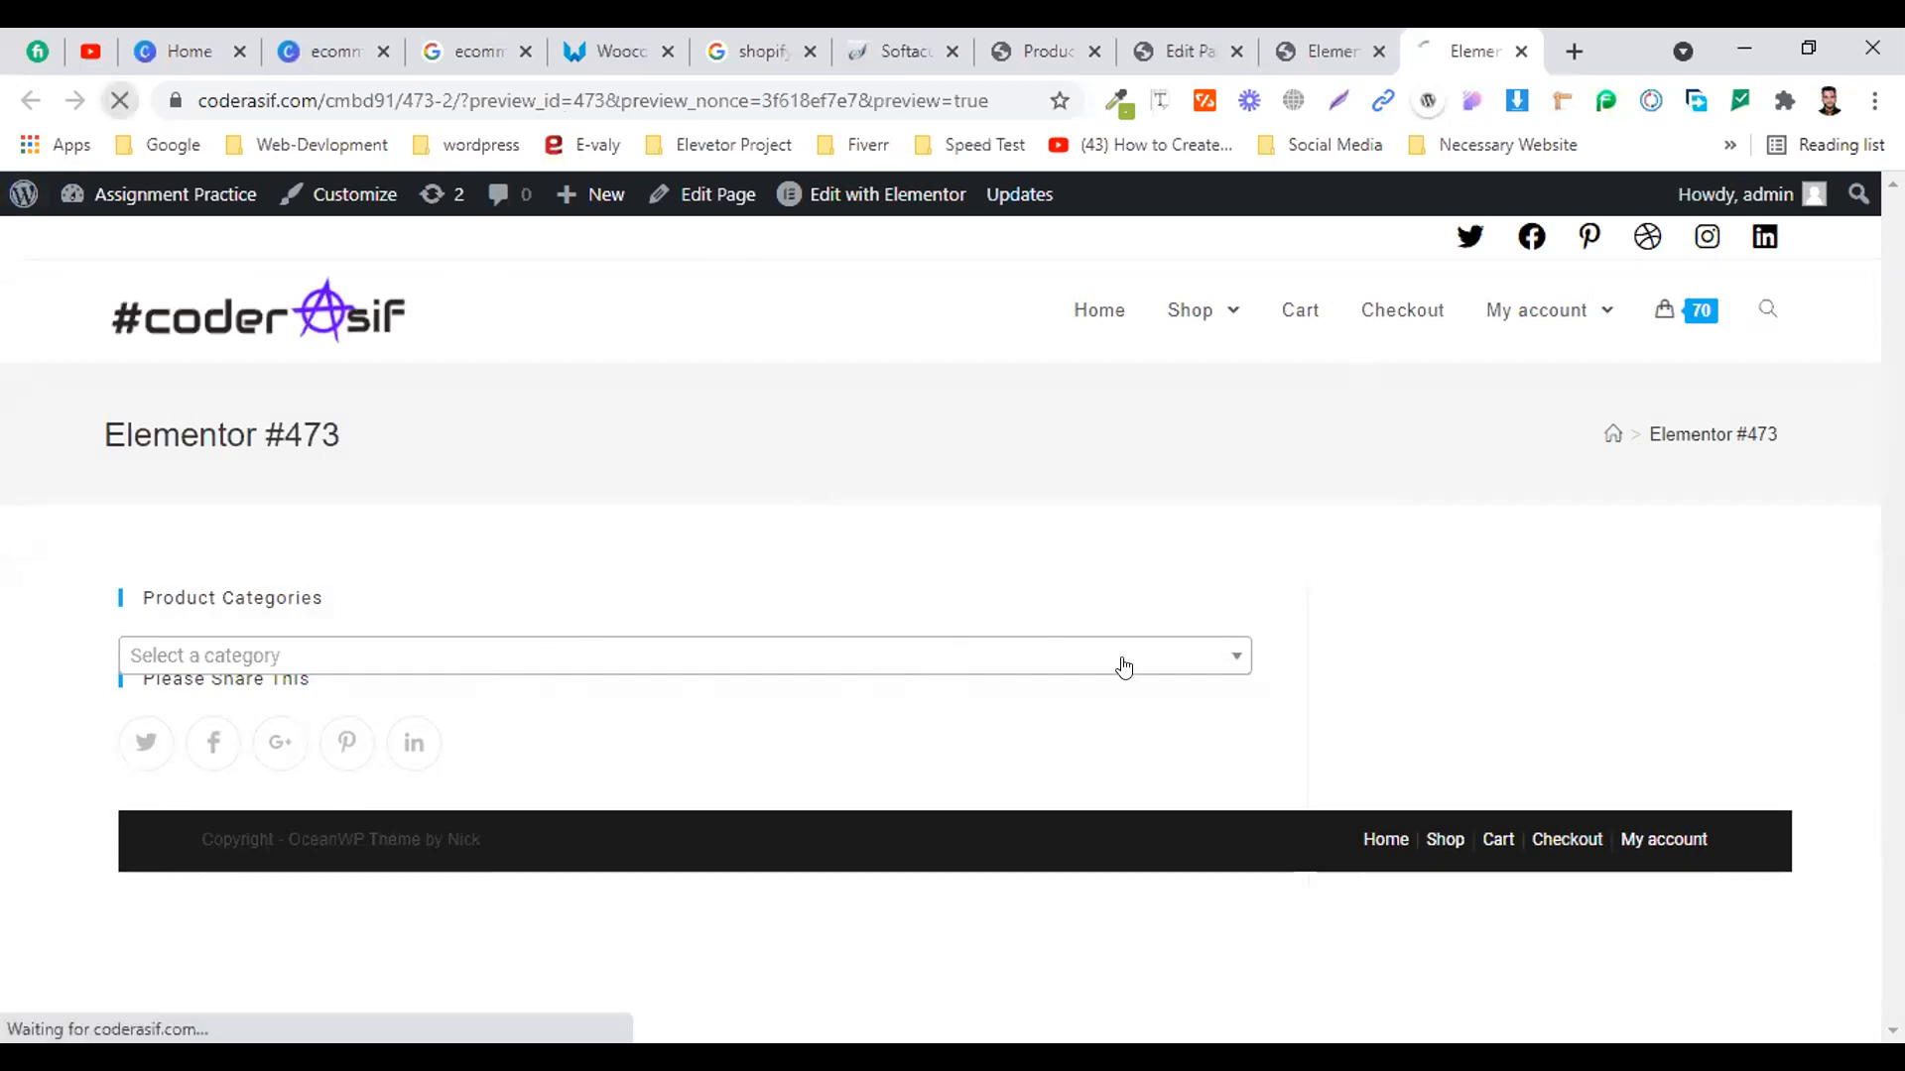
left_click(426, 655)
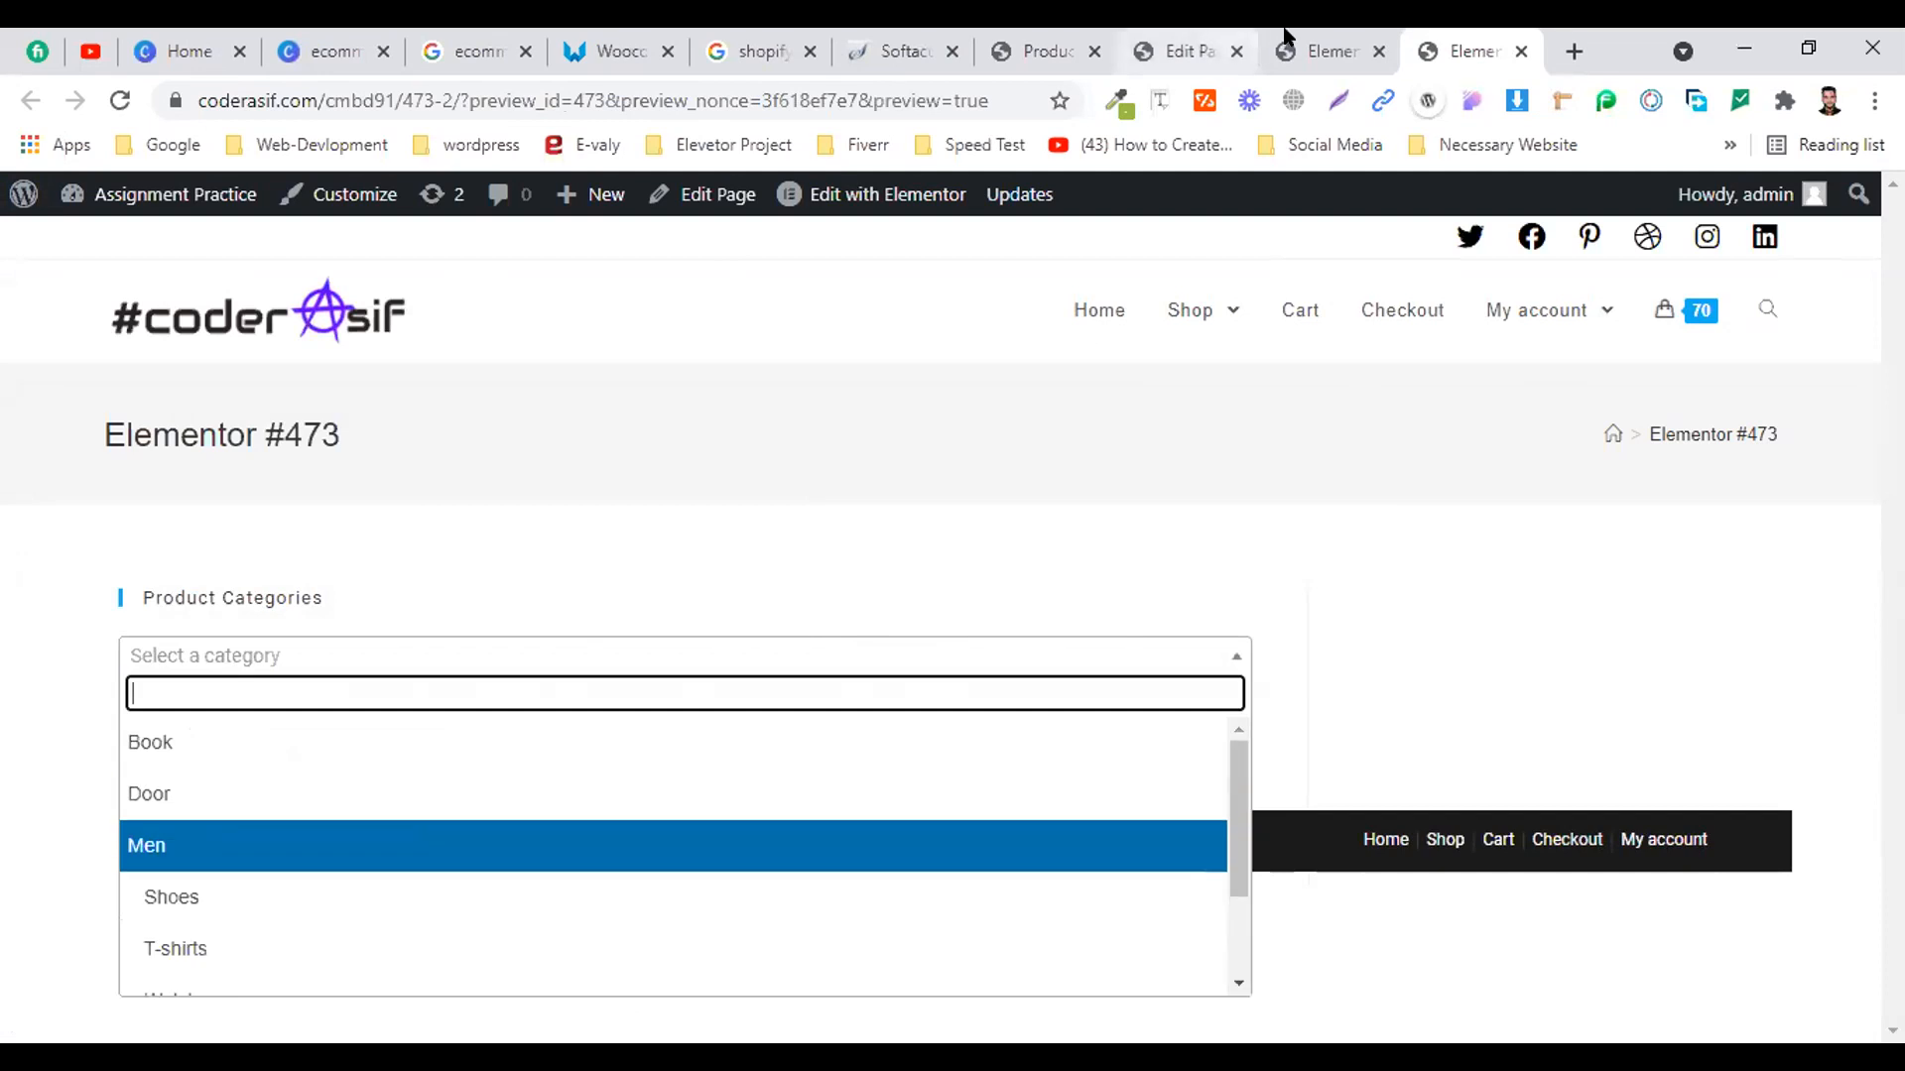
left_click(1289, 44)
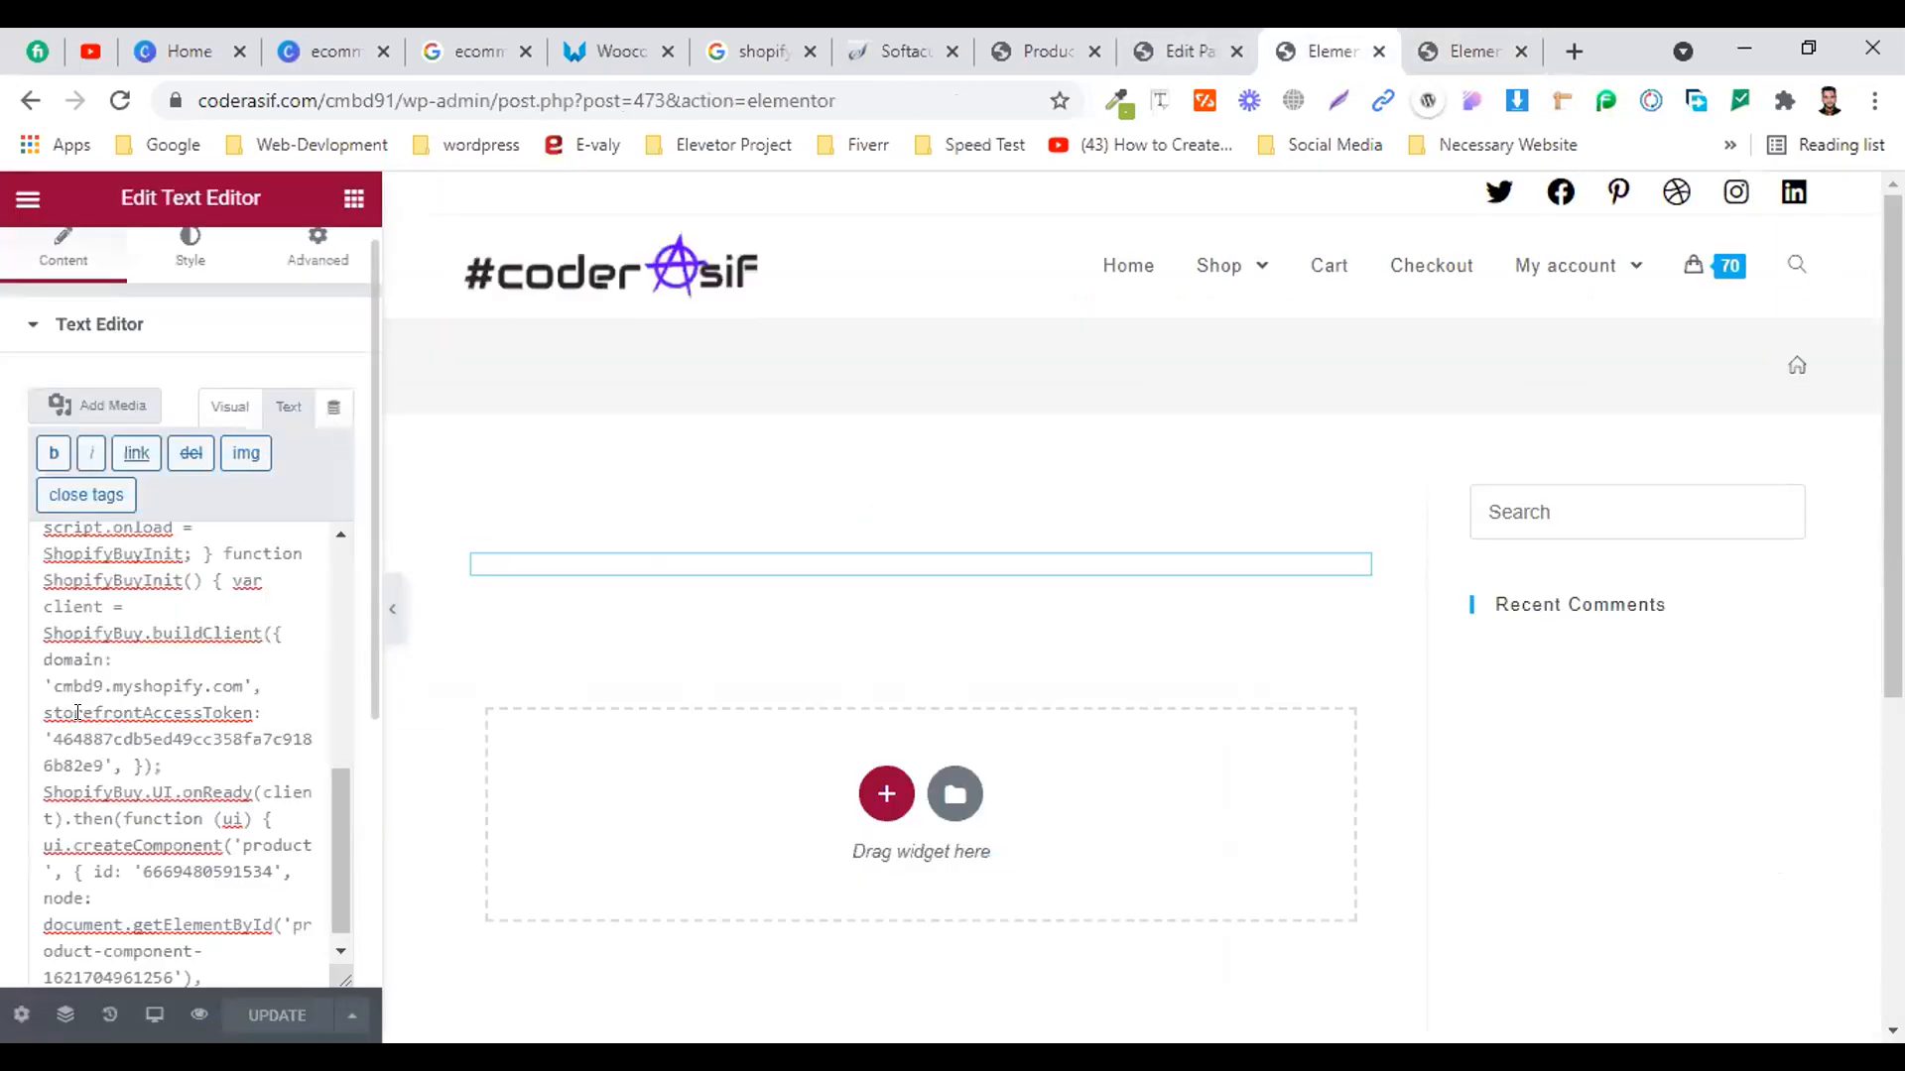
left_click(204, 407)
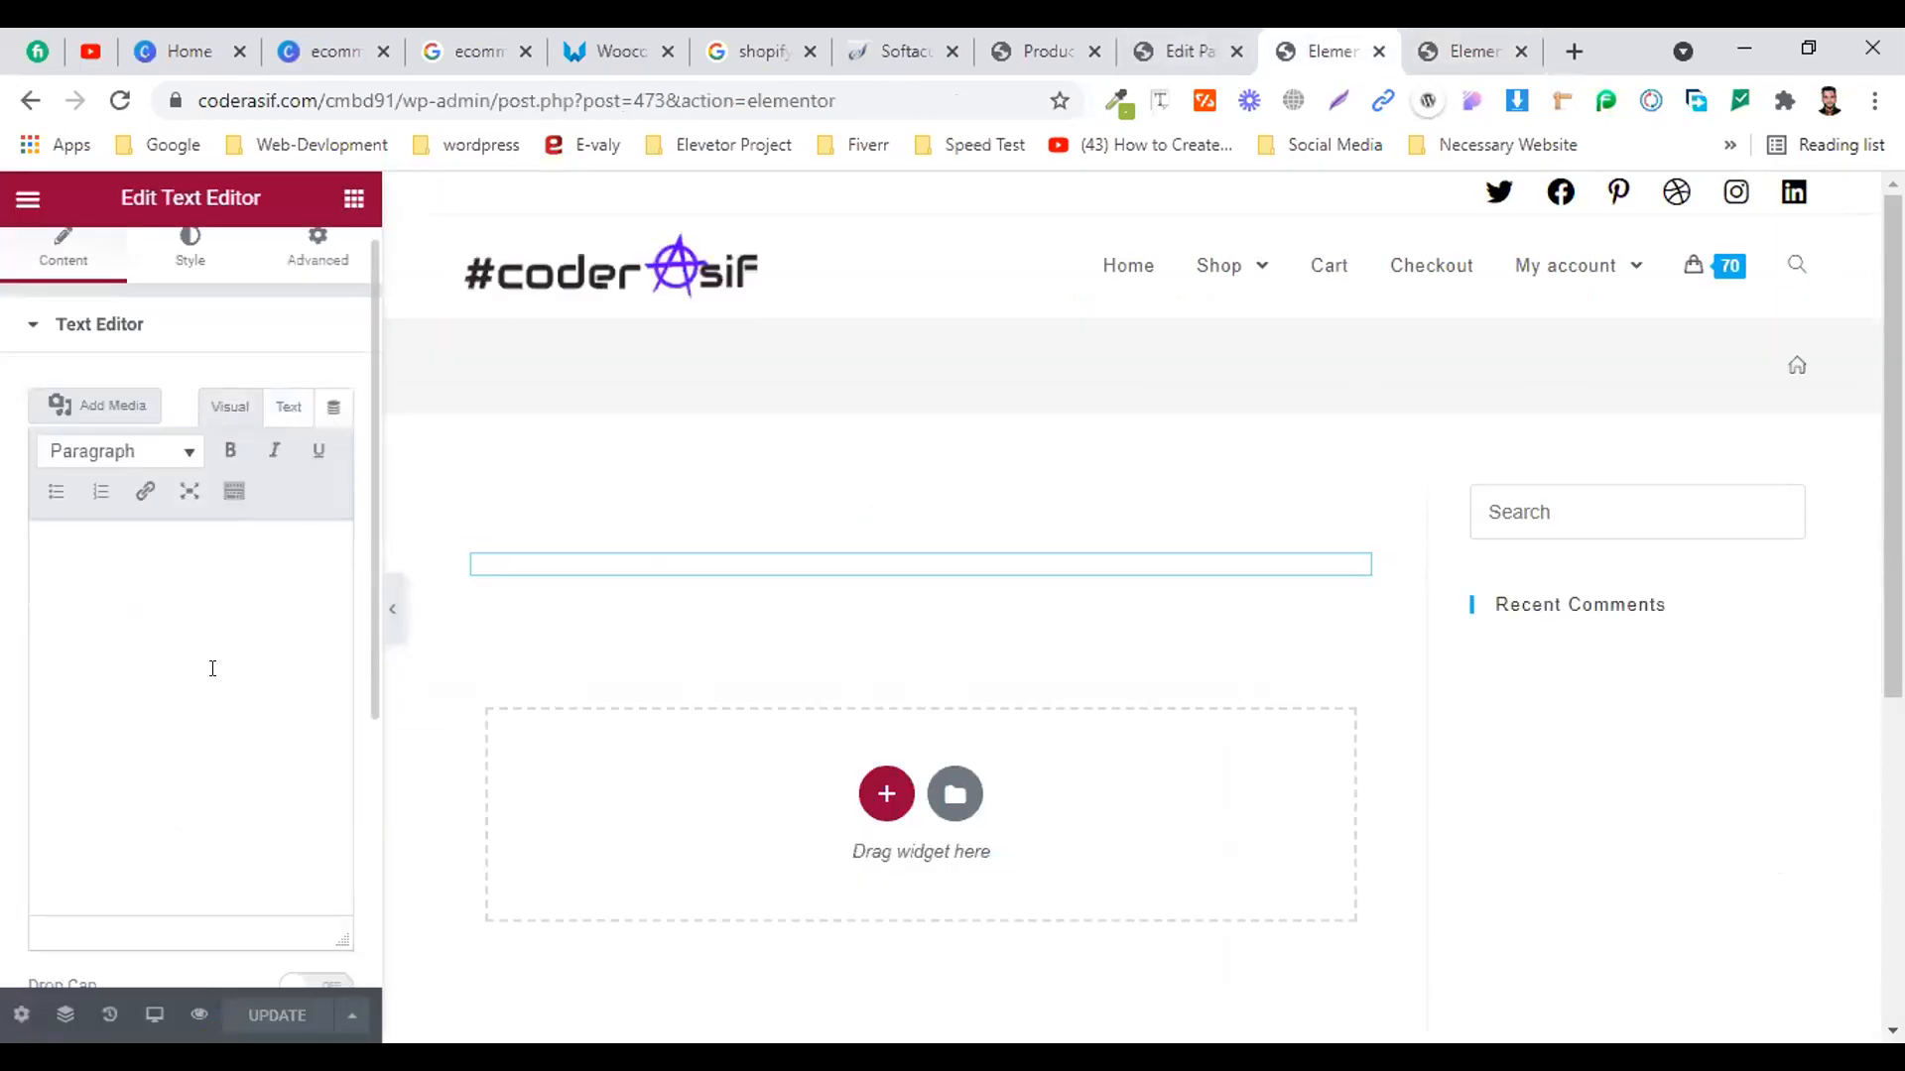
left_click(262, 407)
scroll(125, 799, "up", 10)
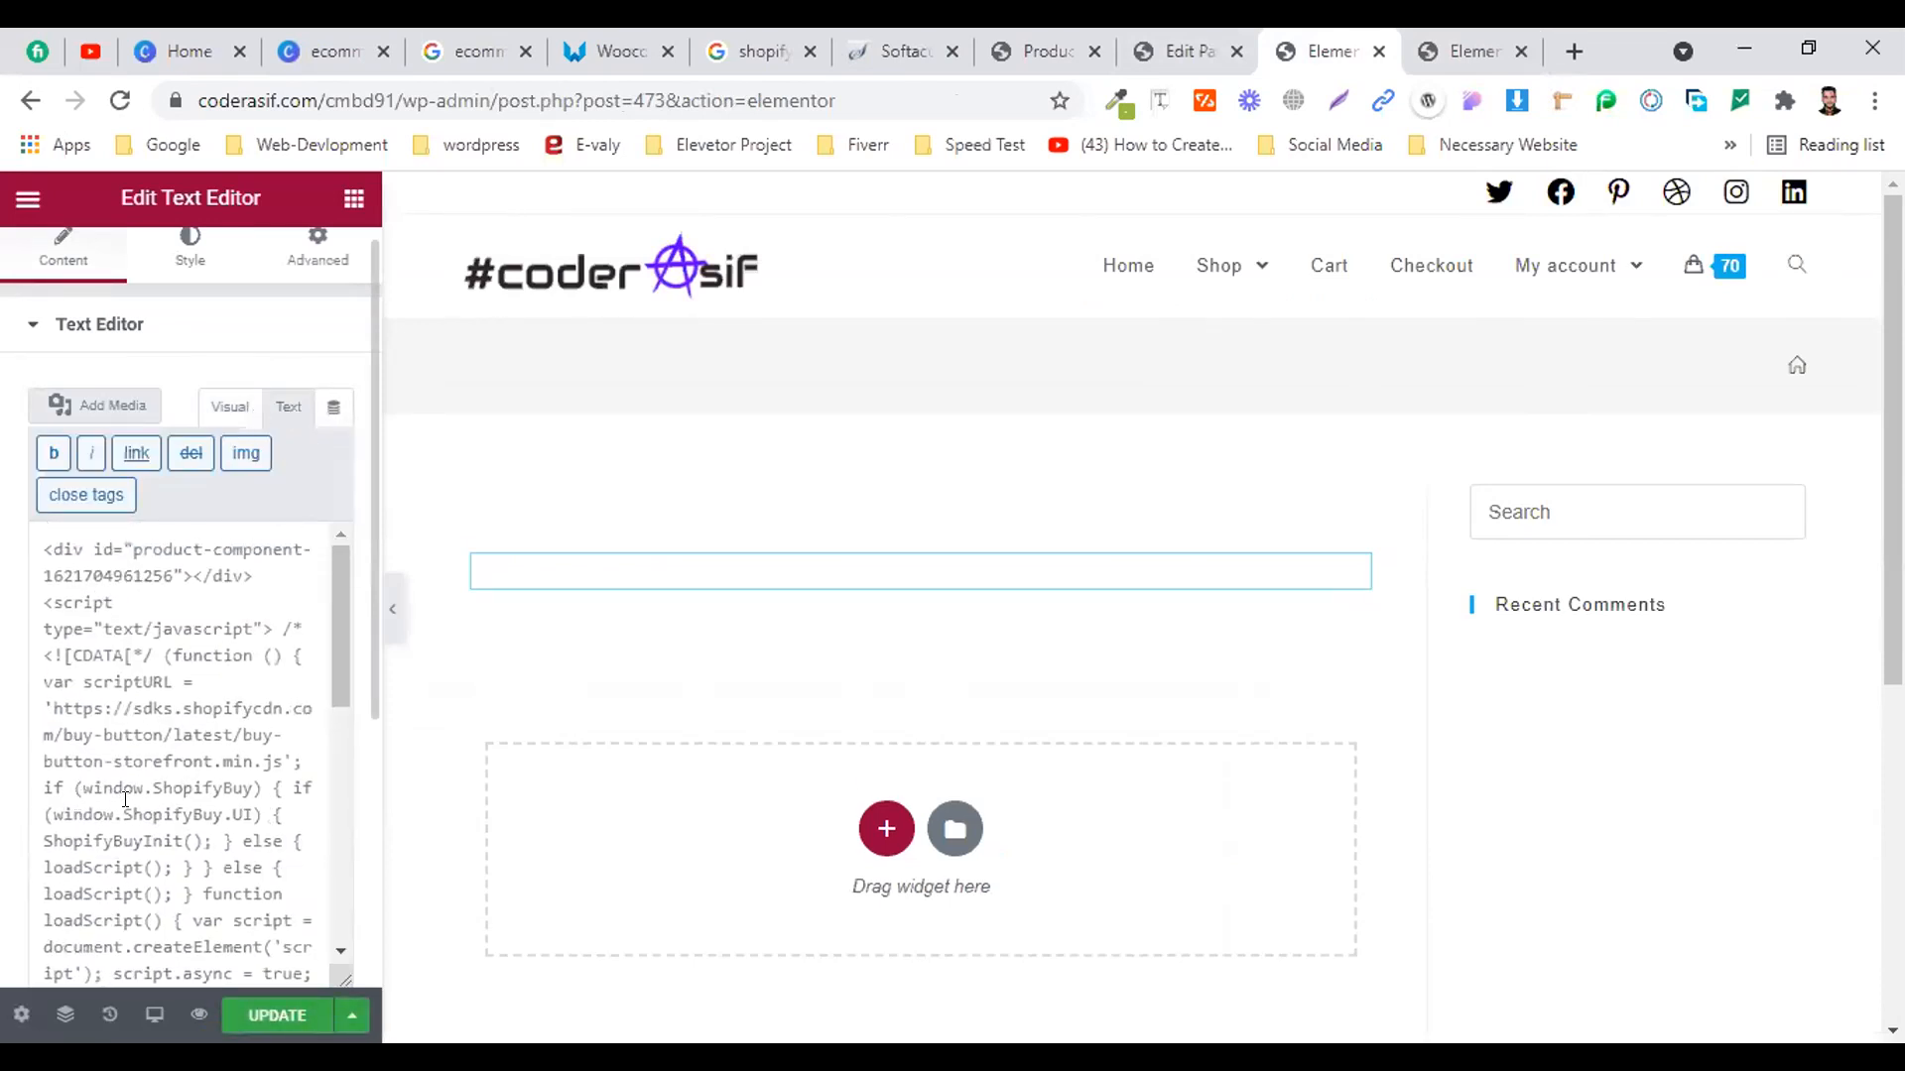
scroll(125, 799, "down", 10)
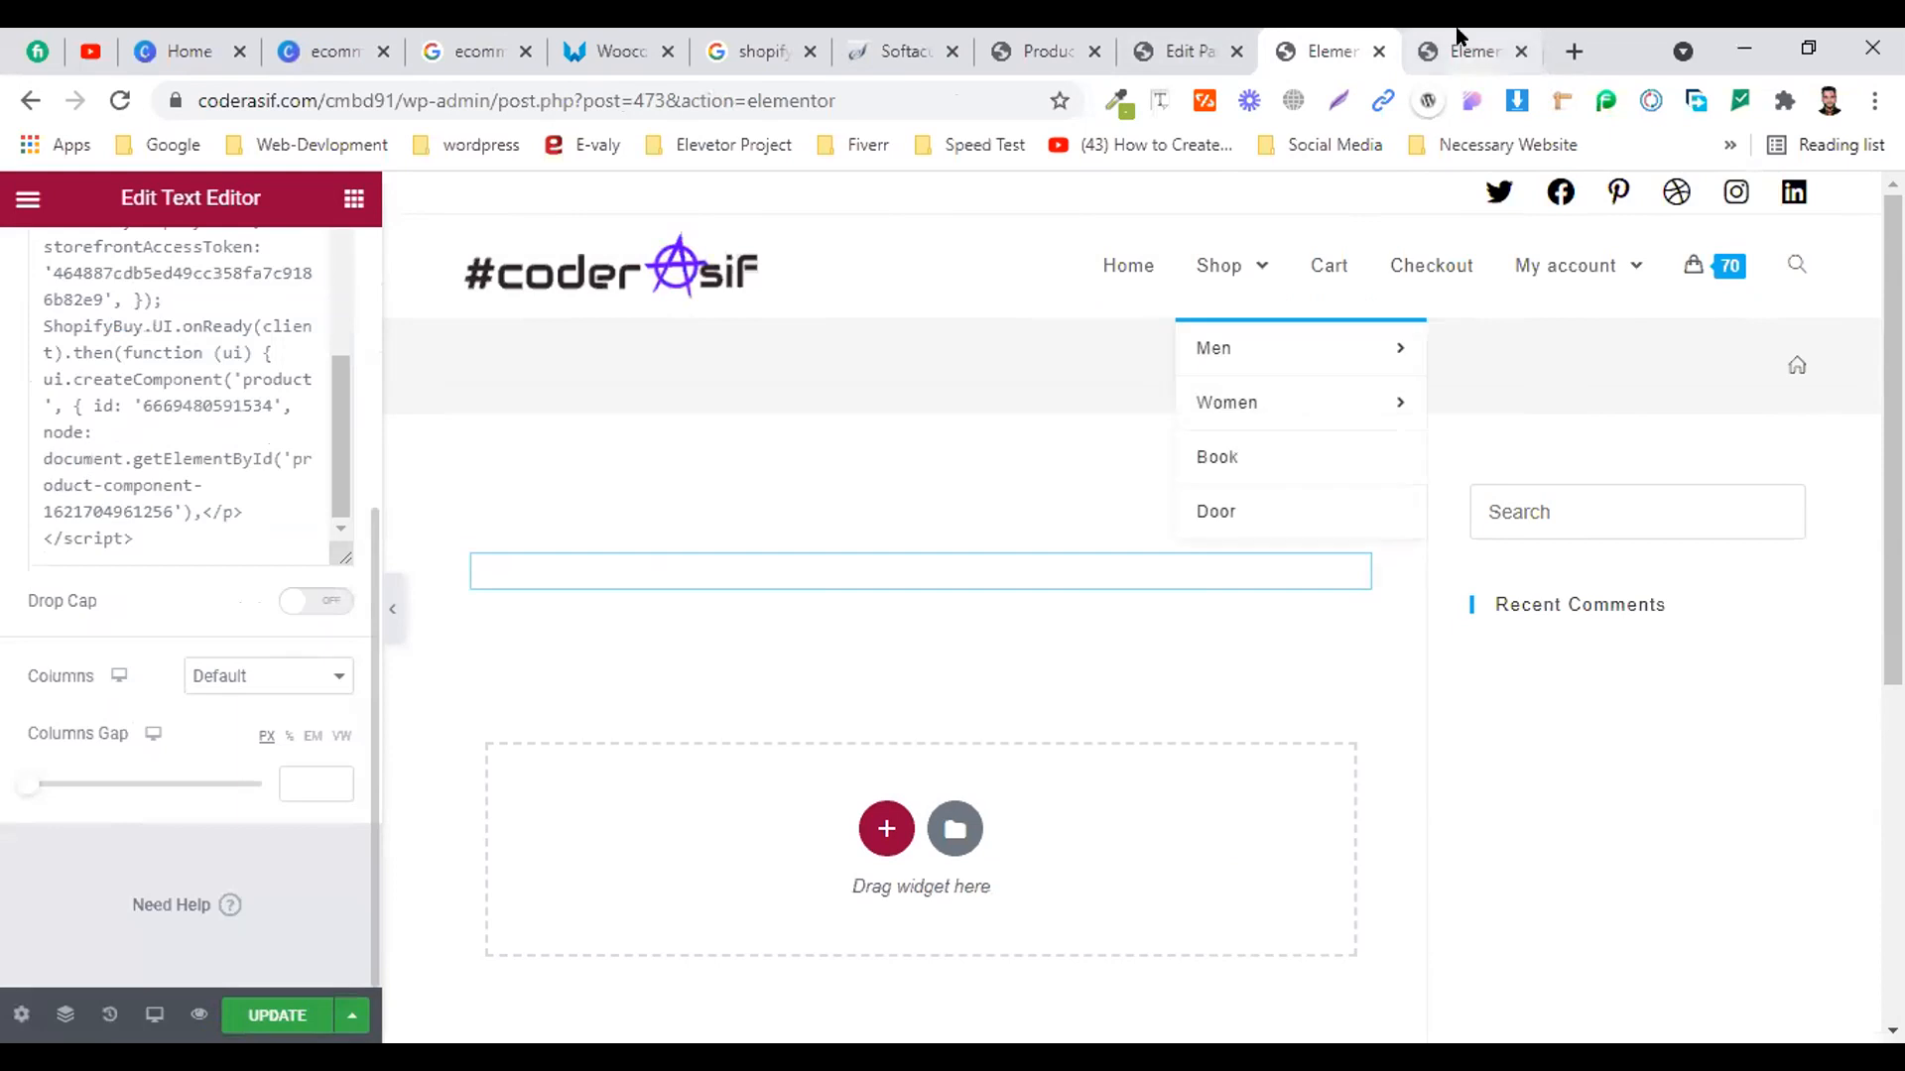
left_click(1457, 35)
scroll(543, 846, "down", 3)
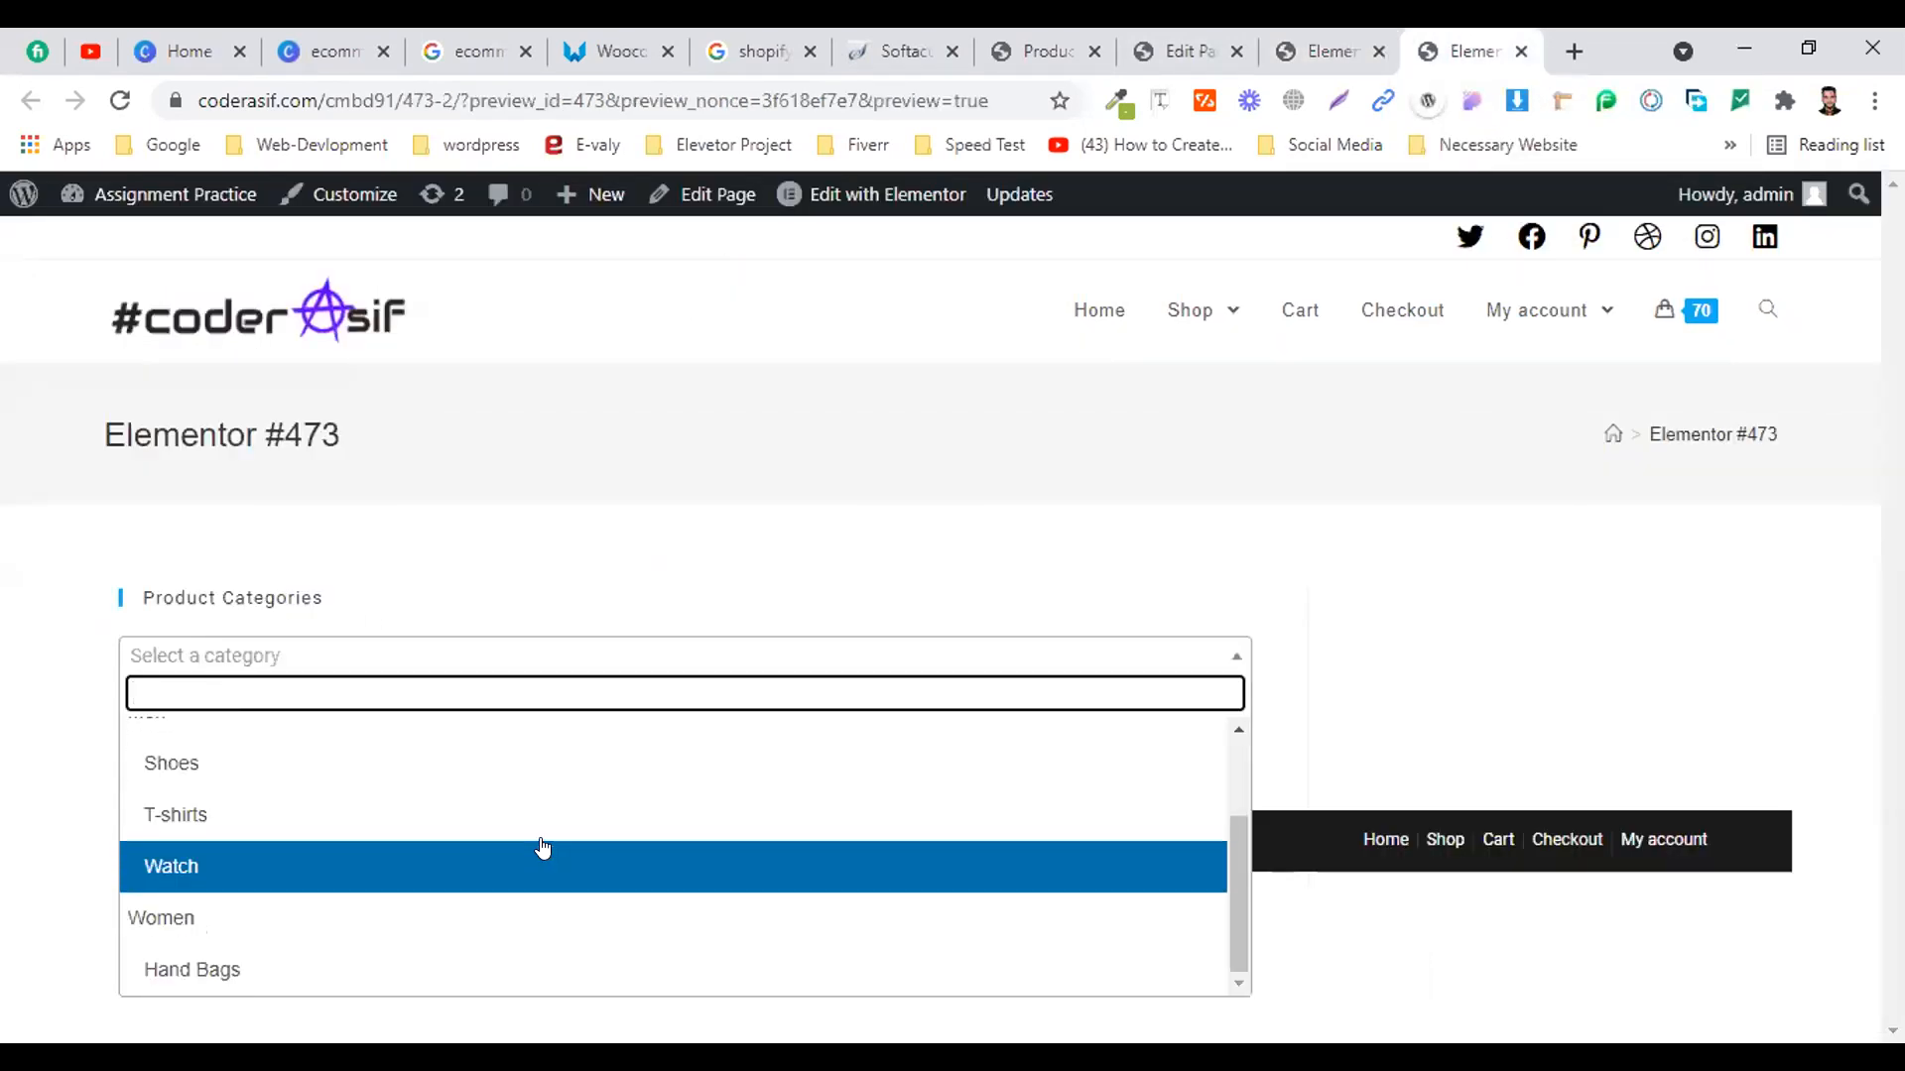
scroll(506, 868, "up", 3)
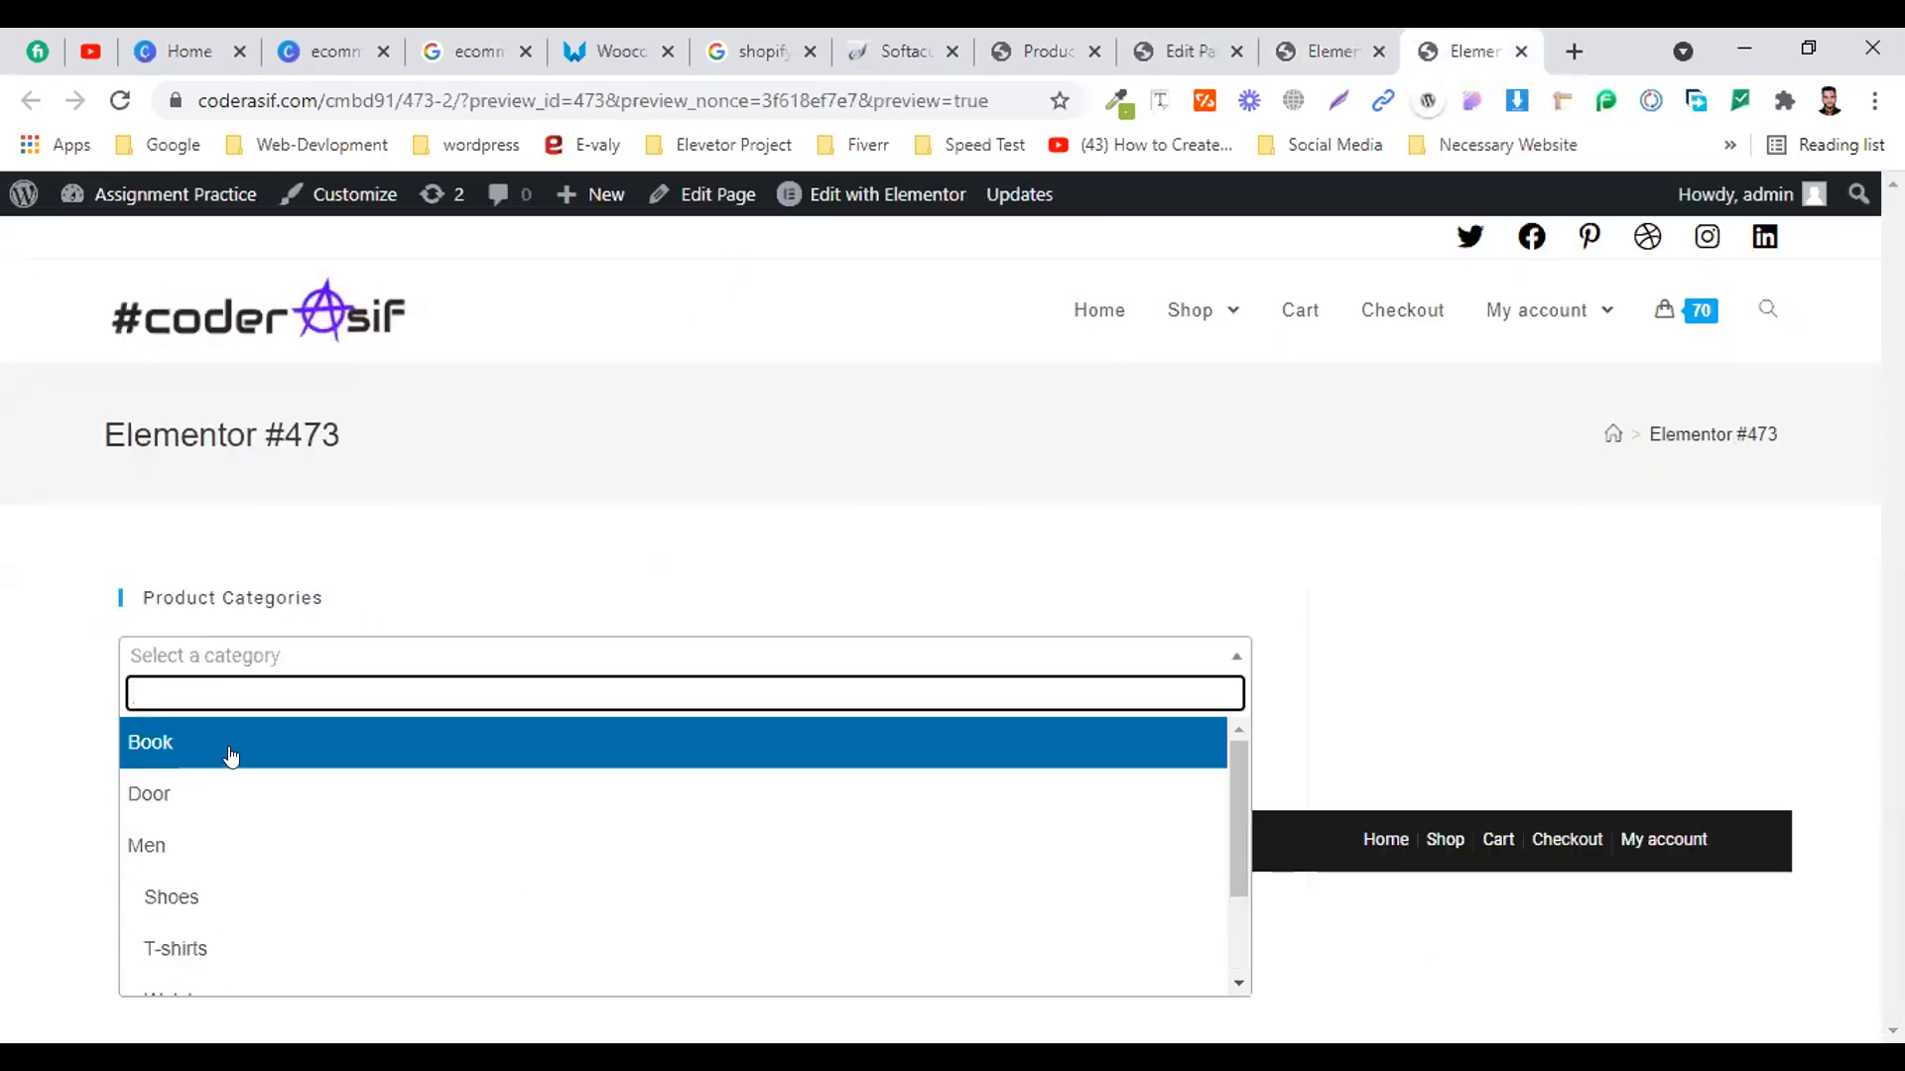
left_click(1166, 37)
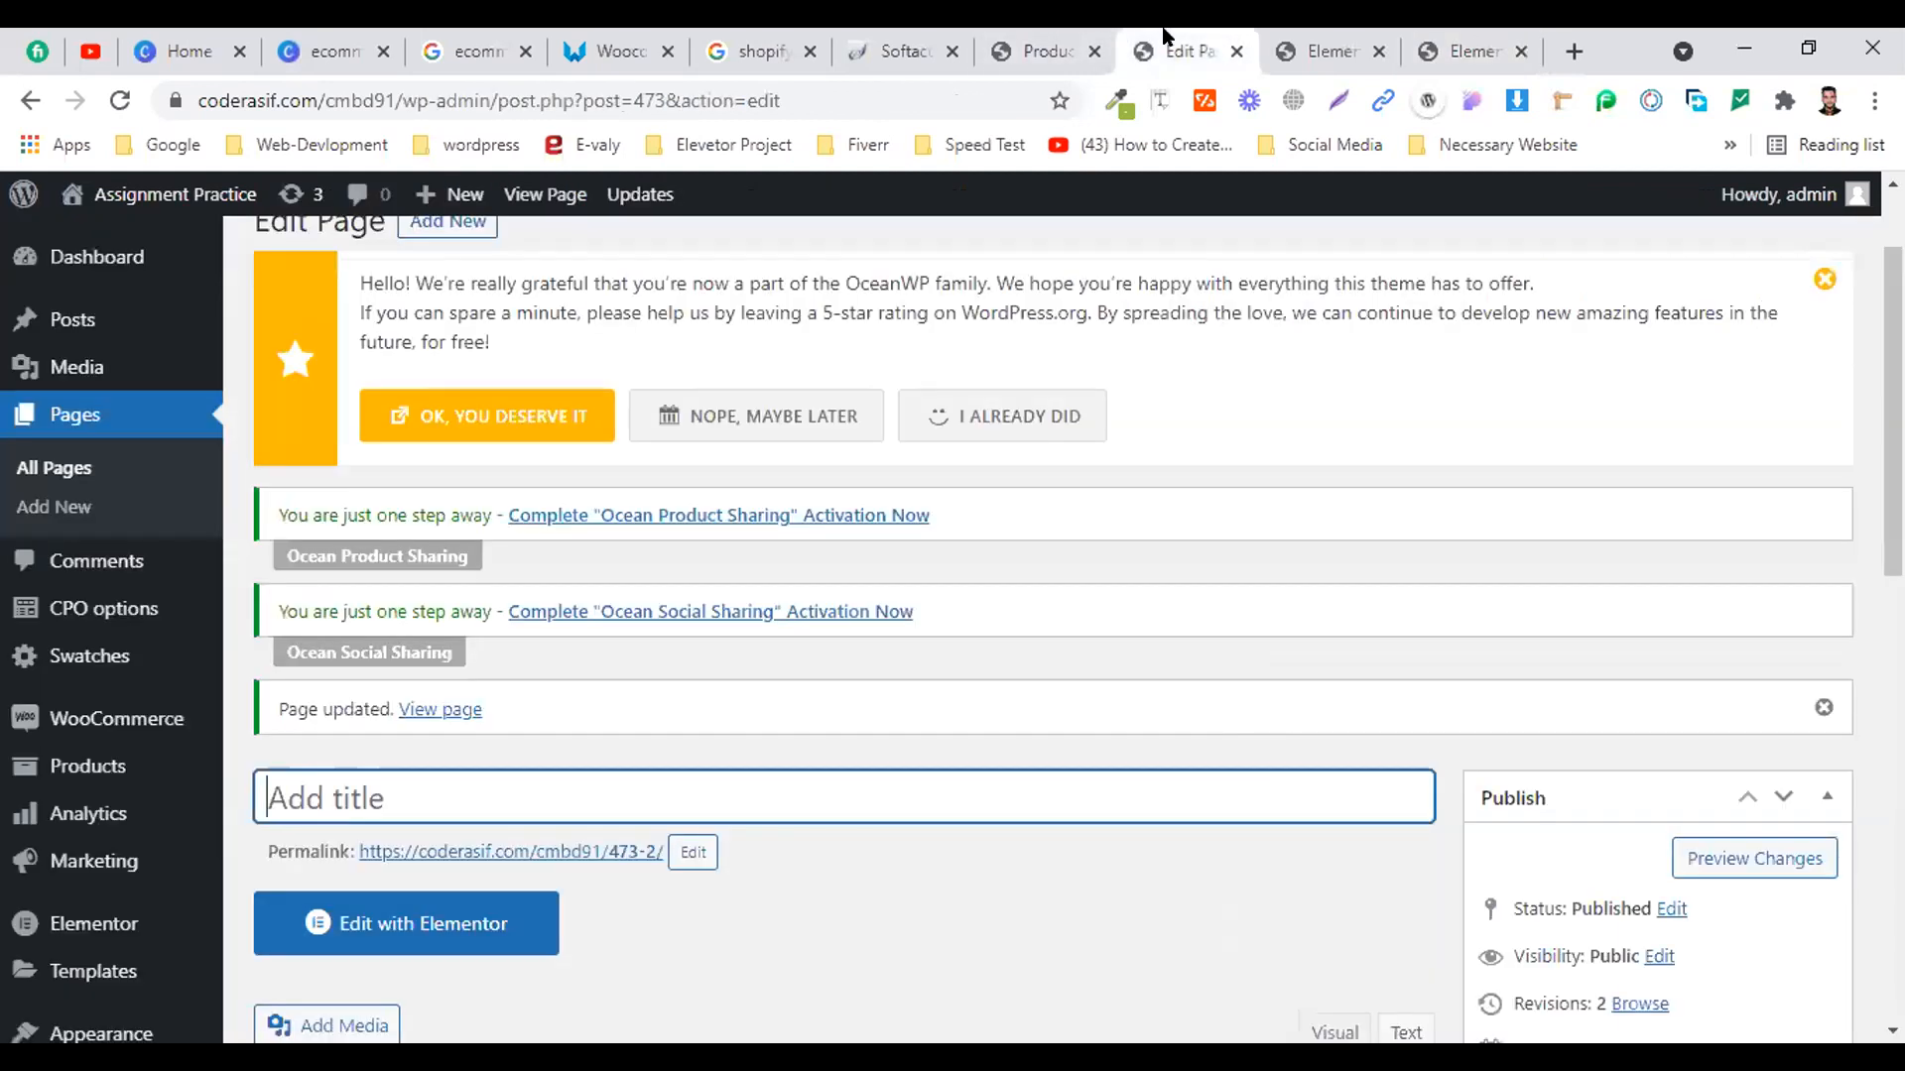
left_click(1478, 40)
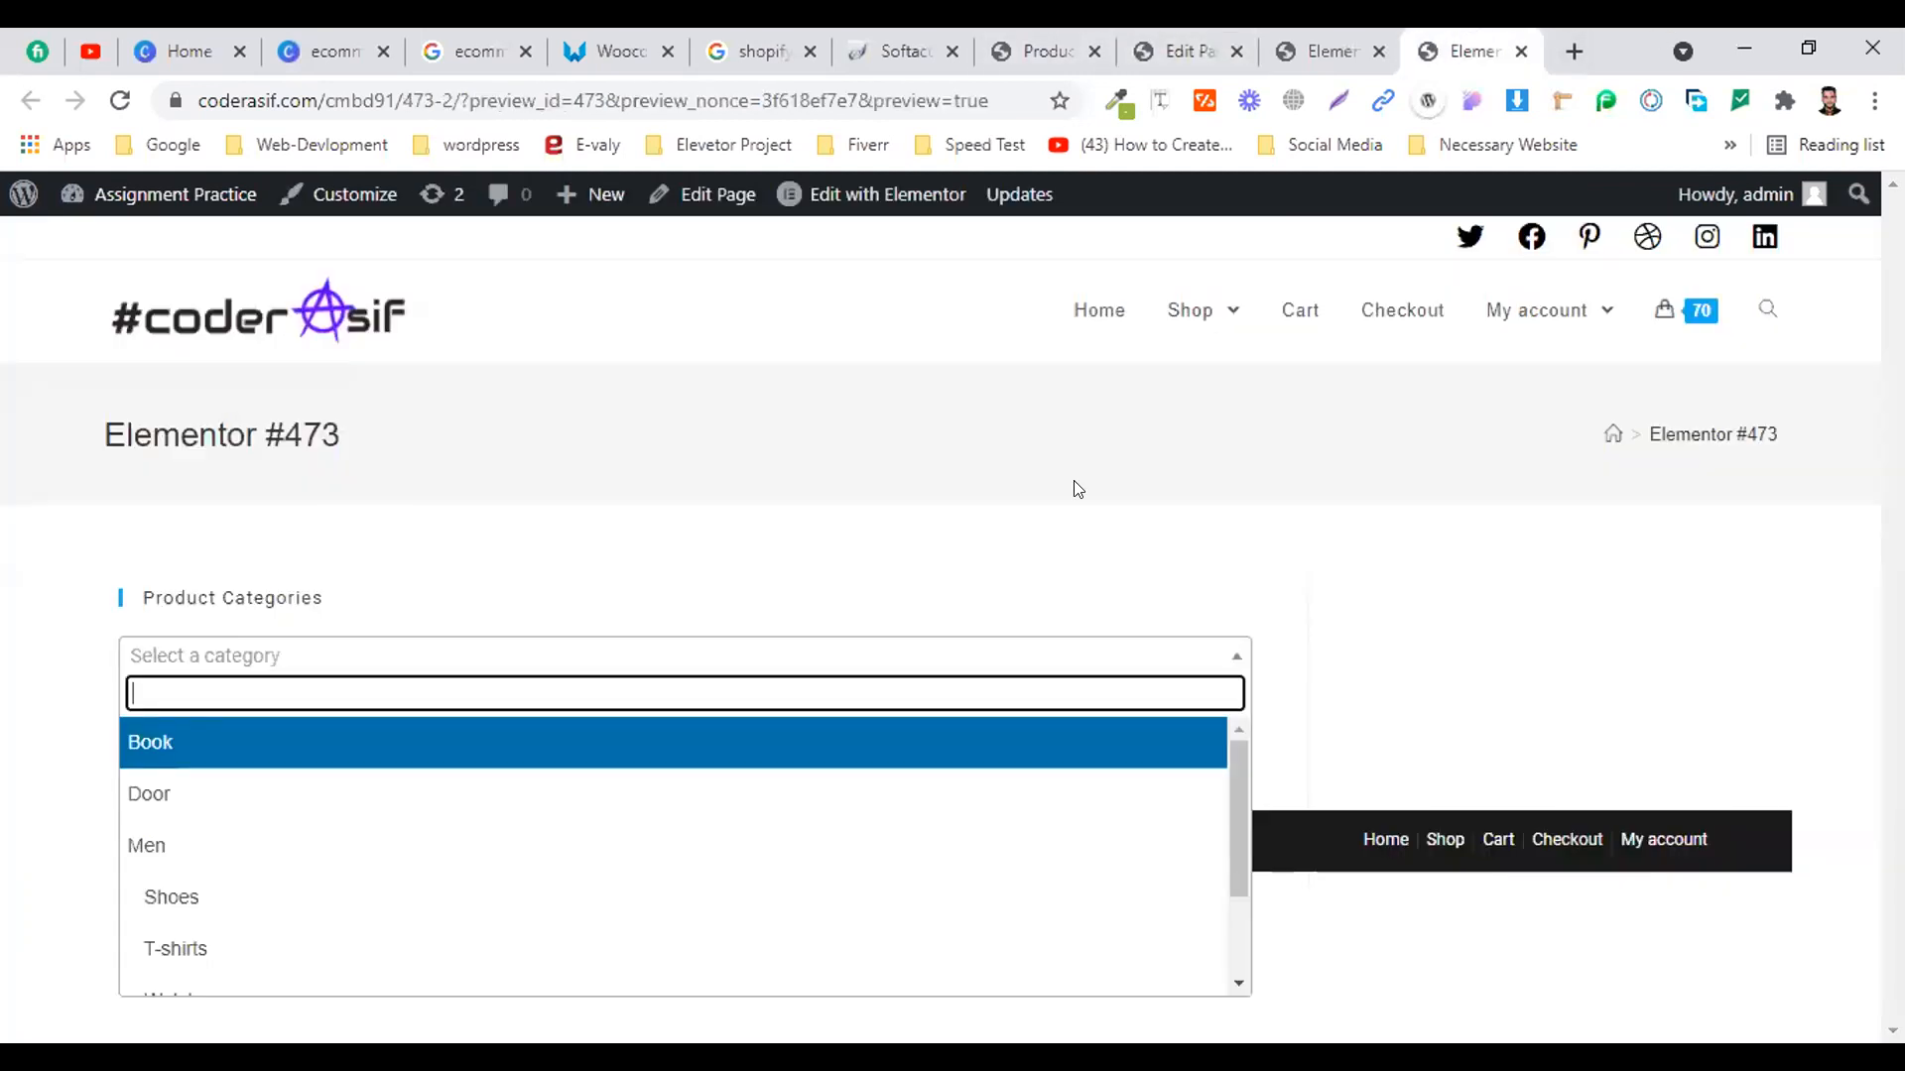
scroll(883, 850, "down", 2)
left_click(856, 557)
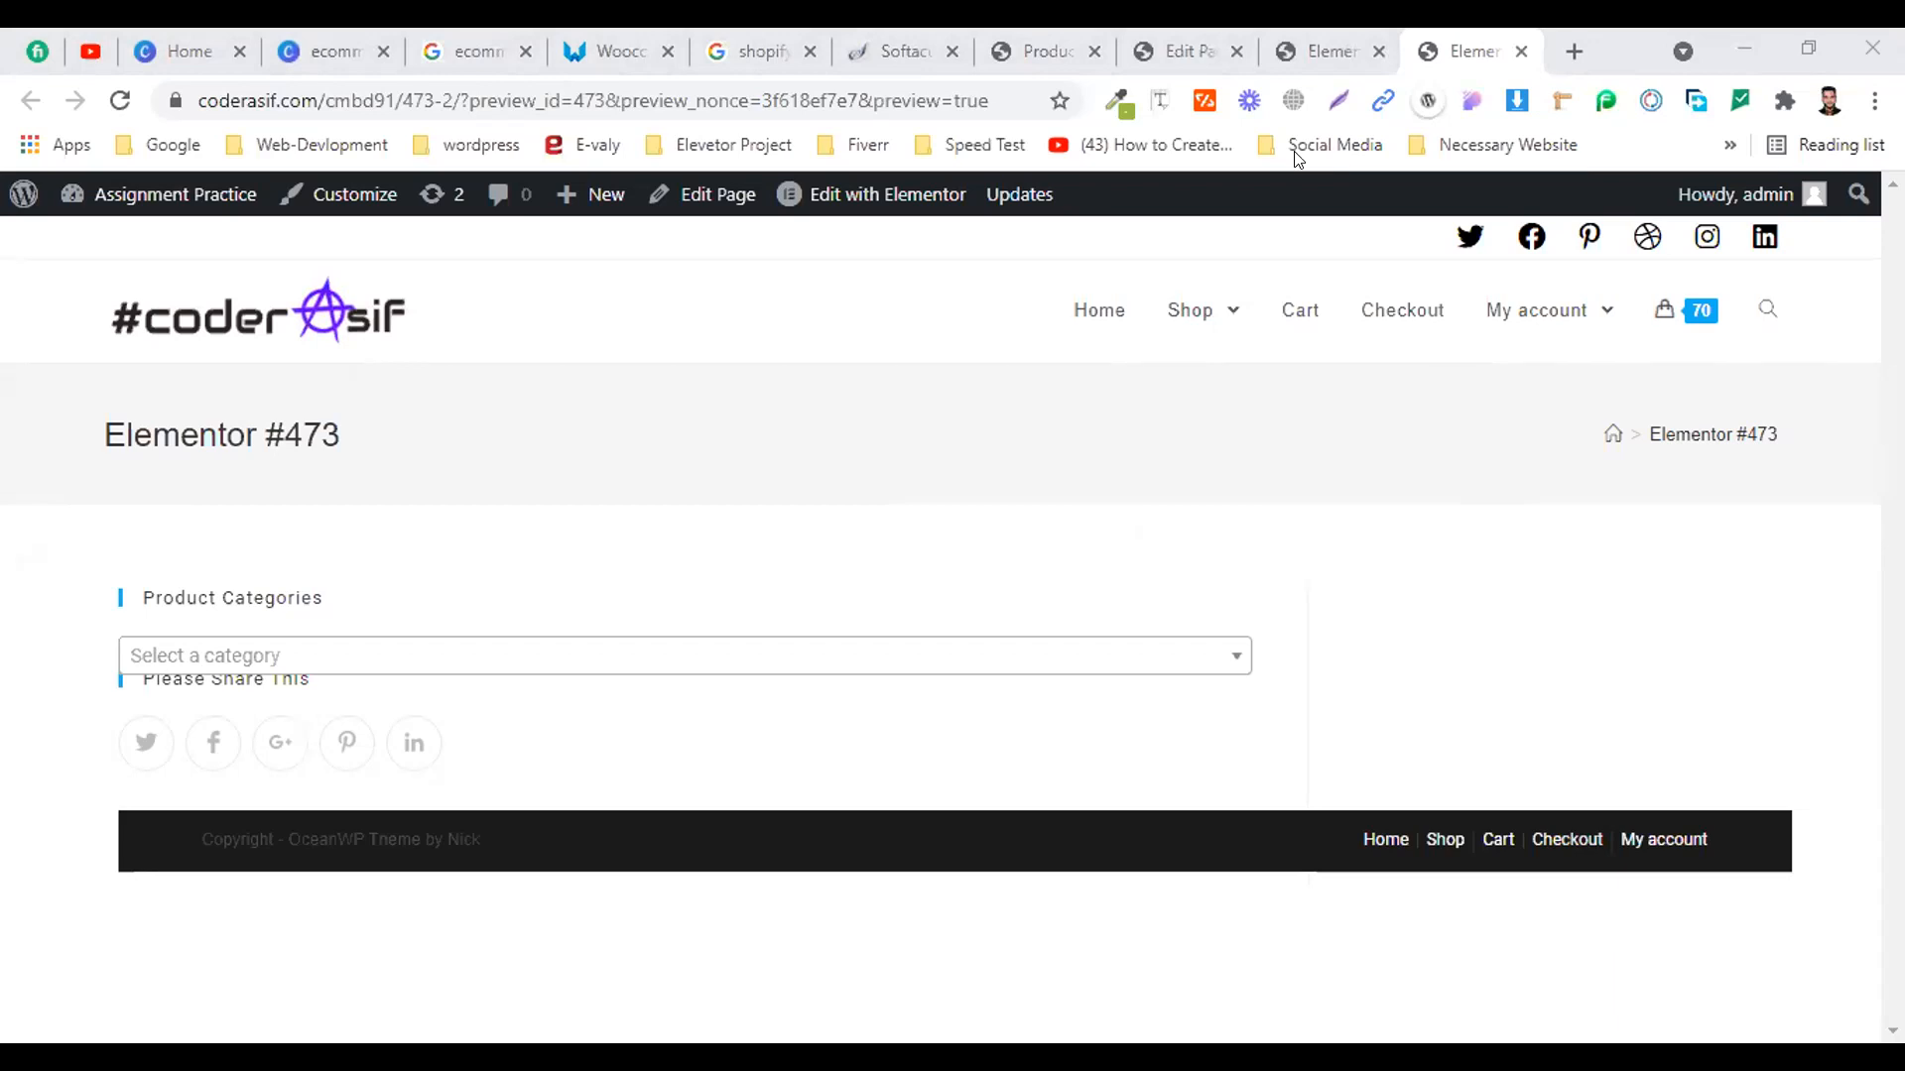
Overwrite the Text Editor widget's code with the new buy-button code, update, and view the preview
key("ctrl+shift+Tab")
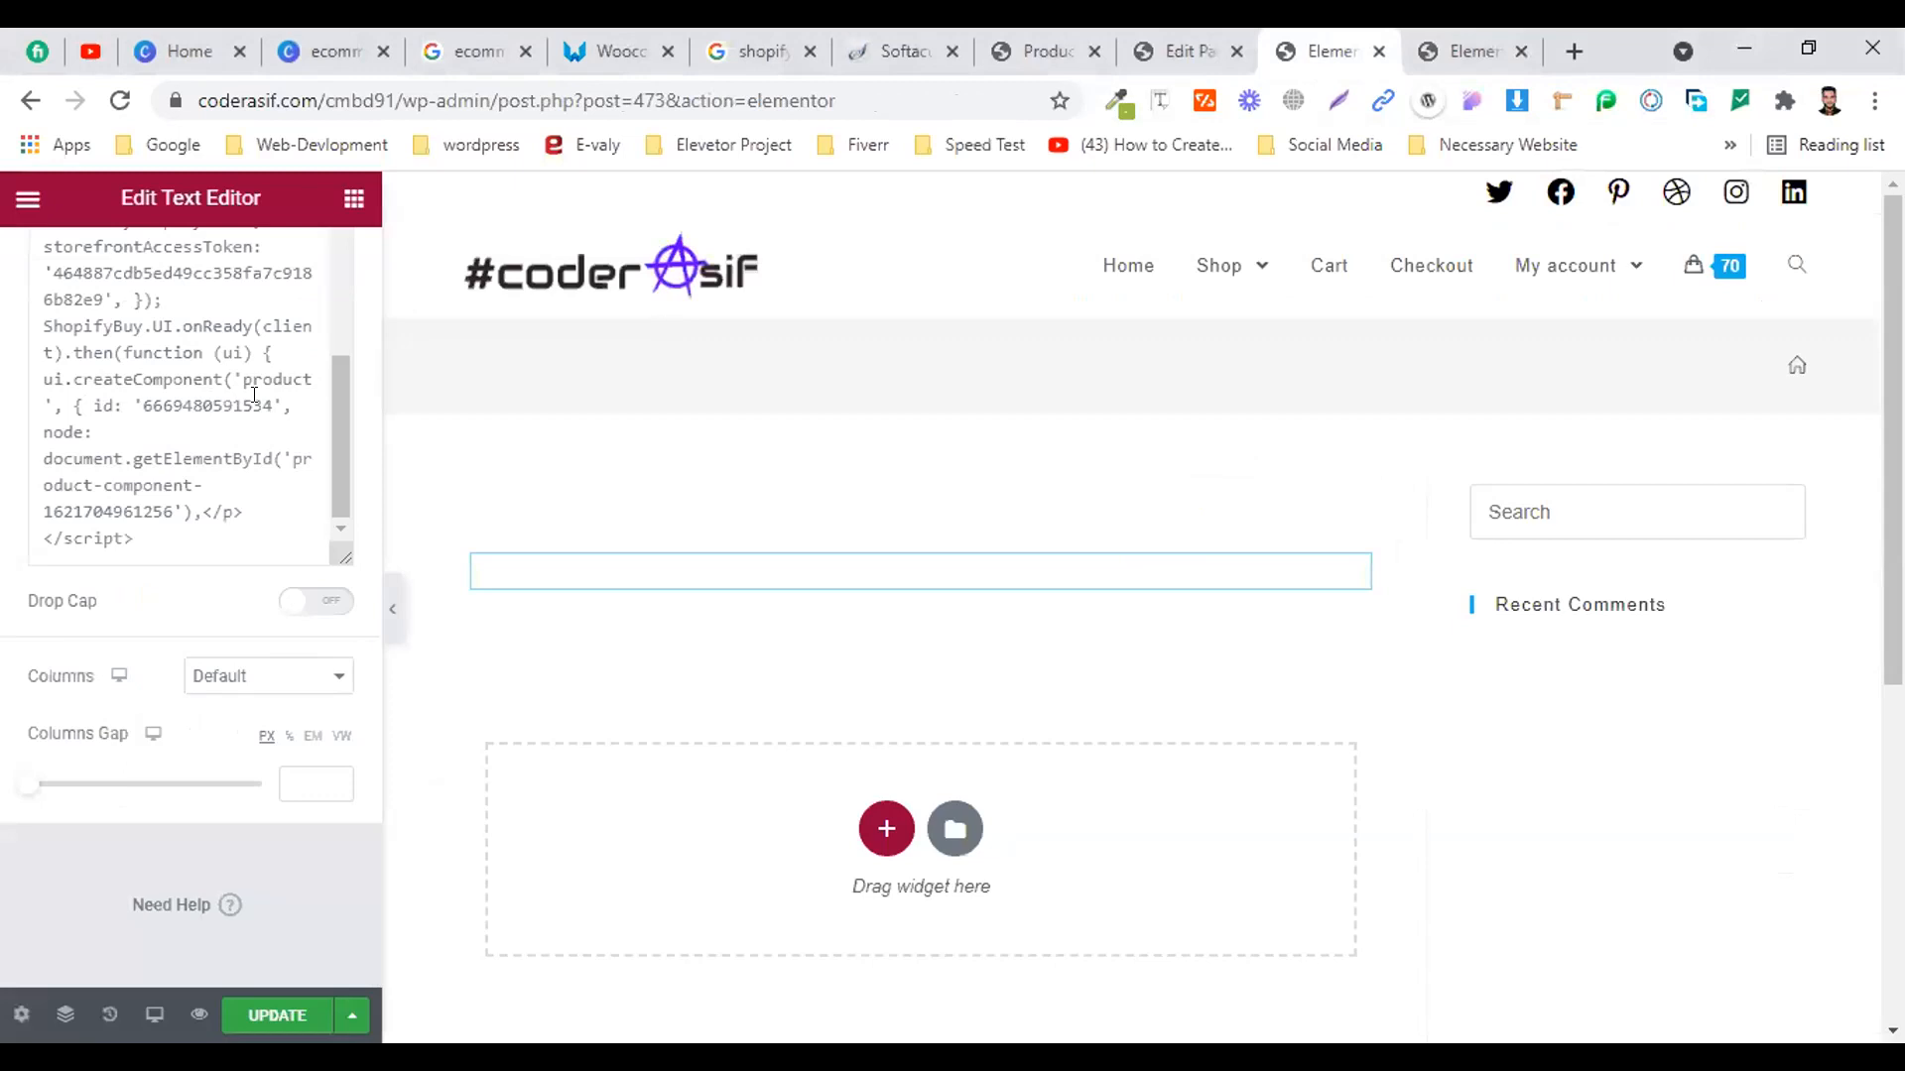
key("ctrl+a")
key("ctrl+v")
left_click(277, 1016)
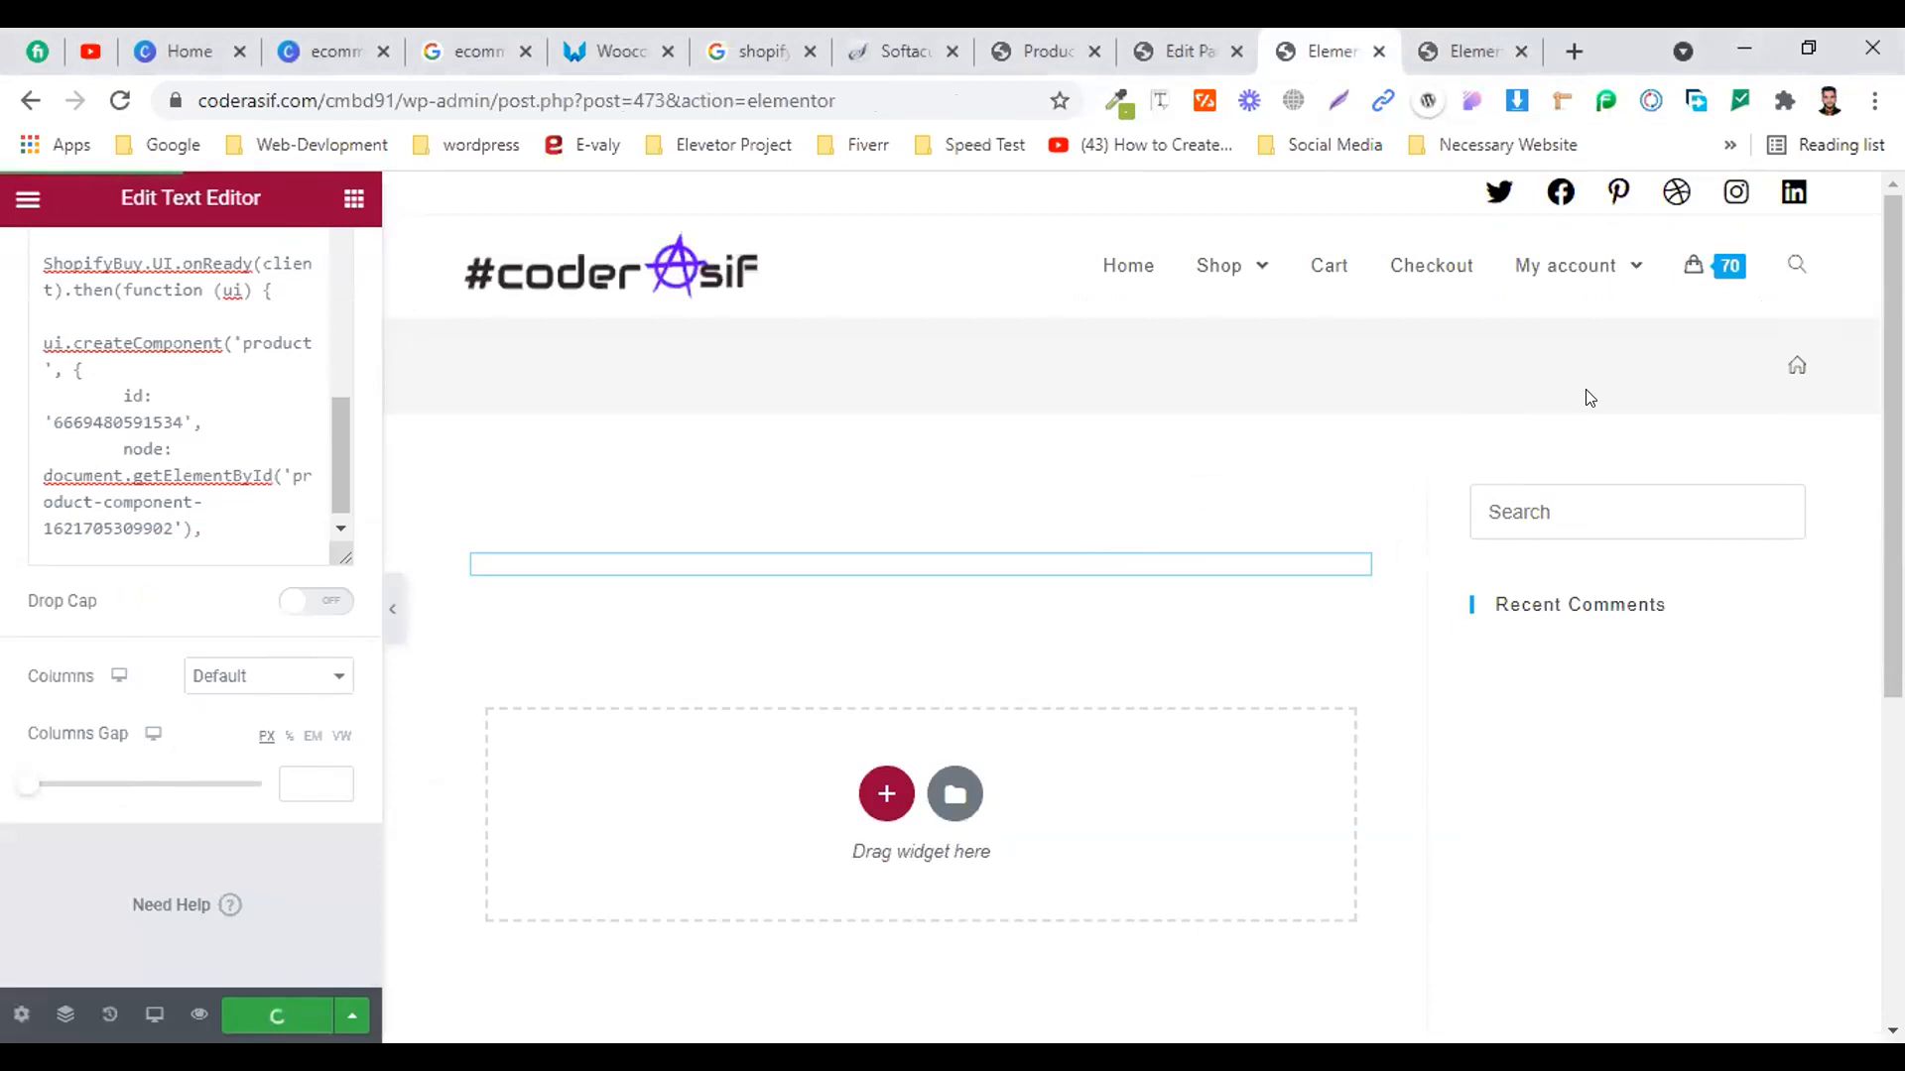
left_click(1451, 35)
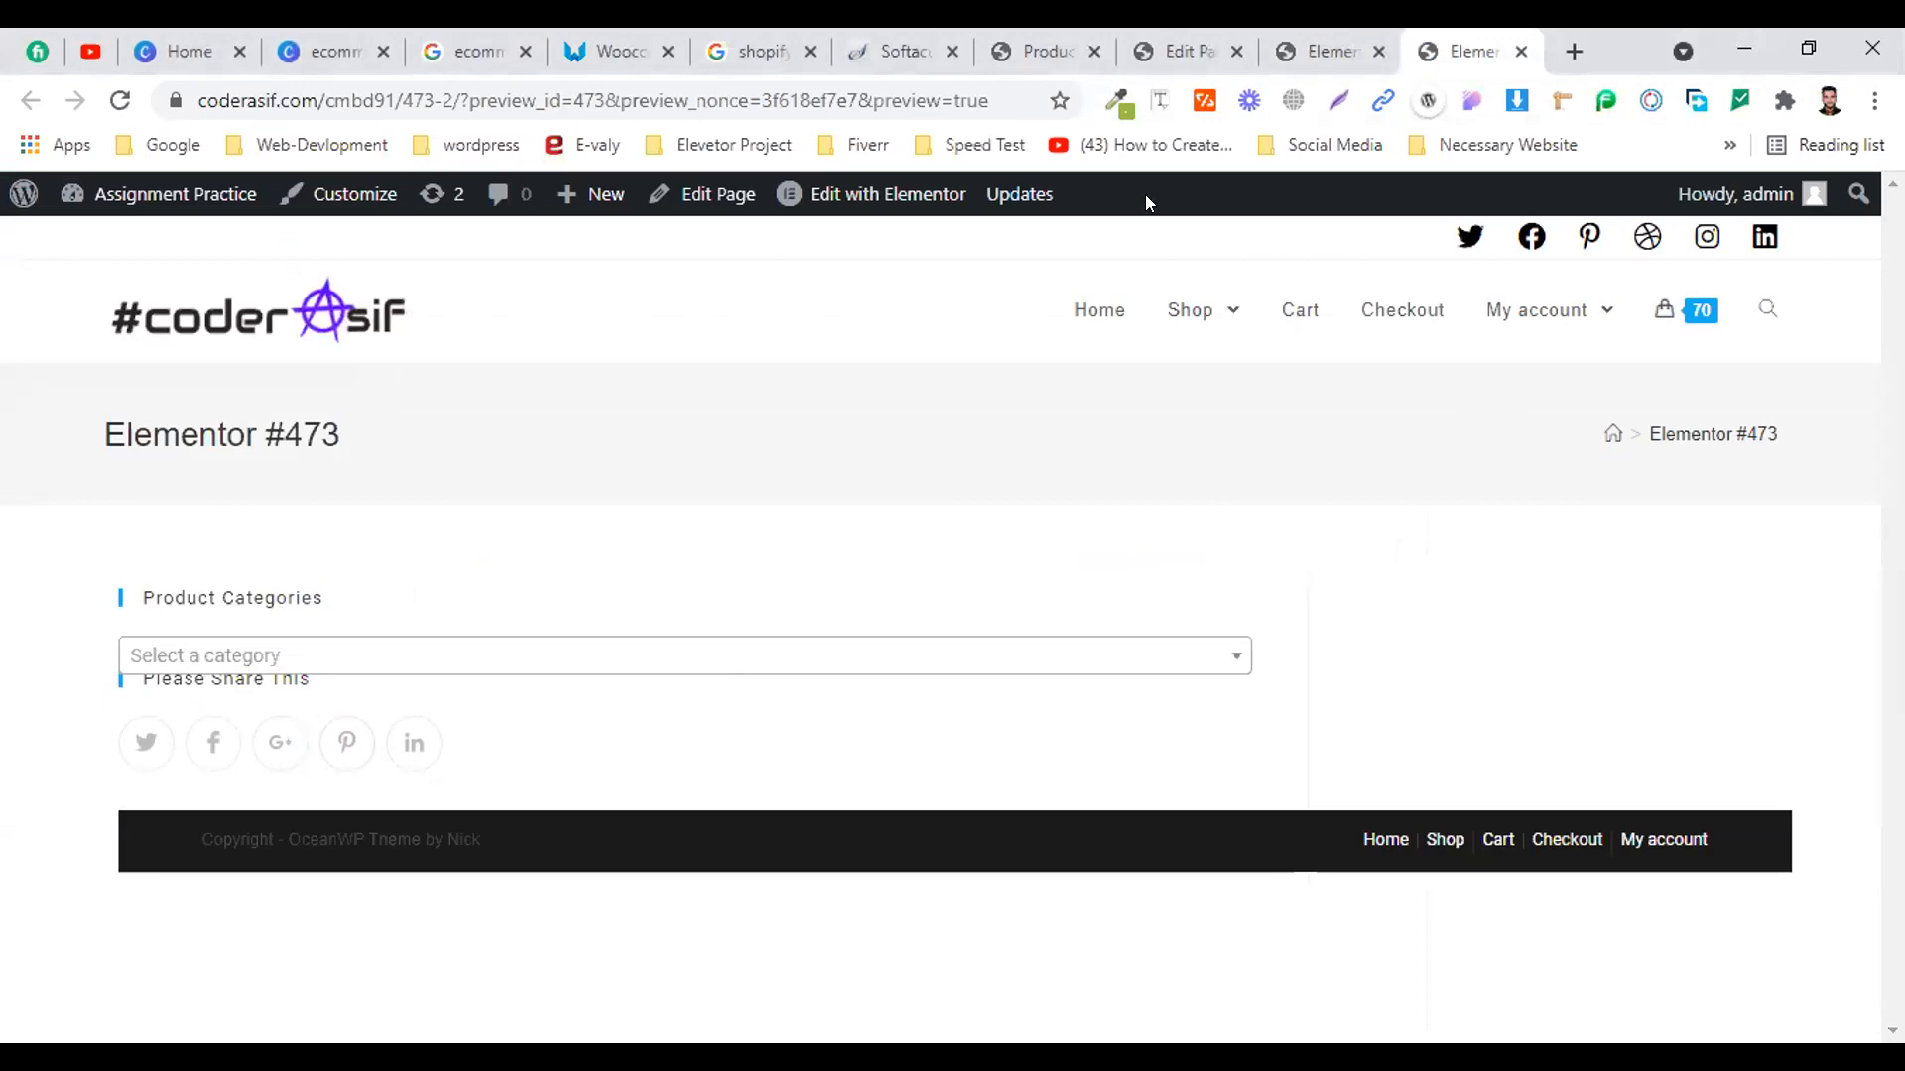
Open facebook.com in a new browser tab
left_click(1574, 49)
type("faceb")
key("Return")
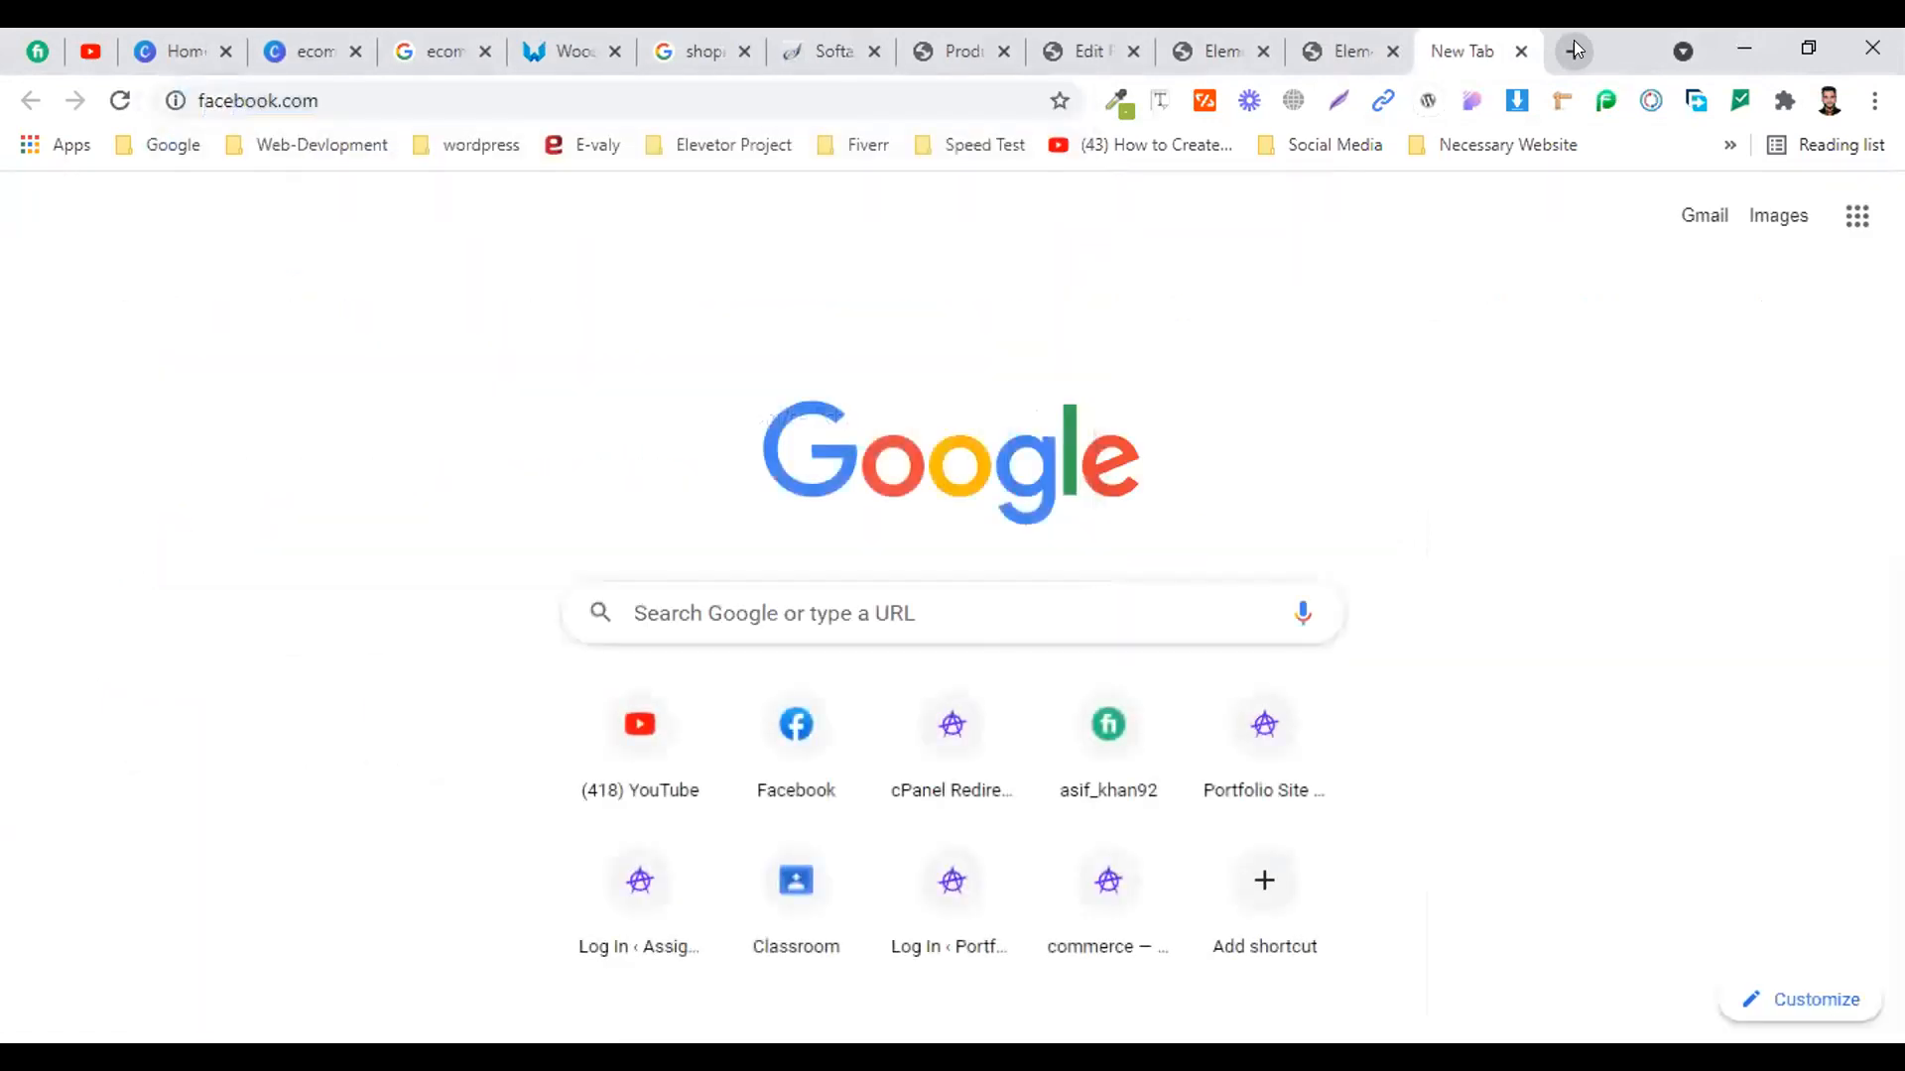
left_click(1329, 40)
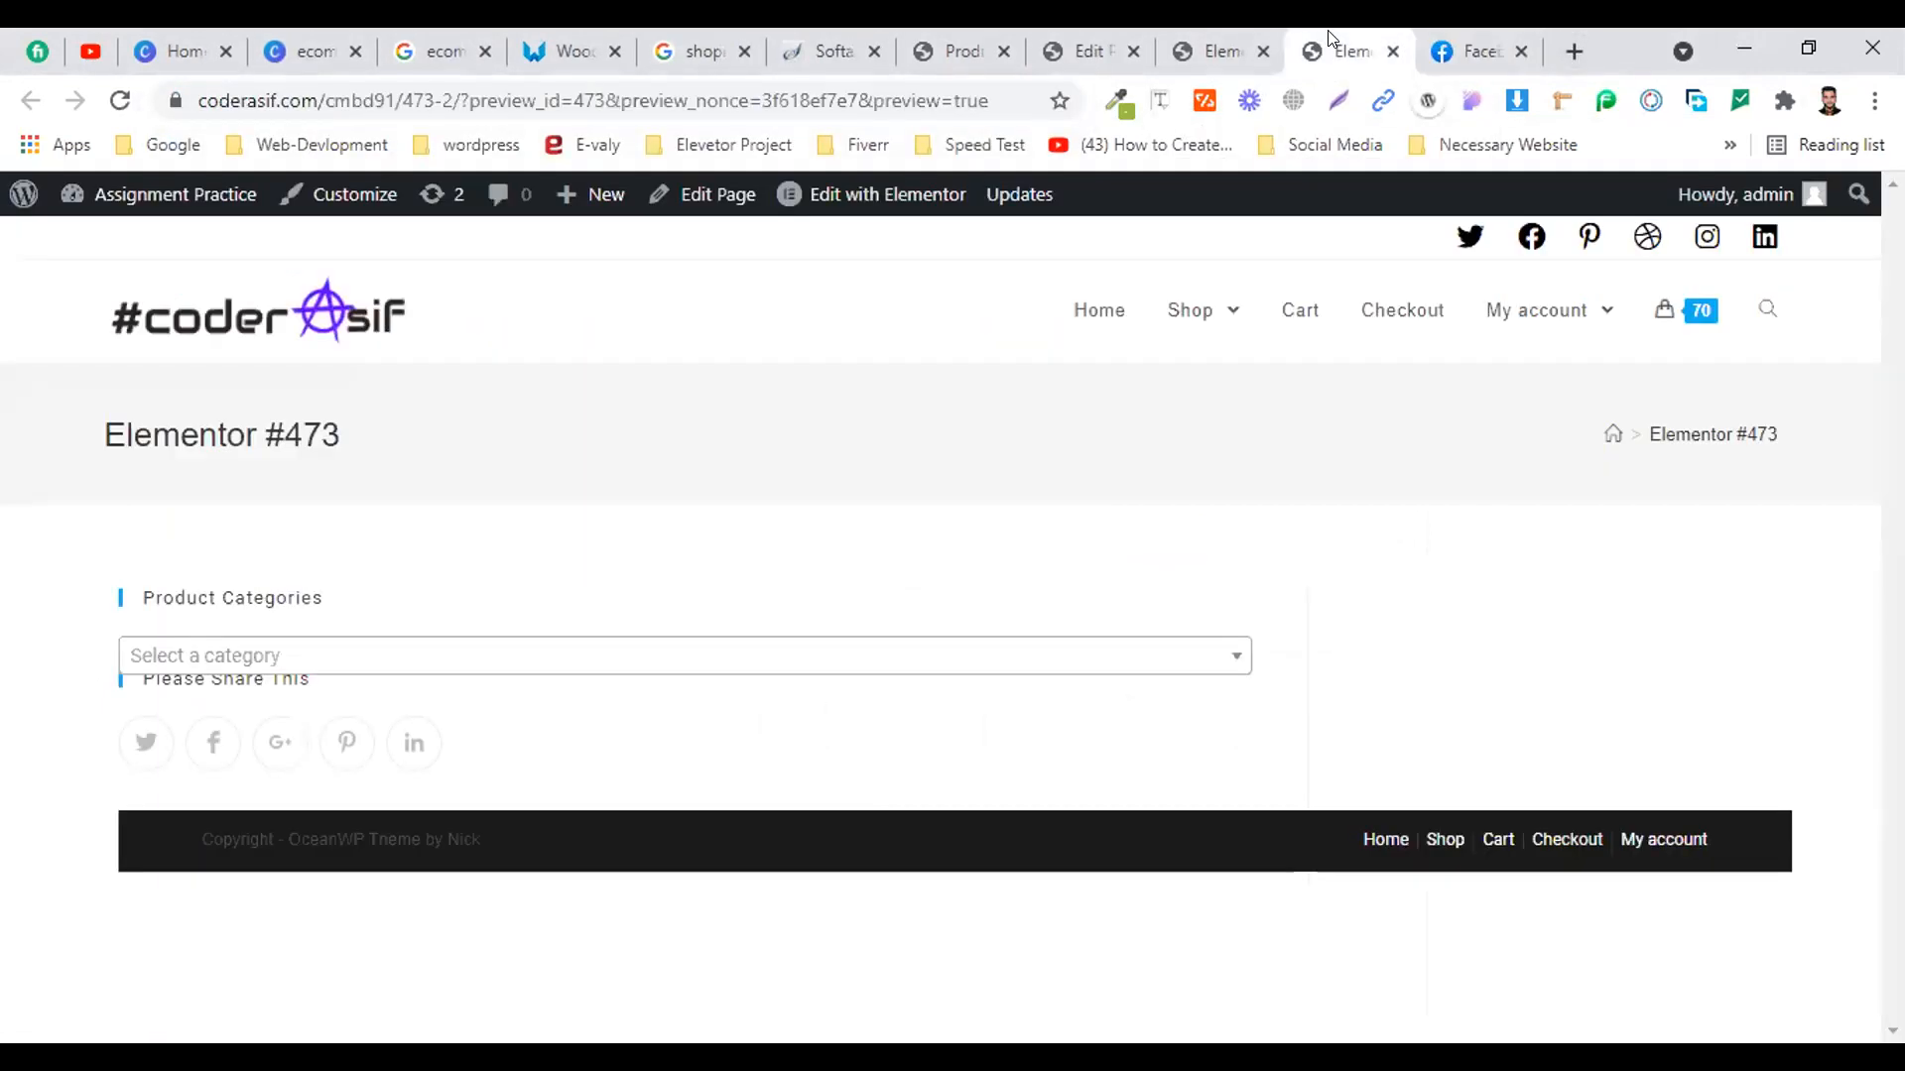
left_click(1438, 43)
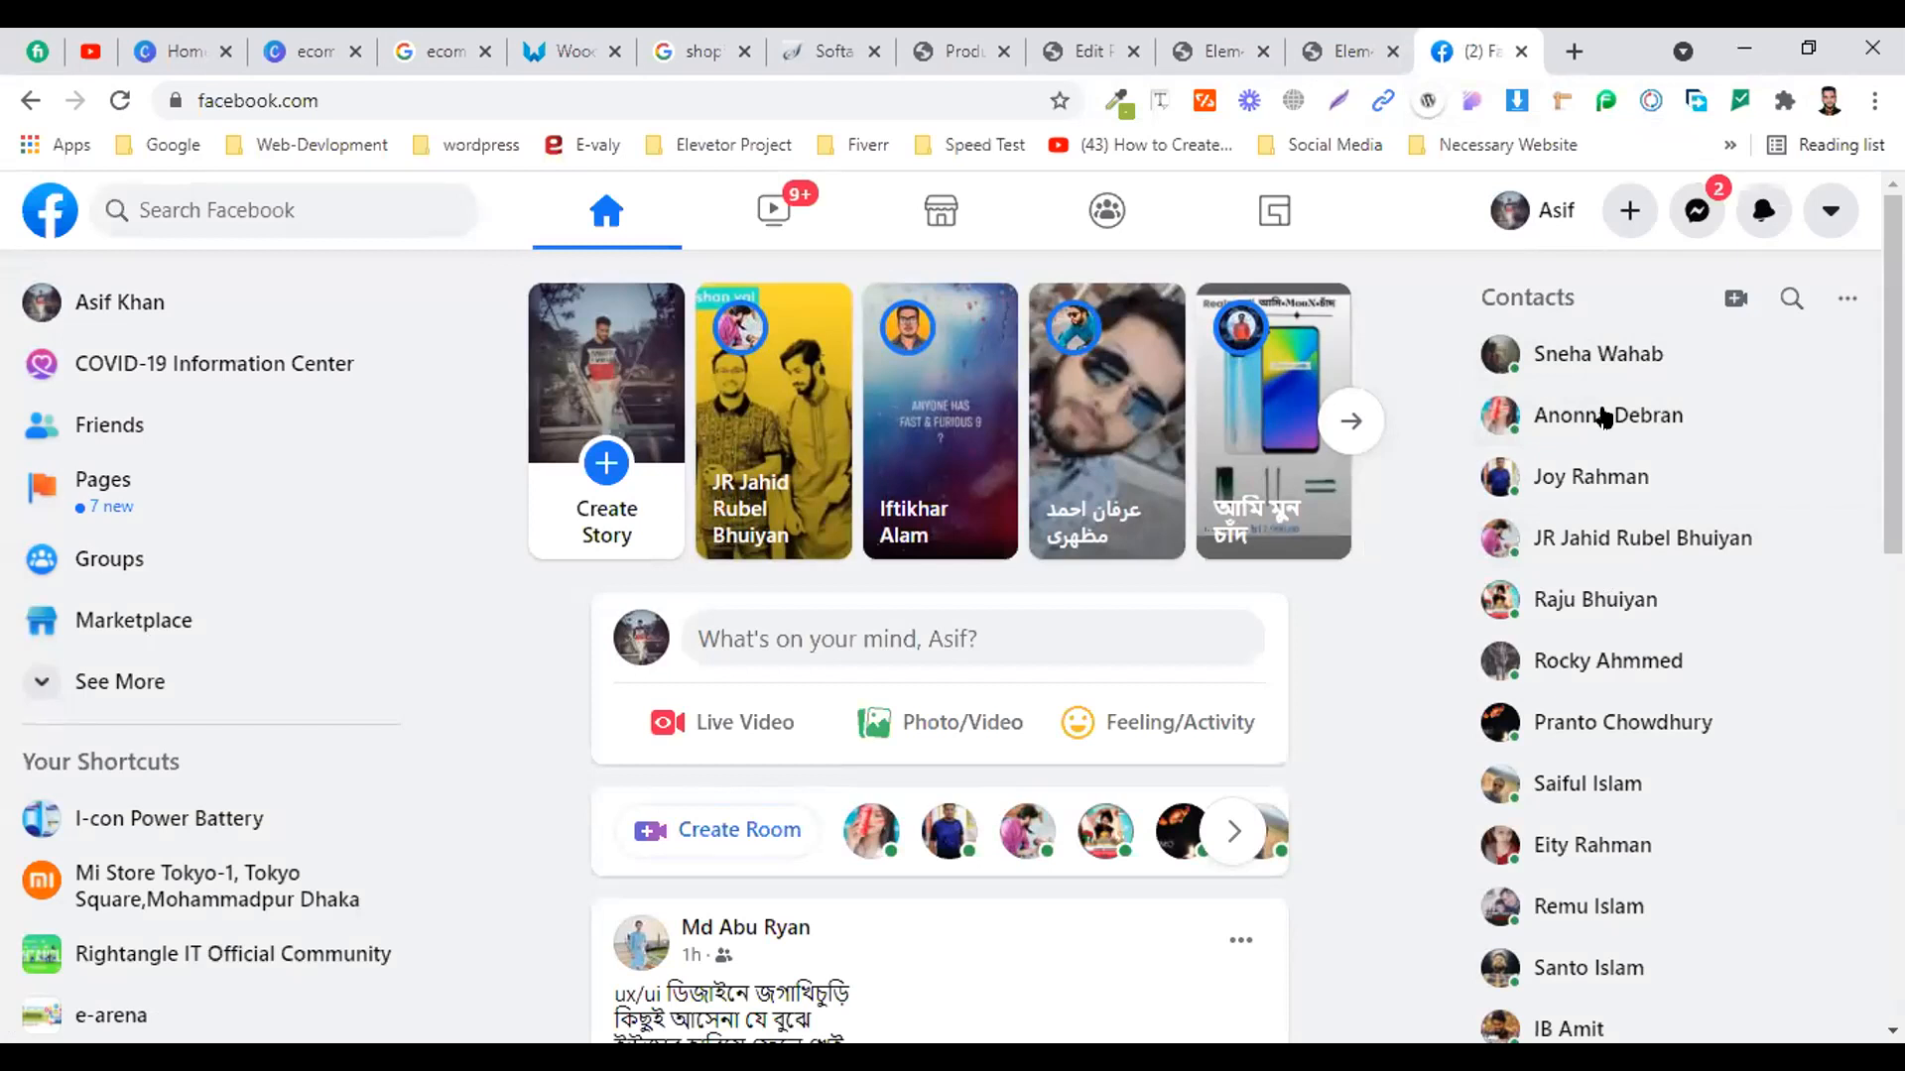
Open the CMBD-91 Messenger chat and select the full buy-button embed code message
left_click(1764, 211)
left_click(1695, 202)
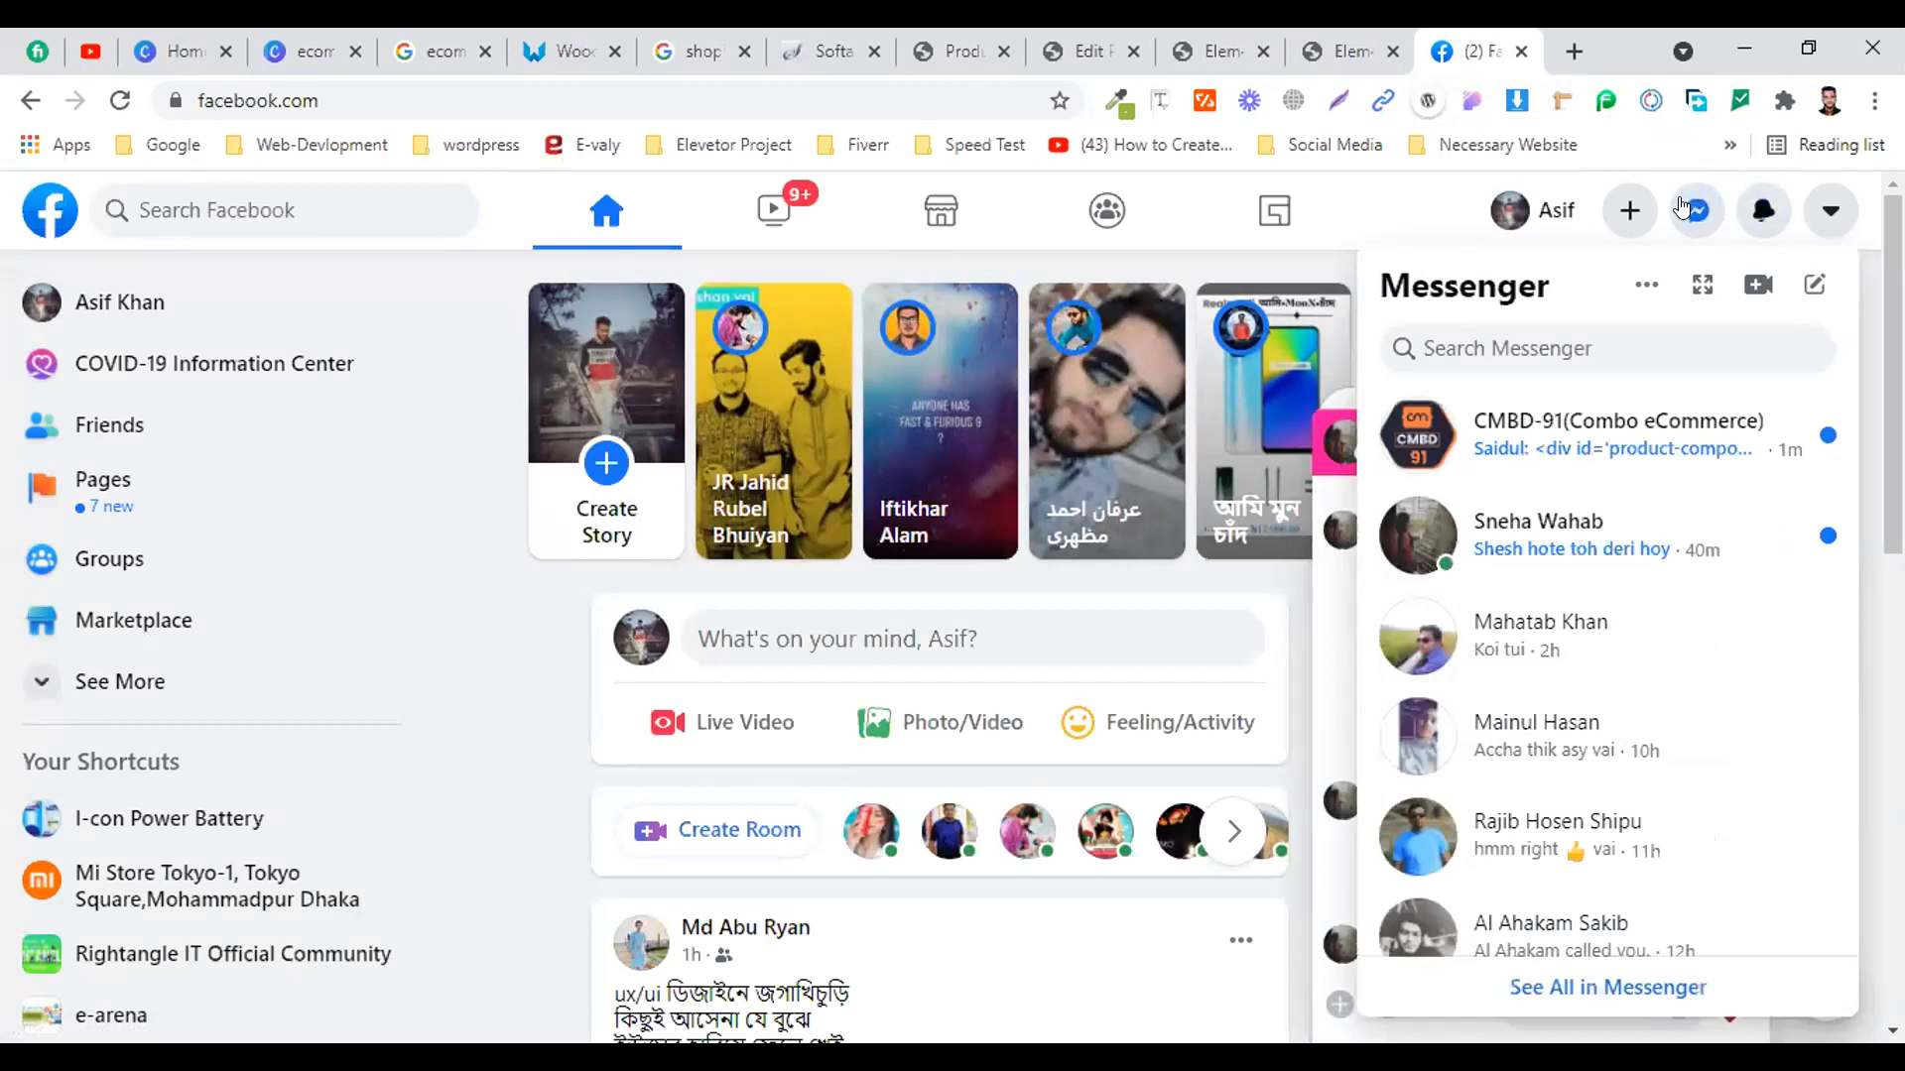
left_click(1578, 448)
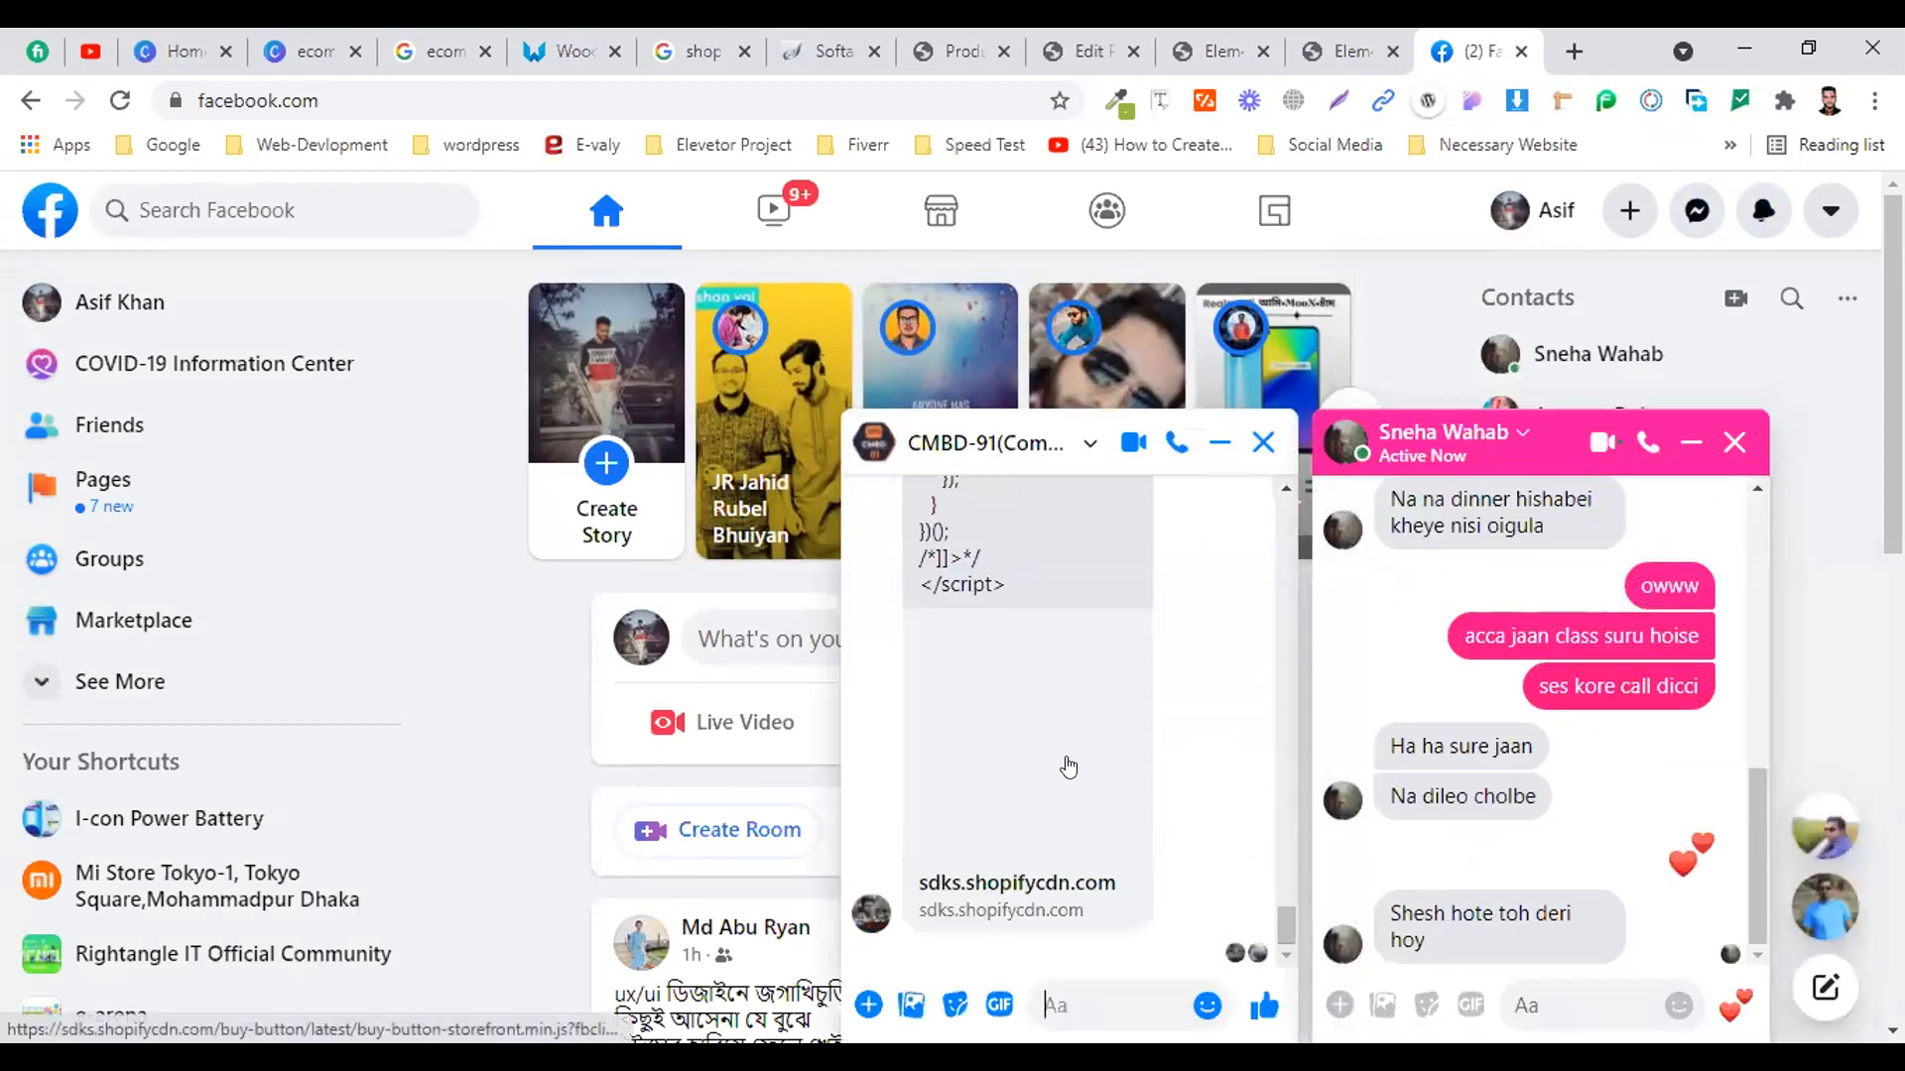
scroll(1125, 683, "up", 10)
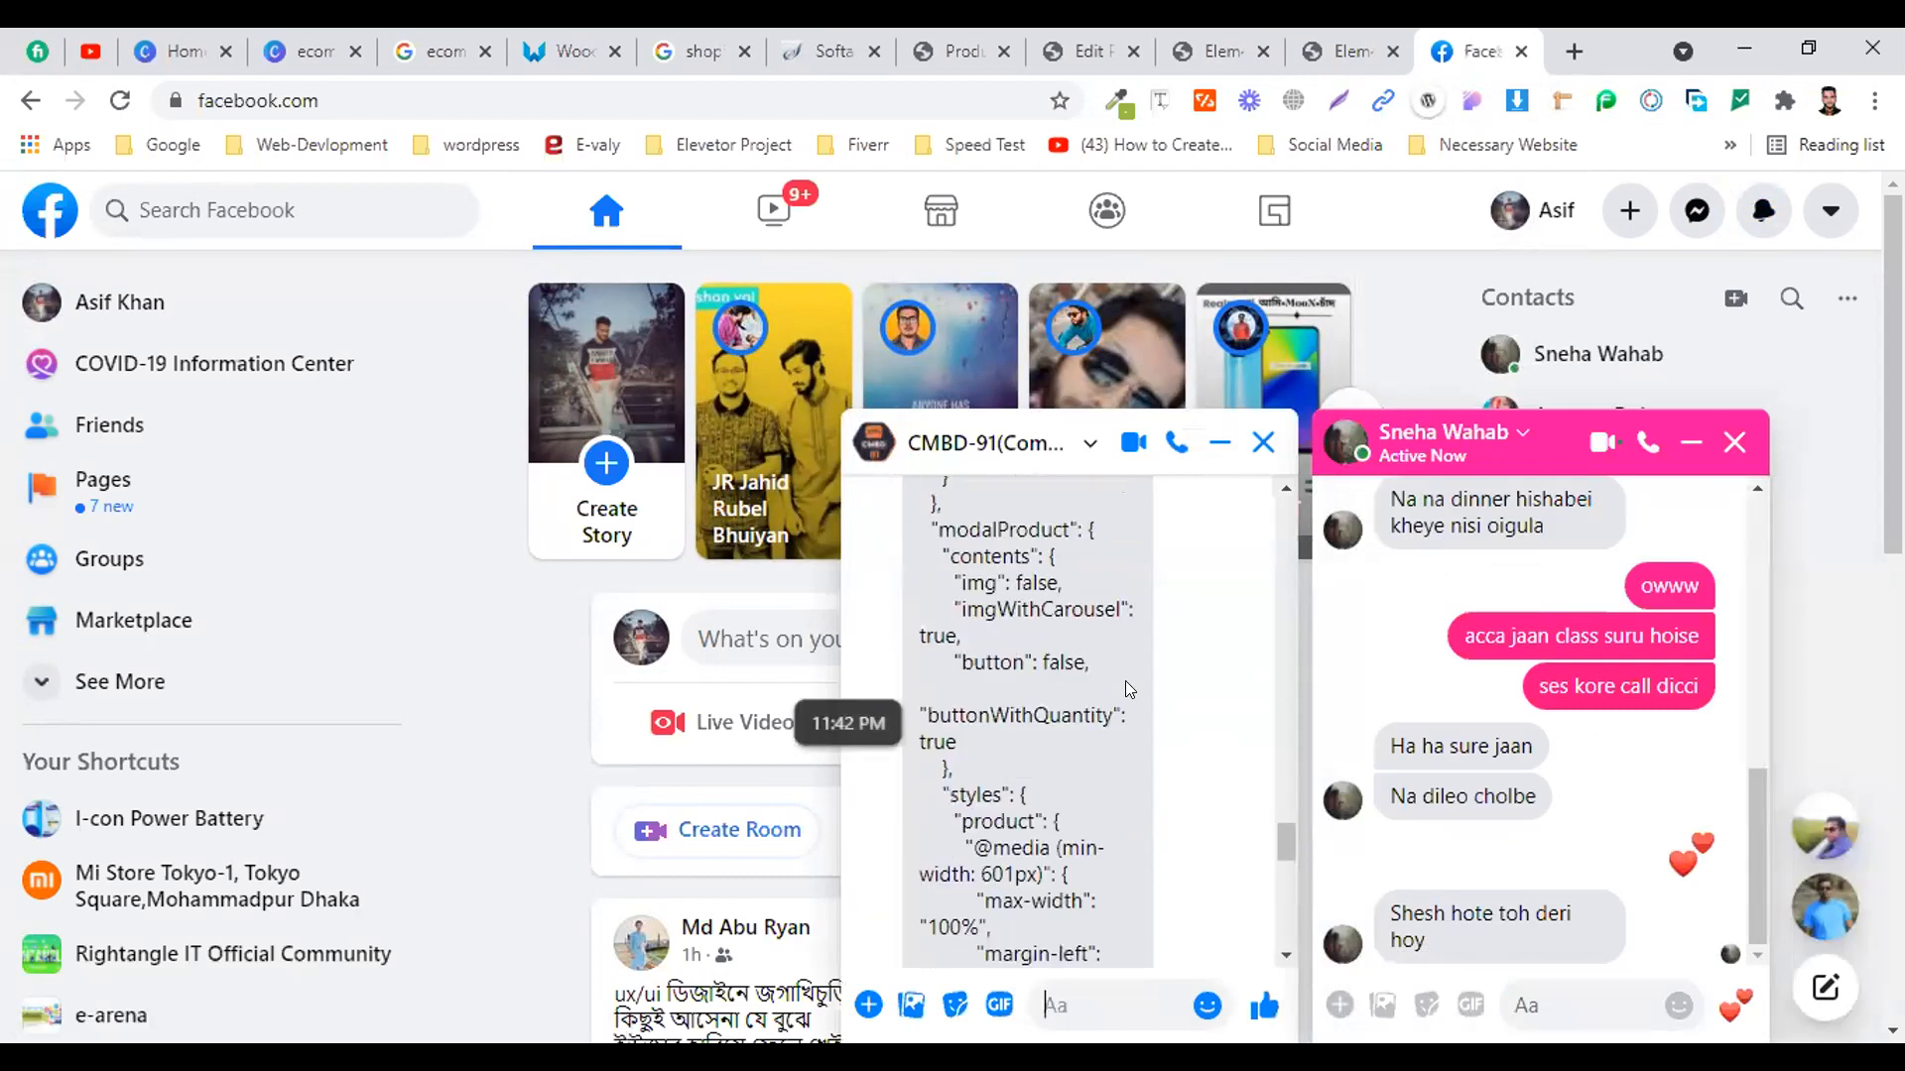
scroll(1125, 681, "up", 15)
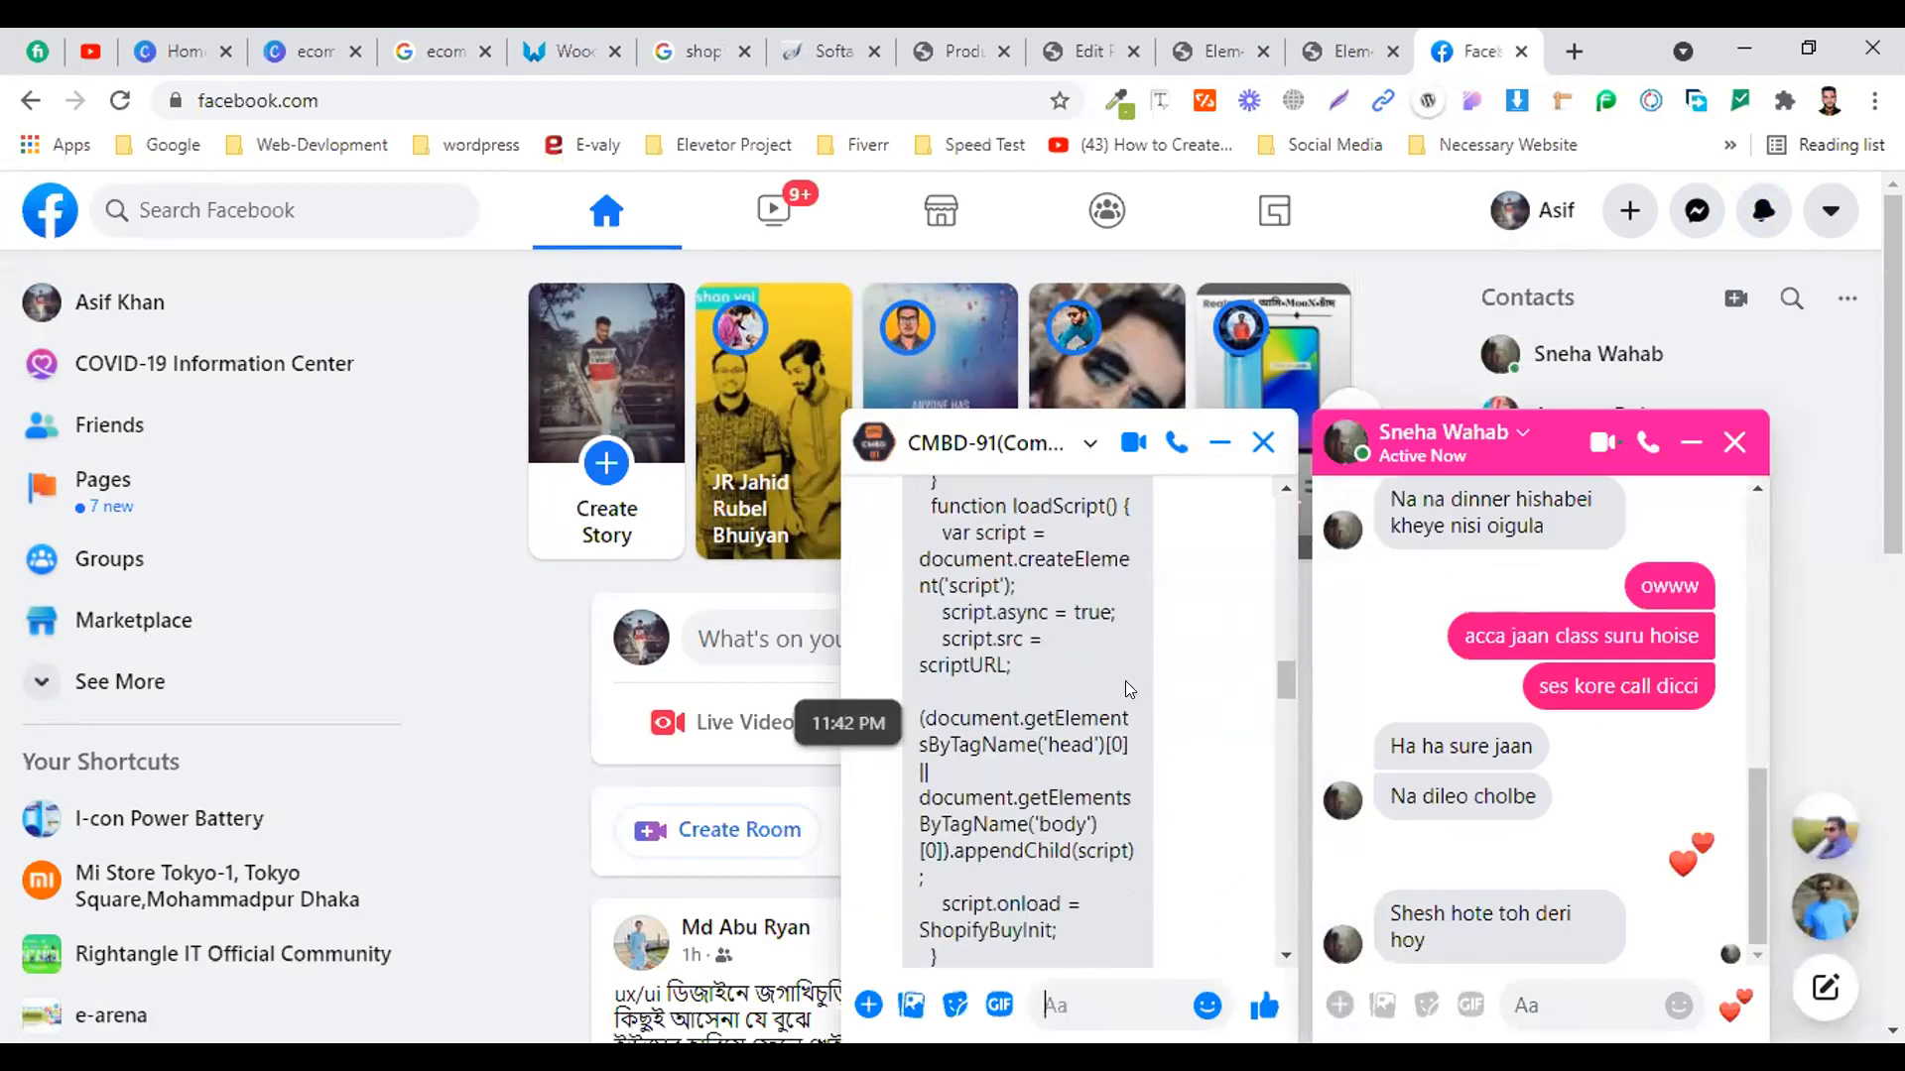
scroll(1107, 688, "up", 5)
scroll(1108, 689, "down", 6)
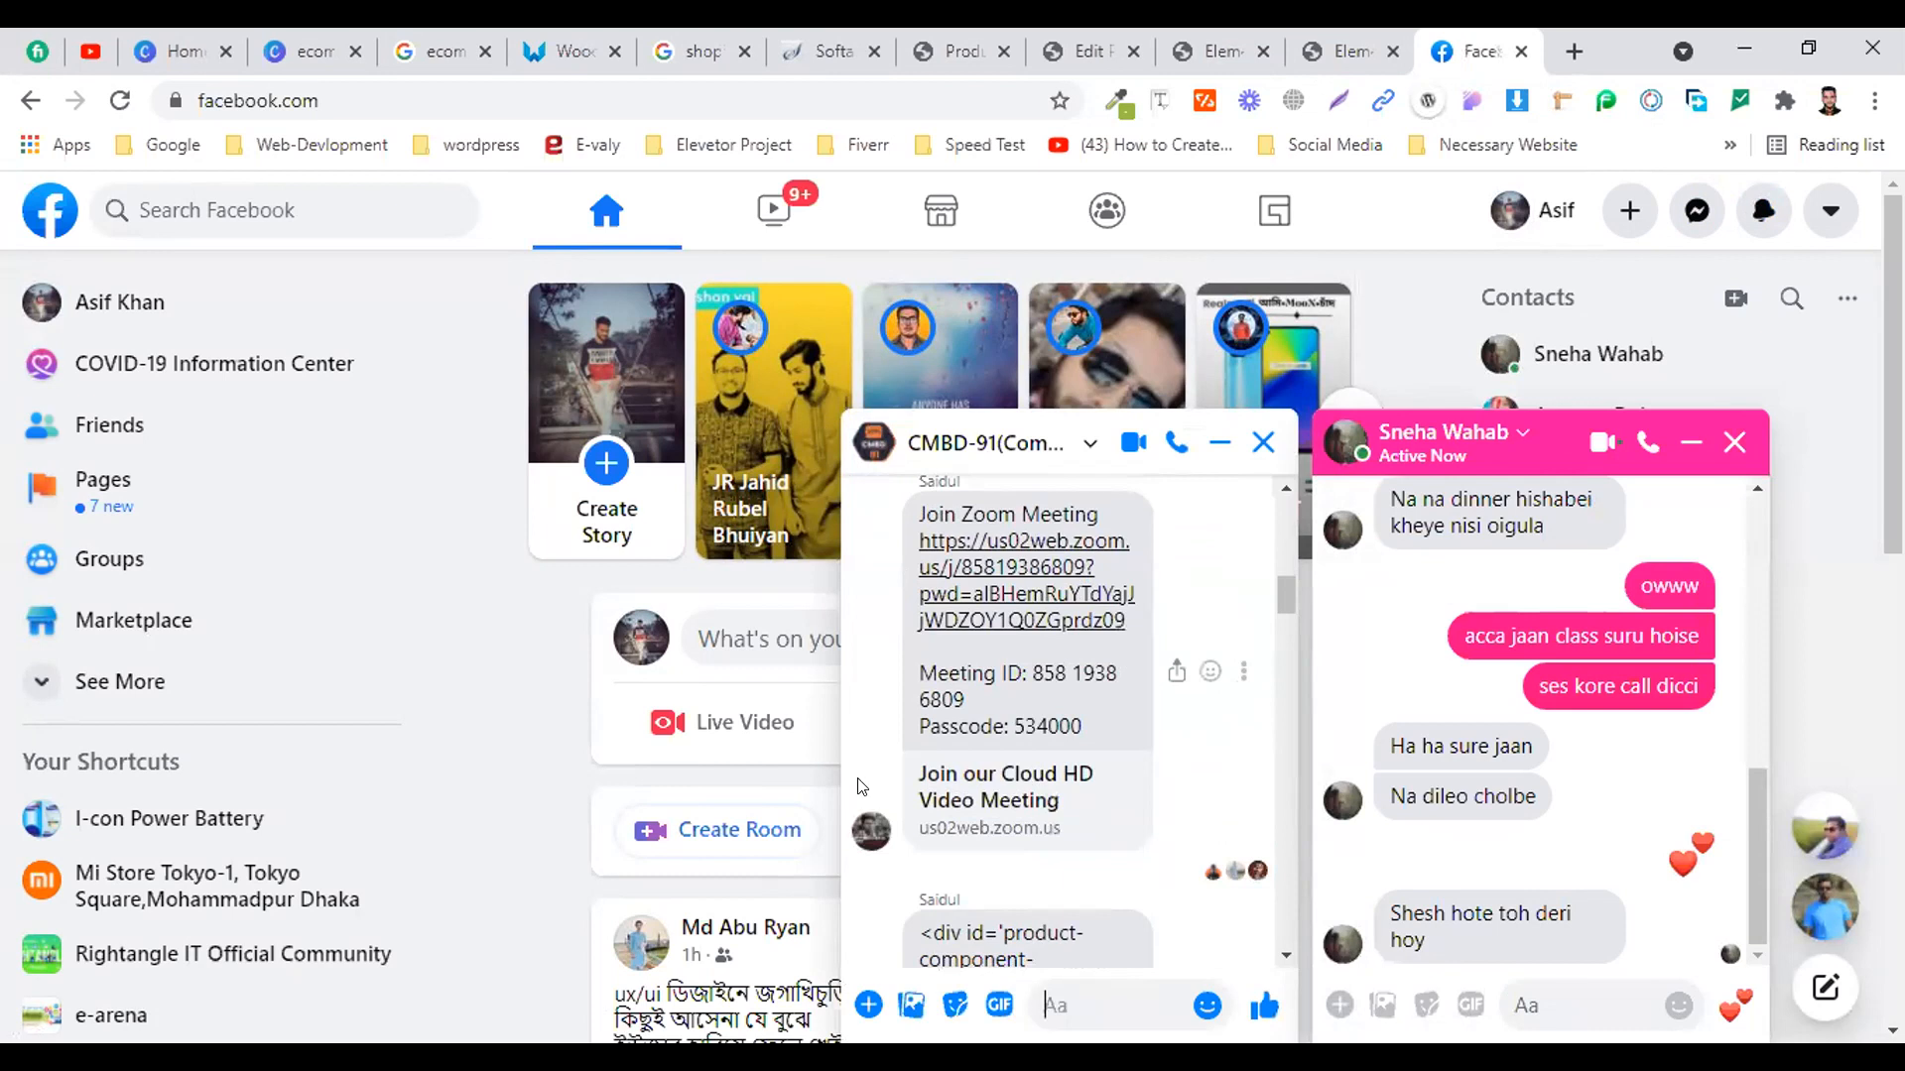
left_click_drag(918, 651, 1008, 812)
scroll(1032, 845, "down", 15)
scroll(1002, 734, "up", 2)
Replace the widget code with the copied script so the T-shirt card shows, update, and view the preview
left_click(1211, 51)
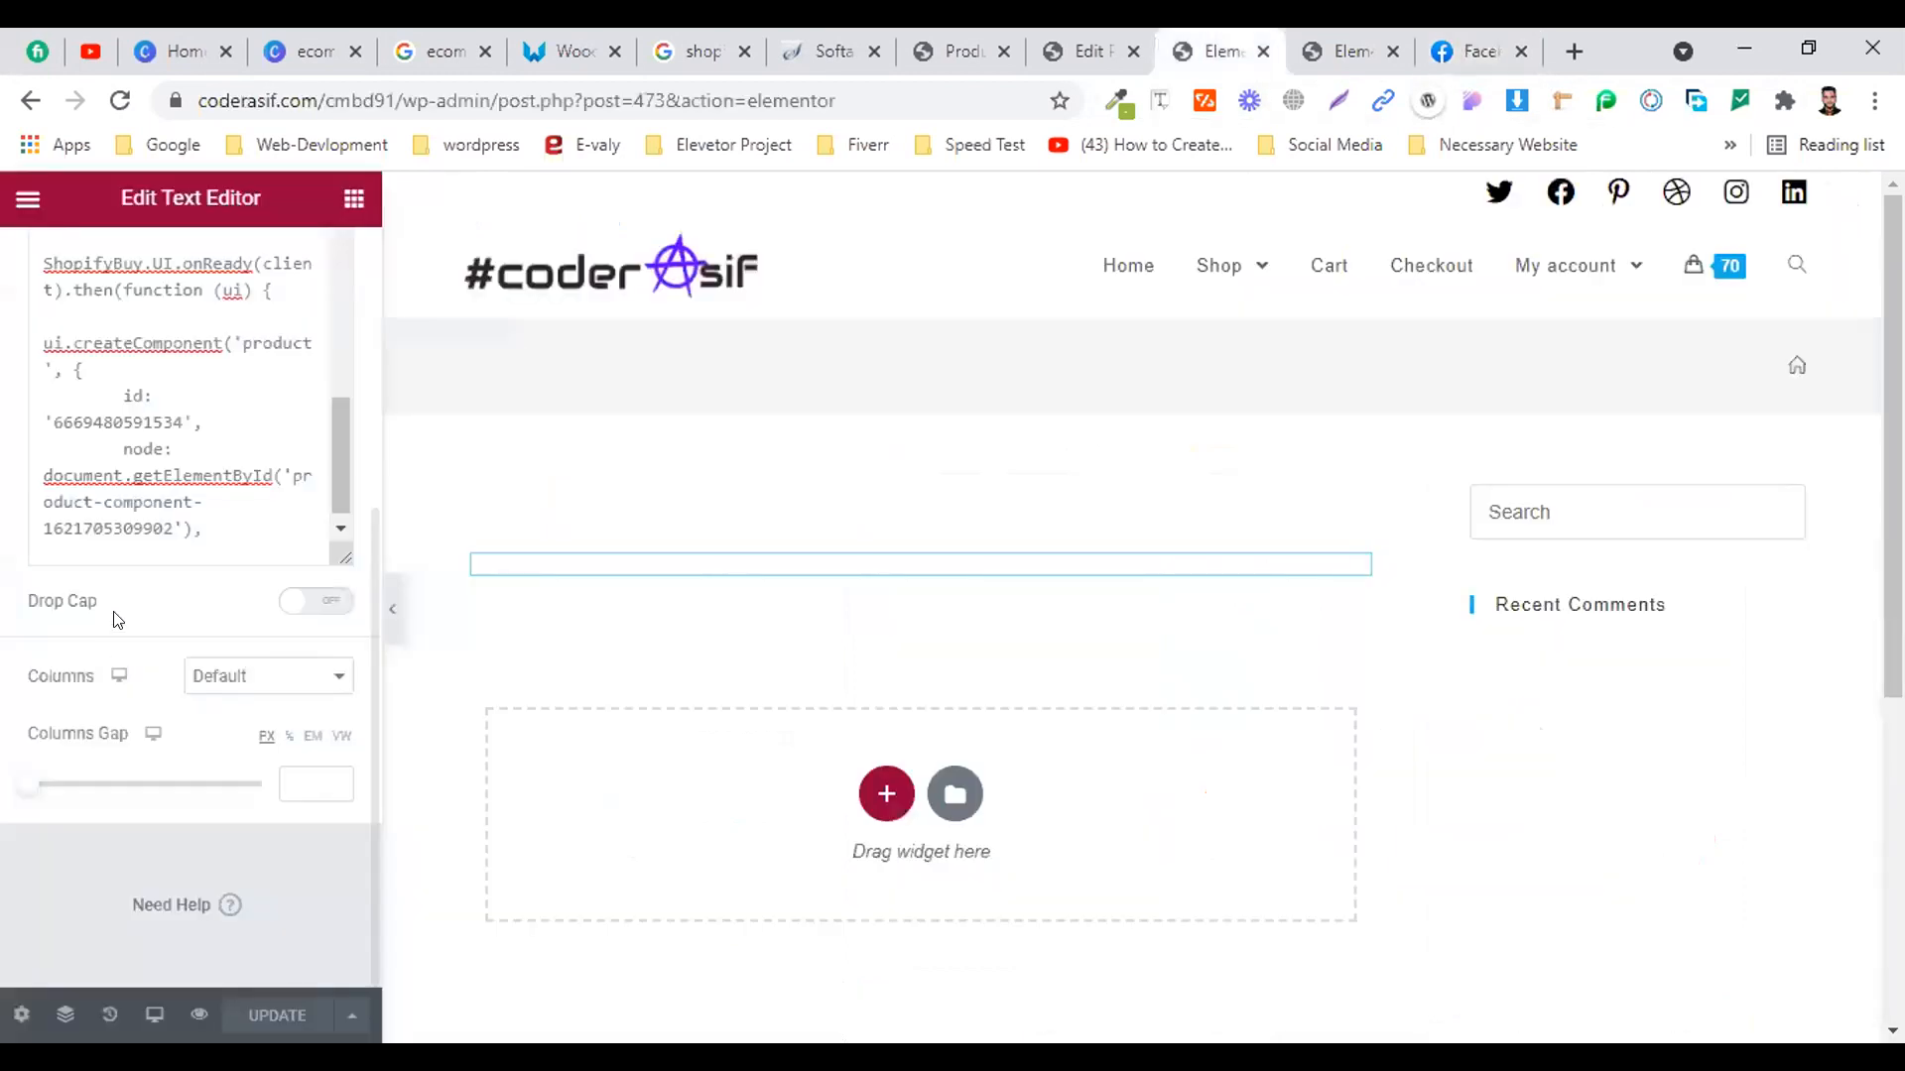
left_click(121, 422)
key("ctrl+a")
key("ctrl+v")
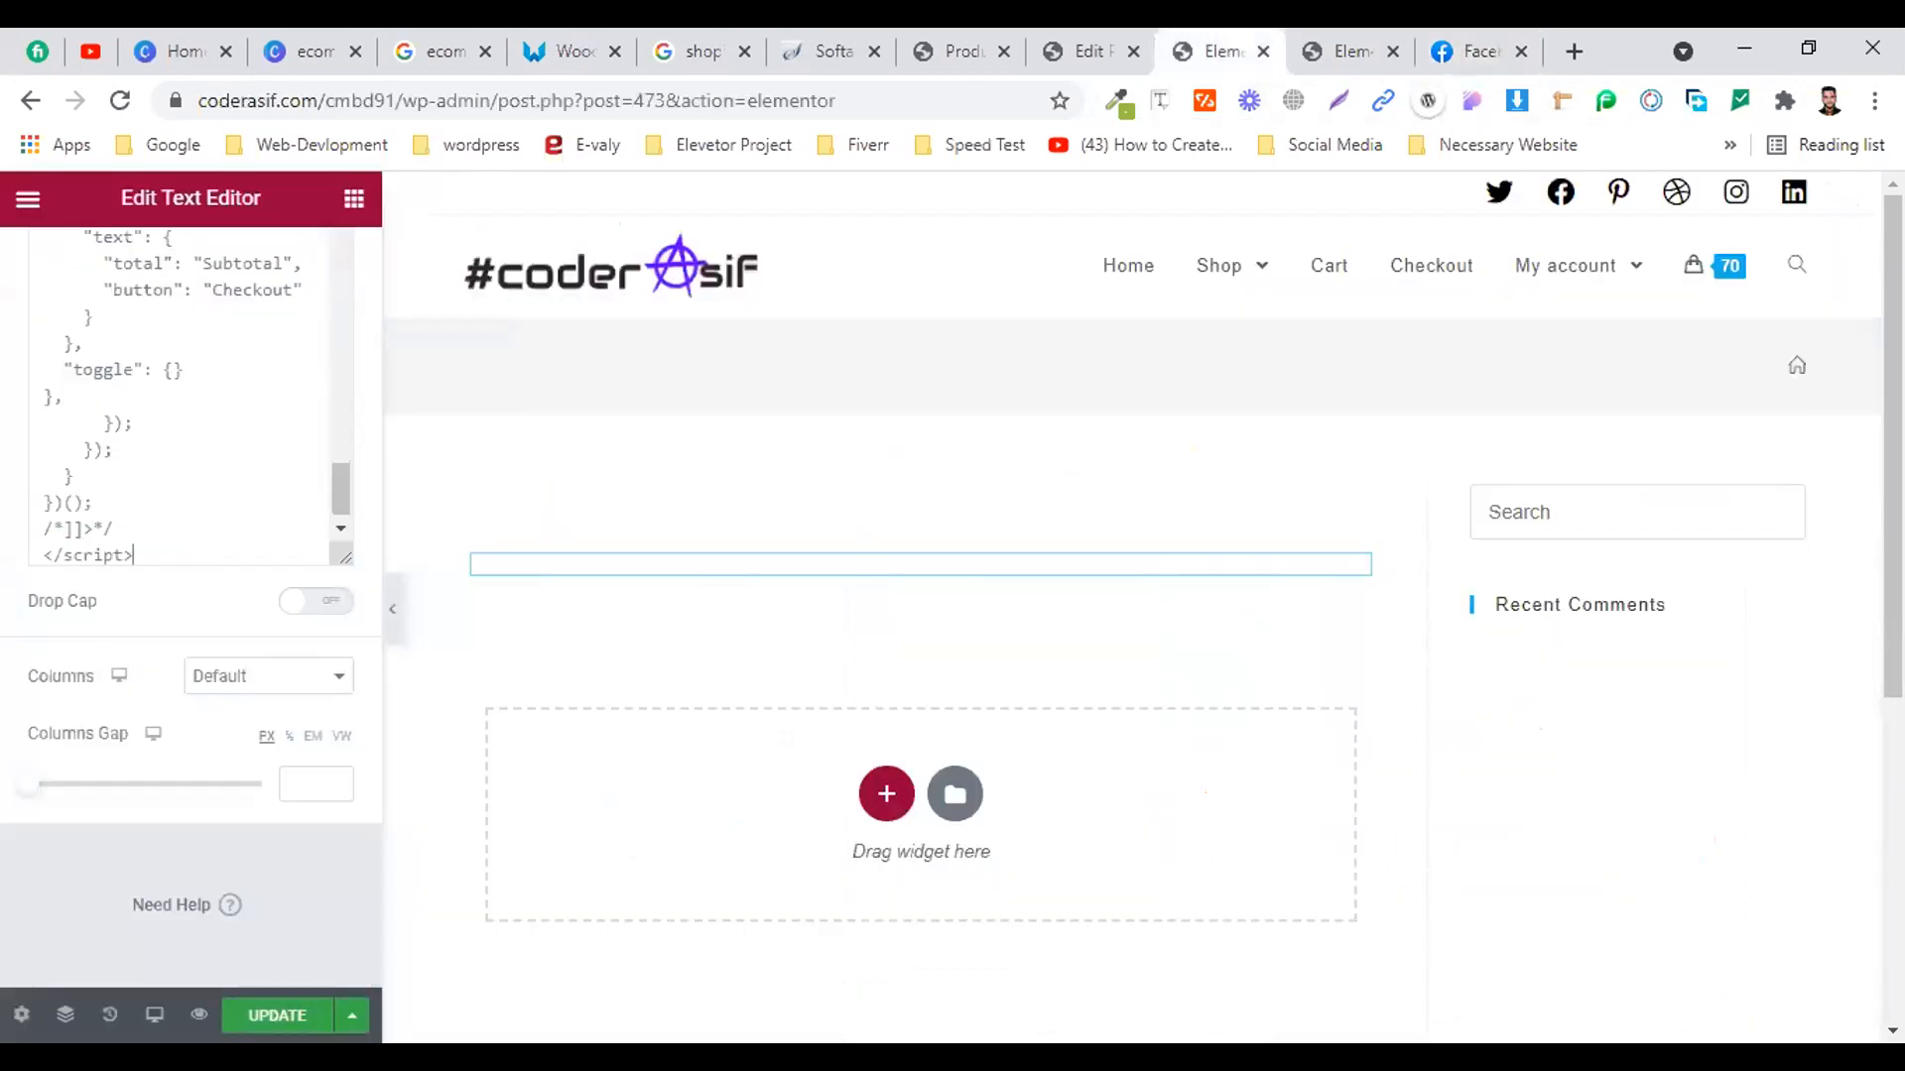
left_click(288, 1010)
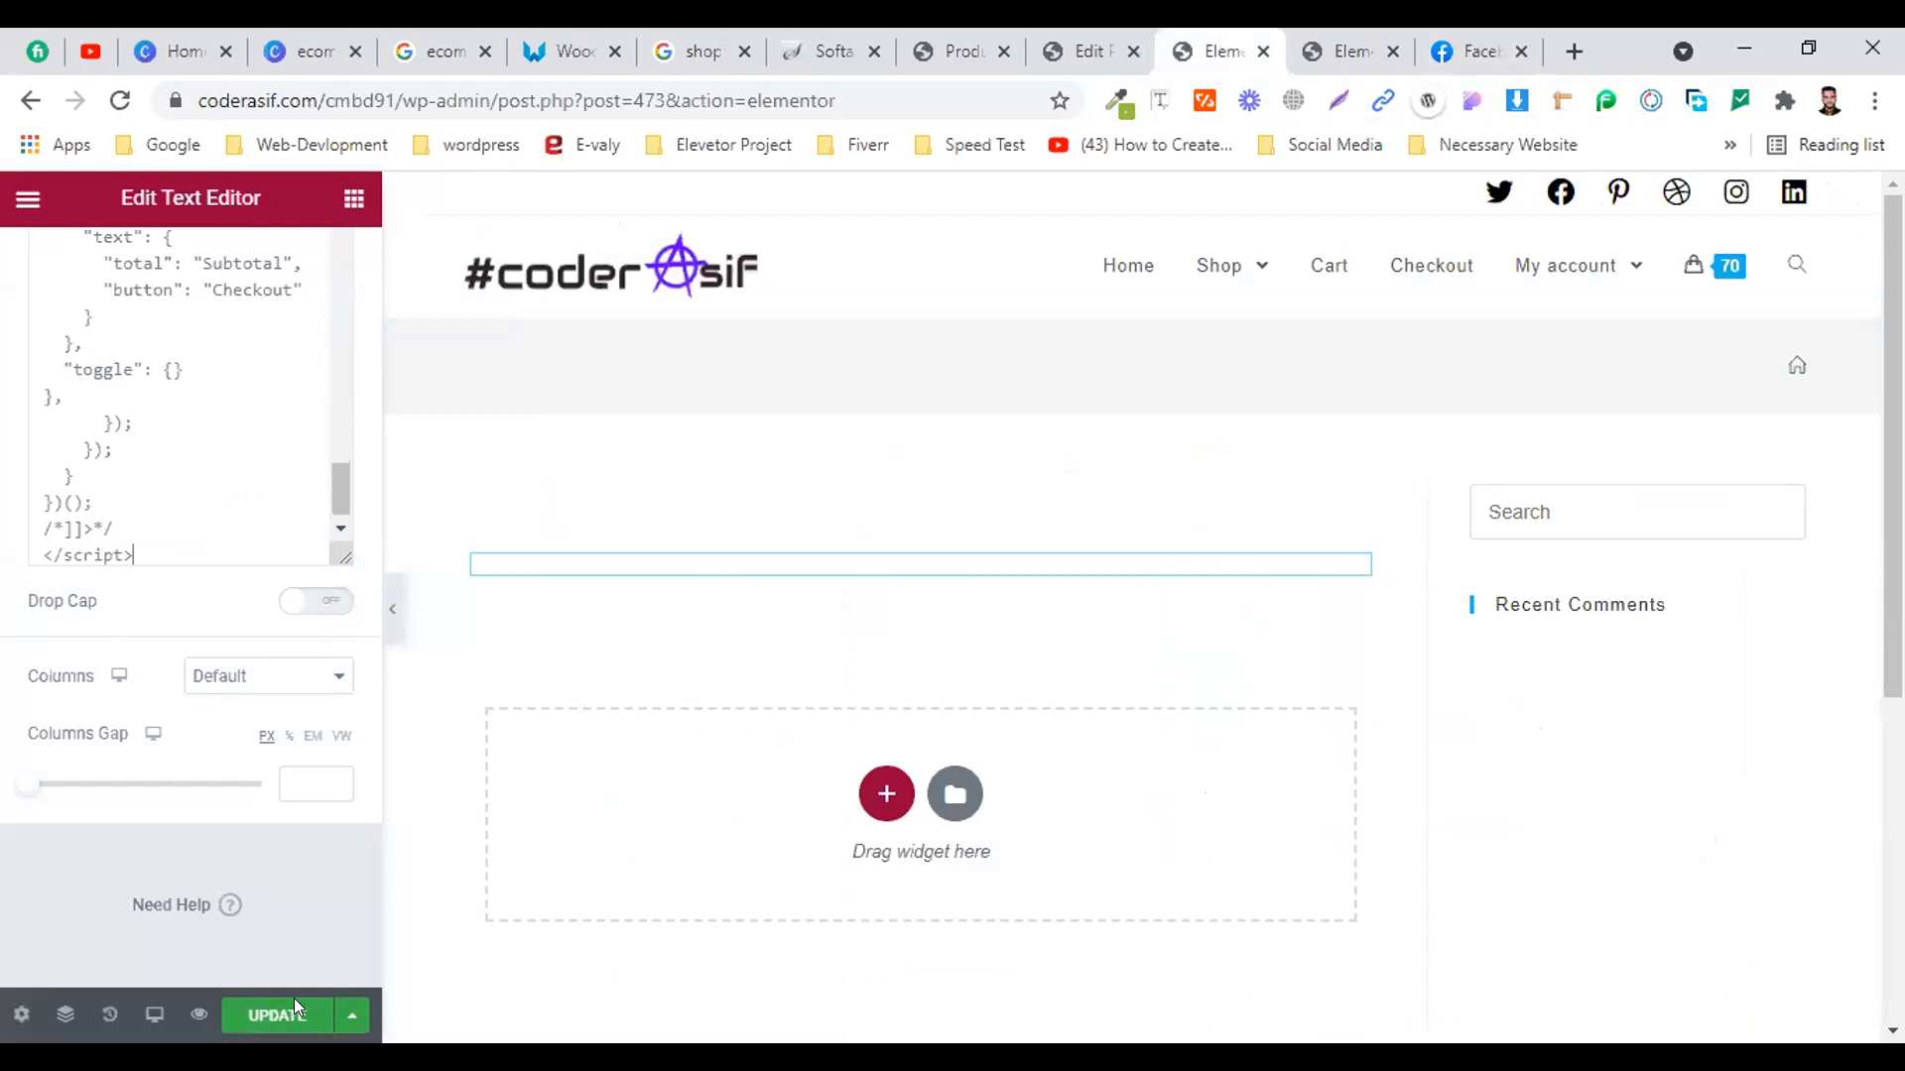
left_click(1322, 40)
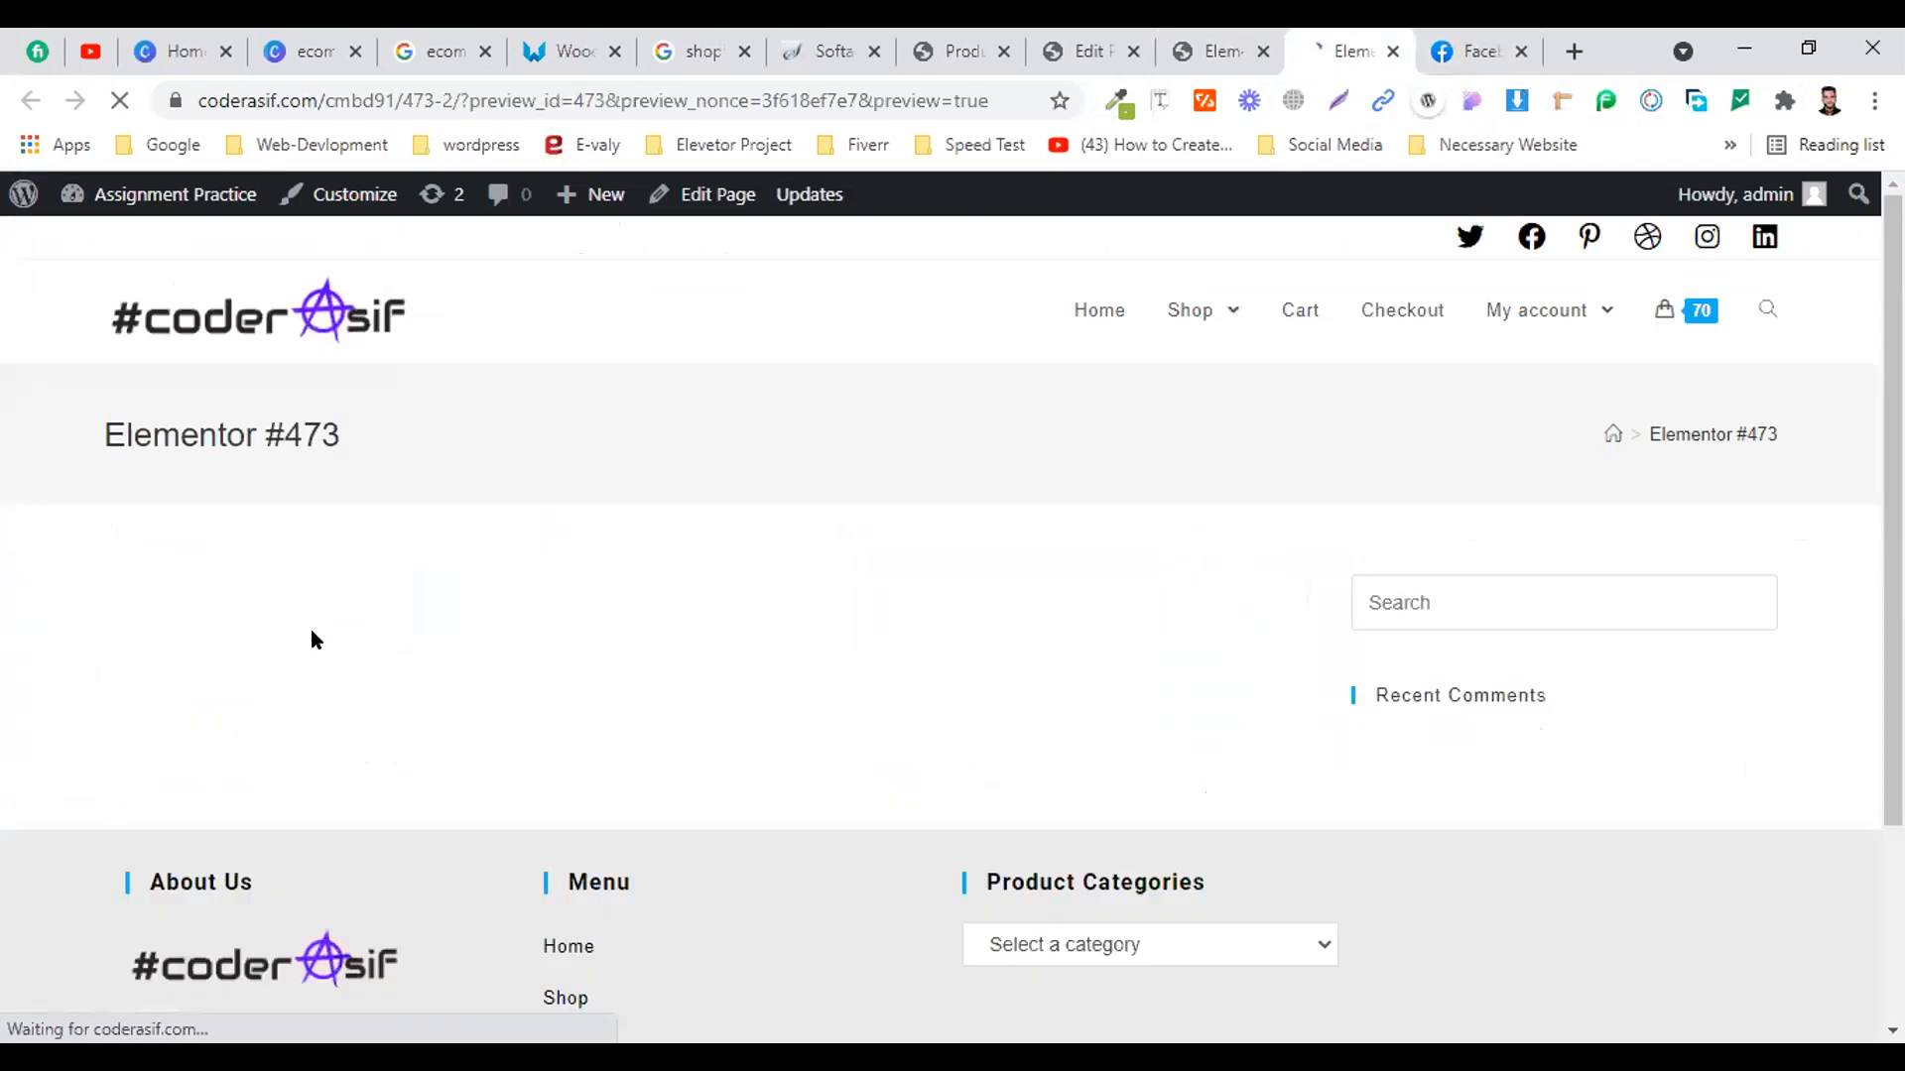
Reload the page preview and compare it with the Elementor canvas showing the T-shirt card
scroll(736, 605, "down", 1)
scroll(736, 601, "down", 1)
scroll(695, 590, "up", 3)
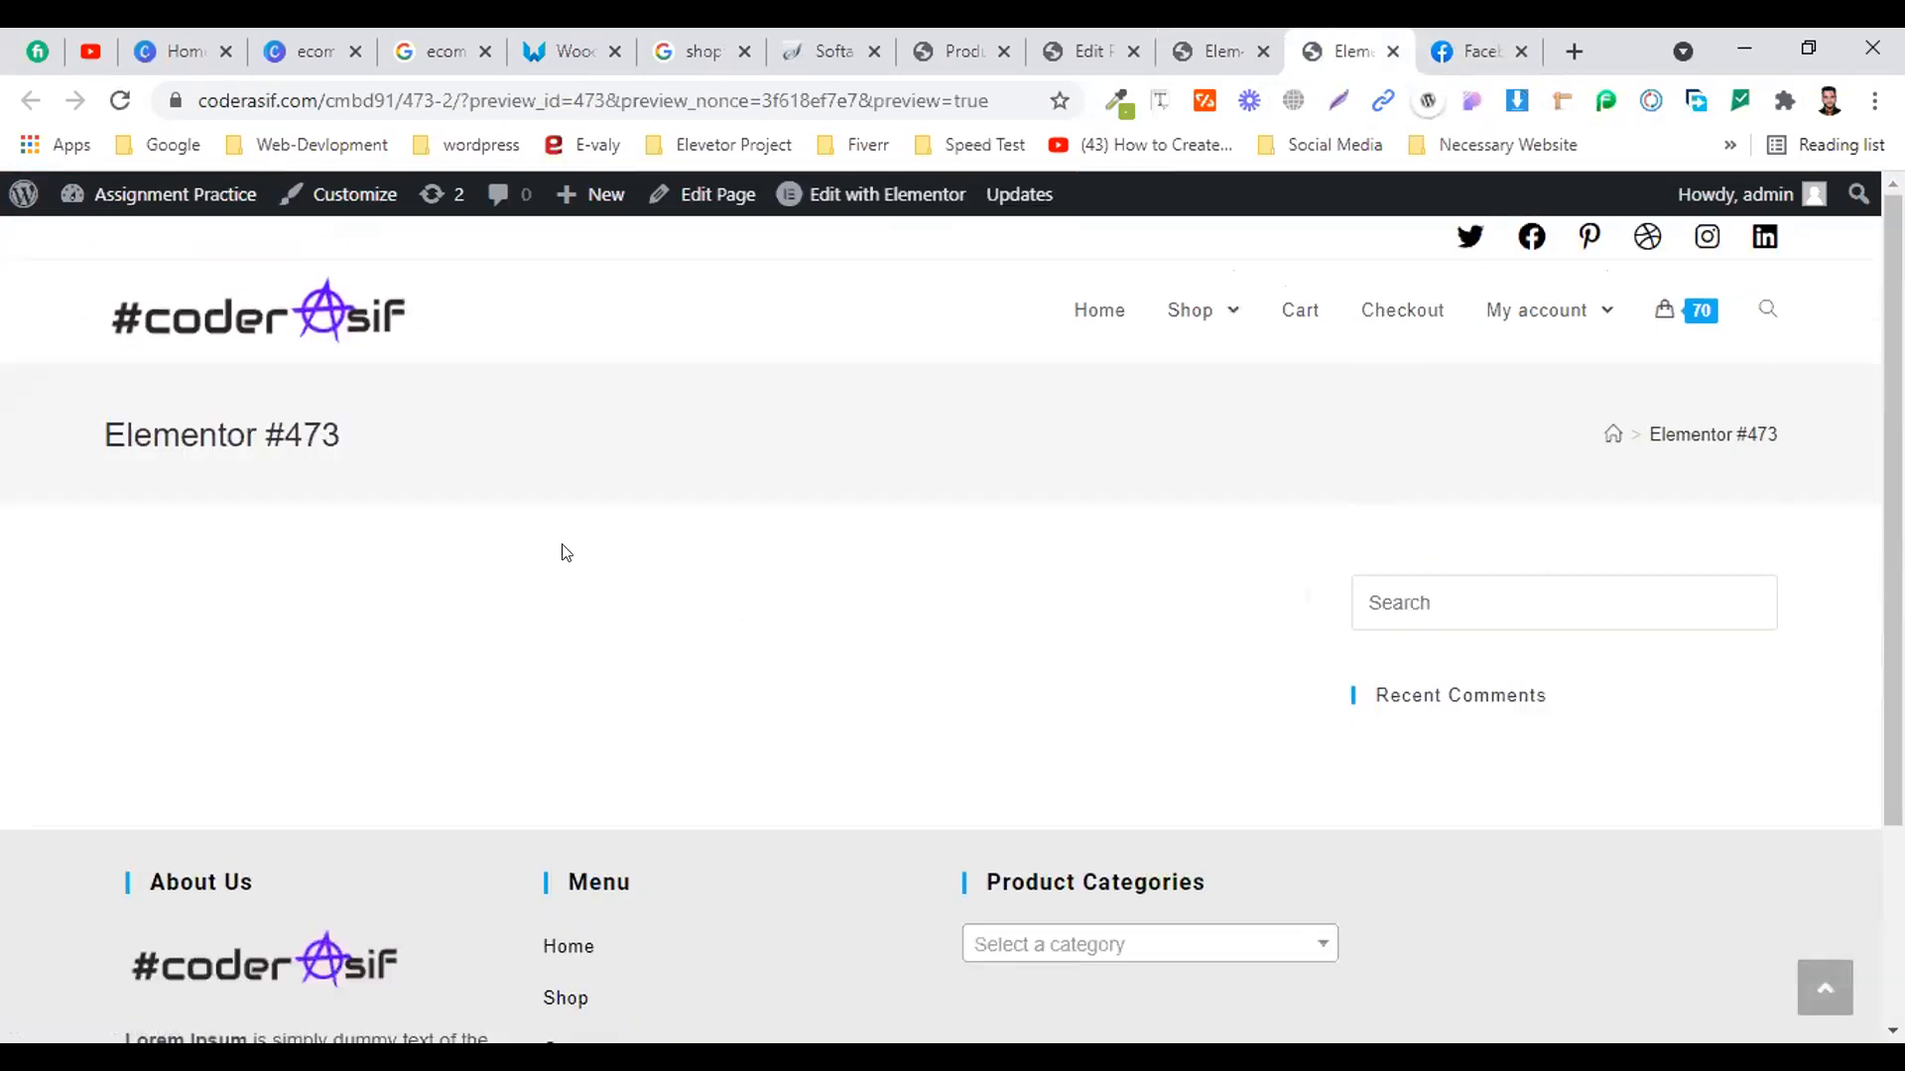
left_click(120, 107)
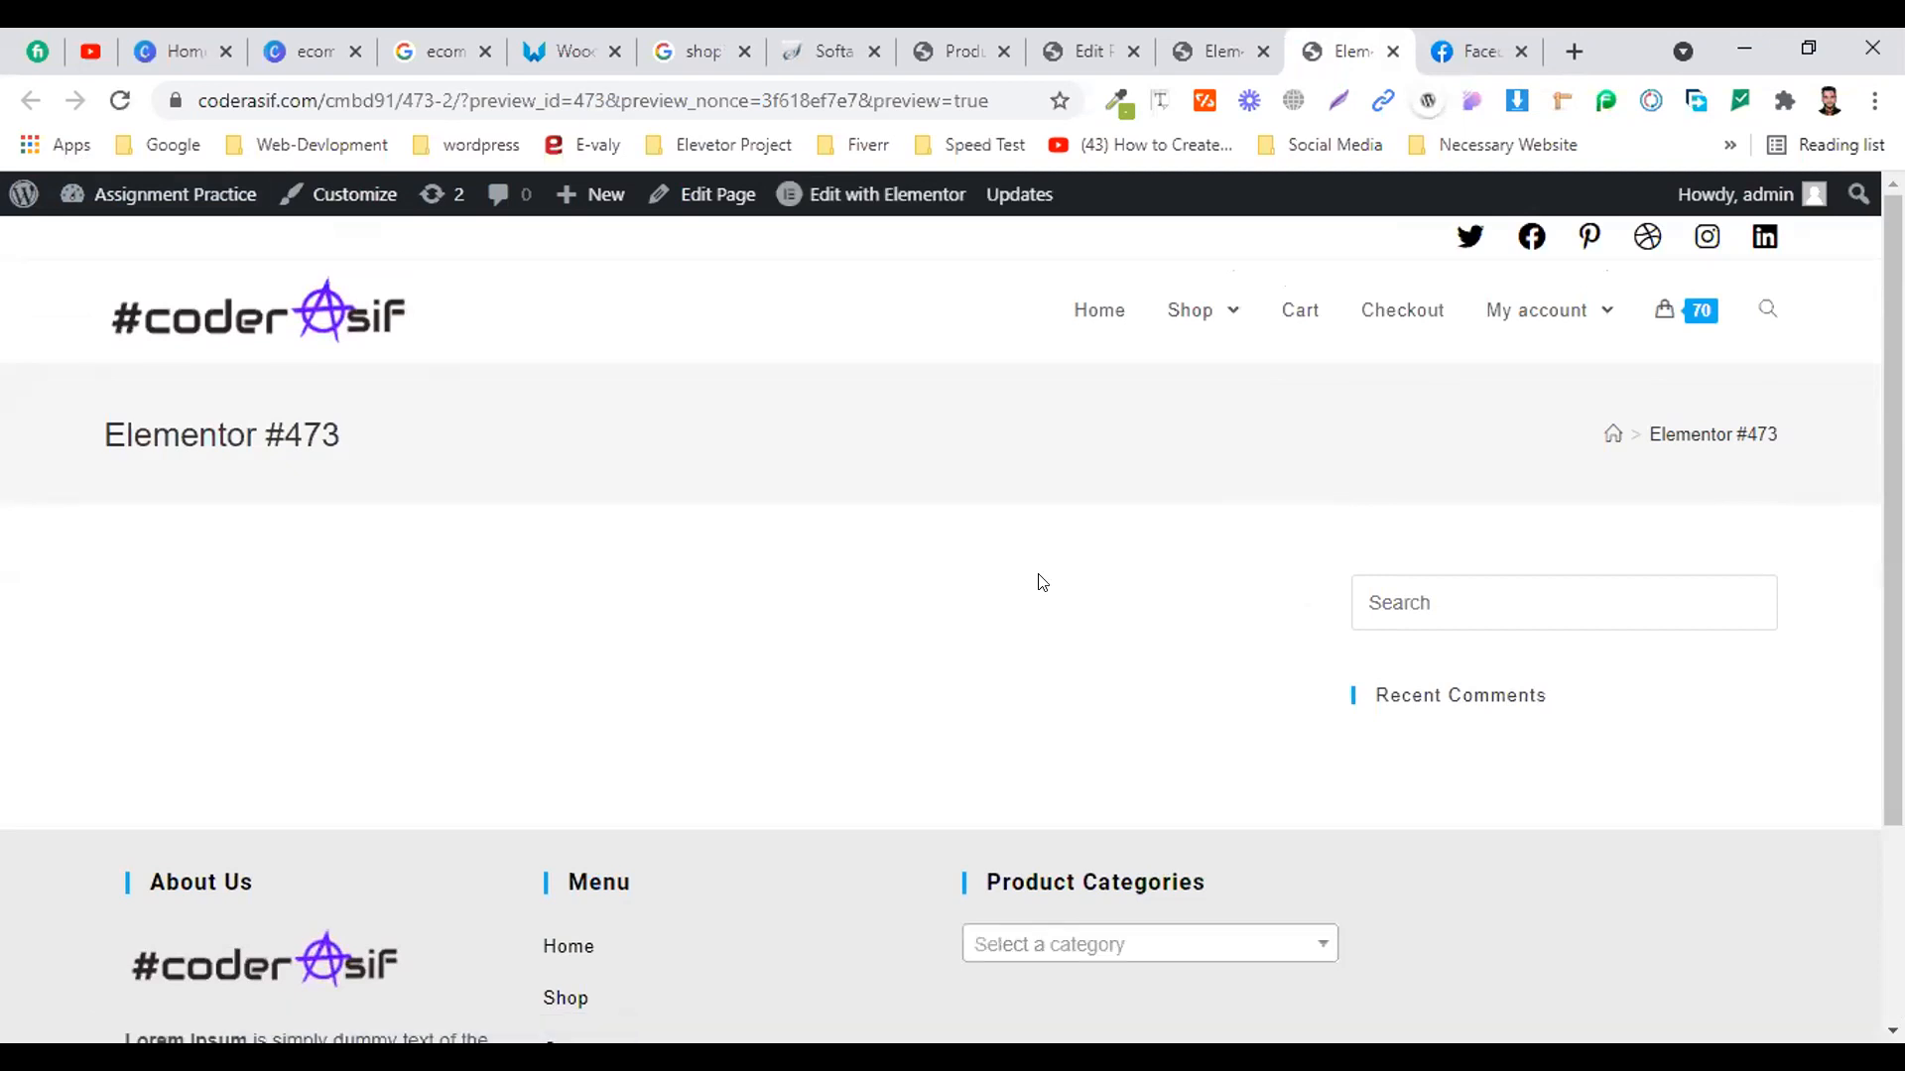
scroll(1077, 559, "down", 2)
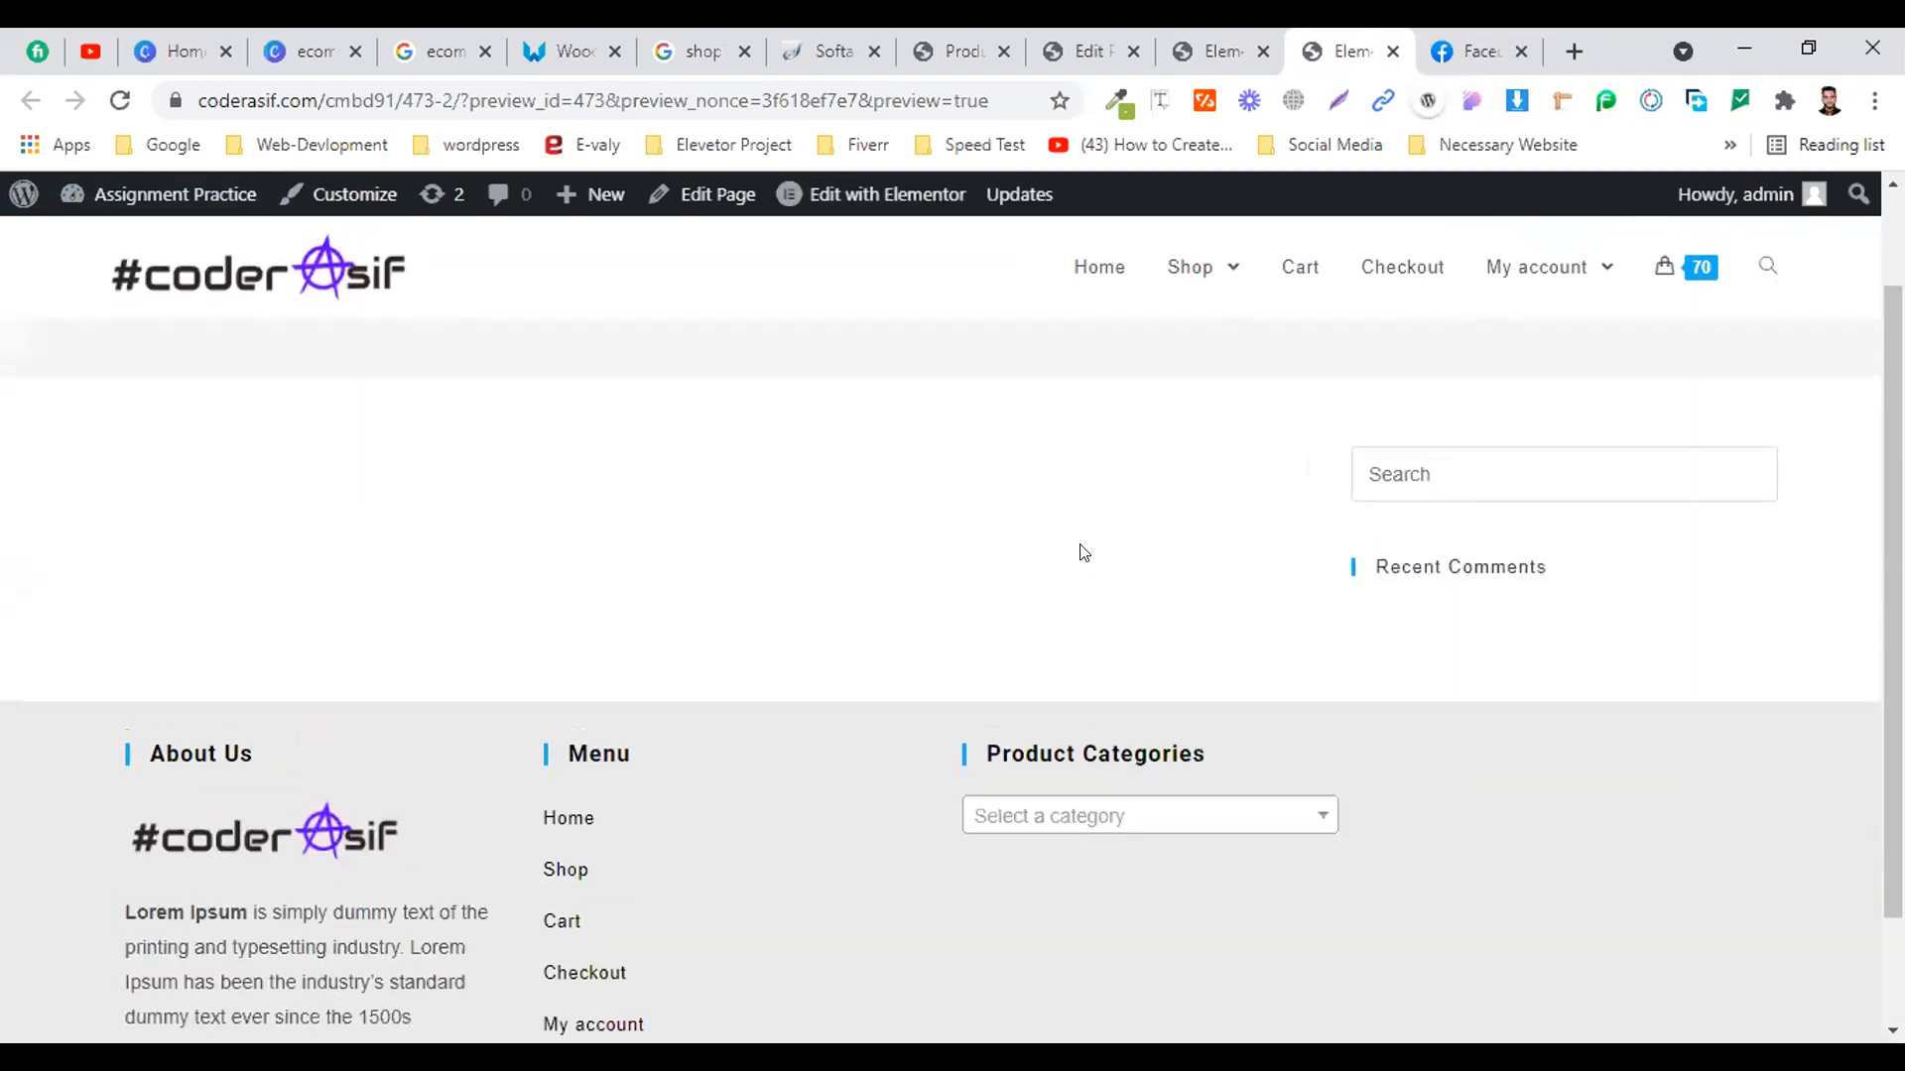
left_click(1219, 50)
scroll(946, 714, "down", 15)
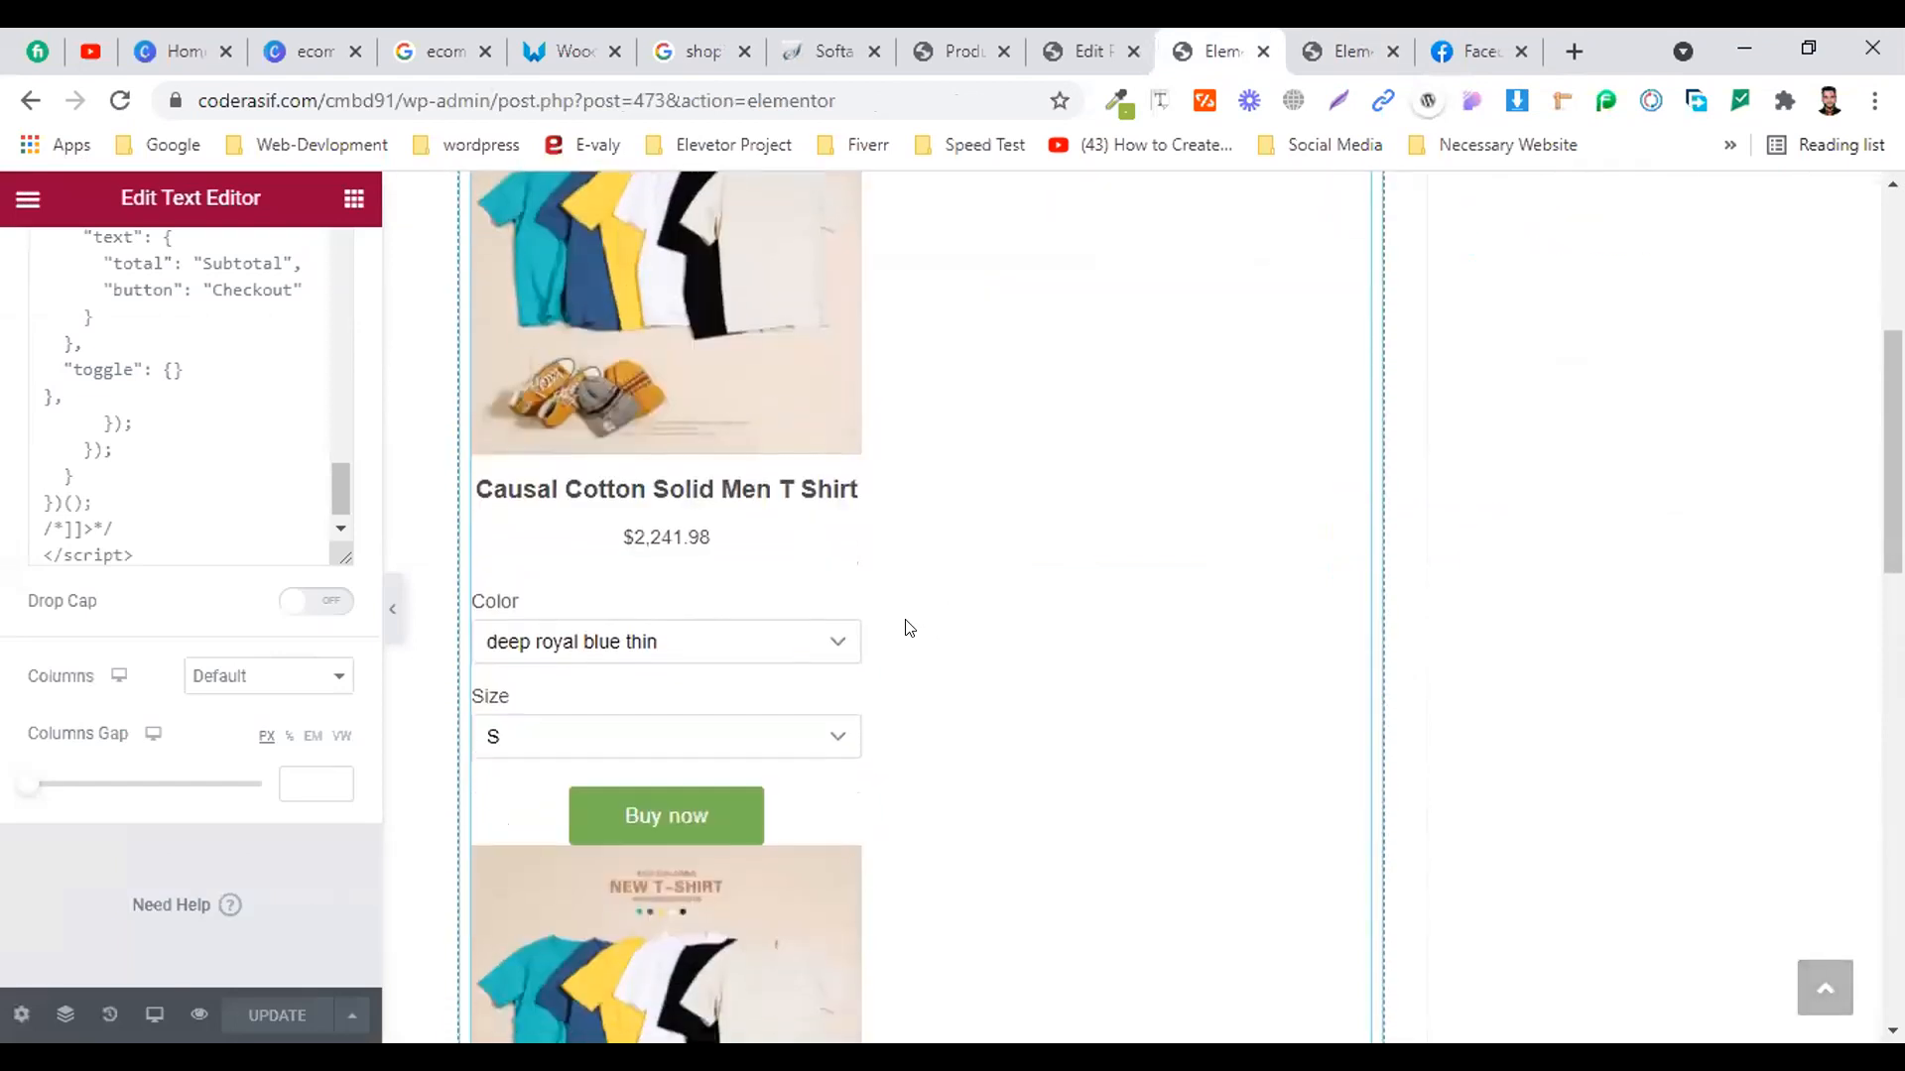
scroll(1039, 356, "down", 3)
scroll(880, 446, "up", 2)
scroll(559, 678, "up", 2)
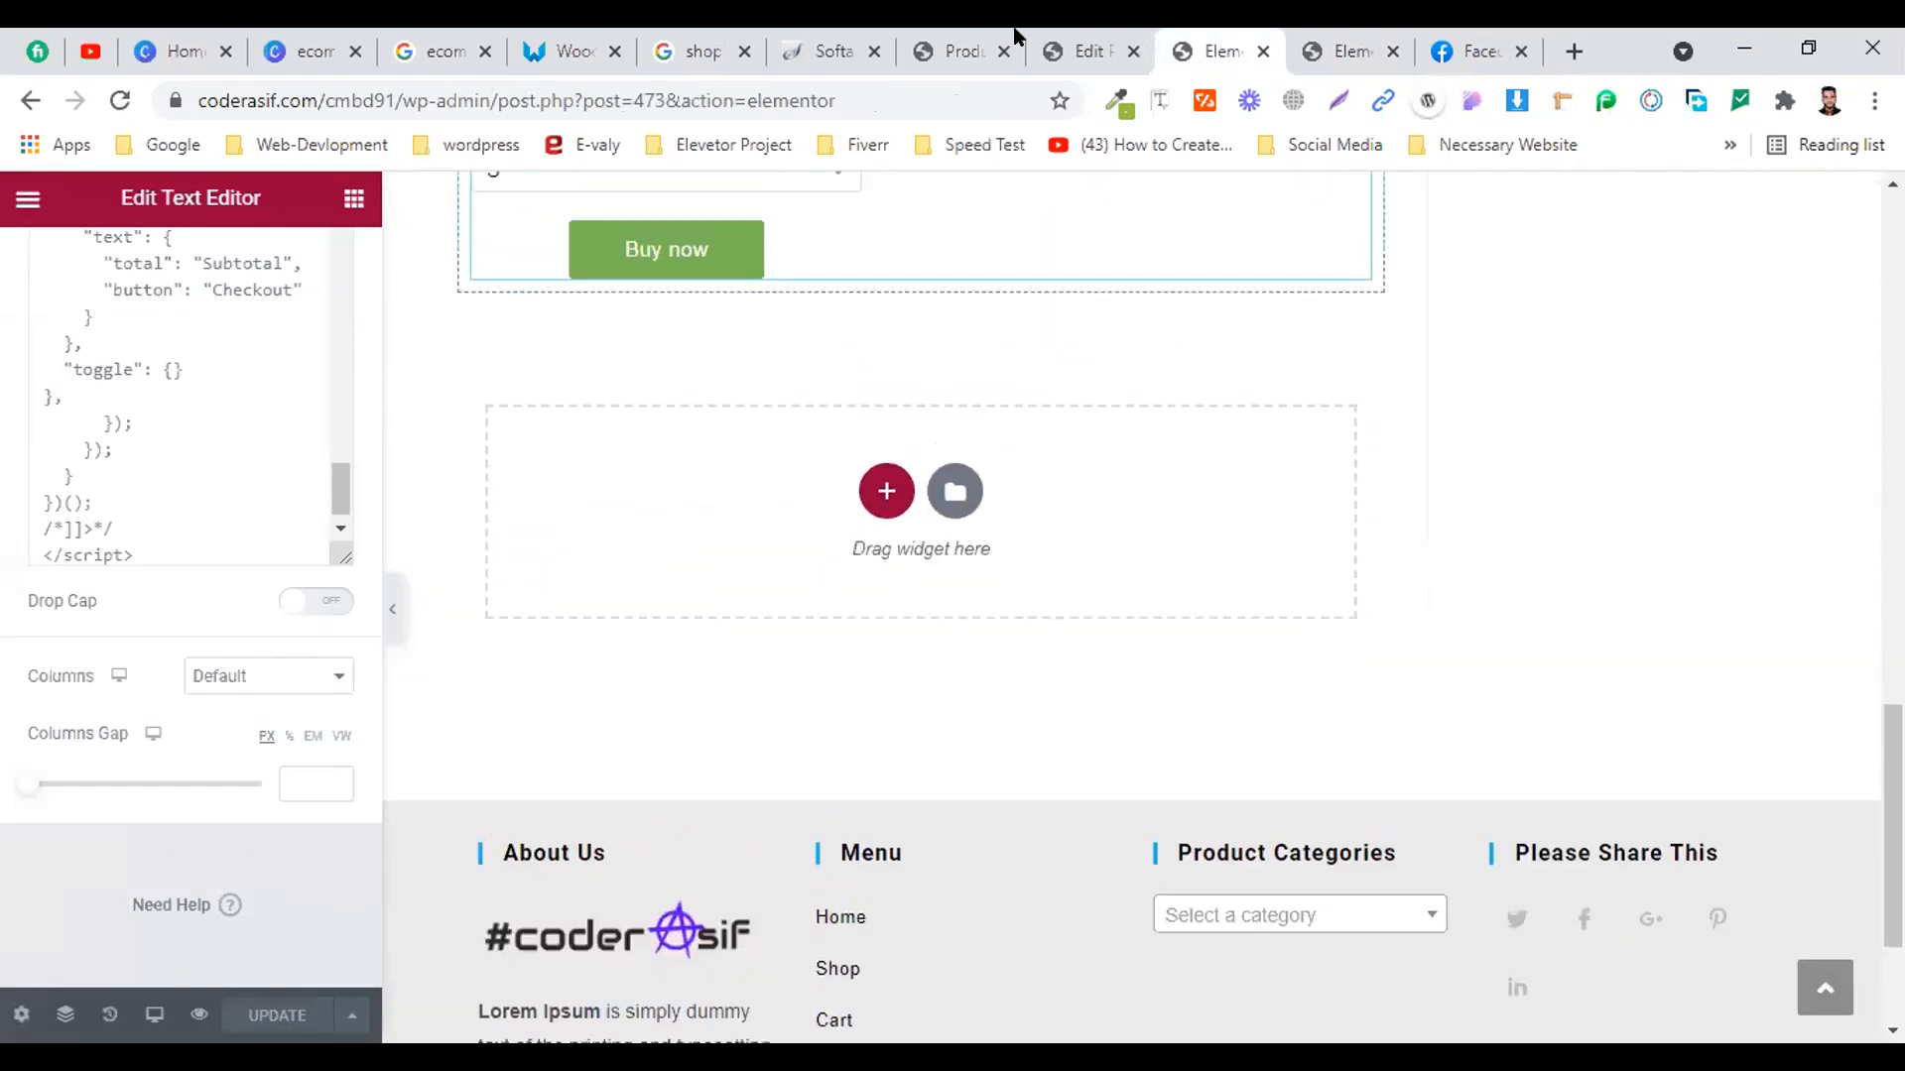
left_click(1344, 50)
left_click(1240, 37)
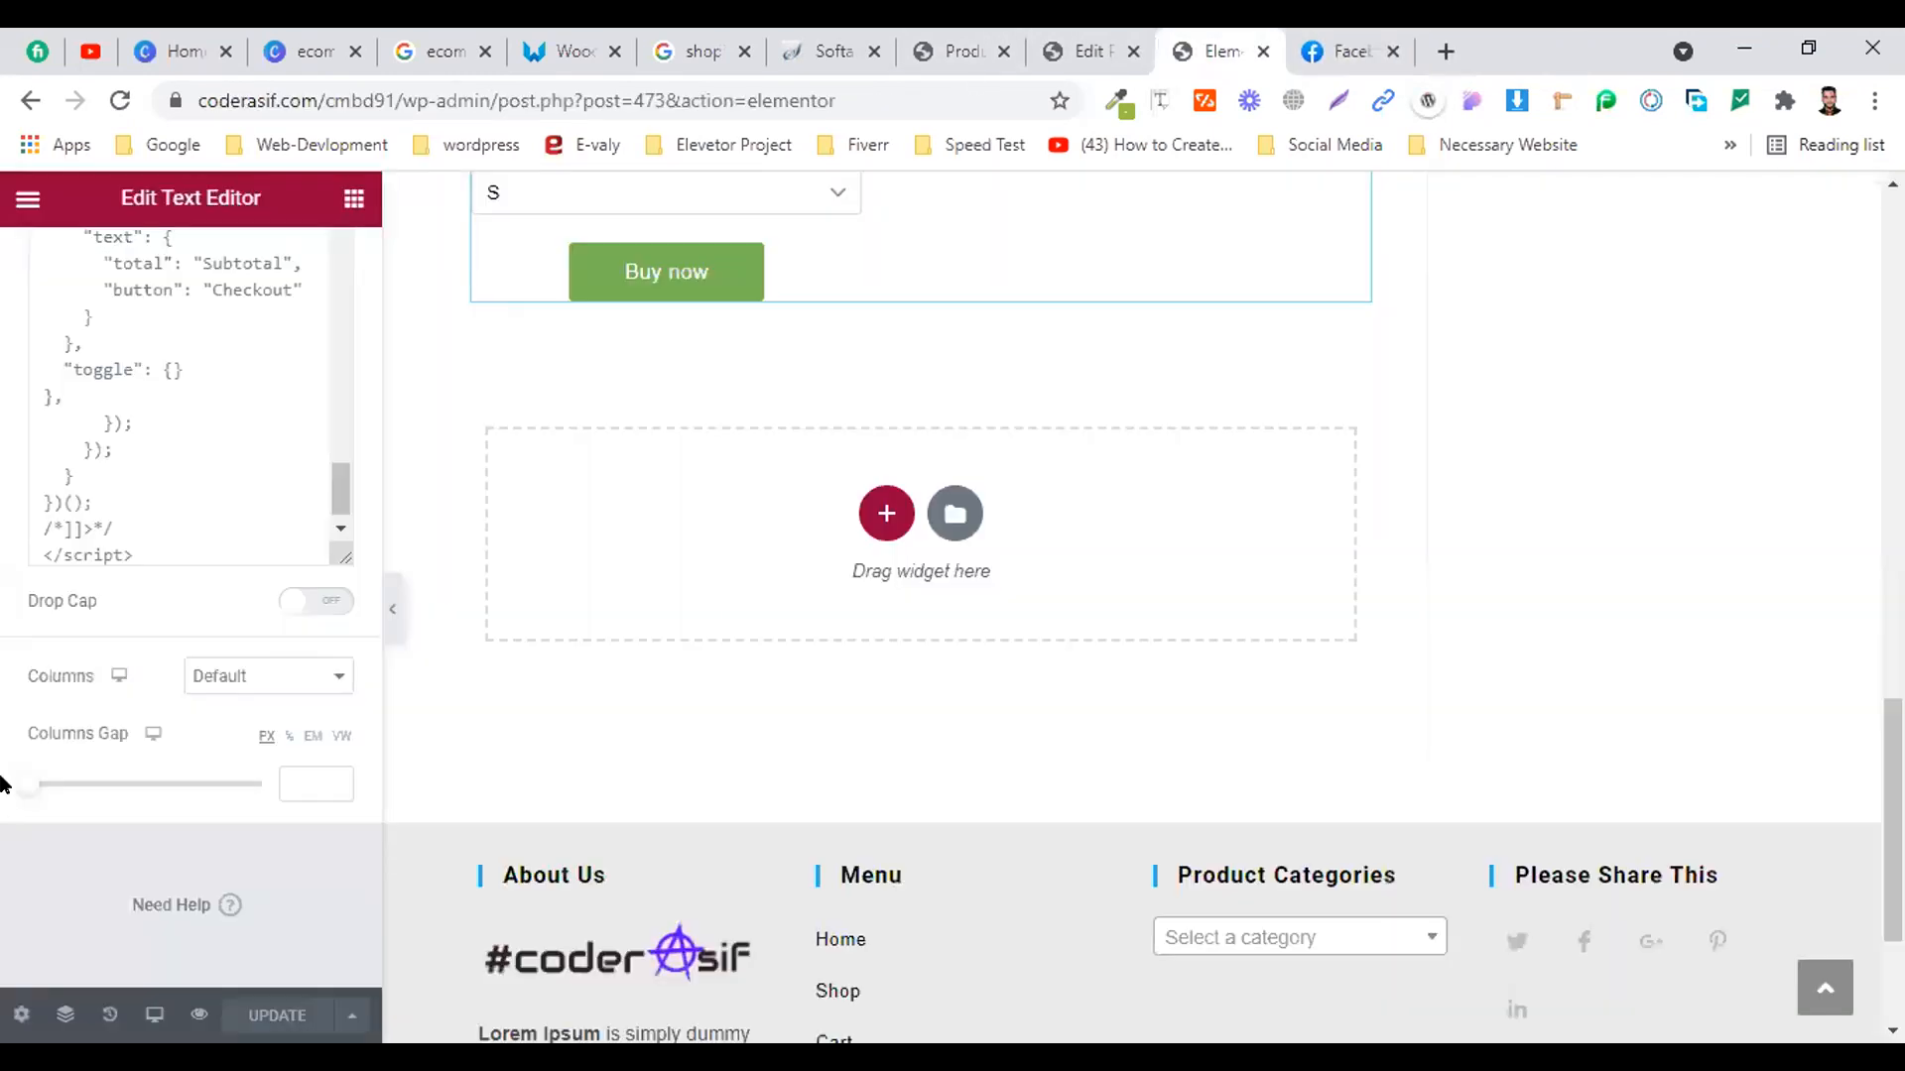
Open a fresh preview of the saved page, then go to the WordPress Pages list
left_click(189, 1002)
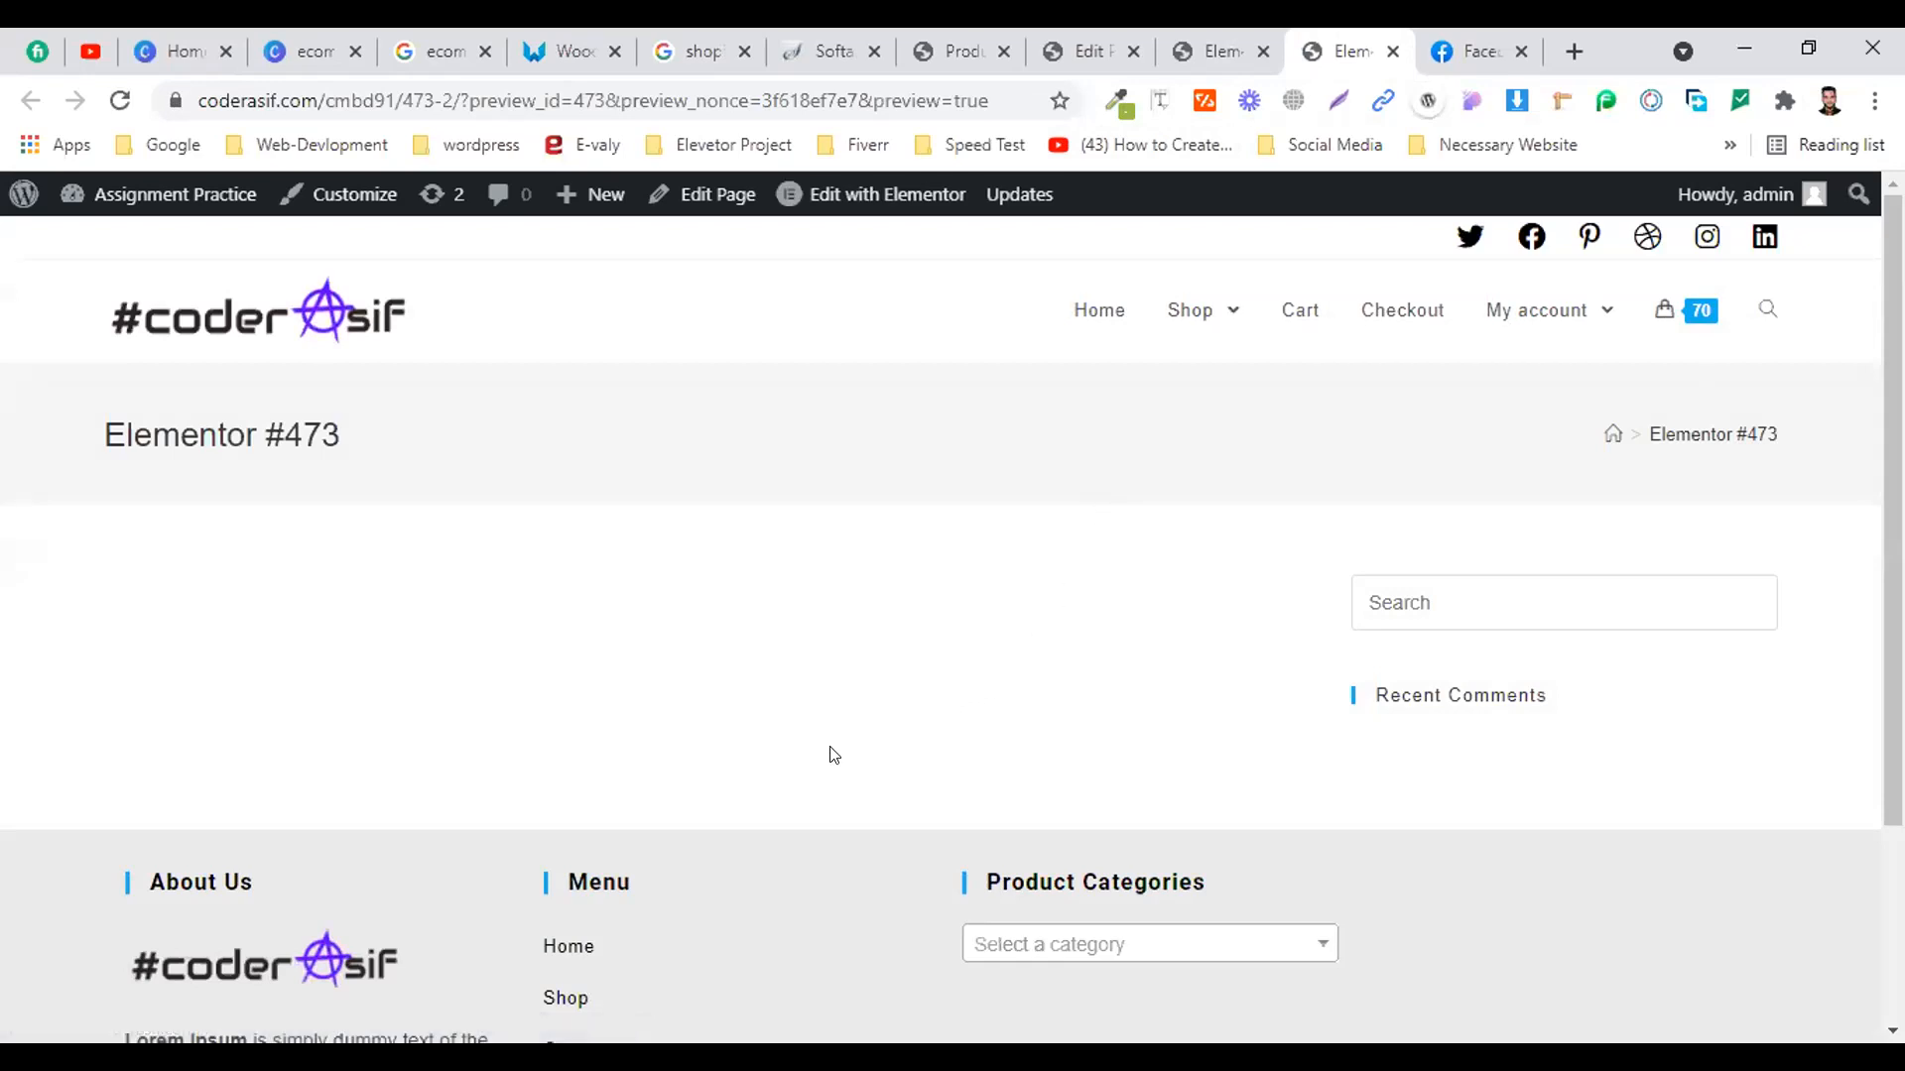
scroll(979, 640, "down", 3)
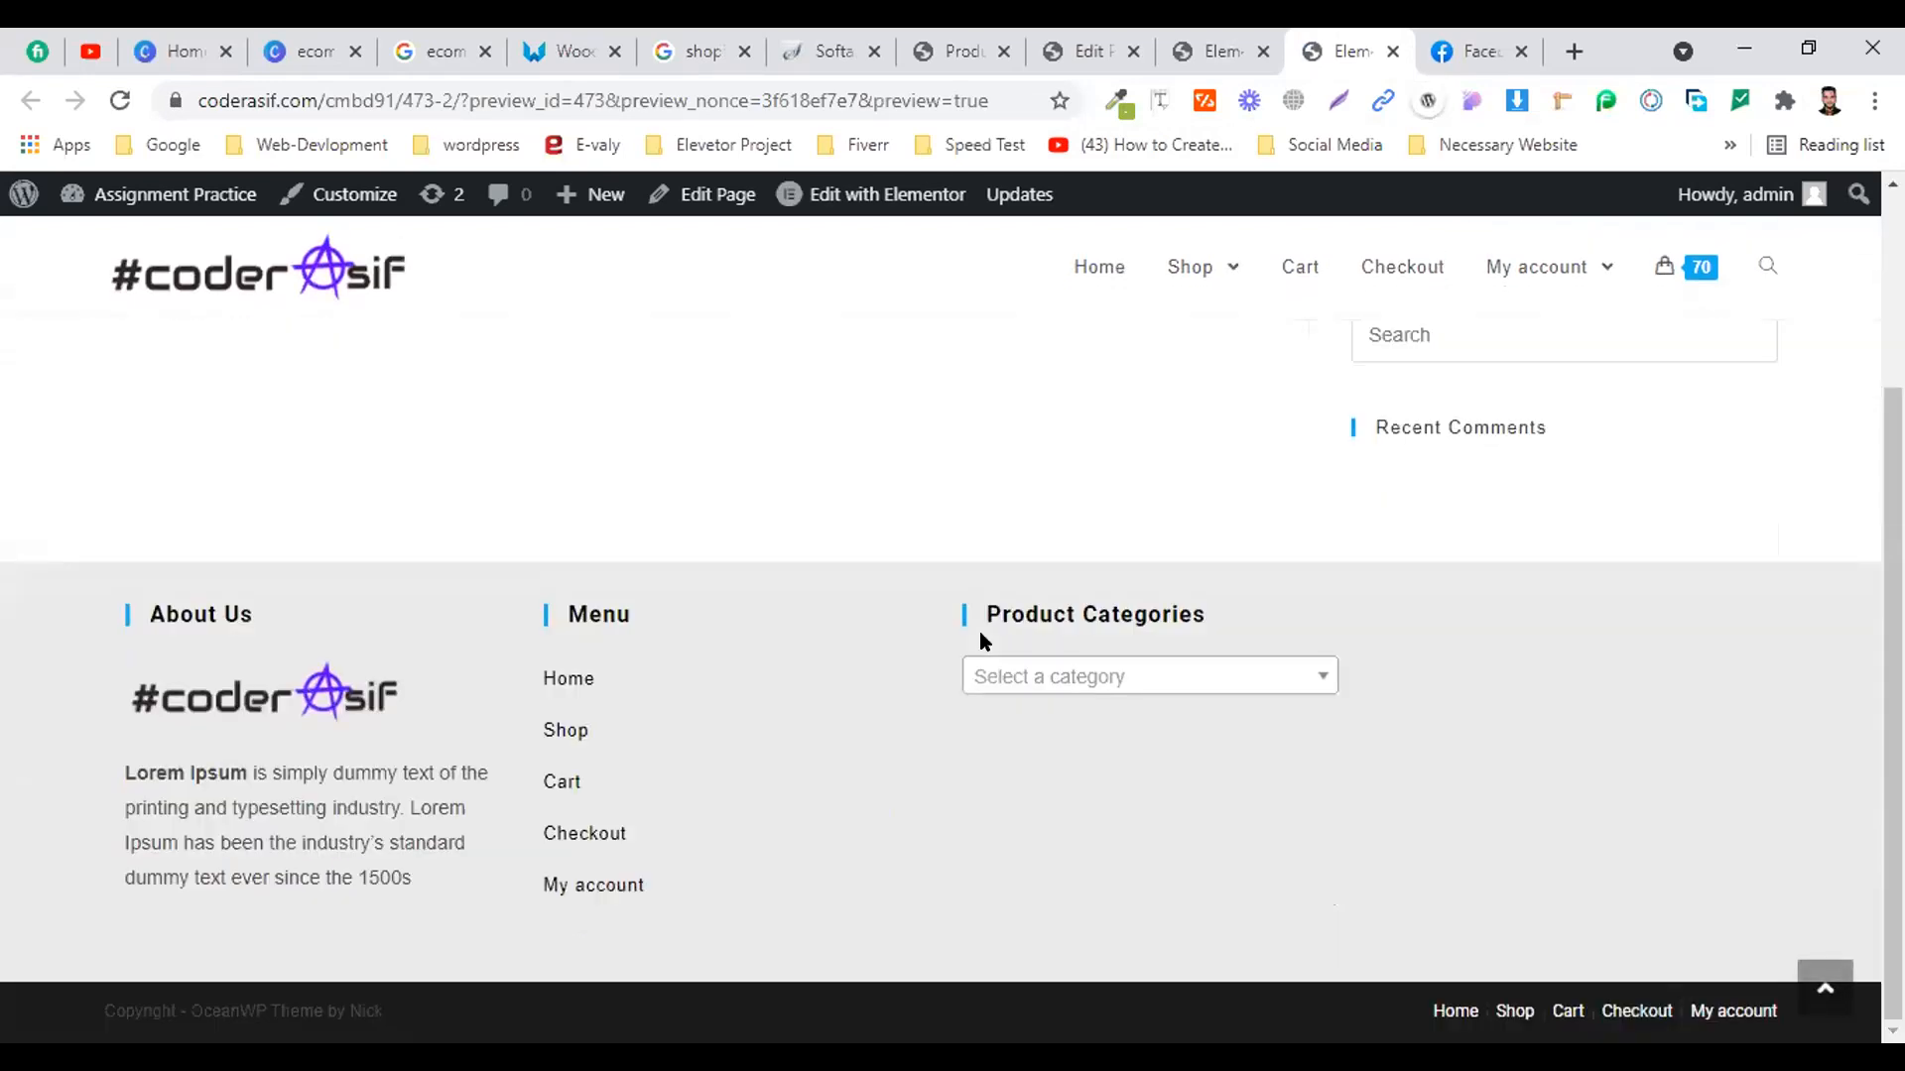
scroll(980, 641, "up", 3)
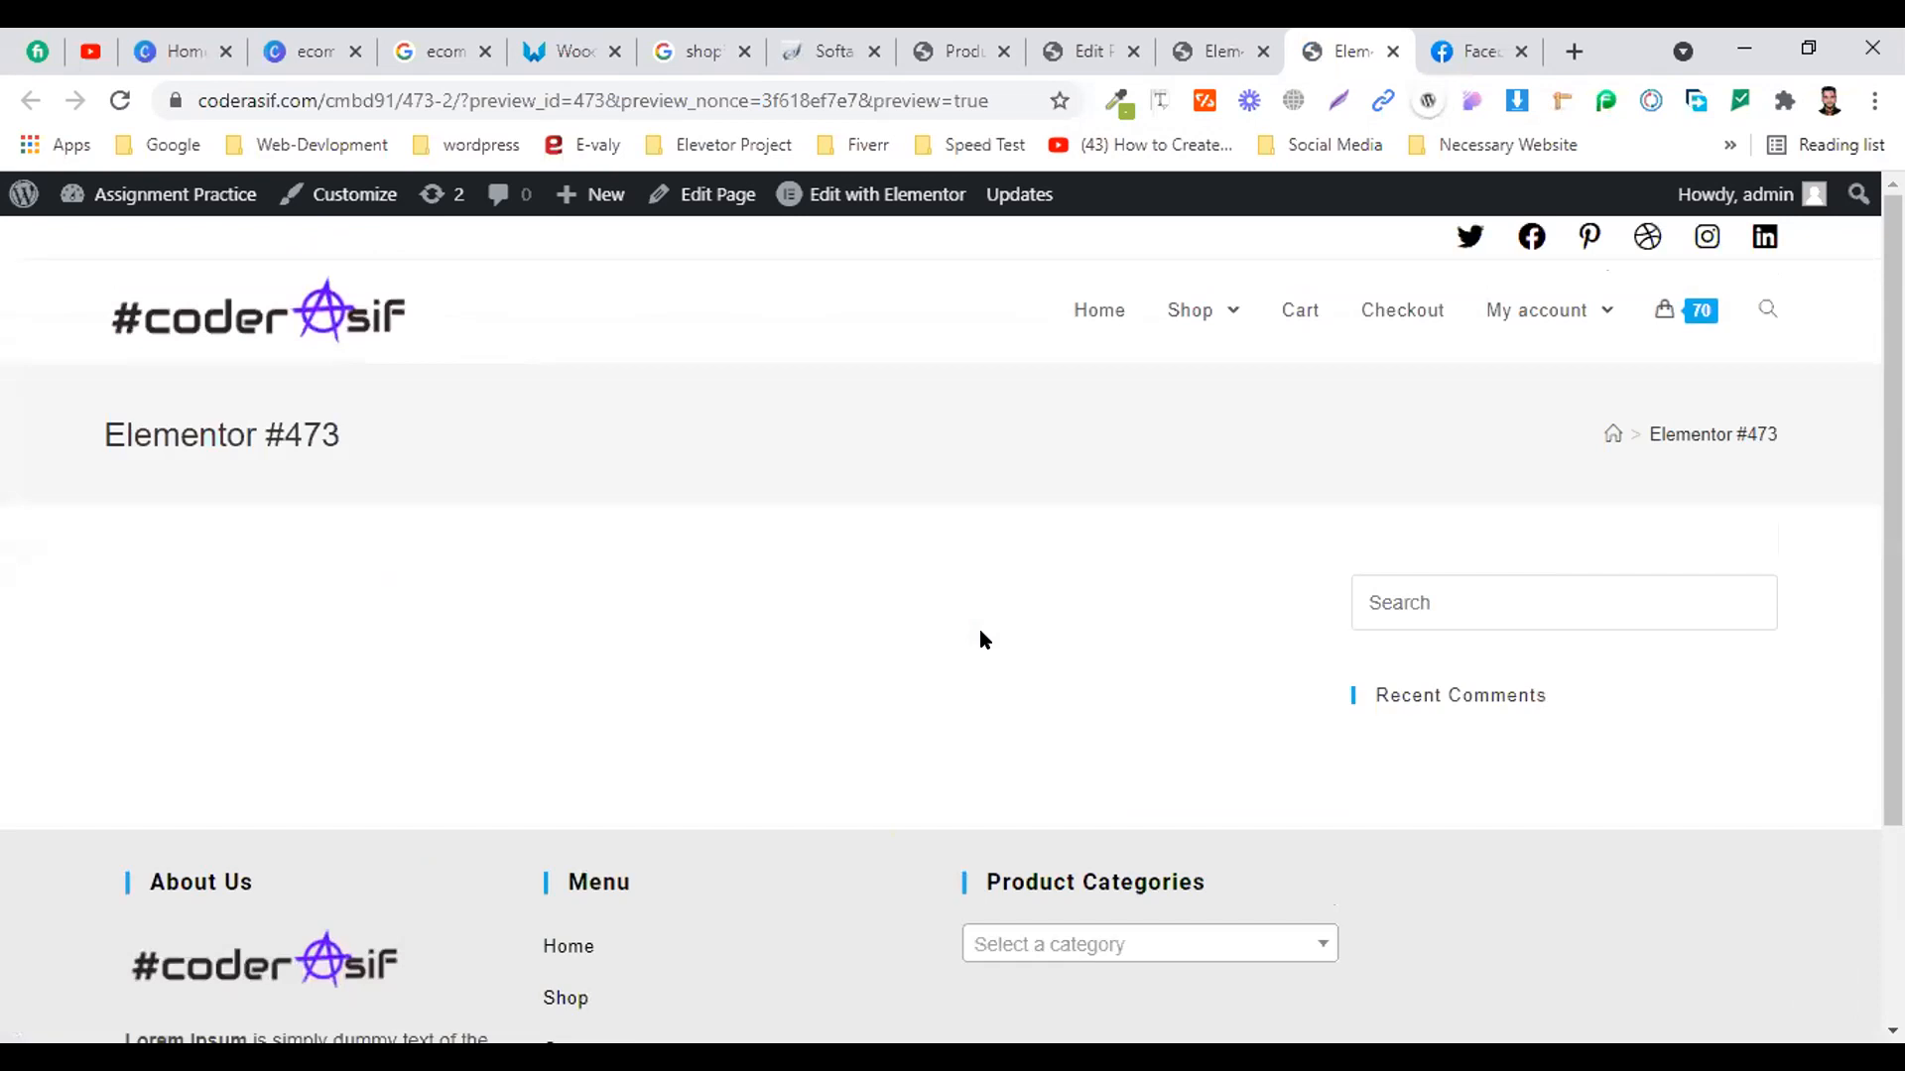
left_click(1228, 40)
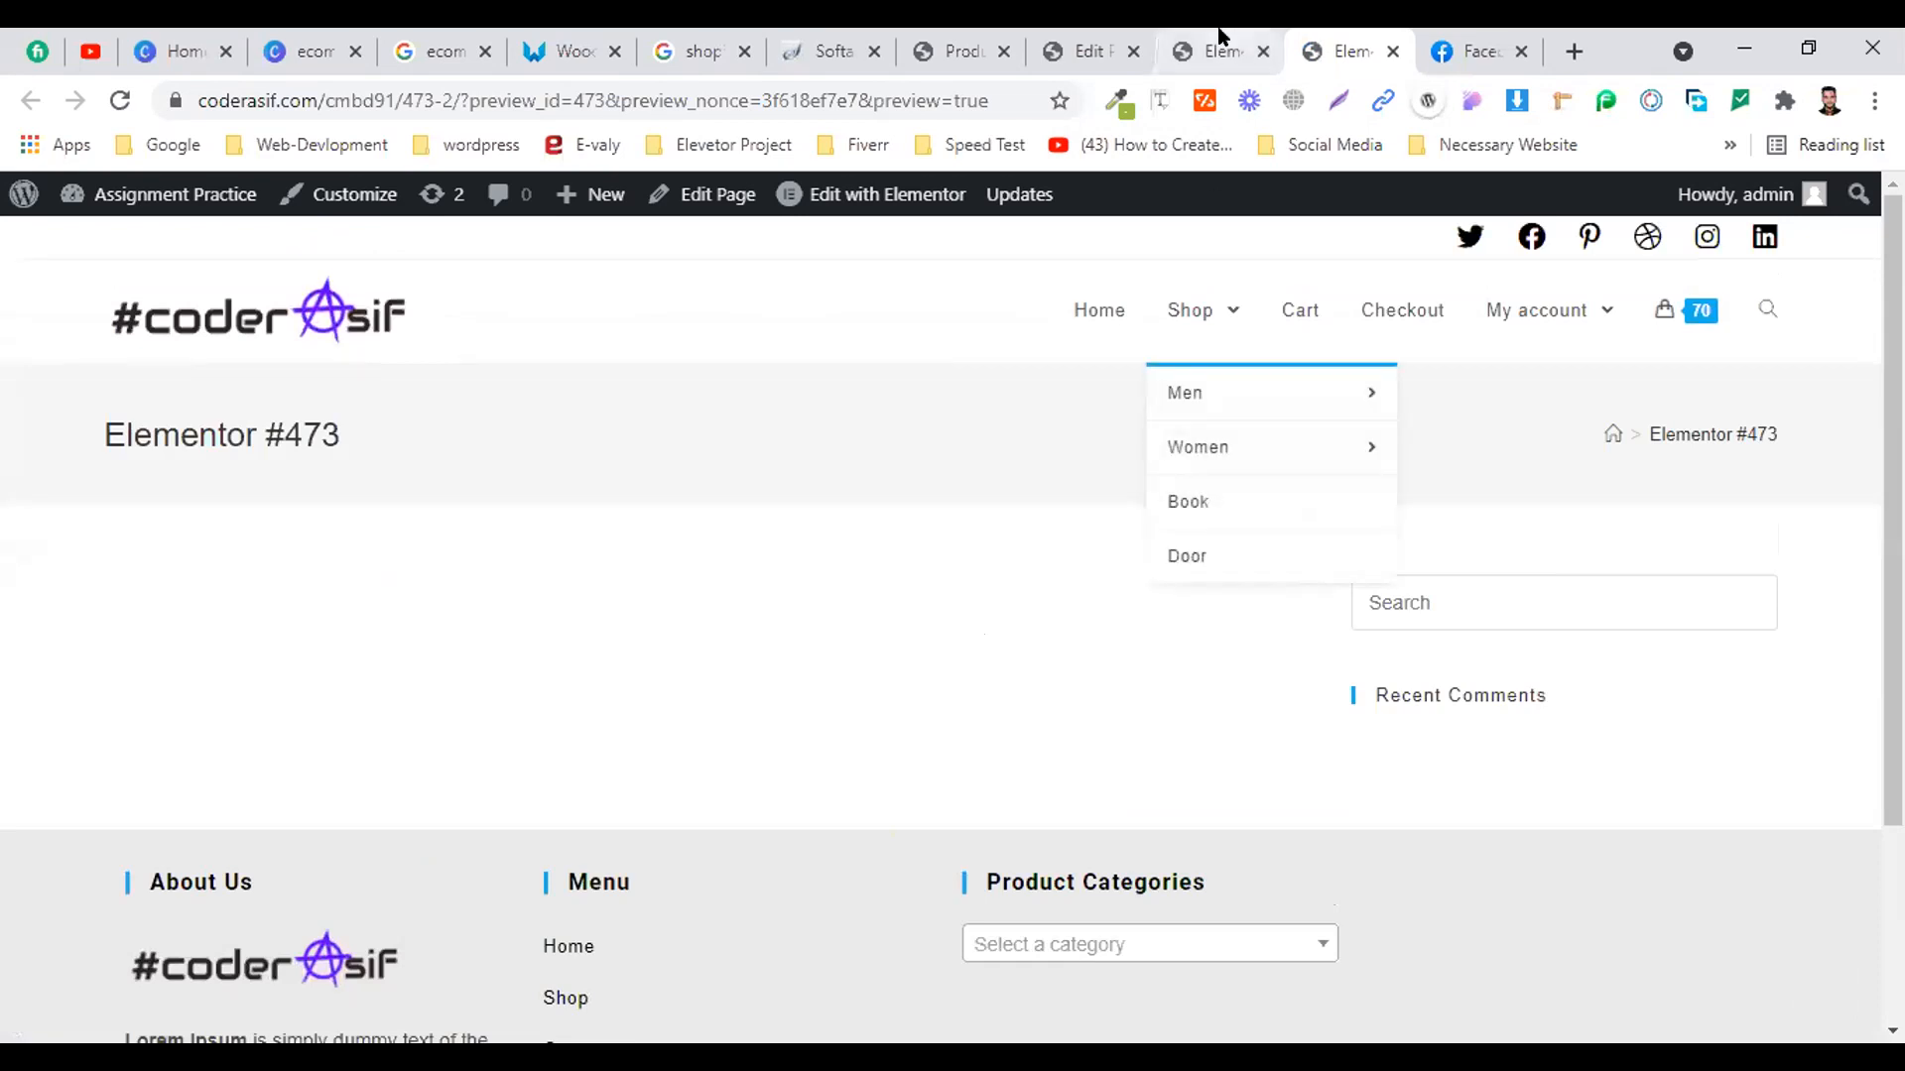
scroll(873, 553, "up", 5)
scroll(873, 553, "up", 3)
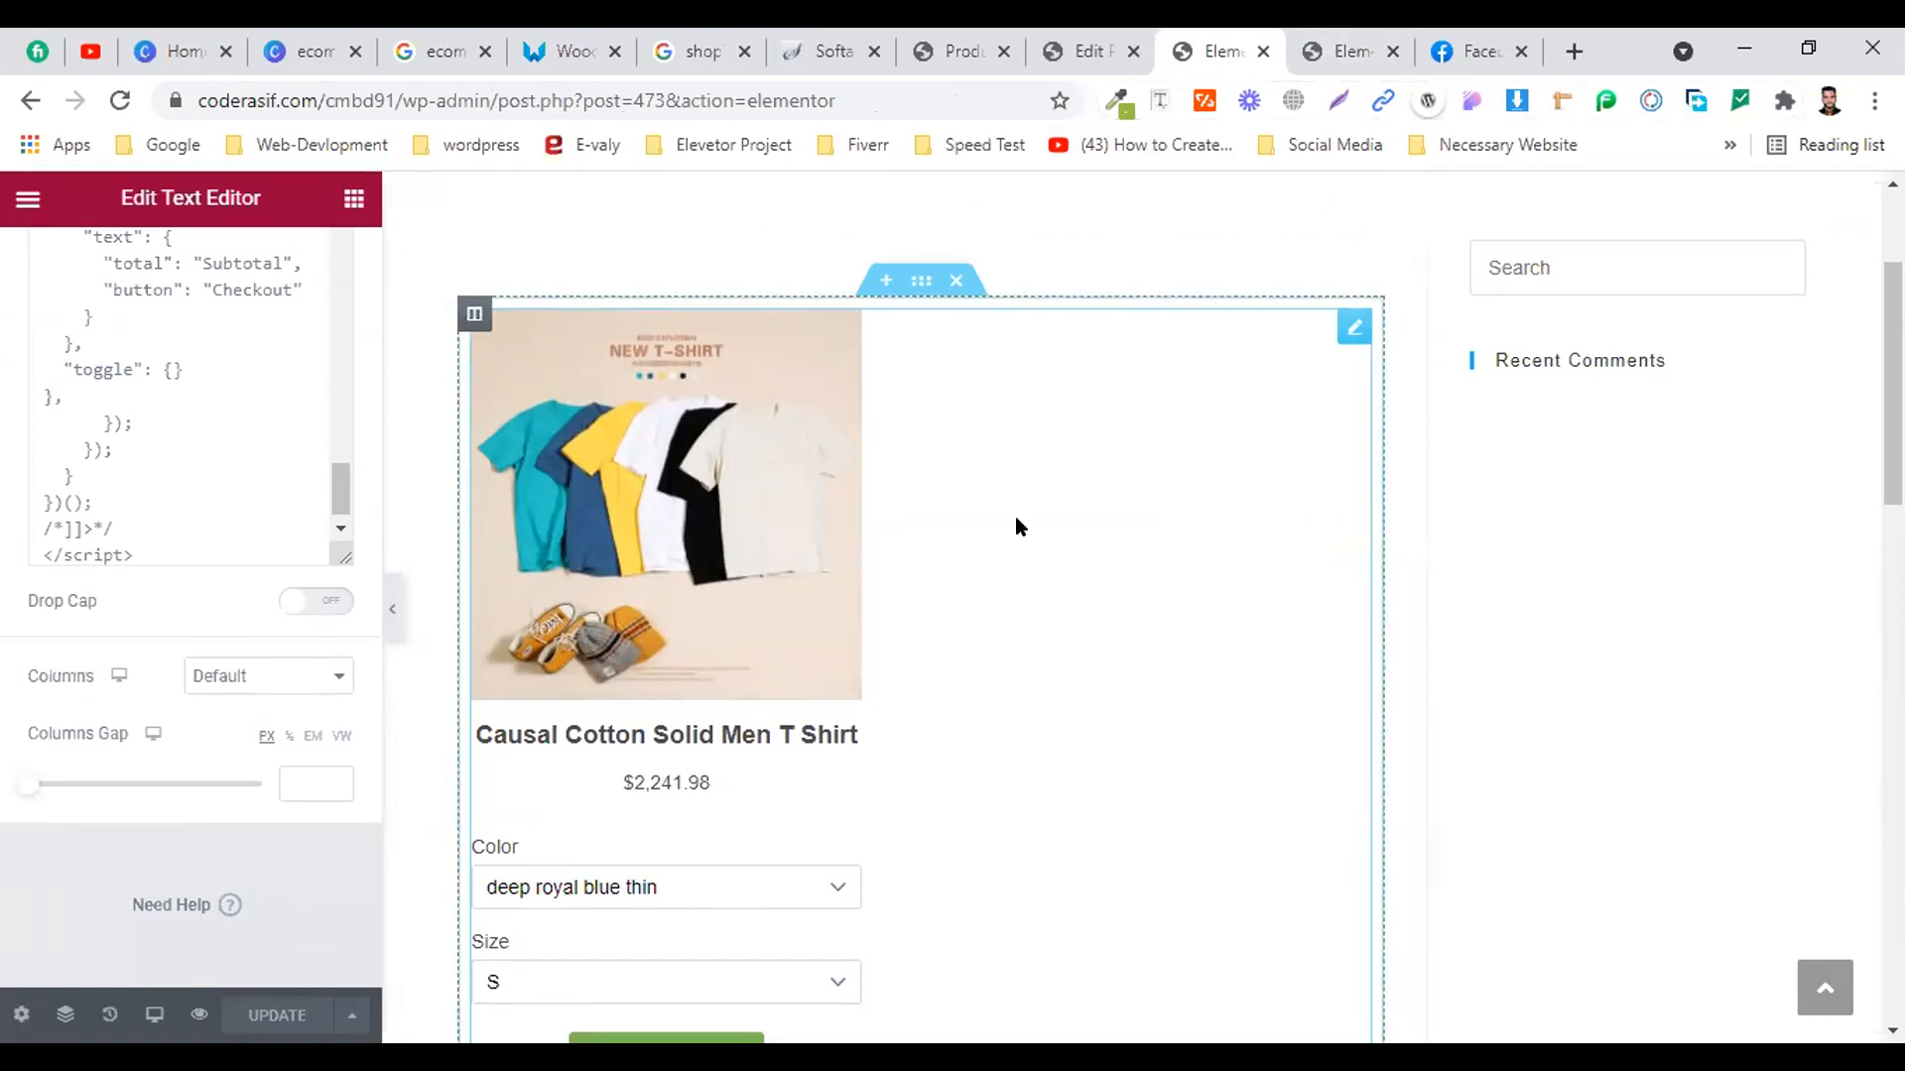
scroll(1016, 527, "down", 3)
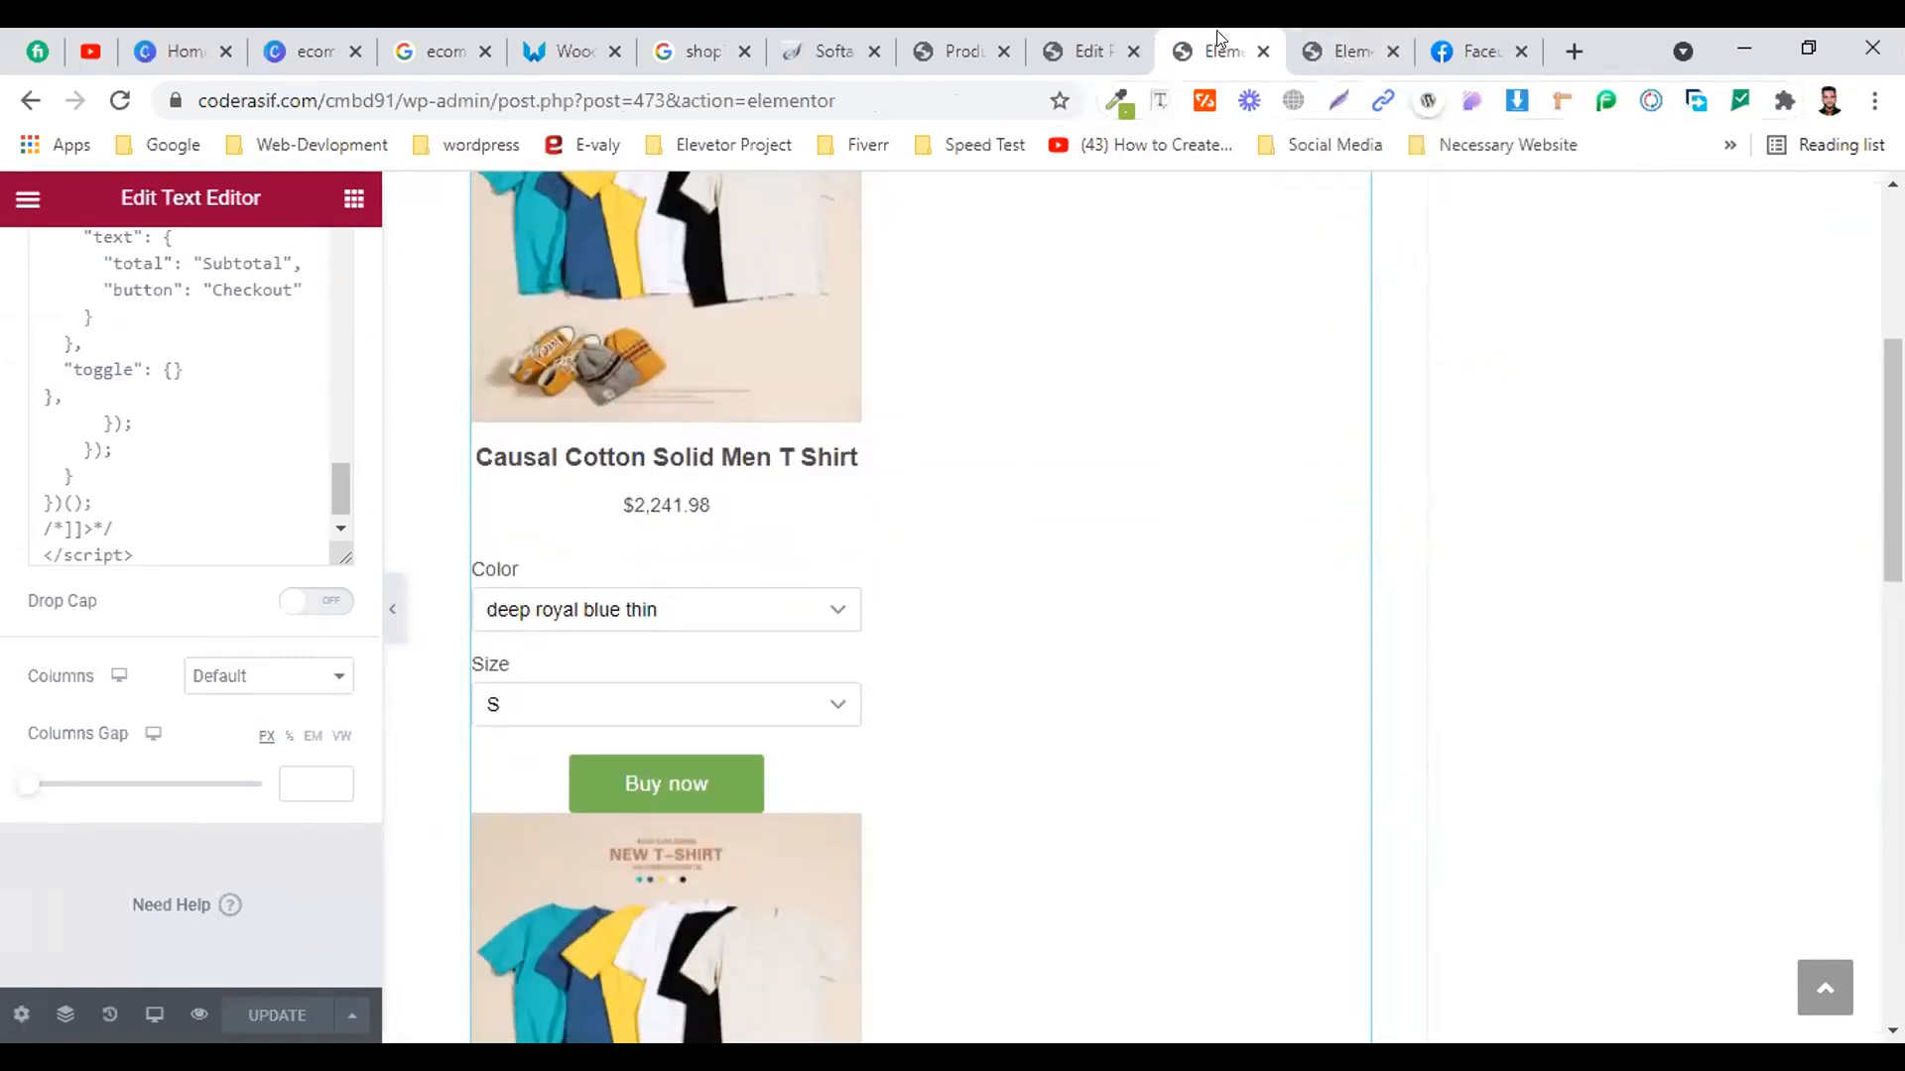
scroll(919, 375, "up", 4)
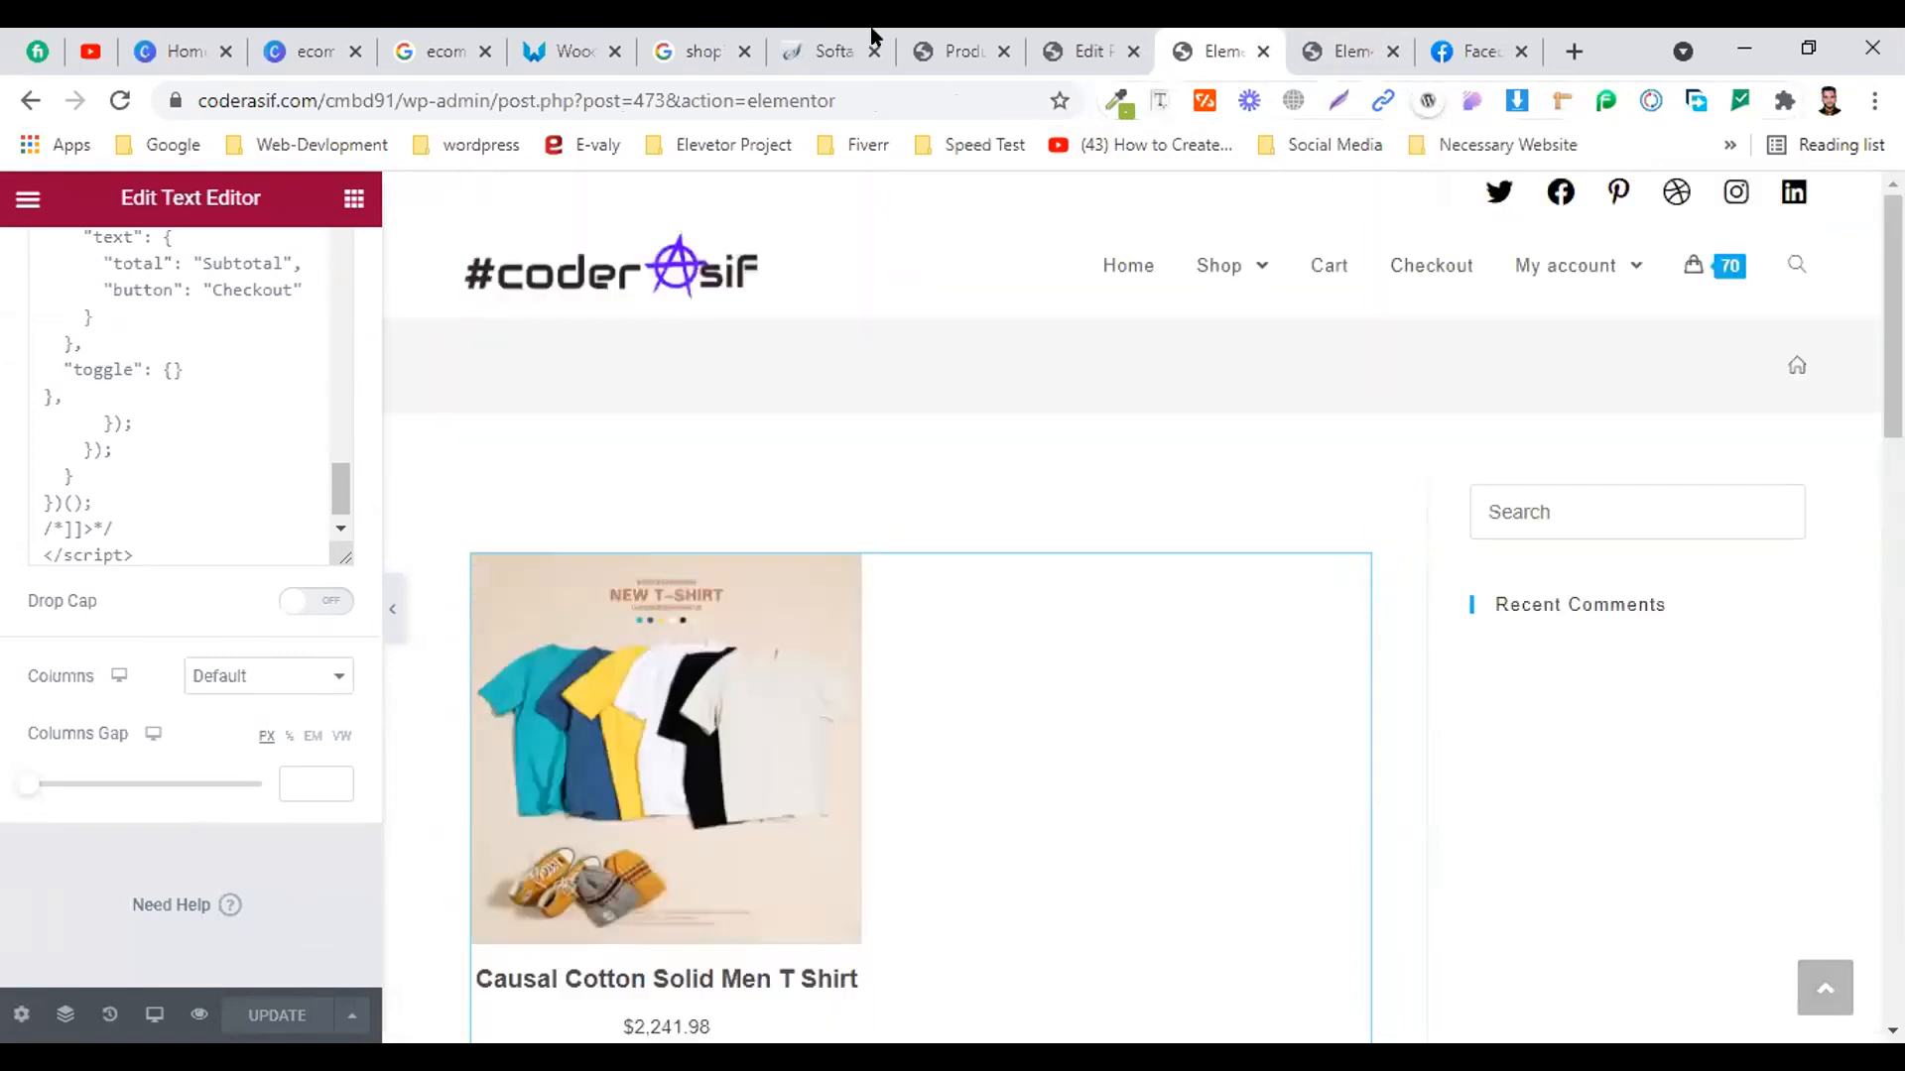
left_click(62, 418)
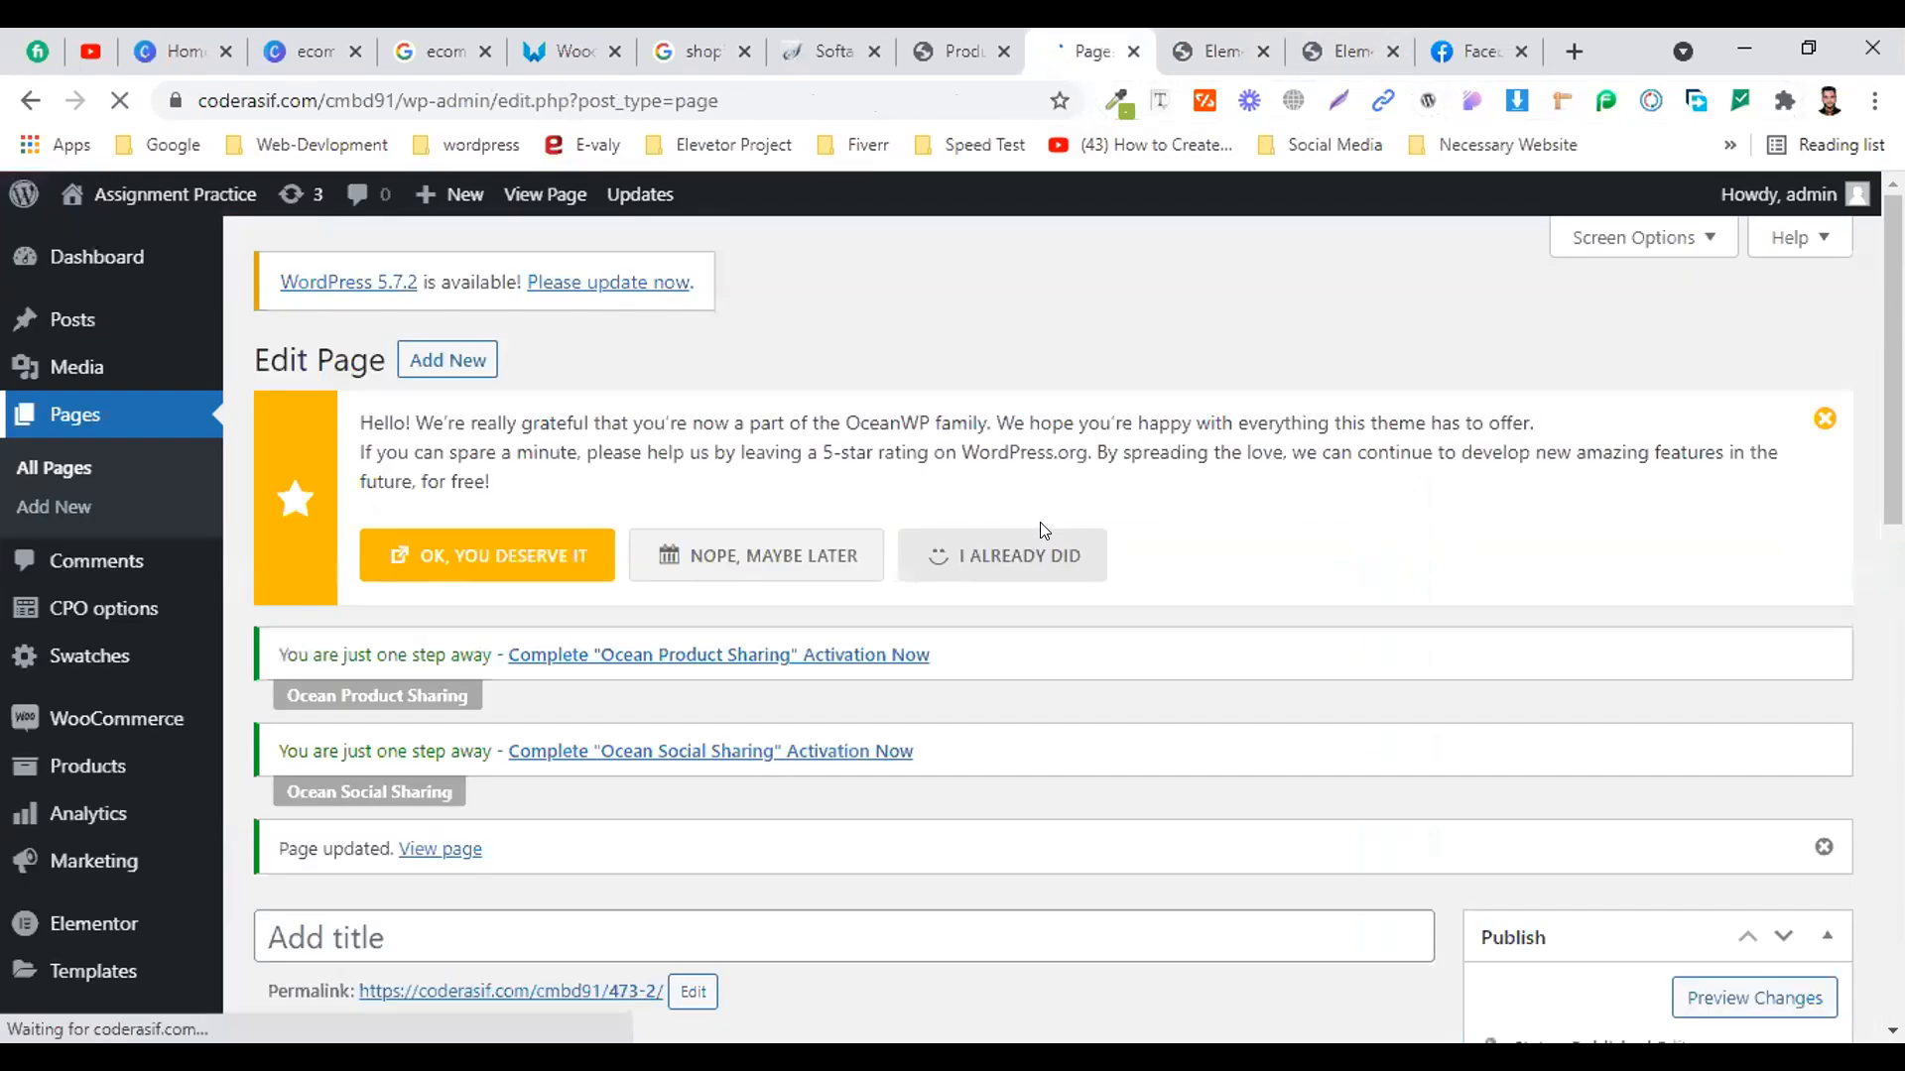
Open the live Elementor #473 page in a new tab from the Pages list
scroll(1091, 506, "down", 5)
scroll(1173, 529, "down", 3)
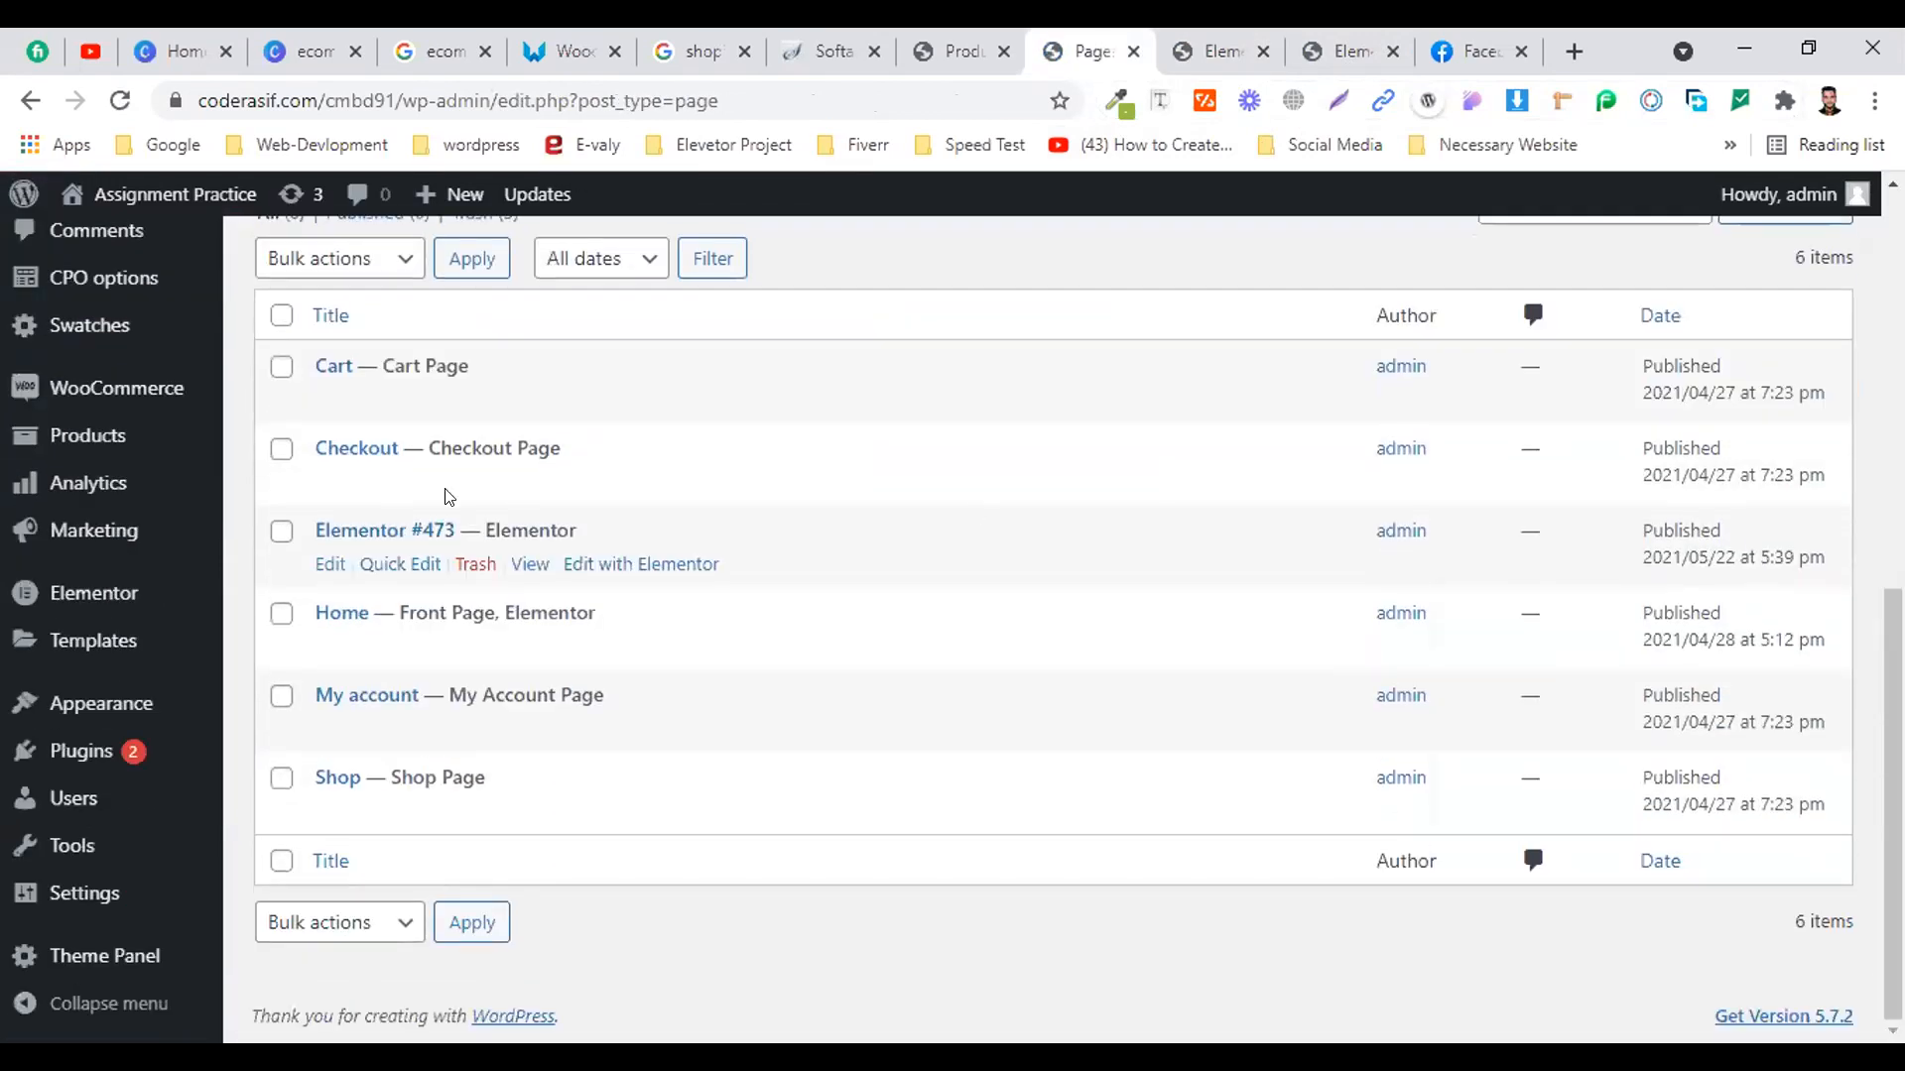
right_click(523, 571)
left_click(596, 583)
left_click(1108, 39)
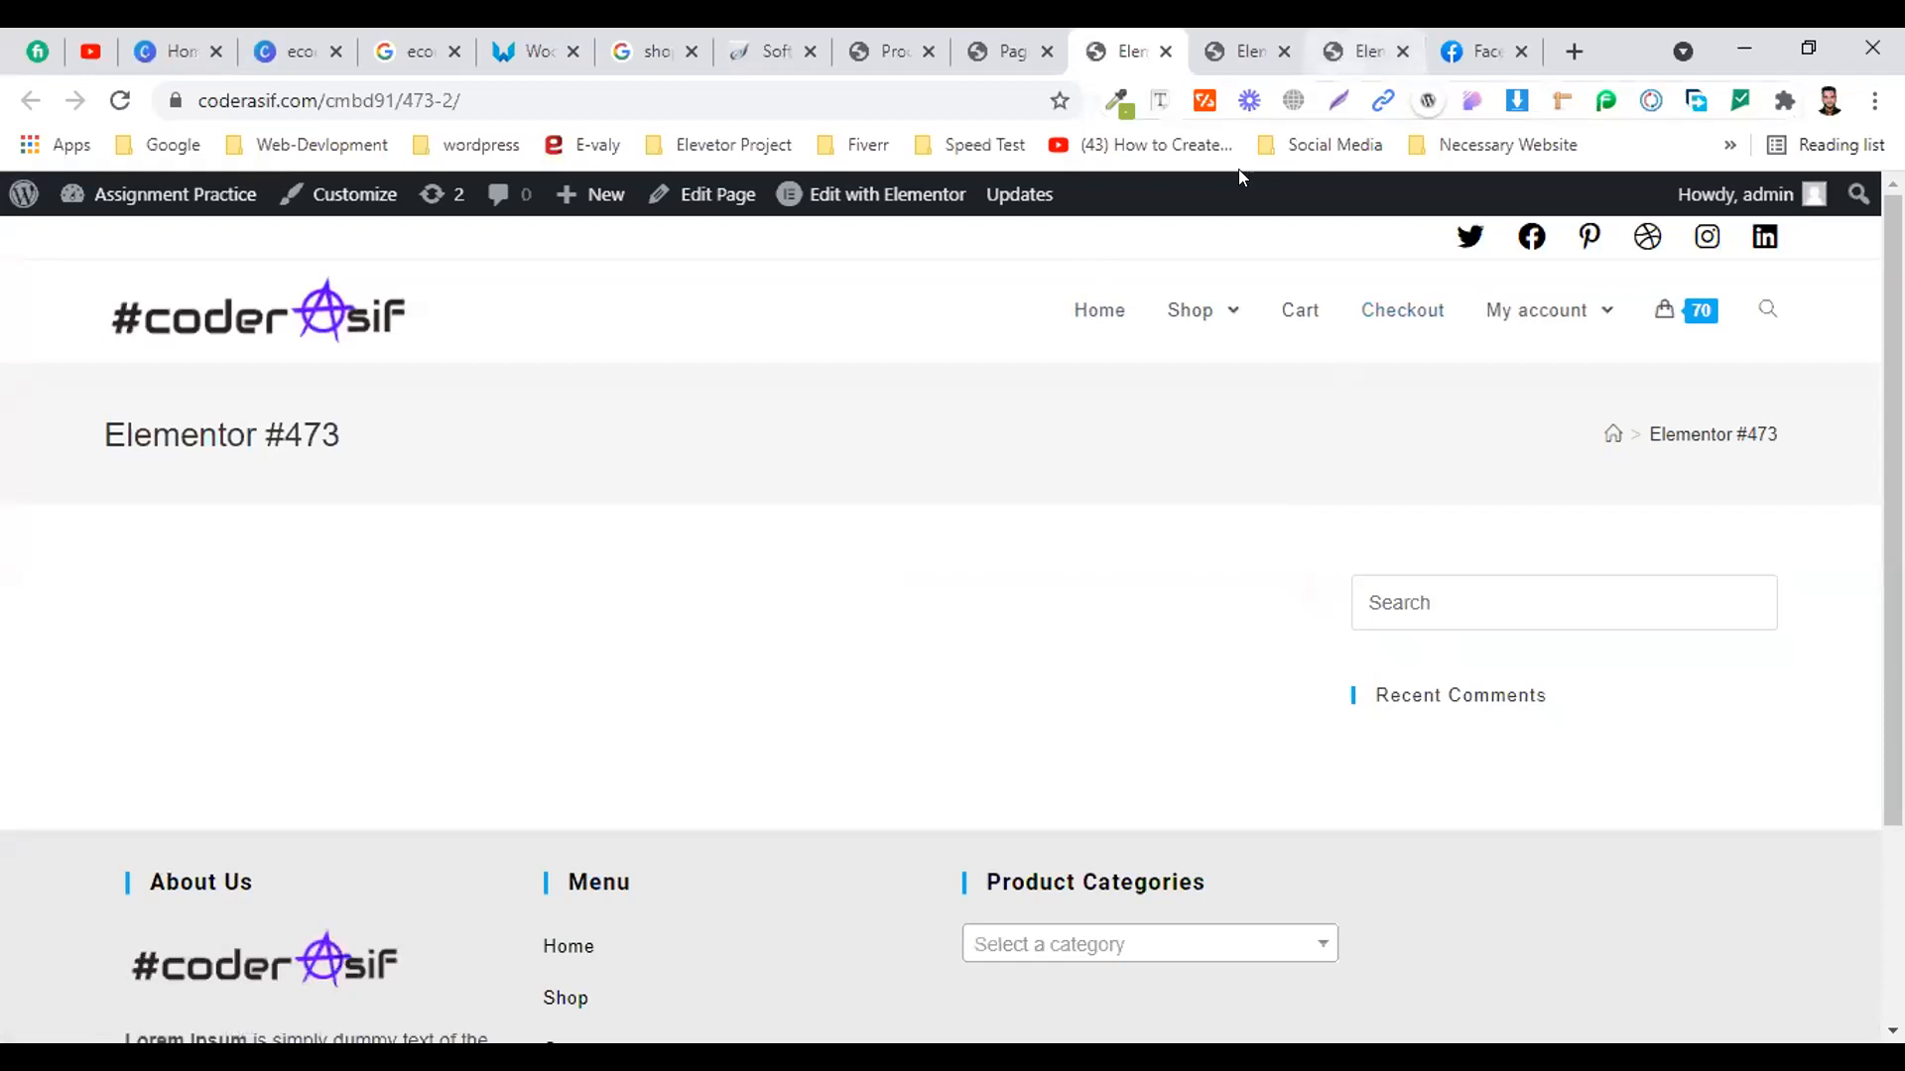
Select the page URL, open a new incognito window, then return to the Elementor editor tab
key("ctrl+l")
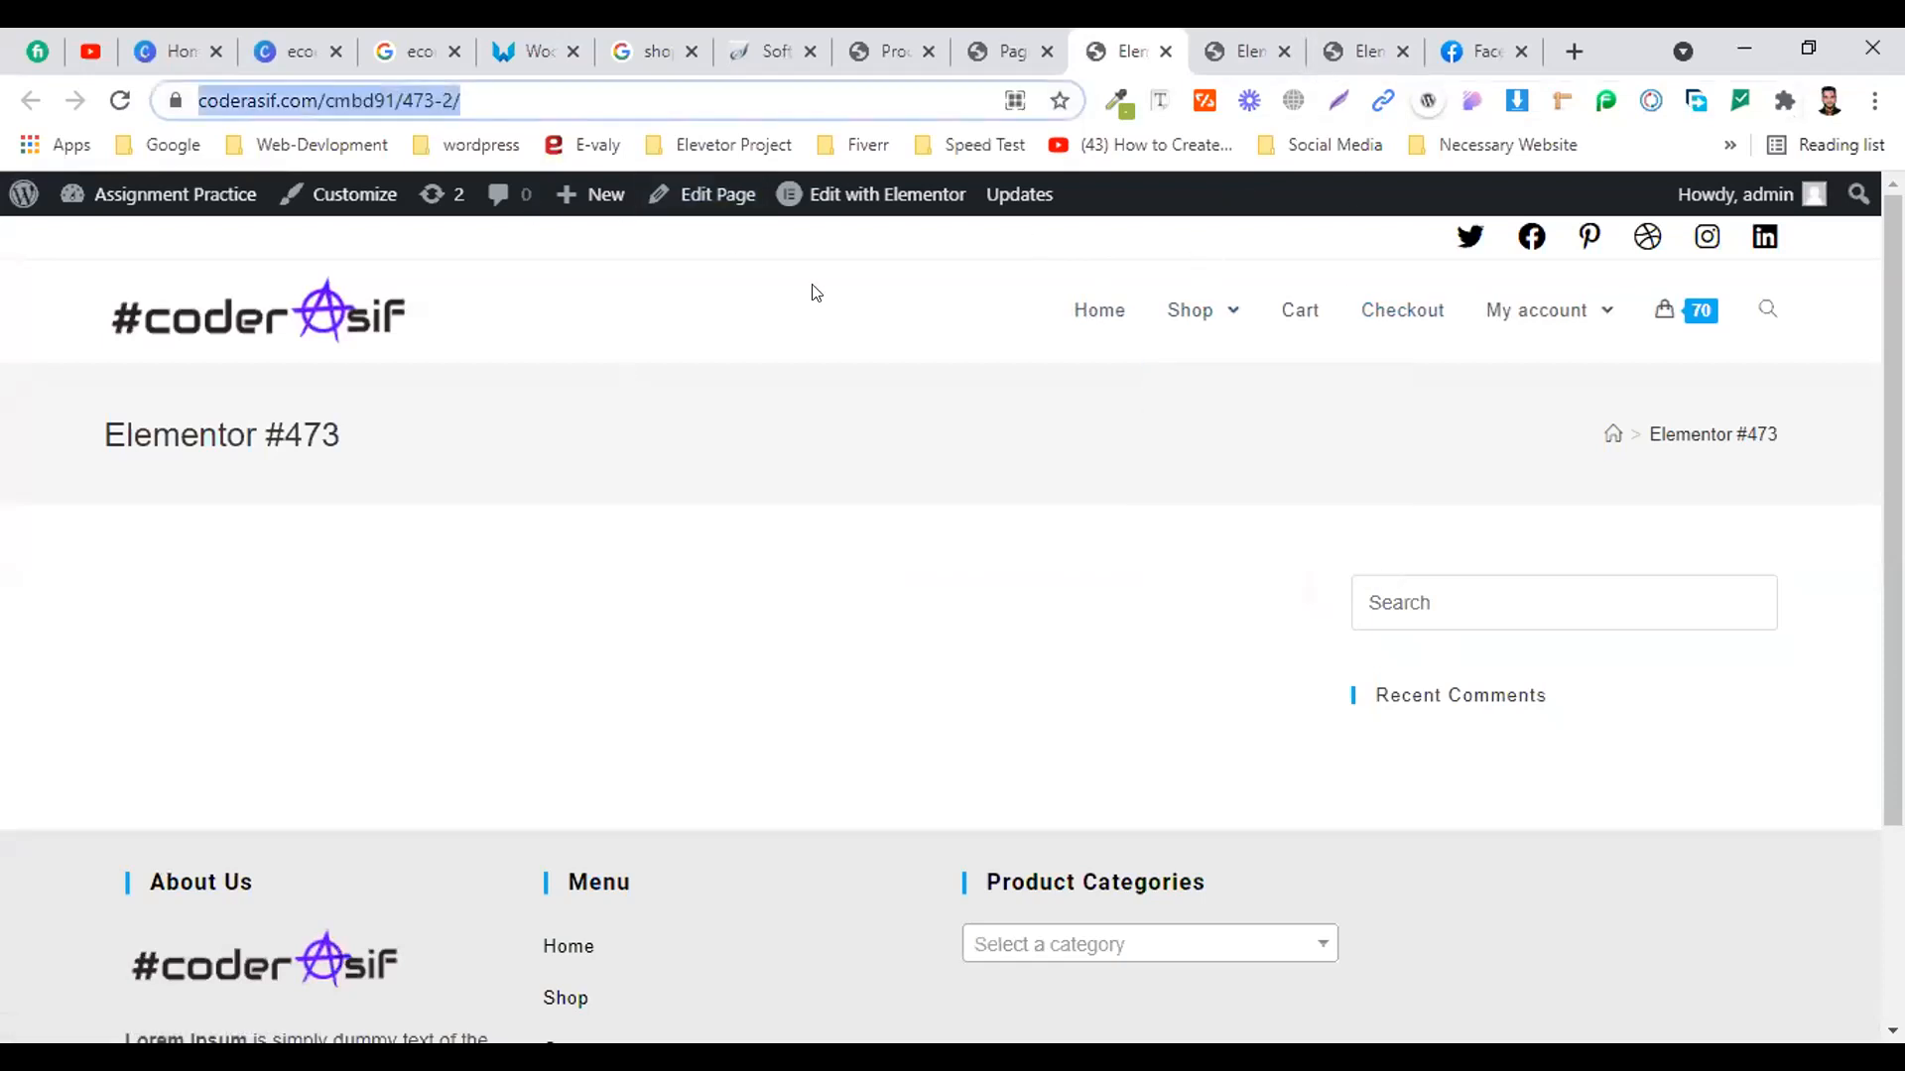
left_click(1869, 100)
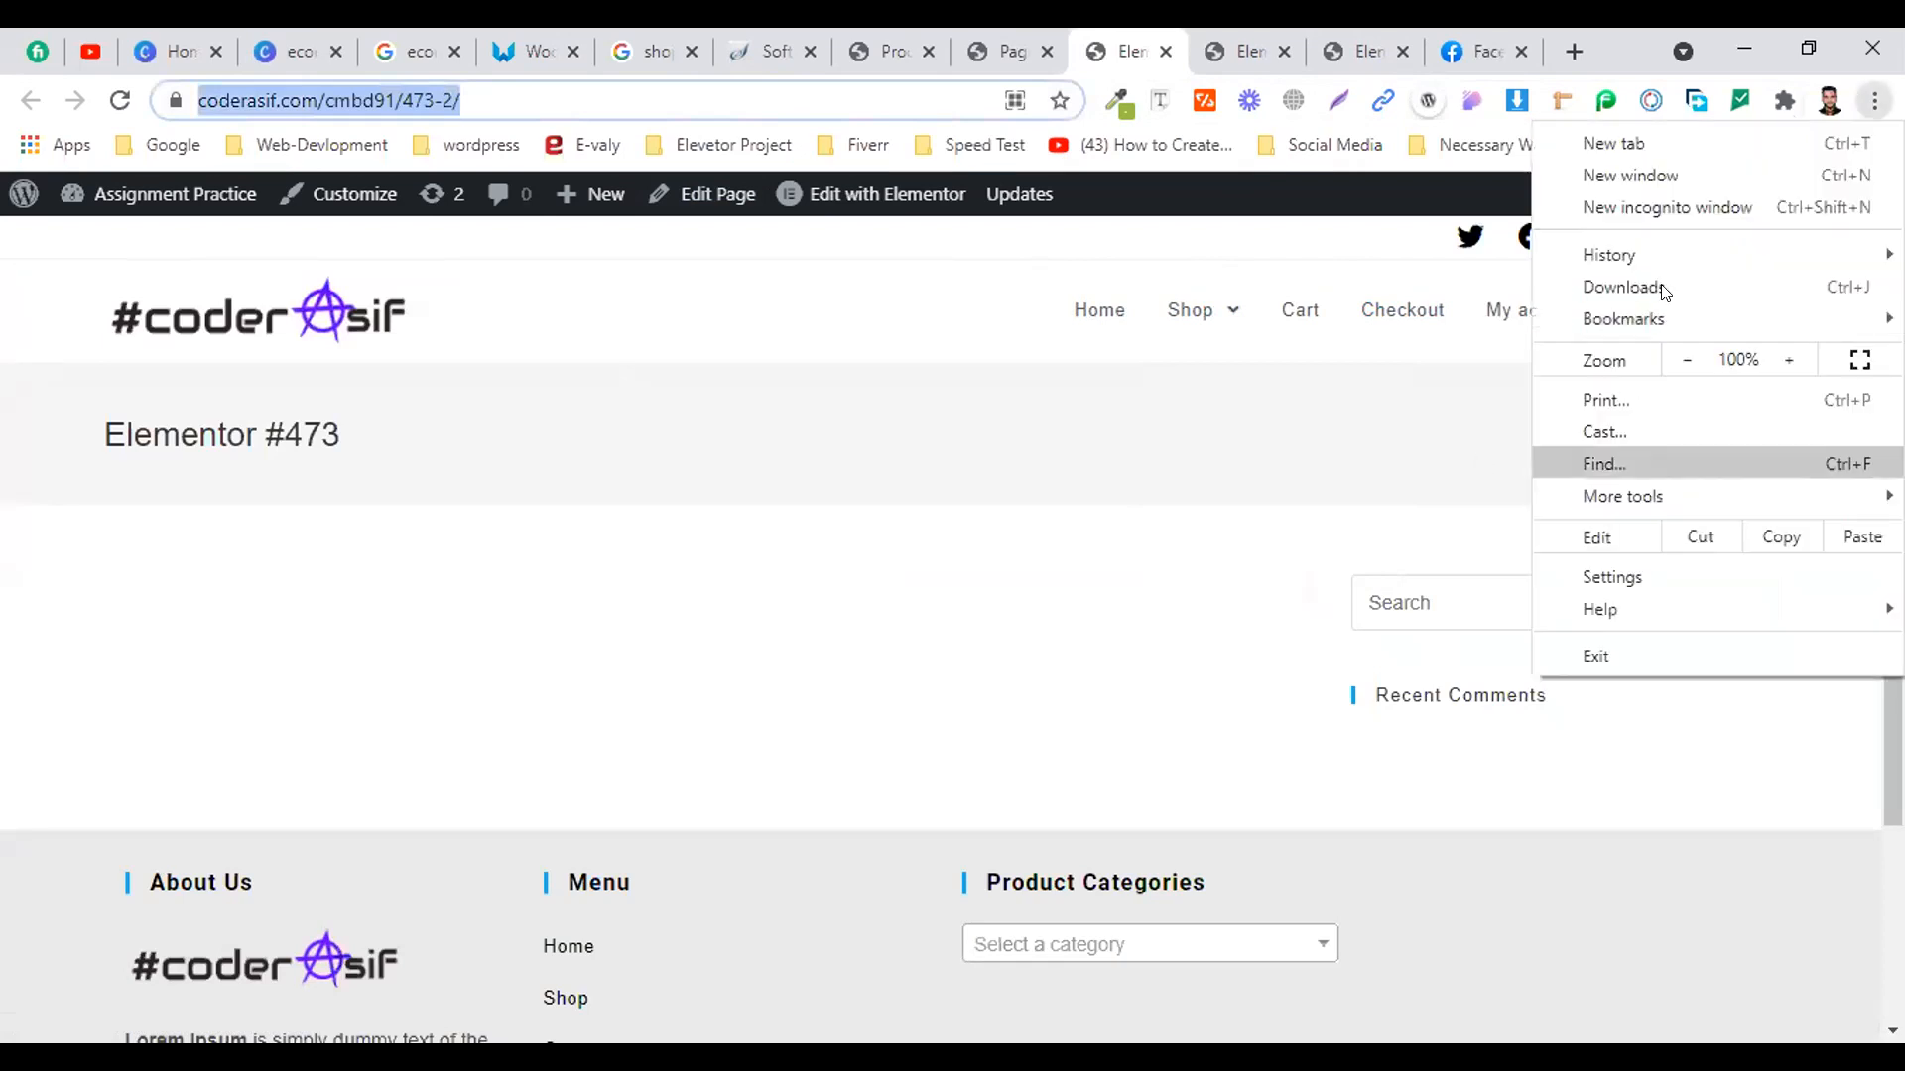
left_click(1689, 205)
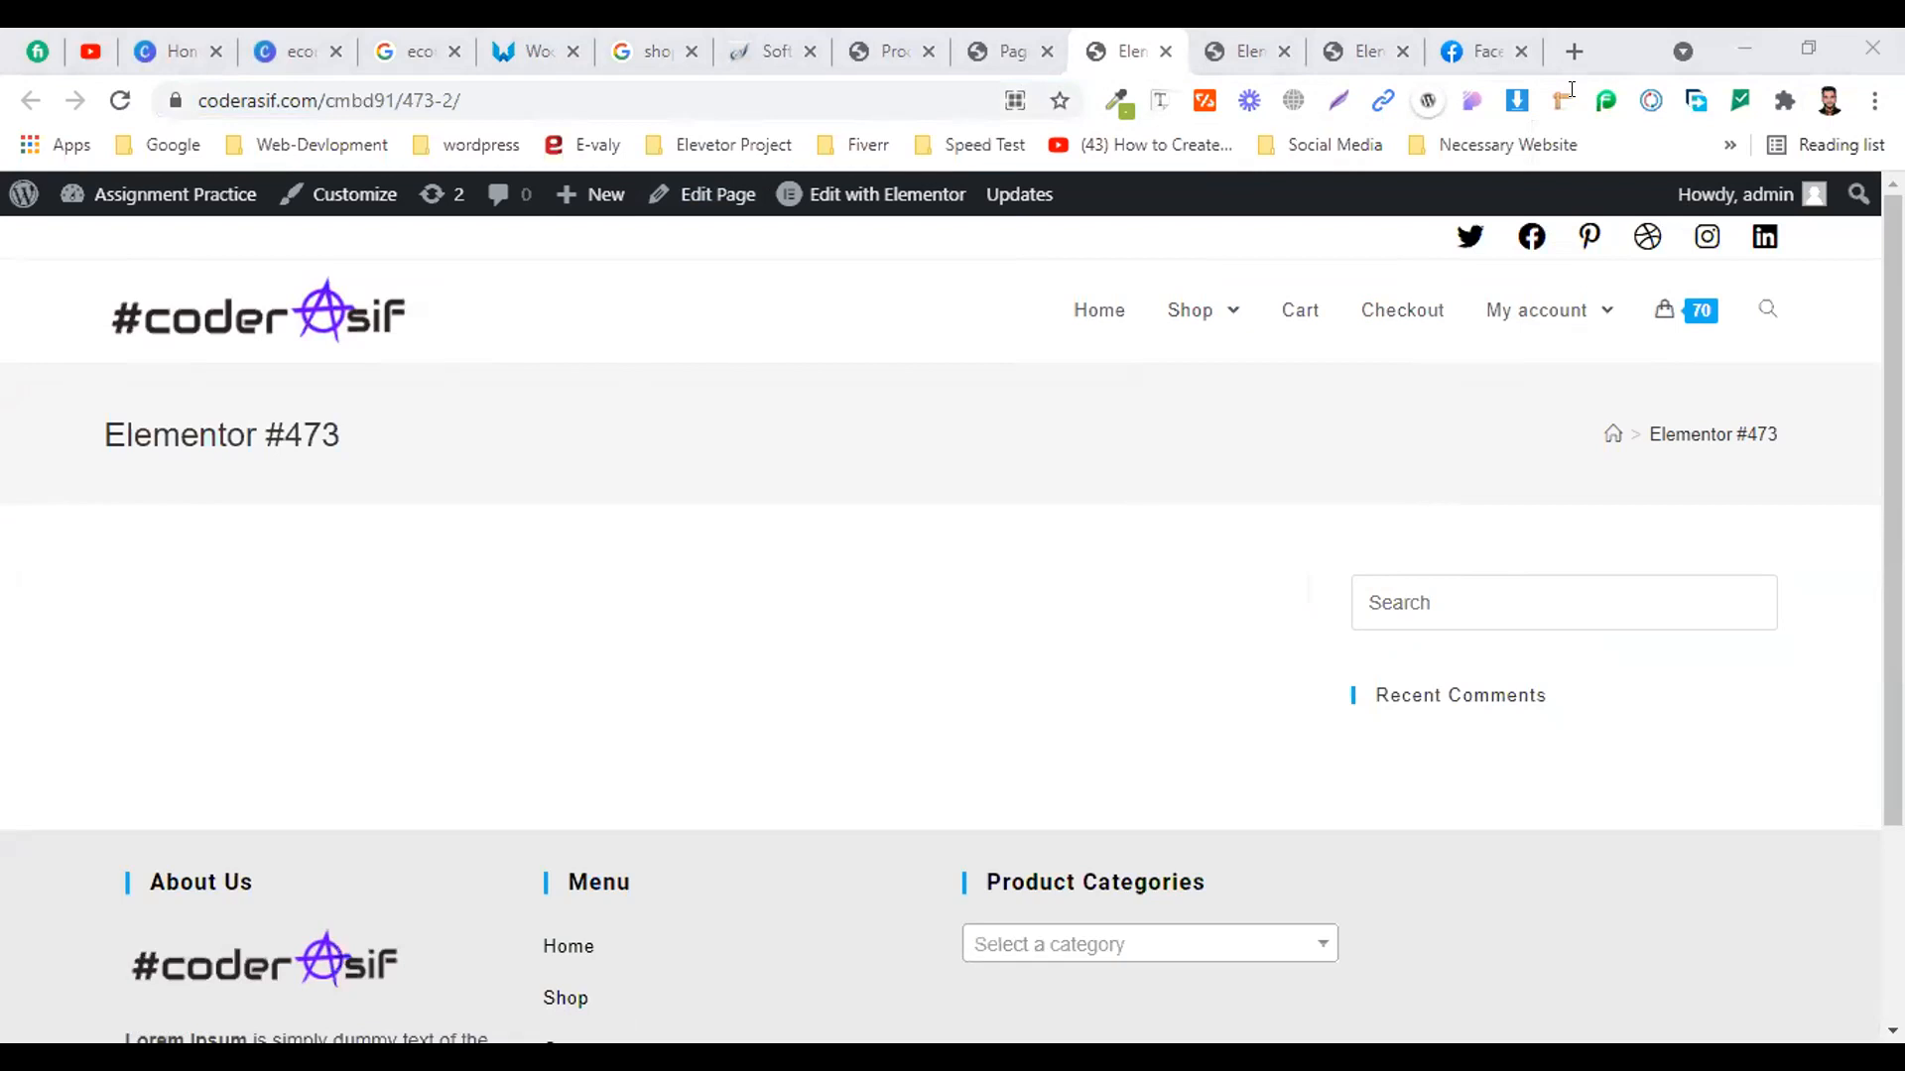
key("alt+Tab")
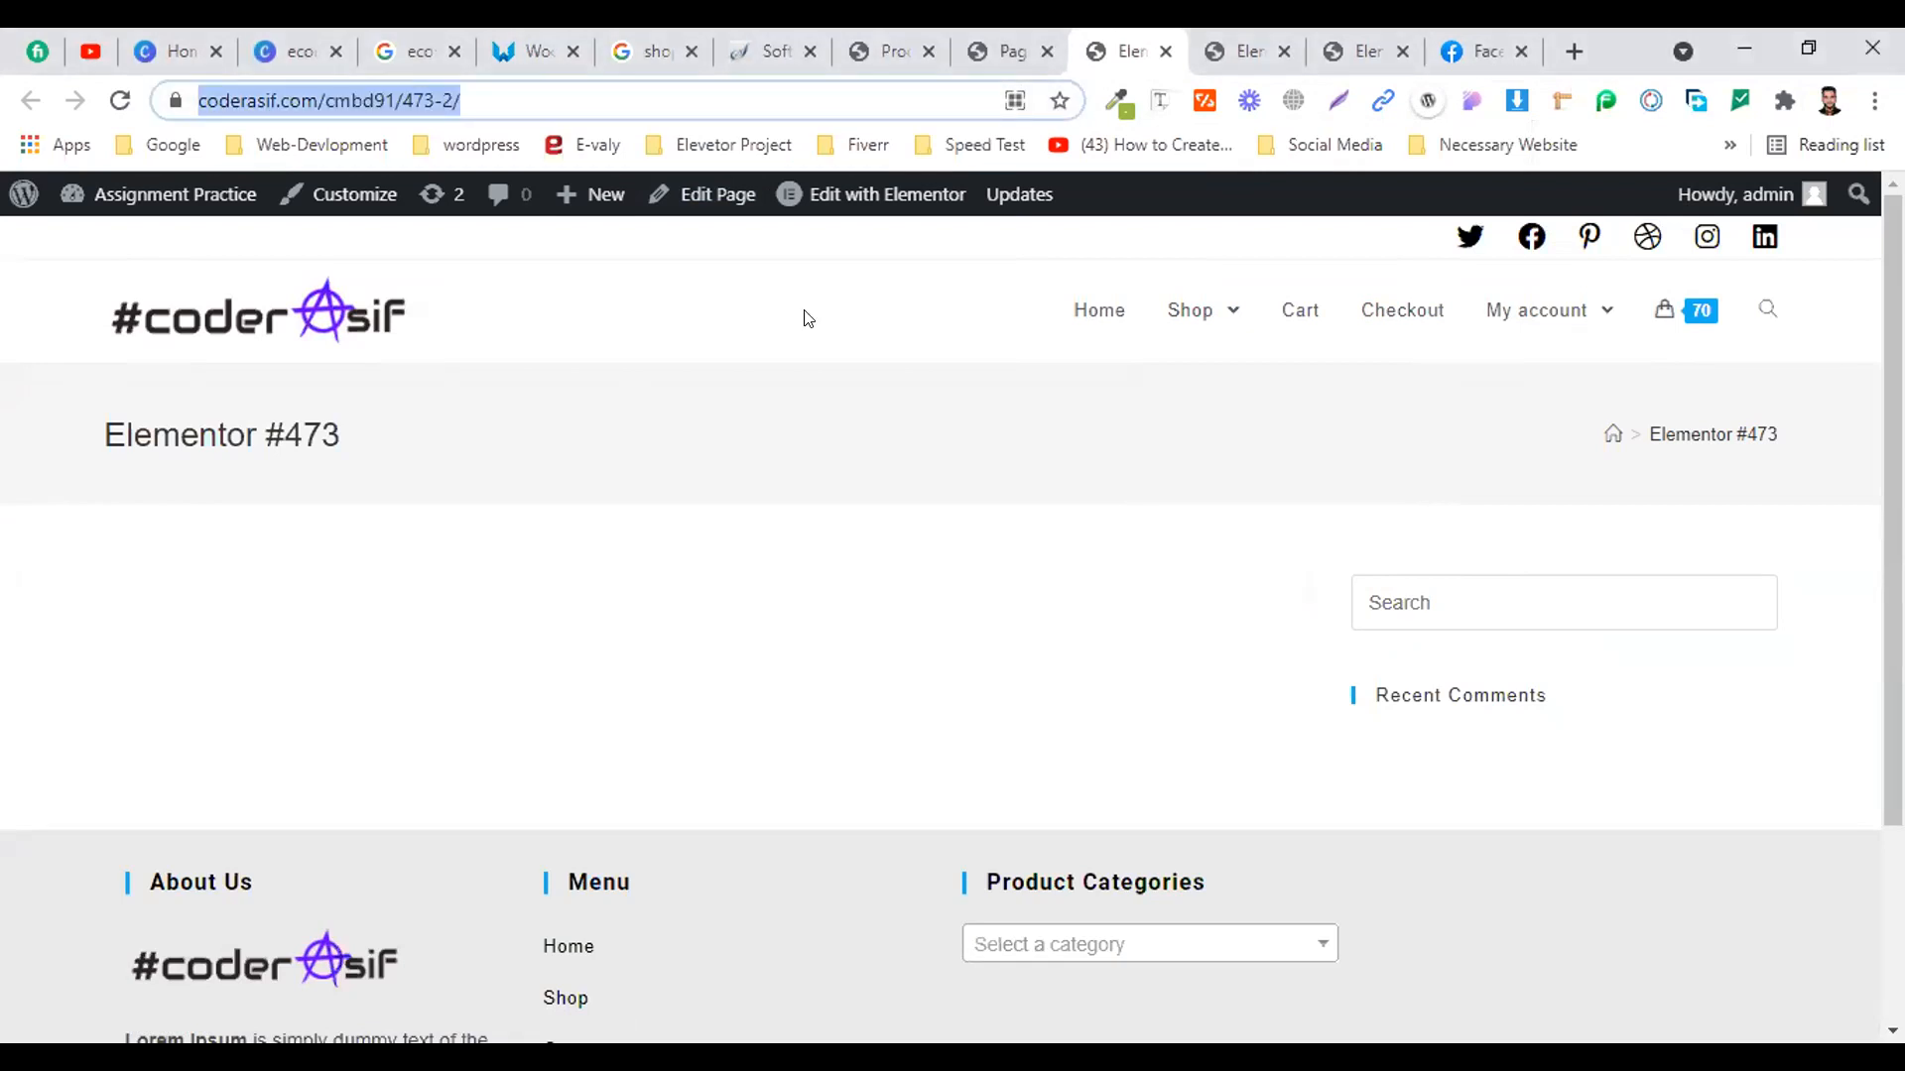
left_click(1240, 41)
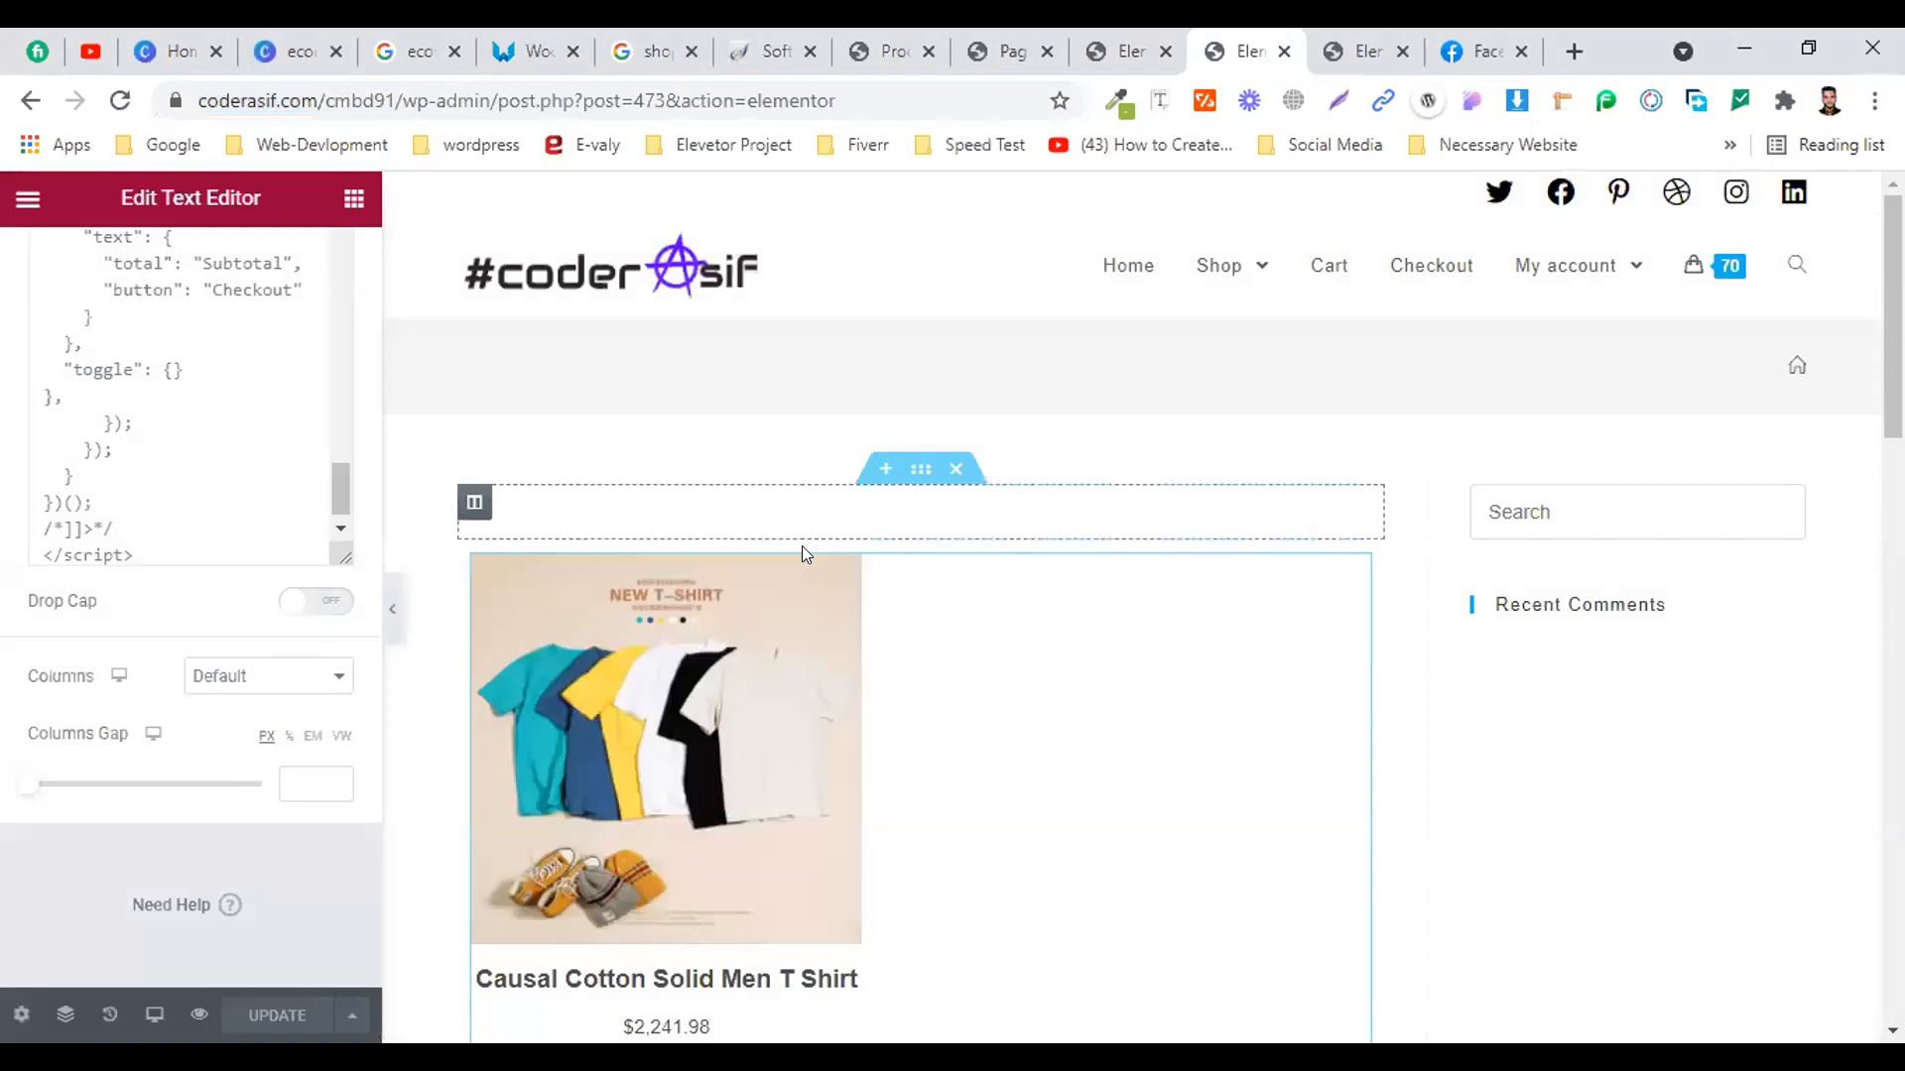
Scroll through the Causal Cotton Solid Men T Shirt widget, then view the Elementor #473 preview
scroll(804, 552, "down", 2)
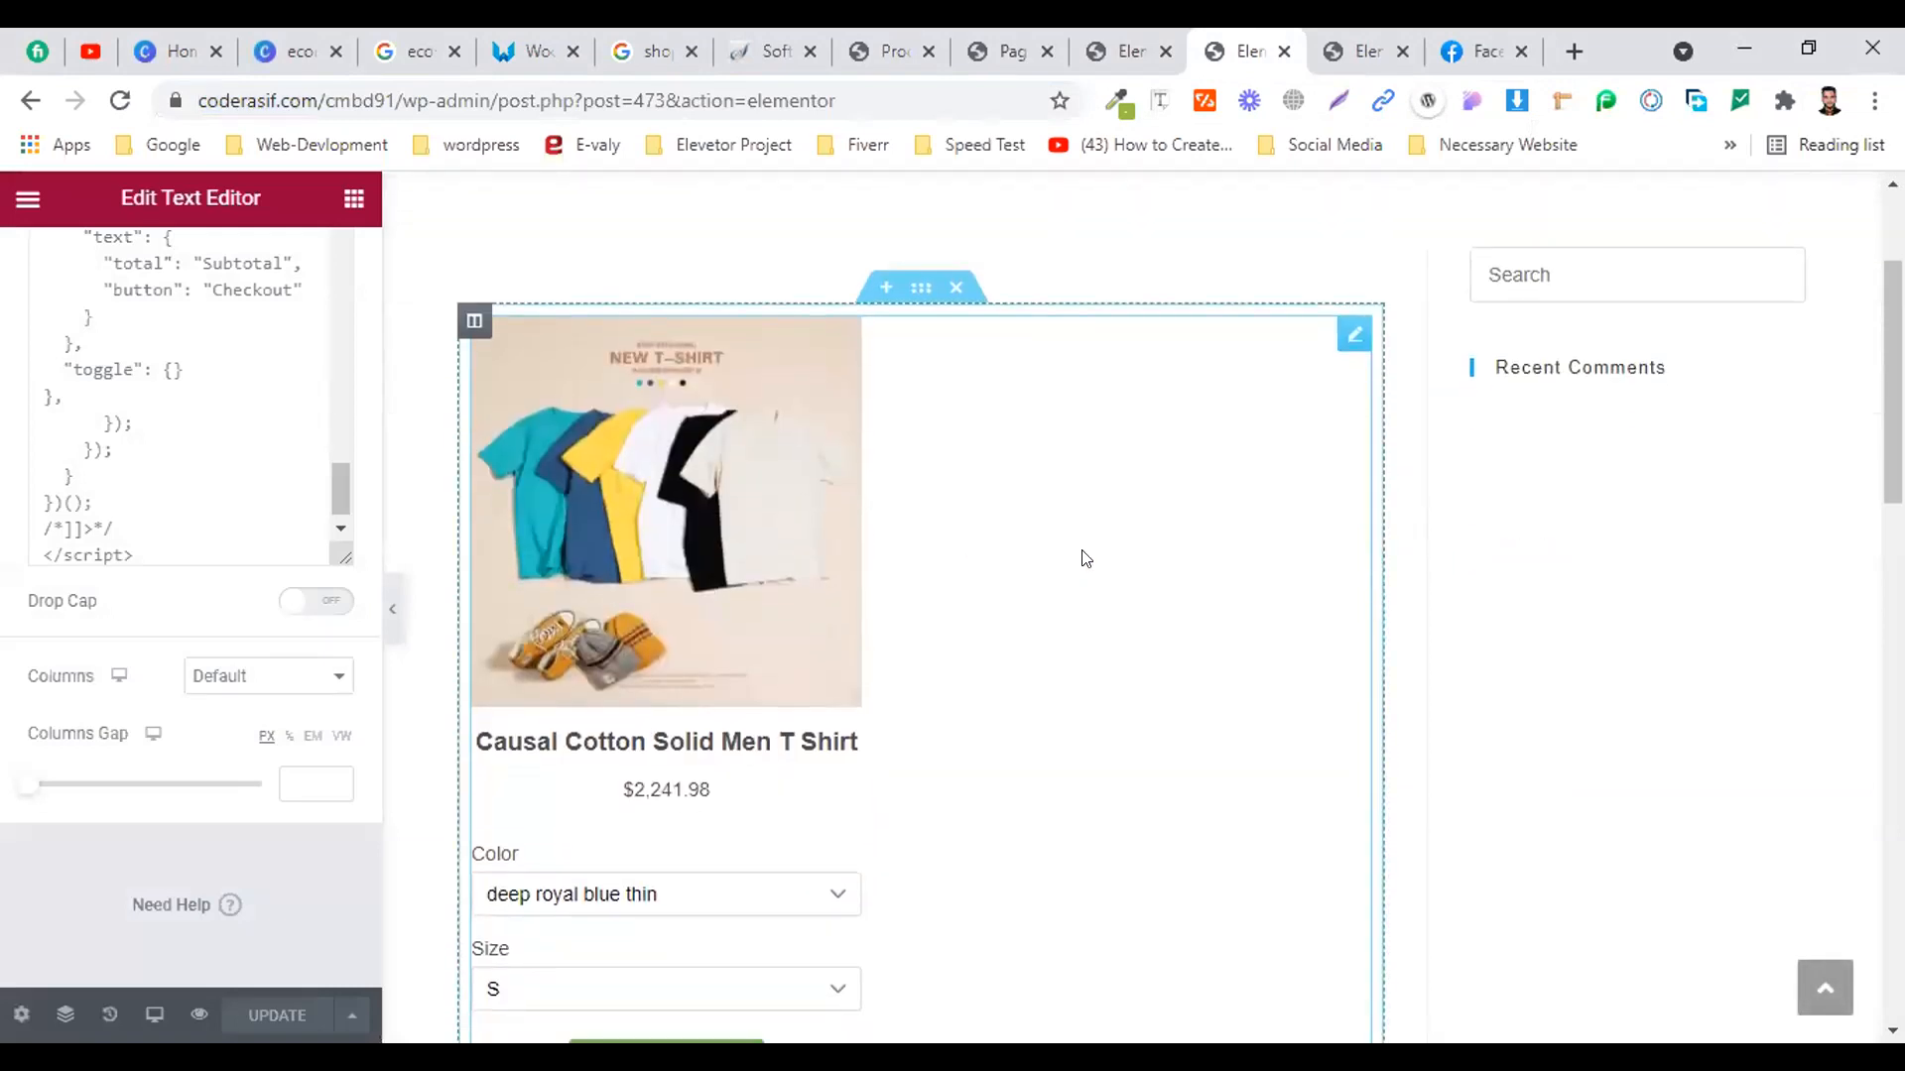
scroll(1085, 558, "down", 4)
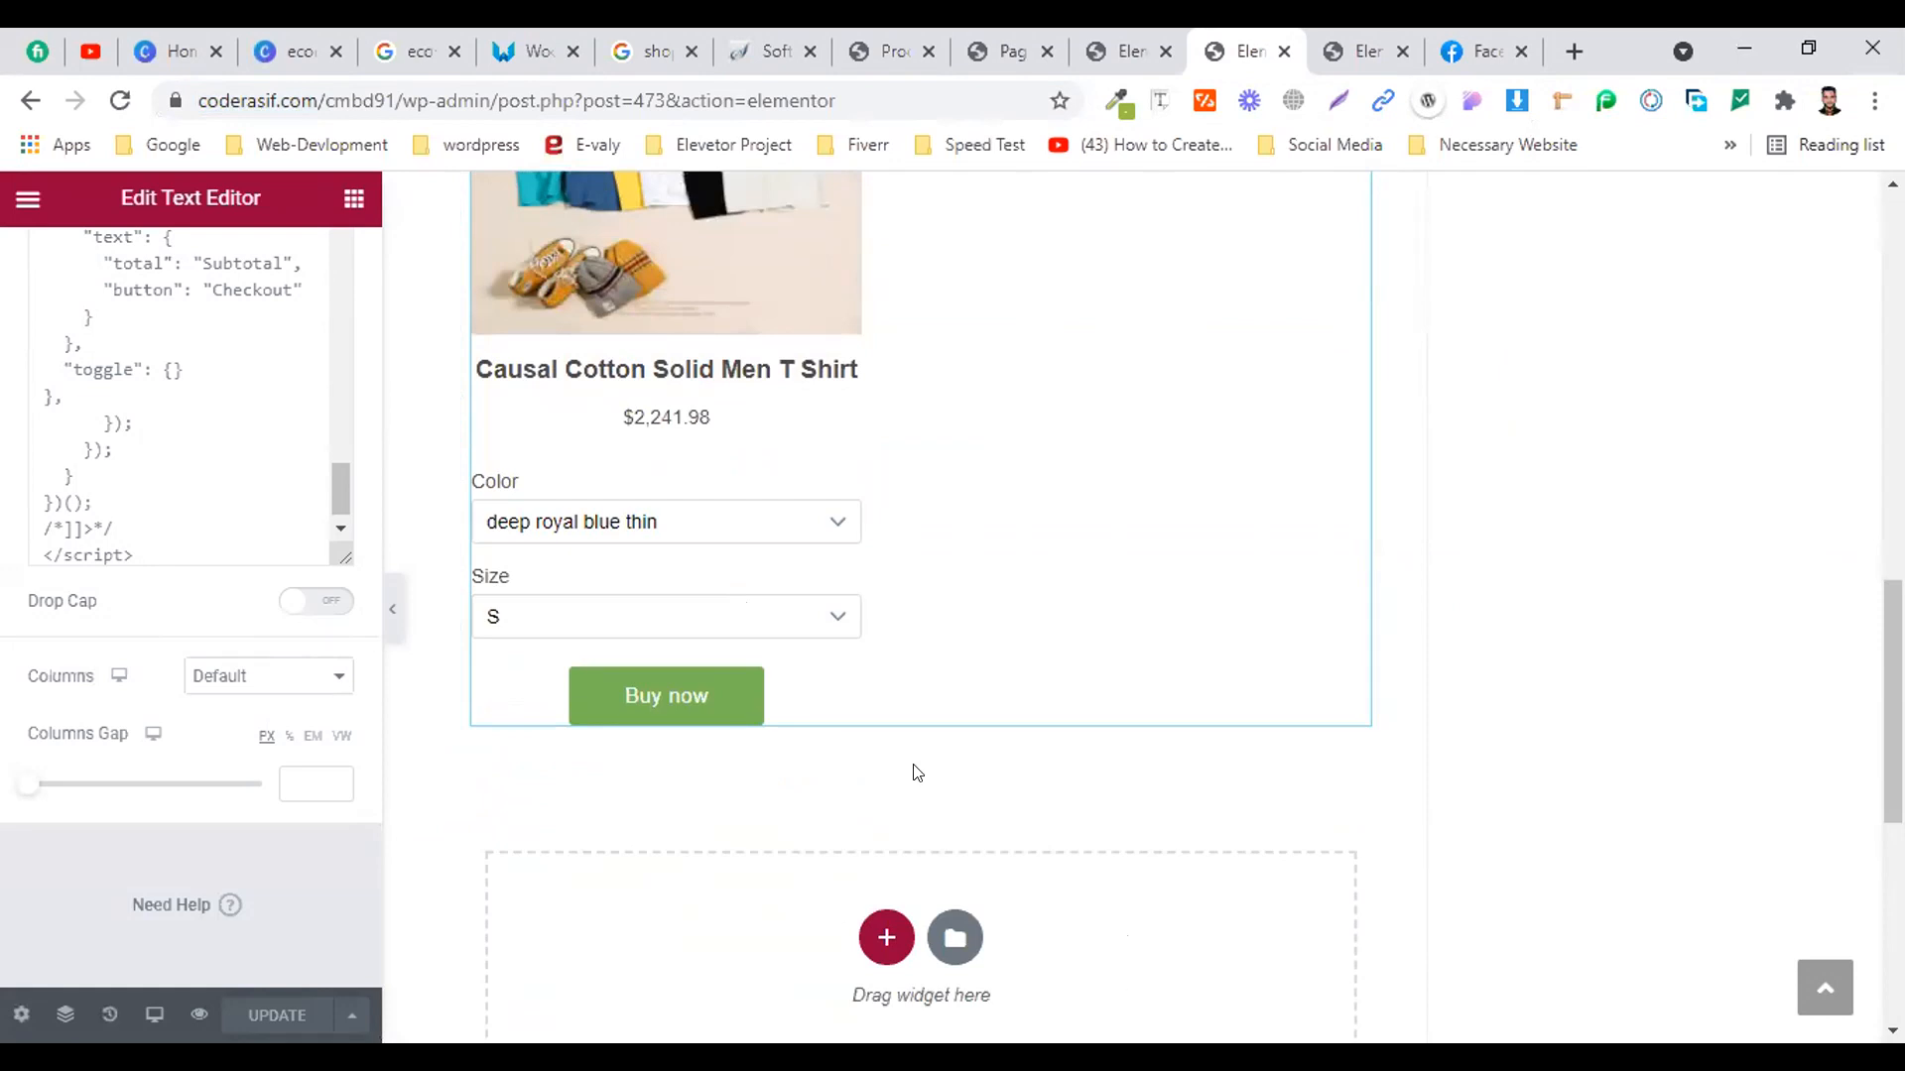
scroll(857, 716, "up", 5)
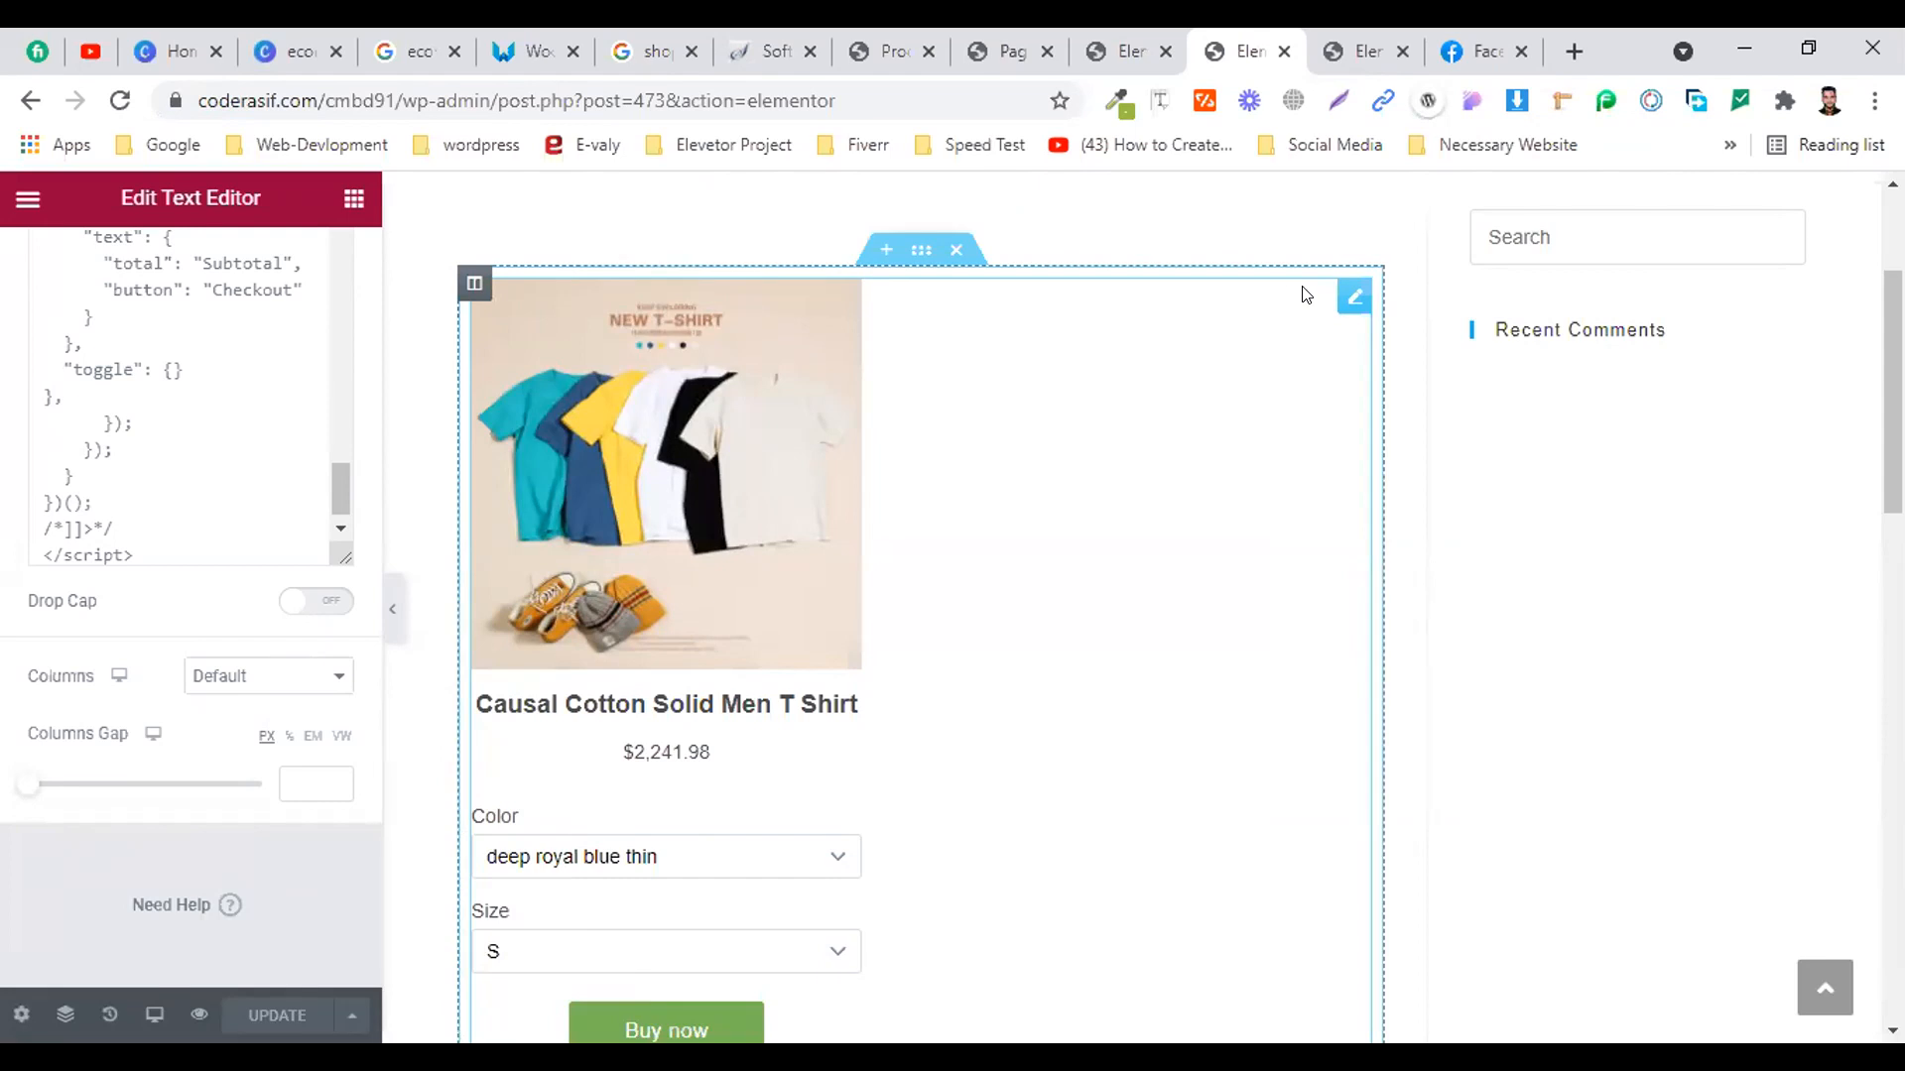
left_click(1339, 44)
scroll(548, 600, "up", 3)
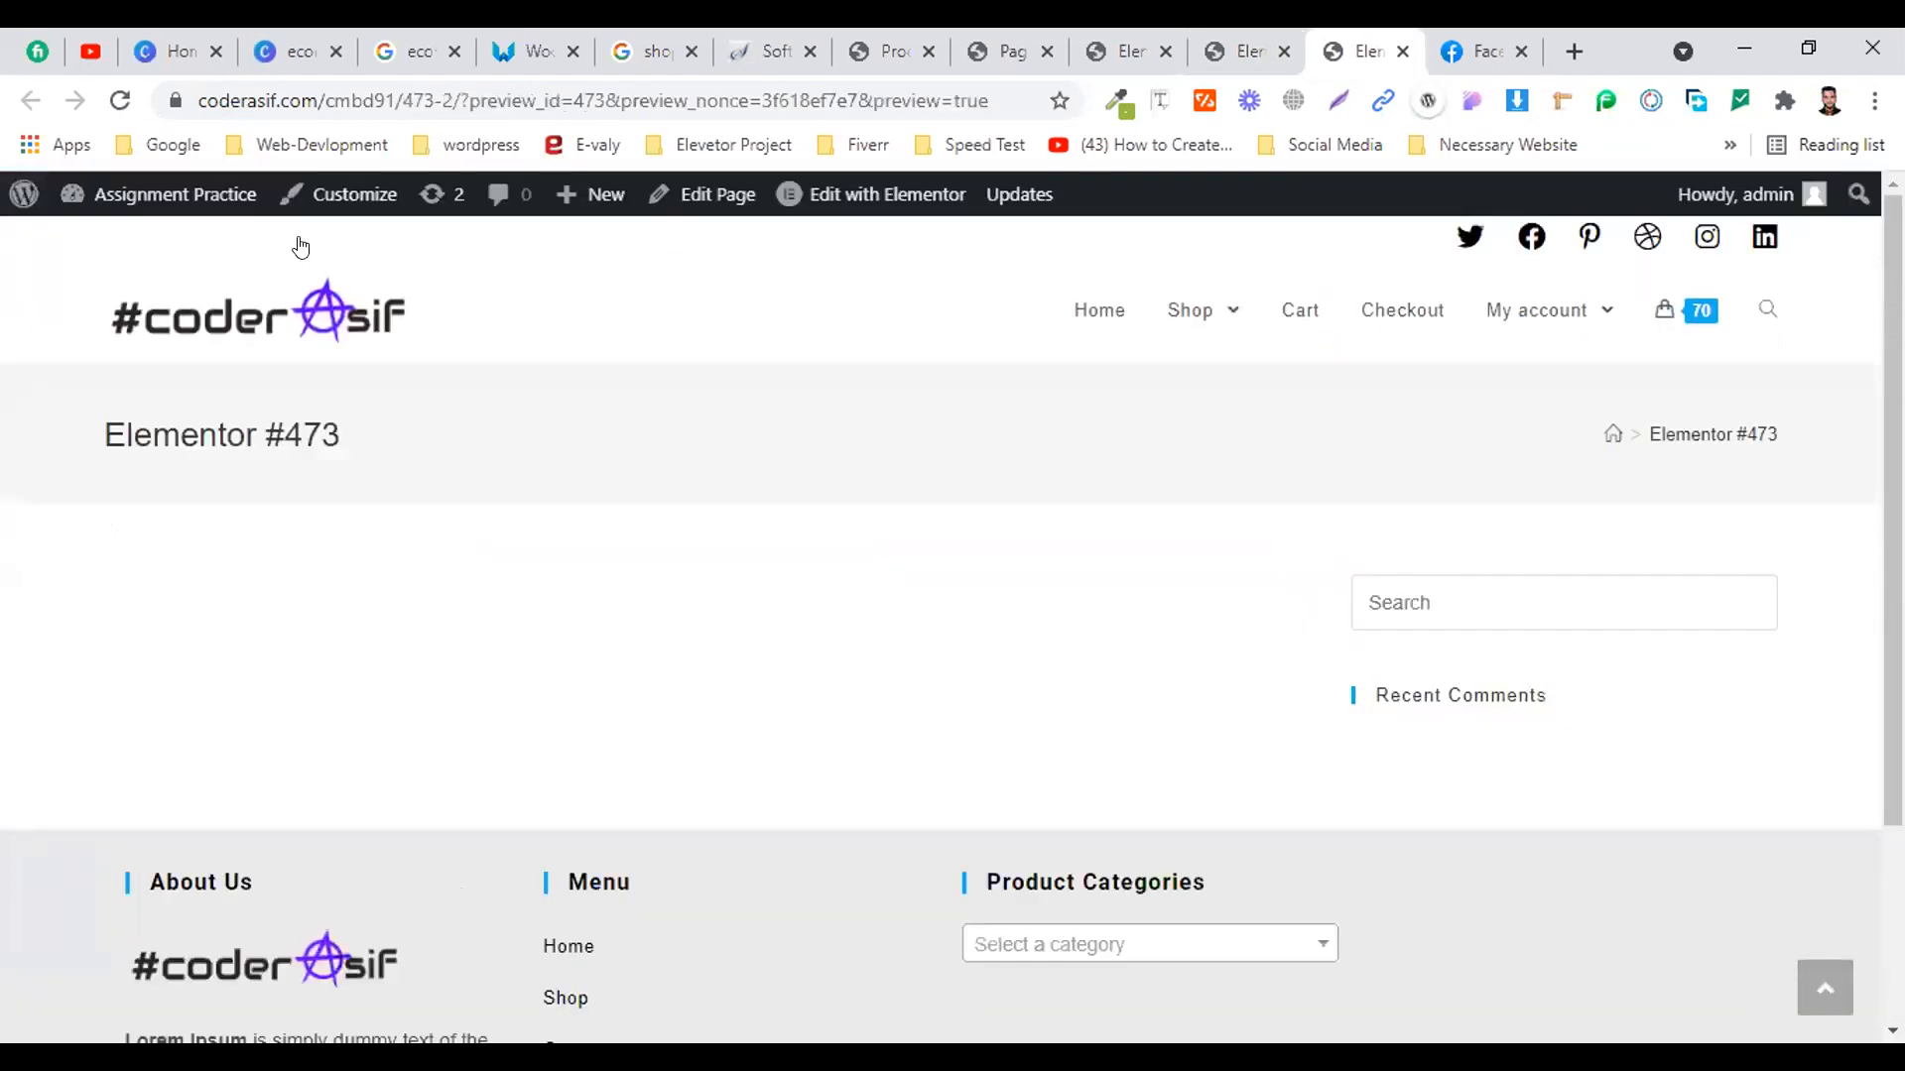
Reload the preview, then test the T-shirt's Buy now checkout popup in the Elementor editor
left_click(116, 97)
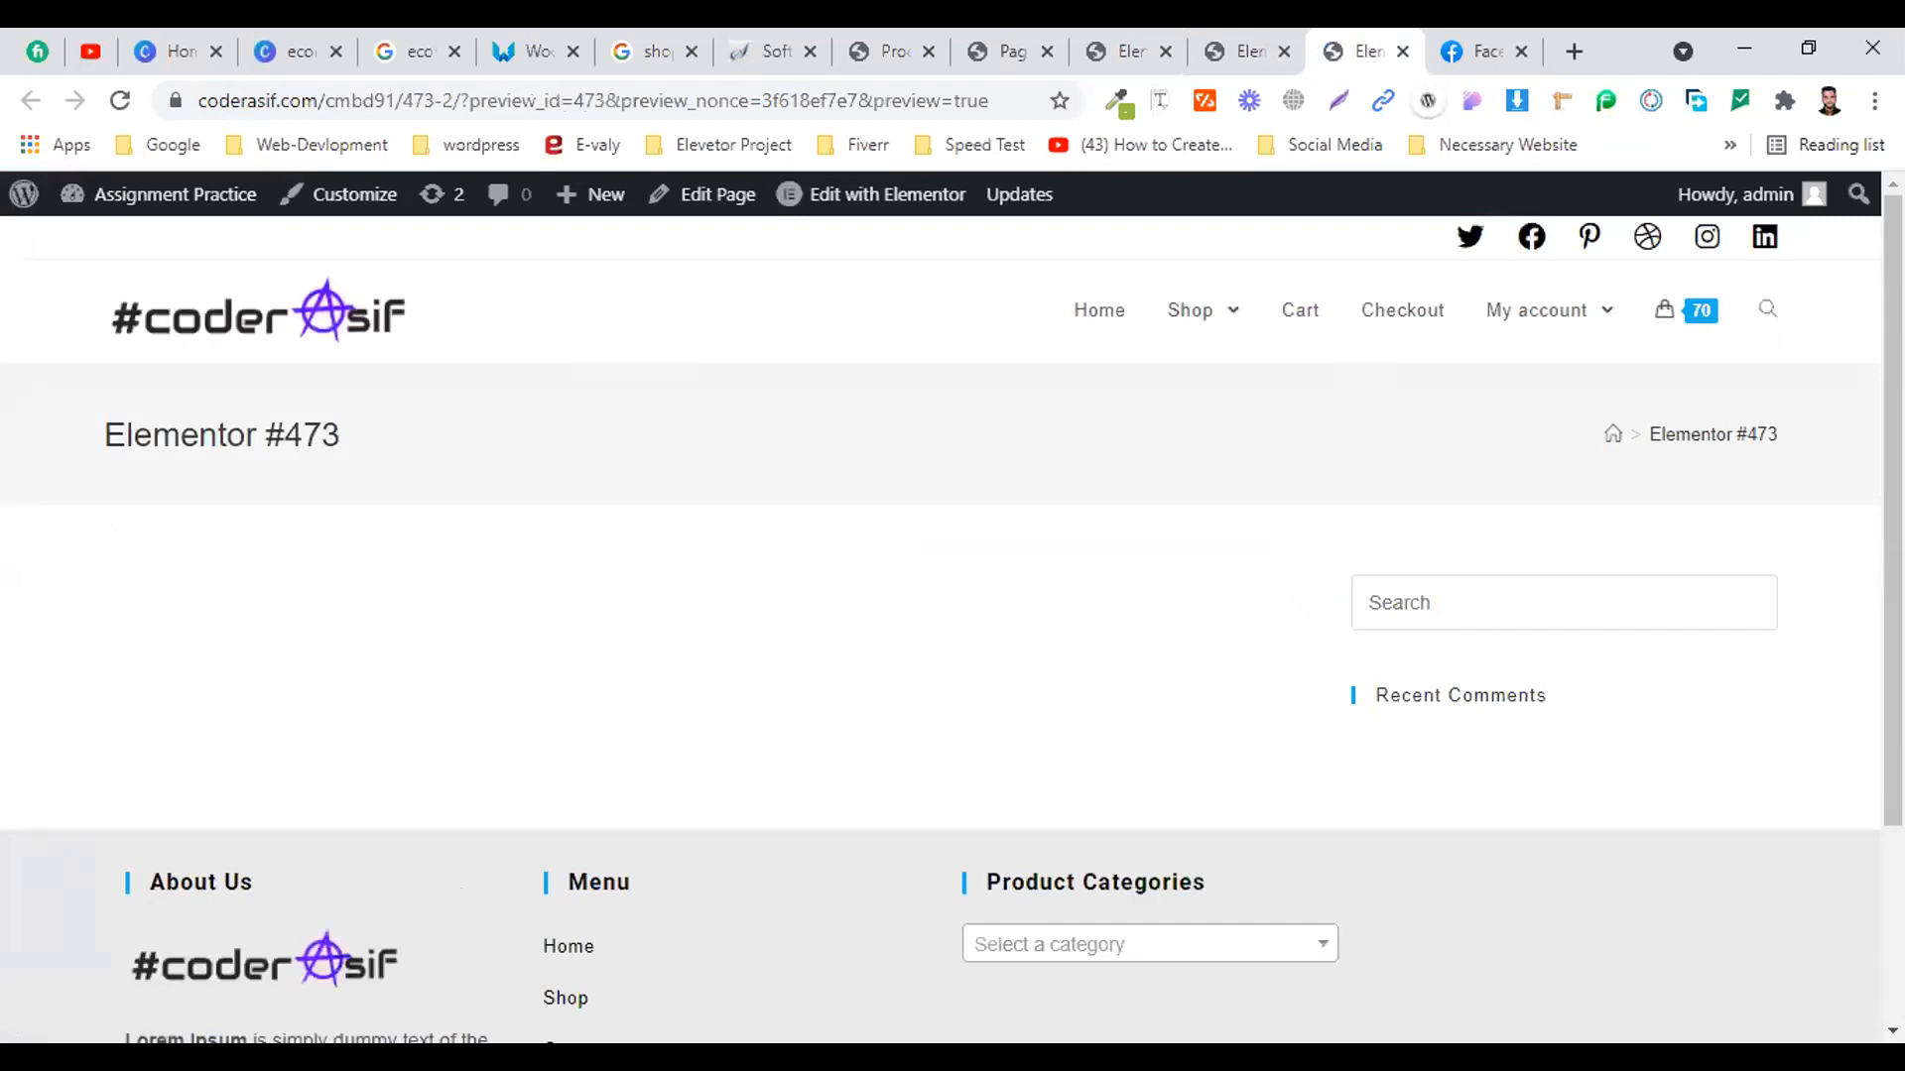
key("ctrl+shift+Tab")
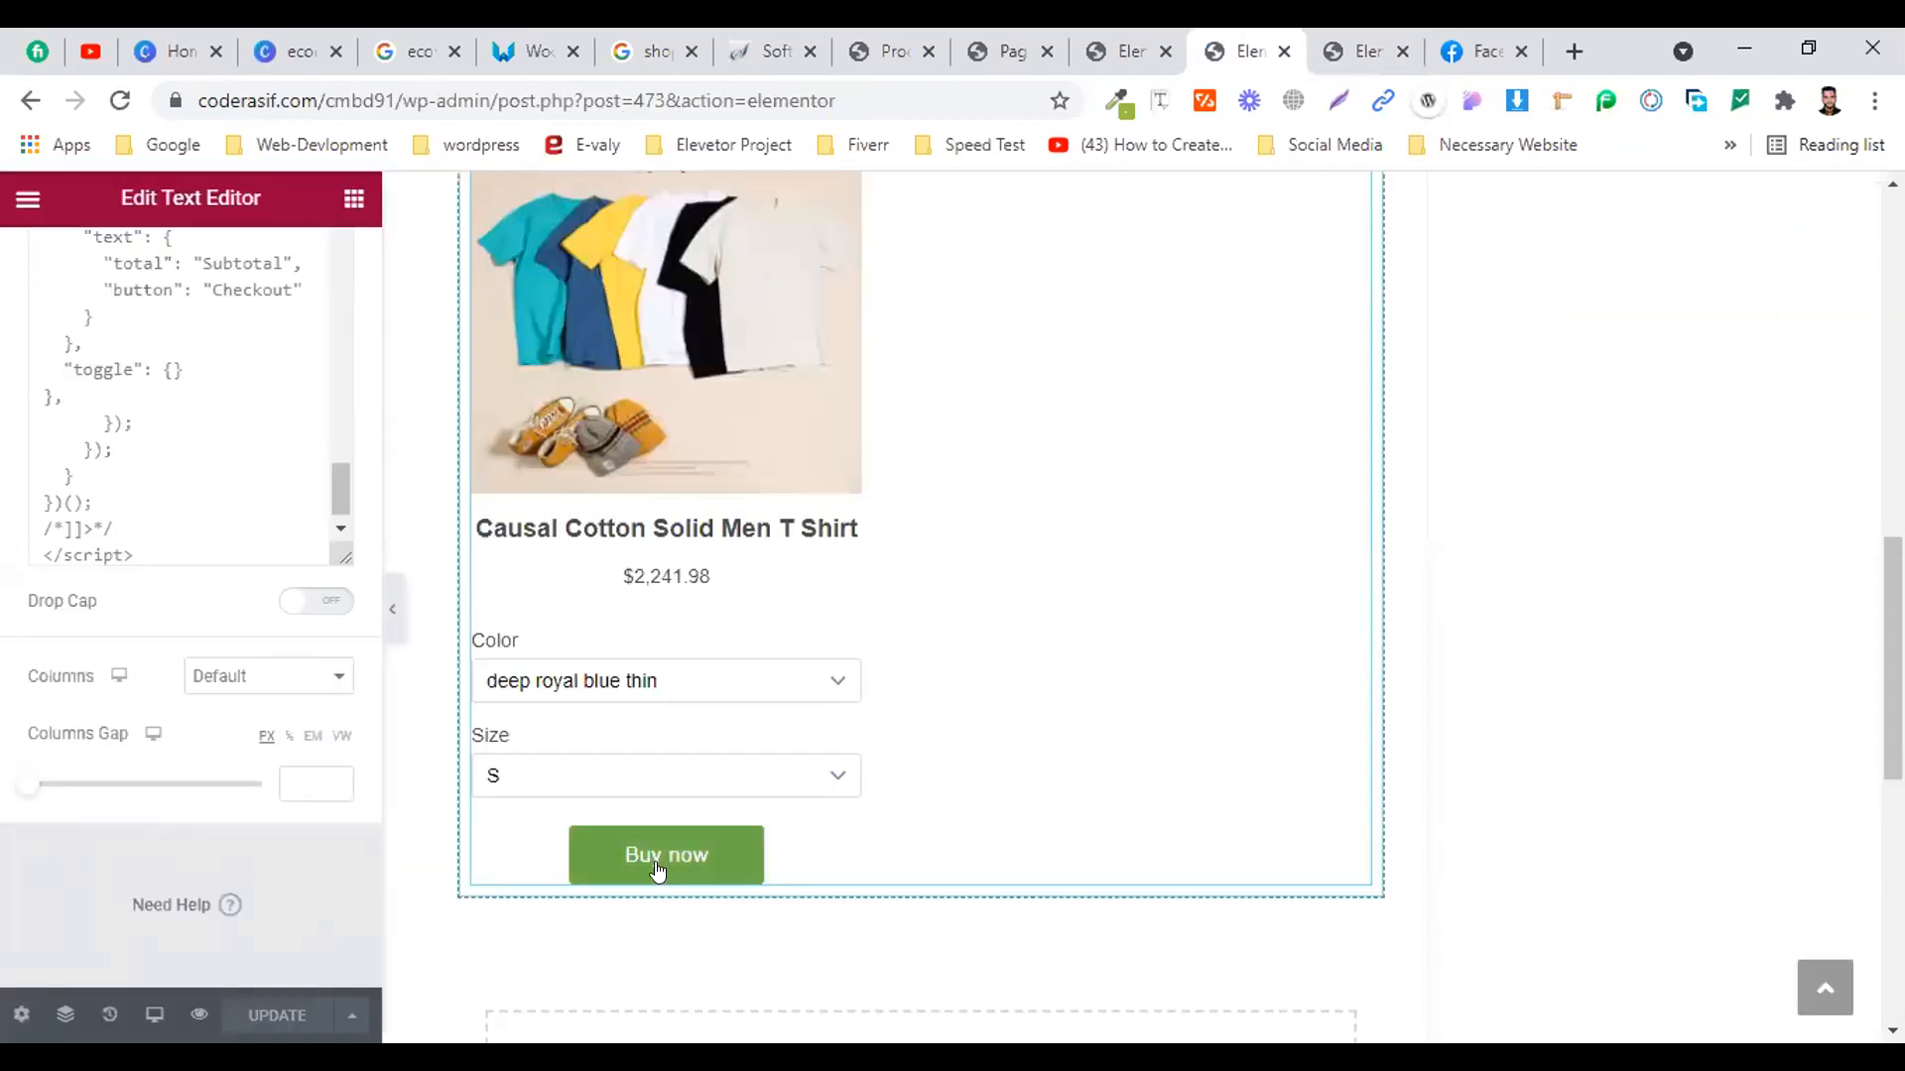
left_click(705, 869)
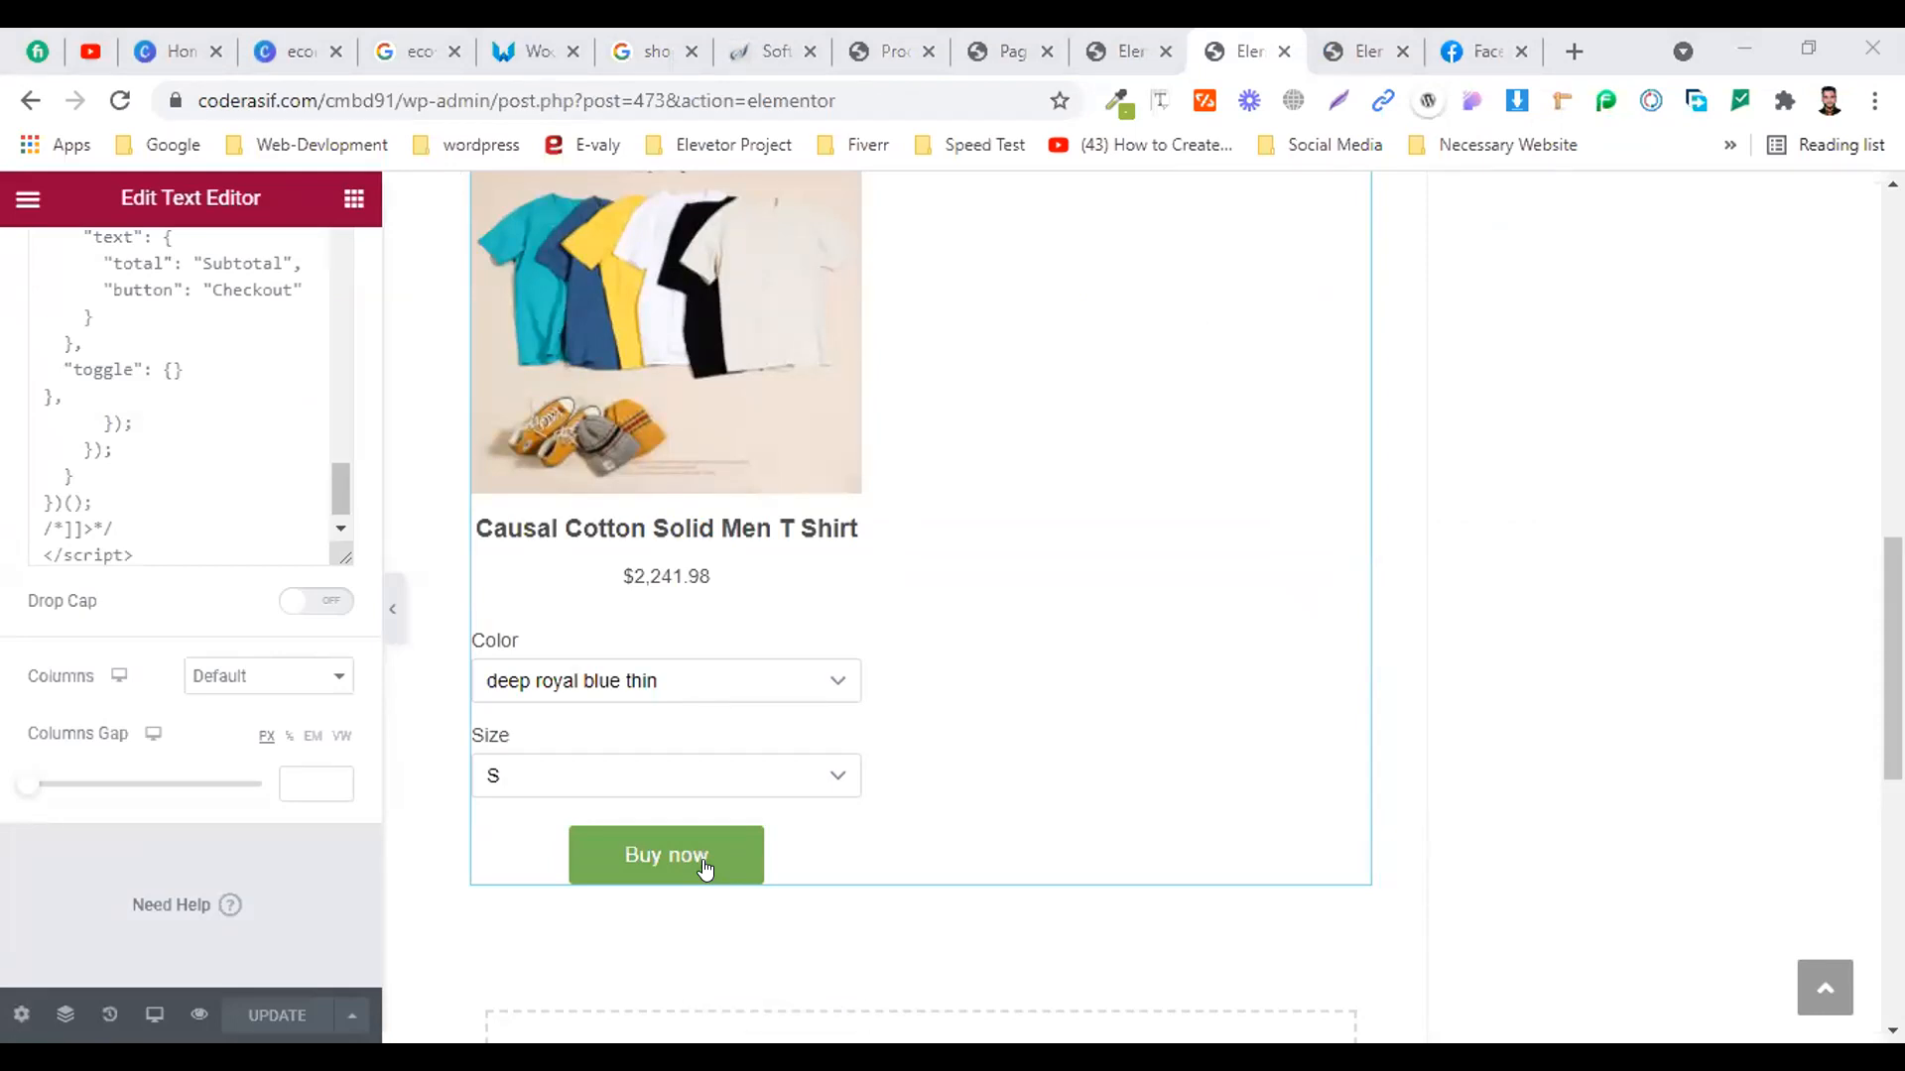
left_click(976, 797)
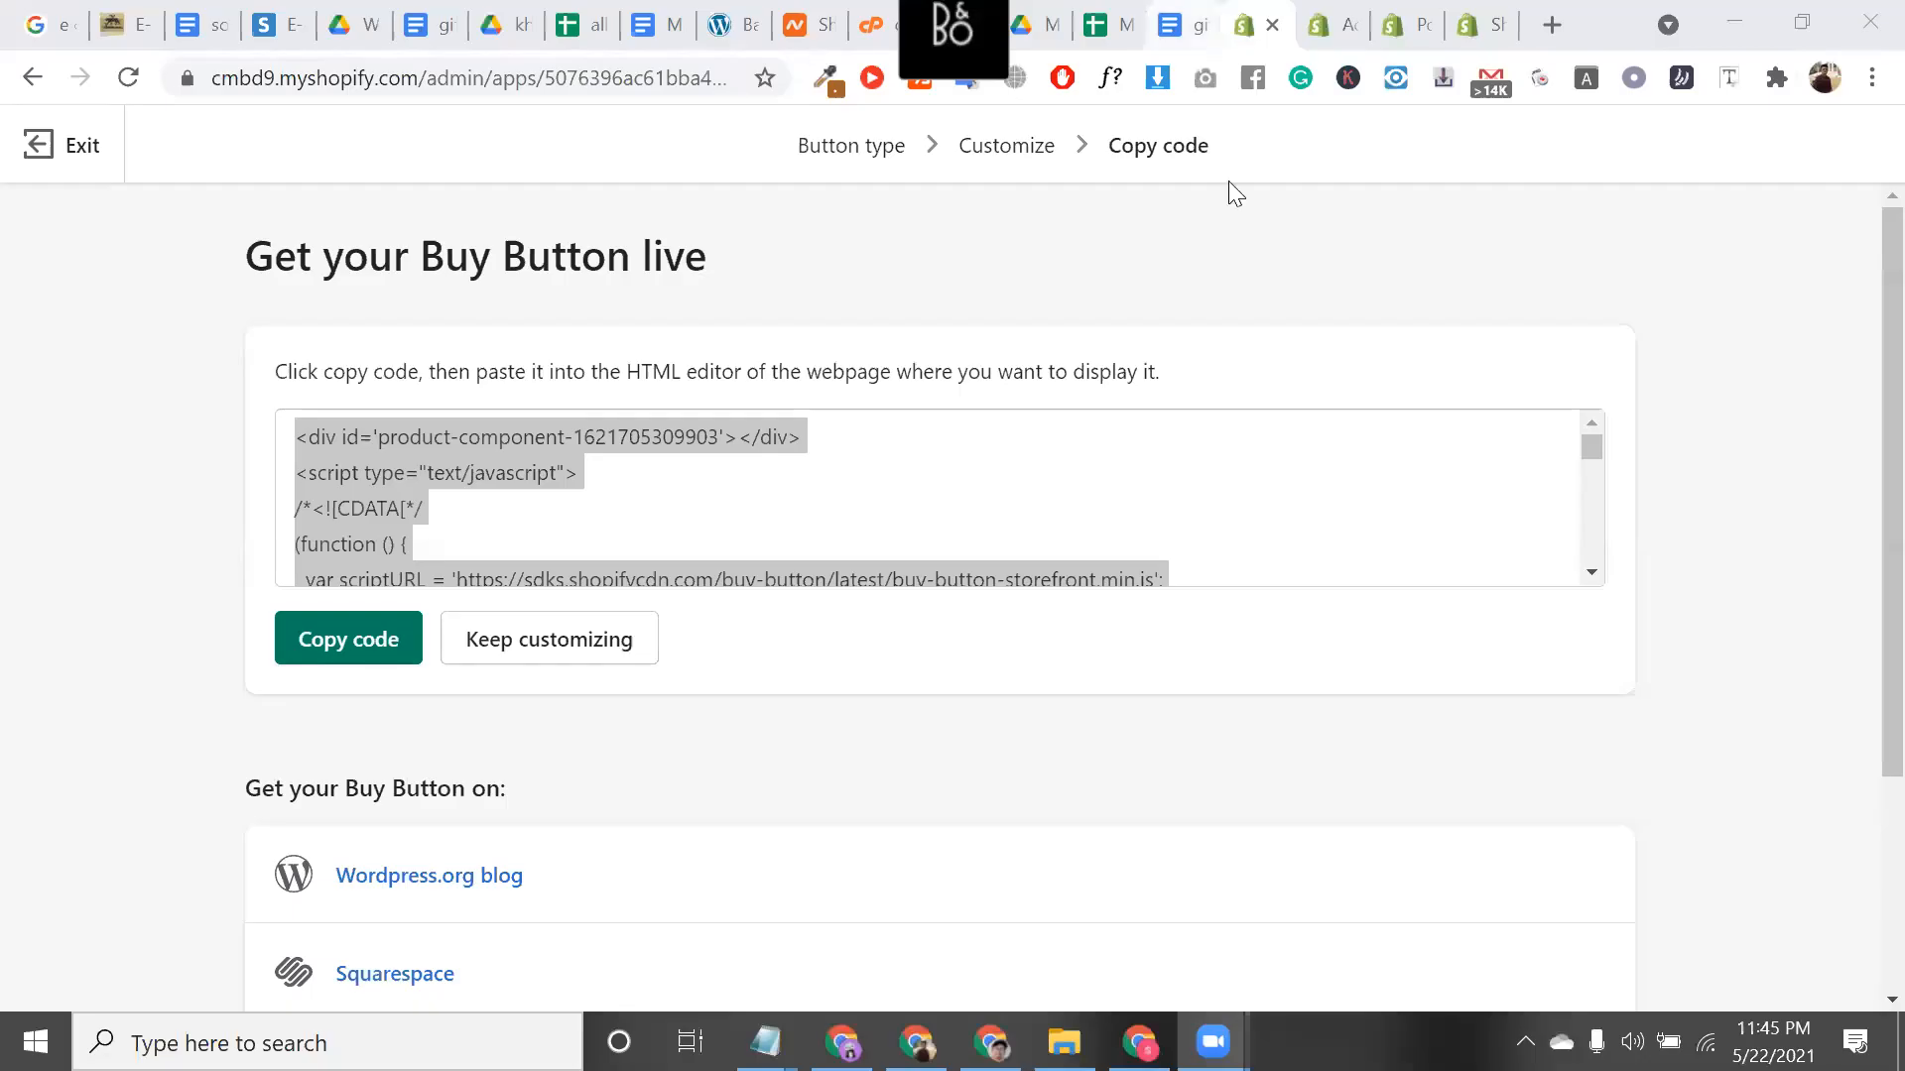
Exit the Buy Button code page and open Shopify's Add sales channel list
left_click(96, 159)
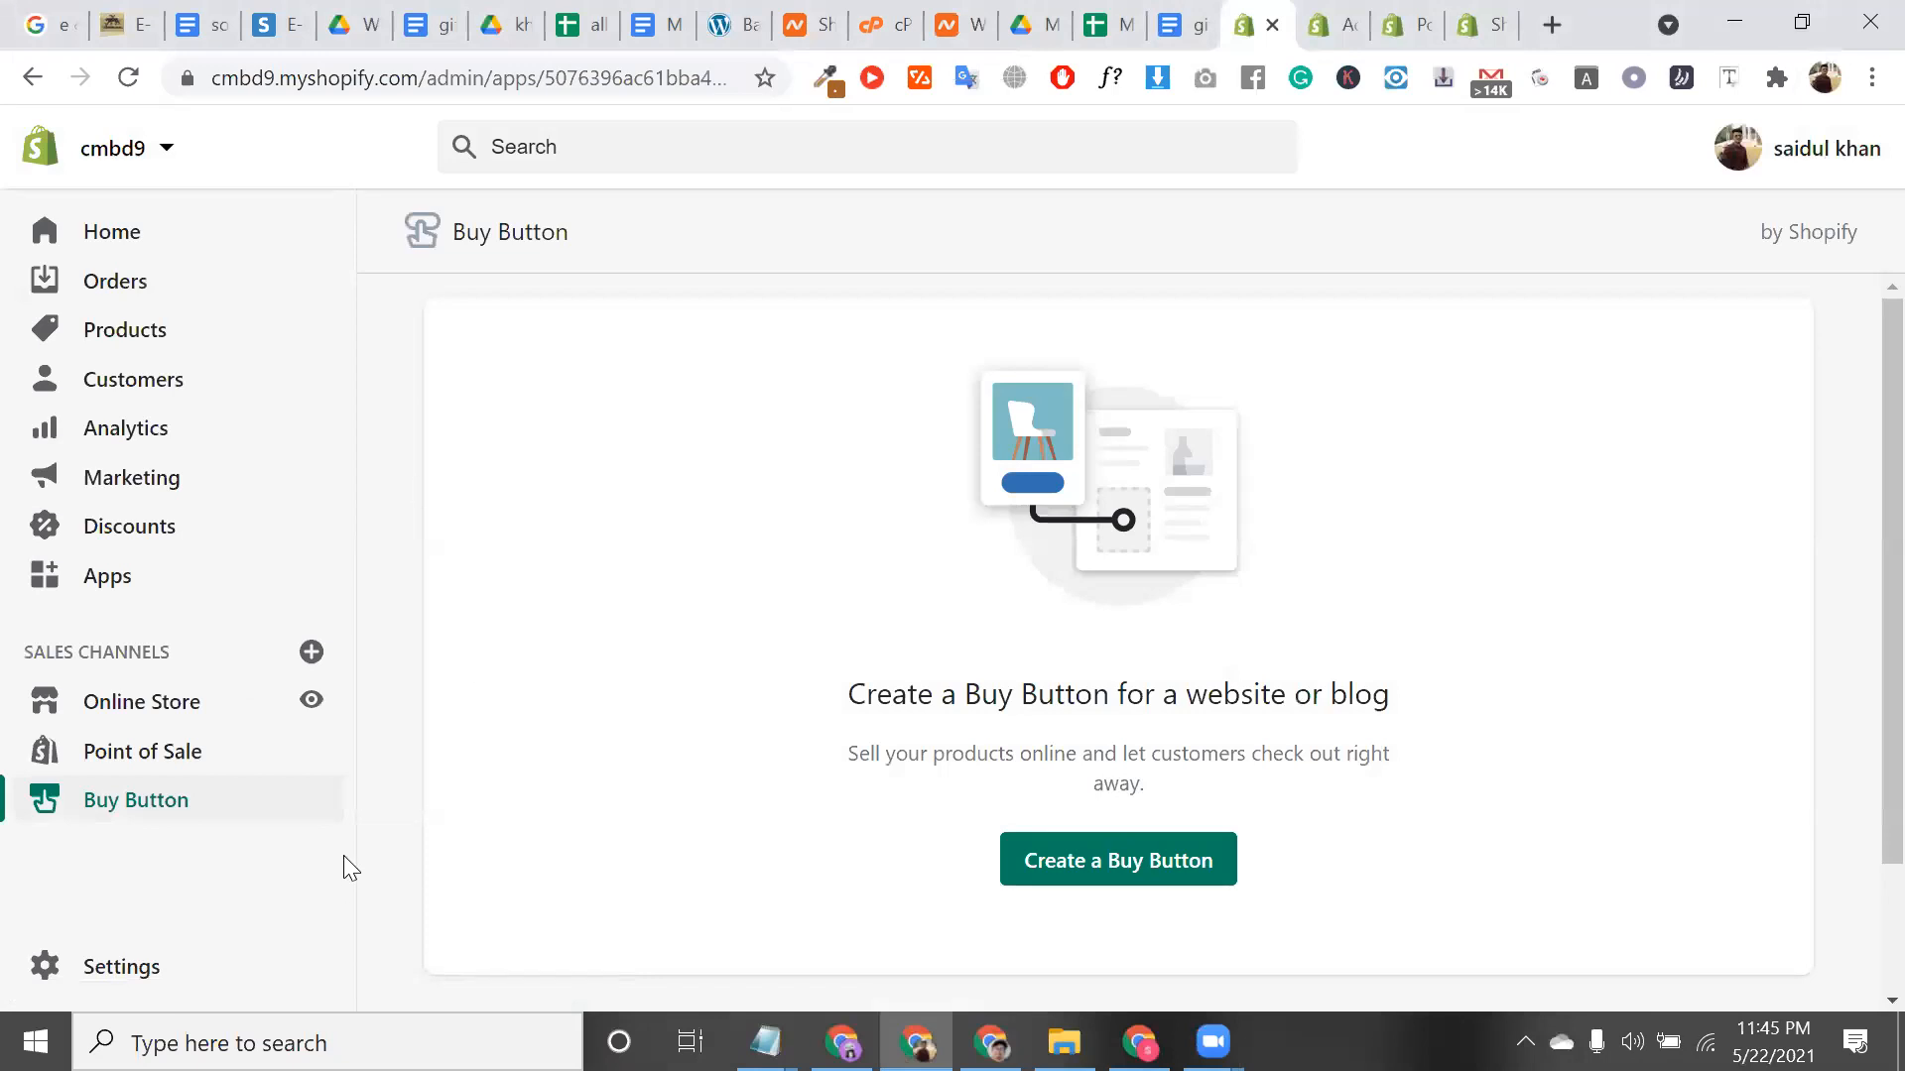
left_click(310, 652)
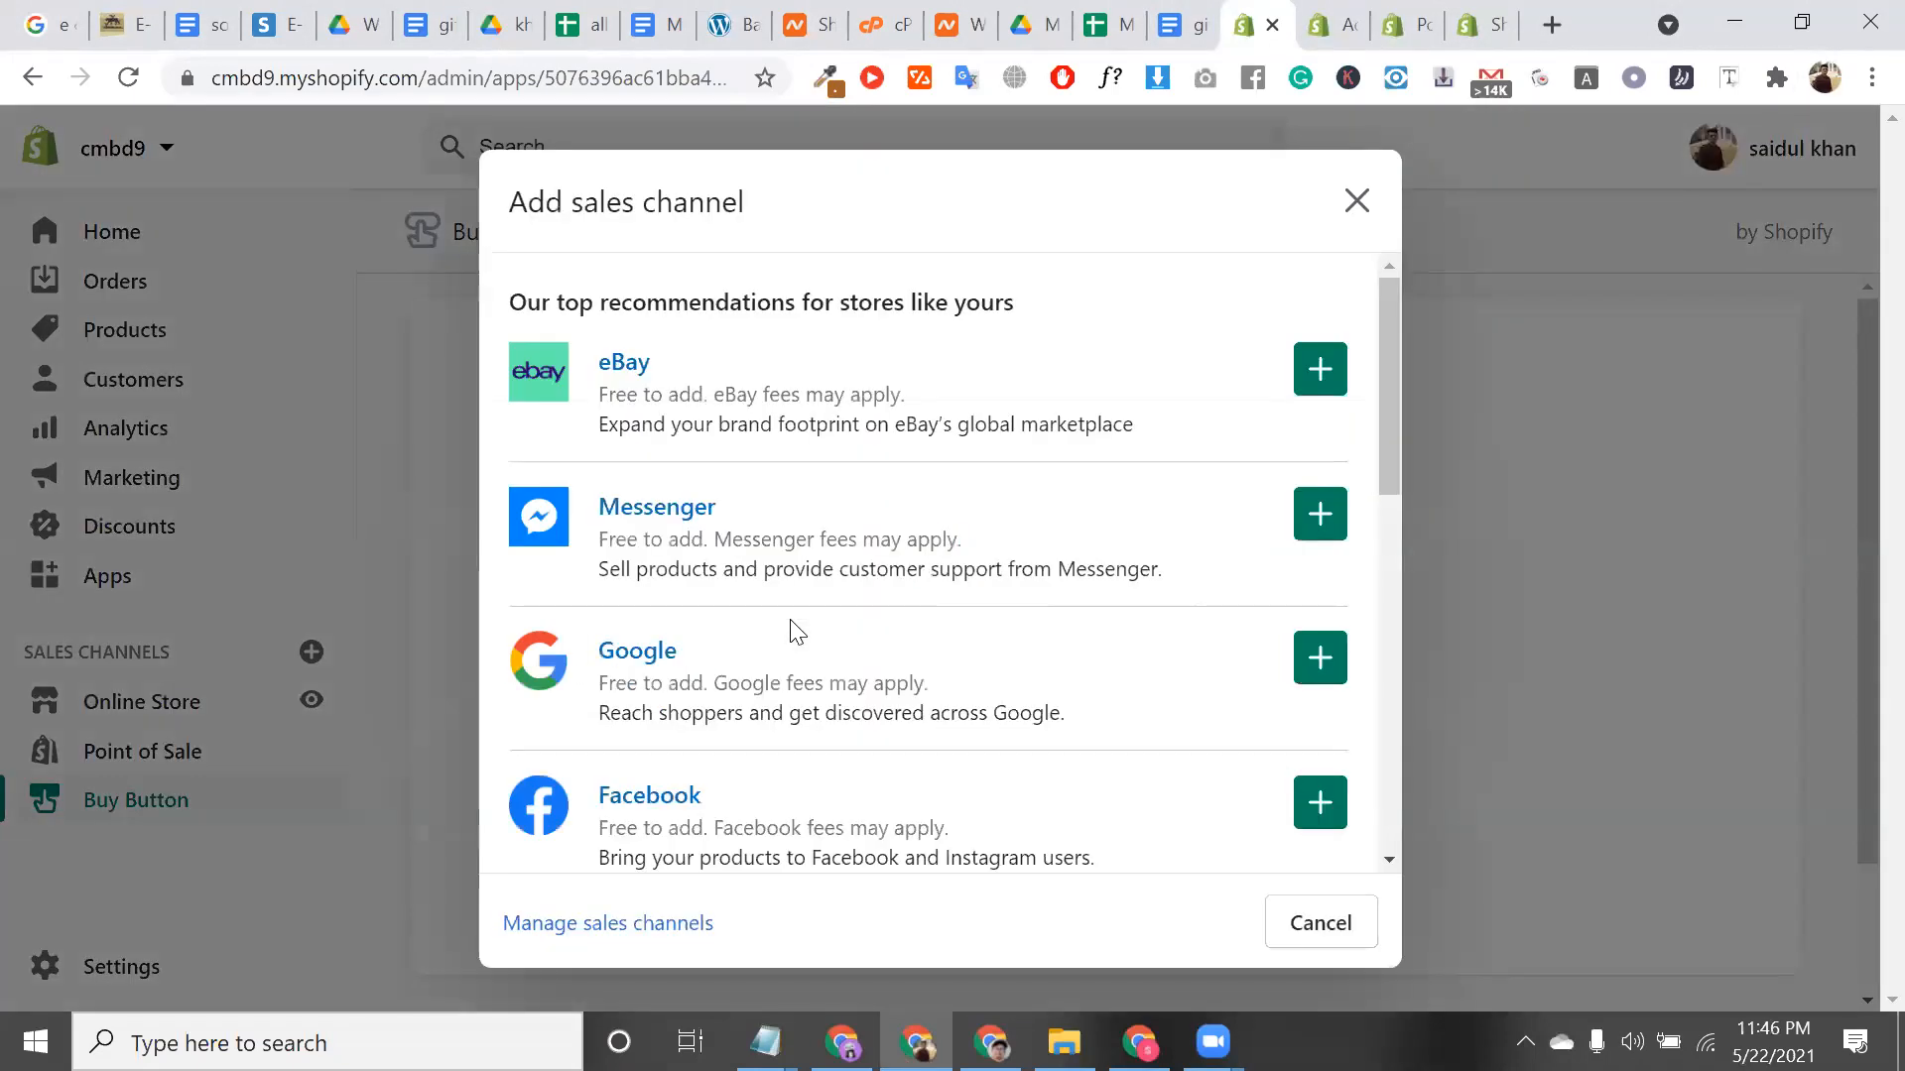
scroll(797, 632, "down", 5)
scroll(798, 635, "up", 5)
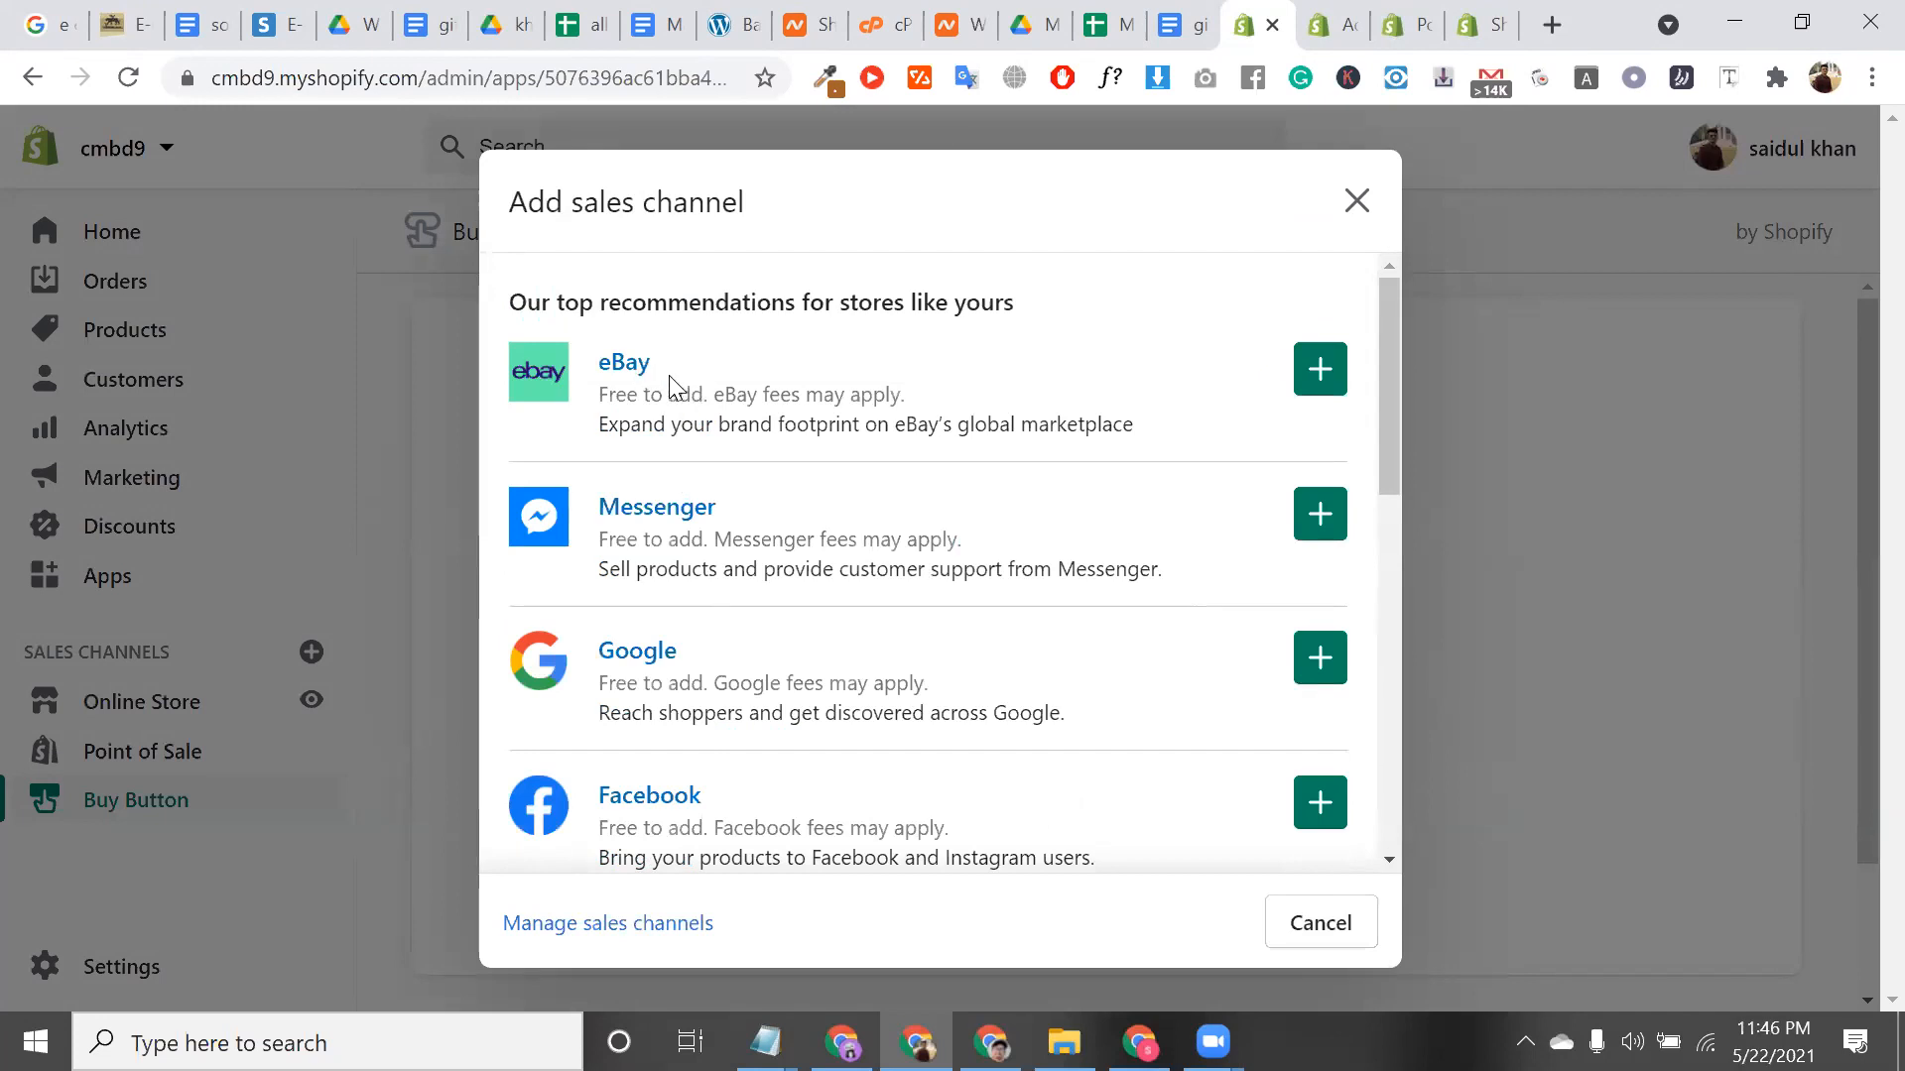
Close the extra Shopify help and hardware tabs
left_click(1359, 20)
left_click(1348, 25)
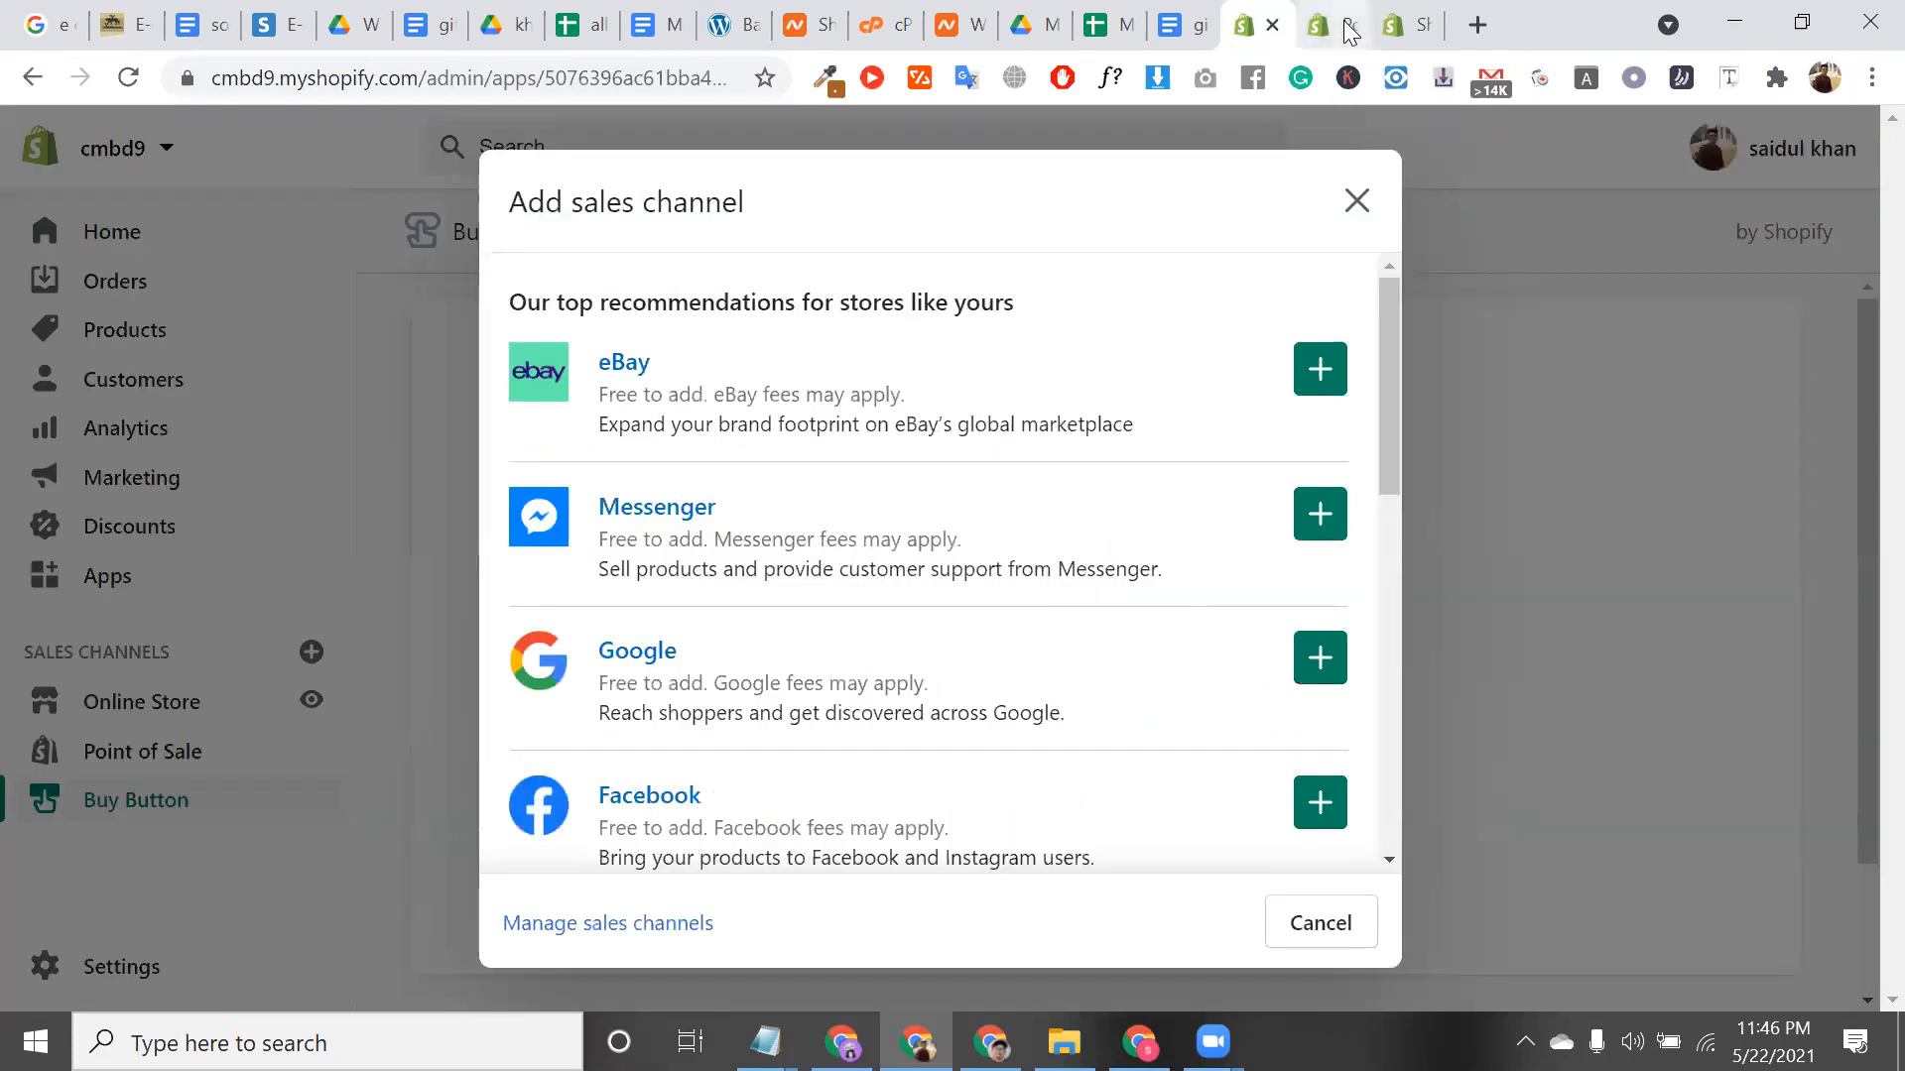
left_click(1351, 28)
left_click(1350, 25)
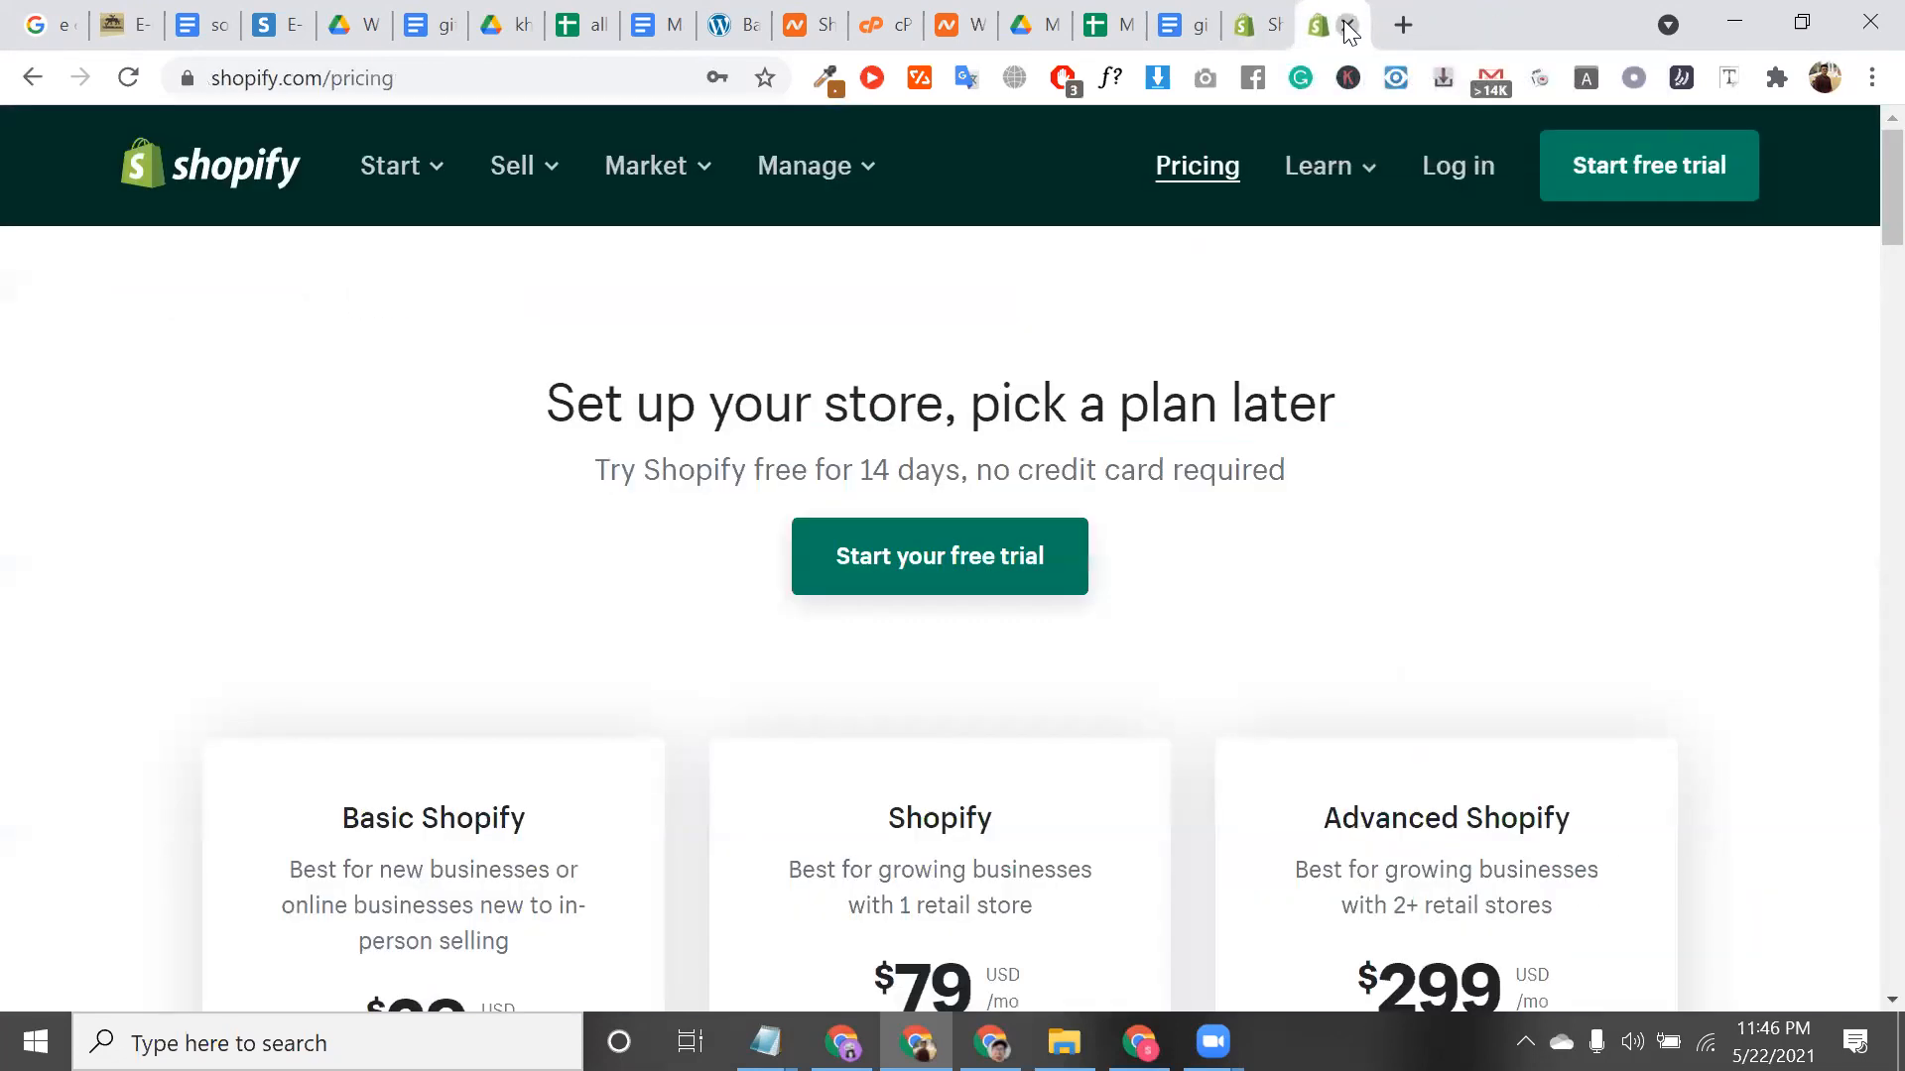
Close the Shopify pricing tab and open ebay.com in a new browser tab
left_click(1347, 25)
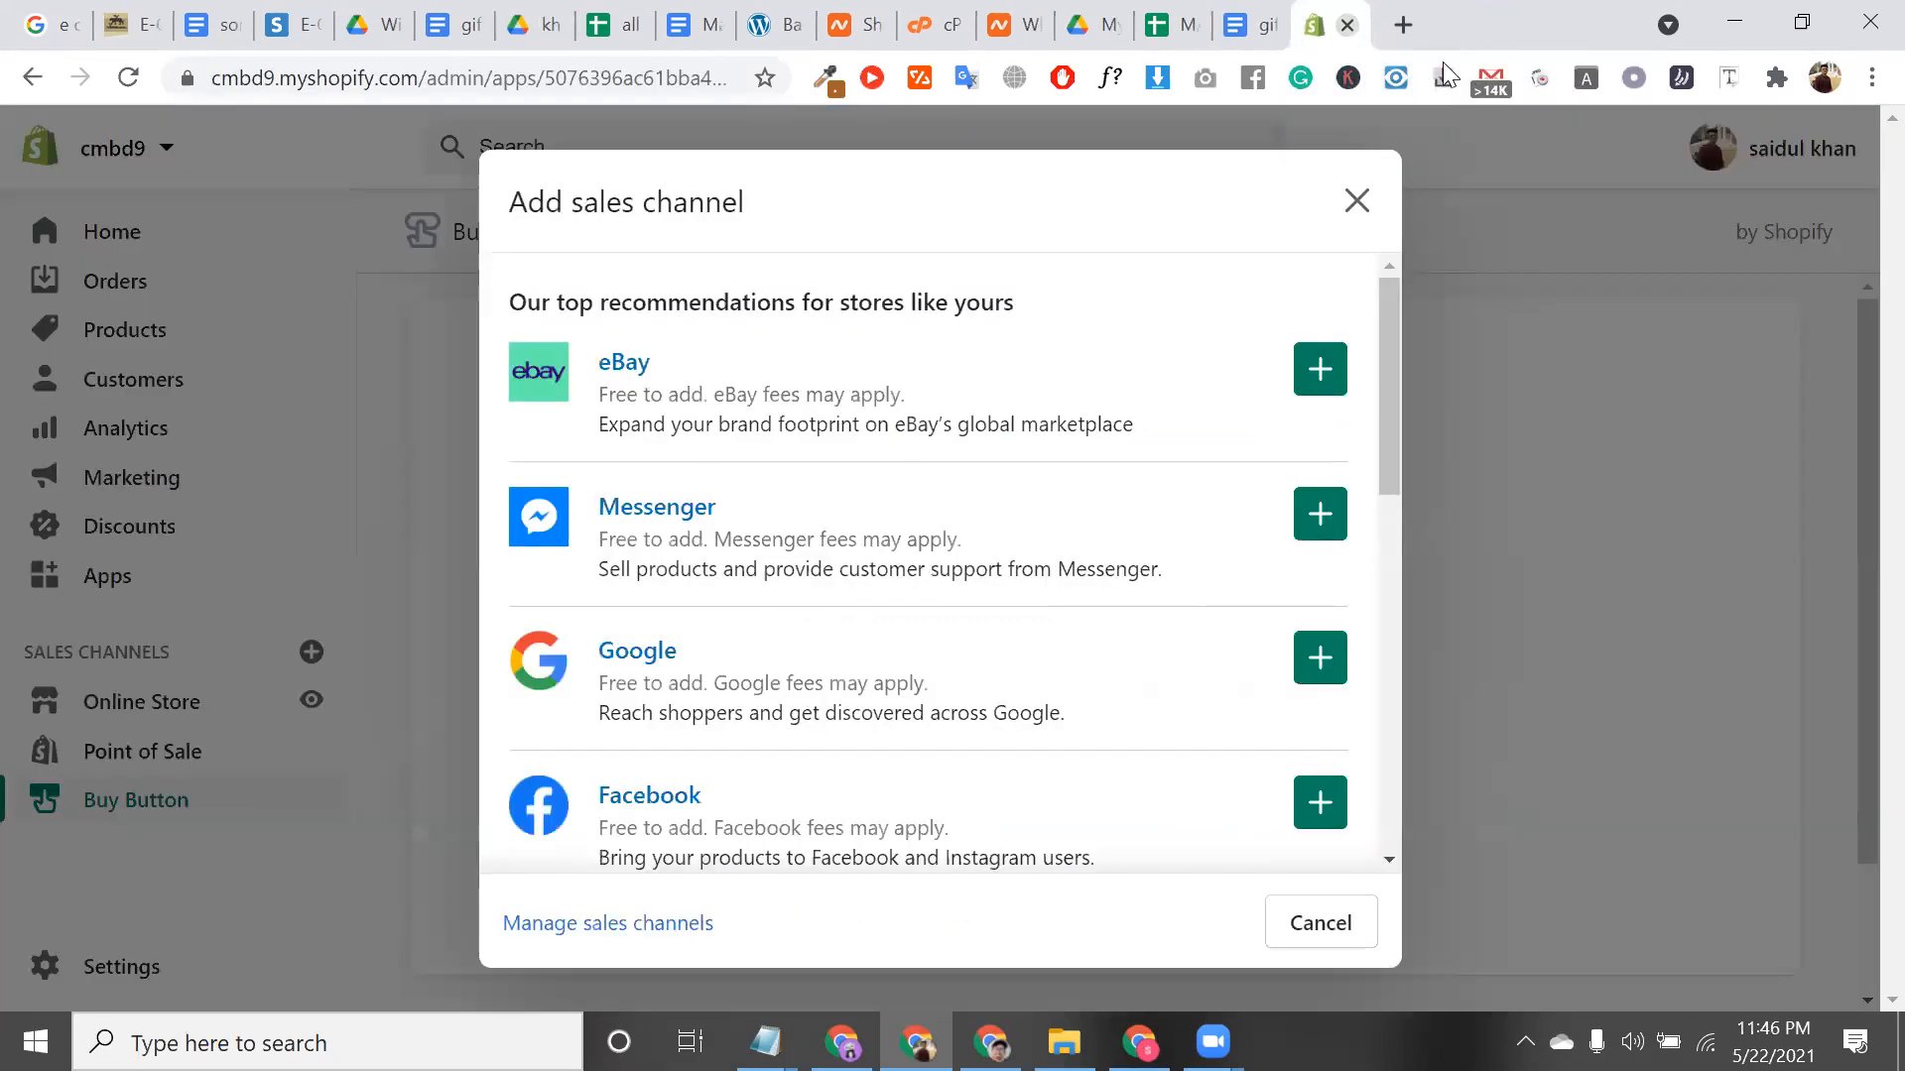
left_click(1403, 25)
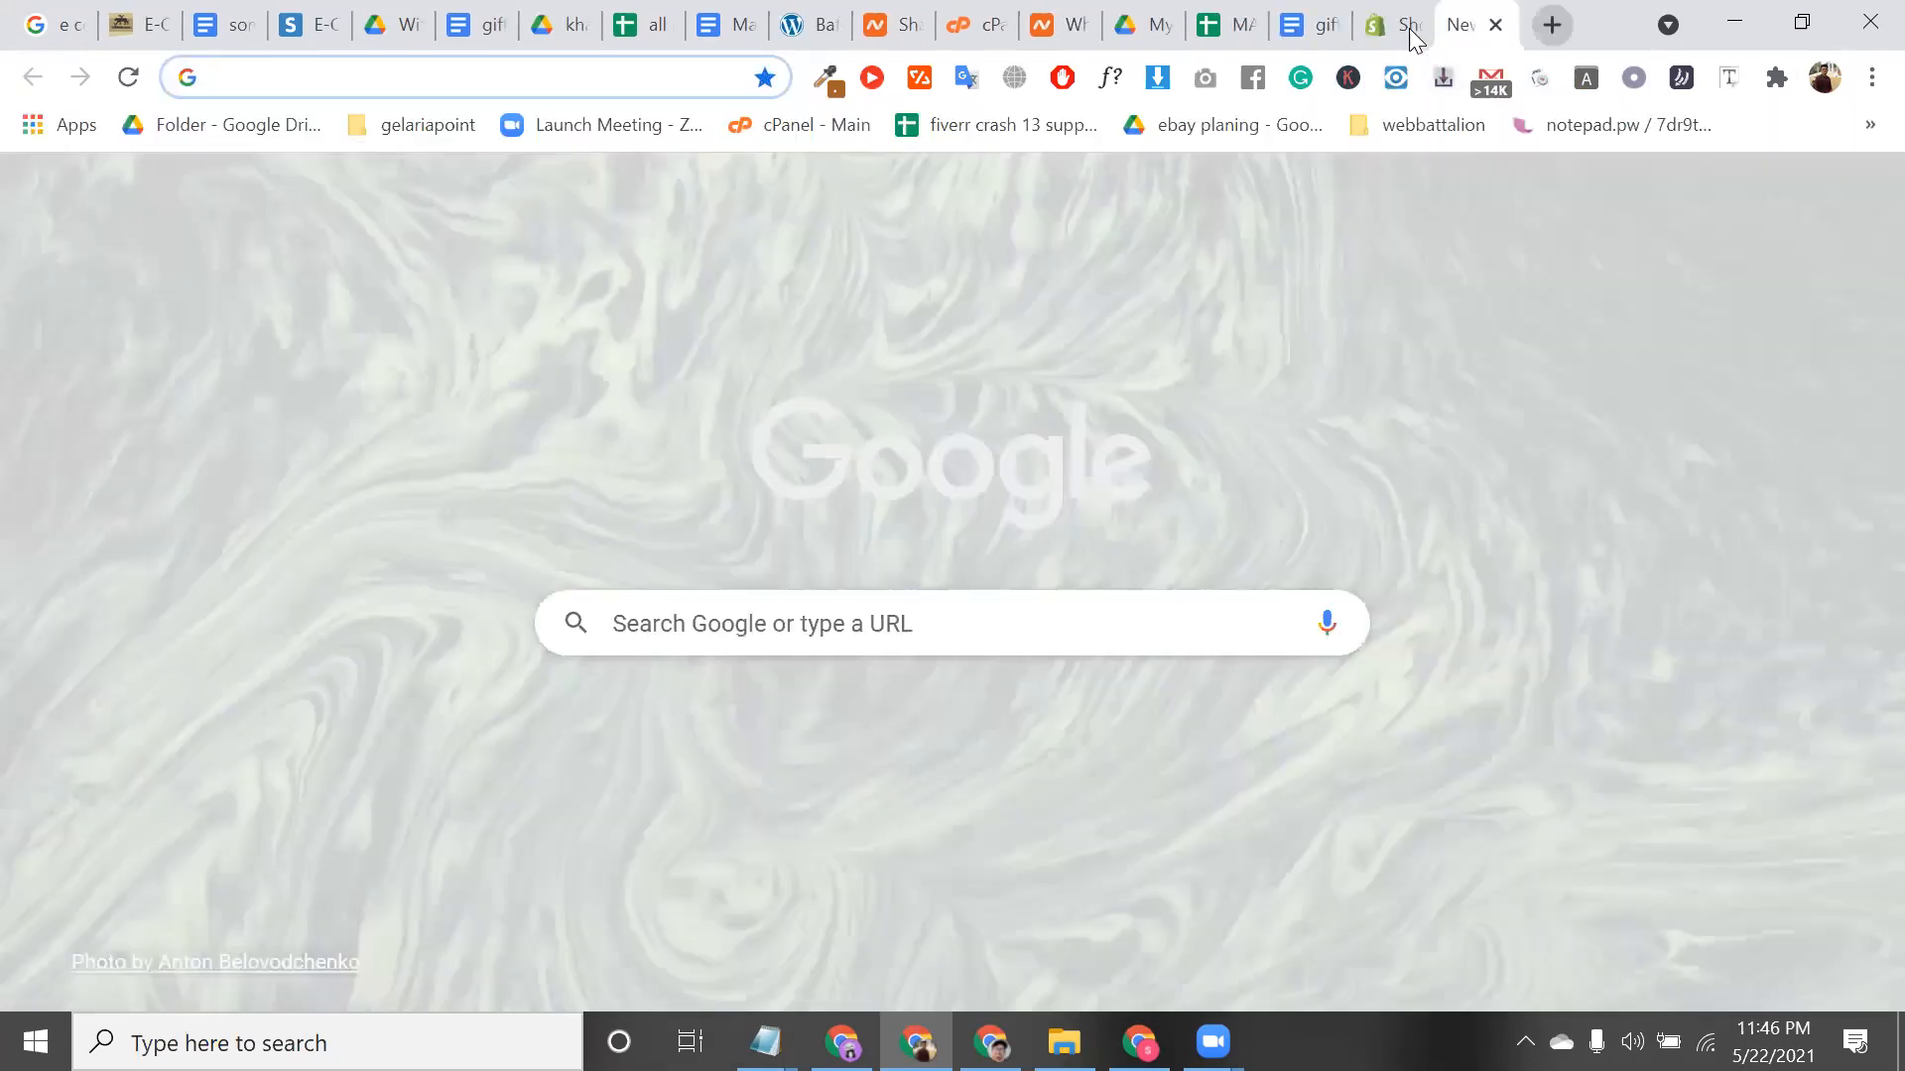
type("eba")
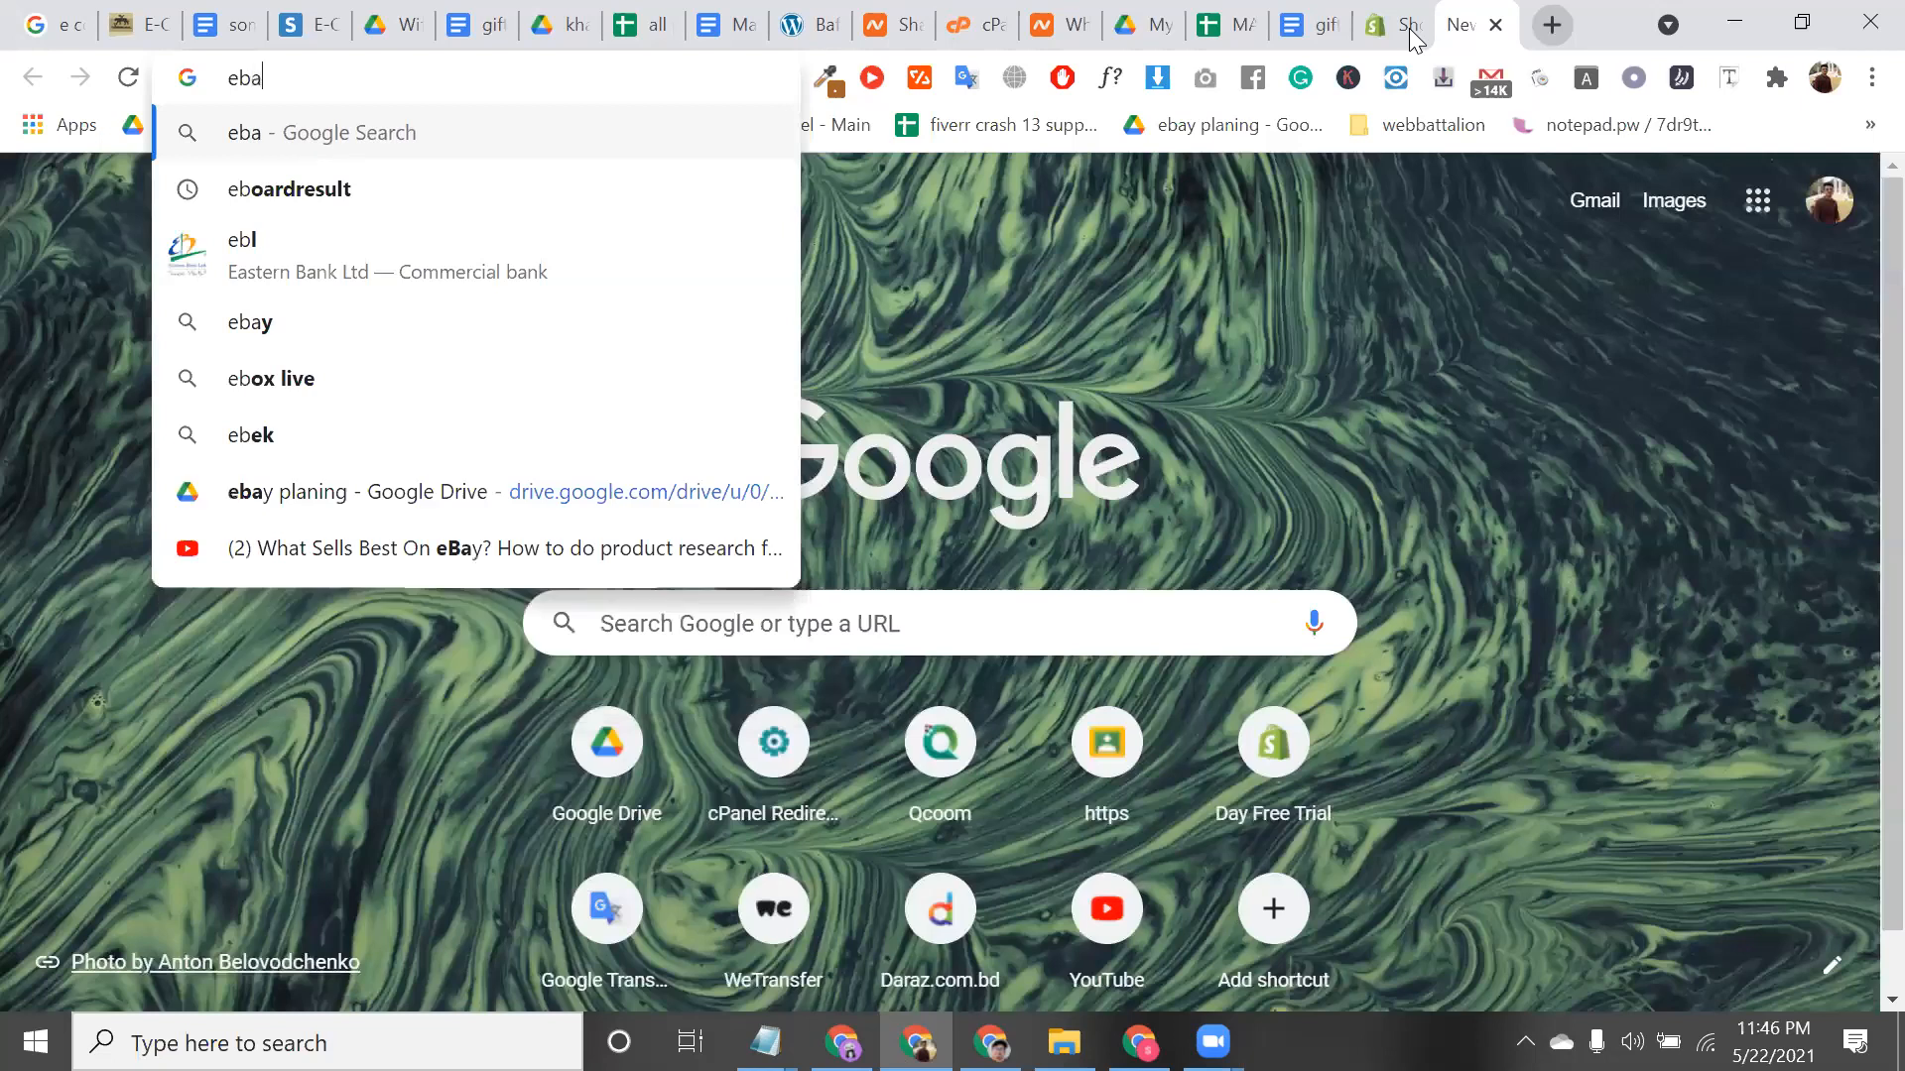
type("y")
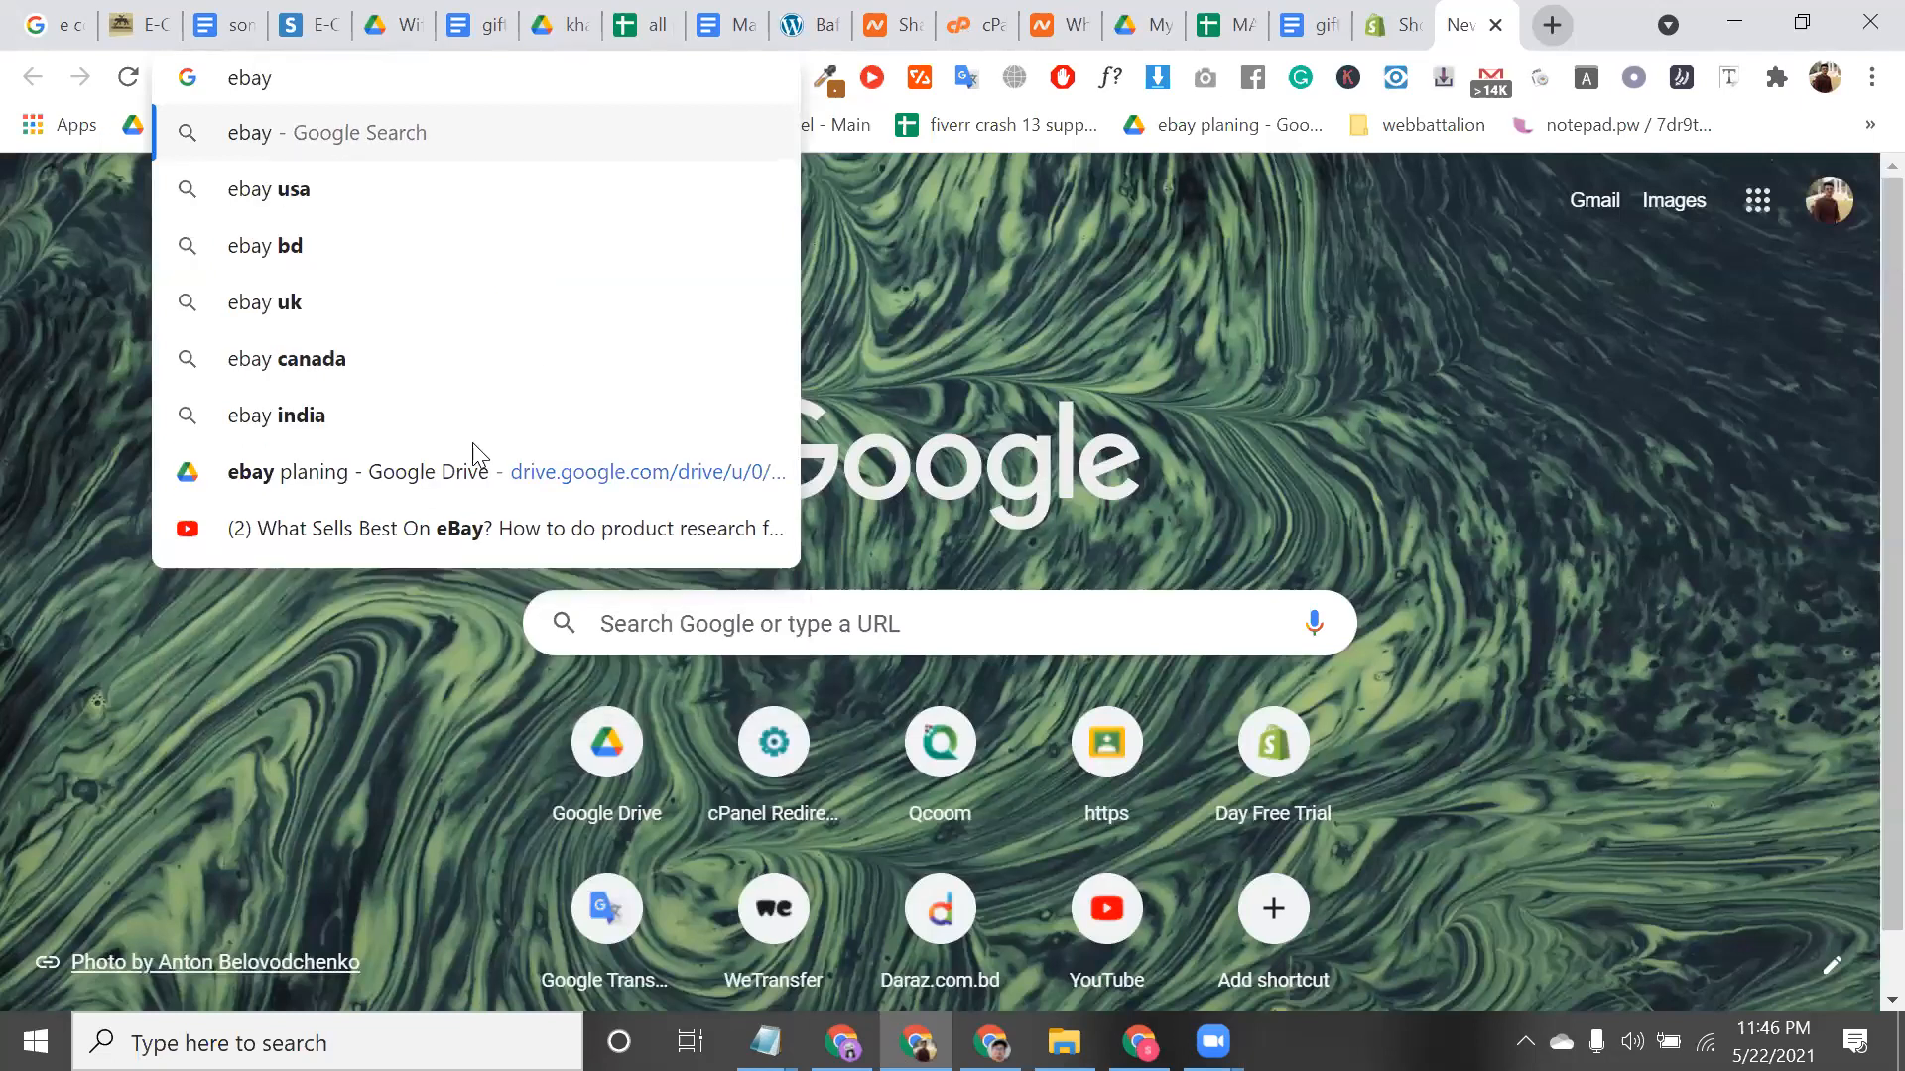
key("ctrl+Return")
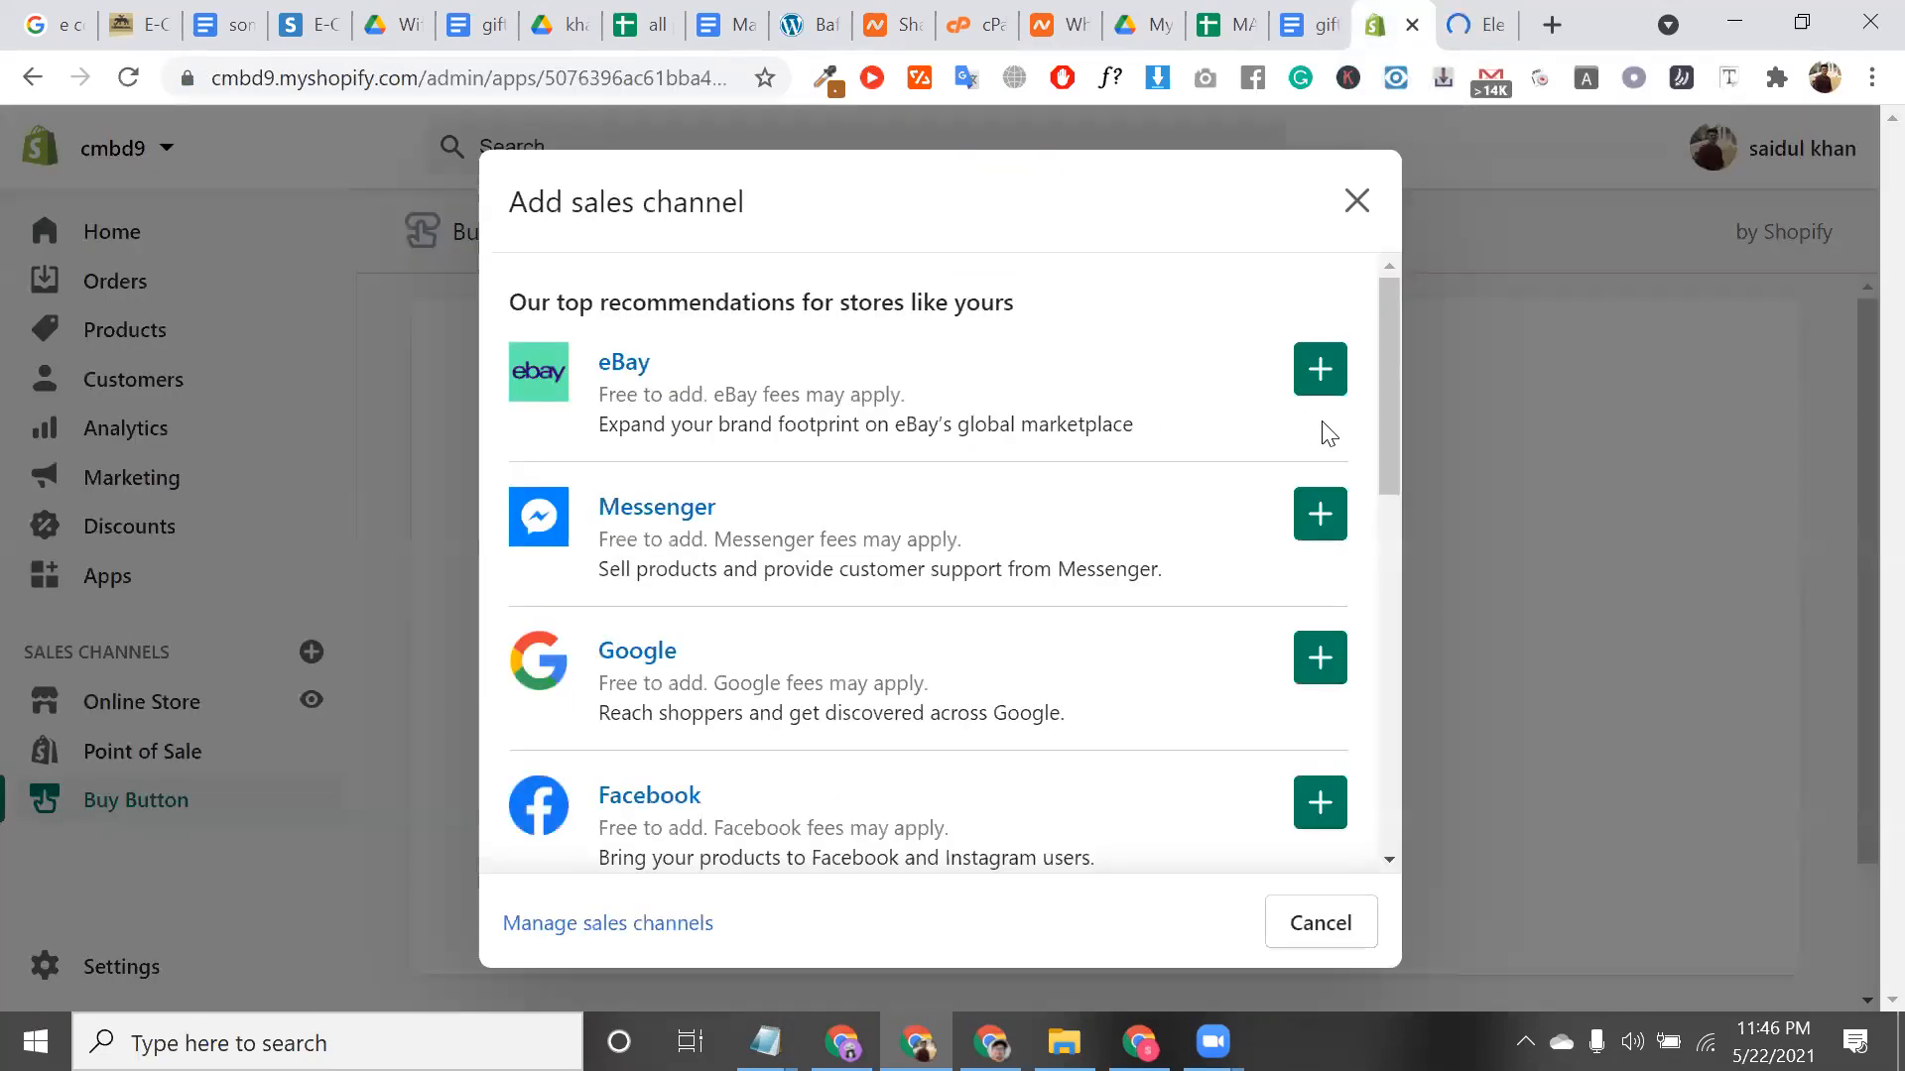
Begin adding eBay from the Add sales channel list and scroll to its permissions confirmation
left_click(1312, 372)
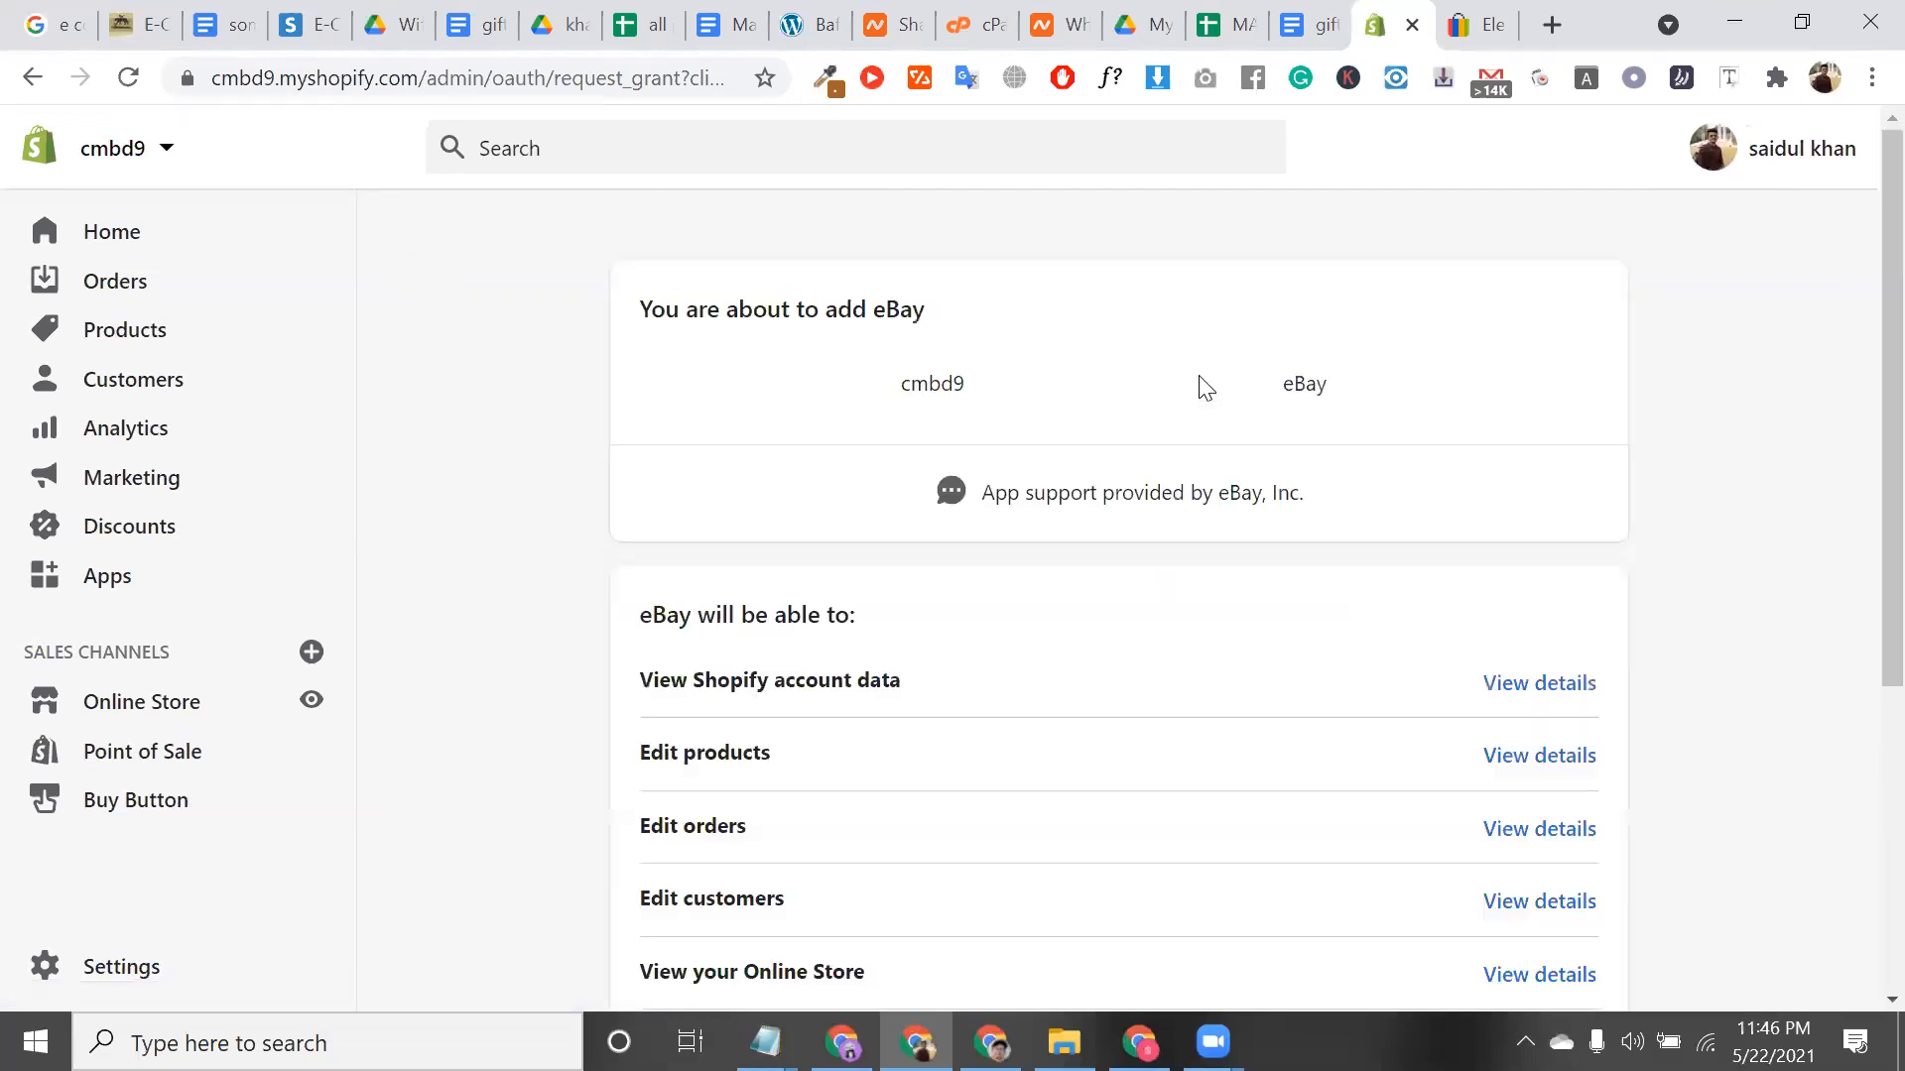
scroll(920, 652, "down", 5)
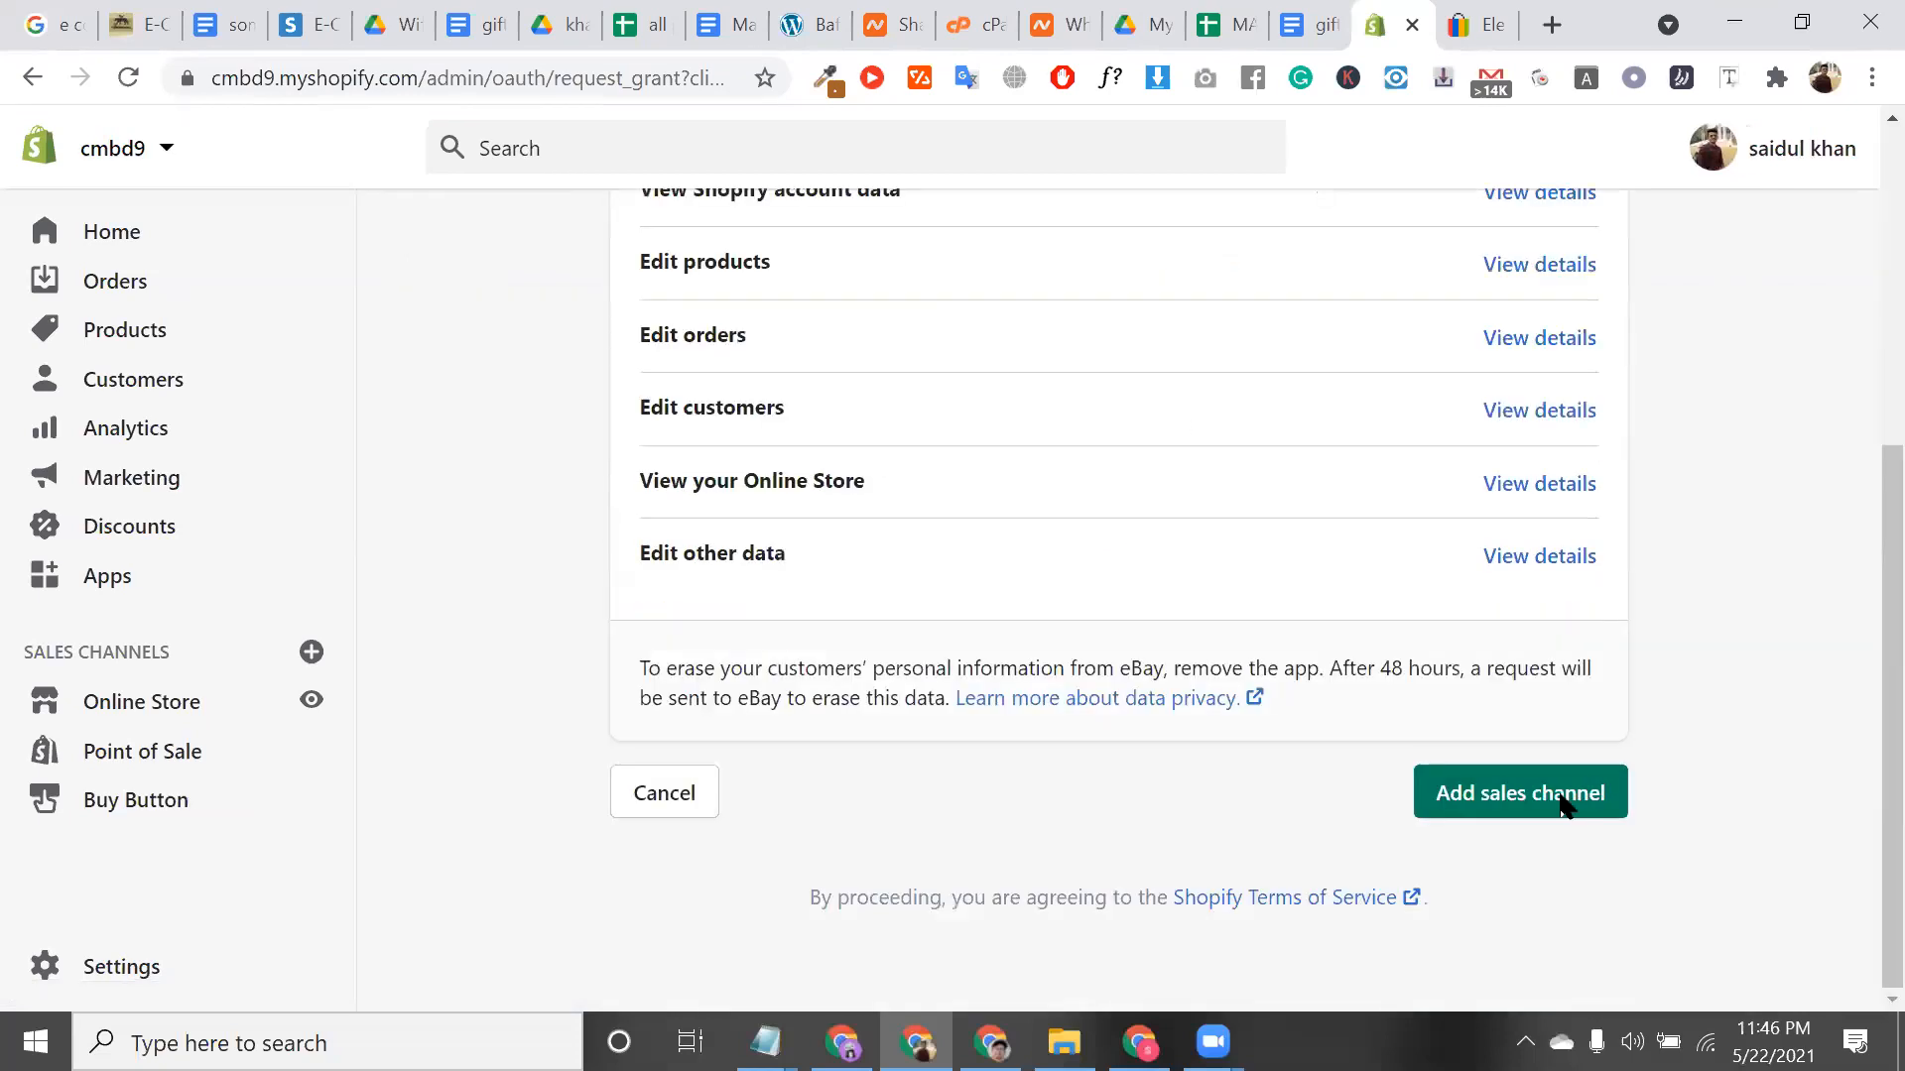
triple_click(873, 587)
Scroll the ebay.com homepage past Daily Deals down to Explore popular categories
left_click(1469, 11)
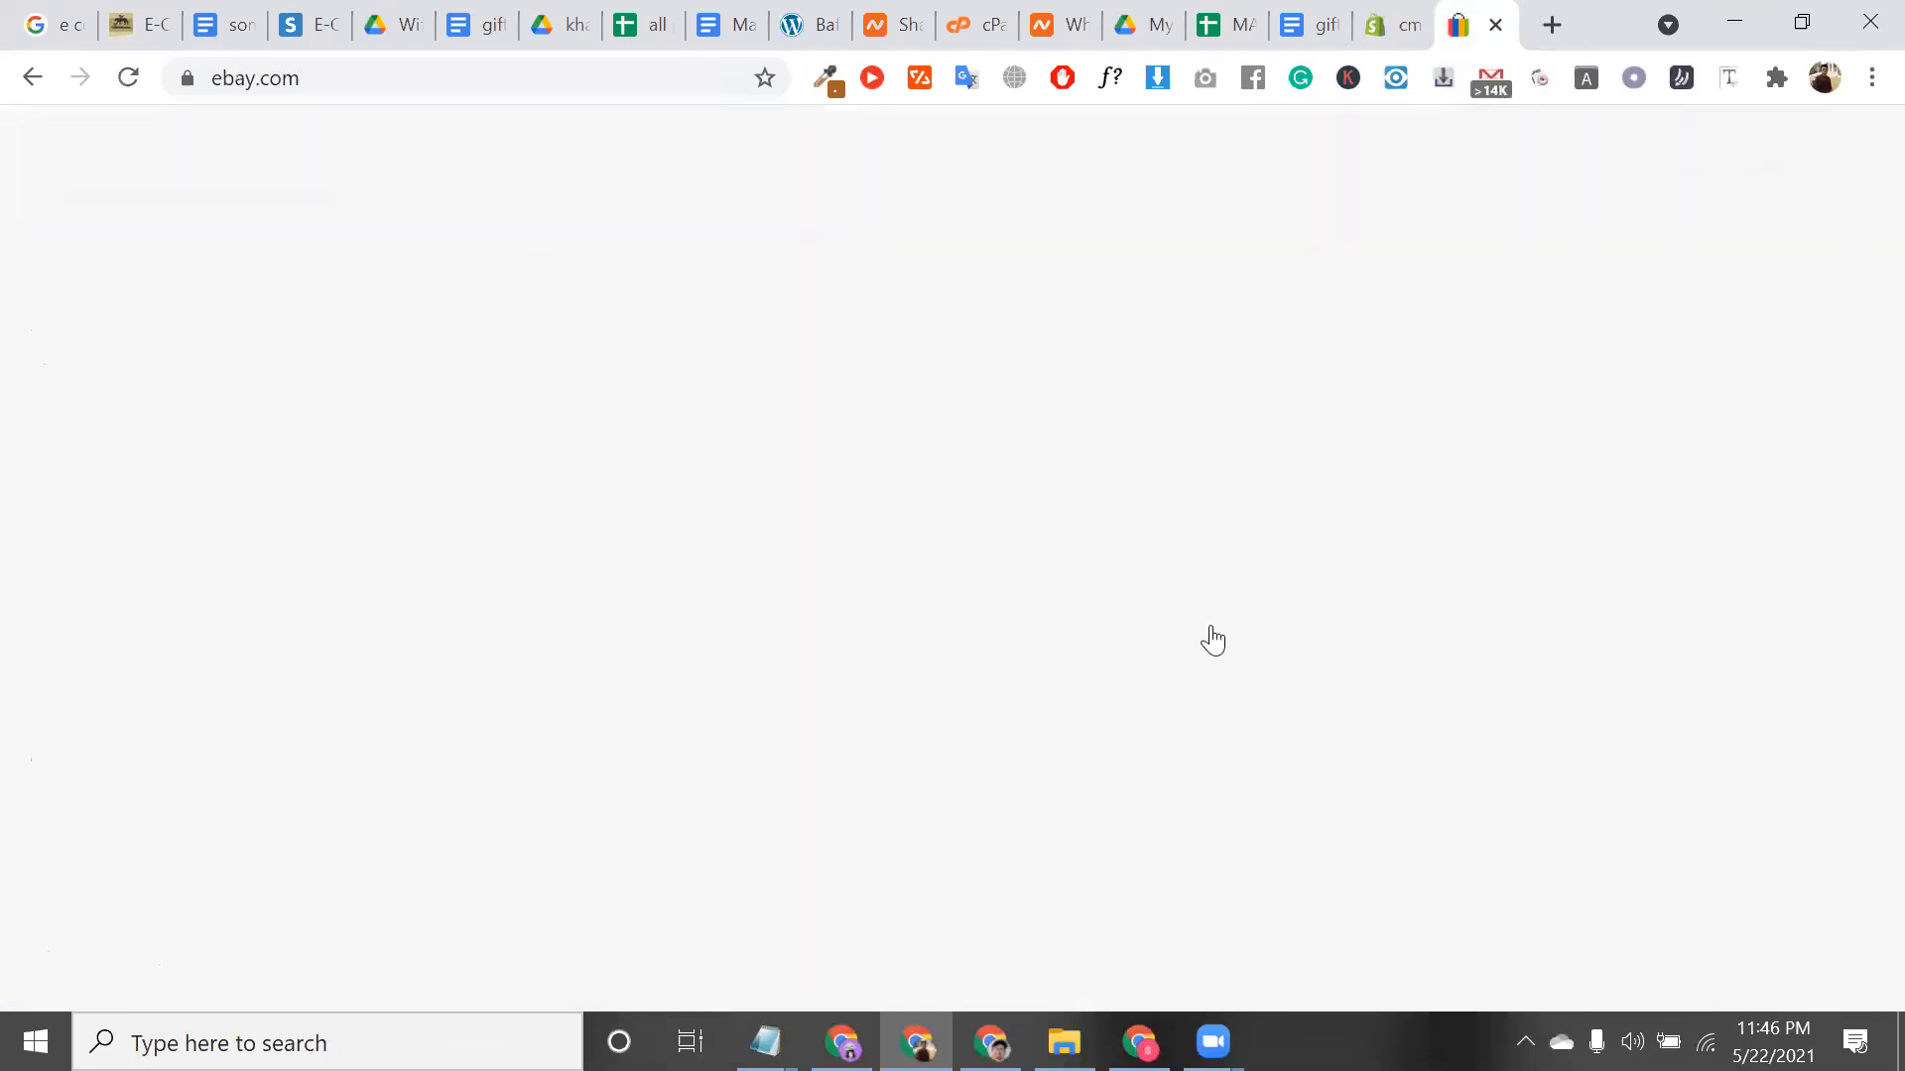
scroll(1269, 767, "down", 8)
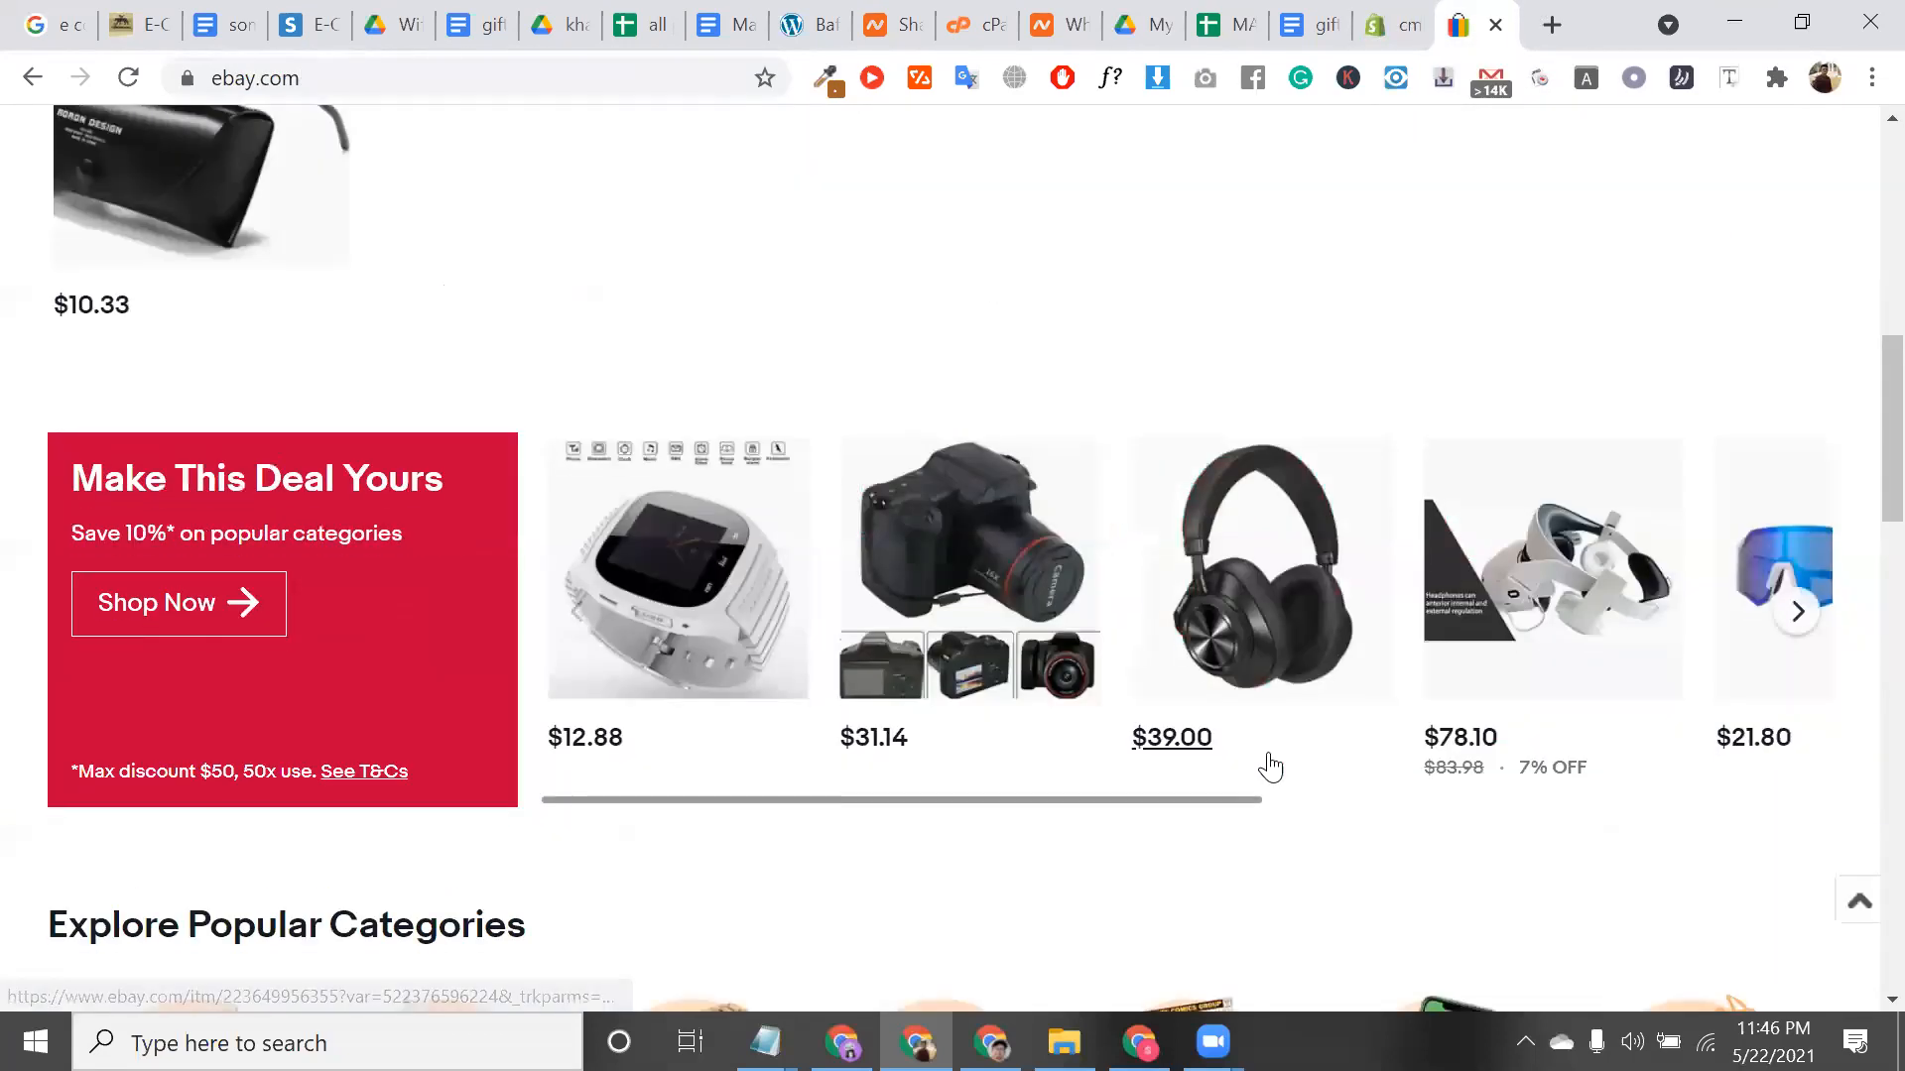
scroll(1254, 749, "down", 2)
scroll(1289, 866, "down", 1)
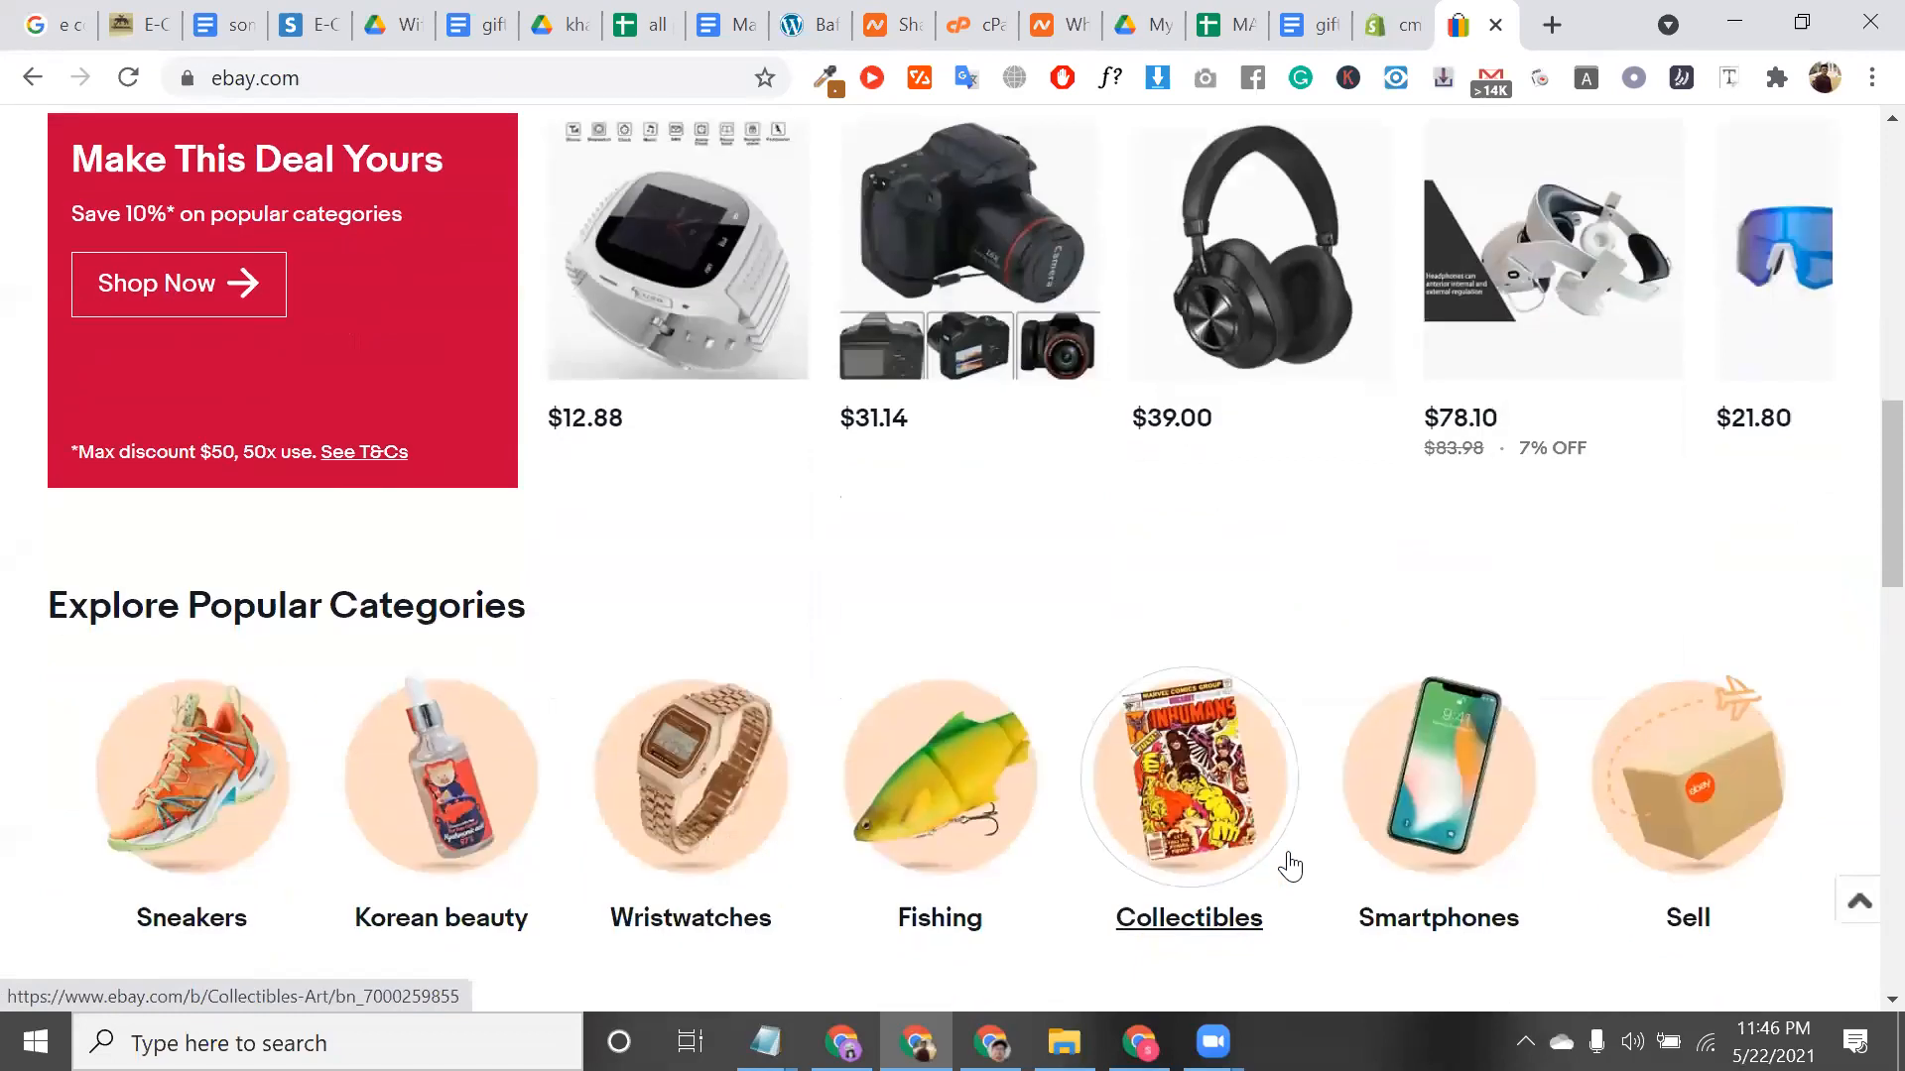
scroll(999, 589, "down", 10)
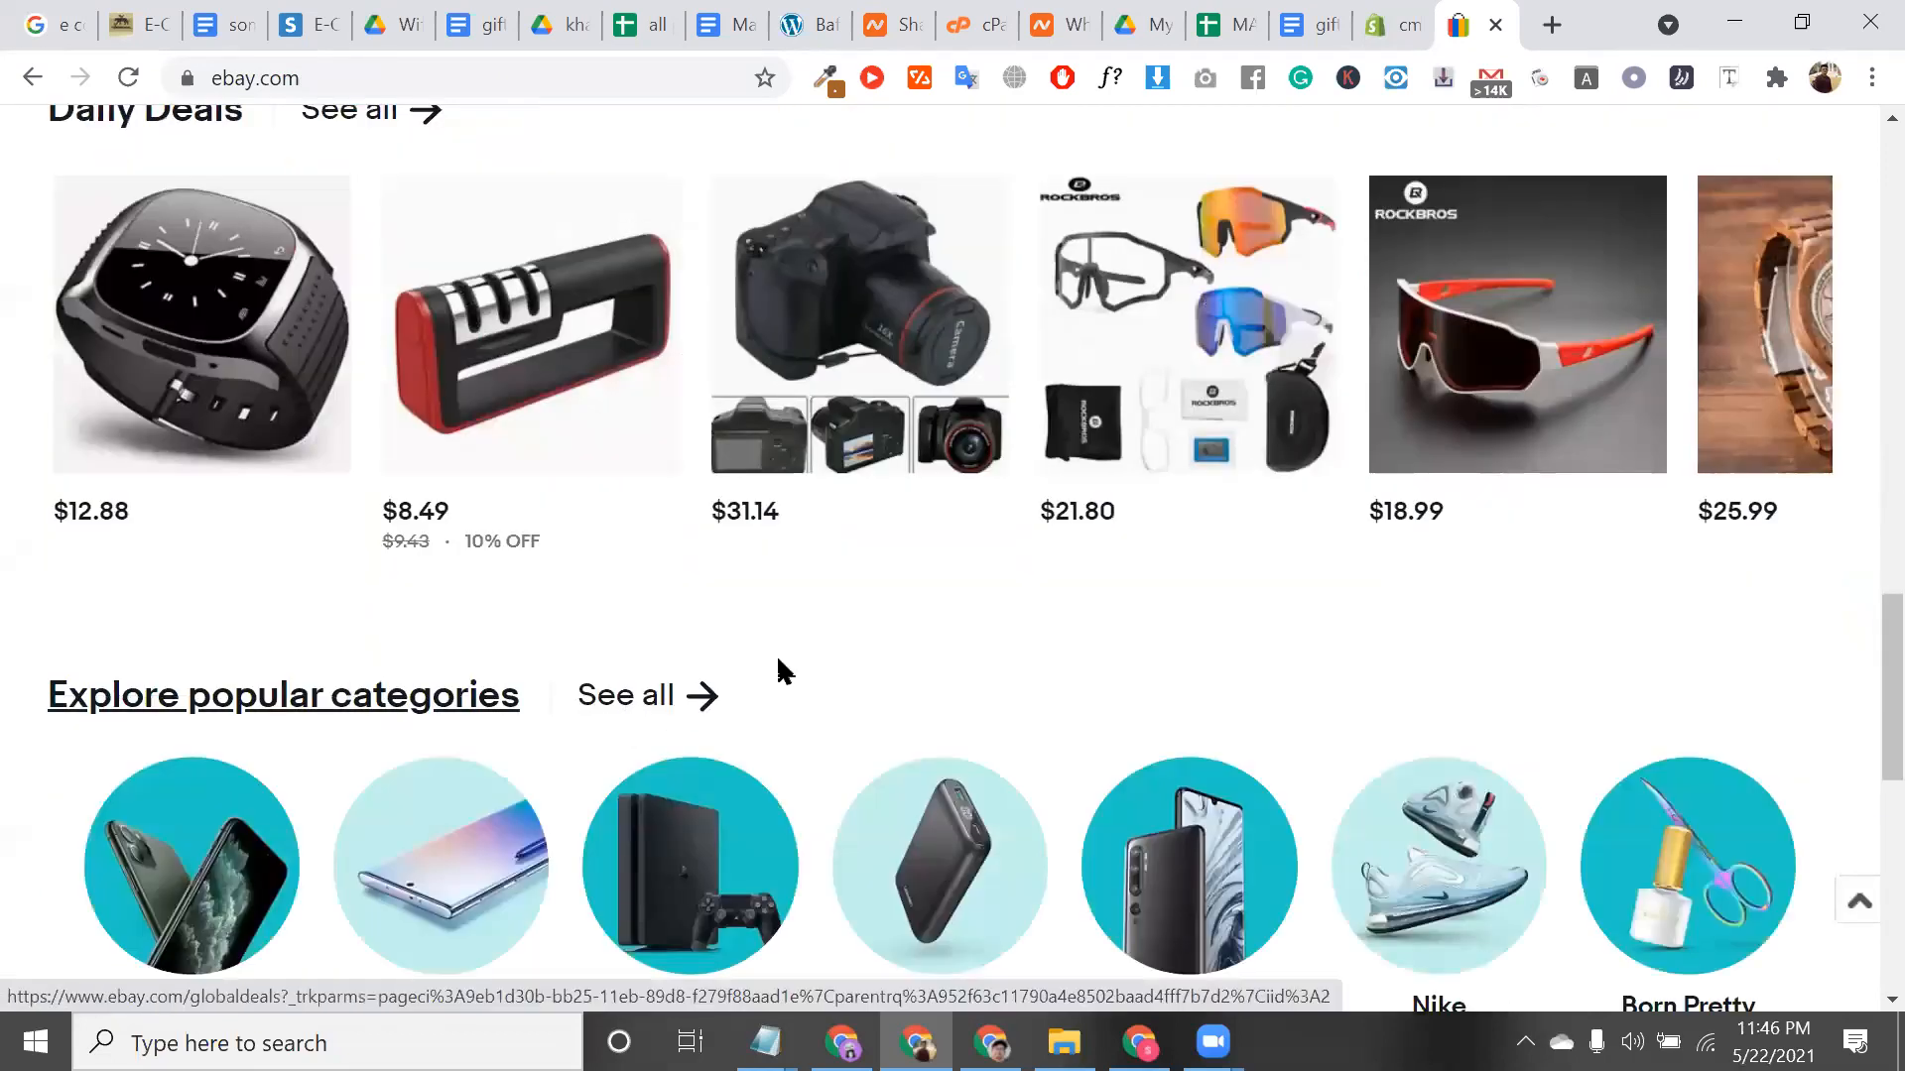
Cancel the eBay app installation from its permissions page, leaving only Oberlo and Sixads installed
triple_click(790, 681)
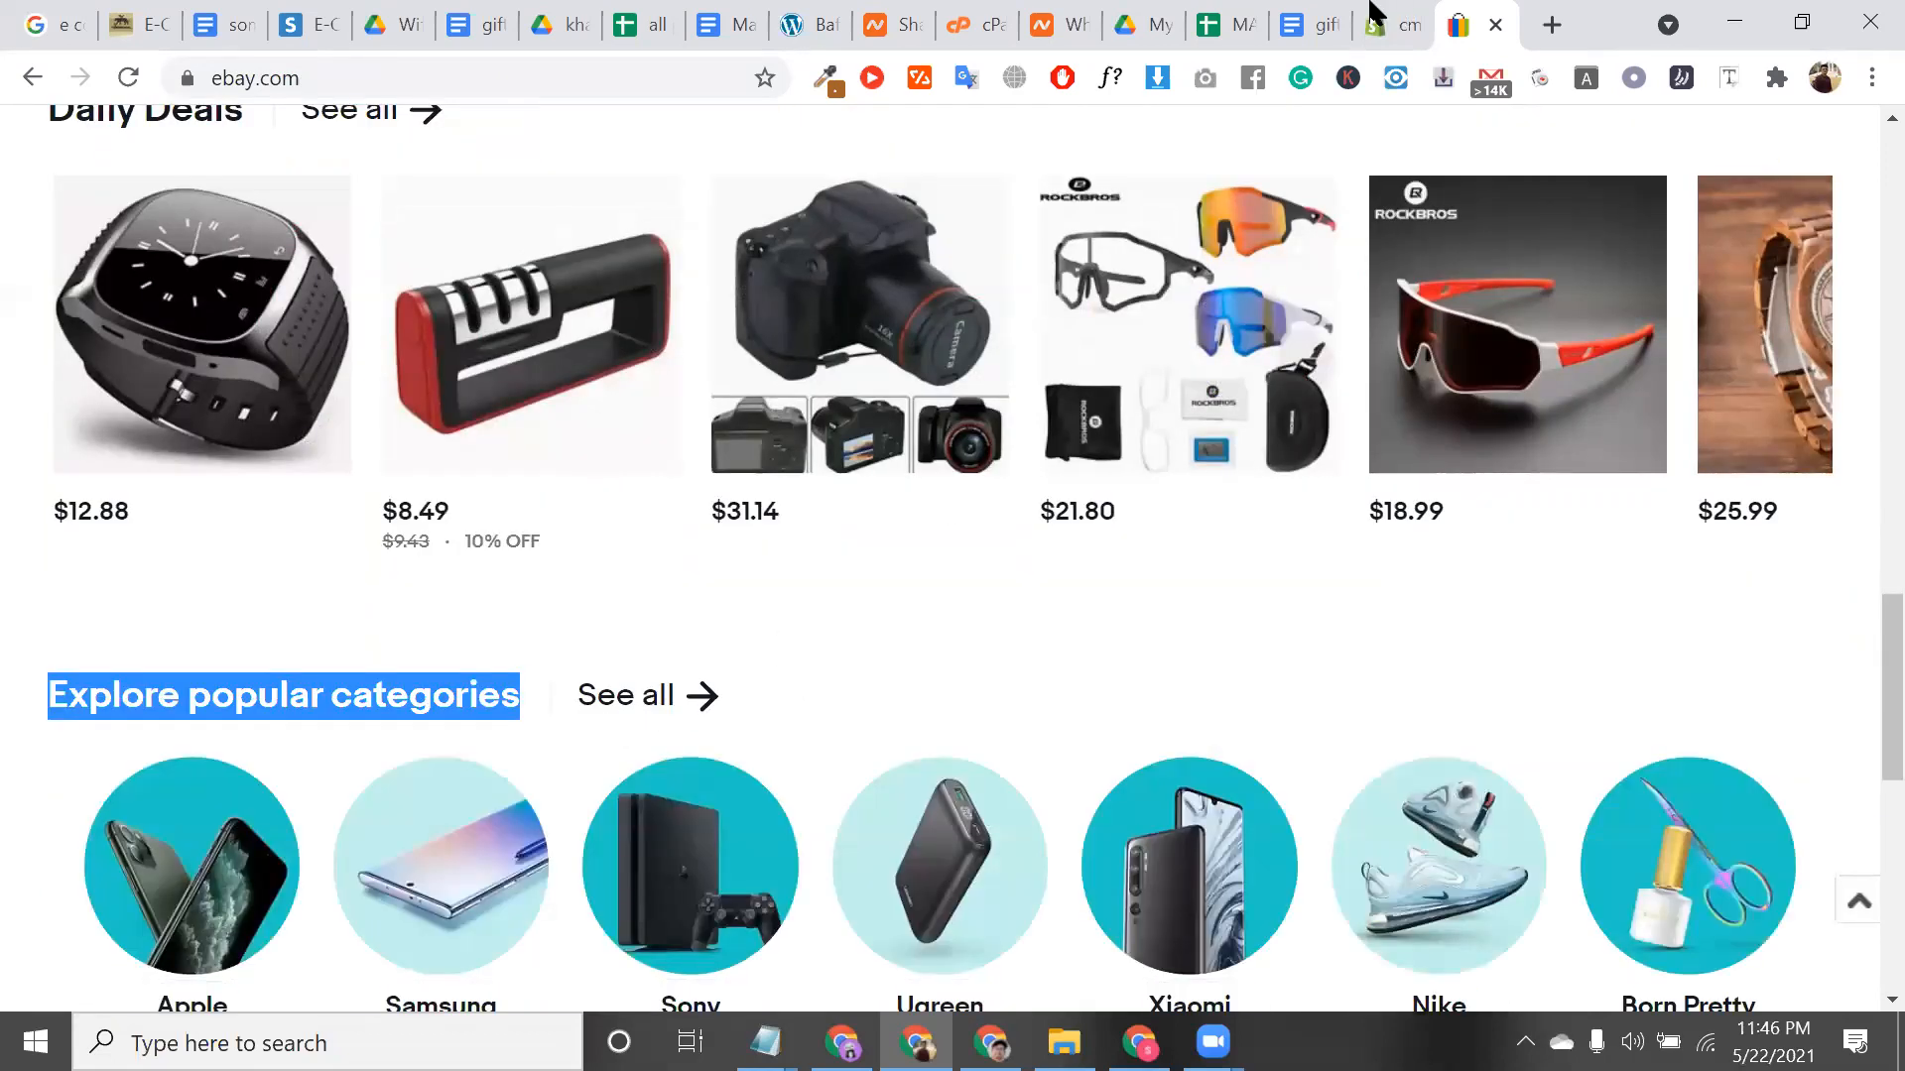
key("ctrl+shift+Tab")
scroll(676, 783, "up", 2)
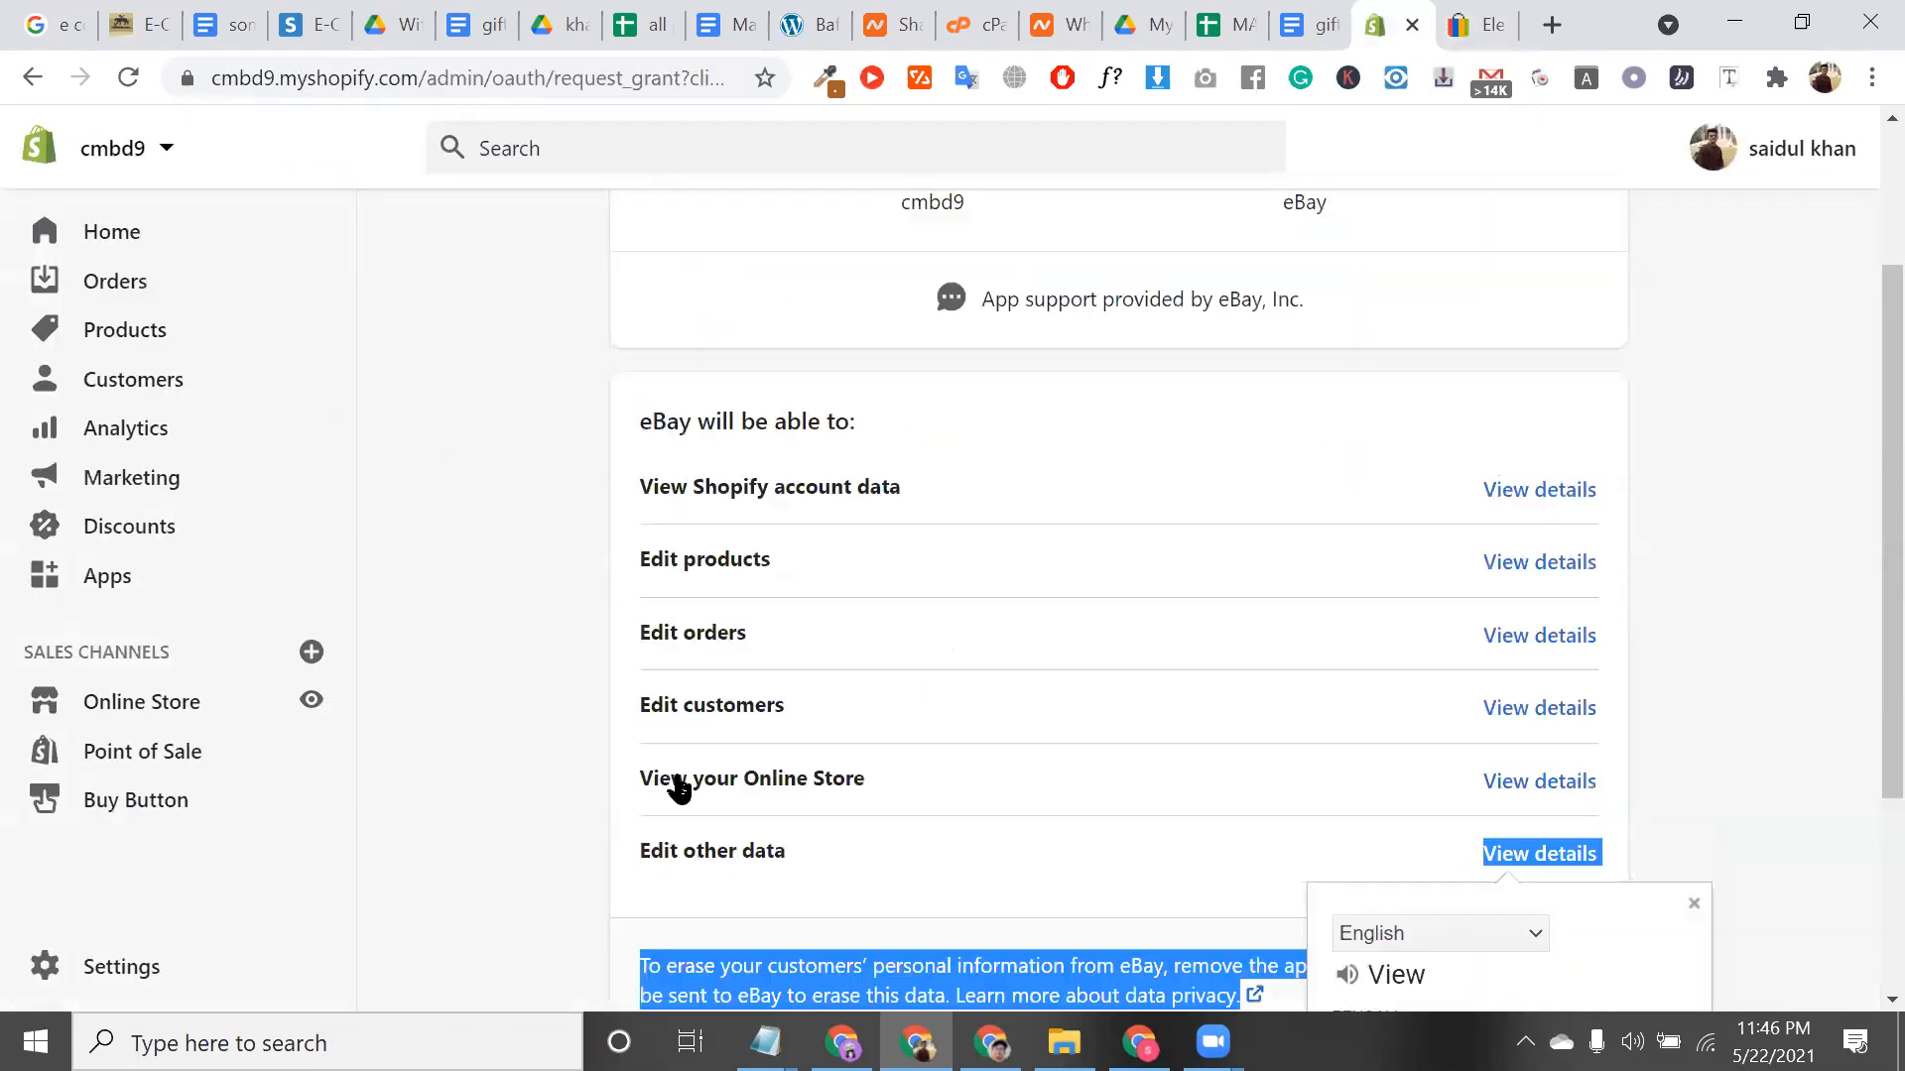
scroll(670, 788, "down", 3)
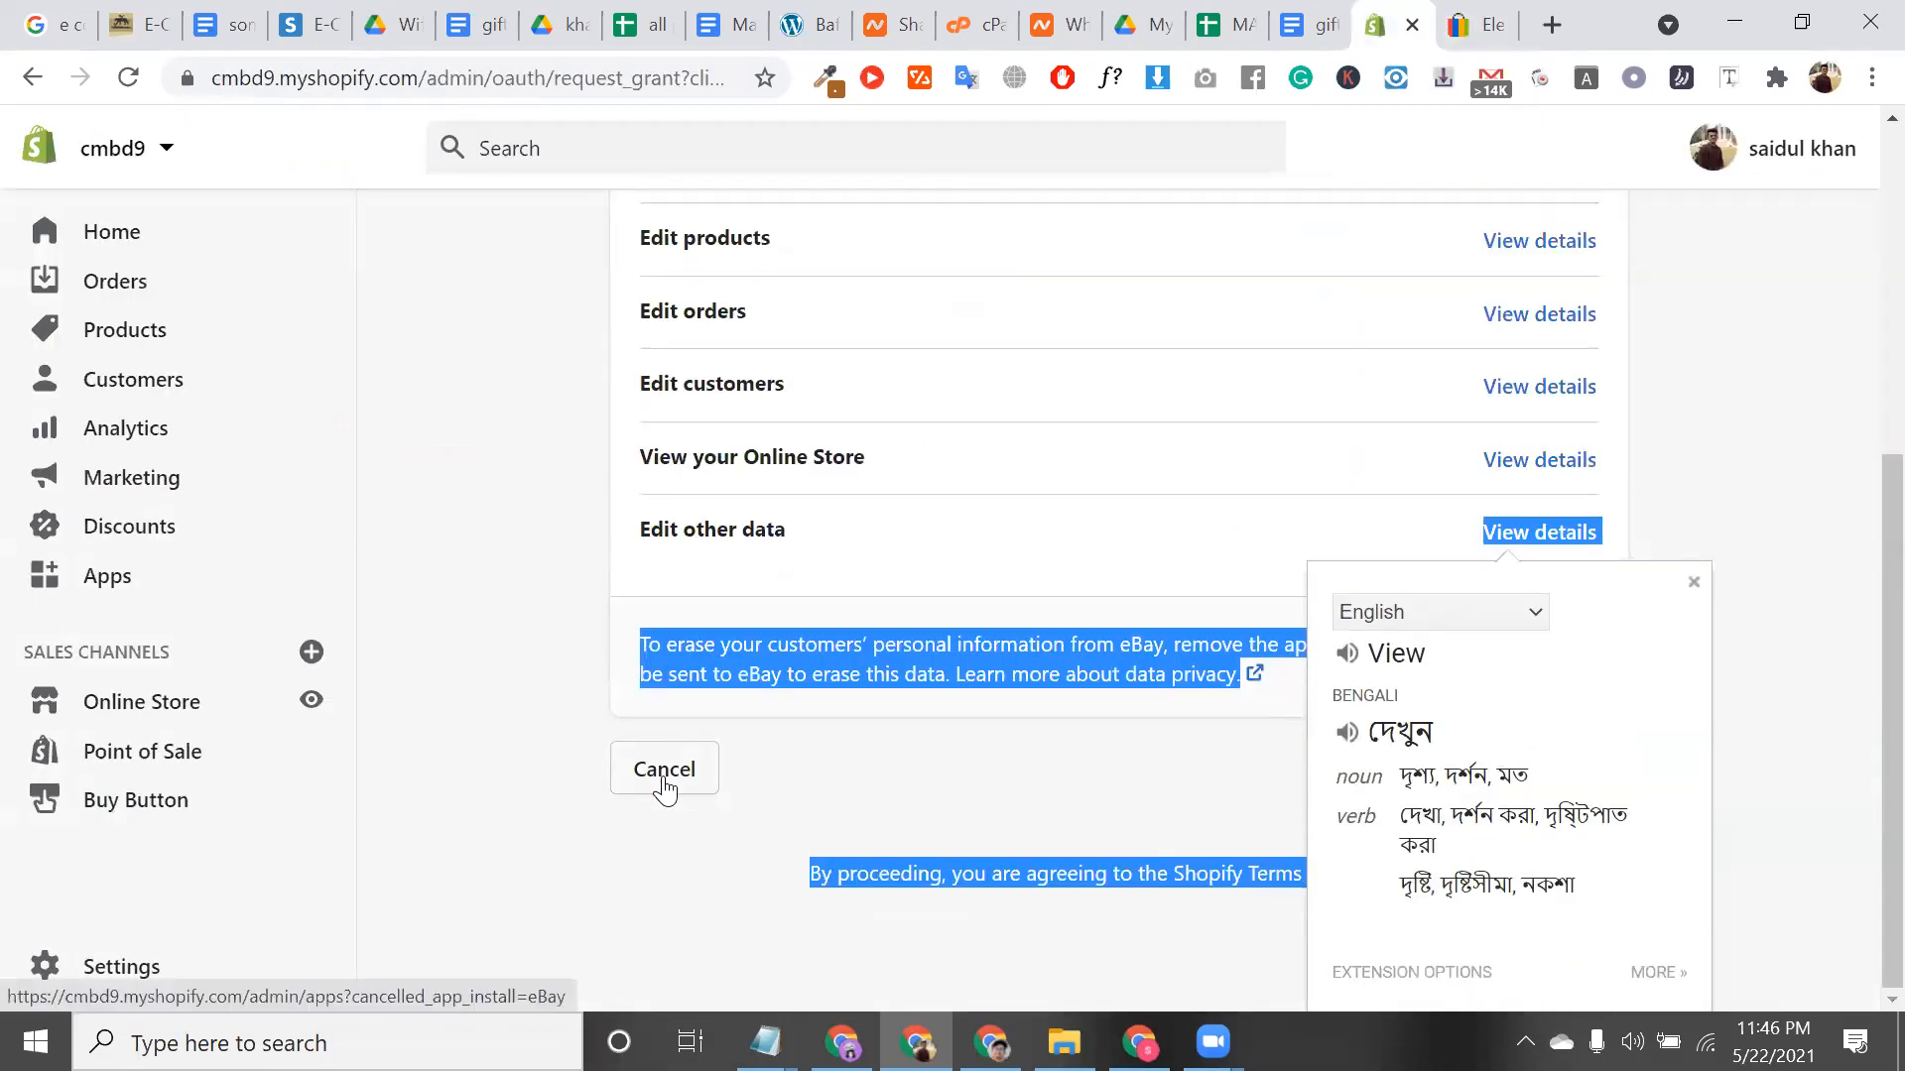
left_click(664, 774)
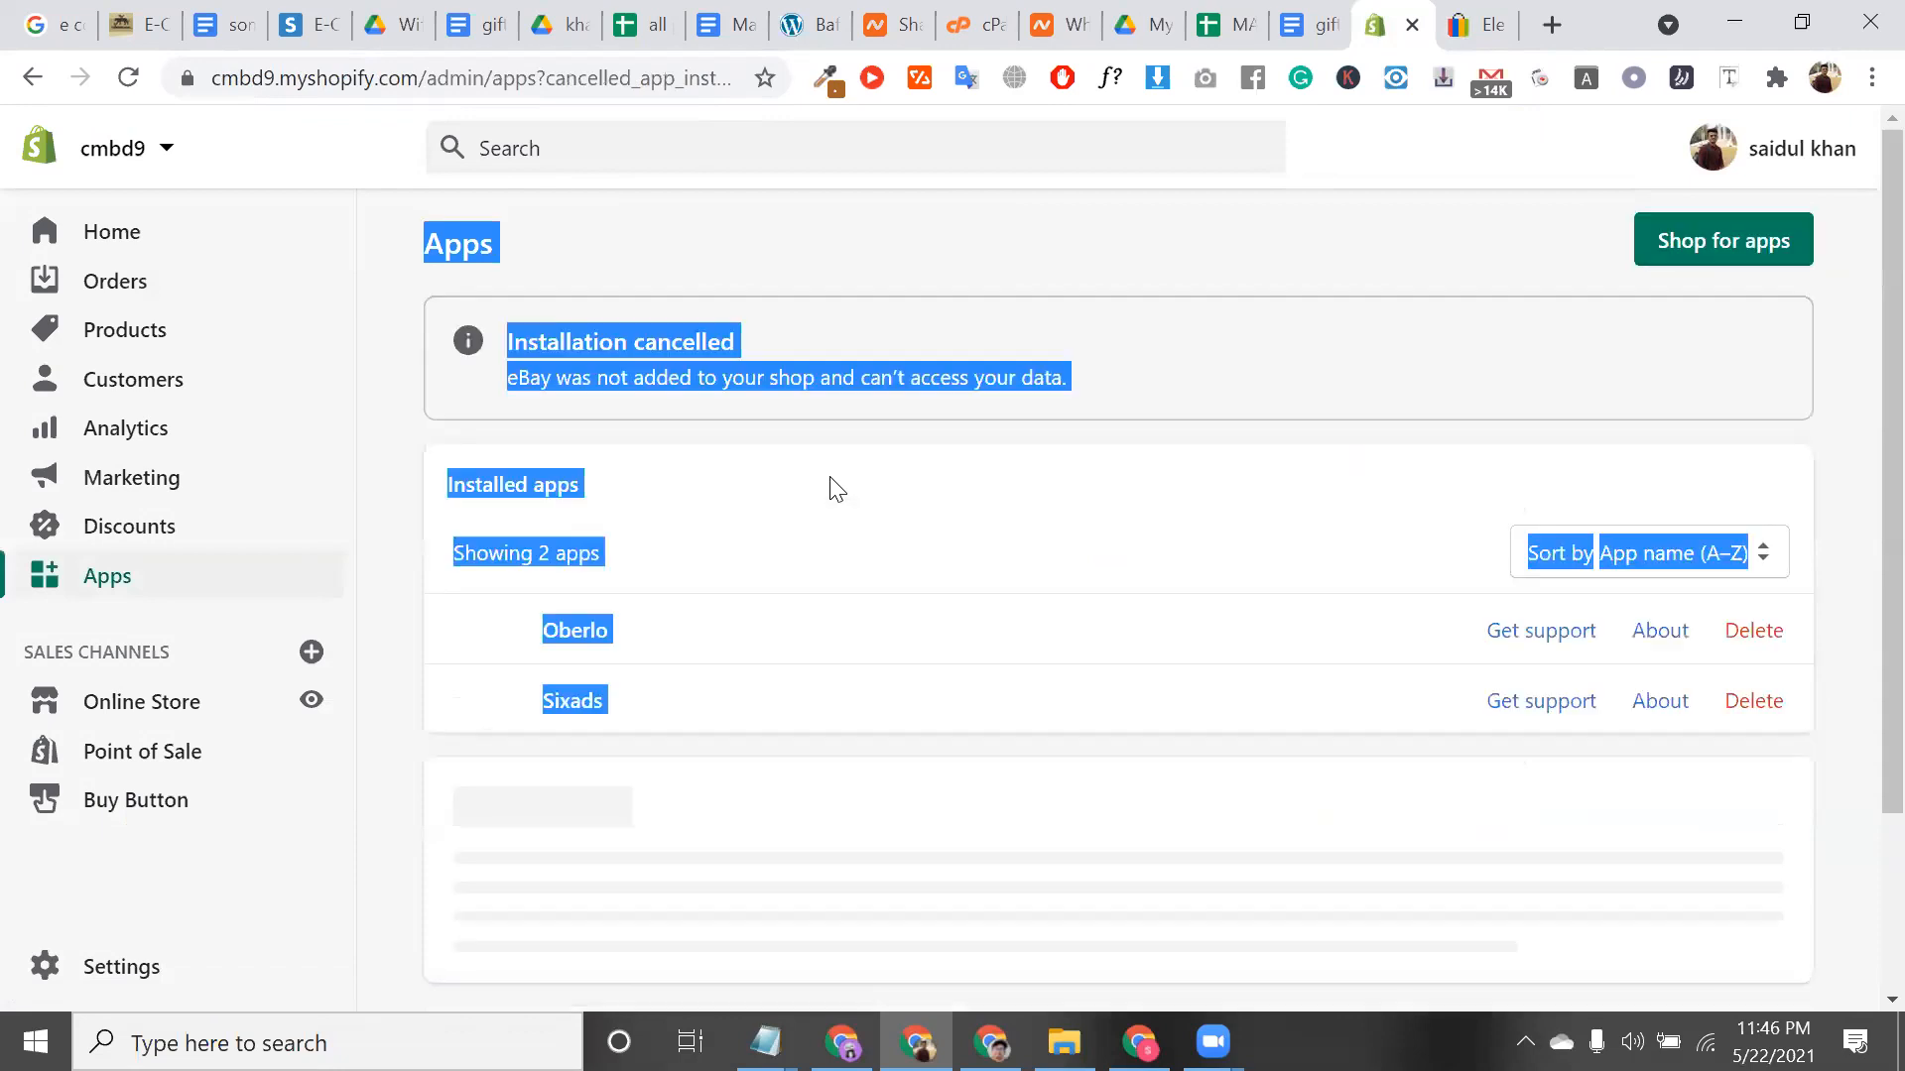
left_click(310, 654)
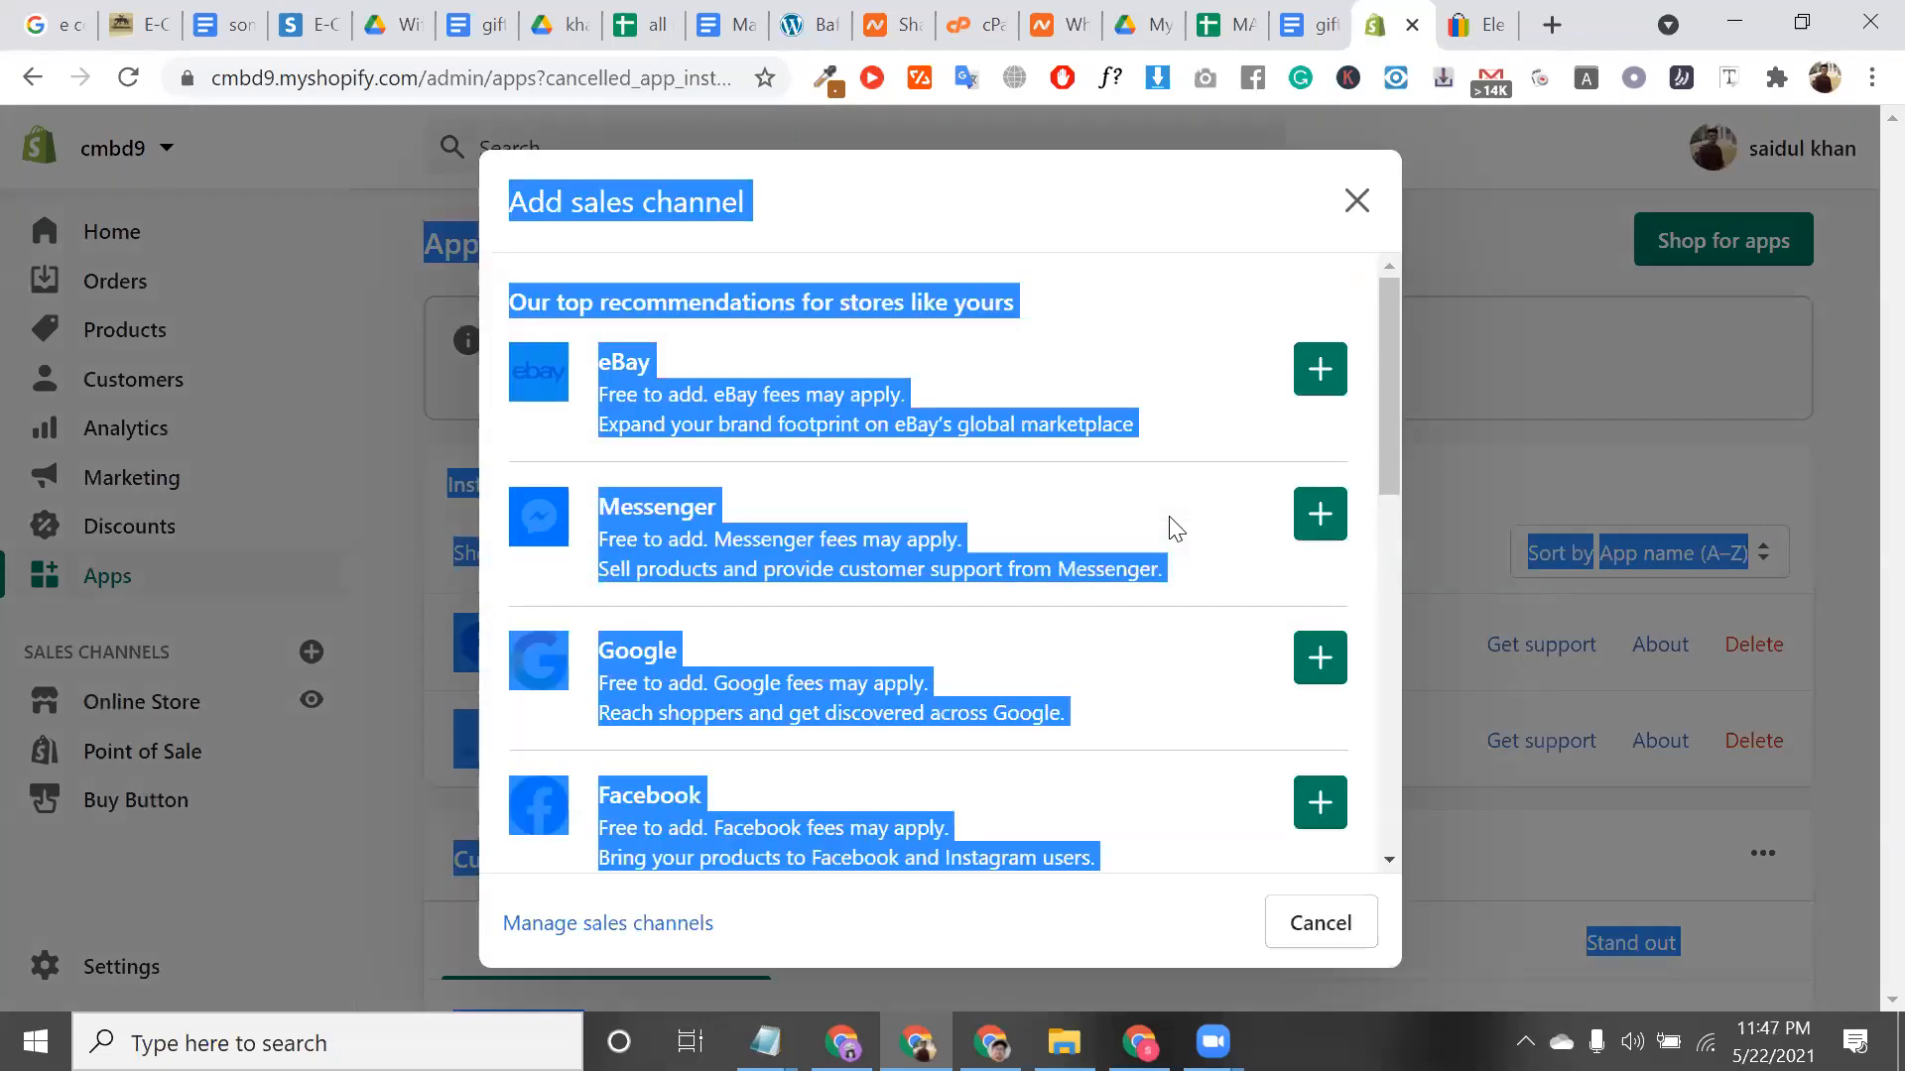
Add Google as a sales channel and approve its permissions
left_click(859, 602)
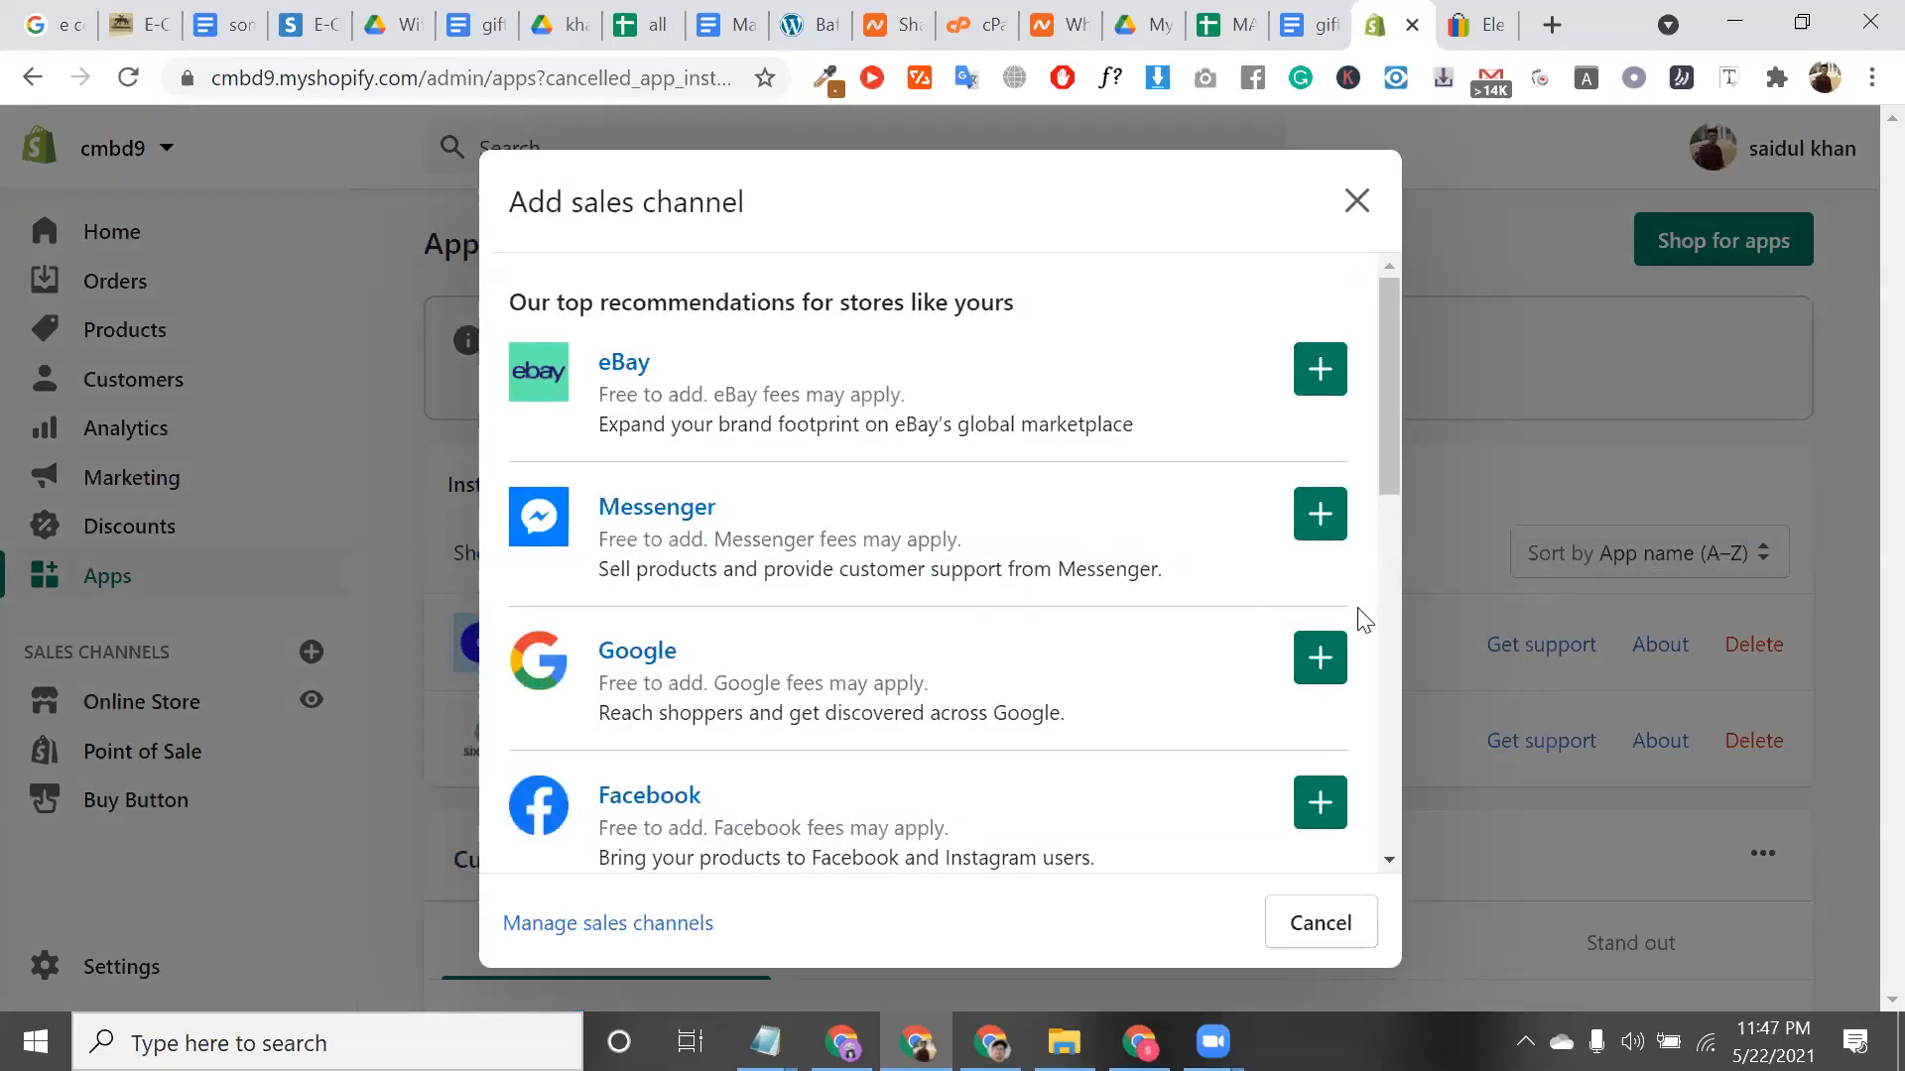
left_click(1320, 659)
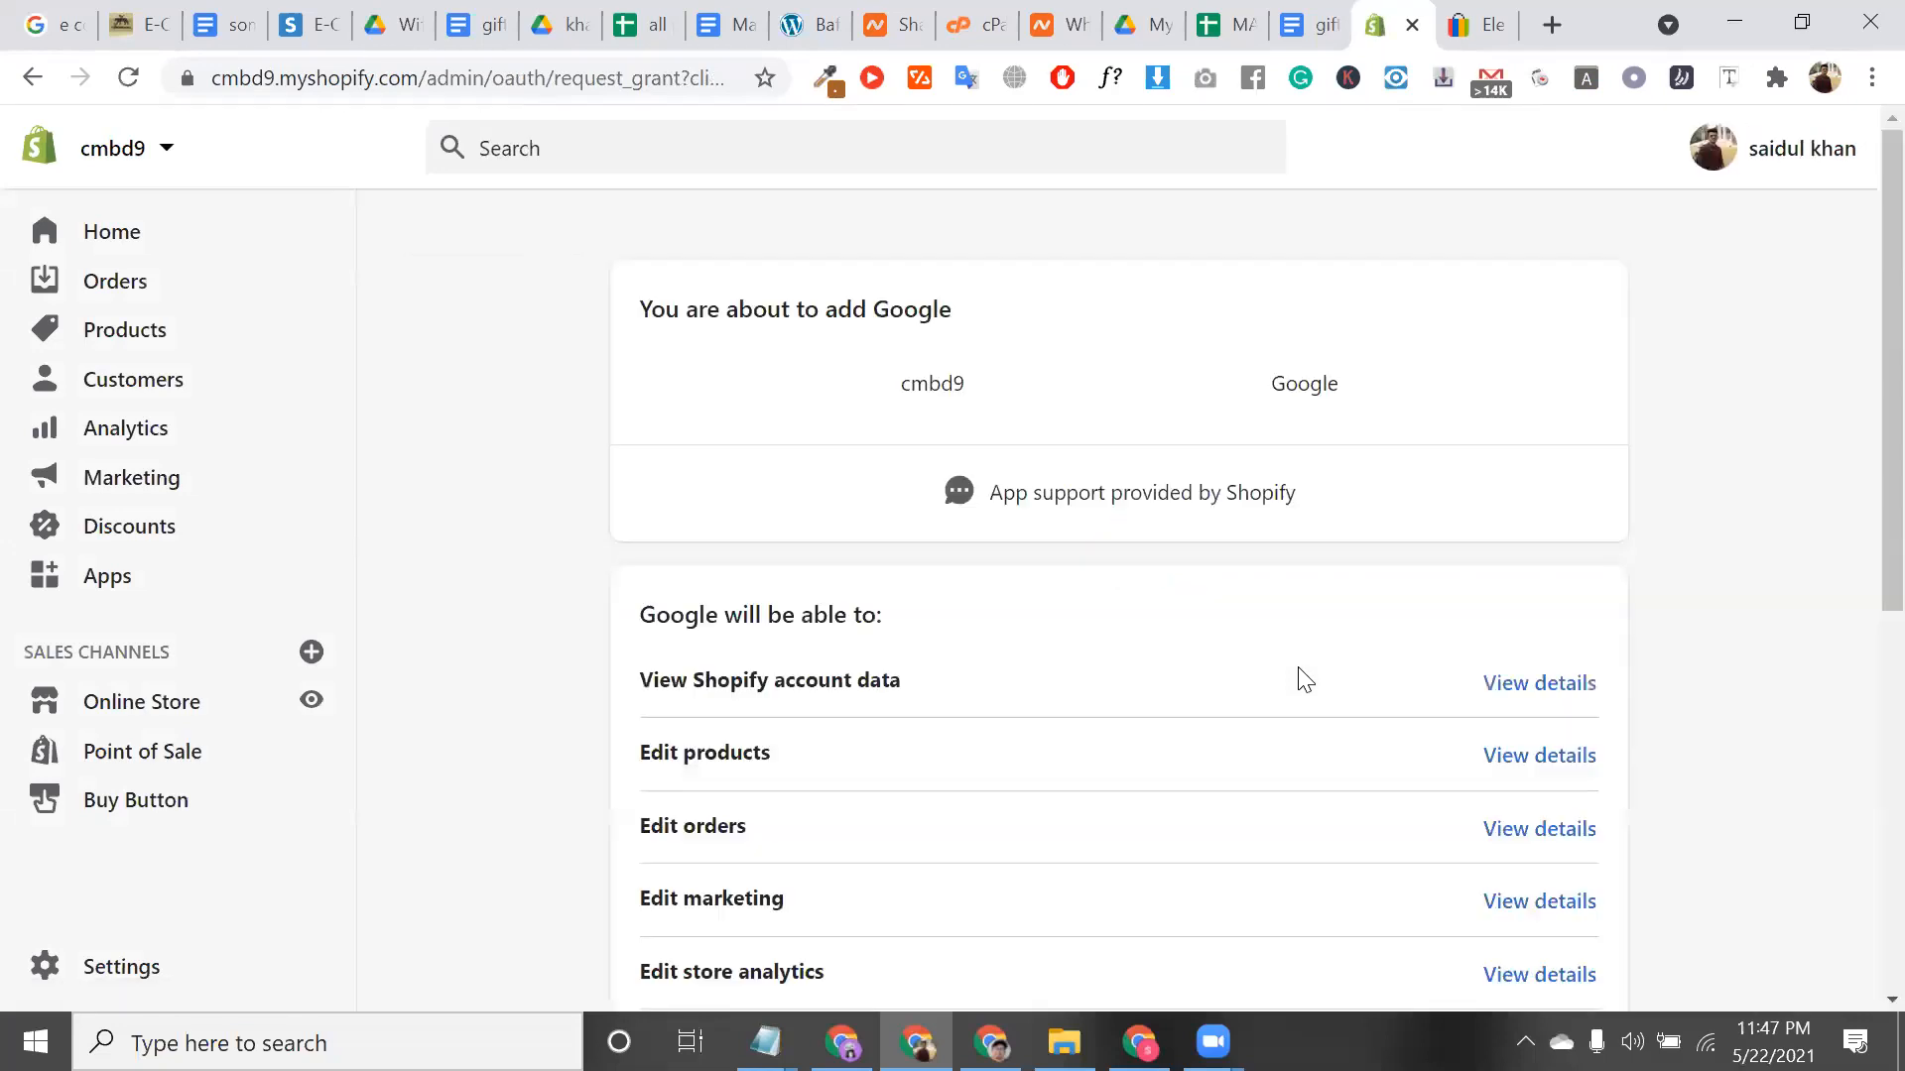
scroll(1305, 680, "down", 2)
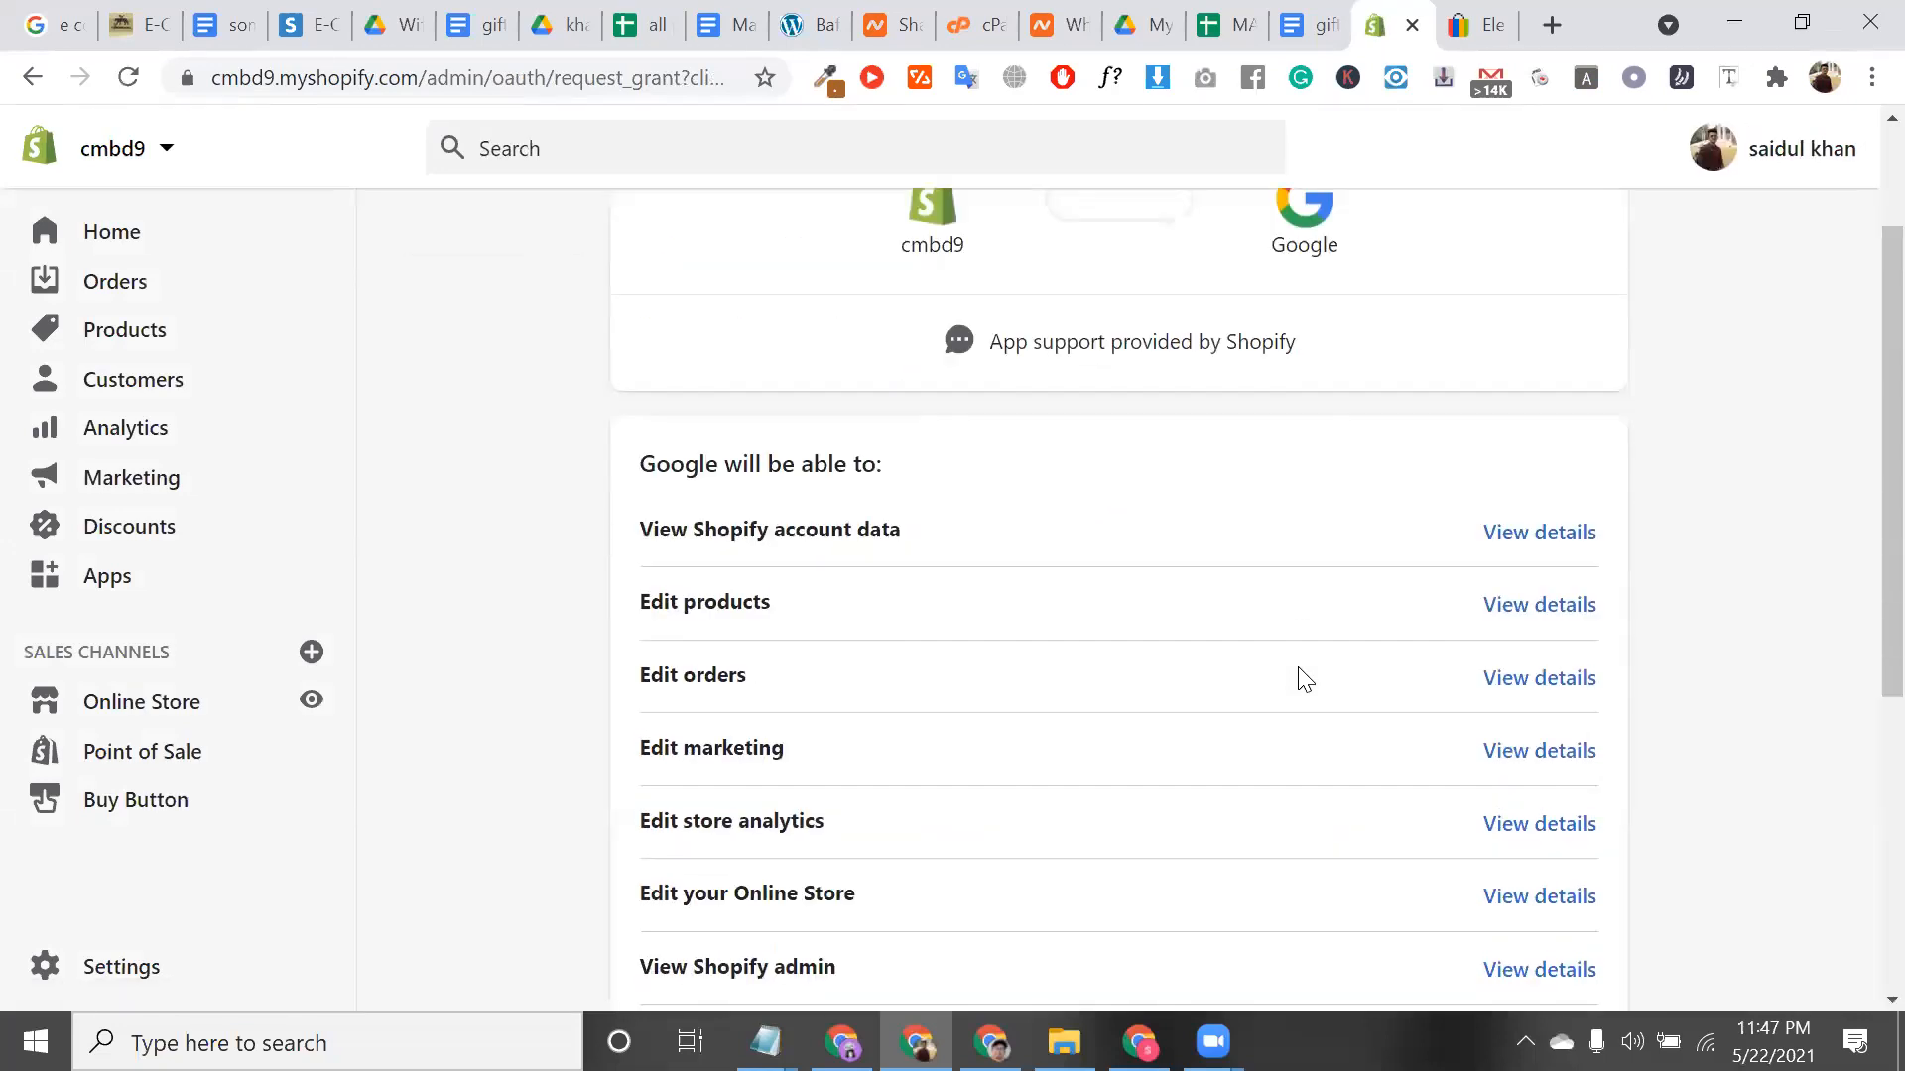
scroll(1389, 734, "down", 6)
left_click(1576, 802)
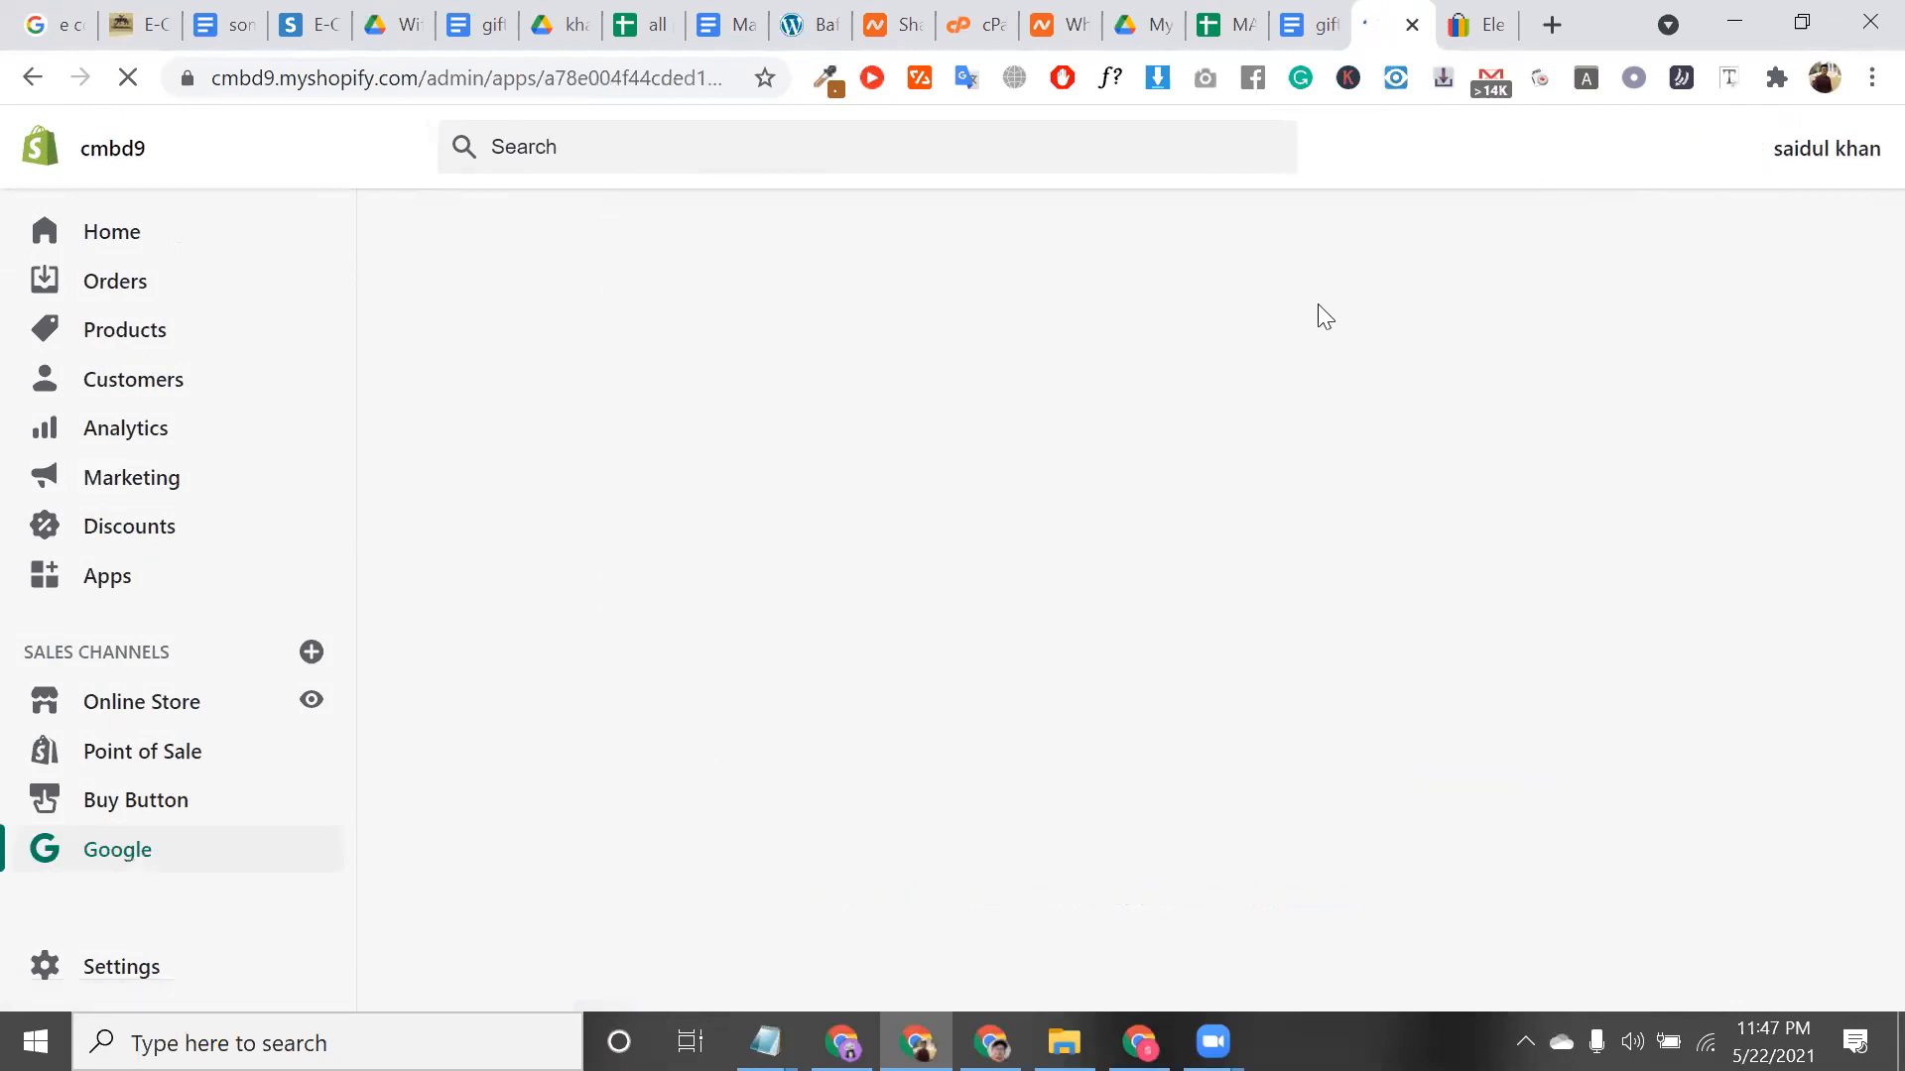
Close the leftover eBay tab and open a blank browser tab
left_click(1496, 24)
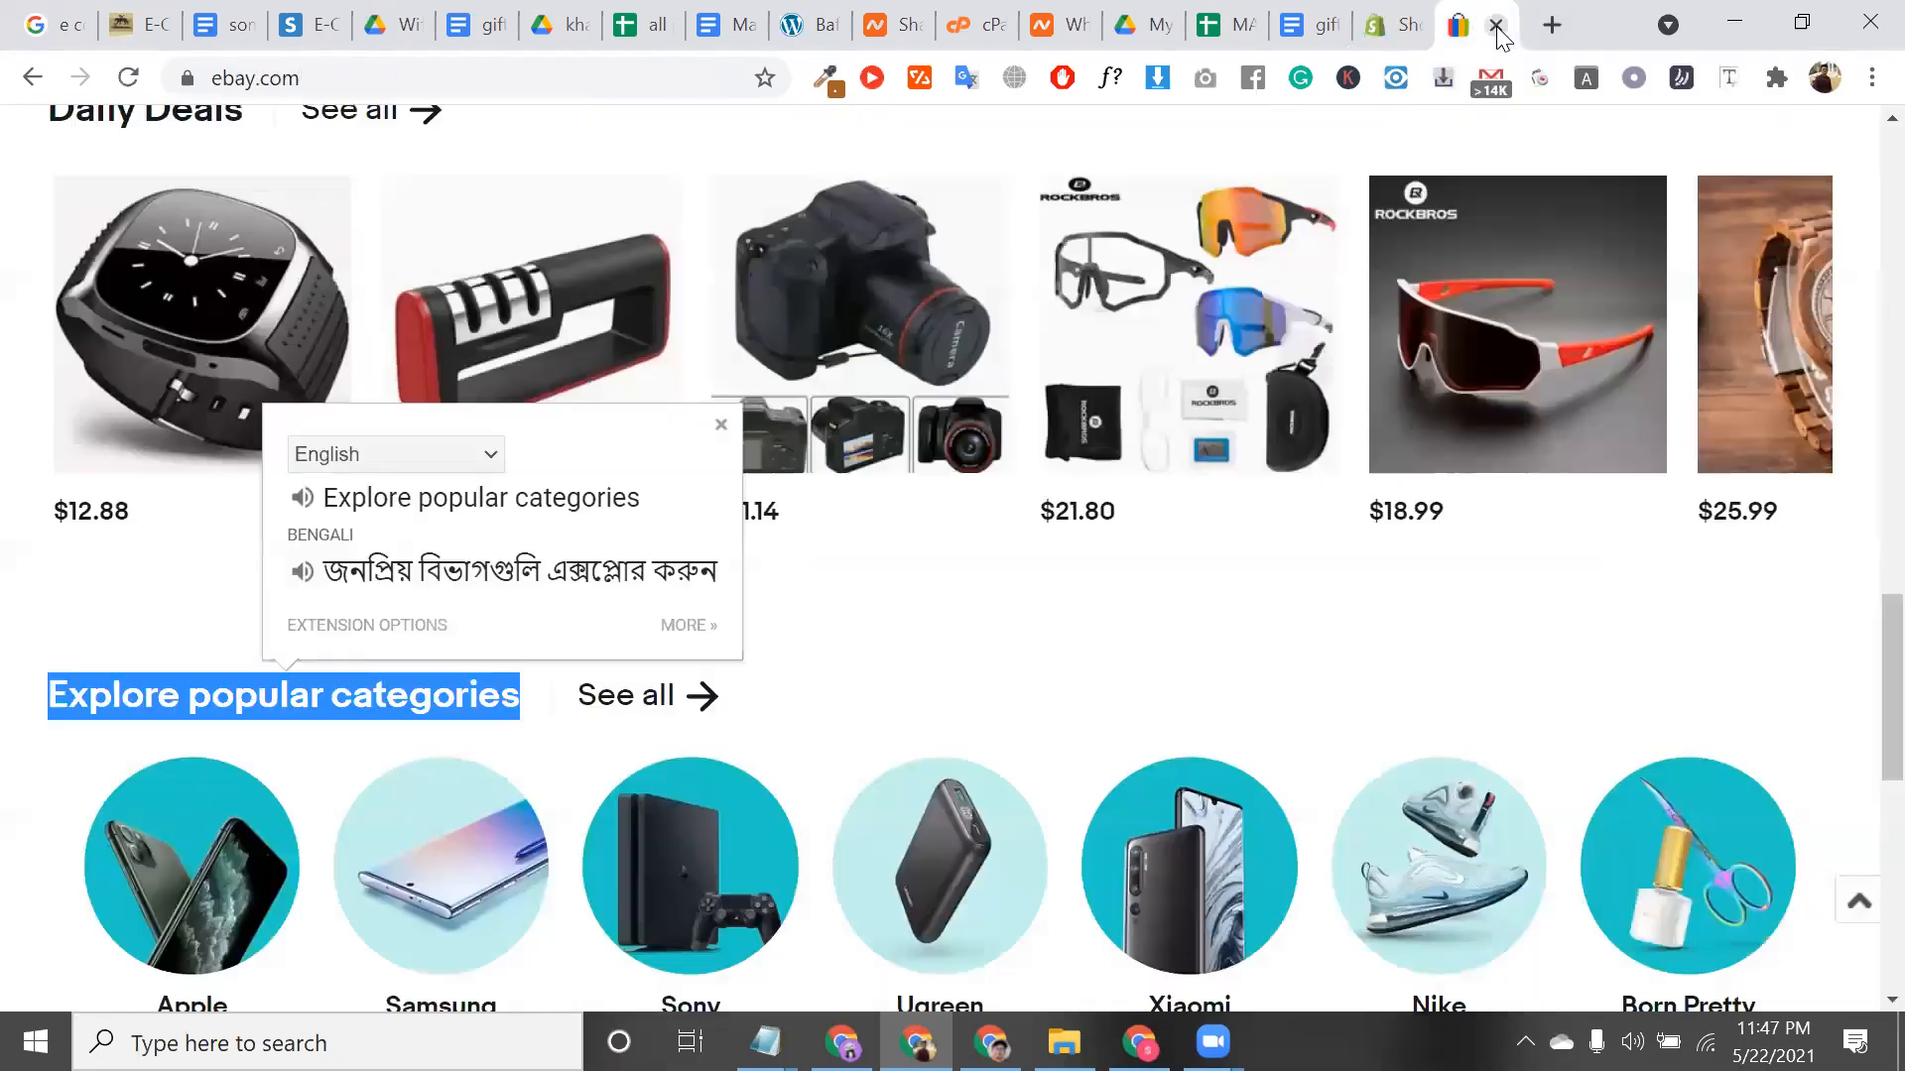
left_click(1496, 24)
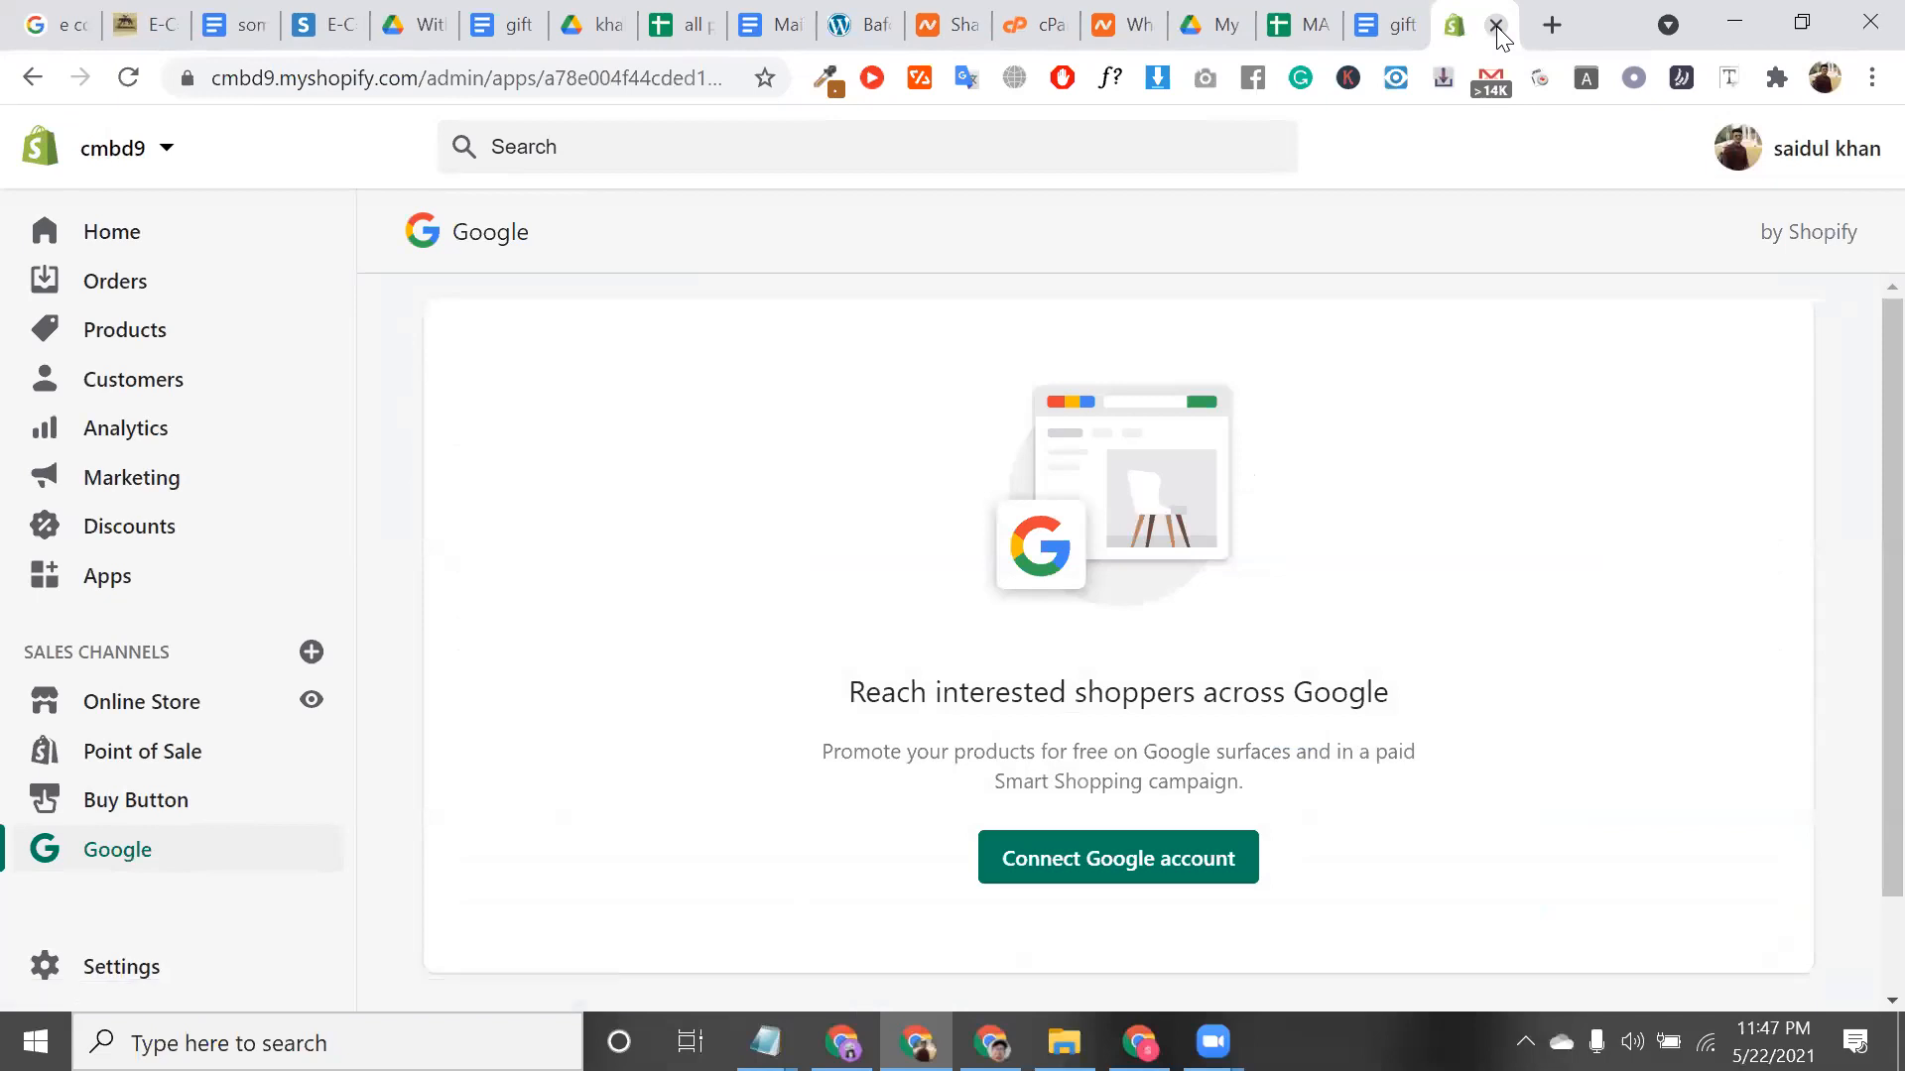
left_click(1548, 22)
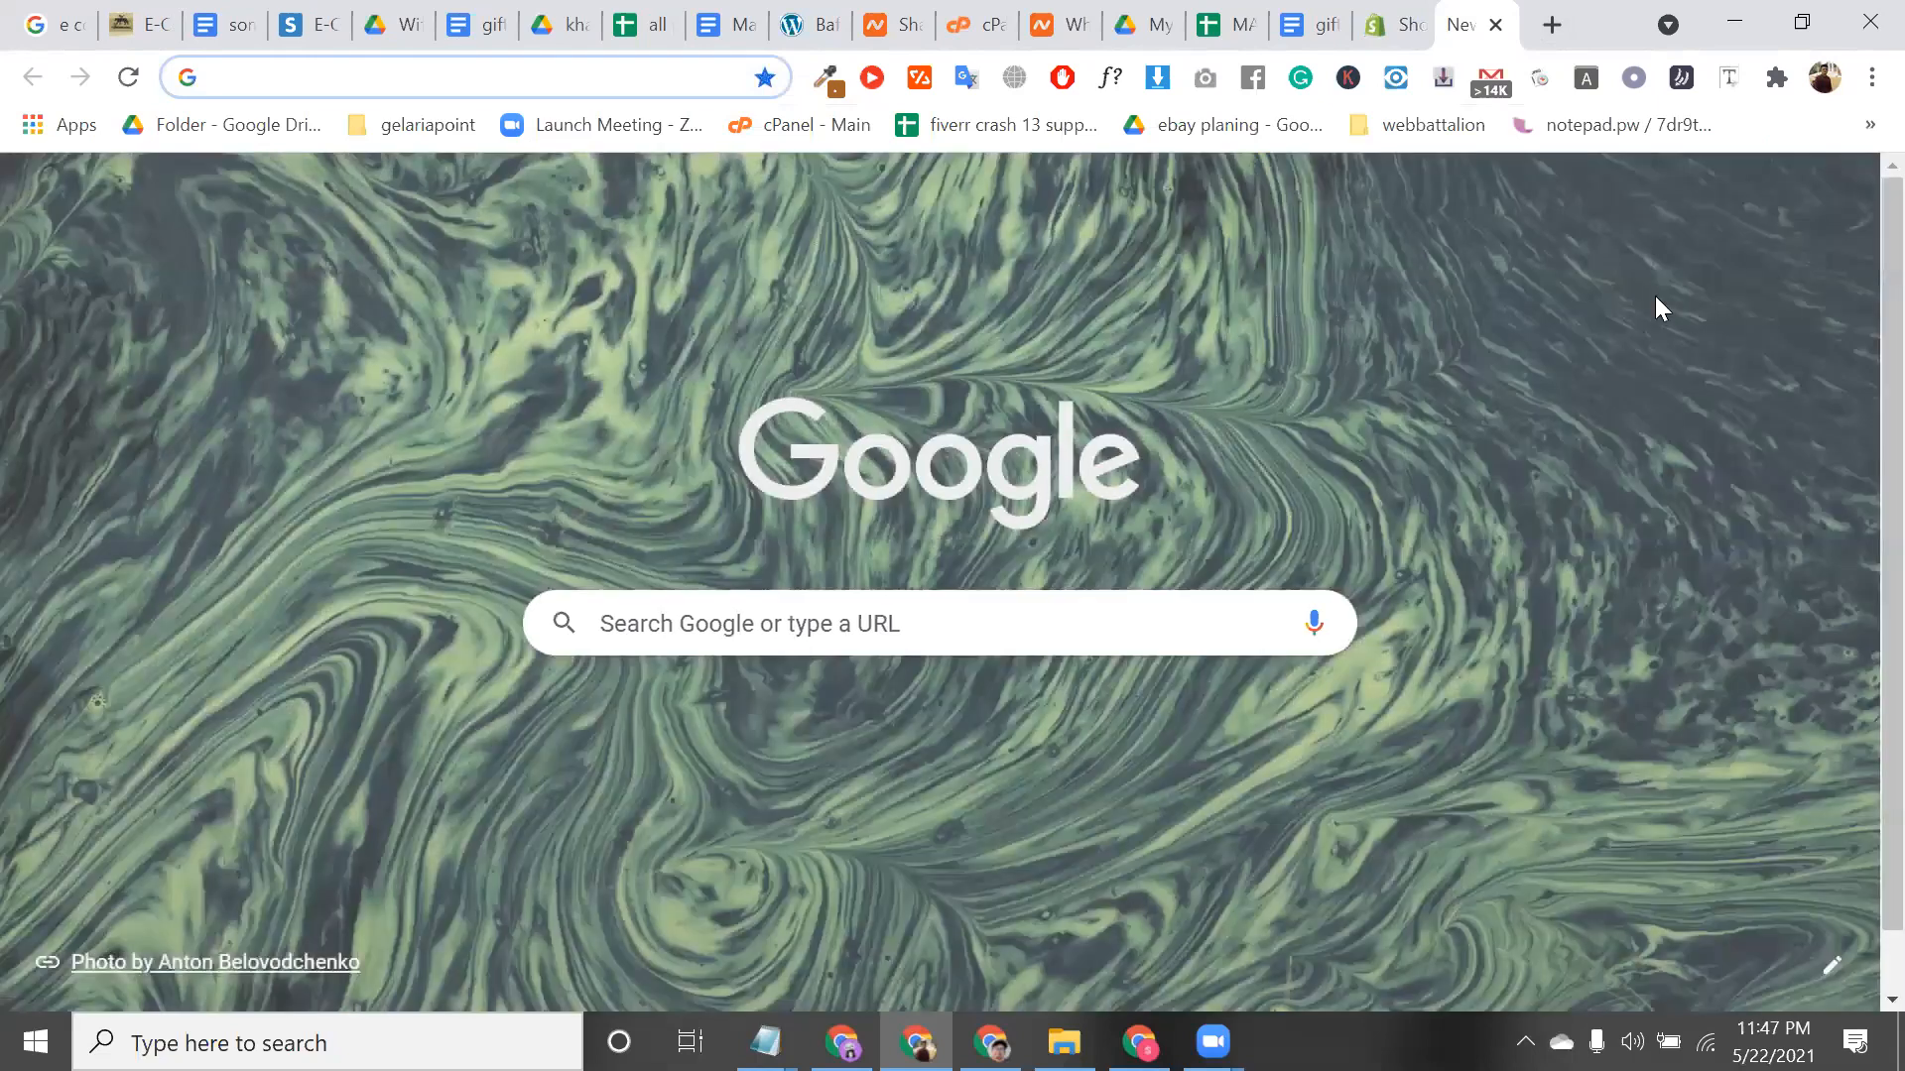
Open a window under another Chrome profile with the Browsec VPN set to Singapore
left_click(1826, 89)
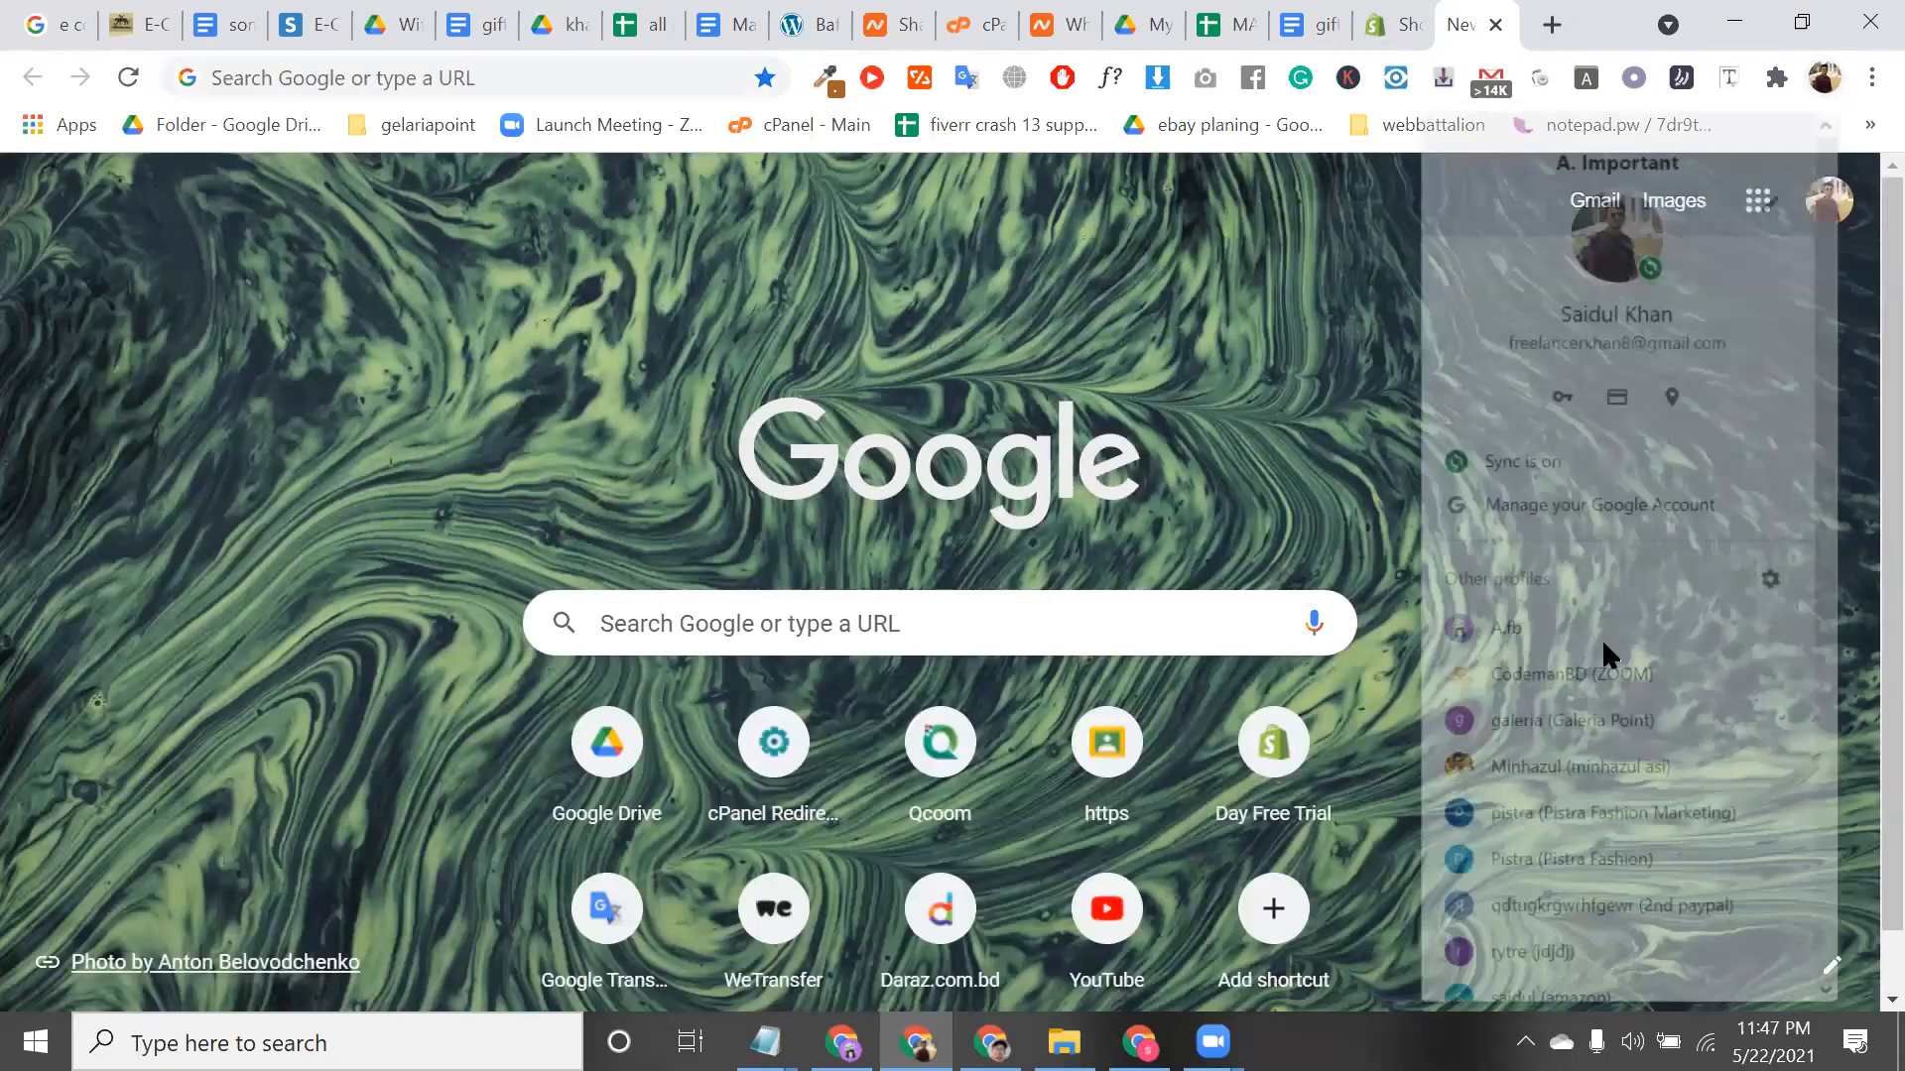
scroll(1586, 754, "down", 2)
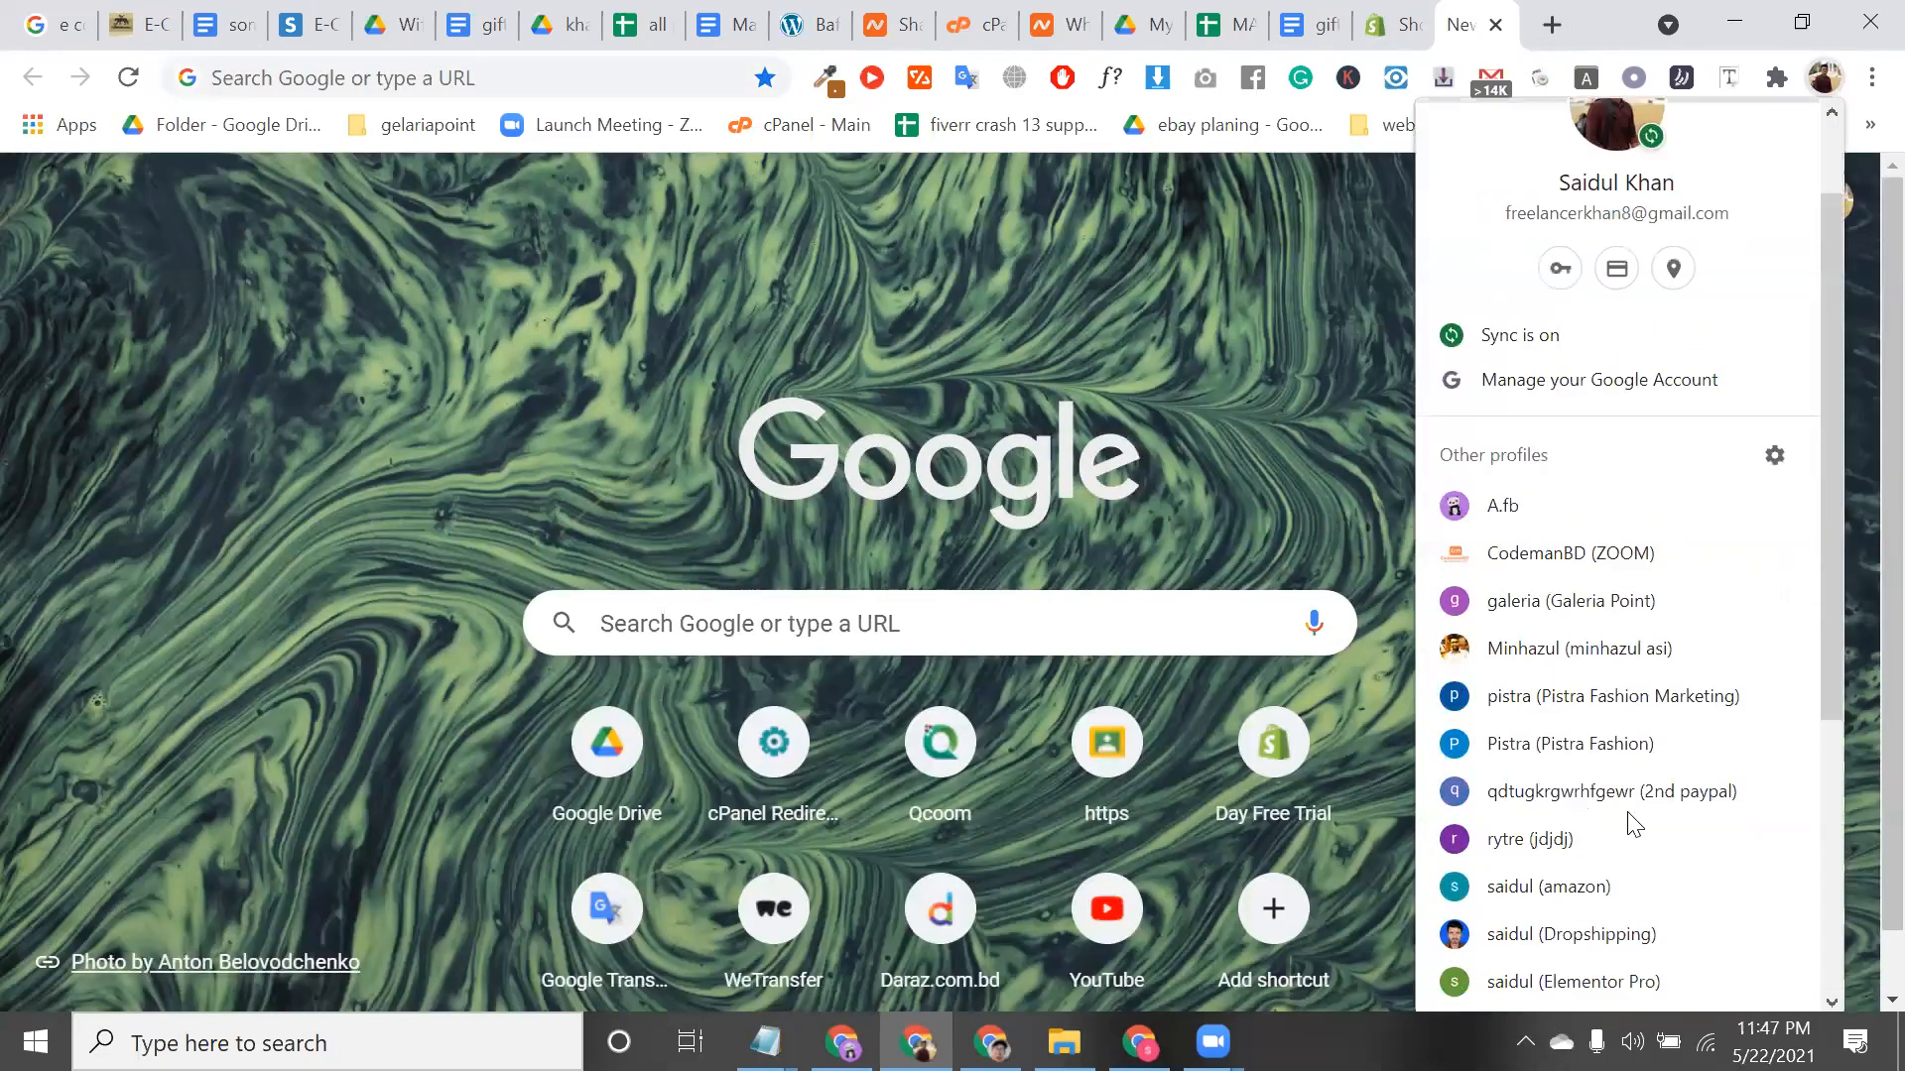
scroll(1647, 824, "up", 1)
scroll(1574, 865, "down", 1)
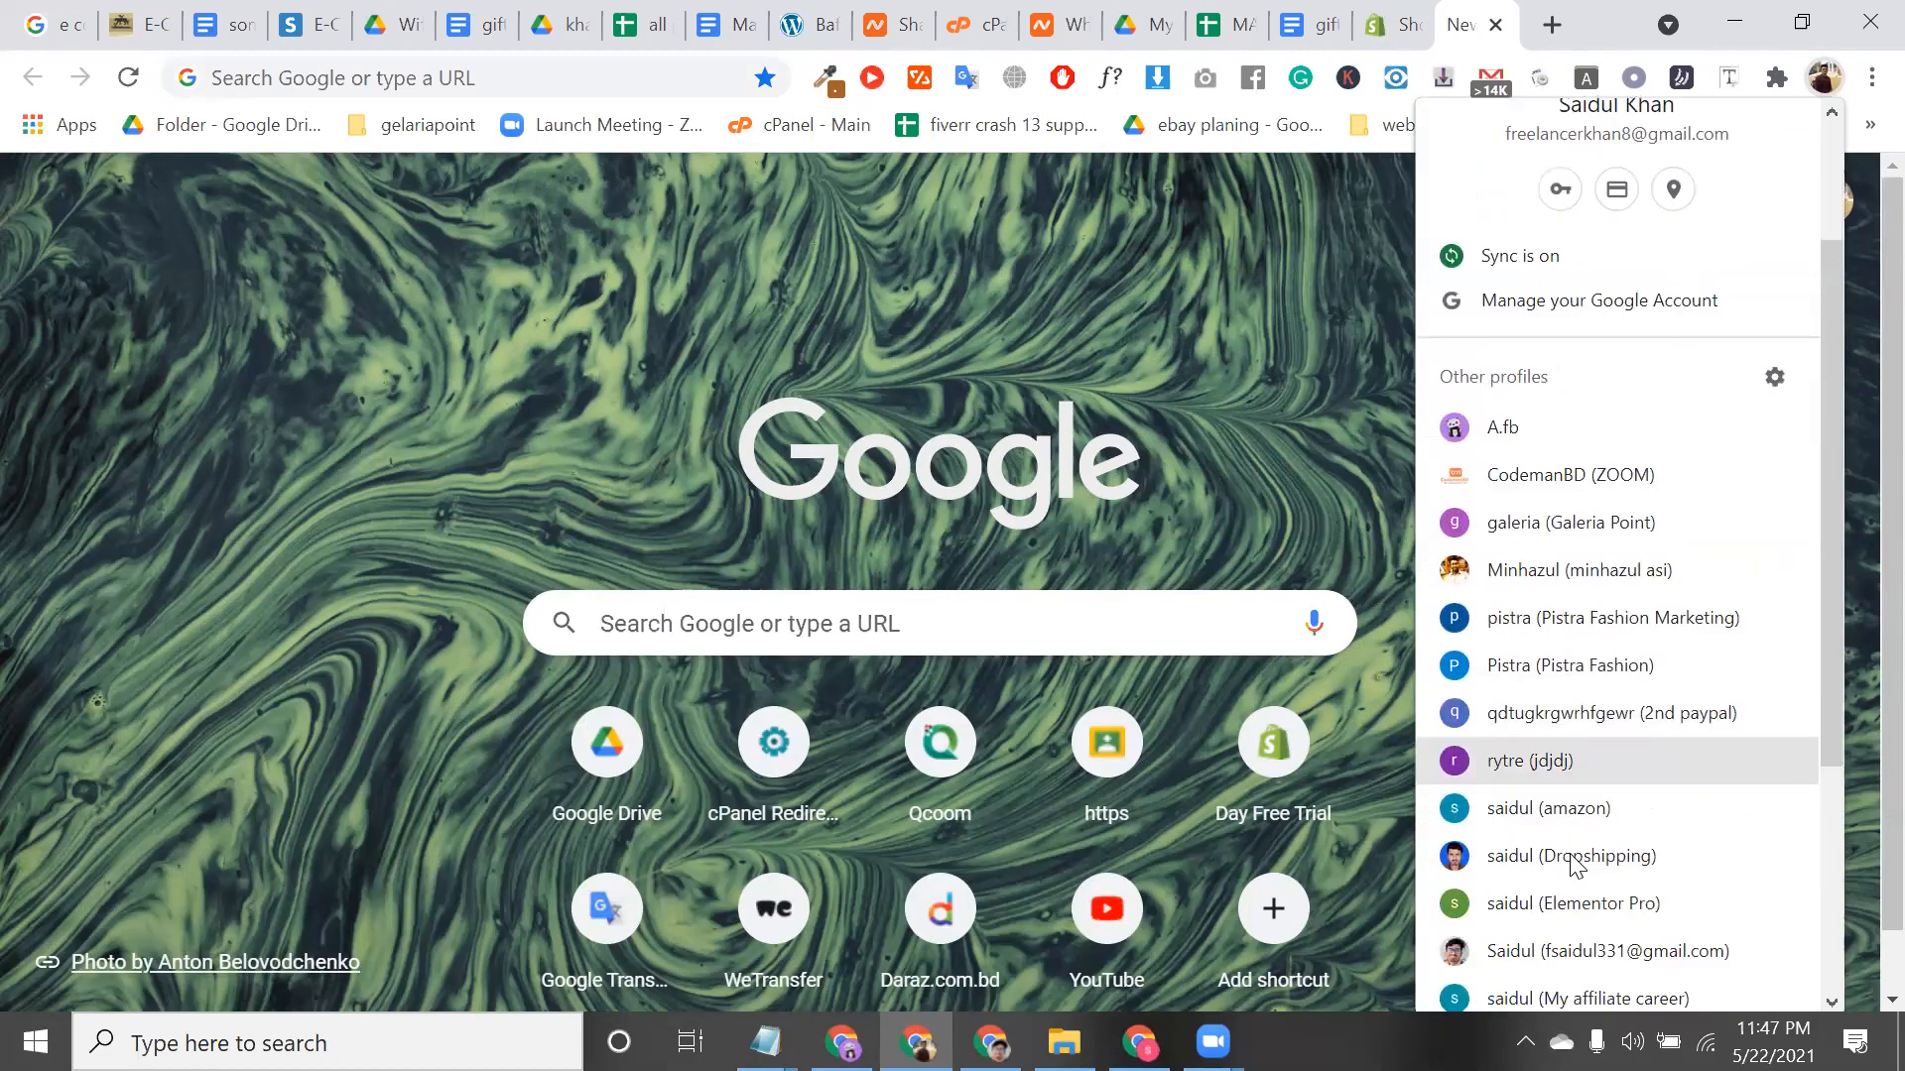
left_click(1565, 756)
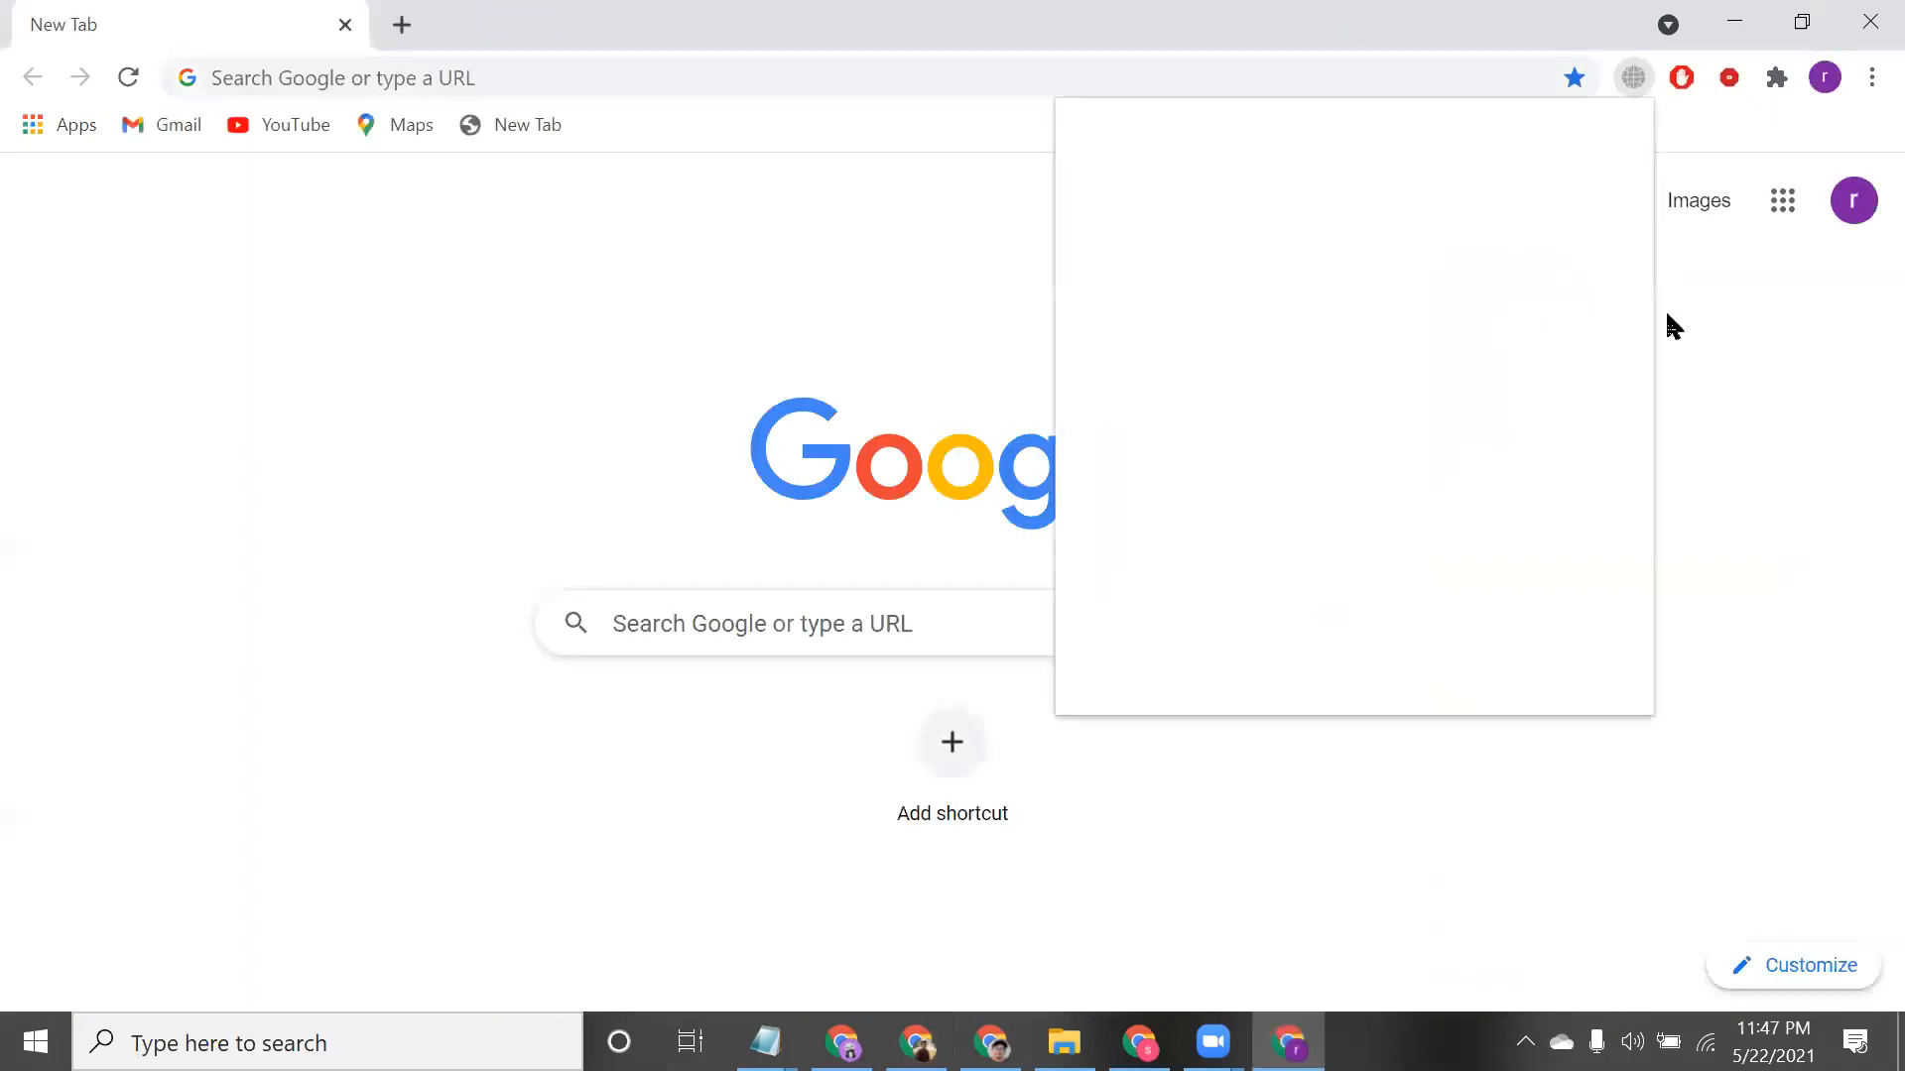
left_click(1429, 593)
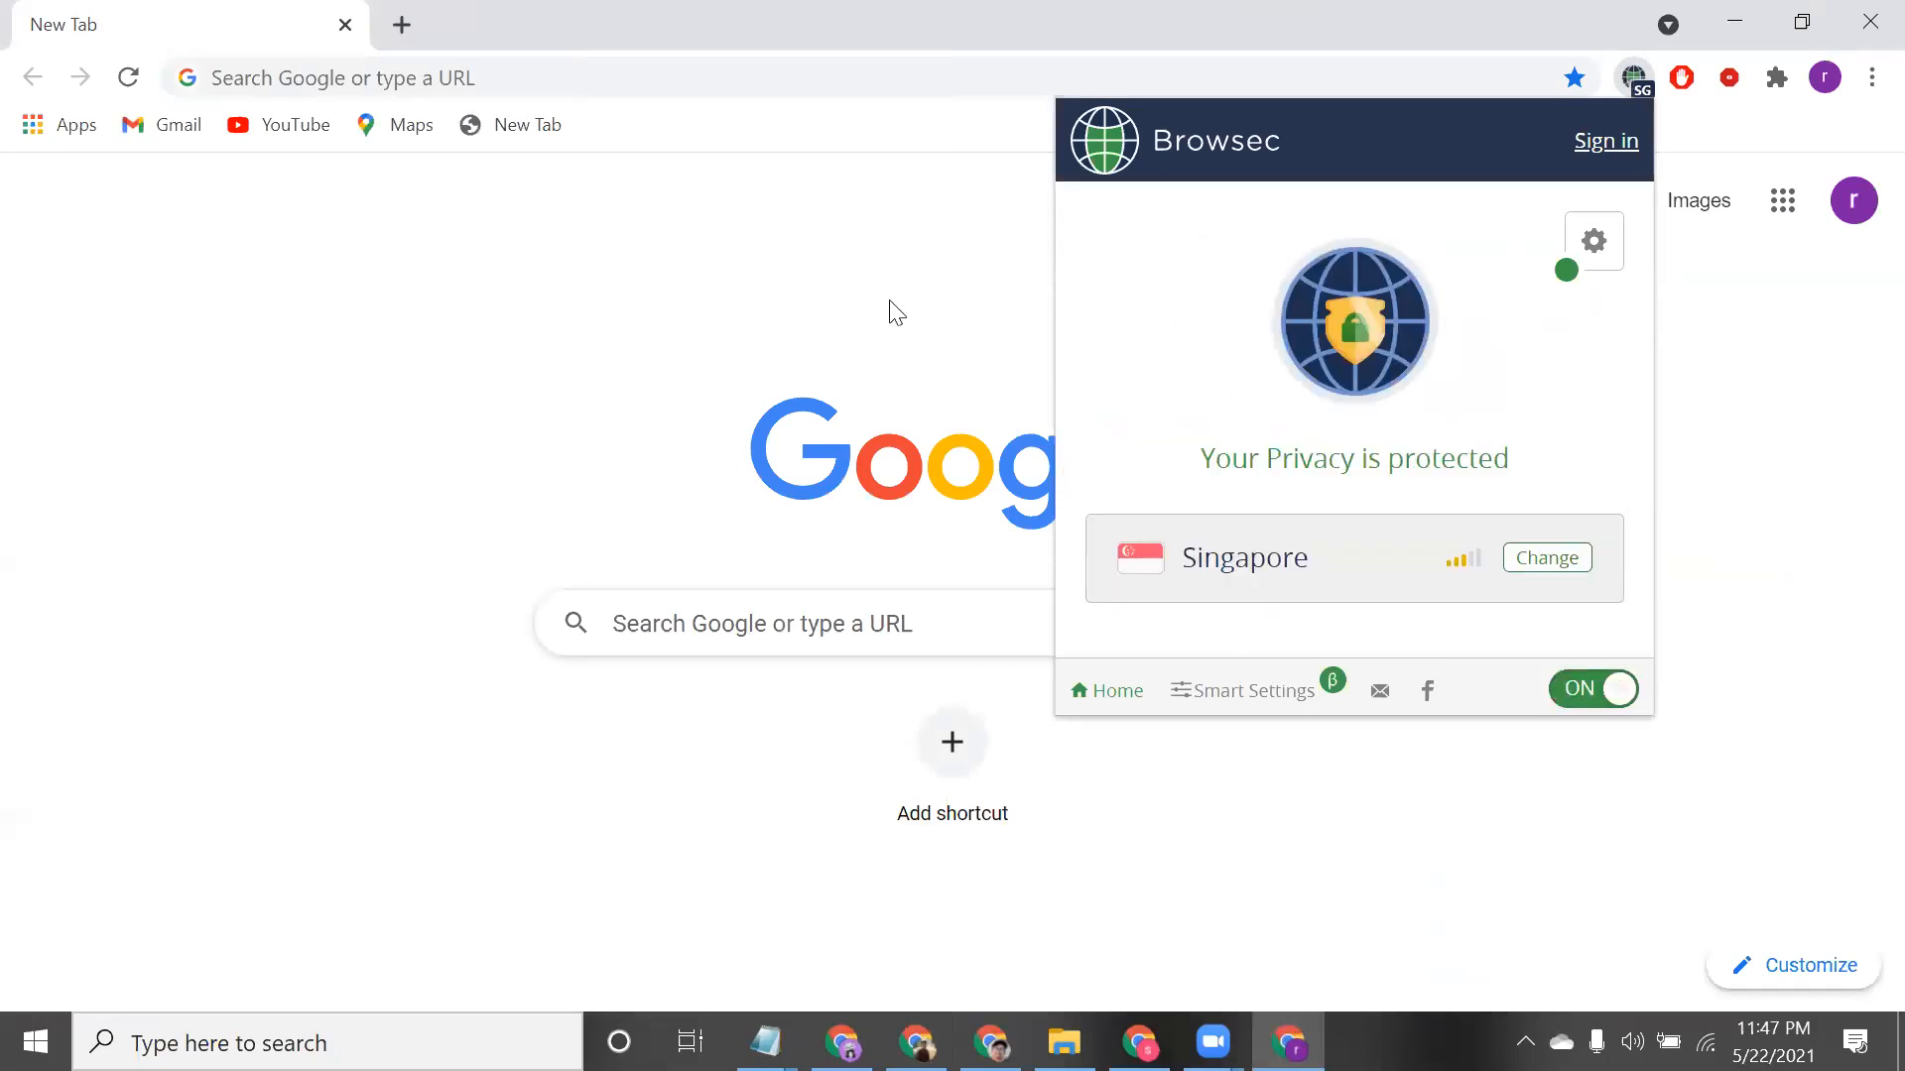
left_click(781, 64)
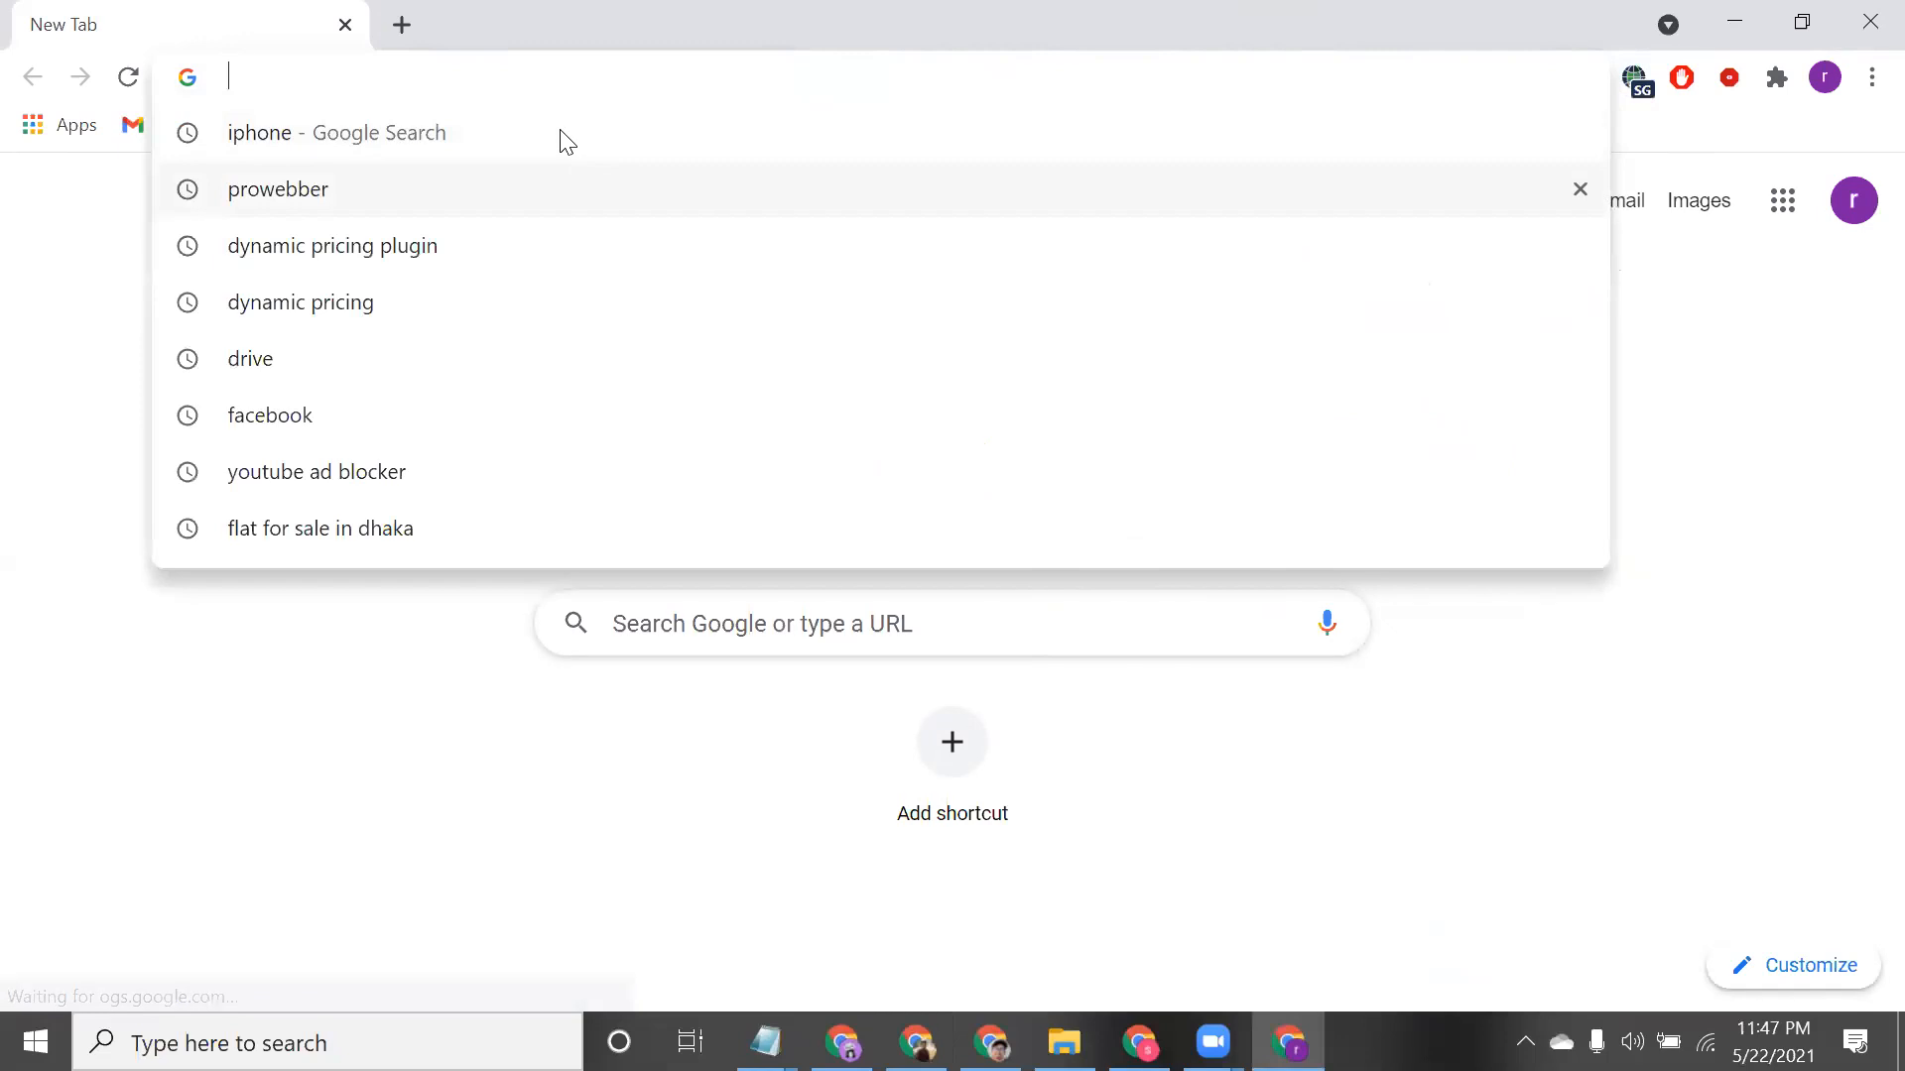
Search Google for 'iphone' and browse the Shopping results
left_click(439, 137)
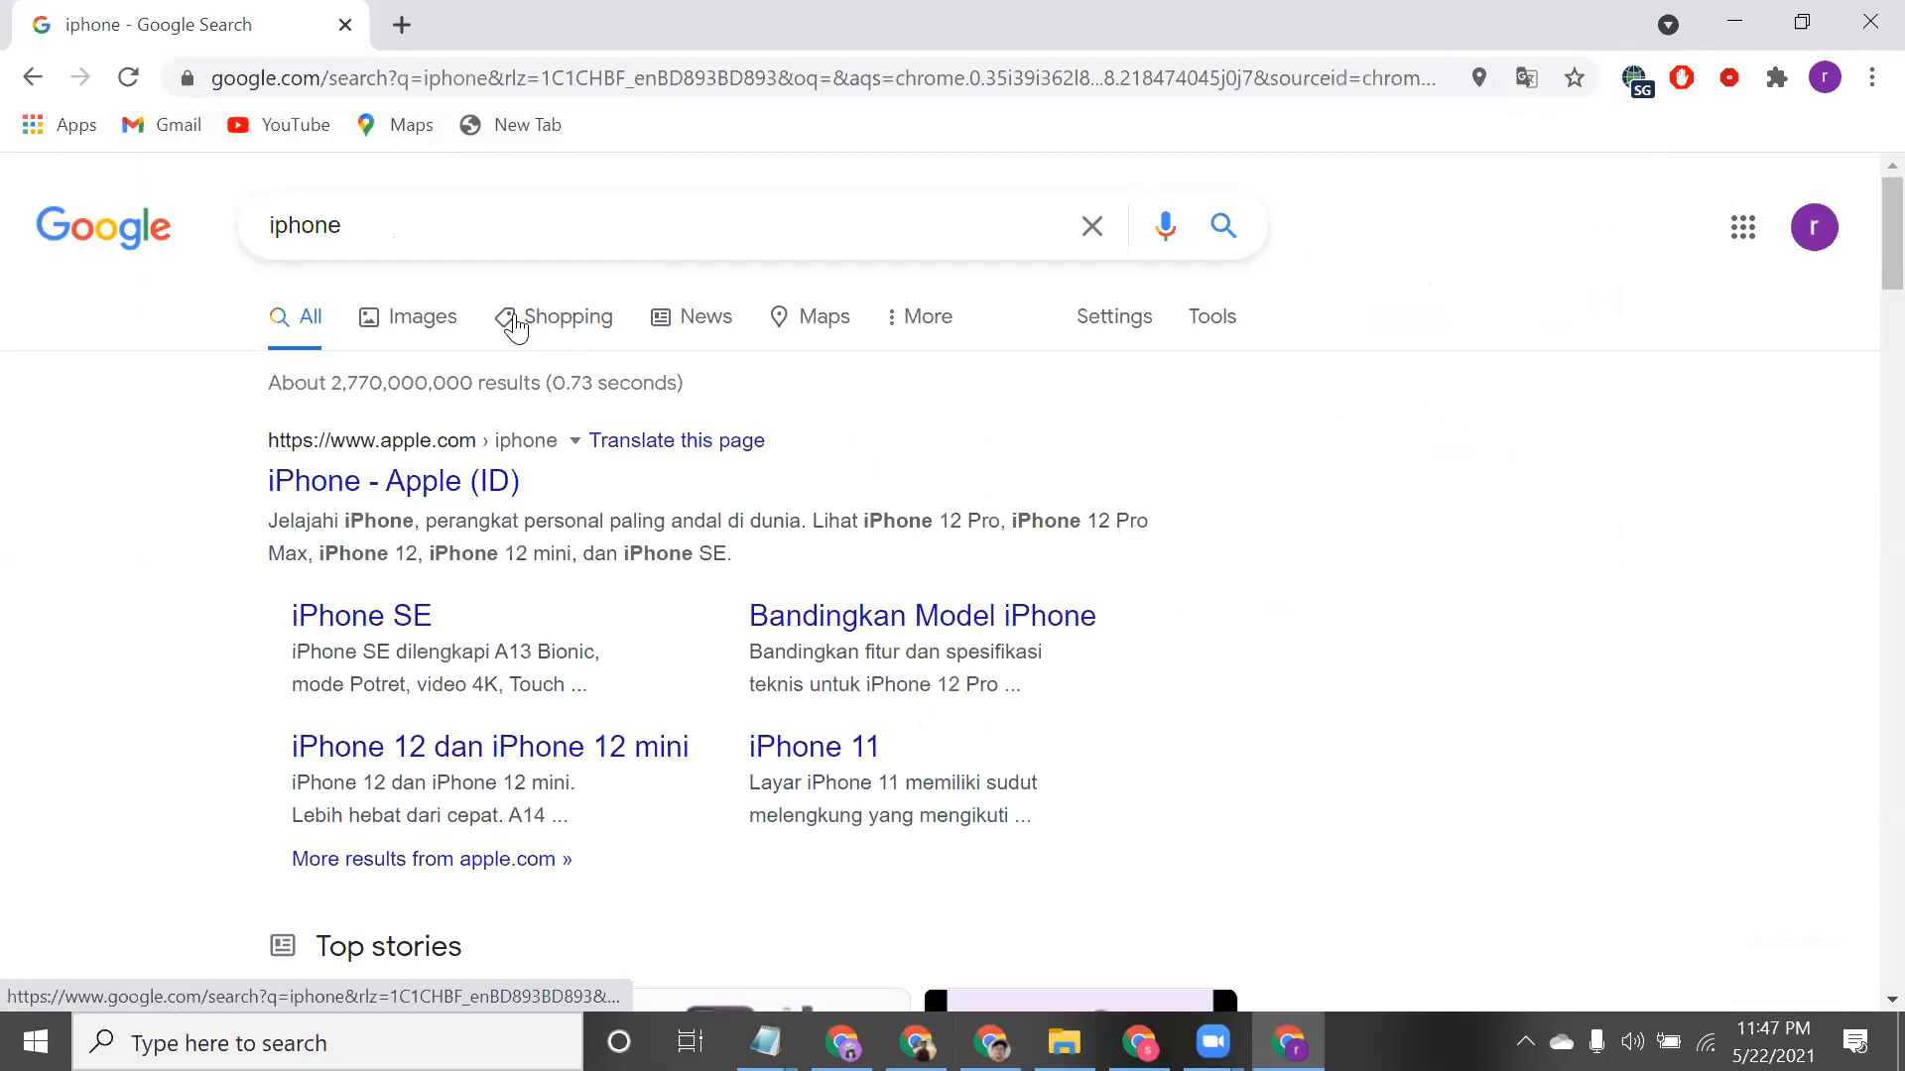
scroll(512, 317, "up", 5)
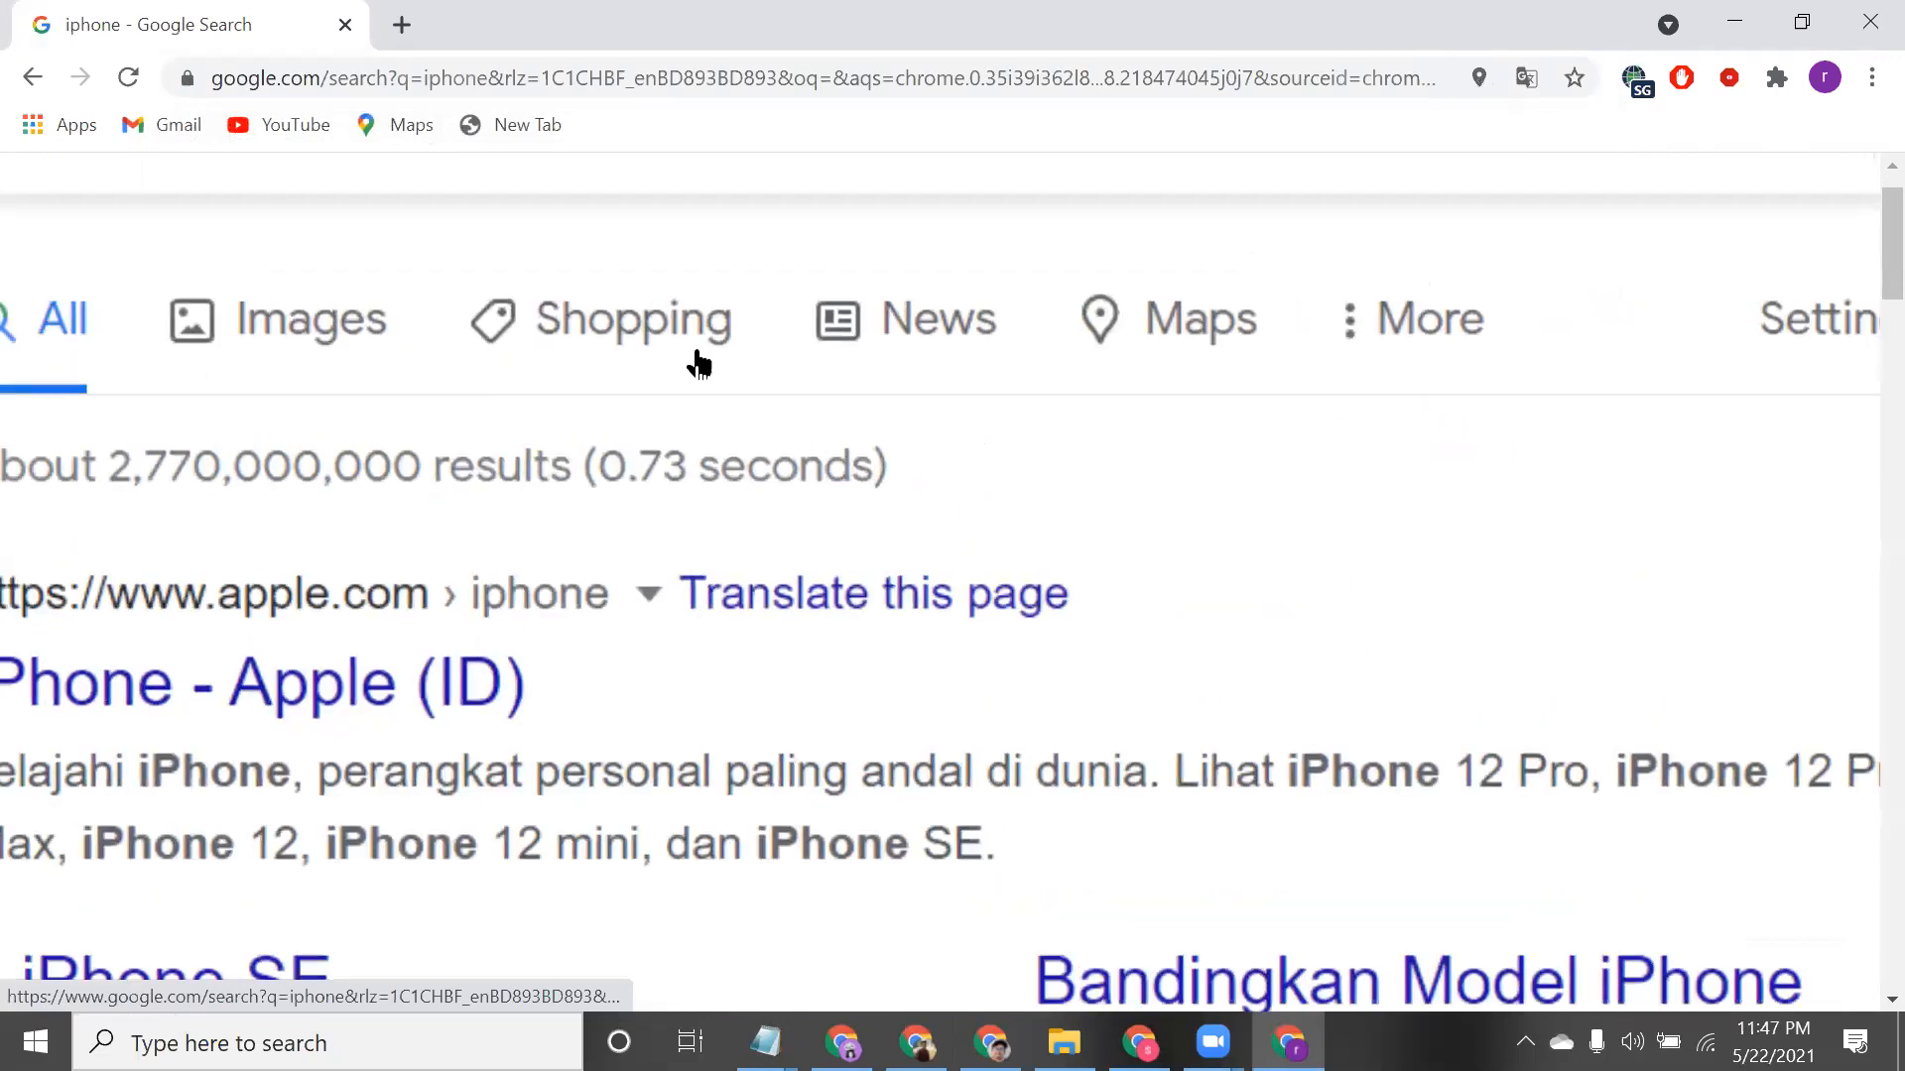
left_click(738, 364)
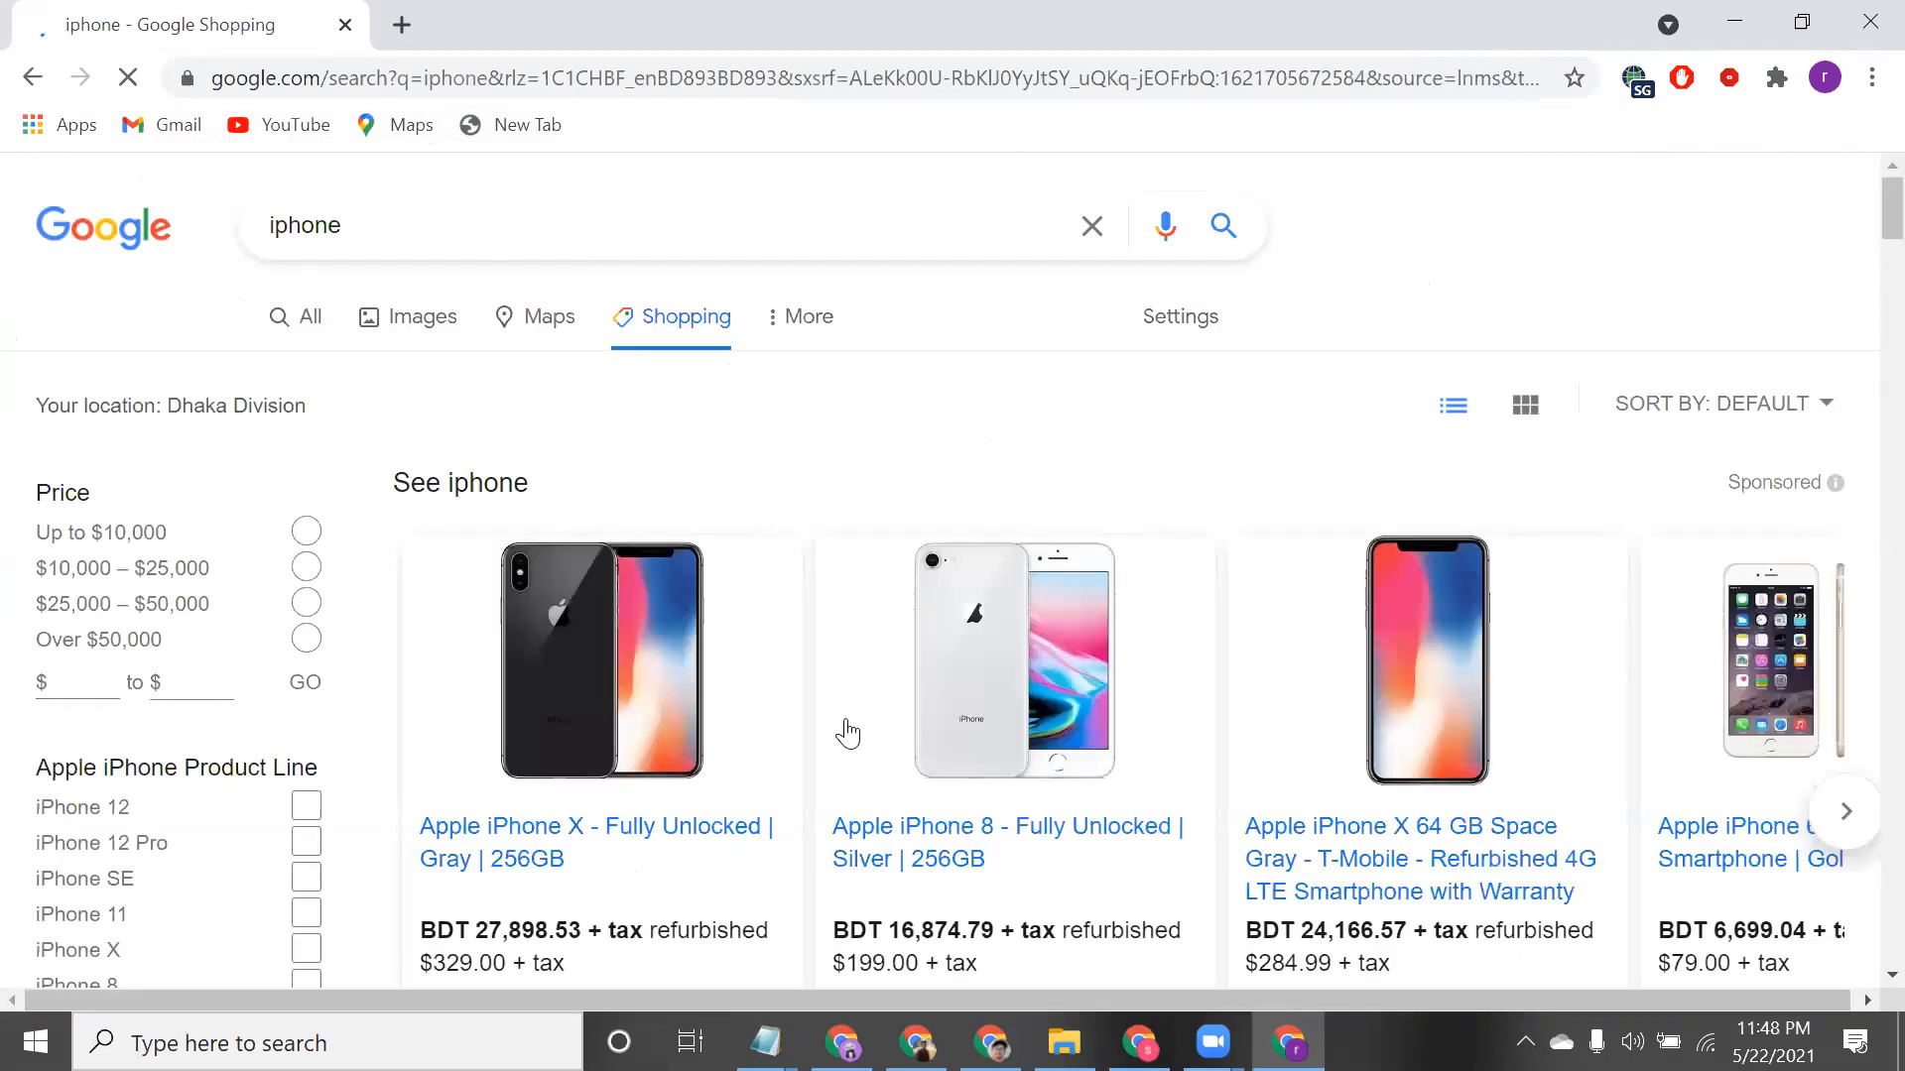
scroll(846, 731, "down", 1)
scroll(1074, 732, "down", 2)
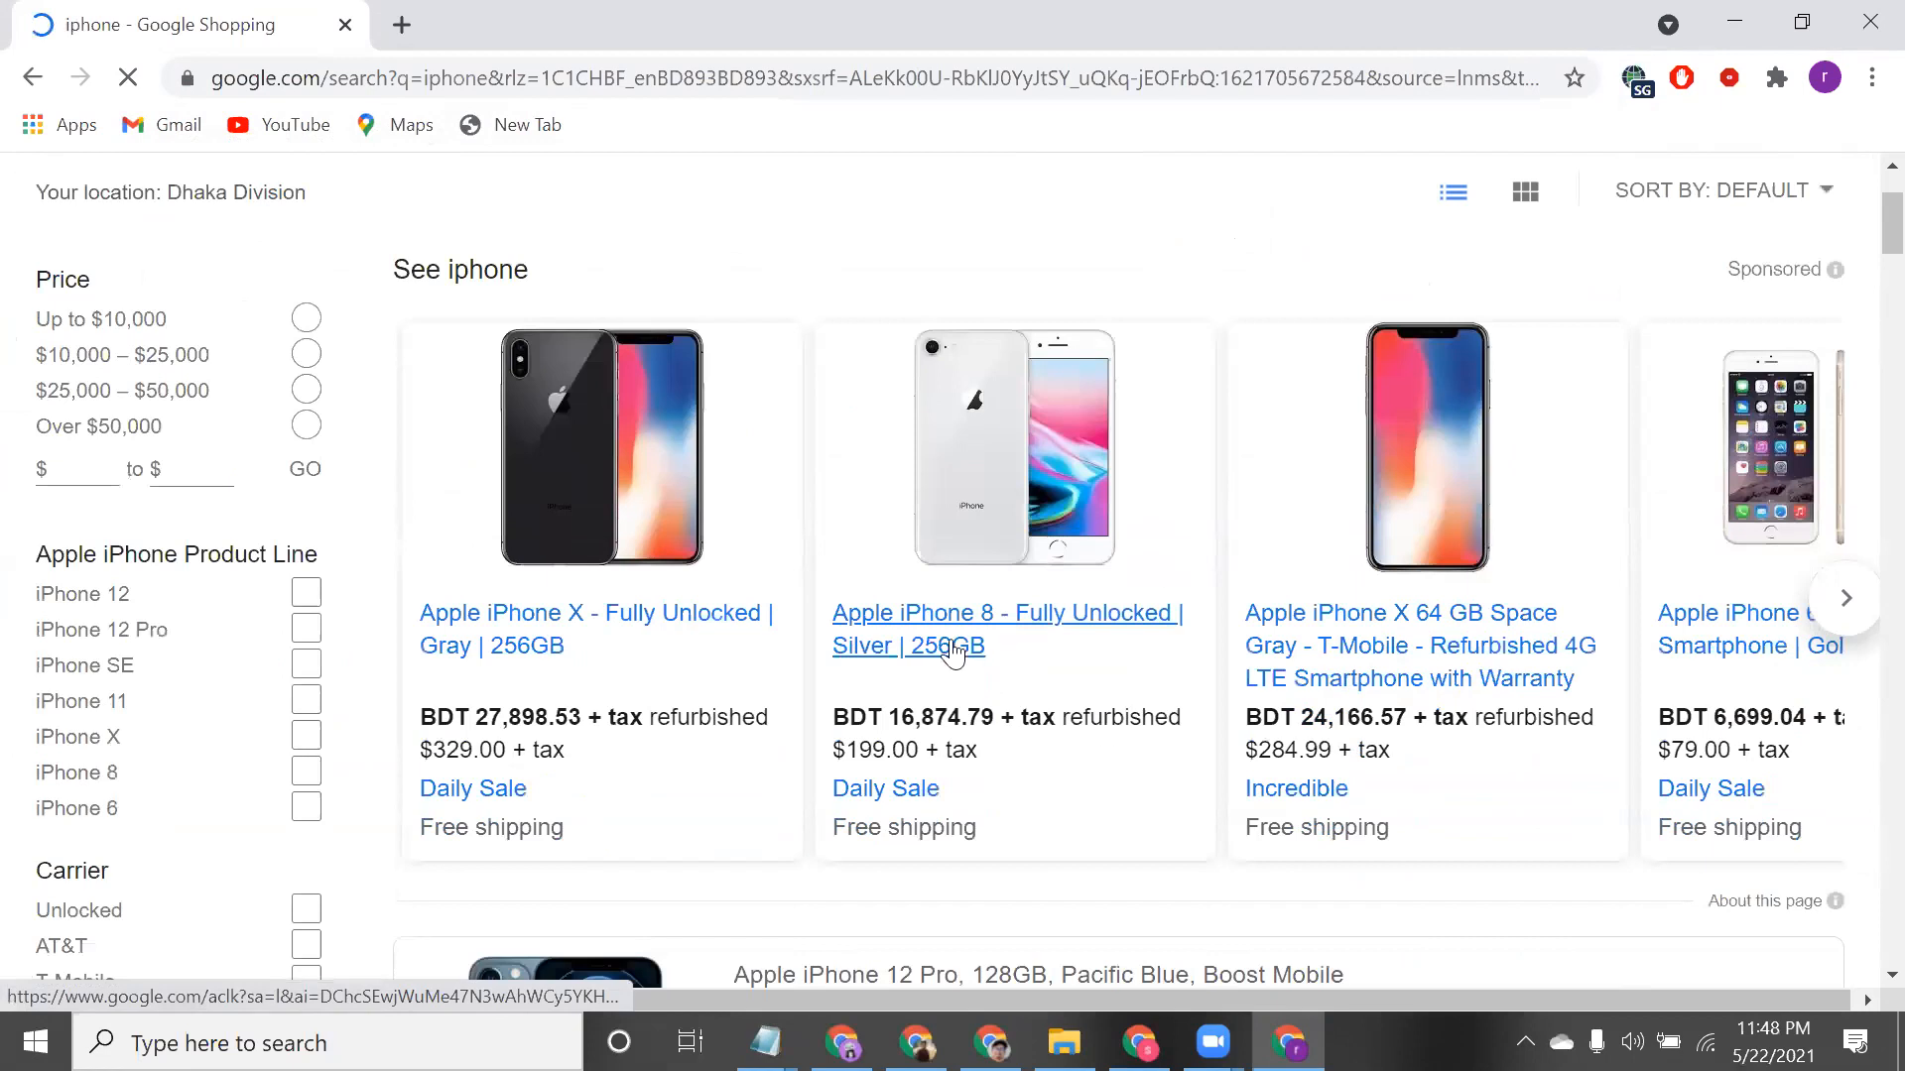
scroll(958, 650, "up", 3)
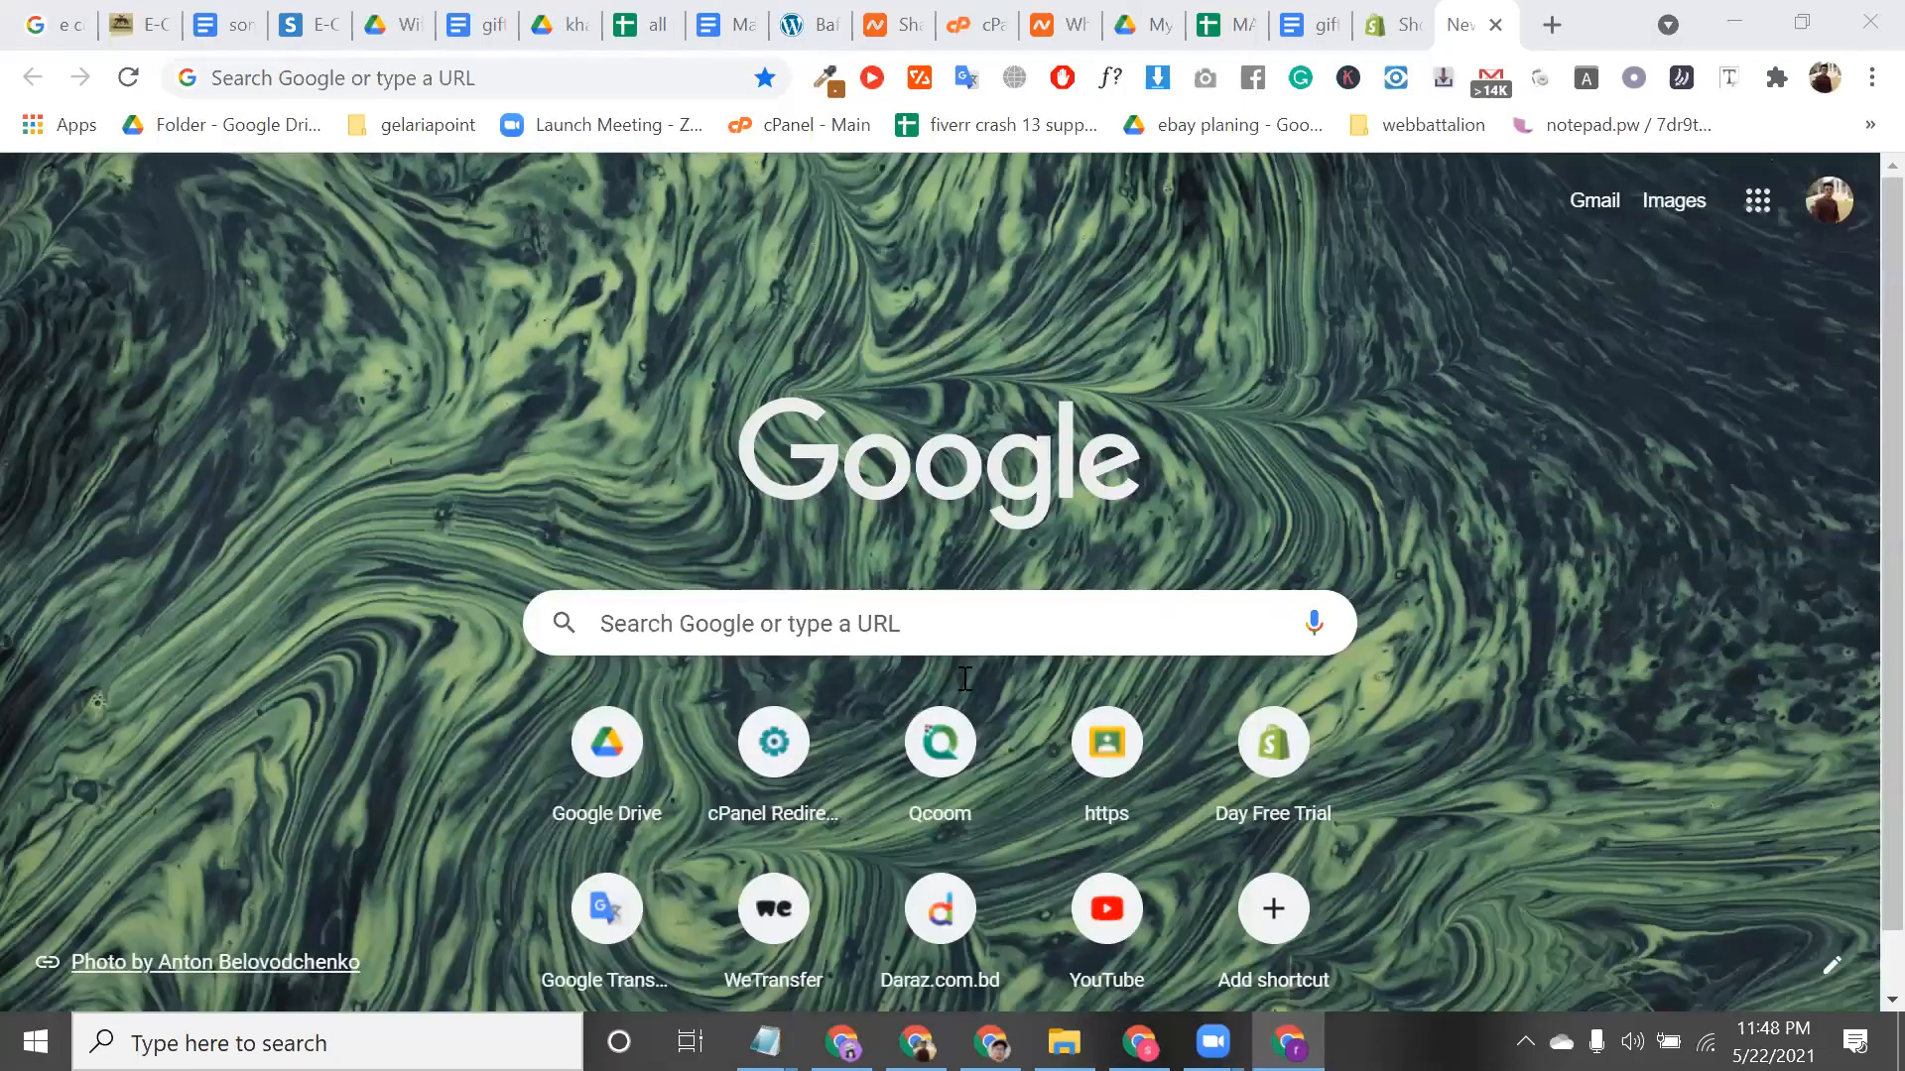
Return to Shopify's Google channel page inviting a Google account connection
triple_click(1142, 691)
scroll(1191, 625, "down", 1)
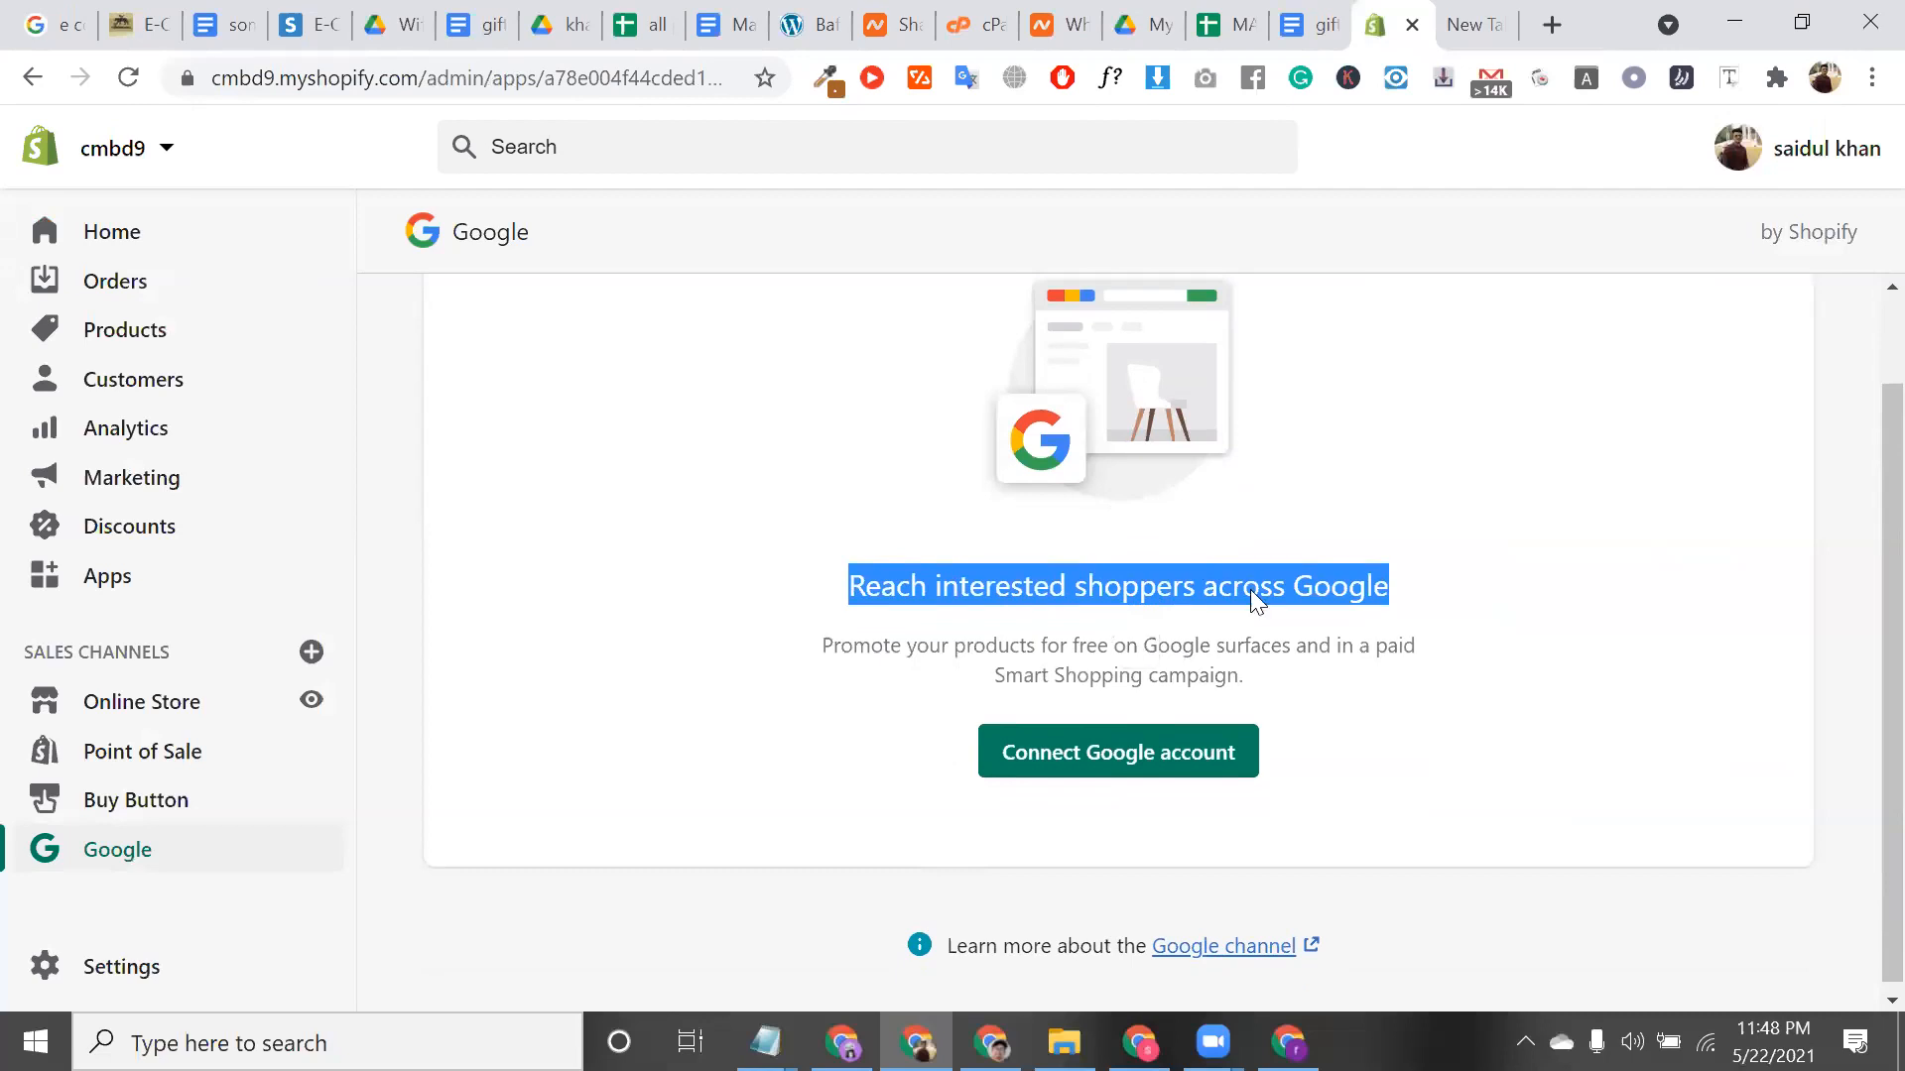
left_click(1198, 586)
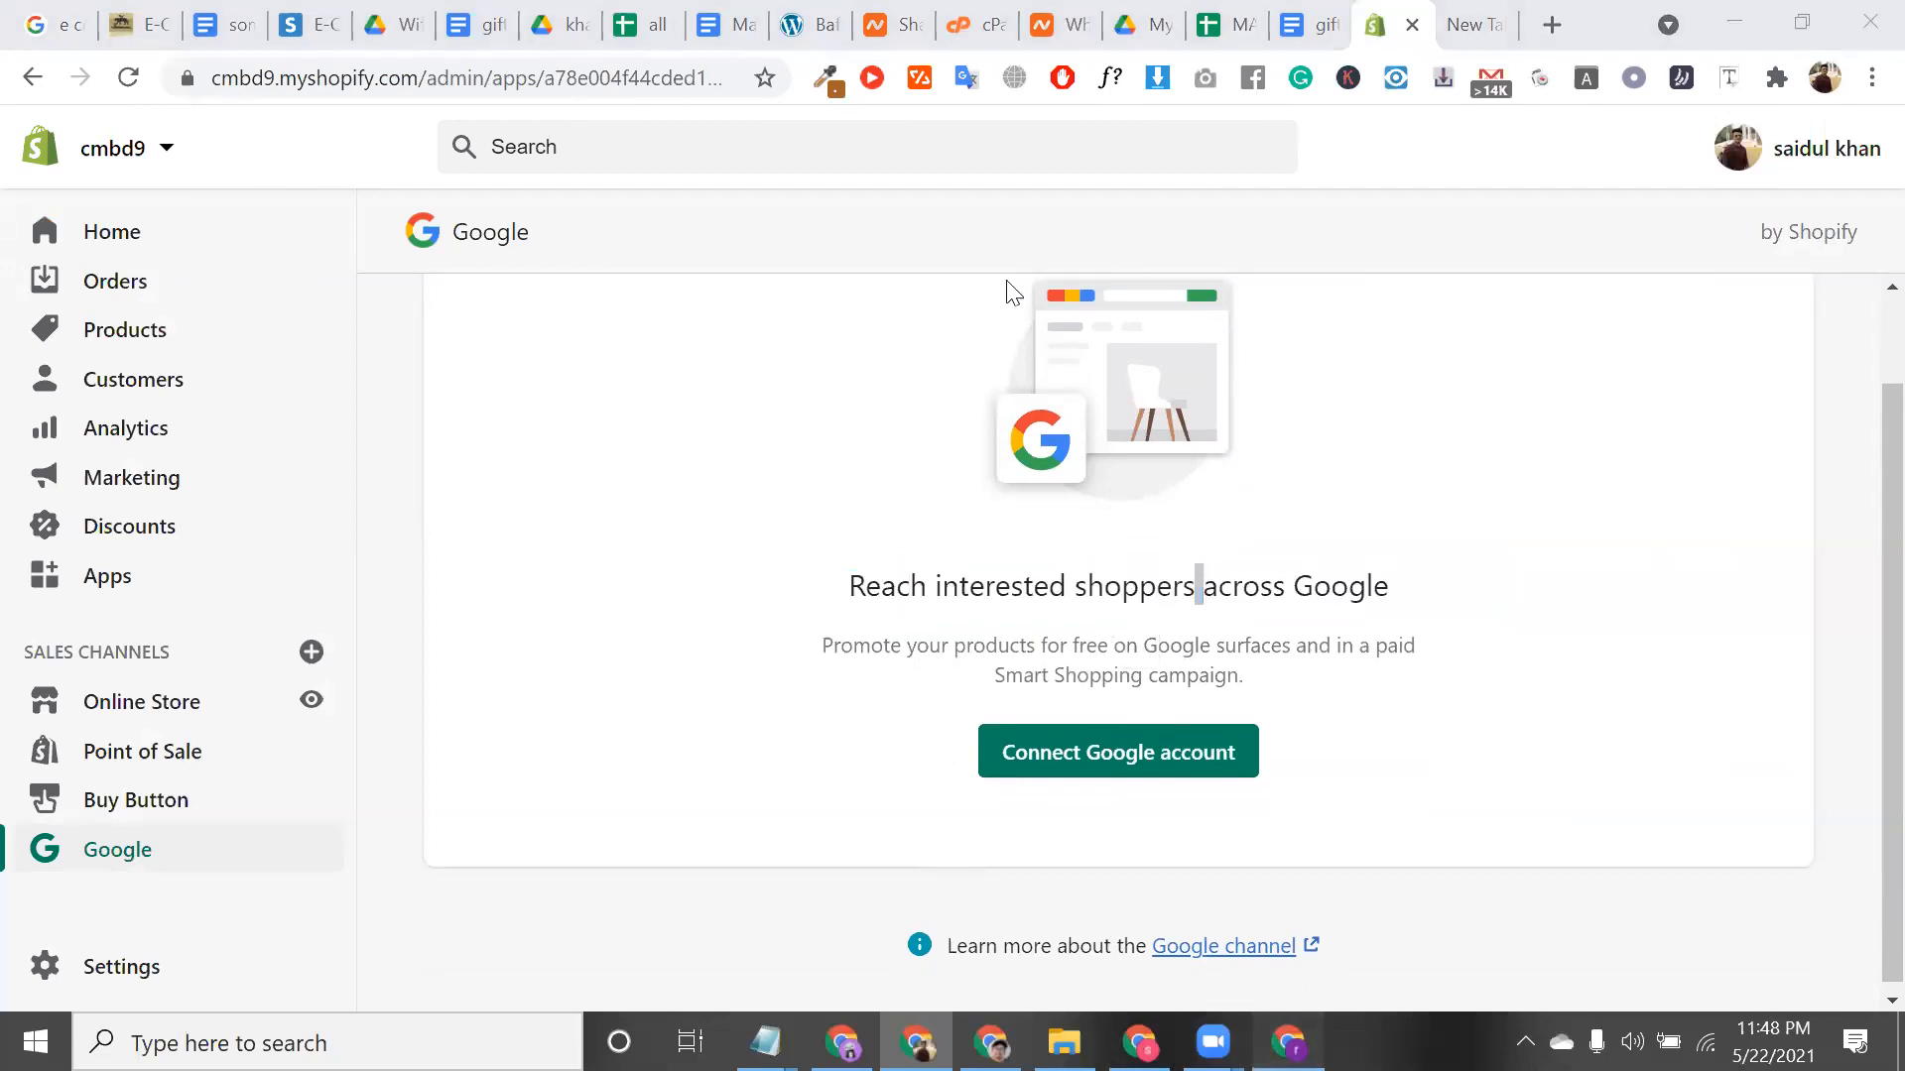
Replace the iphone query with 'chair' and run the Shopping search
left_click(842, 240)
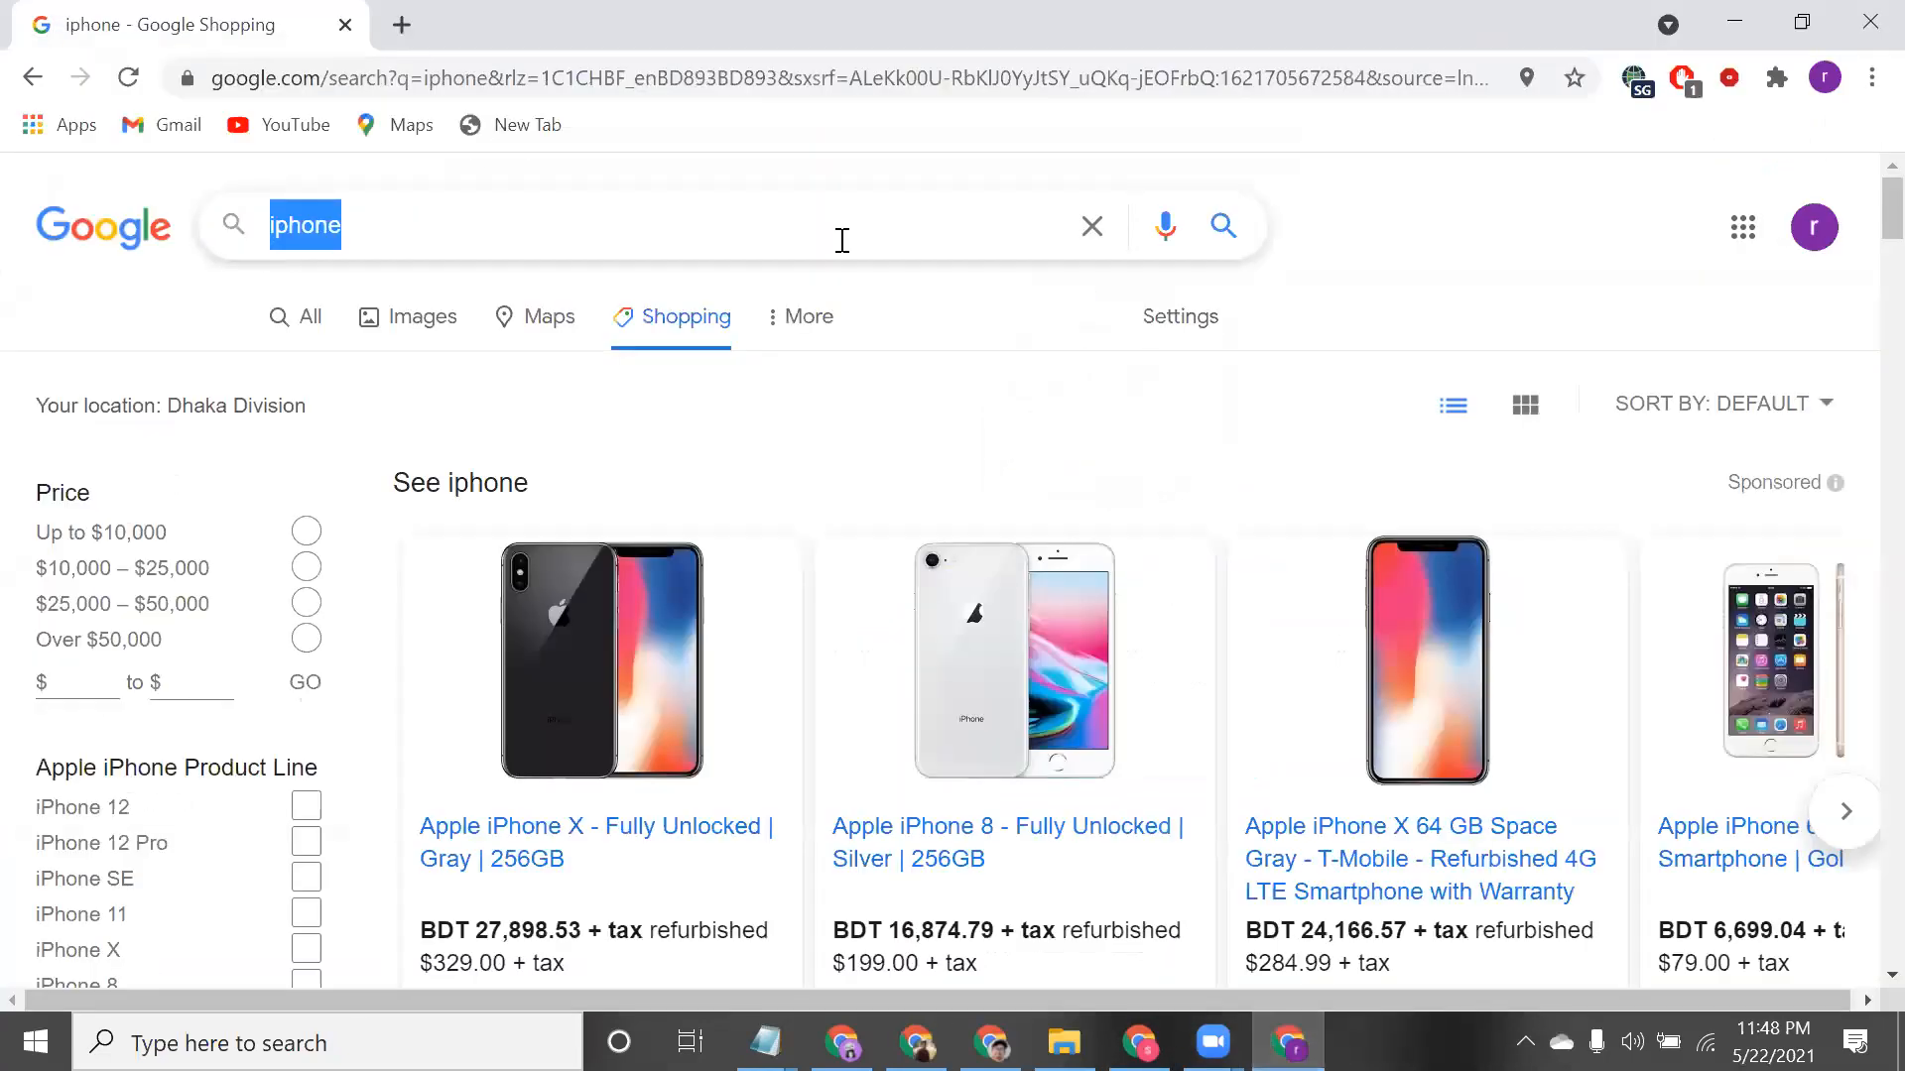
key("BackSpace")
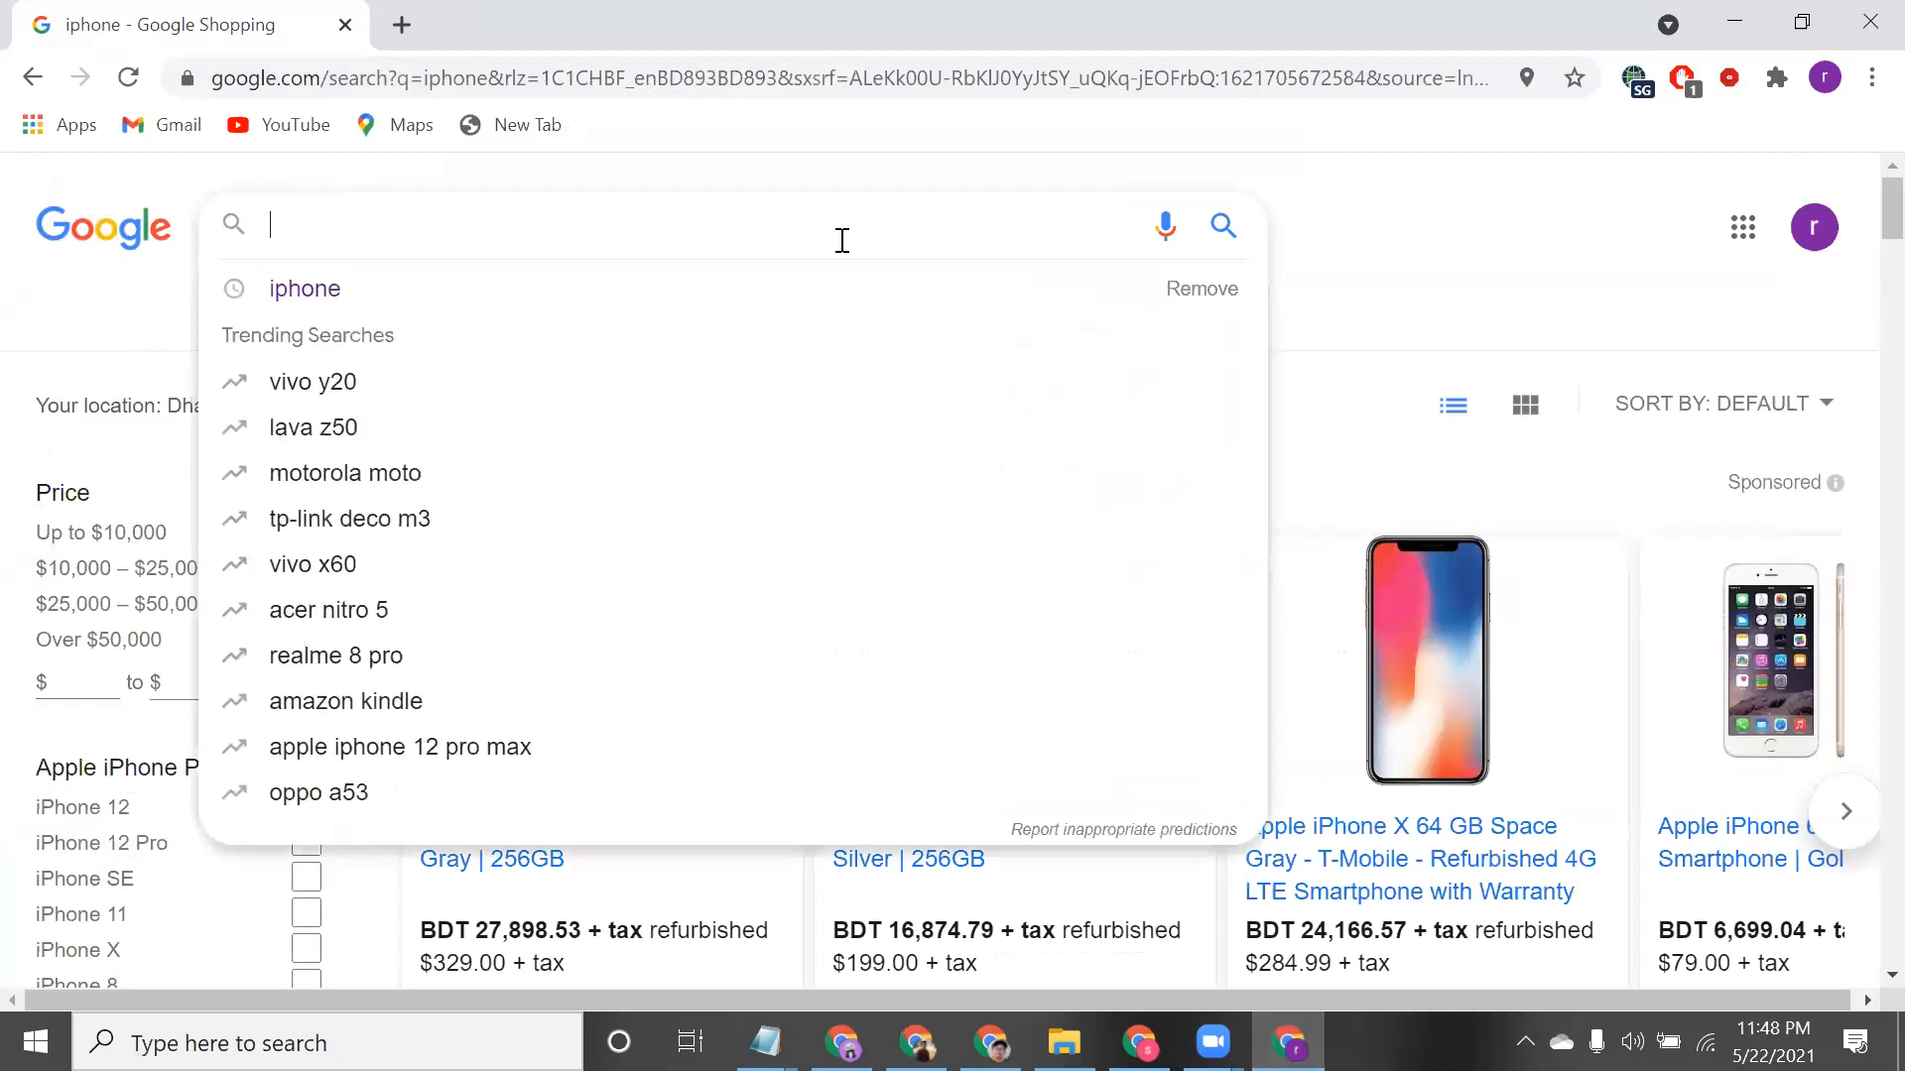
type("chair")
key("Return")
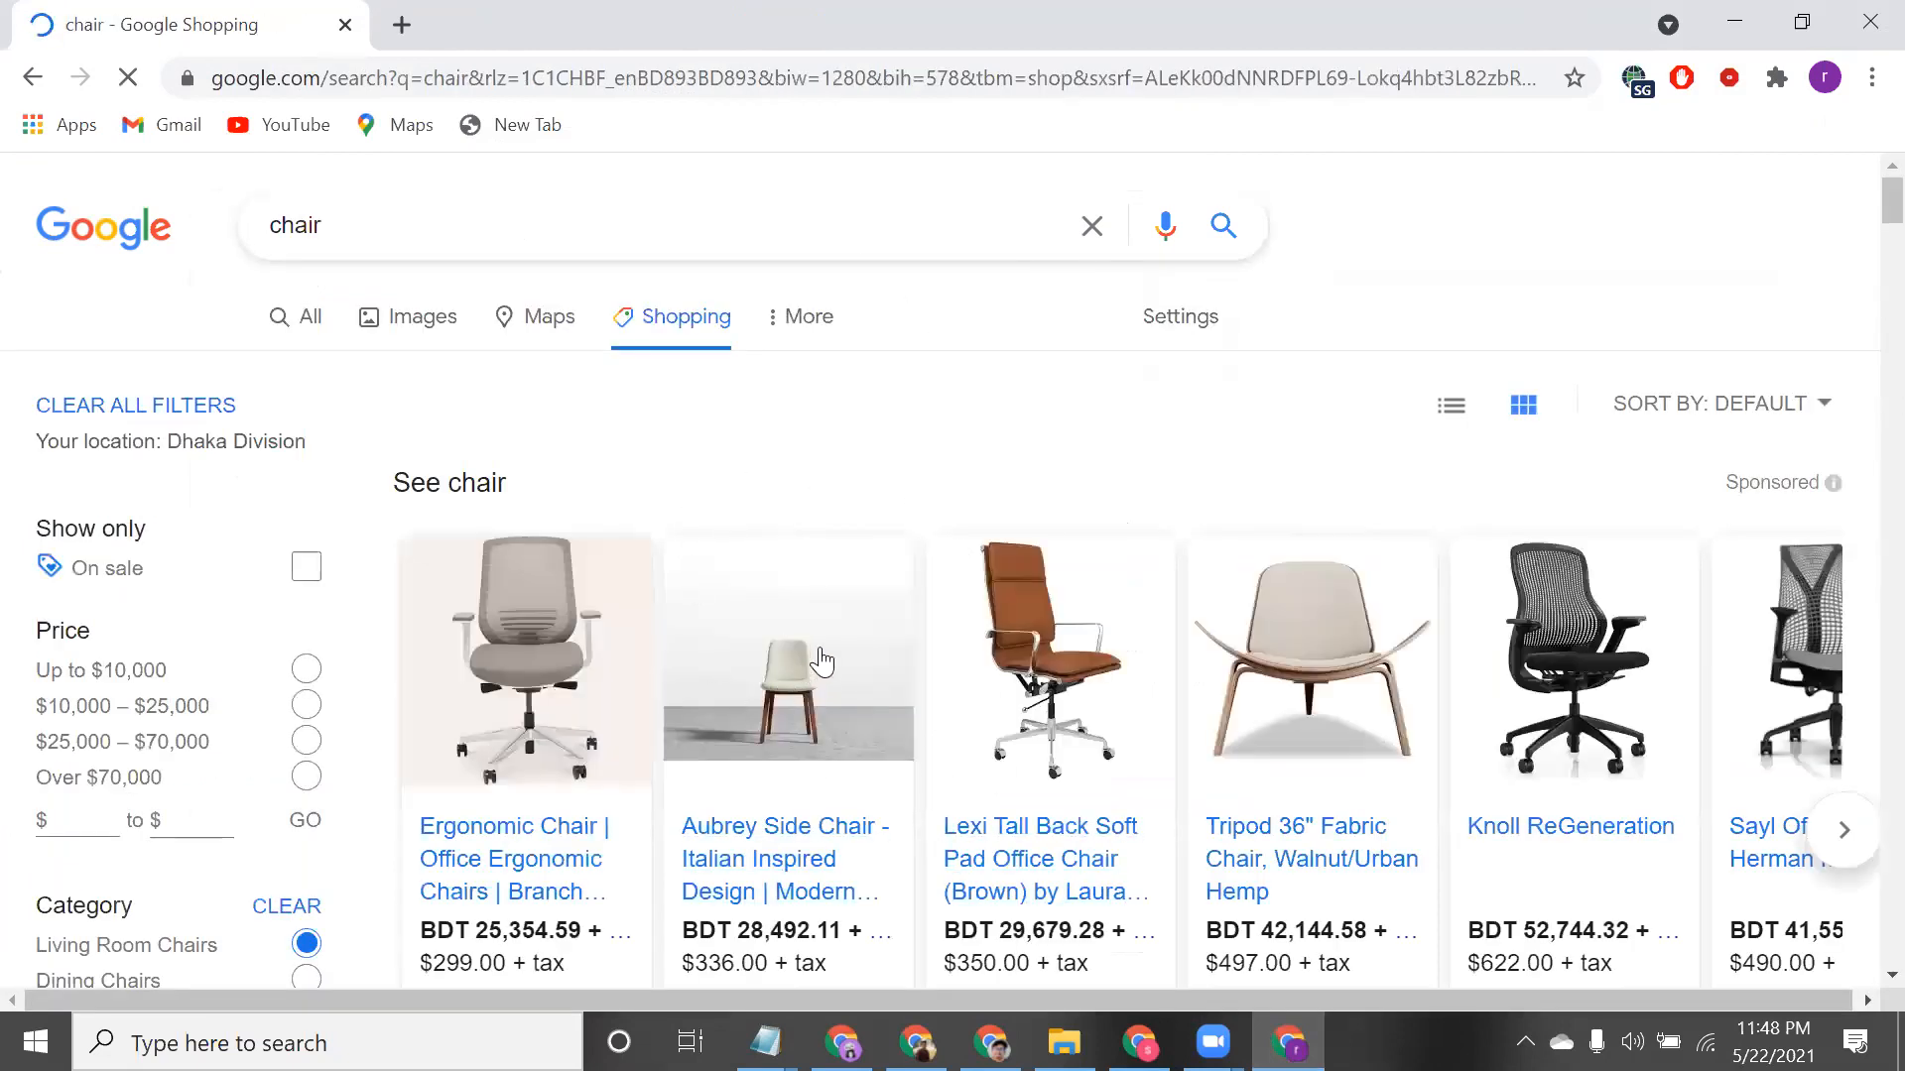
scroll(870, 559, "down", 3)
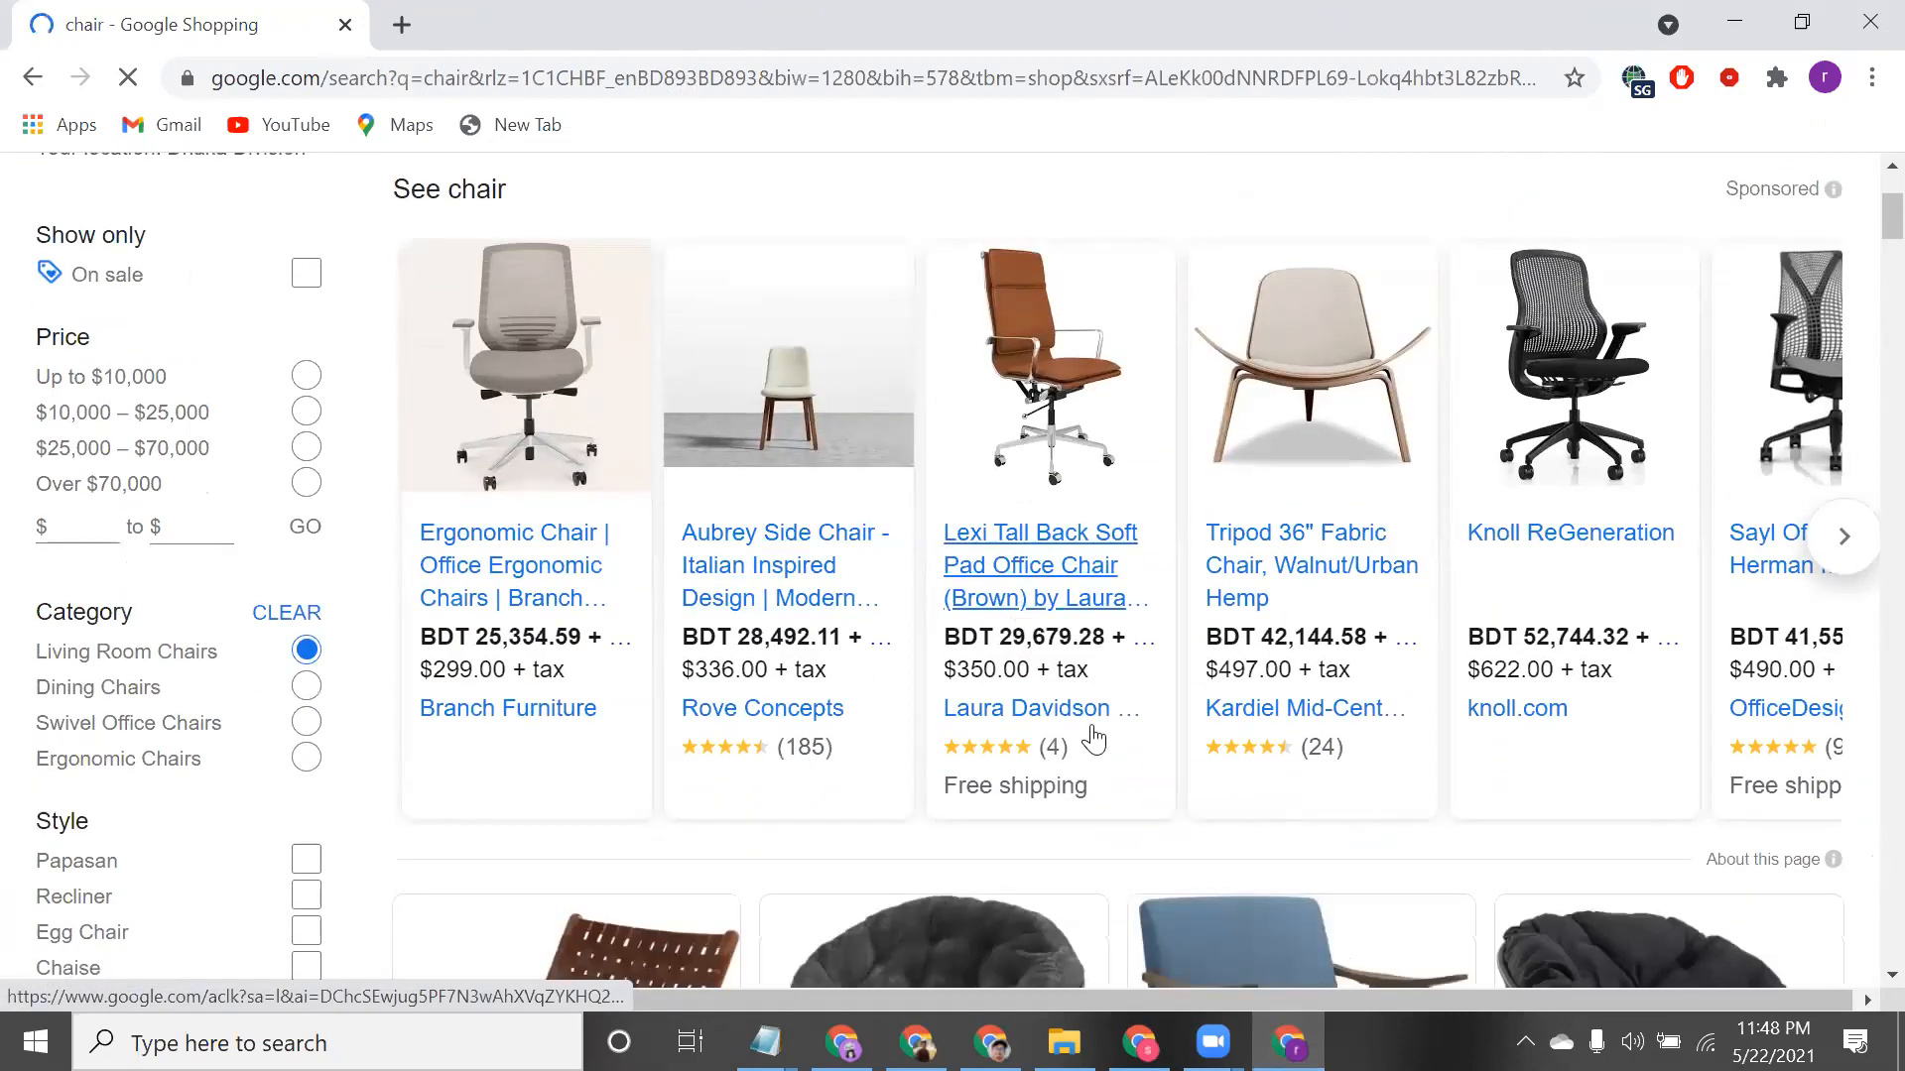
scroll(1754, 210, "up", 3)
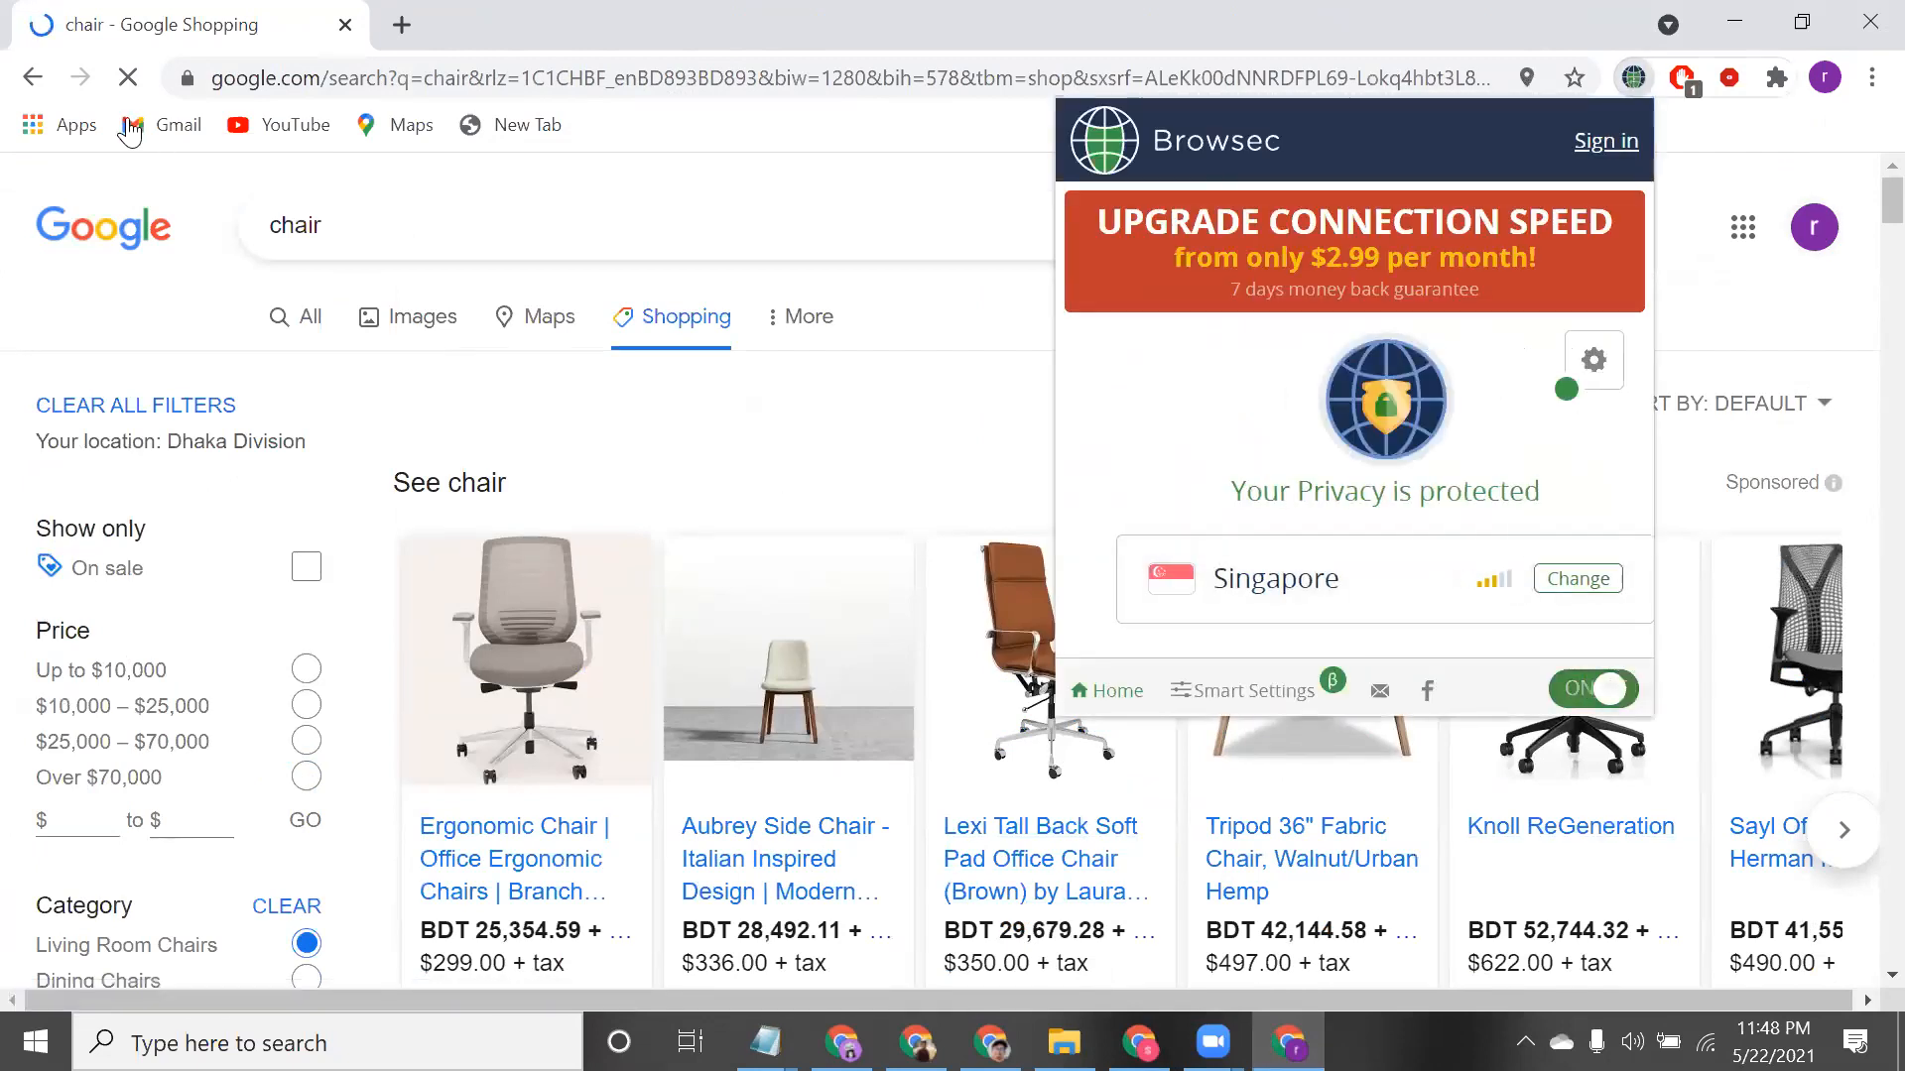
Turn the VPN off and rerun 'chair' as a regular web search
left_click(123, 87)
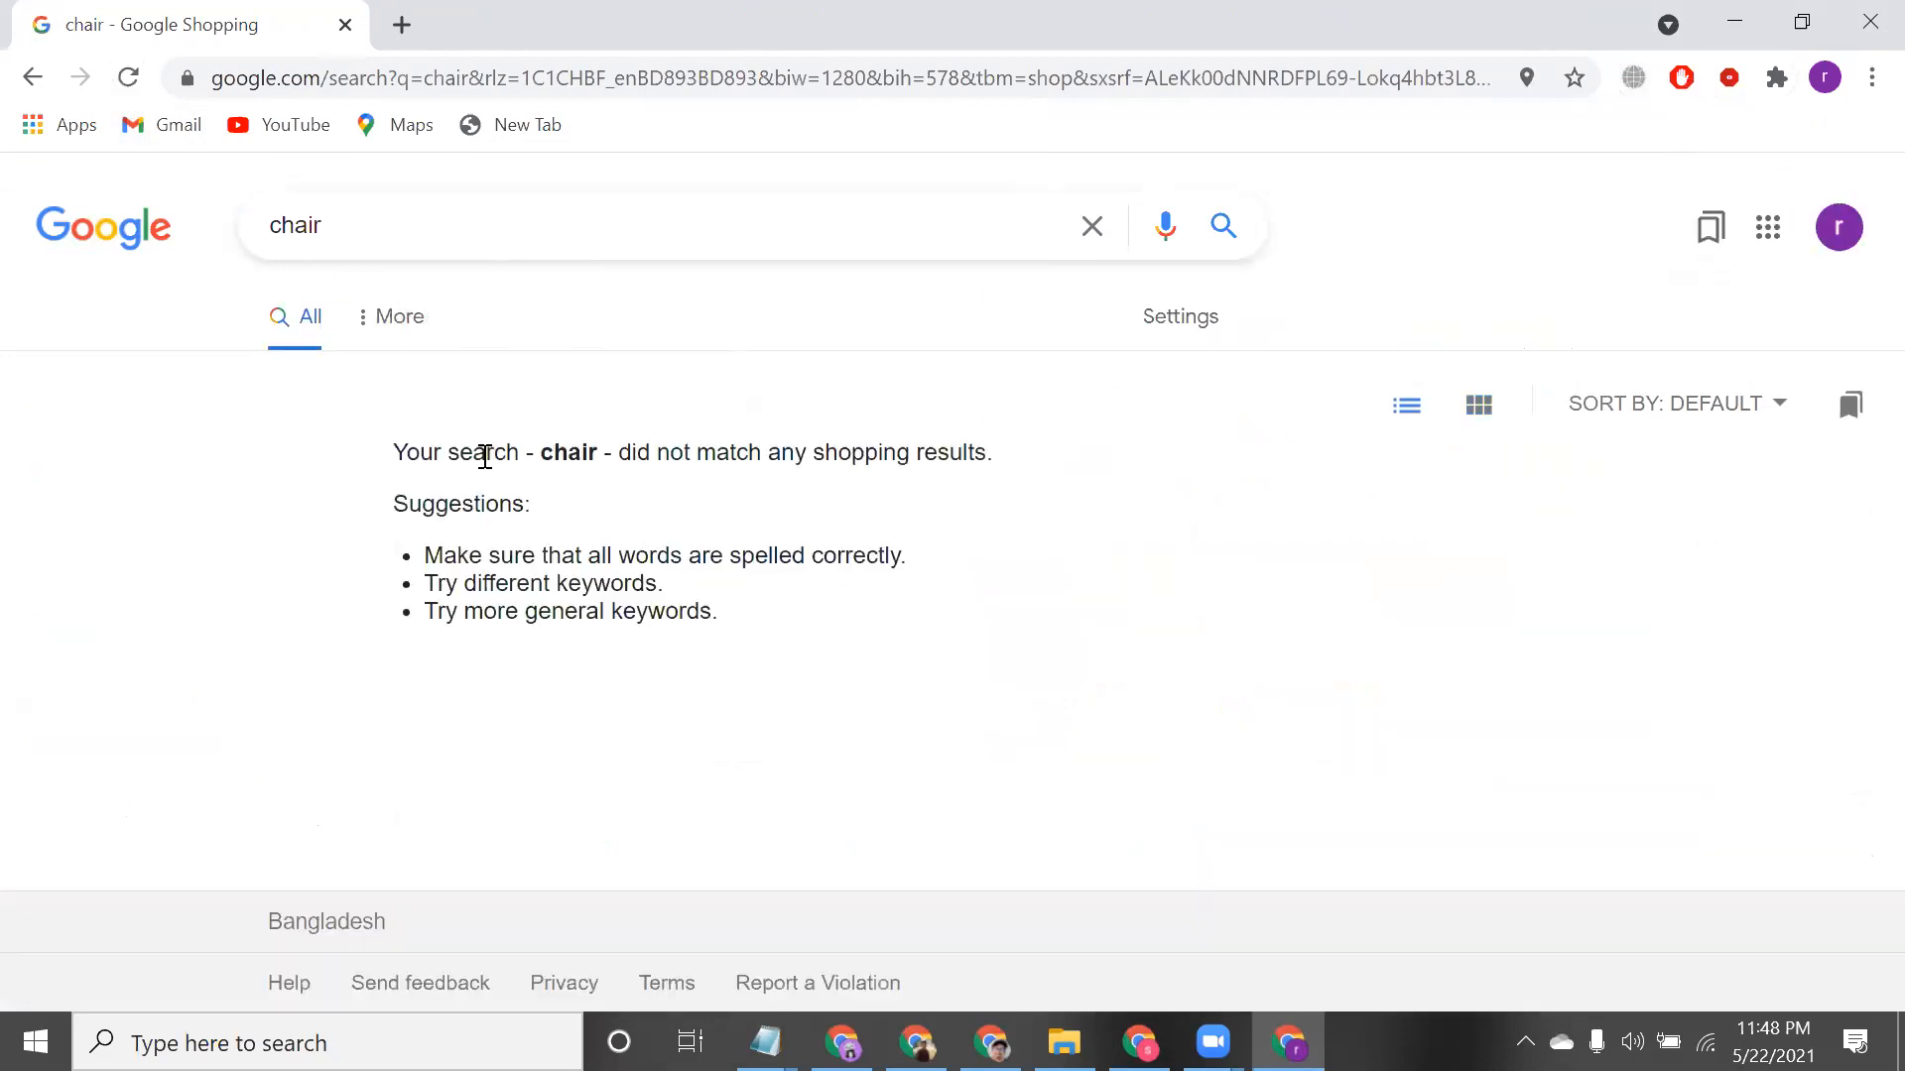
triple_click(485, 456)
left_click(301, 324)
left_click(394, 228)
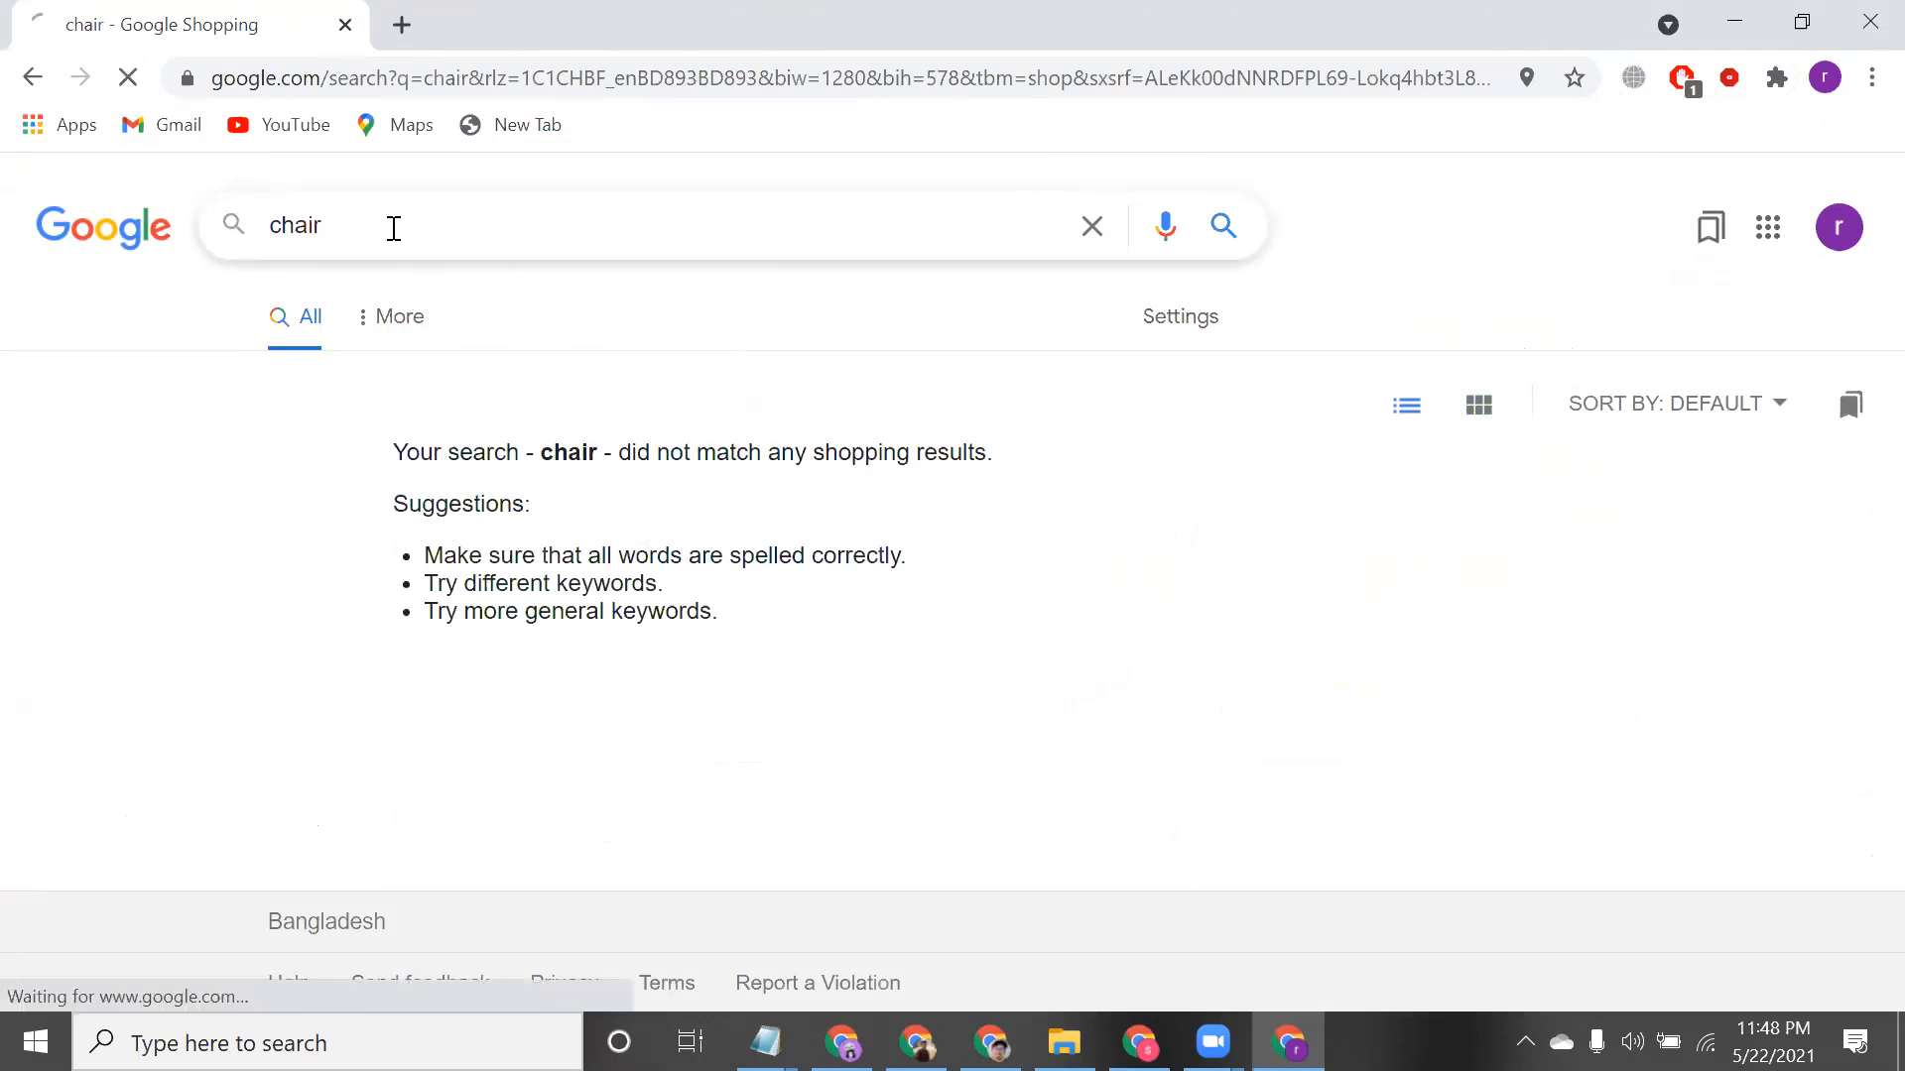
key("Return")
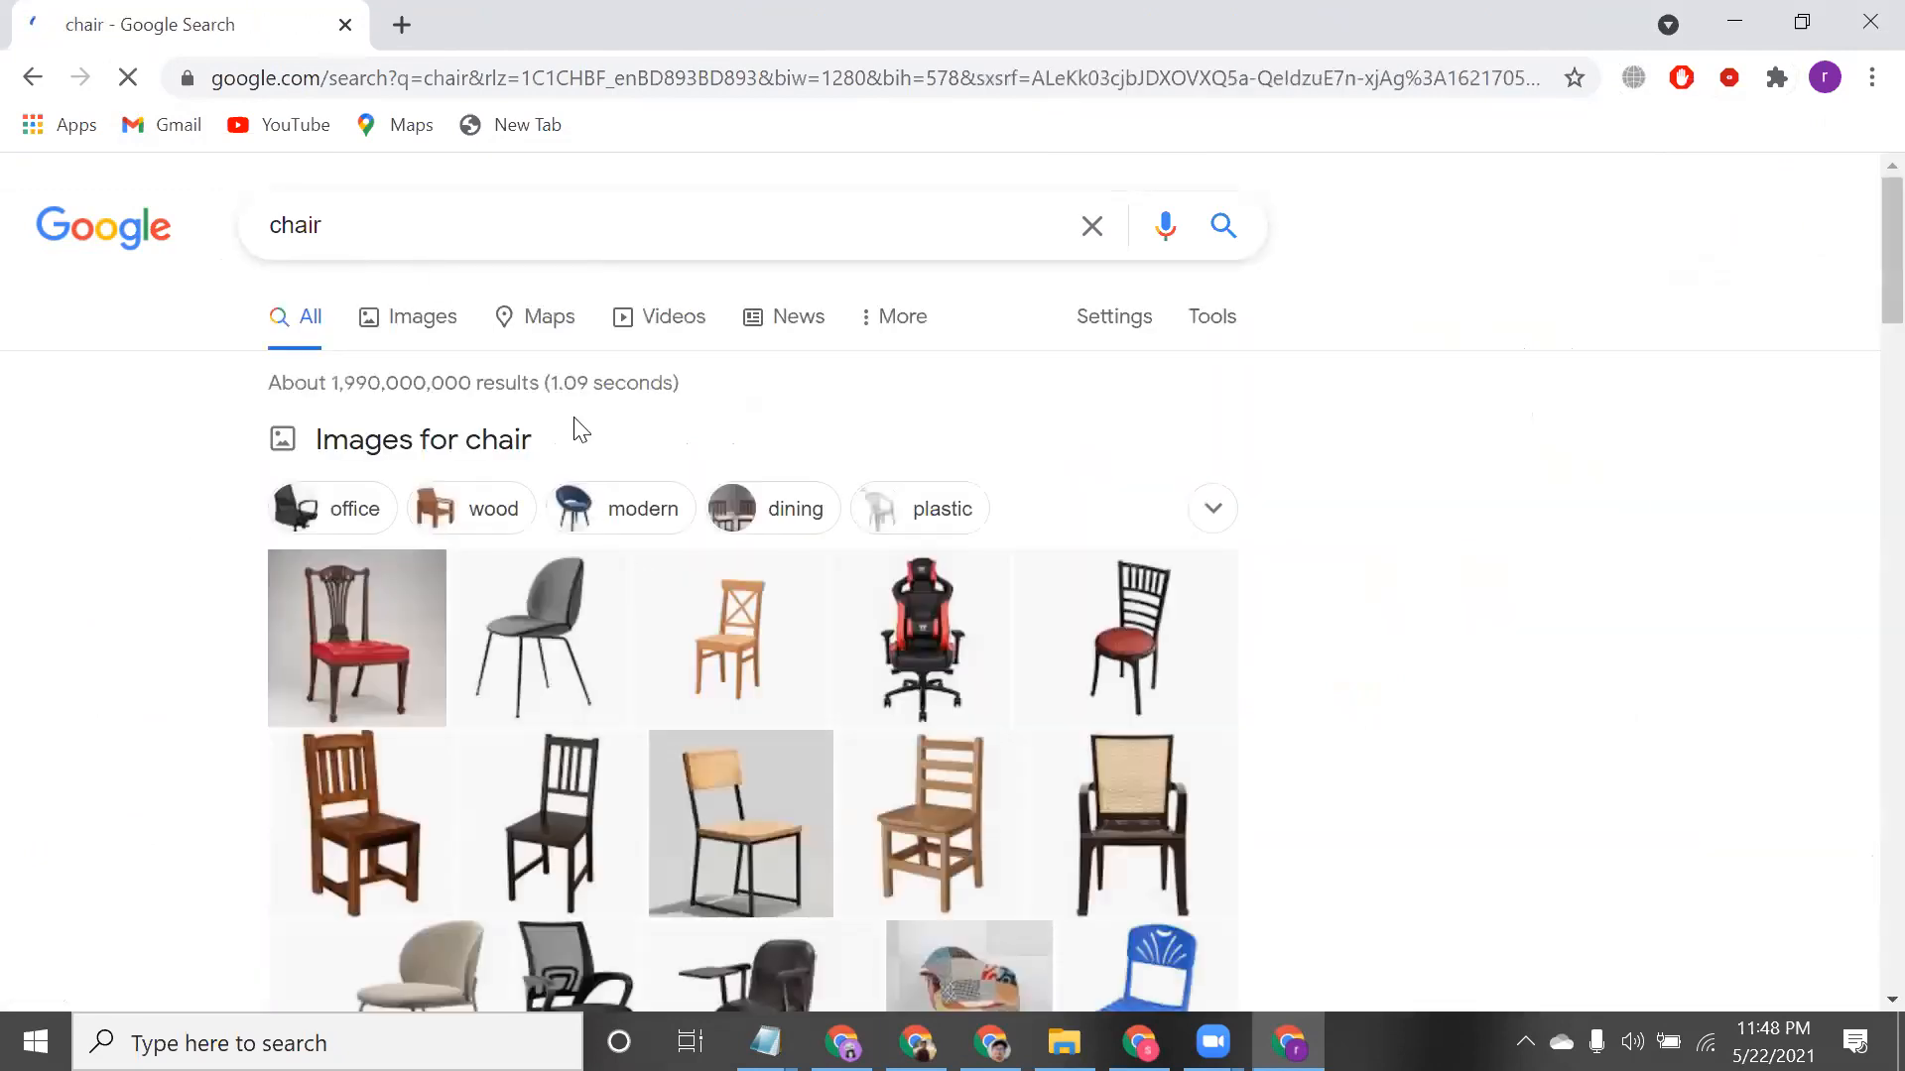
Check the roughly 1,990,000,000 results count, then minimize the search window
triple_click(626, 393)
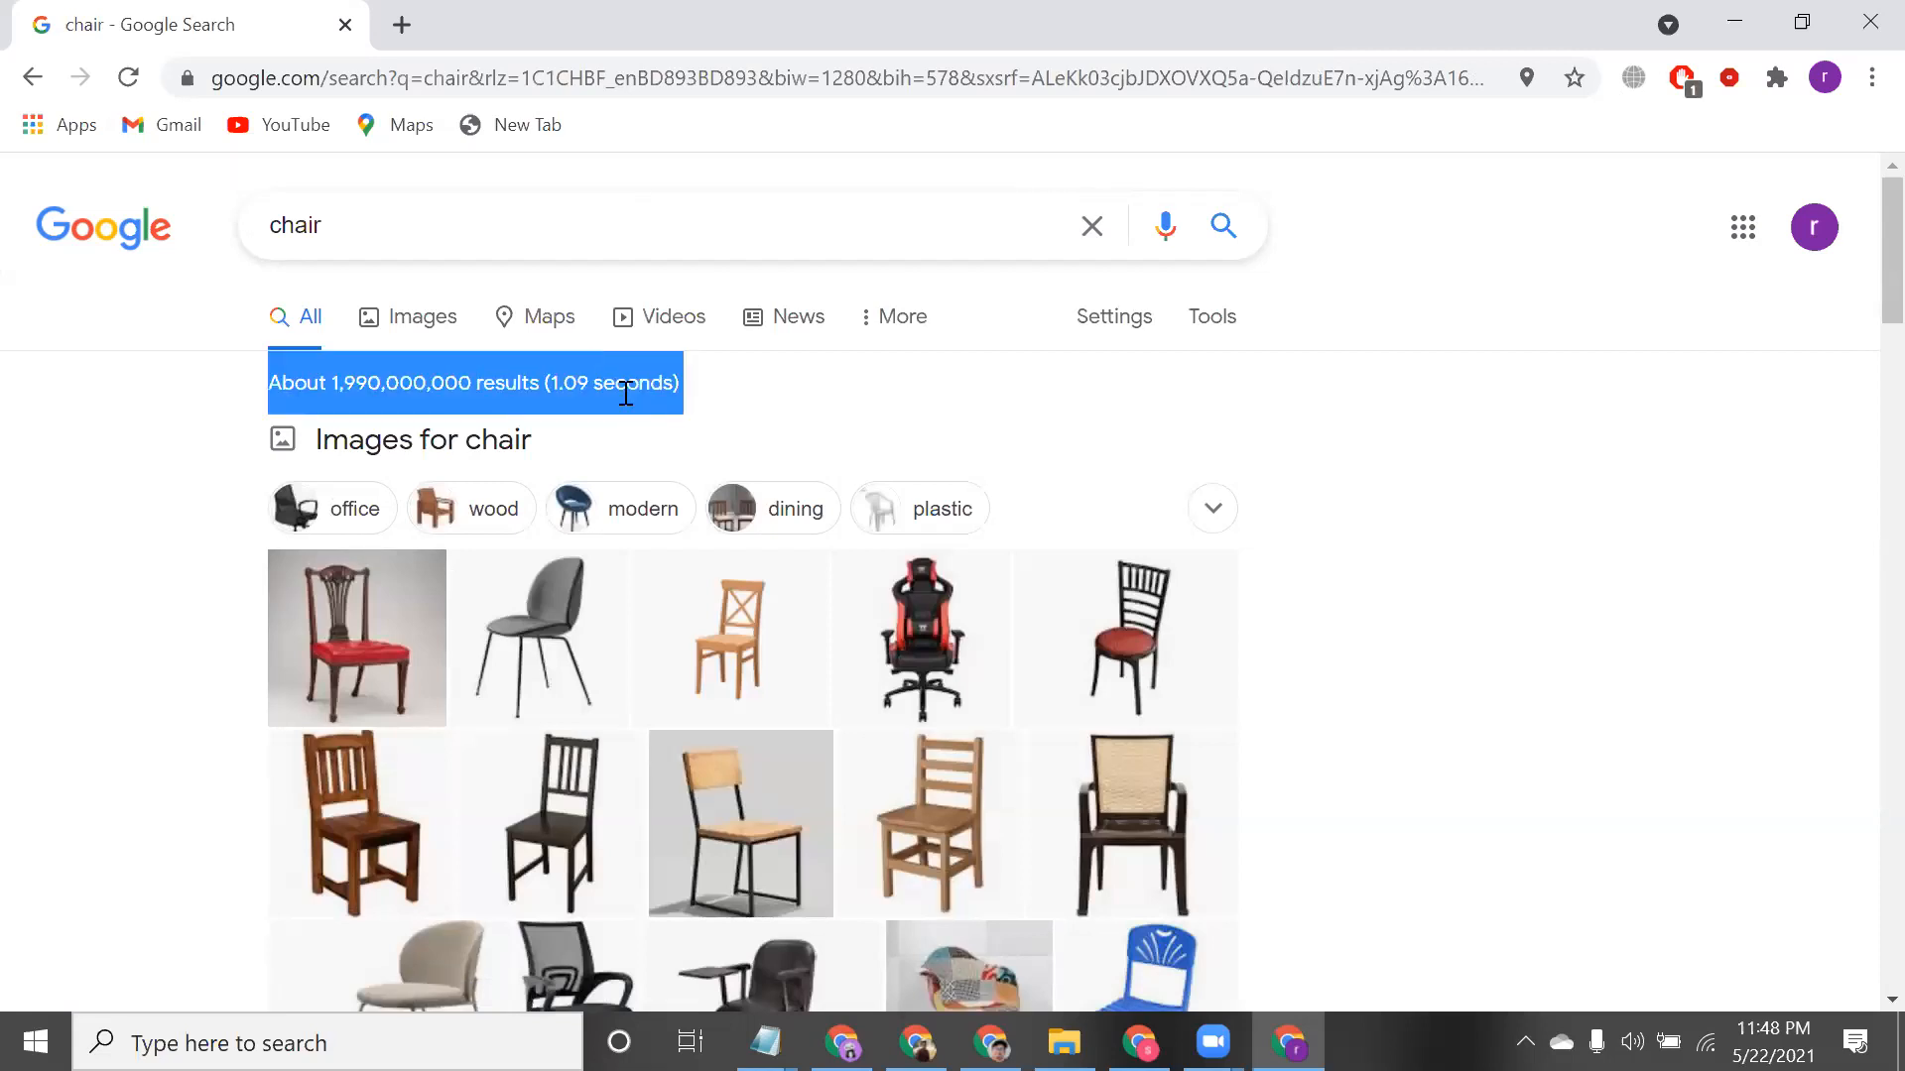
double_click(626, 392)
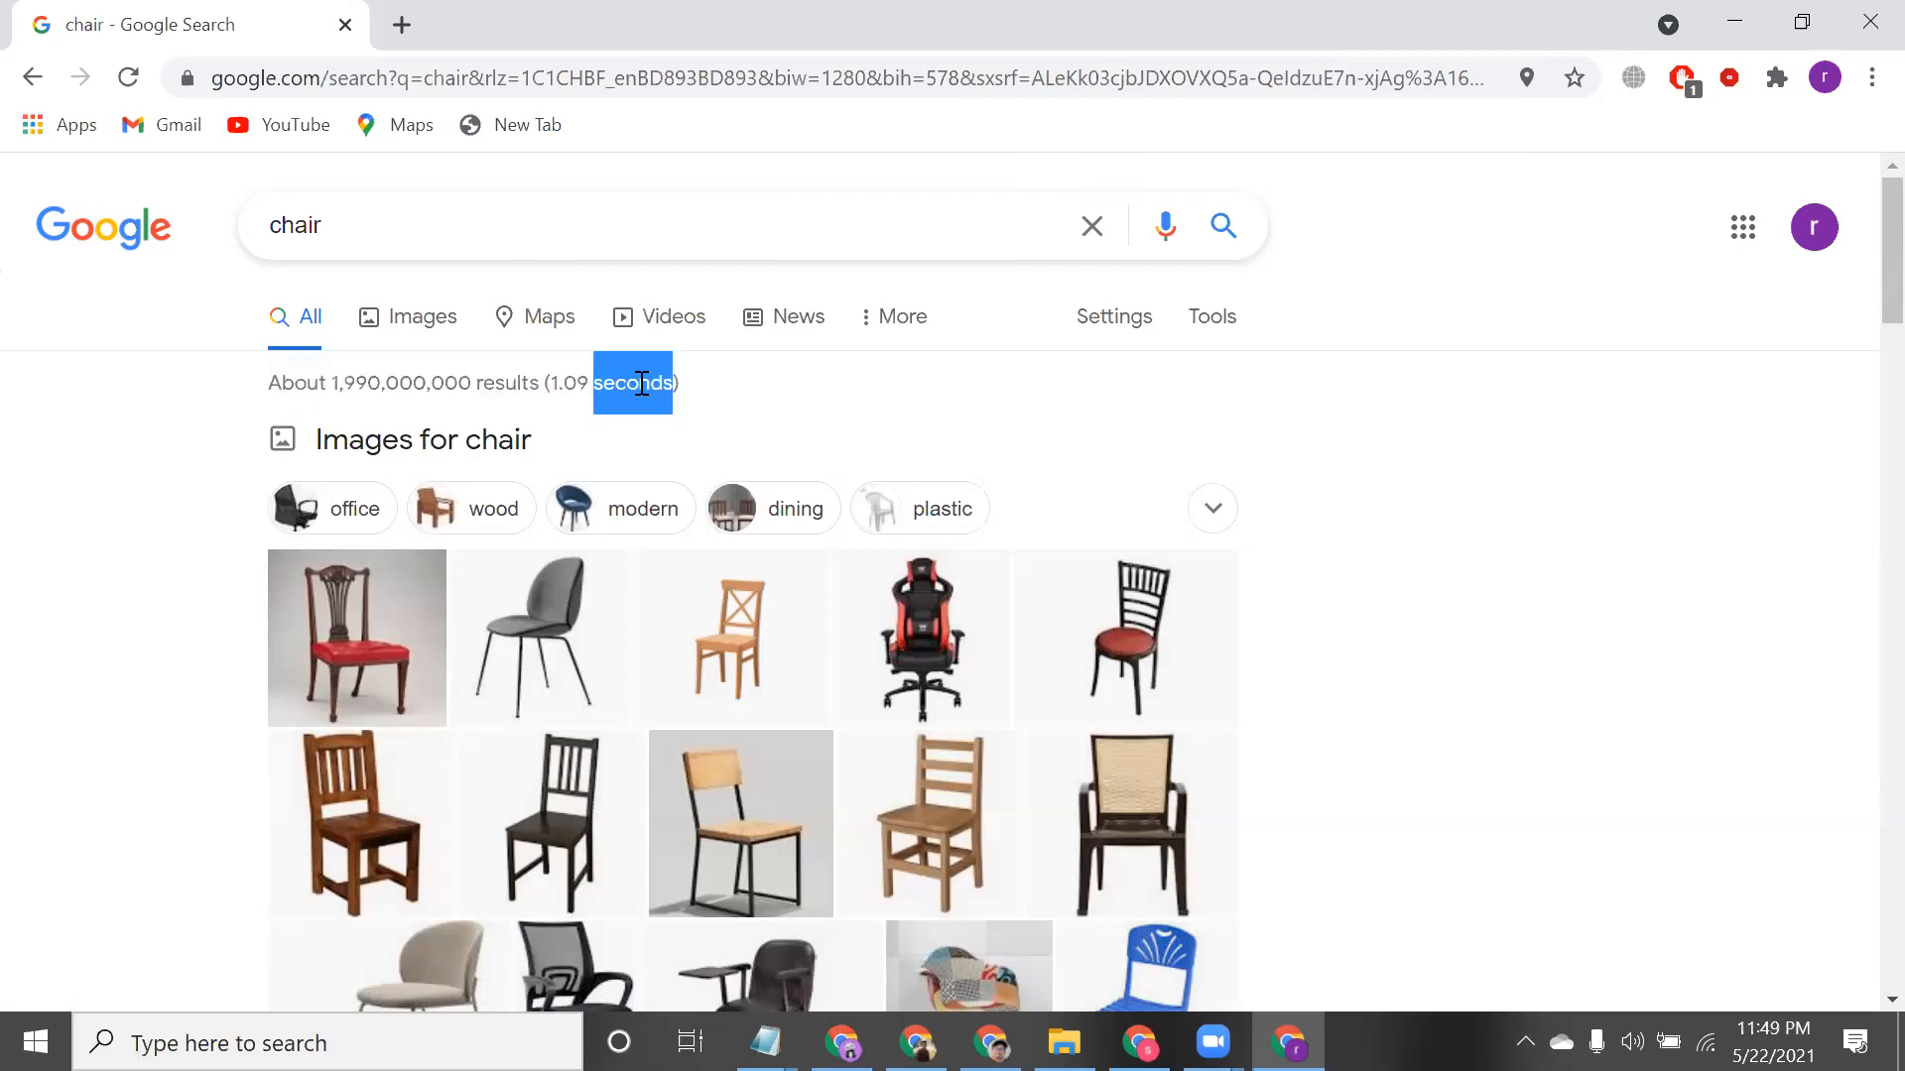
triple_click(641, 385)
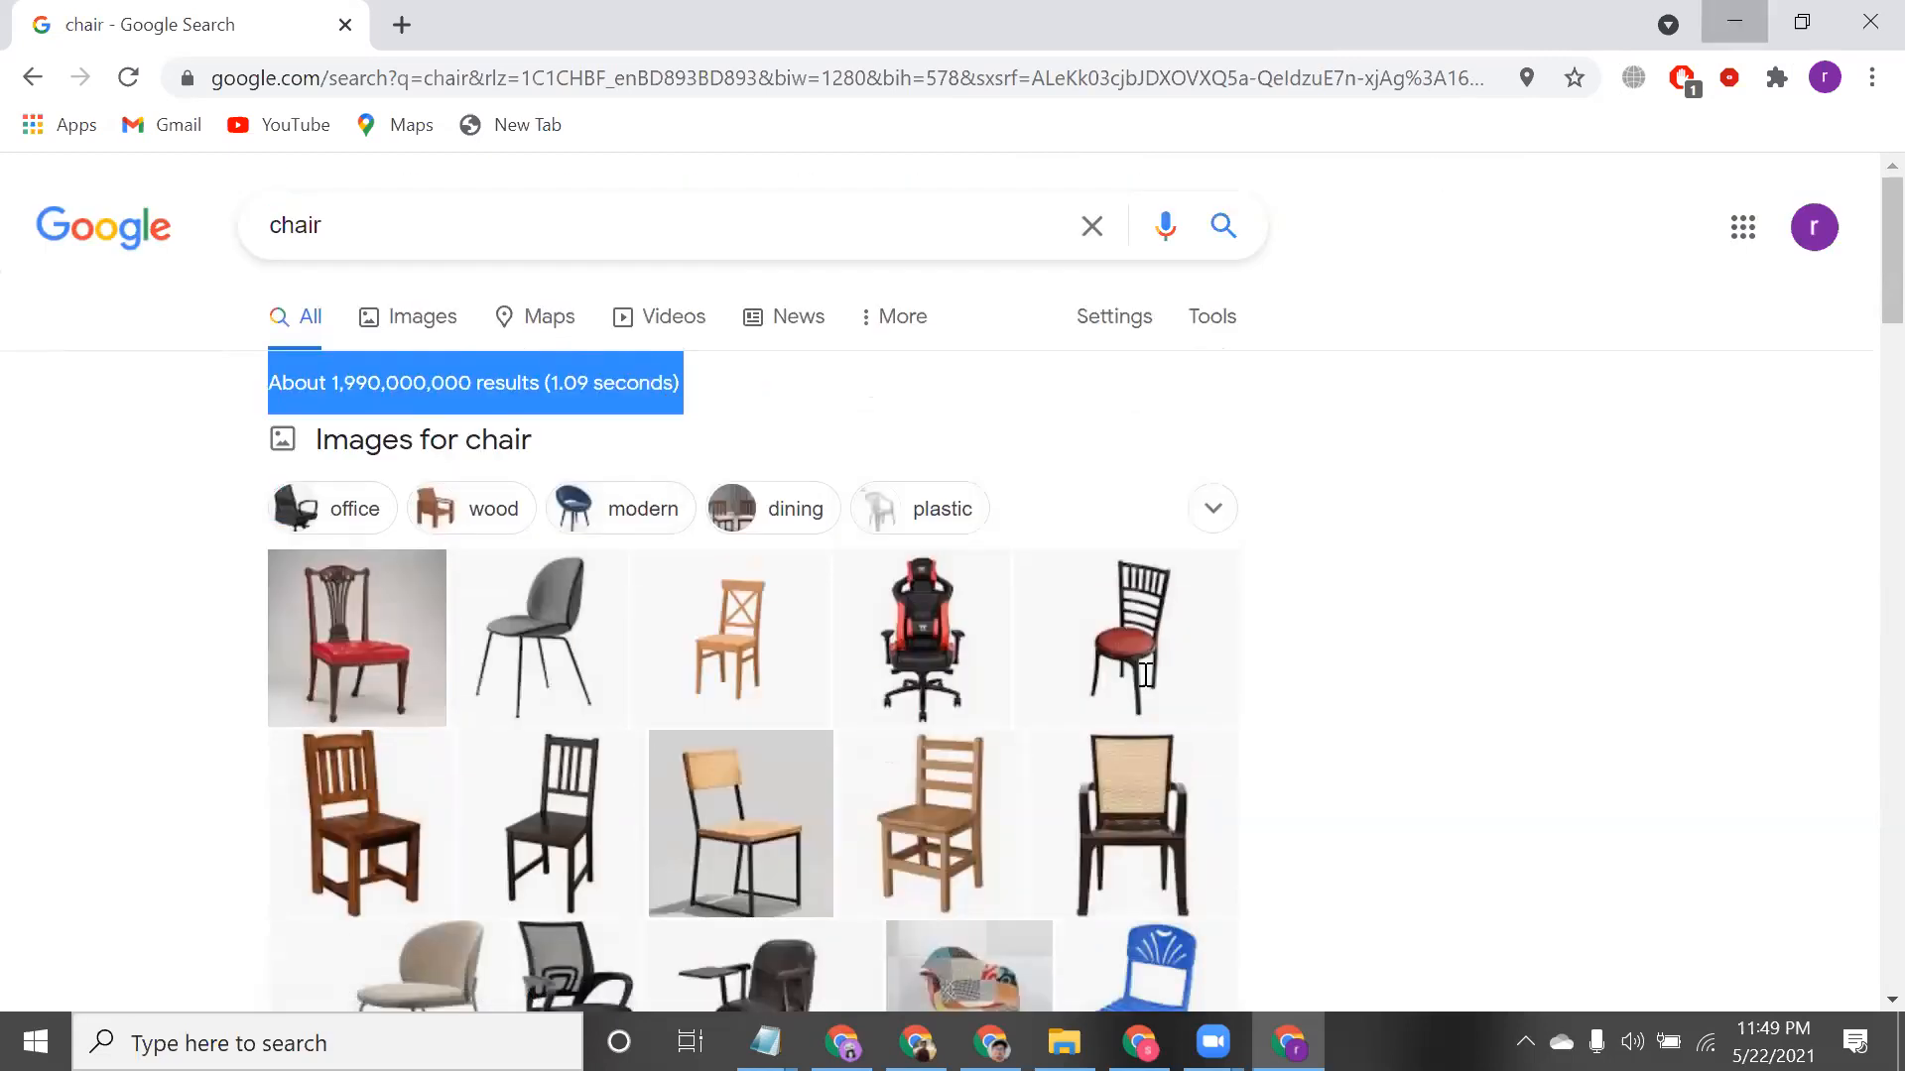
left_click(1744, 14)
Connect a Google account to the Google sales channel and allow store access
left_click(1149, 759)
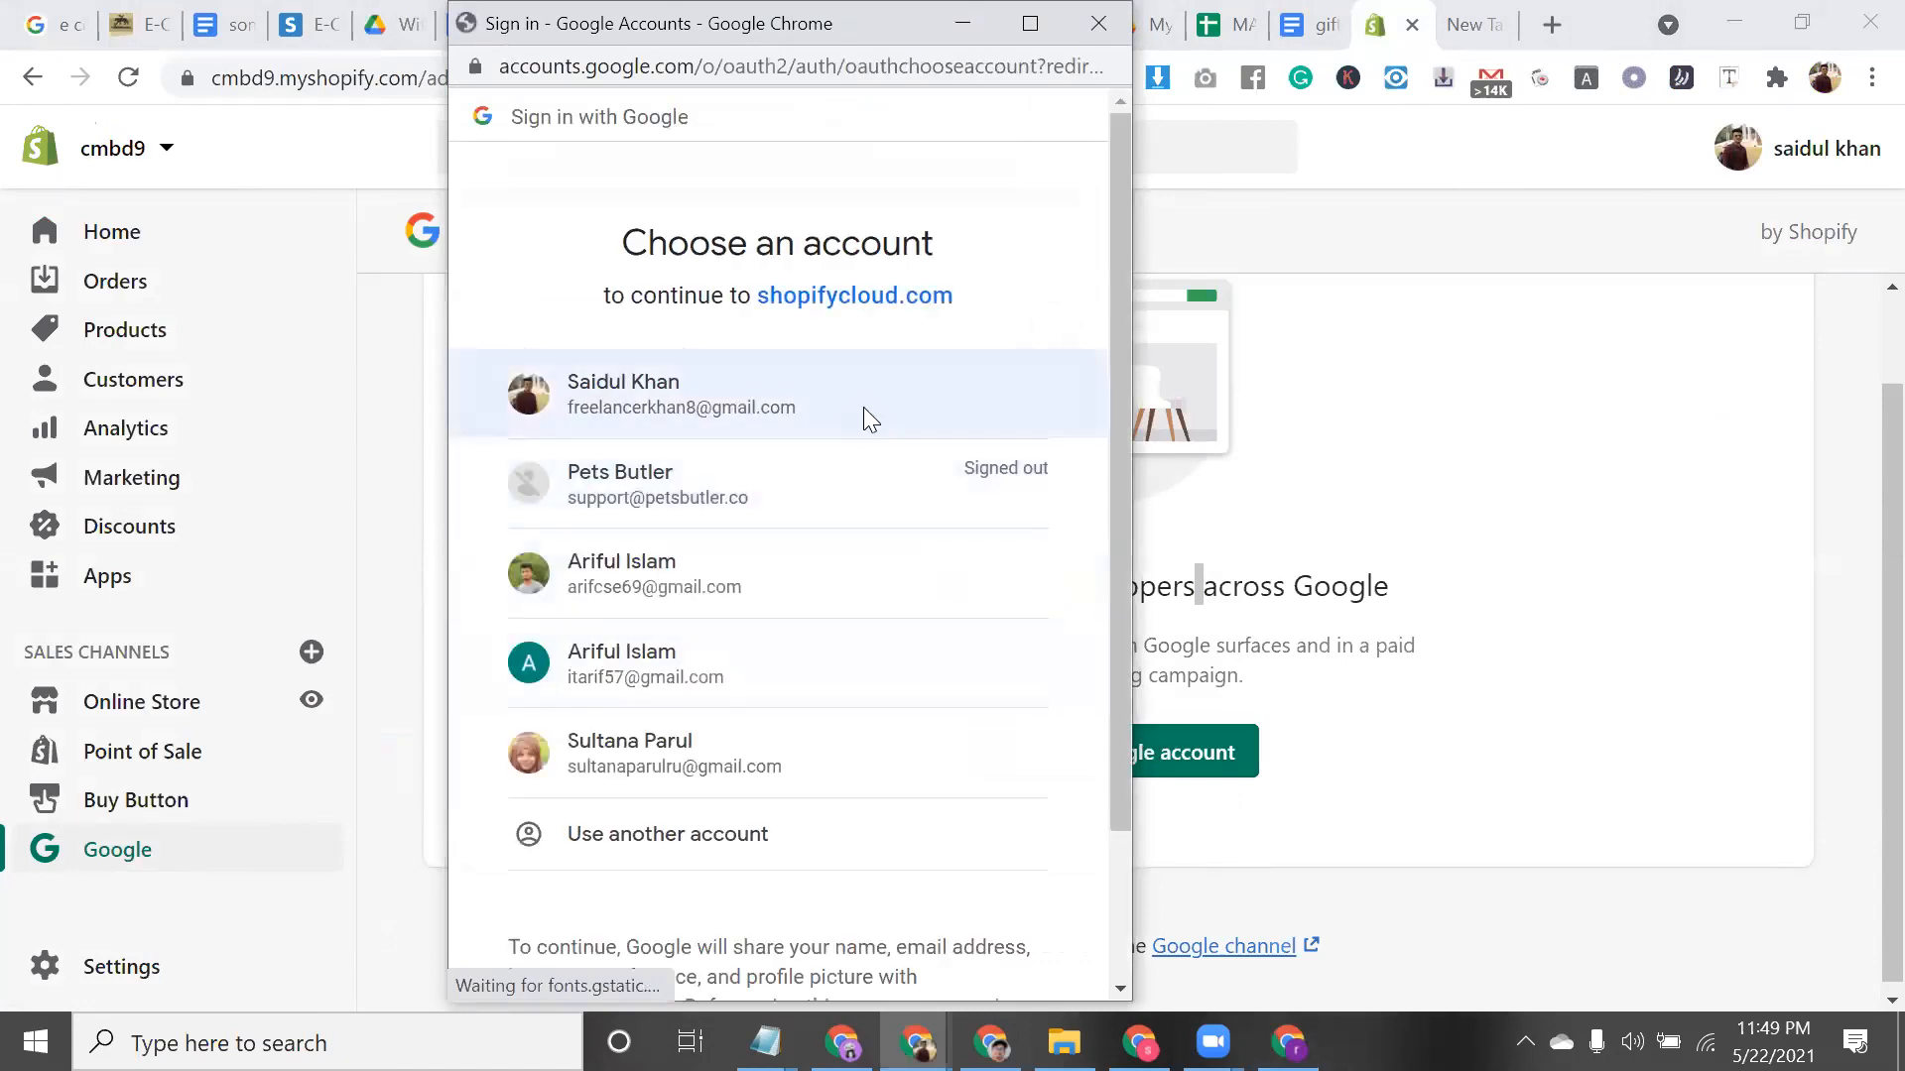
left_click(864, 406)
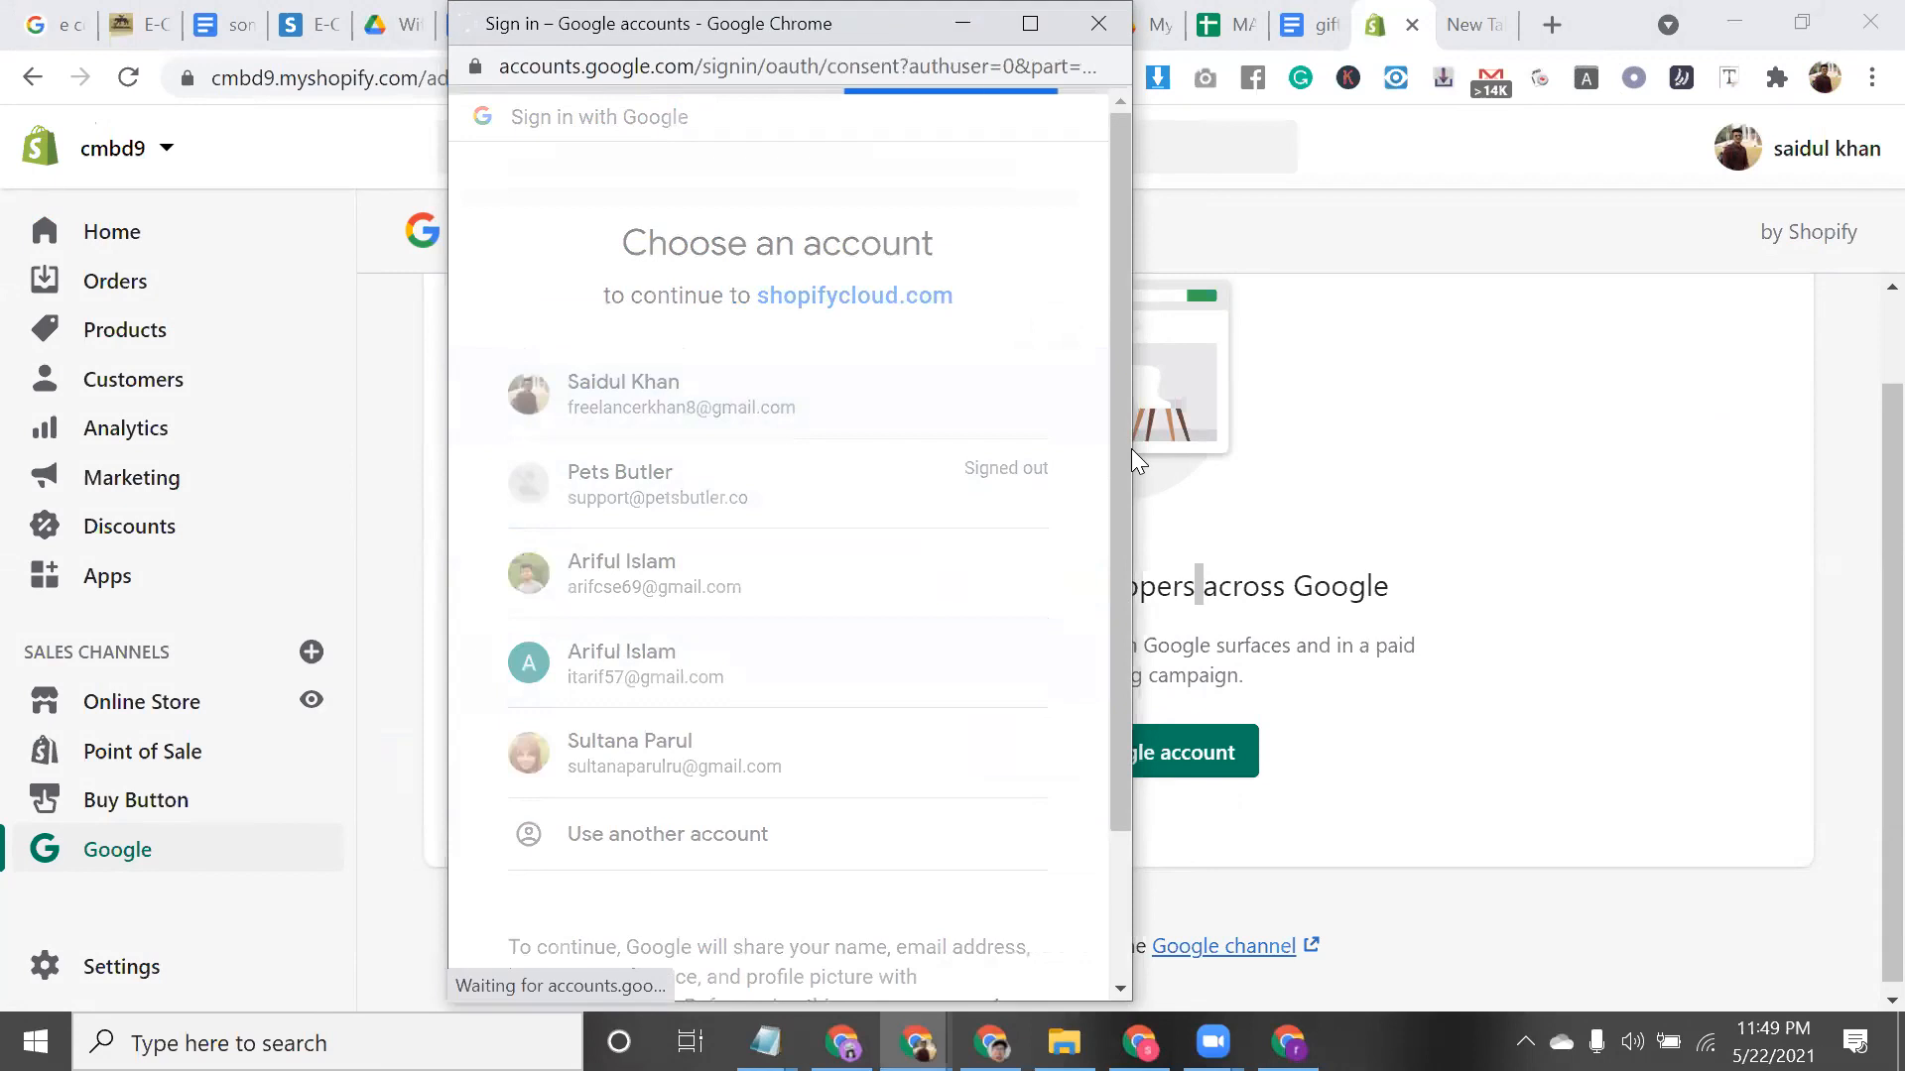
scroll(992, 754, "down", 3)
left_click(1022, 820)
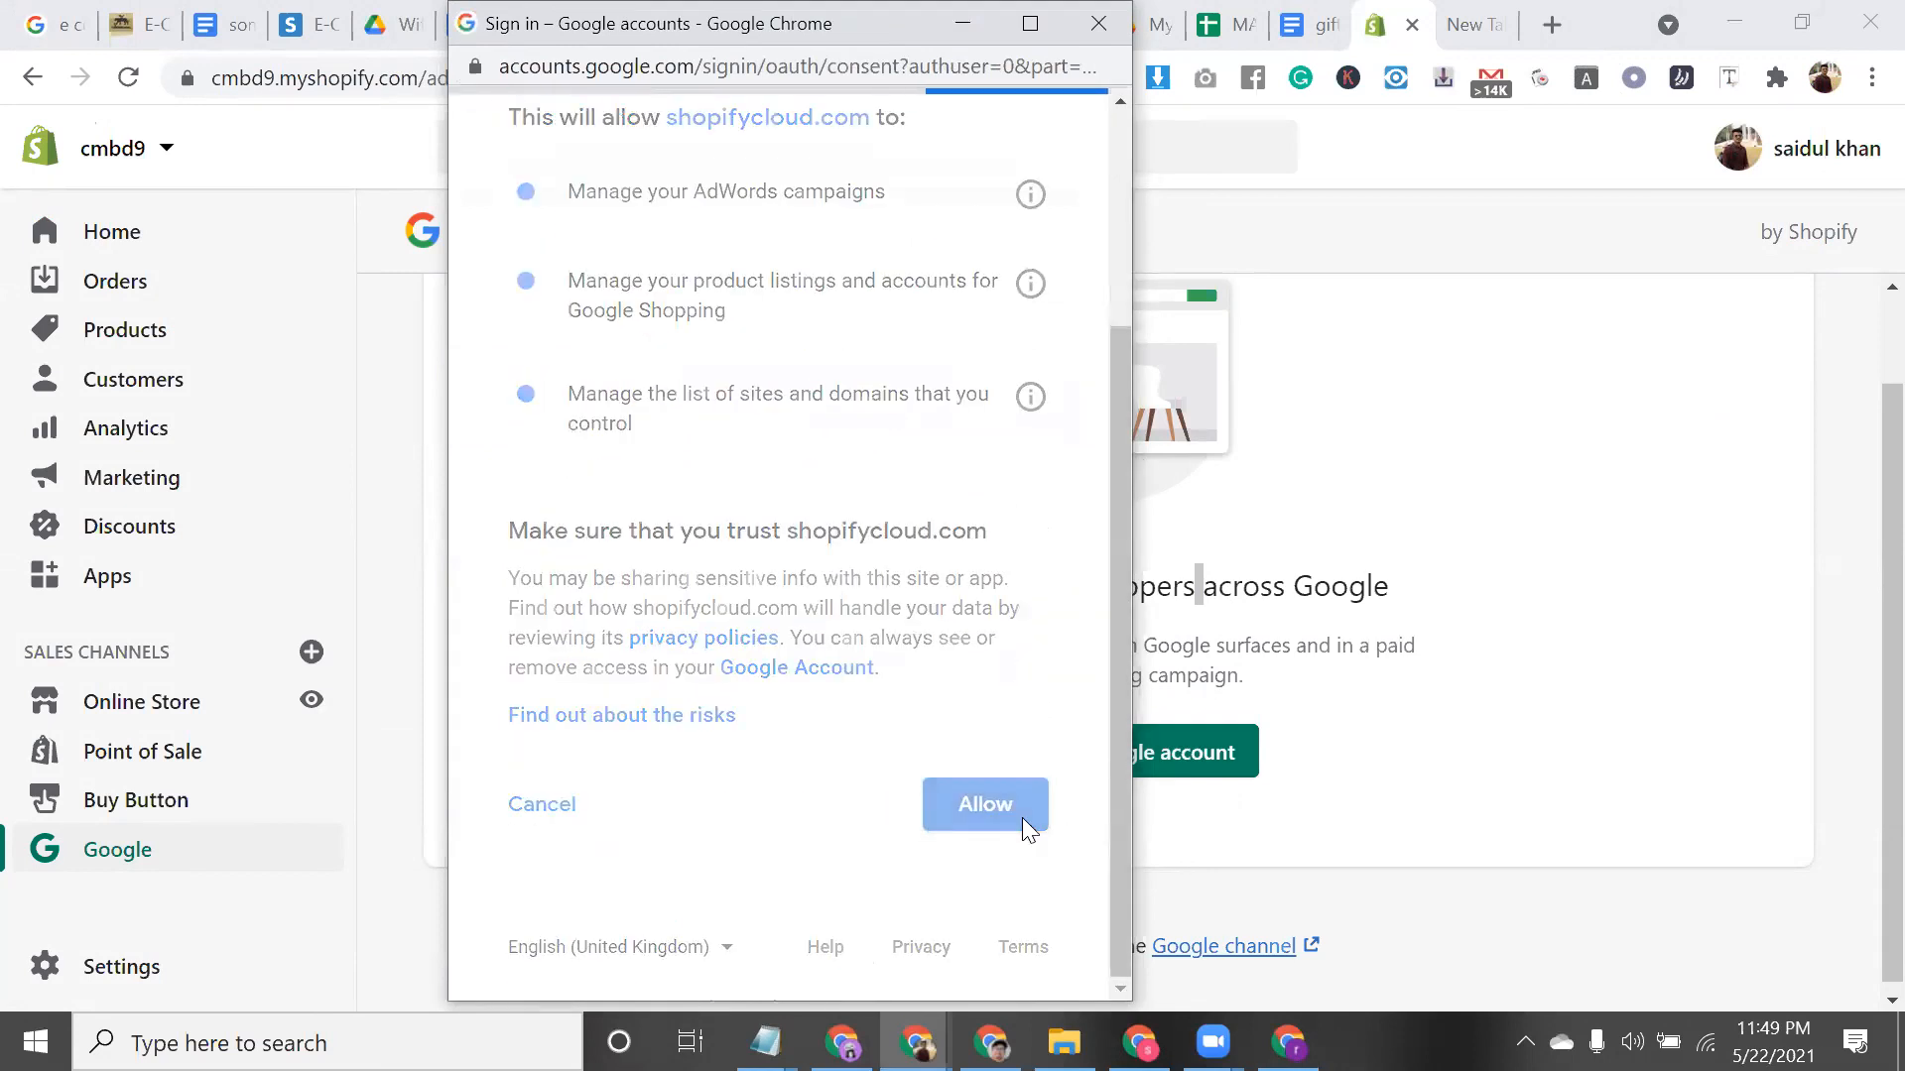
Review the Store requirements checklist and follow the remove online store password link
scroll(1256, 629, "down", 2)
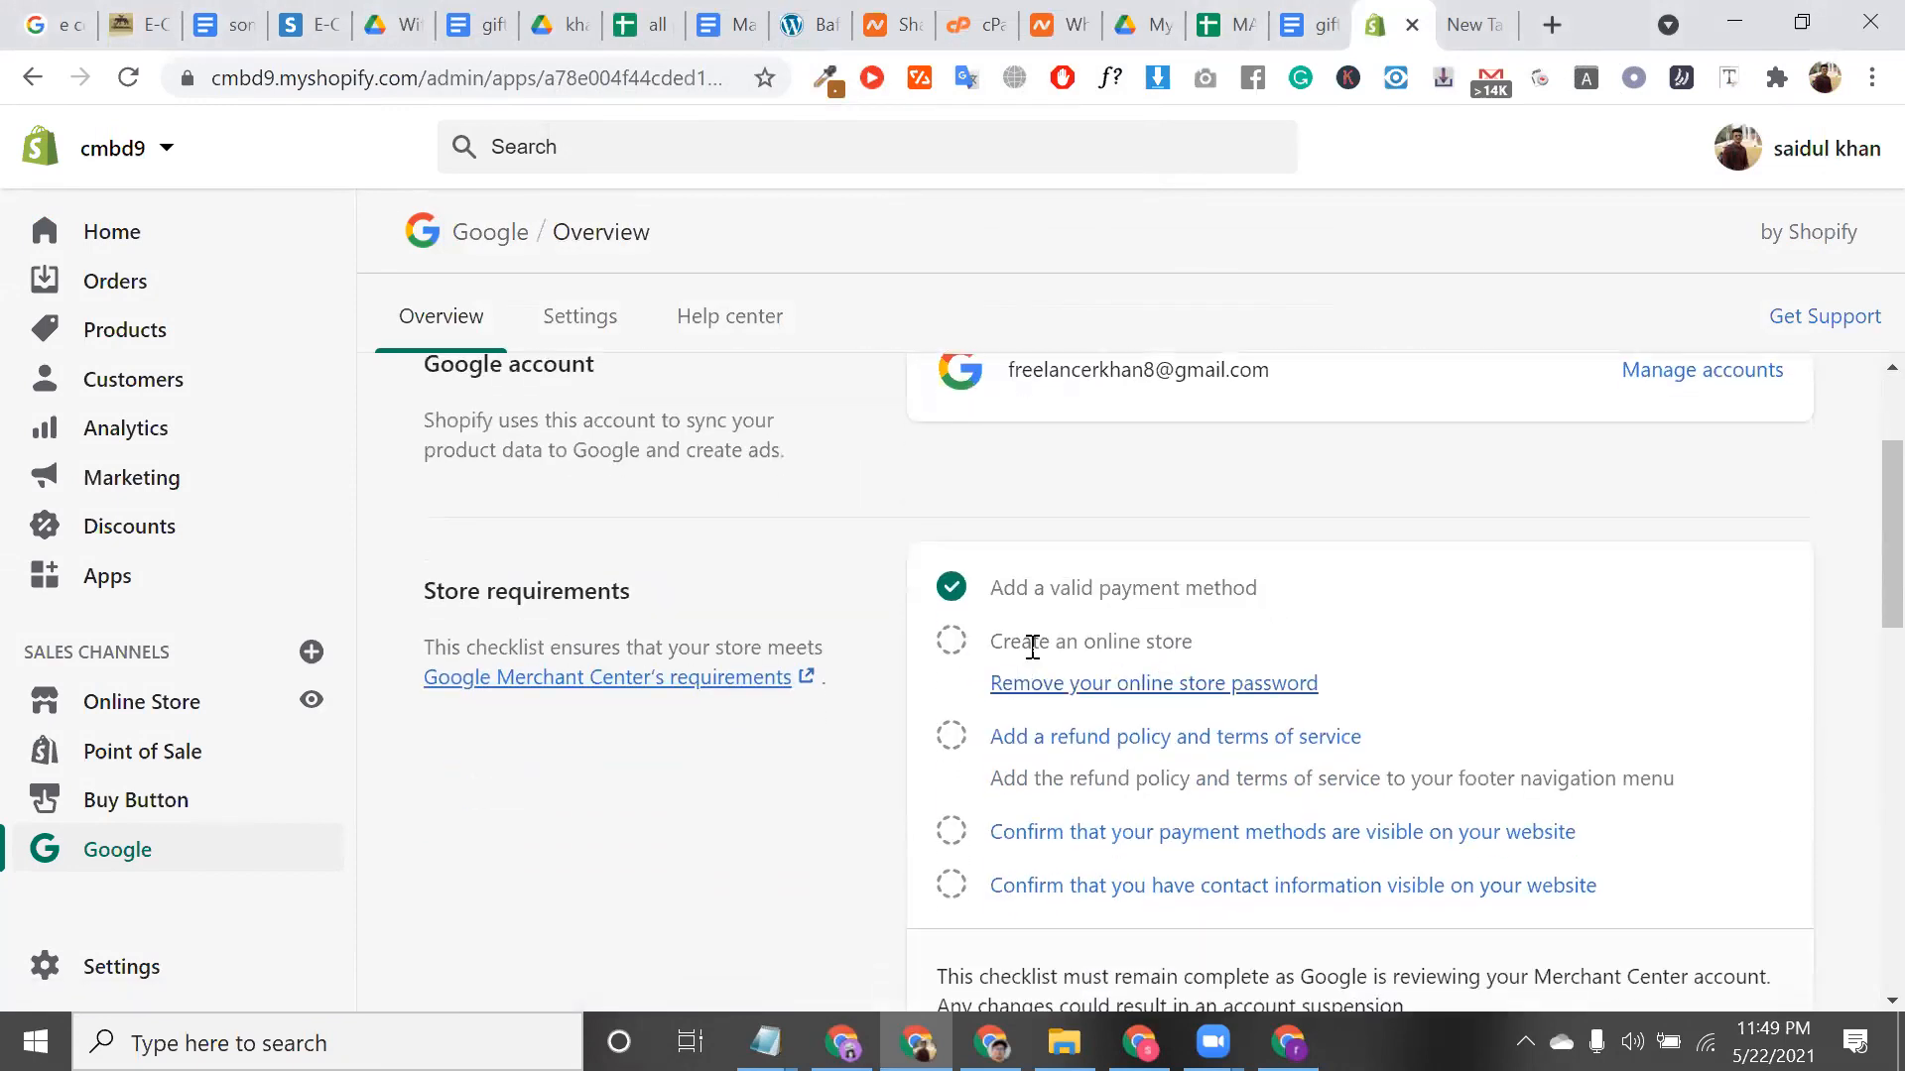
triple_click(1084, 641)
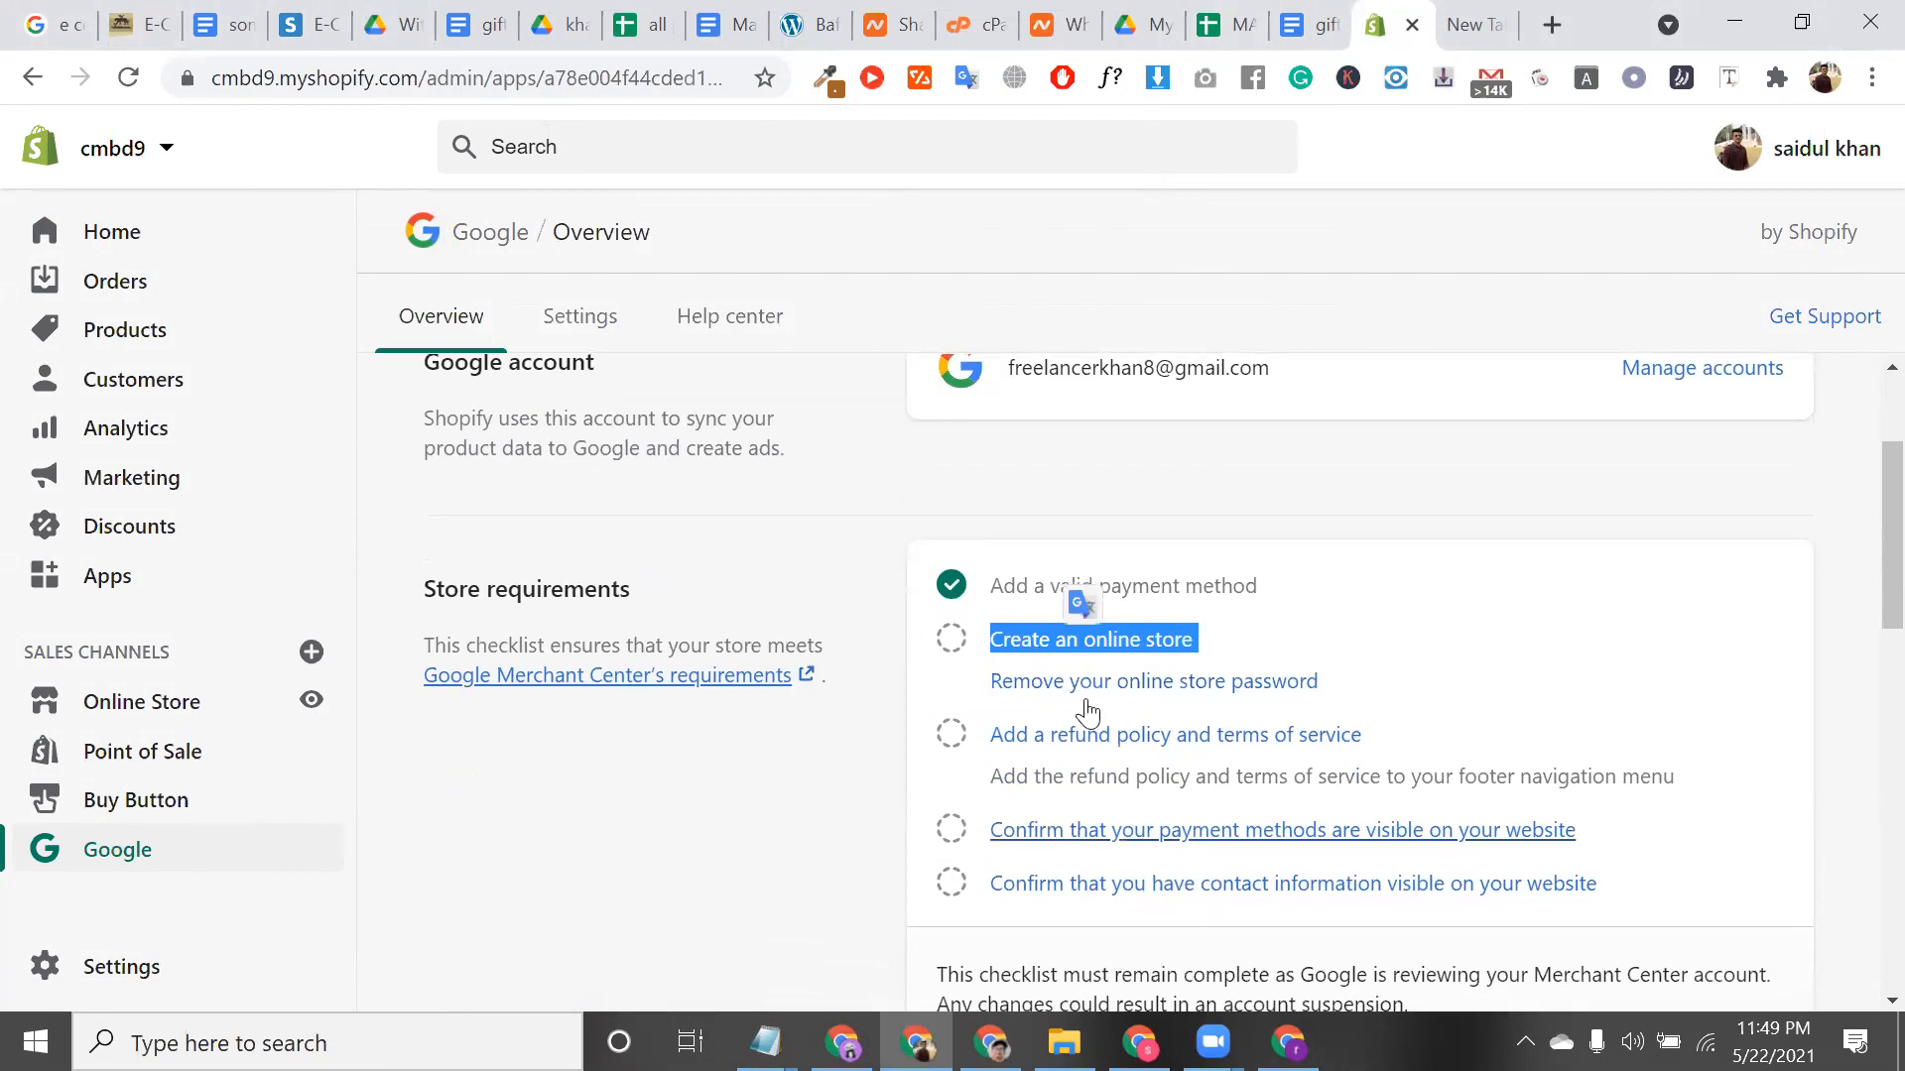
scroll(1084, 600, "down", 1)
left_click(975, 615)
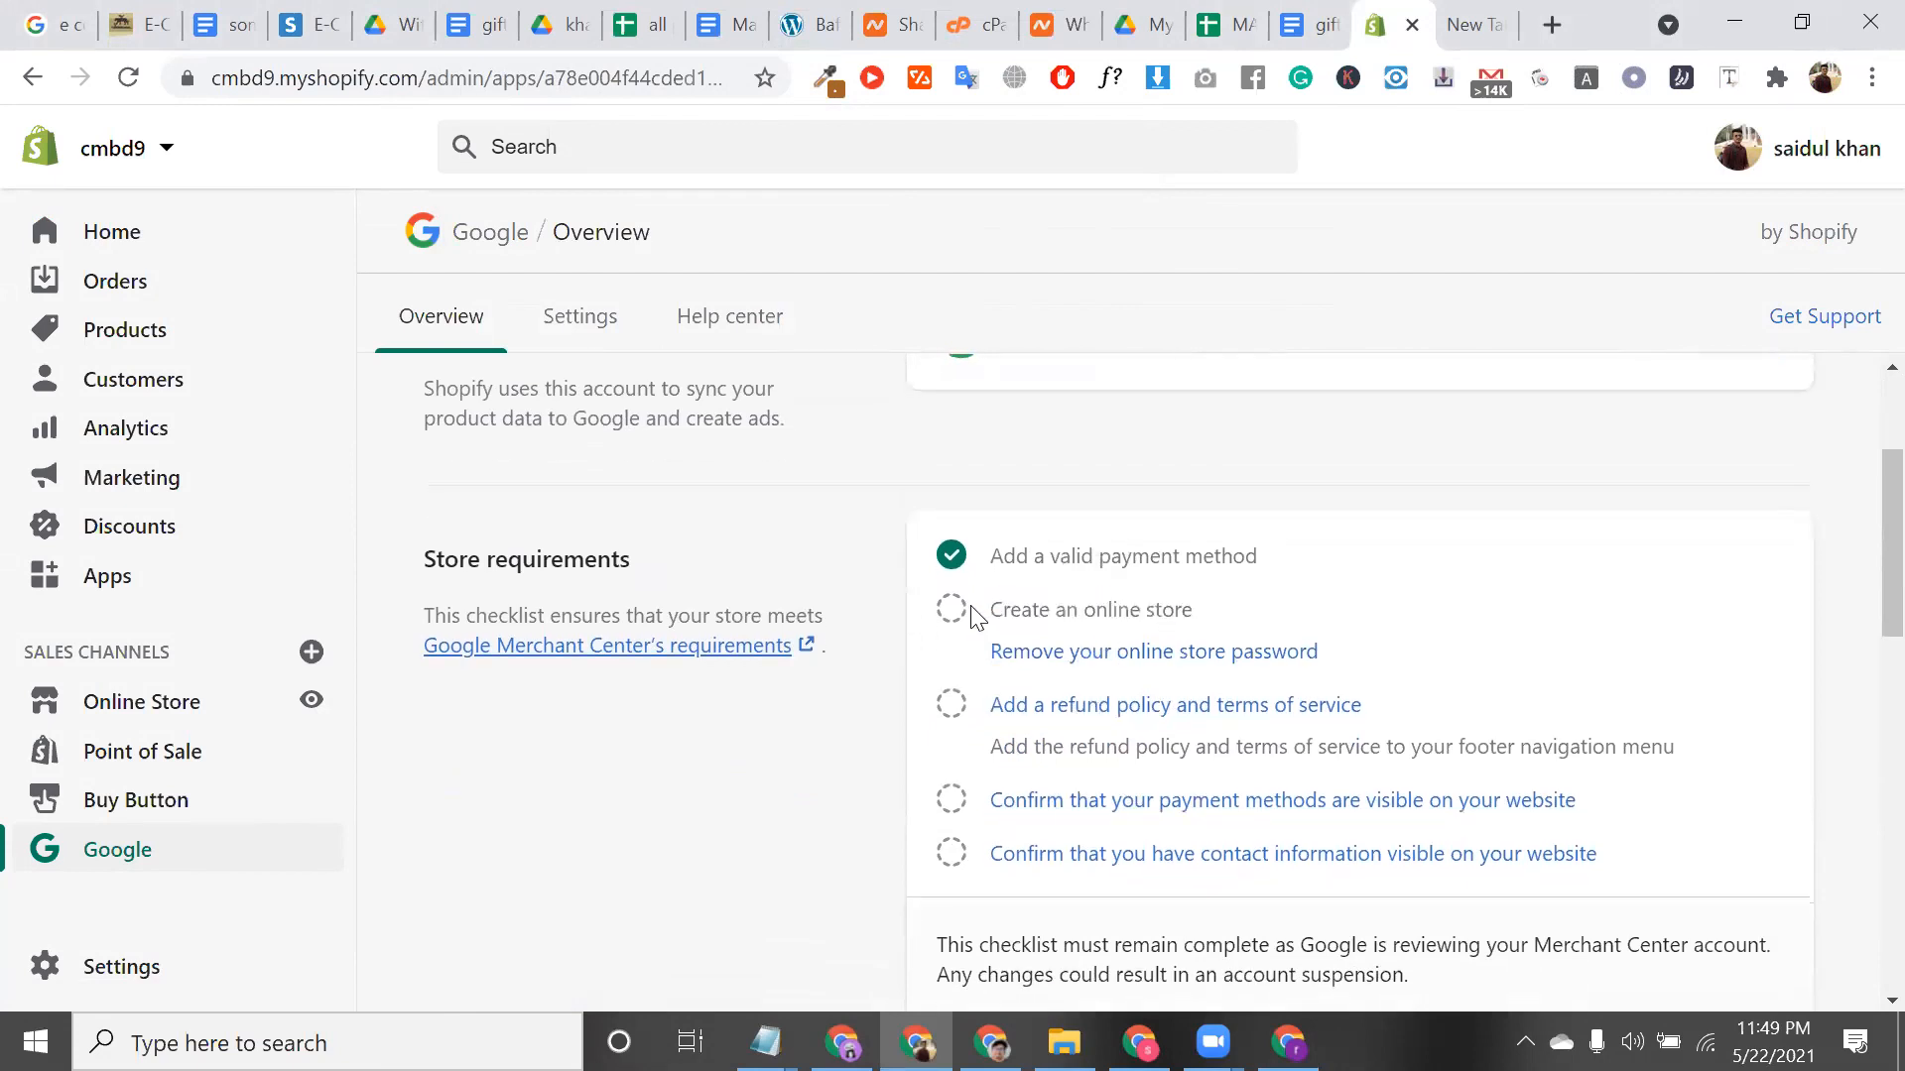
triple_click(948, 612)
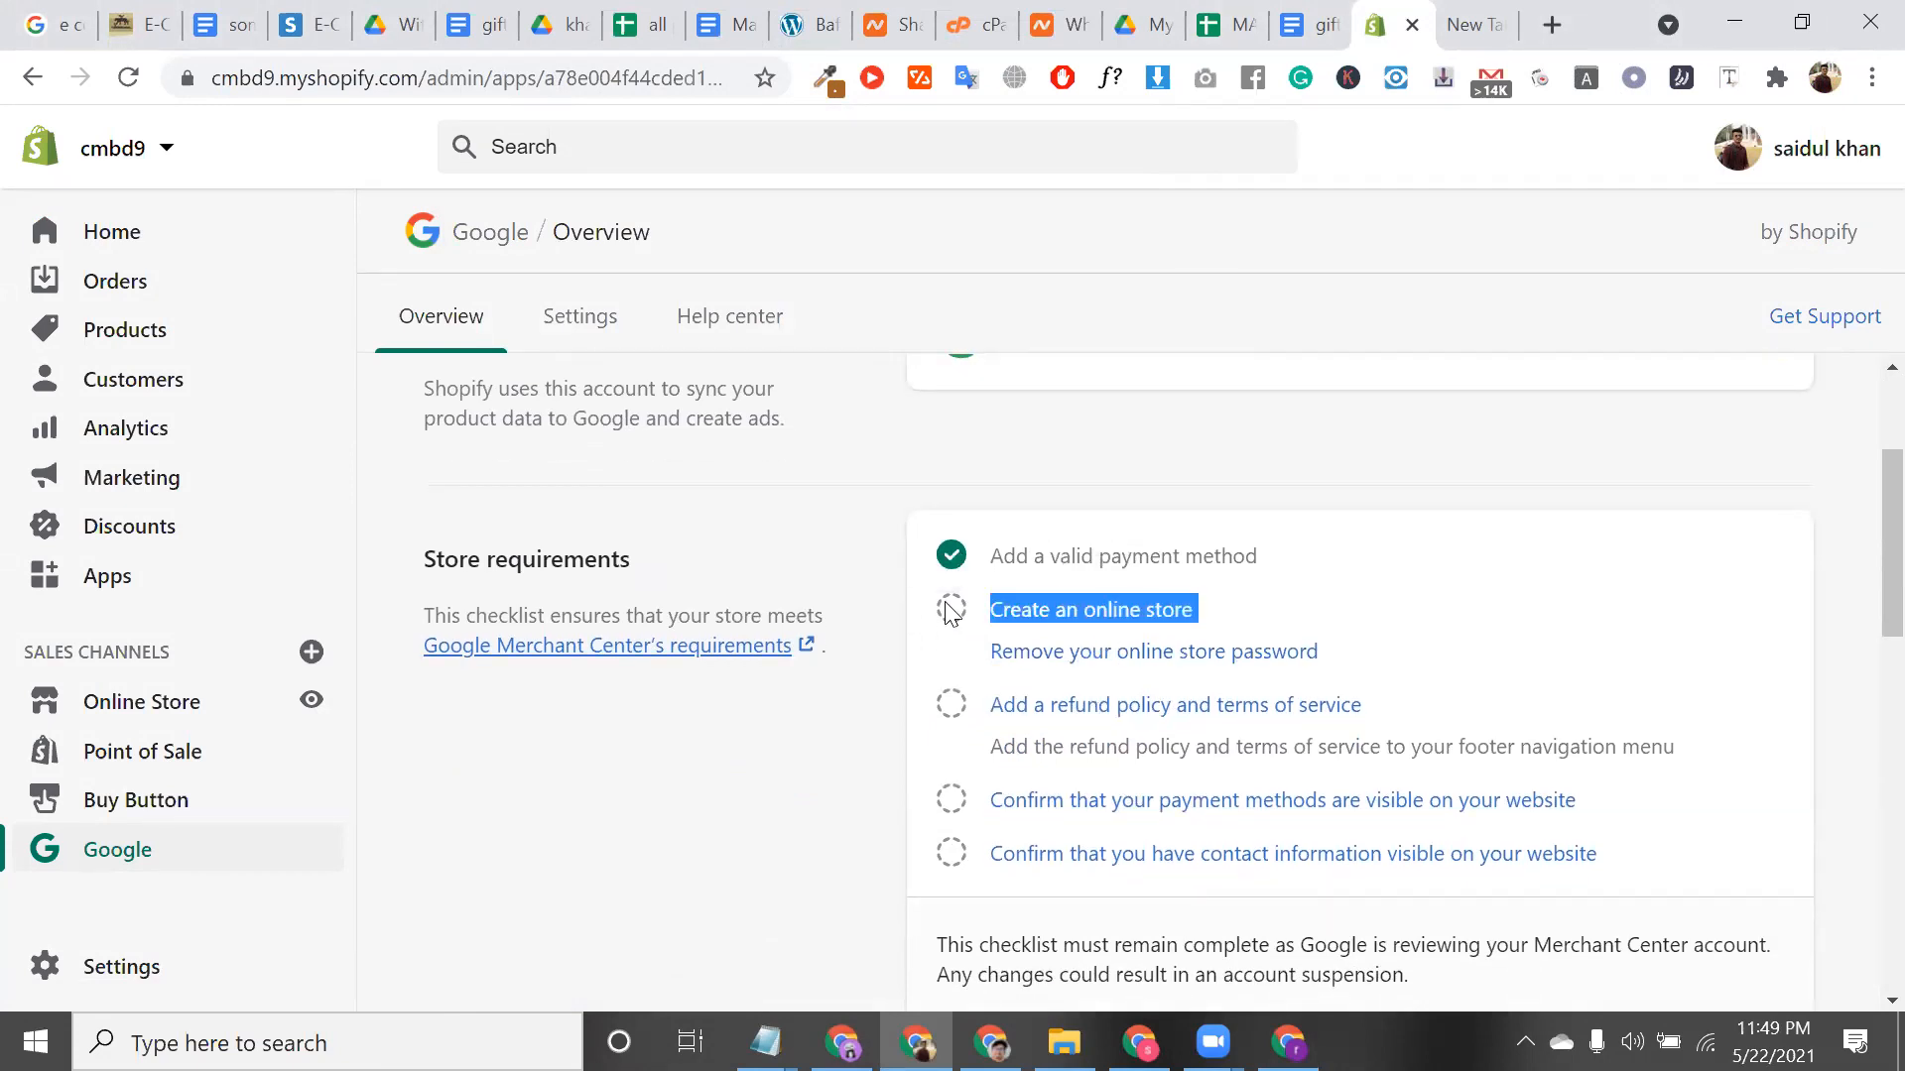
left_click(1176, 653)
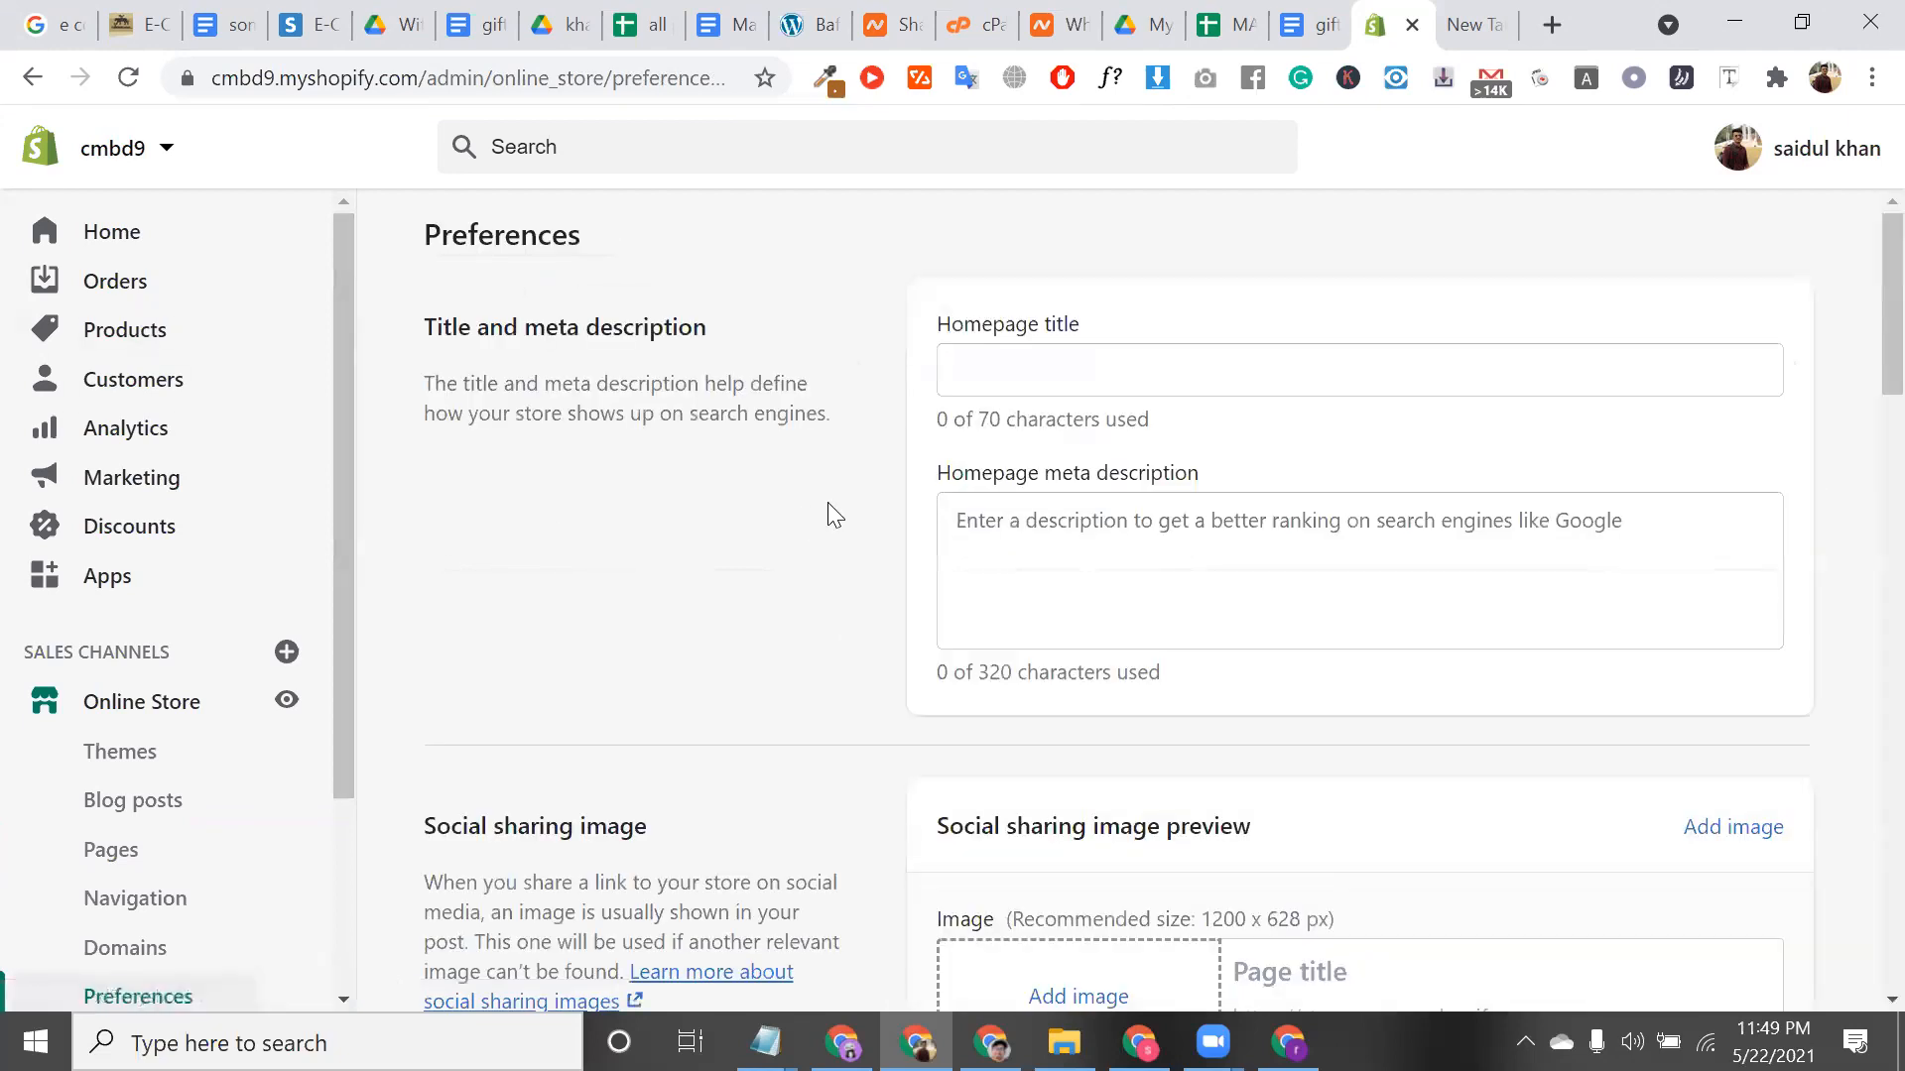
Review the Password protection notice and current store password, then go back
scroll(921, 548, "down", 6)
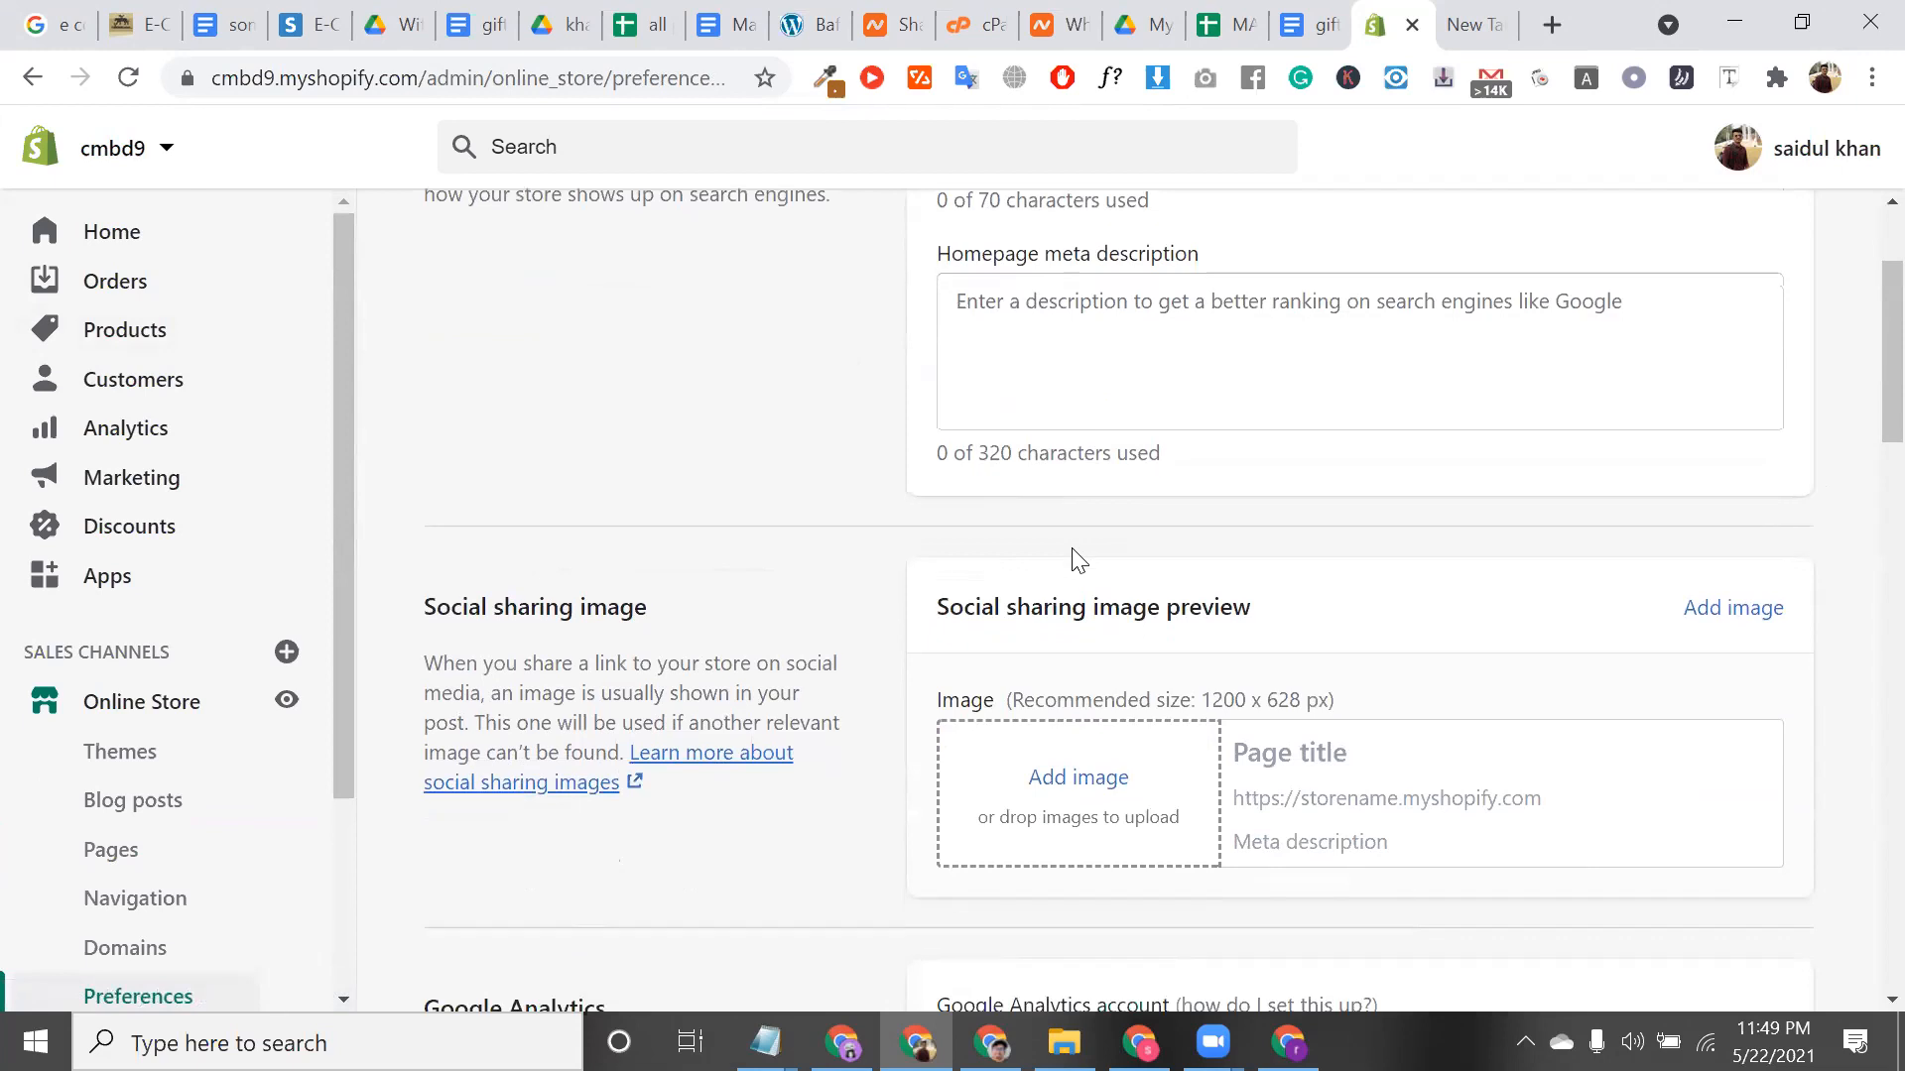
scroll(1186, 707, "down", 3)
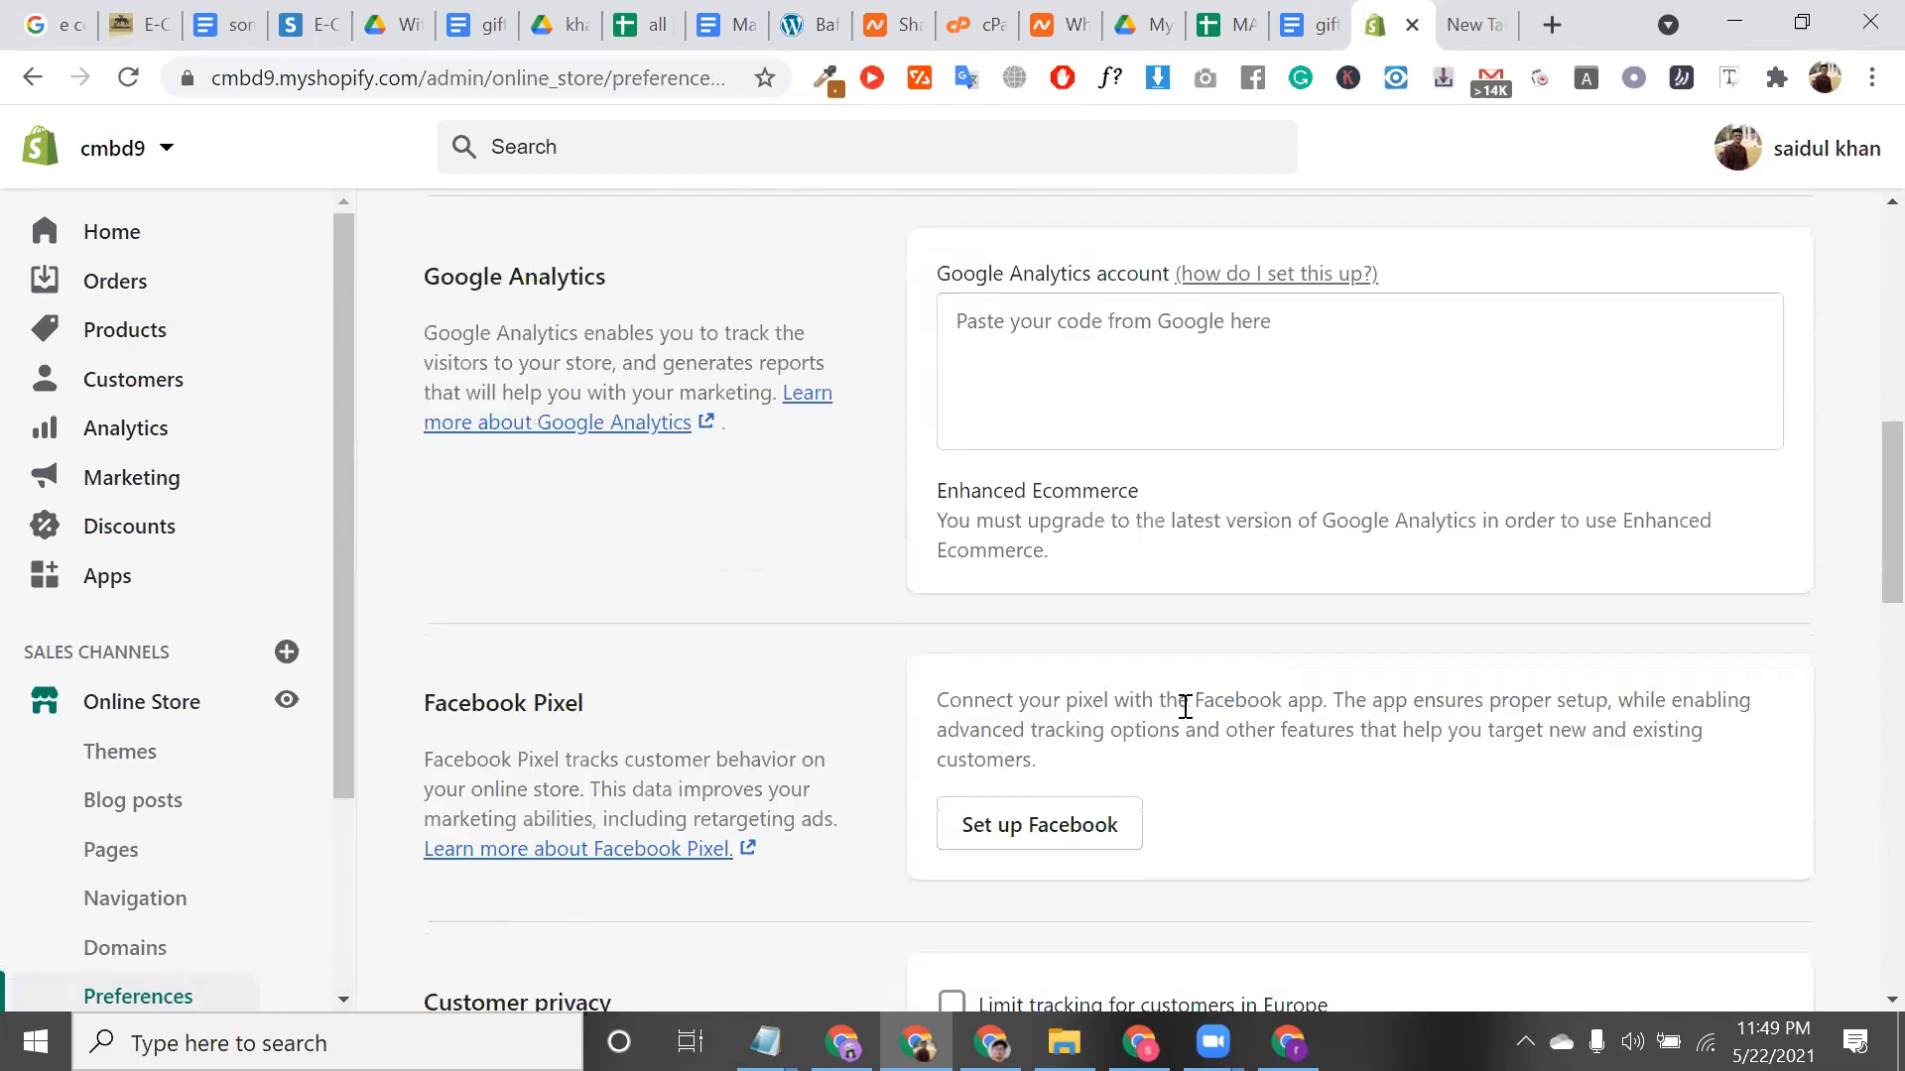
scroll(982, 679, "down", 9)
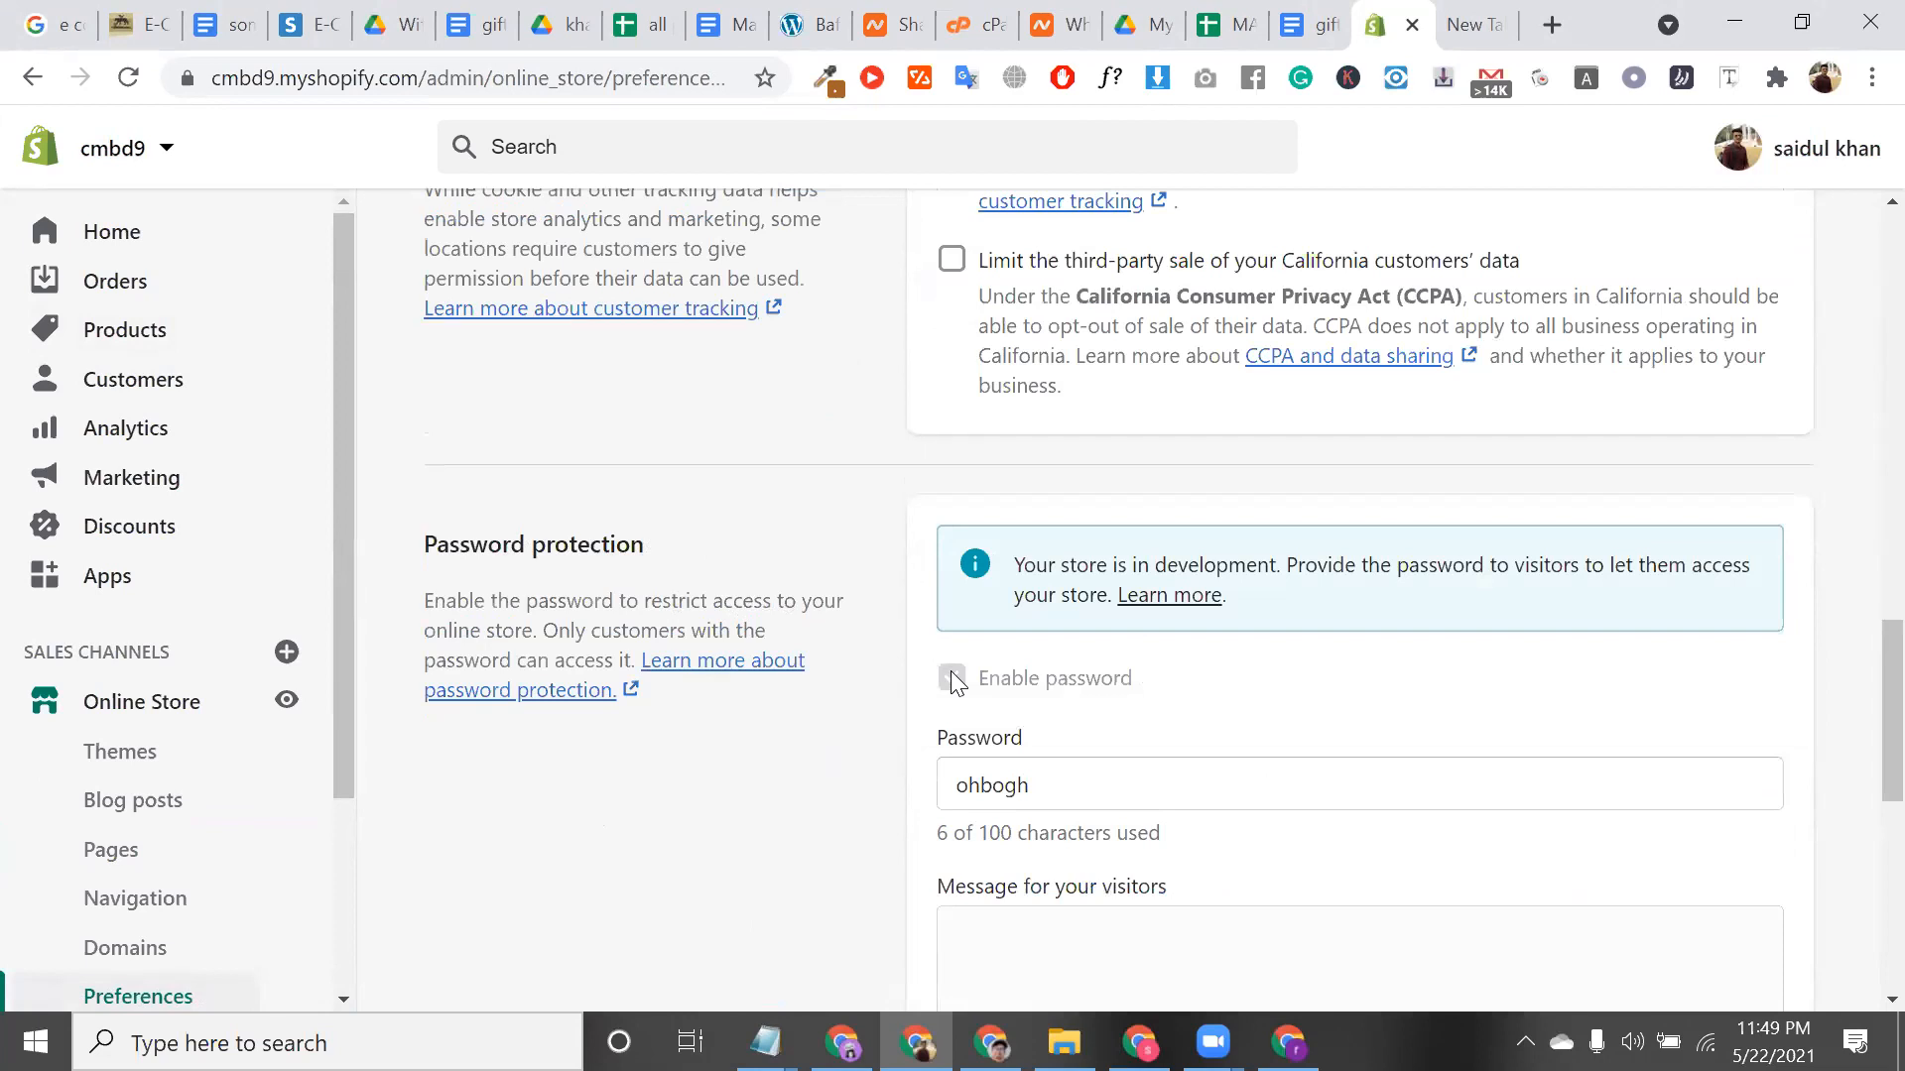
triple_click(1084, 567)
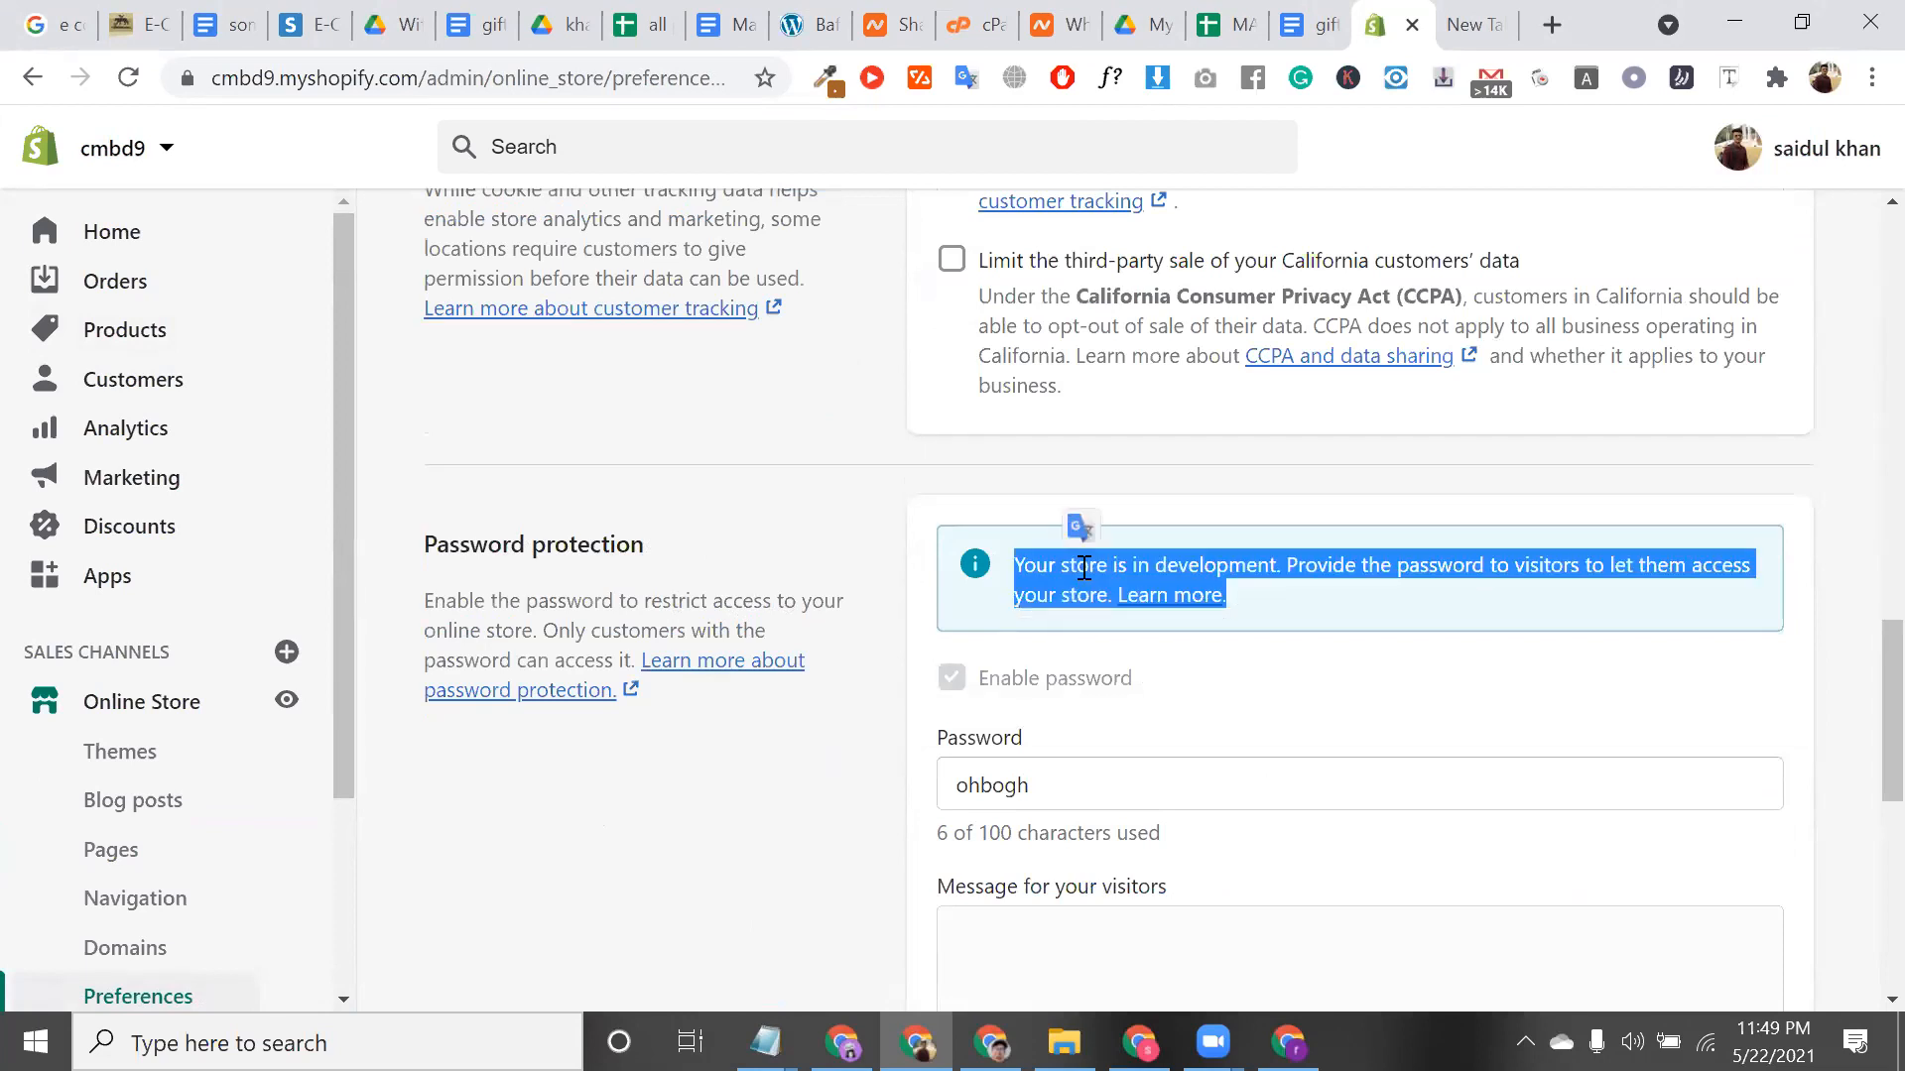
triple_click(1084, 567)
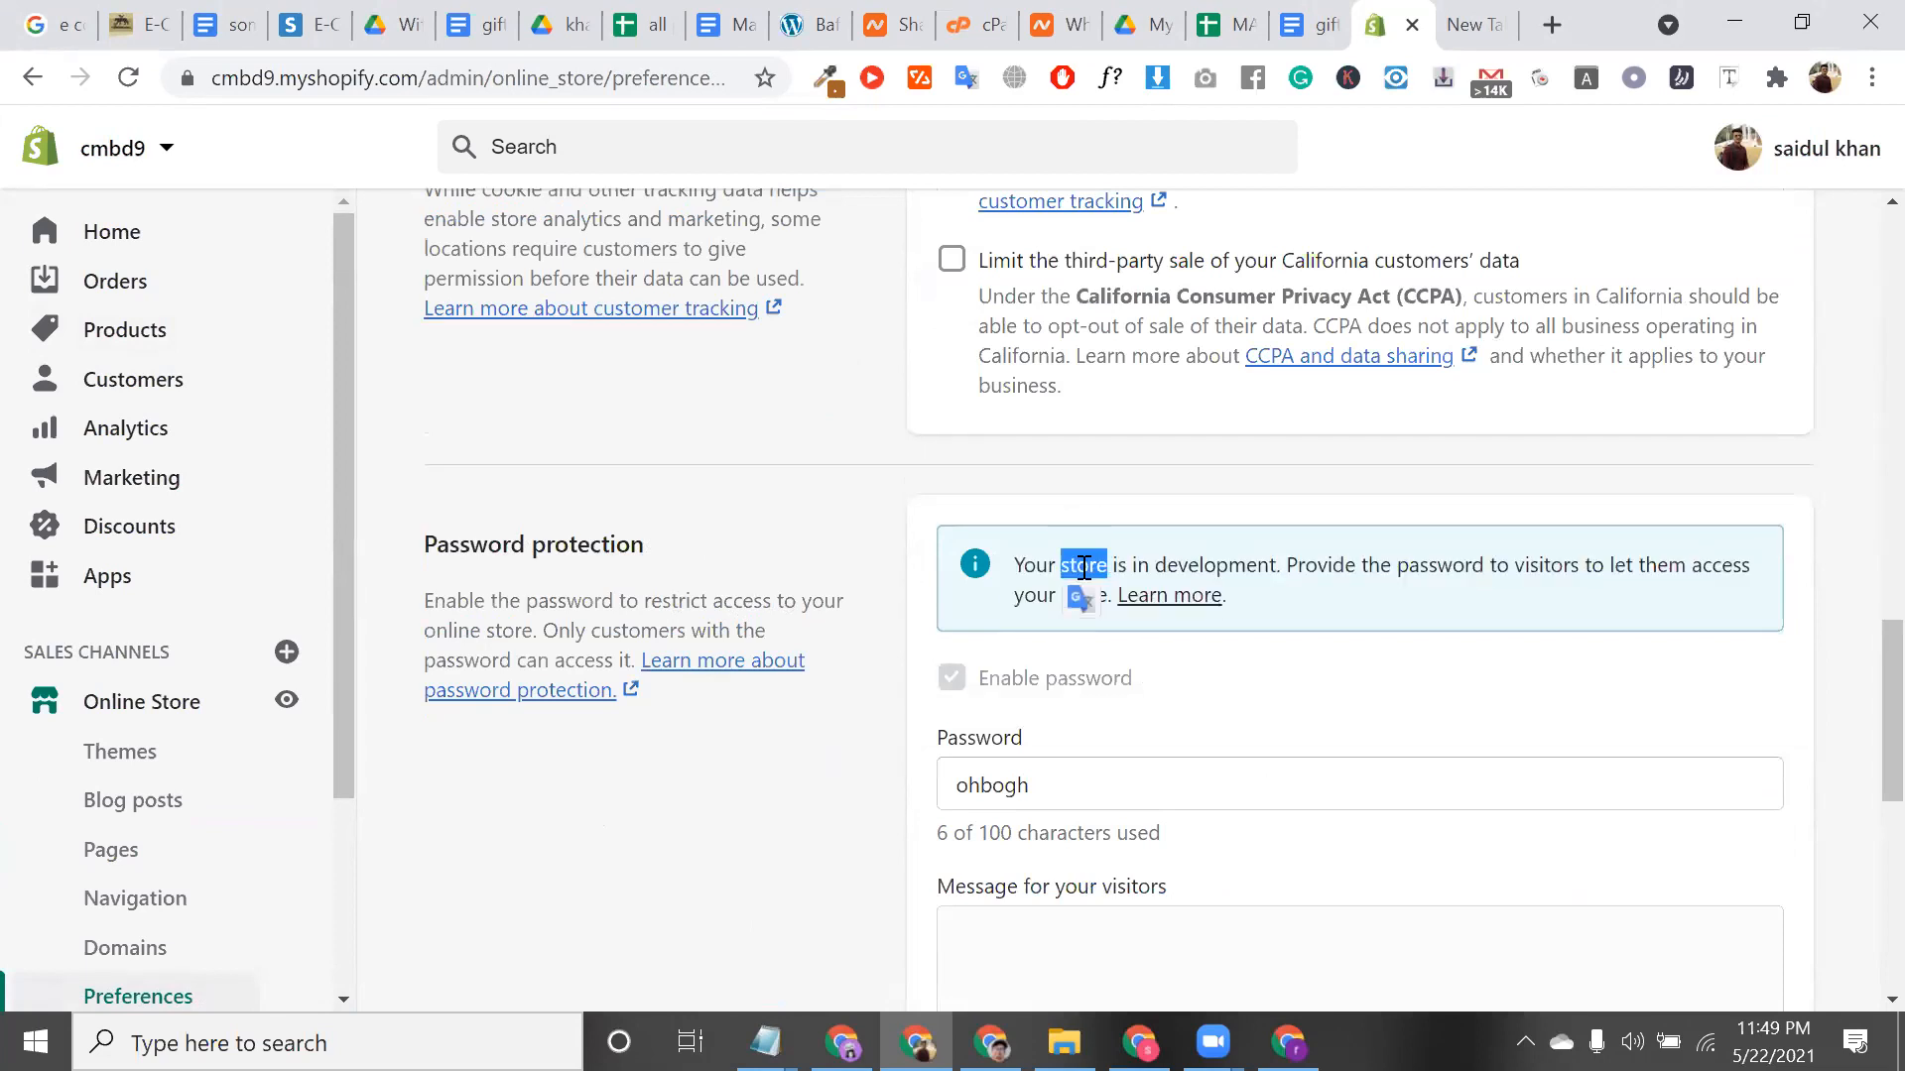
double_click(1198, 573)
double_click(1042, 568)
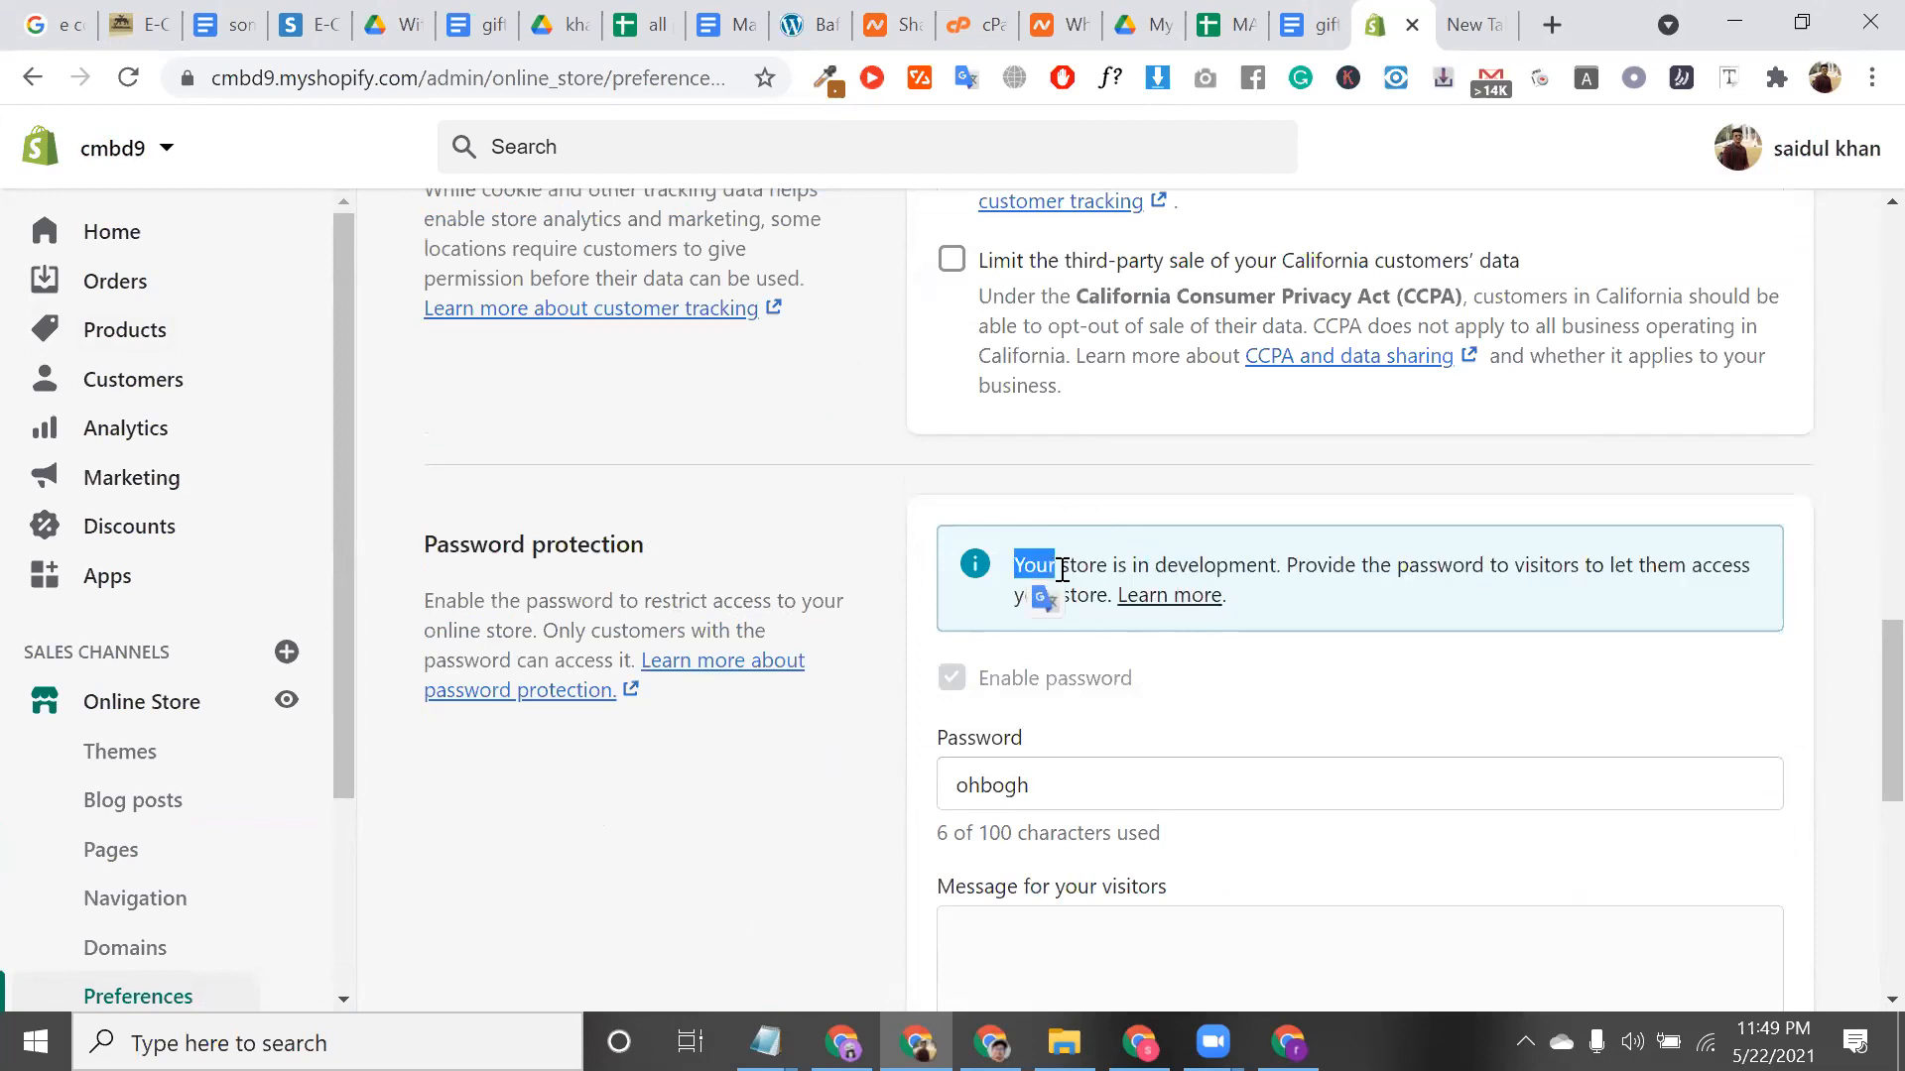
double_click(1184, 563)
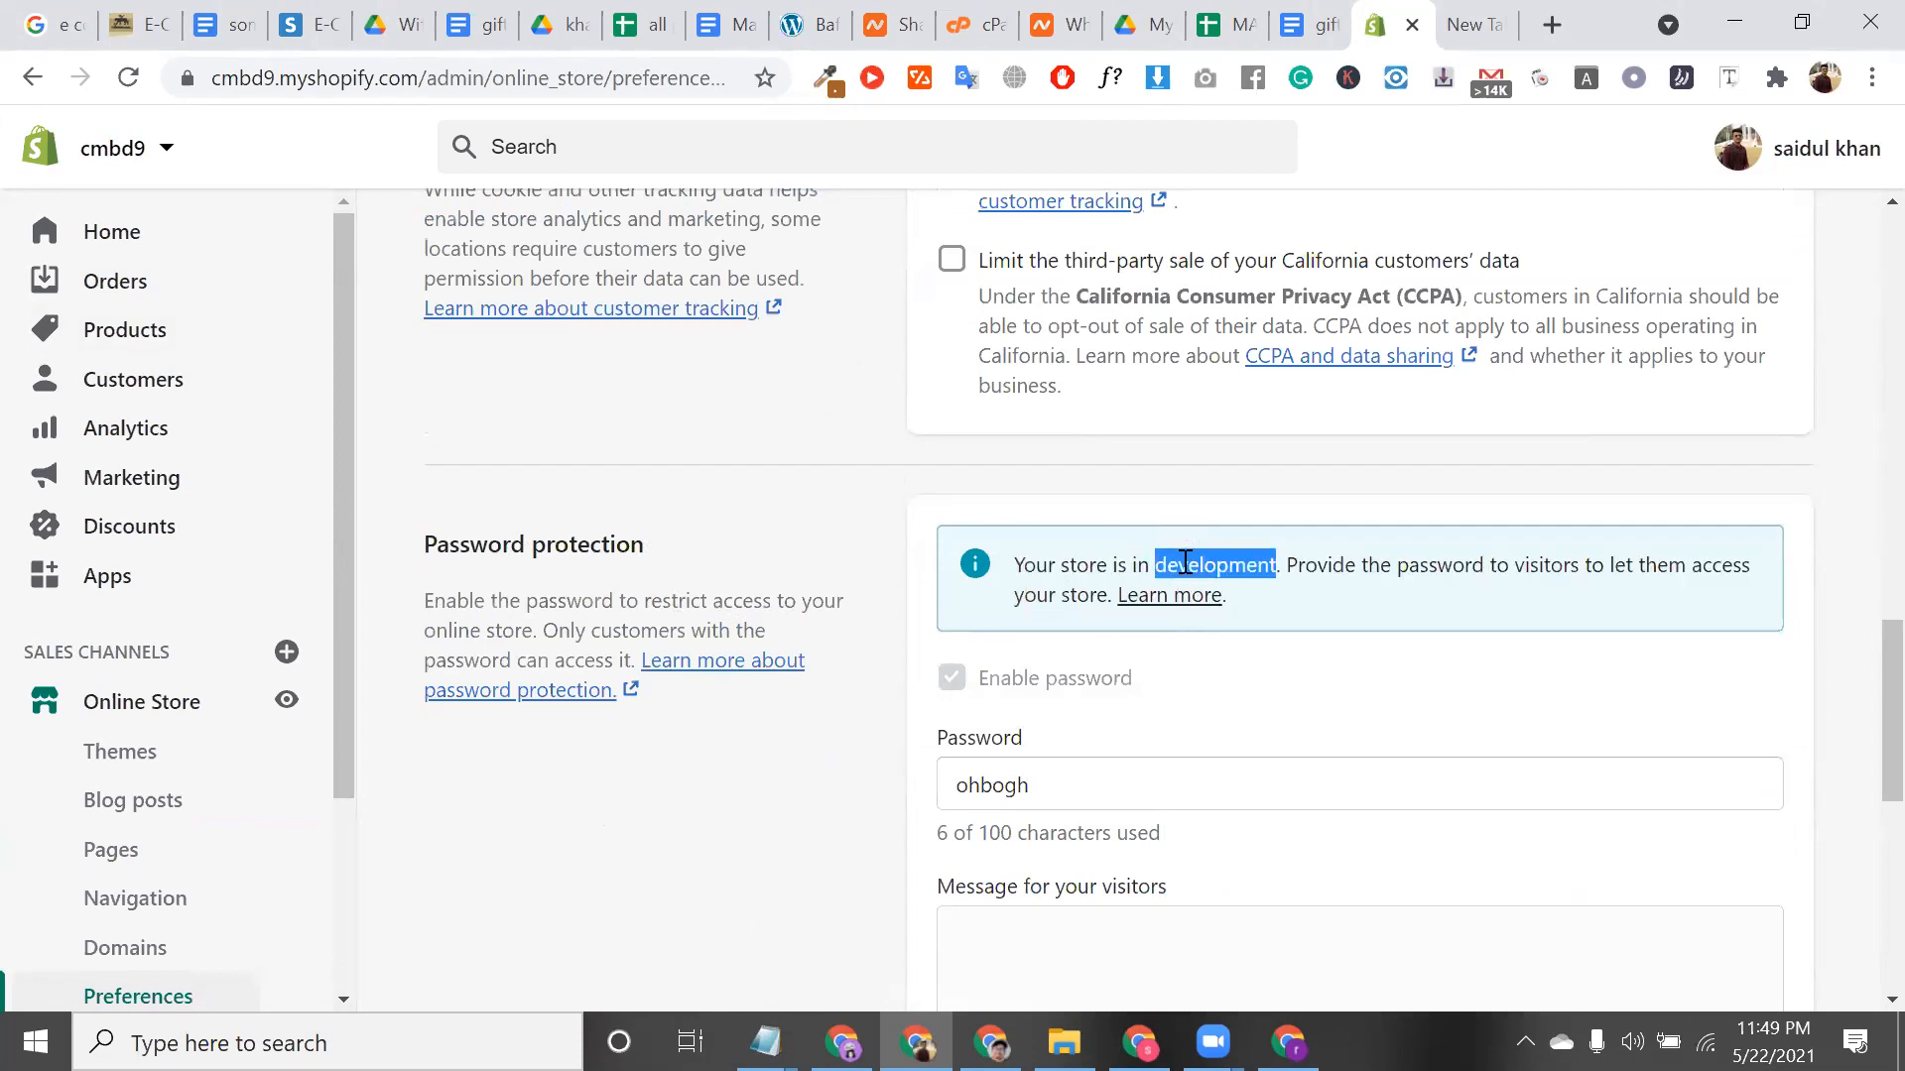
double_click(1184, 563)
triple_click(1185, 562)
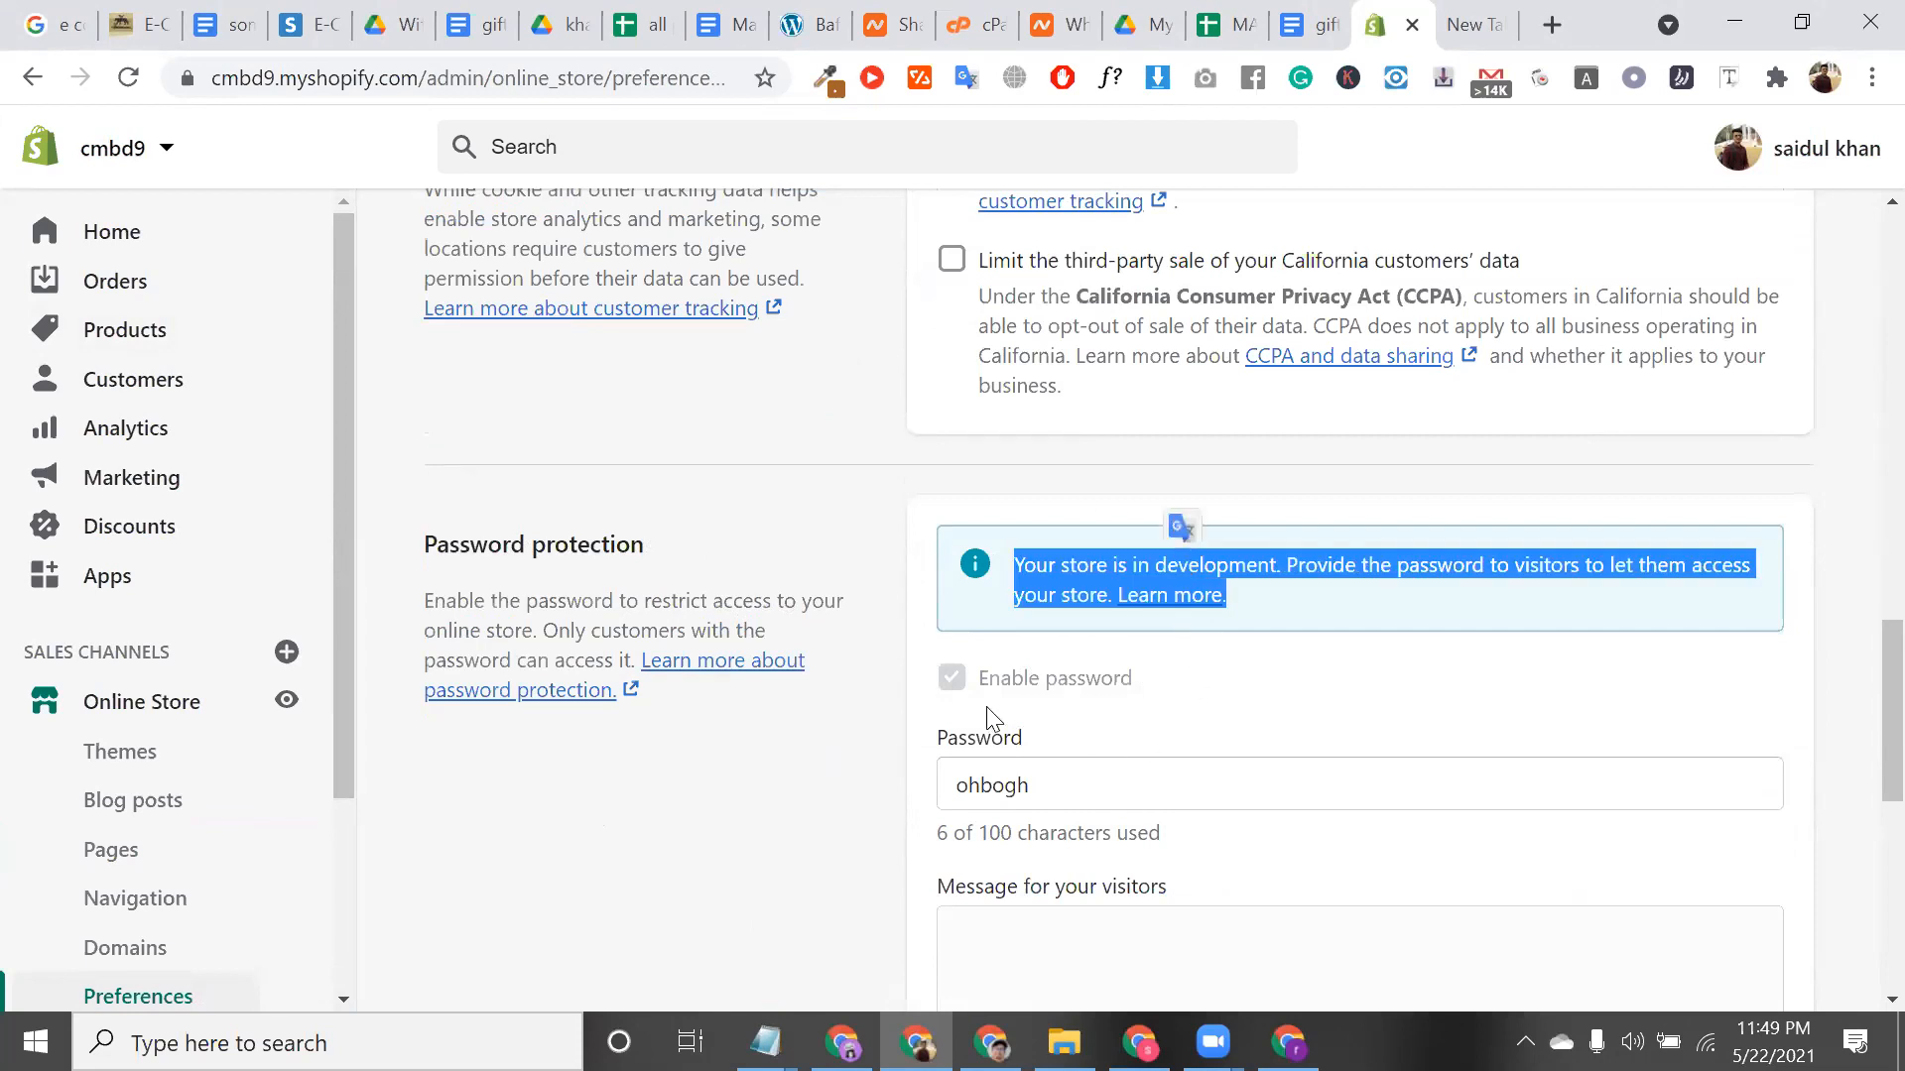
left_click(953, 685)
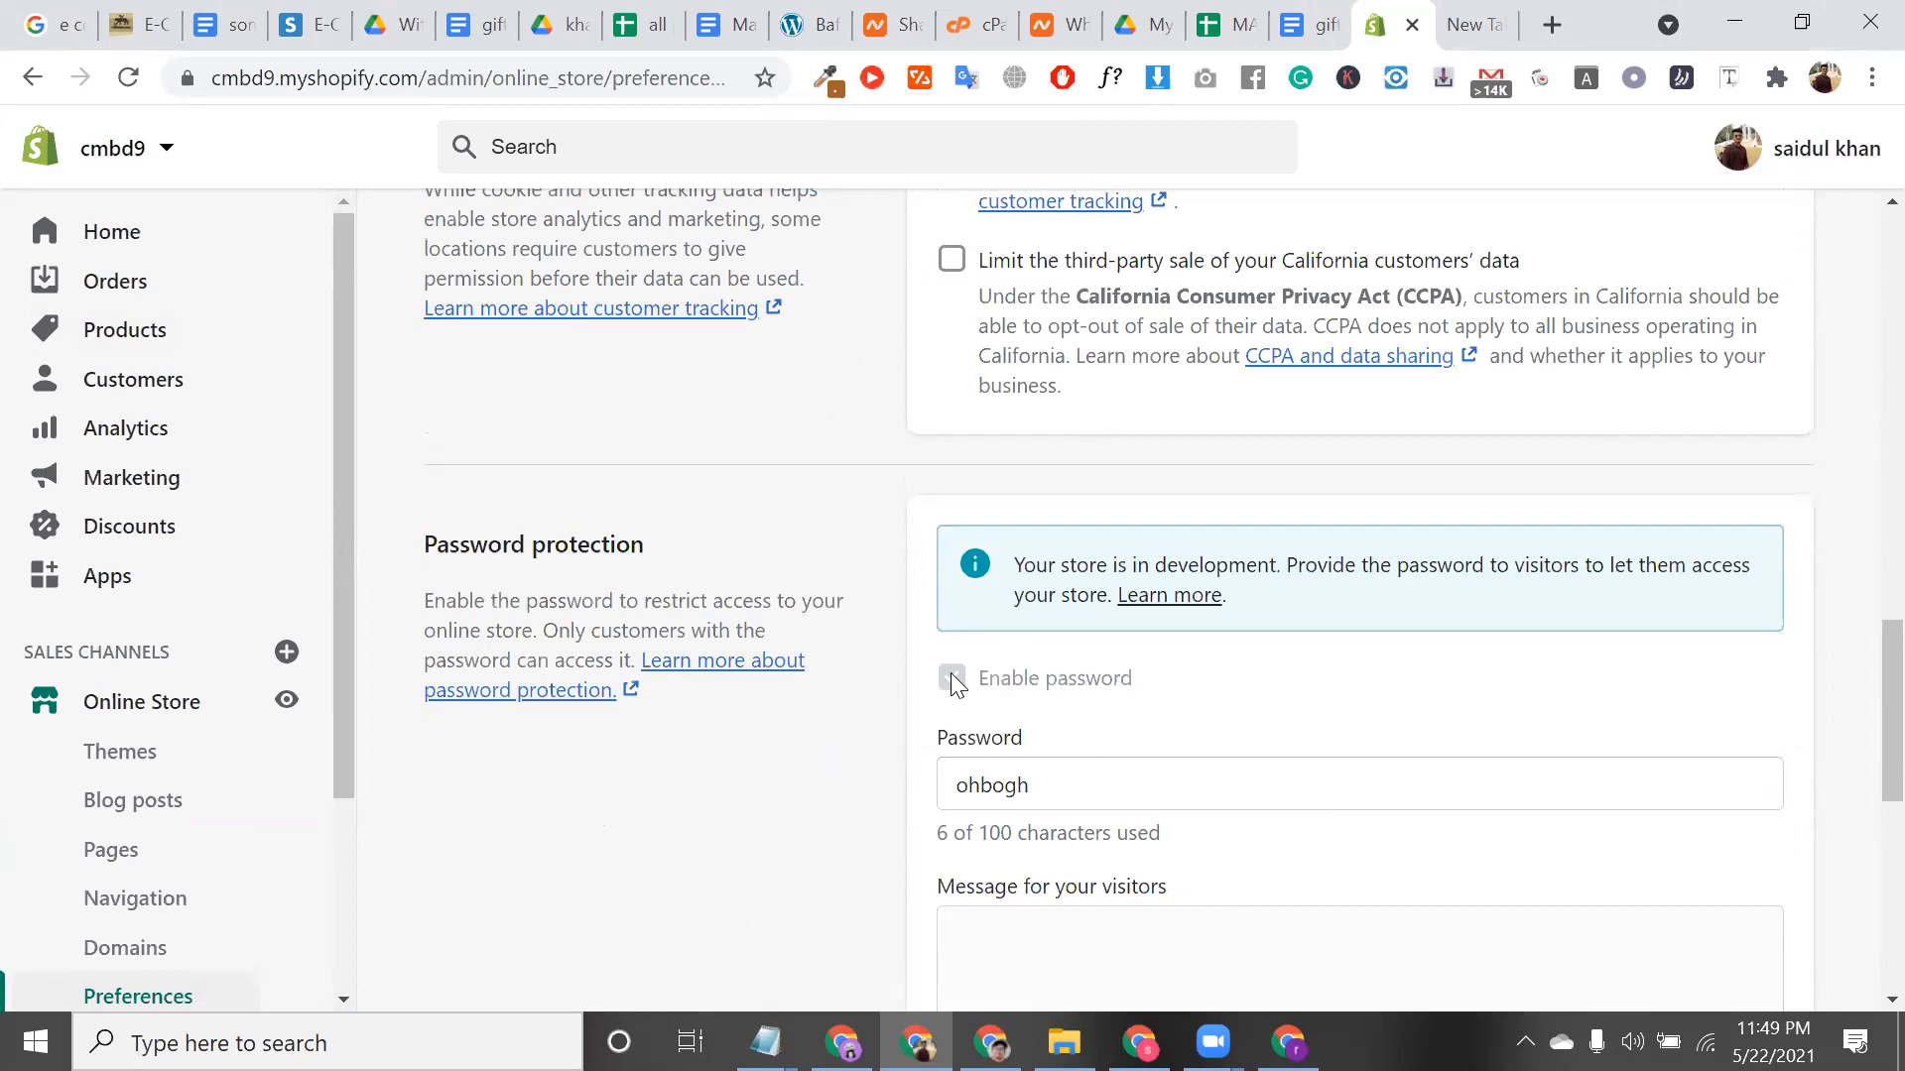
double_click(1055, 775)
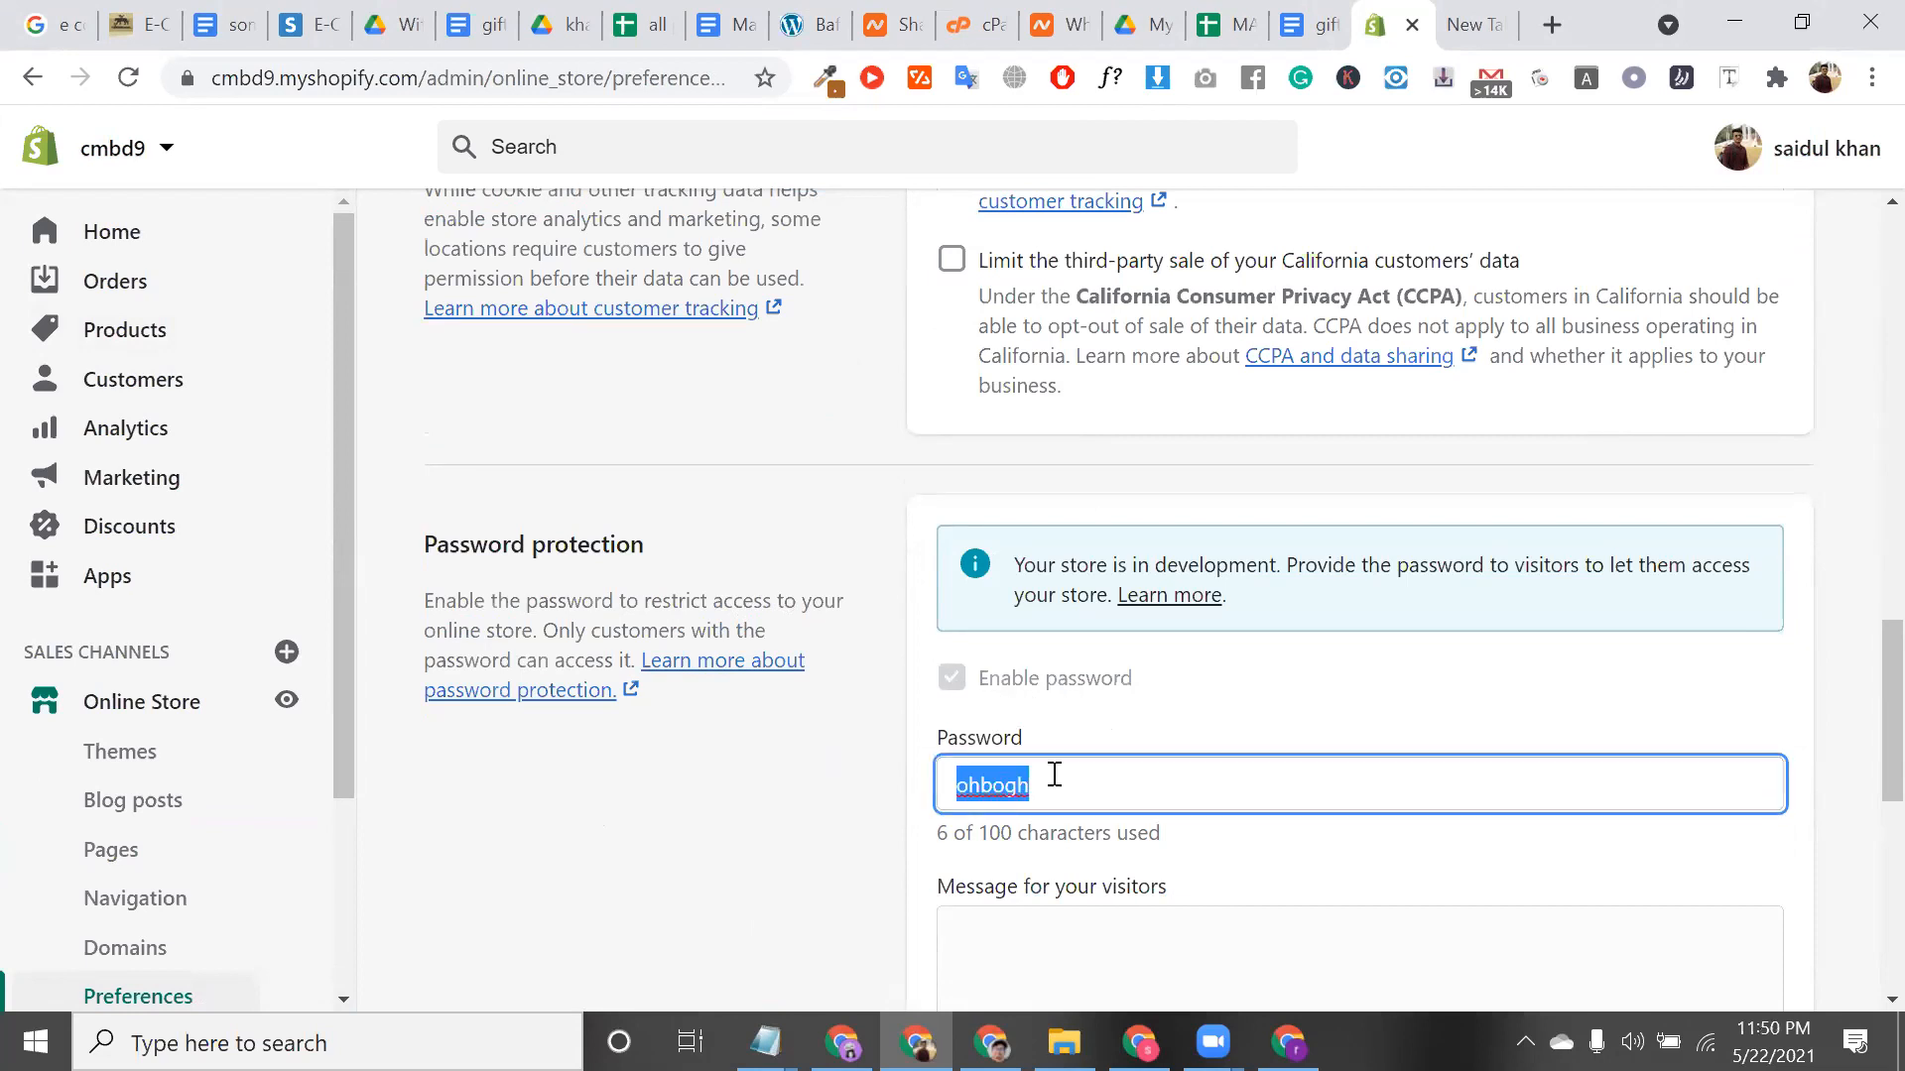
left_click(32, 79)
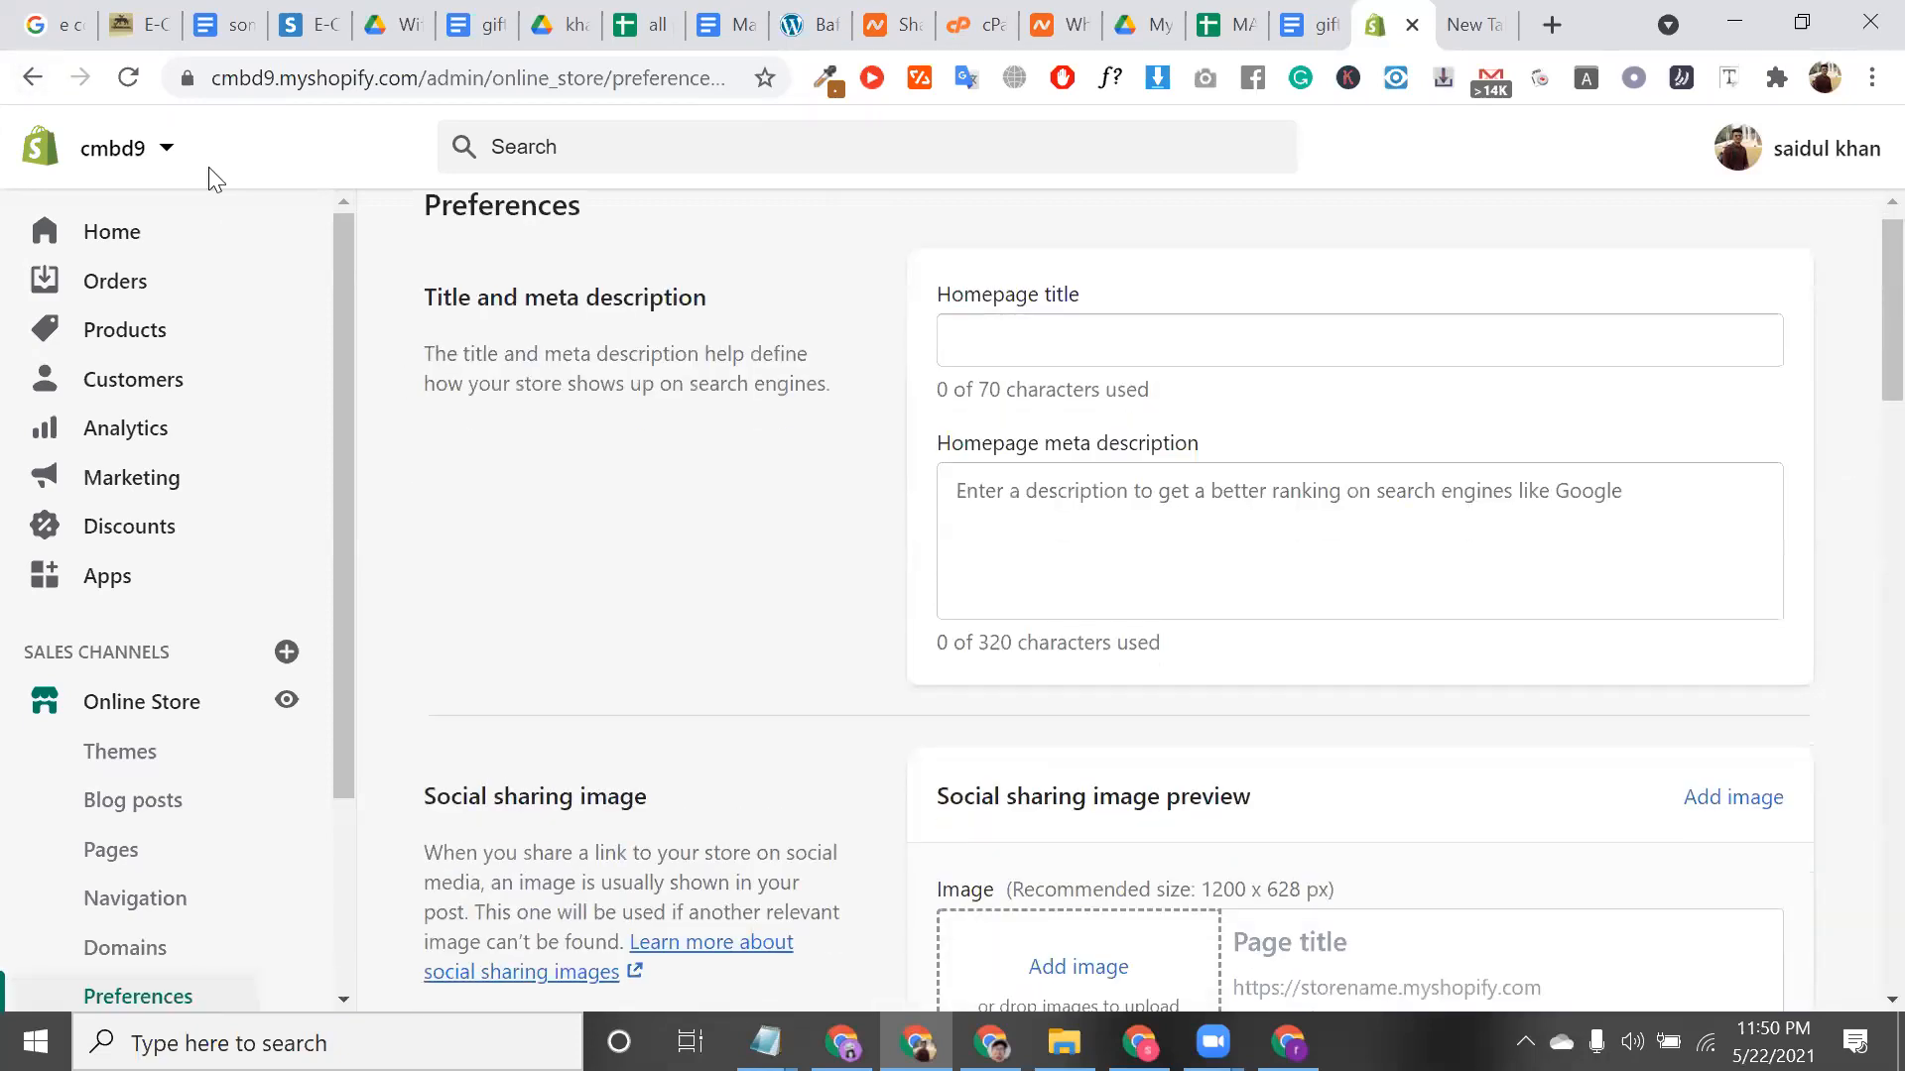
Reopen the Google sales channel Overview and select the store domain in the URL
left_click(30, 80)
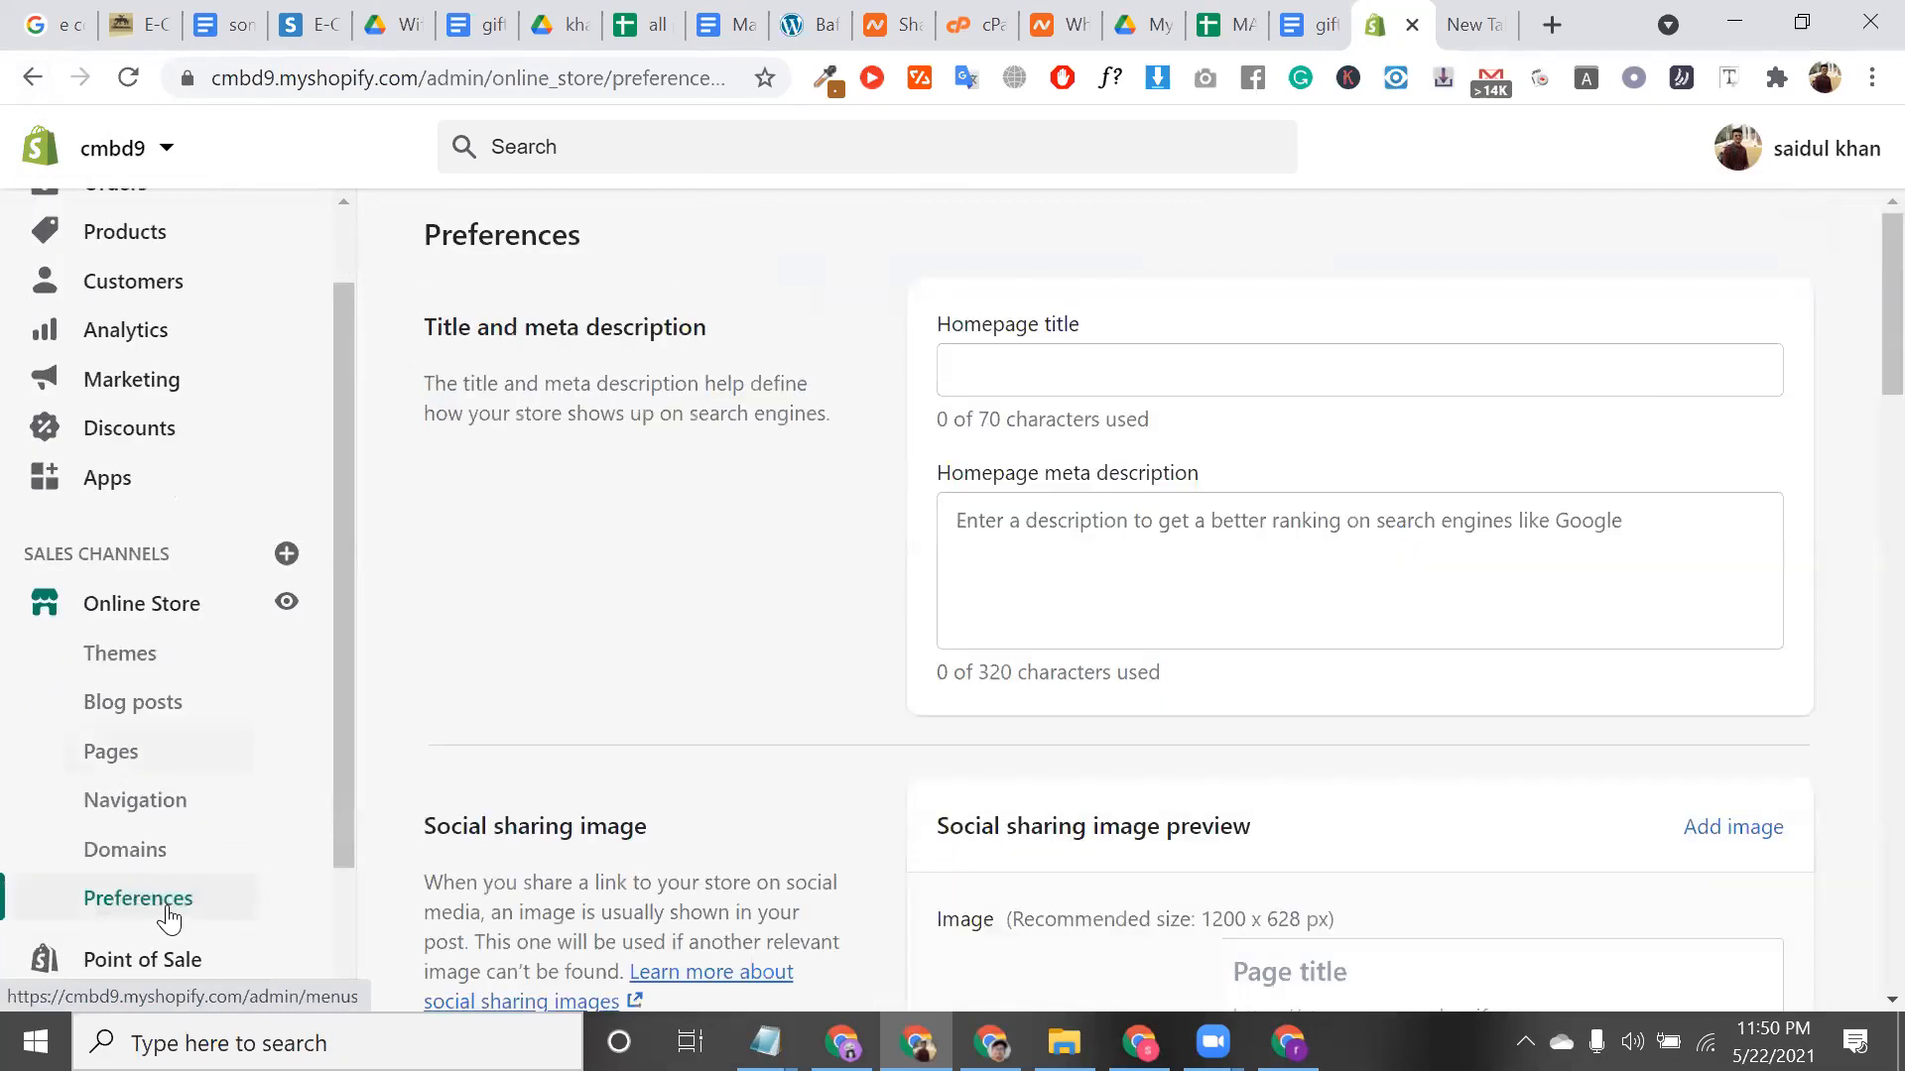
left_click(166, 913)
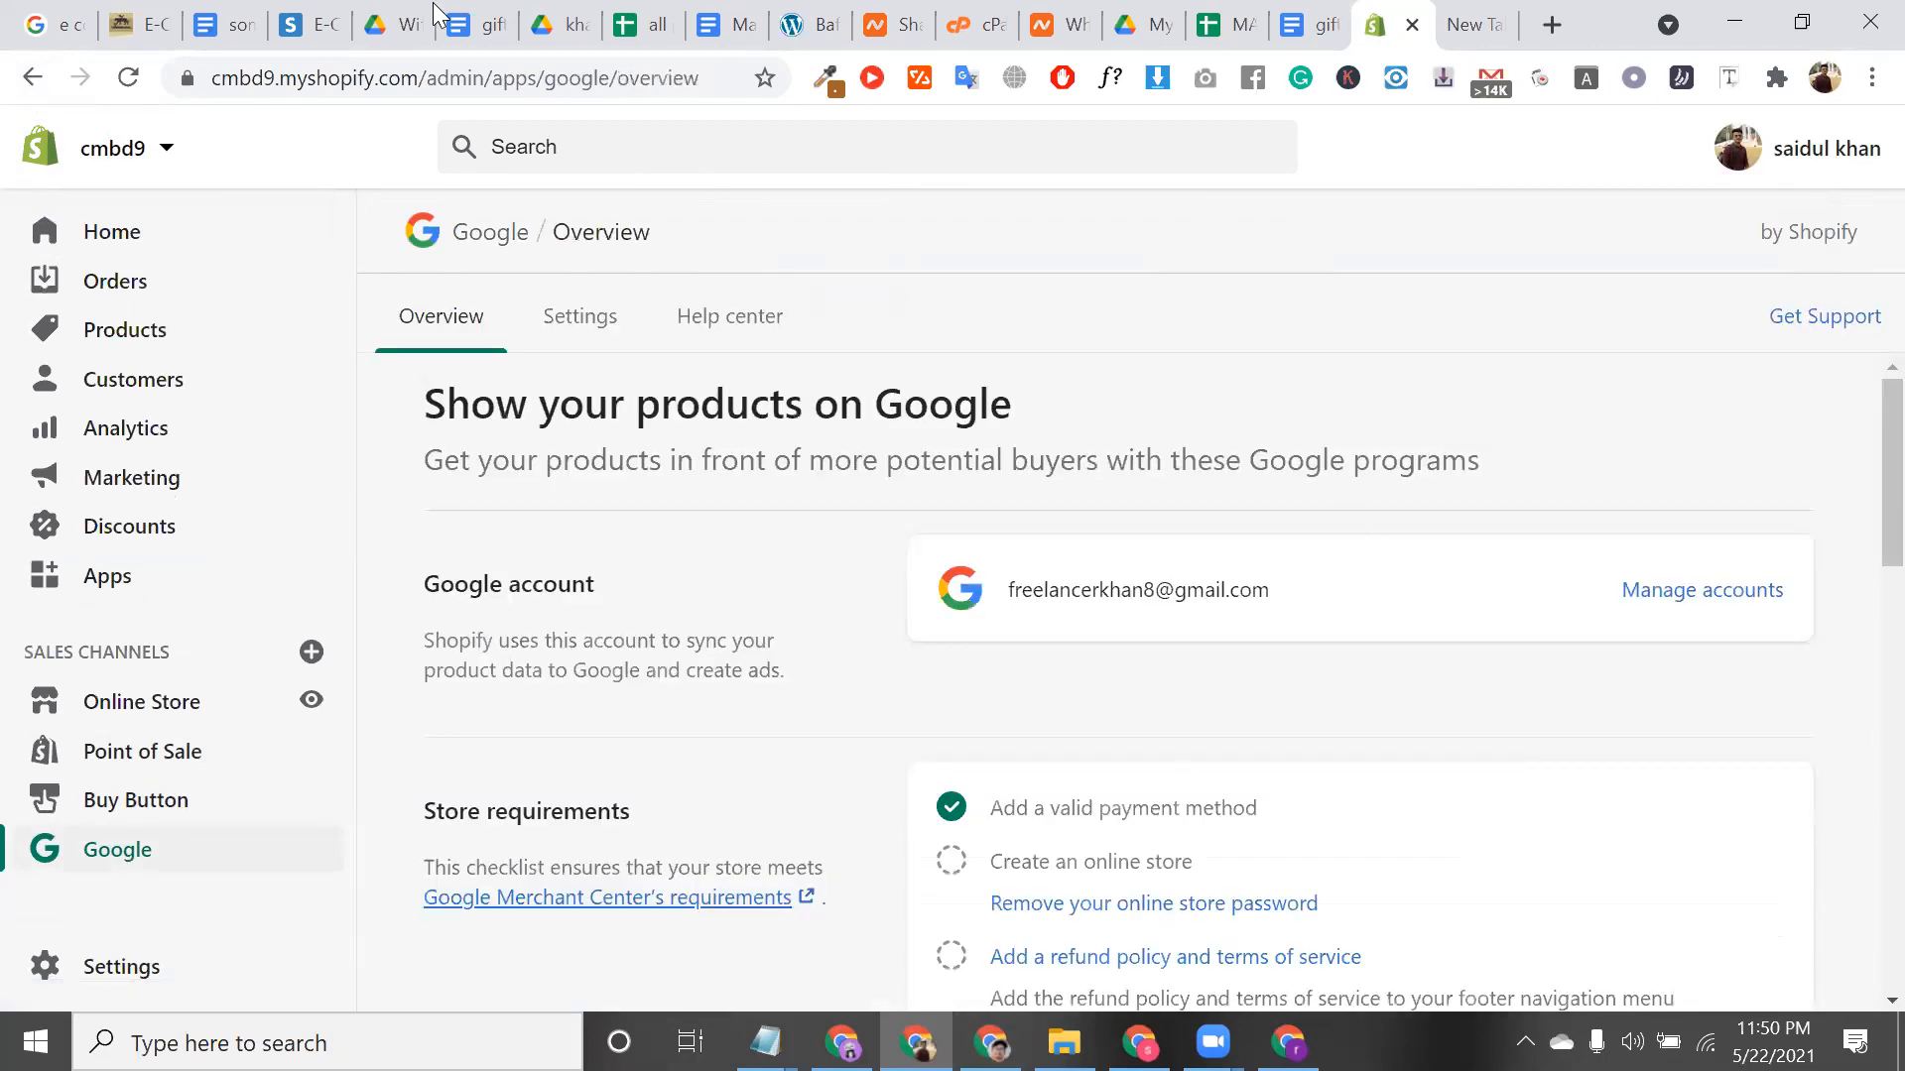
left_click(426, 79)
left_click_drag(426, 78, 177, 97)
key("ctrl+c")
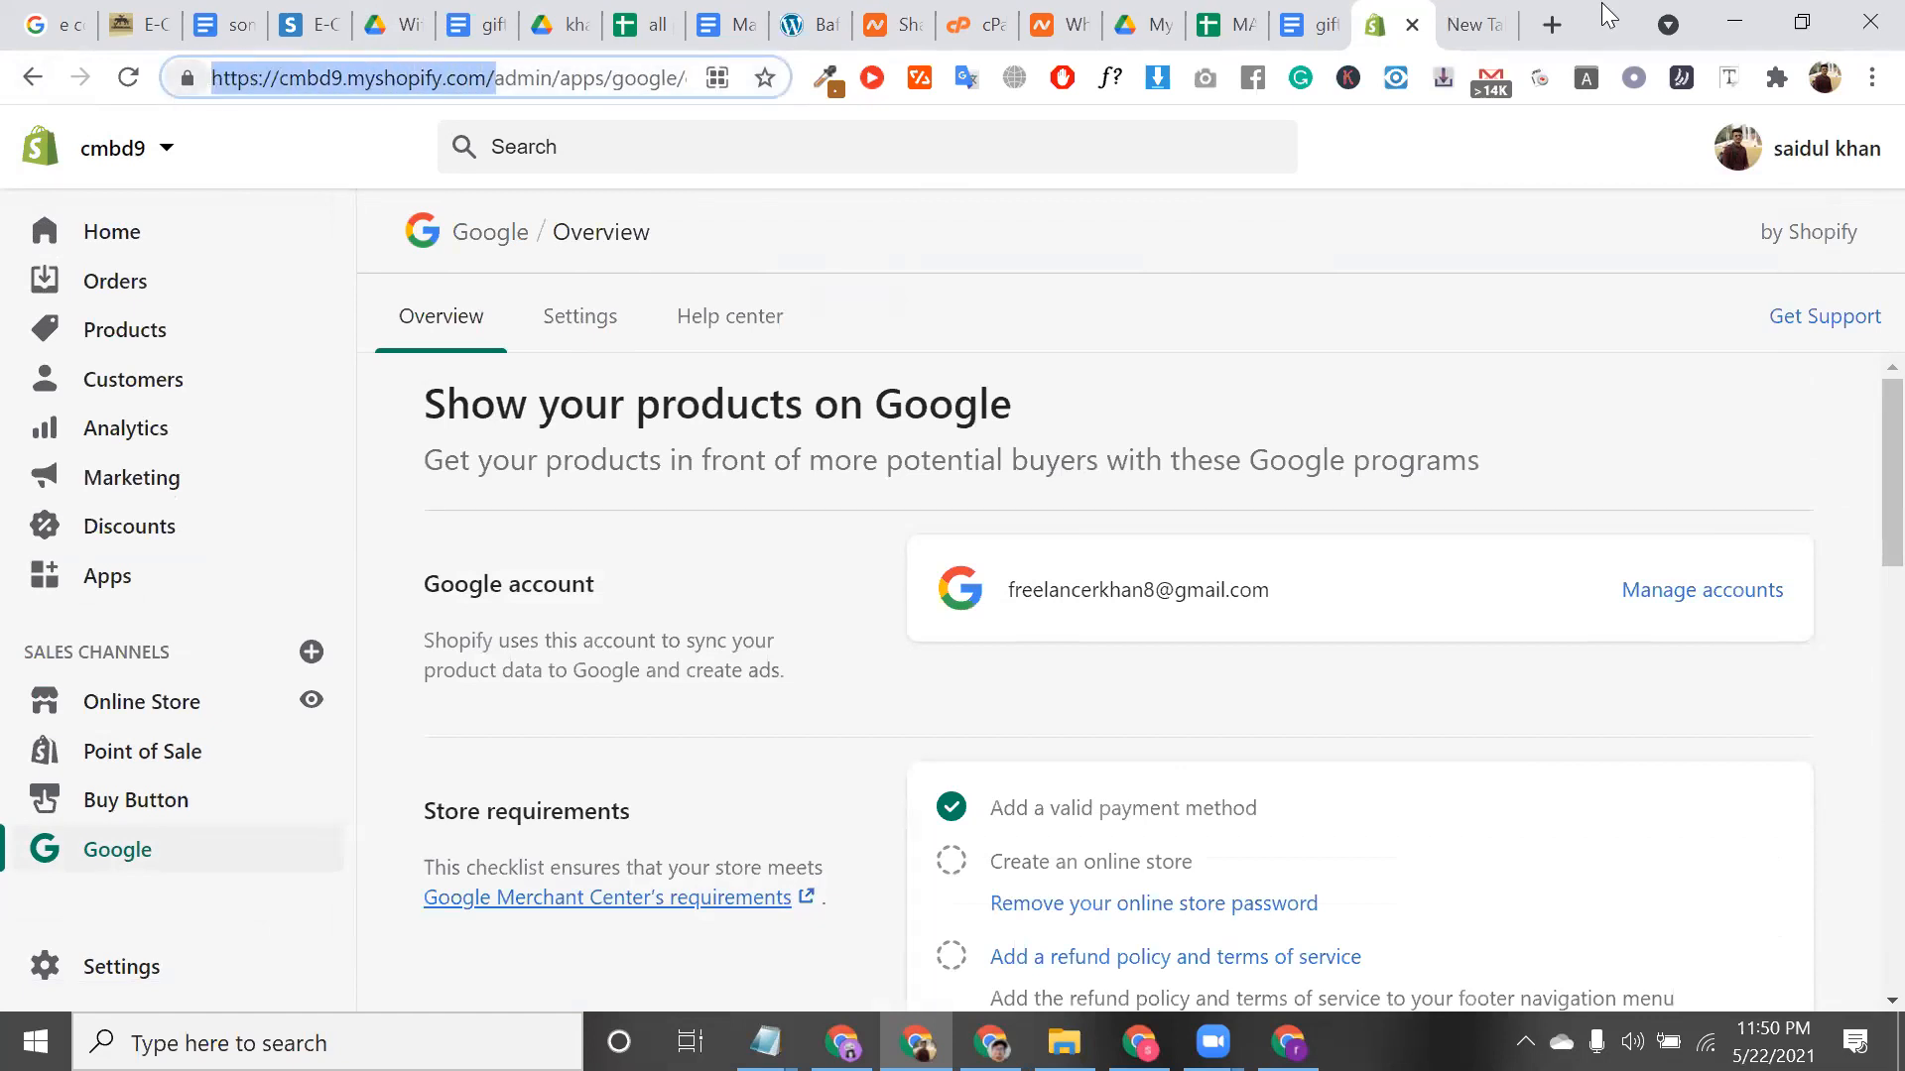
Paste the cmbd9 store address into a new tab and load its password page
left_click(1556, 24)
key("ctrl+v")
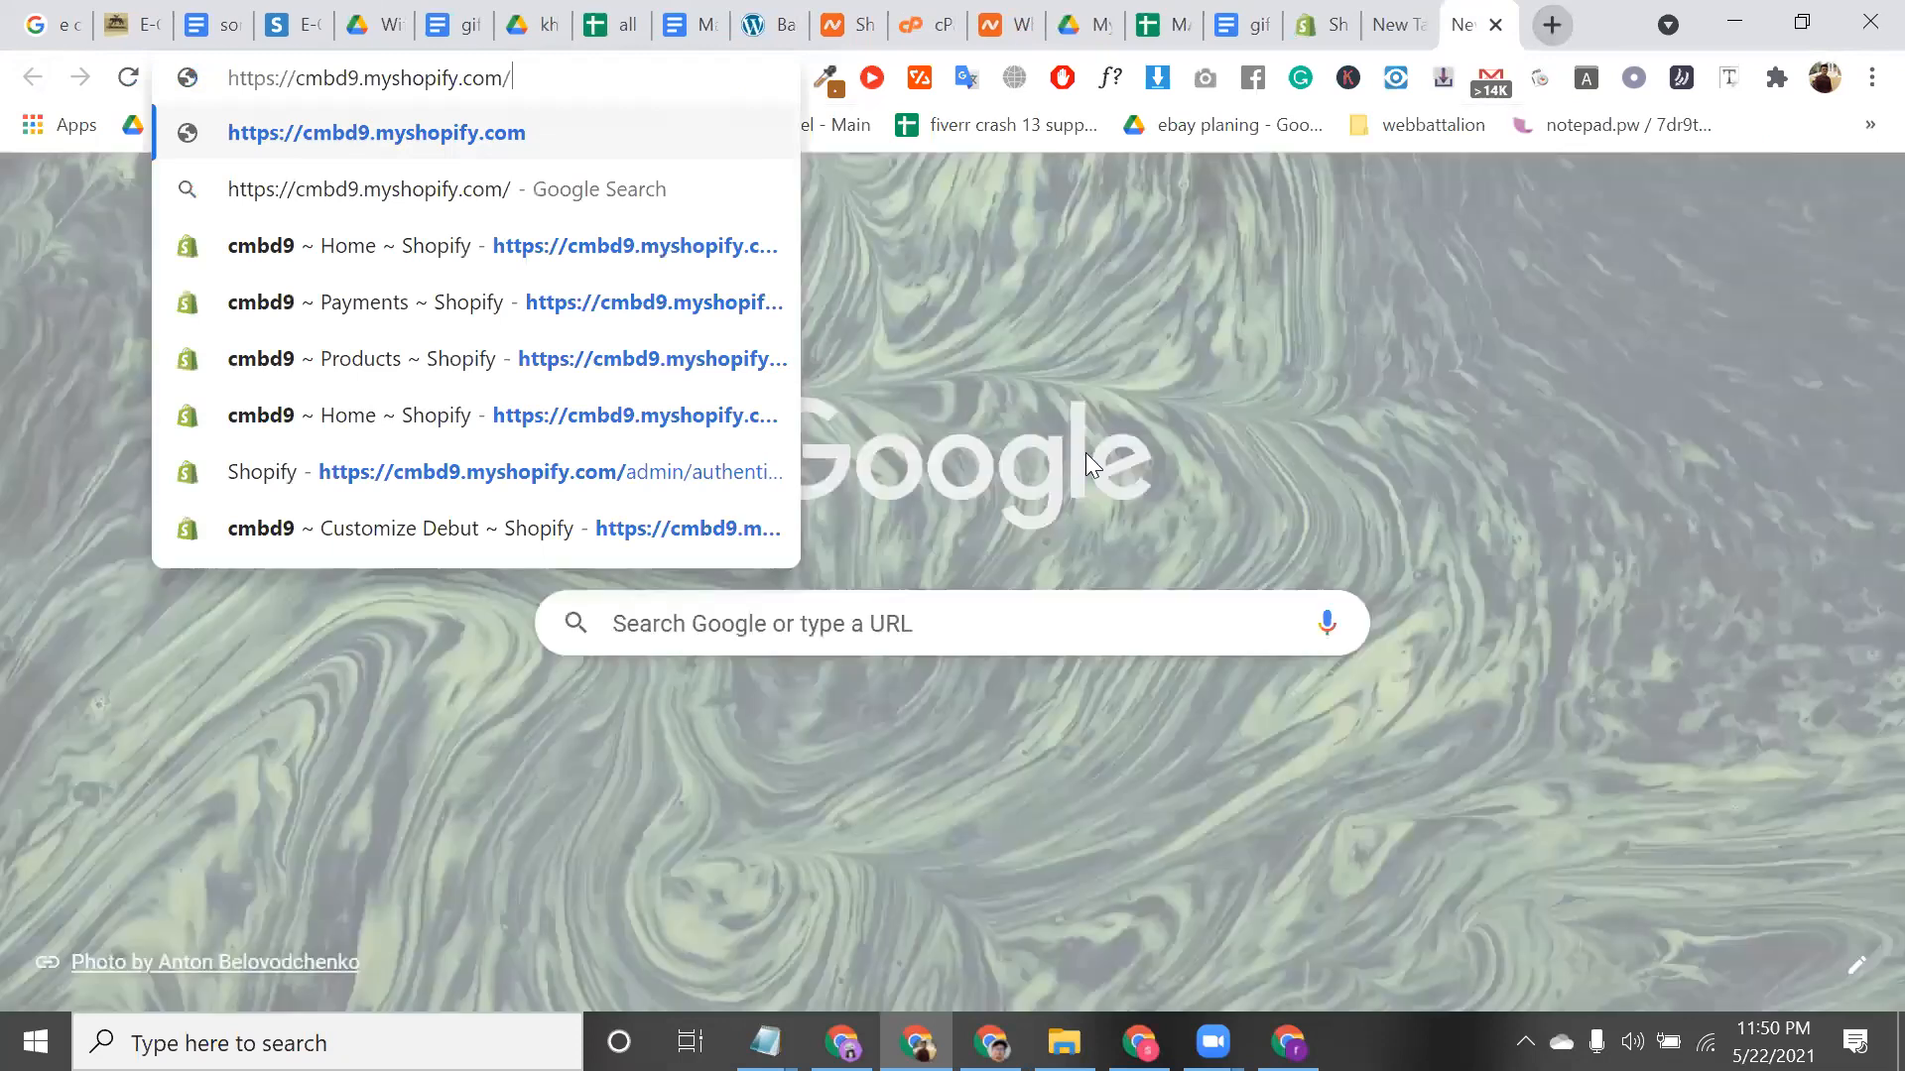
key("Return")
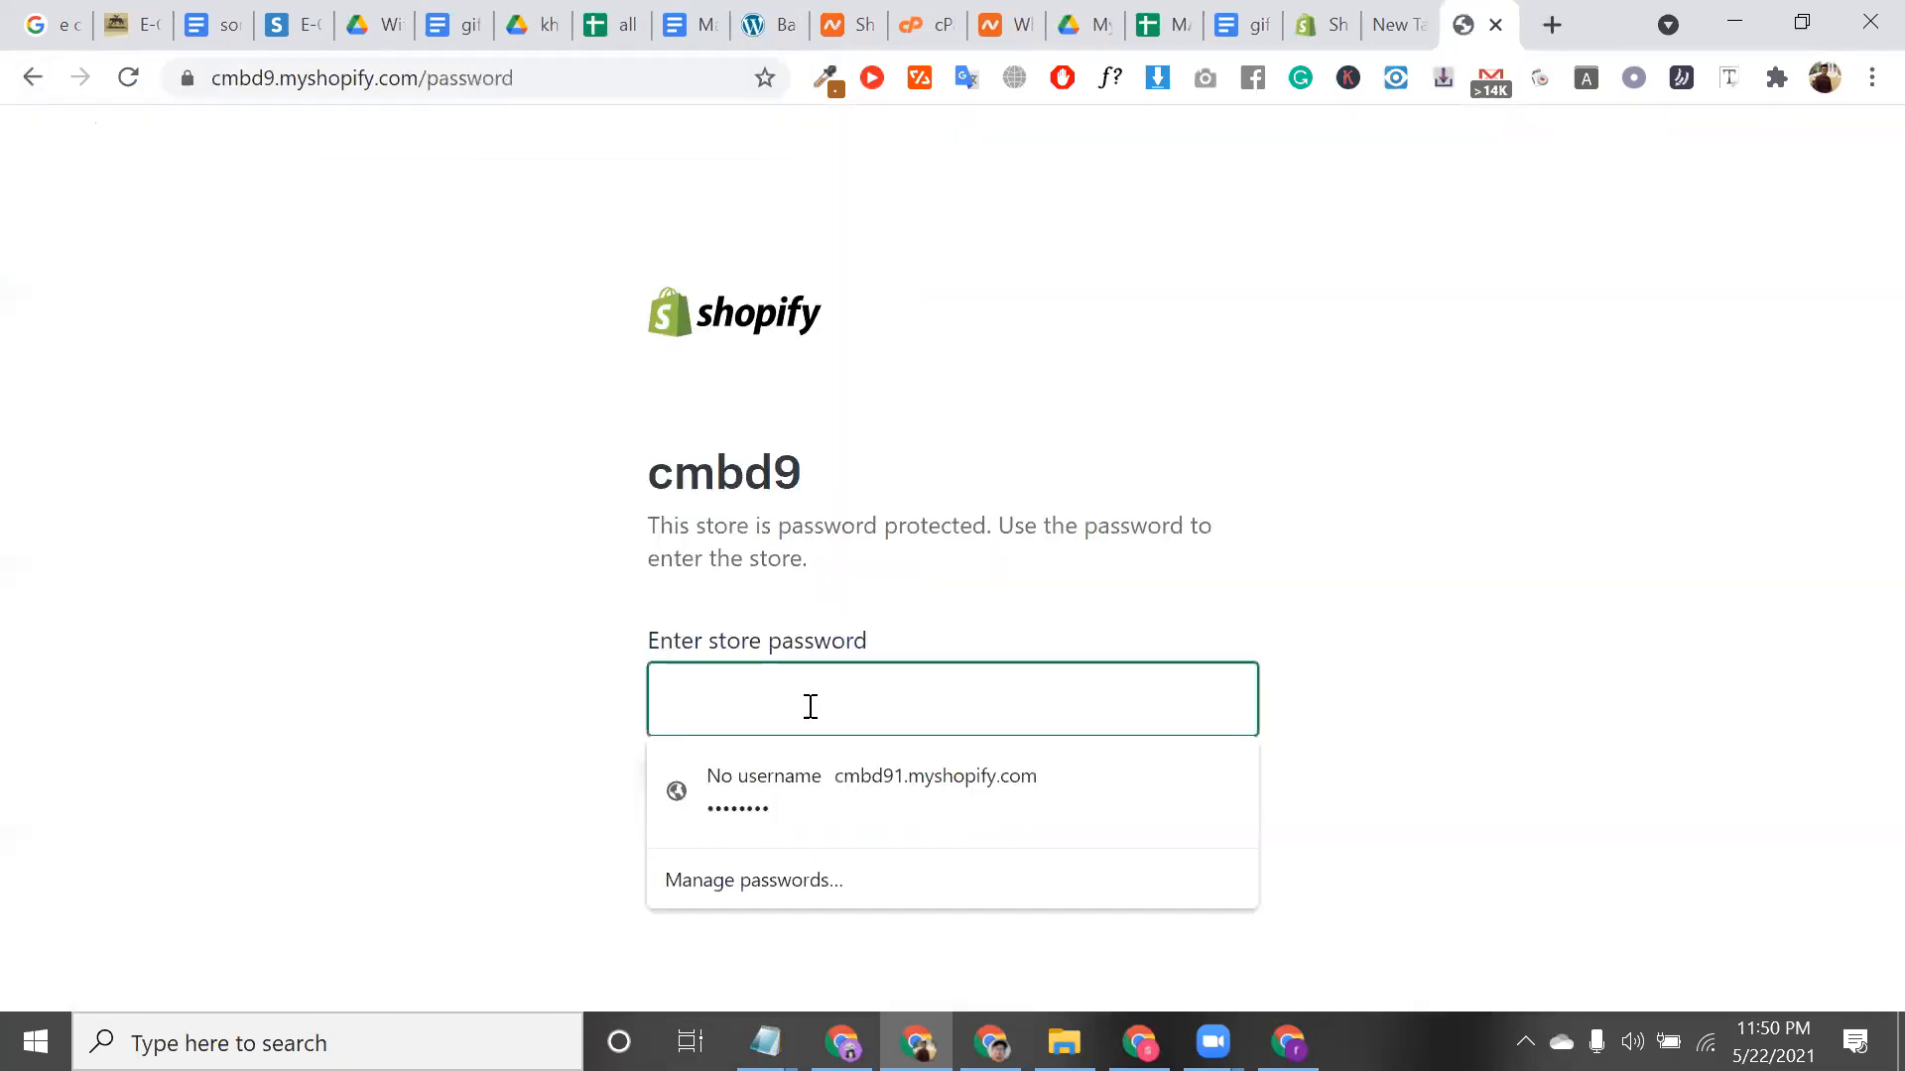
double_click(712, 474)
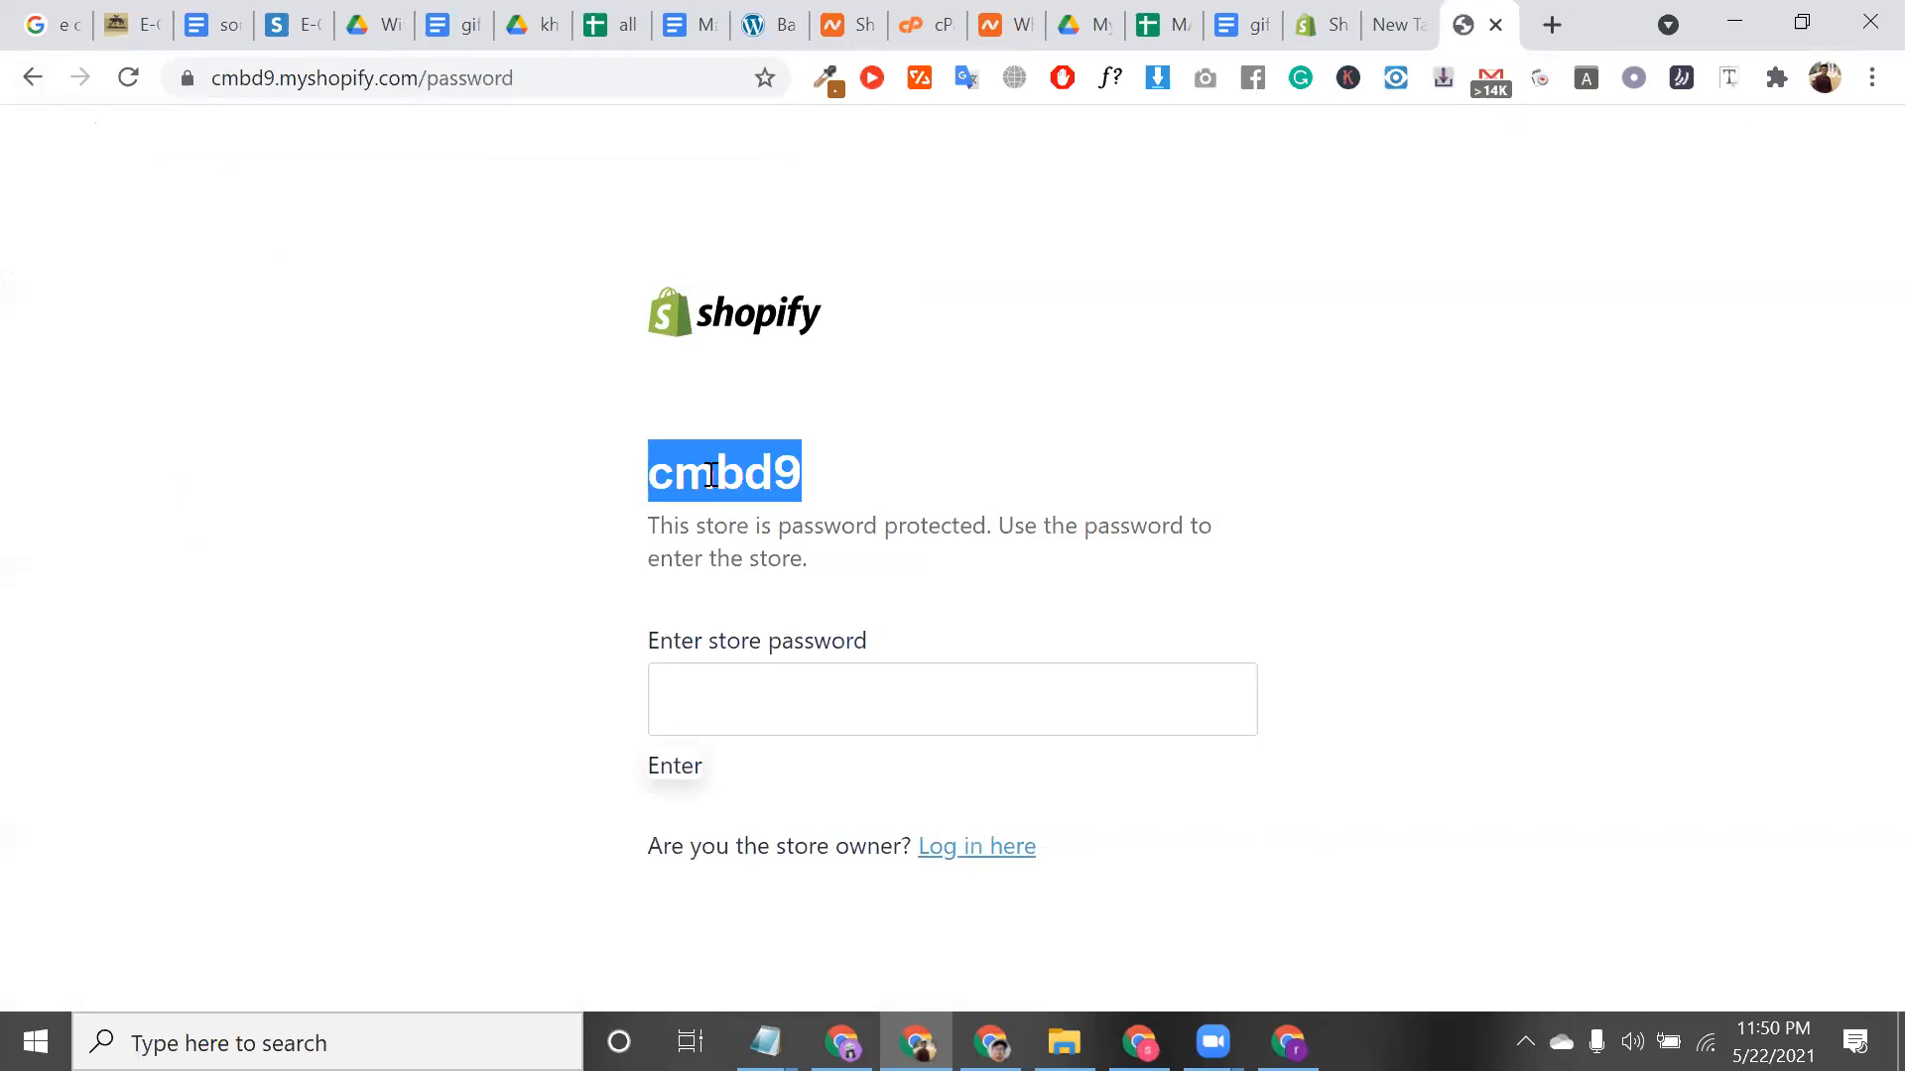
left_click(1483, 39)
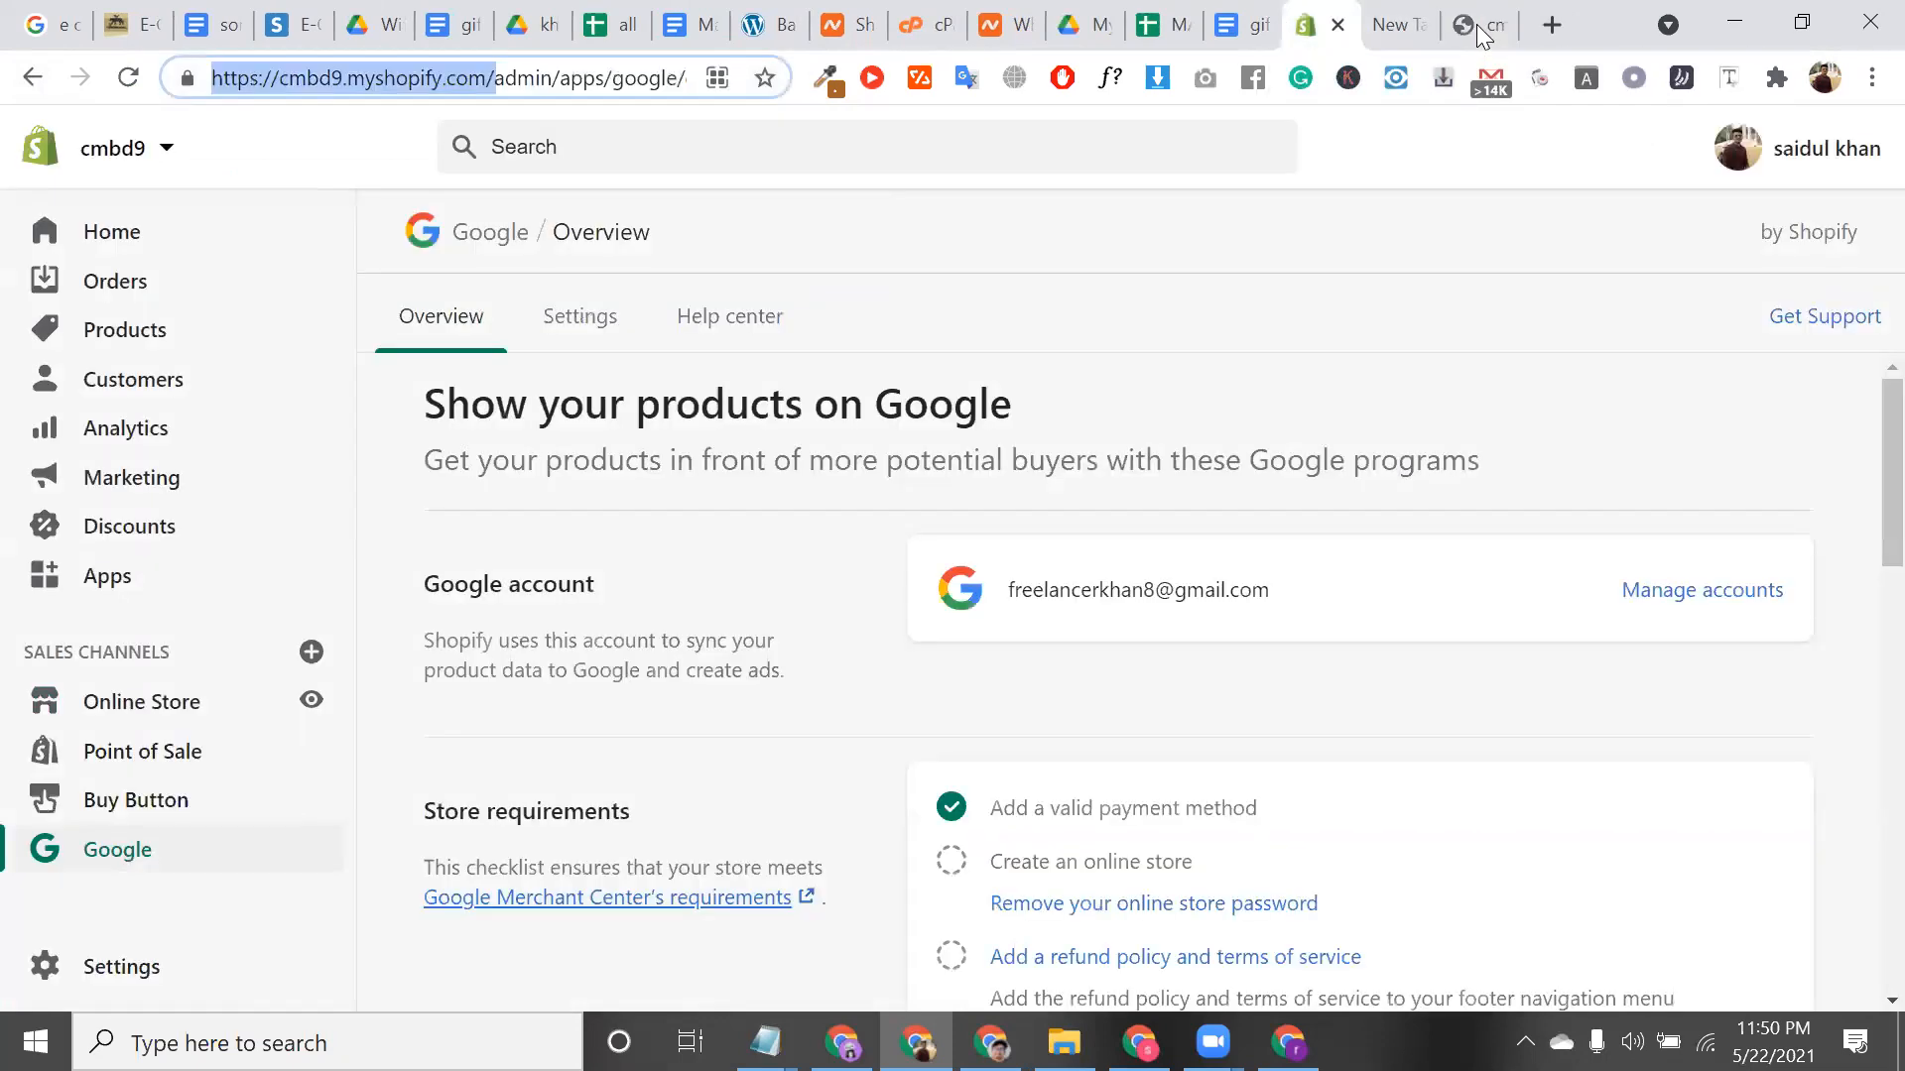
key("ctrl+Tab")
key("ctrl+Tab")
left_click(584, 86)
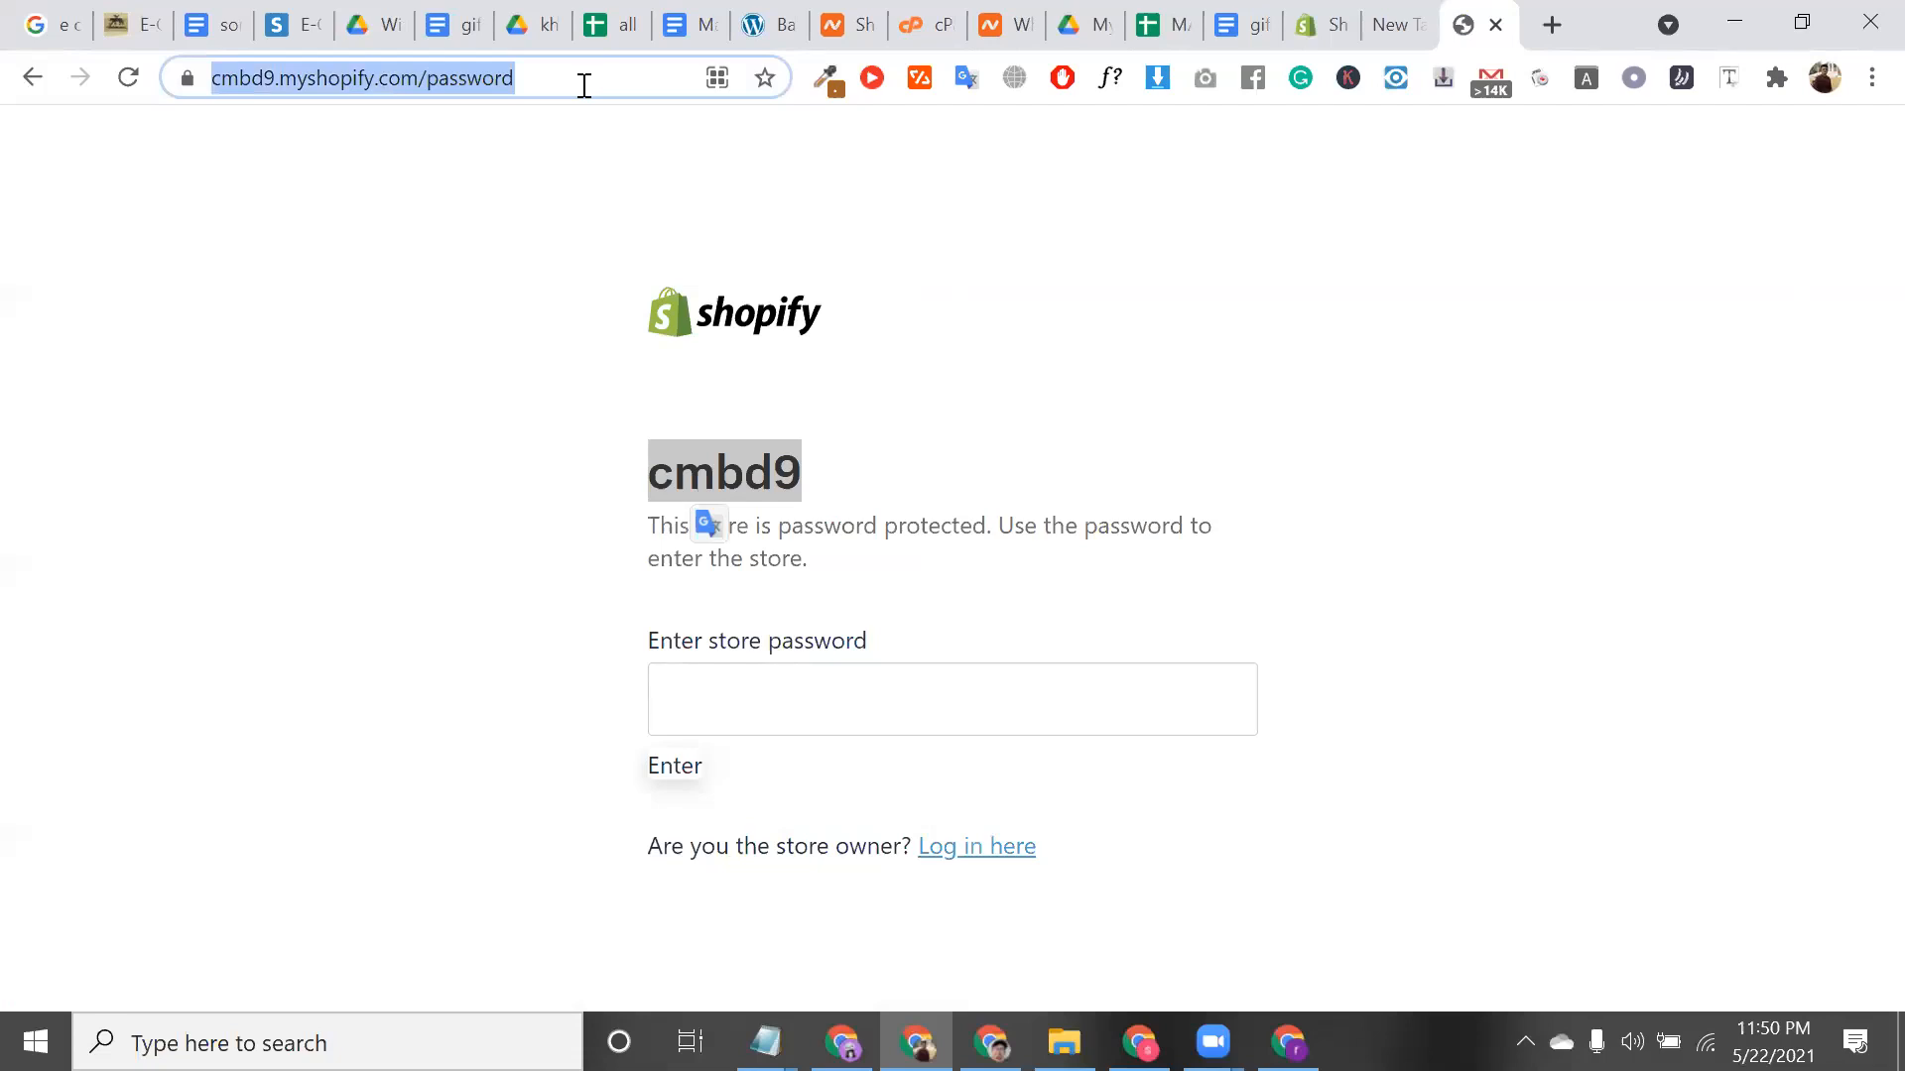
left_click(584, 86)
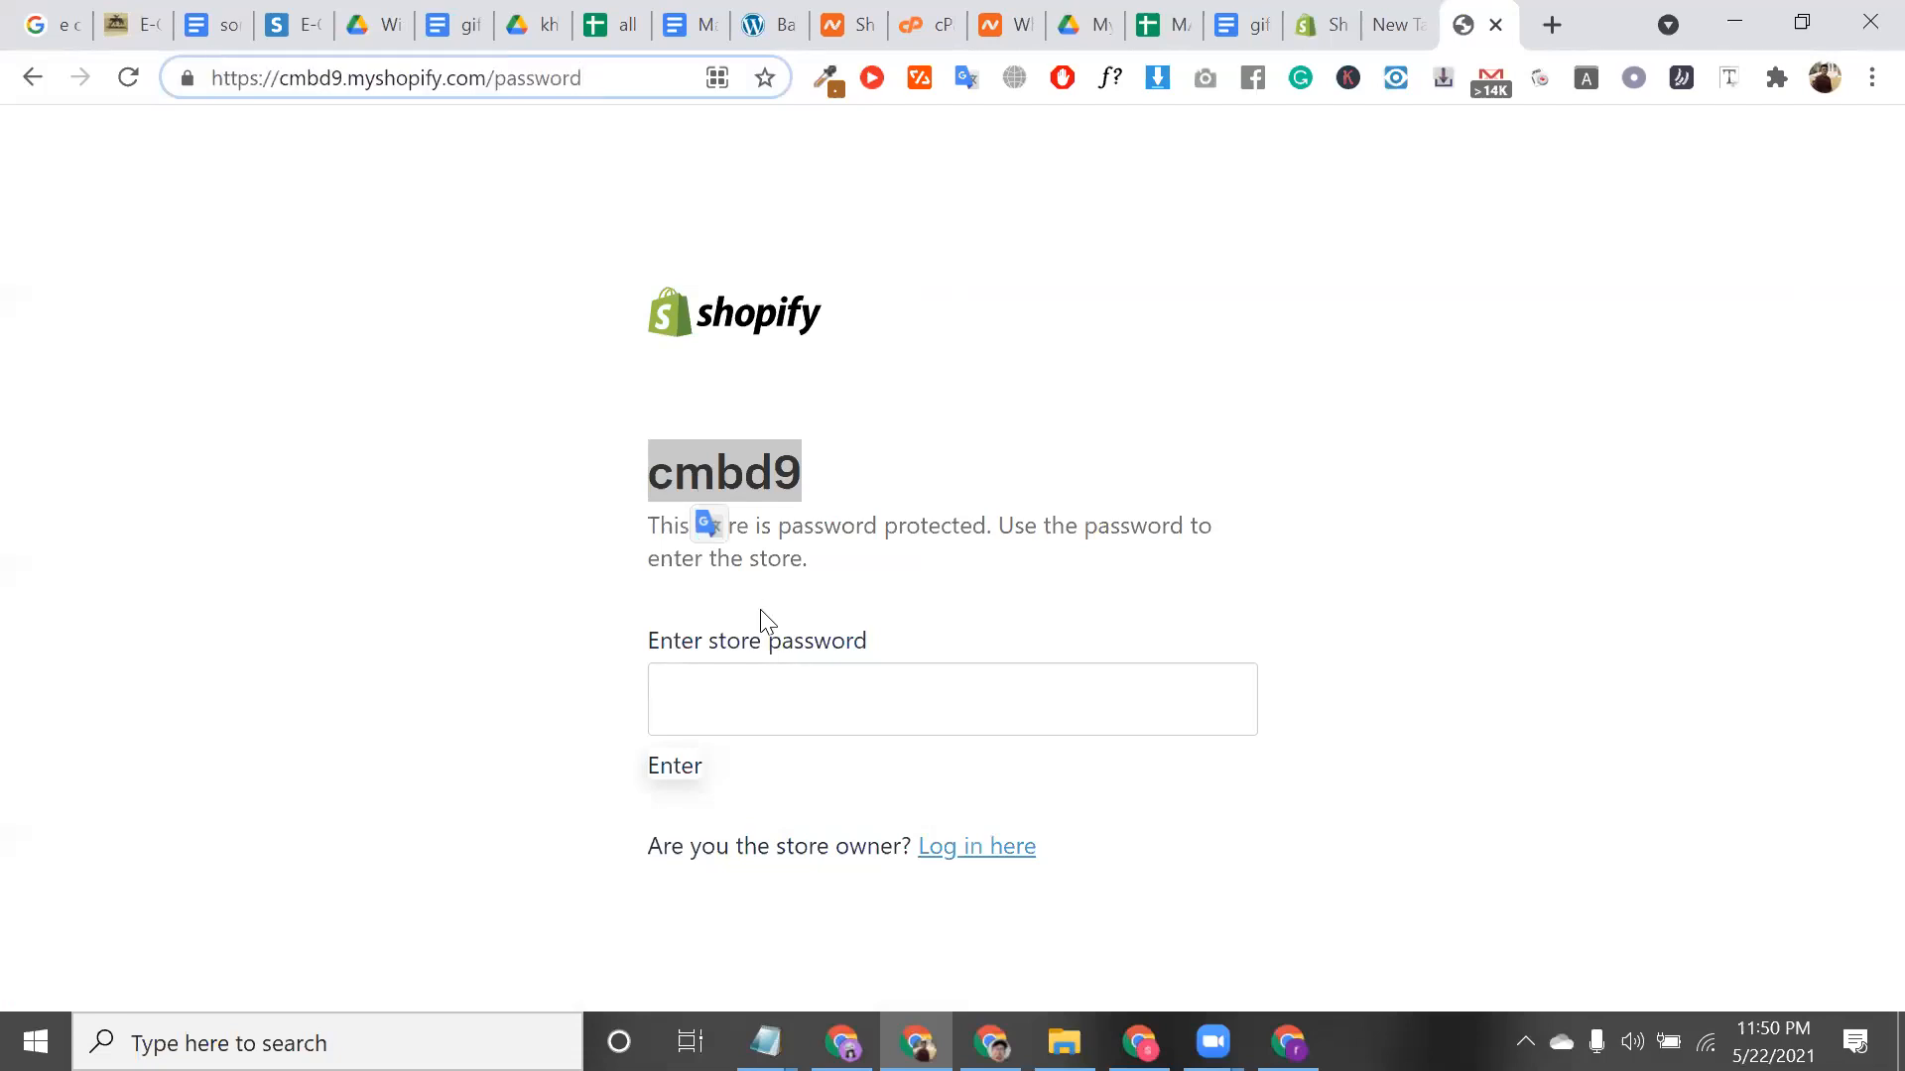
Read the 'This store is password protected' notice, then close the empty new tab
left_click(788, 682)
left_click(732, 613)
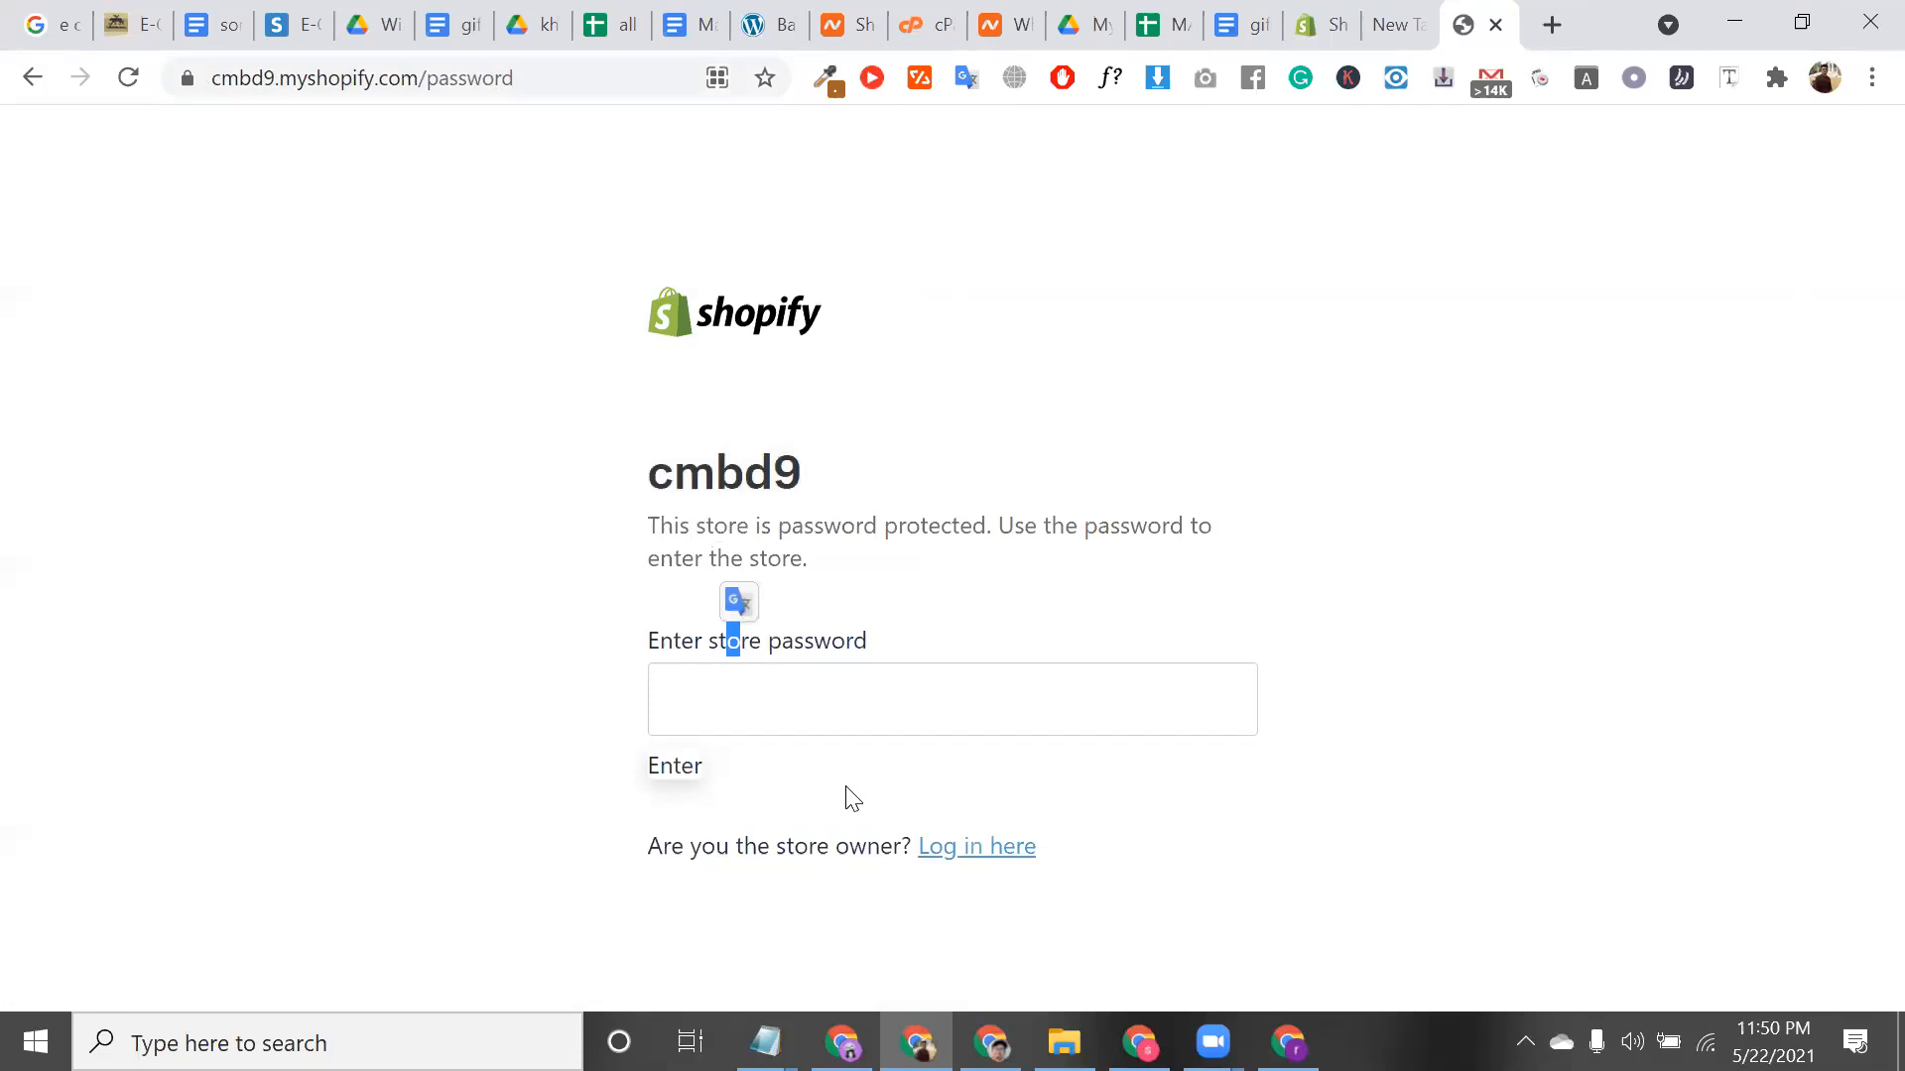
left_click_drag(648, 845, 684, 845)
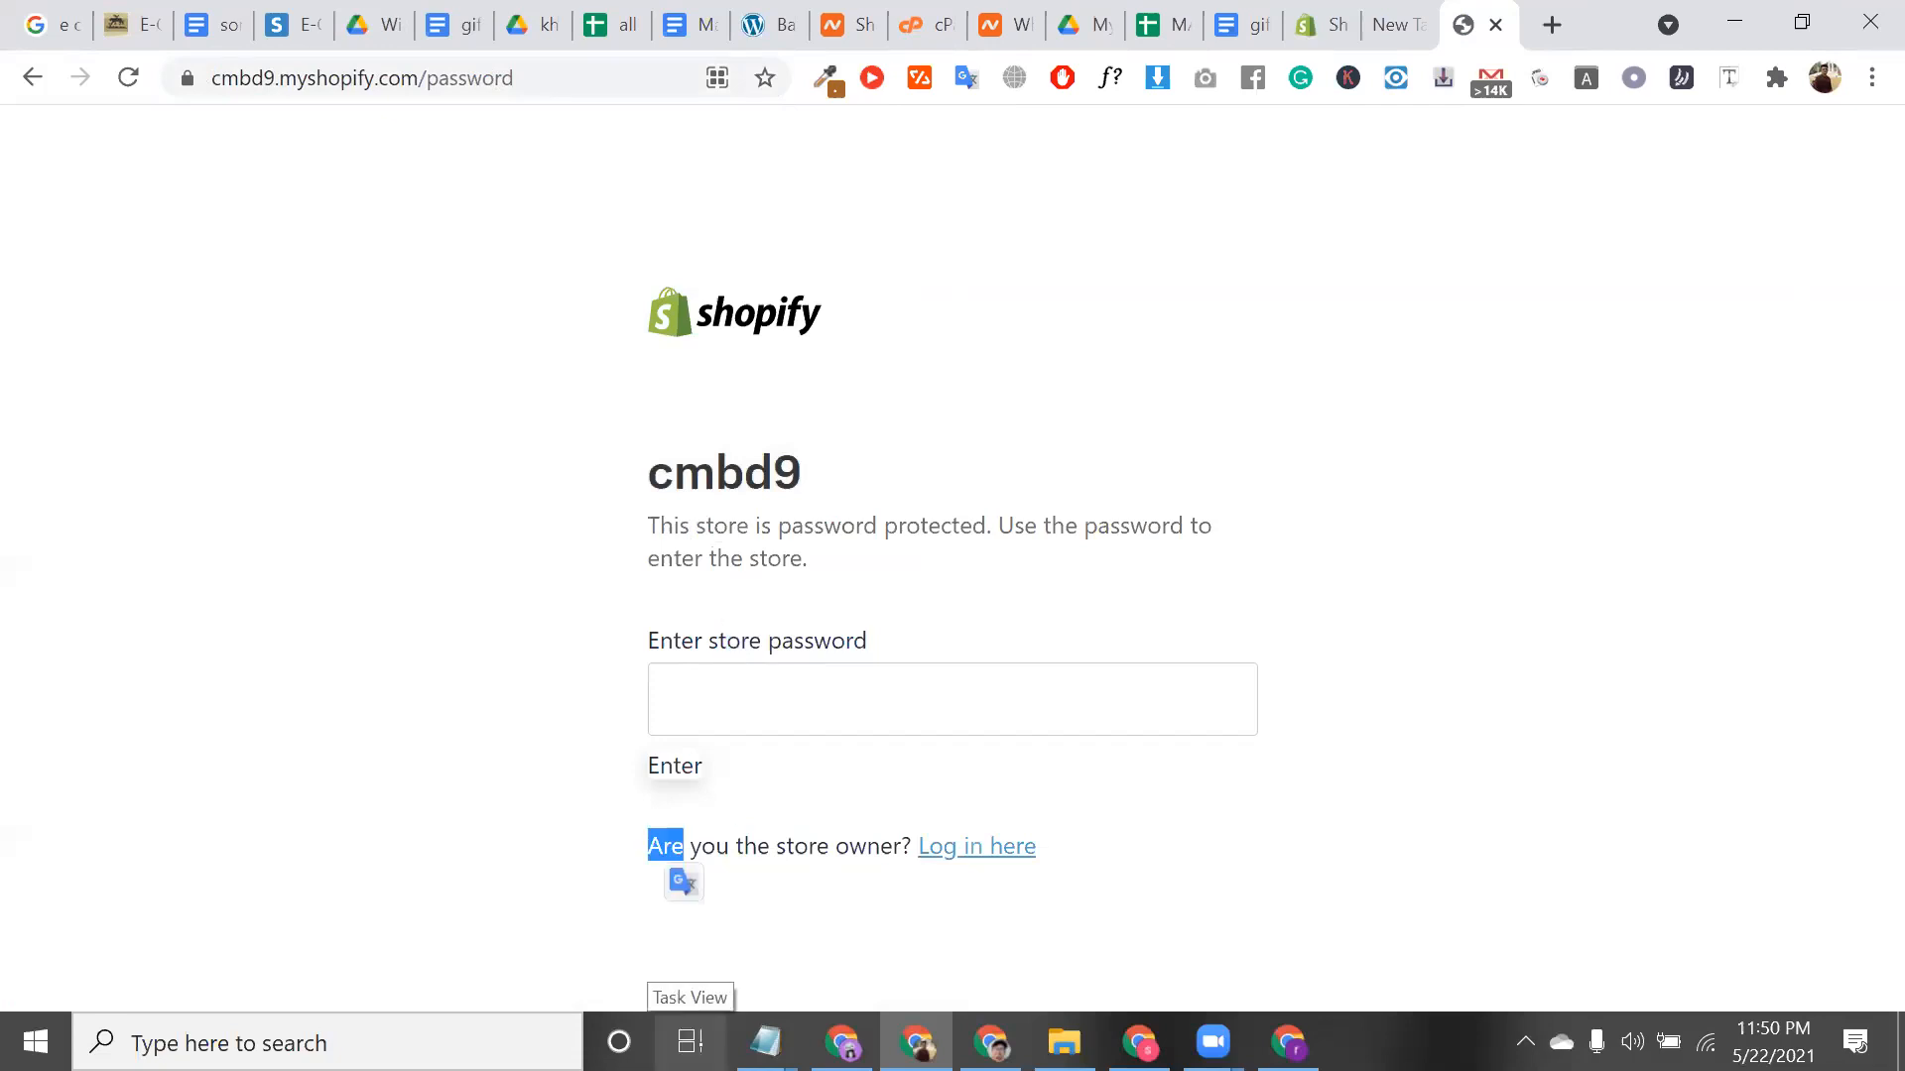
double_click(702, 496)
triple_click(851, 539)
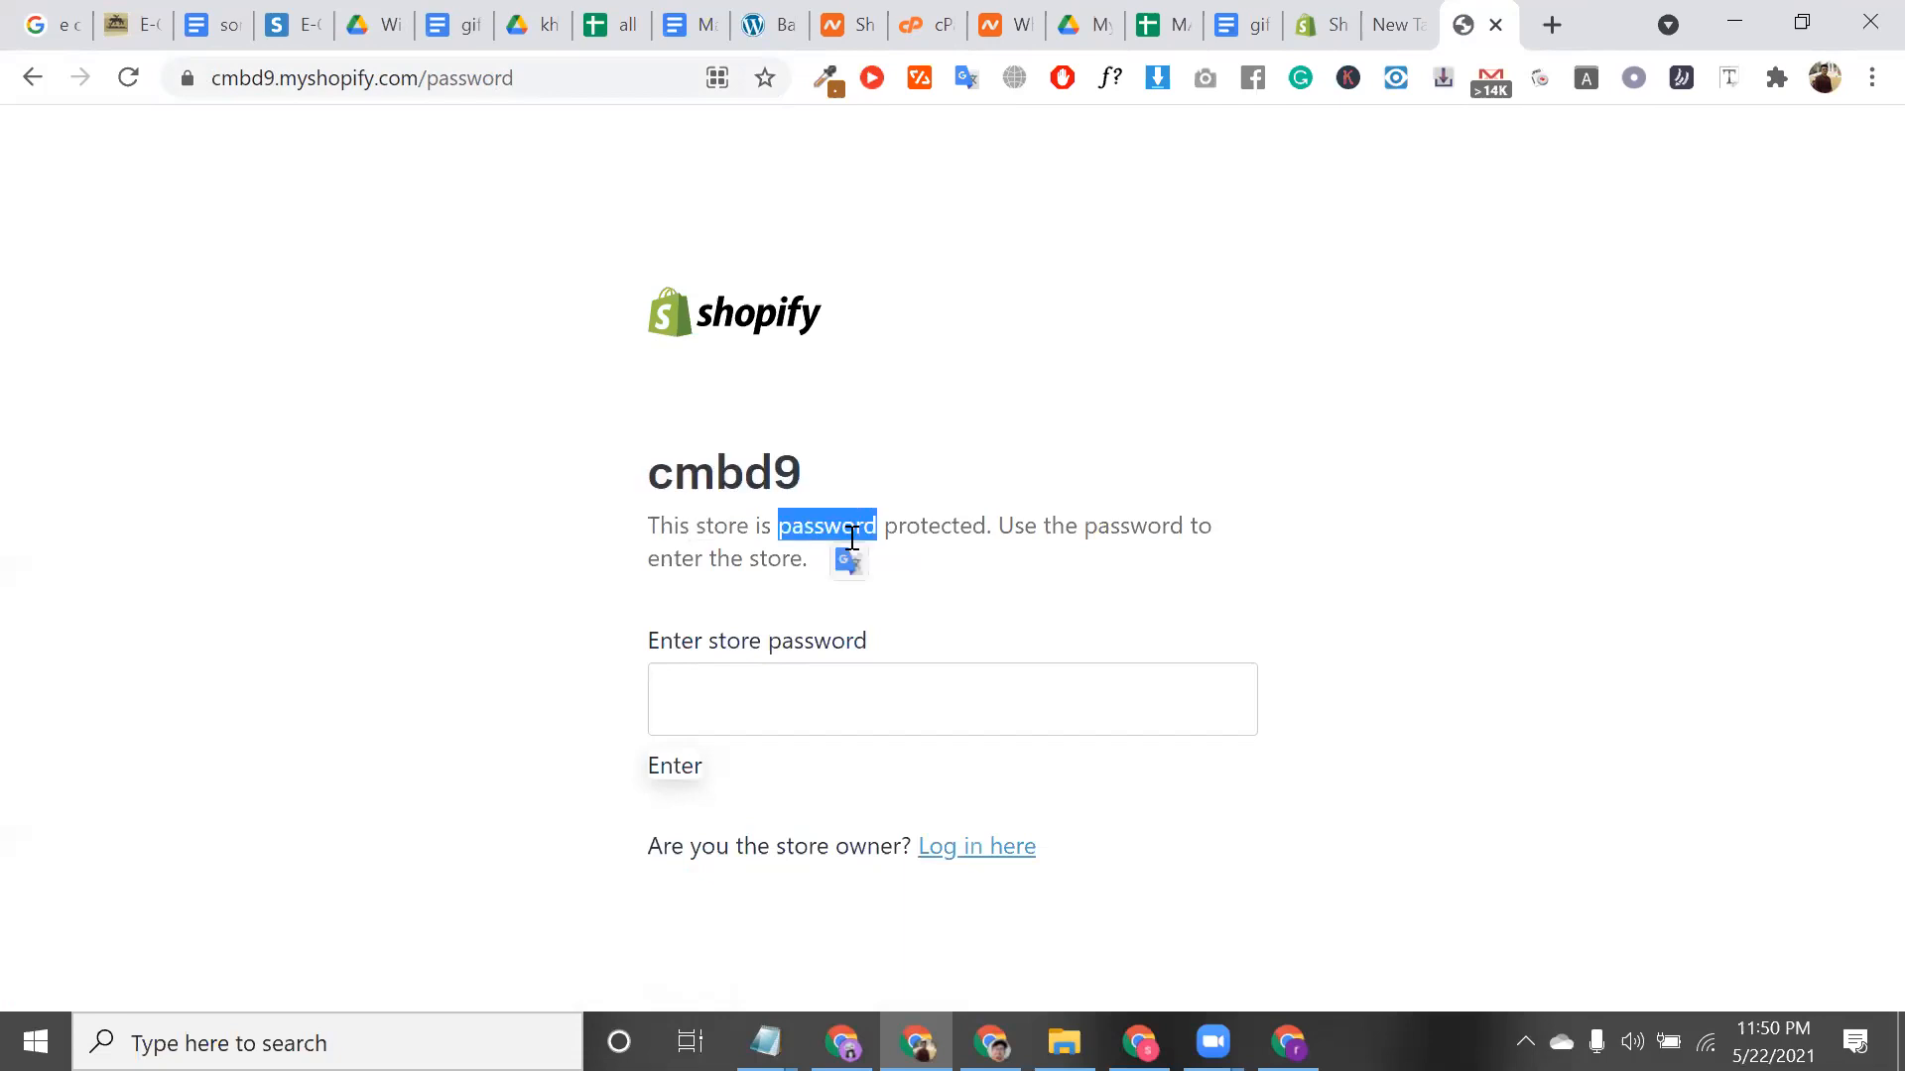
left_click(1397, 29)
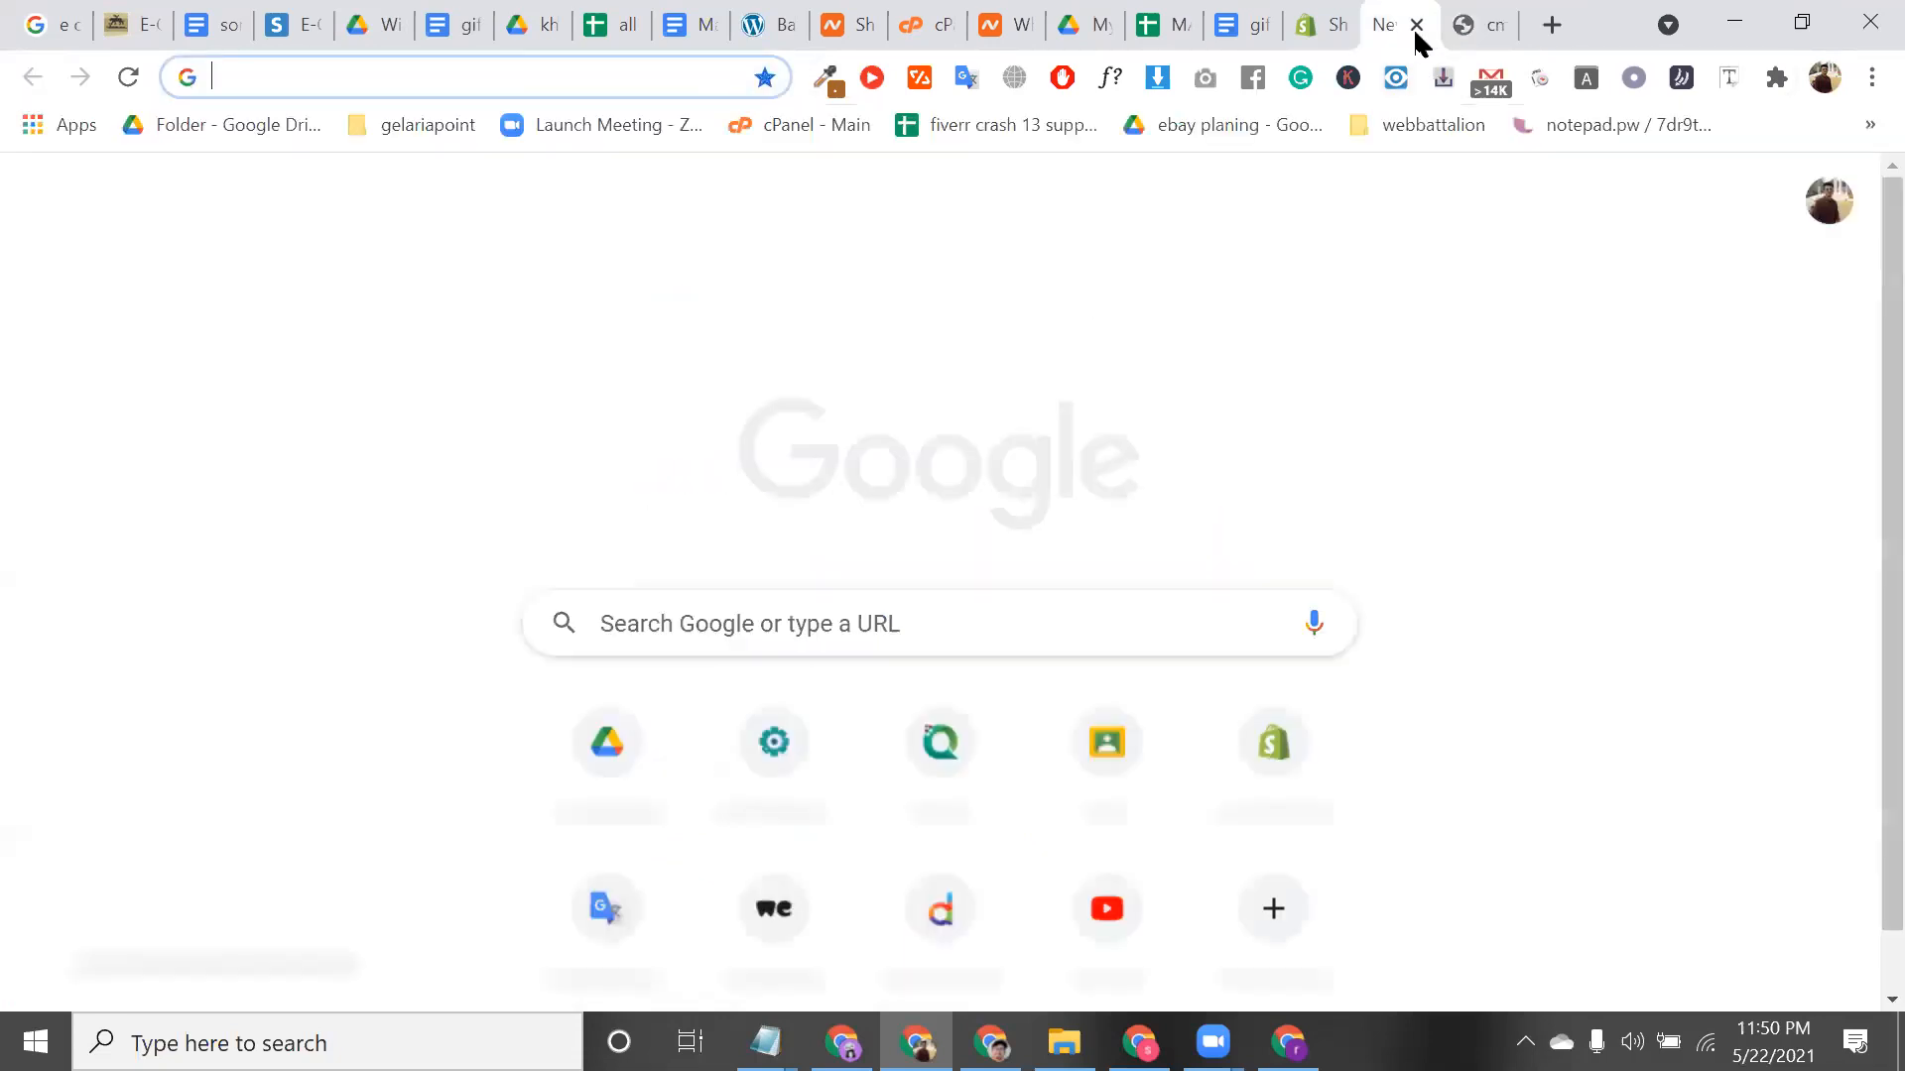
left_click(1416, 30)
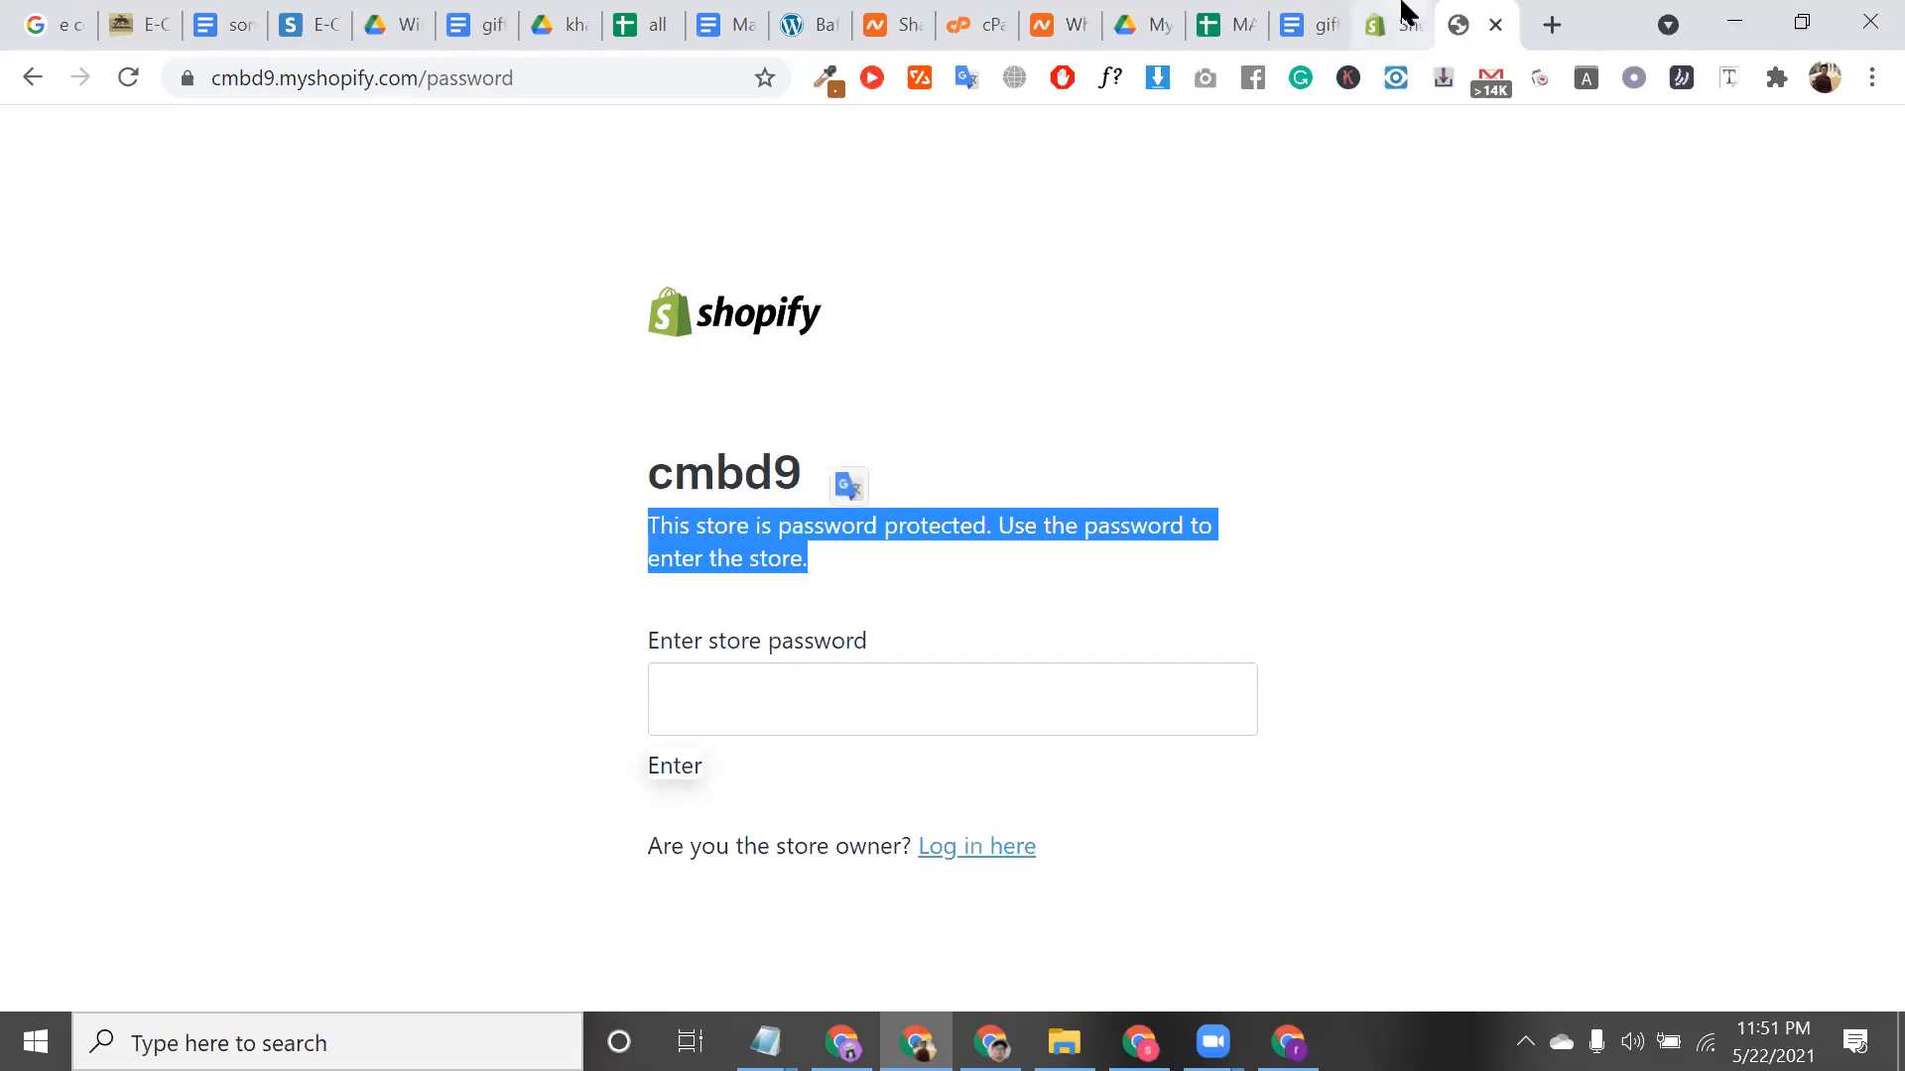
Return to the Google channel overview, check Store requirements, and open the admin Settings page
left_click(1406, 12)
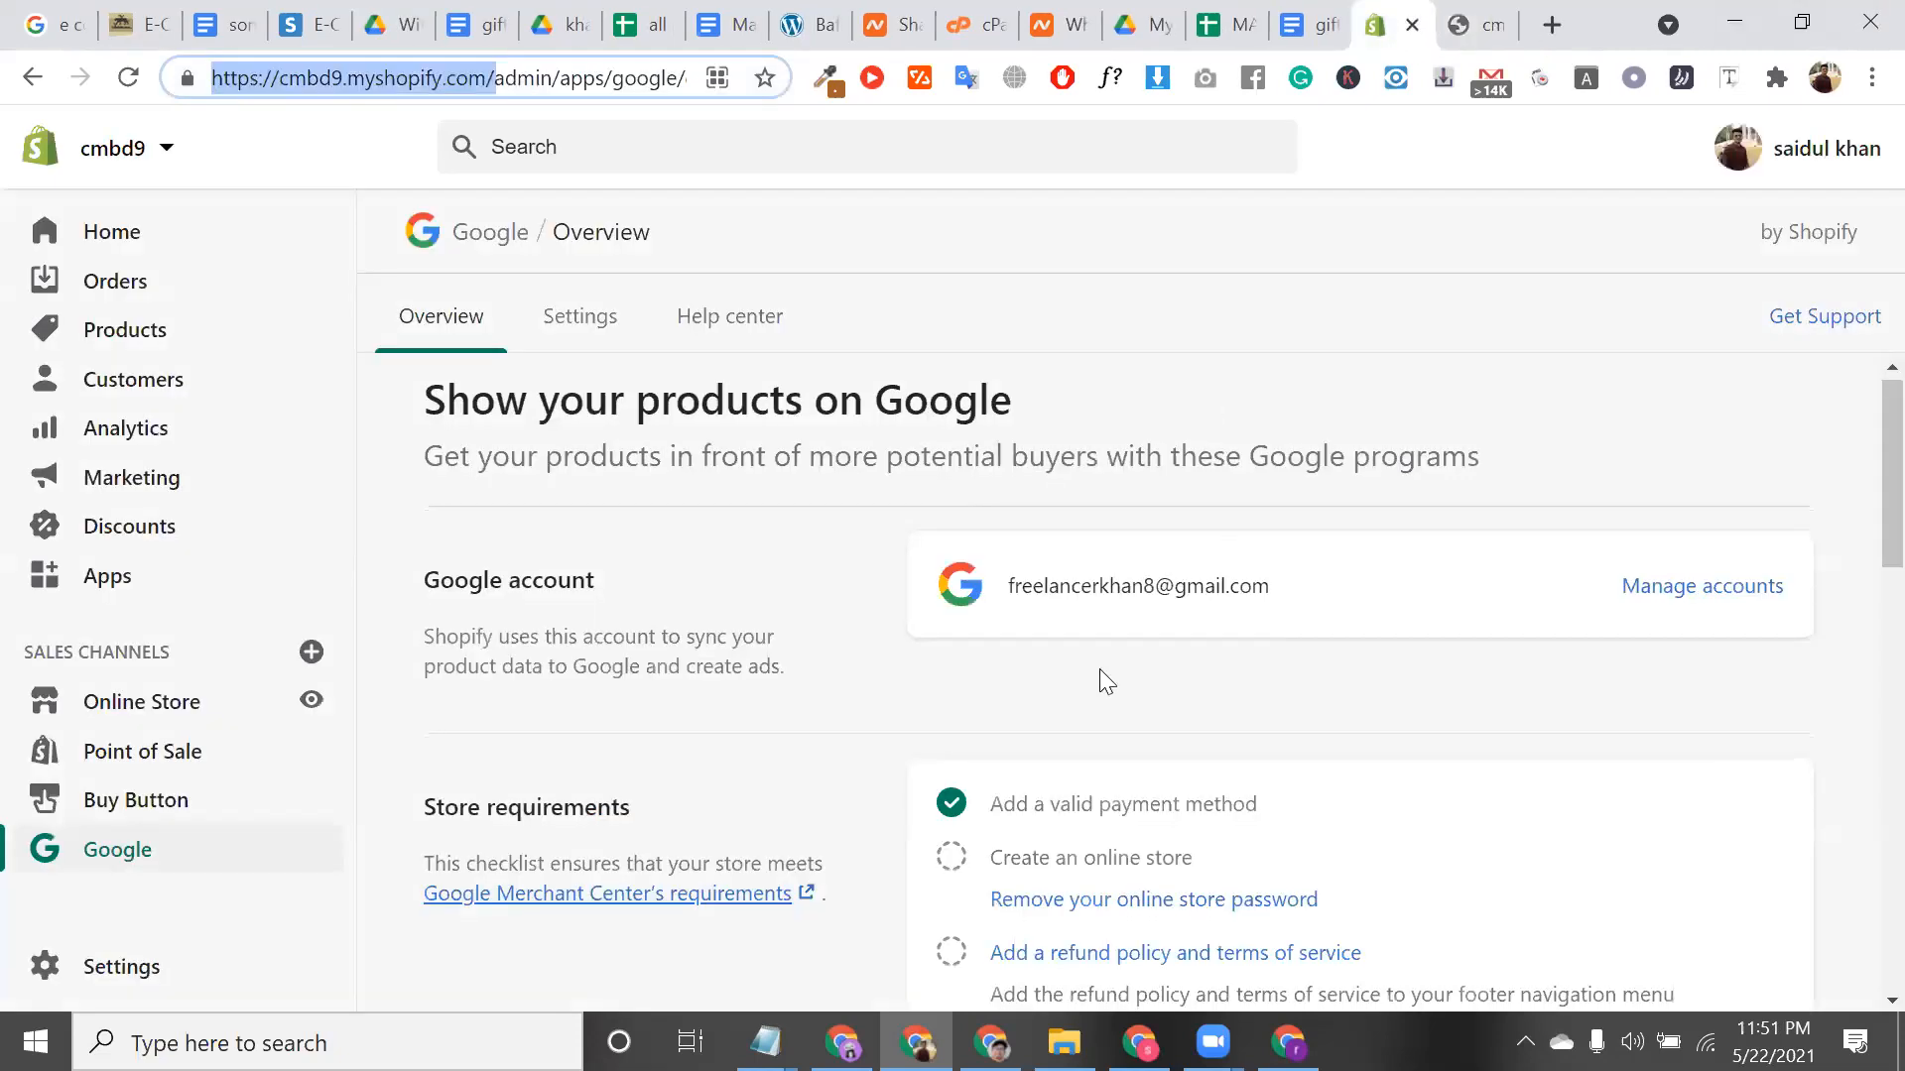
scroll(1098, 680, "down", 2)
scroll(1096, 505, "down", 3)
scroll(1259, 531, "up", 2)
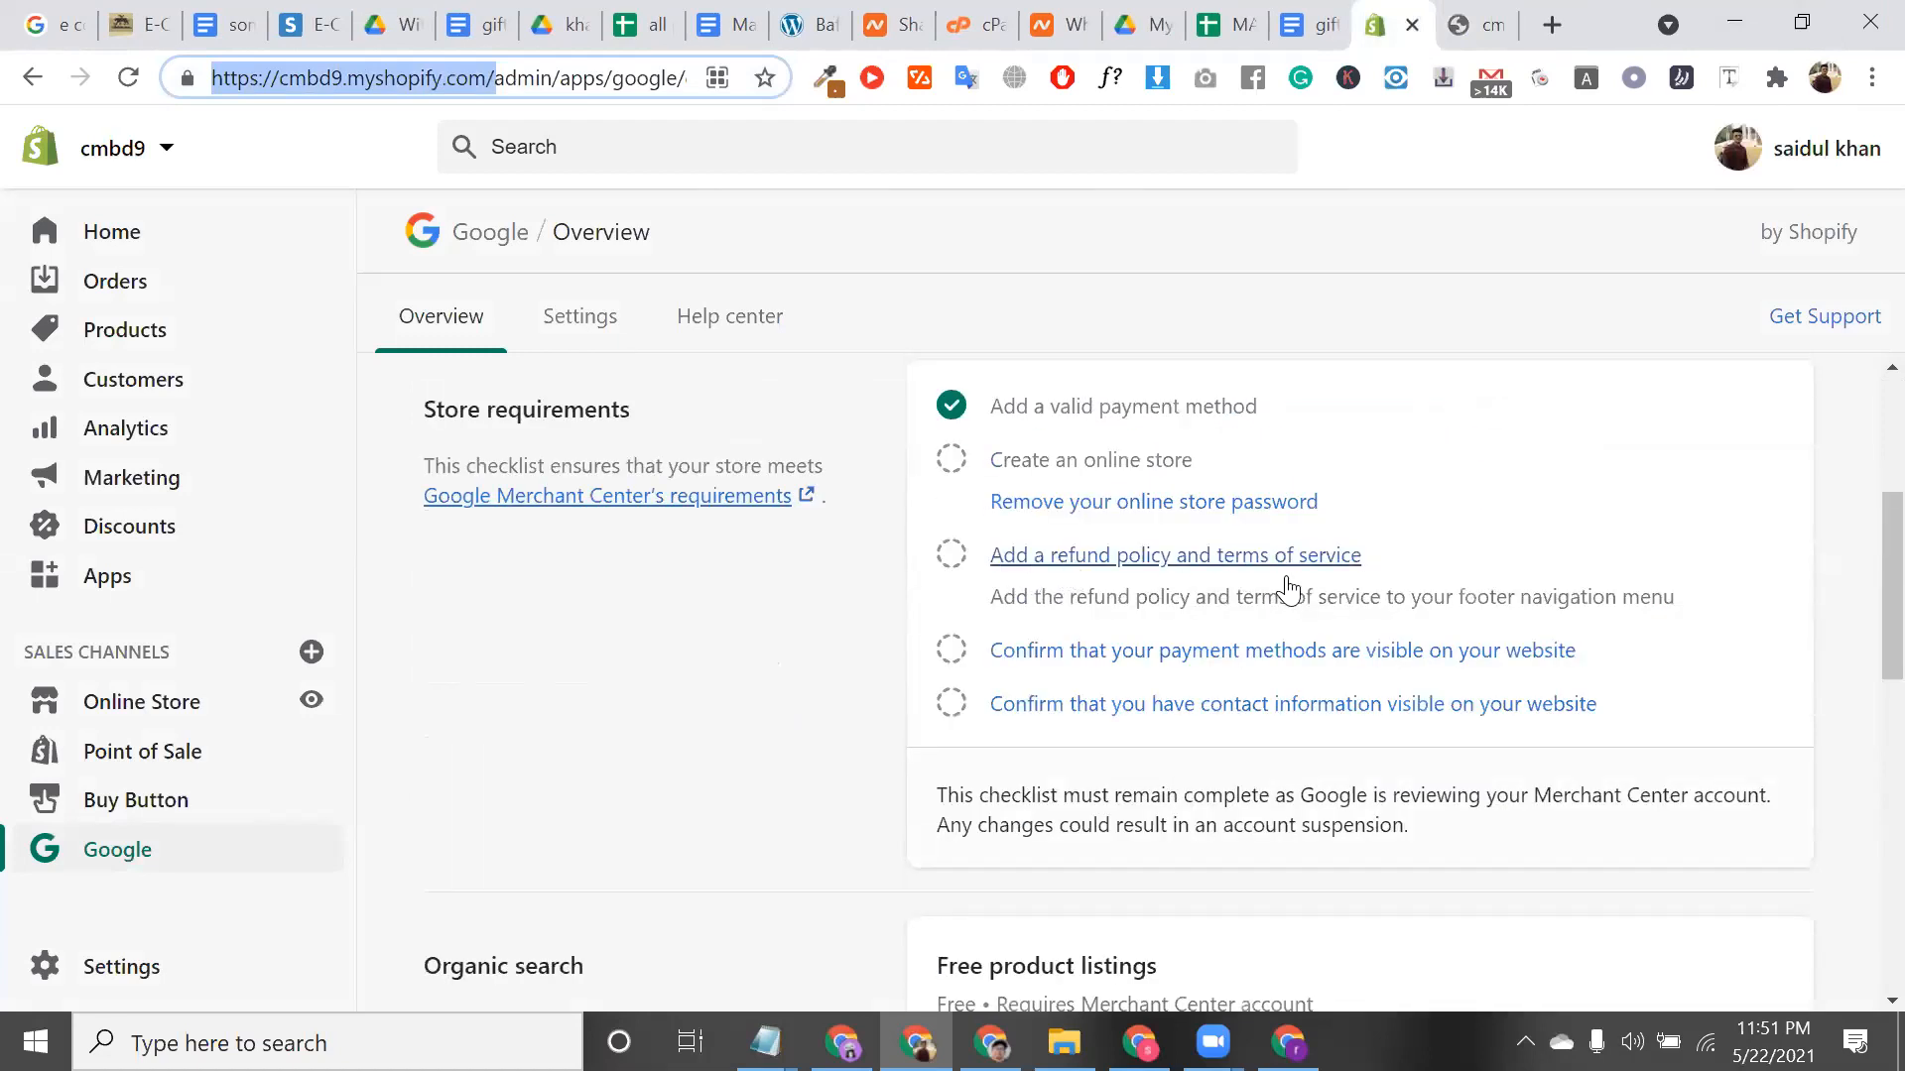
left_click(183, 967)
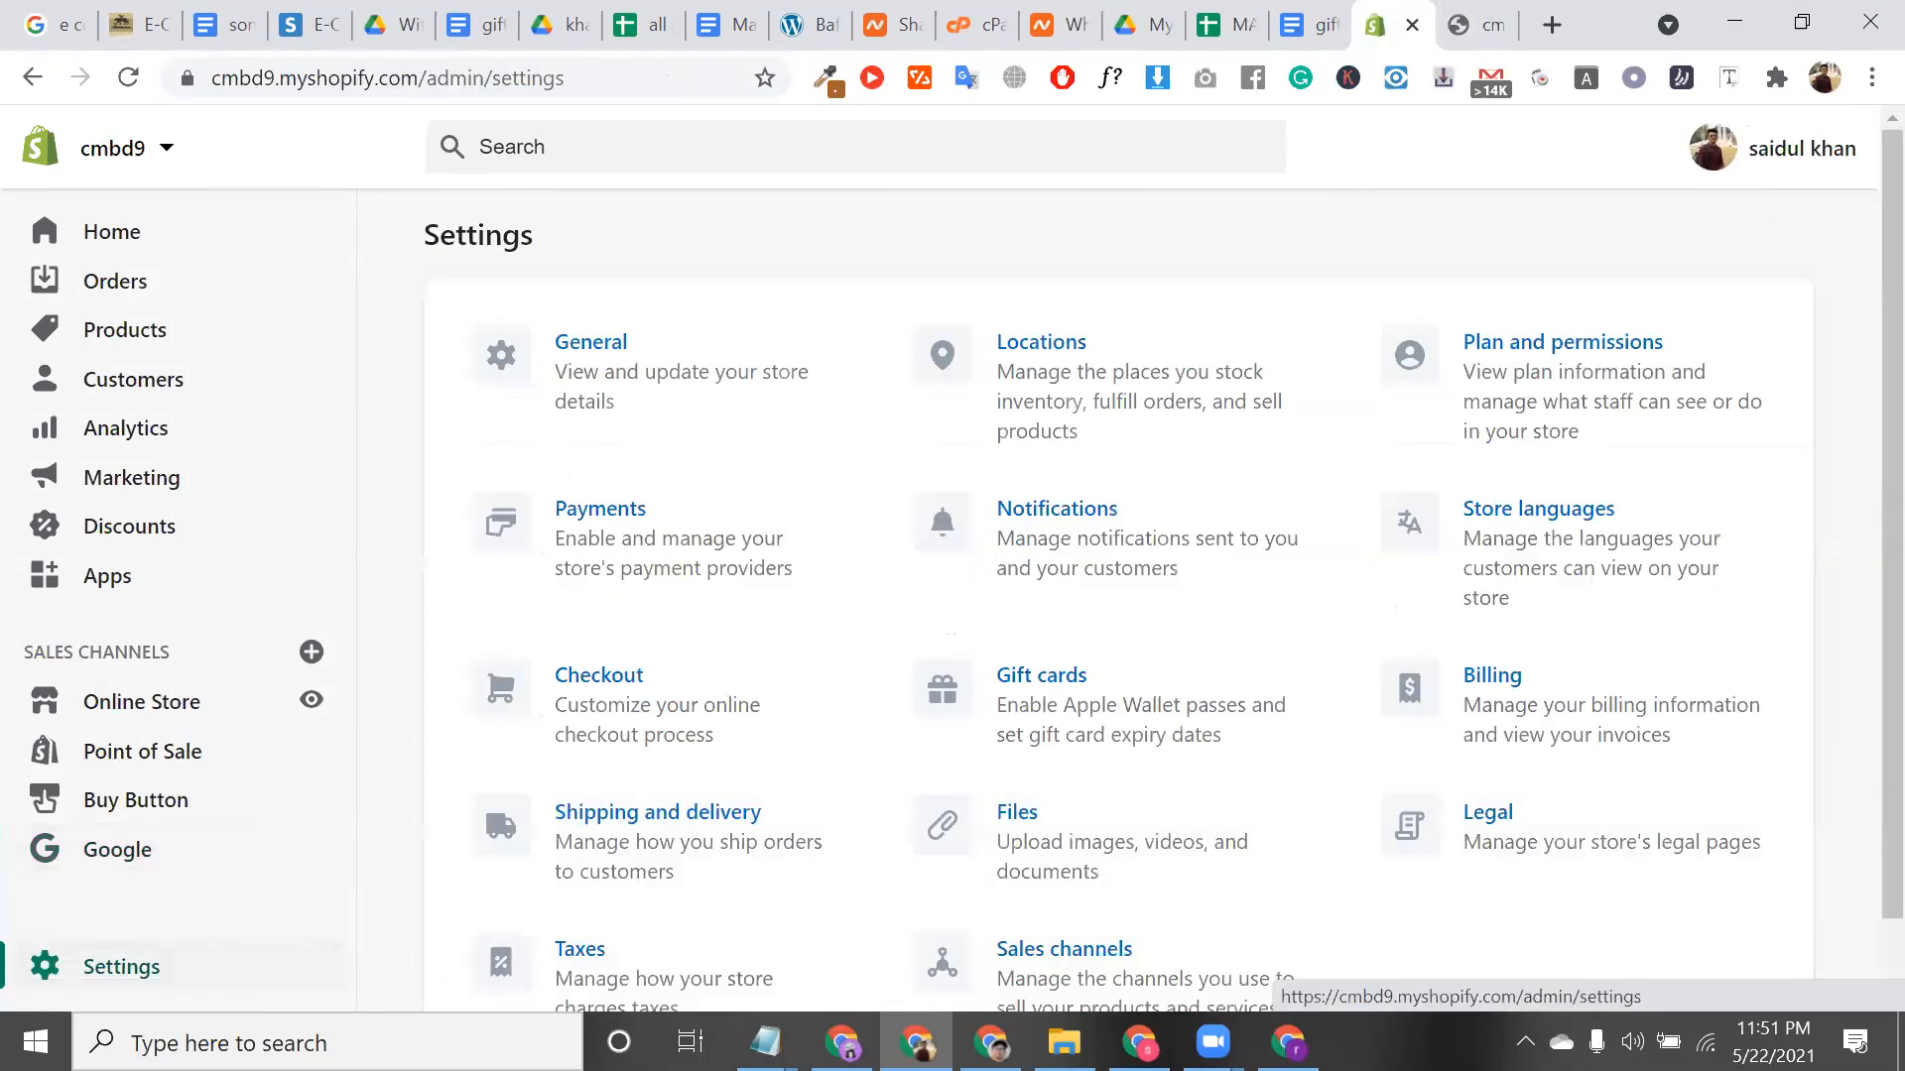
scroll(1441, 754, "down", 1)
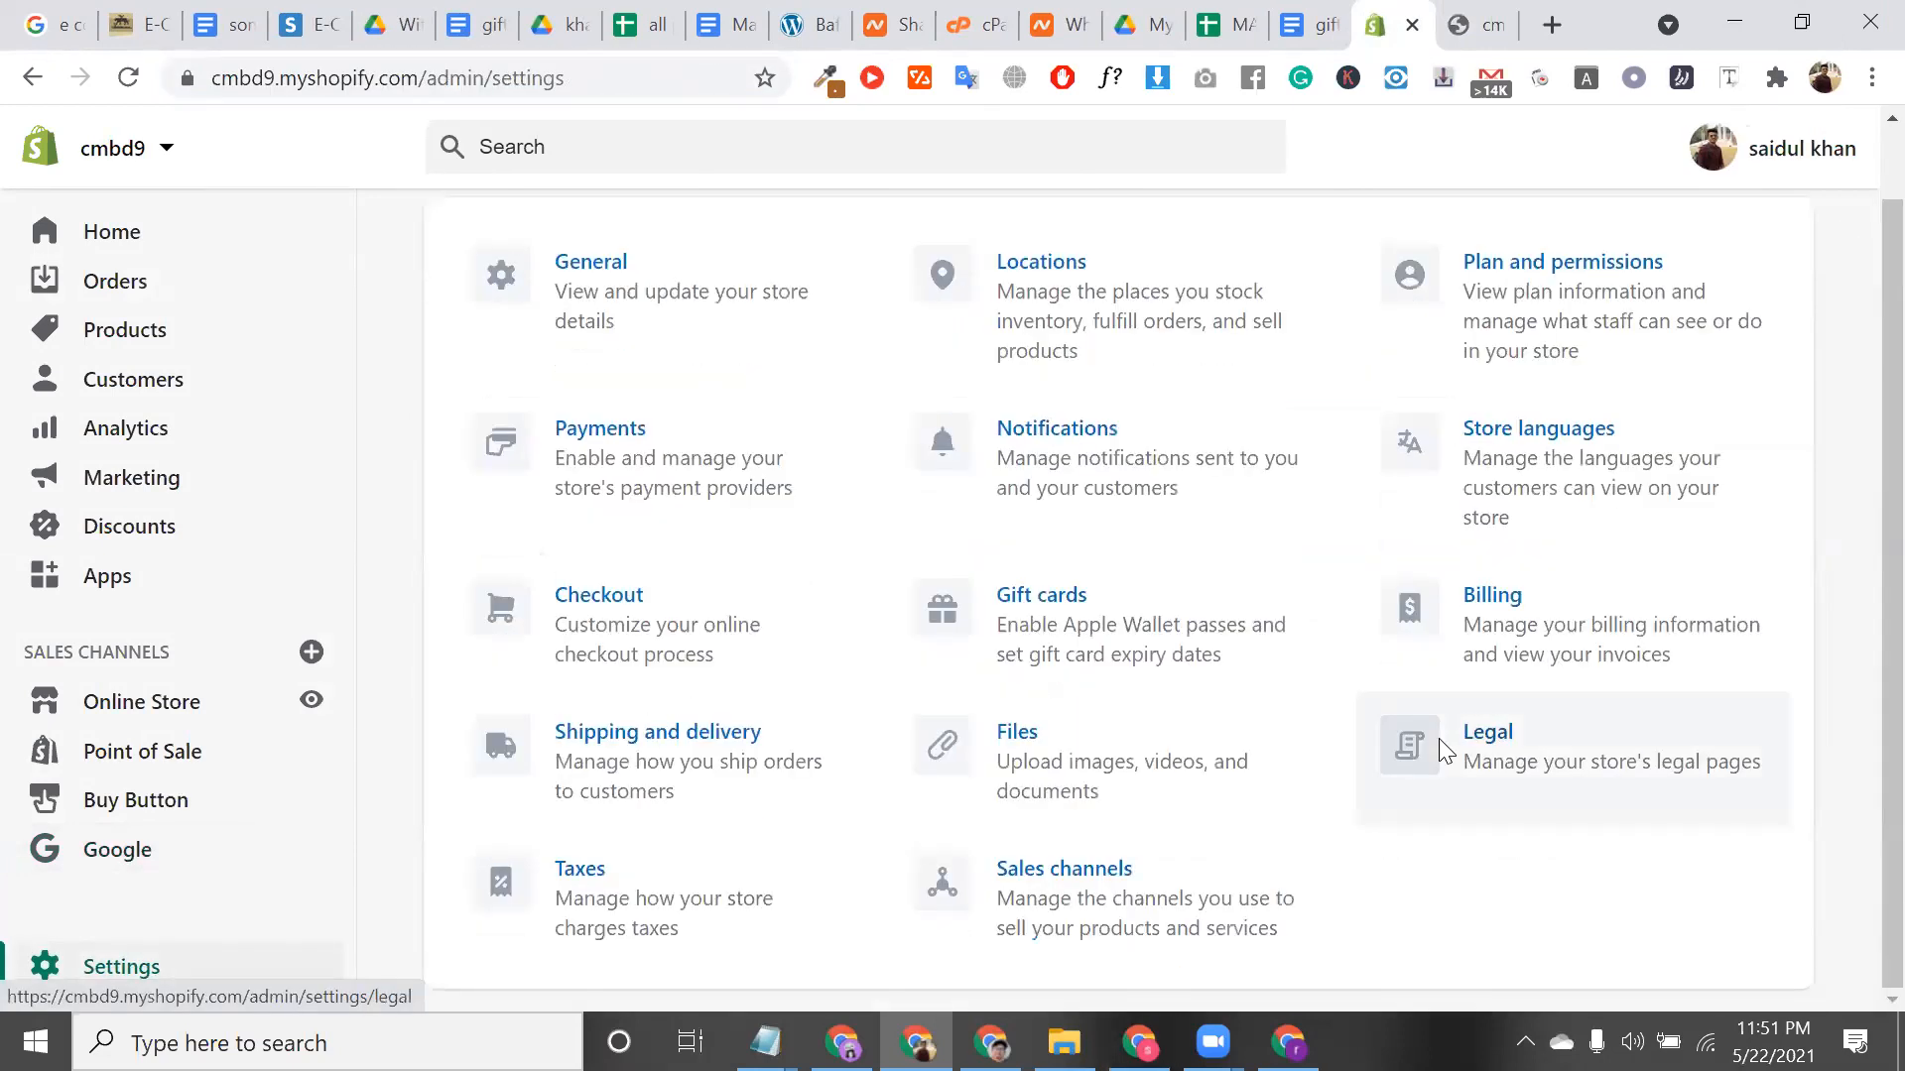
left_click(1439, 738)
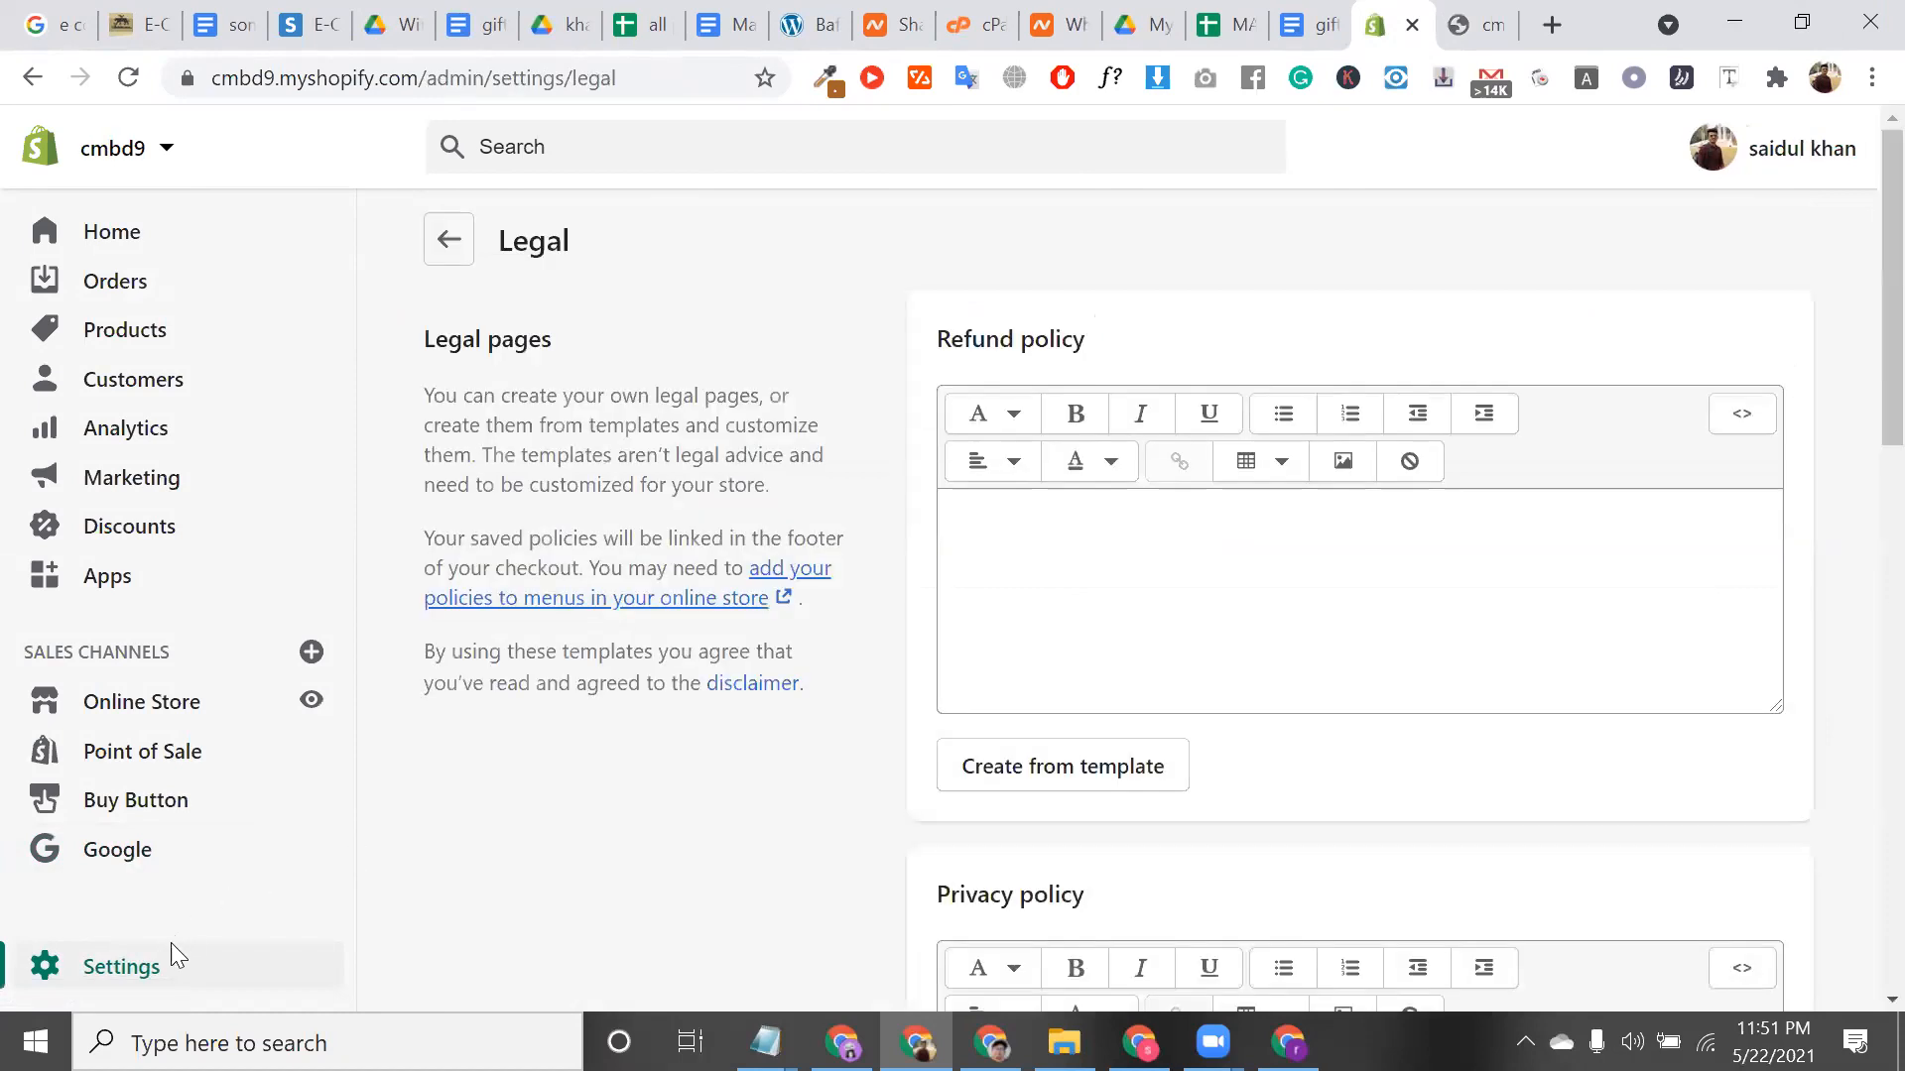
left_click(170, 960)
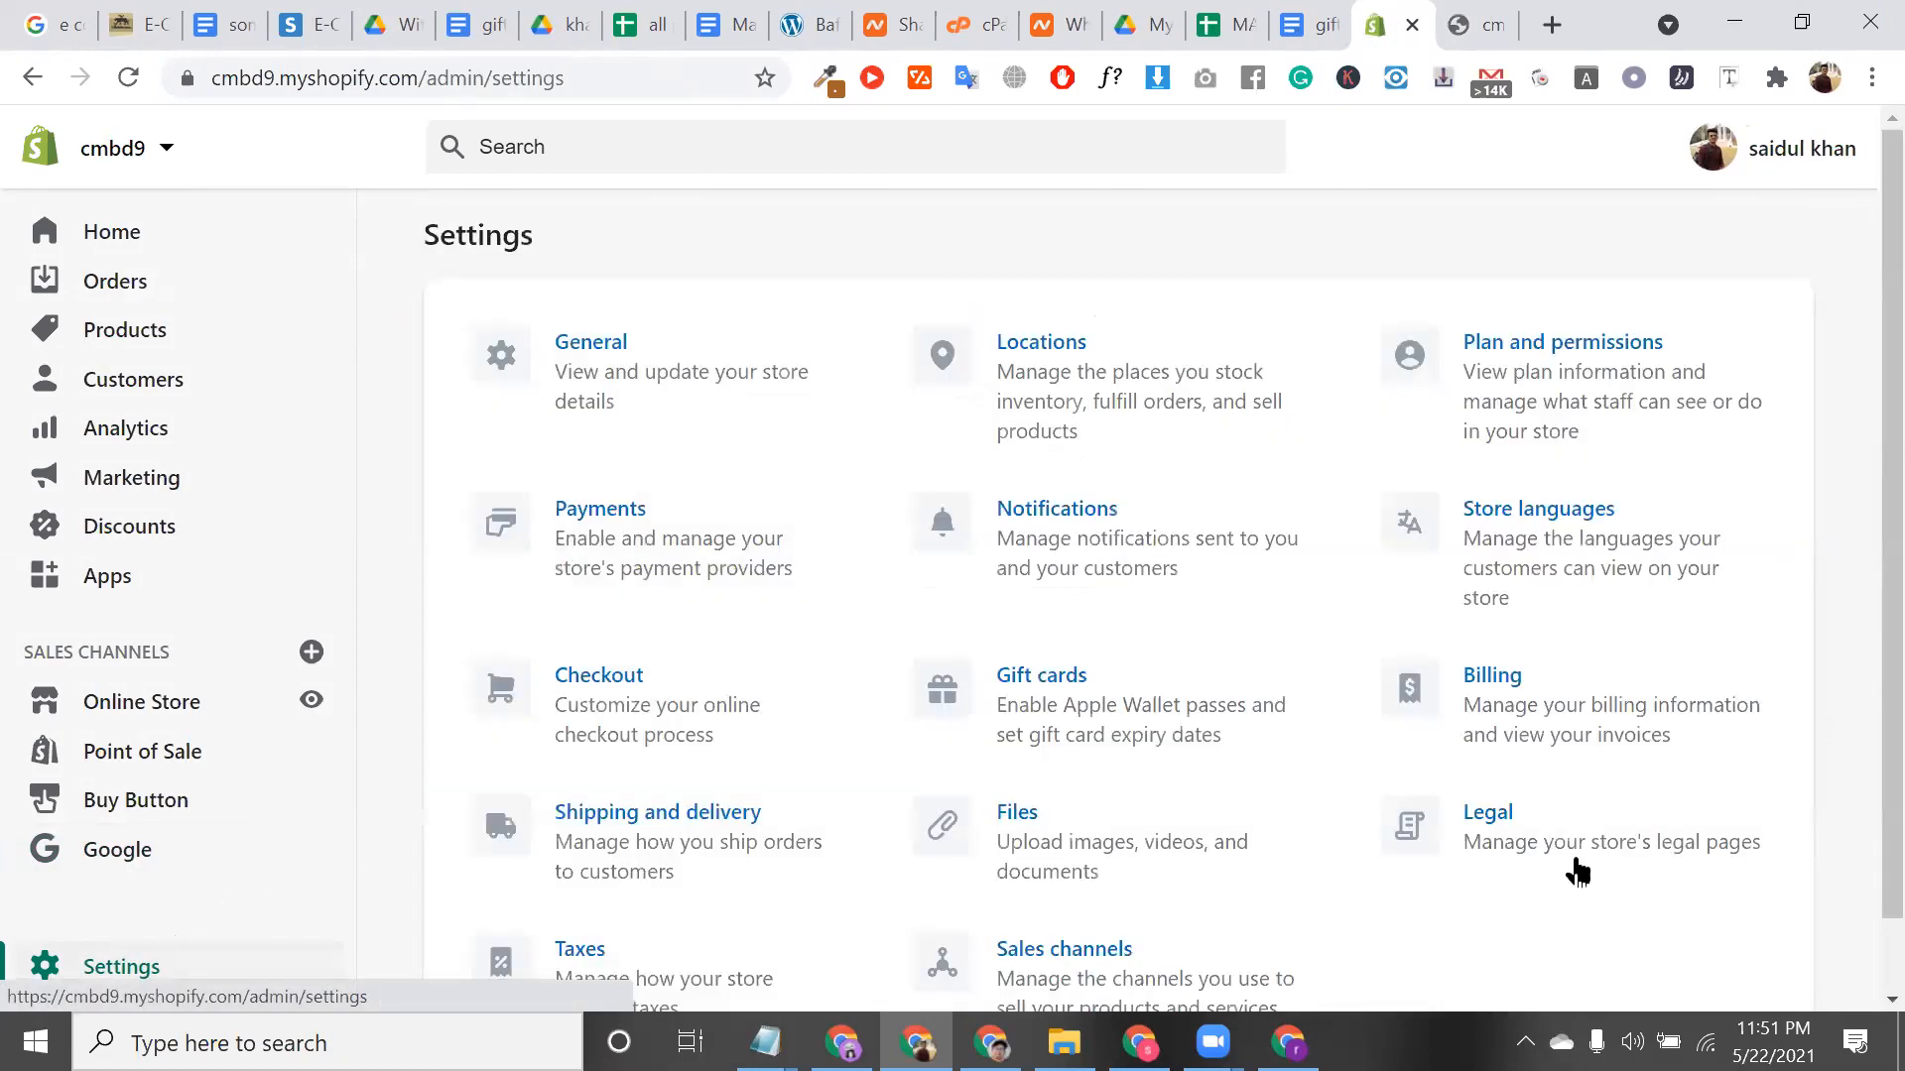
left_click(1591, 847)
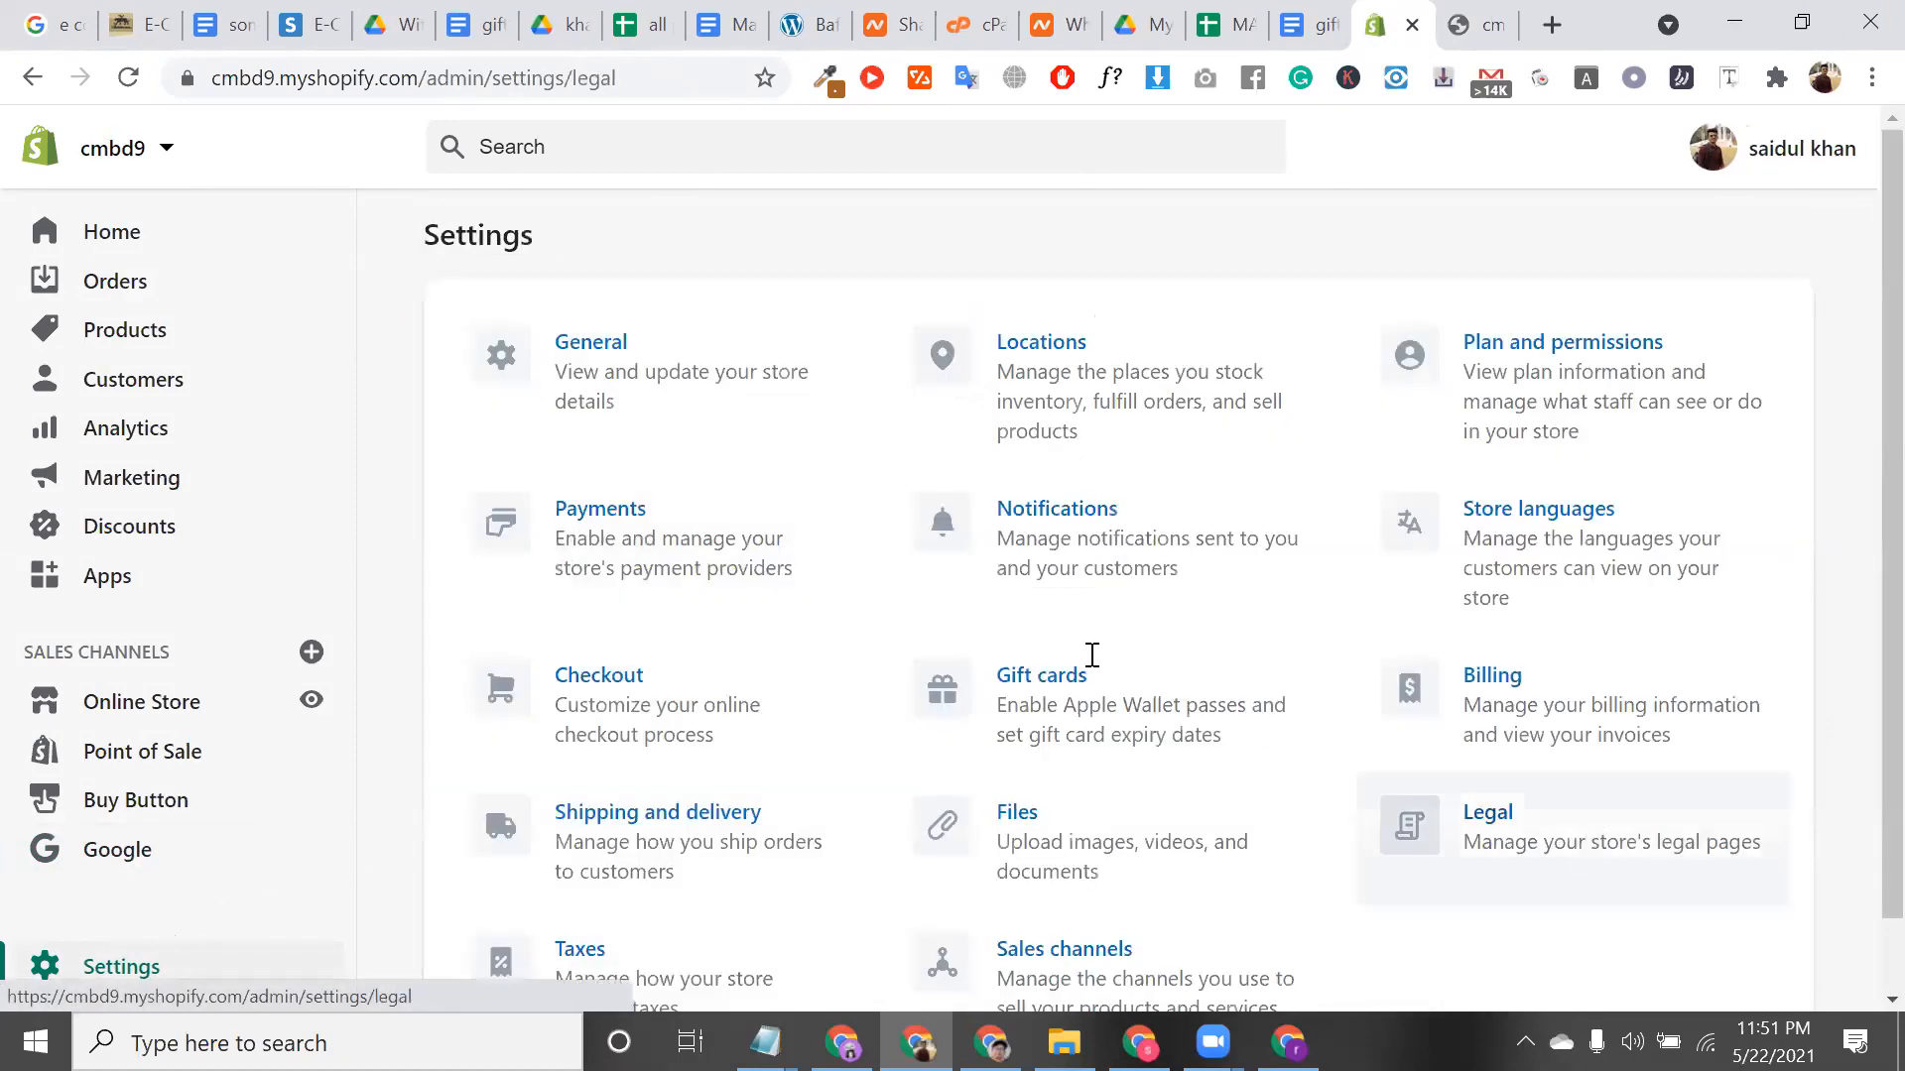
scroll(1091, 660, "down", 3)
scroll(1054, 549, "up", 2)
left_click(1126, 543)
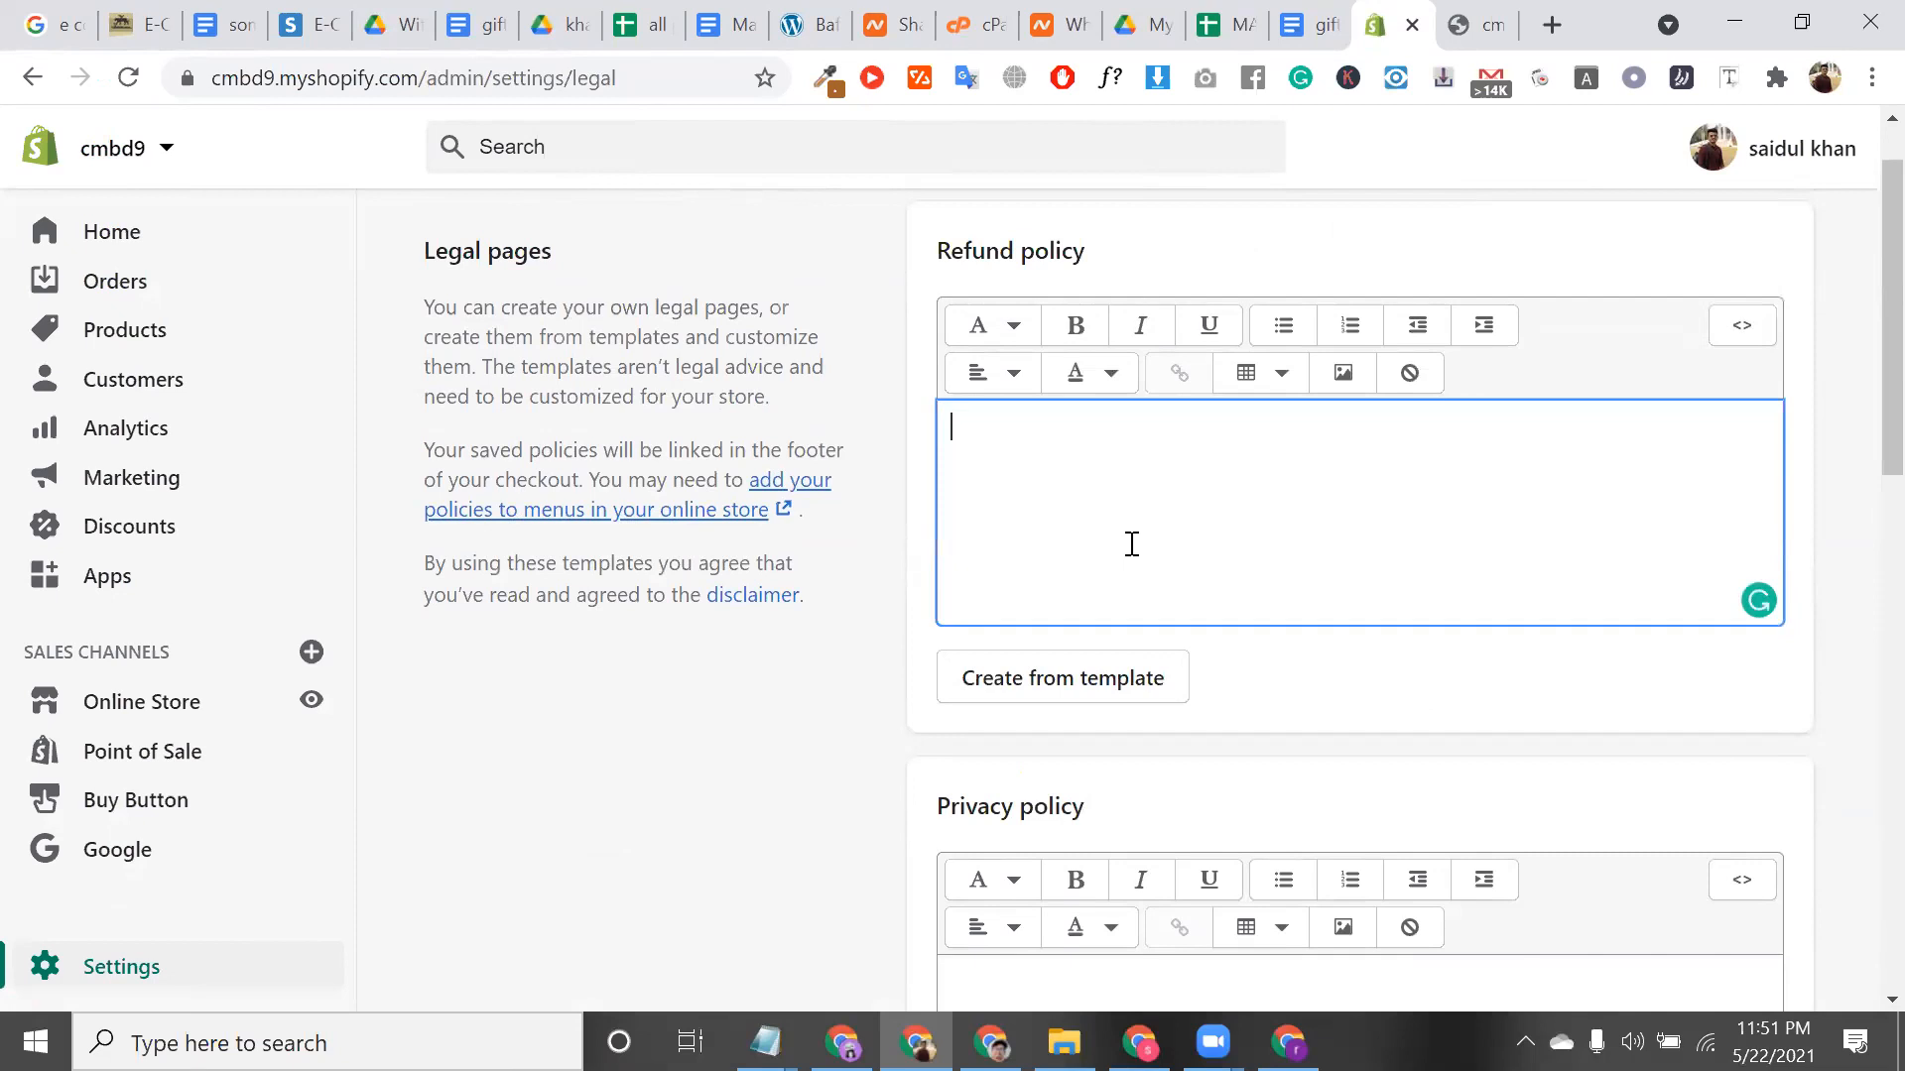
scroll(1127, 599, "down", 1)
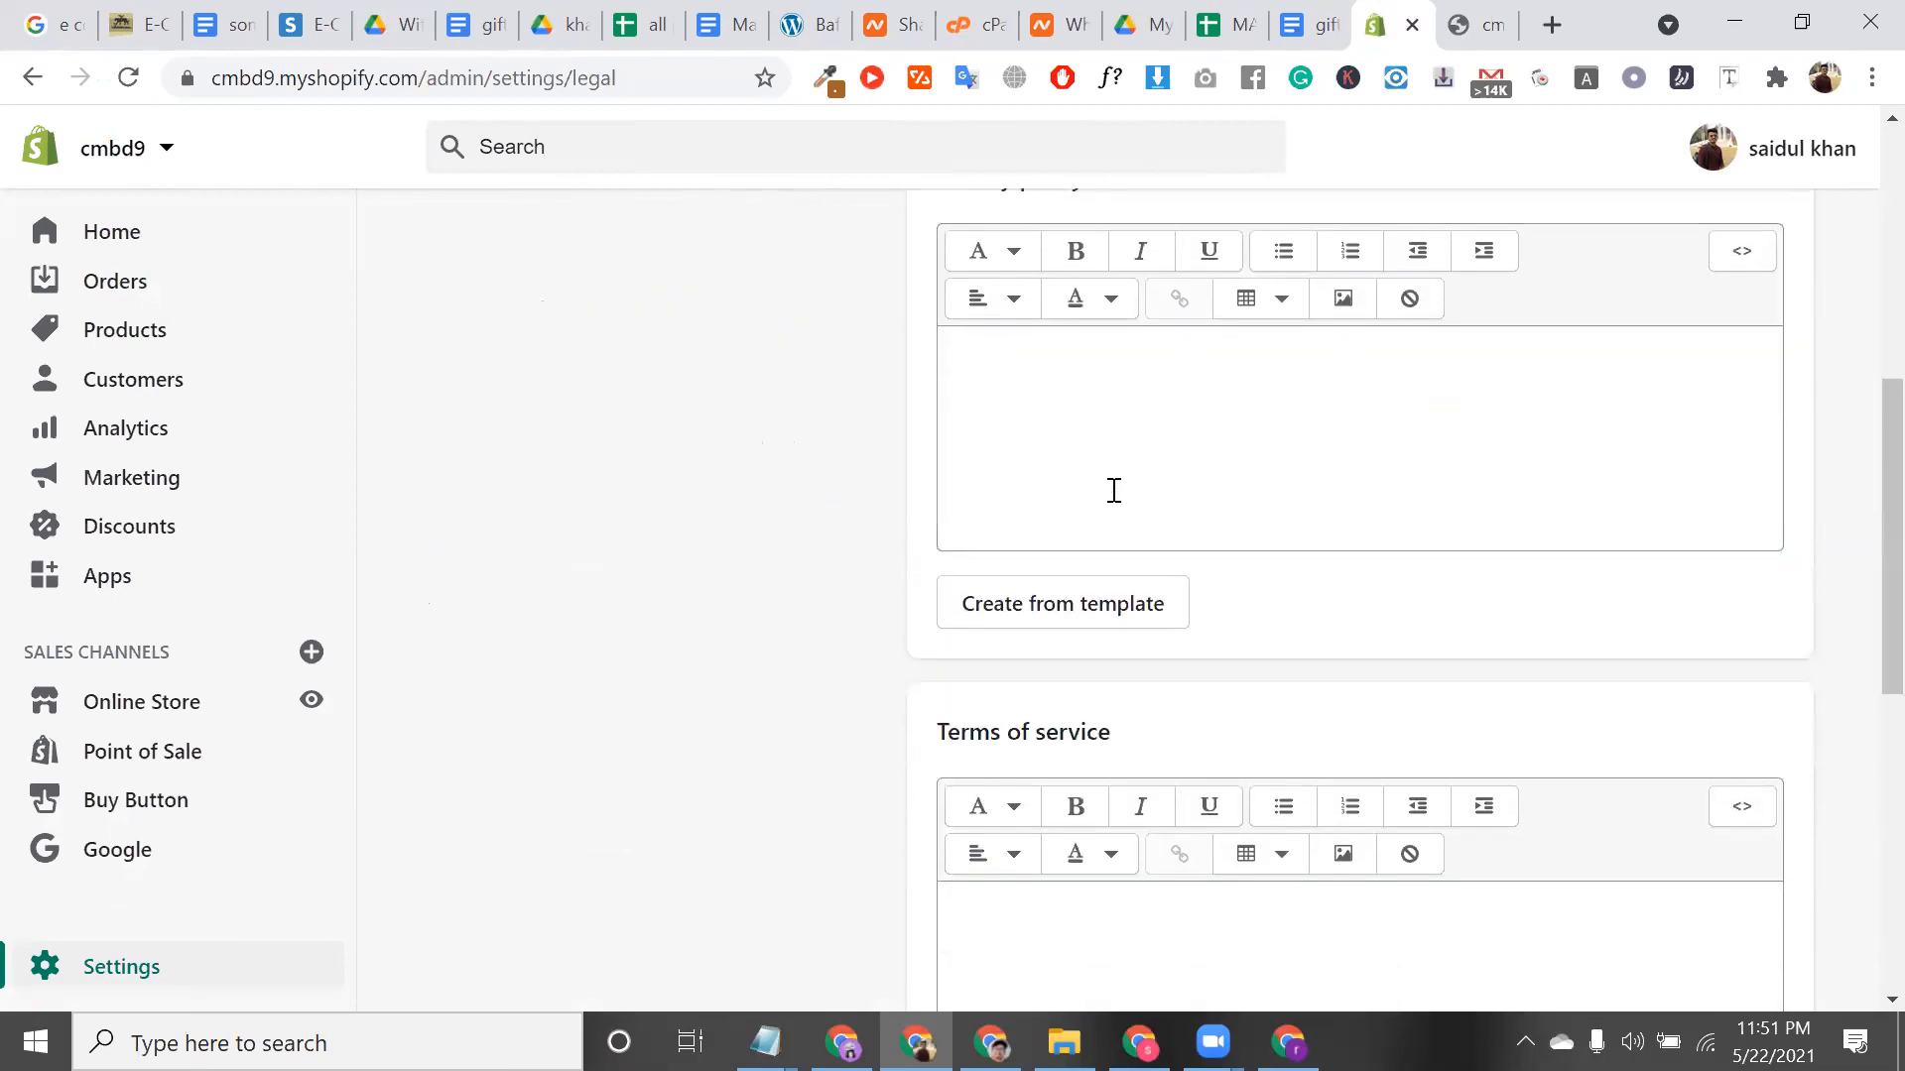
left_click(1114, 490)
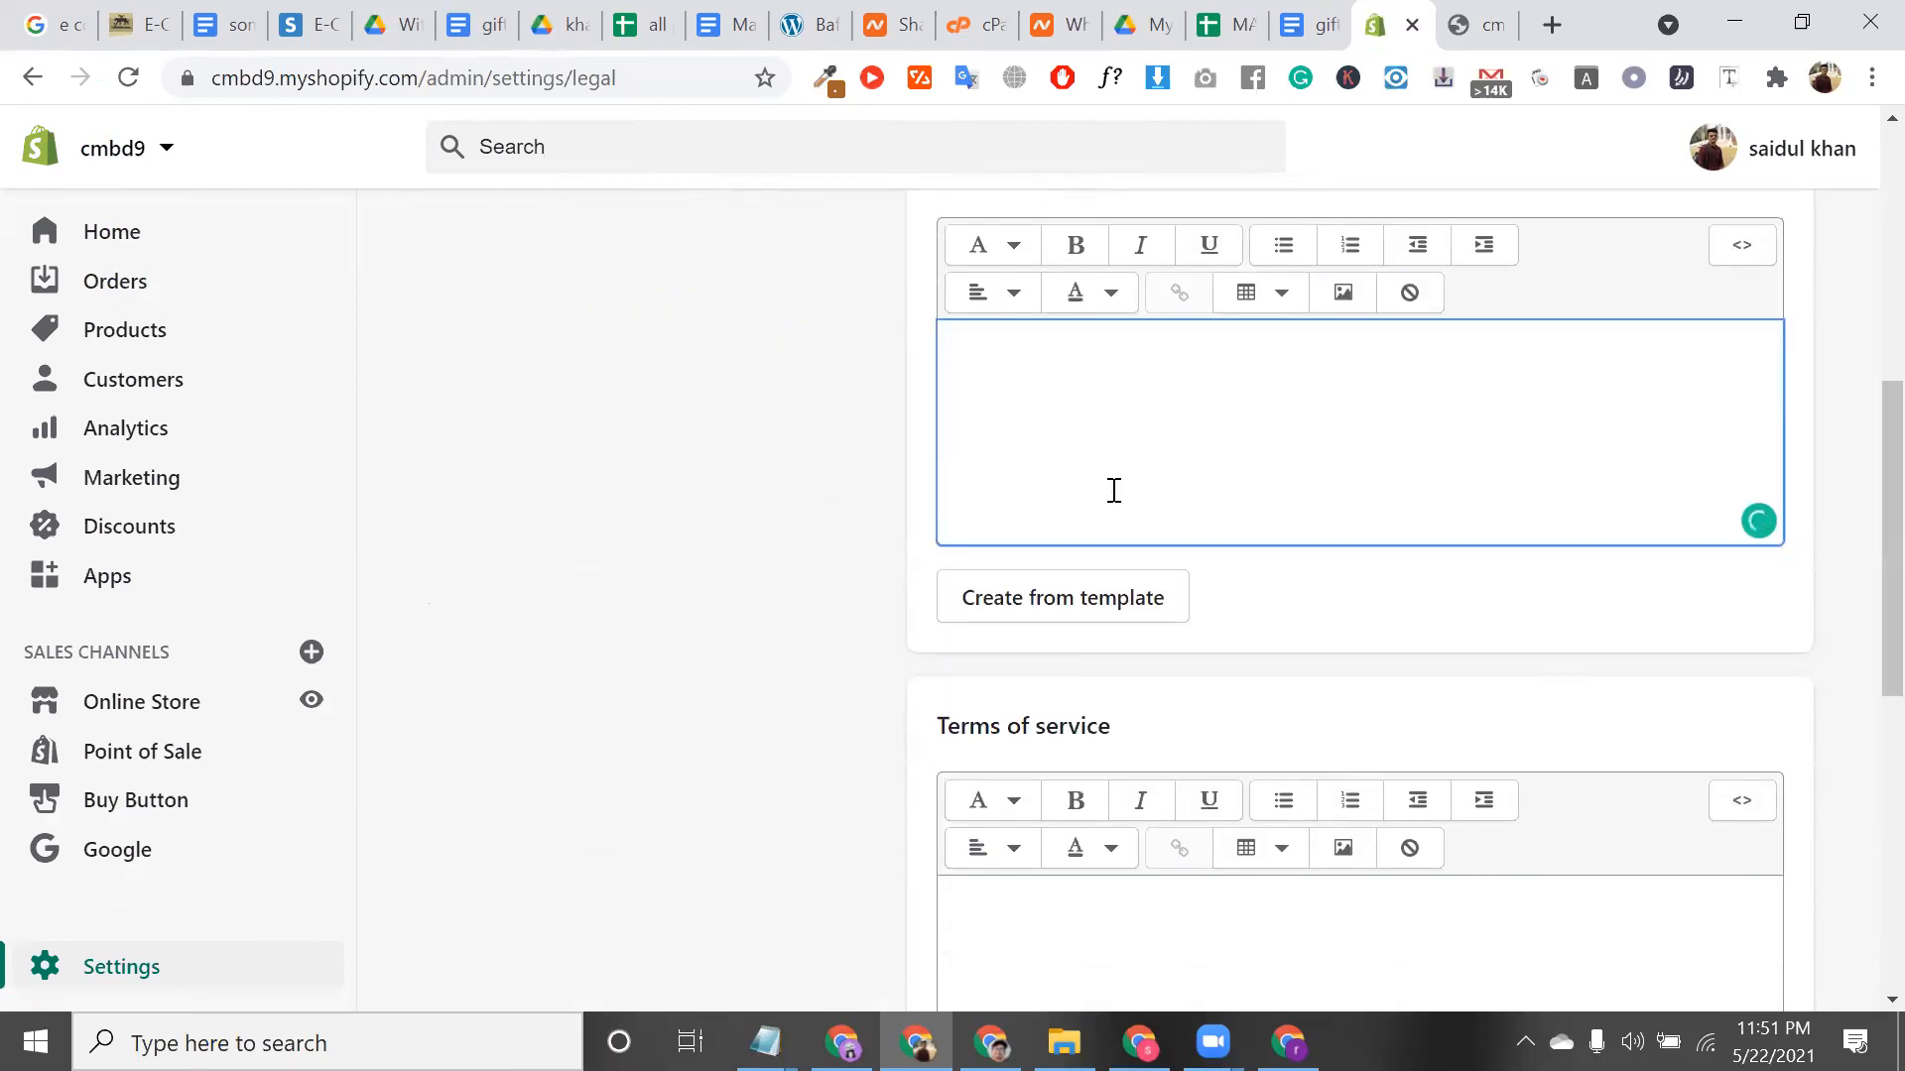
scroll(1118, 642, "down", 4)
left_click(1122, 641)
scroll(1122, 641, "down", 2)
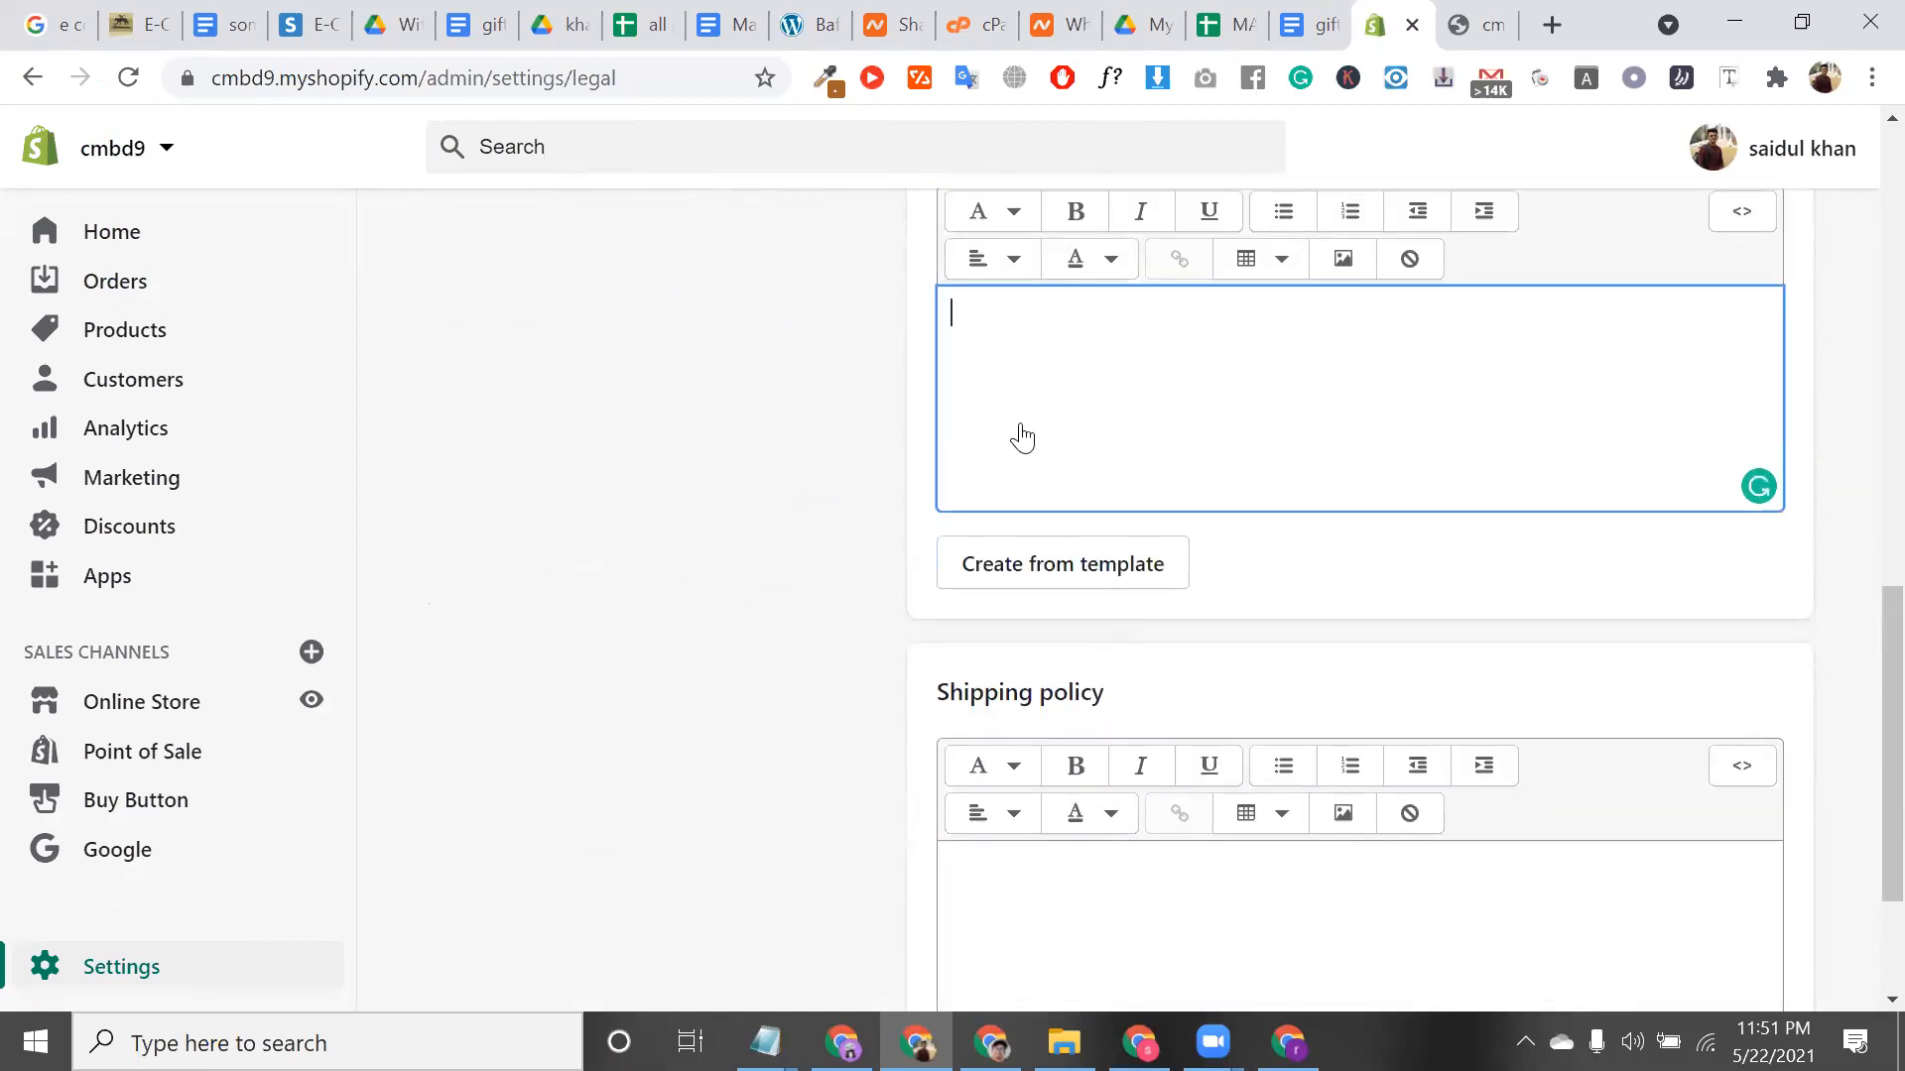
scroll(1021, 416, "up", 3)
triple_click(1080, 374)
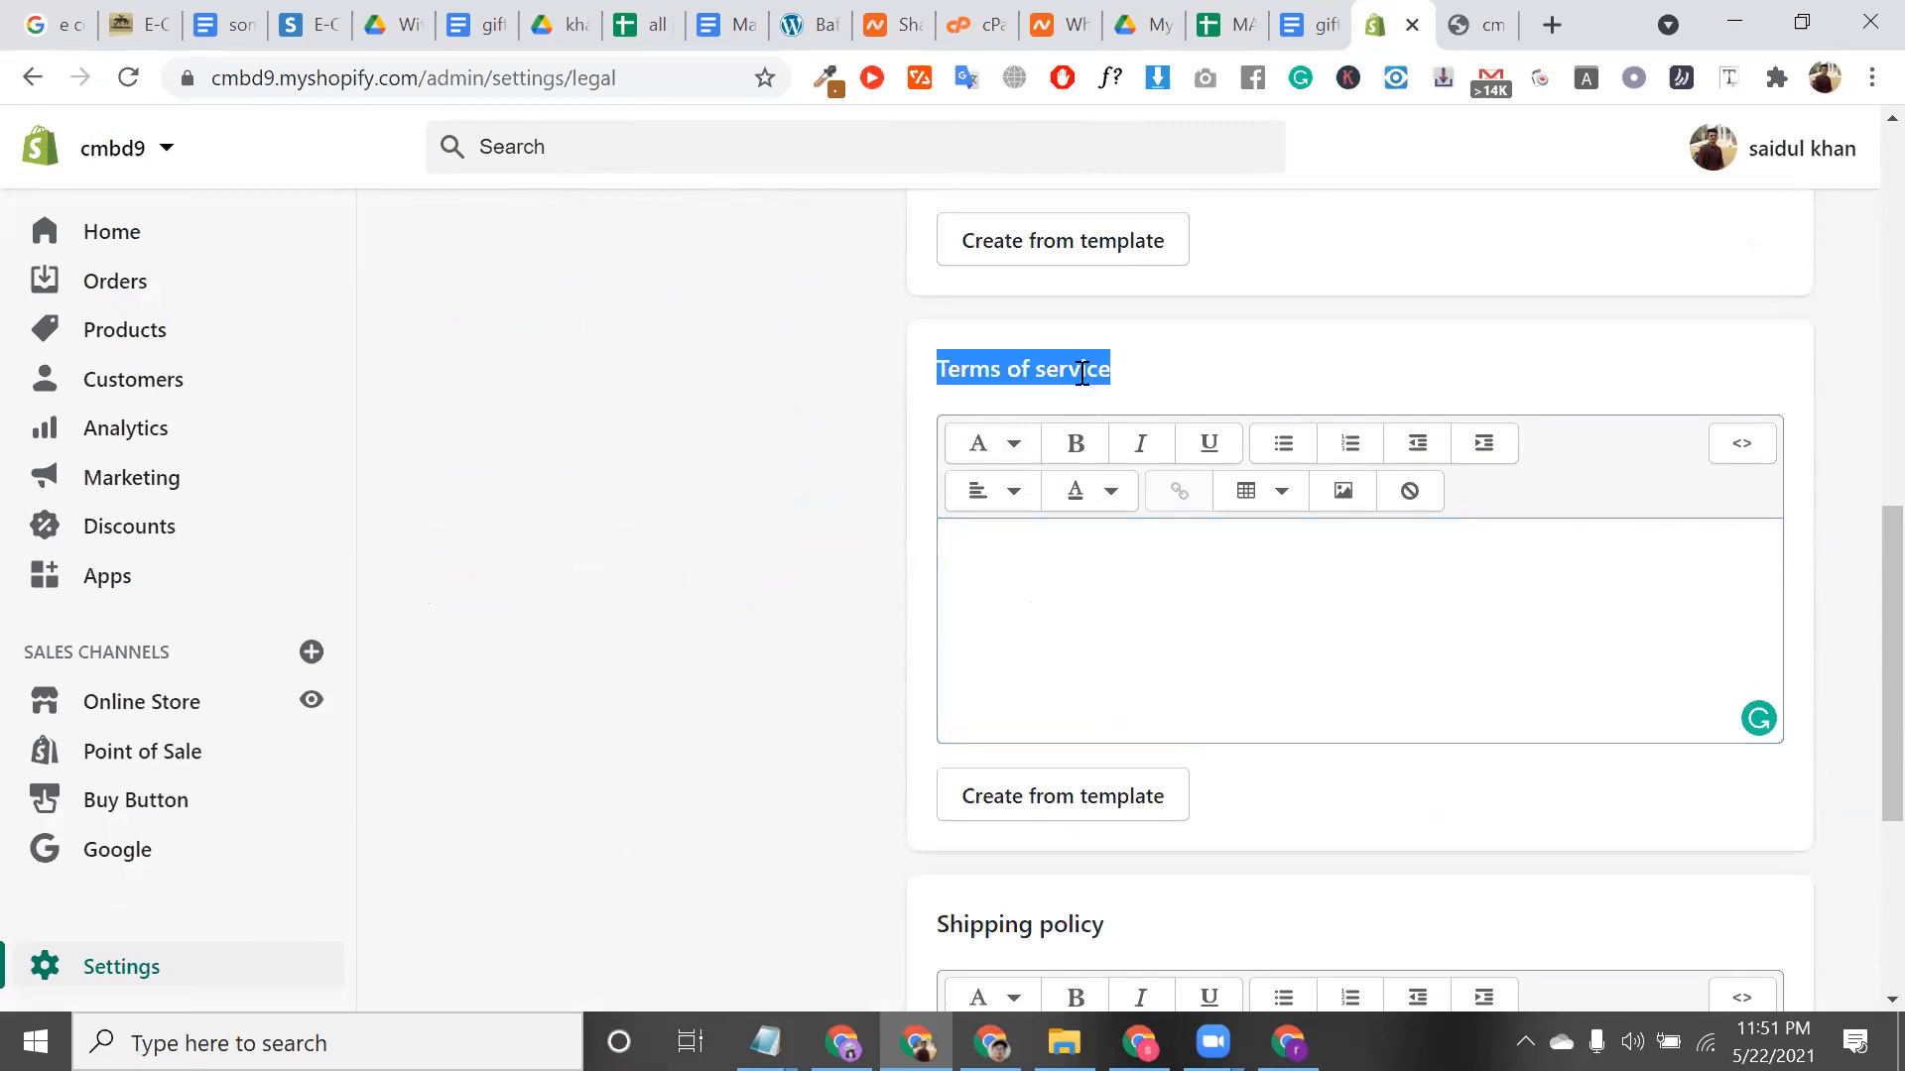
scroll(1173, 459, "down", 1)
scroll(1221, 600, "down", 3)
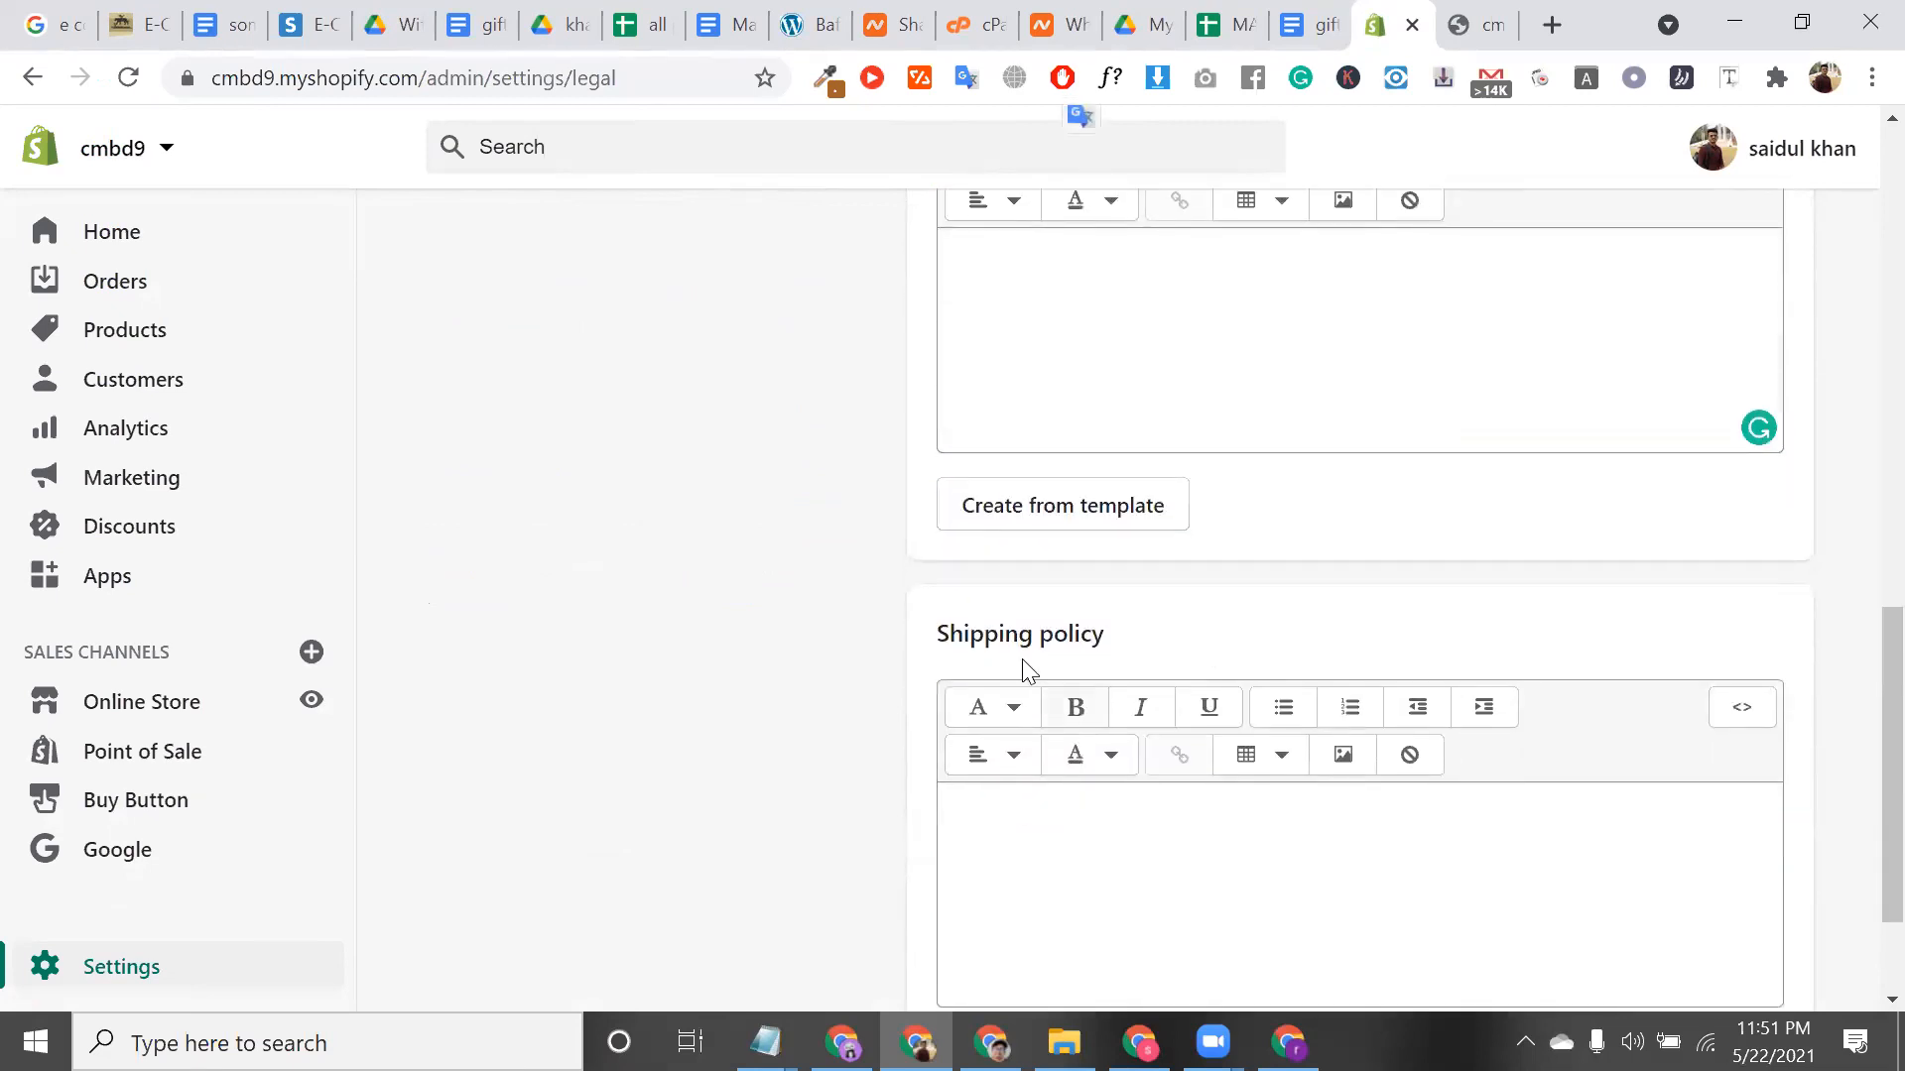
triple_click(1019, 633)
scroll(1014, 635, "down", 2)
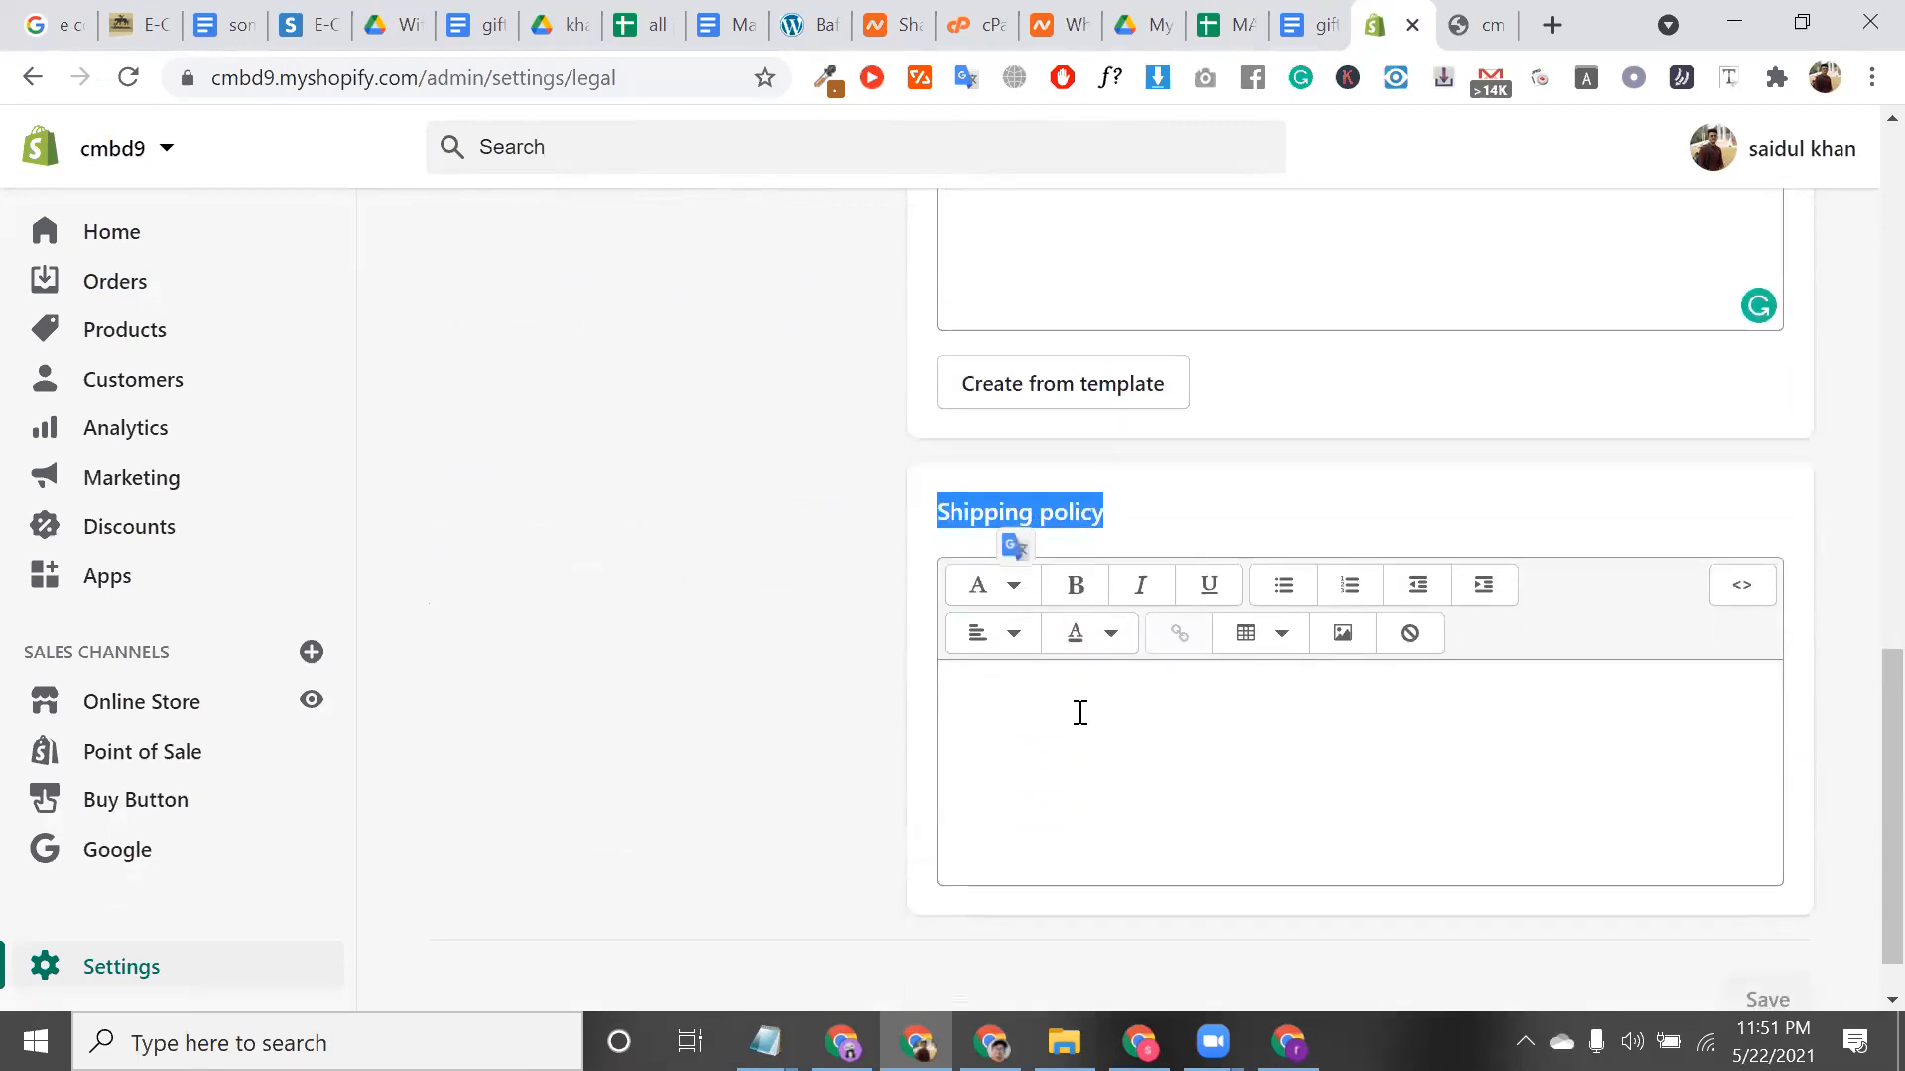
left_click(1081, 713)
scroll(1081, 719, "up", 12)
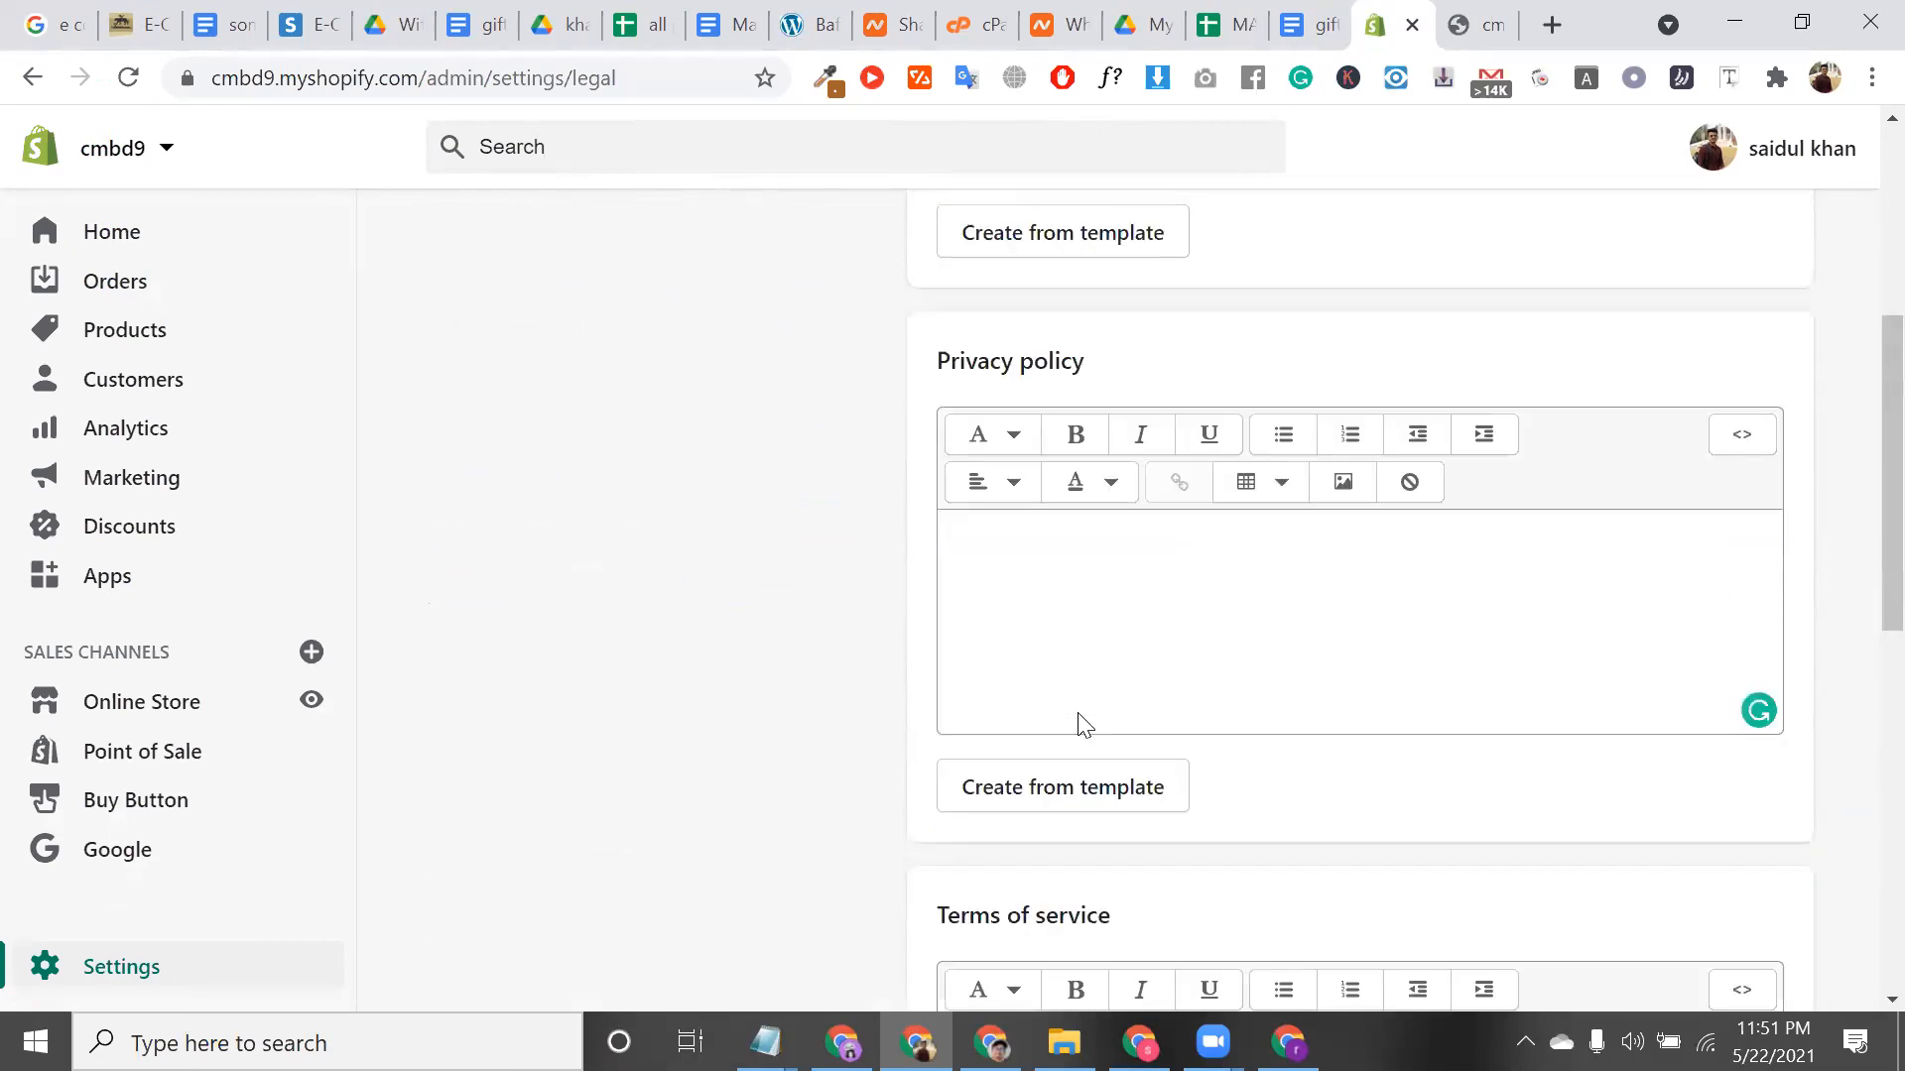
scroll(714, 462, "up", 3)
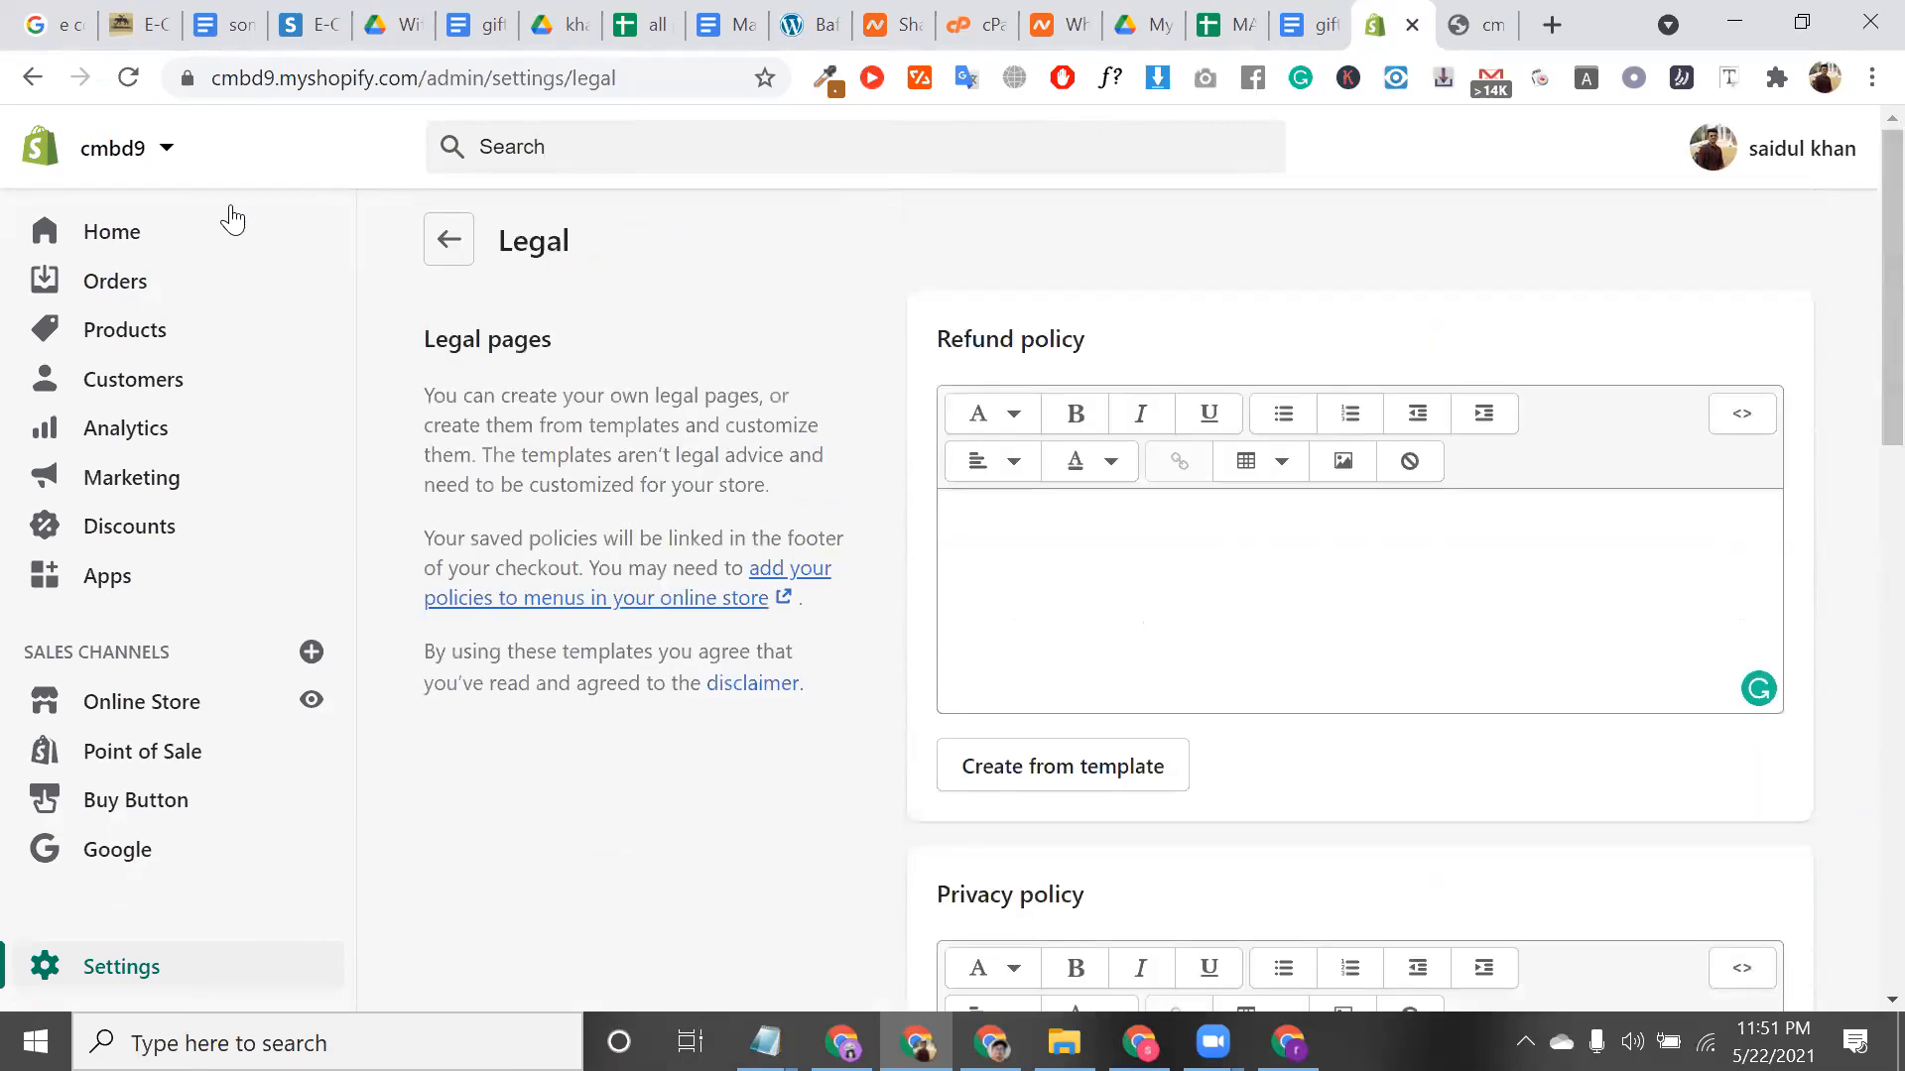
left_click(439, 260)
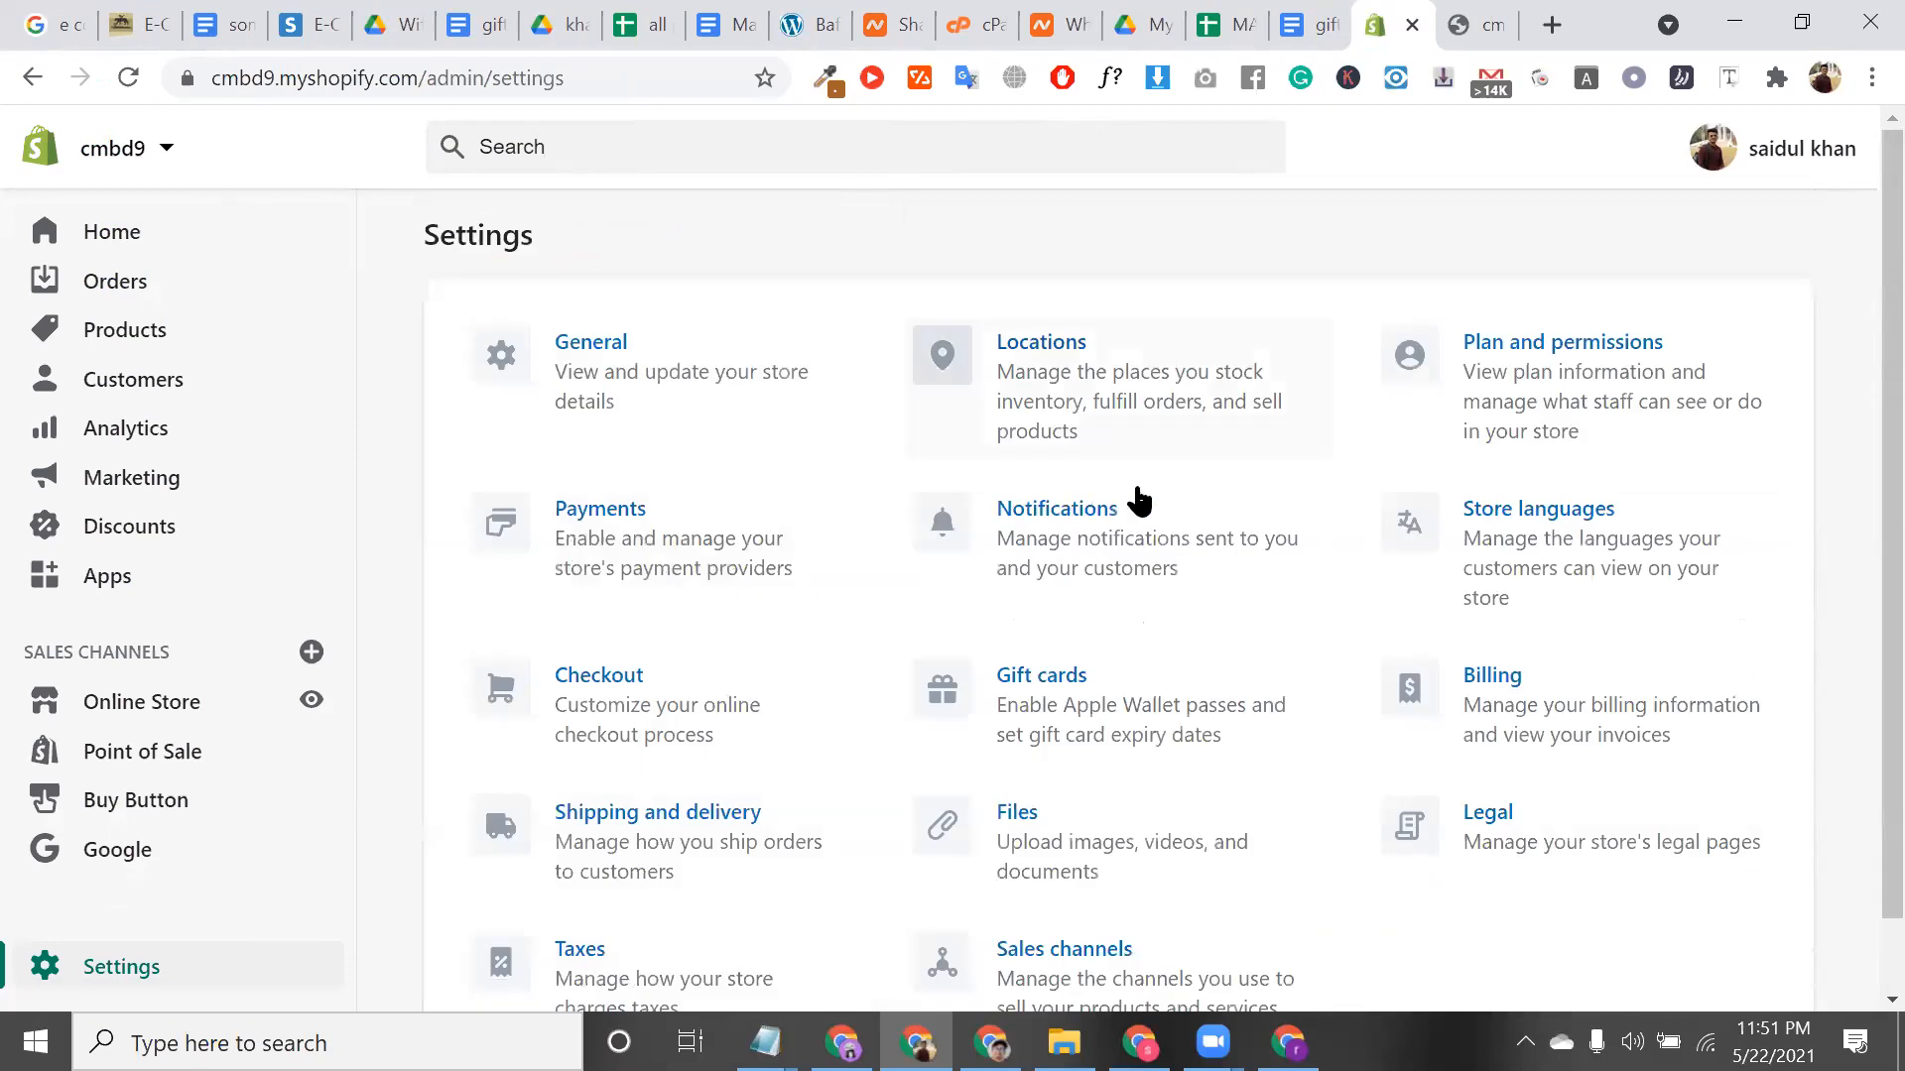
left_click(157, 865)
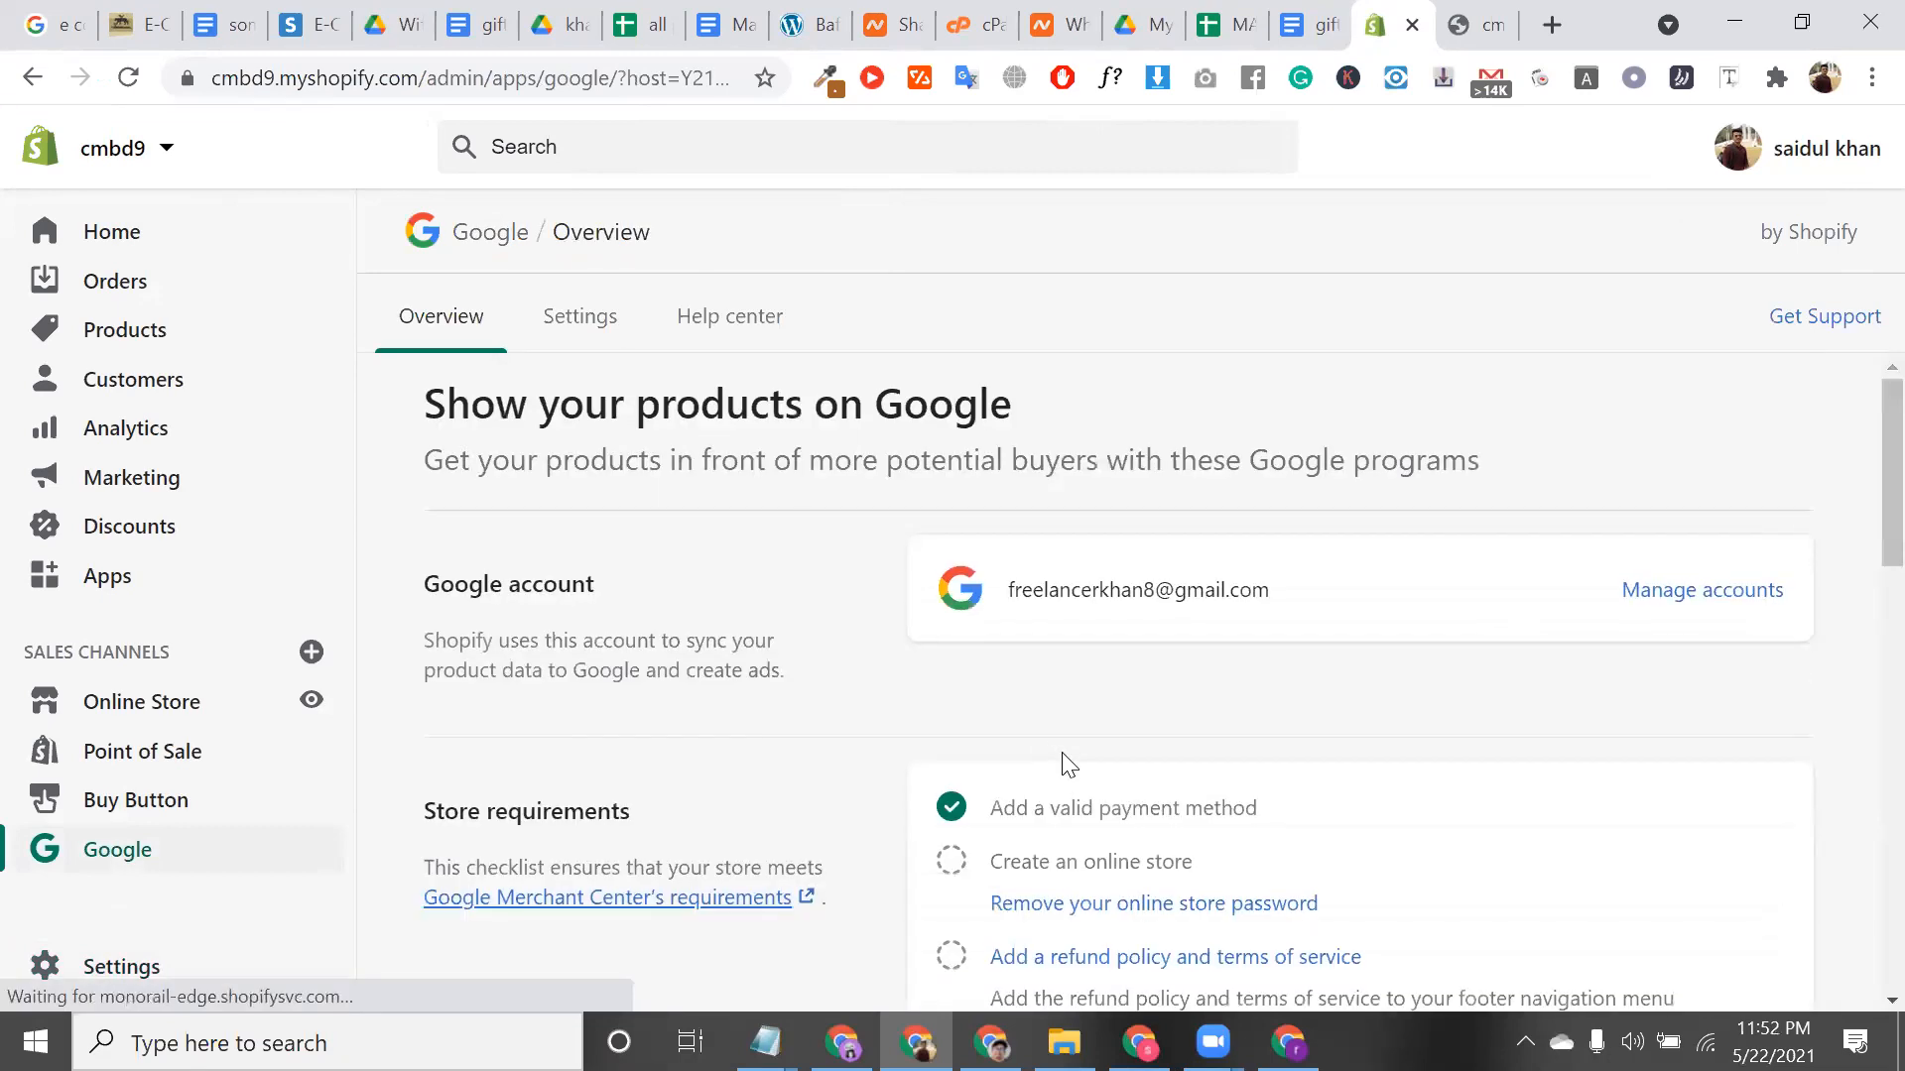
scroll(1099, 721, "down", 2)
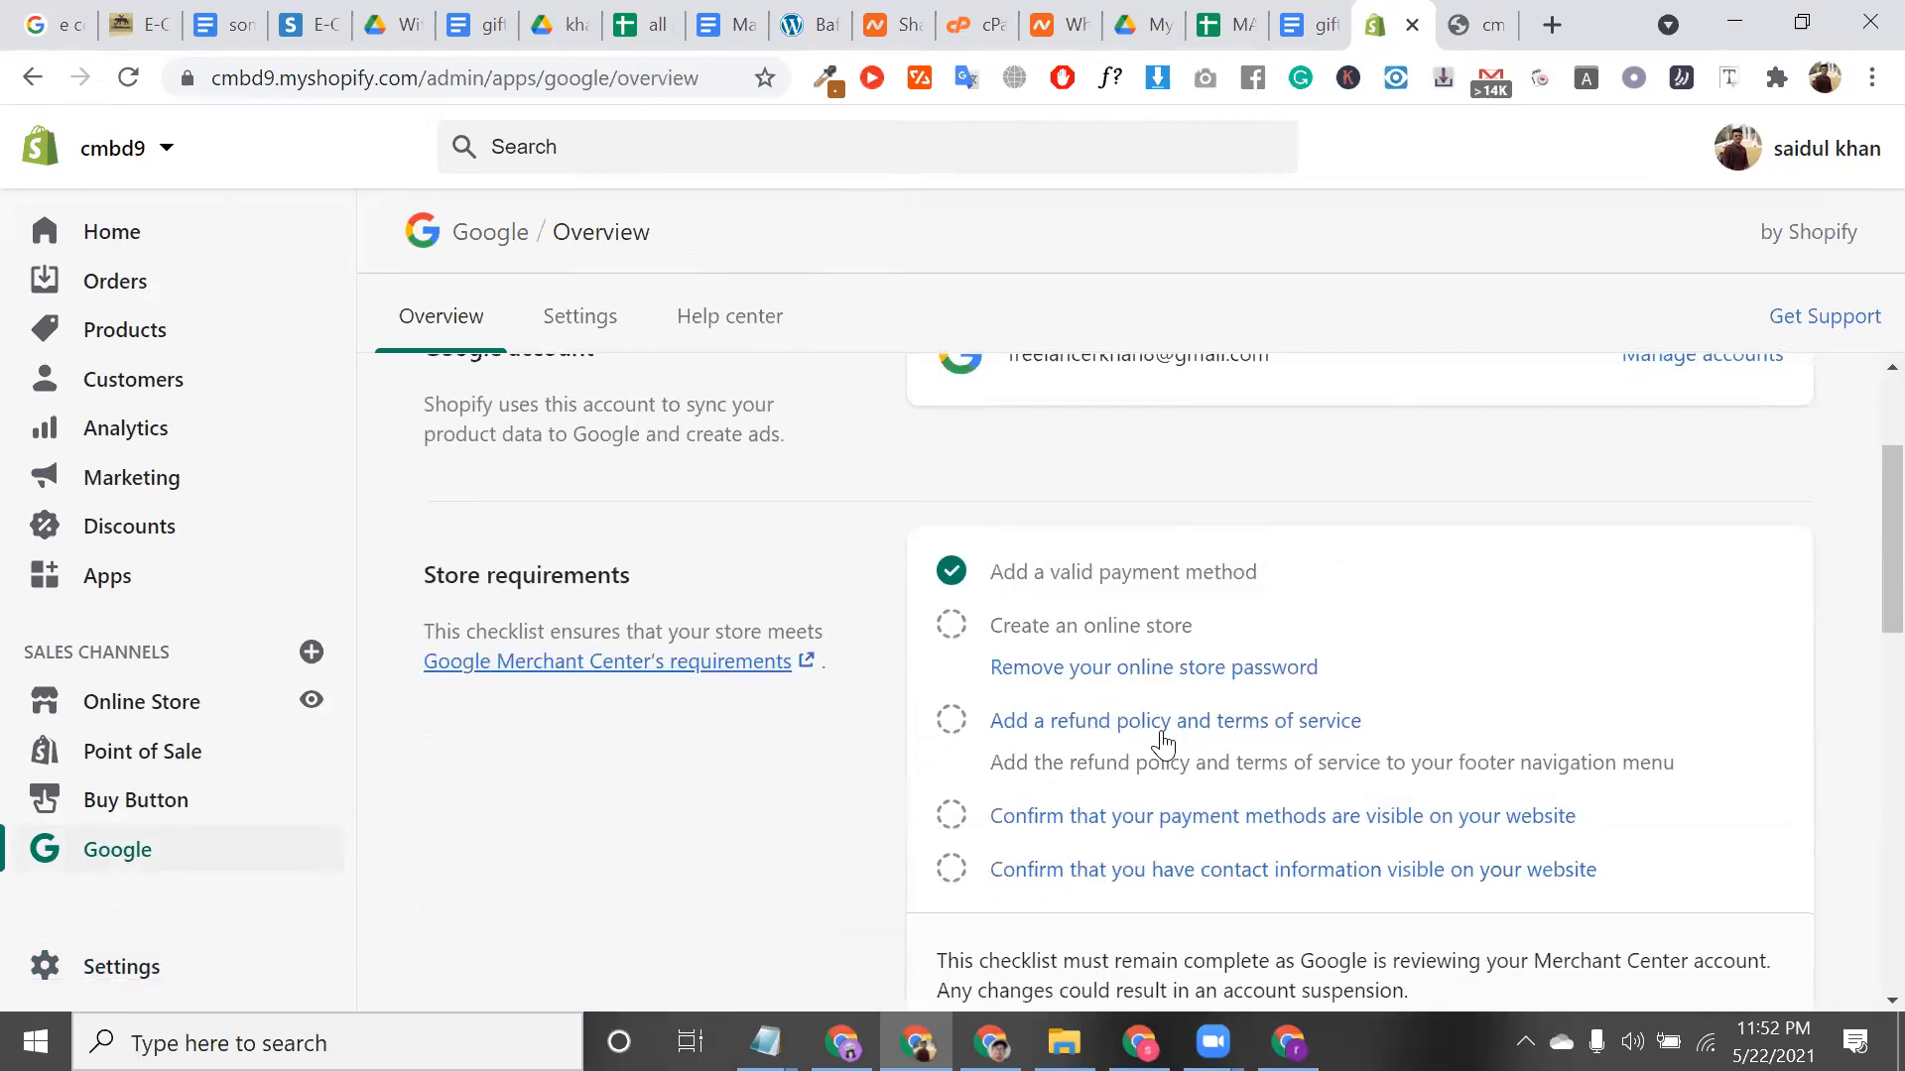
triple_click(1432, 741)
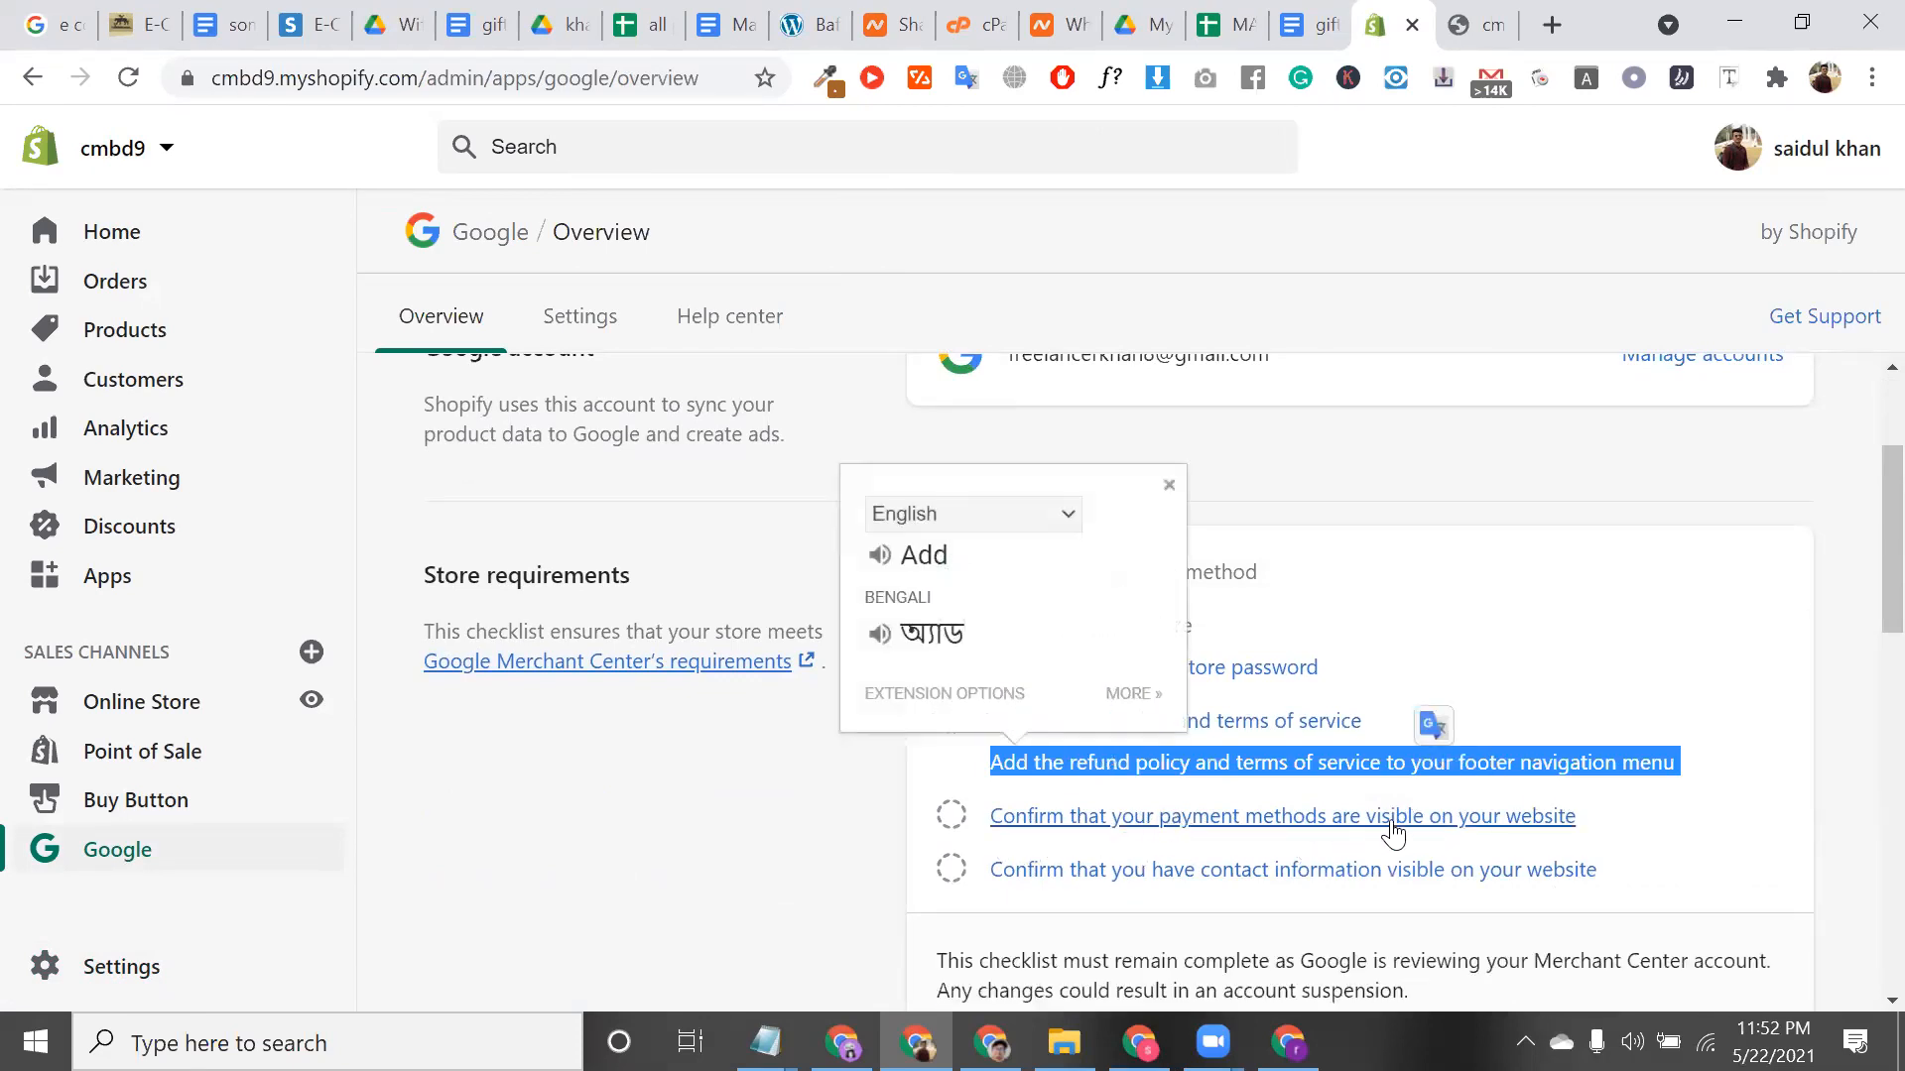
triple_click(1617, 829)
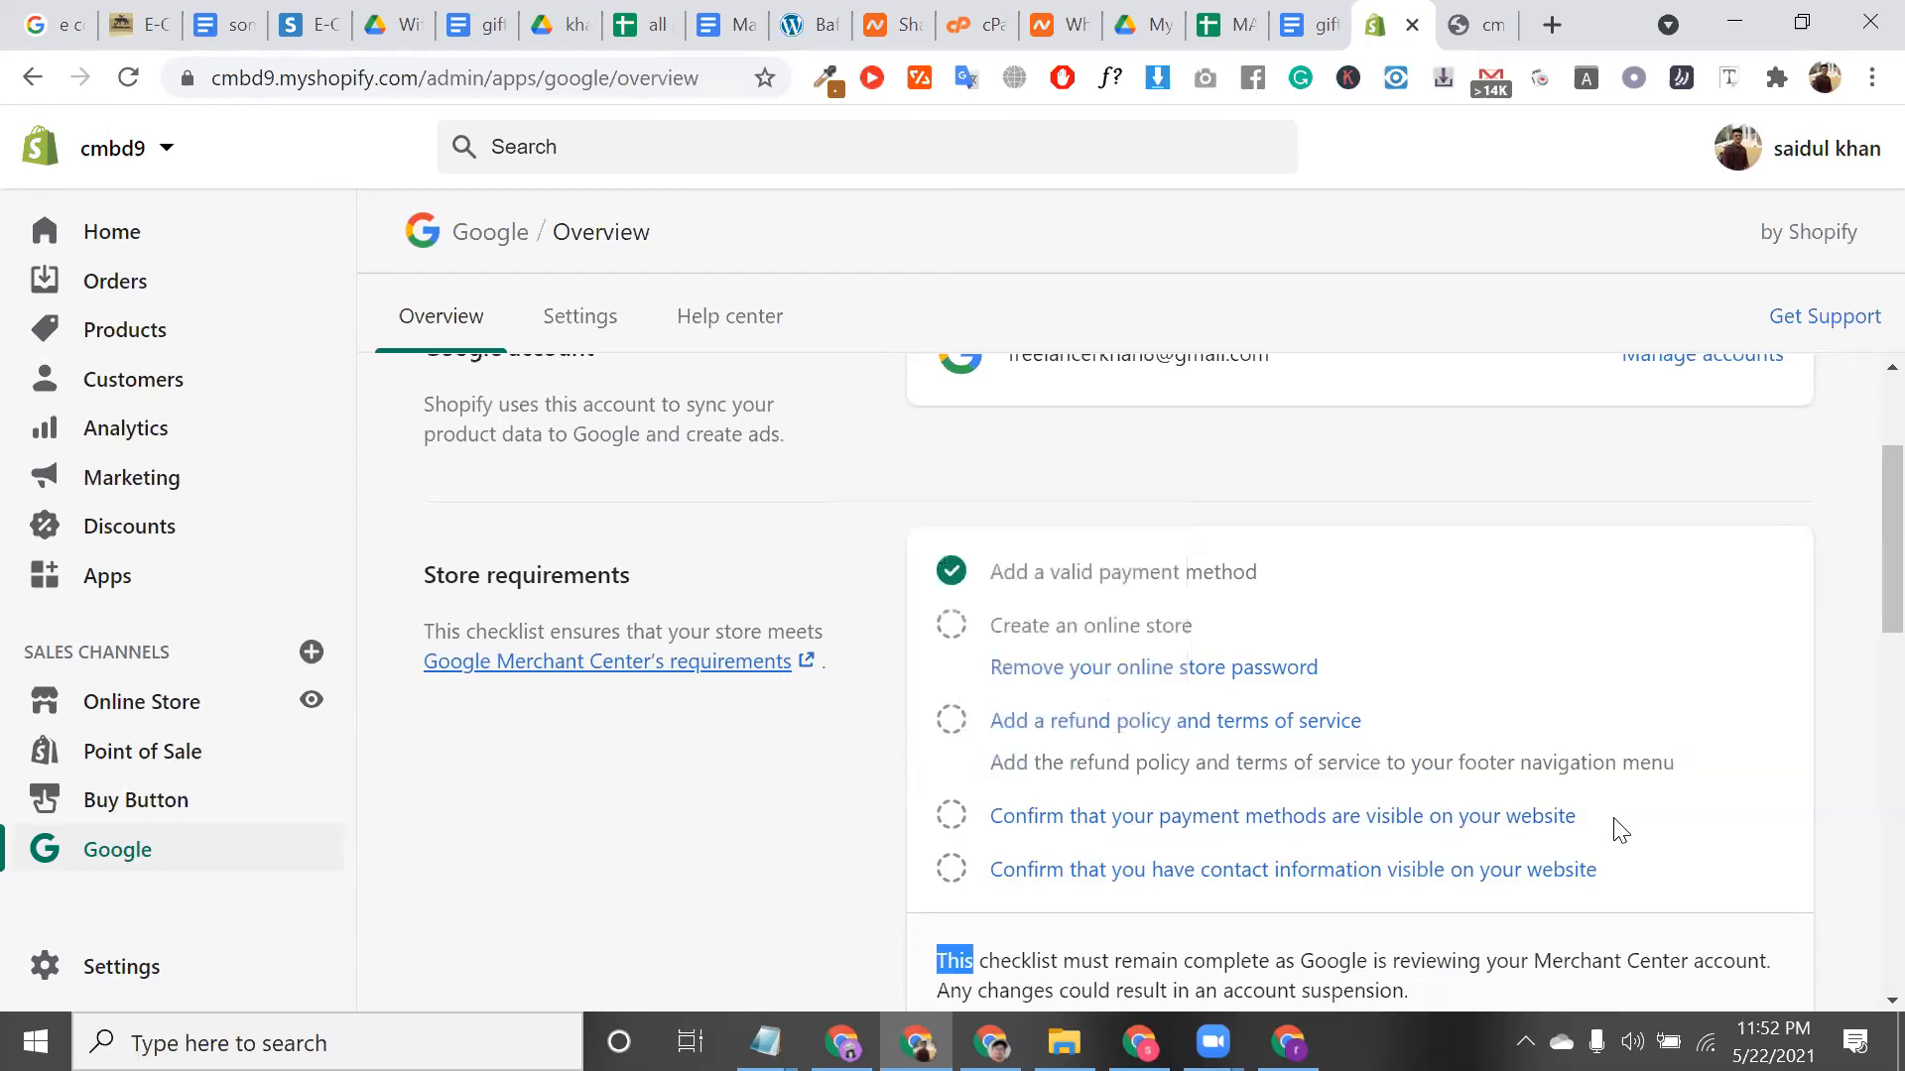
triple_click(1597, 807)
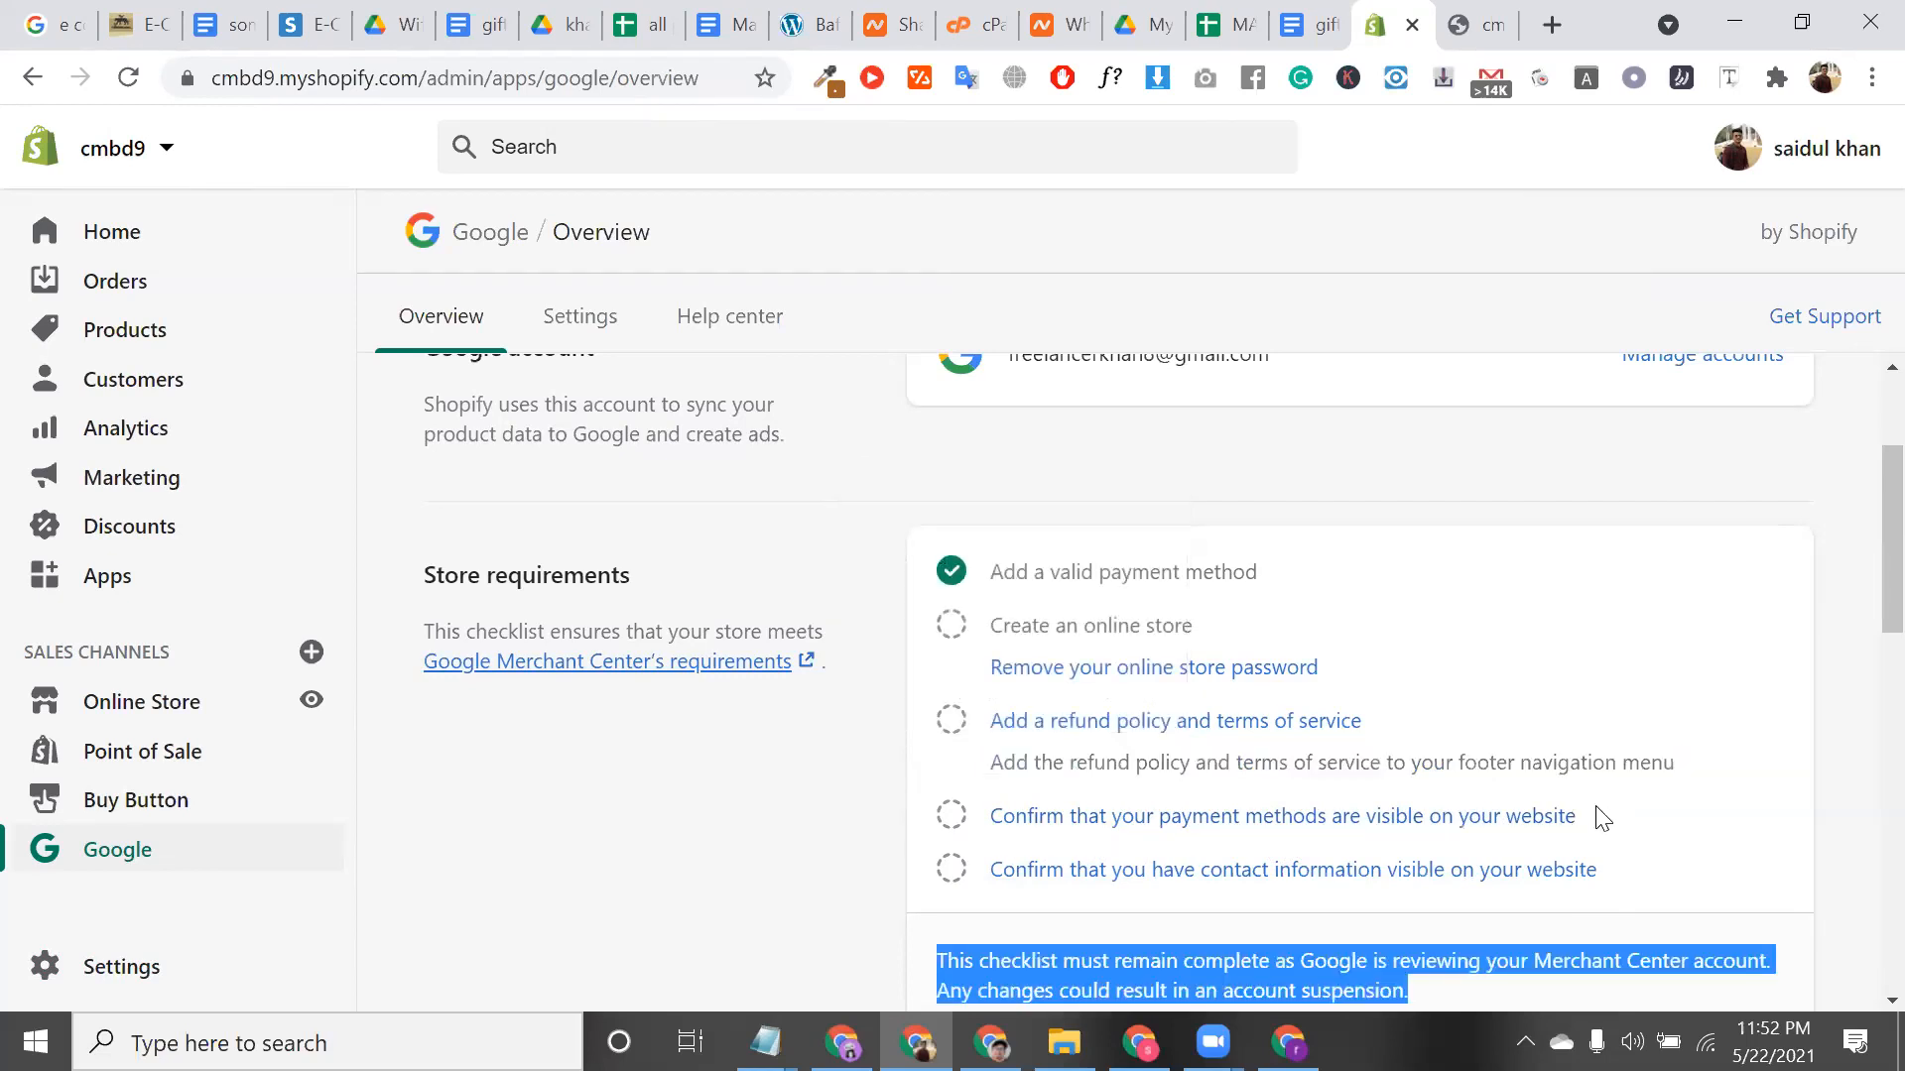
double_click(1597, 808)
triple_click(1602, 816)
triple_click(1604, 816)
left_click(1605, 815)
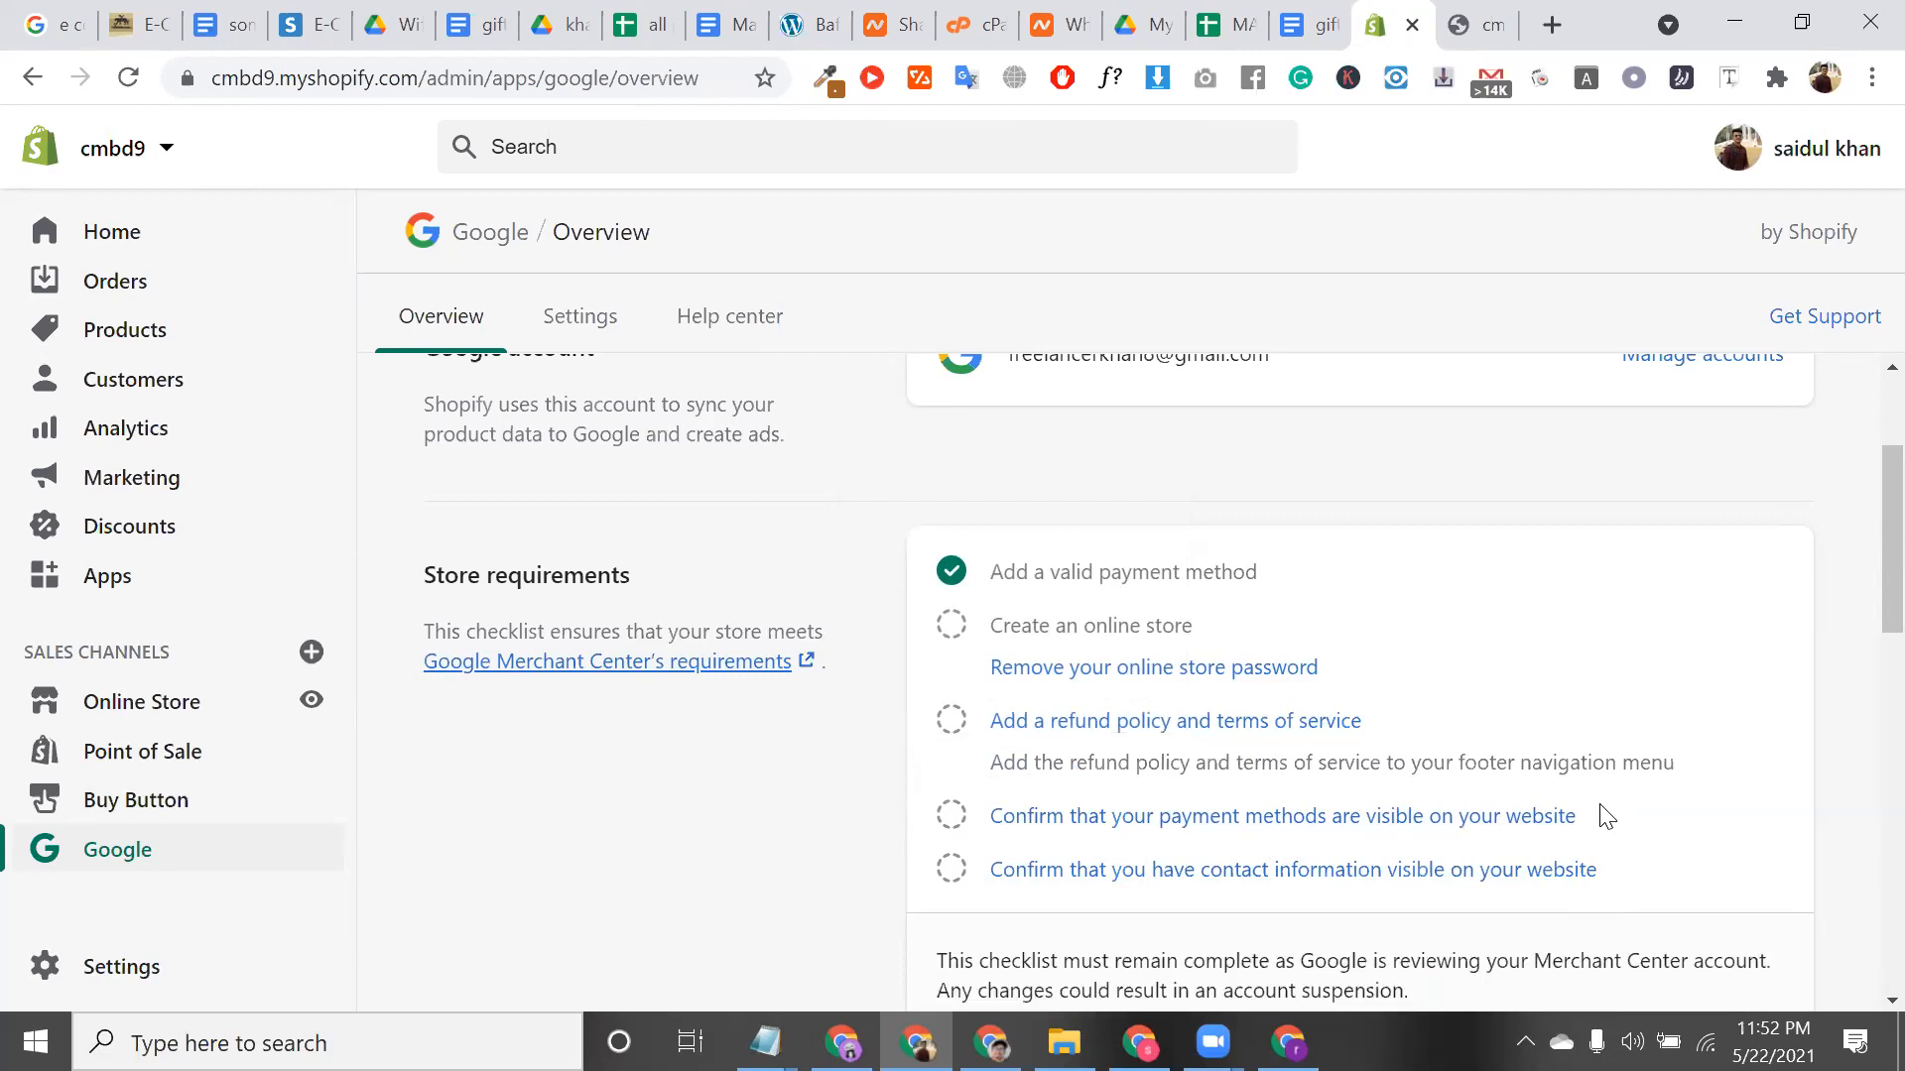
scroll(1602, 814, "down", 1)
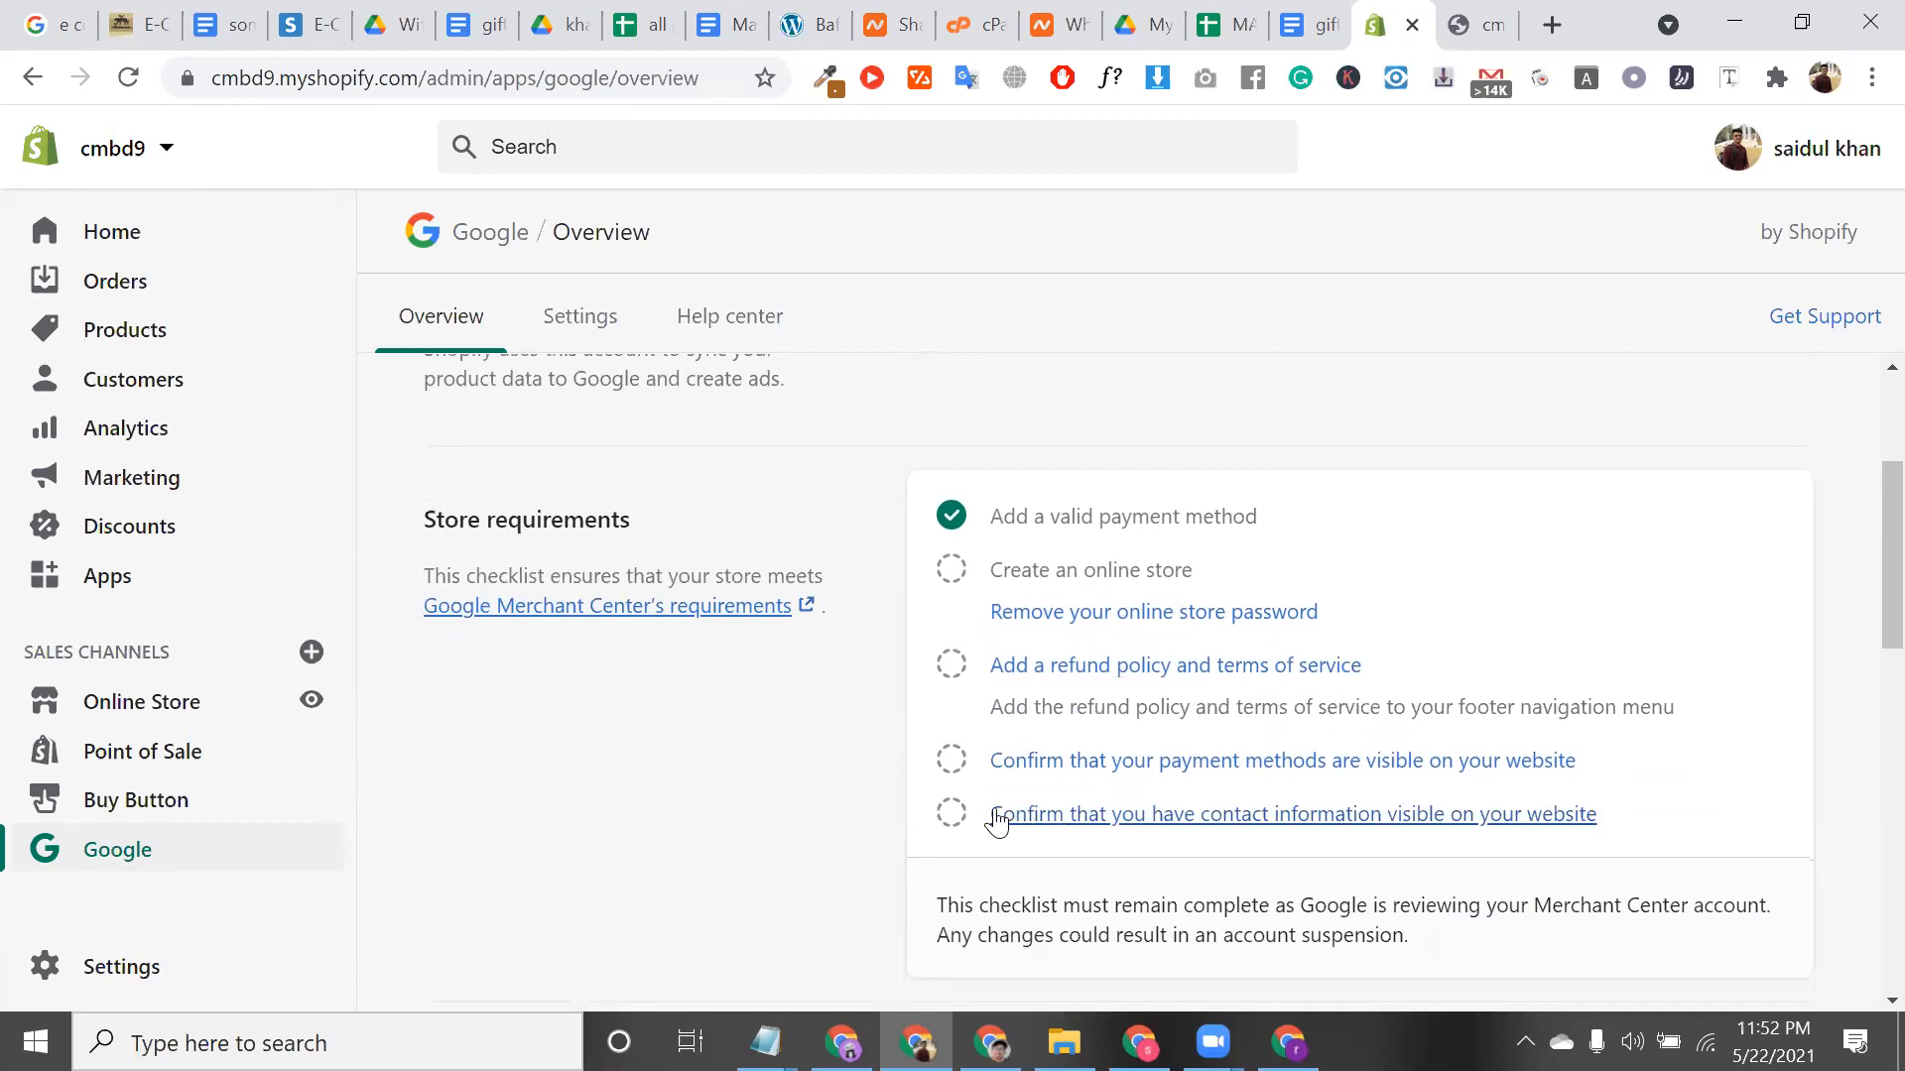
left_click(1169, 760)
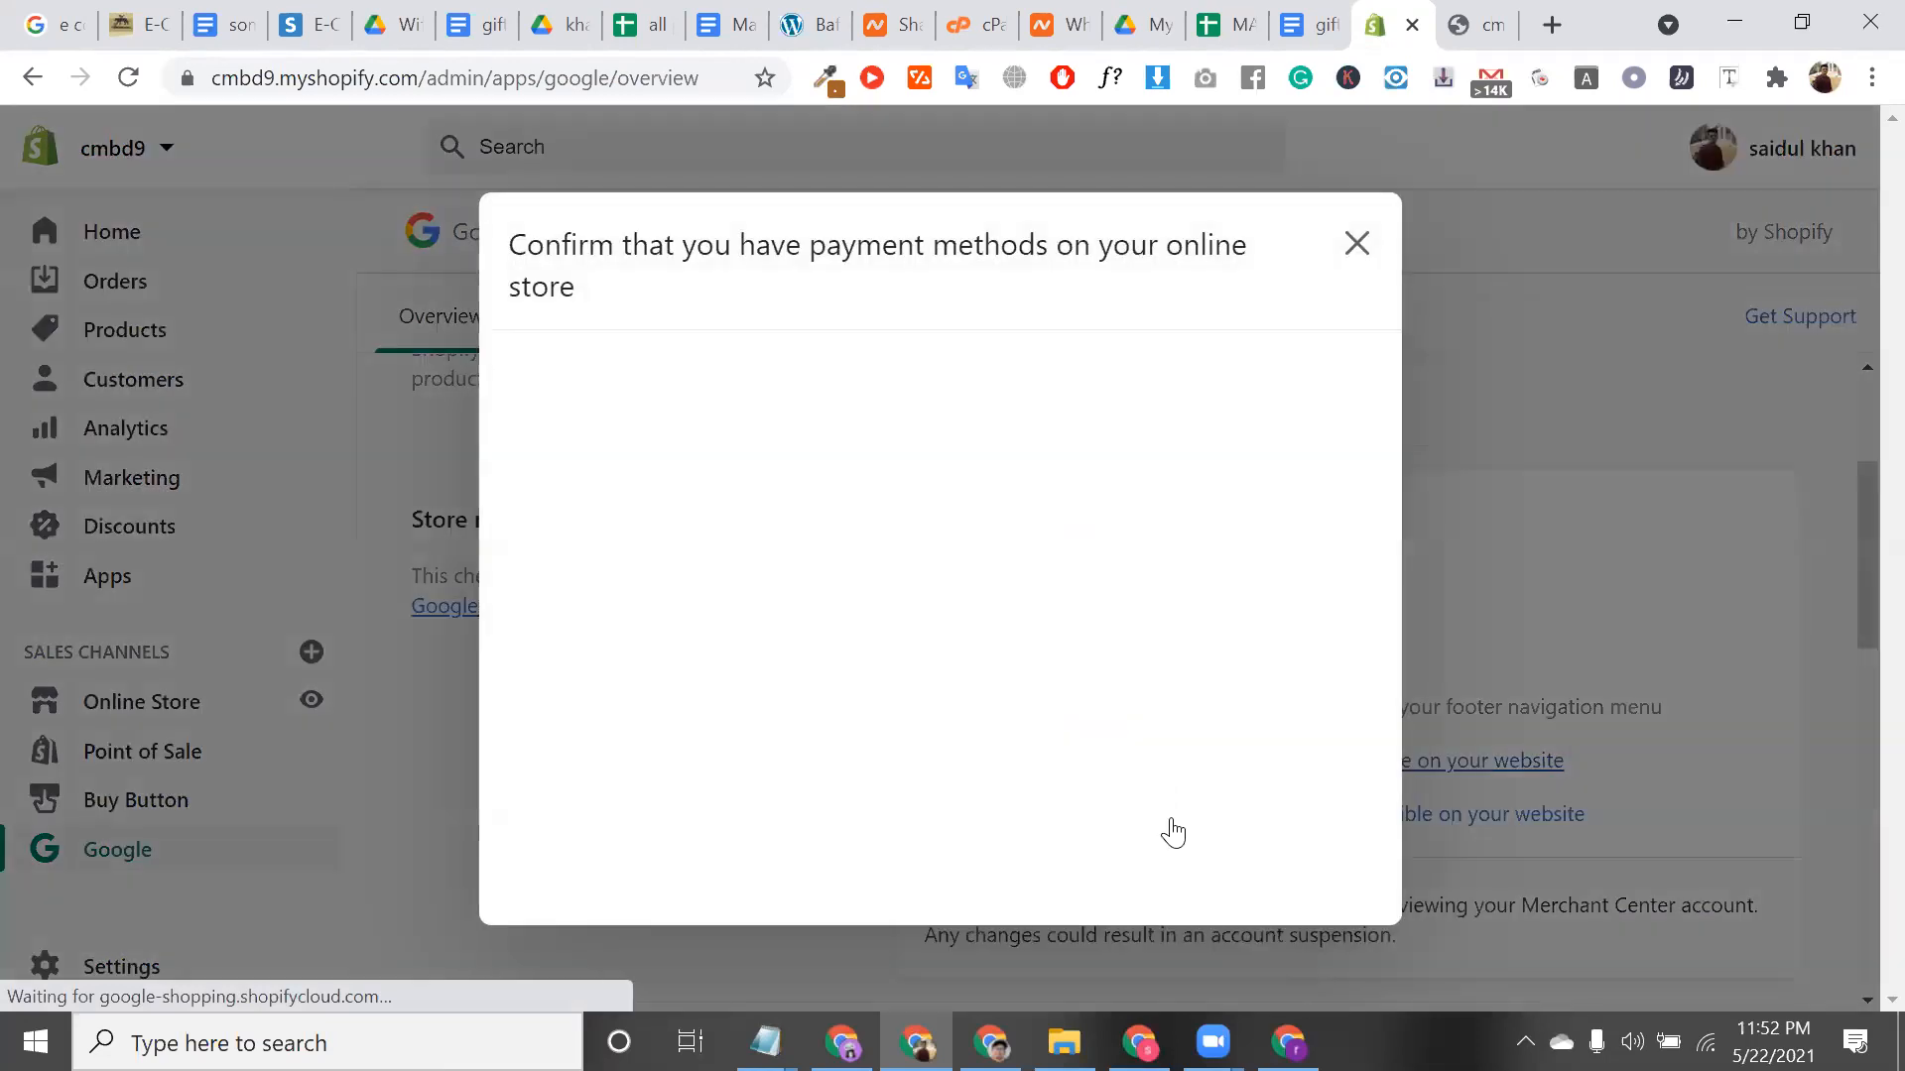
left_click(1223, 844)
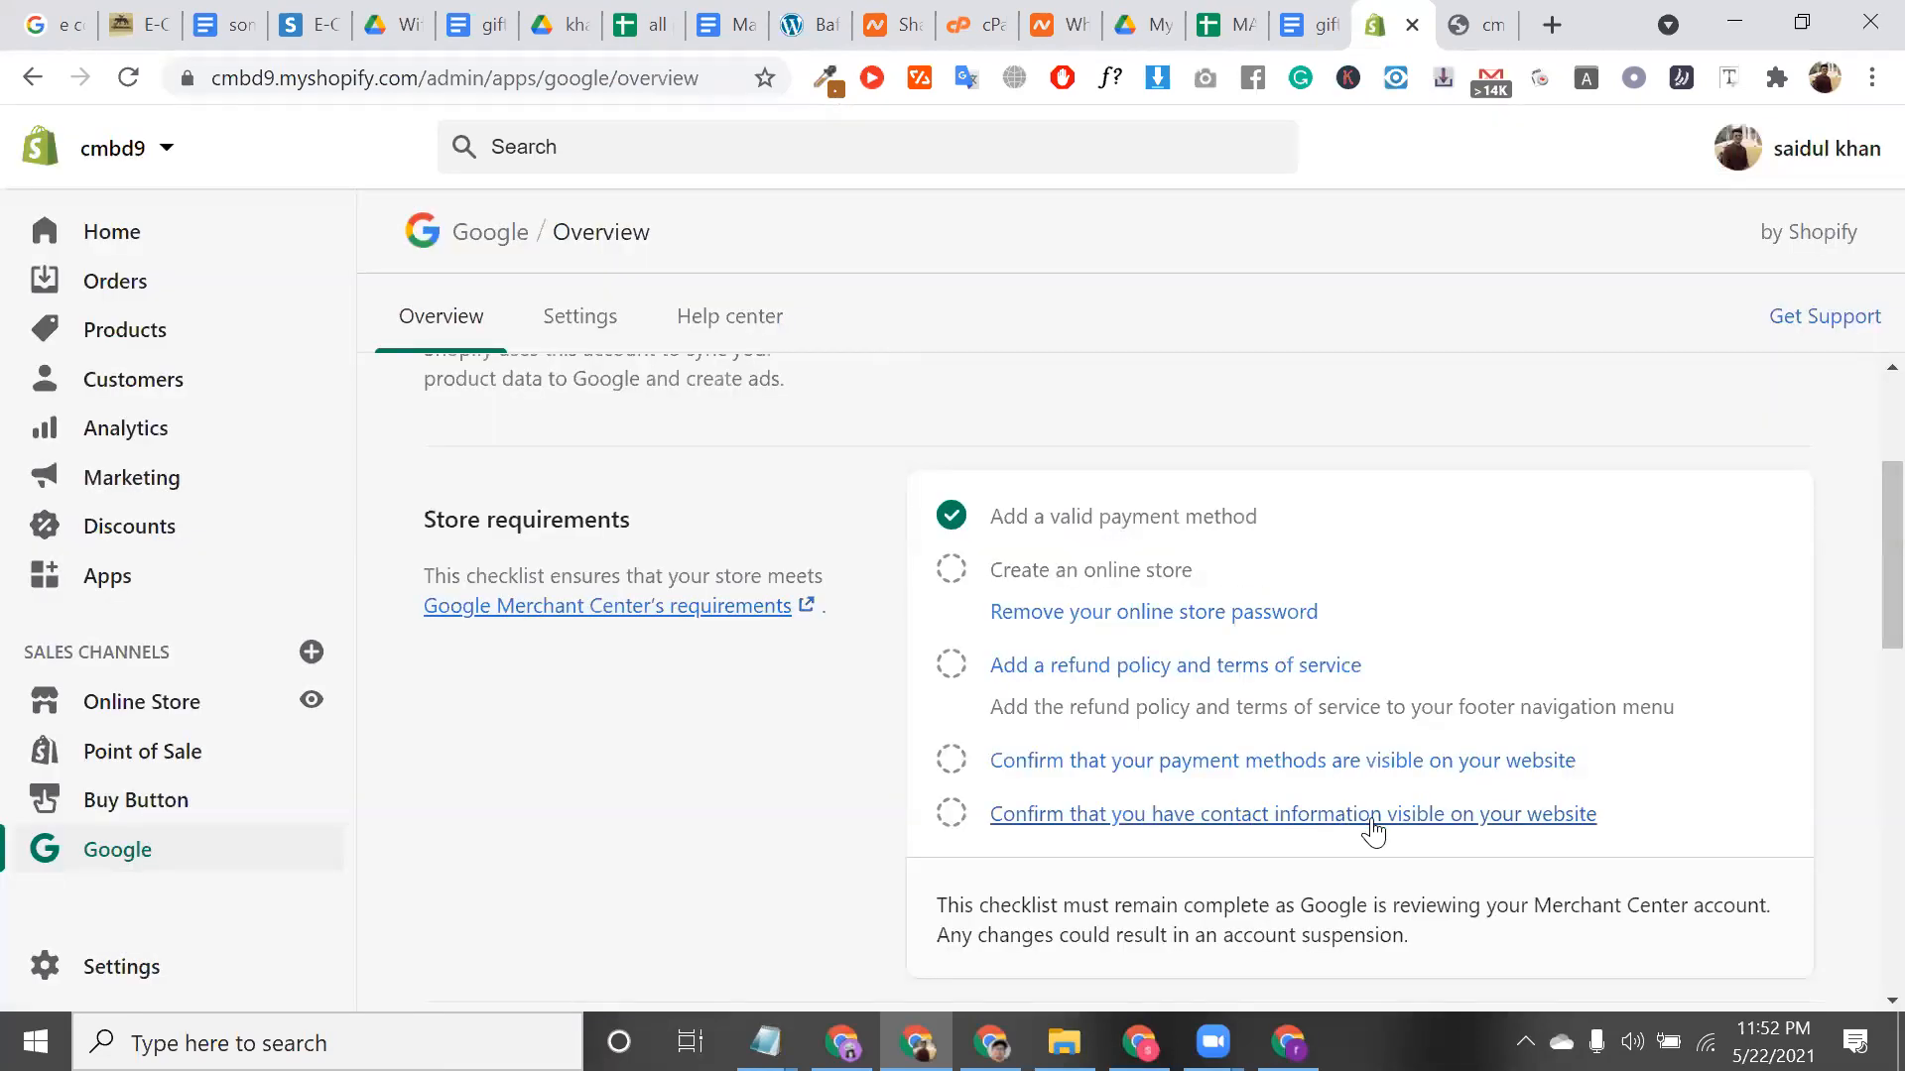
scroll(1548, 826, "down", 1)
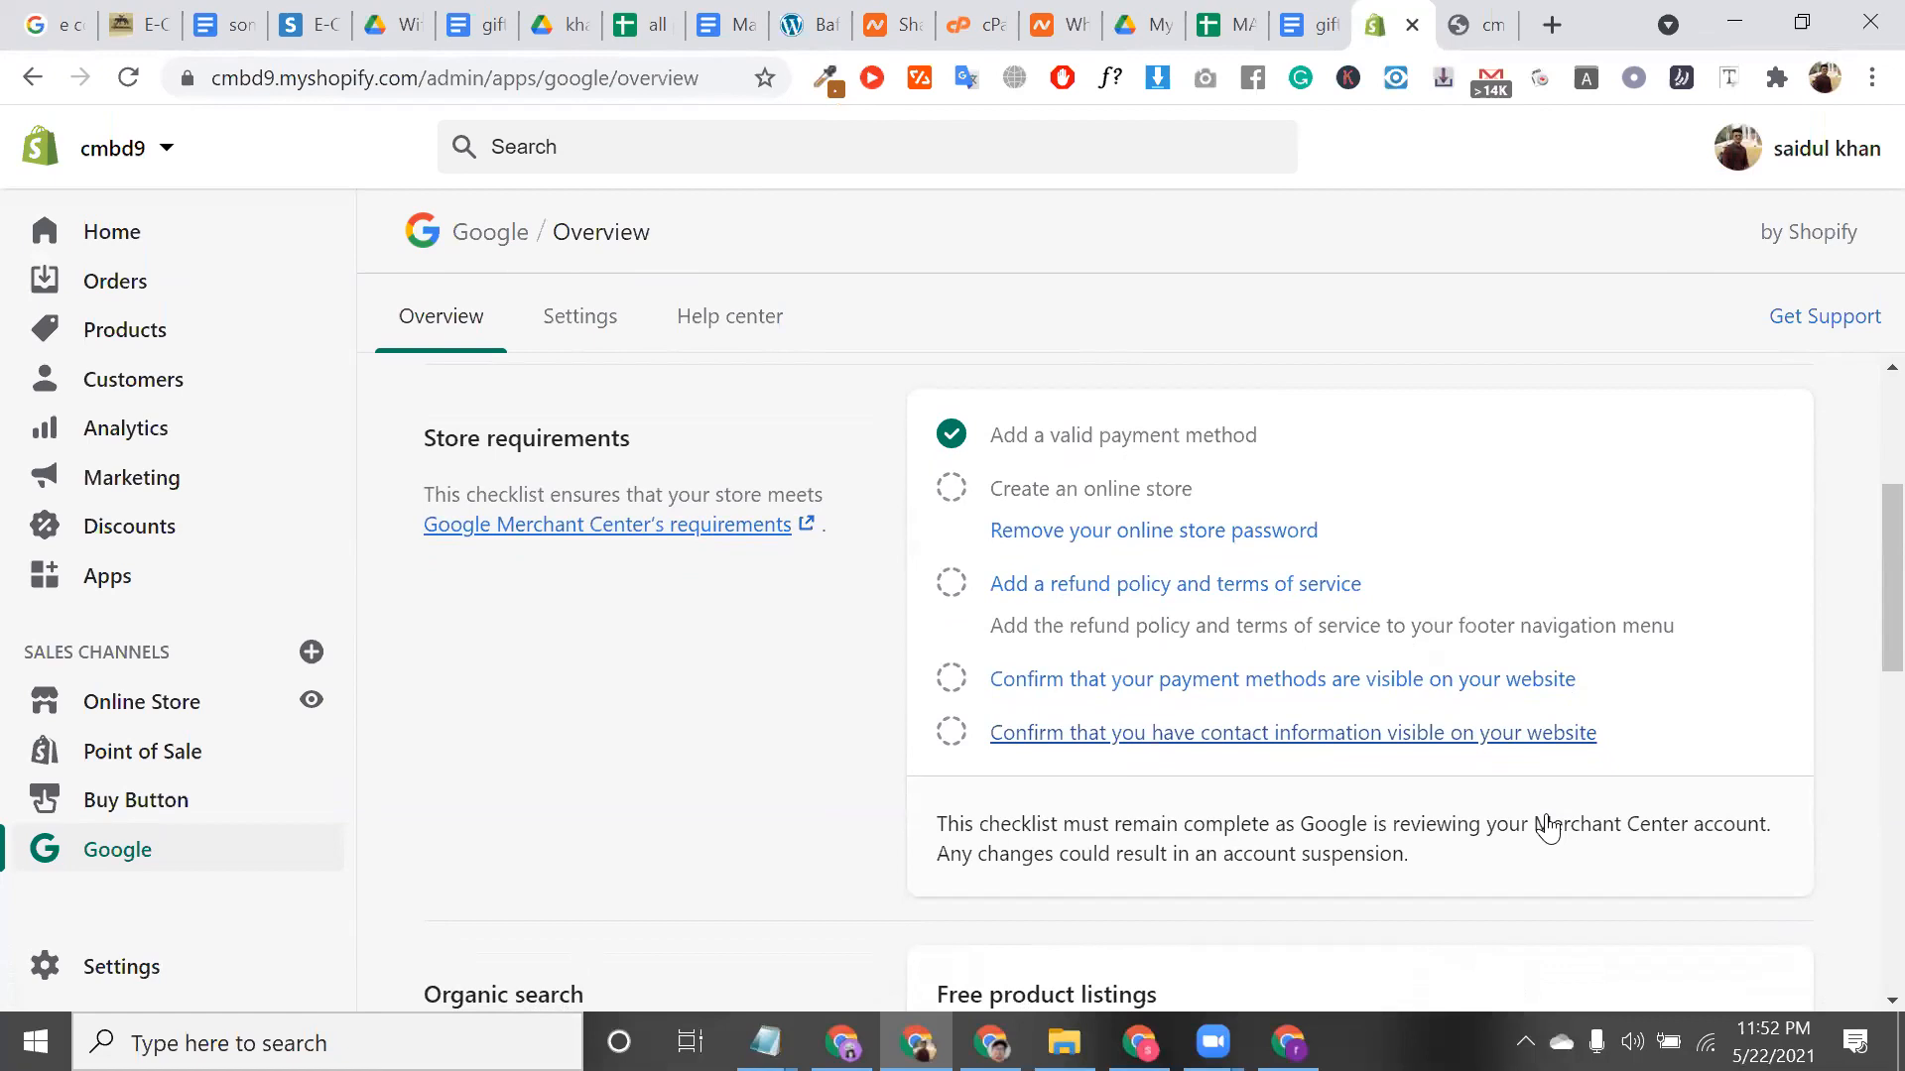
Scroll to Organic search and read the Free product listings and Sync product data text
scroll(1270, 804, "down", 3)
scroll(1264, 809, "down", 1)
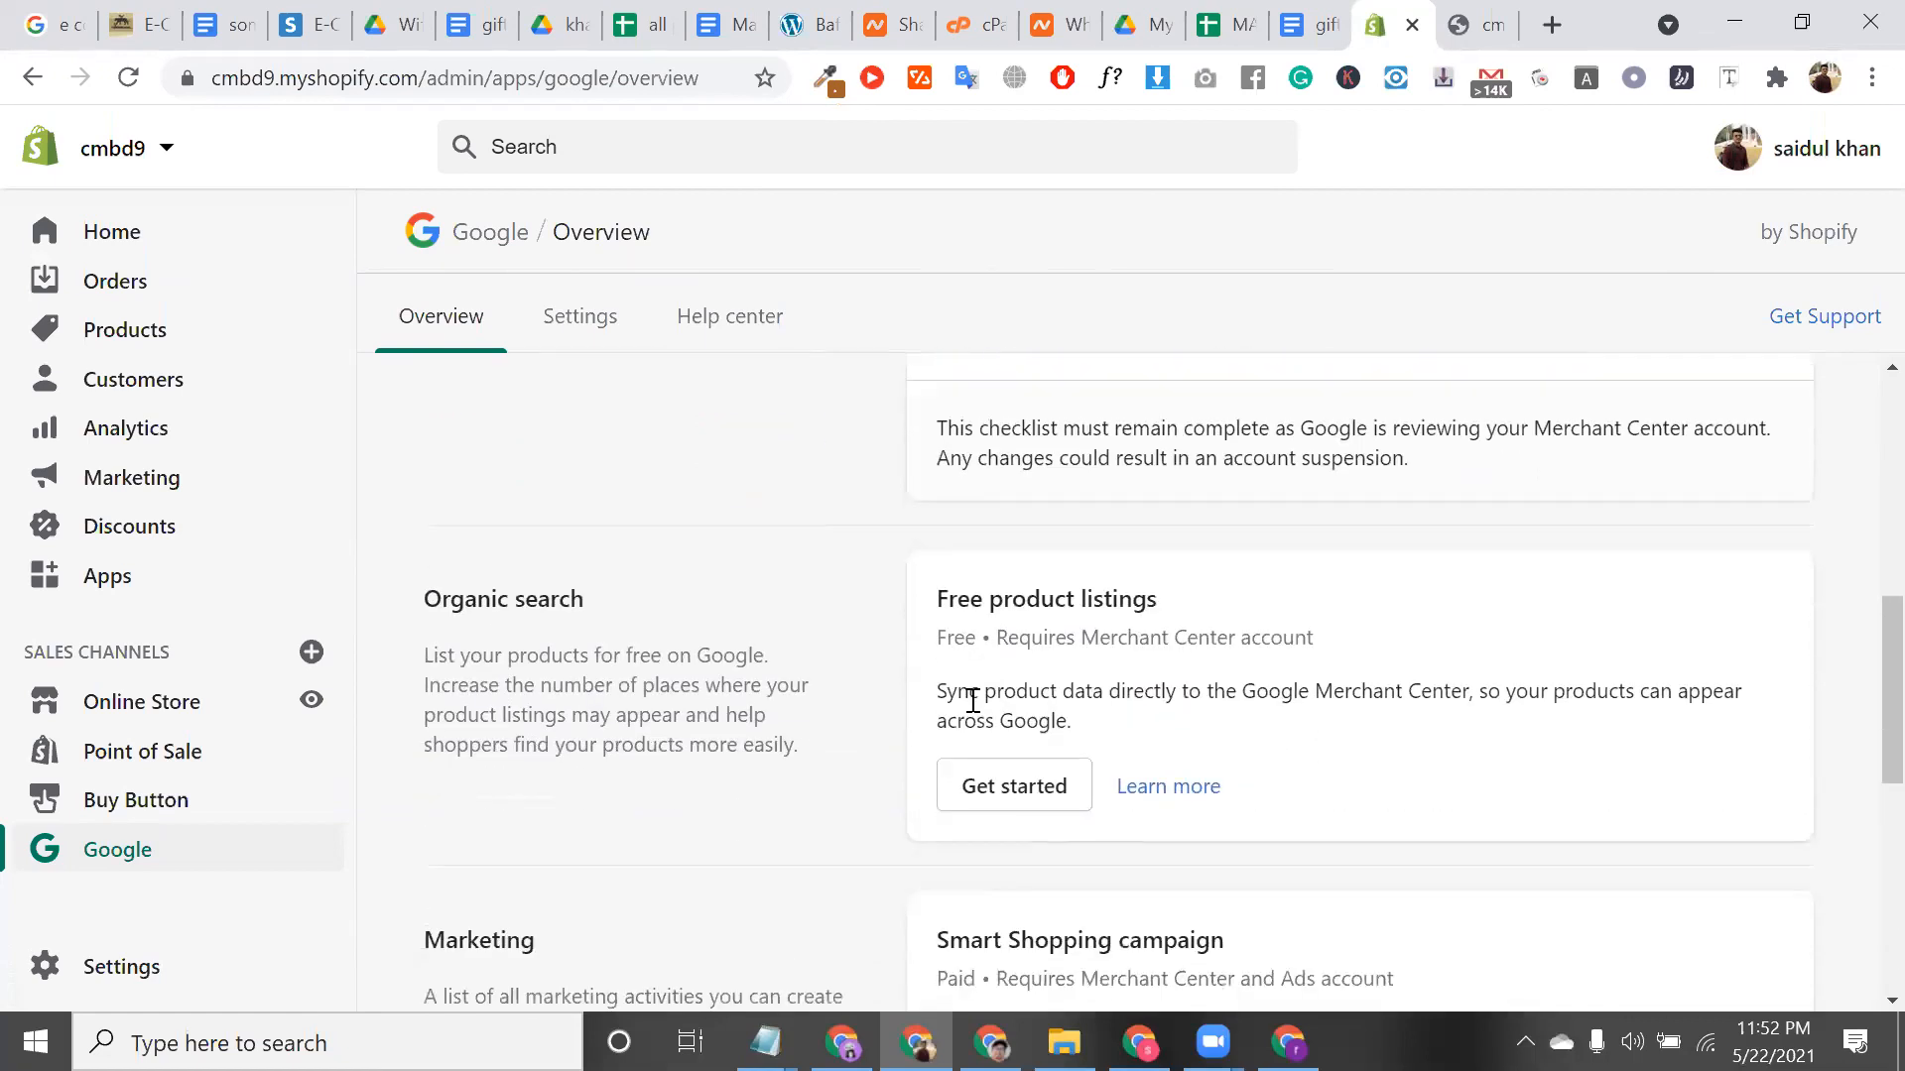
triple_click(1031, 593)
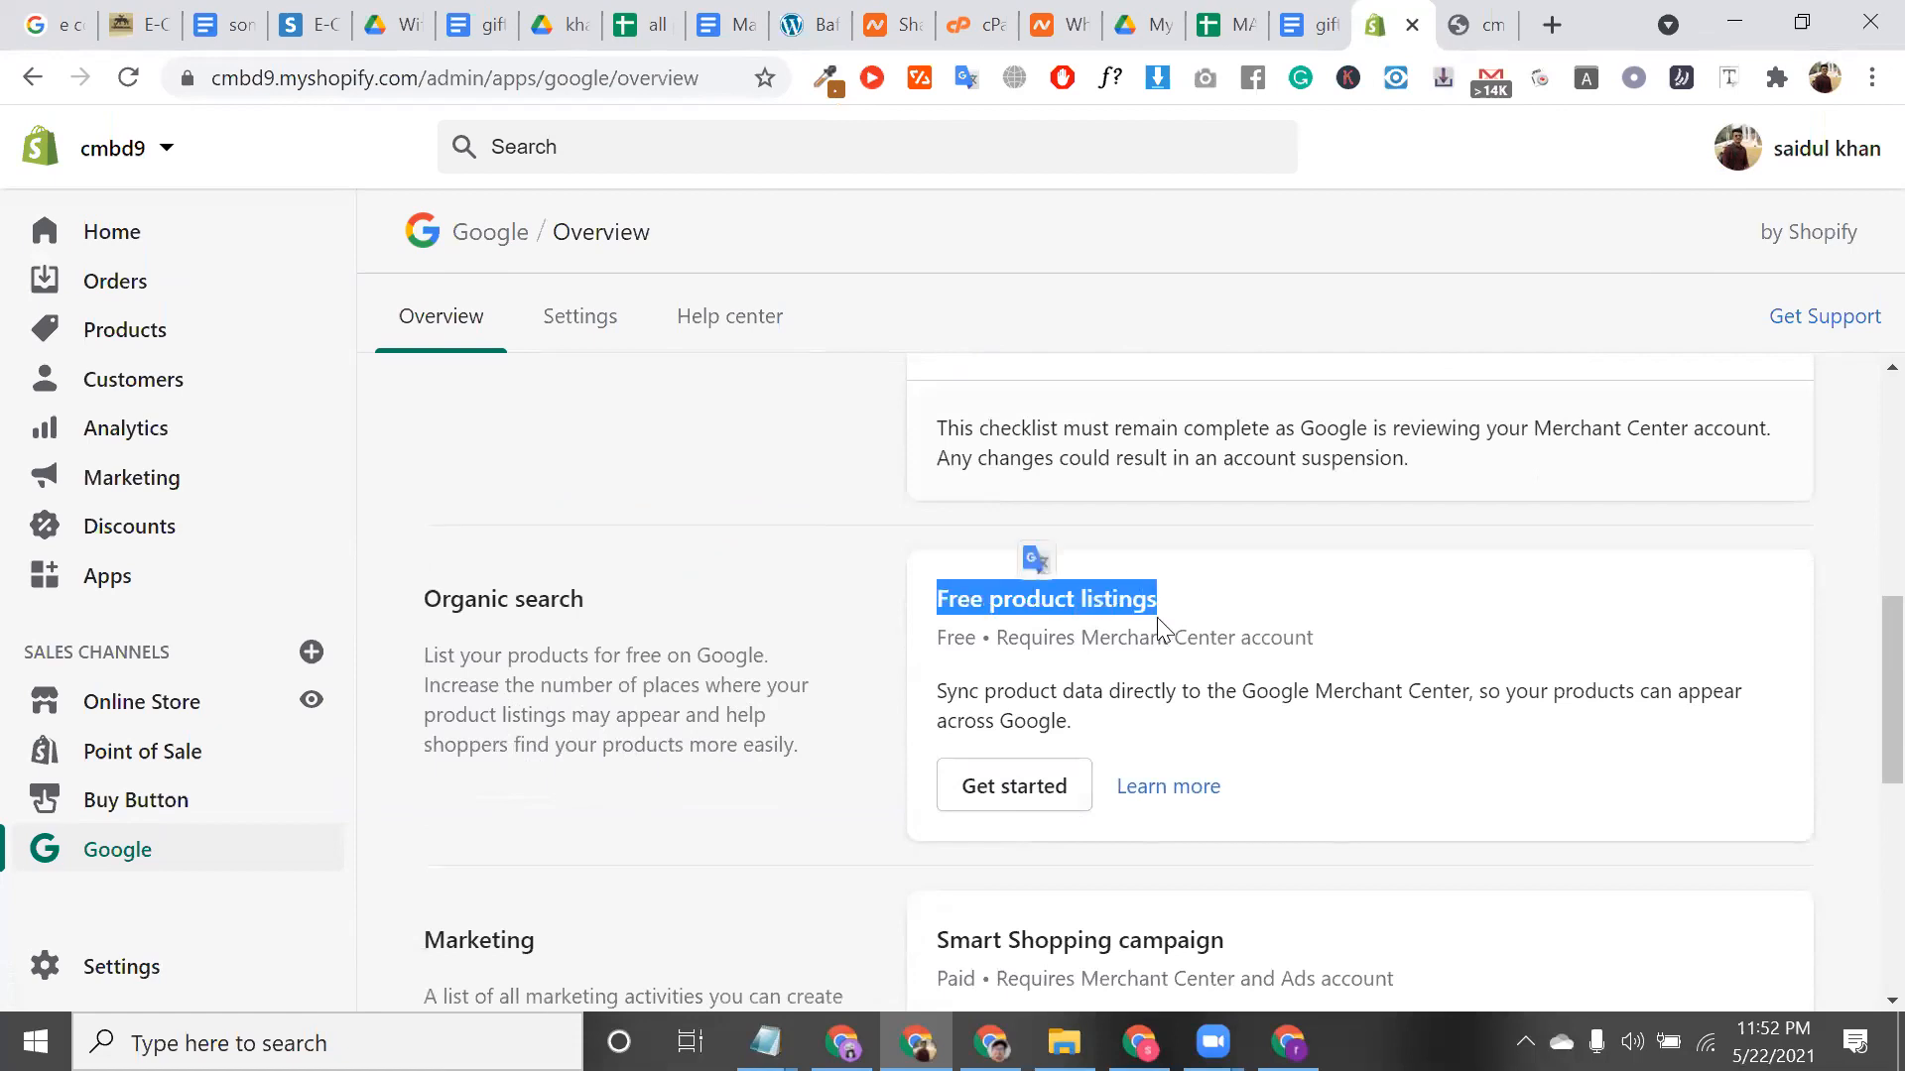
double_click(1133, 594)
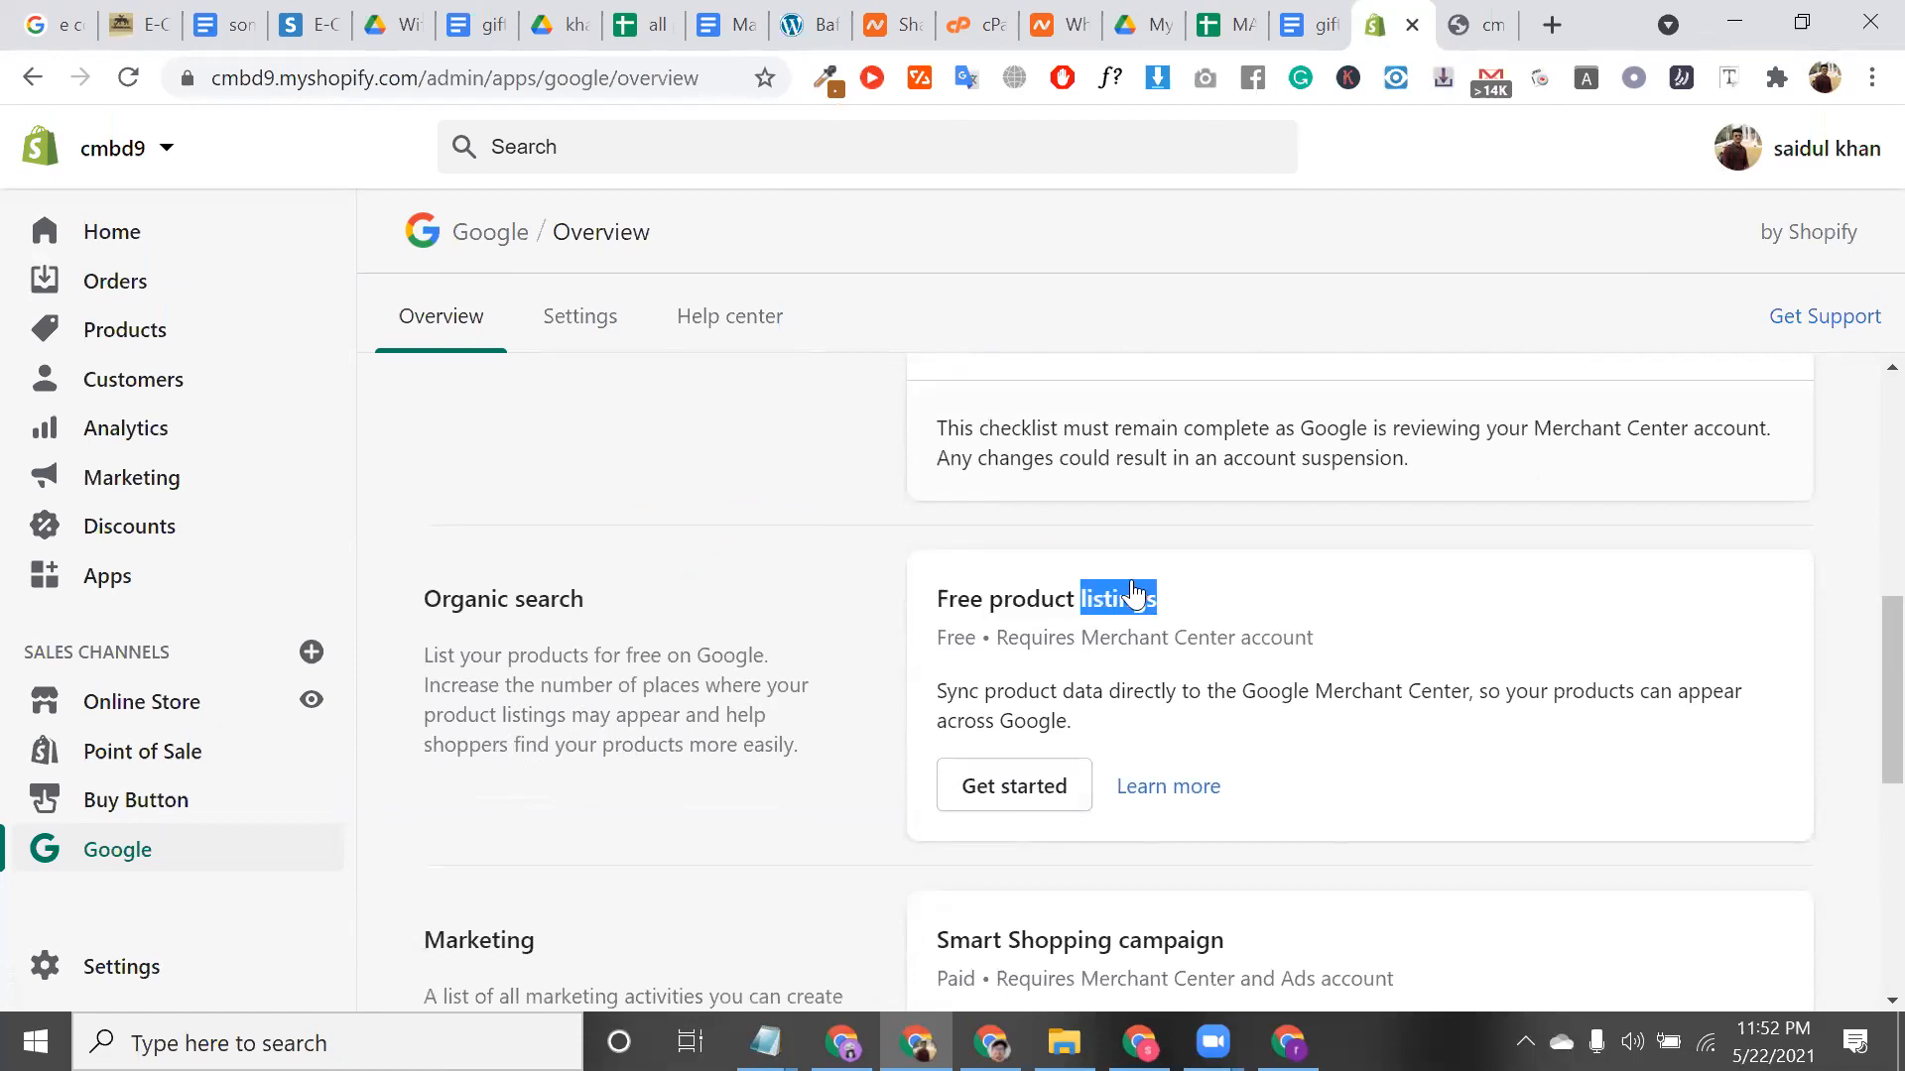
double_click(1133, 594)
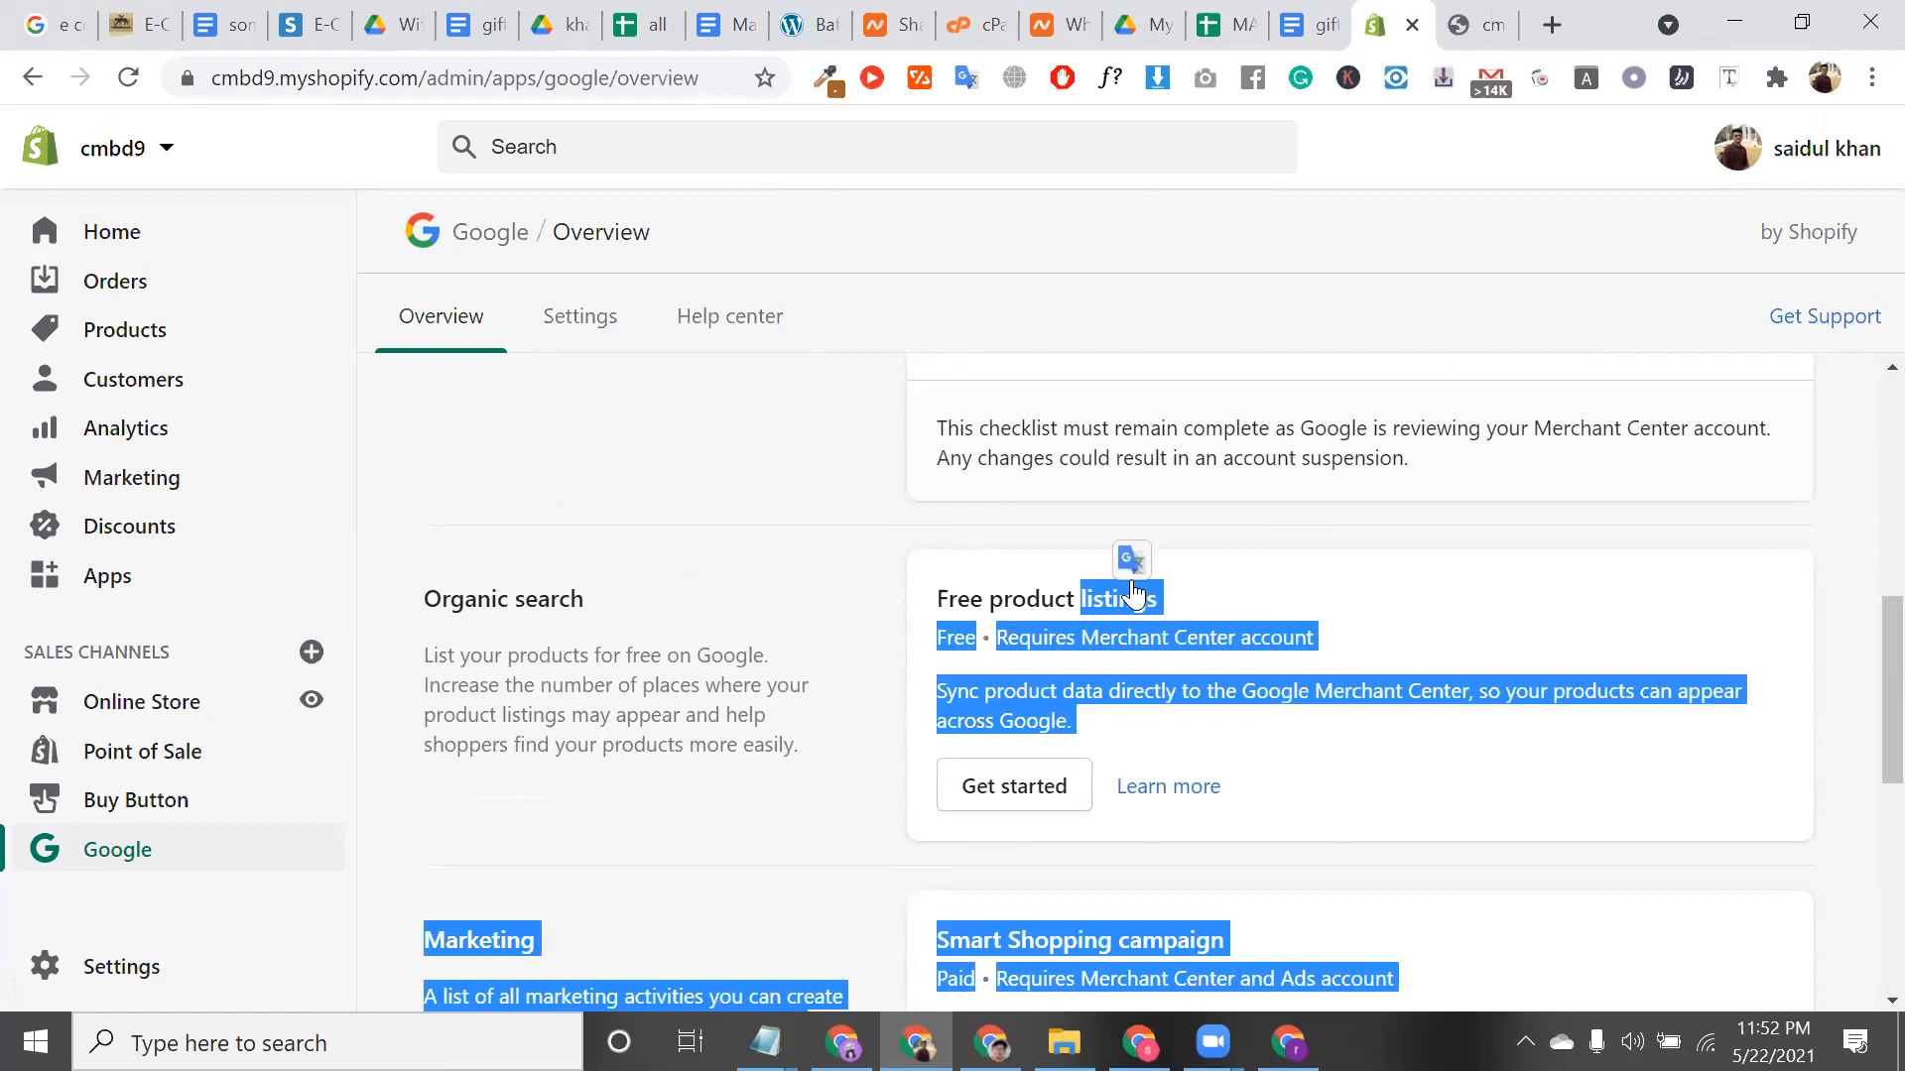
left_click(1133, 585)
scroll(1382, 600, "down", 1)
triple_click(1382, 600)
scroll(995, 627, "down", 1)
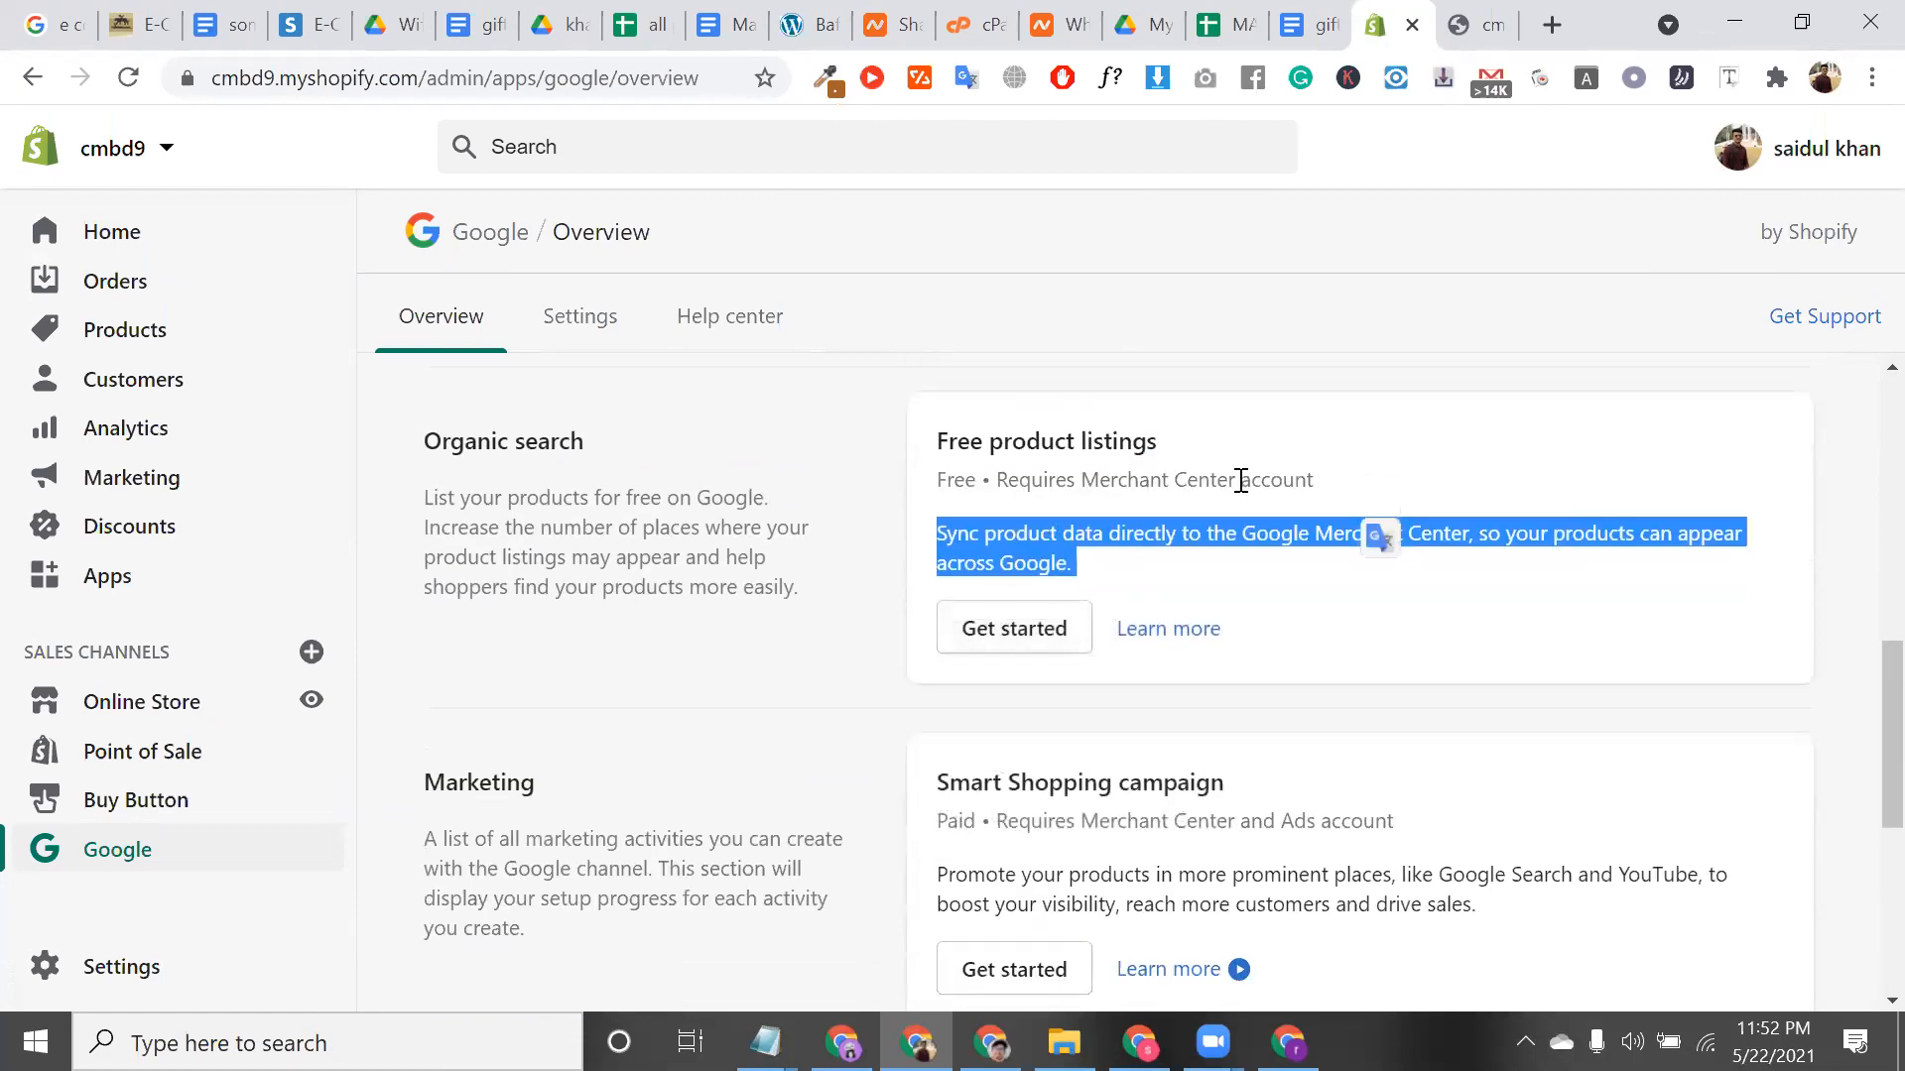
Start Free product listings setup, bringing up the 'Complete store approval checklist first' warning
left_click(1004, 635)
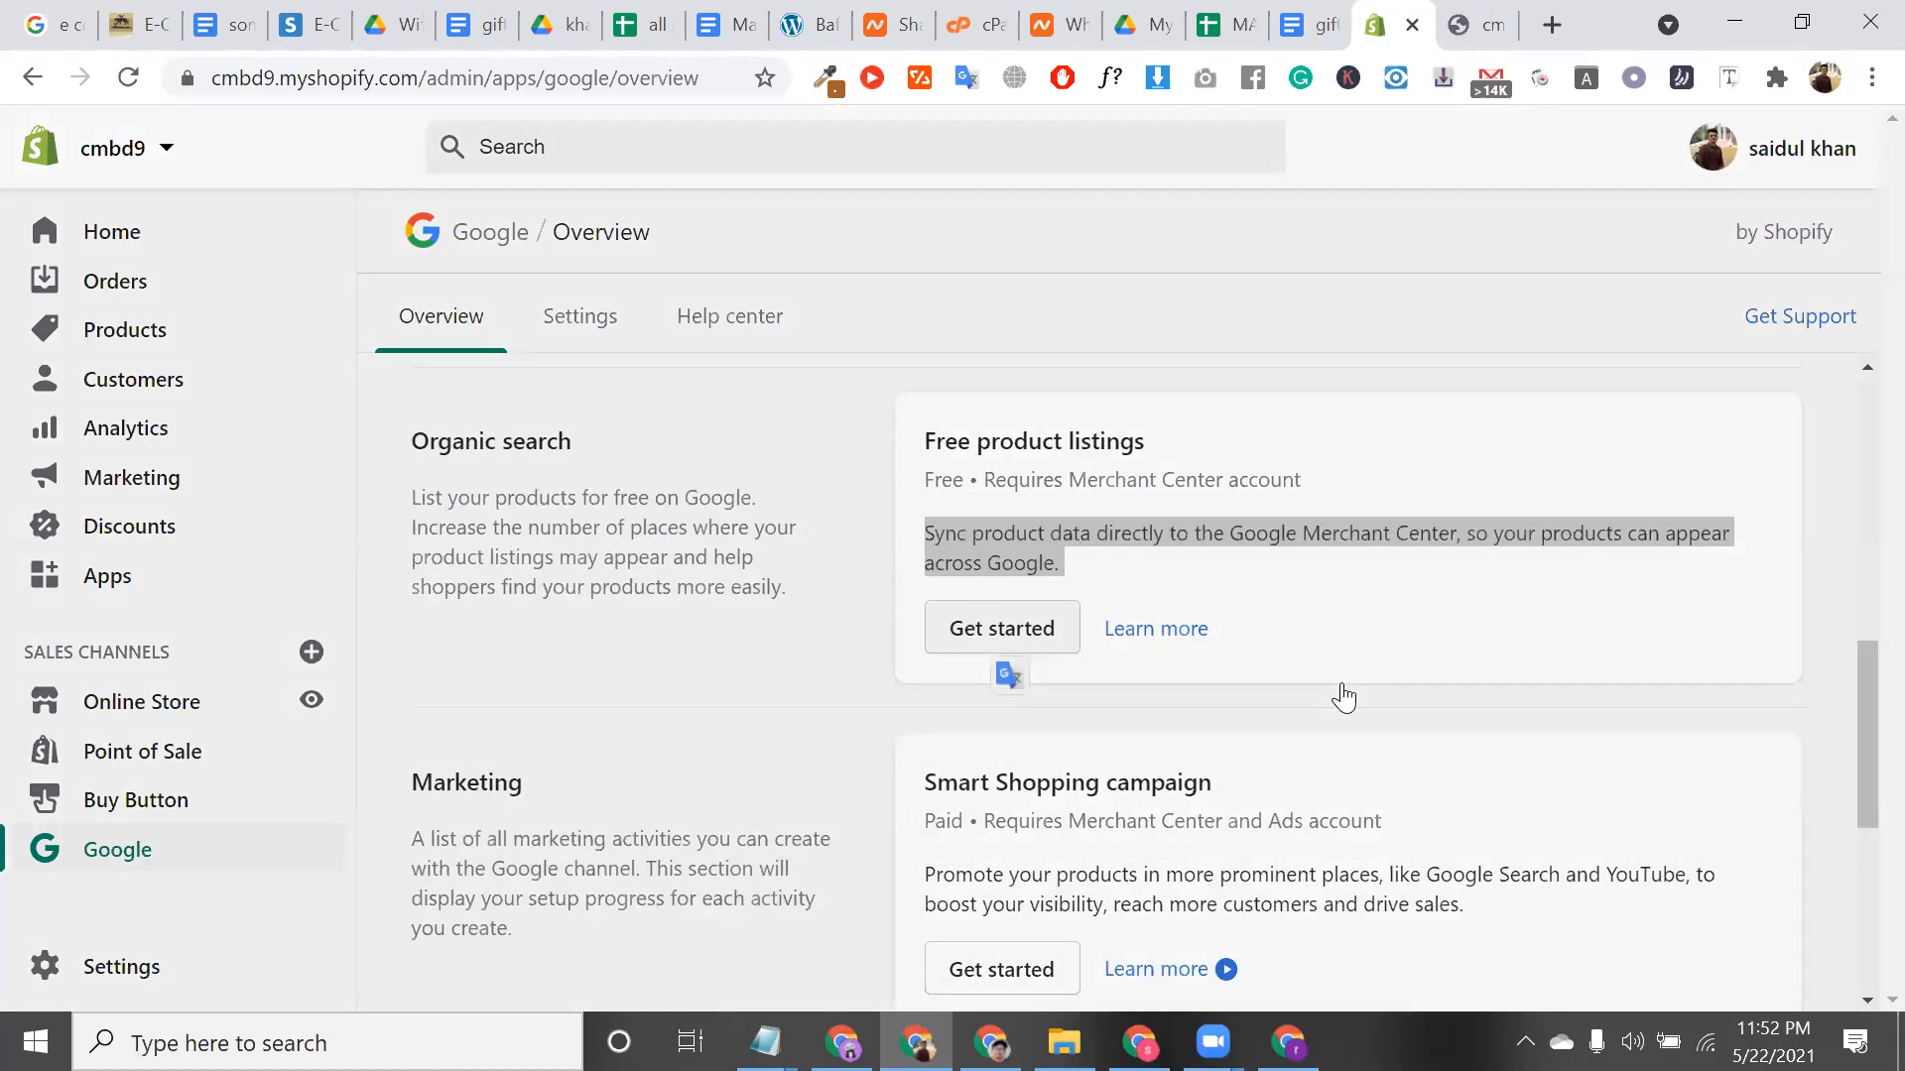
left_click(1229, 619)
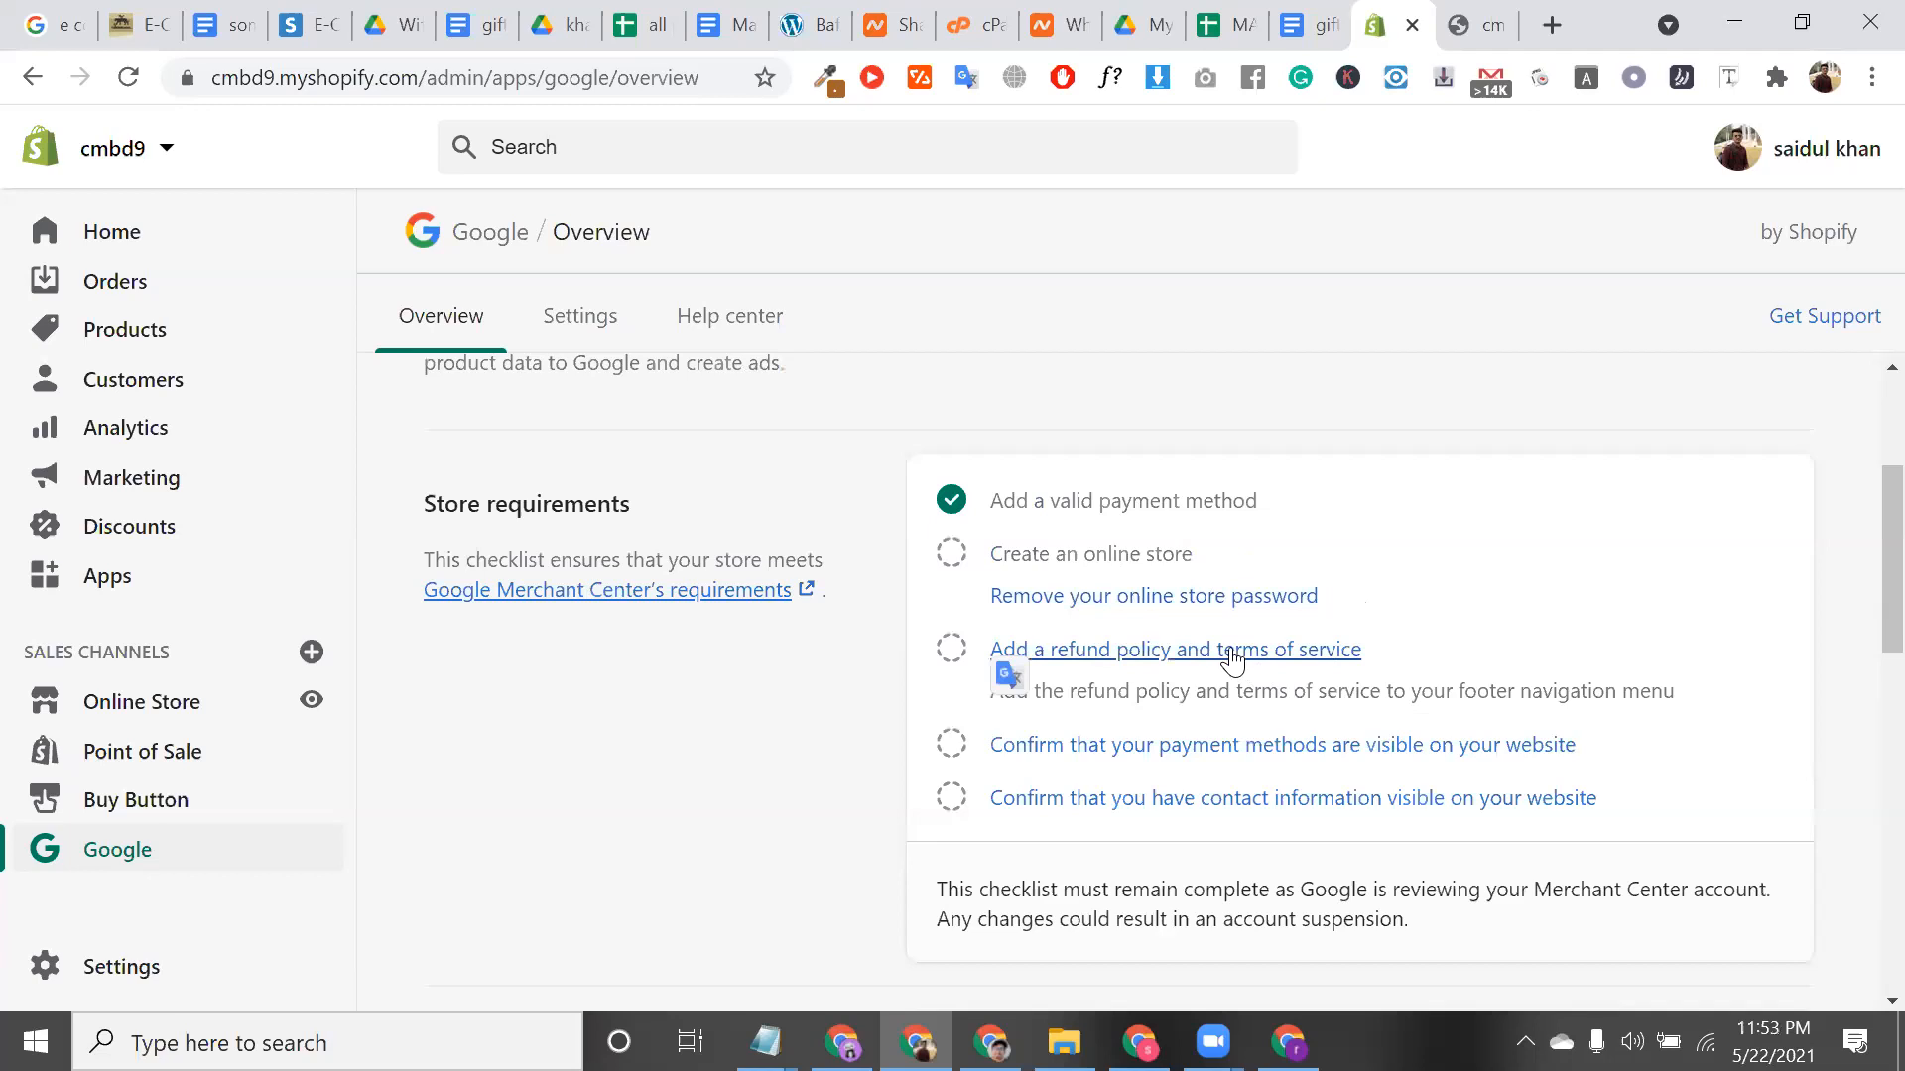
scroll(1331, 794, "down", 2)
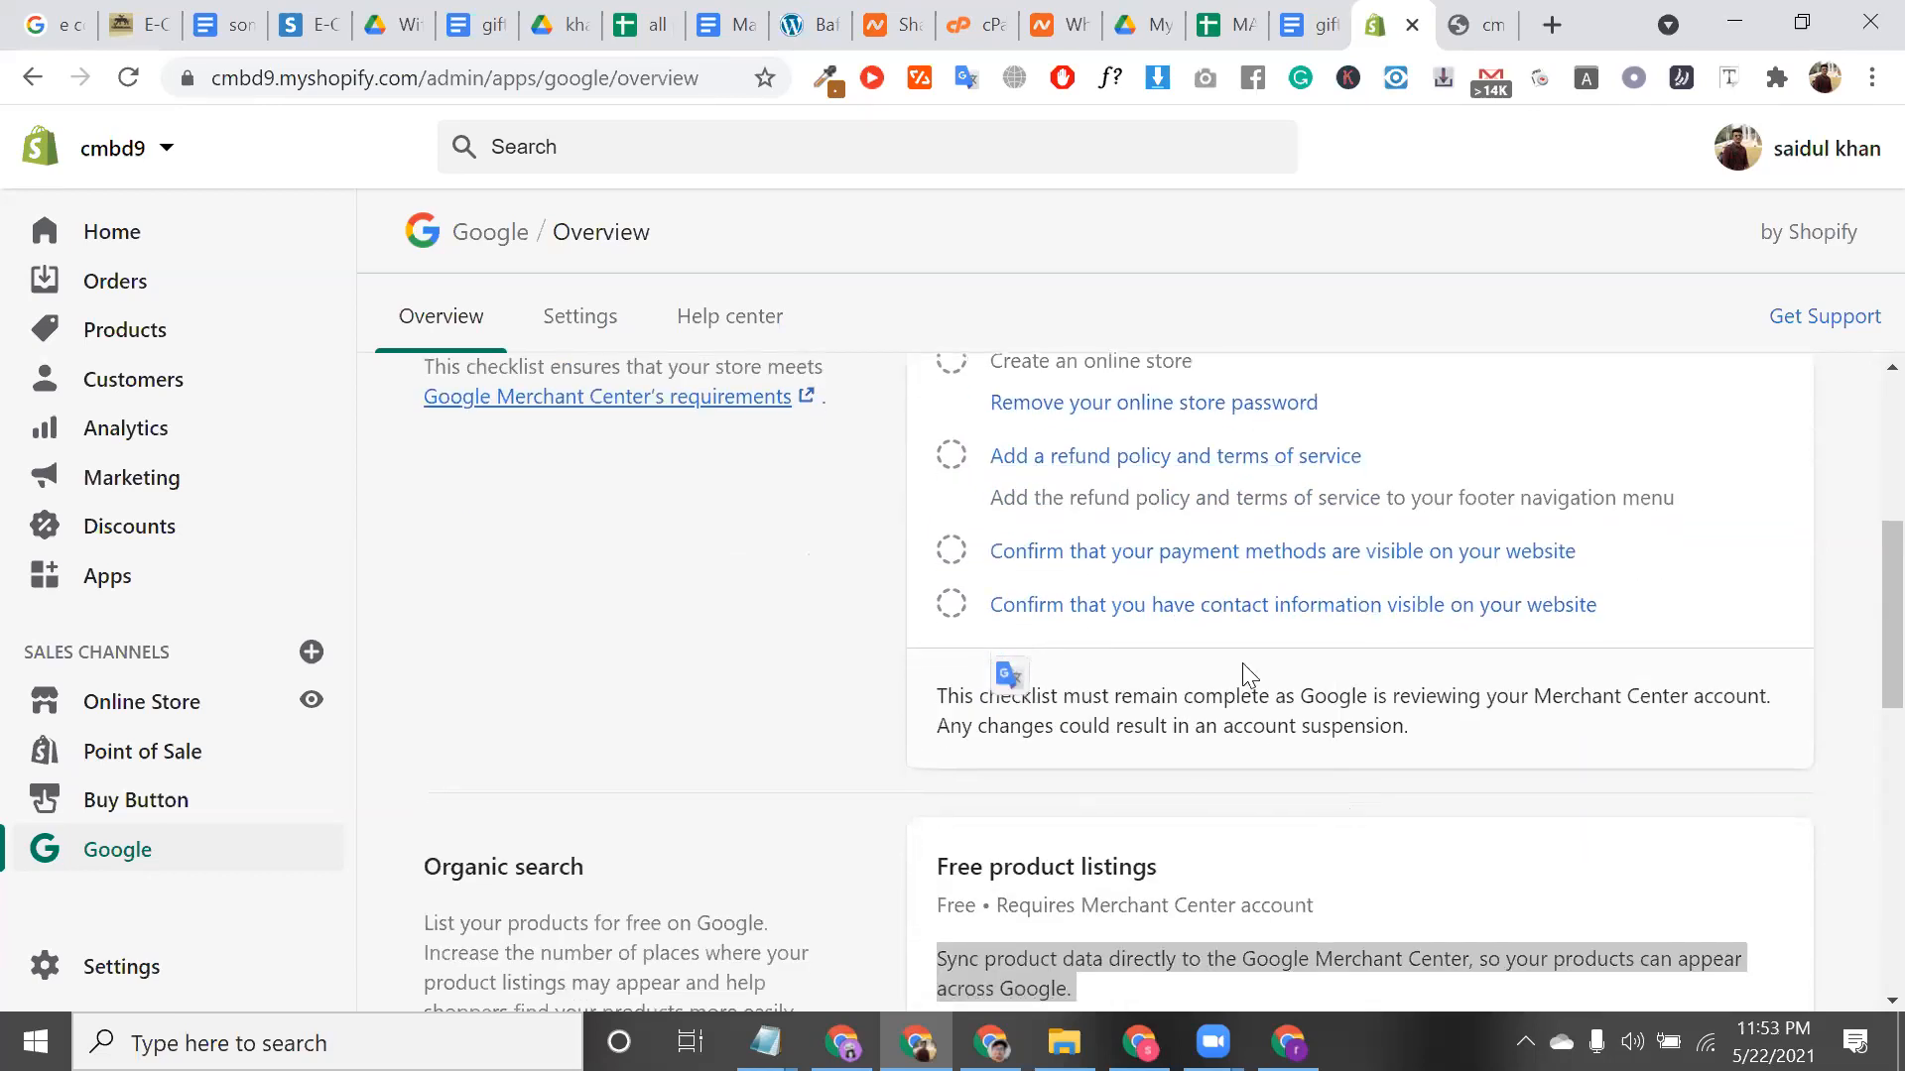
scroll(1230, 620, "down", 3)
scroll(1050, 707, "down", 2)
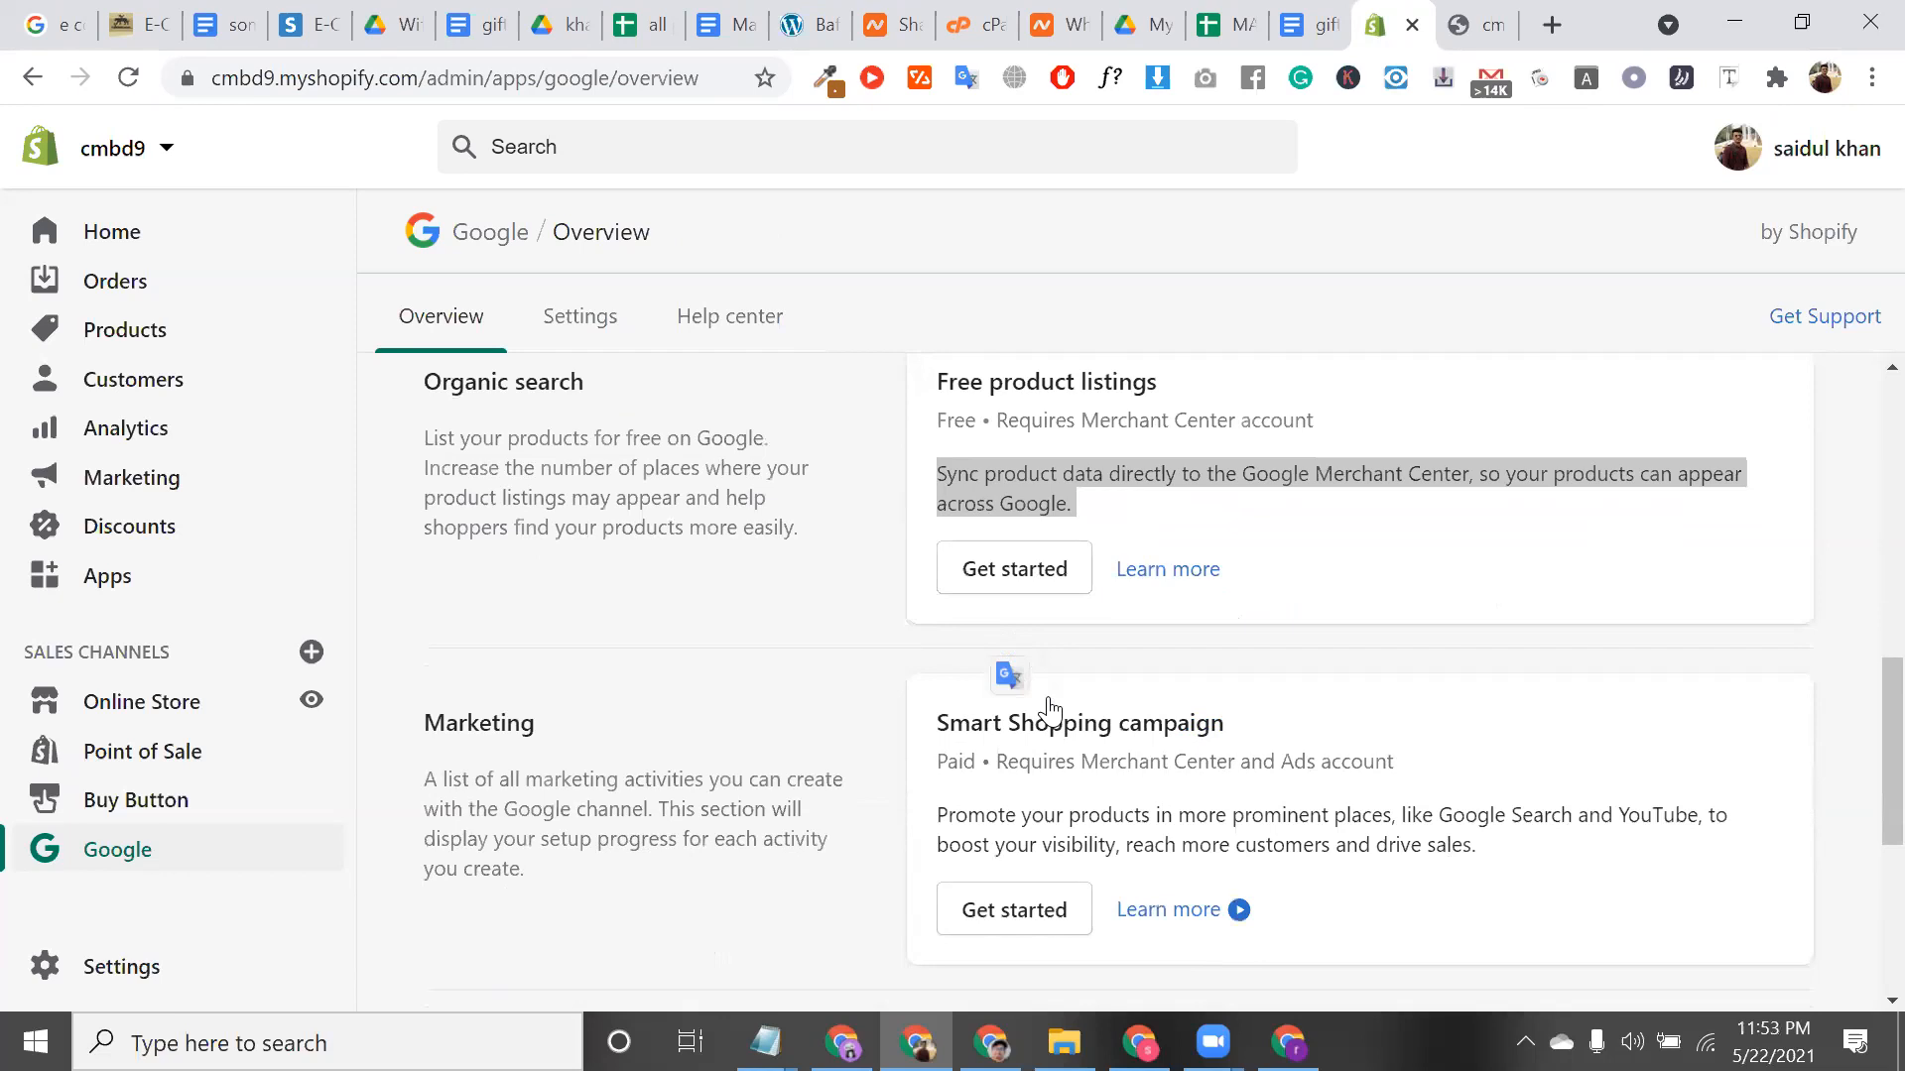
scroll(1191, 694, "up", 2)
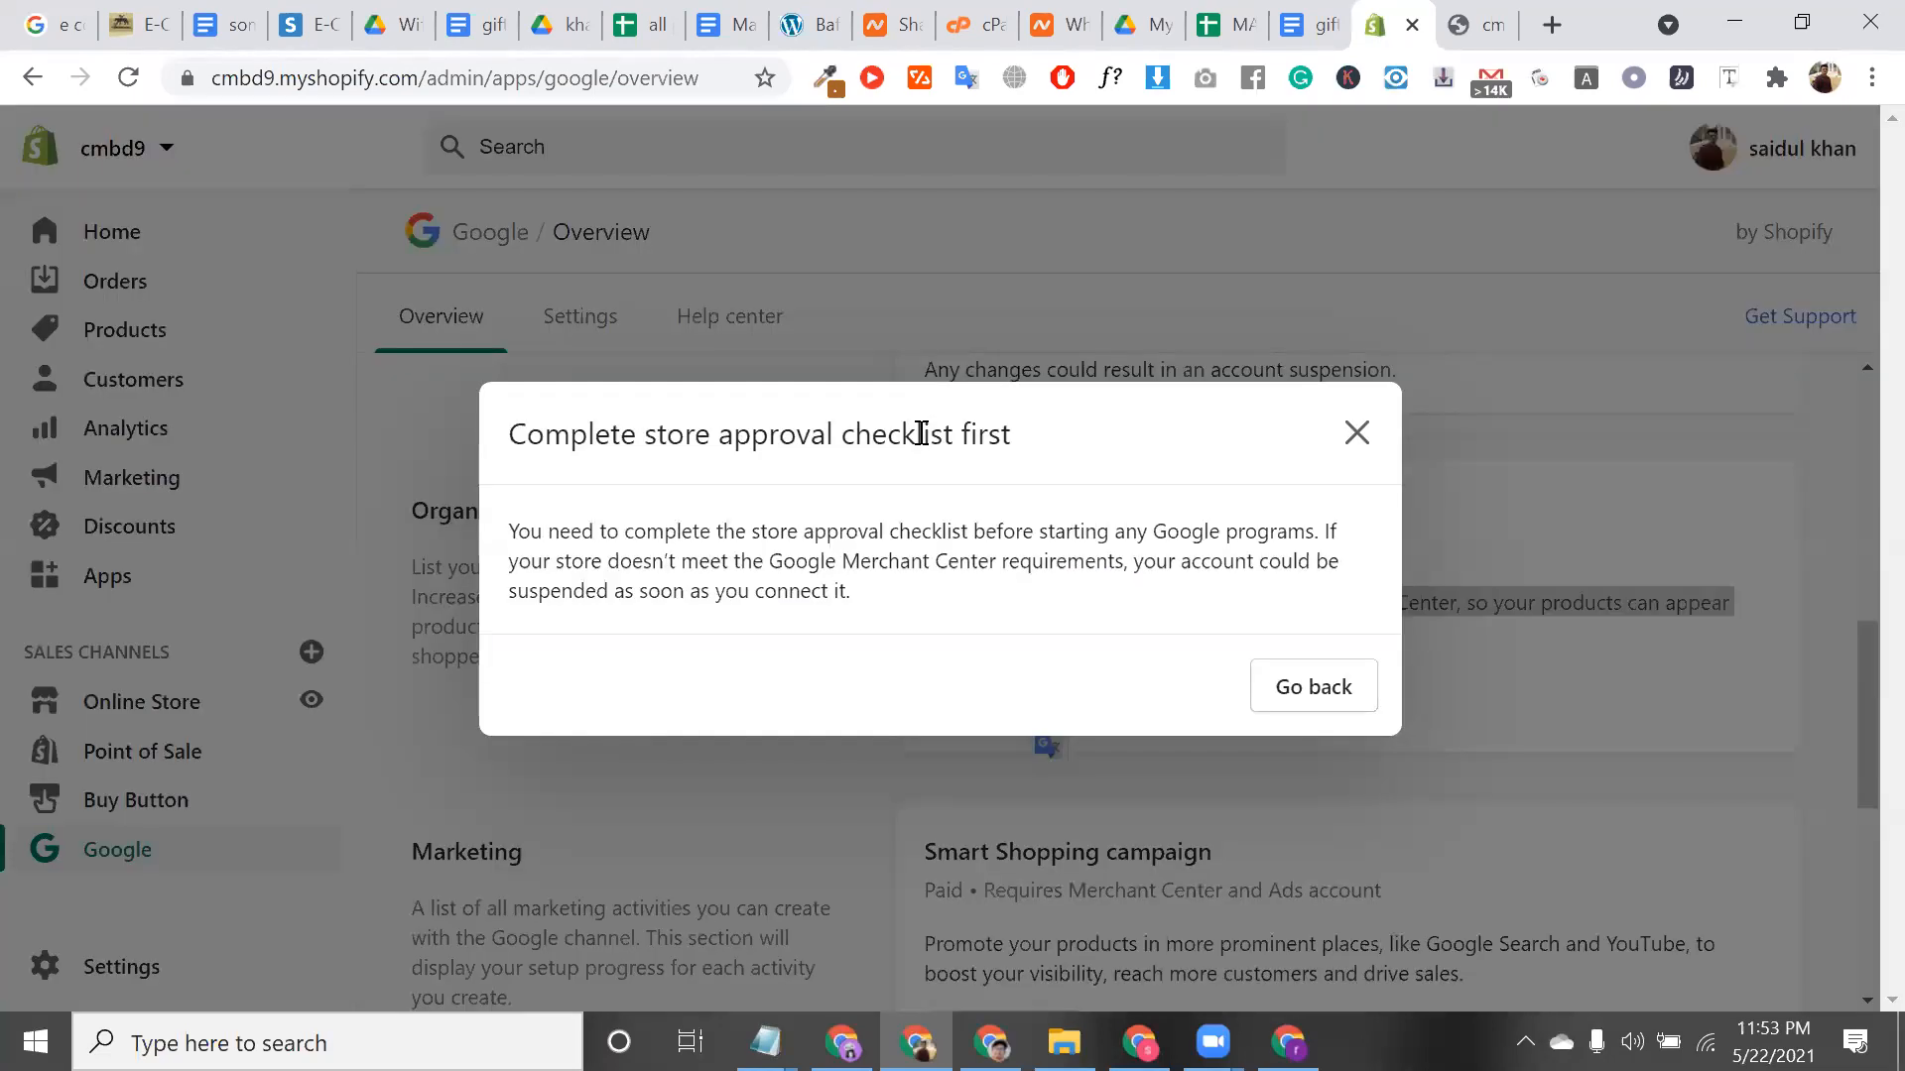
triple_click(921, 434)
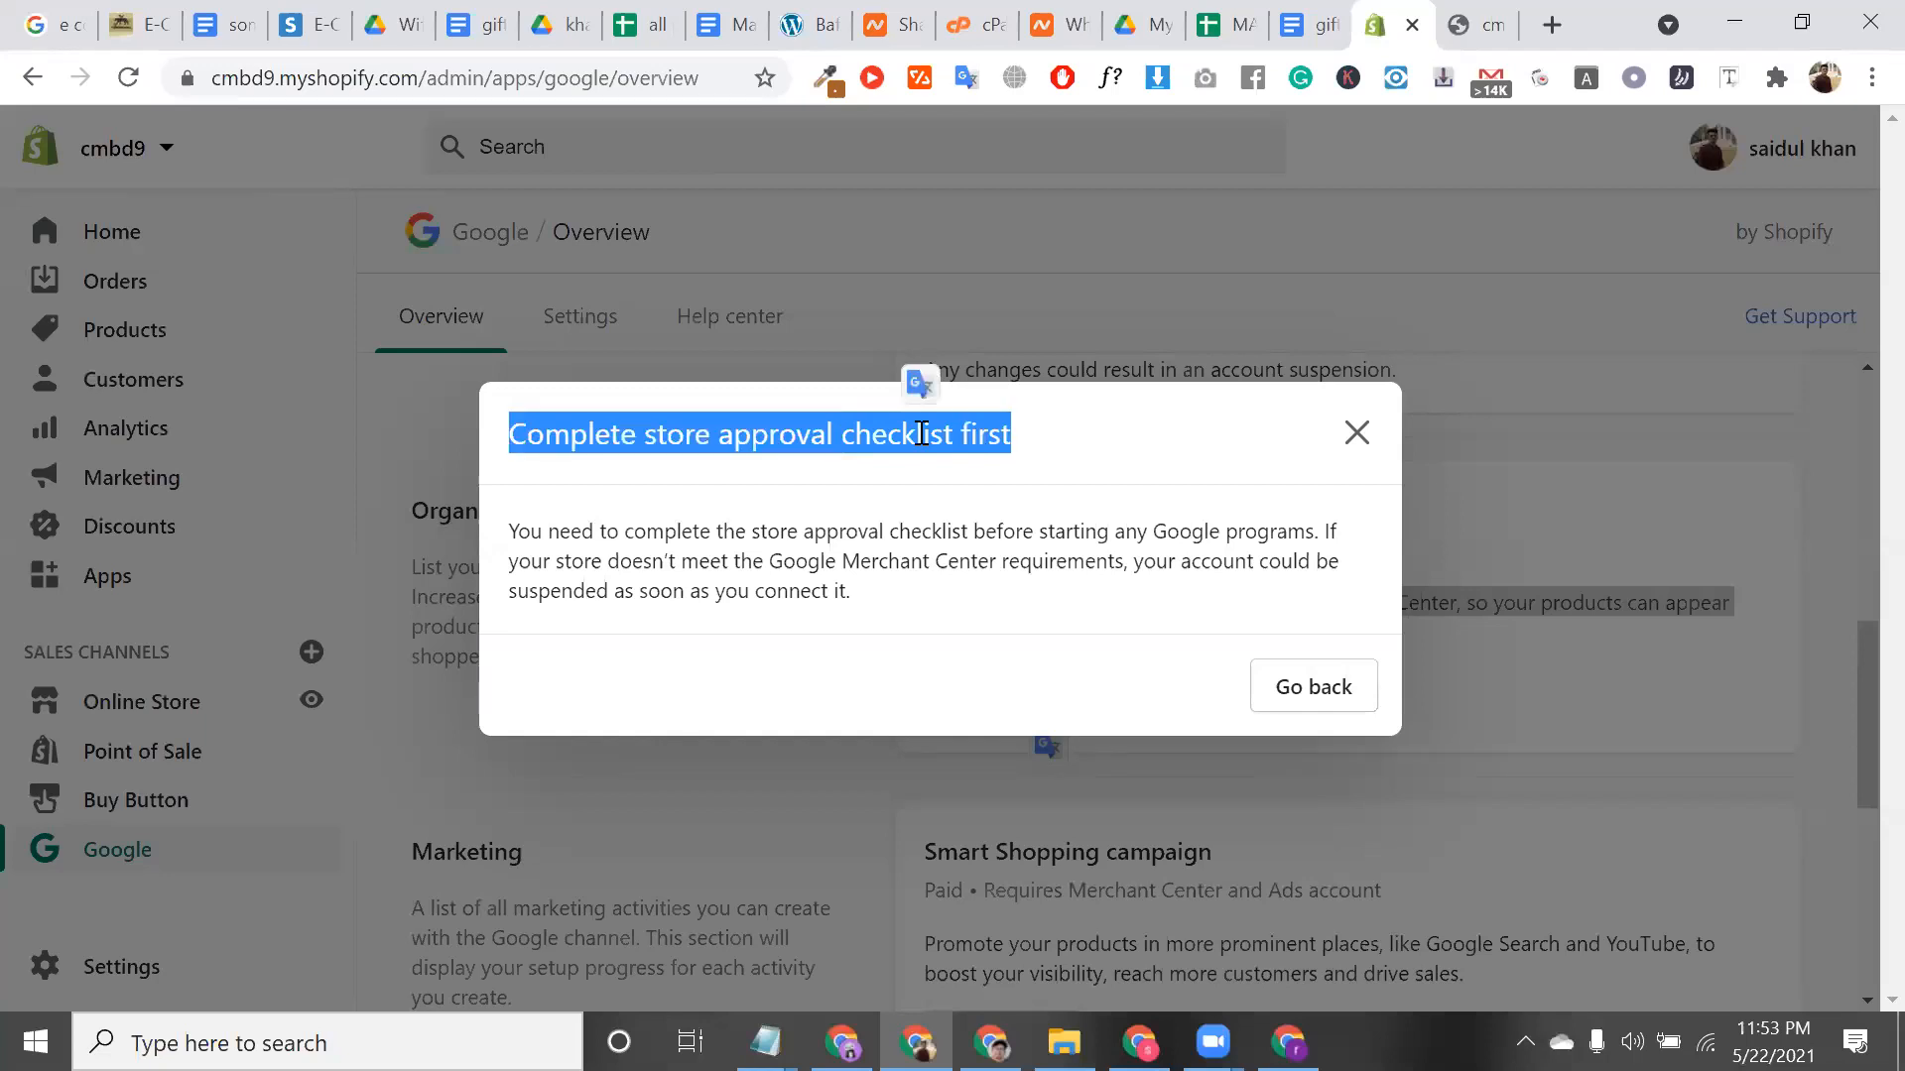
Dismiss the approval checklist notice and close the cmbd9 password-protected storefront tab
triple_click(864, 564)
left_click(864, 564)
double_click(864, 565)
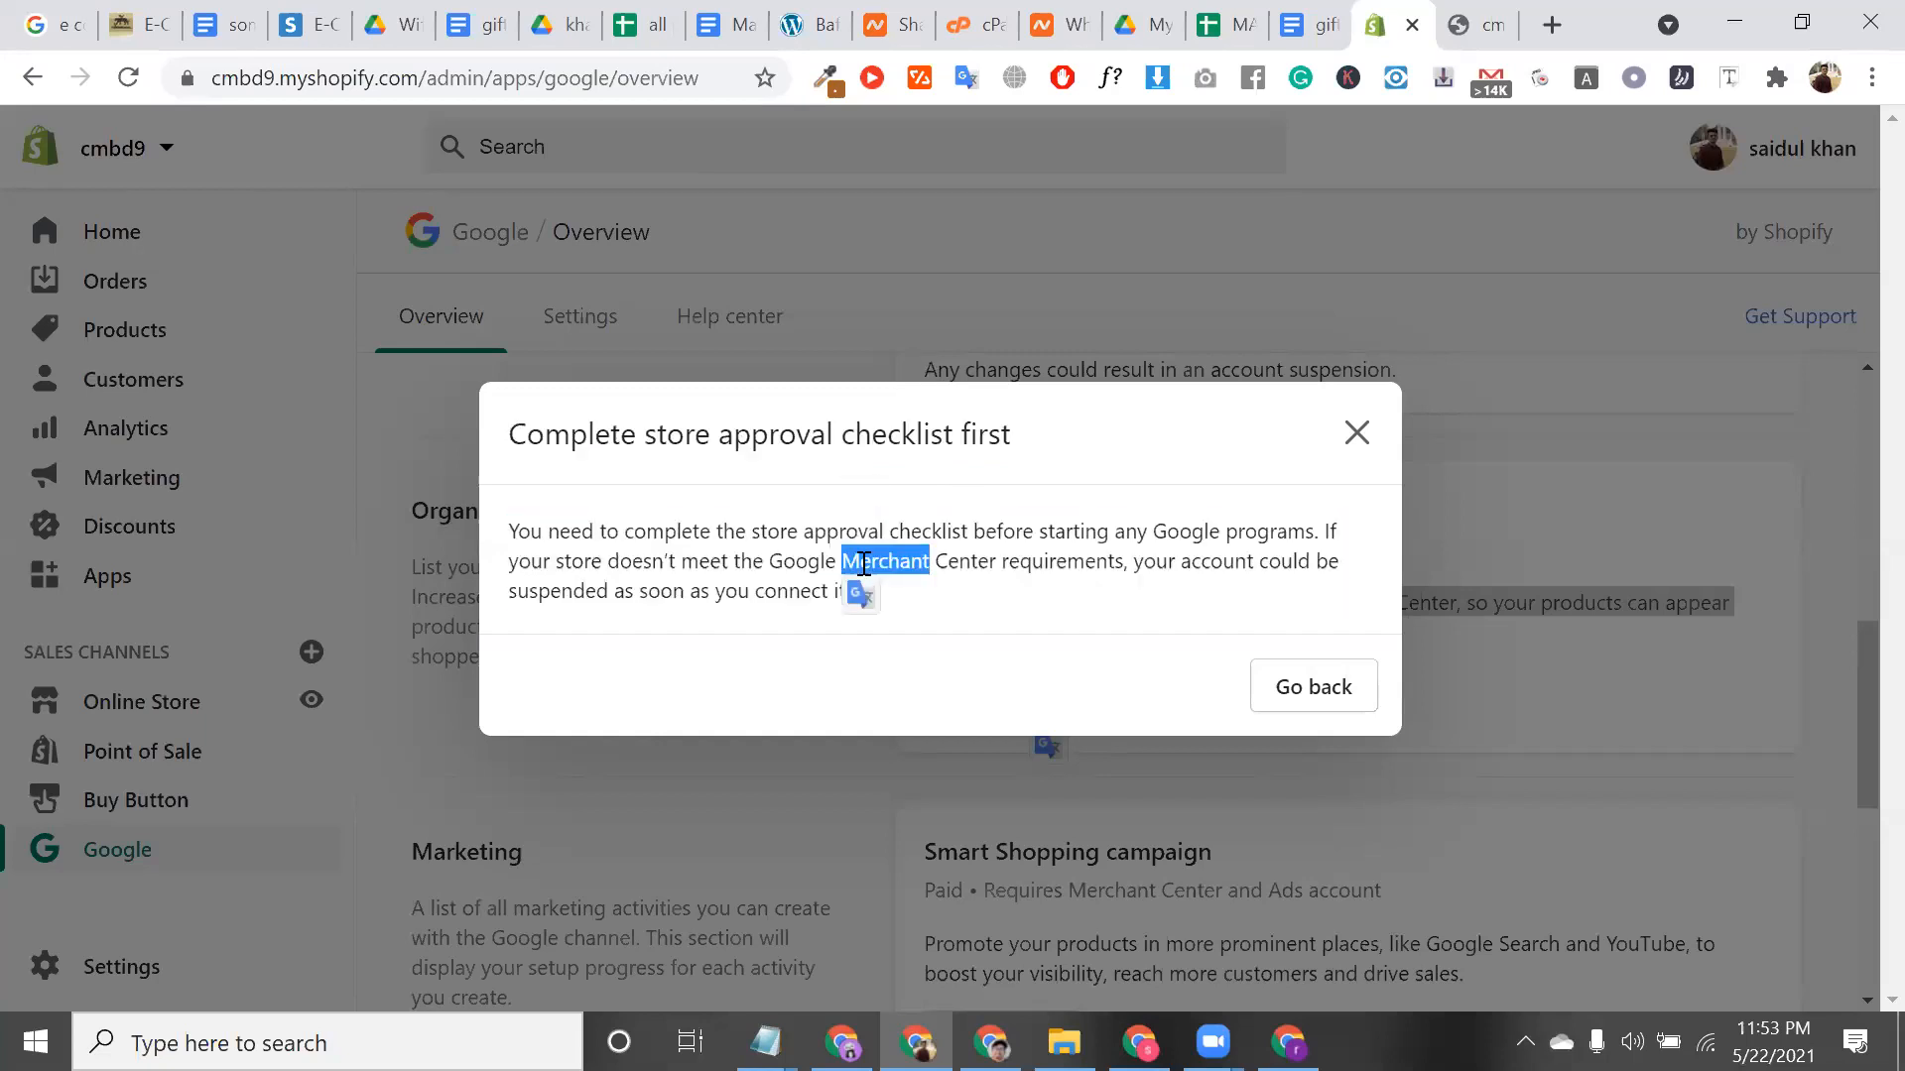
left_click(1353, 458)
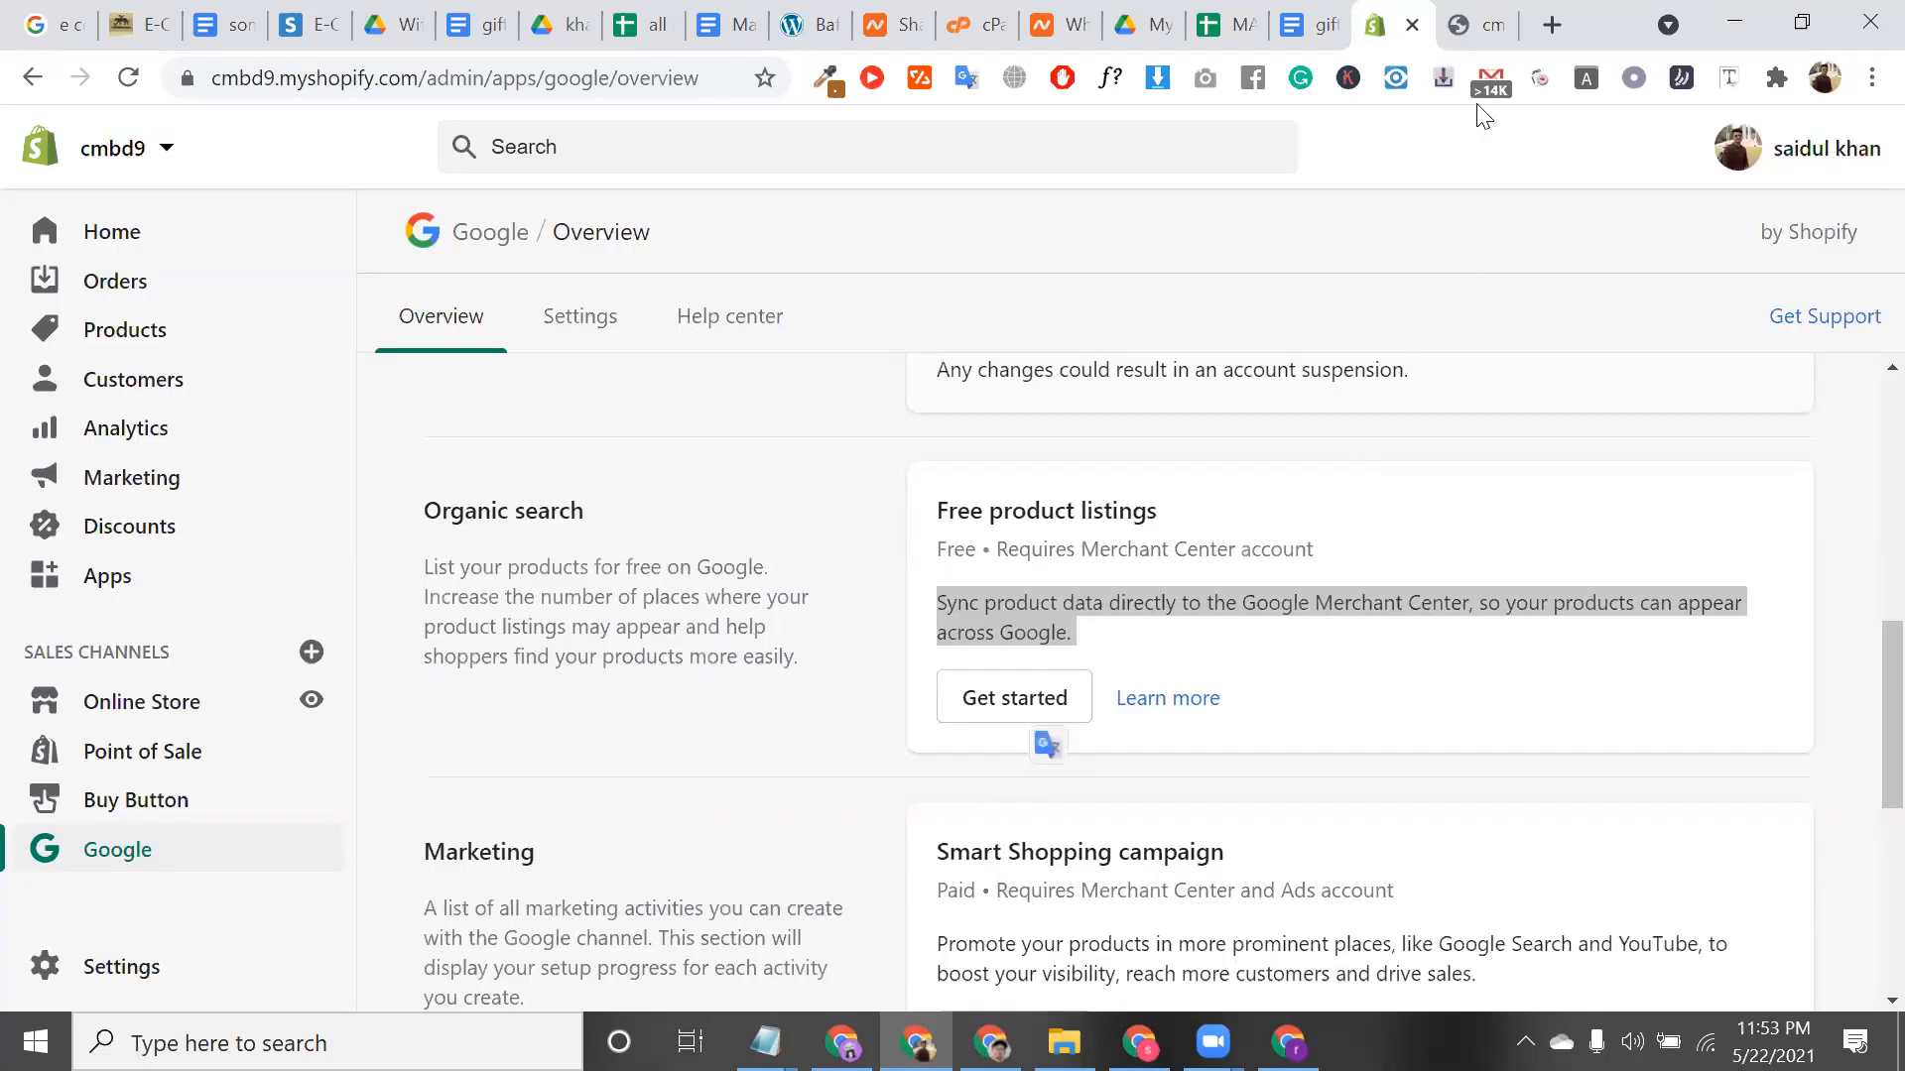
left_click(1469, 16)
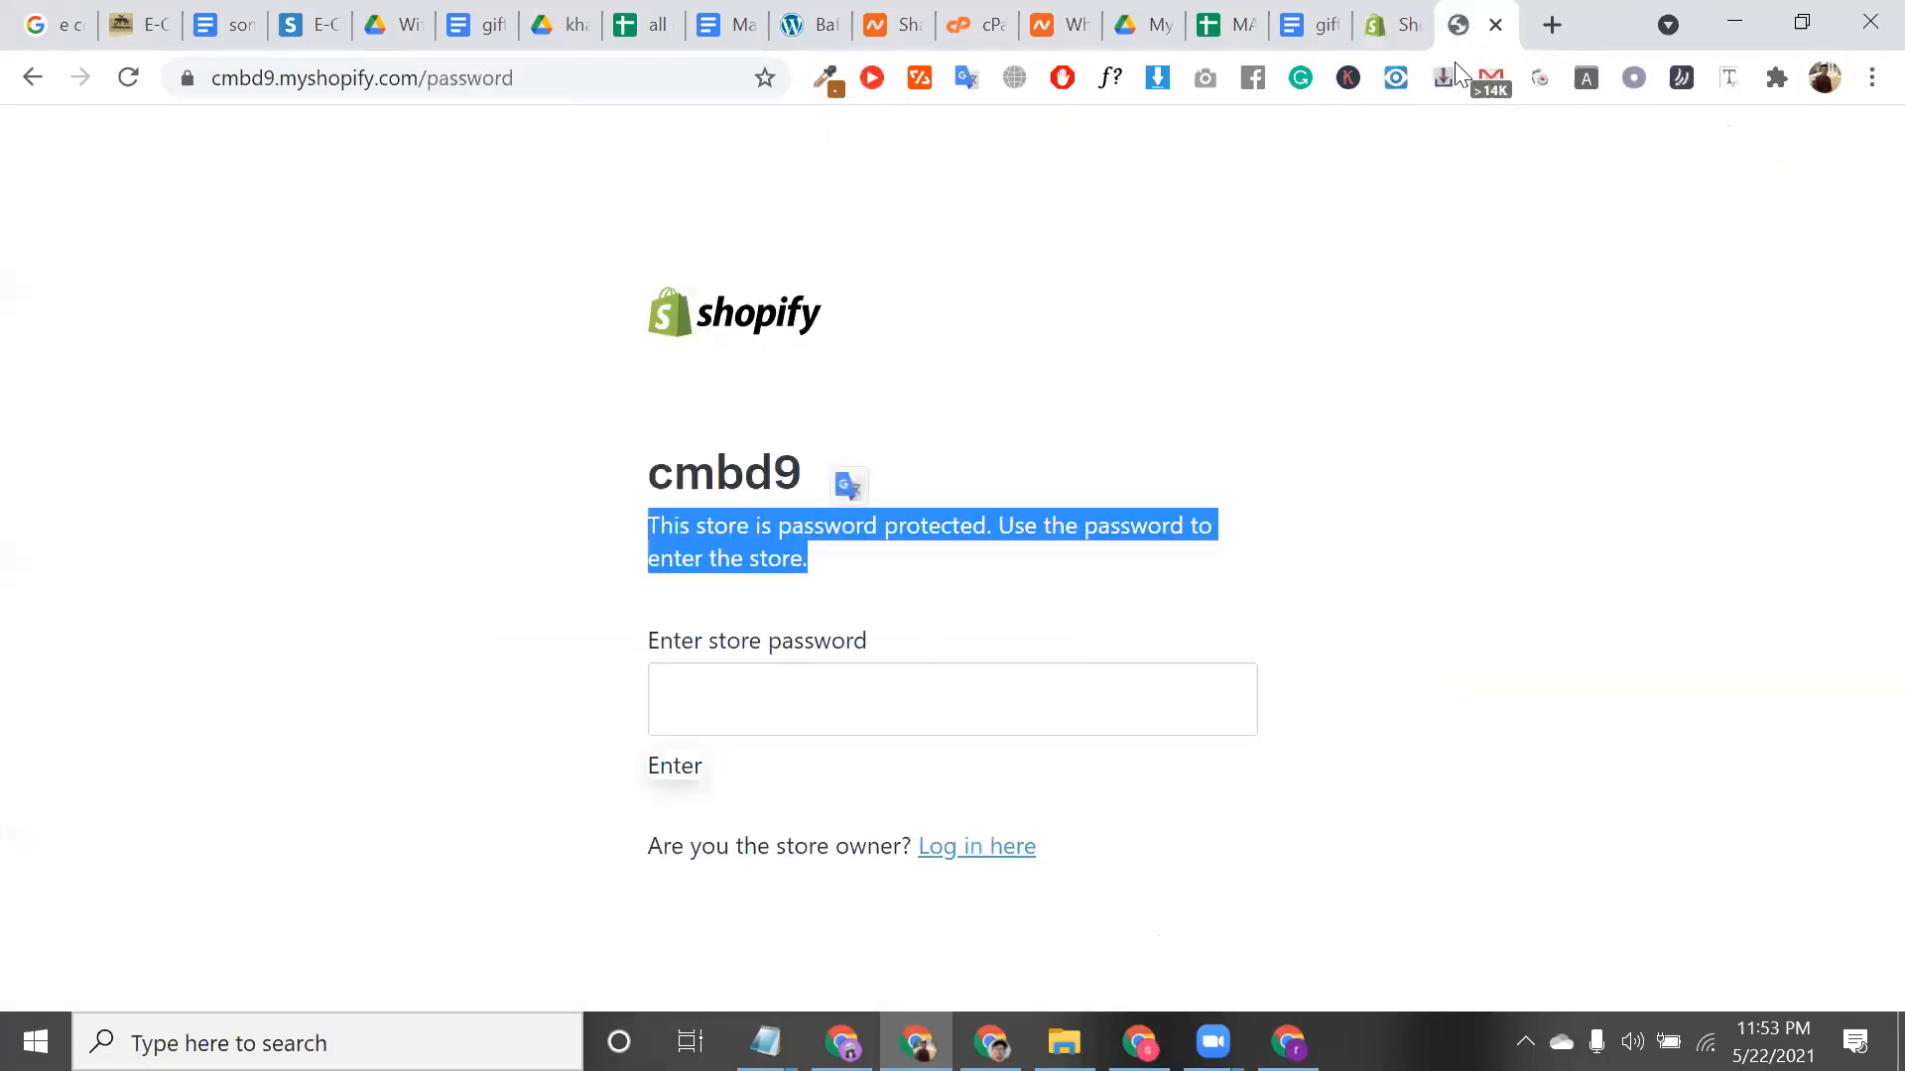
left_click(1496, 25)
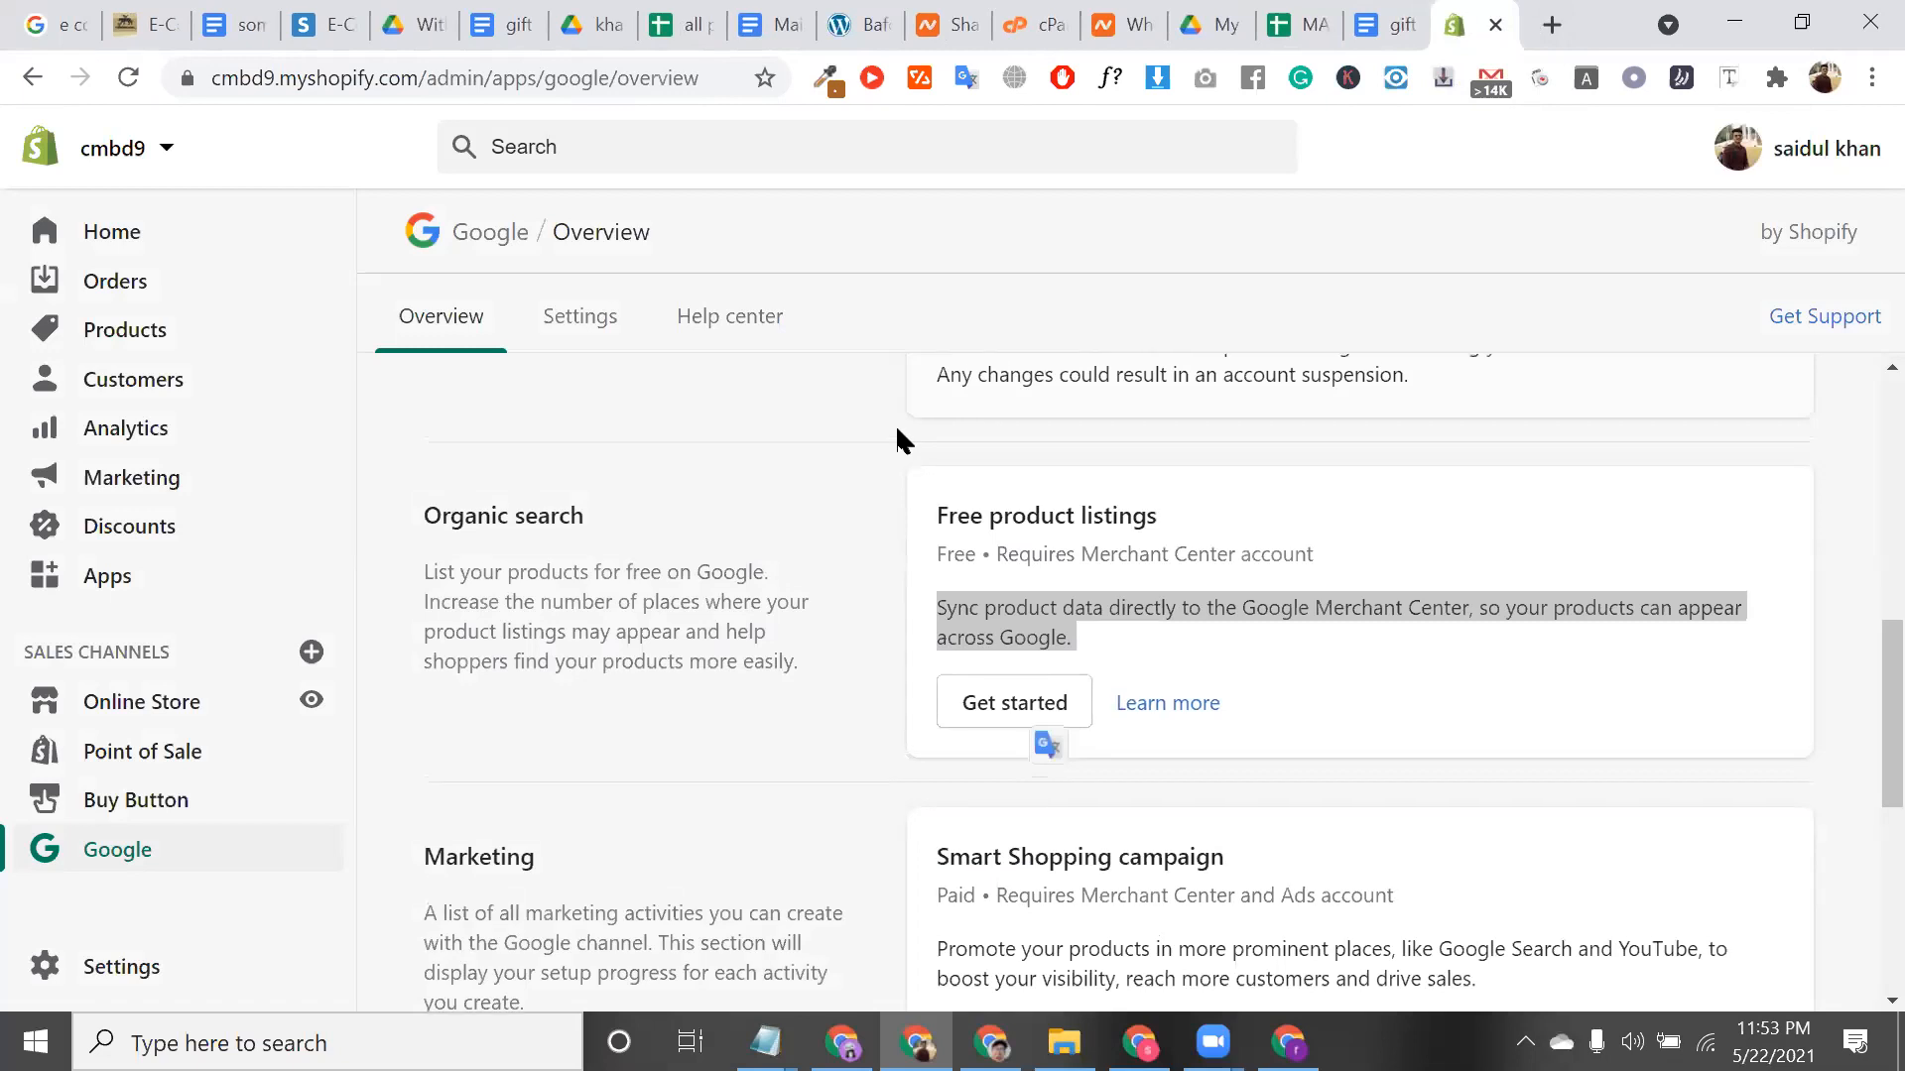
Reread the checklist warning and Free product listings section, then bring up the 'chair' search window
scroll(1155, 595, "up", 2)
double_click(1151, 607)
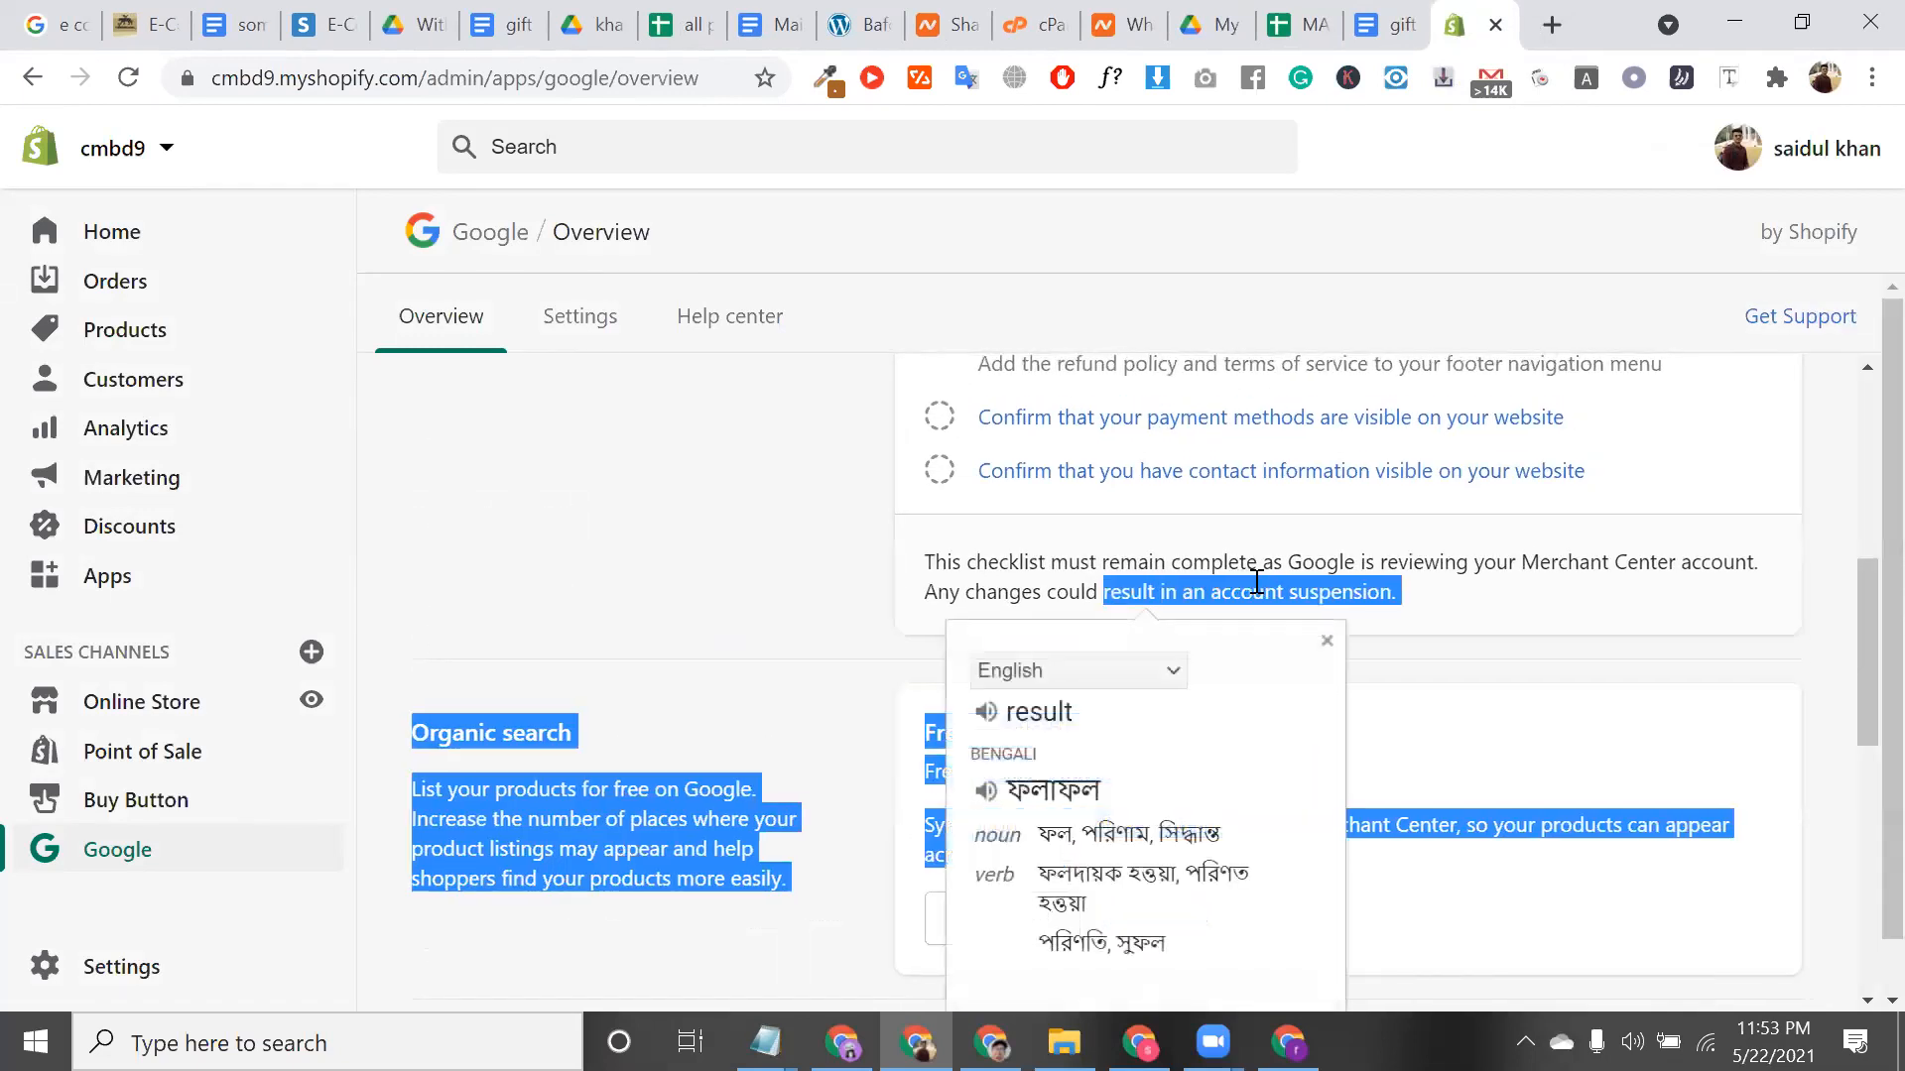
triple_click(1079, 499)
scroll(1079, 502, "down", 2)
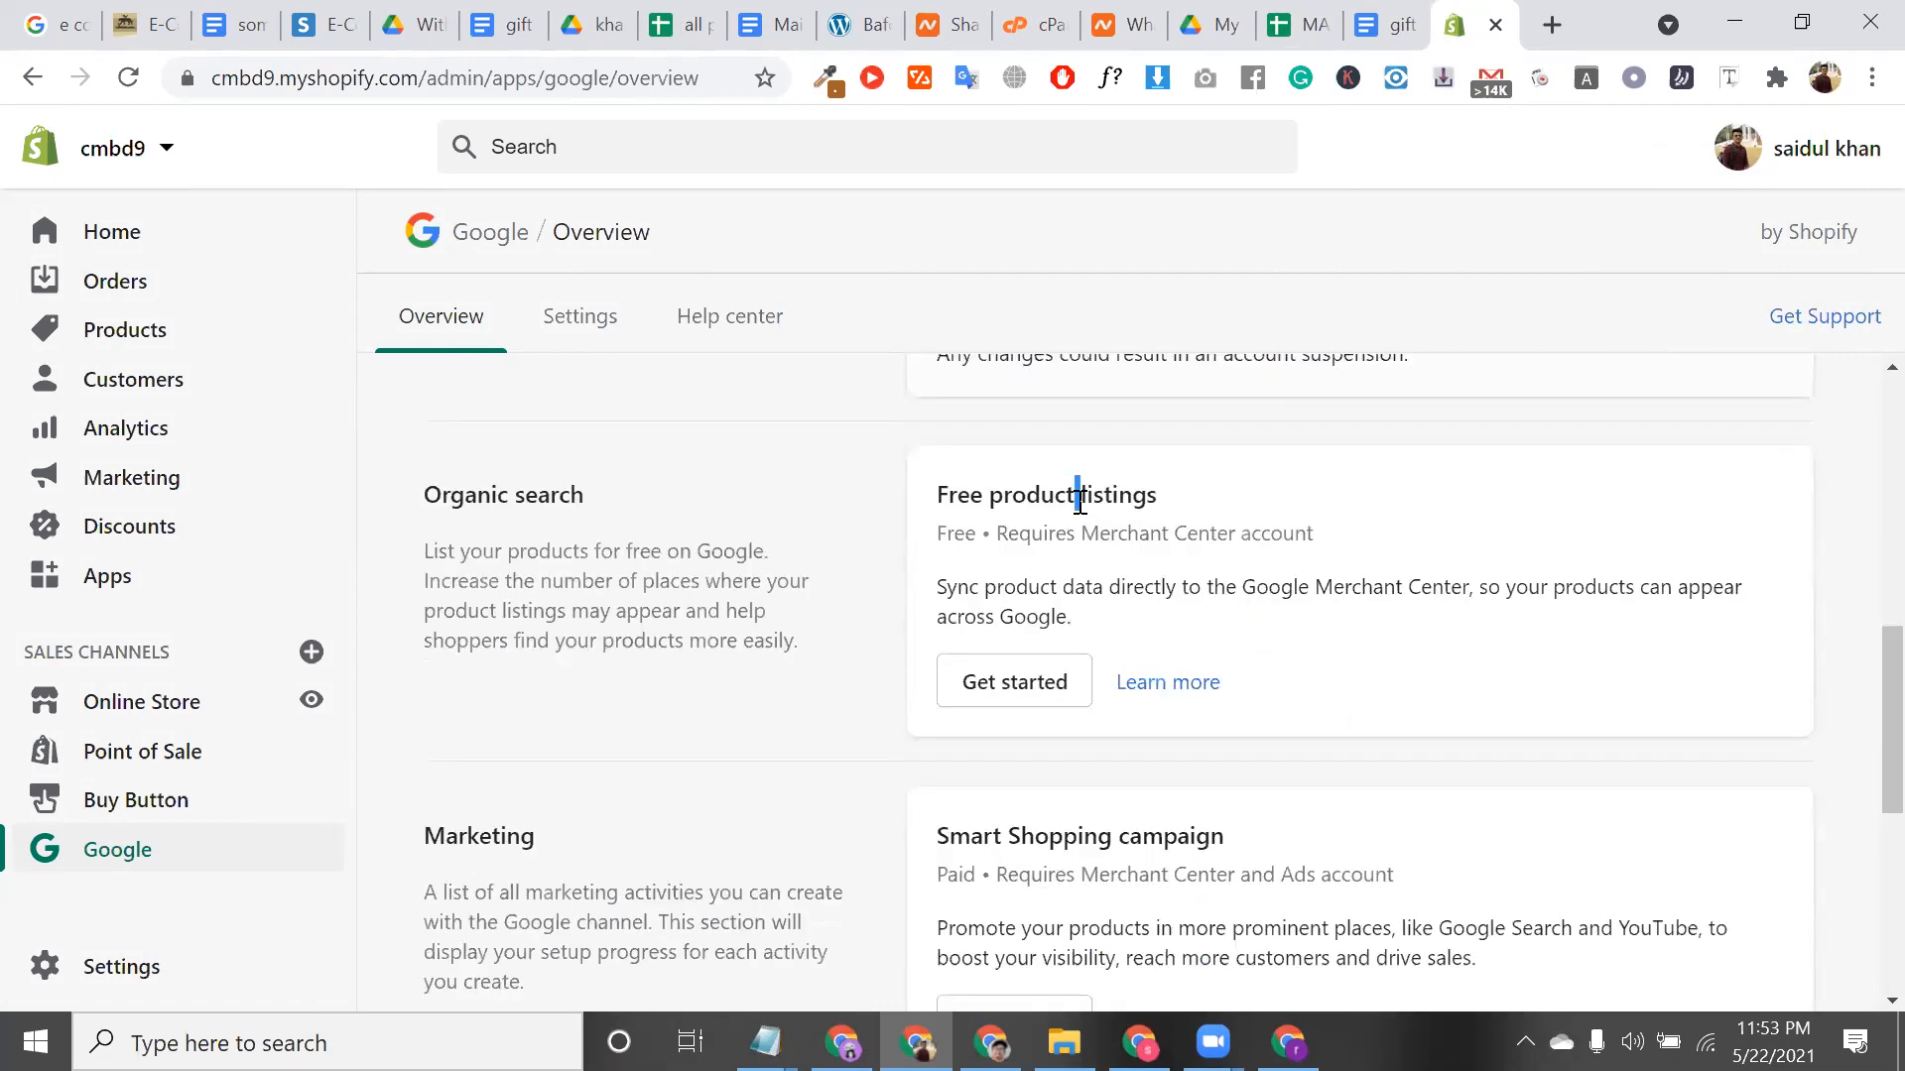
triple_click(1080, 501)
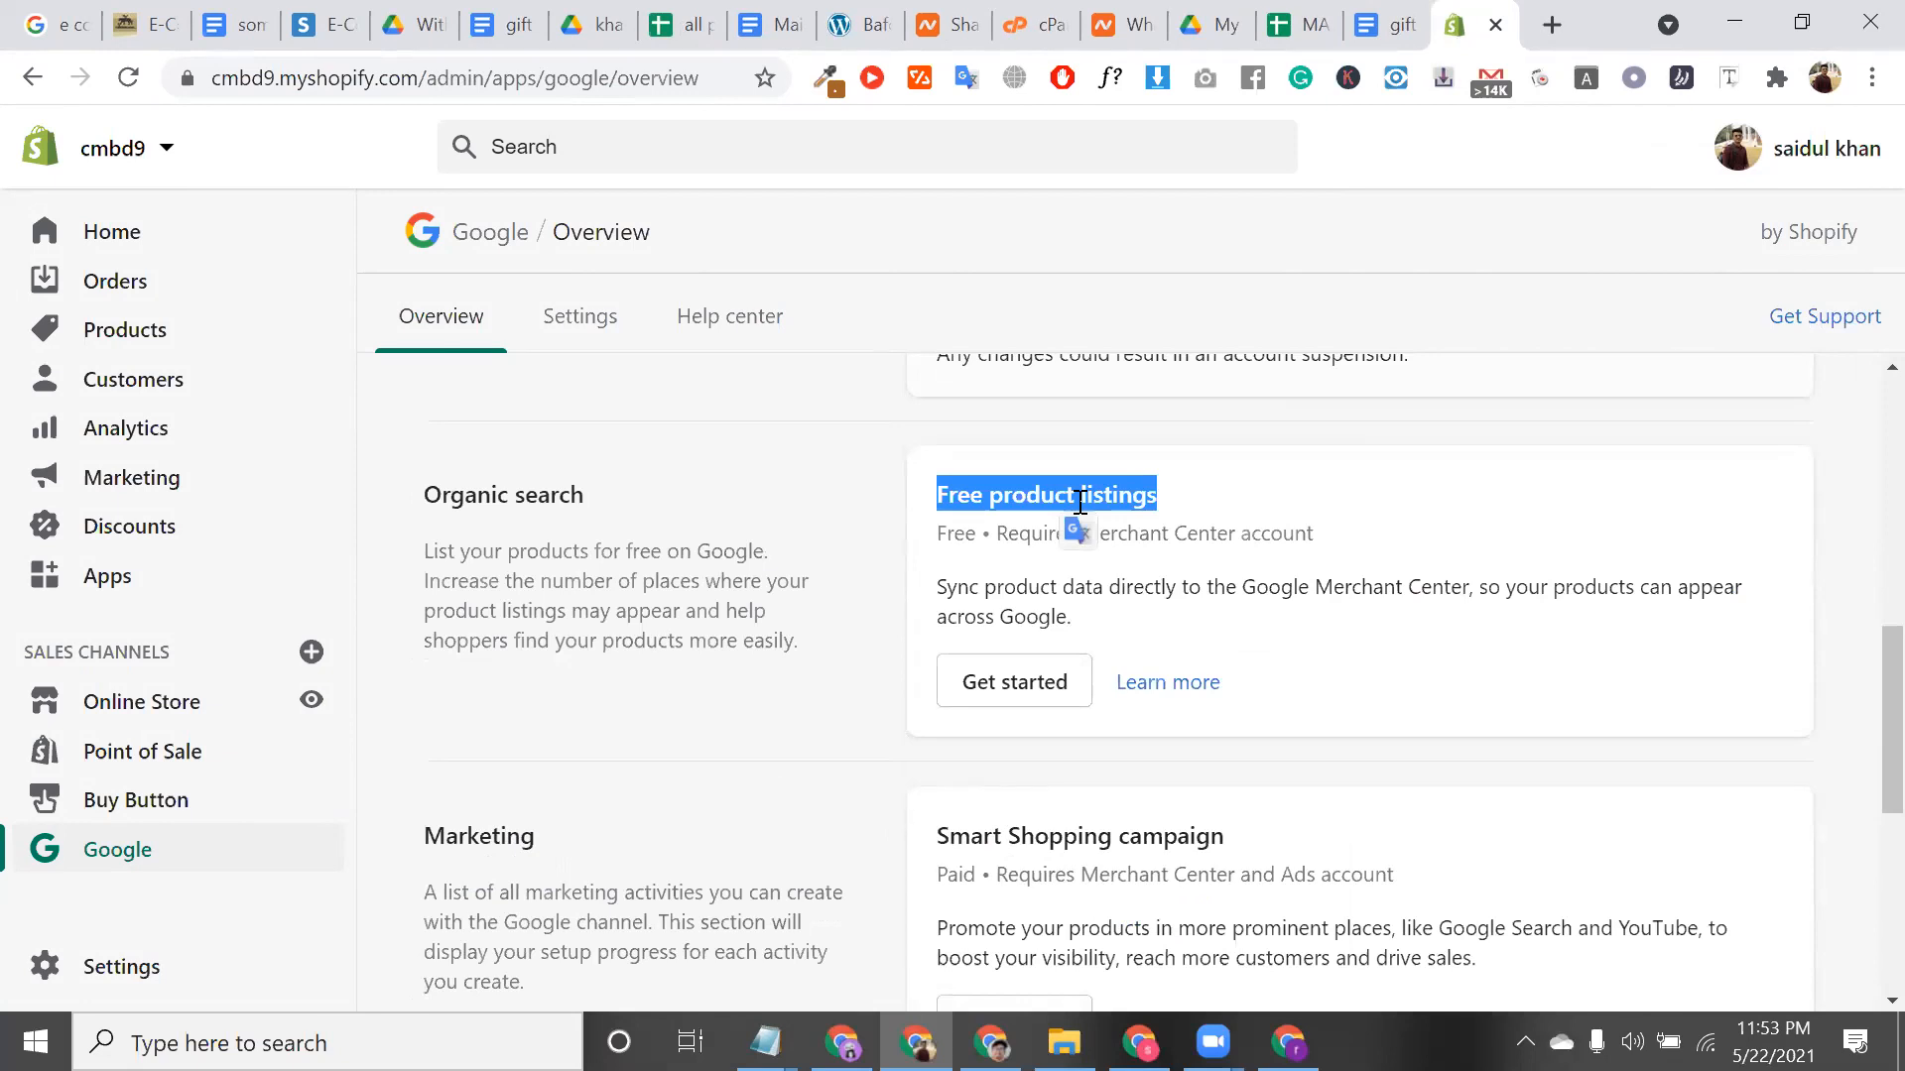
scroll(1112, 545, "down", 1)
scroll(1029, 701, "down", 2)
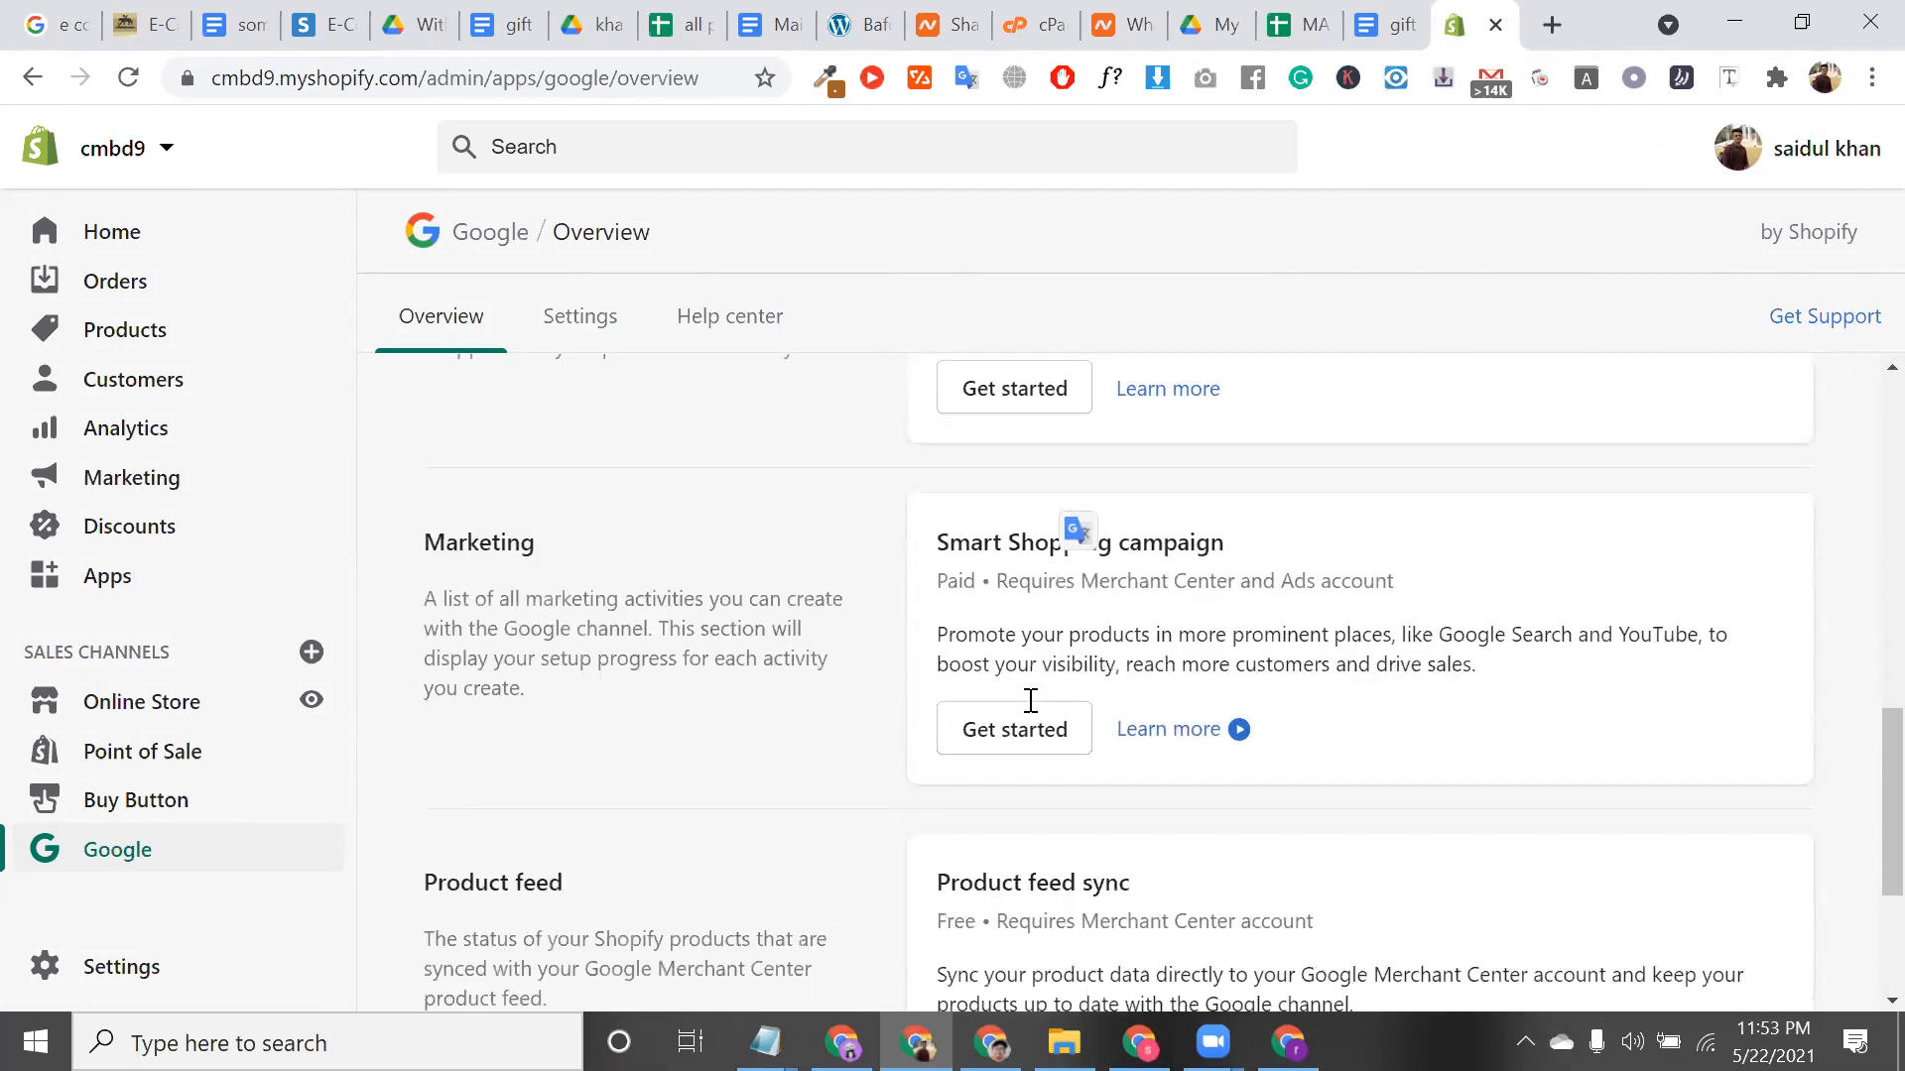
scroll(1027, 655, "down", 1)
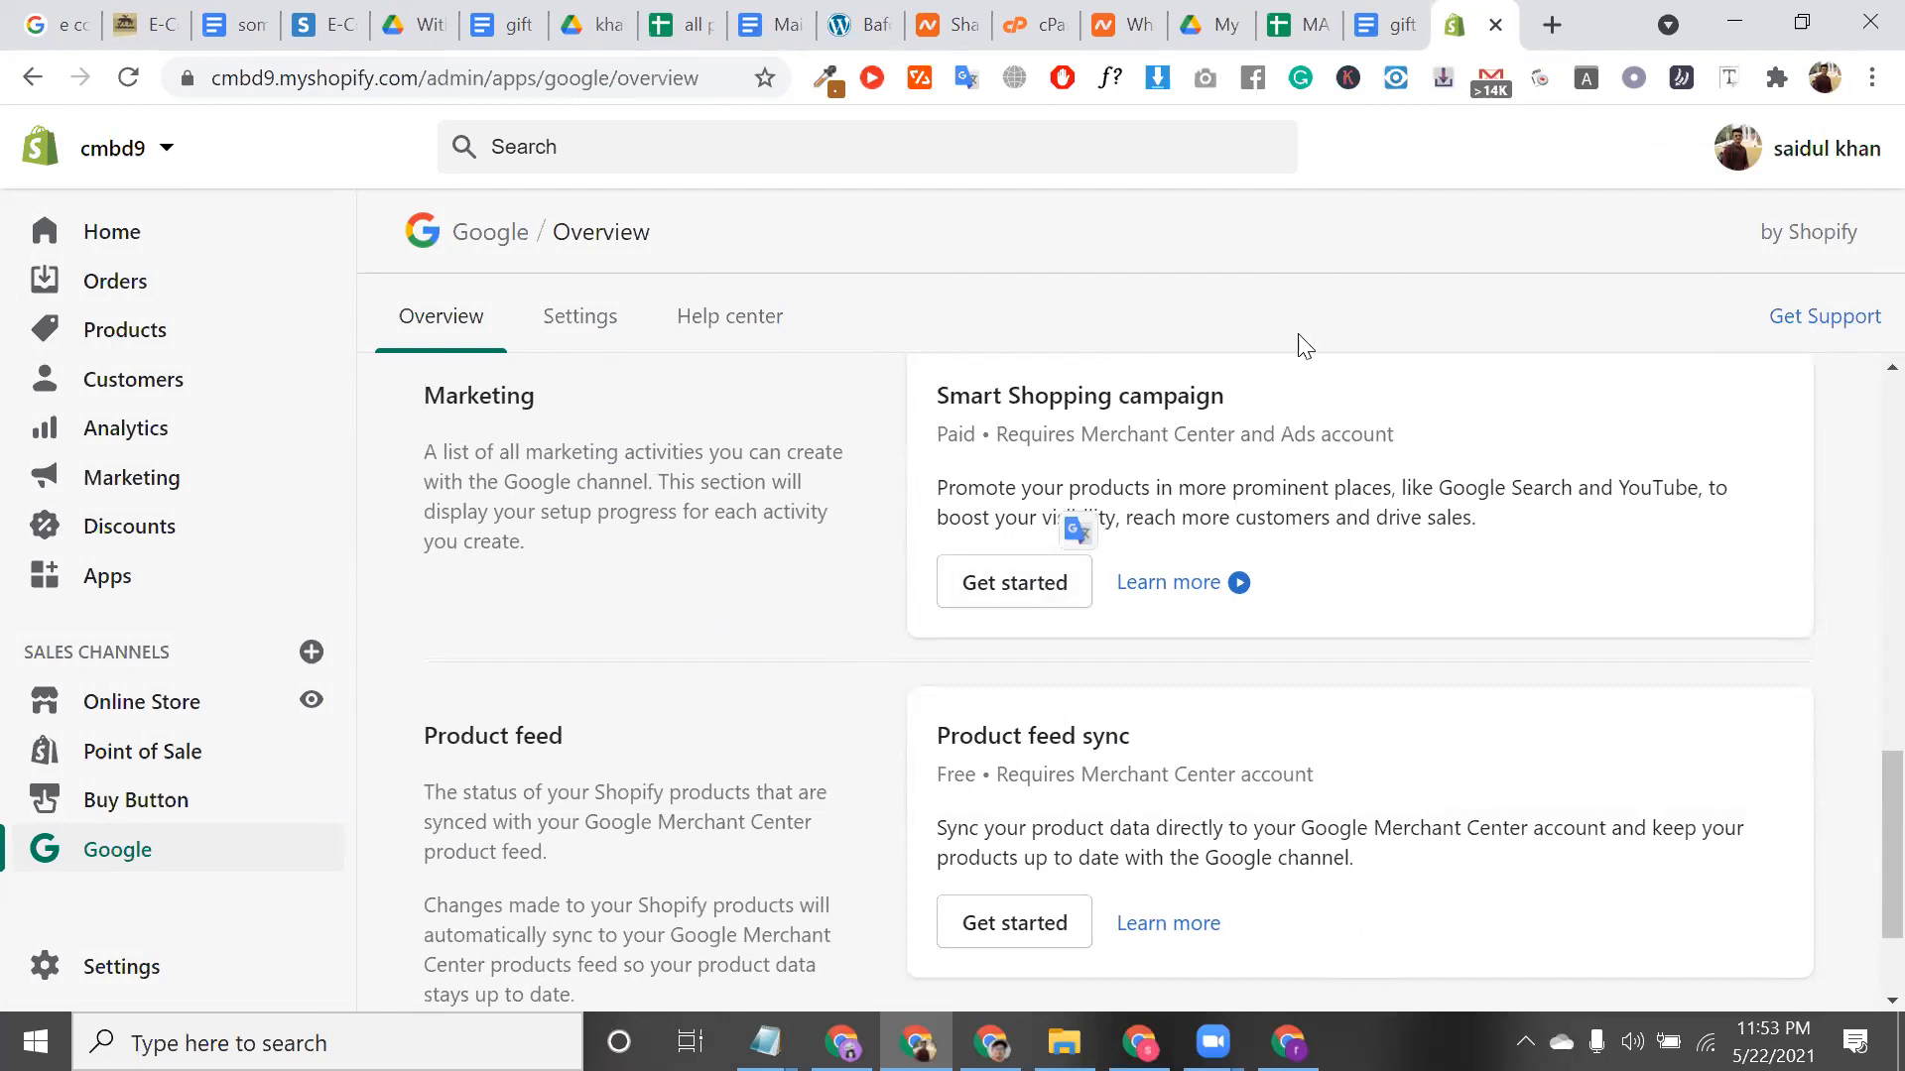
left_click(1288, 1042)
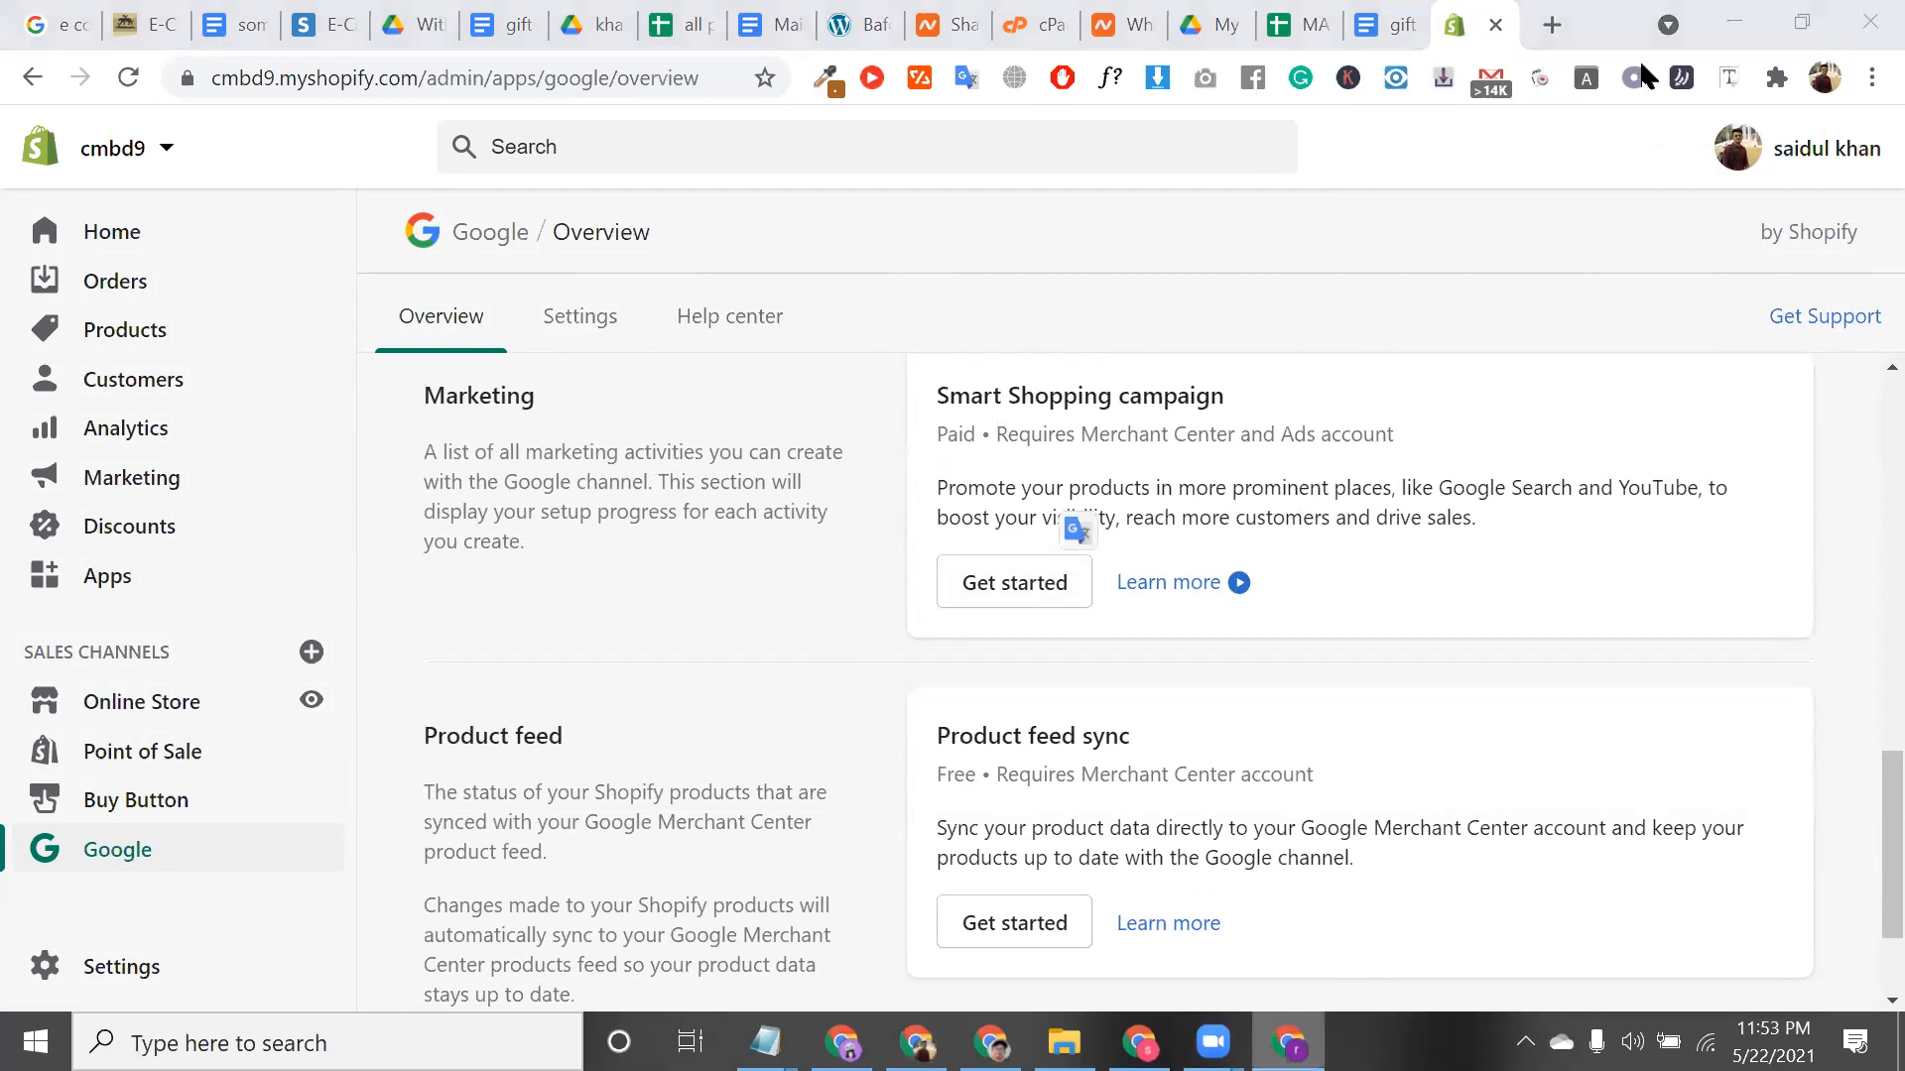
Switch Browsec on via Singapore, close its popup, and rerun the 'chair' search
left_click(1606, 690)
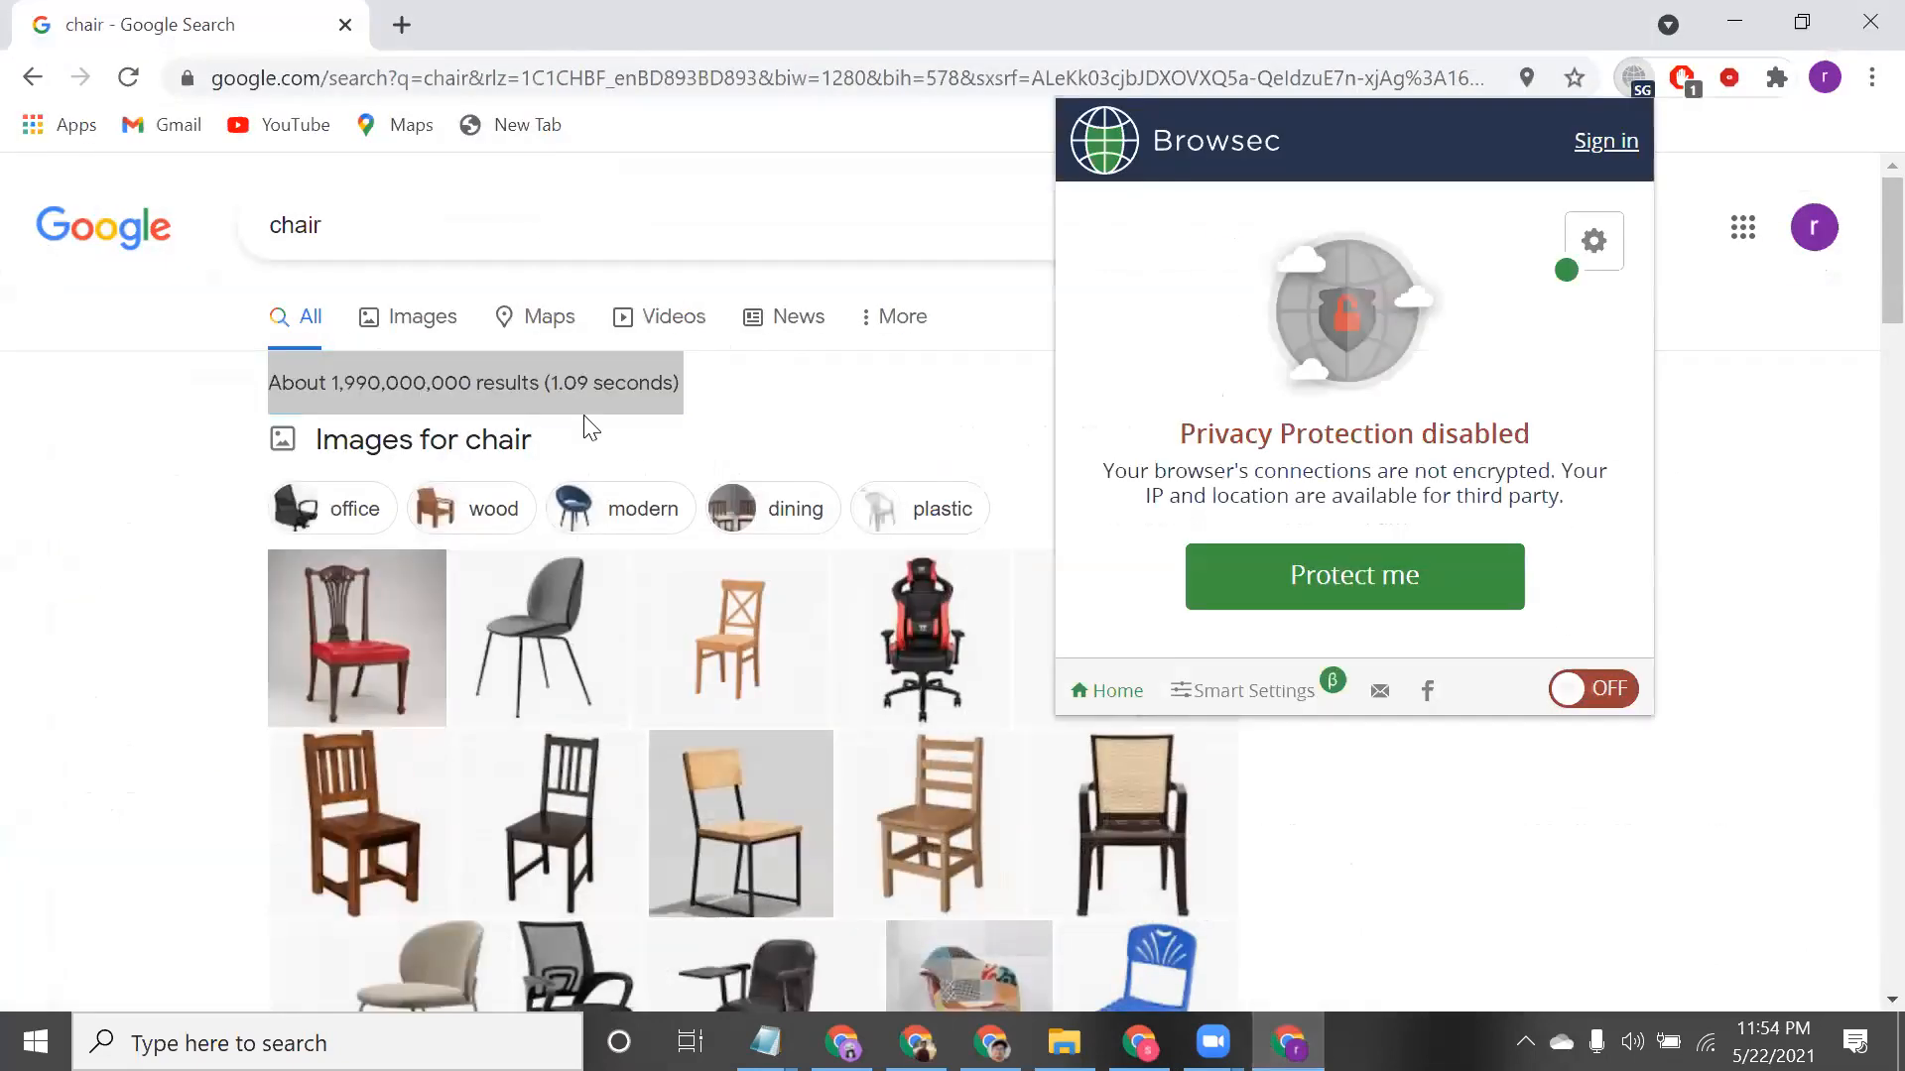
left_click(133, 75)
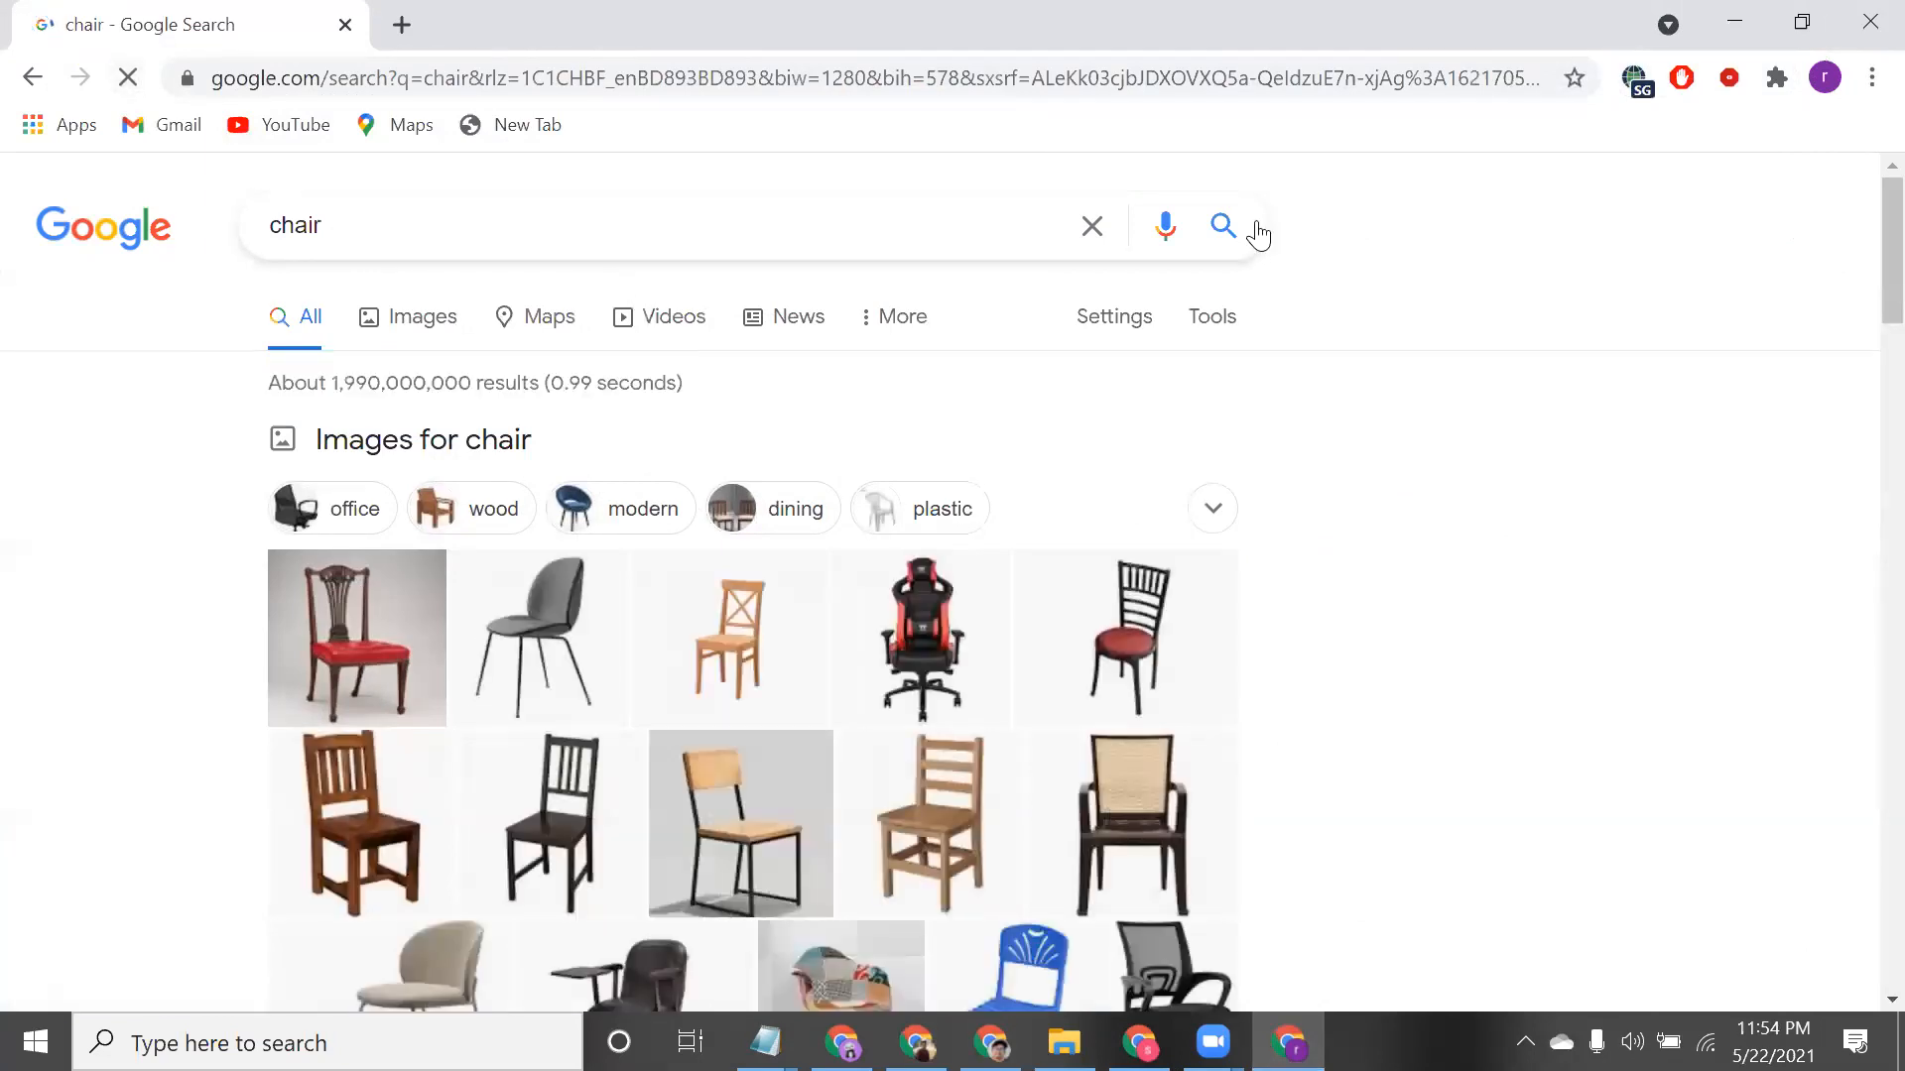
left_click(135, 74)
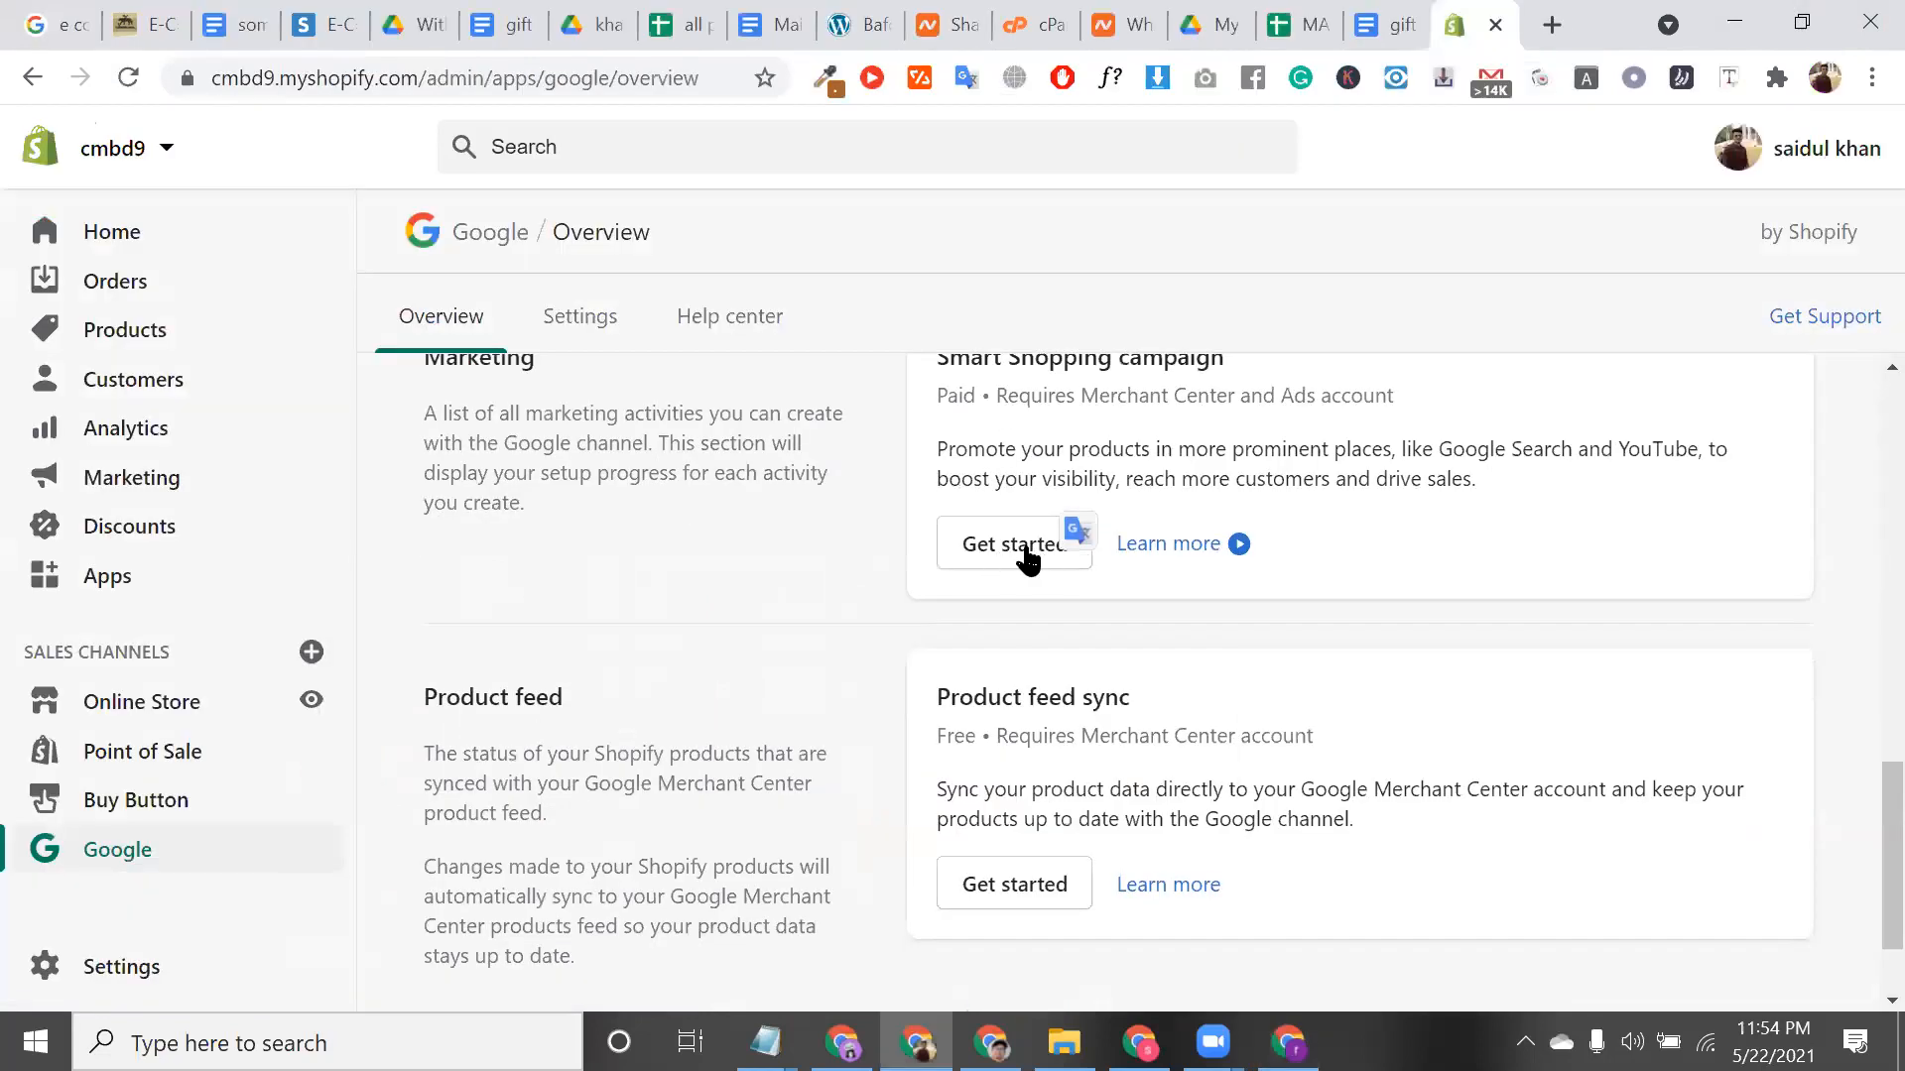
Review the Smart Shopping requirements and connected Google account address, then start a new browser tab
triple_click(1115, 397)
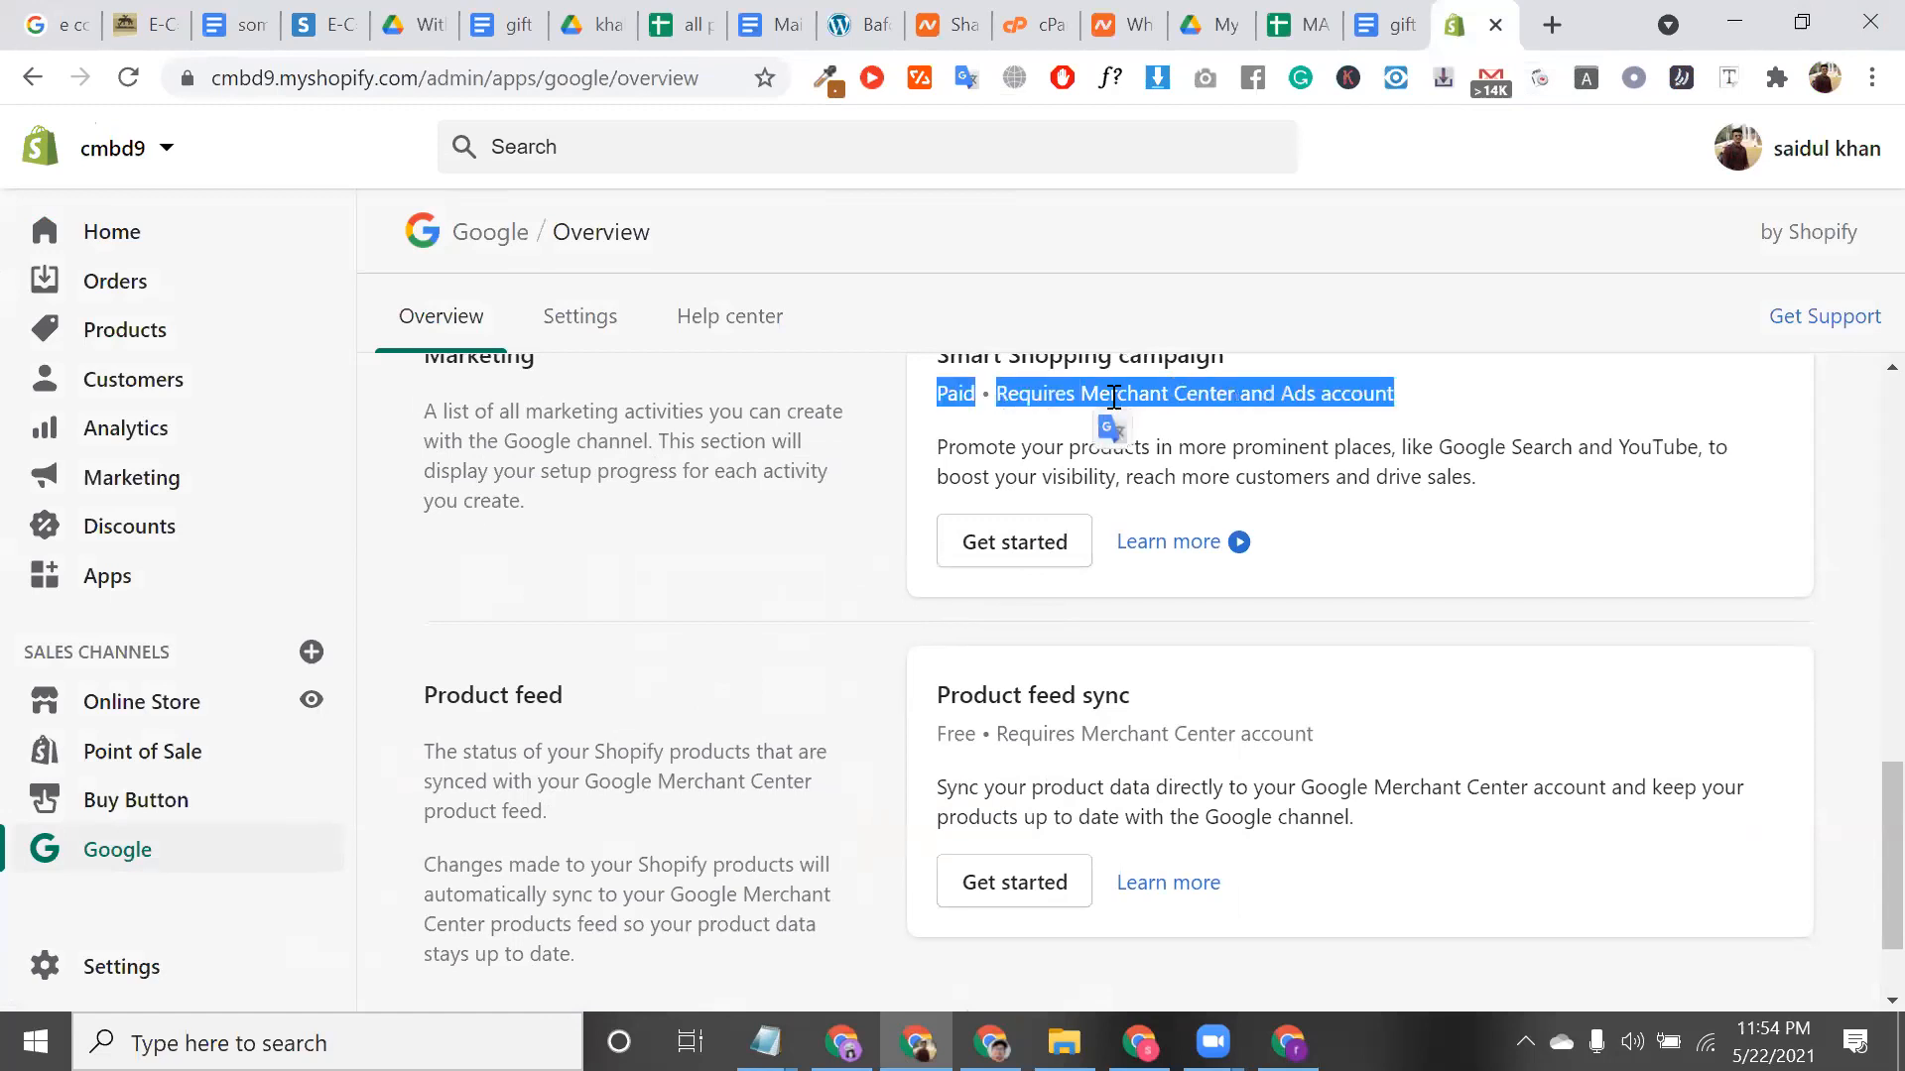
scroll(1302, 469, "down", 1)
scroll(1303, 469, "up", 5)
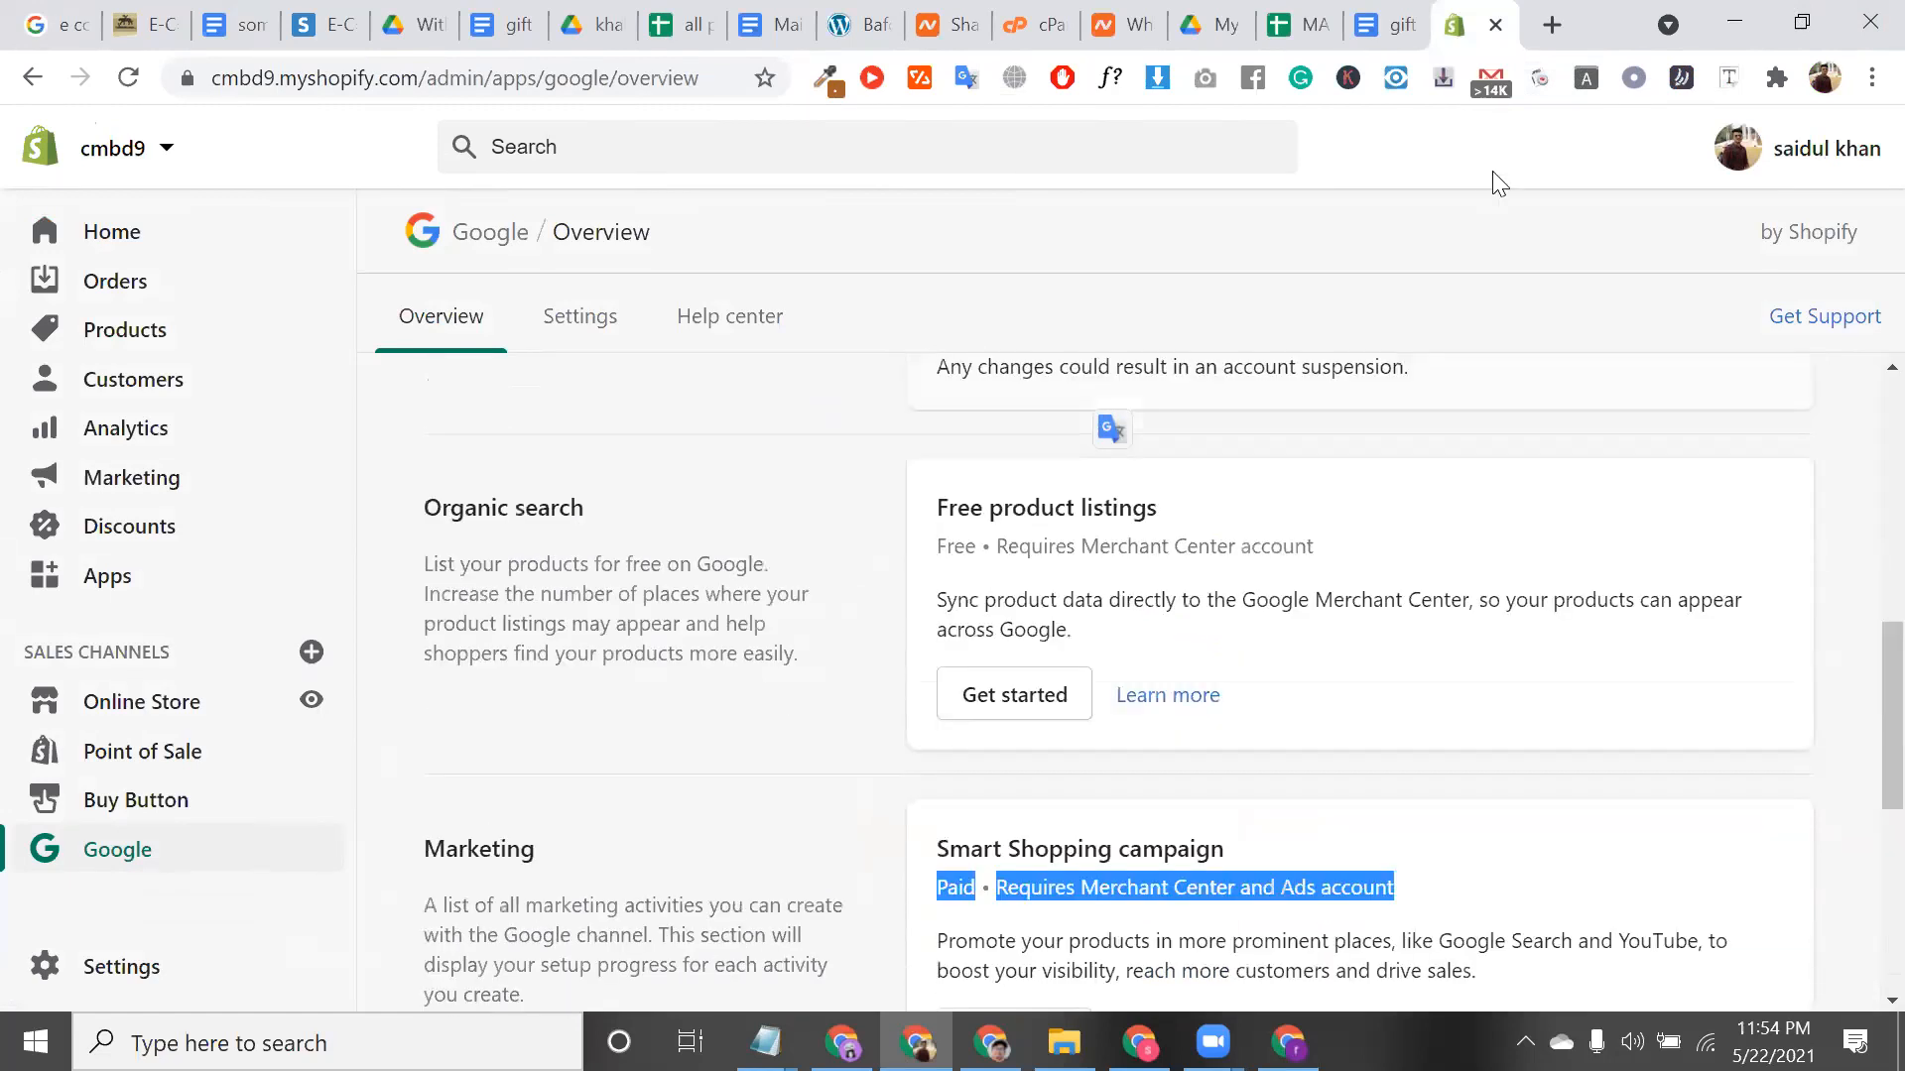
scroll(1201, 582, "up", 8)
triple_click(1201, 586)
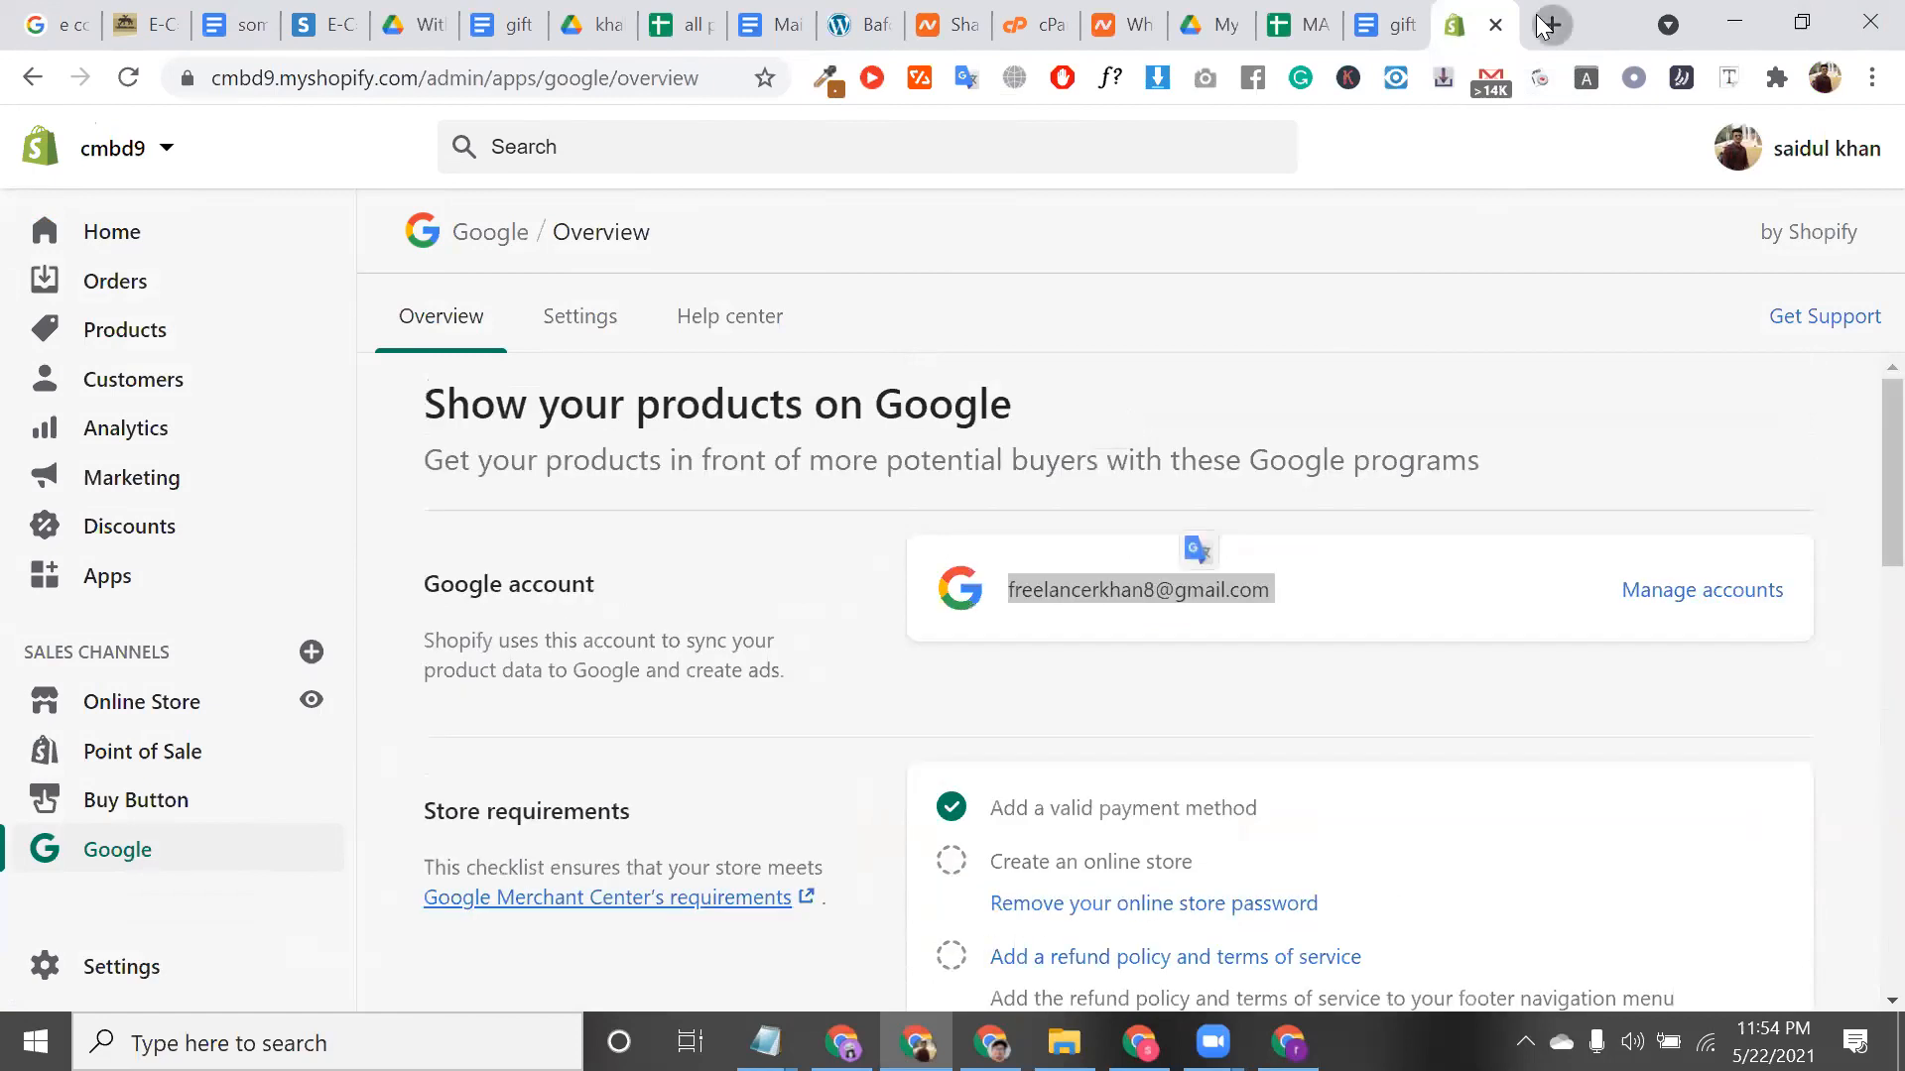
left_click(1548, 25)
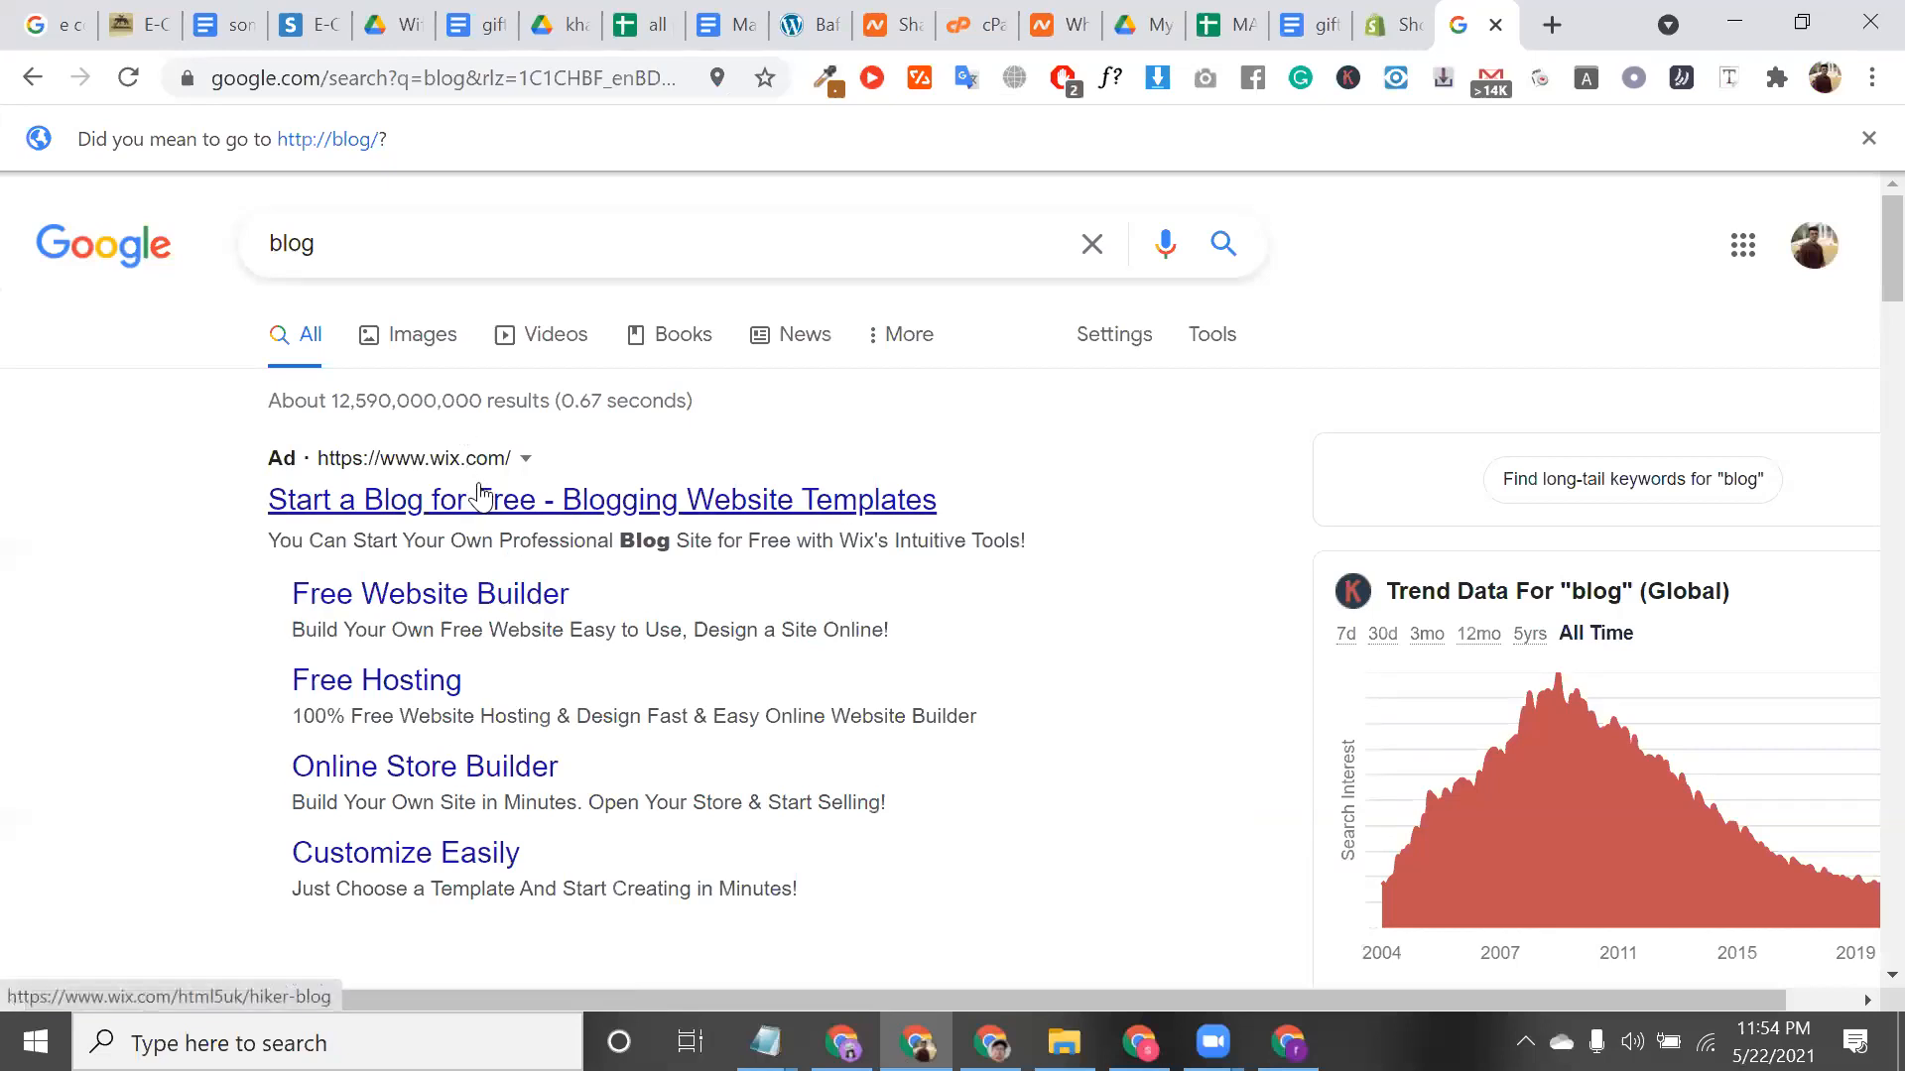
Scroll through the 'blog' search results and close that tab with Ctrl+W
scroll(481, 493, "down", 1)
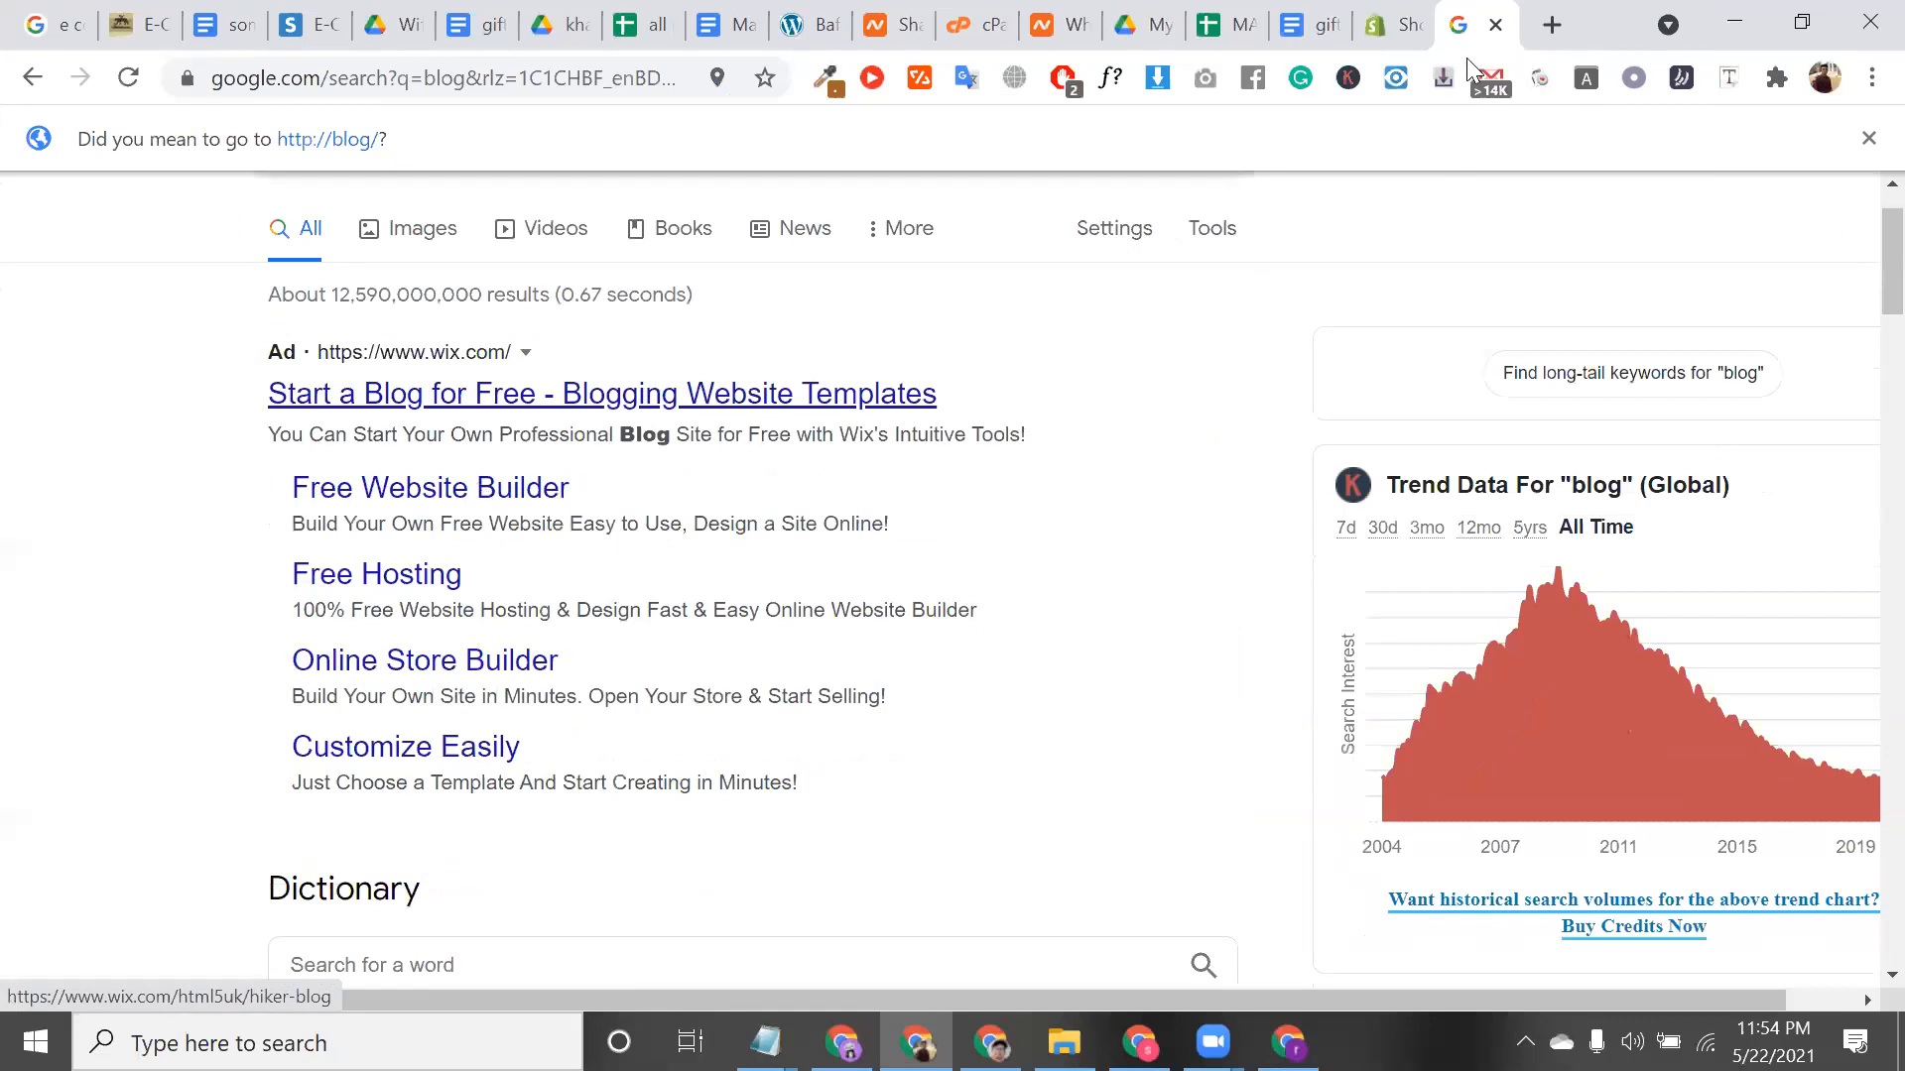
scroll(1470, 66, "up", 1)
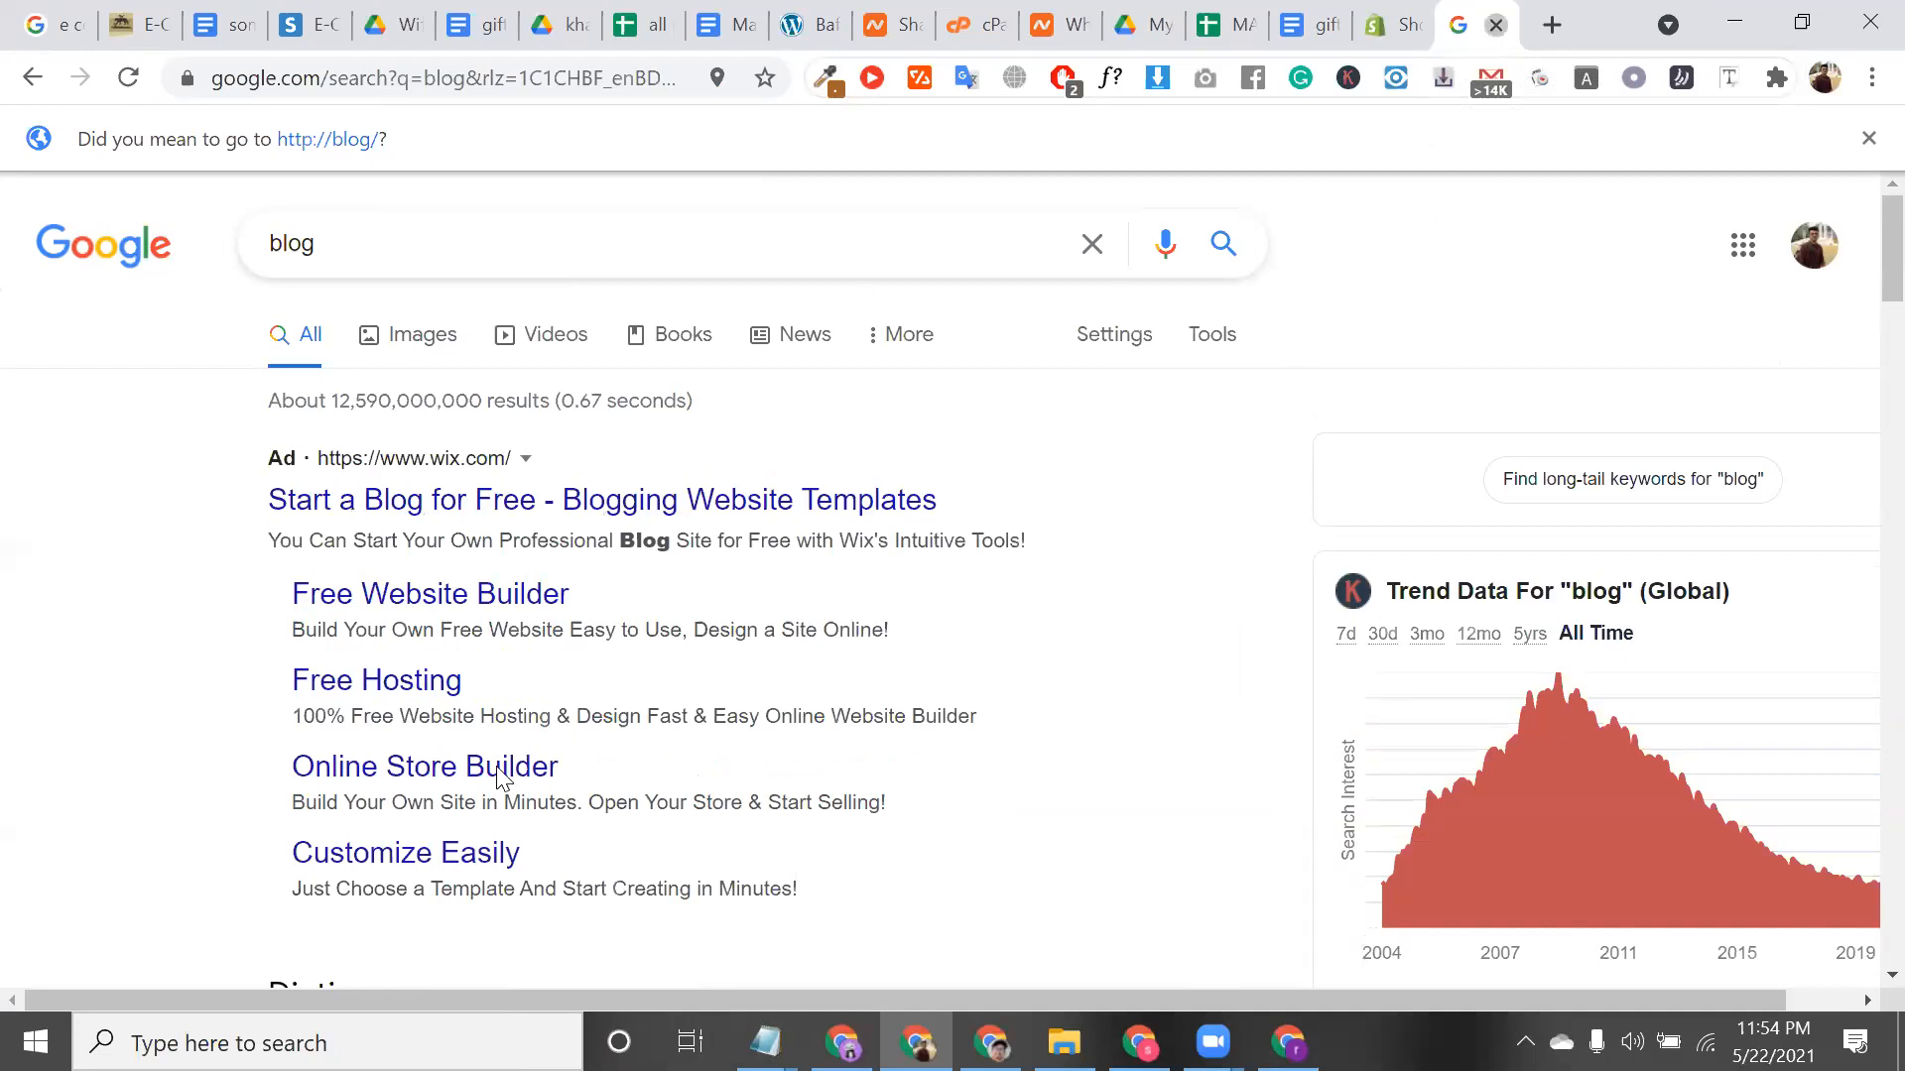
key("ctrl+w")
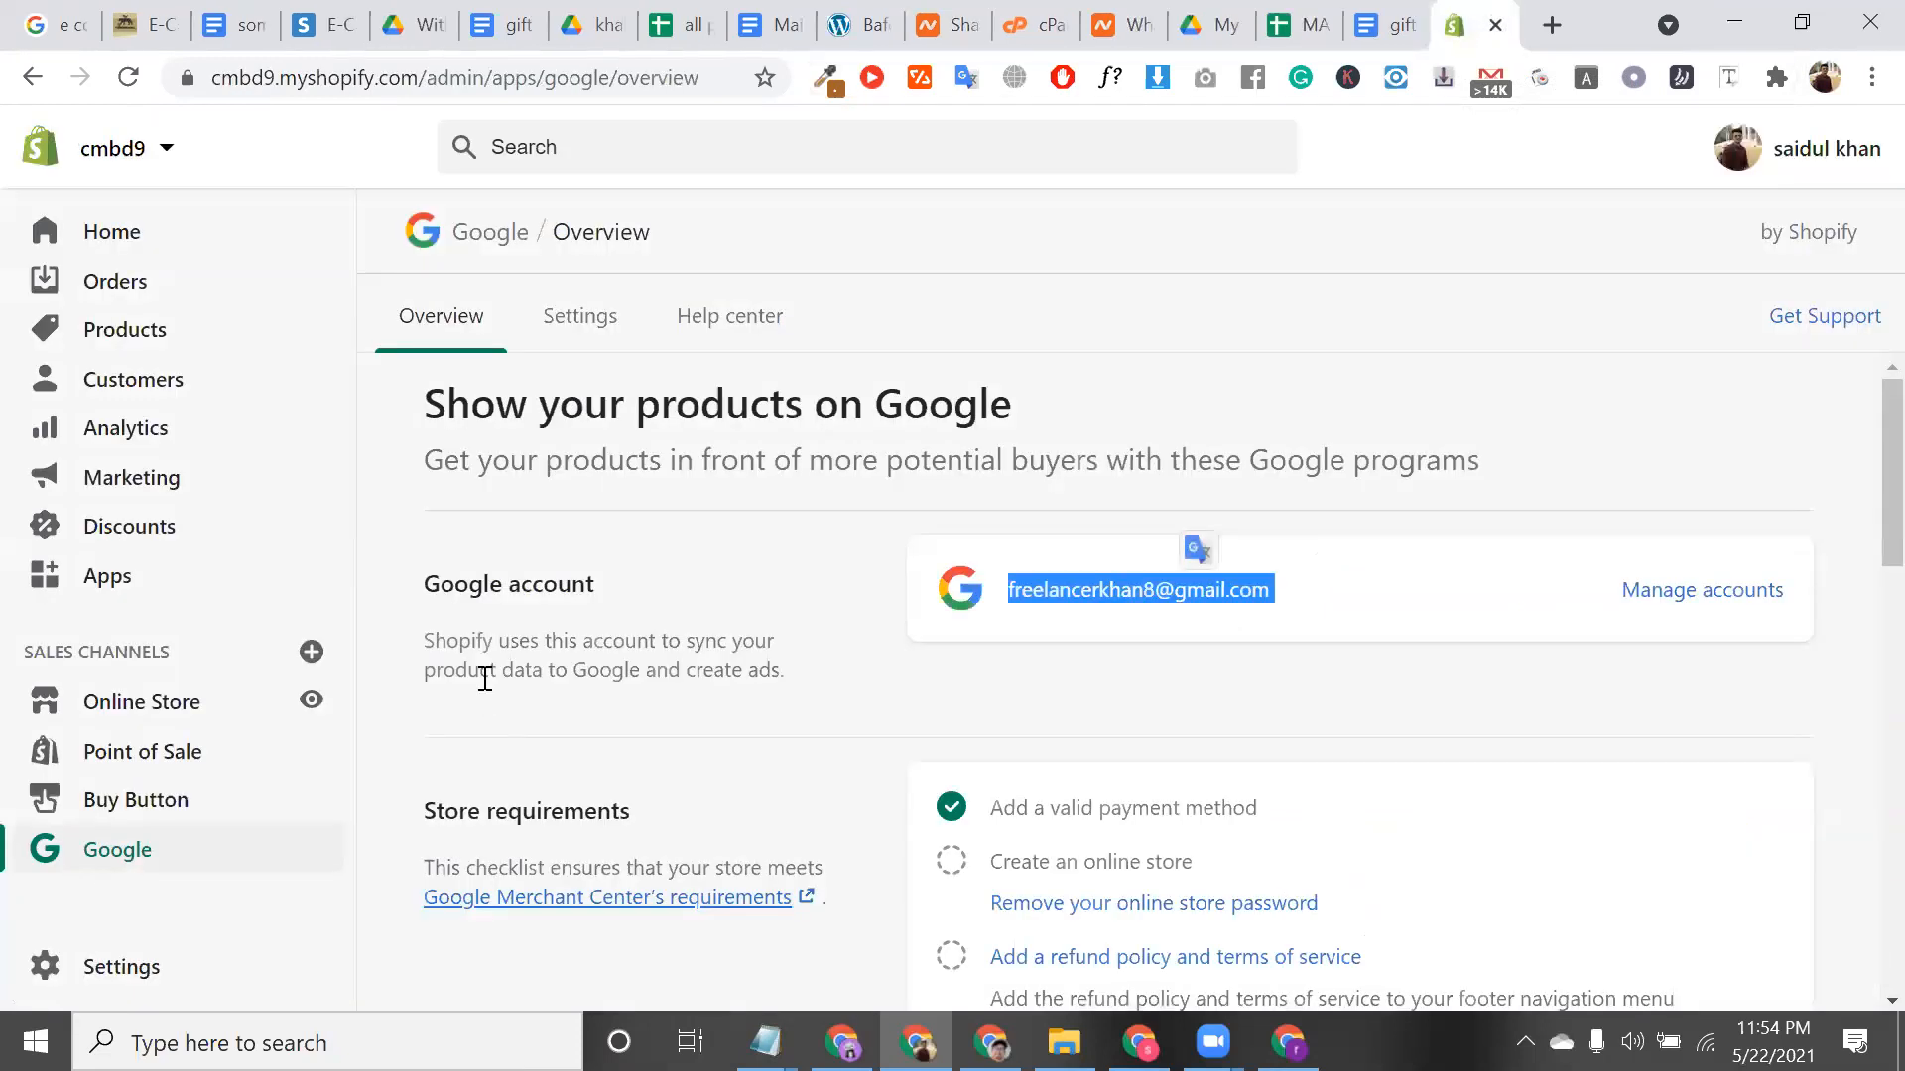
Scroll through the Overview store requirements checklist, then open the Google channel Settings tab
scroll(485, 679, "down", 2)
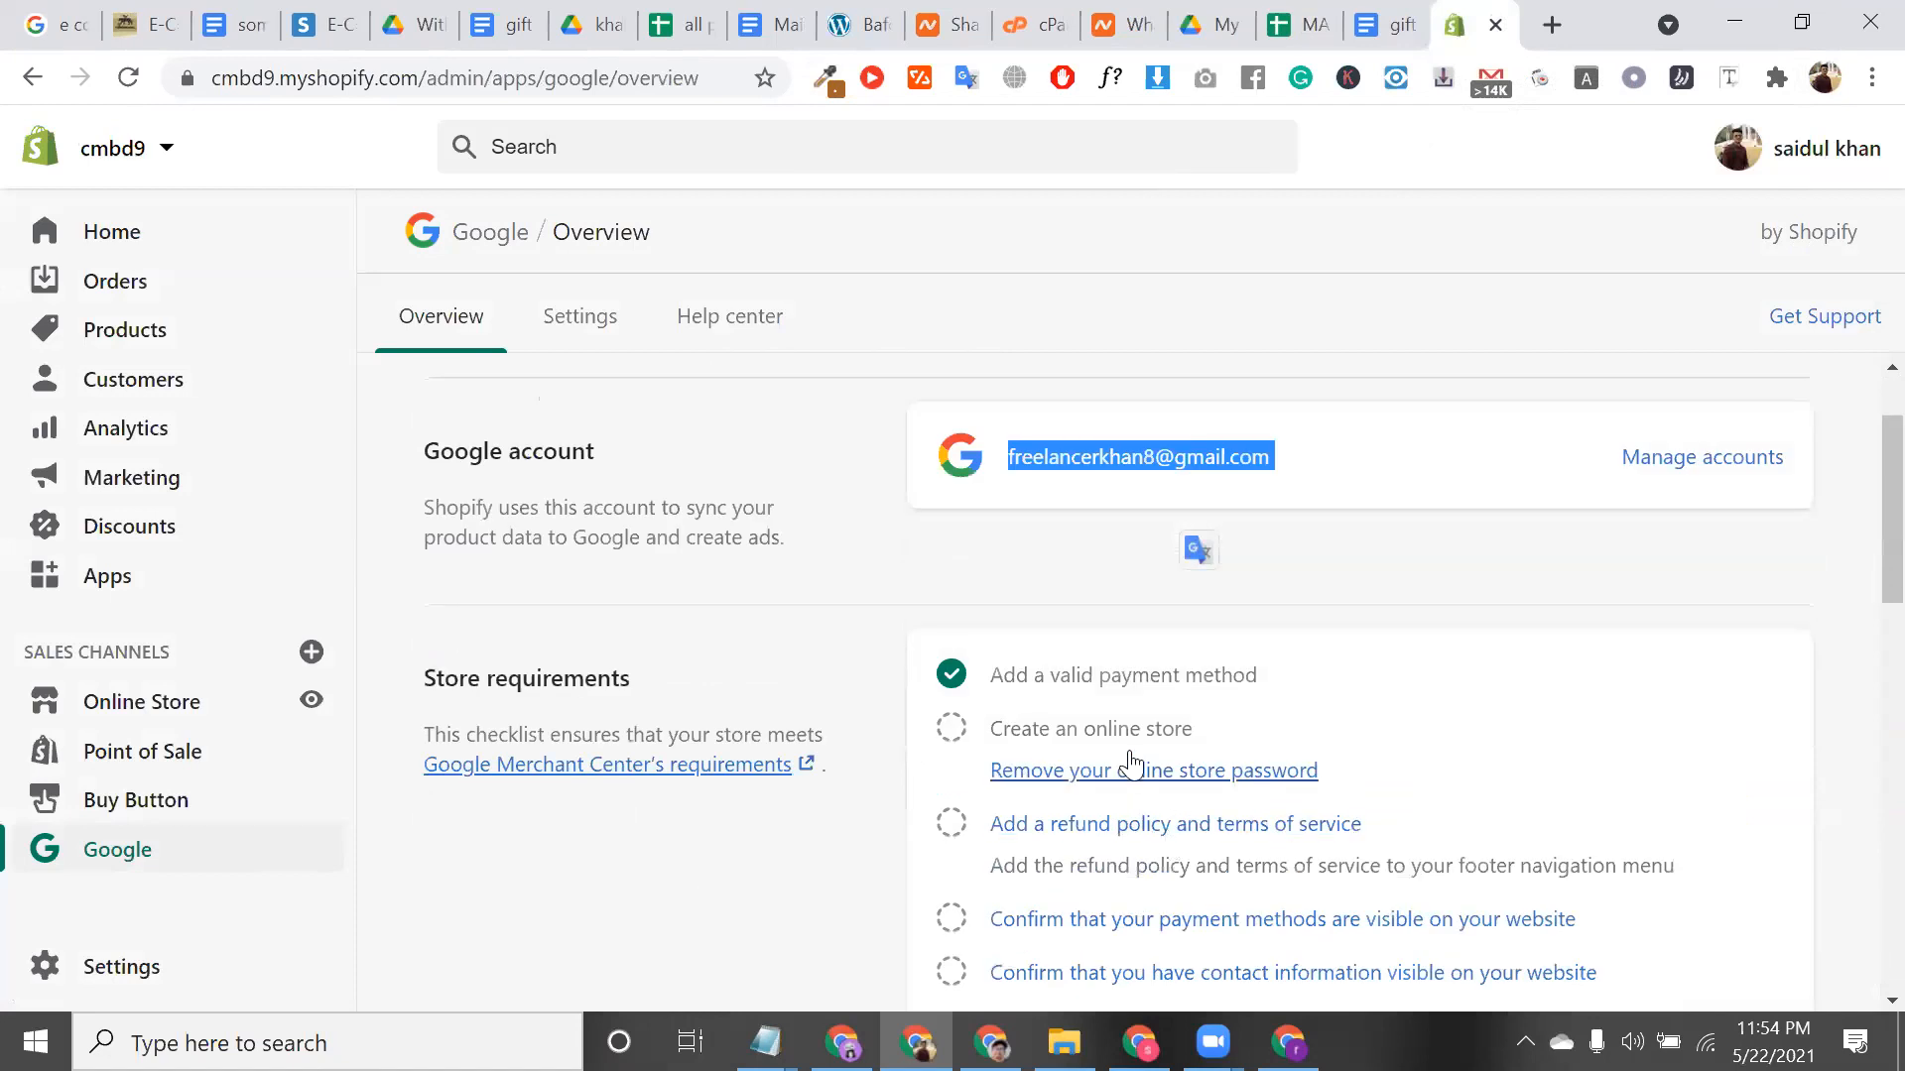
scroll(1199, 867, "down", 2)
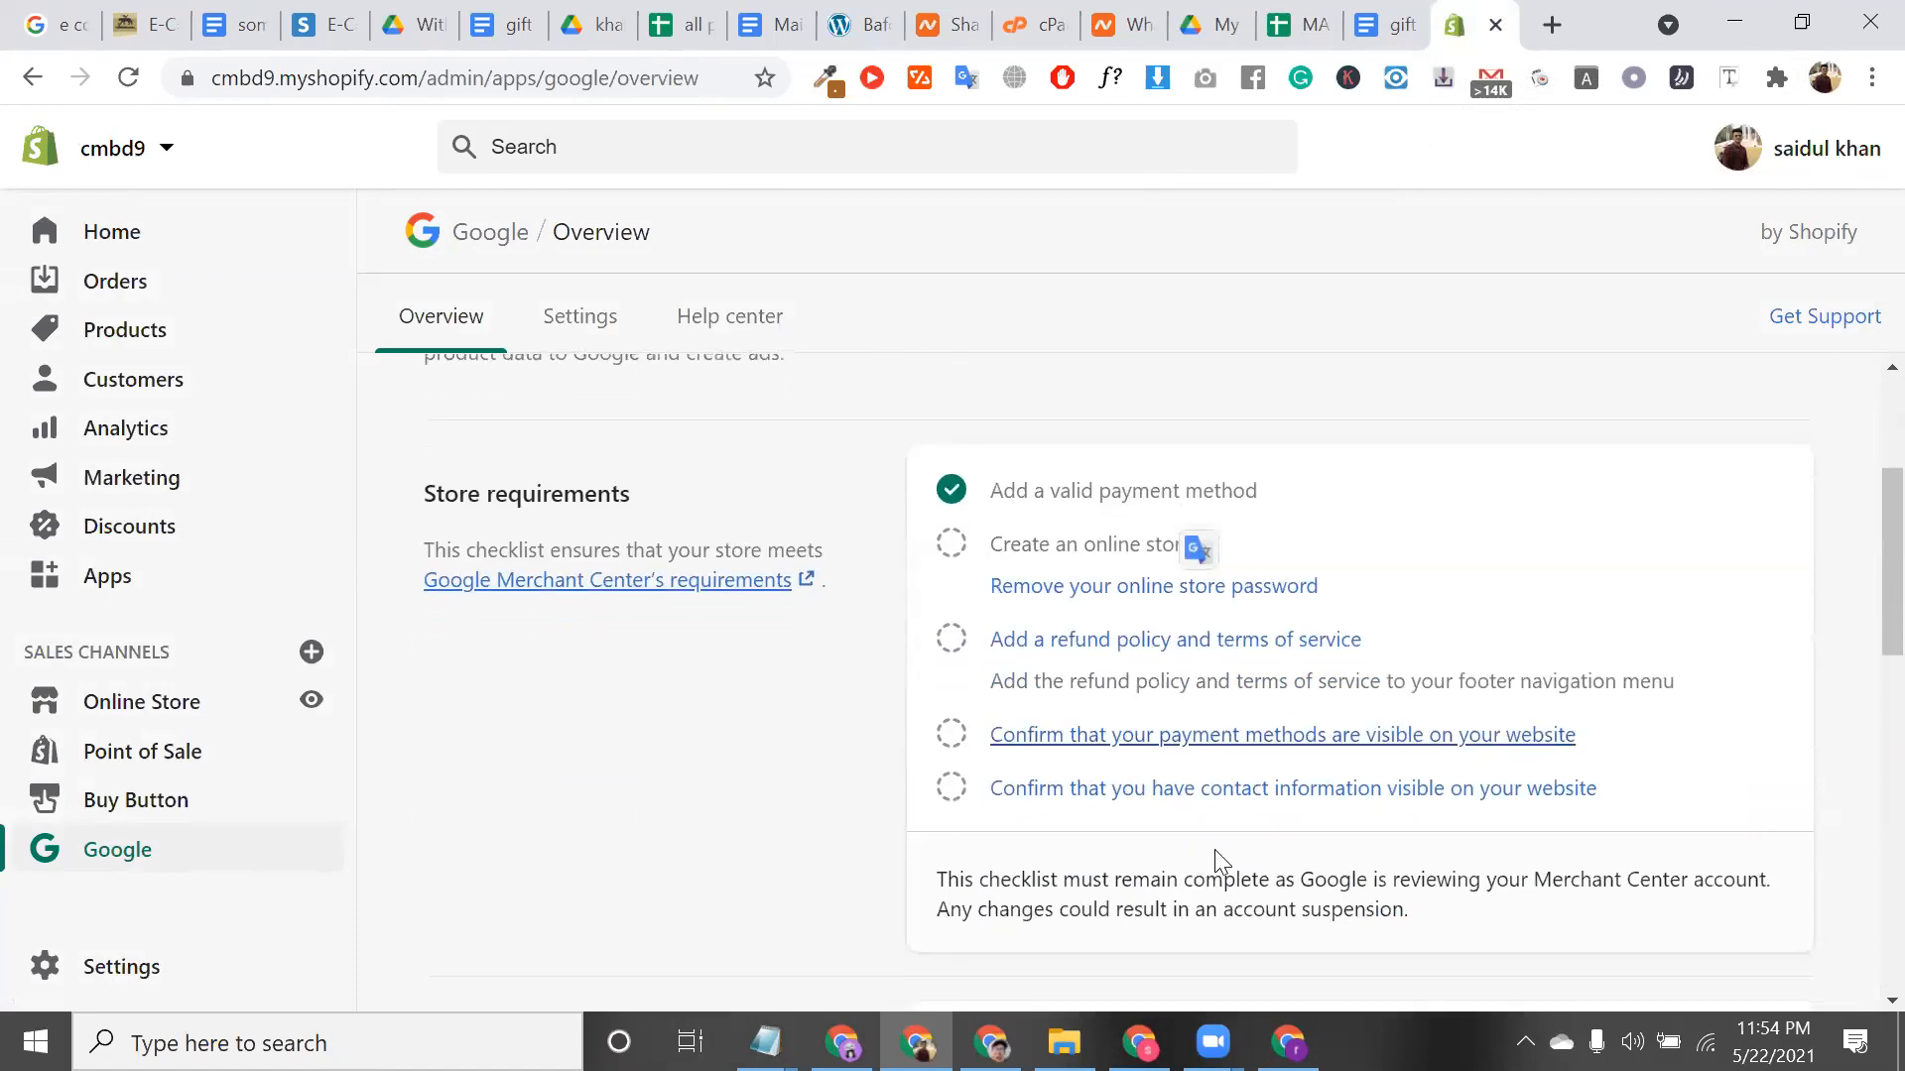
scroll(1215, 851, "down", 1)
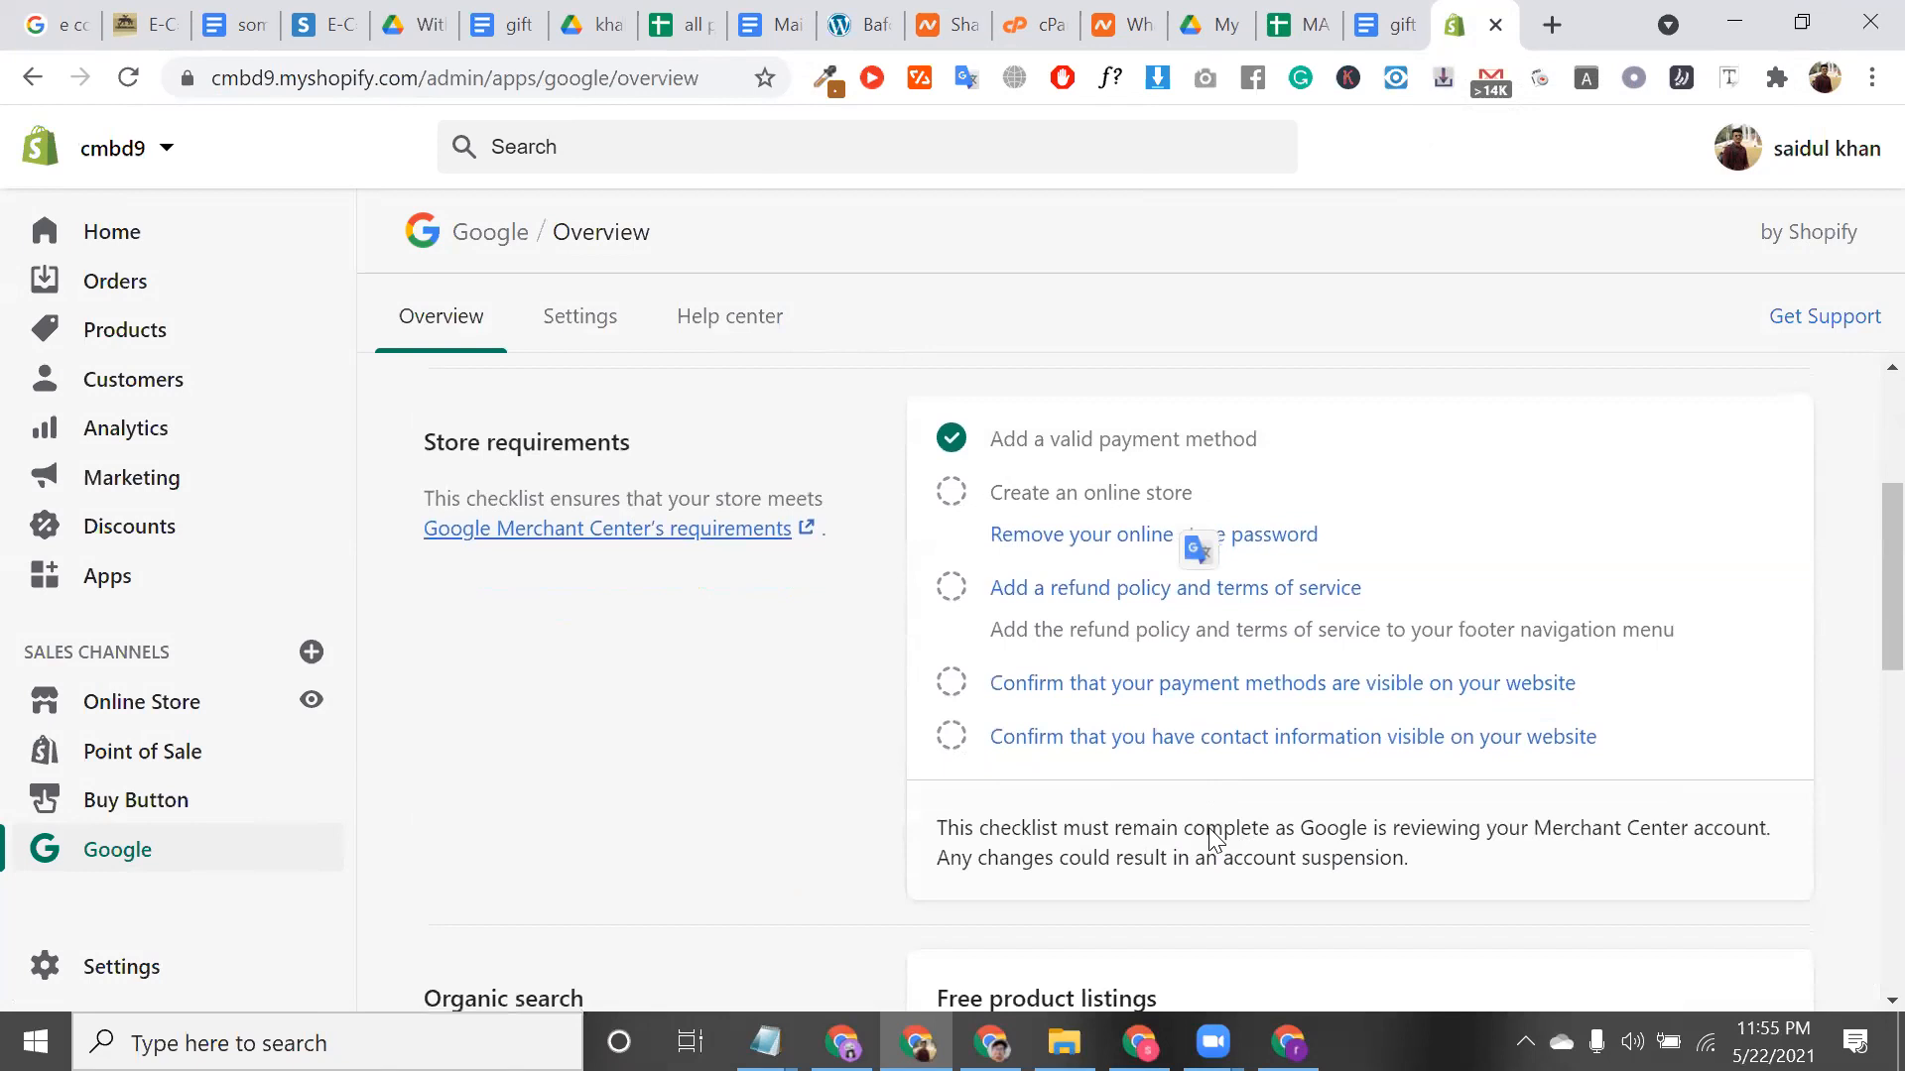
scroll(1211, 835, "down", 4)
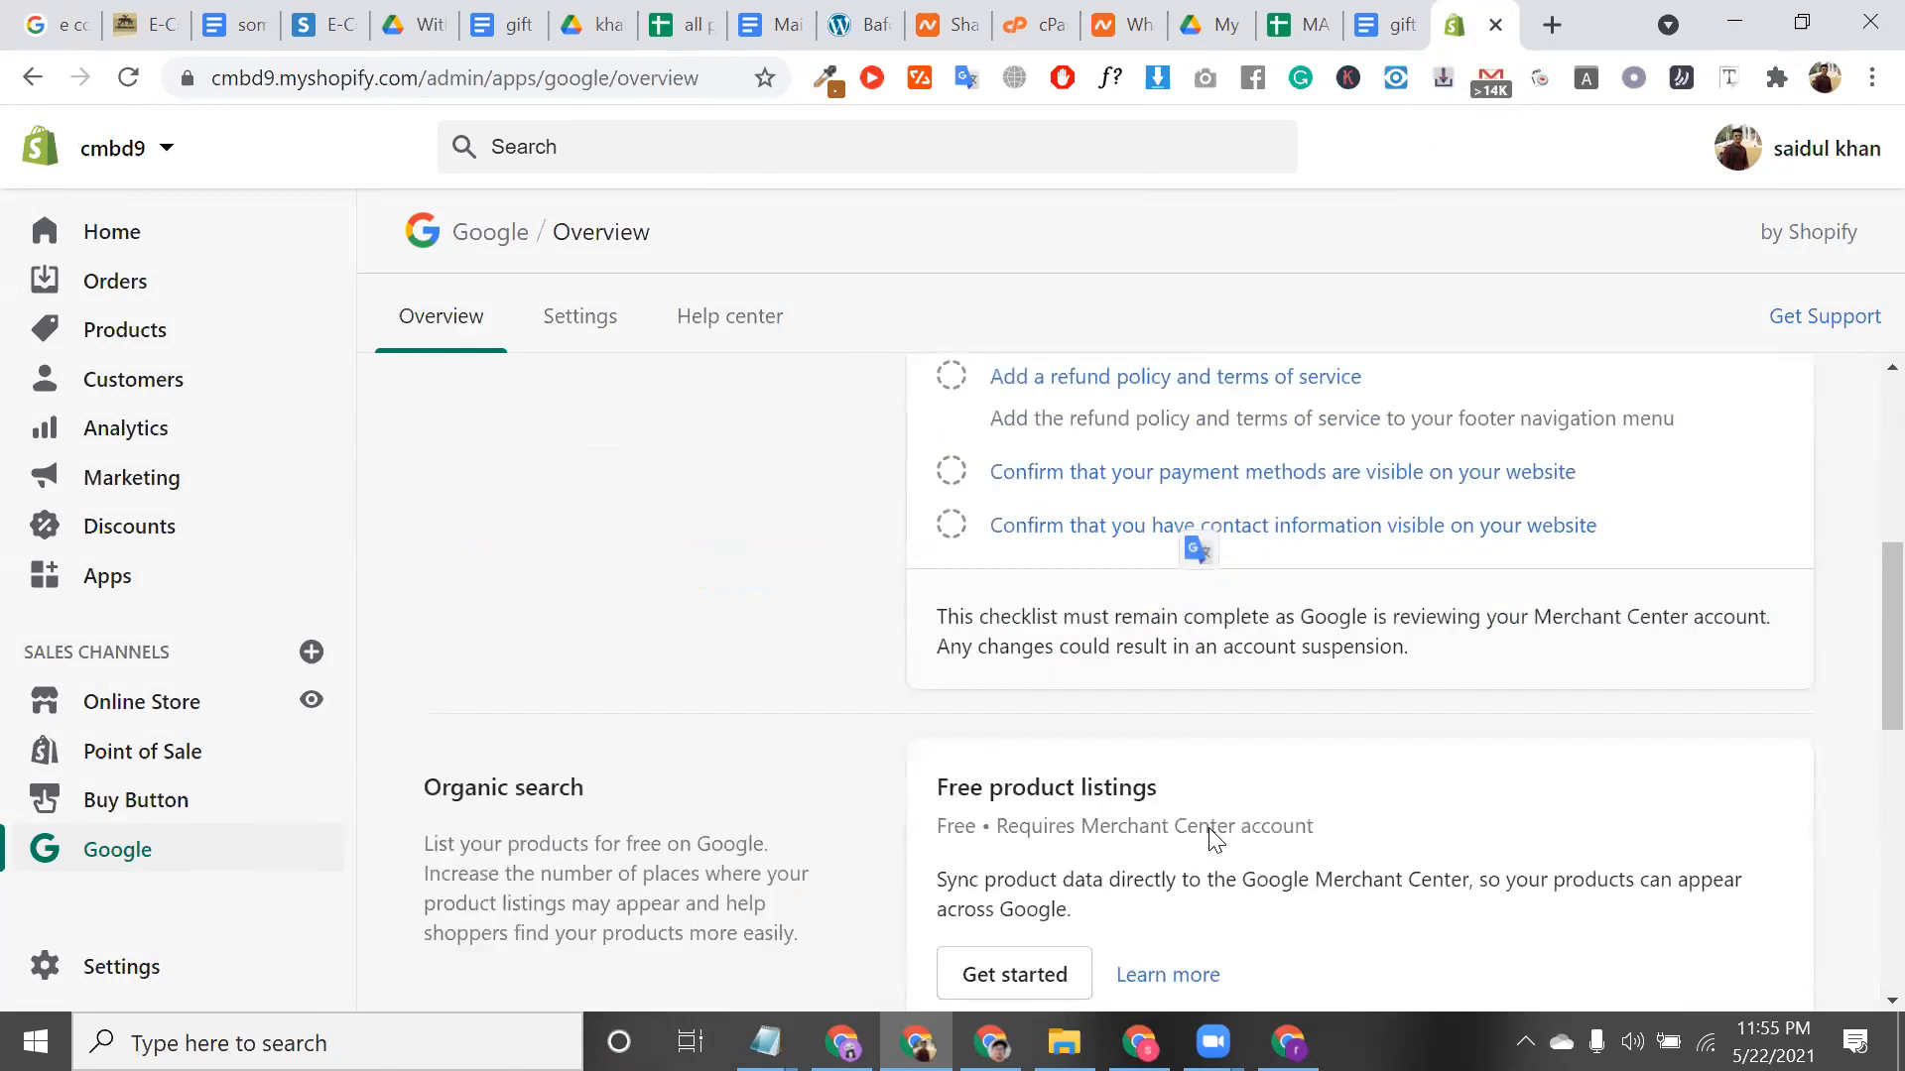
scroll(1214, 840, "down", 1)
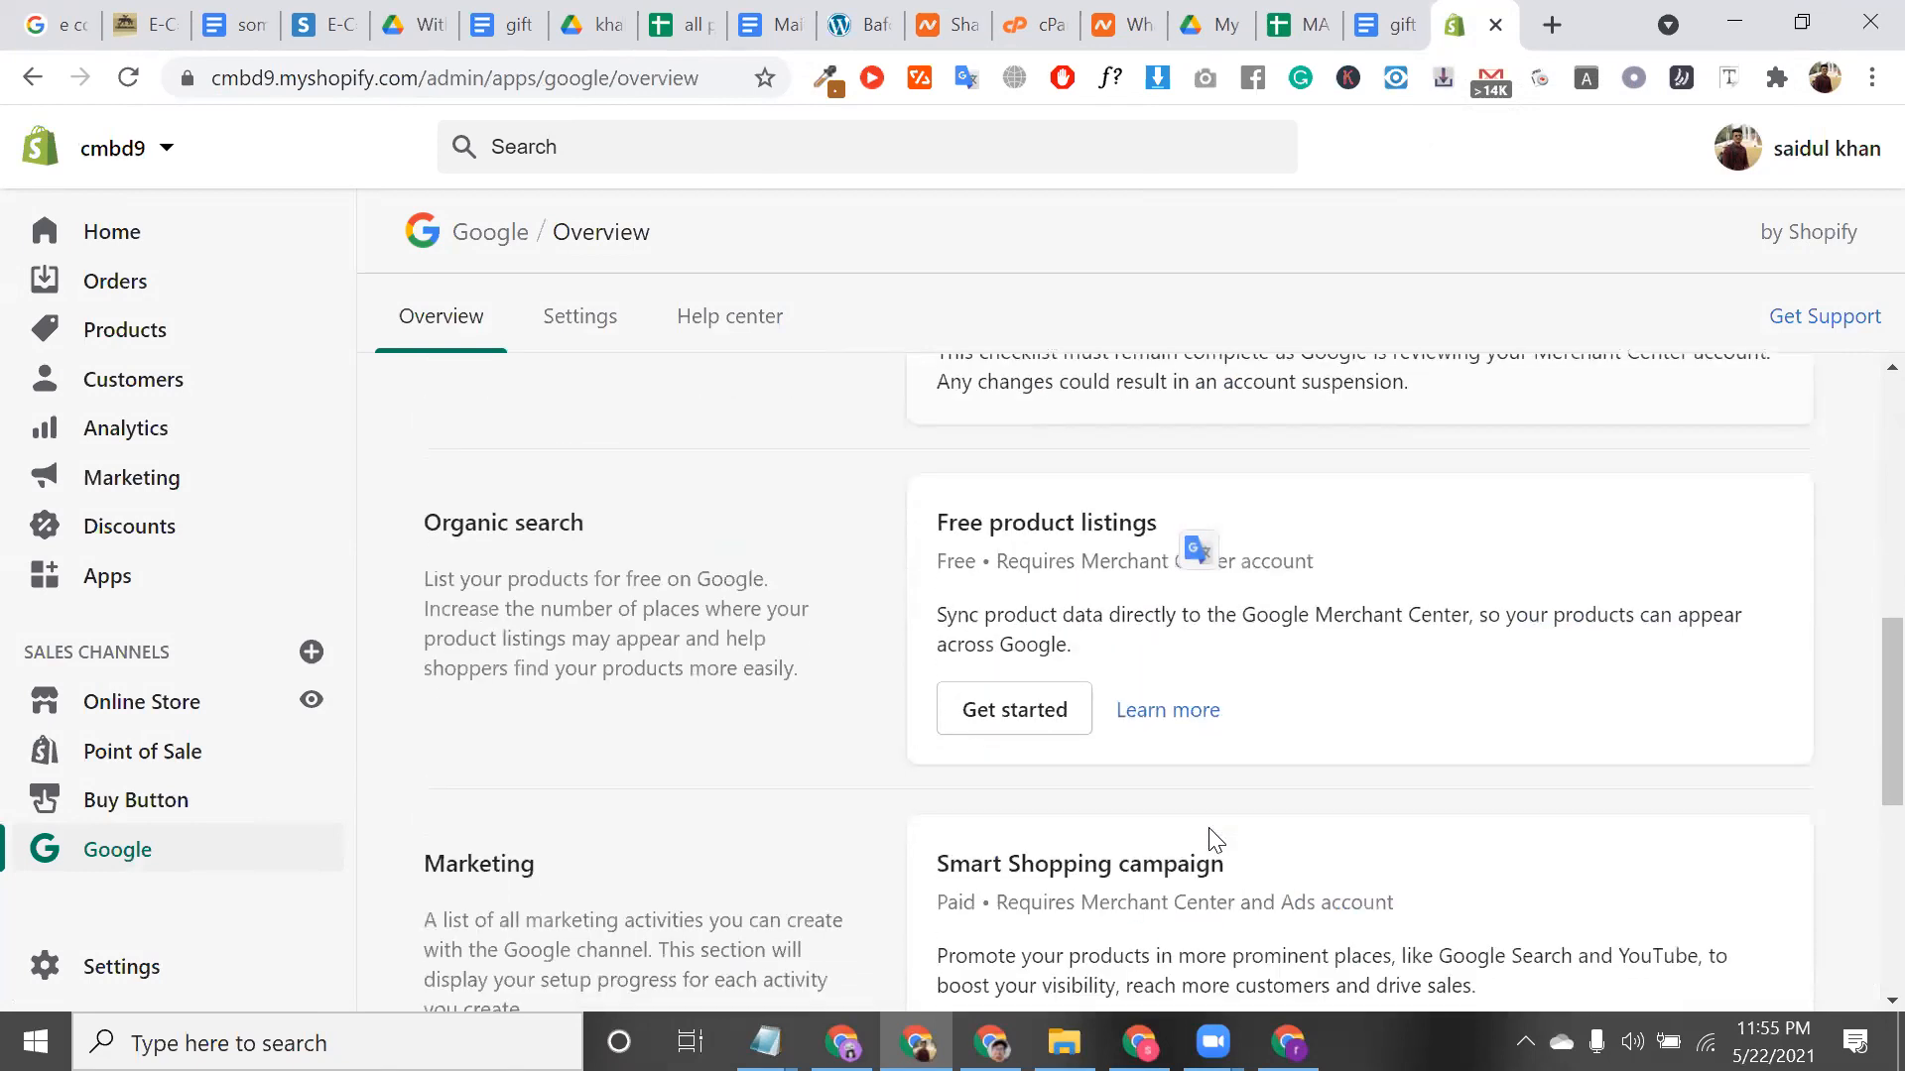
scroll(587, 307, "up", 8)
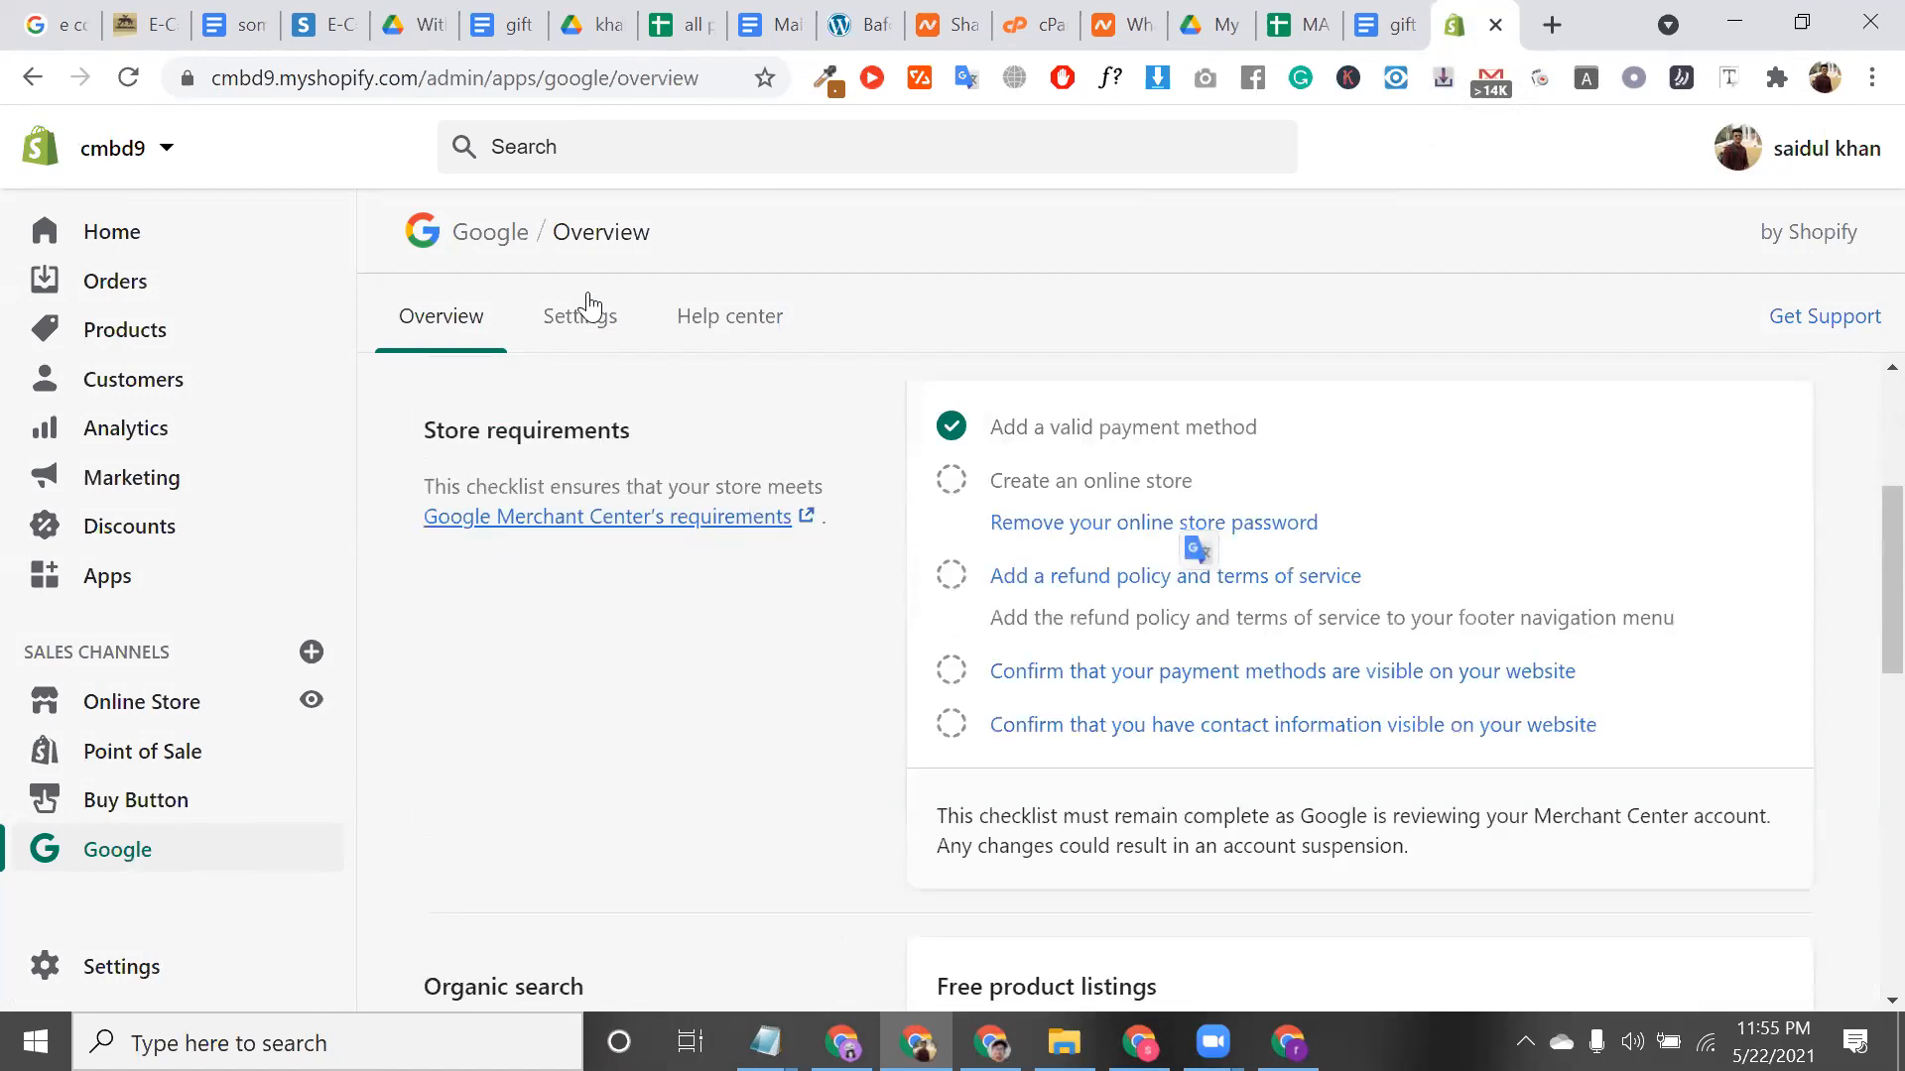
left_click(585, 310)
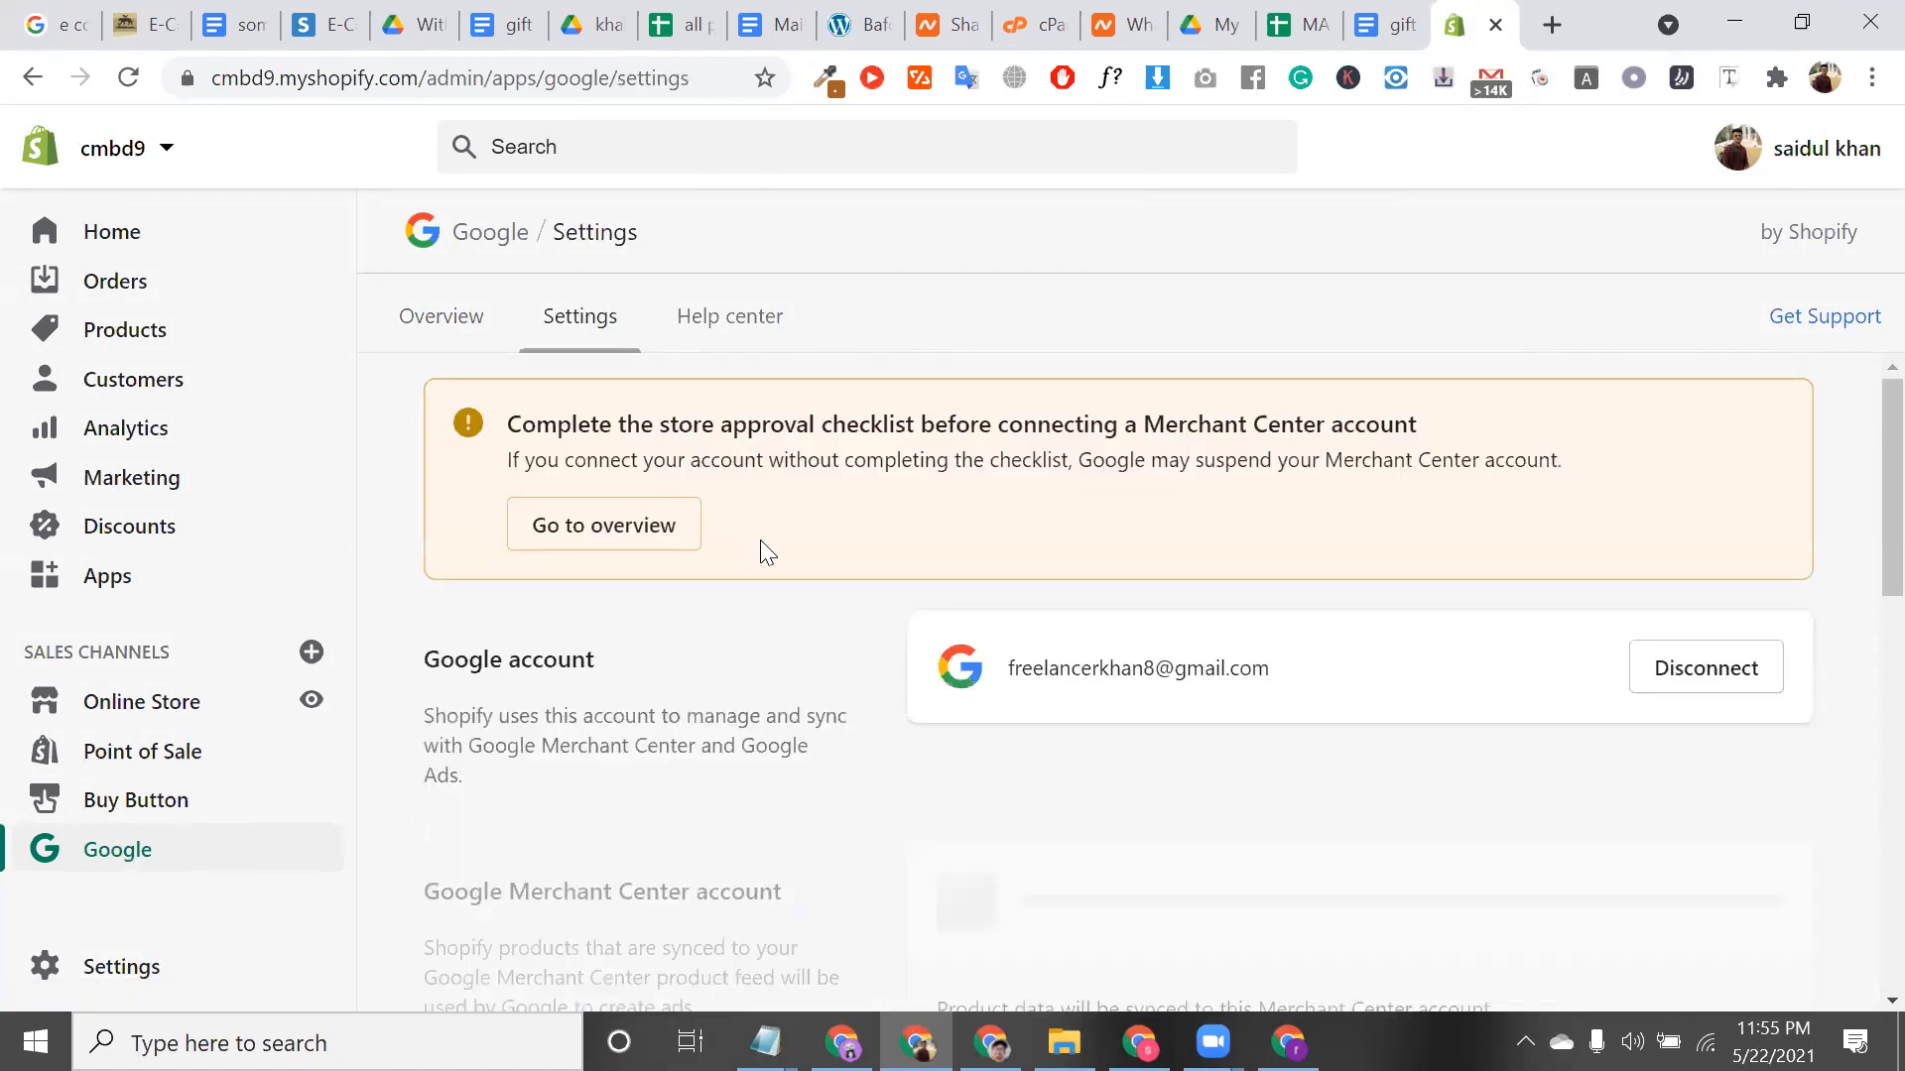
scroll(1234, 707, "down", 3)
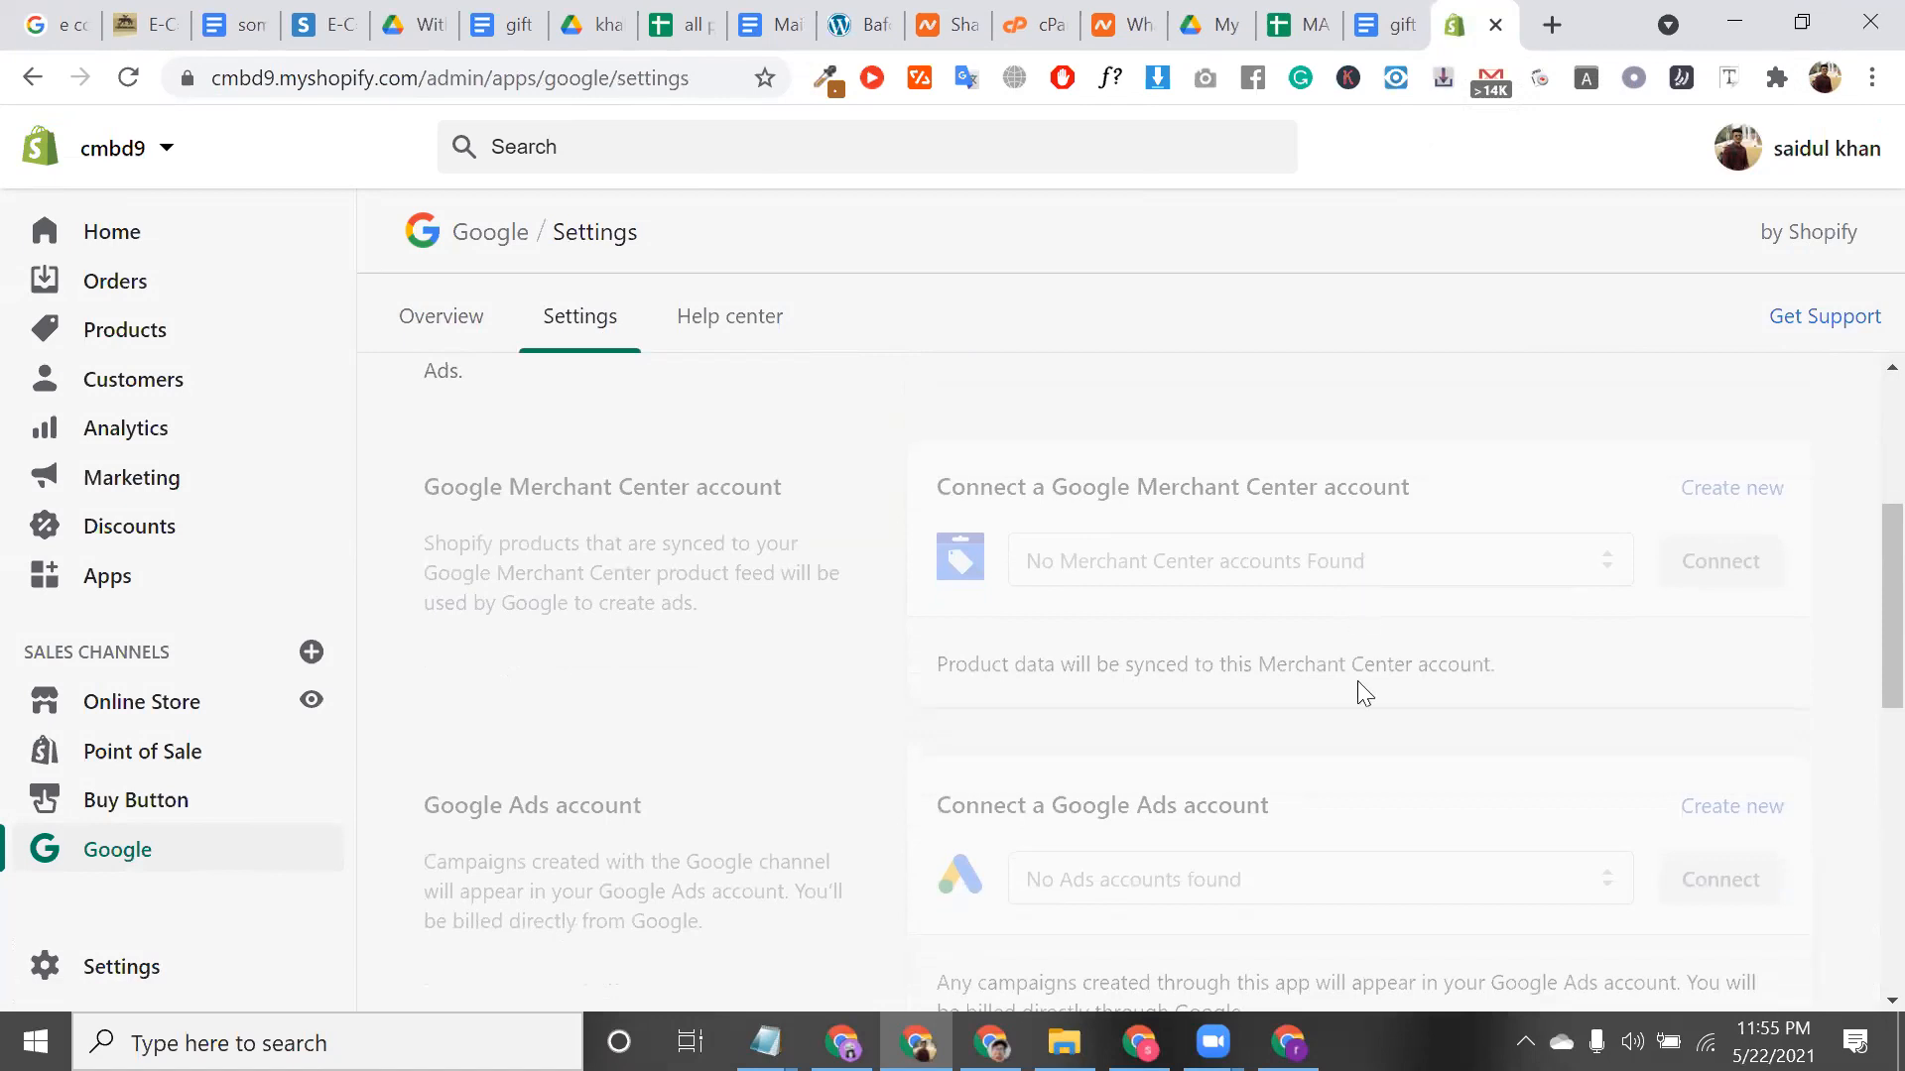
scroll(1349, 843, "down", 1)
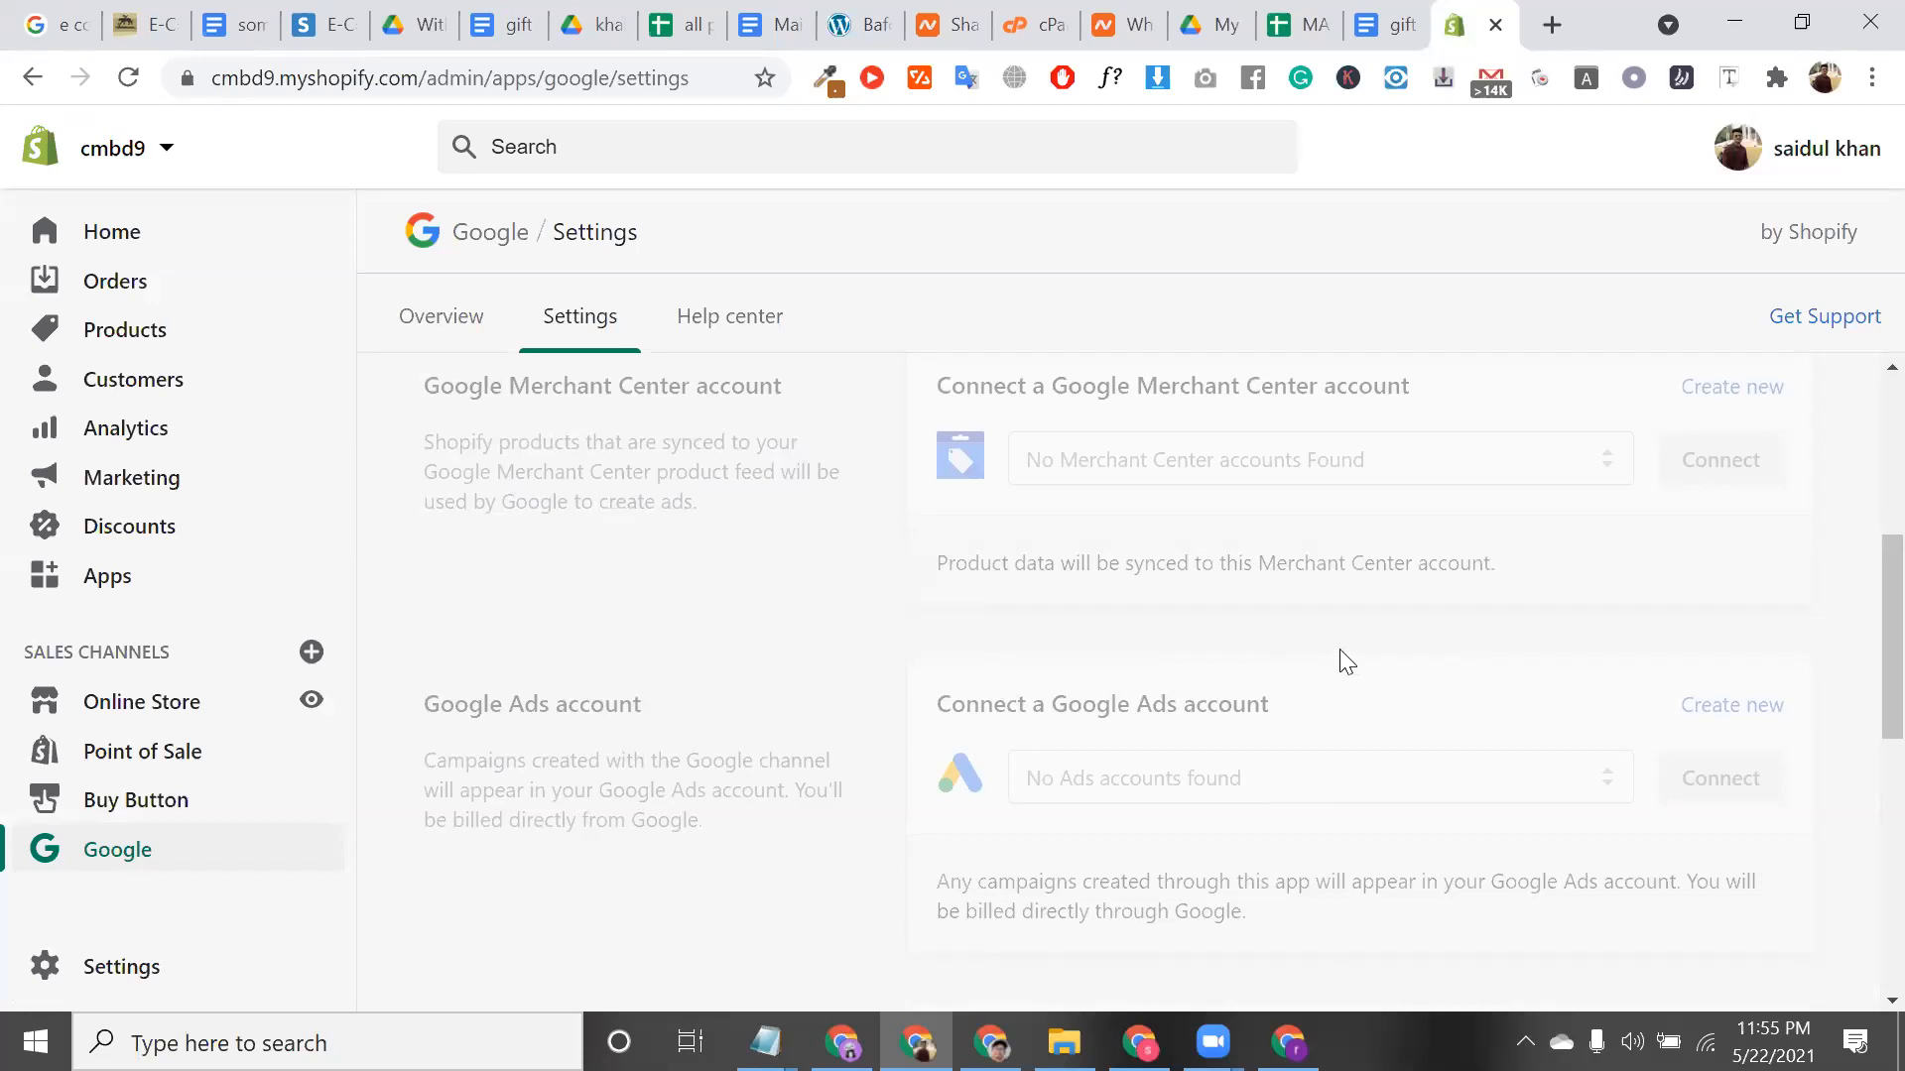
scroll(1262, 657, "up", 1)
scroll(1262, 657, "up", 2)
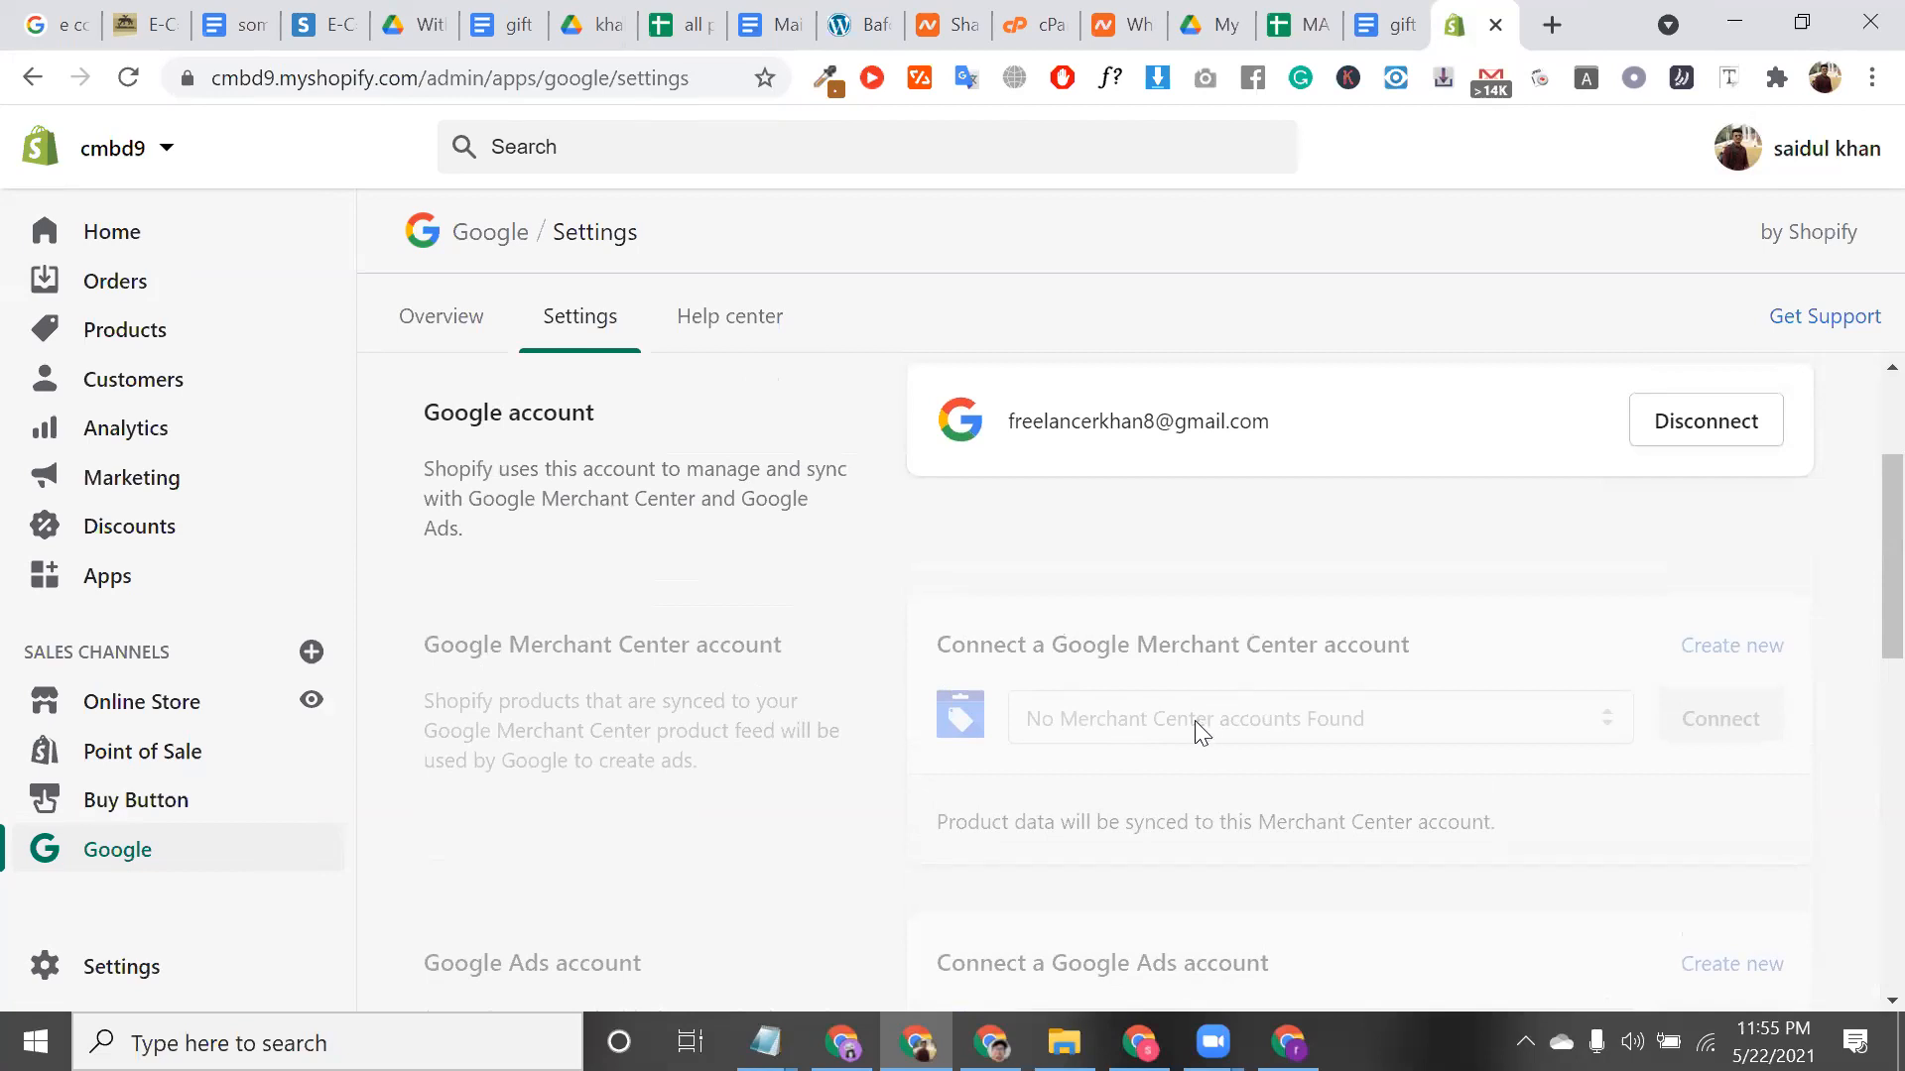
left_click(442, 314)
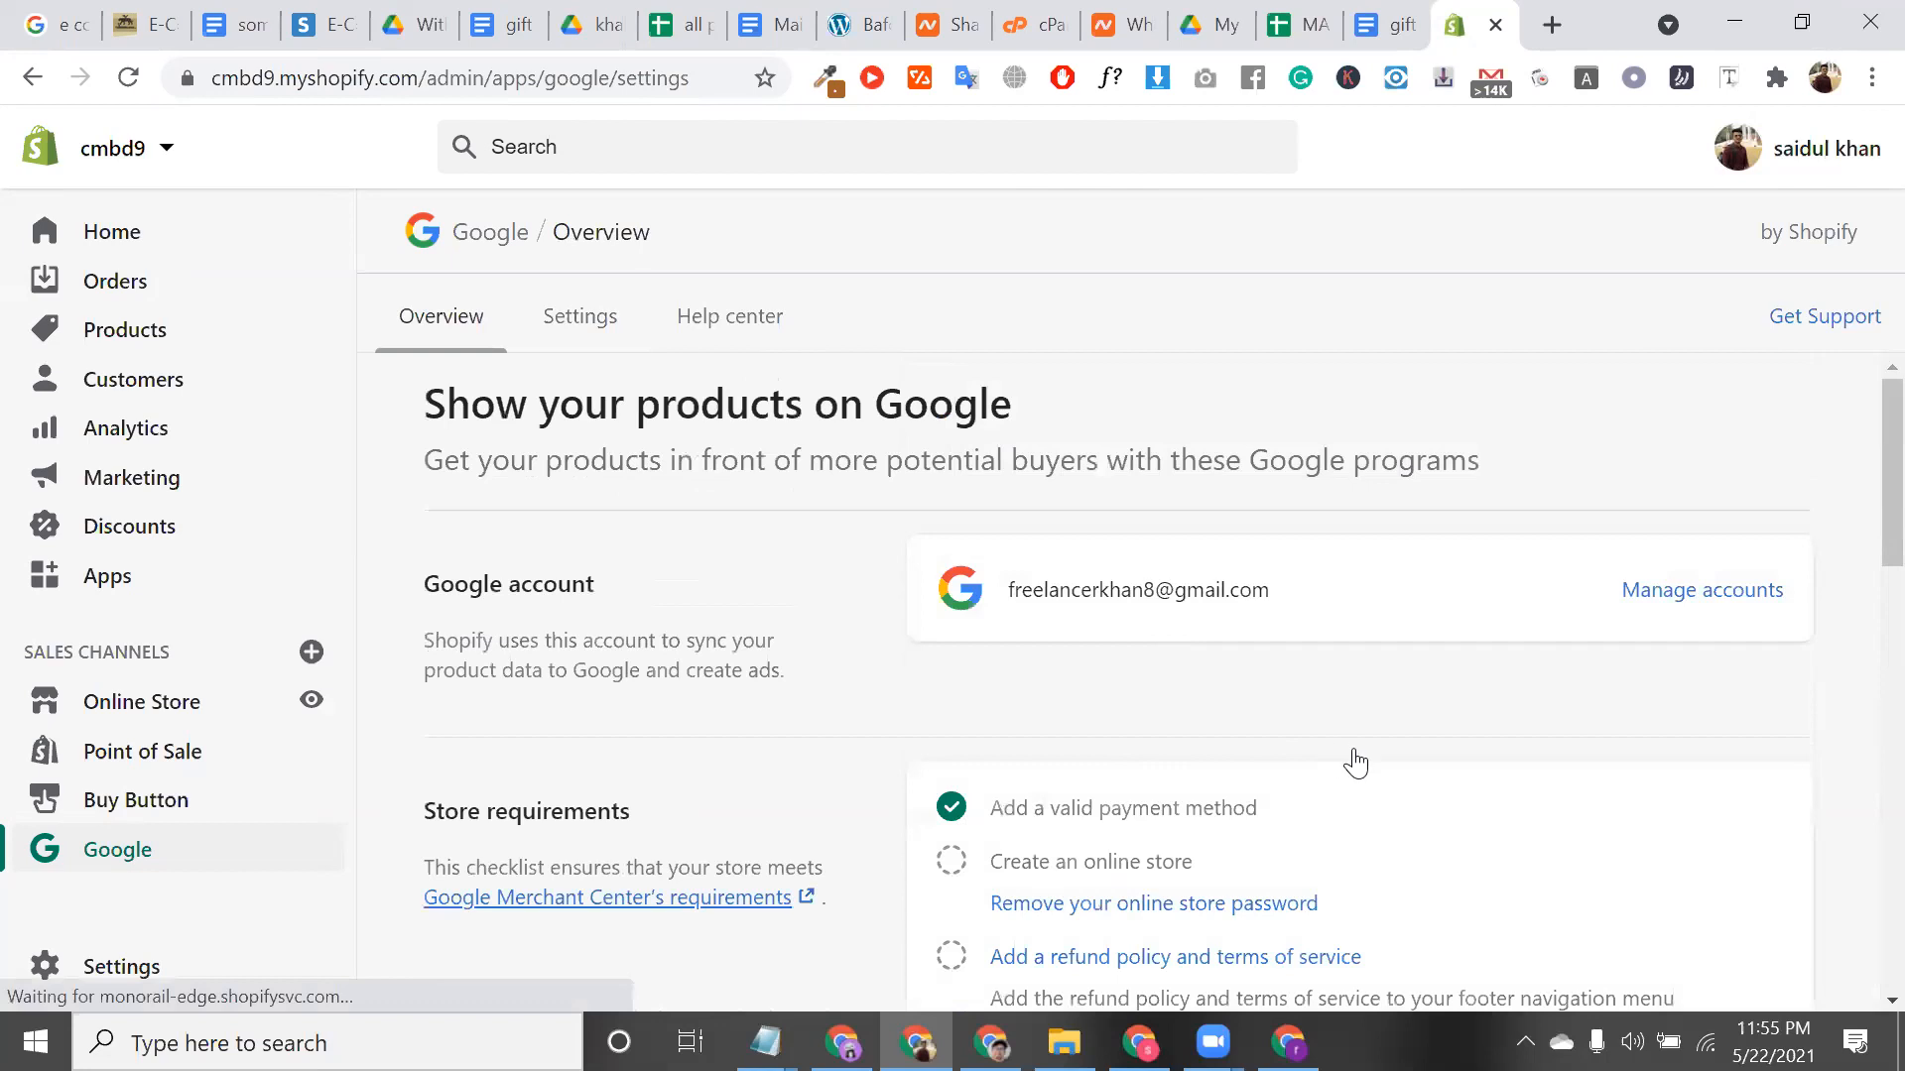
scroll(1359, 754, "down", 3)
scroll(998, 399, "up", 2)
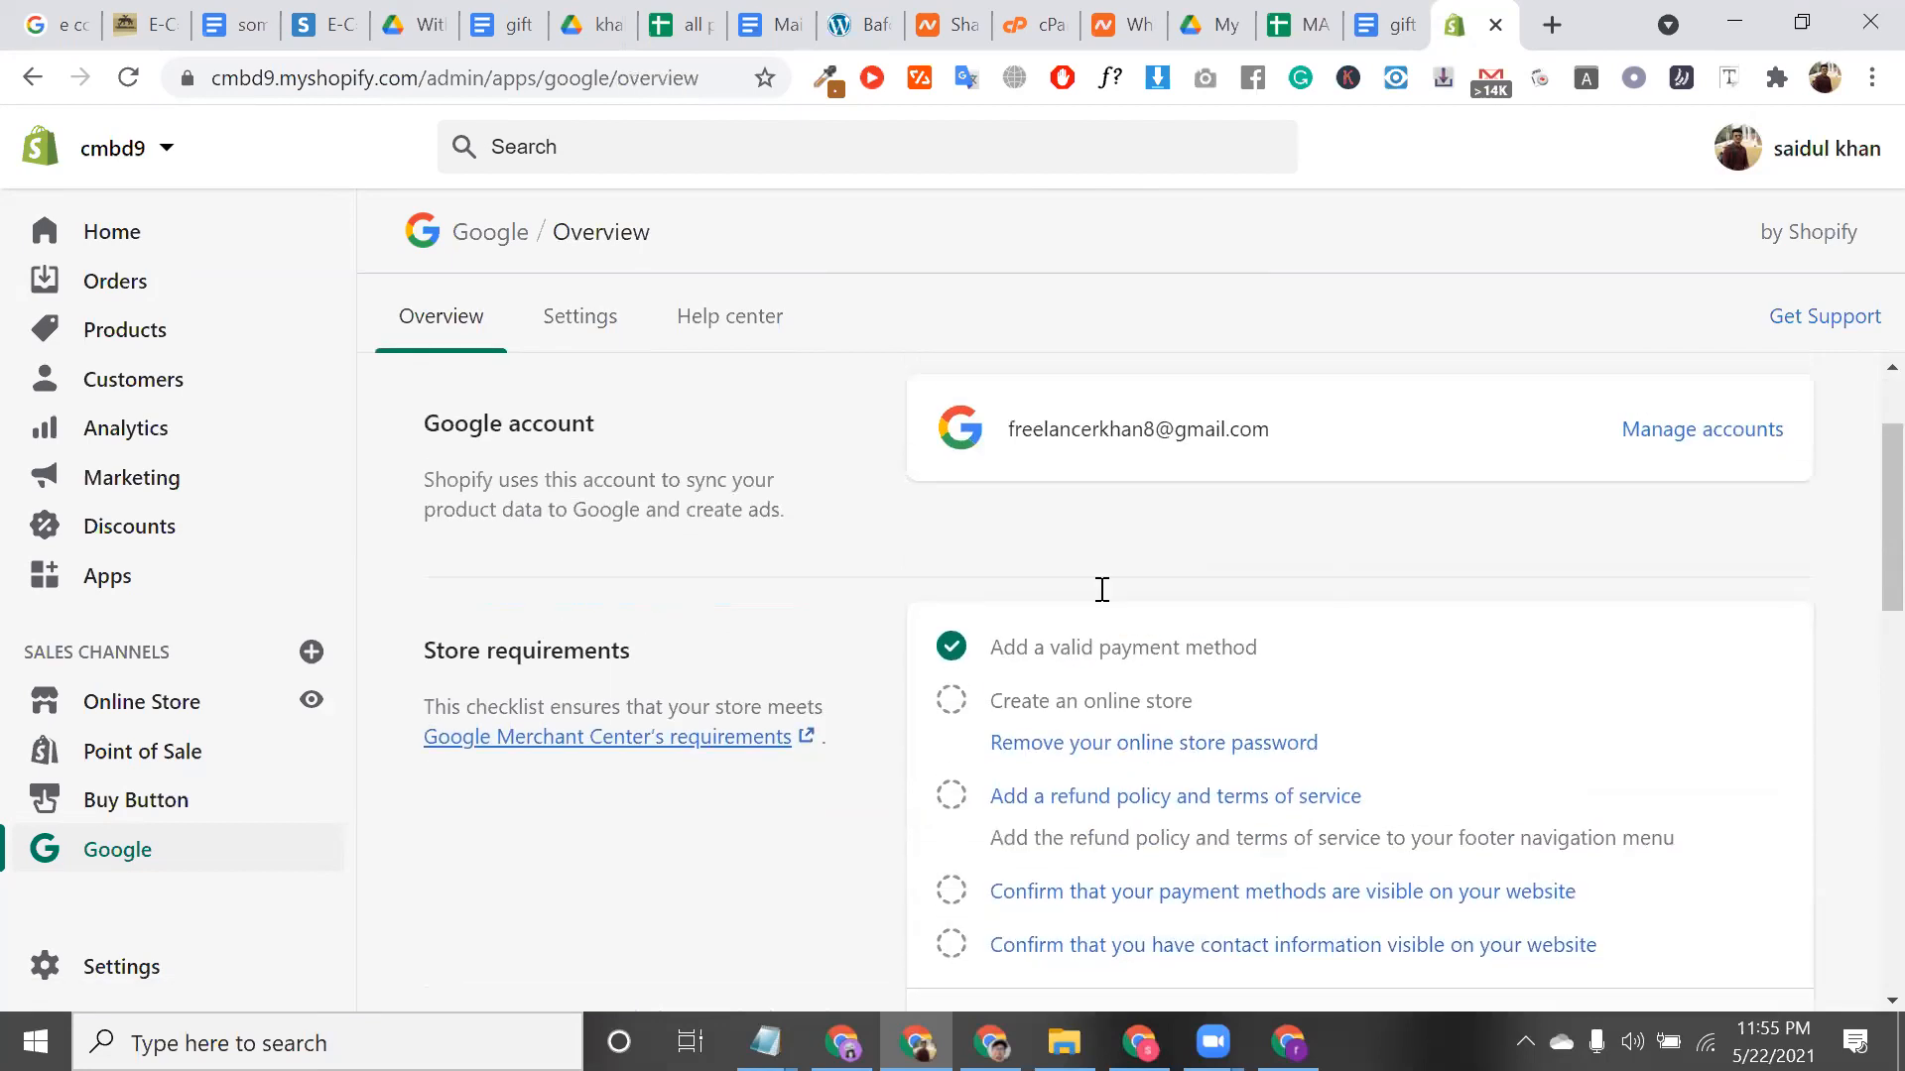
scroll(1020, 693, "down", 5)
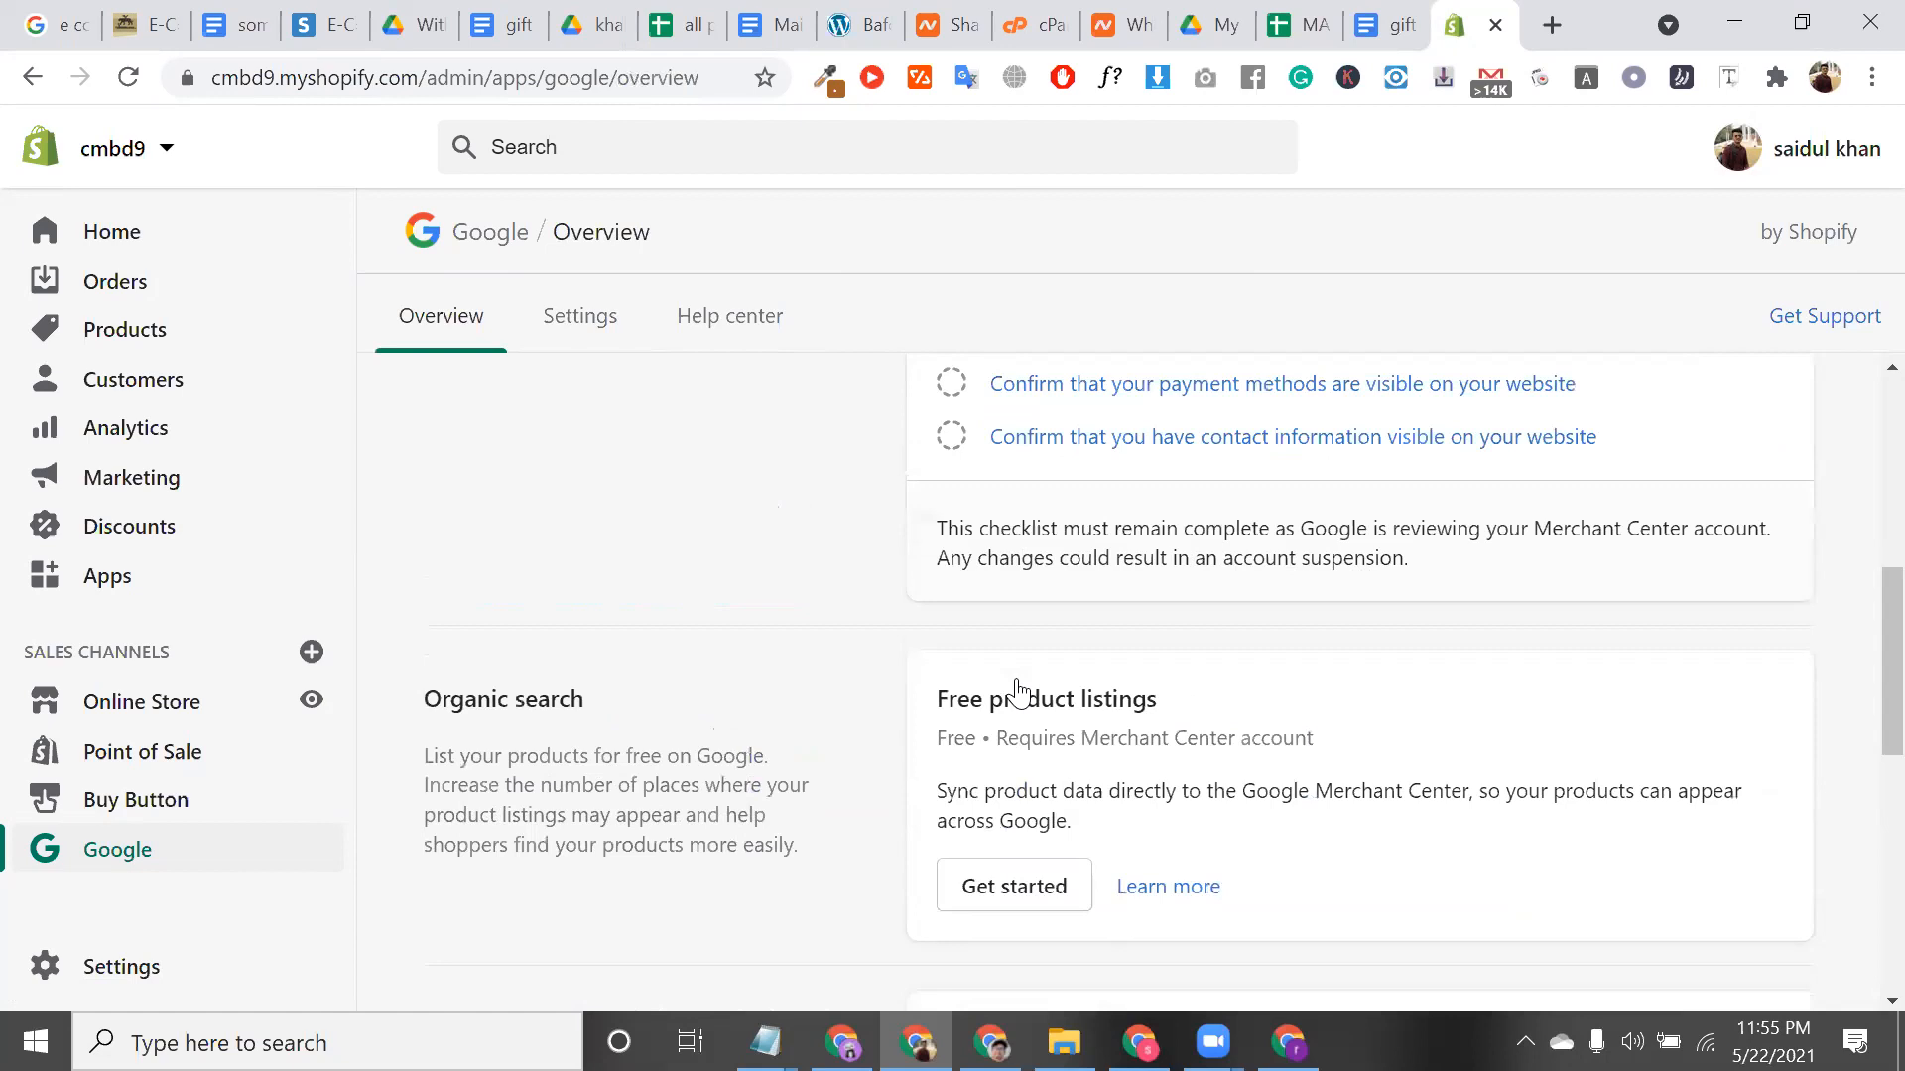
scroll(1020, 689, "down", 2)
left_click(1017, 692)
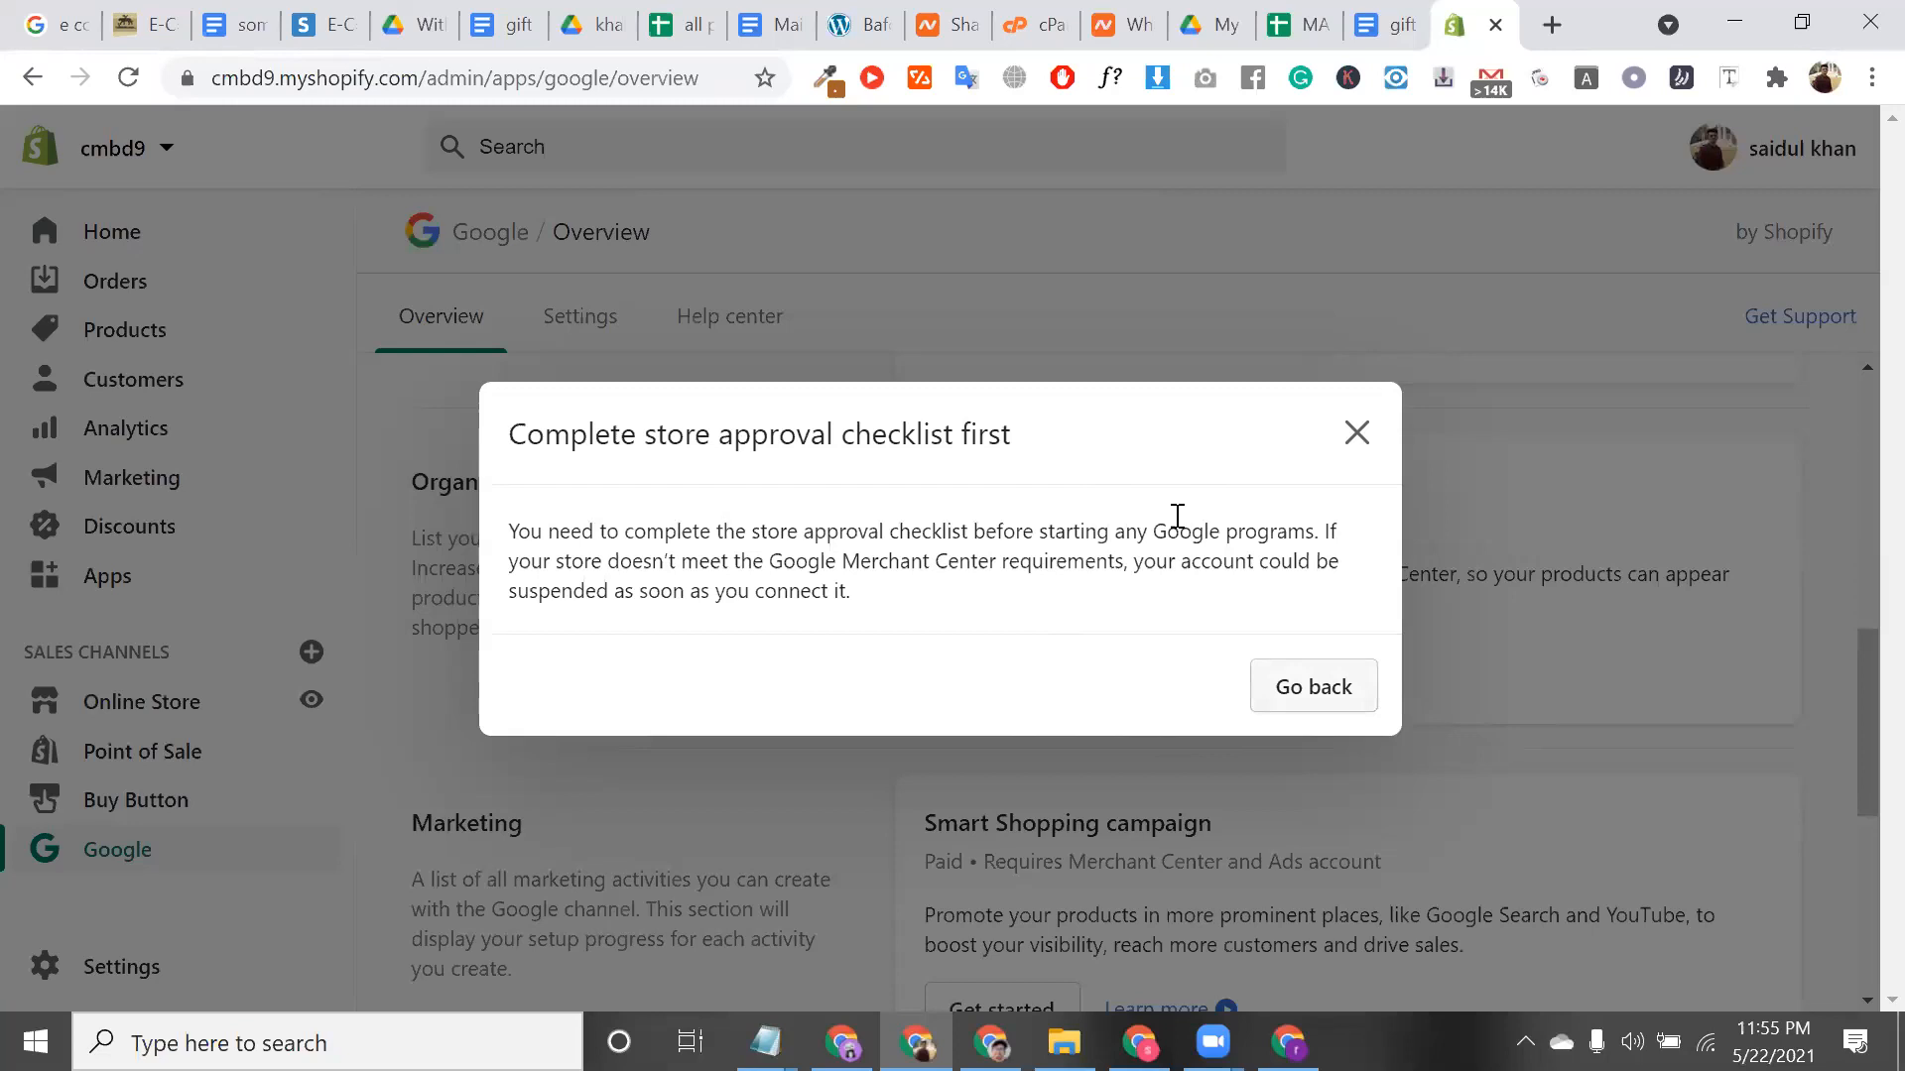
key("Escape")
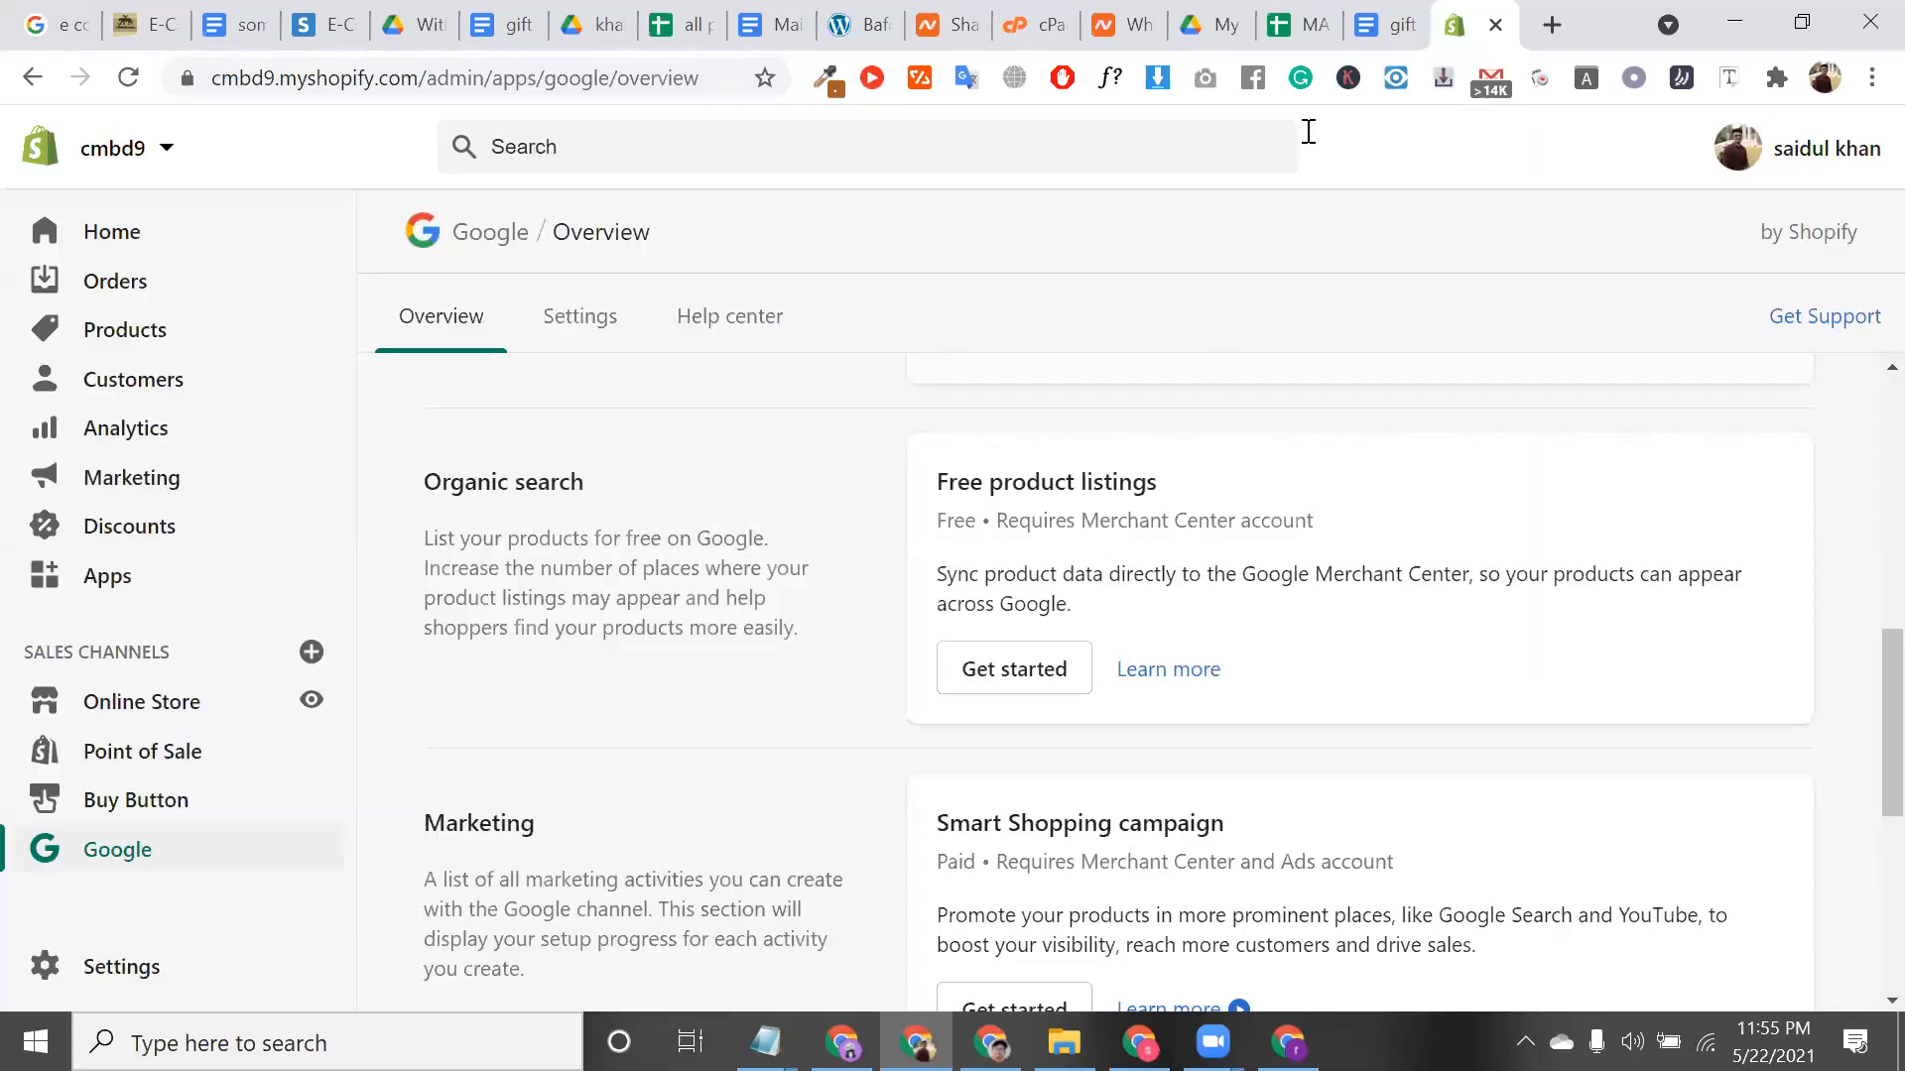
scroll(1295, 444, "down", 2)
scroll(566, 288, "up", 1)
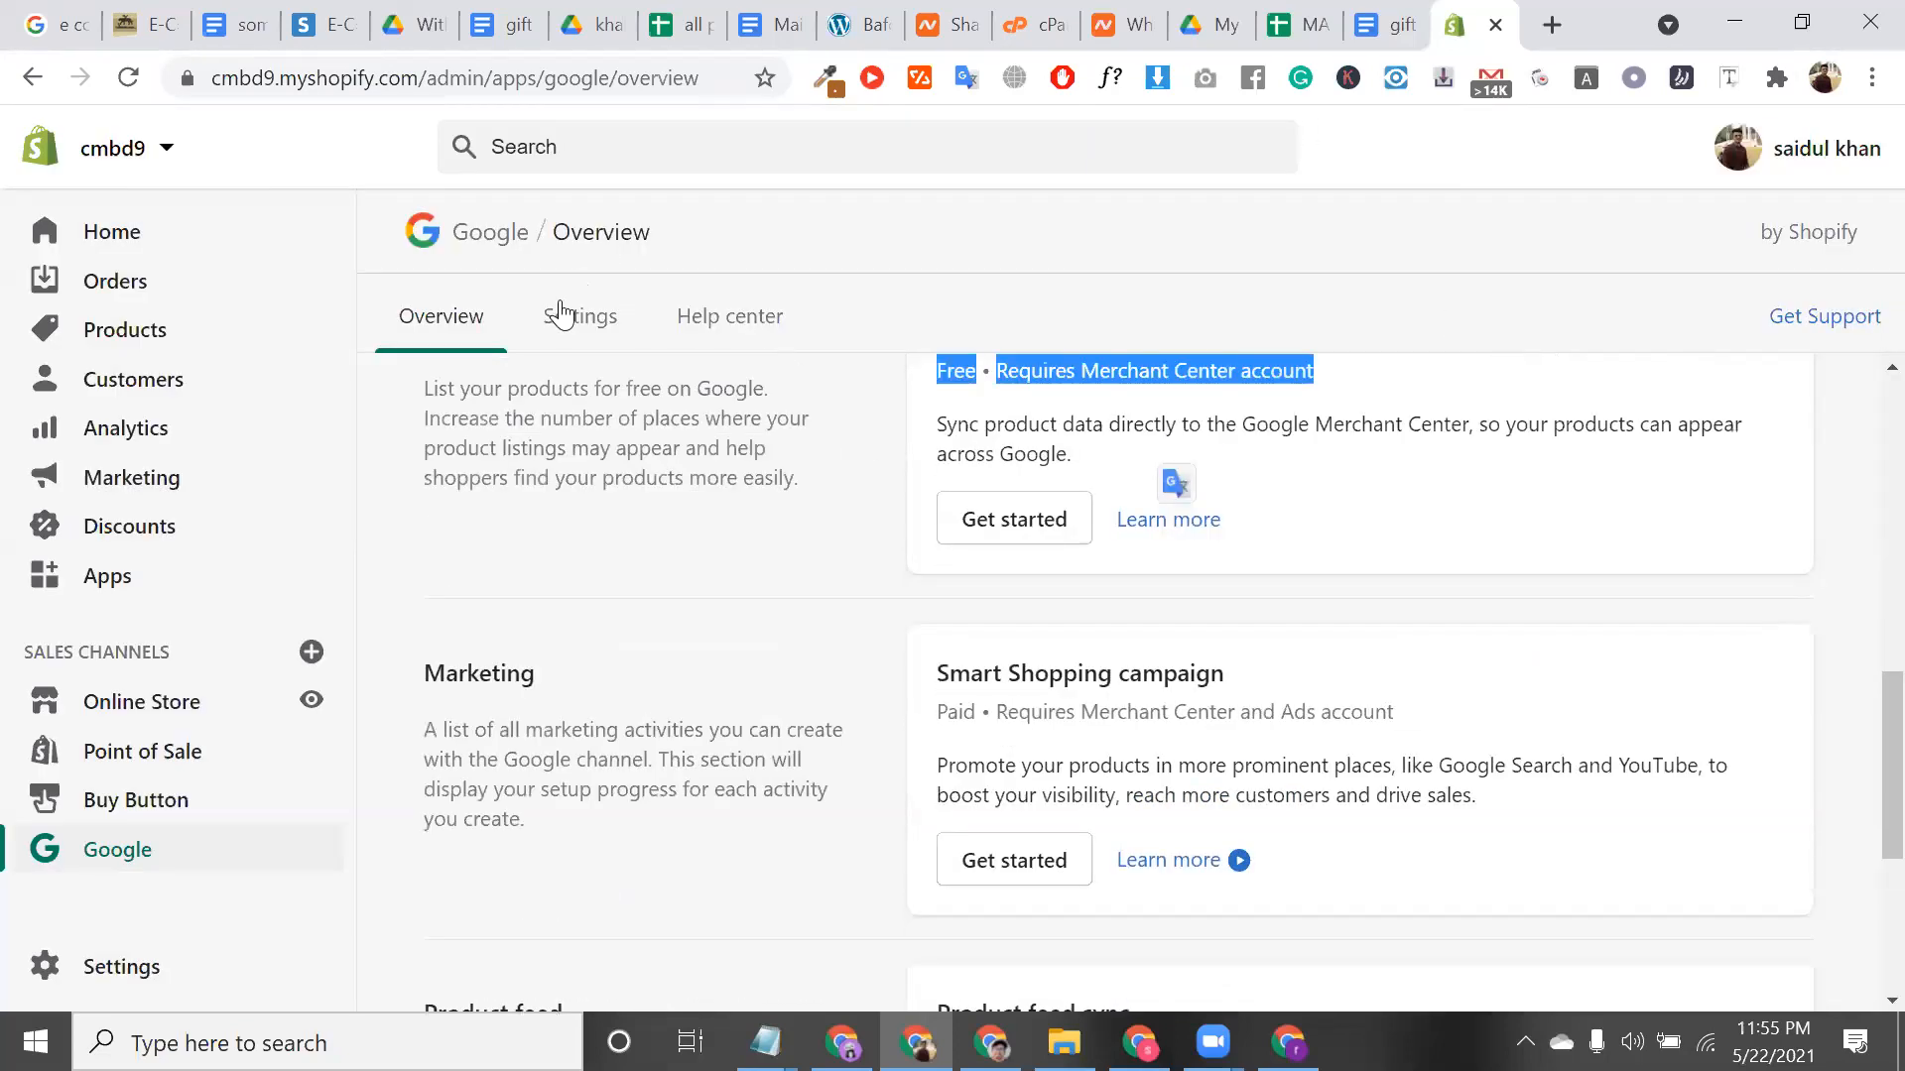
scroll(1295, 823, "up", 5)
scroll(1312, 729, "up", 2)
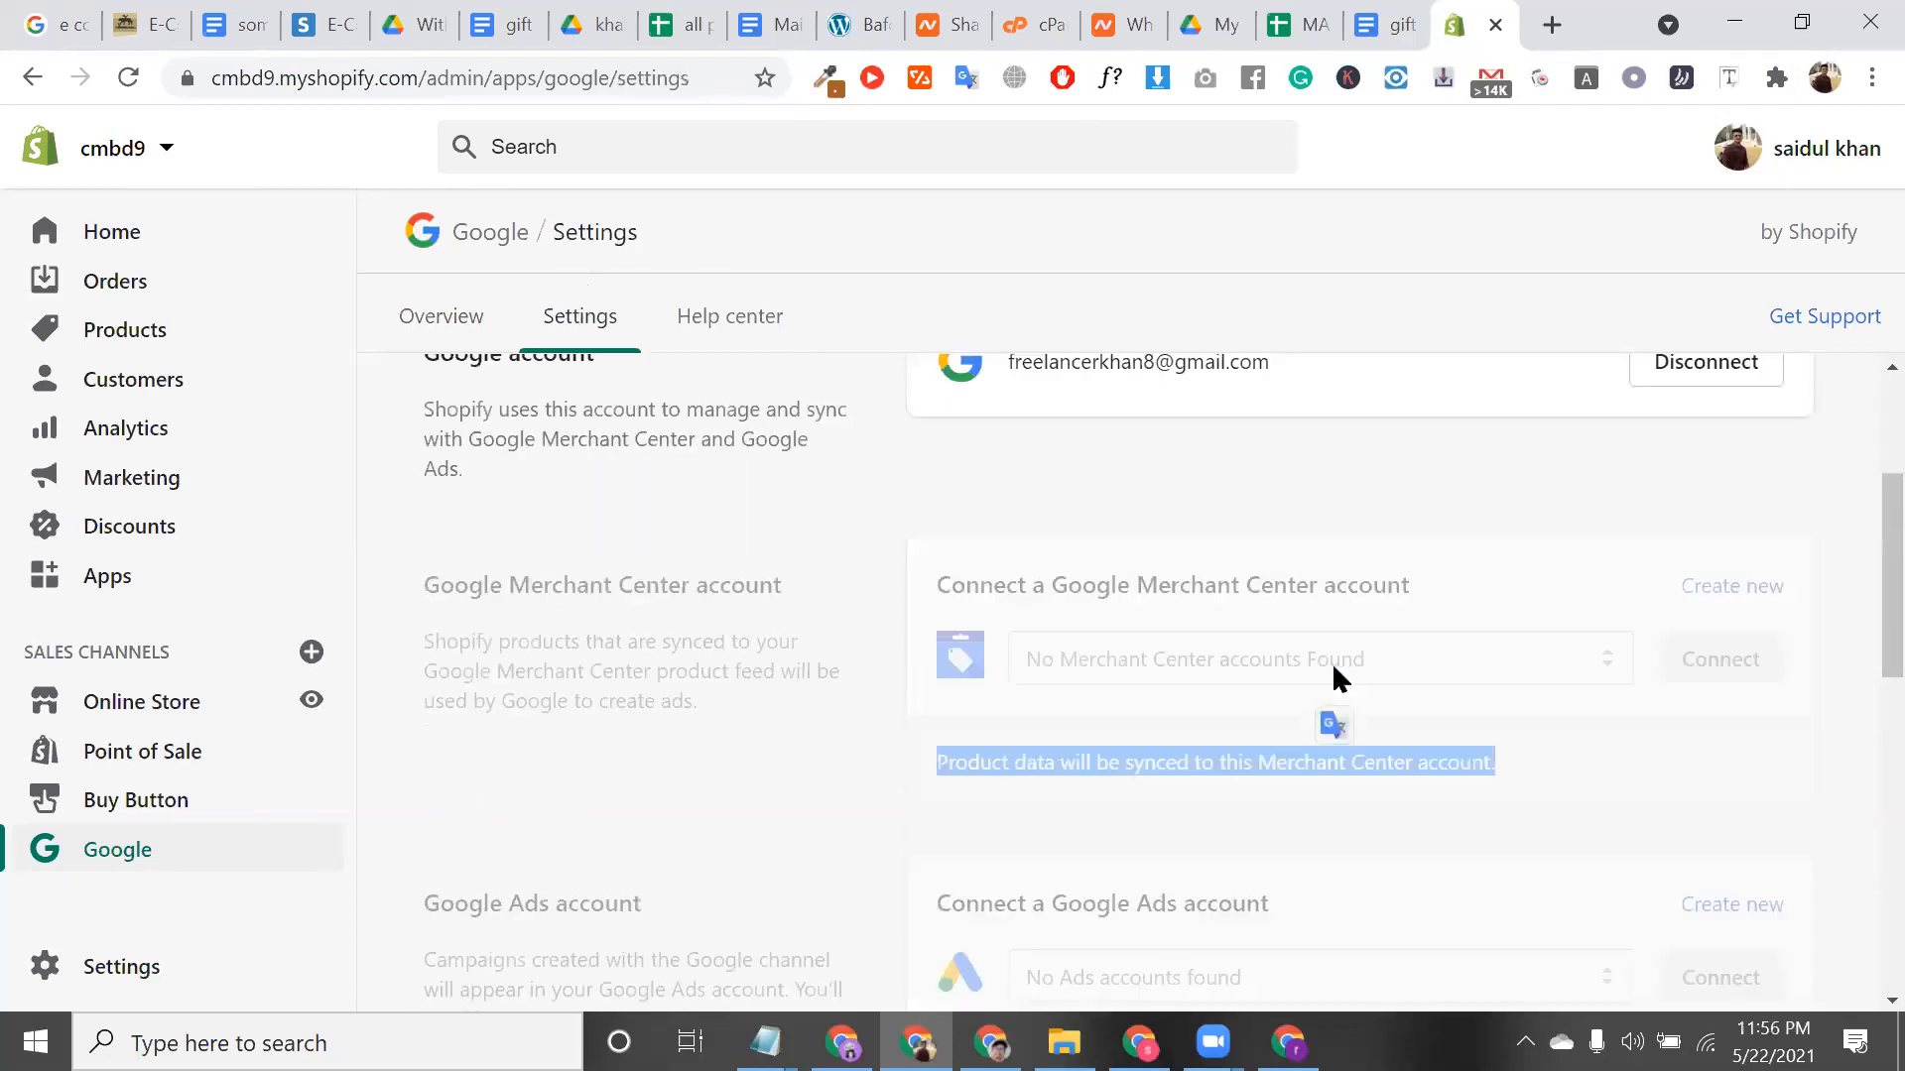
scroll(1102, 496, "down", 1)
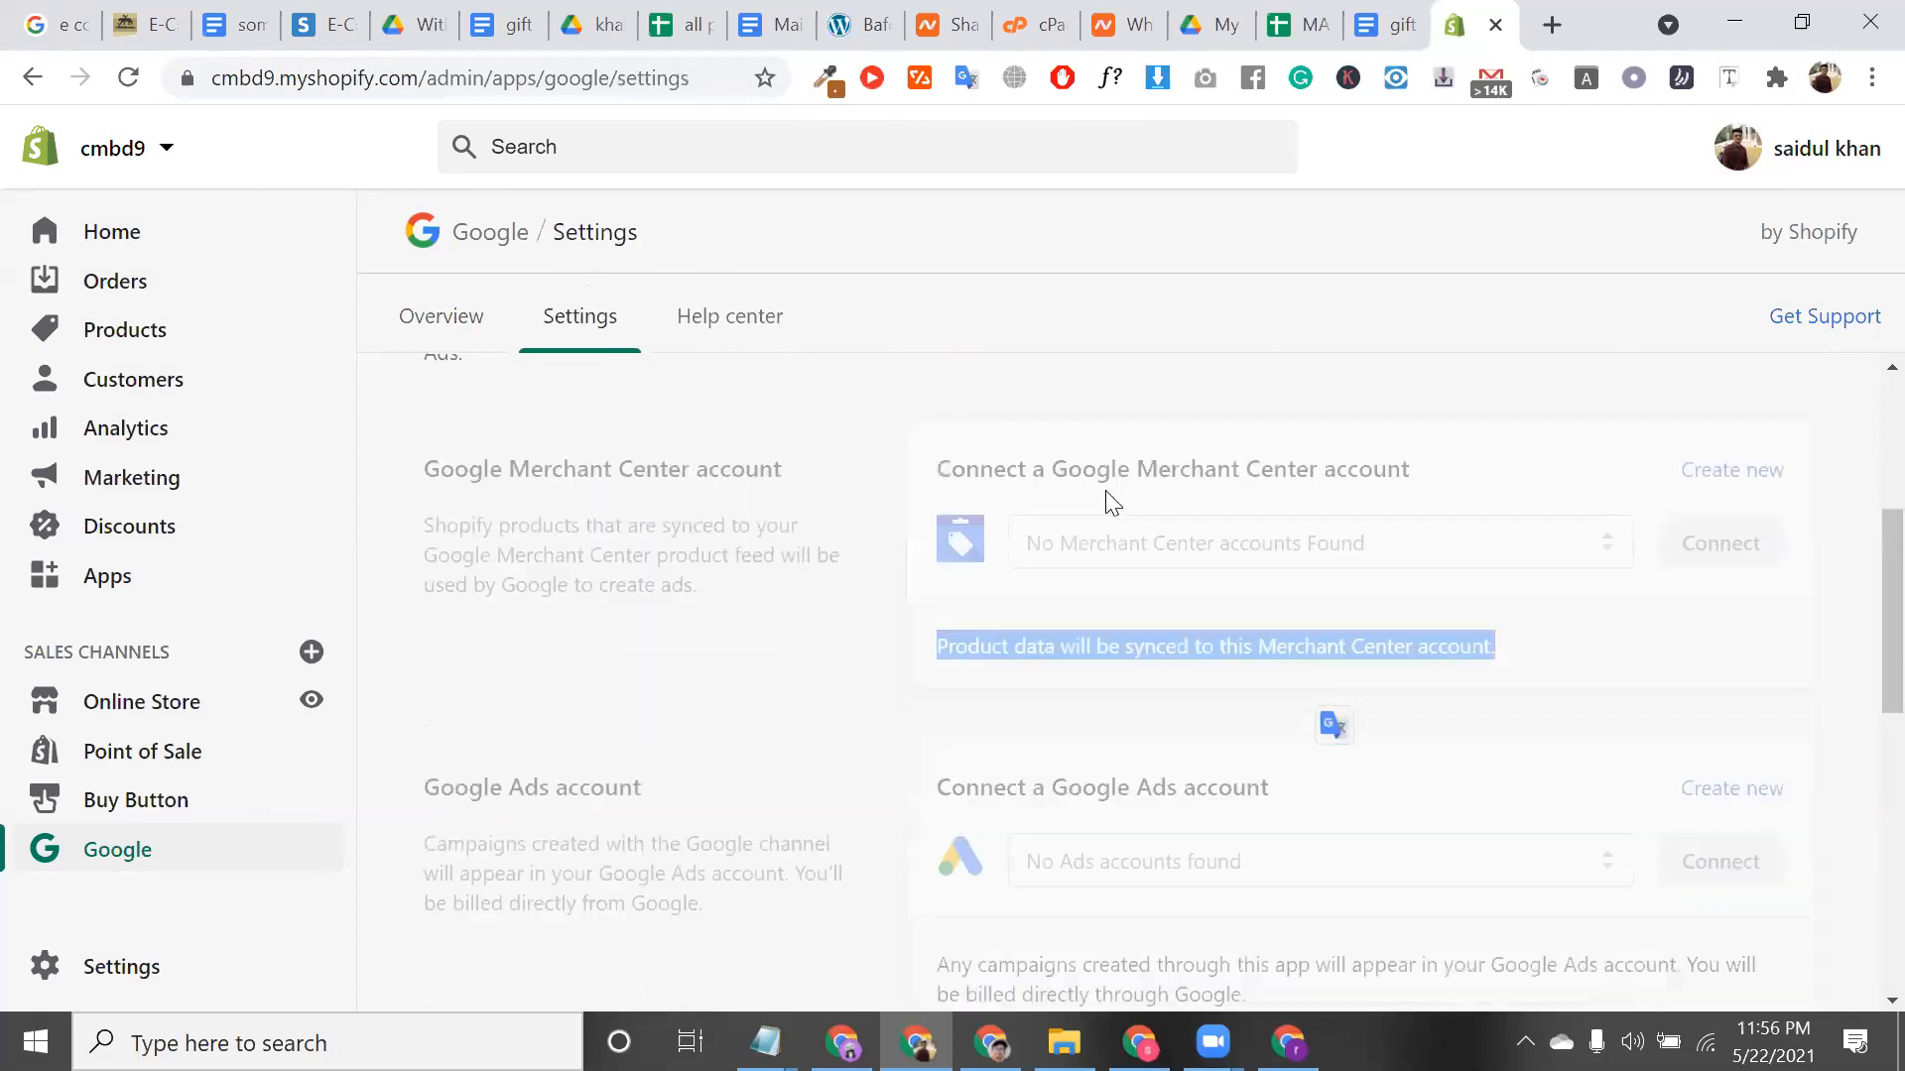
scroll(1091, 493, "down", 3)
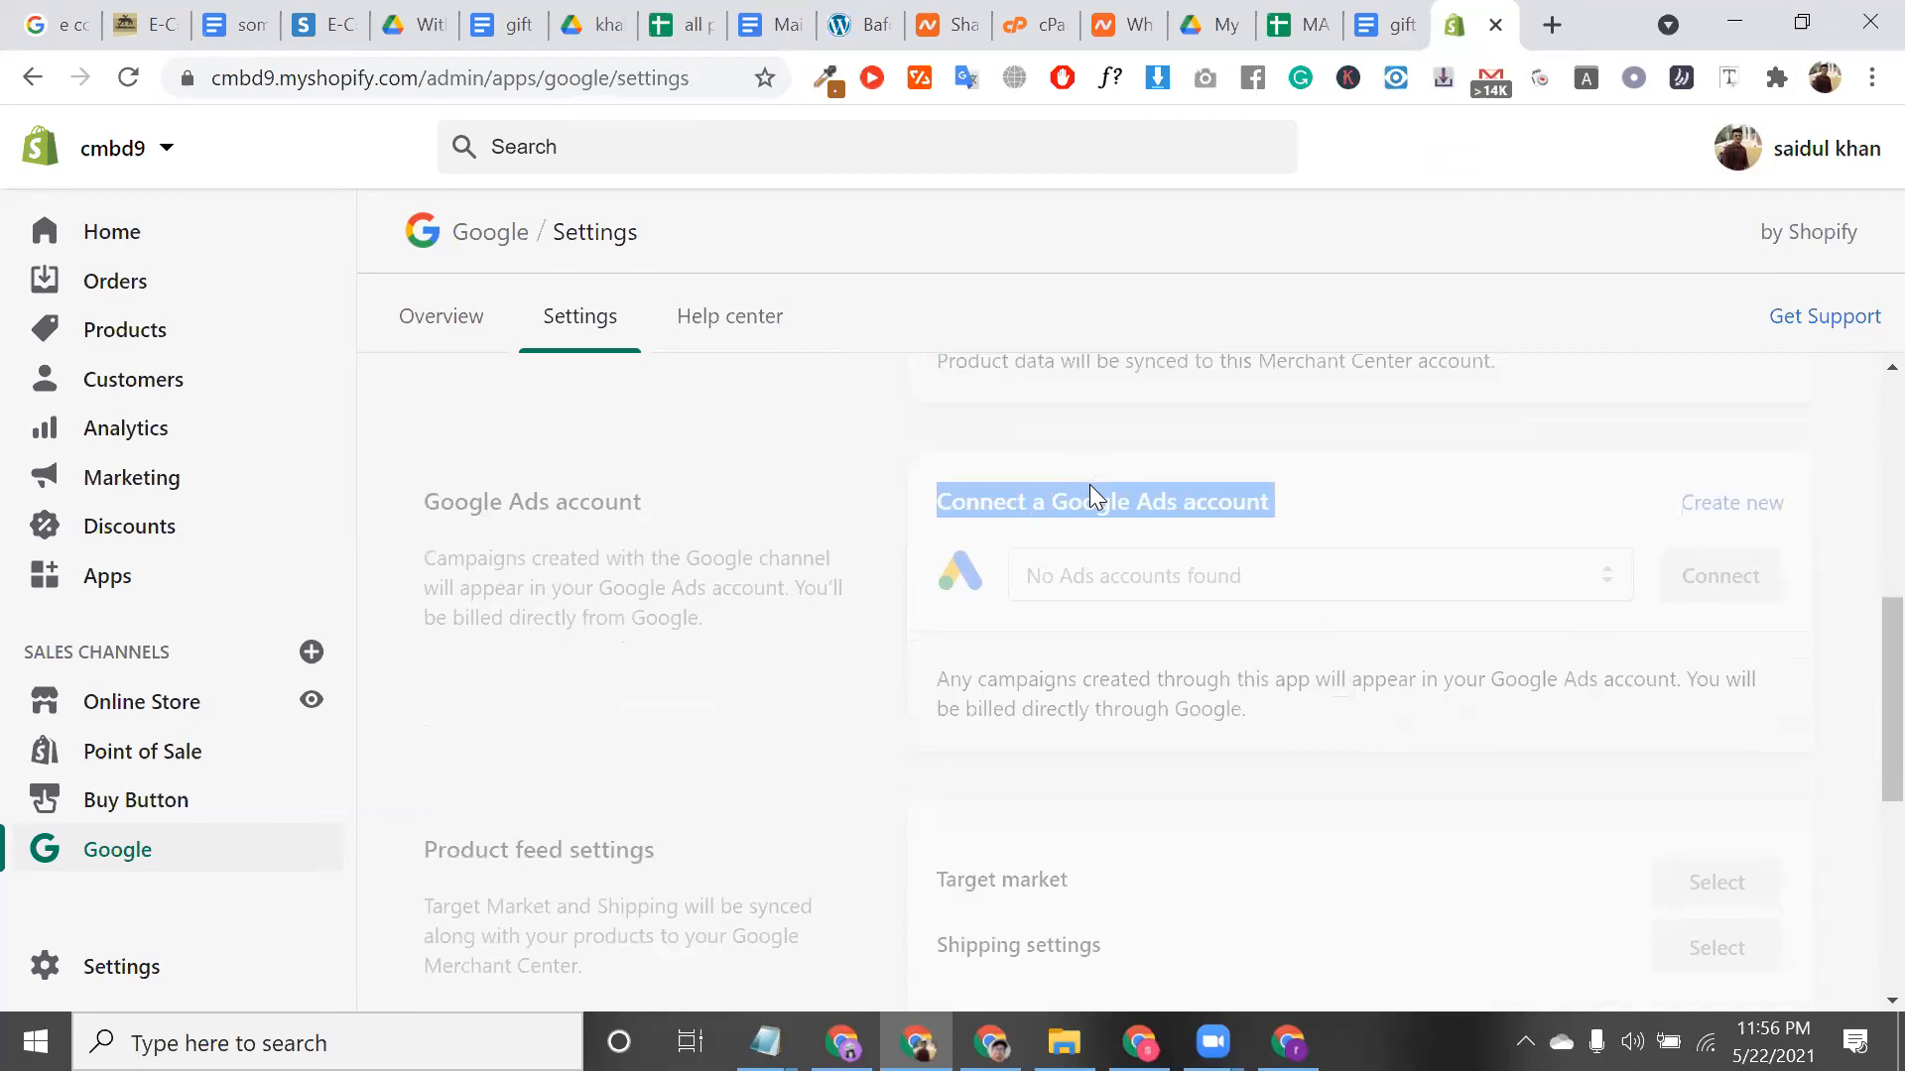
scroll(1395, 640, "down", 3)
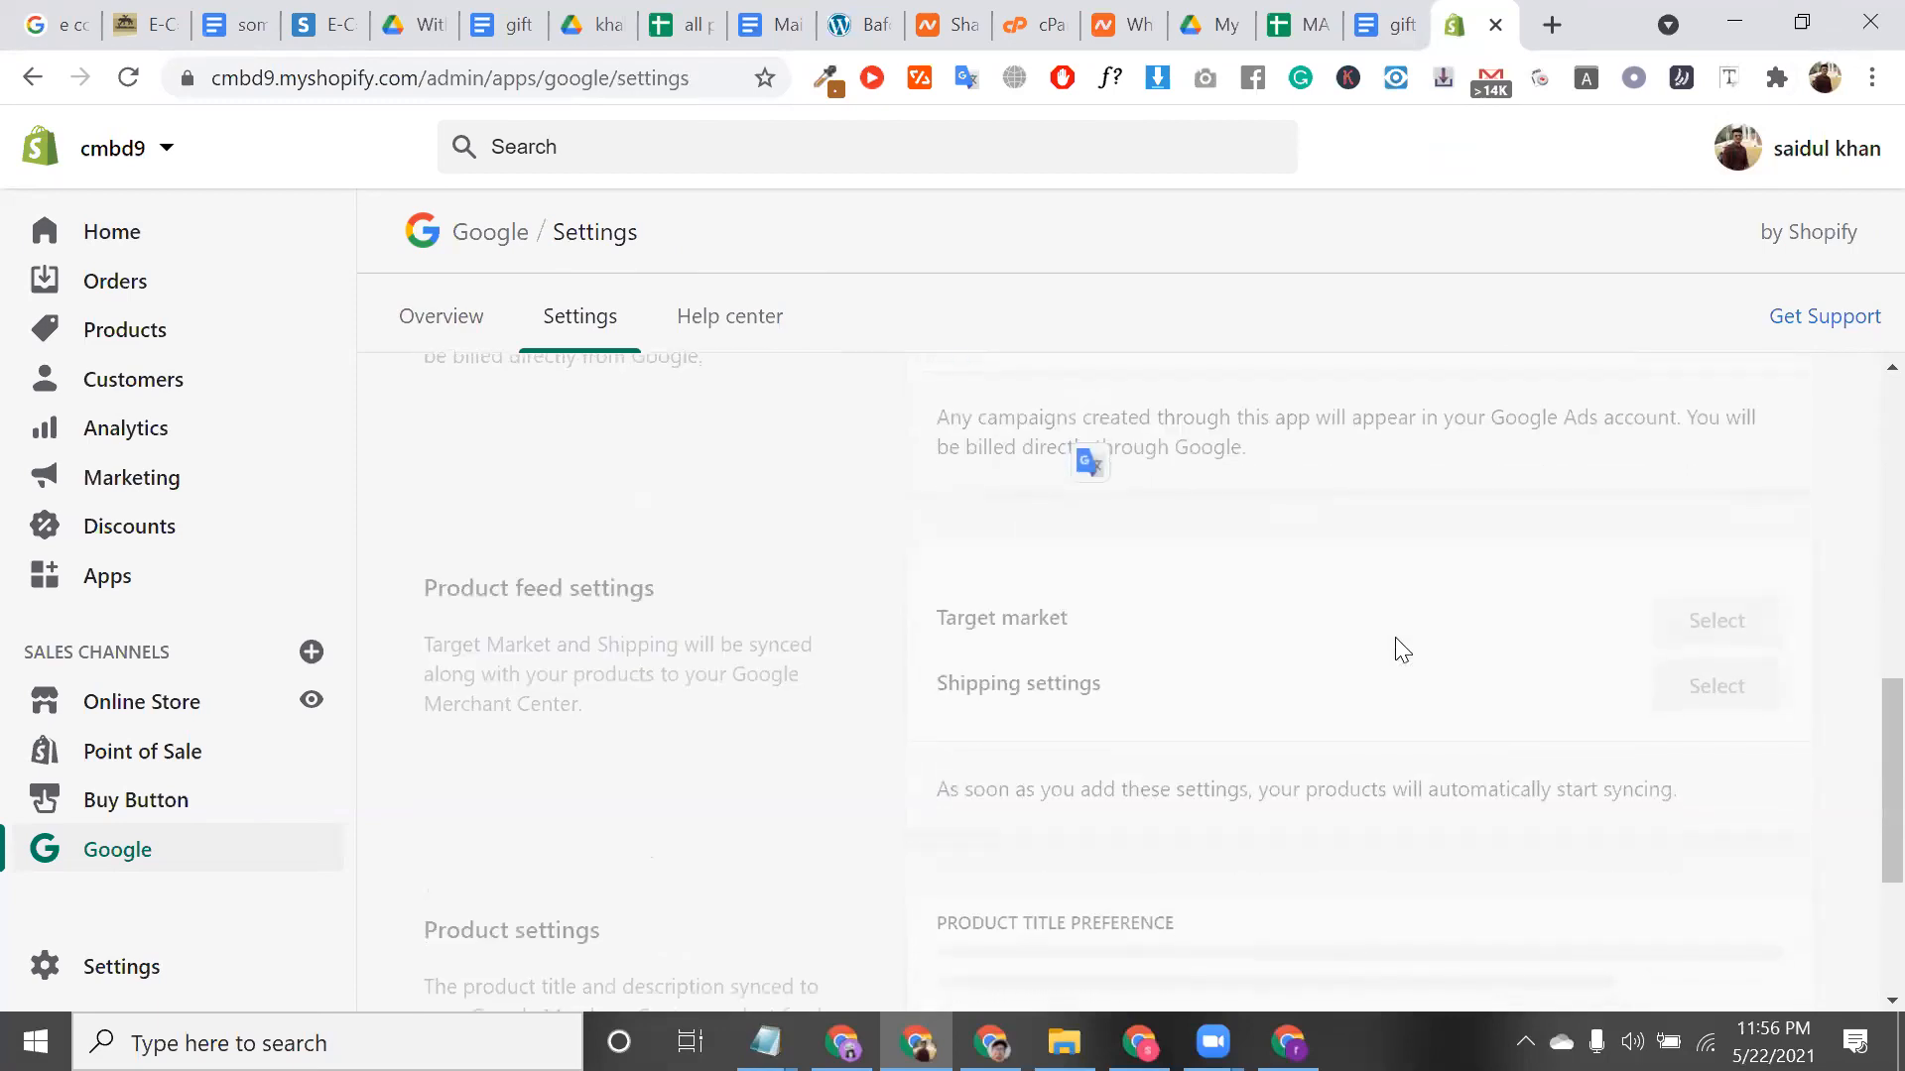
scroll(1449, 690, "down", 4)
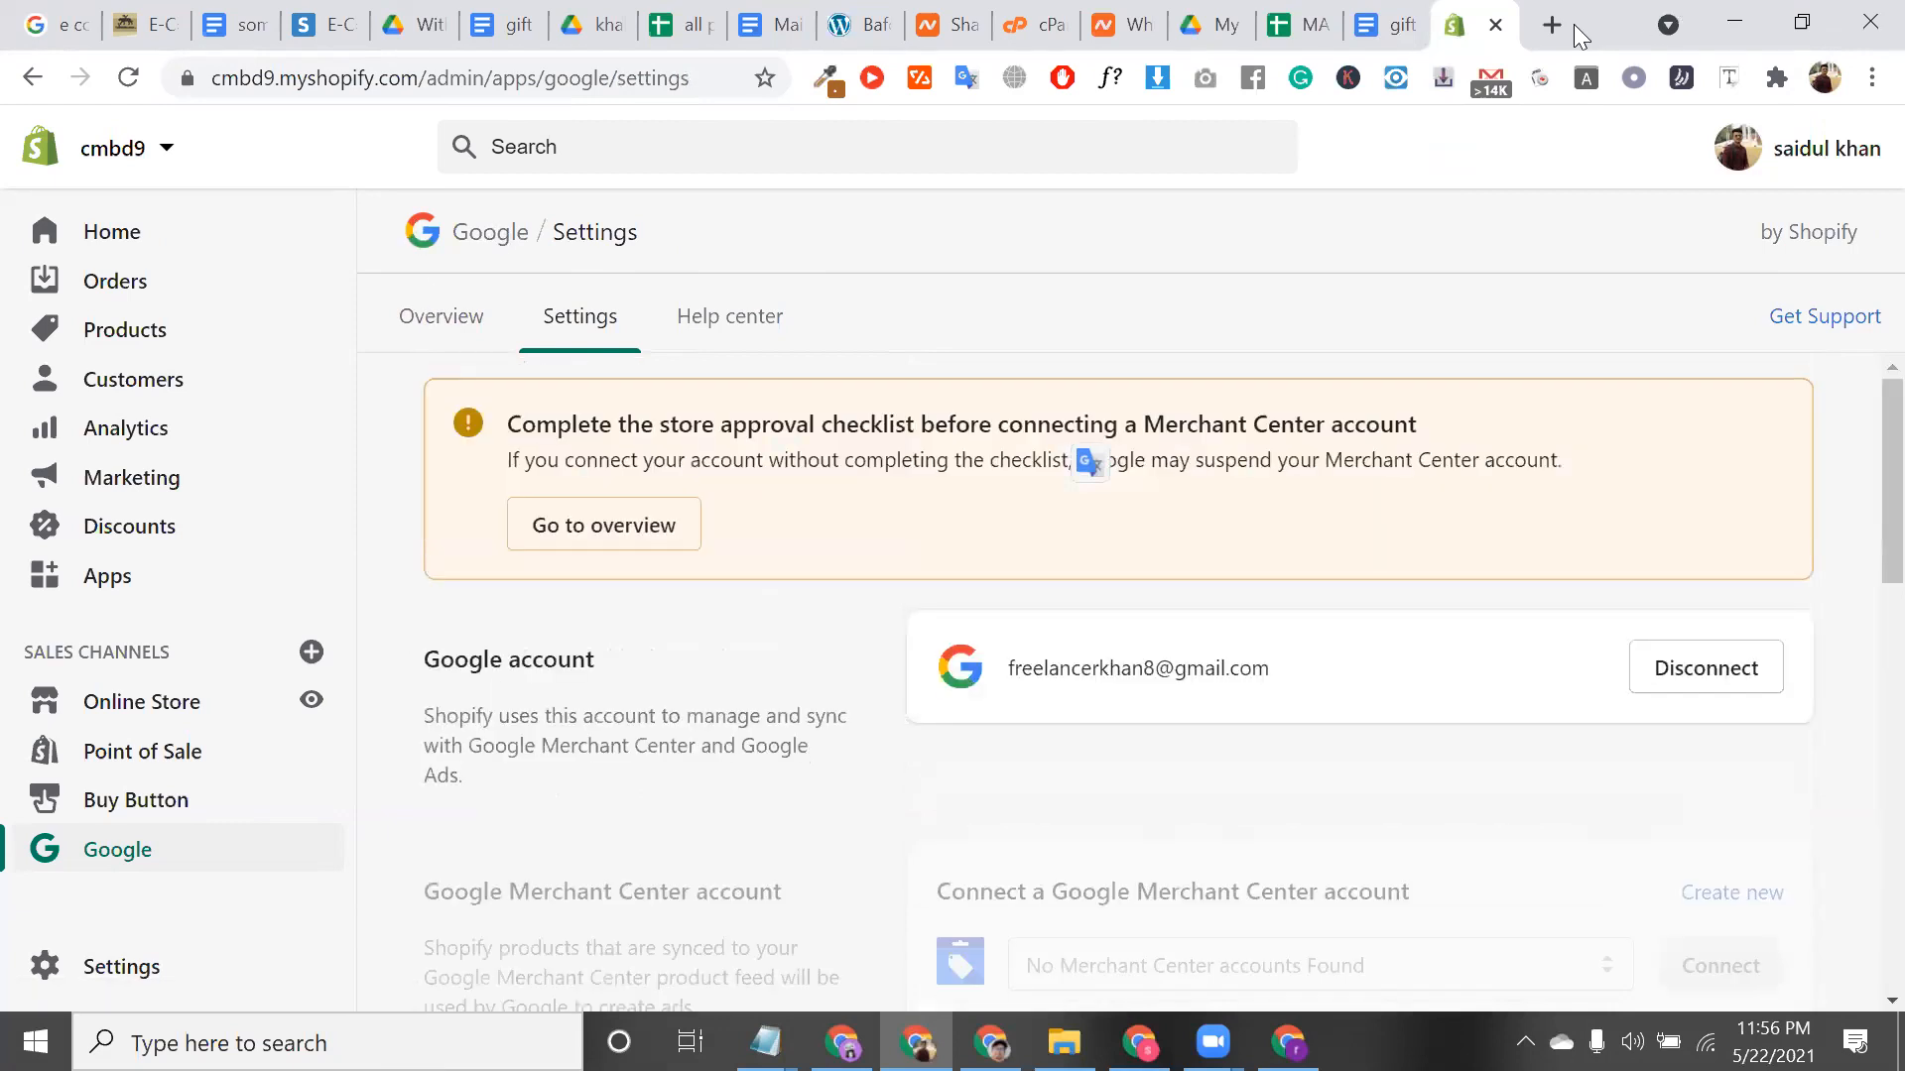
Search Google for 'google ads account' from a new tab's omnibox suggestion
left_click(1554, 22)
left_click(1553, 22)
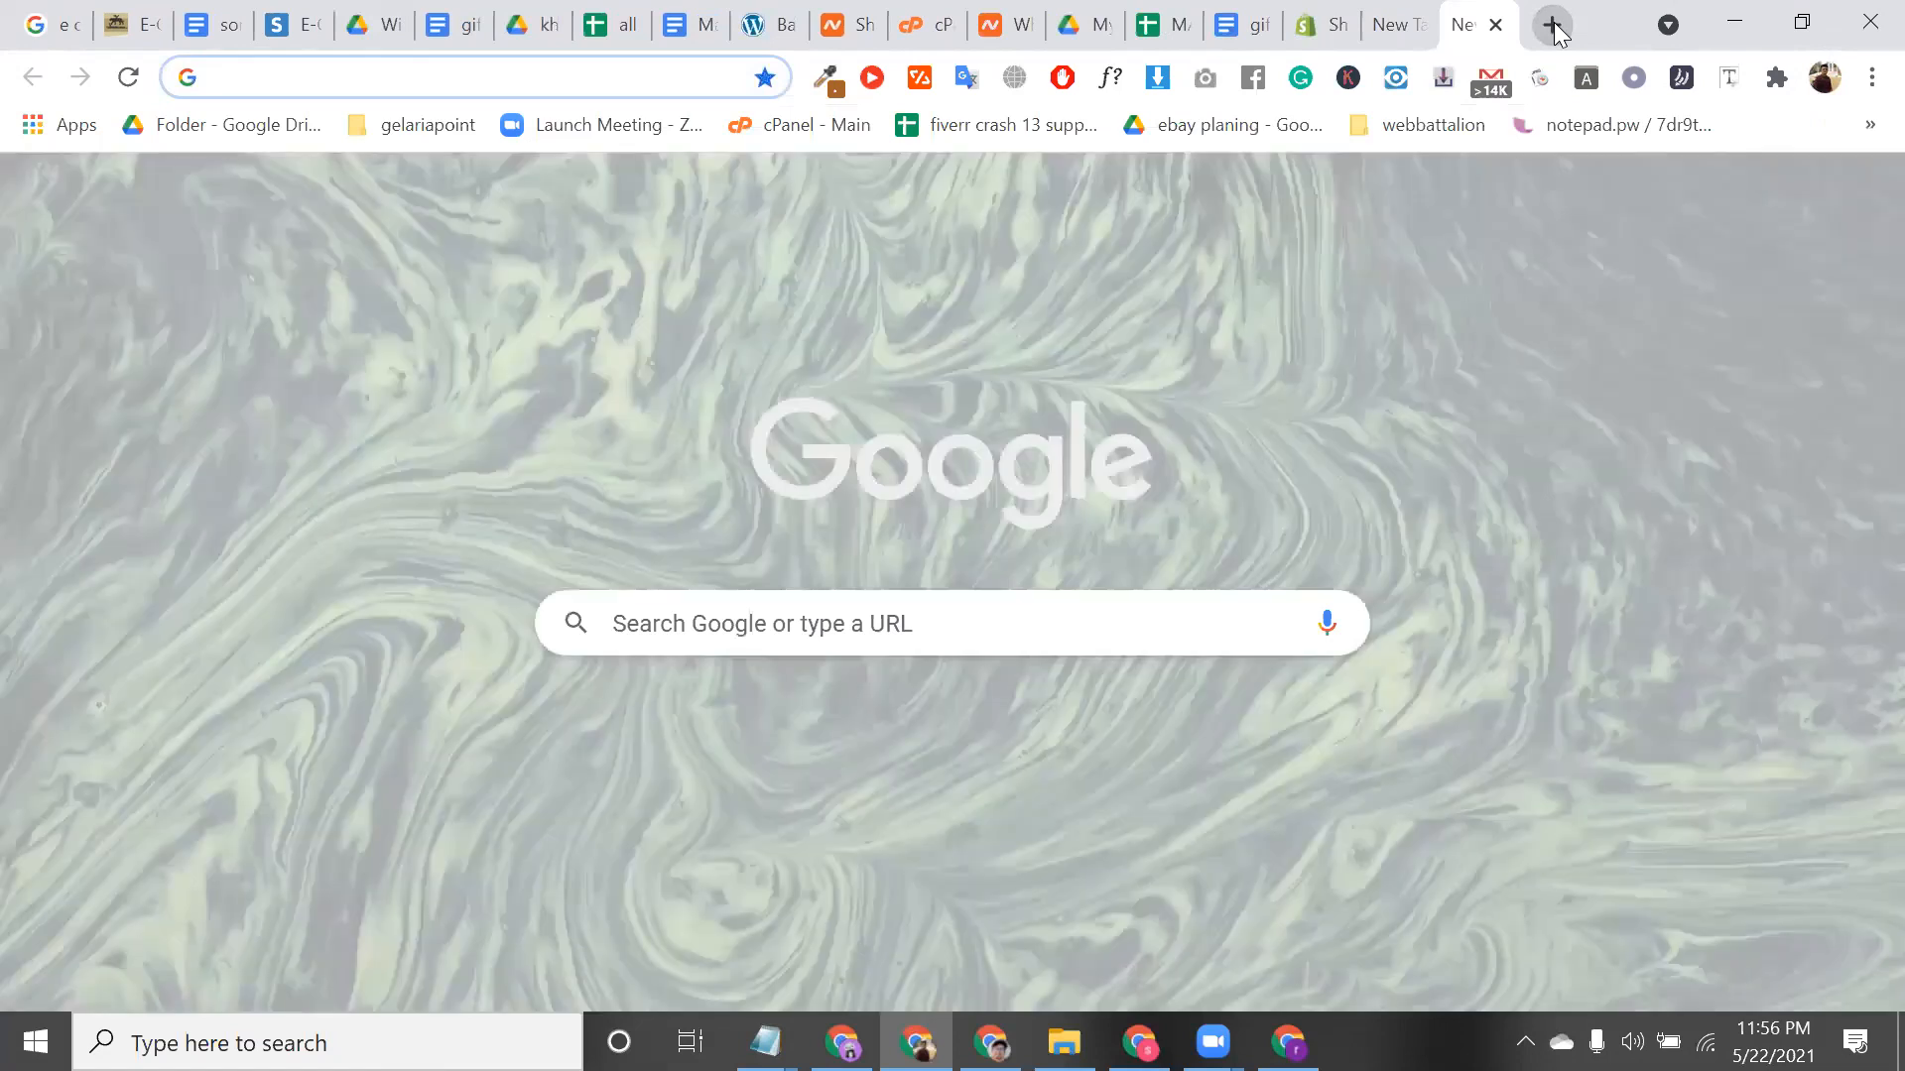
type("google ")
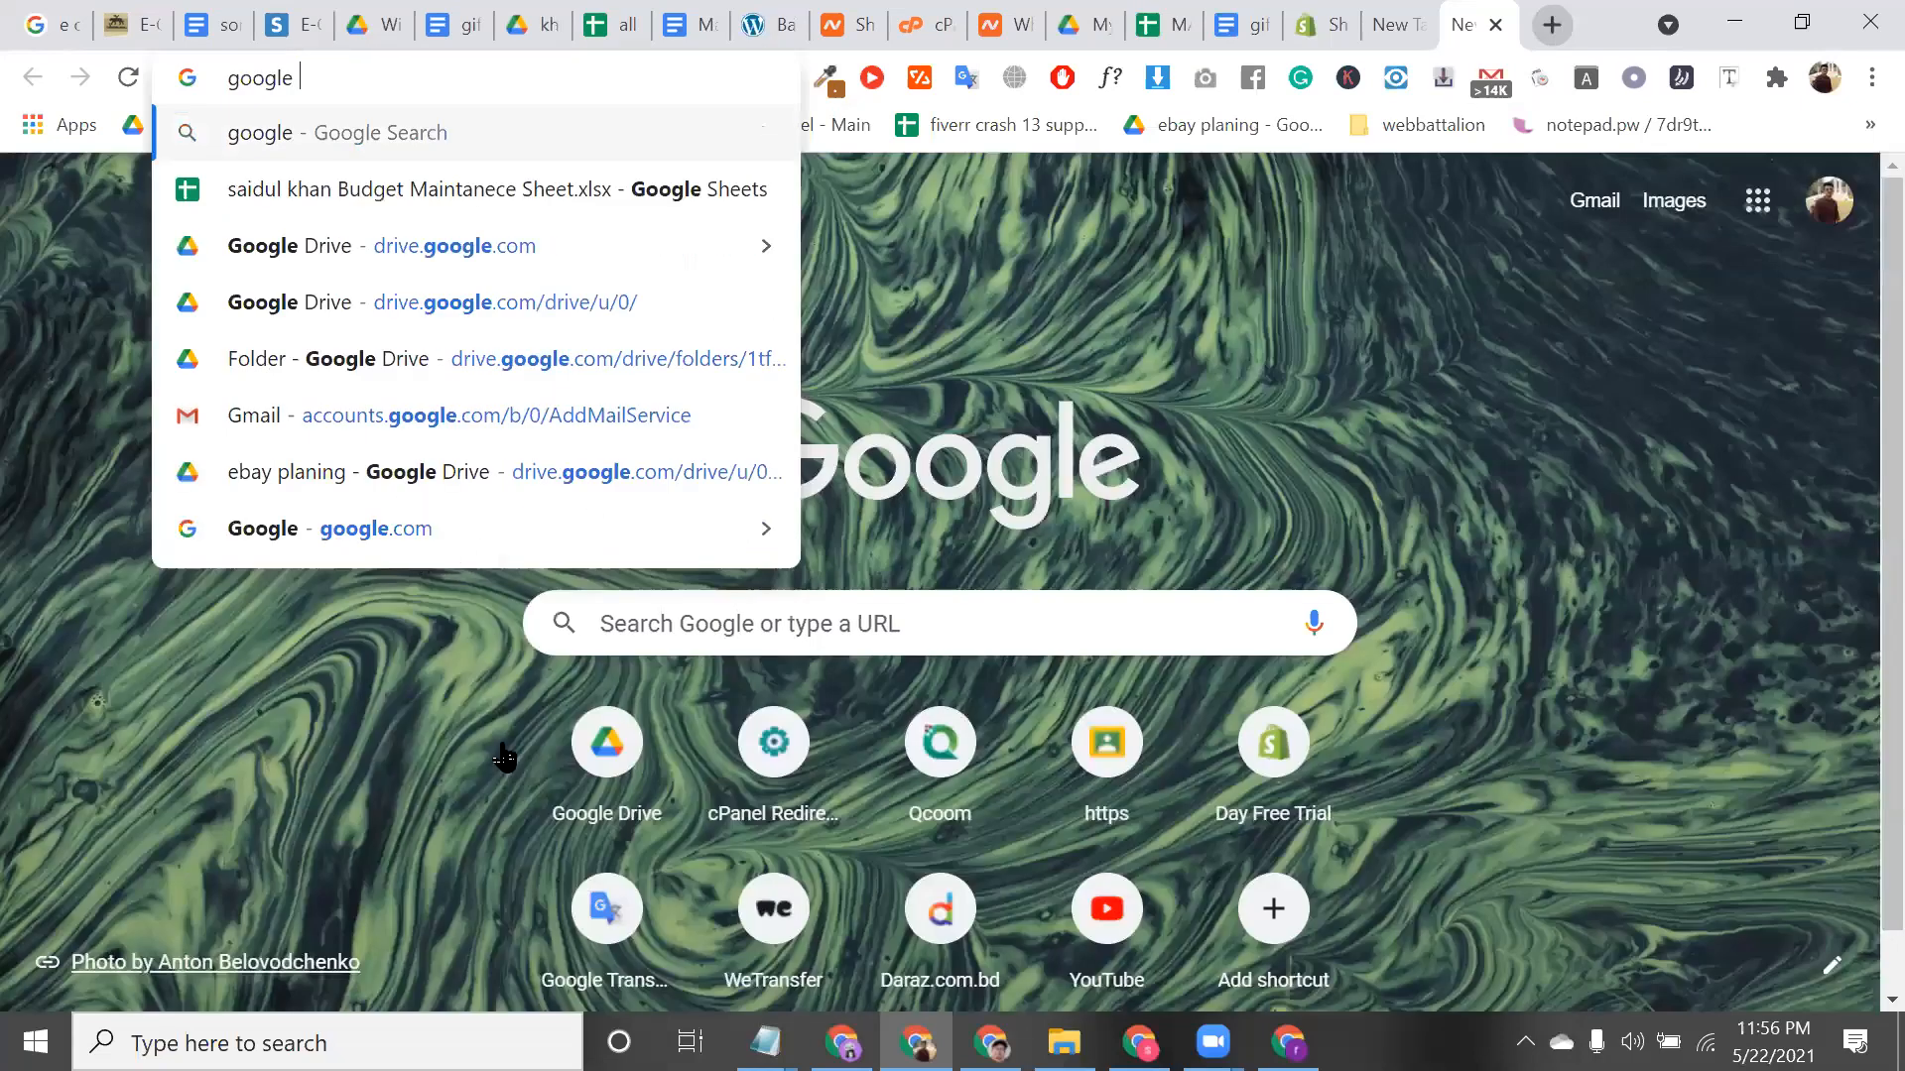
type("ads")
key("Down")
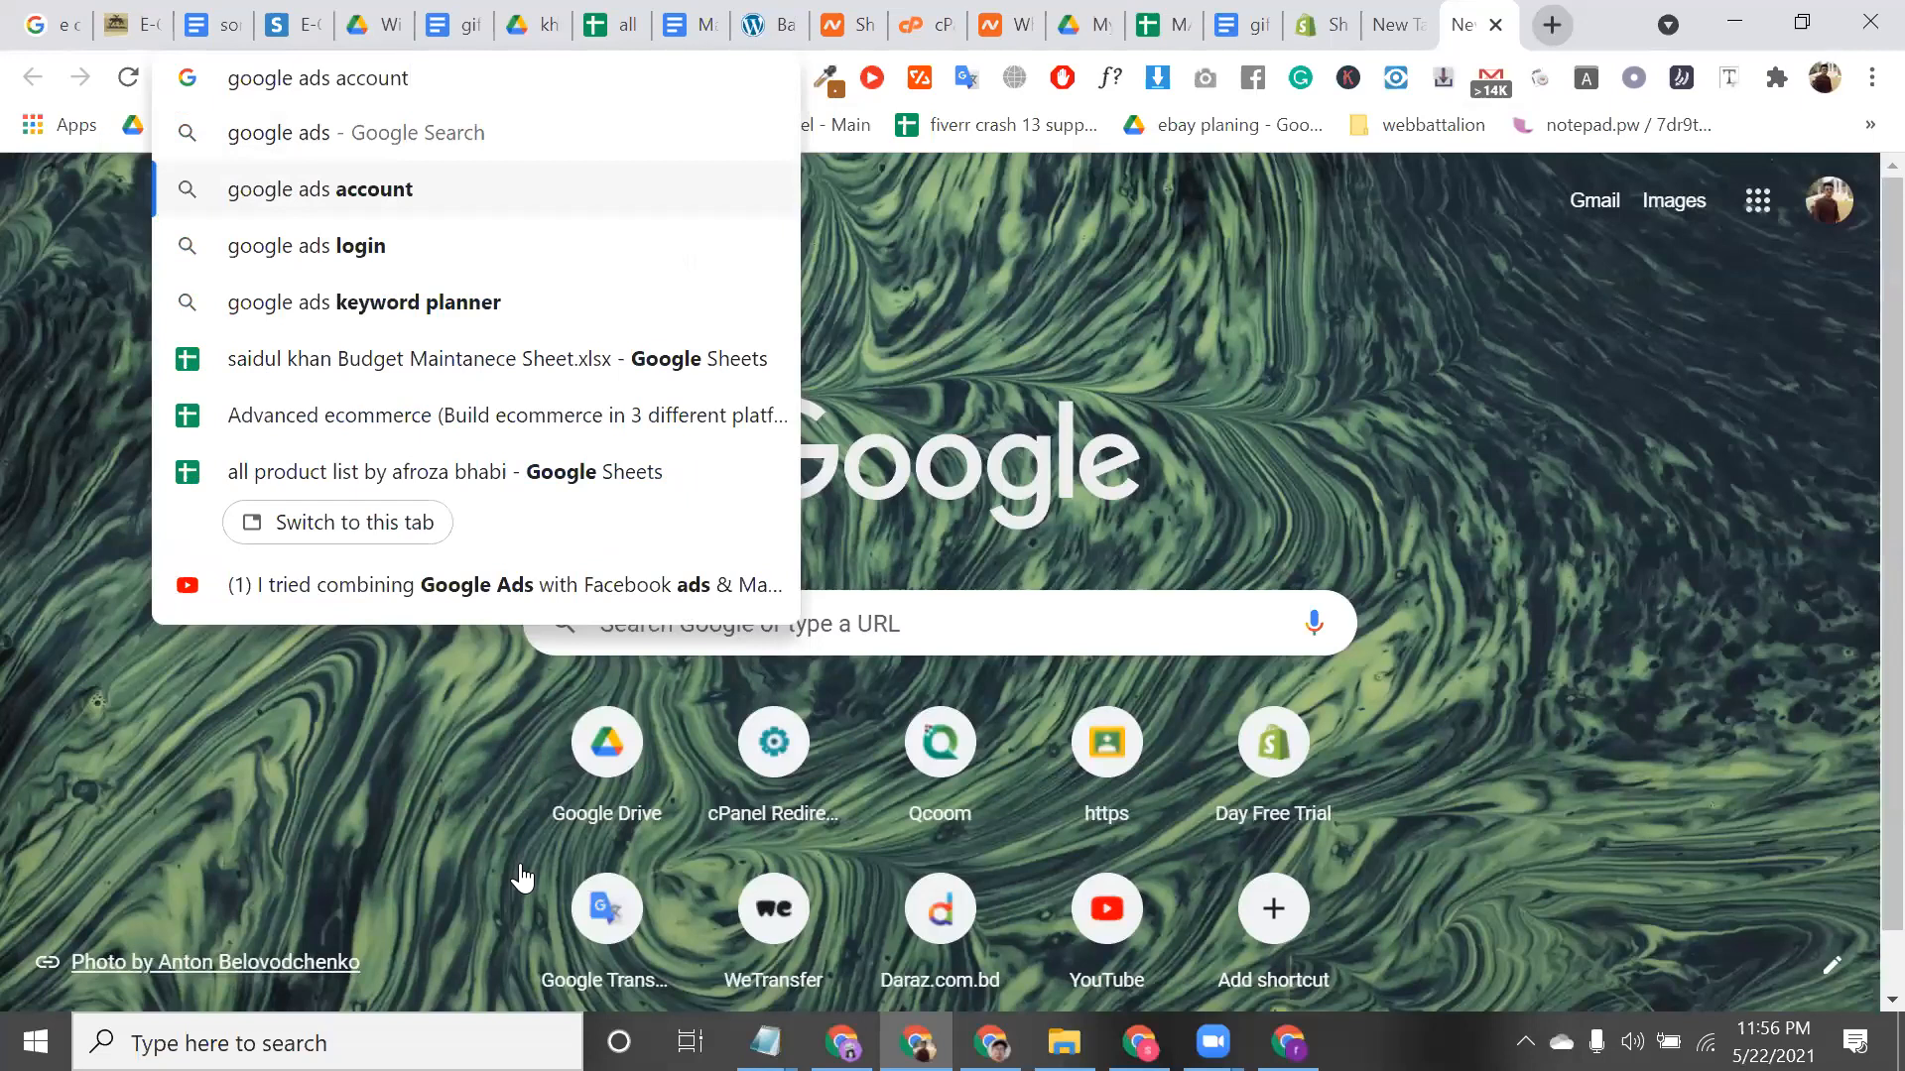
key("Return")
Open the Google Ads manager accounts page and choose Create a manager account
left_click(521, 878)
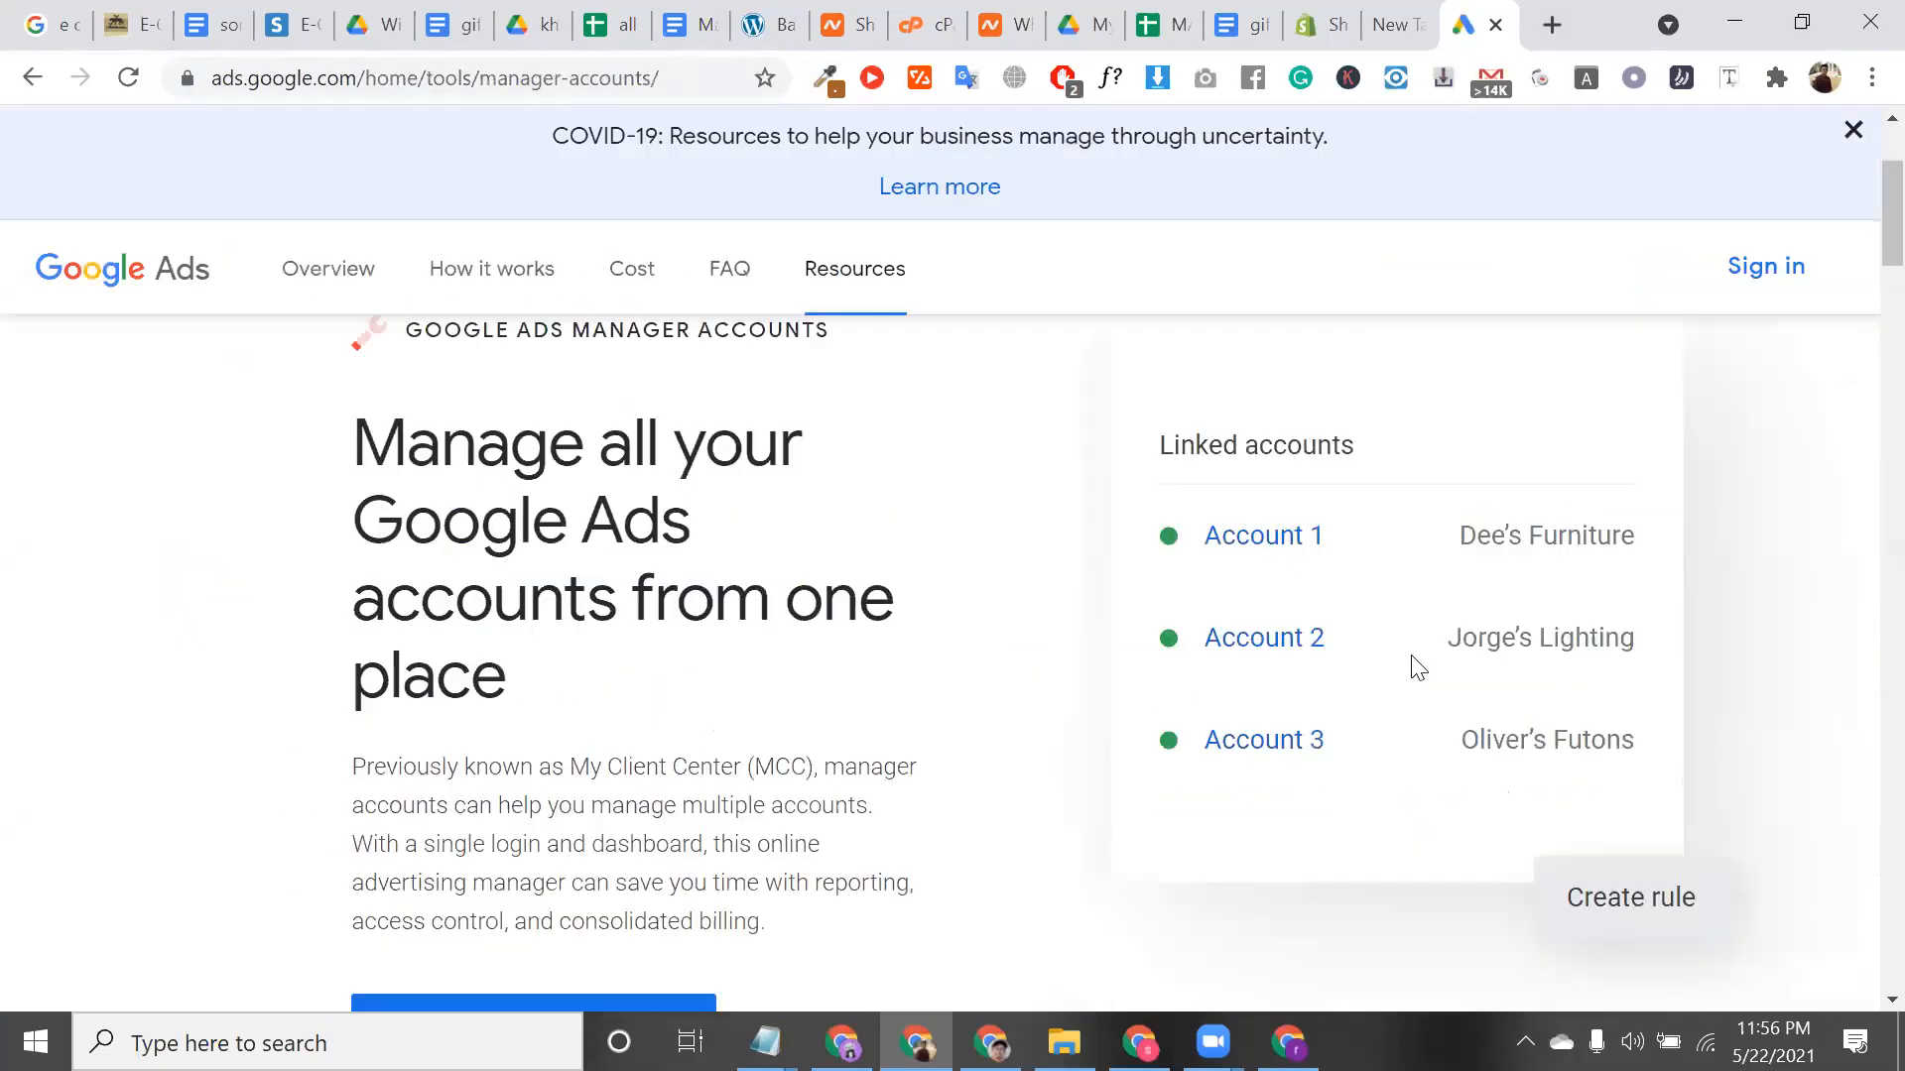
scroll(1419, 668, "down", 3)
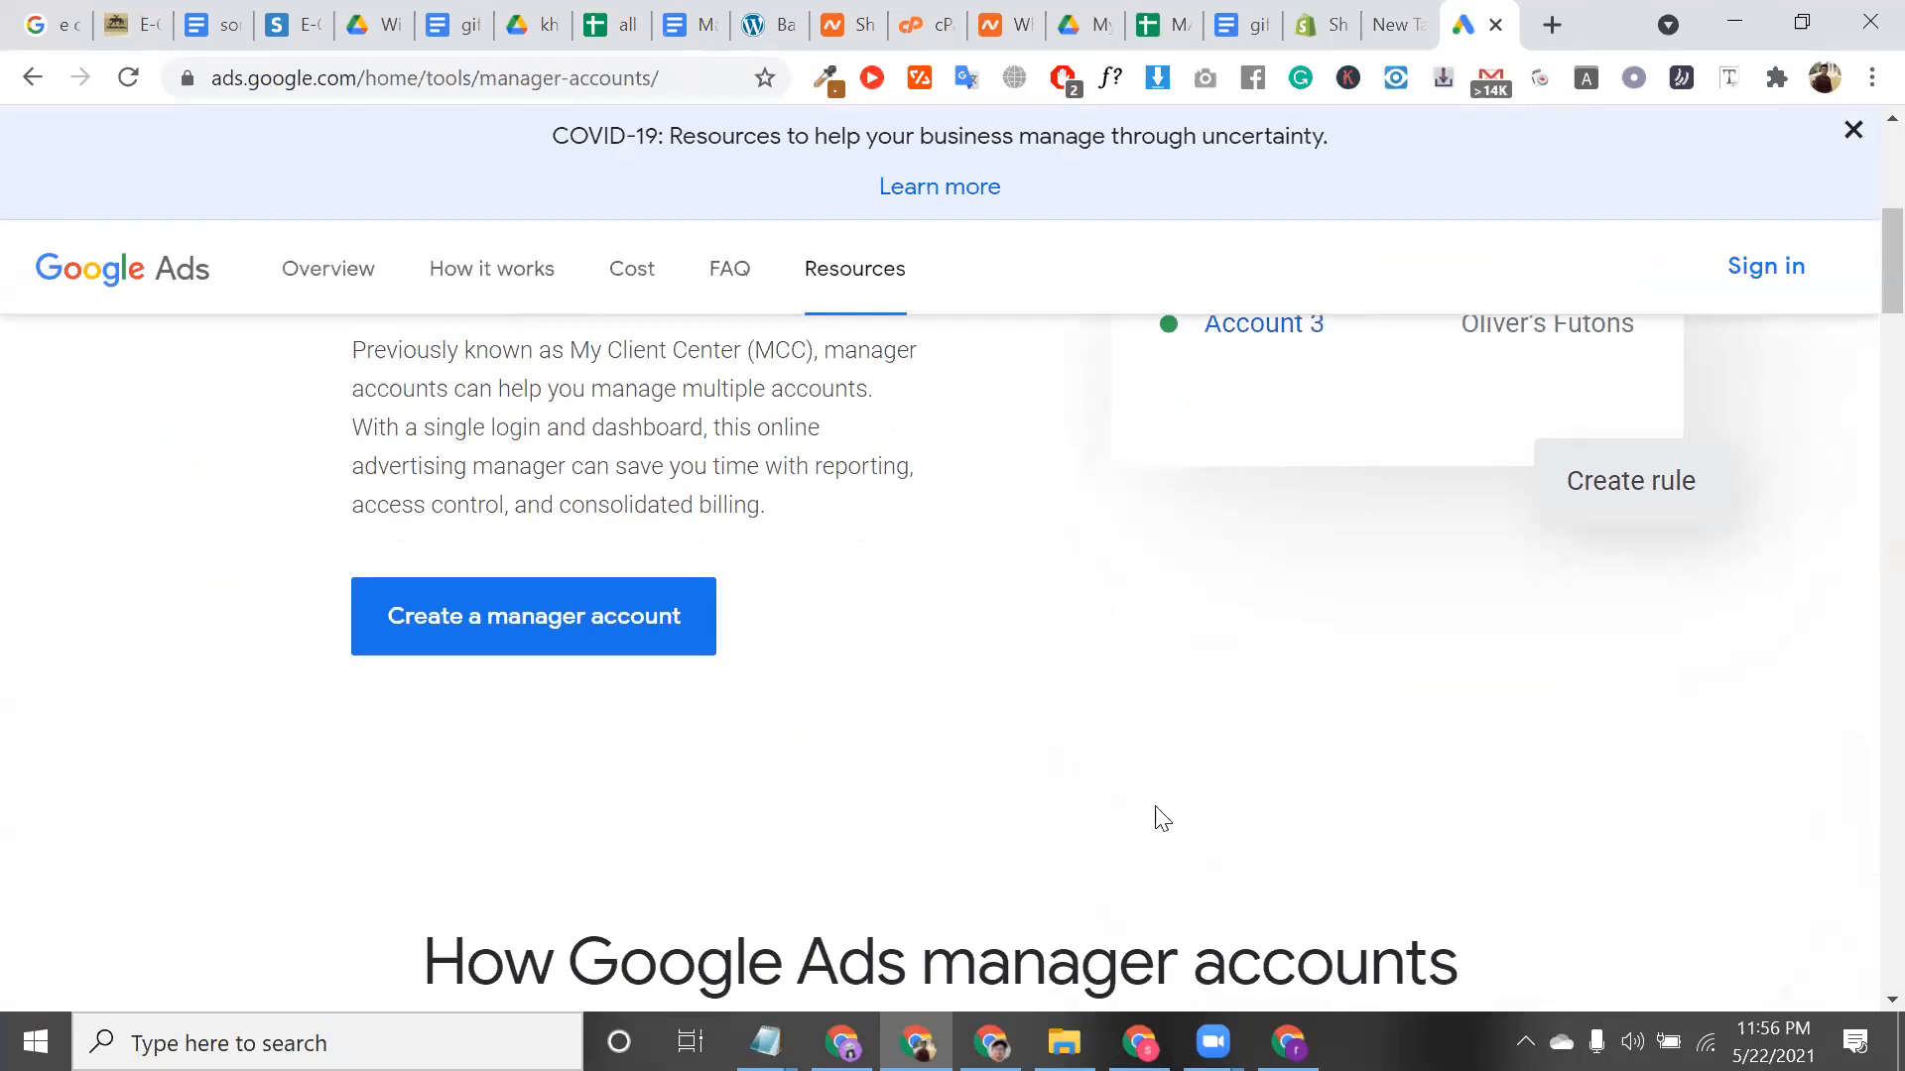
left_click(501, 643)
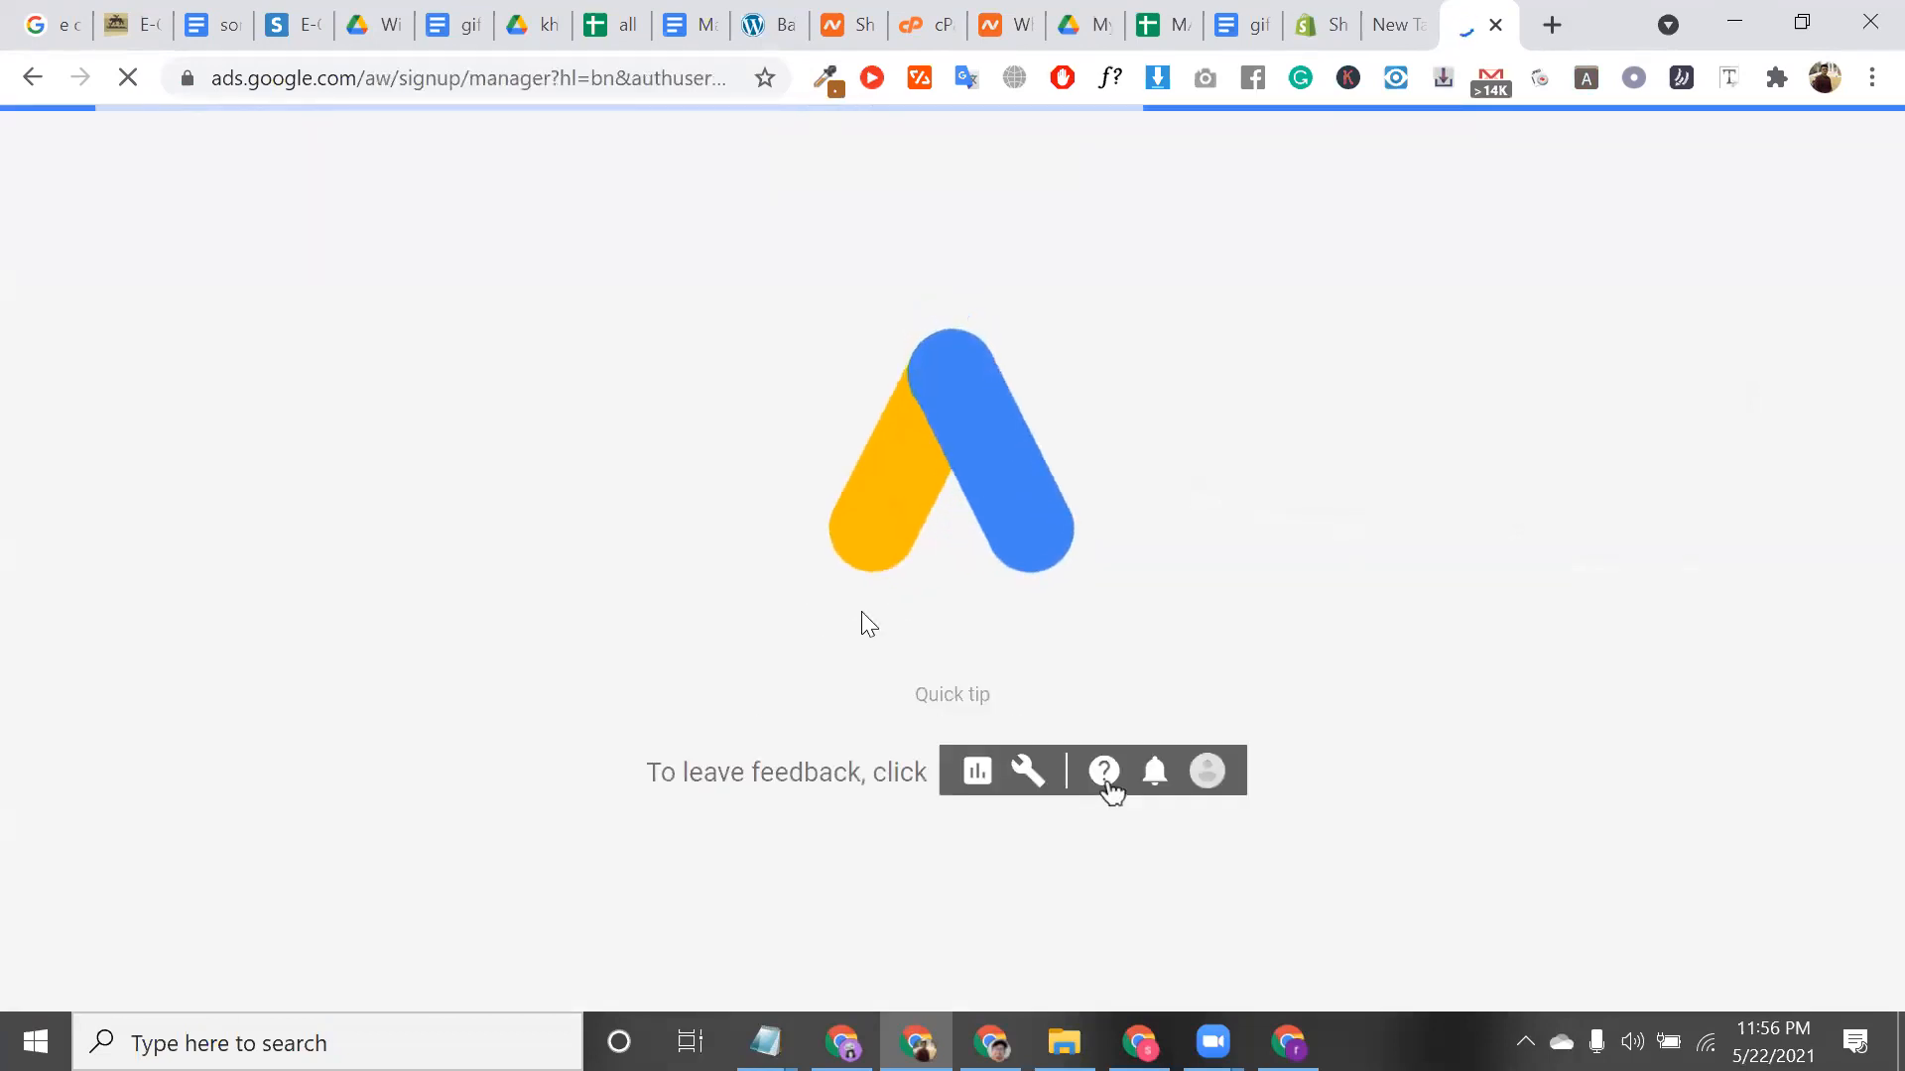
triple_click(987, 694)
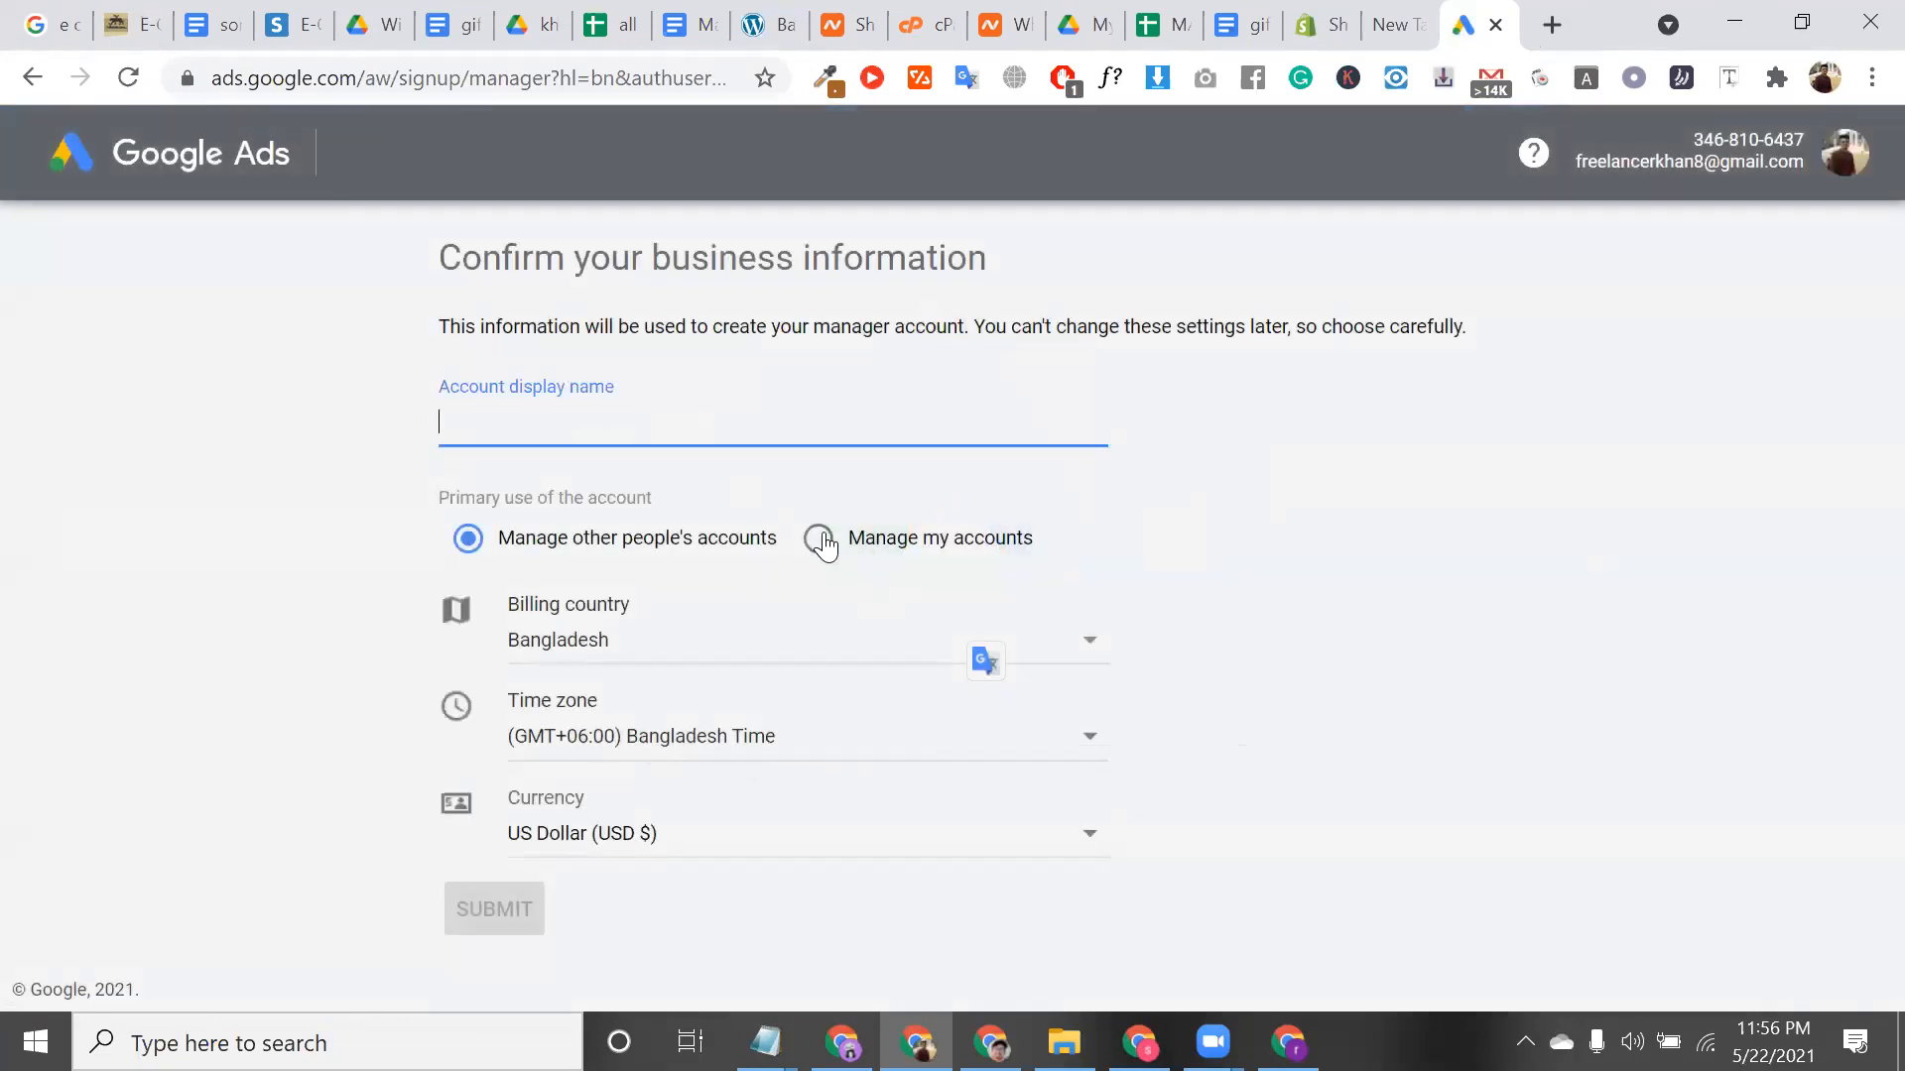
Create a Google Ads manager account named 'ddd' for managing your own accounts, then open it
left_click(822, 536)
left_click(541, 539)
left_click(817, 540)
left_click(647, 435)
type("d")
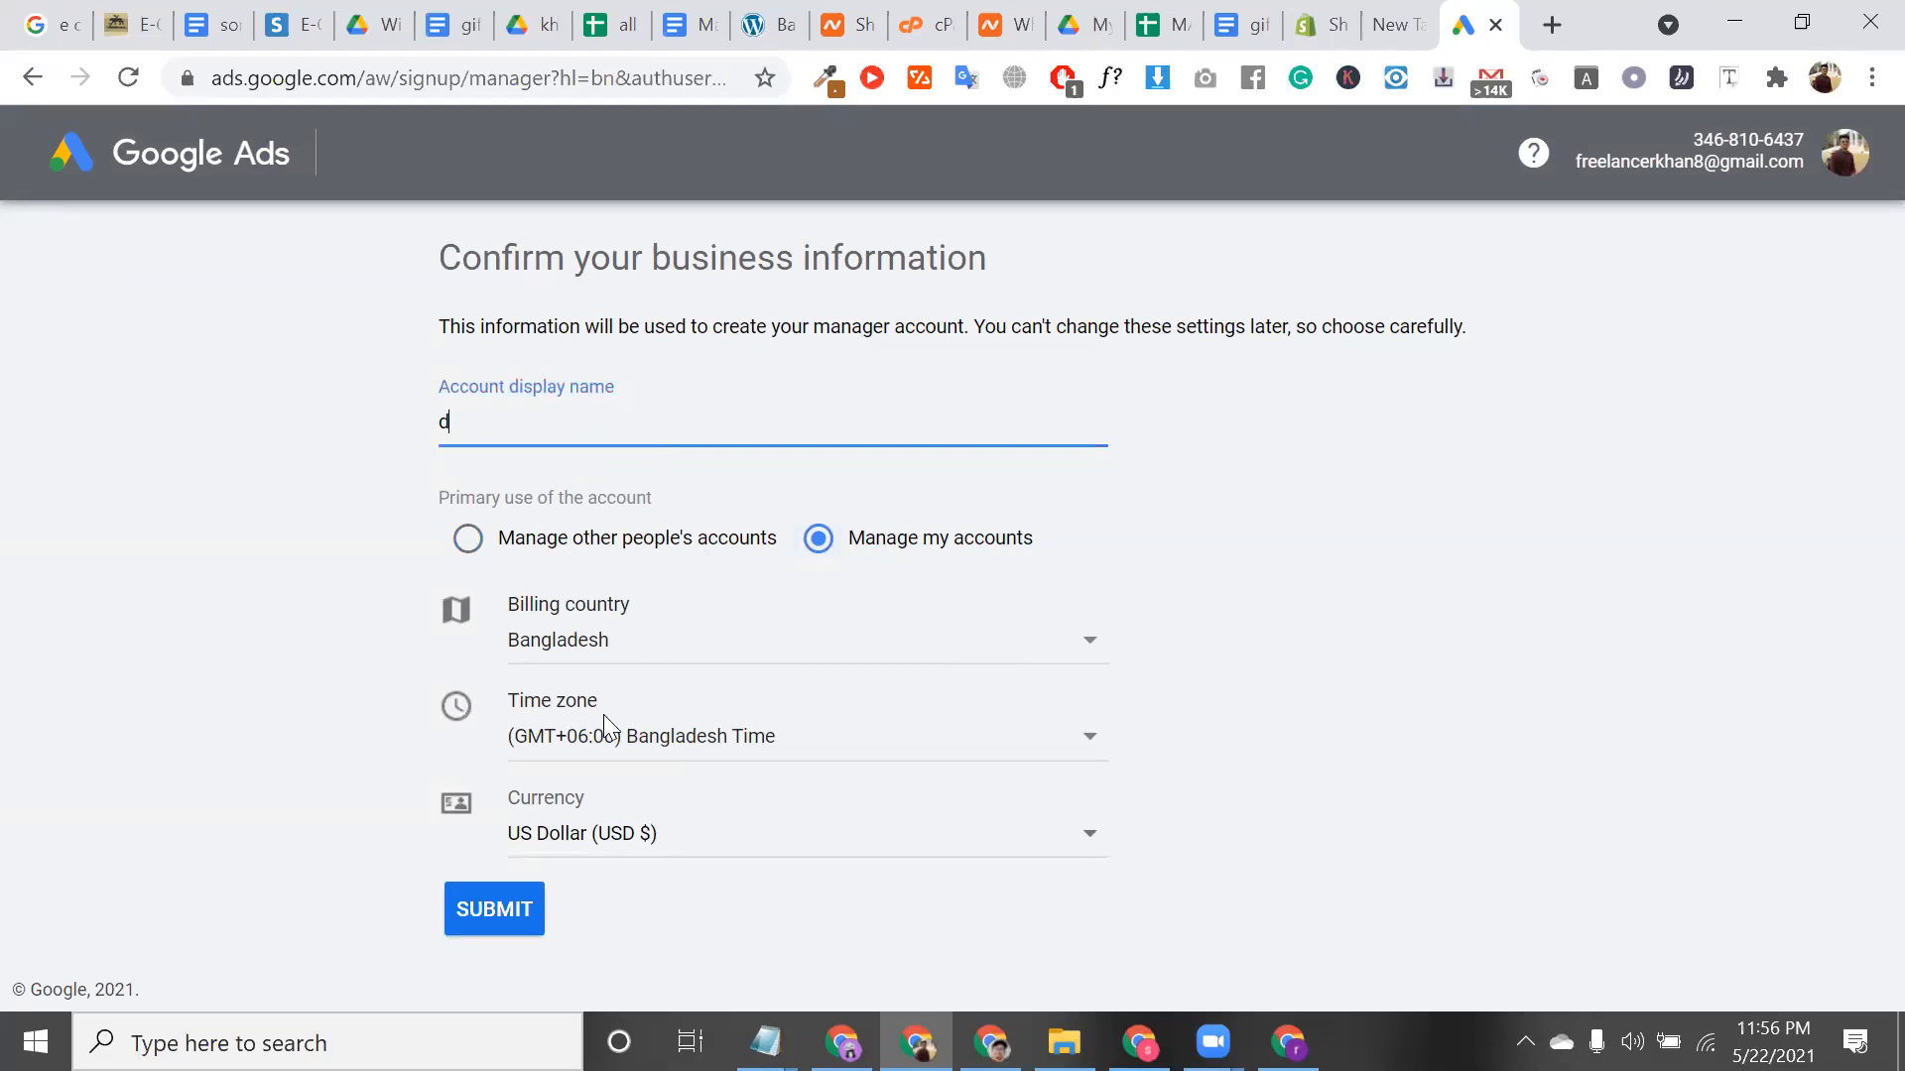
type("dd")
key("Return")
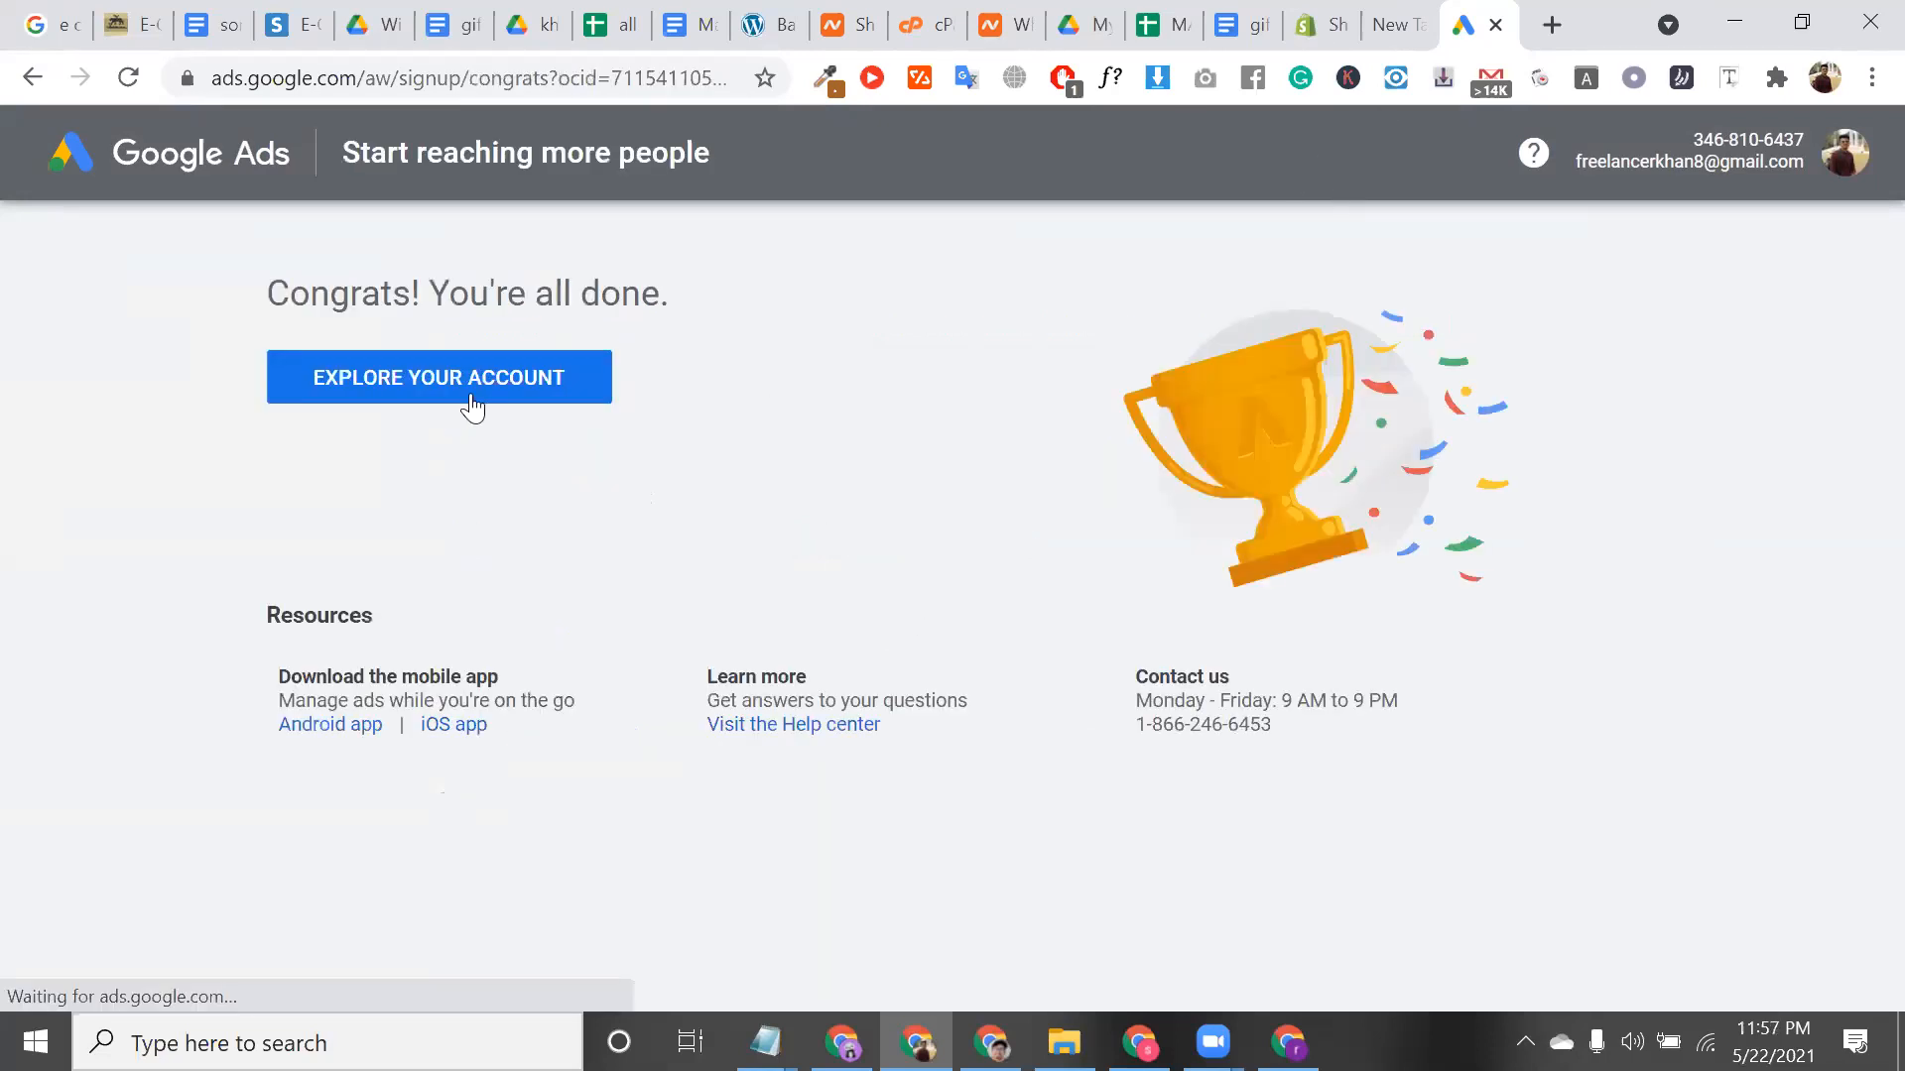
triple_click(479, 276)
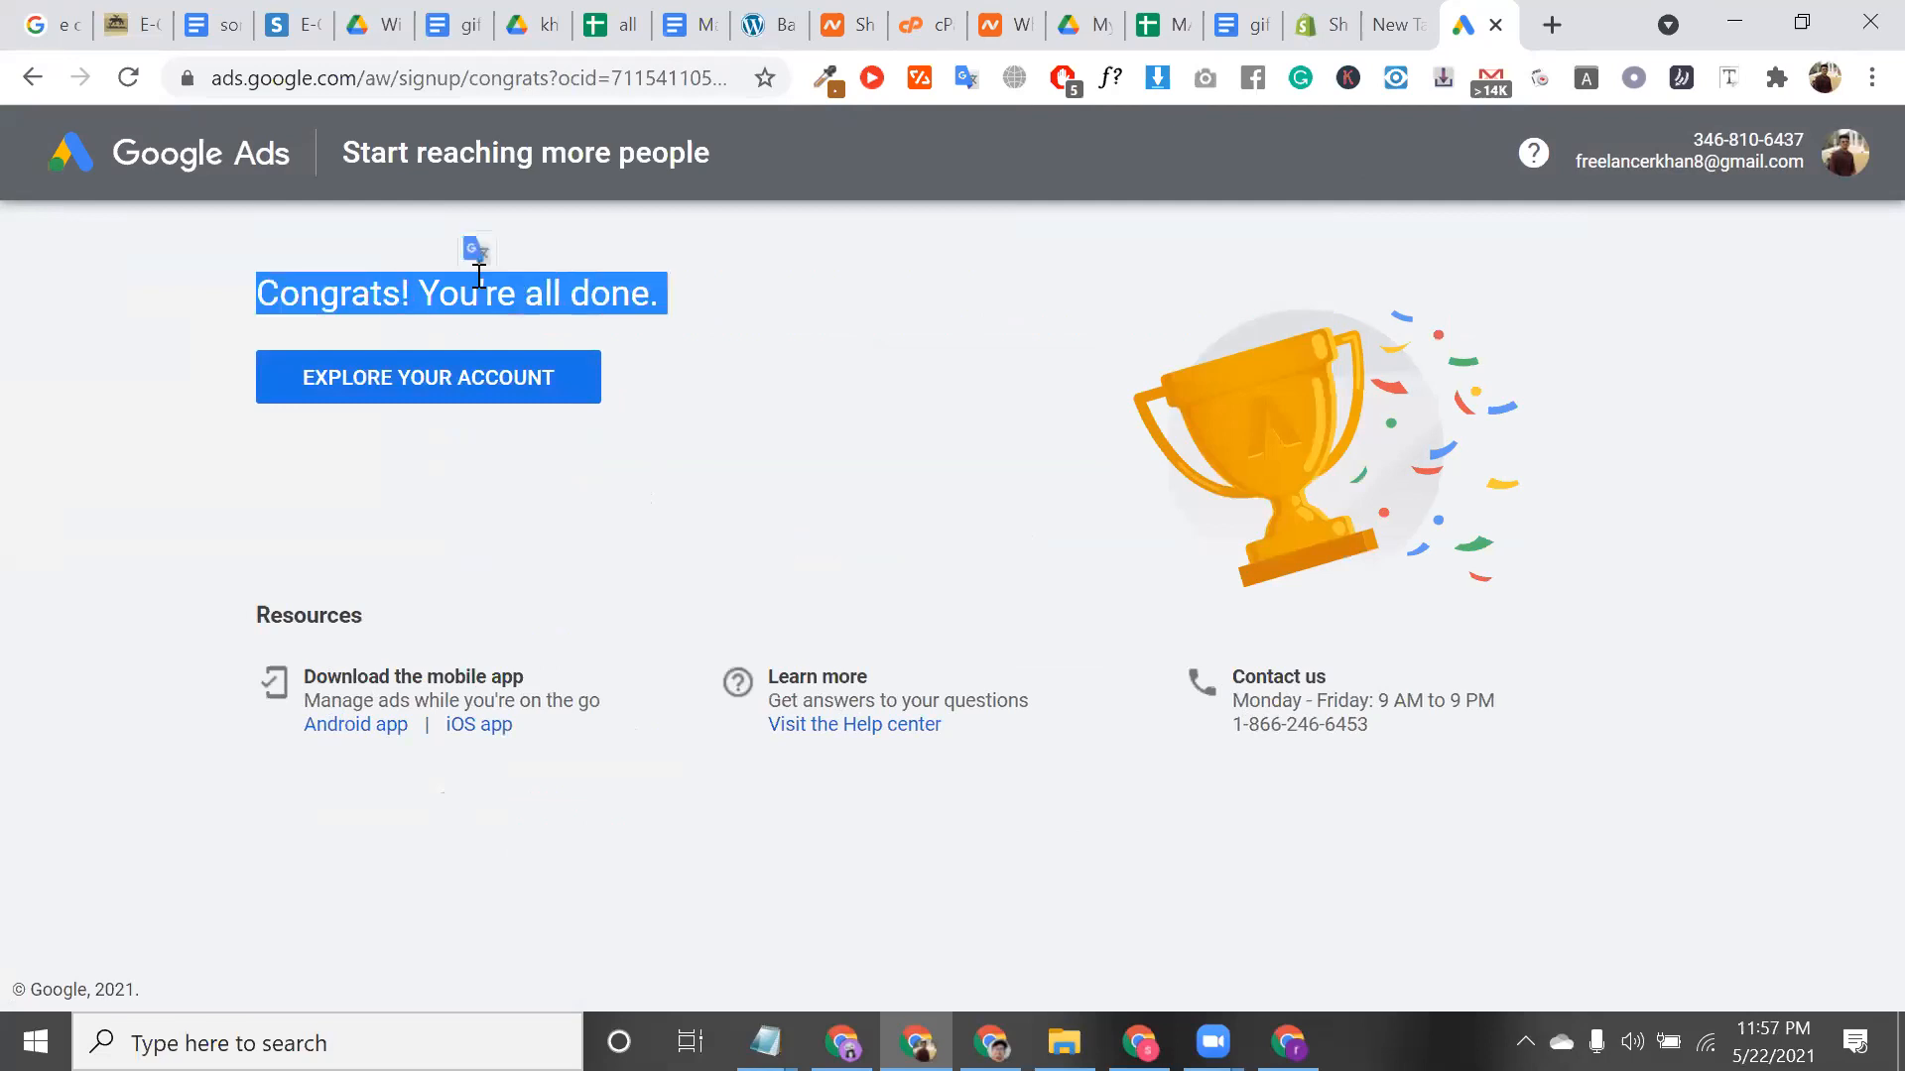
left_click(478, 400)
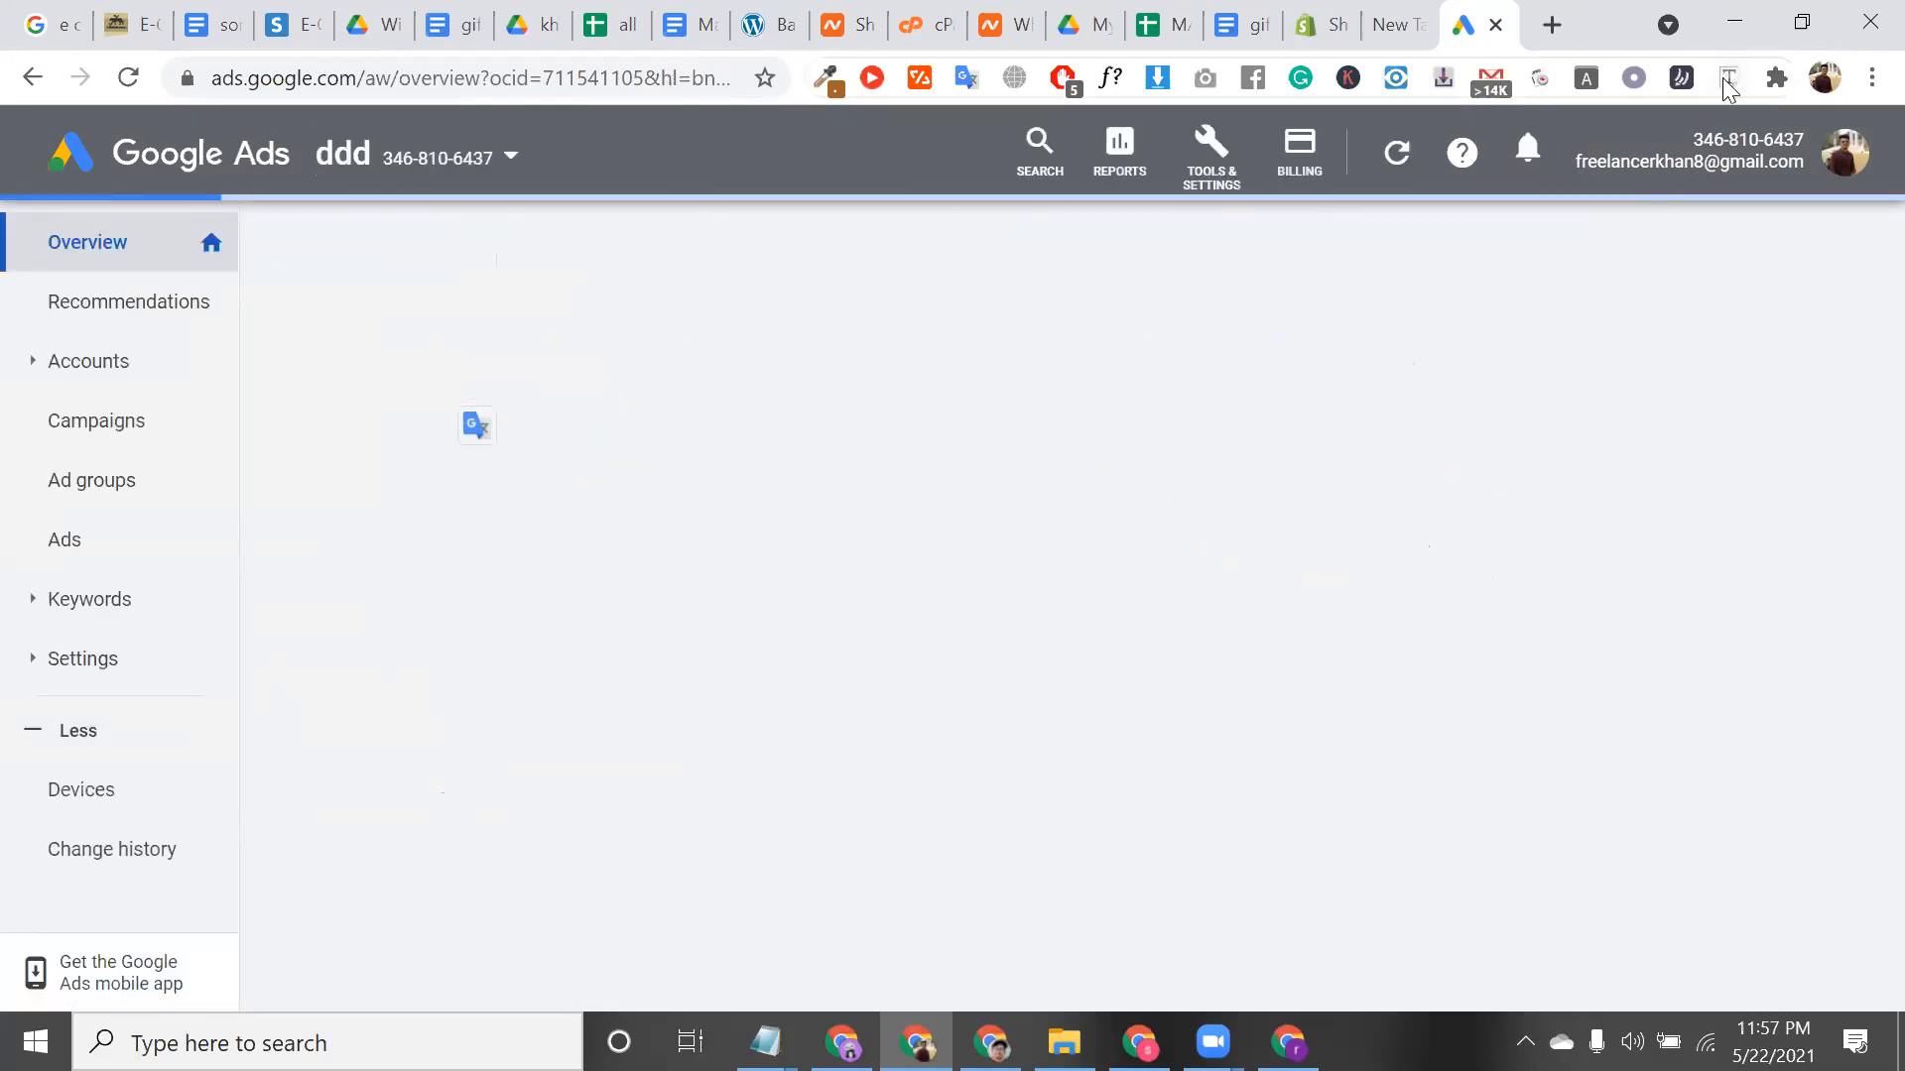
Browse the 'ddd' account's billing pages and overview, then return to the Shopify store tab
triple_click(1696, 131)
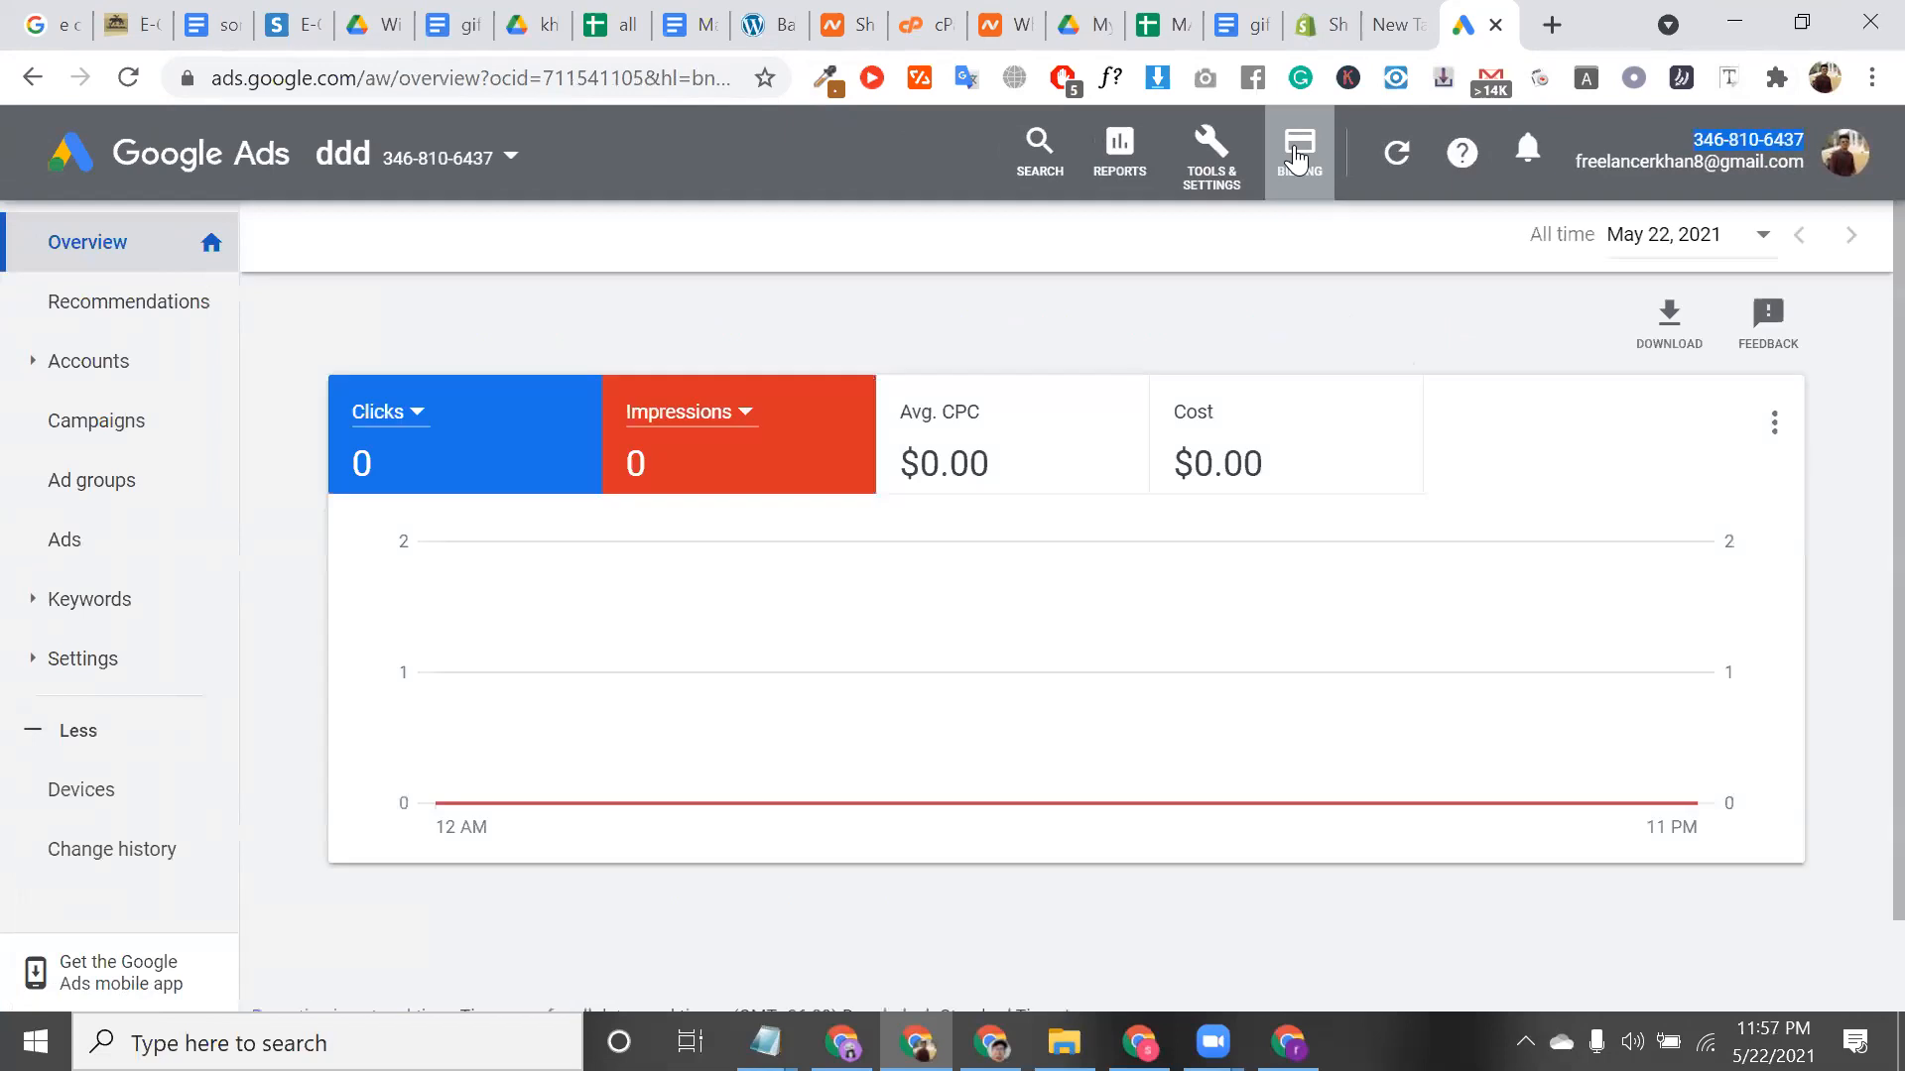
left_click(1296, 157)
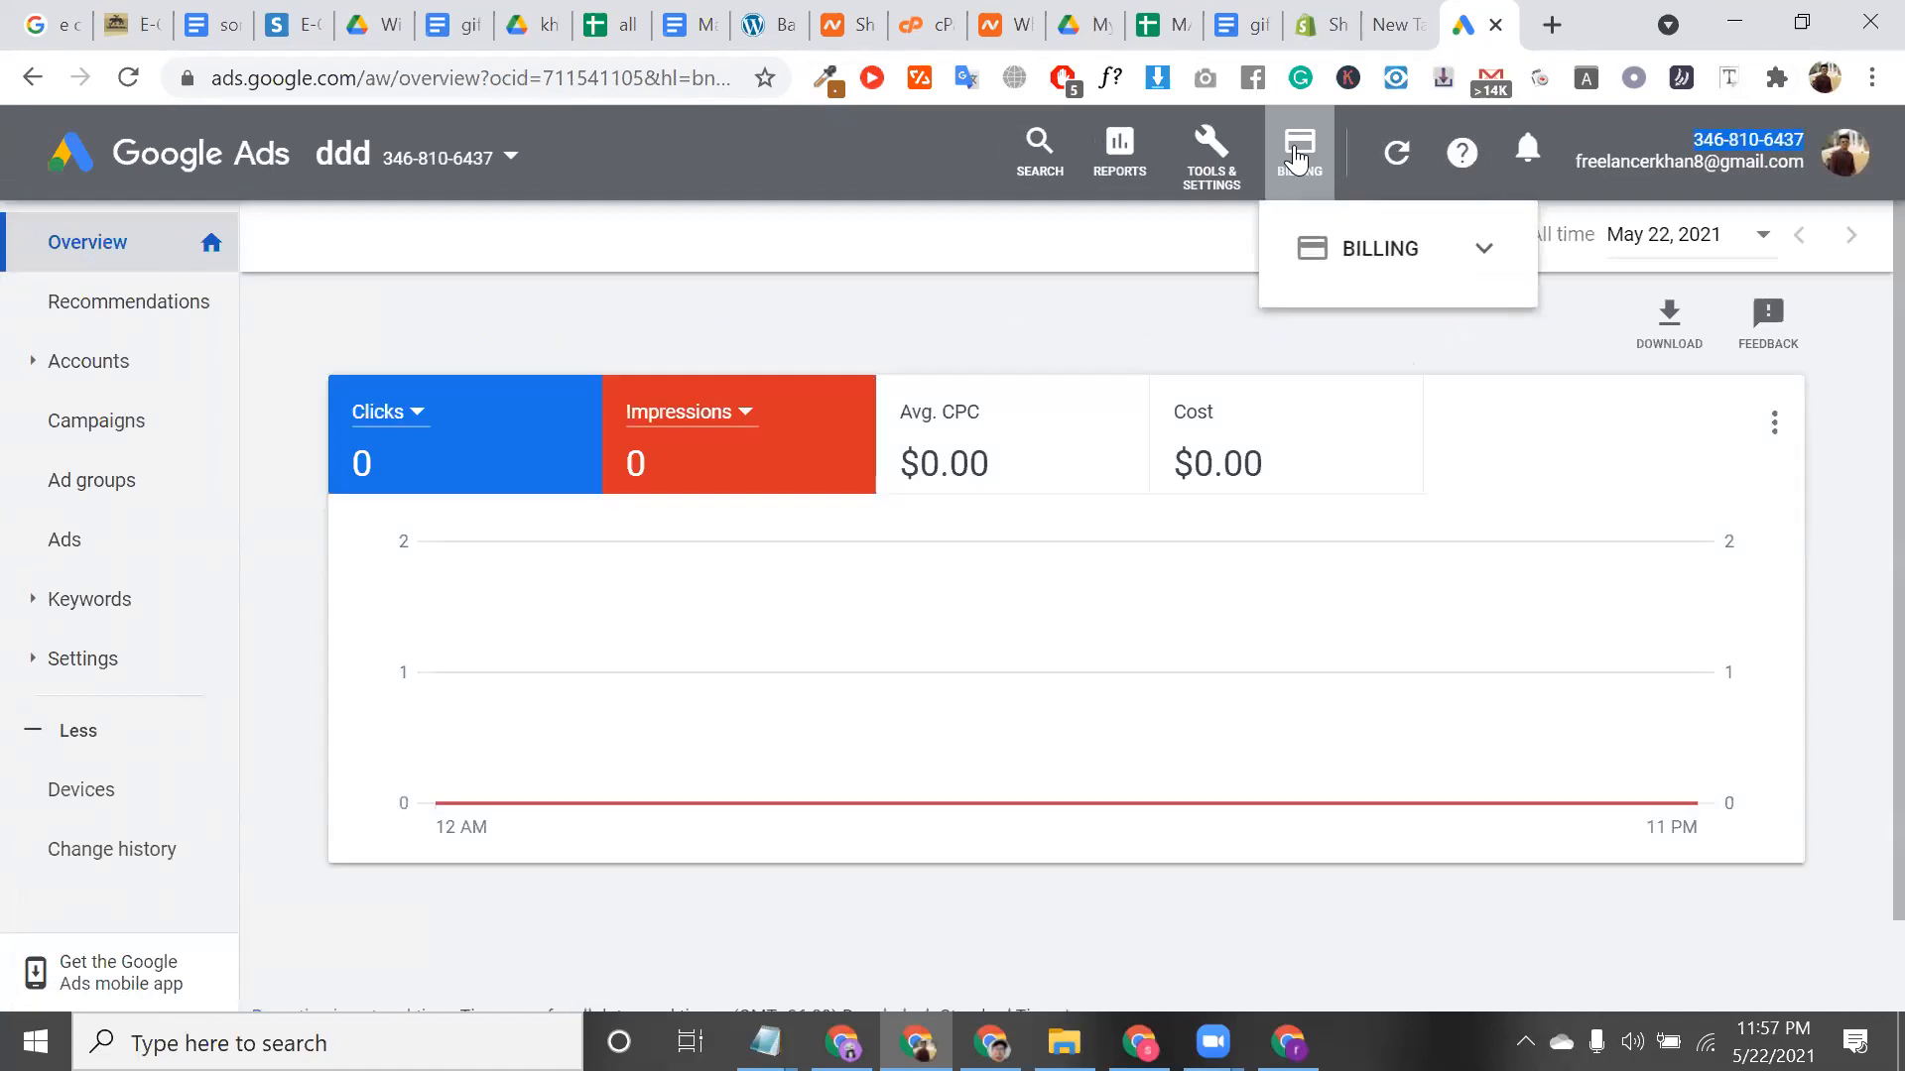
left_click(1346, 256)
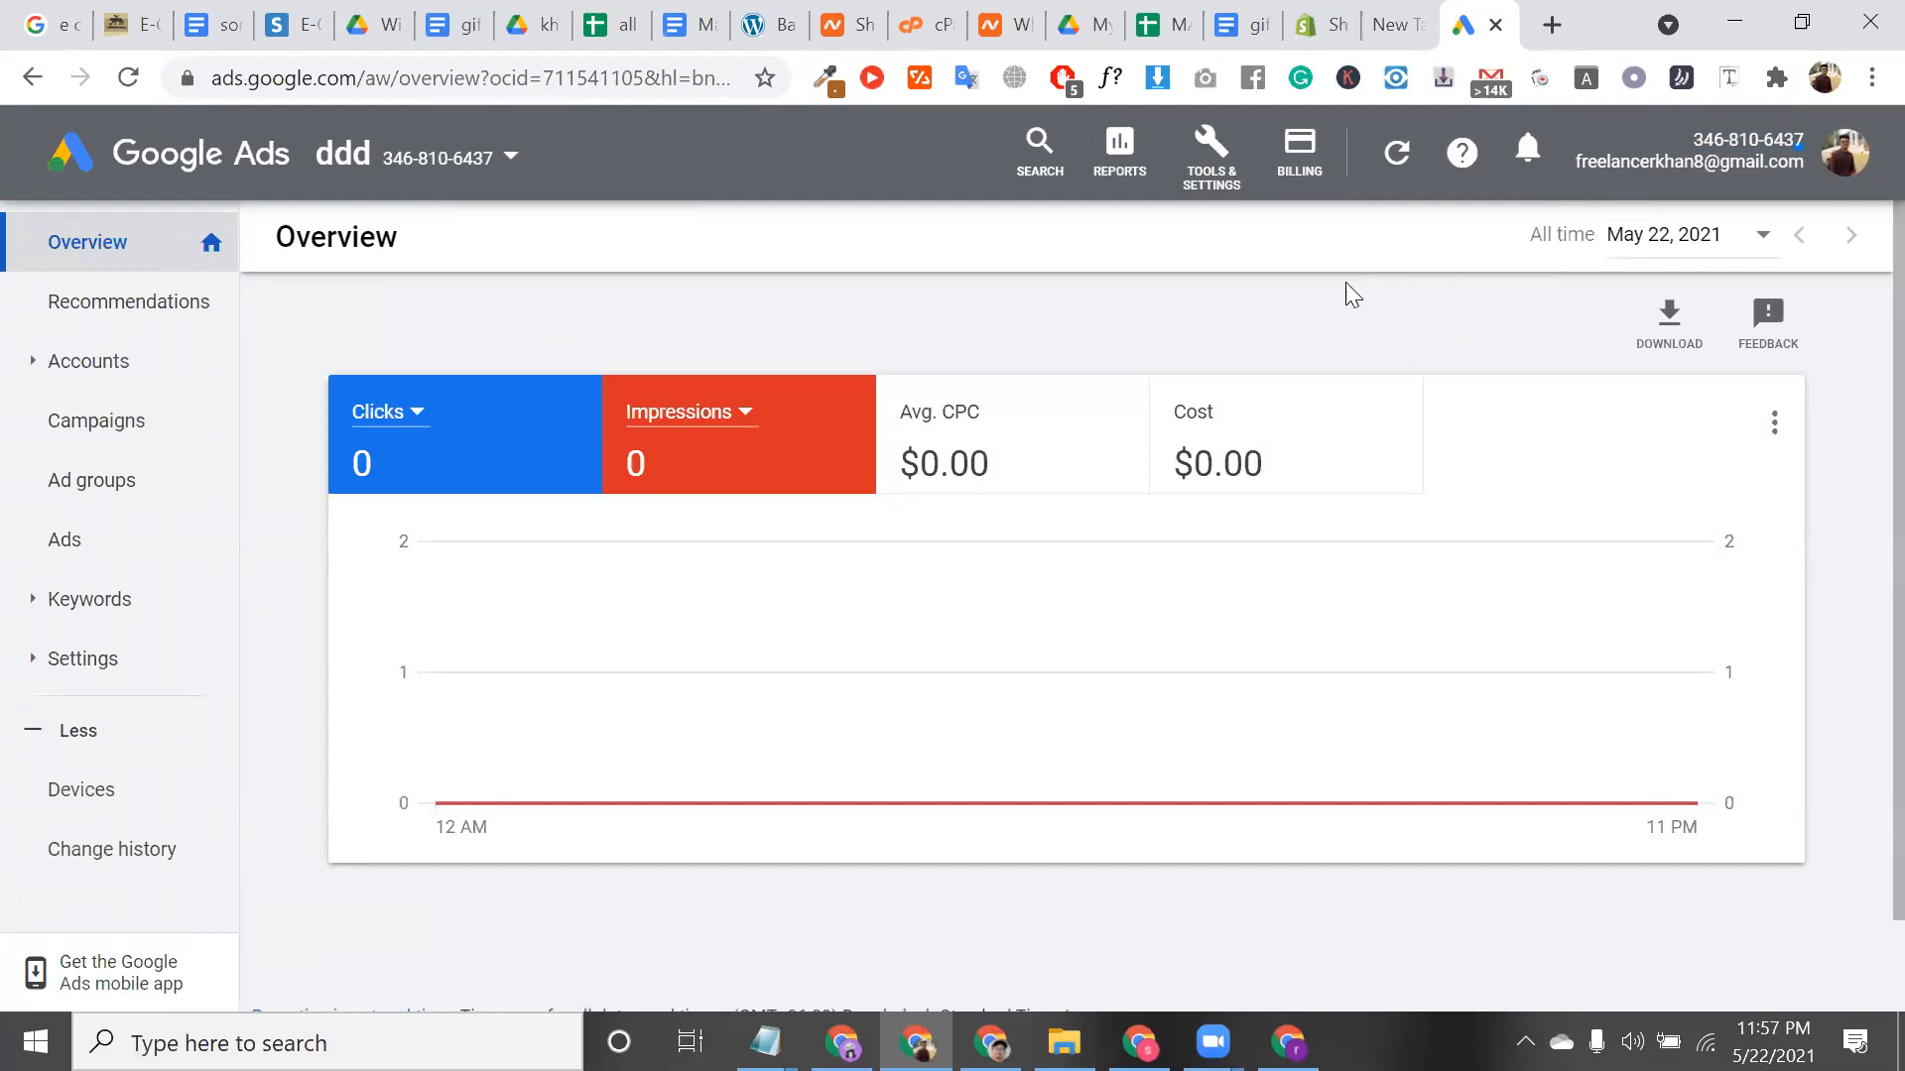
left_click(1330, 154)
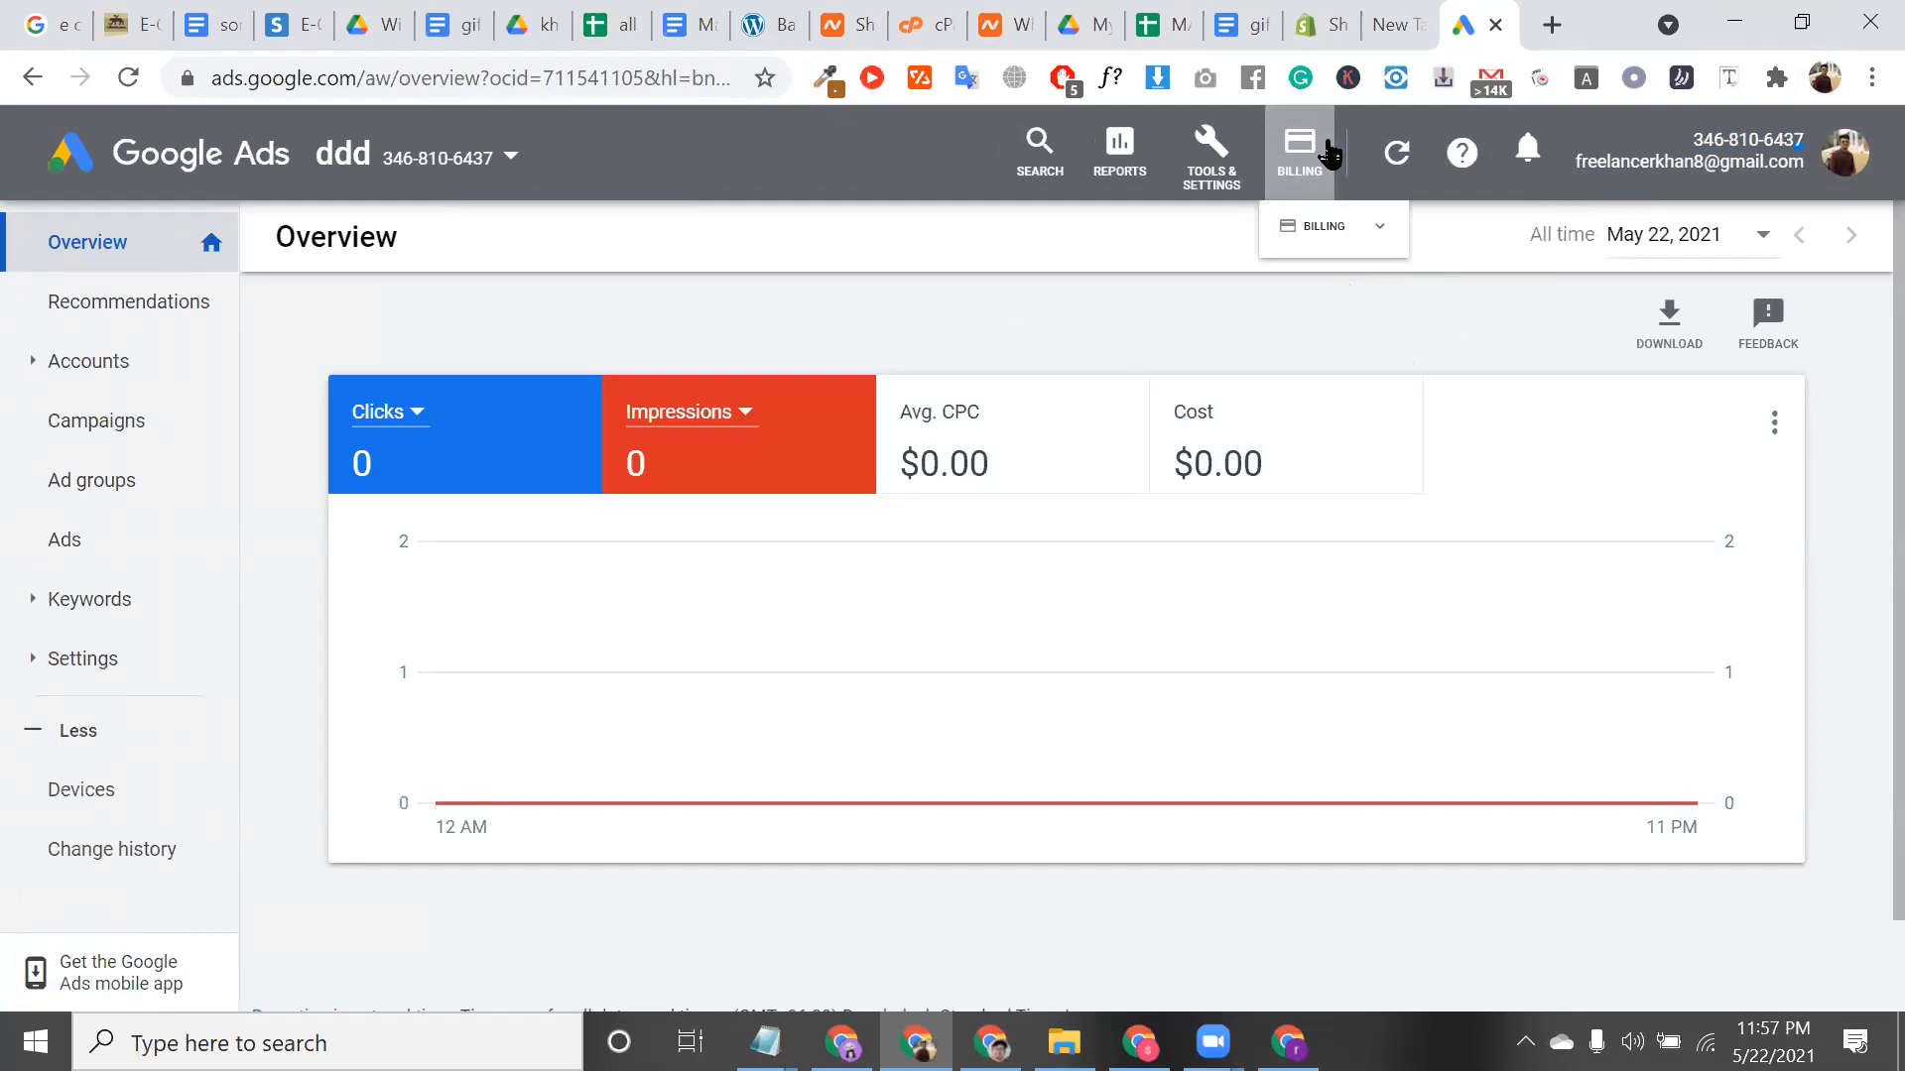
left_click(1485, 266)
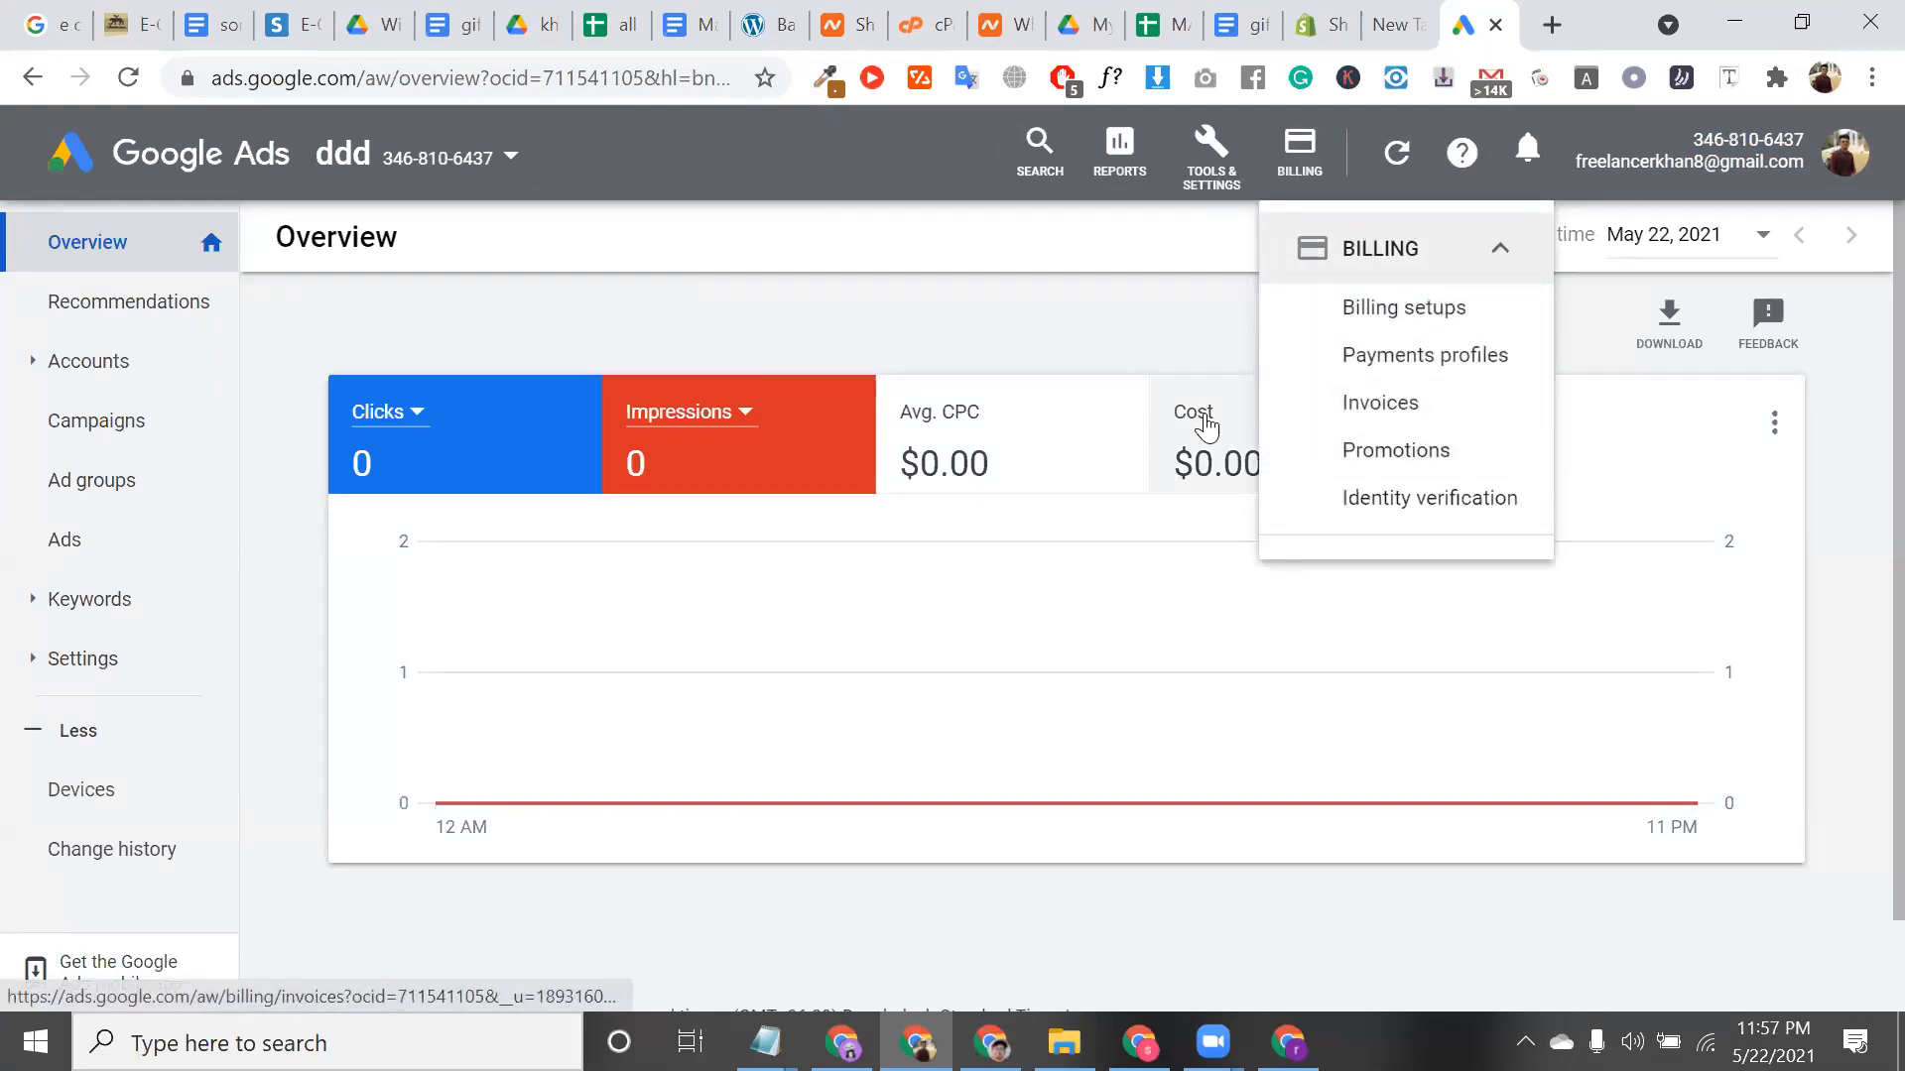
left_click(918, 368)
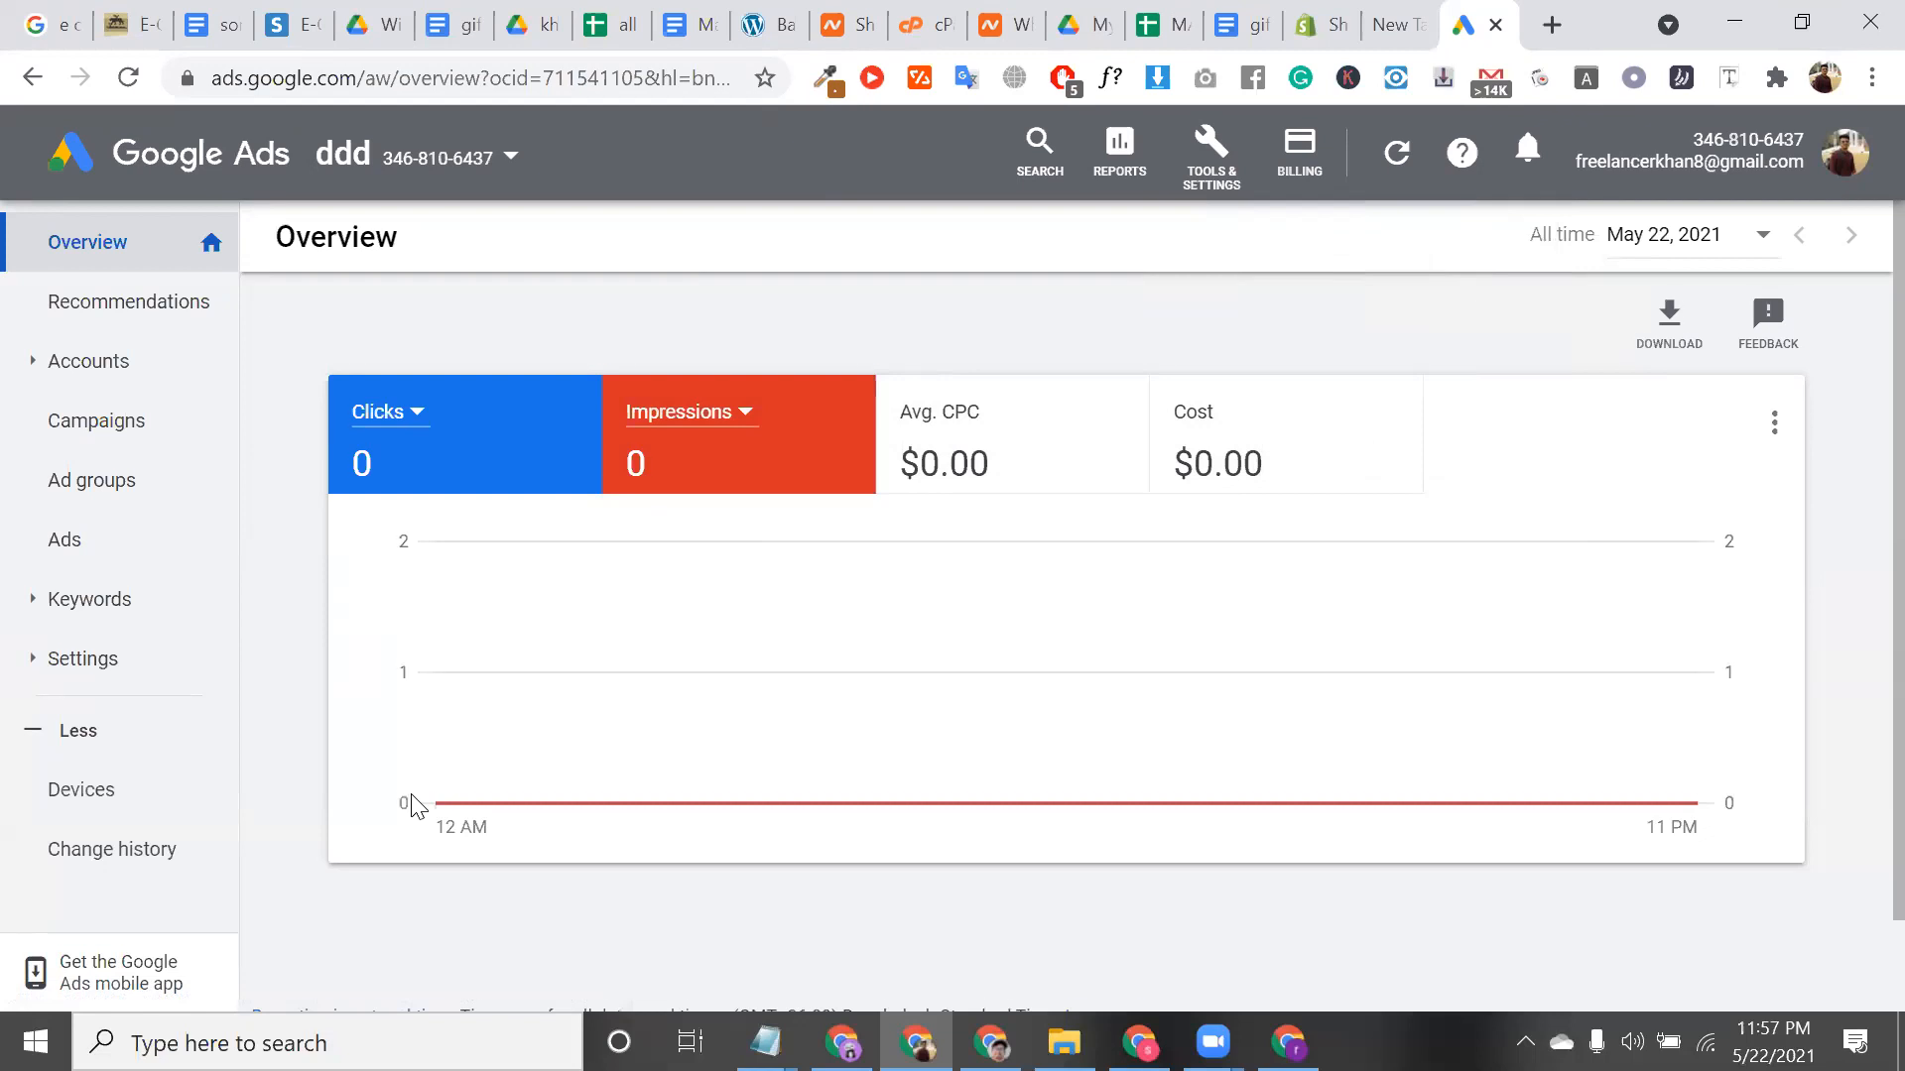
scroll(415, 805, "down", 1)
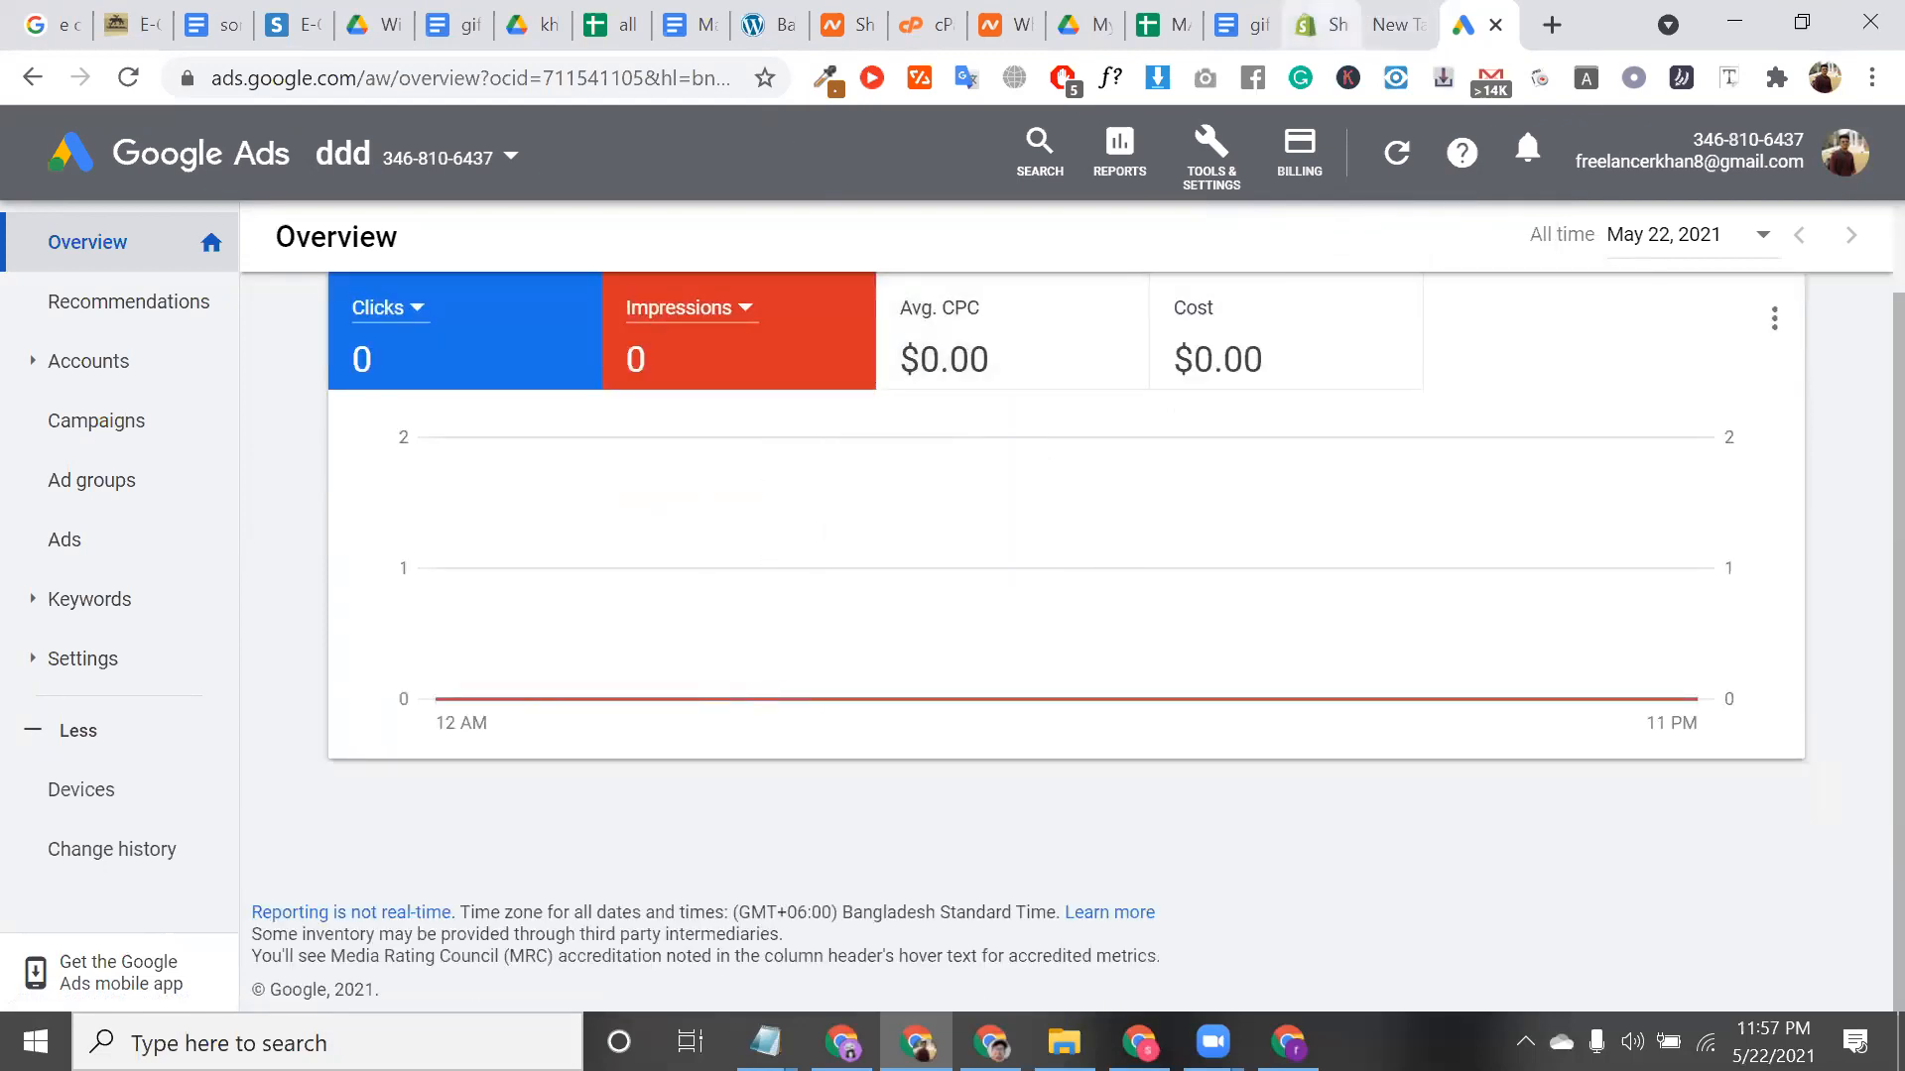
left_click(1324, 25)
Add Messenger from the sales channel list and approve its access with Update sales channel
left_click(290, 655)
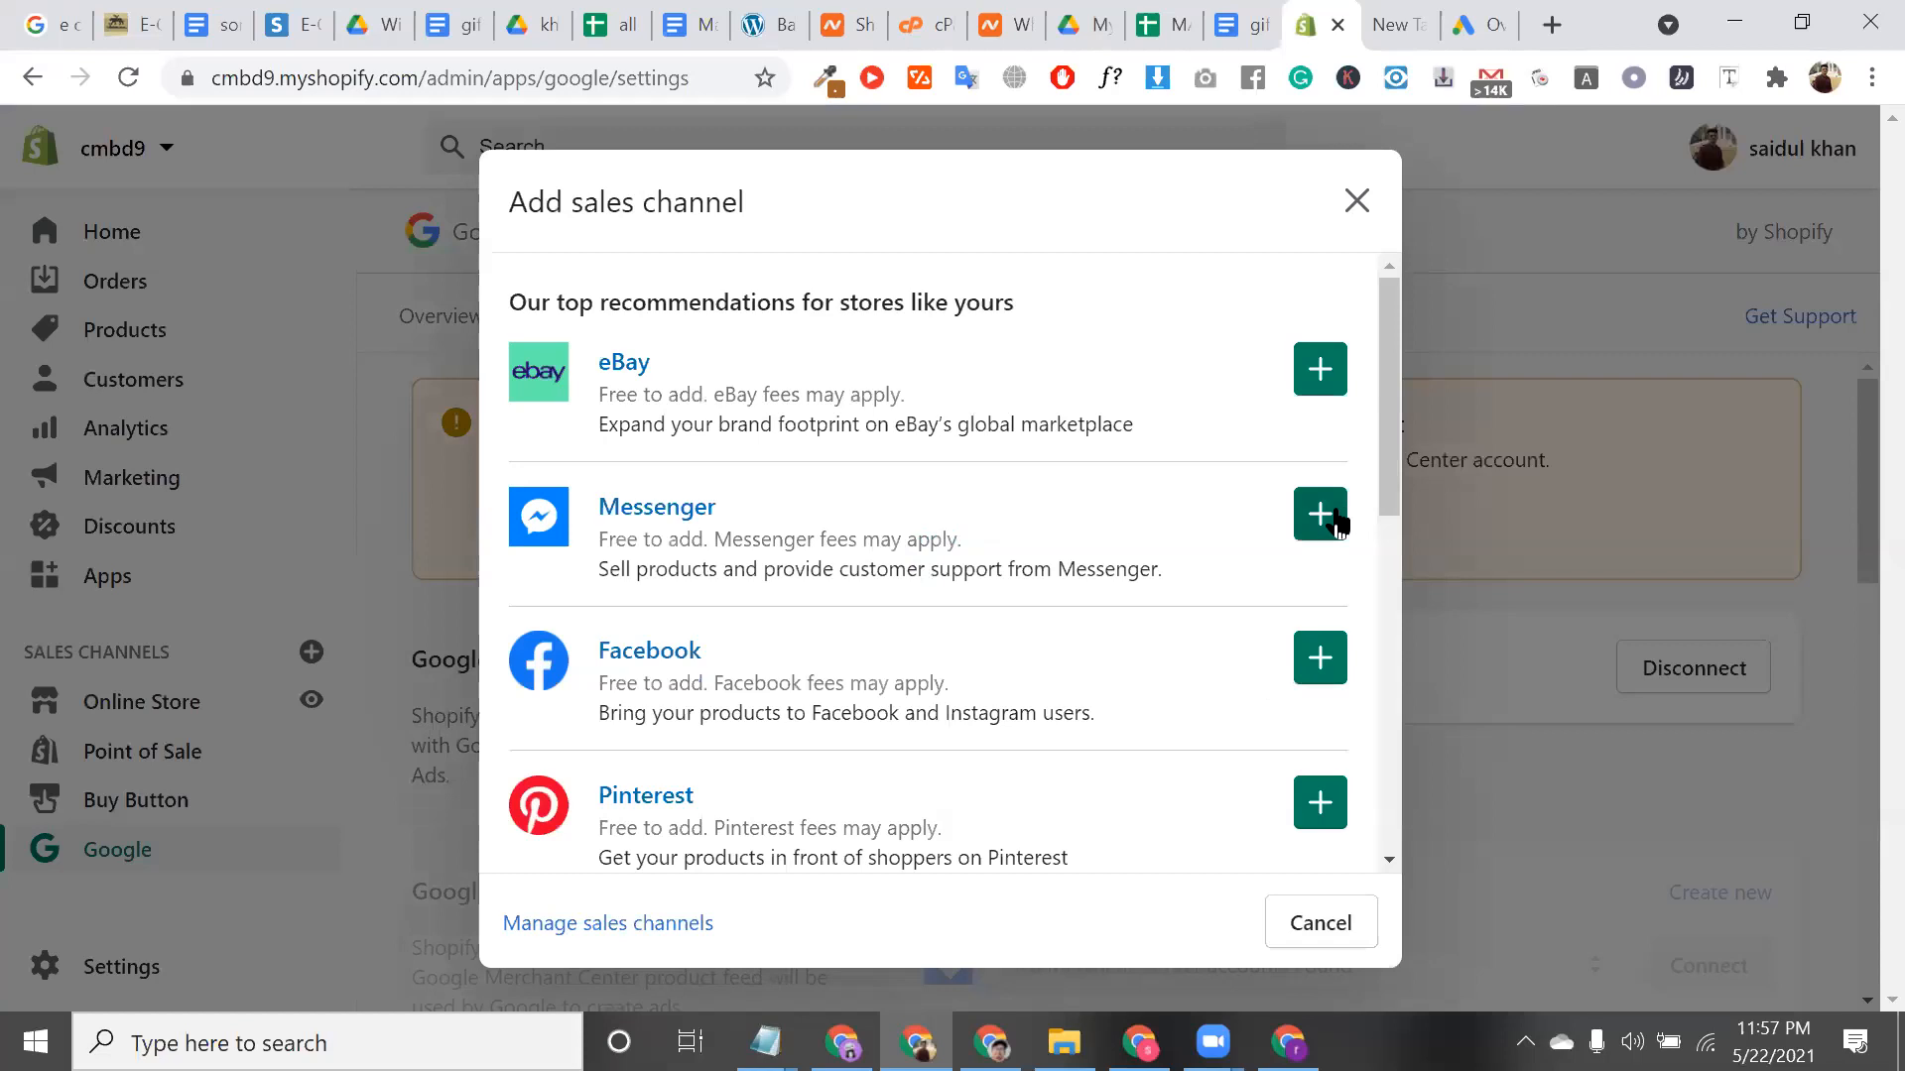
left_click(1320, 514)
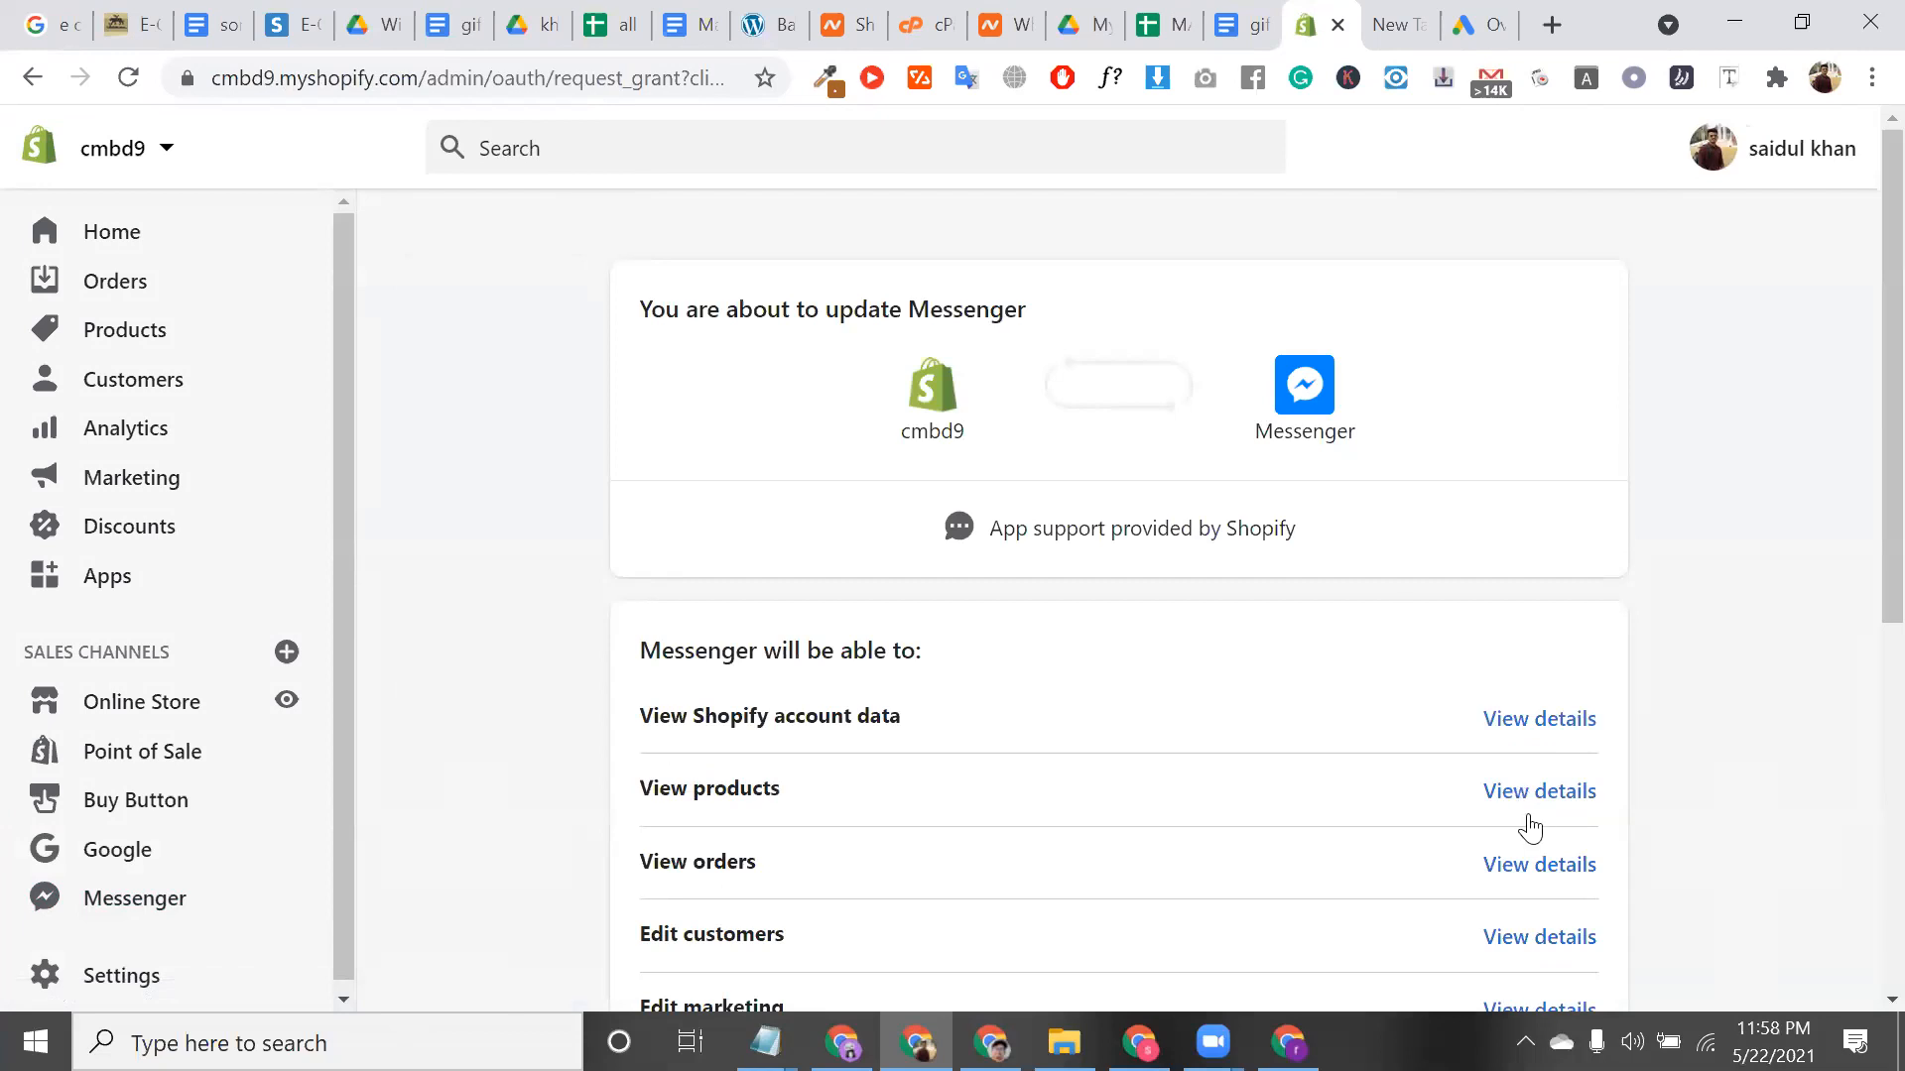
scroll(1523, 812, "down", 3)
scroll(1328, 732, "down", 3)
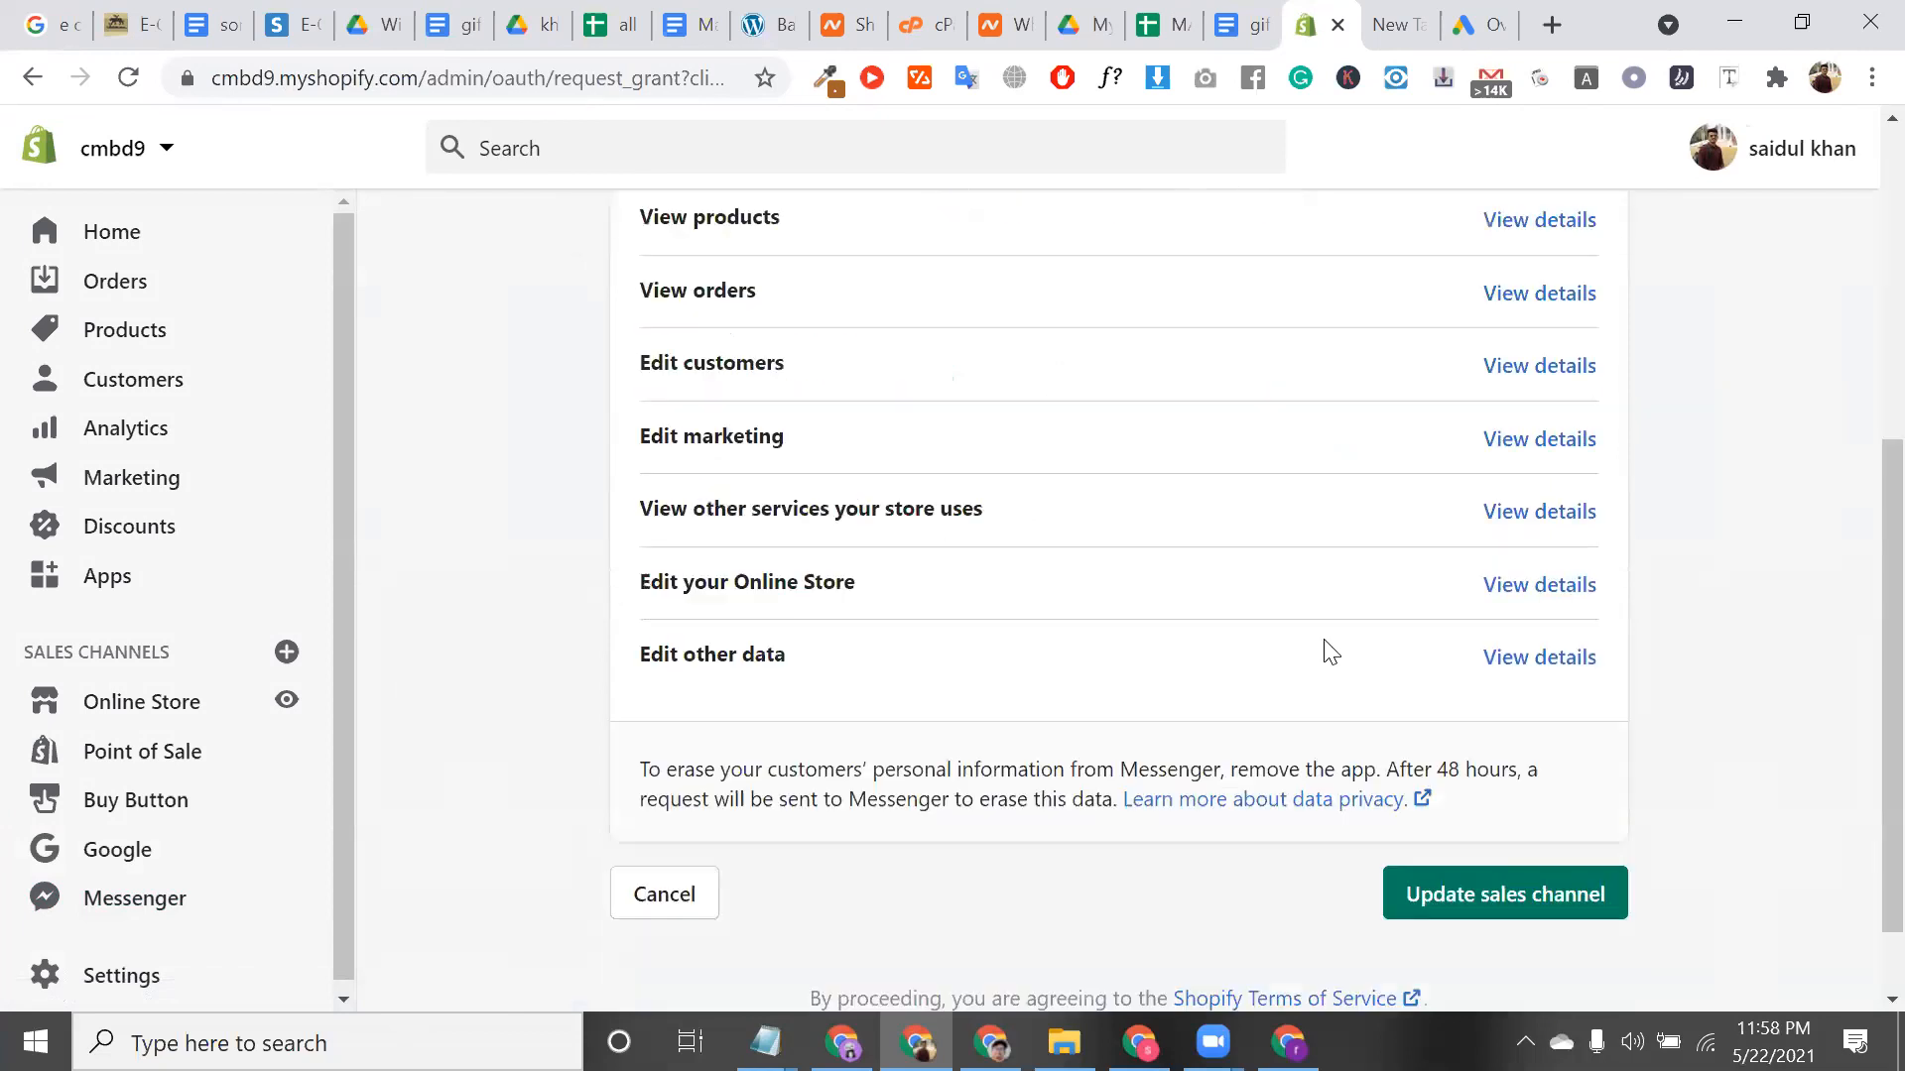
scroll(1327, 653, "down", 1)
left_click(1505, 791)
scroll(818, 678, "up", 4)
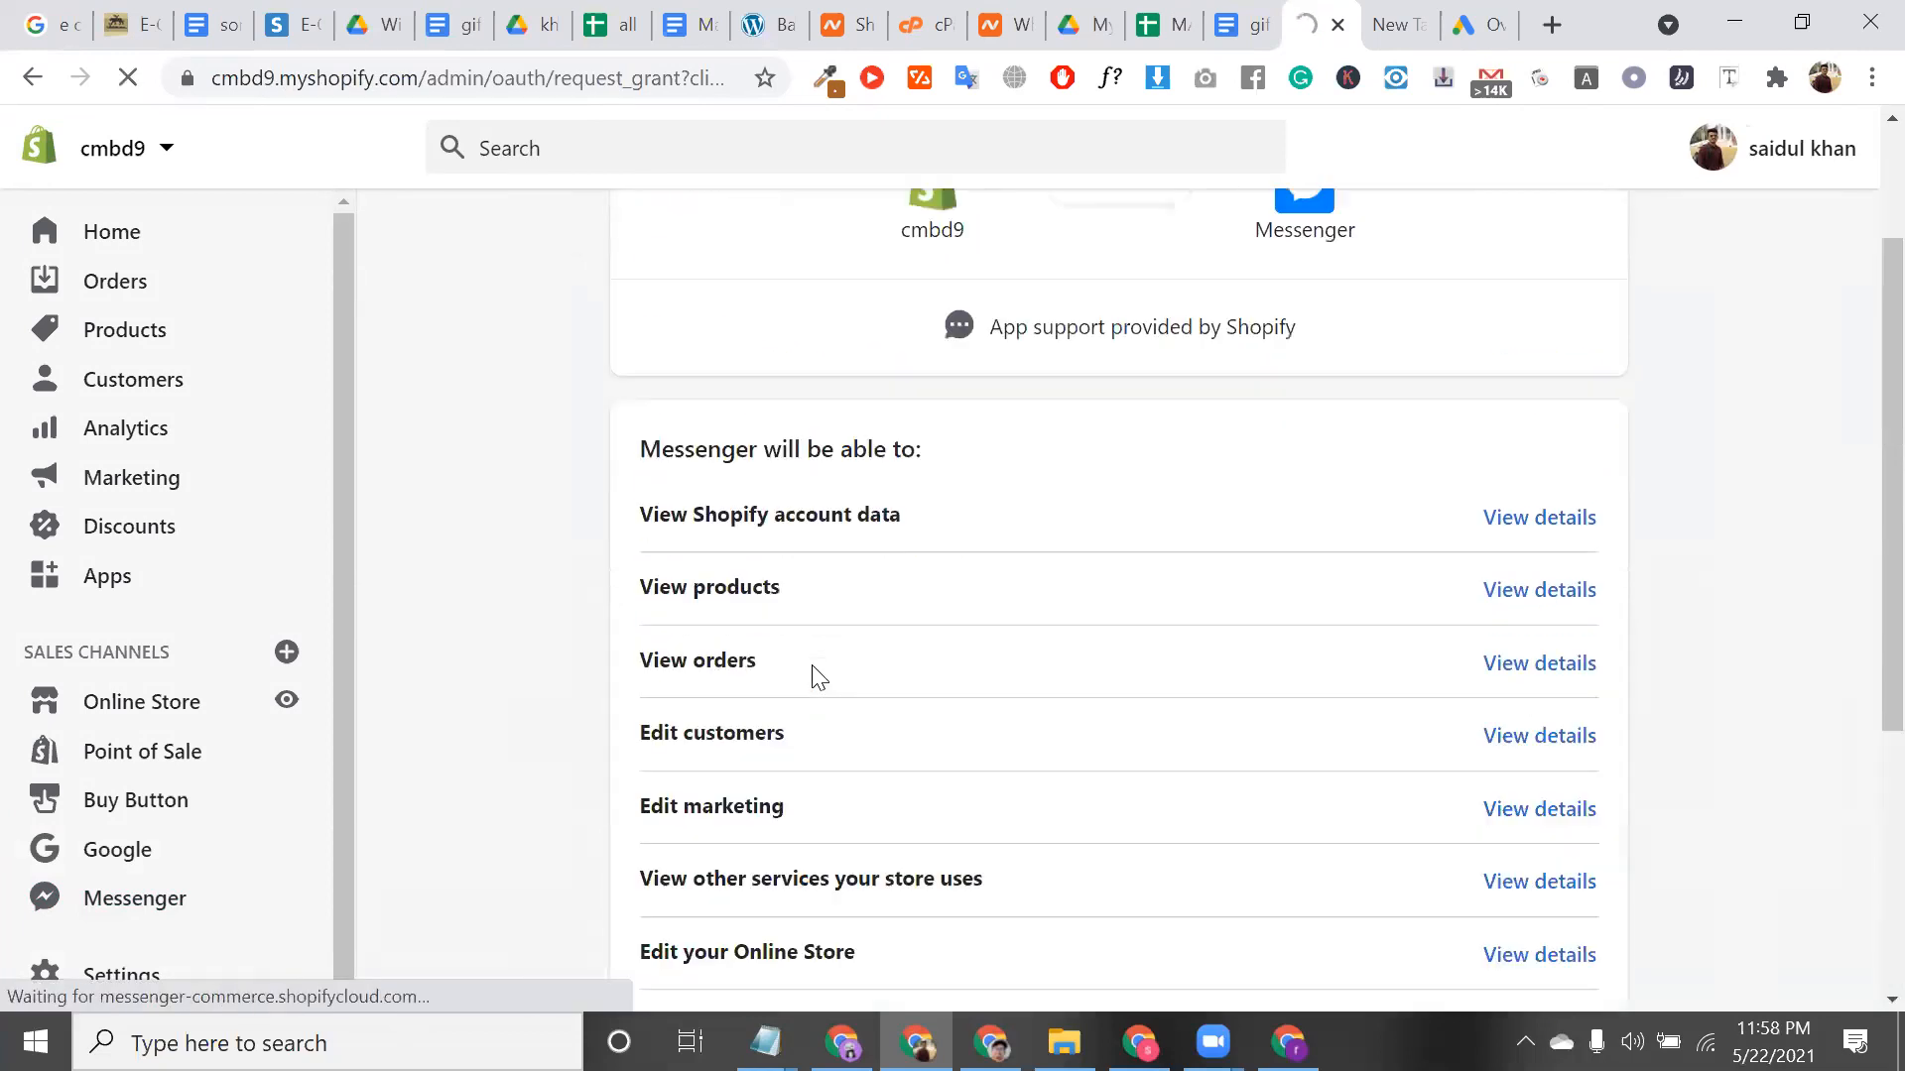
scroll(815, 675, "up", 2)
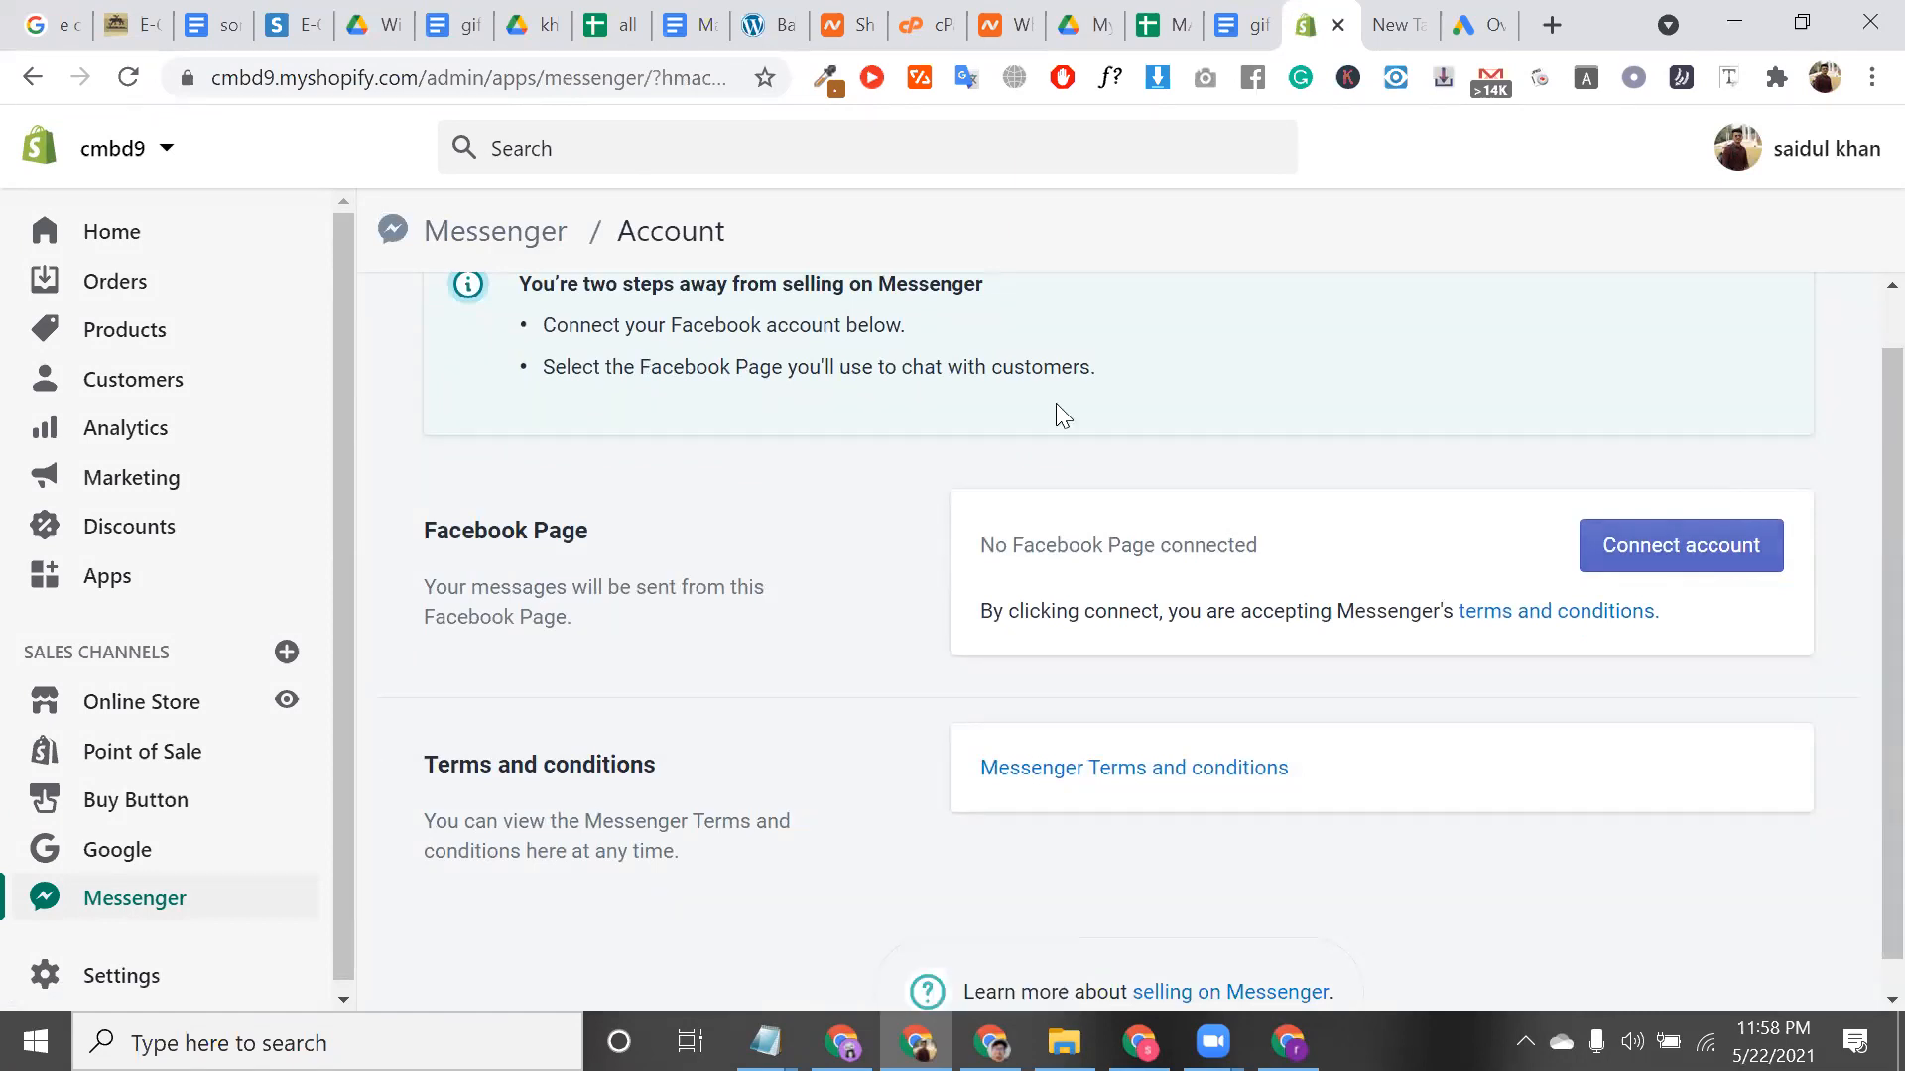
triple_click(974, 371)
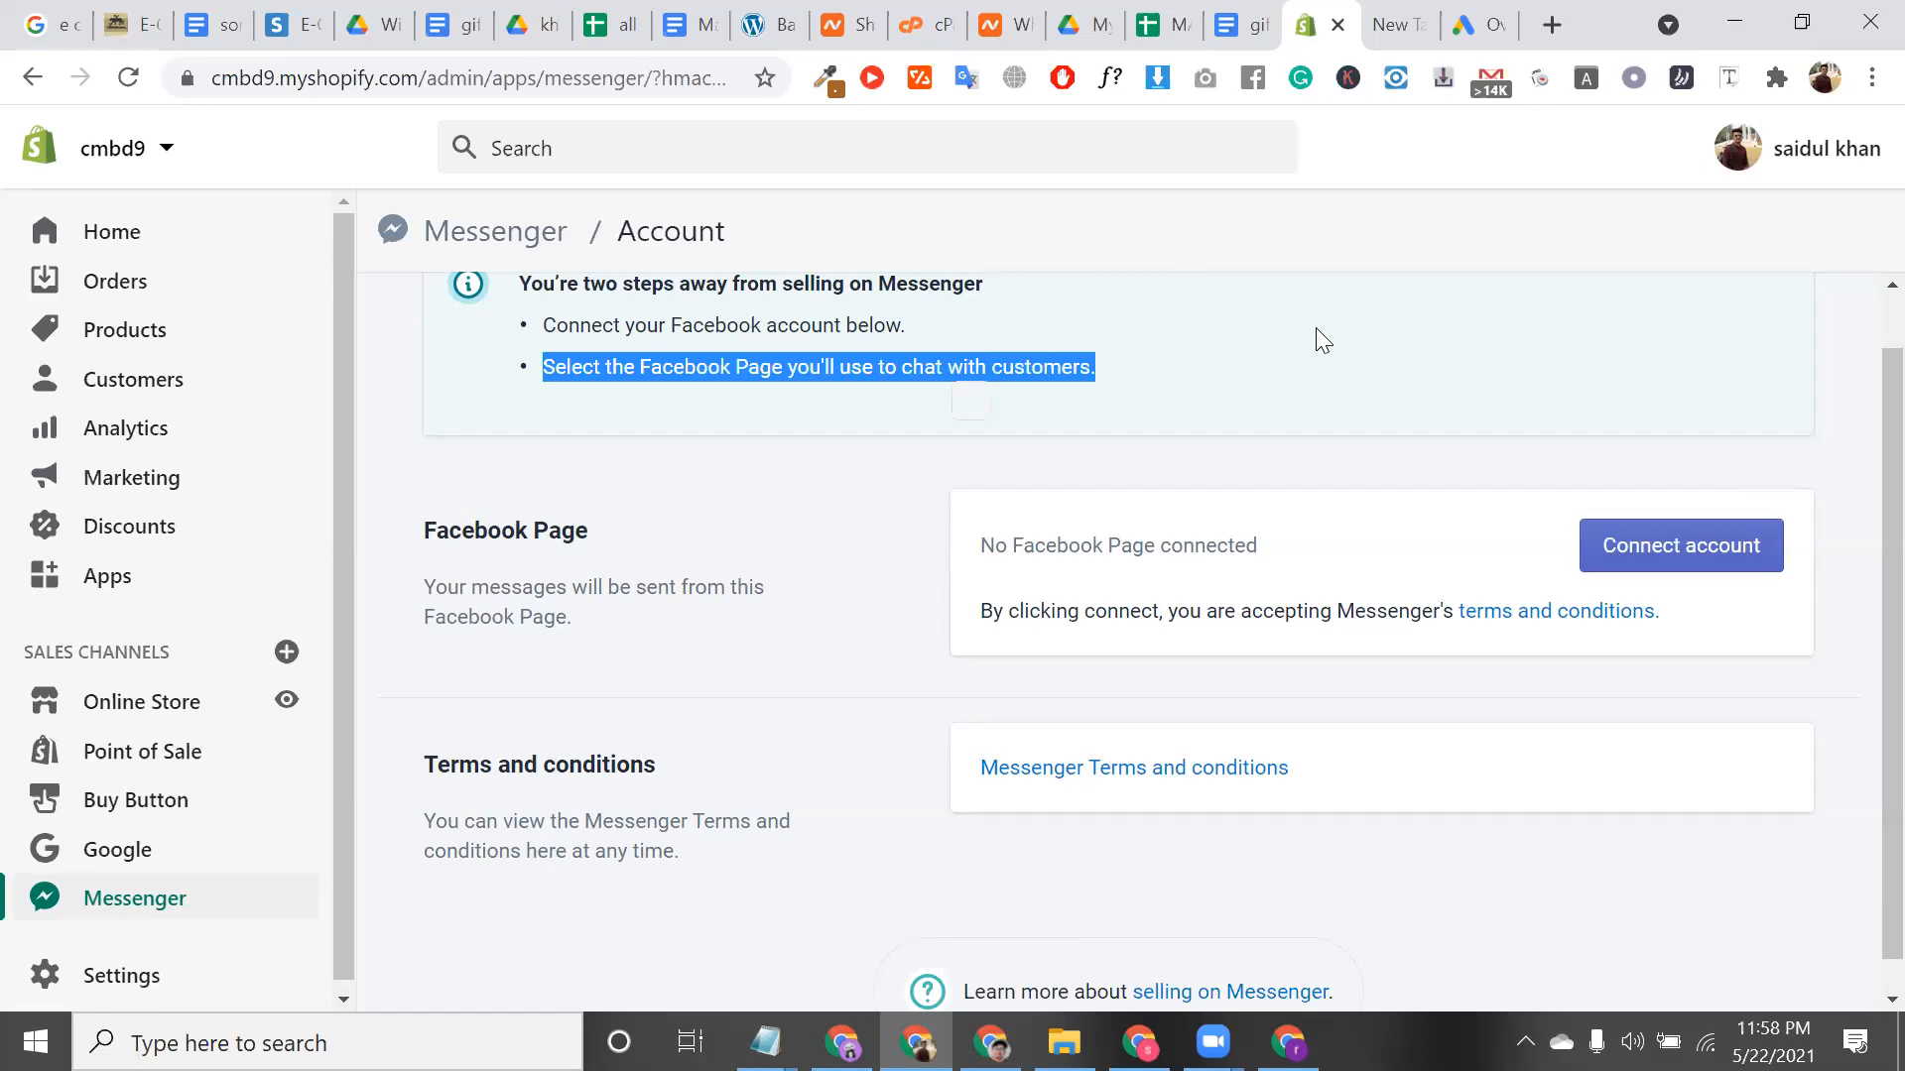
triple_click(730, 285)
scroll(728, 290, "up", 1)
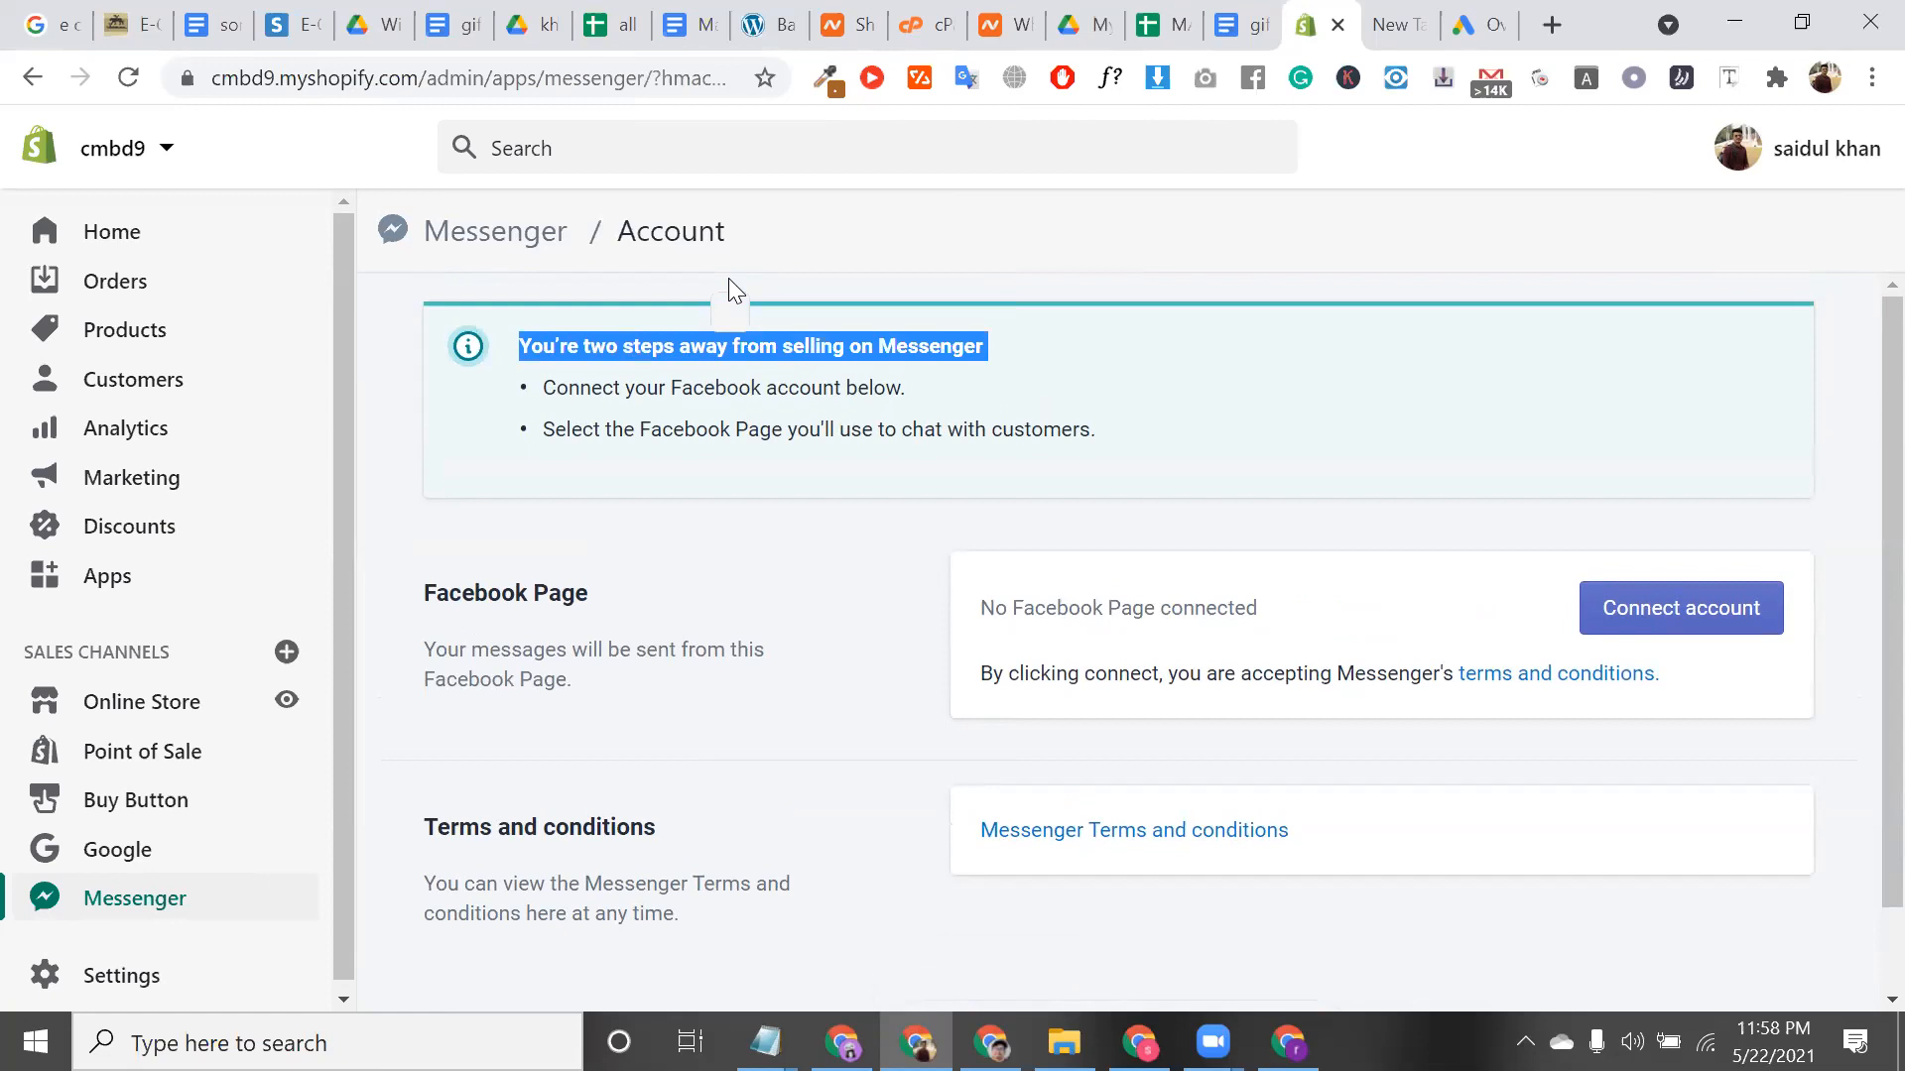
double_click(798, 342)
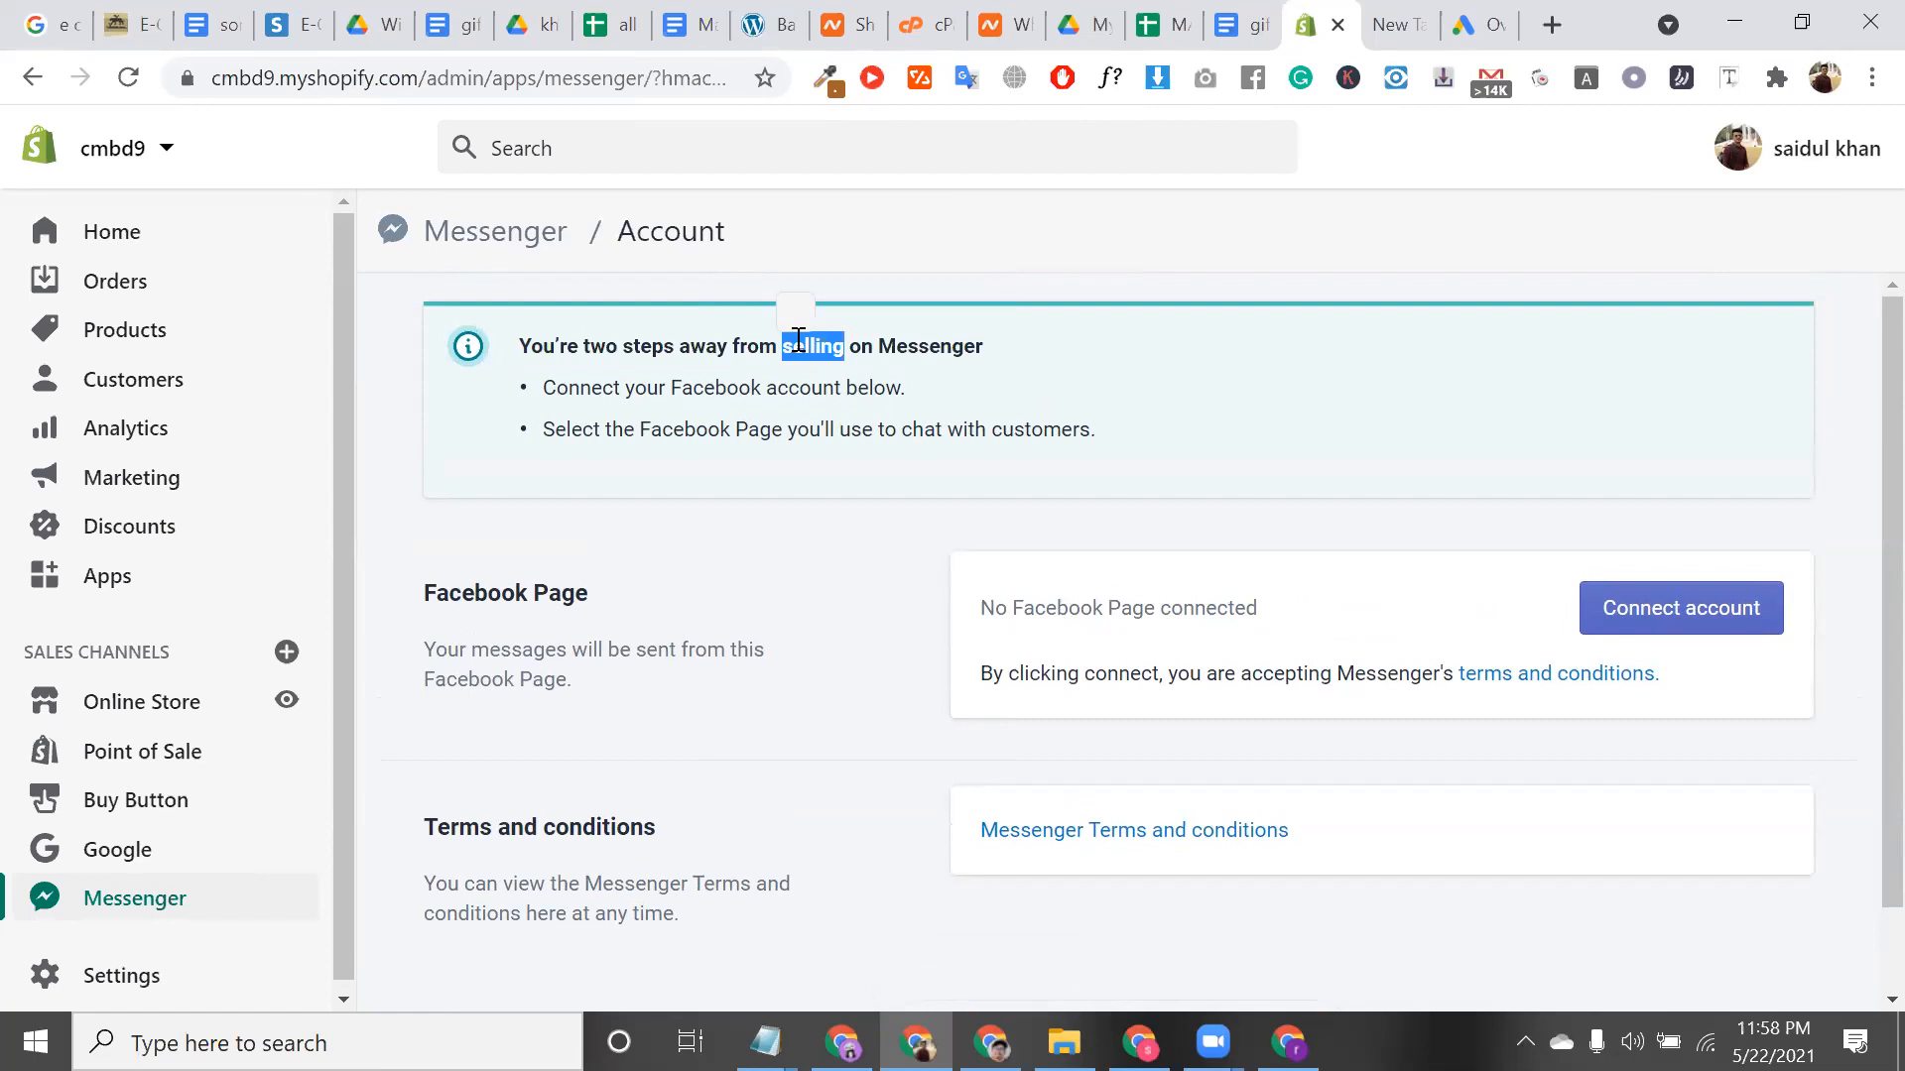
left_click_drag(799, 340, 650, 595)
triple_click(650, 596)
scroll(650, 595, "down", 1)
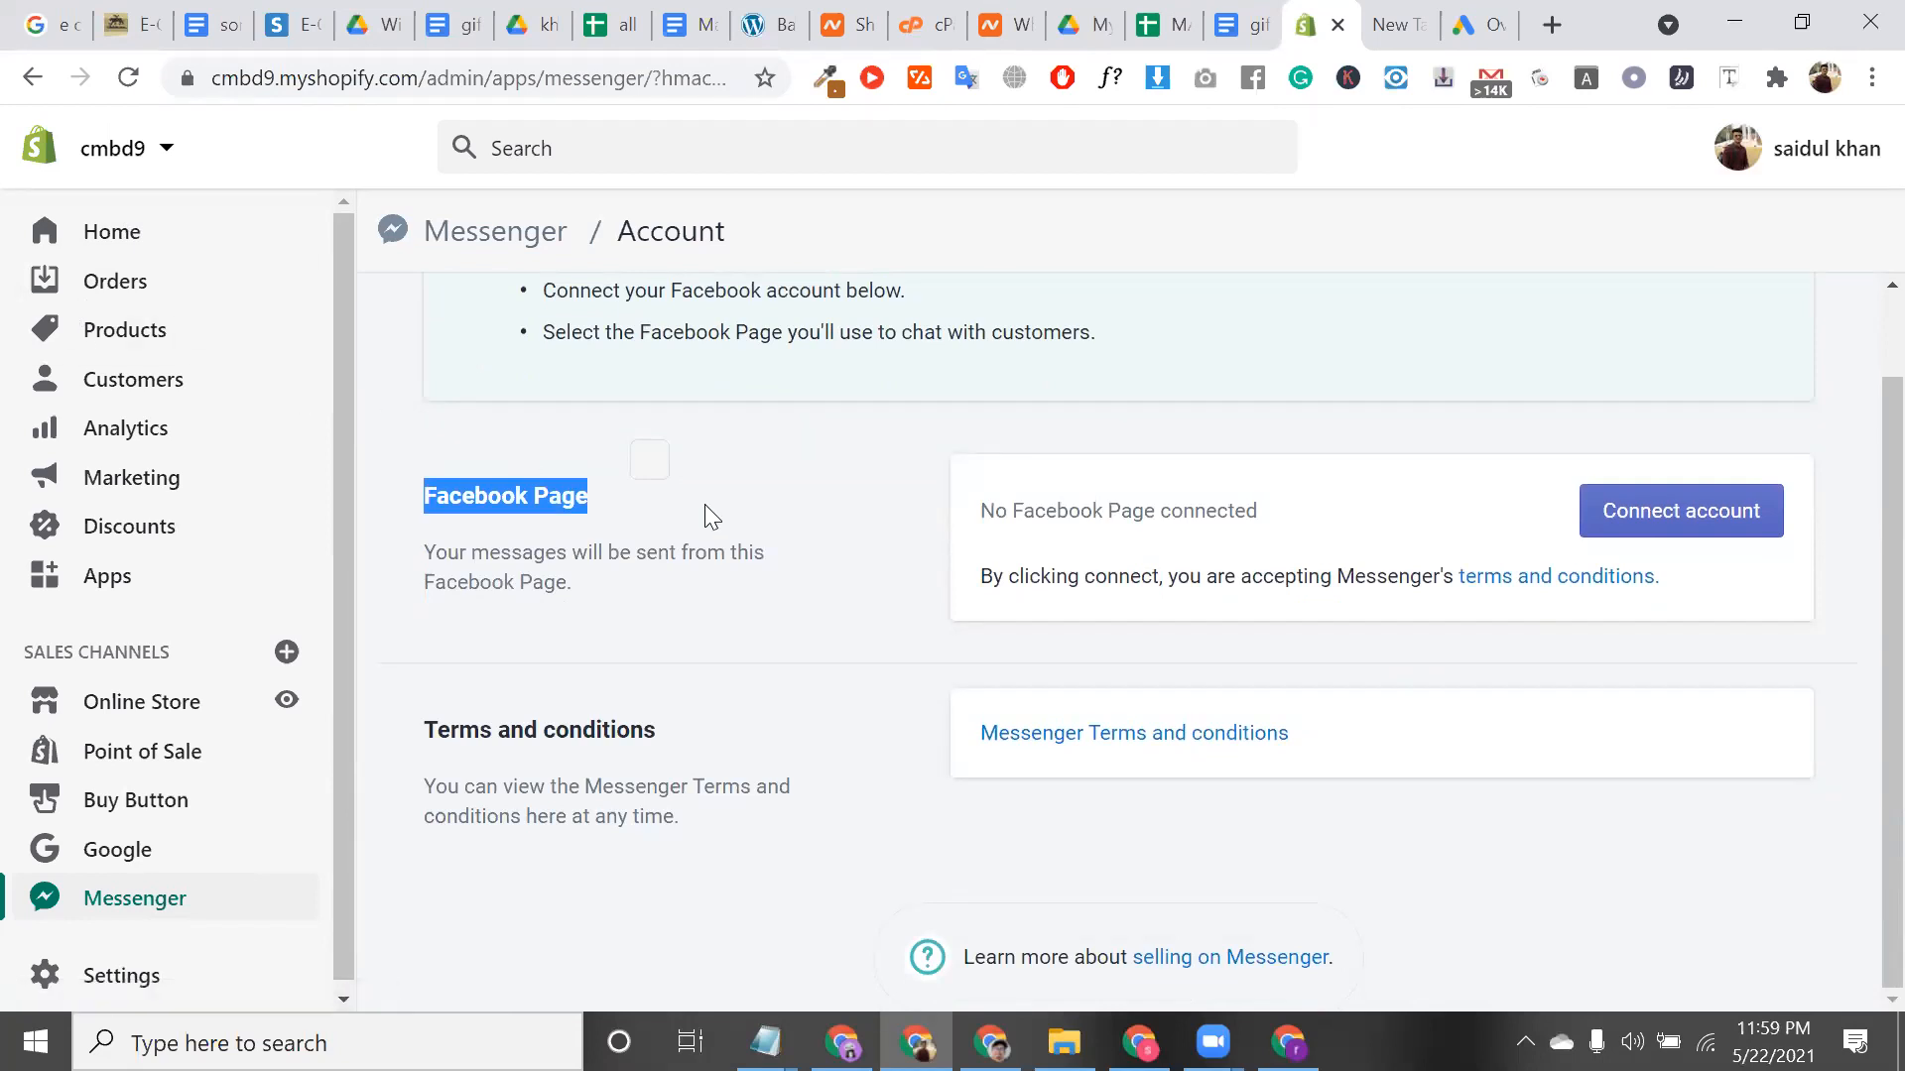
triple_click(591, 727)
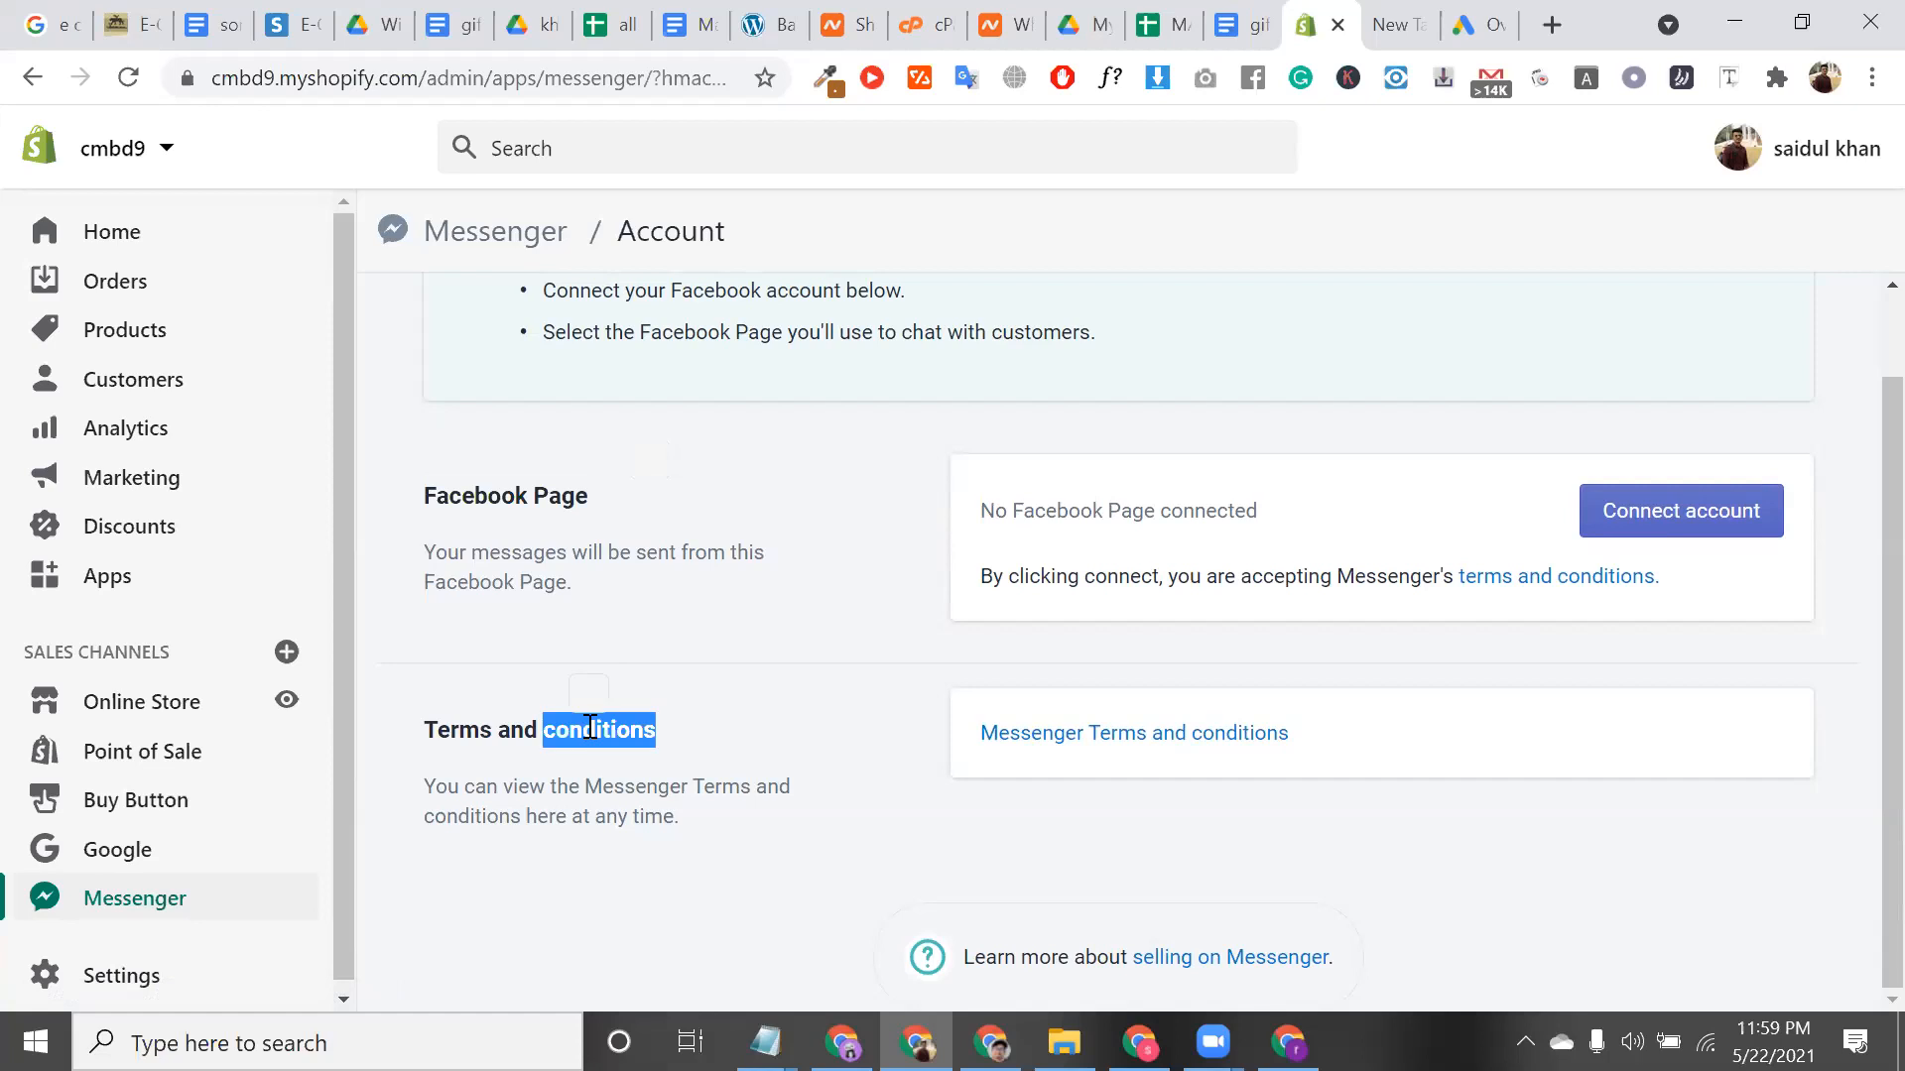
left_click(298, 658)
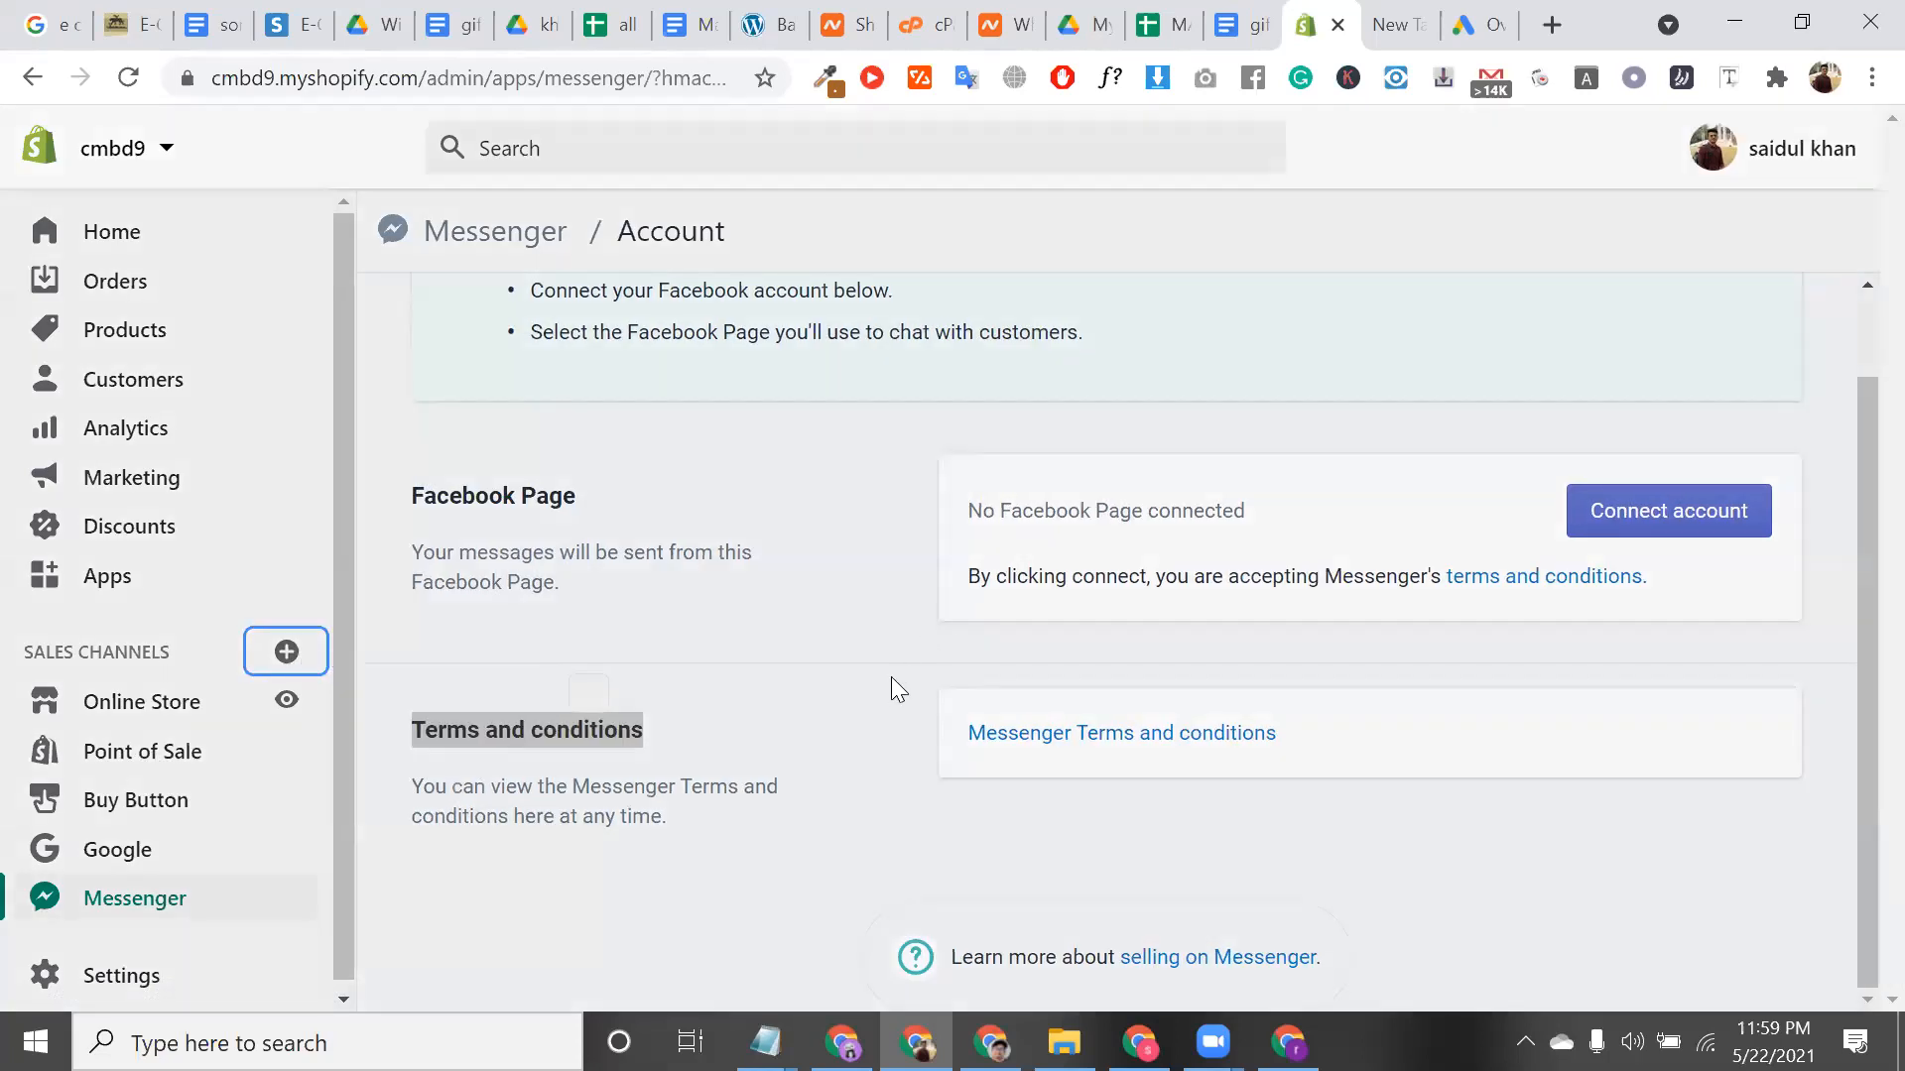
Scroll past the eBay and Facebook channels, then go to Chrome's New Tab page
scroll(902, 635, "down", 1)
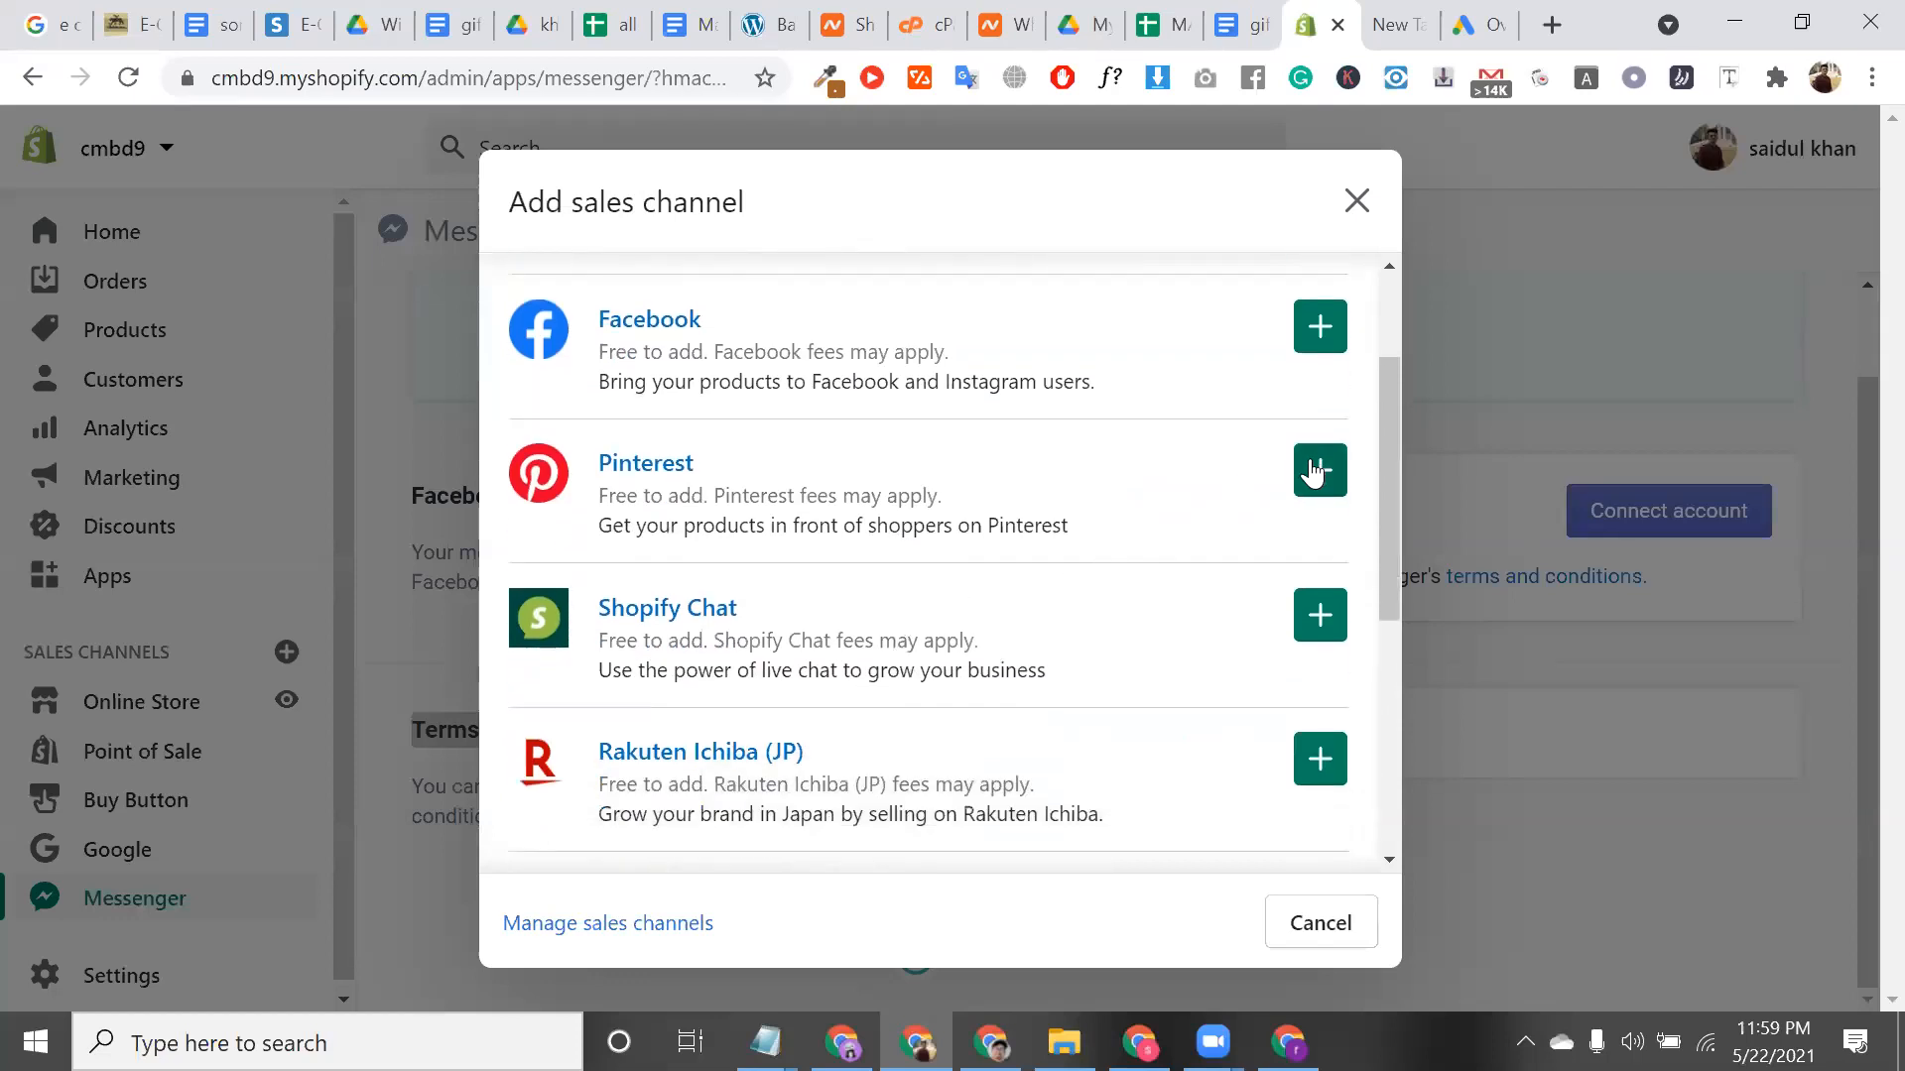
left_click(1385, 40)
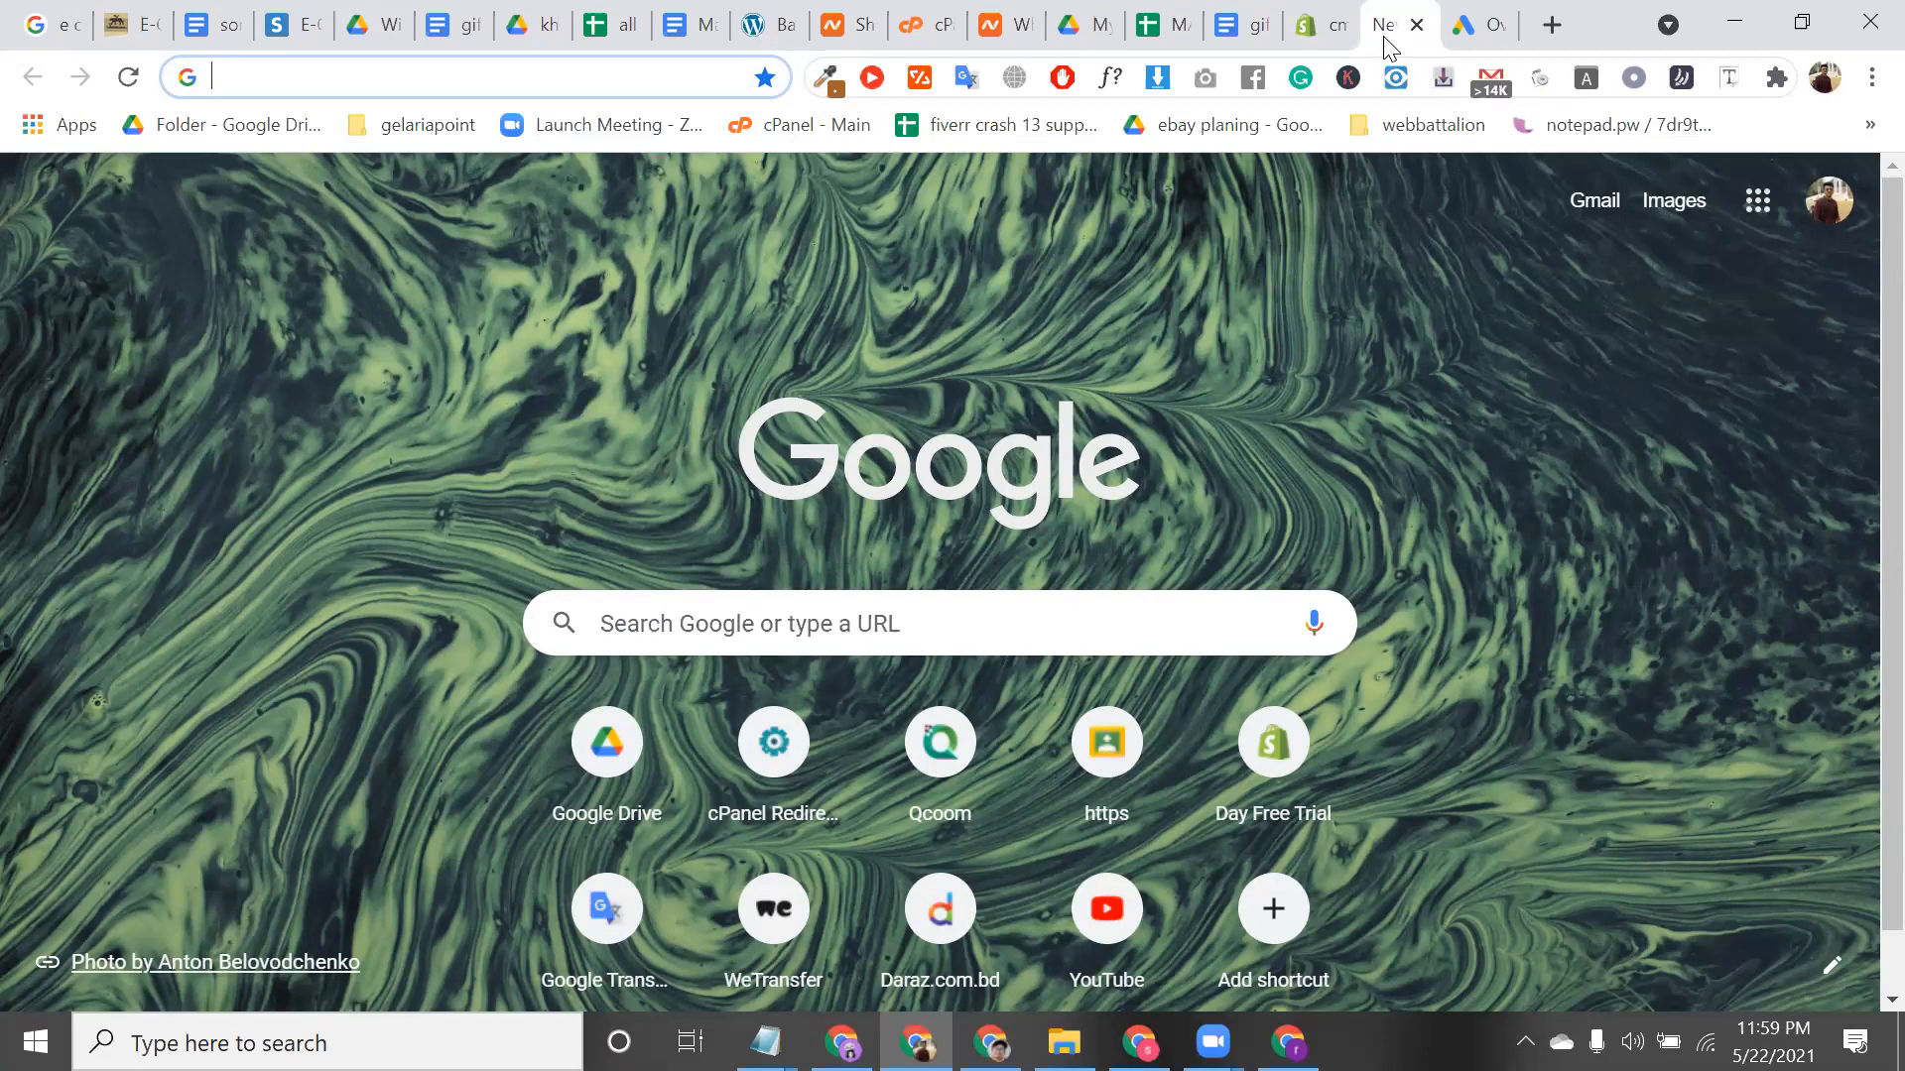
Search Google for 'pinterest t shirt' and open the 54-pin T-Shirts Pinterest board
type("thi")
key("BackSpace")
key("BackSpace")
type("shir")
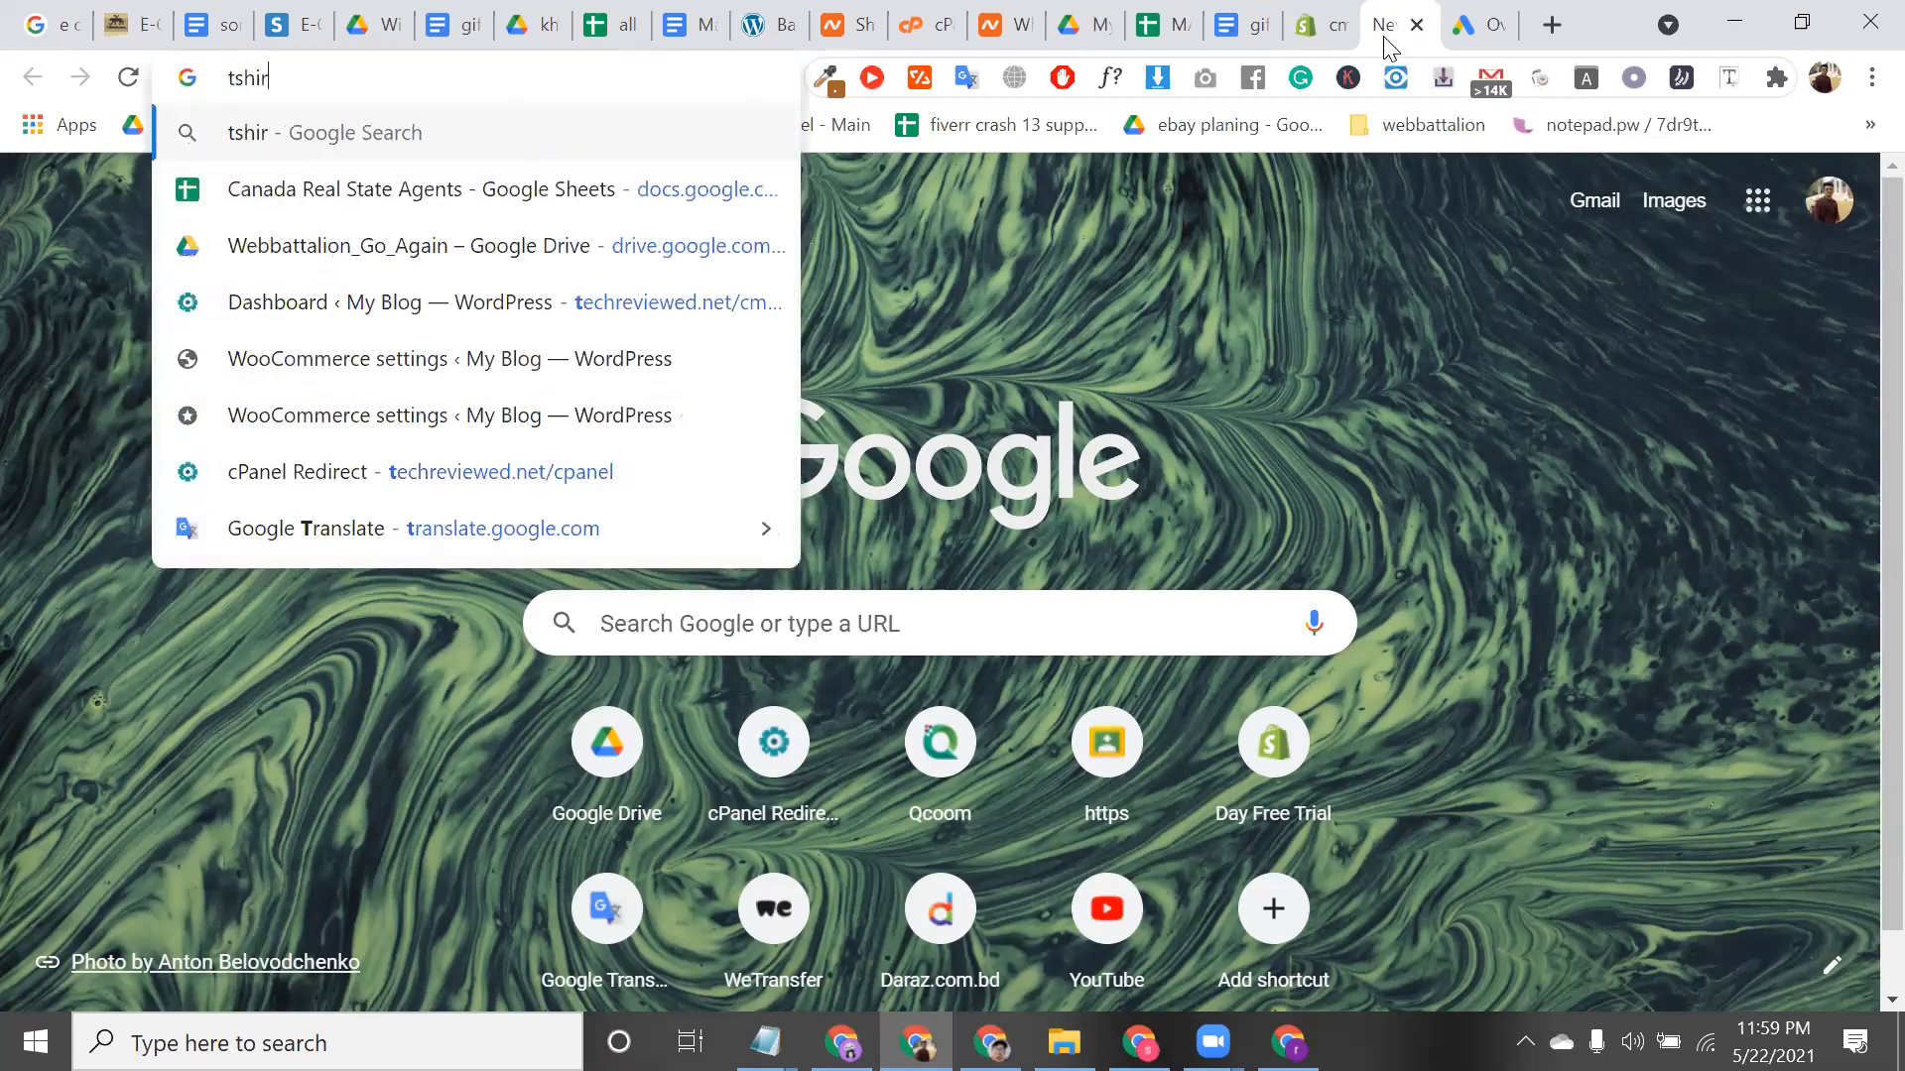
type("t in ")
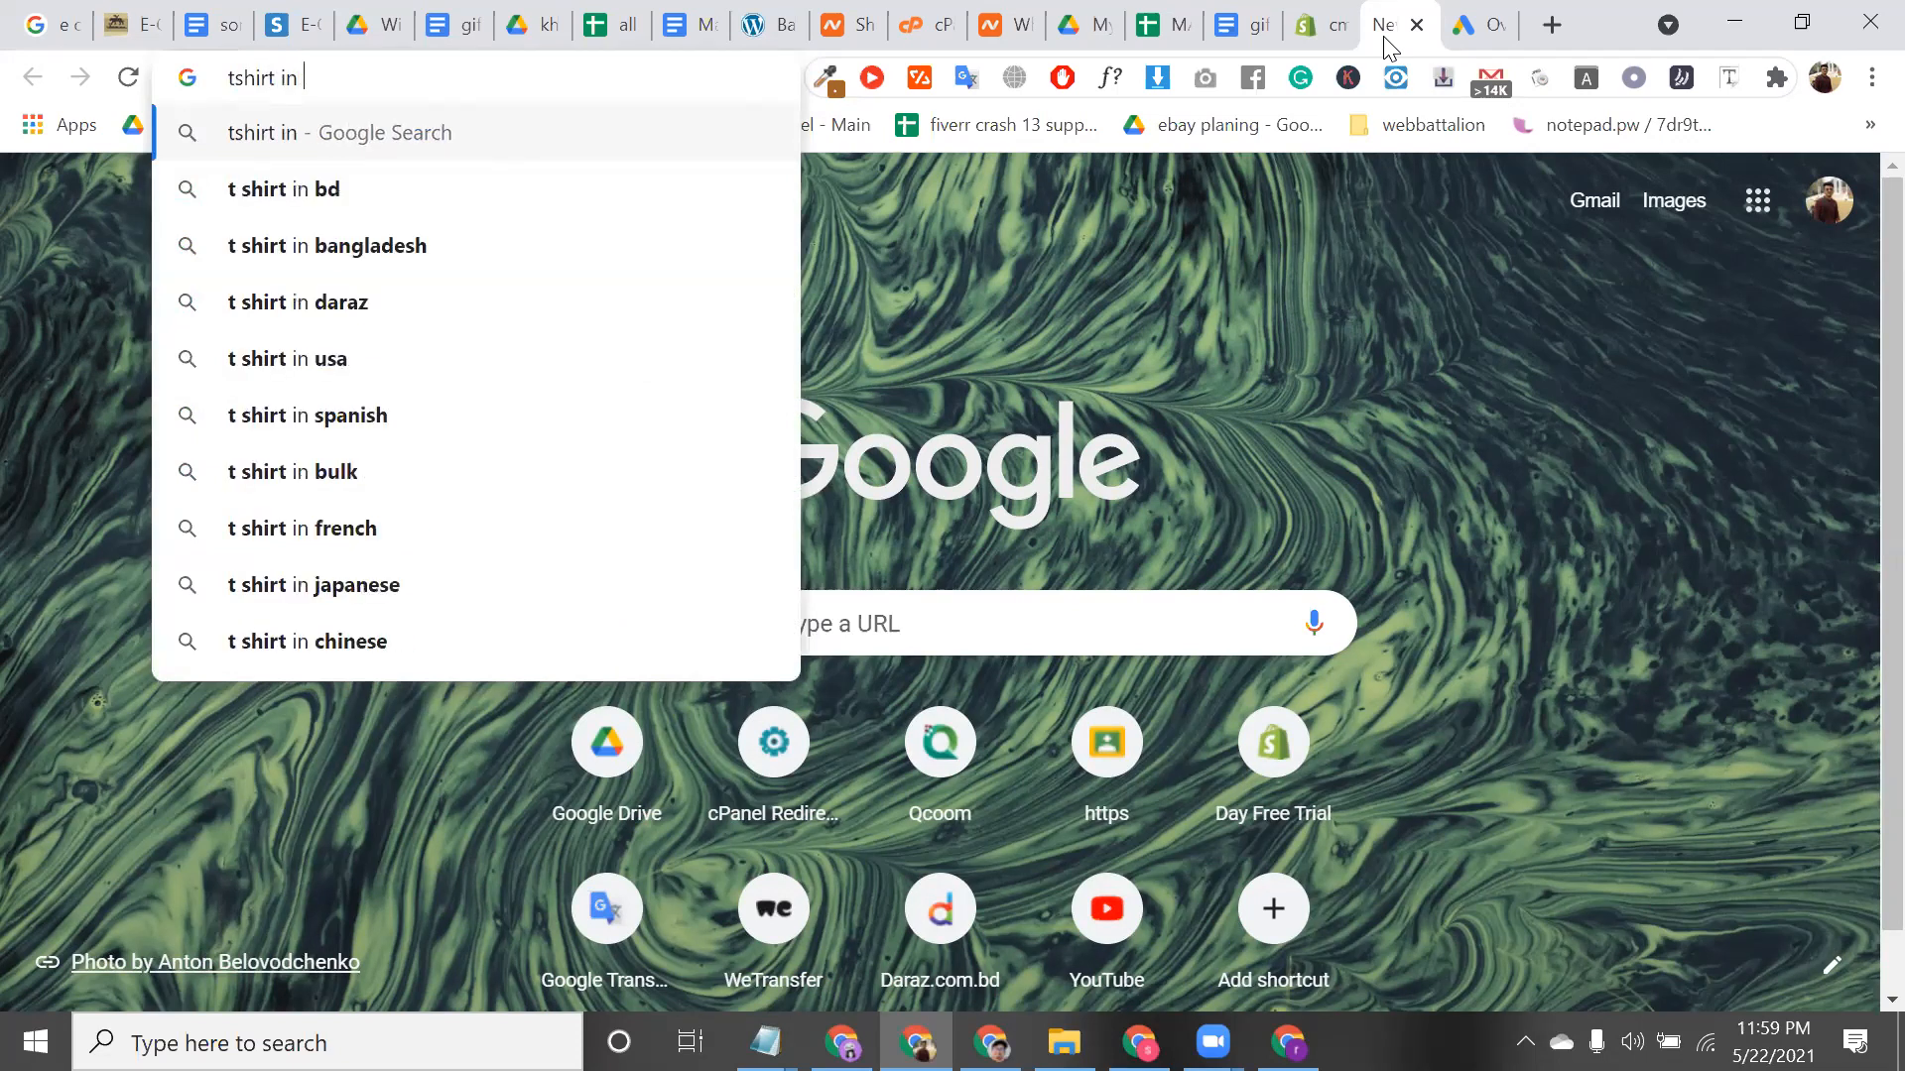
type("pint")
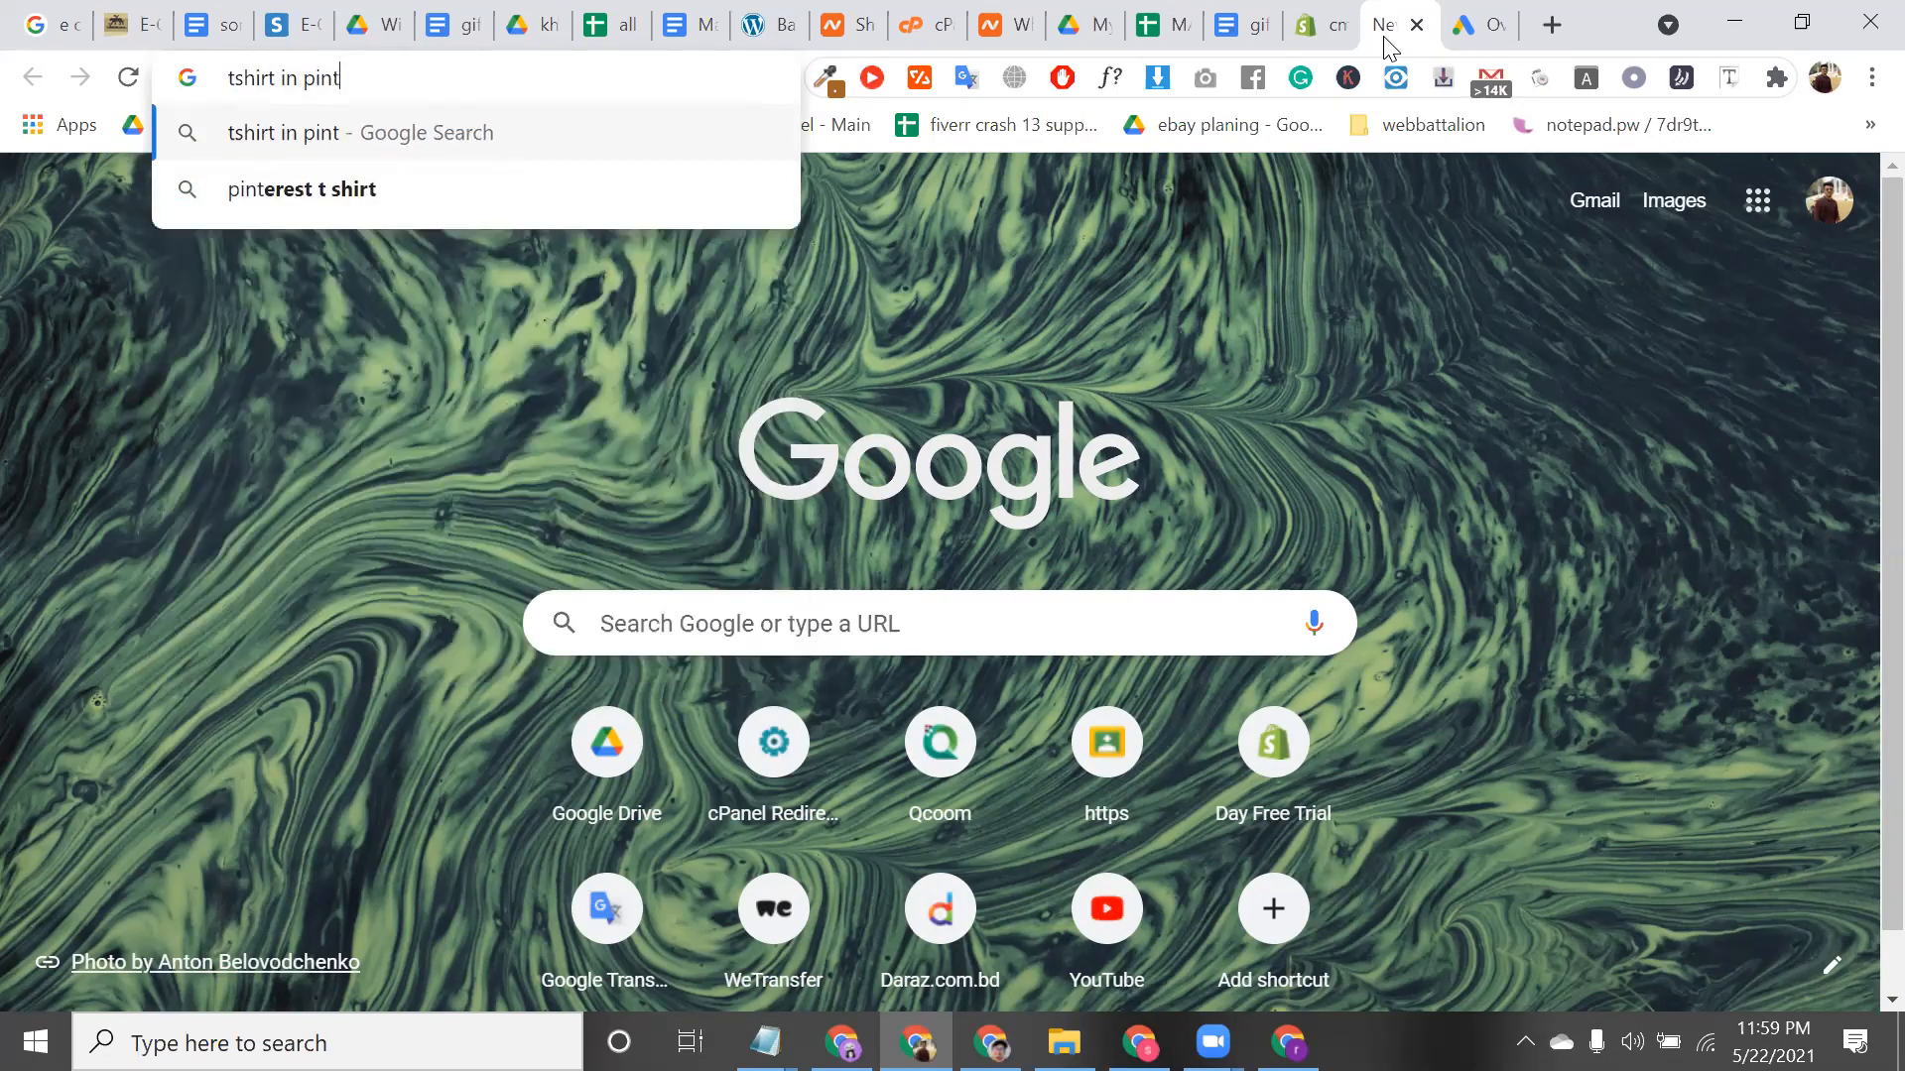
type("er")
left_click(642, 199)
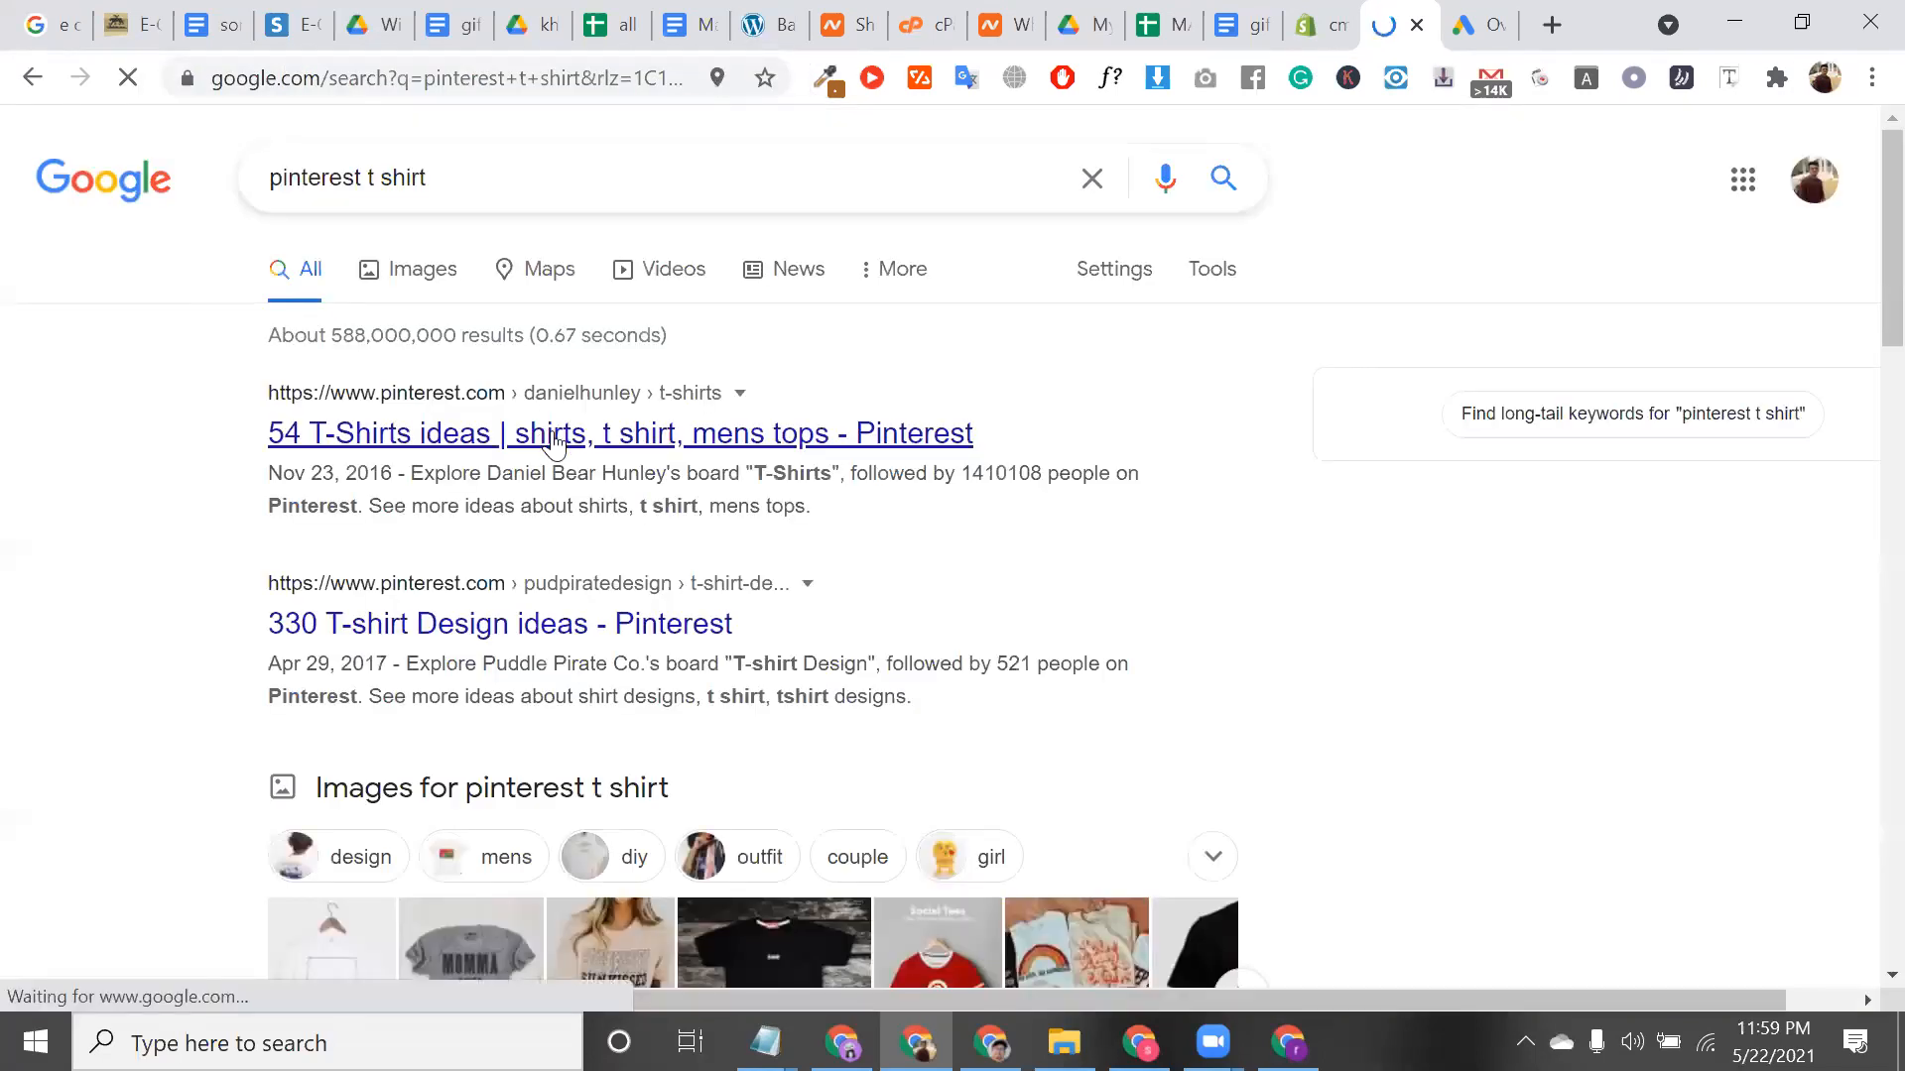
left_click(553, 442)
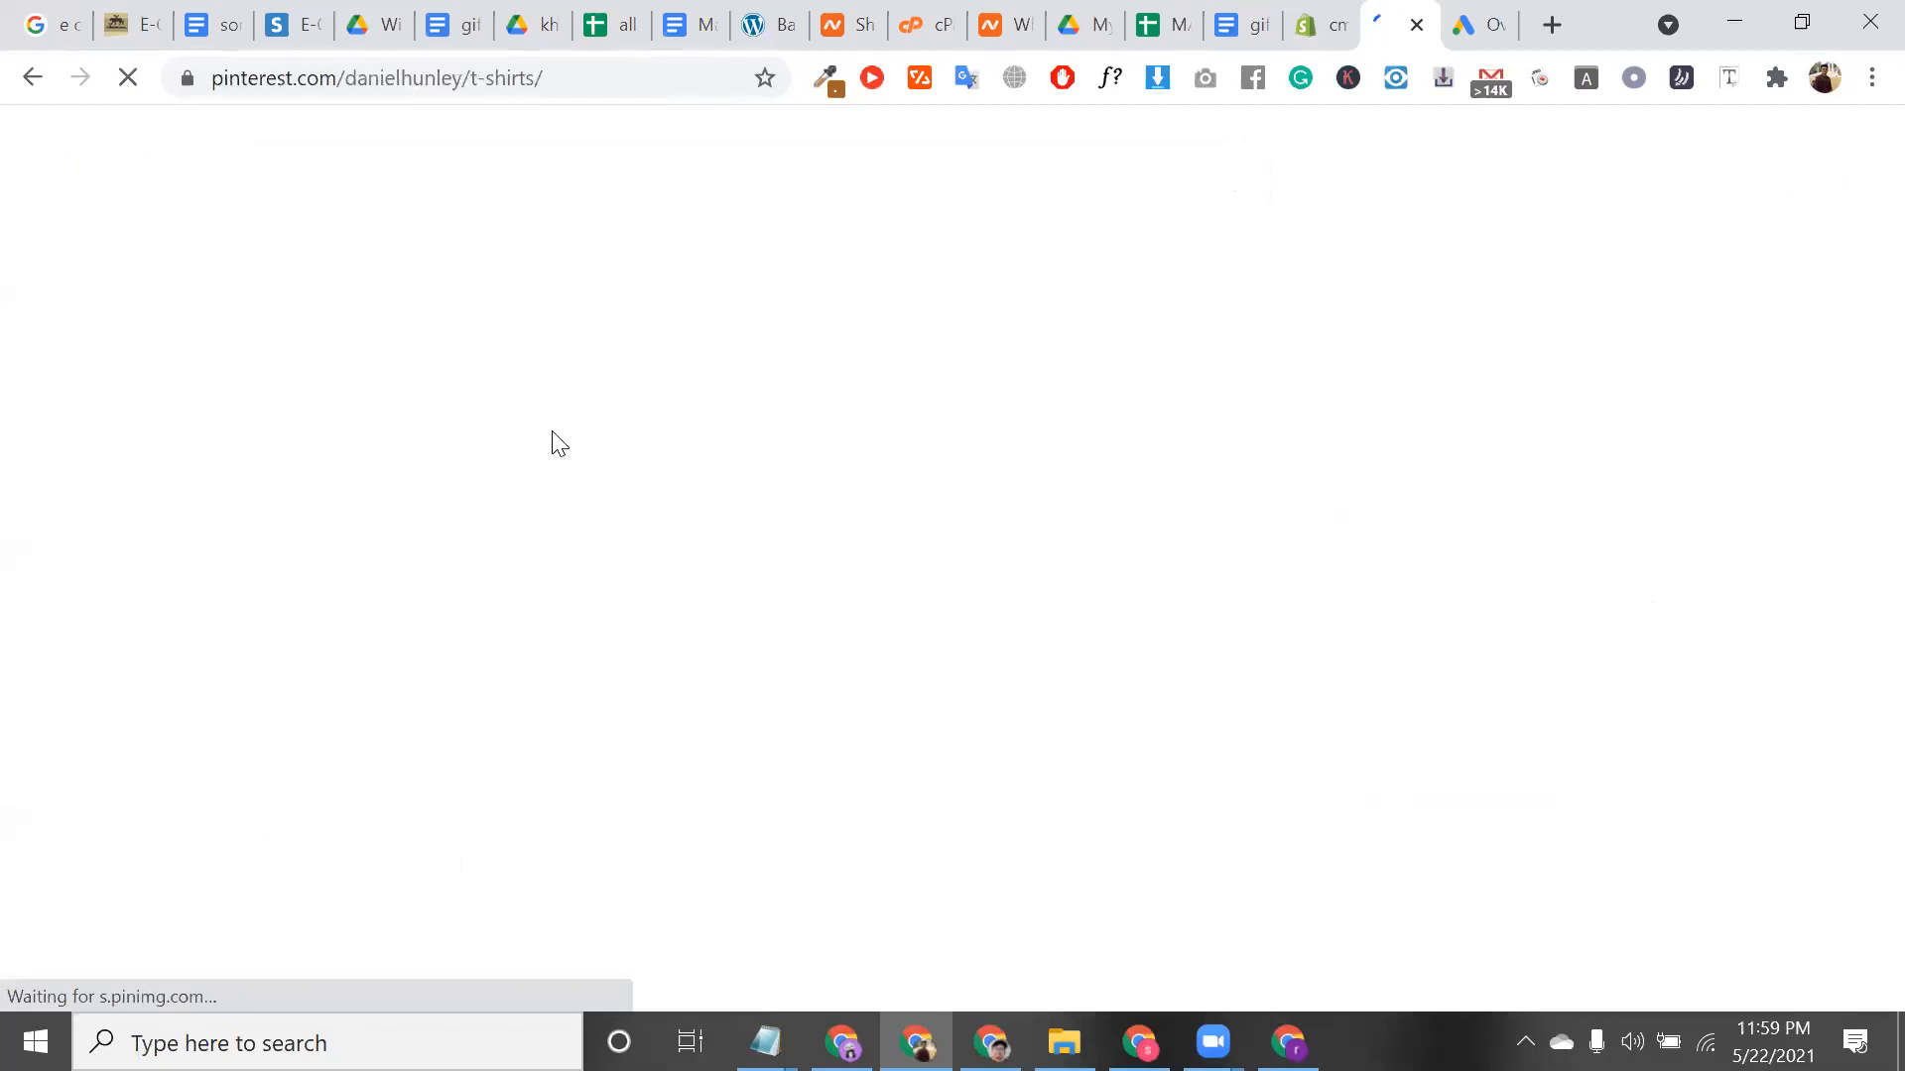
Scroll through the T-Shirts board, dismiss the Google sign-in prompt, and close the tab
scroll(575, 663, "down", 2)
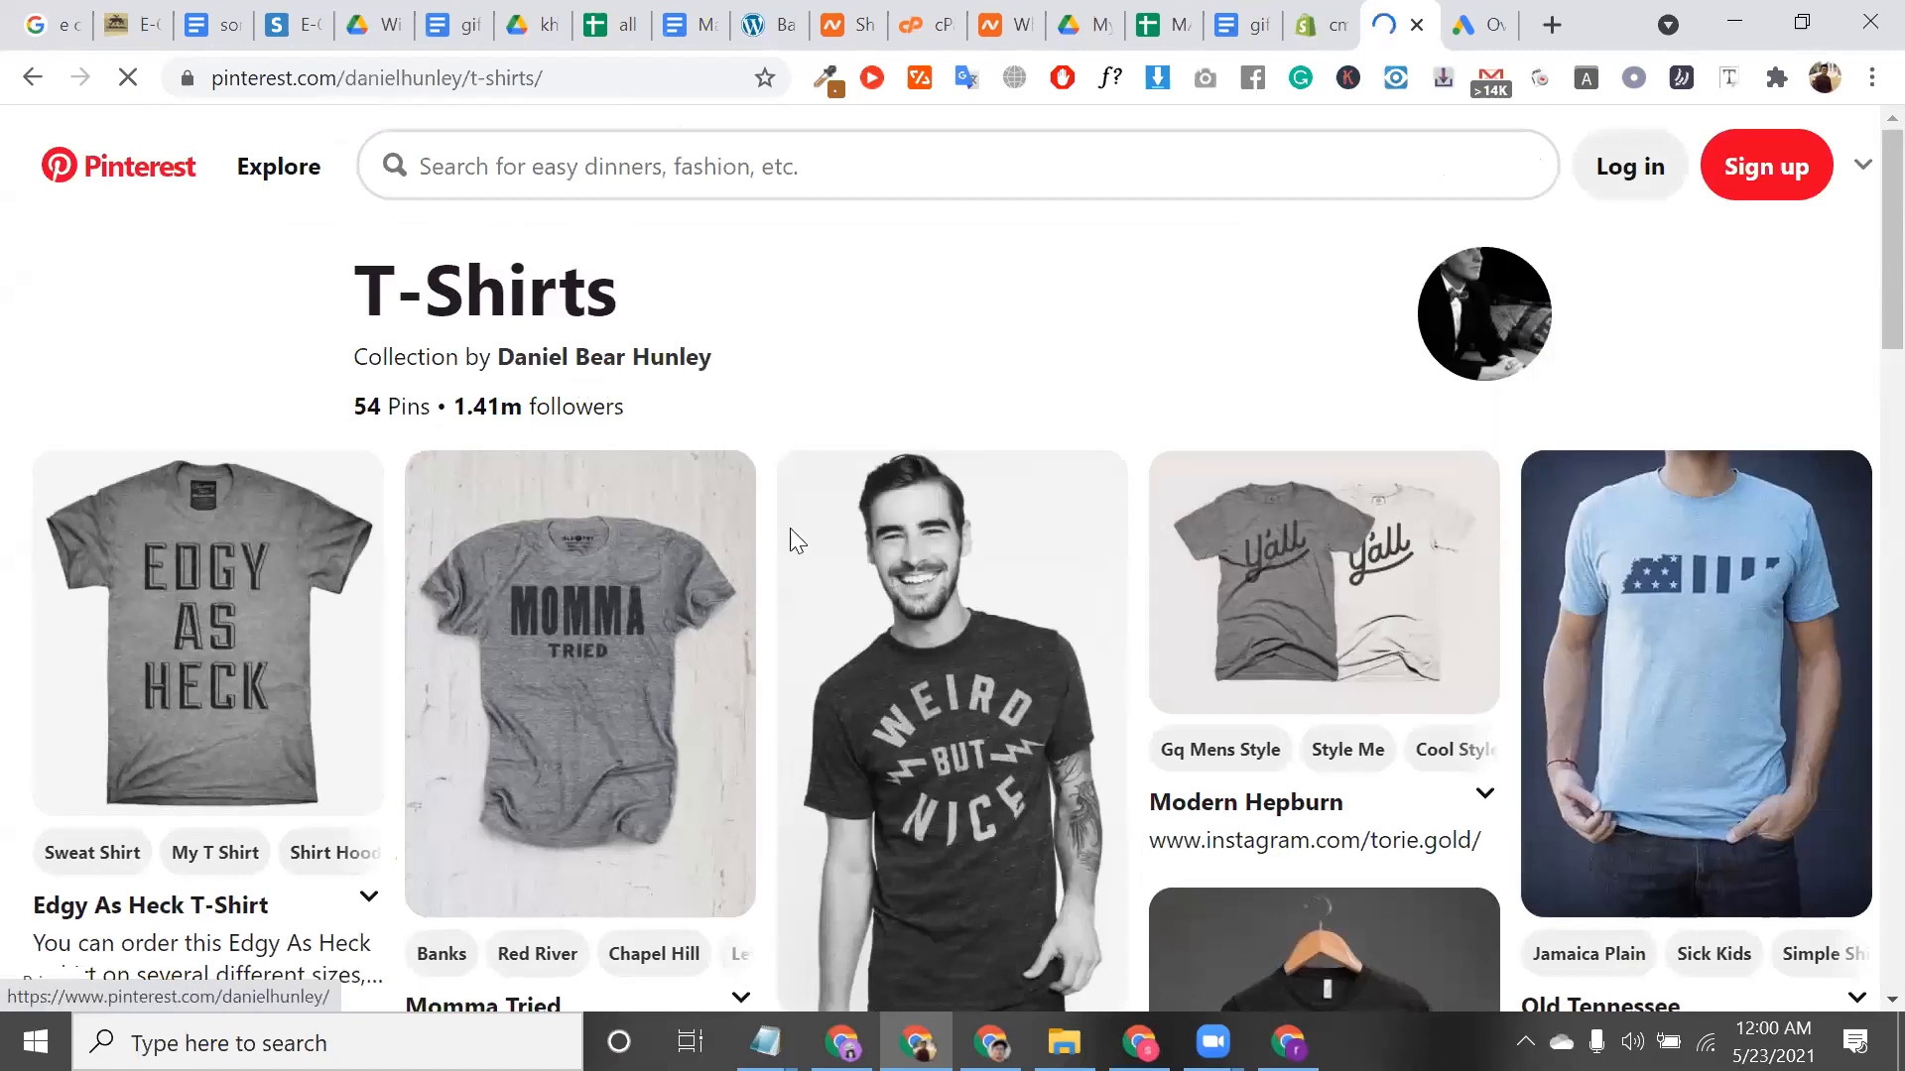
scroll(838, 731, "down", 5)
scroll(861, 725, "down", 5)
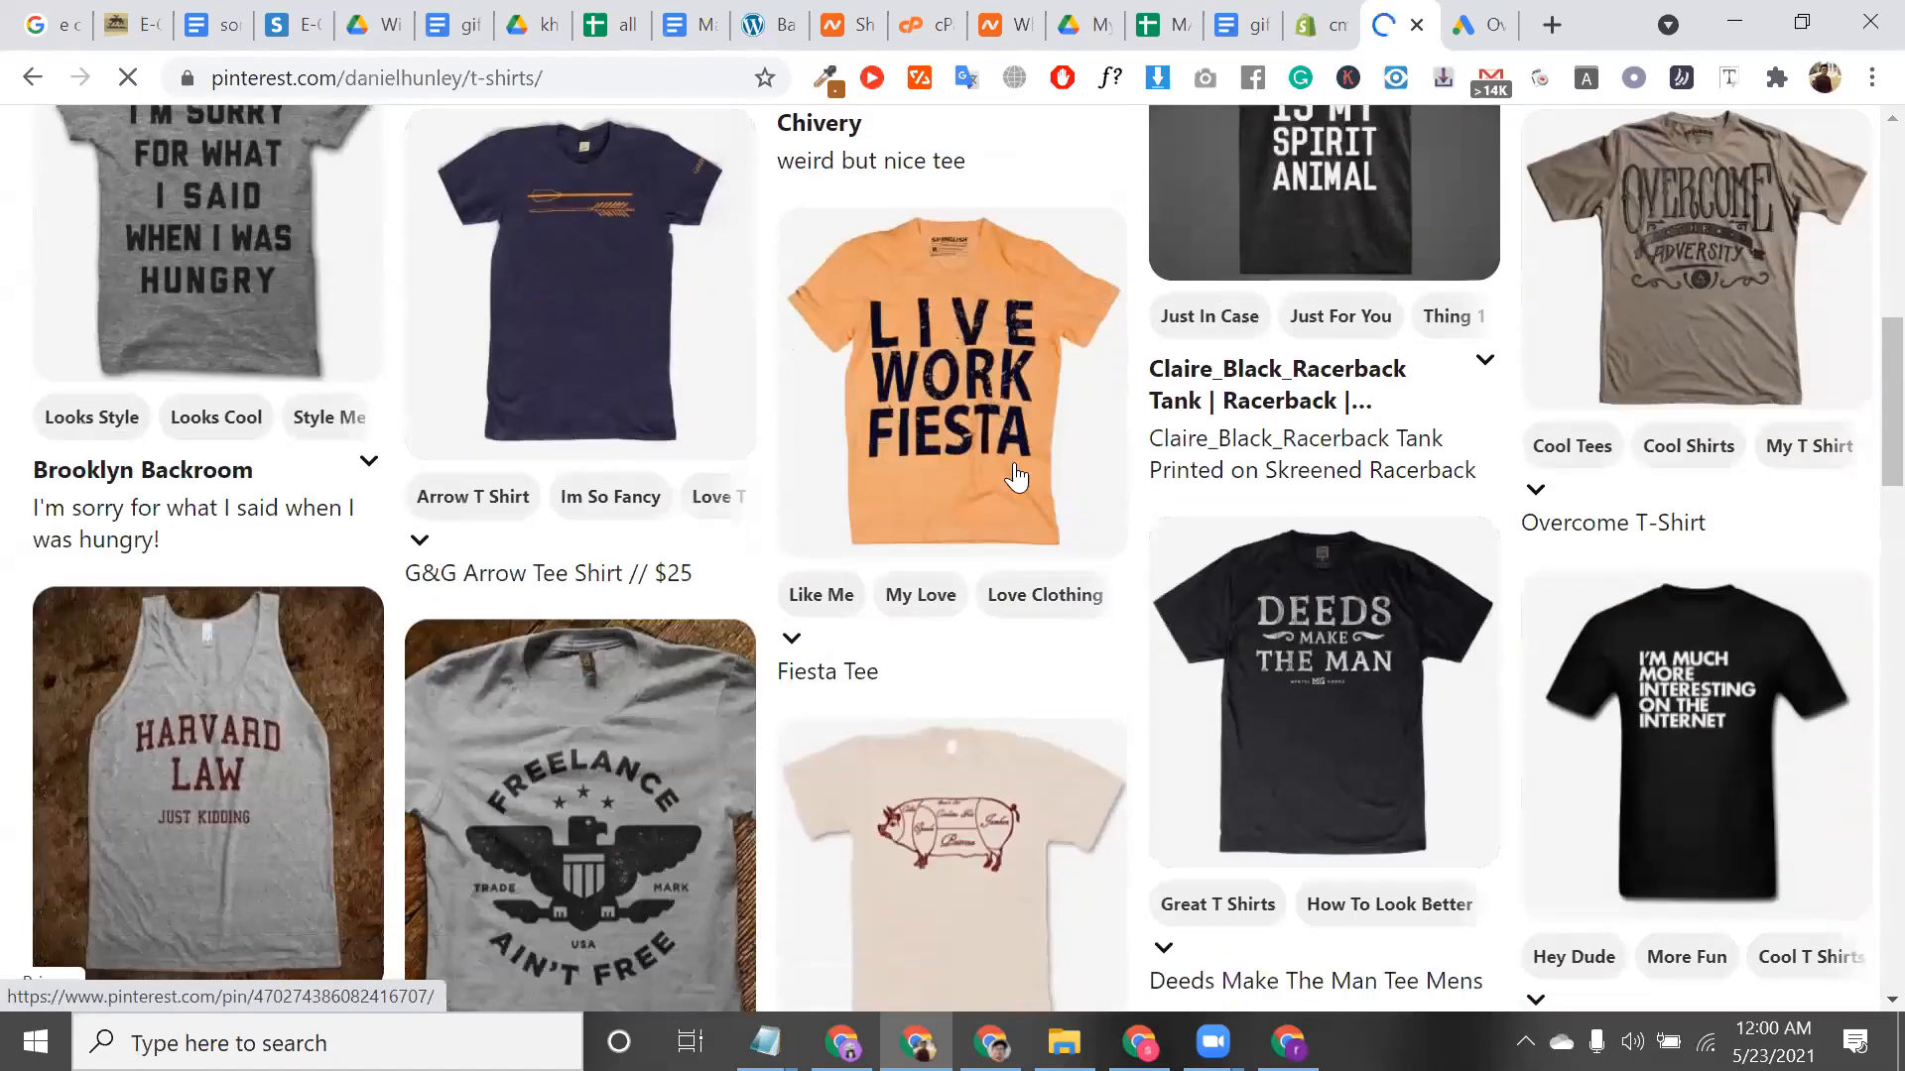
scroll(859, 565, "down", 4)
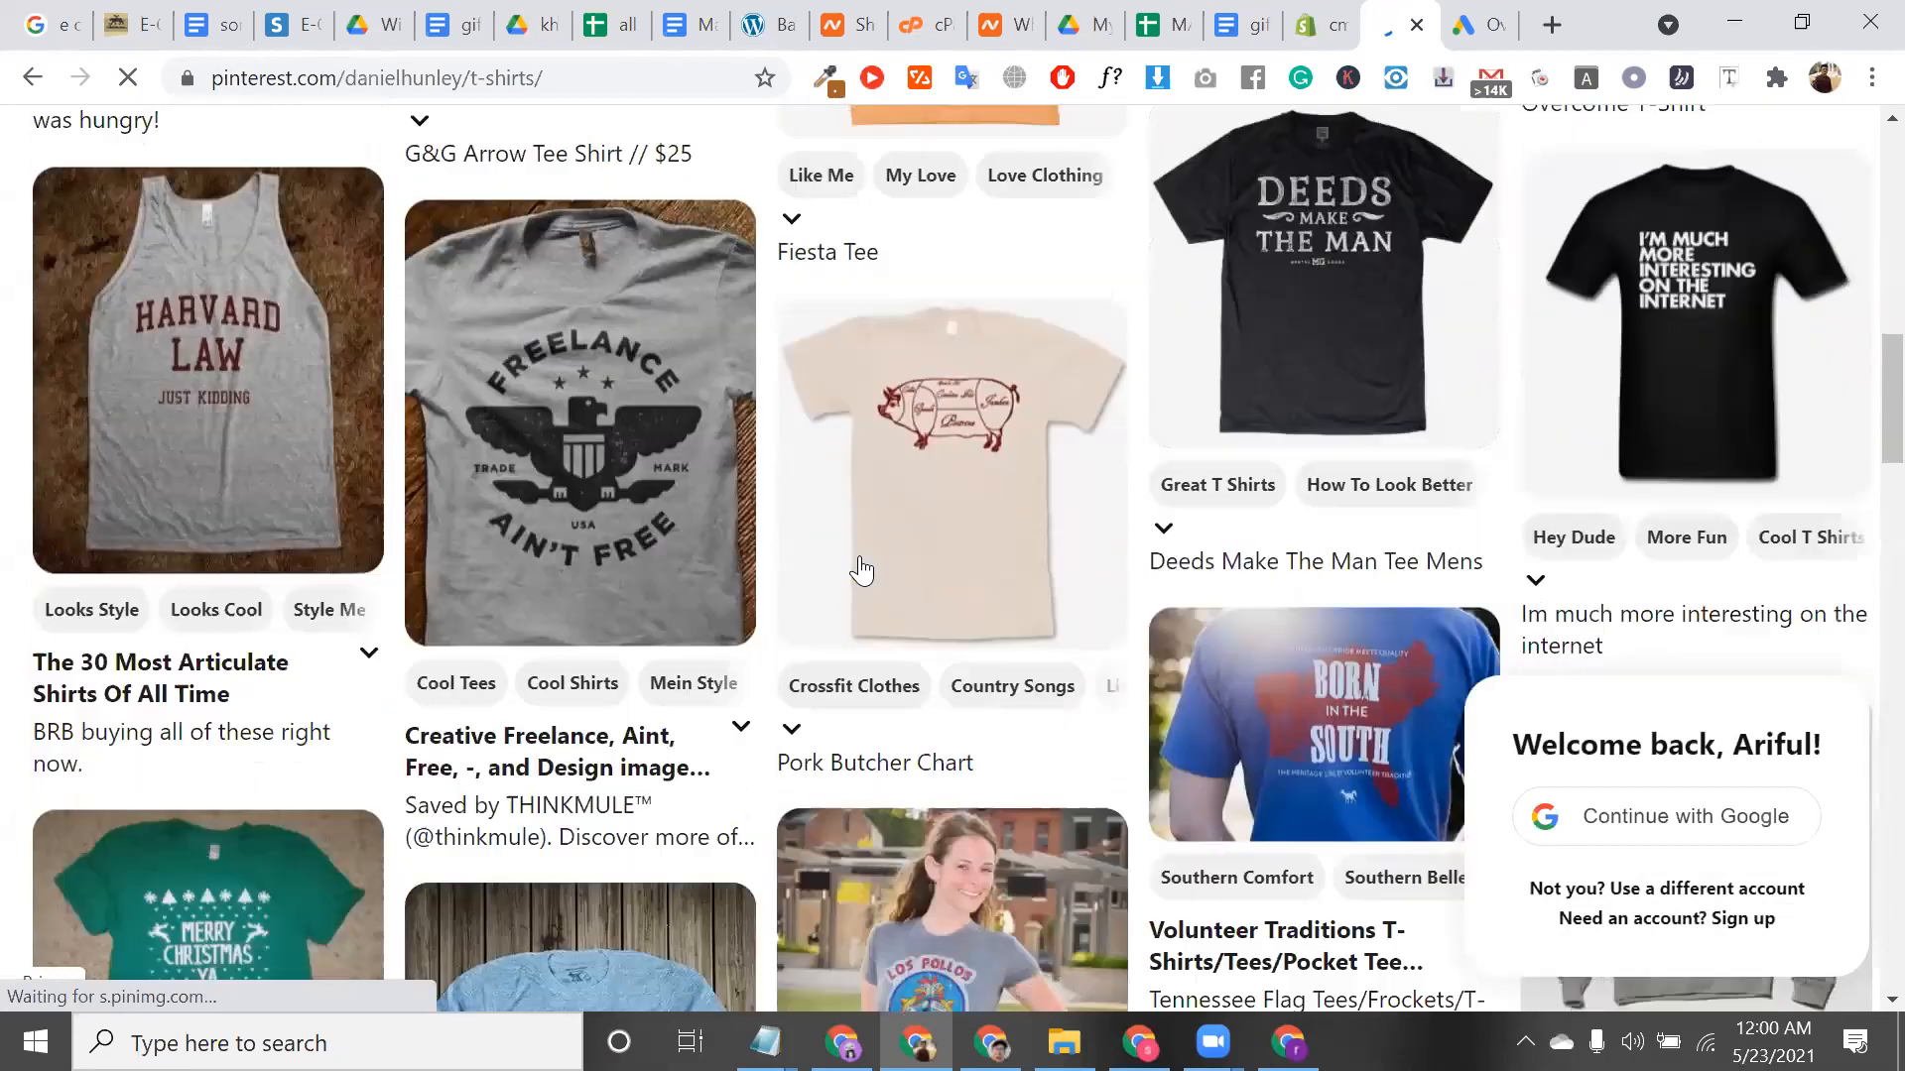
scroll(861, 570, "down", 7)
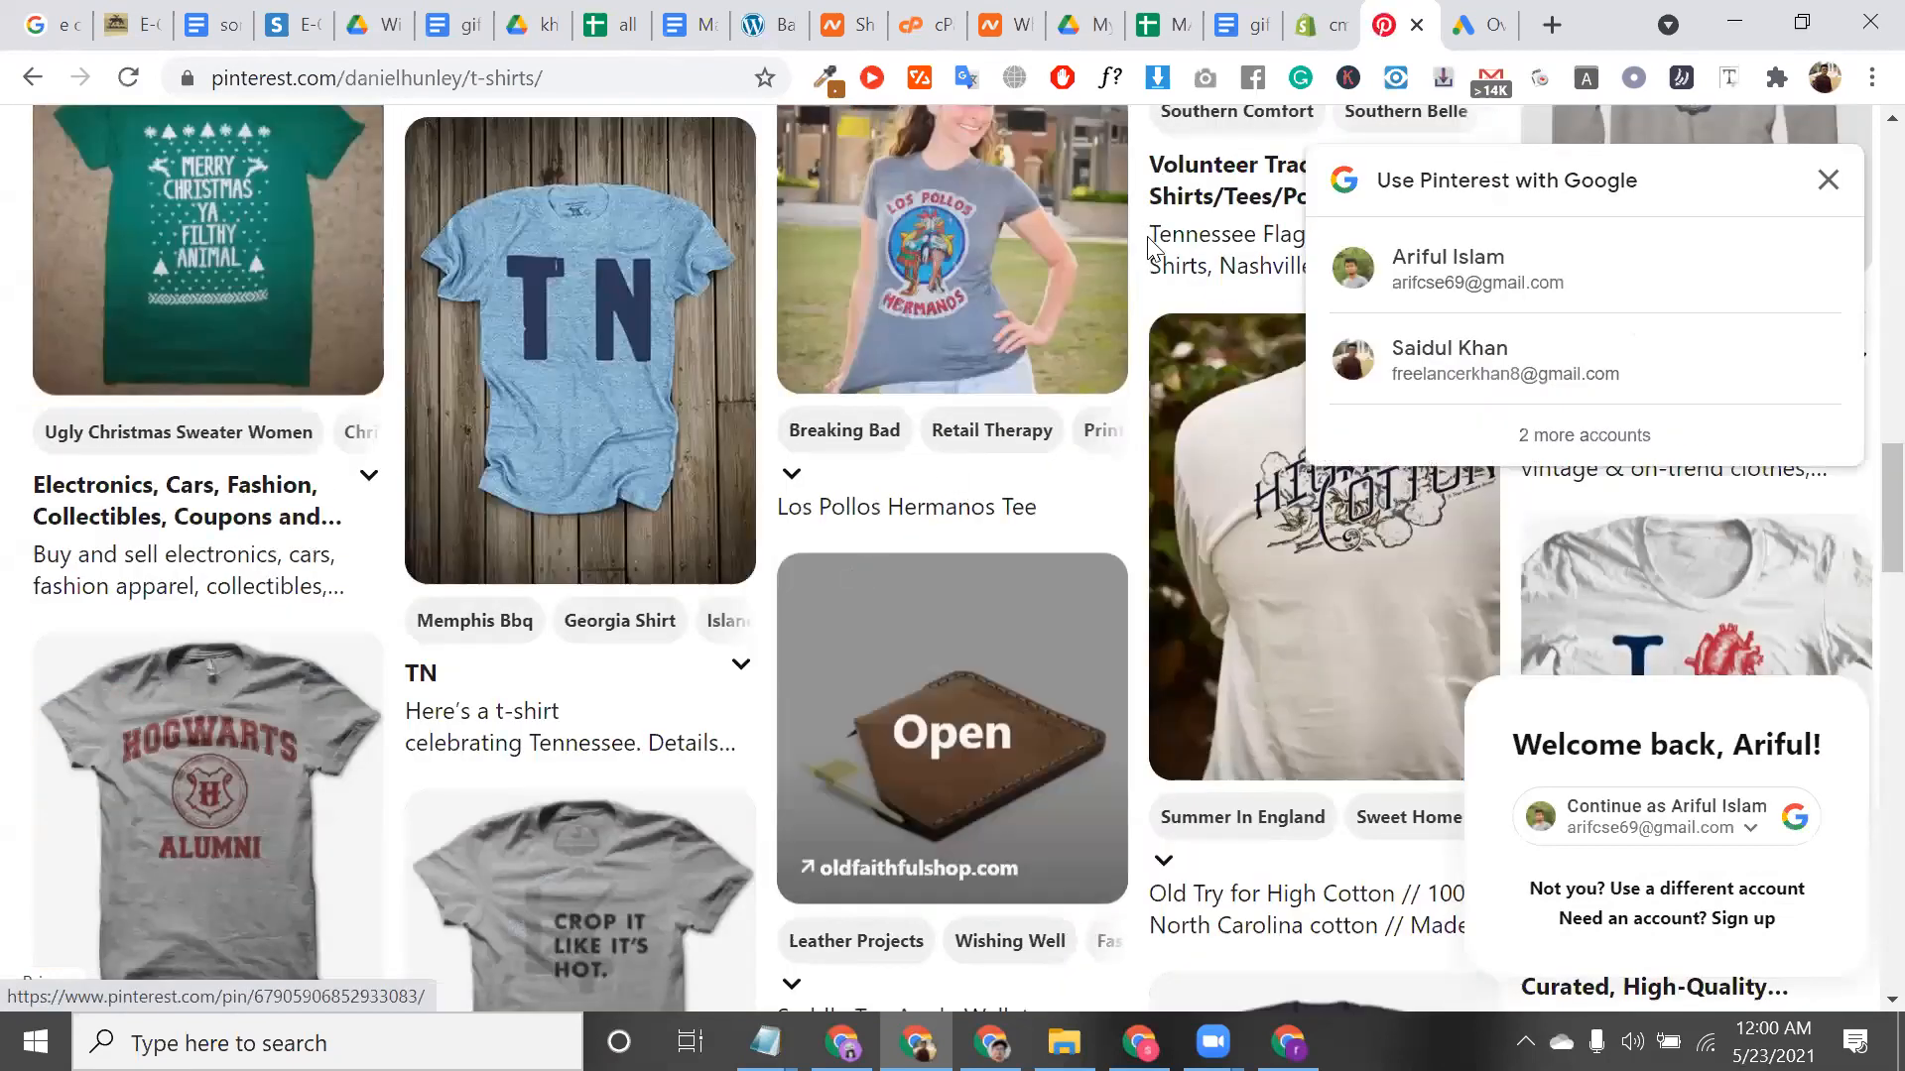
left_click(1824, 176)
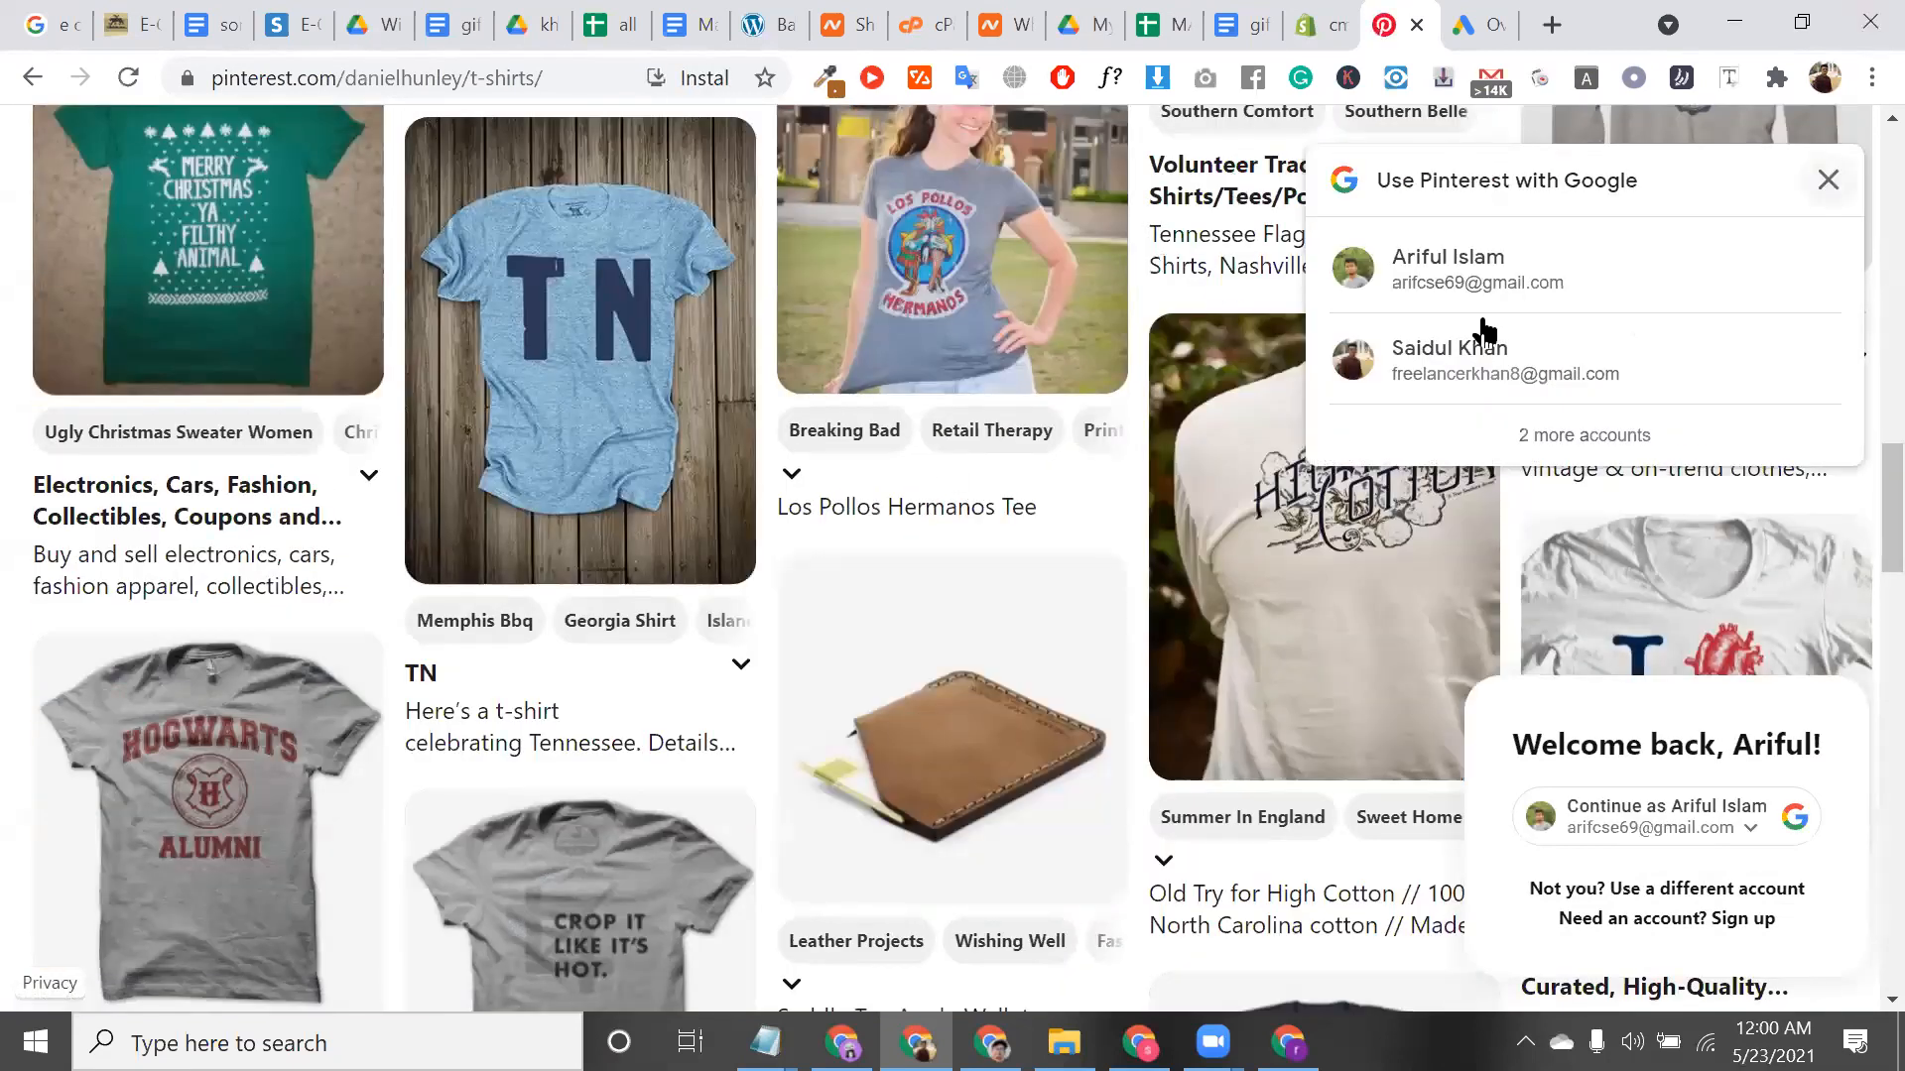
left_click(1416, 25)
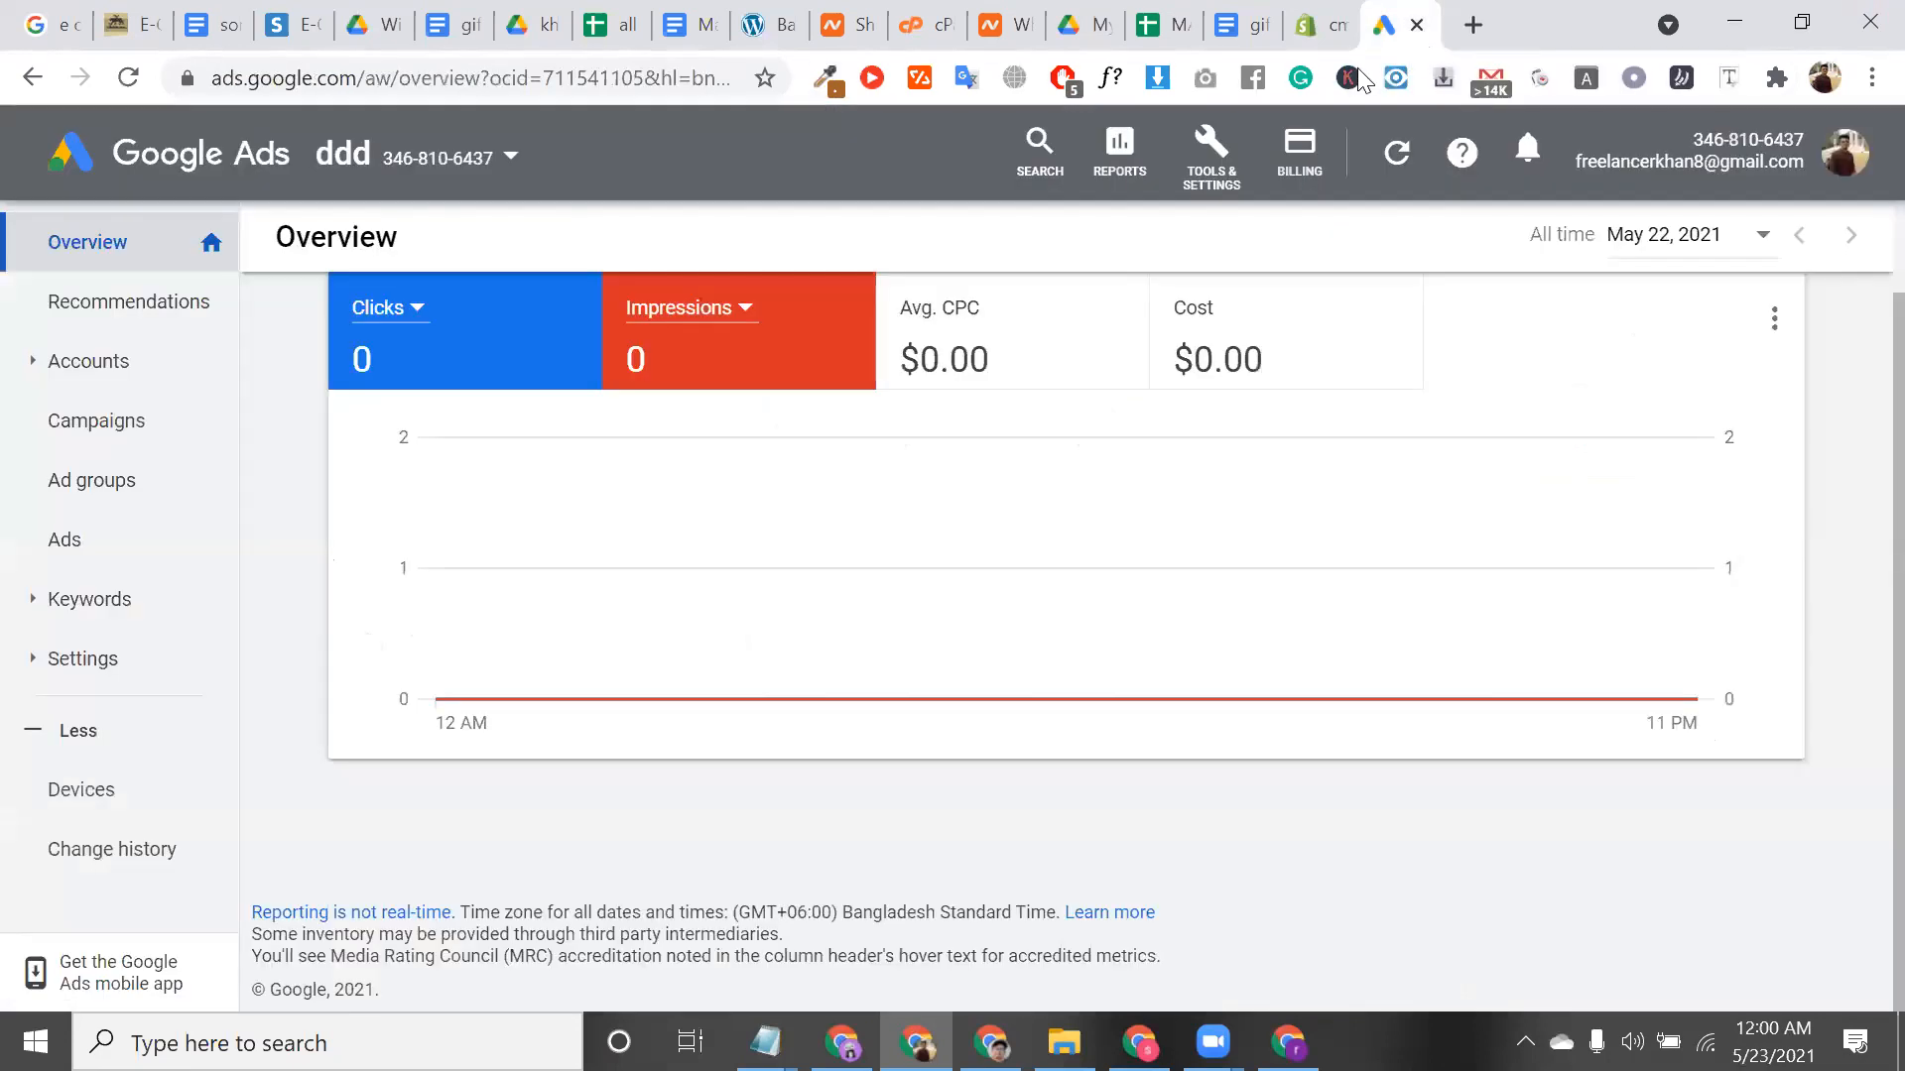
Add Pinterest as a sales channel and review its View orders permission and store address
left_click(1325, 25)
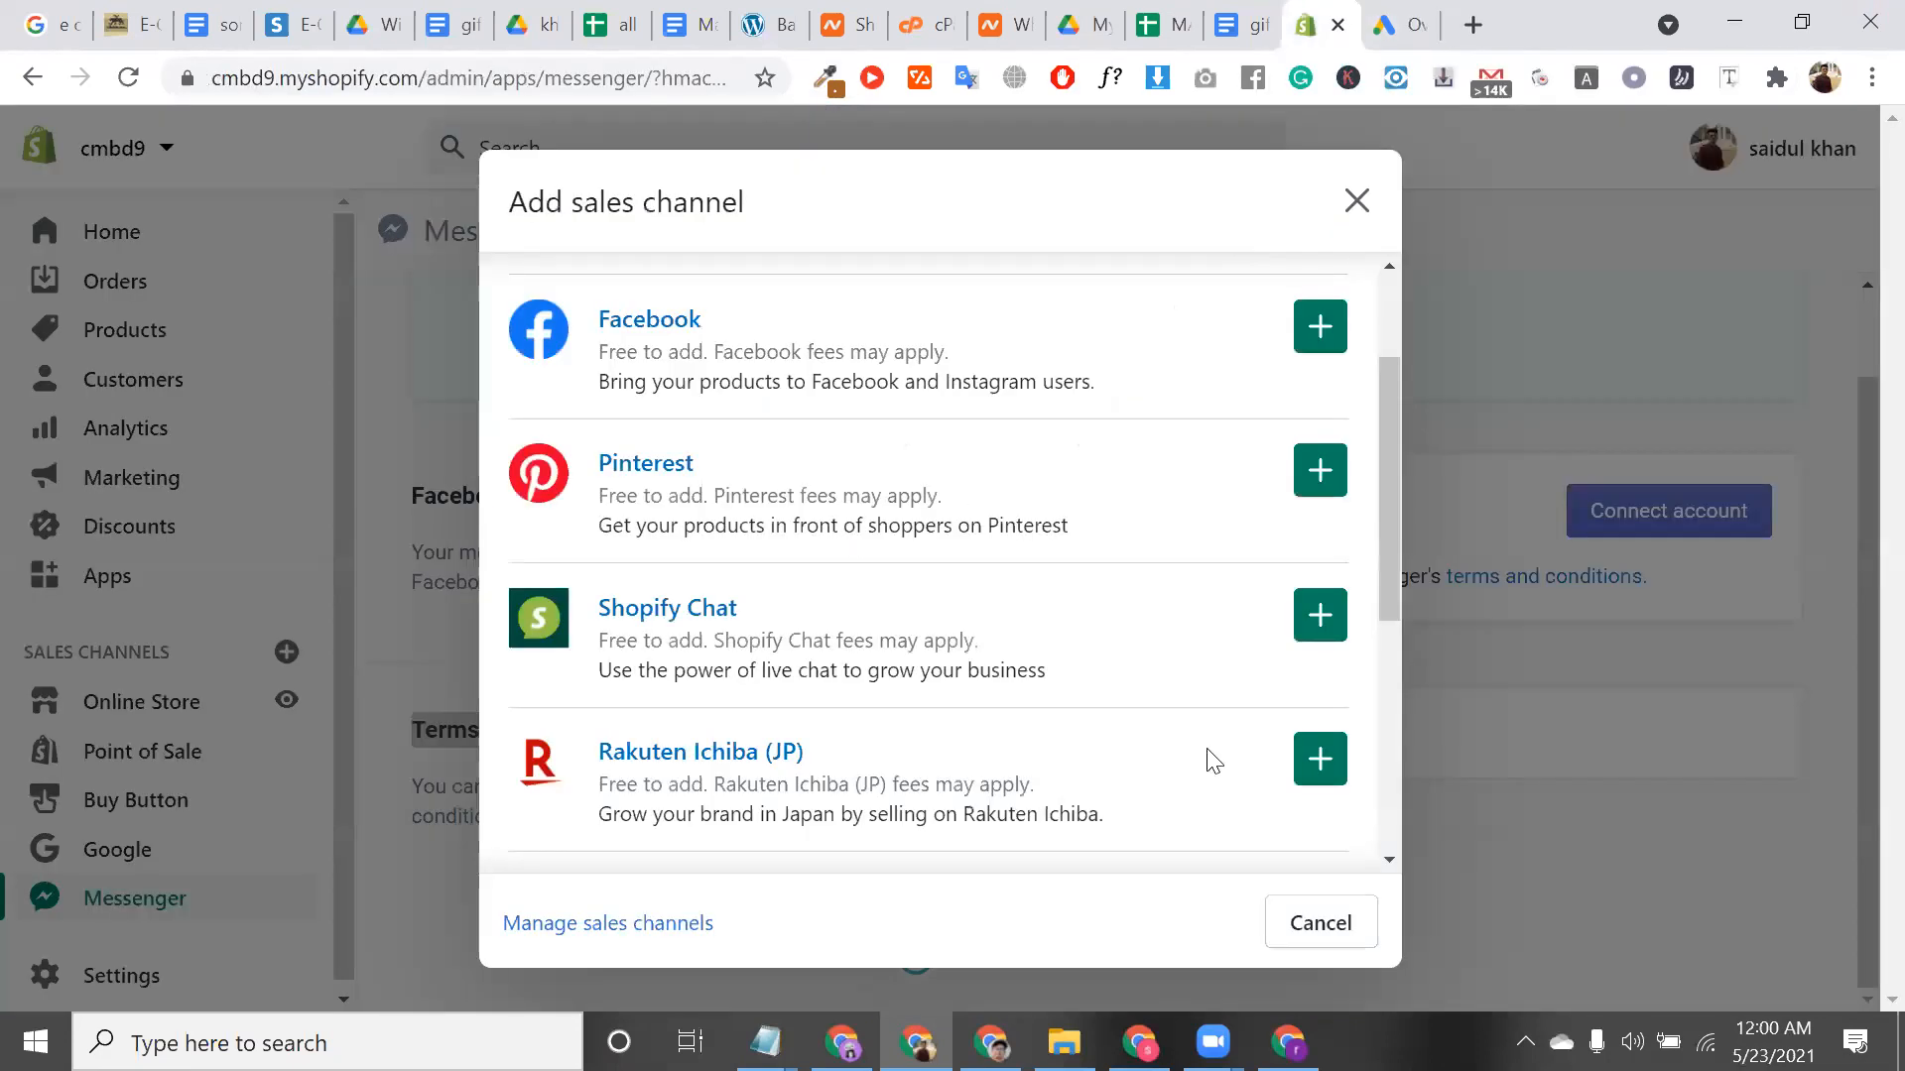
left_click(1310, 492)
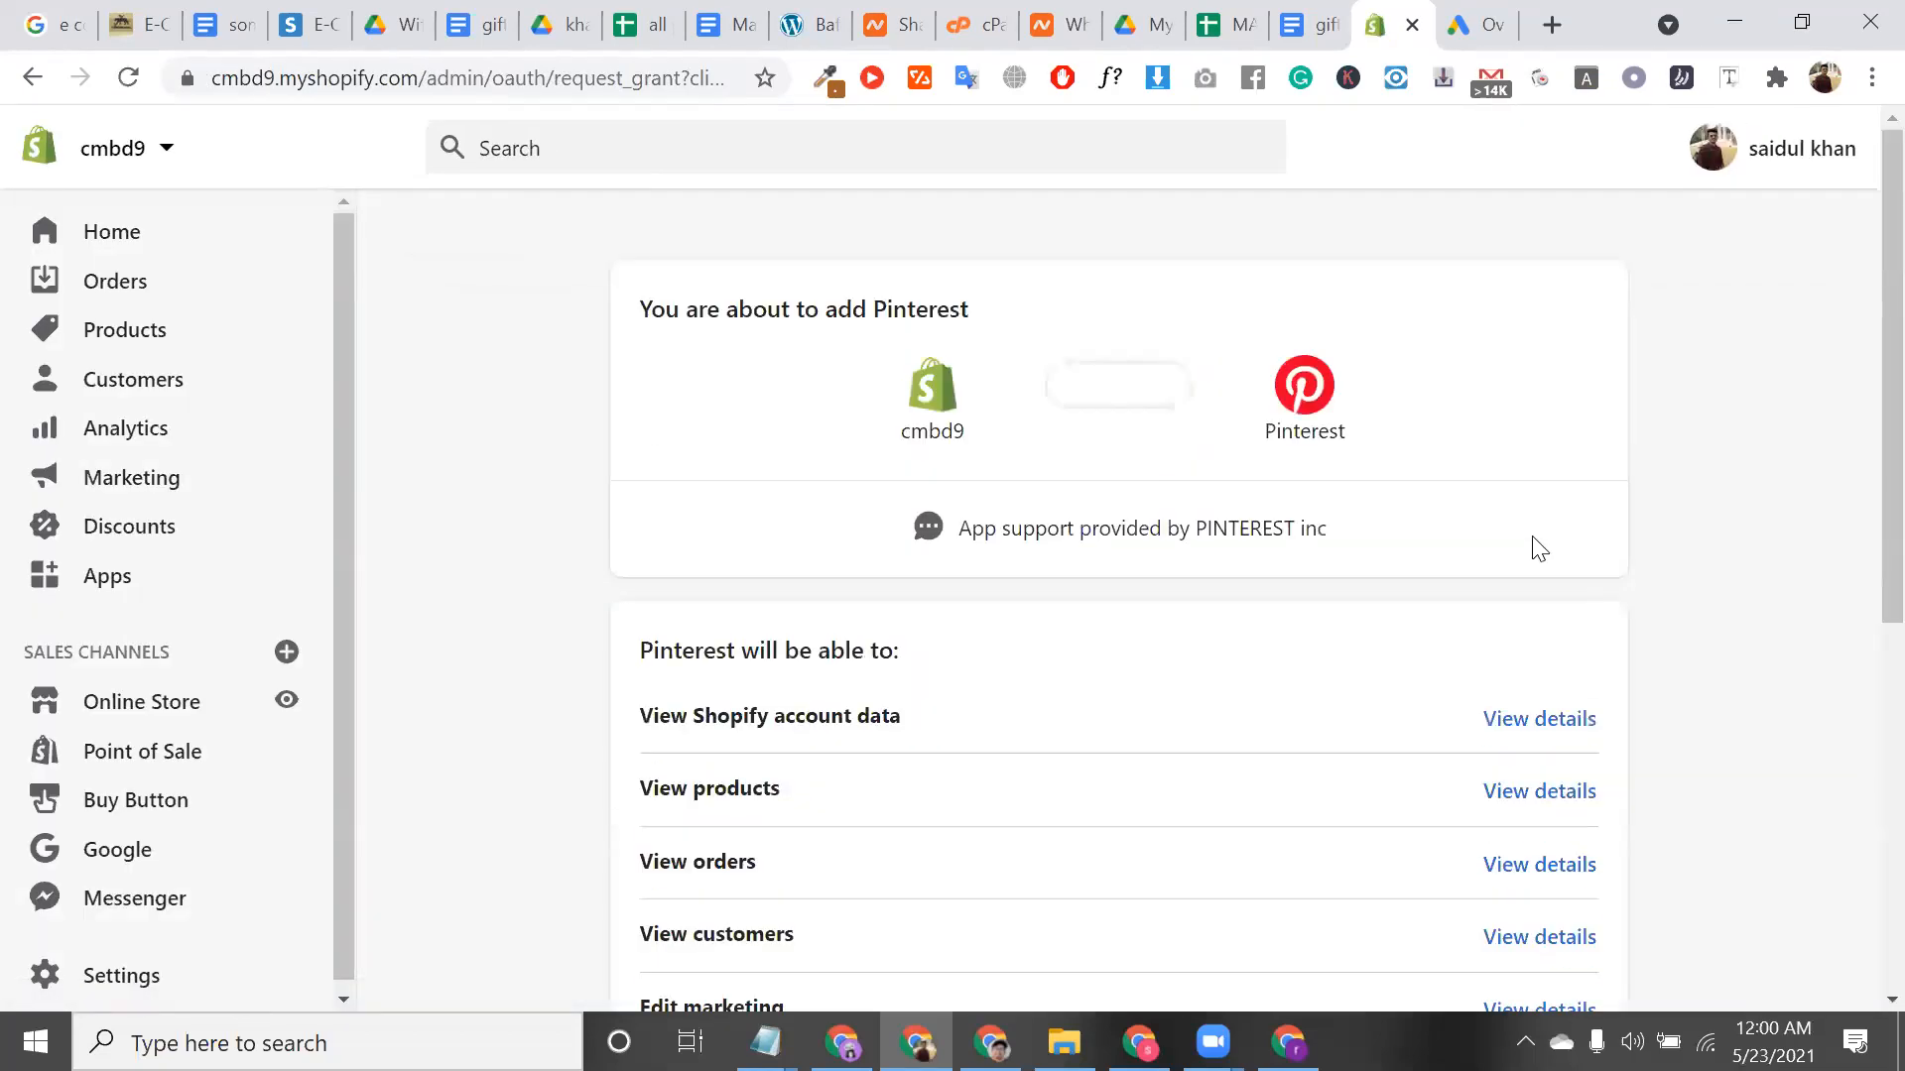
scroll(1534, 544, "down", 6)
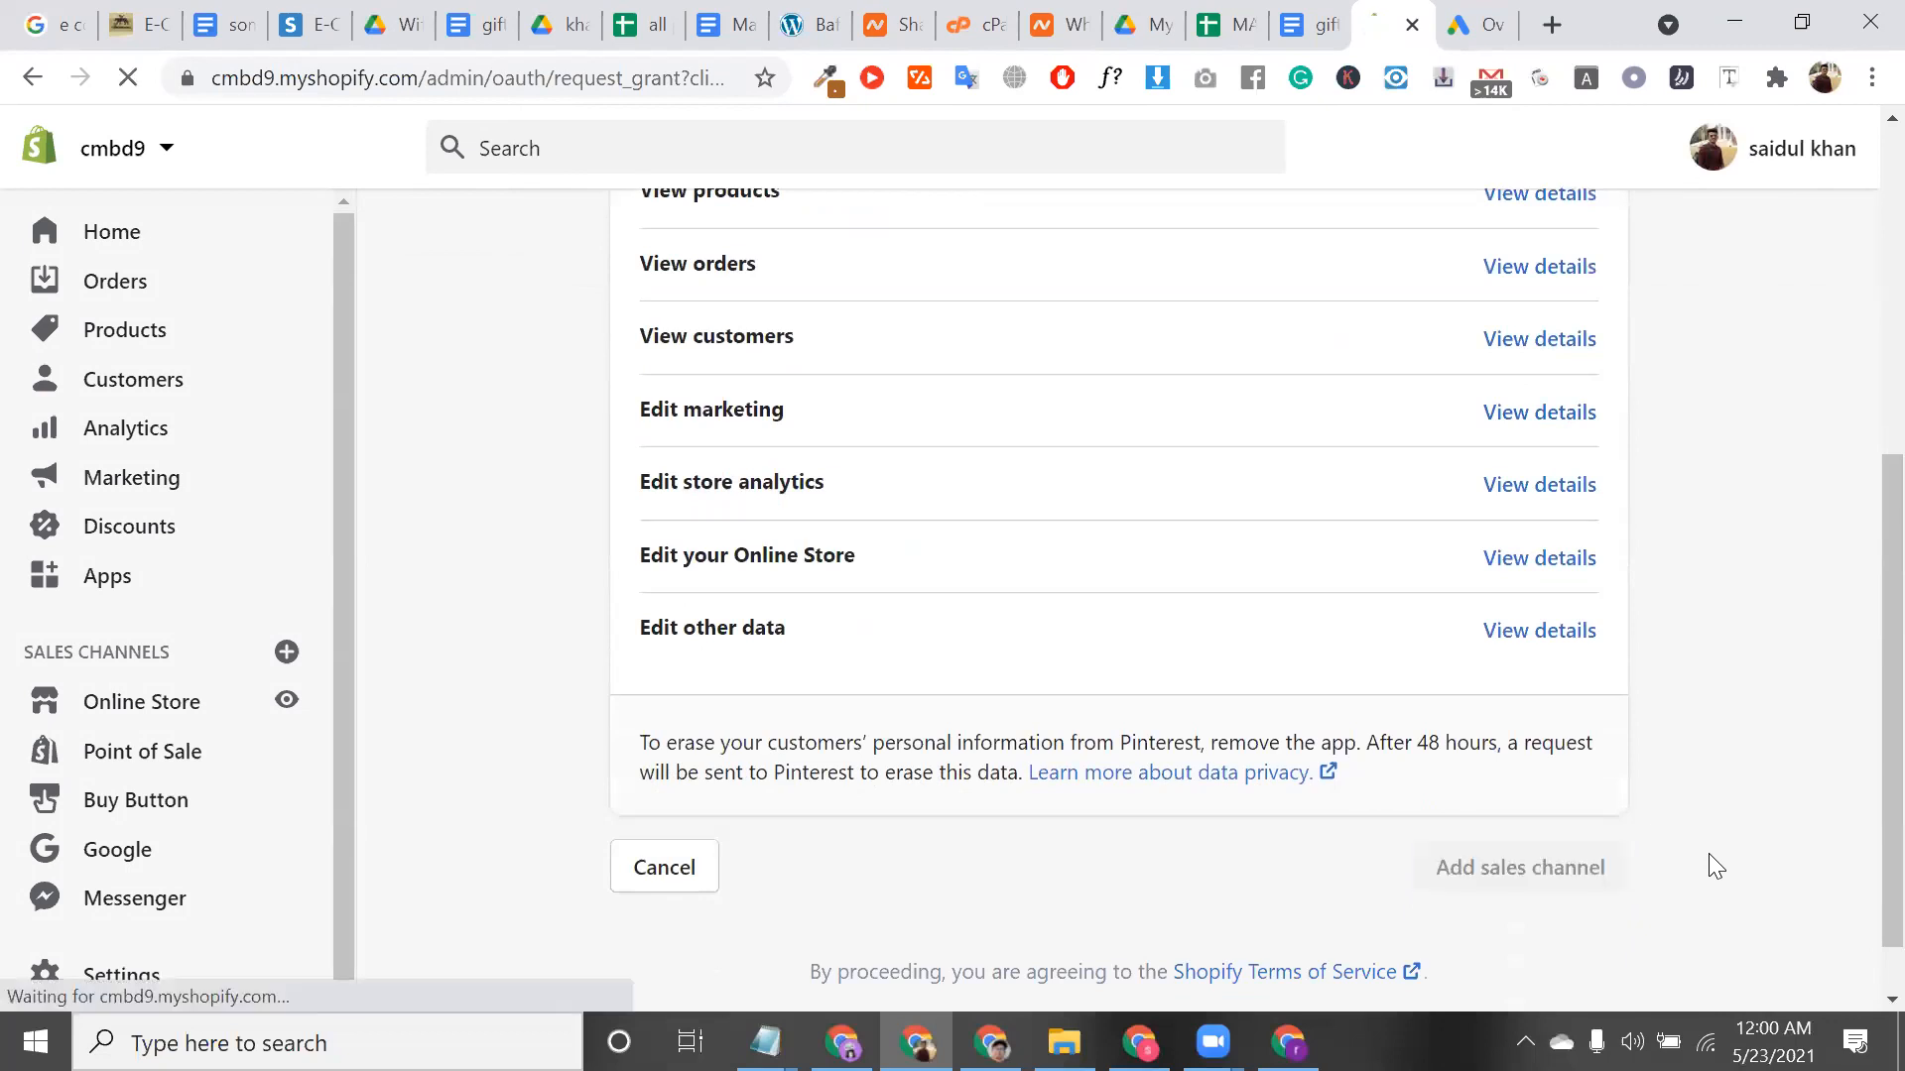
scroll(1479, 629, "up", 3)
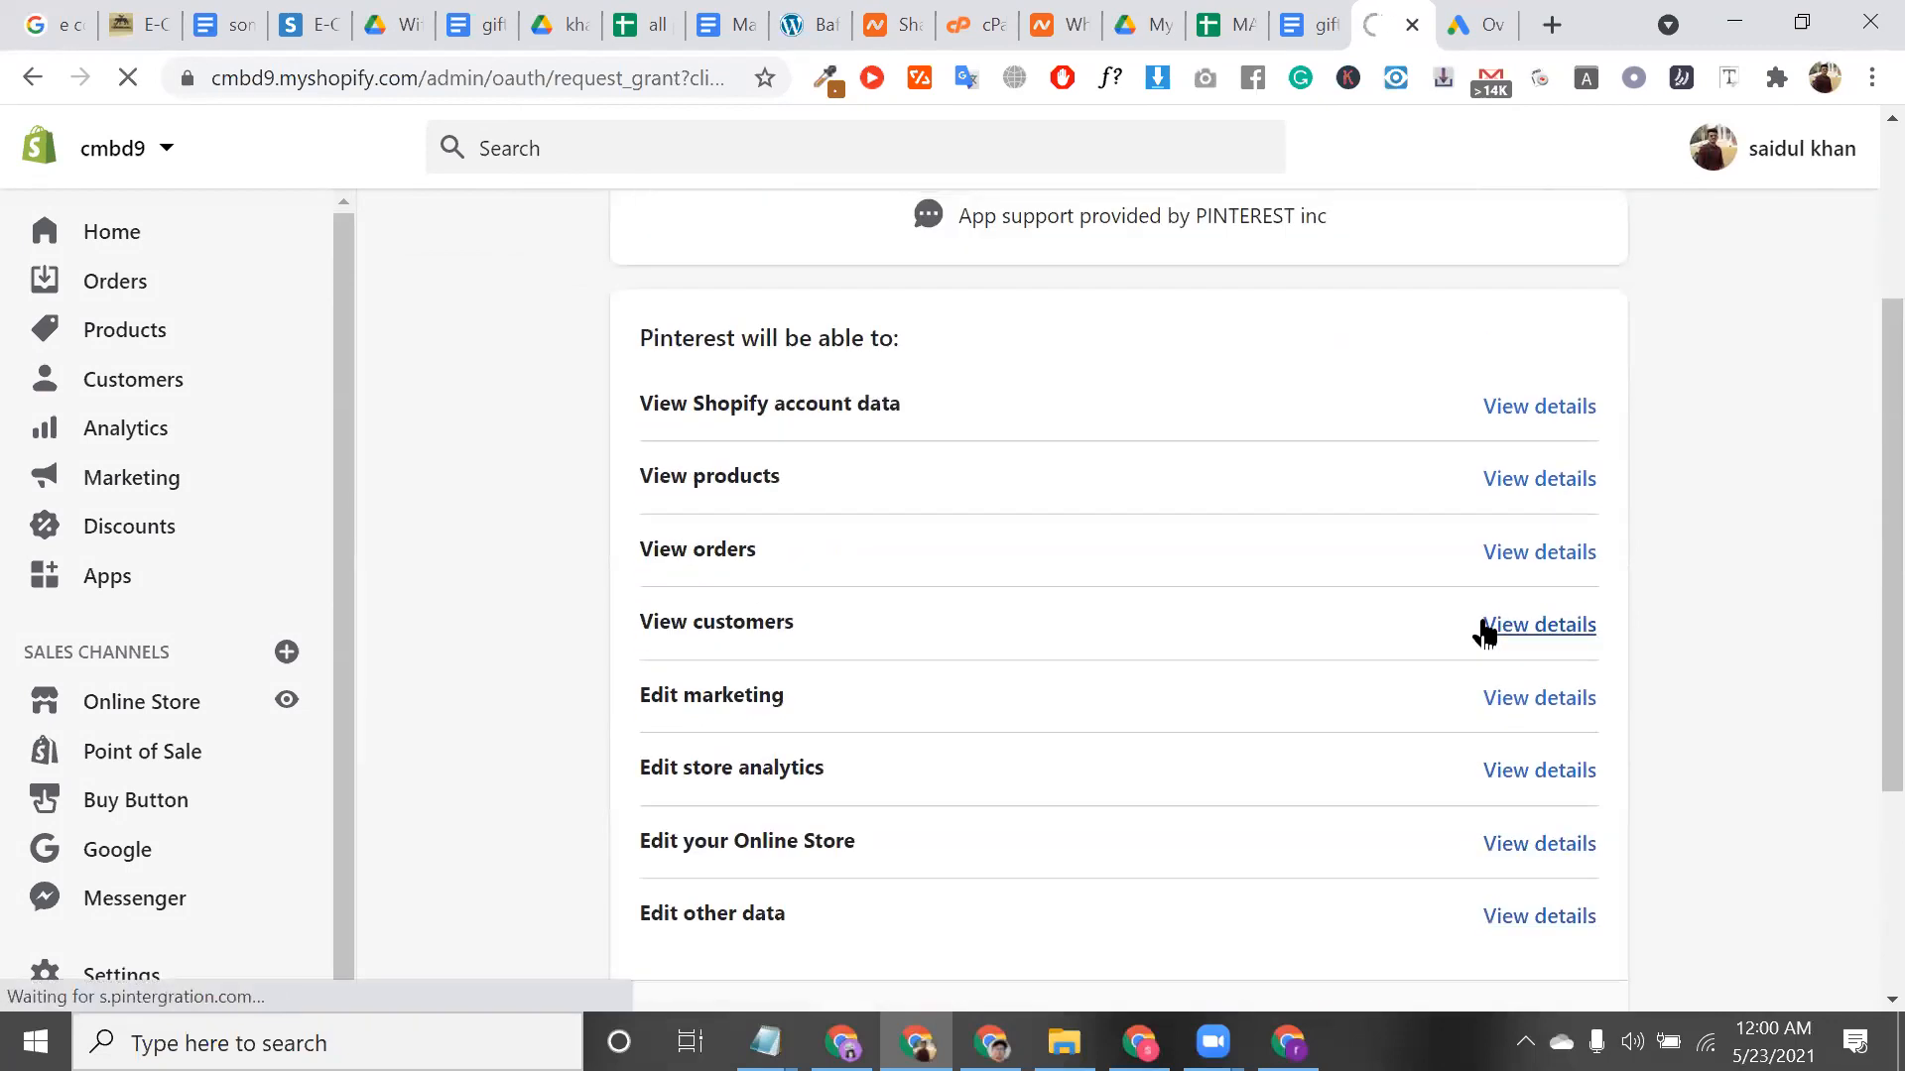
triple_click(701, 553)
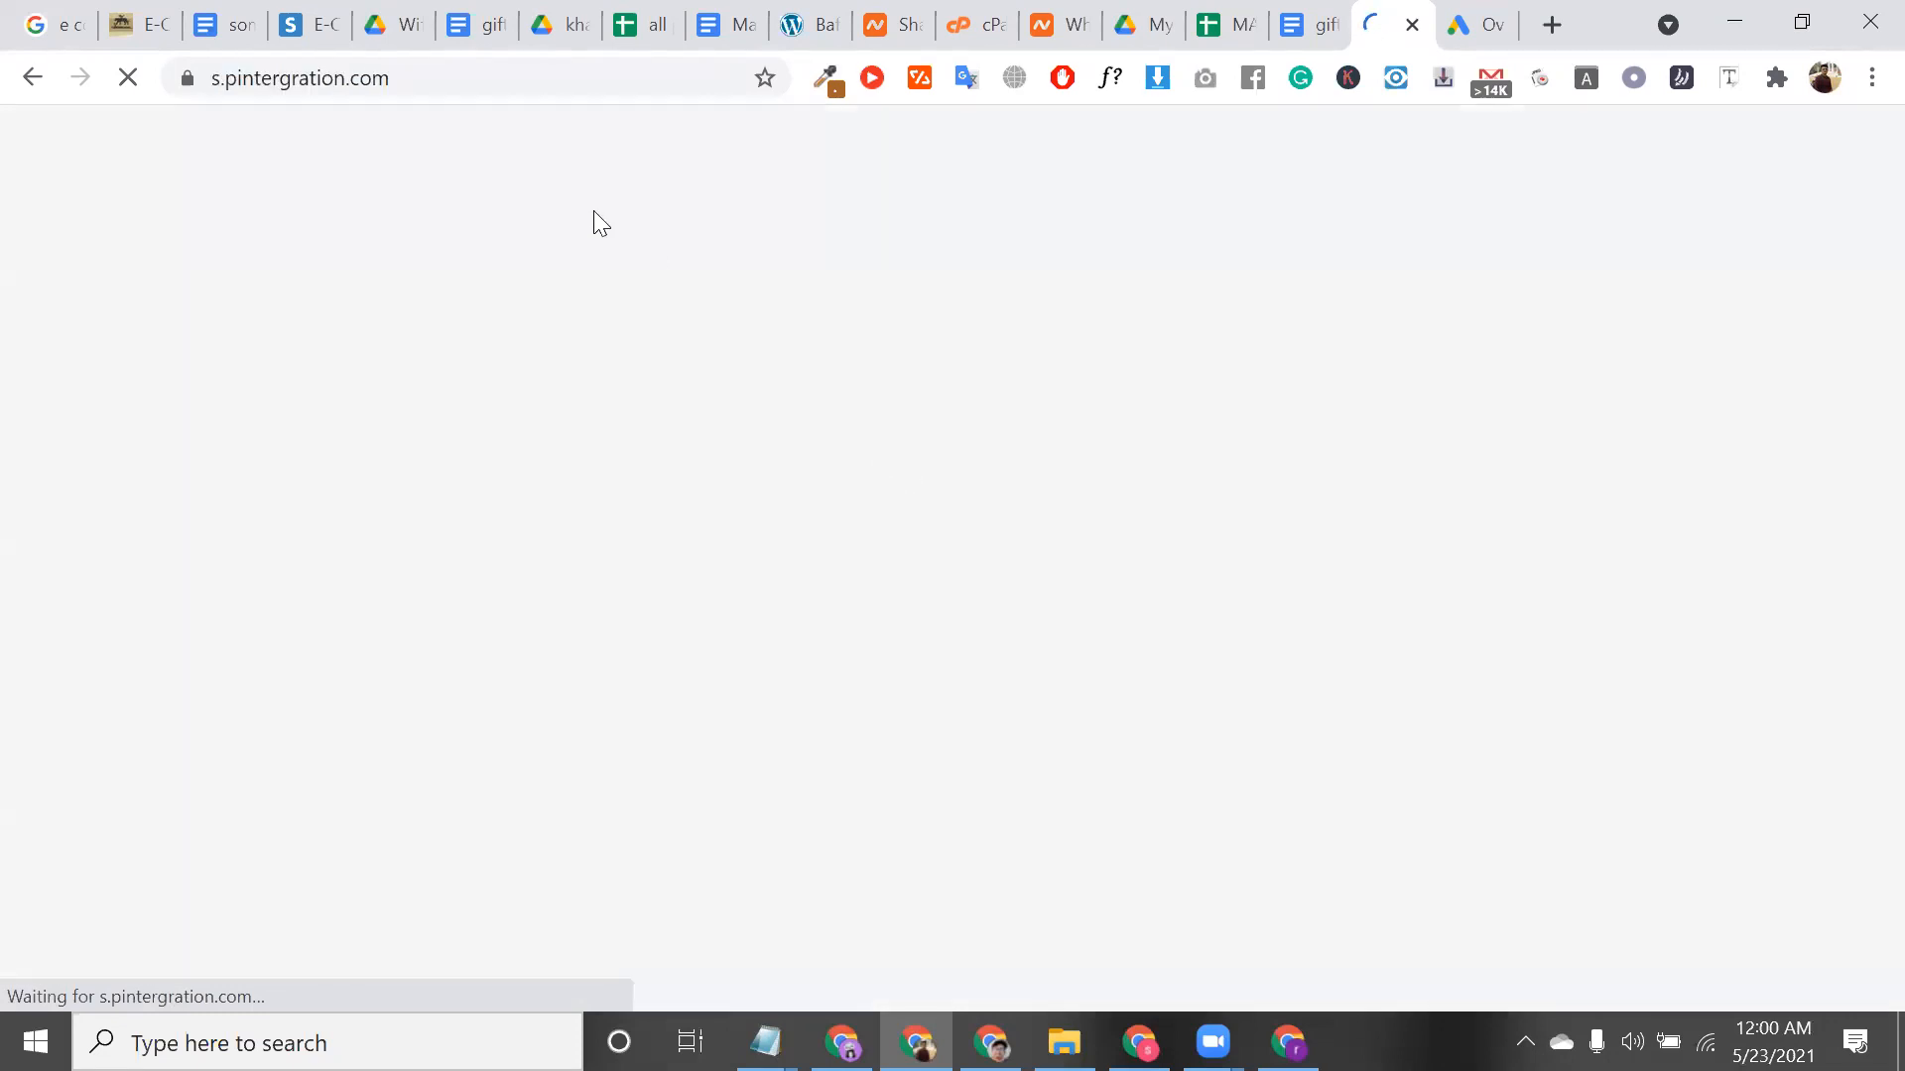
left_click(442, 77)
double_click(443, 77)
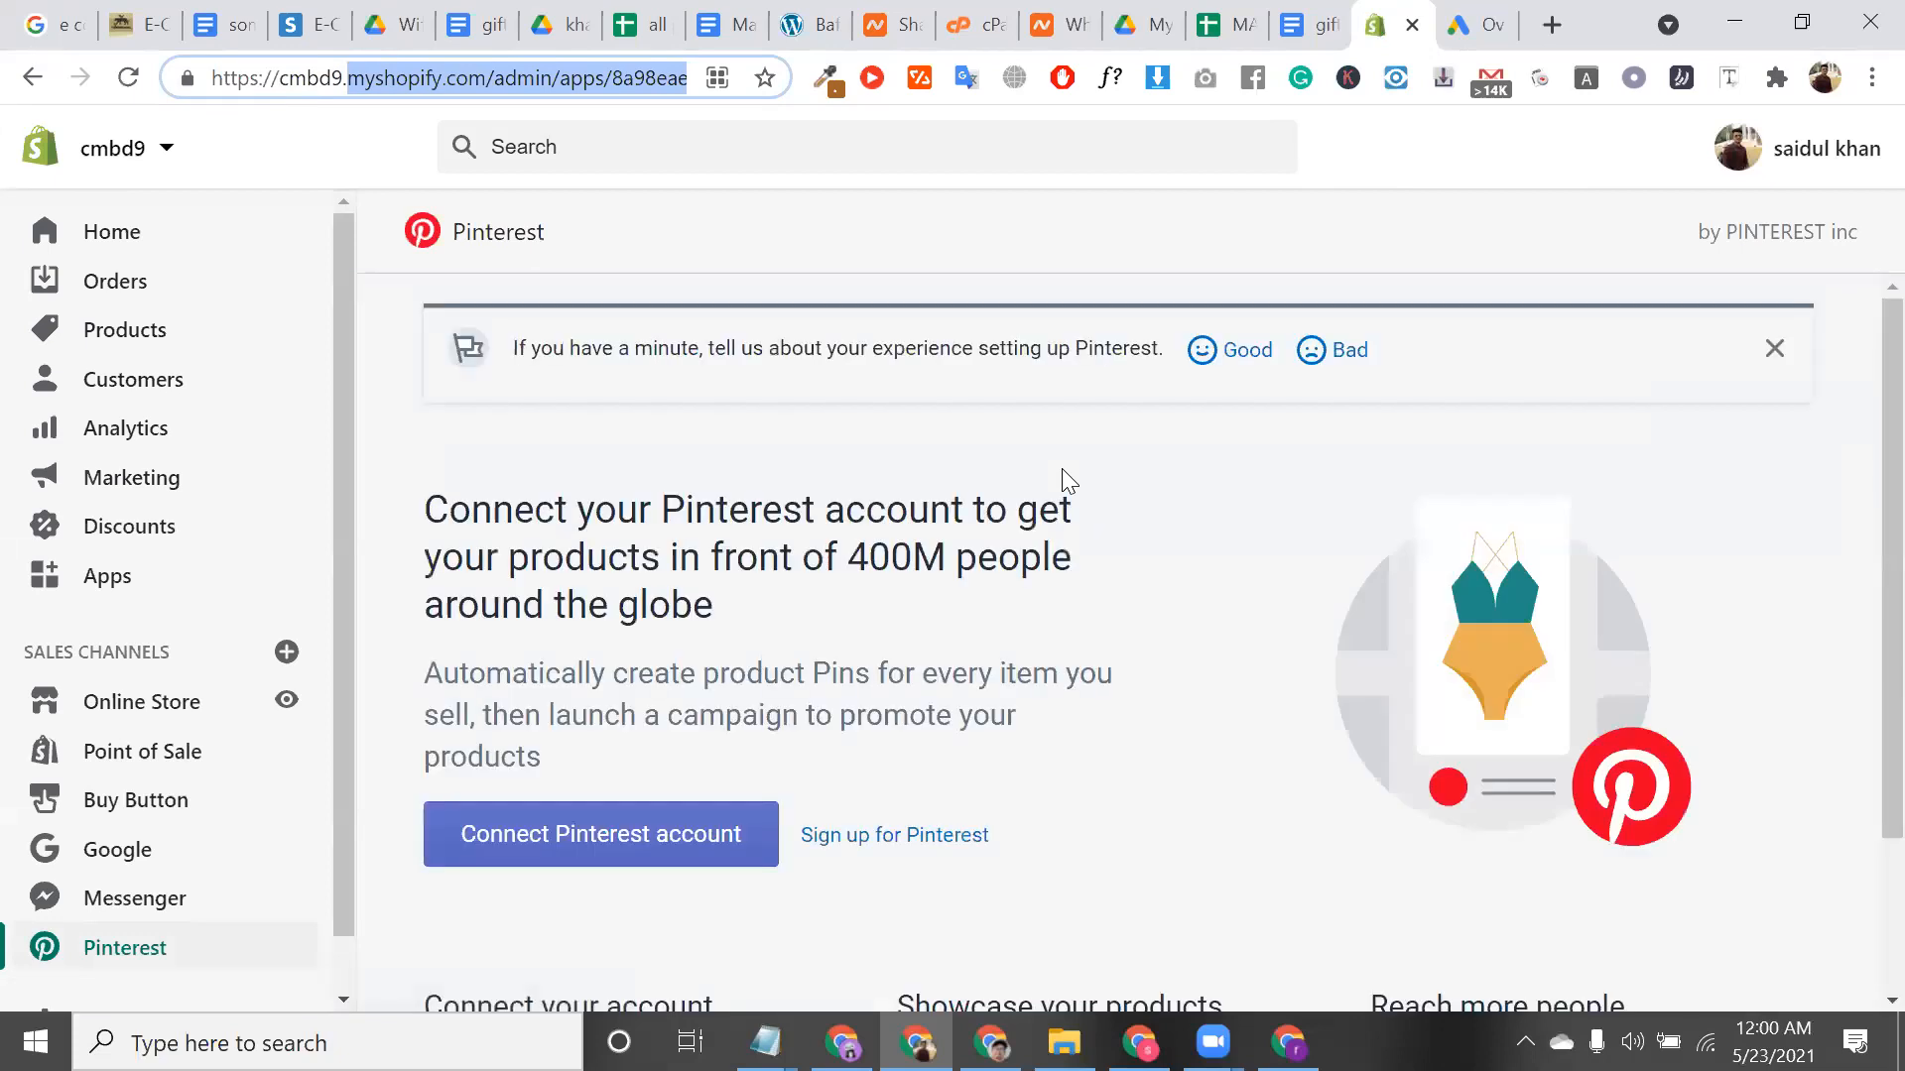
left_click(725, 825)
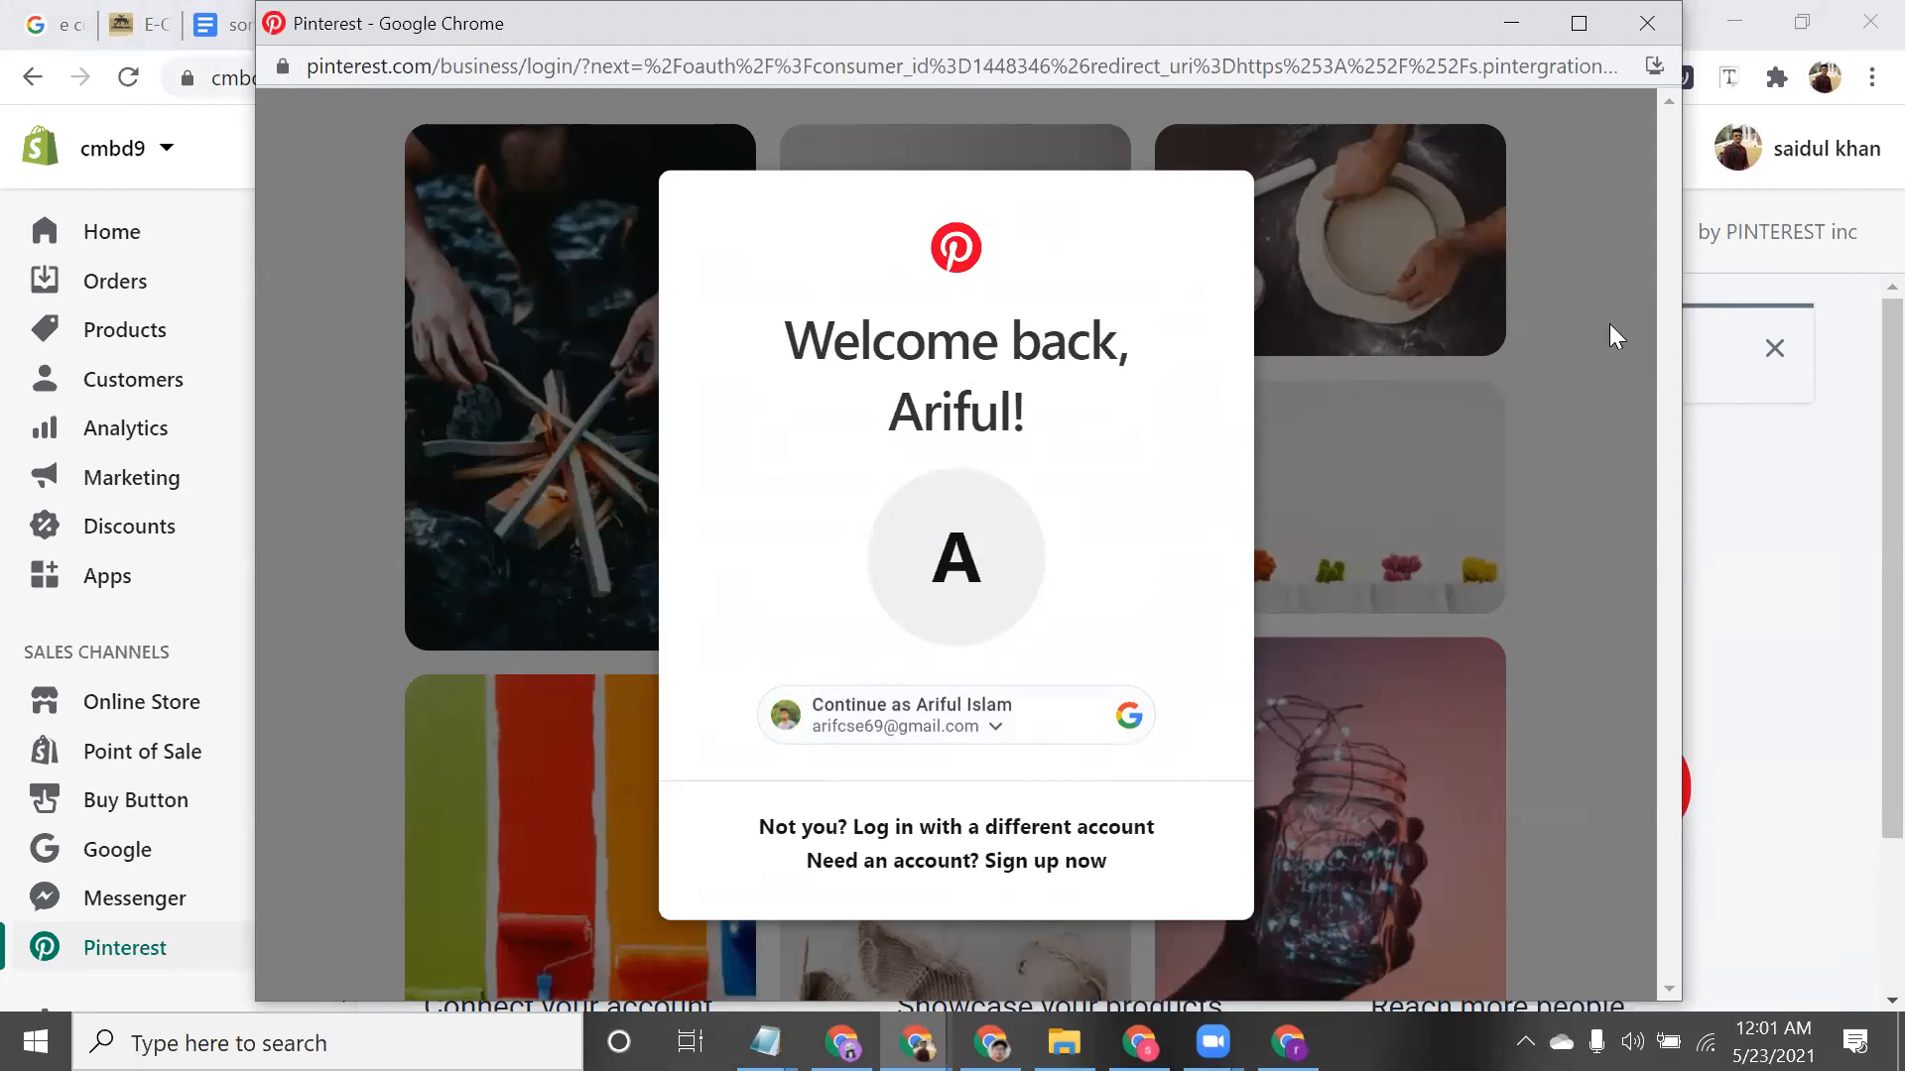
left_click(1644, 30)
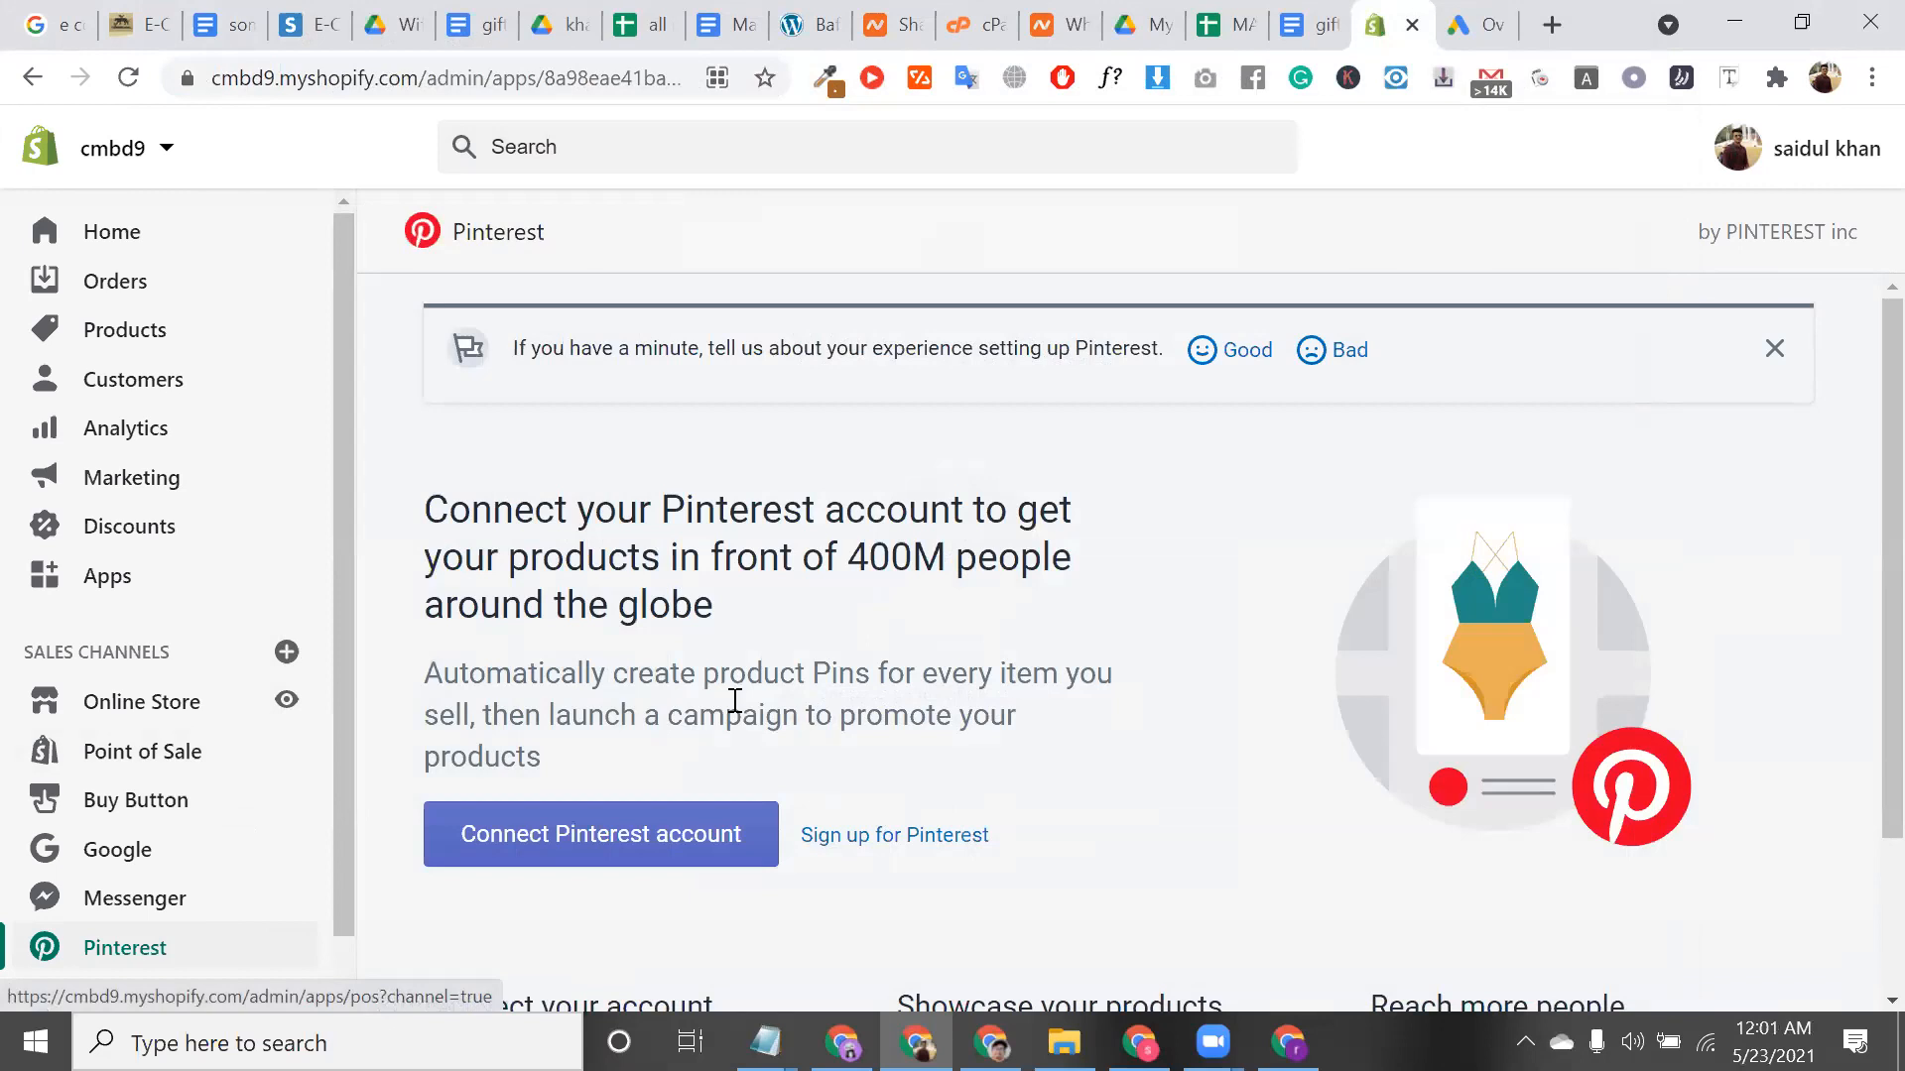
scroll(566, 605, "down", 1)
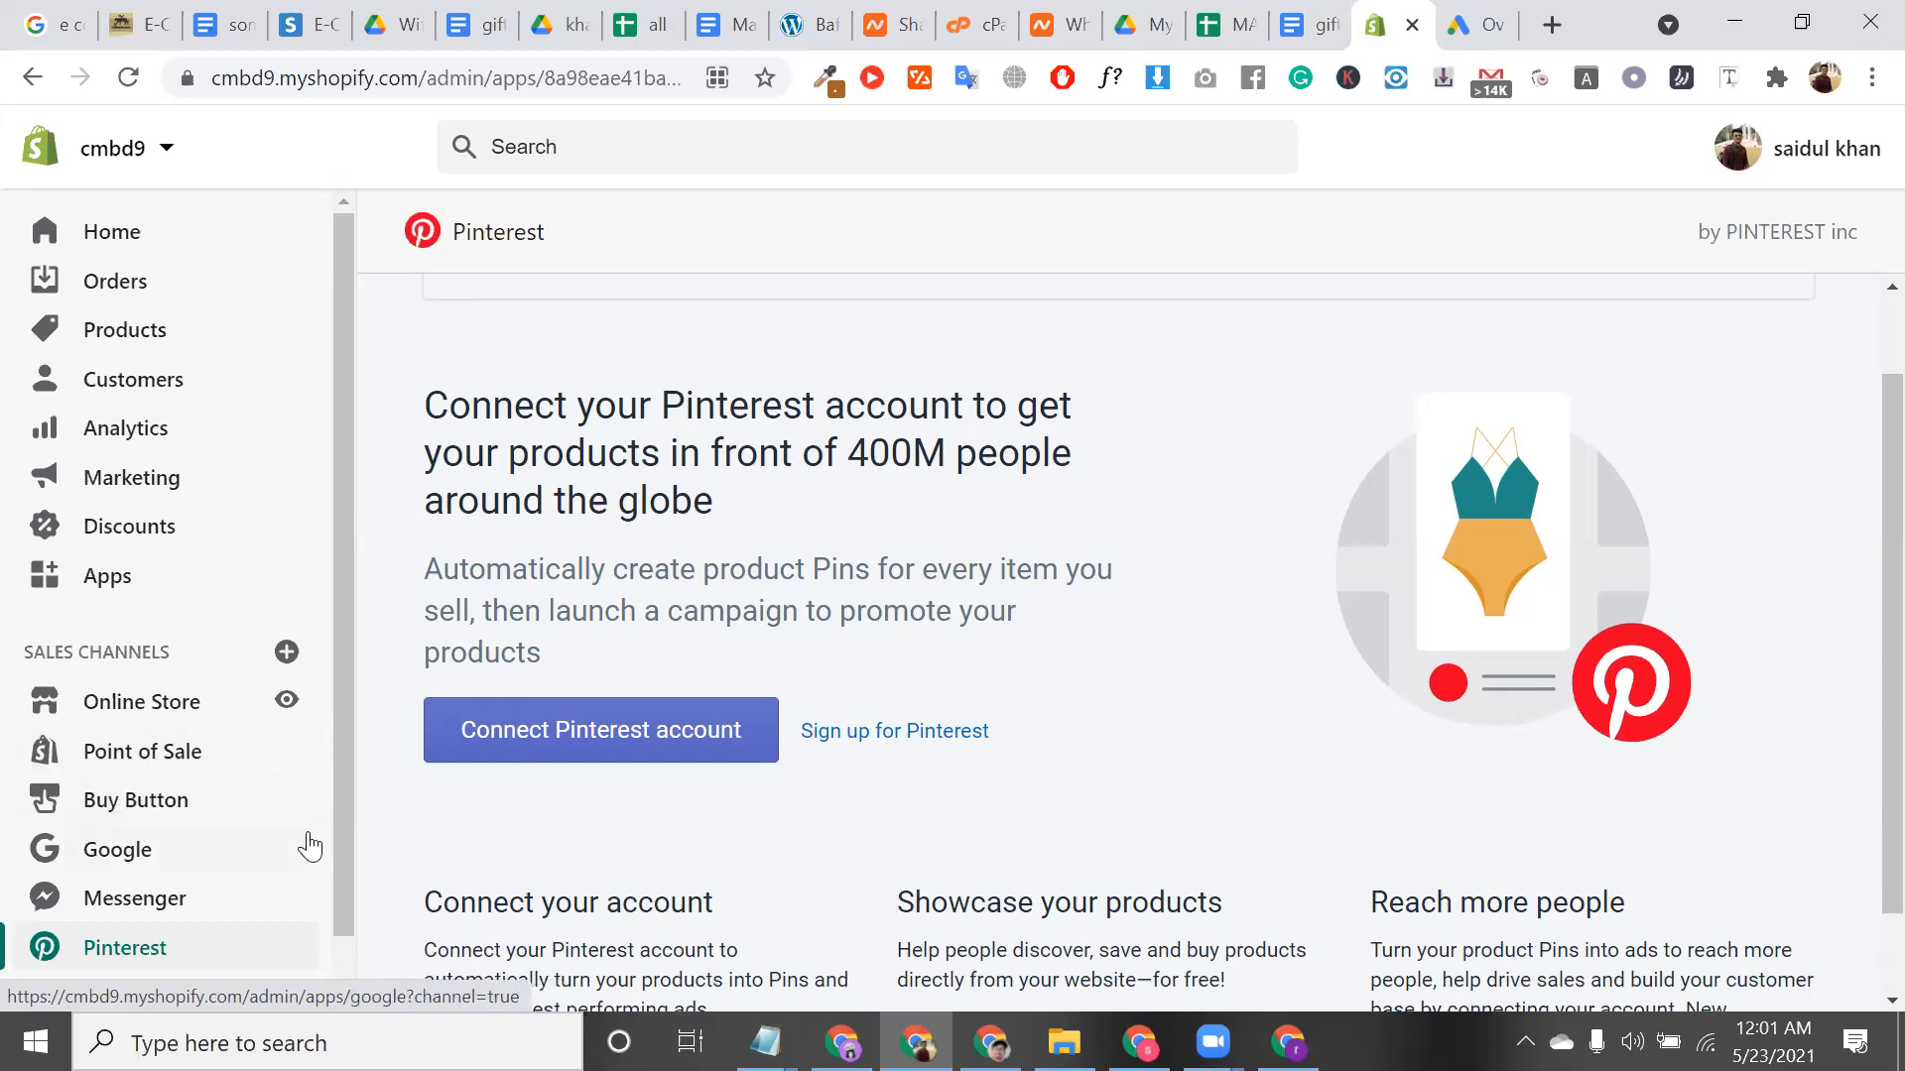
Visit the Buy Button, Google and Messenger channel pages, ending on the Pinterest channel page
left_click(186, 802)
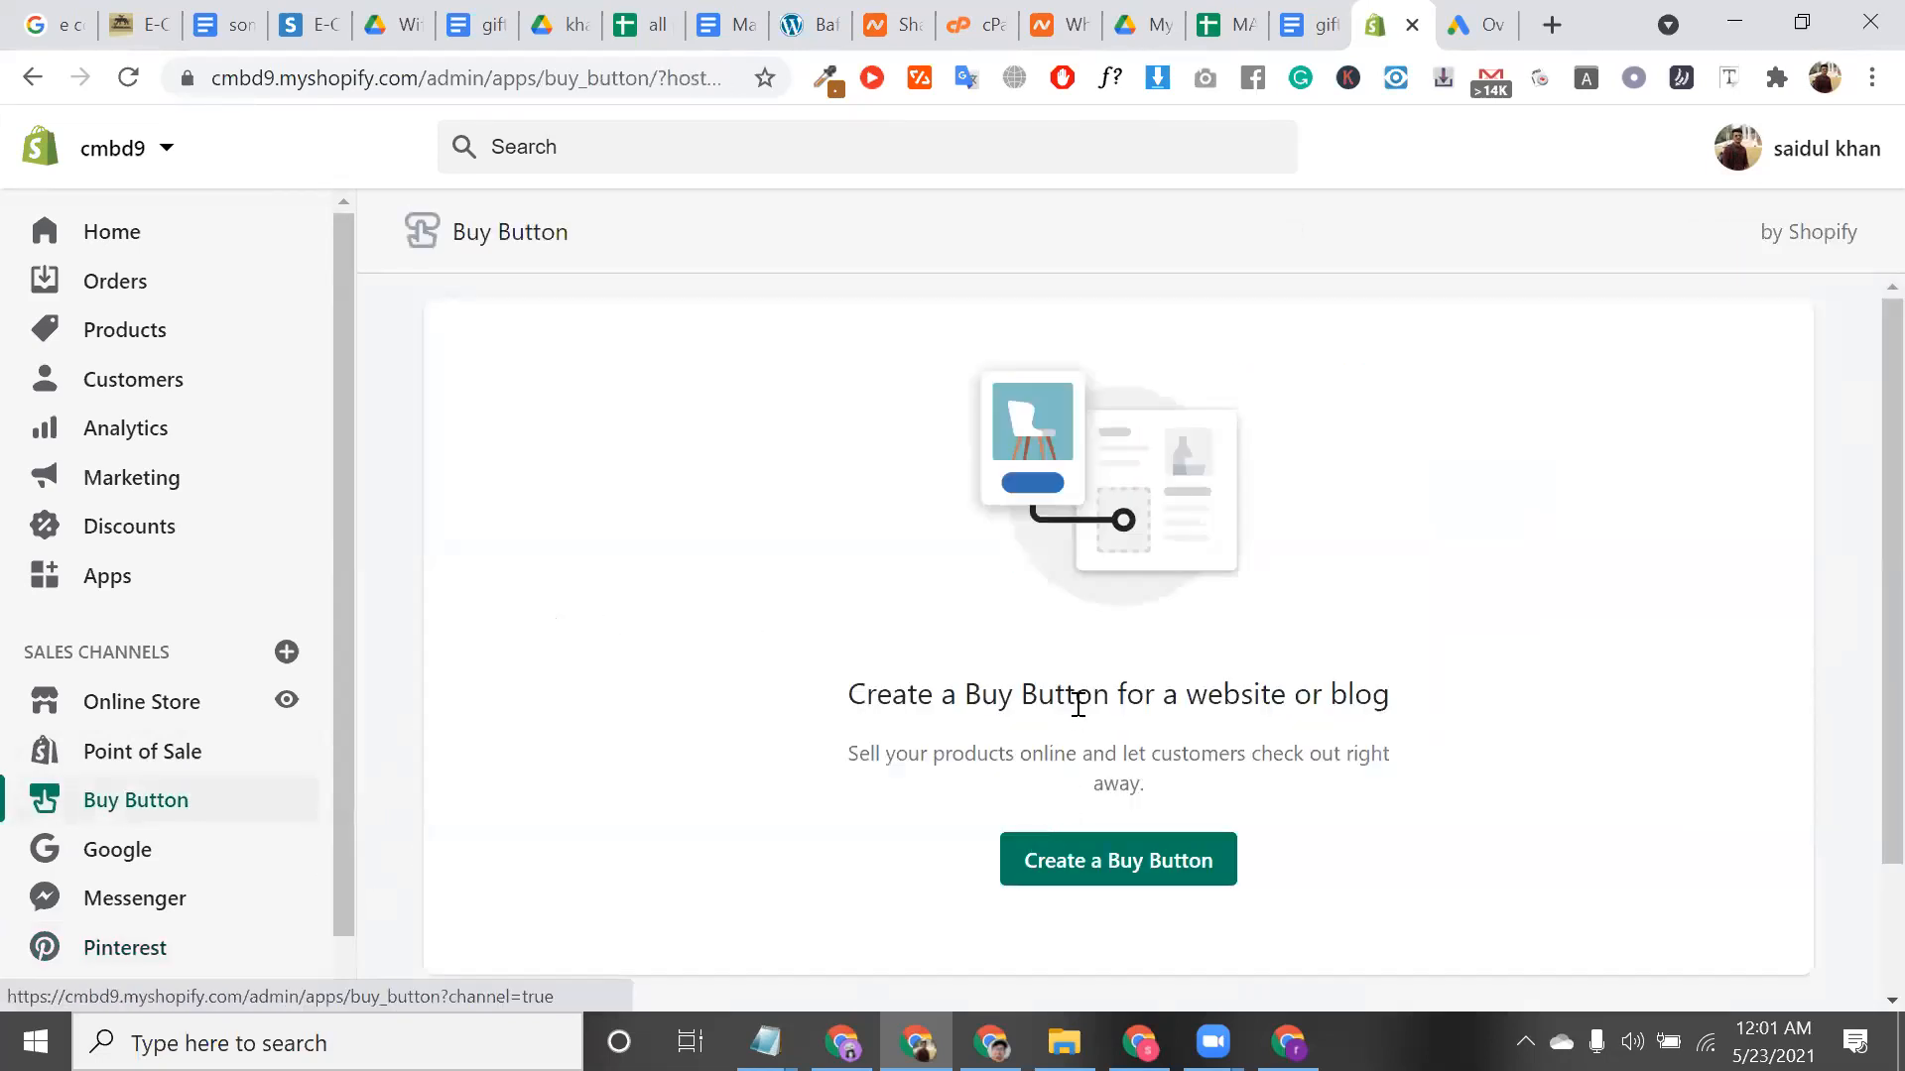
triple_click(1078, 704)
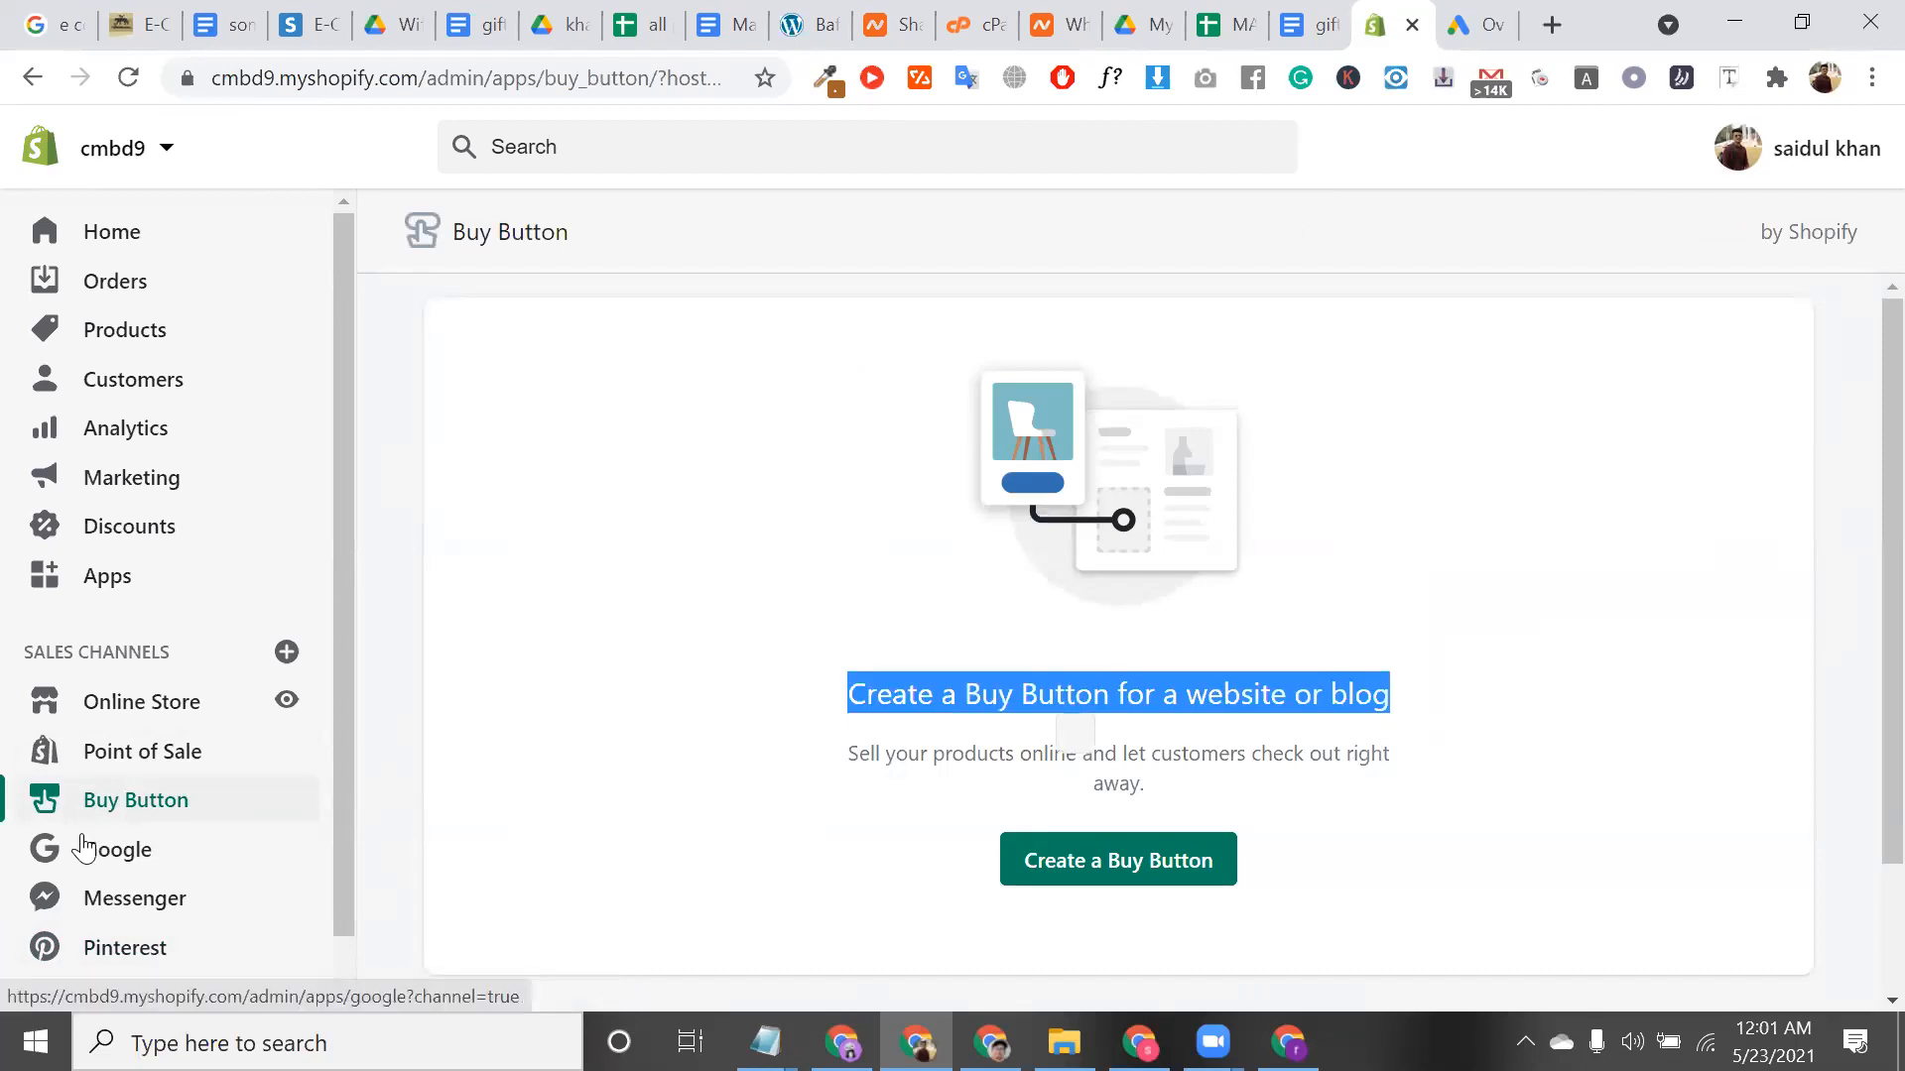
left_click(88, 848)
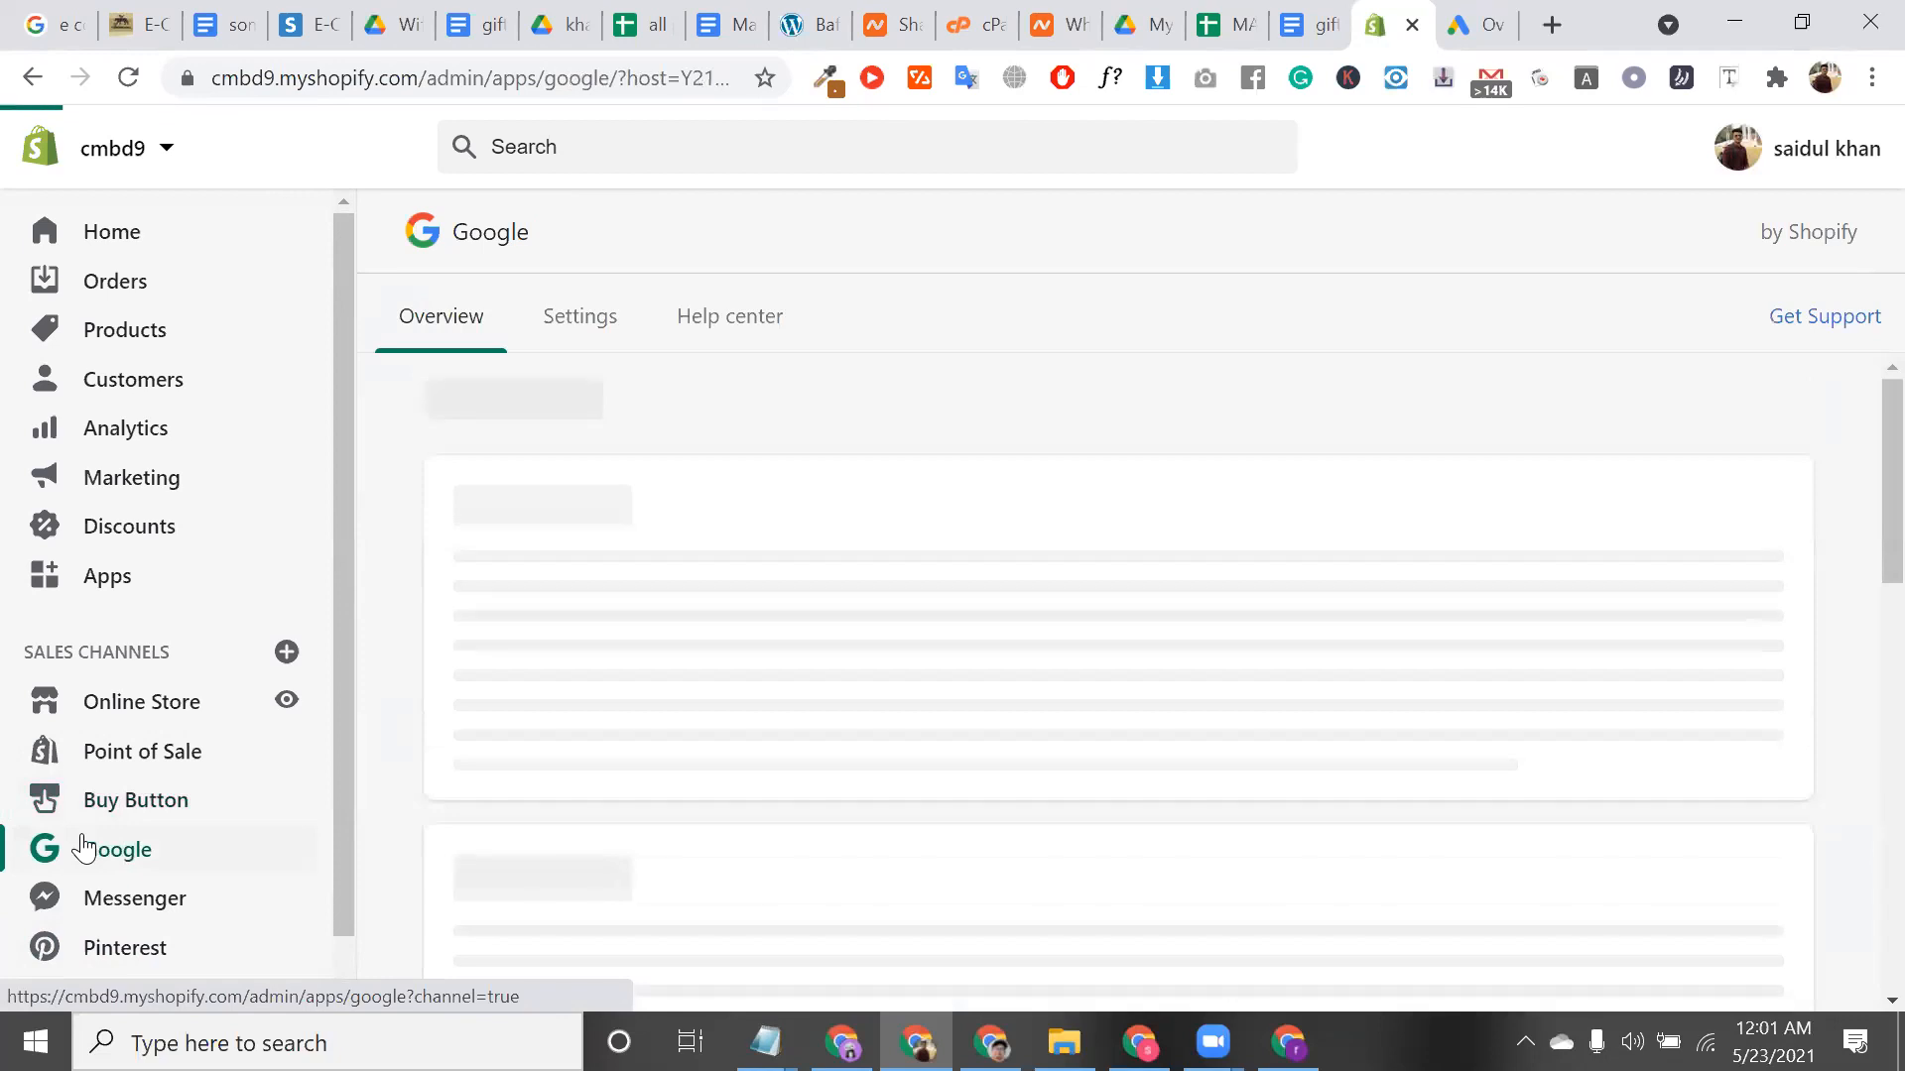
left_click(191, 918)
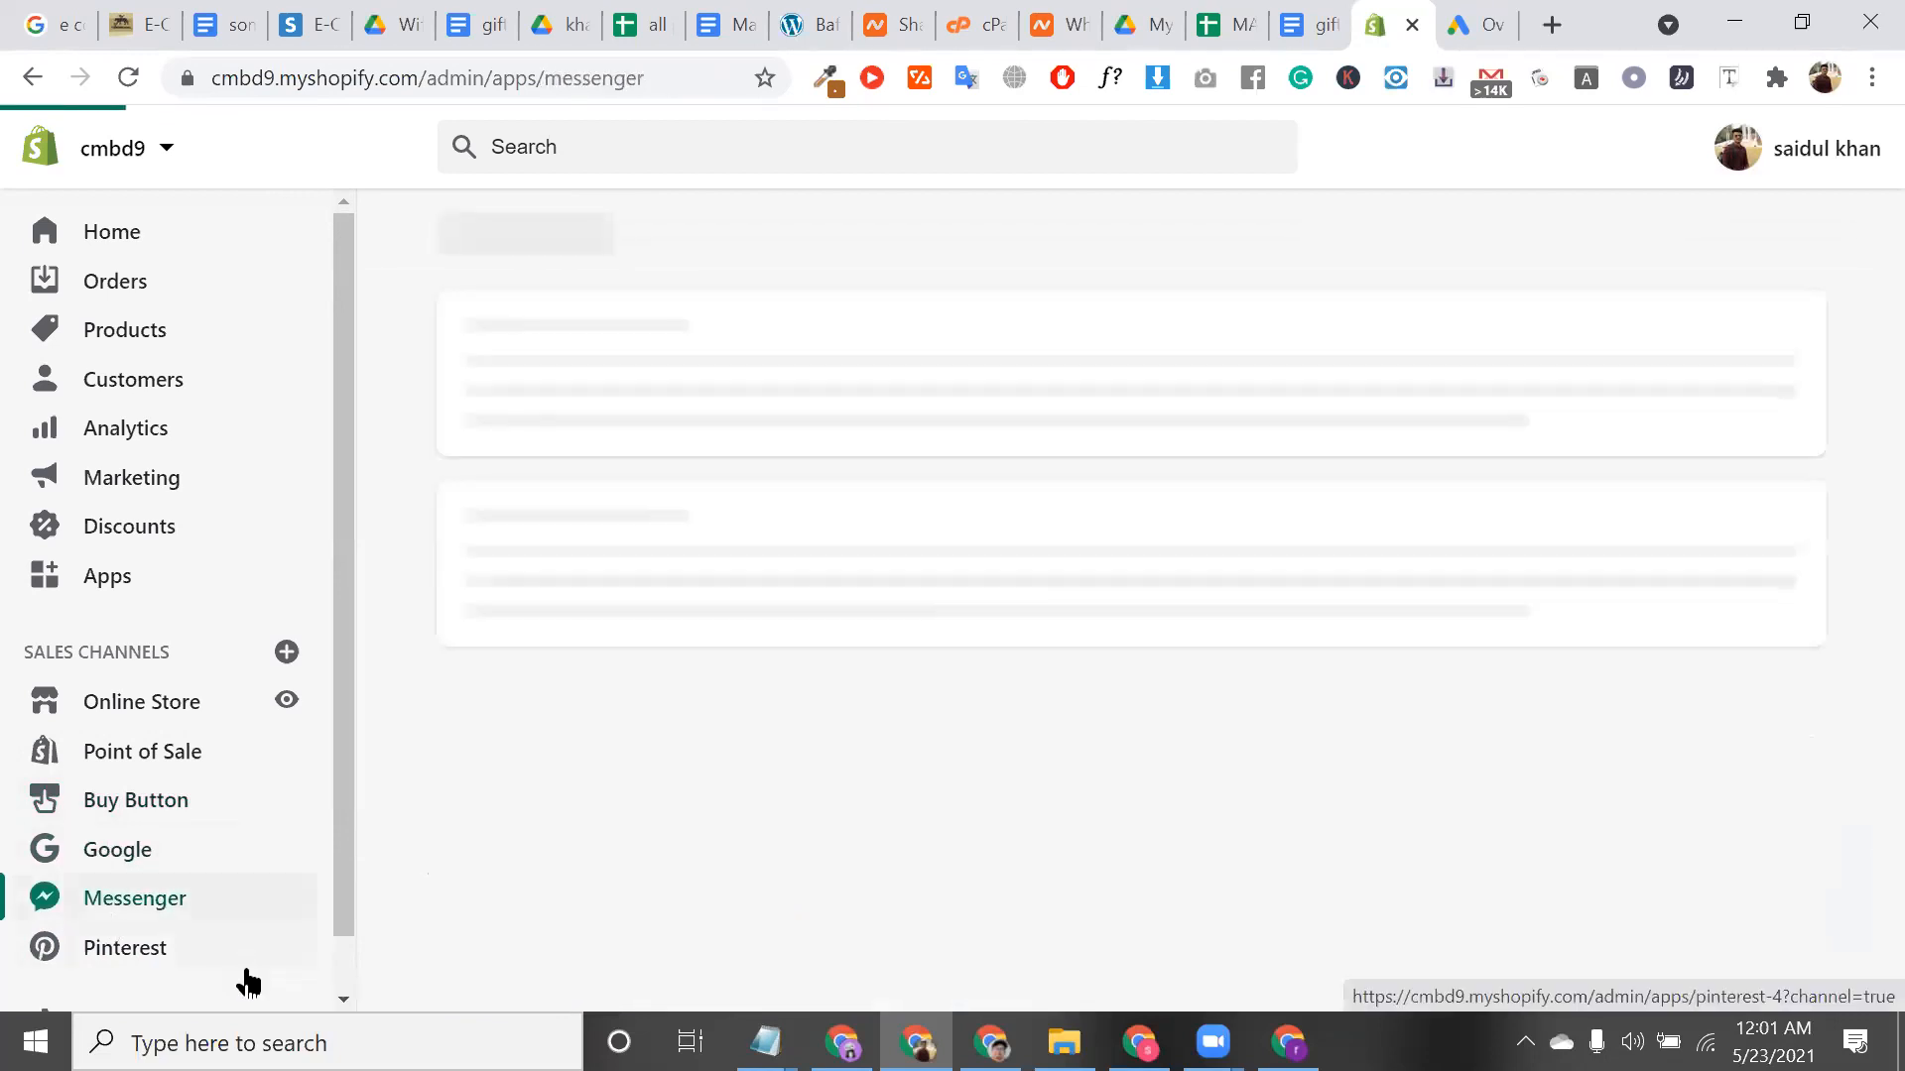
left_click(181, 976)
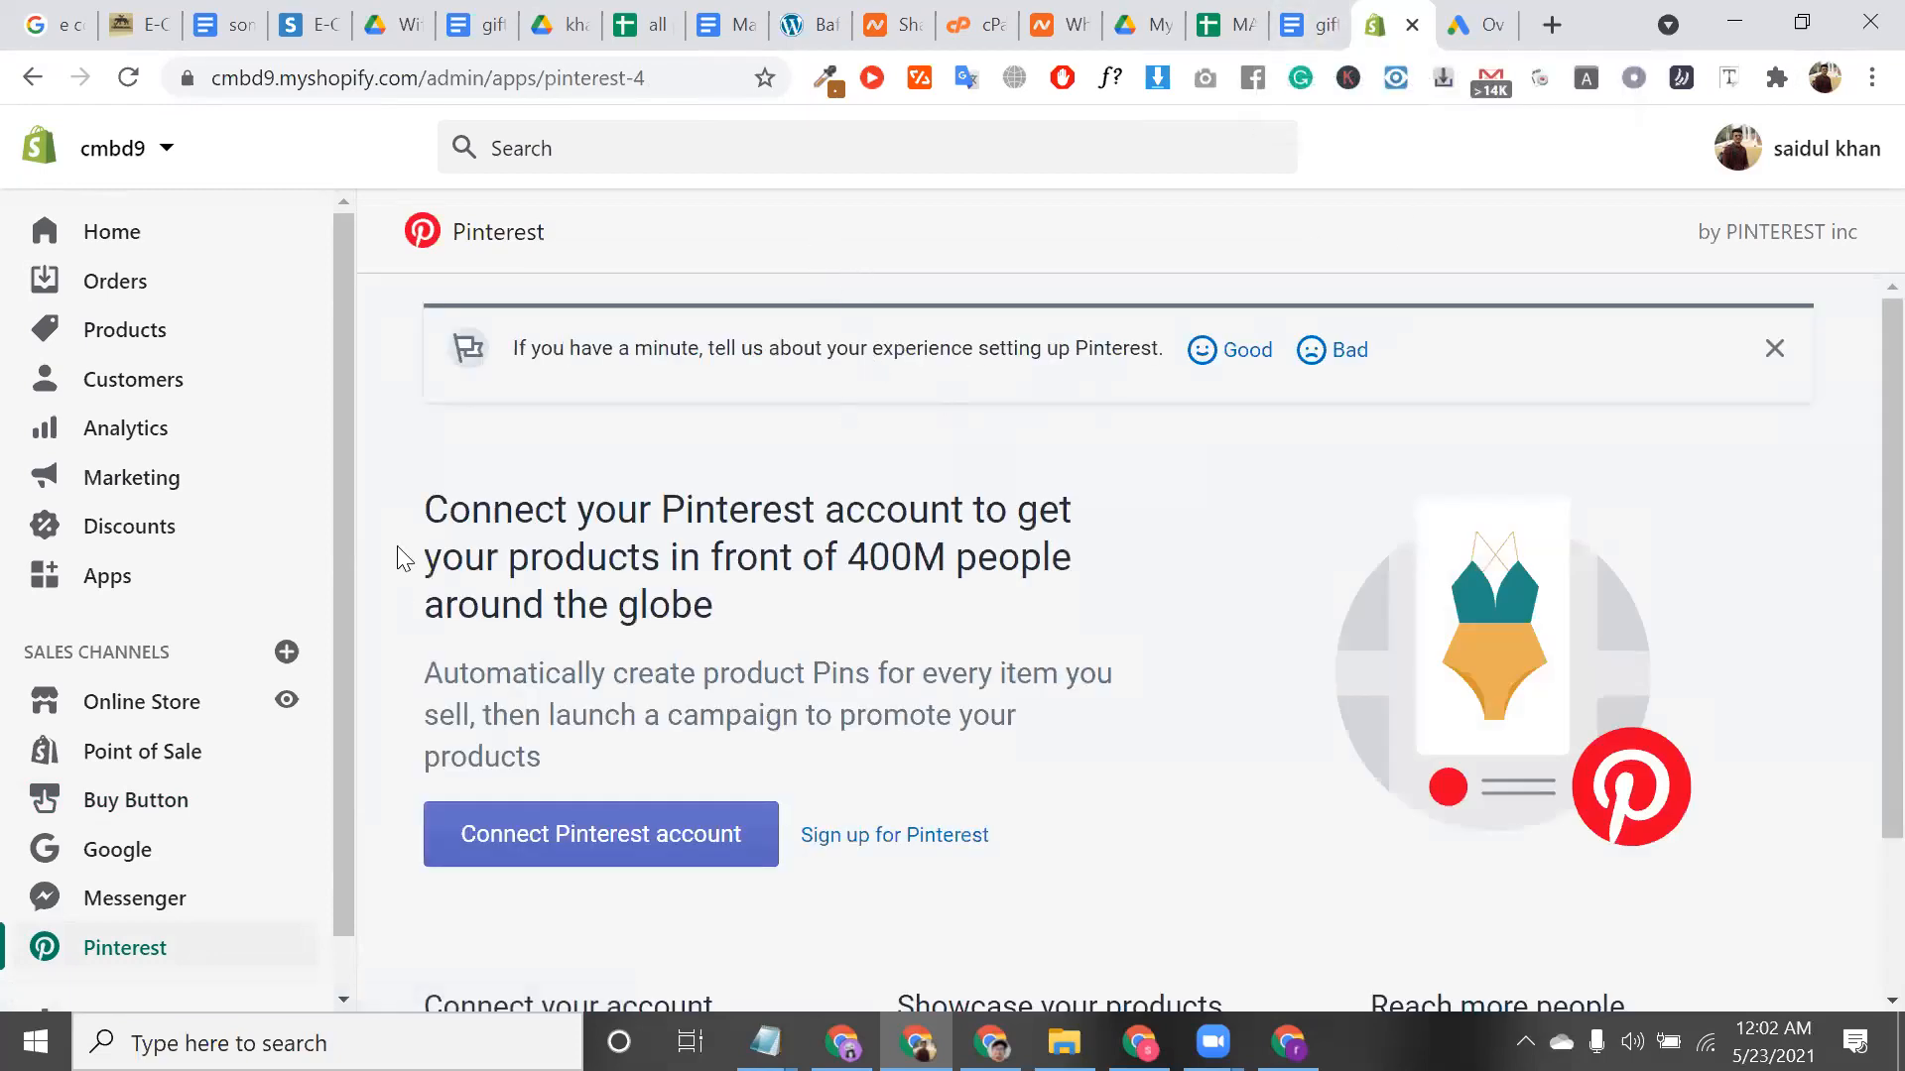
Bring up the Add sales channel list and look over the Rakuten Ichiba (JP) and Shop entries
left_click(286, 650)
scroll(1143, 710, "down", 3)
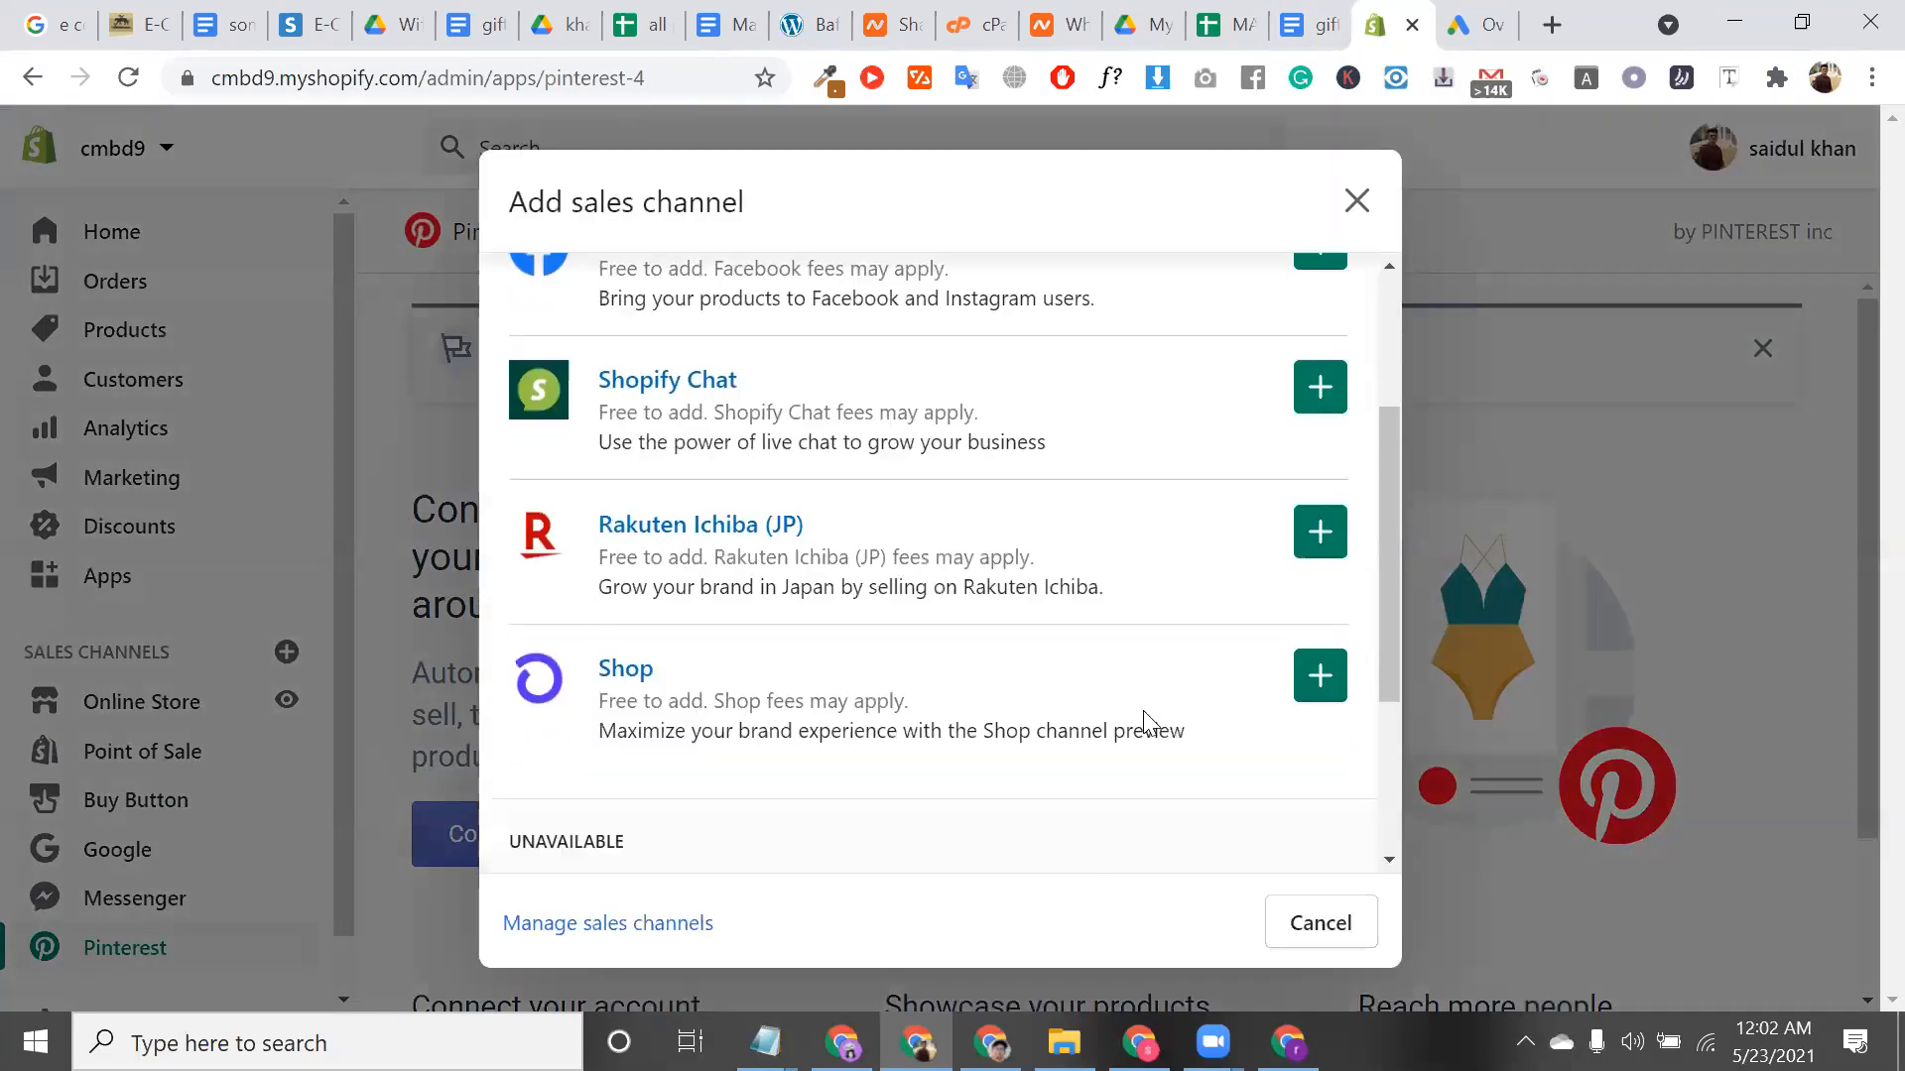
scroll(1143, 710, "up", 1)
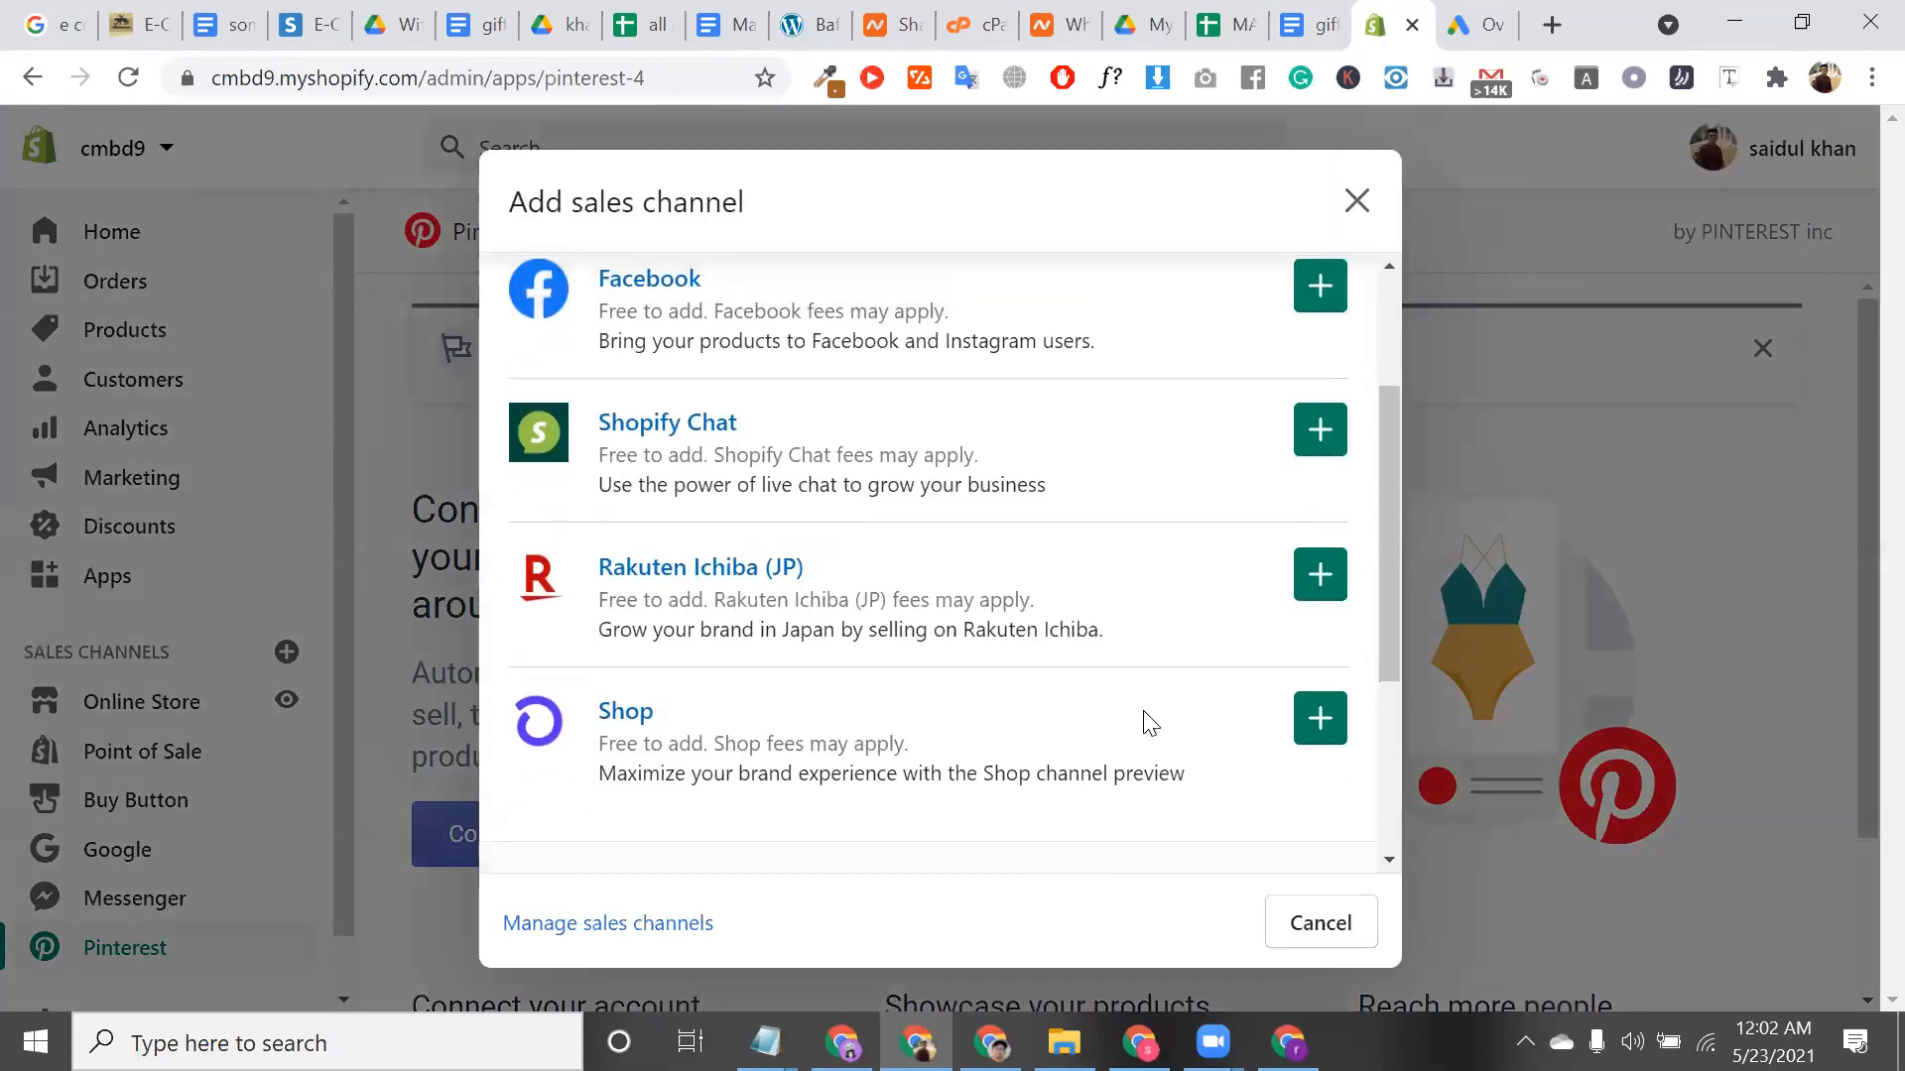
triple_click(882, 580)
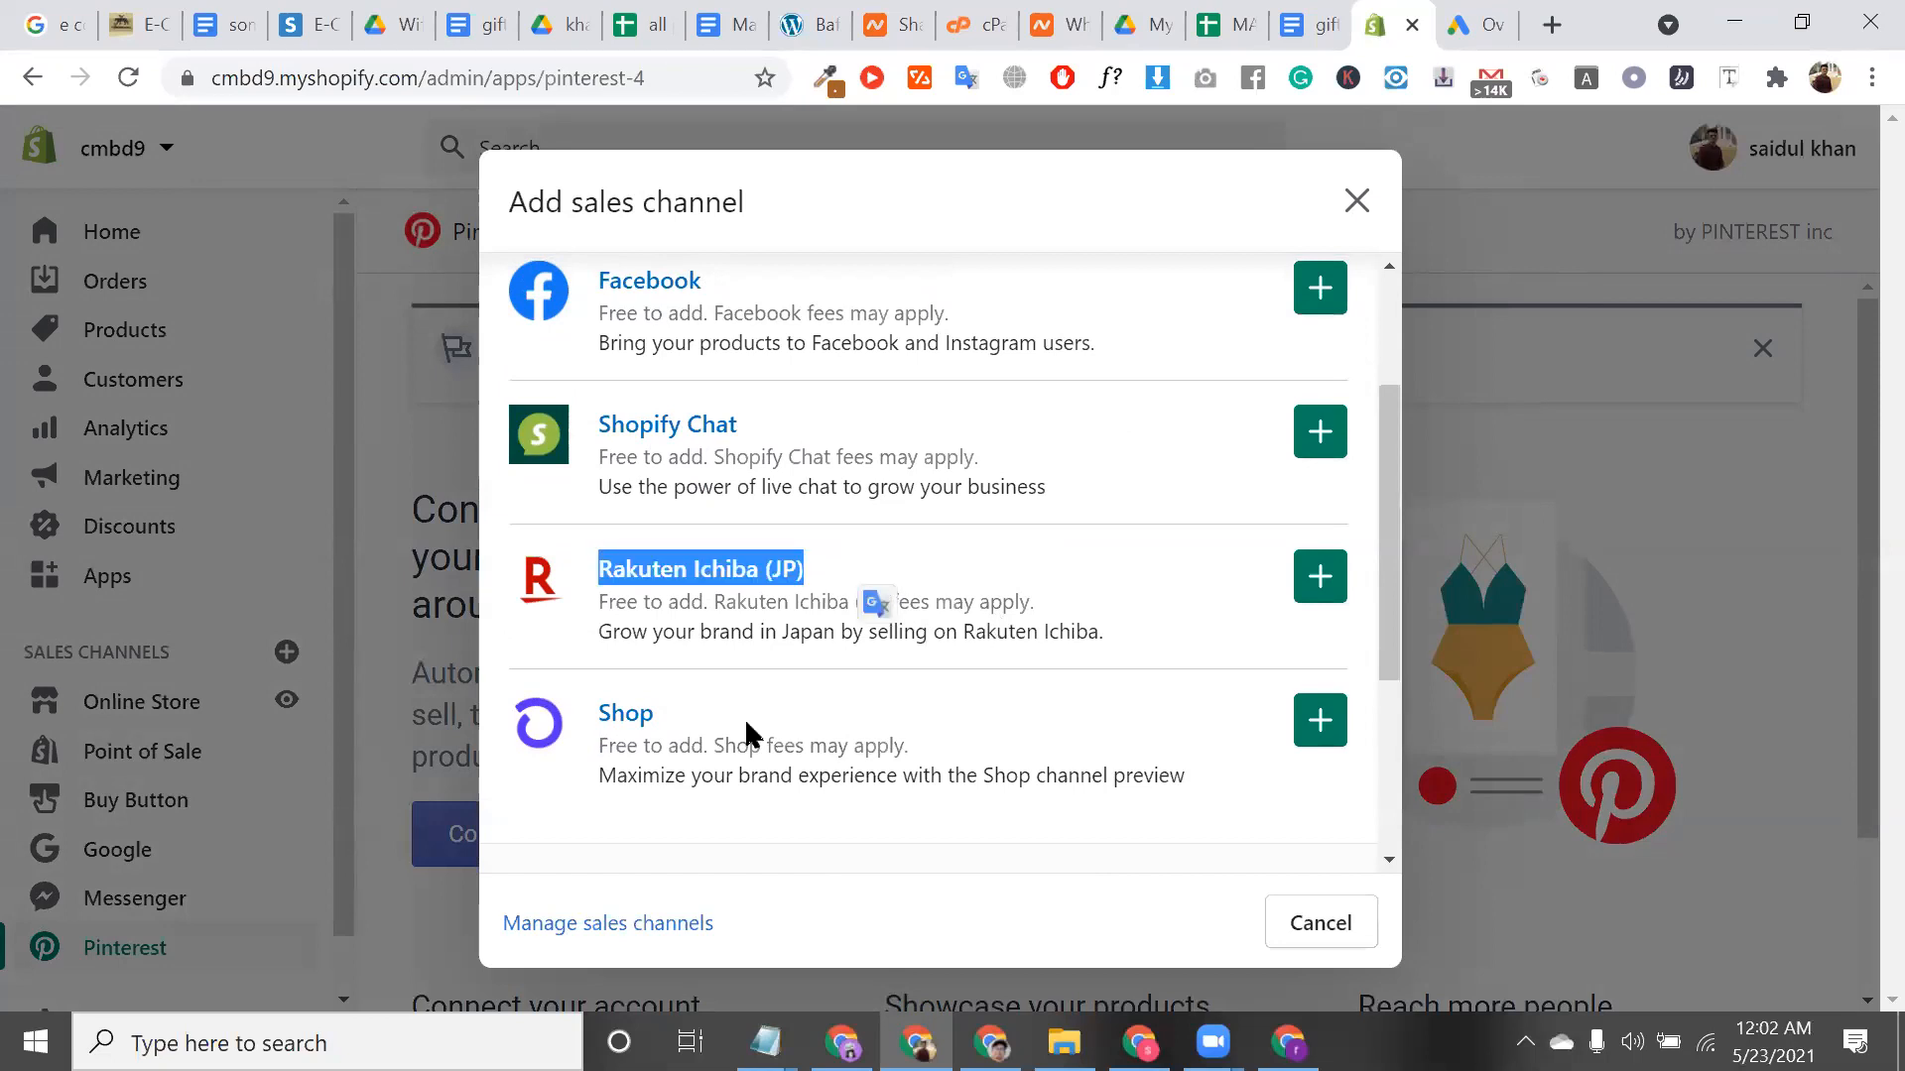
triple_click(707, 734)
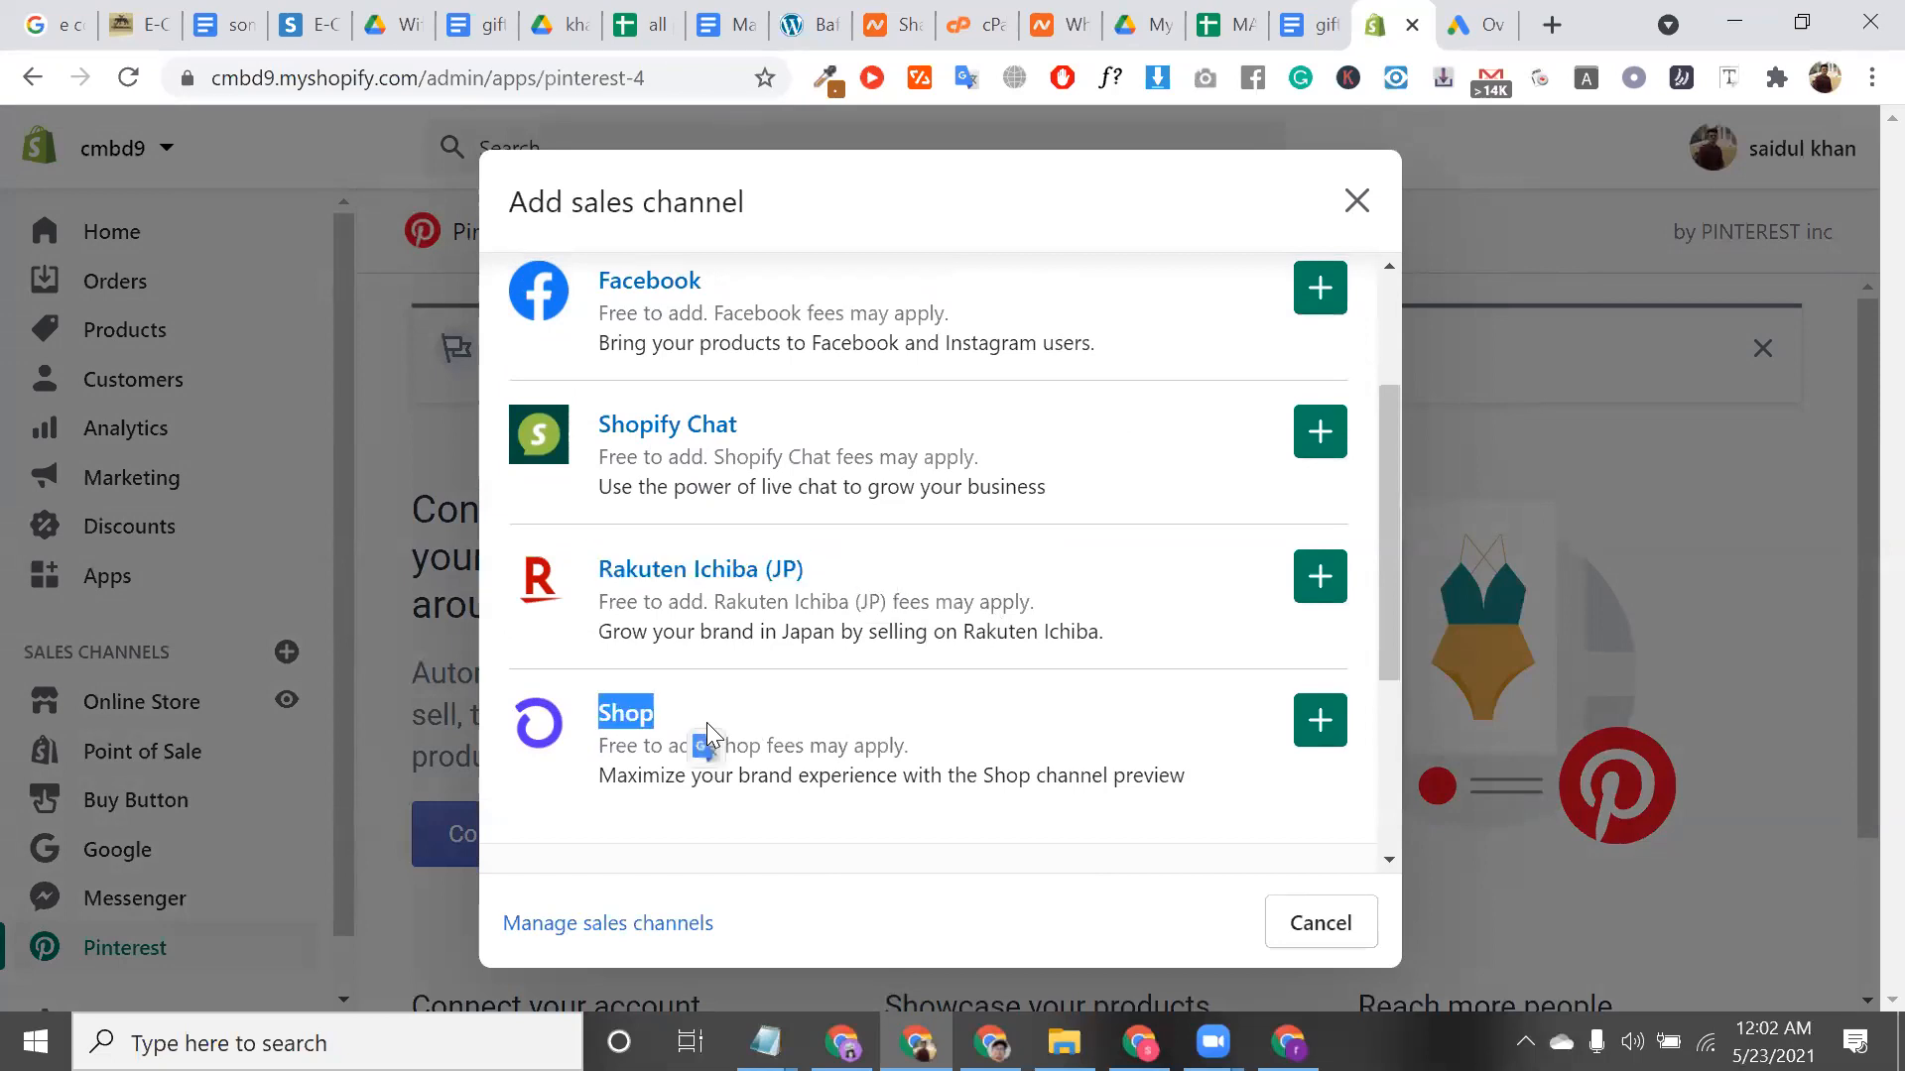
scroll(706, 735, "up", 1)
left_click(866, 638)
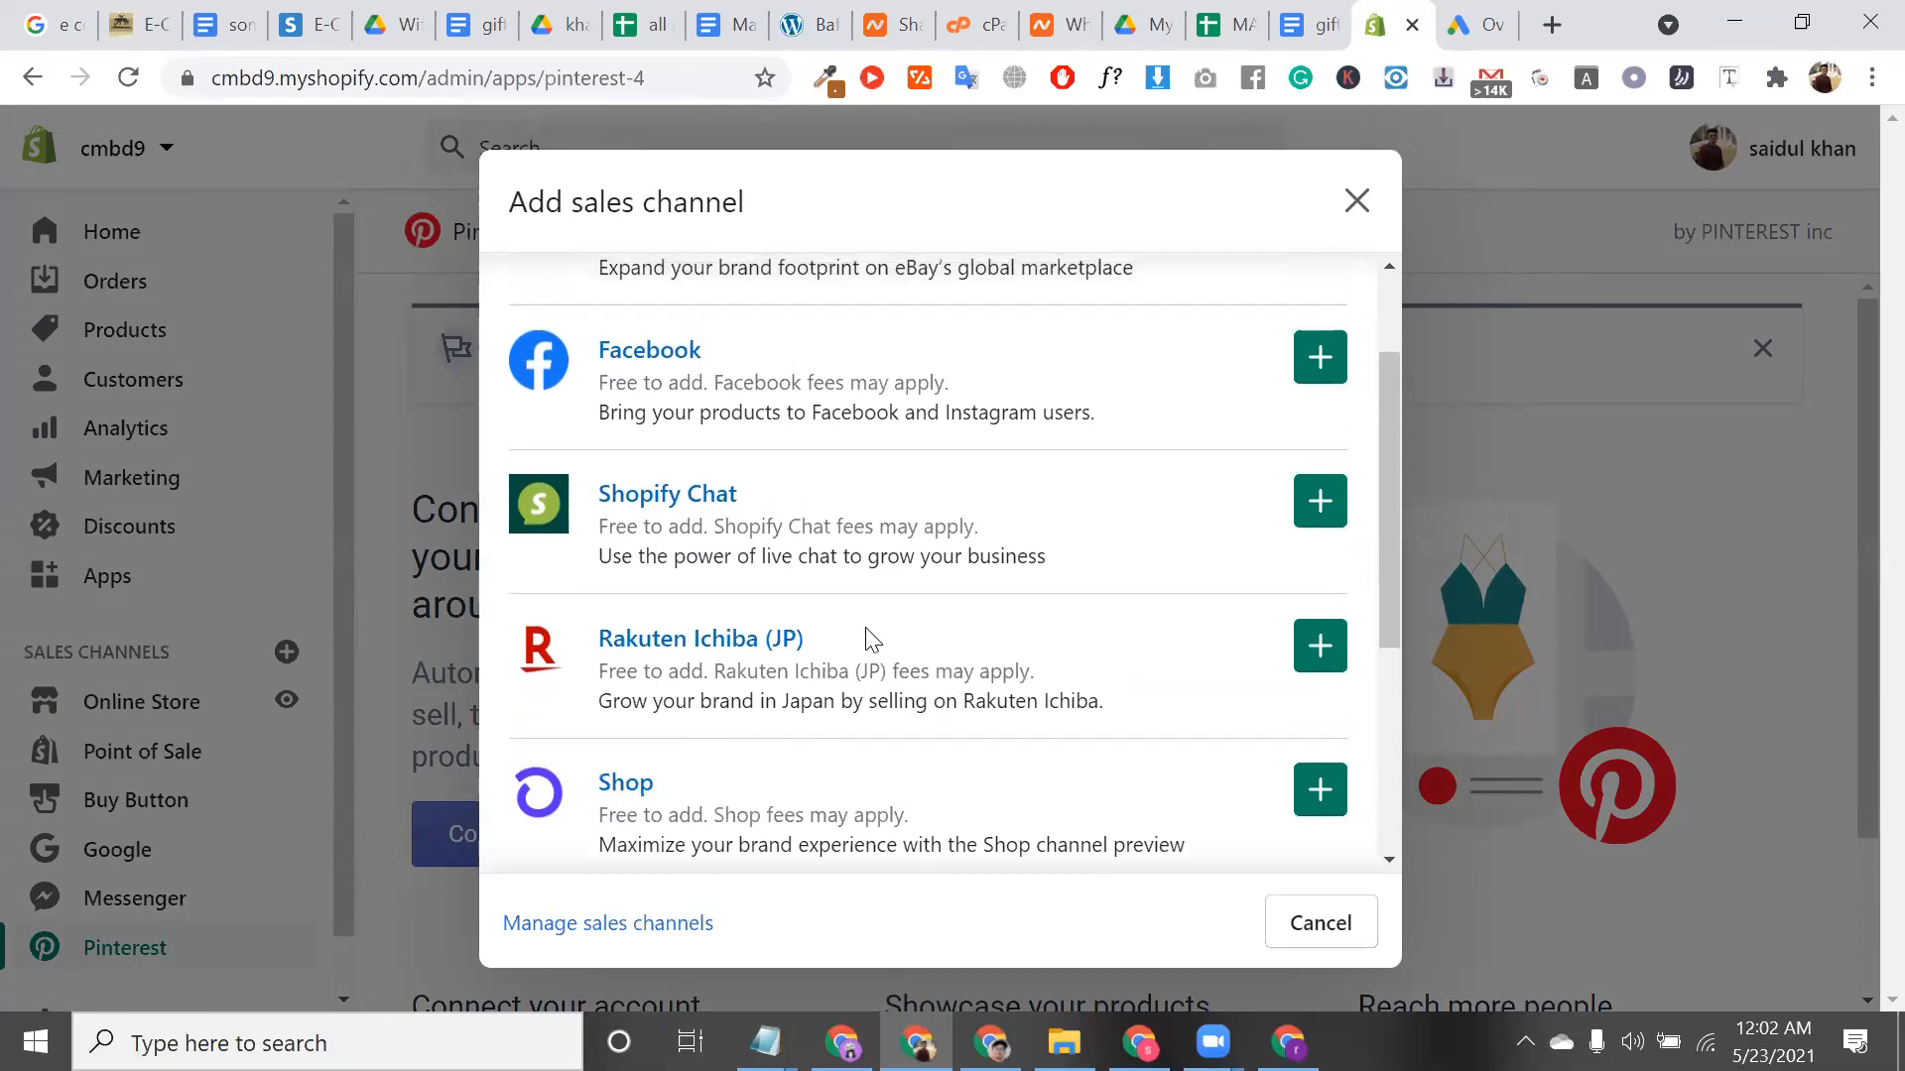
triple_click(866, 638)
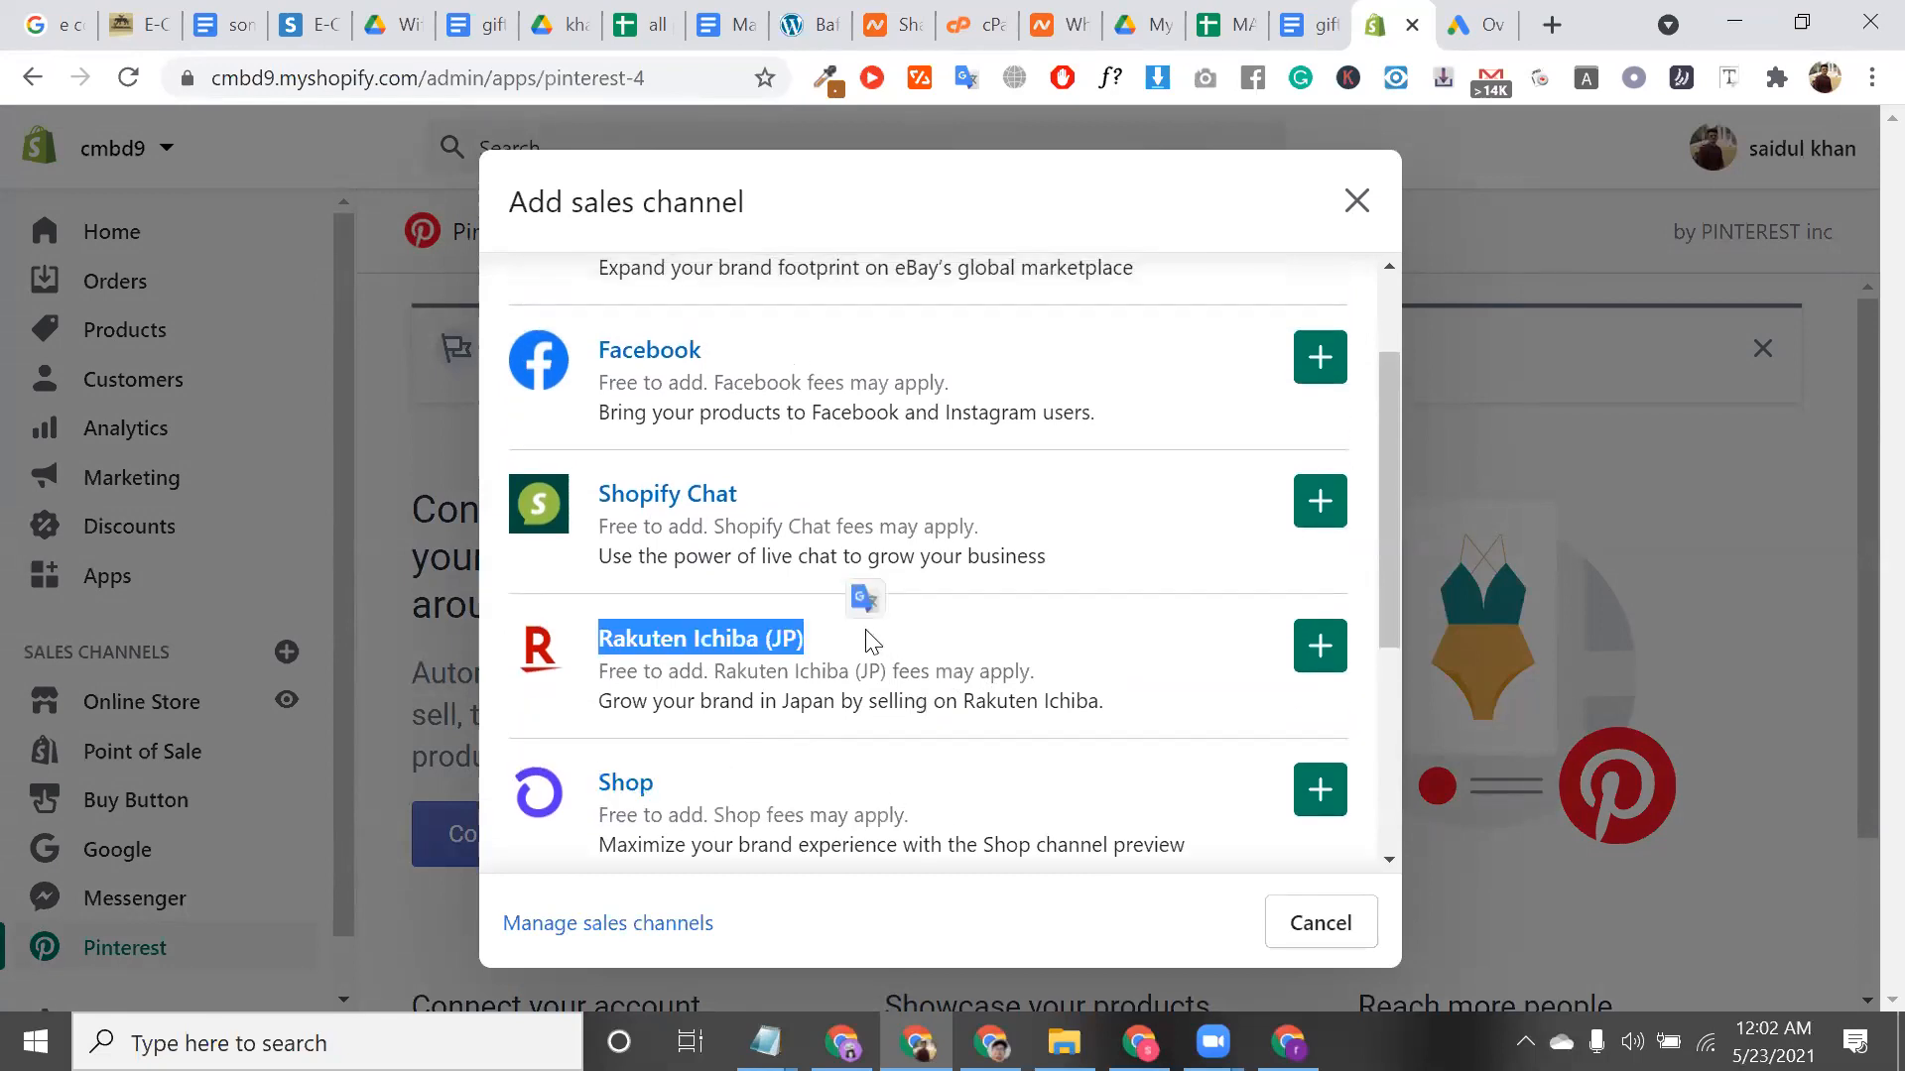
left_click(859, 640)
scroll(855, 638, "up", 2)
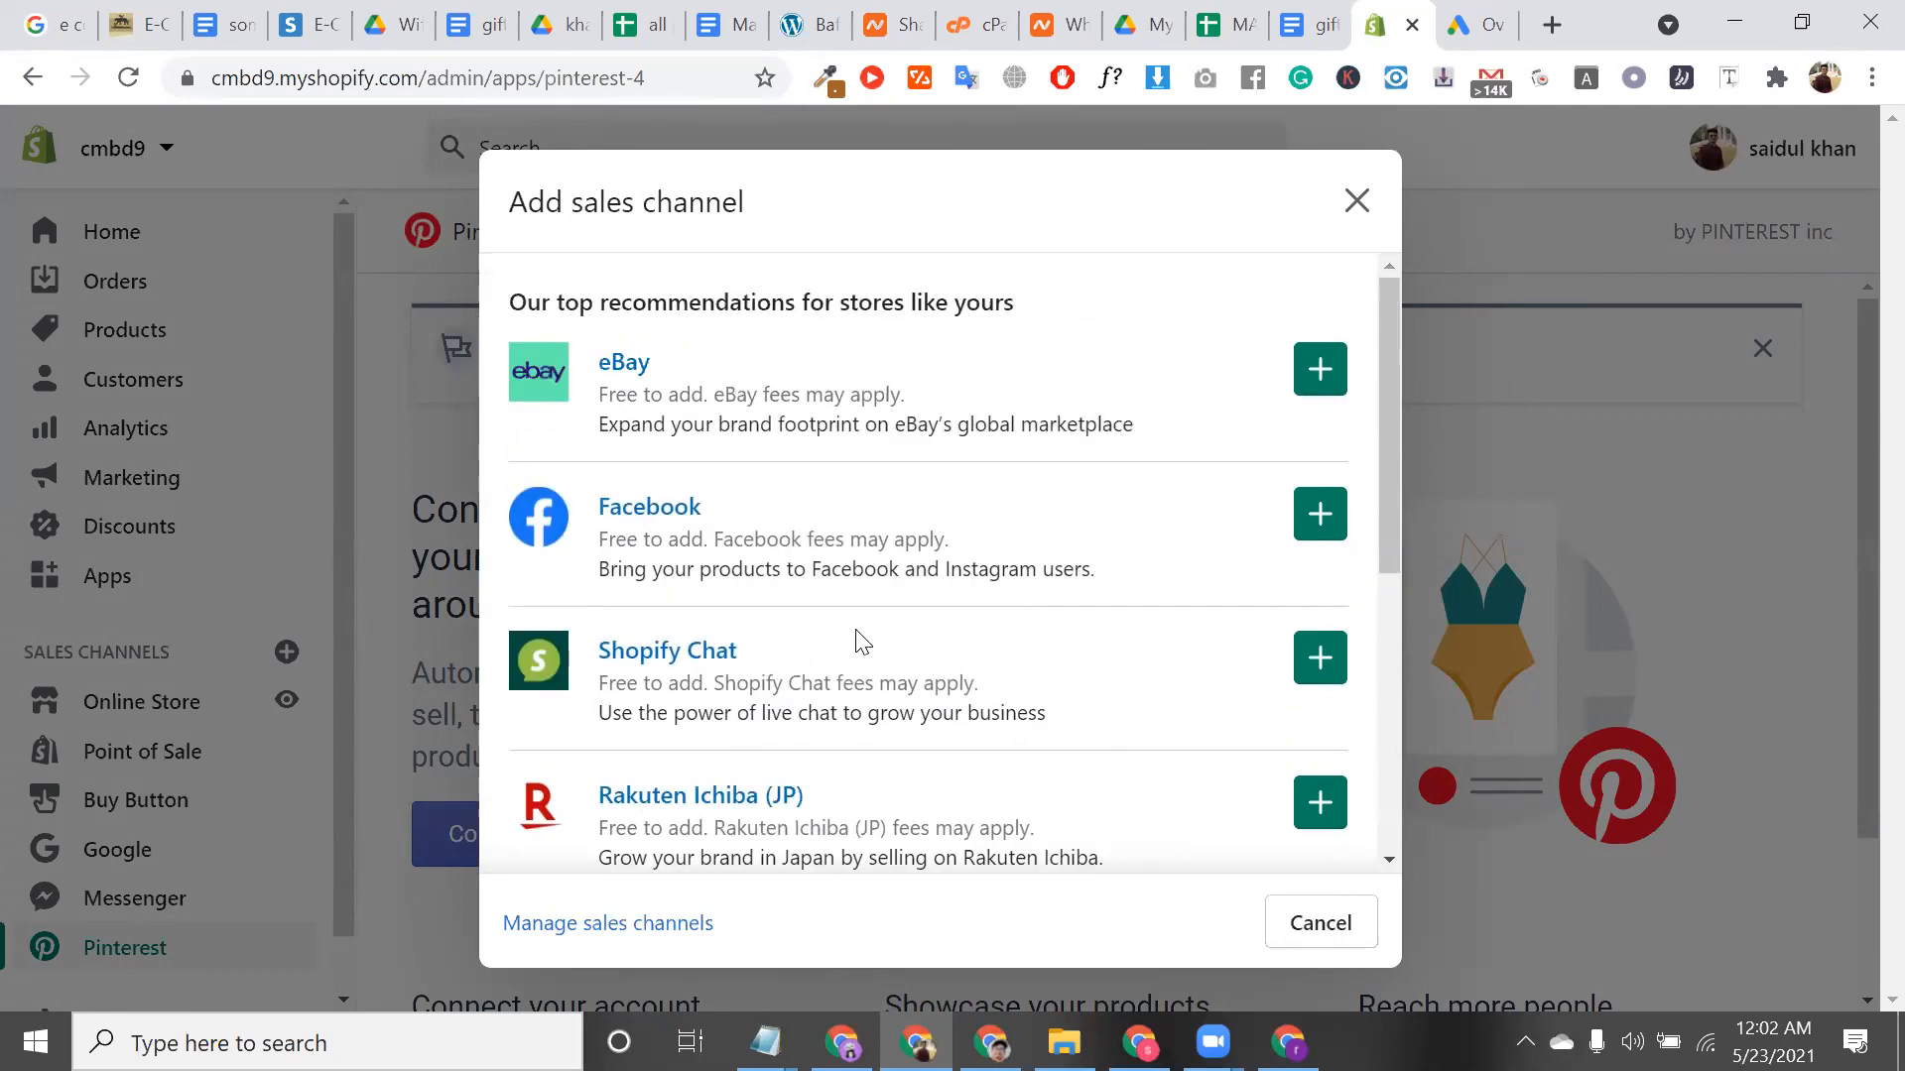
Inspect the eBay and Facebook entries and eBay's global selling description
triple_click(691, 369)
triple_click(962, 441)
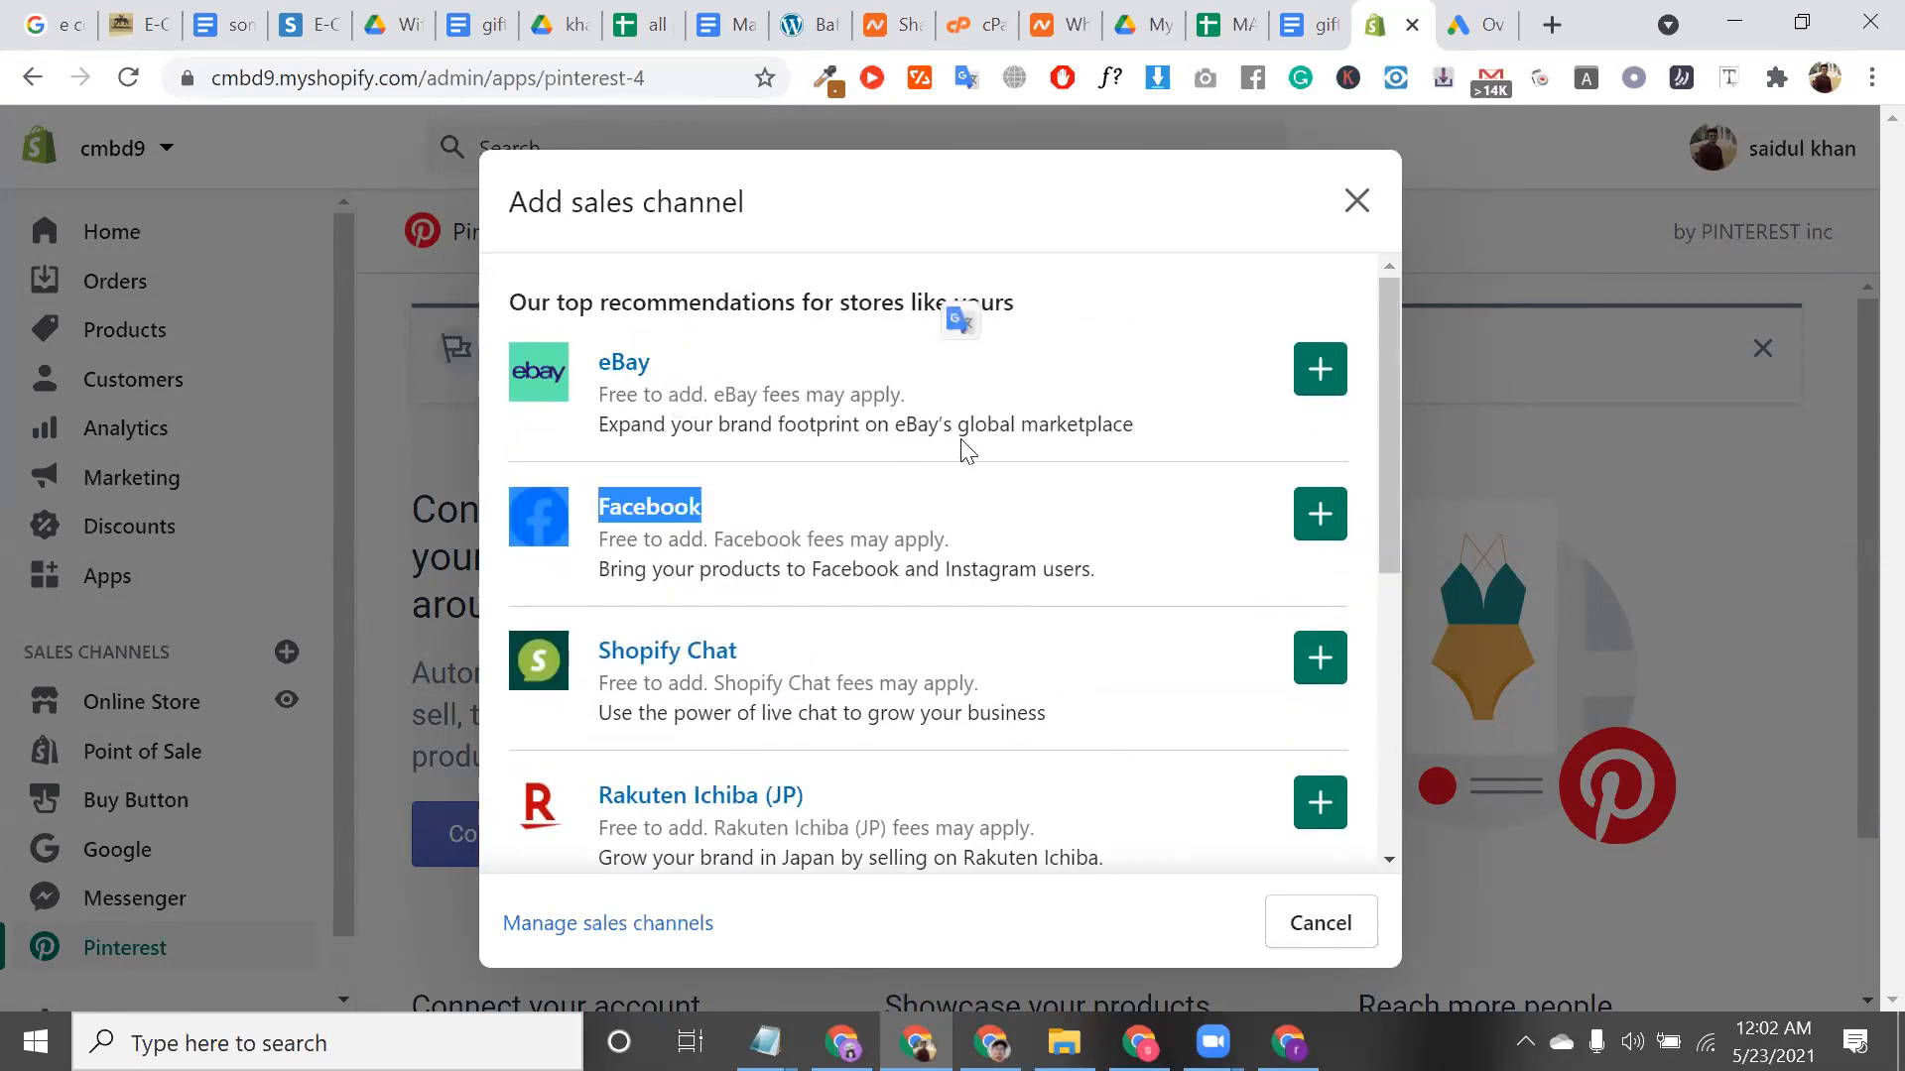
double_click(1004, 427)
triple_click(1004, 425)
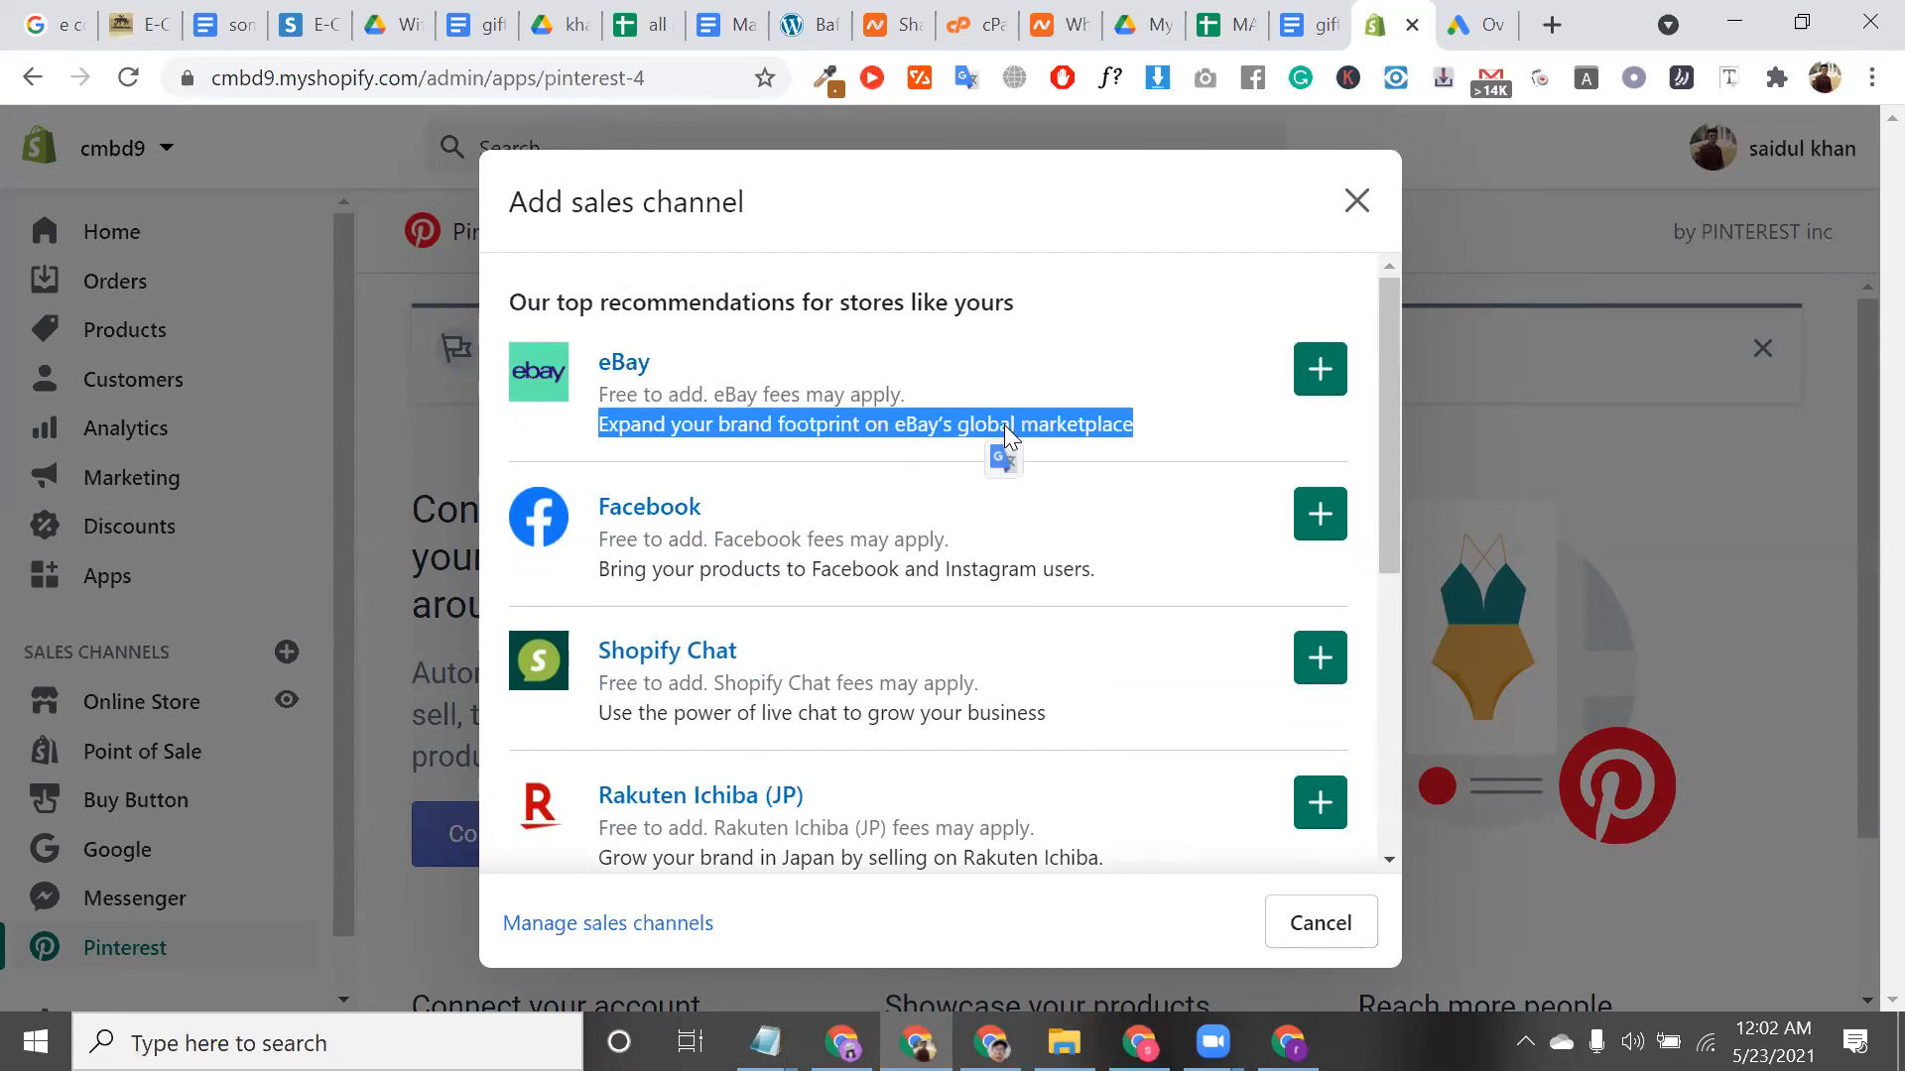
scroll(1004, 425, "down", 2)
left_click(845, 635)
triple_click(845, 635)
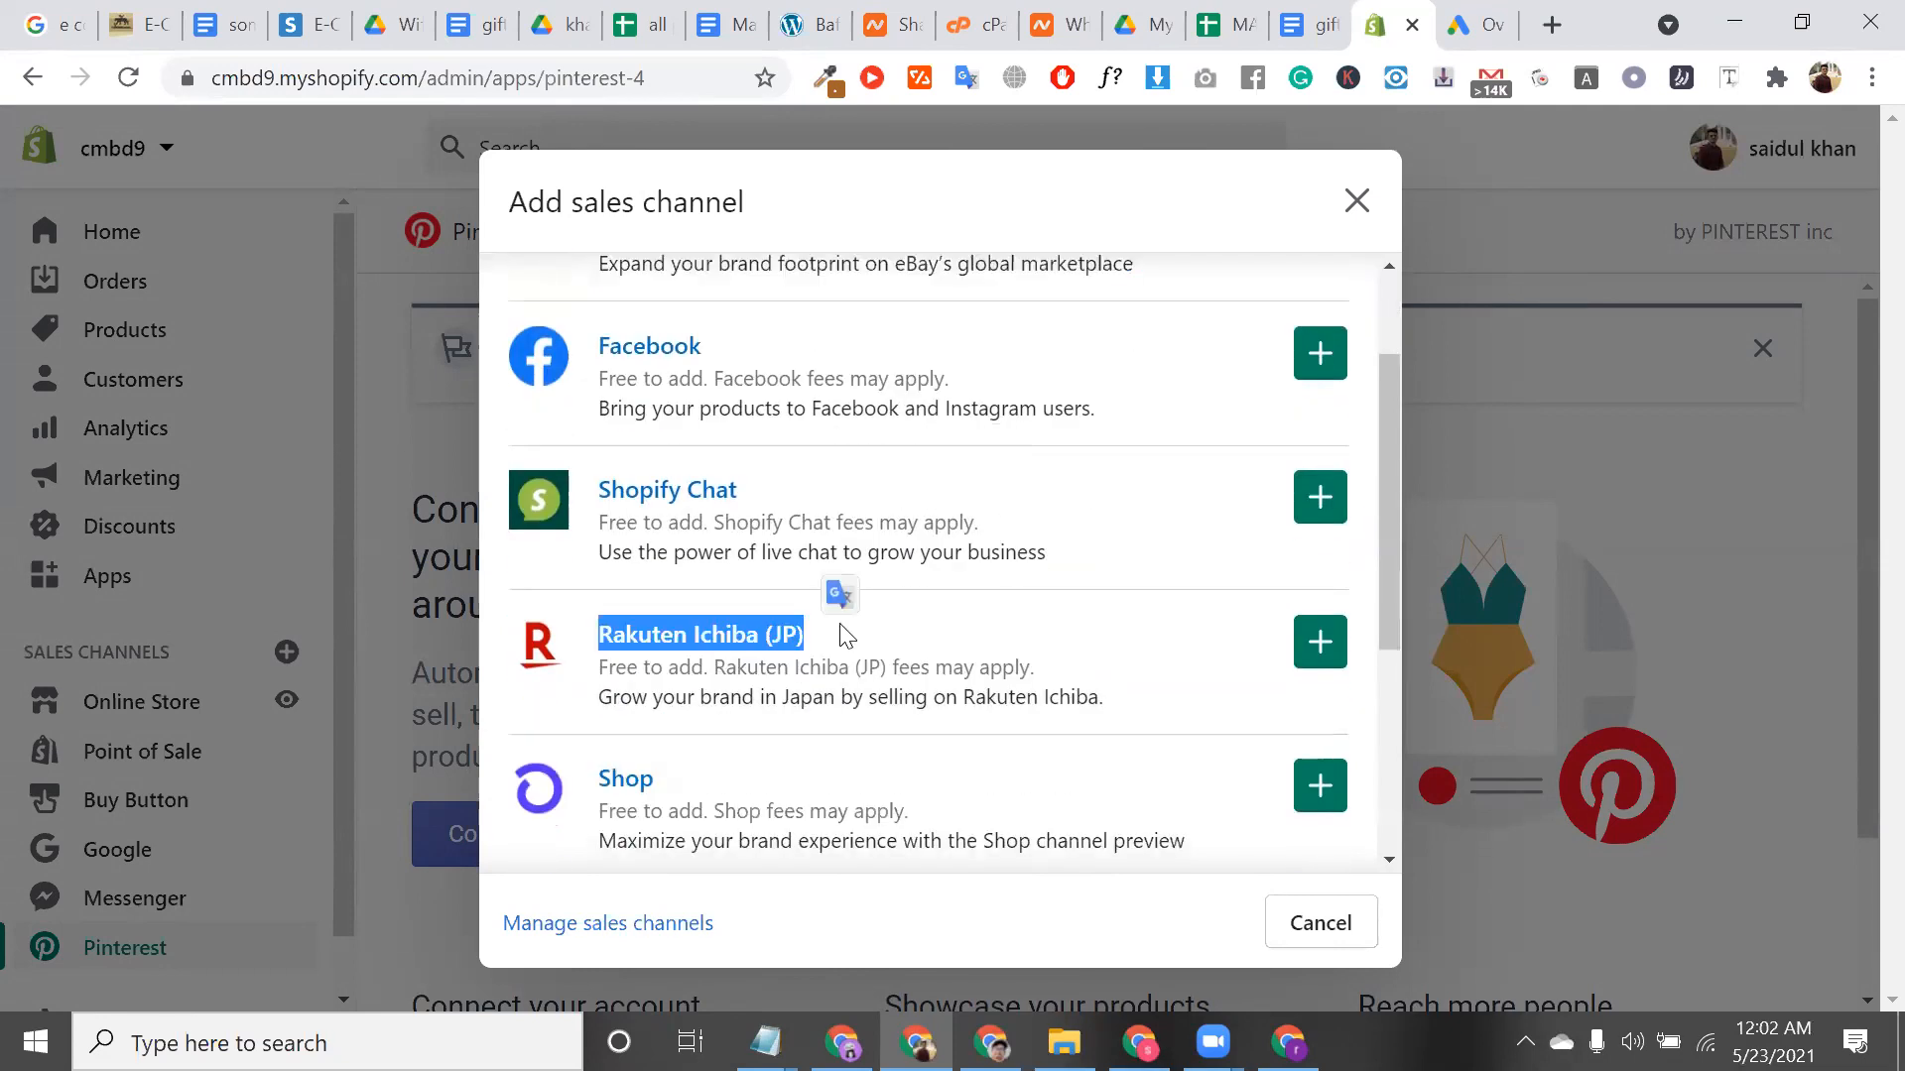
Read Rakuten Ichiba's description, then add the Facebook sales channel to the store
scroll(843, 605, "down", 1)
triple_click(997, 617)
scroll(978, 606, "down", 2)
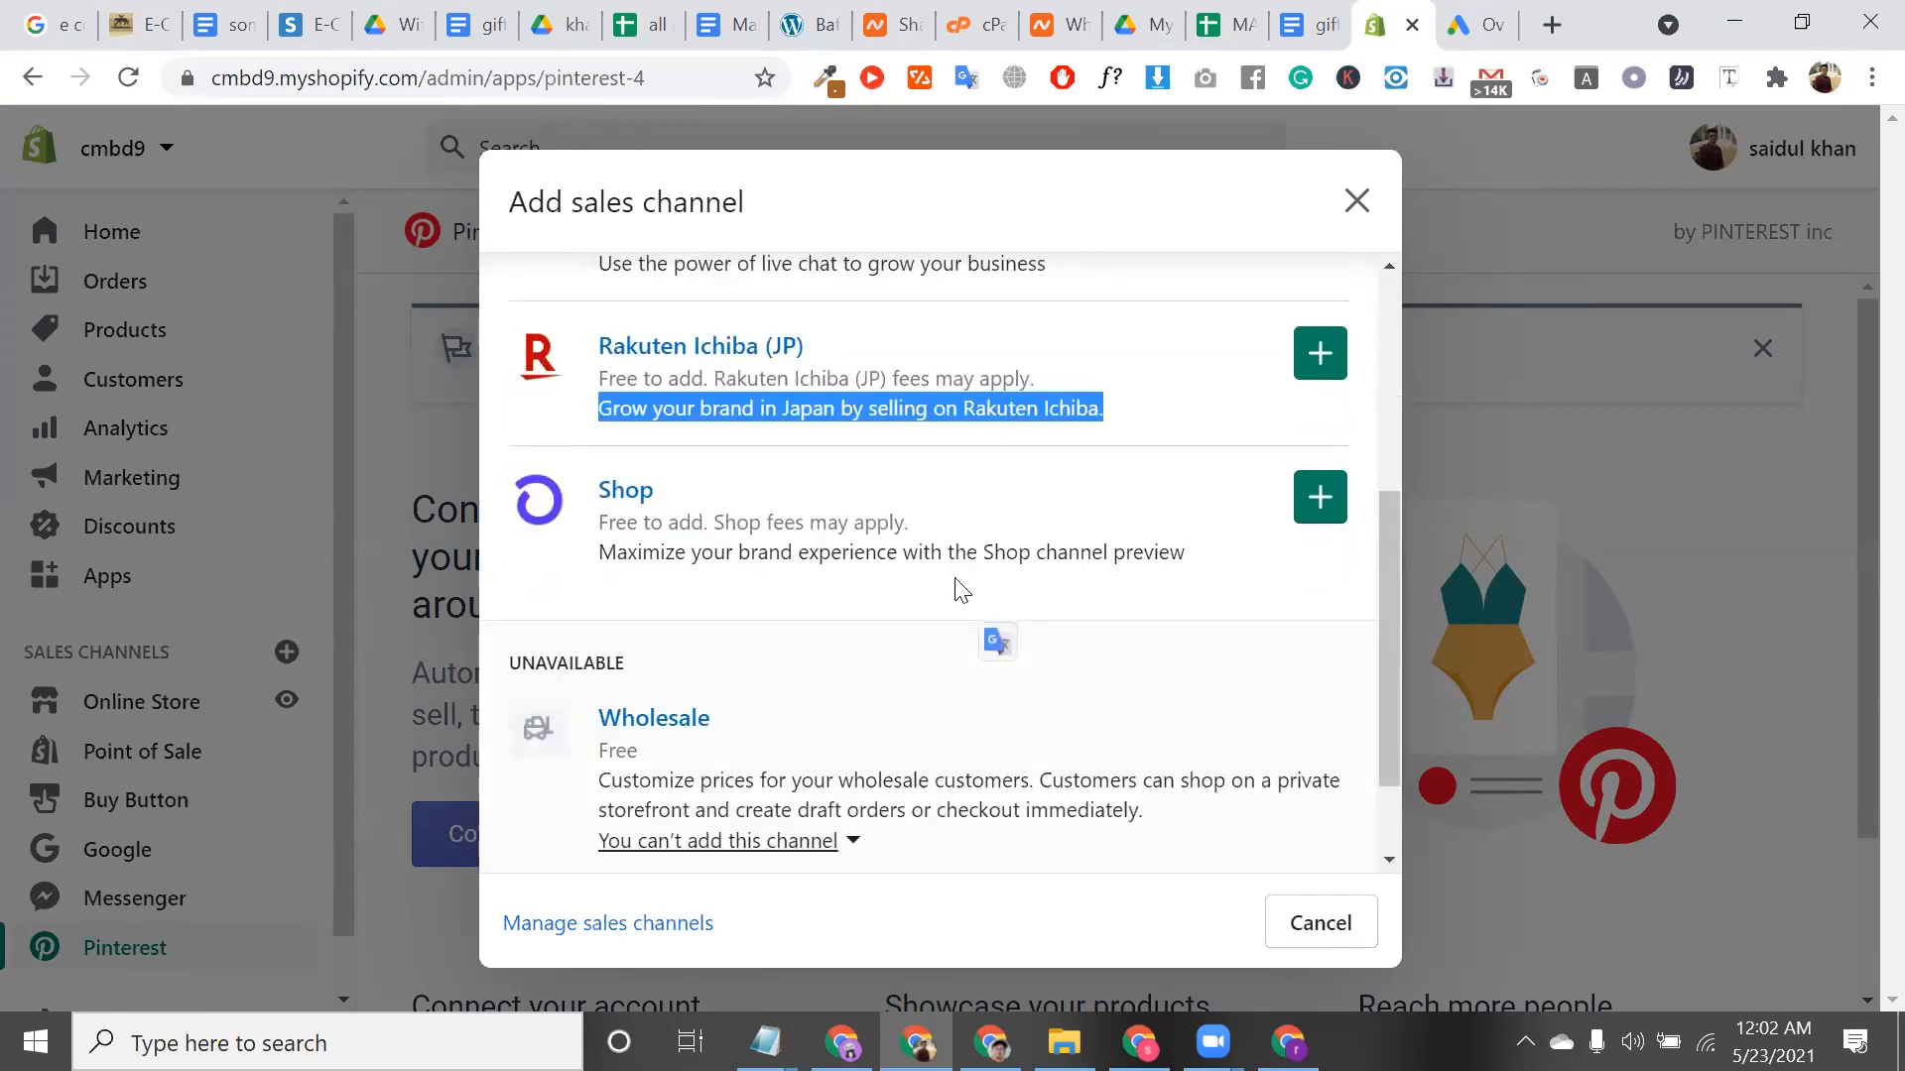
left_click(904, 536)
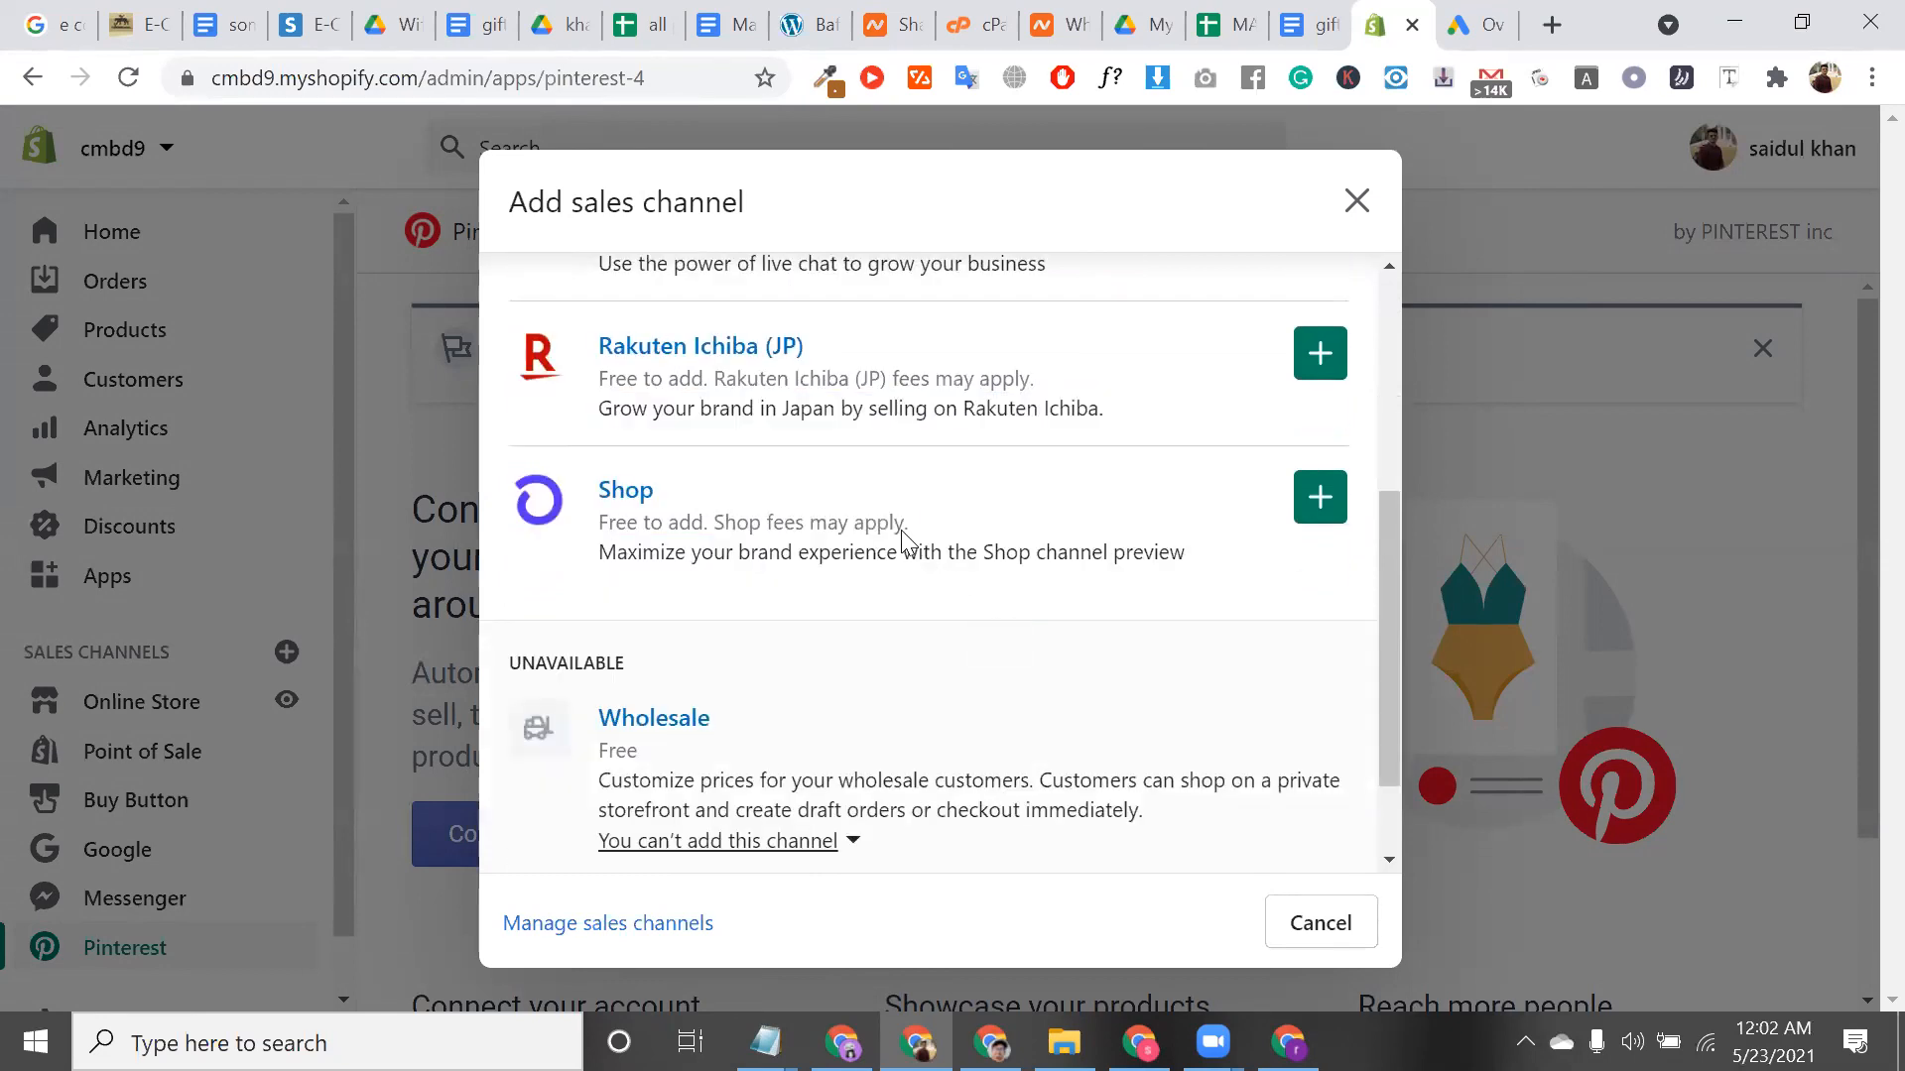
triple_click(841, 359)
scroll(842, 359, "up", 3)
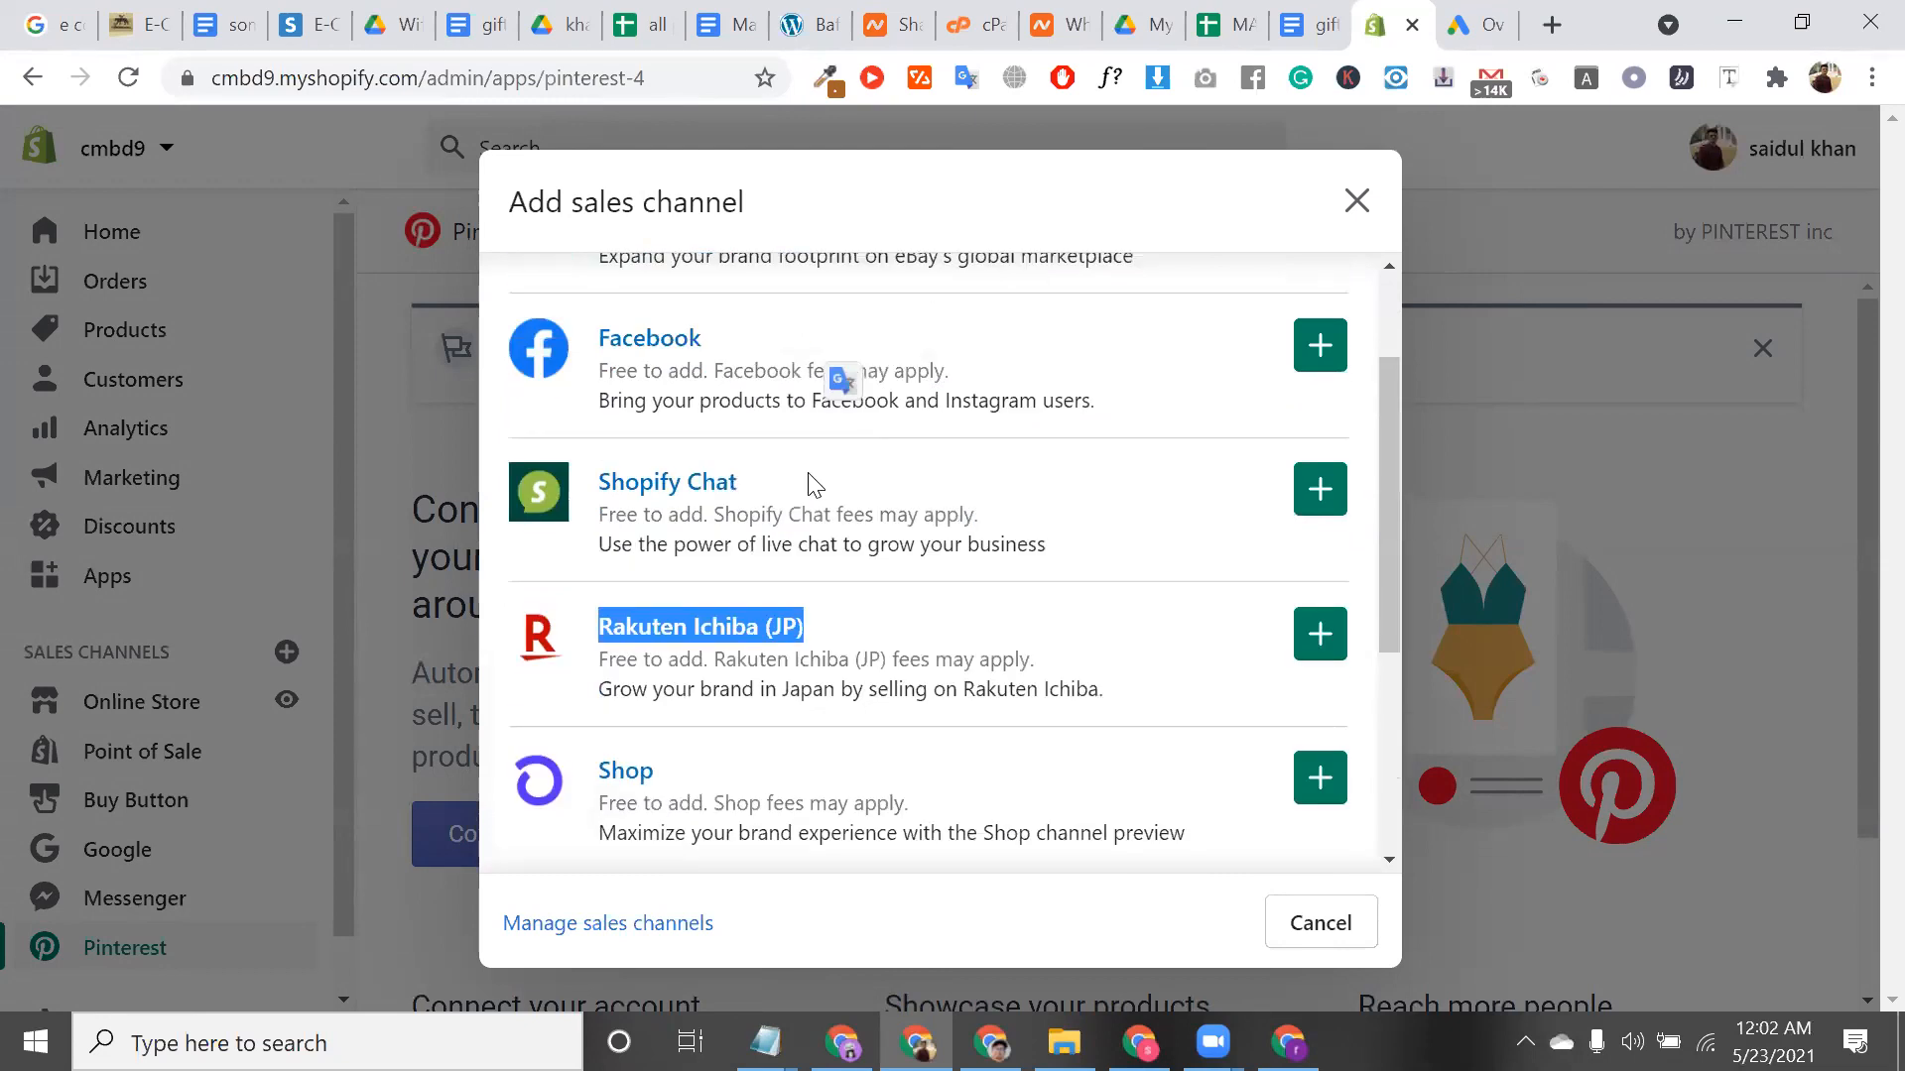
left_click(1315, 343)
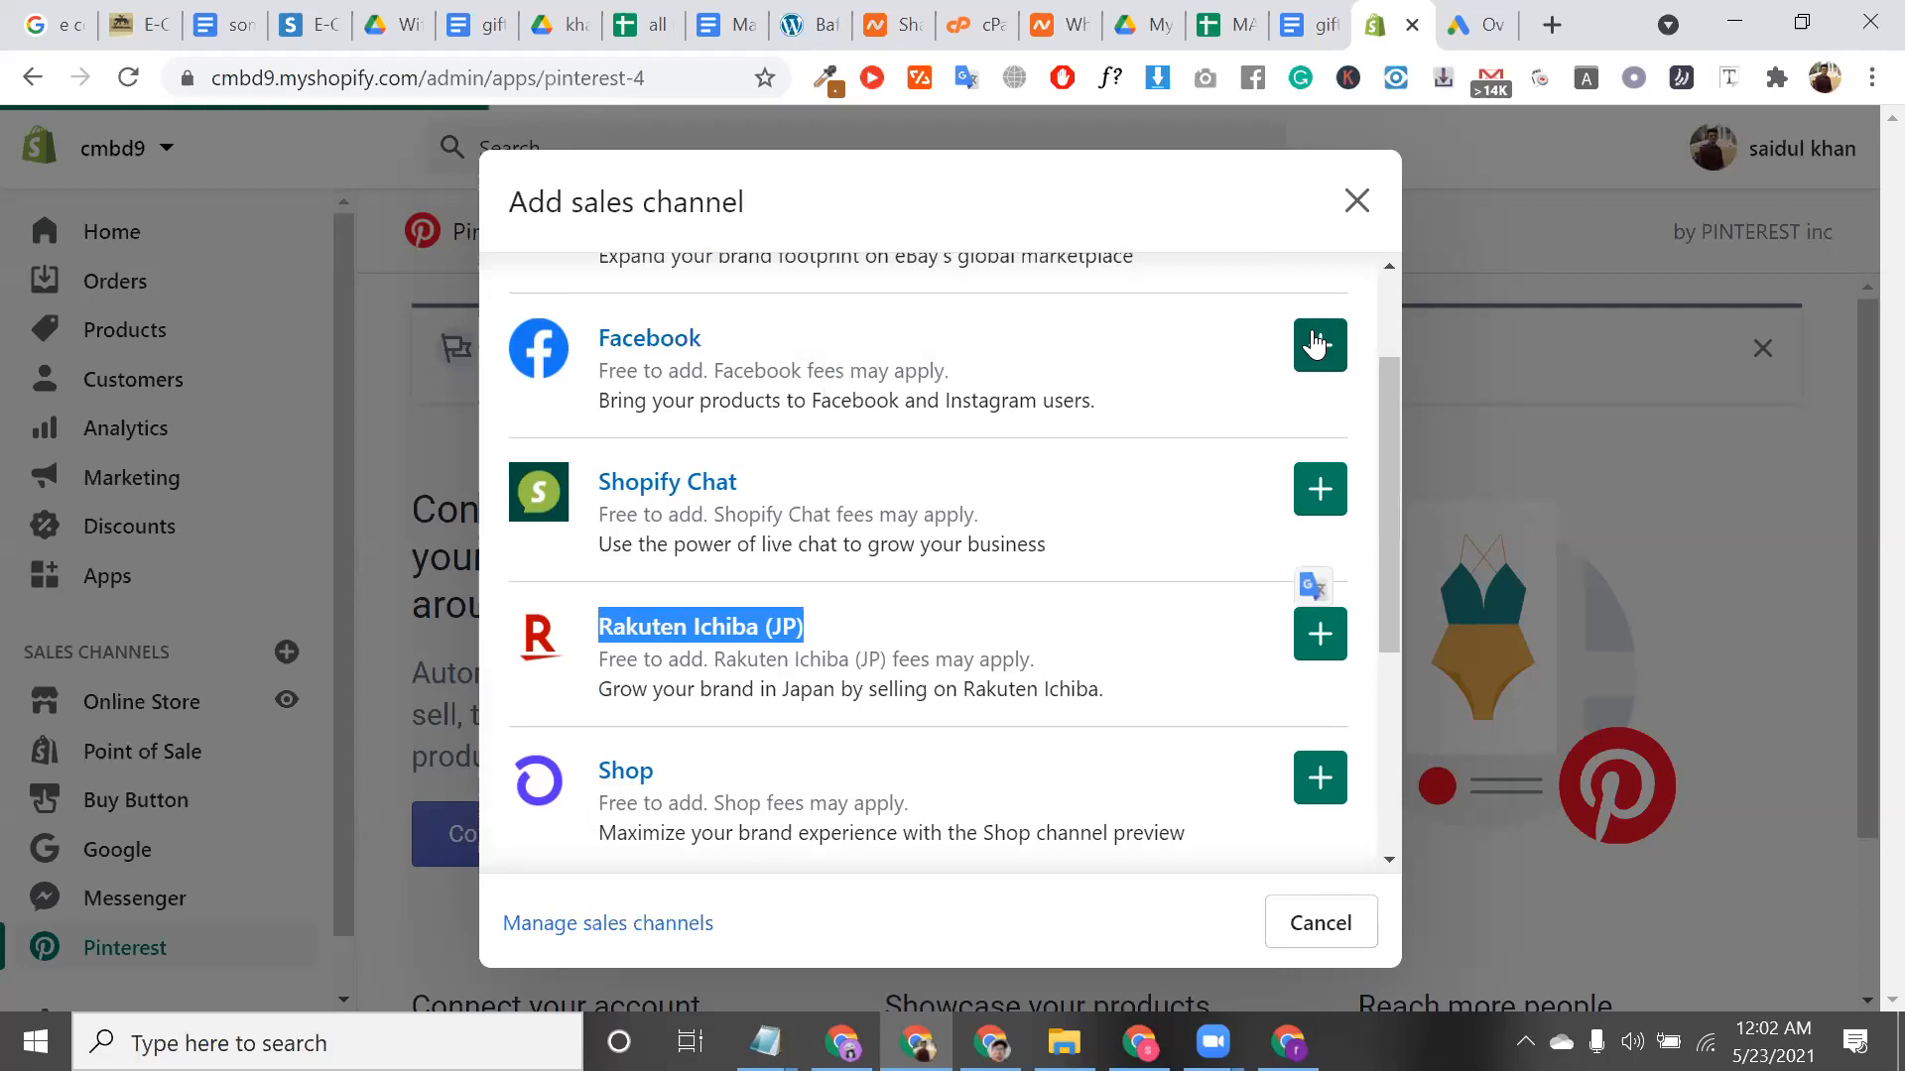
left_click(1552, 21)
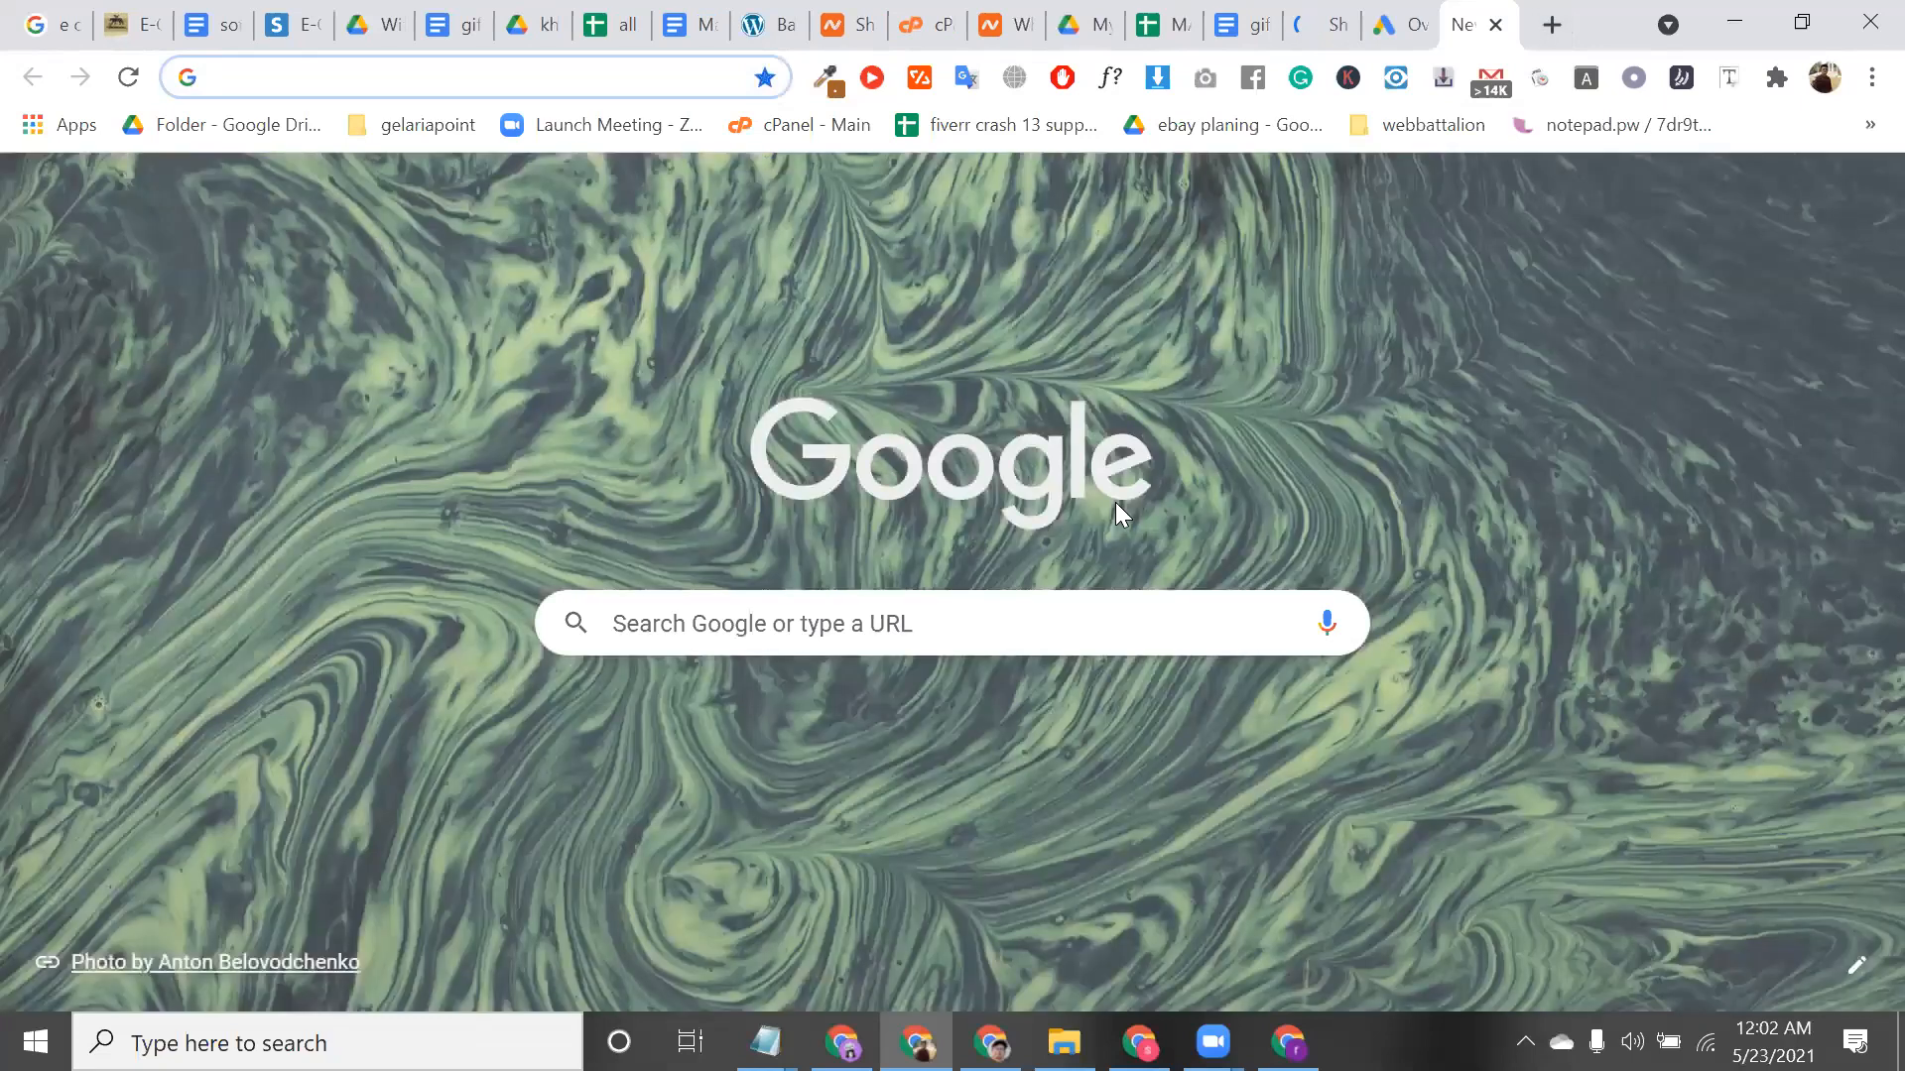
Search Google for 'facebook shop' and preview the Oberlo Facebook Shop setup image
type("facebook shop")
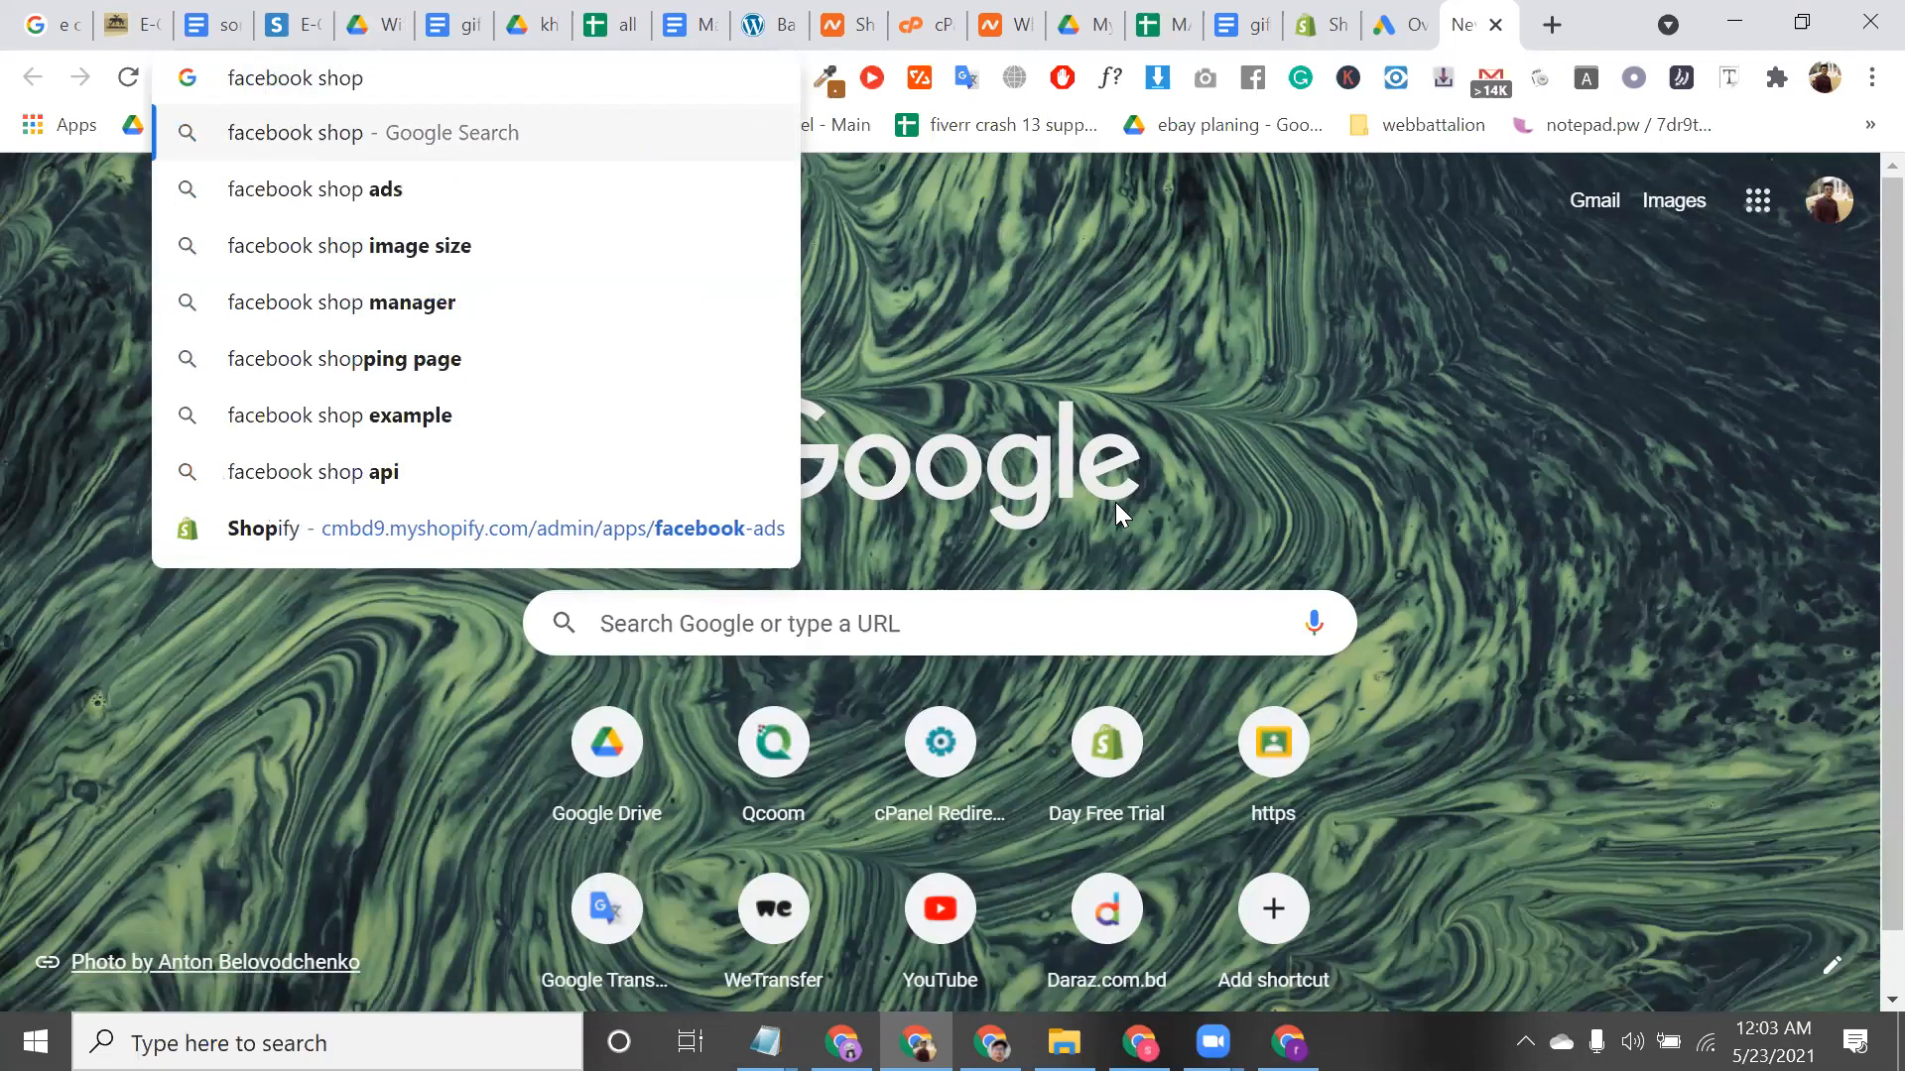
key("Return")
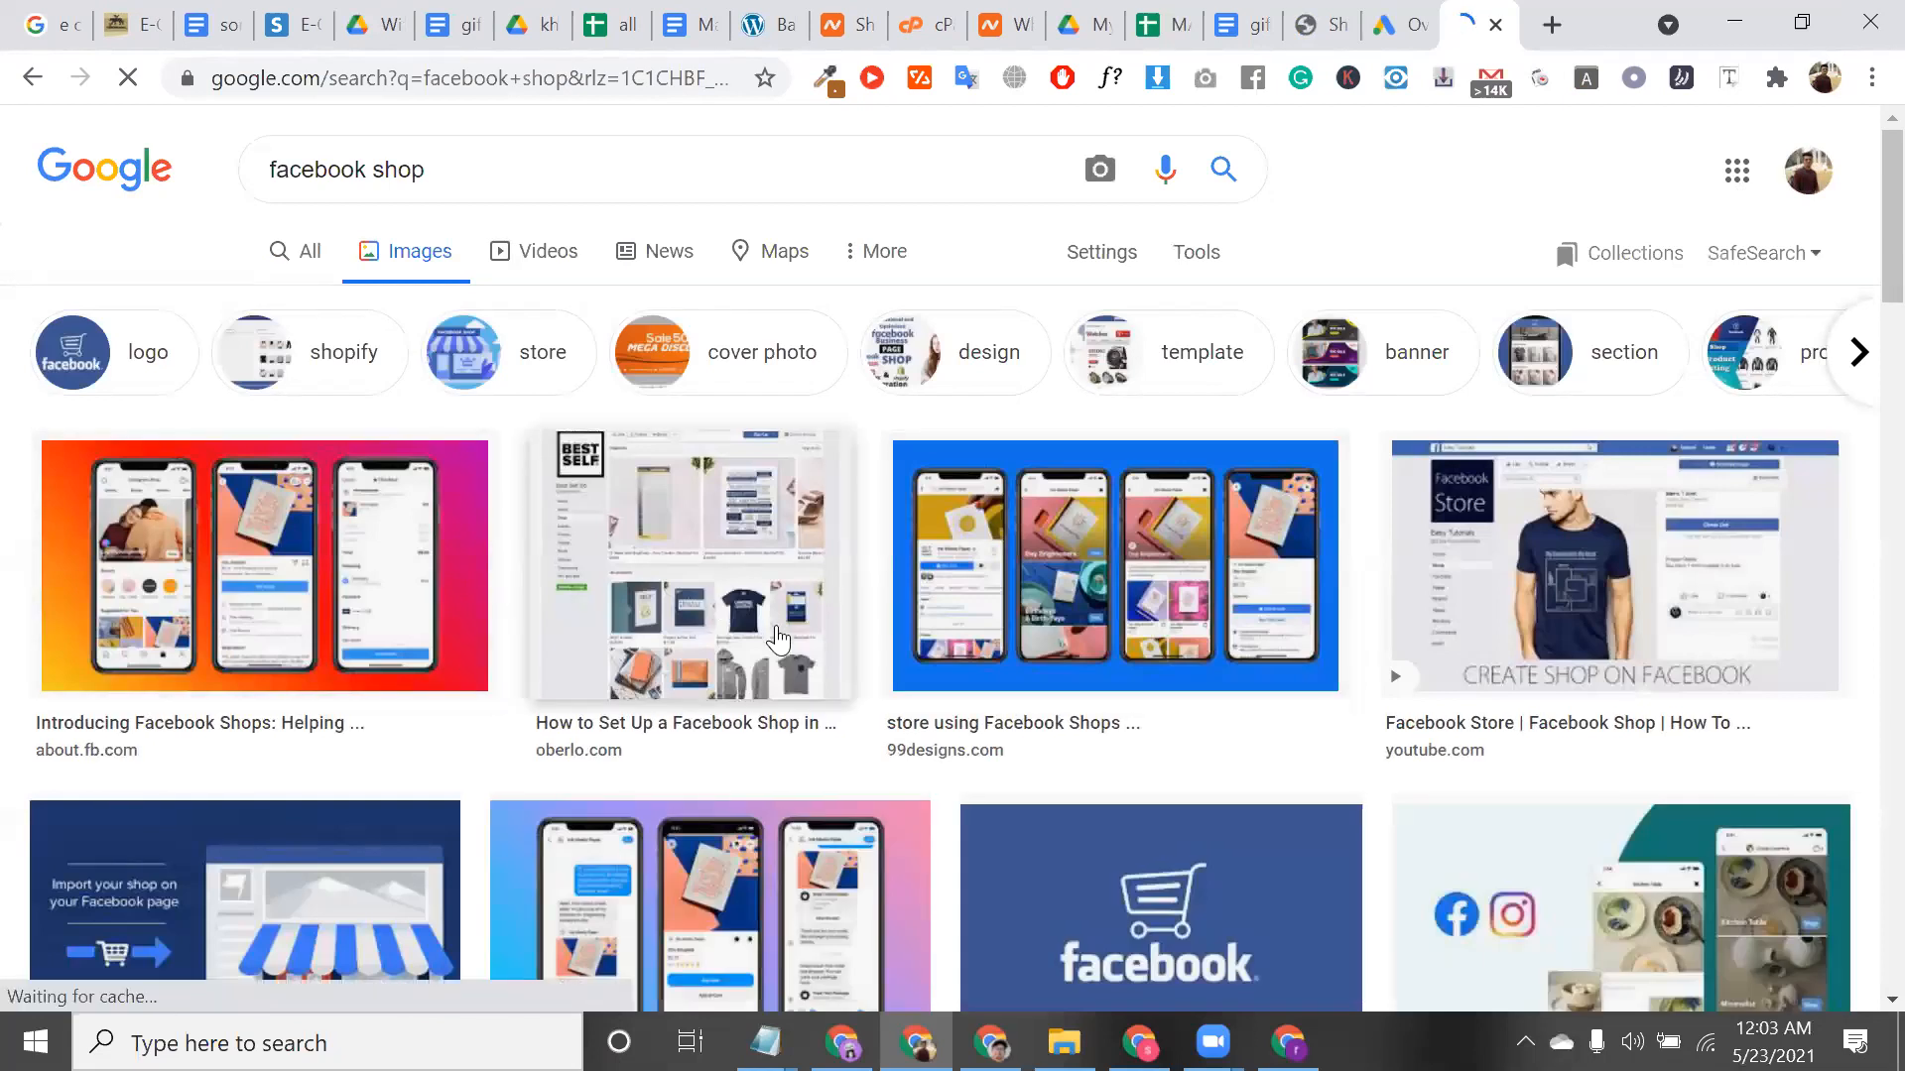
left_click(780, 640)
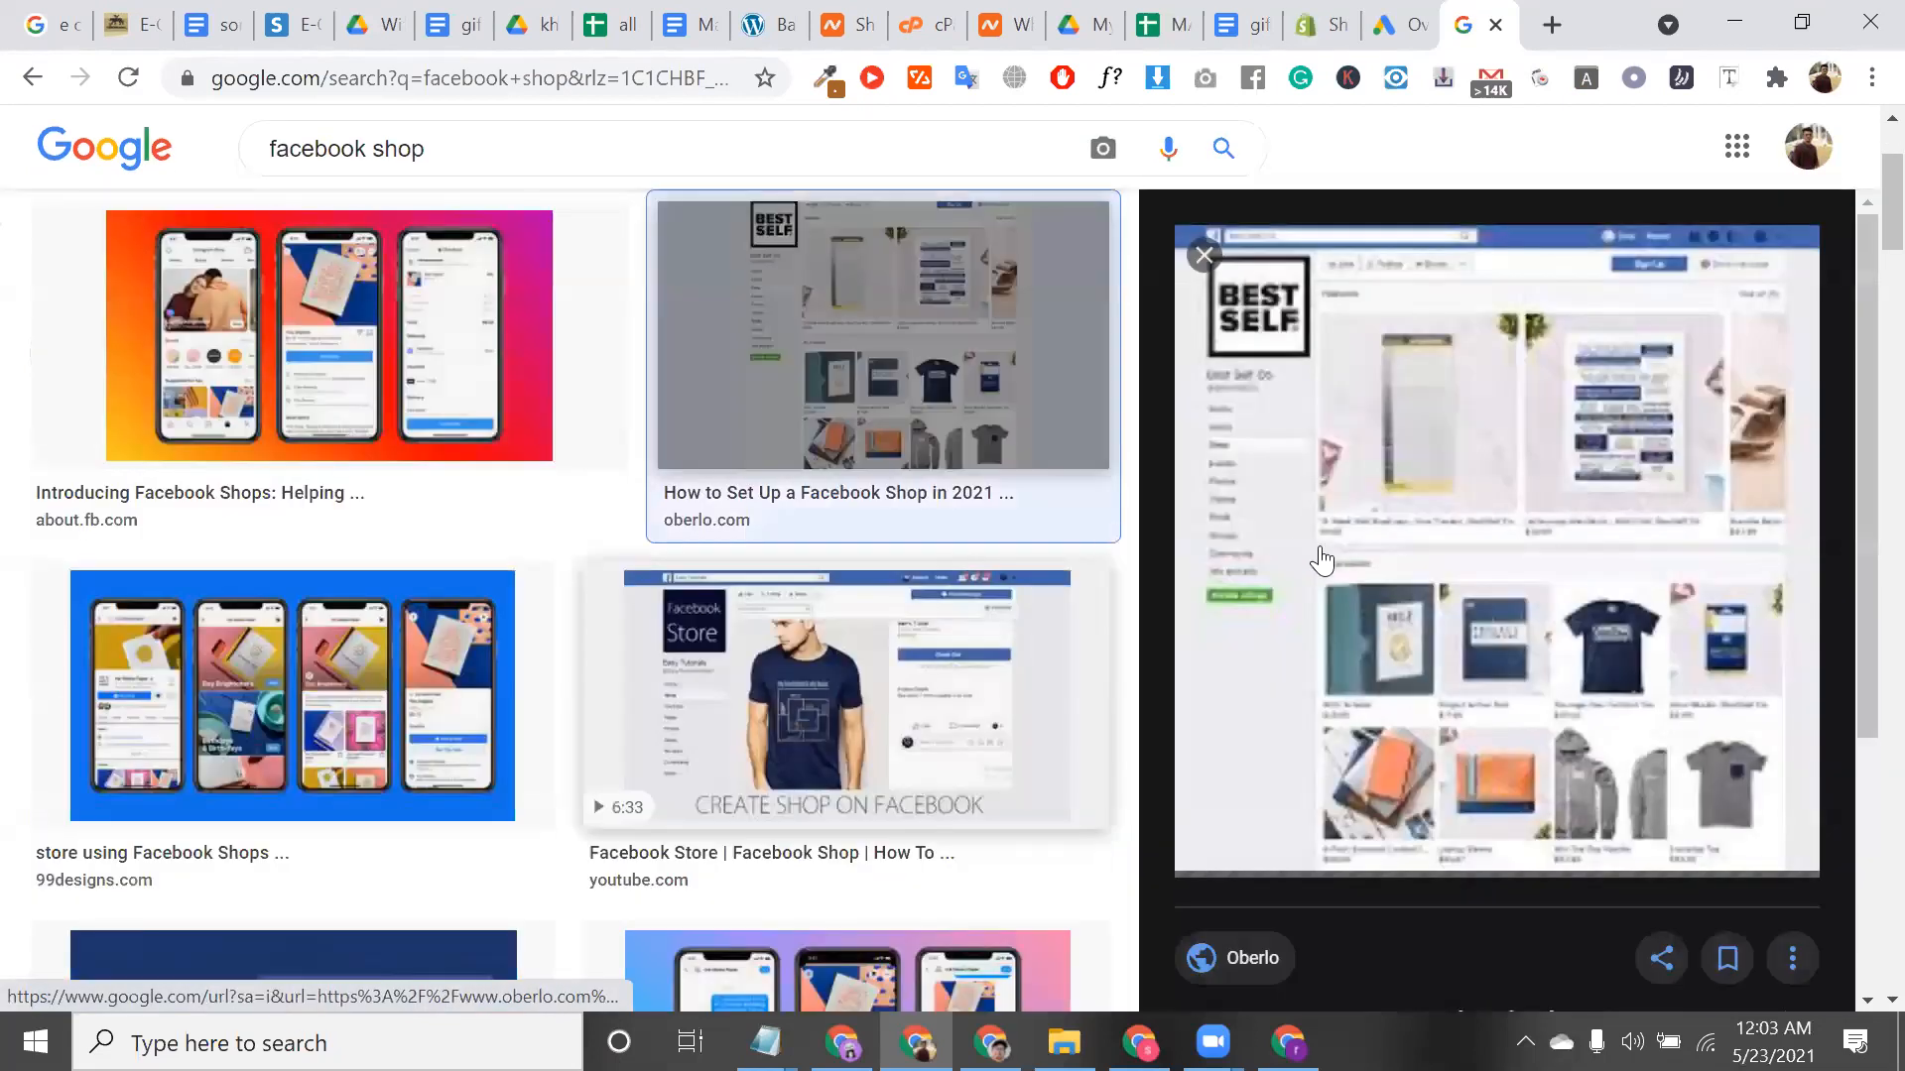
scroll(1320, 546, "up", 2)
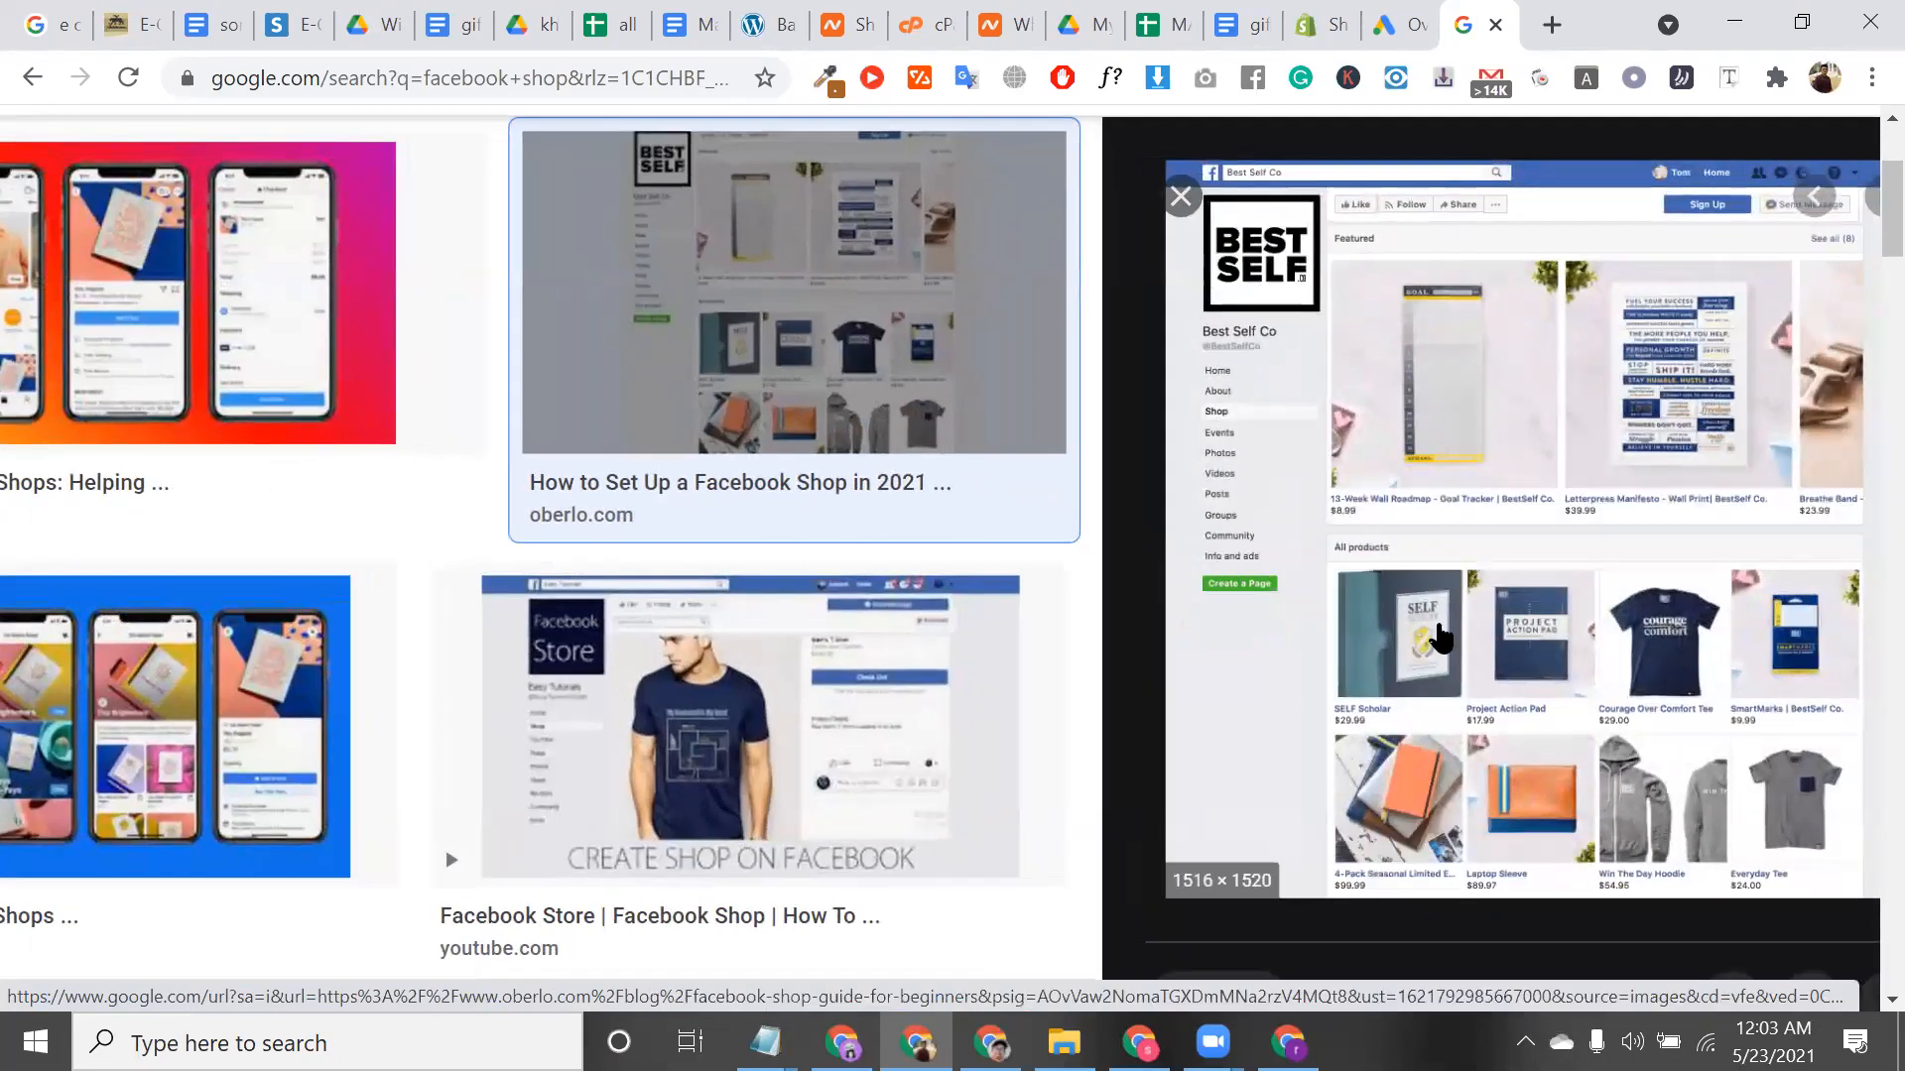
scroll(1438, 638, "up", 2)
scroll(1339, 604, "up", 1)
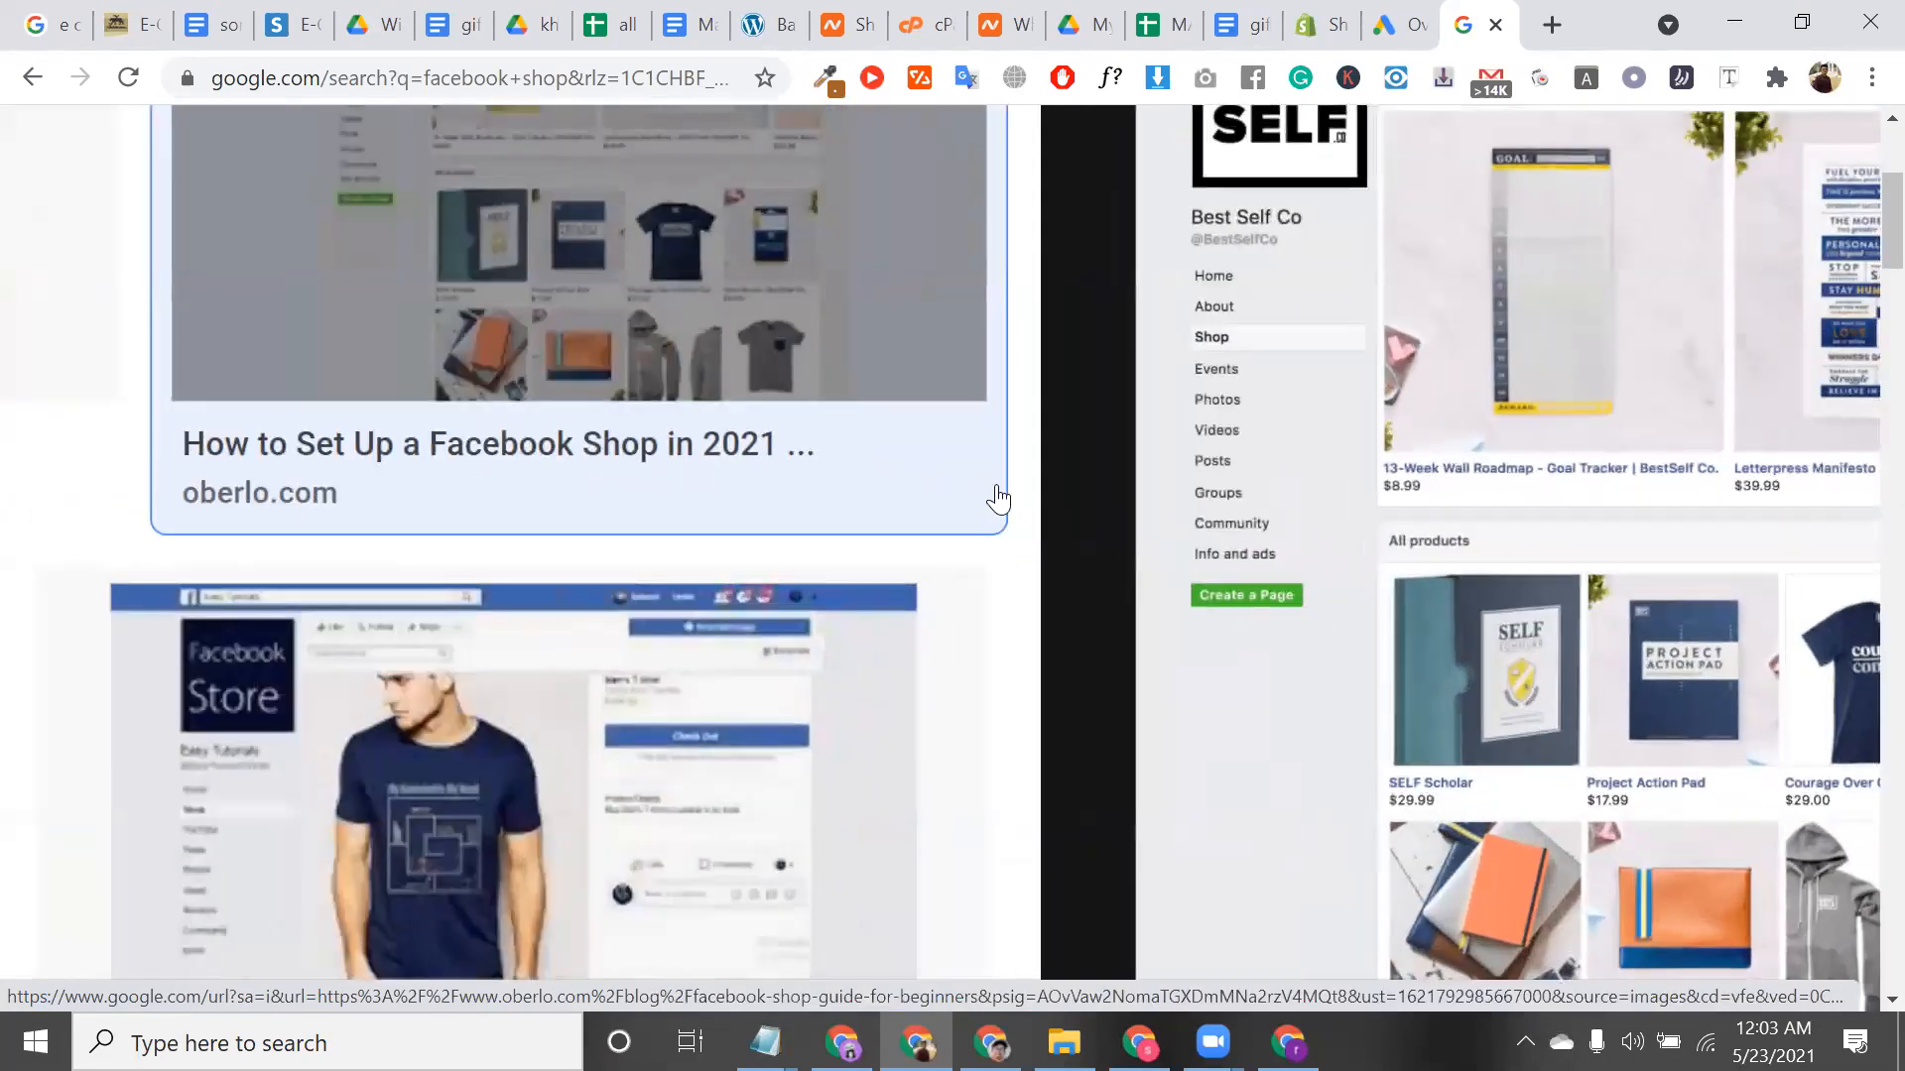
scroll(995, 498, "right", 5)
scroll(995, 498, "down", 2)
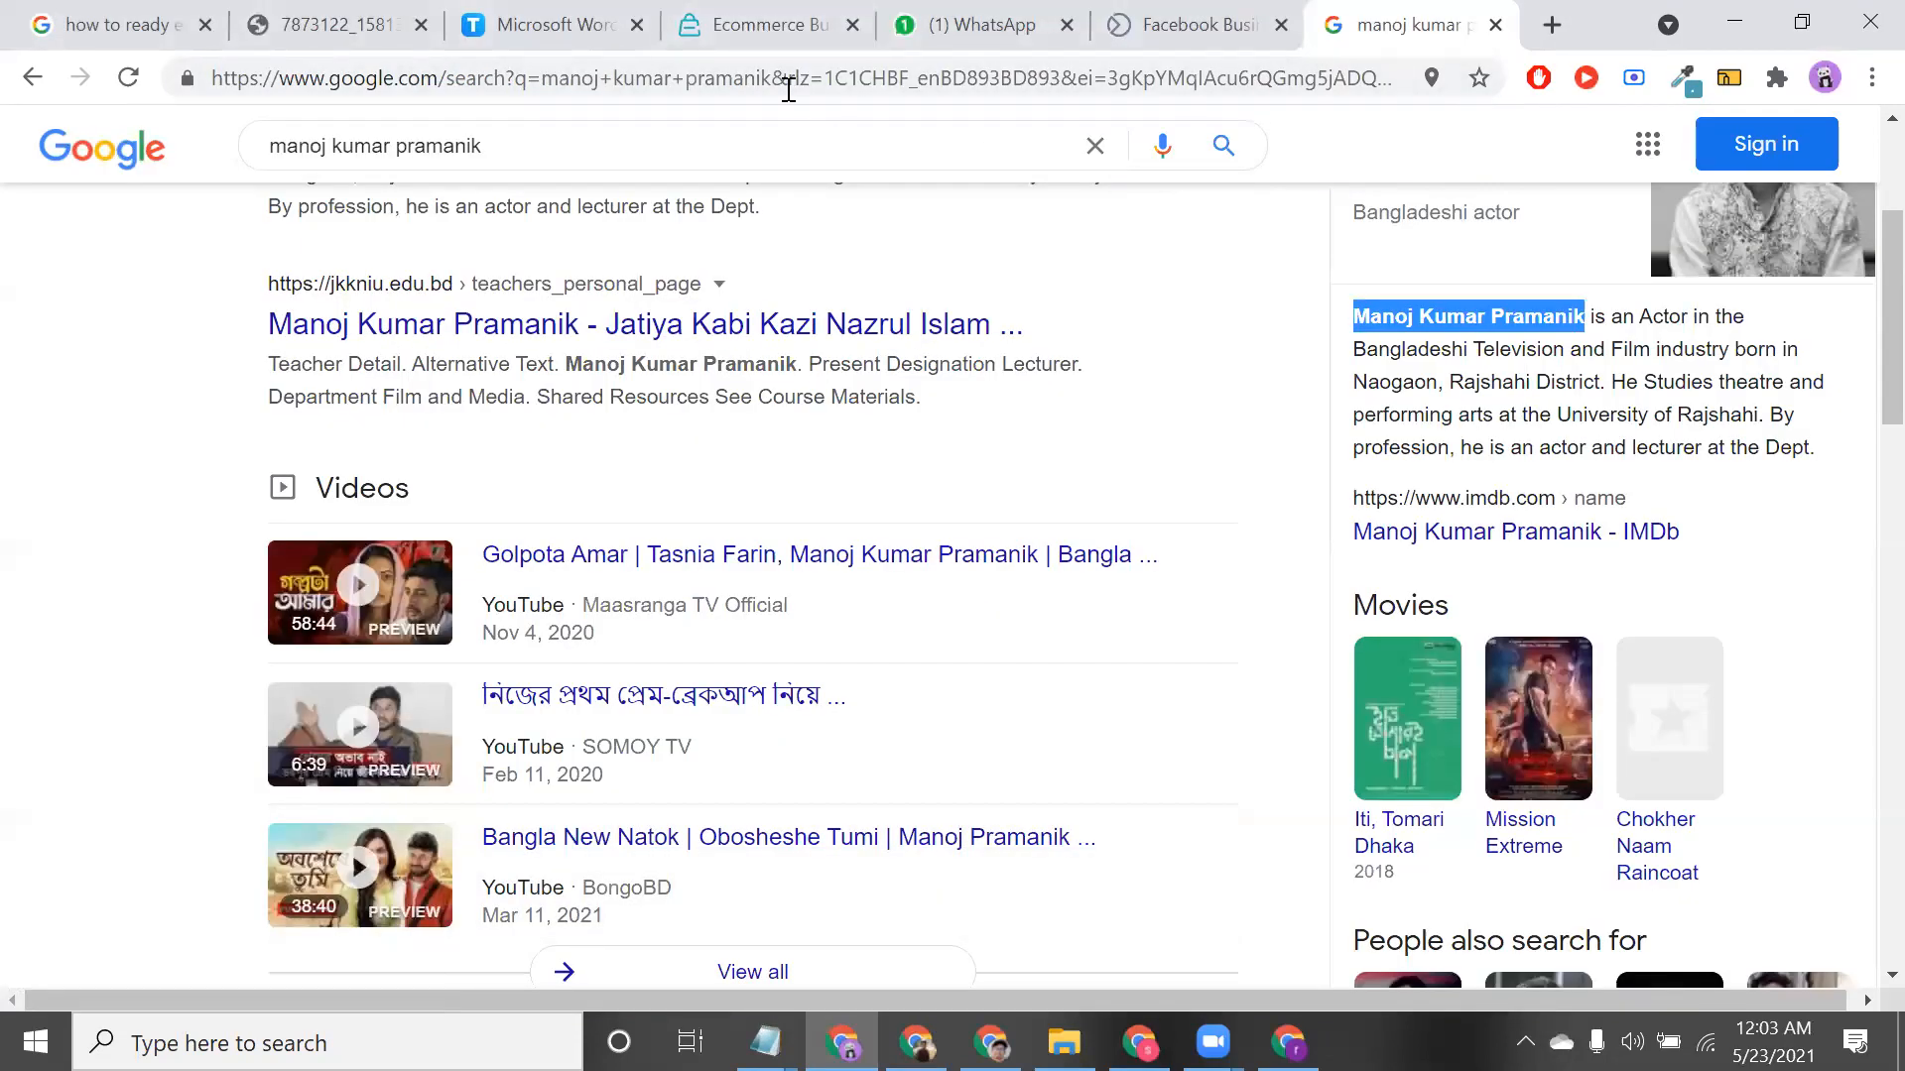
left_click(781, 87)
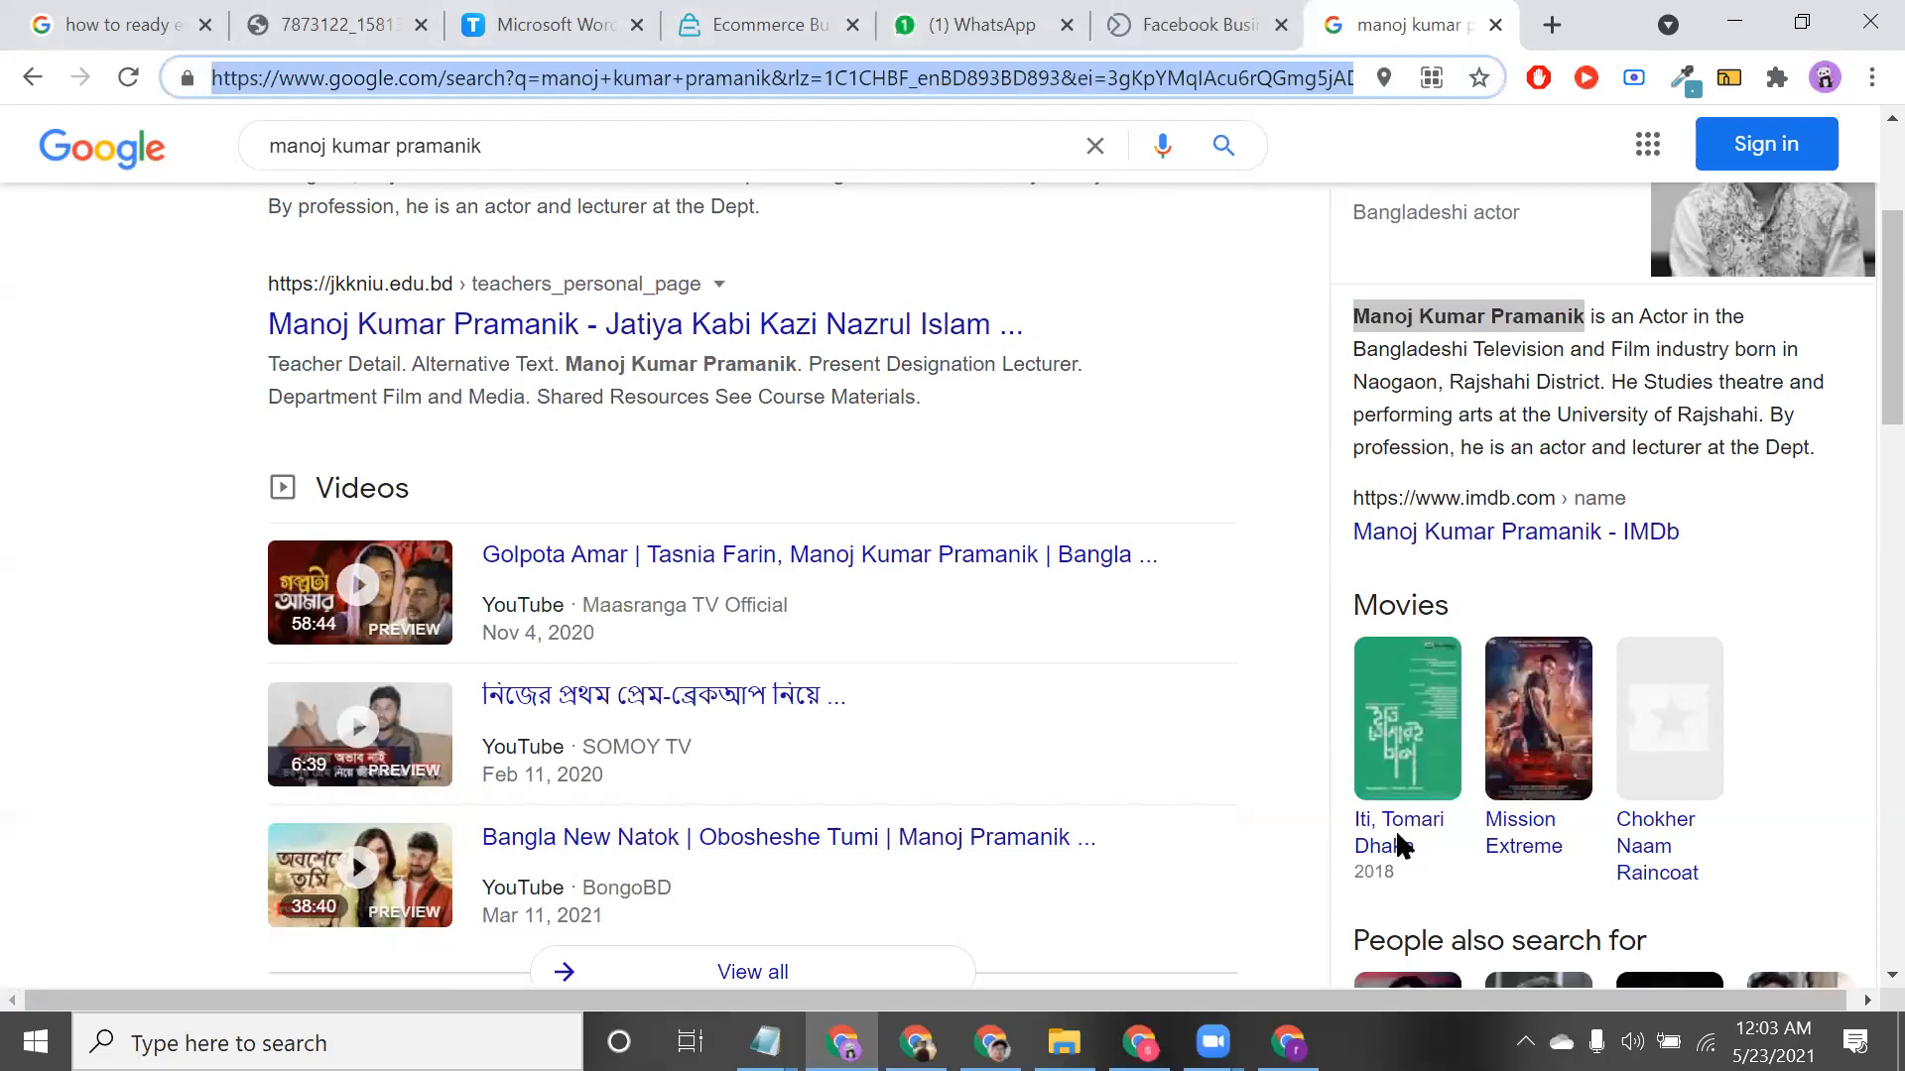
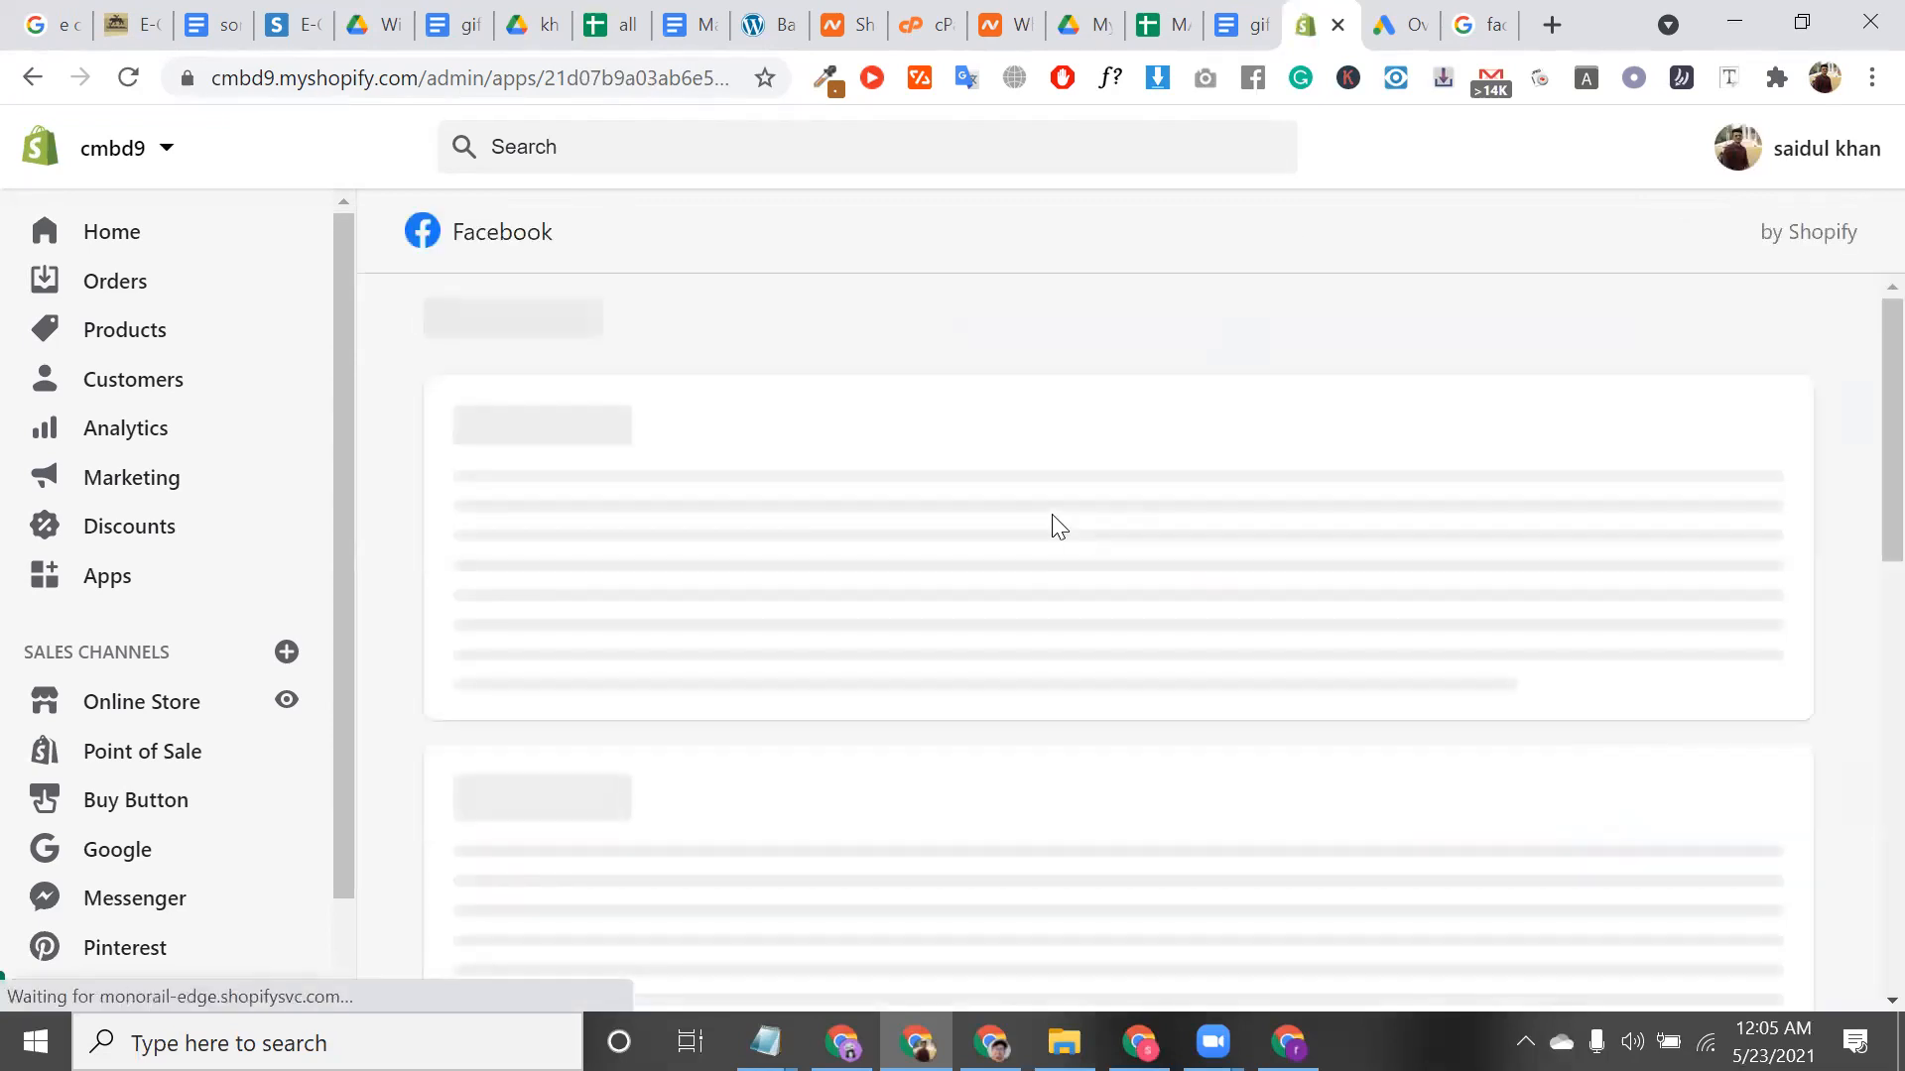
Review the Facebook channel page and highlight its 'Sell your products on Facebook' heading
scroll(695, 672, "down", 5)
scroll(694, 673, "up", 6)
triple_click(1279, 614)
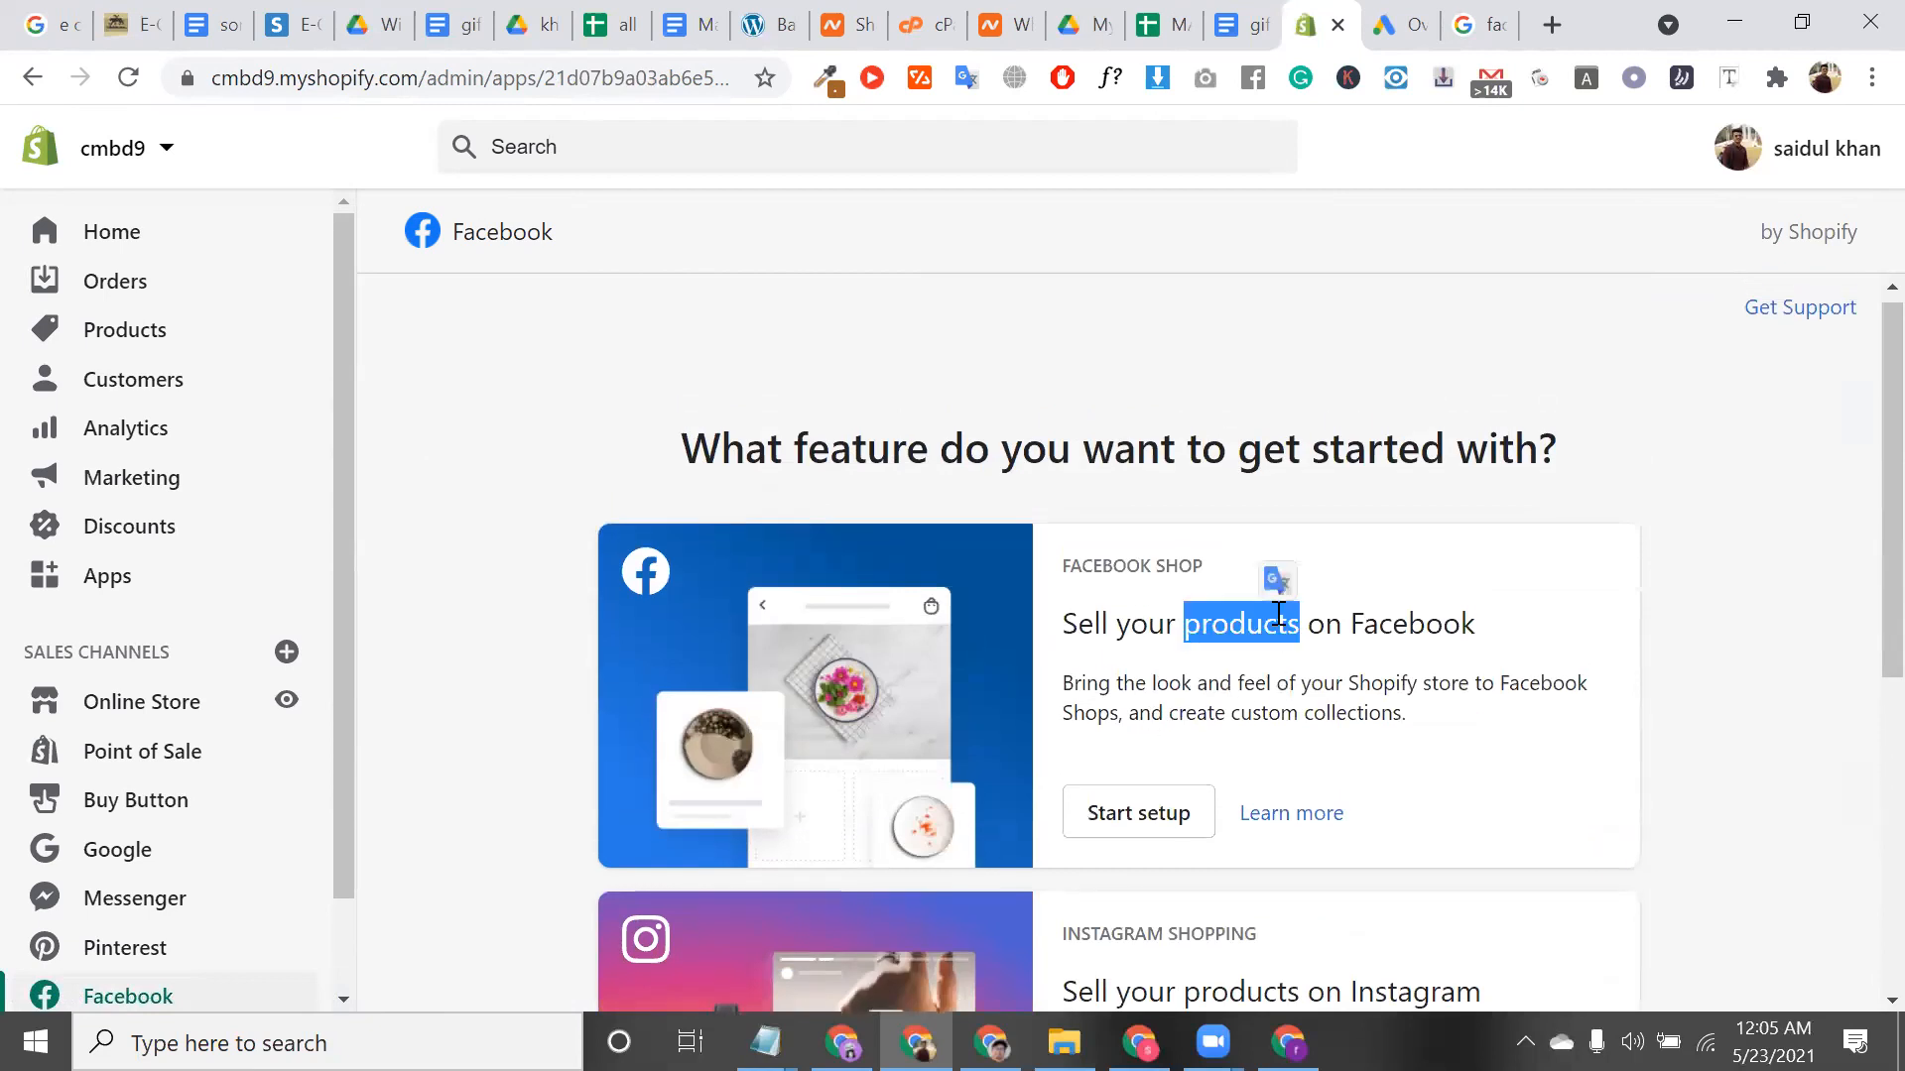
scroll(1275, 616, "down", 6)
scroll(1260, 655, "up", 5)
Start the Facebook Shop setup and highlight the Business Manager and Facebook Page step headings
left_click(1137, 710)
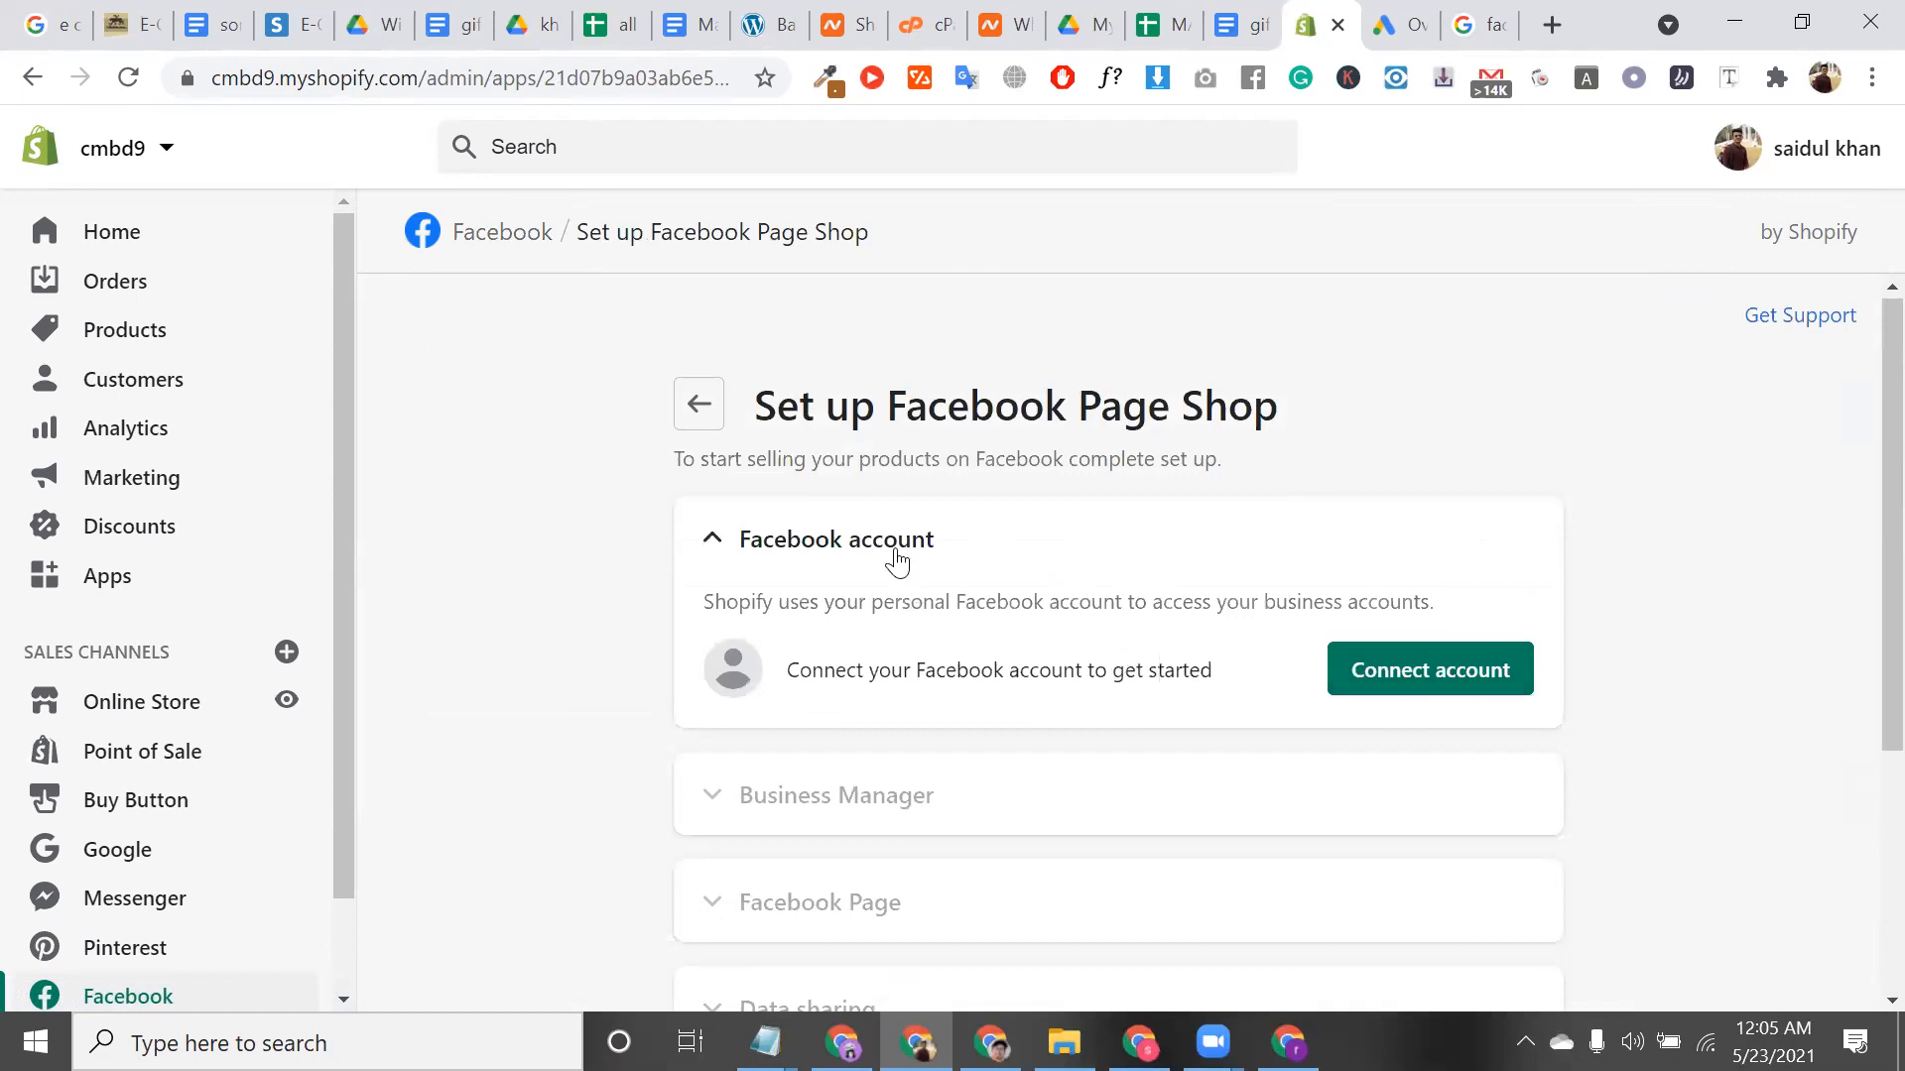
scroll(1041, 659, "down", 1)
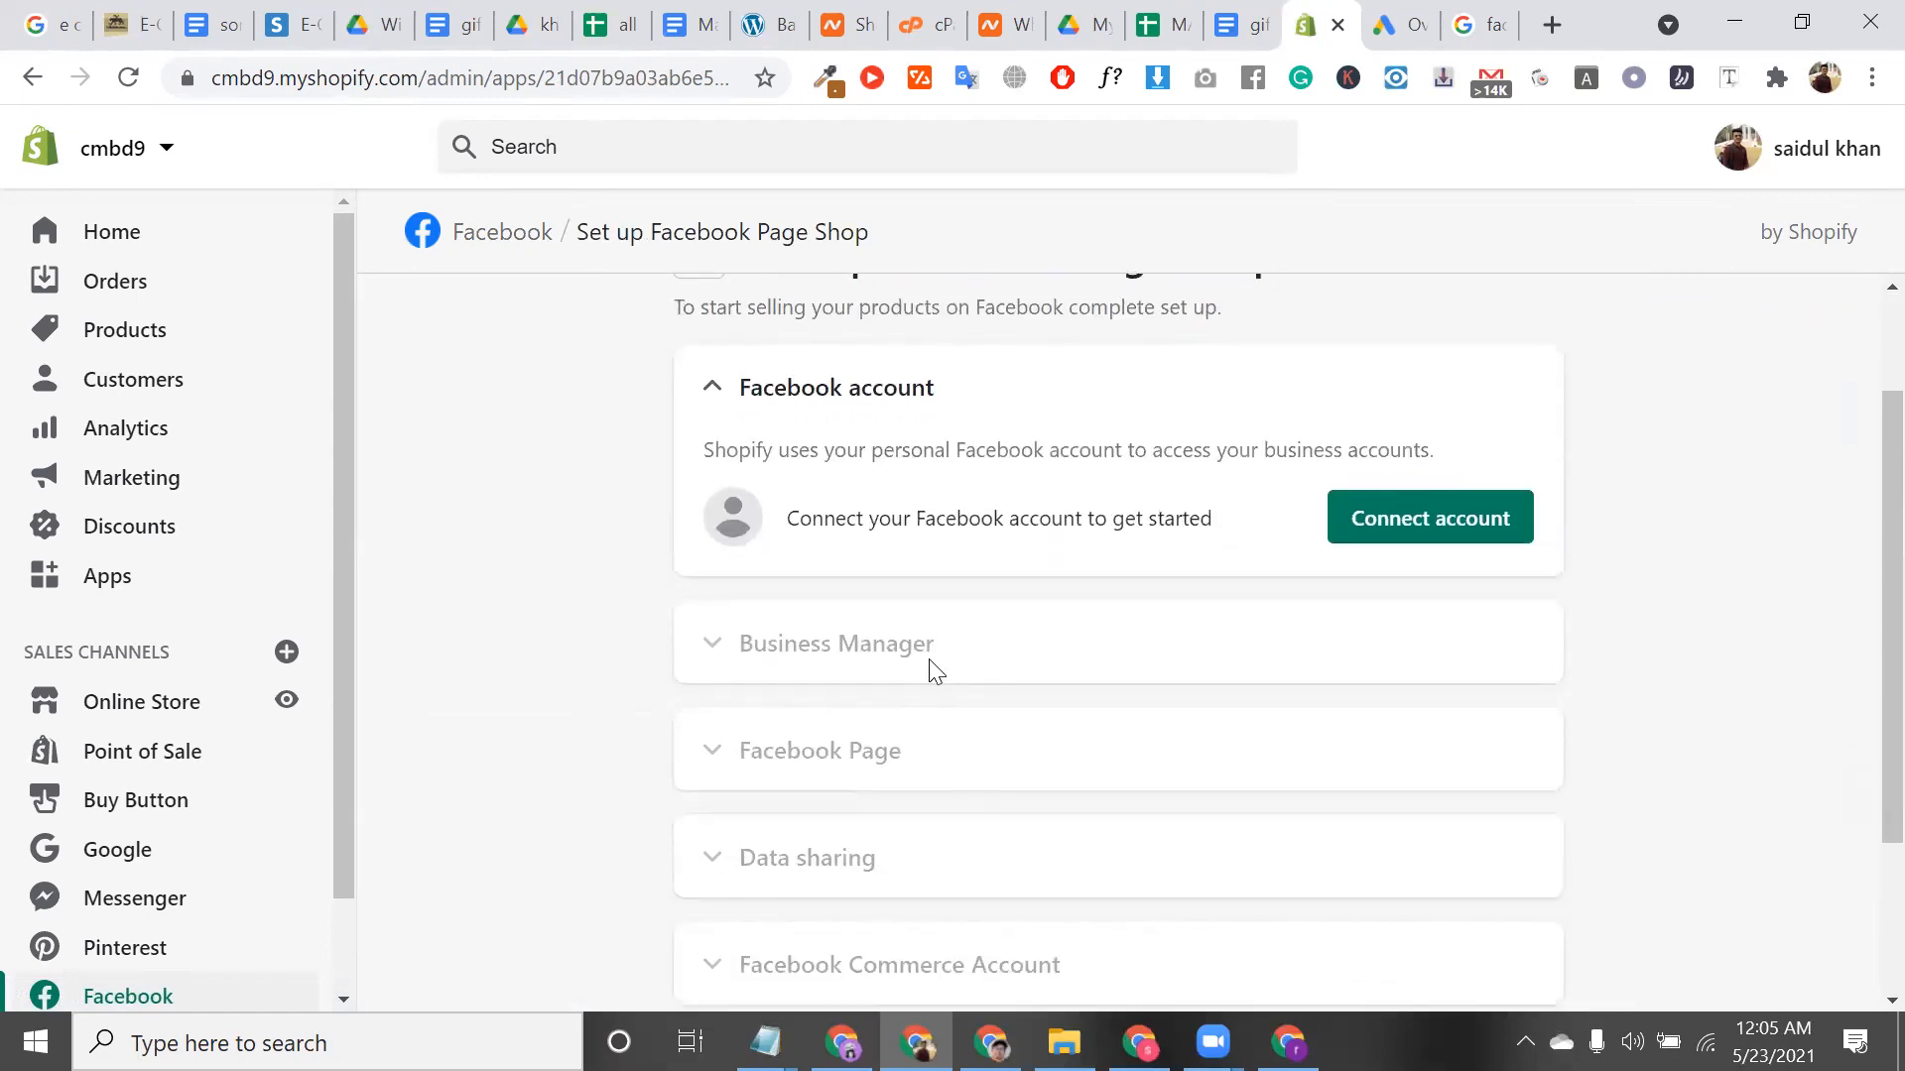
triple_click(917, 647)
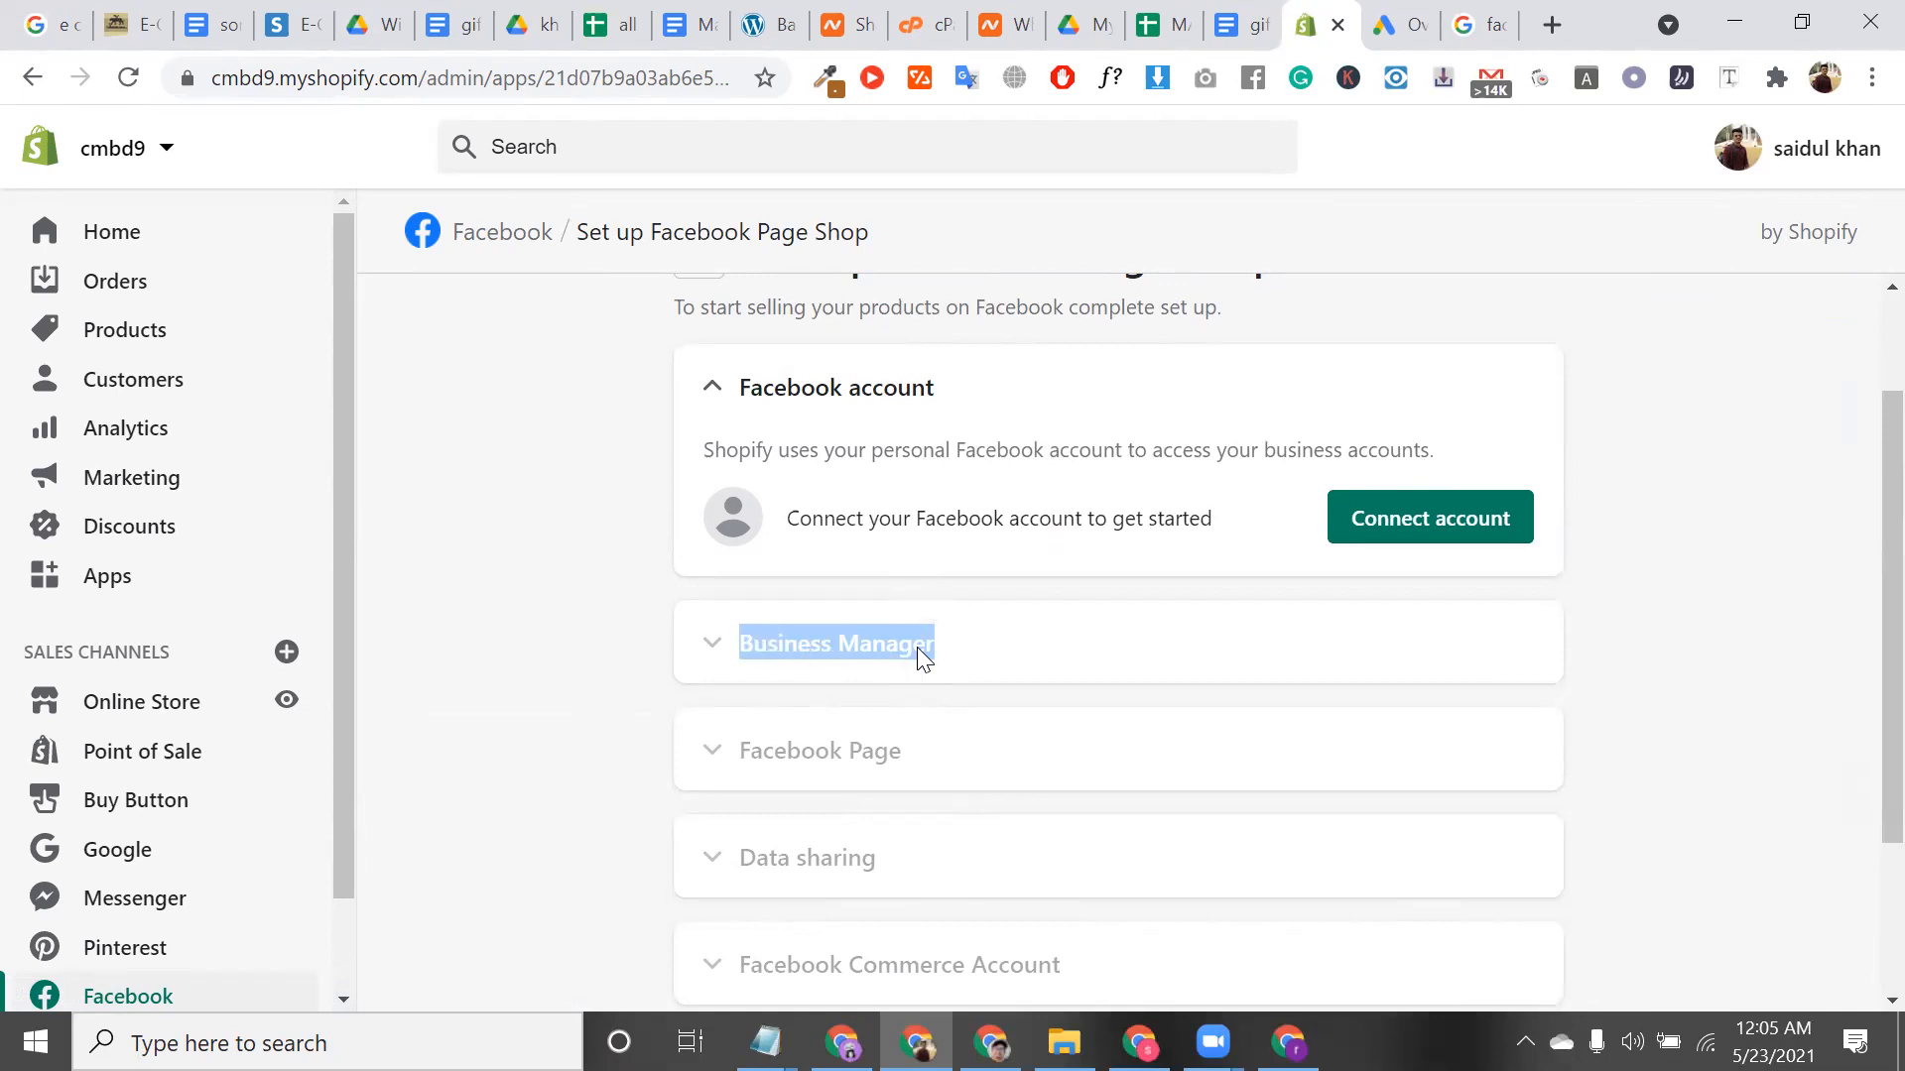
scroll(916, 646, "down", 1)
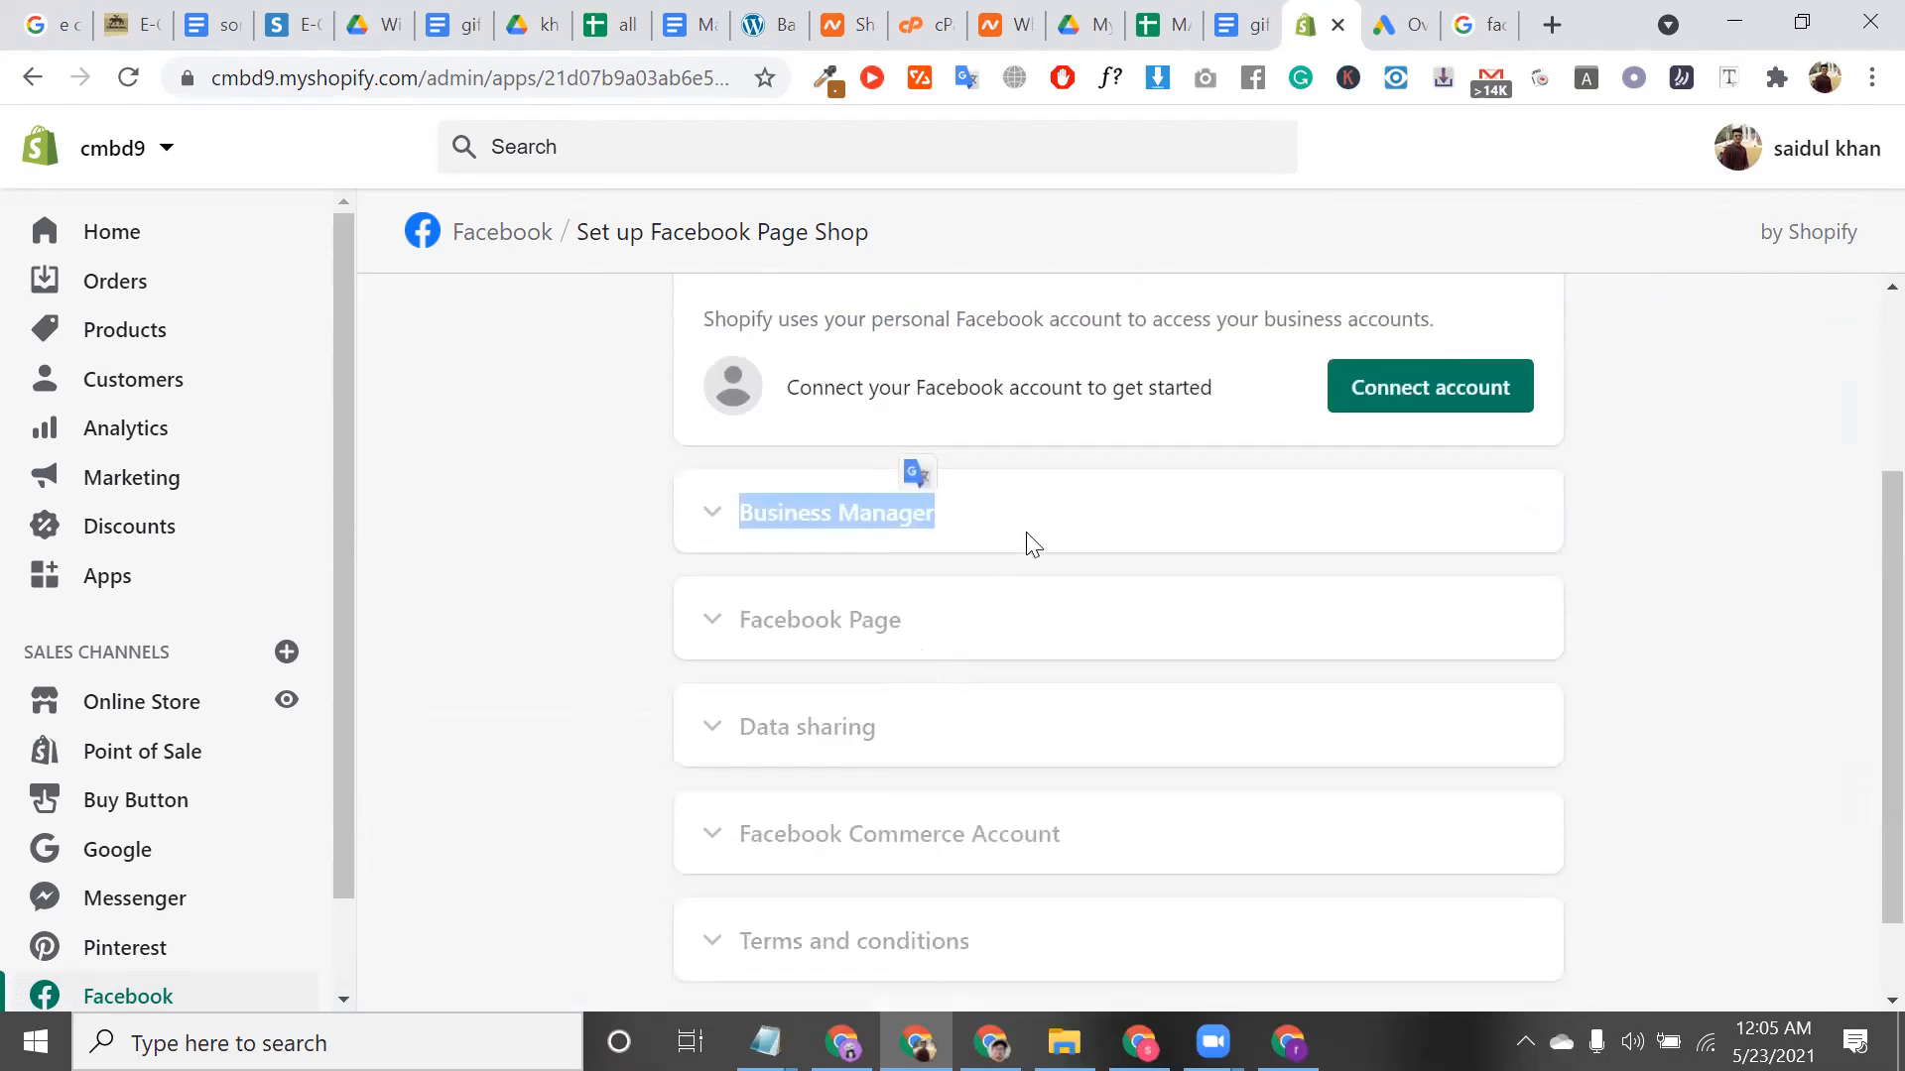
triple_click(905, 625)
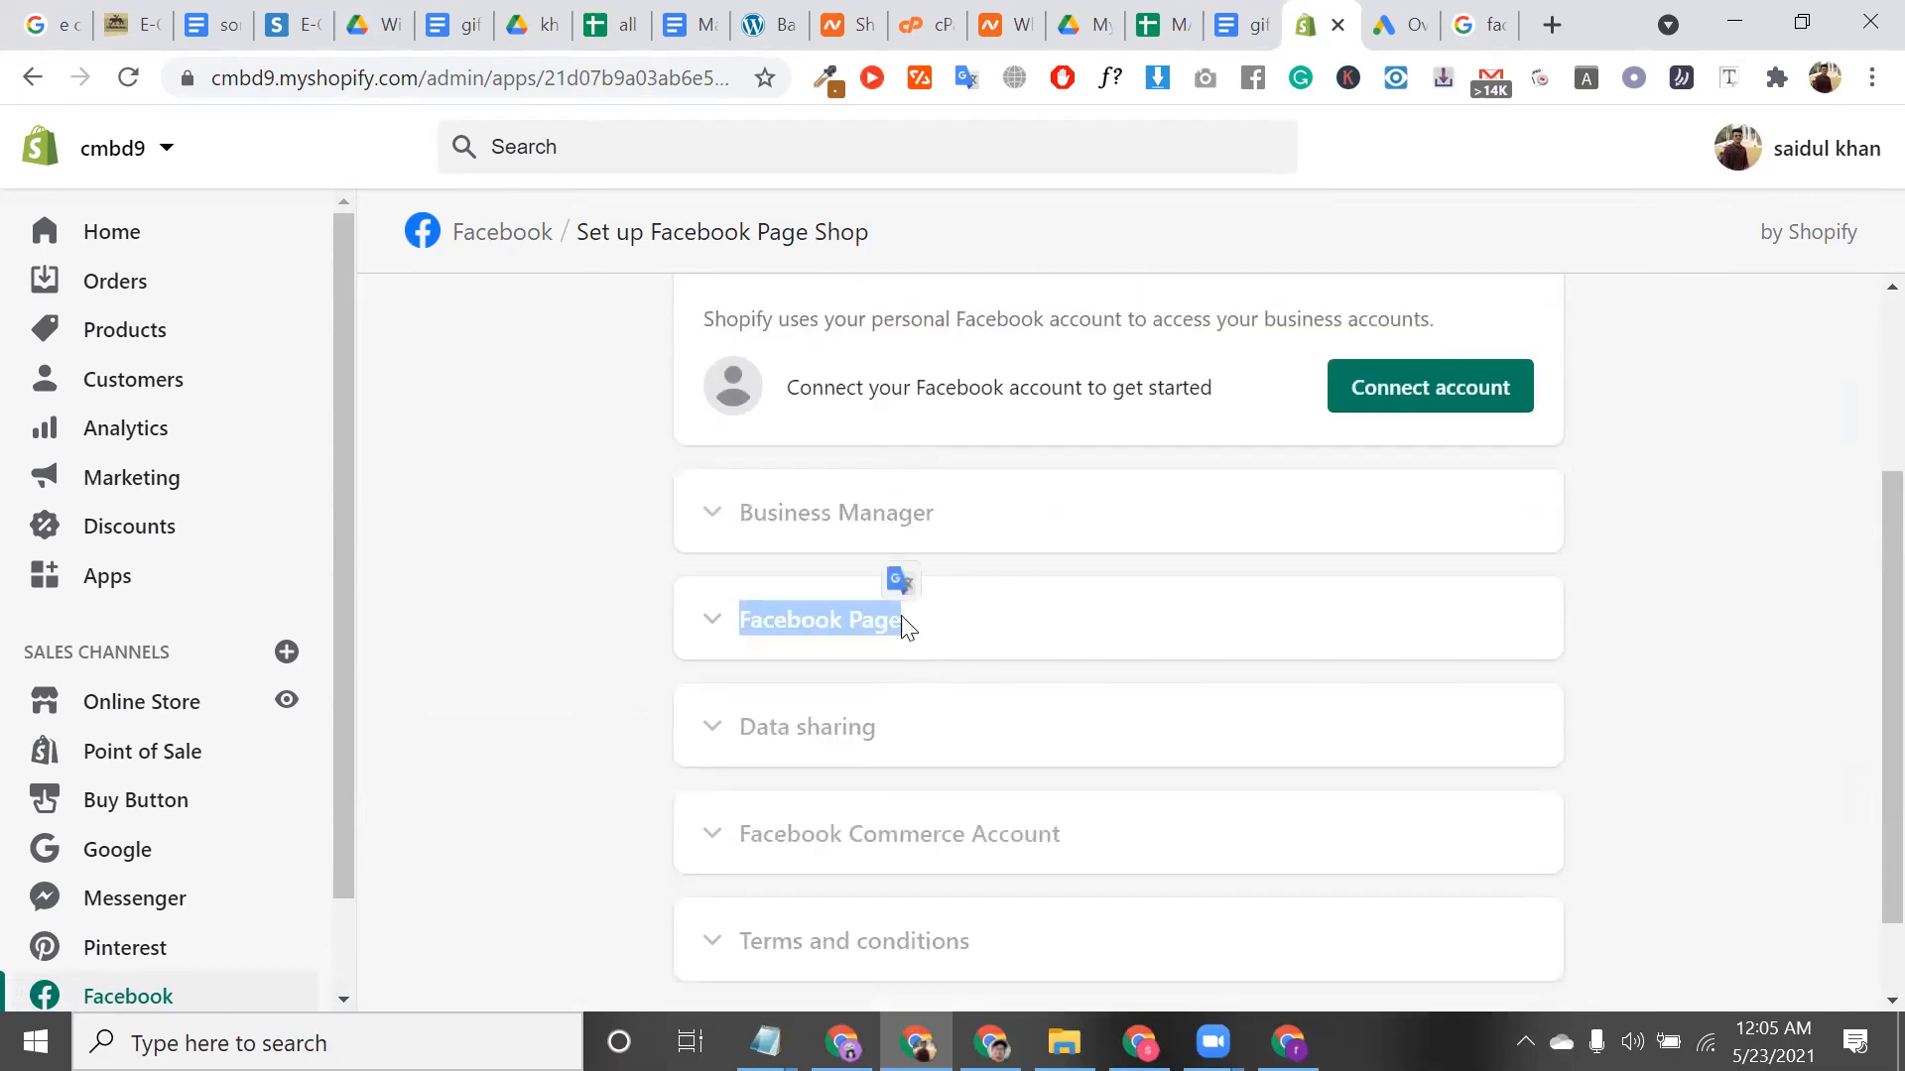
triple_click(844, 622)
Highlight the Data sharing, Facebook Commerce Account and Terms and conditions step headings
left_click(890, 751)
triple_click(890, 751)
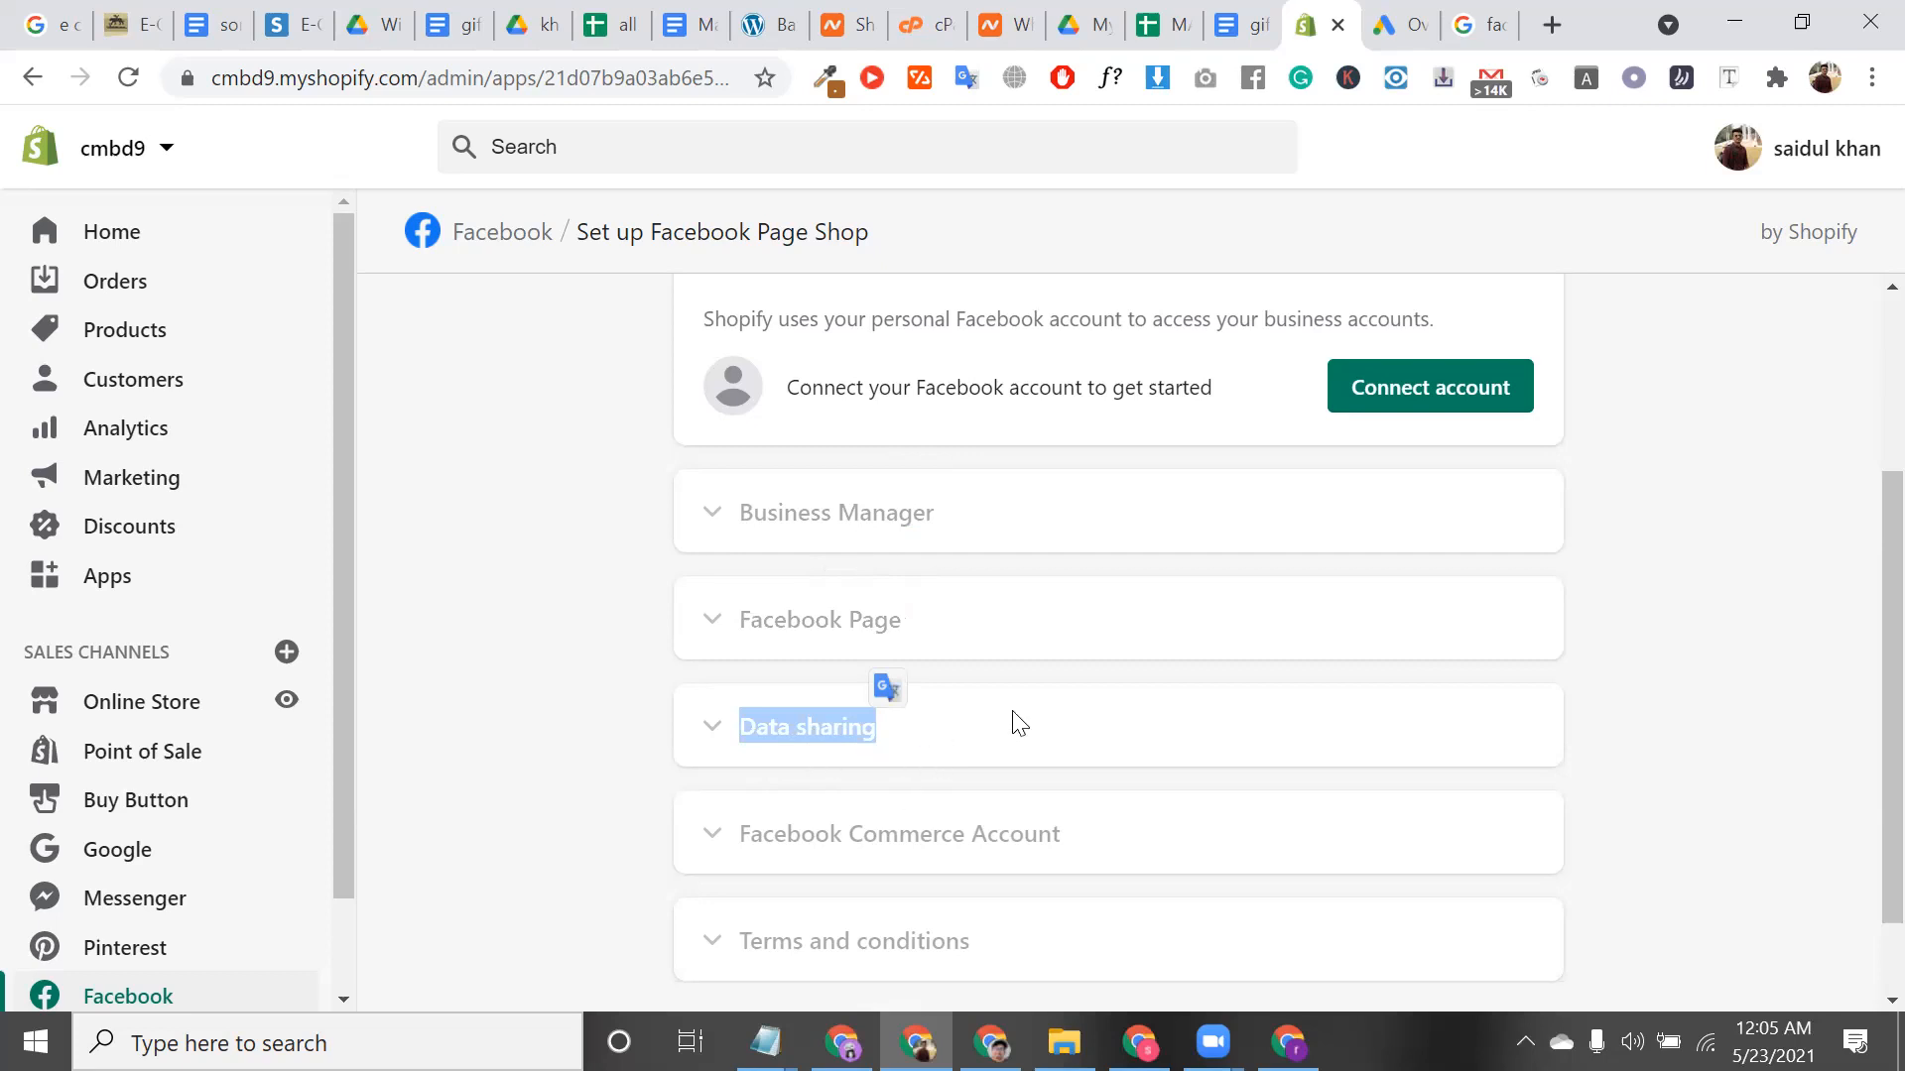
scroll(1019, 724, "down", 2)
left_click(1082, 733)
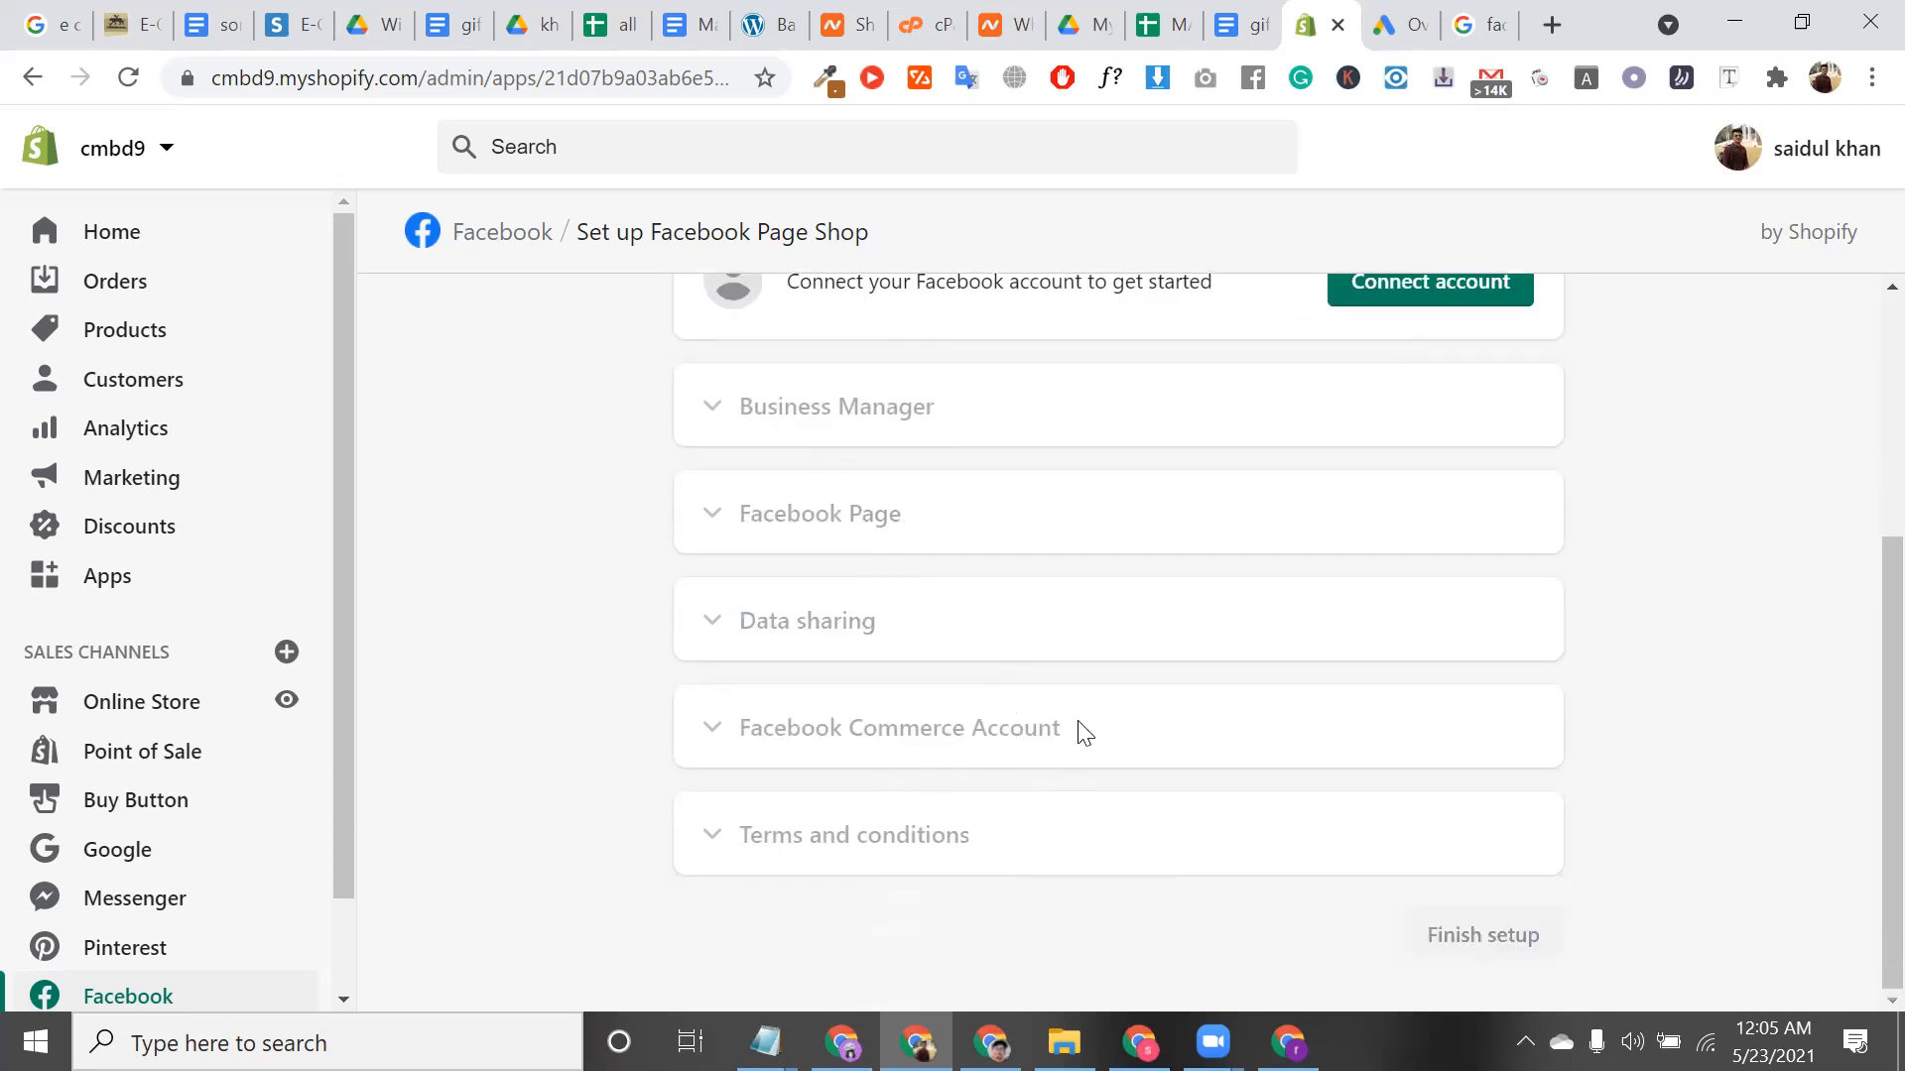
triple_click(1085, 732)
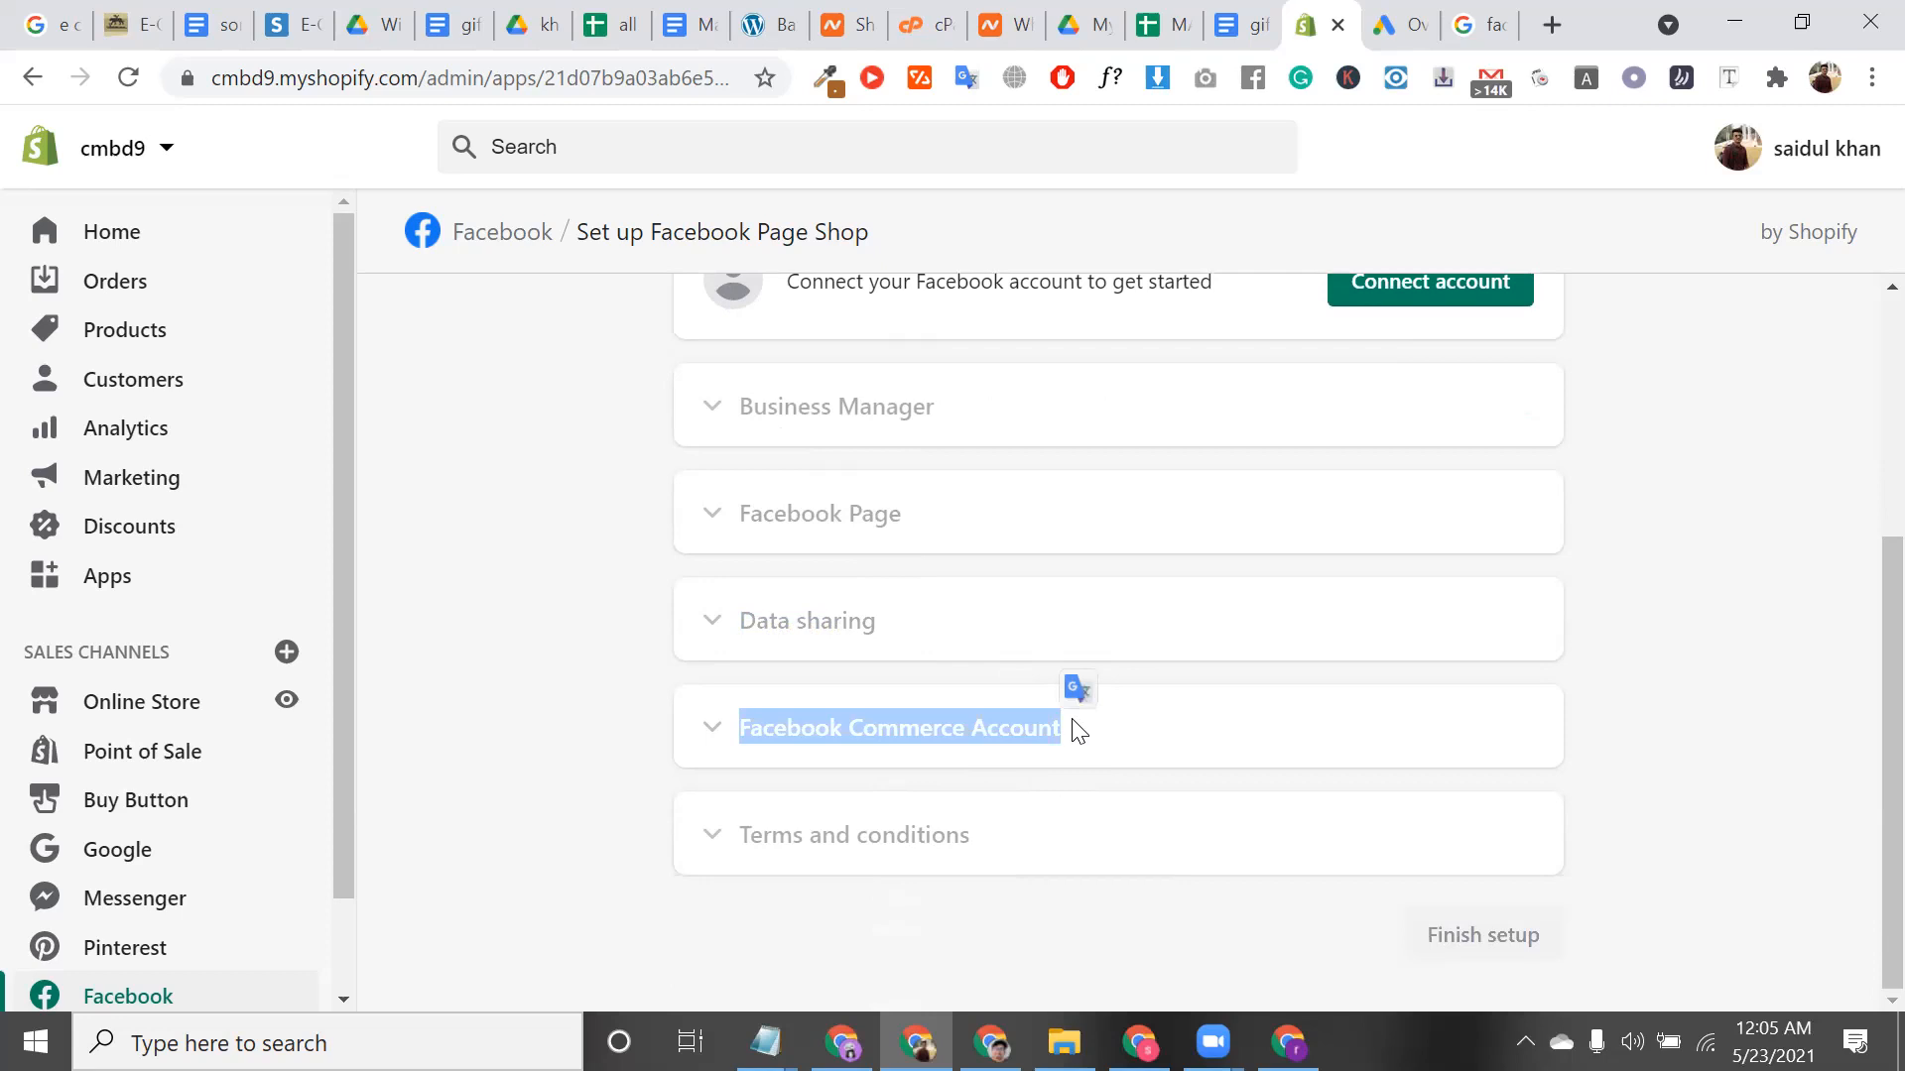
triple_click(1011, 718)
double_click(1524, 845)
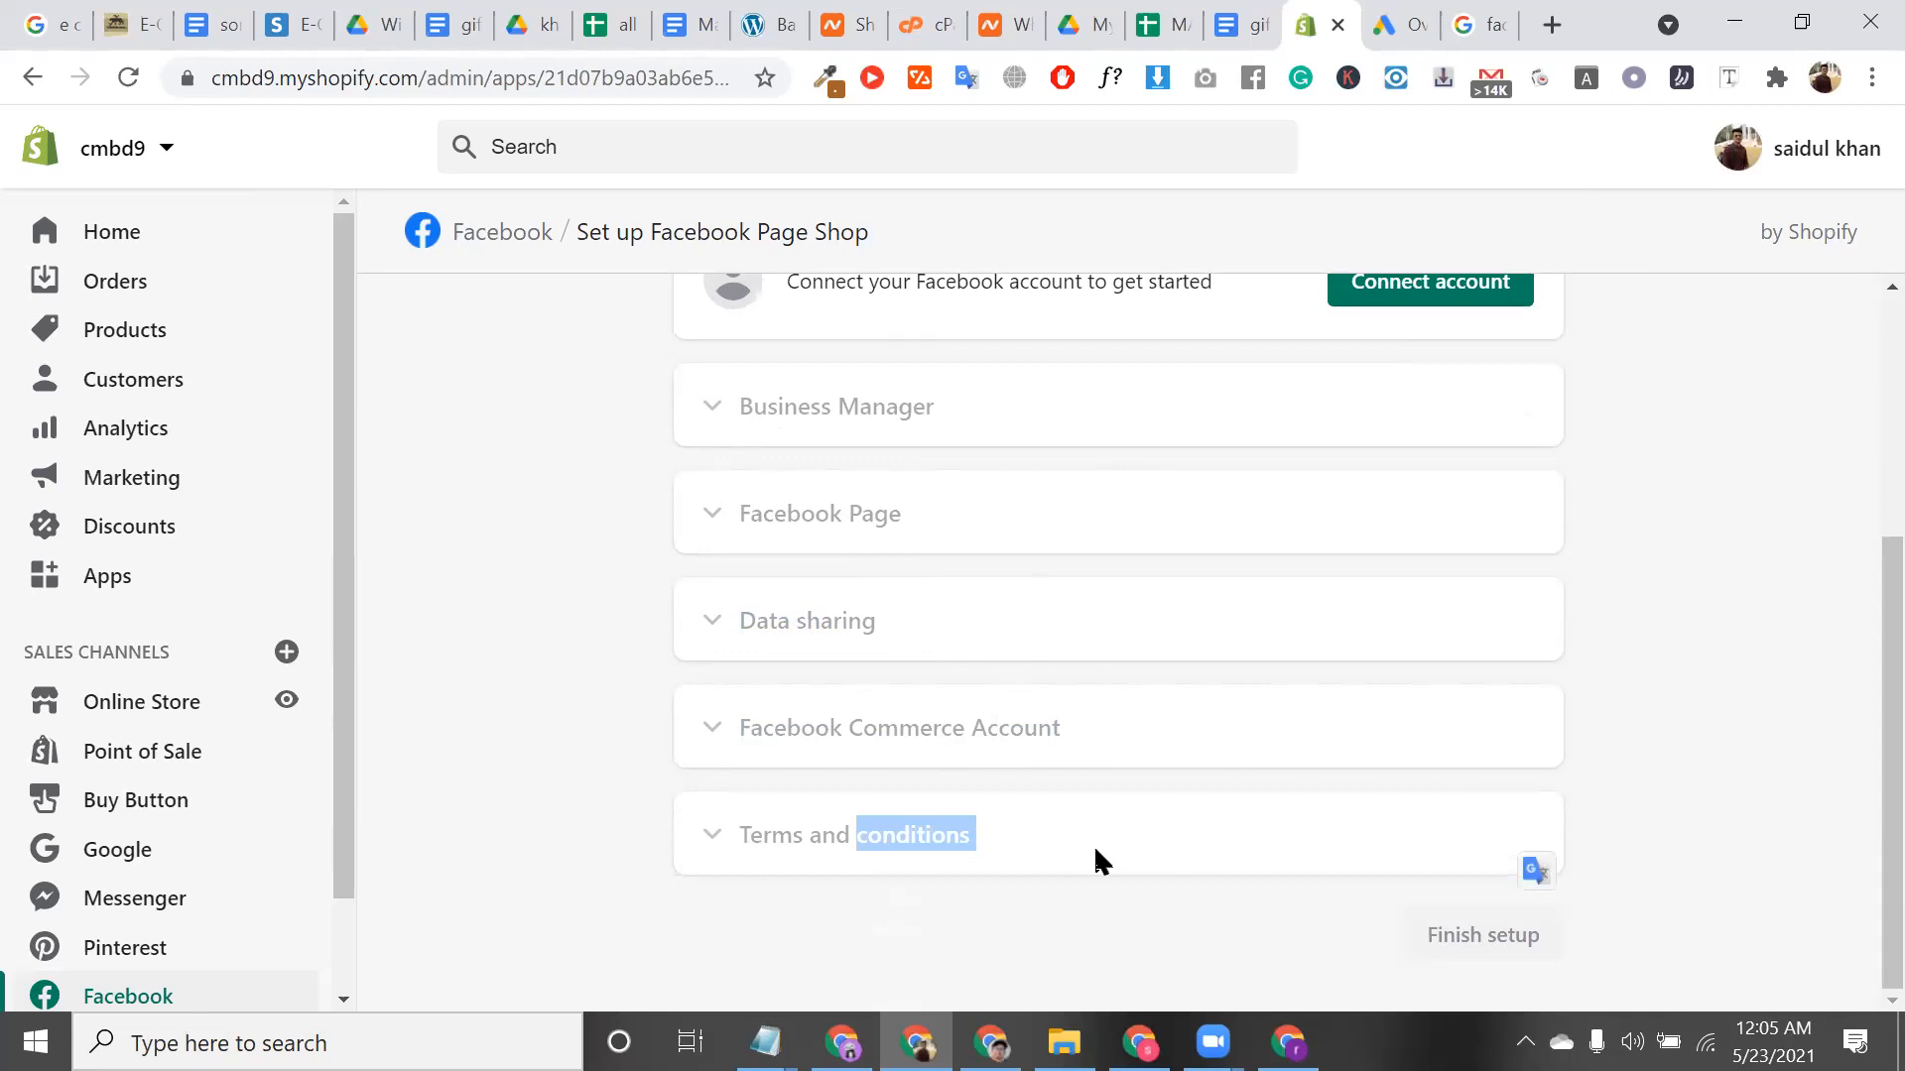
left_click(765, 1042)
Bring the untitled Notepad window forward, move it up-left, and add space below the notes
left_click(628, 928)
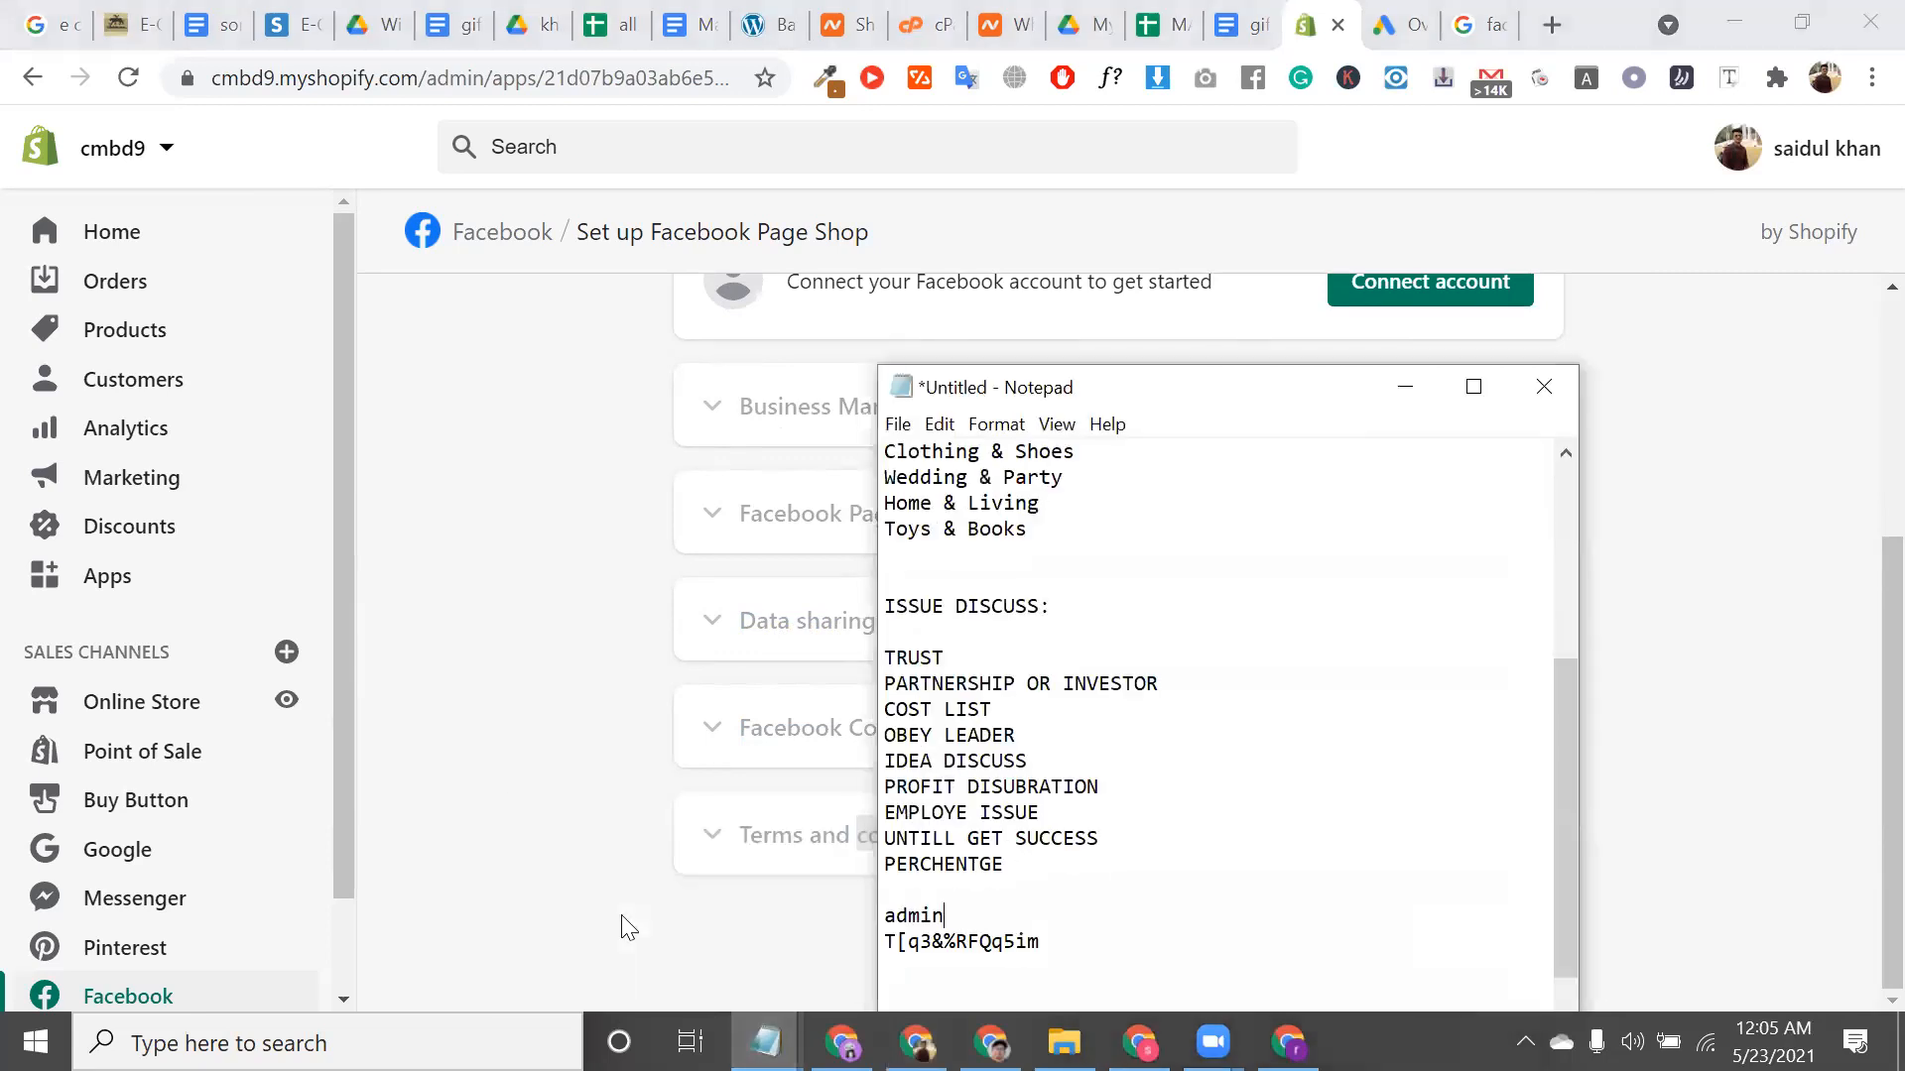
scroll(1216, 731, "down", 1)
left_click_drag(1216, 387, 1101, 157)
left_click(992, 651)
key("Return")
key("Return")
key("Return")
key("Return")
key("Return")
key("Return")
key("Return")
key("Return")
key("Return")
key("Return")
key("Return")
key("Return")
key("Return")
key("Return")
key("Return")
key("Return")
key("Return")
key("Return")
key("Return")
key("Return")
key("Return")
key("Return")
left_click(858, 497)
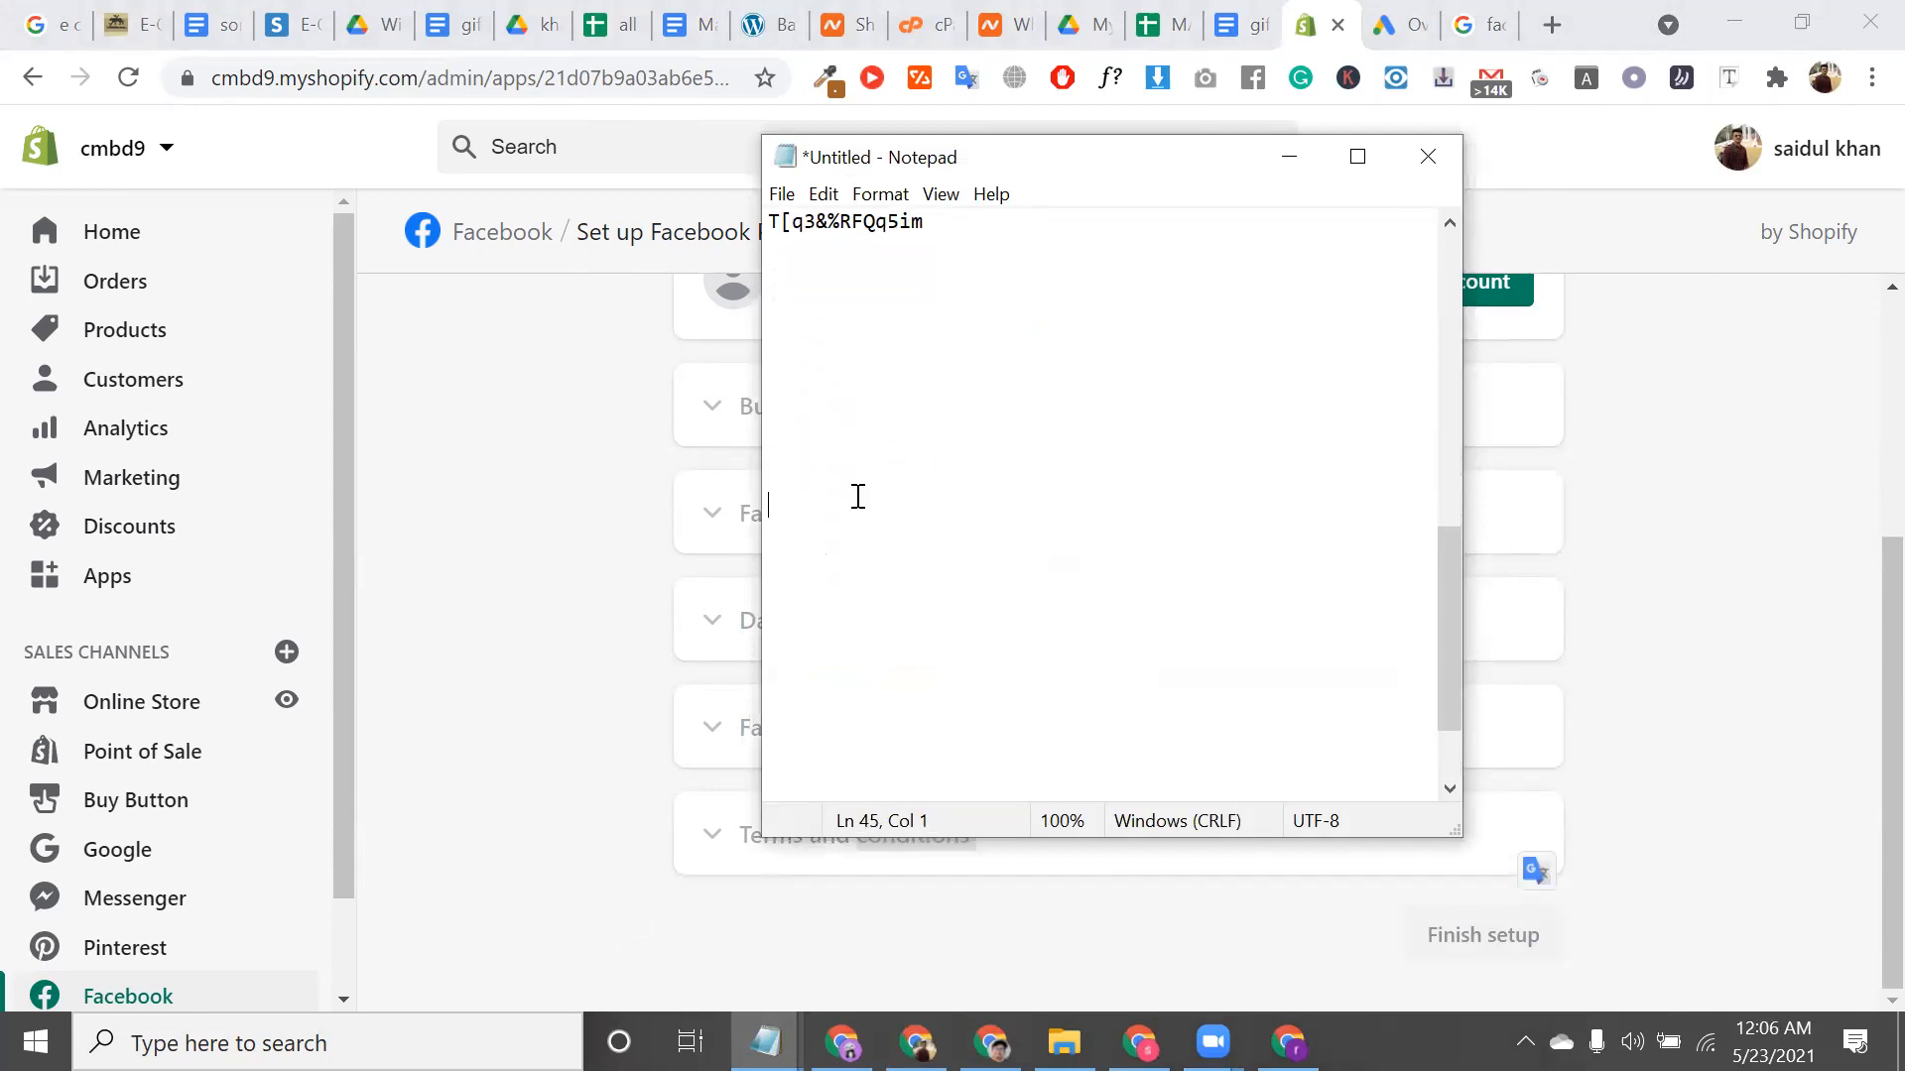
Type the note 'every sales channel should be connected with group study' on a new line
type("every  sales channel should ebe connect")
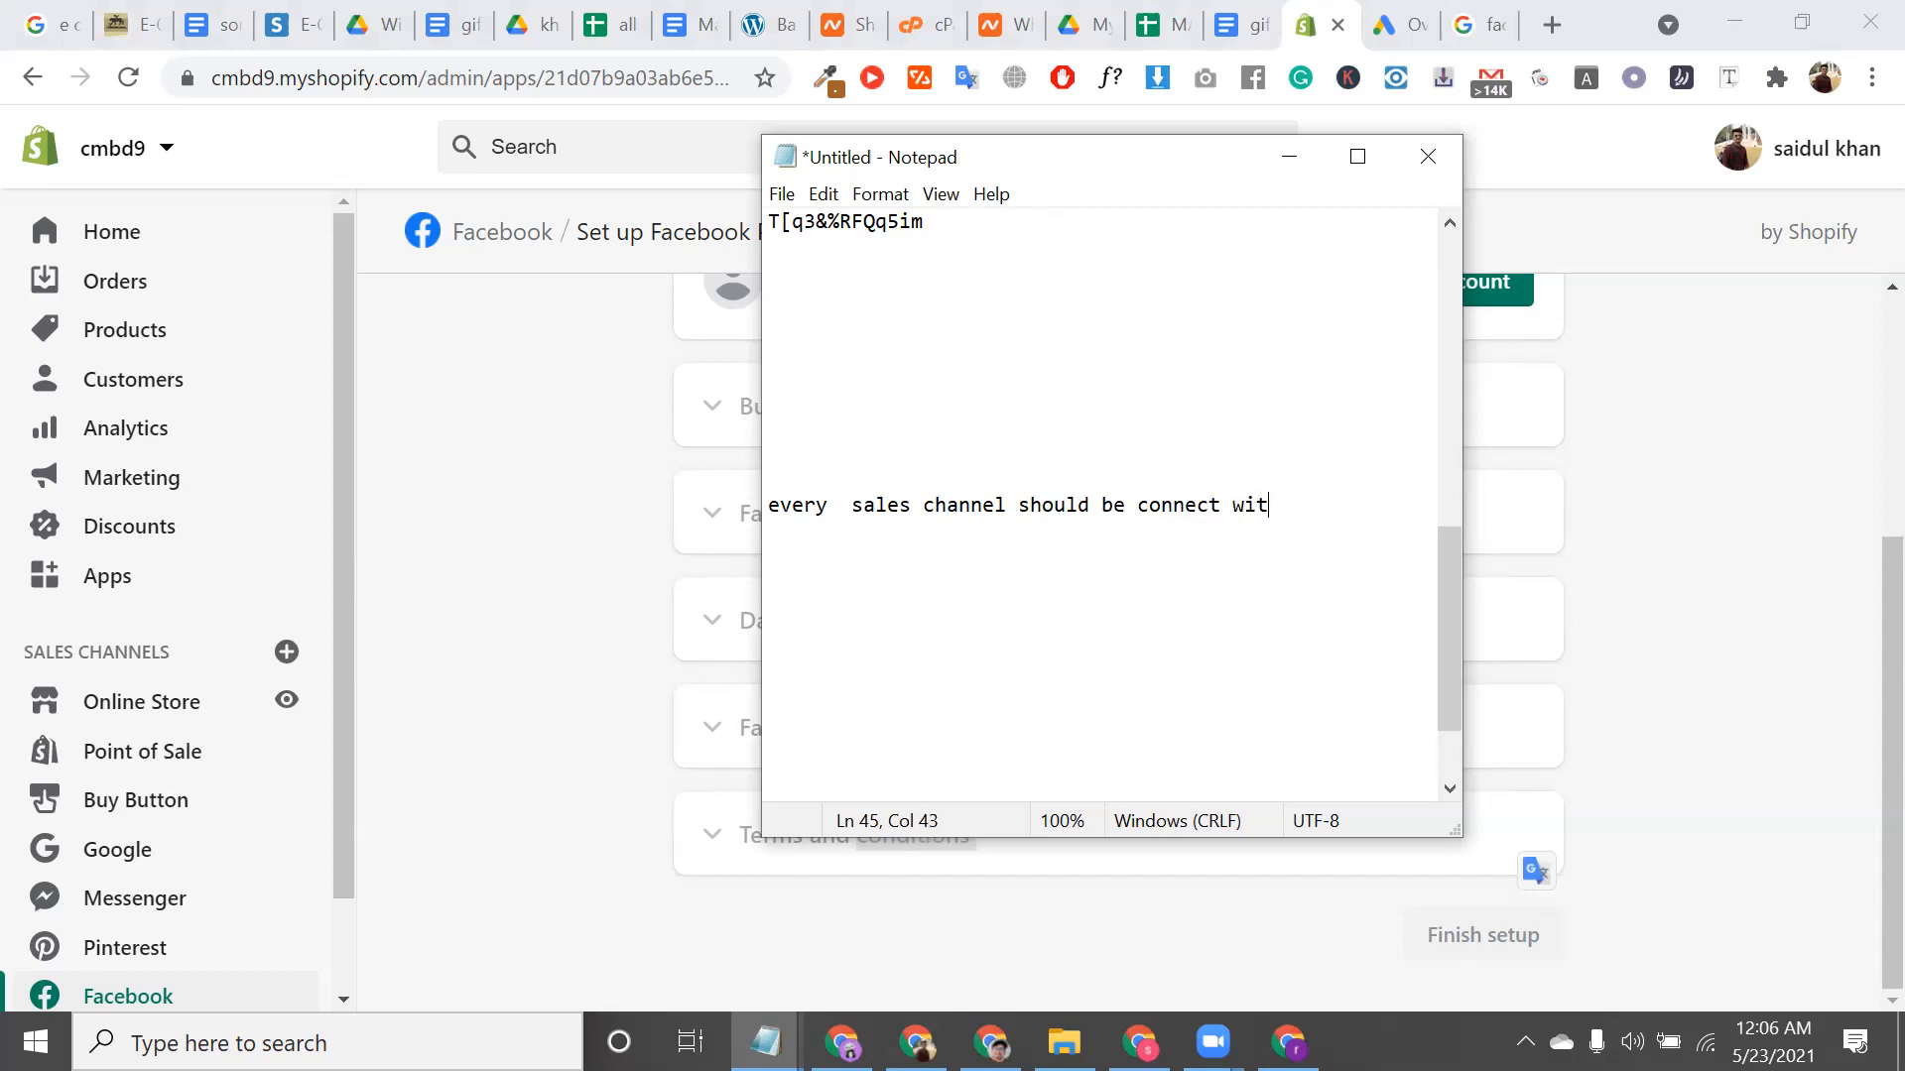
type("ed")
key("BackSpace")
type("d with group study")
key("Return")
type("i")
key("BackSpace")
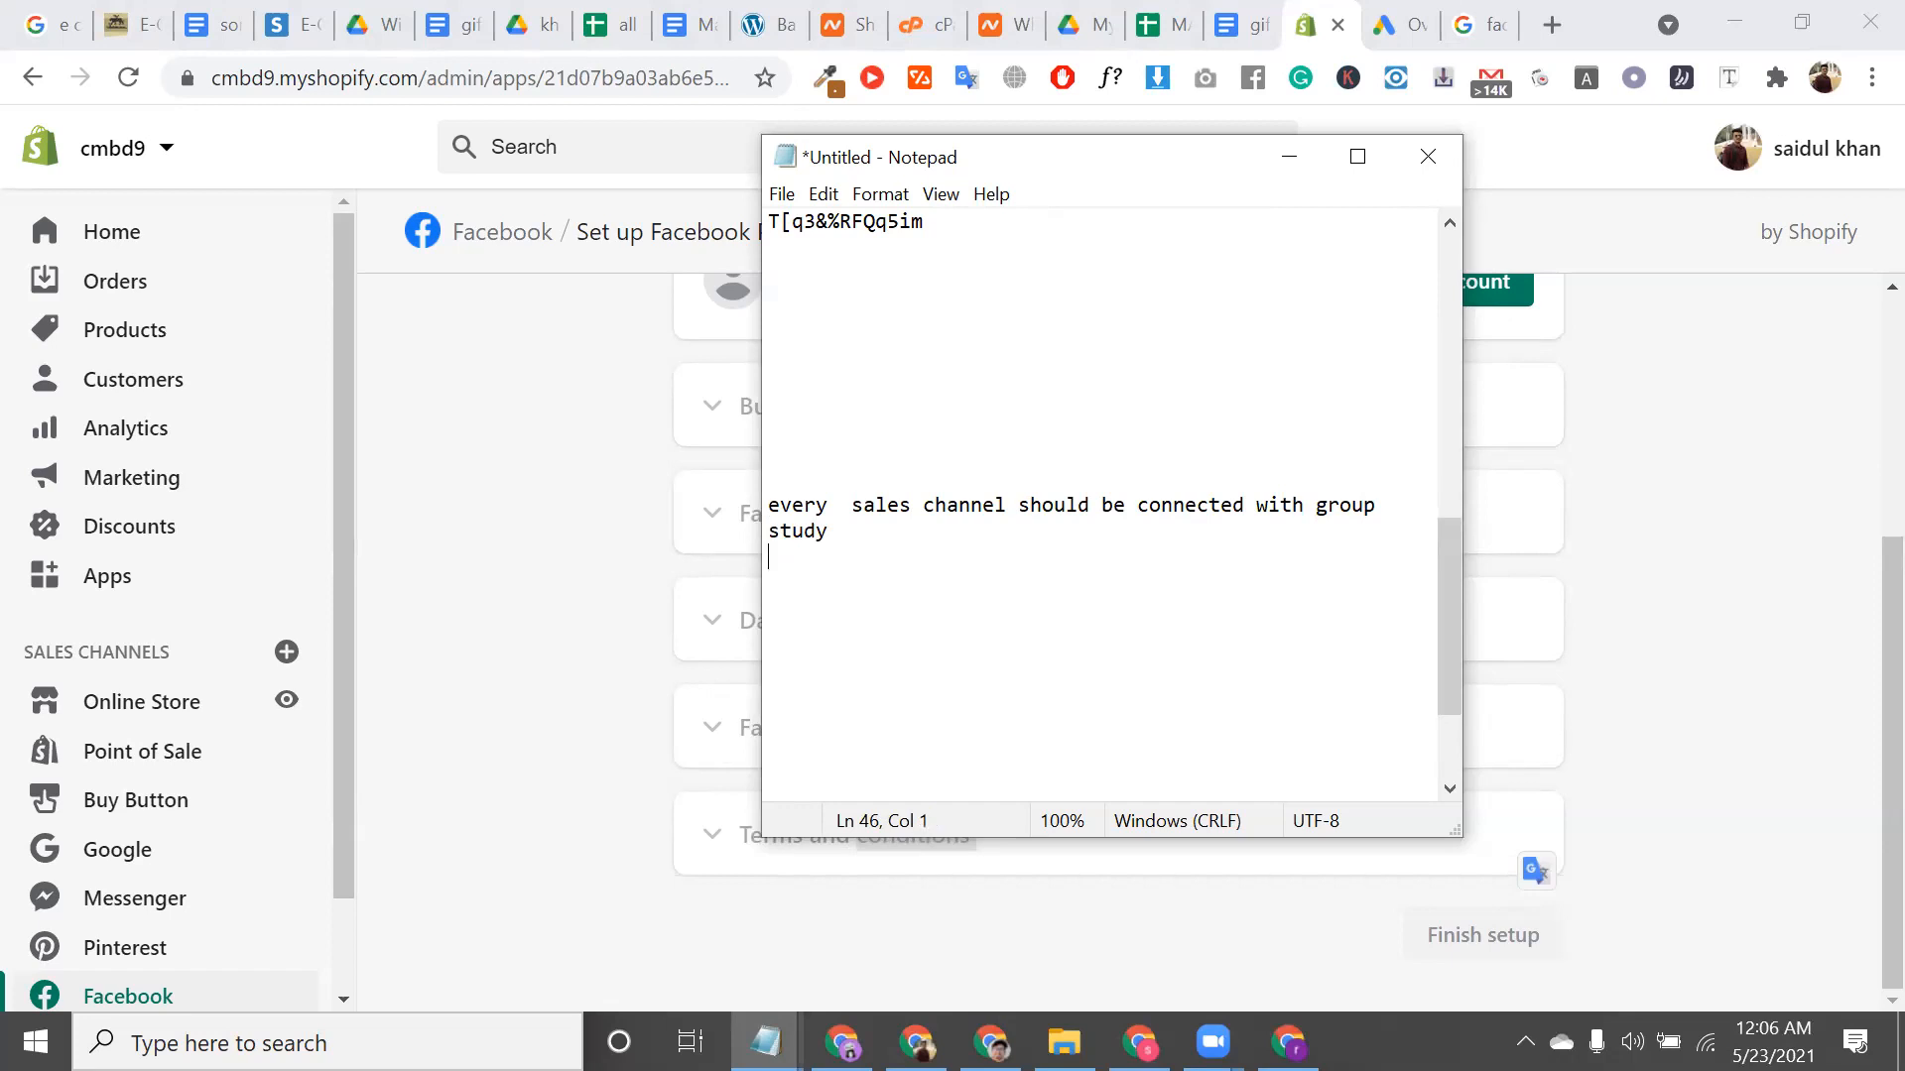
key("Return")
left_click_drag(829, 536, 759, 504)
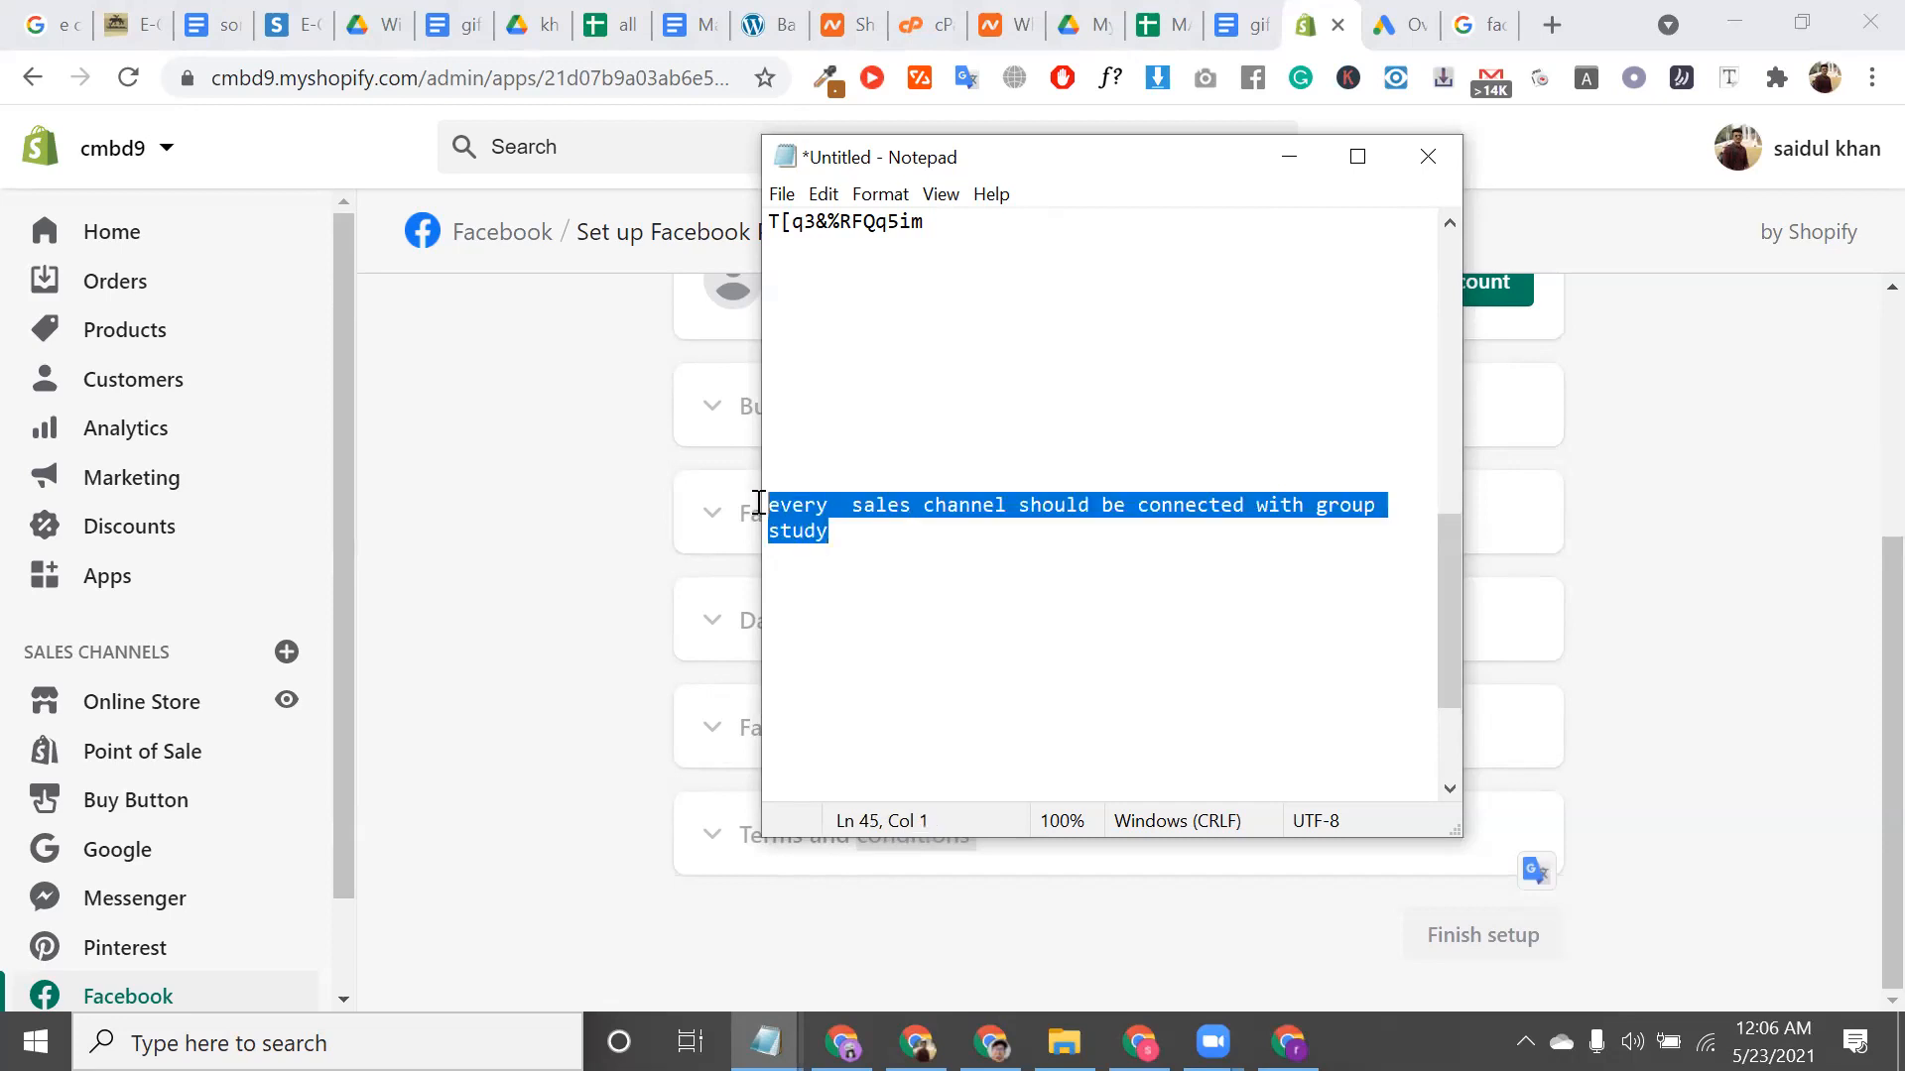
left_click(842, 531)
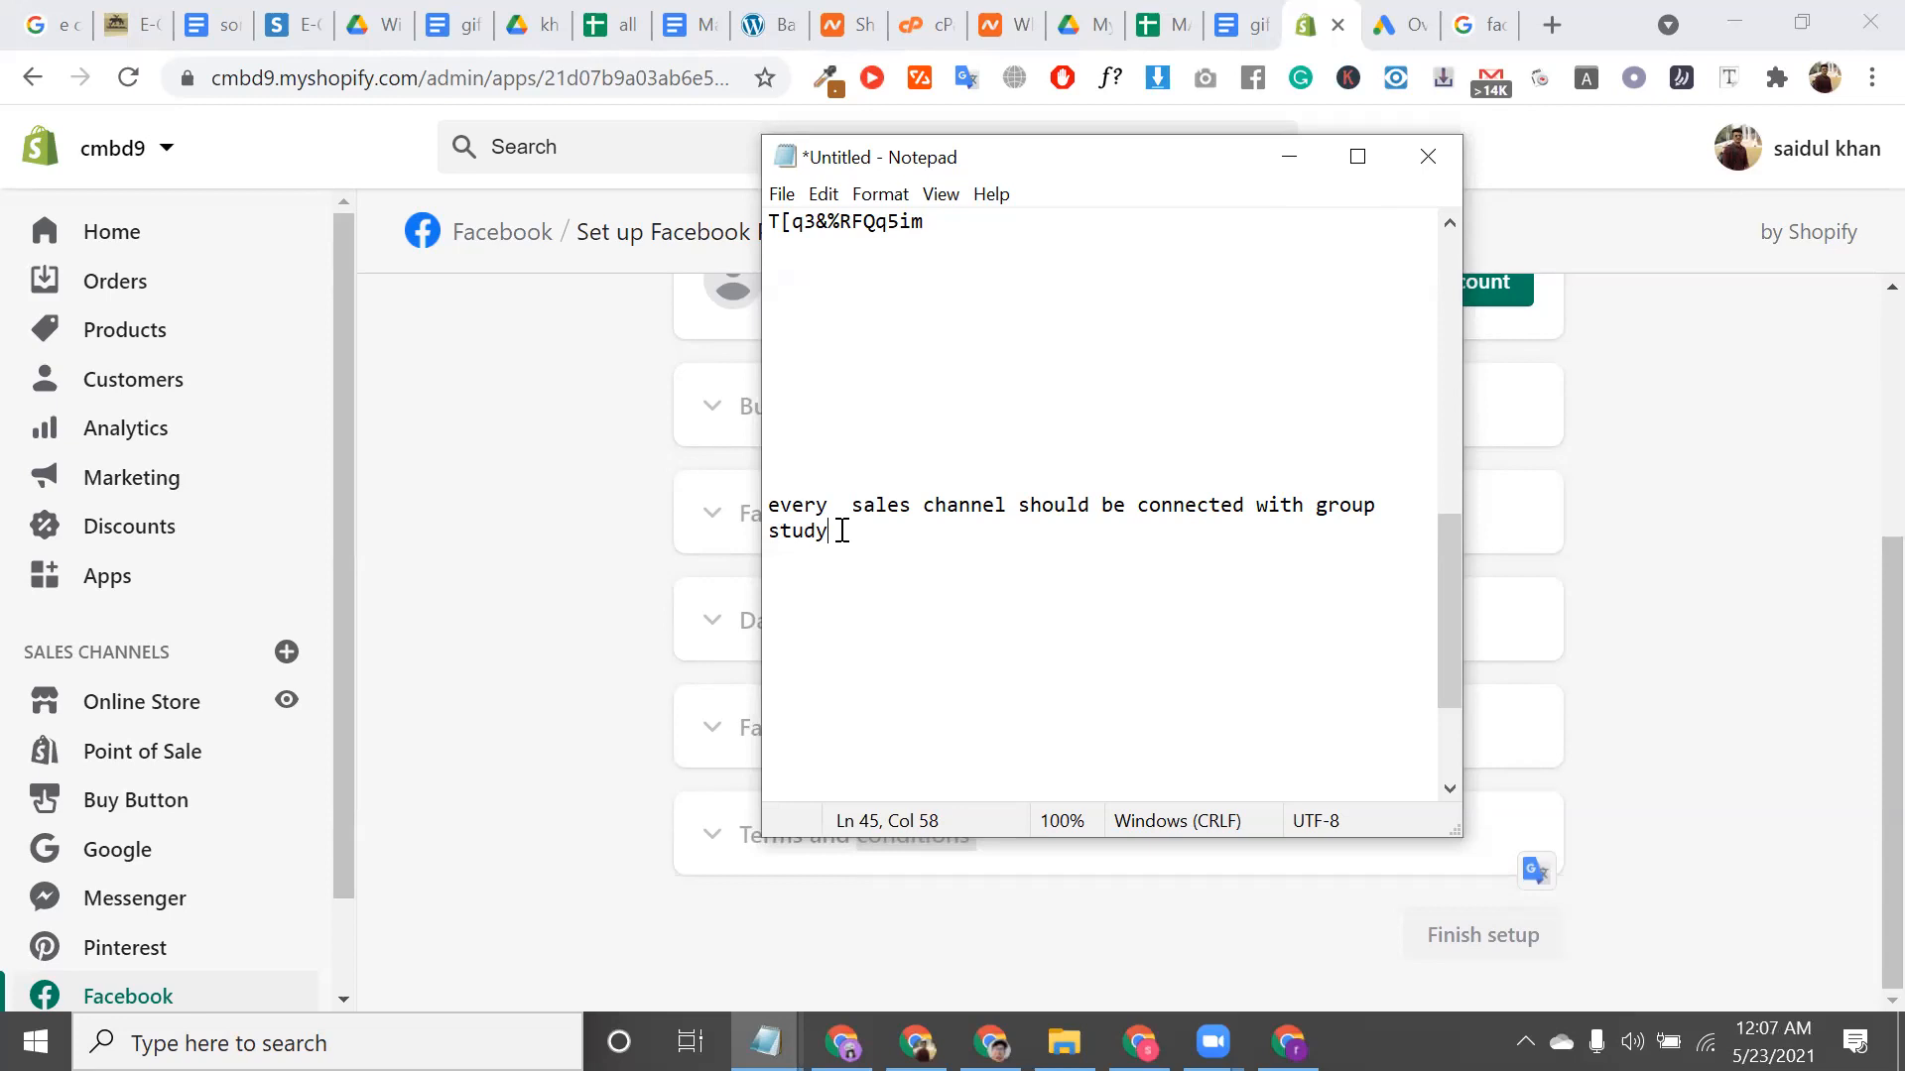
Browse the Point of Sale, Buy Button, Google and Messenger sales channel pages
left_click(144, 760)
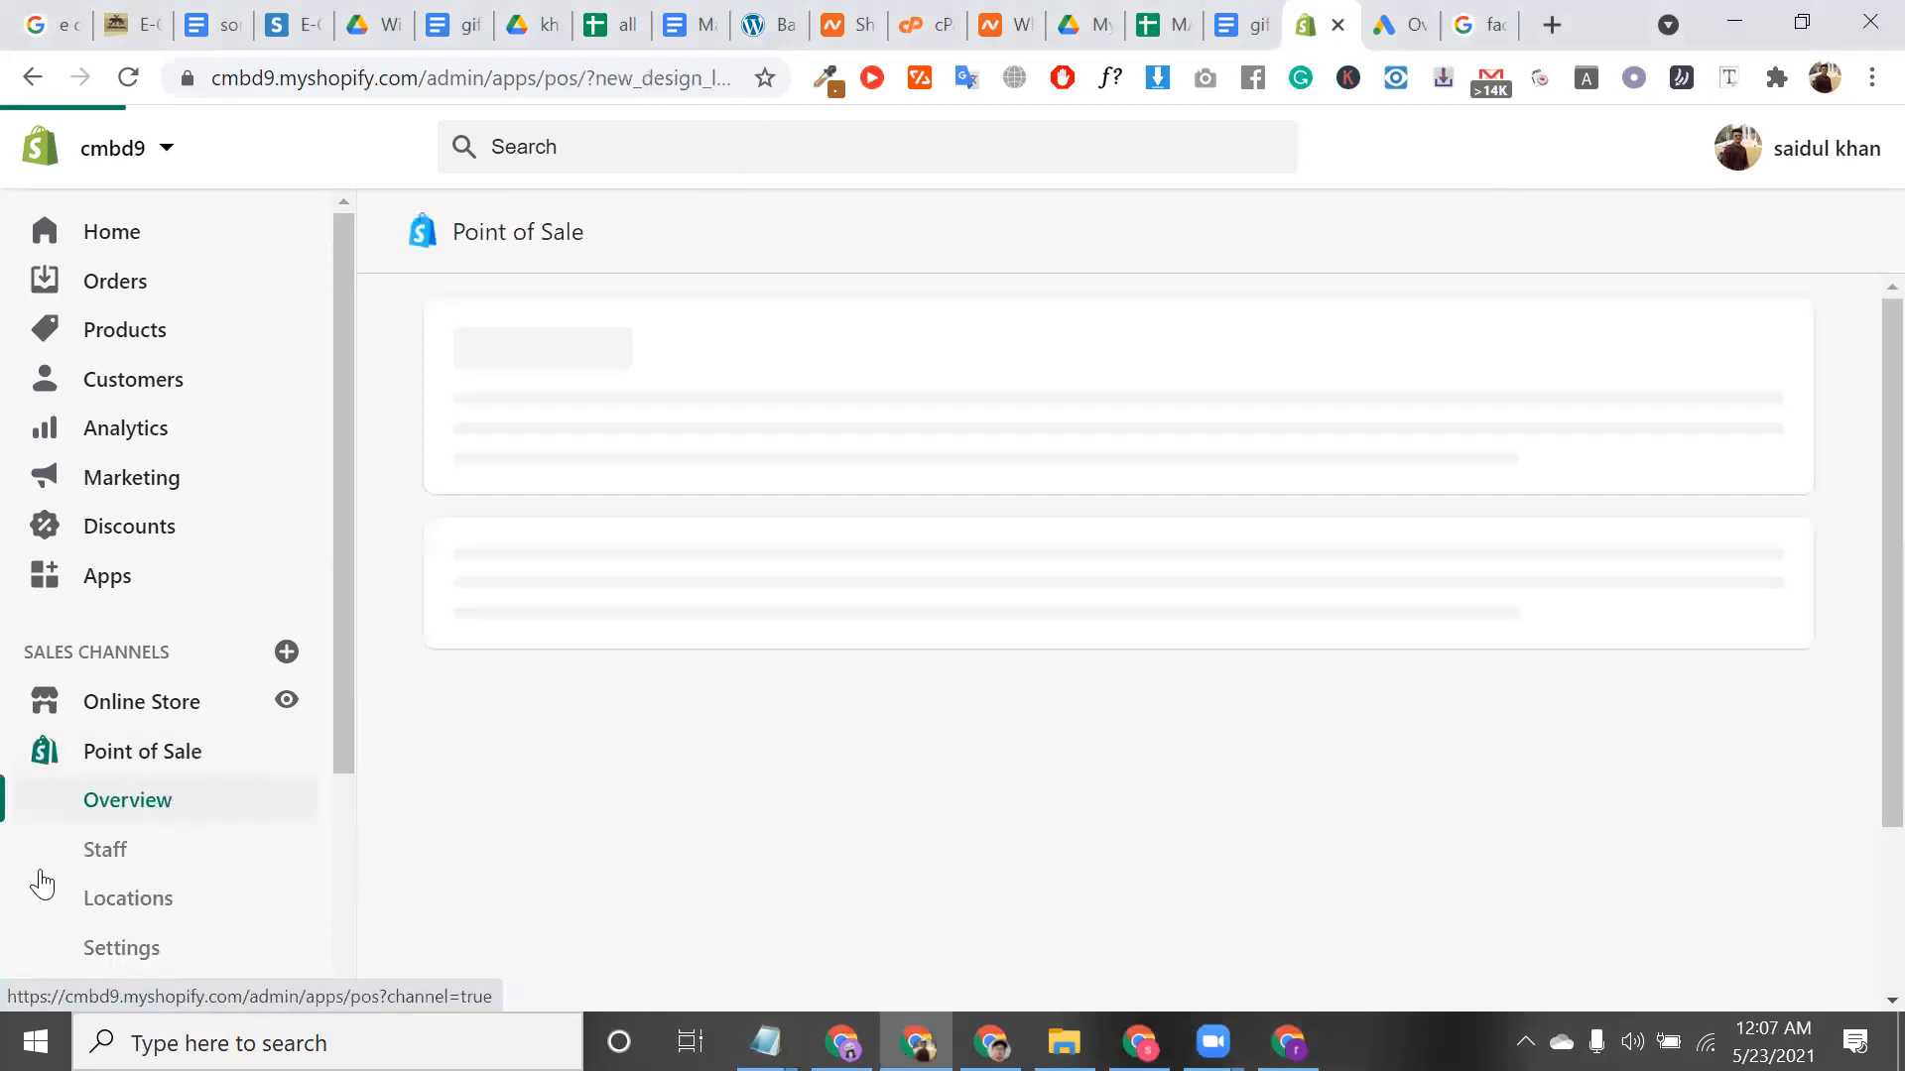
scroll(40, 869, "down", 1)
scroll(42, 879, "down", 3)
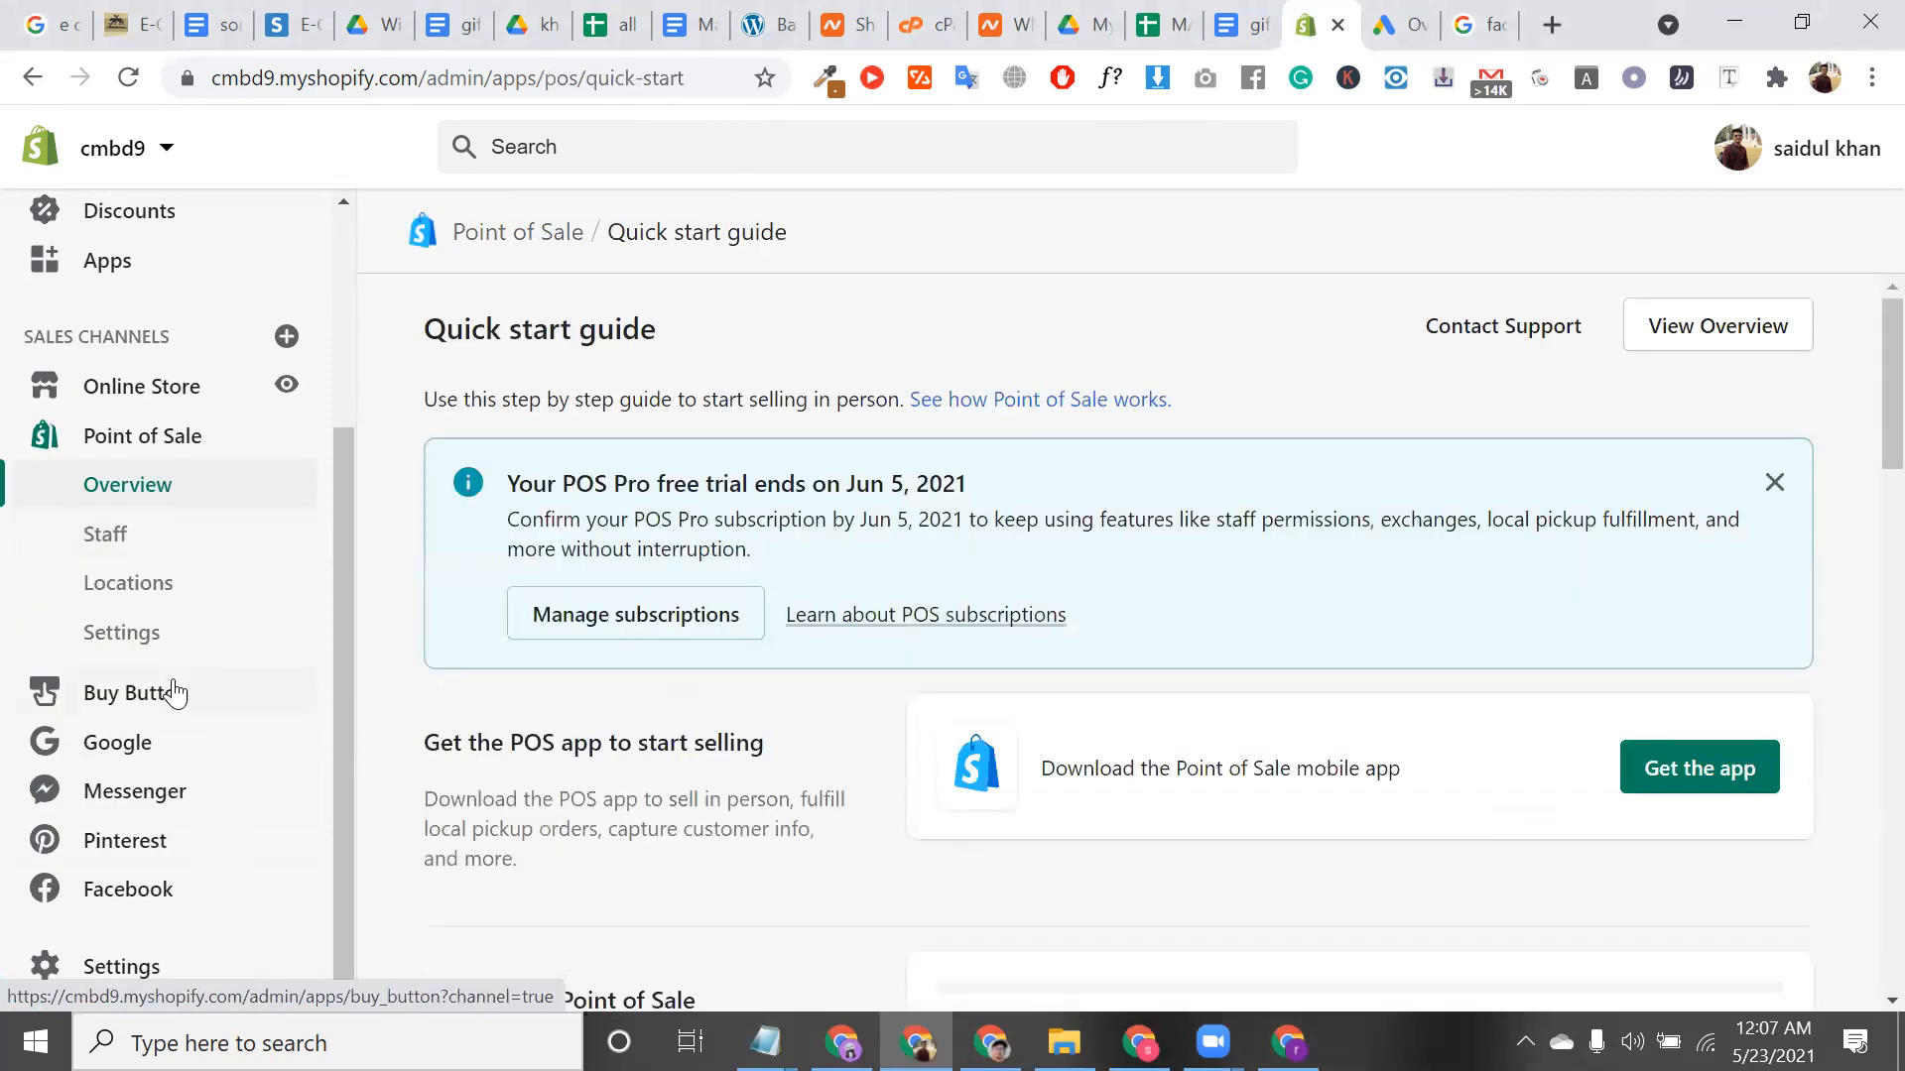
left_click(170, 692)
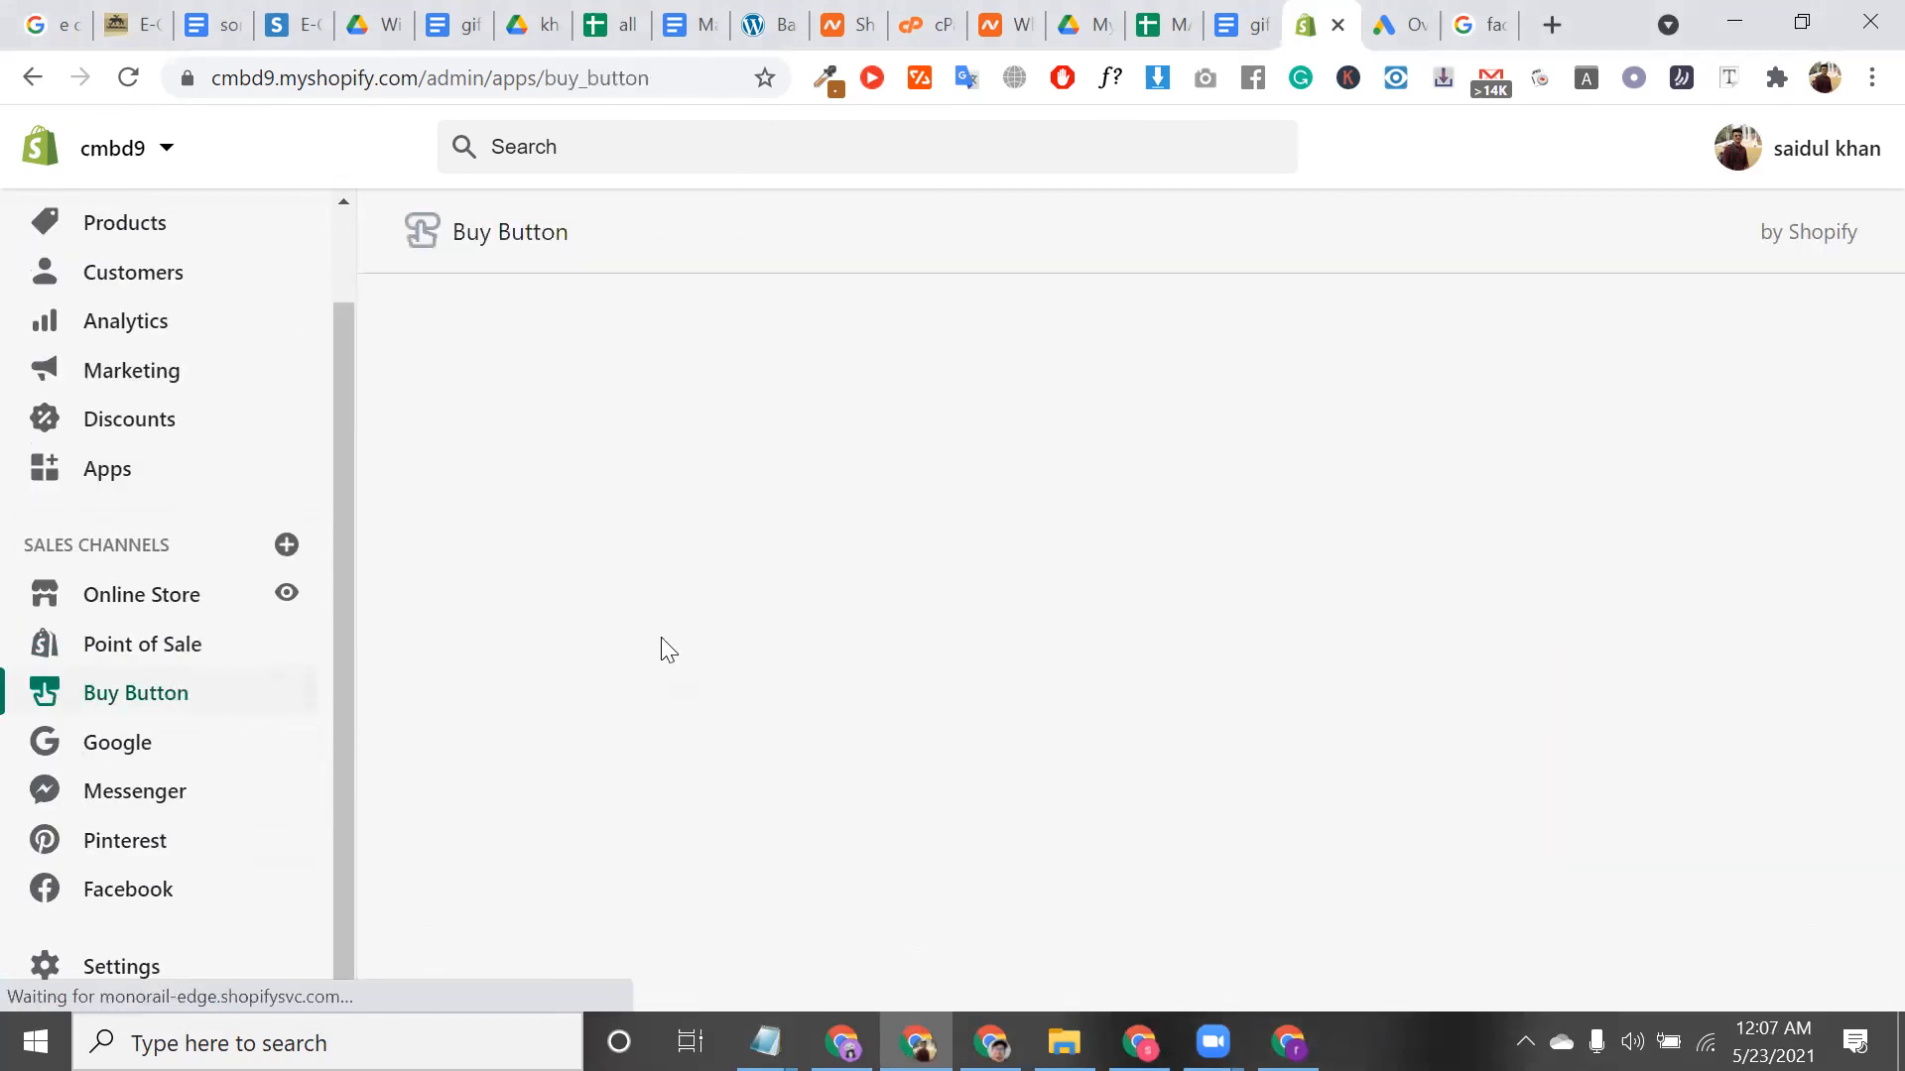
left_click(142, 744)
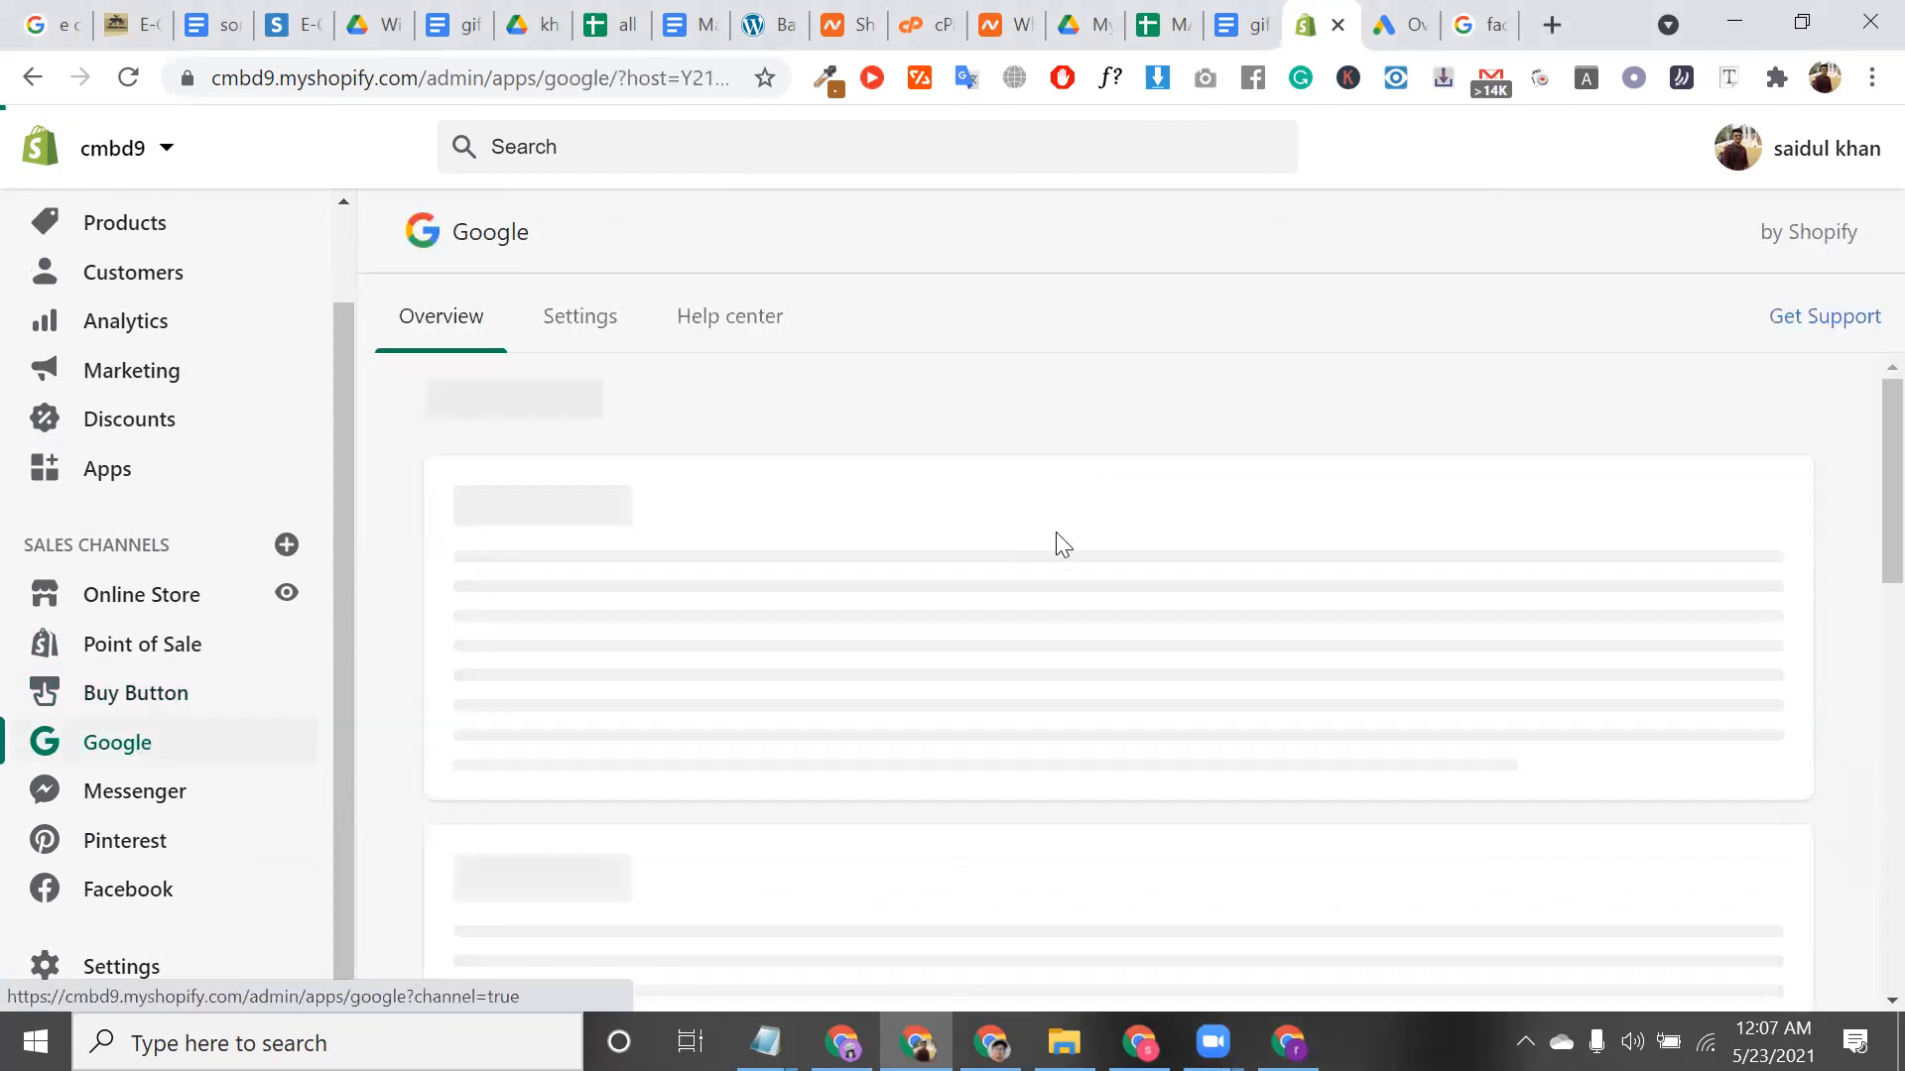
left_click(220, 812)
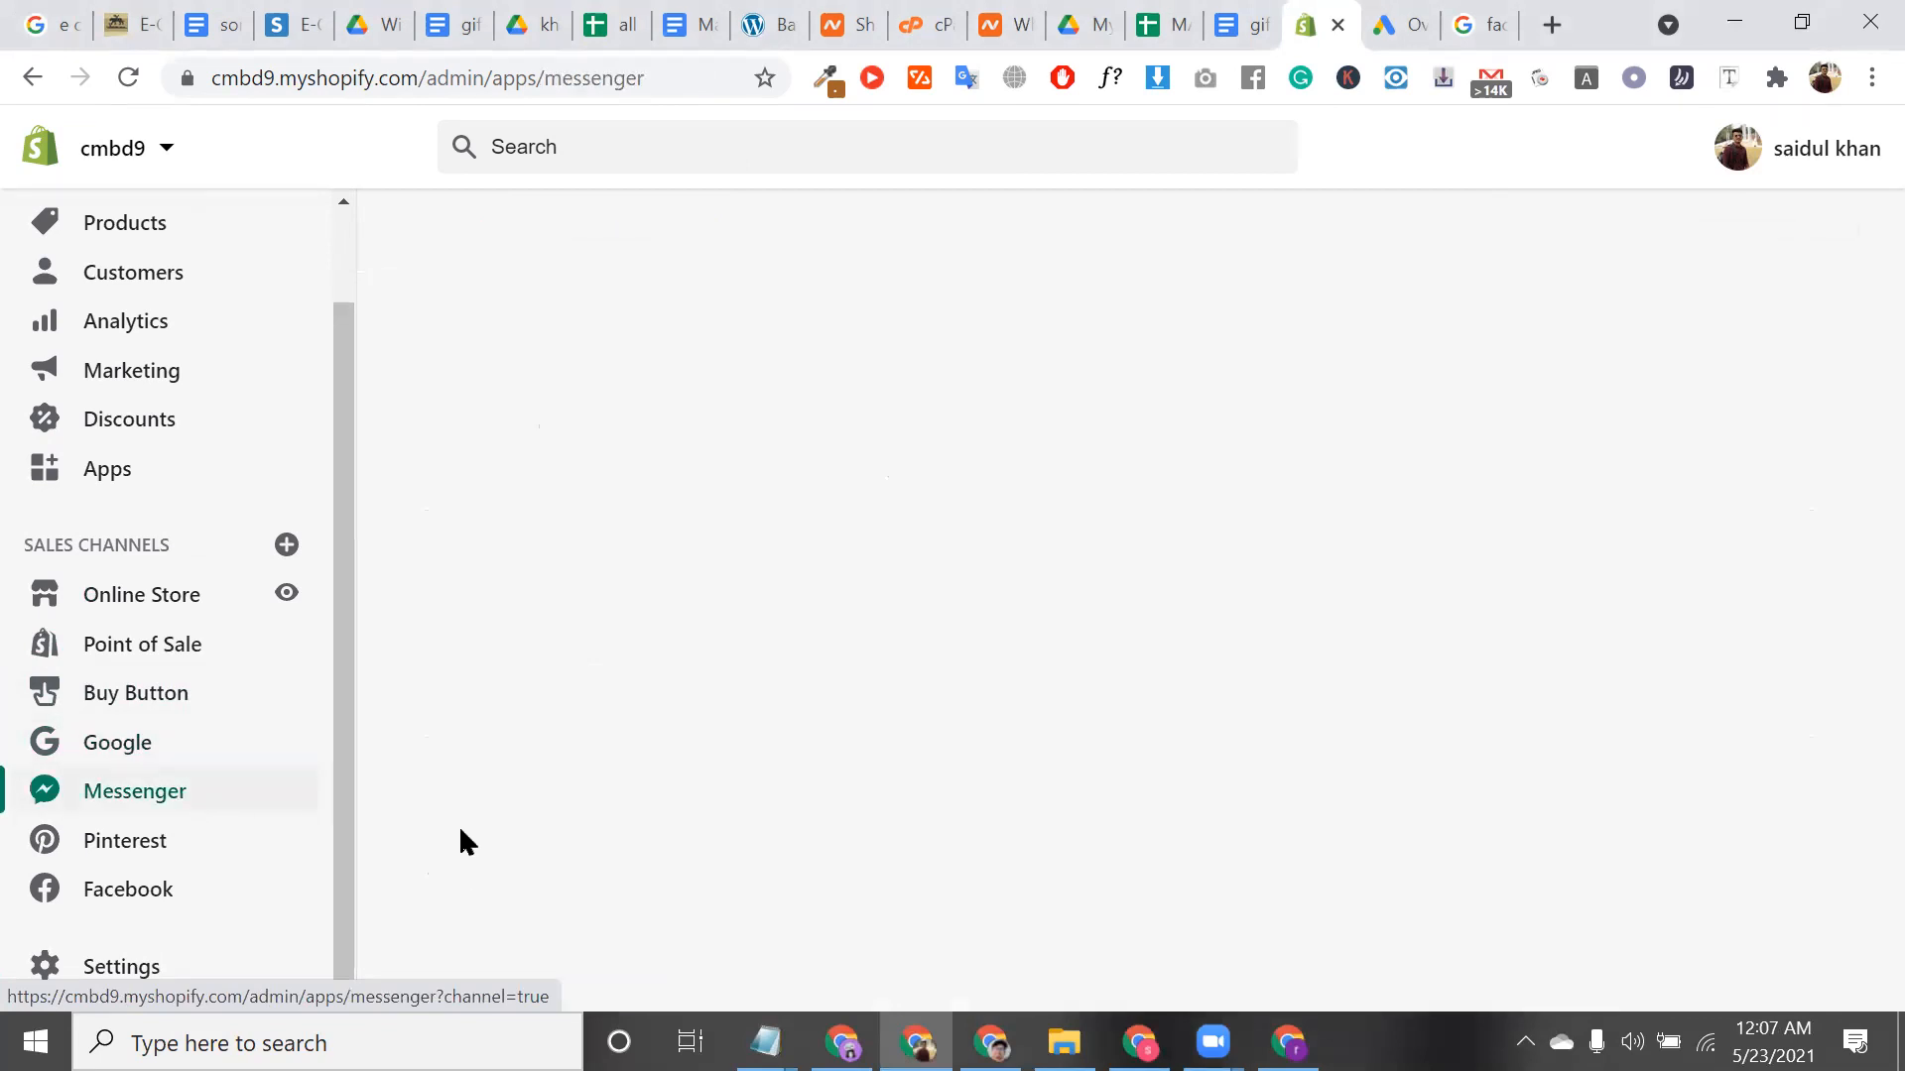
Revisit the Google channel overview and Messenger, then open the Pinterest channel page
left_click(167, 753)
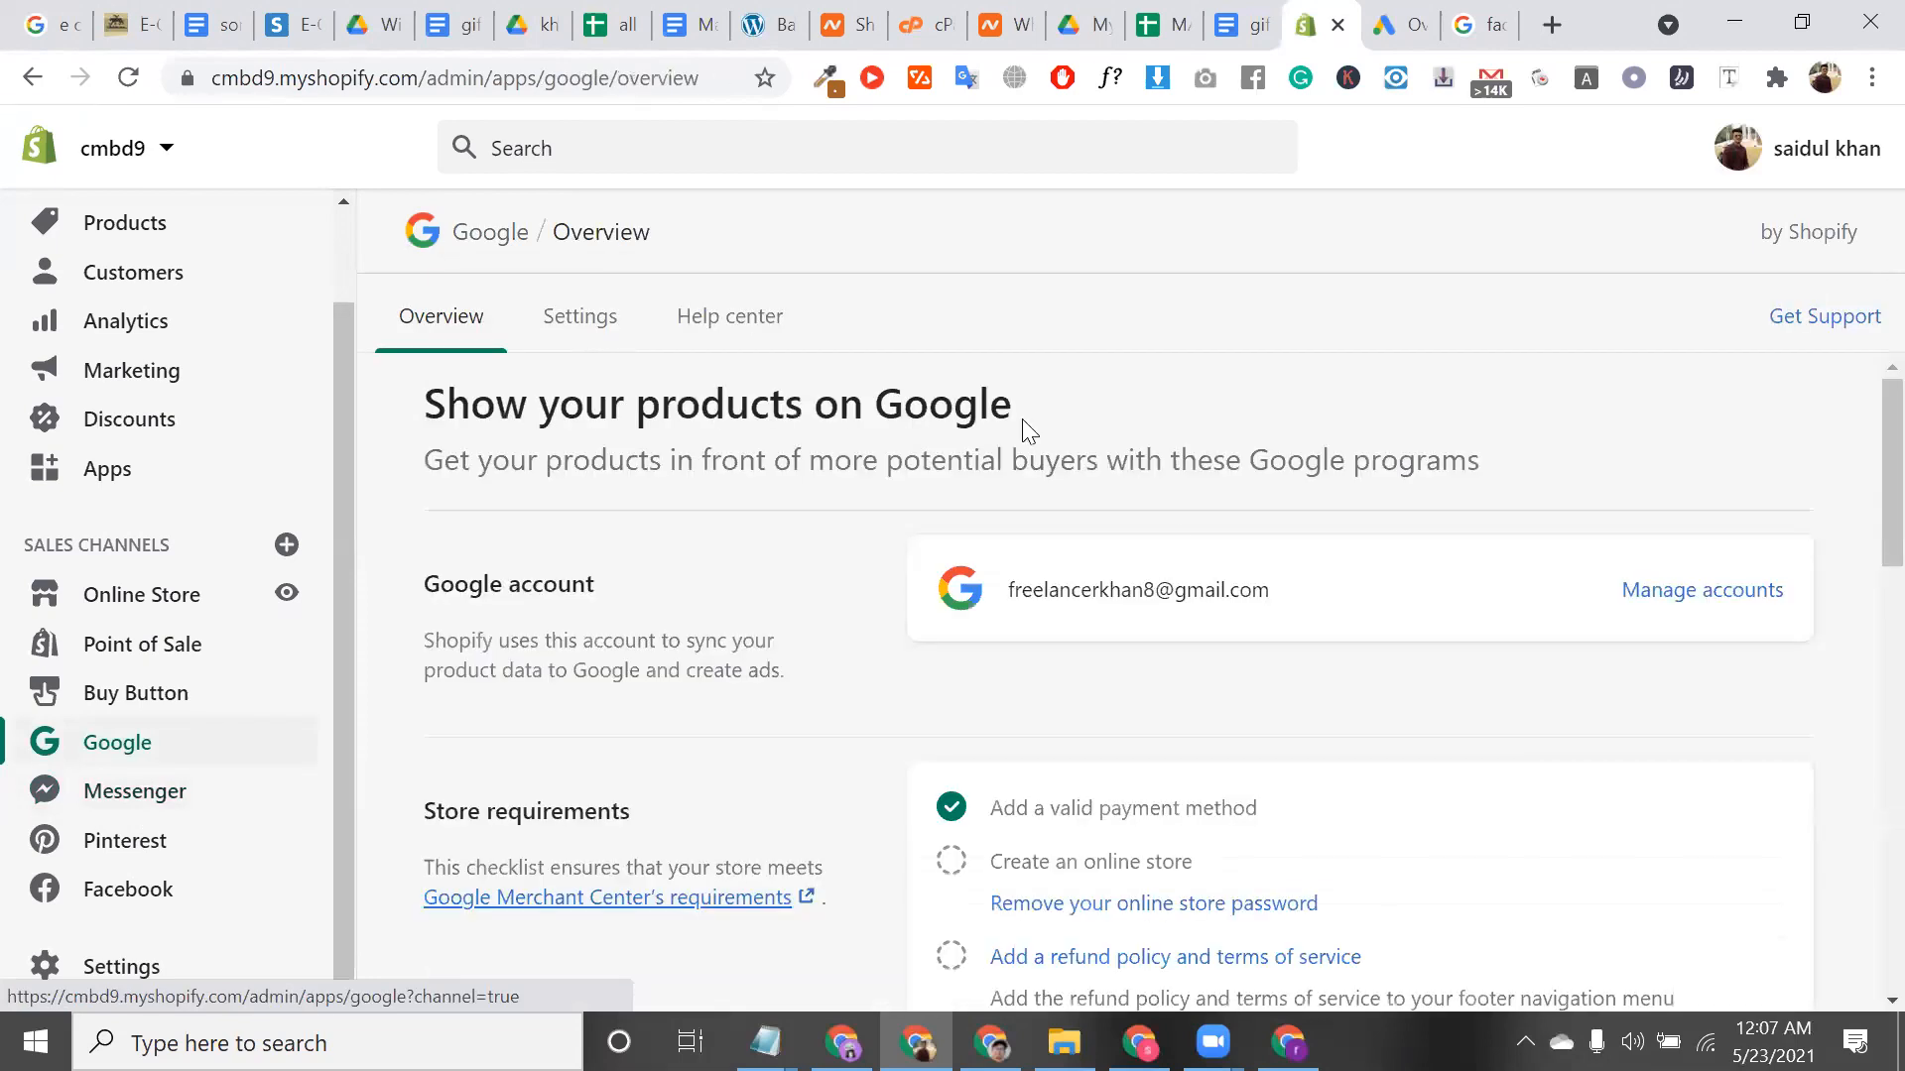
scroll(1051, 769, "down", 3)
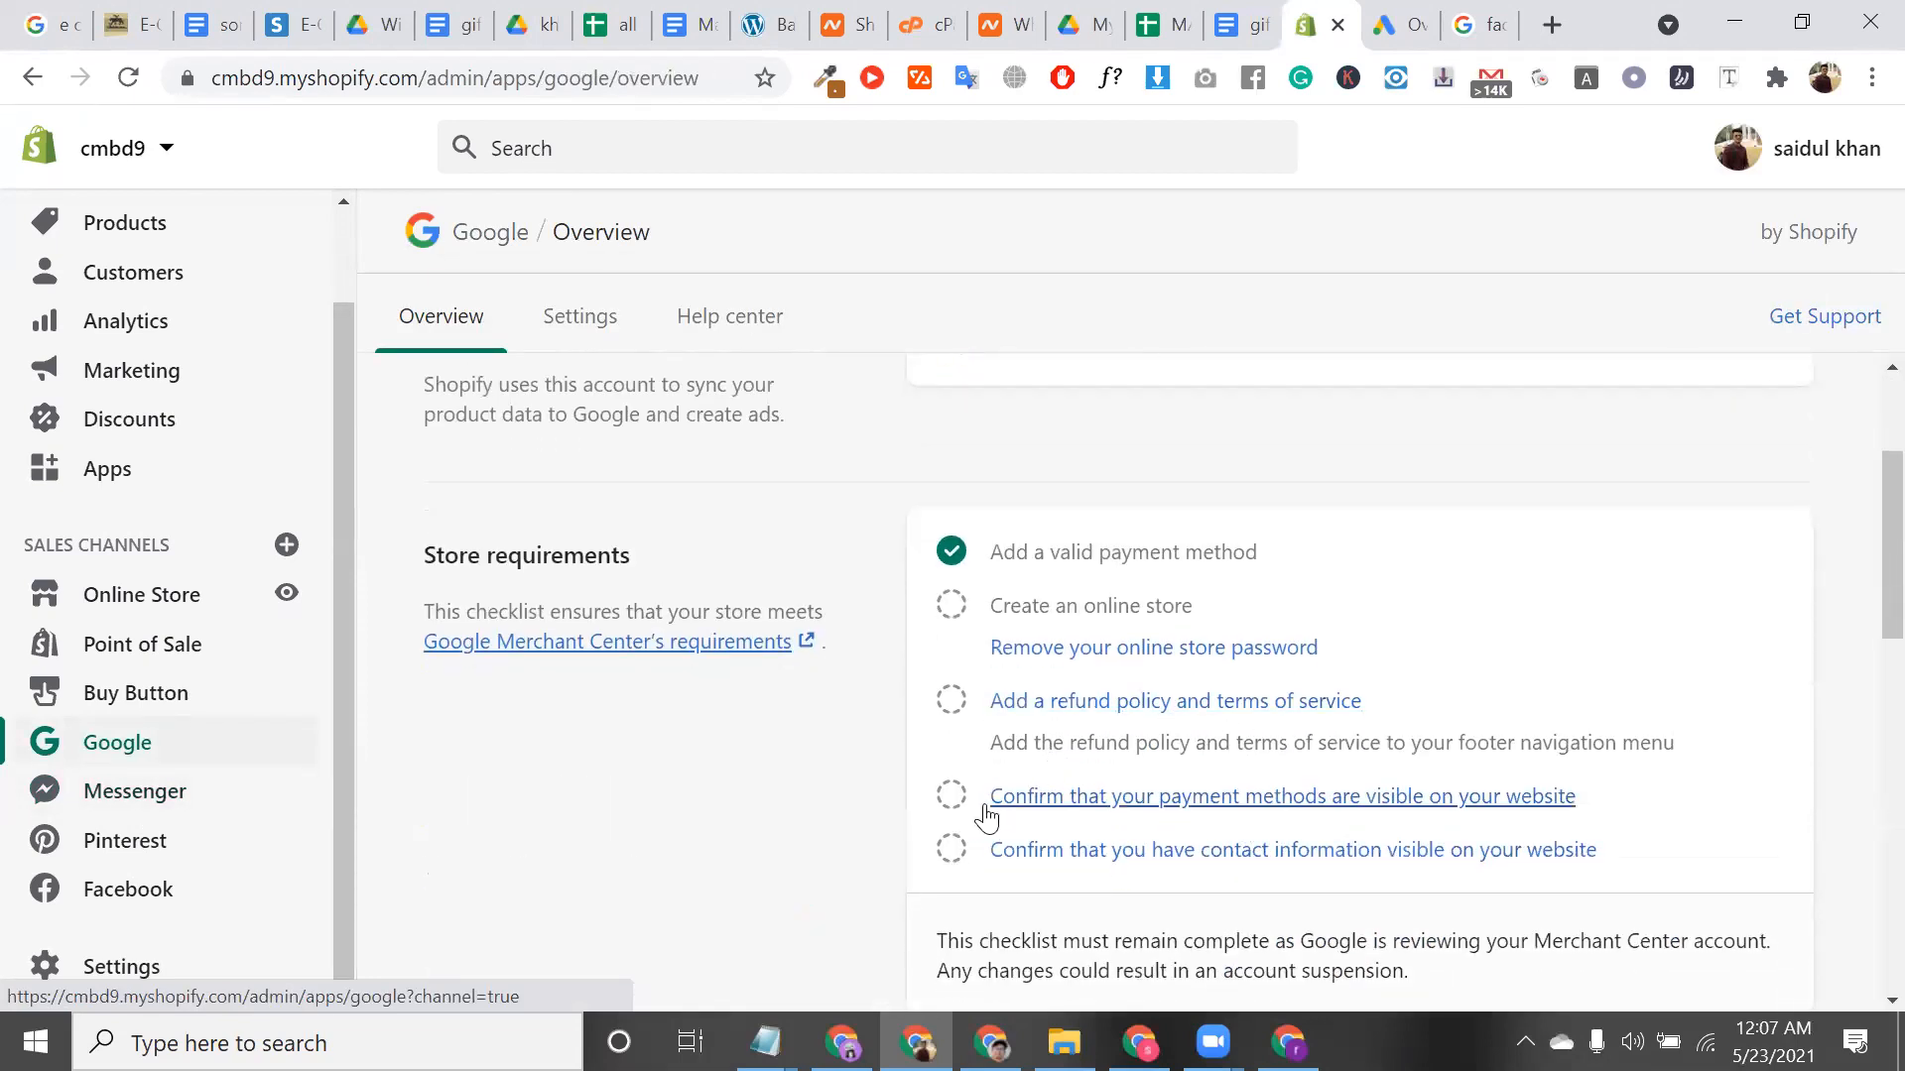
scroll(986, 816, "down", 5)
left_click(147, 814)
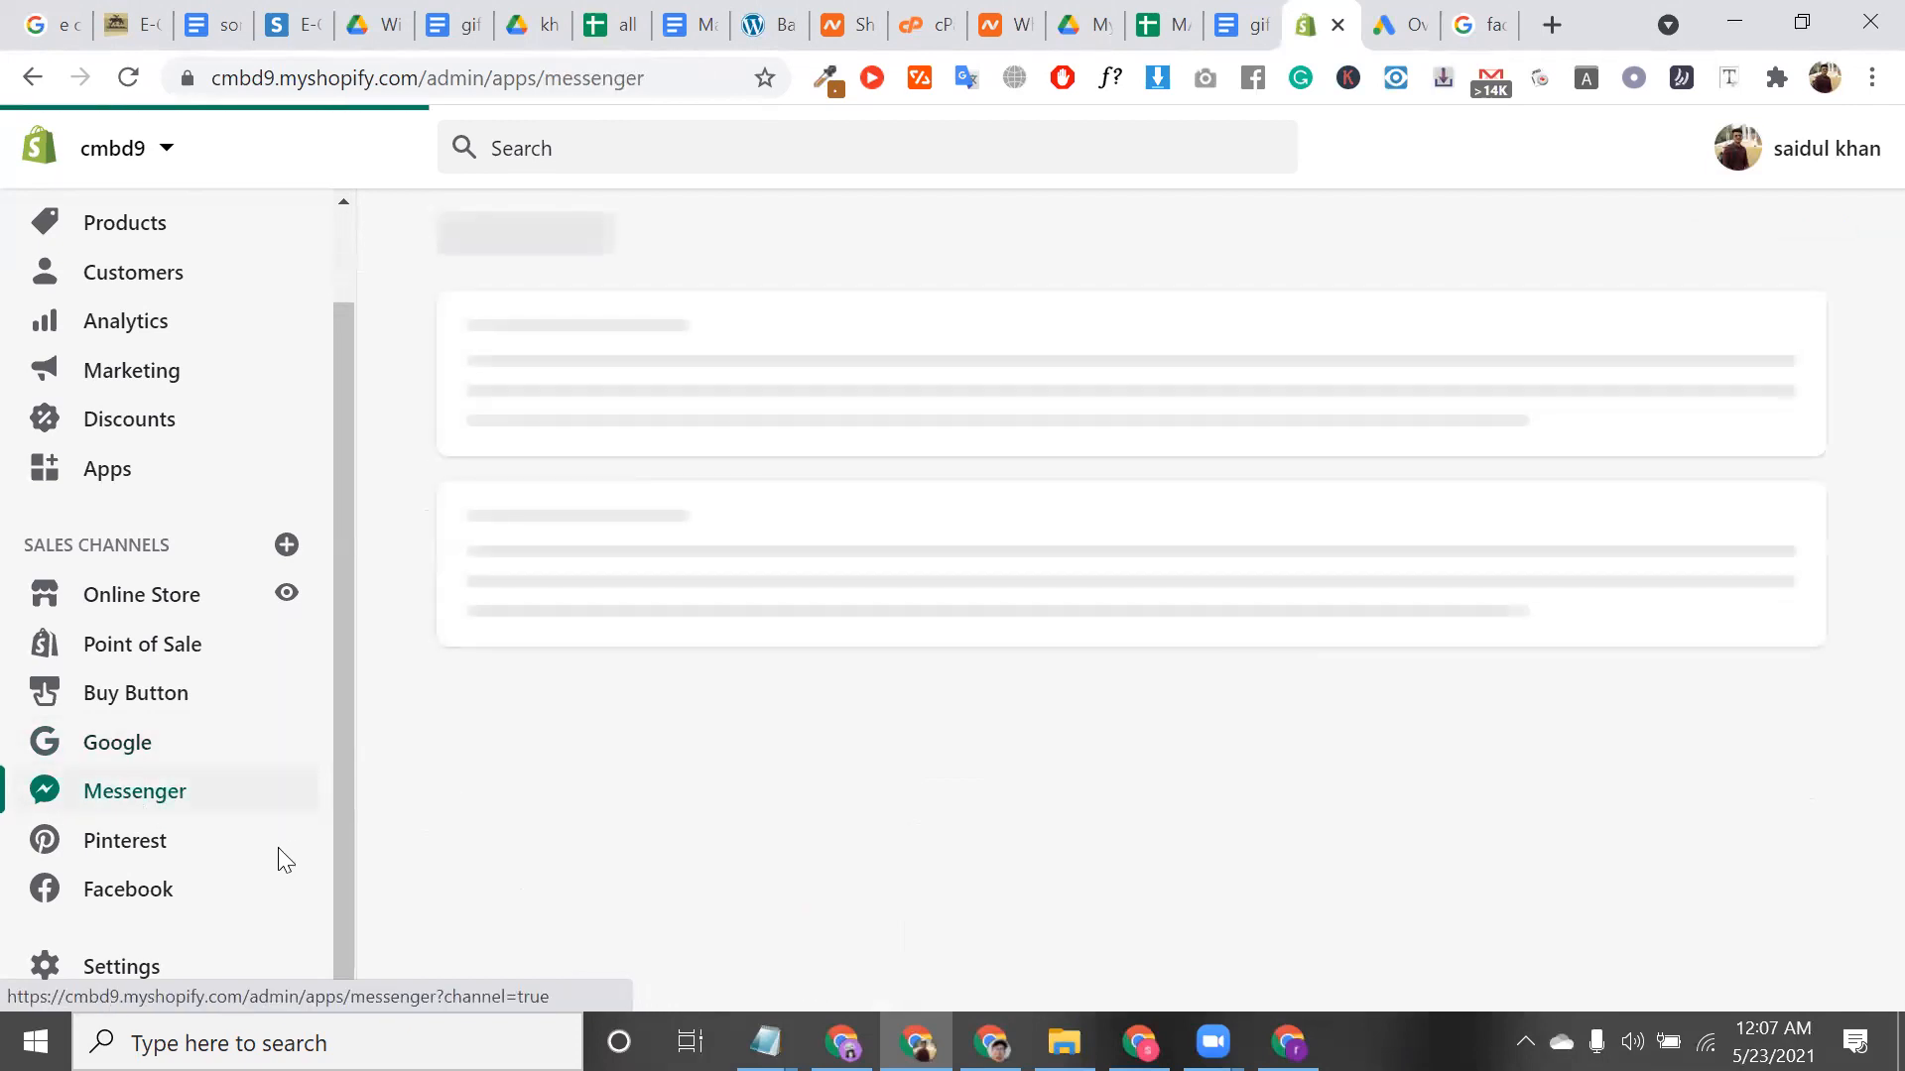
left_click(219, 859)
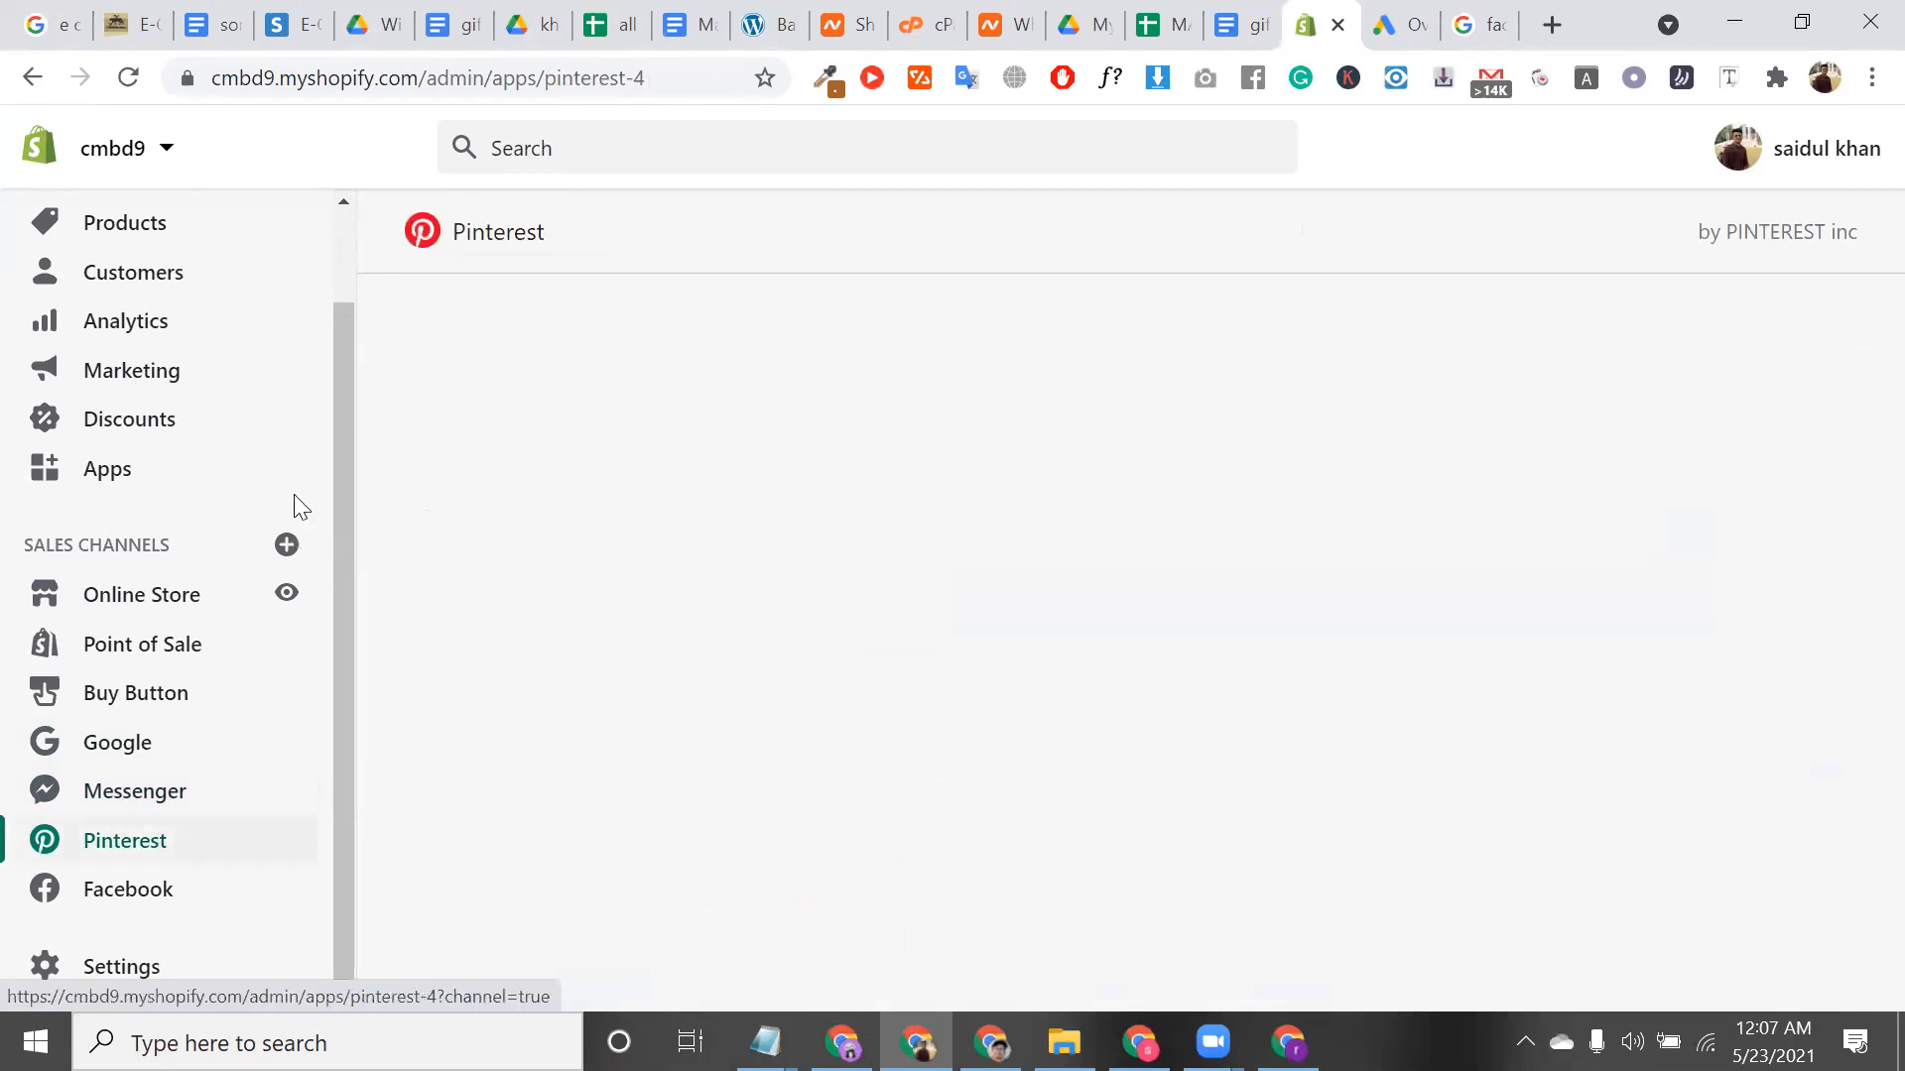
left_click(291, 541)
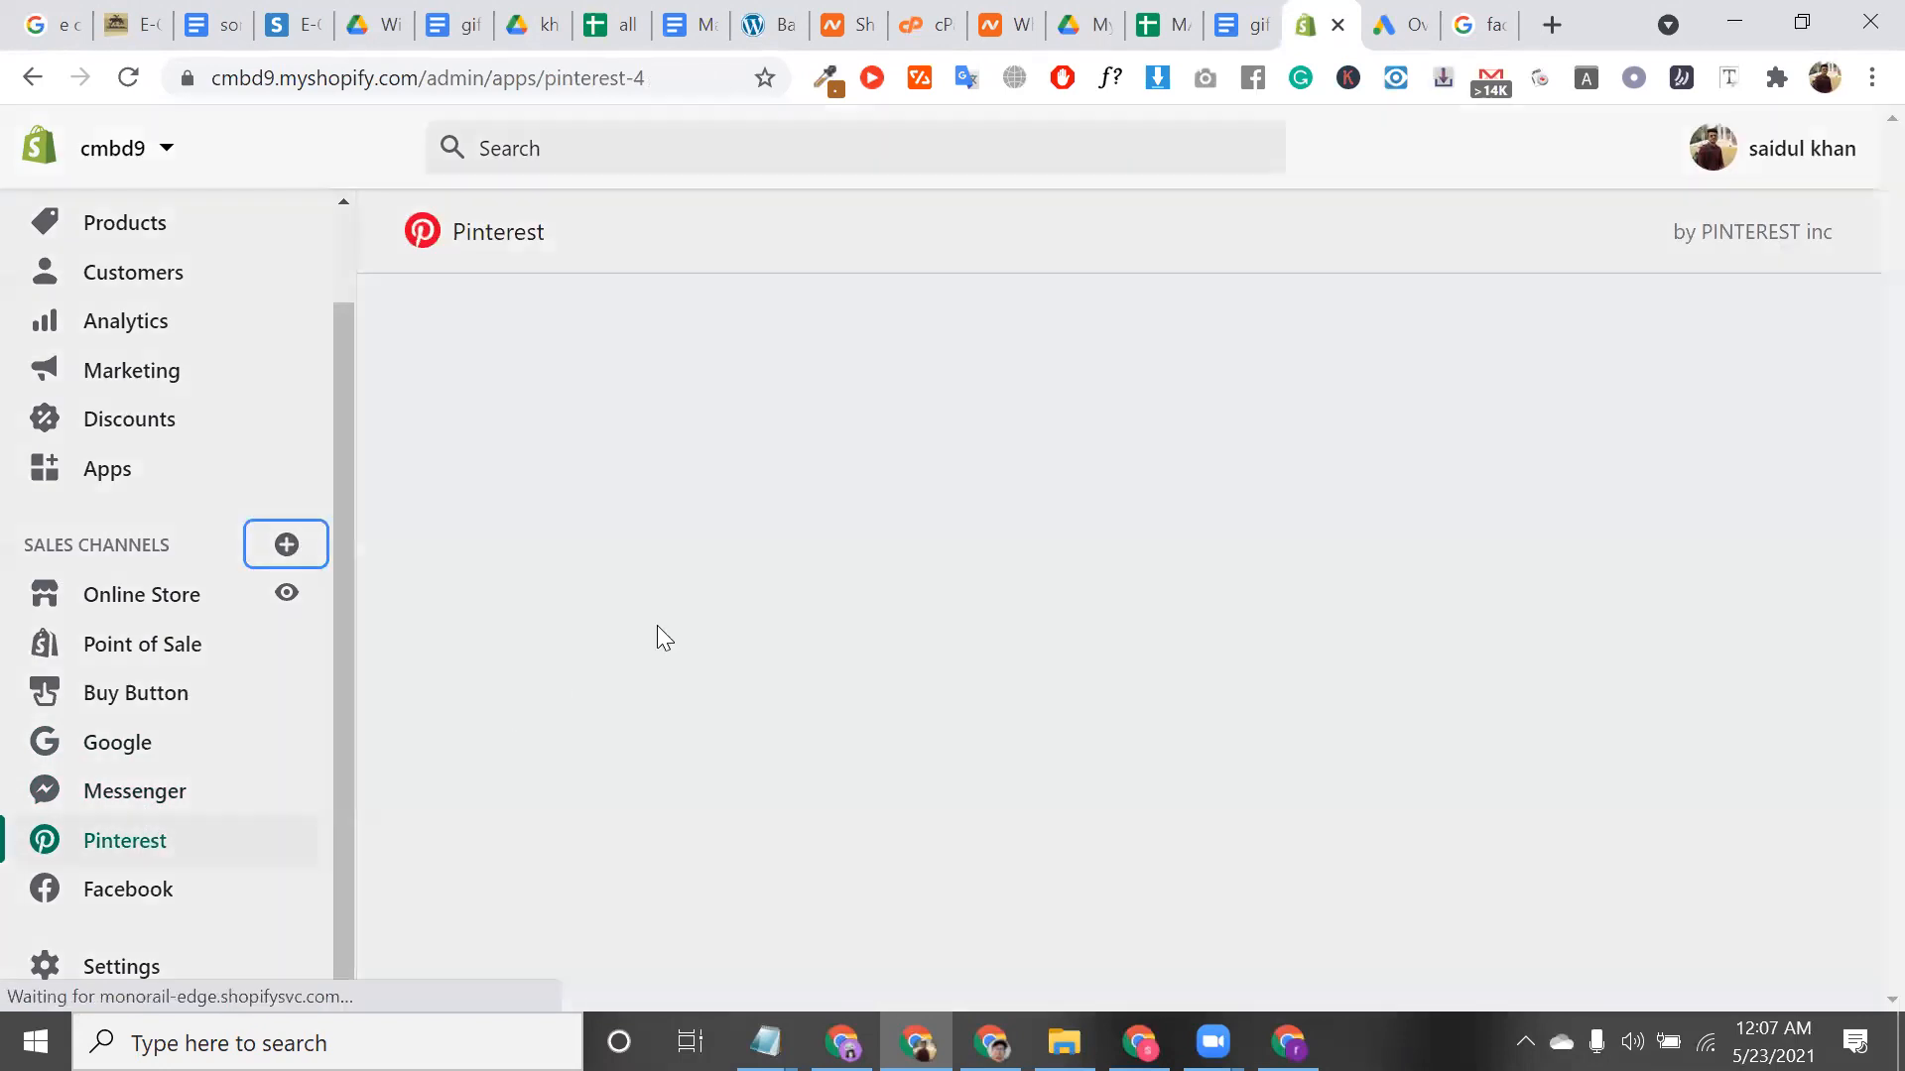
Scroll the Add sales channel list past Rakuten Ichiba and add Shopify Chat
scroll(942, 685, "down", 1)
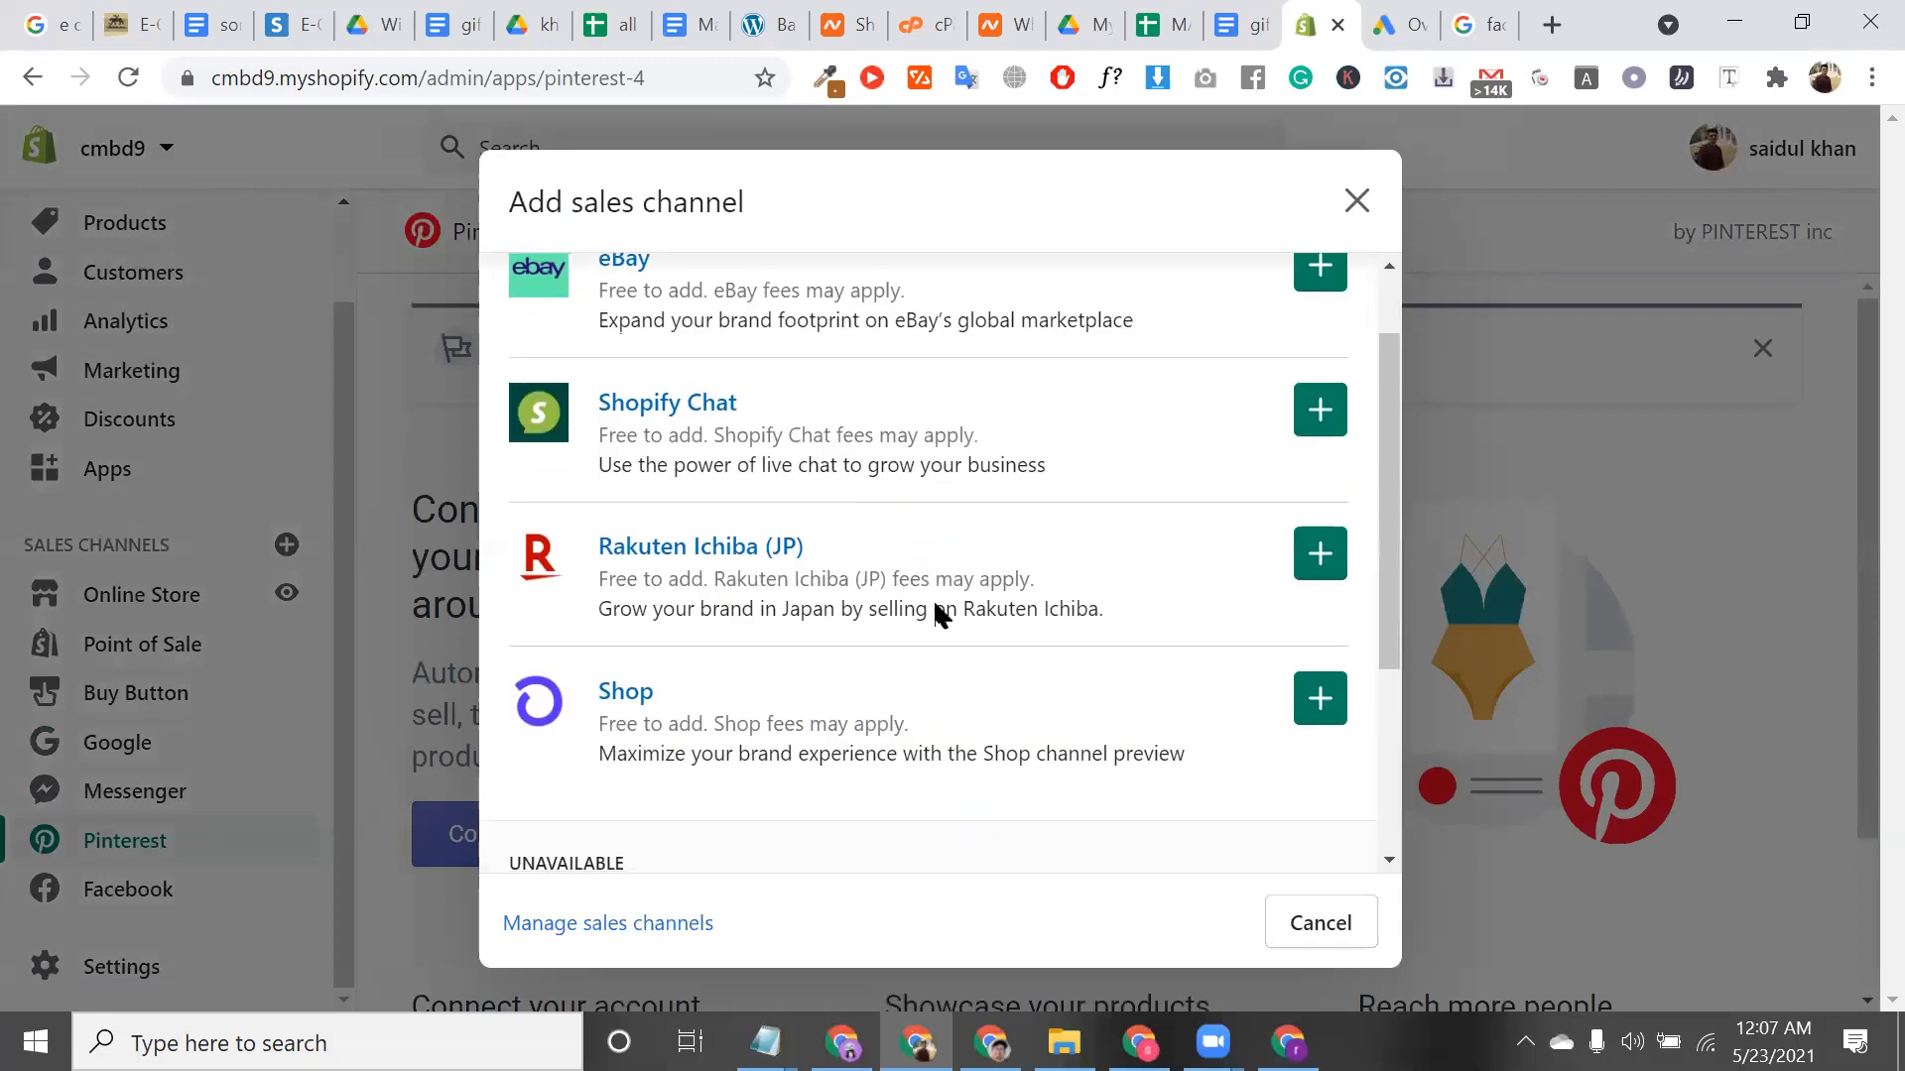
left_click_drag(638, 659, 602, 567)
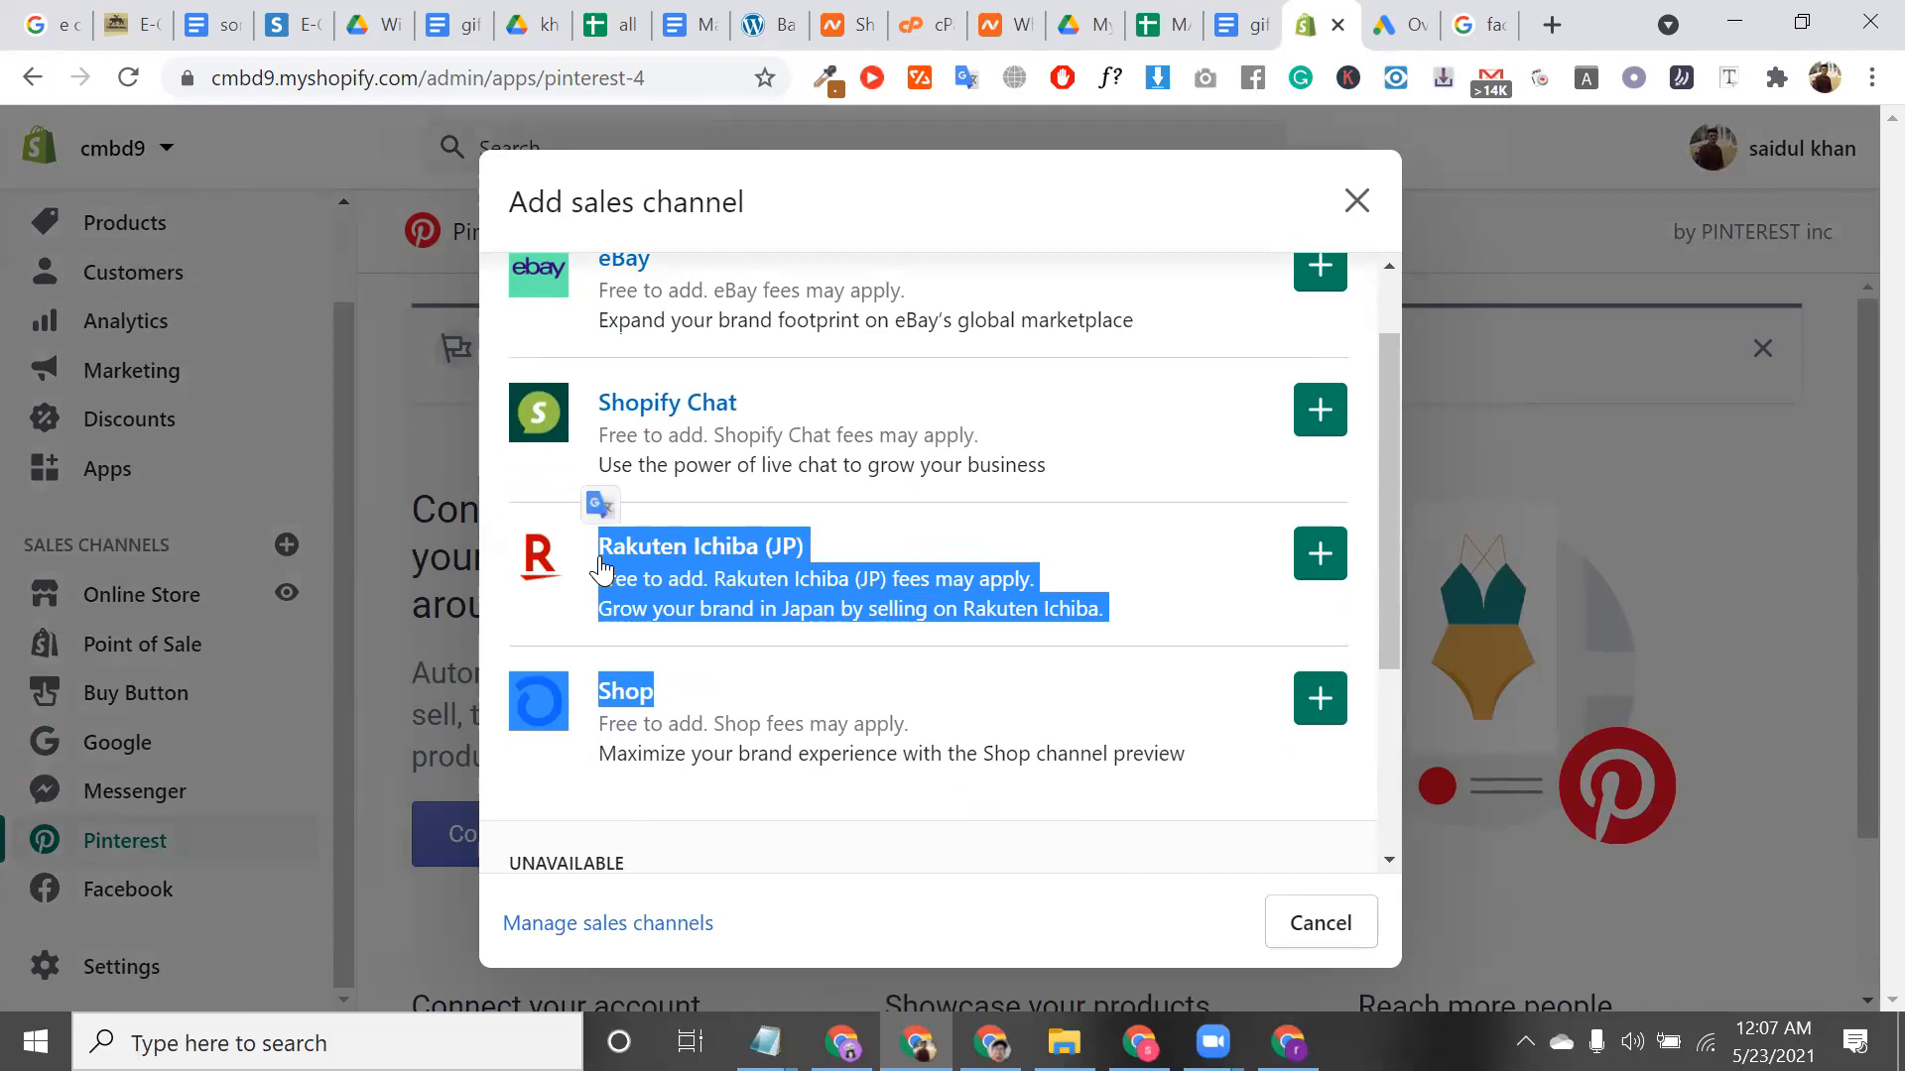
triple_click(857, 544)
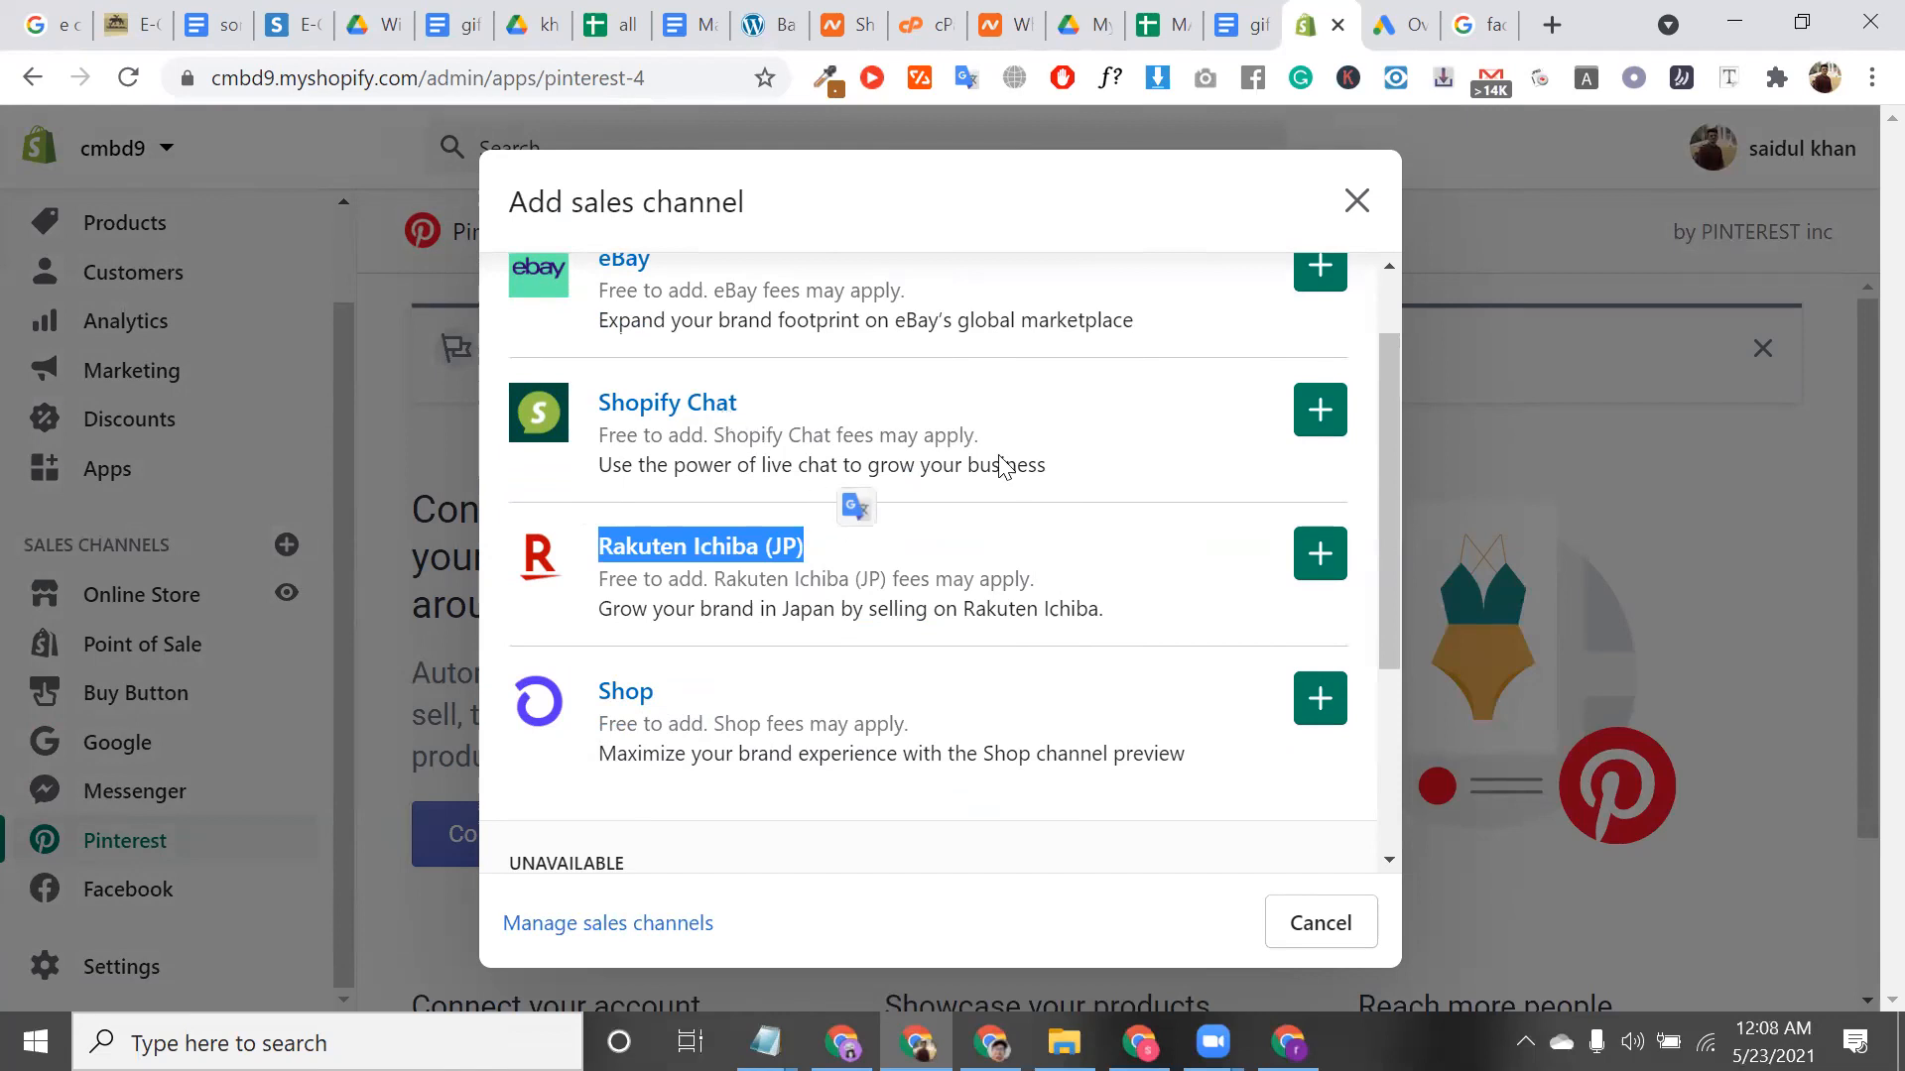
left_click(1326, 409)
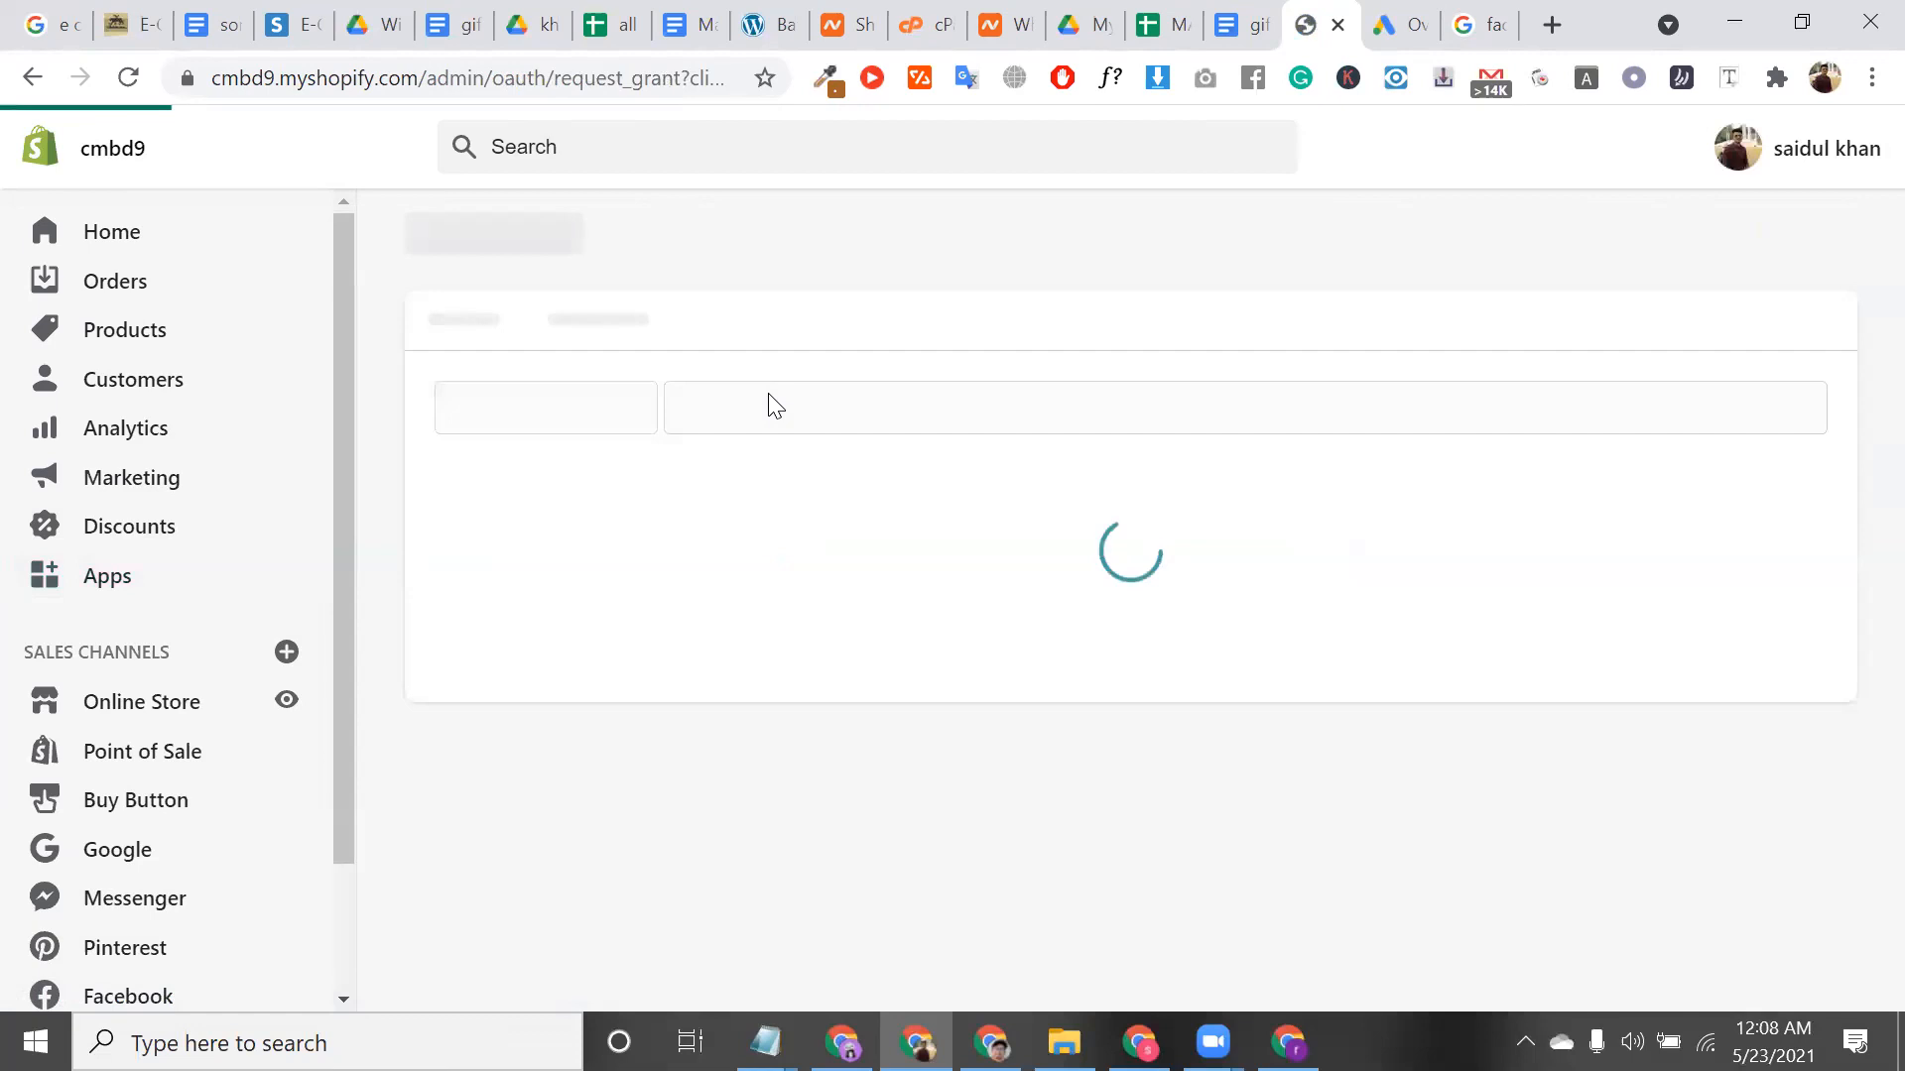
Scroll through the Shopify Chat permissions page and cancel its installation
scroll(811, 704, "down", 6)
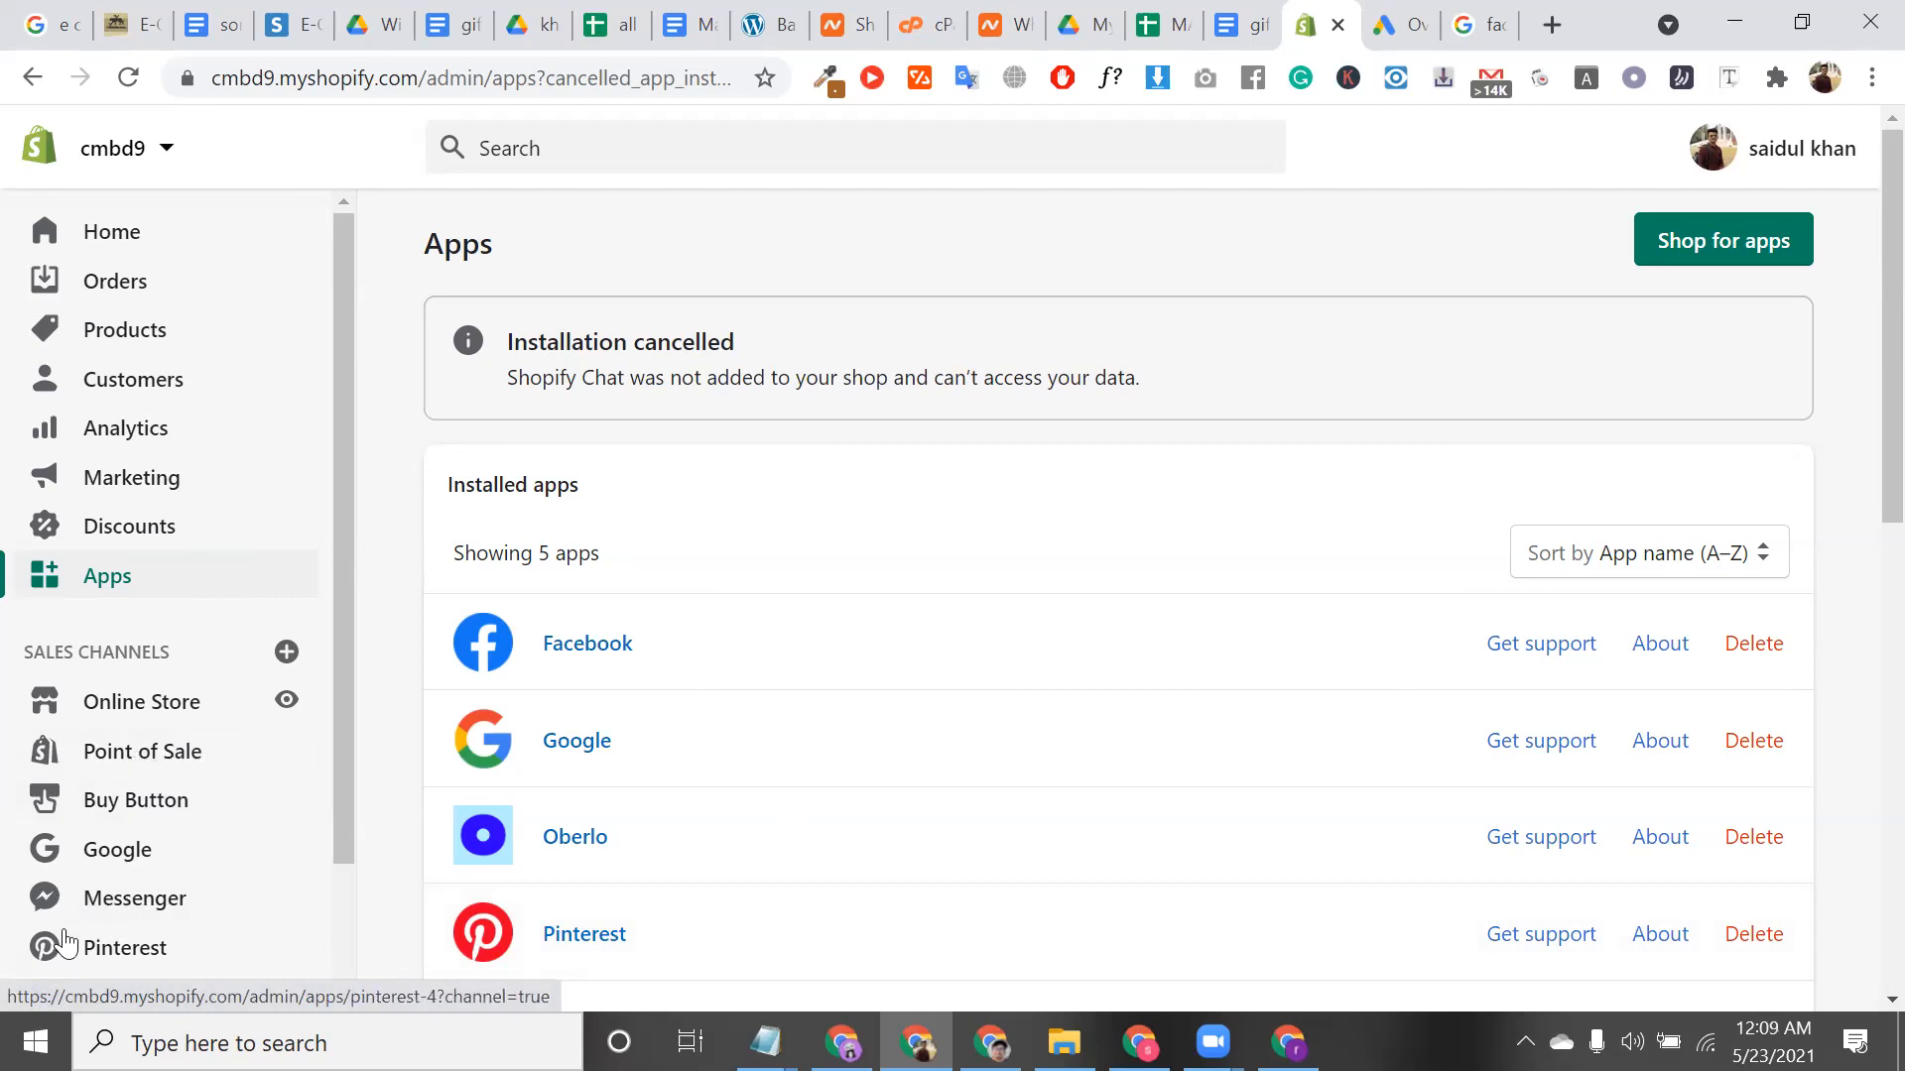
scroll(104, 943, "down", 1)
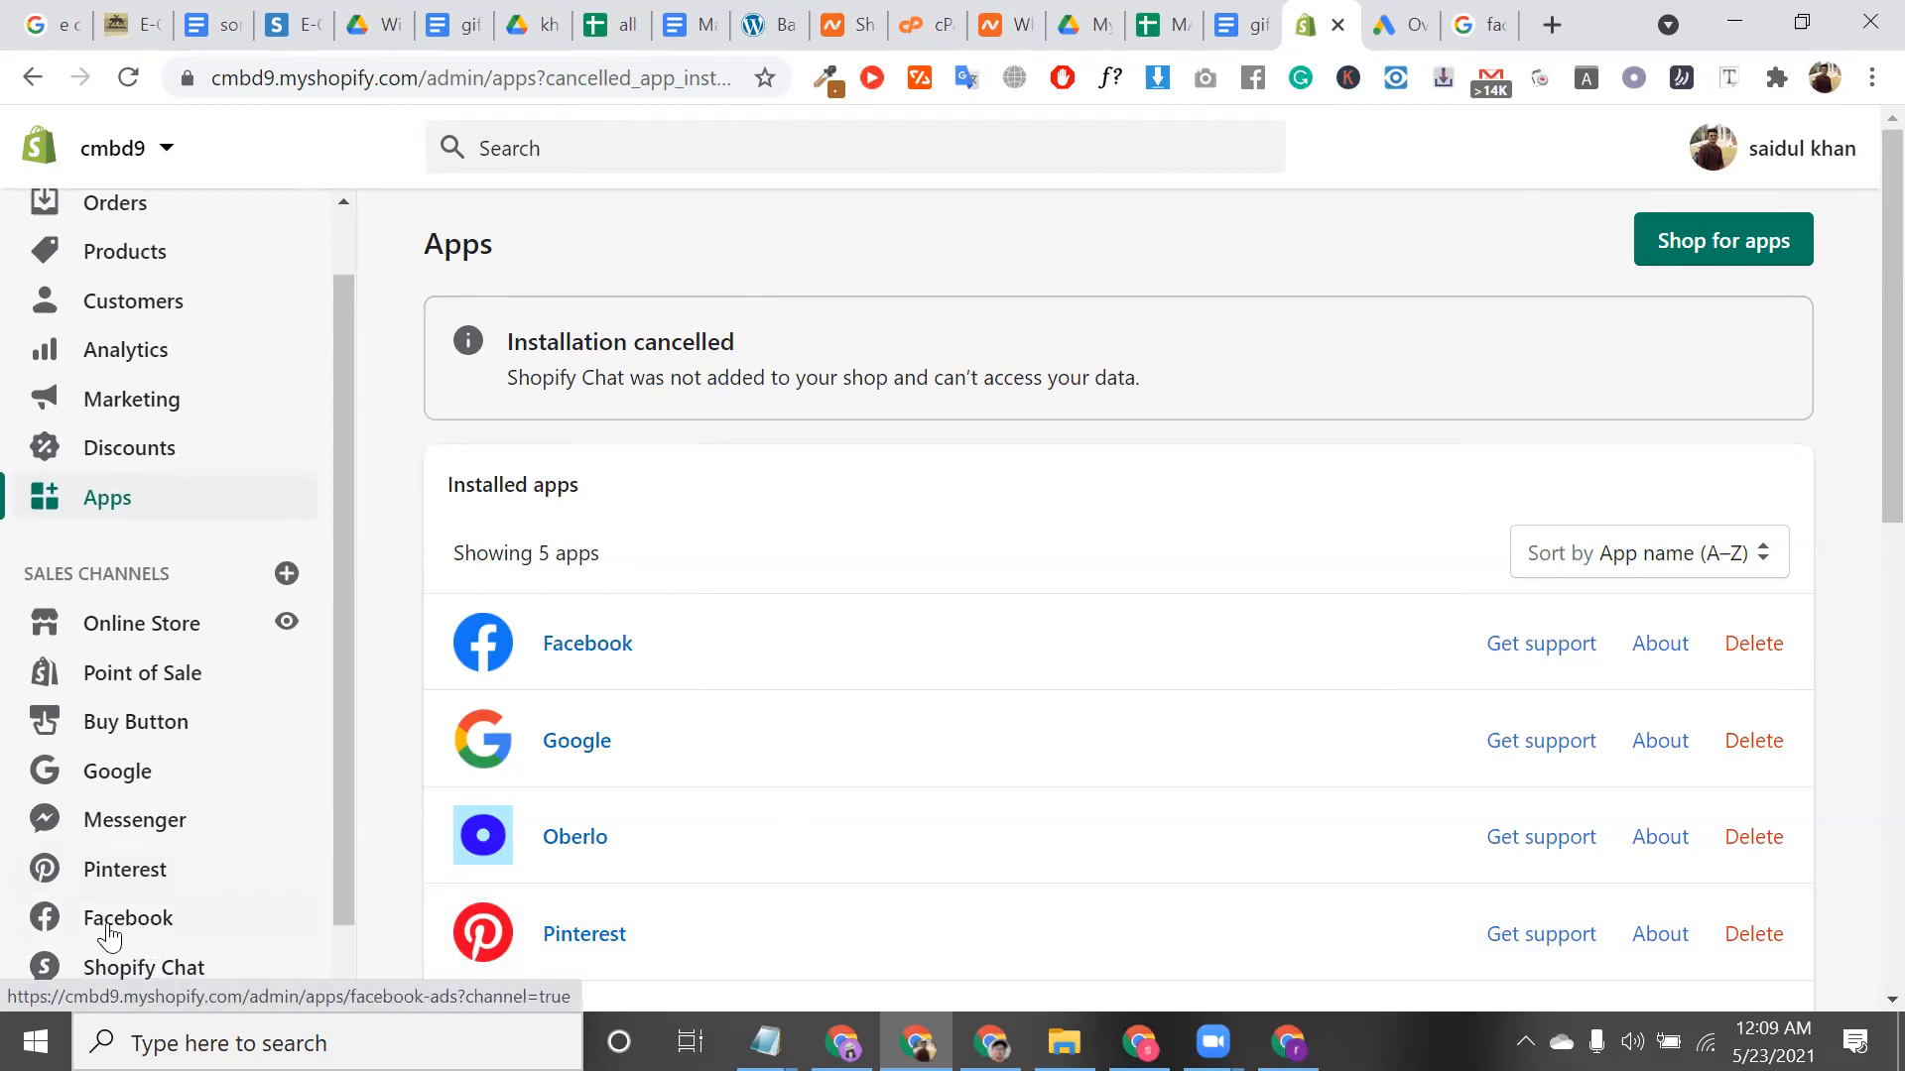